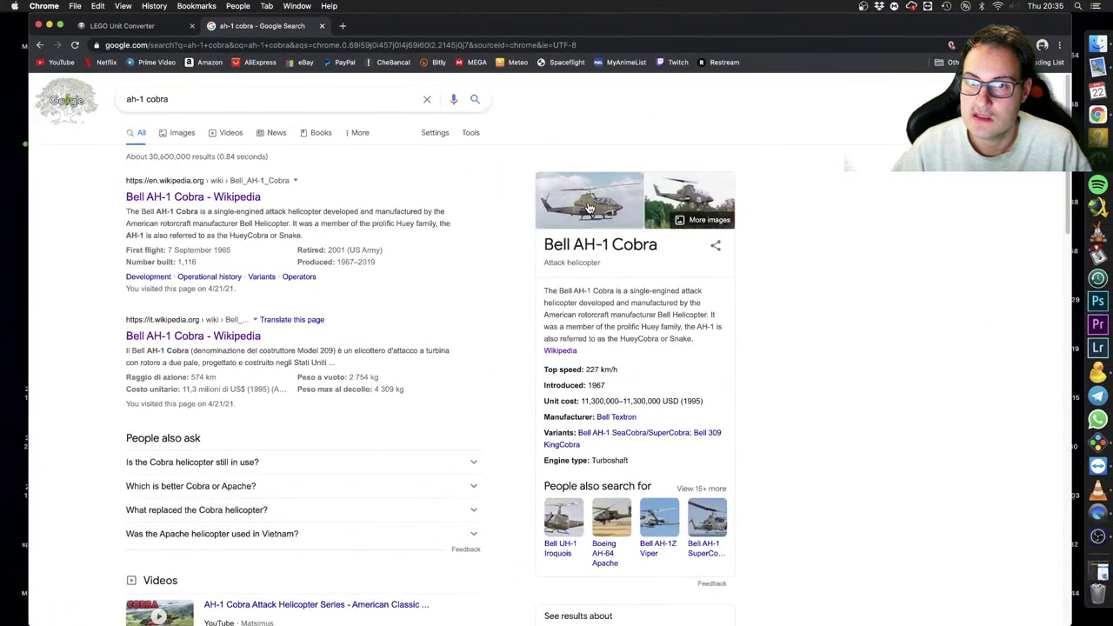
Open the image results for "ah-1 cobra" in a separate browser tab and look through the helicopter photos
right_click(188, 132)
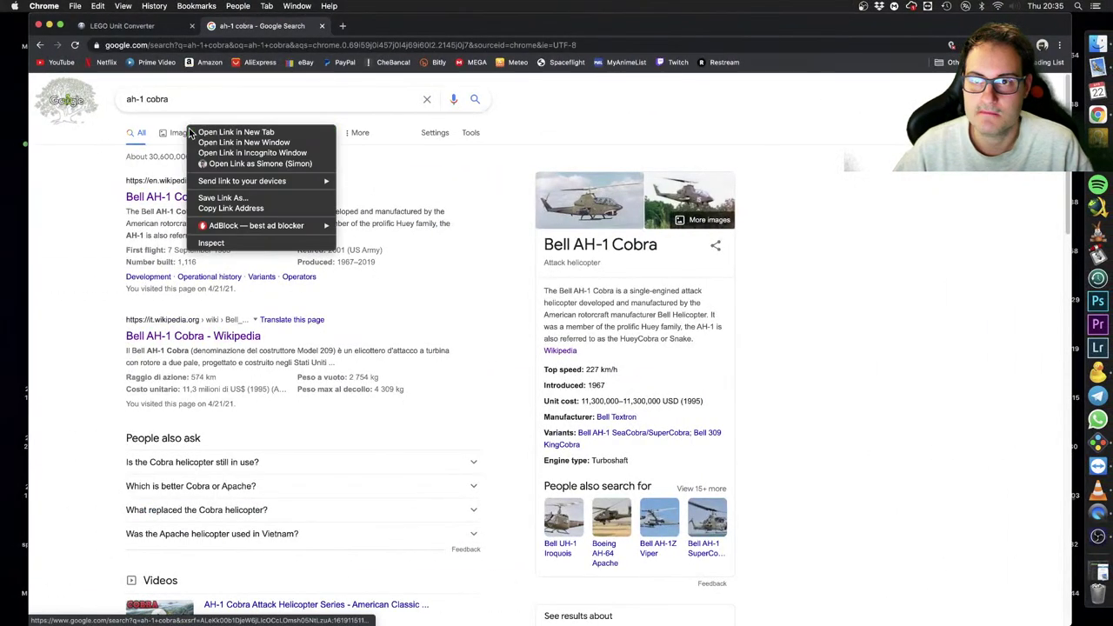
left_click(235, 131)
left_click(391, 26)
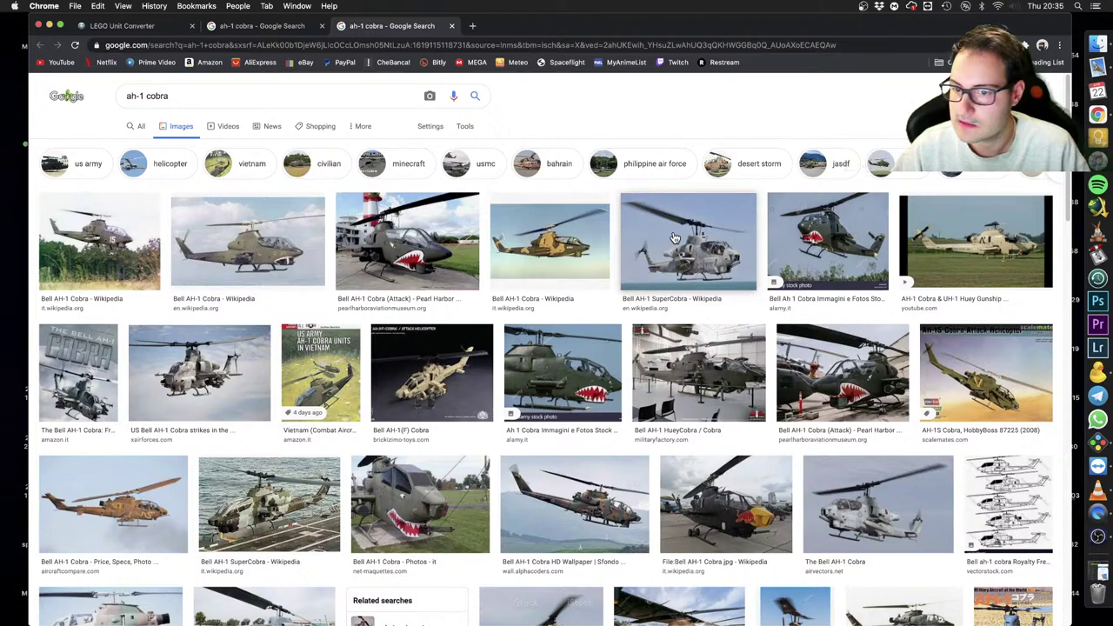
scroll(675, 238, "down", 3)
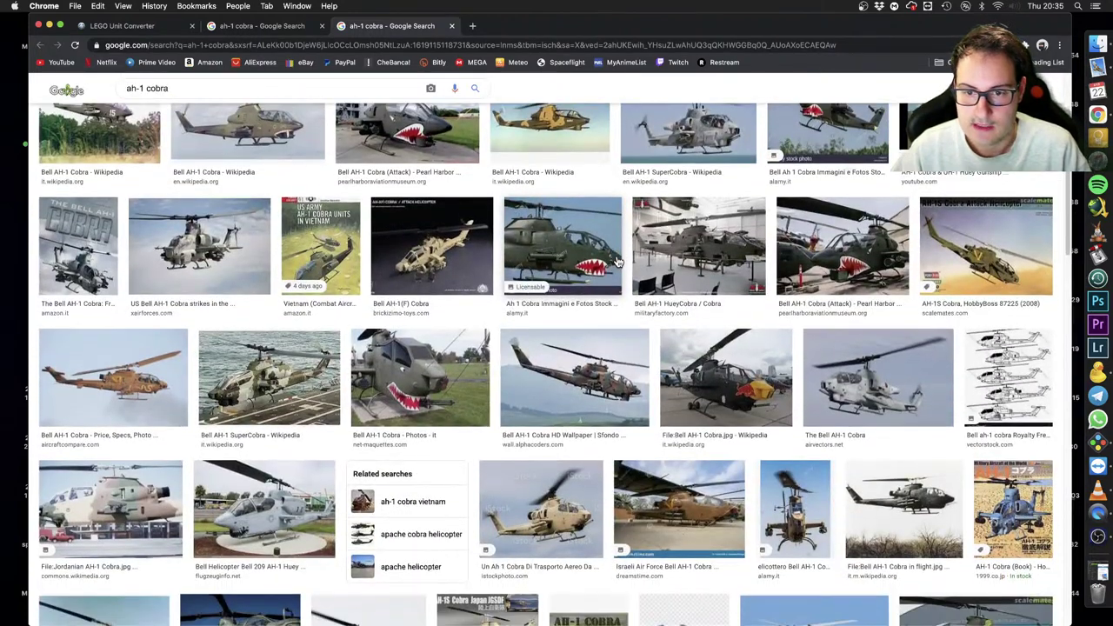
scroll(642, 264, "up", 5)
Open the English Wikipedia article on the Bell AH-1 Cobra and find its general characteristics under Specifications
left_click(257, 25)
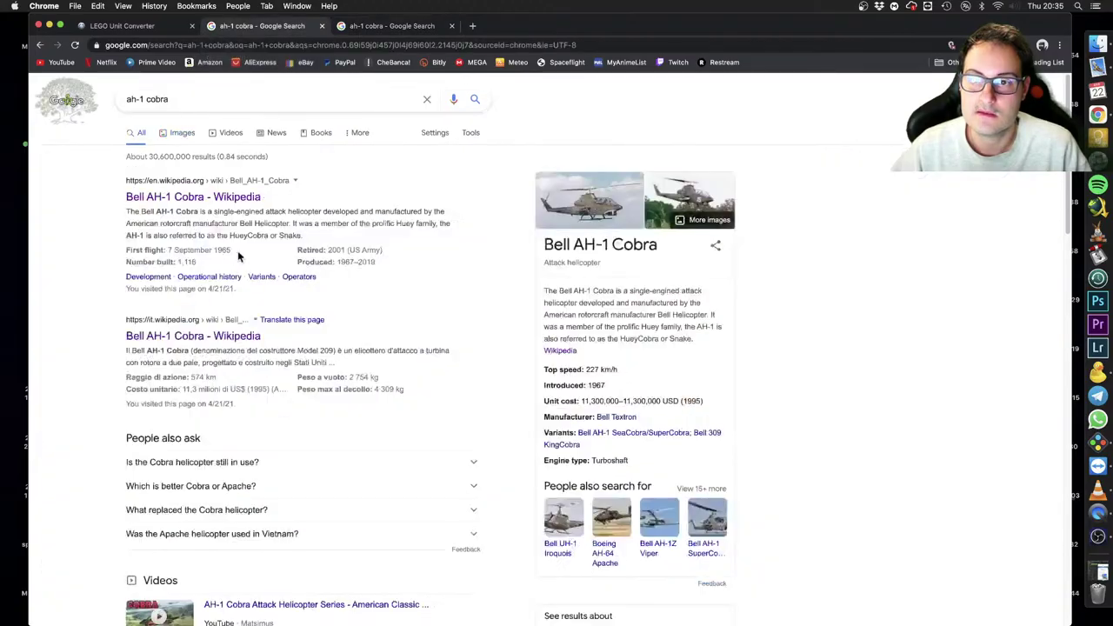
left_click(198, 199)
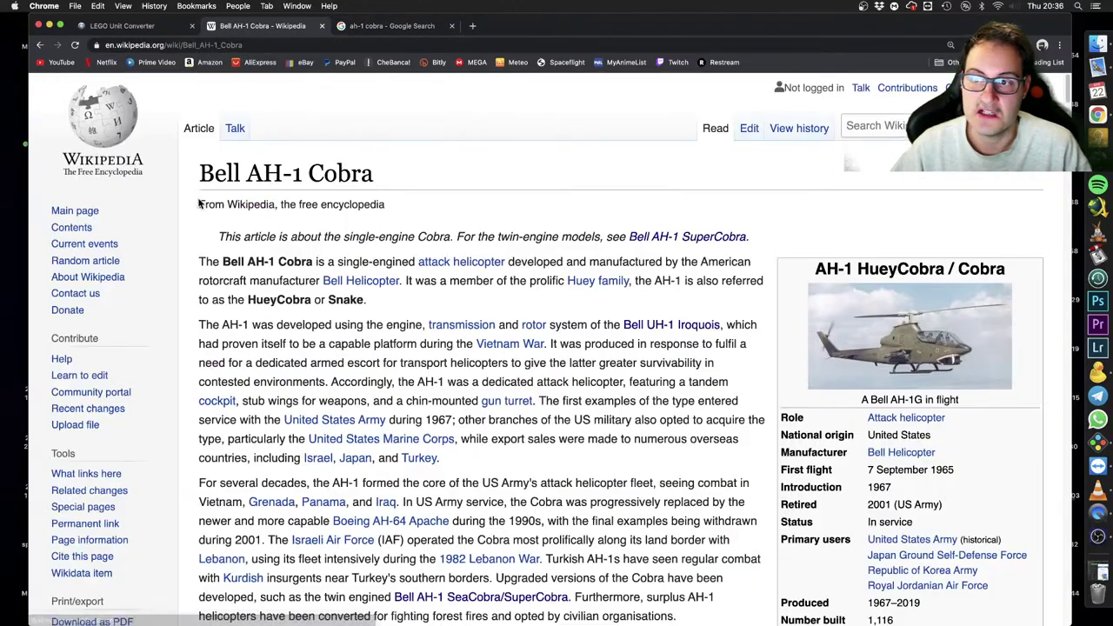
scroll(198, 203, "down", 20)
scroll(199, 196, "up", 10)
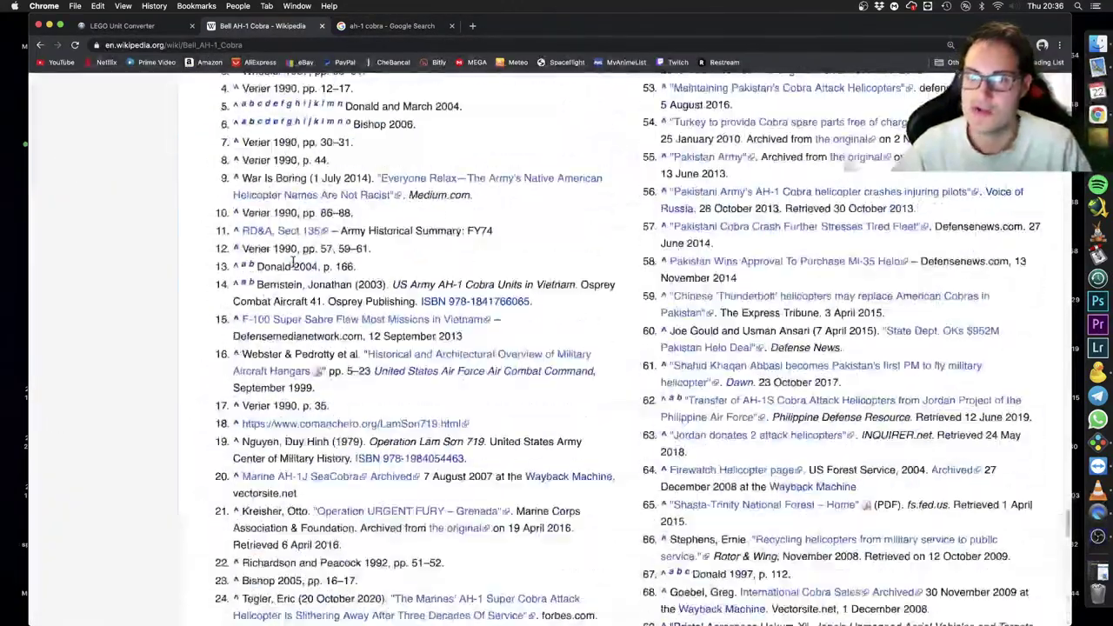
scroll(293, 262, "up", 20)
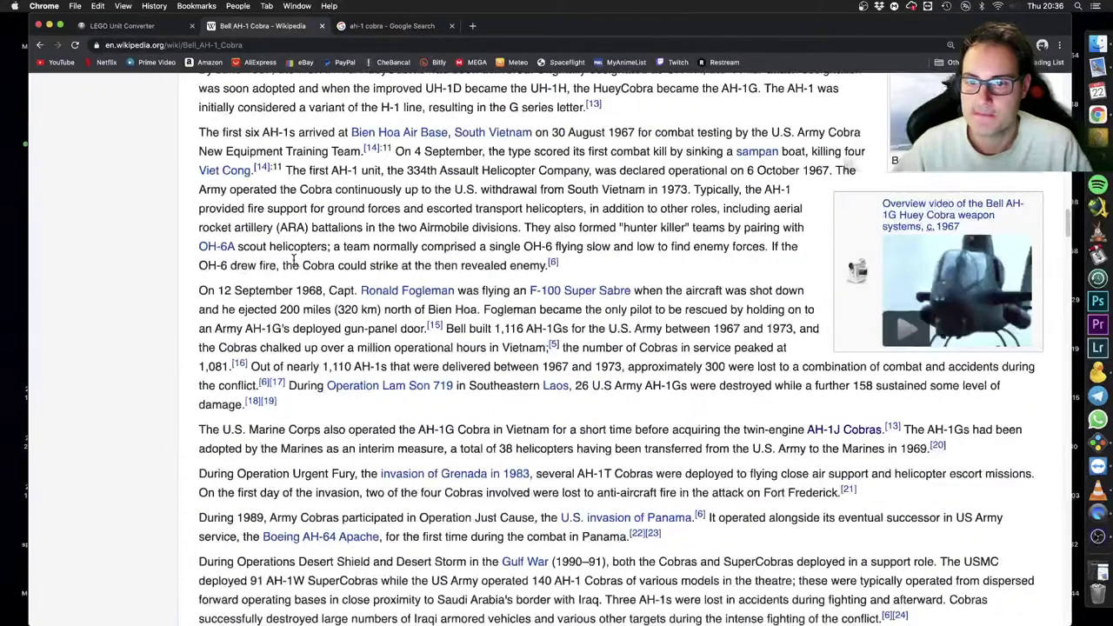
scroll(293, 261, "down", 20)
scroll(293, 261, "up", 3)
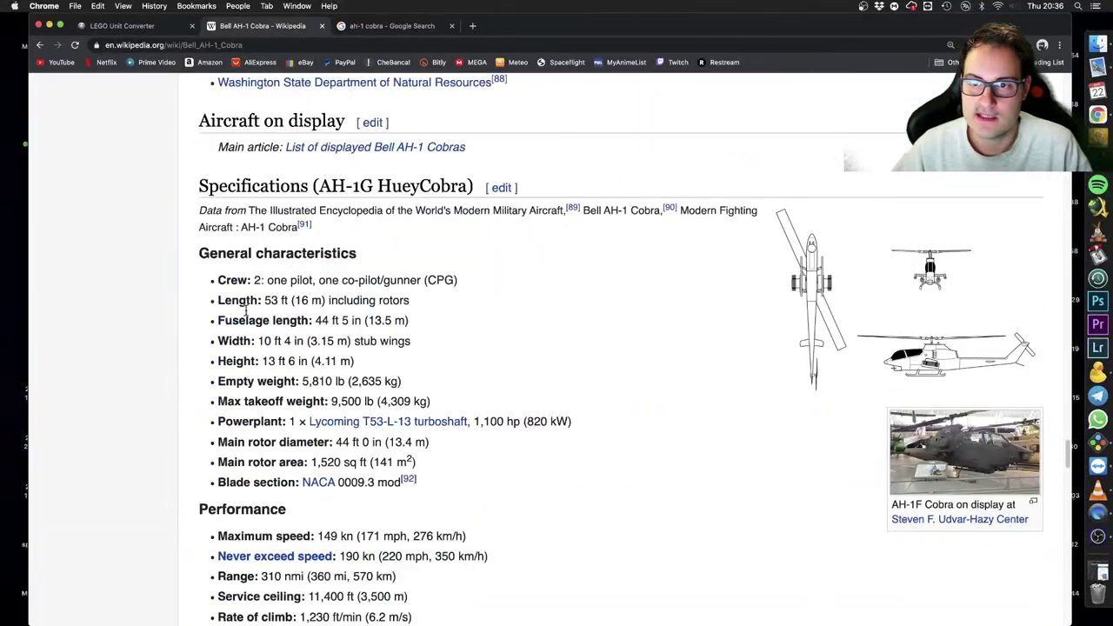
Examine the length entries in the specifications and highlight the fuselage length in metres
left_click_drag(323, 300, 405, 298)
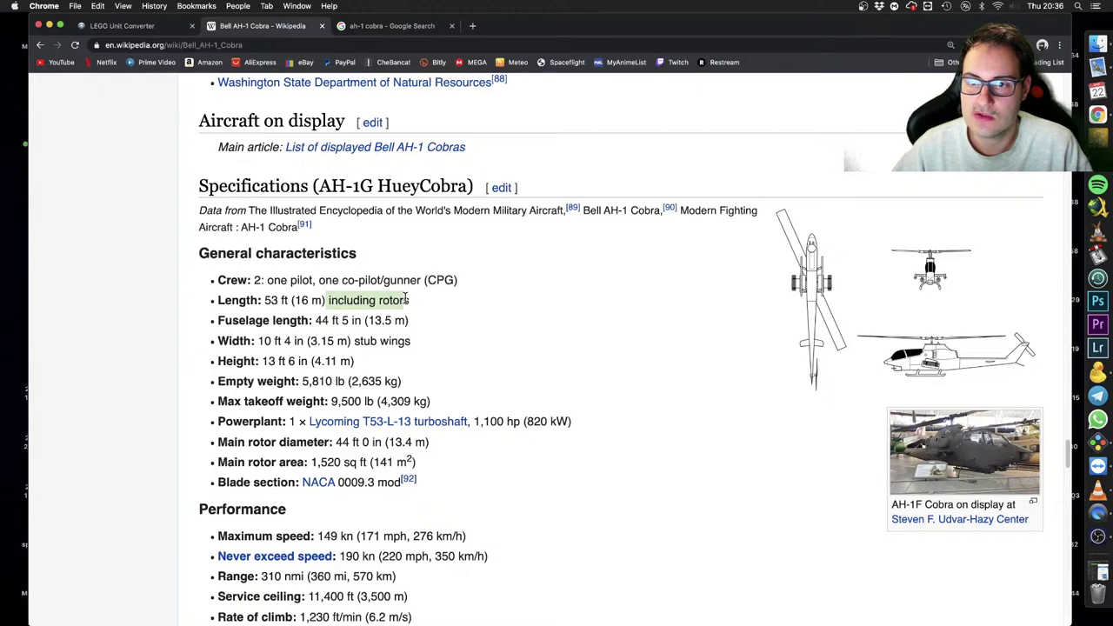
left_click(276, 320)
left_click_drag(217, 320, 302, 319)
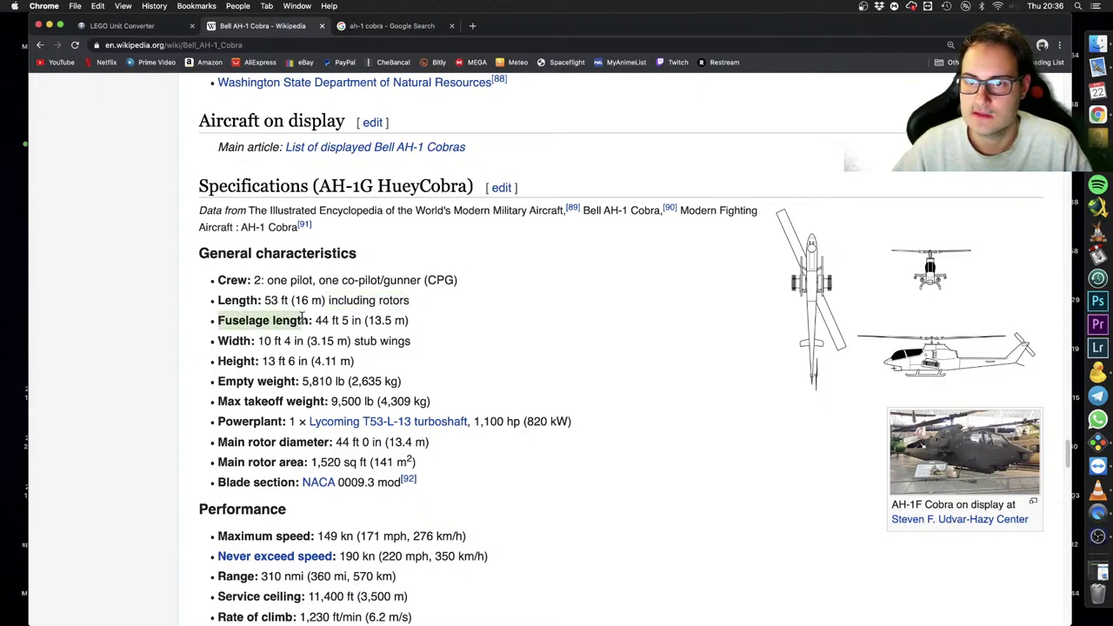
left_click_drag(368, 320, 387, 320)
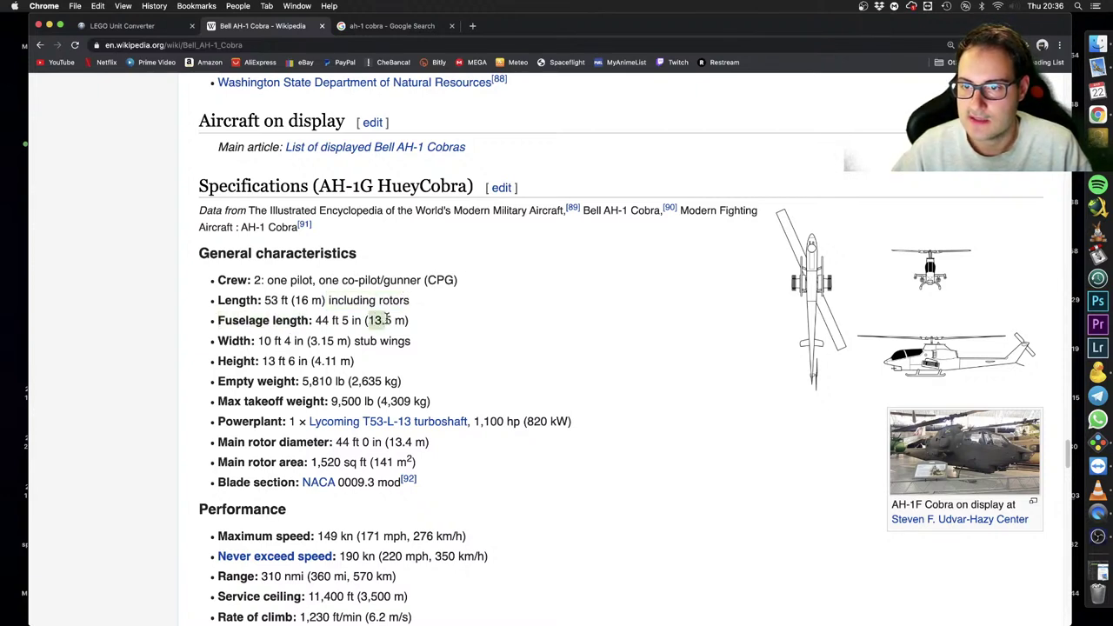
Convert 13.5 meters in the LEGO Unit Converter at a scale of 1:34
left_click(140, 26)
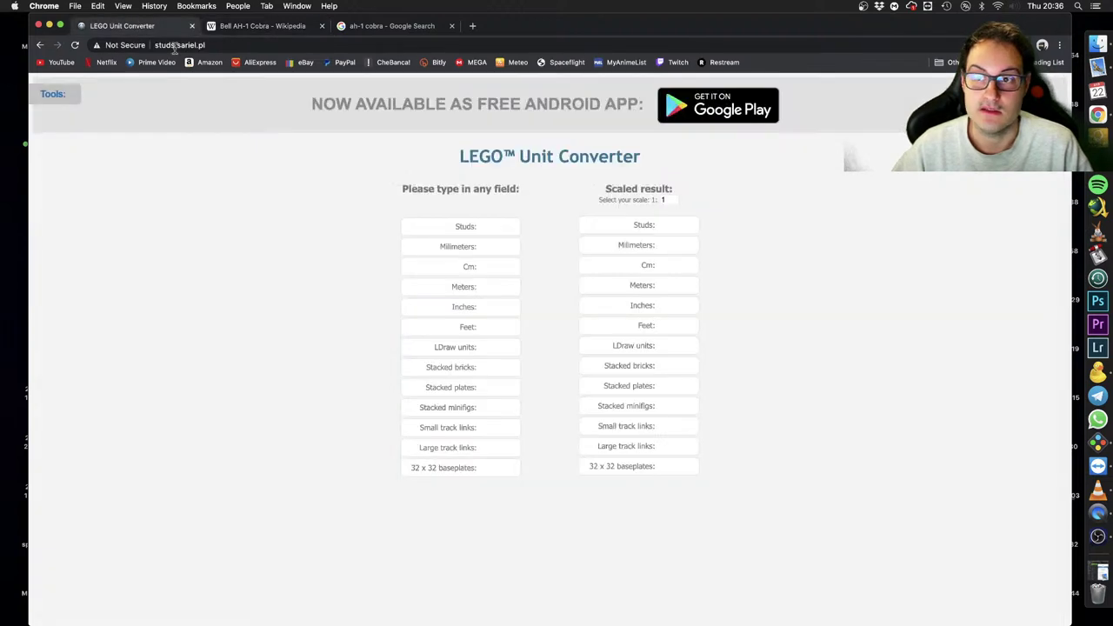
left_click(485, 286)
type("13.5")
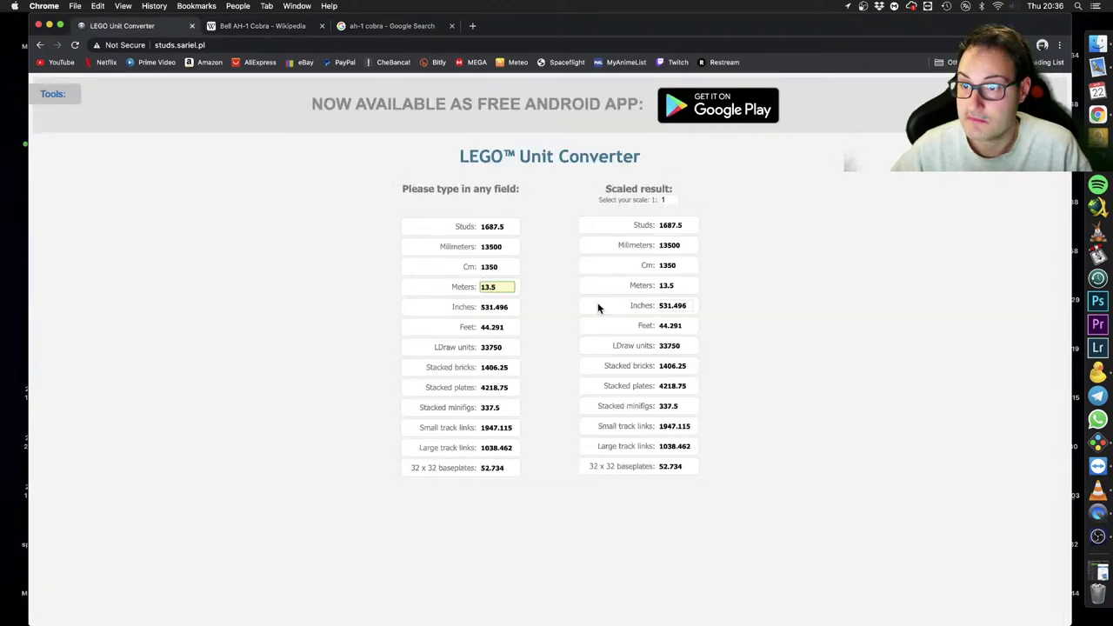
left_click(663, 199)
key("BackSpace")
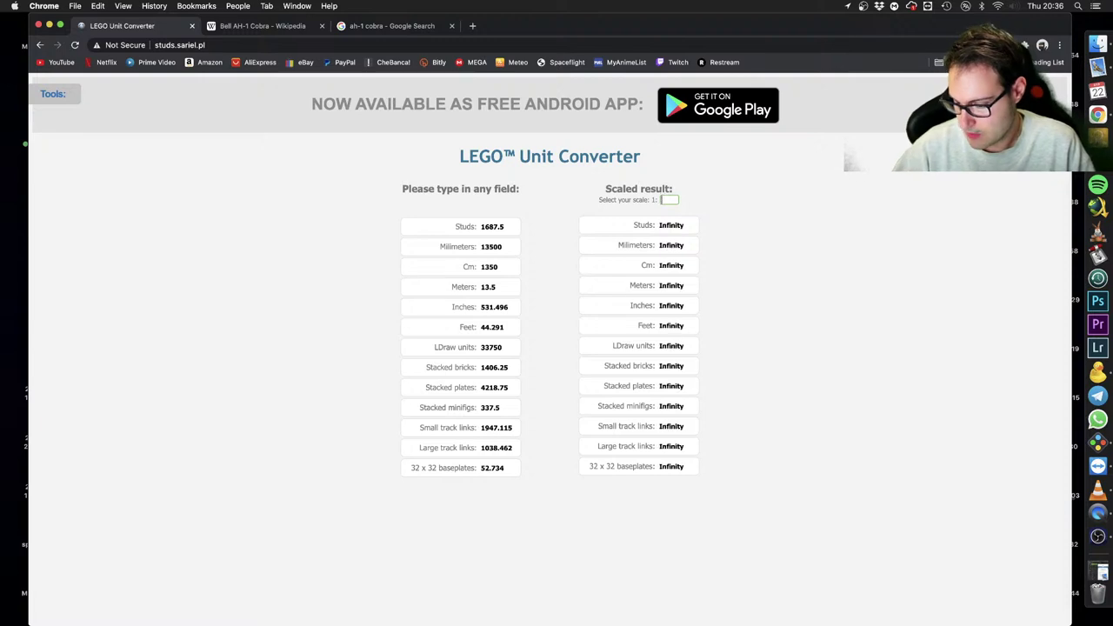
type("34")
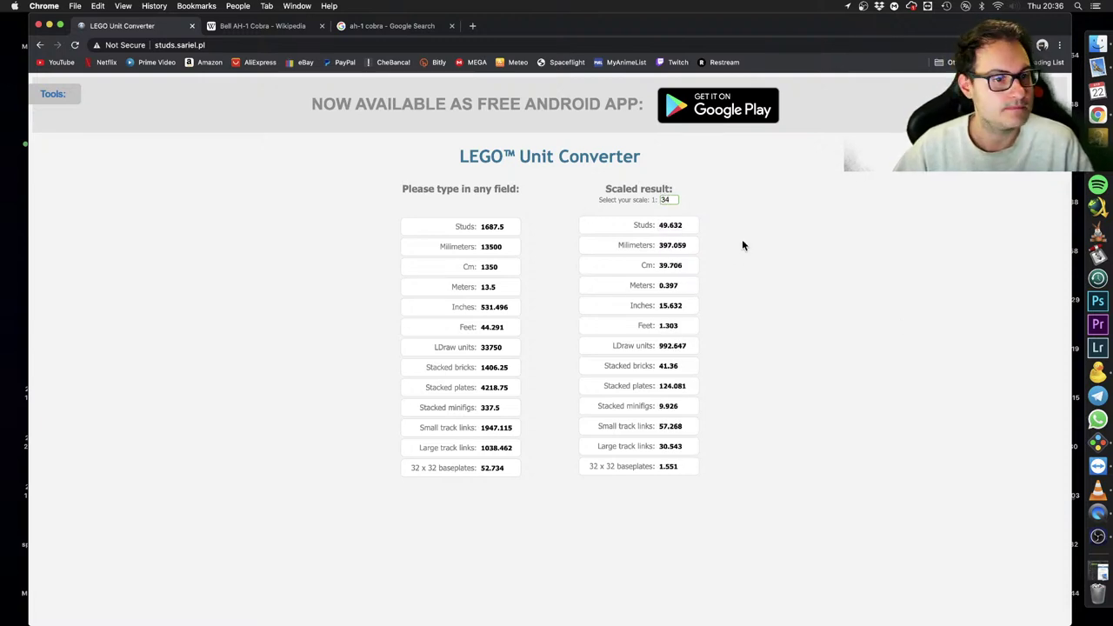
Switch to the AH-1 COBRA model in Studio and set the parts palette colour to Red
key("ctrl+Right")
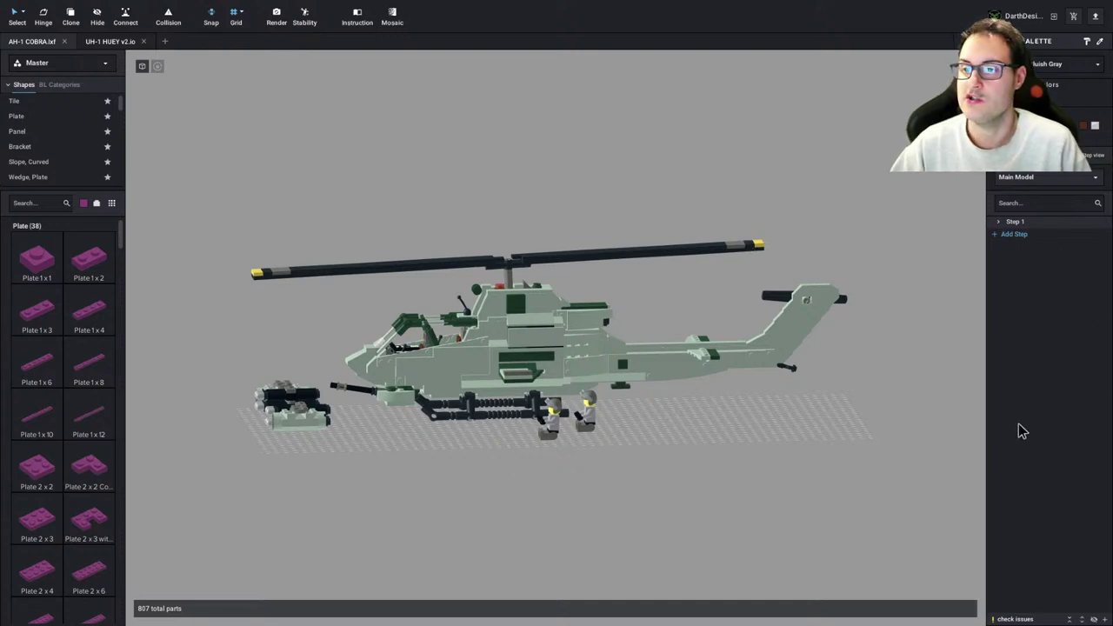
scroll(675, 444, "down", 3)
right_click_drag(674, 461, 633, 483)
scroll(636, 487, "up", 4)
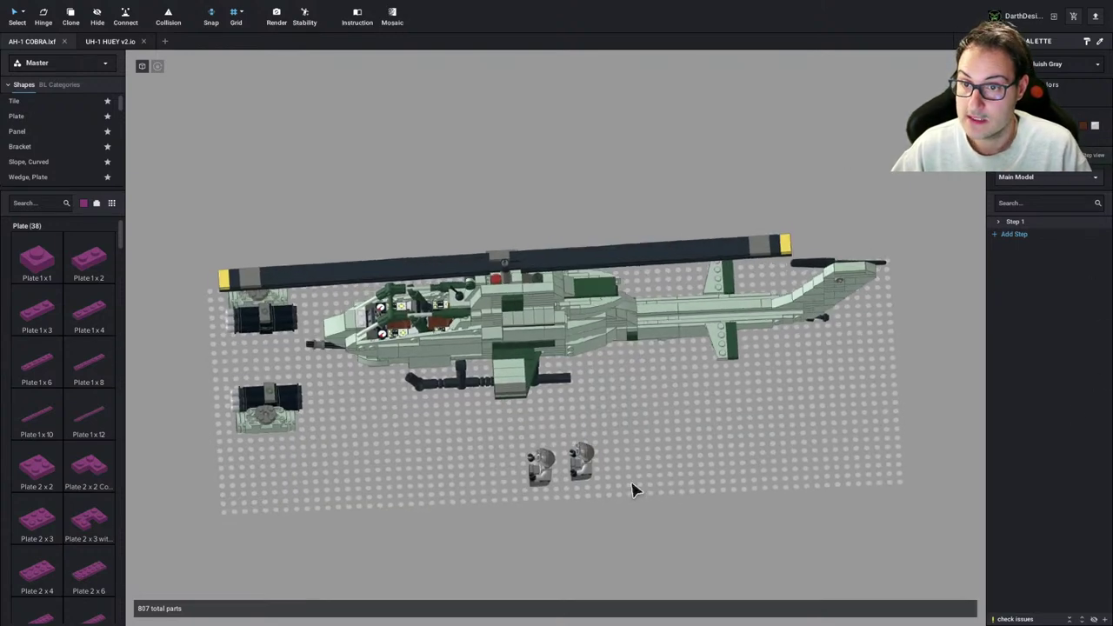
left_click(84, 206)
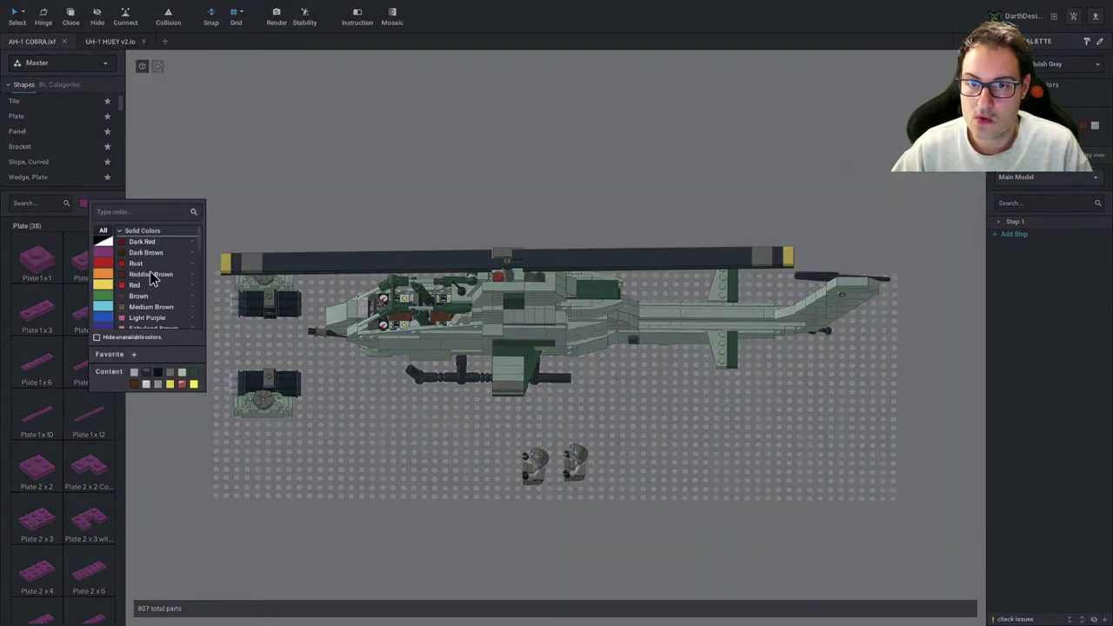
left_click(155, 285)
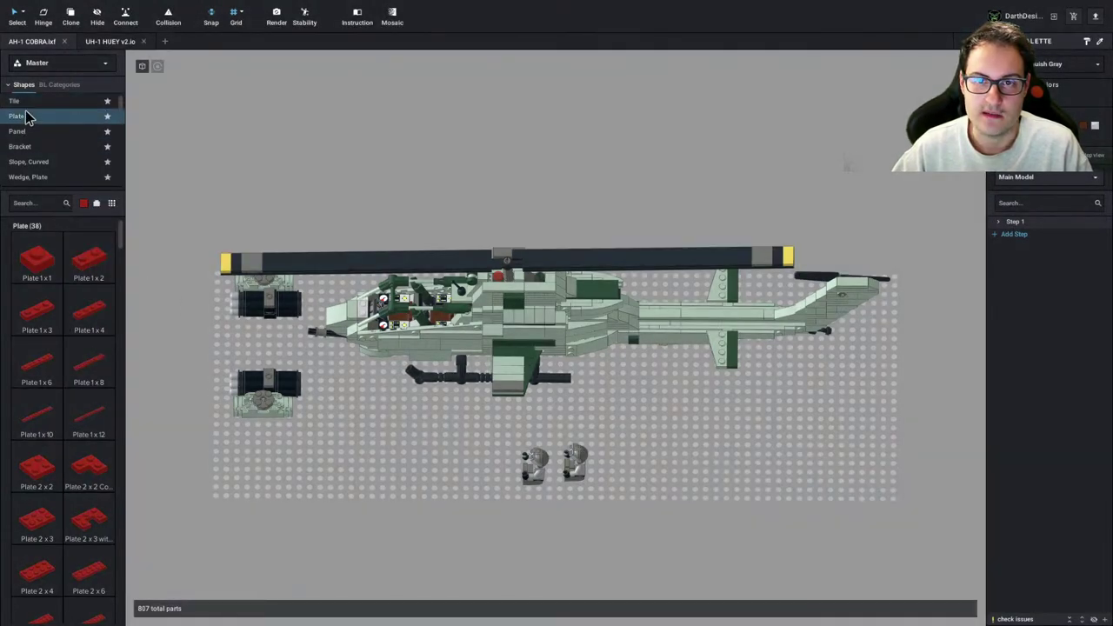
Add a red Brick 1 x 10 on the ground at the helicopter's nose, turned crosswise to the fuselage
scroll(33, 127, "down", 1)
left_click(37, 146)
scroll(92, 524, "down", 6)
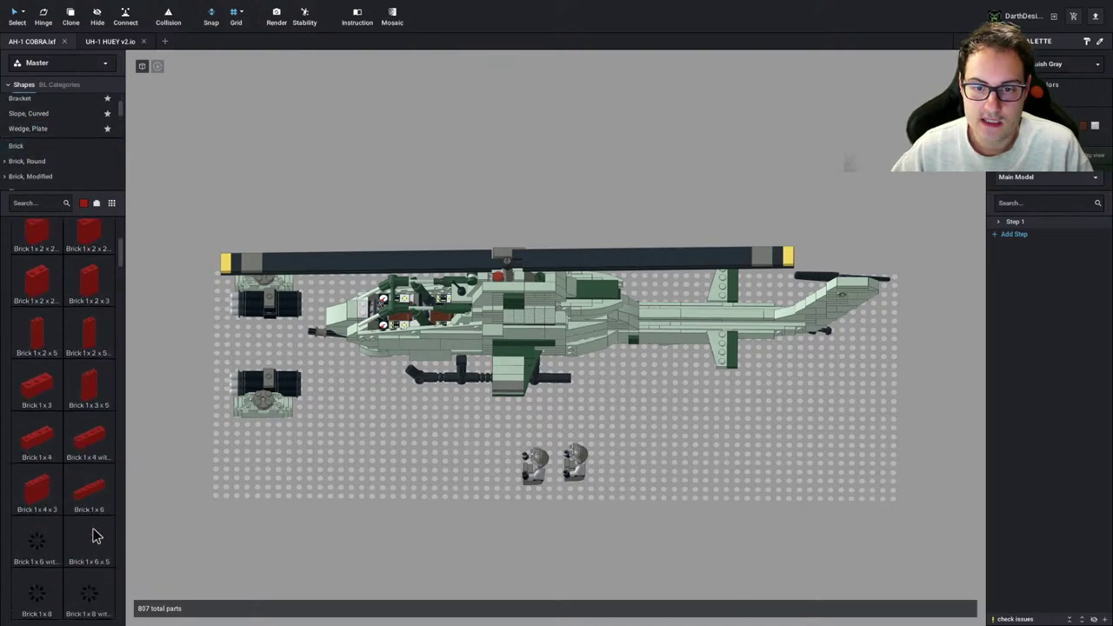
left_click_drag(58, 391, 306, 392)
key("Right")
right_click_drag(306, 391, 308, 400)
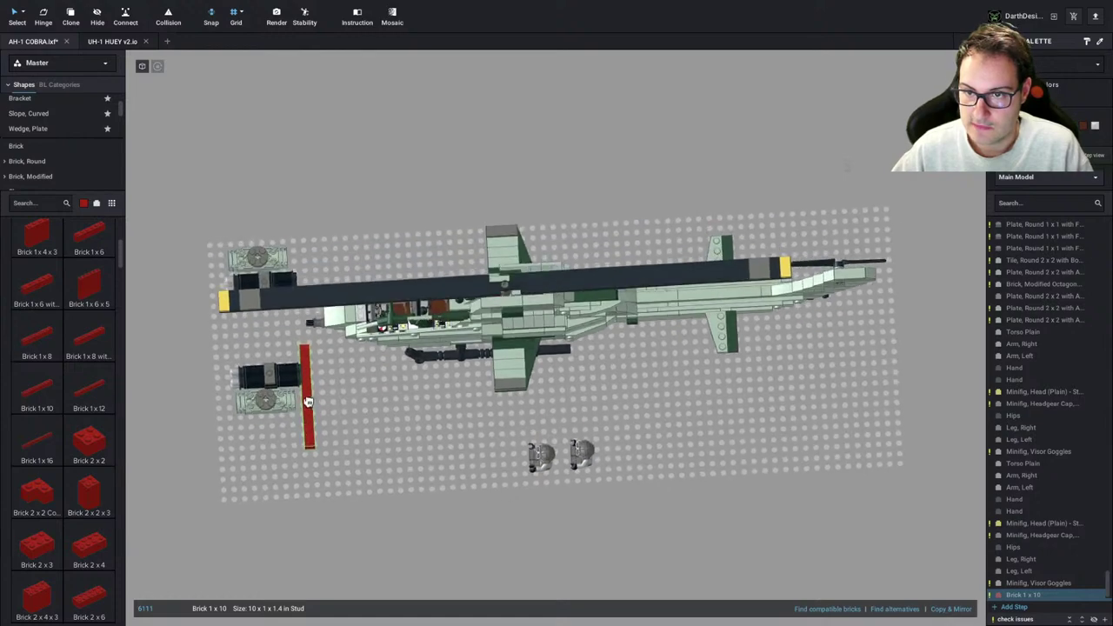
left_click_drag(309, 400, 330, 384)
right_click_drag(498, 466, 495, 432)
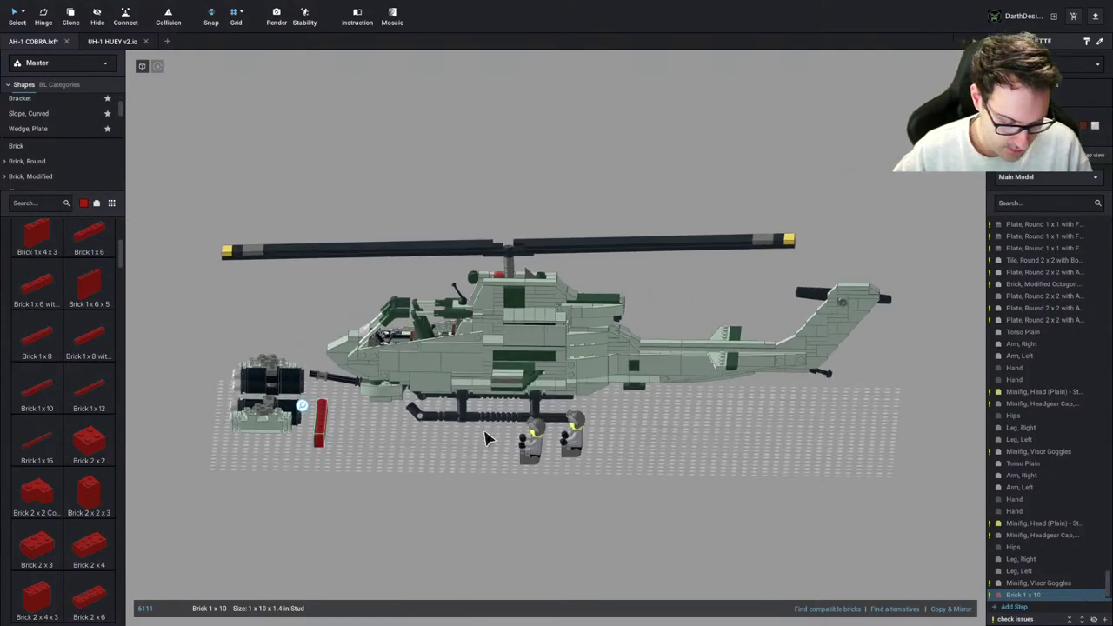
Clone the red Brick 1 x 10 onto the ground at the tip of the helicopter's tail
key("c")
right_click_drag(817, 440, 824, 468)
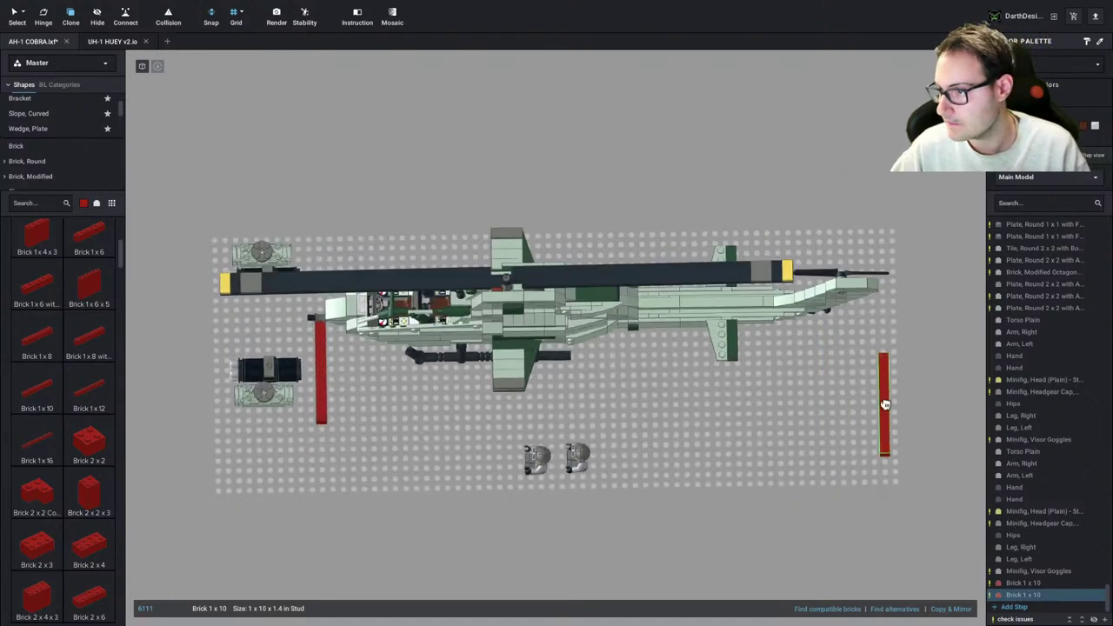
right_click_drag(885, 405, 881, 412)
middle_click_drag(873, 390, 671, 380)
mouse_move(676, 371)
right_mouse_down()
mouse_move(675, 354)
mouse_move(609, 349)
right_mouse_up()
left_click(602, 430)
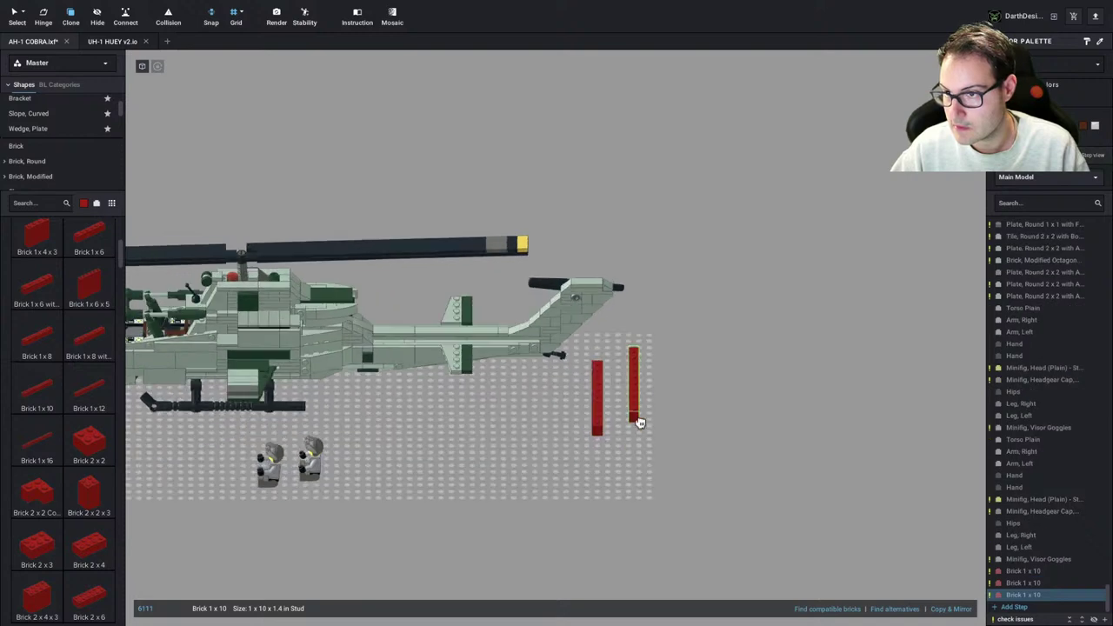
mouse_move(639, 422)
right_mouse_down()
mouse_move(641, 447)
mouse_move(628, 415)
right_mouse_up()
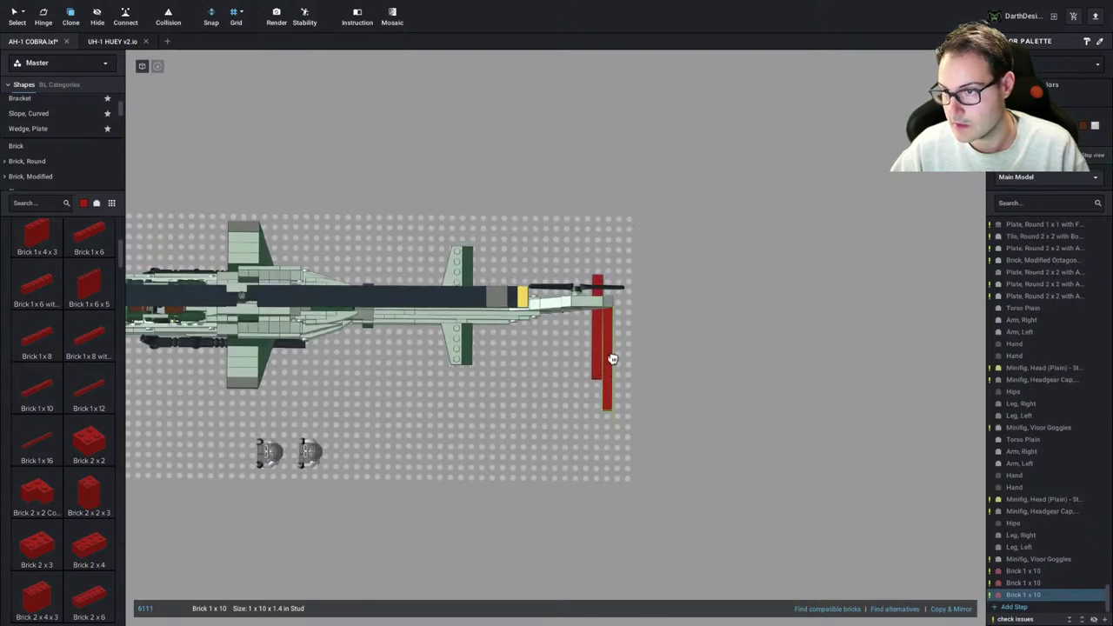
right_click_drag(746, 415, 713, 418)
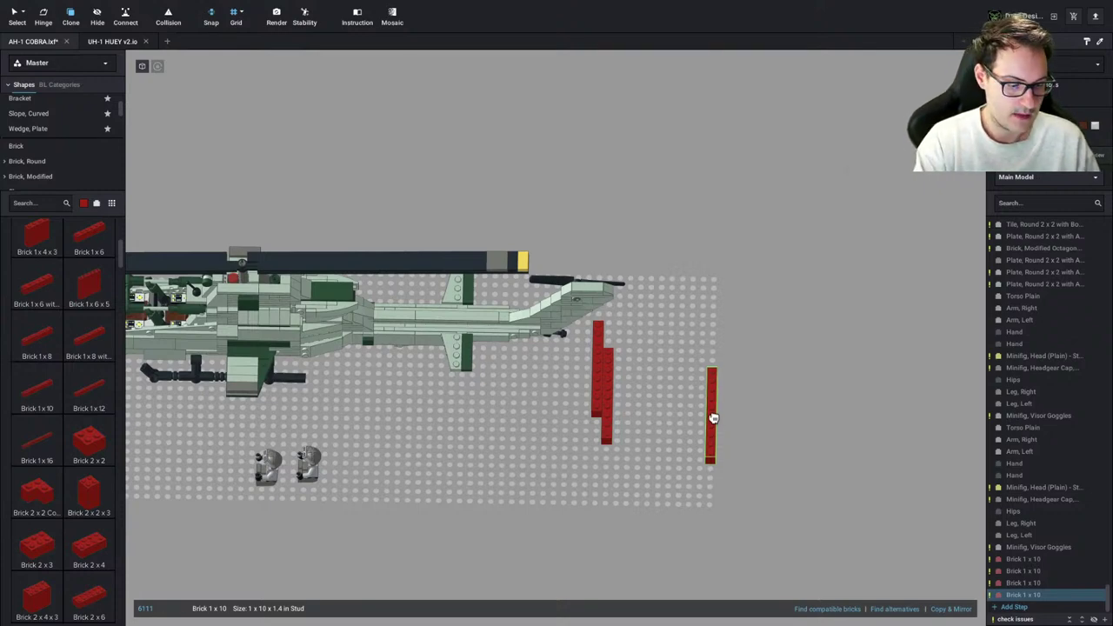
Delete the two surplus 1 x 10 bricks near the tail, keeping only the one aligned with the tail tip
key("Delete")
left_click(597, 334)
key("Delete")
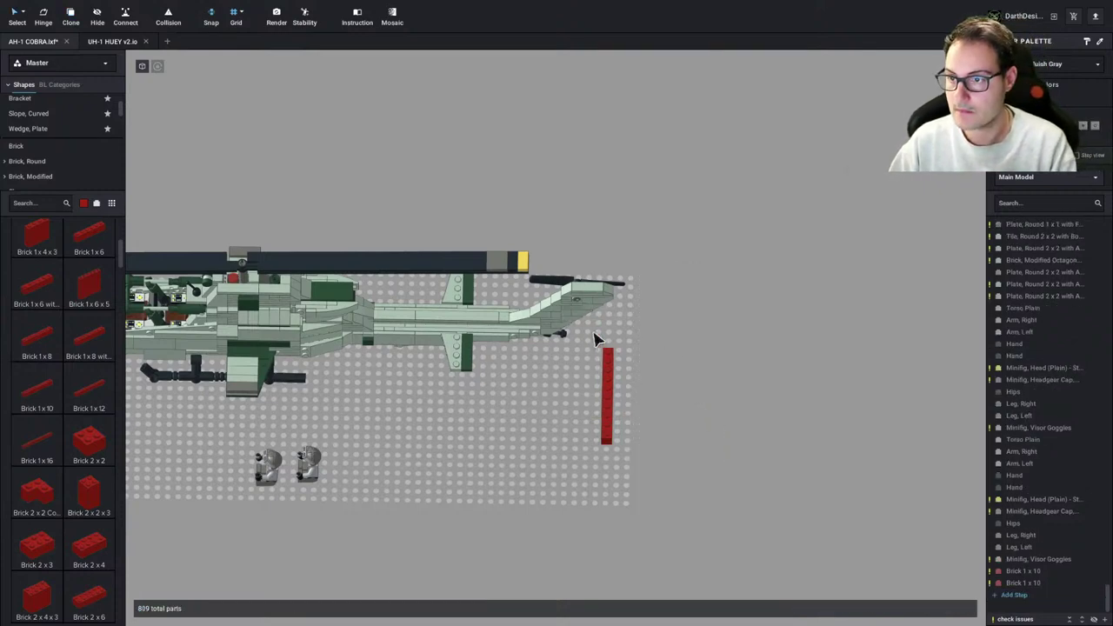
Copy the nose marker brick, turn the copy parallel to the fuselage and place it beside the marker
middle_click_drag(315, 434, 444, 421)
left_click(187, 405)
key("ctrl+c")
key("ctrl+v")
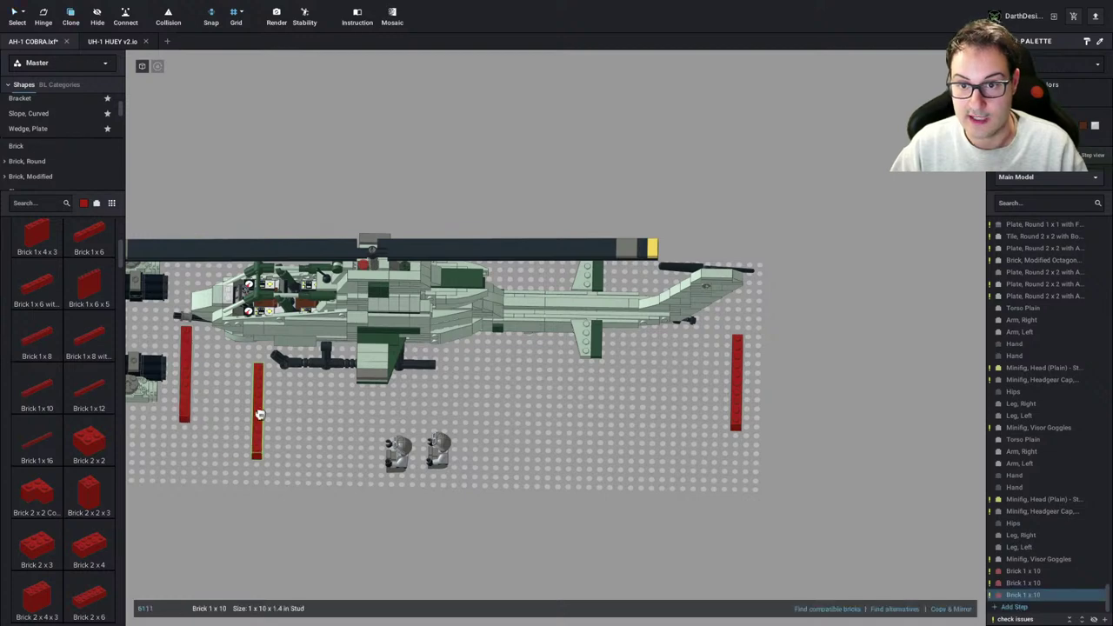
key("Right")
right_click_drag(283, 409, 286, 413)
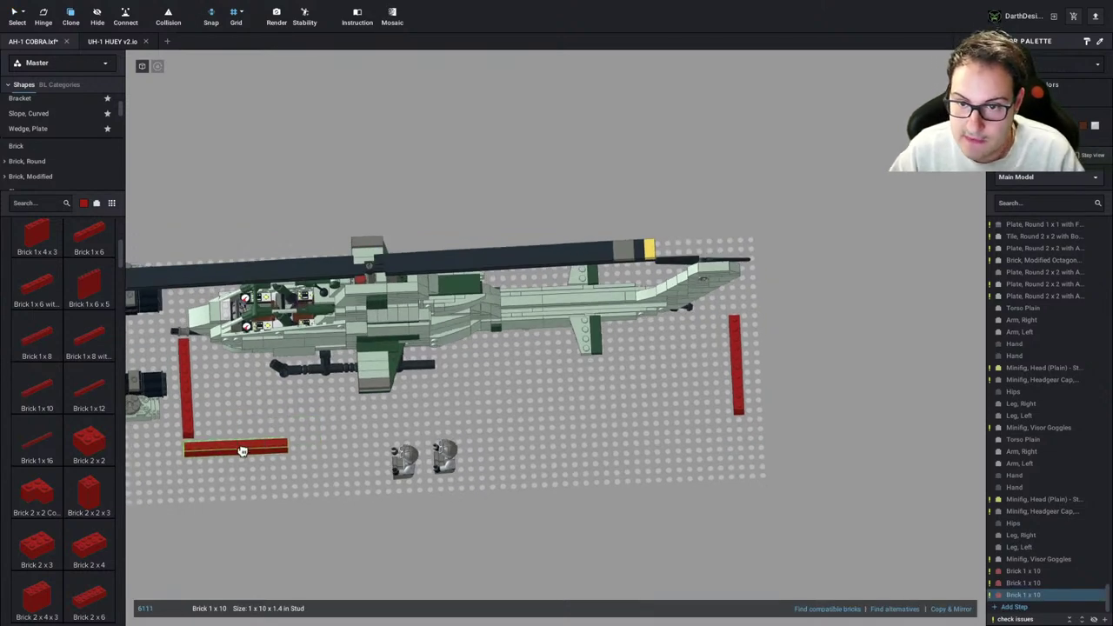
right_click_drag(253, 446, 273, 455)
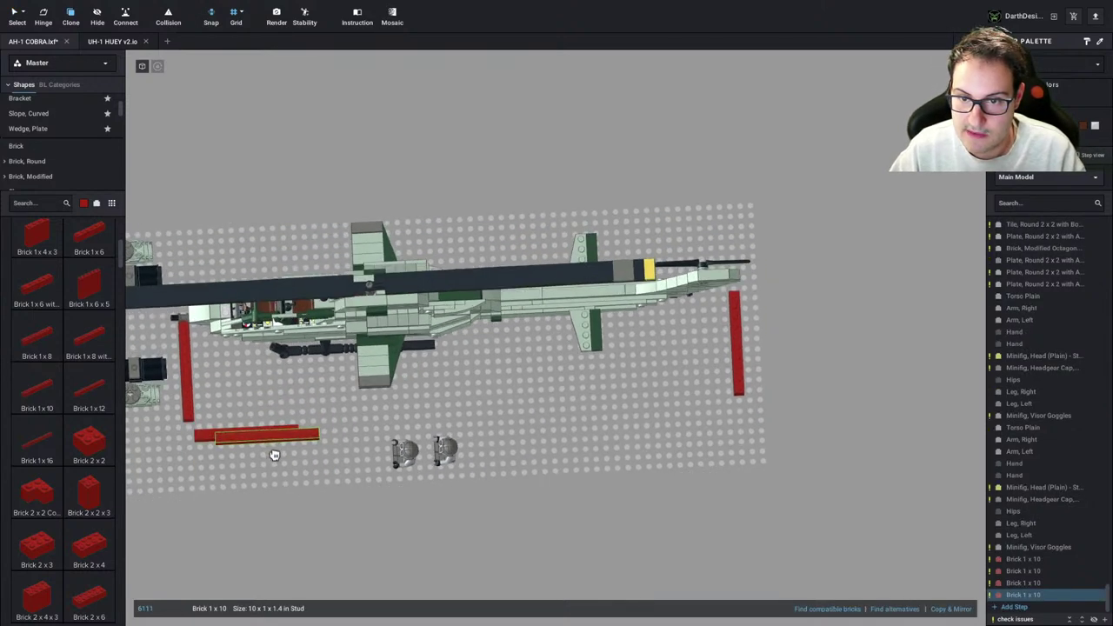
Place four more 1 x 10 bricks end to end in a staggered row towards the tail marker
left_click(274, 454)
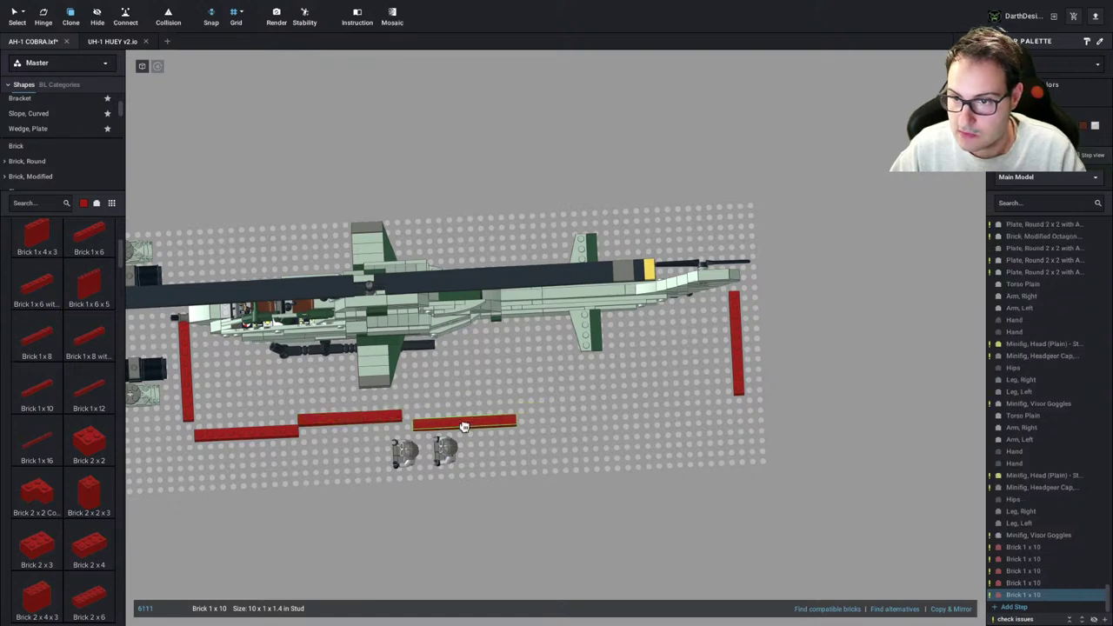
left_click(463, 426)
left_click(567, 409)
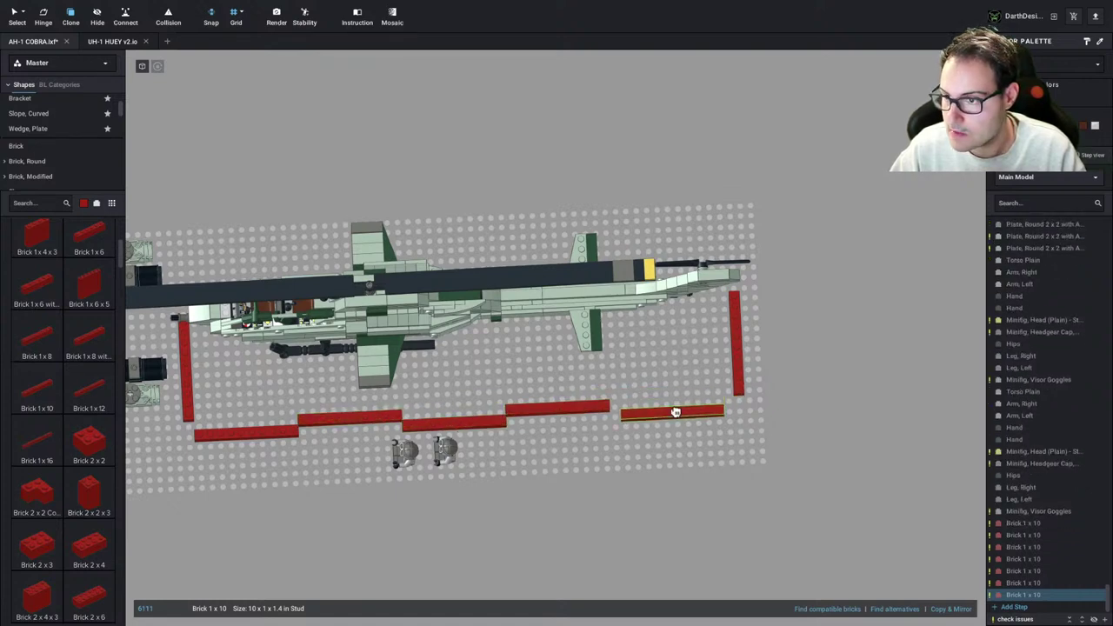
left_click(666, 415)
key("Escape")
Stack eight copies of the 1 x 10 brick on the tail marker, up to the underside of the tail tip
right_click_drag(729, 419, 759, 374)
left_click(770, 425)
right_click_drag(771, 426, 719, 458)
key("ctrl+v")
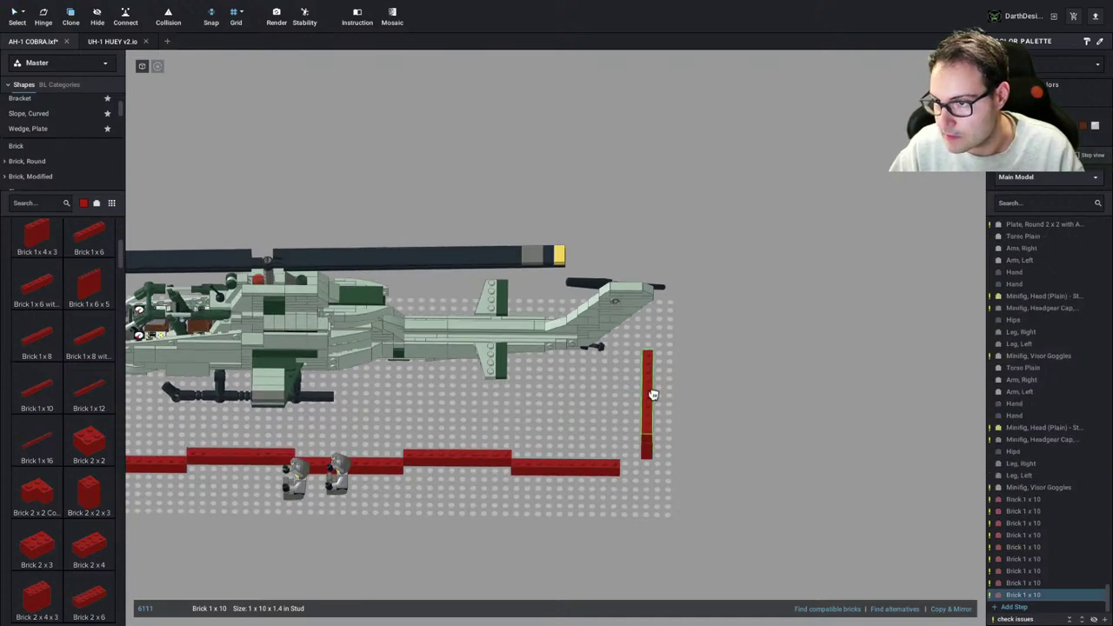
left_click_drag(653, 391, 651, 348)
left_click(650, 338)
key("Escape")
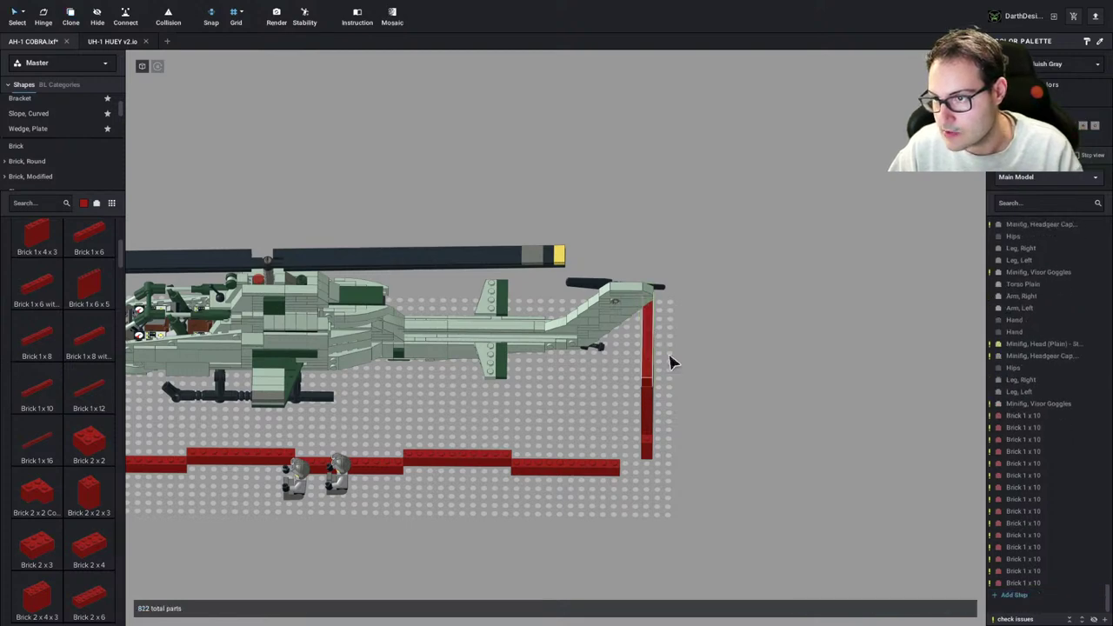
right_click_drag(670, 356, 689, 336)
scroll(540, 385, "down", 4)
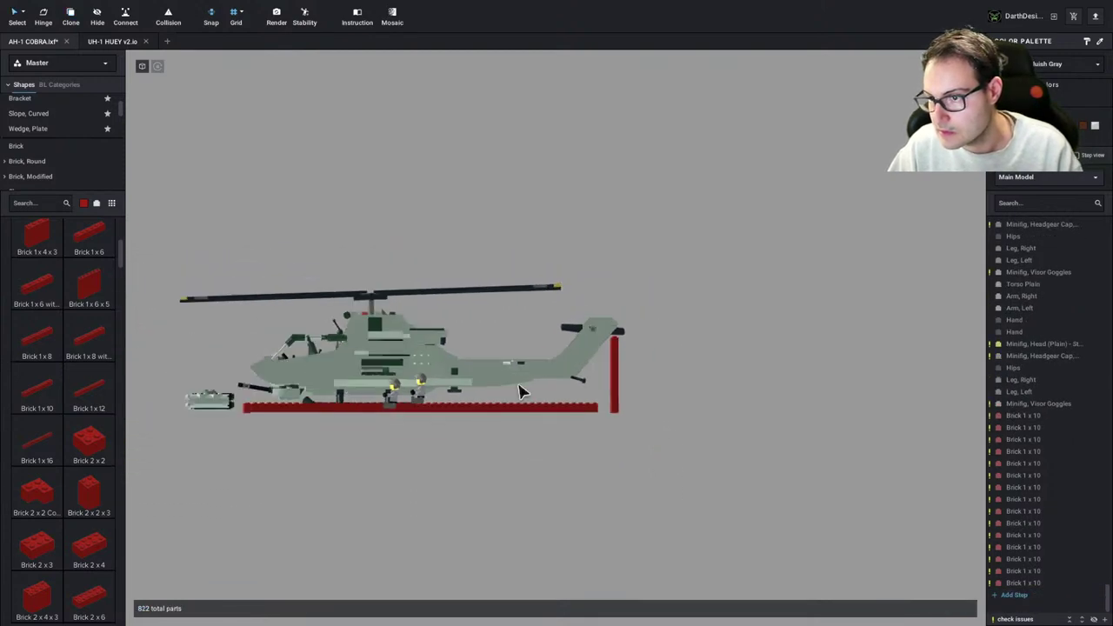
Stack four copies of the red 1 x 10 brick on the nose marker, up to the height of the nose tip
middle_click_drag(522, 389, 751, 408)
mouse_move(619, 397)
right_mouse_down()
mouse_move(615, 428)
mouse_move(612, 384)
right_mouse_up()
scroll(496, 406, "up", 5)
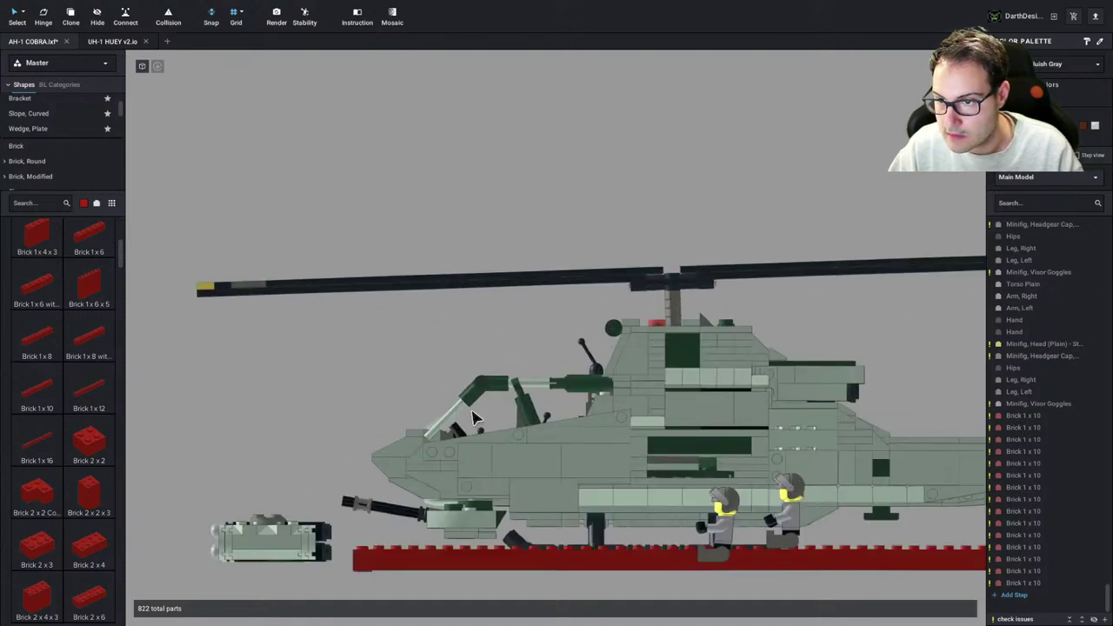
right_click_drag(470, 407, 480, 468)
key("c")
left_click(384, 543)
left_click(374, 524)
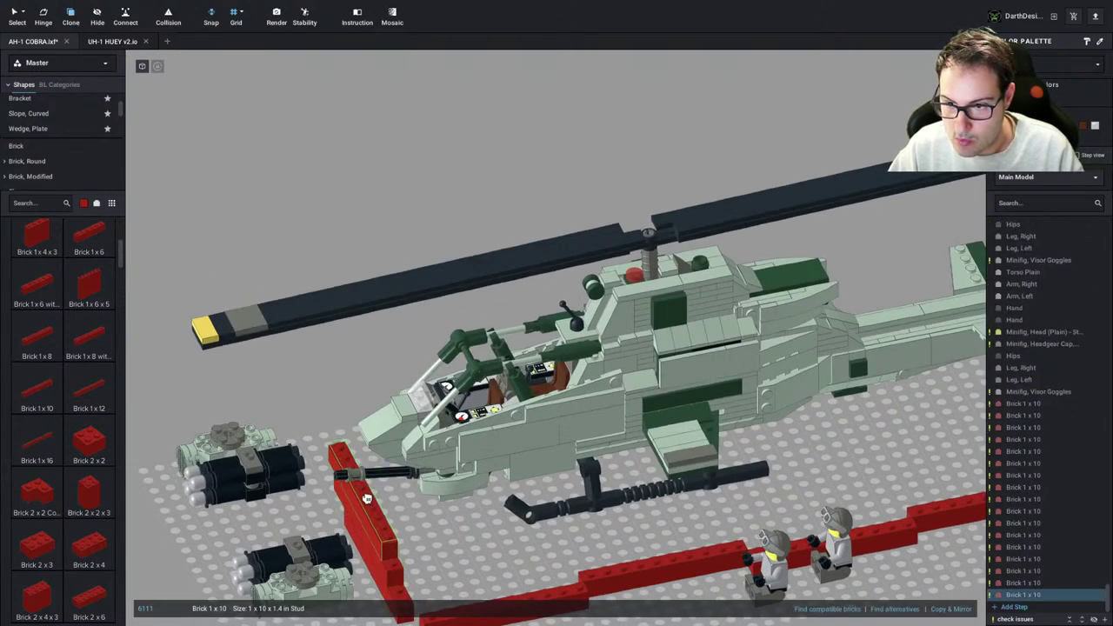
left_click(368, 498)
left_click(362, 474)
left_click(372, 470)
key("Escape")
right_click_drag(528, 525, 519, 501)
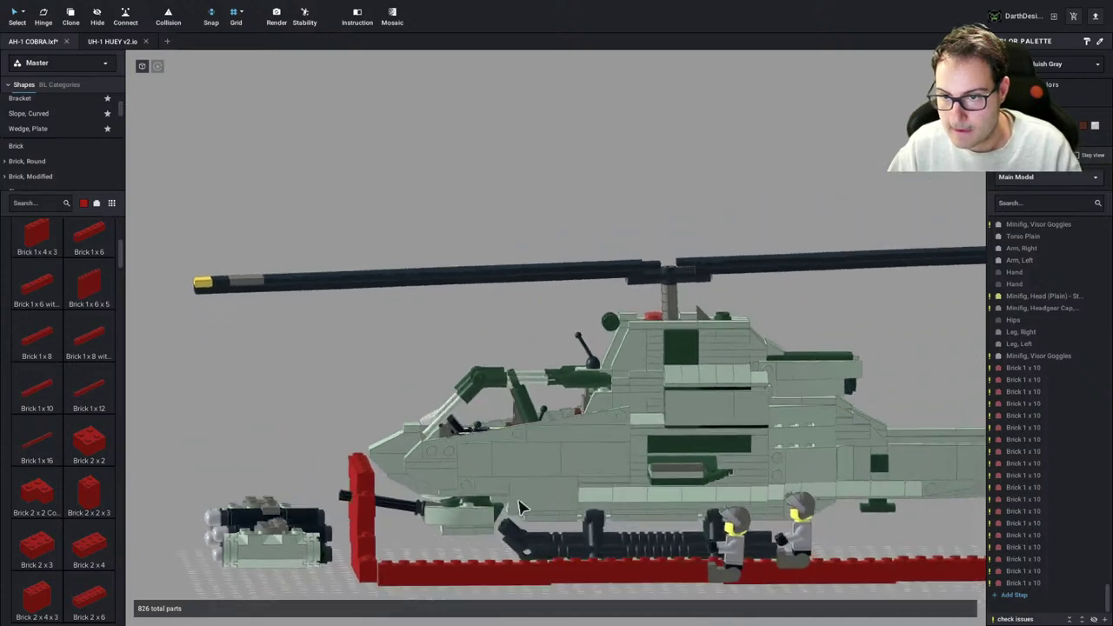
Examine from the side how the helicopter's nose and tail line up with the red marker bricks
scroll(592, 503, "down", 5)
middle_click_drag(821, 478, 698, 458)
scroll(697, 456, "up", 1)
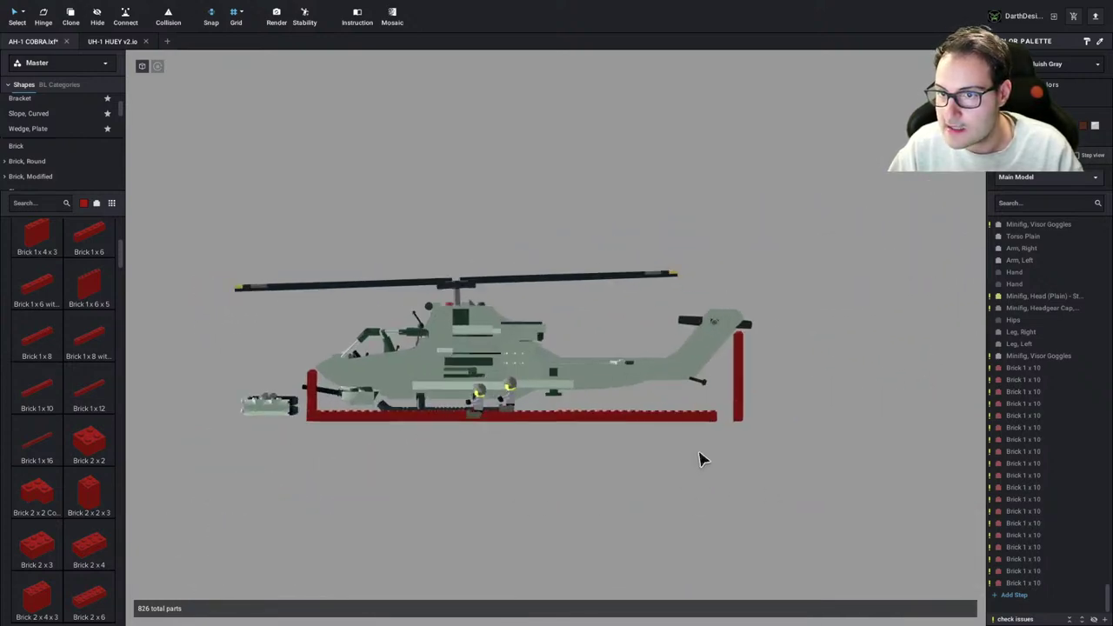
right_click_drag(699, 452, 701, 456)
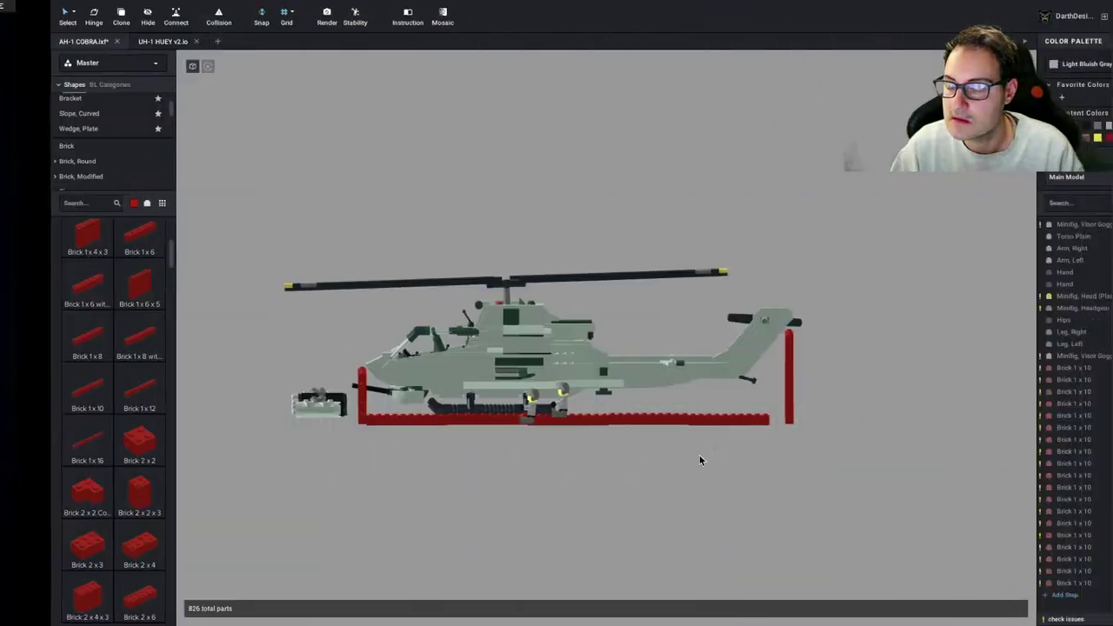
right_click_drag(704, 470, 704, 502)
right_click_drag(738, 359, 730, 303)
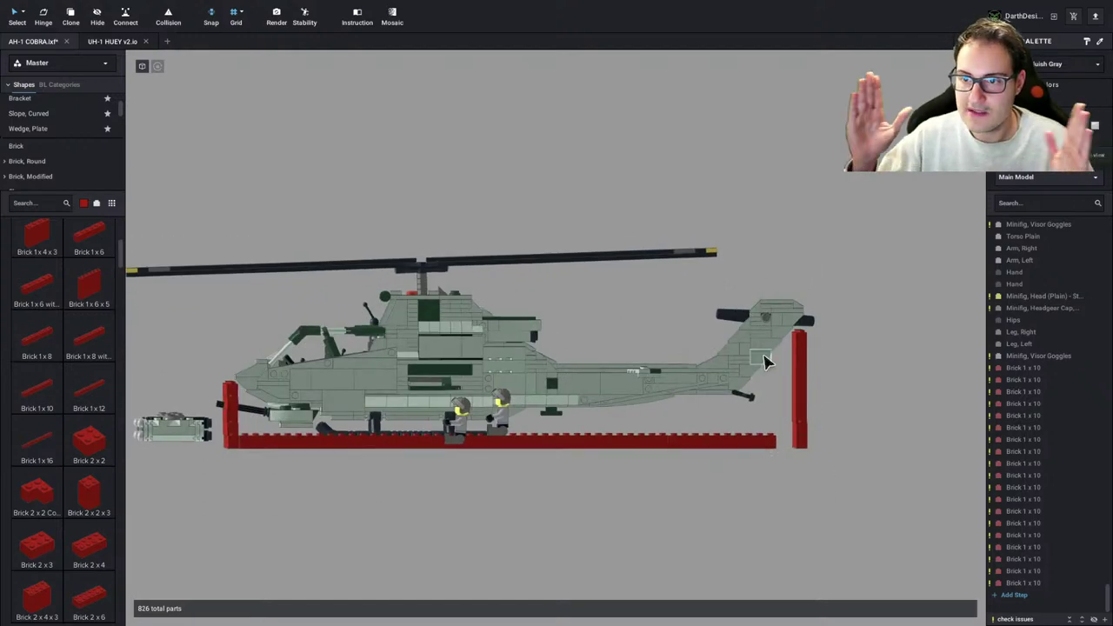
Switch to Chrome and open the AH-1G orthographical image from the Wikipedia specifications in a new tab at 1,280 × 908 pixels
key("super+Tab")
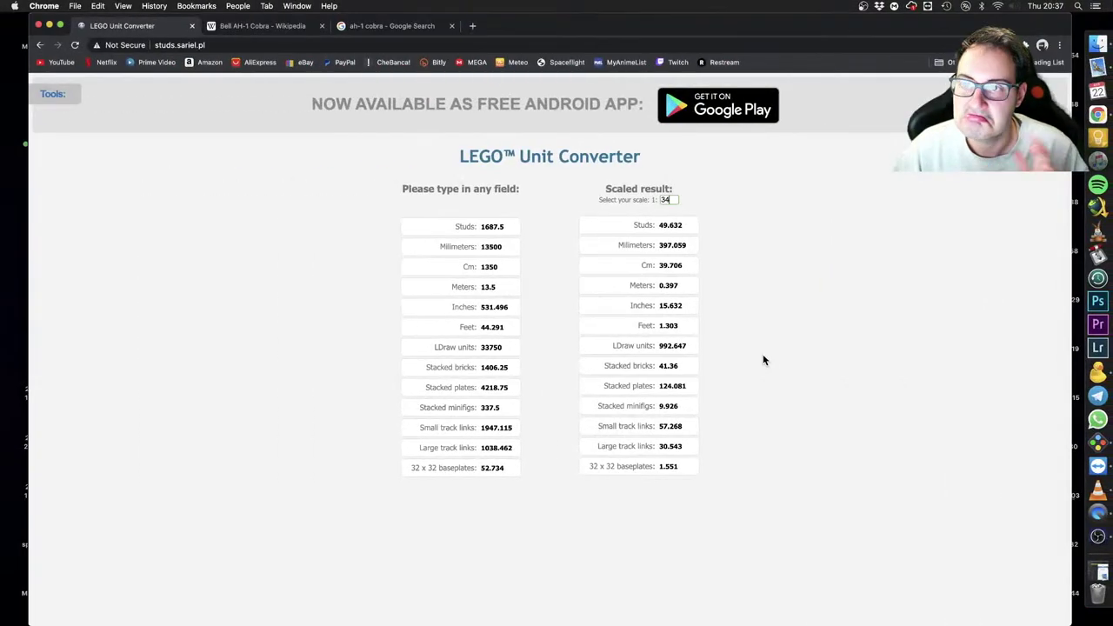
left_click(261, 26)
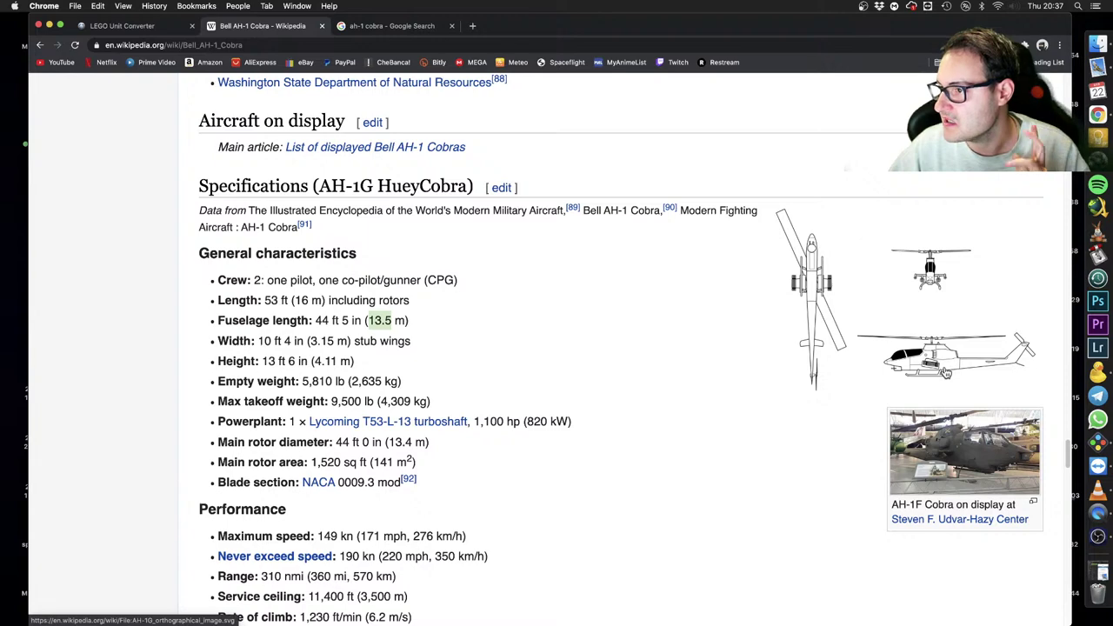
right_click(892, 315)
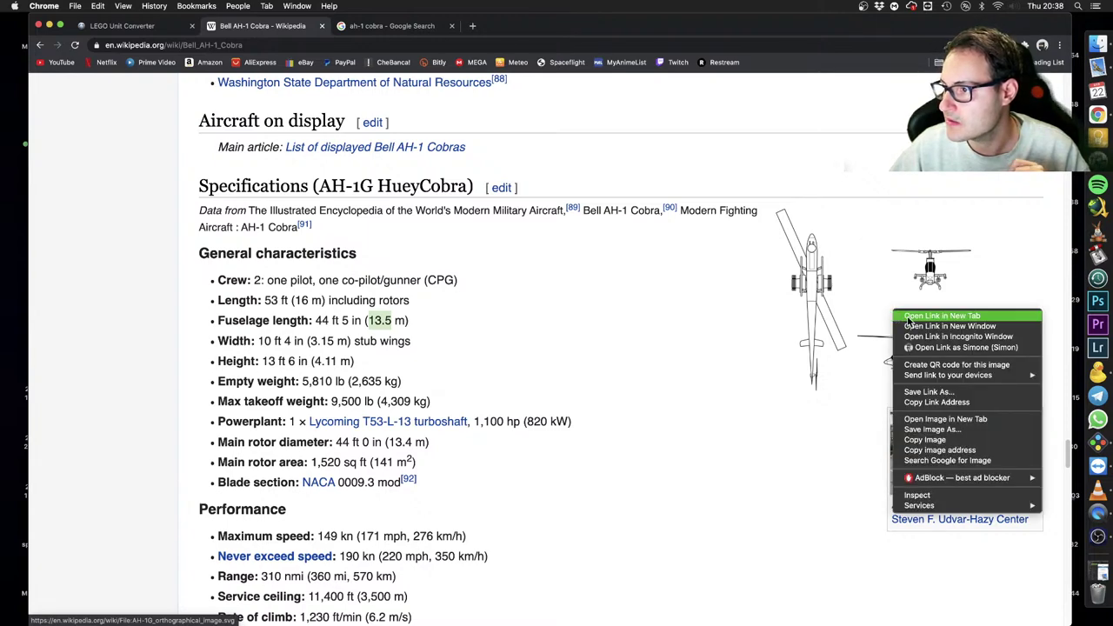
left_click(911, 318)
key("ctrl+Tab")
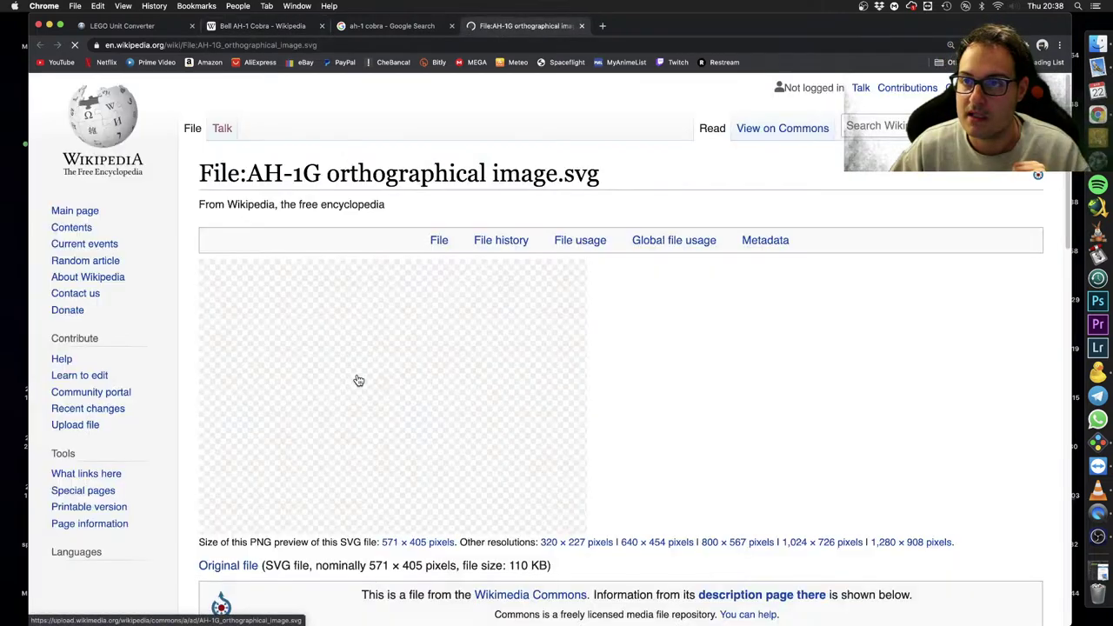
left_click(370, 380)
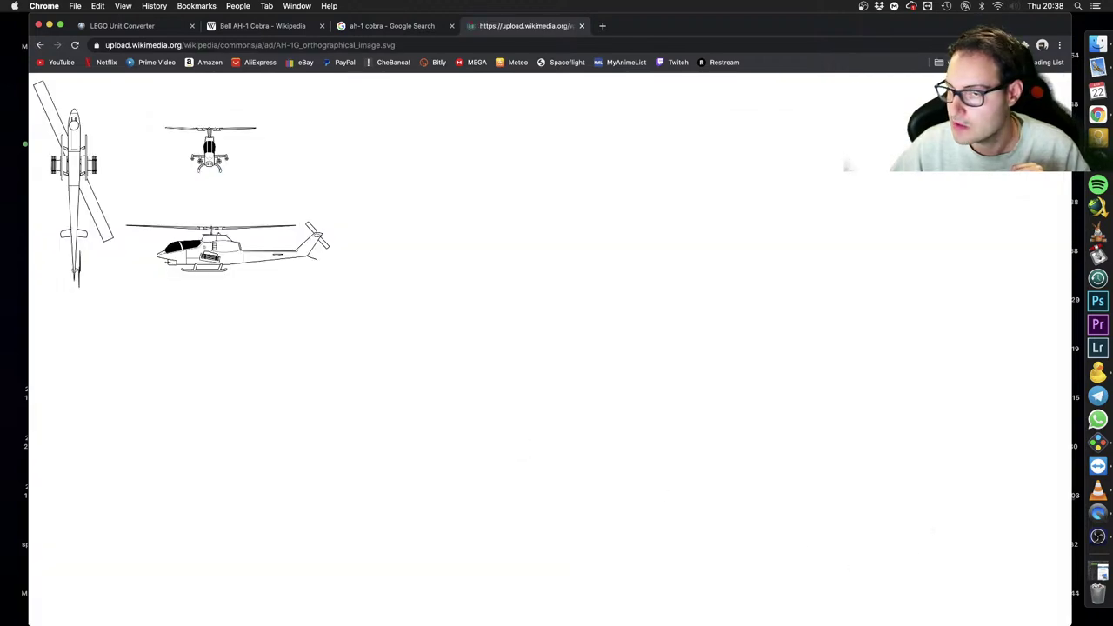
left_click(39, 44)
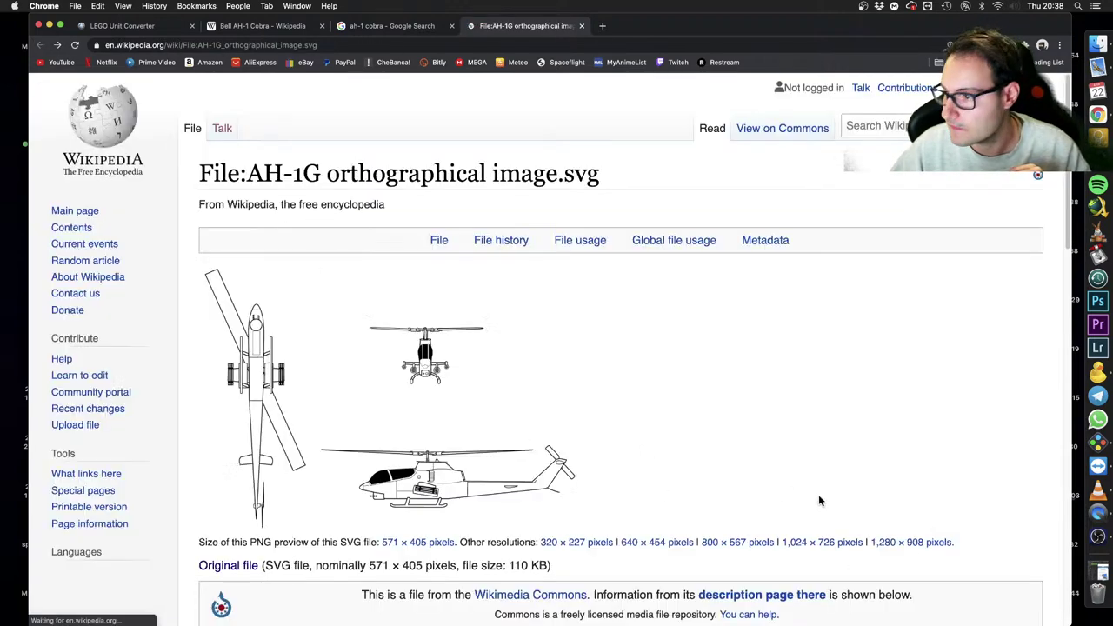
left_click(930, 543)
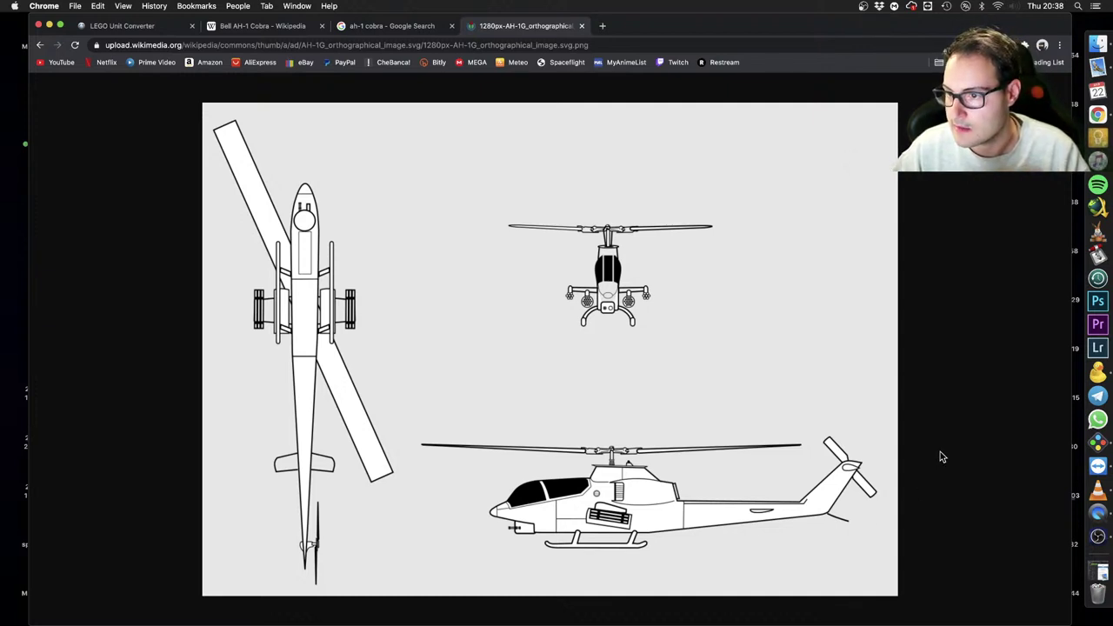
Compare the overall side profile and tail fin of the Studio model with the AH-1G side view in Chrome
key("ctrl+Right")
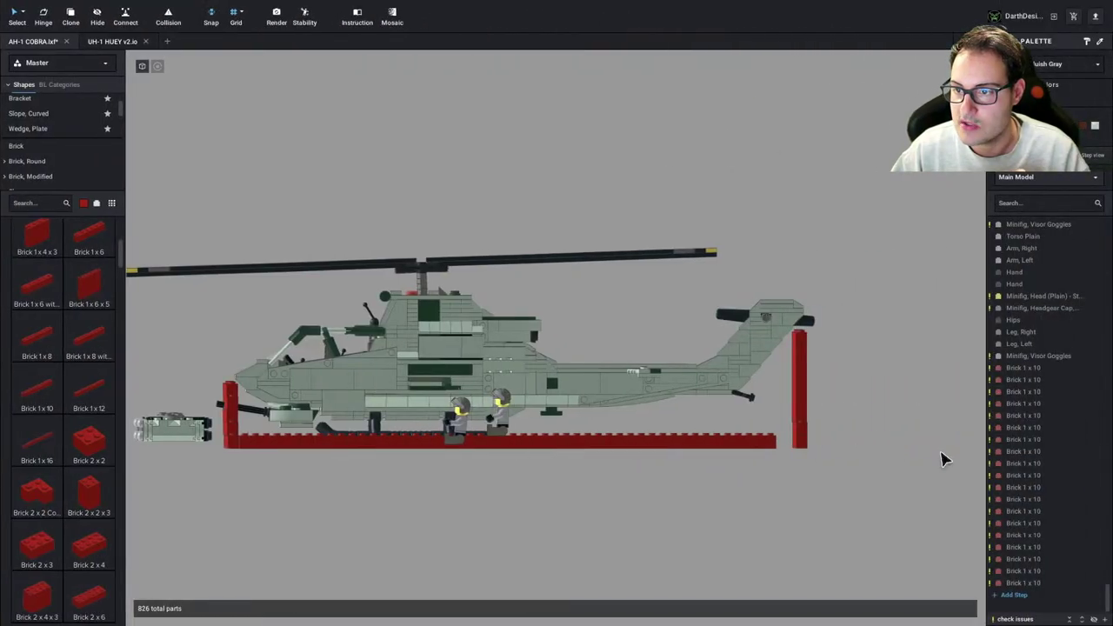
key("ctrl+Left")
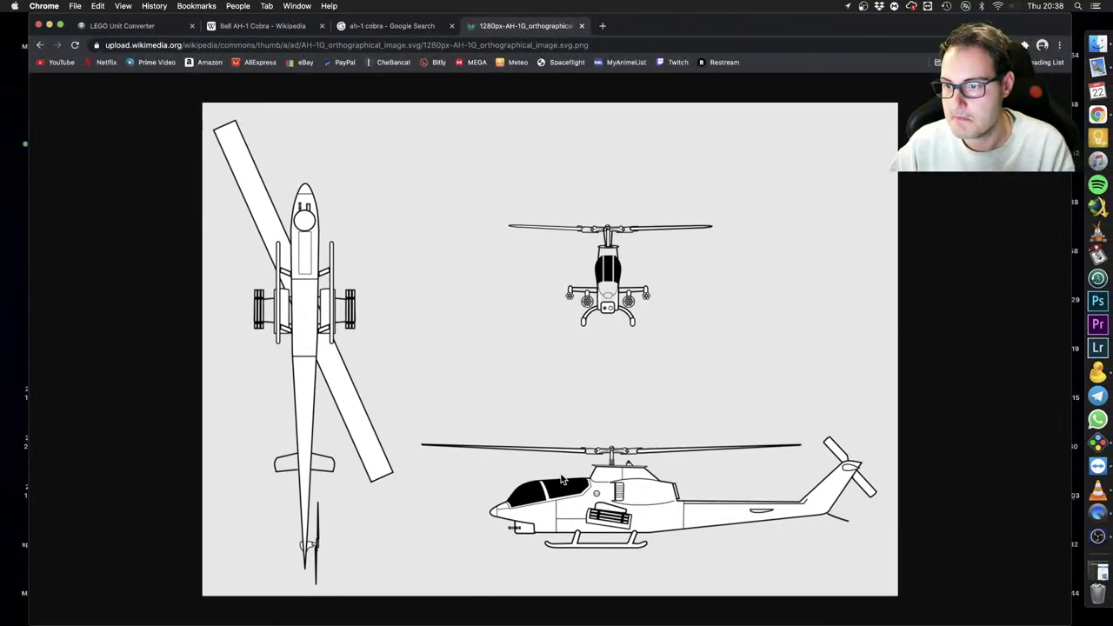
key("ctrl+Right")
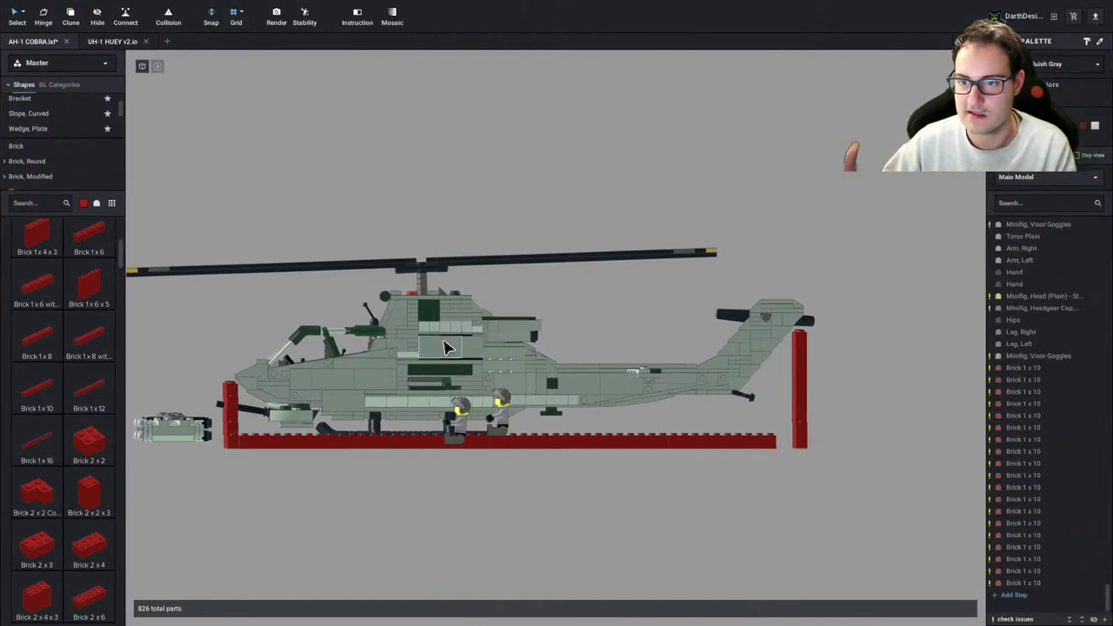
key("ctrl+Left")
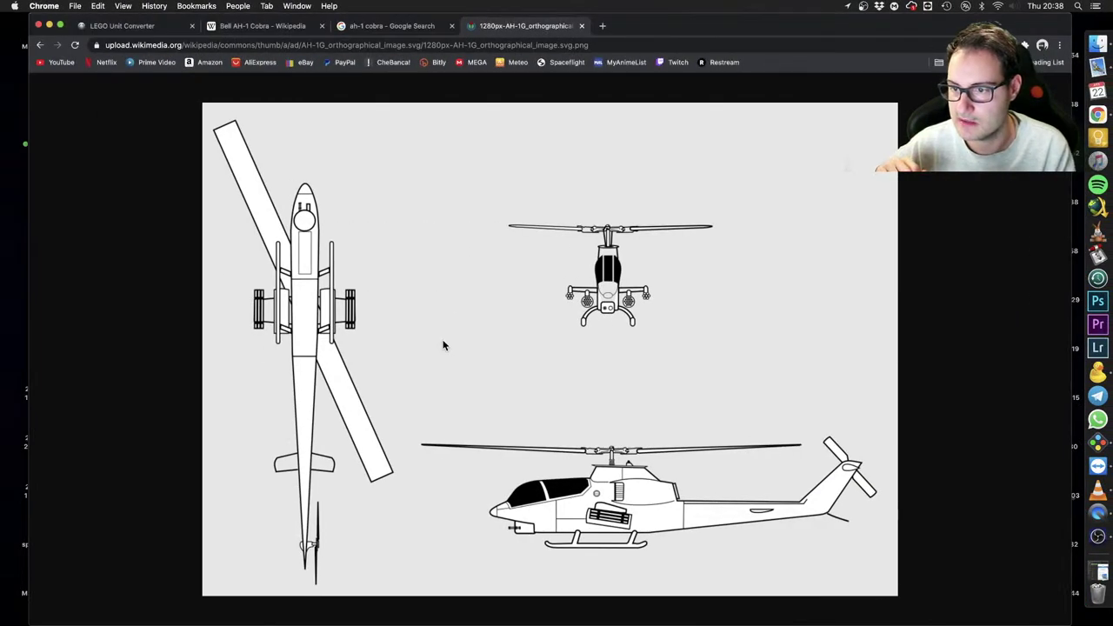
key("ctrl+Right")
key("ctrl+Left")
key("ctrl+Right")
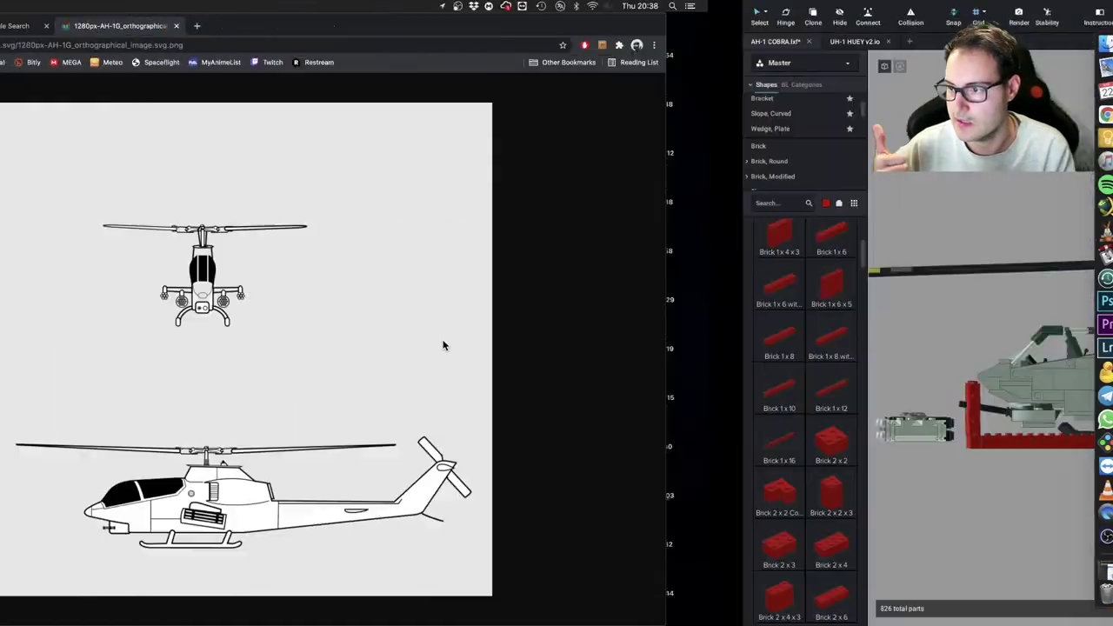
key("ctrl+Left")
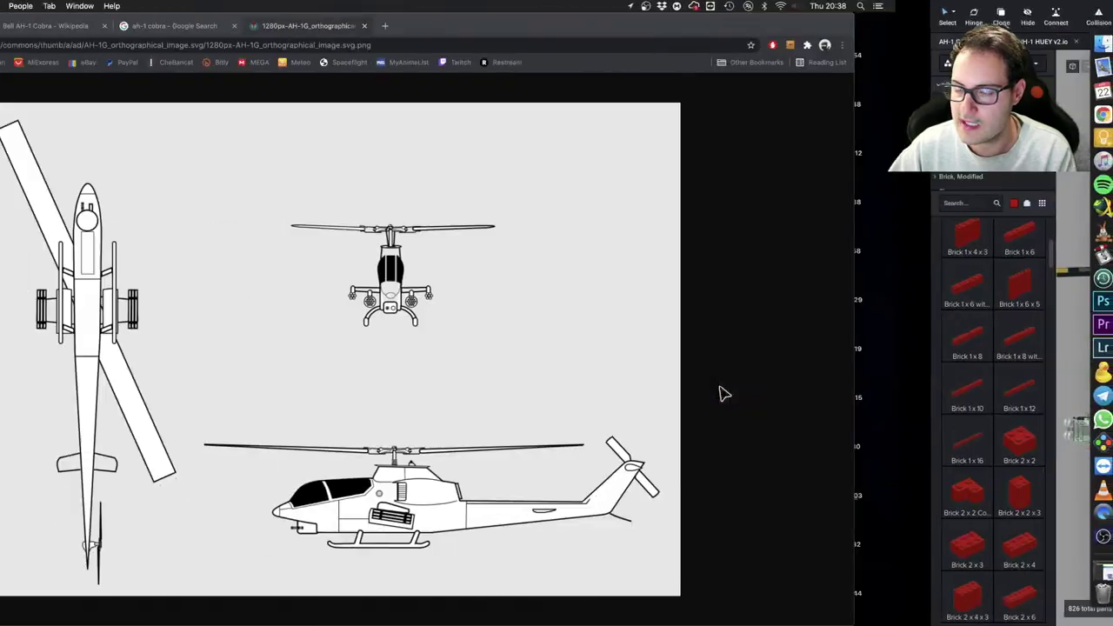
key("ctrl+Right")
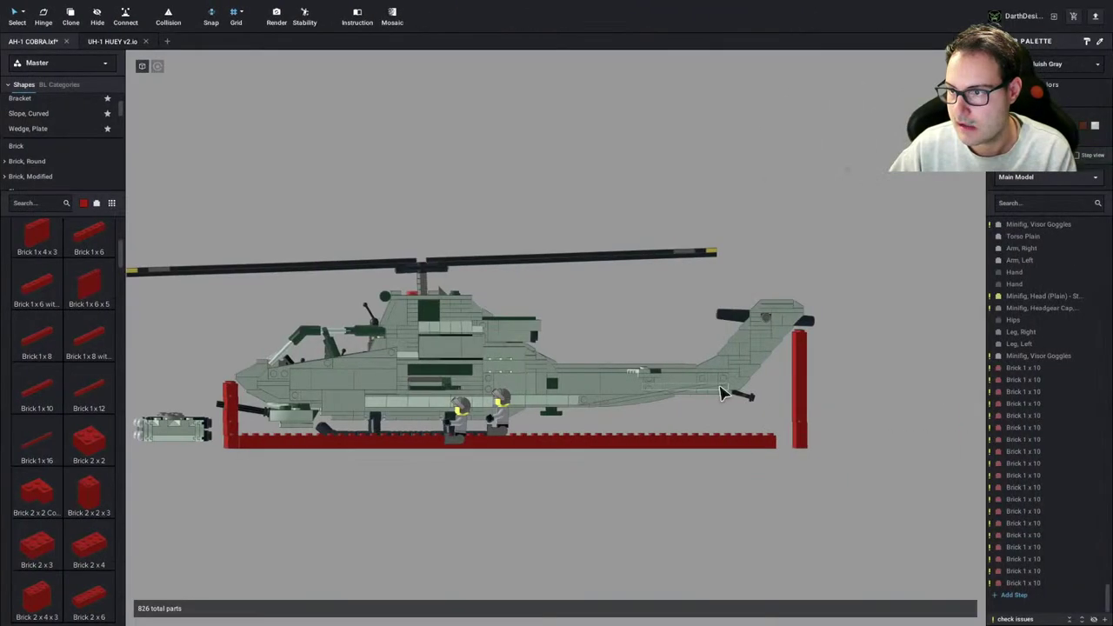
key("ctrl+Left")
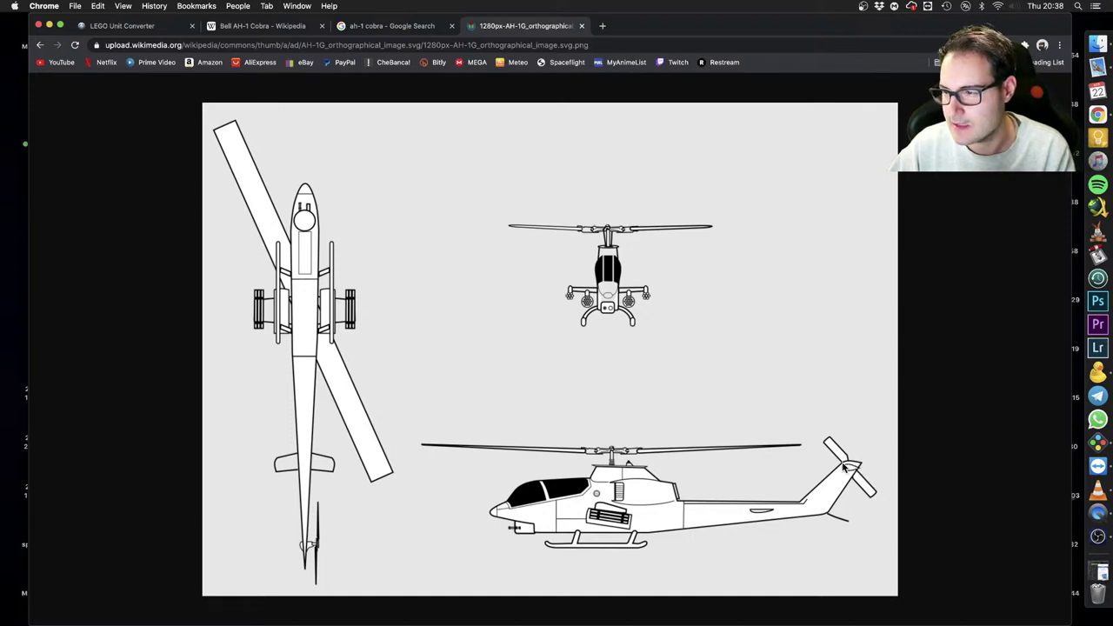
key("ctrl+Right")
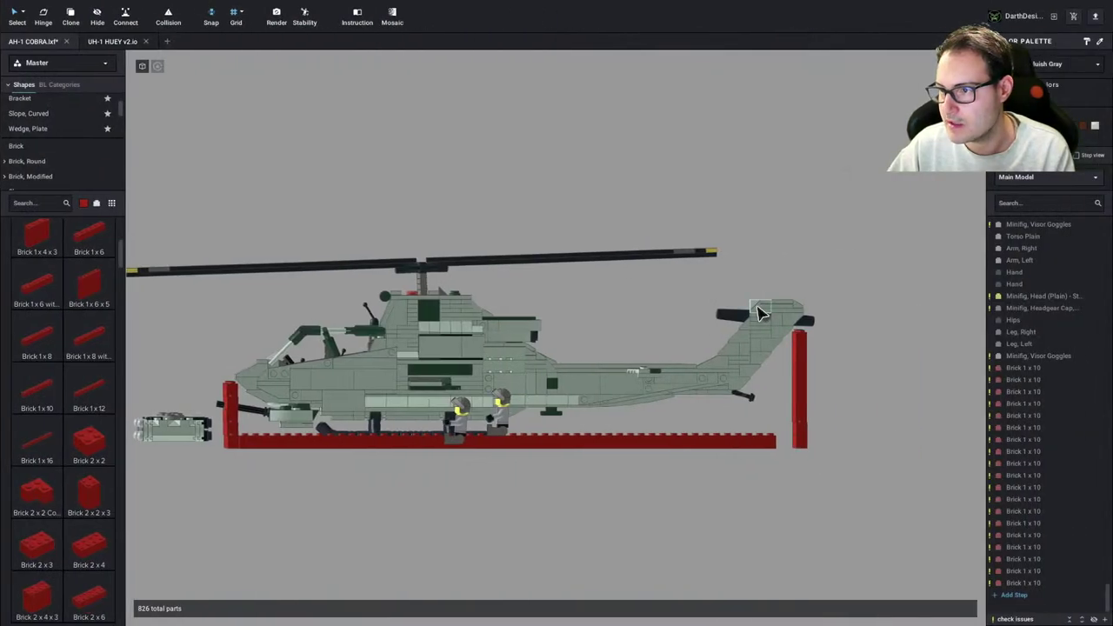
left_click(786, 309)
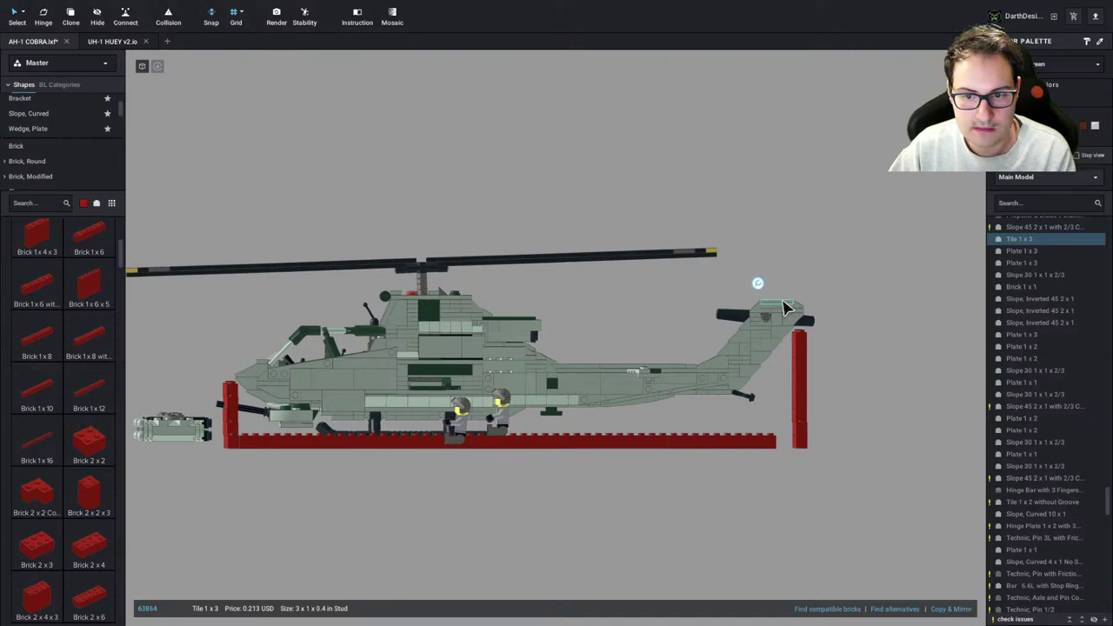
left_click(754, 315)
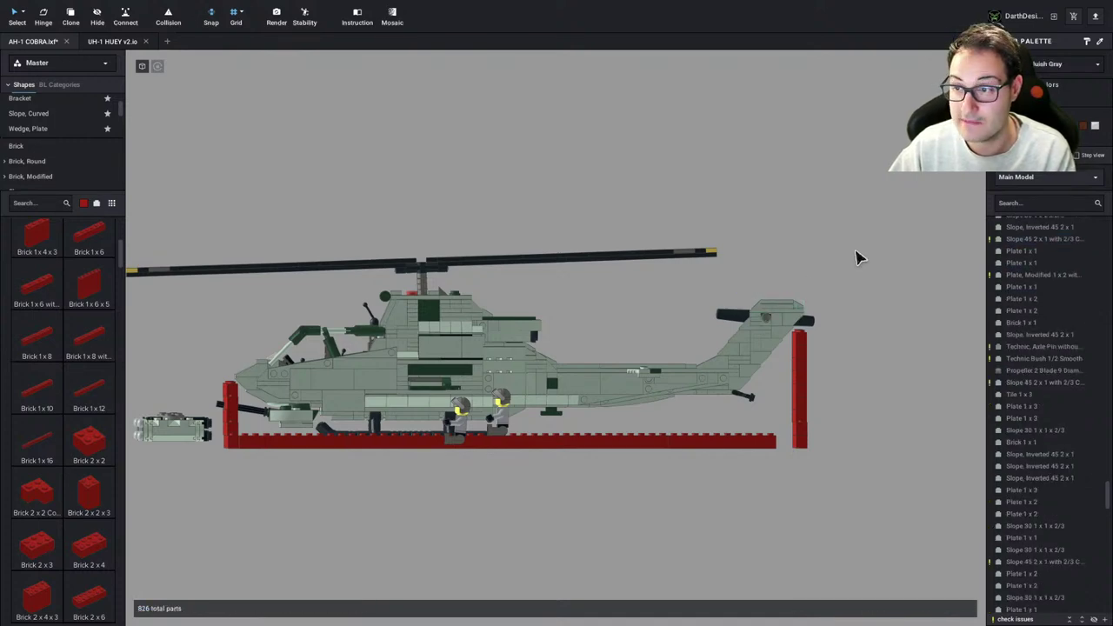
Check the model's tail boom, mid-fuselage and cockpit proportions in Studio against the AH-1G side drawing in Chrome
key("ctrl+Left")
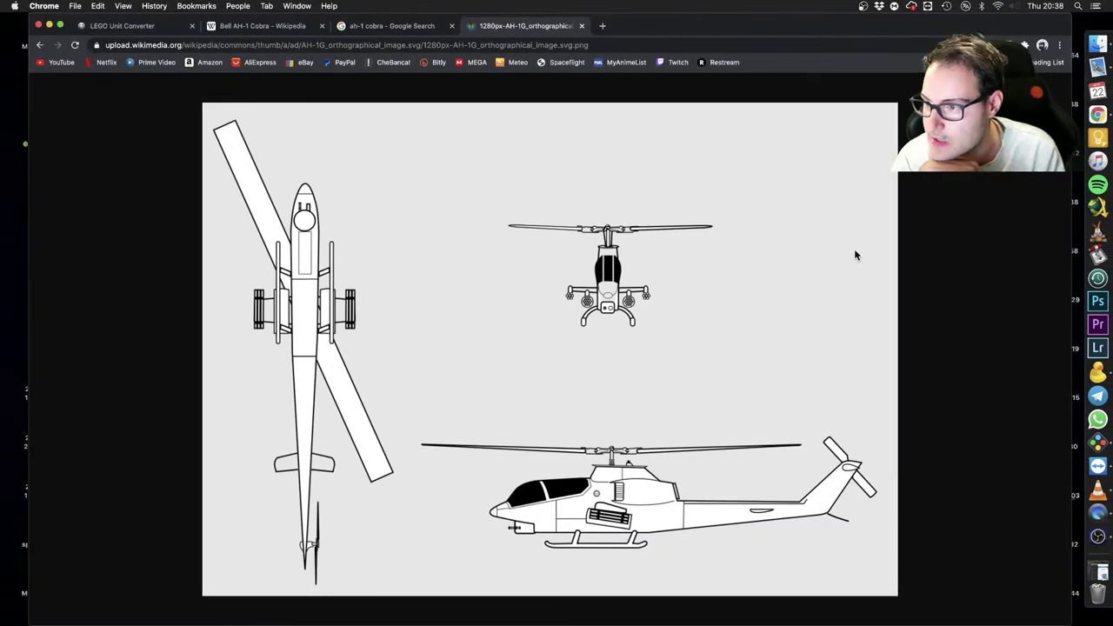
key("ctrl+Right")
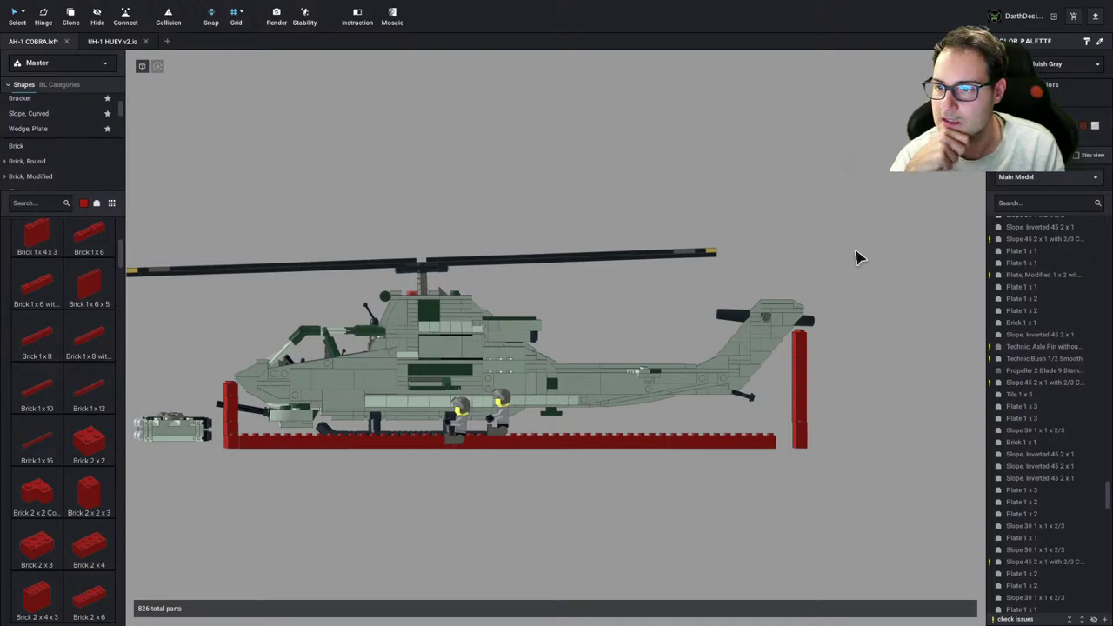
key("ctrl+Left")
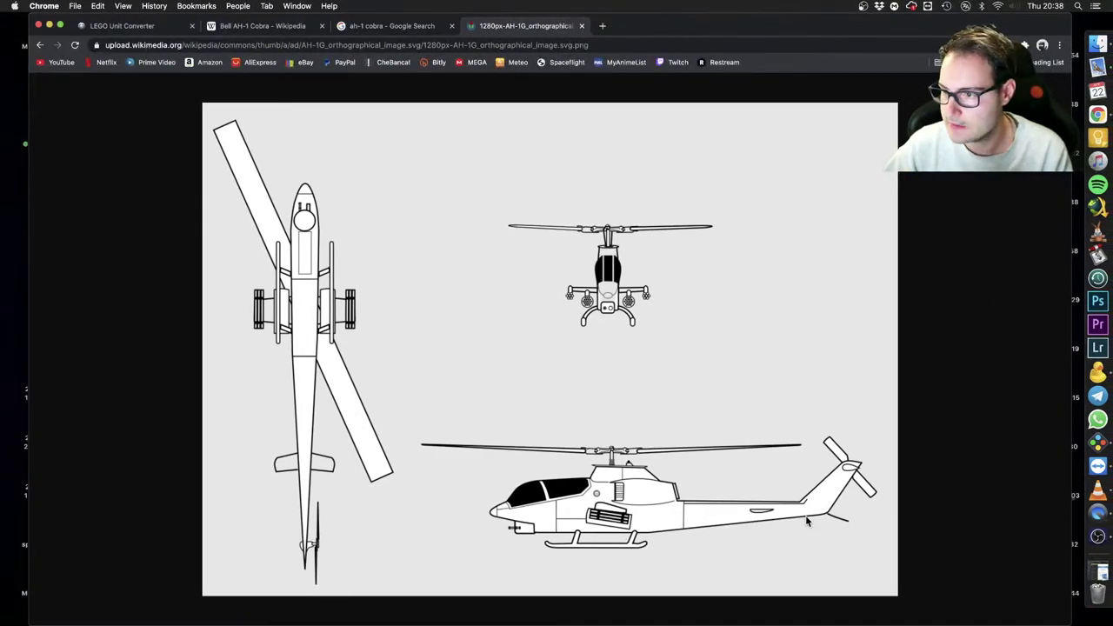
key("super+Tab")
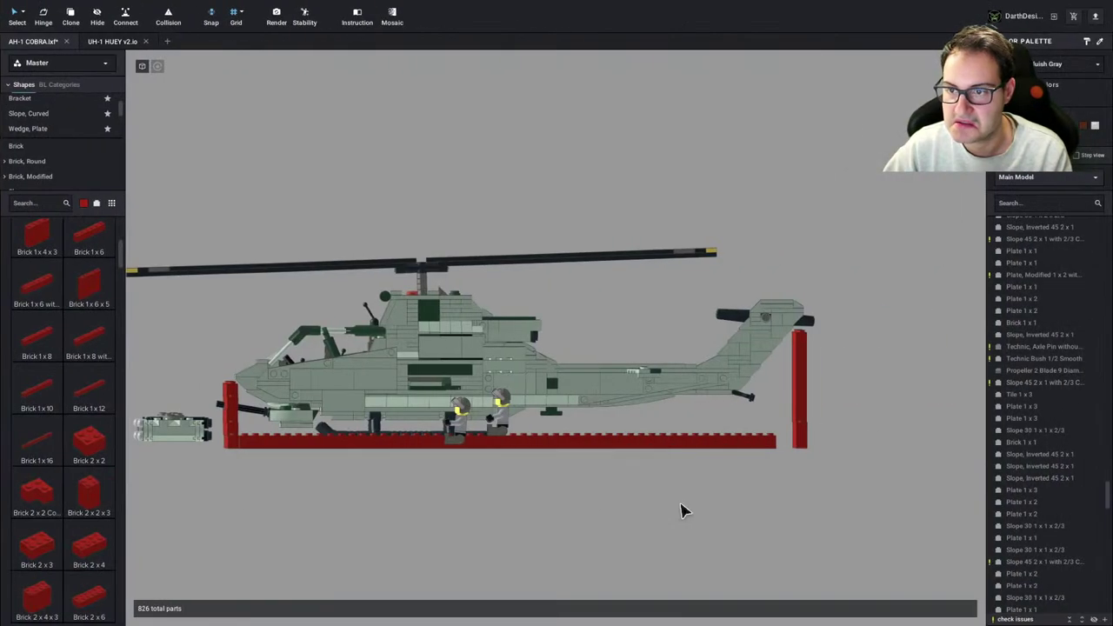
key("super+Tab")
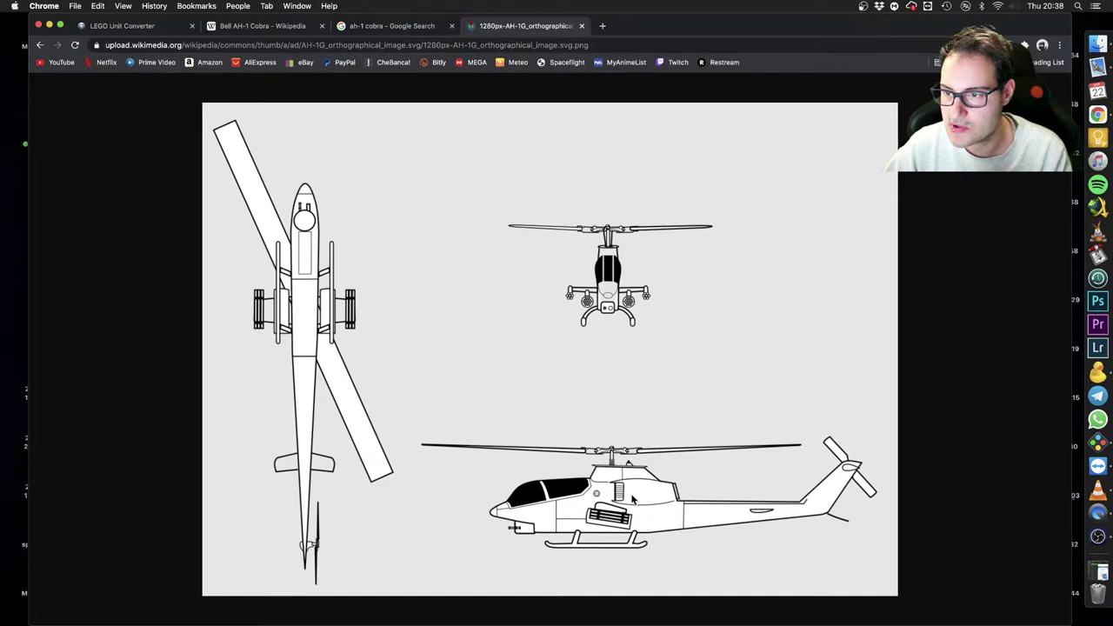
key("super+Tab")
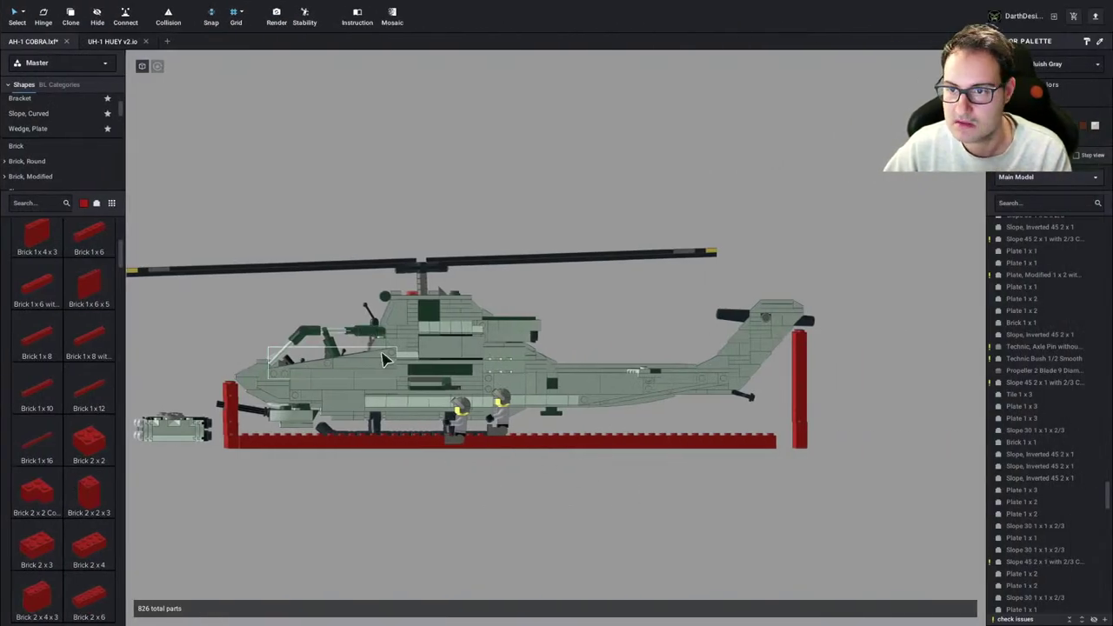
key("super+Tab")
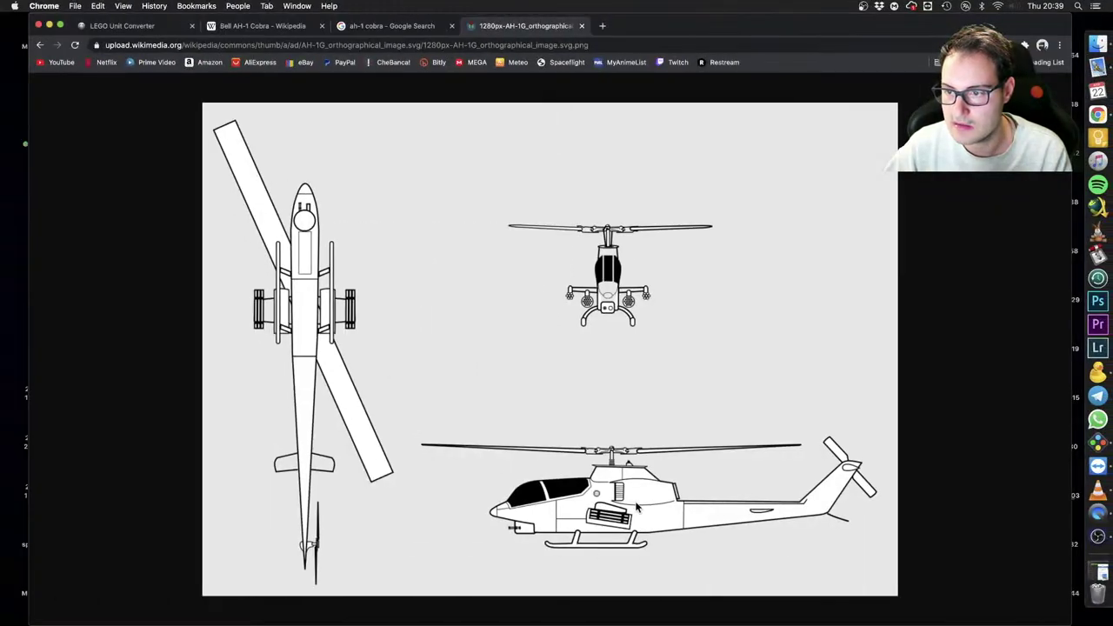
key("super+Tab")
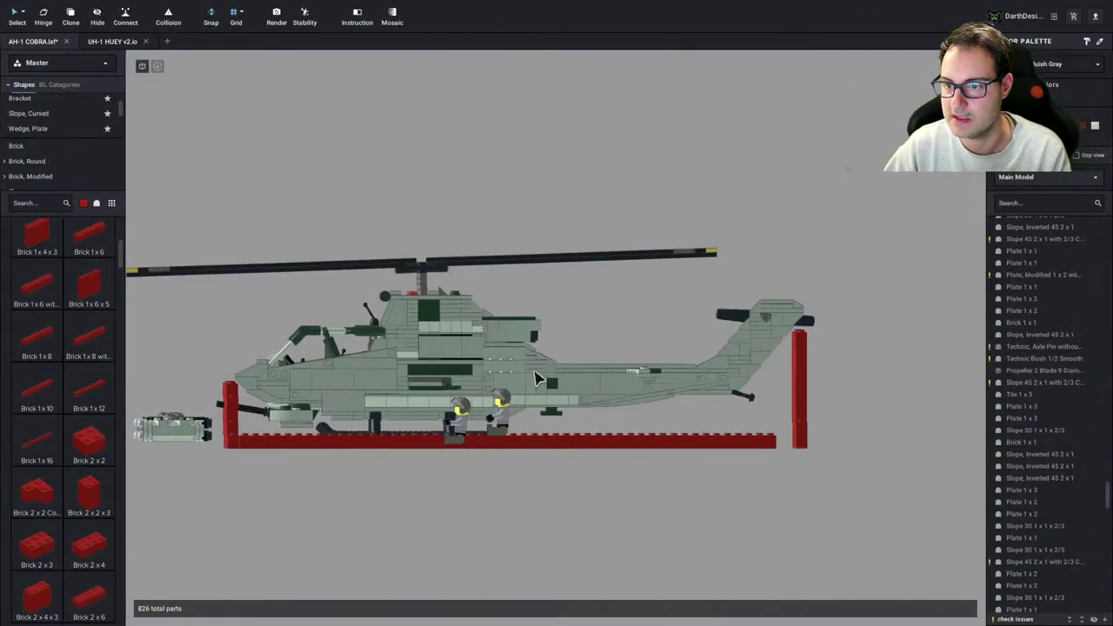
Switch to Chrome, search Google for "s-300" in a new tab and open the S-300 missile system article on Wikipedia
key("super+Tab")
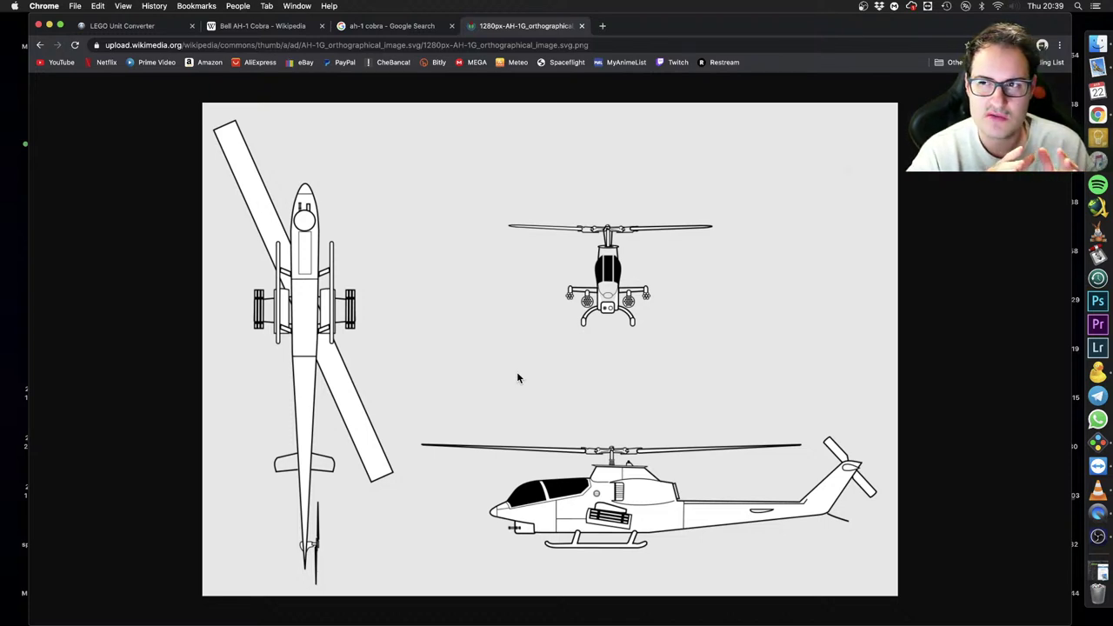
key("super+t")
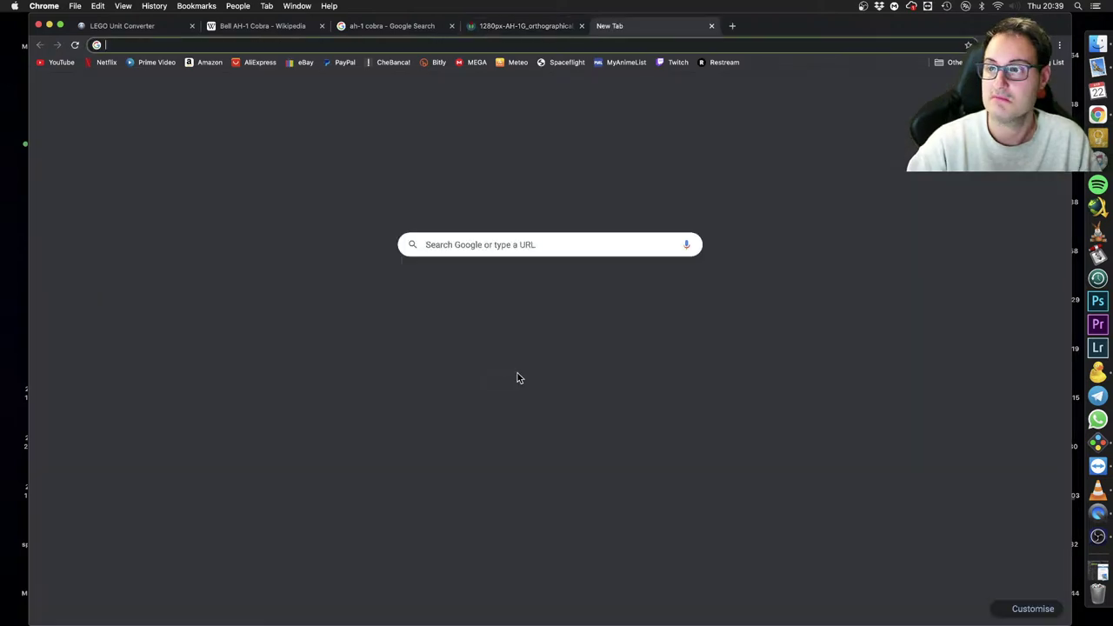
type("s-300")
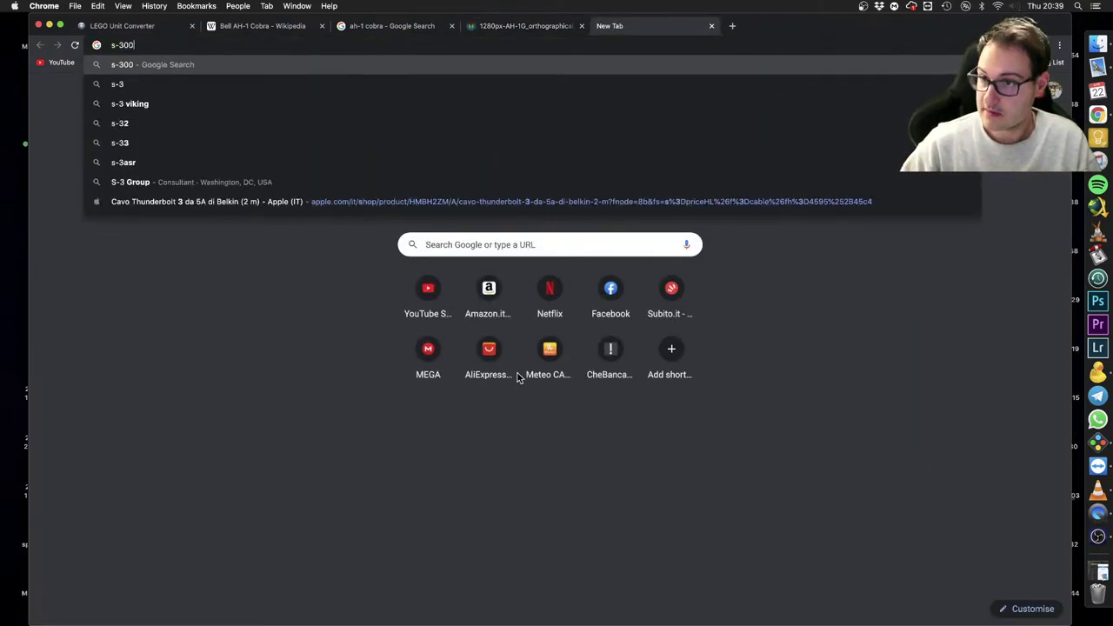
key("Return")
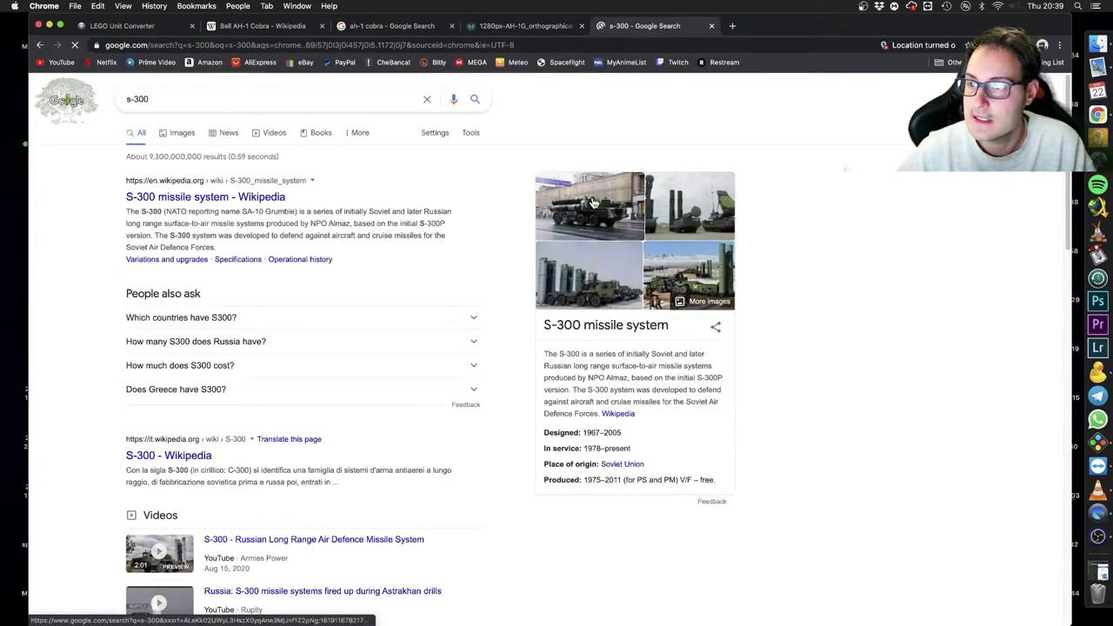
left_click(184, 206)
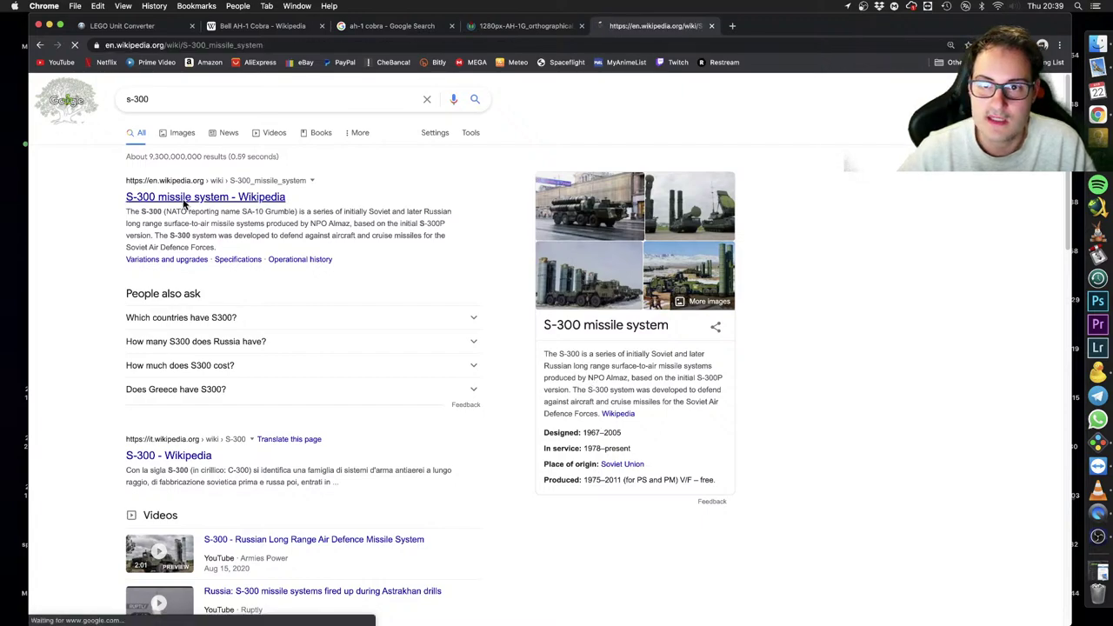
Skim the S-300 article's introduction, contents list, gallery and references for specification data
scroll(454, 368, "up", 3, "ctrl")
scroll(454, 368, "down", 5)
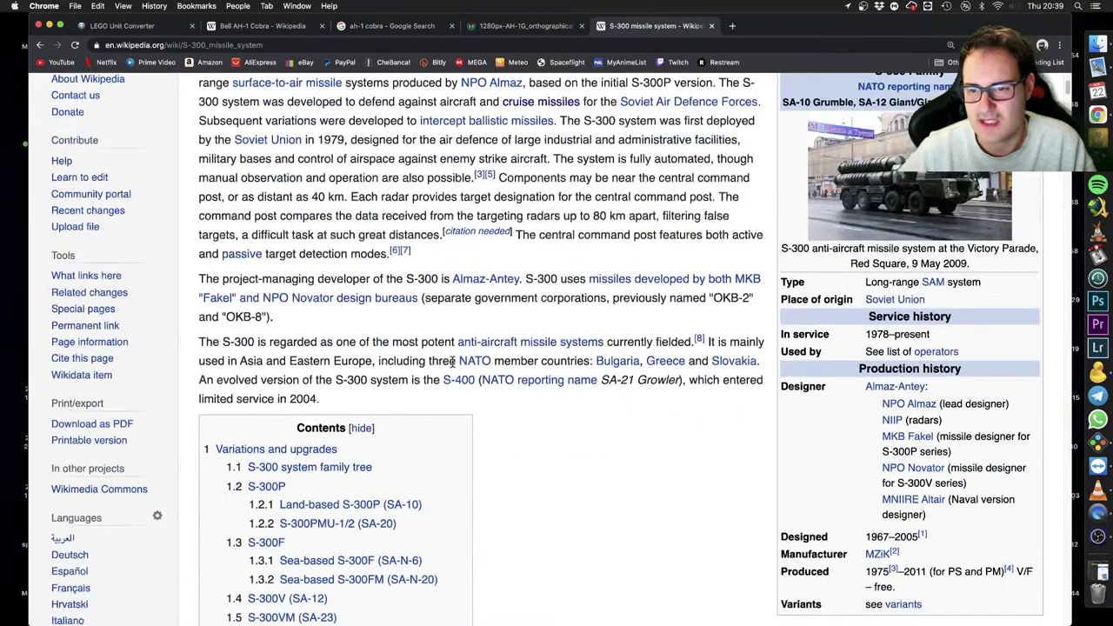
scroll(452, 367, "down", 20)
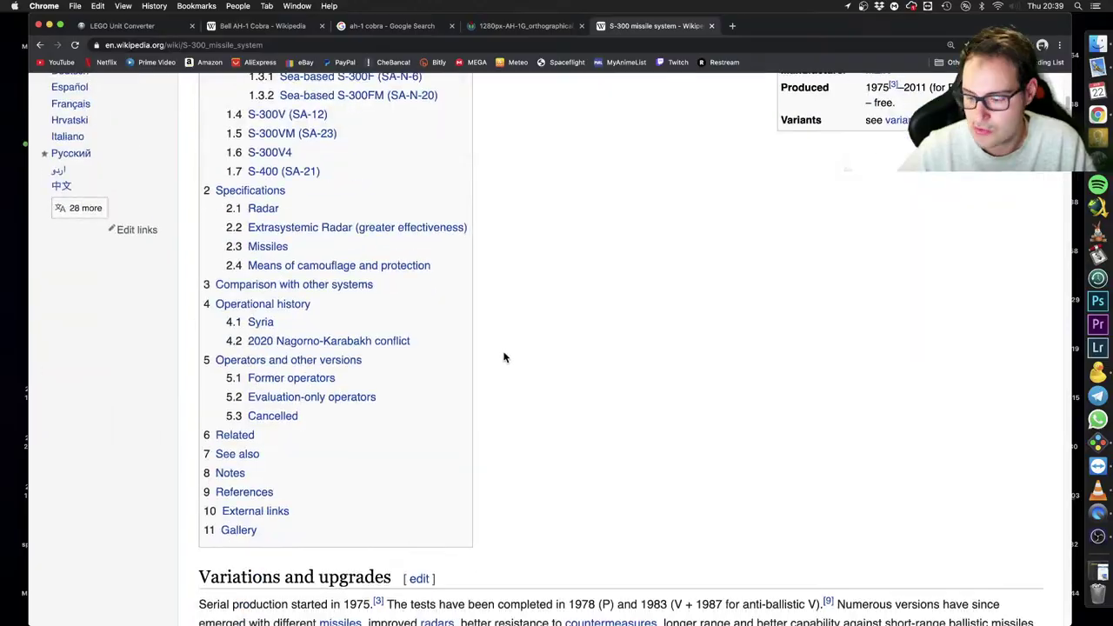
scroll(442, 355, "up", 20)
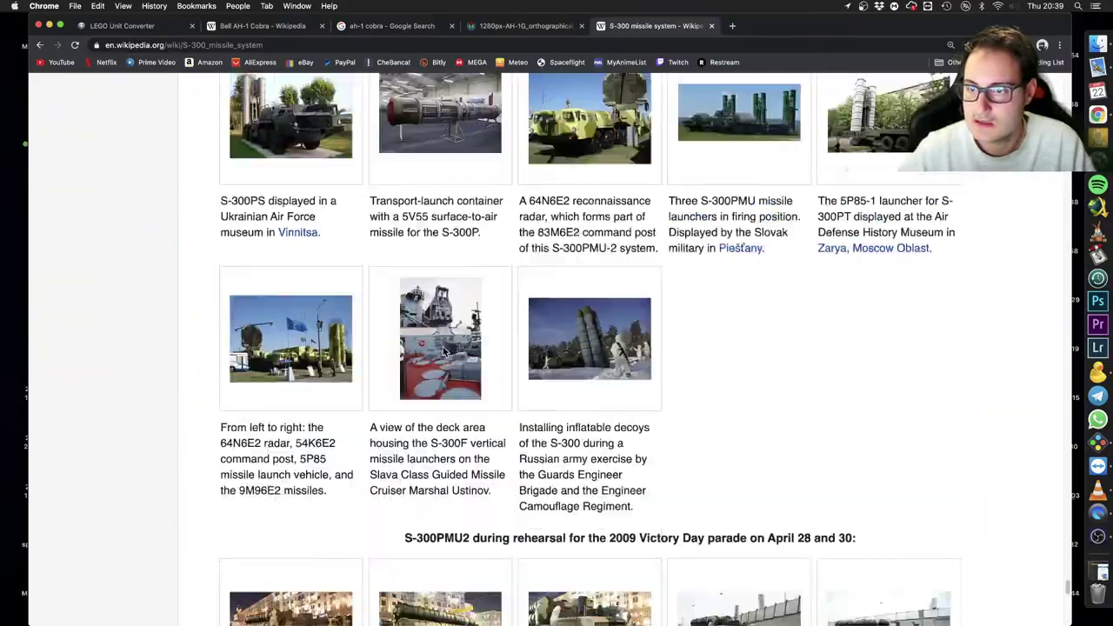
scroll(441, 350, "up", 20)
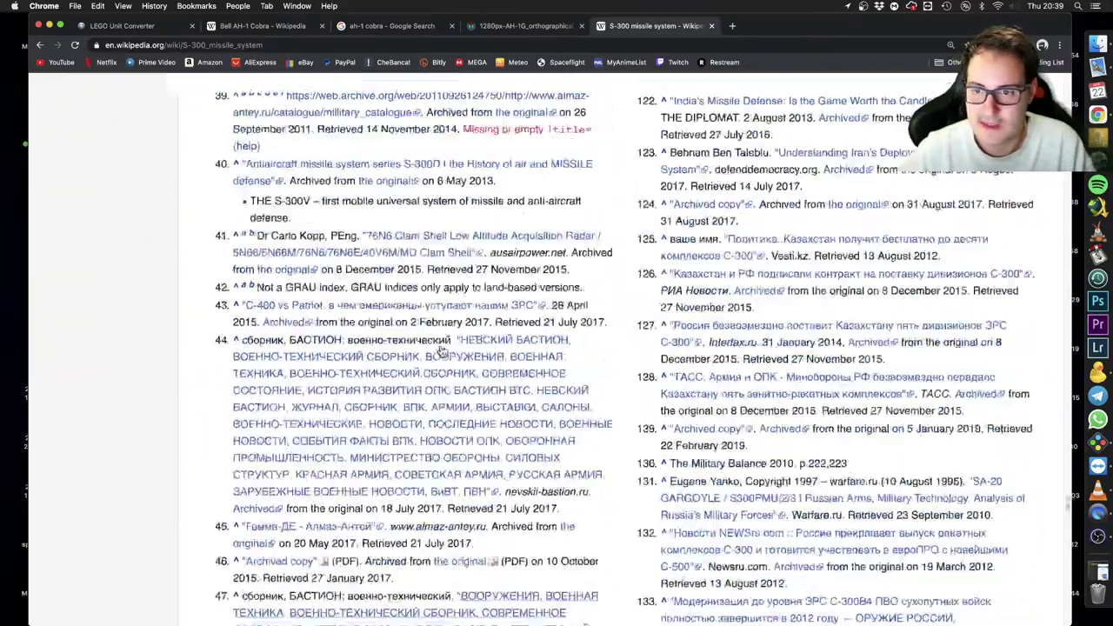
scroll(439, 348, "up", 10)
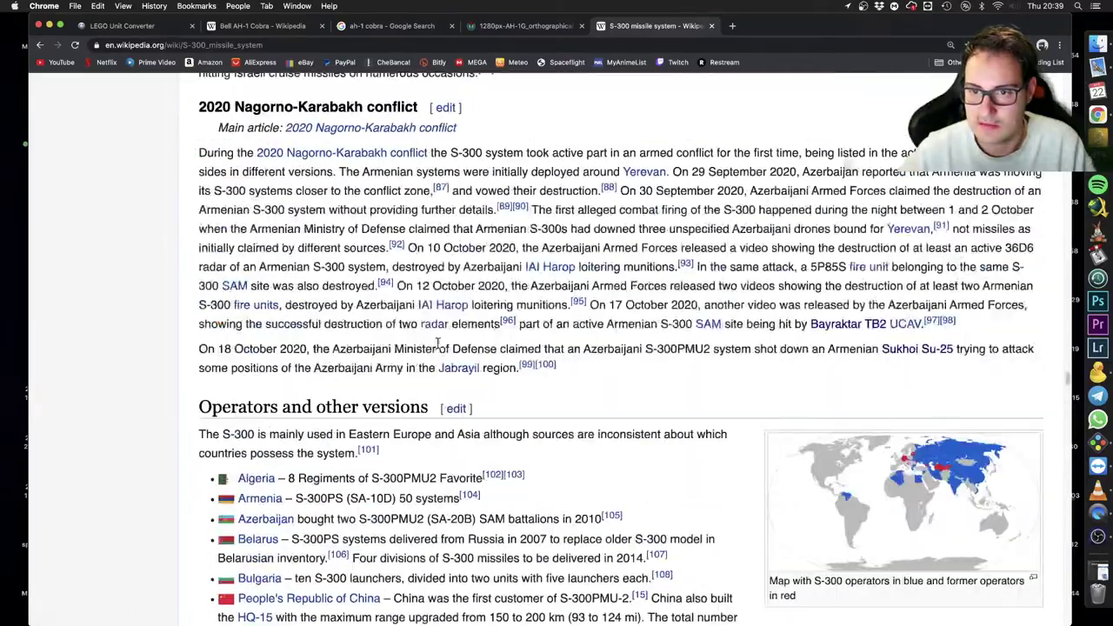
Check the "Comparison with other systems" table and the radar tables of the S-300 article for vehicle dimensions
scroll(435, 349, "down", 15)
scroll(435, 349, "up", 20)
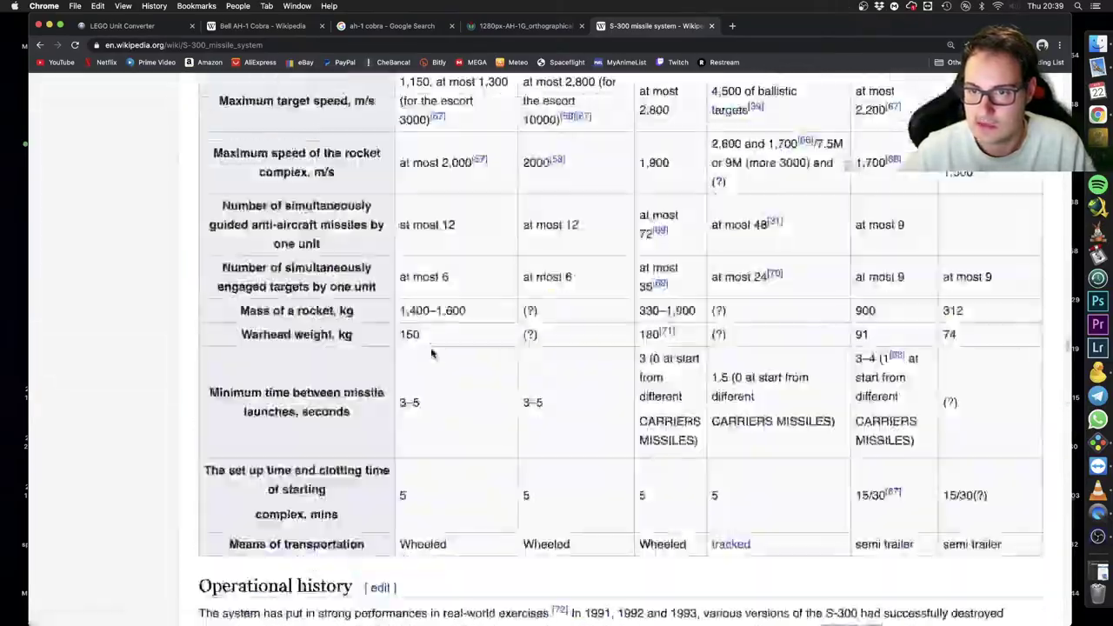
scroll(430, 350, "down", 3)
scroll(429, 352, "up", 8)
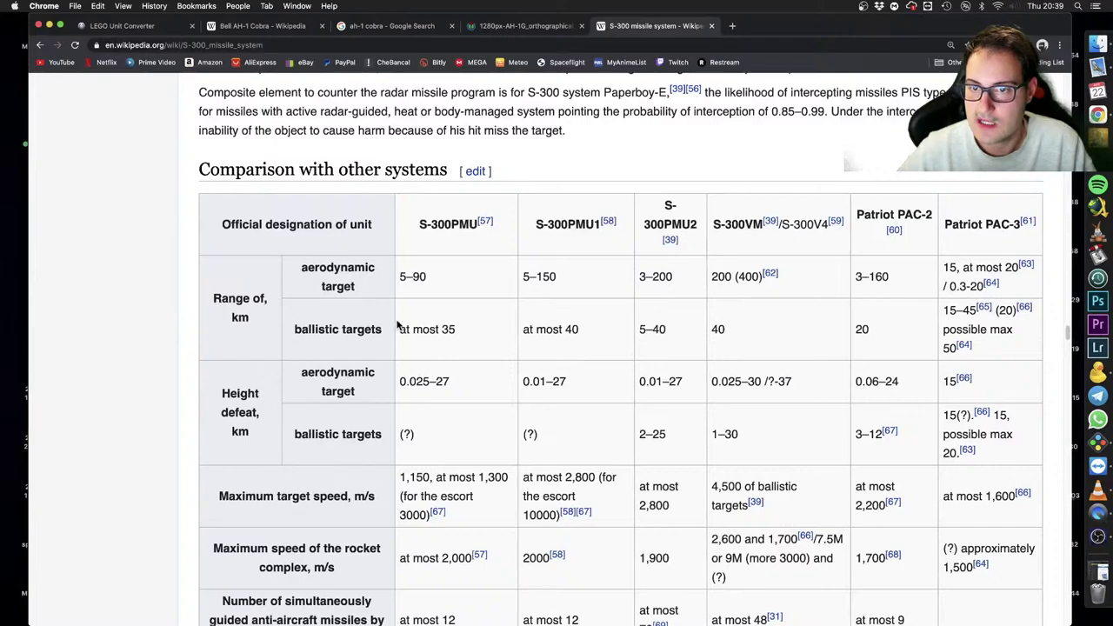
scroll(398, 326, "down", 10)
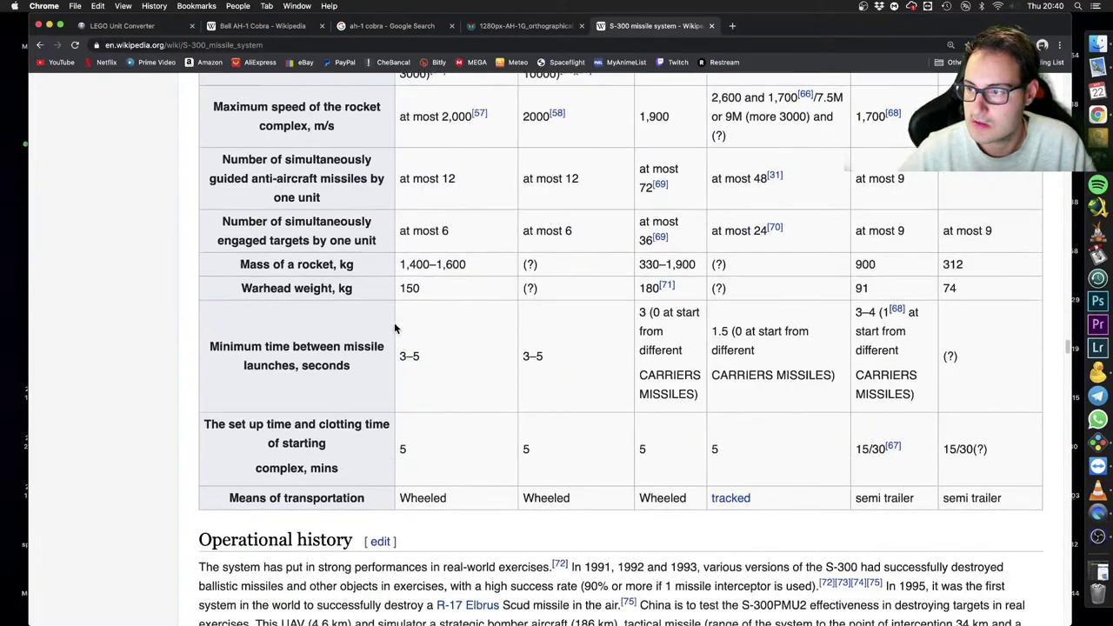
scroll(394, 328, "up", 8)
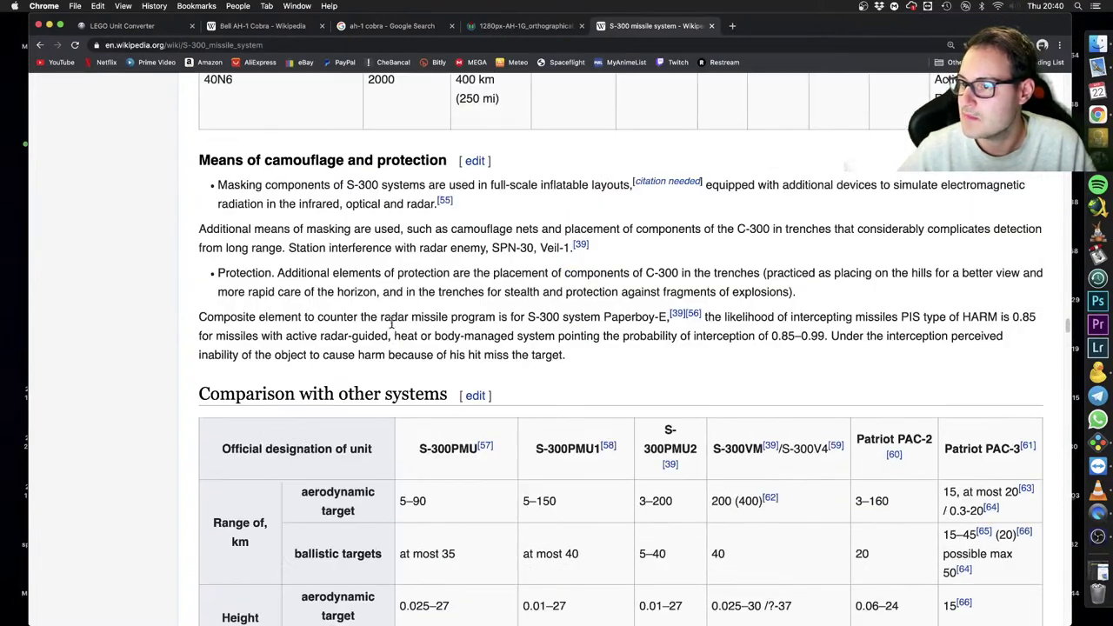
scroll(392, 323, "up", 10)
scroll(391, 328, "up", 5)
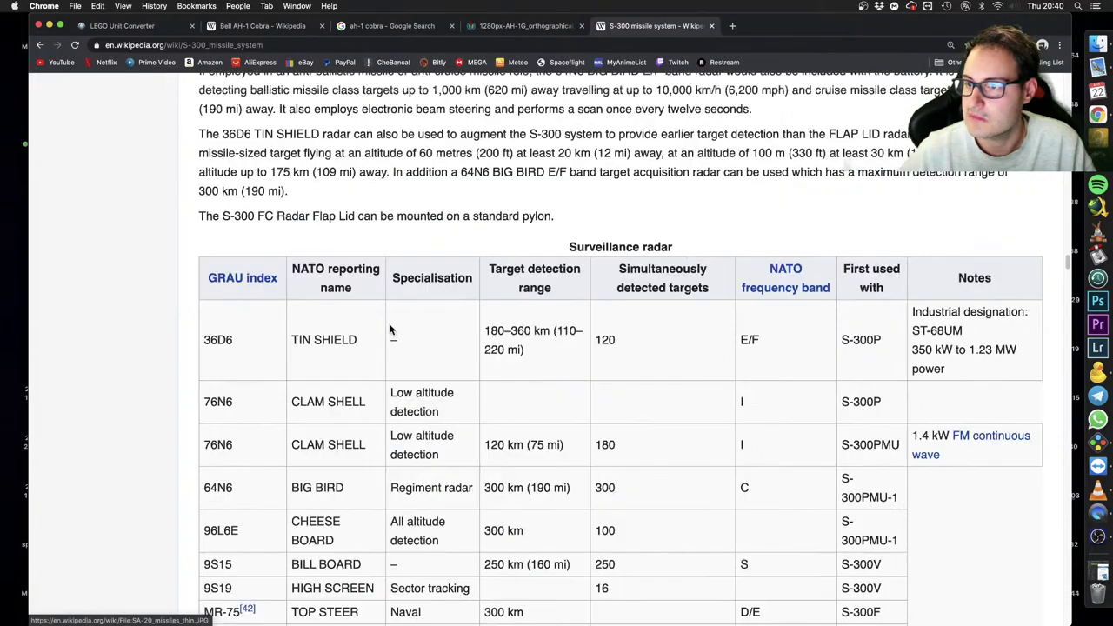
scroll(390, 329, "up", 20)
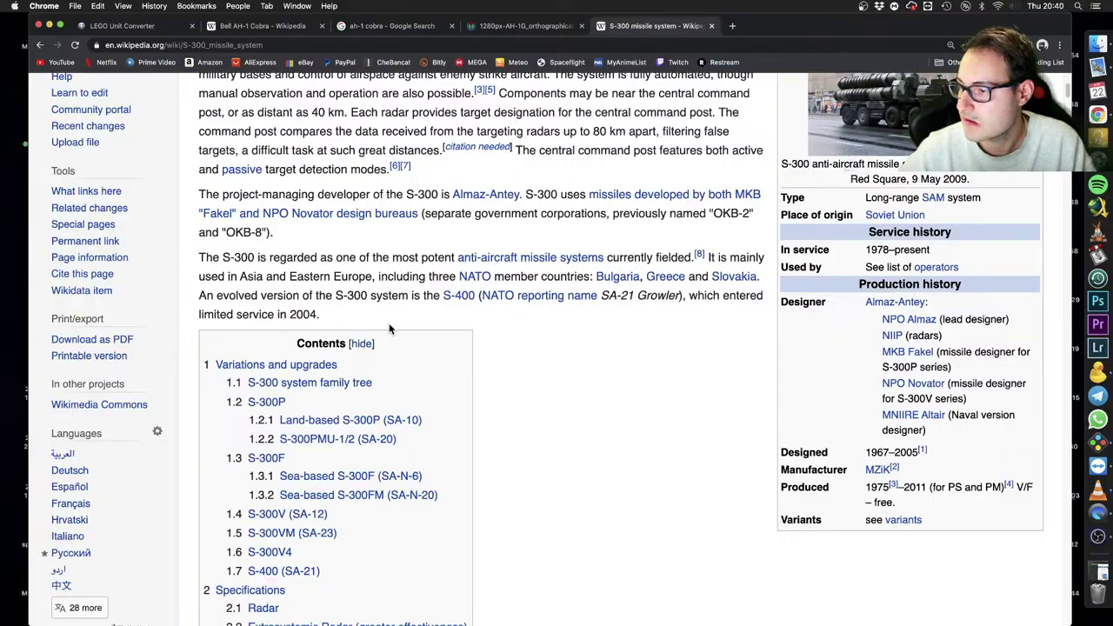
Look through the S-300 article again from the gallery up through the operators list and re-examine the rows of the comparison table
scroll(389, 328, "down", 20)
scroll(379, 324, "up", 10)
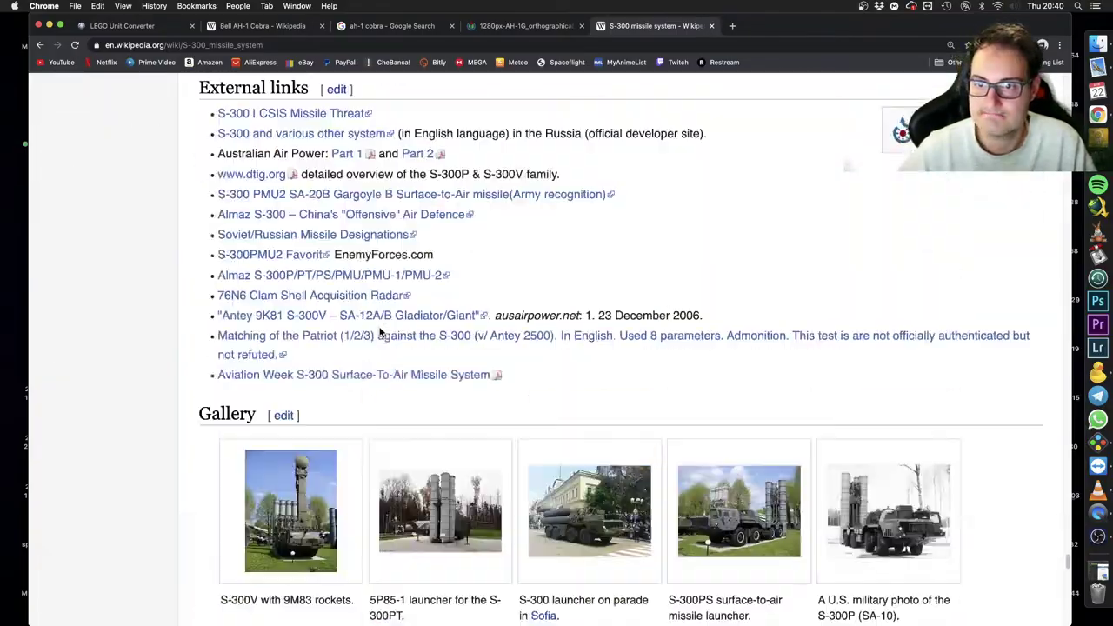
scroll(379, 331, "up", 20)
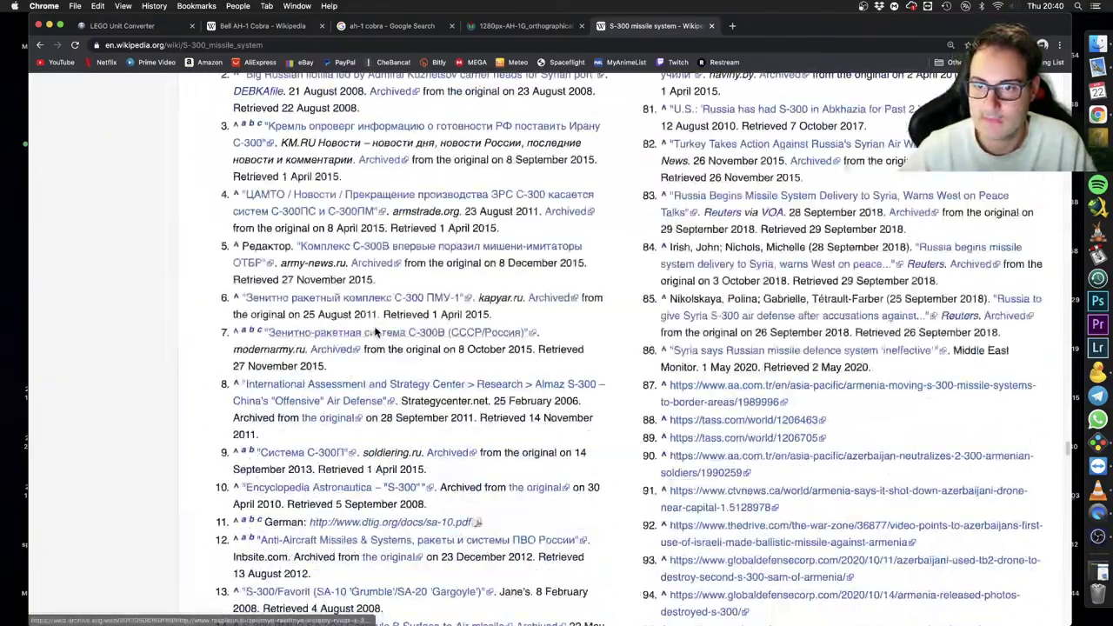
scroll(376, 332, "up", 20)
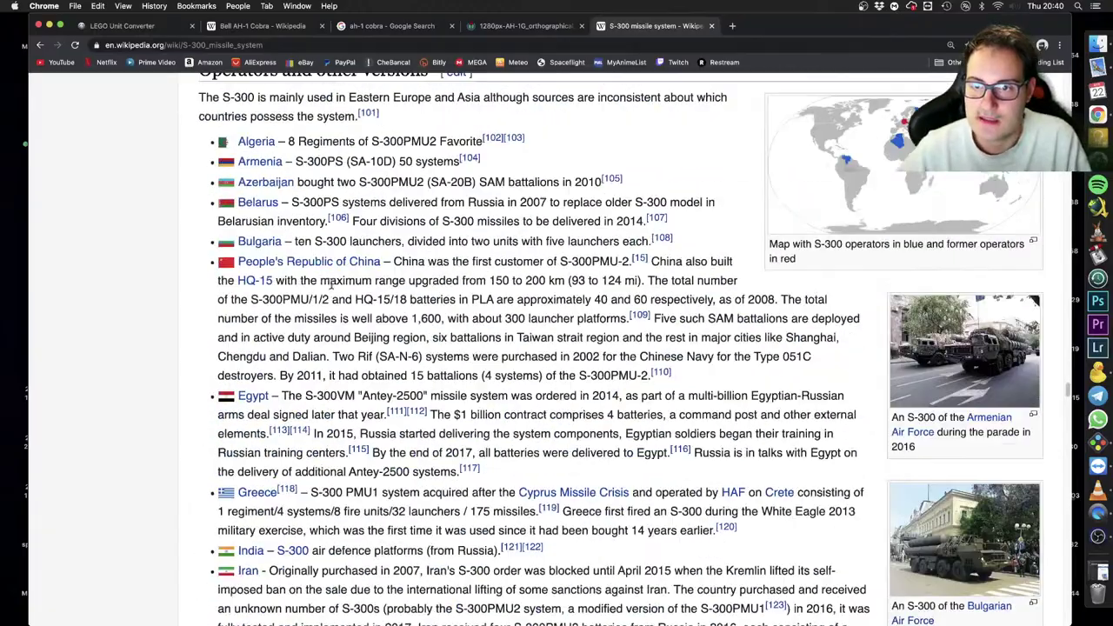
scroll(330, 284, "up", 20)
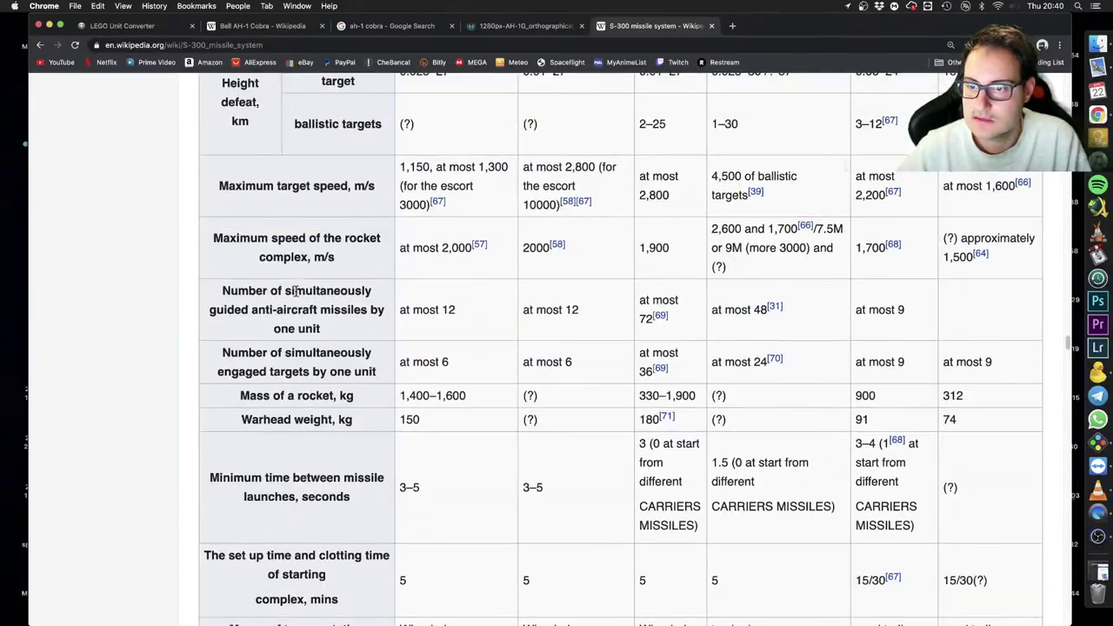
scroll(296, 292, "up", 5)
scroll(287, 299, "down", 4)
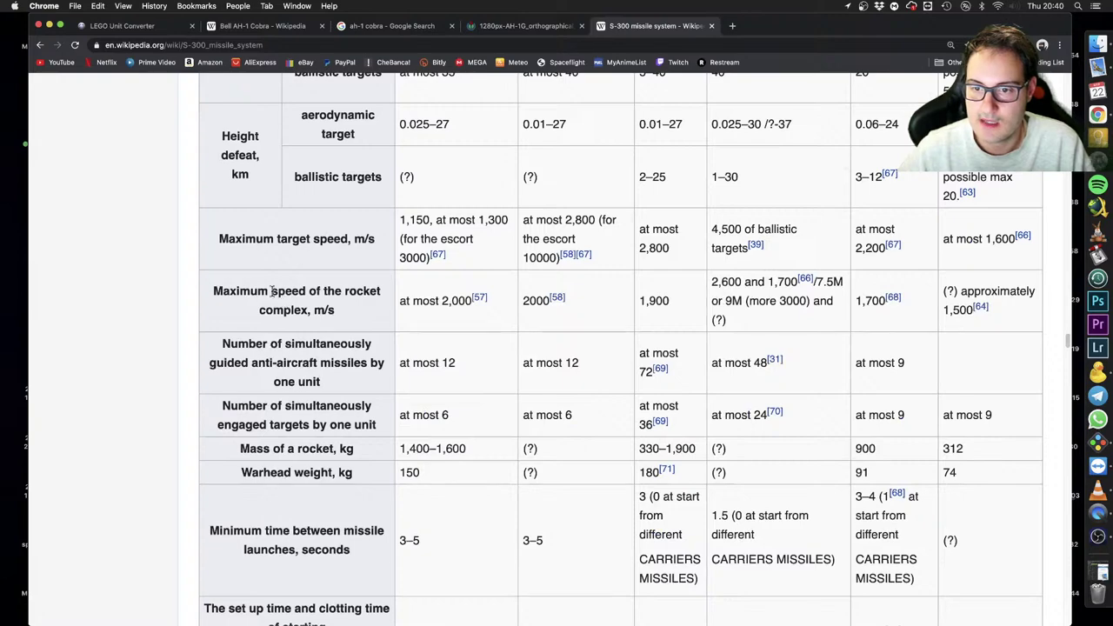
scroll(287, 339, "down", 1)
scroll(331, 470, "down", 4)
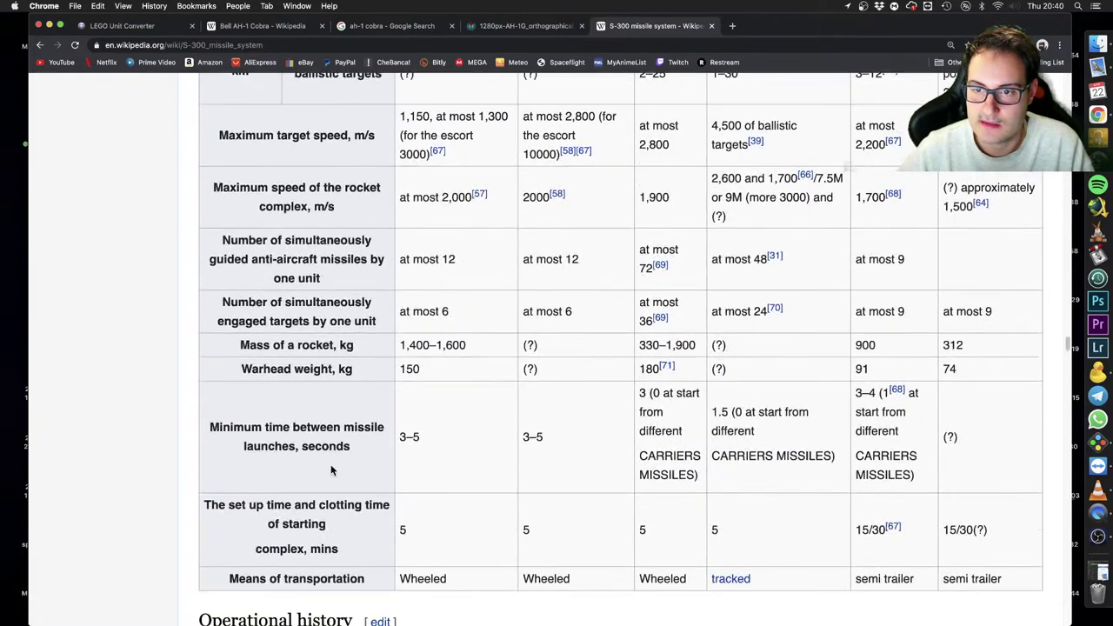
scroll(275, 417, "up", 10)
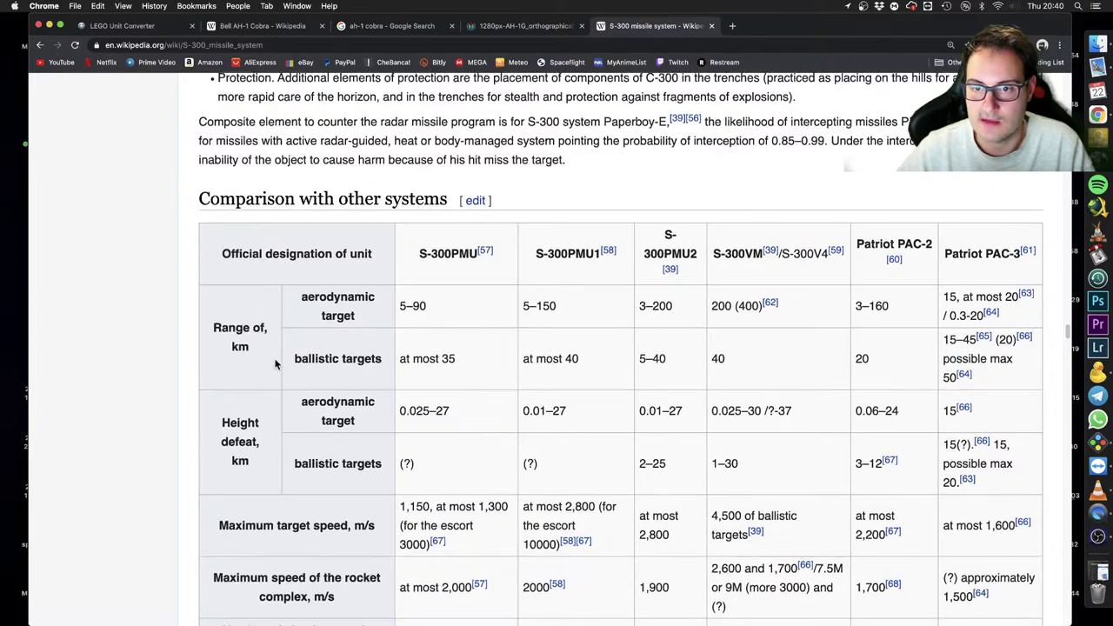
Review the surveillance radar table and the S-300VM and S-300V sections of the article for size data
scroll(333, 381, "up", 5)
scroll(333, 381, "up", 20)
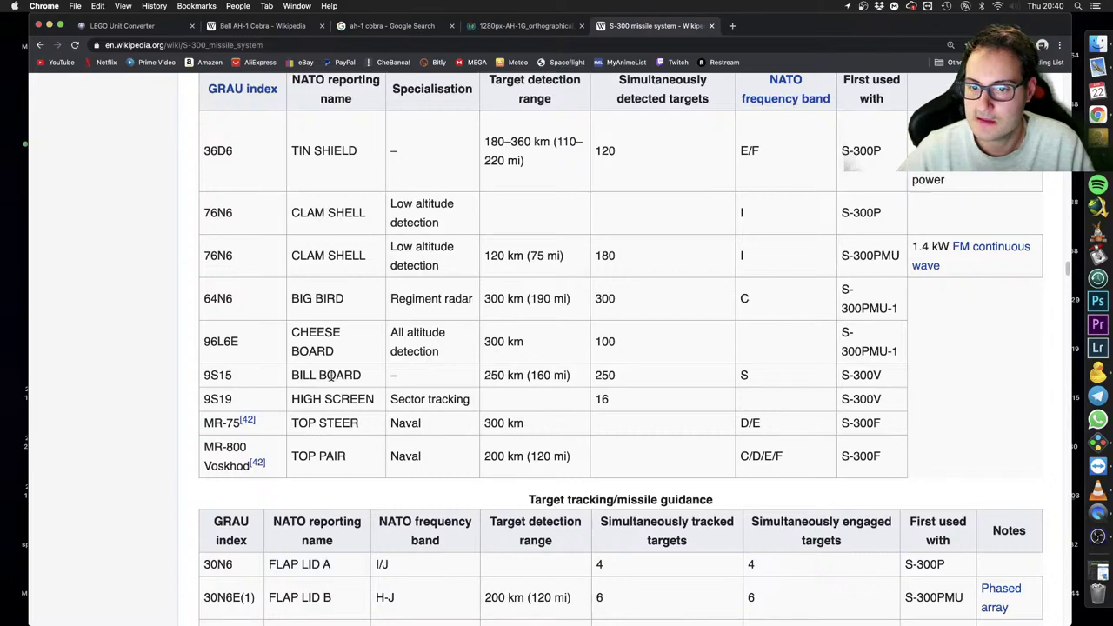
scroll(331, 375, "up", 5)
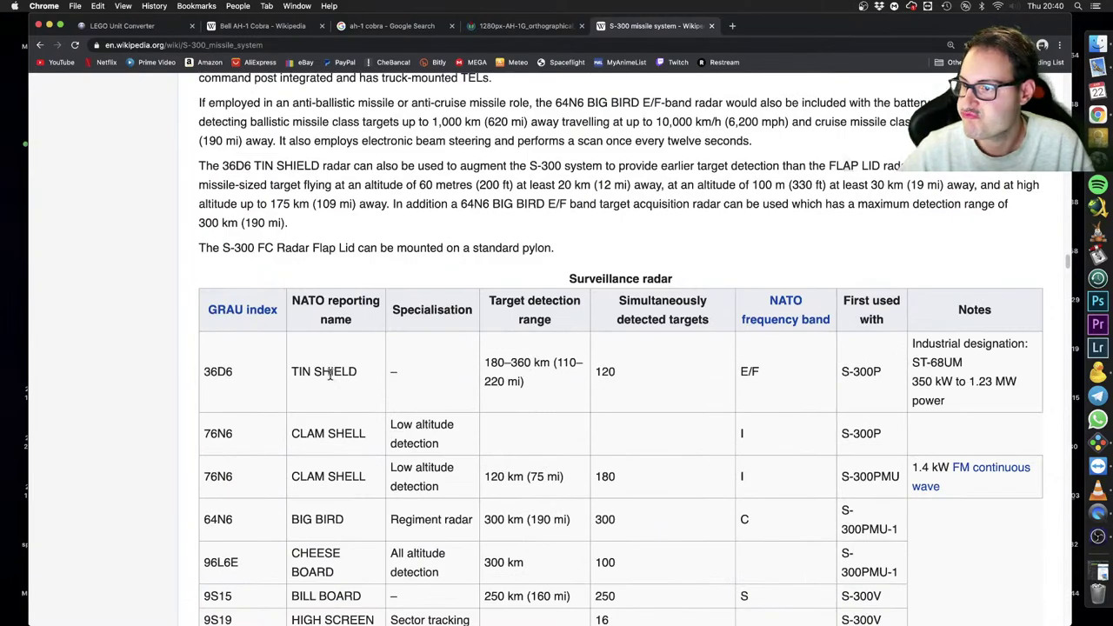
scroll(330, 375, "up", 20)
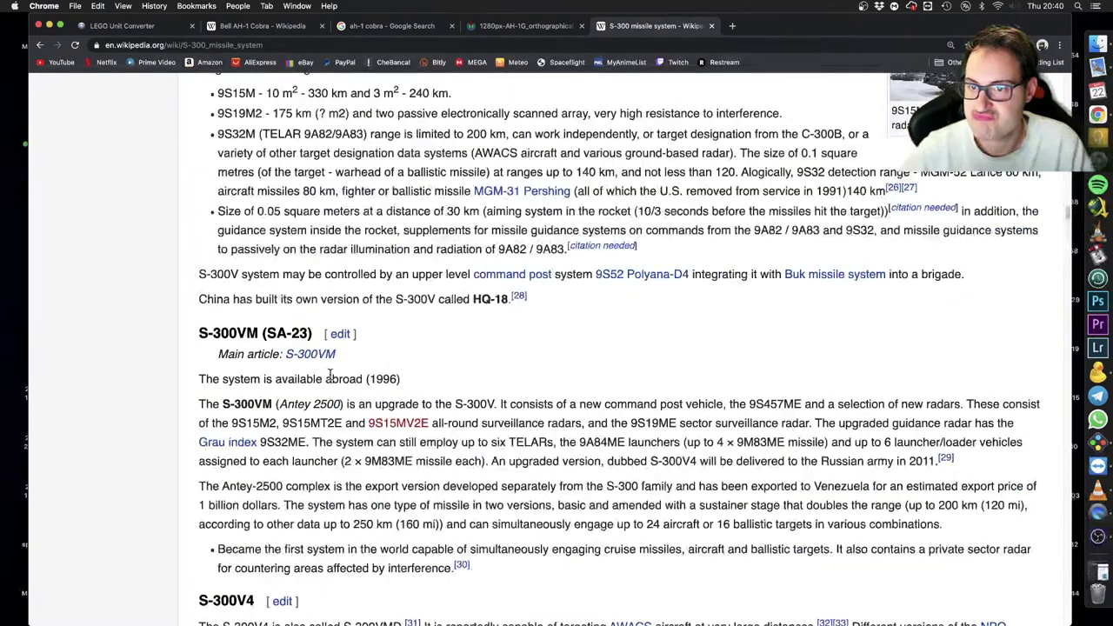
scroll(333, 376, "up", 10)
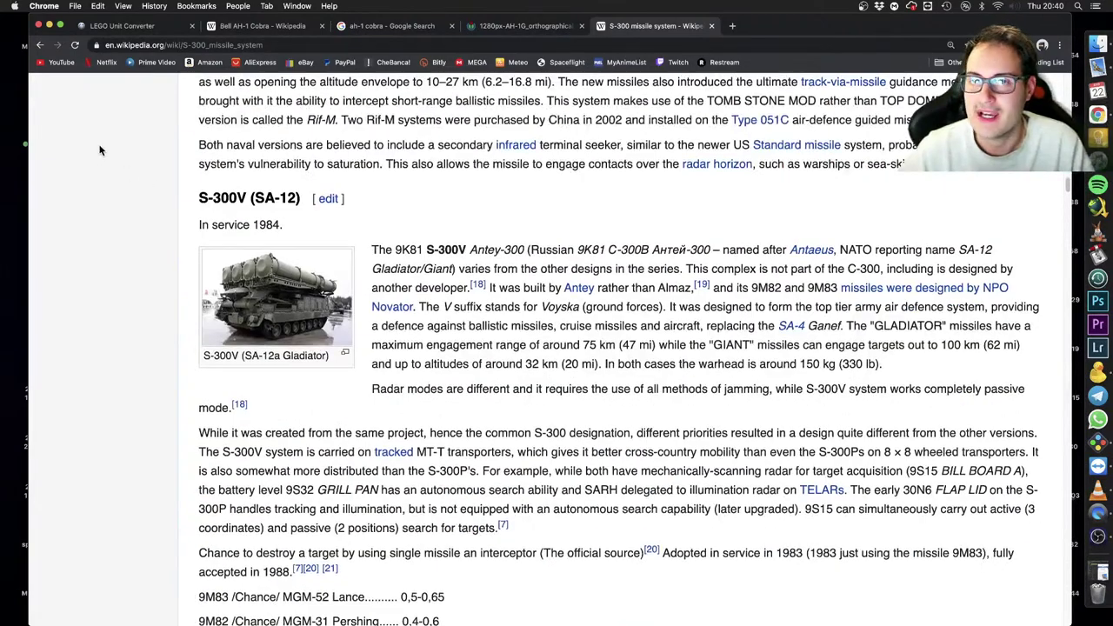
Return to the "s-300" Google results and open the fas.org page "S-300PMU SA-10 GRUMBLE - Russia / Soviet Nuclear Forces"
left_click(38, 45)
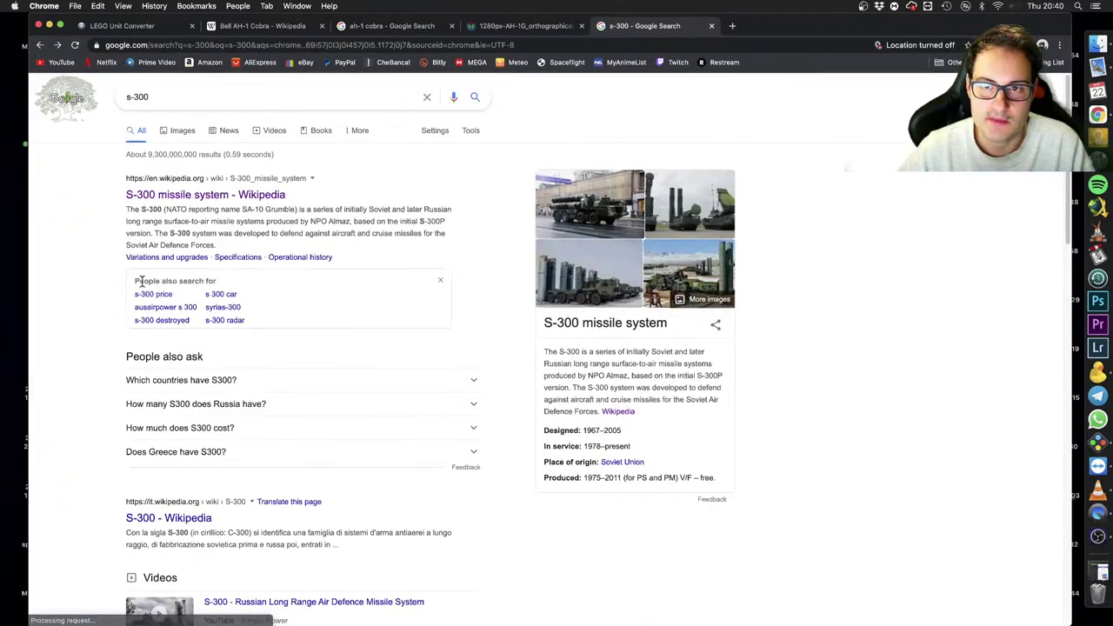
scroll(131, 288, "down", 2)
scroll(96, 345, "down", 12)
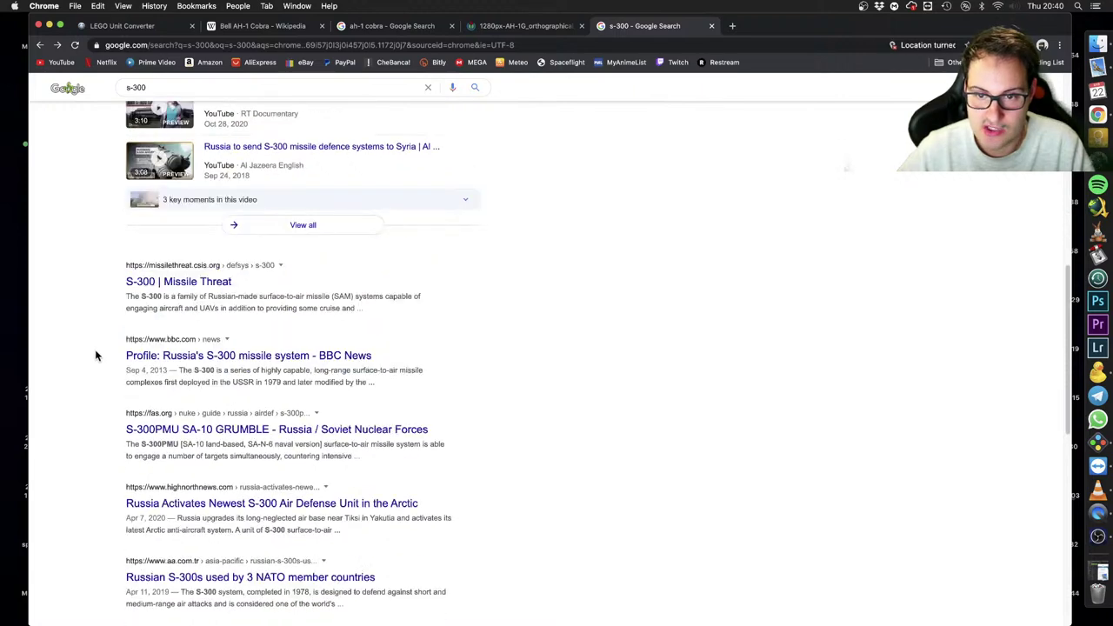
scroll(109, 360, "down", 4)
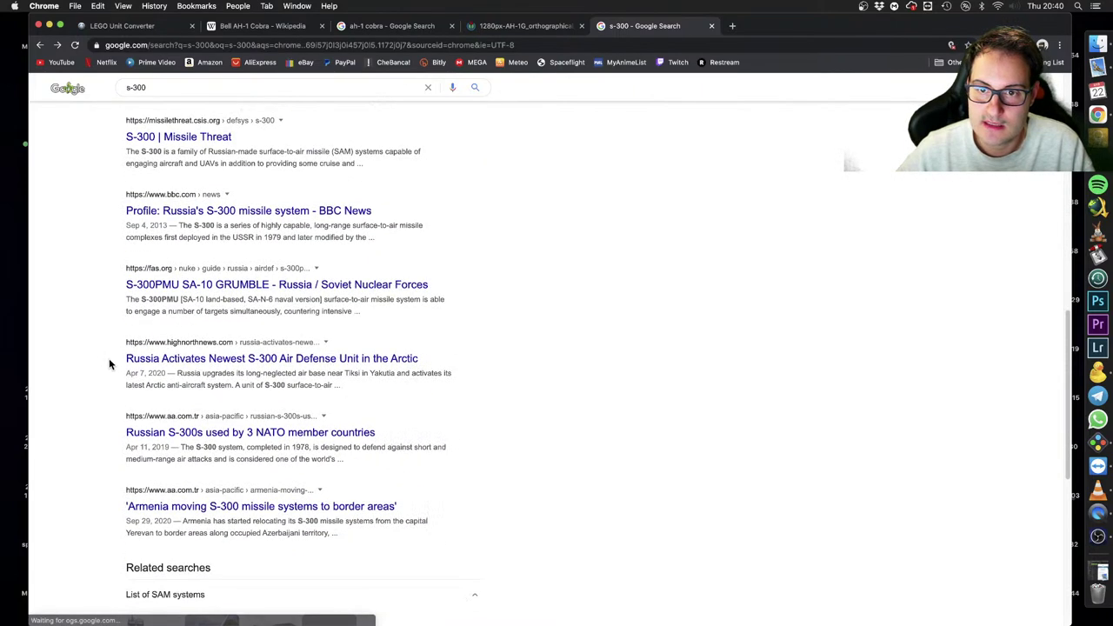
left_click(206, 284)
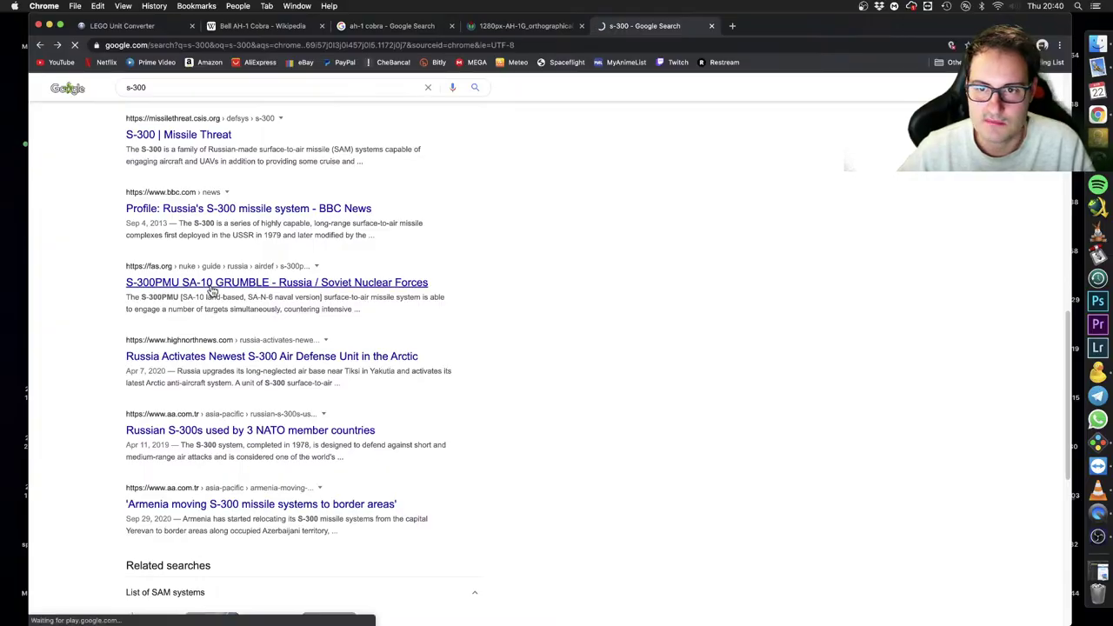
Examine the Specifications table on the fas.org S-300PMU page for length, diameter and chassis data
scroll(195, 298, "down", 4)
scroll(229, 308, "down", 6)
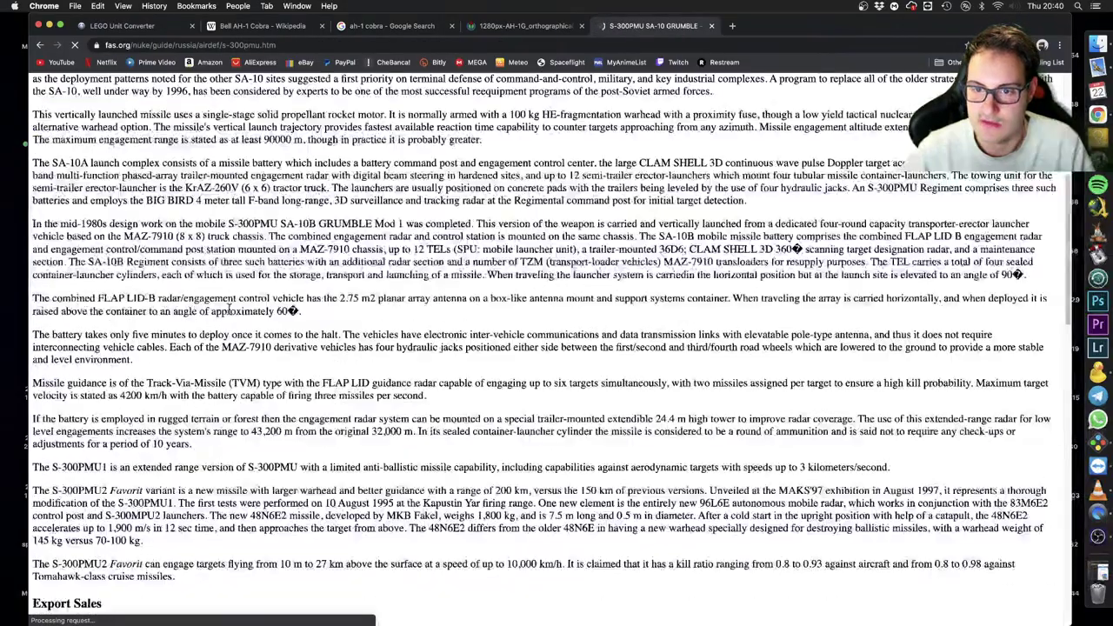
scroll(228, 308, "down", 3)
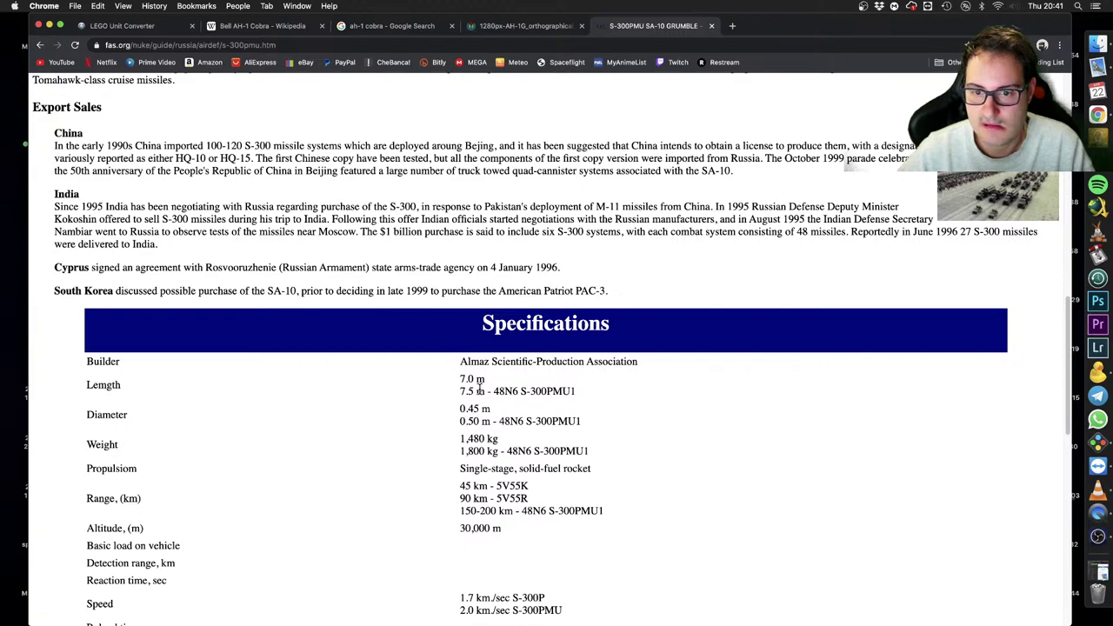
scroll(479, 389, "down", 5)
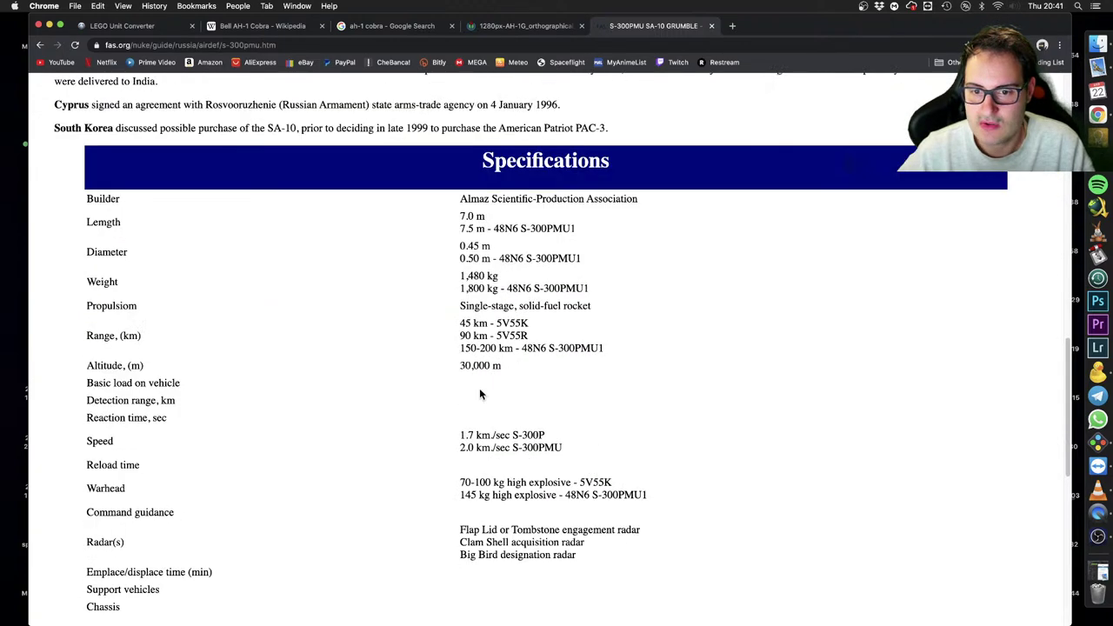
scroll(338, 396, "down", 1)
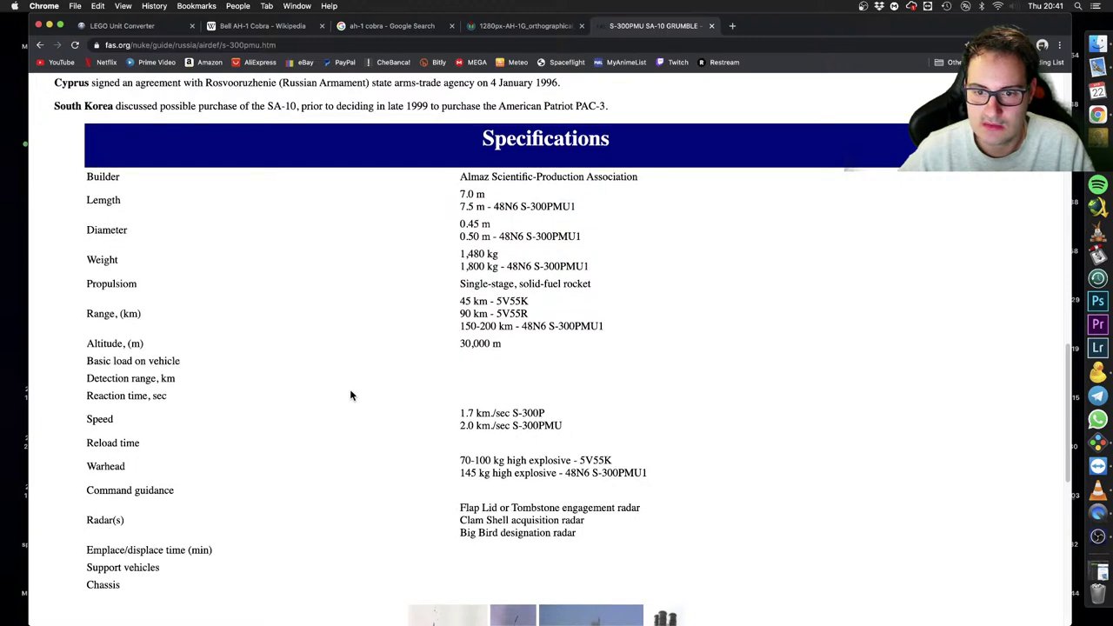
Recheck the fas.org Specifications table, return to the "s-300" Google results and show the image results
scroll(351, 392, "down", 3)
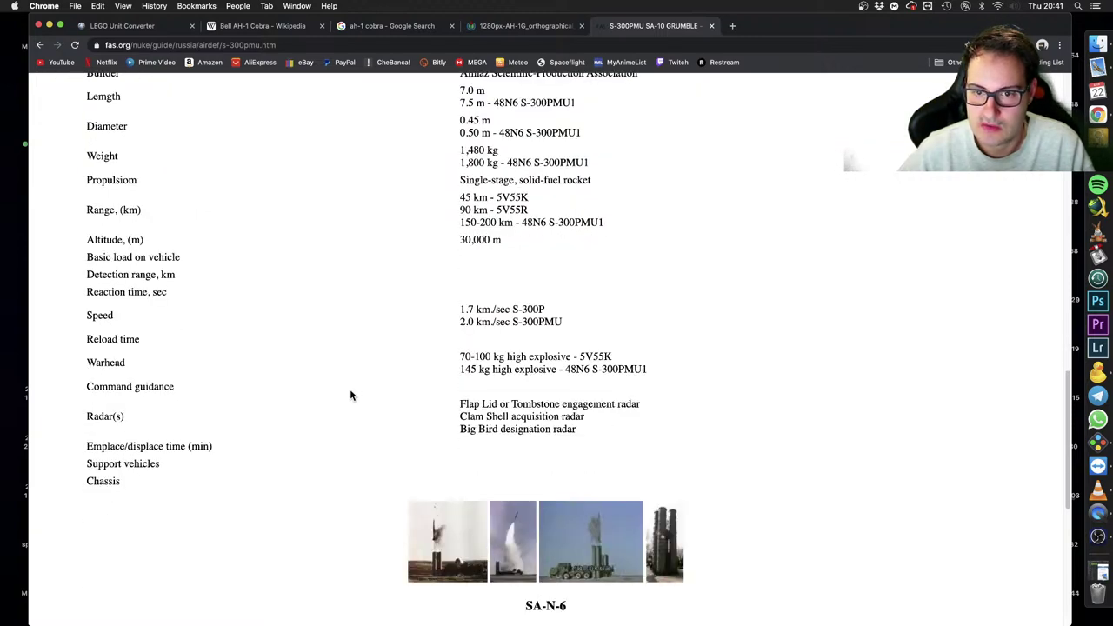
scroll(350, 395, "up", 4)
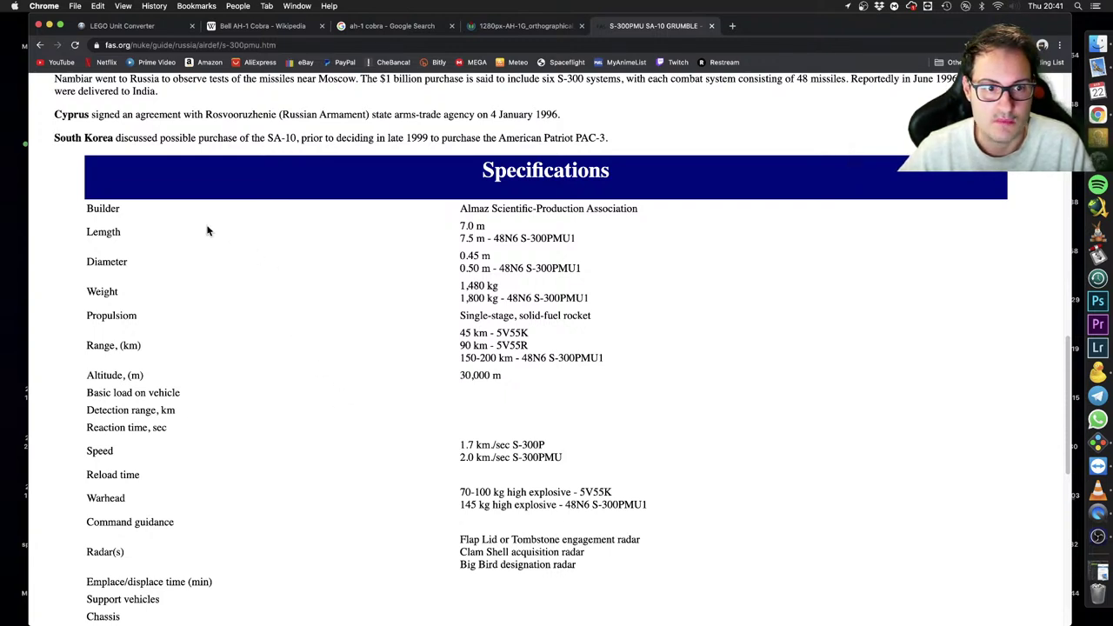
left_click(40, 44)
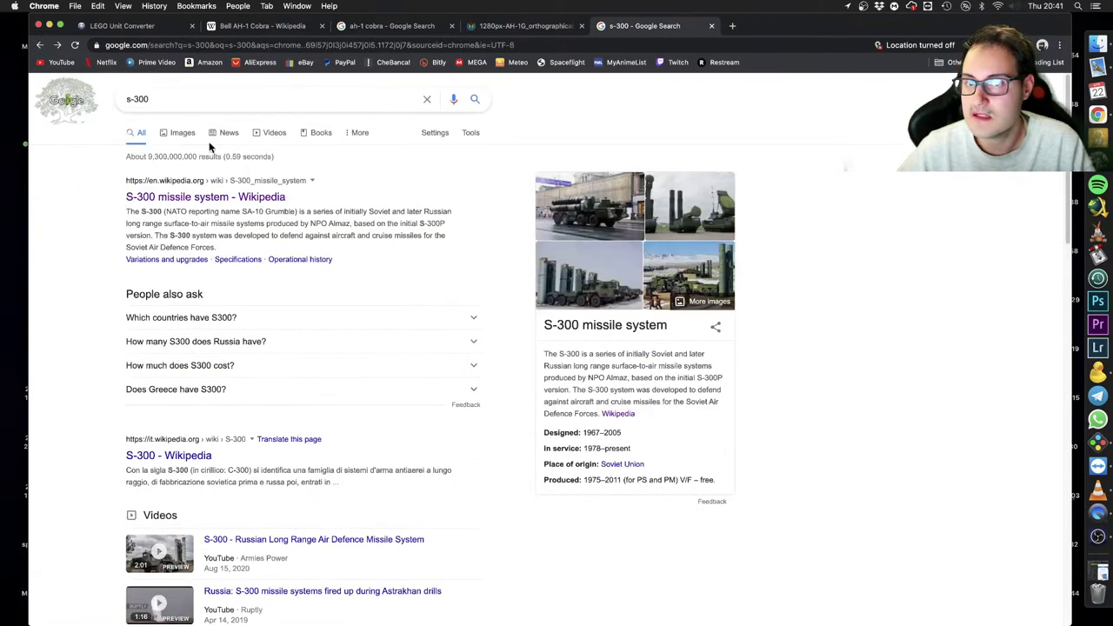
left_click(174, 138)
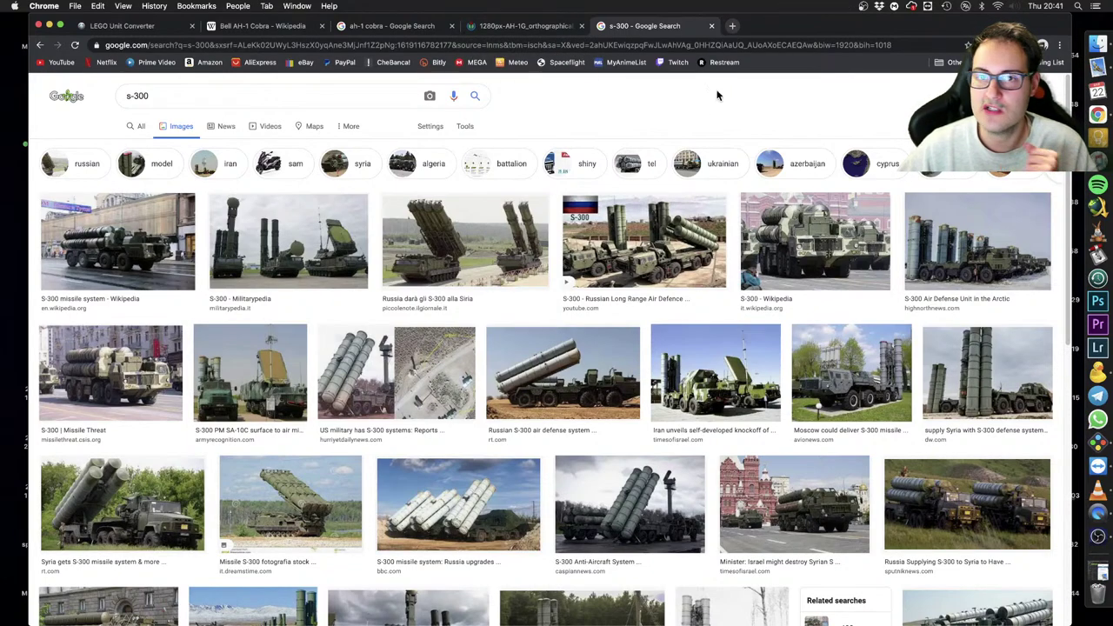
Switch to Finder, open the LEGO Creations folder from the desktop and look into its Models and PDF Instructions folders
key("ctrl+Up")
key("ctrl+Left")
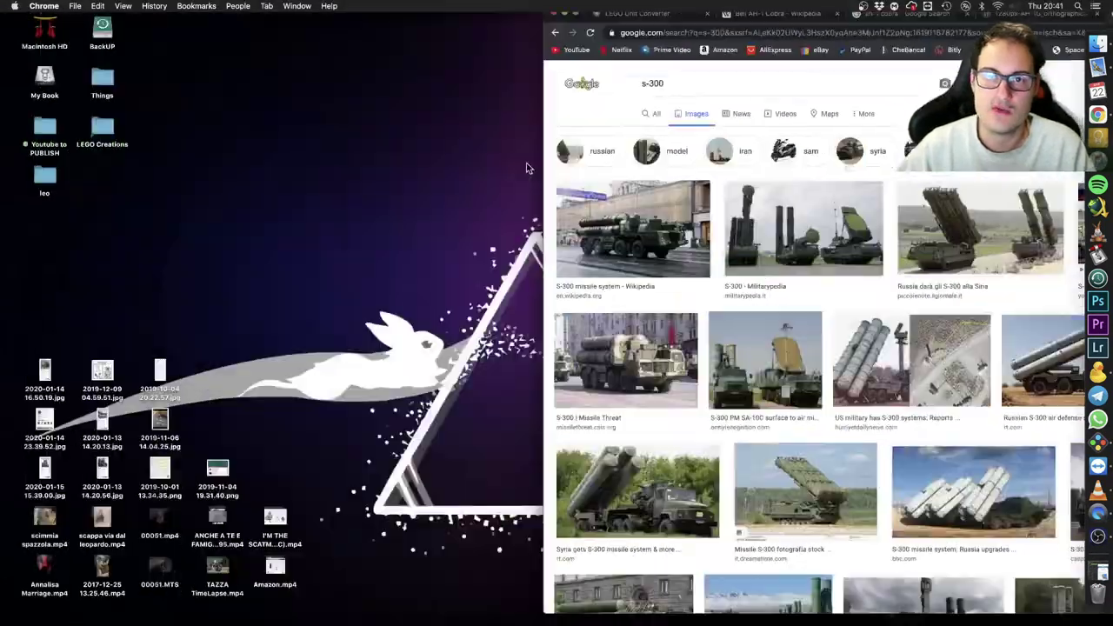
left_click(105, 133)
double_click(103, 131)
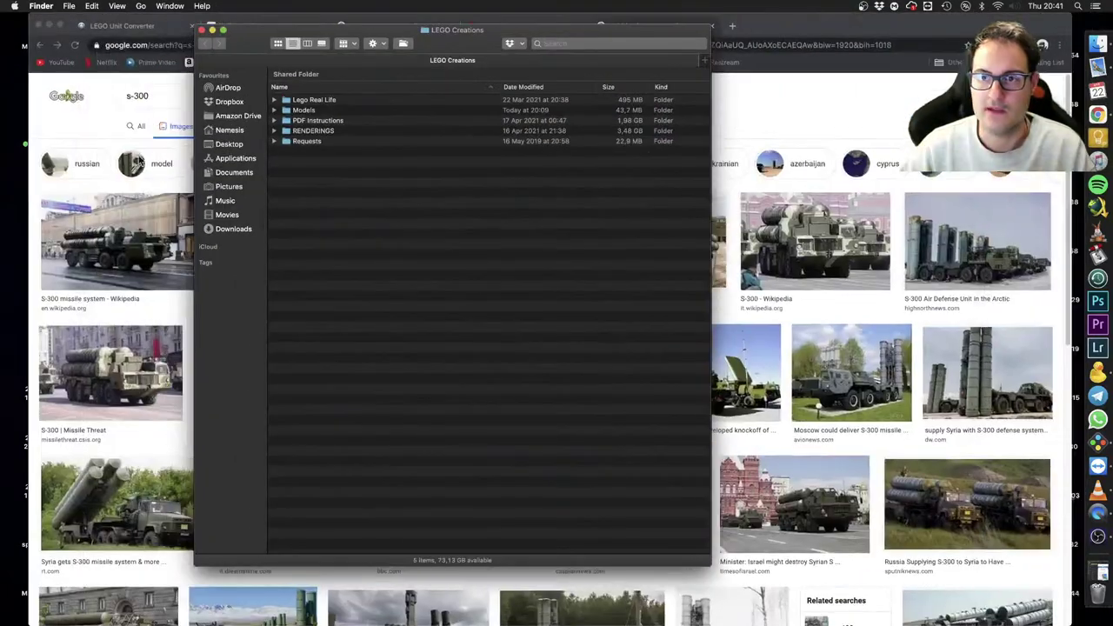
double_click(313, 110)
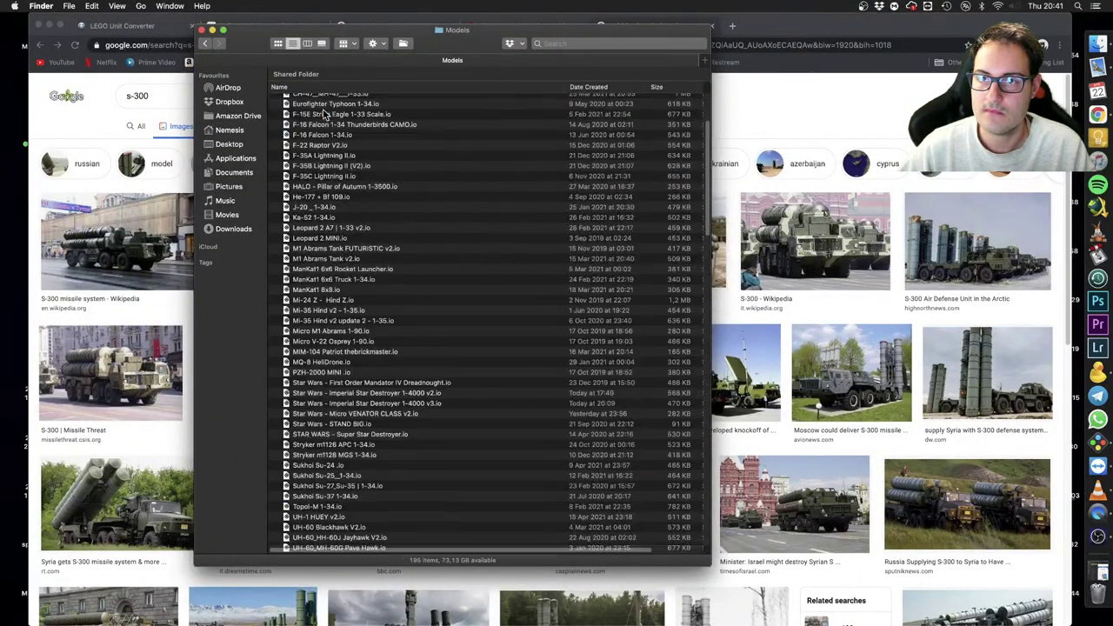
left_click(205, 43)
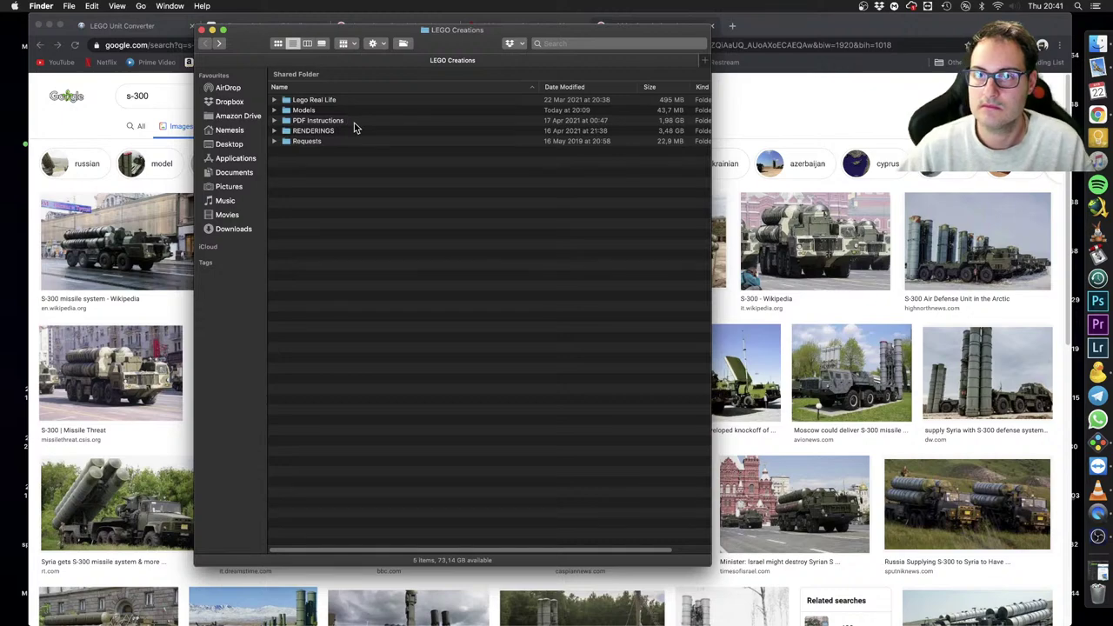
double_click(357, 120)
left_click(205, 44)
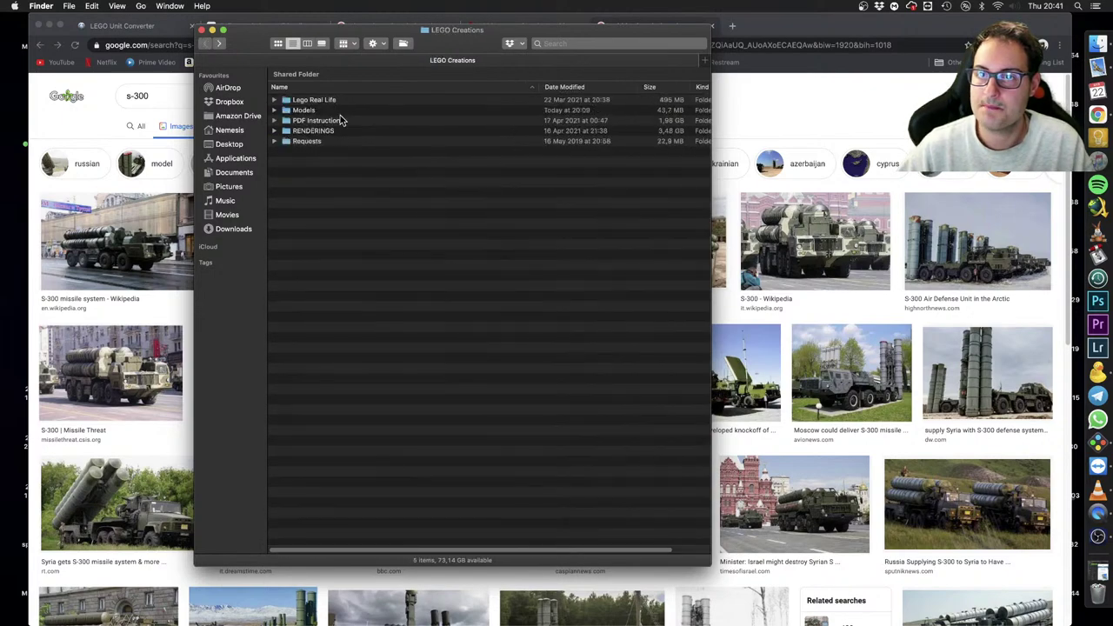
Preview "Topol-M 1-34 - 1.png" from the RENDERINGS folder, close the Finder window and return to Chrome
left_click(343, 132)
left_click(362, 205)
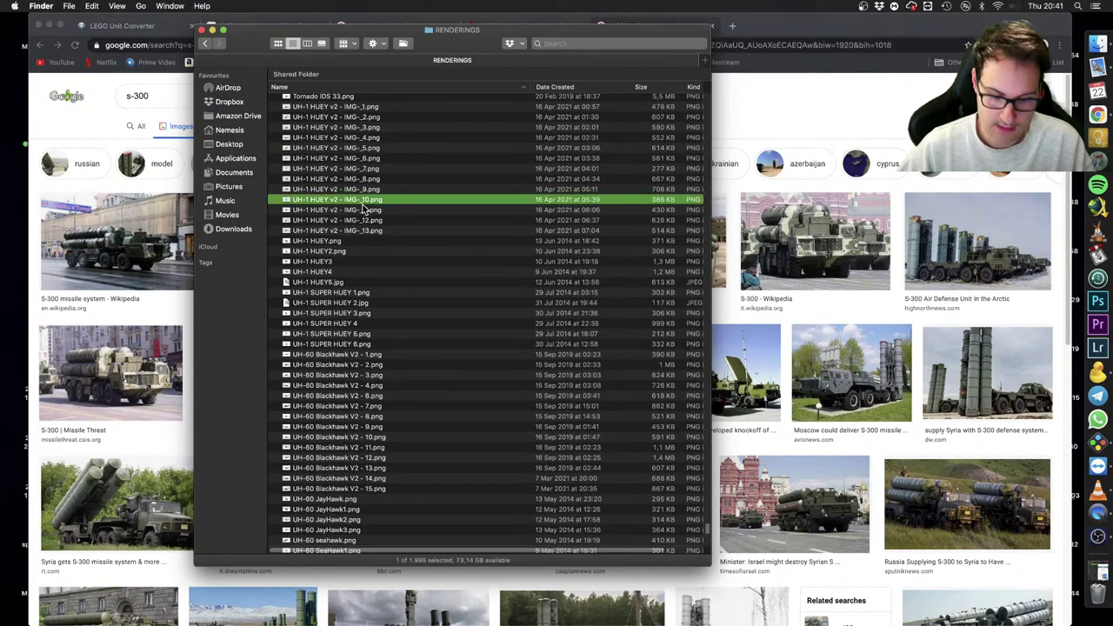
type("to")
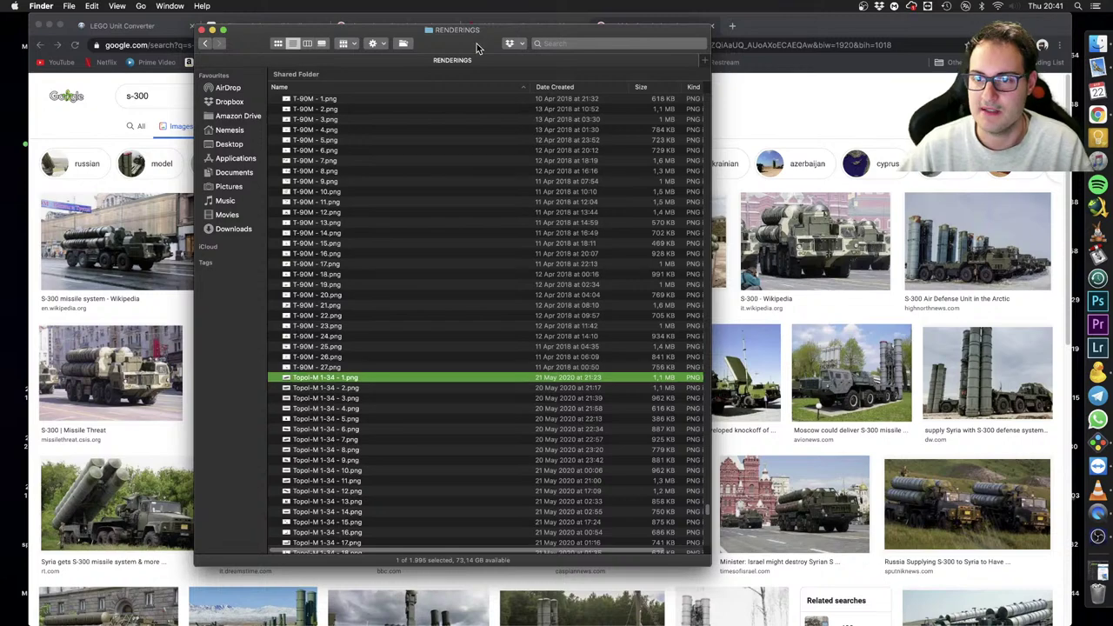
key("space")
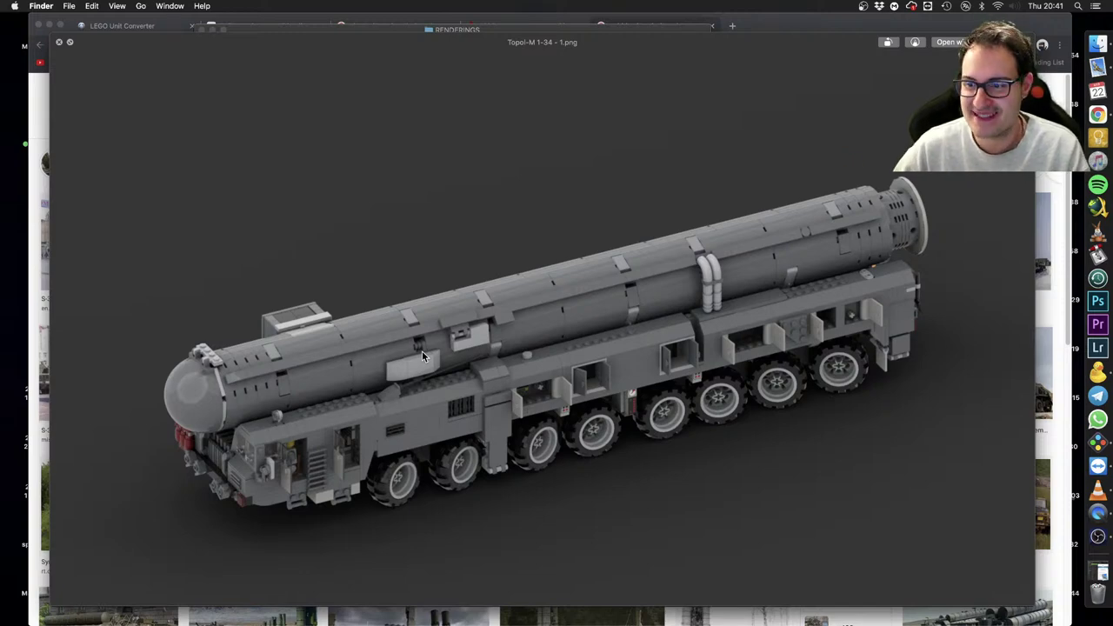
key("space")
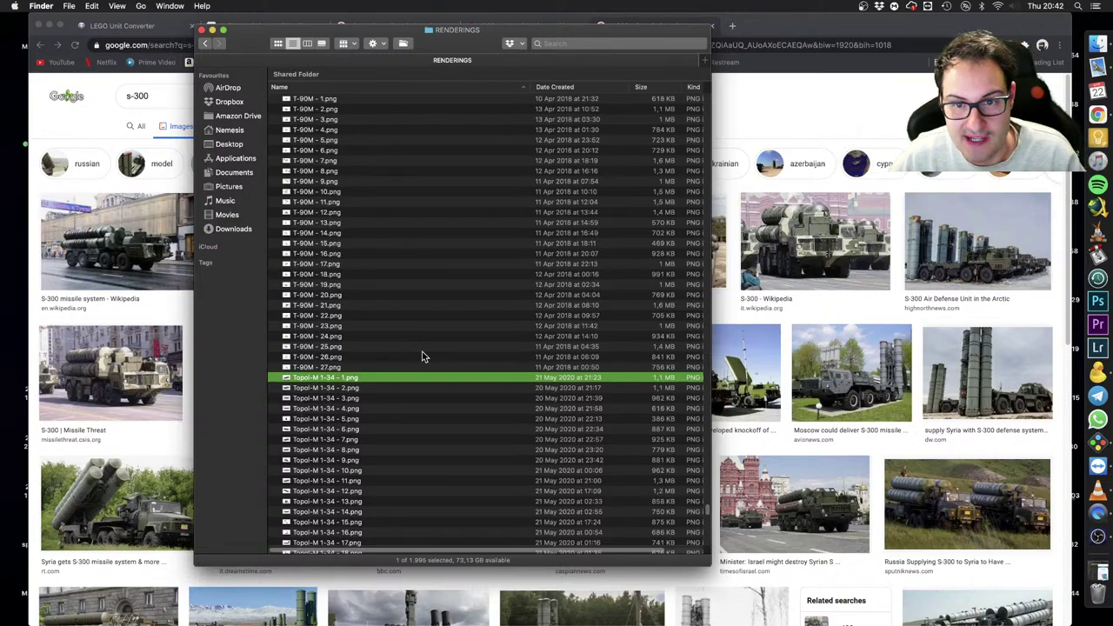
key("space")
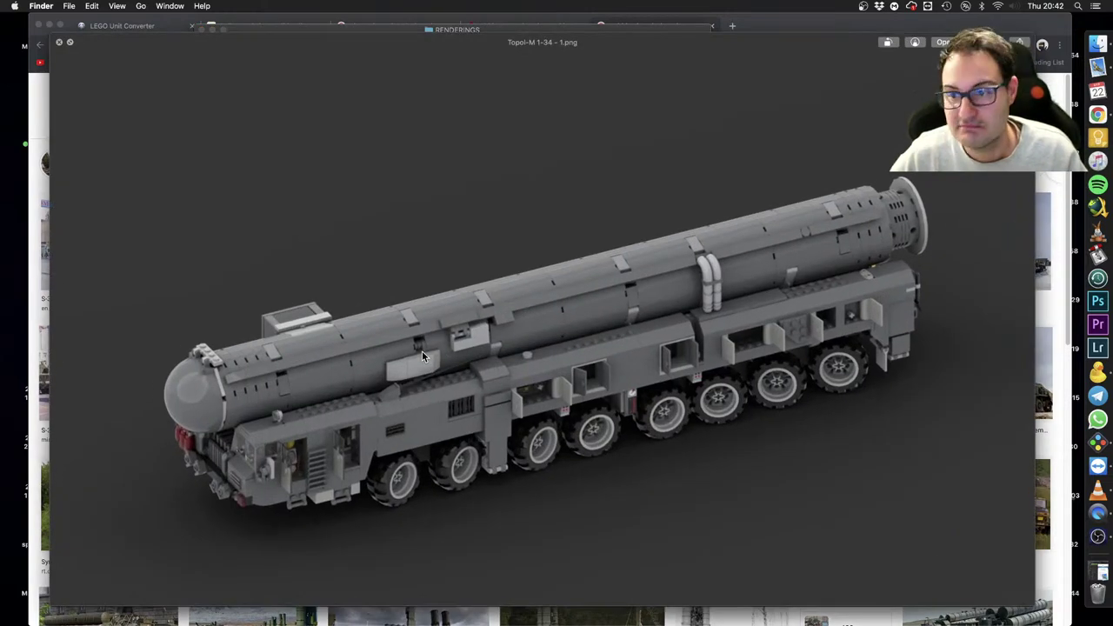
key("space")
left_click(543, 277)
key("super+w")
left_click(763, 124)
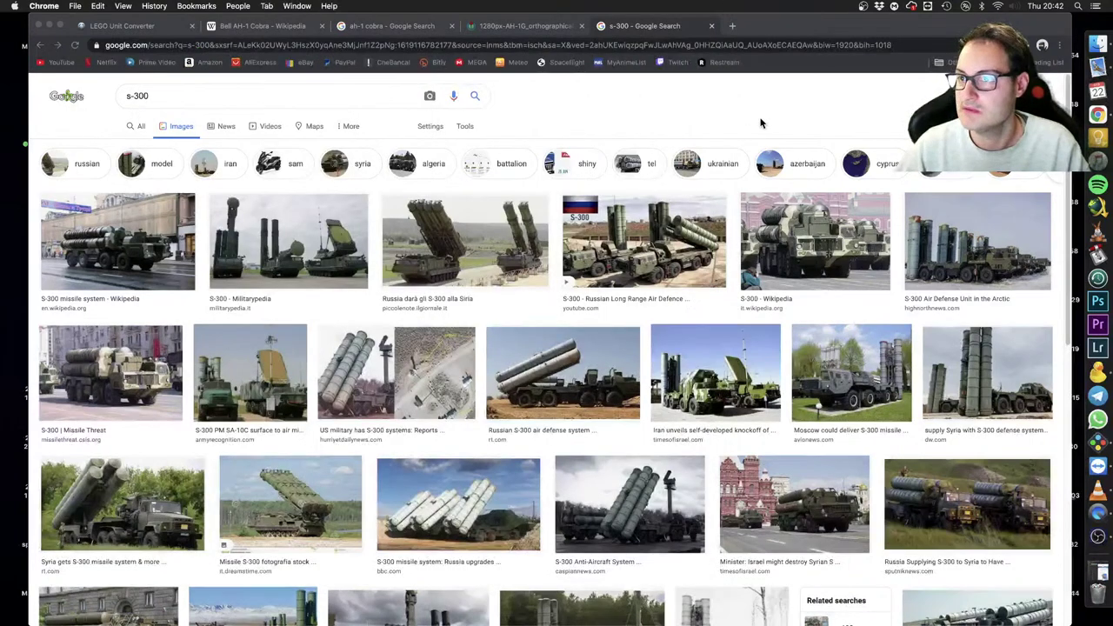
Glance at the "ah-1 cobra" image results, then replace the s-300 results with a Google search for "at99"
left_click(370, 32)
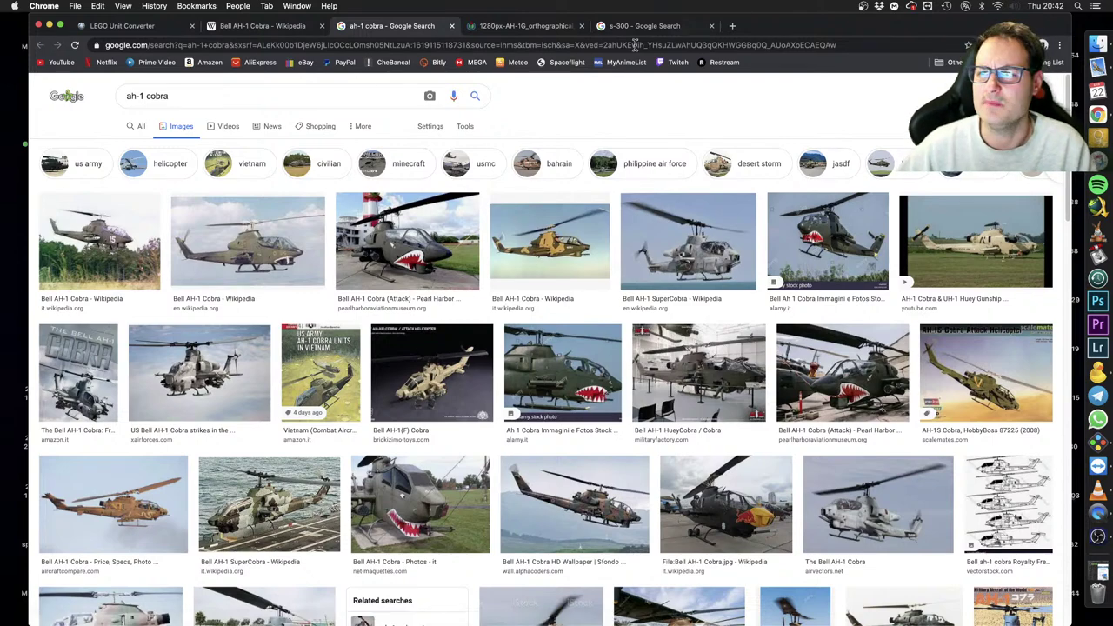
left_click(180, 100)
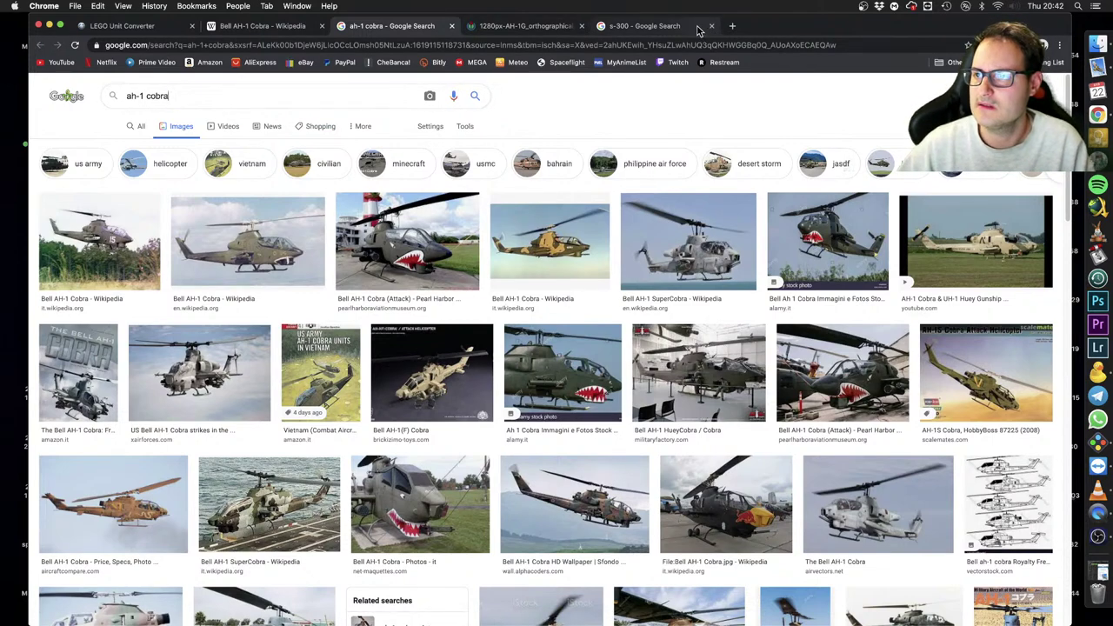
left_click(654, 26)
left_click(399, 45)
type("at")
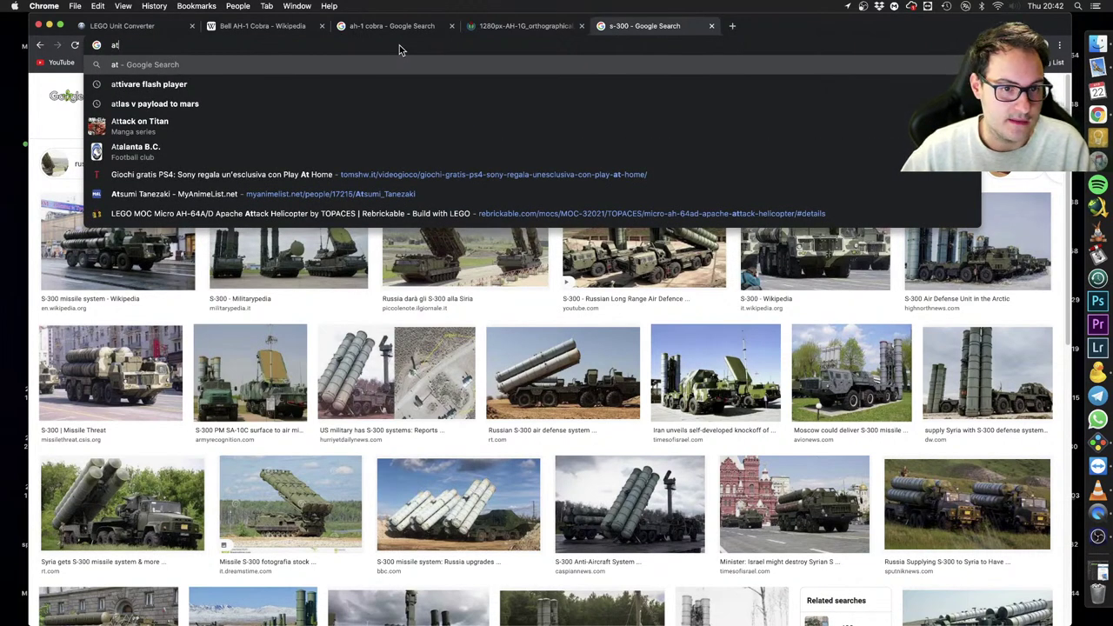
type("99")
key("Return")
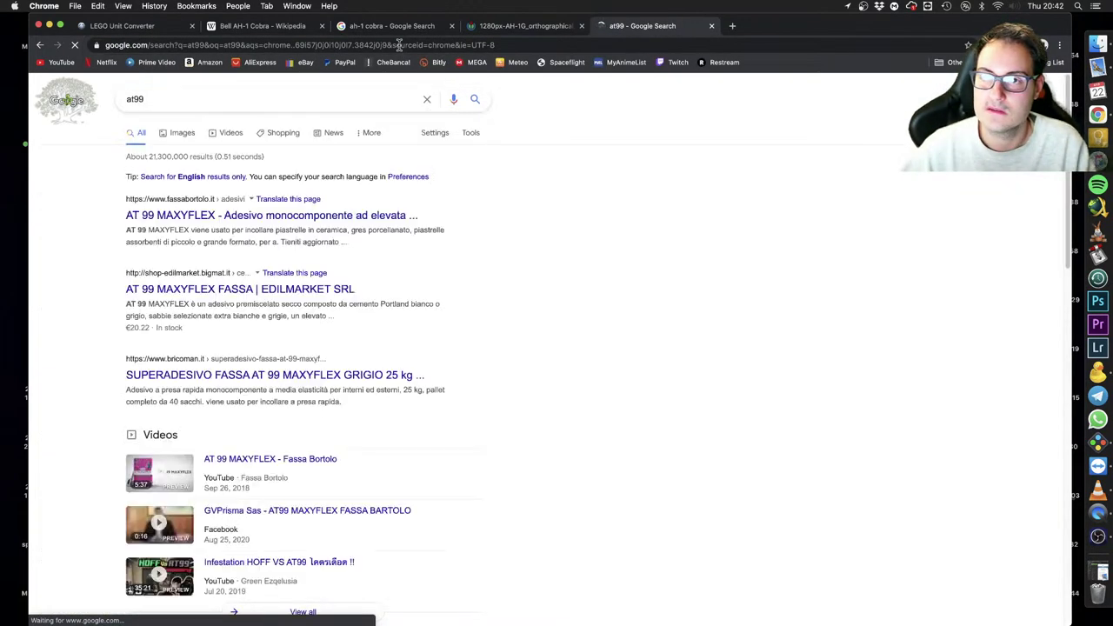
Refine the Google search to "at99 avatar", look over the results and close their tab
left_click(261, 106)
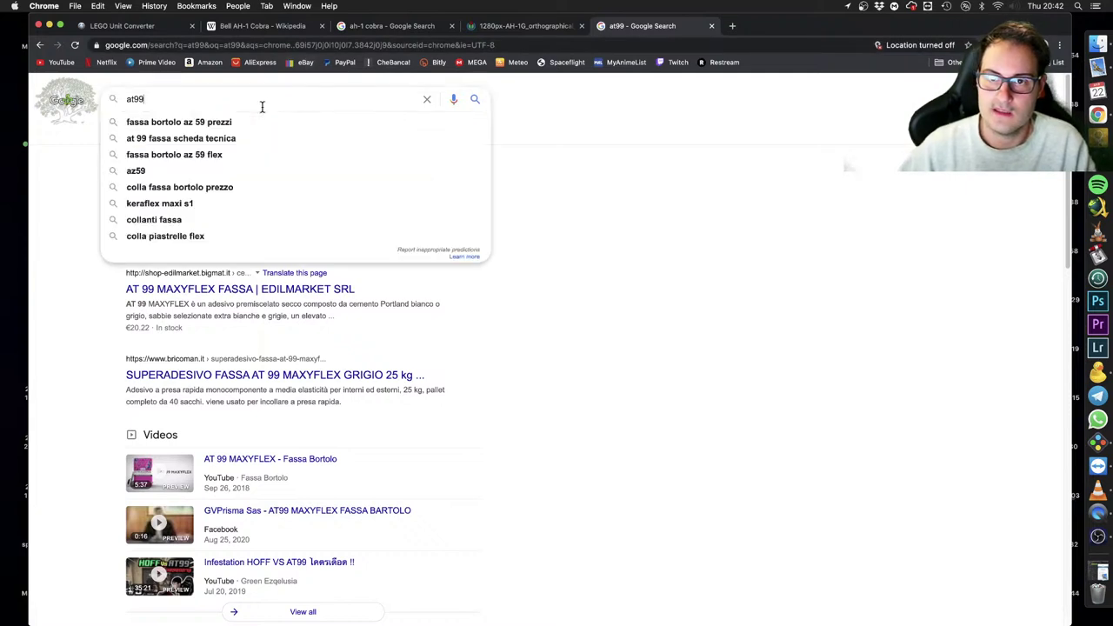
type("avatar")
key("Return")
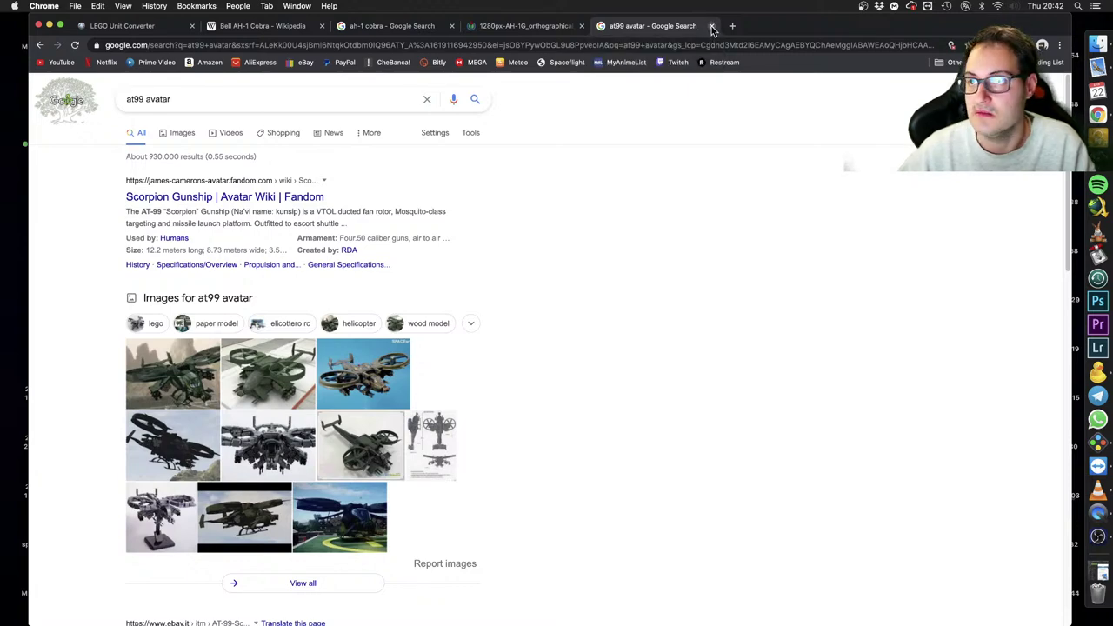
left_click(711, 26)
Switch to Studio and examine the AH-1 Cobra model and its red reference bricks from an angled side view
key("ctrl+Right")
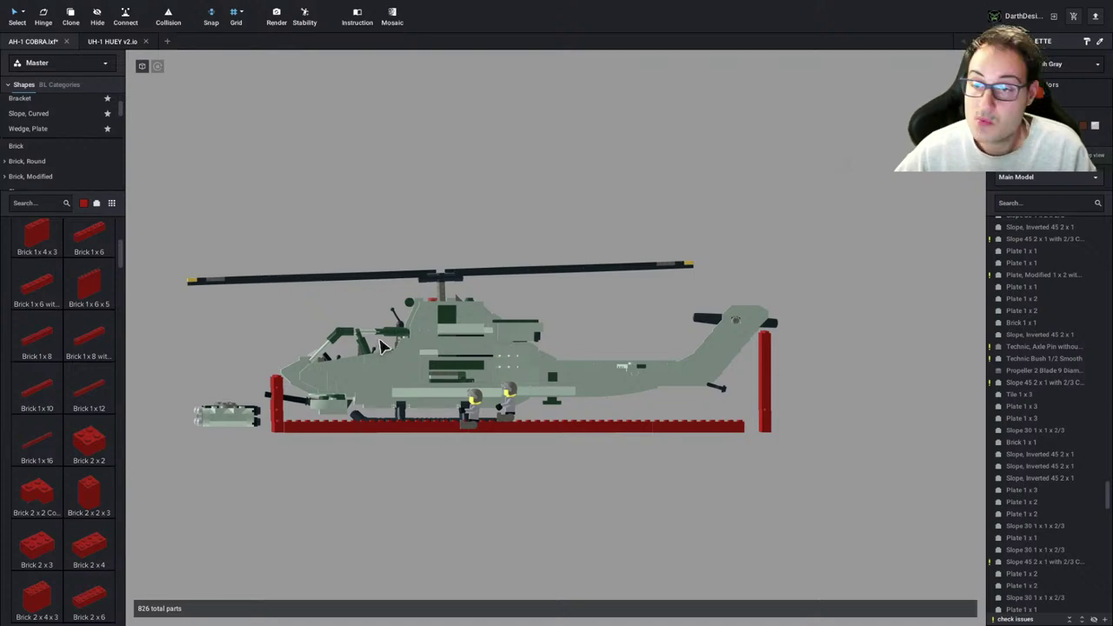
right_click_drag(380, 341, 399, 354)
scroll(399, 362, "up", 3)
scroll(399, 362, "down", 1)
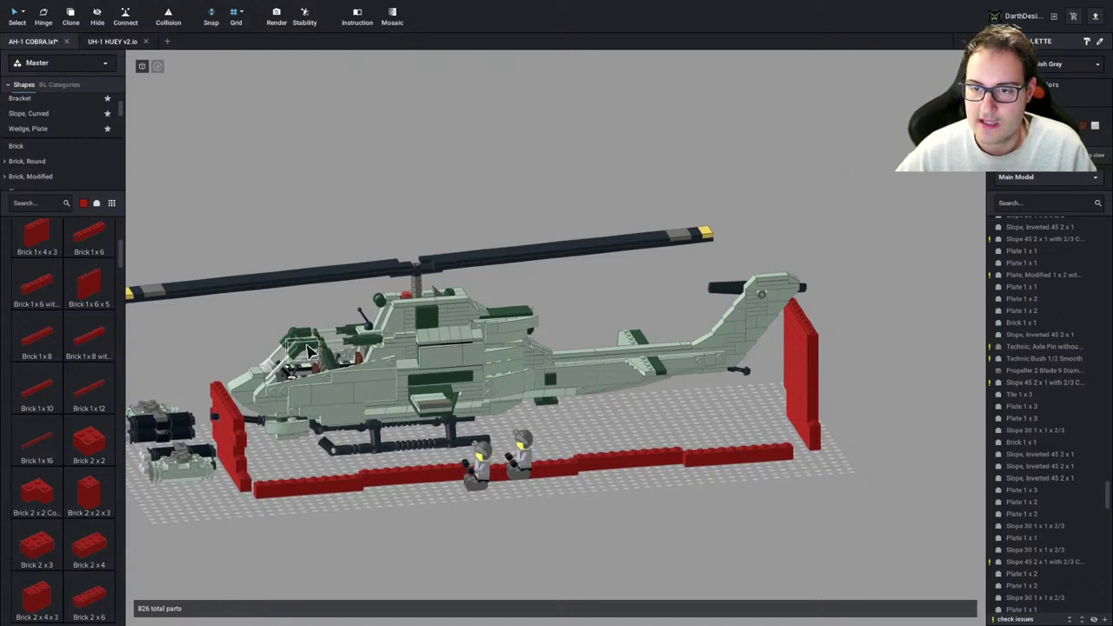
scroll(308, 350, "up", 2)
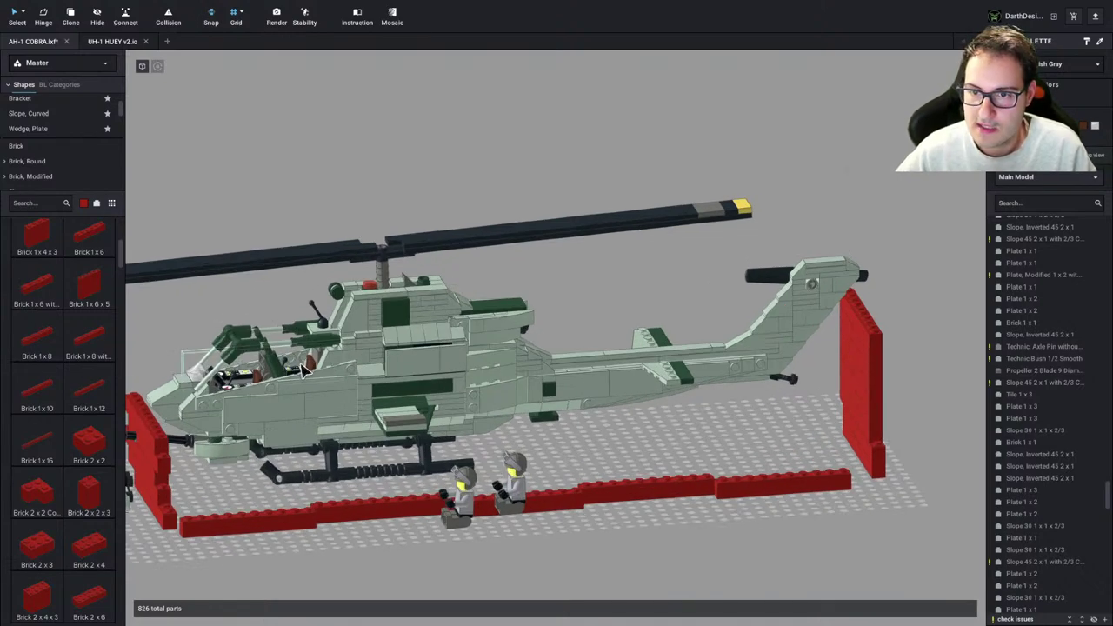
scroll(252, 330, "down", 1)
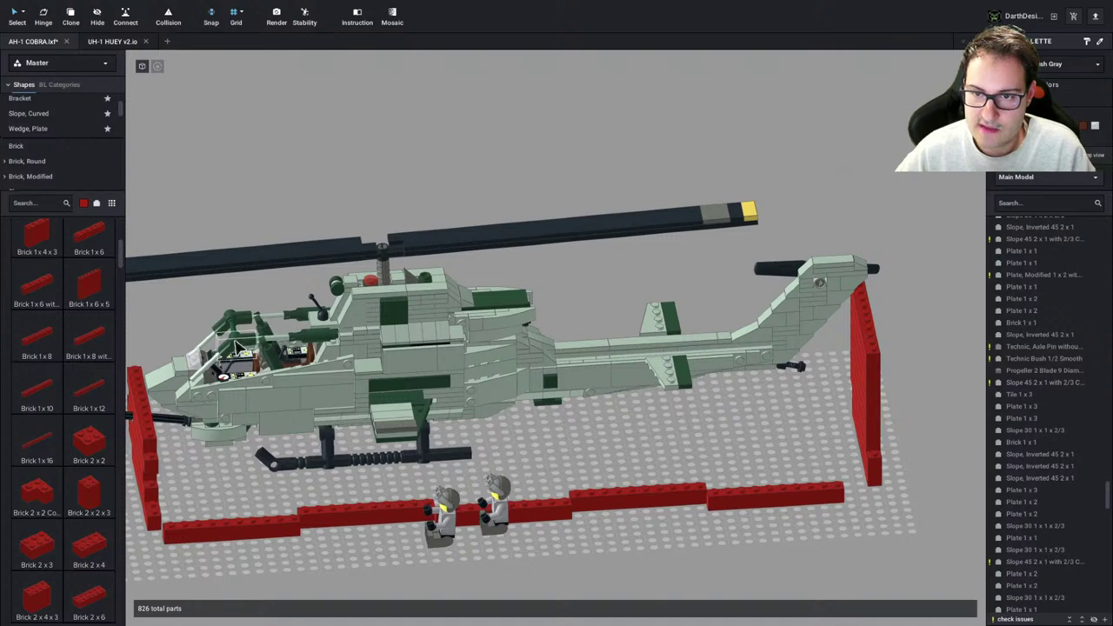
scroll(257, 337, "down", 1)
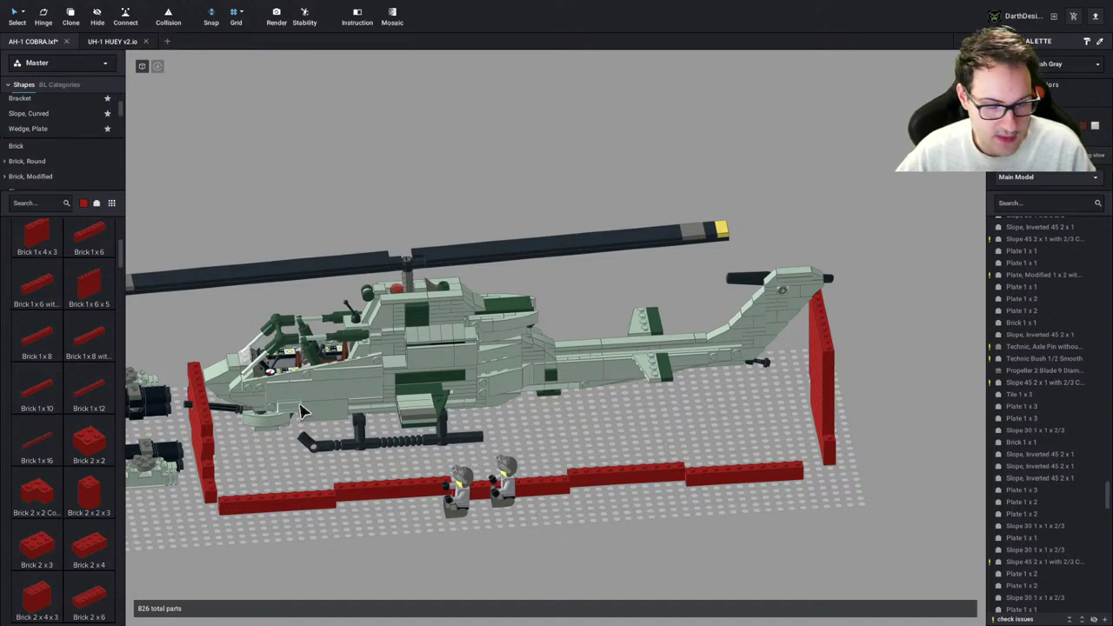
Check the AH-1G orthographic drawing in Chrome, then return to Studio and view the whole Cobra model
key("ctrl+Left")
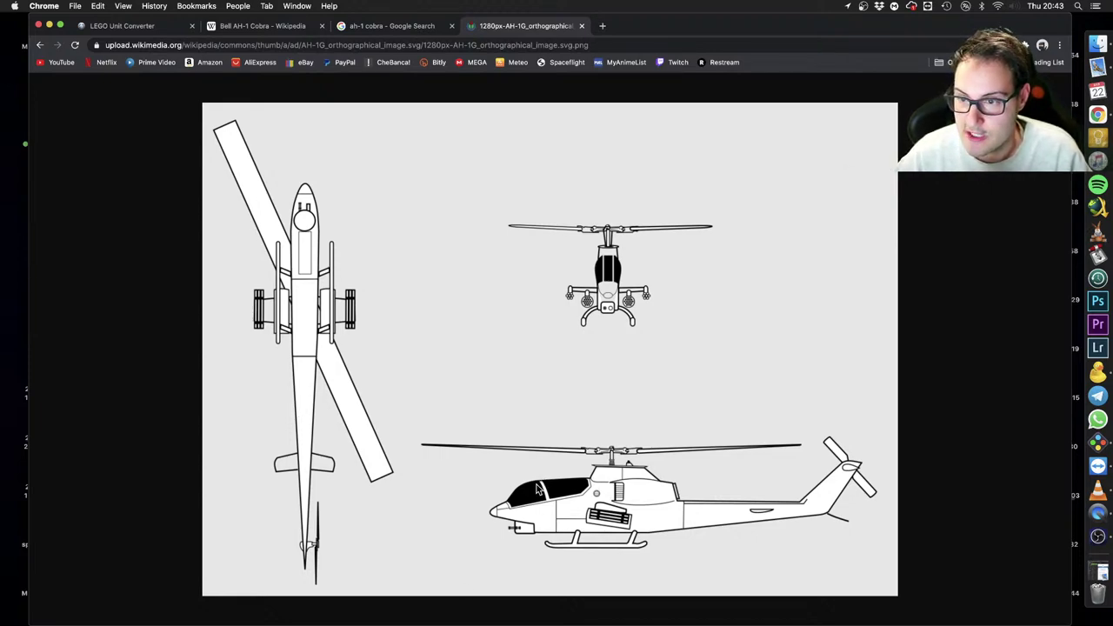
key("ctrl+Right")
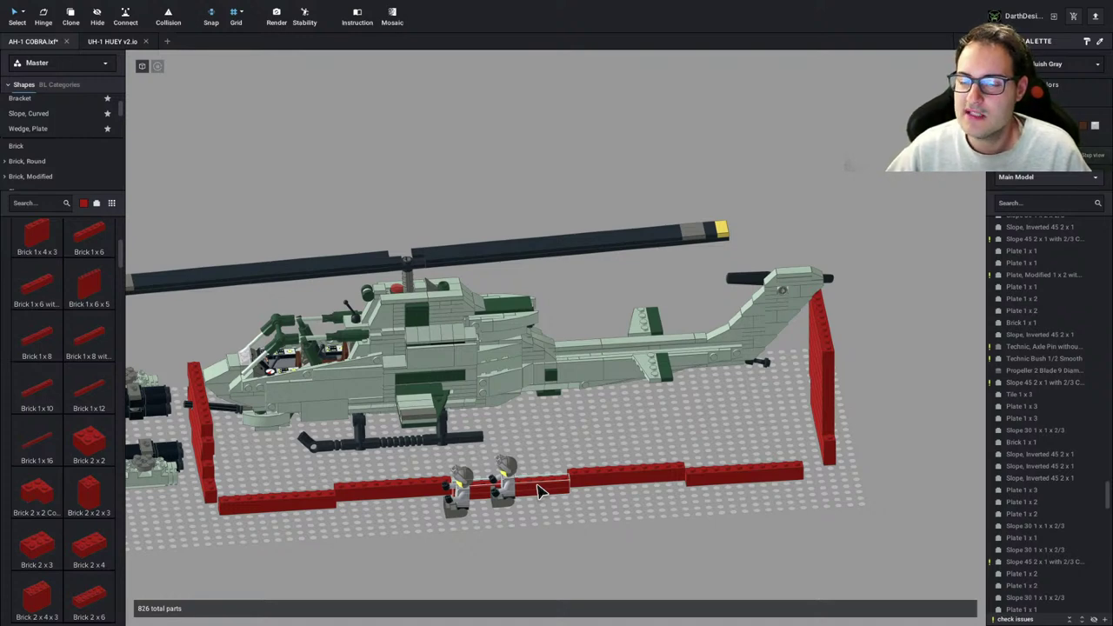
scroll(553, 375, "down", 2)
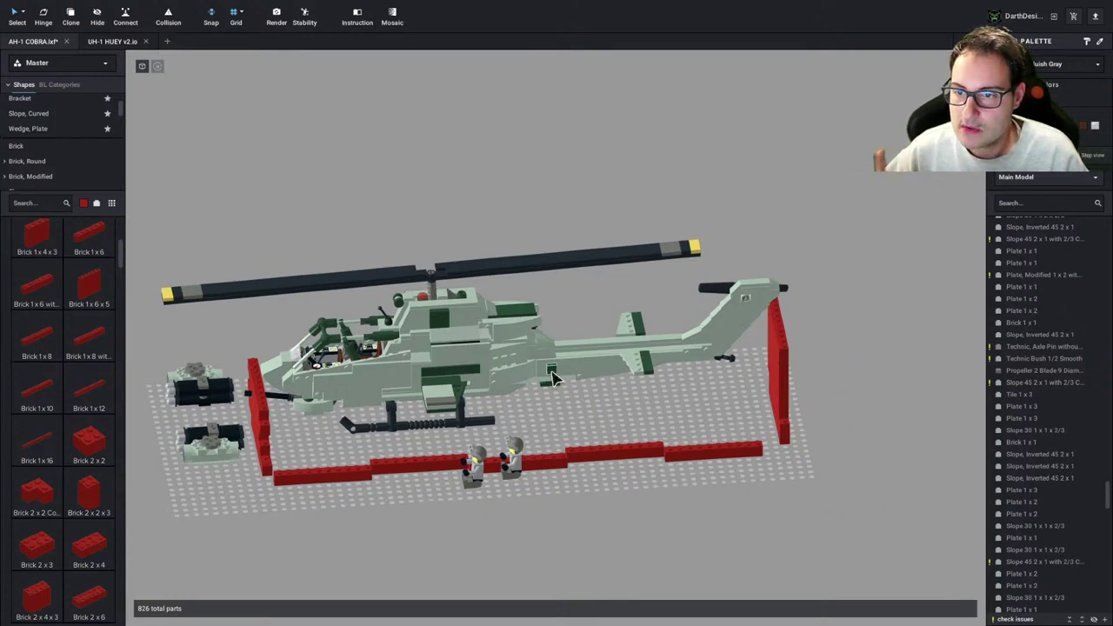
Show the UH-1 HUEY v2.io model in Studio and compare it with the AH-1G orthographic drawing in Chrome
left_click(105, 42)
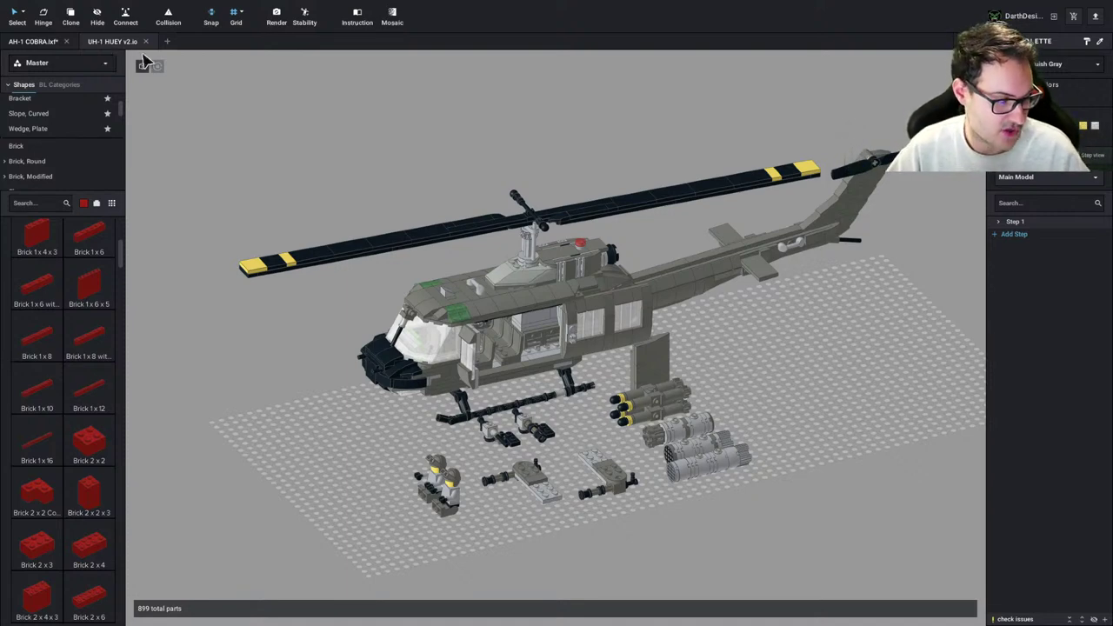
scroll(476, 360, "up", 2)
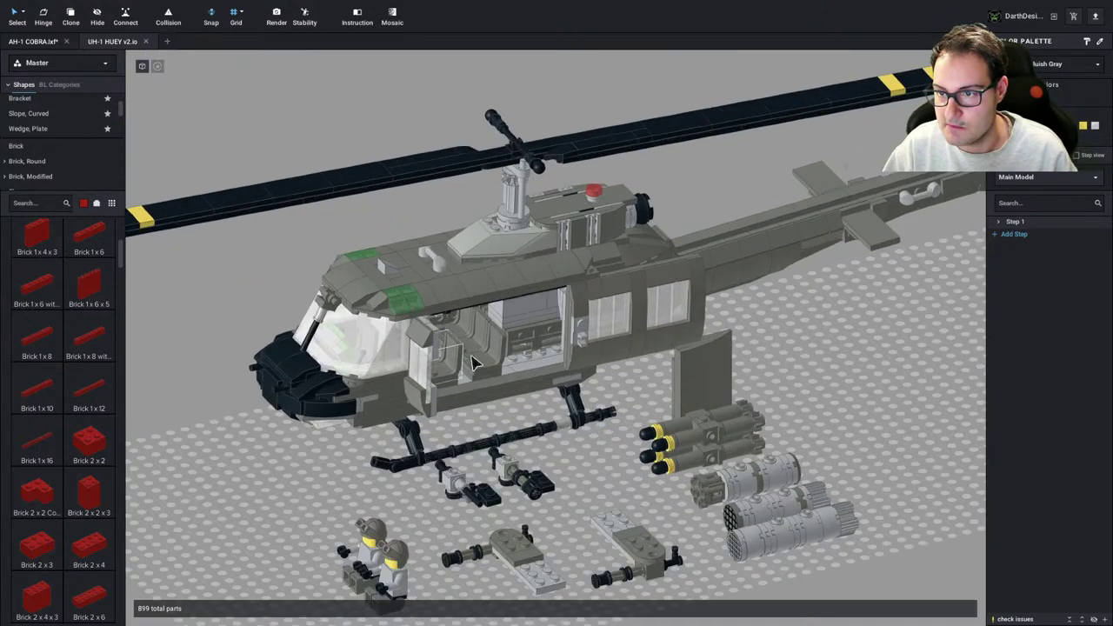
key("ctrl+Left")
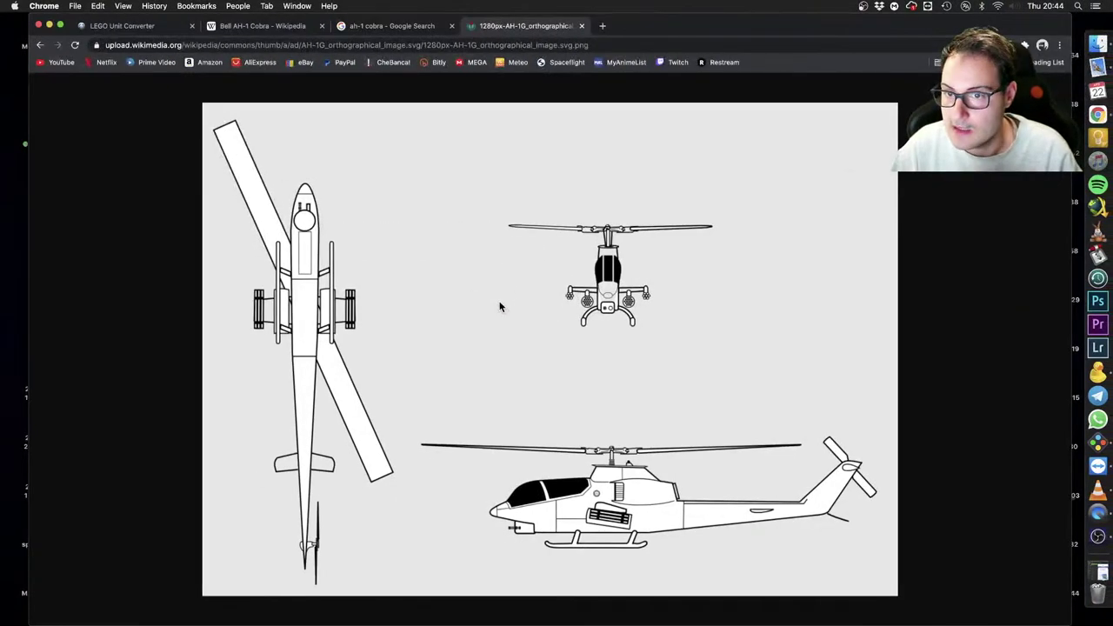
key("ctrl+Right")
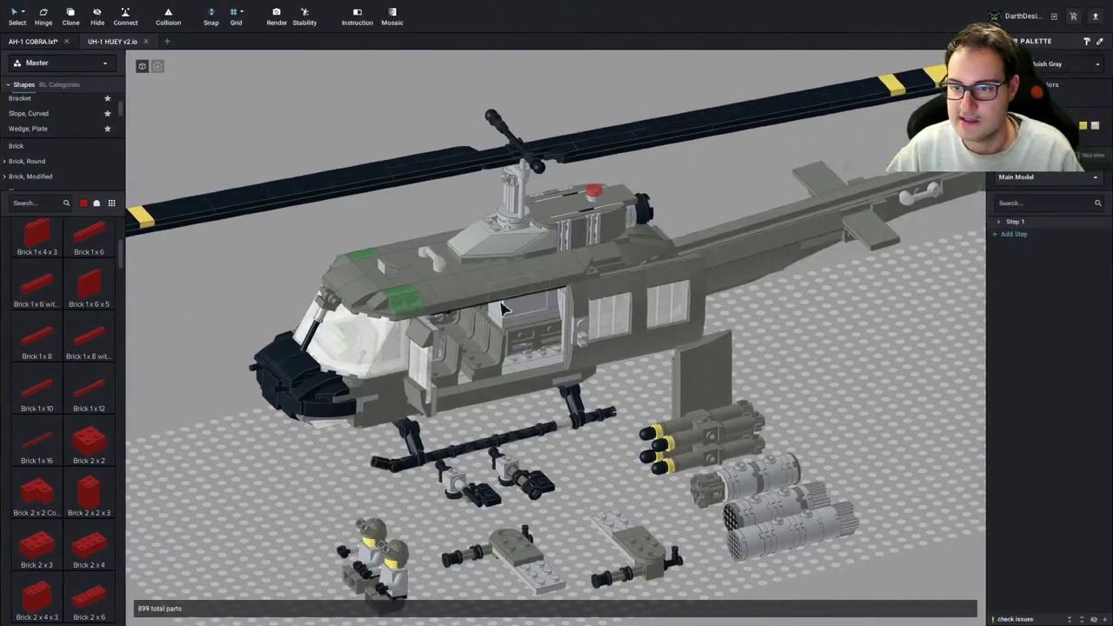
Copy one landing skid with its struts from the UH-1 Huey and place it on the baseplate in front of the AH-1 Cobra
right_click_drag(388, 449, 457, 431)
left_click(644, 373)
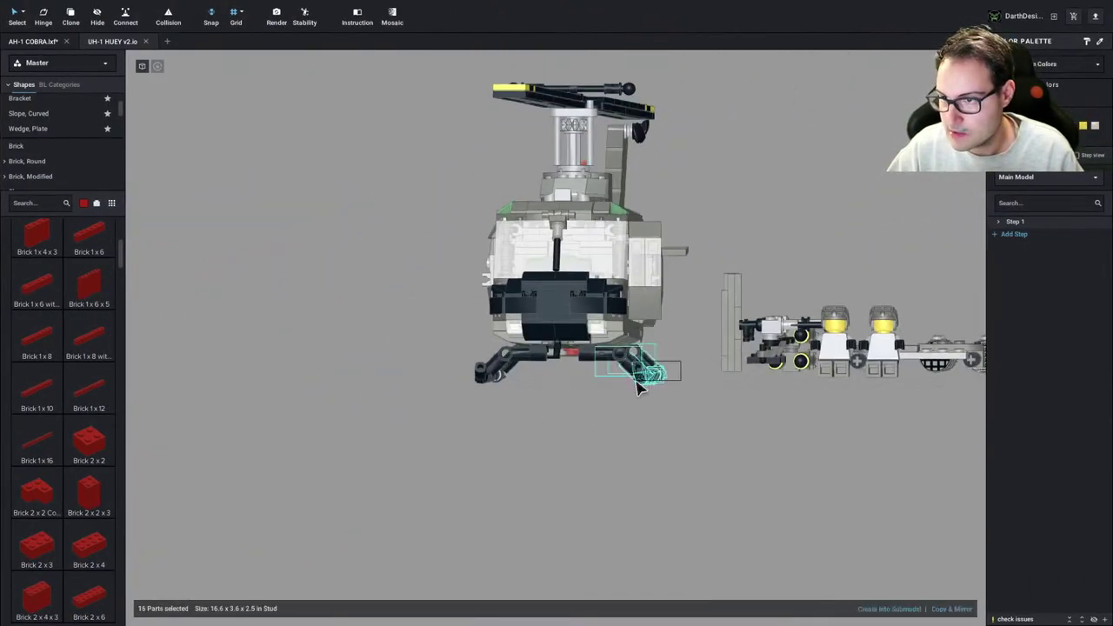
left_click_drag(606, 380, 583, 378)
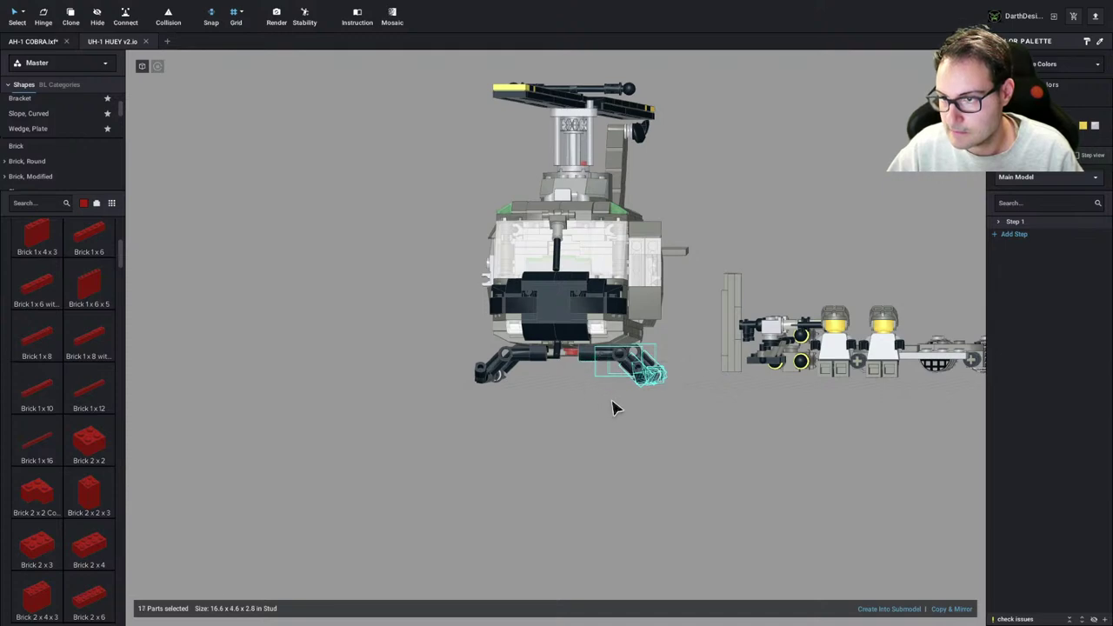
right_click_drag(612, 400, 608, 374)
left_click(609, 346, "shift")
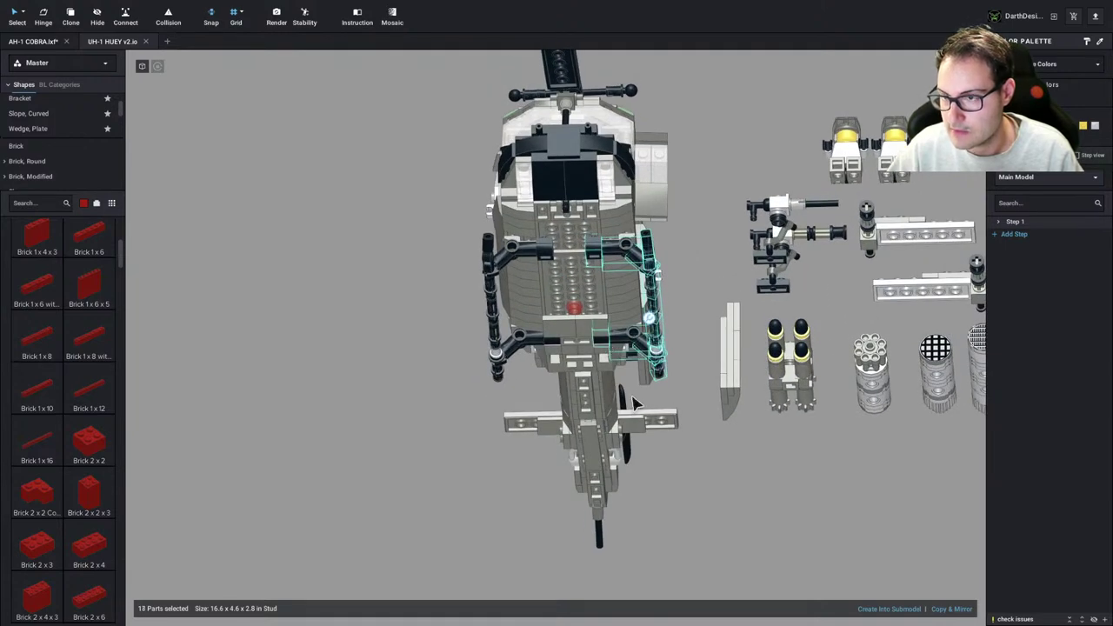
left_click(28, 40)
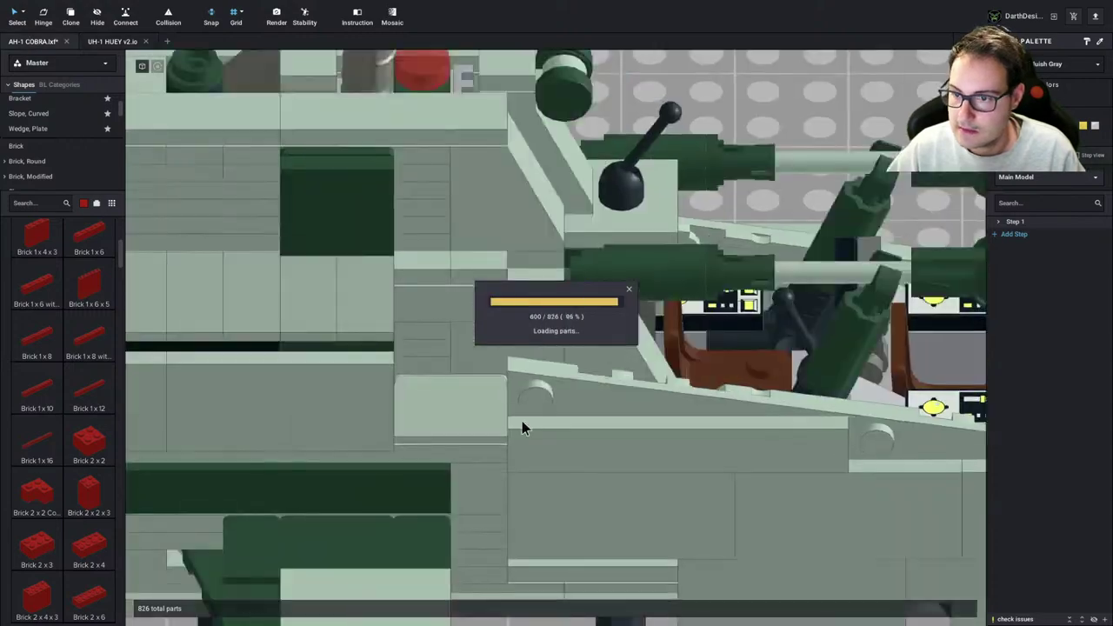
key("ctrl+v")
left_click(382, 537)
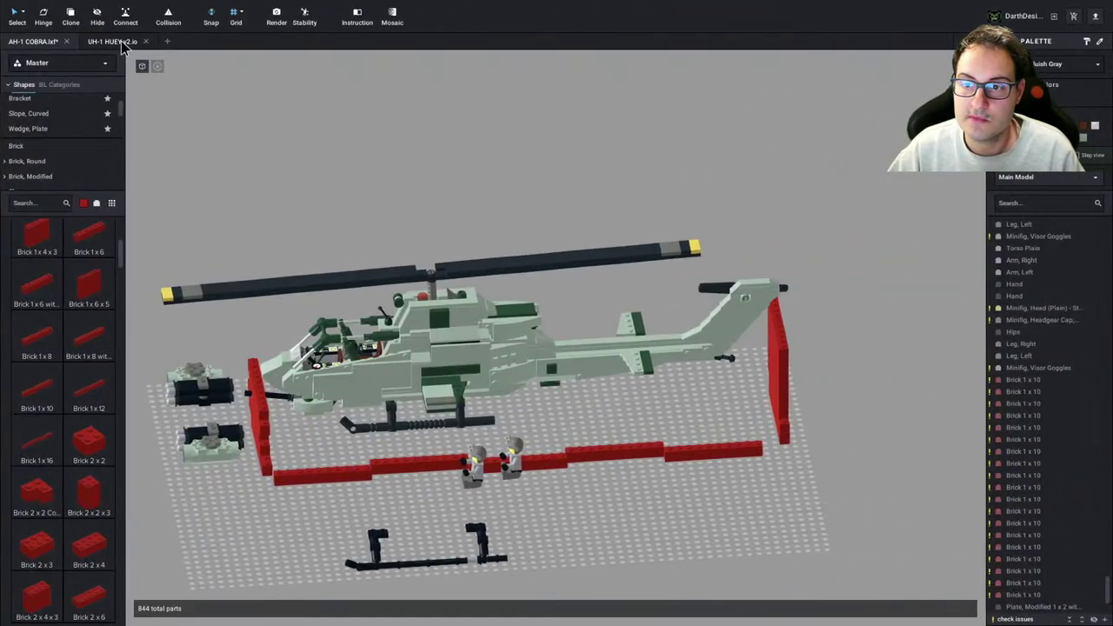
Copy the UH-1 Huey's complete main rotor and mast into the AH-1 Cobra file, placing them on the baseplate beside the copied skid
left_click(120, 42)
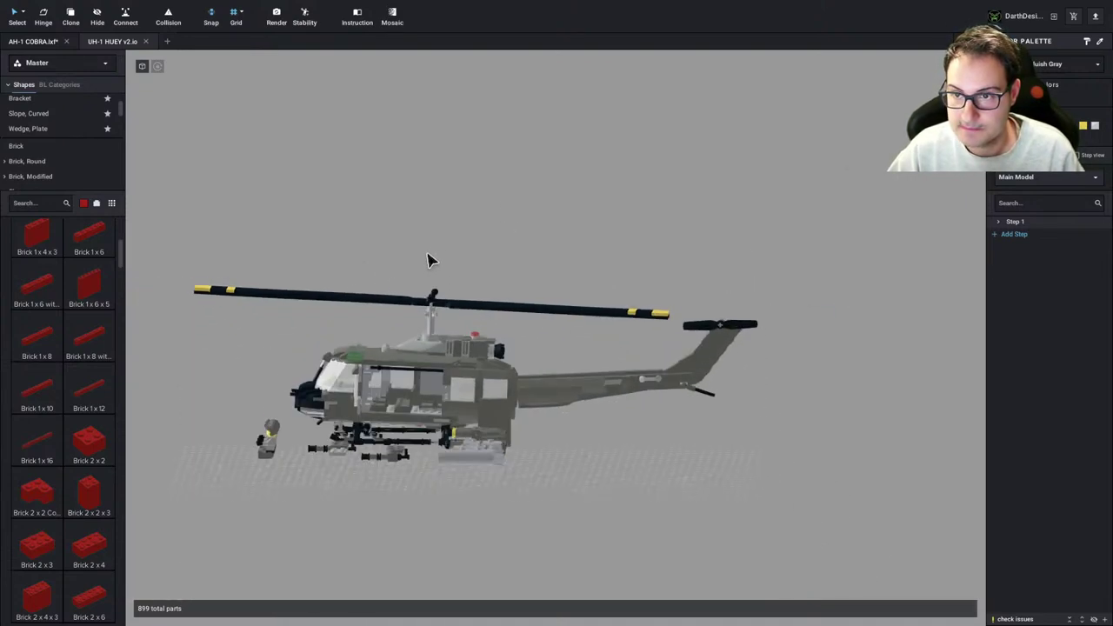
left_click_drag(164, 248, 671, 334)
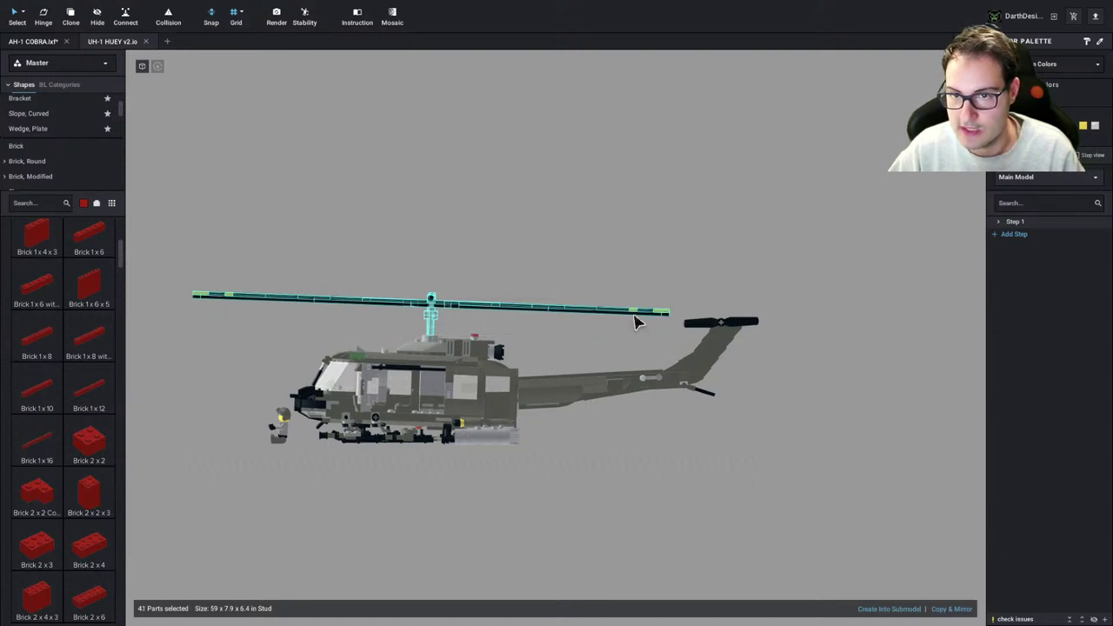
left_click(44, 41)
key("ctrl+v")
scroll(845, 535, "down", 2)
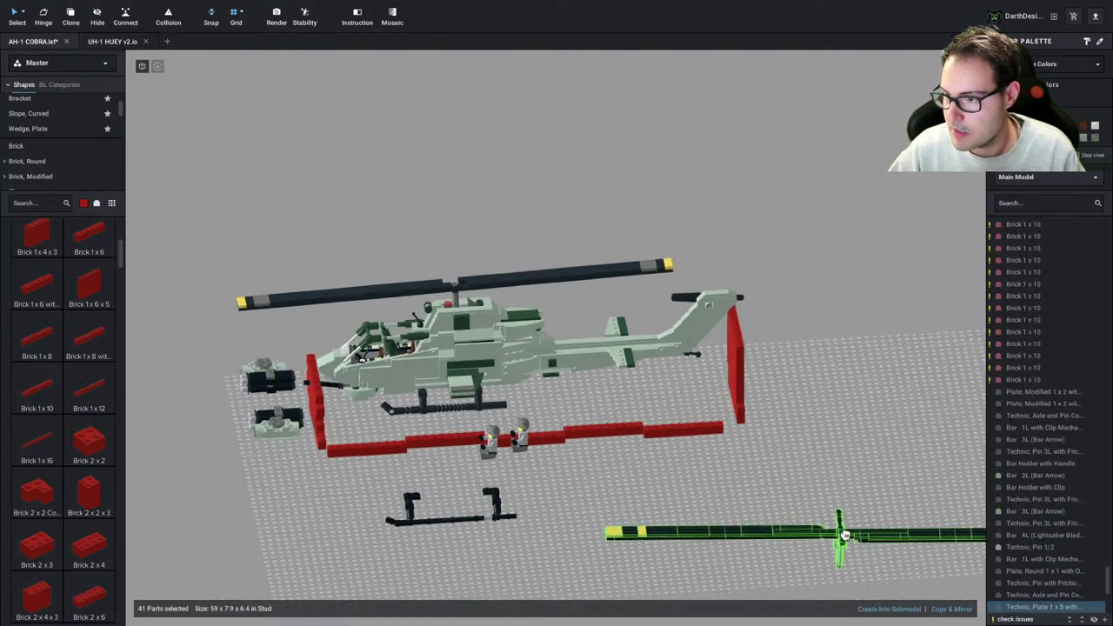
left_click(833, 515)
left_click(655, 462)
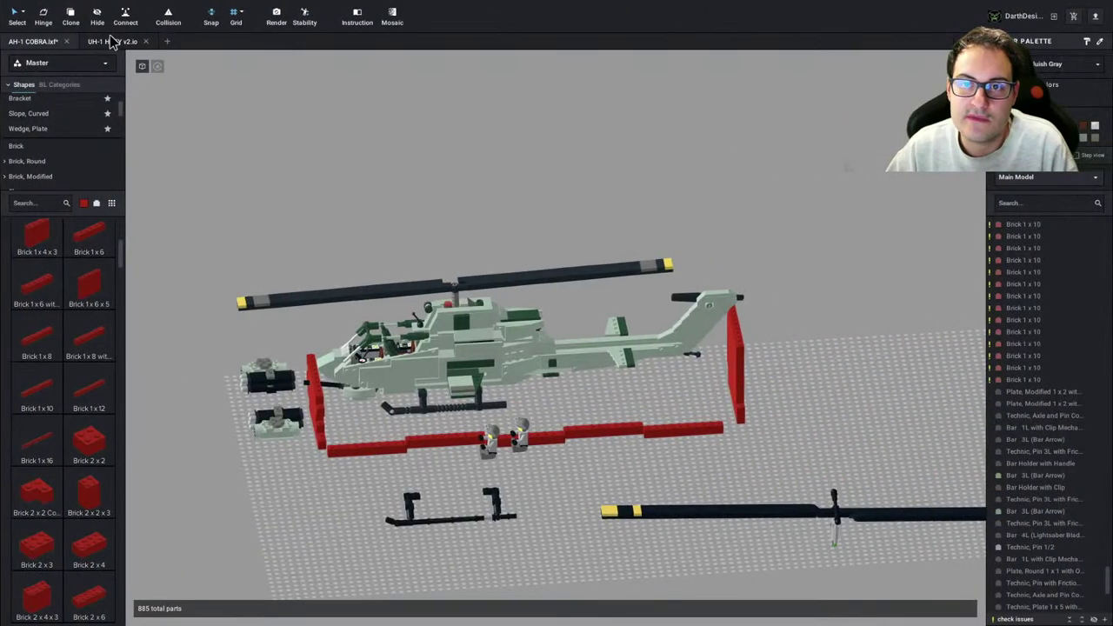
Copy the Huey's rooftop engine housing with its exhaust into the AH-1 Cobra file and place it in front of the copied rotor
left_click(112, 41)
right_click_drag(411, 302, 513, 355)
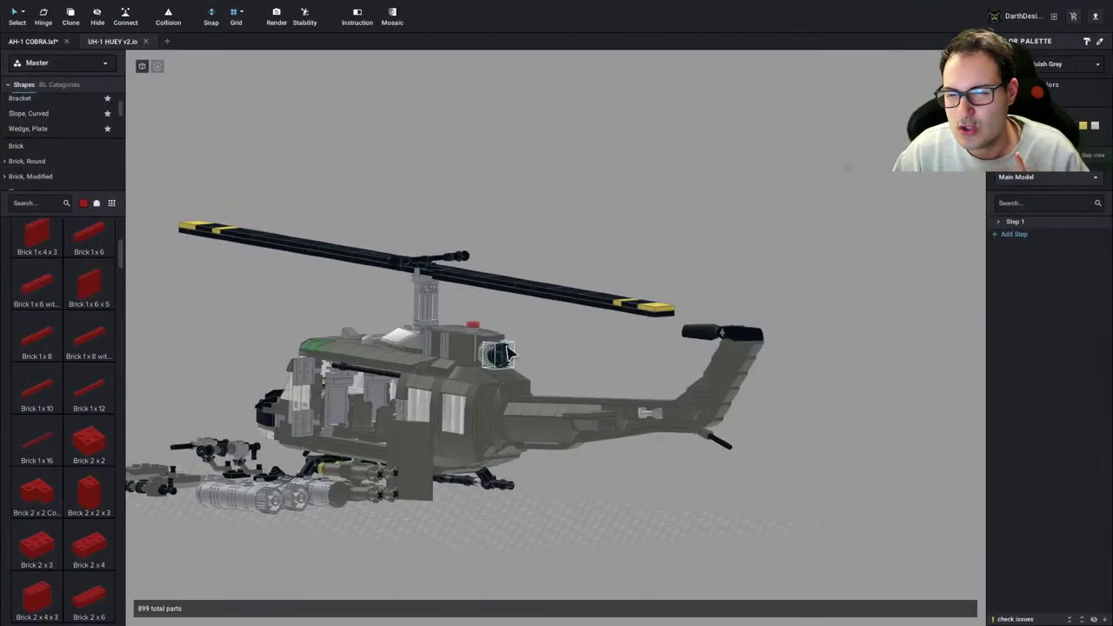
mouse_move(507, 346)
right_mouse_down()
mouse_move(523, 350)
mouse_move(488, 350)
right_mouse_up()
left_click(377, 368)
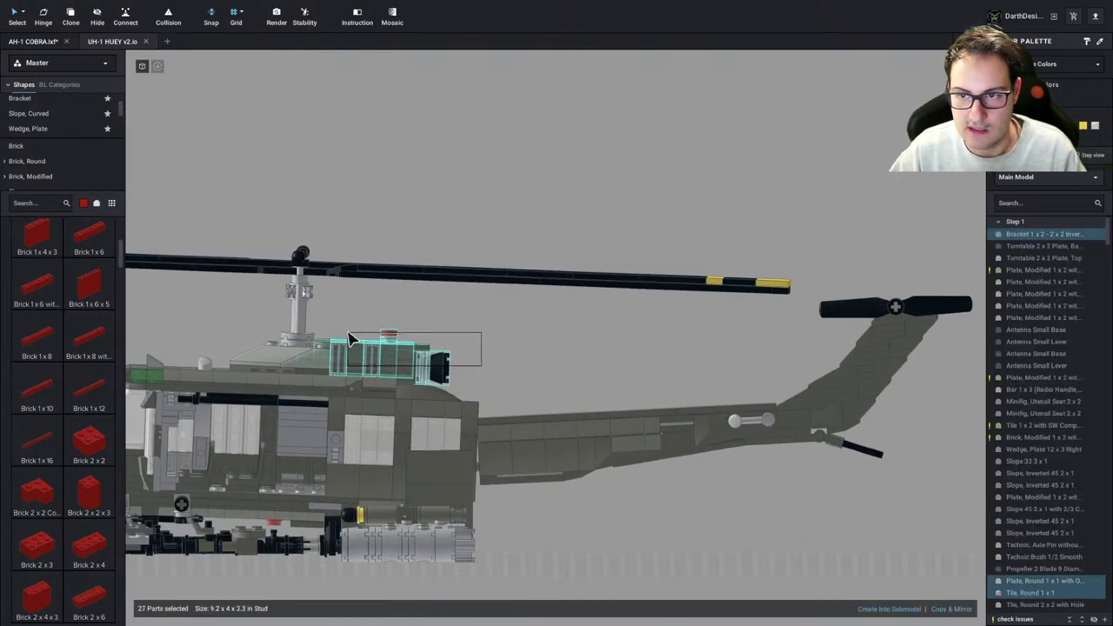
left_click(350, 337, "ctrl")
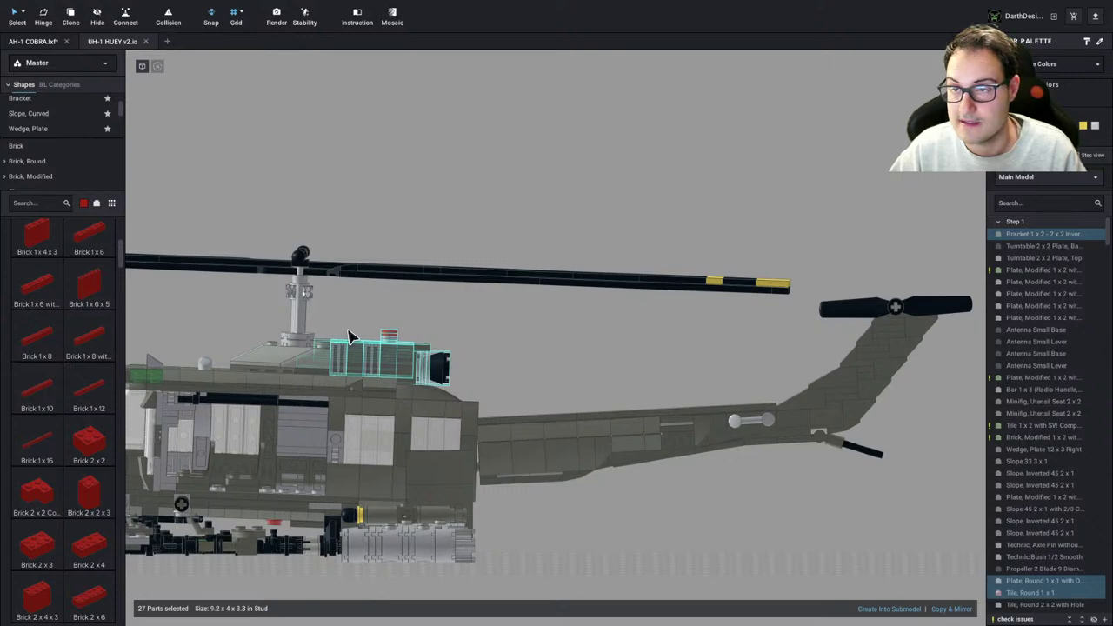
left_click(33, 41)
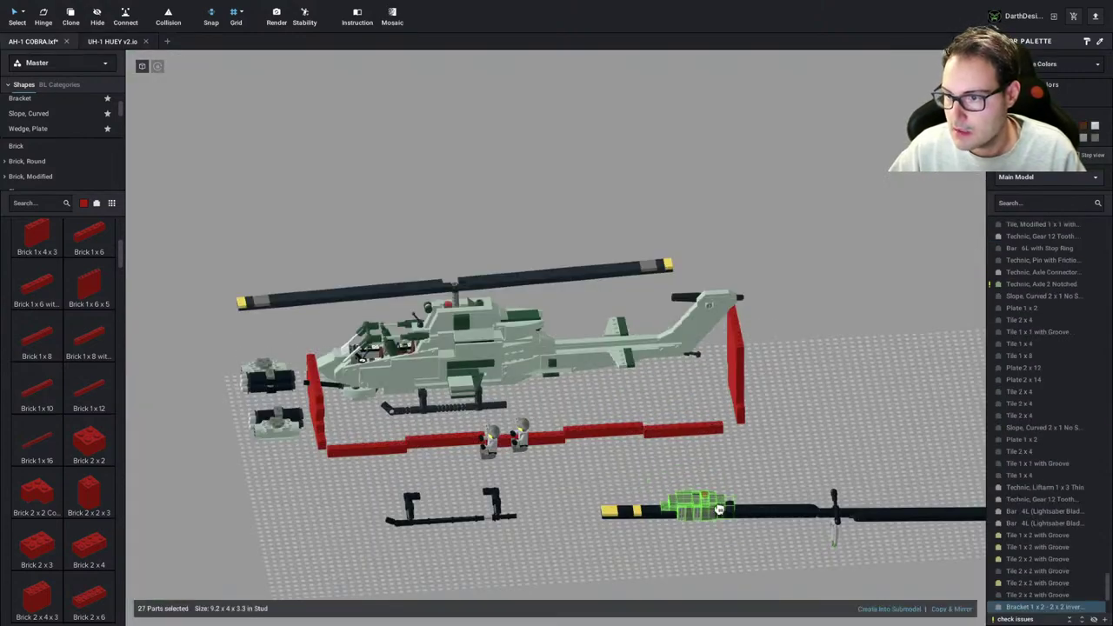
left_click_drag(719, 509, 738, 553)
left_click(765, 473)
Save the Cobra model as a new Studio file named AH-1 COBRA v2 in the Models folder
scroll(560, 393, "up", 5)
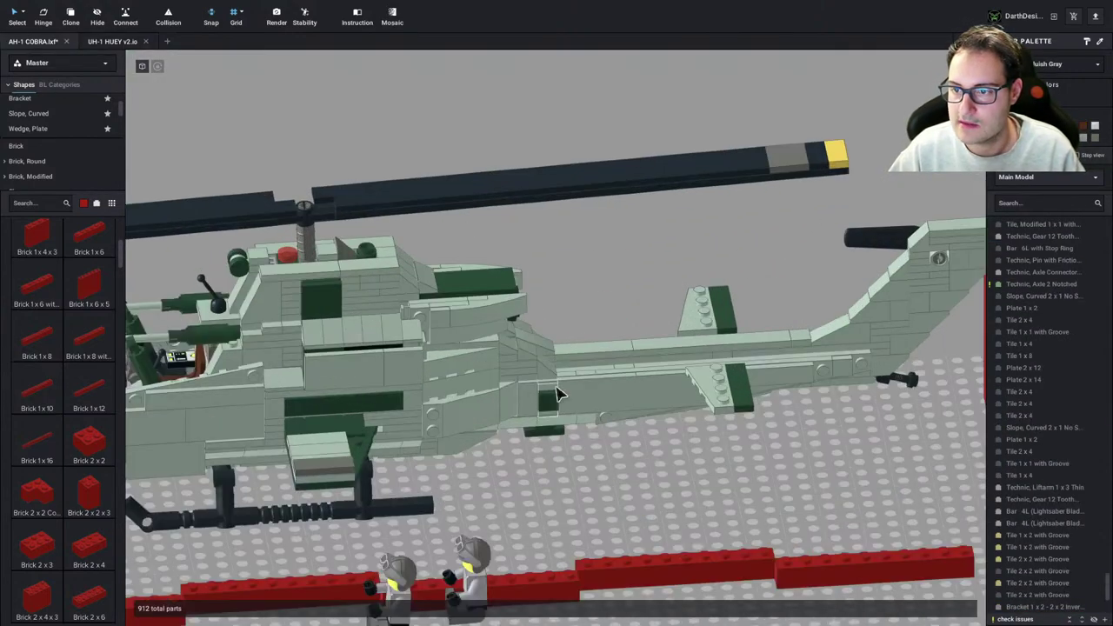
scroll(561, 418, "down", 5)
scroll(624, 391, "up", 1)
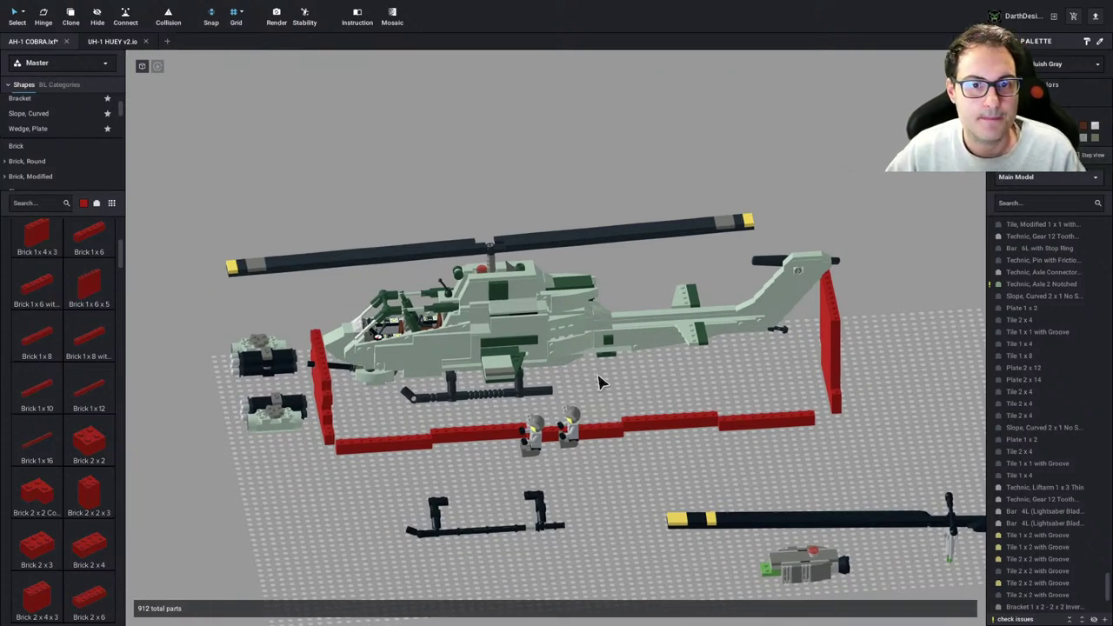
key("super+shift+s")
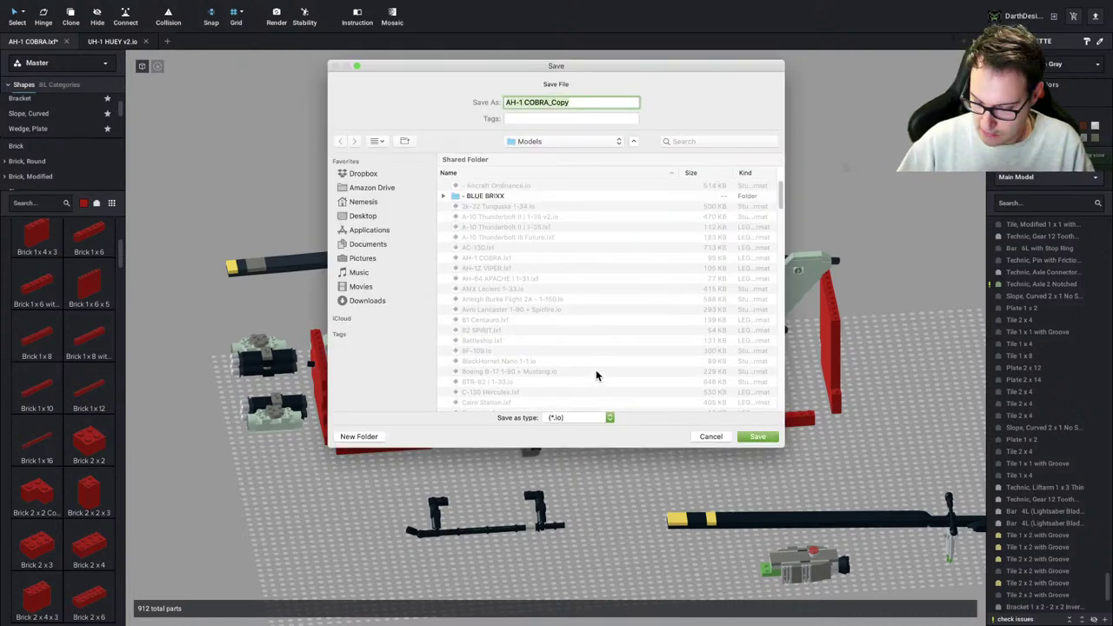
key("Right")
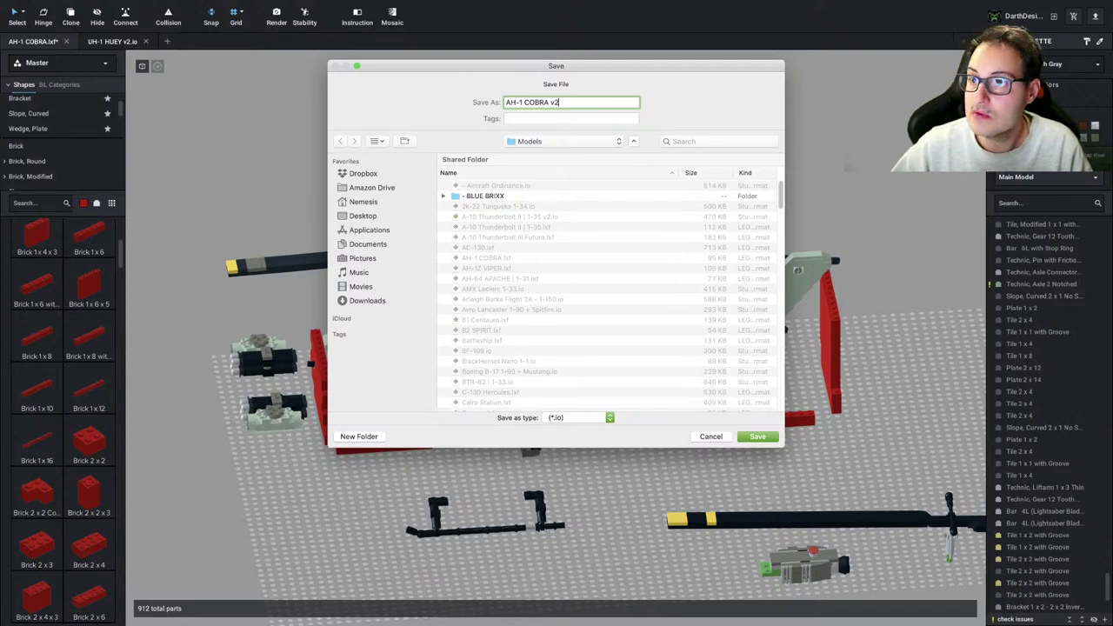
type("v2")
key("Return")
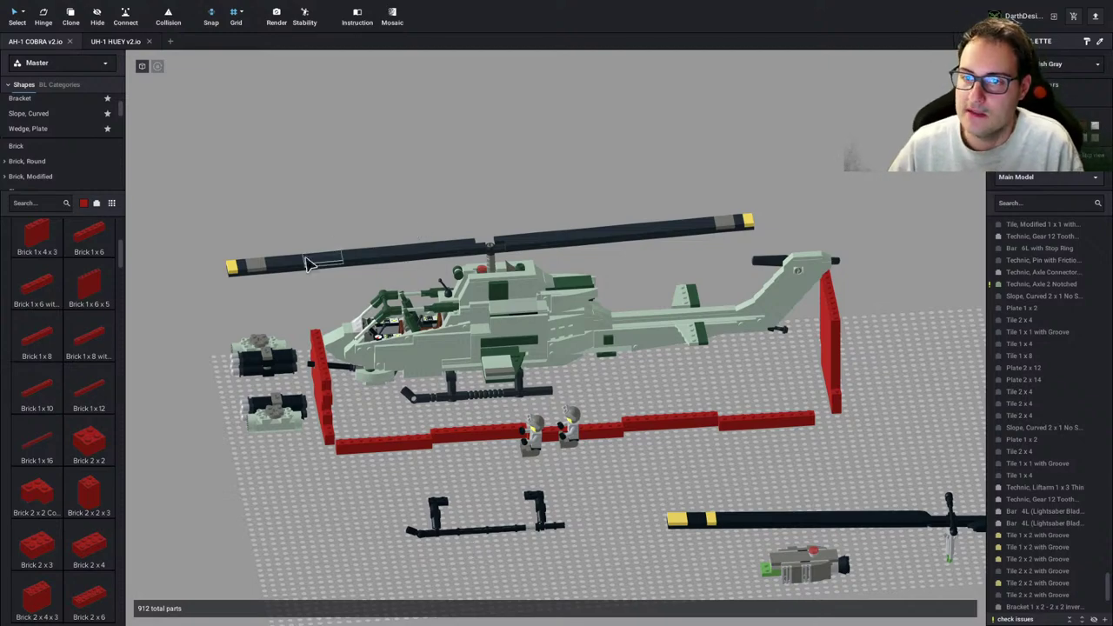
Delete the stabilizer bar with its ball ends and holders from the hub of the copied Huey rotor
right_click_drag(426, 242, 481, 268)
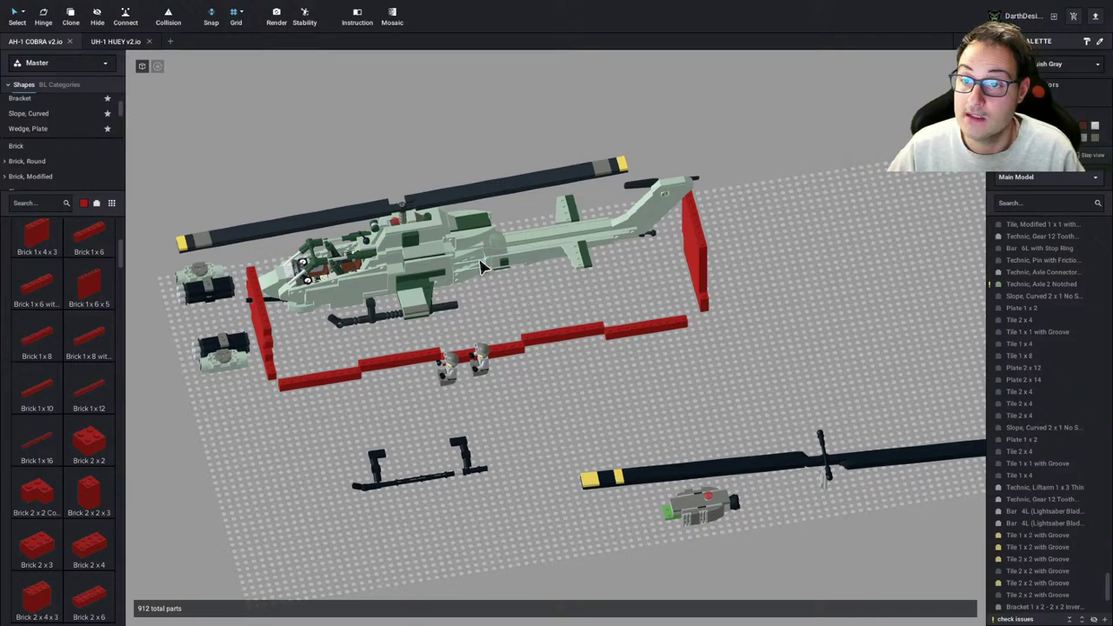
right_click_drag(671, 509, 670, 443)
scroll(692, 420, "up", 5)
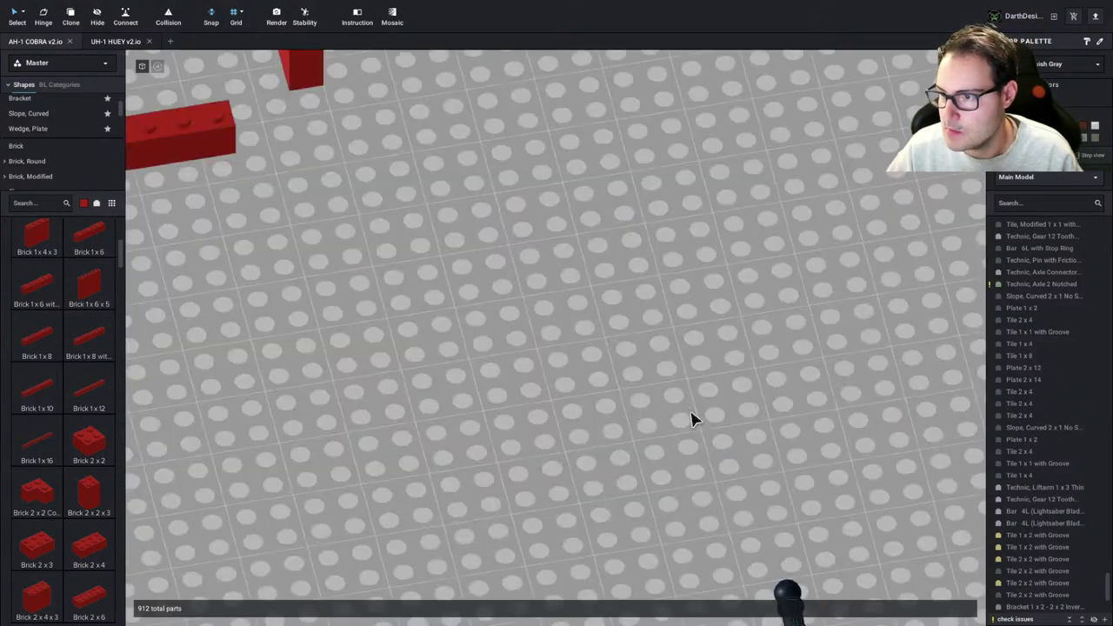
scroll(691, 421, "down", 3)
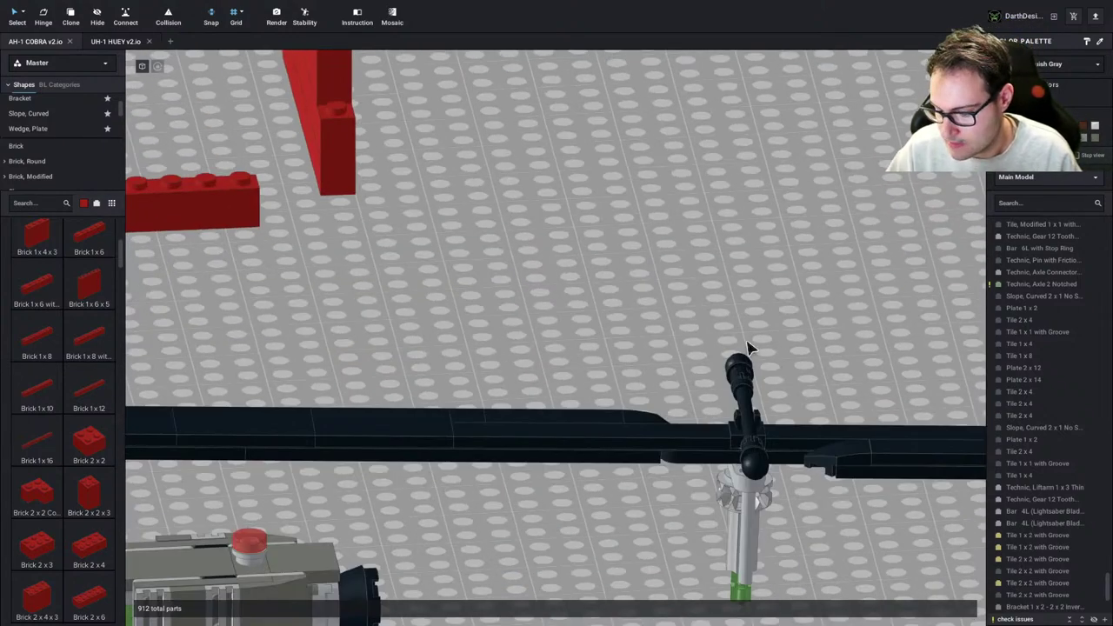
key("super+Tab")
key("super+Tab")
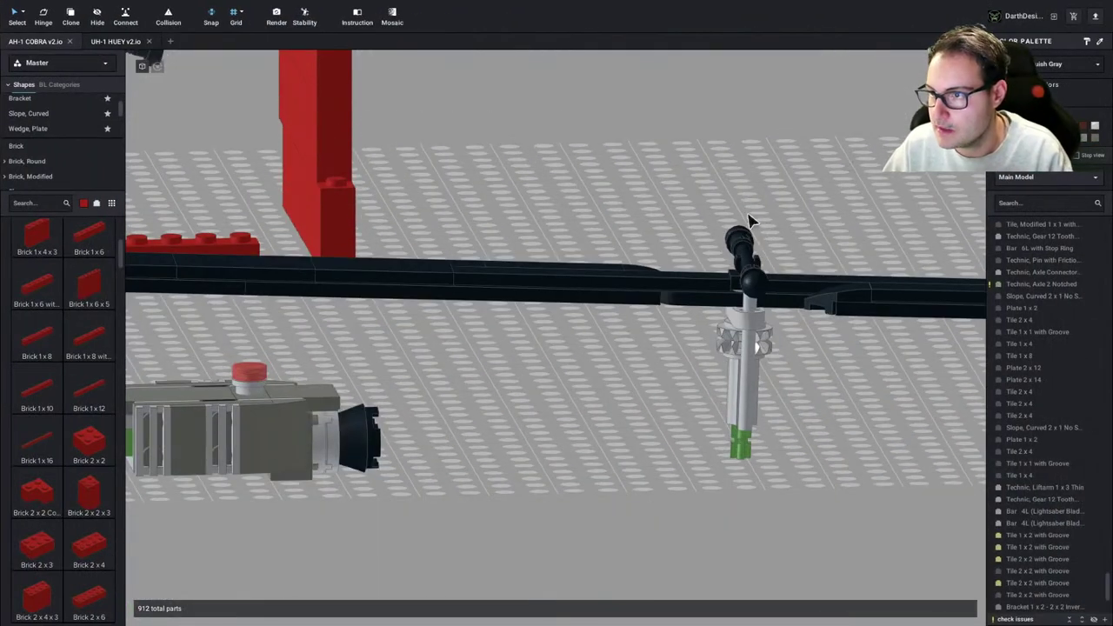
left_click(740, 234)
key("Delete")
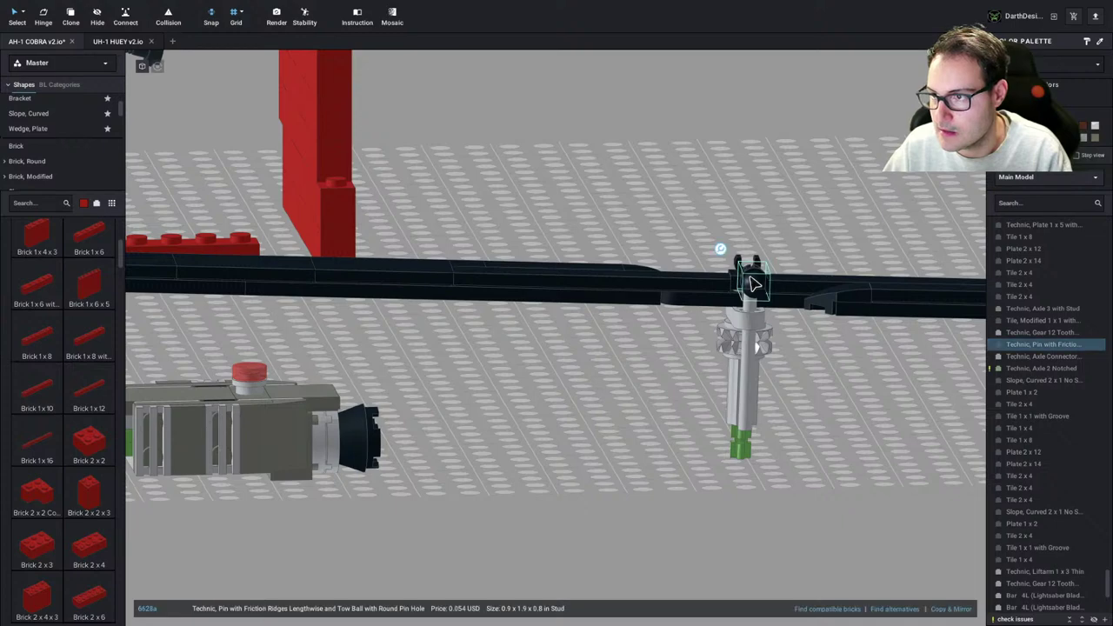
right_click_drag(726, 252, 753, 461)
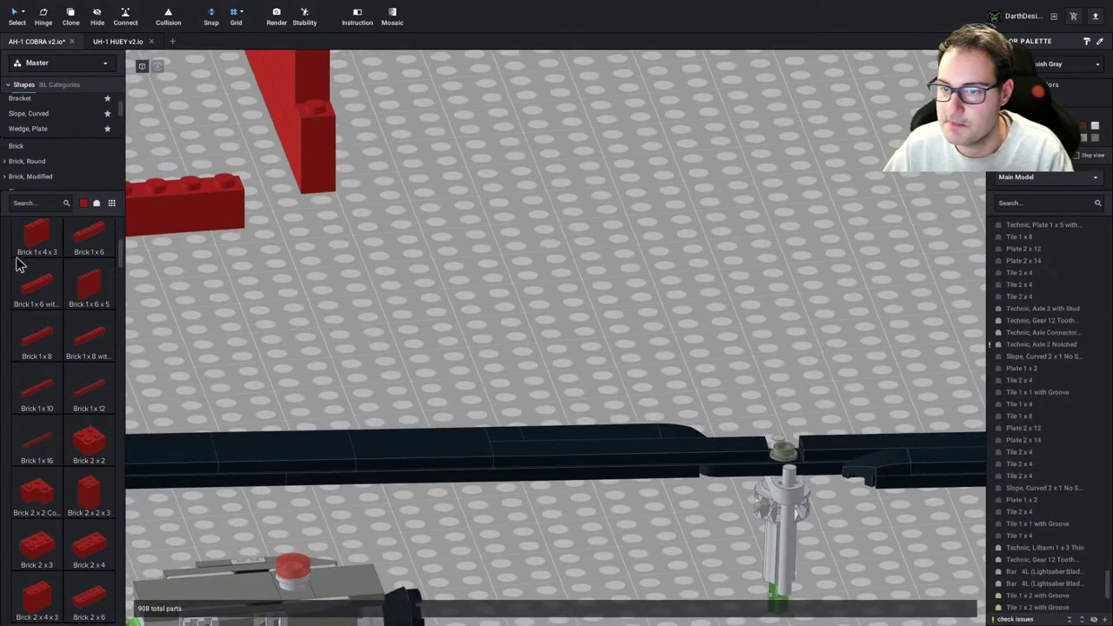
Cap the copied rotor's hub with a red Plate 1 x 1 and a red Tile, Round 1 x 1 on top of it
scroll(37, 157, "up", 3)
left_click(35, 115)
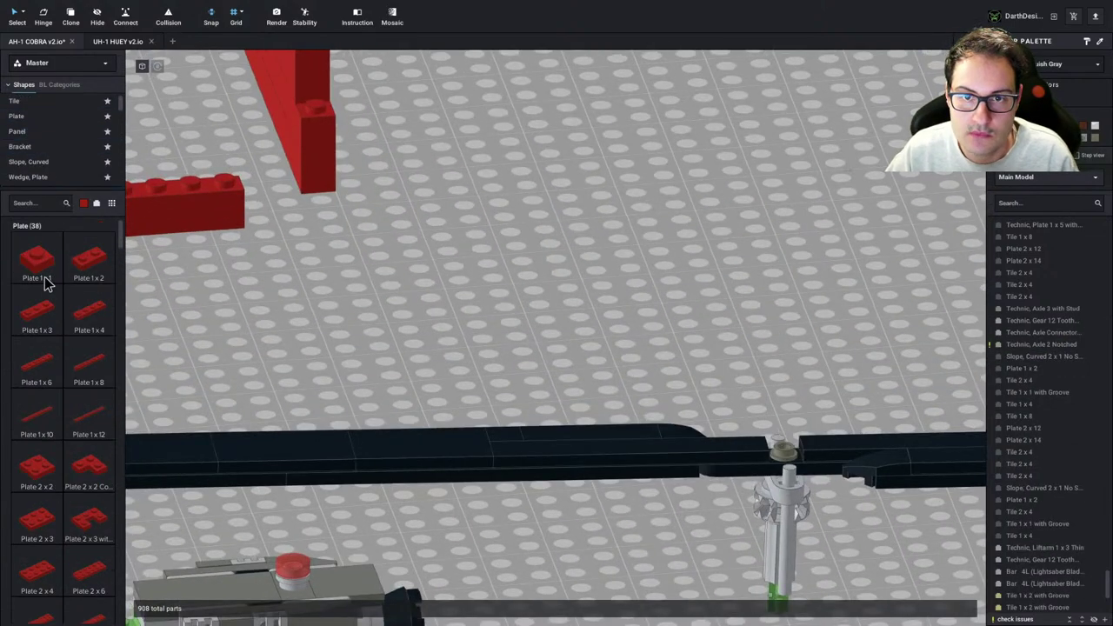
left_click_drag(44, 277, 785, 444)
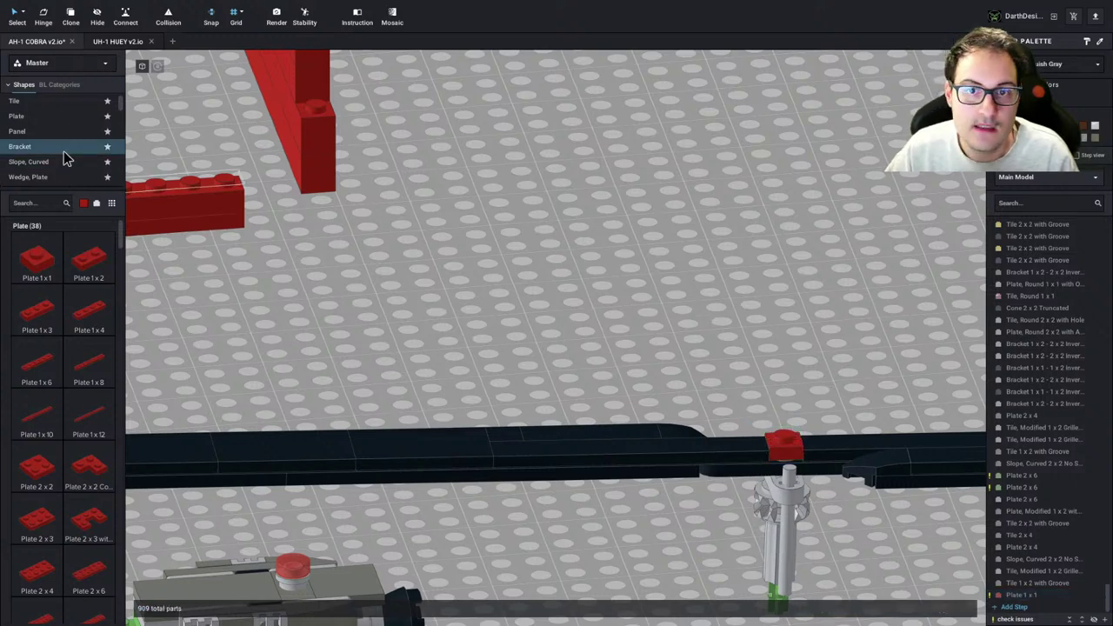
scroll(63, 155, "down", 5)
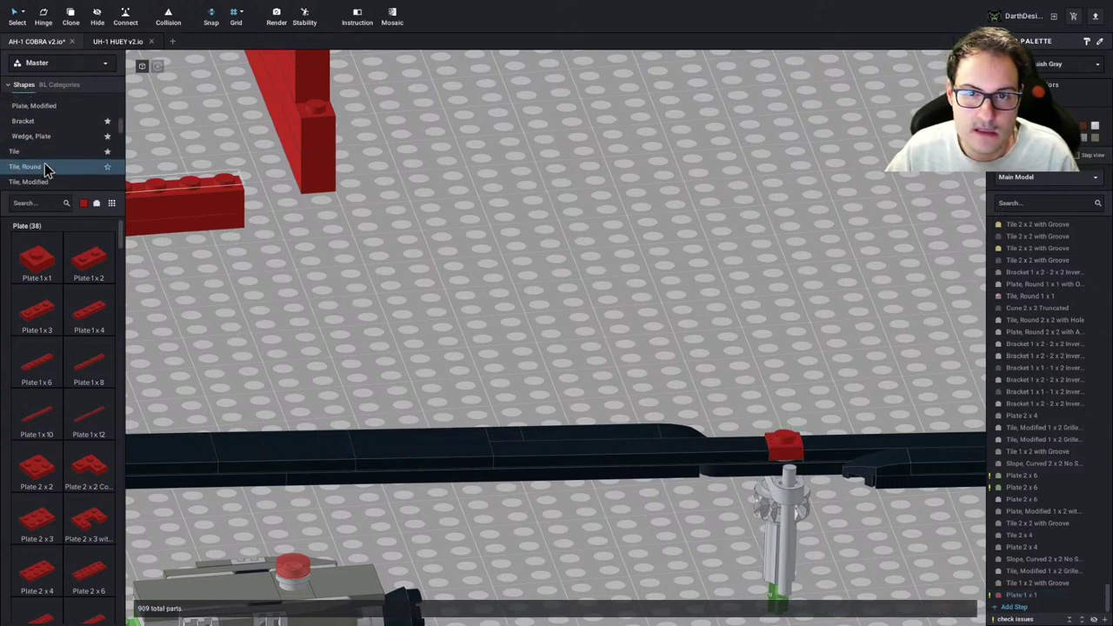
scroll(45, 165, "down", 1)
left_click(45, 156)
left_click_drag(45, 261, 785, 432)
left_click(780, 352)
Compare the modified rotor hub with the AH-1G orthographic drawing in Chrome and return to Studio
scroll(768, 337, "down", 4)
right_click_drag(763, 326, 733, 317)
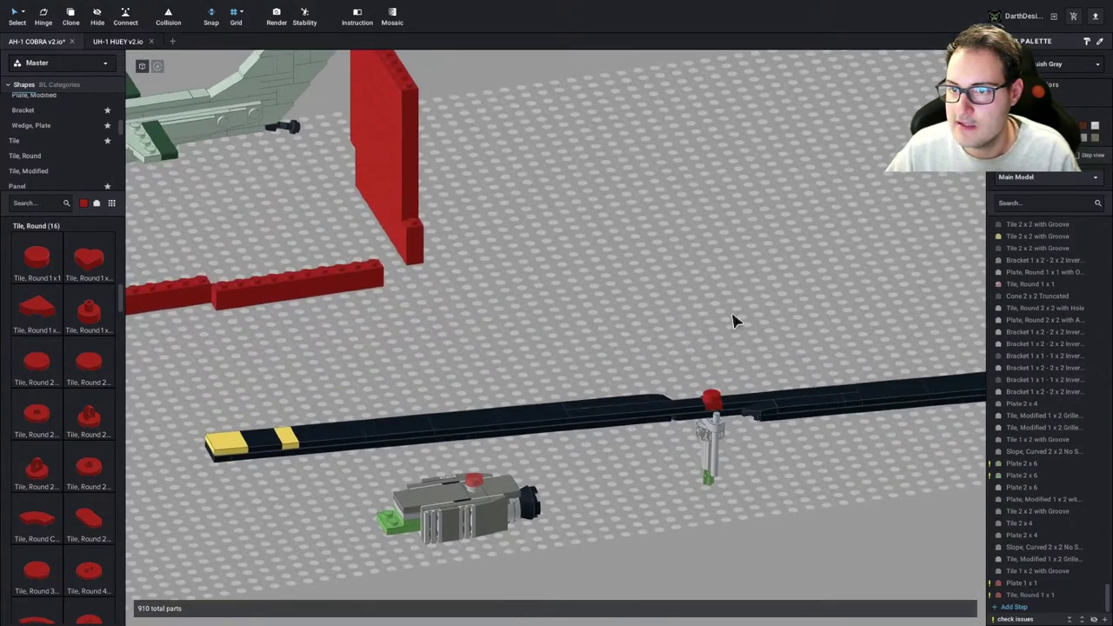
key("ctrl+Left")
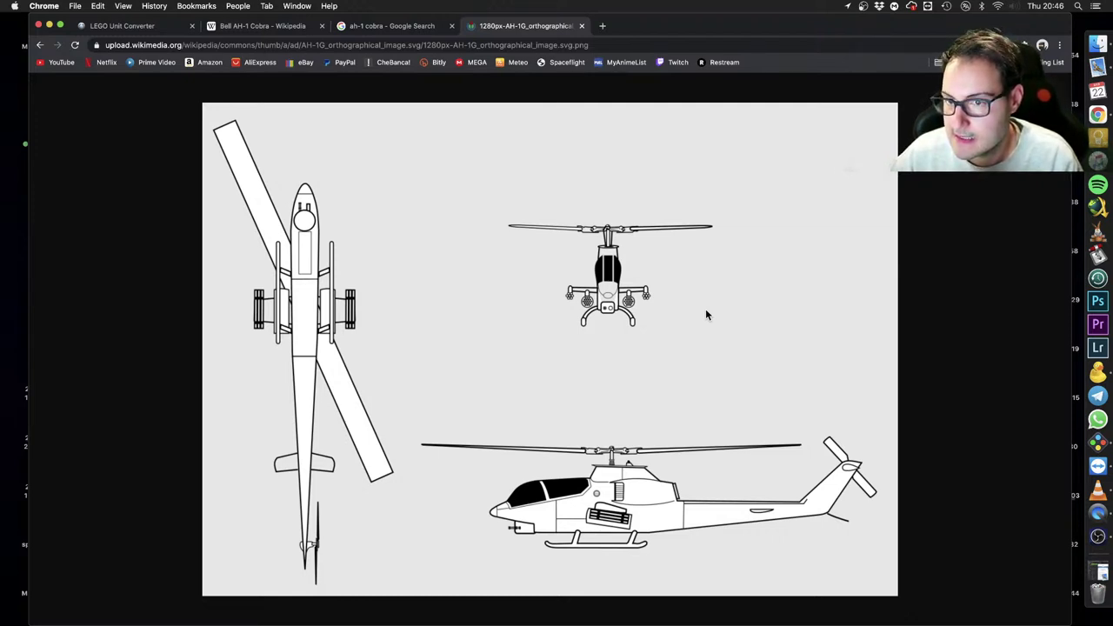
key("ctrl+Right")
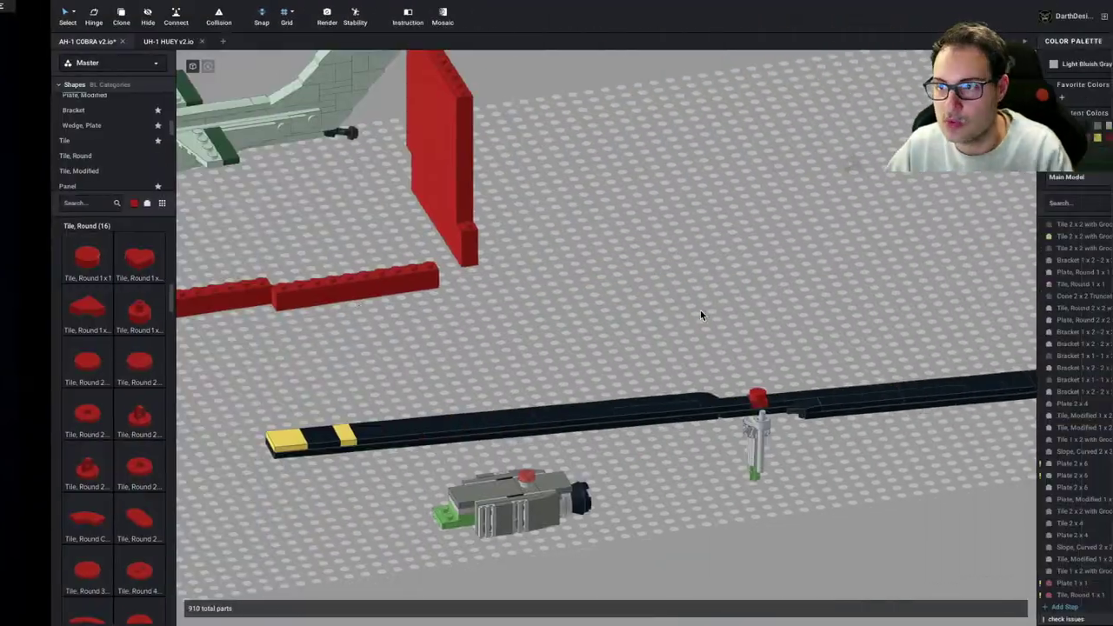
Examine the Cobra's landing skids and stub wing up close, and check them against the AH-1G orthographic drawing in Chrome
scroll(304, 248, "up", 3)
middle_click_drag(304, 248, 618, 246)
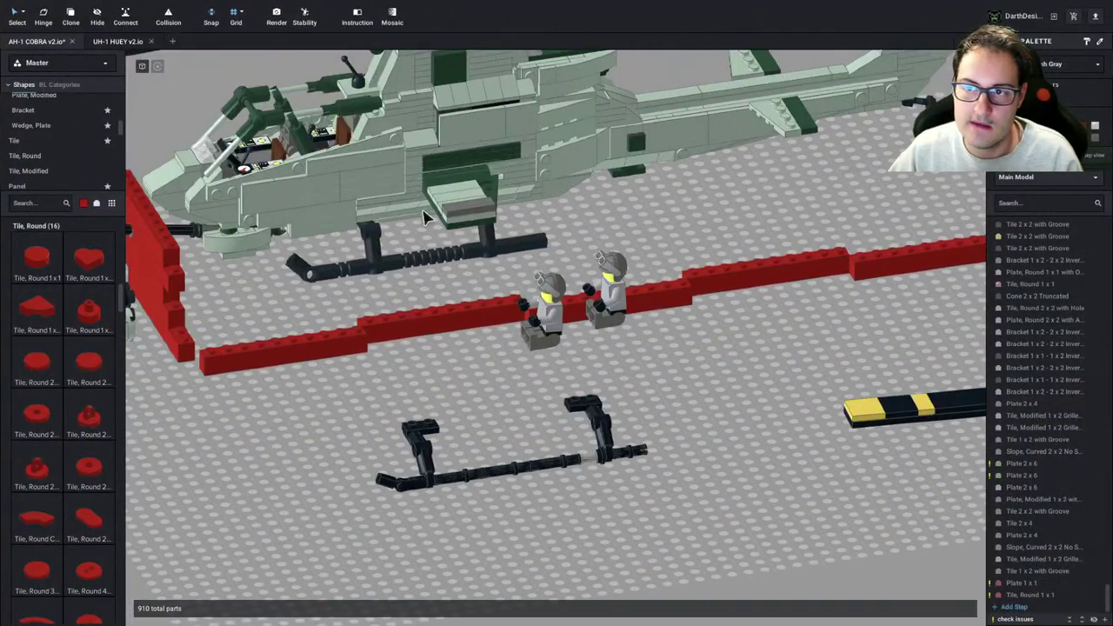
right_click_drag(425, 217, 556, 222)
scroll(477, 249, "up", 4)
middle_click_drag(557, 222, 661, 321)
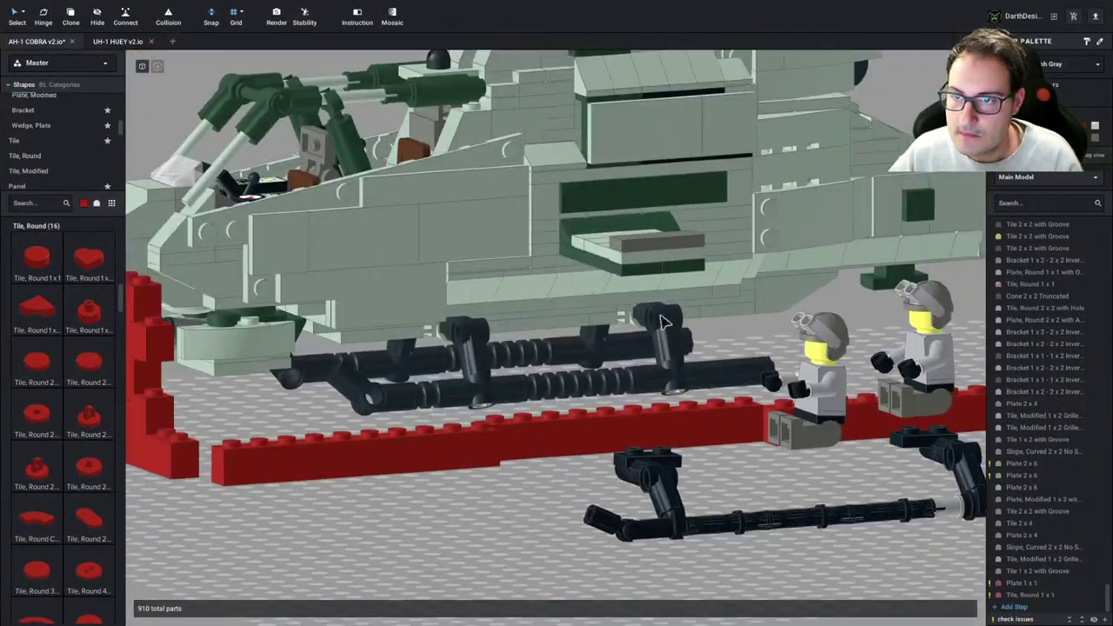
right_click_drag(626, 248, 600, 252)
scroll(614, 246, "down", 2)
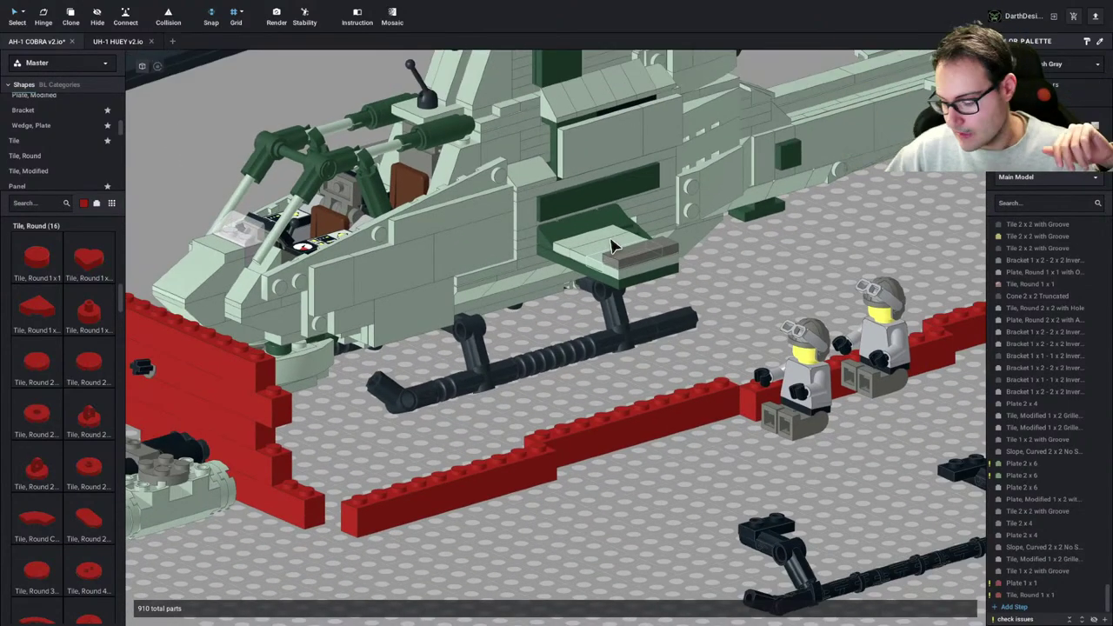
key("super+Tab")
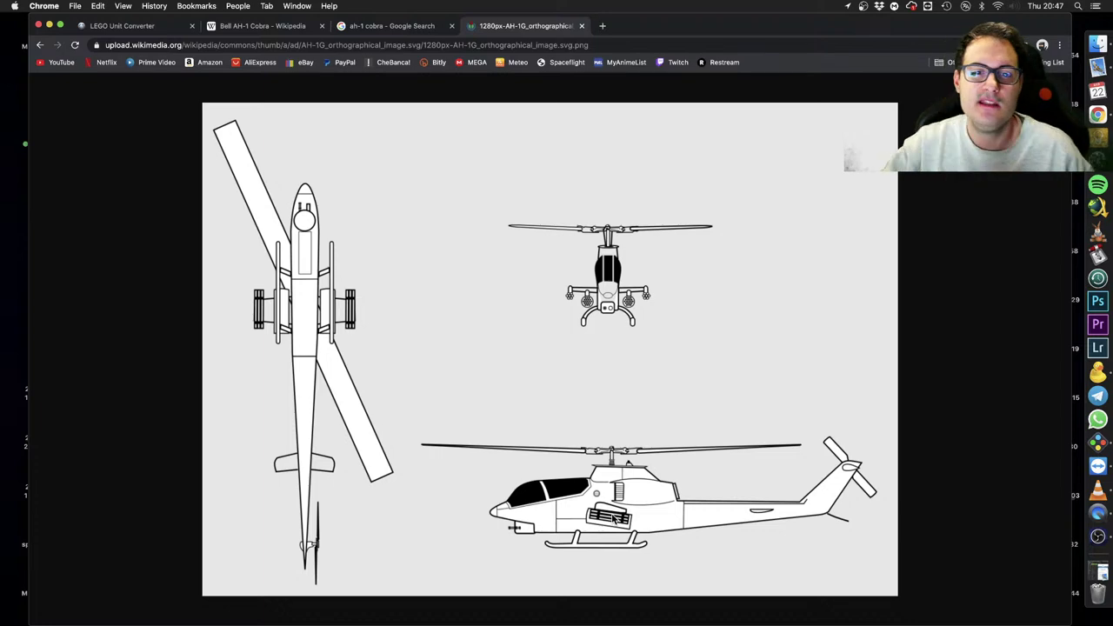
key("ctrl+Right")
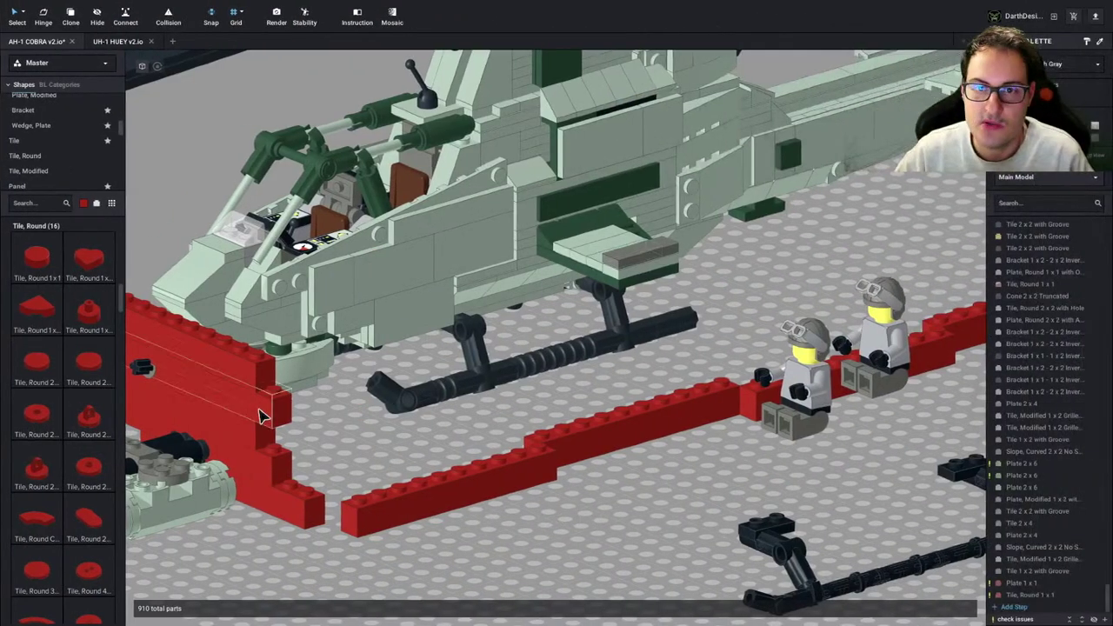
Find part 84954 and place a red Windscreen 3 x 4 x 3 on the baseplate, rotated to lie sloping lengthwise
left_click(42, 202)
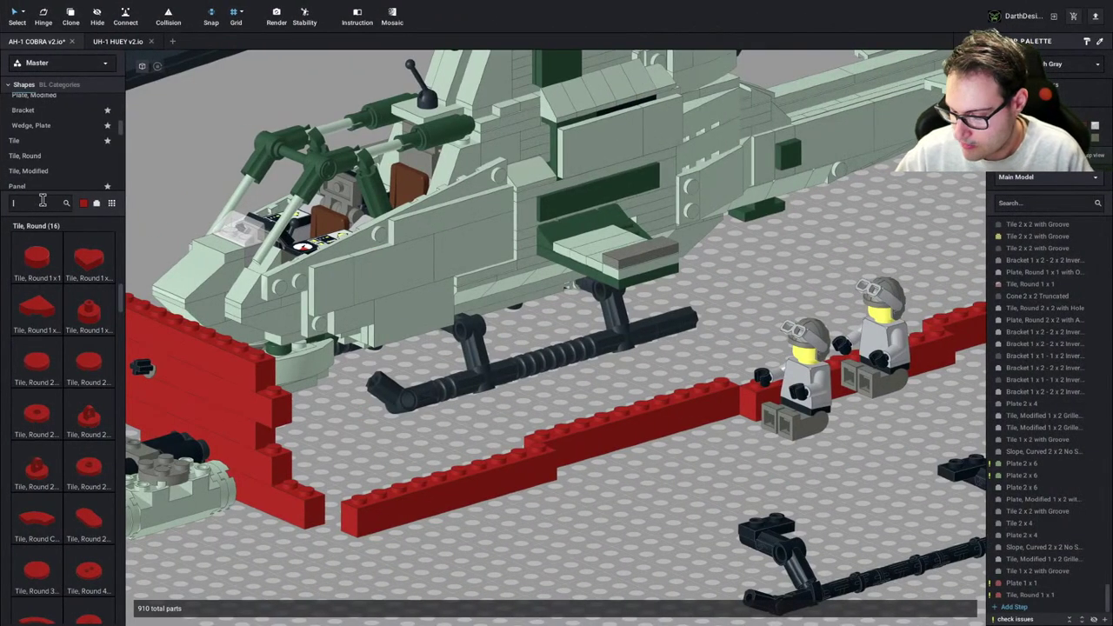
type("84")
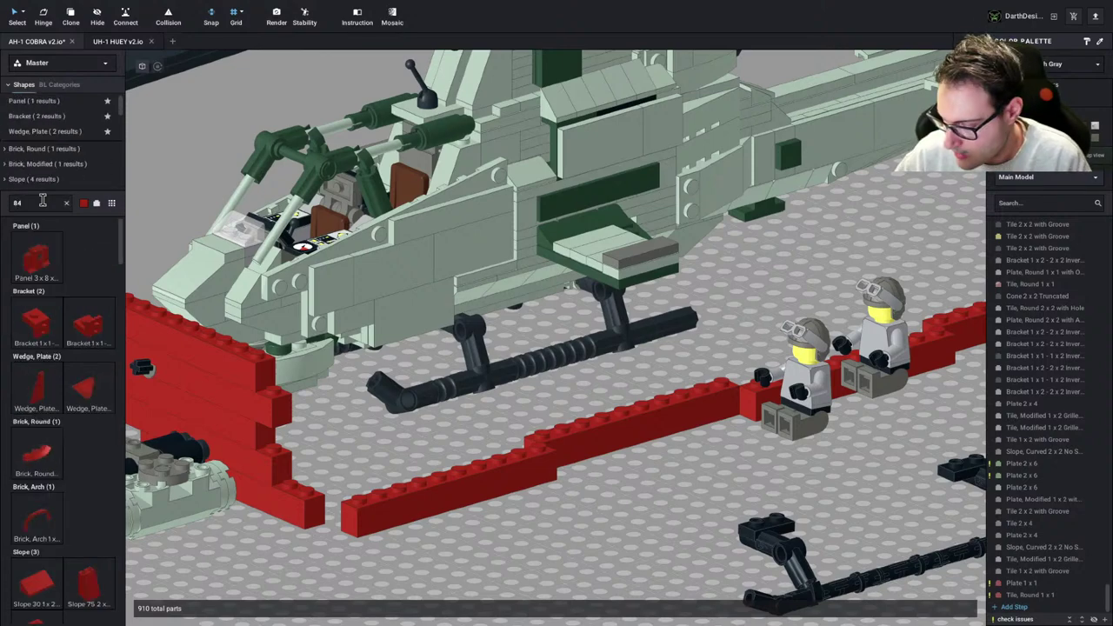
type("954")
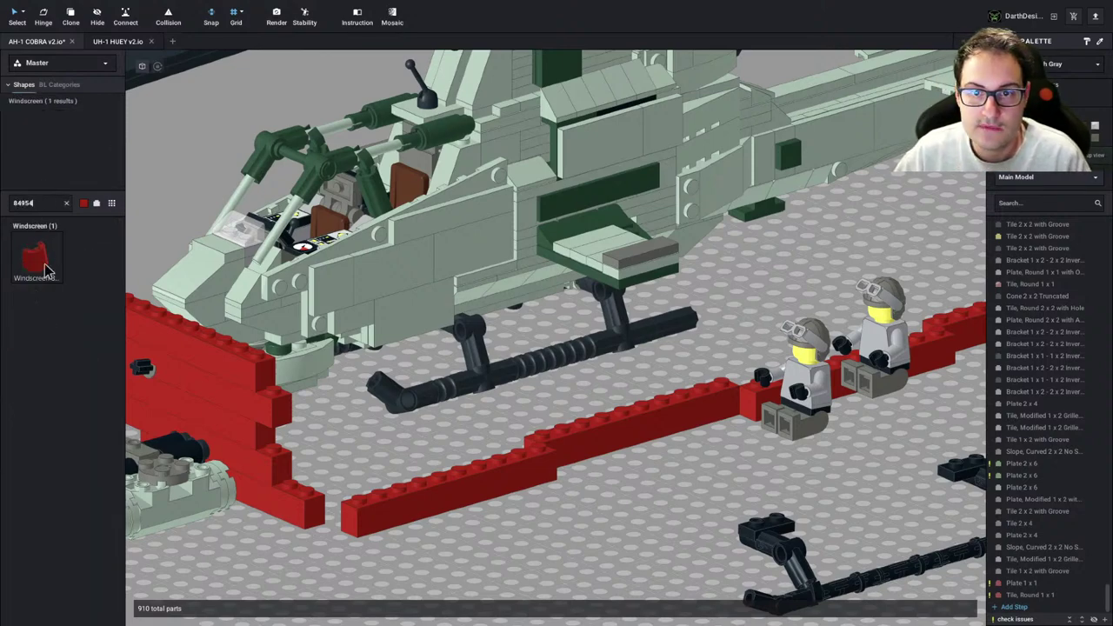
left_click_drag(48, 270, 360, 402)
scroll(370, 404, "down", 5)
key("Right")
key("Up")
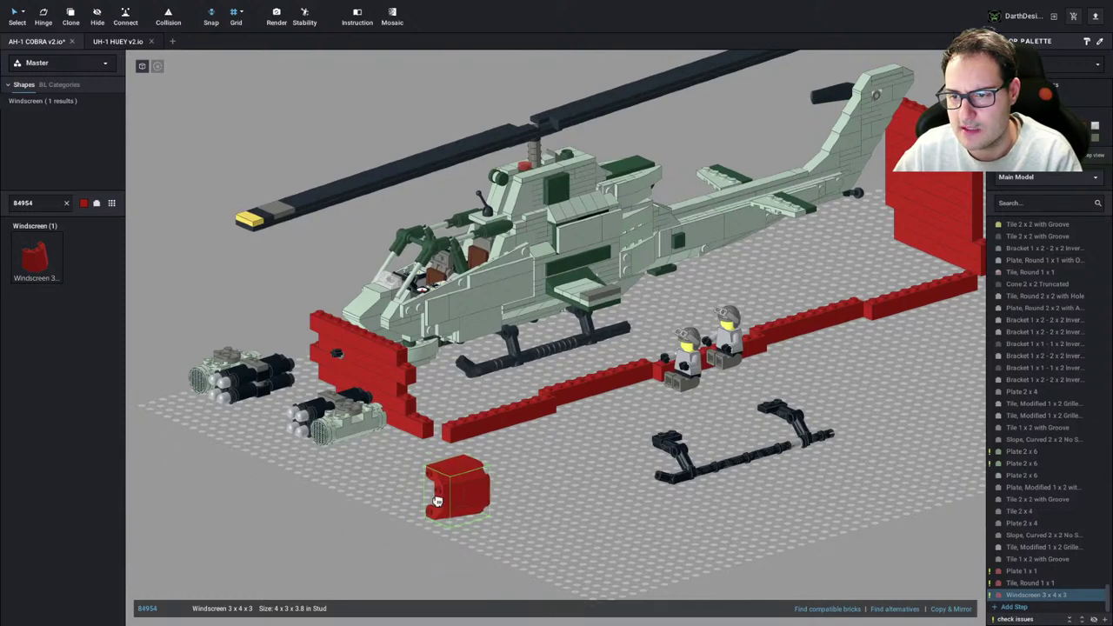
key("Up")
left_click(565, 494)
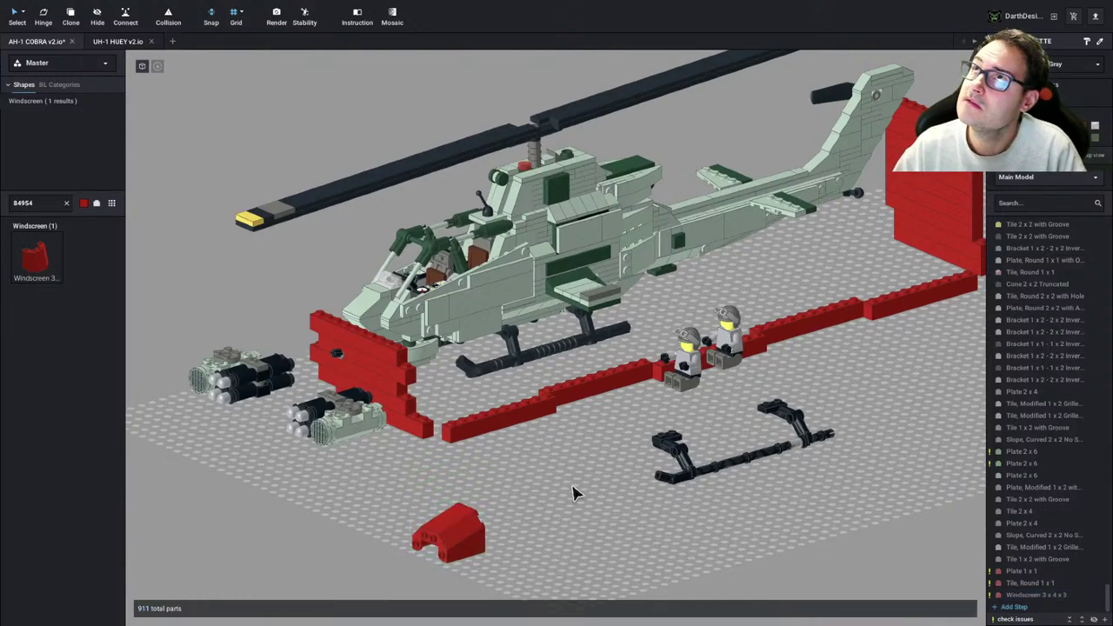
Clone the red windscreen and place the copy directly behind the first so the two form one long canopy
left_click(482, 527)
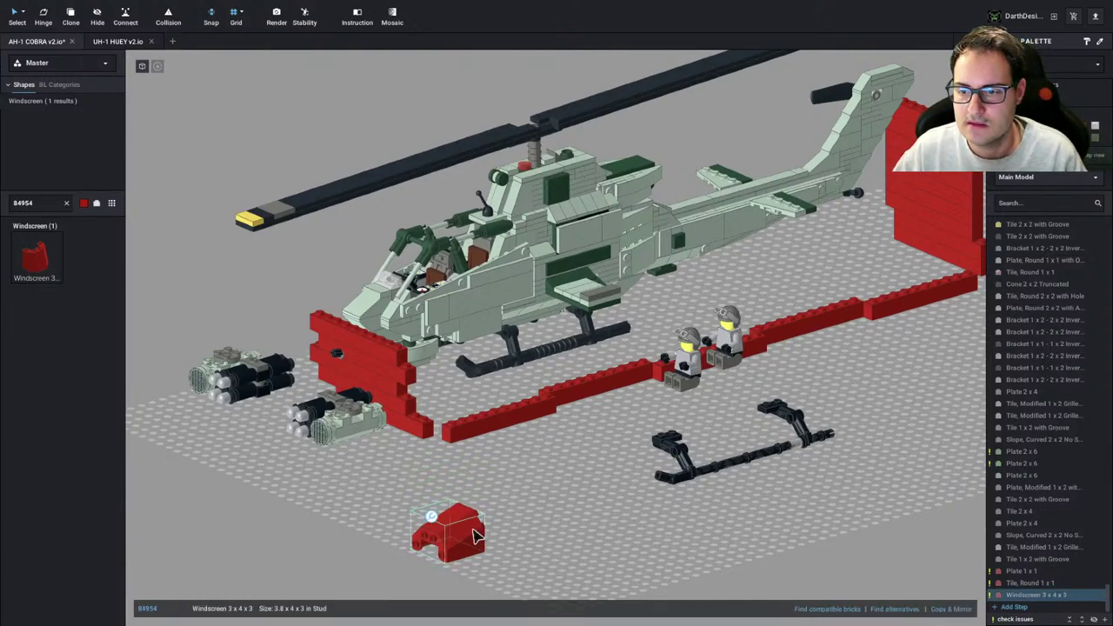
scroll(553, 461, "up", 2)
right_click_drag(550, 454, 519, 468)
middle_click_drag(492, 469, 572, 426)
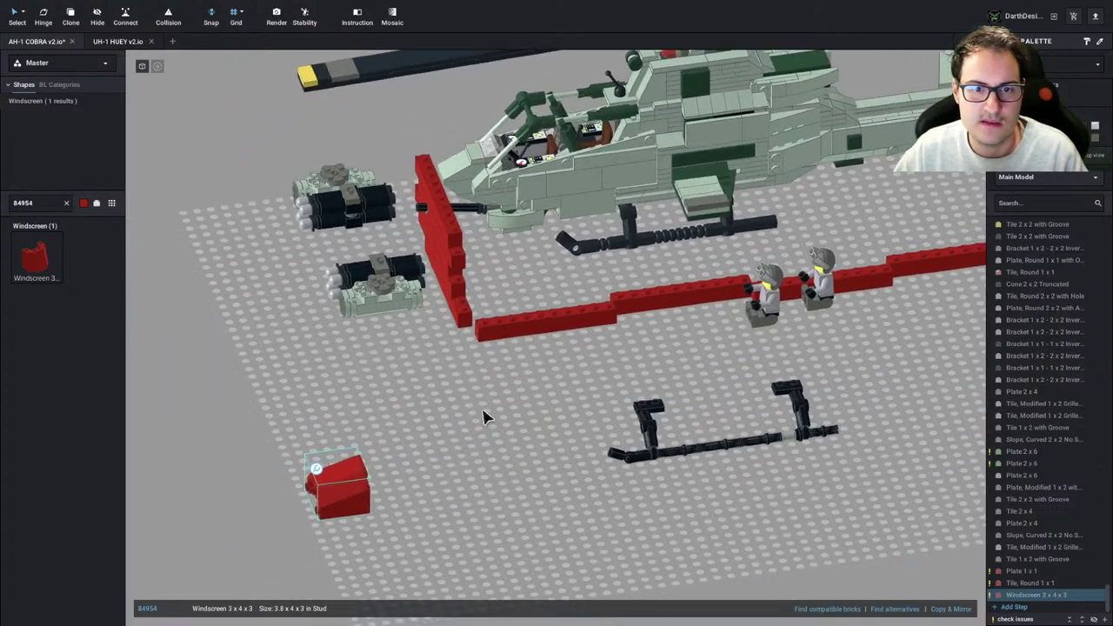
middle_click_drag(483, 439, 435, 391)
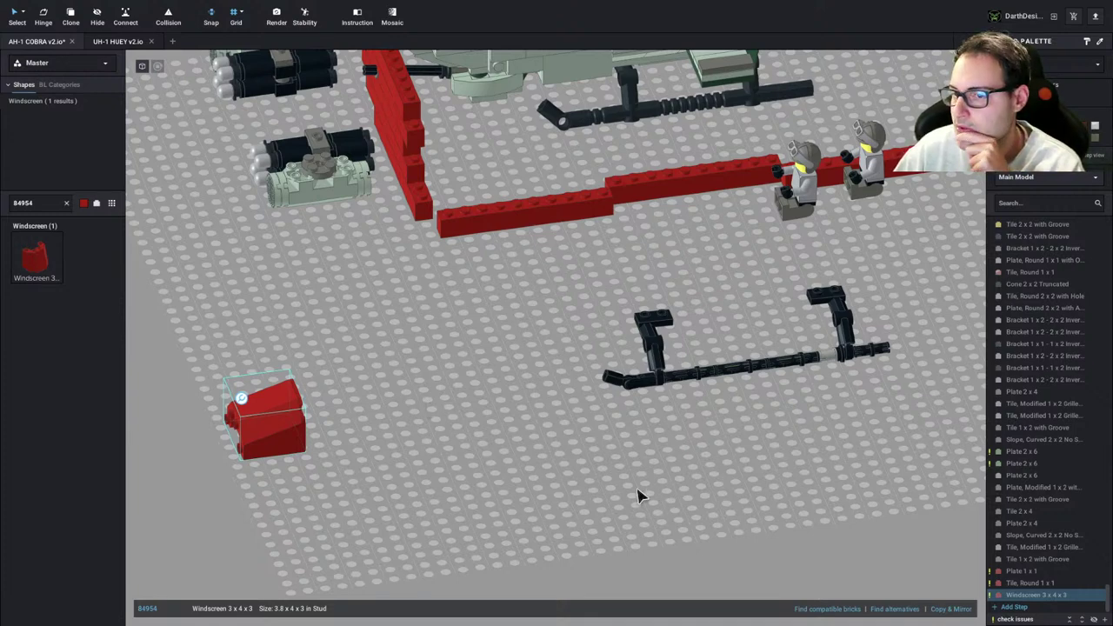
left_click(515, 464)
left_click(291, 434)
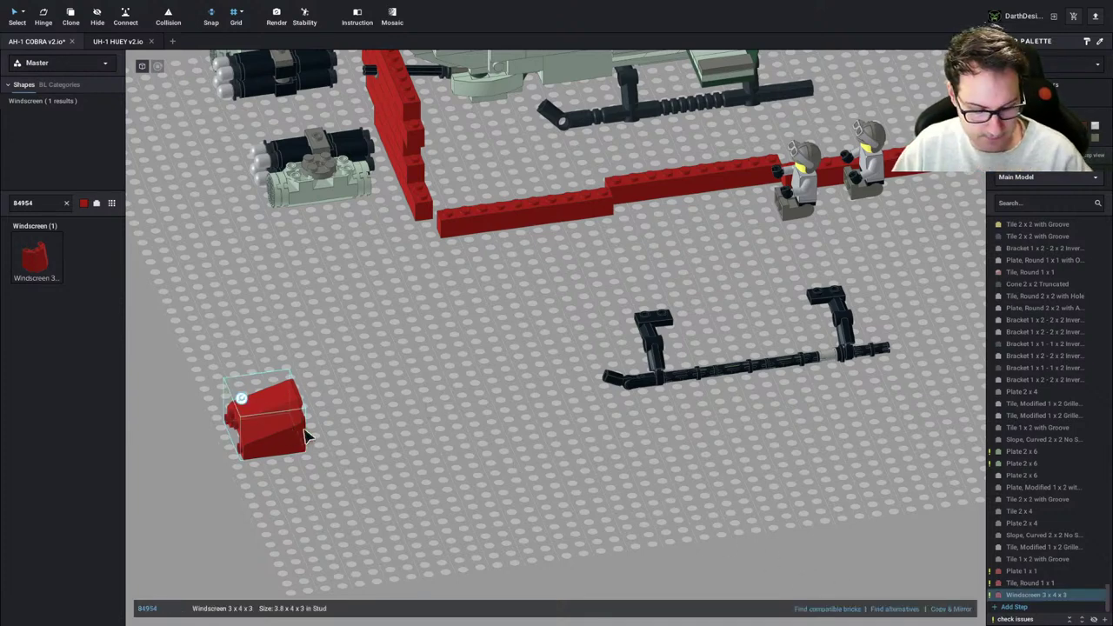
key("c")
left_click(330, 395)
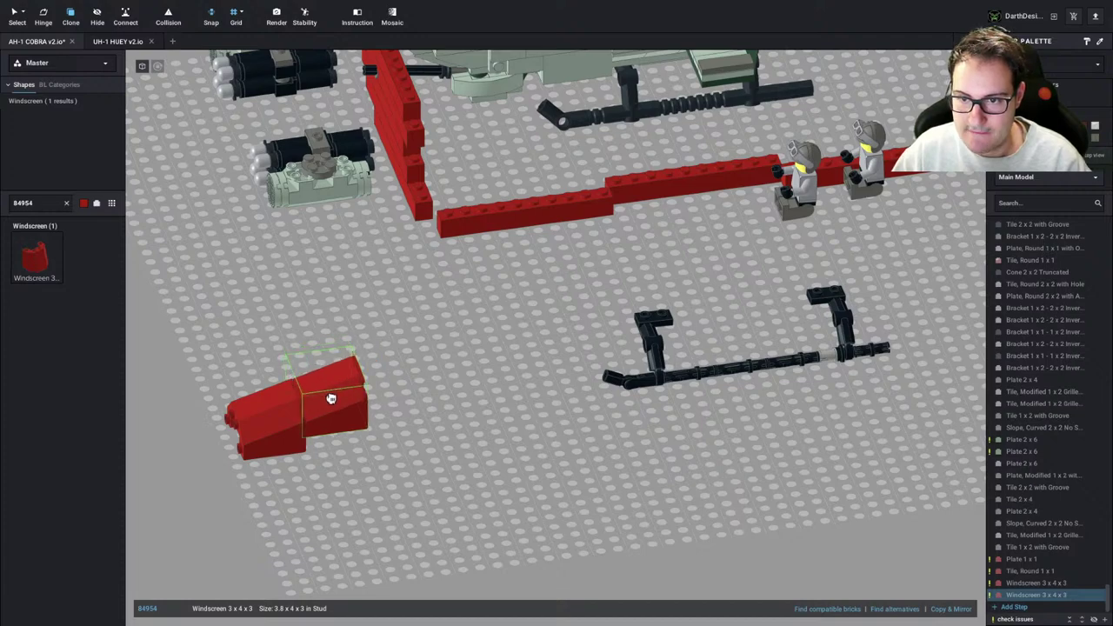
key("Escape")
Try both windscreens around the Cobra's nose and cockpit, and park them on the baseplate on the far side of the rotor blade
double_click(273, 450)
left_click_drag(273, 450, 479, 164)
middle_click_drag(479, 163, 474, 373)
right_click_drag(474, 372, 487, 407)
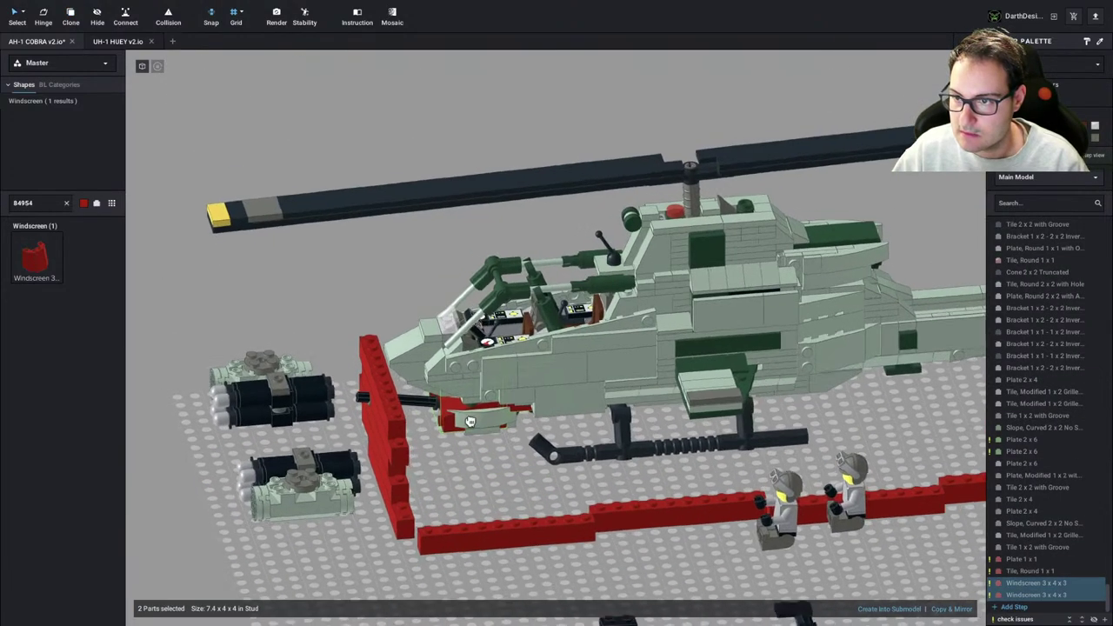
left_click_drag(487, 407, 517, 342)
right_click_drag(517, 343, 554, 319)
left_click_drag(554, 320, 551, 317)
right_click_drag(552, 316, 628, 296)
mouse_move(628, 296)
left_mouse_down()
mouse_move(614, 291)
mouse_move(642, 316)
mouse_move(633, 295)
mouse_move(619, 309)
mouse_move(655, 302)
mouse_move(639, 301)
left_mouse_up()
right_click_drag(639, 301, 519, 279)
left_click_drag(519, 278, 515, 296)
right_click_drag(515, 295, 505, 362)
left_click_drag(504, 362, 317, 223)
left_click(491, 122)
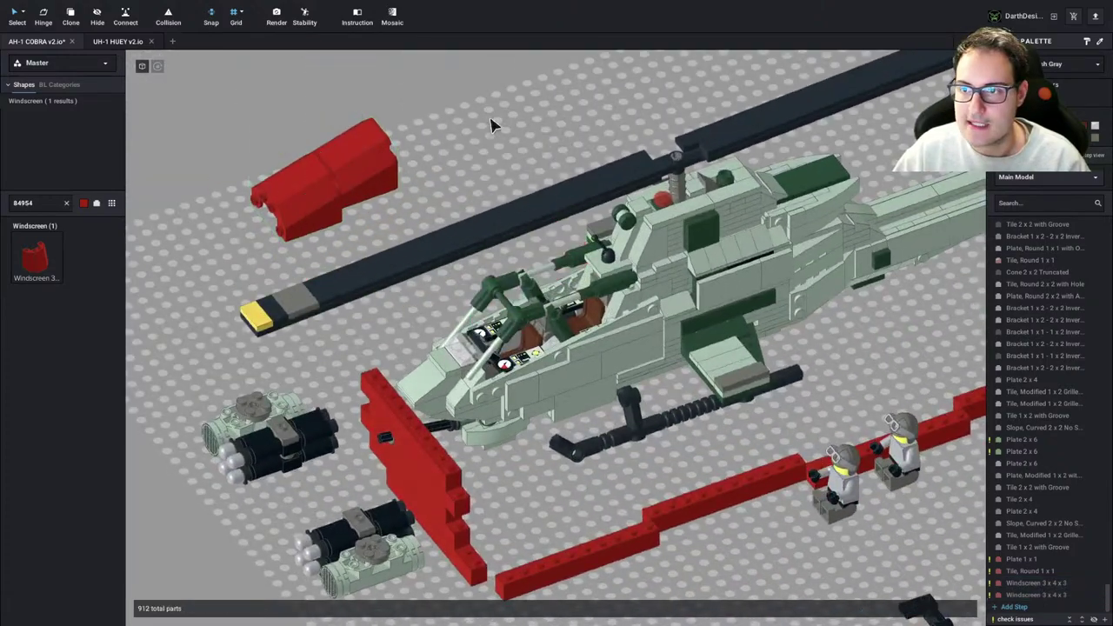
Delete the bars and dark green connector pieces linking the rear of the canopy frame to the fuselage on both sides
left_click(624, 262)
scroll(613, 248, "up", 2)
key("Delete")
left_click(589, 218)
key("Delete")
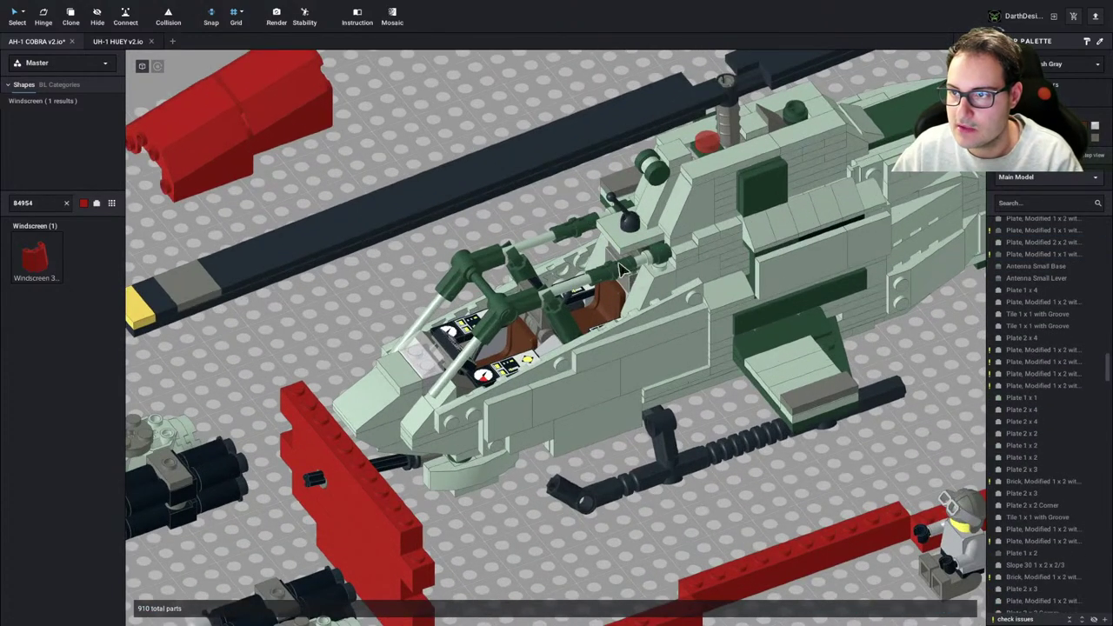
left_click(639, 264)
key("Delete")
left_click(583, 226)
key("Delete")
left_click(585, 230)
key("Delete")
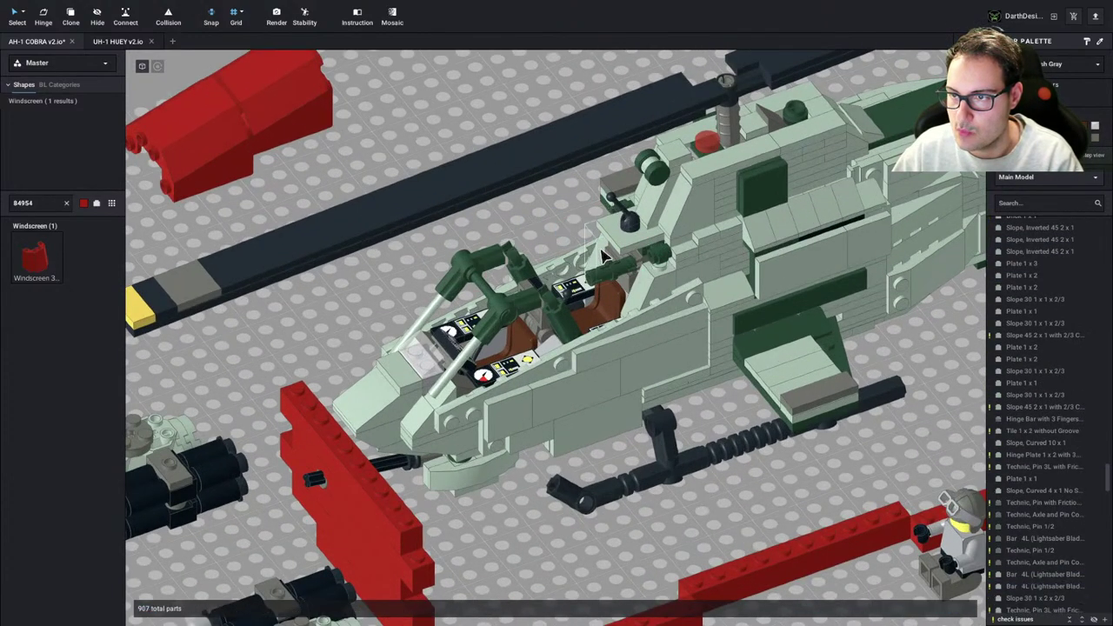
left_click(609, 267)
key("Delete")
right_click_drag(607, 300, 621, 236)
left_click(621, 235)
left_click(527, 179)
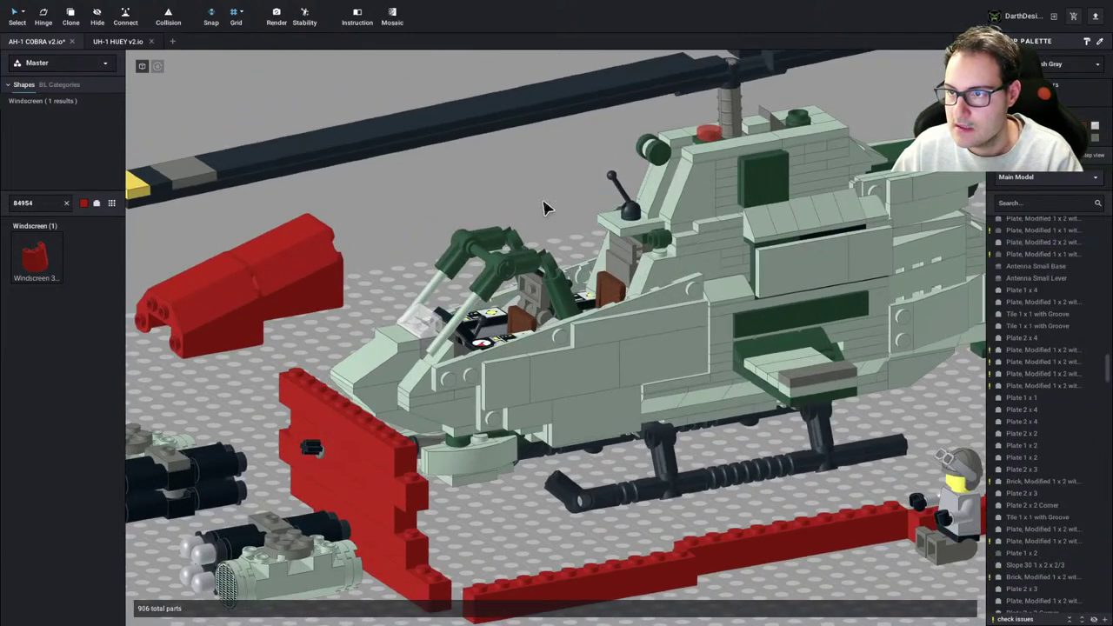
Attach a red Bracket 1 x 2 - 1 x 2 Inverted to the front of the antenna mount behind the cockpit
right_click_drag(544, 204, 614, 242)
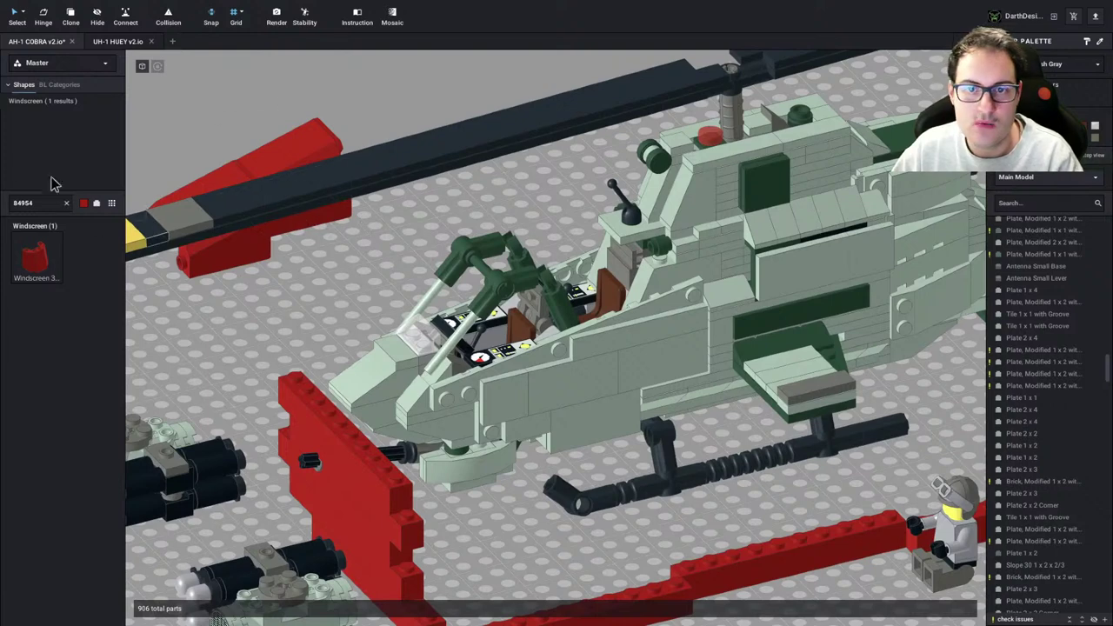
left_click(67, 204)
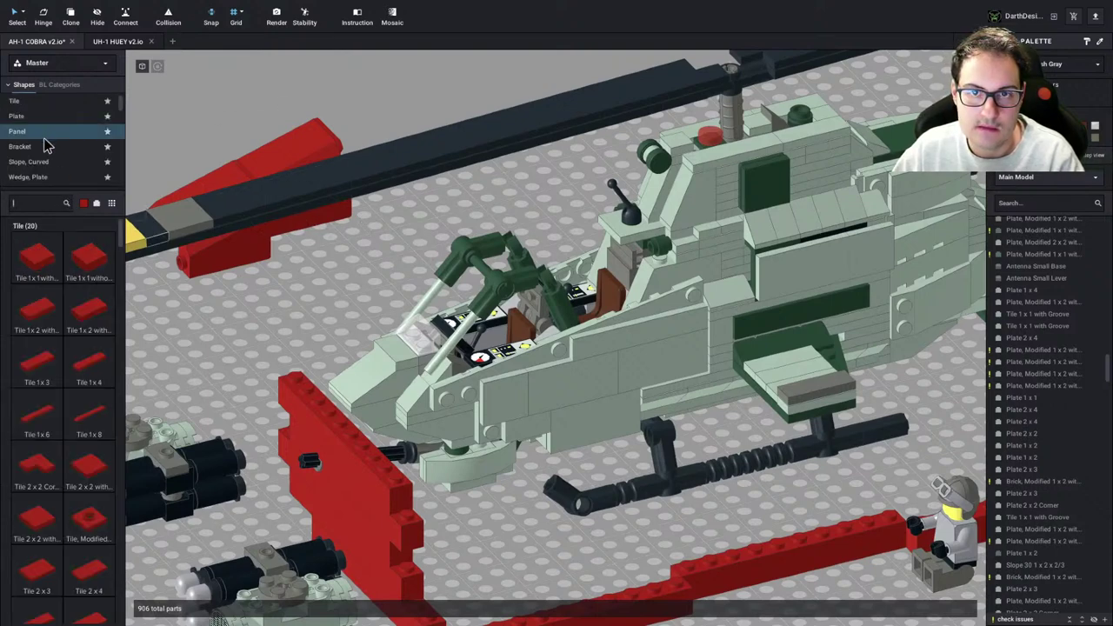
scroll(48, 143, "down", 3)
scroll(47, 152, "up", 3)
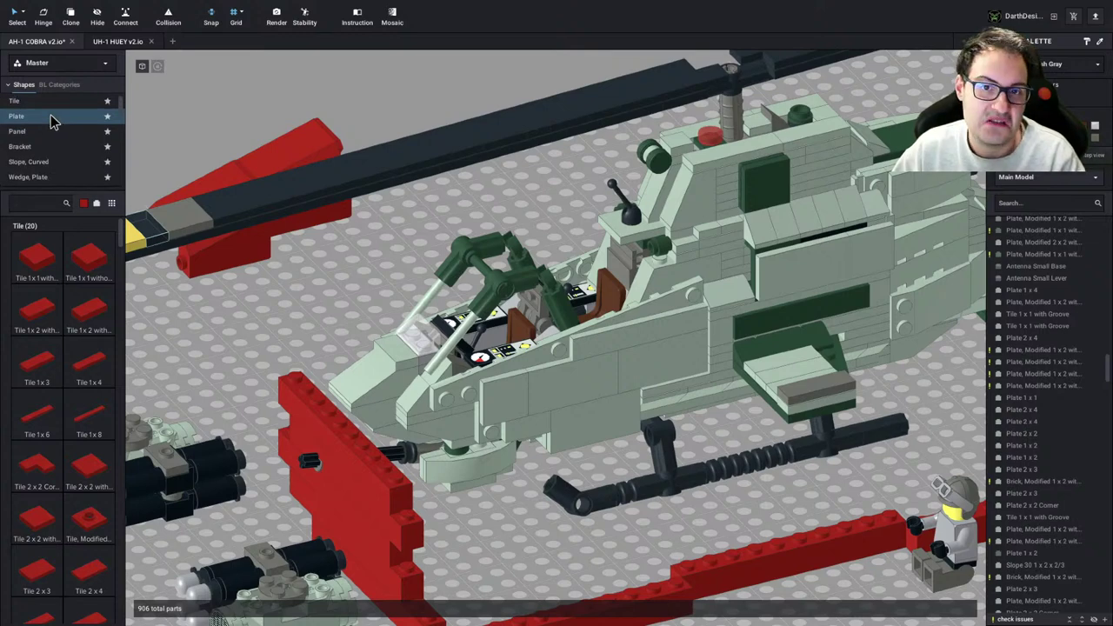
left_click(21, 146)
left_click(50, 366)
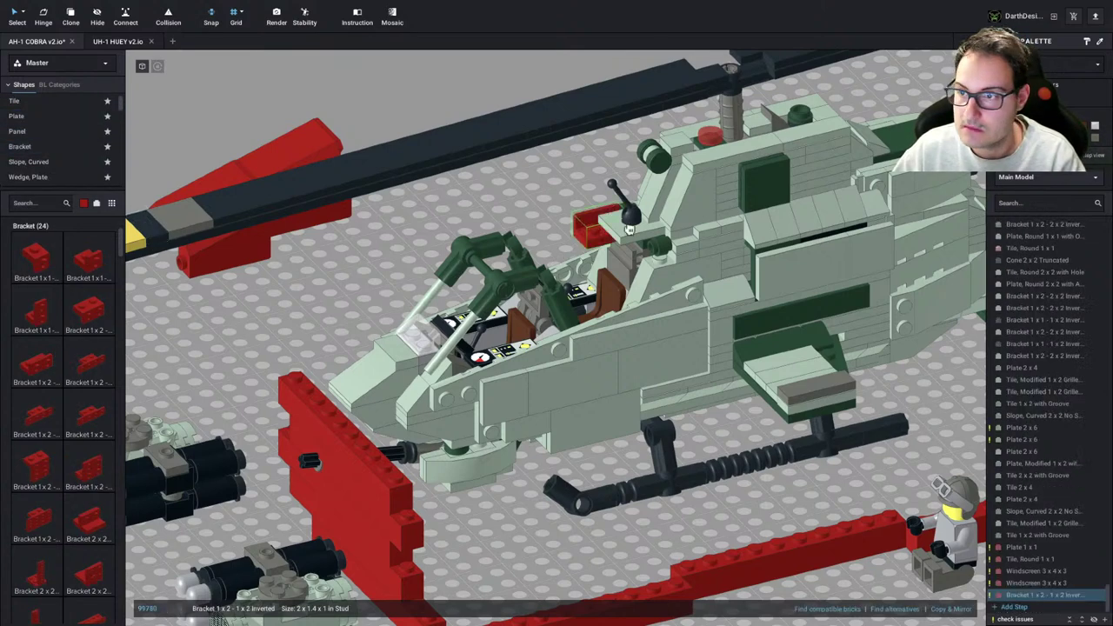
left_click(625, 225)
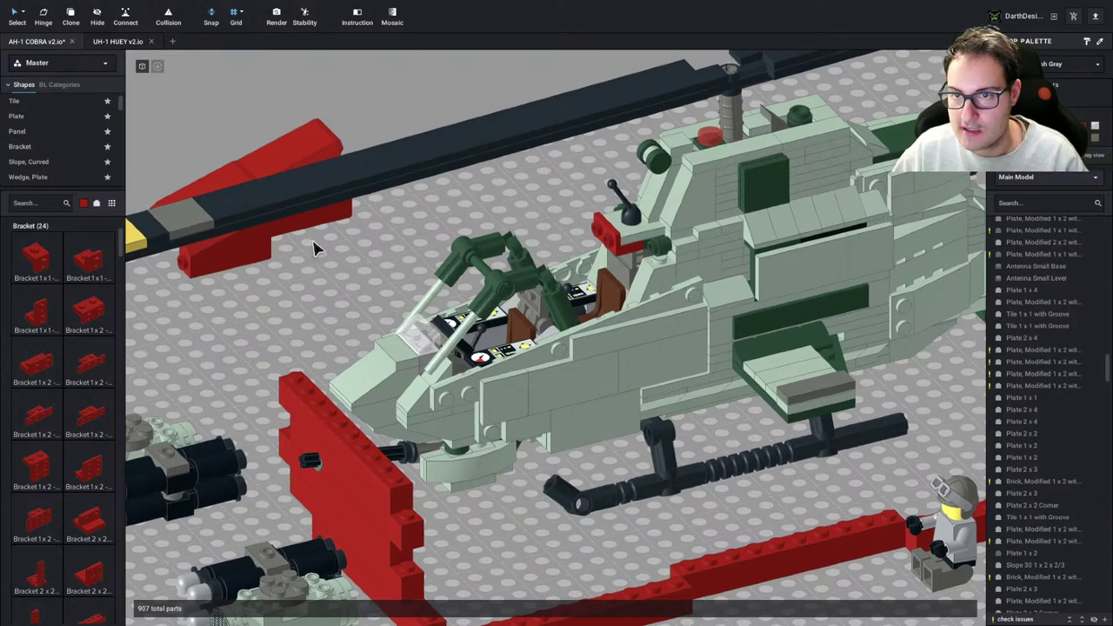
Select both red windscreens and attach them to the new bracket so they cover the cockpit
right_click_drag(314, 248, 269, 291)
left_click(269, 291)
left_click(370, 246, "ctrl")
left_click_drag(371, 246, 546, 262)
right_click_drag(452, 257, 546, 262)
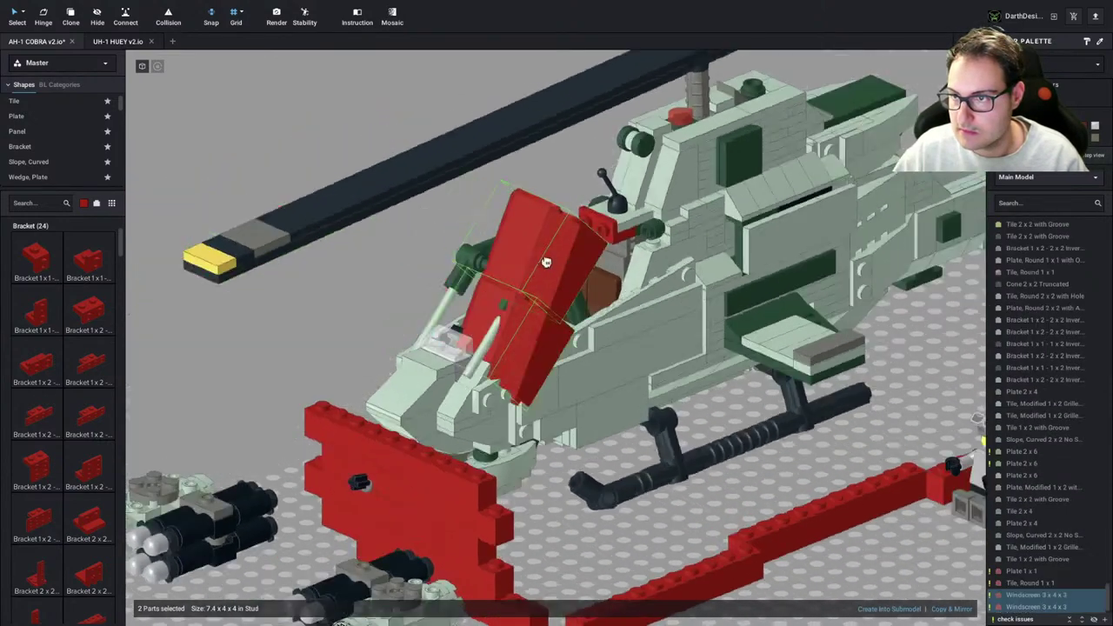
left_click_drag(546, 262, 577, 255)
left_click(513, 186)
Examine the windscreen canopy's profile from the side and compare it with the AH-1G orthographic drawing in Chrome, and return to Studio
scroll(513, 186, "down", 3)
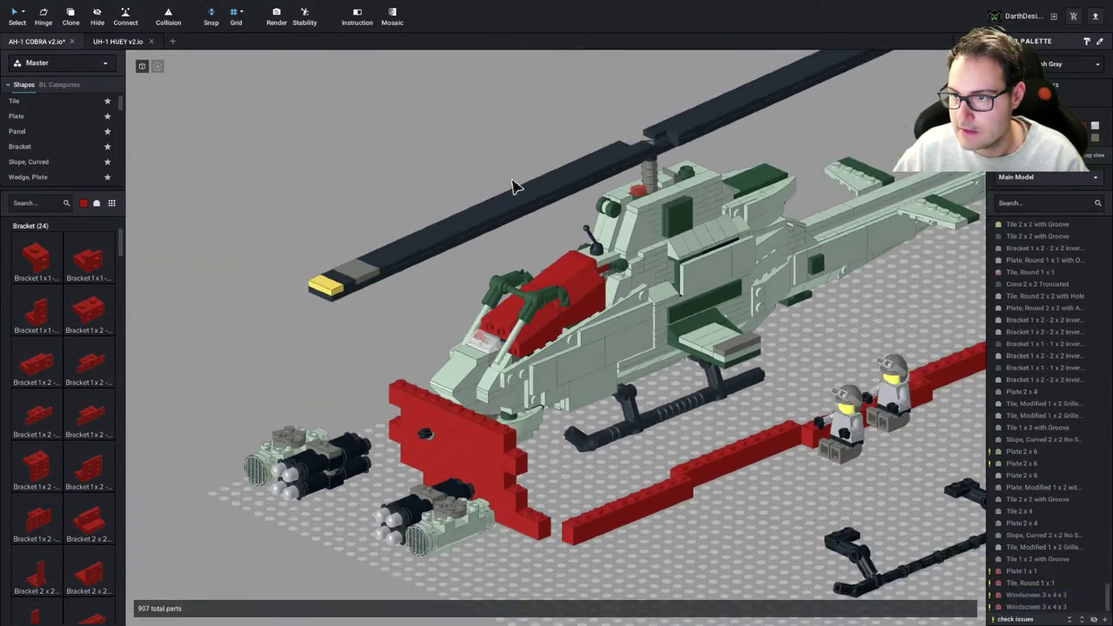
mouse_move(512, 180)
right_mouse_down()
mouse_move(484, 164)
mouse_move(507, 178)
right_mouse_up()
scroll(509, 178, "down", 3)
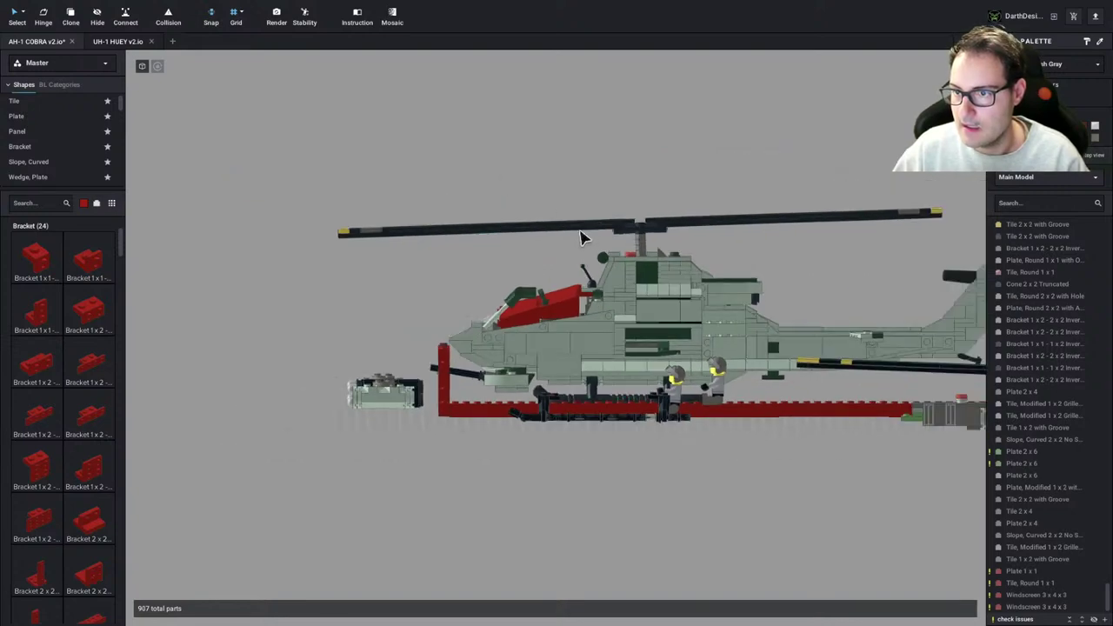
scroll(579, 238, "up", 3)
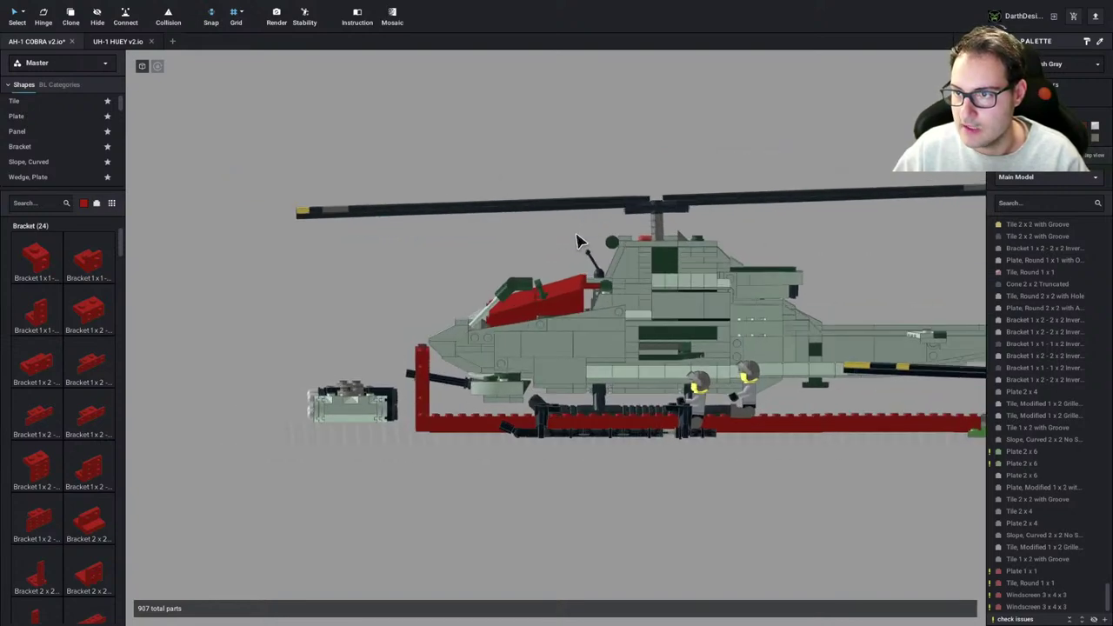
scroll(546, 235, "up", 2)
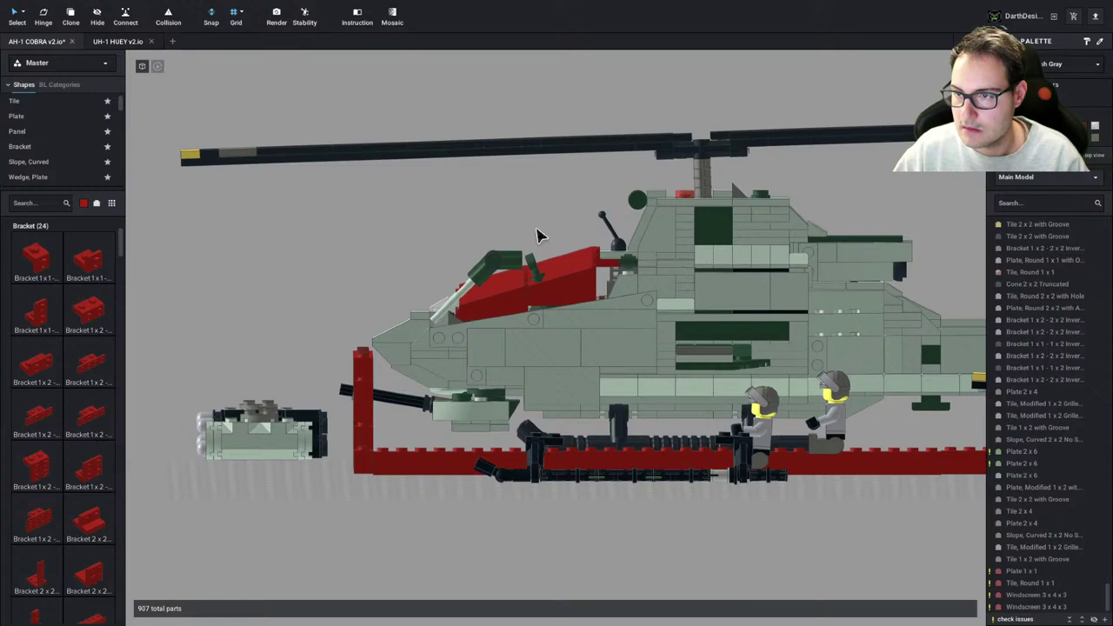
key("ctrl+Left")
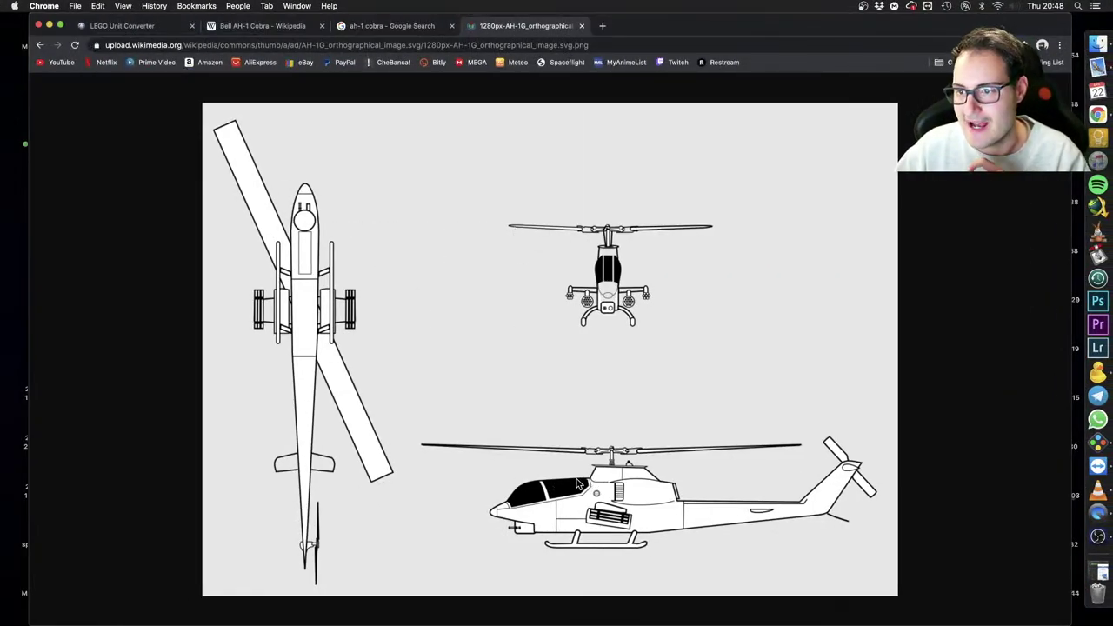
key("super+Tab")
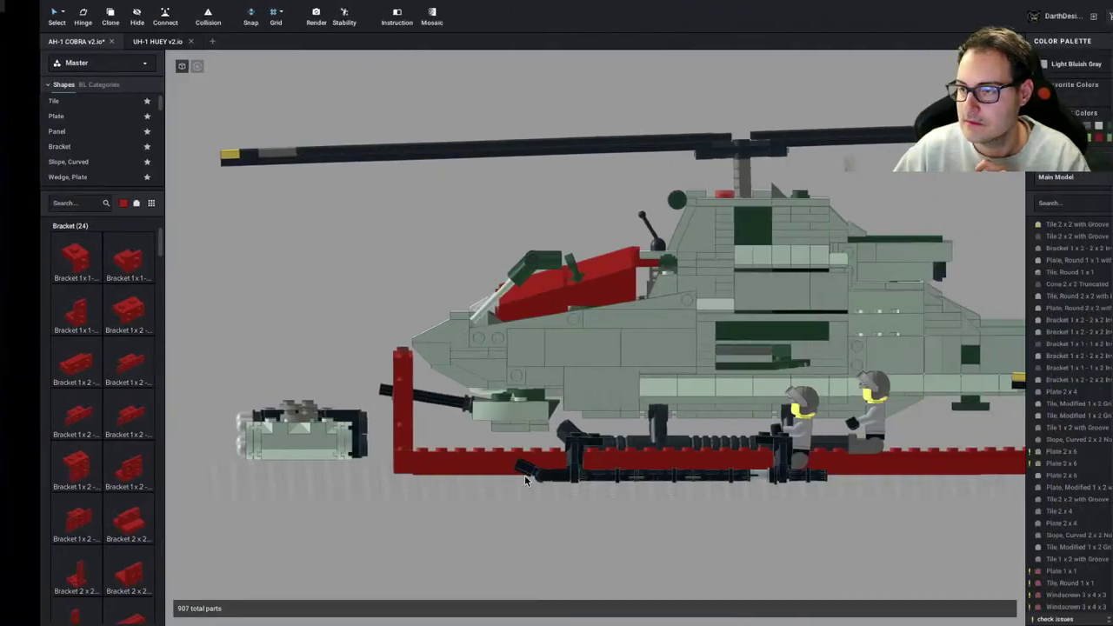
Try the canopy without its front windscreen by moving that part aside, and undo the move
left_click(490, 305)
right_click_drag(492, 300, 504, 316)
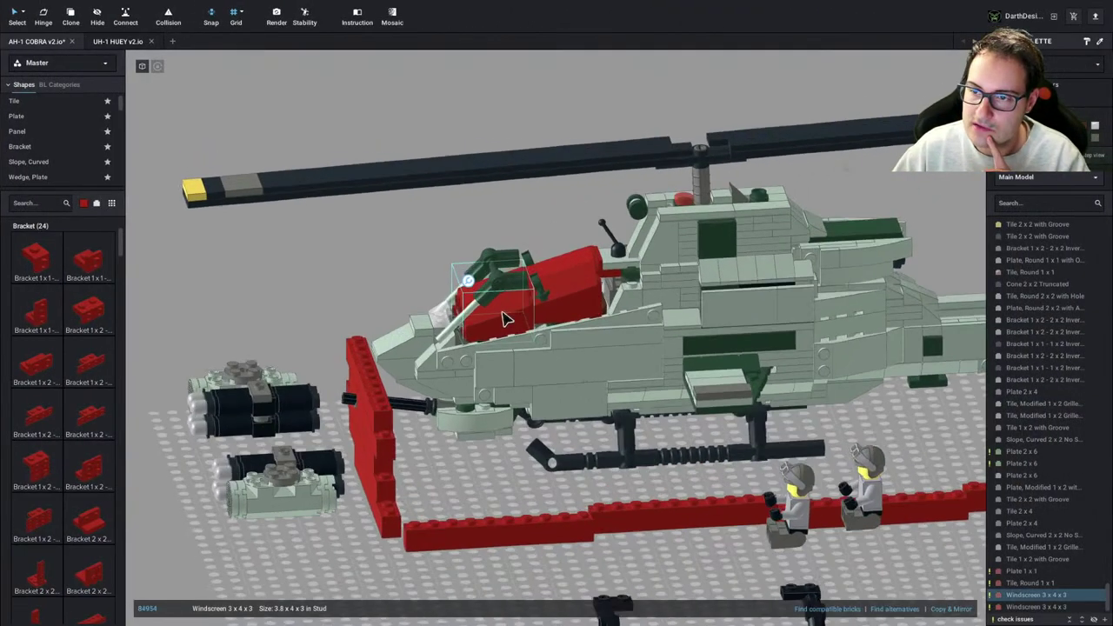
left_click_drag(504, 315, 365, 245)
left_click(425, 216)
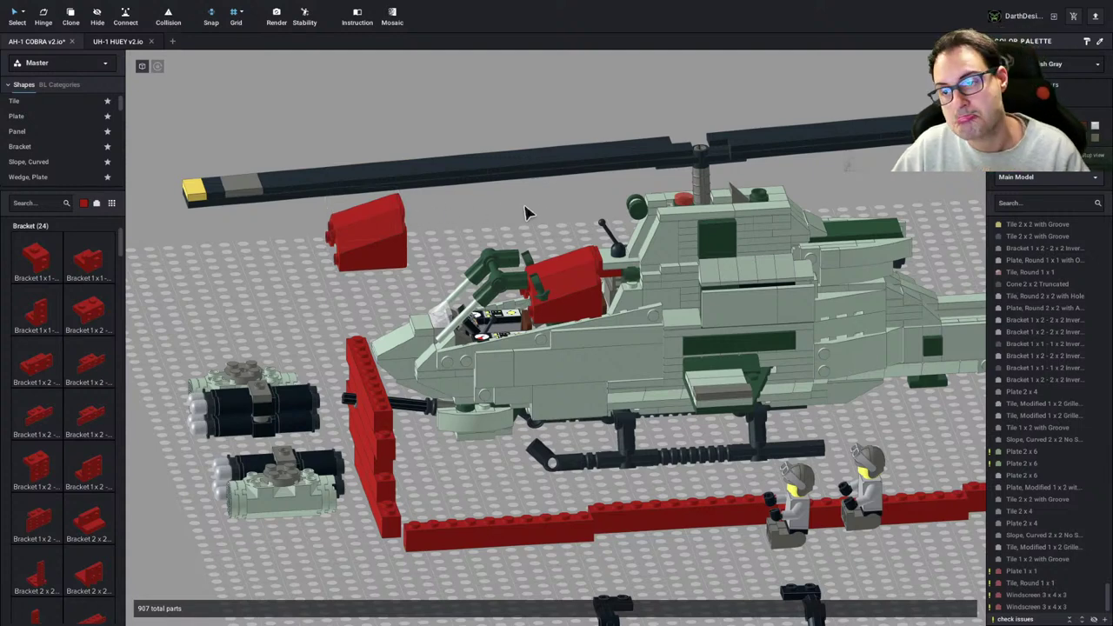
key("super+z")
Select both windscreens and shift them together off the bracket toward the Cobra's nose
right_click_drag(515, 271, 511, 231)
left_click(531, 299)
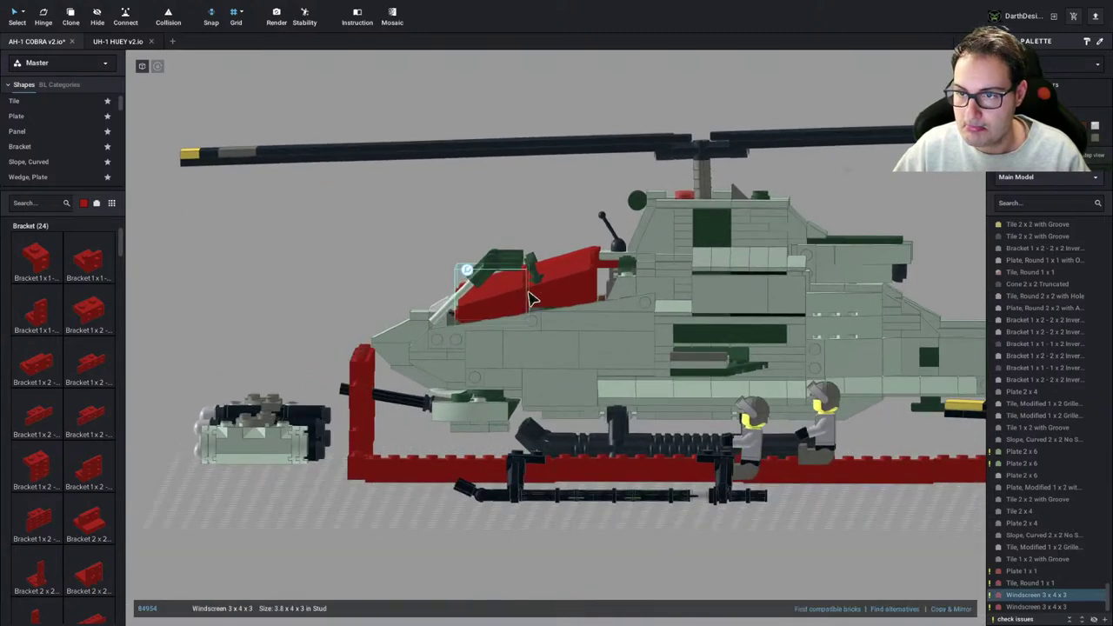
left_click(549, 289, "super")
mouse_move(548, 289)
right_mouse_down()
mouse_move(577, 304)
mouse_move(558, 313)
mouse_move(550, 292)
right_mouse_up()
key("a")
key("a")
key("d")
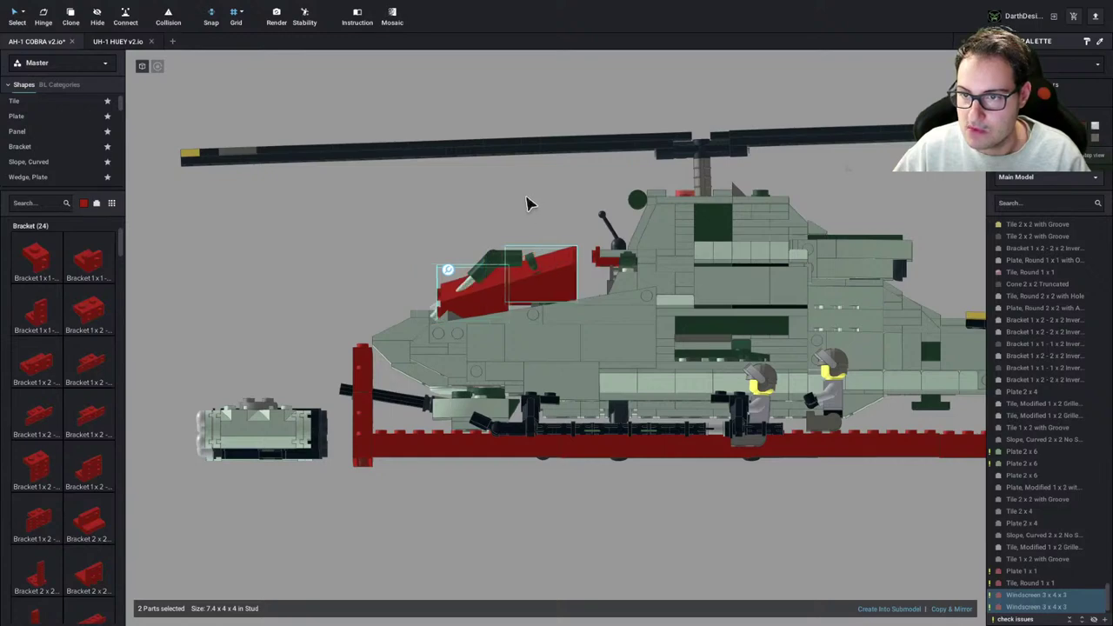
key("a")
key("d")
key("s")
key("w")
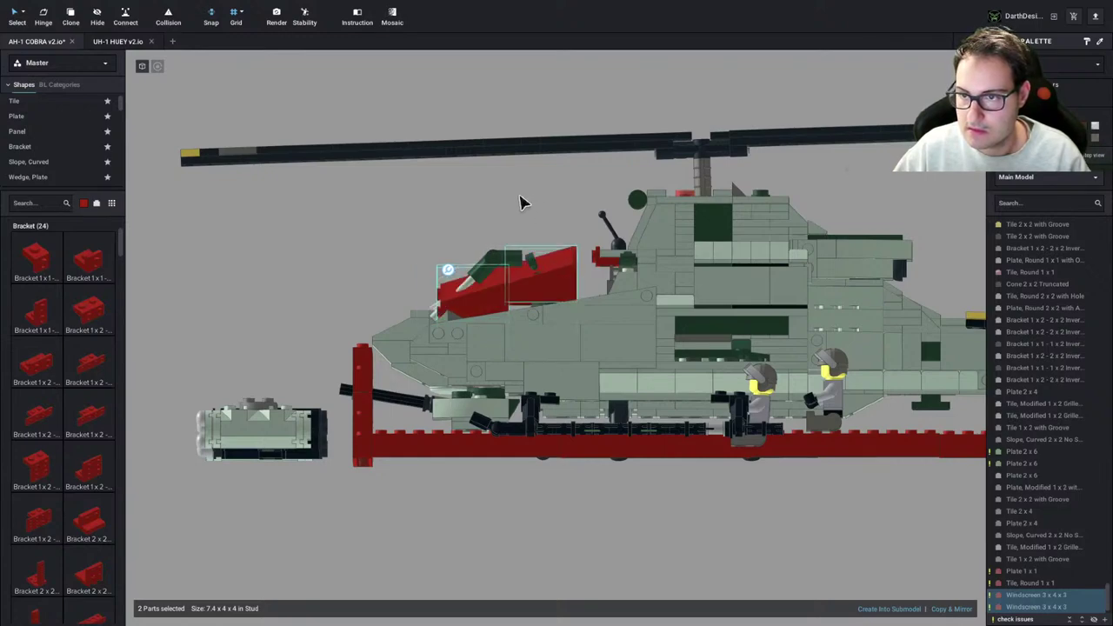
Move the two windscreens clear of the cockpit to a spot ahead of the Cobra's nose
left_click_drag(519, 202, 459, 236)
key("a")
key("a")
key("a")
left_click(431, 219)
right_click_drag(432, 220, 447, 243)
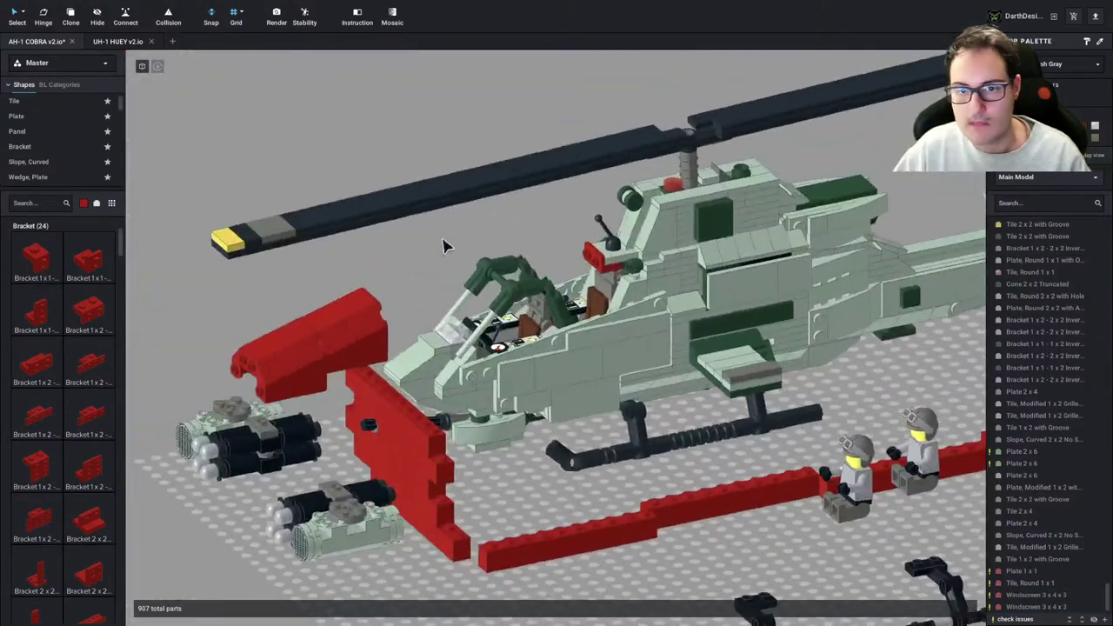
left_click(52, 203)
scroll(61, 161, "down", 3)
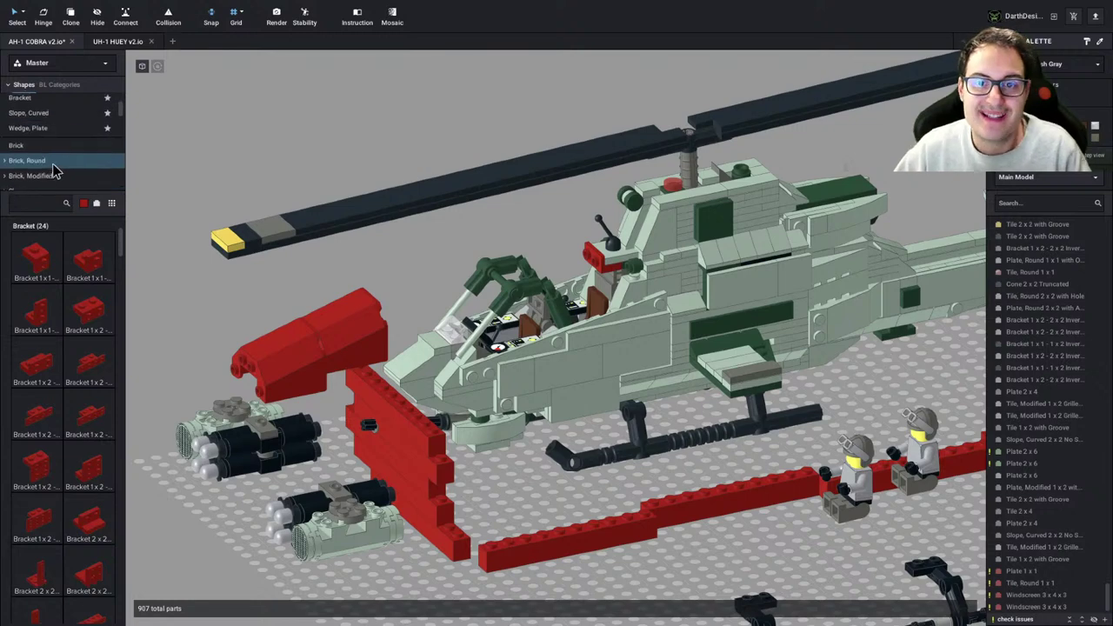
scroll(60, 166, "down", 3)
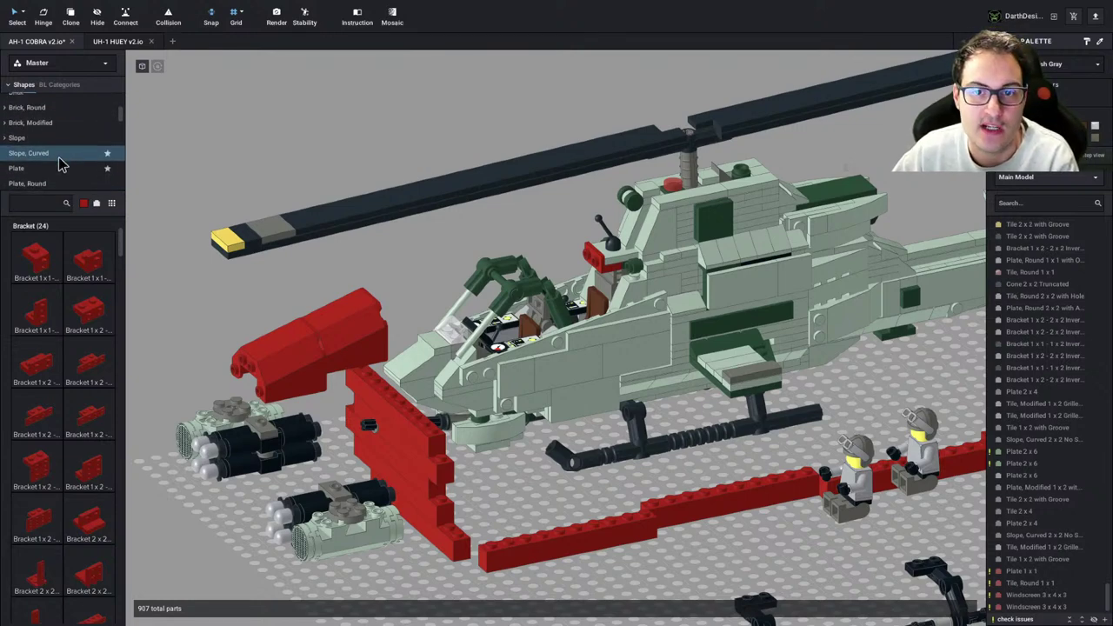
scroll(61, 163, "down", 3)
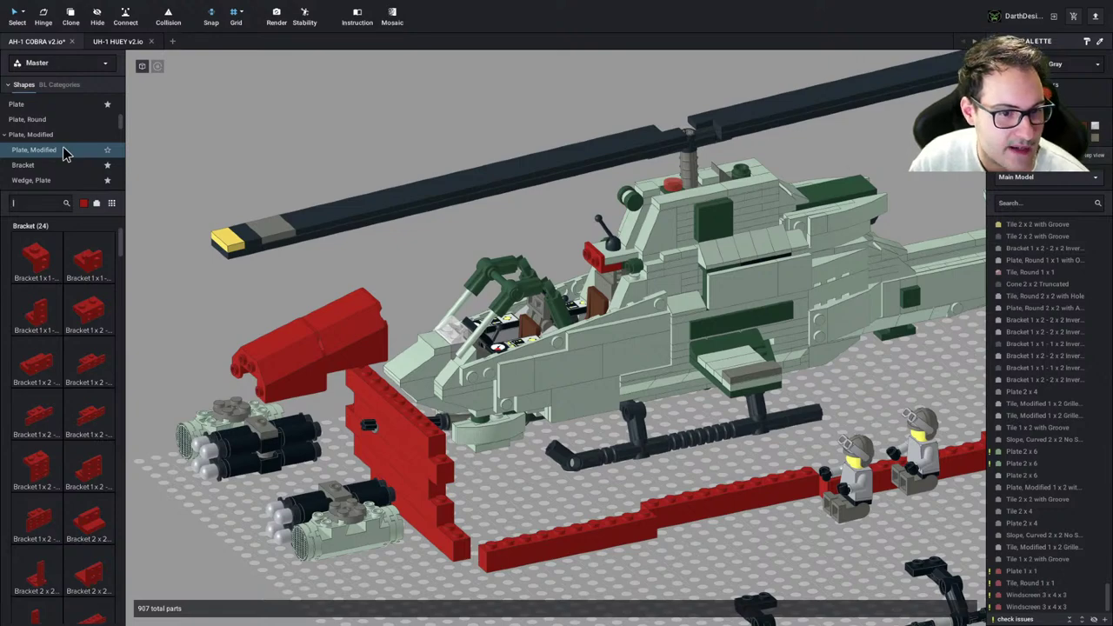
scroll(63, 154, "down", 2)
scroll(377, 214, "down", 4)
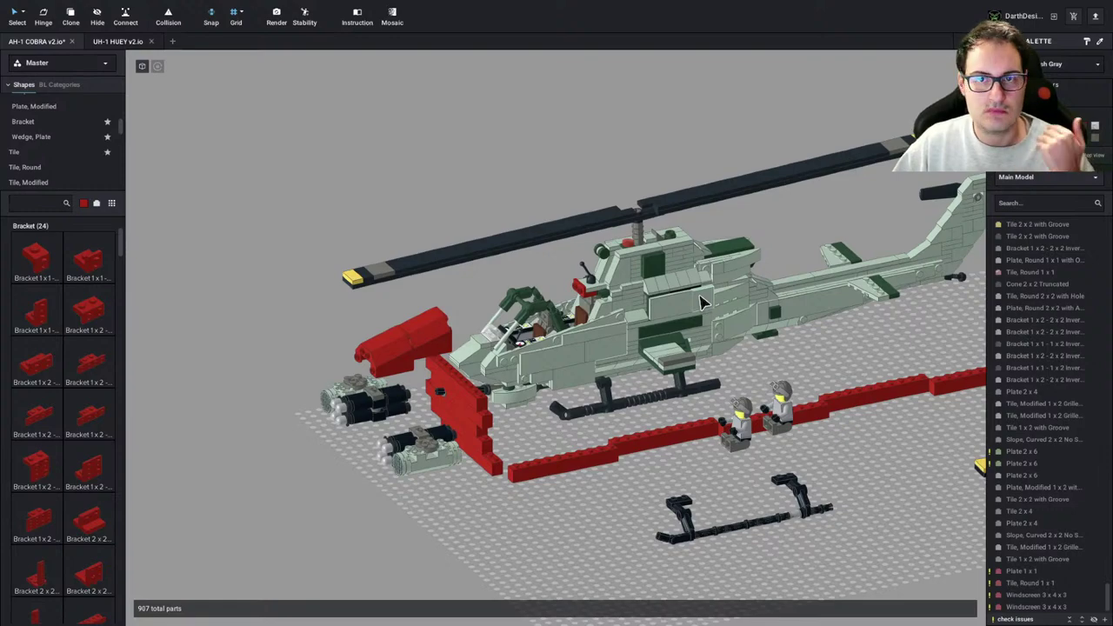
key("space")
right_click_drag(700, 296, 557, 287)
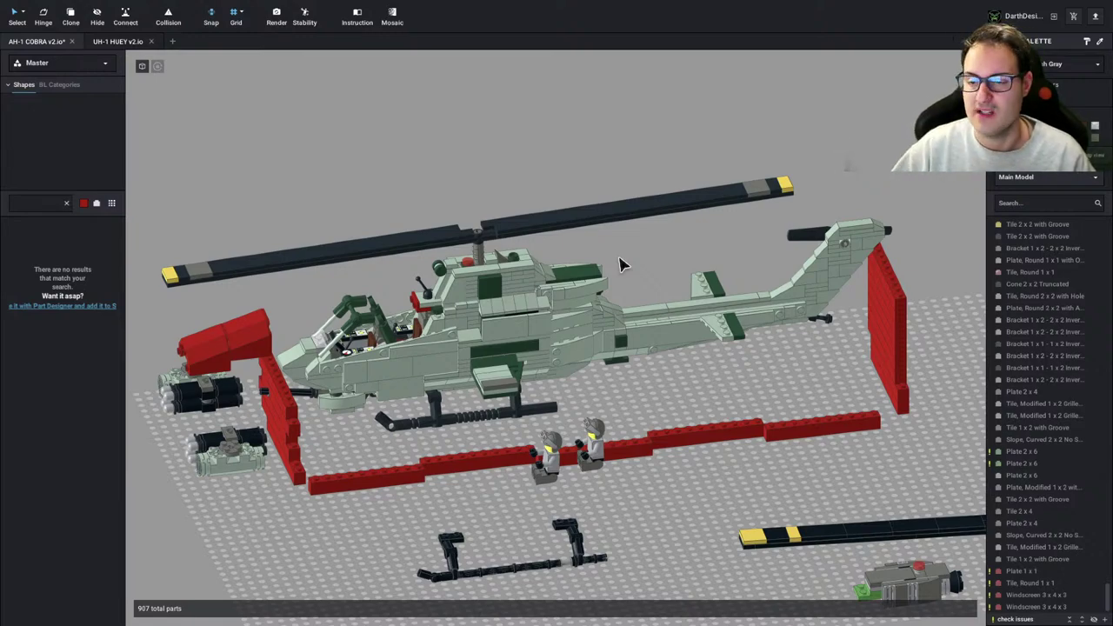
scroll(546, 337, "down", 3)
scroll(548, 340, "up", 1)
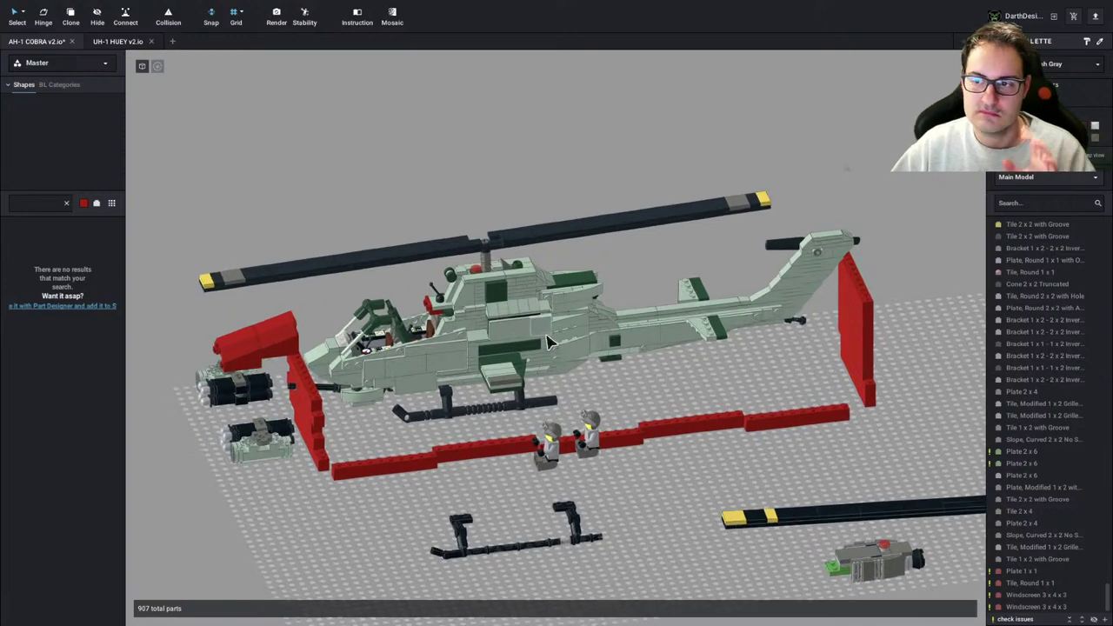
scroll(548, 341, "up", 1)
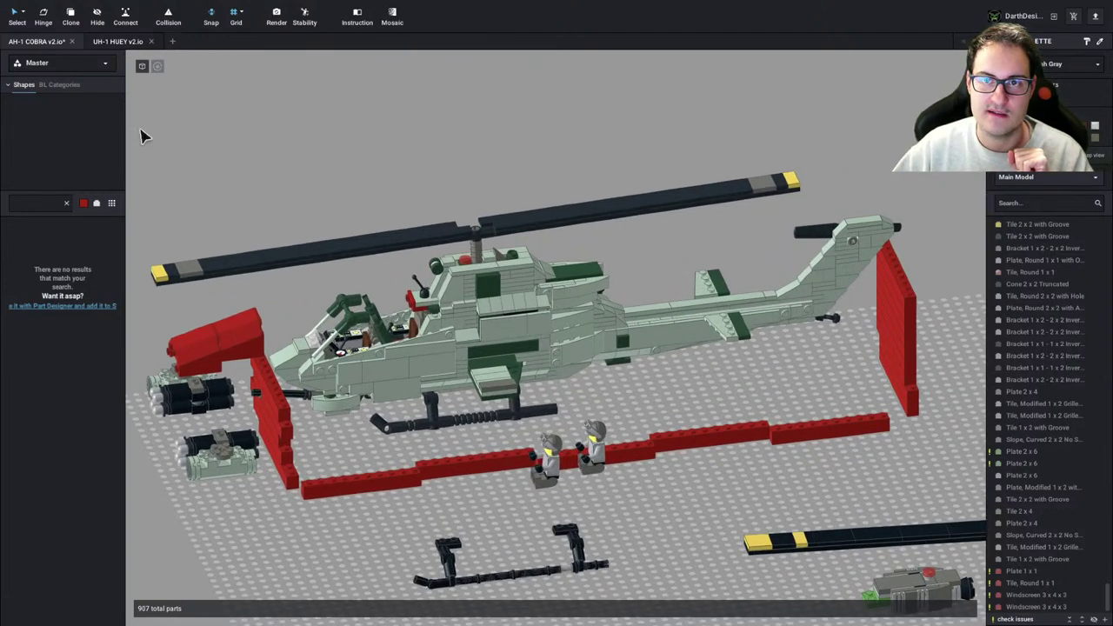
Search this Mac for "uh-1" and open the older Huey model UH-1 HUEY.lxf alongside the current models
left_click(120, 43)
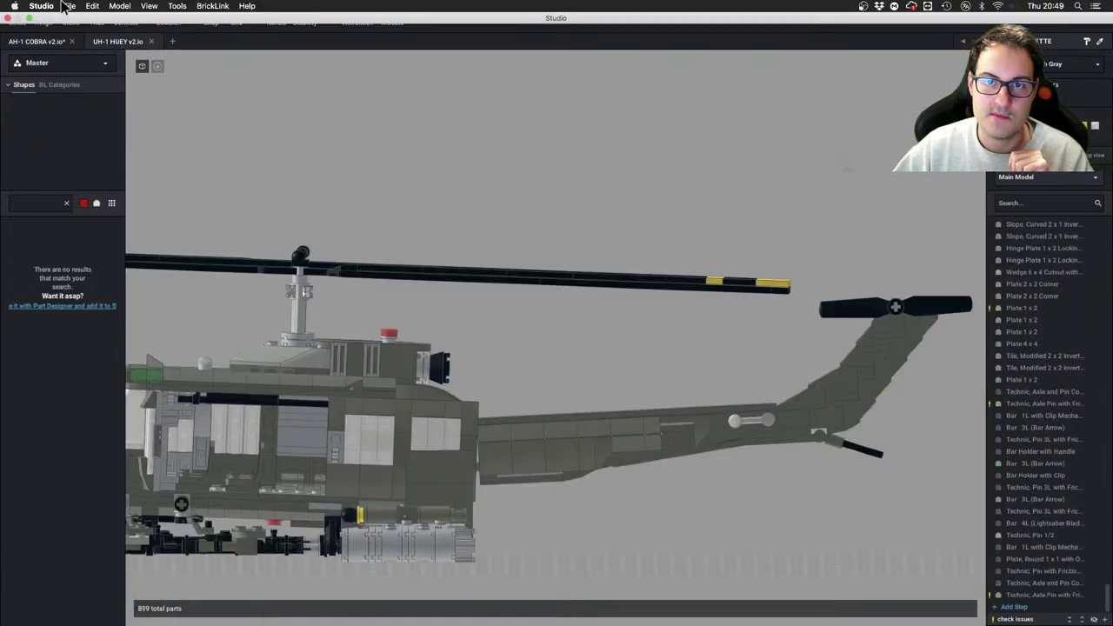
left_click(67, 7)
left_click(81, 30)
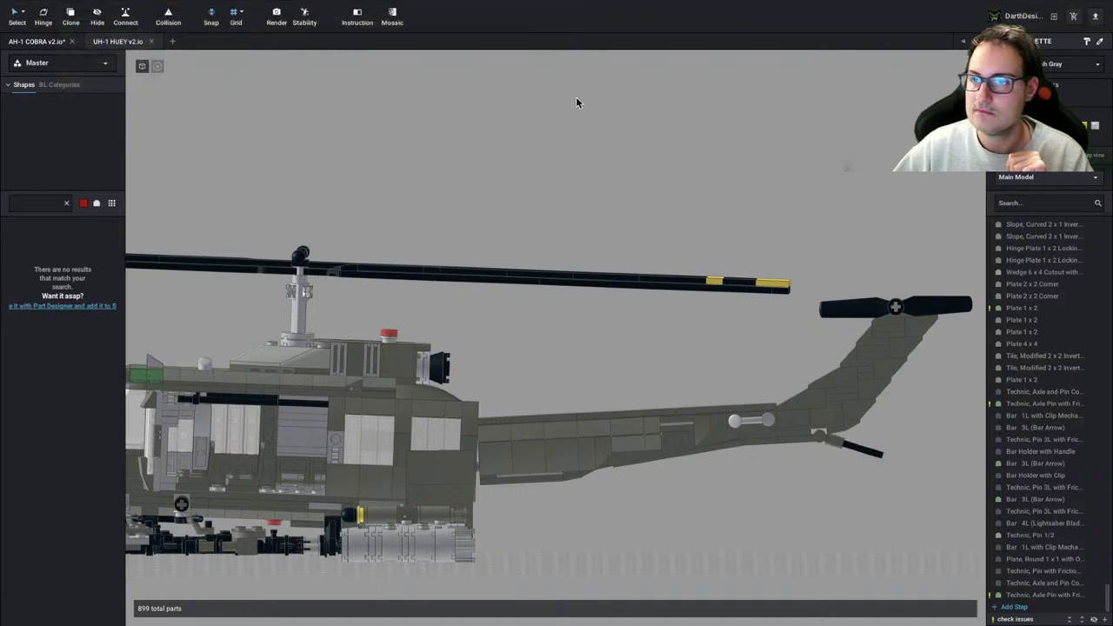
left_click(689, 124)
type("uh-1")
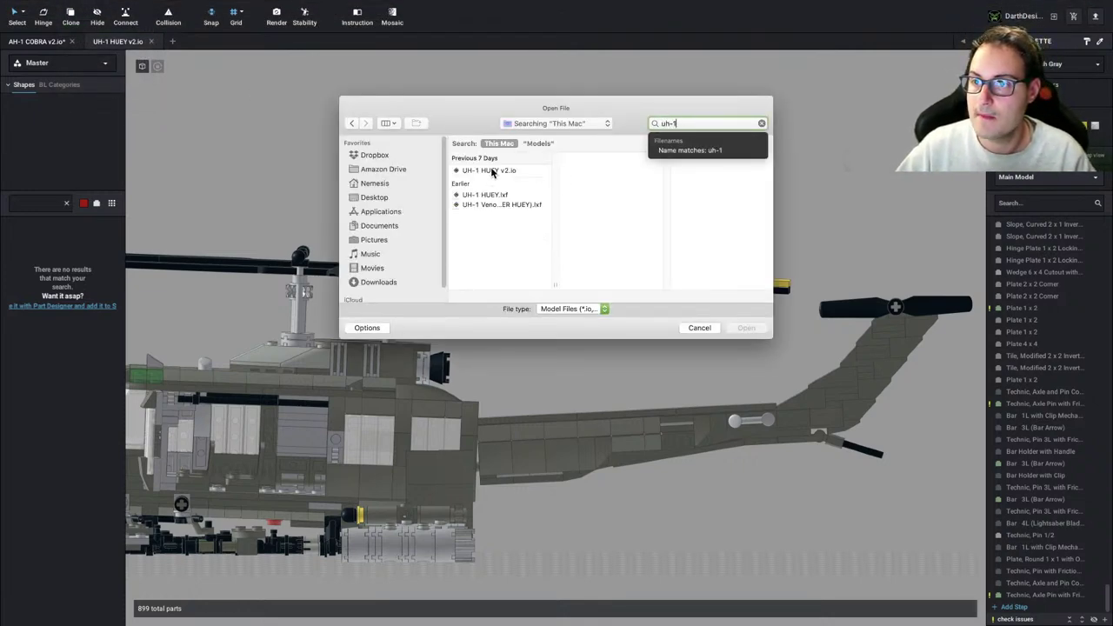
left_click(495, 195)
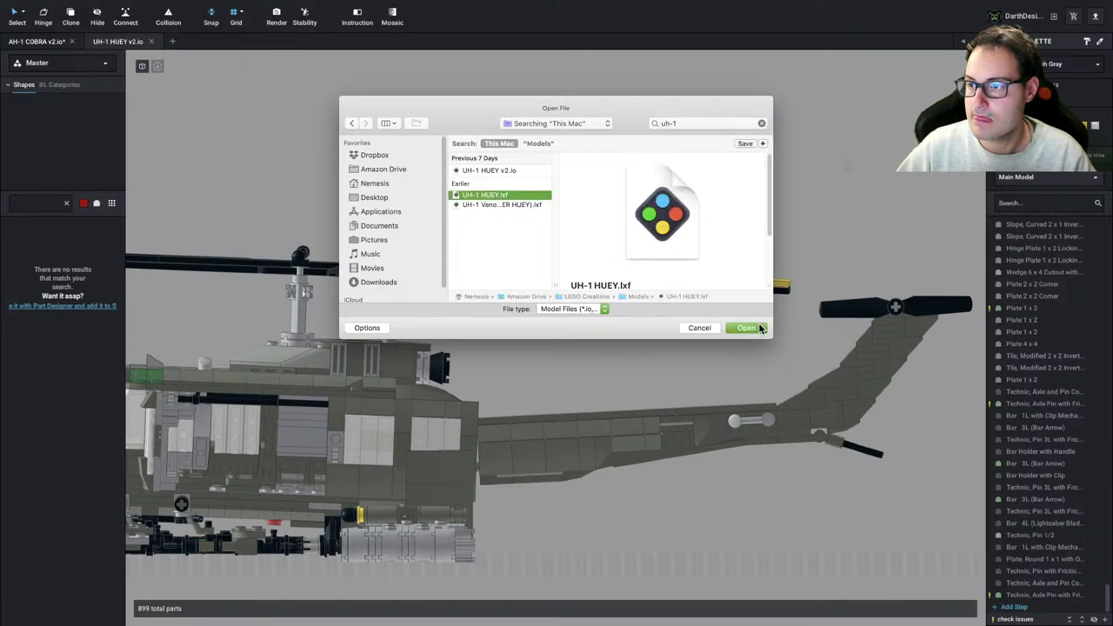
left_click(753, 328)
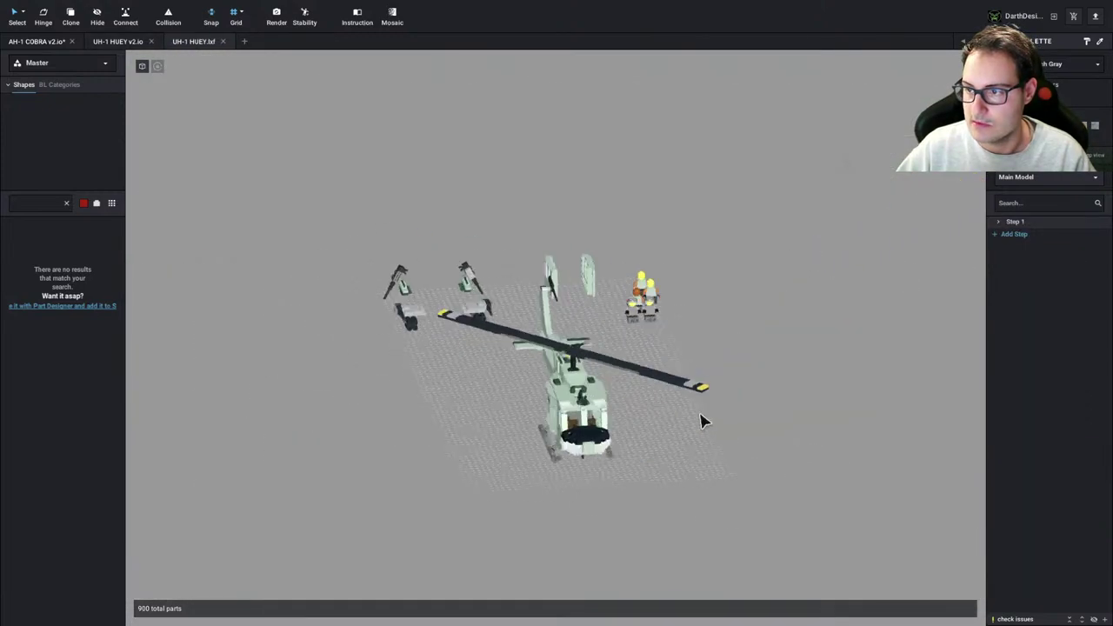
Examine the older Huey from several angles, compare it with UH-1 HUEY v2.io, and return to AH-1 COBRA v2.io
scroll(651, 394, "down", 1)
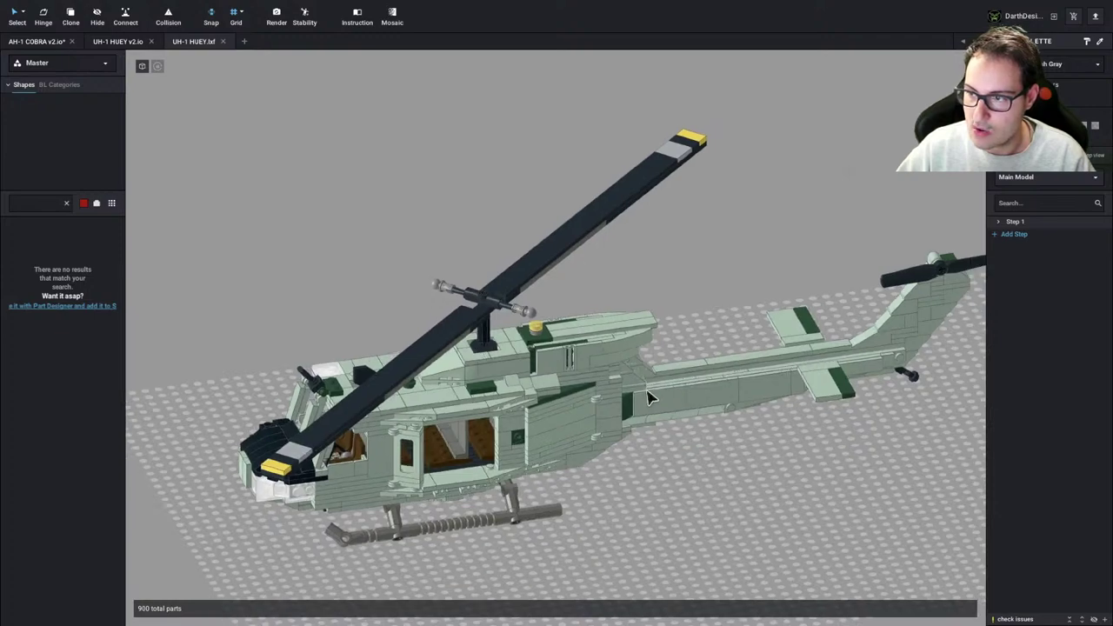
right_click_drag(651, 396, 696, 400)
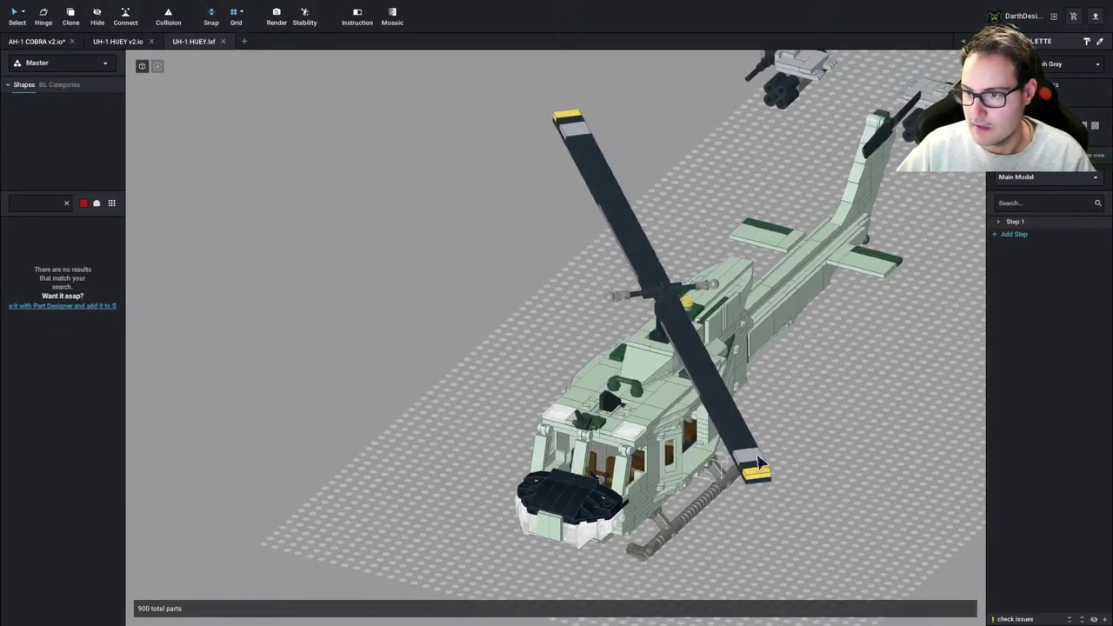
left_click(108, 42)
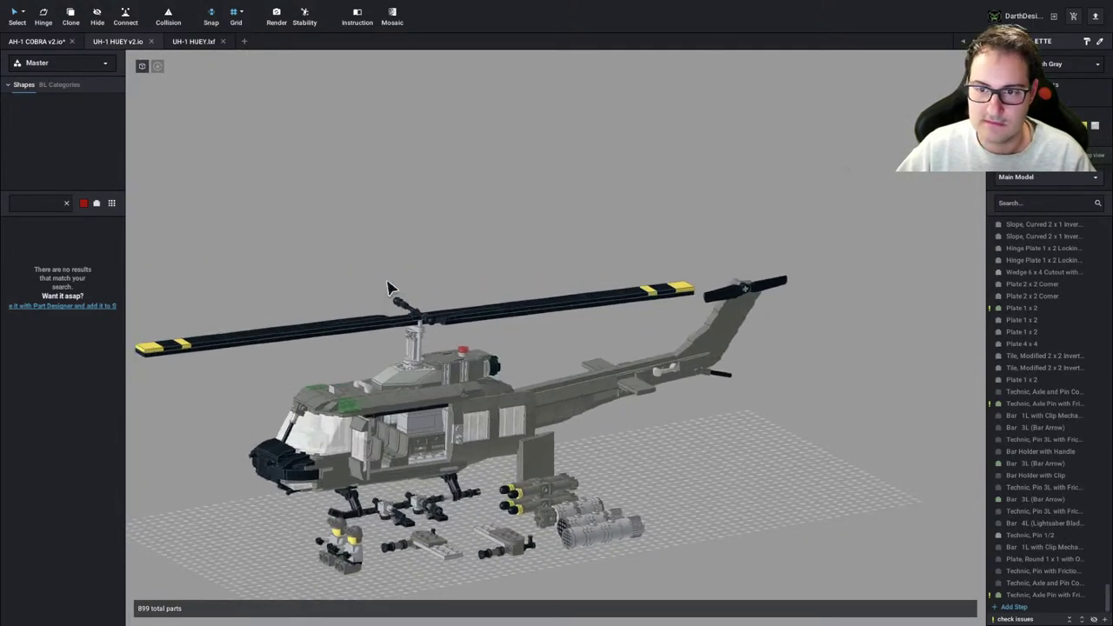
left_click(25, 43)
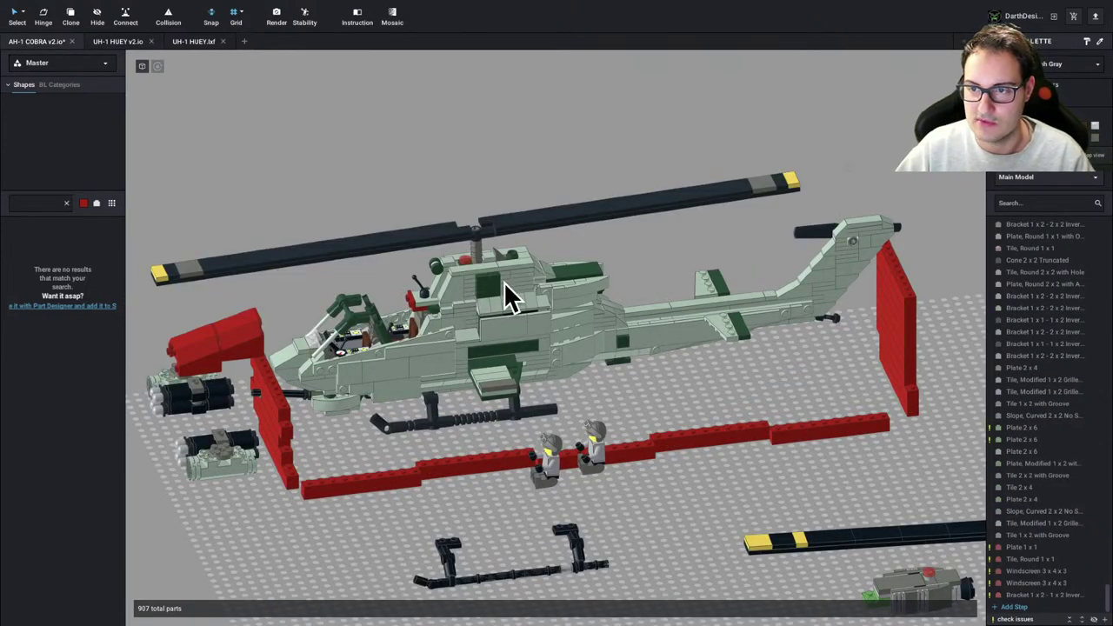
Delete the red brick walls marking the Cobra's length at its nose and tail
left_click(285, 417)
key("Delete")
left_click(283, 425)
key("Delete")
left_click(281, 447)
key("Delete")
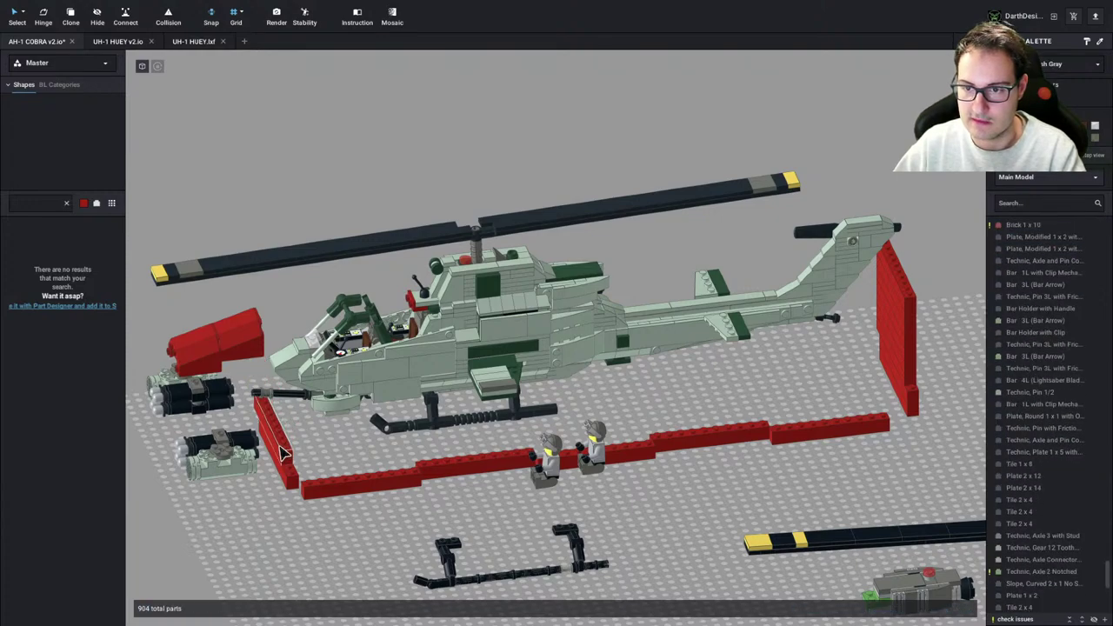
left_click(284, 454)
key("Delete")
left_click(295, 476)
key("Delete")
left_click(900, 330)
key("Delete")
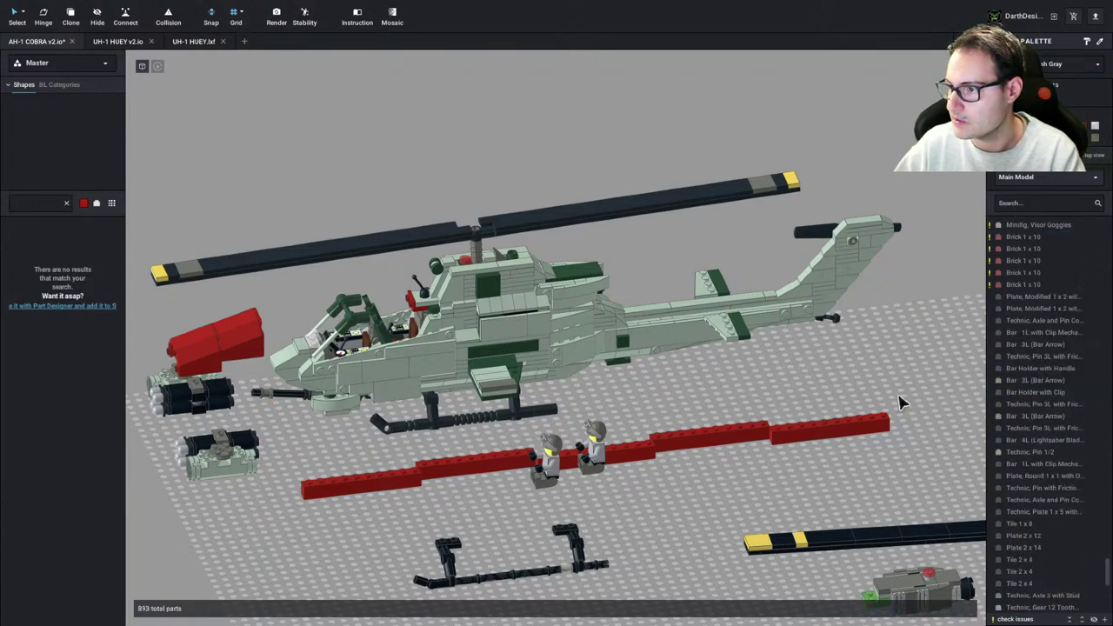
Clear the part search and list the Windscreen category in the parts library
scroll(518, 314, "up", 3)
scroll(512, 310, "up", 2)
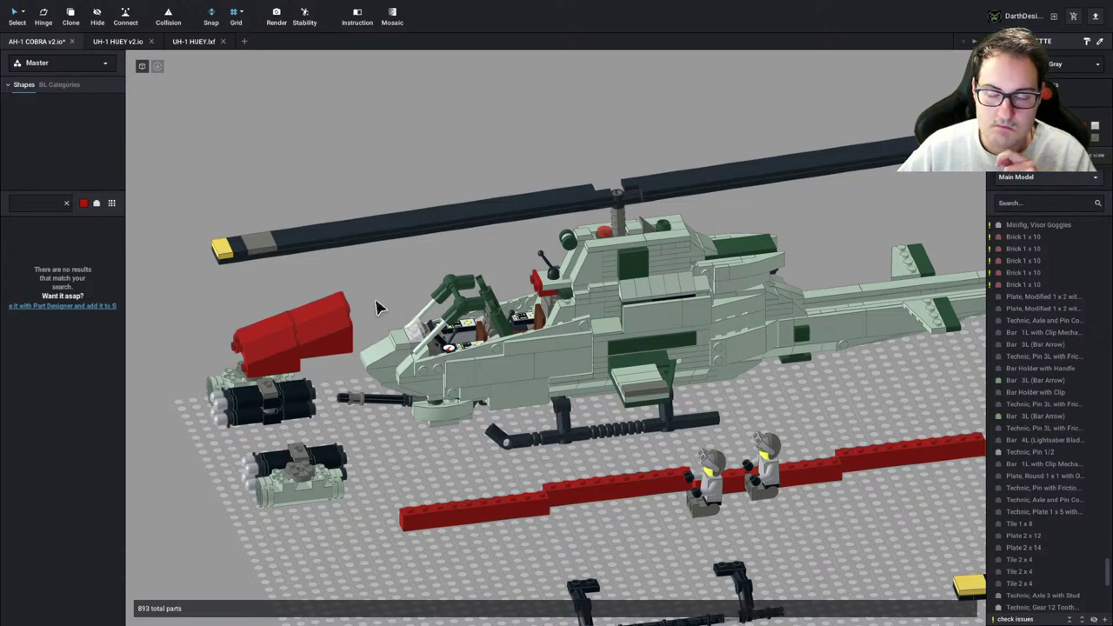
right_click_drag(374, 298, 369, 280)
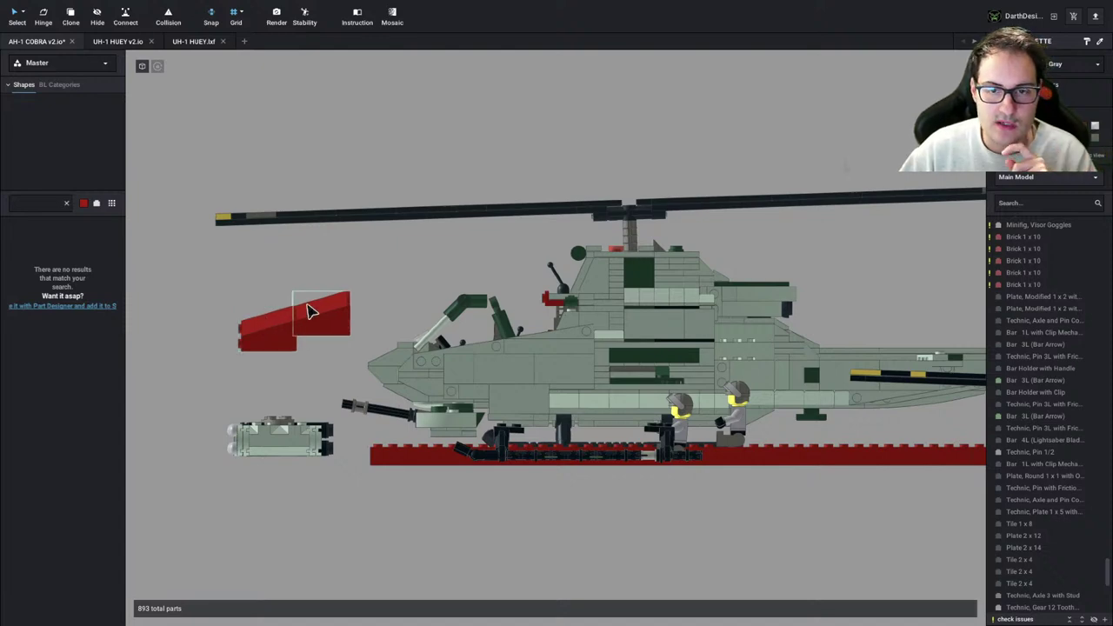
left_click(66, 202)
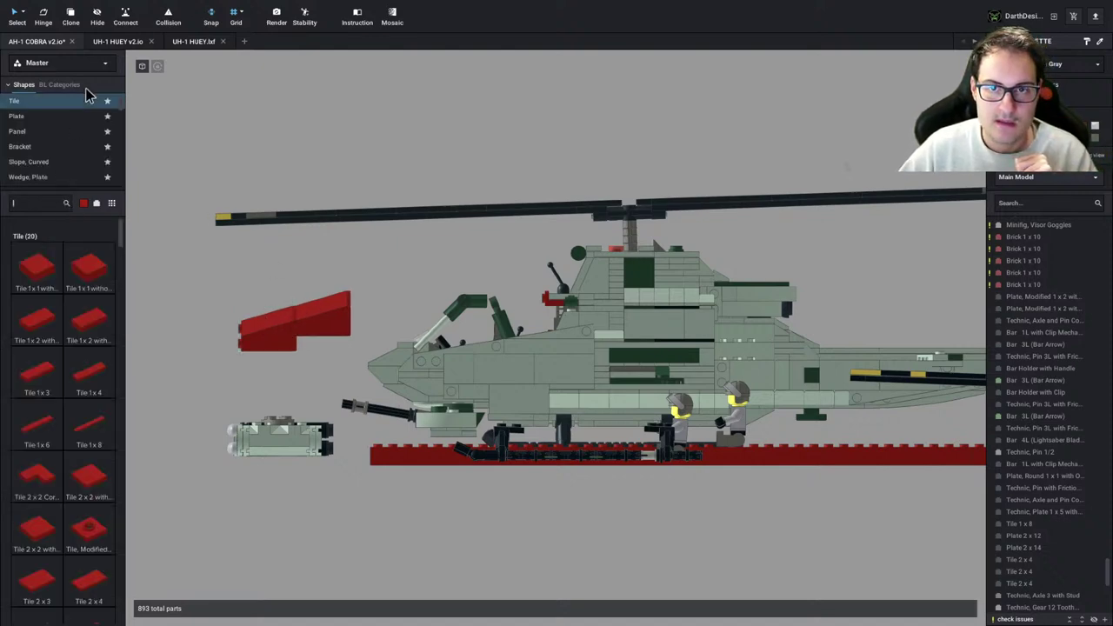
scroll(74, 113, "down", 5)
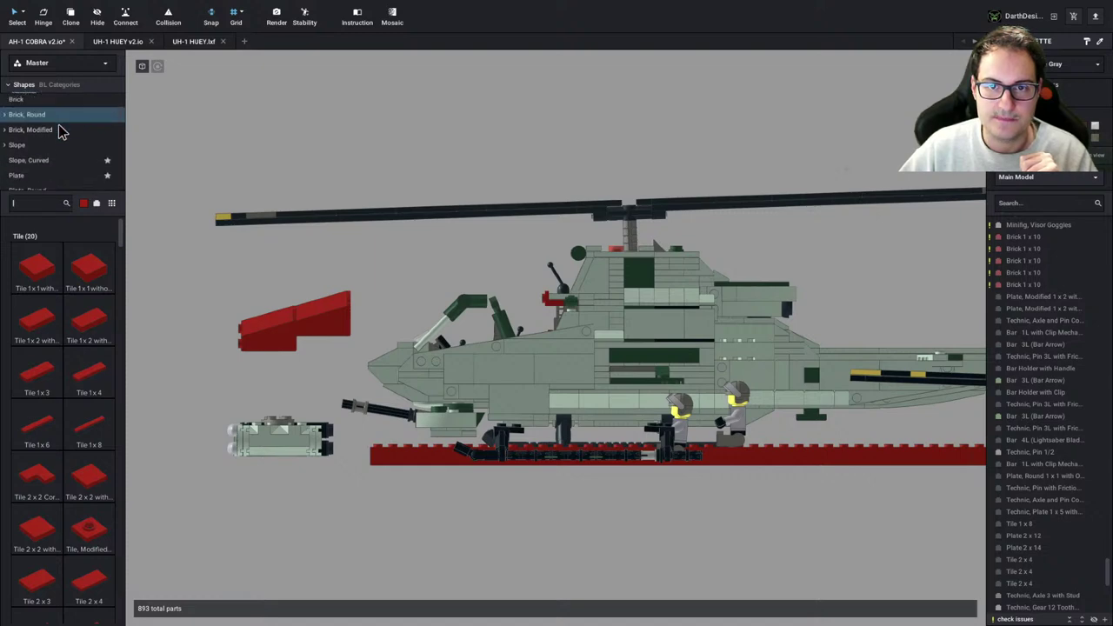
scroll(59, 130, "down", 5)
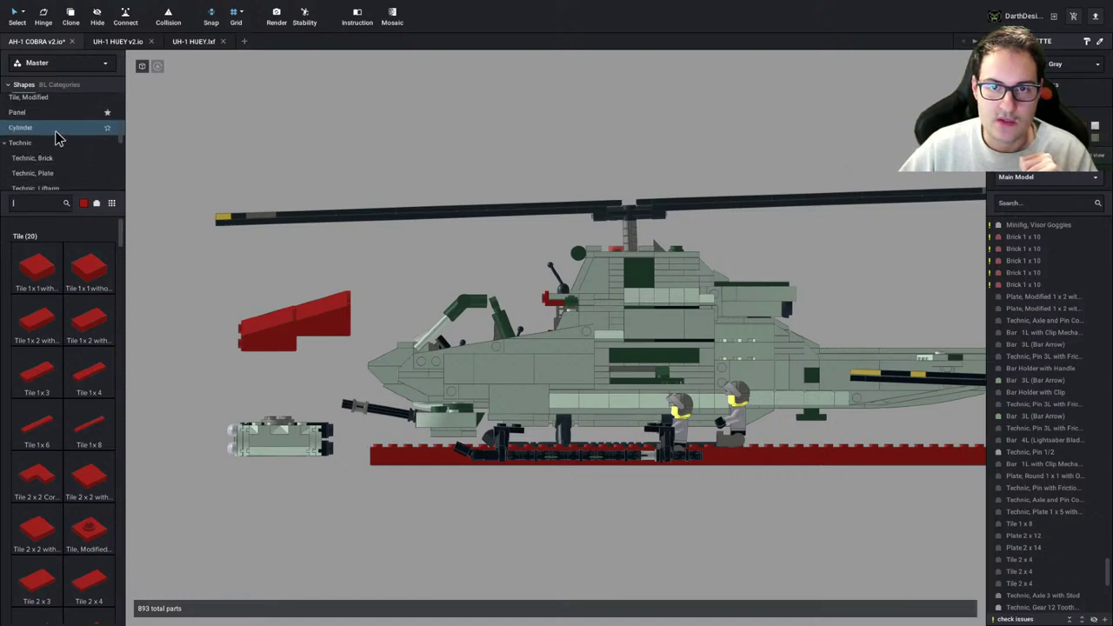
scroll(56, 137, "down", 6)
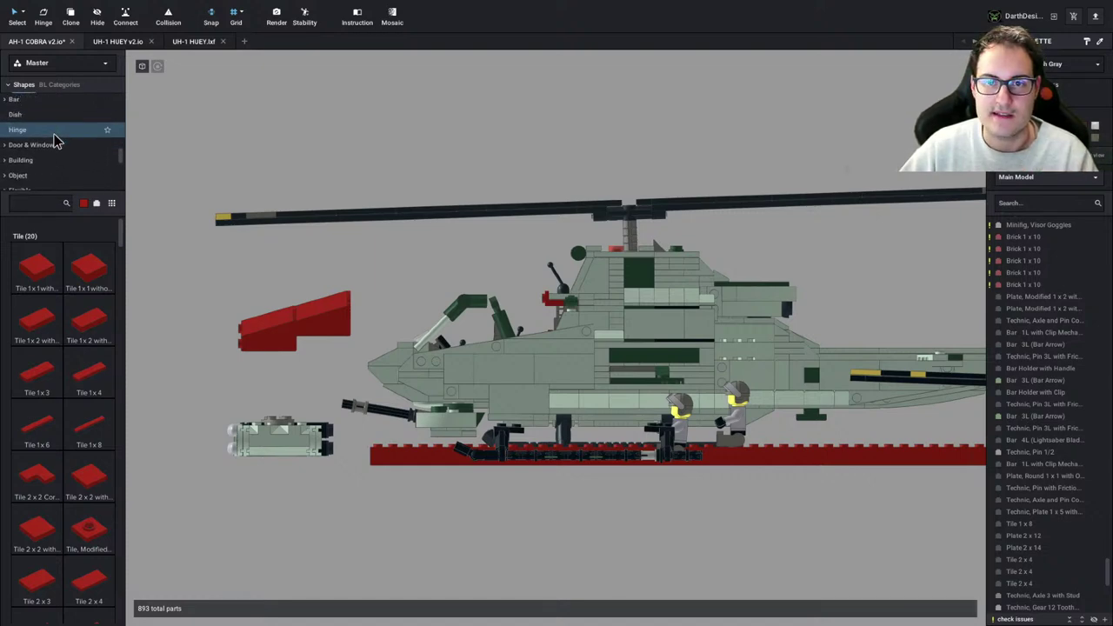
scroll(55, 139, "down", 5)
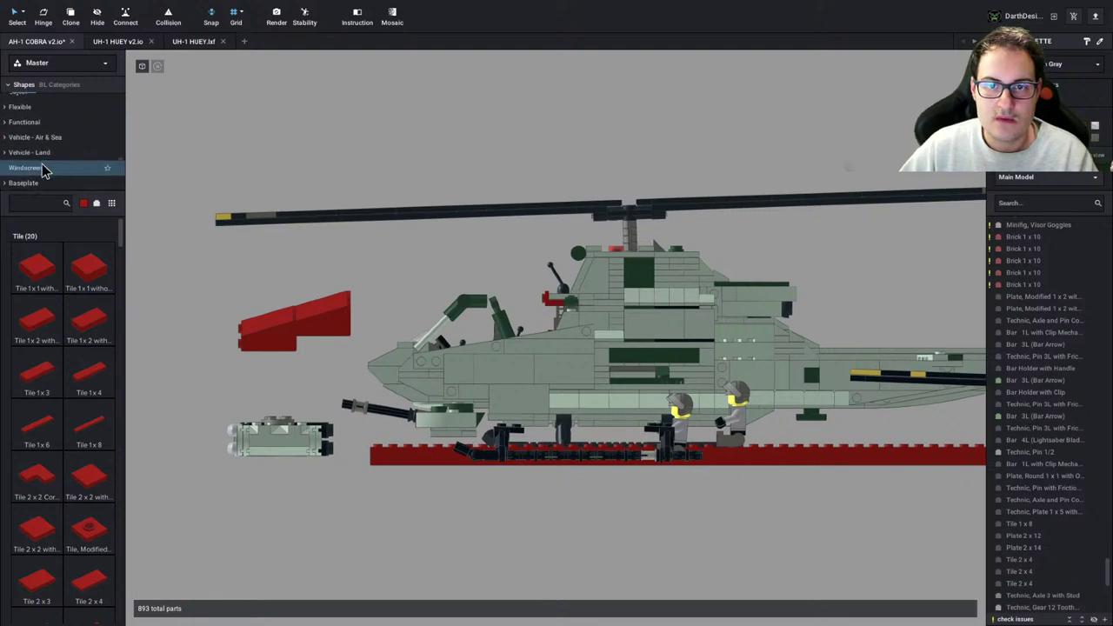
left_click(41, 167)
Look through the first windscreen parts, check the canopy shape on the AH-1G orthographic drawing in Chrome, and return to Studio
scroll(87, 407, "down", 2)
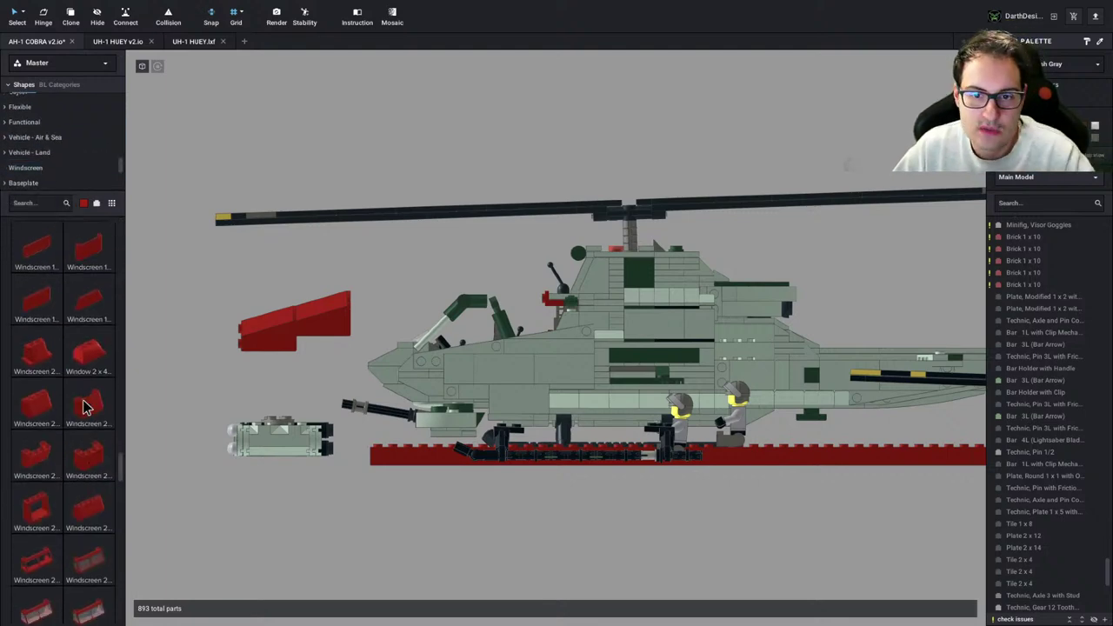
scroll(83, 405, "down", 4)
key("ctrl+Left")
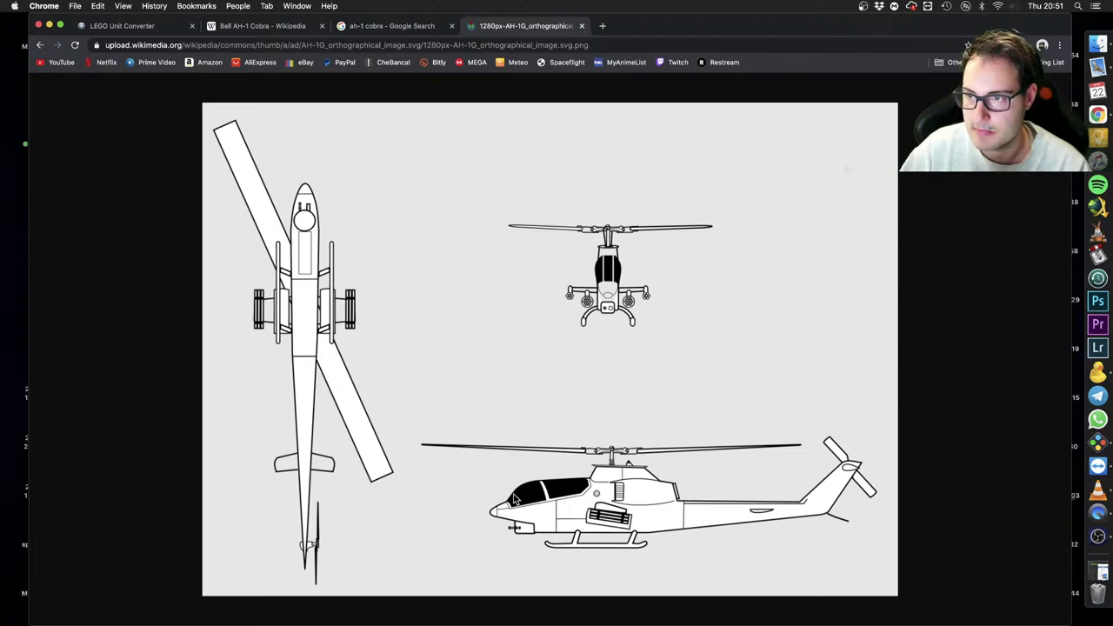
key("ctrl+Right")
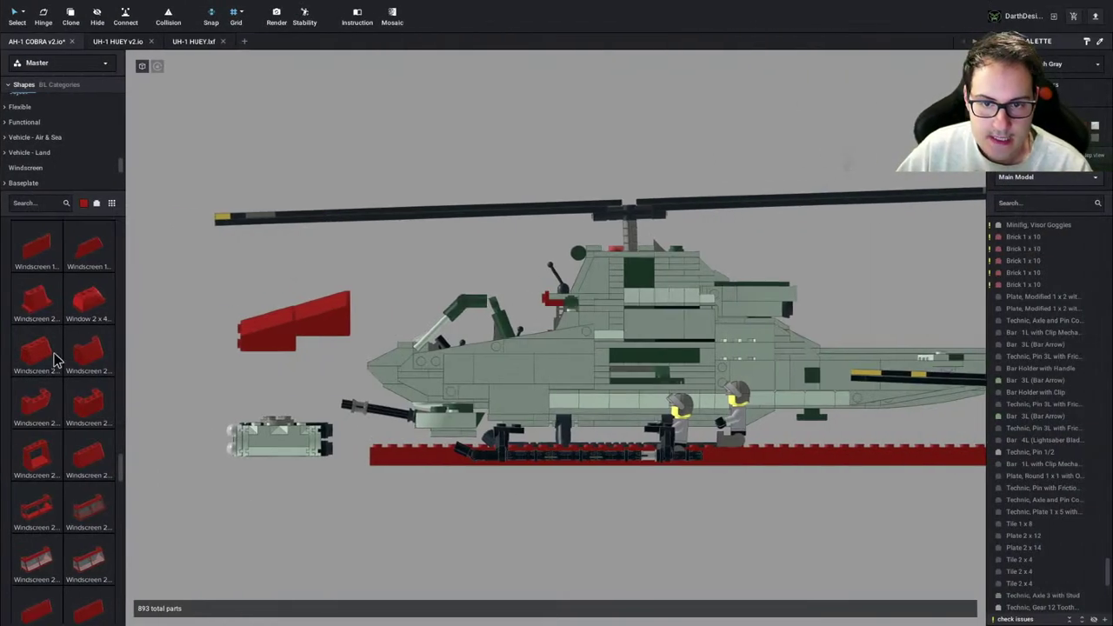
Look through the 2-, 3- and 4-stud-wide windscreen parts for a shape that suits the Cobra's canopy
scroll(53, 359, "down", 2)
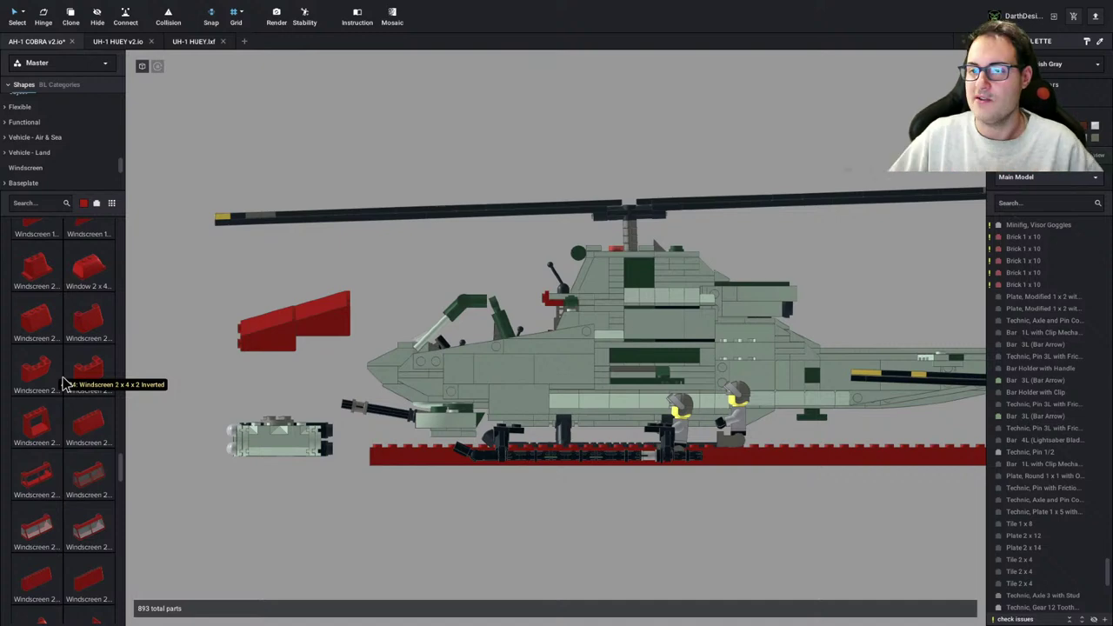
scroll(745, 284, "down", 2)
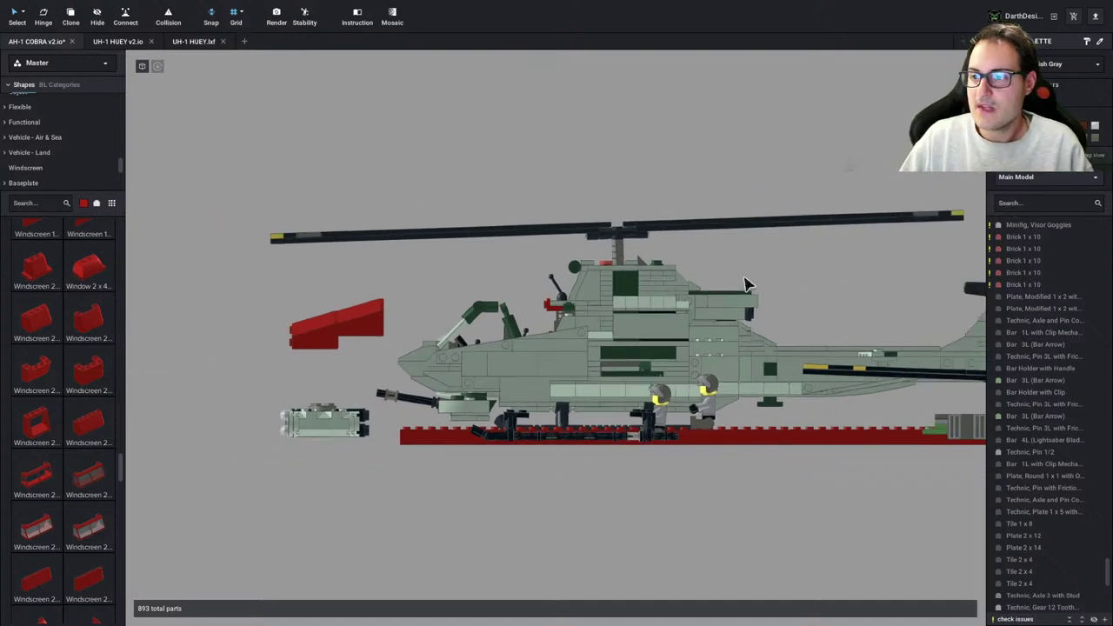
right_click_drag(746, 283, 760, 297)
scroll(659, 343, "down", 3)
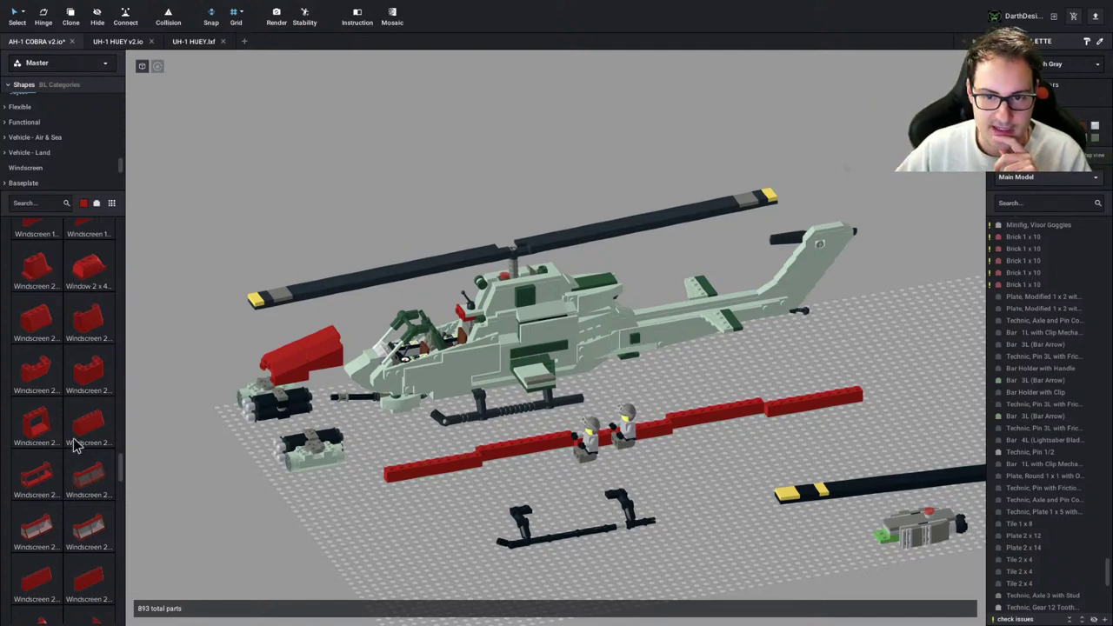
scroll(74, 445, "down", 4)
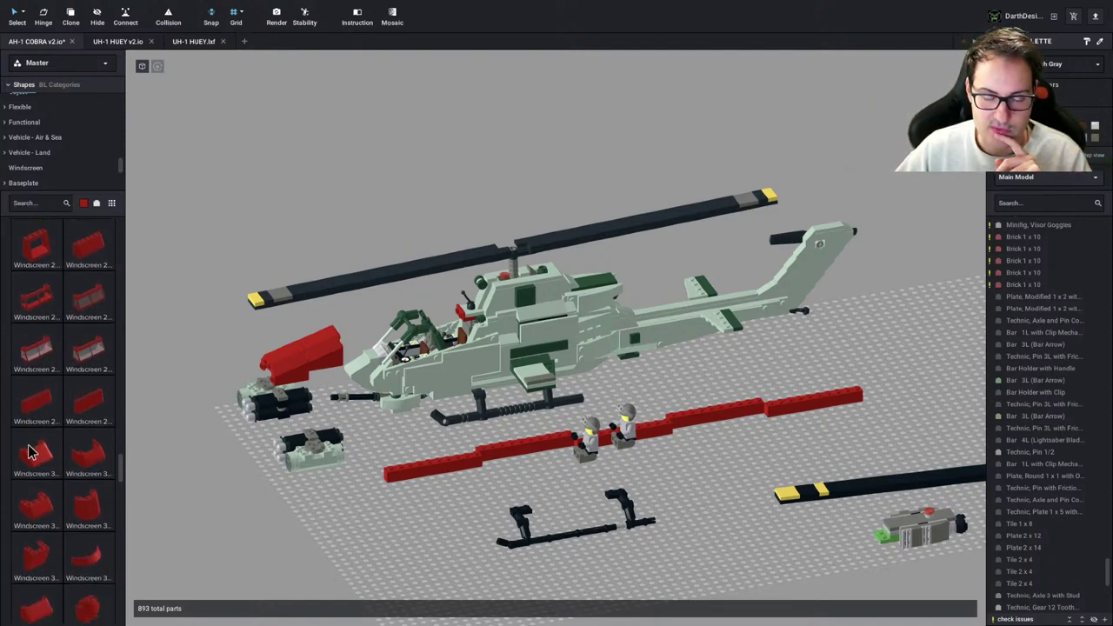
scroll(30, 452, "down", 3)
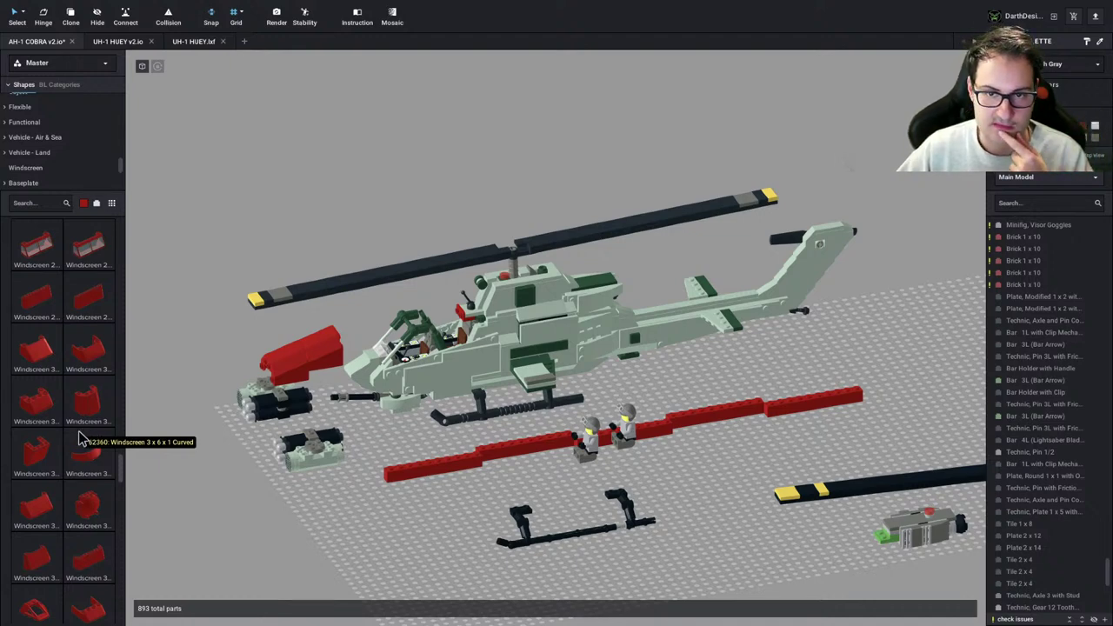
scroll(78, 439, "down", 5)
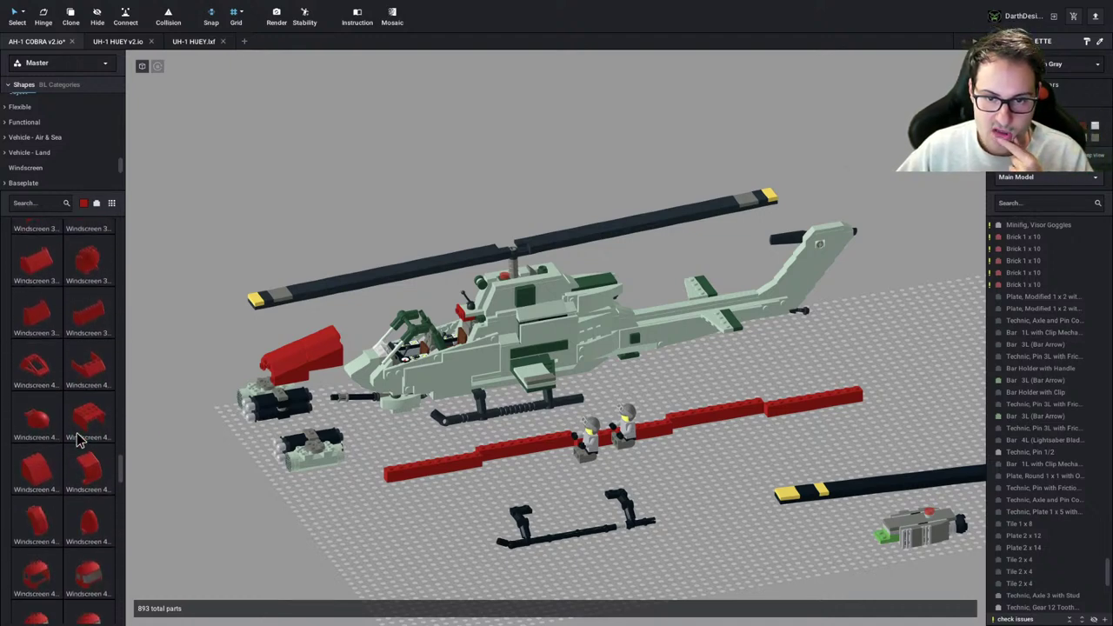
scroll(78, 439, "down", 3)
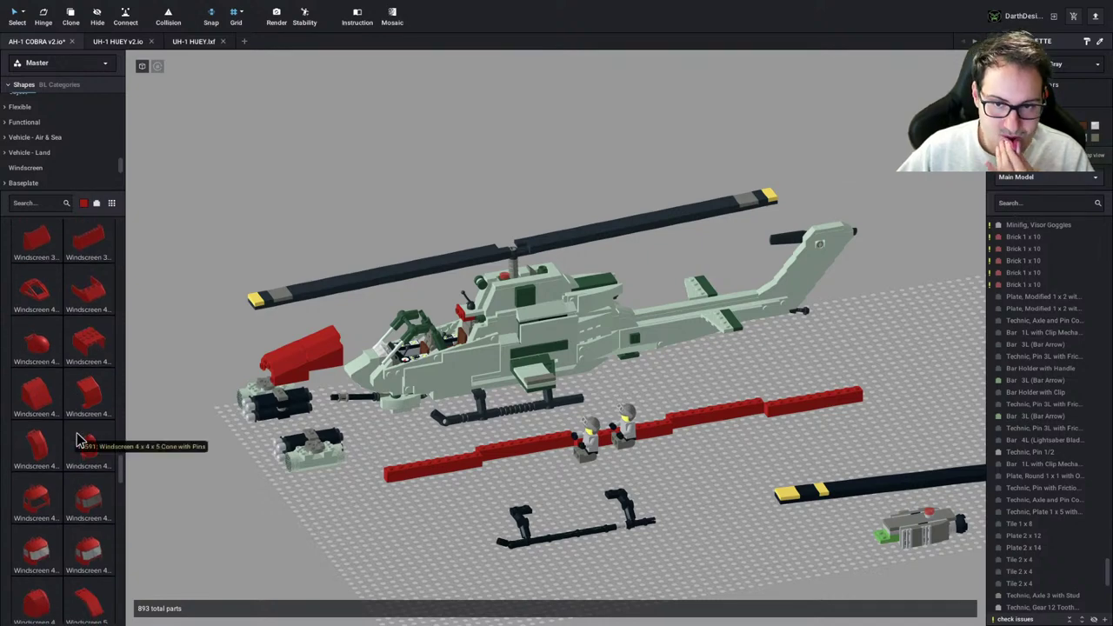
Try a Windscreen 4 x 4 x 4 2/3 with Handle, rotated to follow the Cobra's nose direction
left_click_drag(37, 445, 395, 360)
key("Left")
key("Up")
key("Up")
key("Up")
key("Up")
right_click_drag(396, 360, 509, 389)
left_click_drag(509, 389, 694, 396)
key("Left")
key("Left")
Compare the handled windscreen with the cockpit in side view and delete it
scroll(820, 463, "up", 2)
right_click_drag(694, 395, 626, 391)
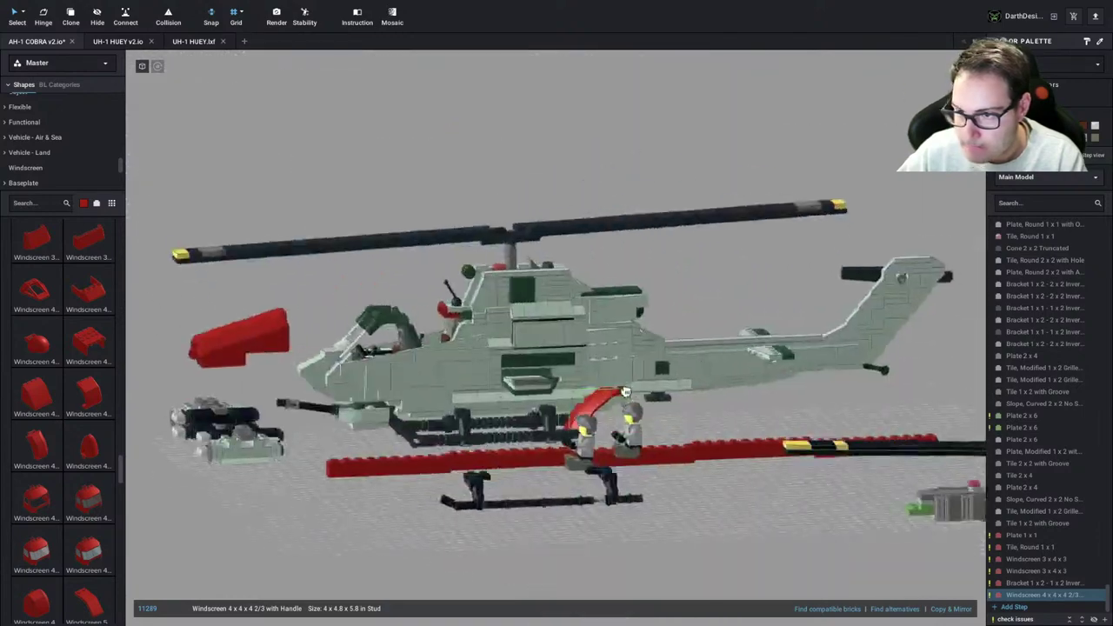
left_click_drag(626, 391, 380, 282)
right_click_drag(381, 282, 374, 276)
left_click_drag(374, 276, 296, 145)
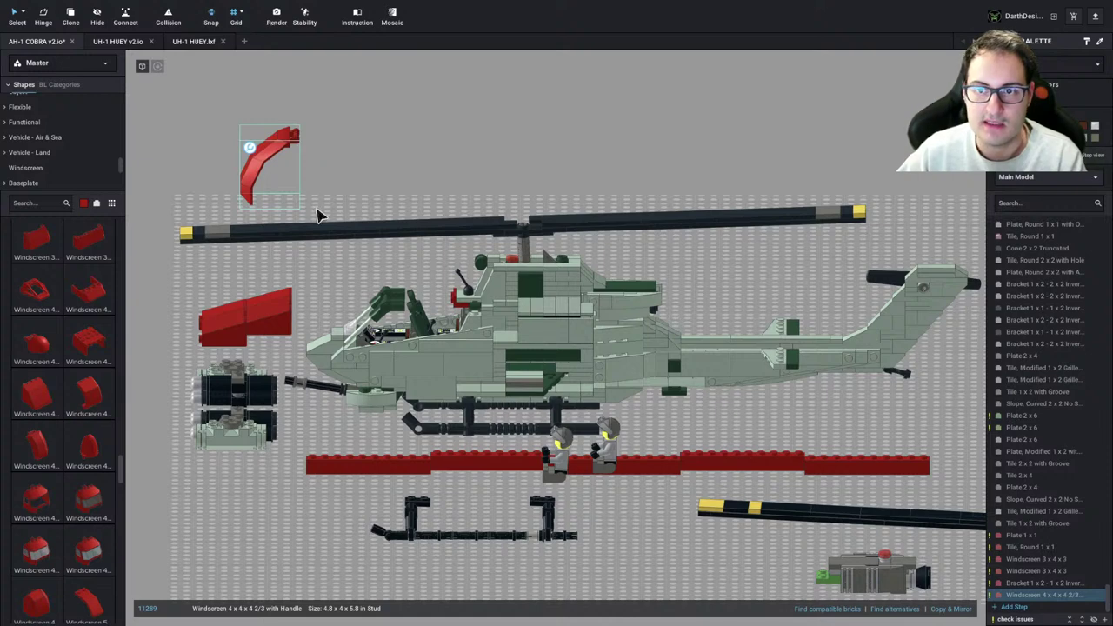
key("Delete")
Add a Windscreen 5 x 2 x 1 2/3 beside the Cobra and check its shape against the AH-1G drawing in Chrome, returning to Studio
scroll(67, 444, "down", 1)
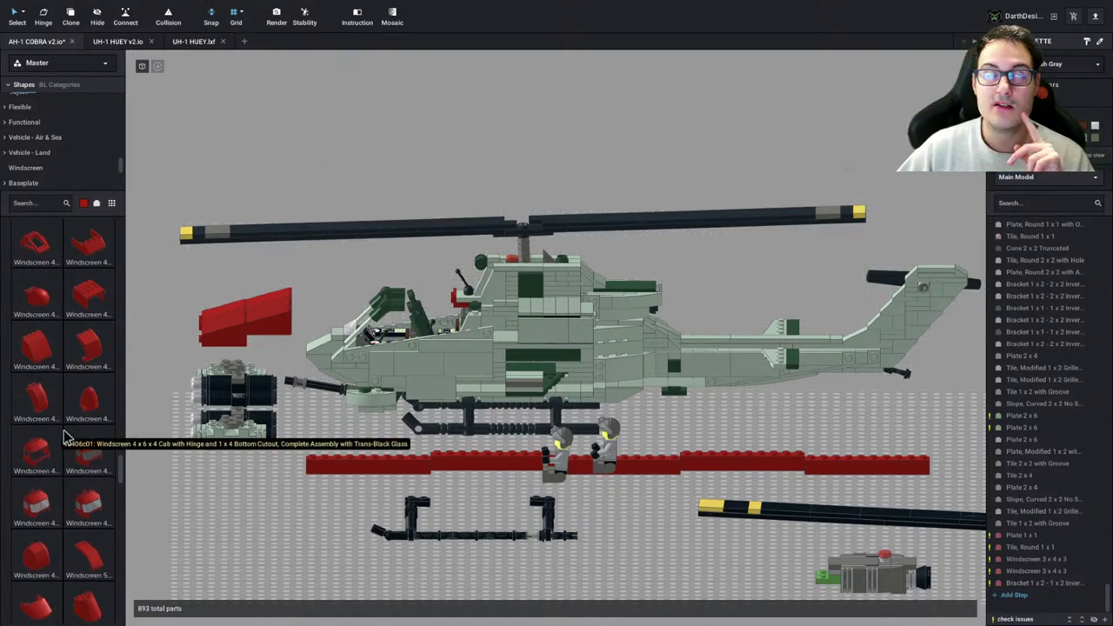
scroll(65, 442, "down", 2)
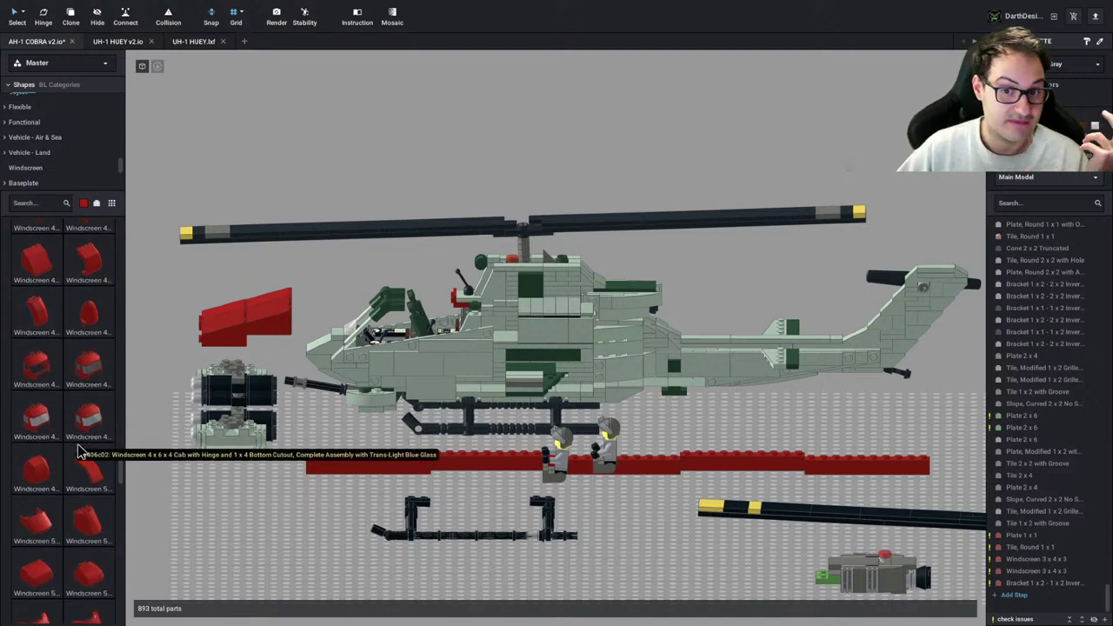
left_click_drag(78, 452, 290, 525)
key("Down")
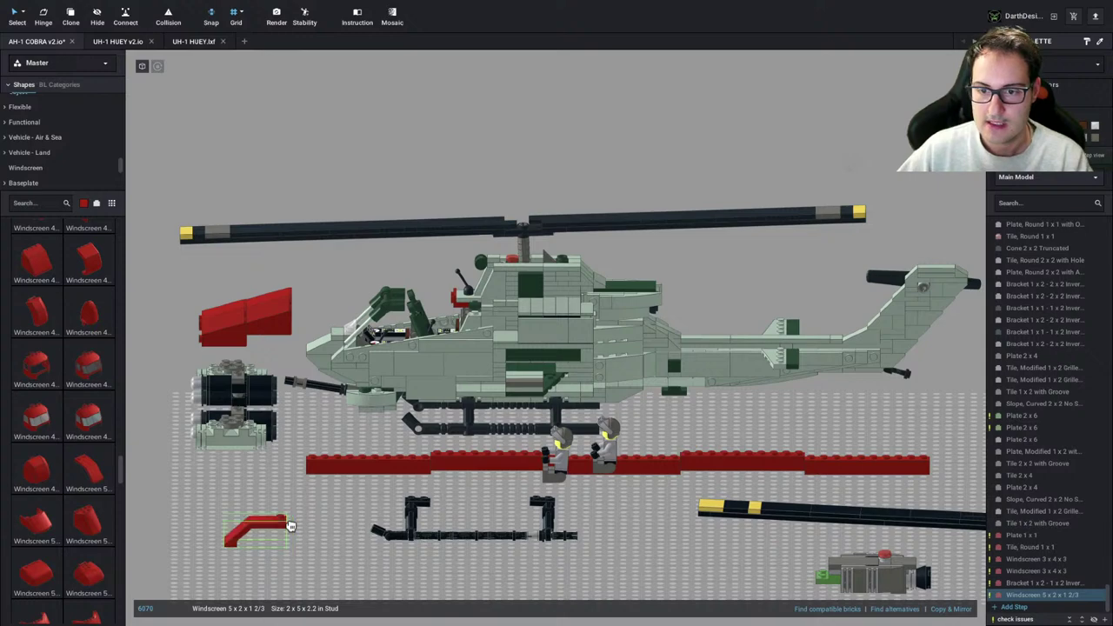
right_click_drag(291, 524, 298, 524)
key("ctrl+Left")
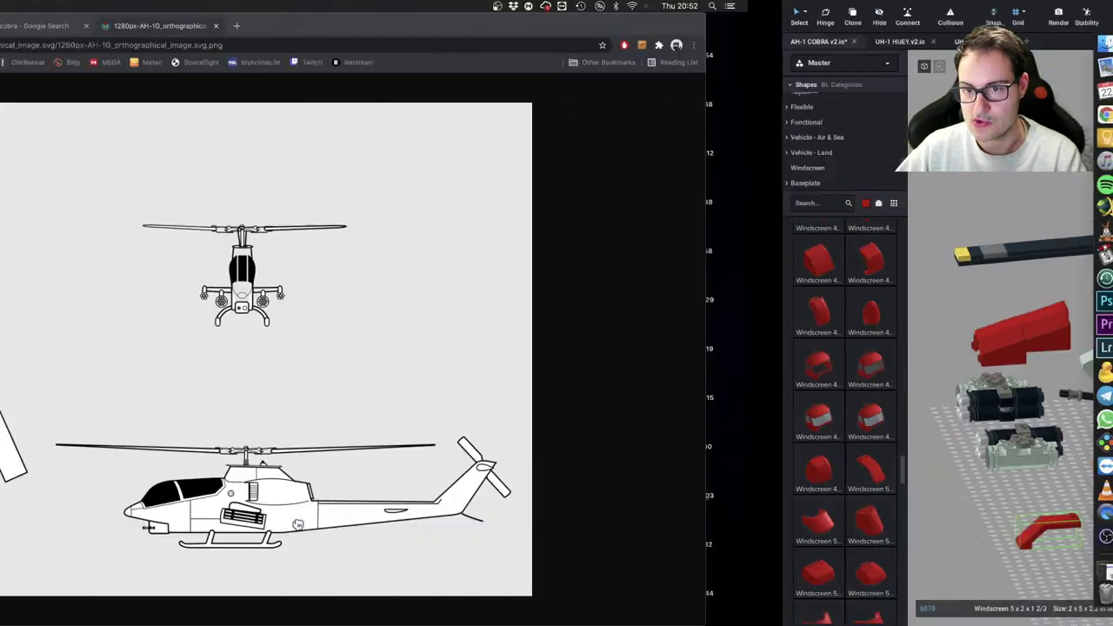
key("ctrl+Right")
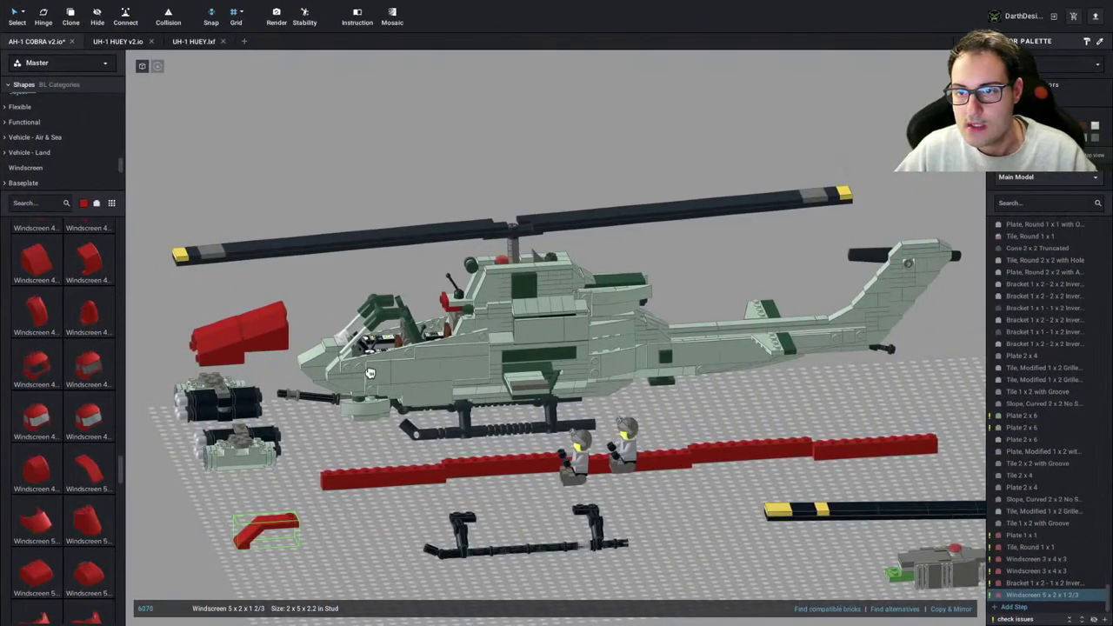
Move the Windscreen 5 x 2 x 1 2/3 above the front cockpit for comparison with the old canopy frame
left_click_drag(293, 522, 342, 387)
right_click_drag(342, 387, 361, 413)
scroll(374, 416, "up", 3)
left_click_drag(374, 416, 366, 400)
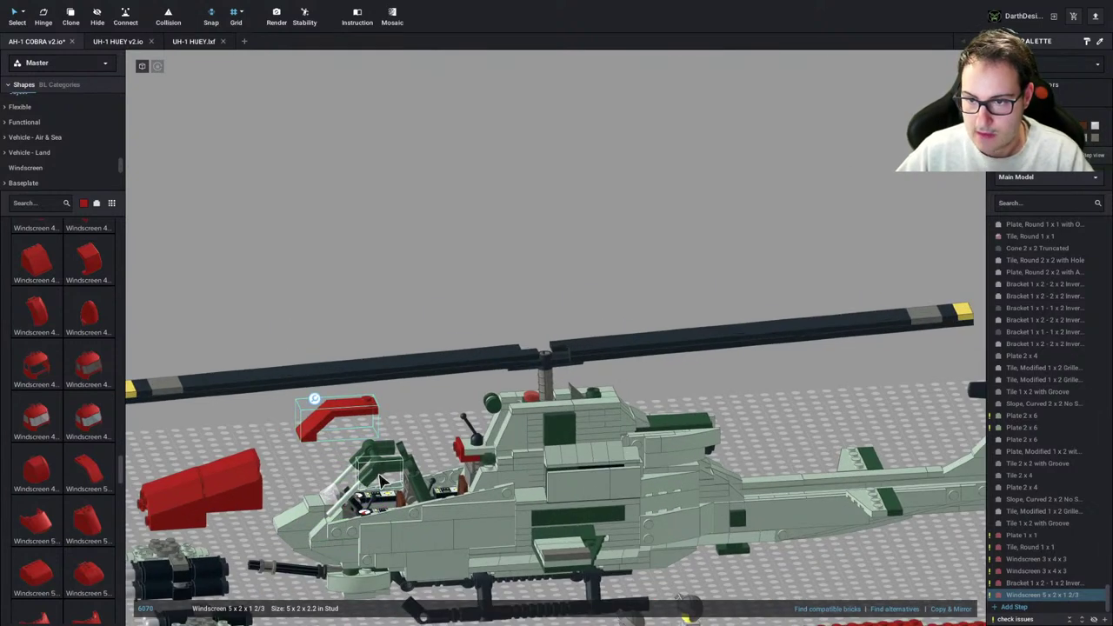
key("Escape")
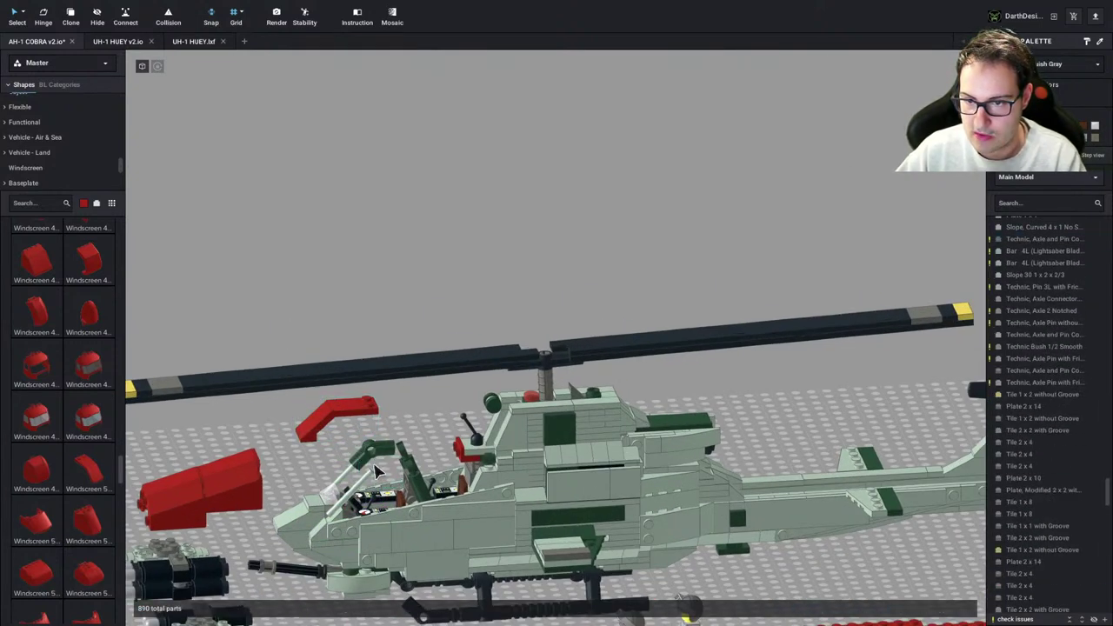
Delete the dark green top bars and the slanted front bars of the old canopy frame
left_click(376, 478)
key("Delete")
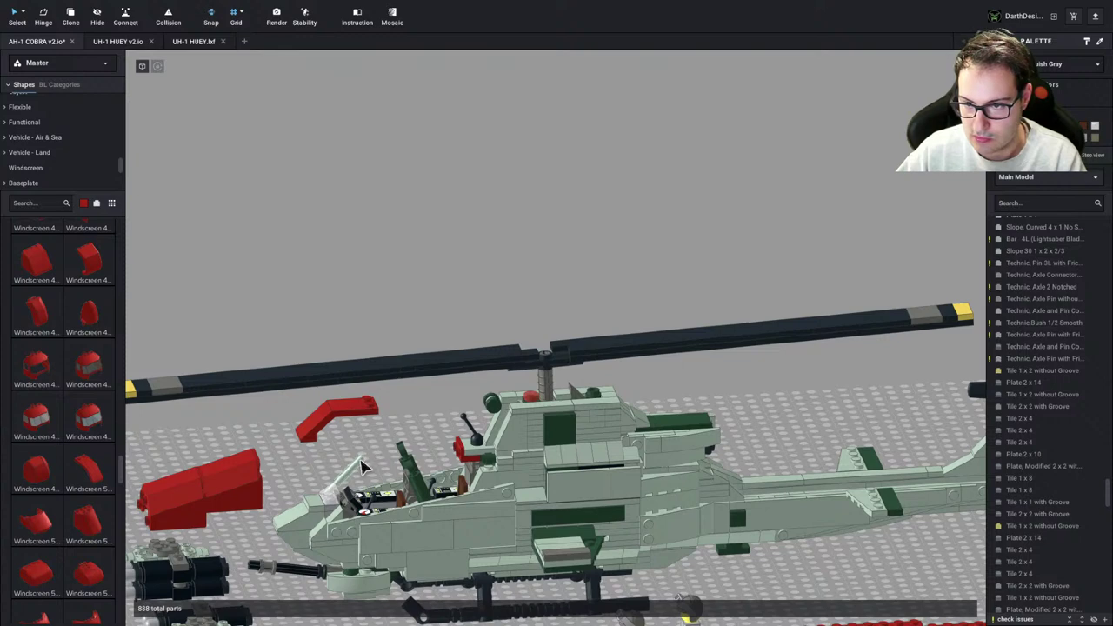
left_click(364, 467)
key("Delete")
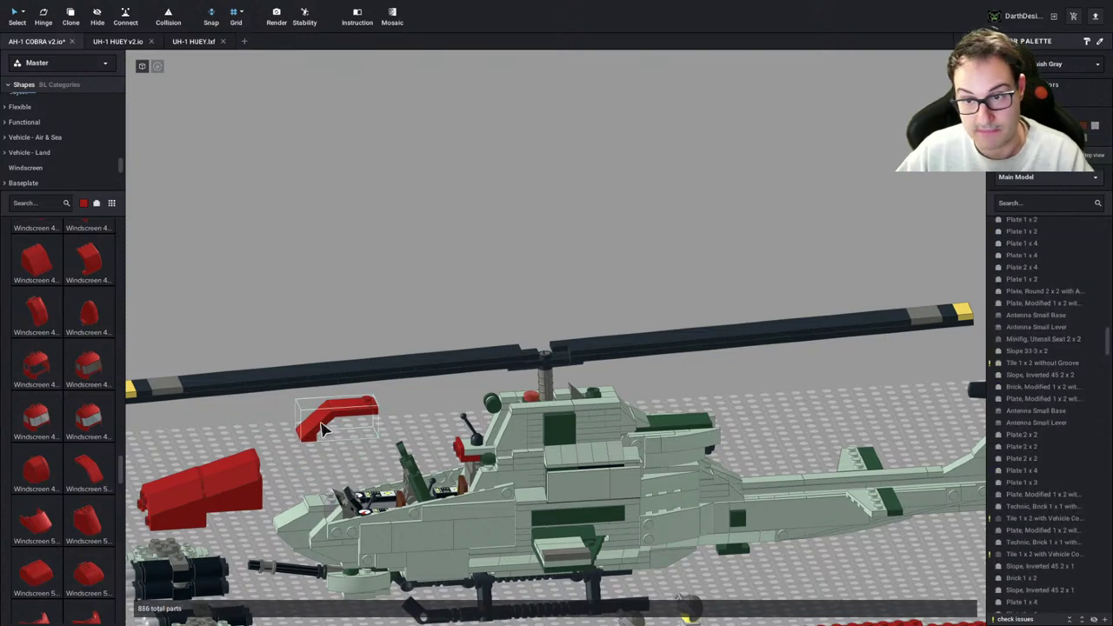
Place the Windscreen 5 x 2 x 1 2/3 over the front cockpit and clone it alongside to cover the full width
left_click_drag(322, 427, 356, 499)
key("c")
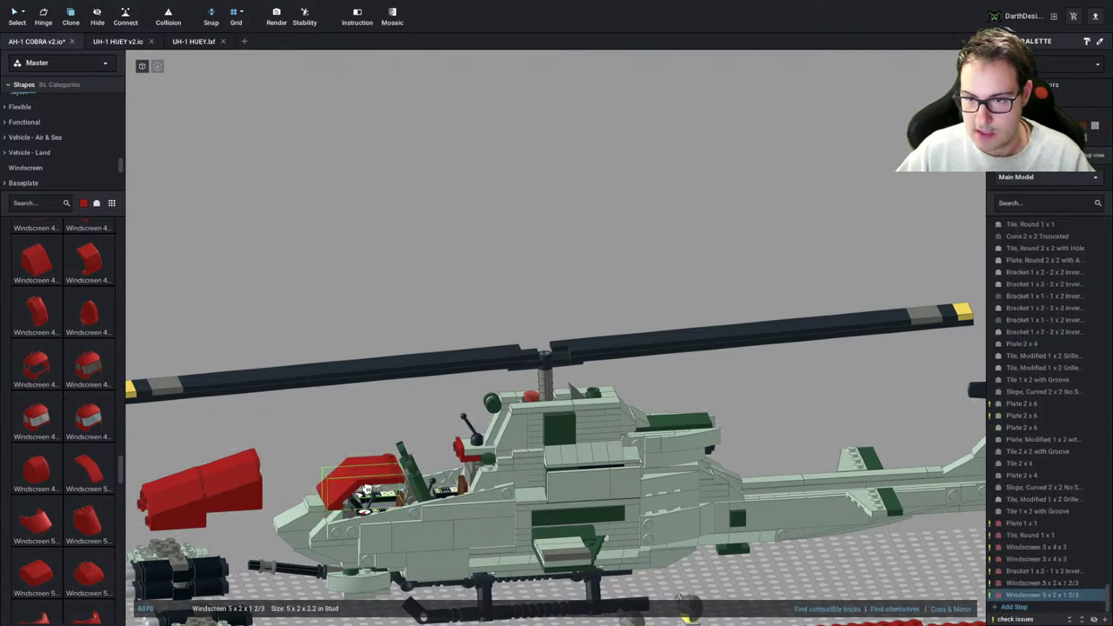
left_click(365, 490)
key("Escape")
Examine the paired windscreens' fit on the cockpit from several angles and compare them with the AH-1G side drawing in Chrome
mouse_move(383, 498)
right_mouse_down()
mouse_move(513, 522)
mouse_move(628, 521)
mouse_move(556, 537)
mouse_move(506, 527)
right_mouse_up()
middle_click_drag(506, 527, 661, 295)
scroll(546, 435, "up", 5)
scroll(529, 468, "down", 4)
scroll(514, 405, "down", 2)
right_click_drag(550, 405, 622, 425)
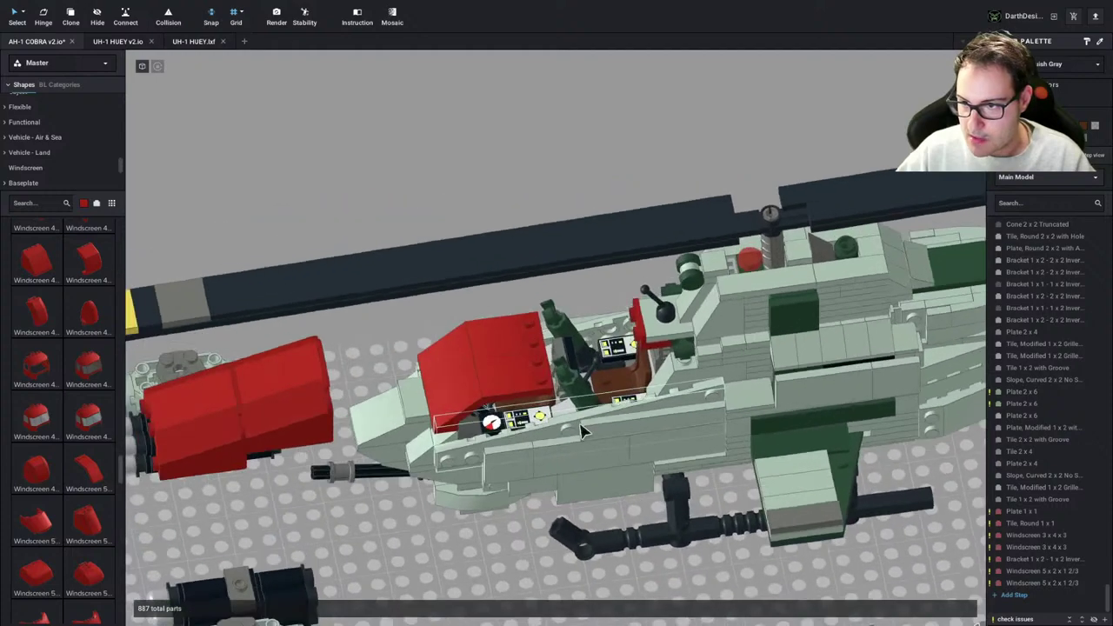
right_click_drag(540, 433, 519, 403)
scroll(518, 403, "down", 1)
scroll(517, 409, "down", 2)
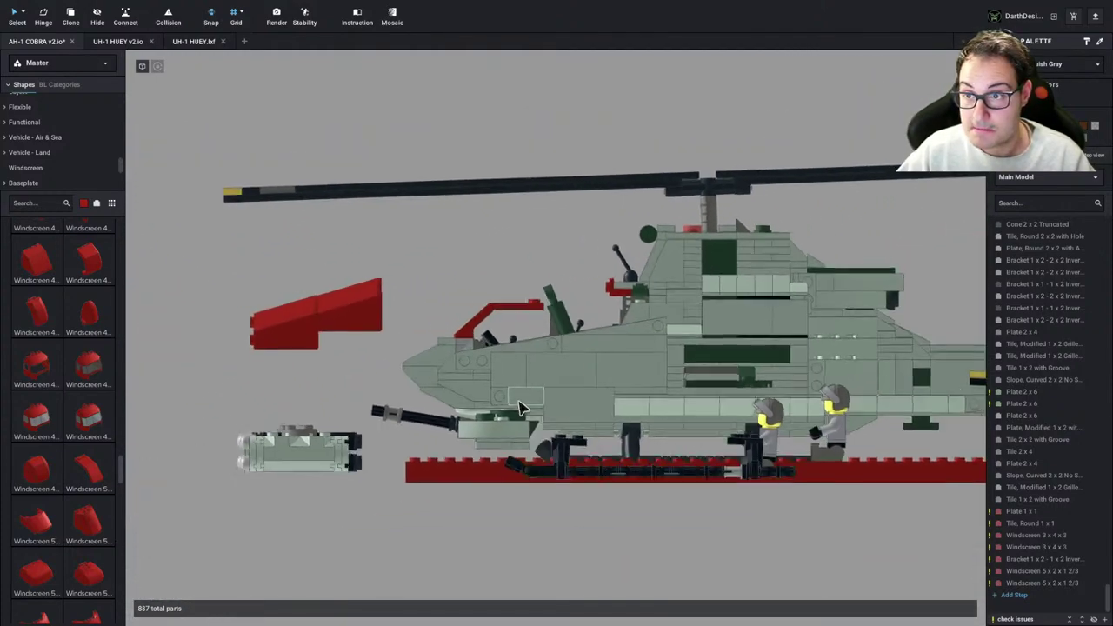
key("ctrl+Left")
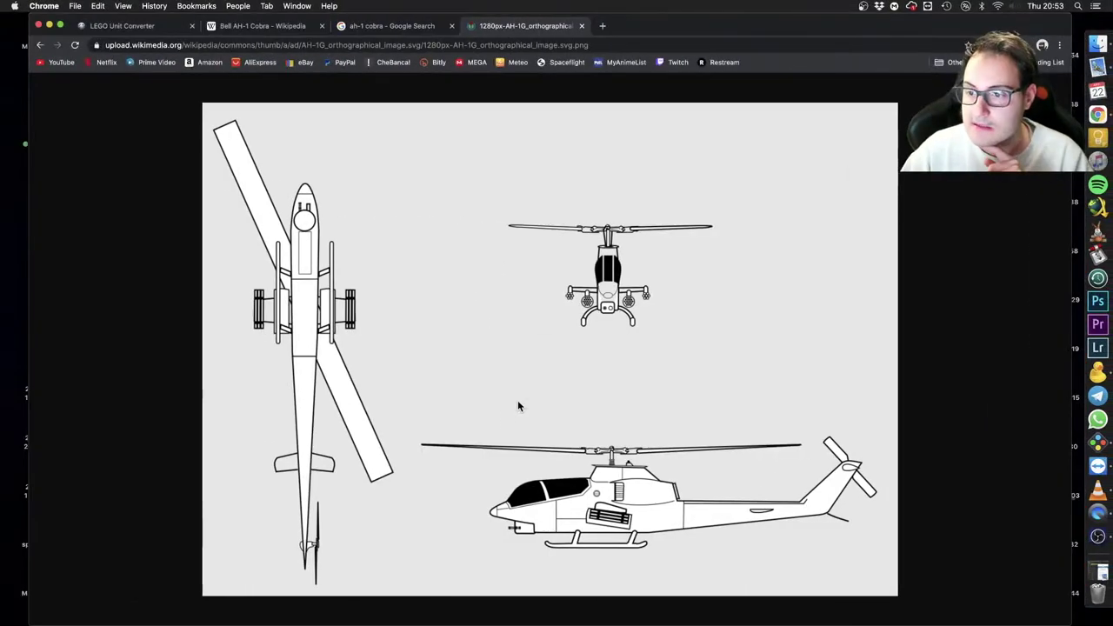
key("ctrl+Right")
Raise both Windscreen 5 x 2 x 1 2/3 pieces together slightly above the front cockpit
left_click(495, 310)
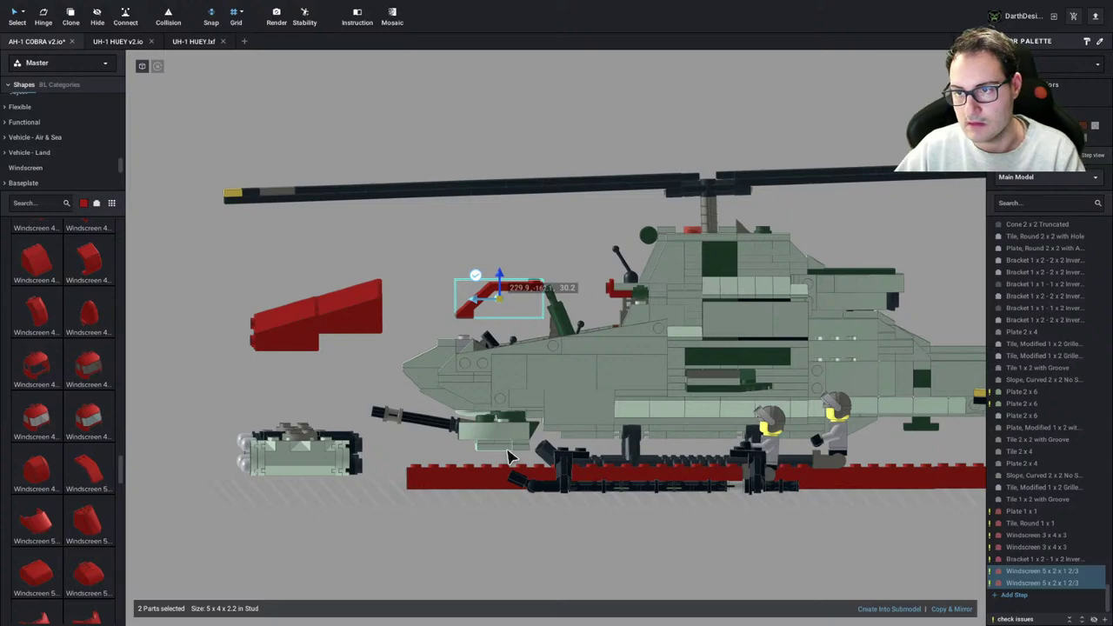
left_click(490, 240)
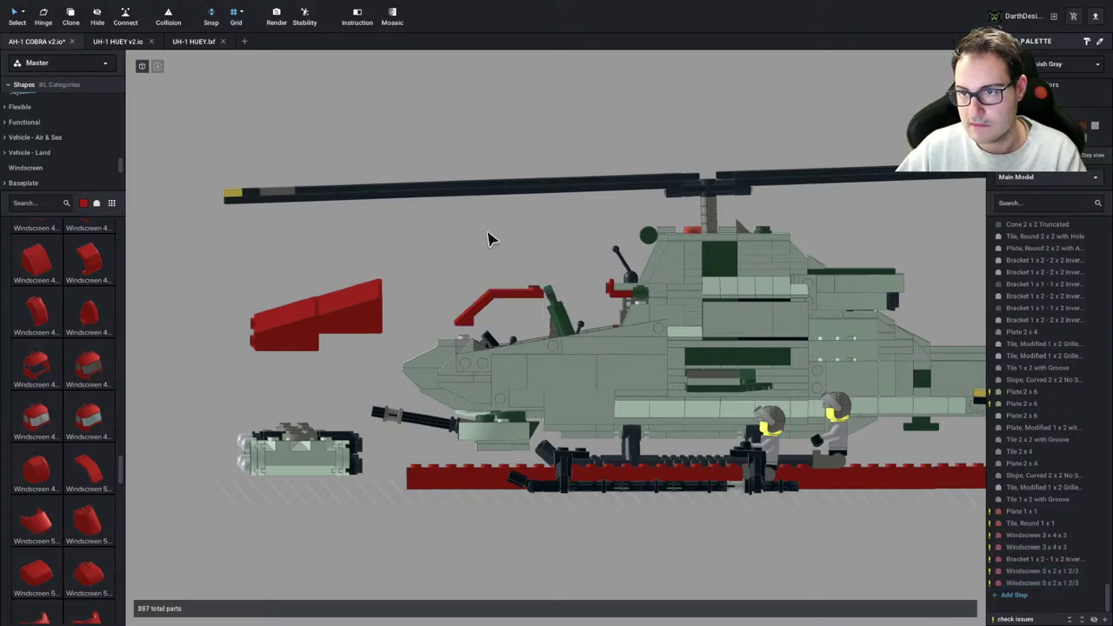
right_click_drag(489, 241, 450, 273)
Add a Windscreen 5 x 4 x 3 above the Cobra's nose, facing forward
left_click(306, 366)
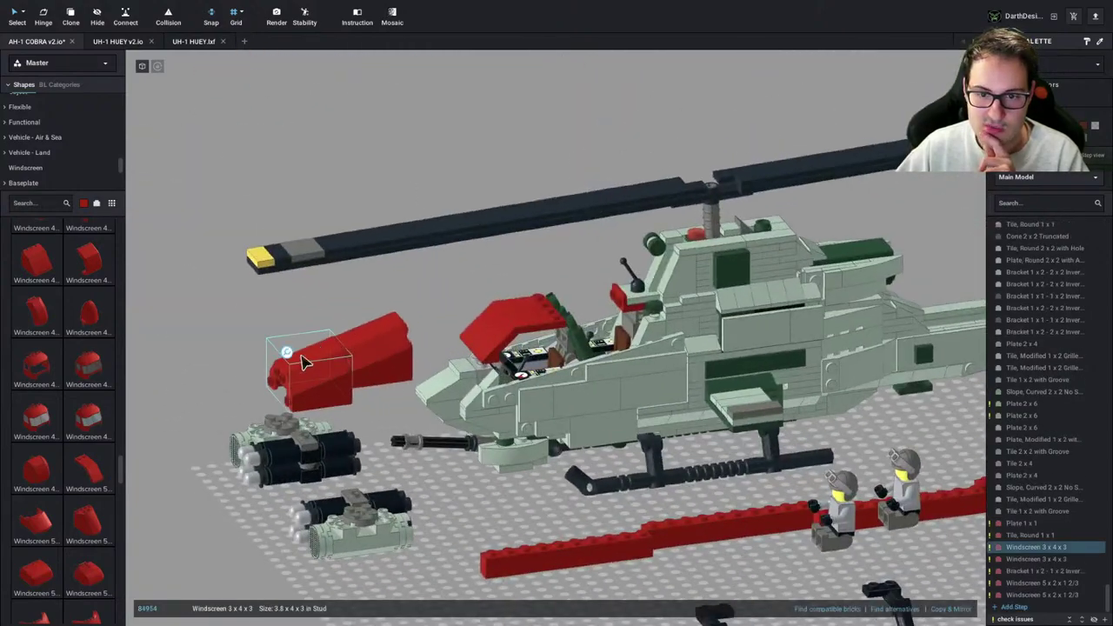
left_click(144, 433)
left_click_drag(157, 429, 465, 326)
left_click(440, 298)
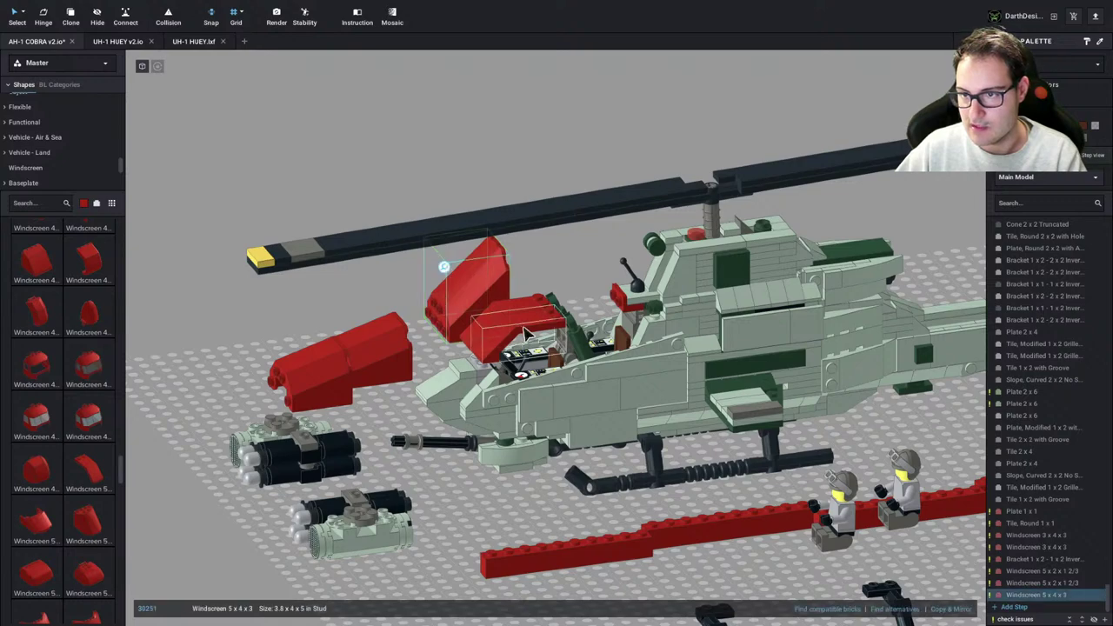
Hide the two Windscreen 5 x 2 x 1 2/3 pieces and set the Windscreen 5 x 4 x 3 over the front cockpit
key("h")
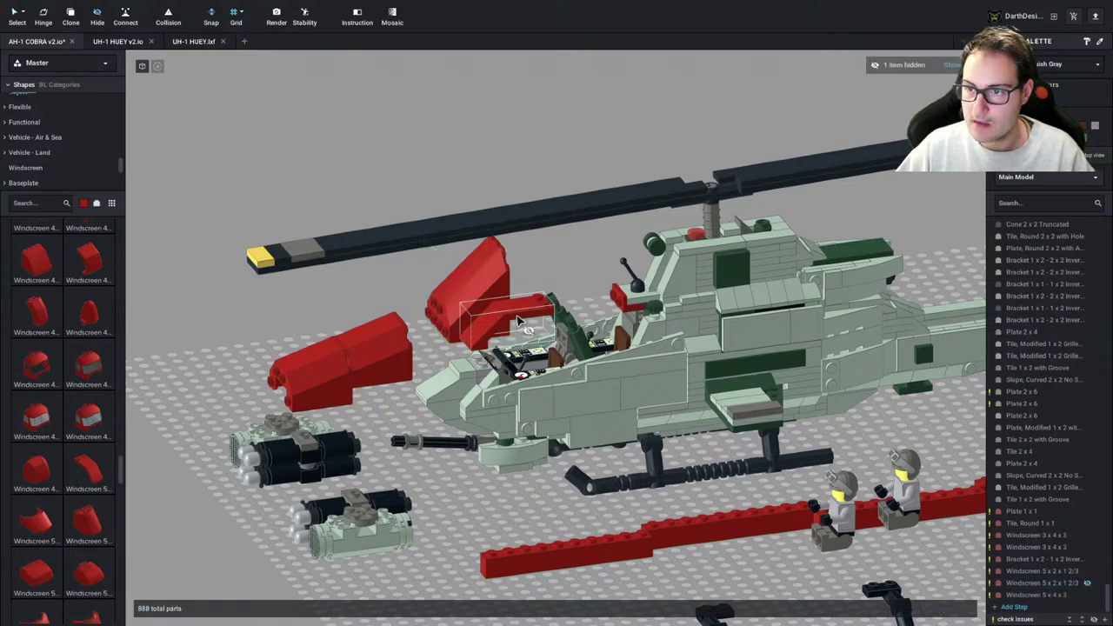
left_click_drag(471, 308, 480, 344)
right_click_drag(480, 344, 557, 391)
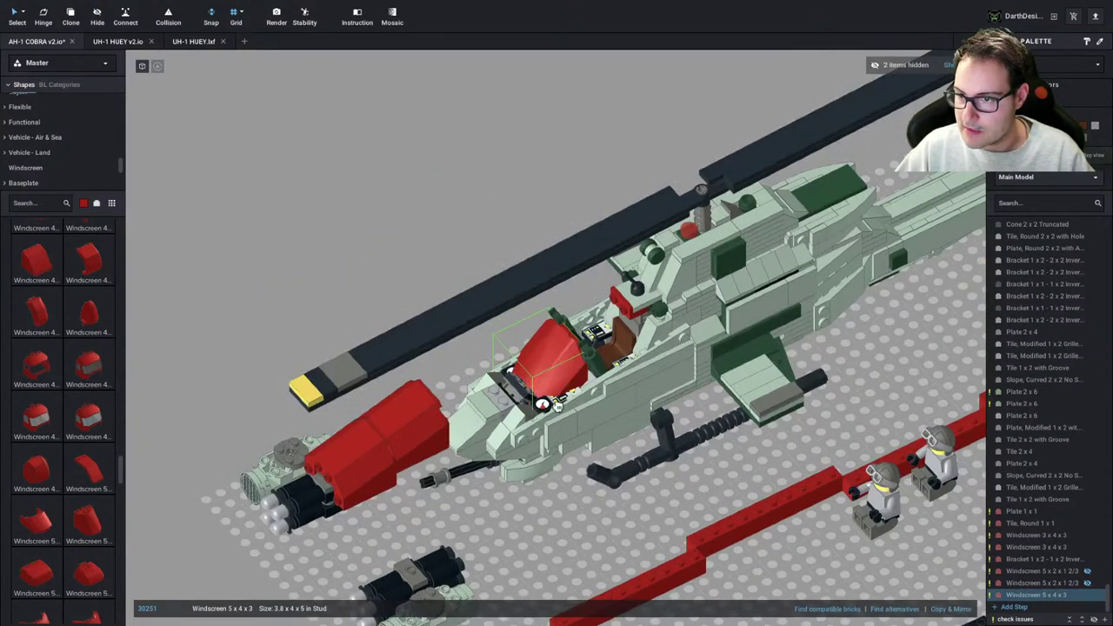
left_click(572, 380)
left_click_drag(574, 379, 615, 327)
right_click_drag(615, 327, 600, 317)
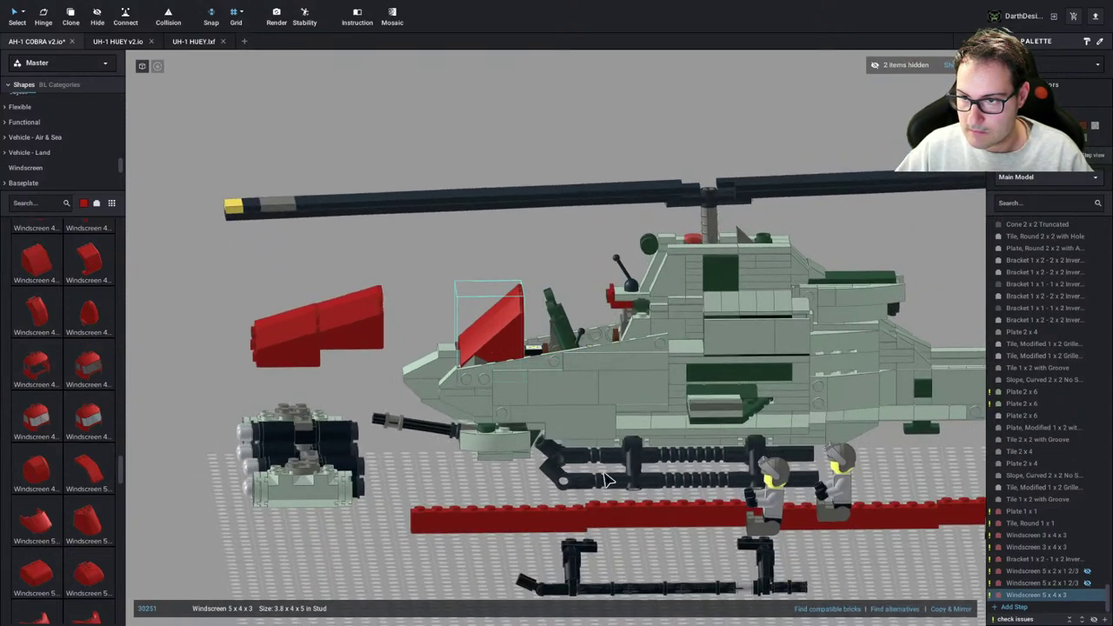
Examine the new windscreen's profile from the side, compare it with the AH-1G drawing in Chrome, and return to Studio
scroll(606, 480, "down", 8)
left_click(548, 522)
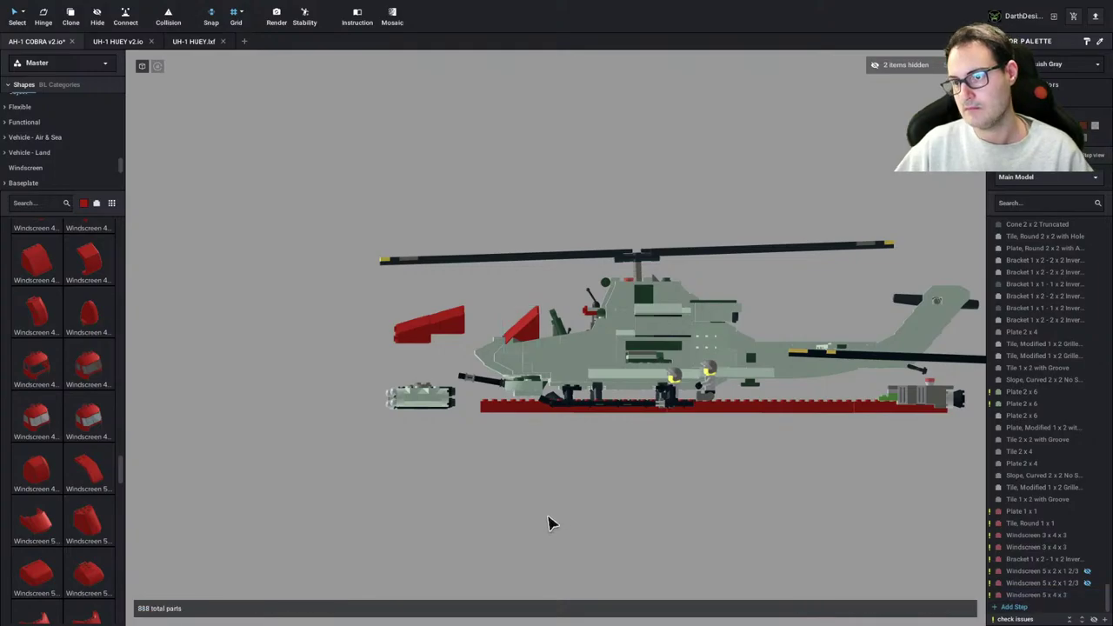
scroll(549, 523, "up", 5)
right_click_drag(502, 519, 539, 434)
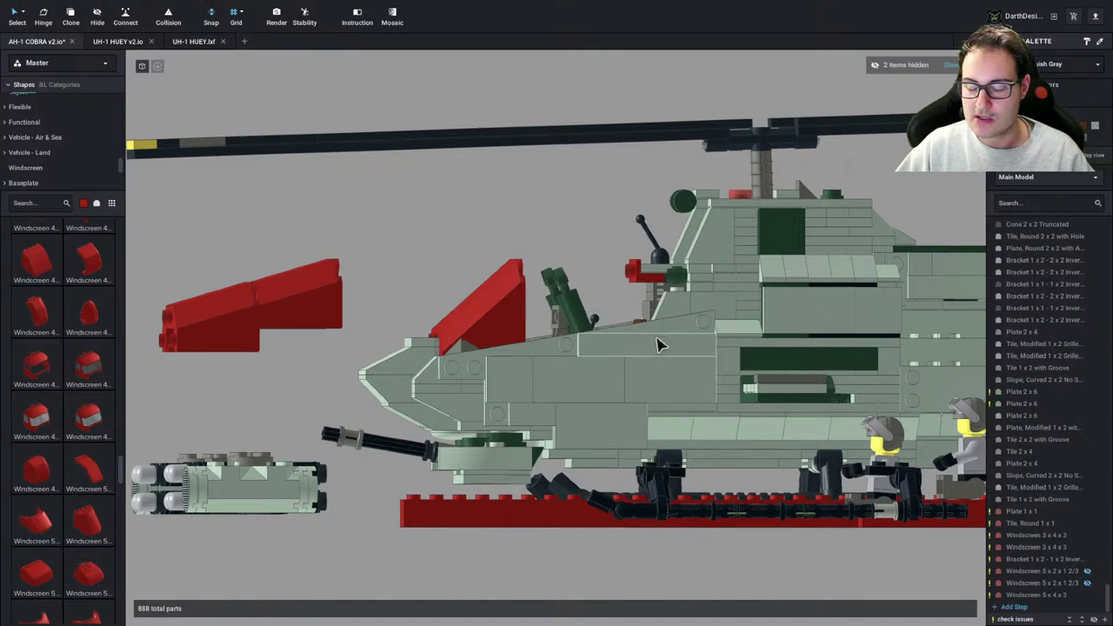
key("super+Tab")
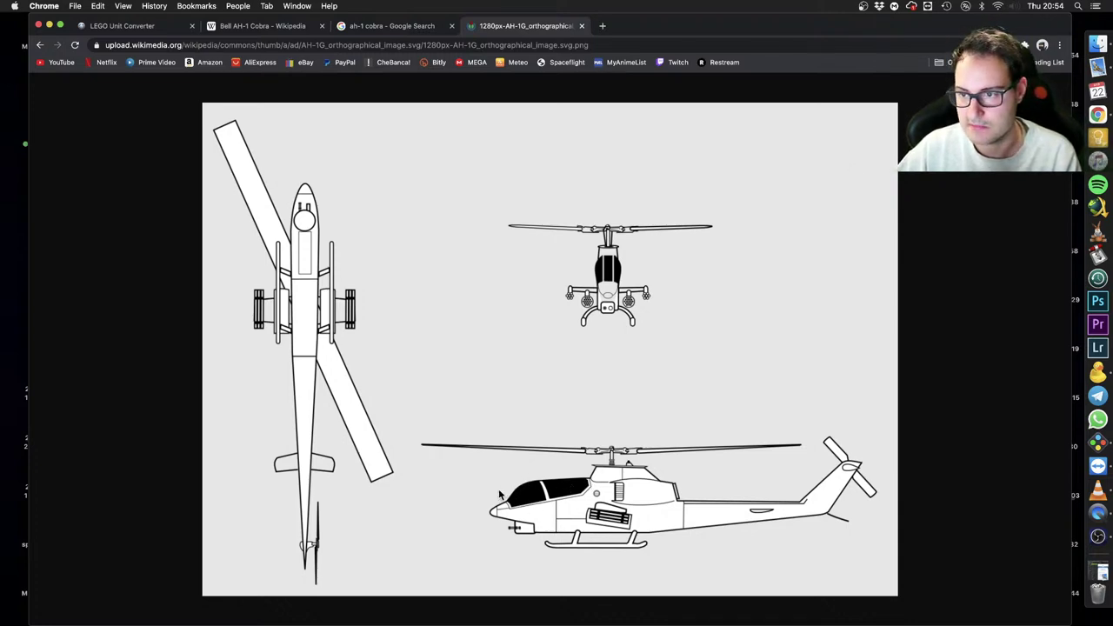
key("ctrl+Right")
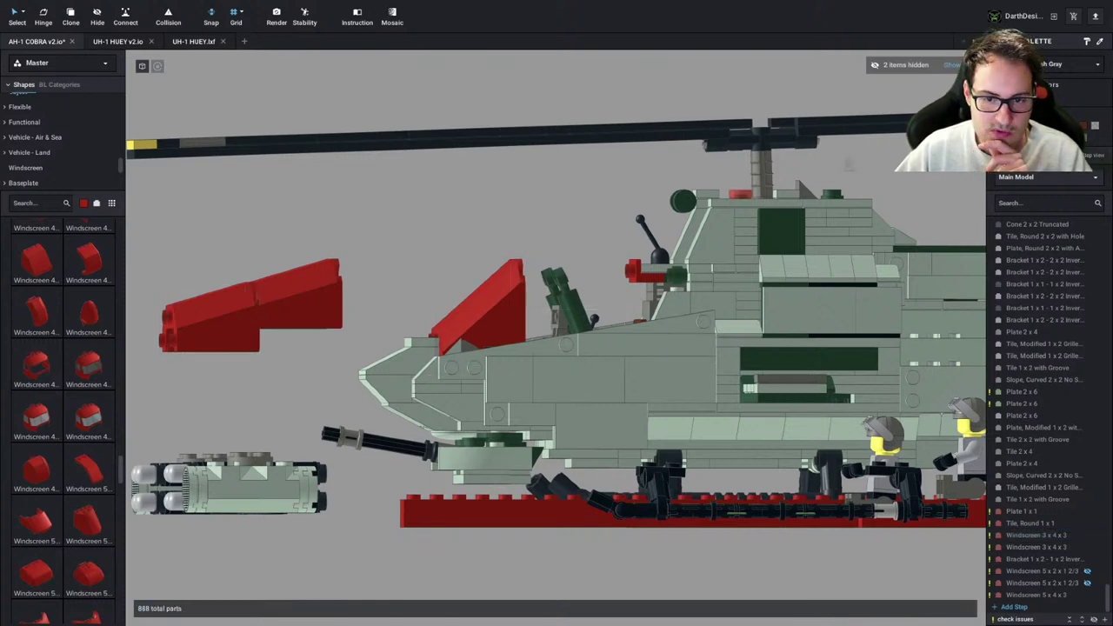
Try a Windscreen 6 x 4 x 2 Wedge Curved beside the front cockpit, turning it to check its orientation
scroll(88, 499, "down", 2)
right_click_drag(630, 369, 574, 409)
scroll(73, 414, "down", 1)
scroll(65, 407, "down", 2)
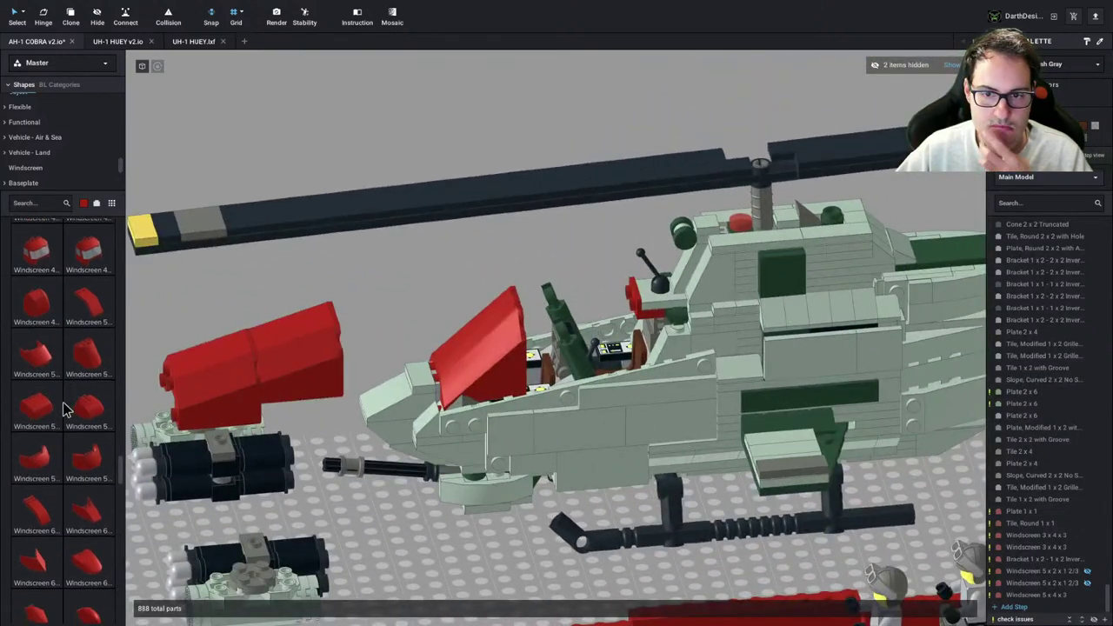
scroll(62, 407, "down", 2)
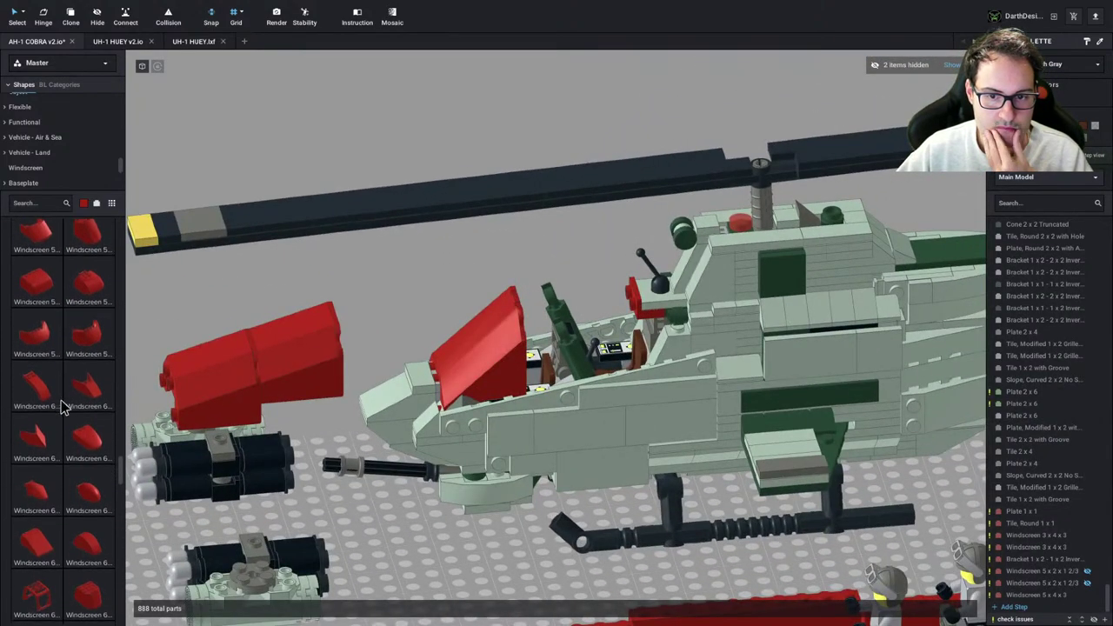
left_click_drag(94, 515, 401, 289)
key("Right")
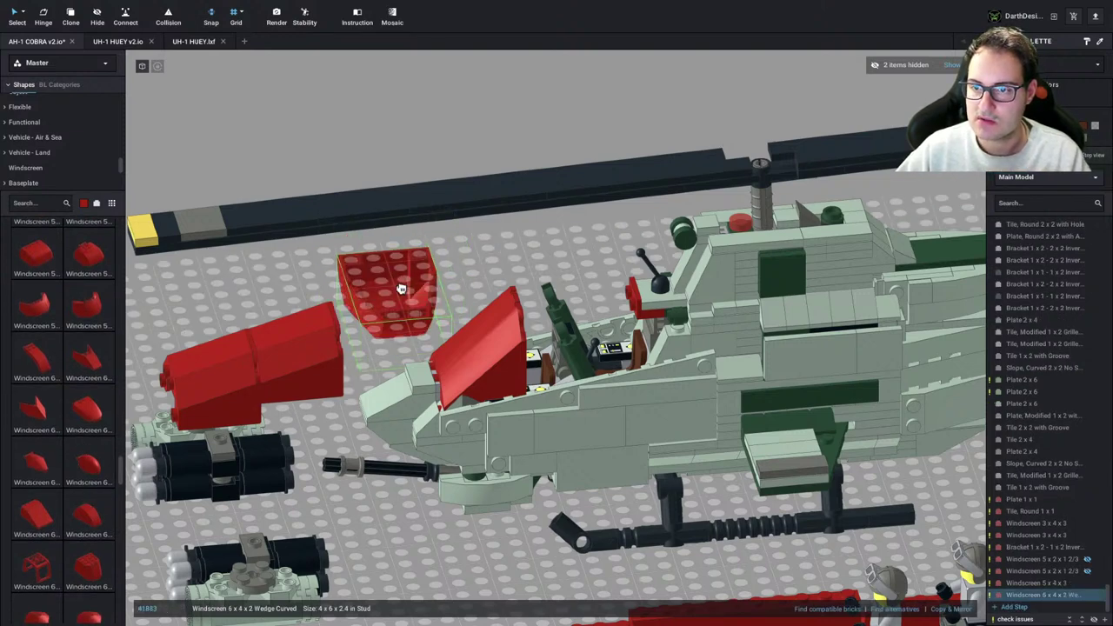
key("Up")
Add a Windscreen 7 x 4 x 1 2/3 near the cockpit and move the Windscreen 5 x 4 x 3 aside, clear of the helicopter
scroll(75, 421, "down", 3)
scroll(84, 417, "down", 3)
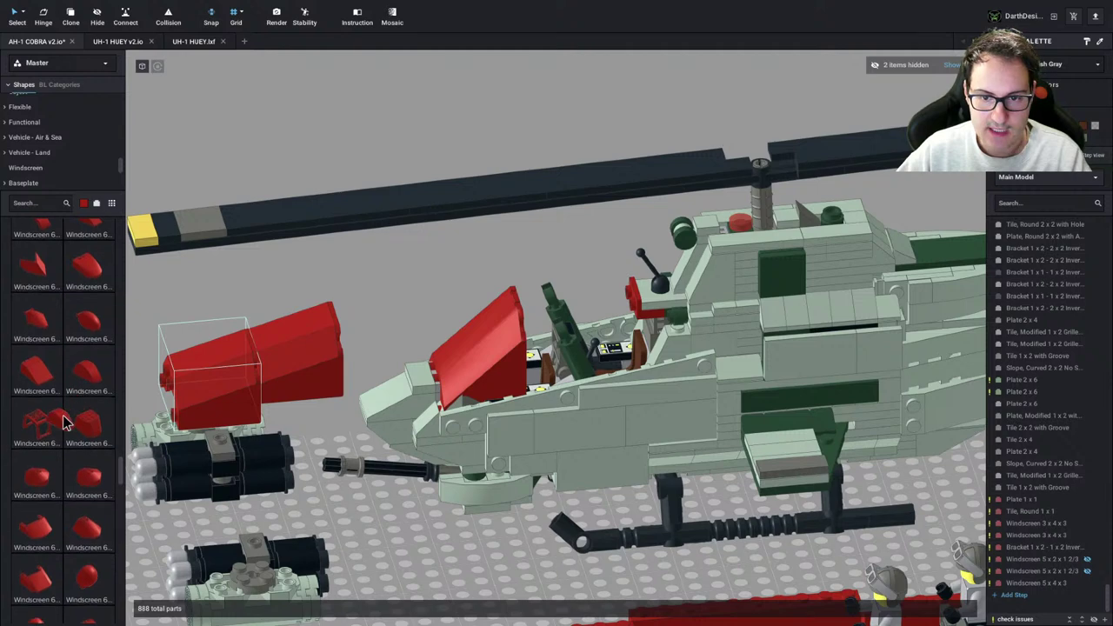
left_click_drag(91, 525, 524, 252)
left_click_drag(484, 357, 218, 314)
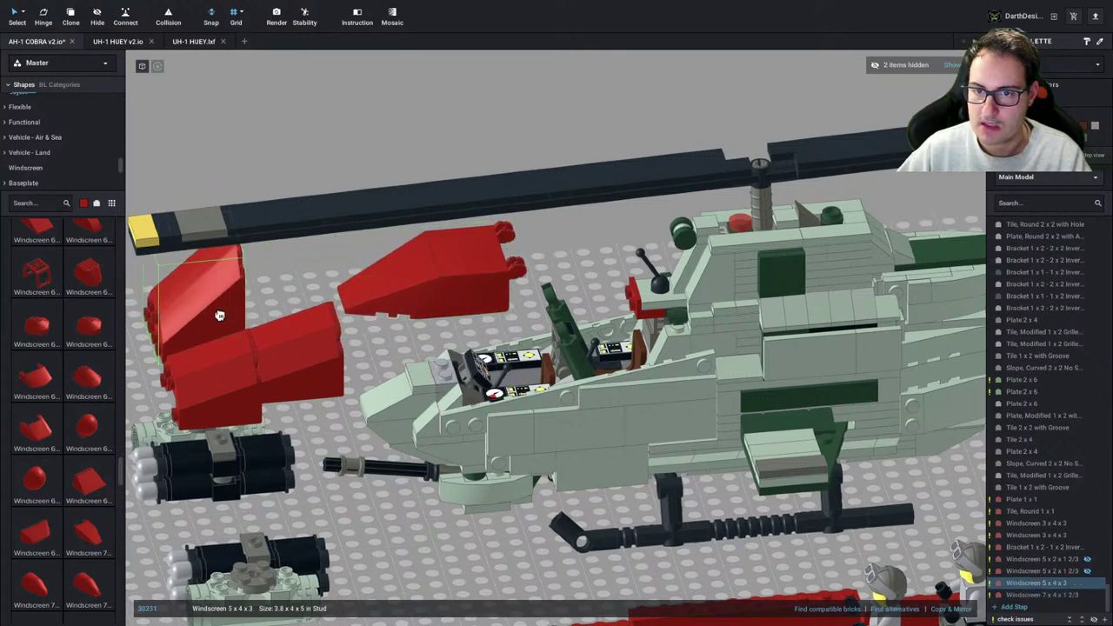
Move the Windscreen 7 x 4 x 1 2/3 onto the cockpit opening, checking its placement from both sides of the fuselage
left_click_drag(517, 281, 541, 360)
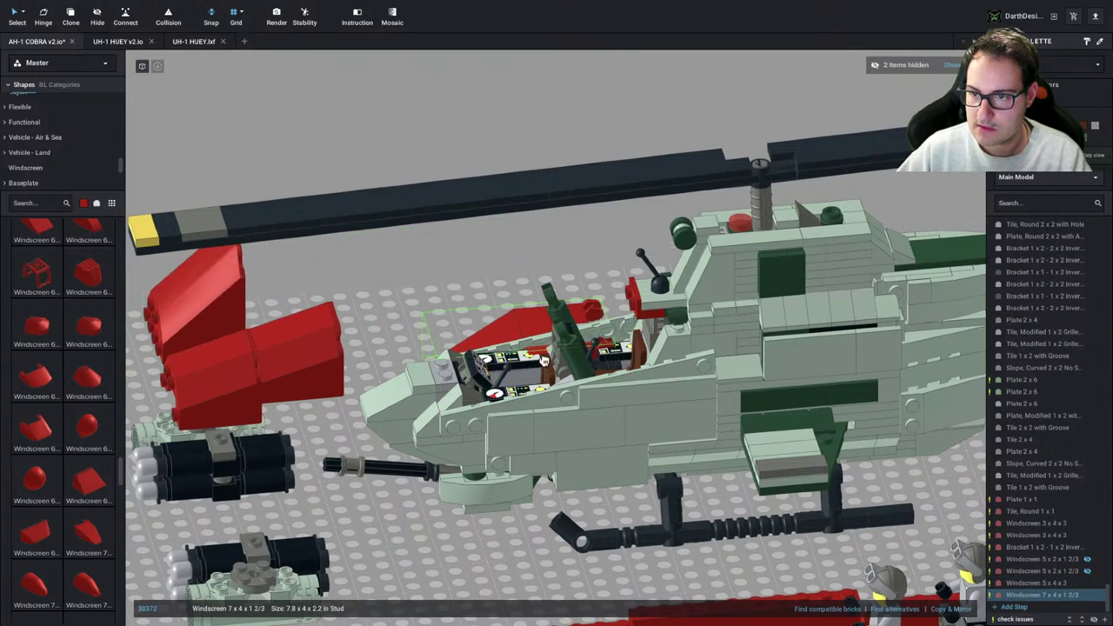
right_click_drag(541, 360, 592, 376)
left_click_drag(592, 375, 607, 378)
right_click_drag(612, 443, 693, 440)
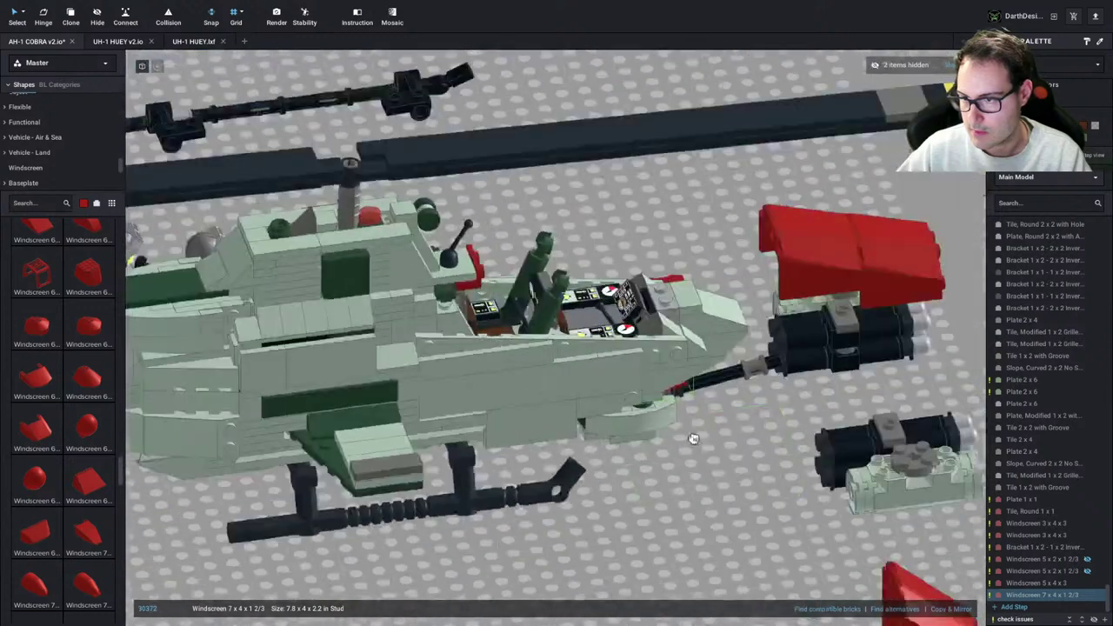
left_click_drag(586, 274, 471, 299)
right_click_drag(470, 299, 535, 277)
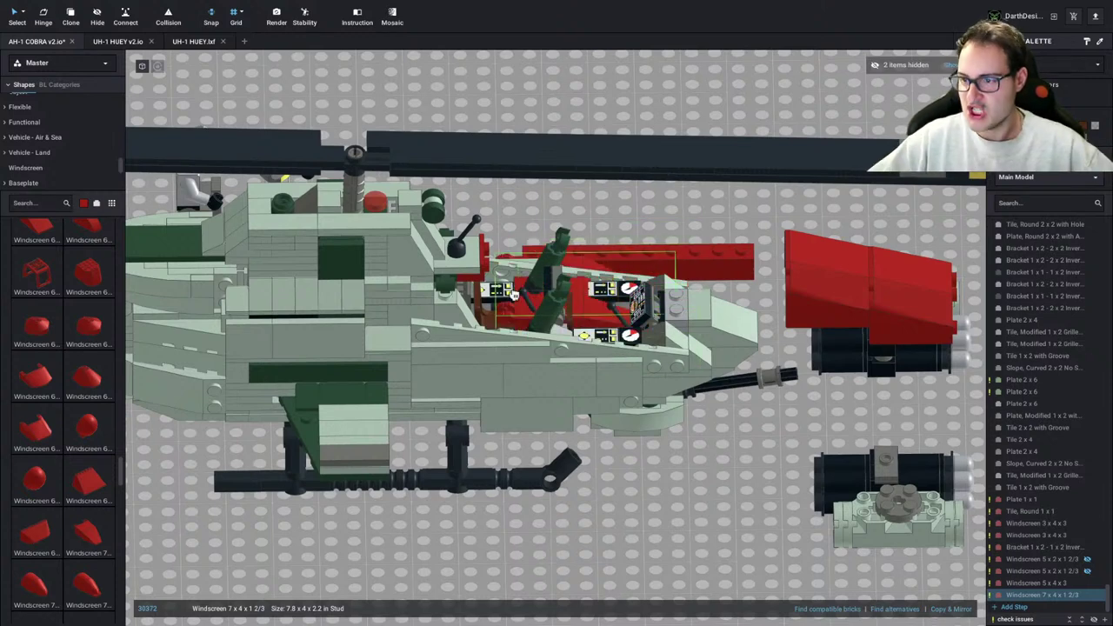
mouse_move(514, 296)
left_mouse_down()
mouse_move(556, 209)
mouse_move(478, 314)
mouse_move(517, 296)
left_mouse_up()
right_click_drag(574, 296, 580, 252)
right_click_drag(687, 382, 670, 335)
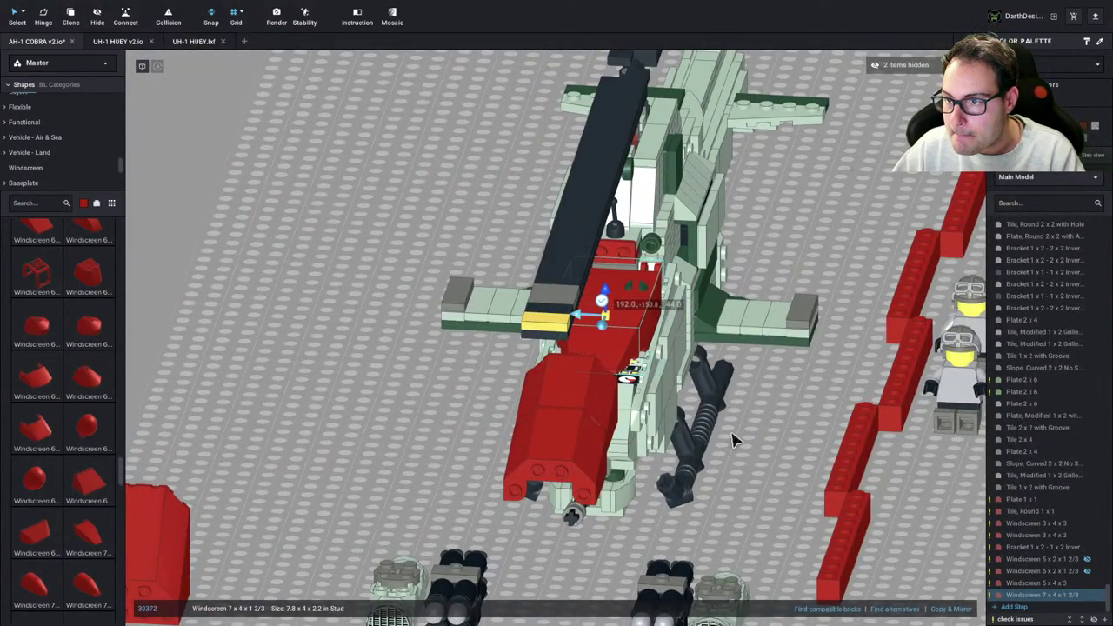
Adjust the windscreen so it sits just above the cockpit rim with its slope facing the nose
right_click_drag(733, 437, 690, 414)
key("Left")
key("Left")
key("Right")
left_click(515, 205)
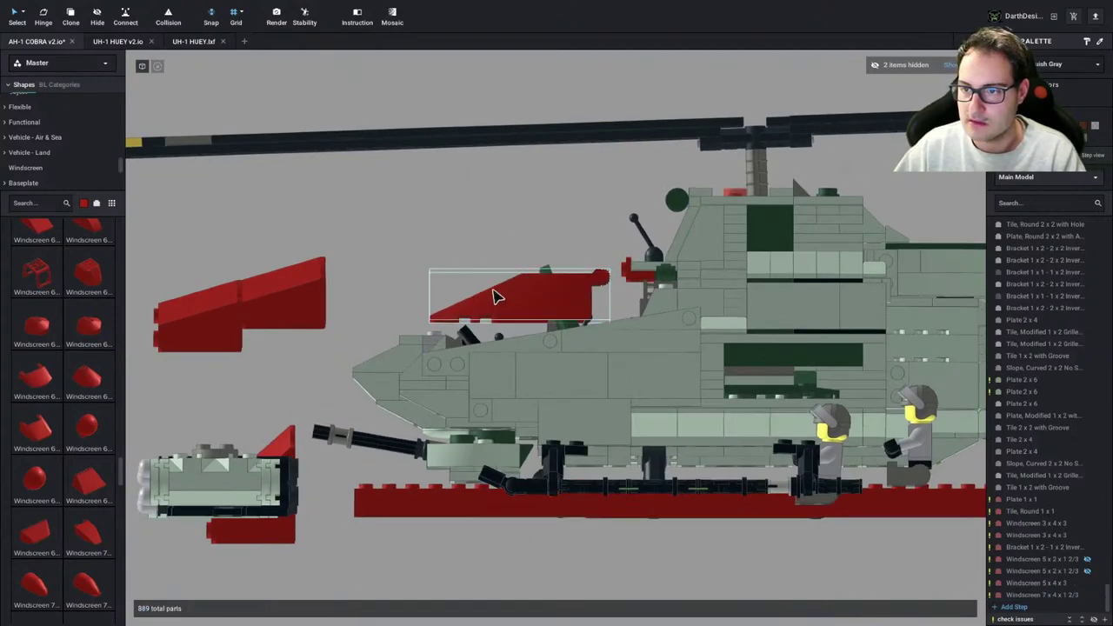
Compare the windscreen's profile with the AH-1G drawing in Chrome, return to Studio, and delete the Windscreen 7 x 4 x 1 2/3
key("ctrl+Left")
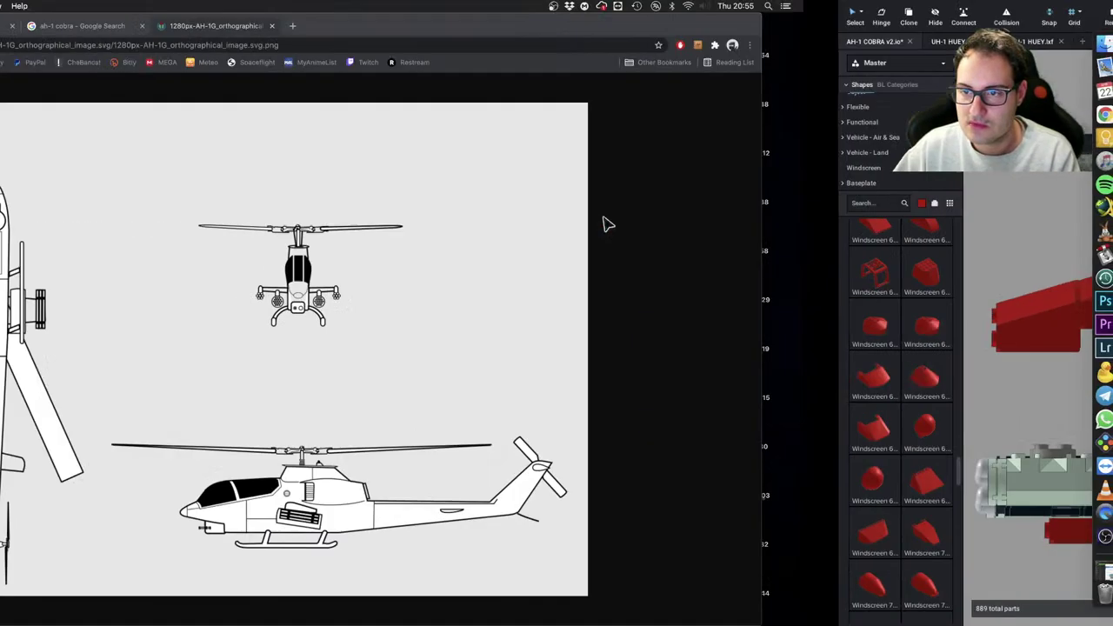
key("ctrl+Right")
left_click(488, 281)
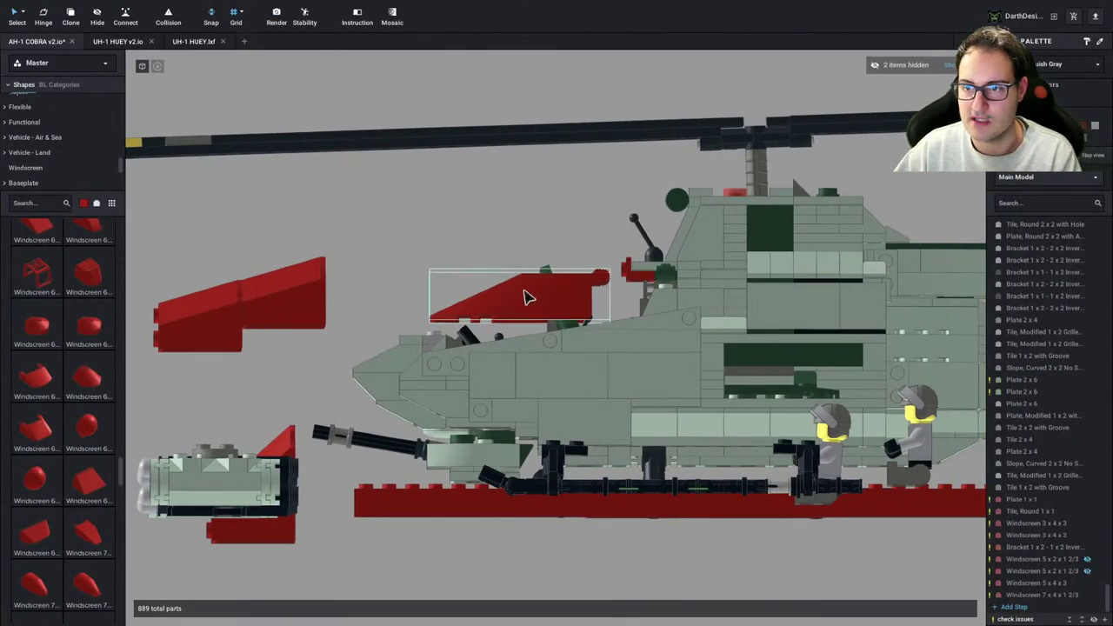
key("Delete")
Try a Windscreen 7 x 4 x 2 Round with Handle and a Windscreen 7 x 4 x 2 Round Extended Front Edge at the cockpit
scroll(75, 435, "down", 2)
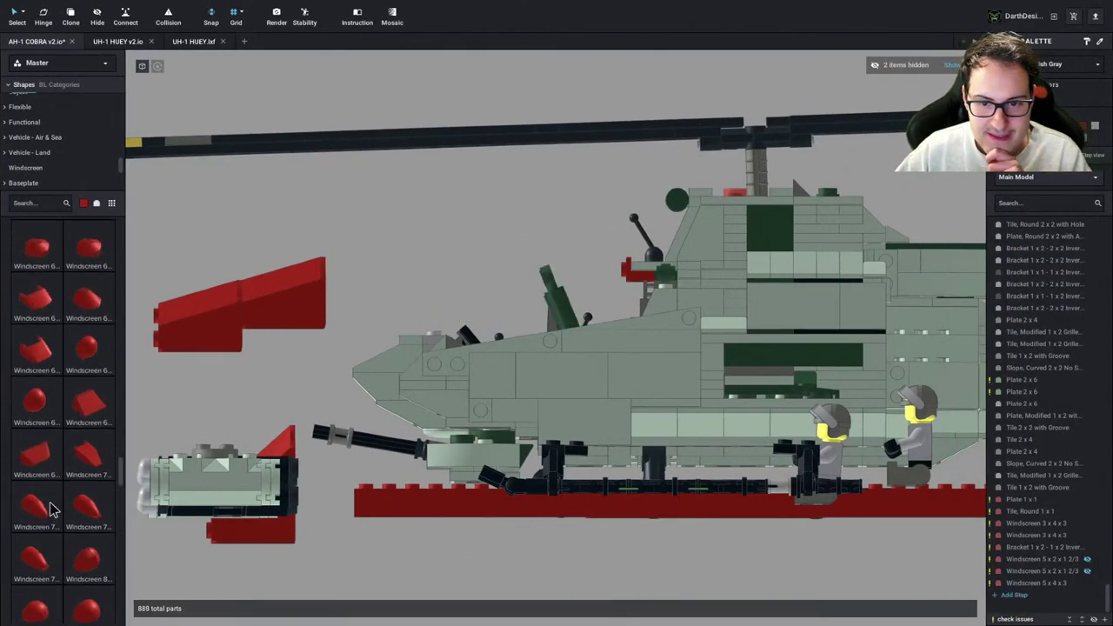
left_click(33, 567)
right_click_drag(550, 239, 470, 350)
key("Right")
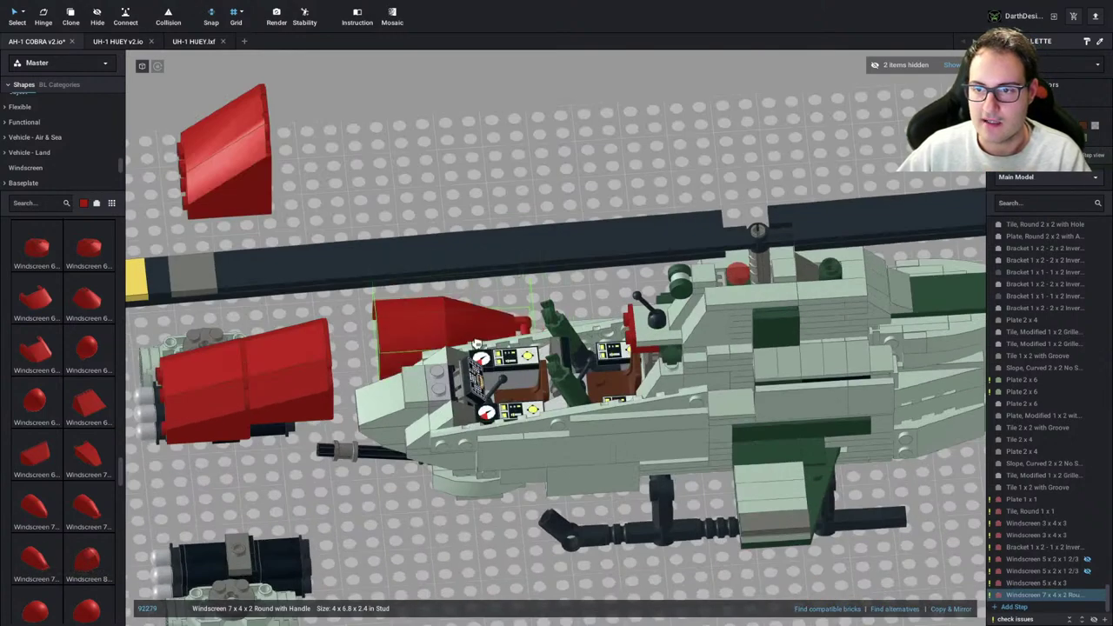
key("Escape")
left_click(98, 519)
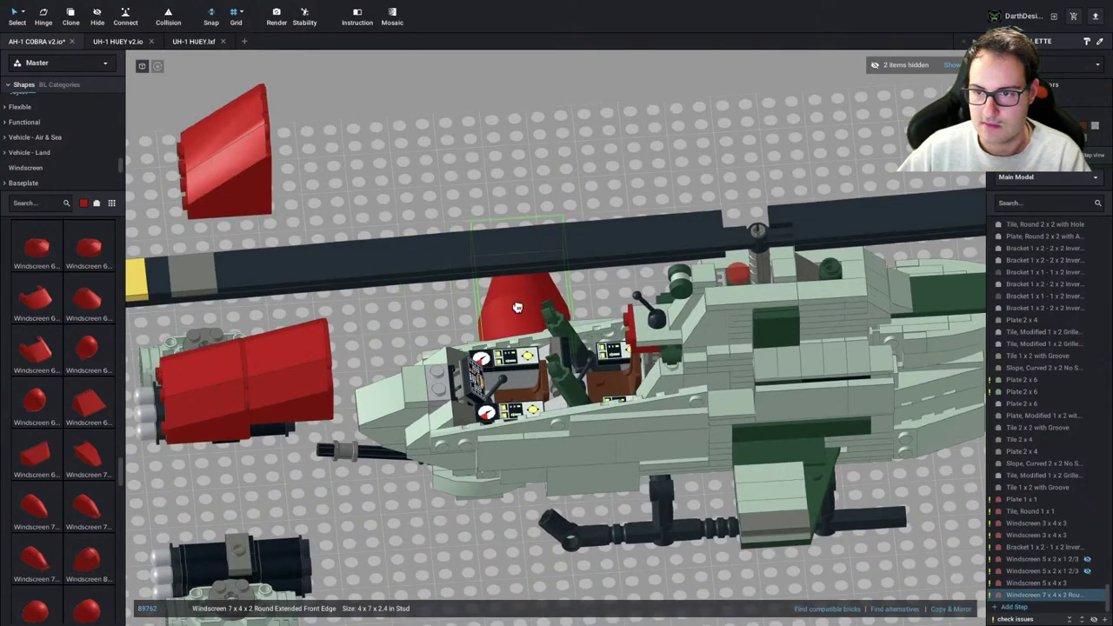
right_click_drag(445, 307, 474, 300)
key("Escape")
Look over the 8-stud windscreen parts and examine the open cockpit area from several angles
scroll(80, 432, "down", 2)
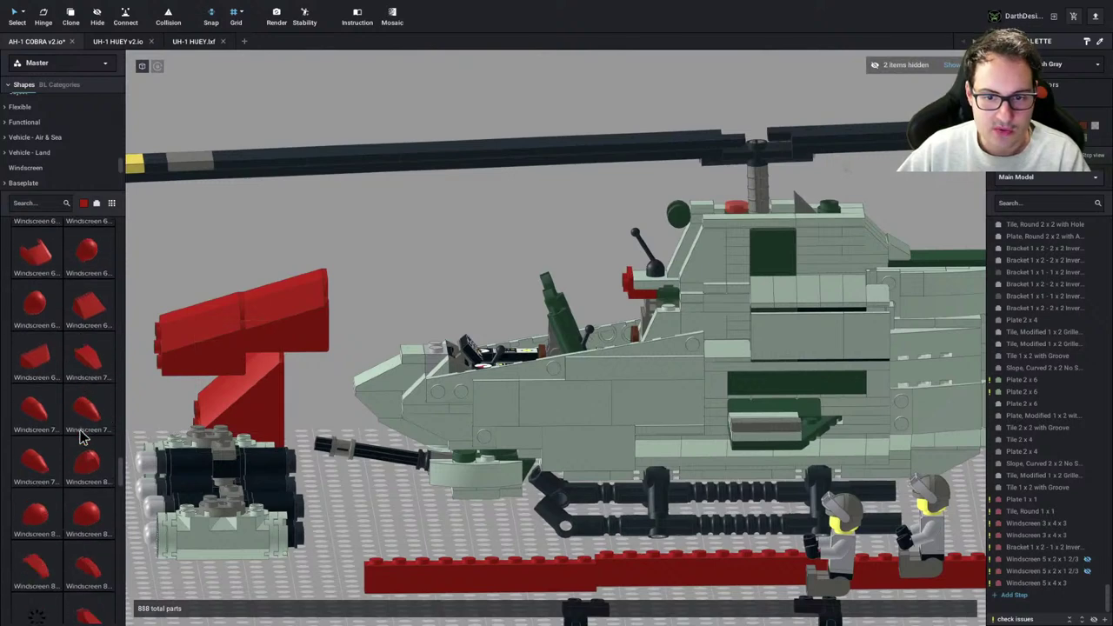
scroll(80, 438, "down", 3)
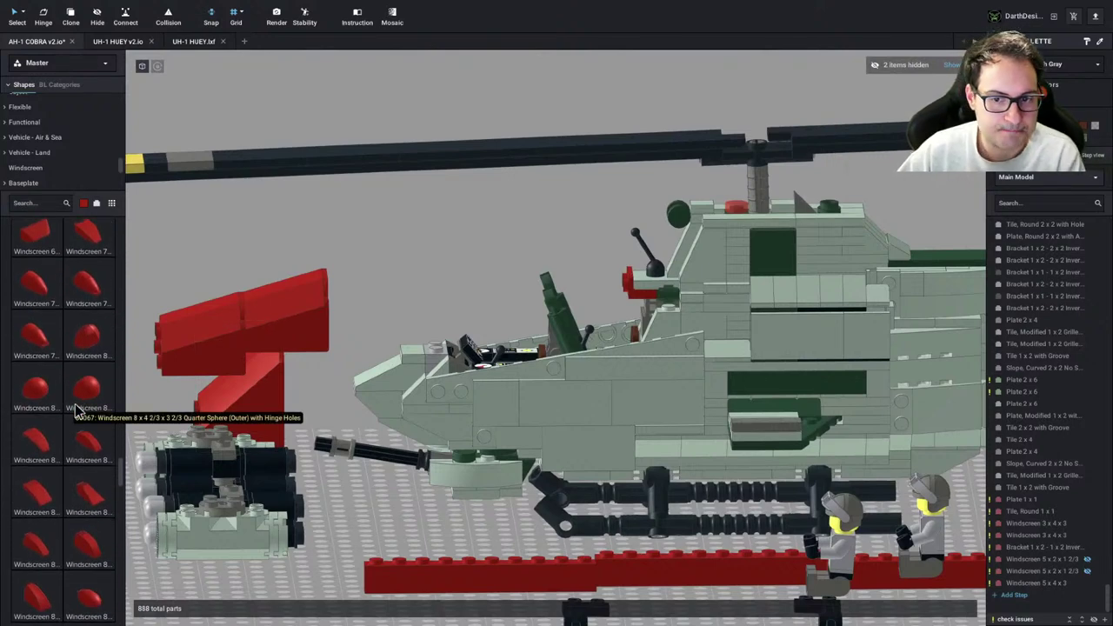
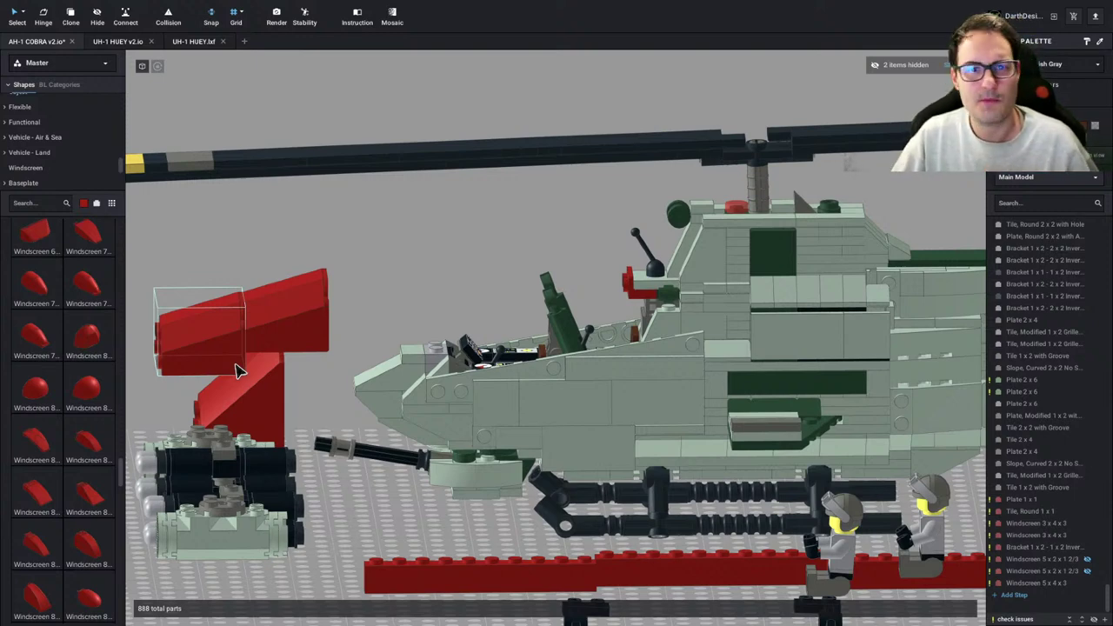
right_click_drag(586, 266, 543, 261)
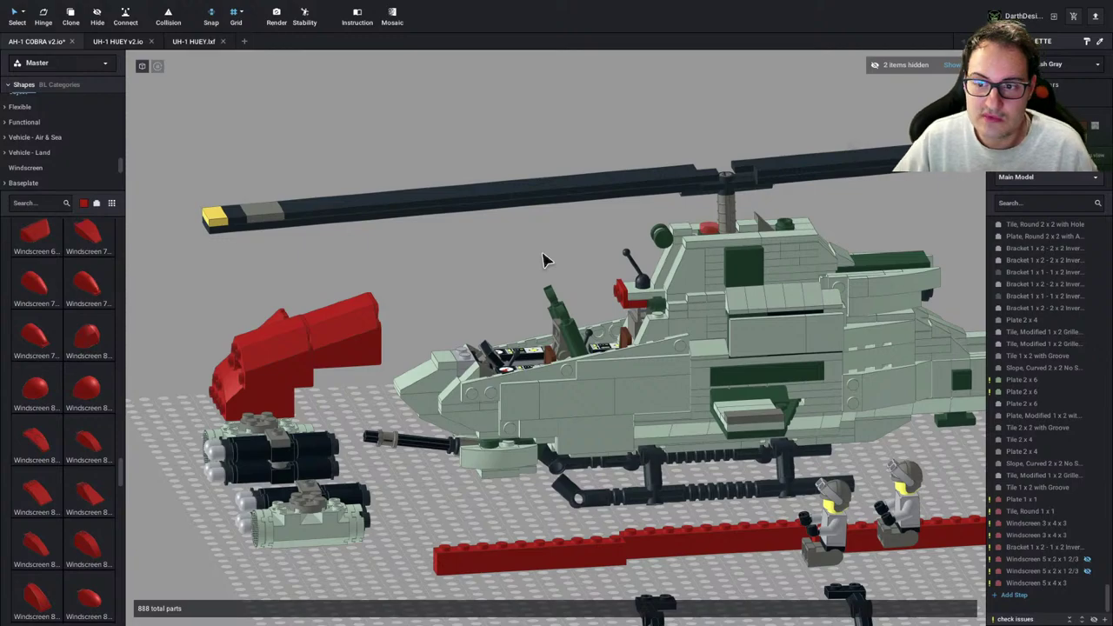
scroll(559, 257, "down", 5)
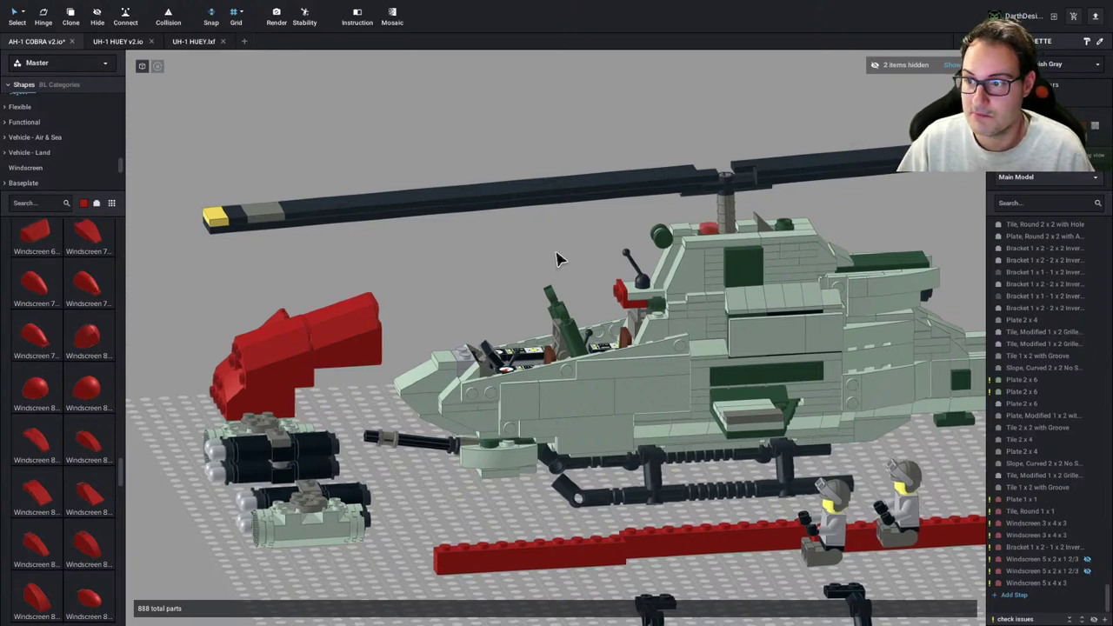
mouse_move(589, 372)
right_mouse_down()
mouse_move(632, 383)
mouse_move(589, 380)
right_mouse_up()
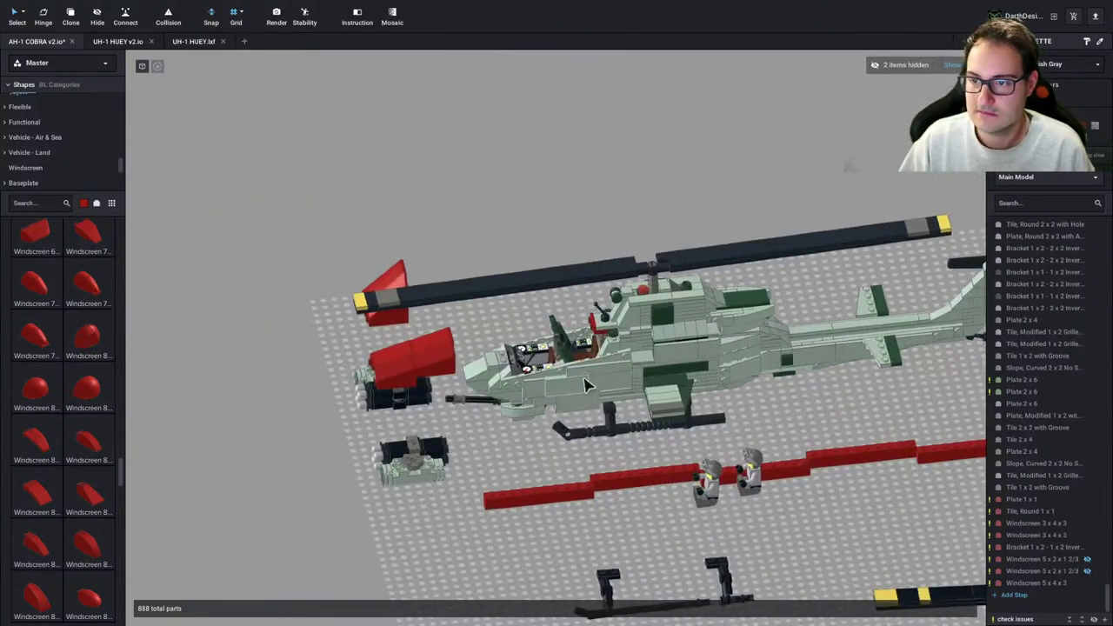
scroll(590, 383, "up", 5)
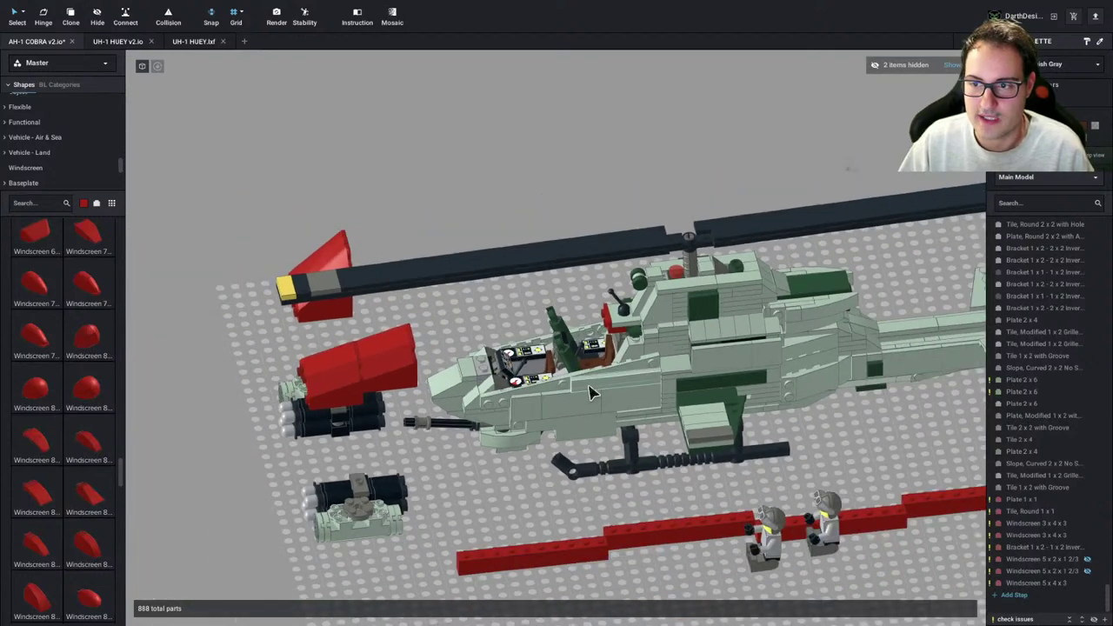
middle_click_drag(589, 393, 566, 369)
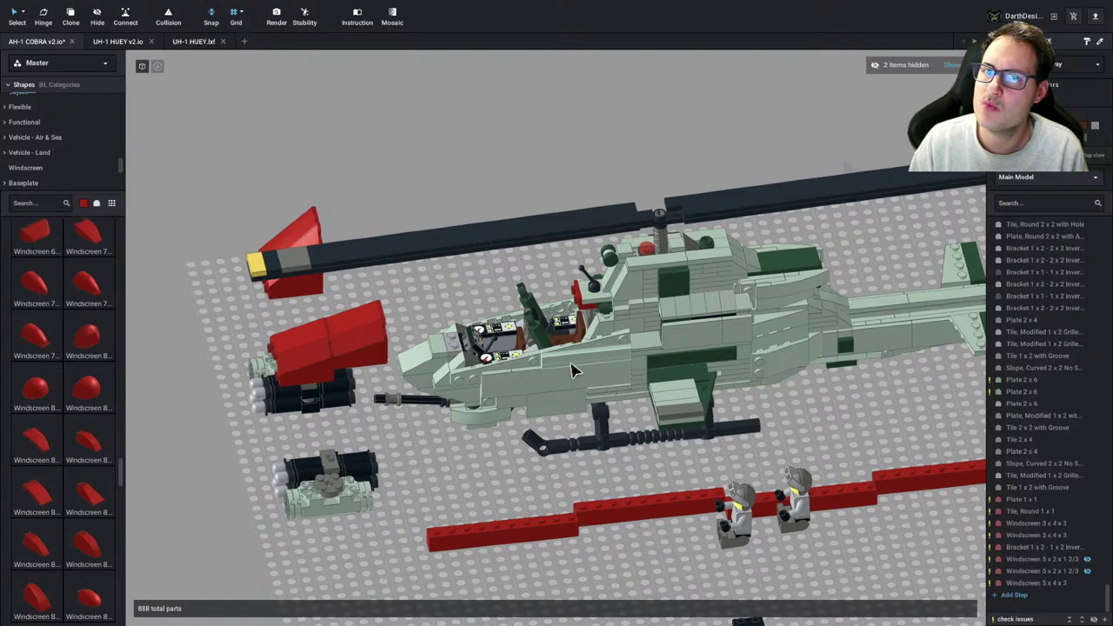
mouse_move(748, 3)
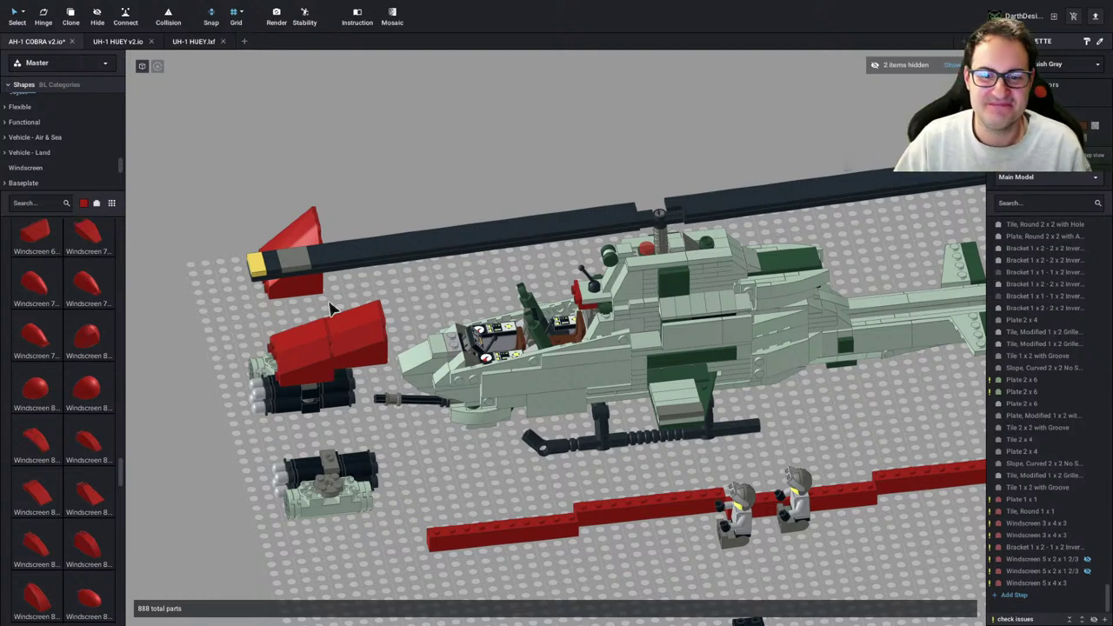
Search the remaining windscreen parts for a longer canopy that could cover both cockpit seats
scroll(76, 365, "down", 3)
scroll(77, 369, "down", 3)
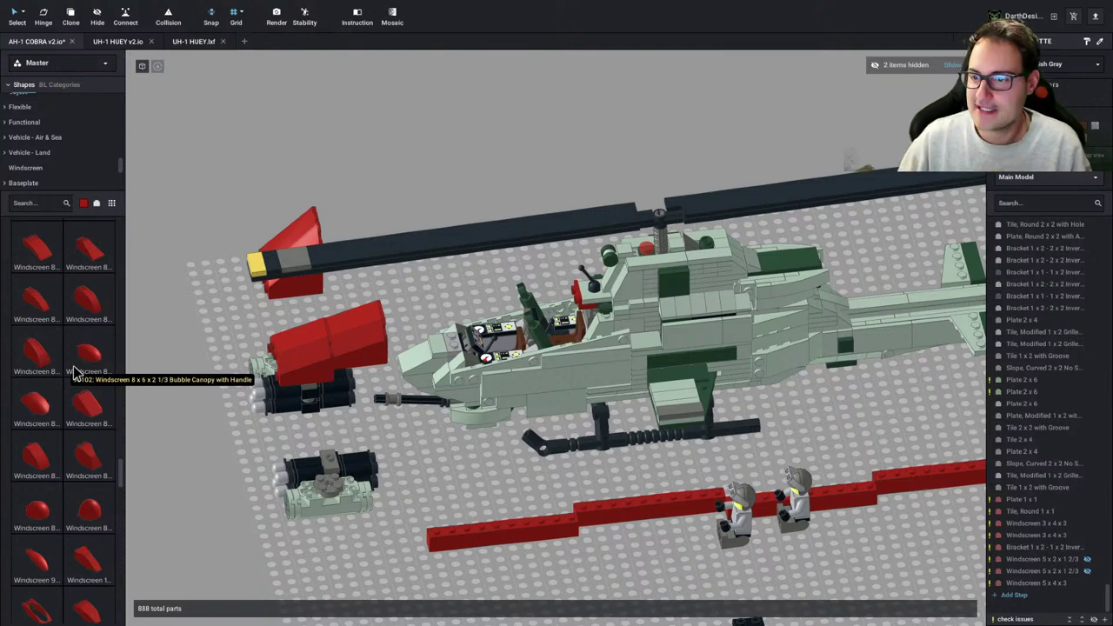
scroll(74, 440, "down", 5)
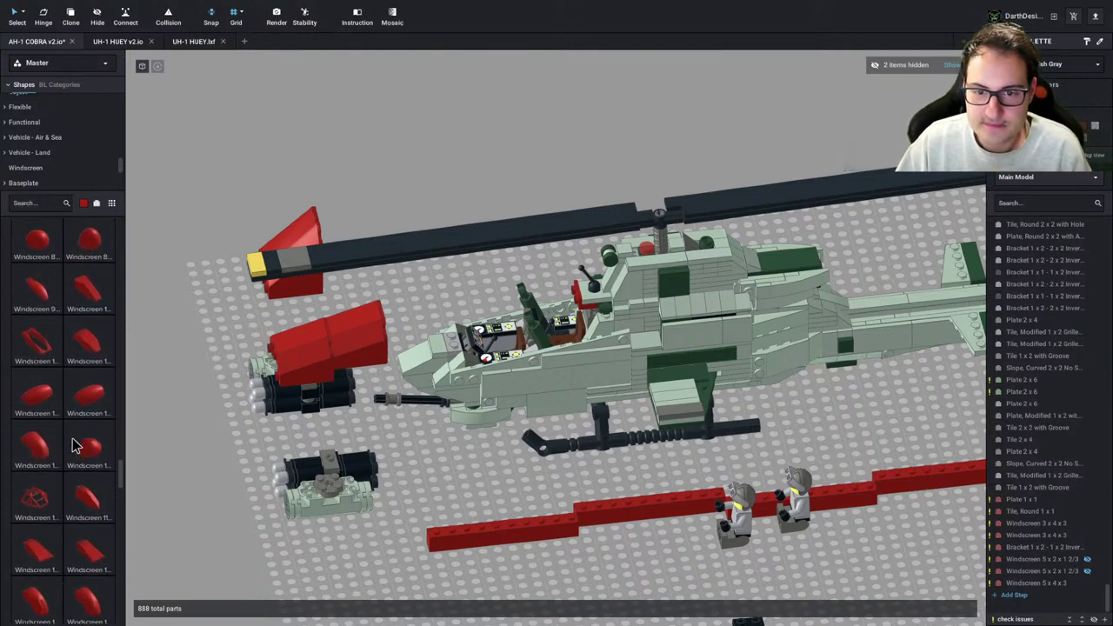
scroll(74, 445, "down", 4)
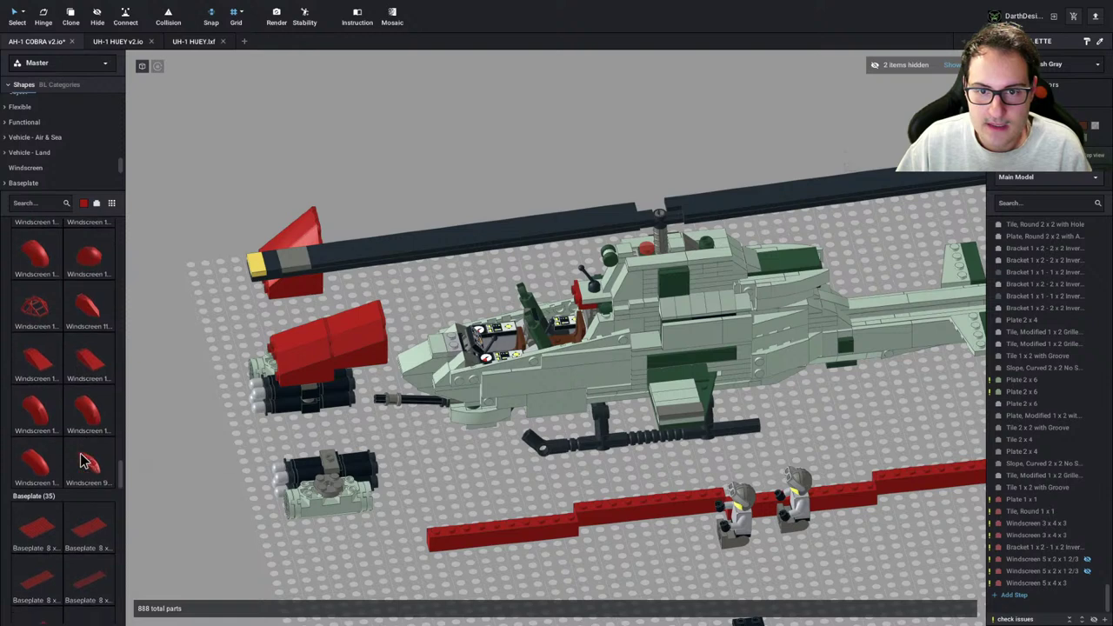
scroll(81, 461, "down", 2)
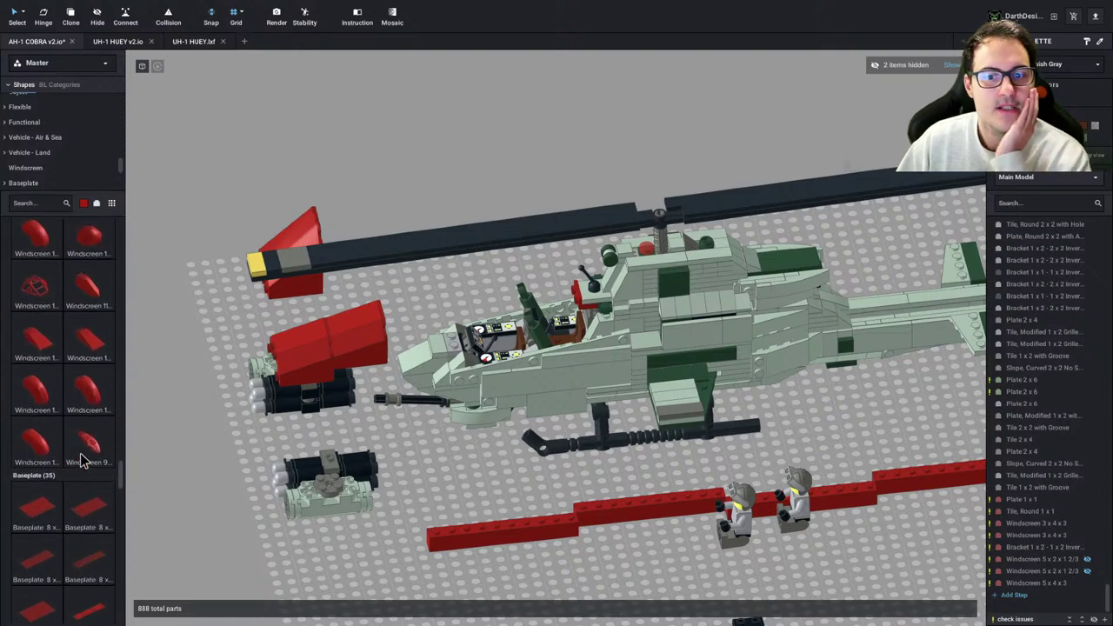
left_click_drag(33, 445, 76, 349)
scroll(74, 352, "up", 1)
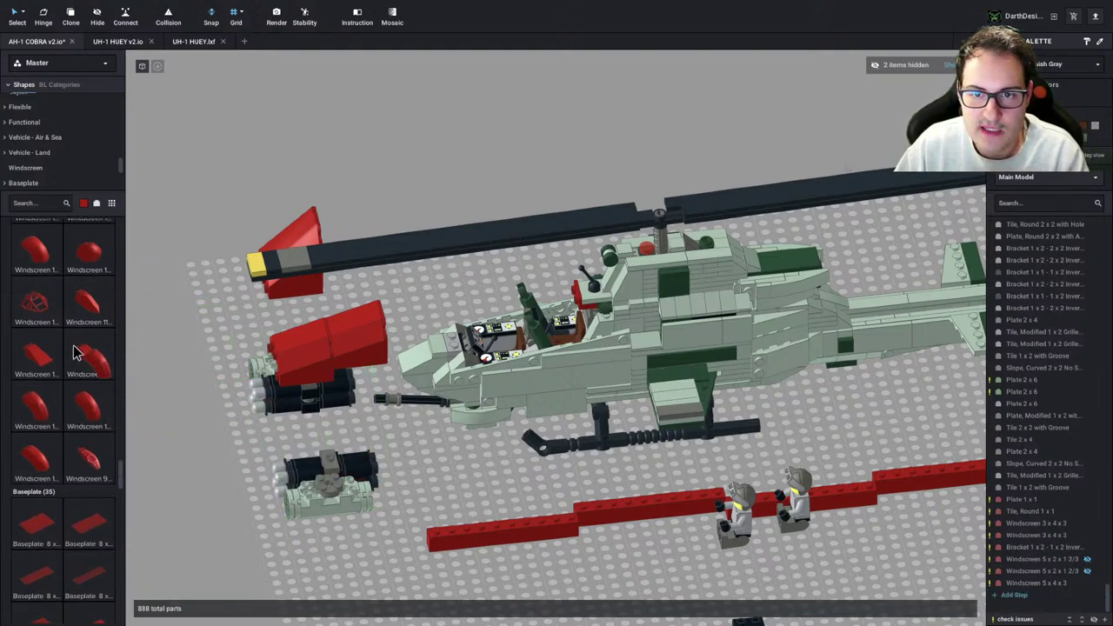
scroll(74, 352, "up", 5)
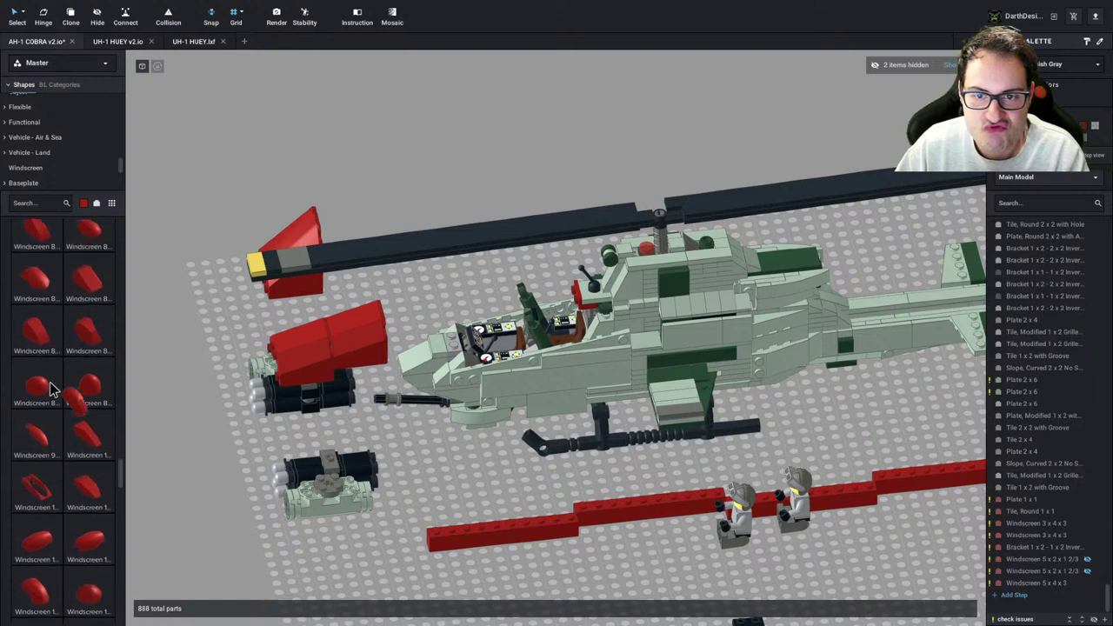
scroll(49, 389, "up", 3)
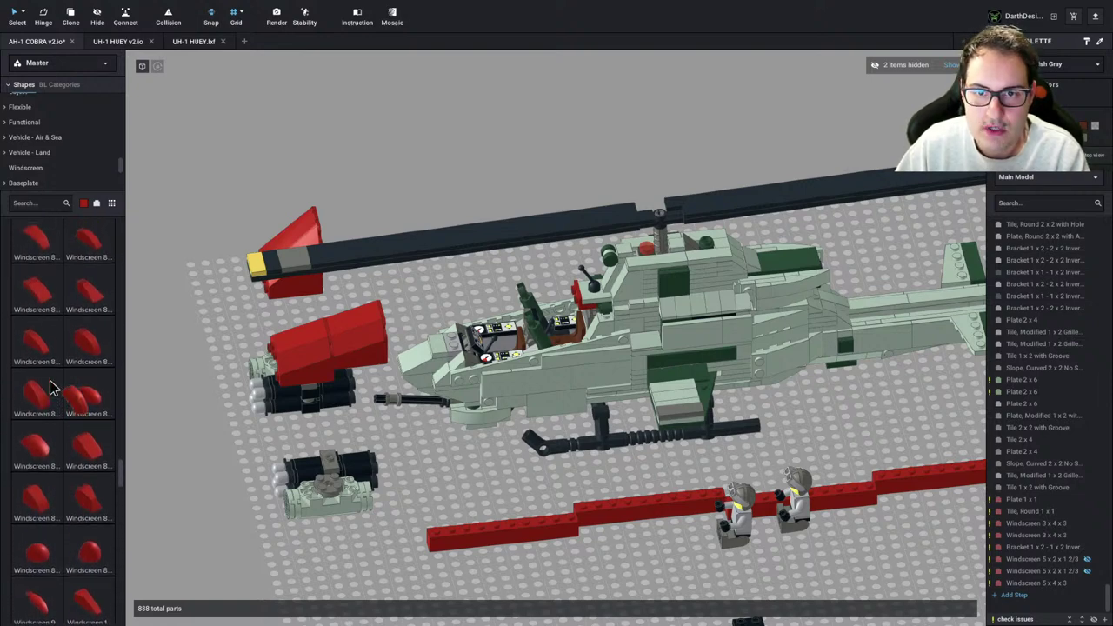
left_click_drag(45, 348, 124, 393)
Place a Windscreen 8 x 4 x 3 Curved over the cockpit, centred on the fuselage with its curve facing the nose, and check its fit
left_click_drag(88, 345, 532, 293)
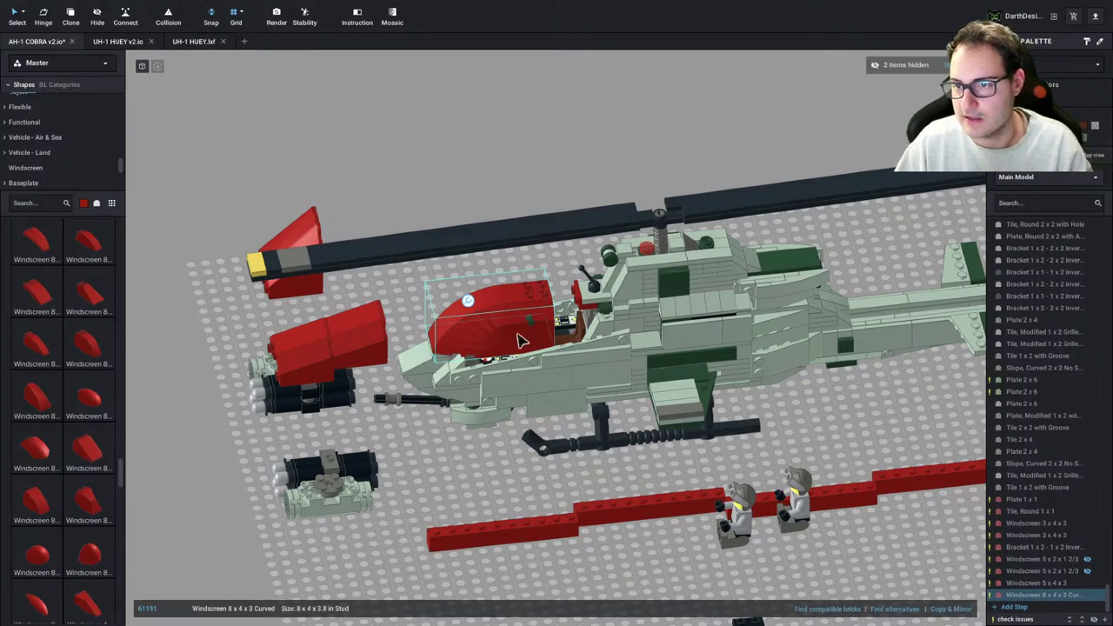
key("d")
right_click_drag(528, 477, 620, 453)
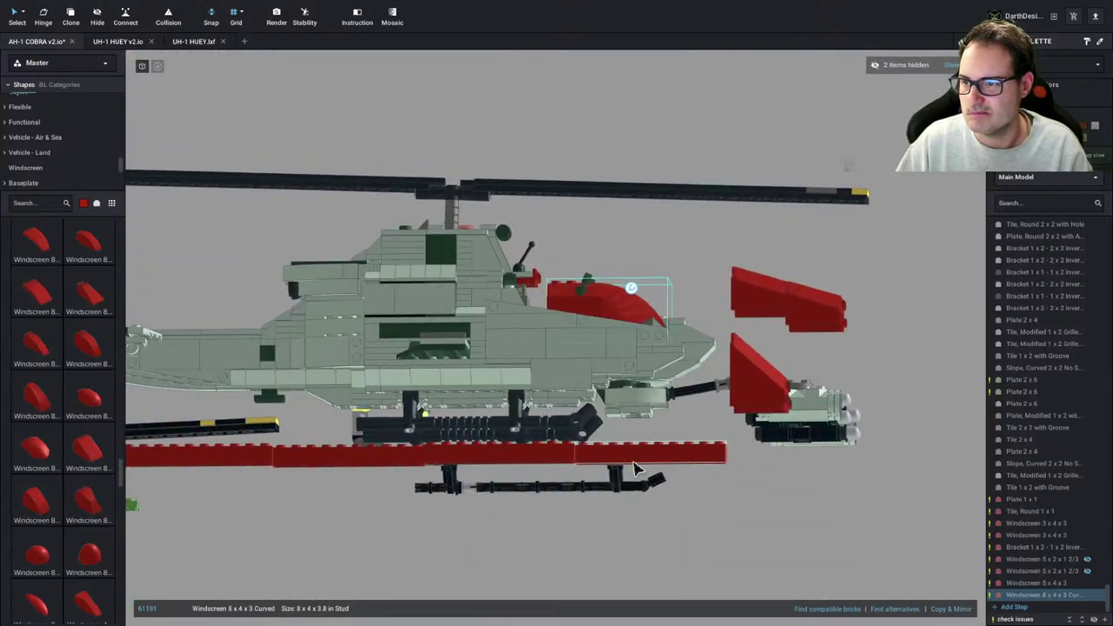
key("d")
right_click_drag(666, 521, 640, 569)
left_click(676, 556)
middle_click_drag(585, 433, 500, 456)
scroll(500, 455, "up", 3)
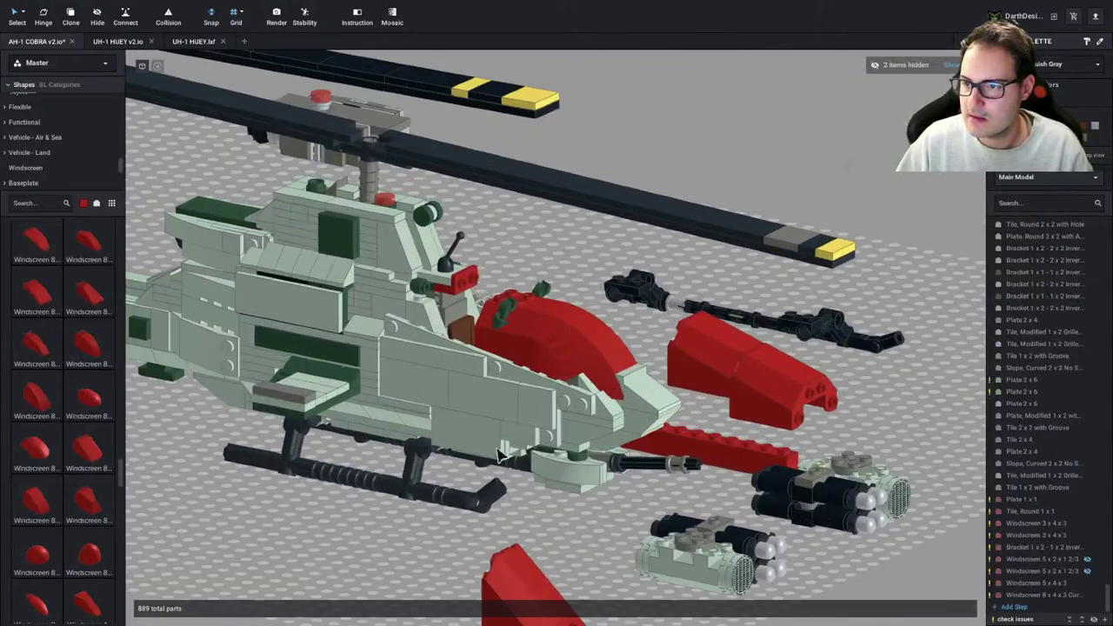
right_click_drag(500, 454, 553, 440)
left_click(513, 308)
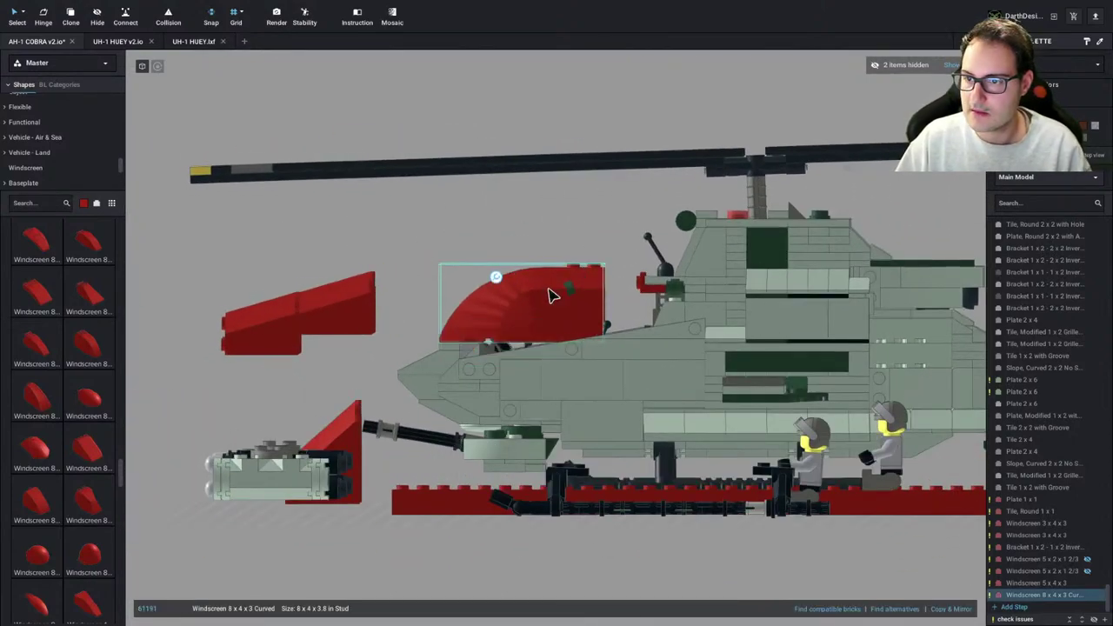
Lower the Windscreen 8 x 4 x 3 Curved onto the cockpit and delete the small nose part at its front tip
left_click_drag(509, 283, 491, 355)
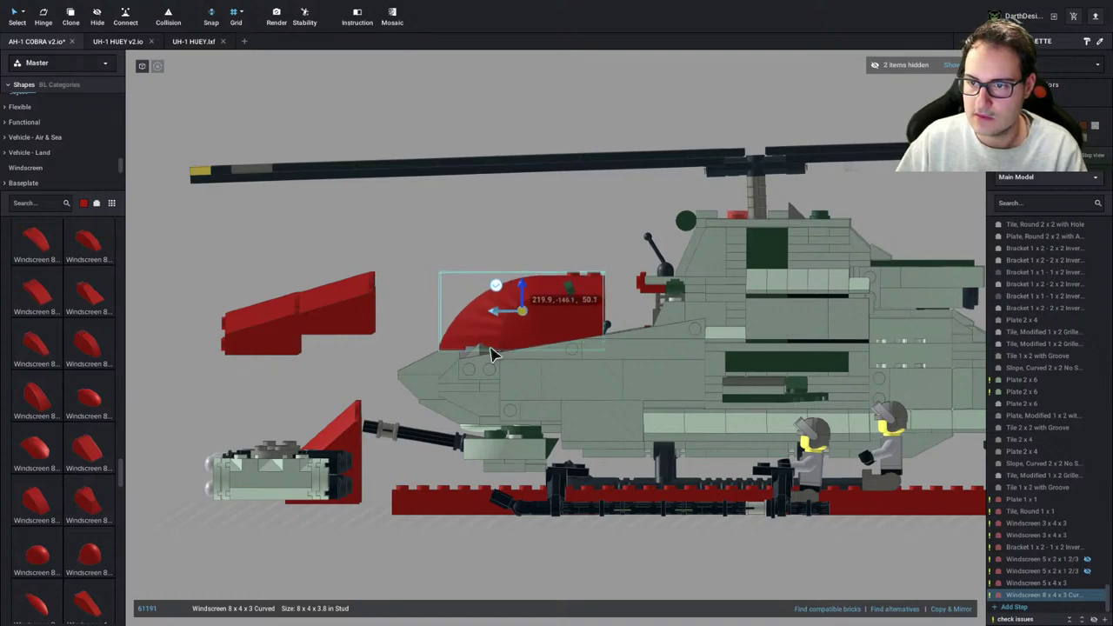
left_click(452, 257)
right_click_drag(452, 257, 617, 361)
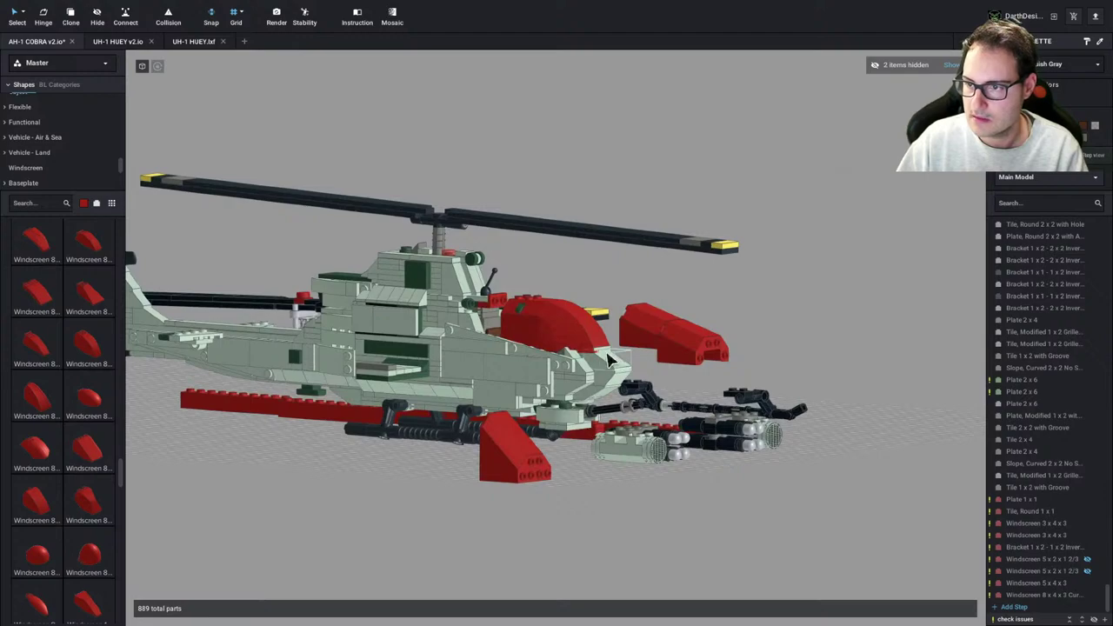
left_click(606, 355)
key("Delete")
Recolour the Windscreen 8 x 4 x 3 Curved over the cockpit to transparent black
right_click_drag(677, 382, 561, 322)
left_click(561, 322)
left_click(1044, 73)
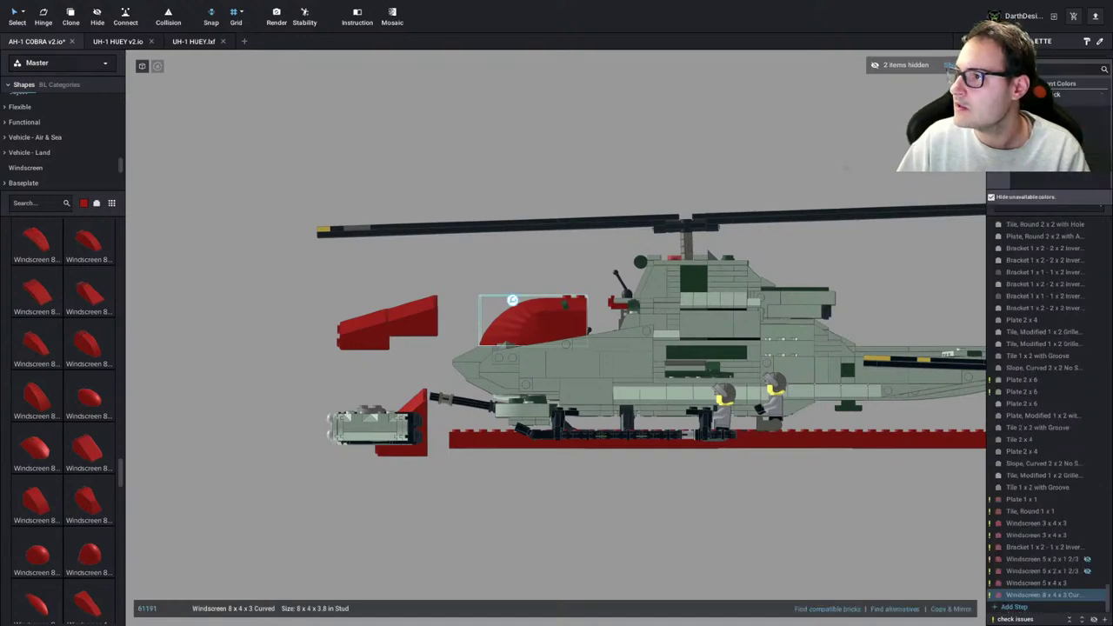
left_click(1039, 131)
left_click(593, 187)
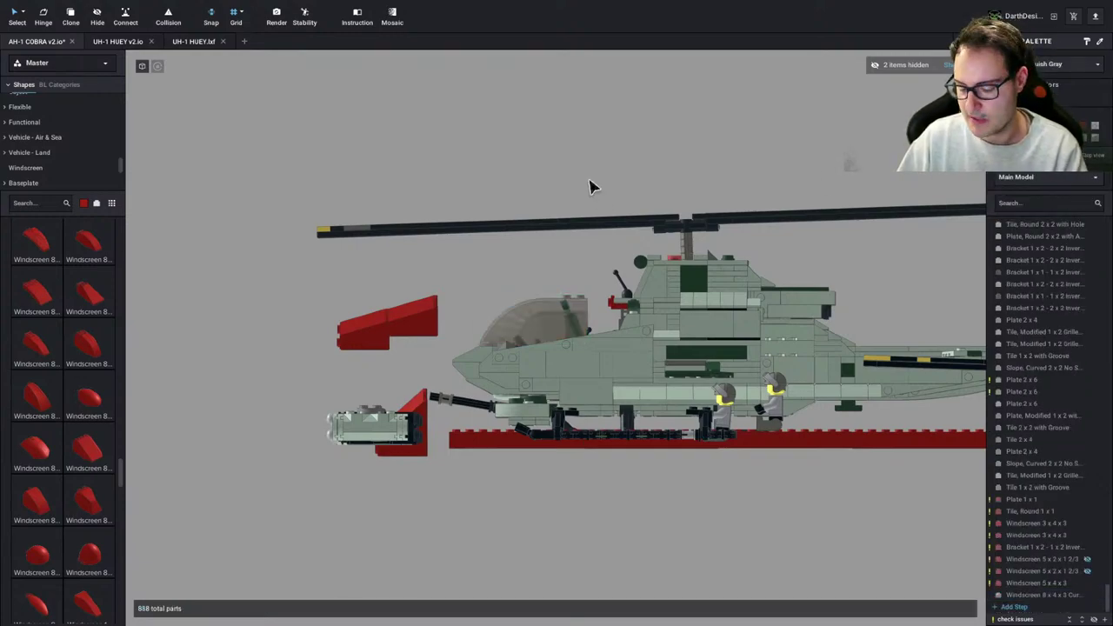
Compare the transparent windscreen with the reference drawing and examine how it covers the two cockpit seats
key("ctrl+Left")
key("ctrl+Right")
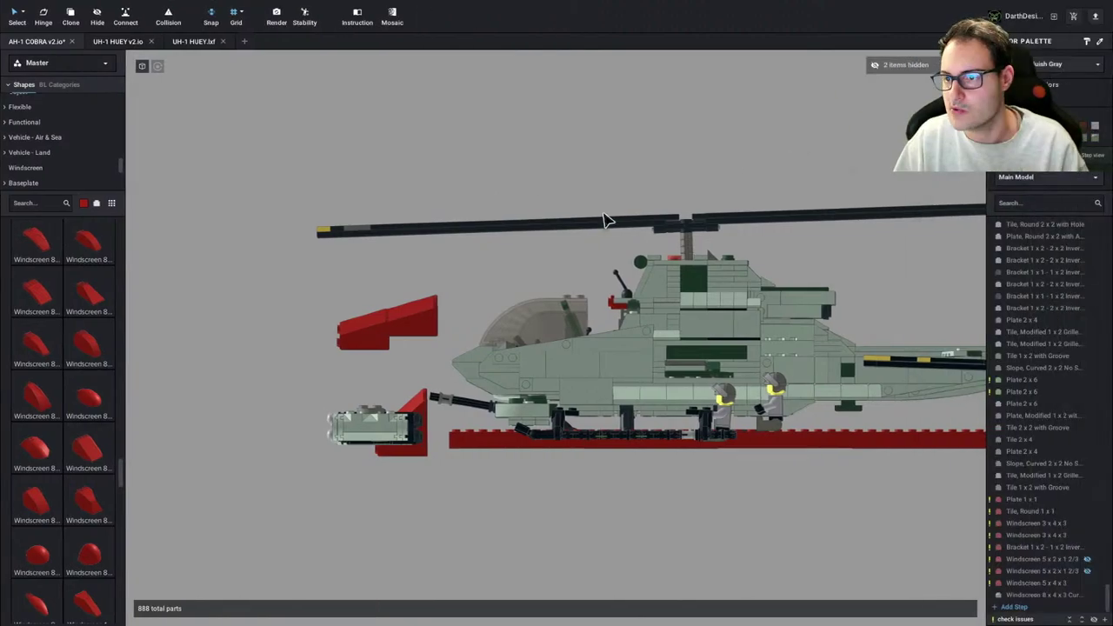
scroll(539, 255, "up", 8)
left_click(524, 256)
right_click_drag(524, 256, 481, 353)
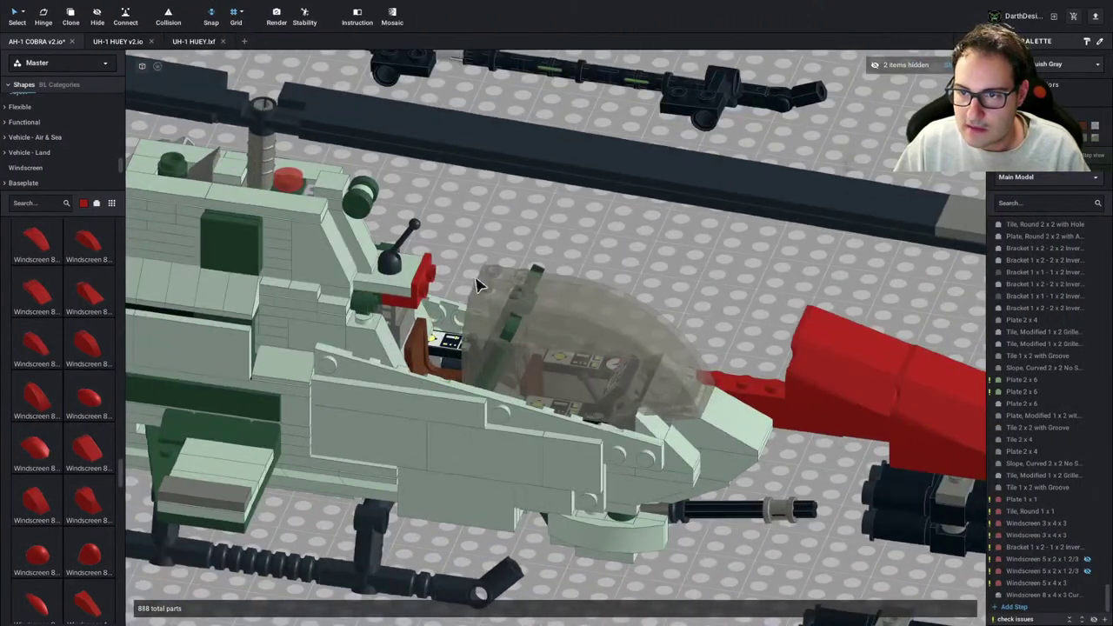
Move the transparent windscreen off the cockpit and set it on the ground beyond the rotor blade
left_click(597, 355)
right_click_drag(597, 354, 499, 345)
left_click_drag(499, 341, 388, 177)
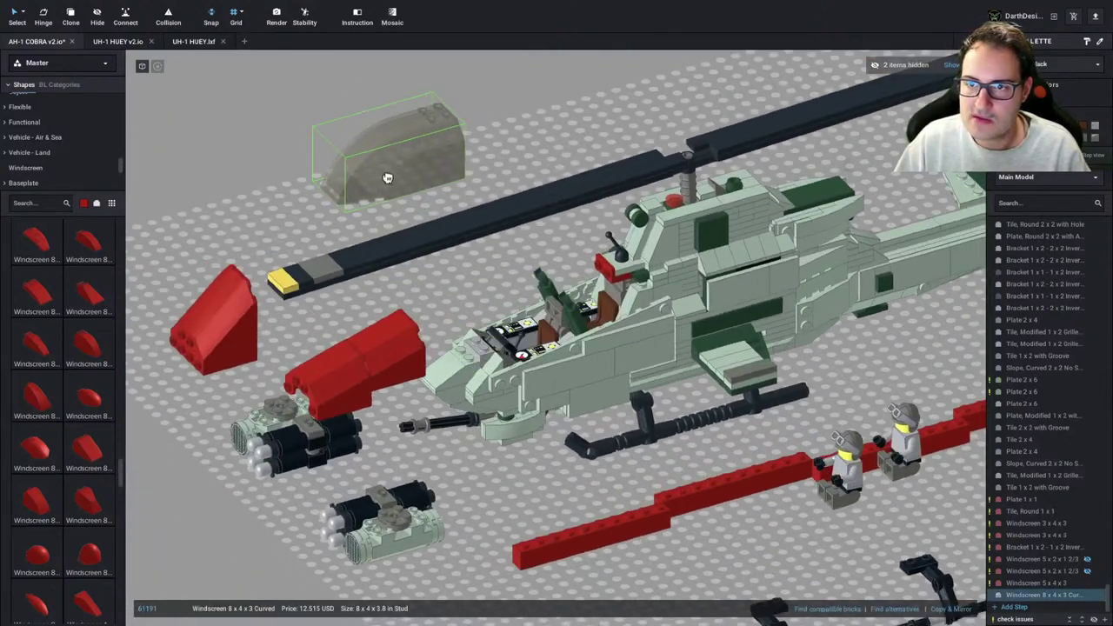
left_click(294, 185)
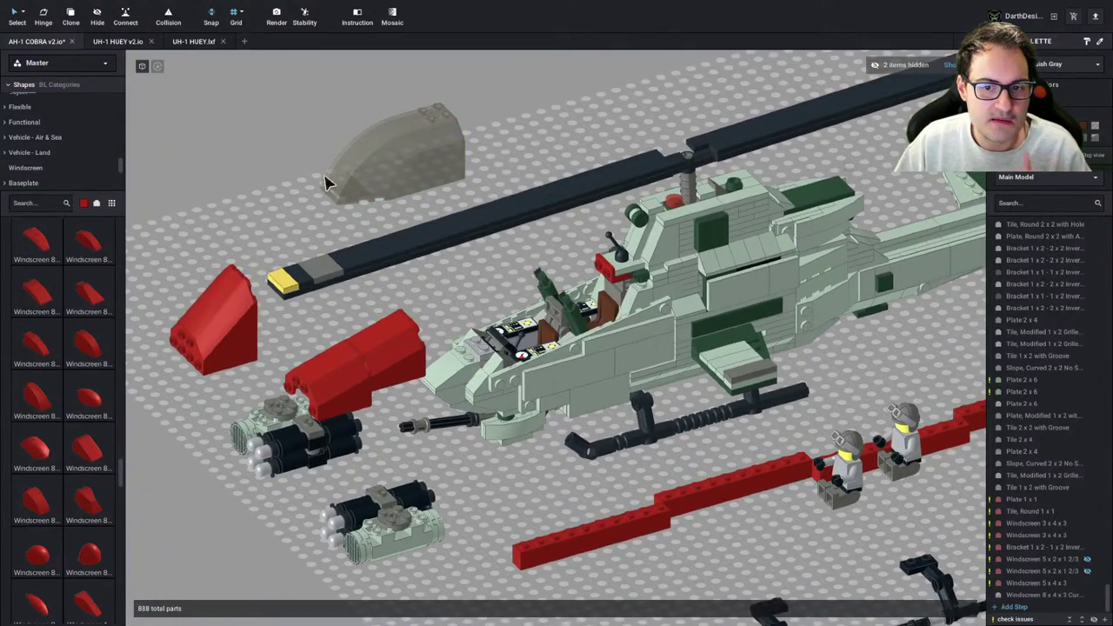
left_click(385, 158)
left_click(247, 186)
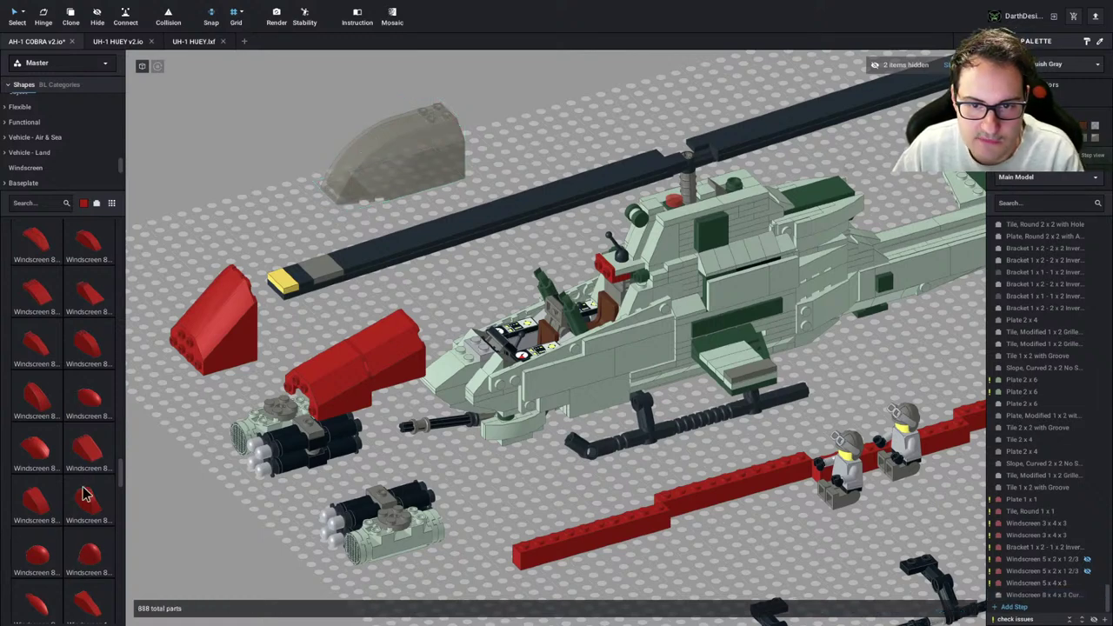
Try a Windscreen 8 x 6 x 4 with Locking Dual 2 Fingers beside the model and replace it with a Windscreen 8 x 4 x 2 Curved with Handle
left_click_drag(28, 487, 411, 151)
left_click_drag(410, 151, 83, 567)
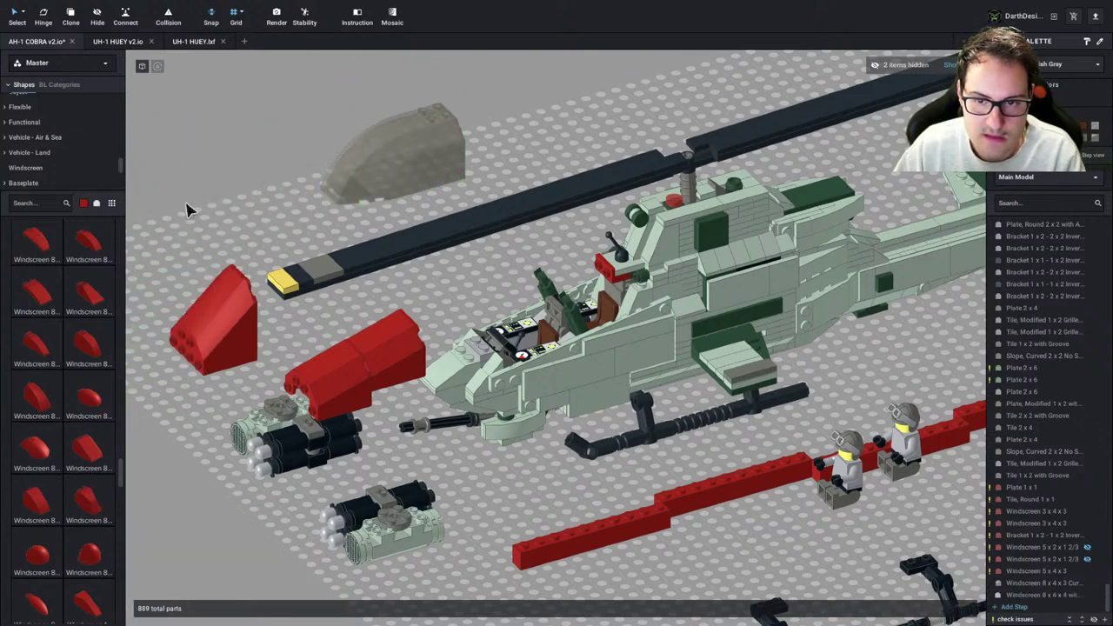
key("Right")
key("Right")
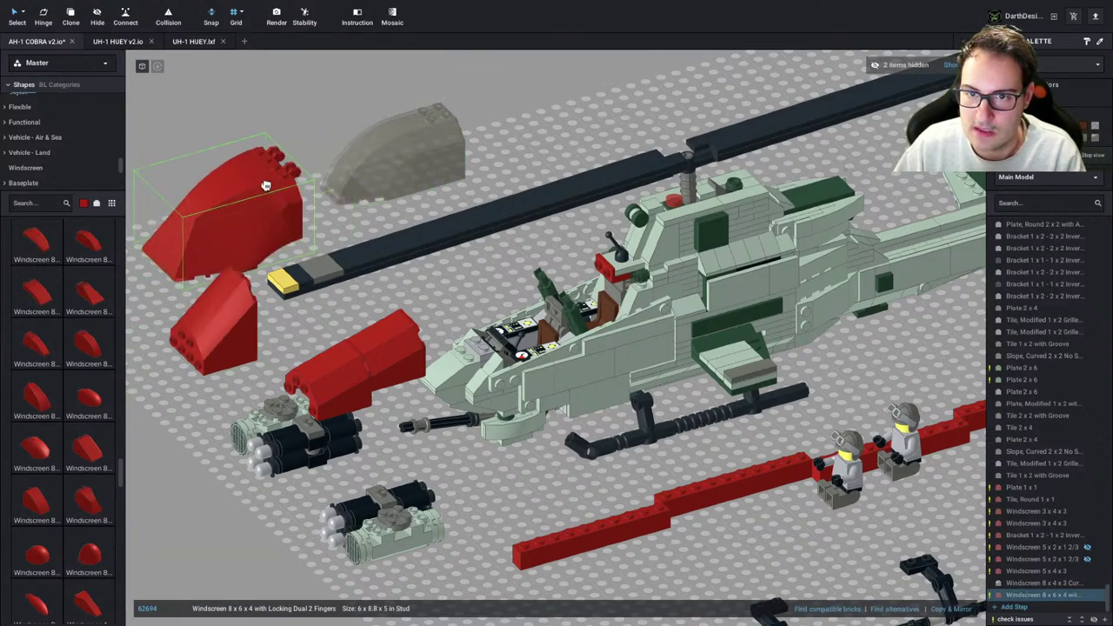
left_click_drag(265, 185, 108, 444)
left_click_drag(131, 372, 23, 463)
left_click_drag(48, 406, 99, 351)
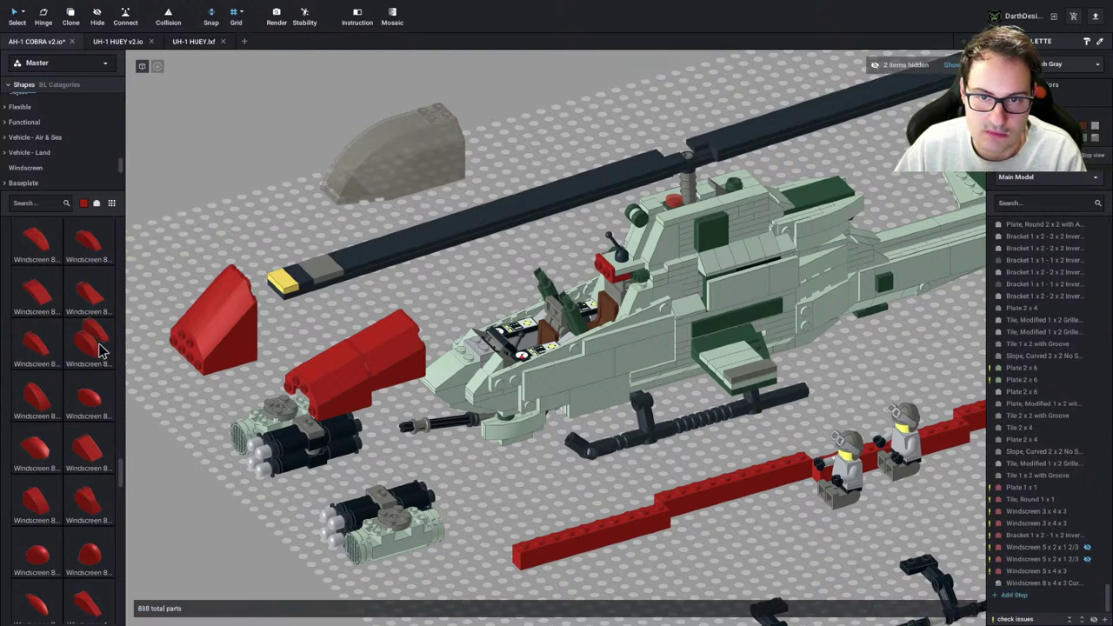
scroll(103, 302, "down", 1)
left_click_drag(104, 303, 424, 213)
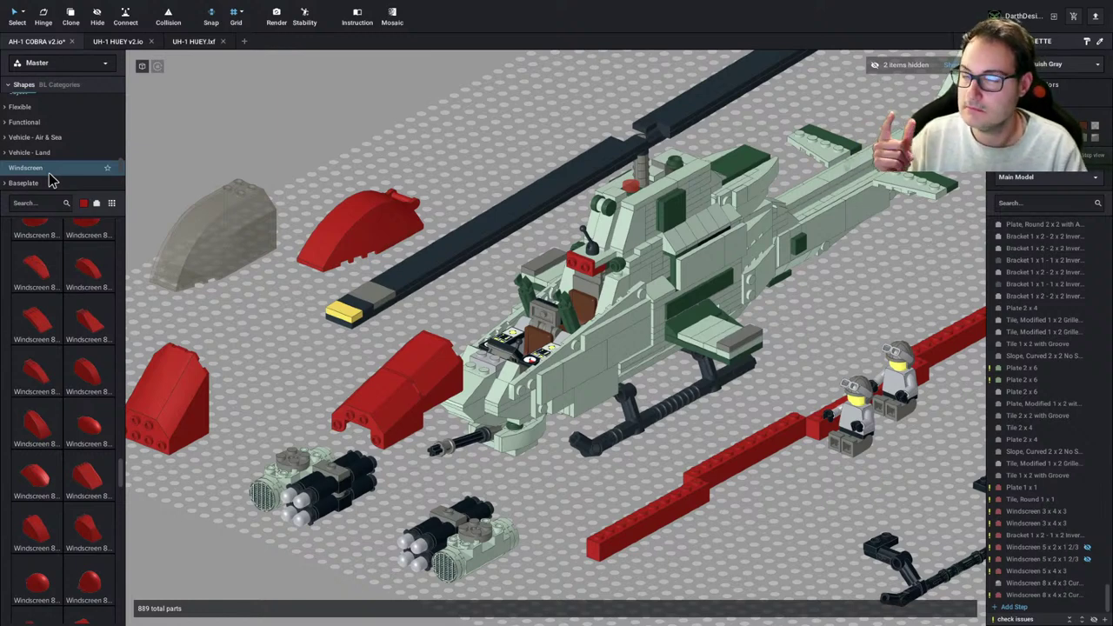
Add a clip-type Tile, Modified 1 x 1 to the red bracket behind the cockpit
scroll(50, 180, "down", 4)
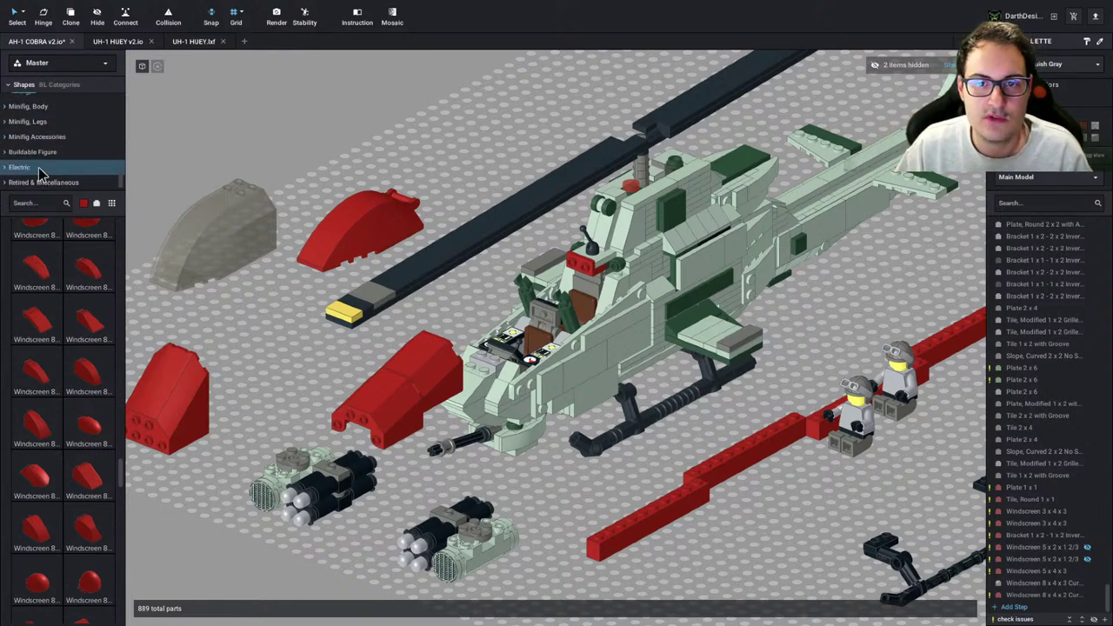
scroll(39, 171, "up", 5)
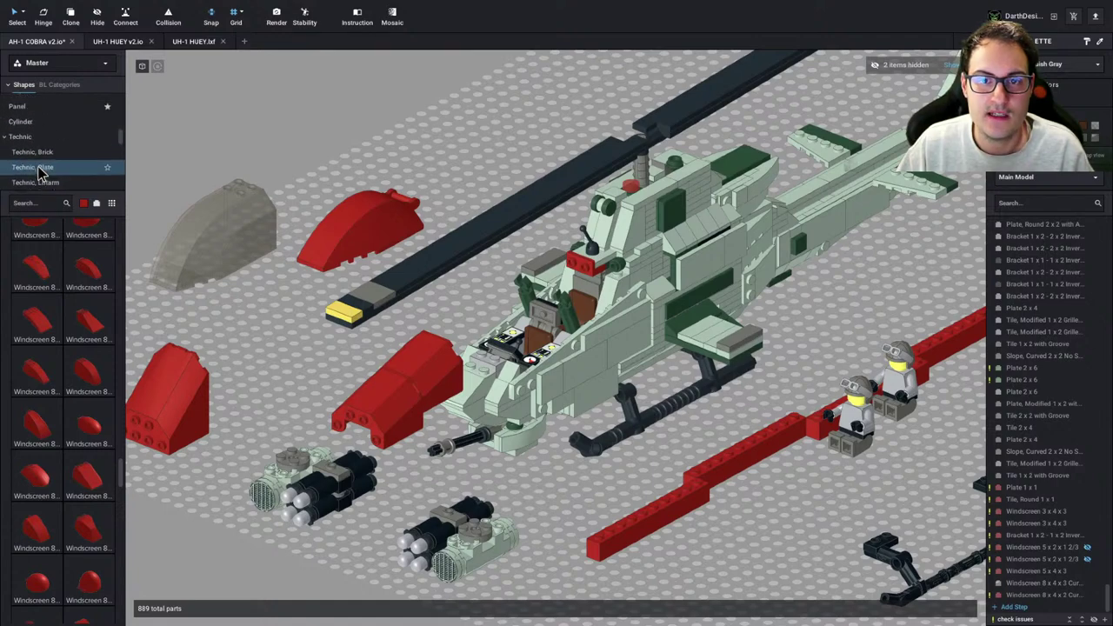
scroll(39, 169, "up", 3)
left_click(38, 158)
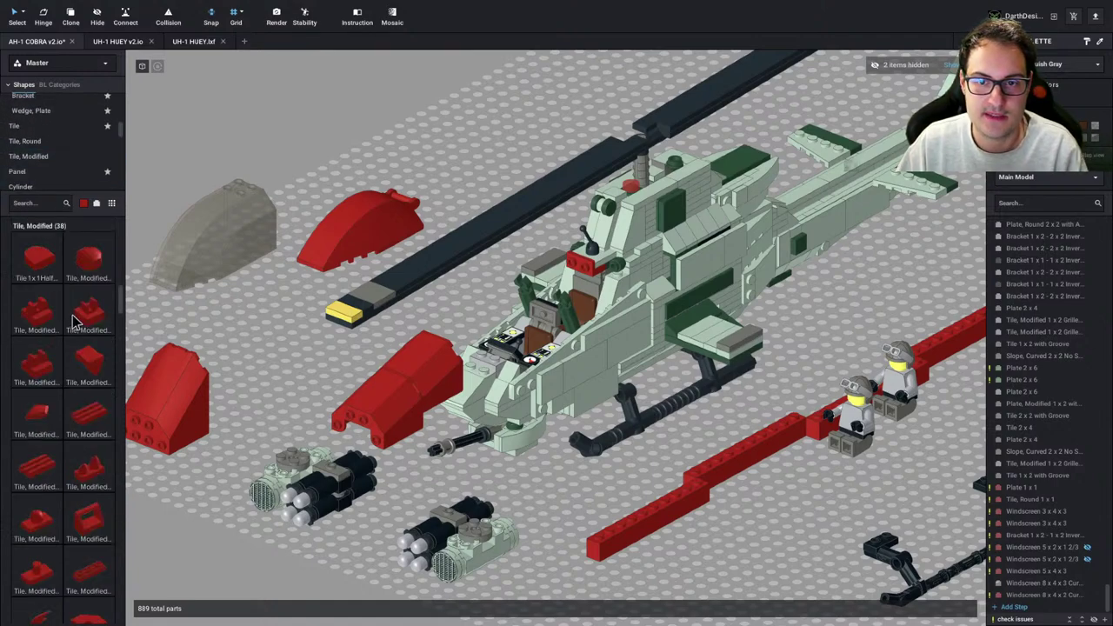
left_click(103, 314)
right_click_drag(534, 280, 568, 278)
Hang the Windscreen 8 x 4 x 2 Curved with Handle at the clip tile and tilt it about 15.9° down toward the nose
left_click_drag(235, 265, 535, 324)
right_click_drag(530, 323, 561, 298)
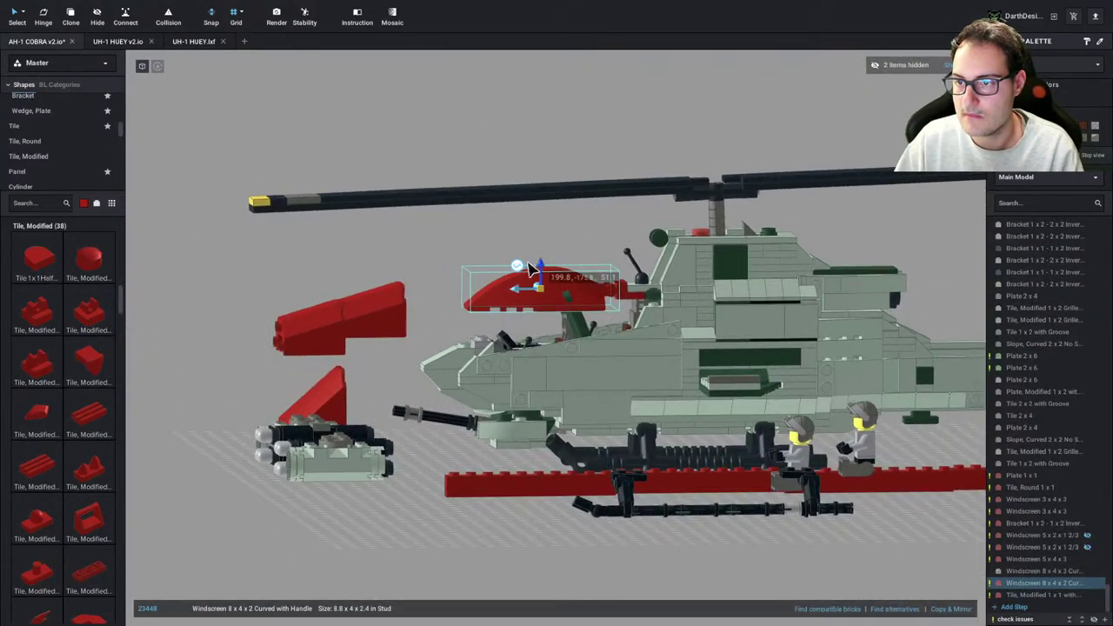
left_click(543, 228)
left_click(548, 283)
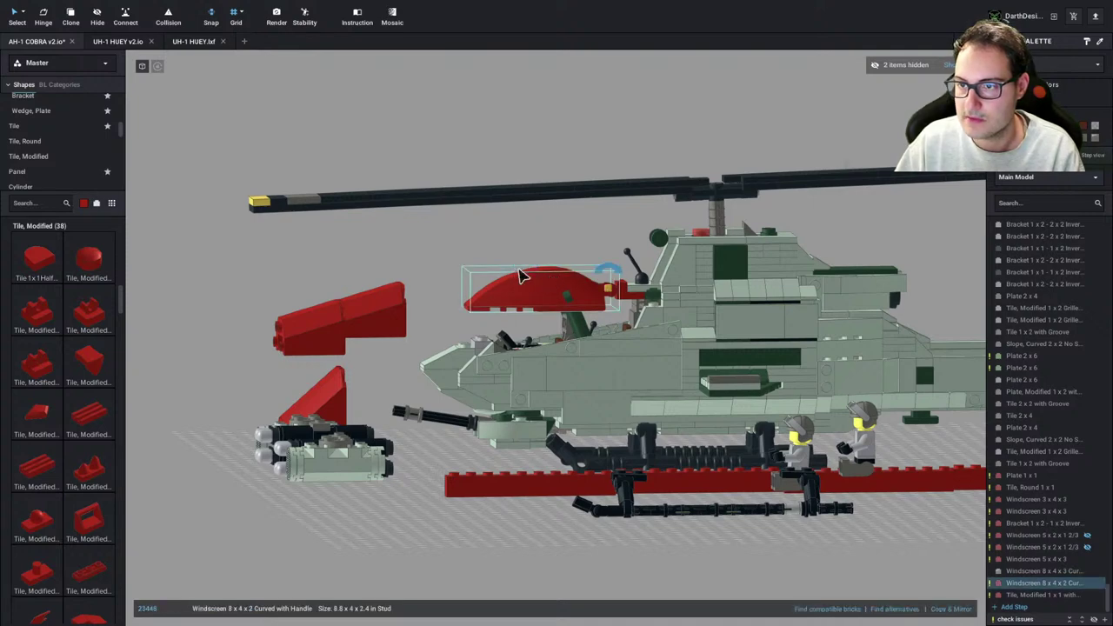
left_click_drag(612, 233, 596, 228)
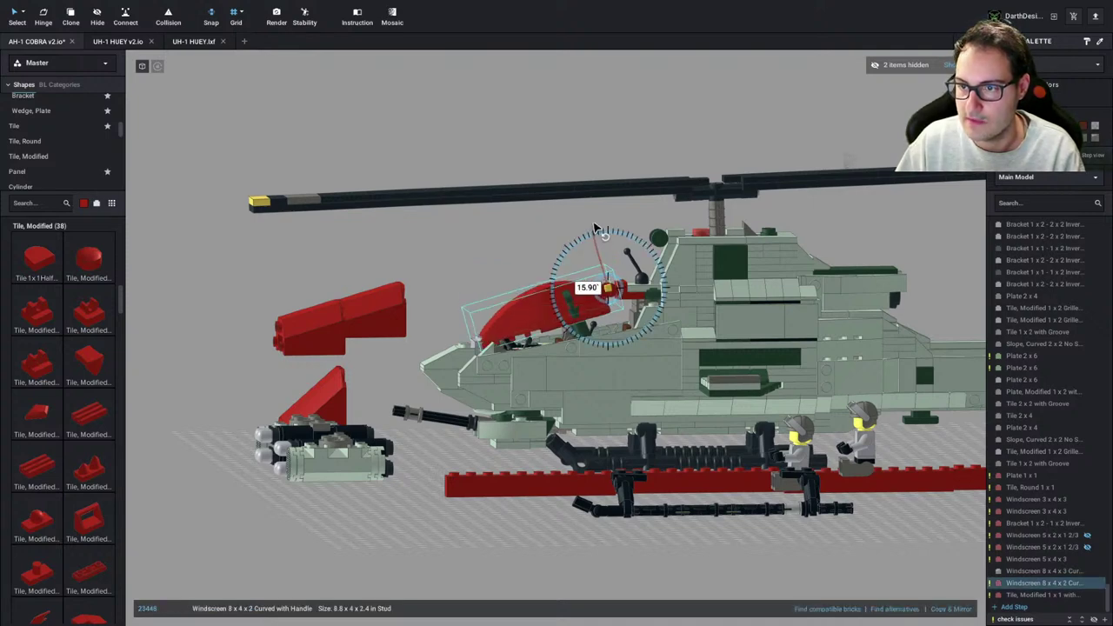
left_click(597, 224)
right_click_drag(596, 224, 589, 250)
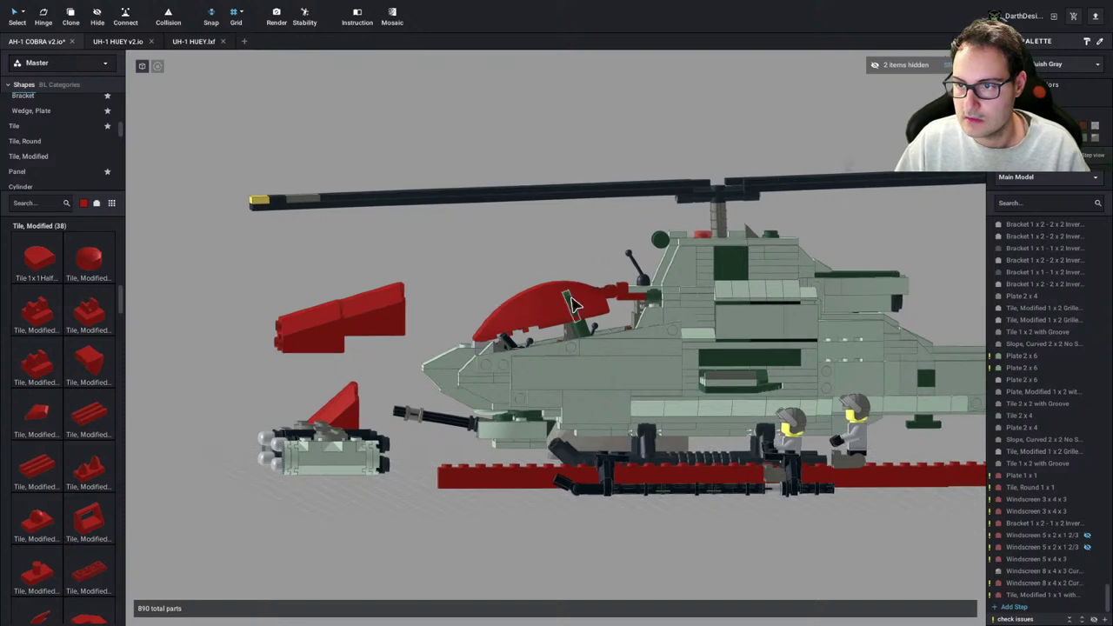
Delete the Bar 1L with Clip Mechanical Claw that pokes through the tilted windscreen
left_click(572, 299)
left_click(595, 273)
left_click(553, 298)
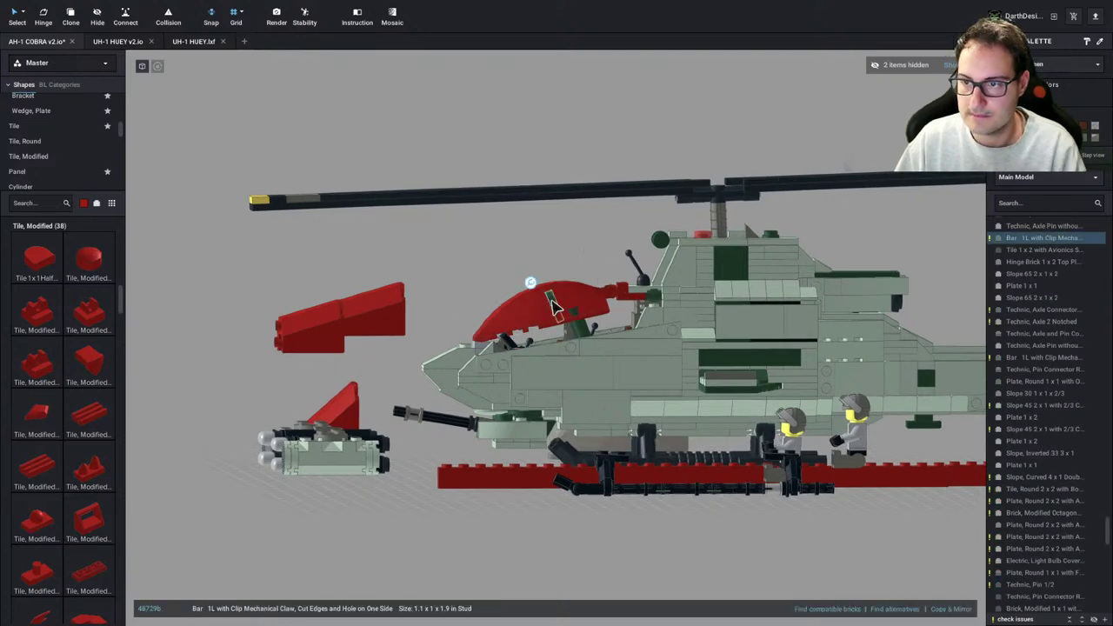
key("Delete")
Try the tilted handle windscreen further forward over the cockpit, and remove it from the model
left_click(595, 296)
key("a")
left_click(575, 262)
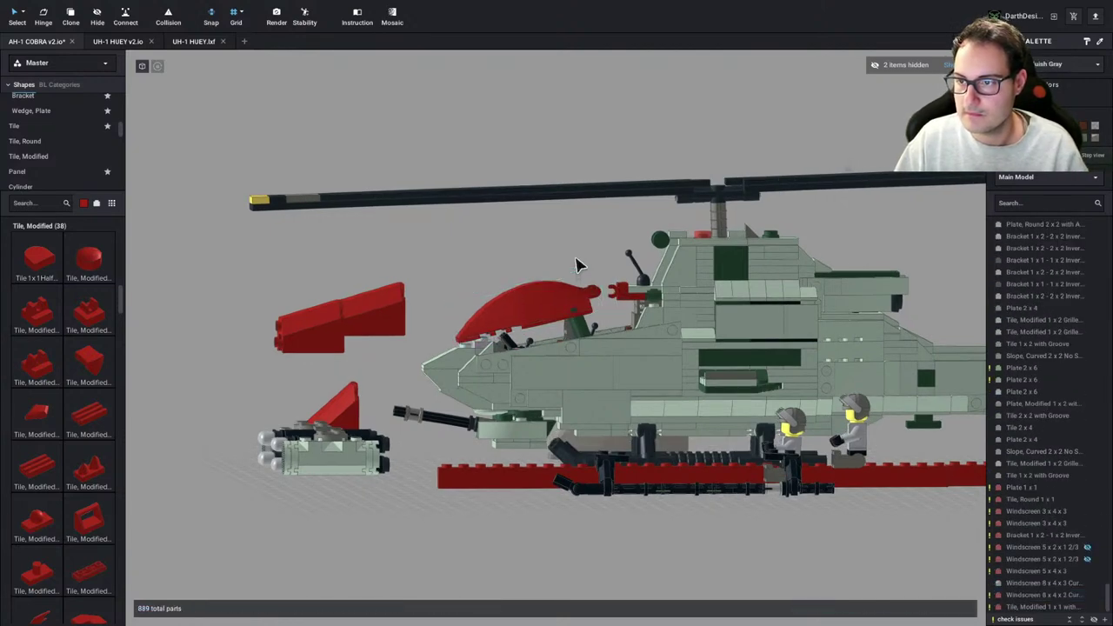
right_click_drag(575, 262, 557, 305)
left_click(557, 305)
key("Delete")
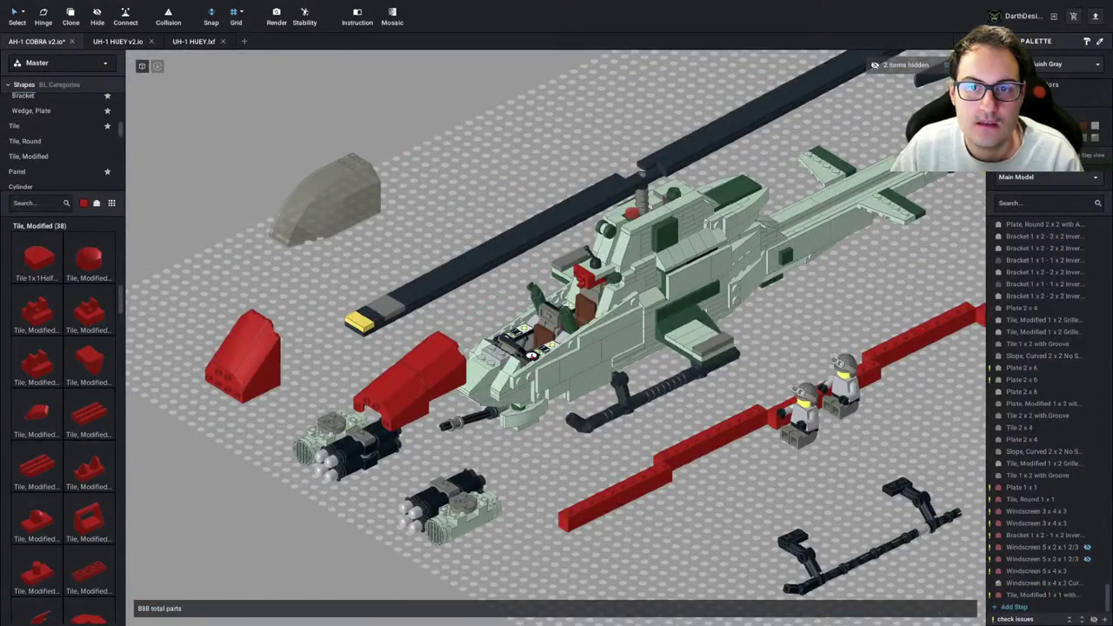
Browse the part categories back to the windscreen parts
scroll(68, 153, "down", 5)
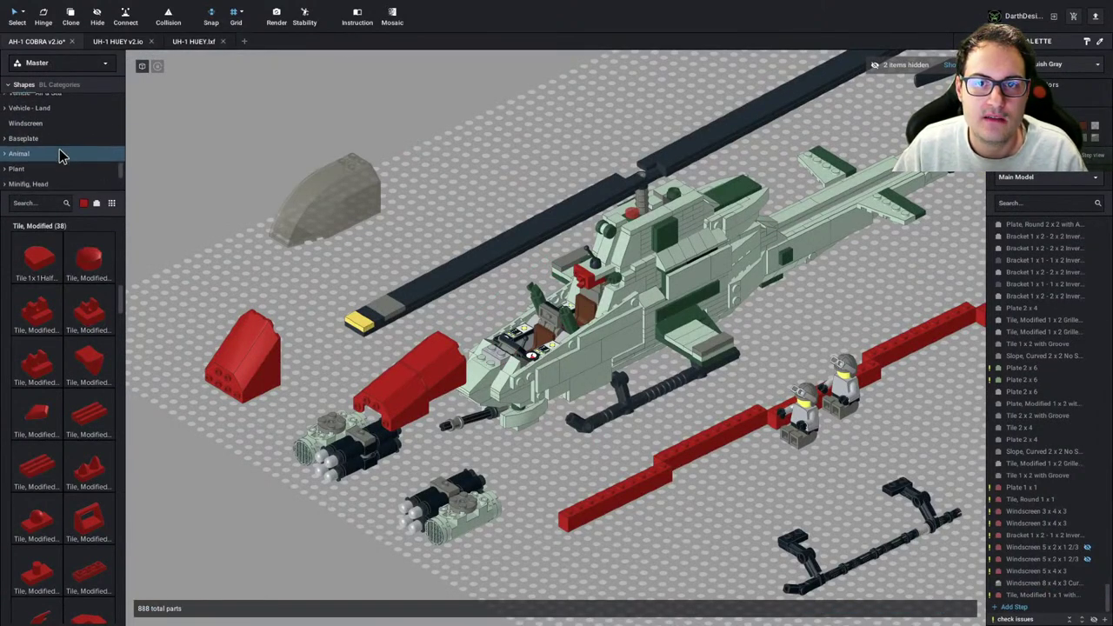
Open the Windscreen category of the parts library and look through its parts down to the 7- and 8-stud windscreens
scroll(61, 154, "down", 3)
scroll(54, 161, "up", 5)
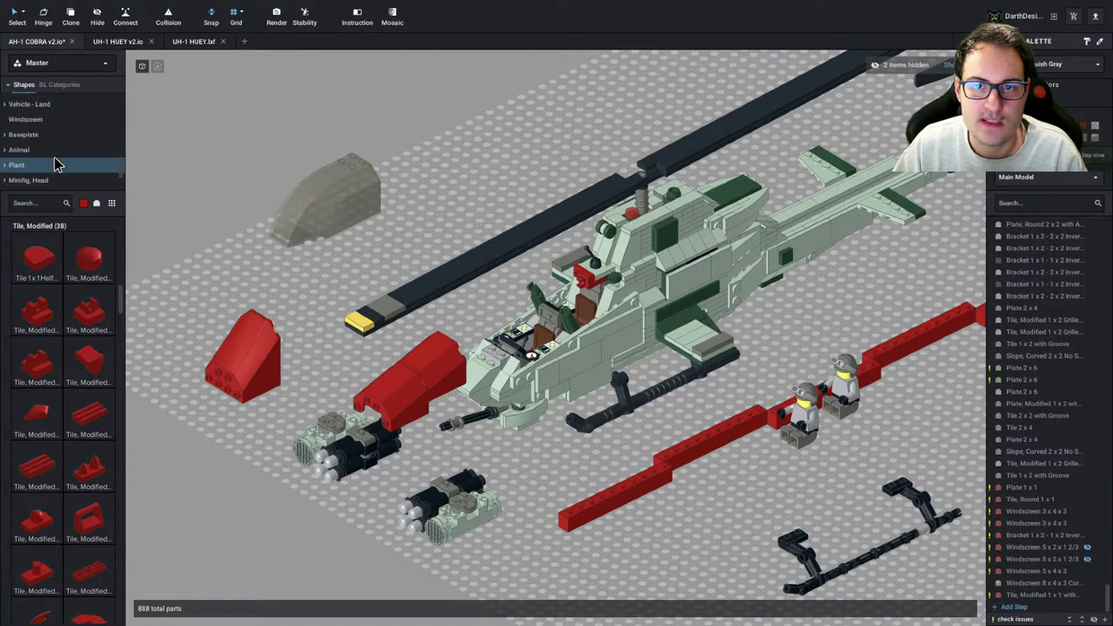
scroll(50, 164, "up", 5)
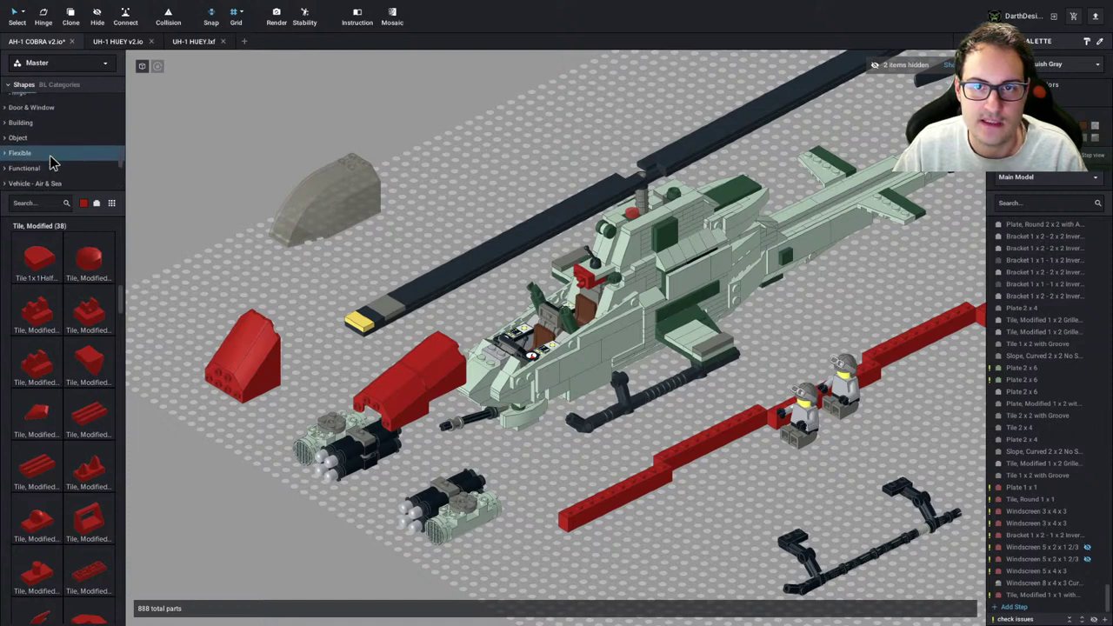
scroll(48, 170, "down", 6)
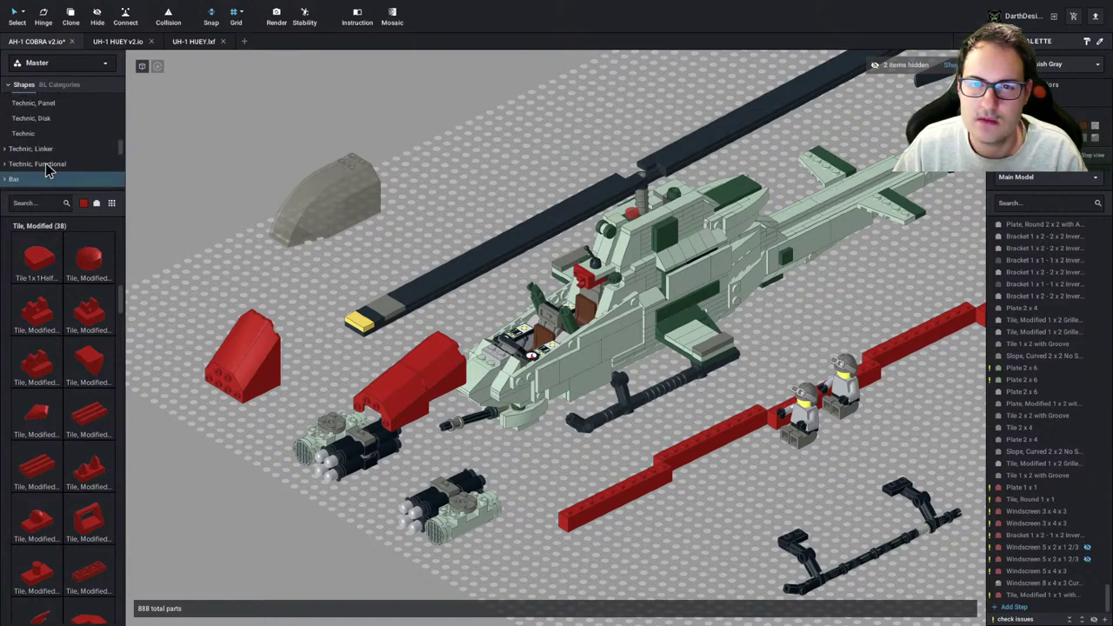
scroll(48, 170, "up", 3)
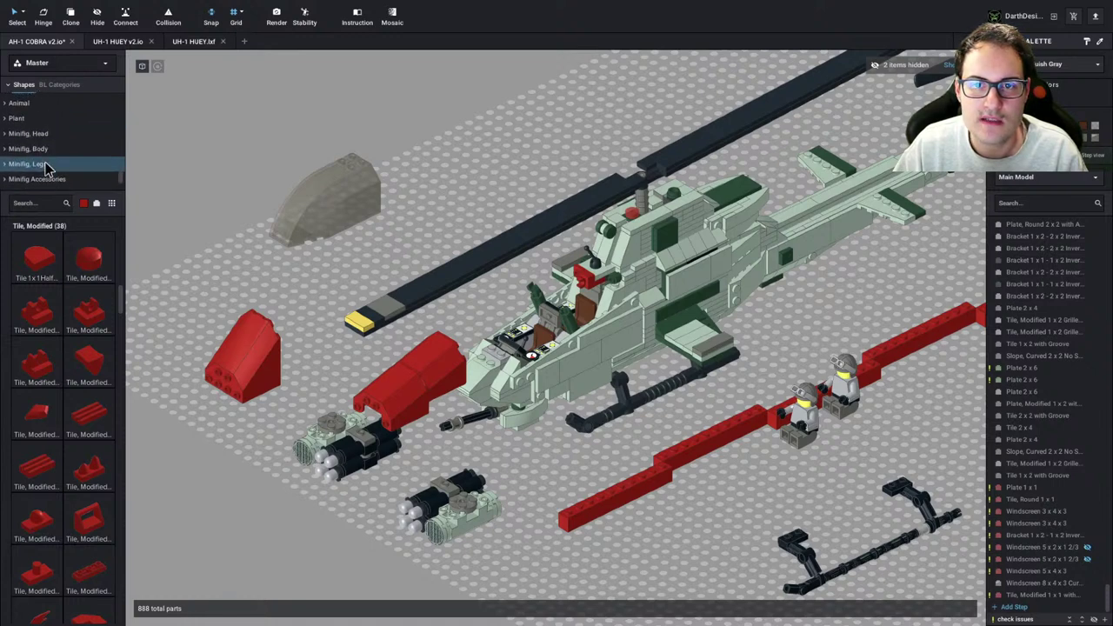
left_click(26, 125)
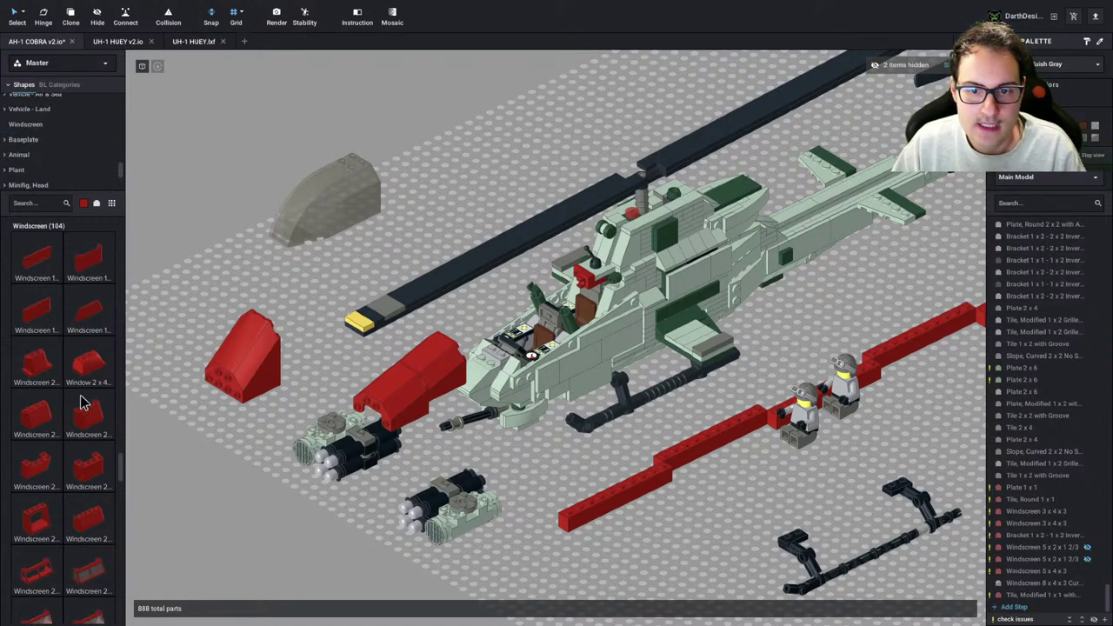
scroll(81, 403, "down", 10)
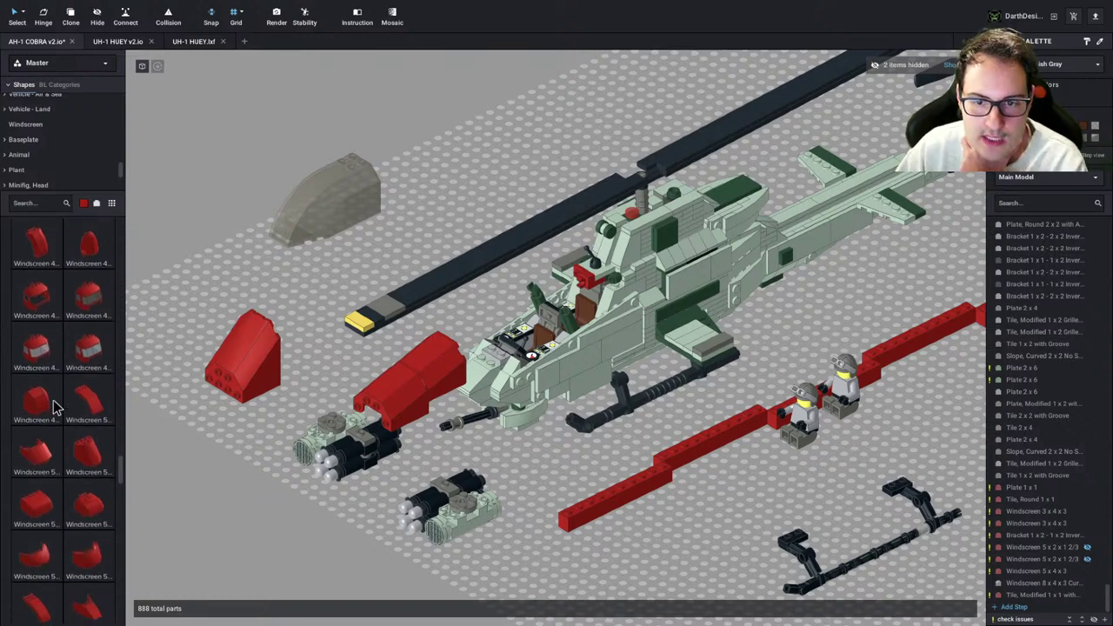
scroll(54, 406, "down", 8)
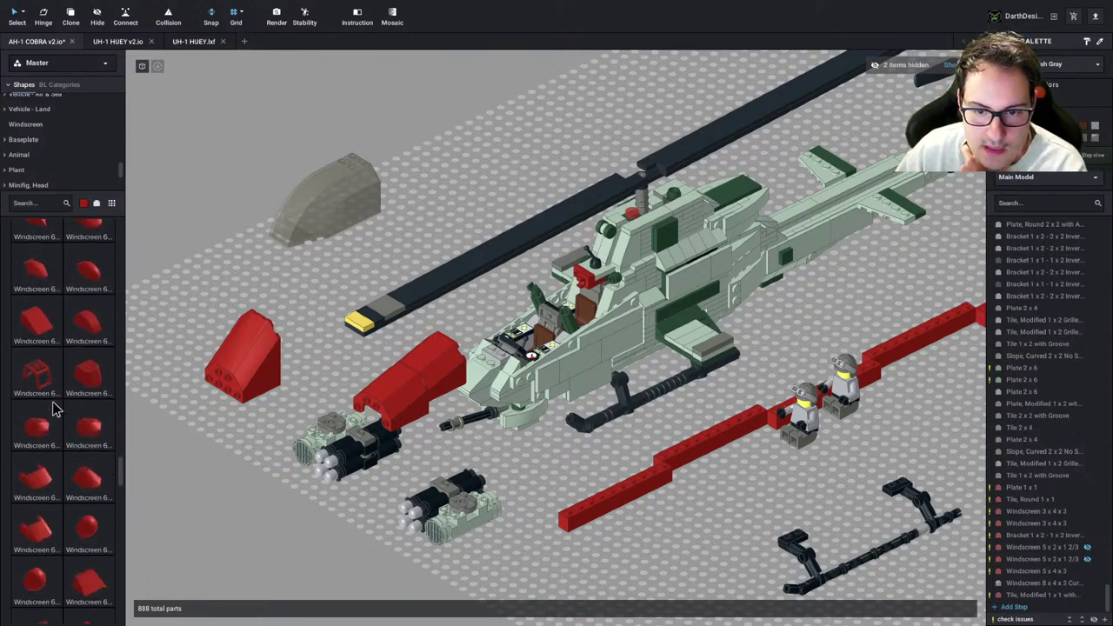
scroll(54, 413, "down", 5)
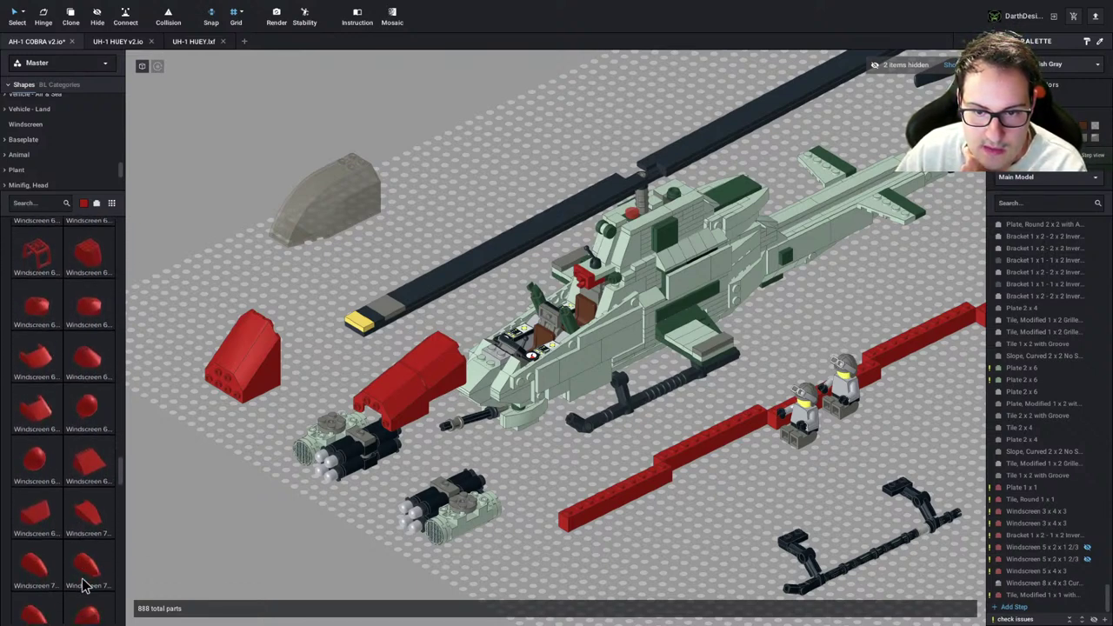
scroll(85, 583, "down", 10)
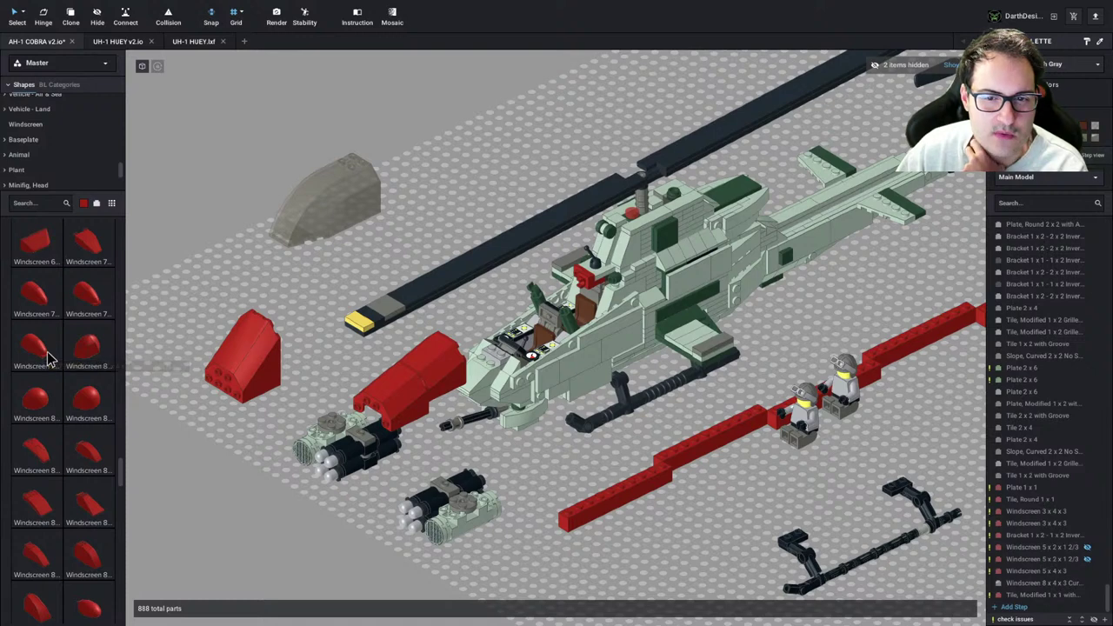
Add a Windscreen 7 x 4 x 1 2/3 to the model at the helicopter's cockpit and turn it
left_click_drag(87, 296, 411, 236)
key("Delete")
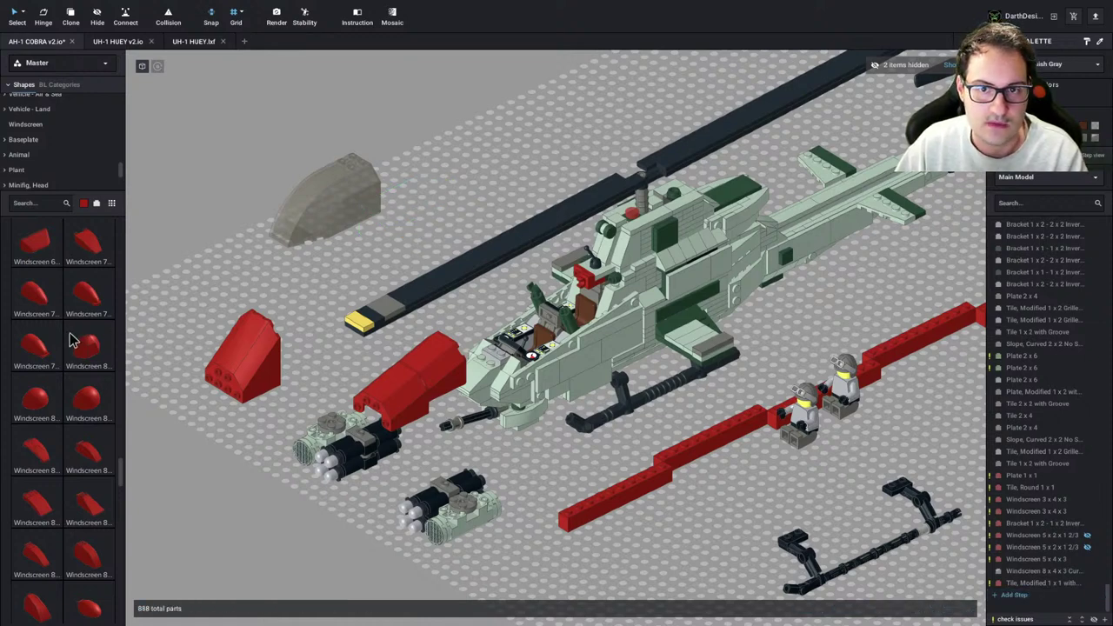
scroll(72, 339, "up", 2)
left_click_drag(79, 329, 573, 306)
key("Left")
right_click_drag(573, 305, 561, 311)
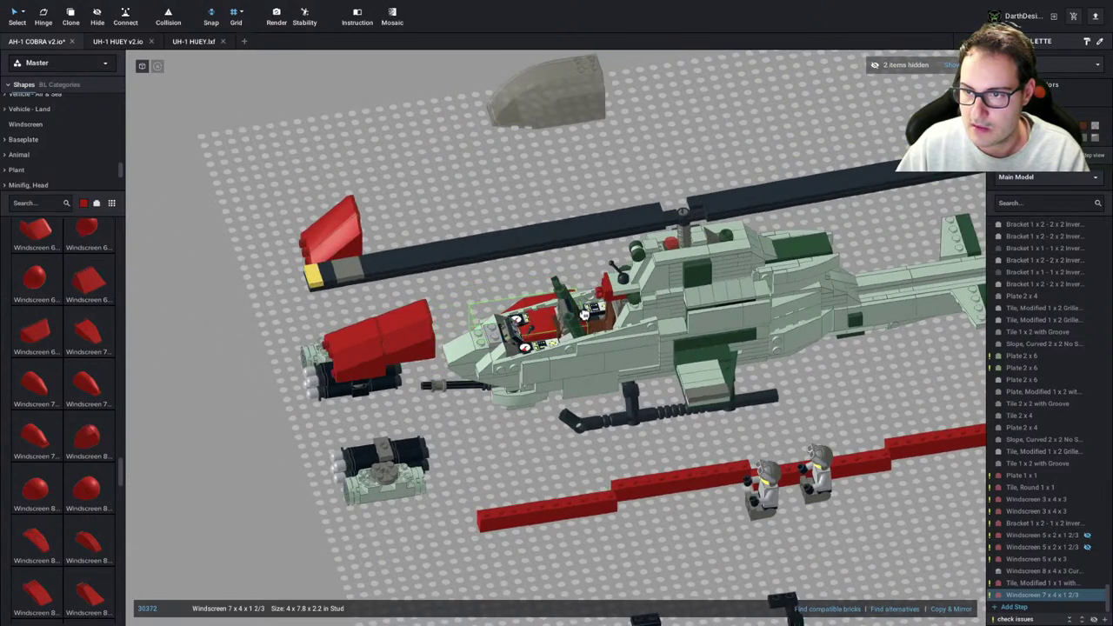
Position the Windscreen 7 x 4 x 1 2/3 over the cockpit, in line with the fuselage and just ahead of the red bracket
left_click_drag(585, 314, 584, 315)
right_click_drag(584, 316, 562, 288)
left_click_drag(562, 287, 558, 346)
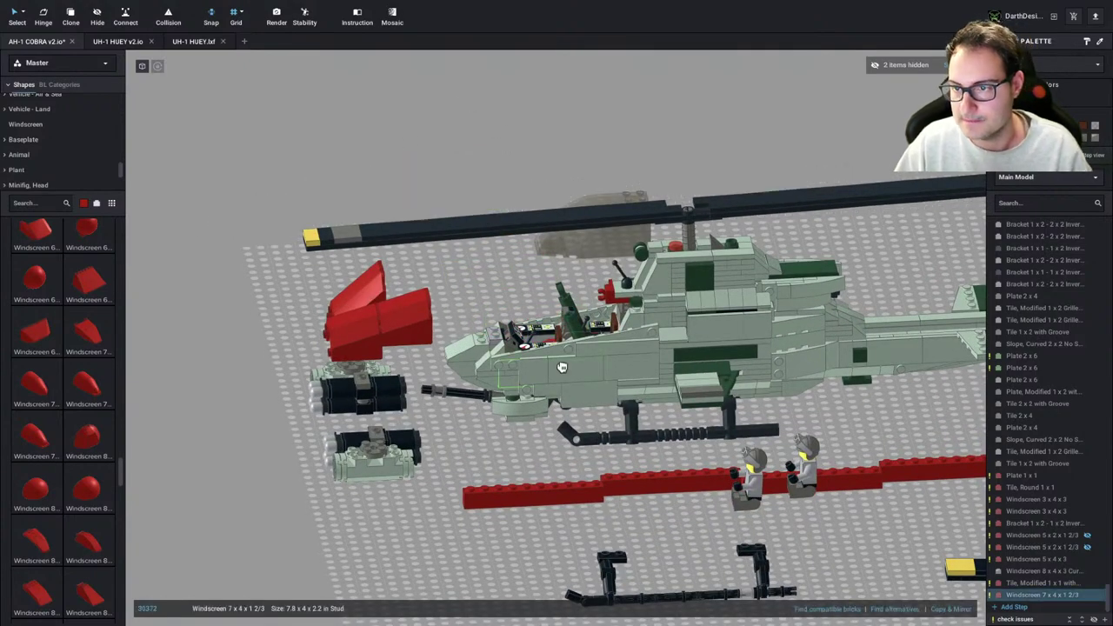
right_click_drag(562, 367, 601, 360)
left_click_drag(601, 361, 596, 363)
right_click_drag(597, 363, 563, 382)
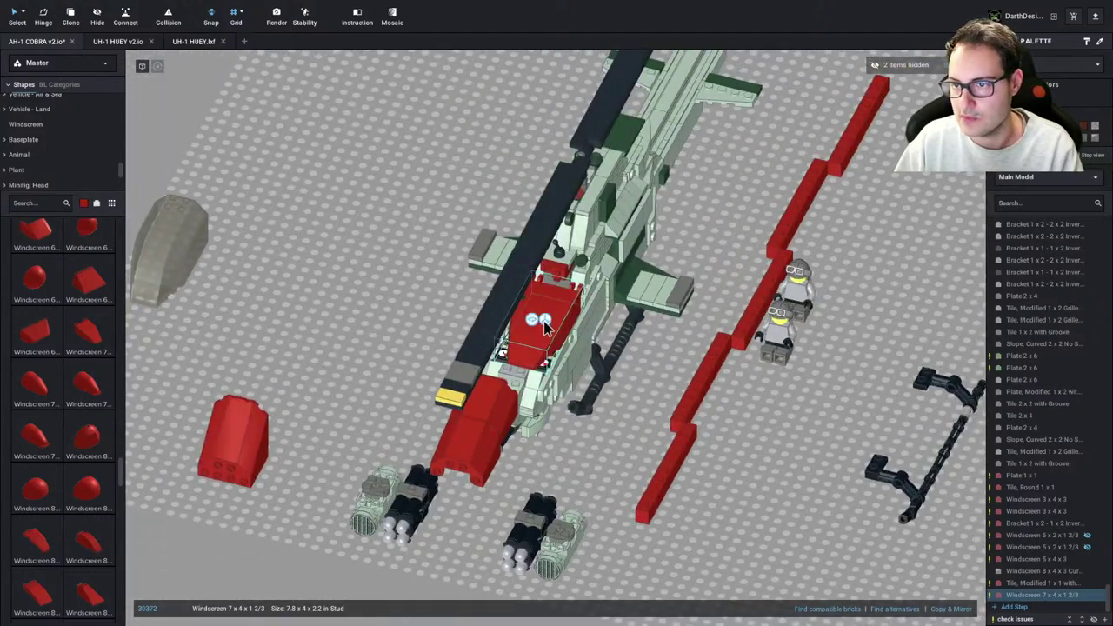
right_click_drag(641, 363, 616, 341)
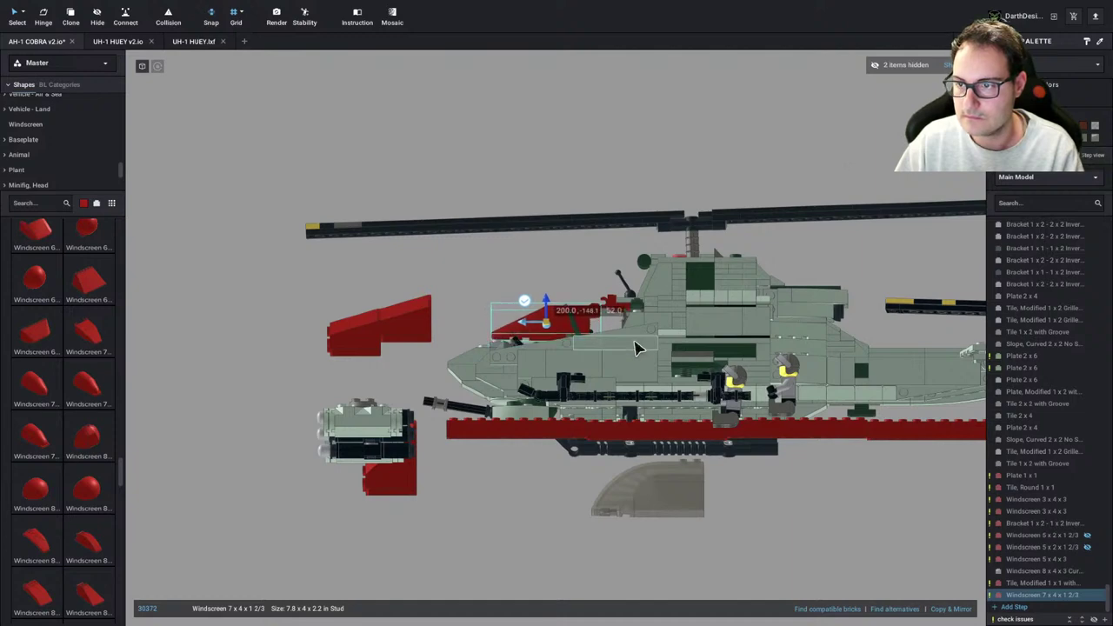
left_click(493, 281)
right_click_drag(522, 293, 554, 322)
left_click(555, 322)
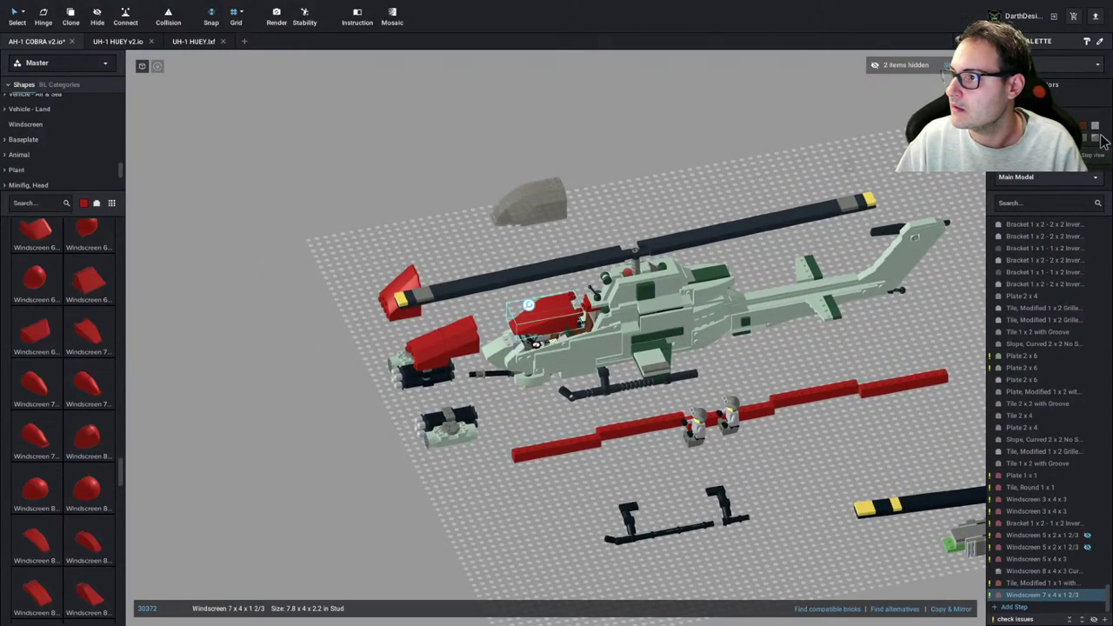
Colour the cockpit windscreen transparent black and tilt it about 12° in the side view
left_click(649, 148)
scroll(649, 148, "up", 5)
right_click_drag(648, 147, 643, 133)
left_click(536, 291)
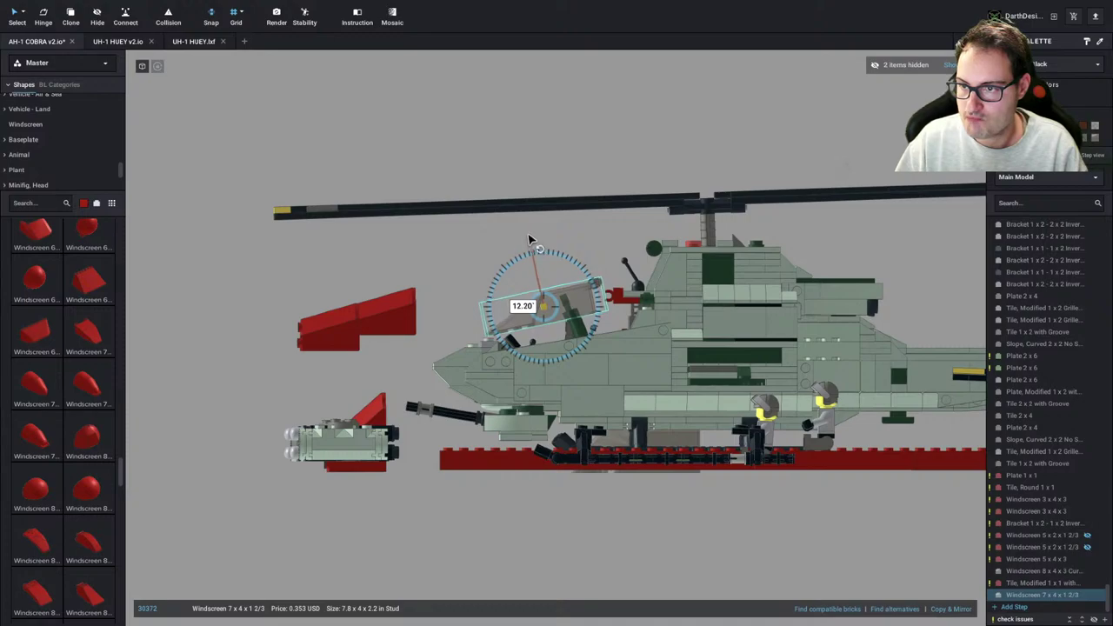
Set the tilted windscreen aside behind the main rotor and select the Windscreen 8 x 4 x 3 Curved beside it
left_click(490, 313)
right_click_drag(490, 313, 554, 334)
left_click(421, 135)
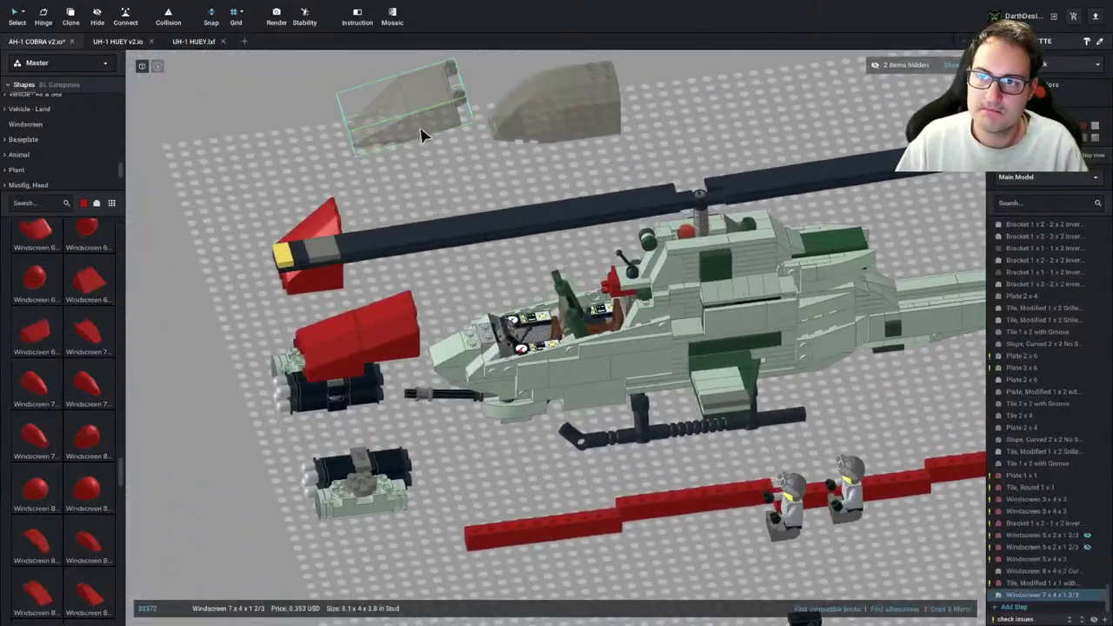
left_click(445, 194)
left_click(565, 97)
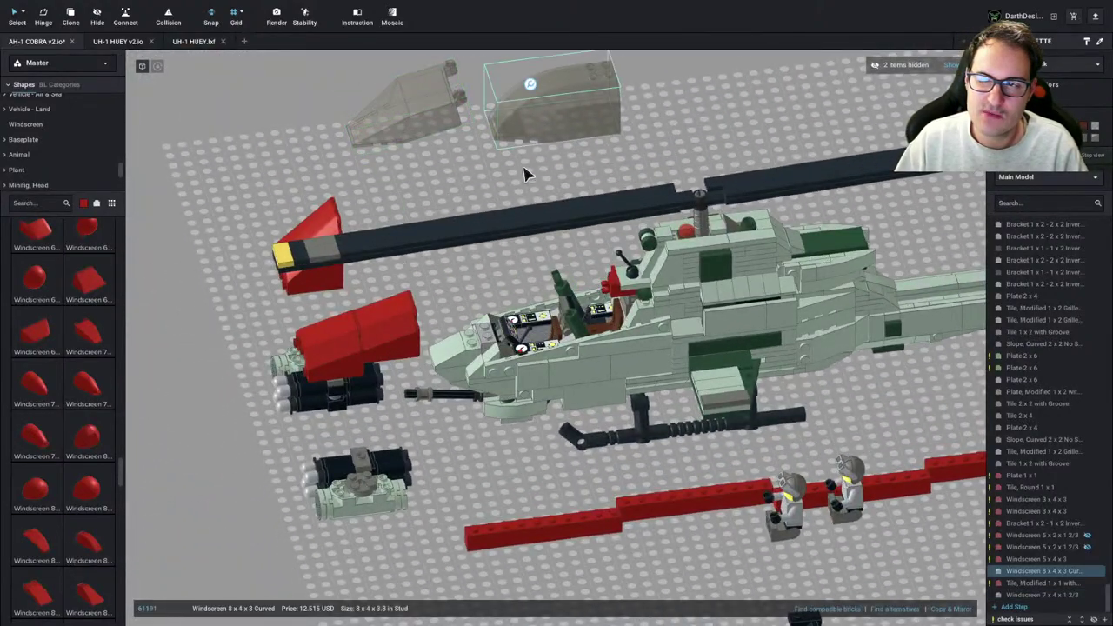
key("Escape")
left_click(534, 105)
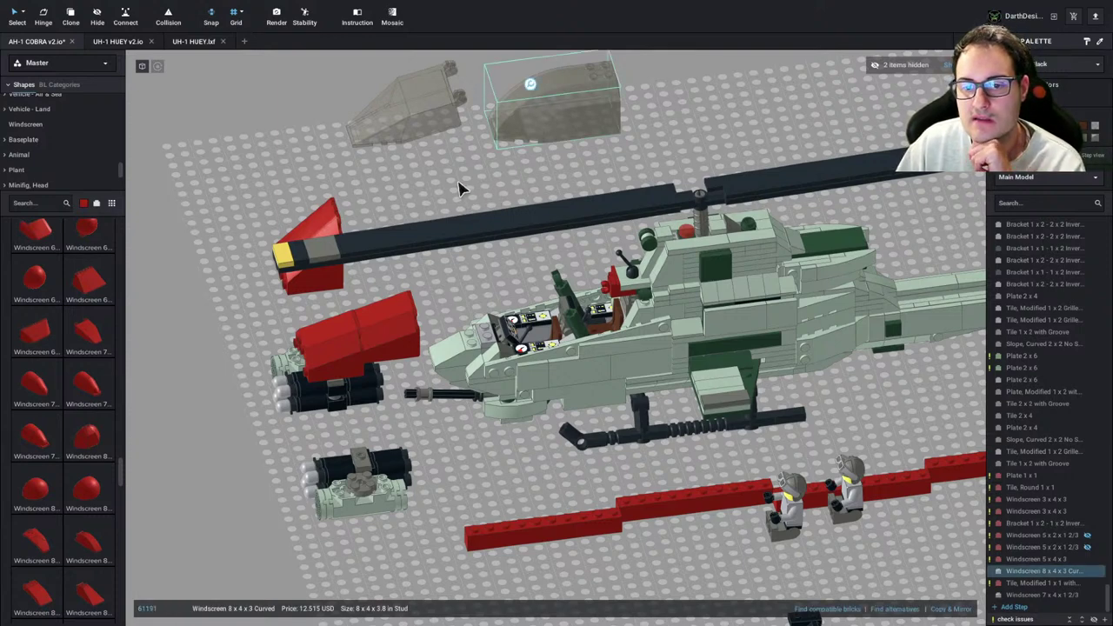
Add a Windscreen 6 x 4 x 3 1/3 Roll Cage to the baseplate in front of the helicopter and colour it light bluish gray
scroll(61, 352, "up", 5)
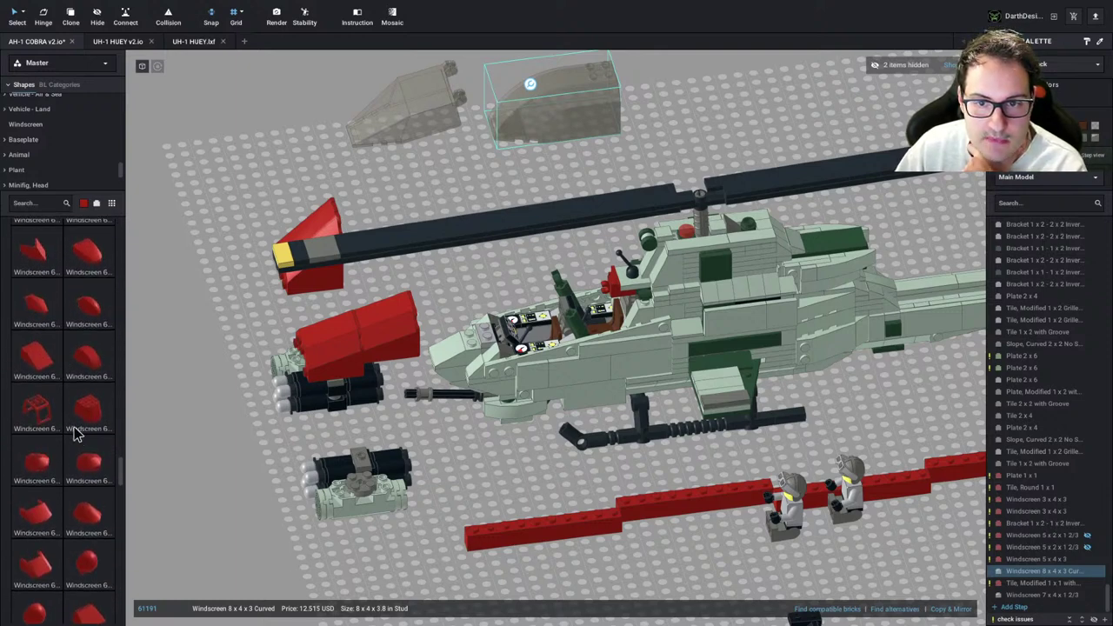
left_click_drag(44, 410, 202, 243)
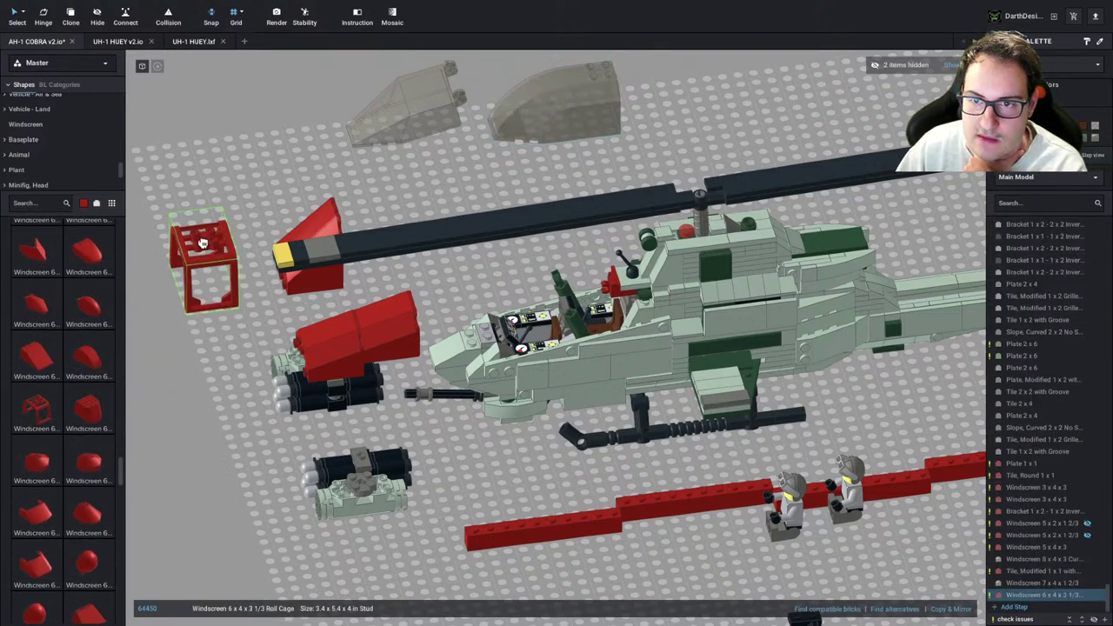
left_click_drag(206, 300, 205, 395)
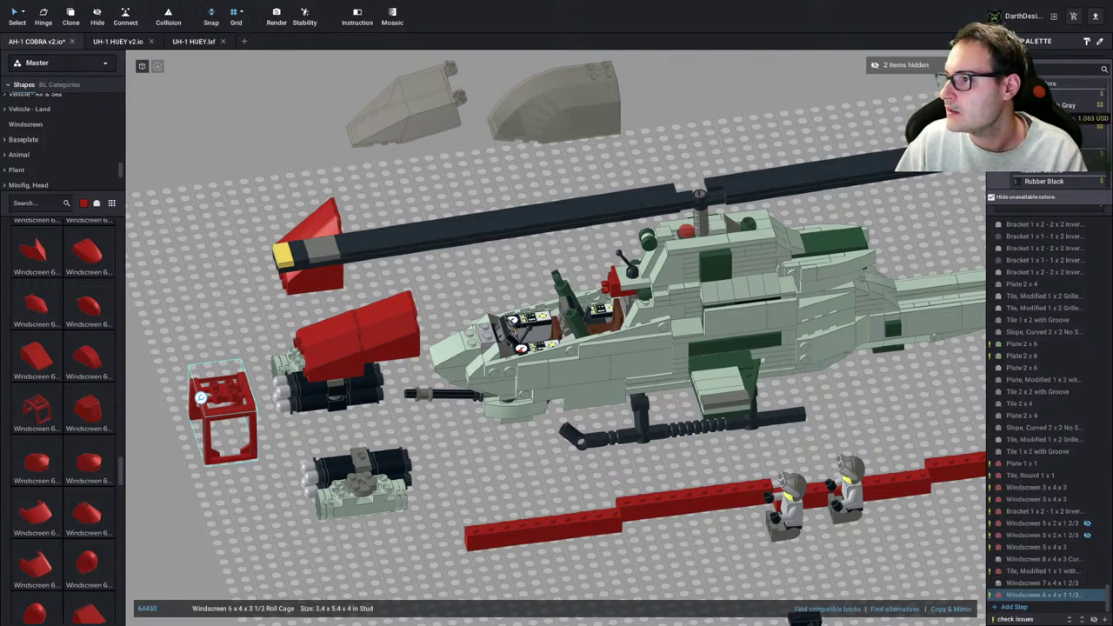
left_click(1071, 107)
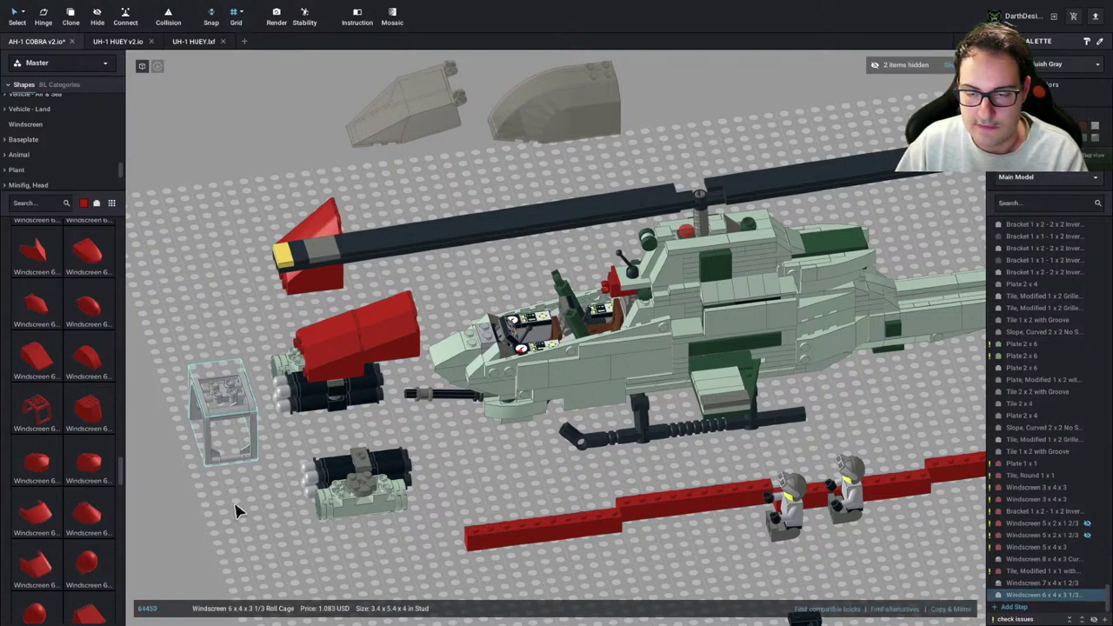
Rotate the roll cage so it stands upright facing along the helicopter, and place it in front of the rocket pods
left_click_drag(233, 413, 251, 447)
right_click_drag(251, 447, 276, 442)
left_click_drag(250, 447, 257, 512)
key("Right")
key("Right")
key("Up")
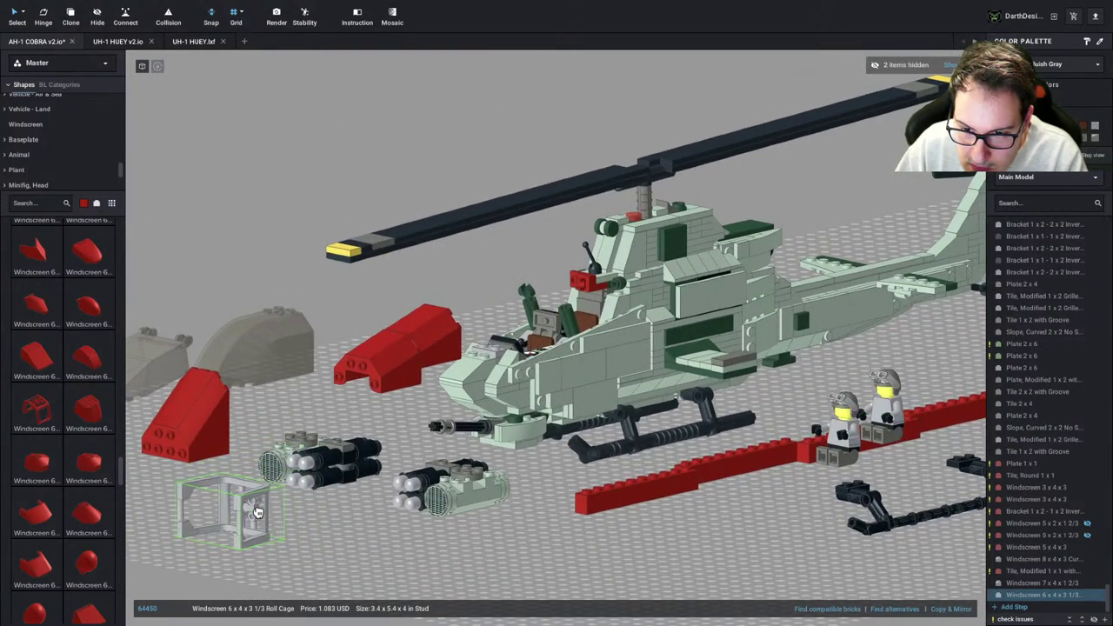
key("Up")
key("Up")
key("Up")
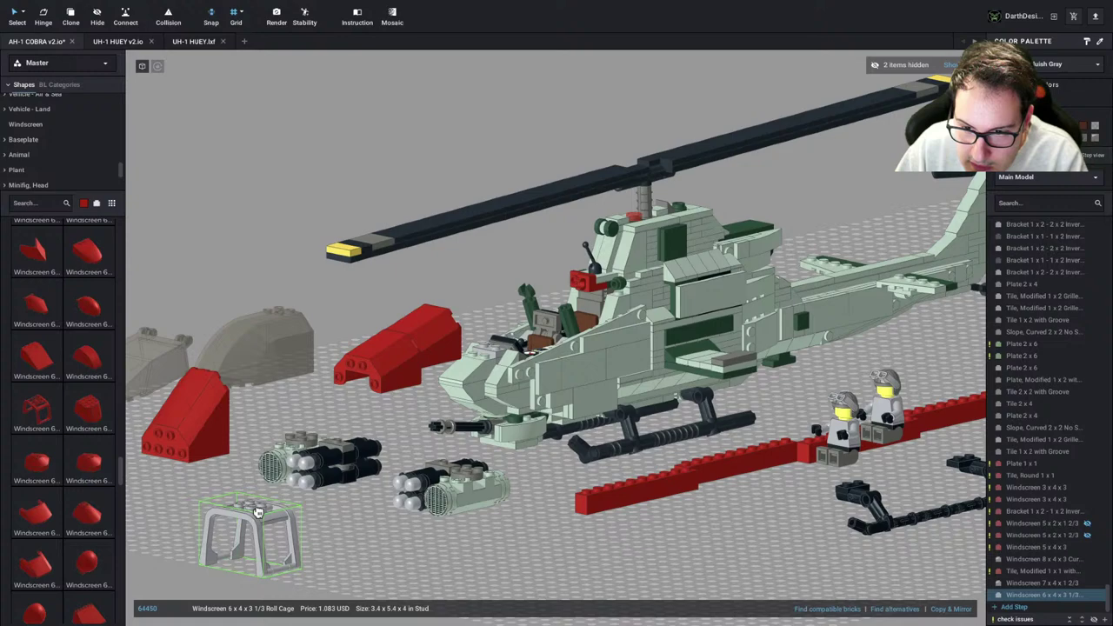
Try the roll cage at the helicopter's cockpit and undo the last move
left_click_drag(257, 513, 585, 276)
right_click_drag(585, 277, 487, 314)
left_click_drag(487, 314, 374, 270)
key("ctrl+z")
Move the Windscreen 8 x 4 x 3 Curved onto the baseplate directly in front of the roll cage
middle_click_drag(374, 269, 534, 199)
left_click_drag(534, 199, 288, 411)
left_click(367, 476)
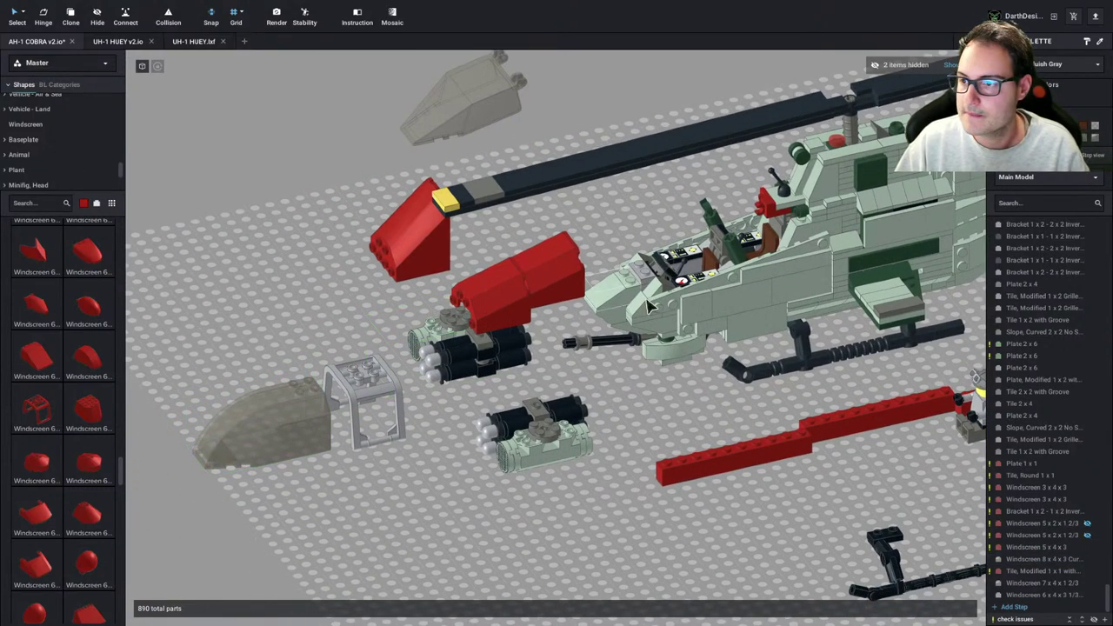
Place a light green Tile 2 x 4 across the curved windscreen and roll cage, and set the cage against the windscreen's rear
left_click_drag(754, 294, 352, 381)
left_click(323, 378)
left_click(392, 370)
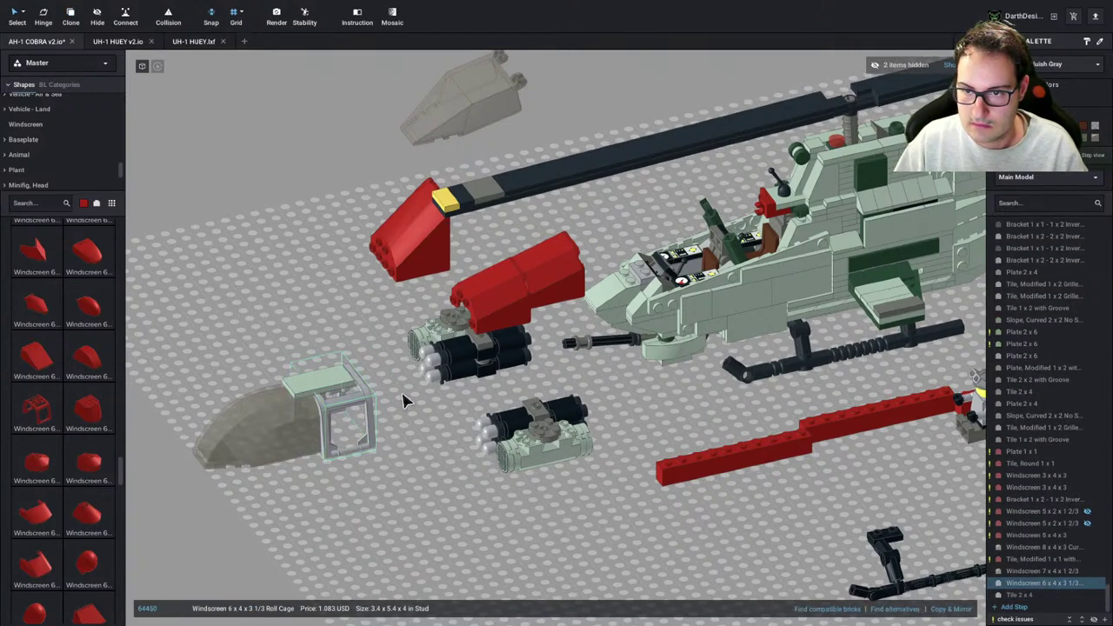
right_click_drag(405, 400, 393, 372)
mouse_move(394, 335)
left_mouse_down()
mouse_move(426, 331)
mouse_move(409, 333)
left_mouse_up()
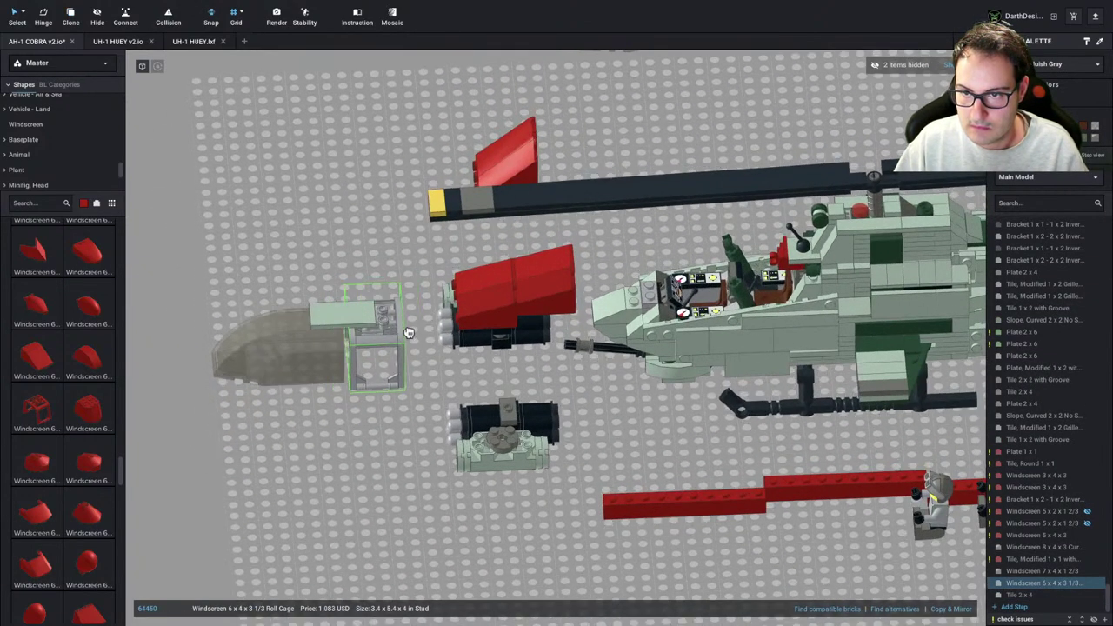
left_click(413, 400)
Inspect from several angles how the roll cage fits the curved windscreen and tile, and select the cage
right_click_drag(413, 400, 451, 376)
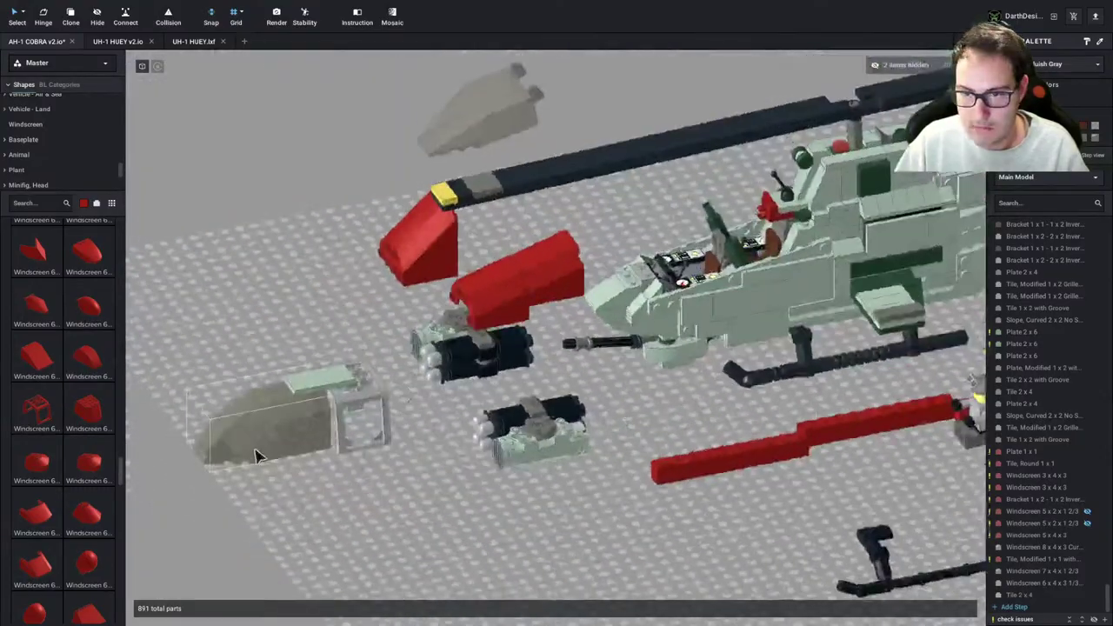
middle_click_drag(297, 426, 478, 434)
scroll(405, 384, "up", 1)
scroll(413, 386, "down", 1)
scroll(504, 441, "up", 2)
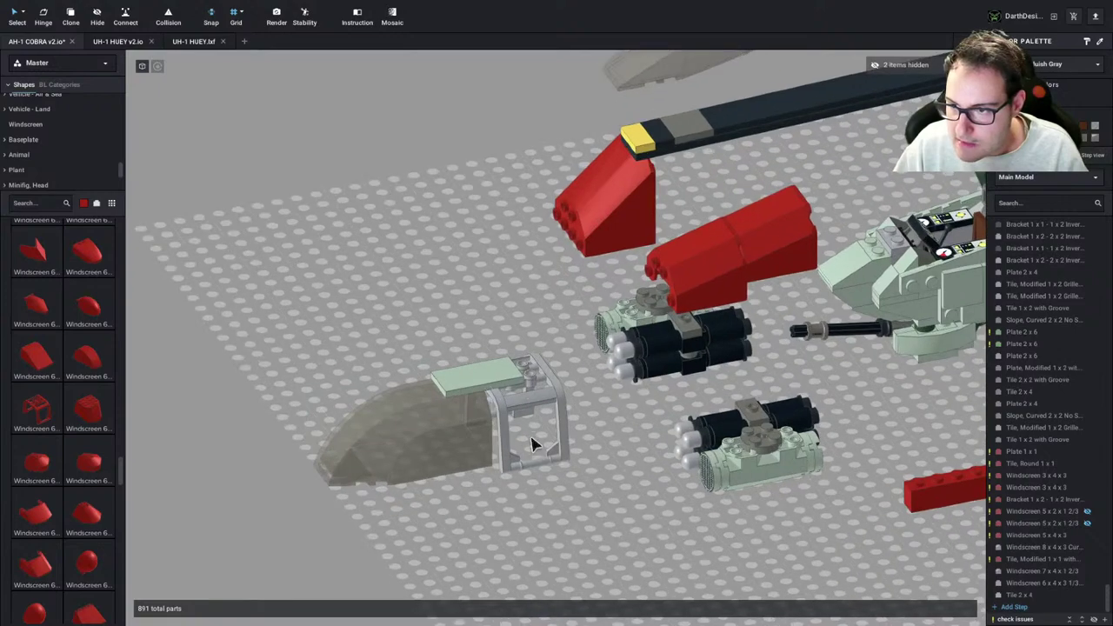
right_click_drag(524, 449, 517, 440)
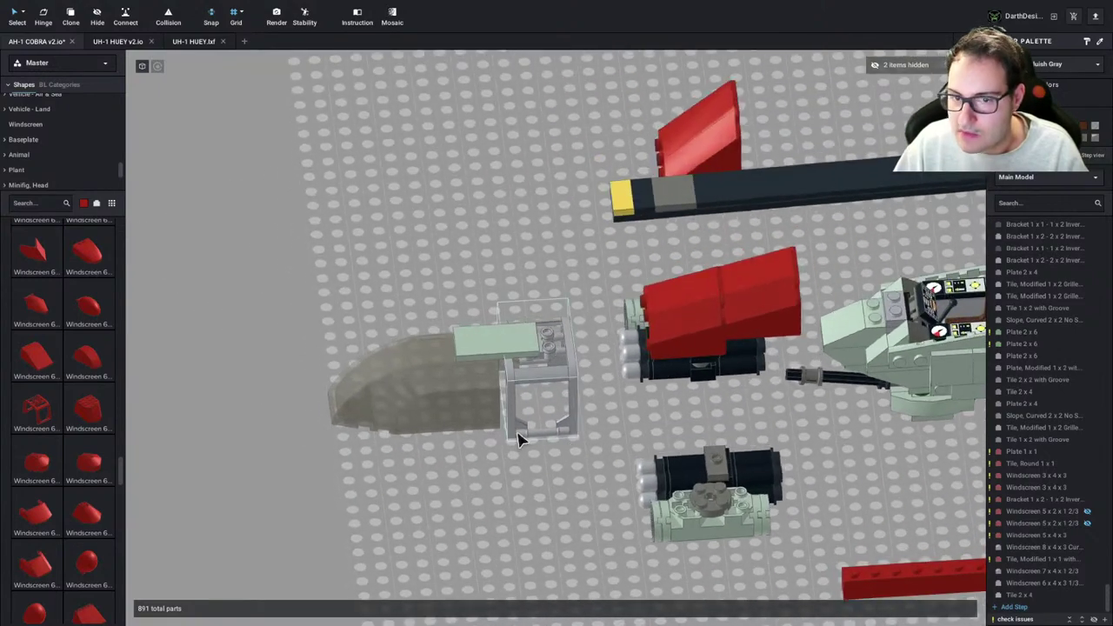
left_click(566, 378)
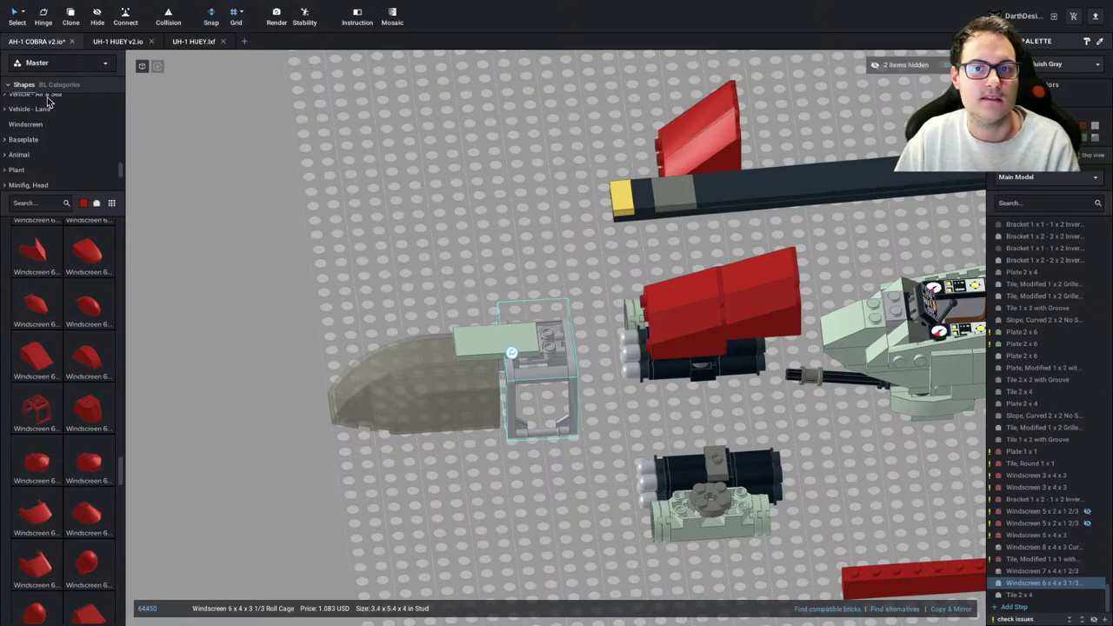
Switch to Chrome, open the BrickLink catalog page of part 64450, and view the photos of the roll cage
key("super+Tab")
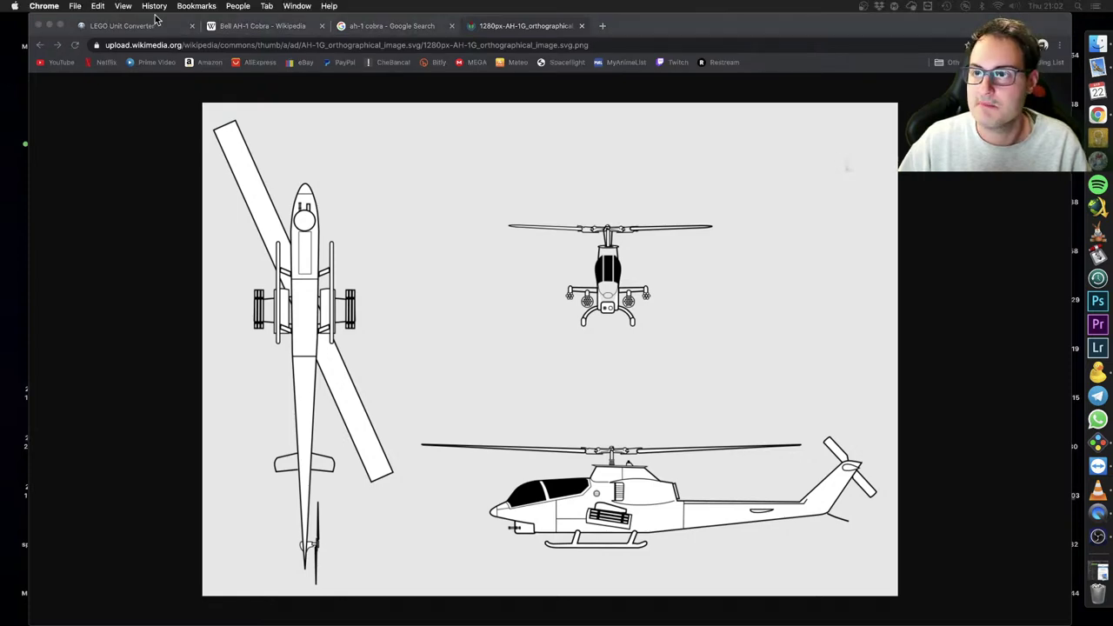
left_click_drag(157, 20, 611, 26)
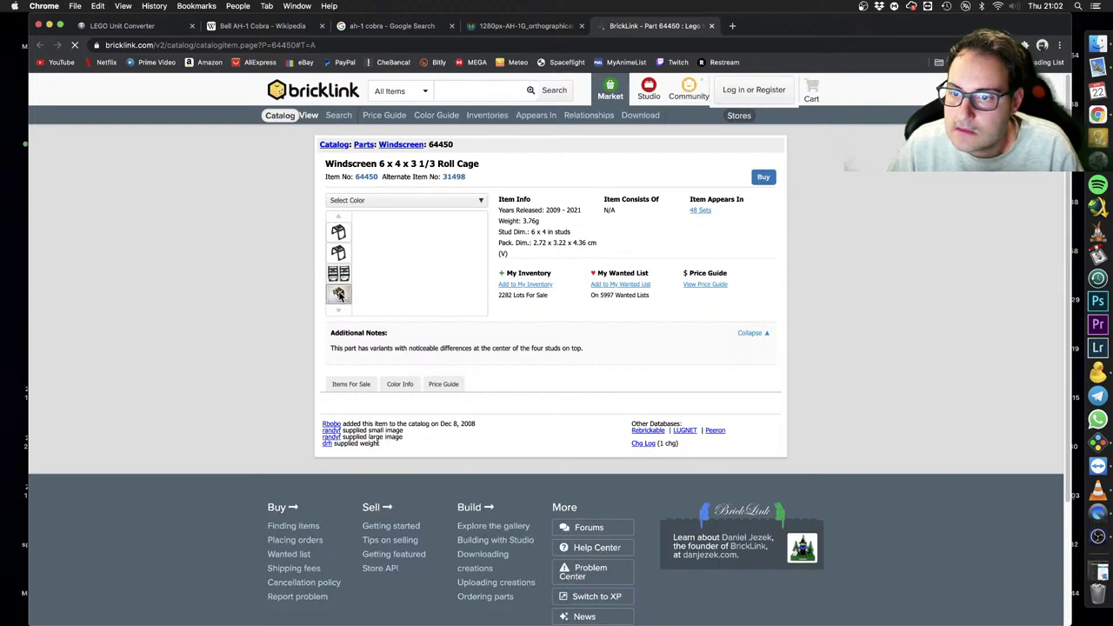
left_click(338, 294)
left_click(340, 275)
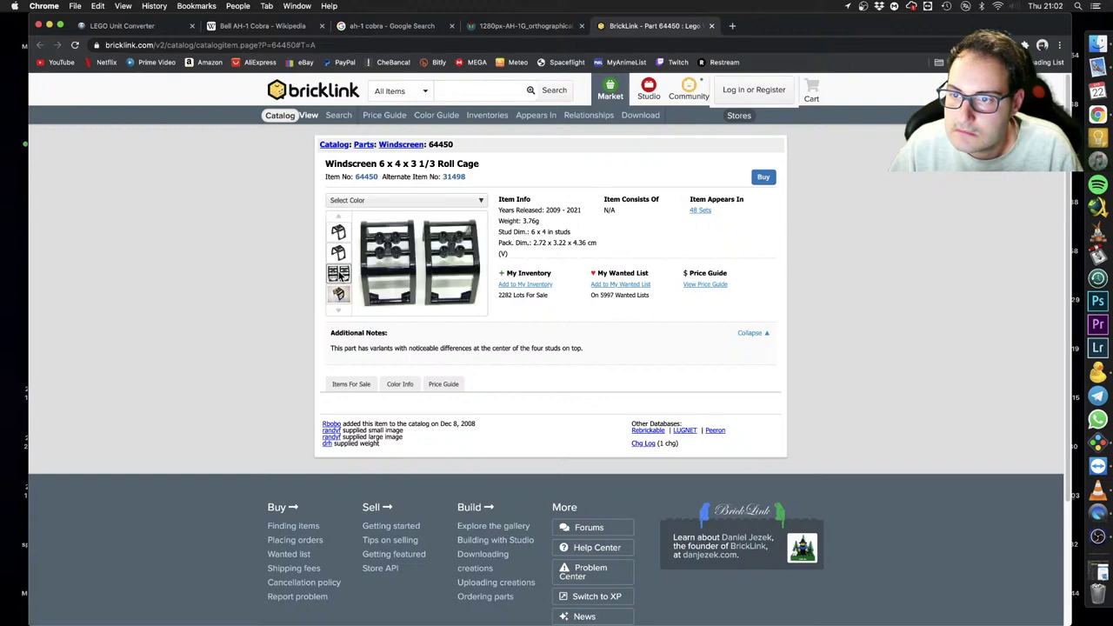
Switch back to Studio and delete the roll cage from behind the curved windscreen
key("ctrl+Right")
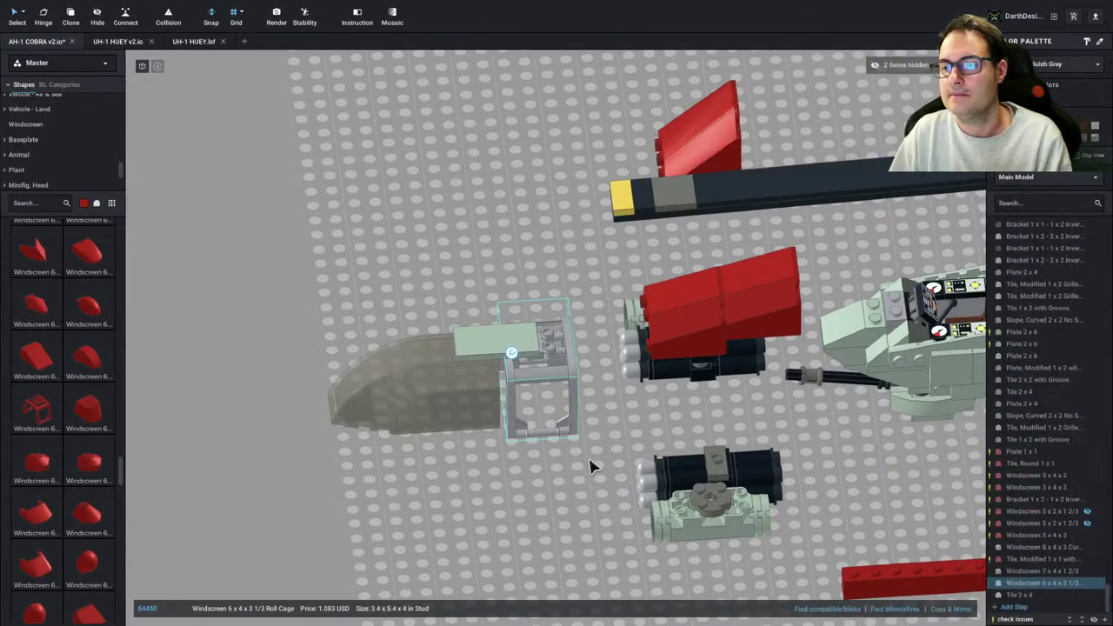
left_click(589, 461)
left_click(561, 377)
key("Delete")
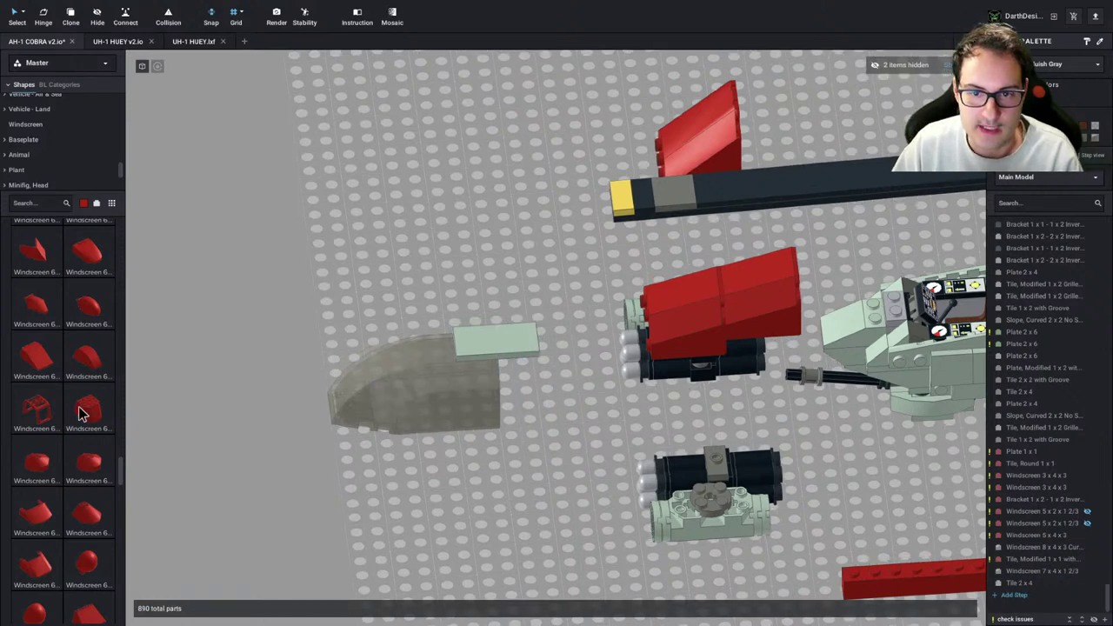
Place a red Windscreen 6 x 2 x 2 with Handle over the front cockpit, and move the joined red windscreens farther from the nose
left_click_drag(79, 413, 119, 360)
scroll(87, 348, "up", 1)
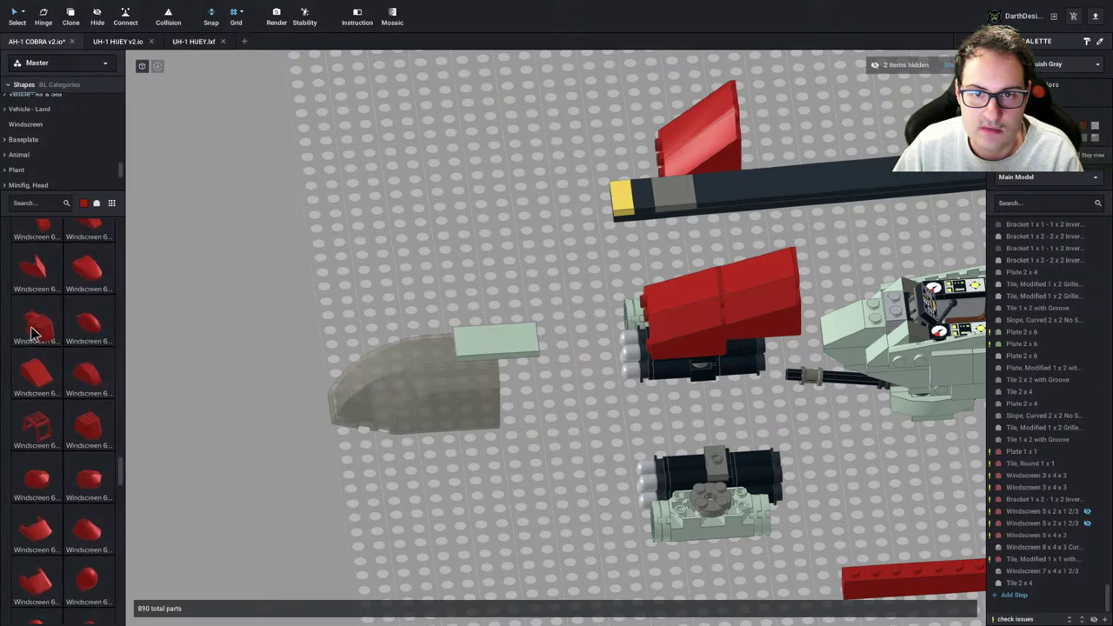
scroll(39, 326, "up", 2)
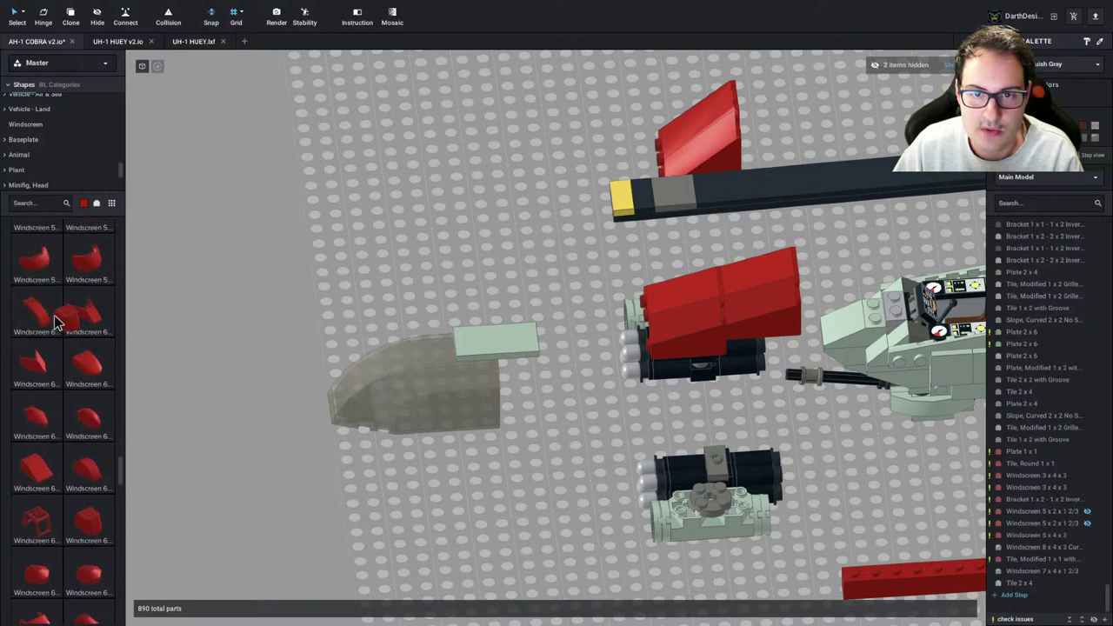
left_click_drag(55, 322, 583, 224)
scroll(370, 190, "down", 2)
middle_click_drag(635, 226, 318, 231)
left_click_drag(583, 224, 529, 285)
scroll(523, 276, "up", 1)
left_click(528, 289)
right_click_drag(529, 289, 537, 293)
left_click(503, 363)
right_click_drag(503, 363, 511, 356)
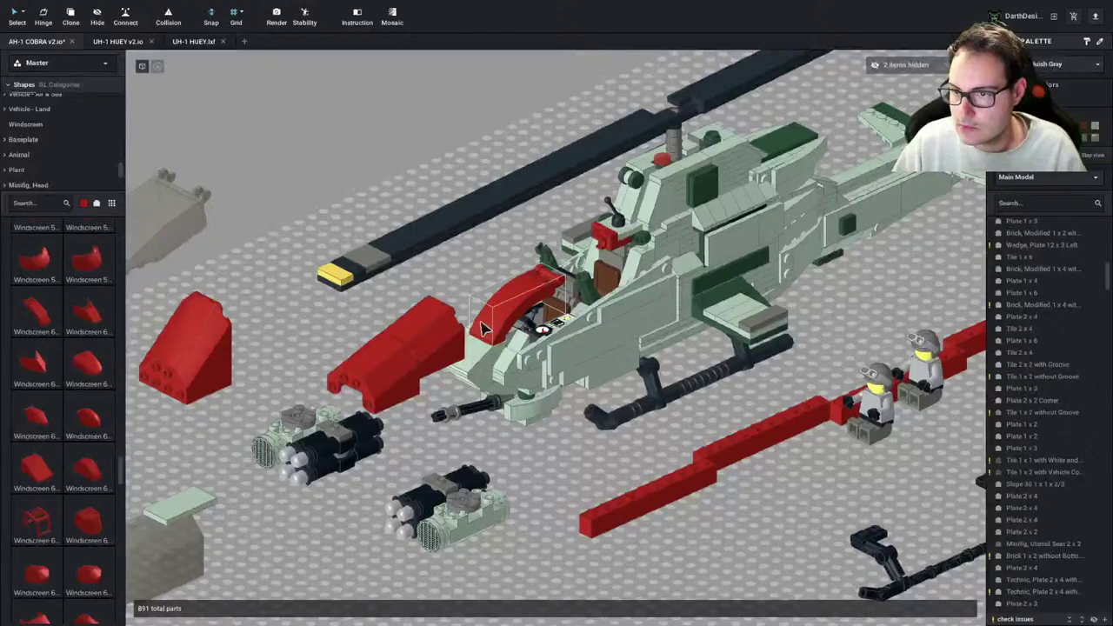
left_click_drag(422, 360, 365, 363)
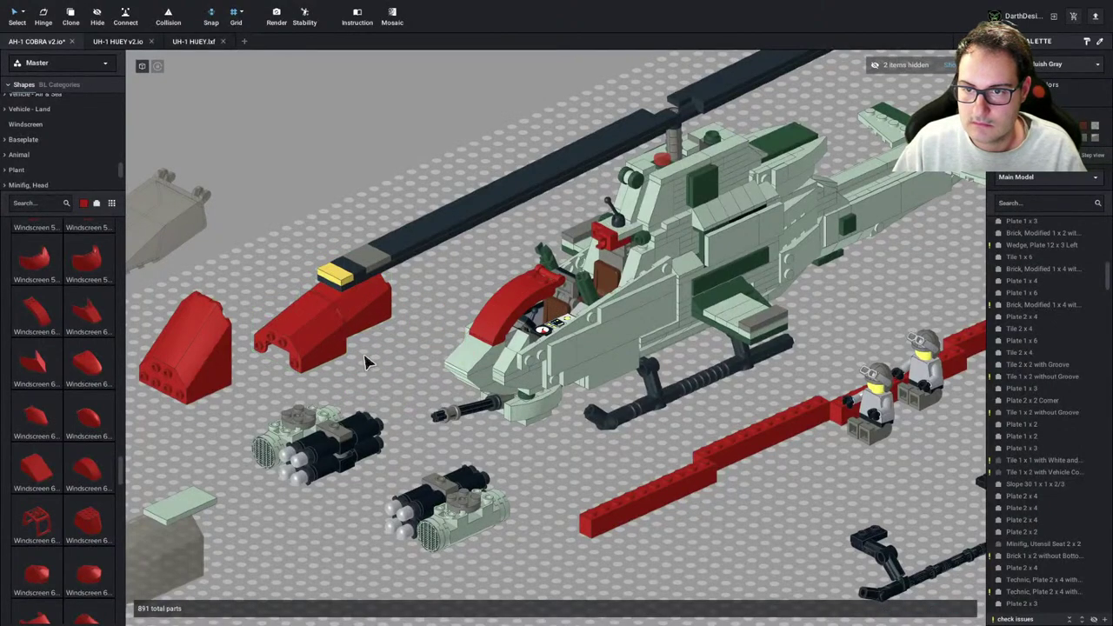
Copy and mirror the 6 x 2 x 2 windscreen, placing the copy beside the first one over the front cockpit
left_click(521, 314)
right_click_drag(521, 314, 732, 520)
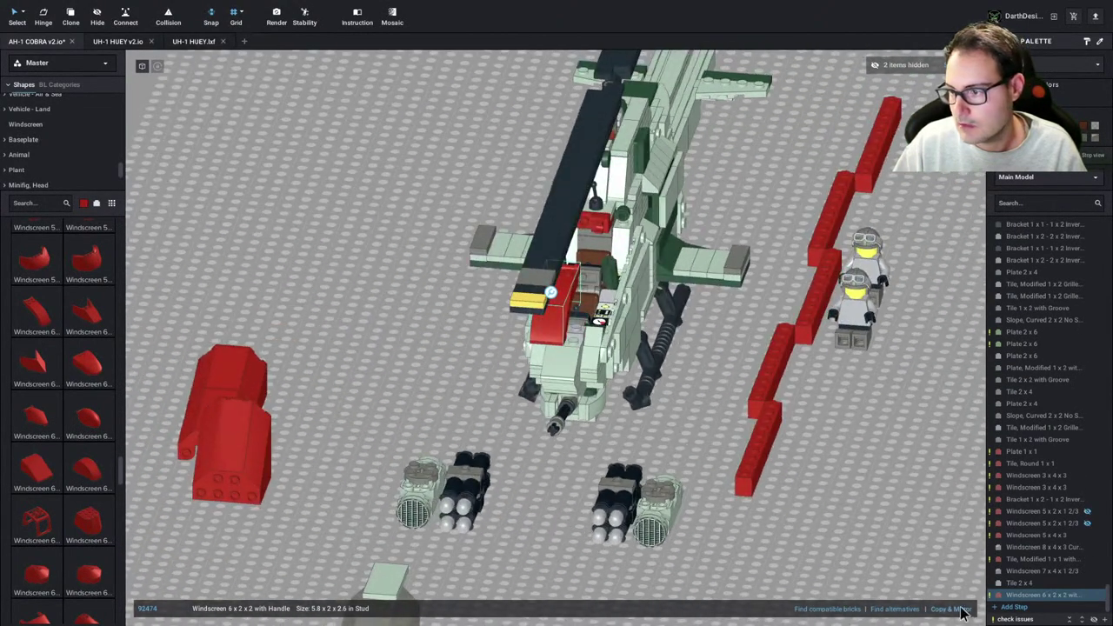
left_click(960, 608)
left_click(661, 461)
right_click_drag(670, 420, 727, 402)
right_click_drag(673, 258, 644, 310)
Select both 6 x 2 x 2 windscreens and raise them slightly above the cockpit to test the fit
left_click(567, 317)
left_click(584, 319, "ctrl")
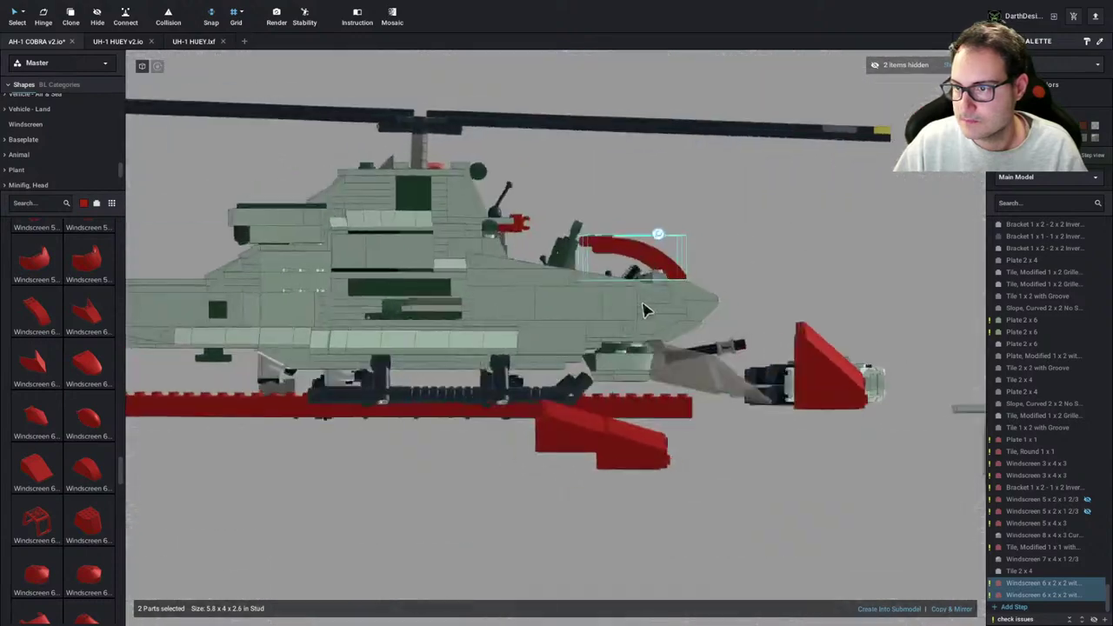
left_click(840, 276)
right_click_drag(840, 277, 527, 222)
left_click(495, 248)
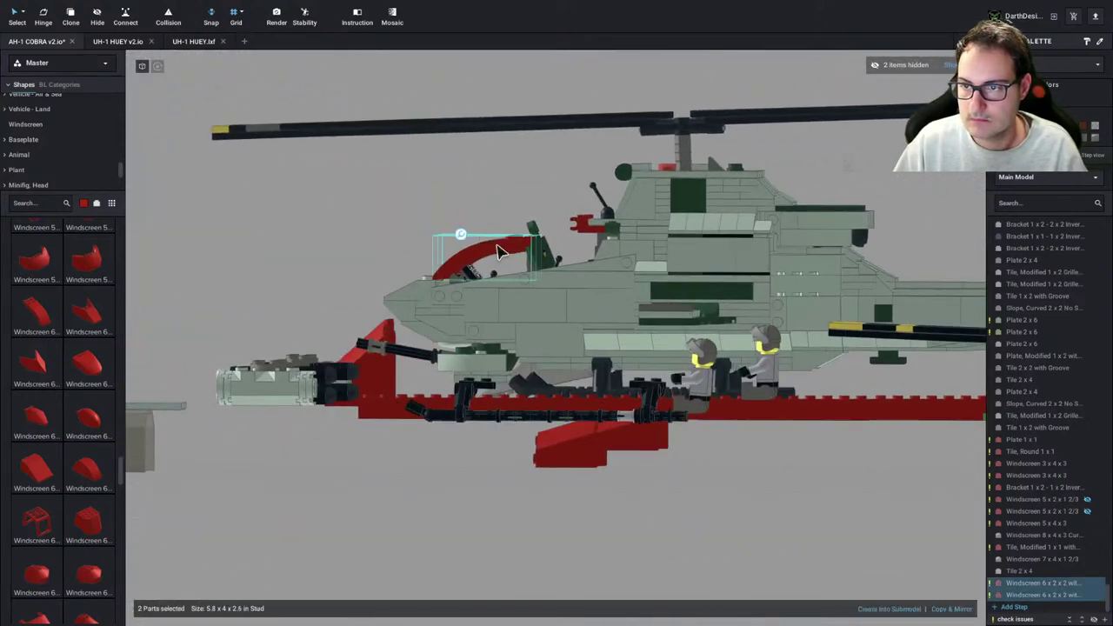
left_click_drag(460, 234, 474, 239)
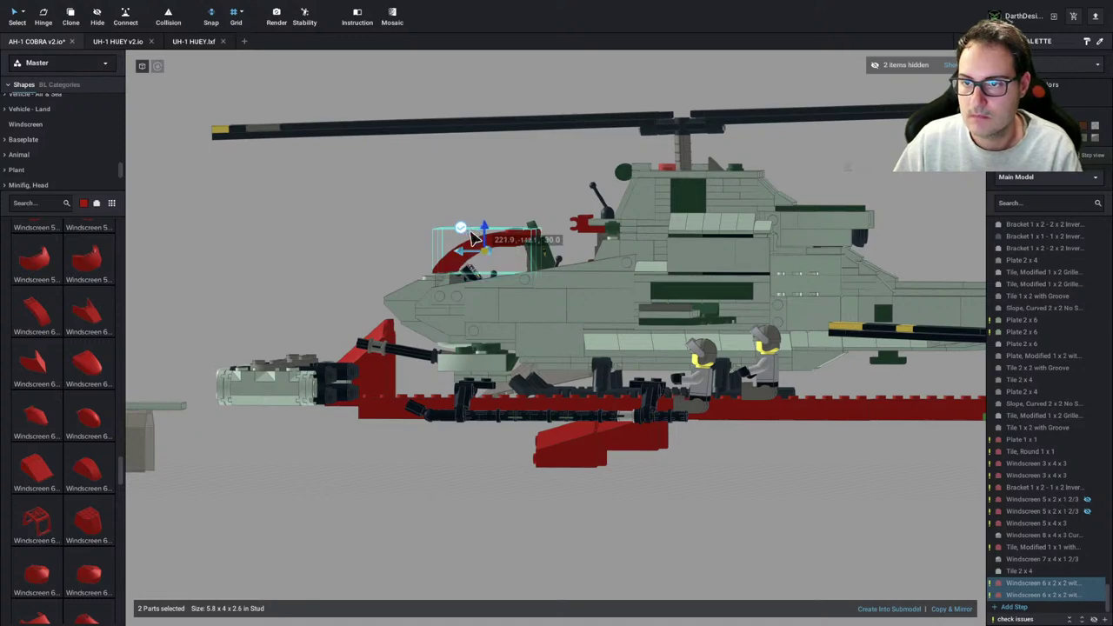
left_click(431, 205)
Move both 6 x 2 x 2 windscreens off the cockpit onto the baseplate beside the joined red windscreens
right_click_drag(431, 206, 457, 299)
left_click(485, 298)
left_click(487, 254, "ctrl")
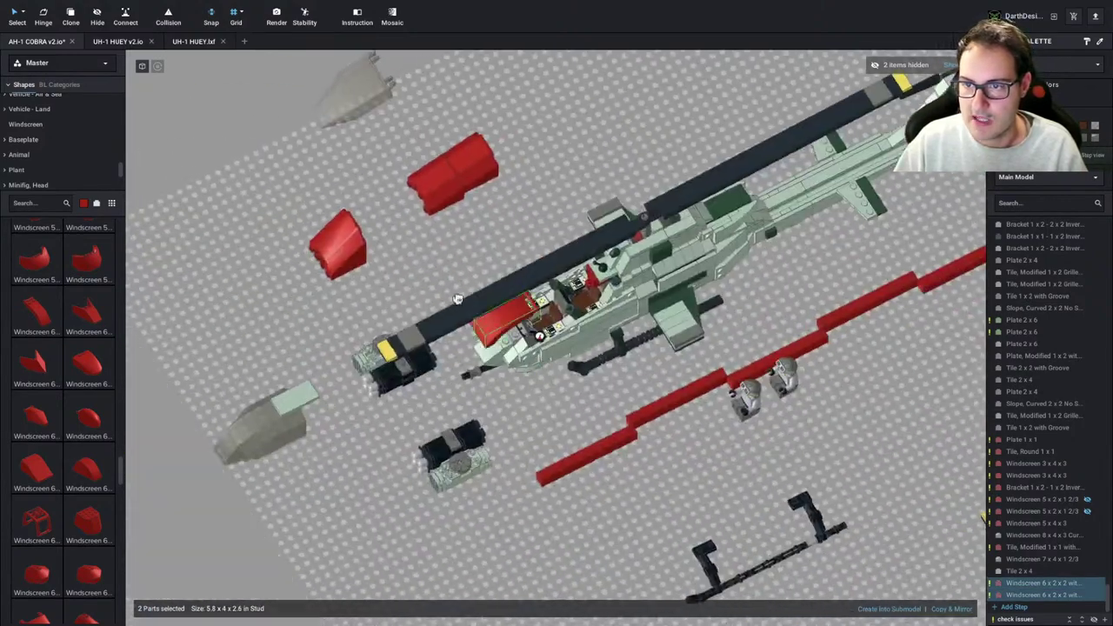
left_click_drag(457, 298, 352, 124)
left_click(381, 269)
scroll(72, 364, "up", 3)
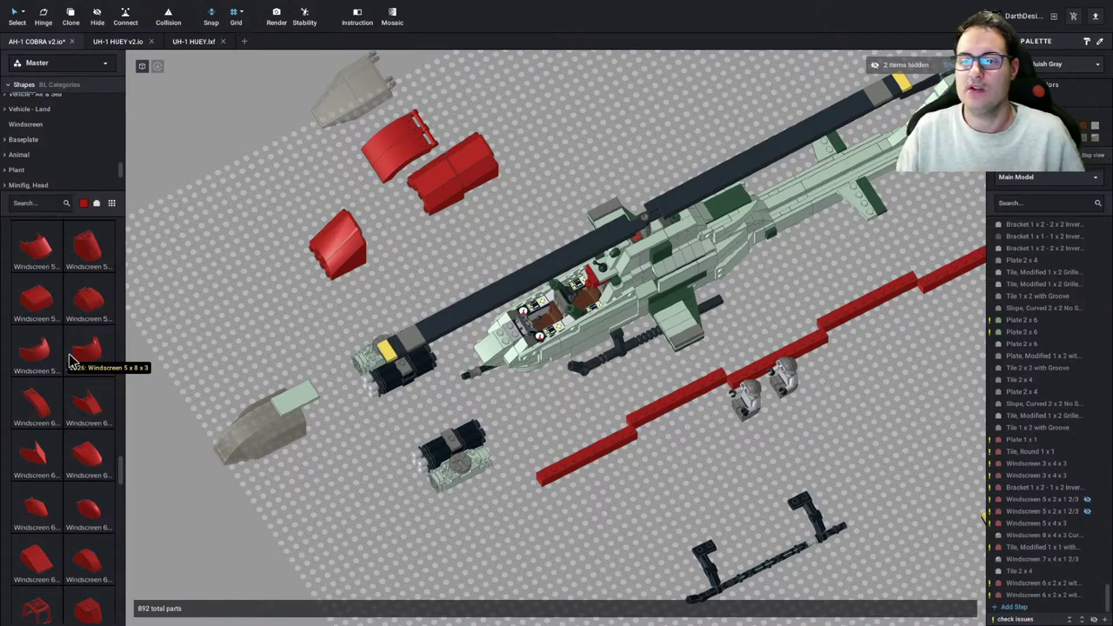
key("c")
left_click(361, 249)
key("Escape")
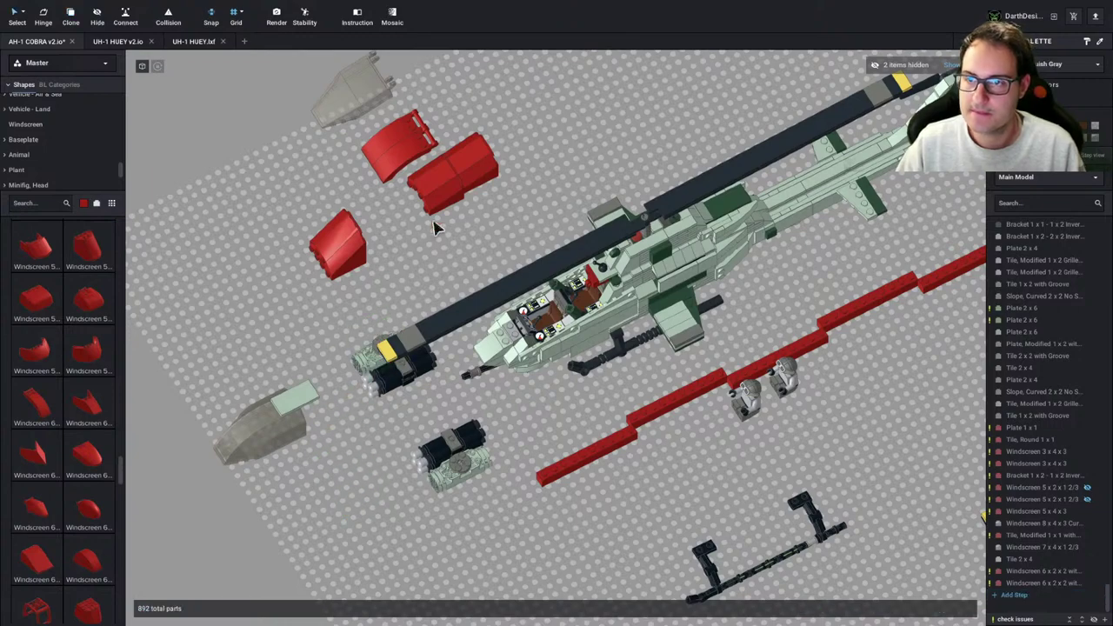
Clone the Windscreen 3 x 4 x 3 and place the copy on the baseplate beside the transparent curved windscreen
key("c")
left_click(442, 180)
mouse_move(348, 517)
middle_mouse_down()
mouse_move(422, 331)
mouse_move(527, 340)
middle_mouse_up()
left_click(371, 341)
key("Escape")
scroll(429, 326, "up", 5)
scroll(429, 331, "down", 3)
right_click_drag(527, 341, 514, 326)
middle_click_drag(514, 325, 483, 381)
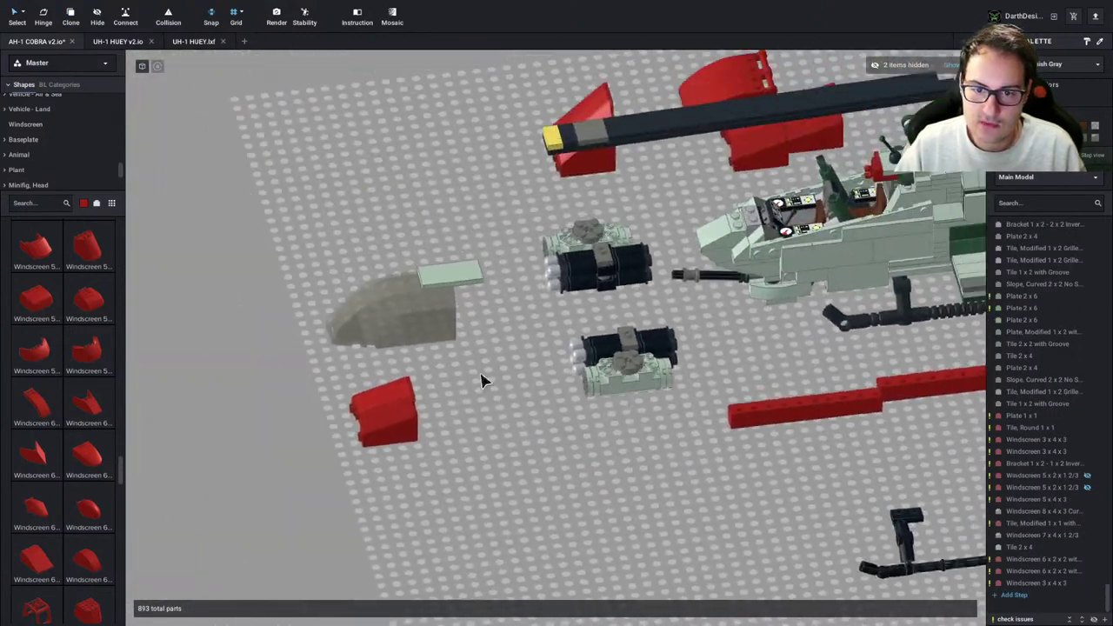
Place a red Windscreen 7 x 4 x 2 Round with Handle directly behind the cloned 3 x 4 x 3 windscreen and check their alignment
scroll(483, 381, "up", 4)
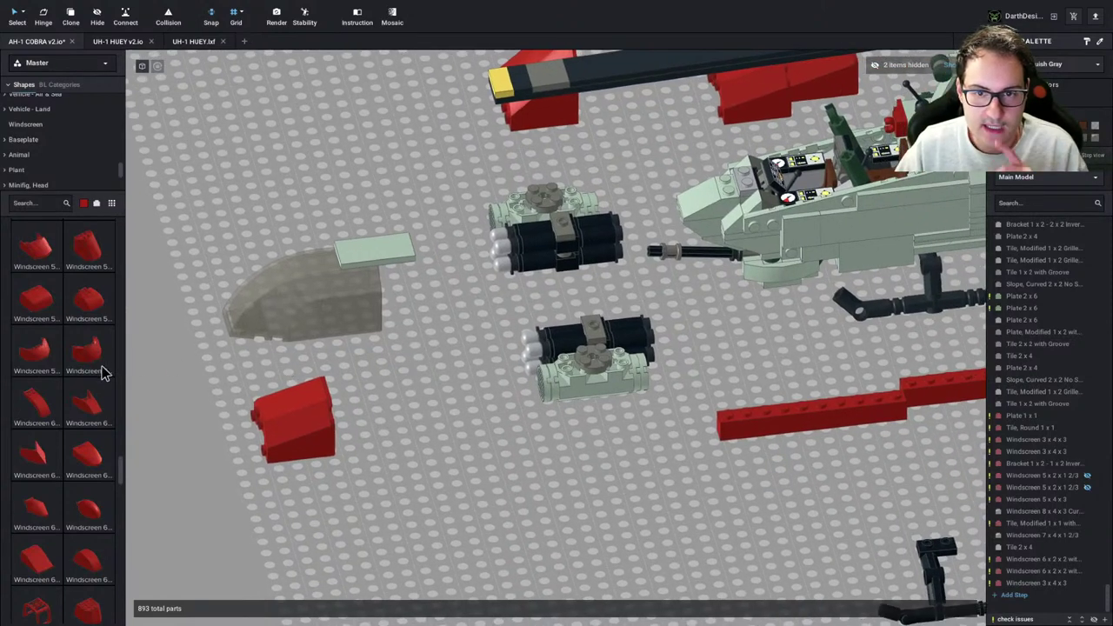
scroll(73, 391, "up", 1)
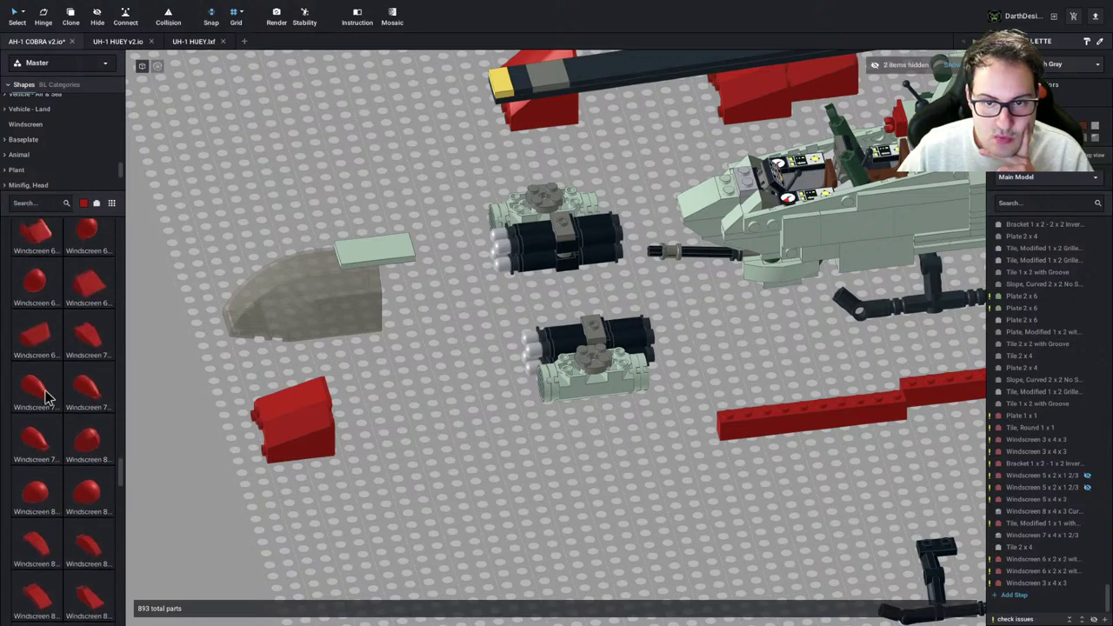
left_click_drag(49, 453, 418, 421)
key("Left")
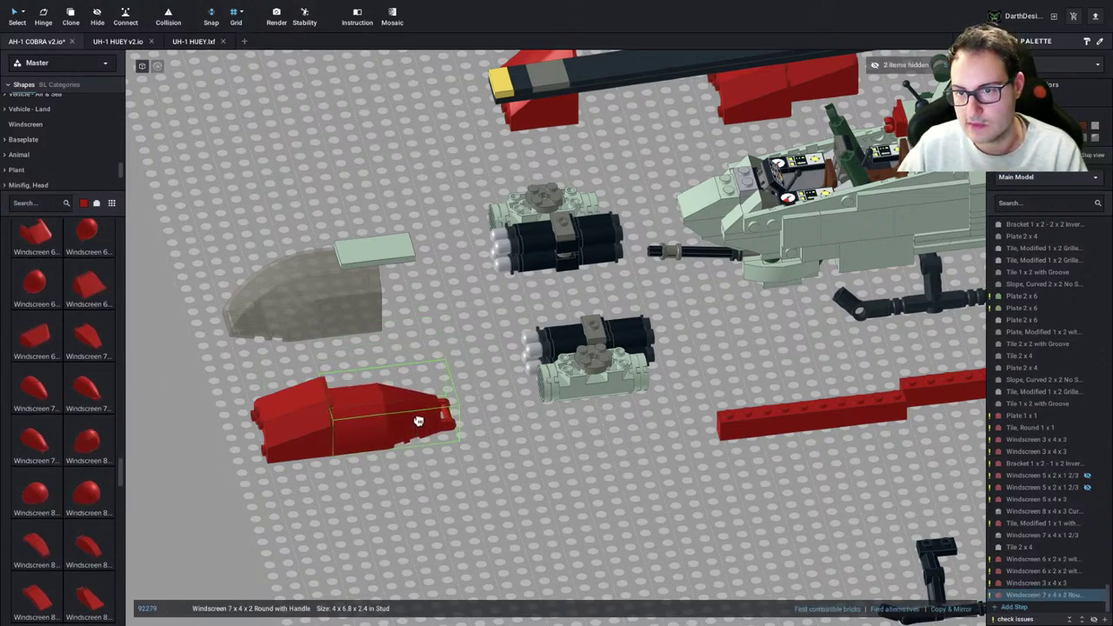
left_click(427, 479)
right_click_drag(427, 479, 459, 469)
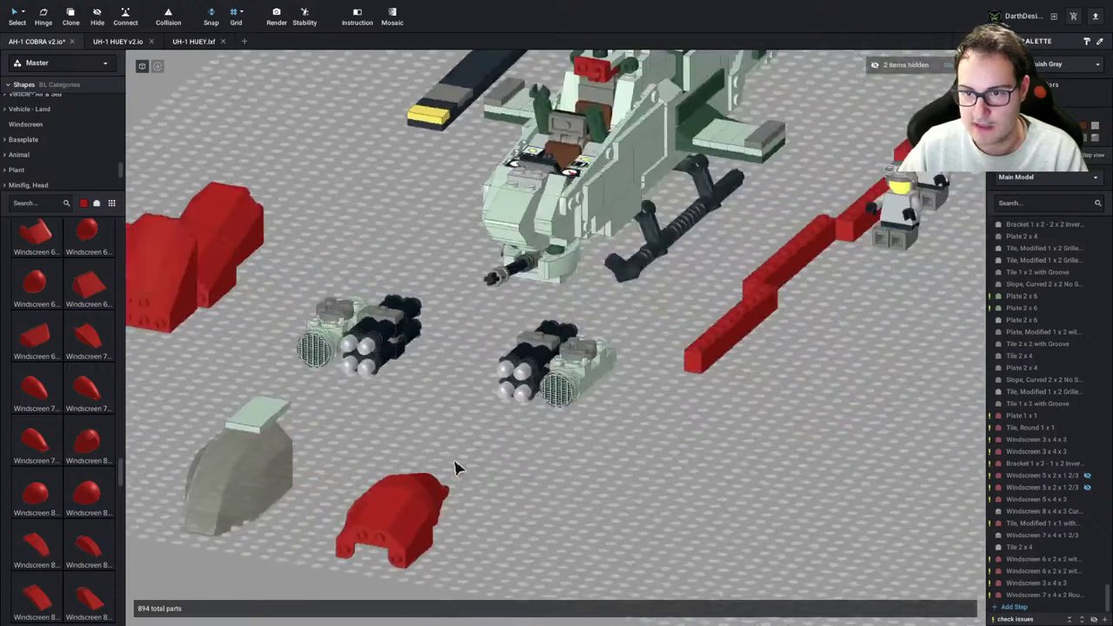
mouse_move(389, 518)
left_mouse_down()
mouse_move(363, 544)
mouse_move(370, 527)
left_mouse_up()
right_click_drag(425, 515, 369, 508)
left_click(397, 451)
key("a")
mouse_move(364, 422)
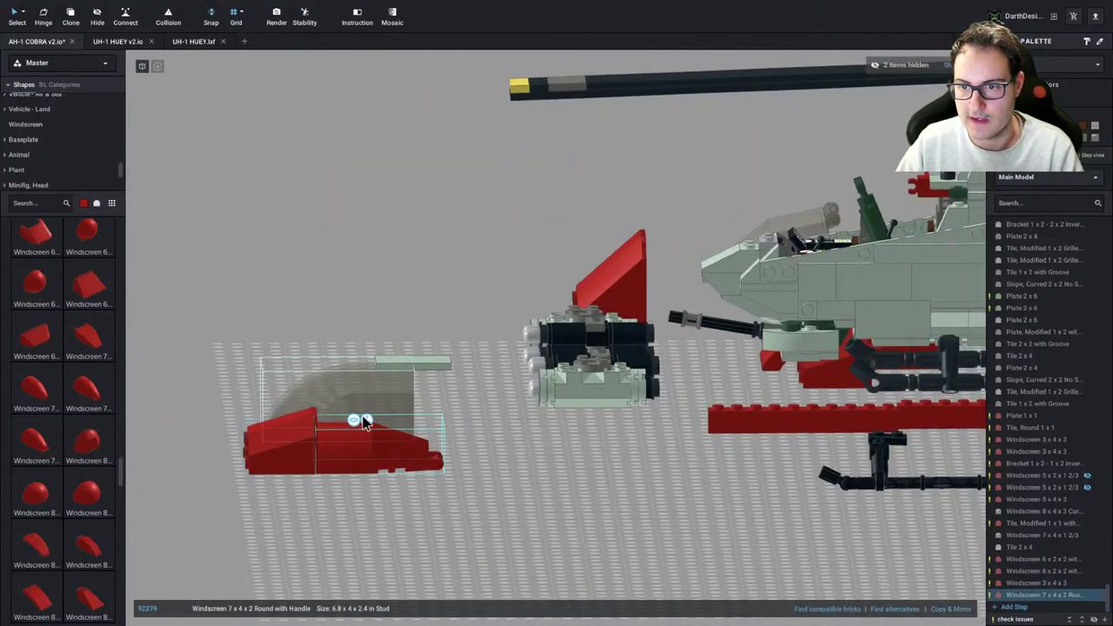
left_click(422, 522)
right_click_drag(423, 521, 452, 522)
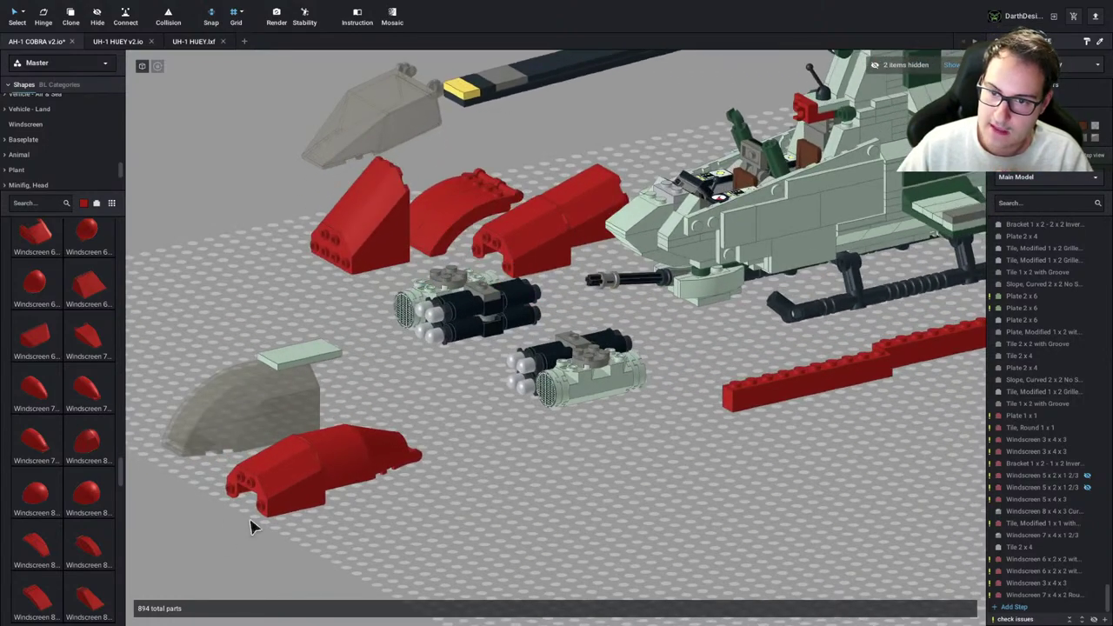
Move the 3 x 4 x 3 and 7 x 4 x 2 windscreens together over the helicopter's cockpit to test the fit
left_click_drag(223, 534, 777, 123)
right_click_drag(773, 148, 768, 226)
middle_click_drag(813, 221, 526, 277)
key("Right")
key("Right")
right_click_drag(547, 277, 609, 261)
key("s")
key("s")
key("Up")
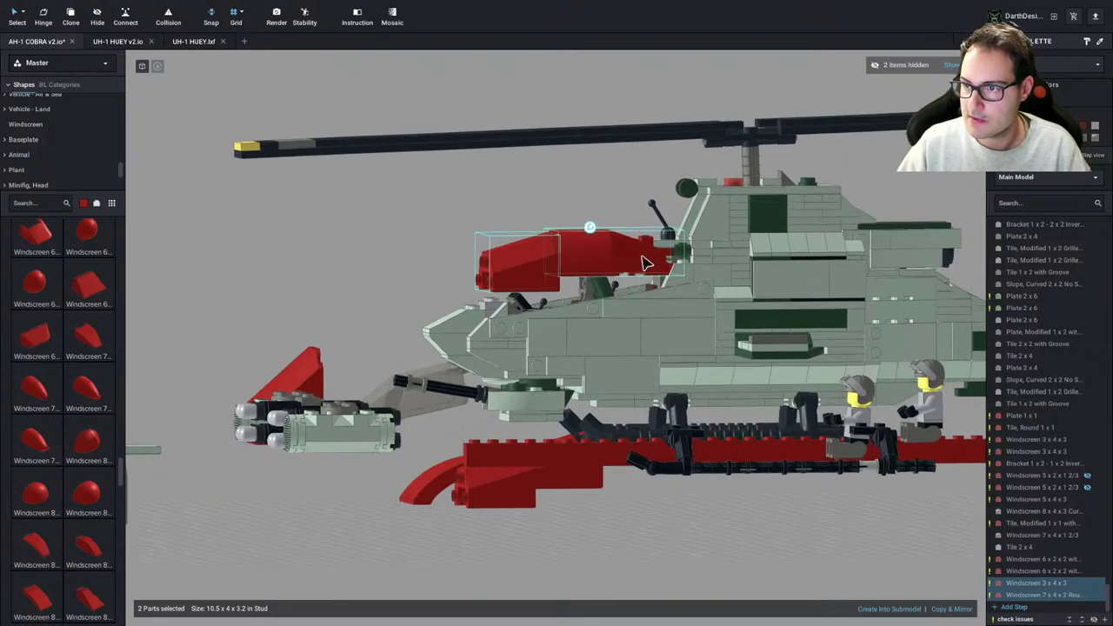
double_click(591, 231)
left_click(581, 208)
Delete the dark green round part and the small antenna lever with its base behind the cockpit
right_click_drag(581, 209, 582, 224)
middle_click_drag(582, 224, 496, 310)
right_click_drag(497, 310, 517, 303)
scroll(561, 233, "up", 3)
middle_click_drag(561, 233, 490, 348)
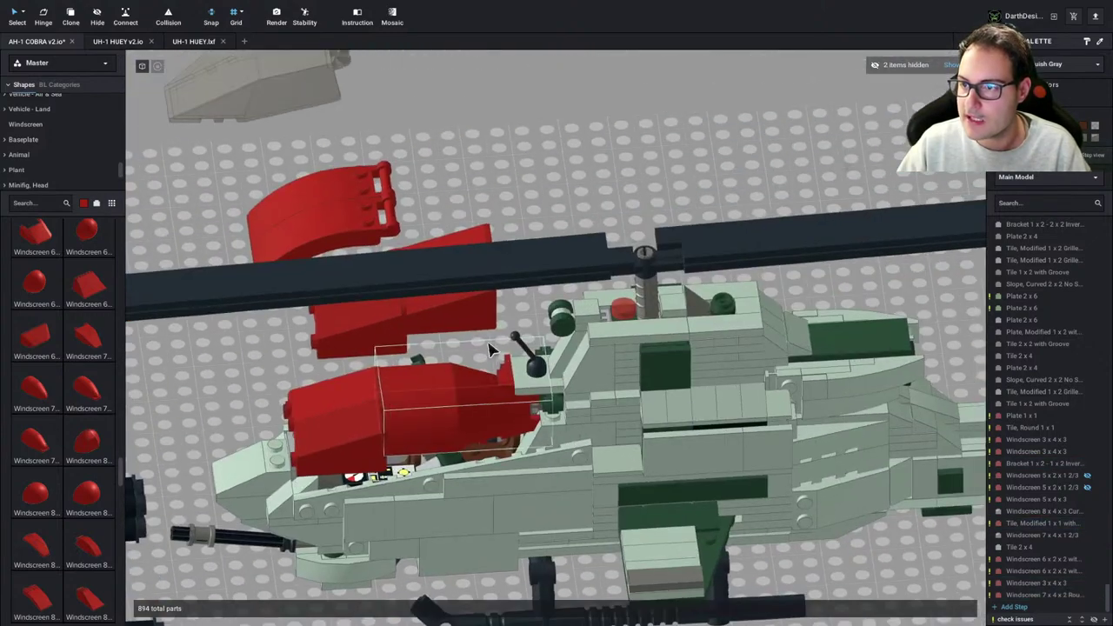
left_click(556, 403)
key("Delete")
left_click(526, 347)
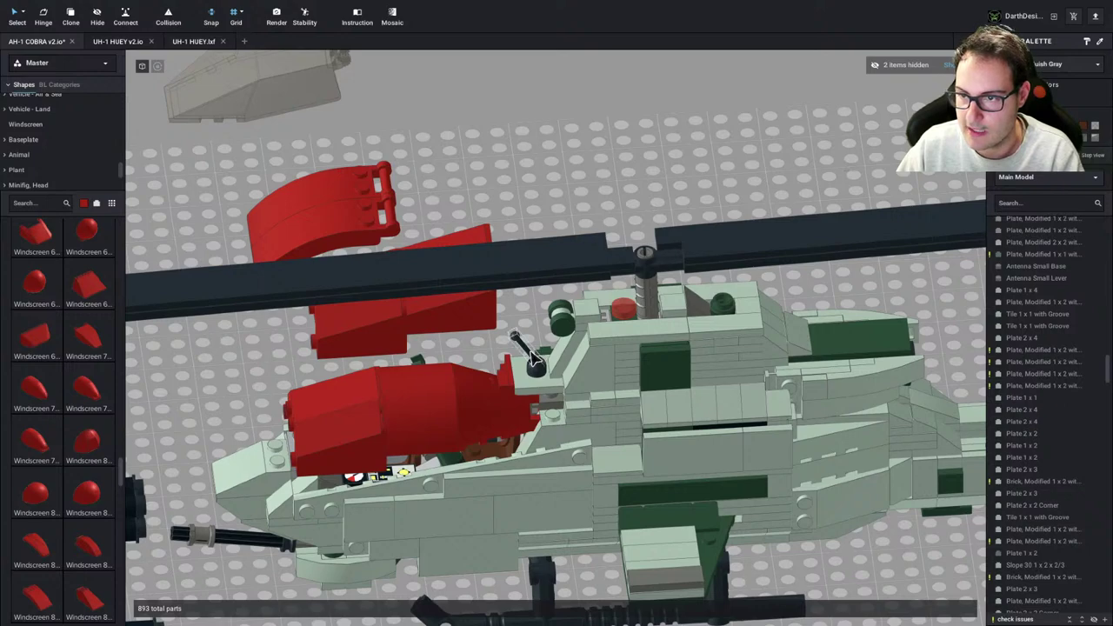
key("Delete")
left_click(537, 366)
key("Delete")
Delete the light green and red parts stacked under the antenna position at the cockpit's rear
left_click(539, 375)
key("Delete")
left_click(542, 375)
key("Delete")
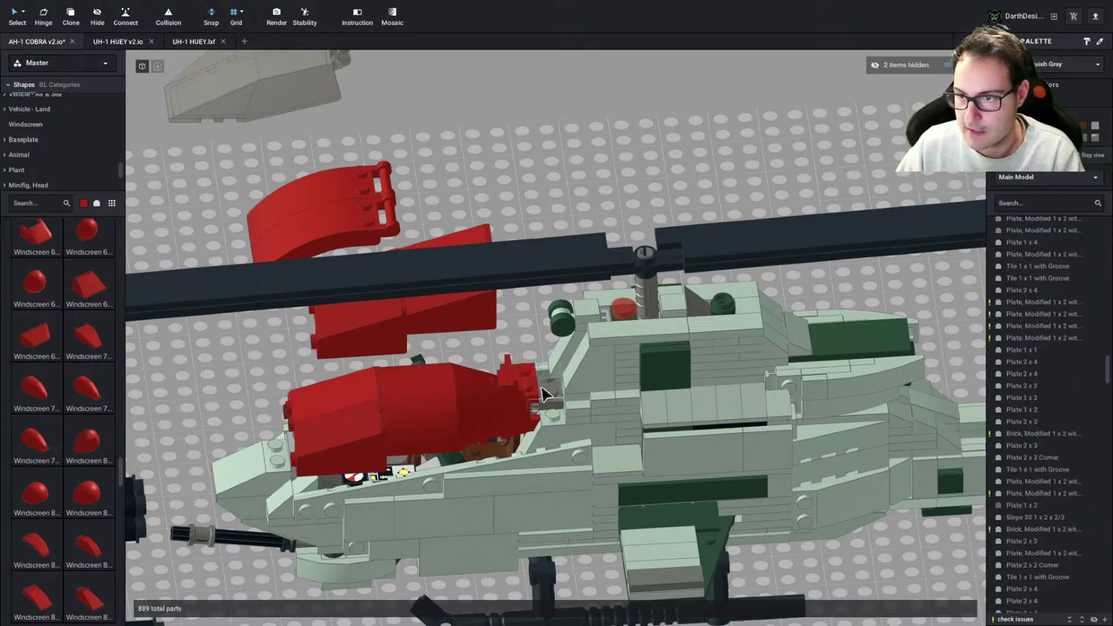
left_click(542, 389)
key("Delete")
left_click(524, 383)
key("Delete")
left_click(547, 397)
key("Delete")
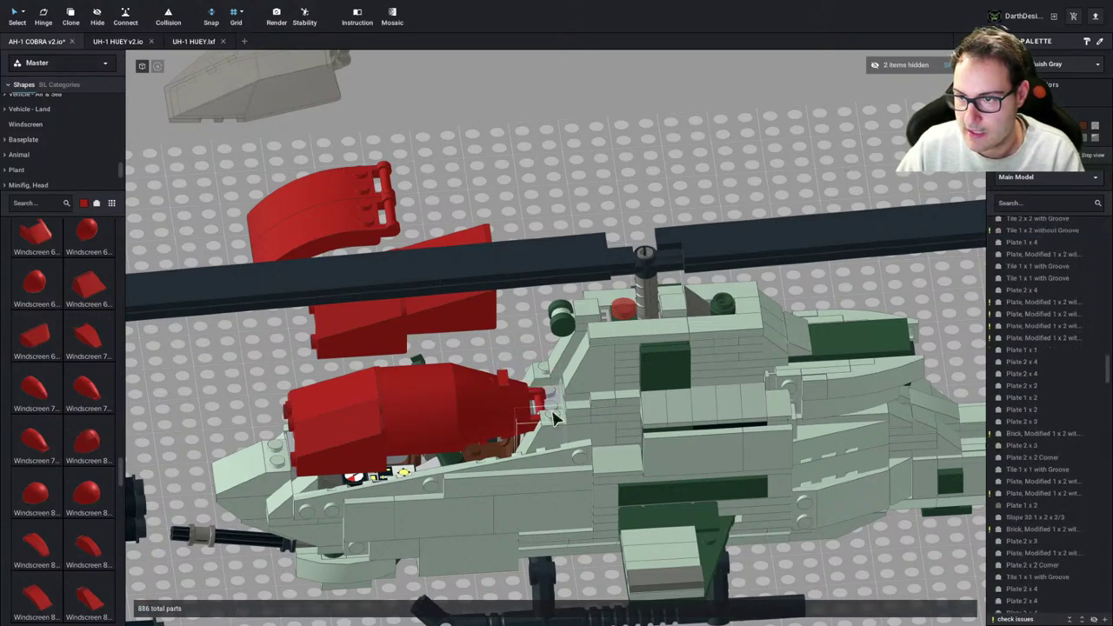
right_click_drag(546, 396, 557, 419)
left_click(533, 425)
key("Delete")
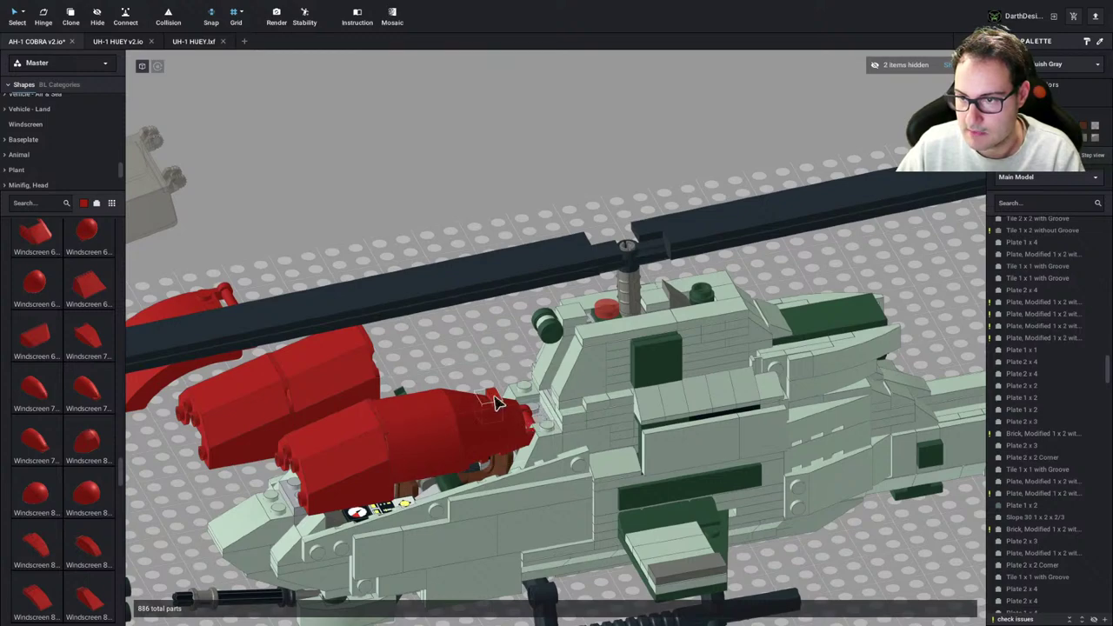
Move the 3 x 4 x 3 and 7 x 4 x 2 windscreens off the cockpit onto the baseplate beyond the rotor
mouse_move(497, 396)
right_mouse_down()
mouse_move(495, 385)
mouse_move(496, 413)
right_mouse_up()
left_click(494, 413)
left_click(359, 449, "ctrl")
left_click_drag(361, 449, 473, 179)
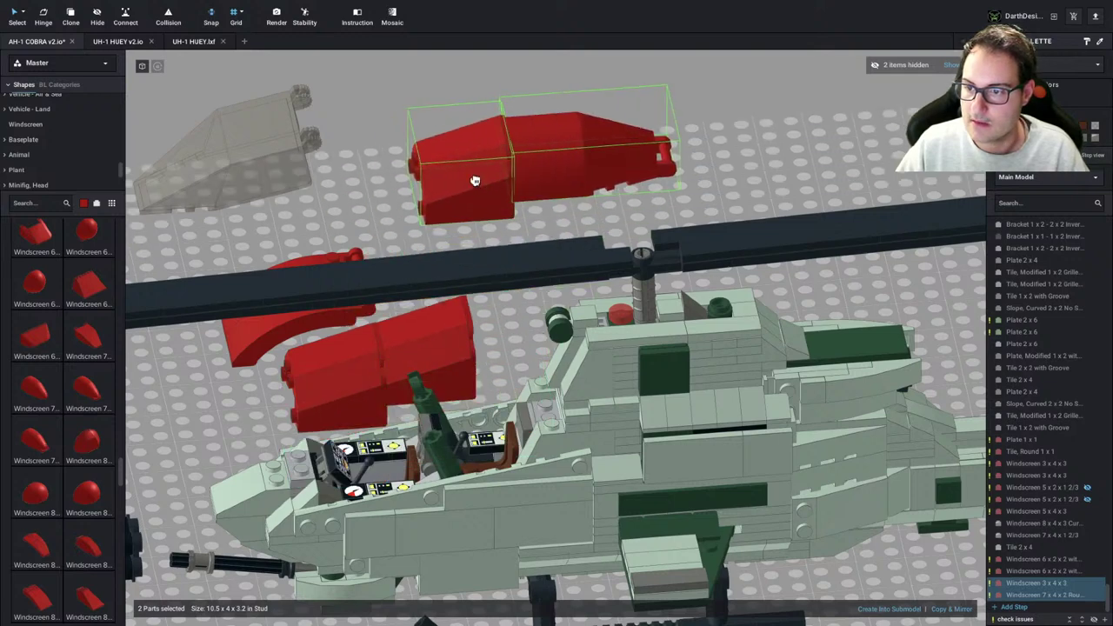
left_click(777, 137)
Find the Tile, Modified parts and place a red 1 x 1 modified tile on the studs behind the rear seat
scroll(45, 171, "up", 3)
scroll(48, 171, "up", 6)
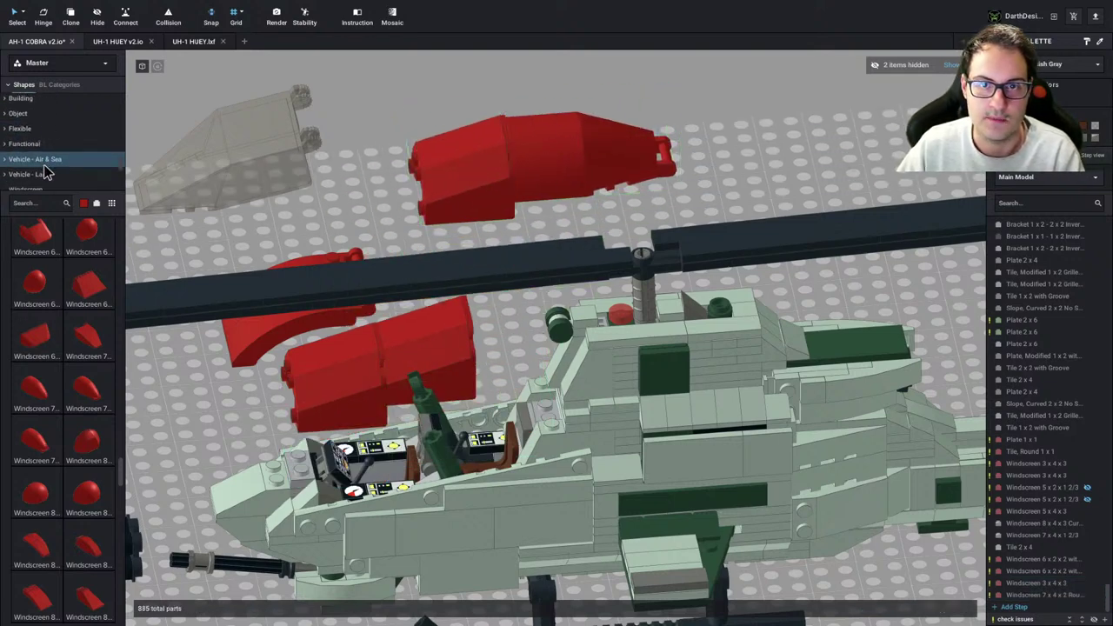
scroll(56, 174, "up", 5)
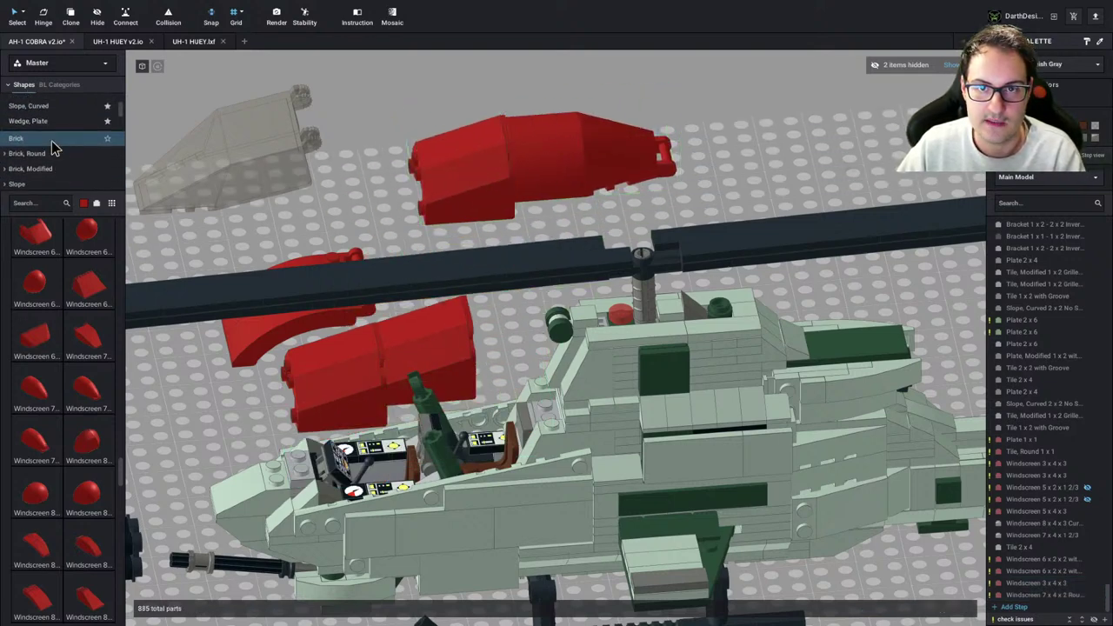
scroll(60, 169, "down", 3)
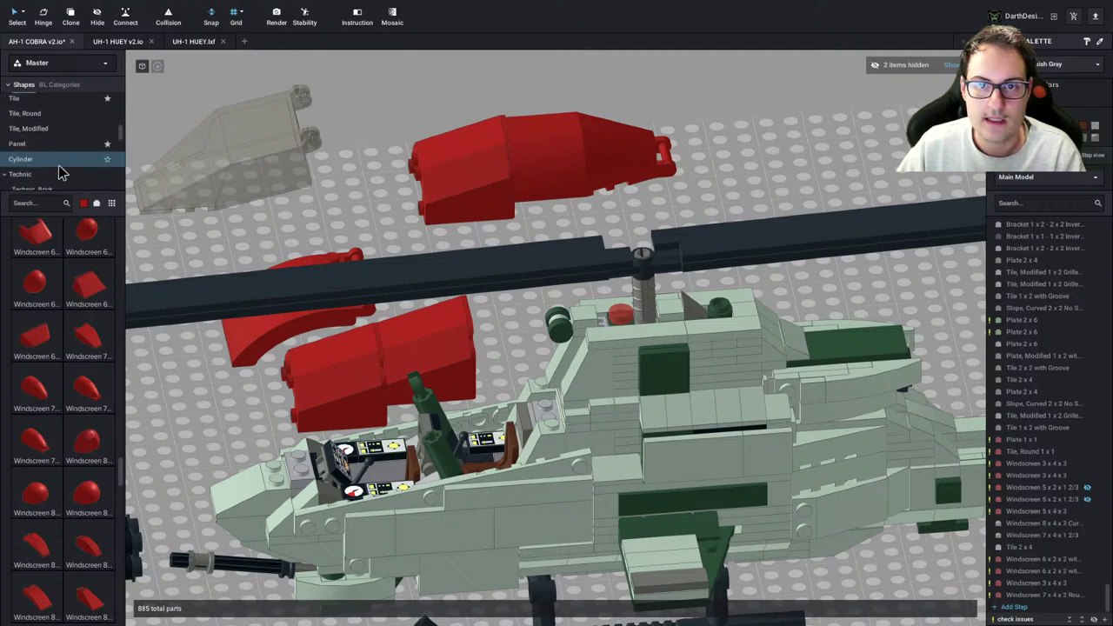
scroll(406, 388, "down", 5)
right_click_drag(407, 388, 400, 385)
scroll(403, 392, "up", 2)
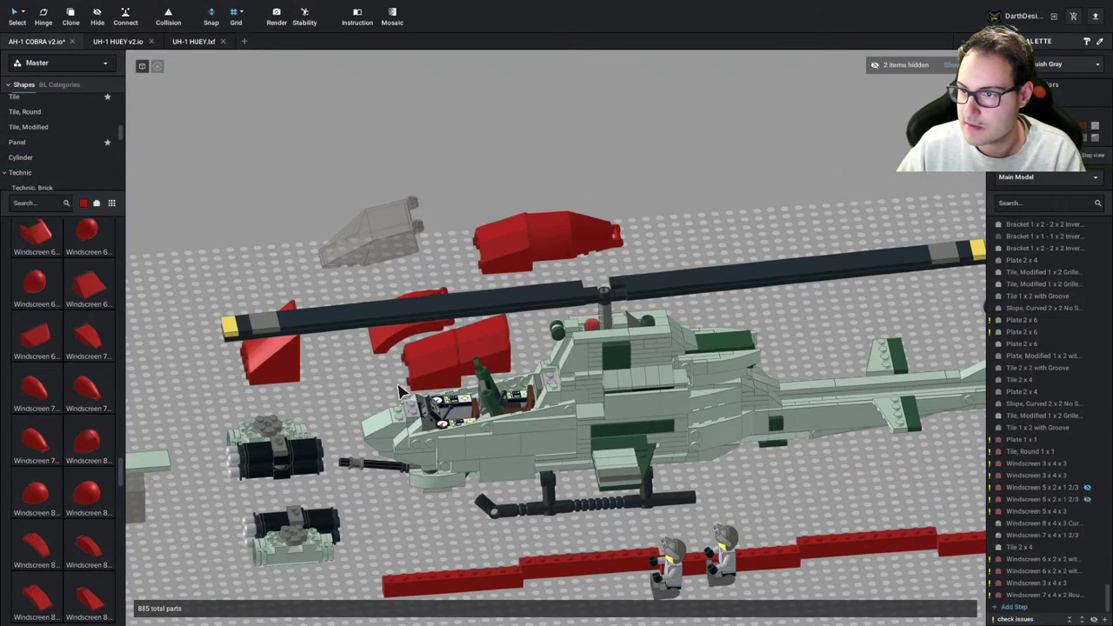
scroll(402, 393, "up", 2)
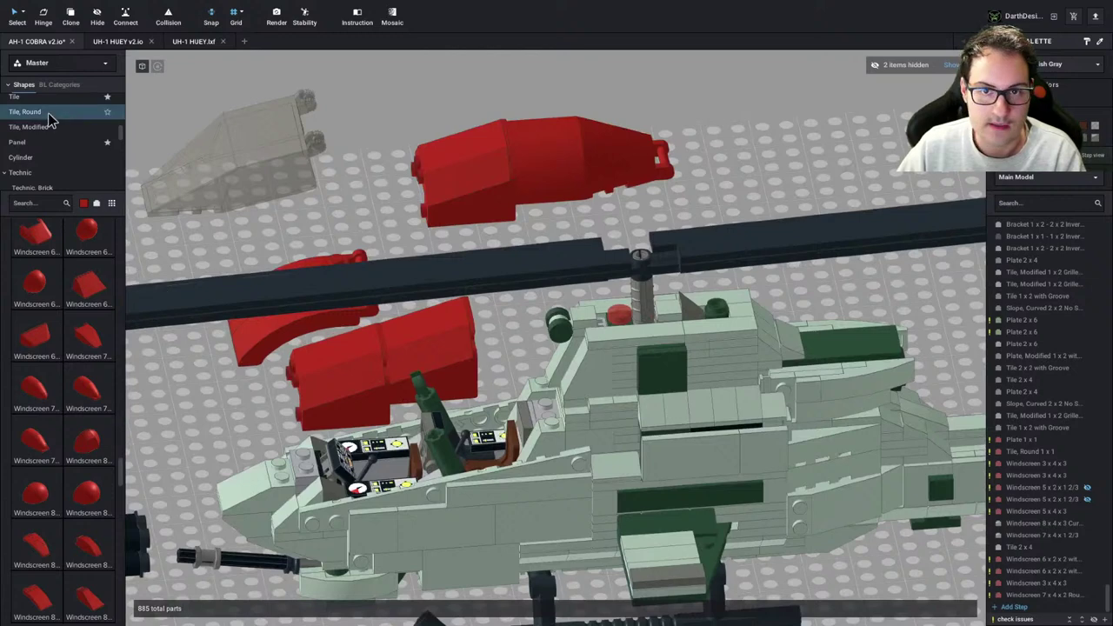
scroll(50, 130, "down", 2)
scroll(48, 147, "up", 6)
scroll(48, 147, "down", 6)
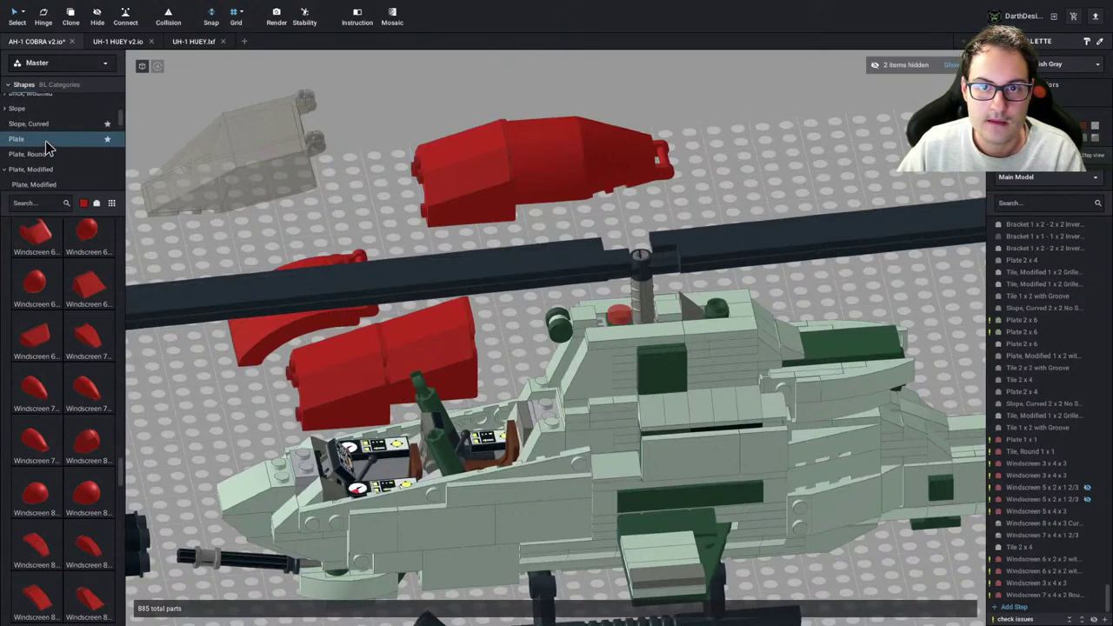
scroll(47, 143, "up", 1)
left_click(45, 129)
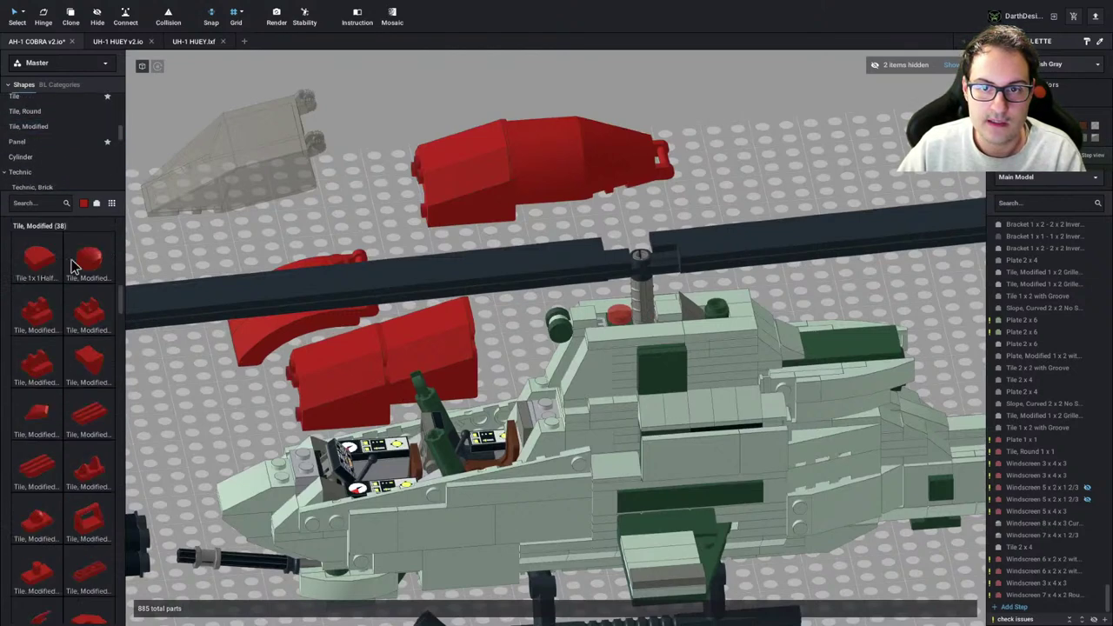
left_click_drag(89, 313, 543, 397)
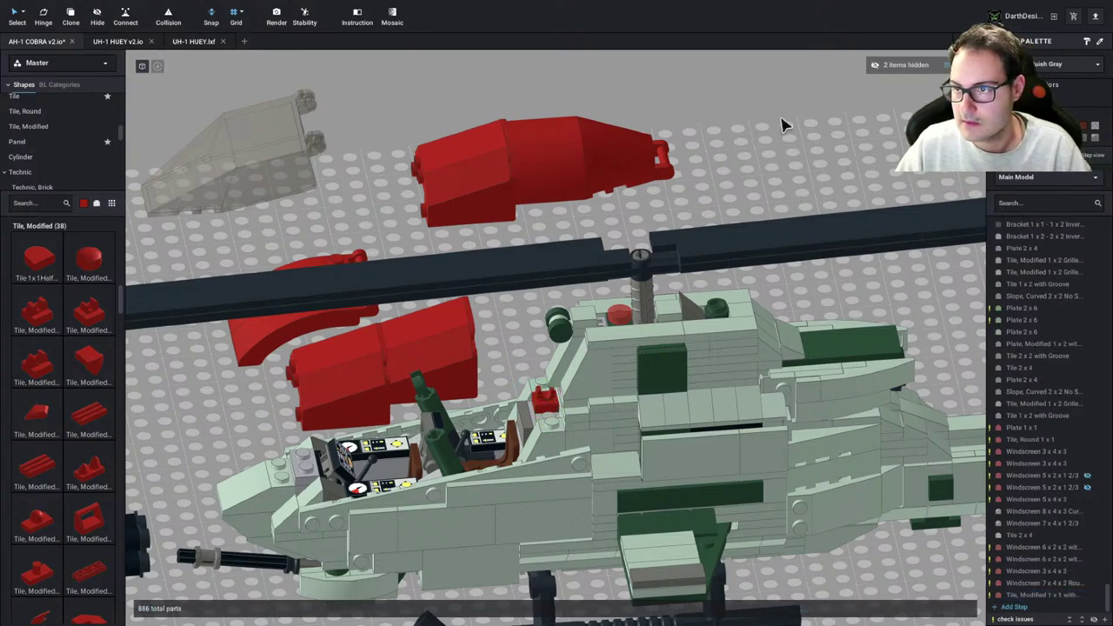
Place the 3 x 4 x 3 and 7 x 4 x 2 windscreens over the cockpit, attached at the red tile, and tilt them 12.90° about the handle
left_click_drag(769, 119, 512, 370)
right_click_drag(511, 369, 513, 400)
left_click_drag(513, 398, 513, 340)
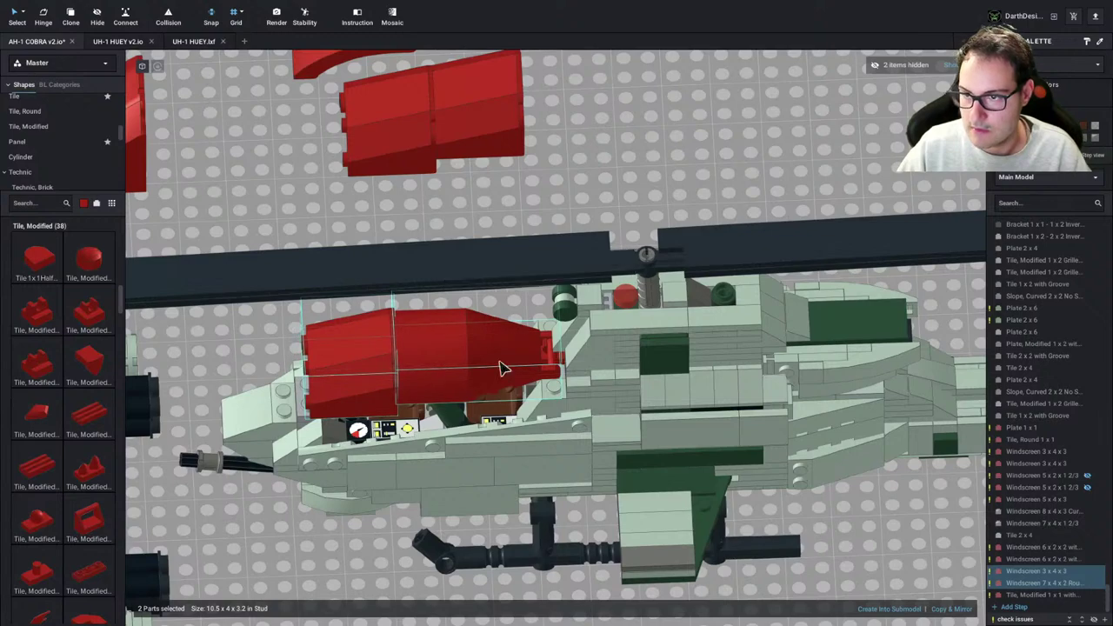
left_click(548, 325)
right_click_drag(547, 325, 549, 297)
left_click_drag(550, 383, 539, 380)
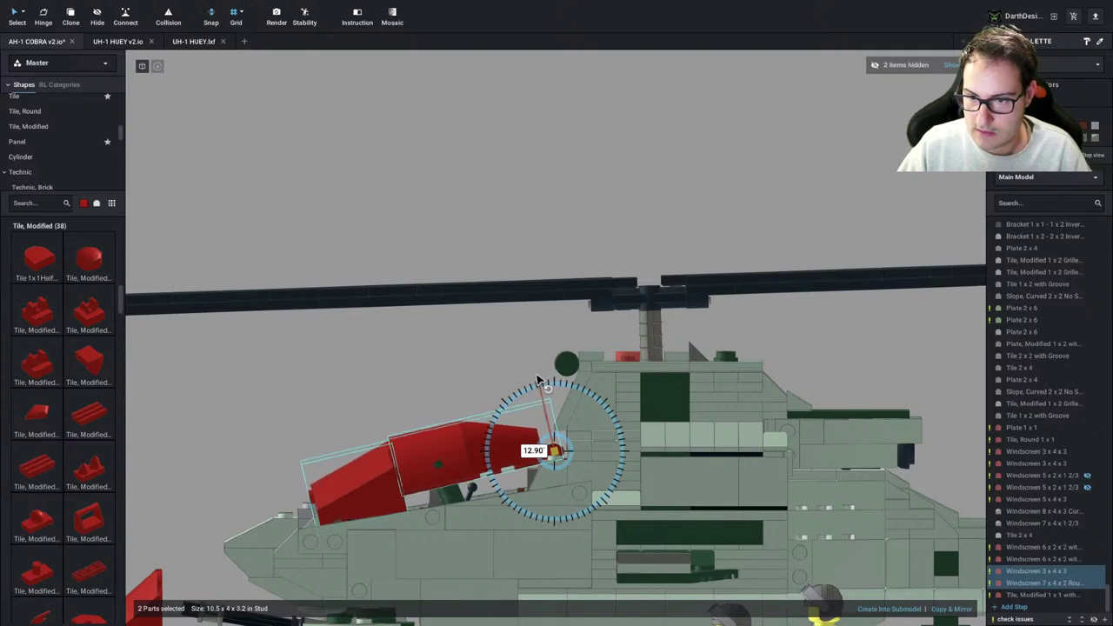
left_click(449, 243)
Switch to the browser and examine the AH-1 Cobra references, including the photo results and the orthographic drawing, against the model's side view
scroll(470, 270, "down", 5)
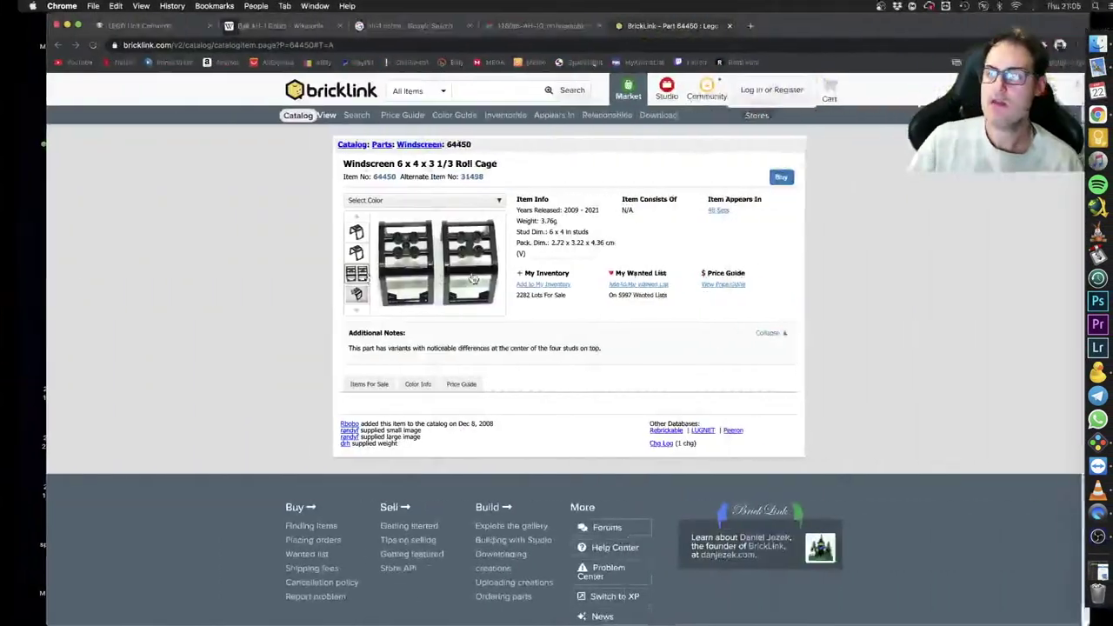
left_click(272, 29)
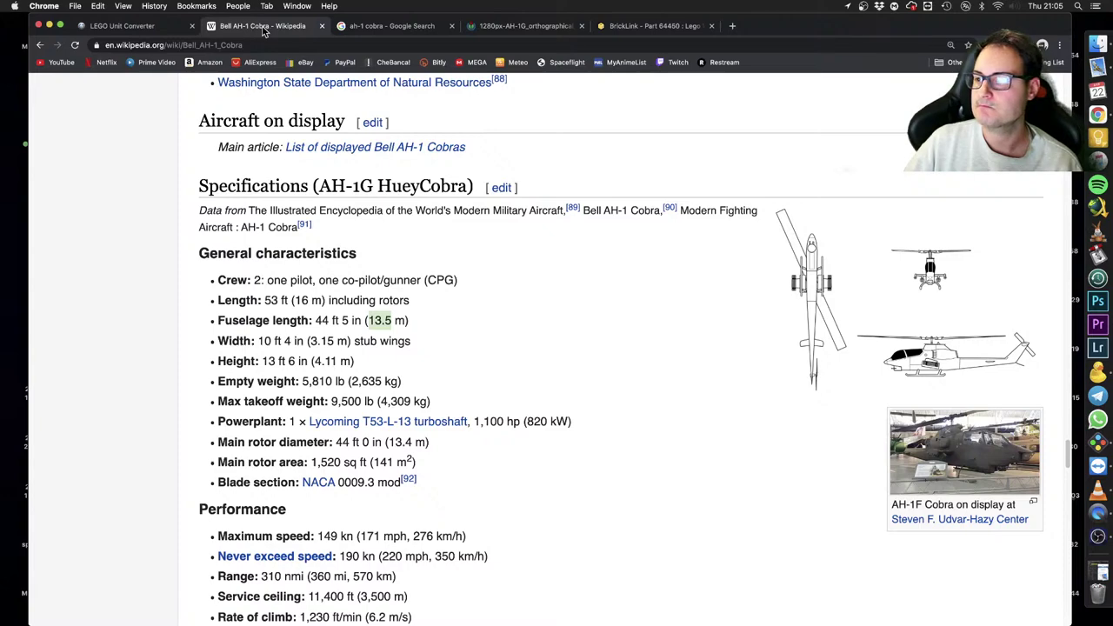
left_click(391, 26)
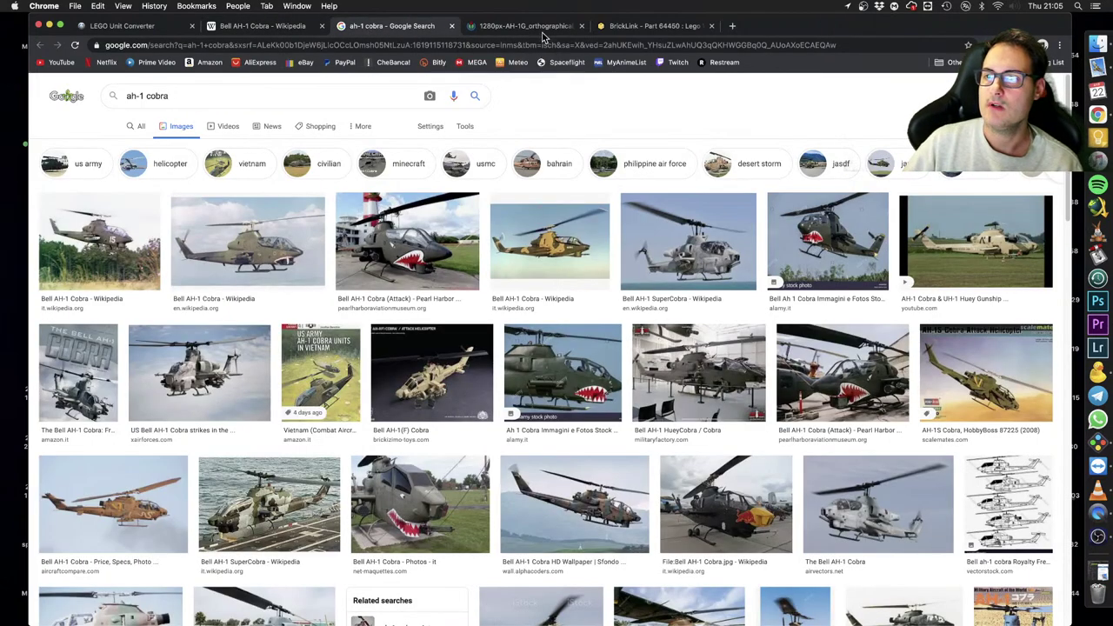
left_click(527, 26)
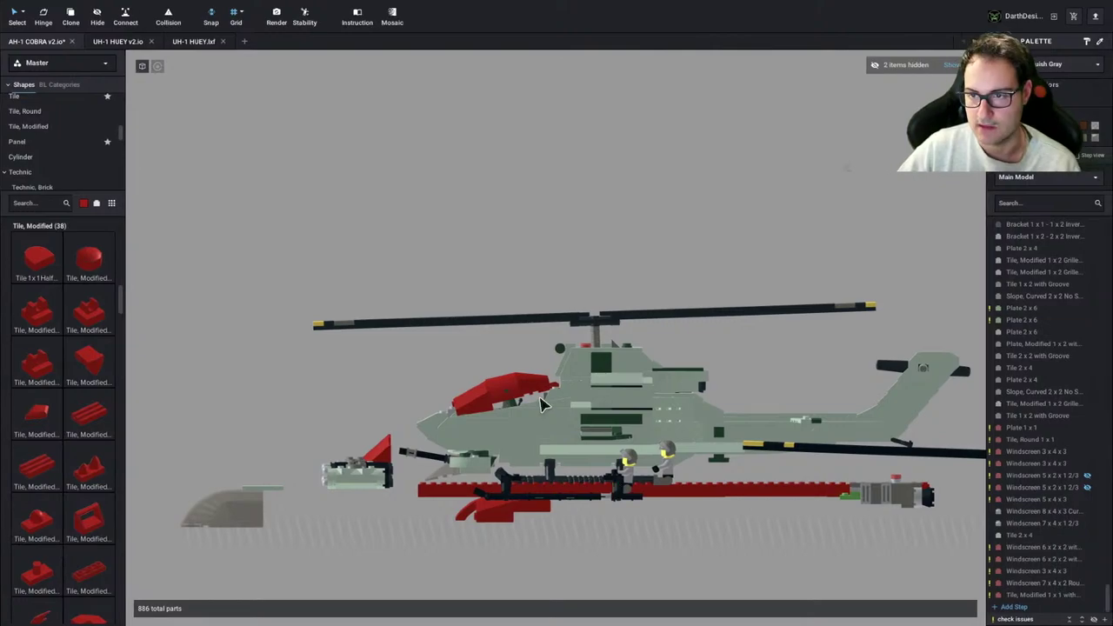
key("ctrl+Left")
key("ctrl+Right")
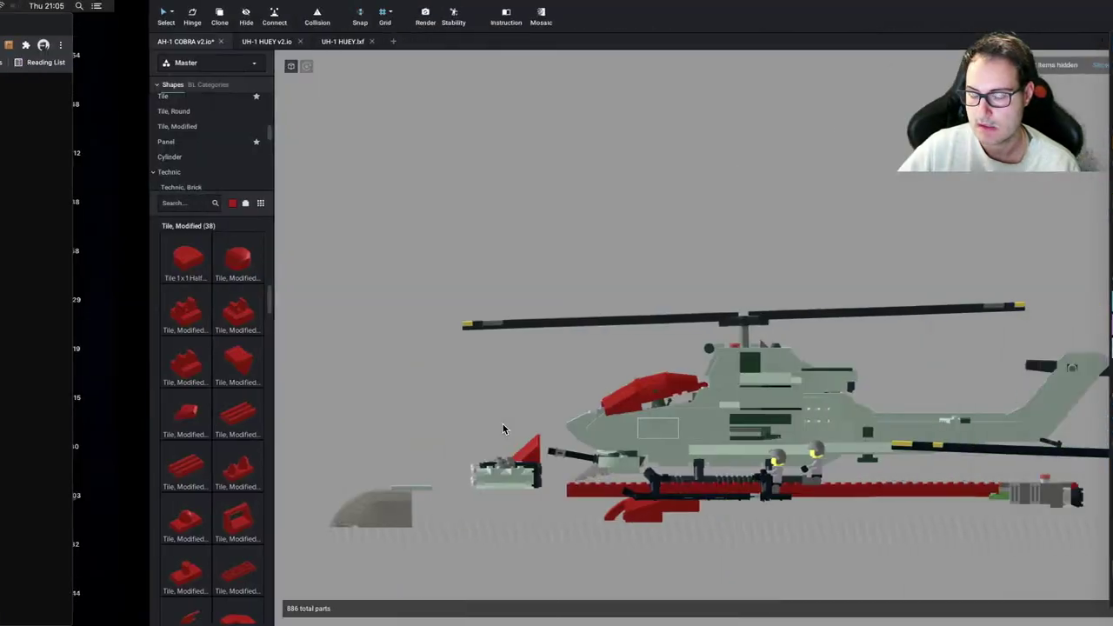
Move the 3 x 4 x 3 windscreen off the cockpit and place the 5 x 4 x 3 windscreen at the canopy's front instead
scroll(486, 524, "up", 5)
mouse_move(486, 524)
right_mouse_down()
mouse_move(588, 522)
mouse_move(479, 522)
mouse_move(566, 528)
mouse_move(497, 524)
mouse_move(494, 537)
right_mouse_up()
scroll(493, 536, "down", 4)
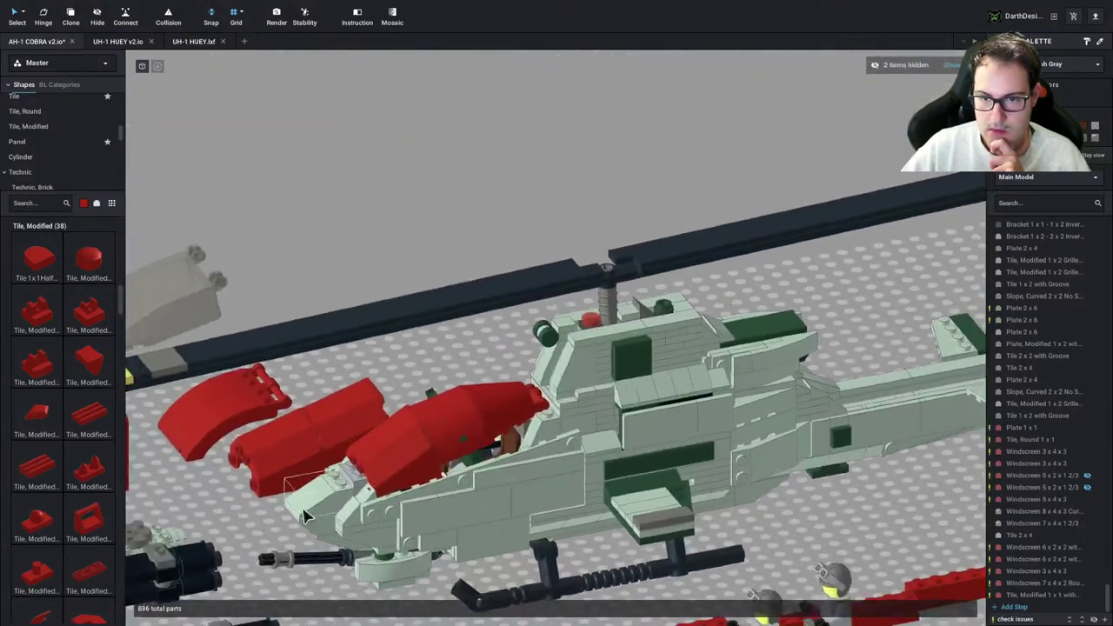
mouse_move(217, 433)
left_mouse_down()
mouse_move(239, 436)
mouse_move(231, 446)
left_mouse_up()
left_click_drag(447, 425, 409, 444)
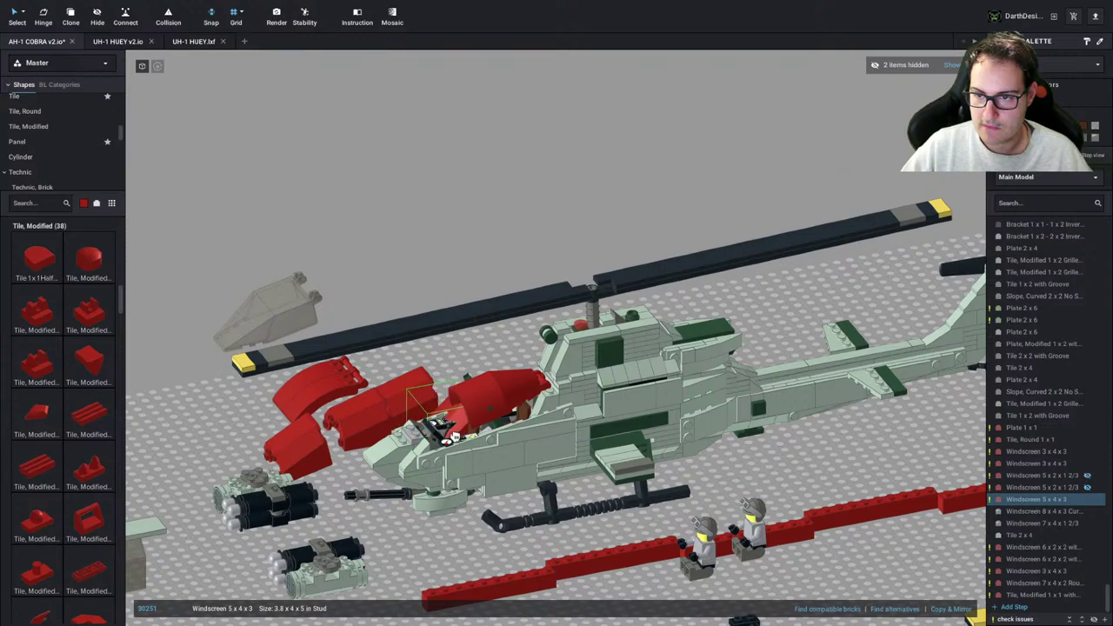
right_click_drag(453, 477, 517, 461)
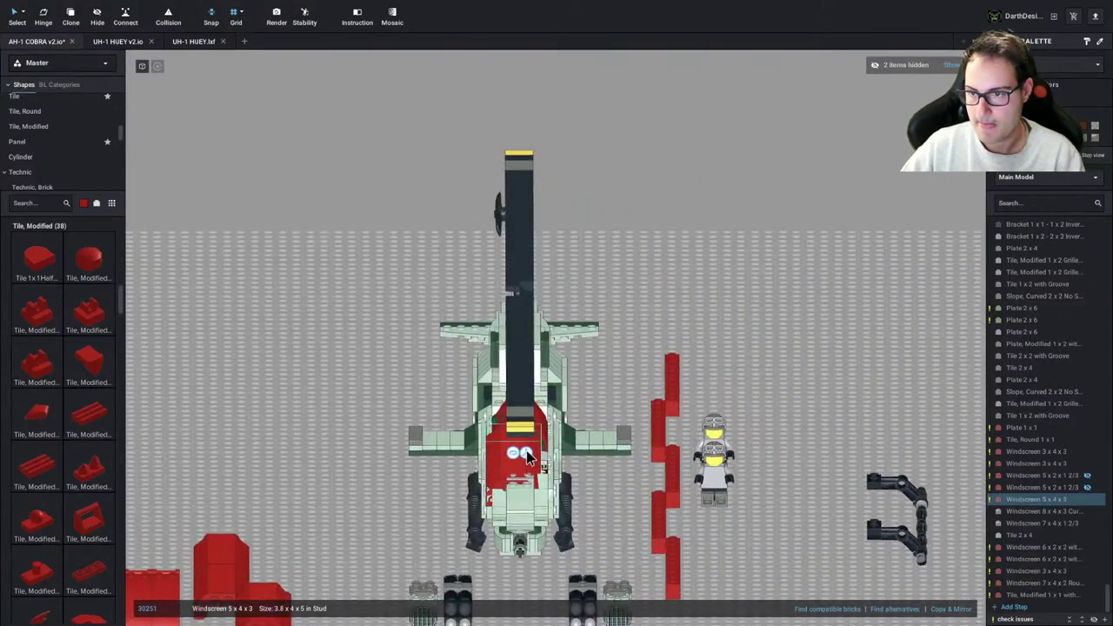
left_click(606, 497)
Compare the new canopy outline in side view with the AH-1G orthographic drawing in the browser
right_click_drag(603, 497, 562, 487)
right_click_drag(447, 461, 412, 449)
scroll(426, 466, "up", 5)
scroll(416, 458, "down", 4)
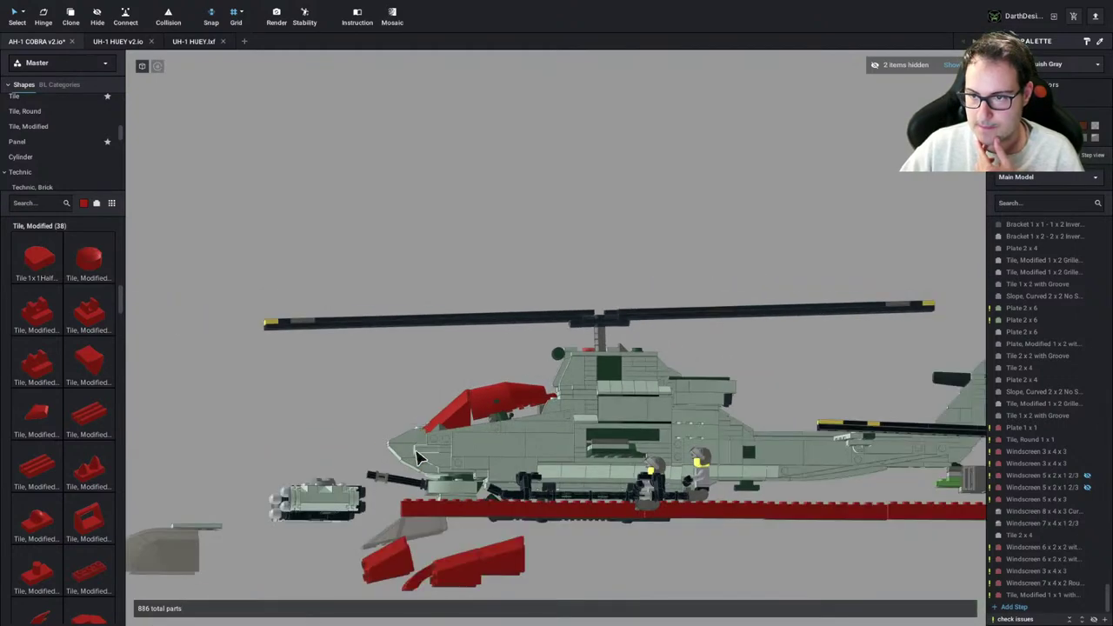
key("ctrl+Left")
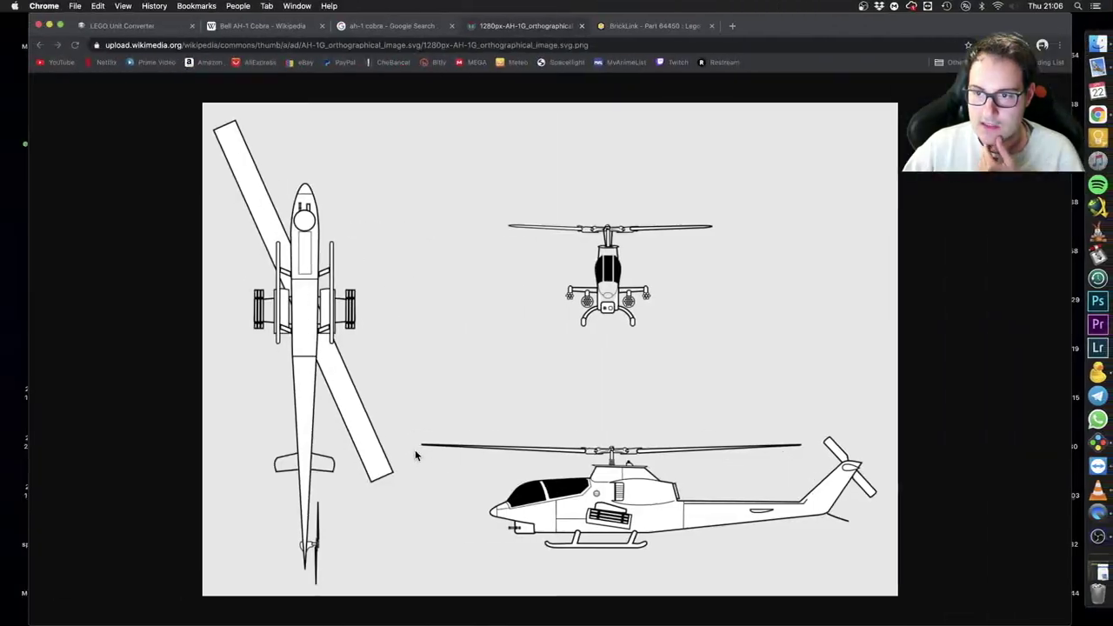
key("super+Tab")
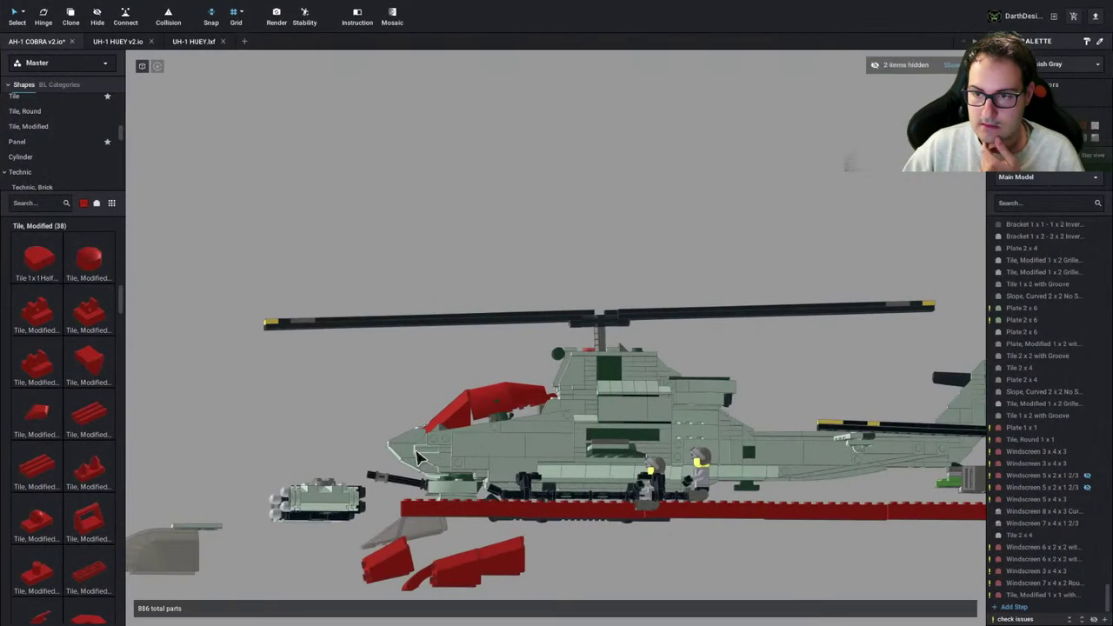
key("super+Tab")
key("super+Tab")
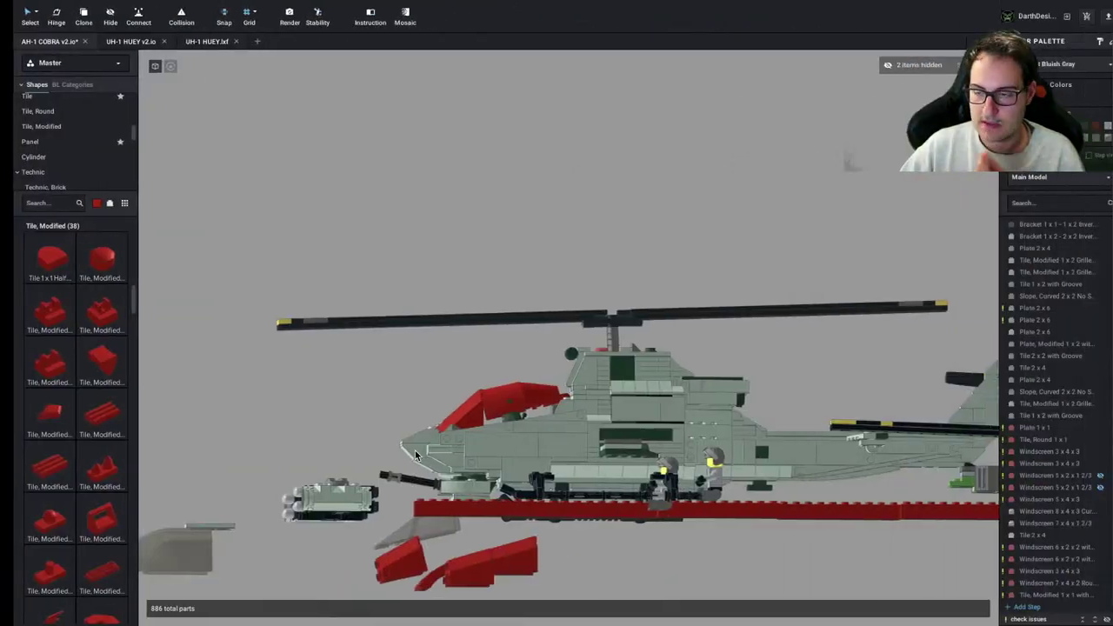
Rotate the 7 x 4 x 2 handled windscreen about its rear hinge back to a level position
scroll(484, 424, "up", 4)
left_click(484, 424)
right_click_drag(484, 424, 502, 417)
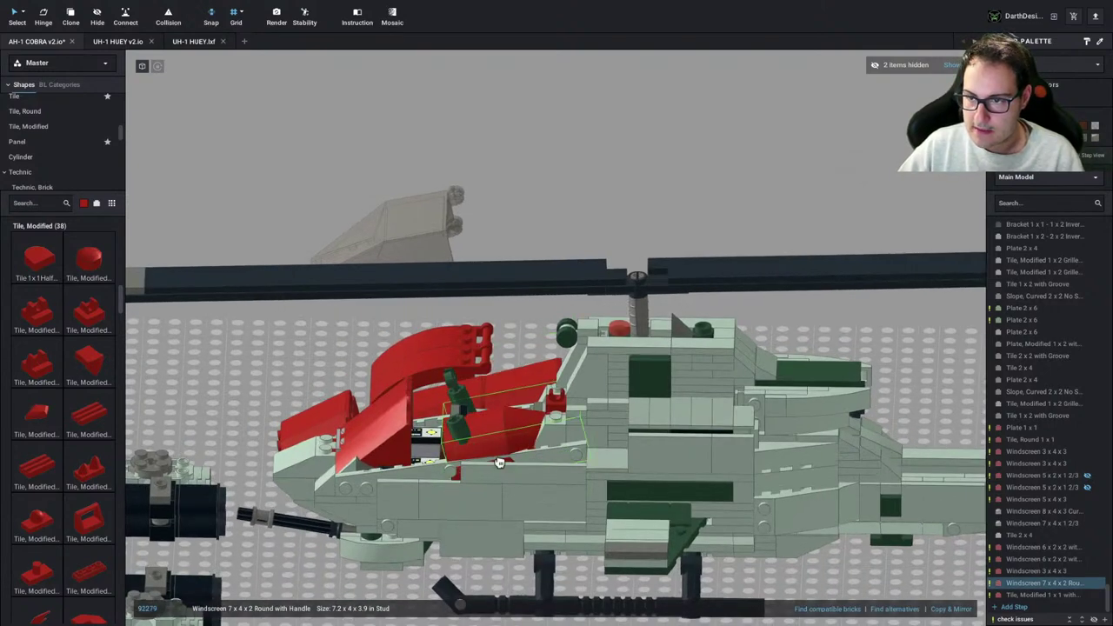
right_click_drag(499, 463, 472, 422)
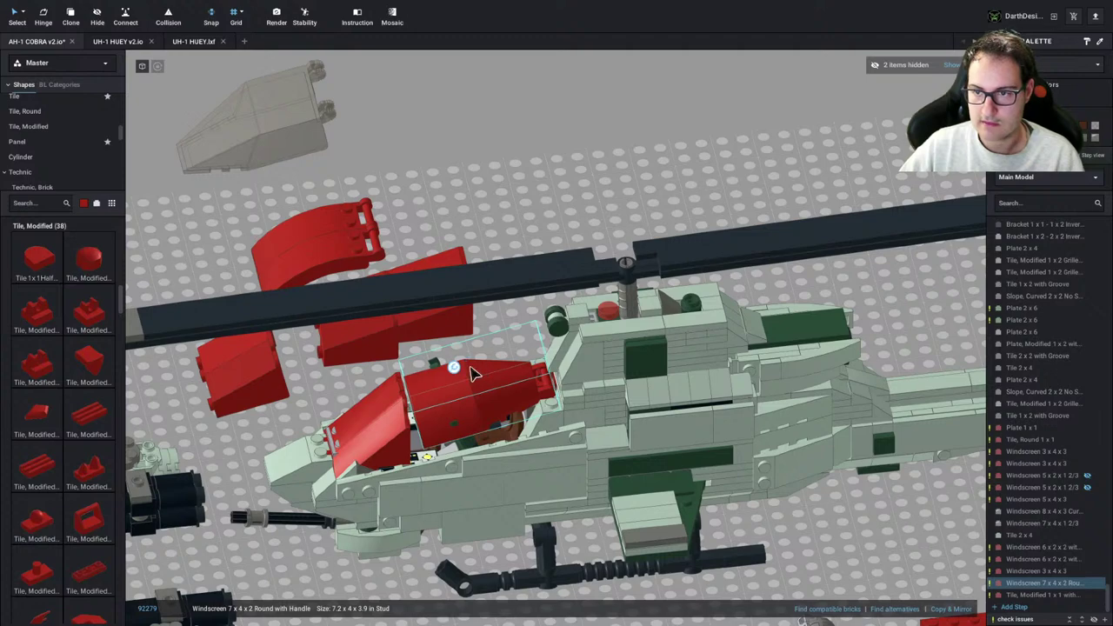
left_click(546, 367)
right_click_drag(556, 359, 609, 362)
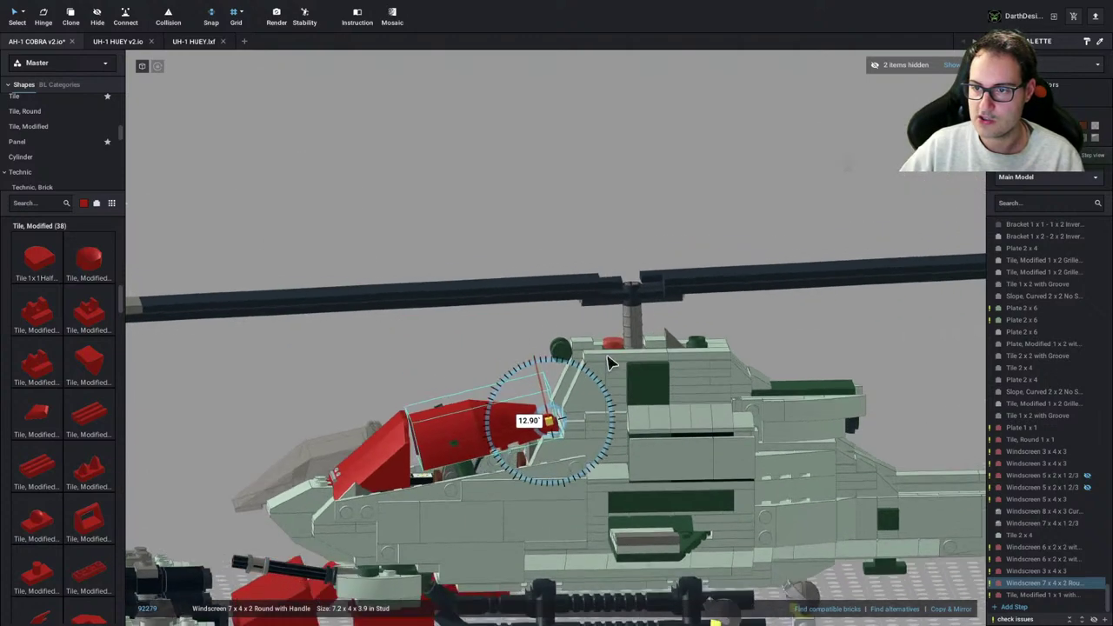
left_click_drag(561, 352, 502, 348)
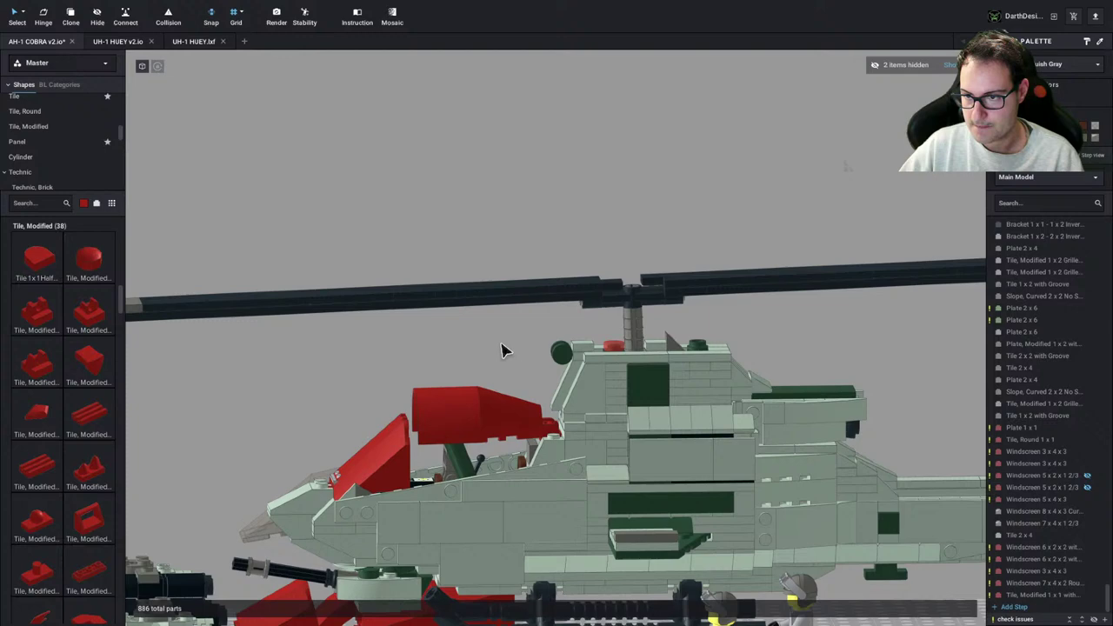
Lower the 7 x 4 x 2 windscreen onto the cockpit and shift it forward until it meets the front windscreen
left_click(472, 388)
right_click_drag(573, 395, 572, 385)
key("s")
key("s")
key("s")
key("s")
key("s")
key("s")
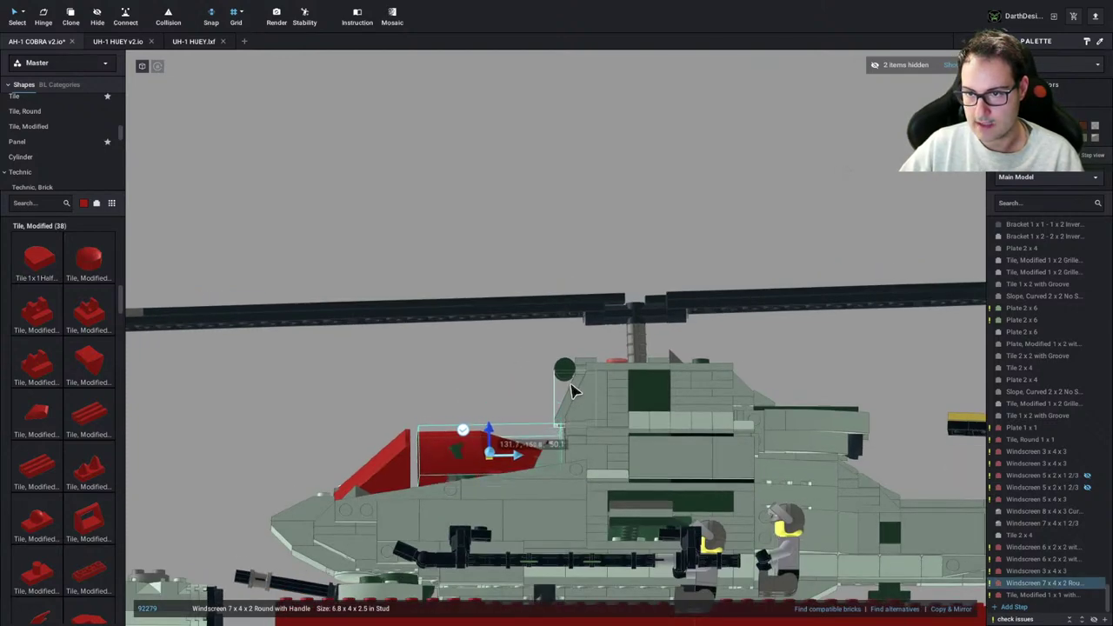
key("w")
key("a")
key("a")
left_click(462, 376)
scroll(459, 378, "down", 1)
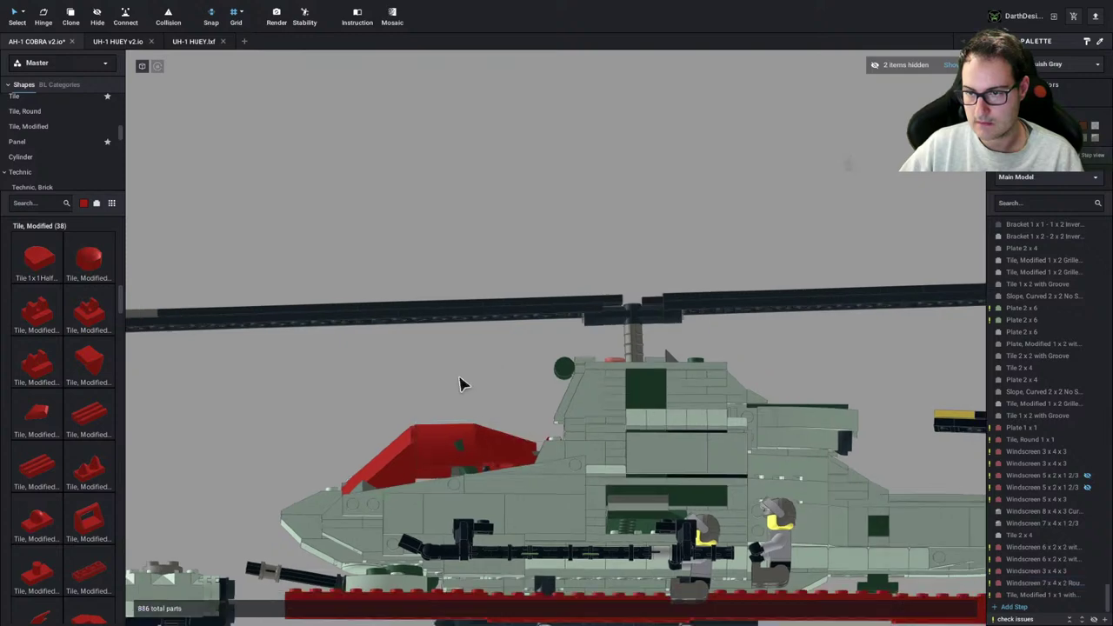
scroll(461, 384, "down", 3)
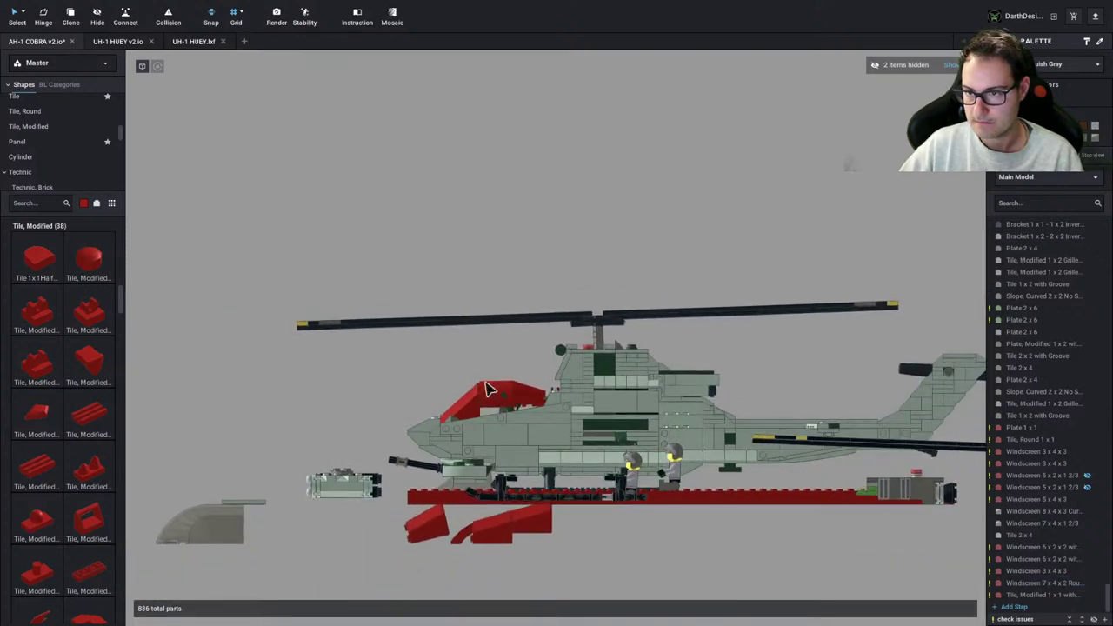
Try the 7 x 4 x 2 windscreen farther back toward the rotor mast and return it to the front windscreen
left_click(489, 390)
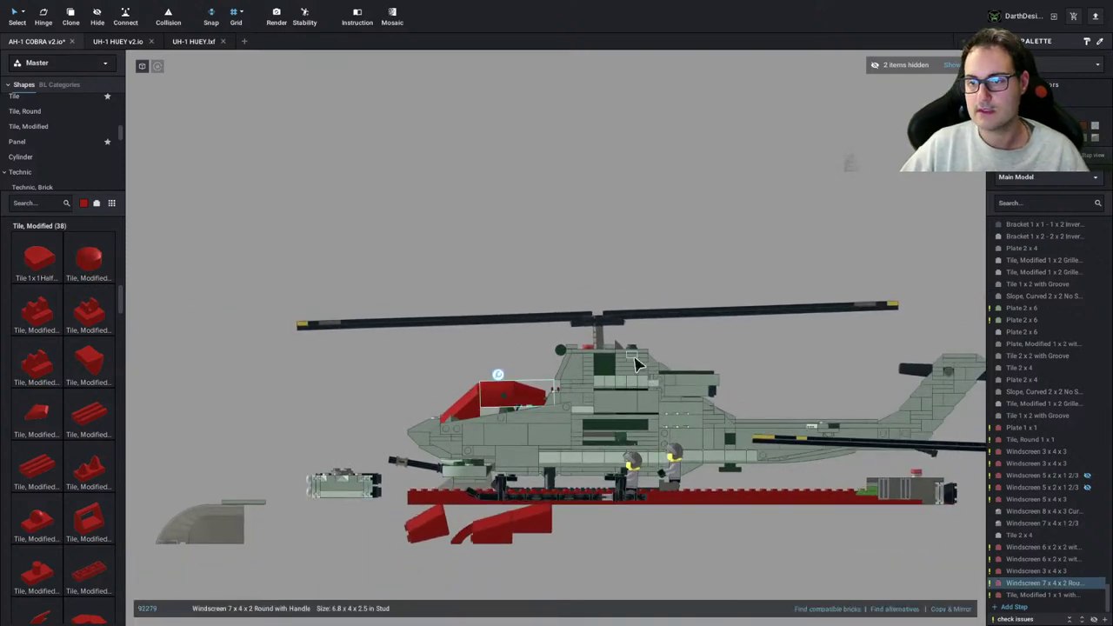
key("d")
key("d")
key("d")
key("d")
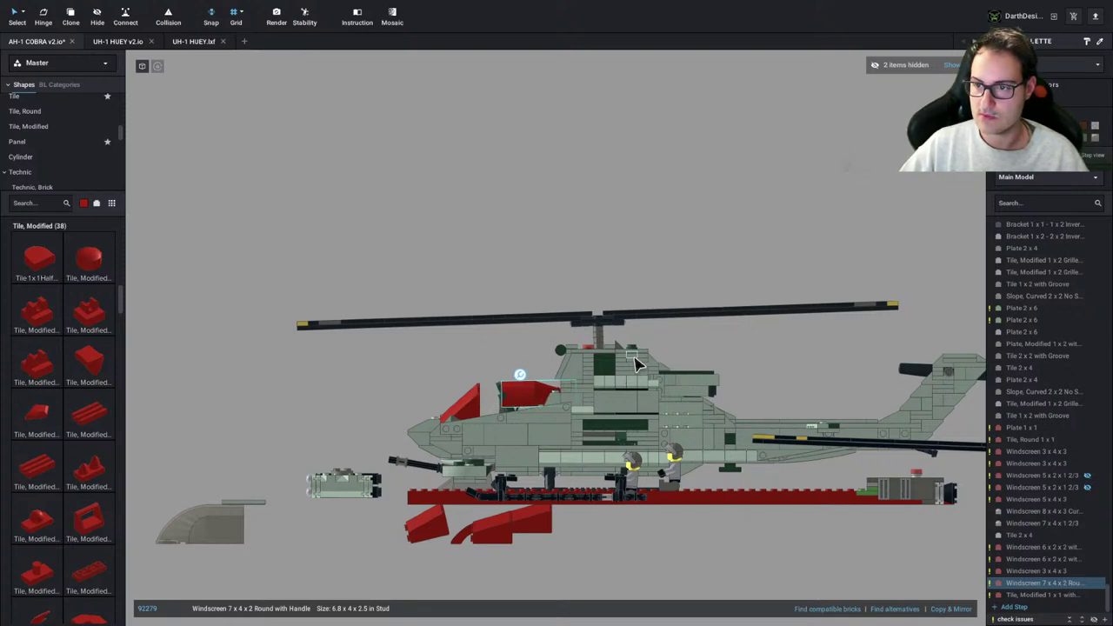
key("Left")
key("Left")
key("Left")
key("Left")
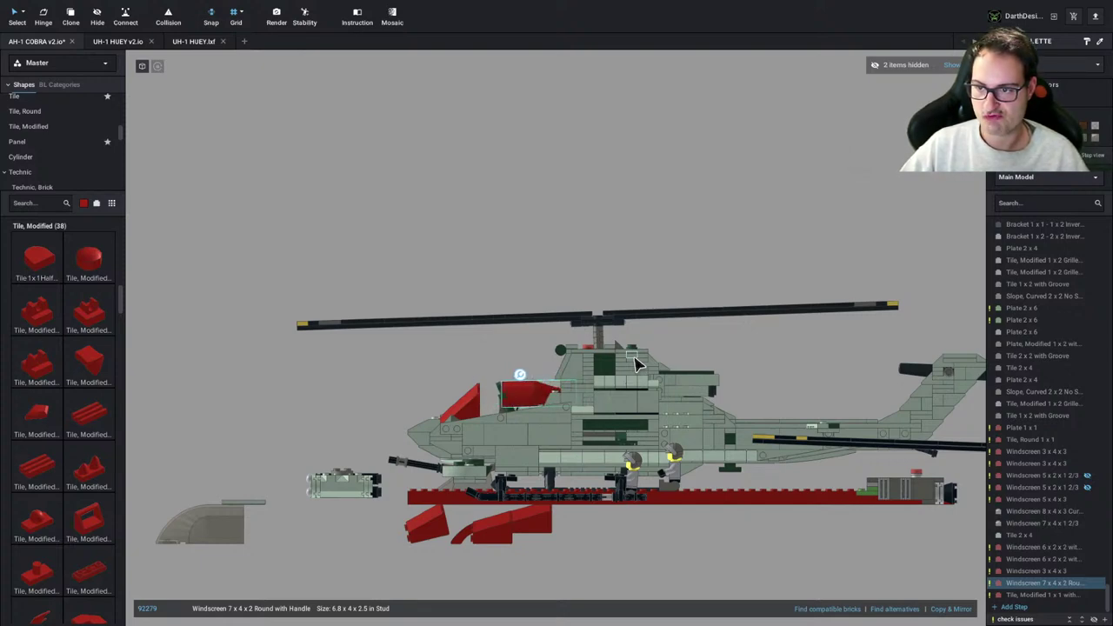
left_click(483, 359)
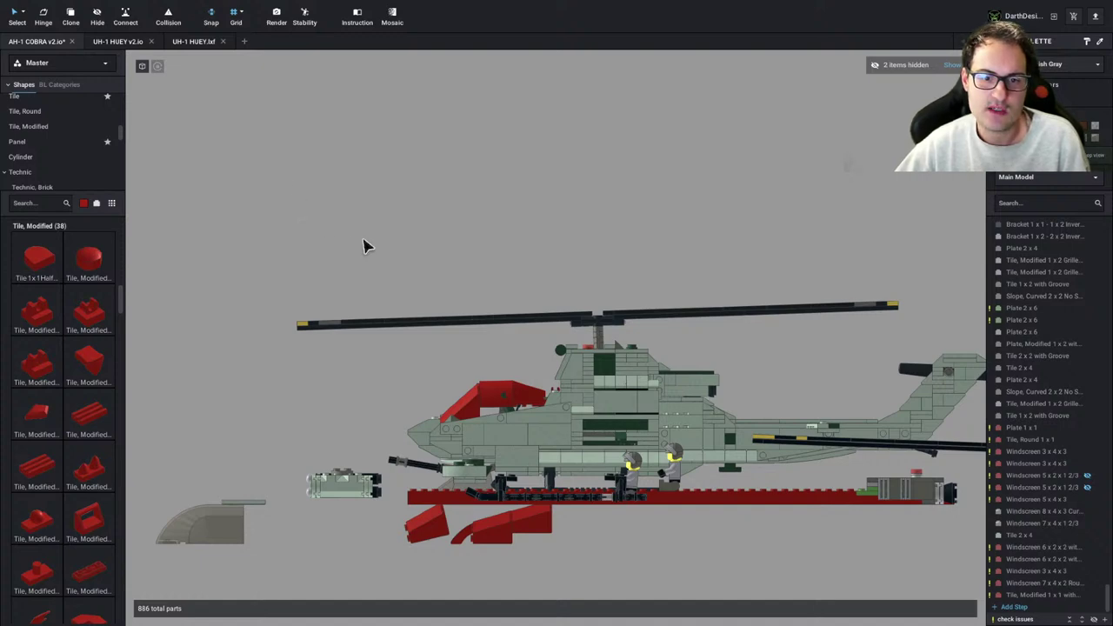
Search the saved models for "f-35" and open F-35B Lightning II.lxf
left_click(74, 4)
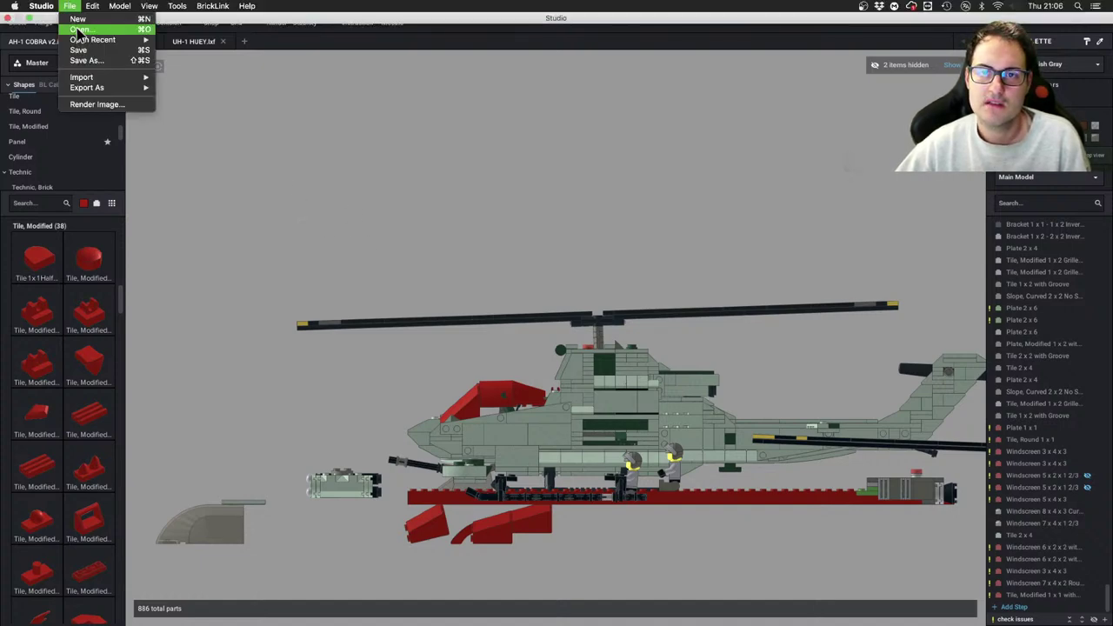
left_click(79, 31)
left_click(679, 122)
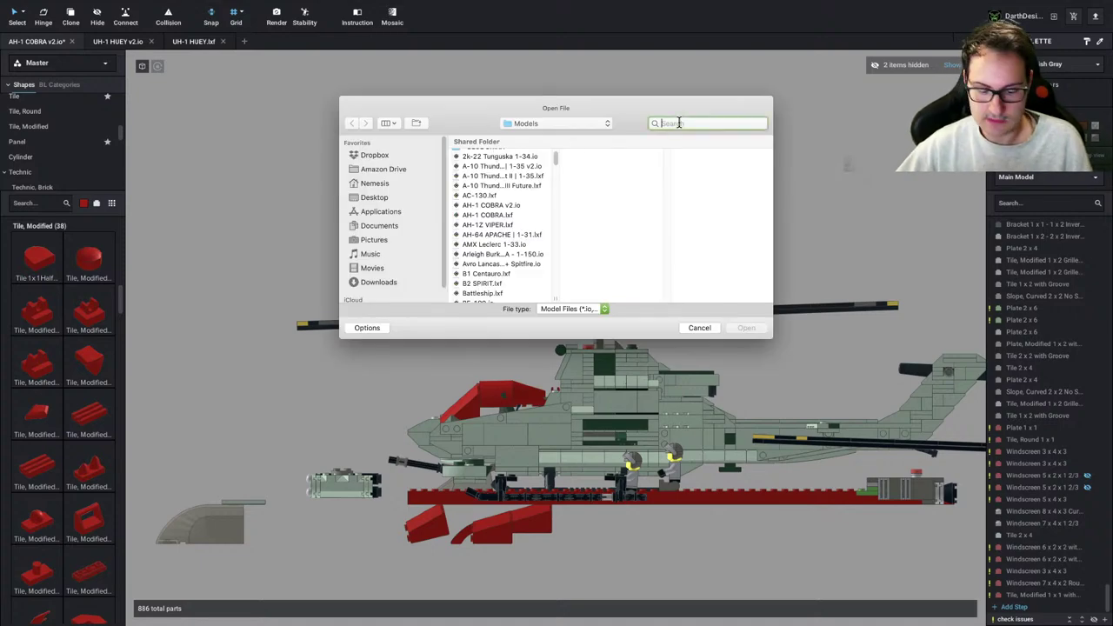
type("f-35")
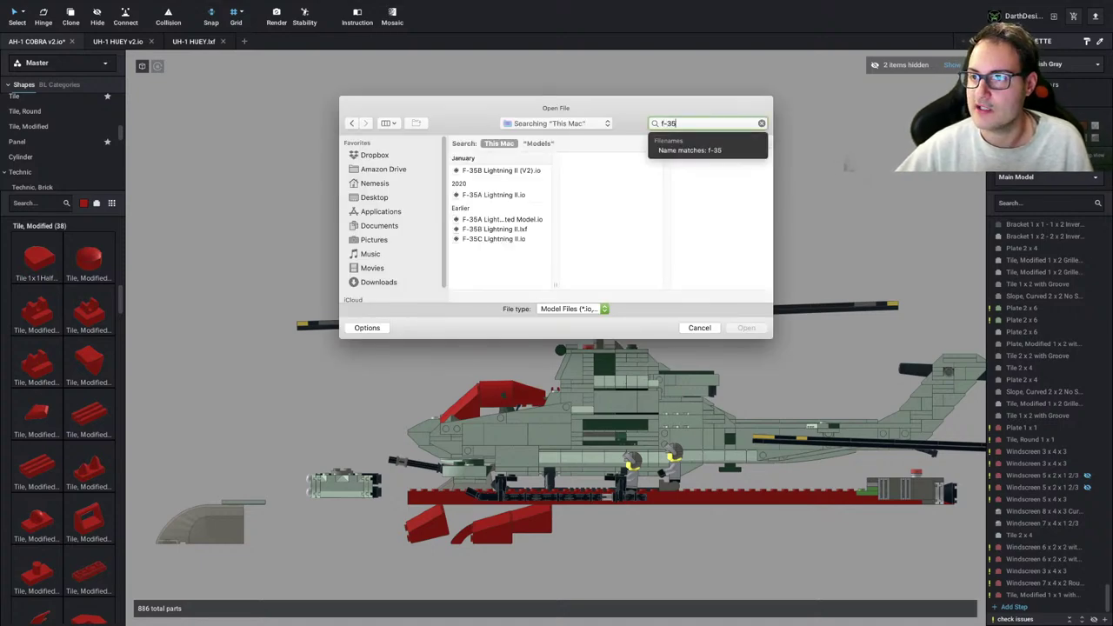
left_click(503, 231)
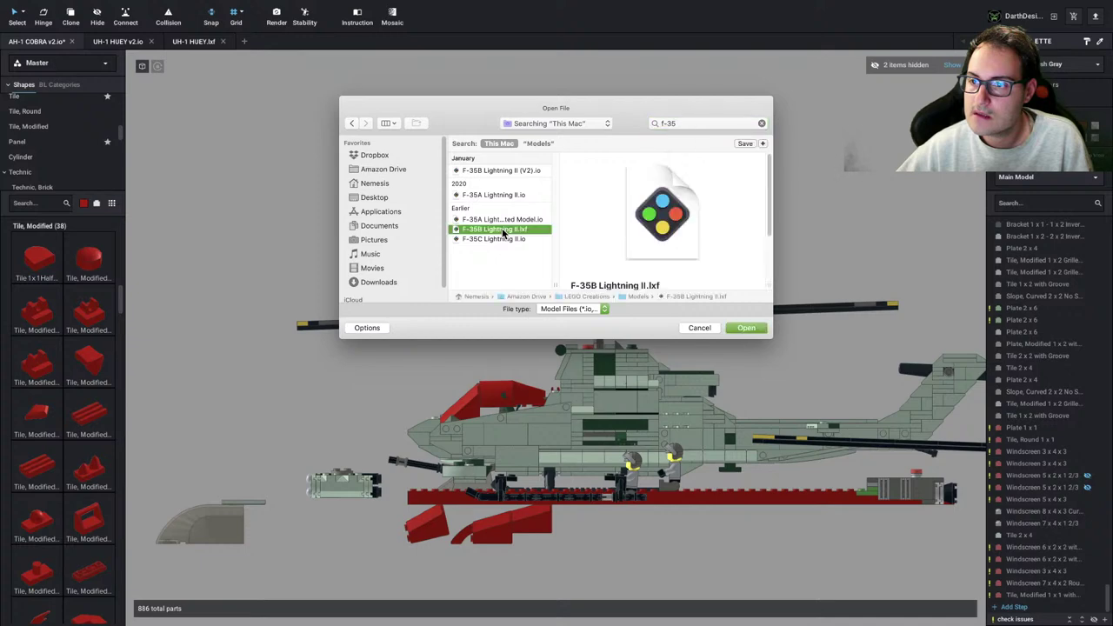
left_click(748, 328)
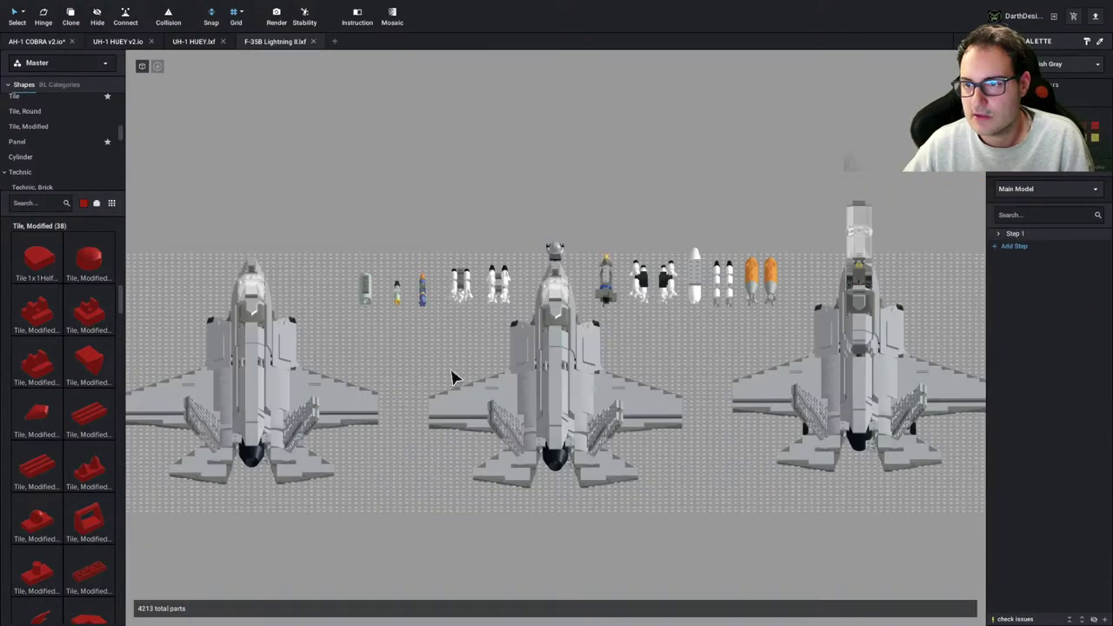
Hide a part at the front of an F-35B's cockpit and examine how the canopies on the F-35B models are built
right_click_drag(452, 375, 470, 281)
scroll(489, 387, "up", 5)
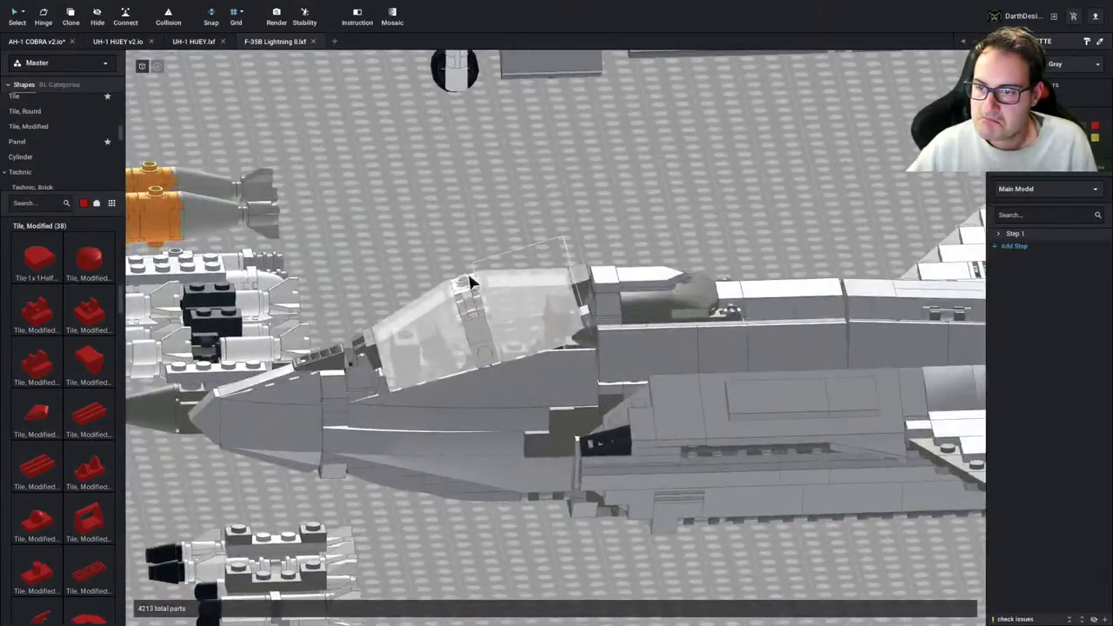
left_click(374, 374)
key("n")
left_click(393, 360)
scroll(405, 360, "down", 8)
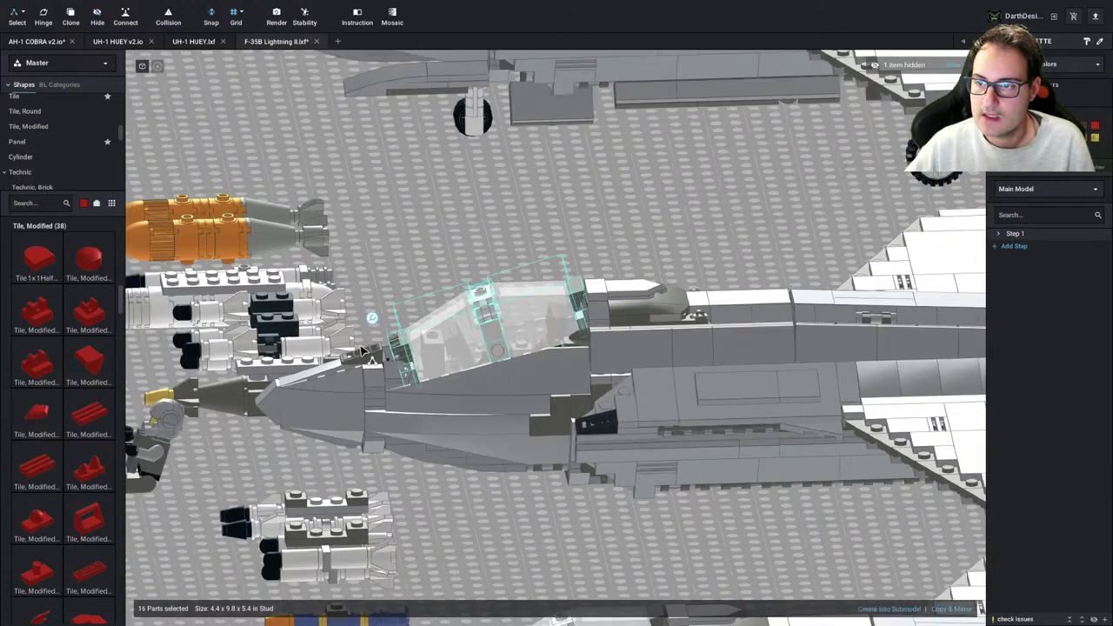
right_click_drag(409, 365, 666, 435)
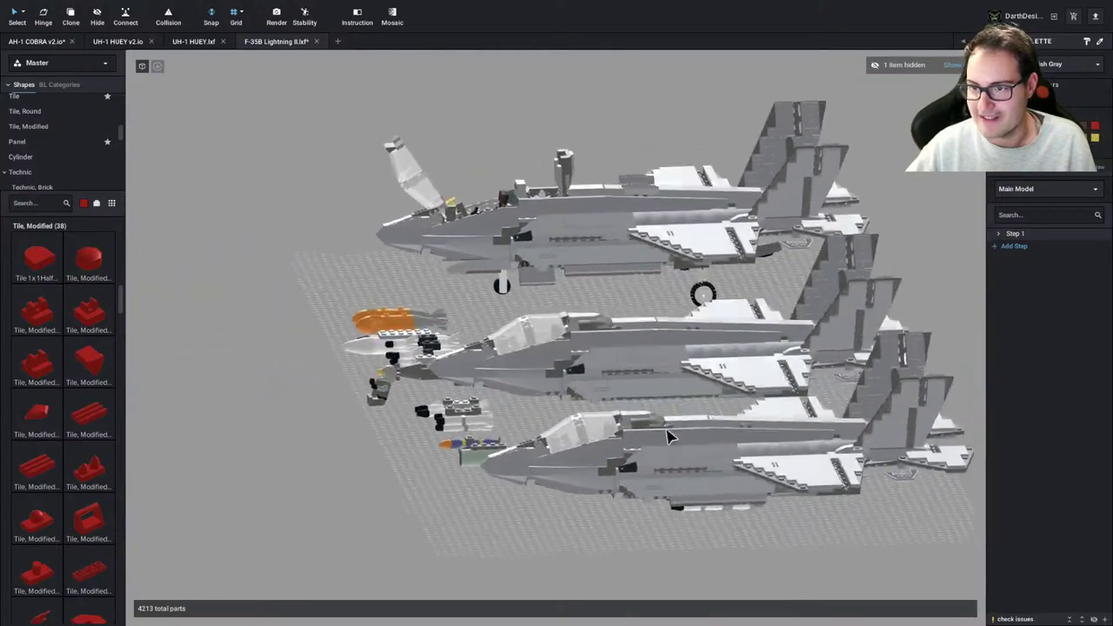
scroll(670, 440, "up", 5)
middle_click_drag(689, 412, 611, 403)
mouse_move(611, 402)
right_mouse_down()
mouse_move(607, 394)
mouse_move(614, 405)
mouse_move(654, 396)
mouse_move(606, 412)
right_mouse_up()
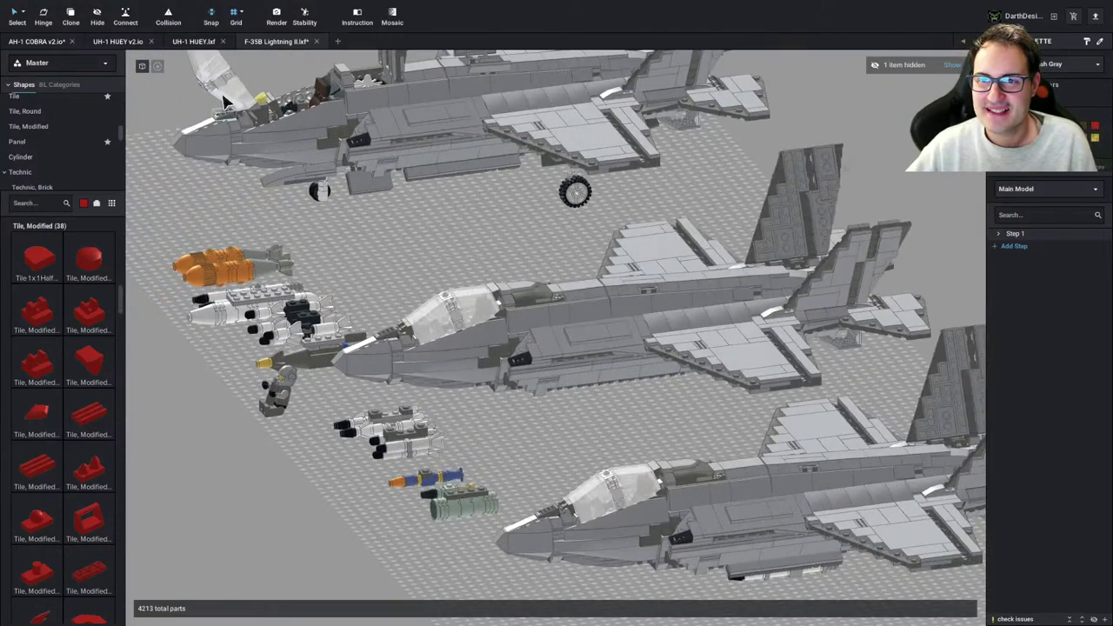
left_click(69, 7)
mouse_move(81, 41)
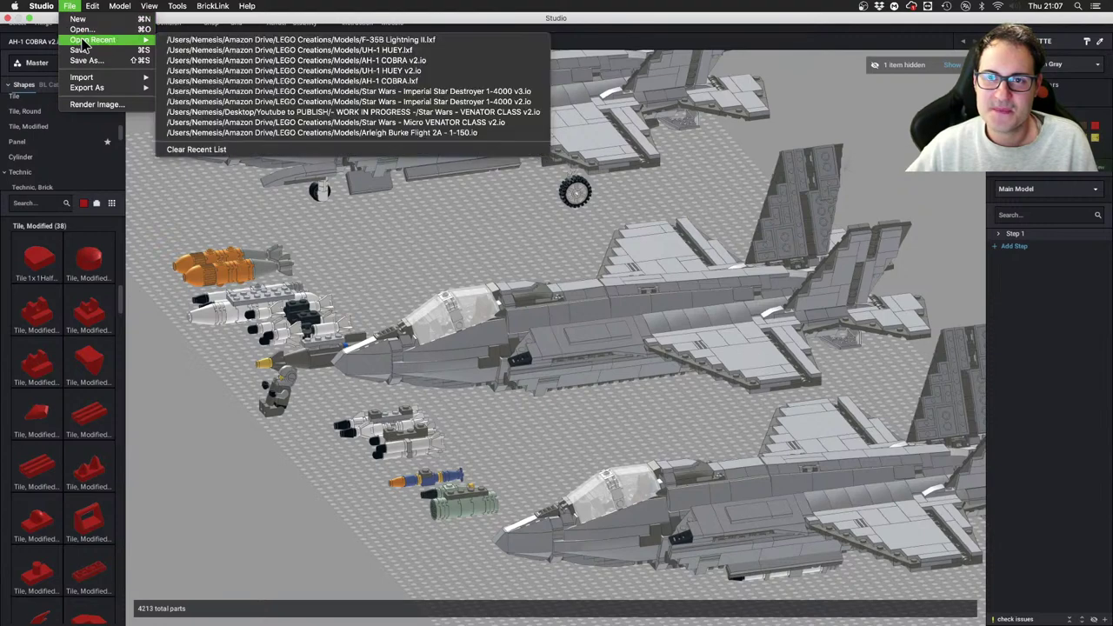
left_click(273, 42)
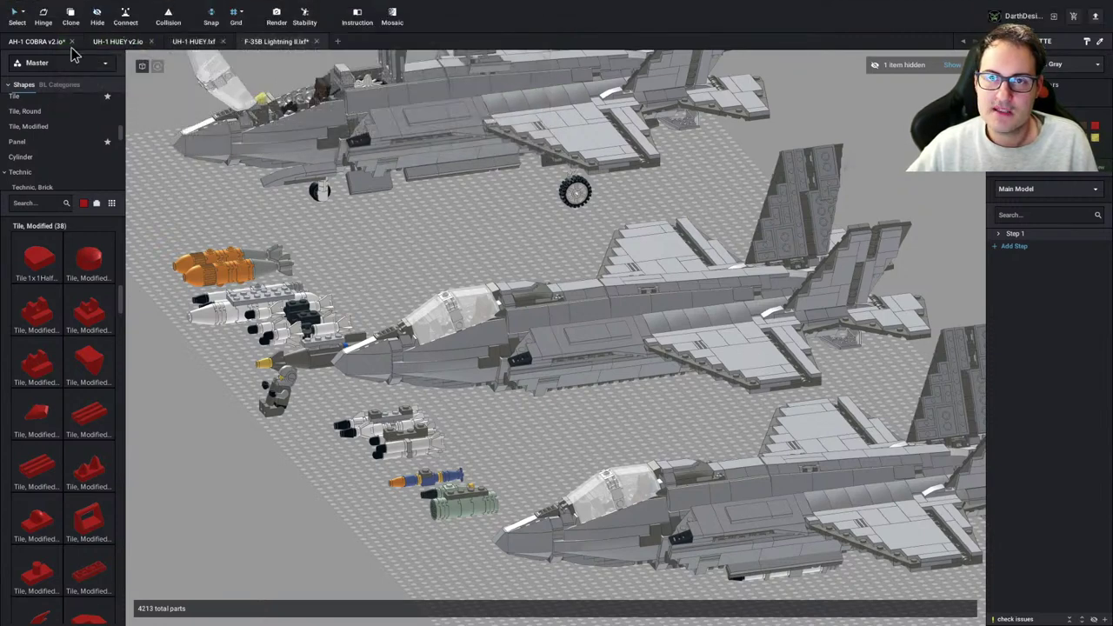
Return to the AH-1 COBRA v2.io model and place the copied clear canopy assembly on the ground ahead of the helicopter
left_click(39, 42)
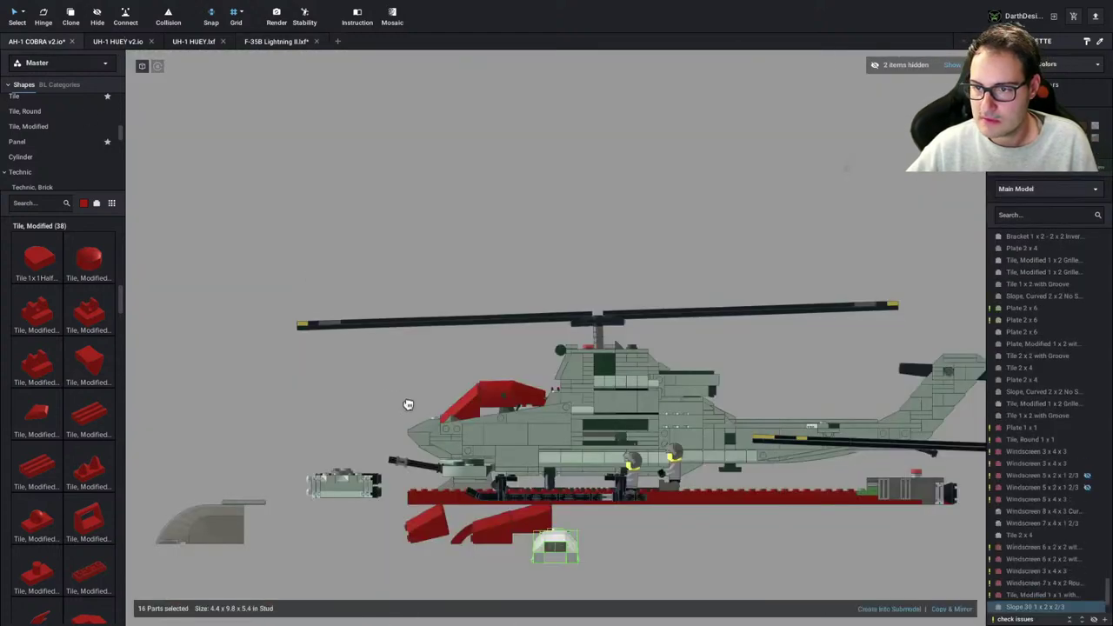
right_click_drag(409, 405, 374, 483)
left_click_drag(361, 495, 185, 544)
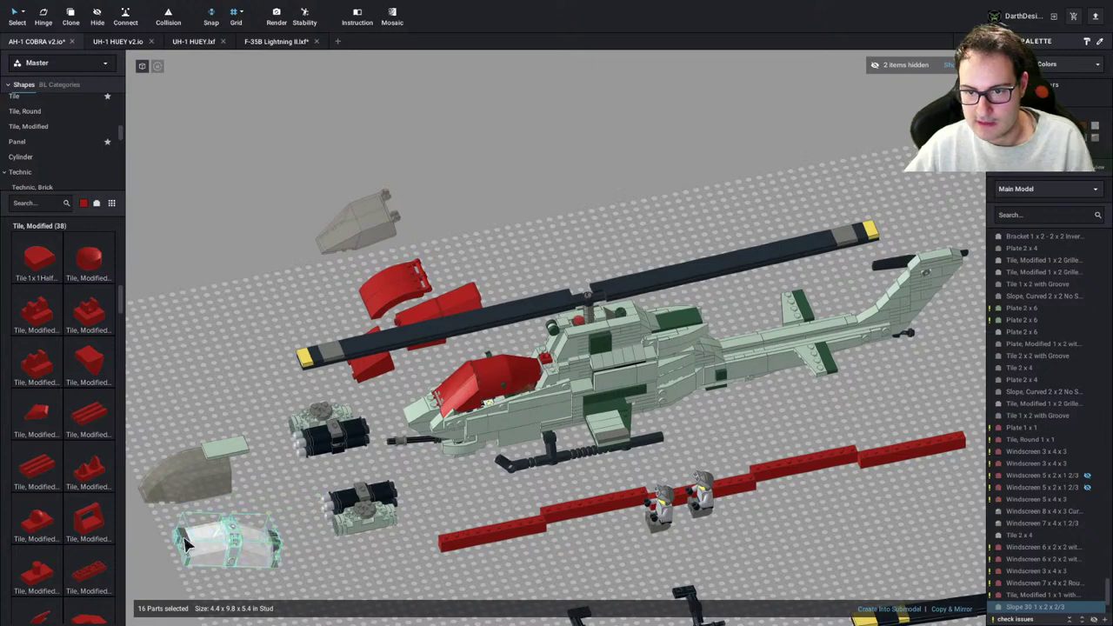
left_click(281, 489)
middle_click_drag(281, 489, 424, 426)
scroll(336, 408, "up", 3)
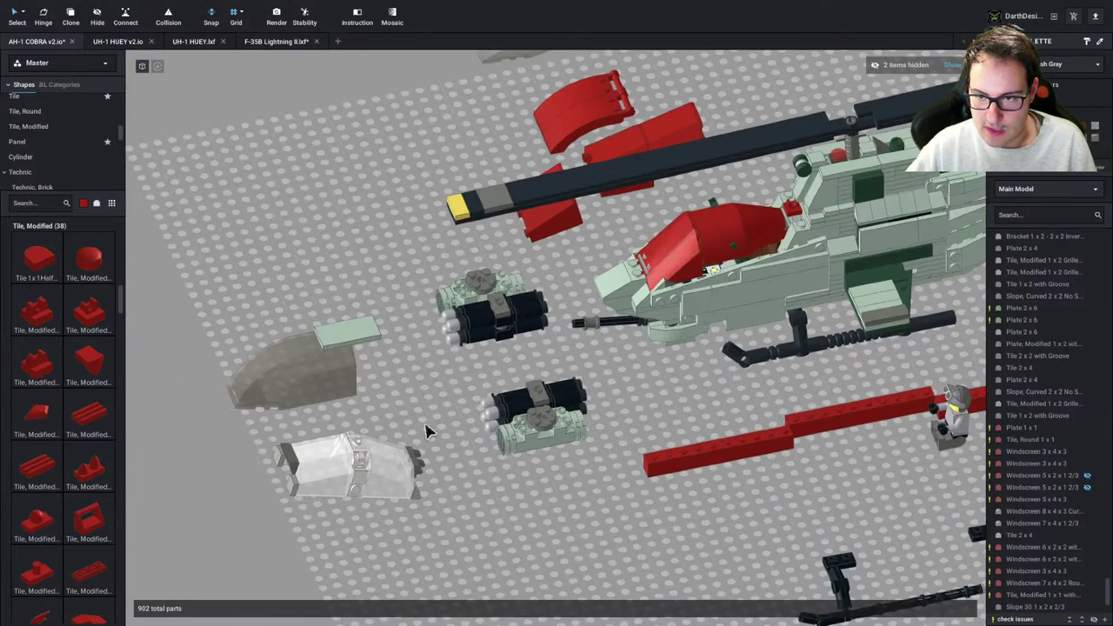
Move the red 7 x 4 x 2 and 5 x 4 x 3 windscreens off the cockpit onto open ground beyond the rotor blade
right_click_drag(425, 426, 404, 420)
right_click_drag(409, 467, 487, 505)
left_click(439, 502)
left_click(727, 256)
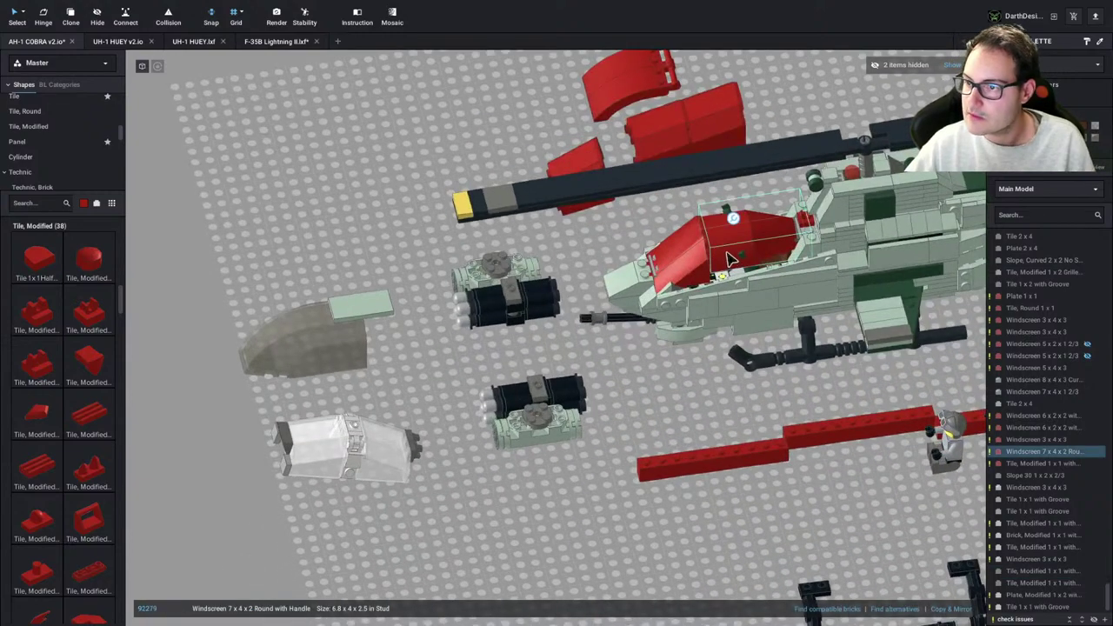
left_click_drag(693, 261, 383, 139)
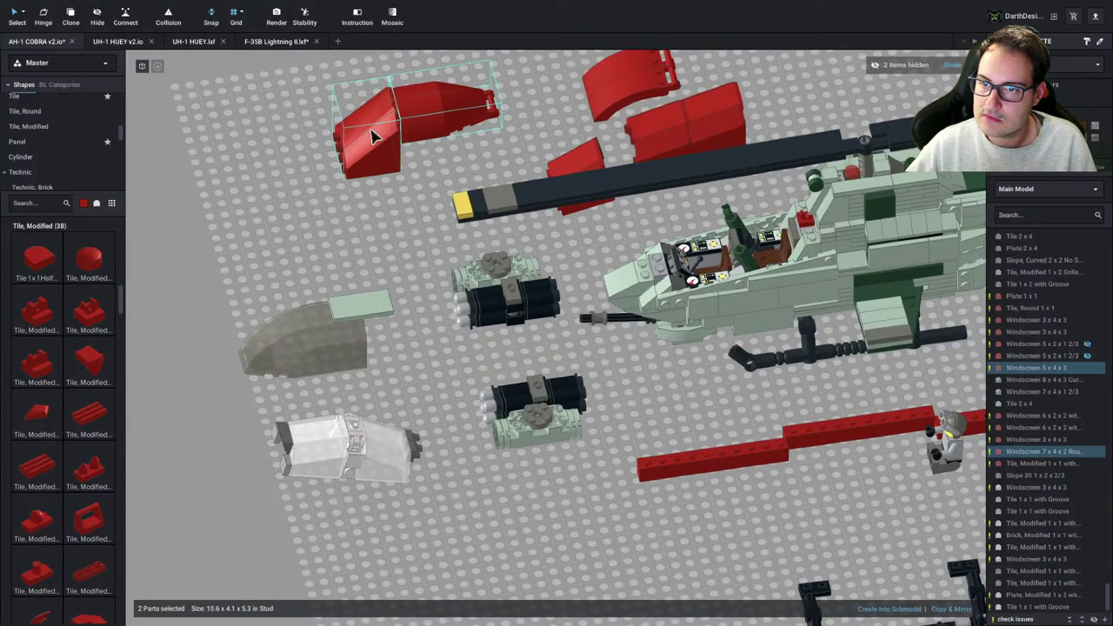
Remove two parts from the rear end of the clear canopy assembly
left_click(416, 454)
left_click_drag(416, 454, 456, 426)
left_click(493, 366)
Move the red Tile, Modified 1 x 1 with Clip from behind the cockpit to the ground beside the helicopter
middle_click_drag(642, 333, 517, 390)
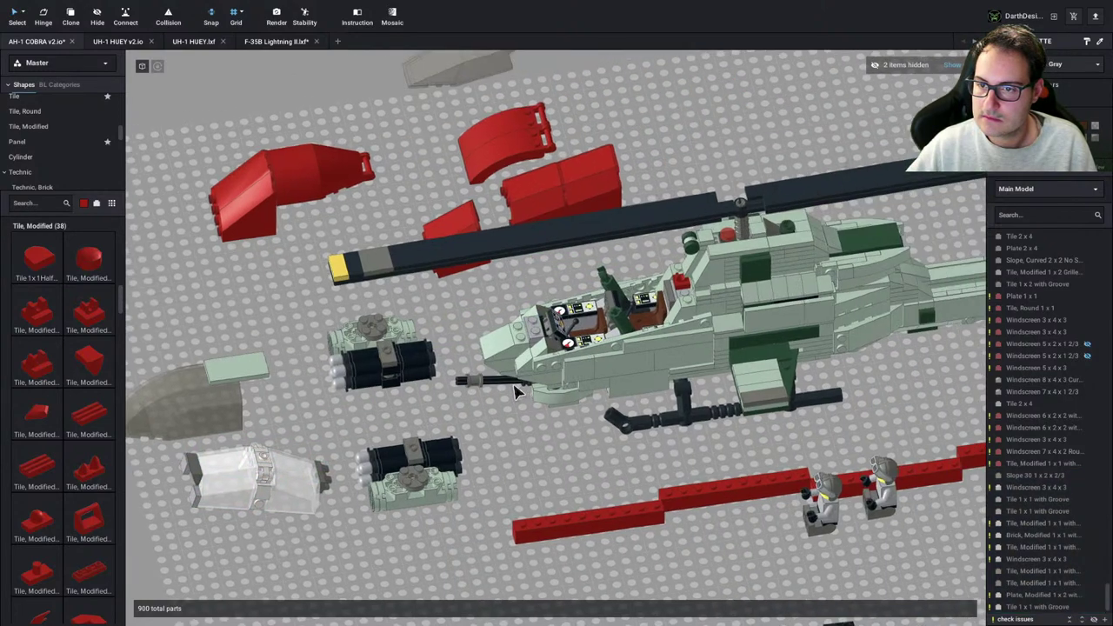
scroll(544, 357, "up", 5)
middle_click_drag(805, 289, 559, 337)
left_click(624, 247)
scroll(624, 247, "down", 5)
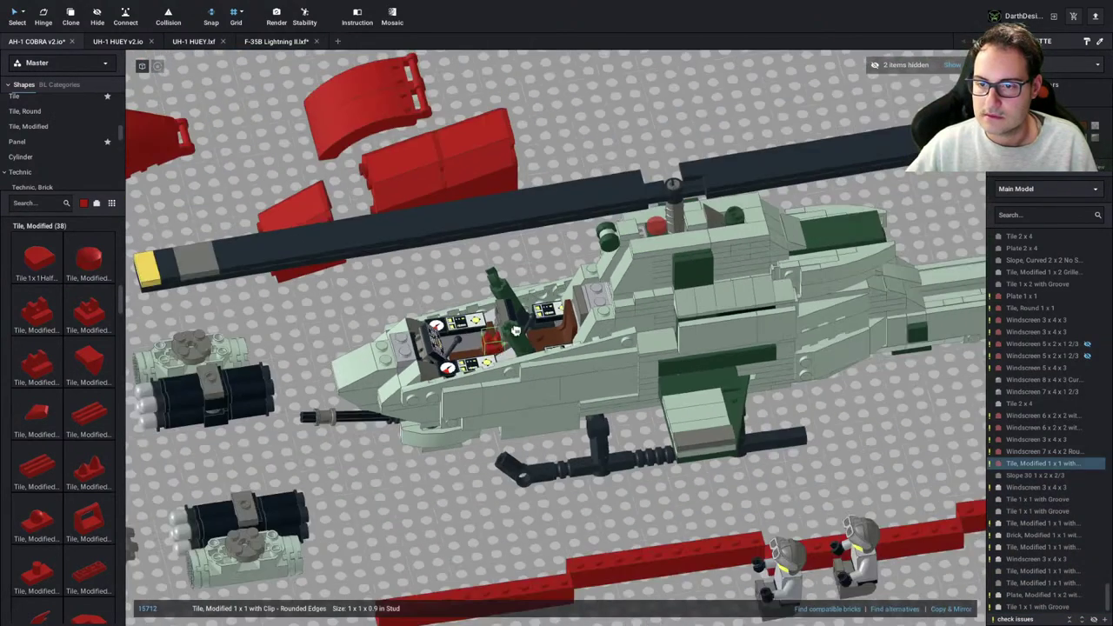
middle_click_drag(624, 247, 663, 184)
left_click_drag(640, 230, 446, 455)
left_click(519, 451)
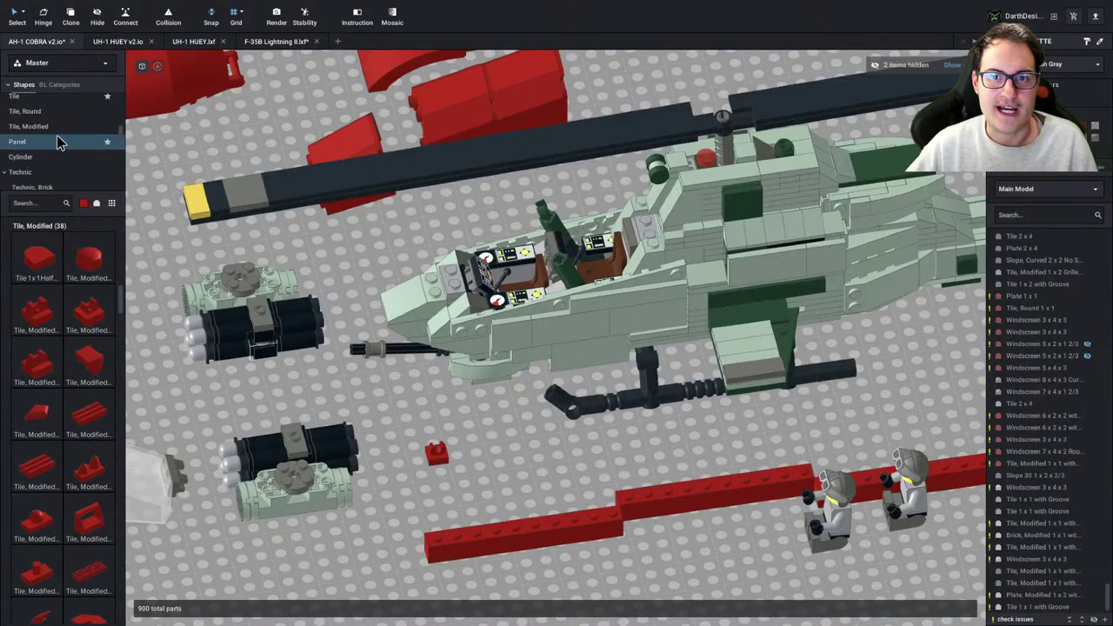
Show the Plate, Modified category in the parts library
scroll(31, 152, "up", 6)
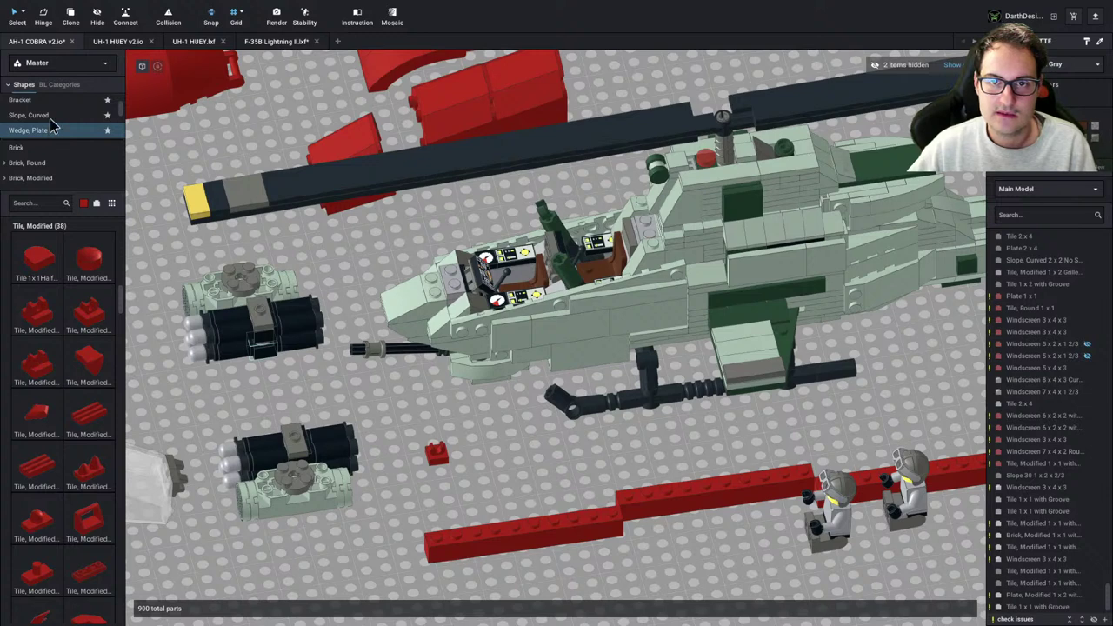
scroll(52, 131, "down", 3)
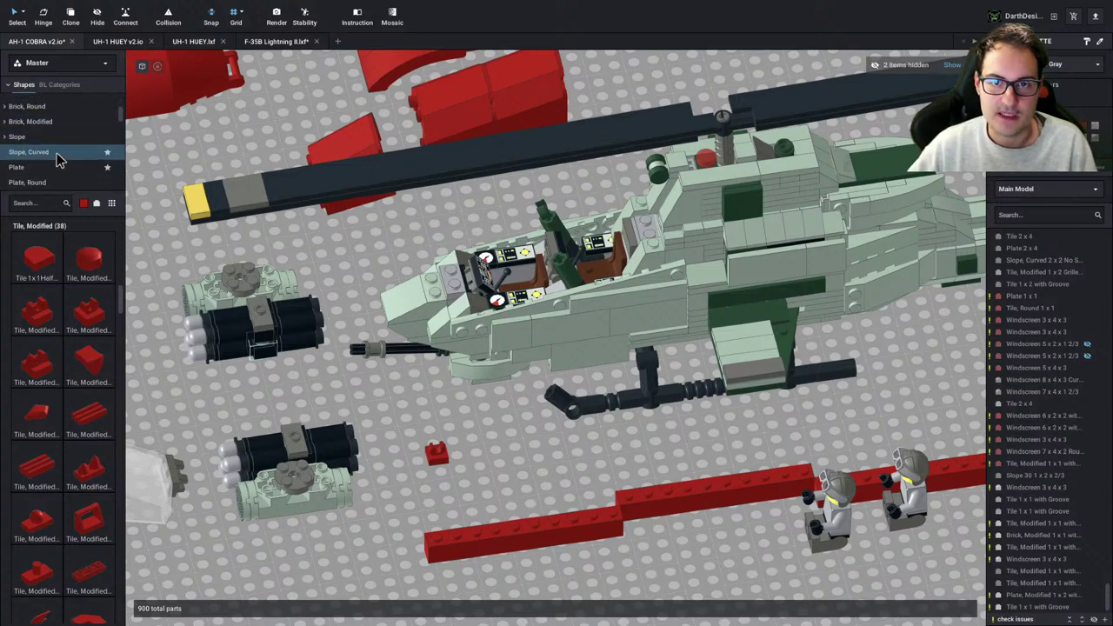
scroll(57, 156, "down", 3)
left_click(59, 143)
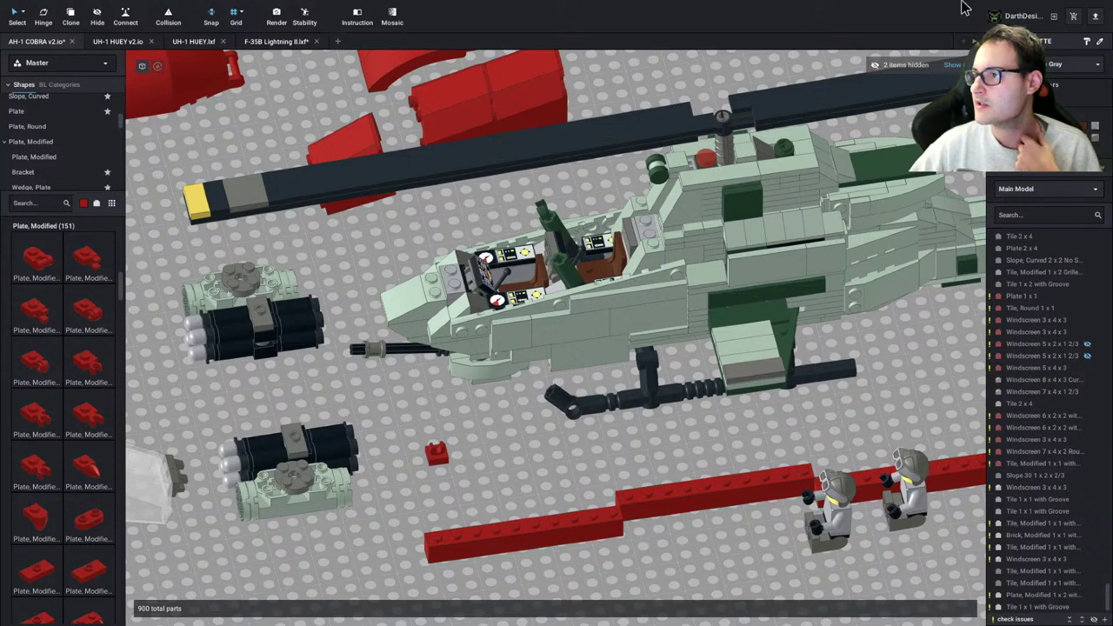
mouse_move(964, 3)
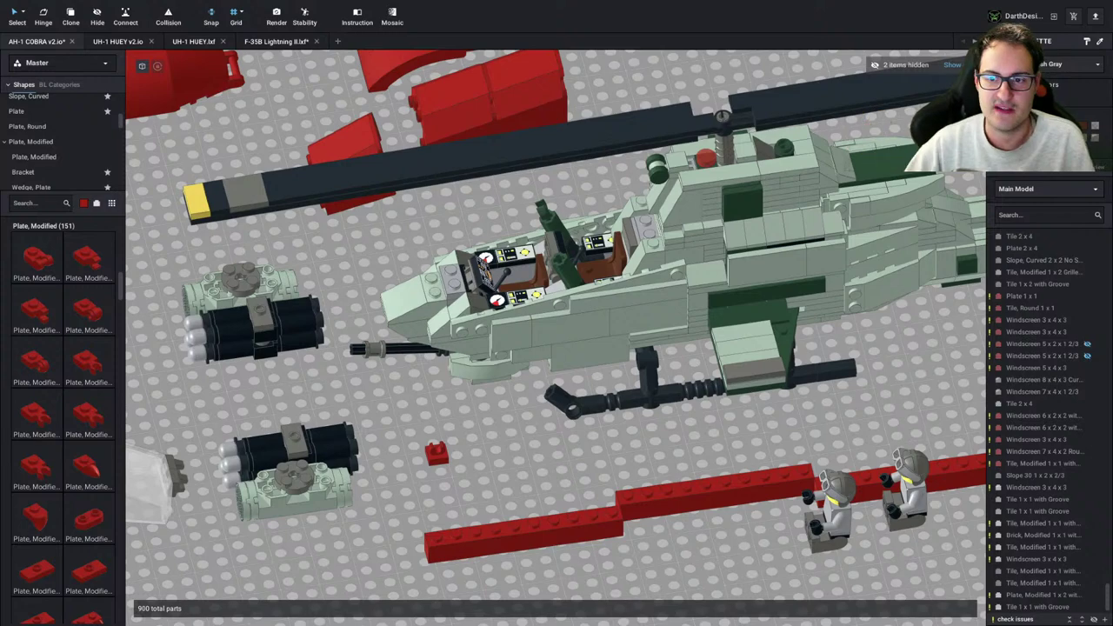
scroll(529, 433, "down", 2)
middle_click_drag(546, 445, 489, 448)
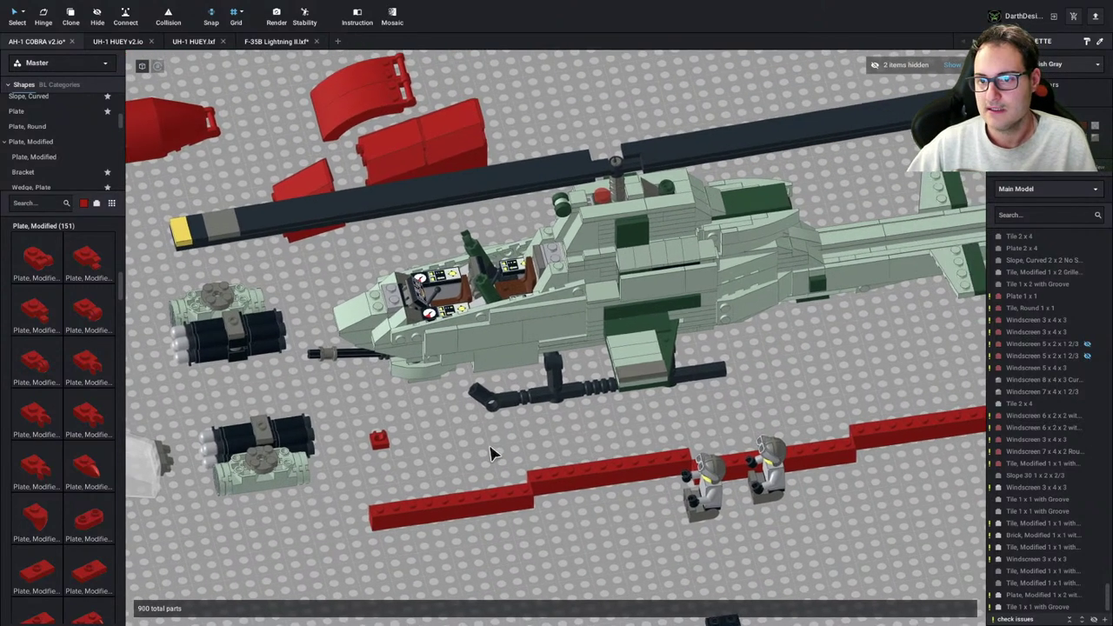
scroll(491, 452, "down", 1)
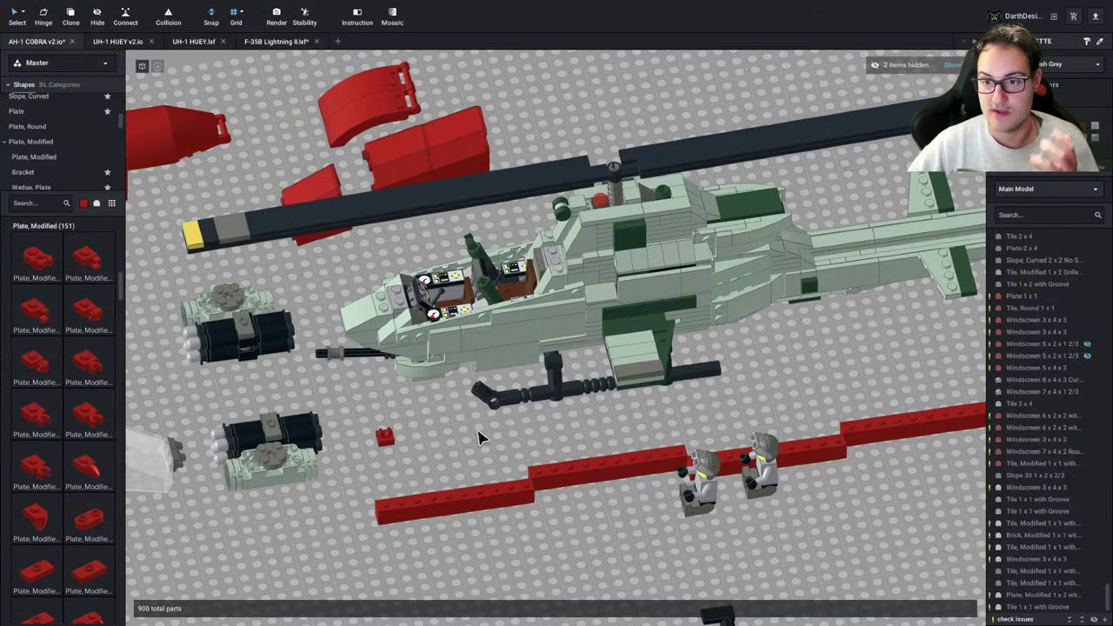
scroll(53, 365, "down", 1)
Place a Plate, Modified 1 x 2 with Handle on Side - Closed Ends just behind the cockpit, with its handle facing forward
scroll(52, 366, "down", 3)
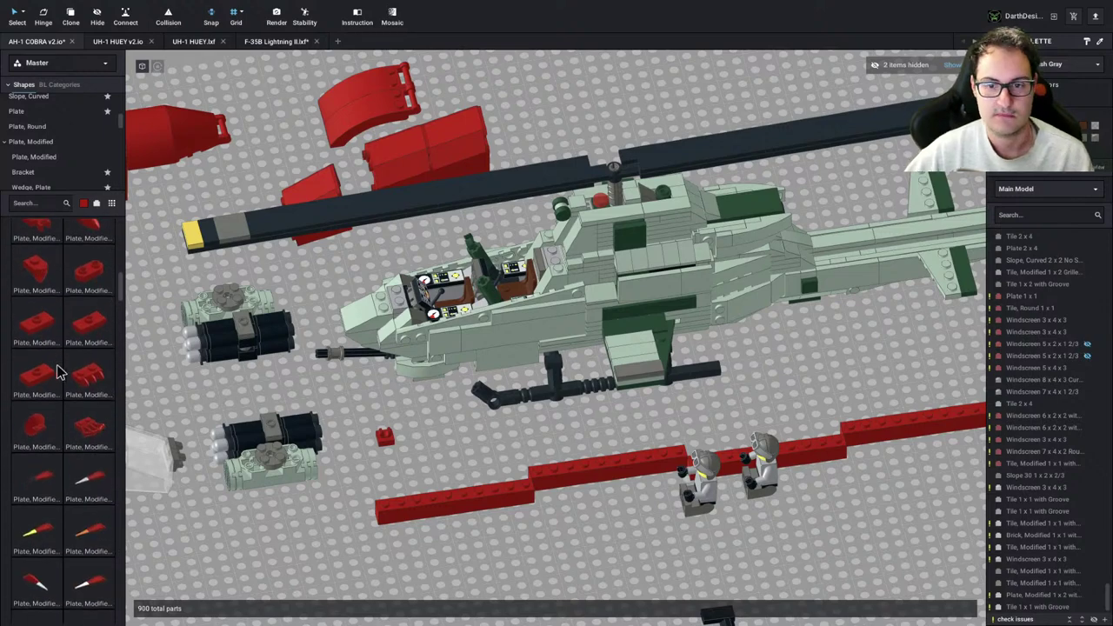
scroll(85, 504, "down", 2)
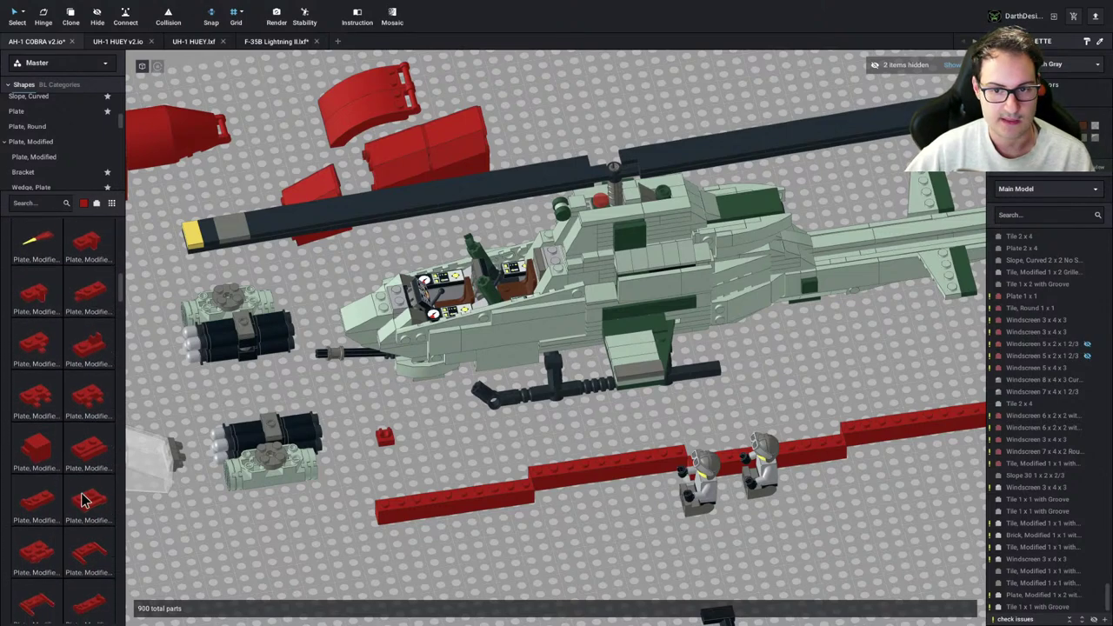
left_click(84, 500)
scroll(474, 438, "up", 3)
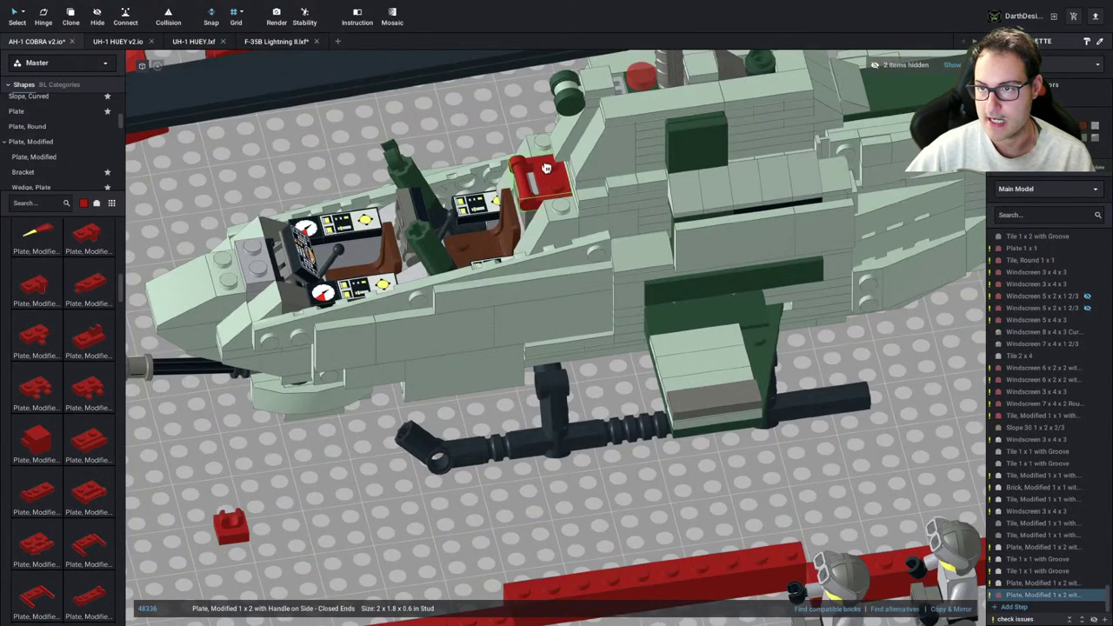
key("Right")
left_click(543, 183)
right_click_drag(541, 189, 528, 184)
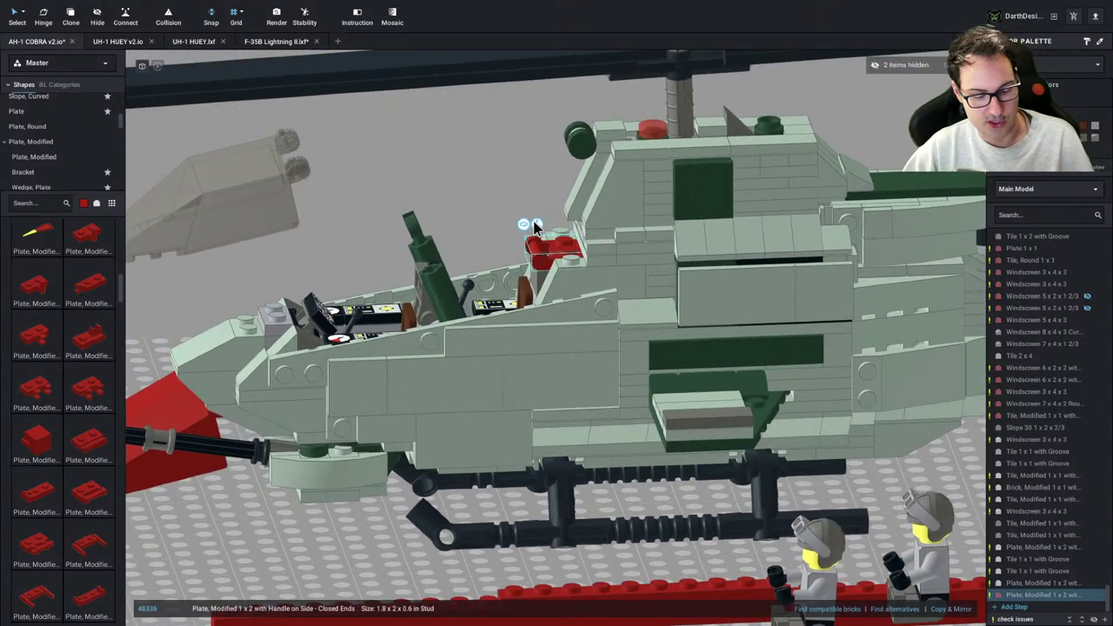
right_click_drag(522, 224, 470, 283)
key("w")
left_click(492, 238)
scroll(469, 282, "down", 4)
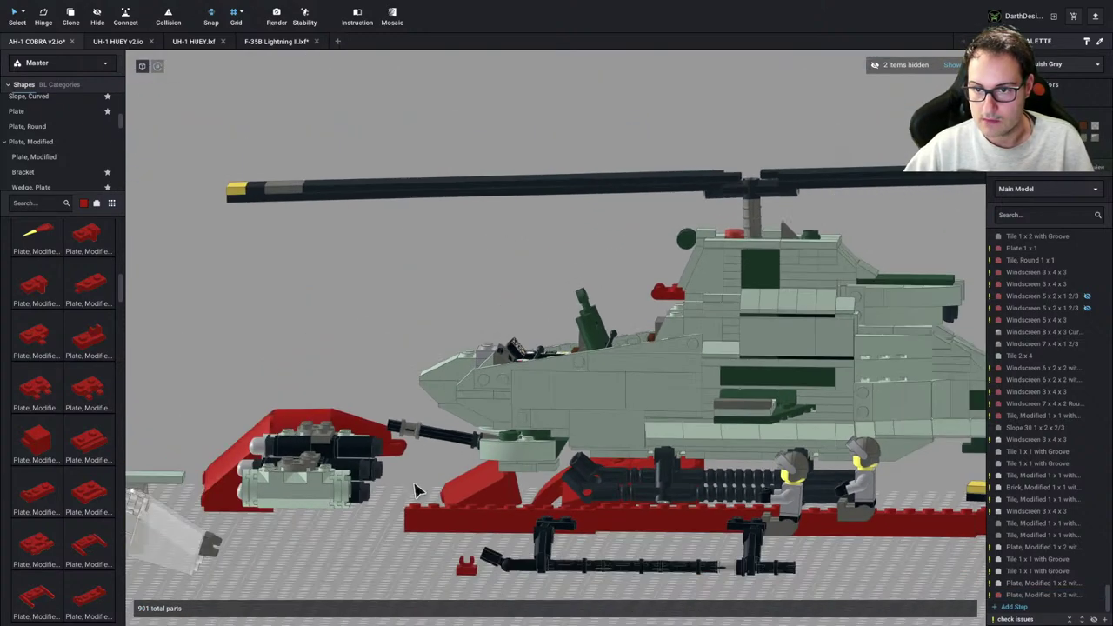
Attach the clear canopy assembly to the red handle plate behind the cockpit and swing it down onto the cockpit
right_click_drag(415, 492, 181, 506)
left_click(183, 509)
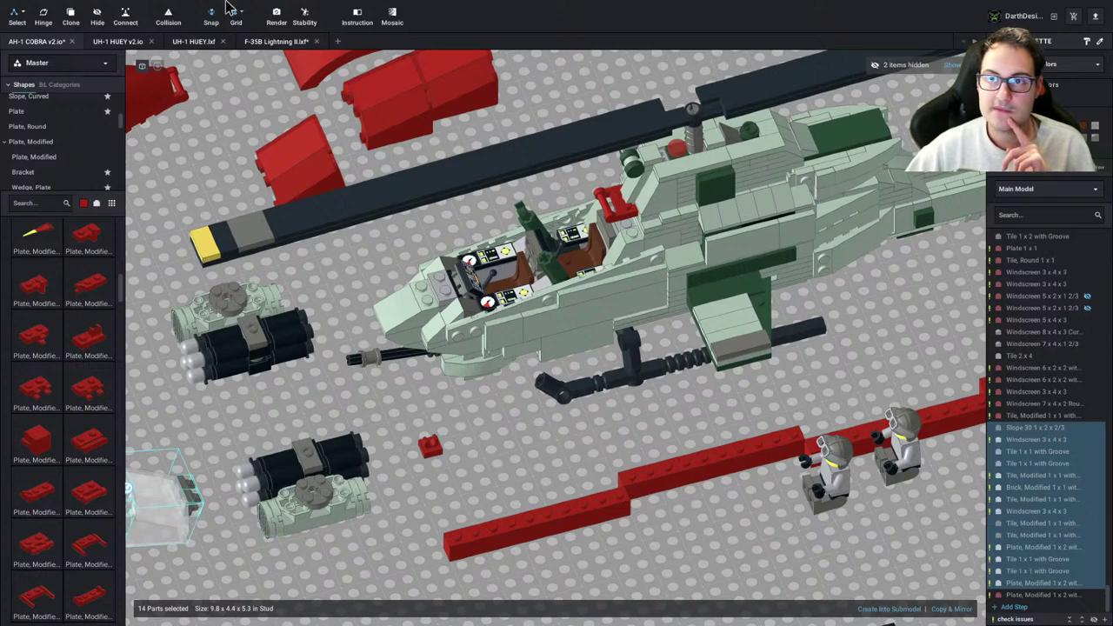
left_click_drag(167, 520, 576, 231)
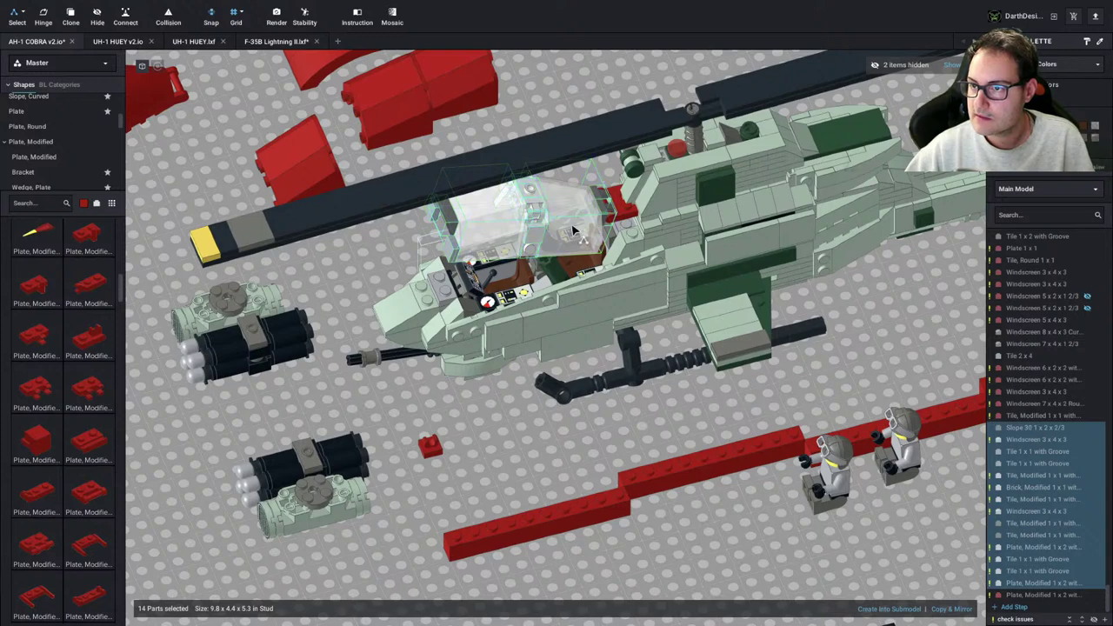
right_click_drag(591, 308, 590, 282)
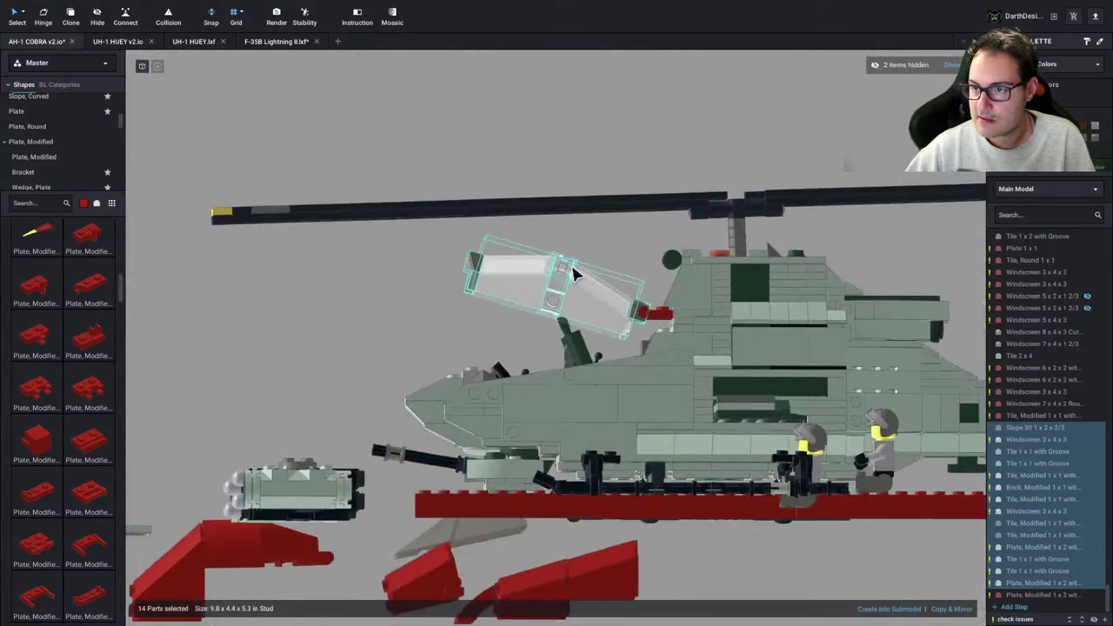
left_click_drag(577, 280, 780, 290)
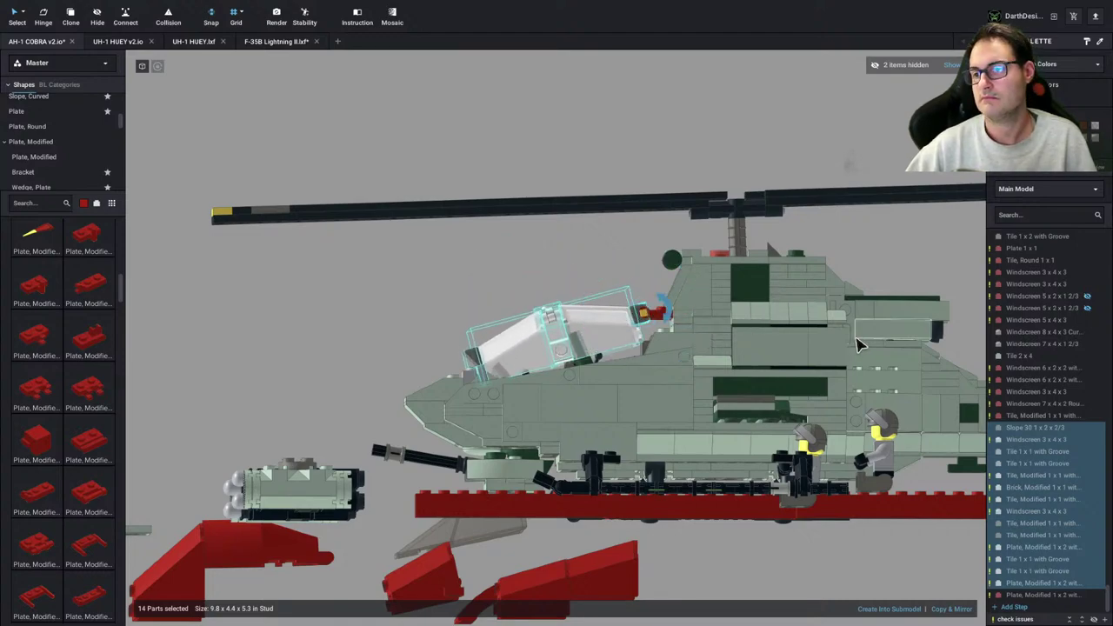
Examine the clear canopy's fit from both sides and compare its profile with the AH-1G orthographic drawing in Chrome
right_click_drag(339, 400, 498, 384)
scroll(500, 396, "up", 5)
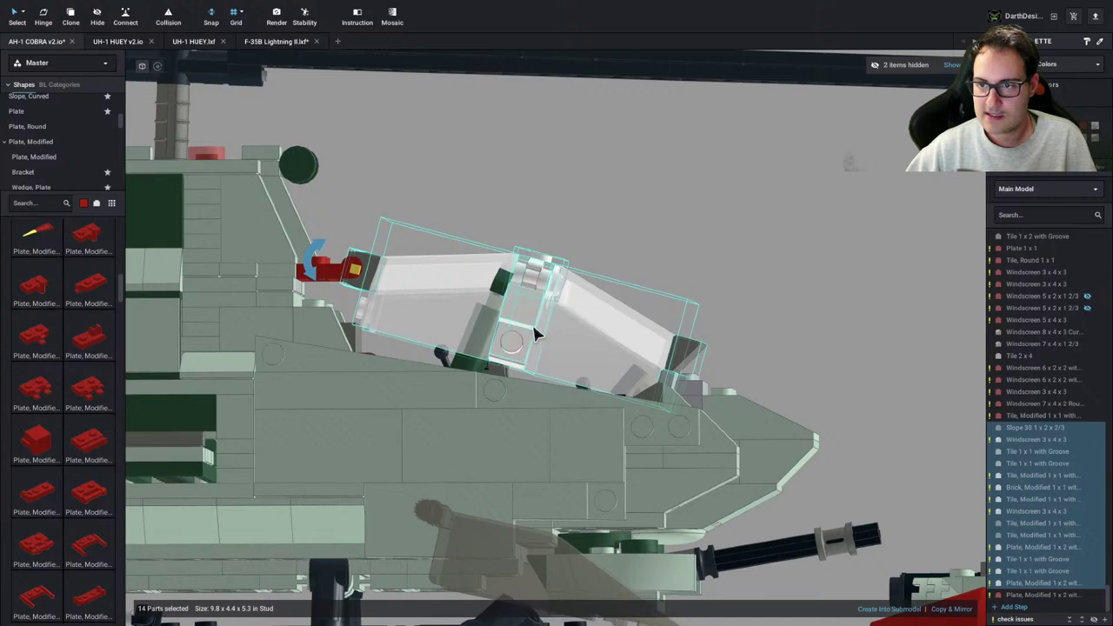
key("super+Tab")
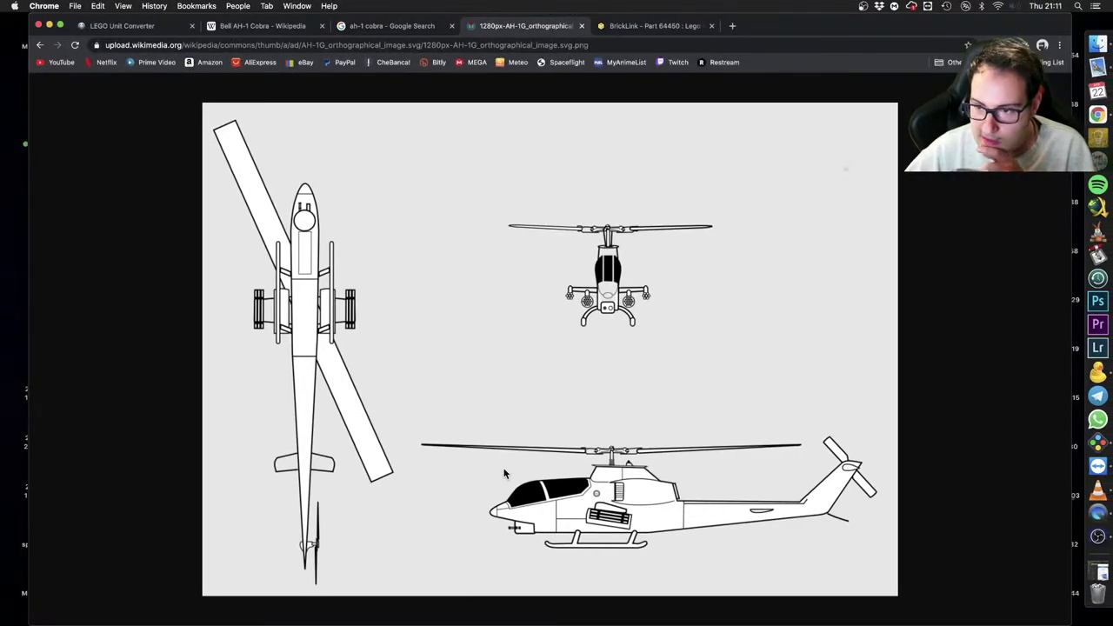
key("super+Tab")
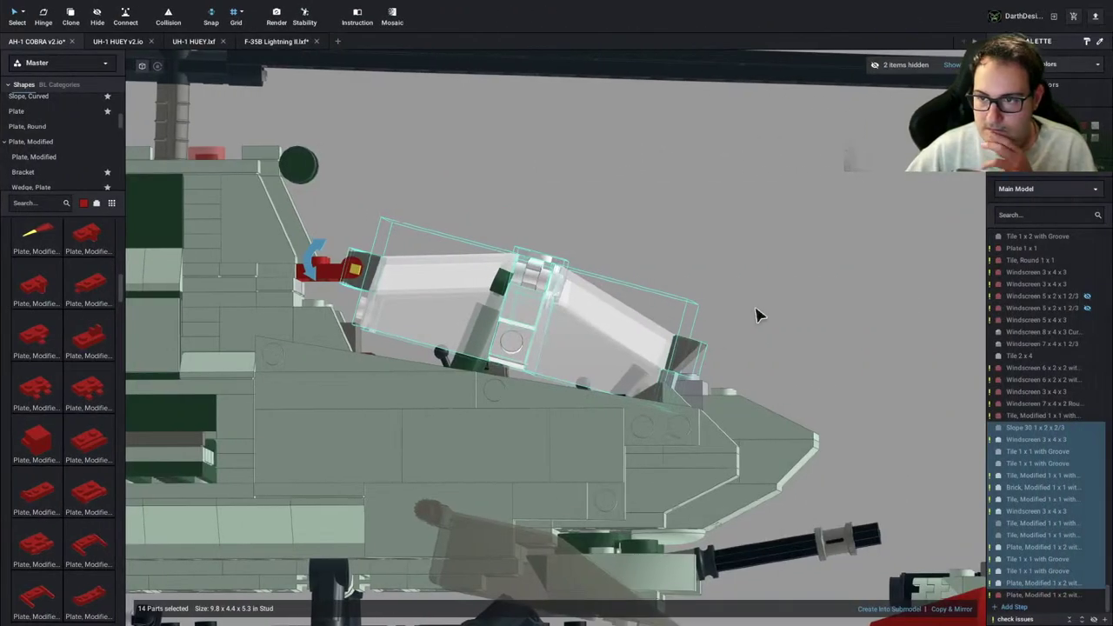
left_click(851, 266)
right_click_drag(788, 295, 662, 327)
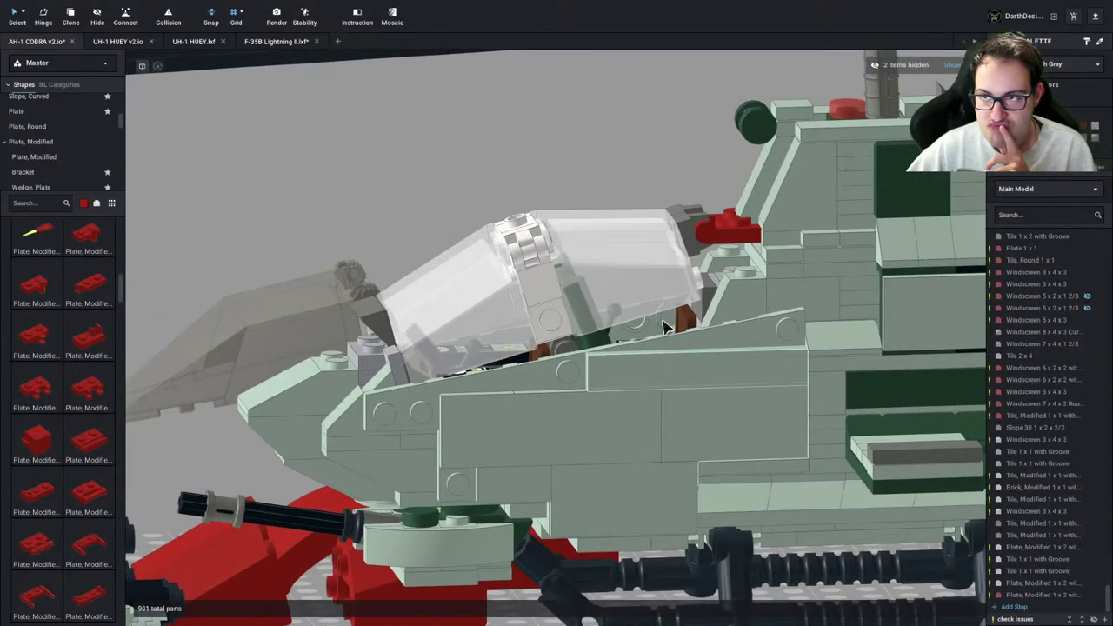
right_click_drag(663, 326, 642, 322)
Clone the canopy's rear Windscreen 3 x 4 x 3 and place the copy tipped on end on the ground near the rocket pods
left_click(705, 248)
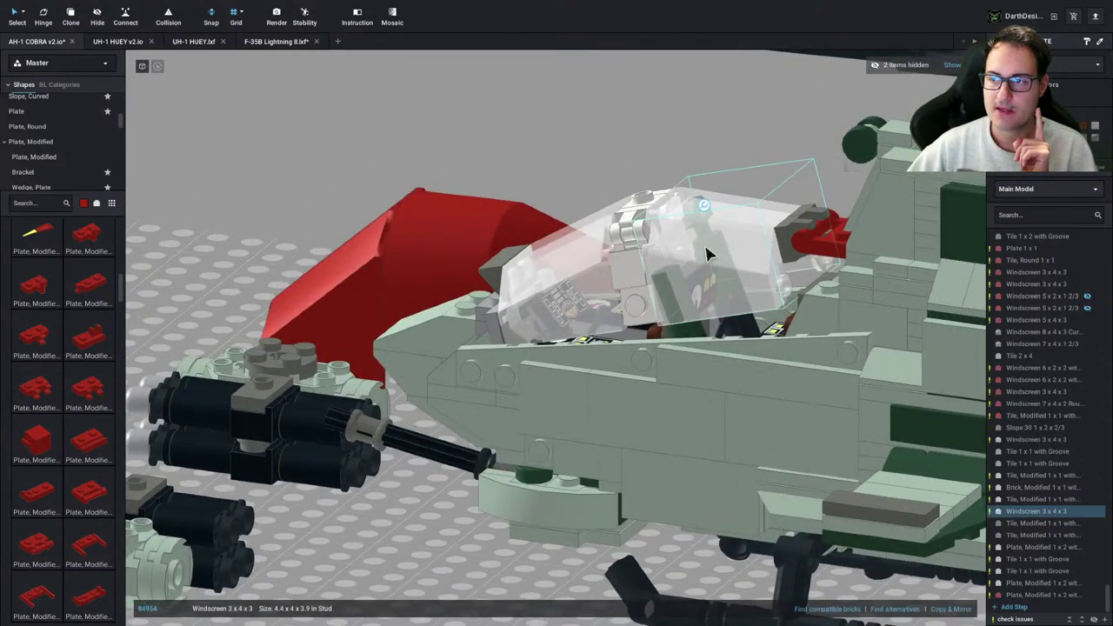
key("c")
scroll(562, 402, "down", 2)
middle_click_drag(562, 403, 729, 329)
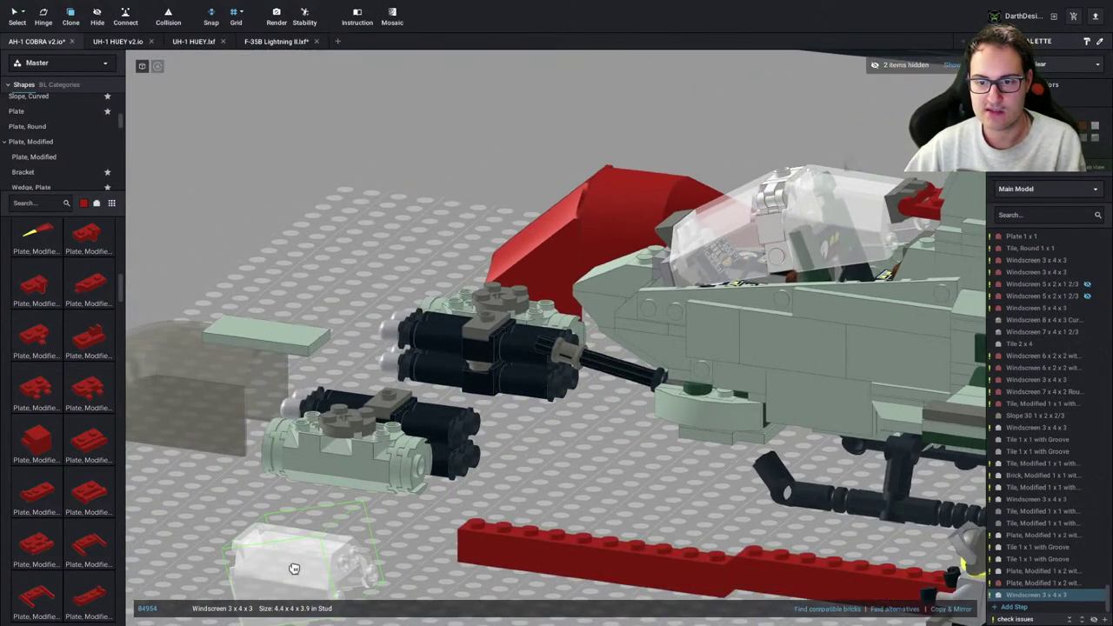
key("Up")
mouse_move(244, 577)
right_mouse_down()
mouse_move(347, 596)
mouse_move(377, 522)
right_mouse_up()
left_click(251, 576)
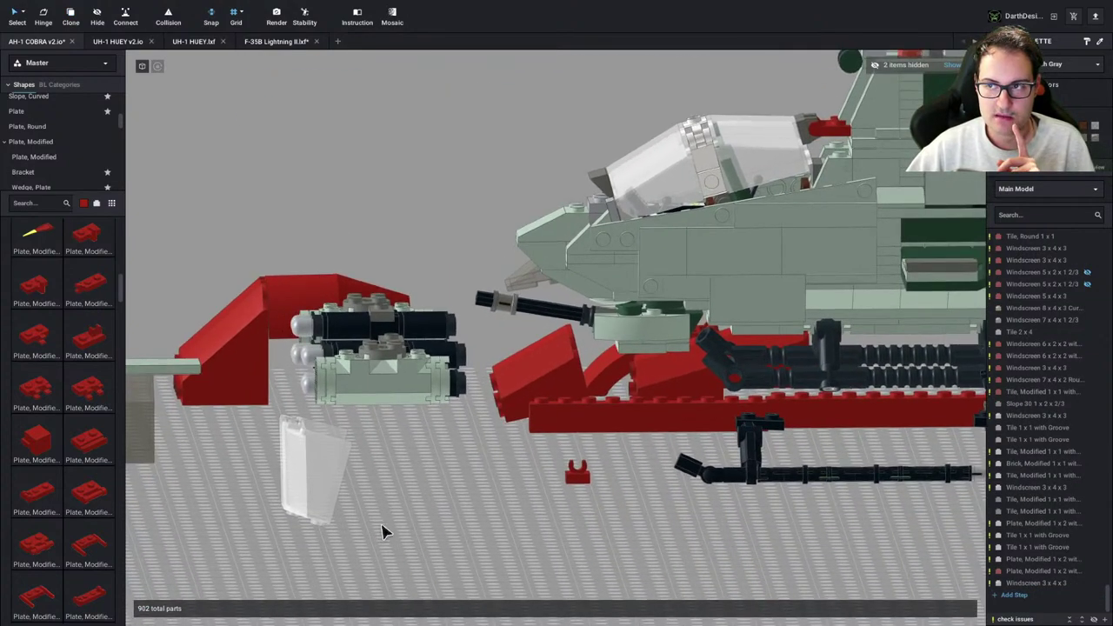
Place a Windscreen 3 x 4 x 4 Inverted on the ground beside the copied clear windscreen
scroll(35, 130, "down", 5)
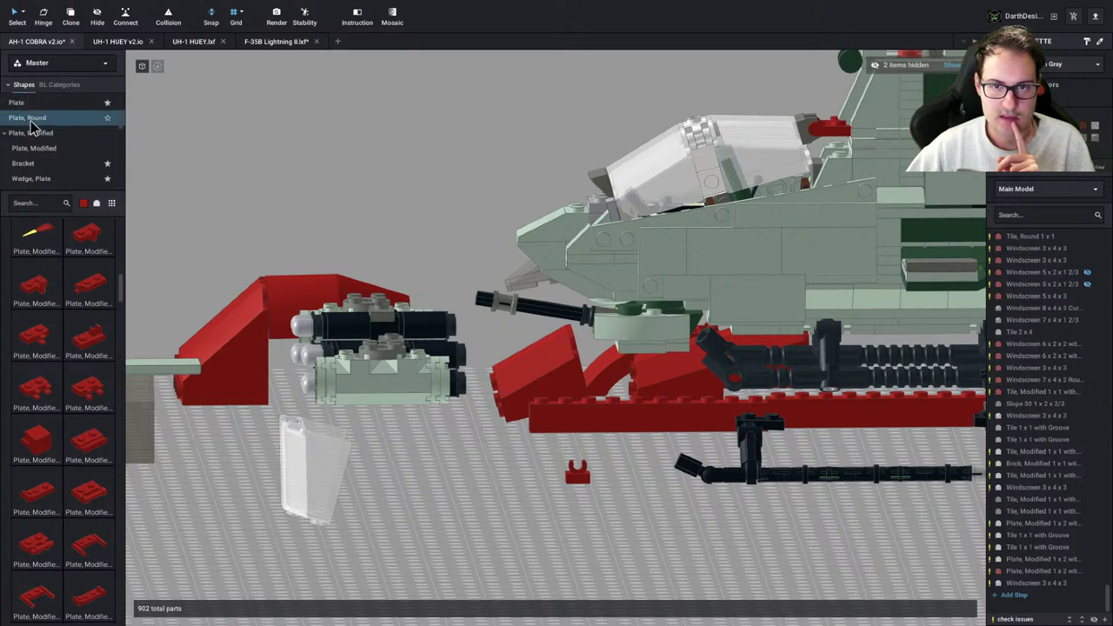
scroll(54, 163, "down", 8)
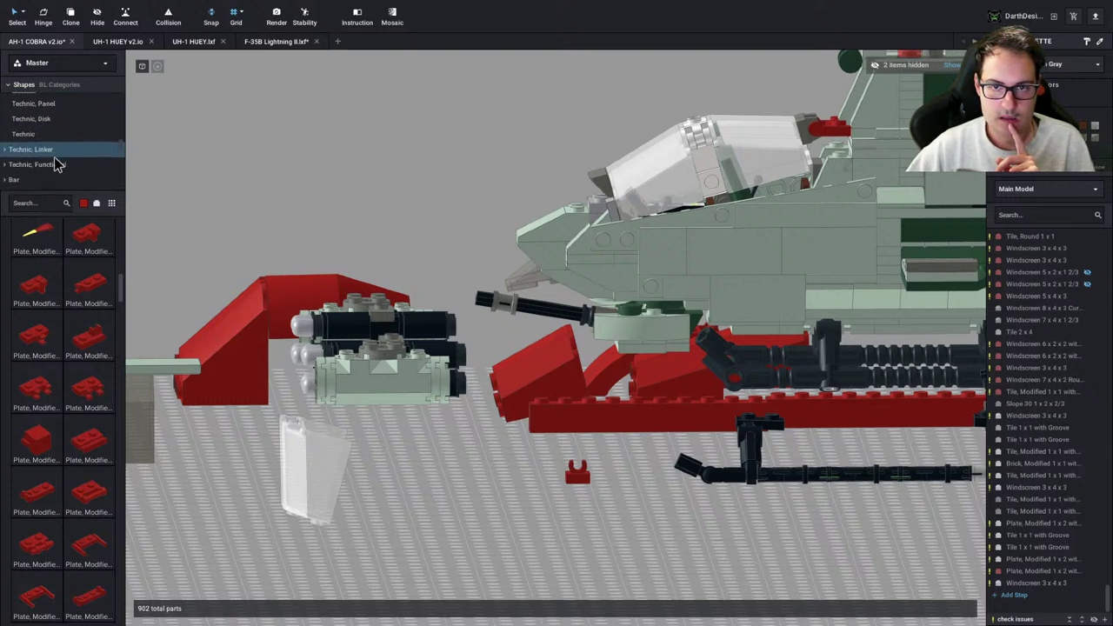
scroll(54, 163, "down", 6)
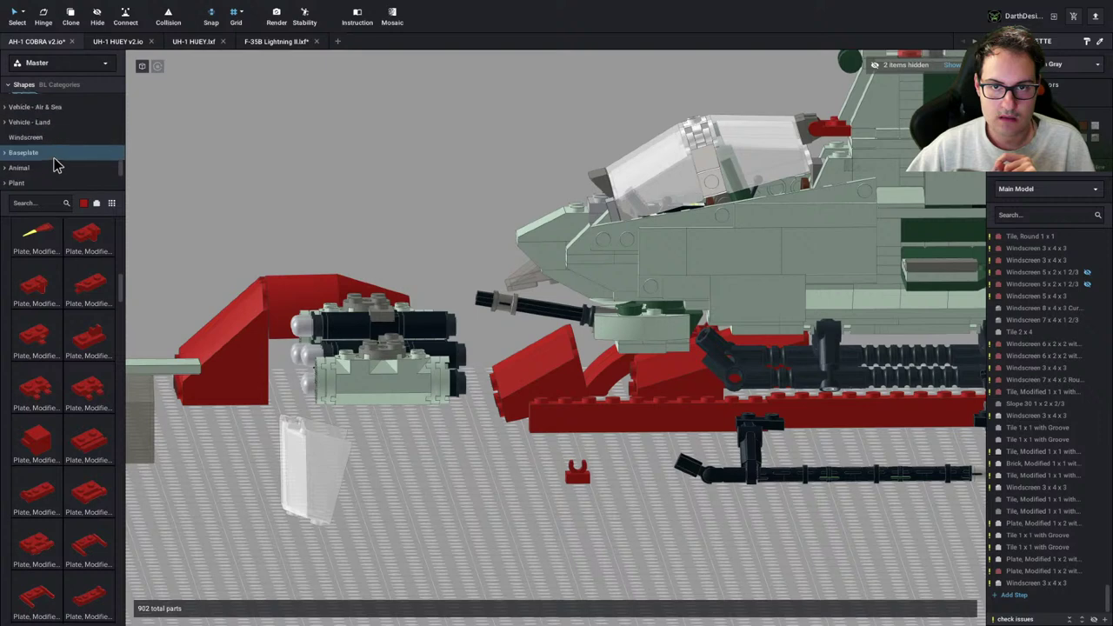
left_click(53, 131)
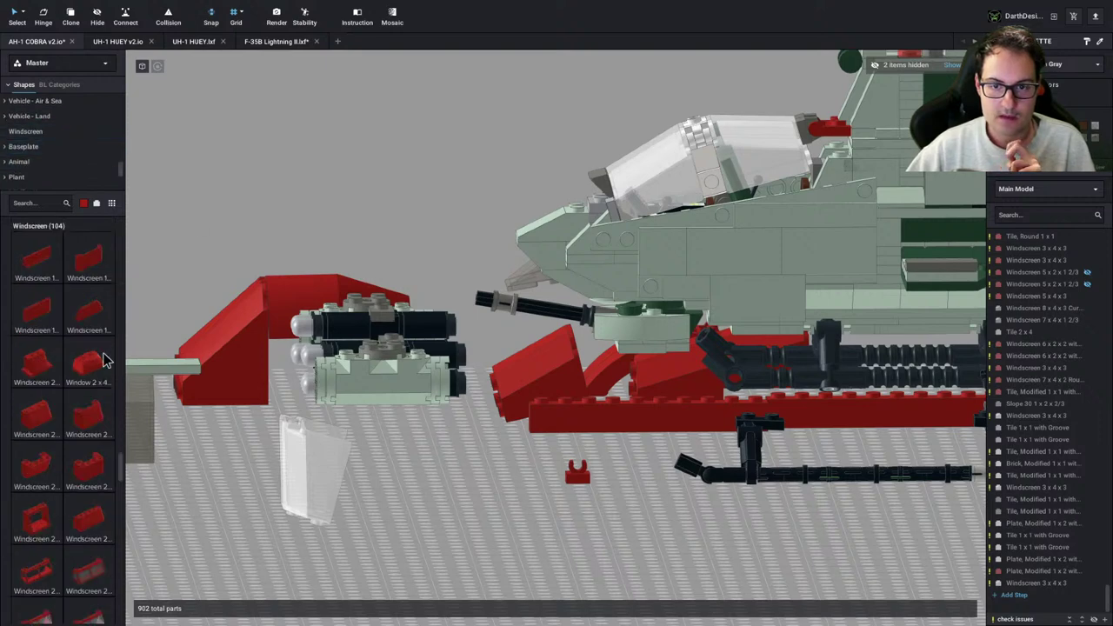
scroll(100, 355, "down", 5)
scroll(97, 354, "down", 3)
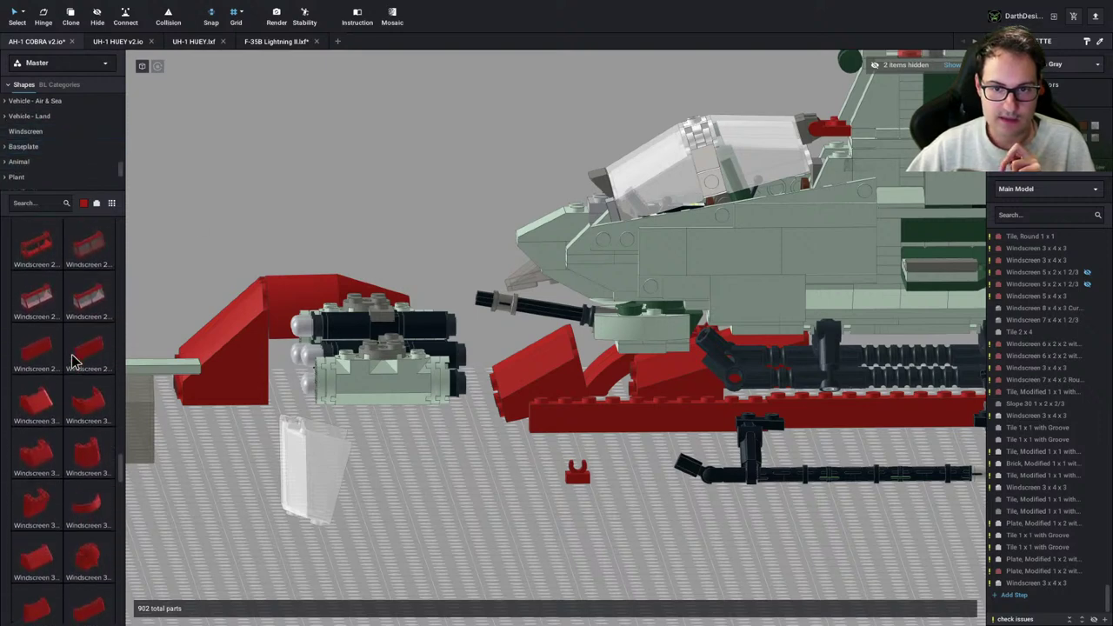
left_click_drag(50, 469, 422, 503)
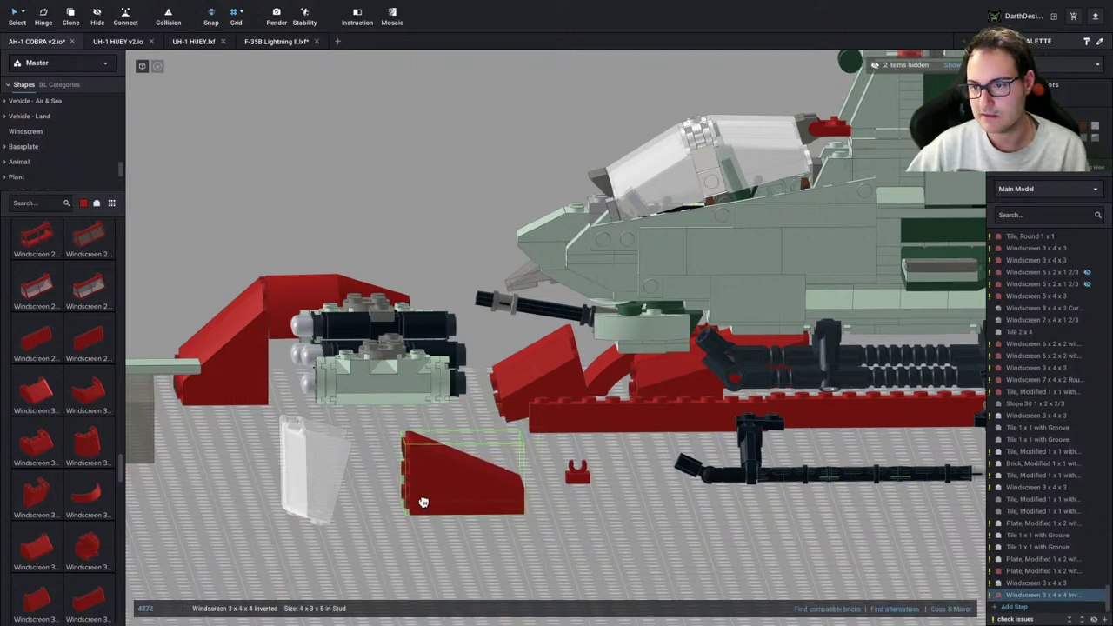
right_click_drag(744, 150, 740, 160)
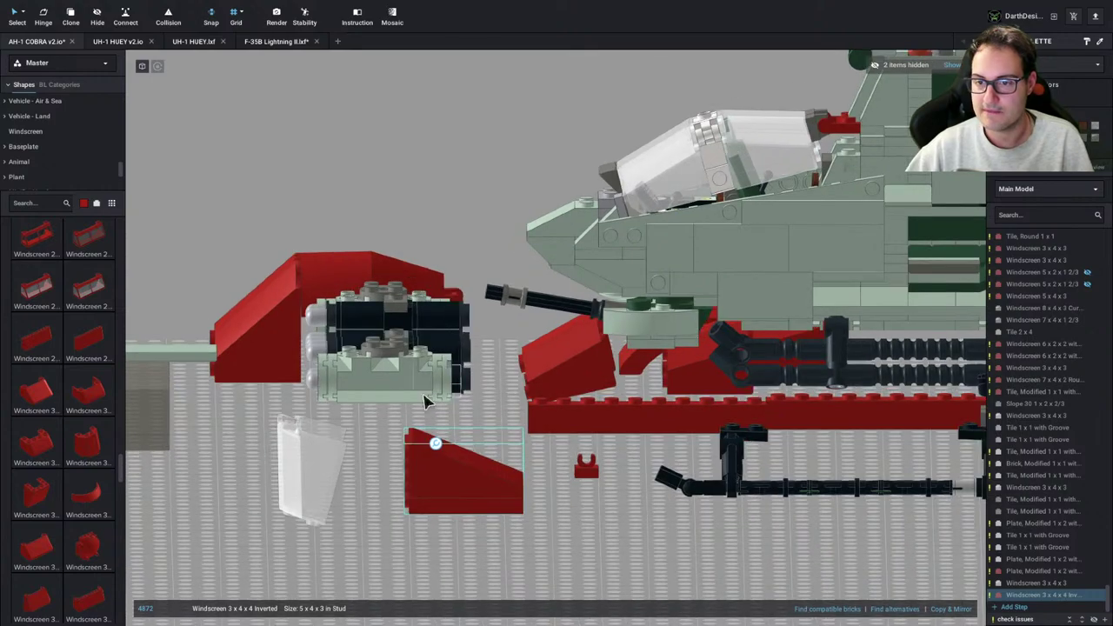
Set the copied clear Windscreen 3 x 4 x 3 against the studded face of the red inverted windscreen
left_click(308, 453)
right_click_drag(308, 453, 554, 529)
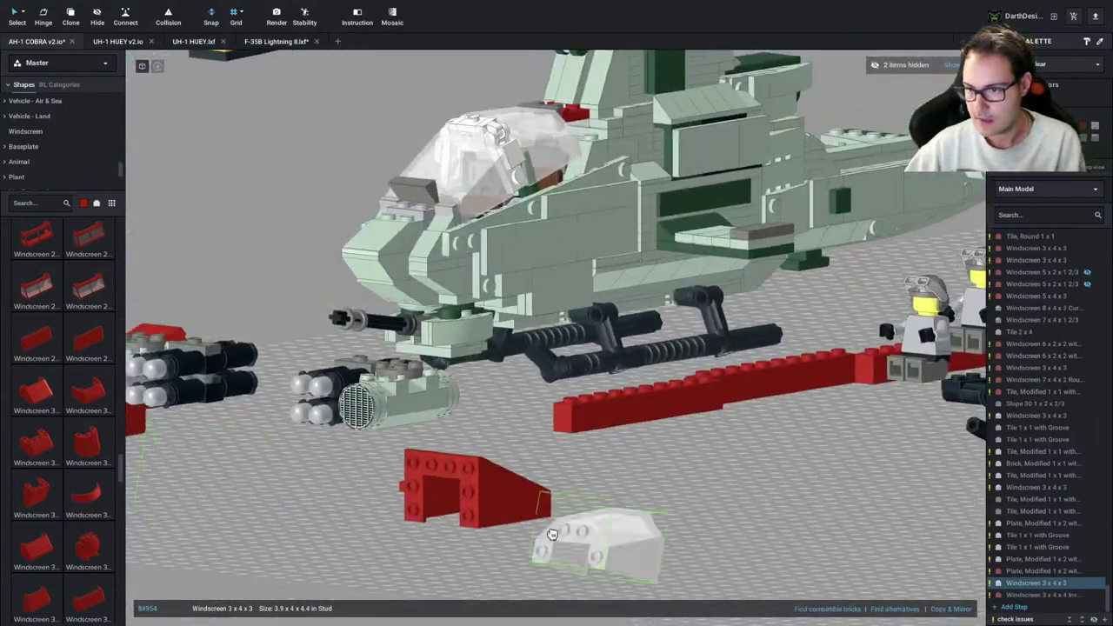
left_click_drag(554, 529, 402, 480)
right_click_drag(402, 480, 447, 504)
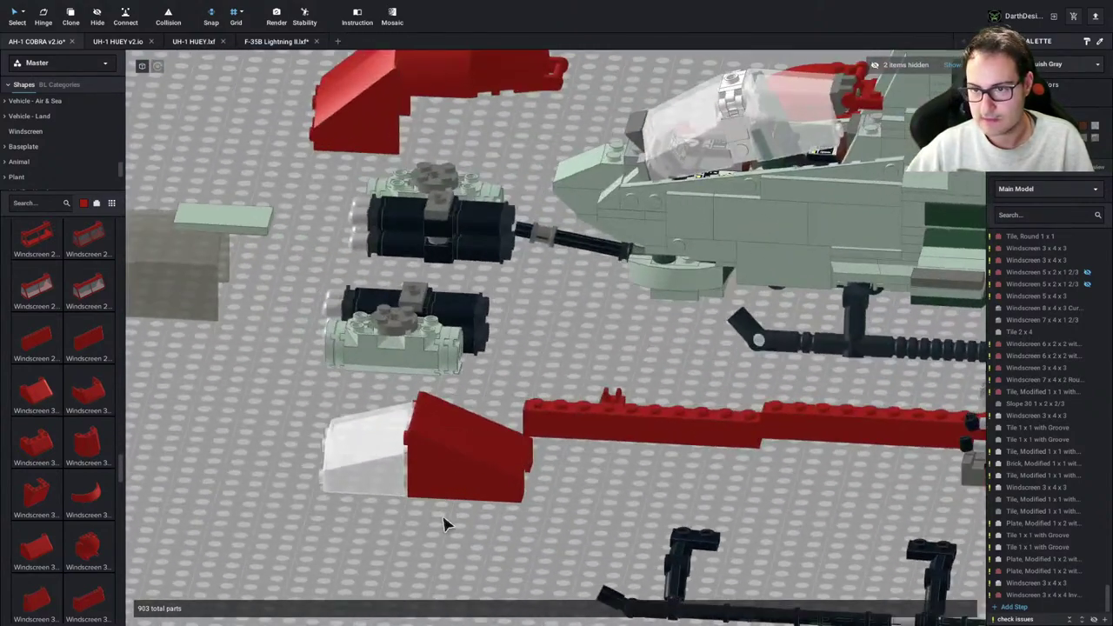
Delete the red inverted windscreen and the clear windscreen copy from the ground
left_click(435, 489)
key("Delete")
left_click(367, 470)
key("Delete")
scroll(732, 158, "down", 4)
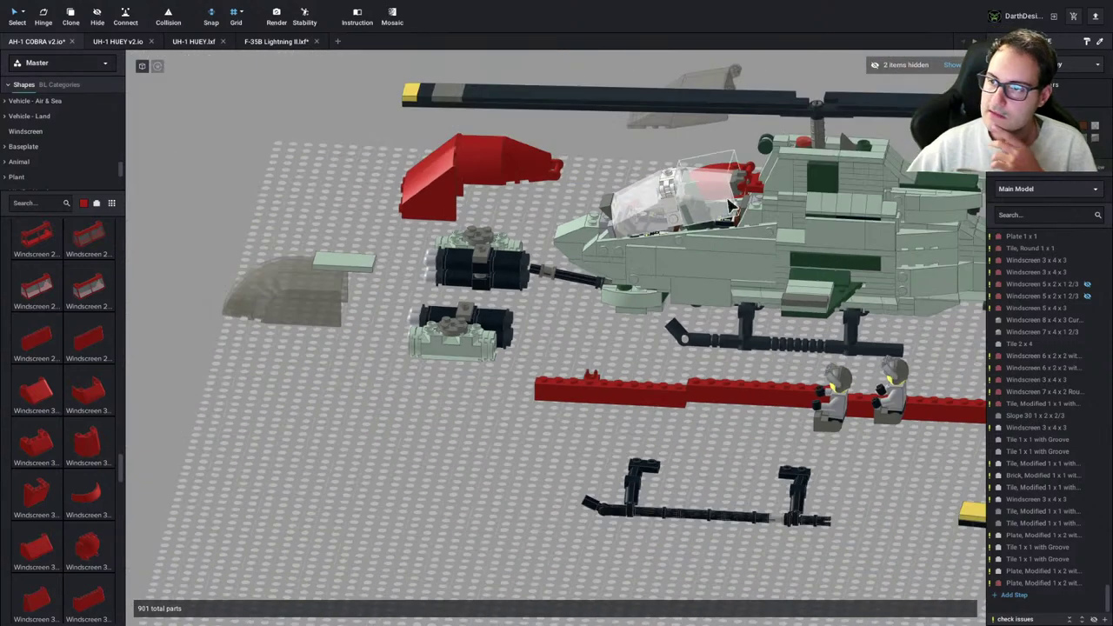
Examine the canopy's outline and nose transition from the side and front, checking them against the AH-1G drawing in Chrome
right_click_drag(736, 300, 762, 280)
scroll(761, 284, "down", 3)
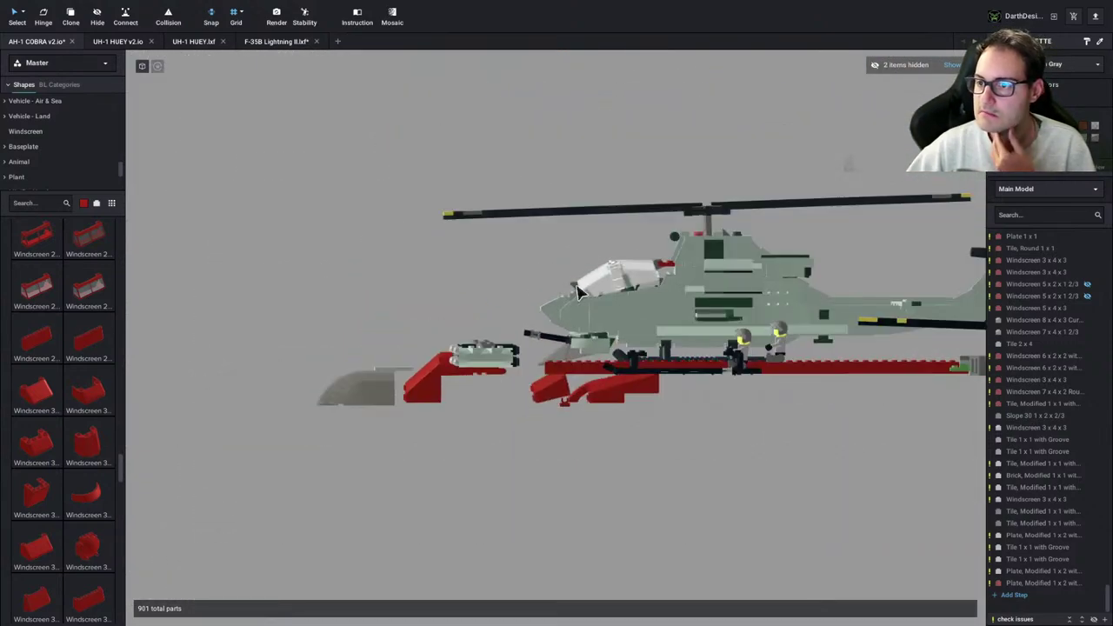
scroll(696, 226, "up", 5)
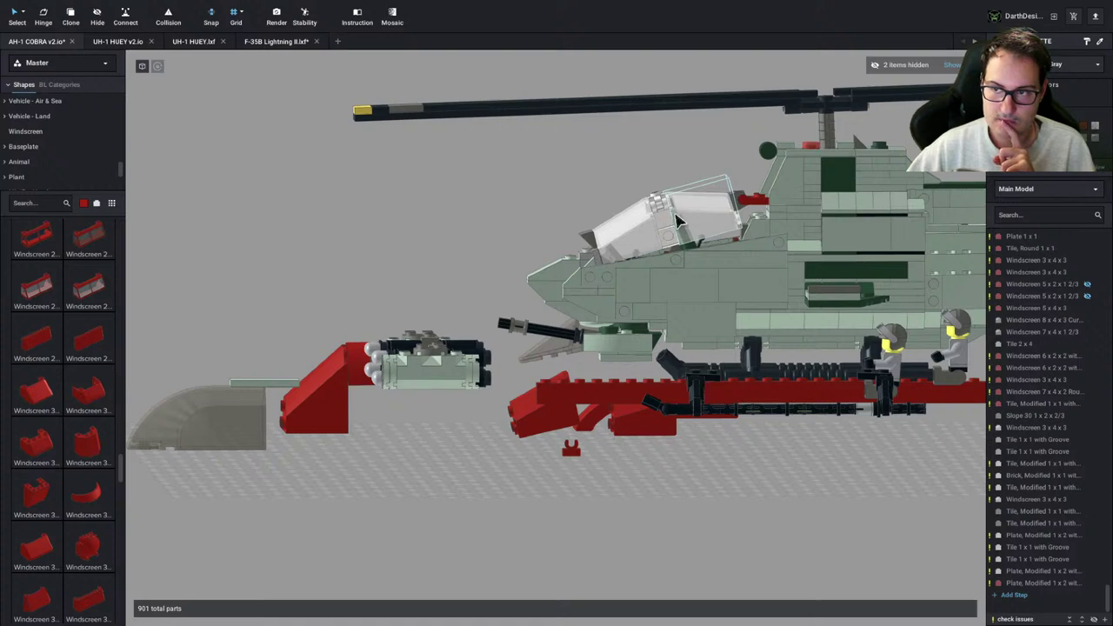
middle_click_drag(597, 217, 434, 241)
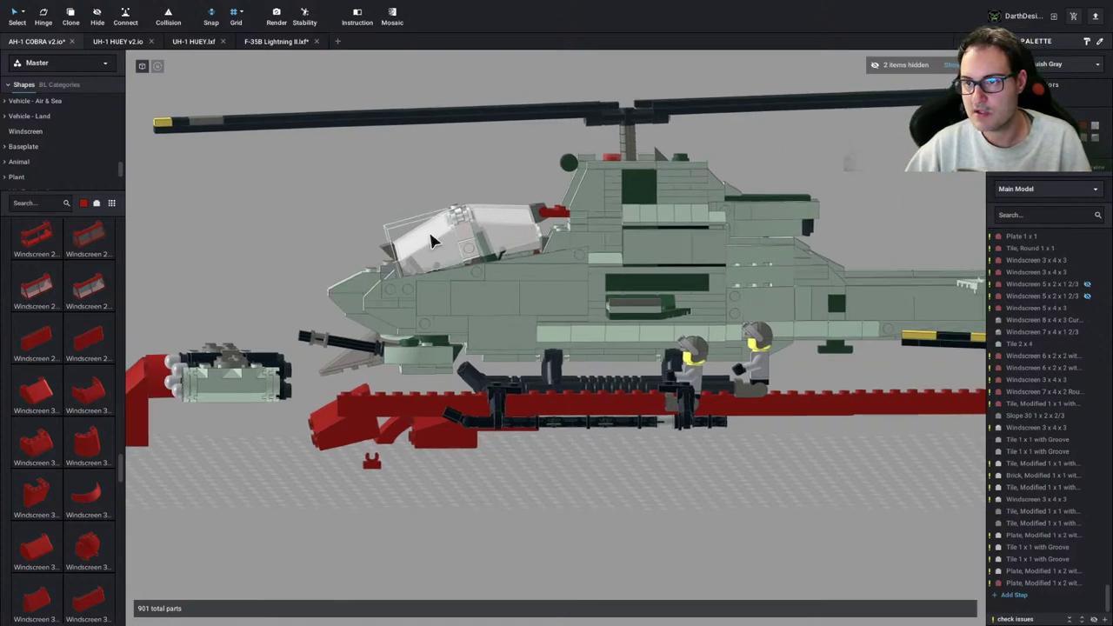
scroll(434, 241, "up", 3)
middle_click_drag(233, 231, 482, 294)
right_click_drag(482, 293, 560, 338)
left_click(445, 209)
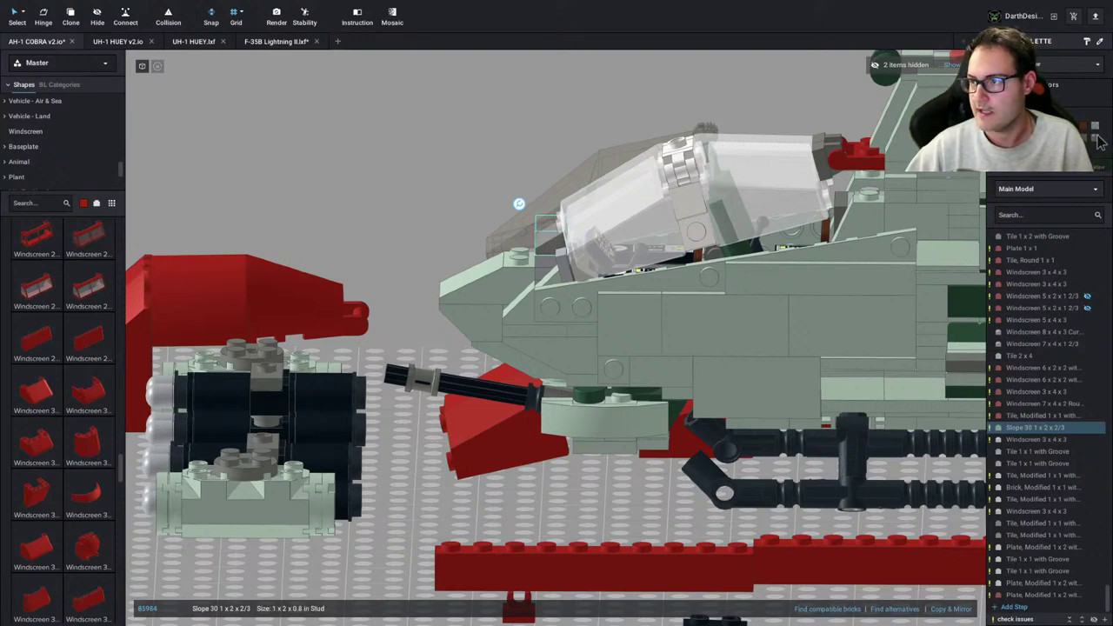
left_click(445, 168)
middle_click_drag(446, 168, 465, 249)
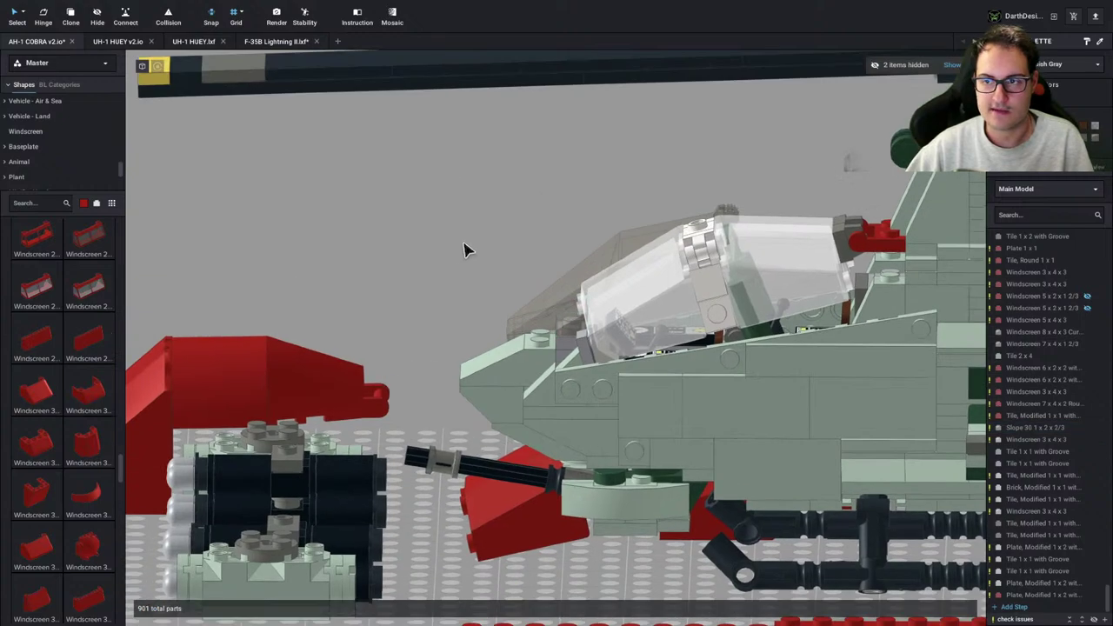
right_click_drag(465, 248, 488, 271)
right_click_drag(314, 435, 330, 435)
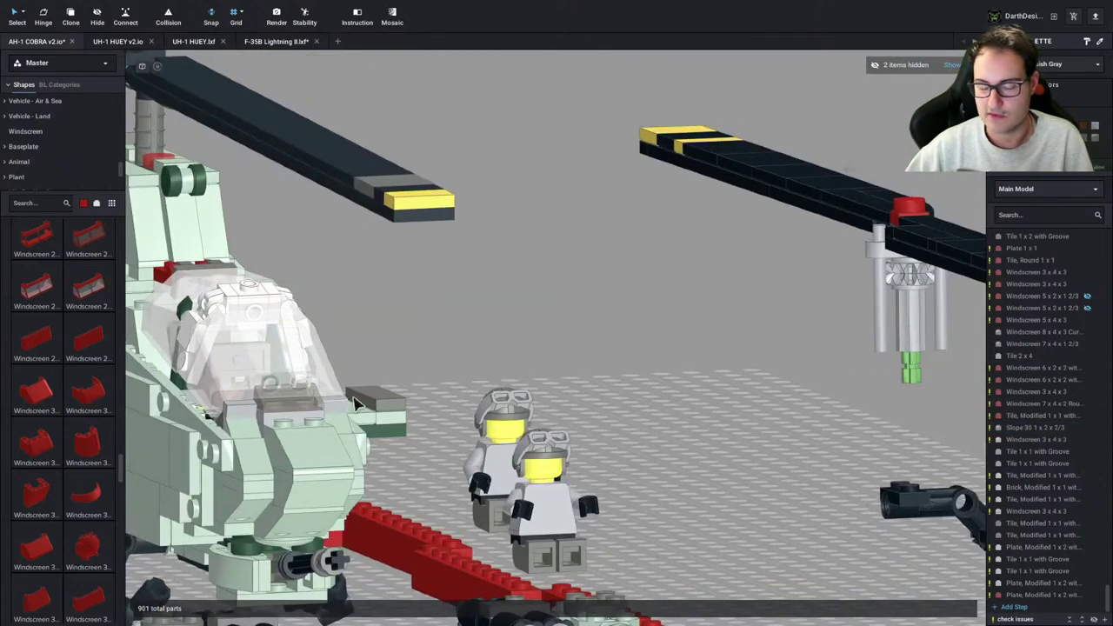
right_click_drag(537, 380, 457, 374)
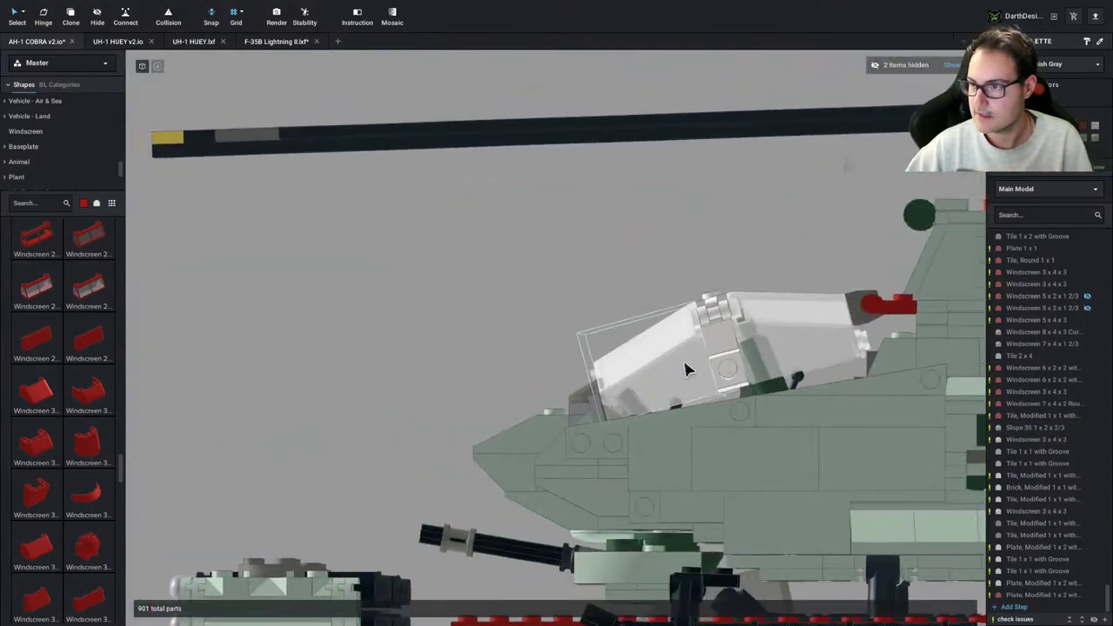
middle_click_drag(703, 370, 554, 366)
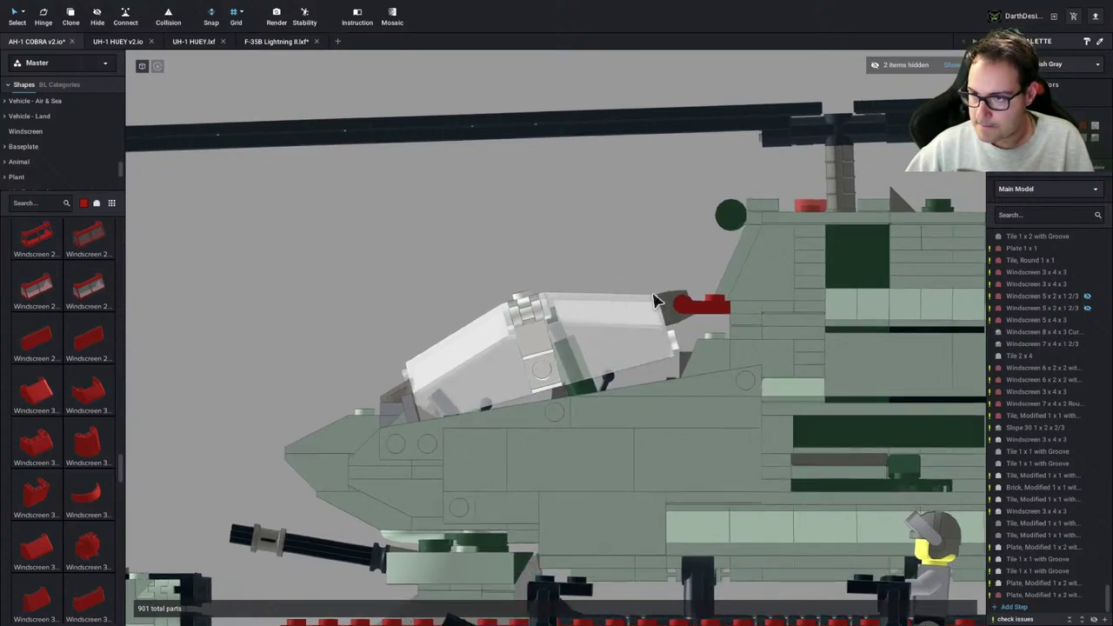
key("ctrl+Left")
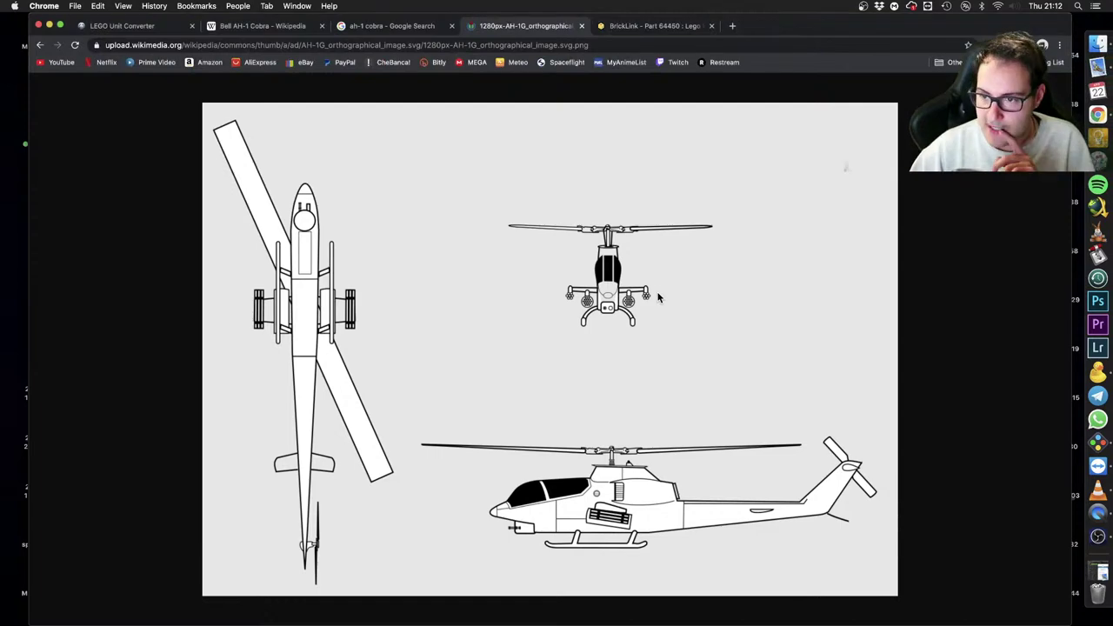
key("ctrl+Right")
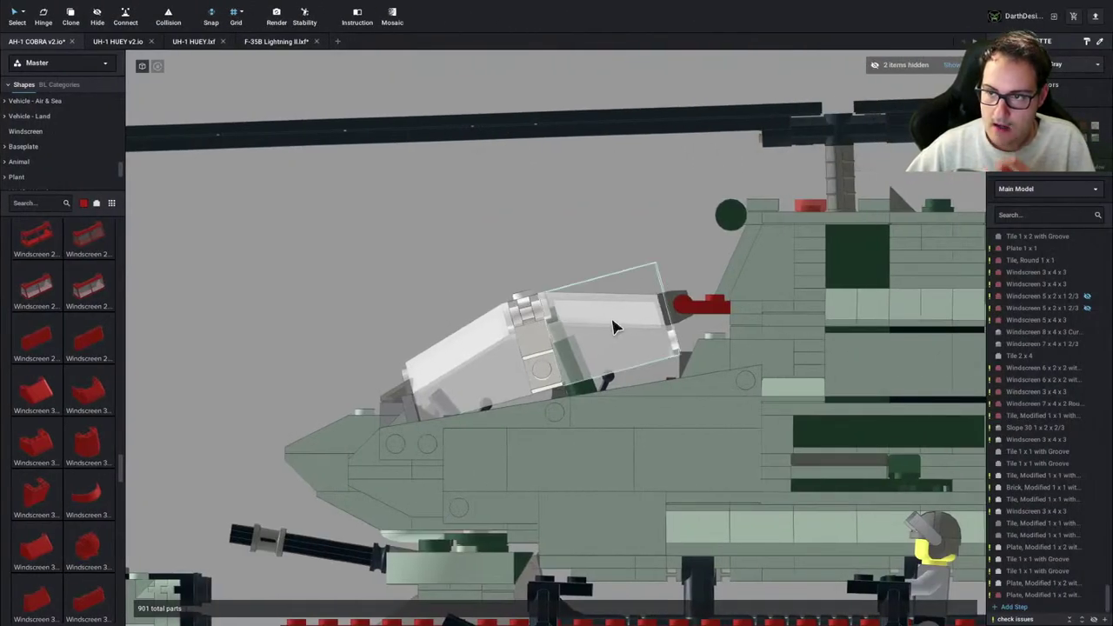
Clone the whole connected canopy assembly with its red handle plate and place the copy on open ground near the rocket pods
right_click_drag(608, 330, 673, 308)
double_click(699, 292)
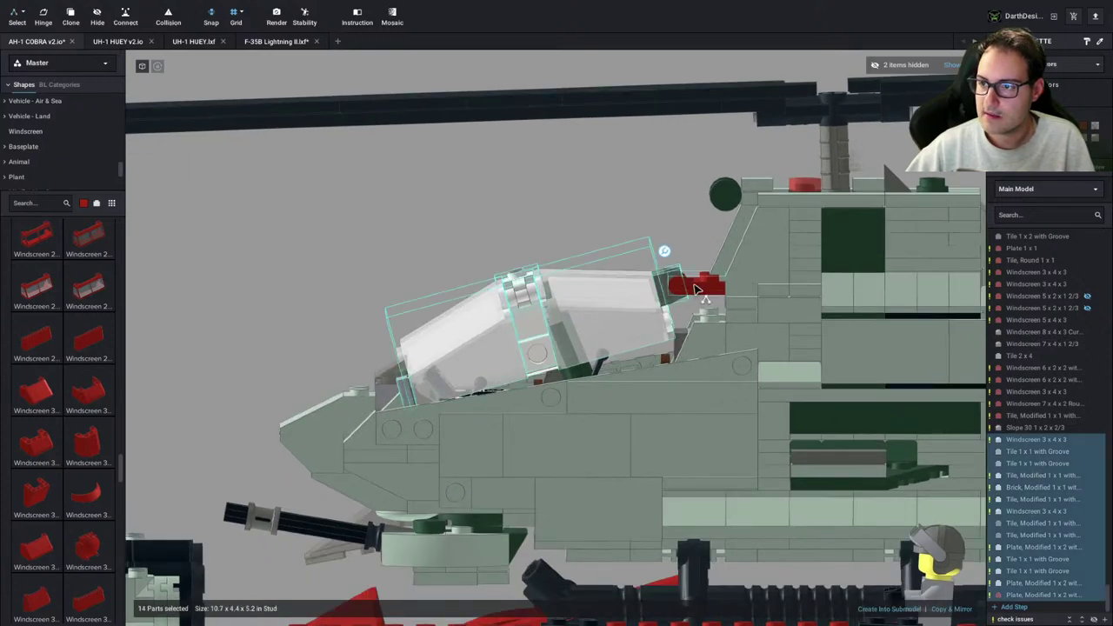
scroll(698, 294, "down", 5)
key("c")
right_click_drag(570, 483, 557, 398)
left_click(420, 371)
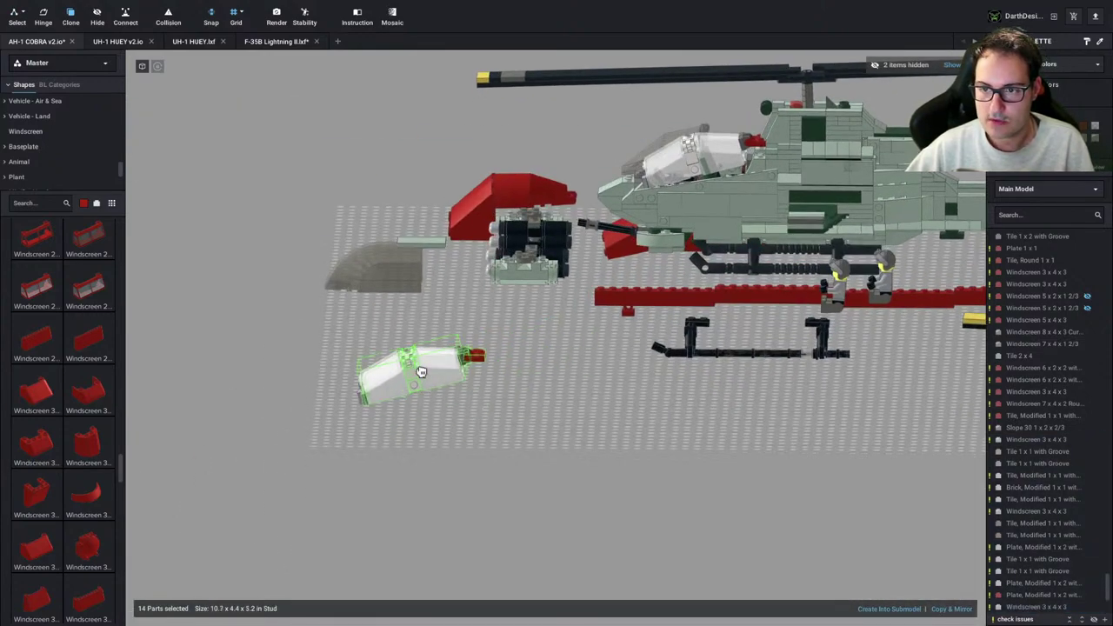
key("Escape")
Try to pull the studded piece off the top of the copied canopy's middle frame, and undo the move
scroll(444, 451, "up", 5)
right_click_drag(445, 451, 517, 460)
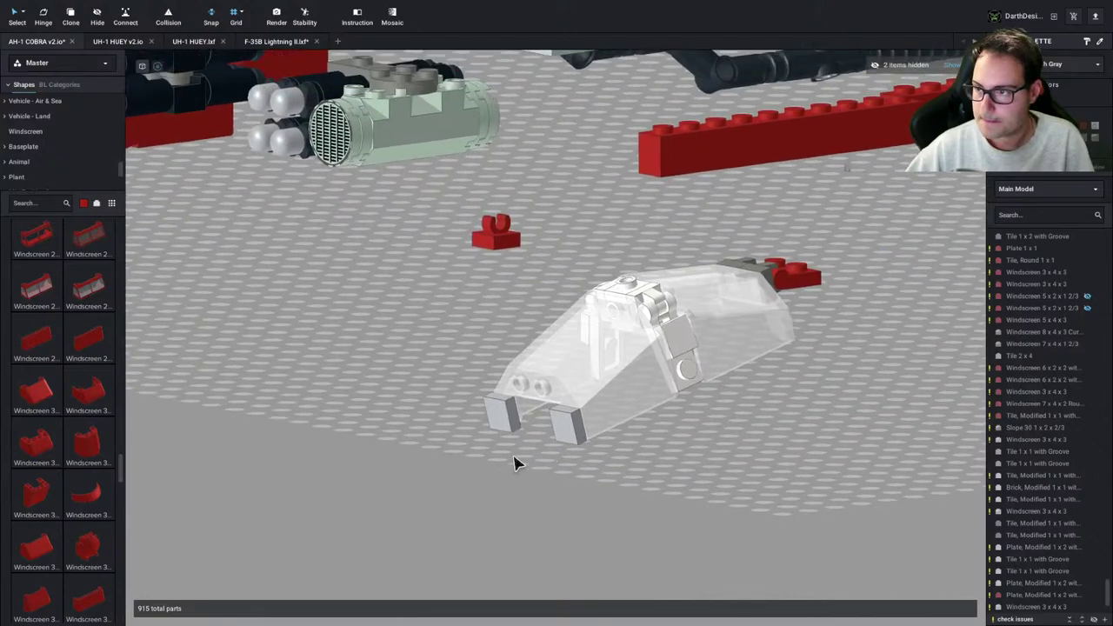
scroll(658, 412, "up", 3)
right_click_drag(659, 413, 400, 366)
middle_click_drag(400, 366, 534, 368)
right_click_drag(534, 368, 535, 374)
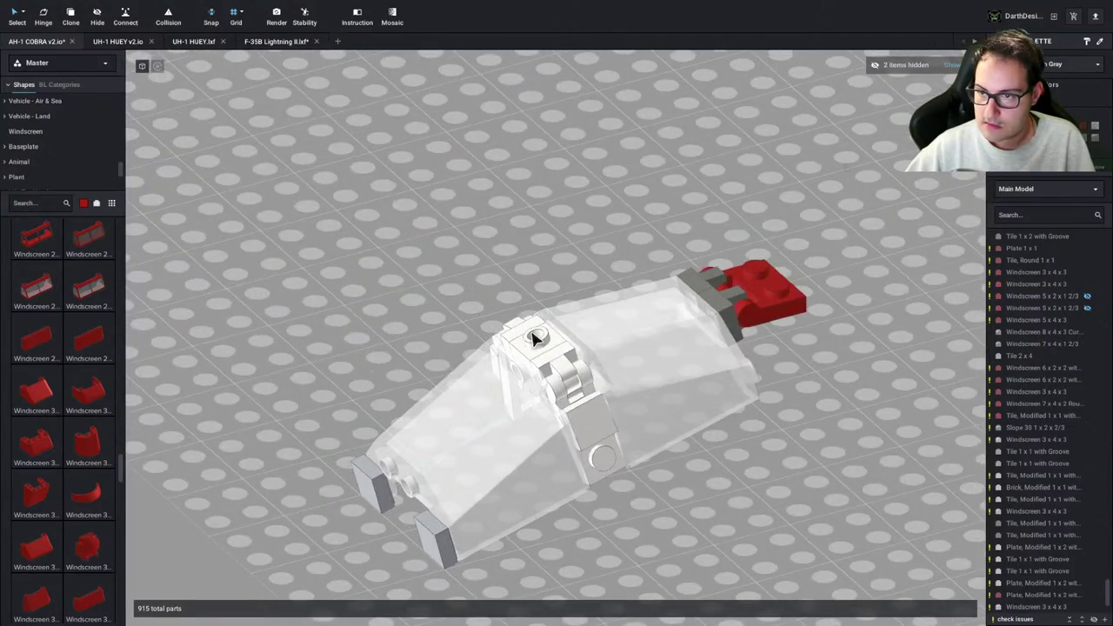
left_click_drag(537, 336, 439, 225)
key("ctrl+z")
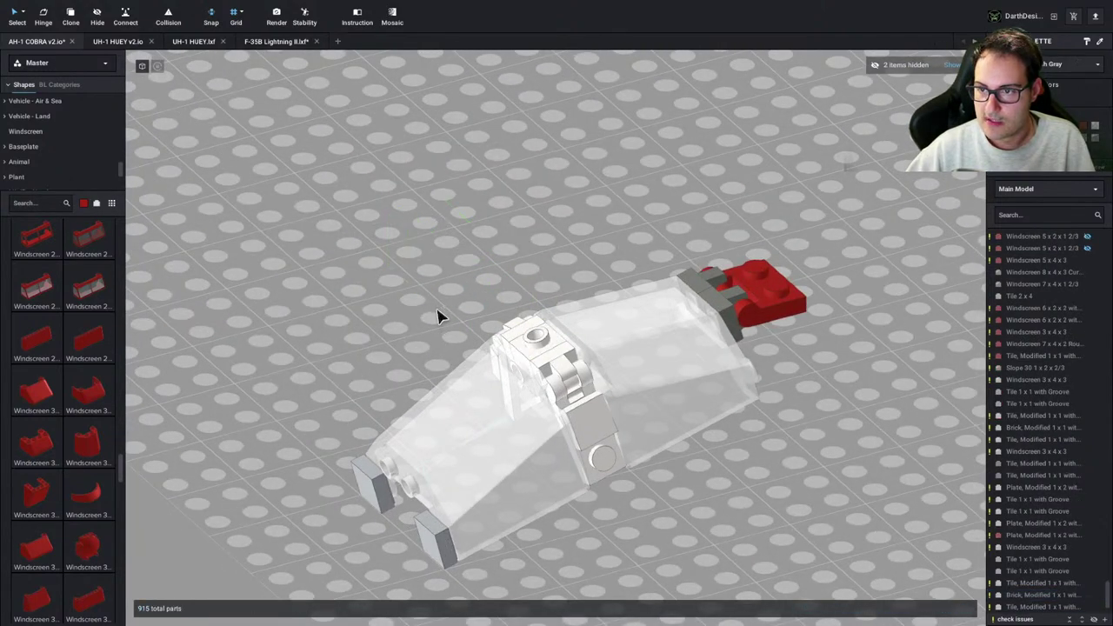
Look through the part categories and list the Brick, Modified parts
right_click_drag(438, 317, 437, 247)
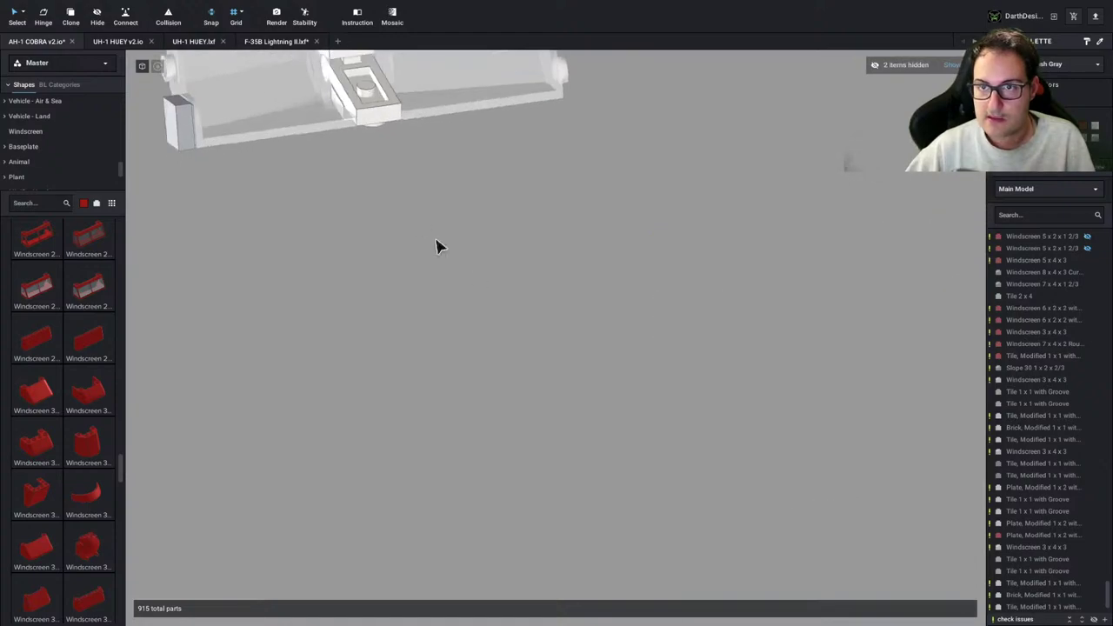
middle_click_drag(436, 240, 548, 489)
right_click_drag(548, 488, 570, 548)
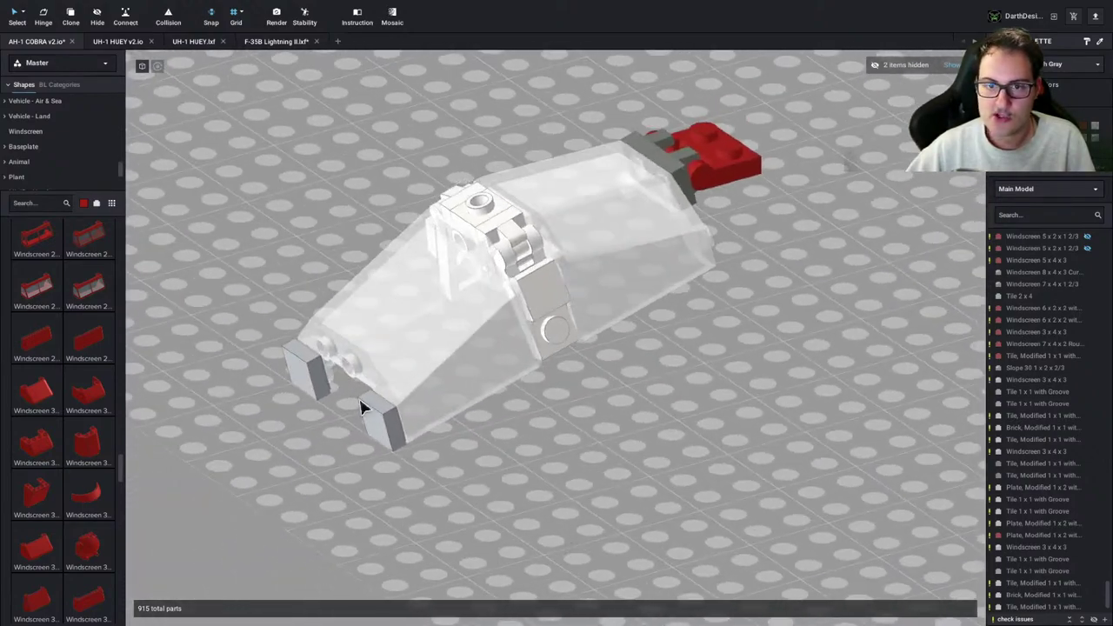
scroll(63, 166, "up", 10)
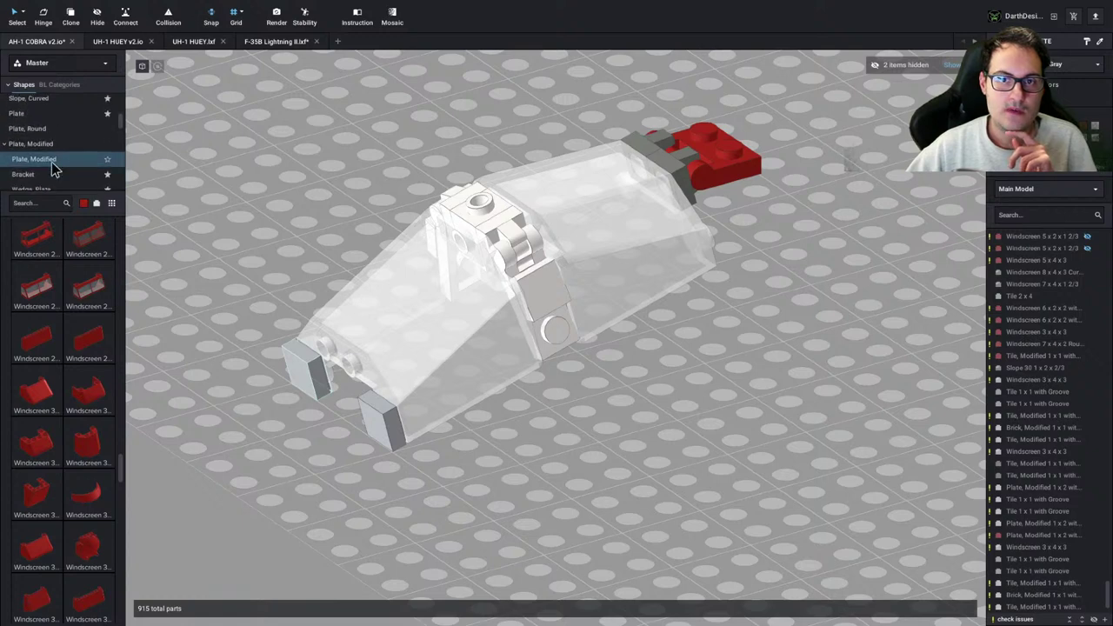
scroll(50, 177, "up", 4)
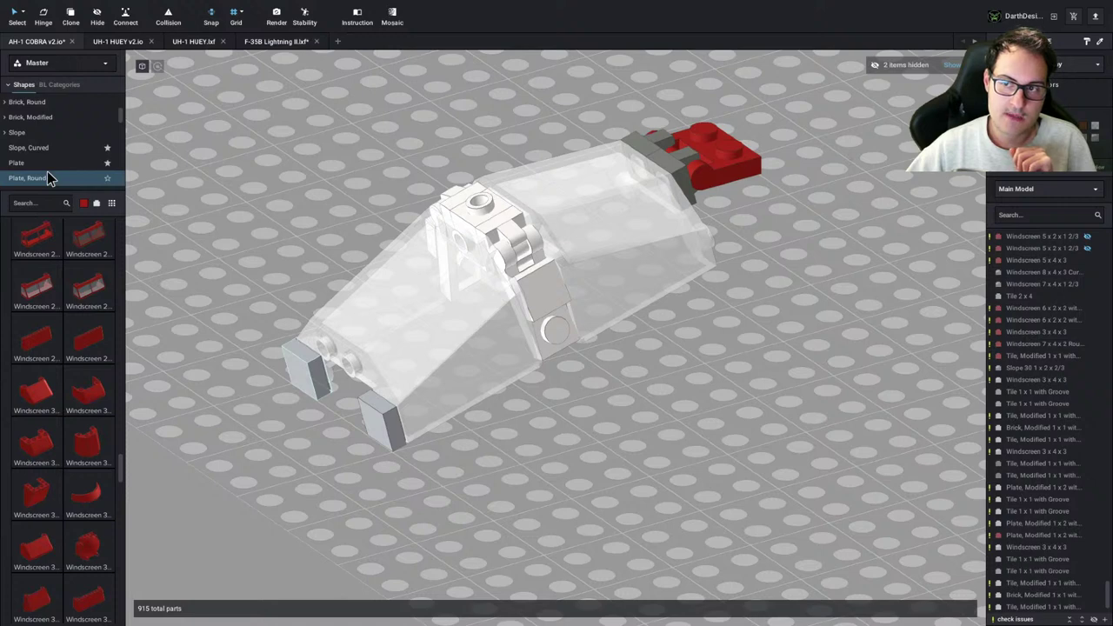
scroll(38, 160, "down", 3)
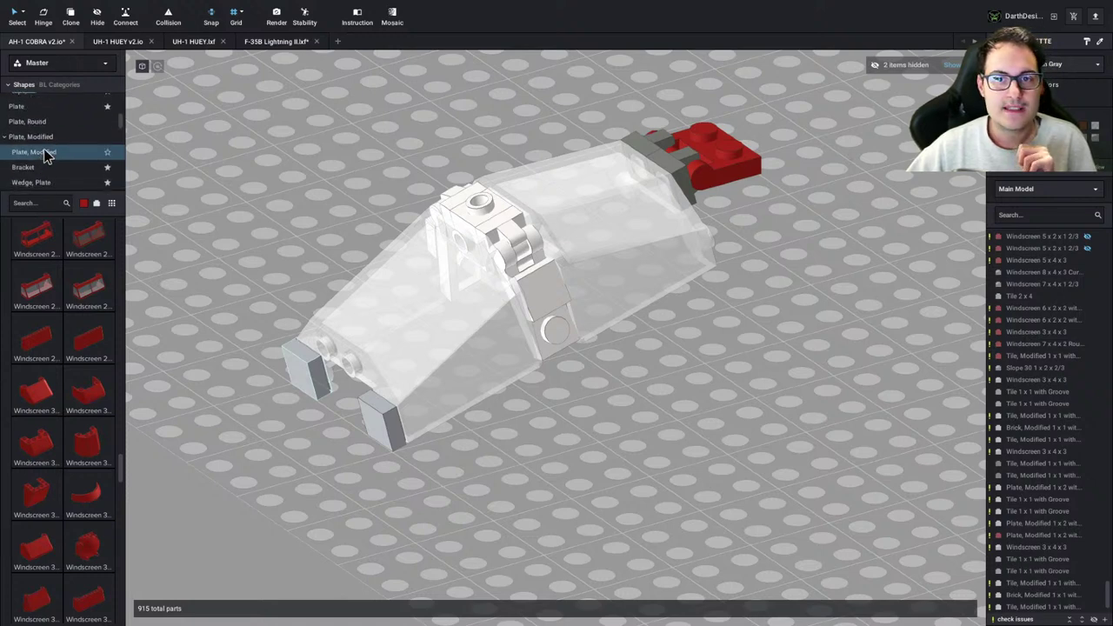
scroll(47, 161, "down", 2)
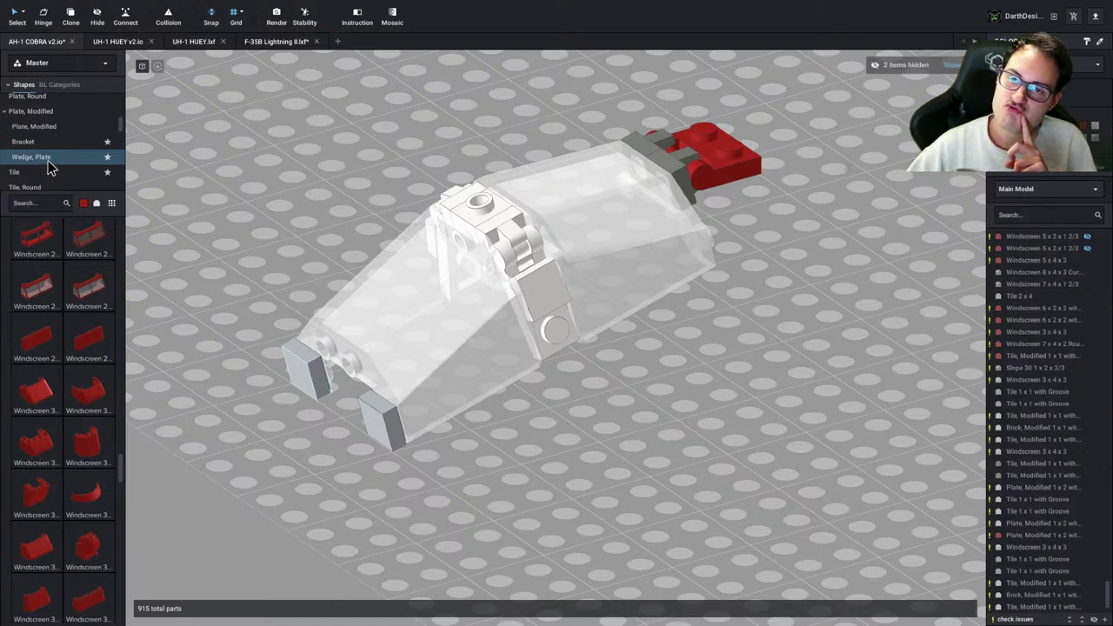
scroll(48, 161, "up", 1)
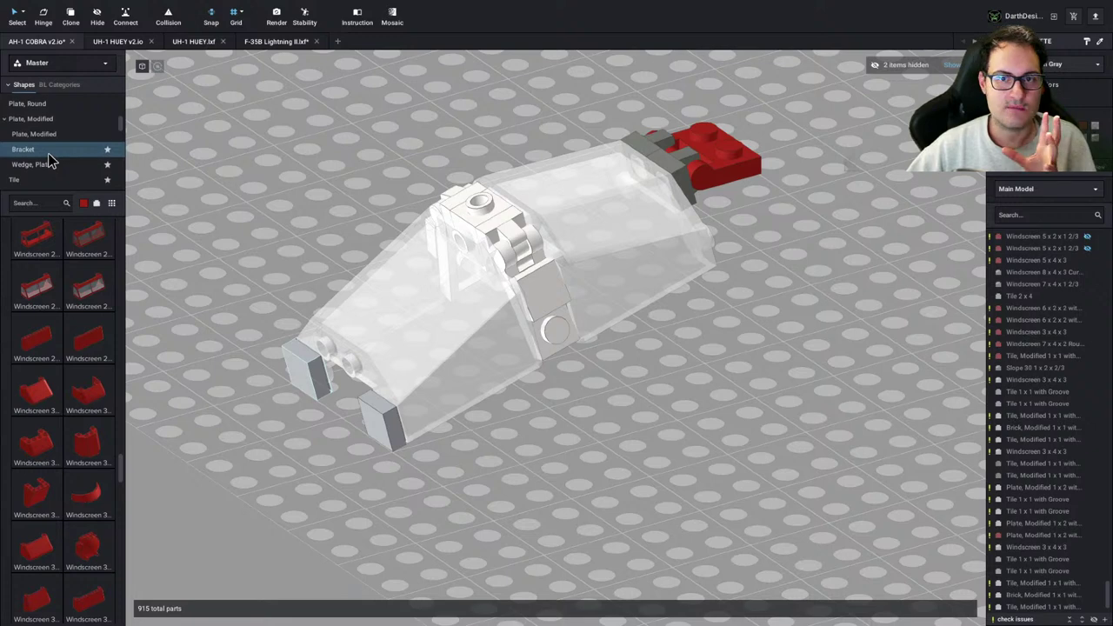
scroll(47, 153, "up", 2)
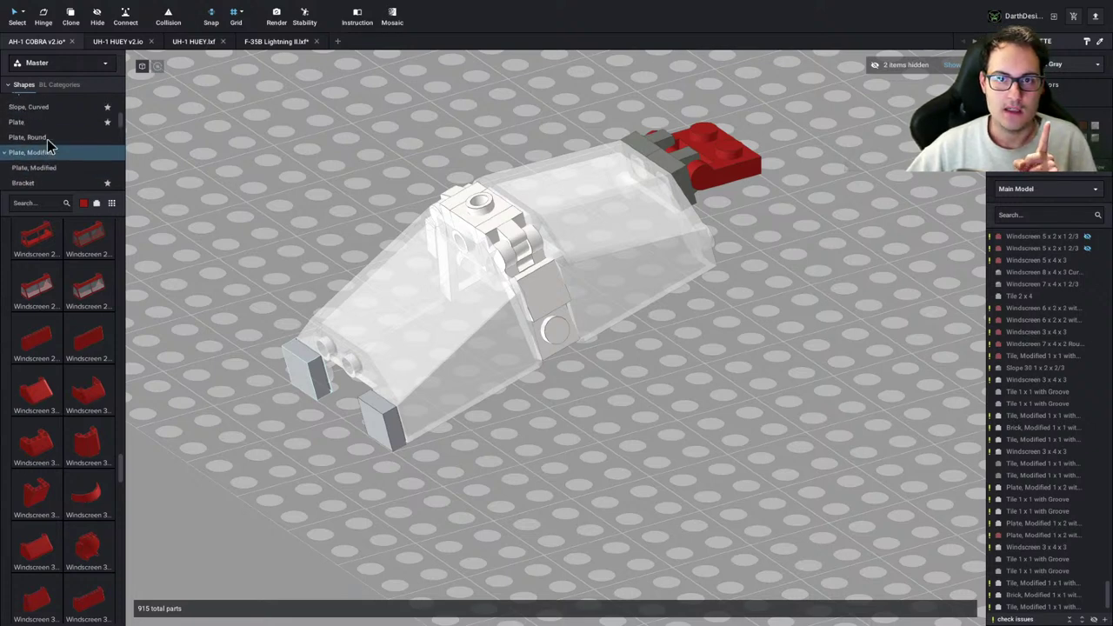
scroll(47, 140, "up", 4)
left_click(48, 150)
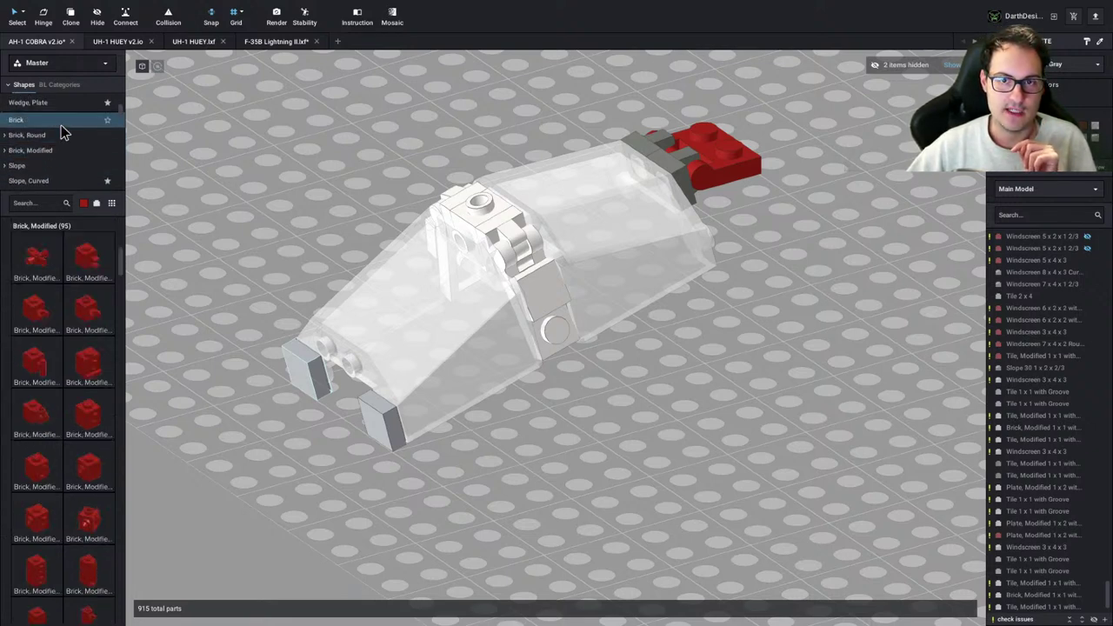
Add a red Brick, Modified 1 x 2 x 1 2/3 with Studs on 3 Sides by the copied canopy's nose and swap it for a 1 x 2 side-stud brick
scroll(80, 361, "down", 3)
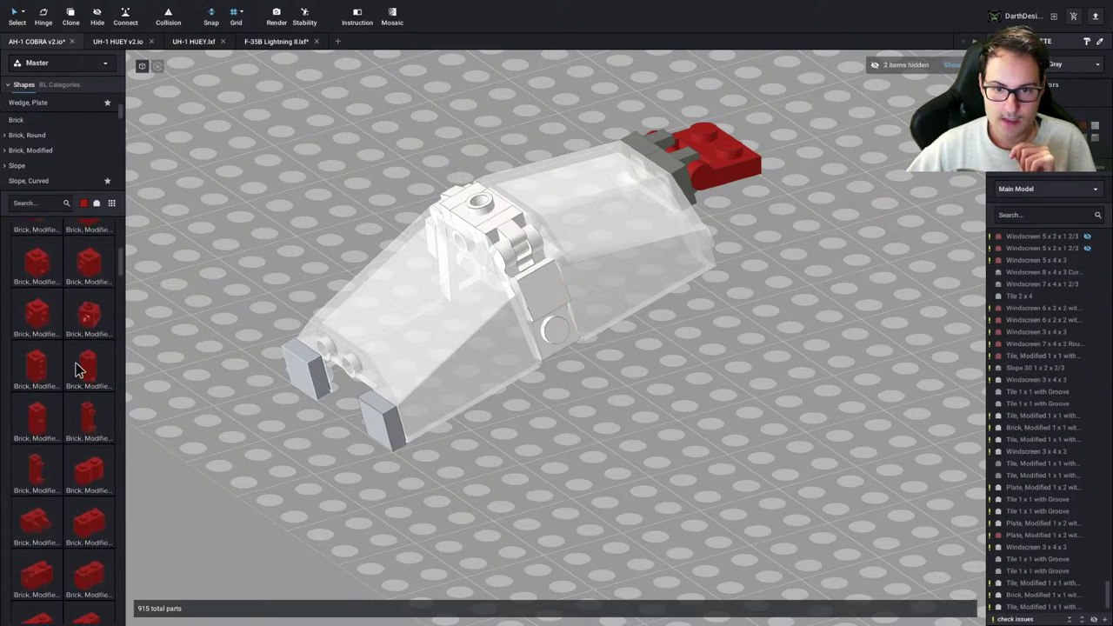
scroll(76, 370, "down", 5)
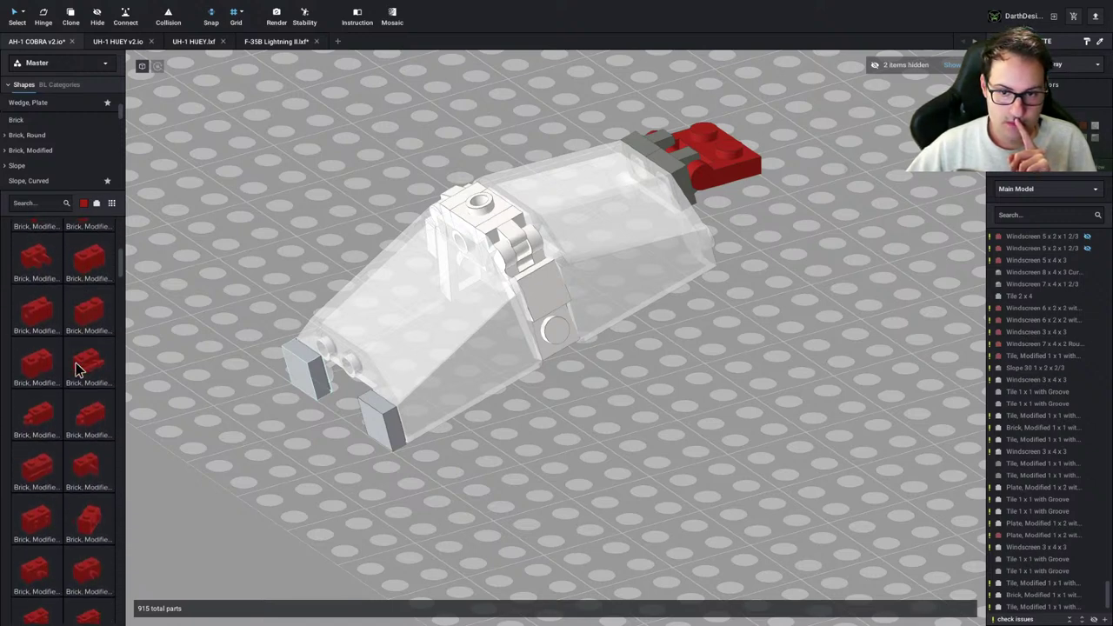
scroll(76, 370, "down", 5)
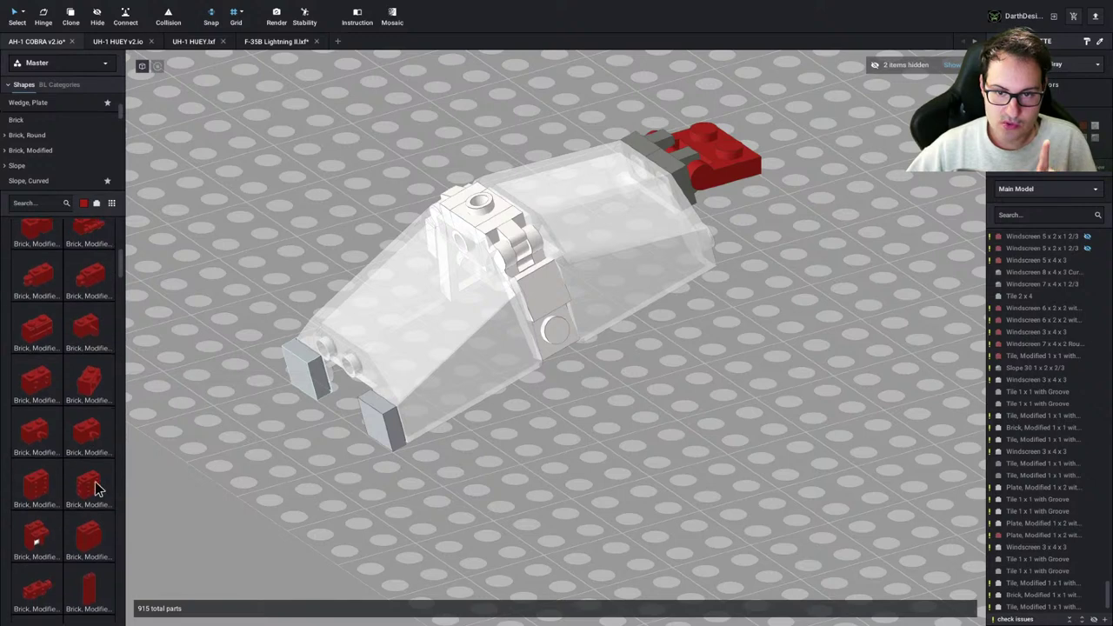
left_click_drag(95, 490, 239, 464)
key("Right")
key("Right")
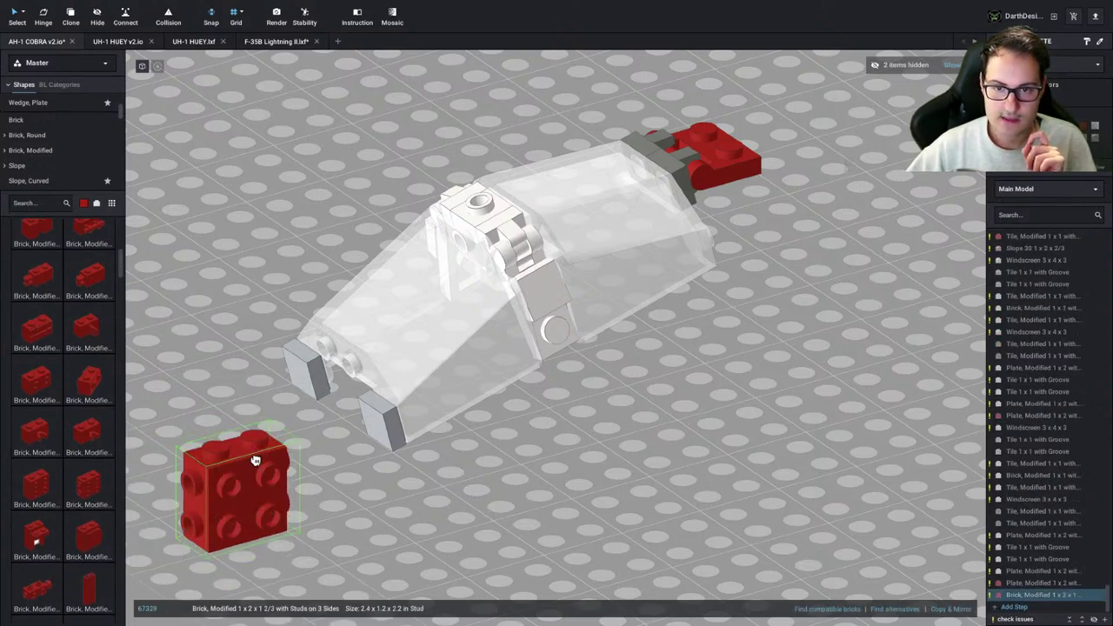
left_click_drag(255, 460, 276, 443)
left_click(232, 373)
Check the remaining Brick, Modified parts for alternatives, and list the Bracket parts
scroll(87, 404, "down", 8)
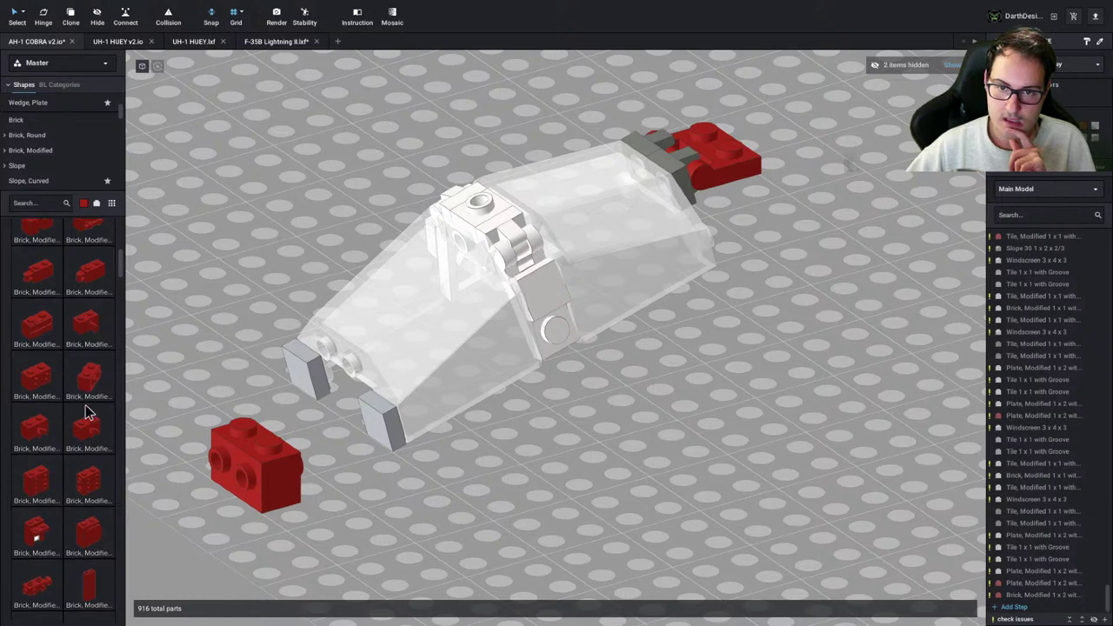
scroll(87, 411, "down", 10)
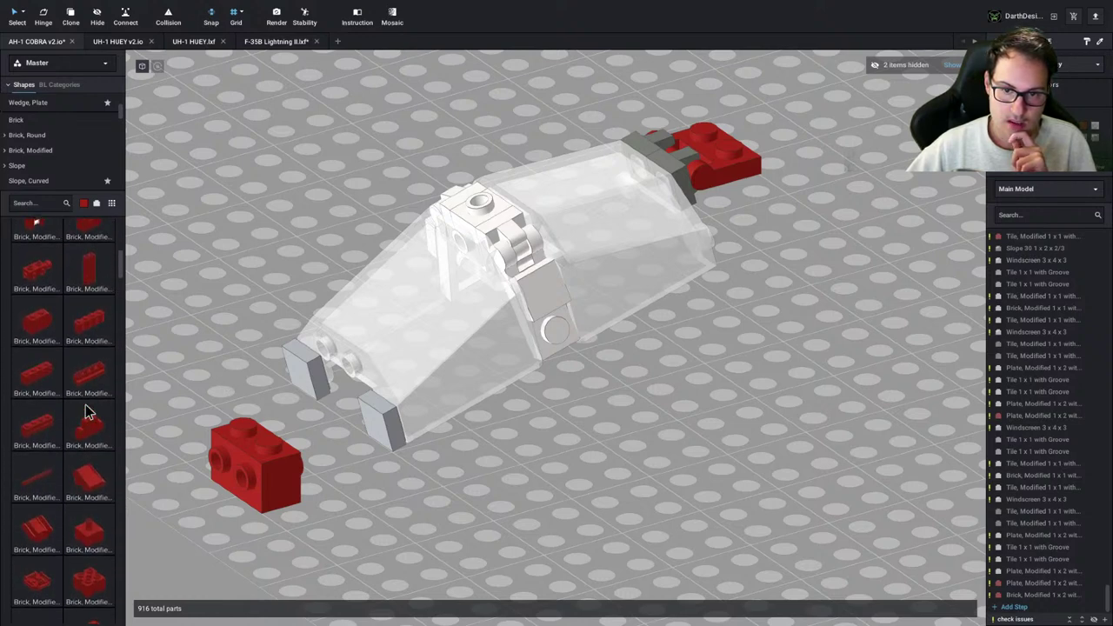
scroll(87, 412, "down", 8)
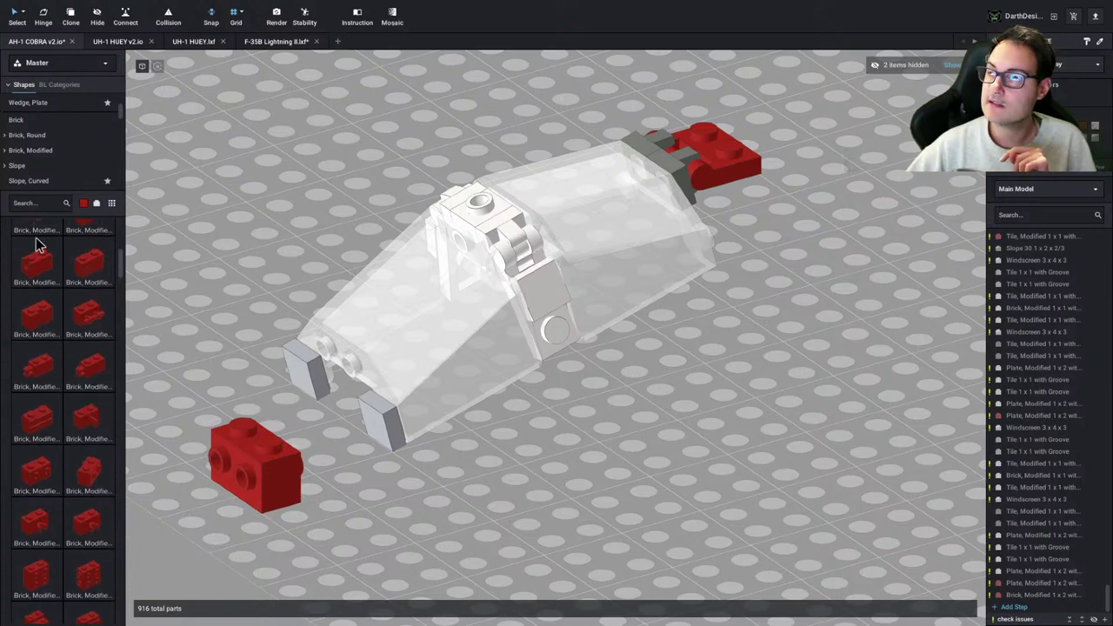
scroll(35, 237, "up", 1)
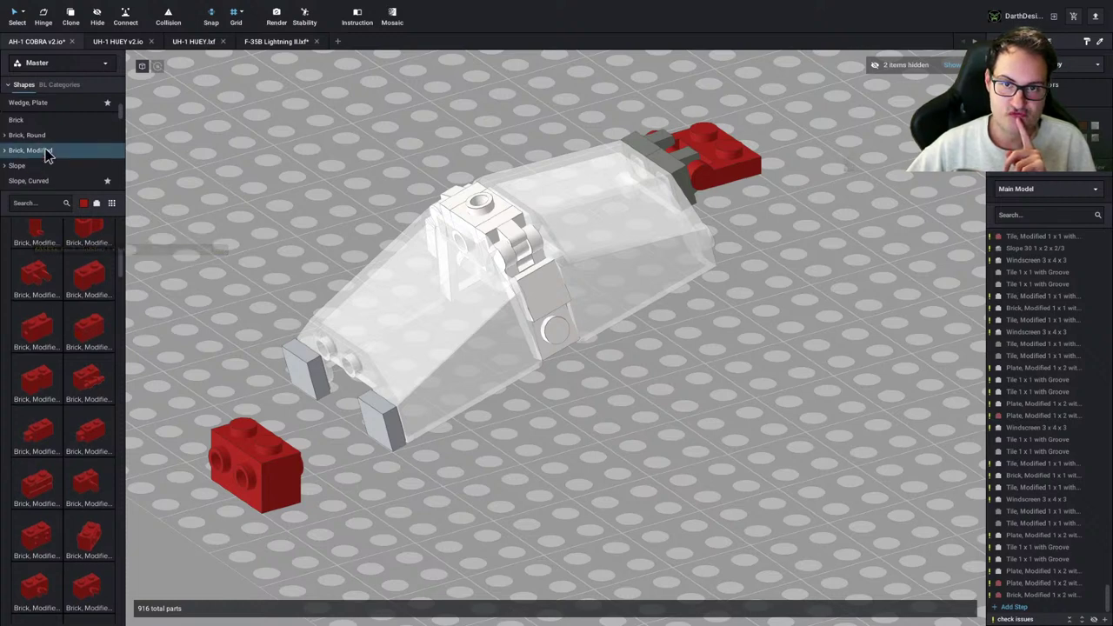
scroll(45, 161, "up", 3)
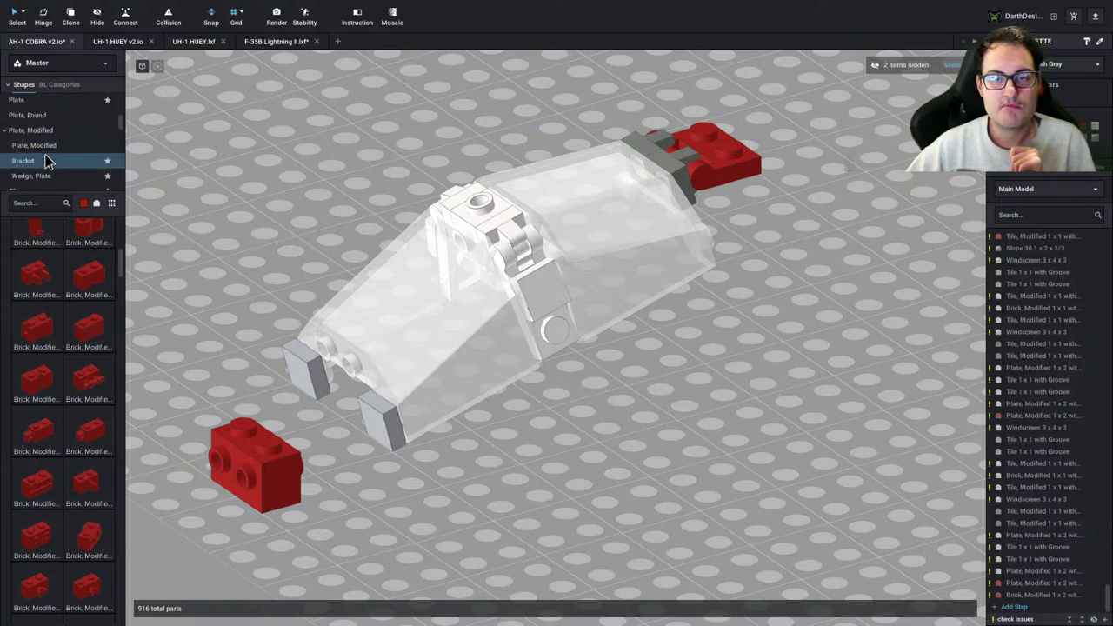
left_click(47, 162)
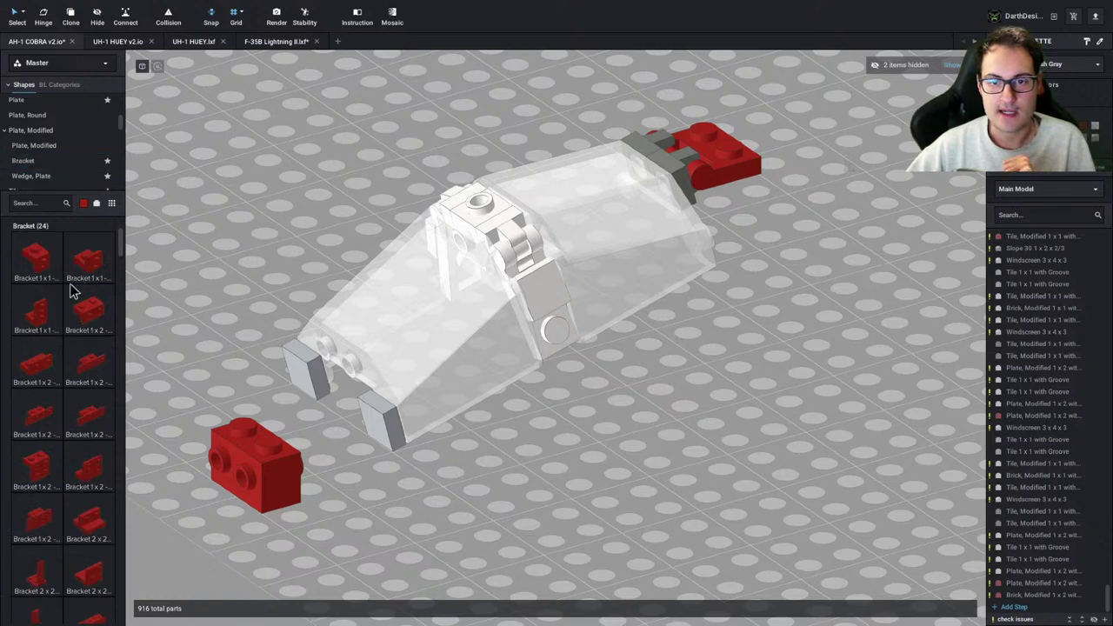
Try a Bracket 1 x 1 - 1 x 2 Inverted and a Bracket 1 x 1 - 1 x 1 Inverted on the red brick's end, deleting each
left_click_drag(94, 359, 266, 509)
left_click(267, 508)
left_click(307, 527)
left_click(274, 510)
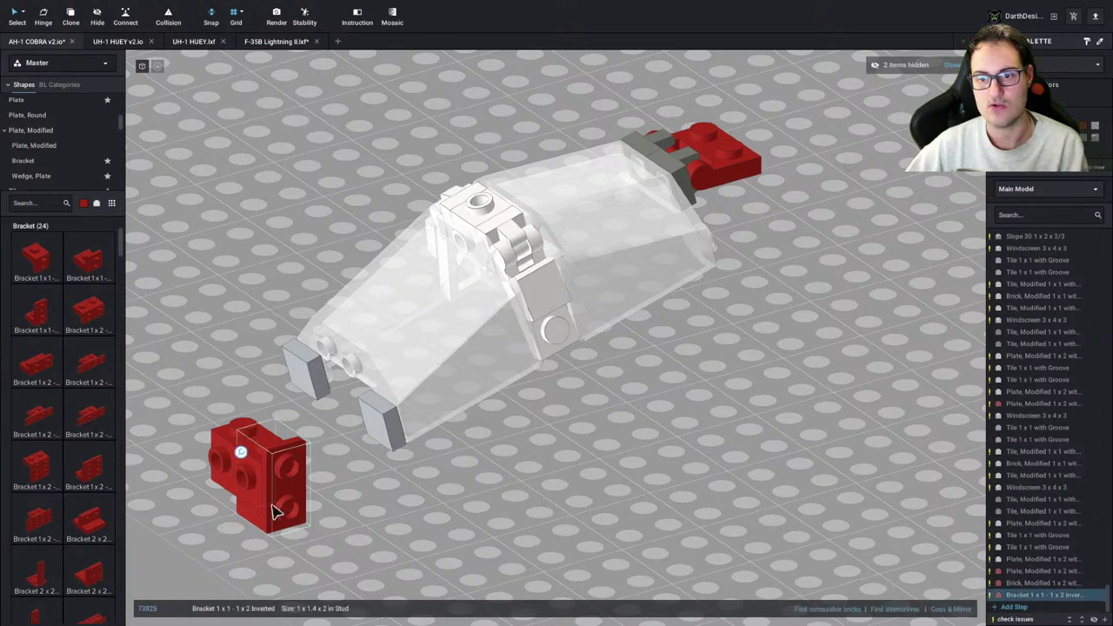
key("Delete")
left_click_drag(70, 258, 287, 513)
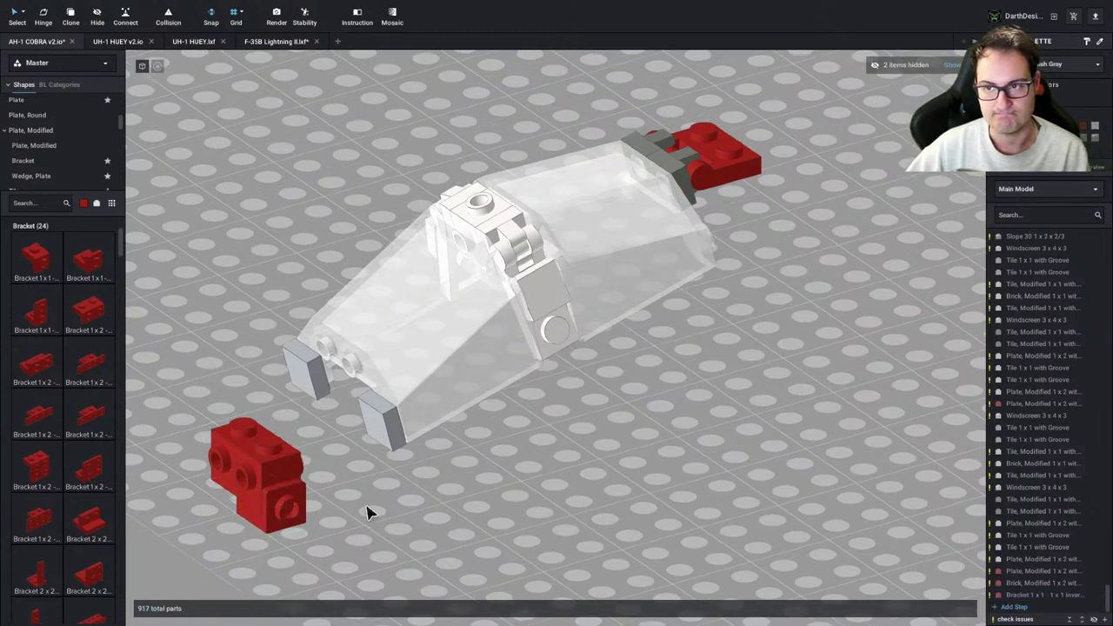
left_click(287, 527)
key("Delete")
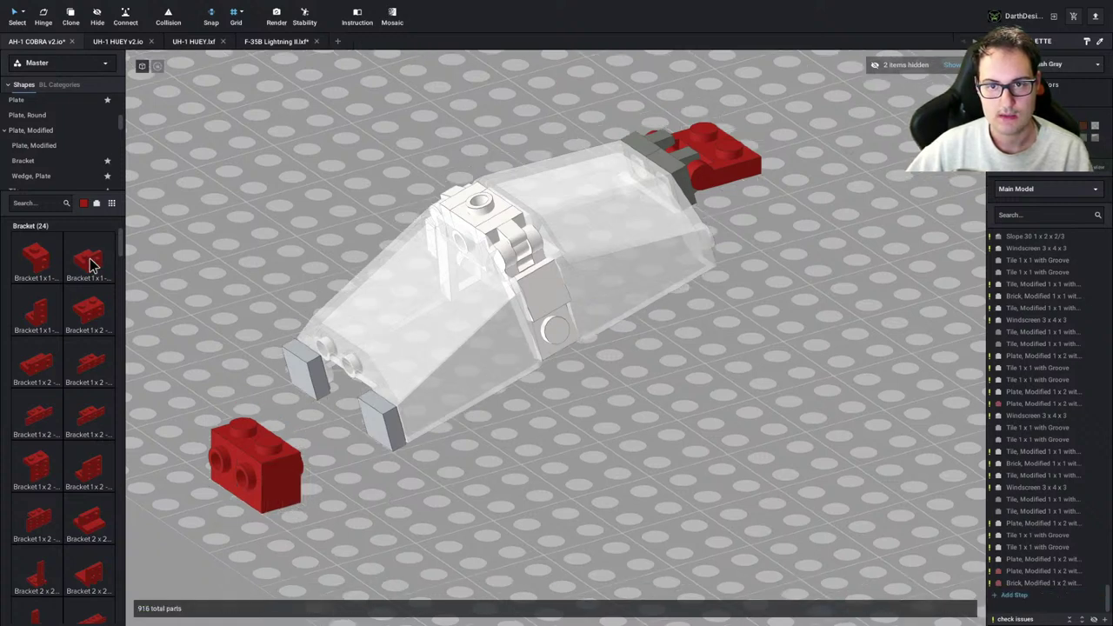
Place three red brackets near the red brick: 1 x 1 inverted, regular 1 x 1 and 1 x 2 inverted
left_click_drag(90, 263, 511, 527)
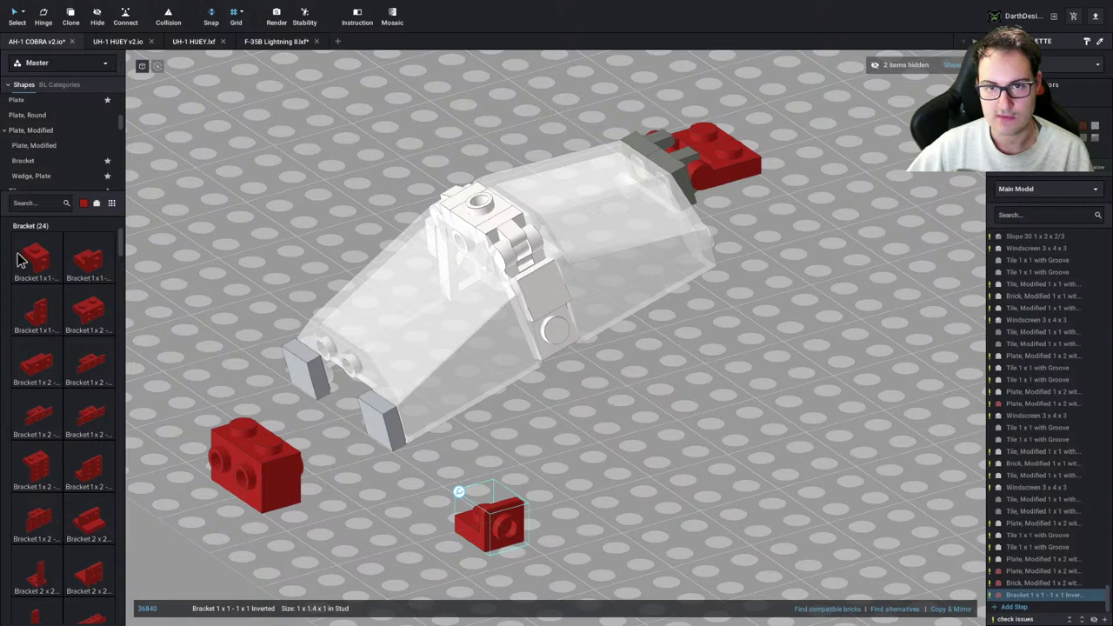
left_click_drag(21, 259, 393, 496)
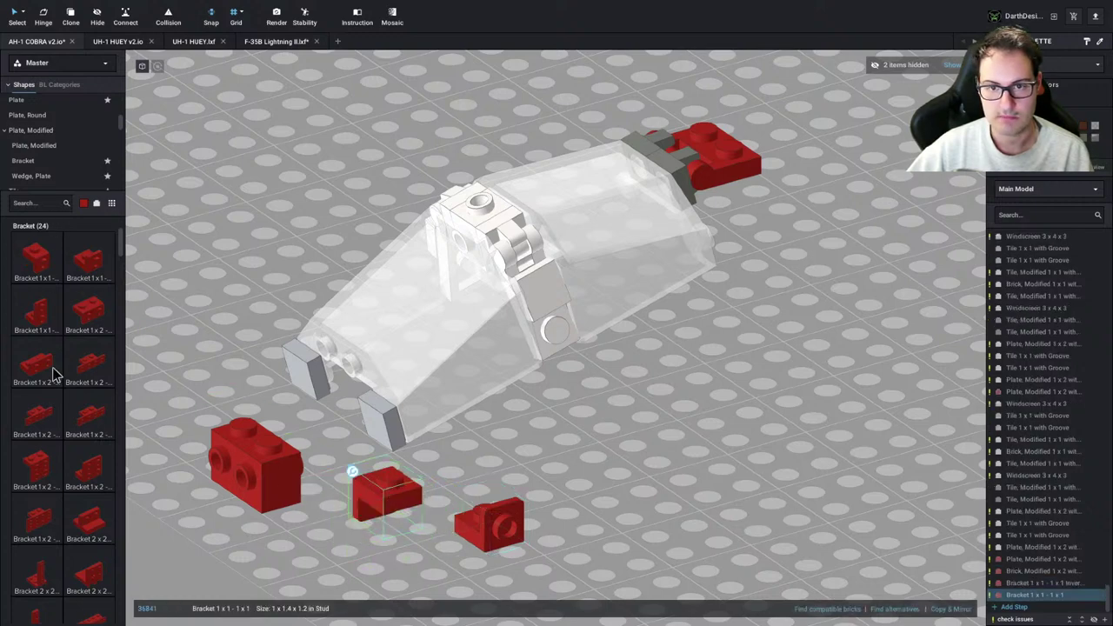
left_click_drag(32, 363, 335, 576)
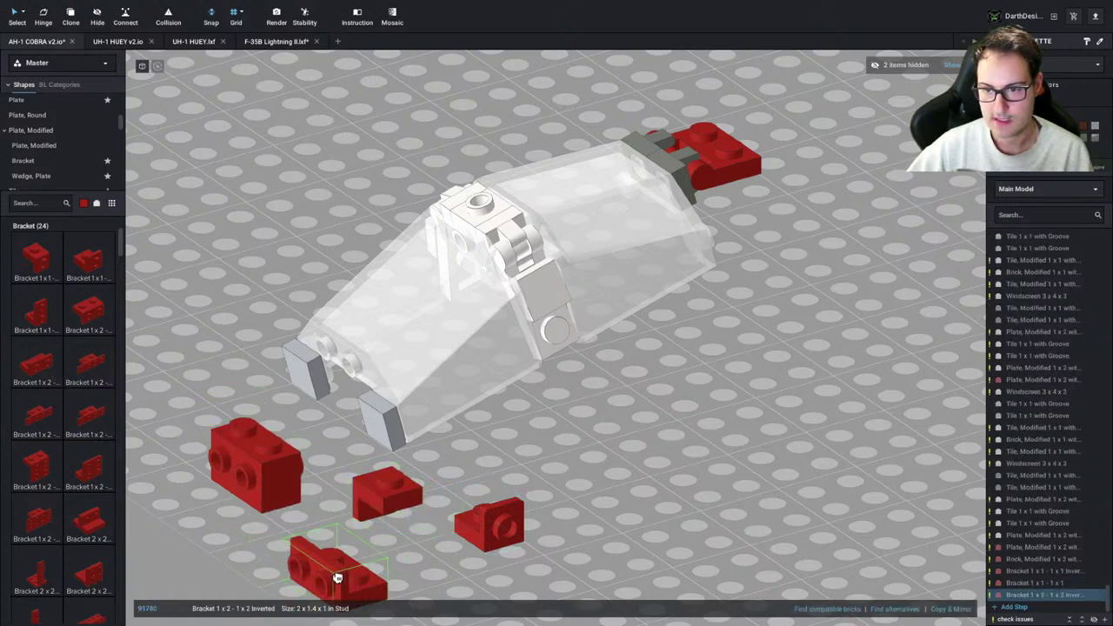
left_click(448, 574)
Attach the 1 x 1 inverted bracket to one end of the 1 x 2 inverted bracket and clone it onto the other end
middle_click_drag(448, 574, 495, 490)
left_click_drag(562, 461, 422, 502)
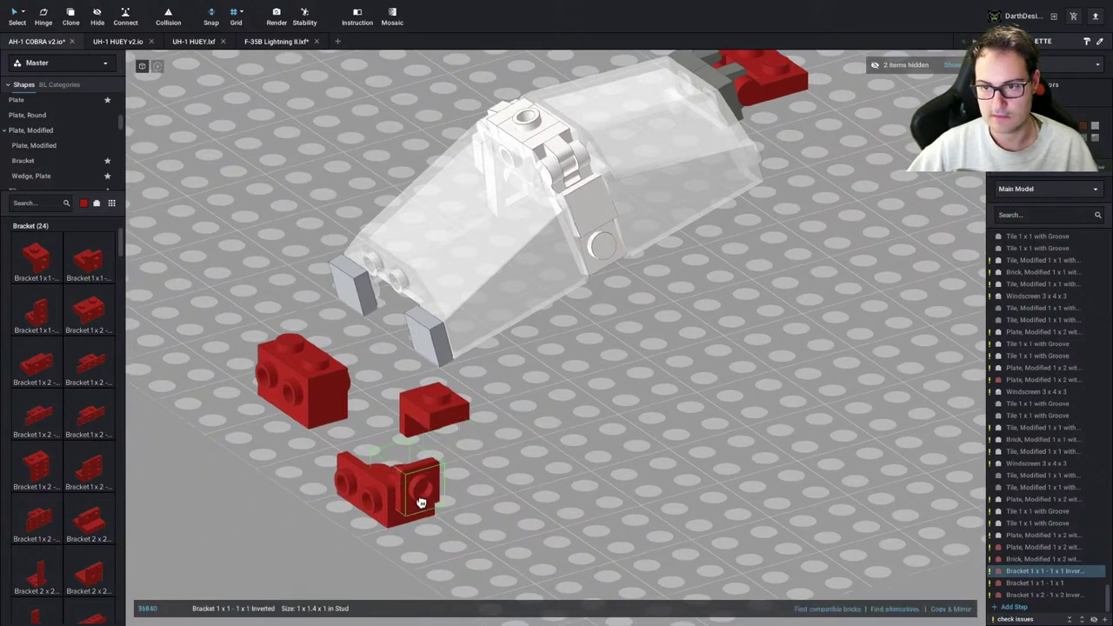
key("c")
left_click(339, 424)
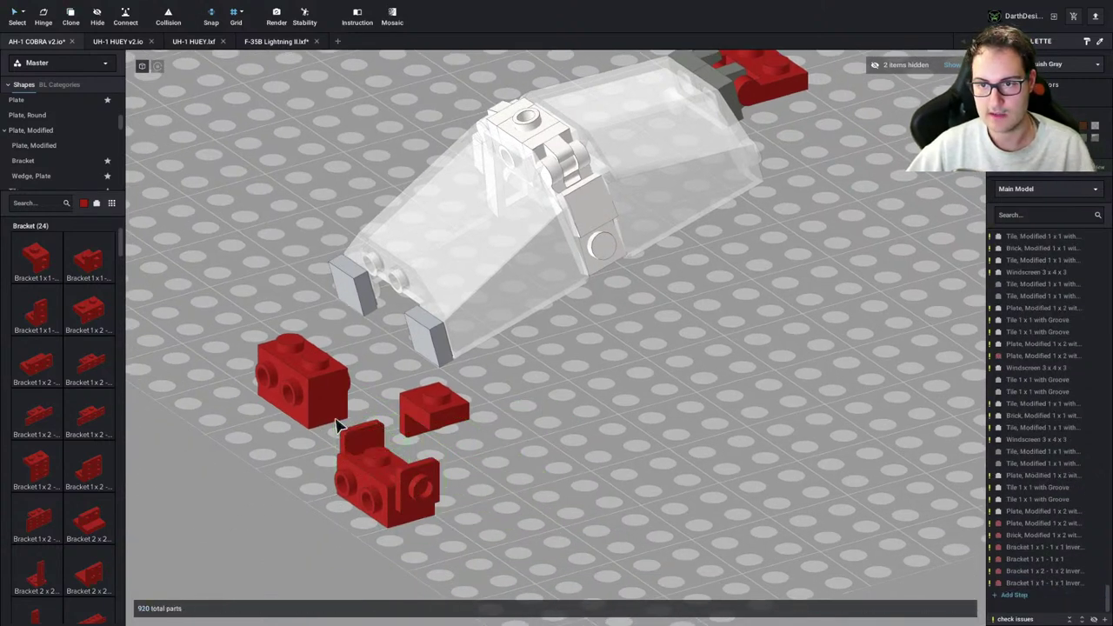
Add a Bracket 1 x 2 - 1 x 2 back to back with the 1 x 2 inverted bracket
left_click(89, 308)
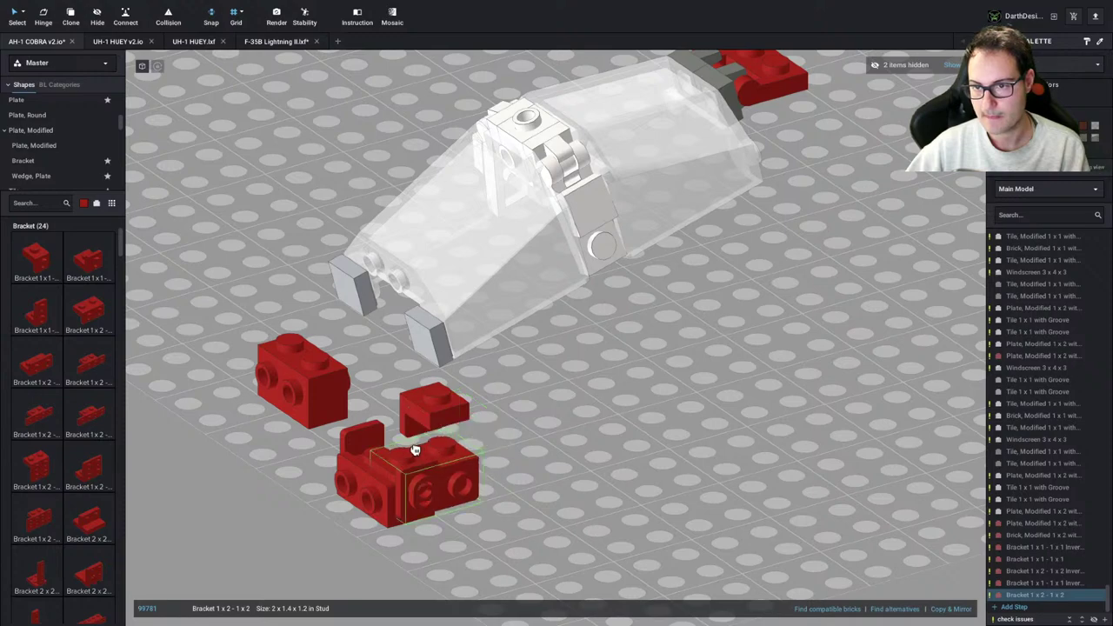
left_click(399, 446)
right_click_drag(531, 519, 467, 403)
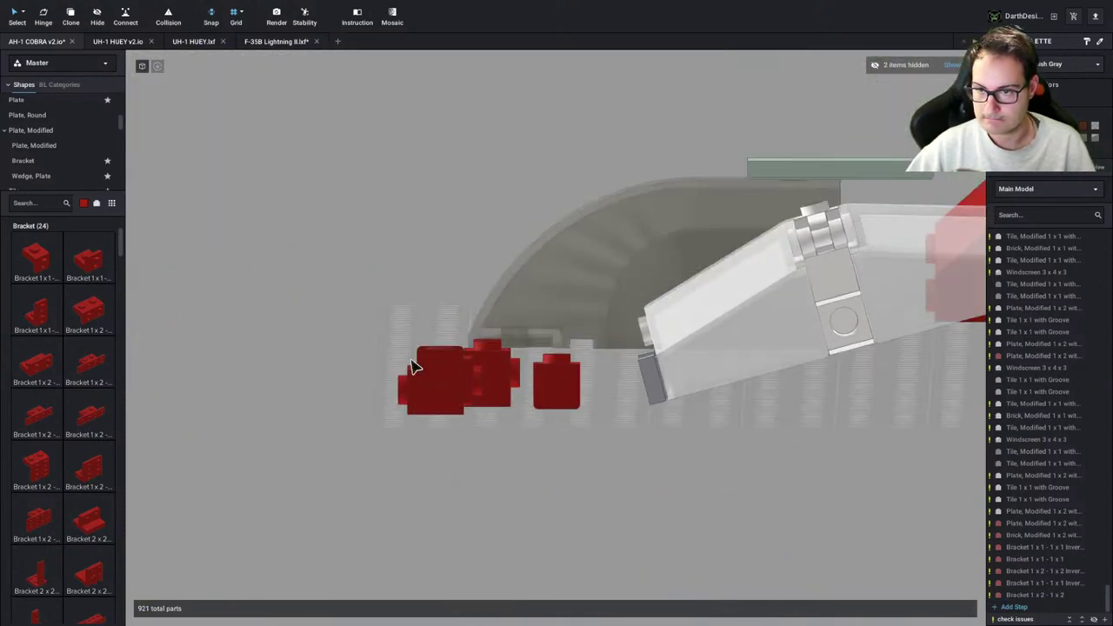
right_click_drag(411, 367, 441, 448)
Try clones of the canopy's two Windscreen 3 x 4 x 3 parts on opposite sides of the bracket cluster, and delete both clones
key("c")
left_click(705, 265)
right_click_drag(669, 335, 701, 358)
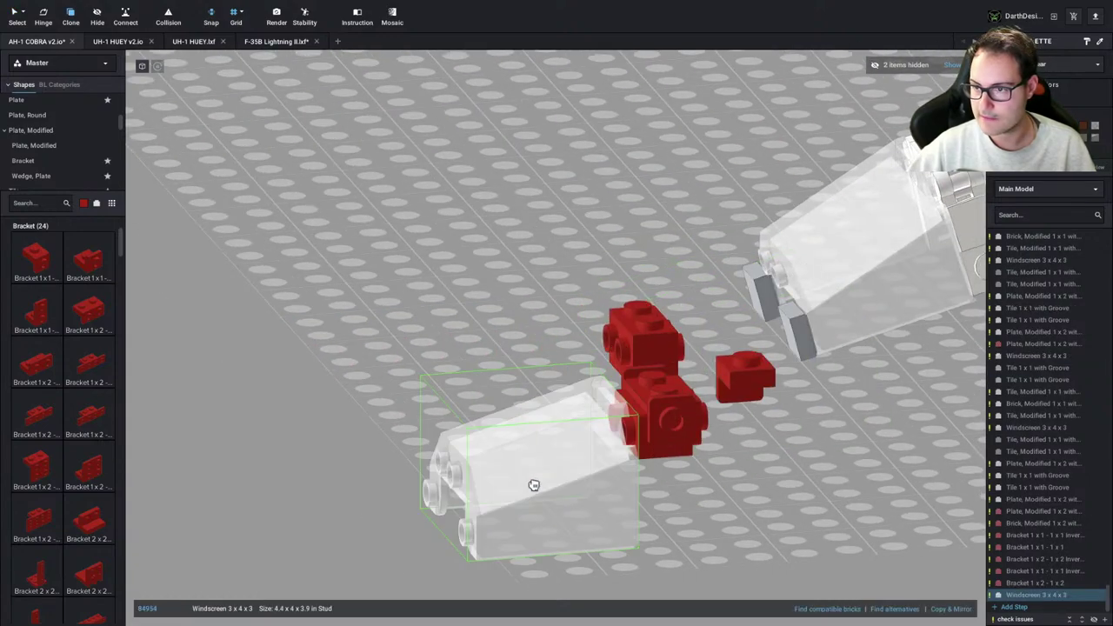
left_click(548, 506)
middle_click_drag(961, 237, 814, 231)
key("c")
left_click(840, 253)
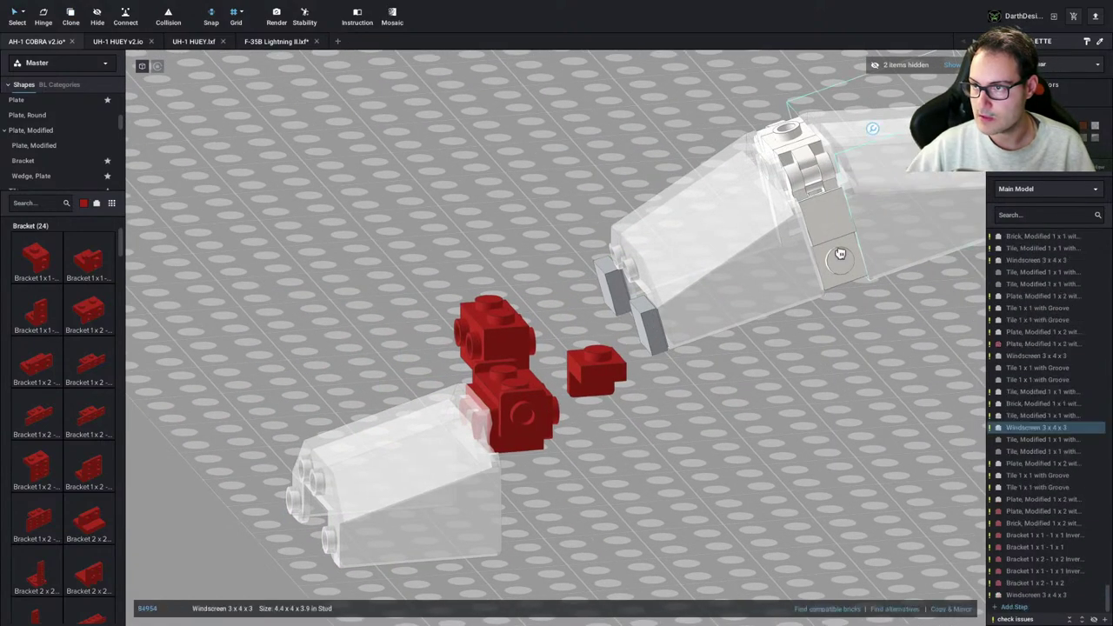
mouse_move(644, 487)
right_mouse_down()
mouse_move(579, 416)
mouse_move(487, 460)
right_mouse_up()
left_click(436, 417)
key("Escape")
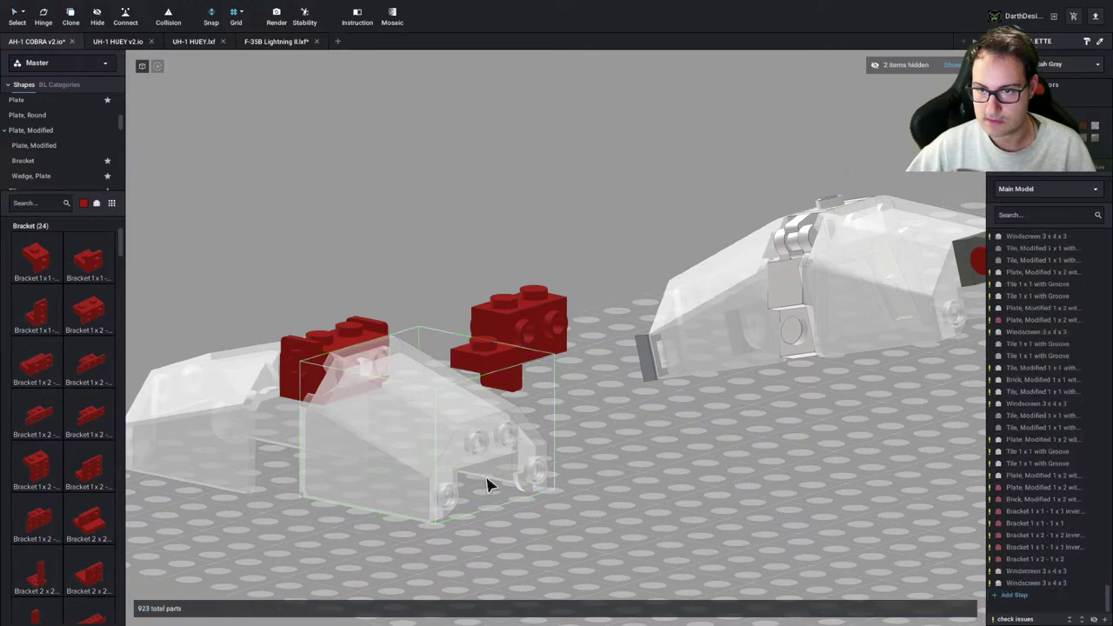
mouse_move(496, 513)
right_mouse_down()
mouse_move(514, 472)
mouse_move(586, 499)
mouse_move(515, 471)
right_mouse_up()
key("Delete")
key("Delete")
Delete the two Bracket 1 x 1 - 1 x 1 Inverted parts from the ends of the bracket cluster
left_click_drag(558, 436, 482, 444)
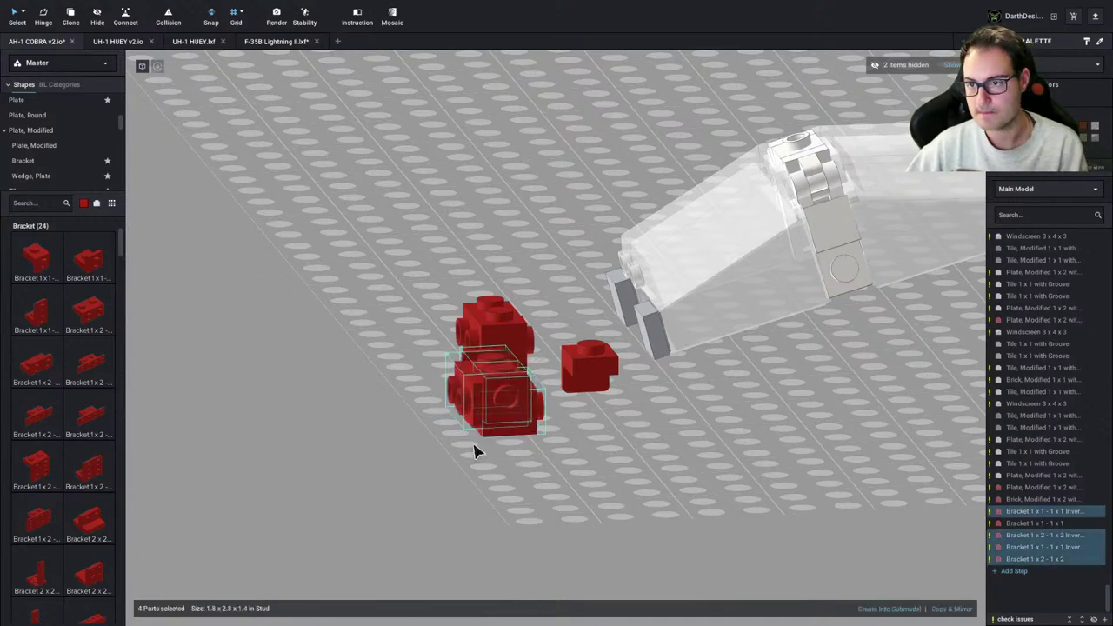
left_click(476, 454)
mouse_move(487, 469)
right_mouse_down()
mouse_move(507, 490)
mouse_move(503, 474)
right_mouse_up()
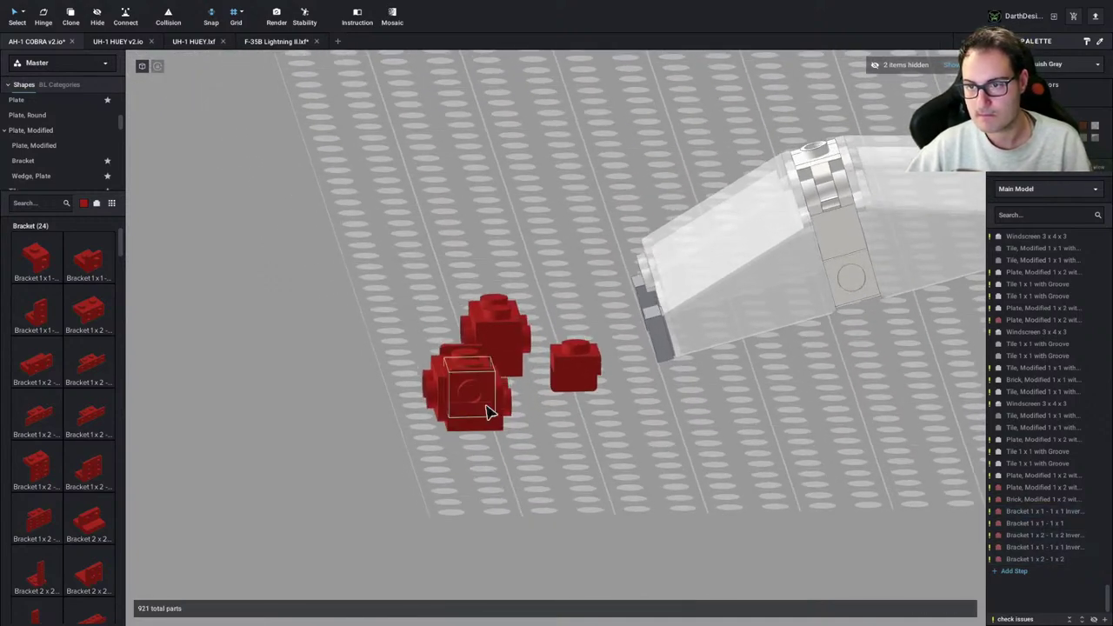
left_click(487, 414)
key("Delete")
left_click(483, 355)
key("Delete")
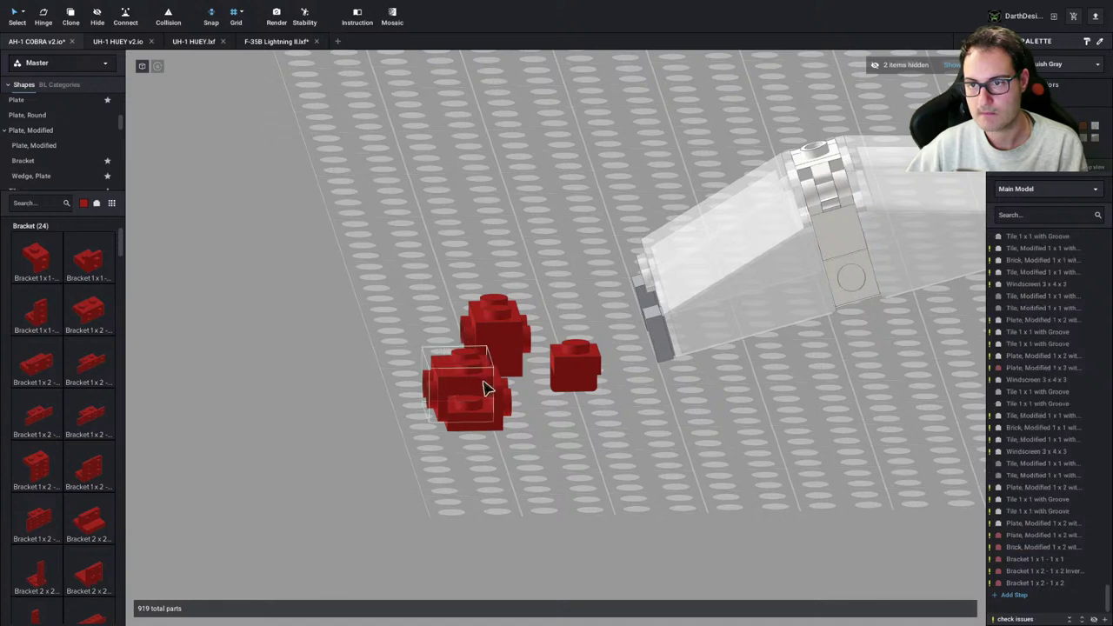
Try two clones of the Bracket 1 x 2 - 1 x 2 Inverted beside the bracket cluster, facing opposite ways
left_click(472, 379)
left_click(482, 422)
key("c")
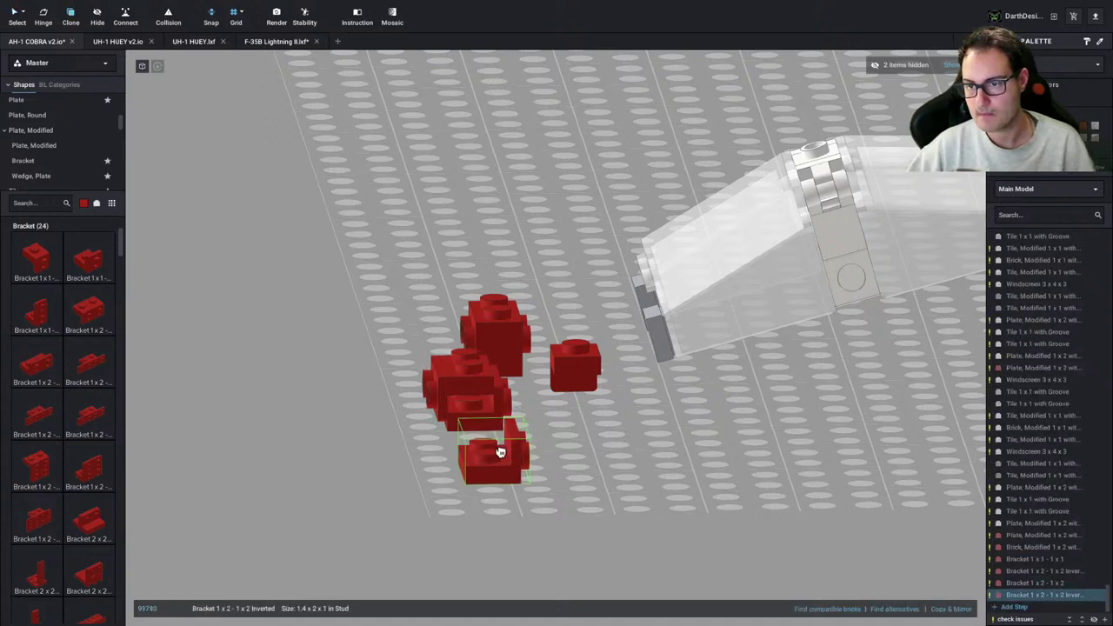
key("Left")
key("Left")
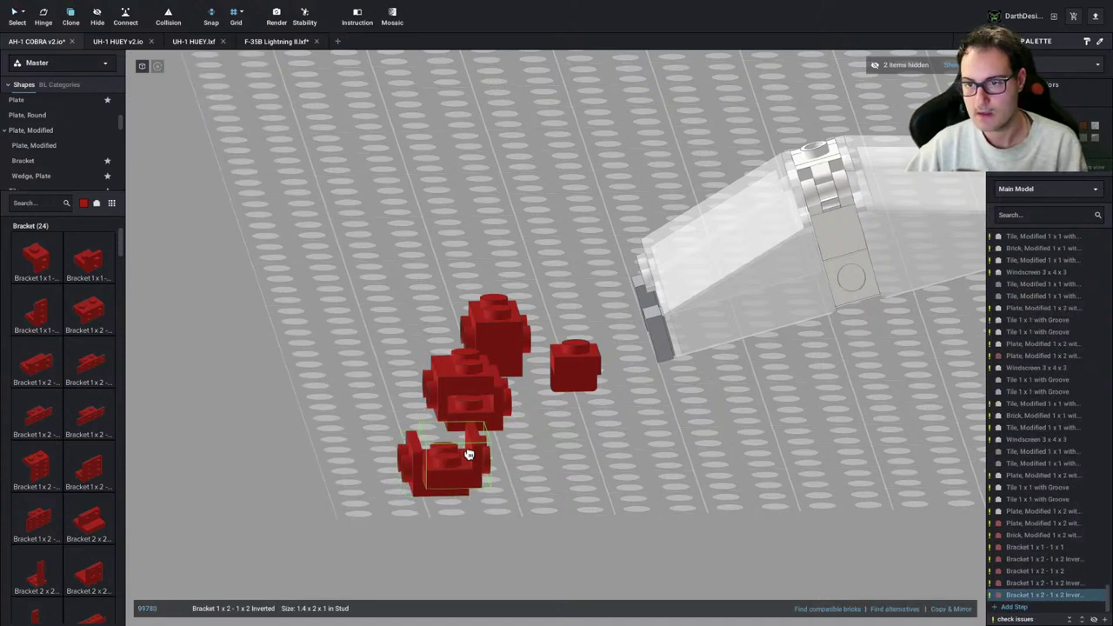
left_click(466, 453)
Try the Bracket 1 x 1 - 1 x 1 and a rotated clone of it on the two inverted bracket clones
right_click_drag(567, 368, 592, 373)
mouse_move(591, 373)
left_mouse_down()
mouse_move(517, 490)
mouse_move(534, 510)
left_mouse_up()
key("c")
key("Left")
left_click(549, 523)
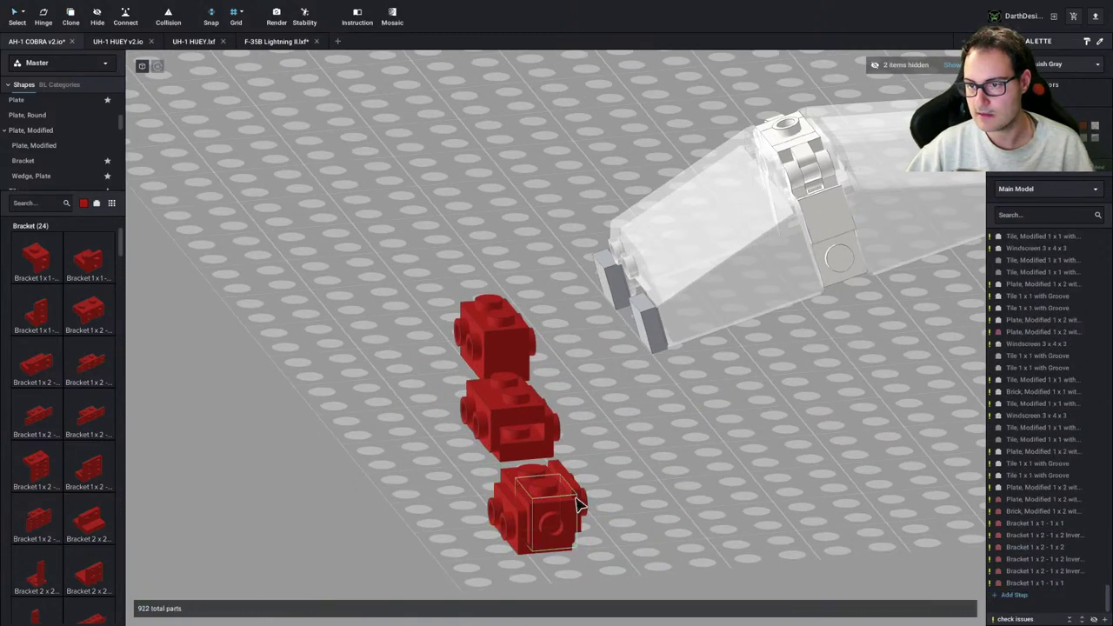
Try clones of the canopy's two Windscreen 3 x 4 x 3 parts on opposite sides of the new bracket cluster
scroll(681, 493, "down", 4)
right_click_drag(681, 493, 672, 489)
key("c")
left_click(704, 315)
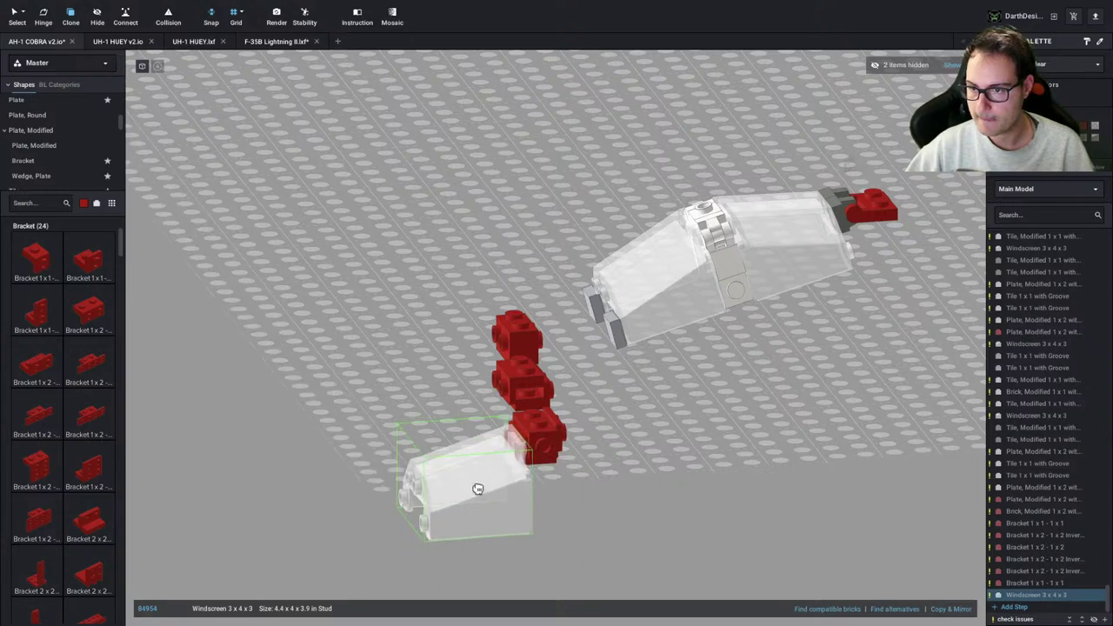
left_click(479, 490)
key("Escape")
left_click(756, 285)
key("c")
right_click_drag(606, 459, 590, 452)
left_click_drag(468, 467, 447, 429)
mouse_move(522, 497)
right_mouse_down()
mouse_move(576, 509)
mouse_move(533, 501)
right_mouse_up()
Undo the windscreen clones and the trial cluster of inverted and 1 x 1 brackets
key("ctrl+z")
key("ctrl+z")
key("ctrl+z")
key("ctrl+z")
key("ctrl+z")
key("ctrl+z")
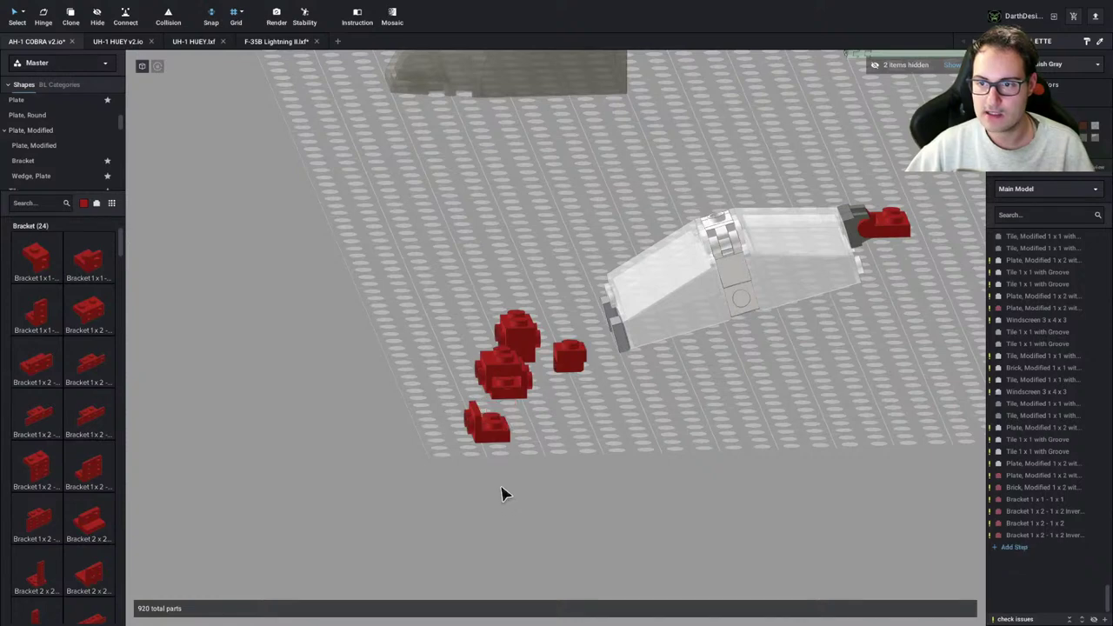
Move the Brick, Modified 1 x 2 with Studs on 2 Sides to free space on the other side of the bracket cluster
scroll(501, 487, "up", 4)
right_click_drag(502, 465, 507, 479)
left_click_drag(496, 343, 470, 525)
scroll(532, 528, "down", 4)
right_click_drag(532, 535, 703, 293)
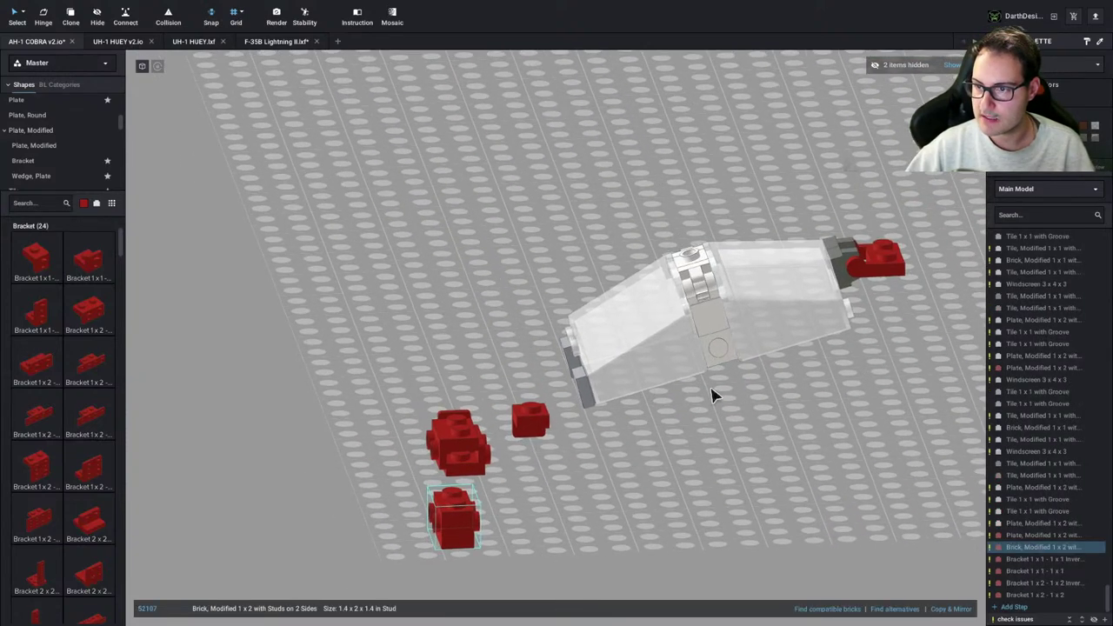
left_click(548, 502)
Open the Minifig, Body Wear part category and find the neck brackets
scroll(26, 160, "down", 5)
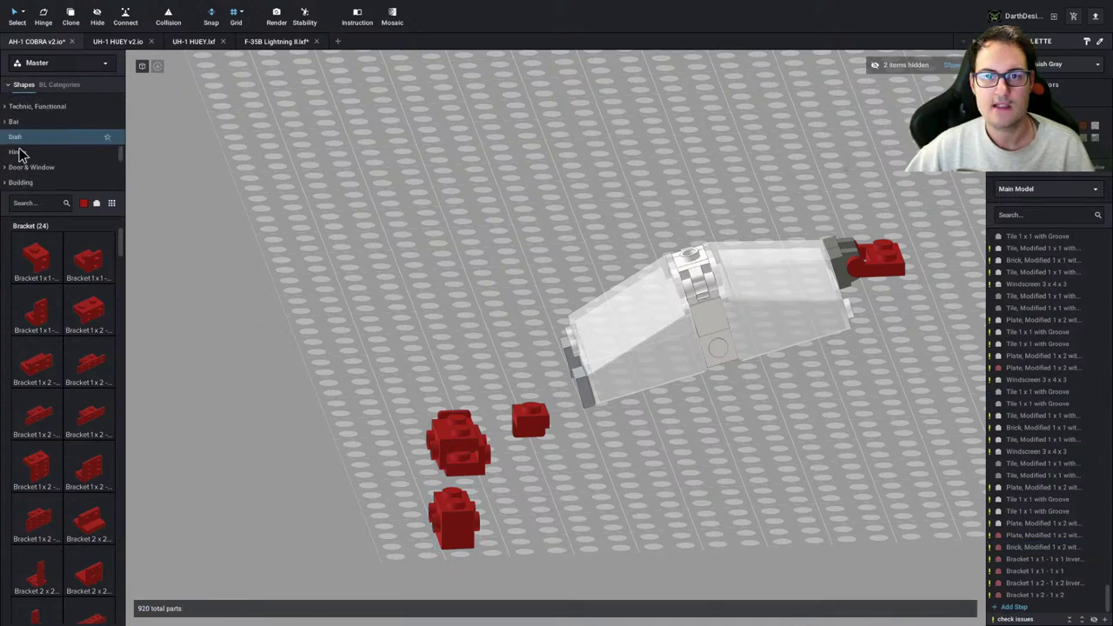
scroll(19, 154, "up", 1)
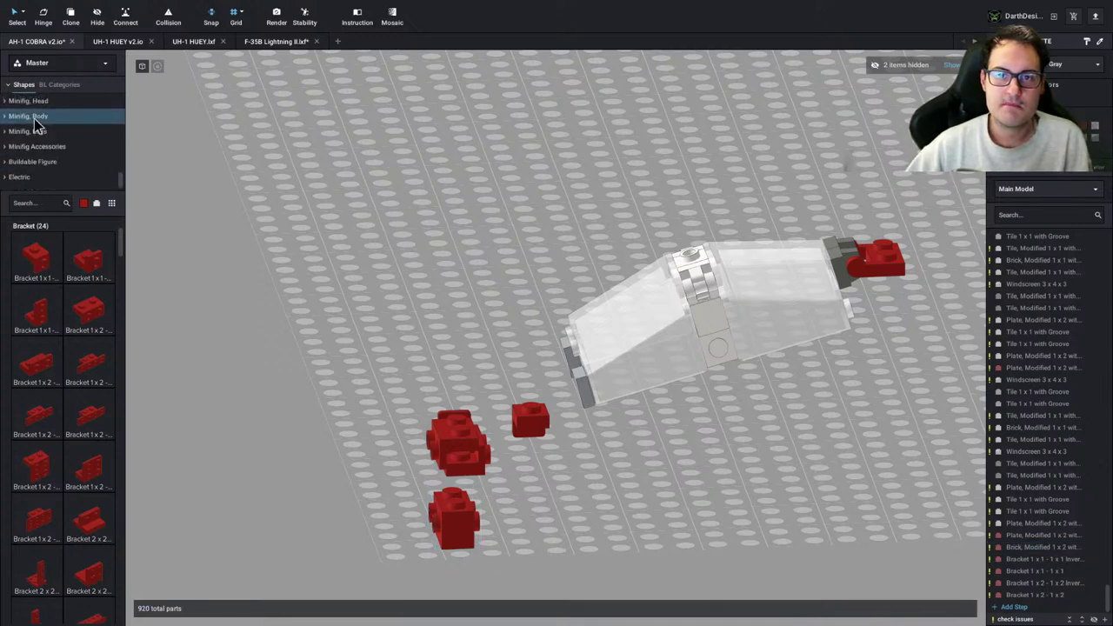
left_click(26, 117)
left_click(6, 116)
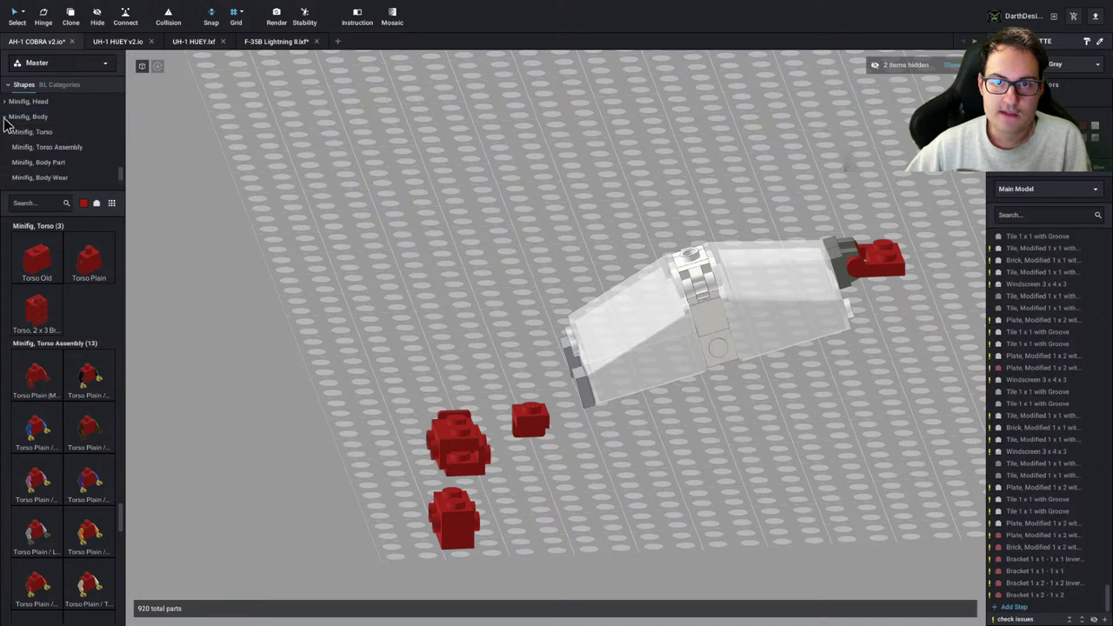
scroll(50, 154, "down", 2)
left_click(44, 145)
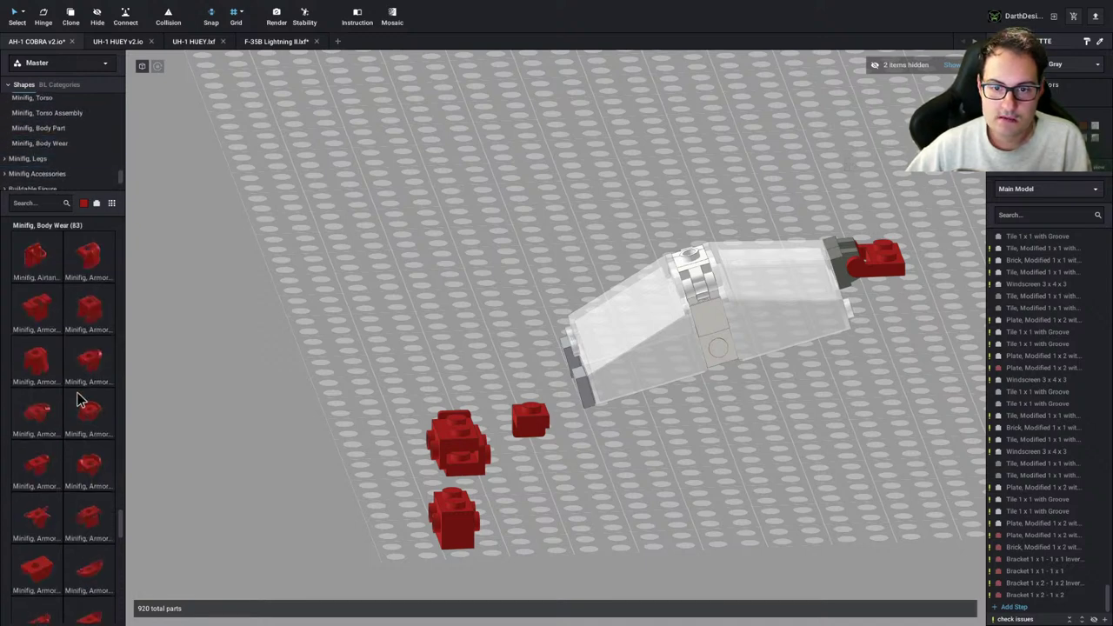
scroll(80, 397, "down", 3)
scroll(75, 396, "down", 10)
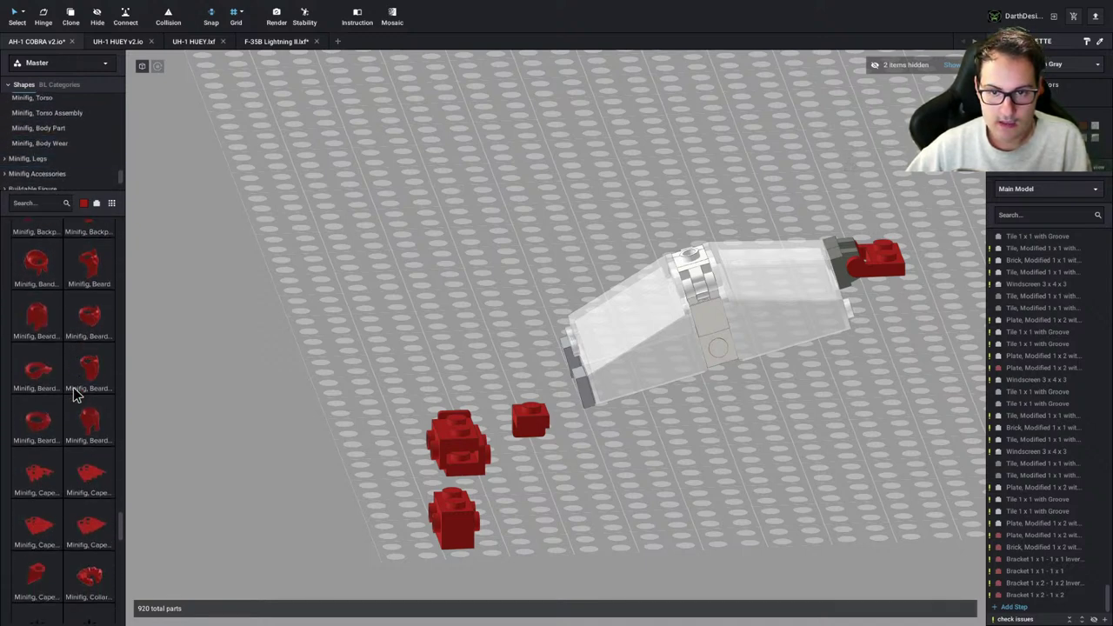
scroll(75, 395, "down", 10)
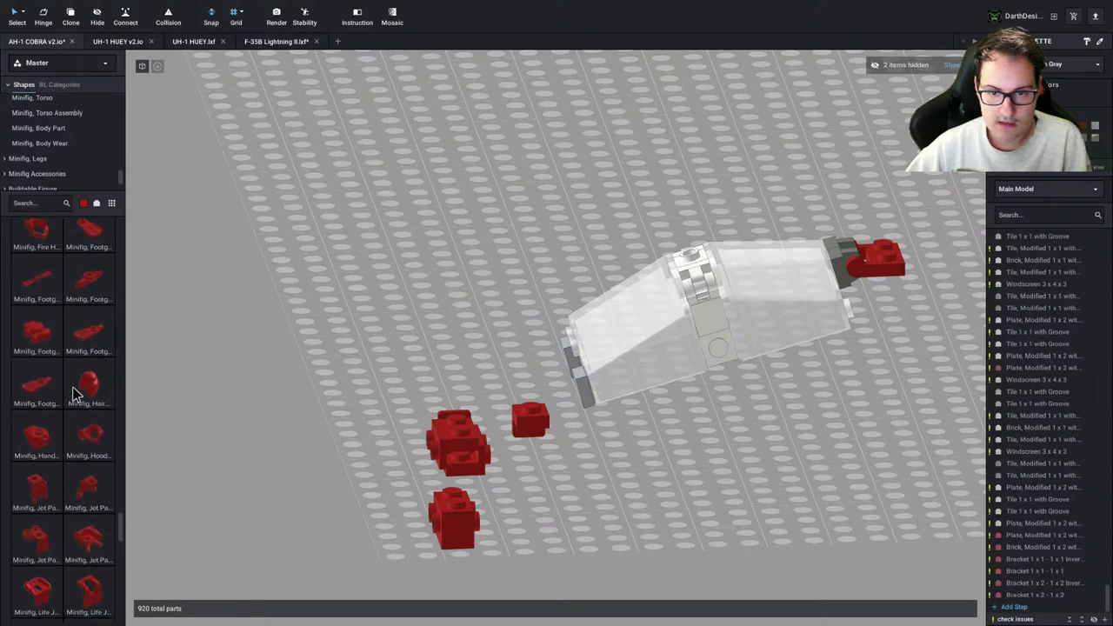
Attach a Minifig, Neck Bracket with Back Stud to one end of the Brick, Modified 1 x 2 with Studs on 2 Sides
left_click(86, 415)
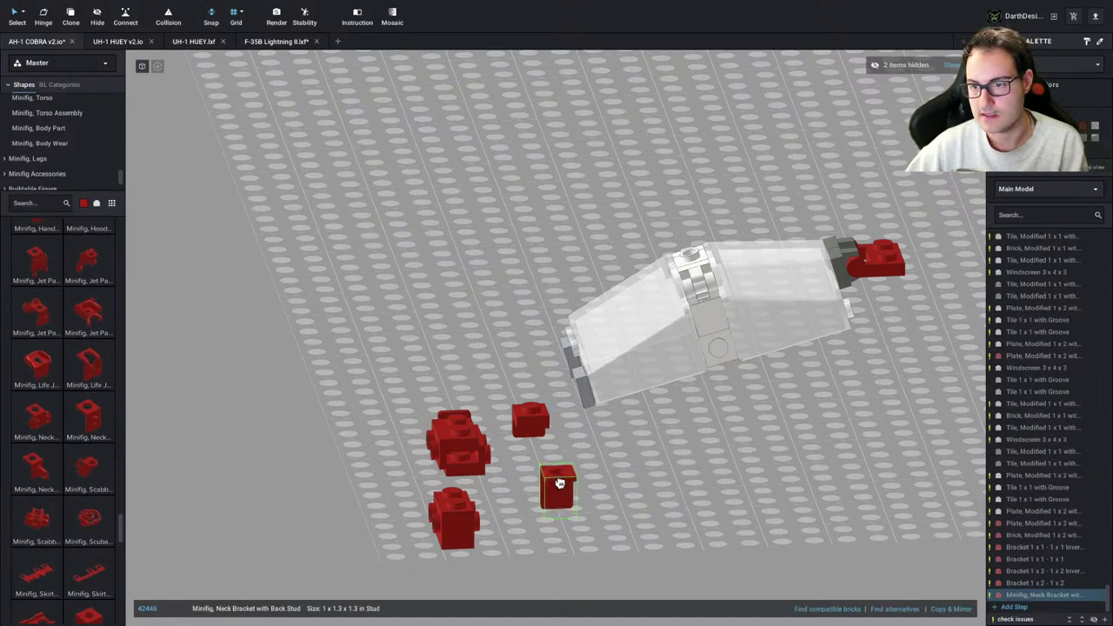
scroll(558, 481, "up", 3)
key("Right")
key("Right")
right_click_drag(485, 394, 733, 473)
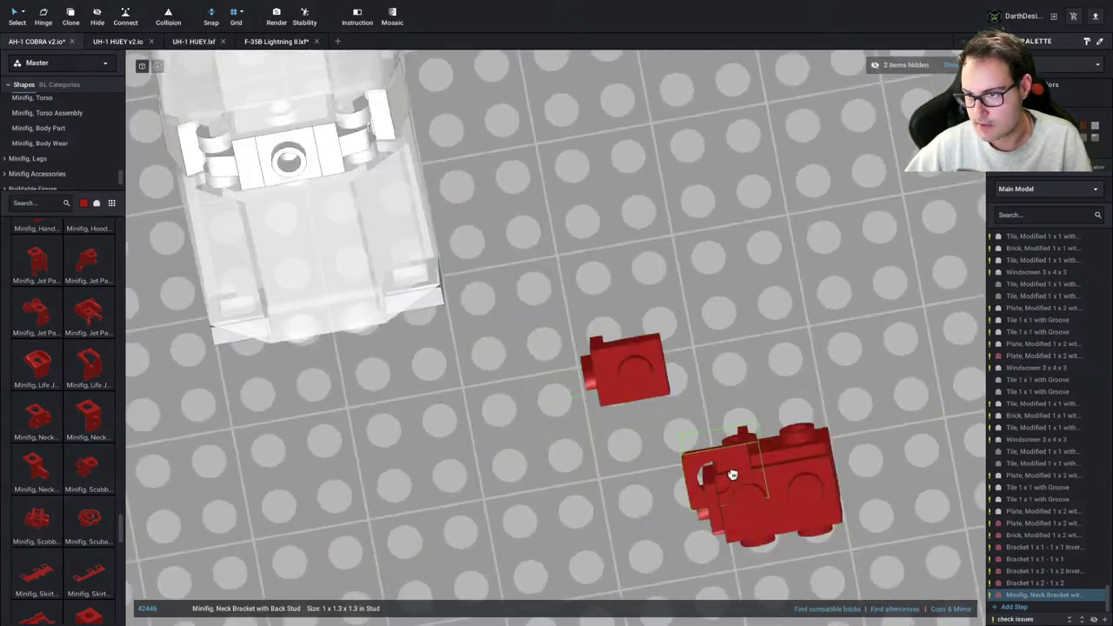
middle_click_drag(733, 472, 447, 241)
left_click_drag(556, 179, 587, 89)
left_click(587, 90)
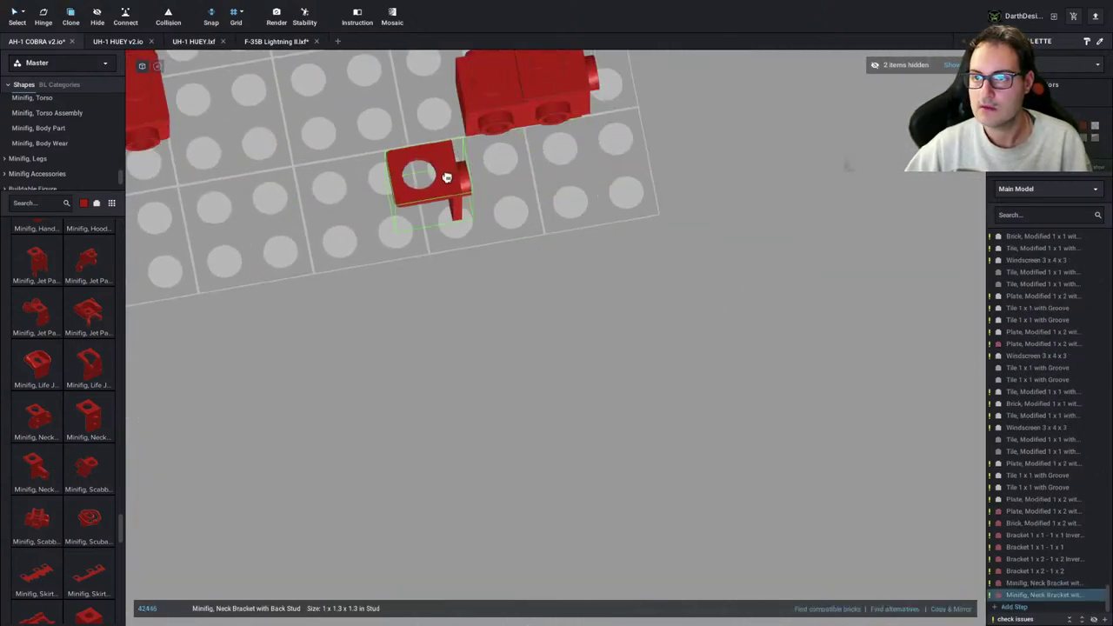
Attach a second neck bracket, turned around, to the brick's opposite end and move the assembly away from the other loose brackets
key("Right")
key("Right")
left_click(477, 75)
key("Escape")
right_click_drag(652, 228, 492, 241)
left_click(492, 241)
left_click_drag(557, 214, 685, 410)
scroll(690, 420, "down", 3)
Clone the canopy's two Windscreen 3 x 4 x 3 parts onto opposite sides of the neck-bracket brick
key("c")
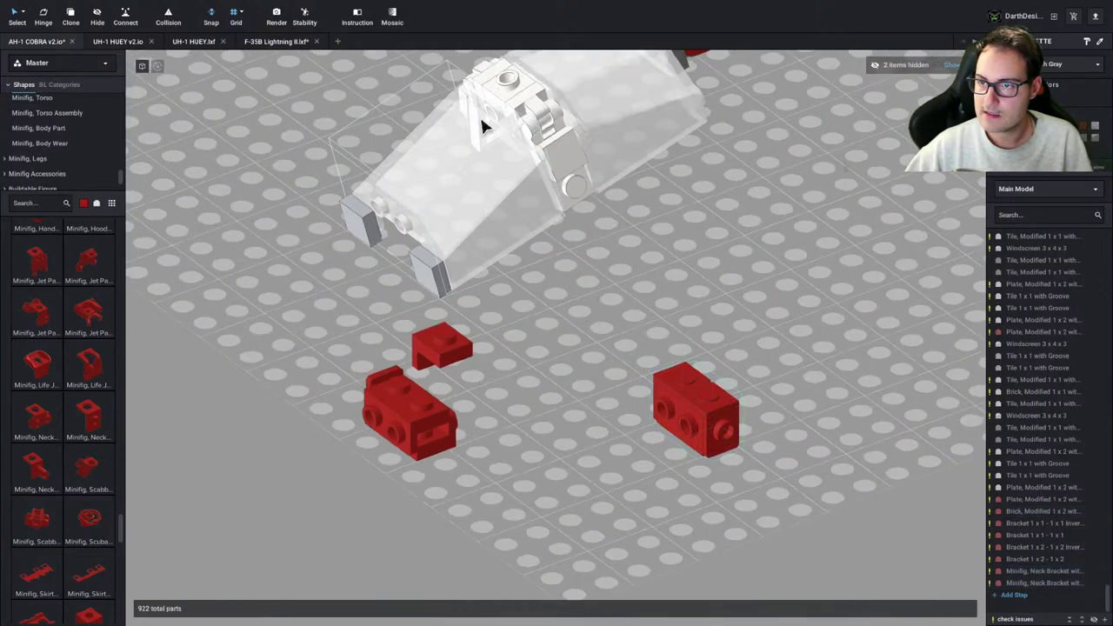
left_click(484, 127)
left_click(641, 487)
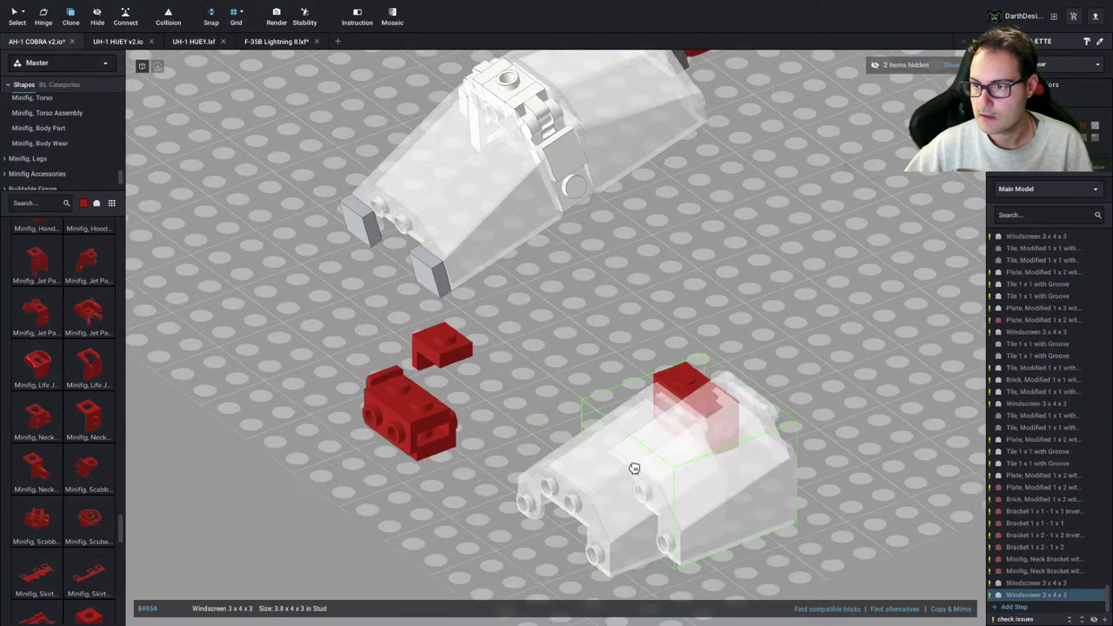
key("Escape")
left_click(642, 109)
mouse_move(666, 174)
right_mouse_down()
mouse_move(688, 398)
mouse_move(599, 528)
mouse_move(580, 482)
right_mouse_up()
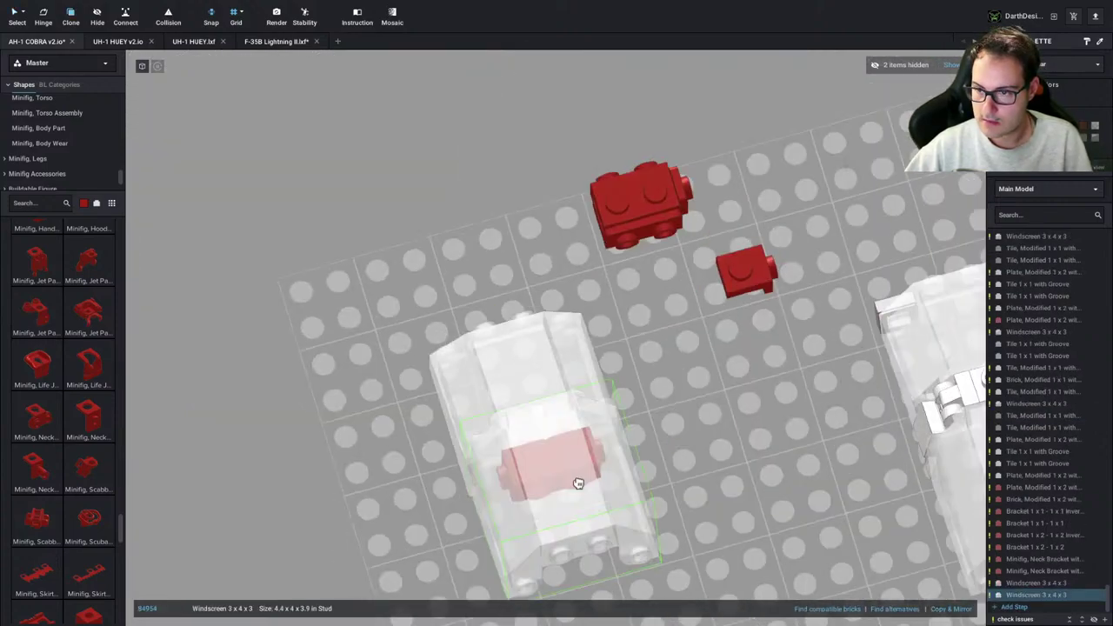
left_click(582, 572)
key("Escape")
Clone the canopy's clip tile, Plate, Modified 1 x 2 with Handle on End, and Tile 1 x 1 with Groove onto one end of the neck-bracket joint
mouse_move(583, 570)
right_mouse_down()
mouse_move(627, 541)
mouse_move(606, 438)
mouse_move(652, 430)
mouse_move(639, 441)
mouse_move(628, 368)
mouse_move(612, 365)
mouse_move(630, 358)
right_mouse_up()
right_click_drag(588, 176, 547, 200)
key("c")
left_click(485, 182)
left_click(620, 371)
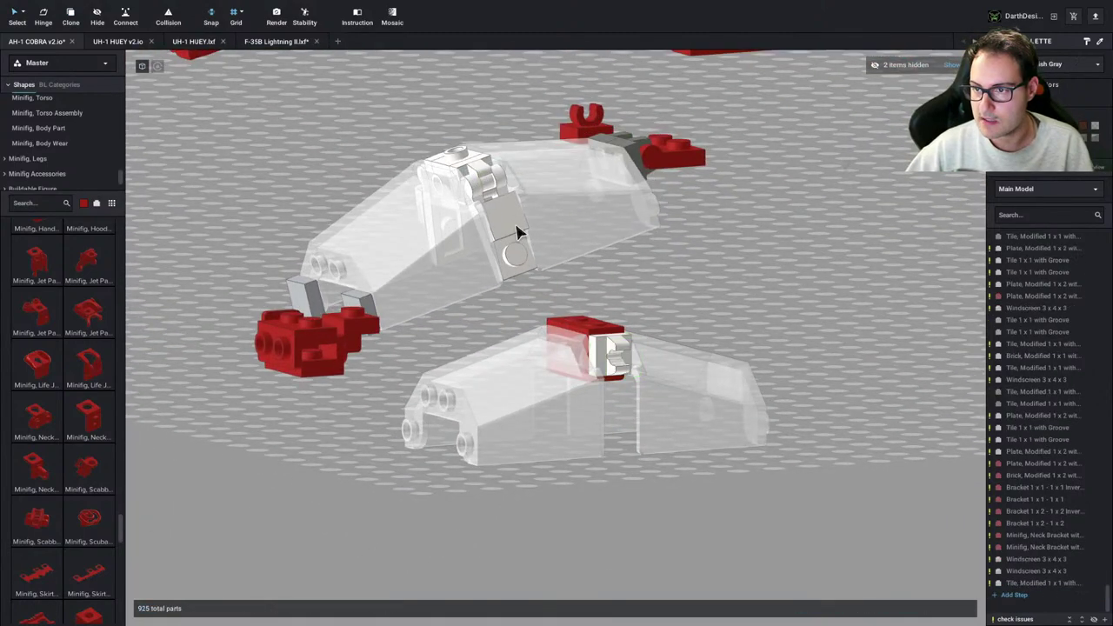
left_click(513, 247)
left_click_drag(513, 247, 641, 405)
right_click_drag(641, 405, 701, 430)
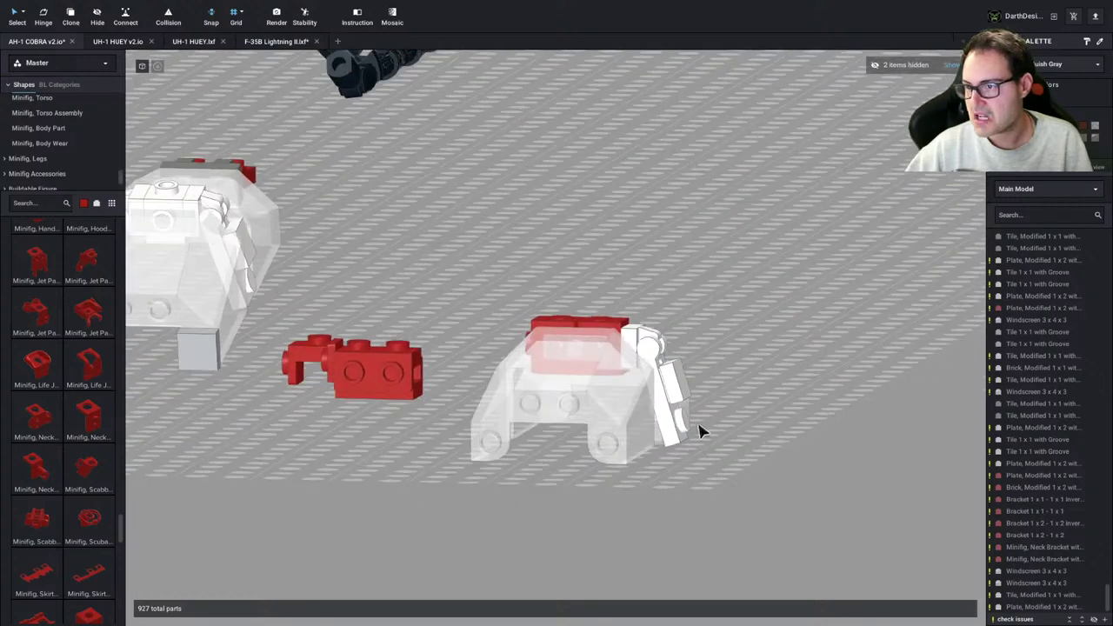
Rotate the cloned handle plate and its 1 x 1 groove tile together around the clip, closer to vertical
left_click(675, 419)
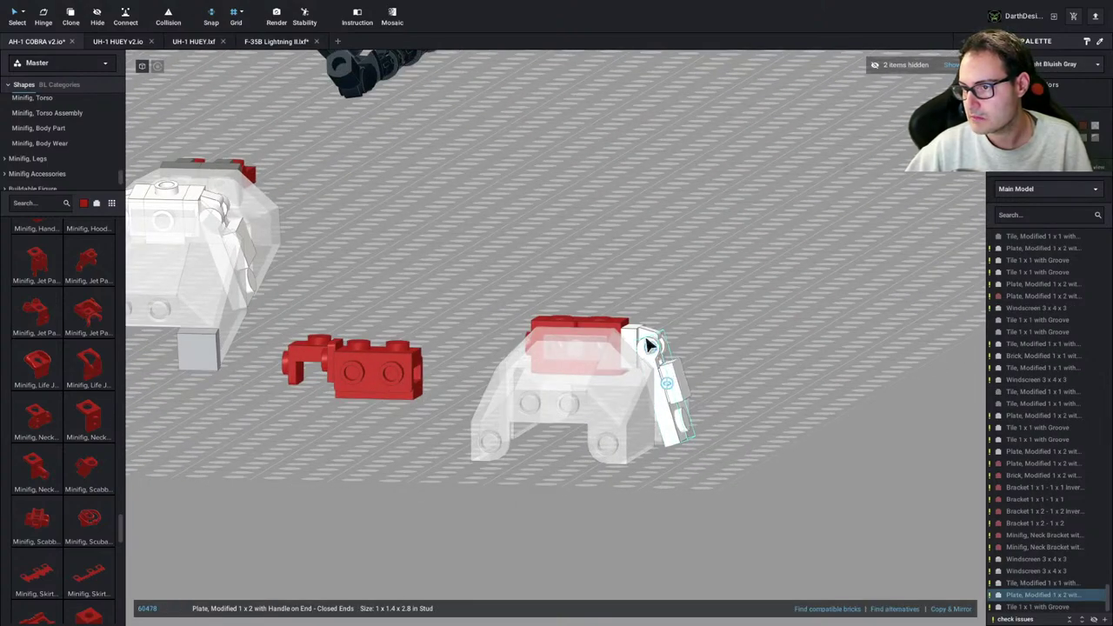
left_click(659, 366, "shift")
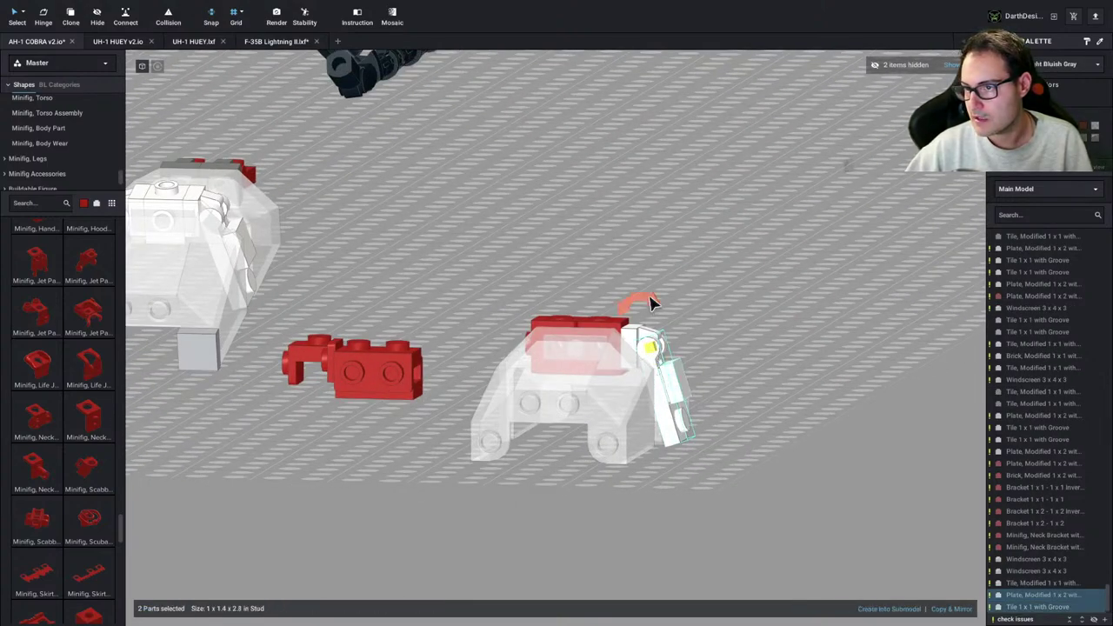
left_click_drag(641, 300, 661, 262)
left_click(777, 422)
Delete the cloned Tile 1 x 1 with Groove from the handle plate
right_click_drag(777, 423, 666, 401)
left_click(665, 400)
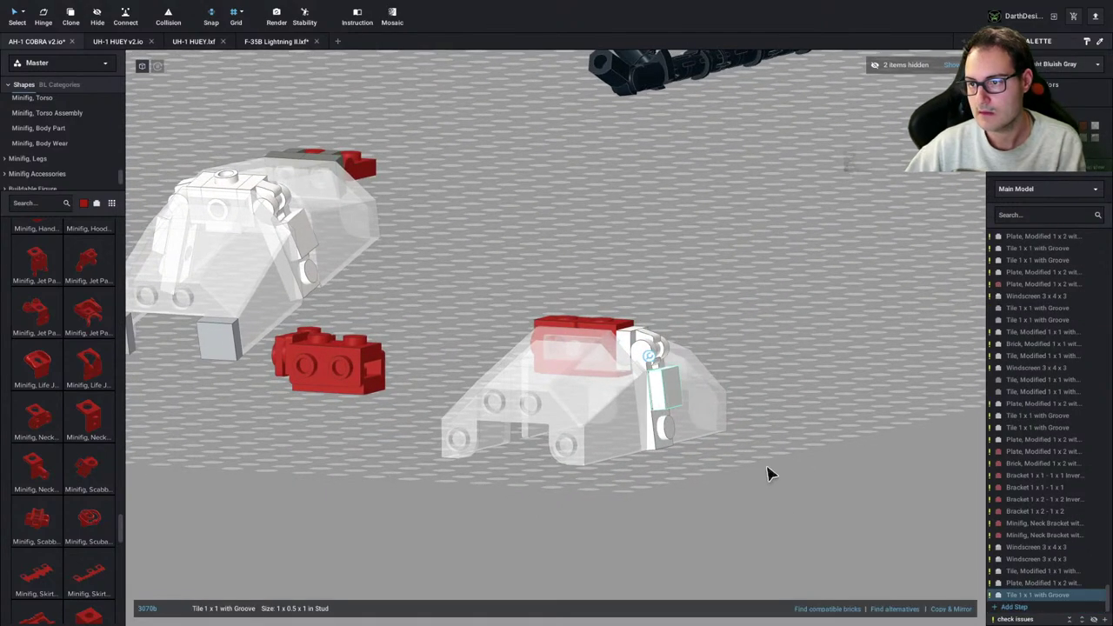
key("Delete")
scroll(783, 513, "down", 4)
Check the cockpit shape in the AH-1G orthographic drawing in Chrome, and compare it with the test canopy back in Studio
right_click_drag(783, 514, 799, 509)
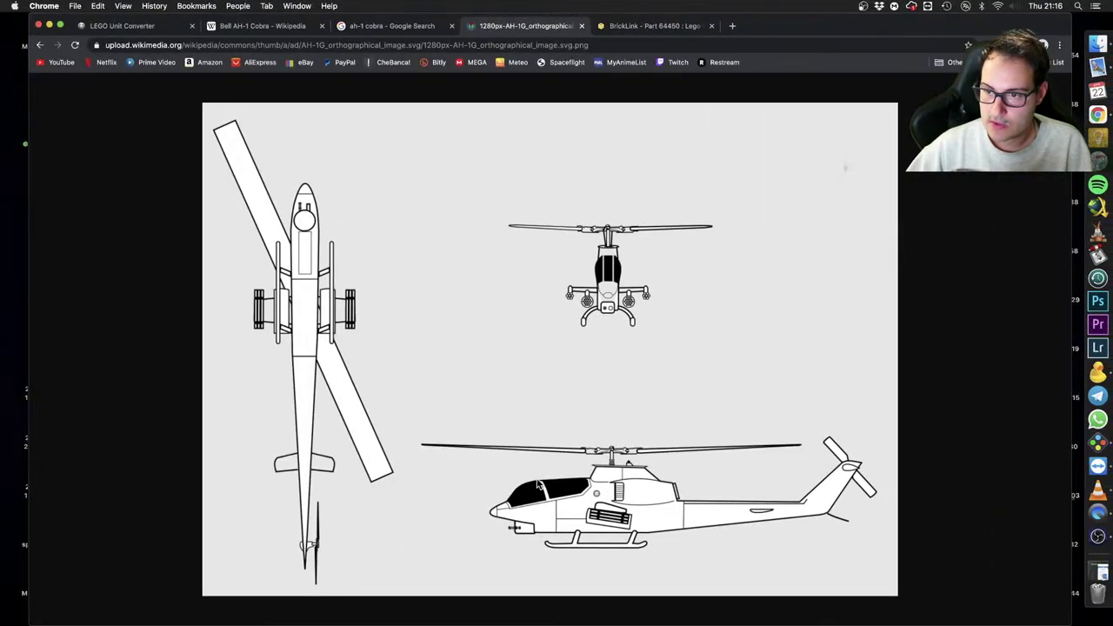
key("ctrl+Right")
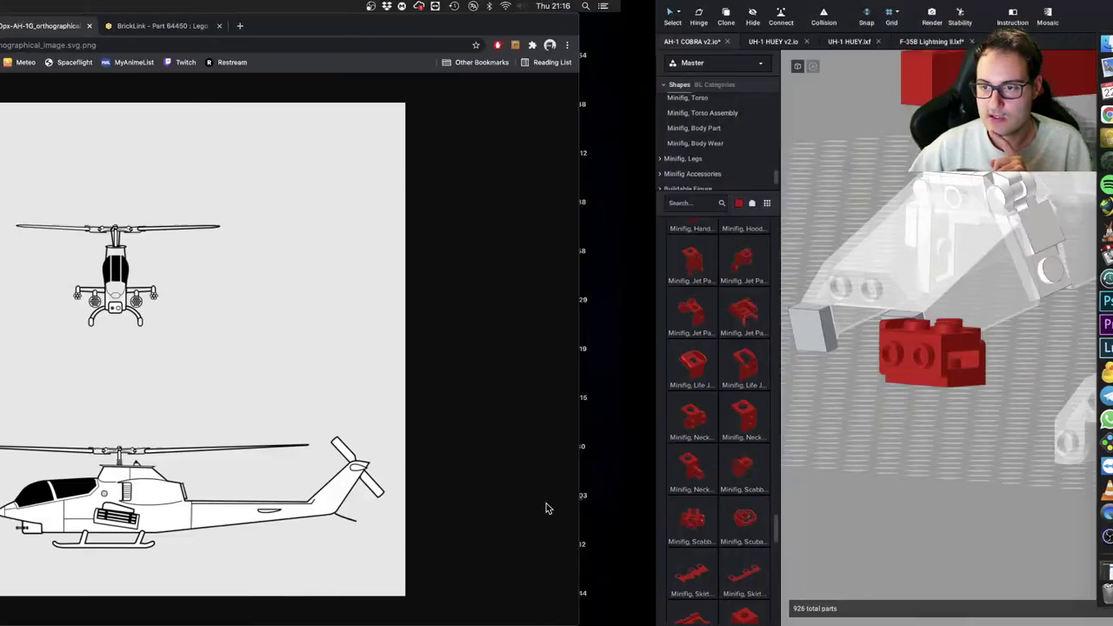
right_click_drag(550, 506, 579, 515)
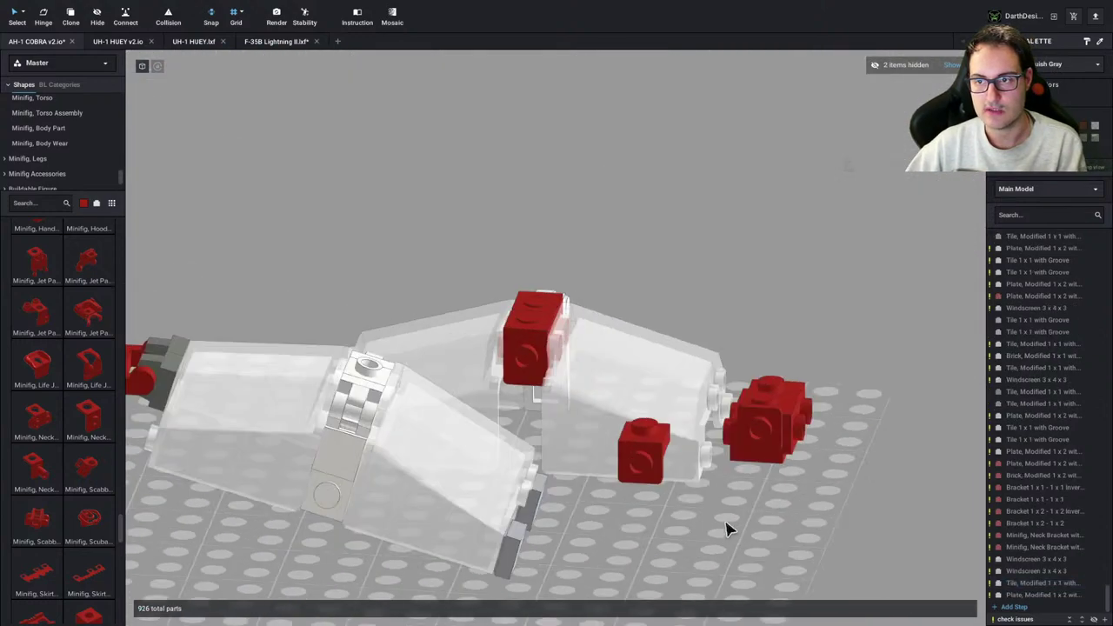
right_click_drag(726, 523, 625, 520)
Add a red Slope, Curved 3 x 1 No Studs, rotated upright, to the free end of the neck-bracket joint
scroll(75, 156, "up", 8)
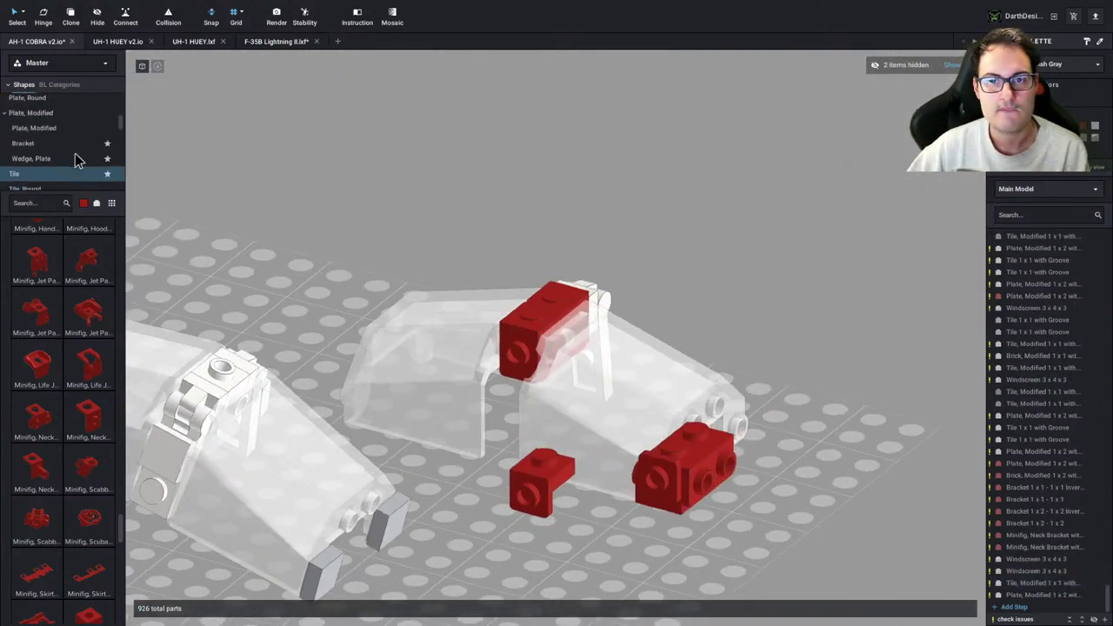
scroll(68, 162, "down", 3)
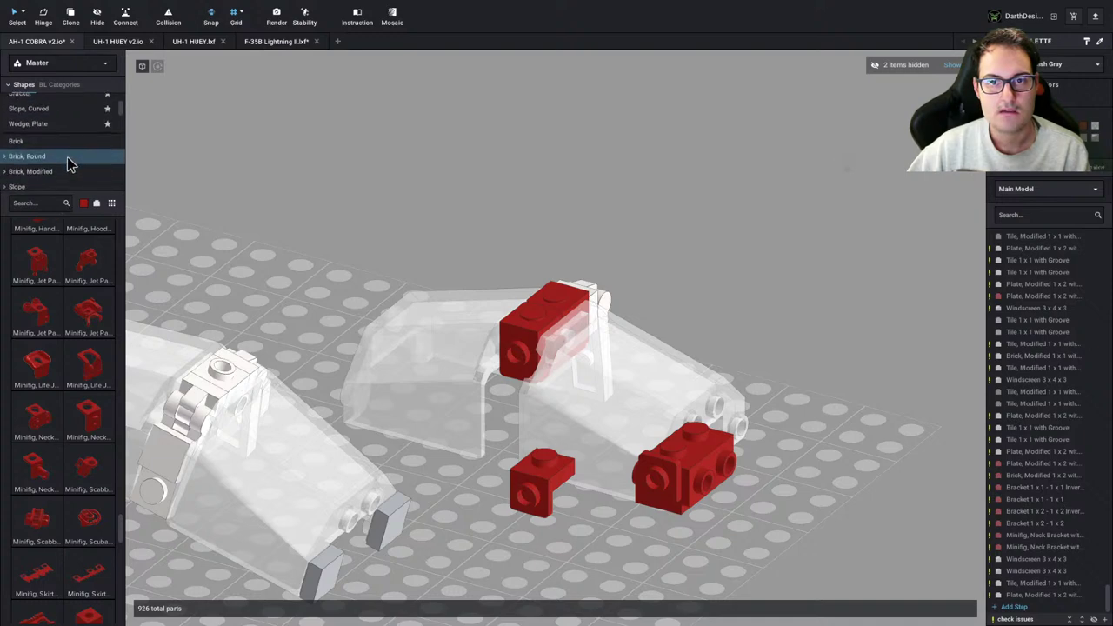
left_click(61, 169)
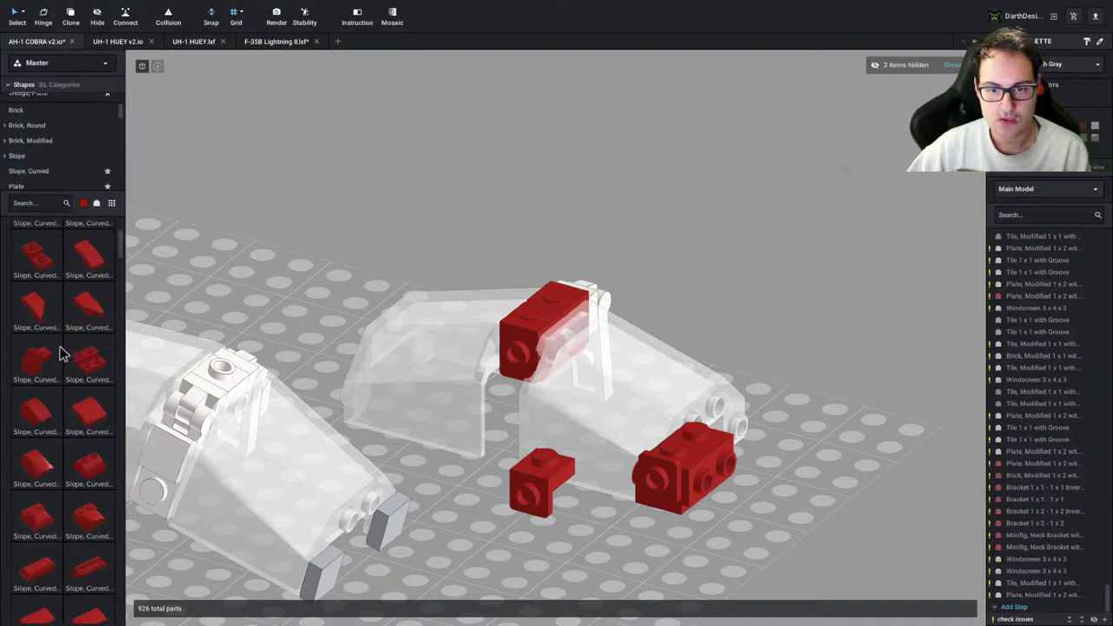
scroll(60, 352, "down", 1)
left_click_drag(57, 360, 498, 427)
key("Up")
key("Up")
key("Up")
left_click(887, 261)
Make a mirrored copy of the original canopy's two rear clip tiles and the red Plate, Modified 1 x 2 attached to them
right_click_drag(887, 254, 1018, 270)
scroll(550, 337, "down", 4)
right_click_drag(643, 336, 736, 292)
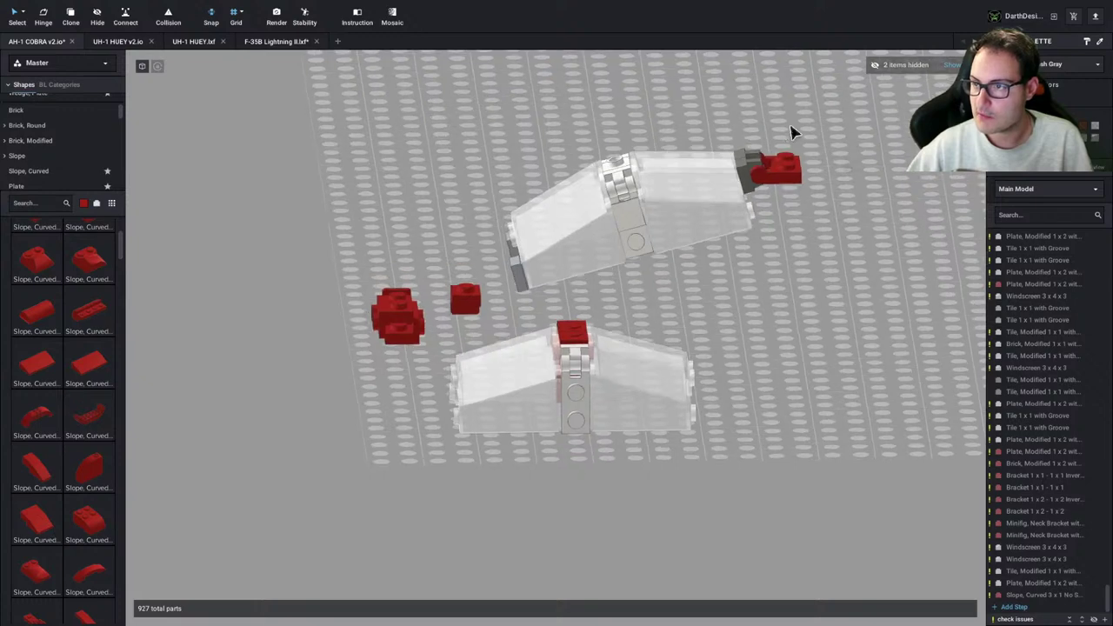
left_click(756, 168)
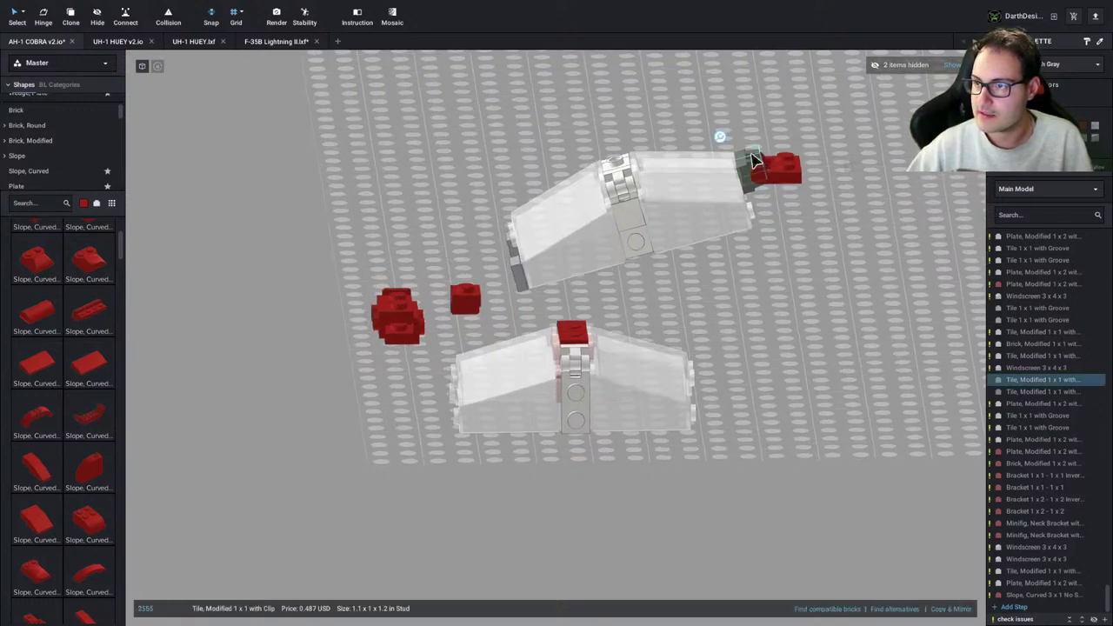
left_click(754, 167, "ctrl")
left_click(746, 175, "ctrl")
left_click(753, 160, "ctrl")
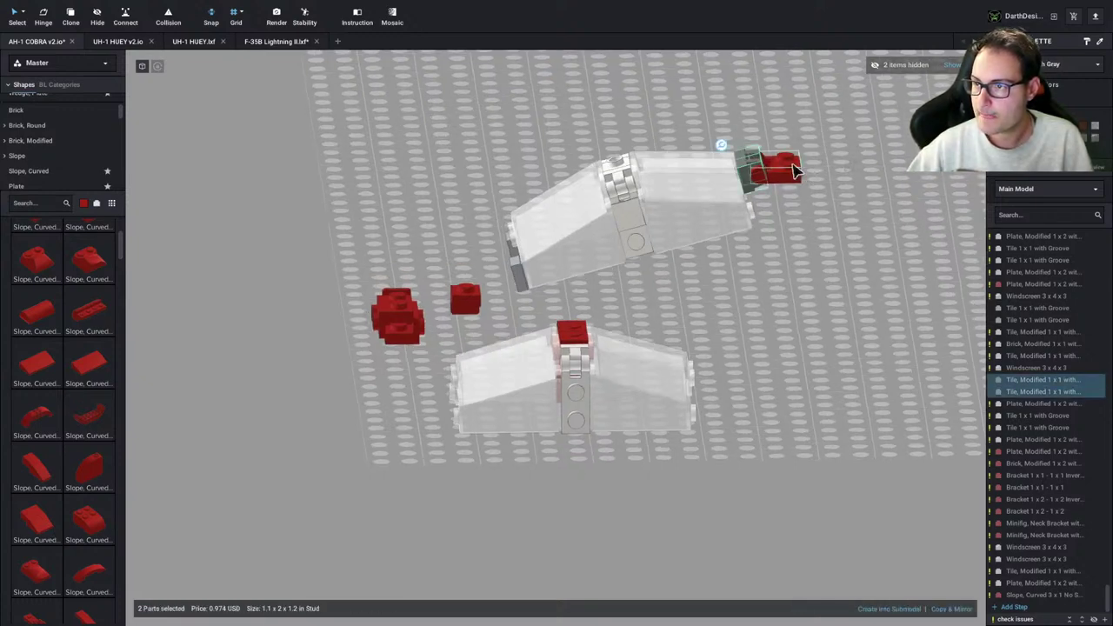
left_click(787, 170, "ctrl")
right_click_drag(787, 170, 807, 287)
left_click(961, 614)
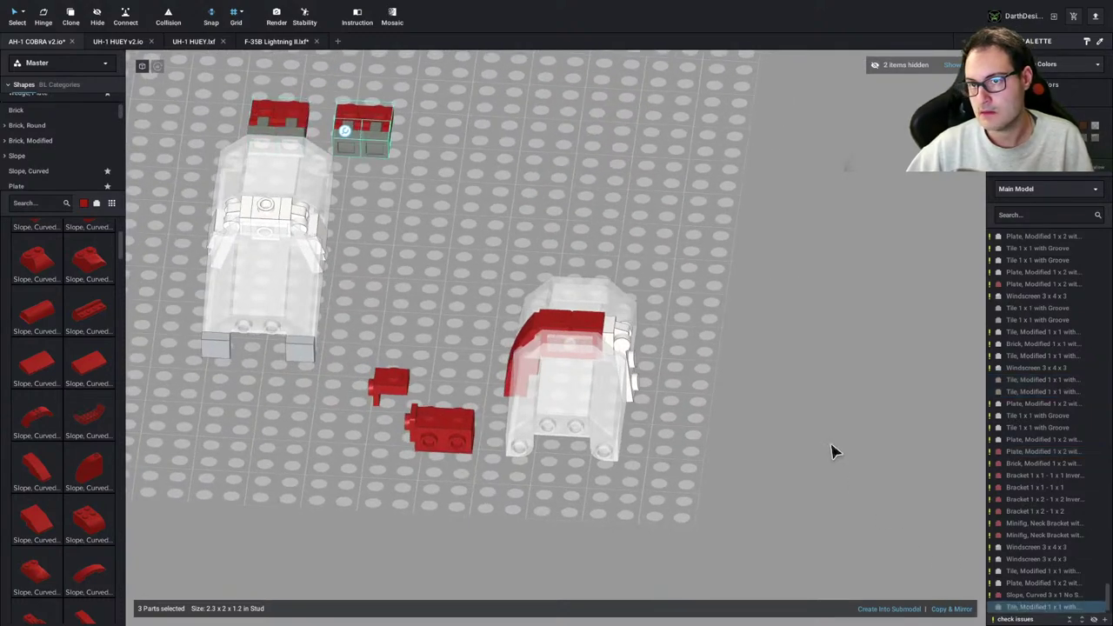
Shift the copied clip-and-plate hinge sideways, away from the original canopy and toward the test canopy
key("d")
key("d")
key("d")
key("d")
key("d")
key("d")
key("d")
key("d")
key("d")
left_click(763, 349)
Select all connected parts of the test canopy and attach it to the copied clip tiles
right_click_drag(762, 349, 700, 365)
double_click(663, 400)
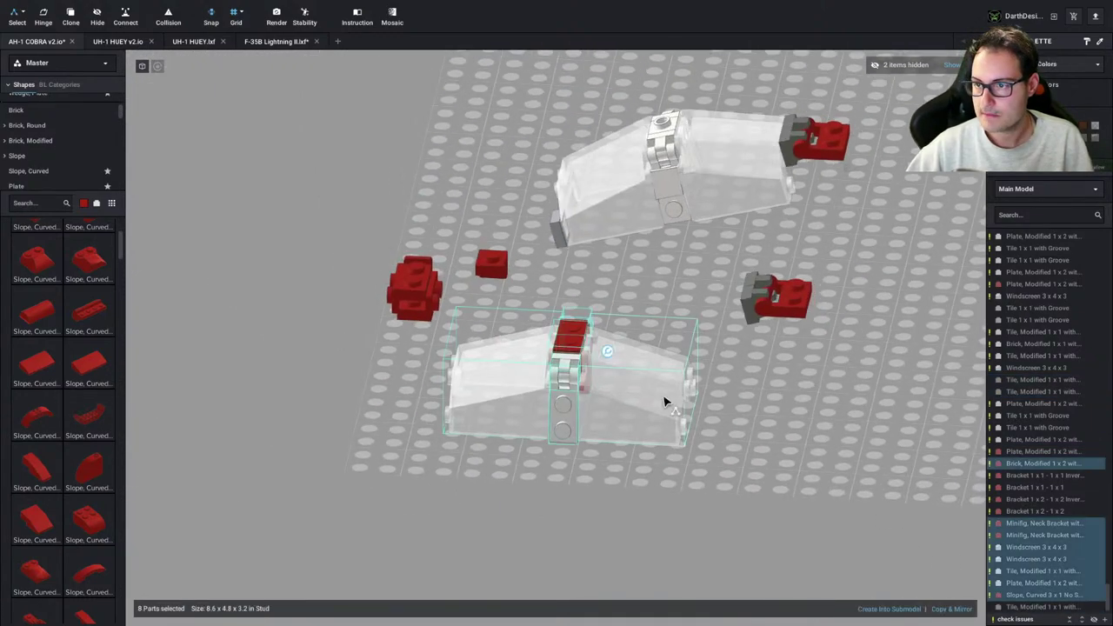
left_click_drag(664, 400, 725, 322)
left_click(765, 474)
right_click_drag(765, 474, 773, 404)
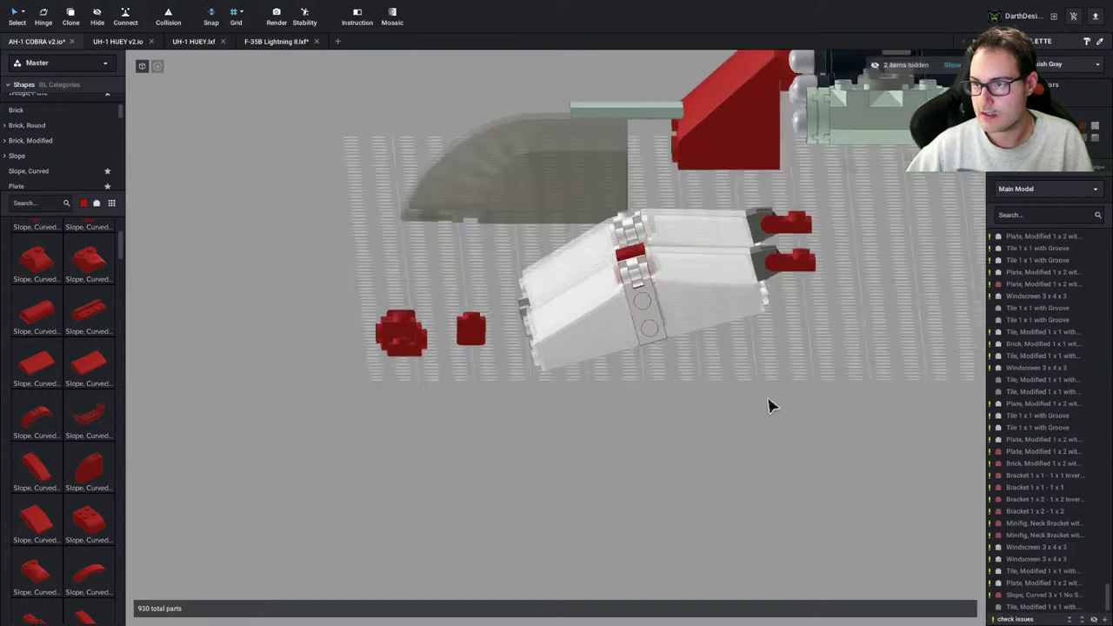
Compare the two clear canopies from several angles, check them against the AH-1G orthographic drawing, and save the model
scroll(723, 253, "up", 4)
right_click_drag(738, 350, 713, 341)
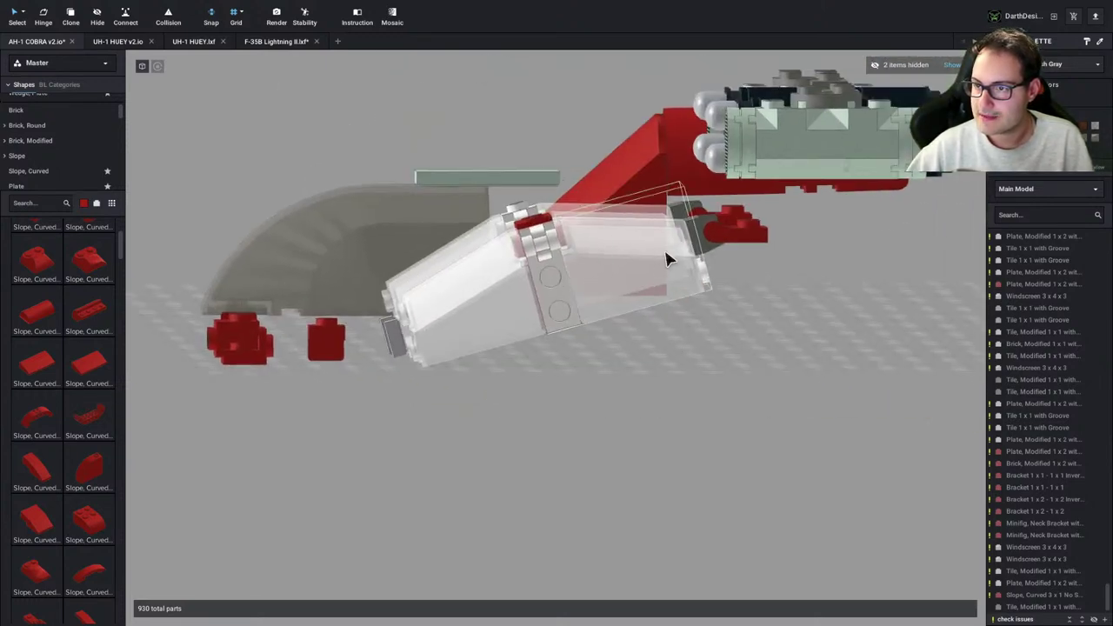
right_click_drag(939, 278, 802, 292)
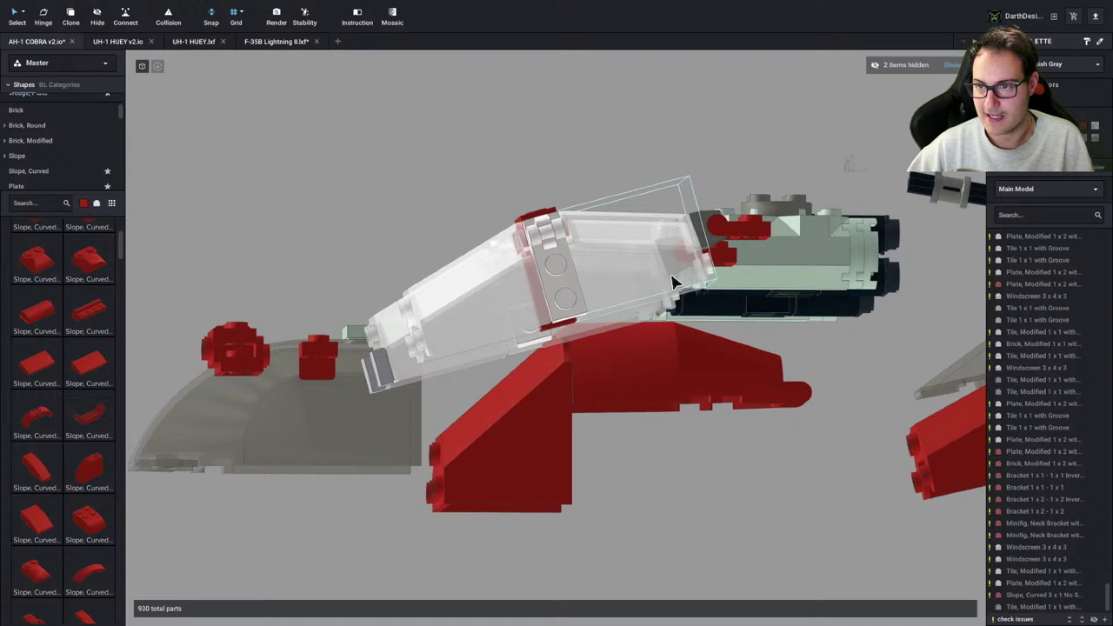
scroll(672, 281, "down", 3)
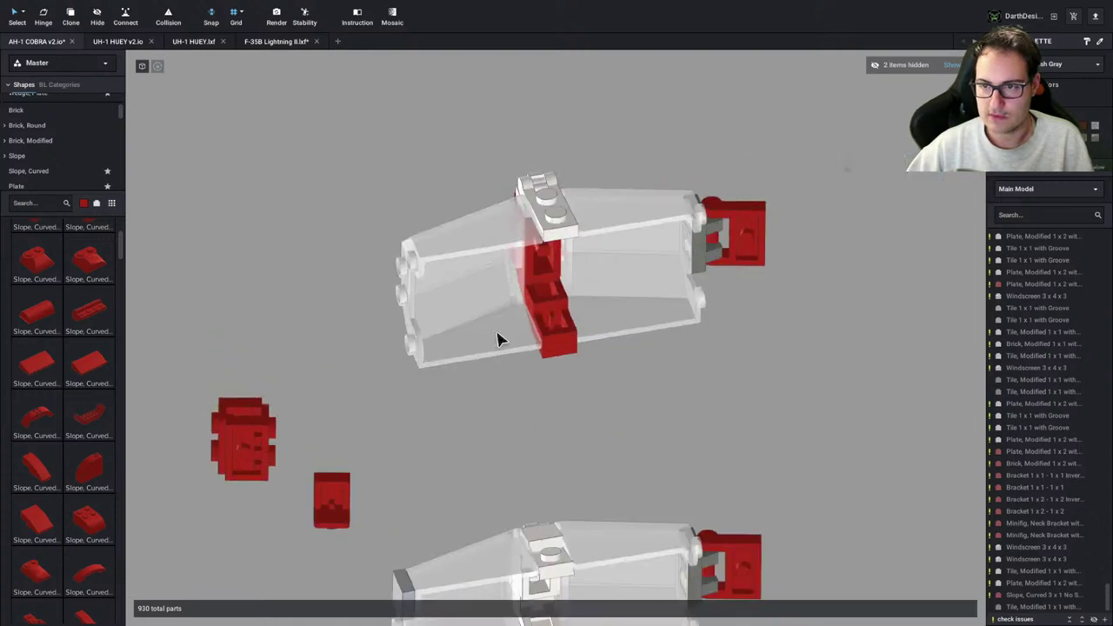
right_click_drag(497, 333, 497, 321)
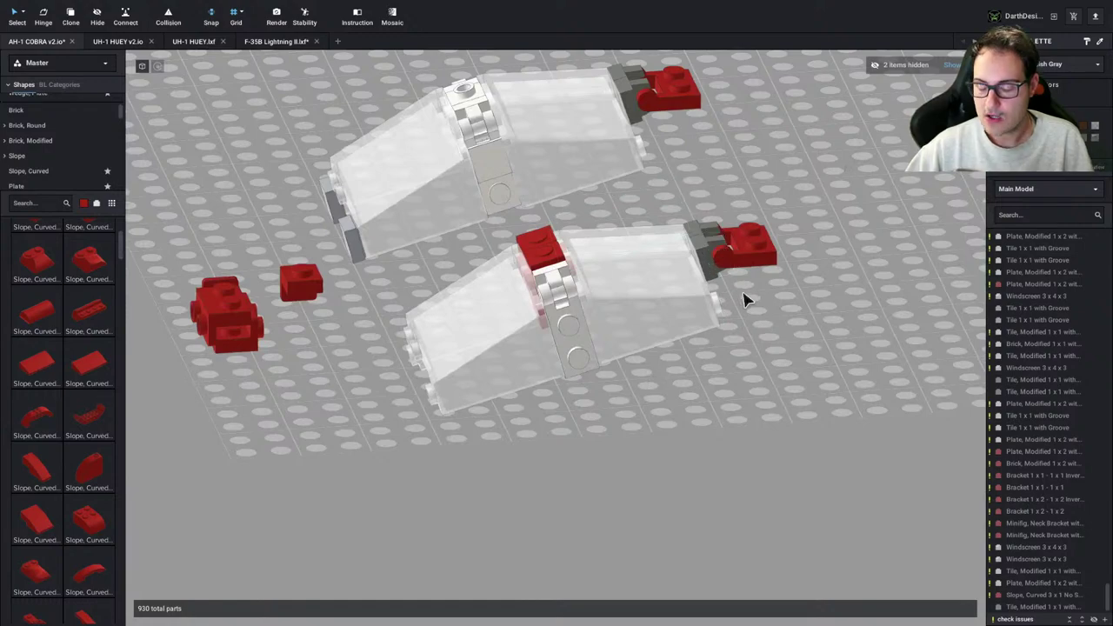
key("ctrl+Left")
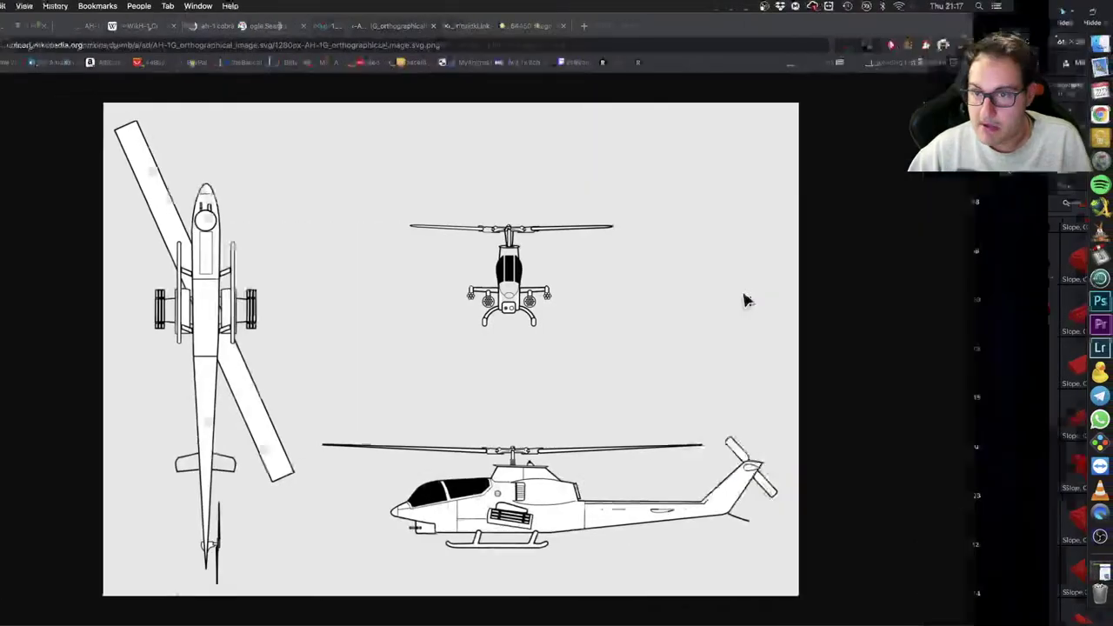
key("ctrl+Right")
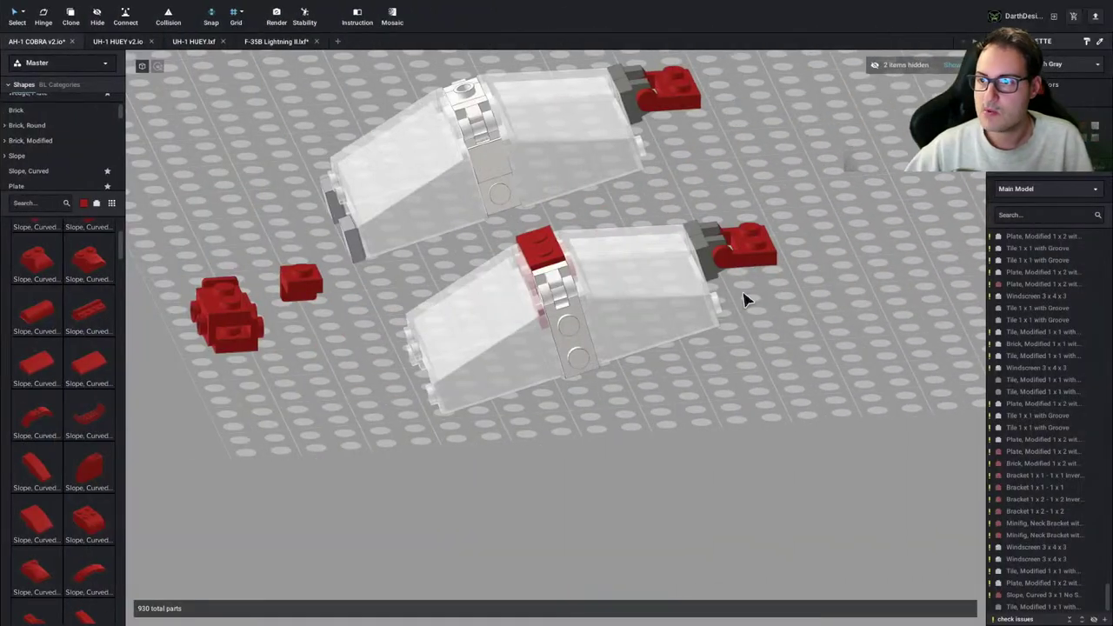
right_click_drag(753, 399, 762, 404)
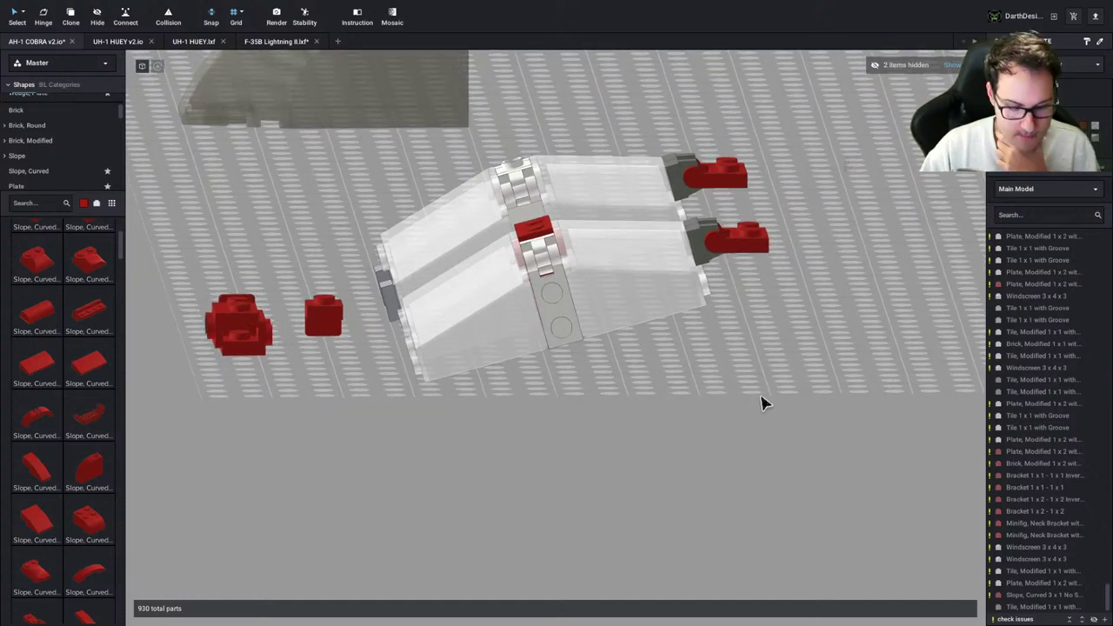
key("ctrl+s")
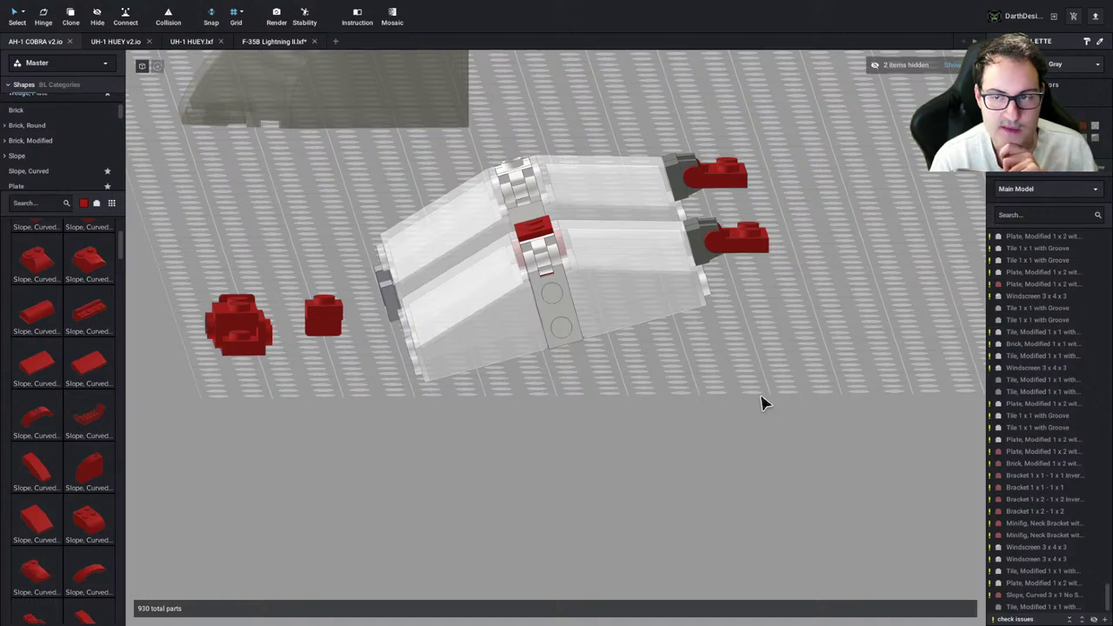
Examine the test canopy's front and side profile against the side view in the AH-1G reference drawing
right_click_drag(638, 355, 461, 329)
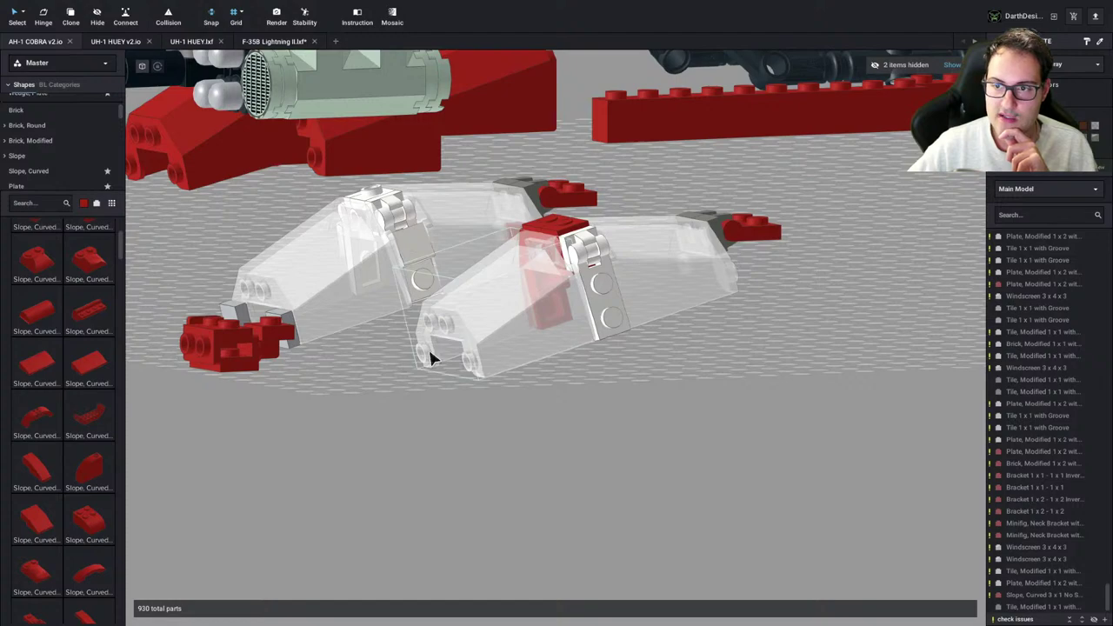
key("3")
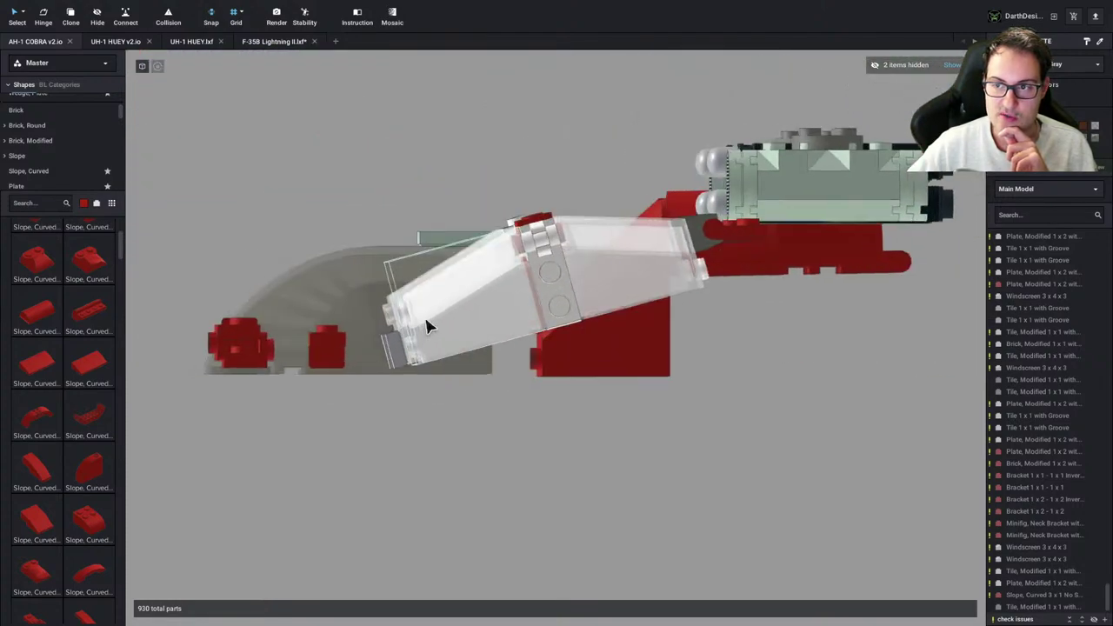
key("super+Tab")
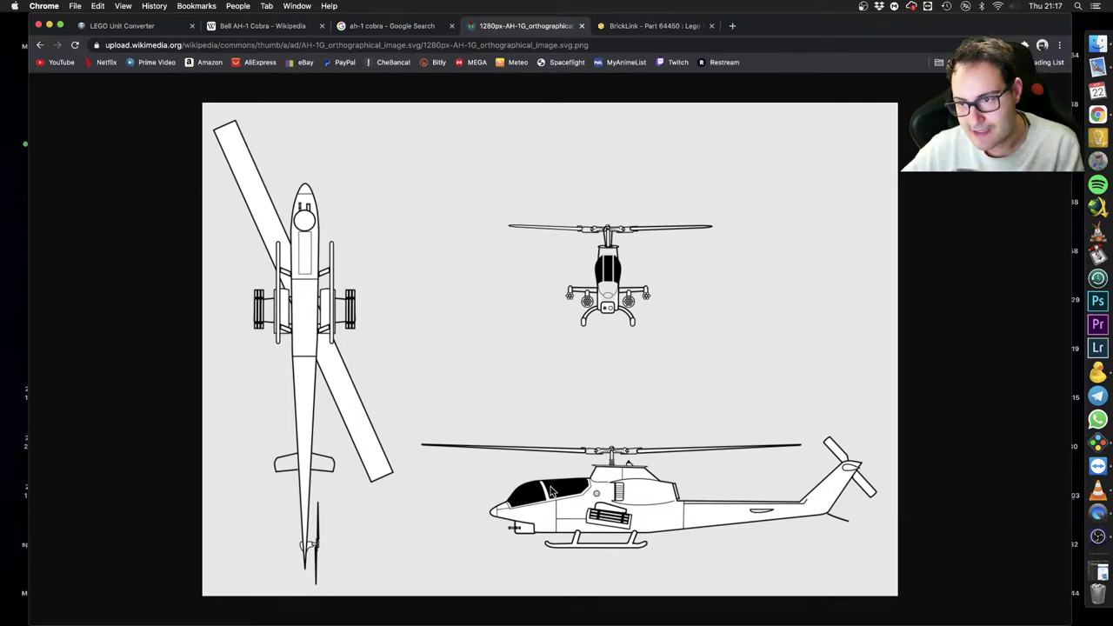
key("super+Tab")
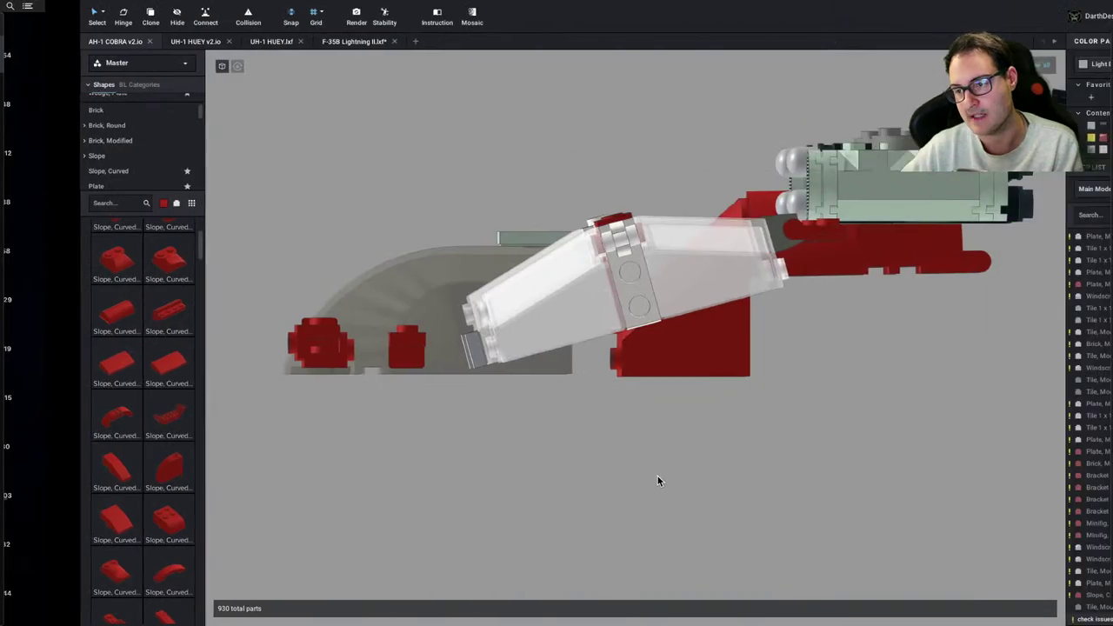
right_click_drag(758, 441, 760, 442)
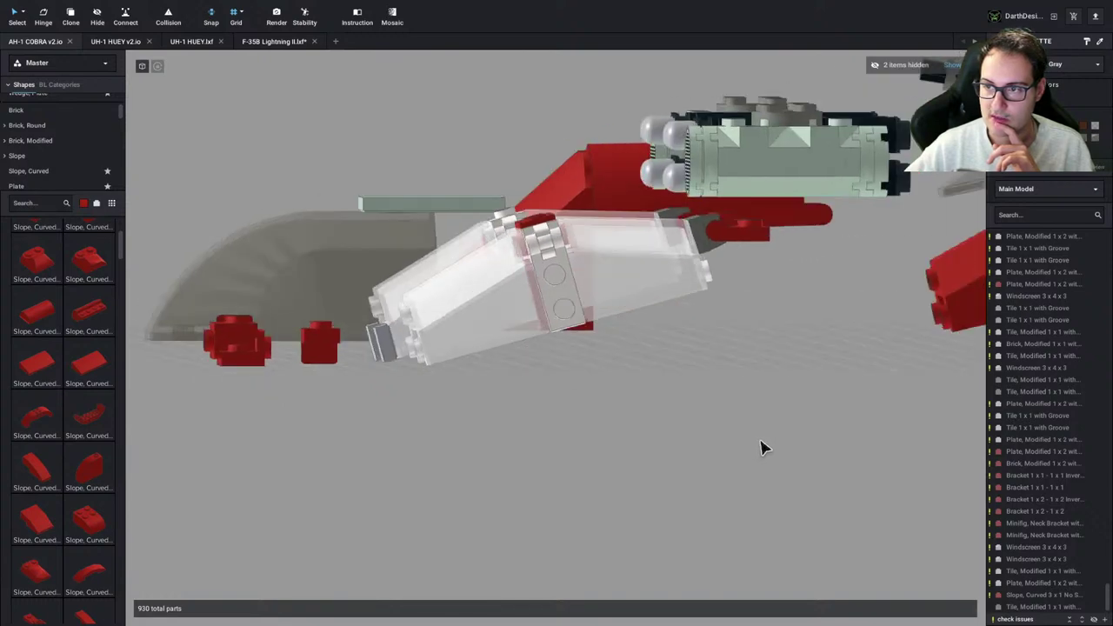
right_click_drag(594, 443, 593, 446)
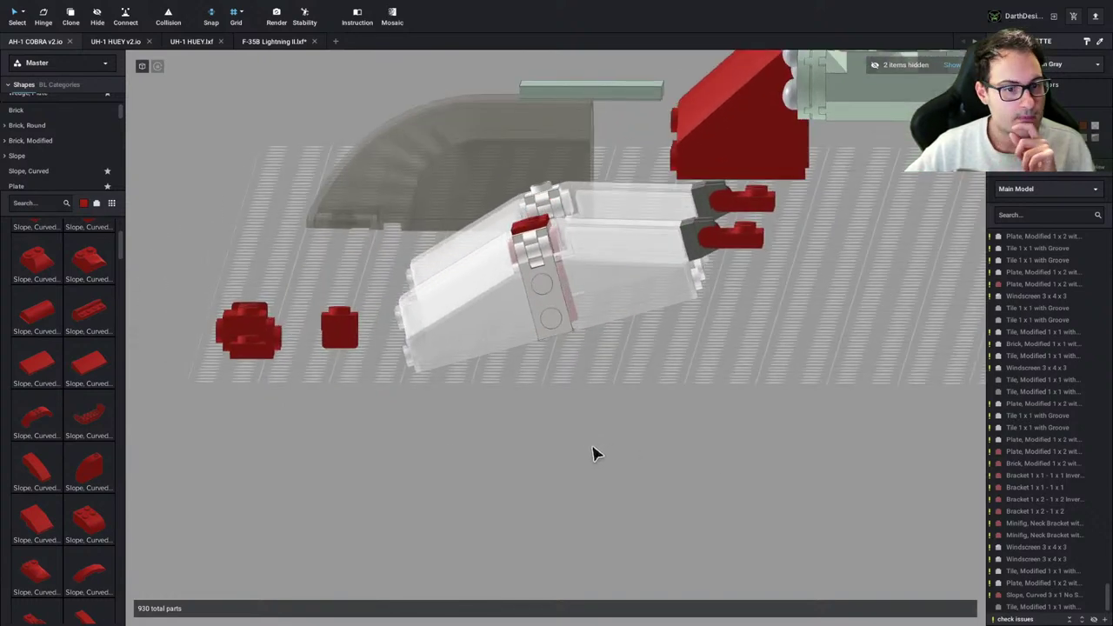
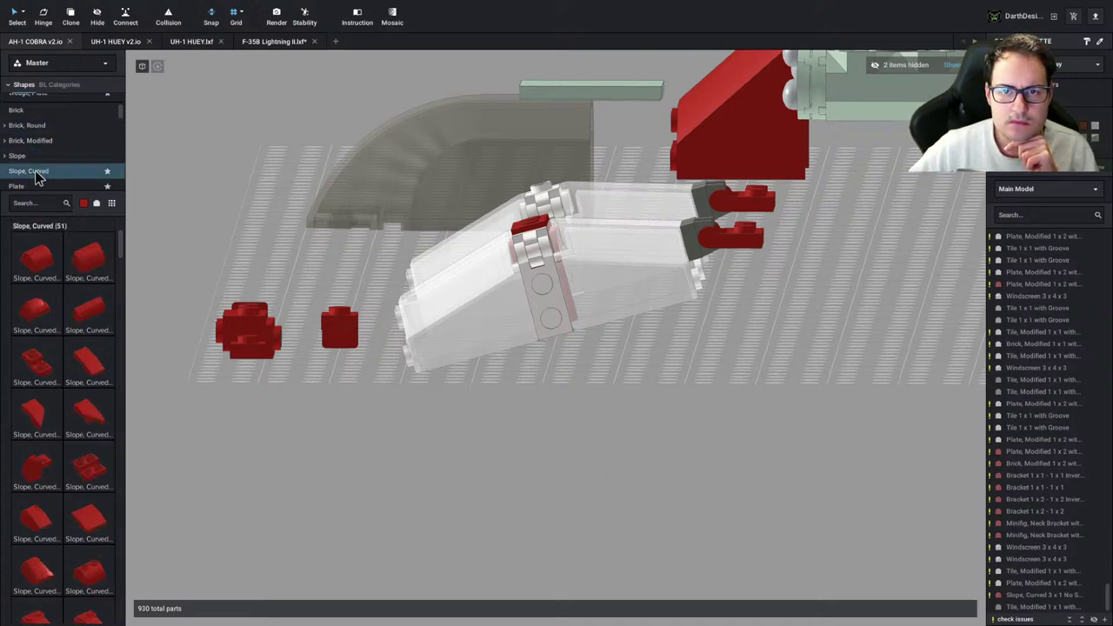
Browse the Slope, Curved parts for shapes that could suit the canopy
scroll(61, 428, "down", 5)
scroll(60, 428, "down", 5)
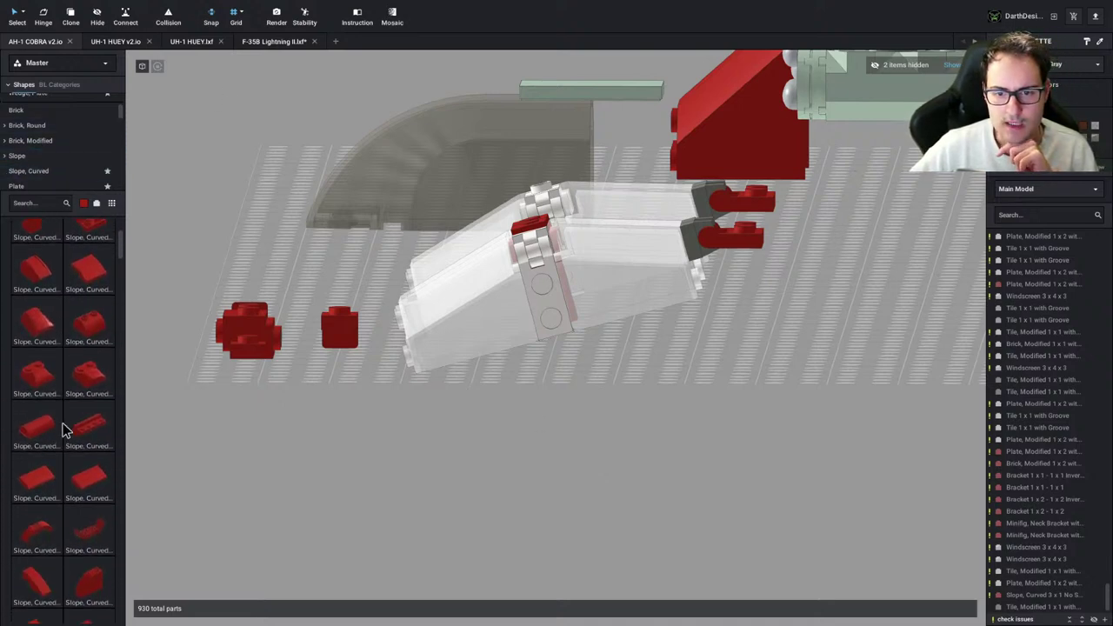
scroll(61, 428, "down", 8)
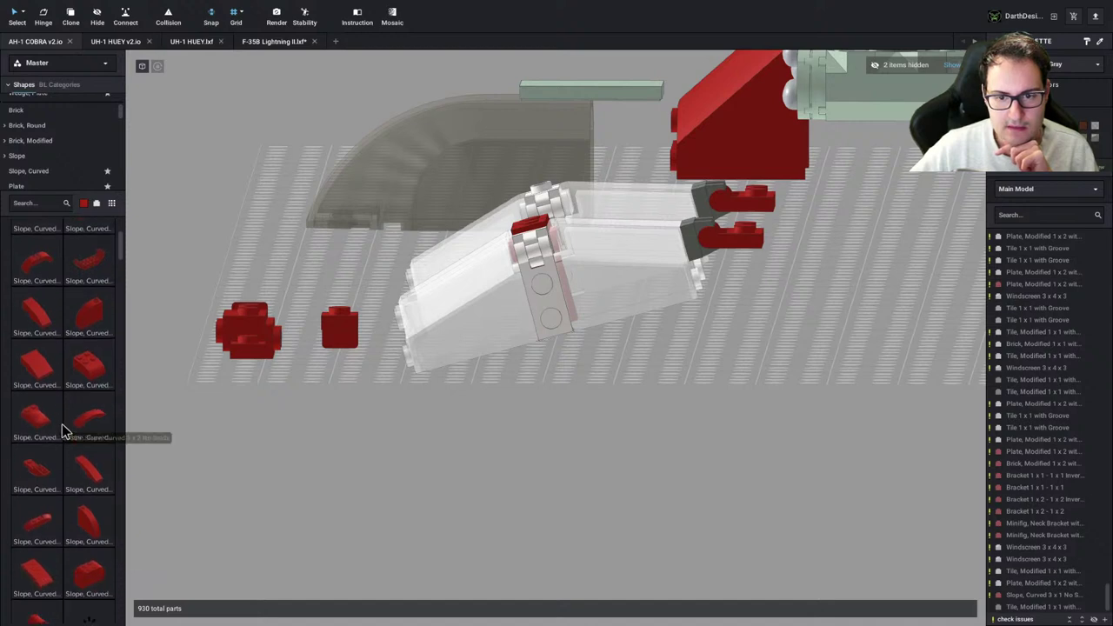
scroll(61, 428, "down", 5)
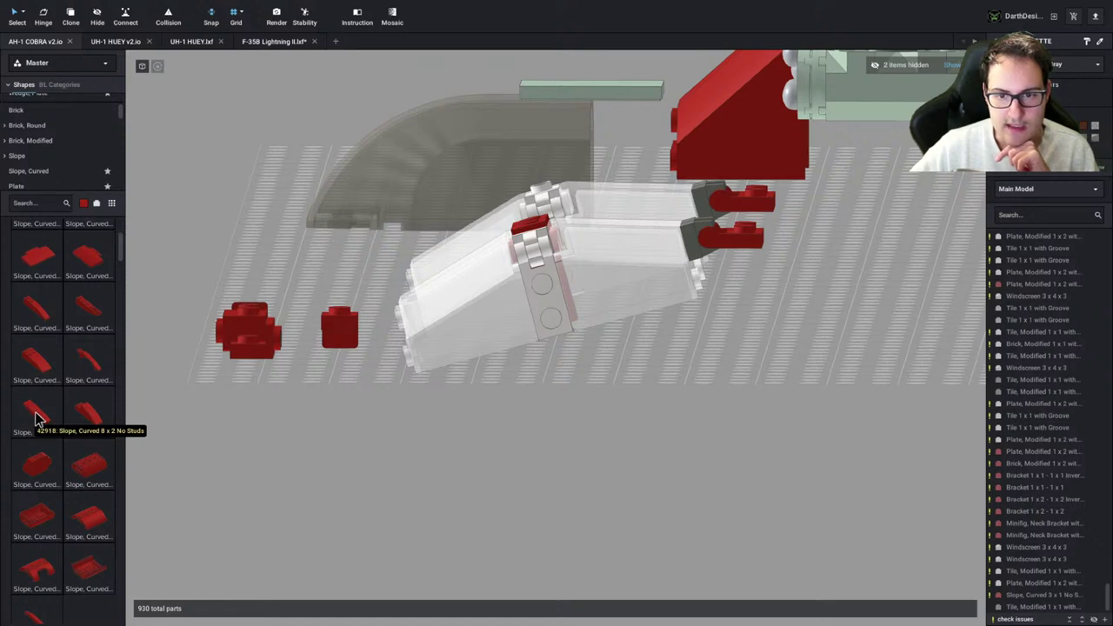
scroll(94, 418, "down", 1)
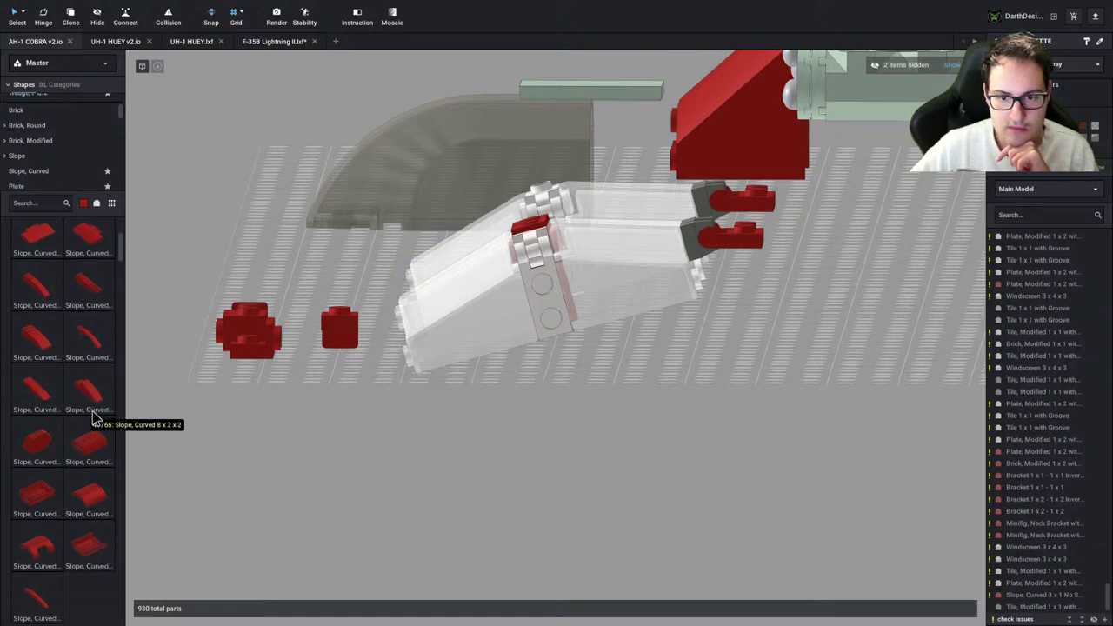
scroll(67, 522, "down", 2)
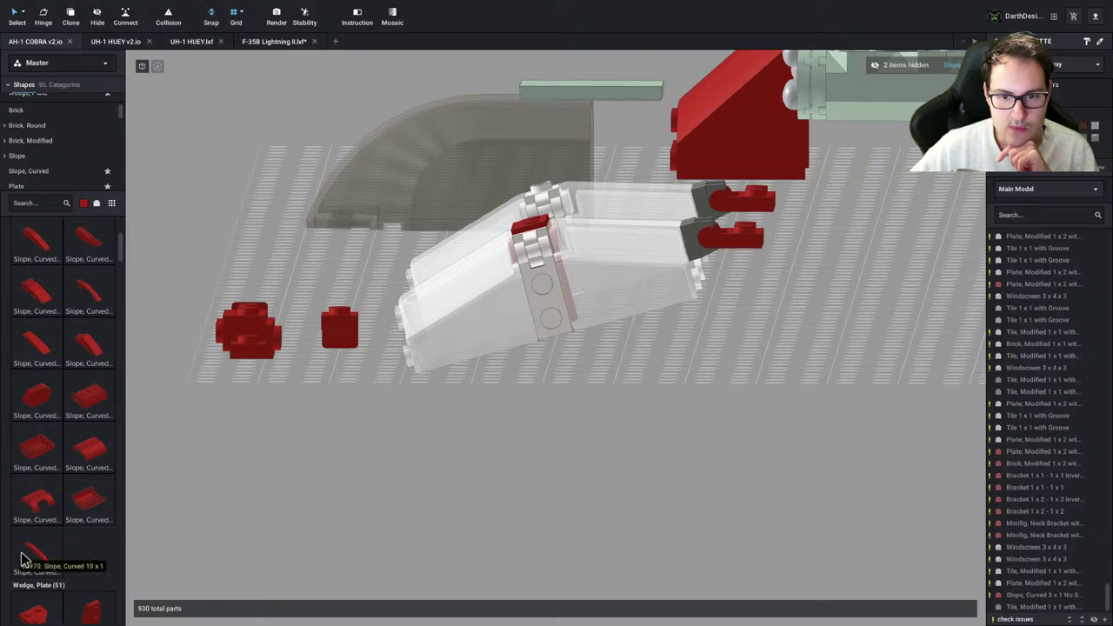
scroll(24, 559, "up", 1)
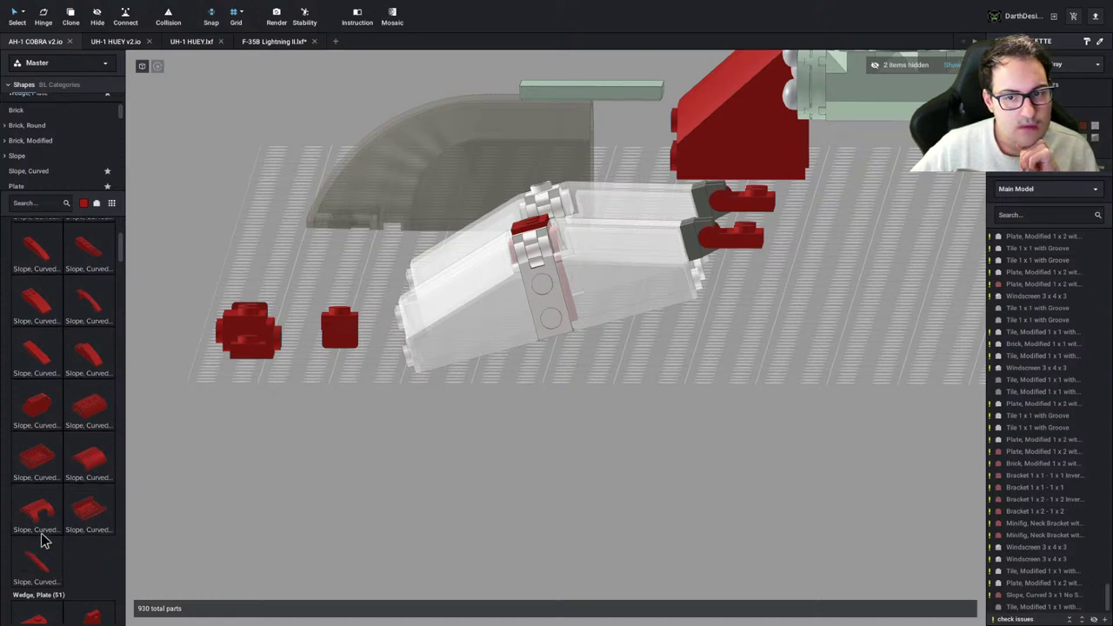
scroll(41, 539, "up", 3)
scroll(97, 390, "up", 1)
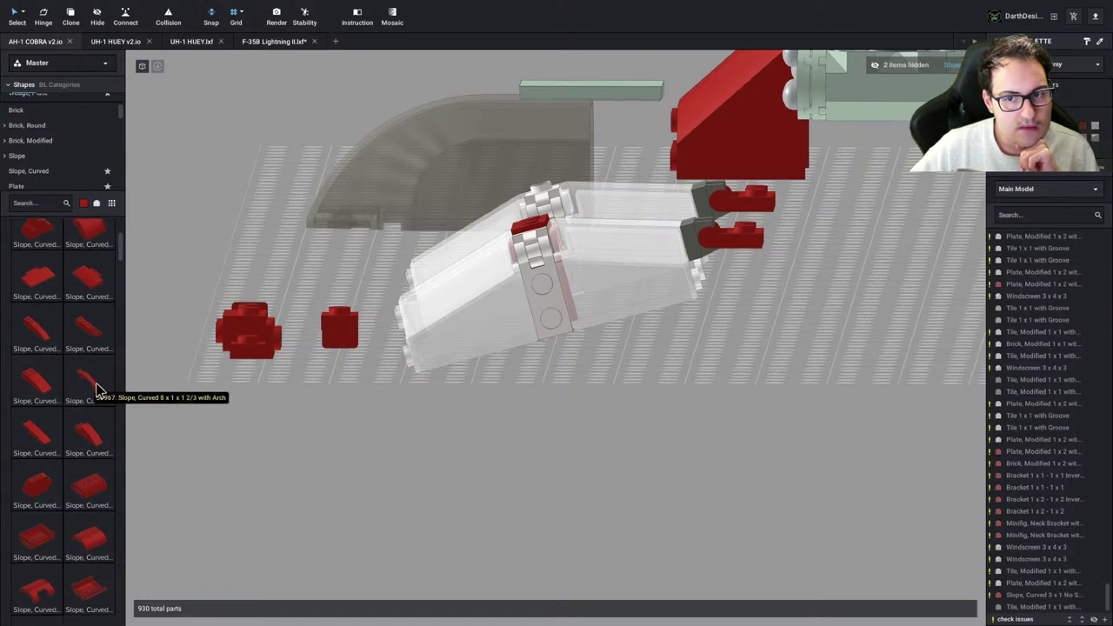
scroll(96, 390, "up", 1)
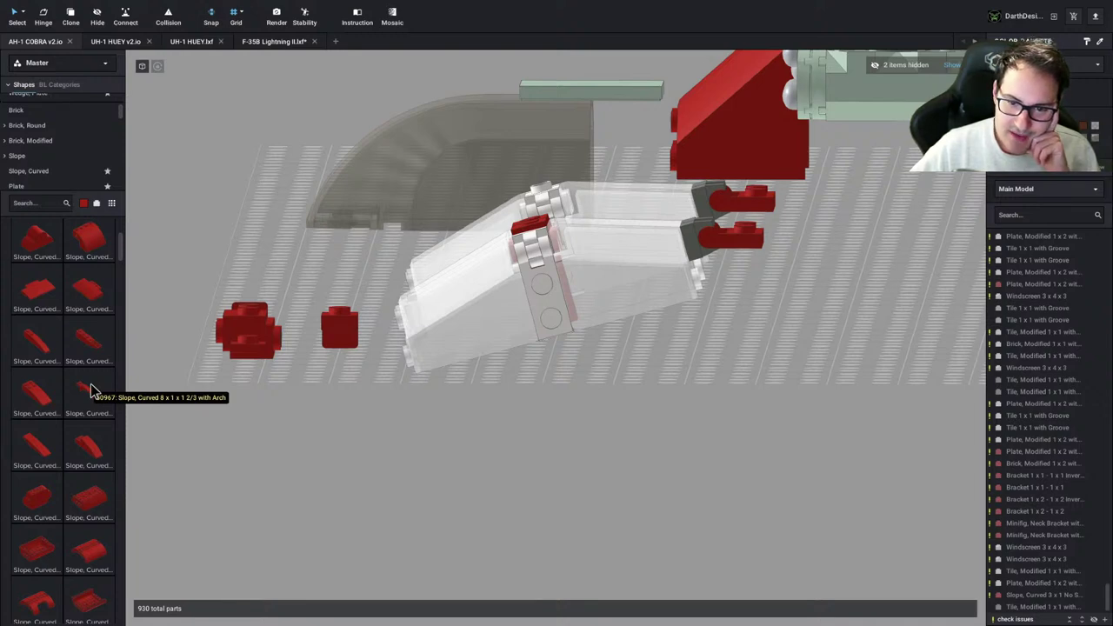
scroll(91, 391, "up", 5)
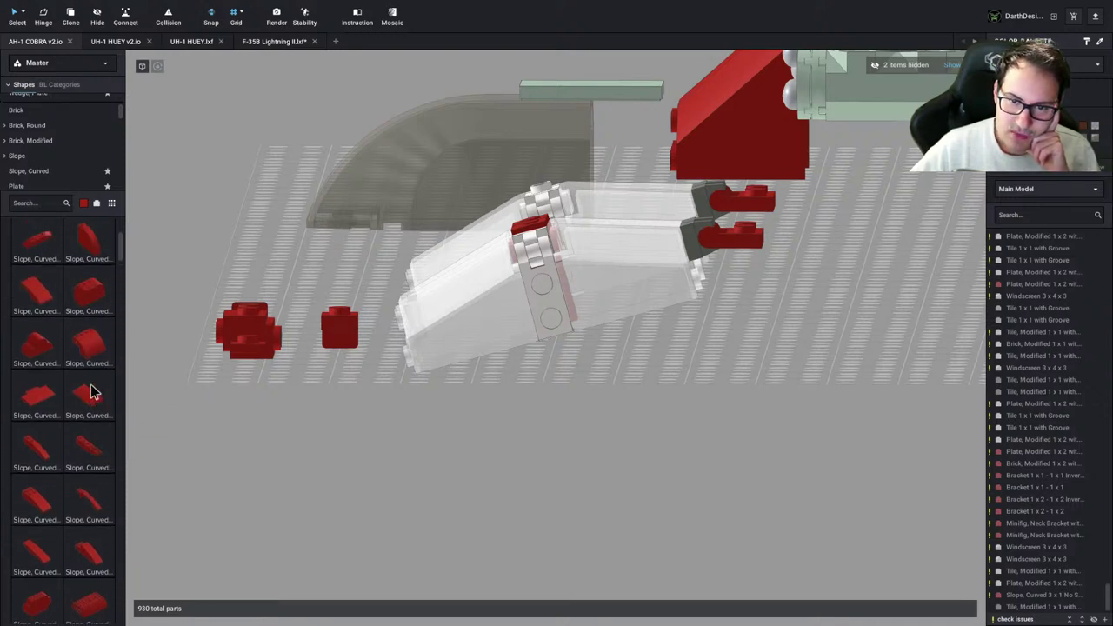
scroll(94, 392, "up", 5)
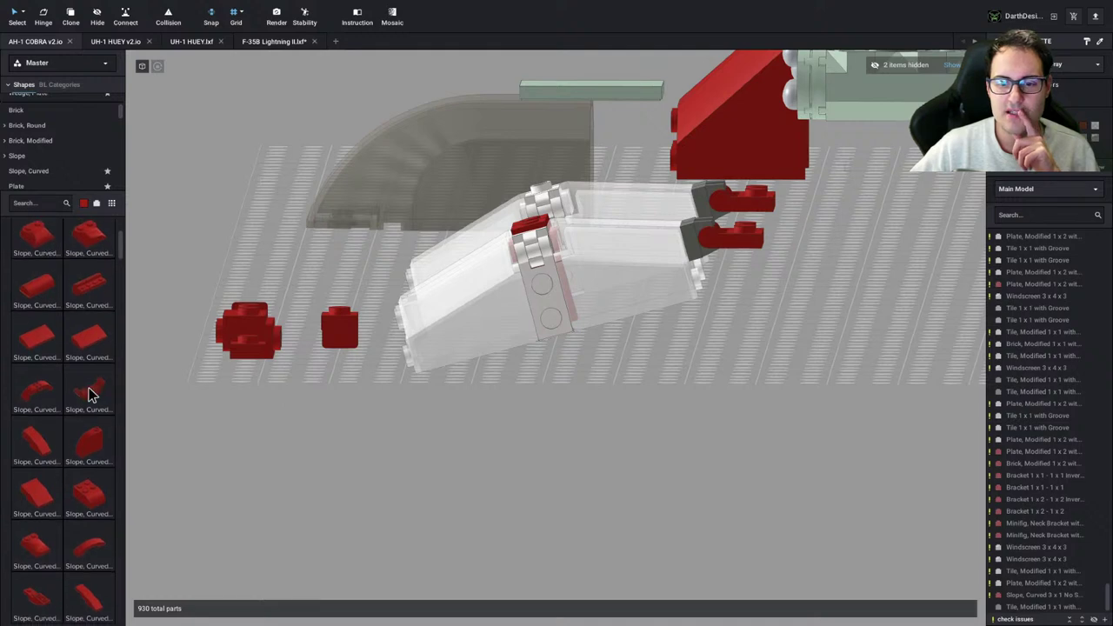
scroll(91, 394, "up", 5)
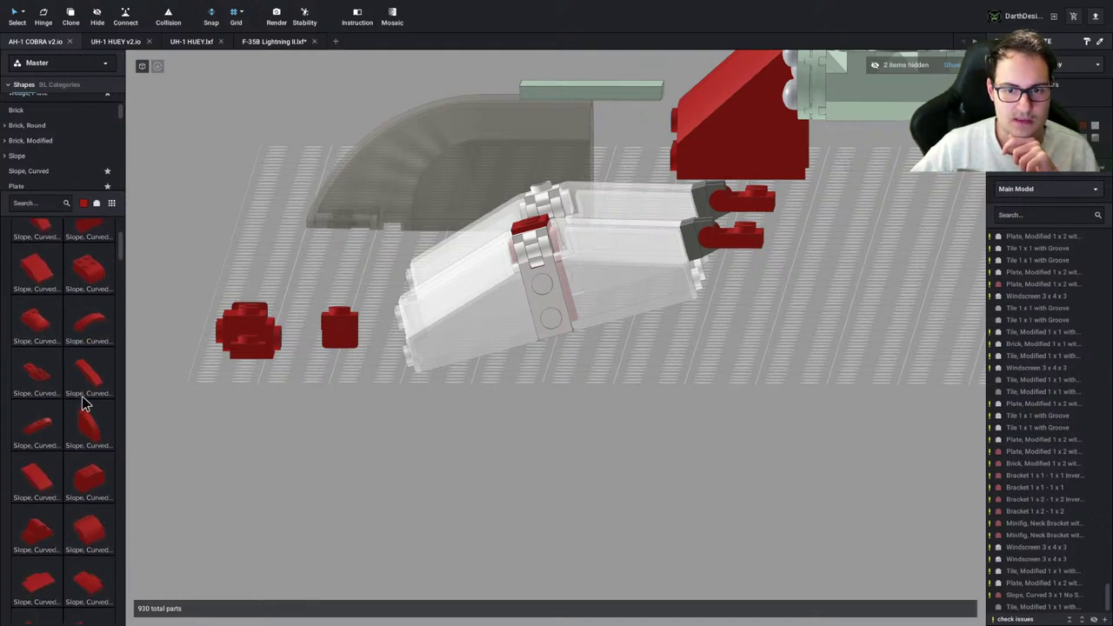
scroll(82, 402, "down", 1)
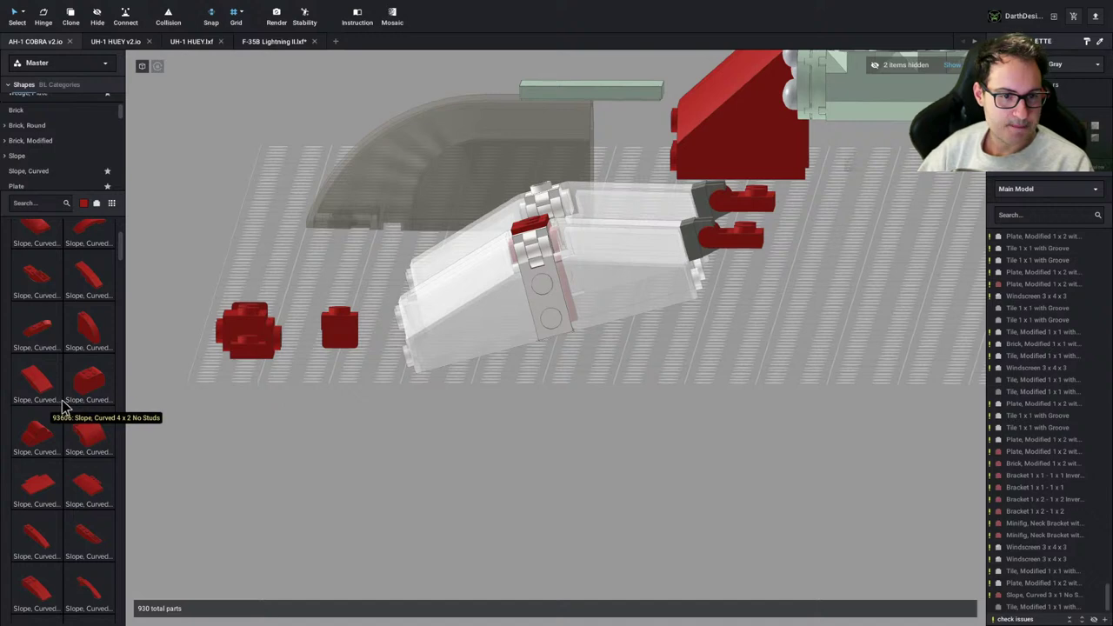
Place a red Slope, Curved 2 x 1 No Studs beside the loose red test bricks and tip it over
right_click_drag(504, 375, 541, 409)
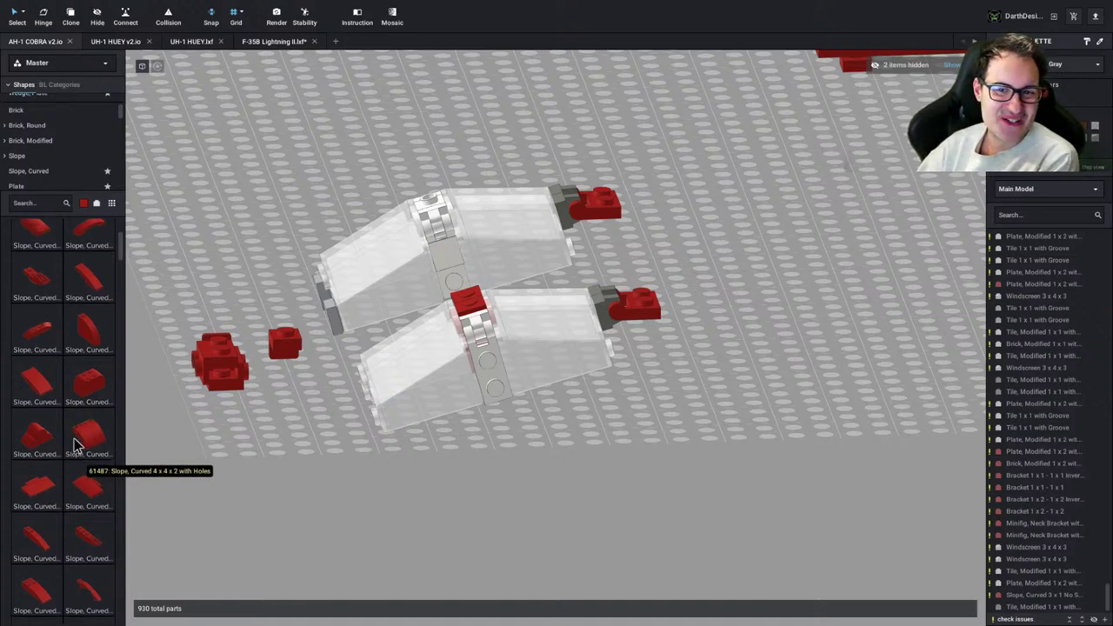
scroll(78, 448, "up", 2)
scroll(76, 443, "up", 5)
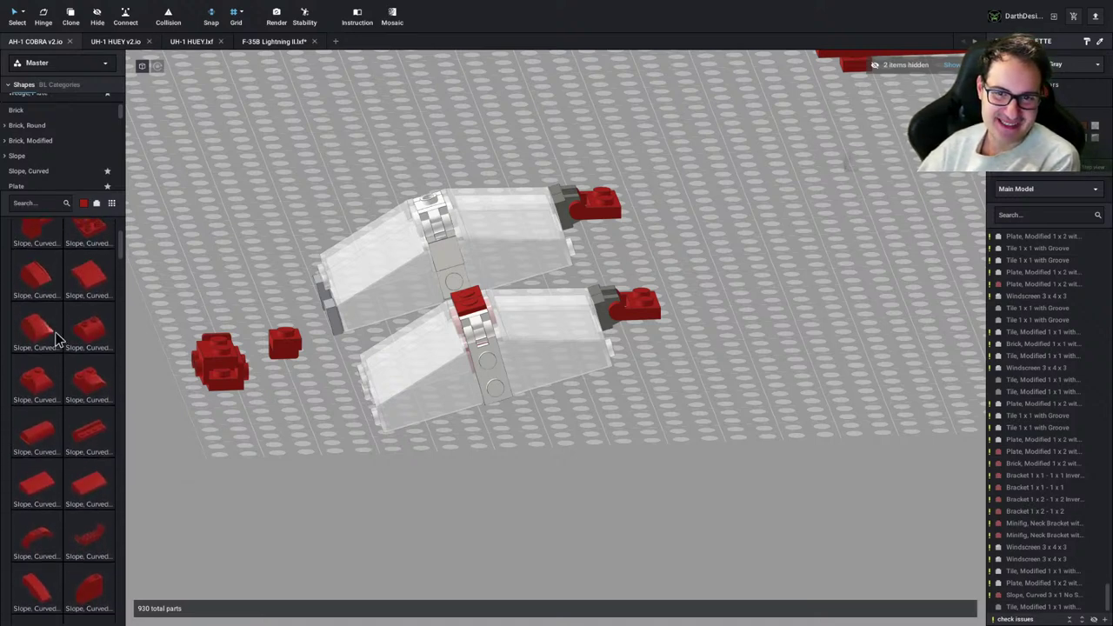
scroll(52, 292, "up", 1)
left_click_drag(90, 303, 248, 435)
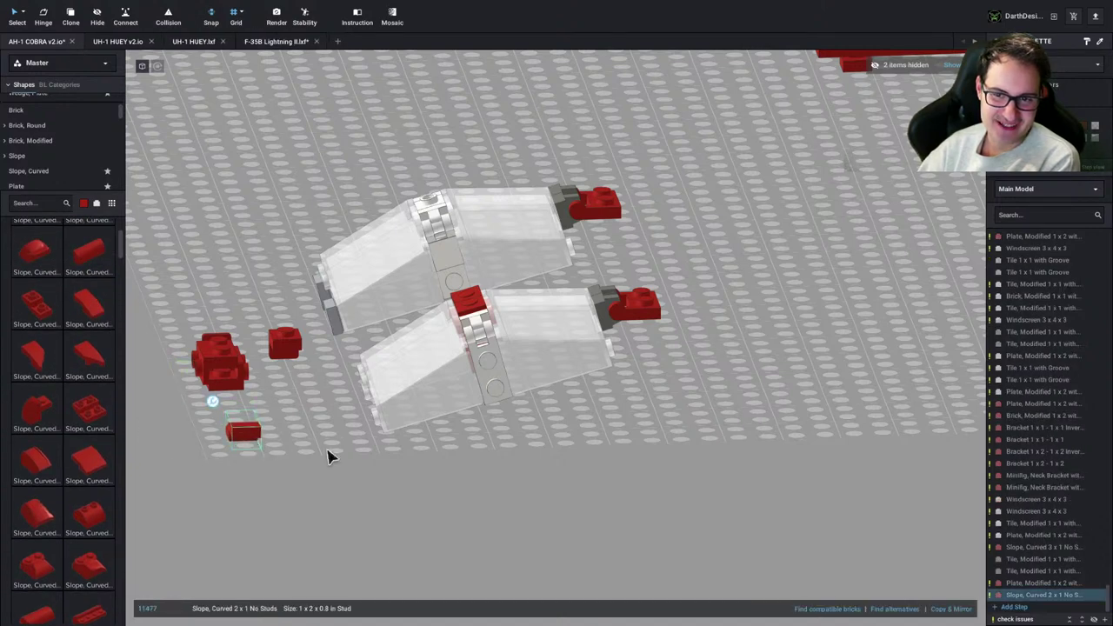
key("Up")
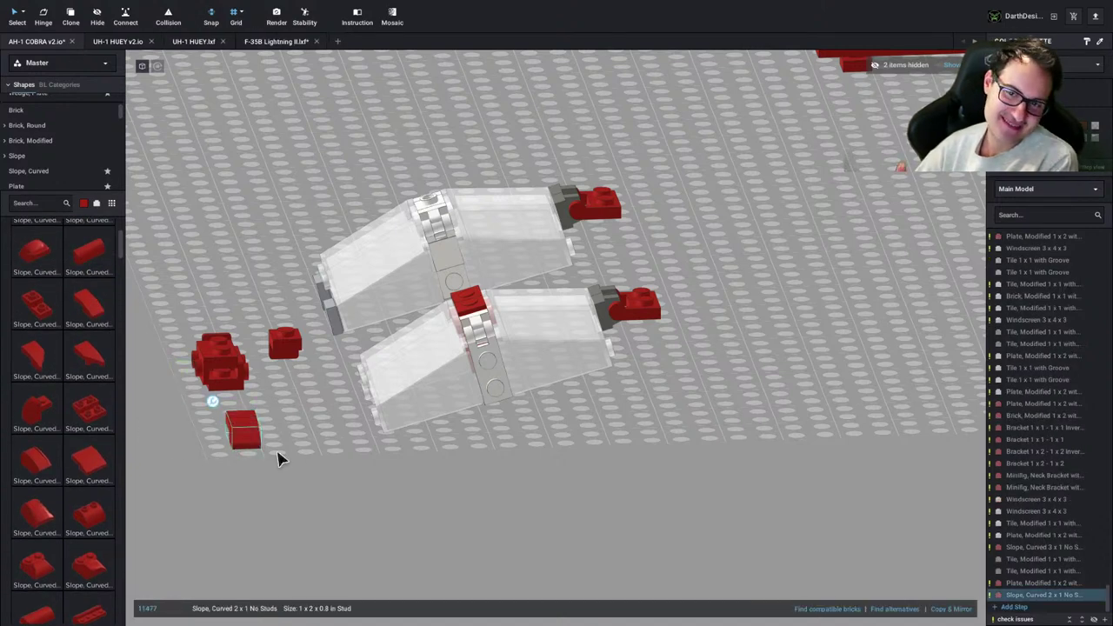
left_click(290, 468)
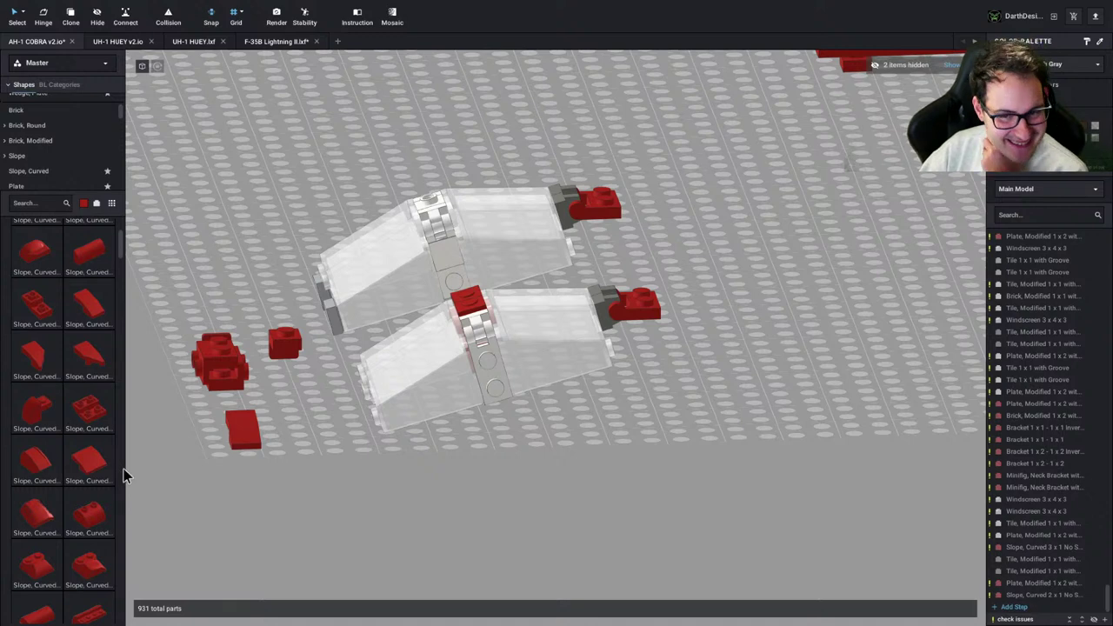
Place a red Slope, Curved 1 x 2 x 1 next to the 2 x 1 curved slope and turn it so its curved profile faces outward
scroll(91, 447, "up", 2)
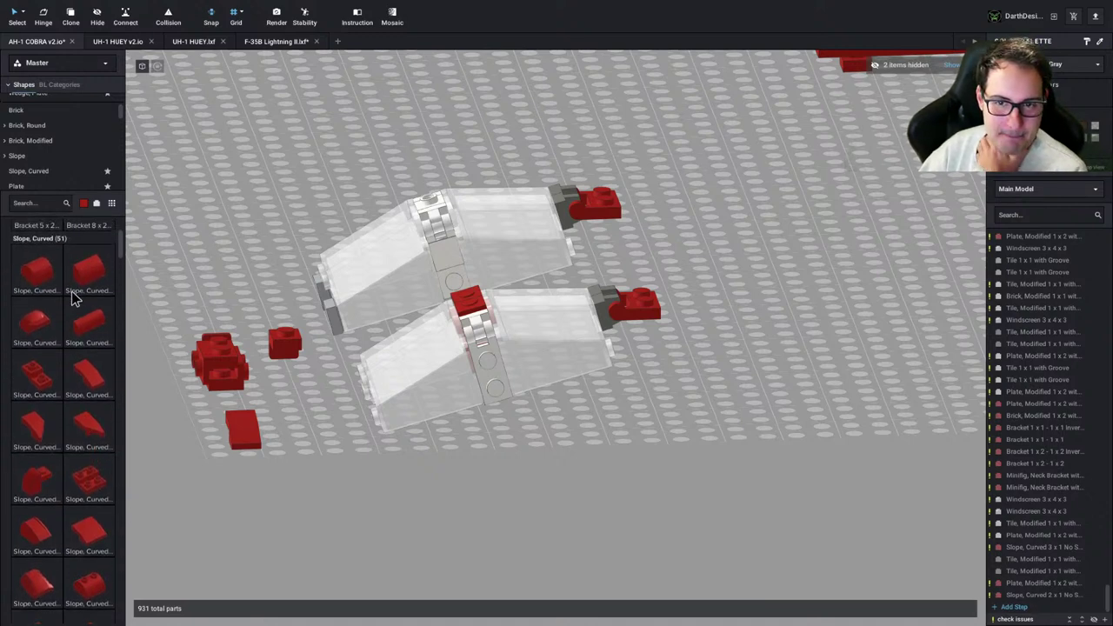
left_click_drag(93, 286, 312, 423)
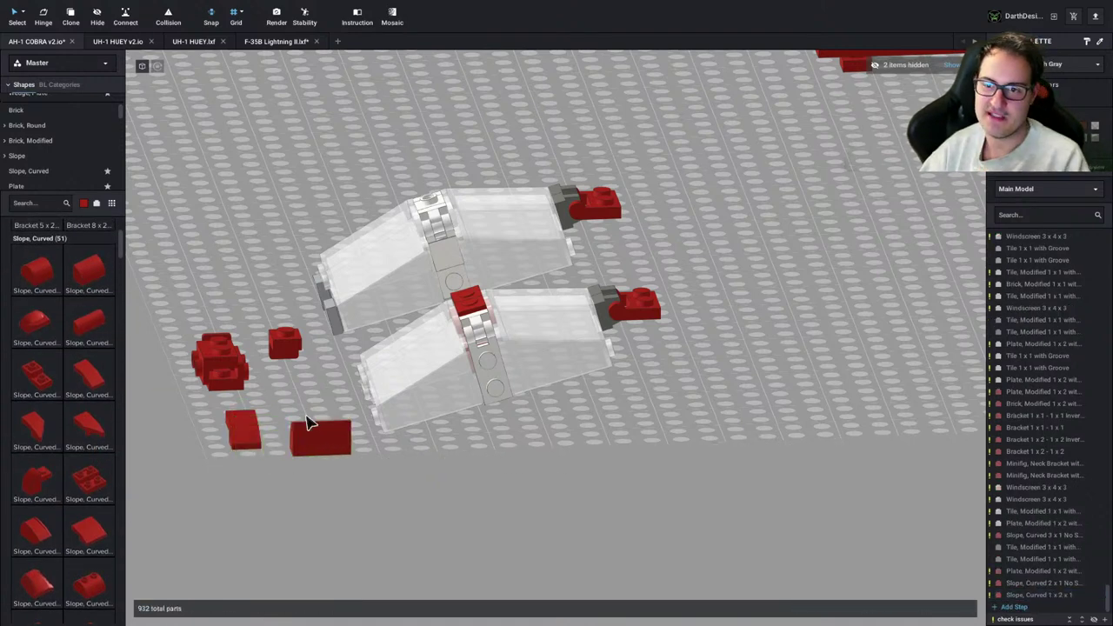
left_click(313, 436)
key("Right")
key("Right")
key("Right")
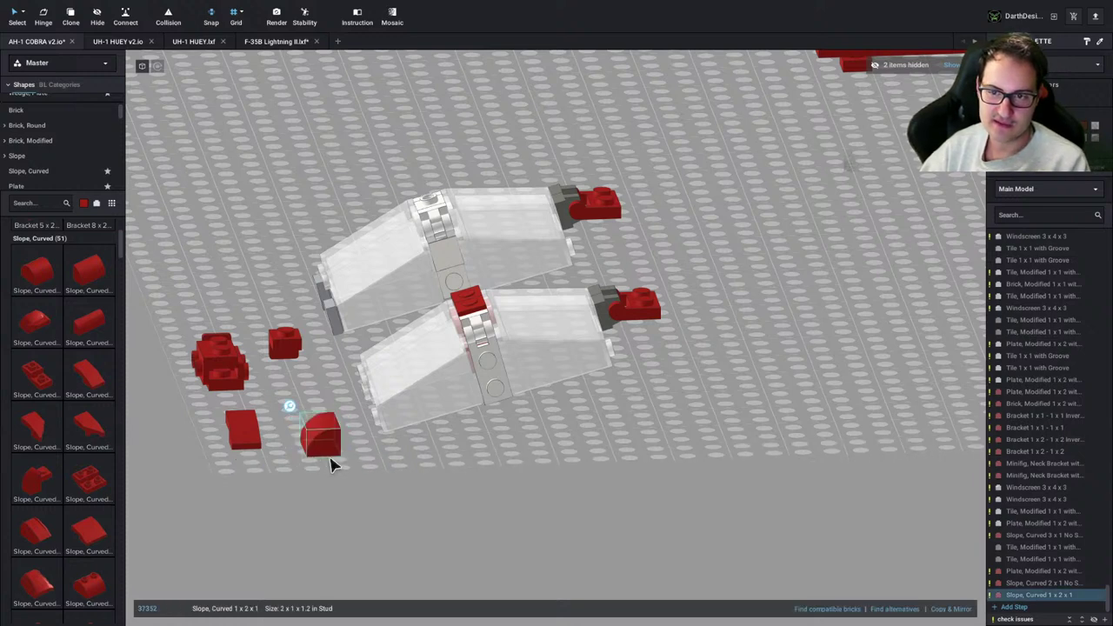
Switch to Chrome and search the web for "unicorn ww2" in a new tab
left_click(330, 465)
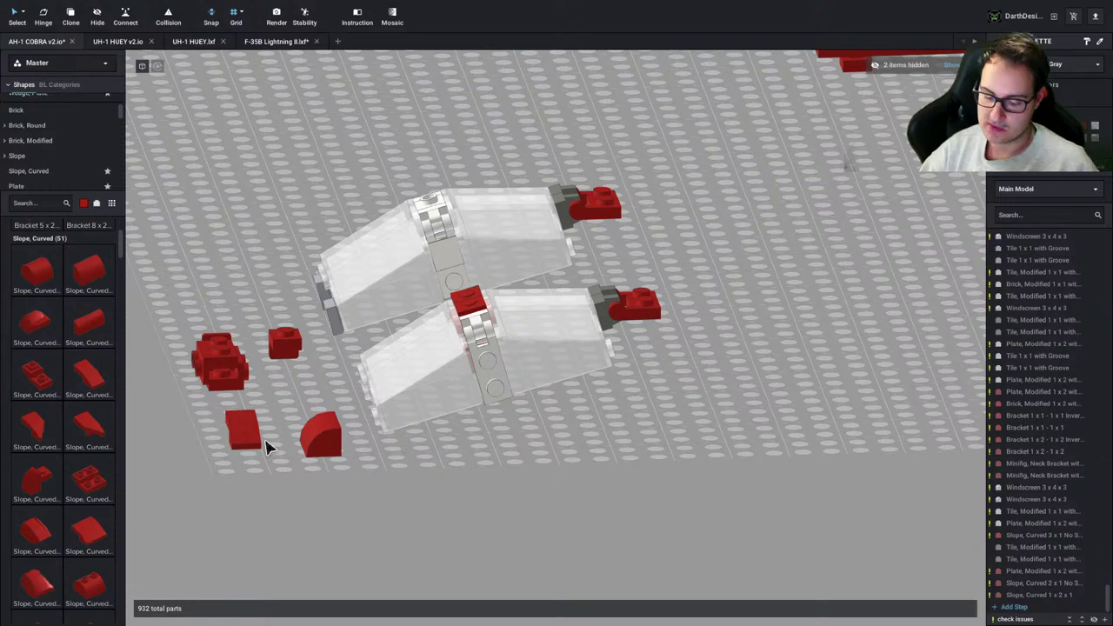
key("super+Tab")
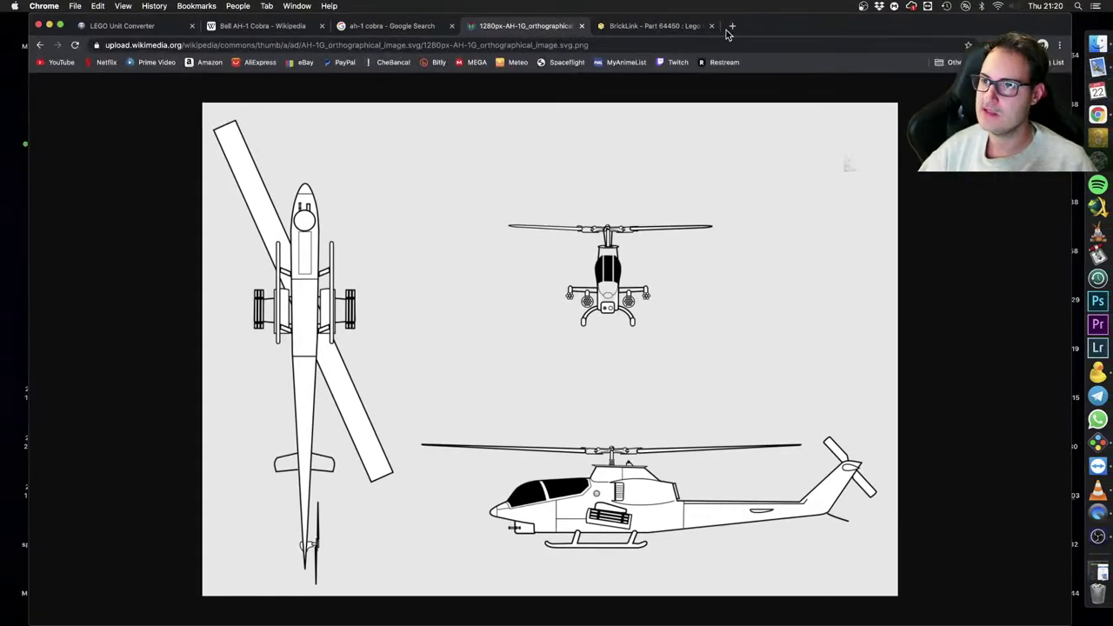
left_click(732, 27)
type("unicor")
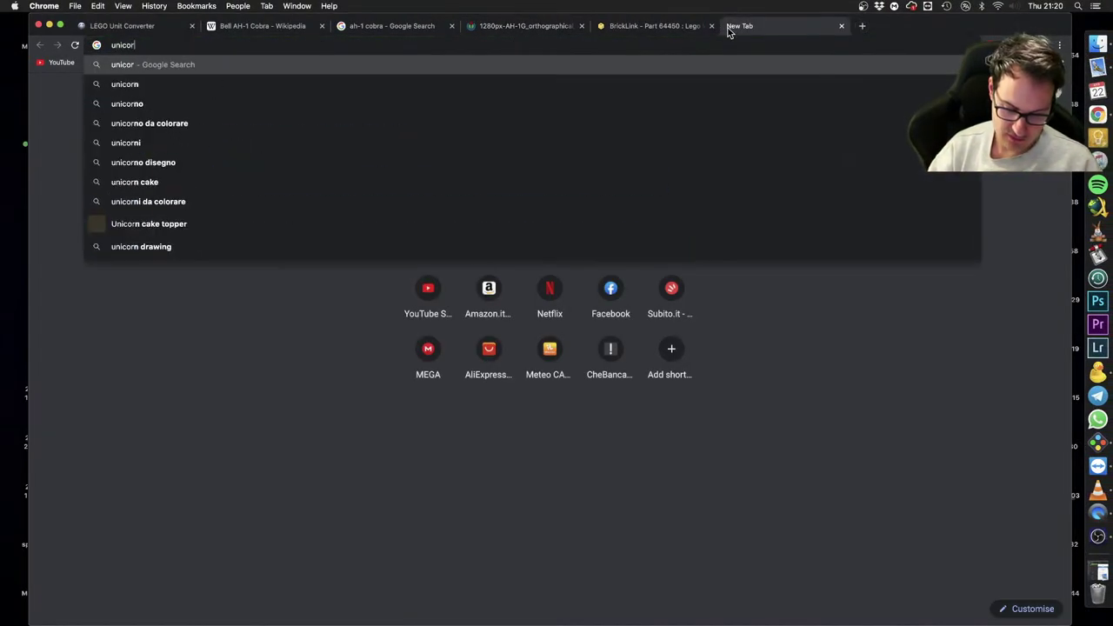
type("n ww2")
key("Return")
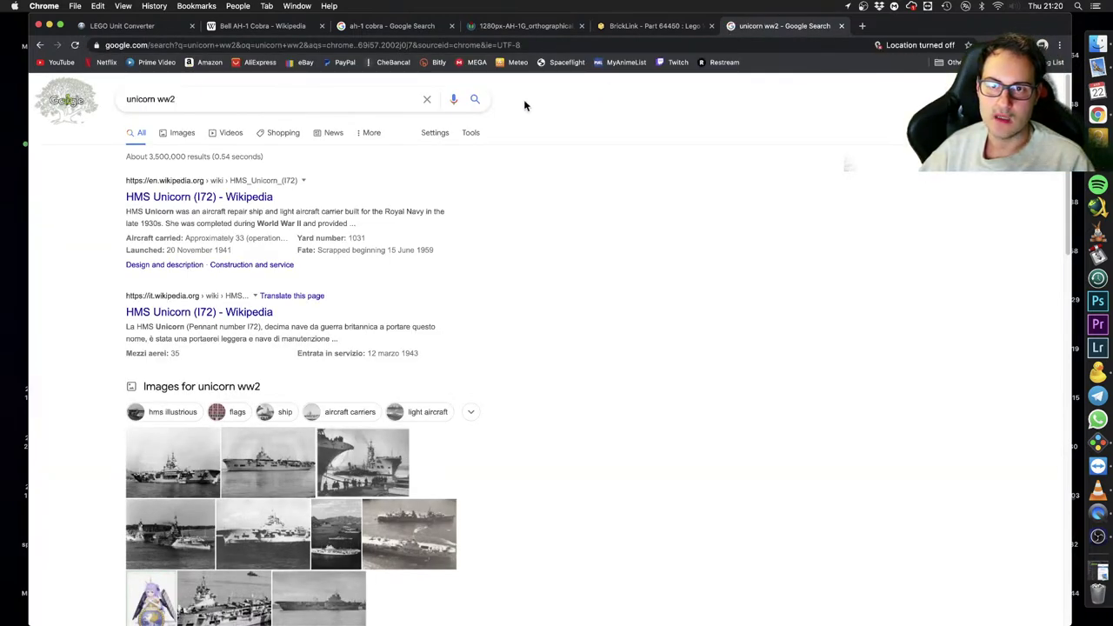
Look through the image results of the unicorn ww2 search
left_click(180, 134)
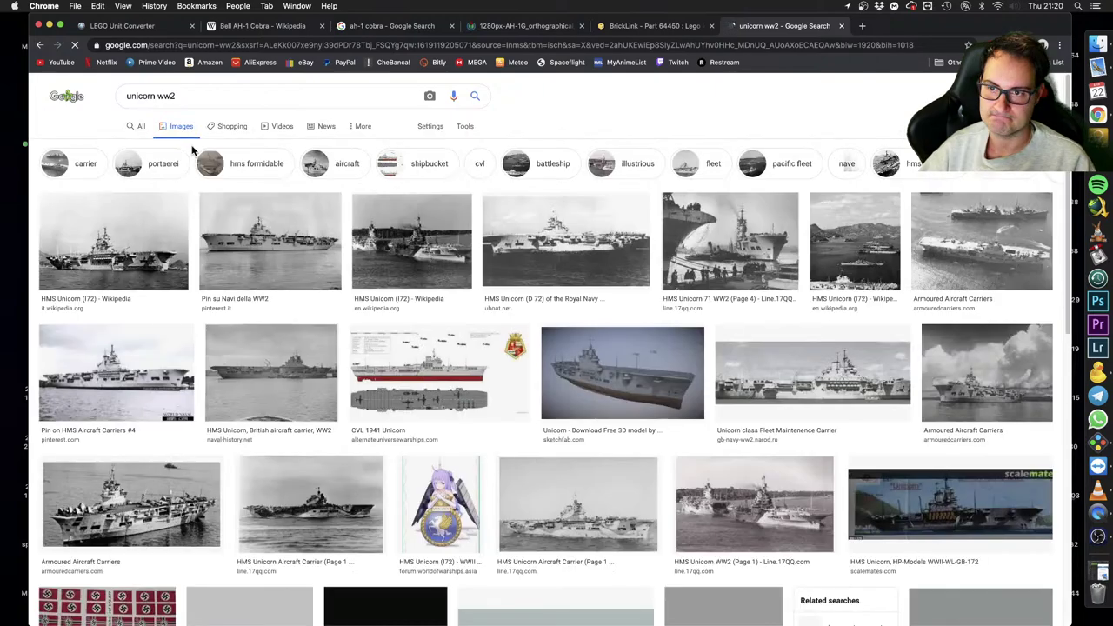
scroll(243, 235, "down", 3)
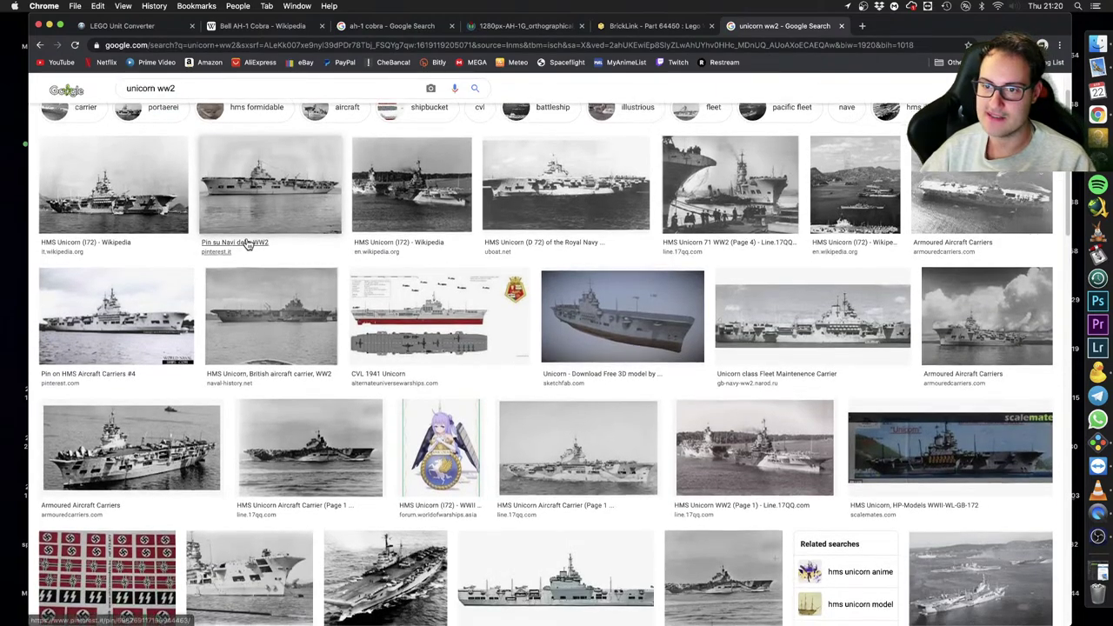
scroll(248, 244, "down", 5)
scroll(244, 174, "up", 8)
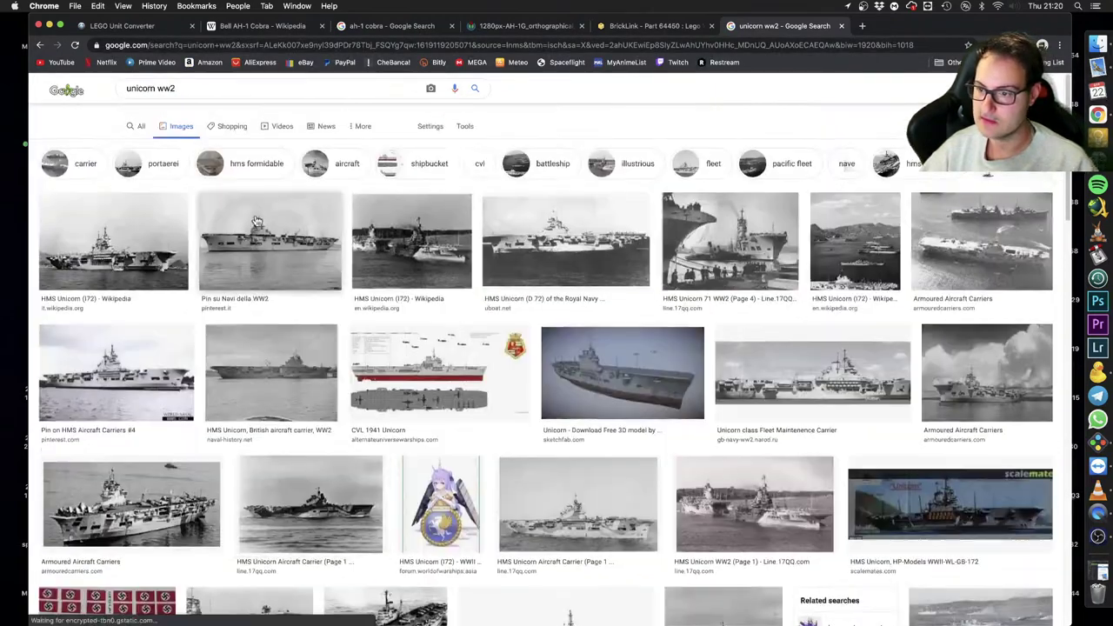
Refine the image search to "unicorn ww2 plane", look through the pictures and close the search tab
left_click(240, 97)
type("plane")
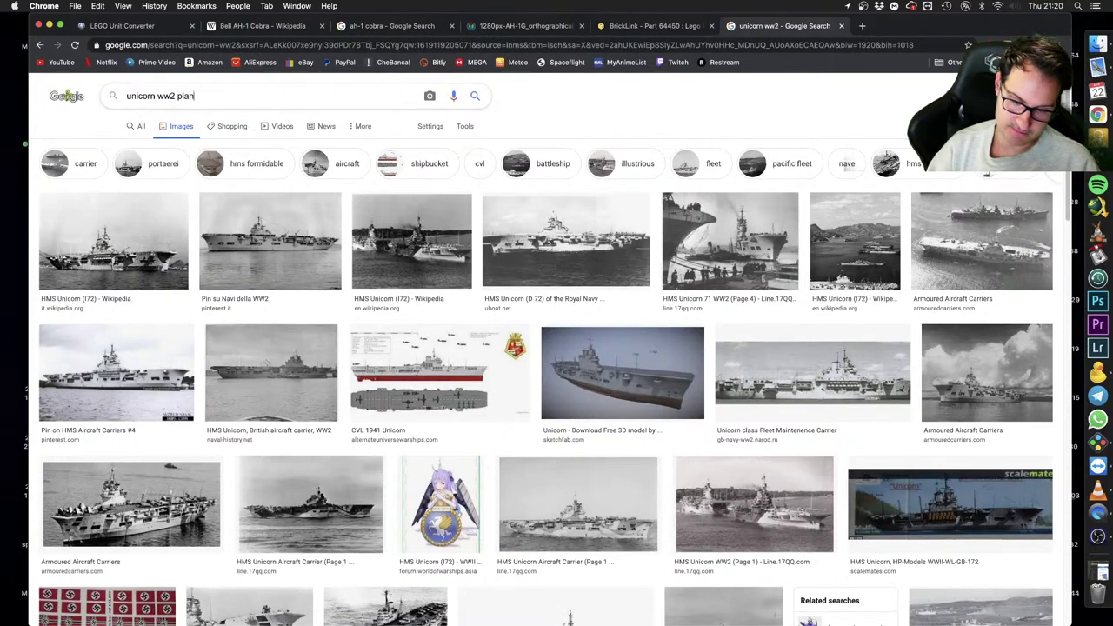
key("Return")
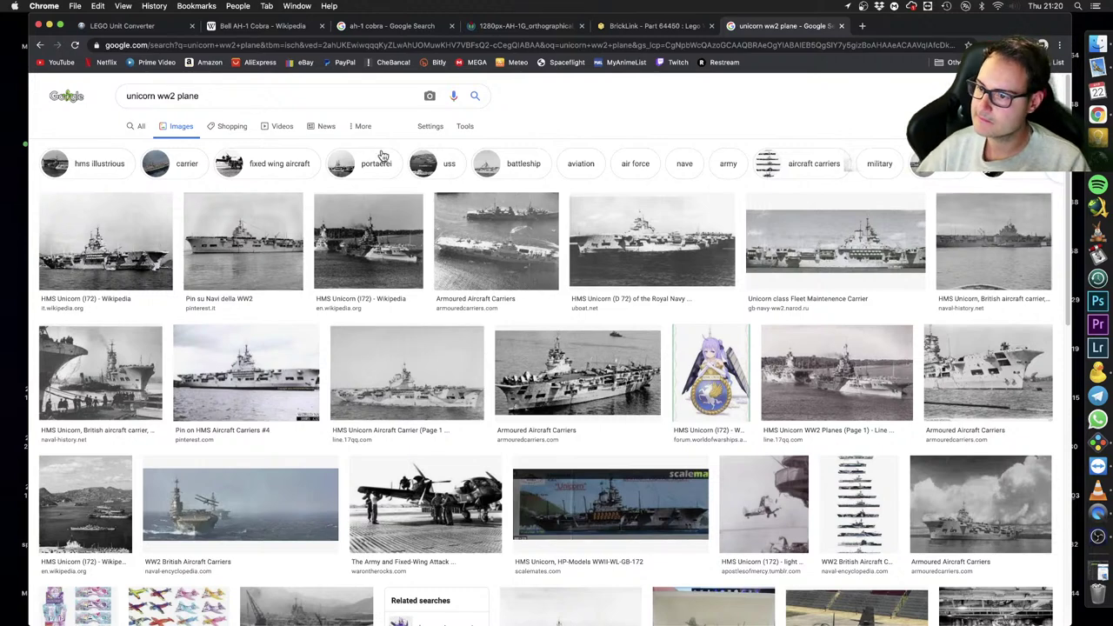
scroll(478, 300, "down", 5)
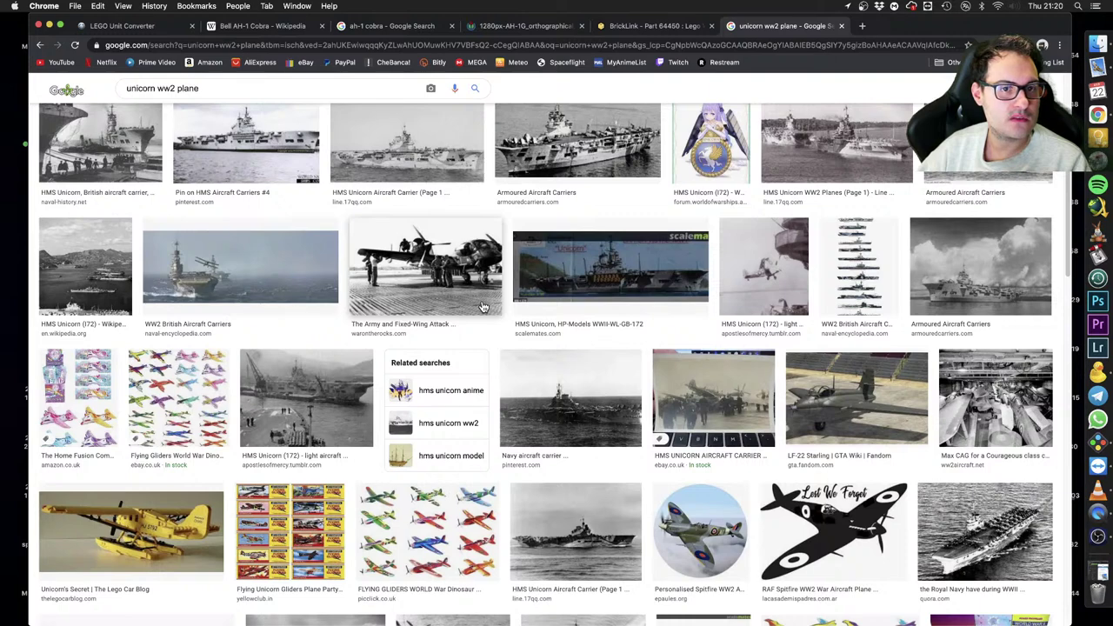
scroll(480, 305, "down", 2)
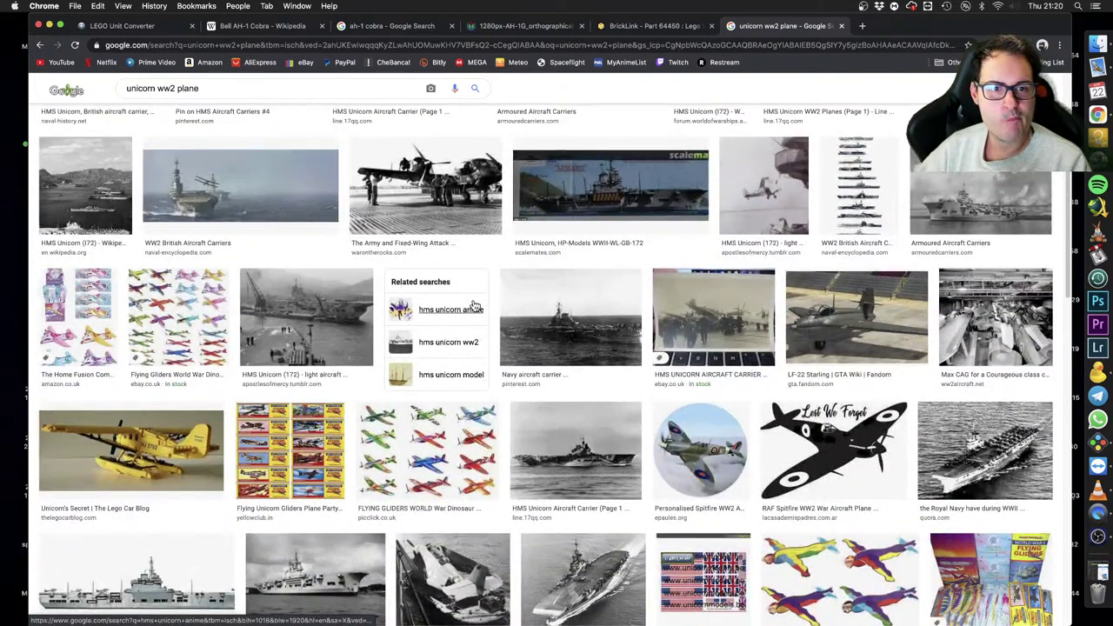
scroll(474, 304, "down", 4)
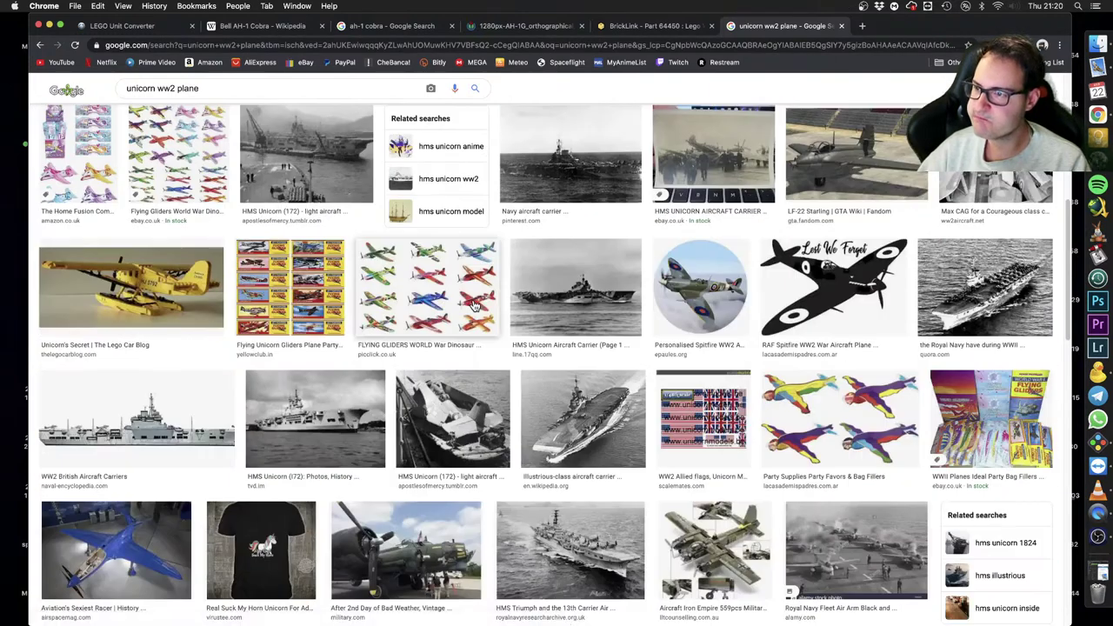
scroll(473, 306, "down", 4)
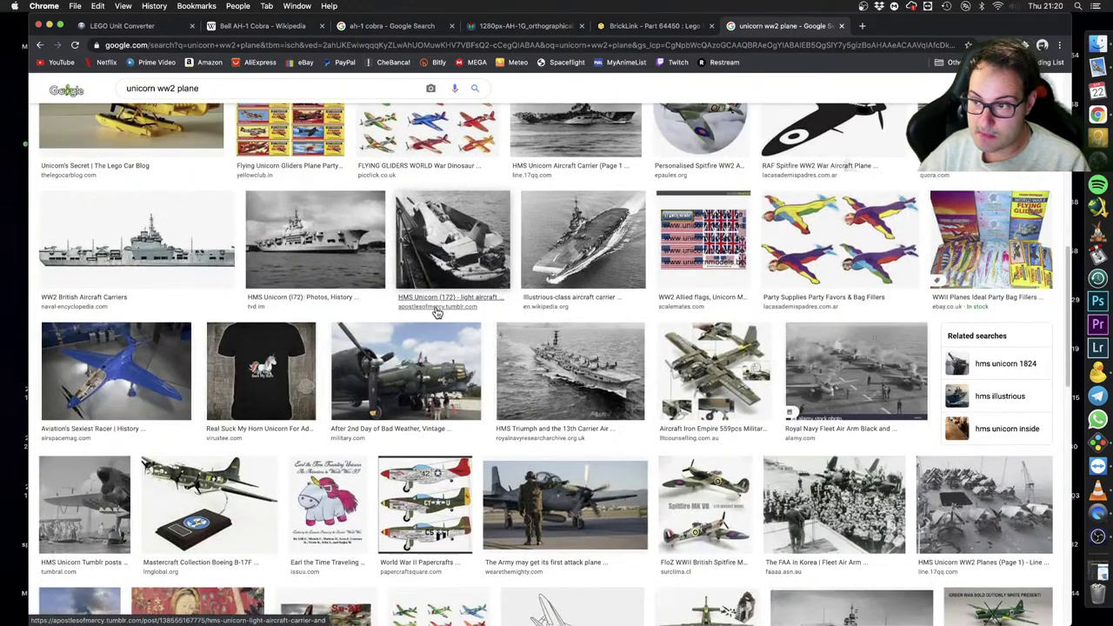
scroll(438, 314, "down", 3)
scroll(444, 302, "up", 20)
key("super+w")
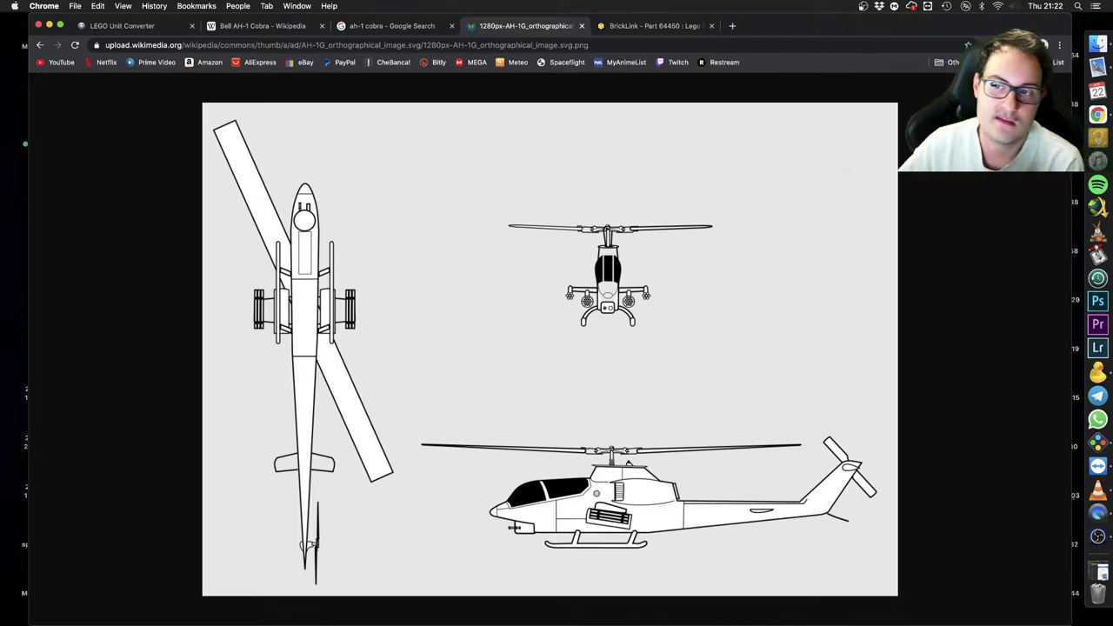
Return to Studio, search the model files for "huey" and open UH-1 Venom (SUPER HUEY).lxf
key("ctrl+Right")
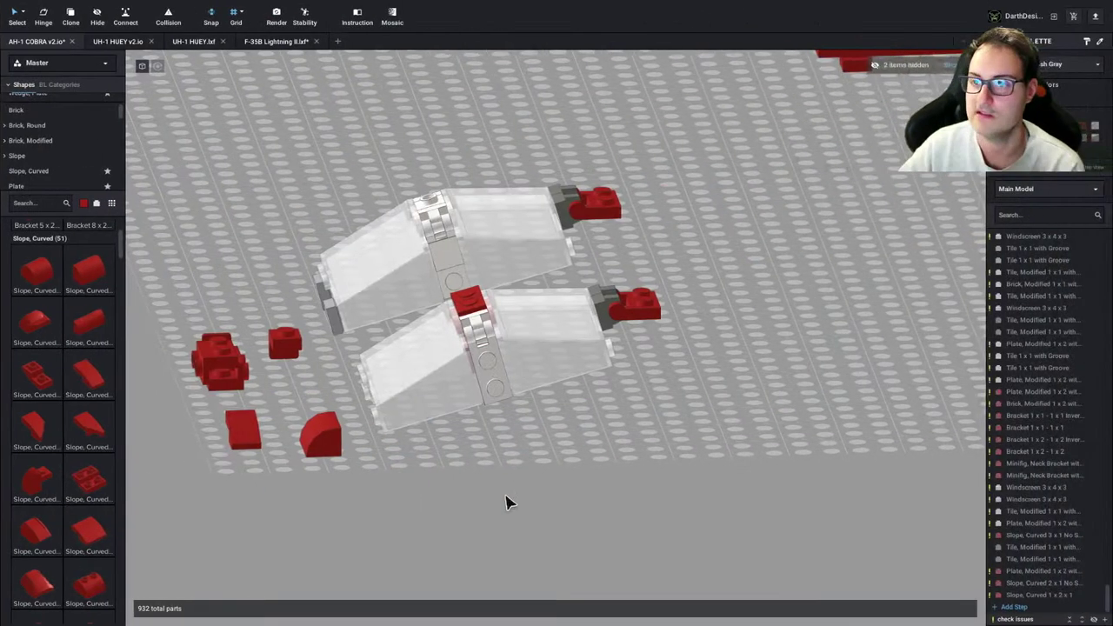
left_click(70, 7)
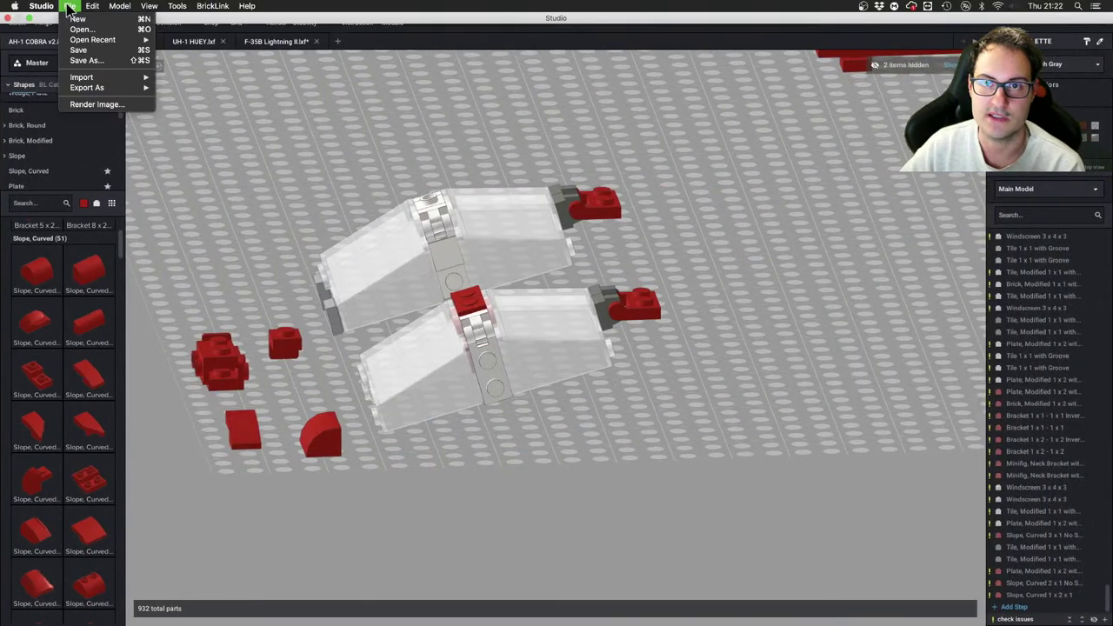
left_click(81, 30)
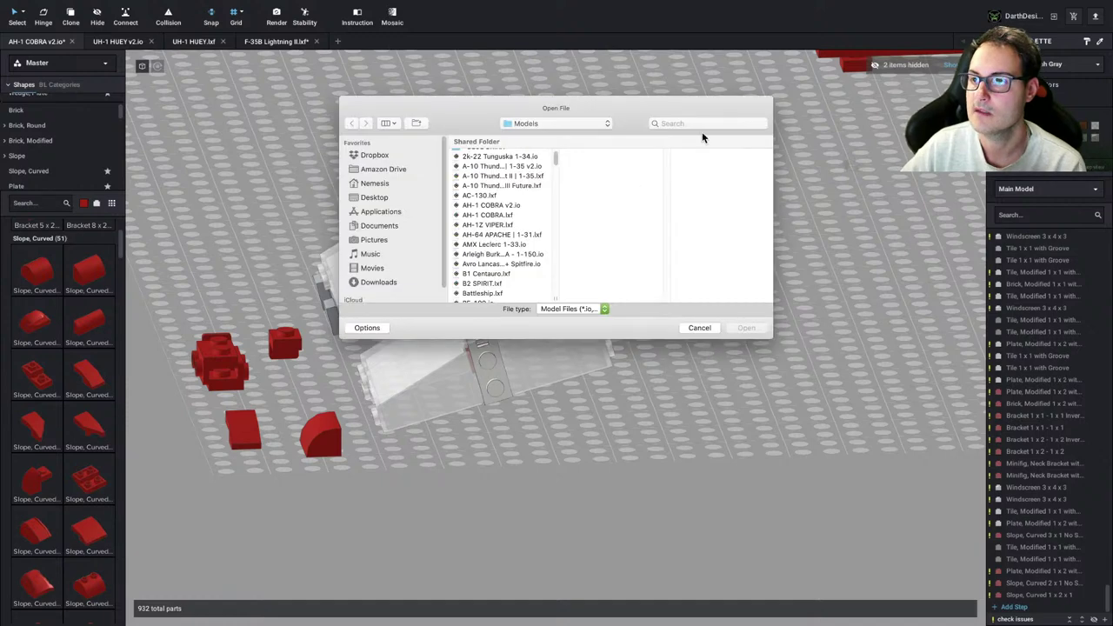
left_click(705, 124)
type("huey")
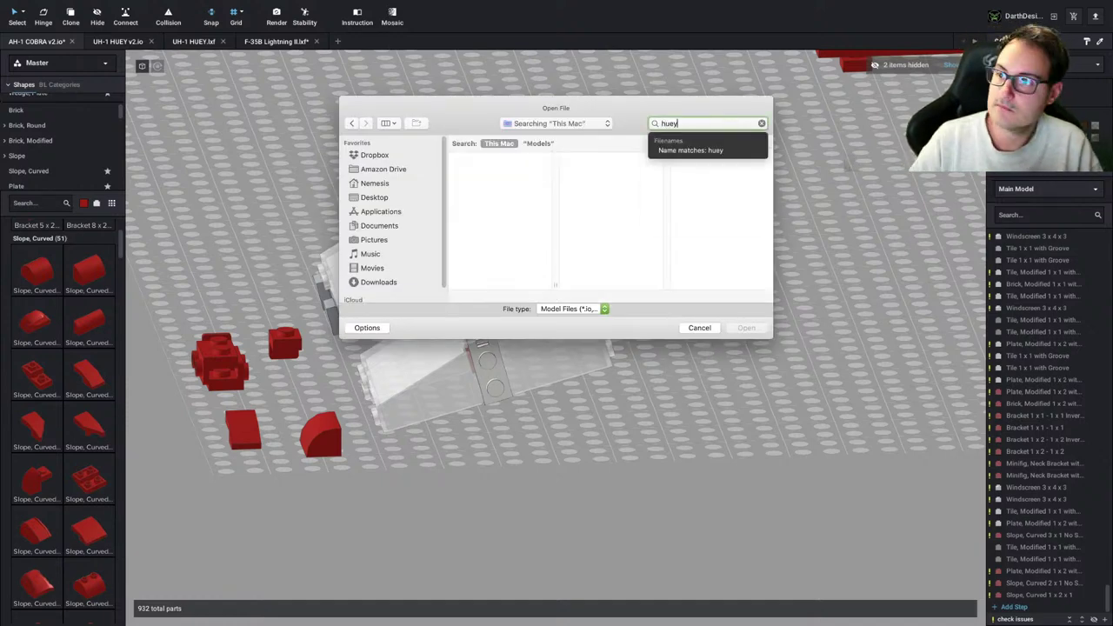
left_click(484, 206)
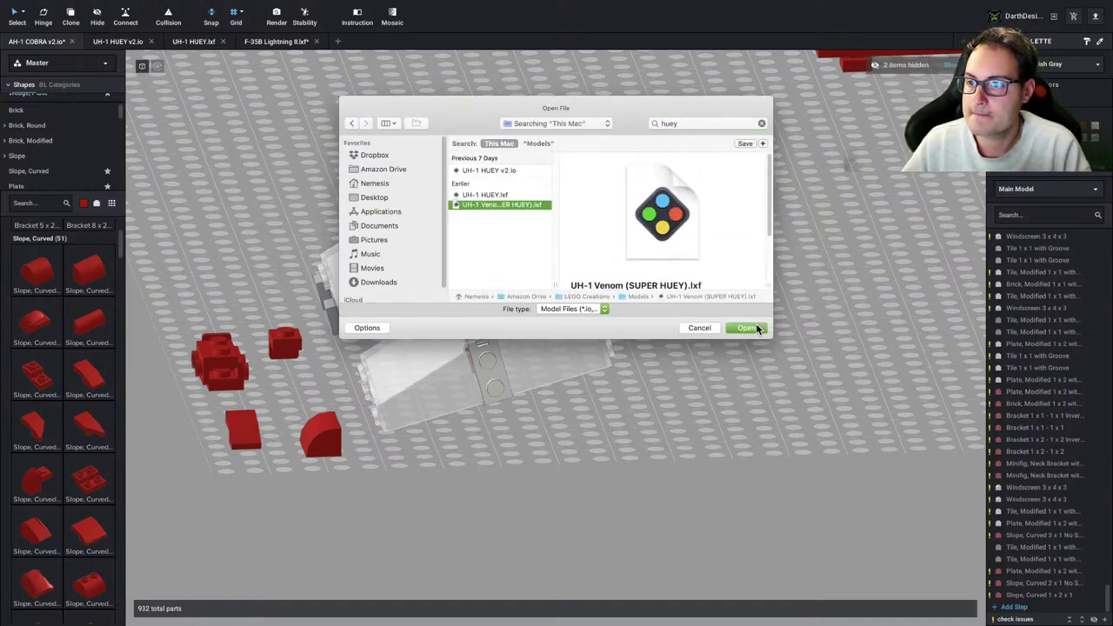
left_click(748, 328)
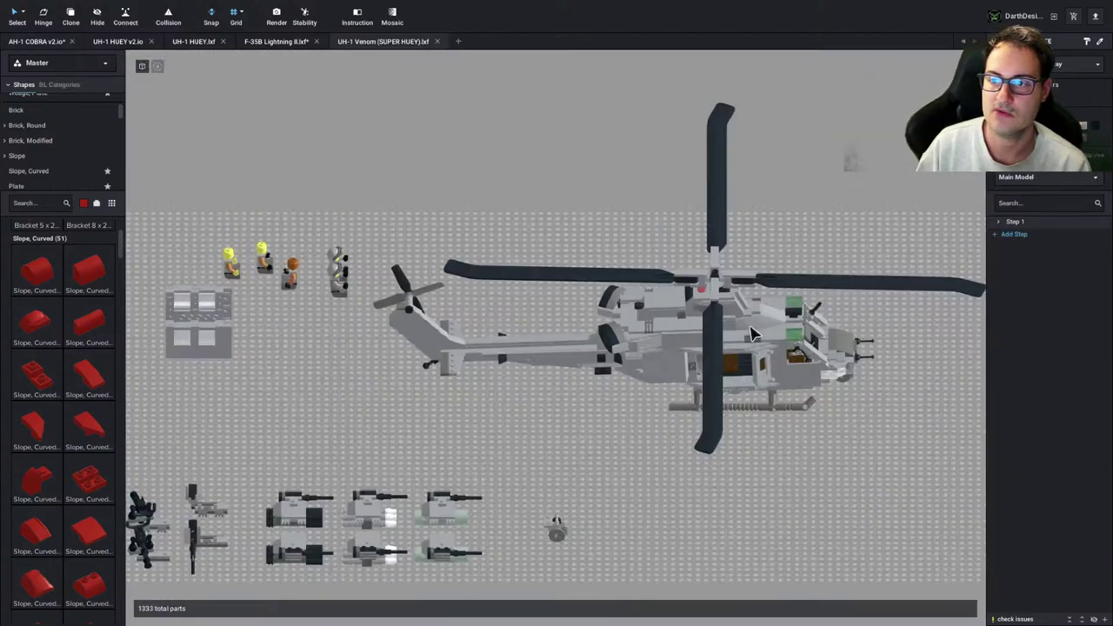
Examine the UH-1 Venom model from the front and side, including its rotor, cabin and tail
right_click_drag(709, 350, 630, 355)
right_click_drag(640, 411, 575, 396)
right_click_drag(544, 348, 468, 336)
scroll(467, 337, "up", 3)
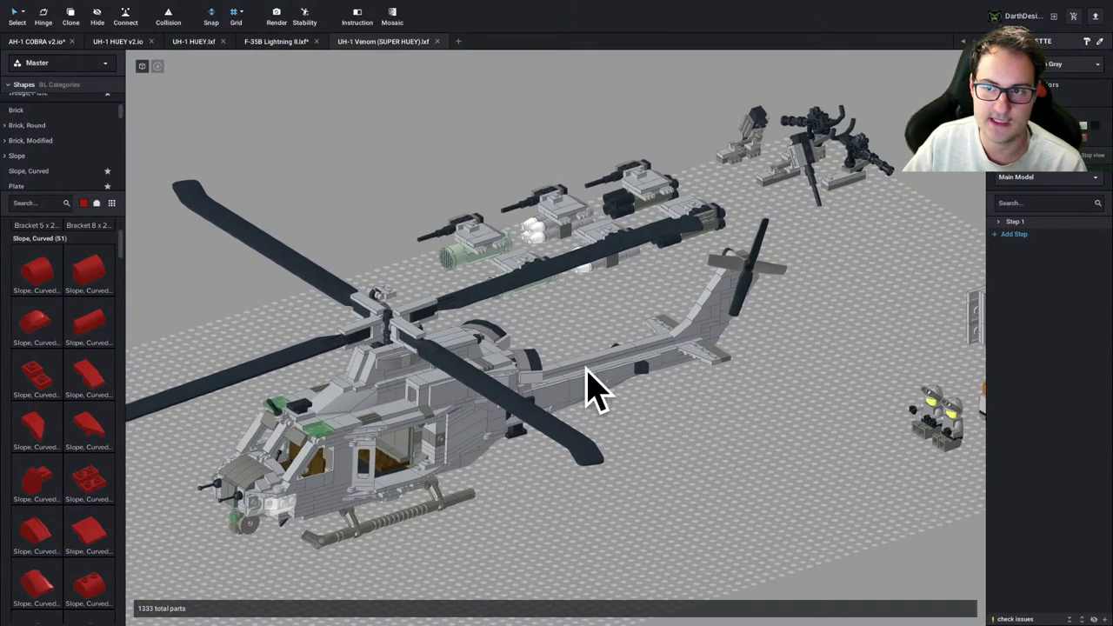
scroll(574, 405, "down", 4)
right_click_drag(600, 416, 580, 429)
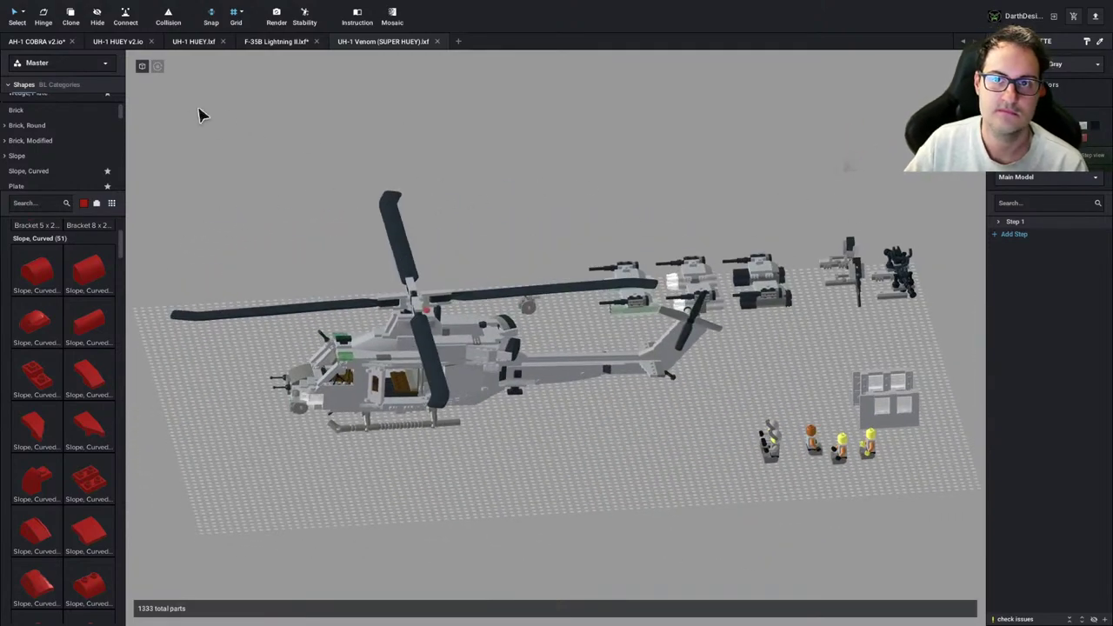
Compare the UH-1 HUEY.lxf and UH-1 HUEY v2.io models with the UH-1 Venom, and return to the AH-1 COBRA v2.io model
left_click(193, 45)
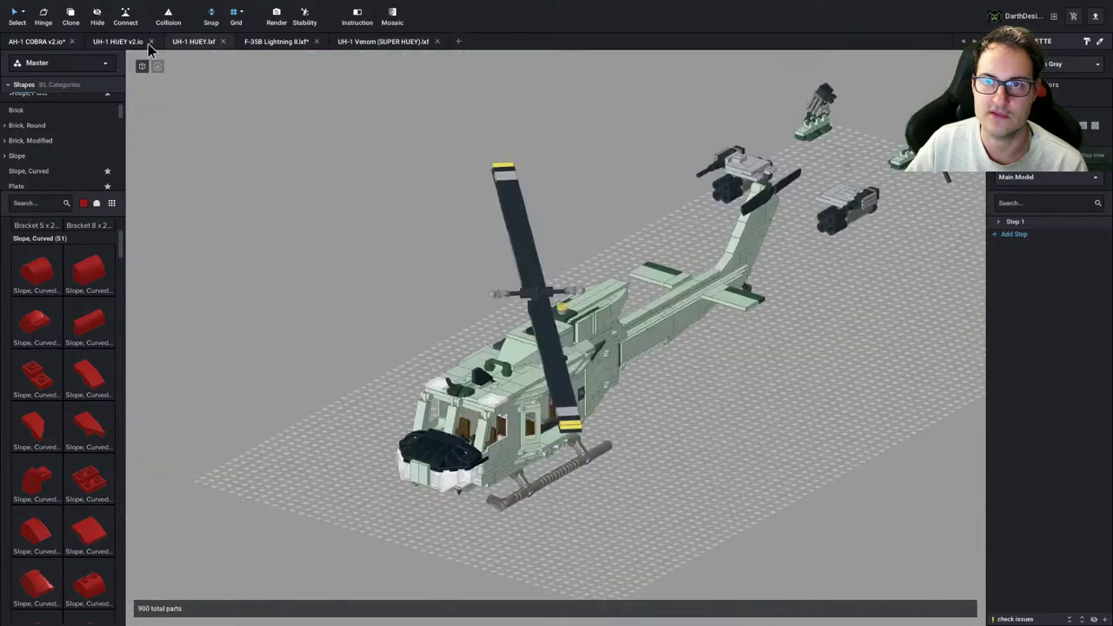
left_click(131, 43)
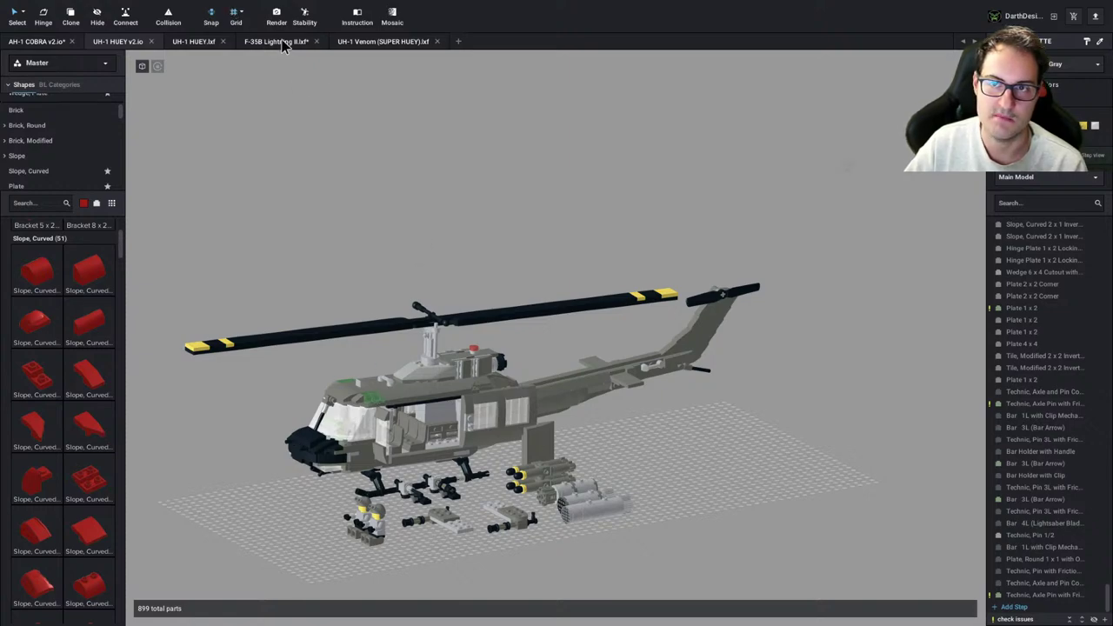
left_click(379, 44)
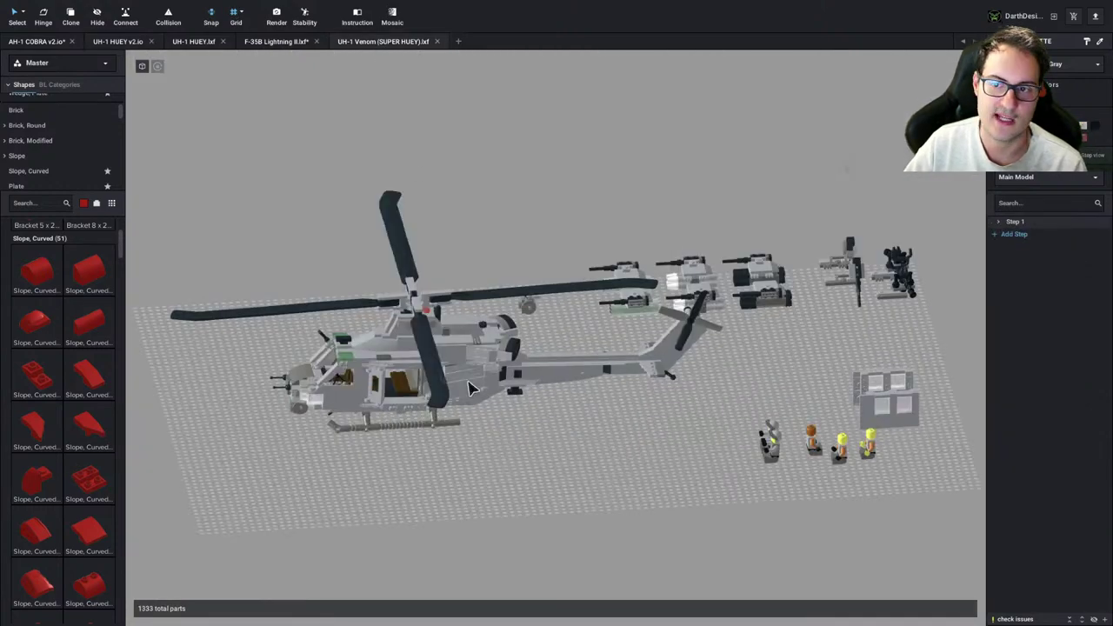
scroll(421, 400, "up", 3)
mouse_move(421, 400)
right_mouse_down()
mouse_move(418, 386)
mouse_move(488, 394)
mouse_move(375, 400)
mouse_move(380, 386)
mouse_move(365, 391)
mouse_move(441, 397)
right_mouse_up()
left_click(32, 42)
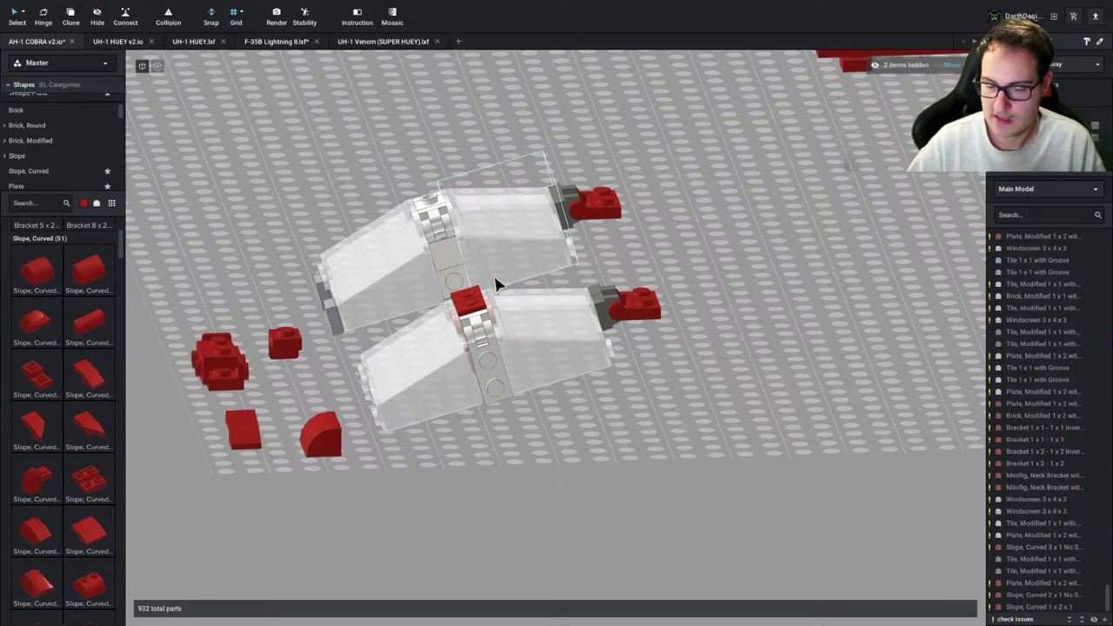
Switch to Chrome and search for images of the "dragon lady spy plane" in a new tab
key("ctrl+Left")
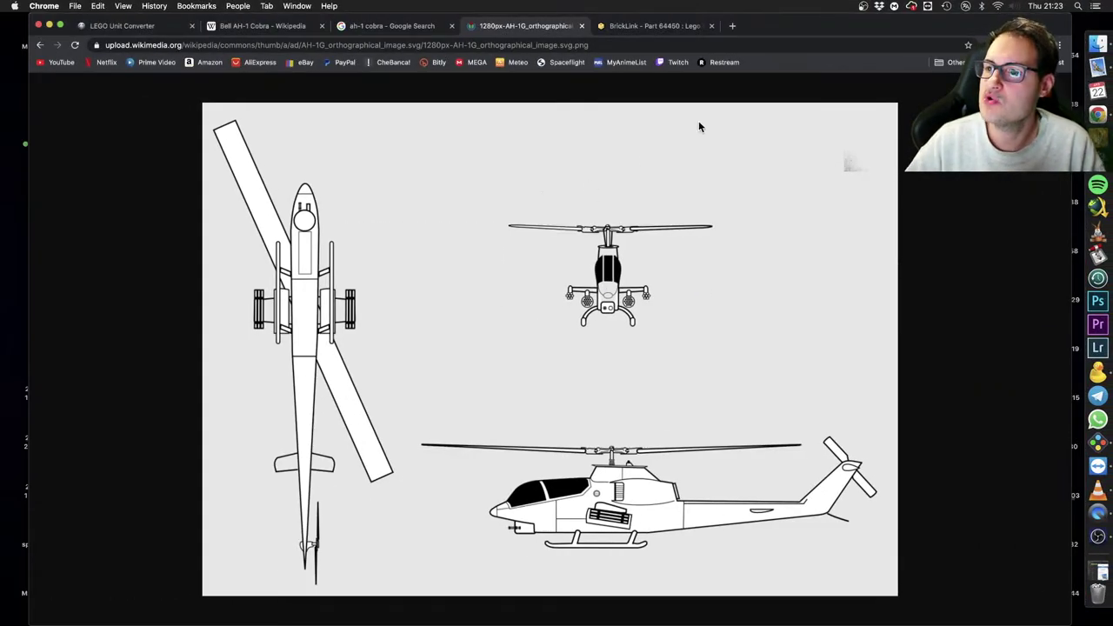
left_click(732, 26)
type("dr")
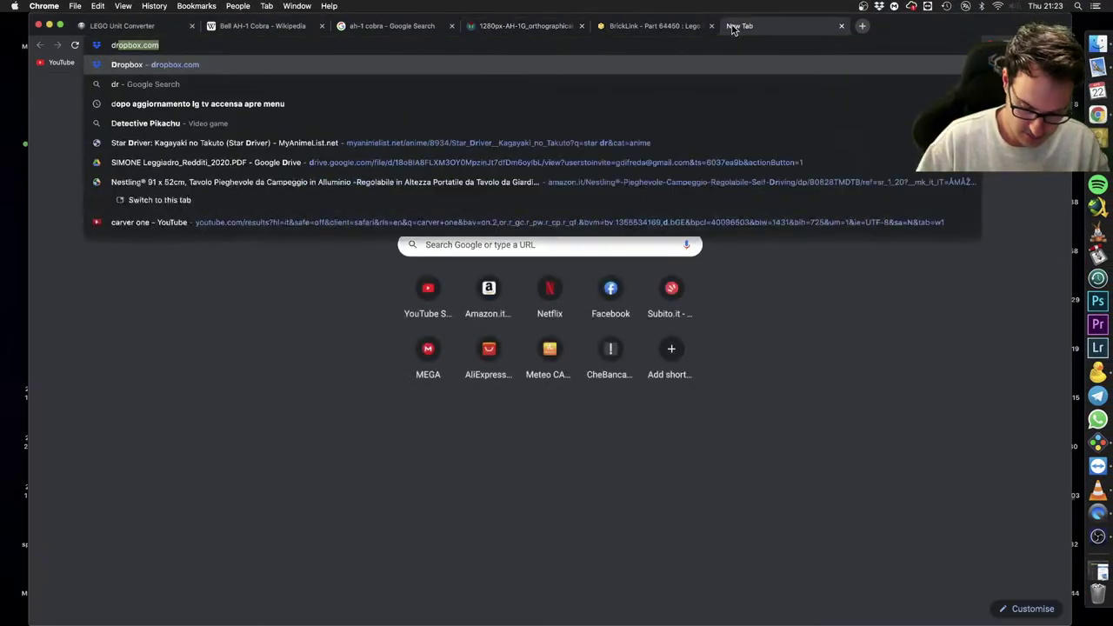
type("agonlady sp")
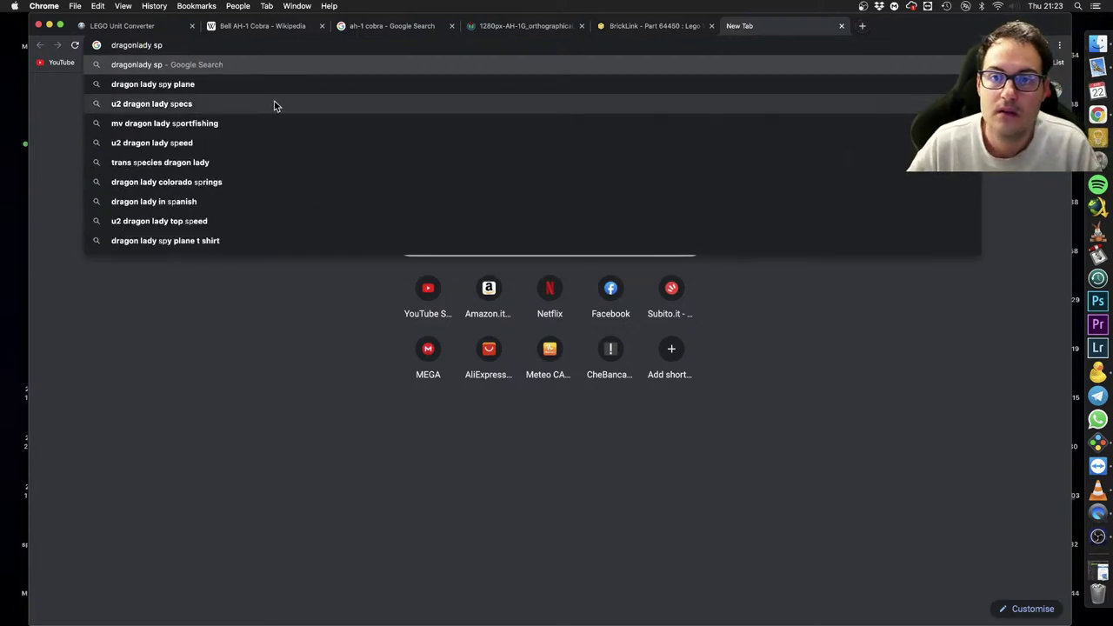
left_click(175, 94)
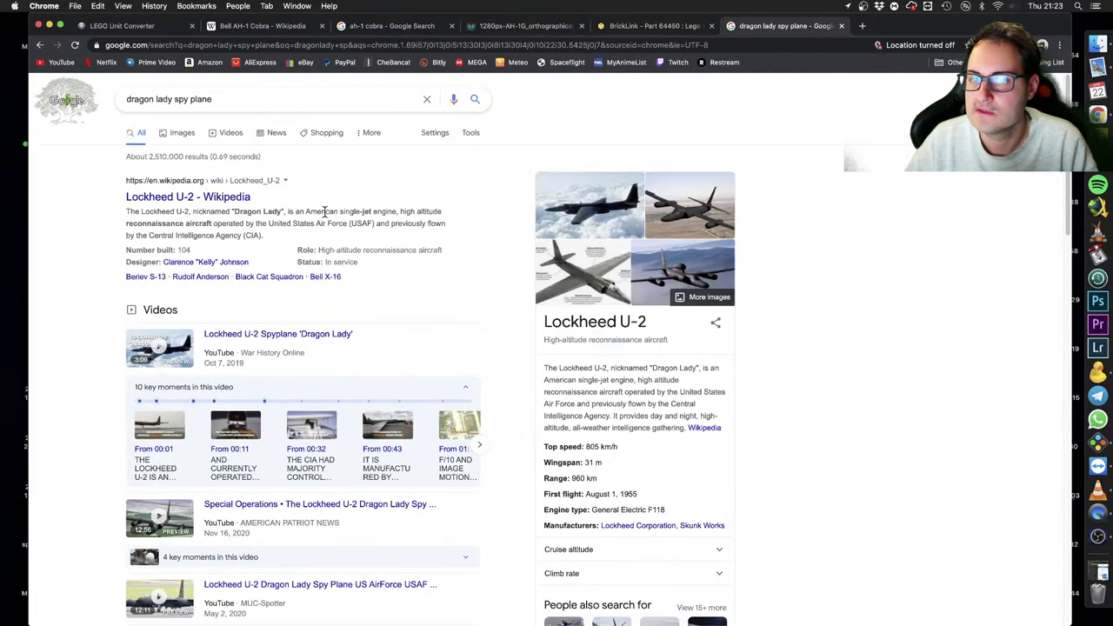
left_click(194, 135)
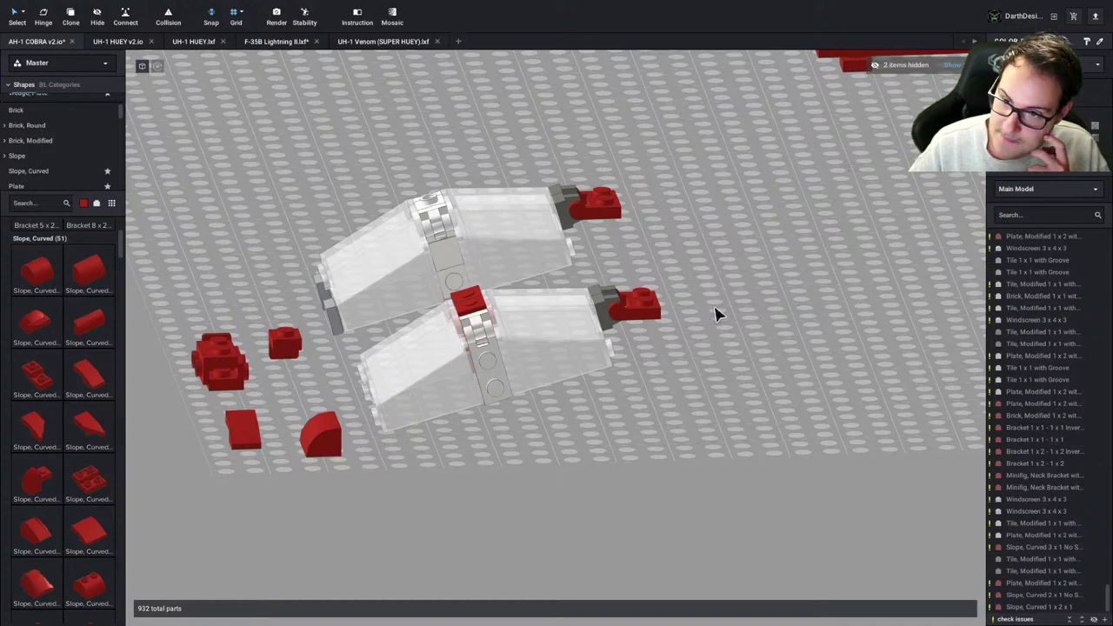
Examine the two hinged clear canopy versions from the side and from behind
scroll(707, 312, "up", 1)
middle_click_drag(712, 305, 676, 295)
right_click_drag(676, 295, 648, 305)
right_click(569, 329)
left_click(397, 460)
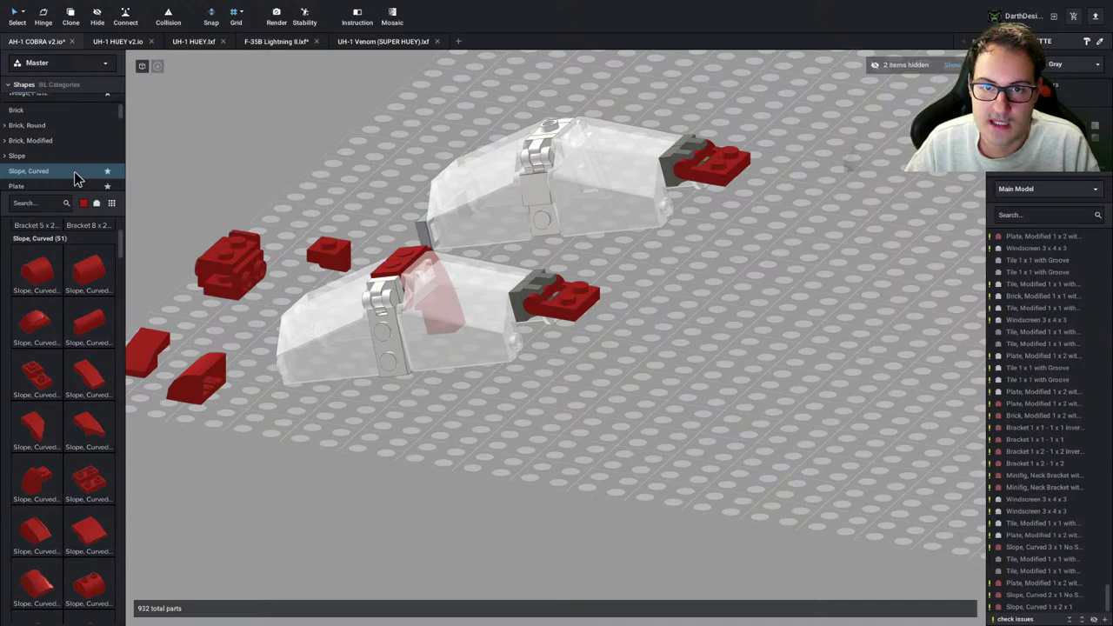
right_click_drag(385, 355, 344, 354)
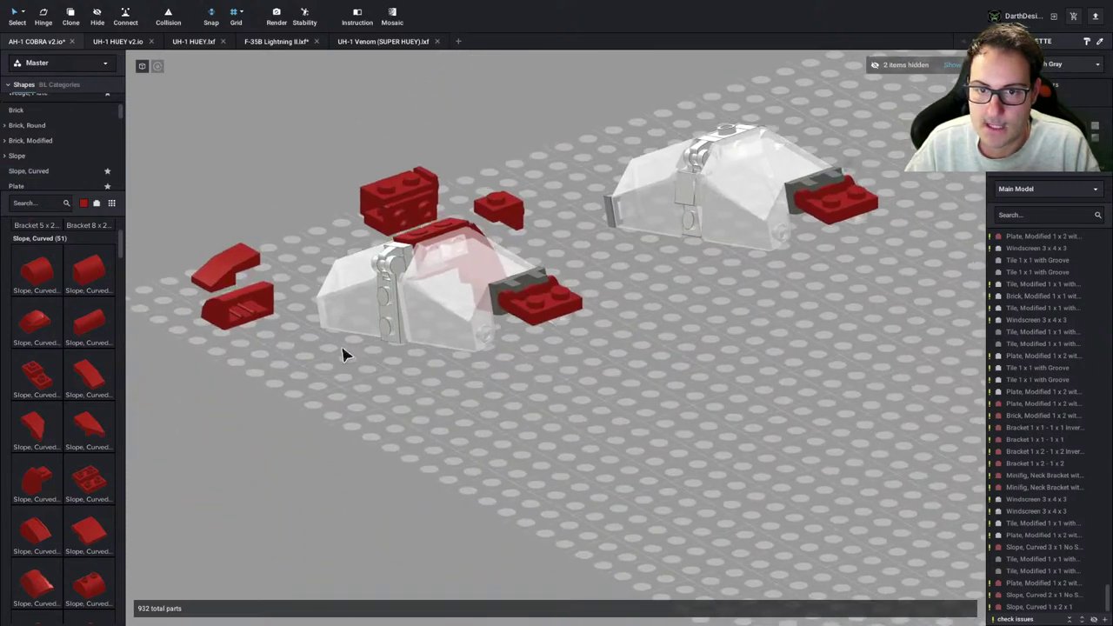
Clone a clear Windscreen 3 x 4 x 3 onto an empty baseplate area and fit a red Wedge, Plate 2 x 2 Cut Corner against it
scroll(48, 158, "down", 3)
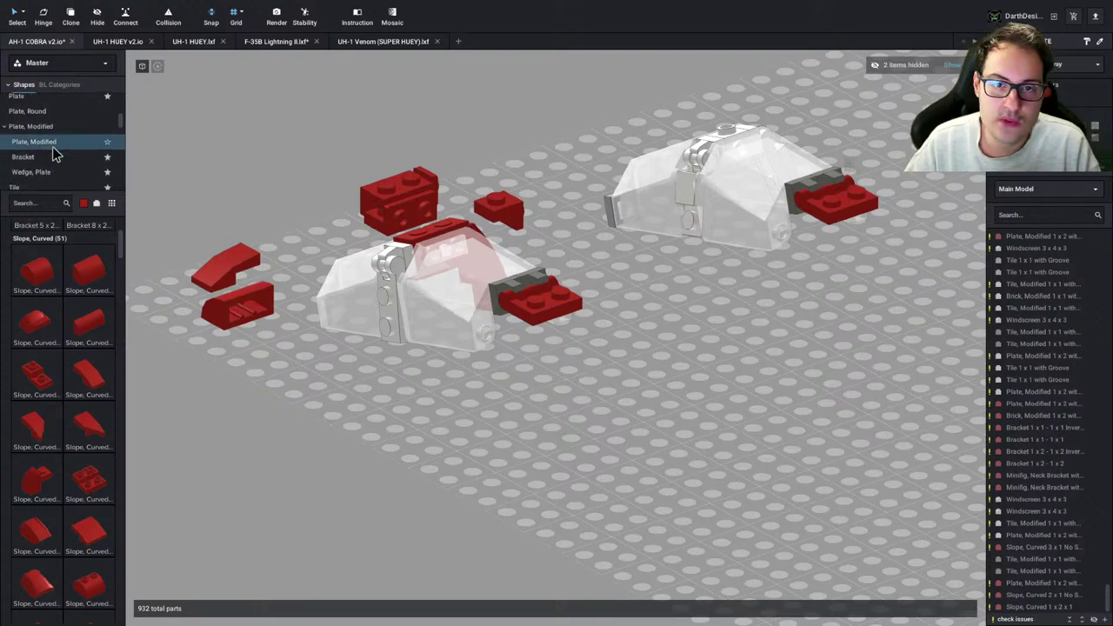
scroll(54, 164, "up", 1)
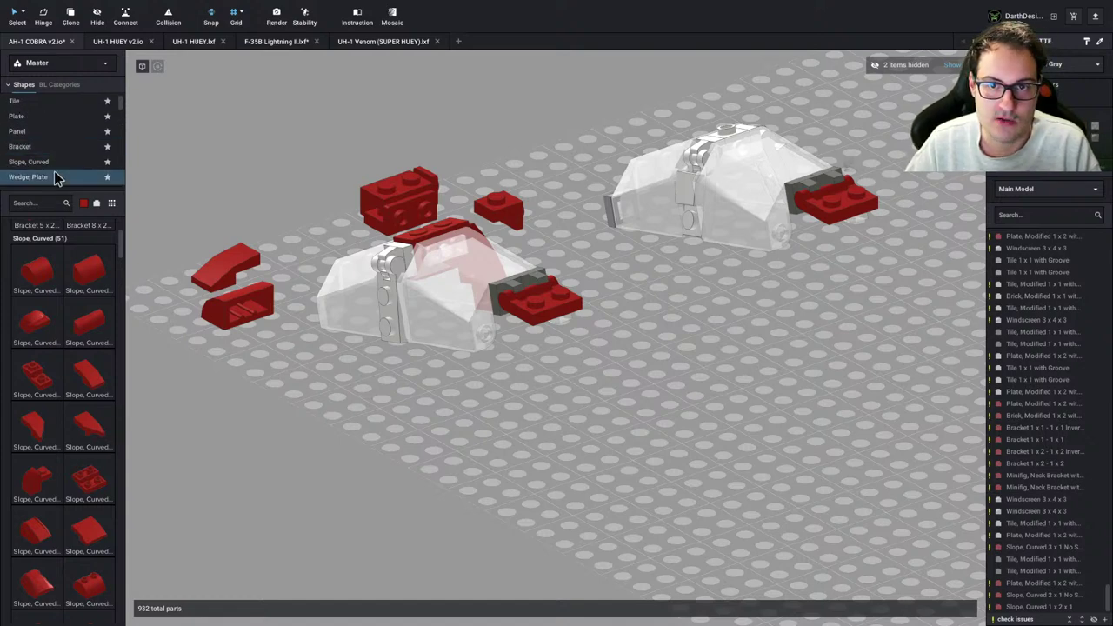
left_click(54, 178)
left_click_drag(46, 280, 343, 444)
left_click(436, 324)
key("c")
left_click(310, 433)
key("Escape")
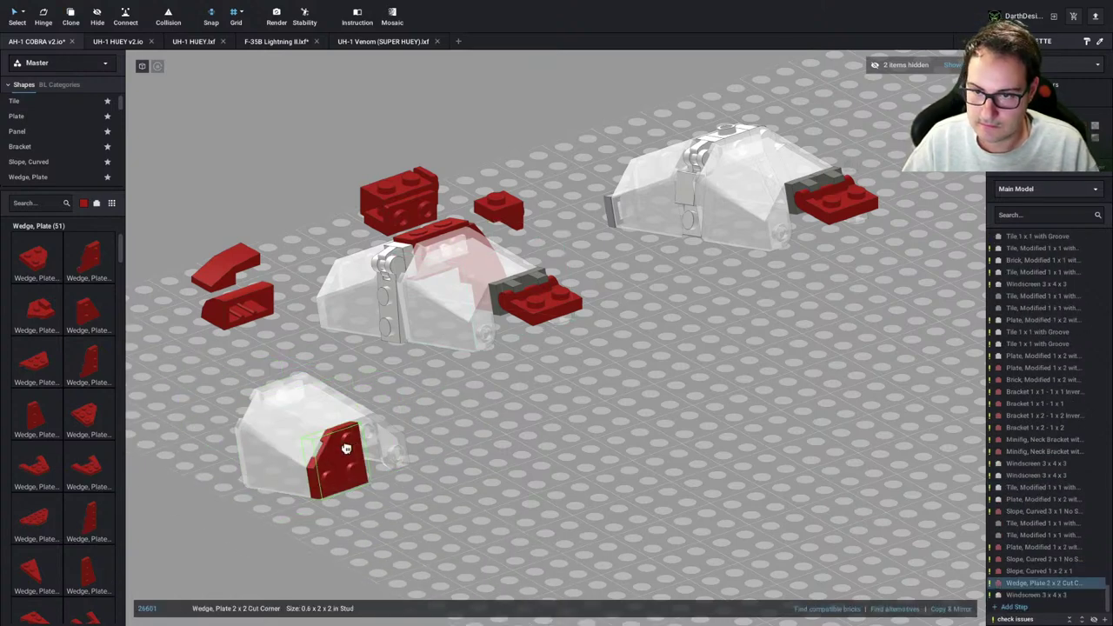
Check which colours the 2 x 2 cut-corner wedge plate is available in and delete it from the cloned windscreen
left_click(523, 534)
middle_click_drag(474, 484, 493, 456)
left_click(383, 461)
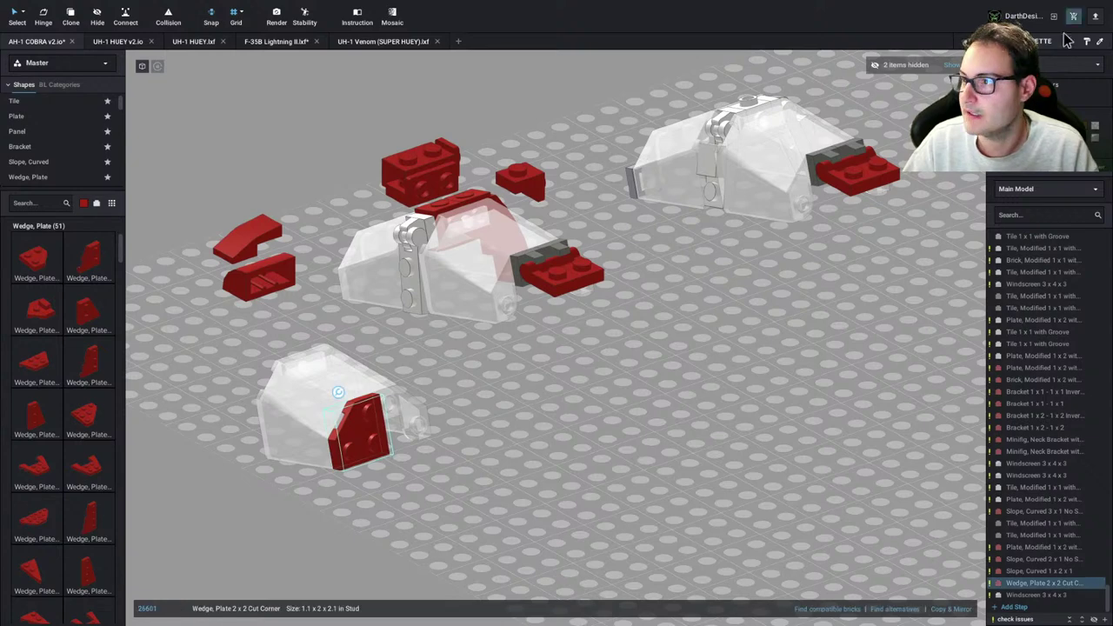
left_click(1036, 66)
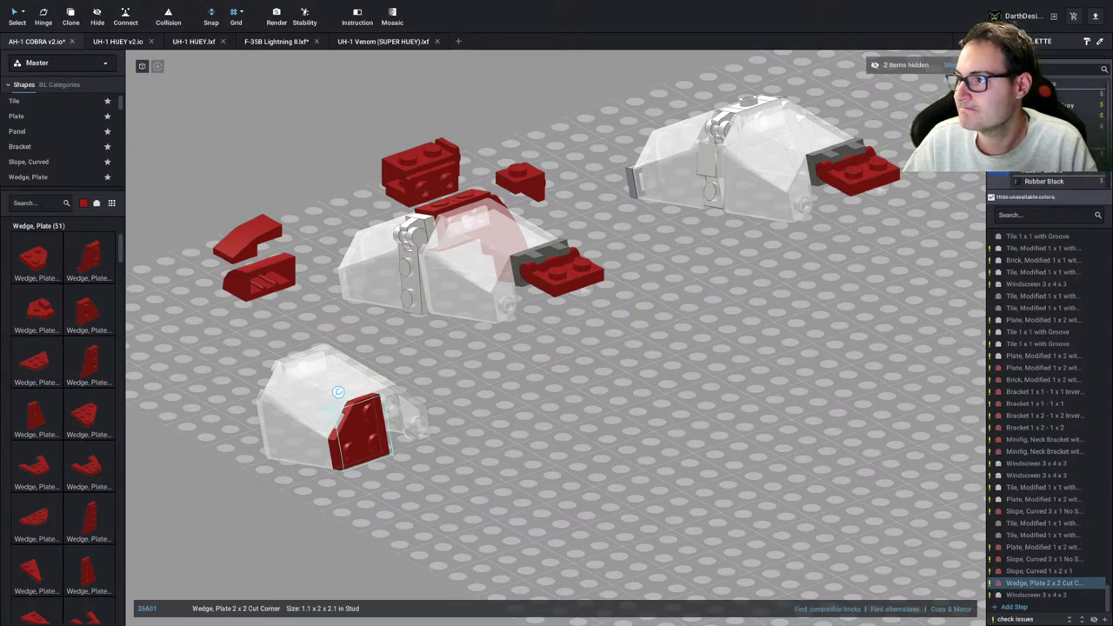
left_click(461, 438)
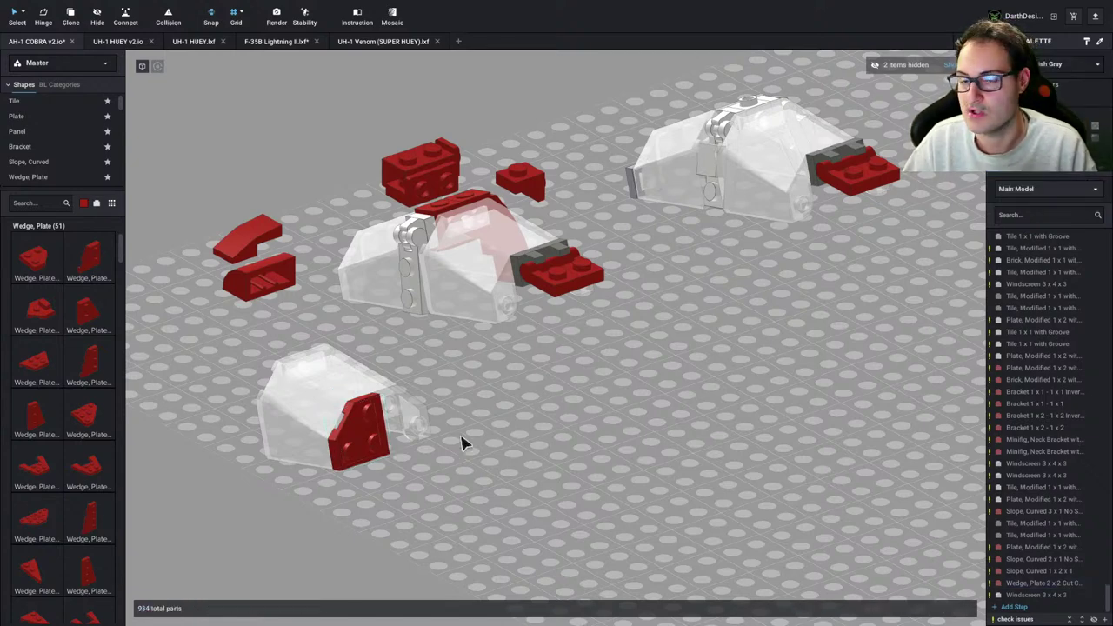
left_click(346, 435)
key("Delete")
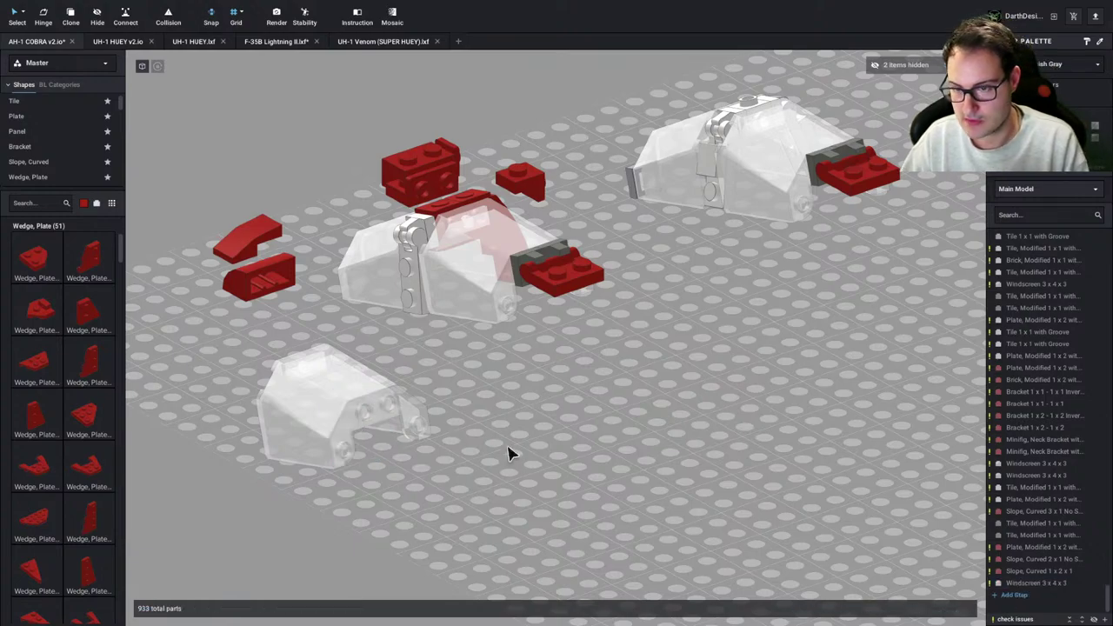
Compare the loose clear windscreen from the side and rear with the AH-1G orthographic drawing in Chrome, and return to Studio
right_click_drag(508, 448, 534, 440)
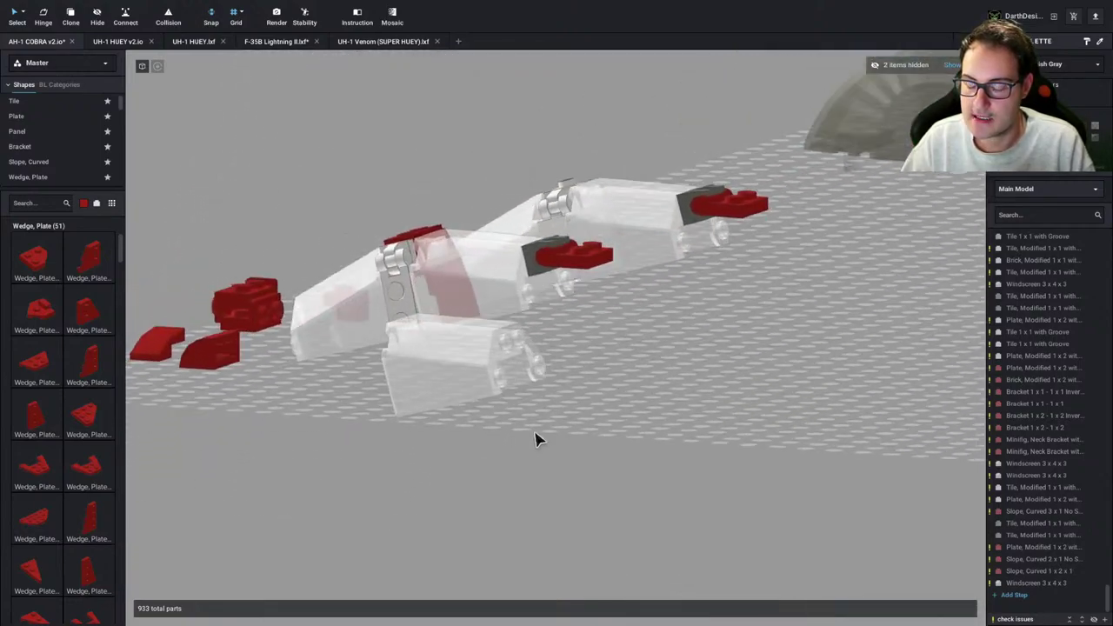
key("ctrl+Left")
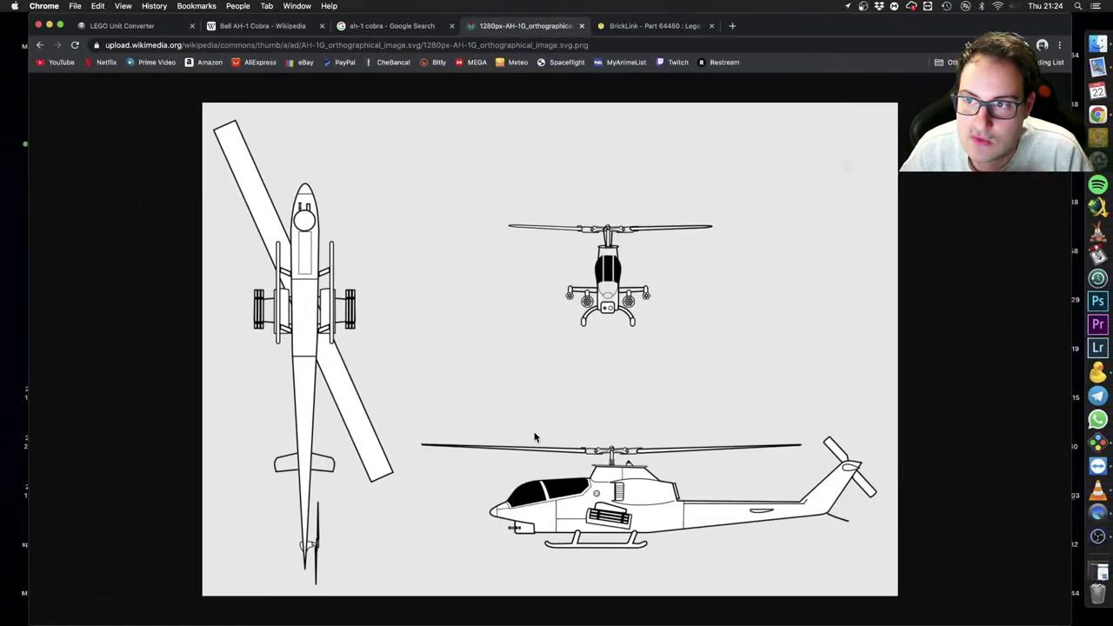
key("ctrl+Right")
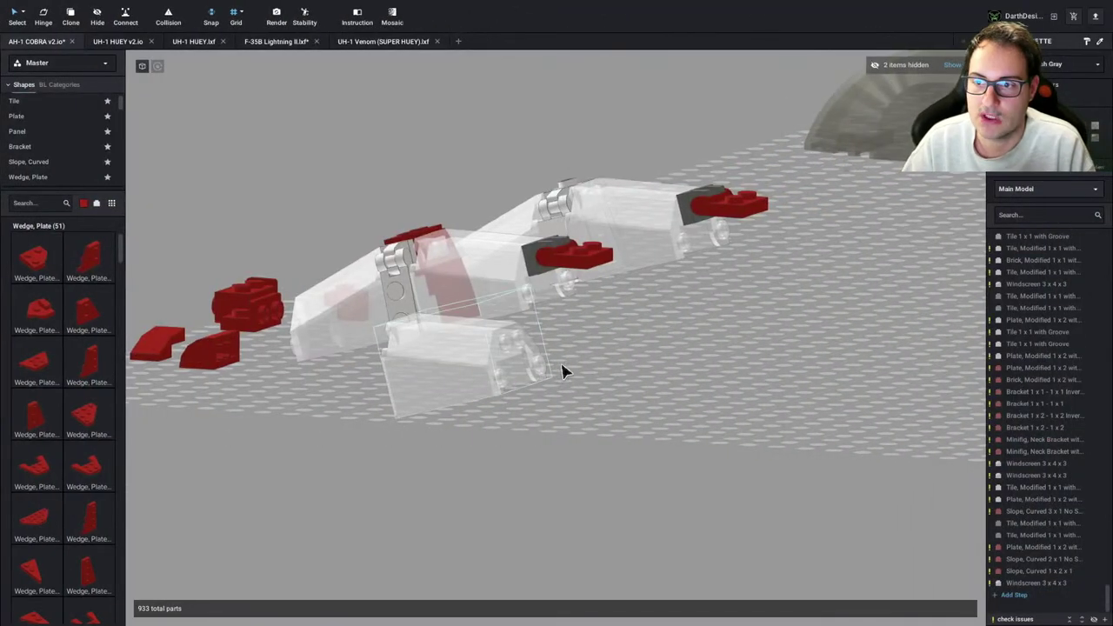
right_click_drag(562, 368, 609, 381)
key("ctrl+Left")
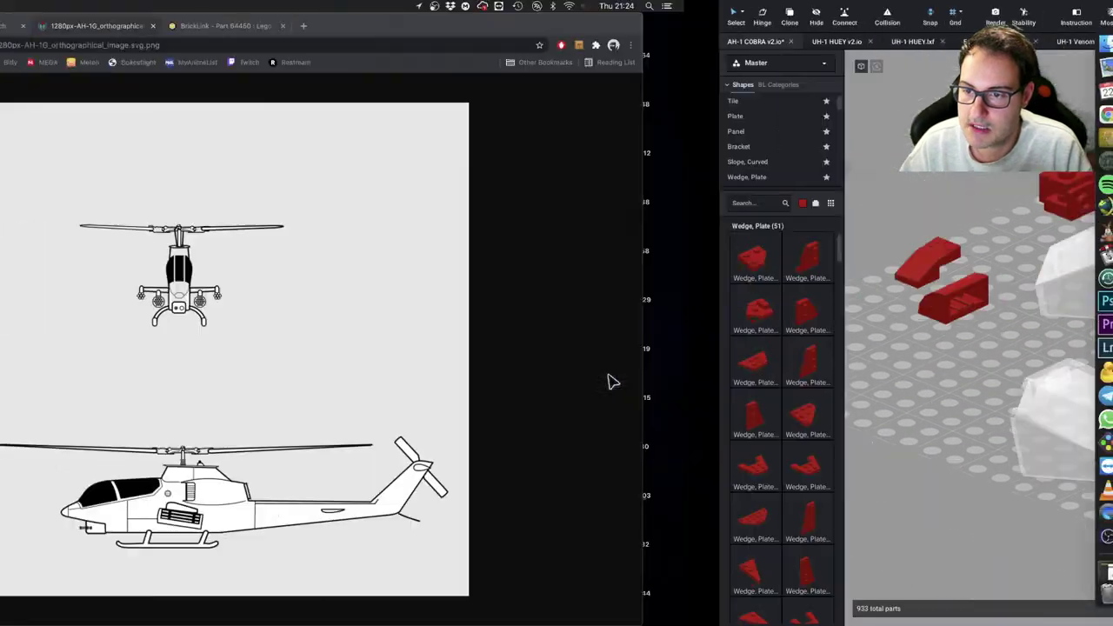
key("ctrl+Right")
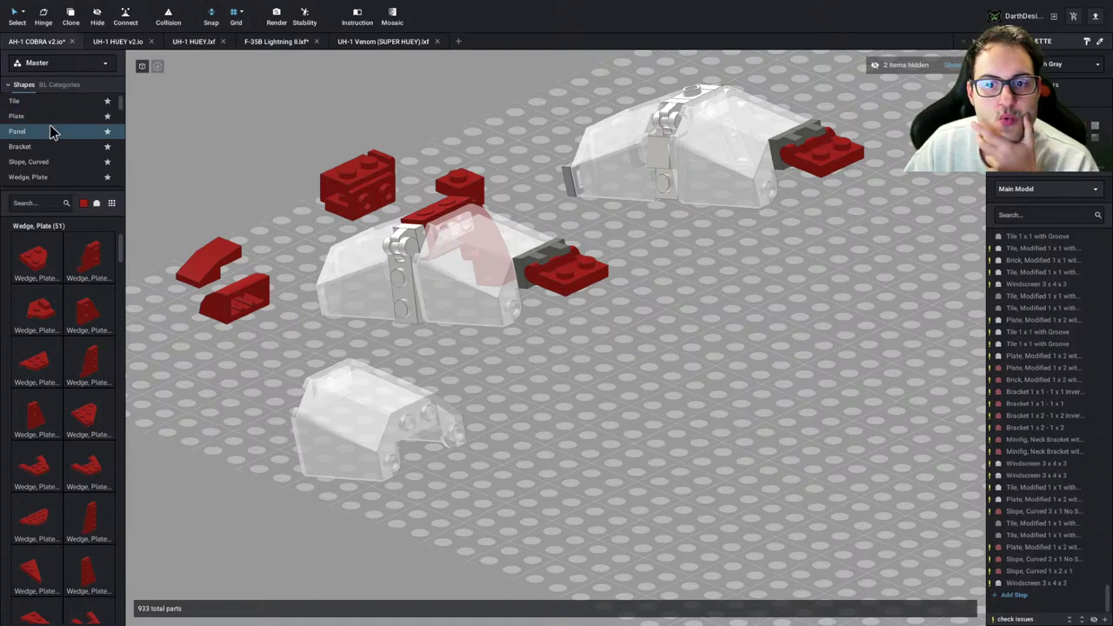
Fit a red Tile, Modified 2 x 2 Corner with Cut Corner - Facet upright against the open end of the loose windscreen
scroll(48, 300, "up", 1)
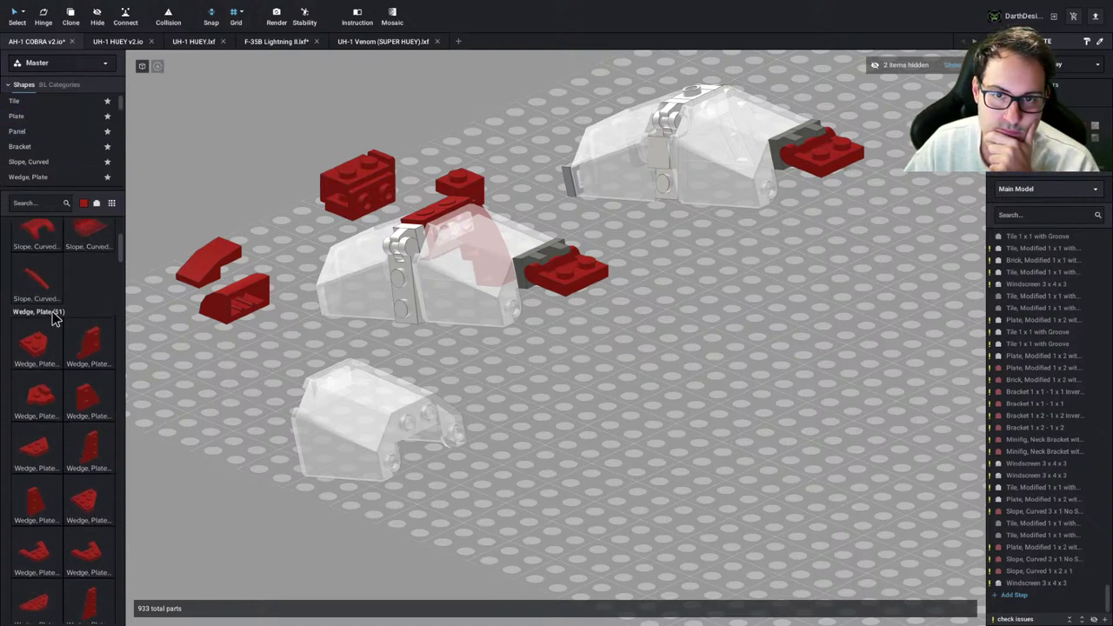
scroll(50, 317, "down", 5)
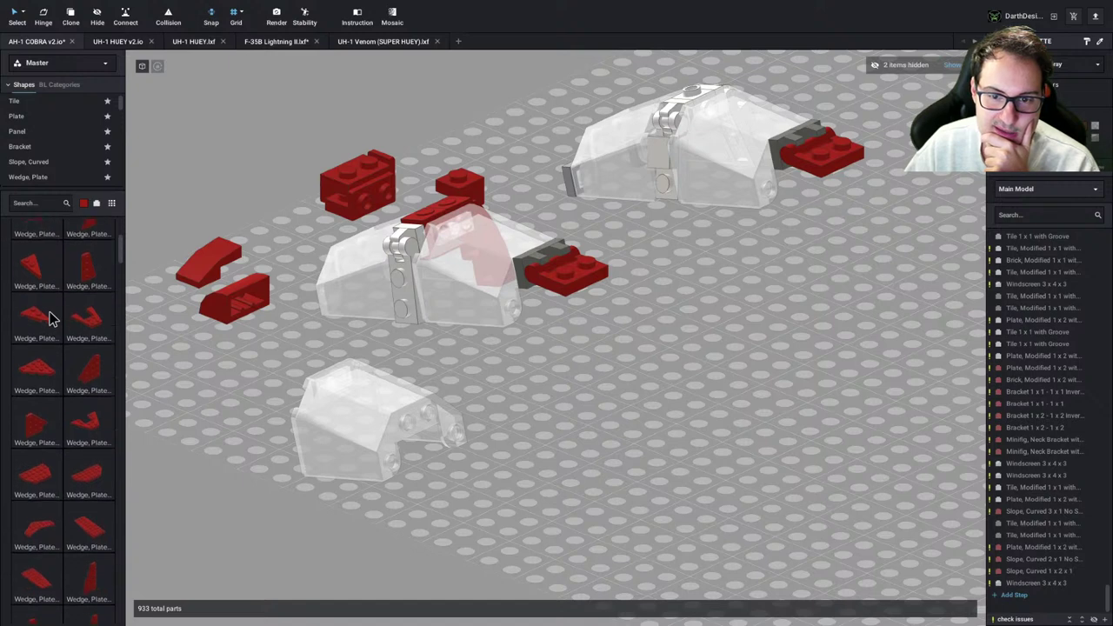
scroll(62, 163, "down", 5)
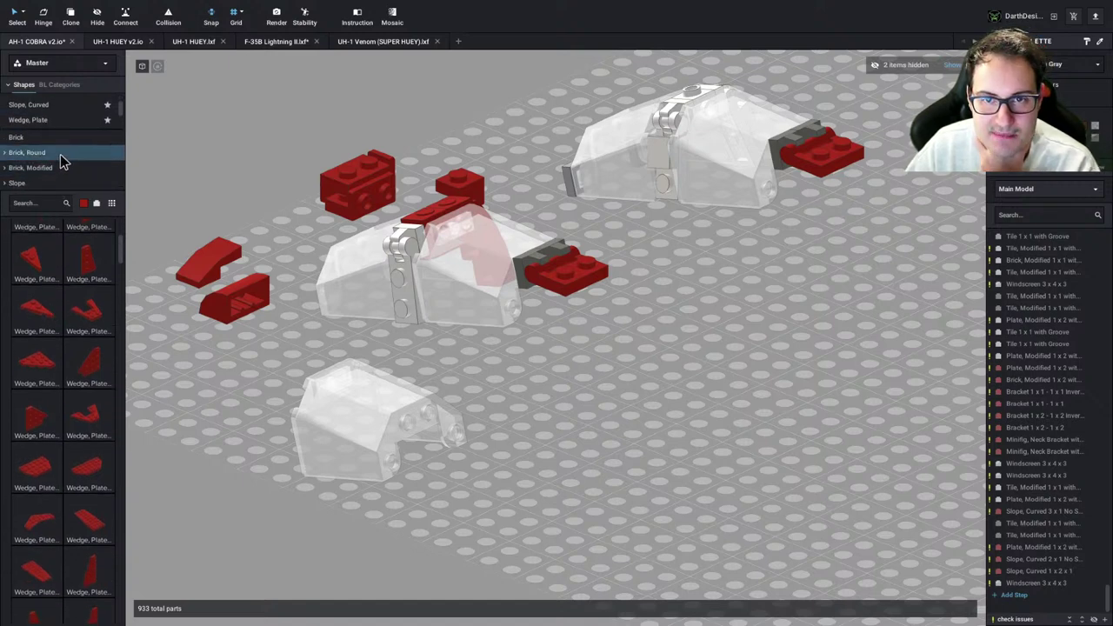
scroll(63, 156, "down", 5)
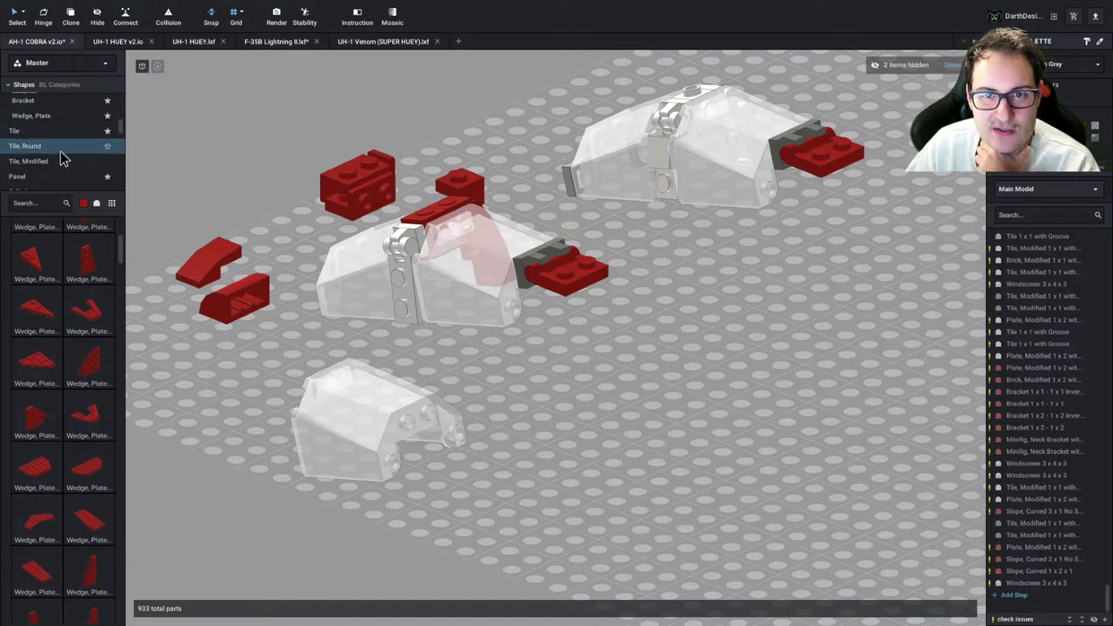
left_click(59, 161)
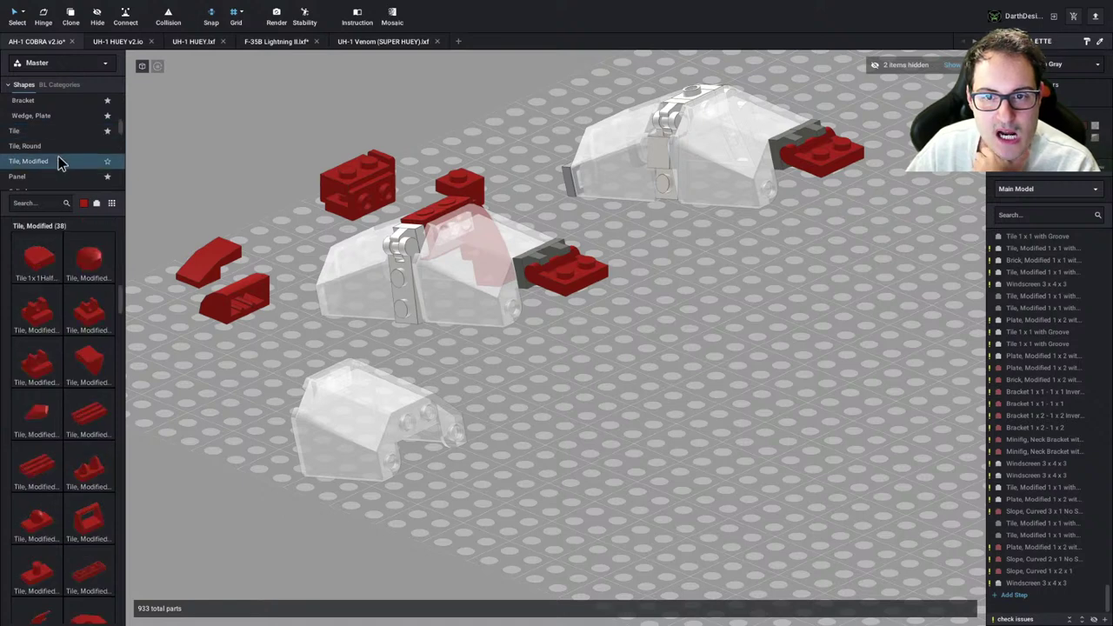
scroll(62, 325, "down", 5)
left_click_drag(89, 425, 561, 428)
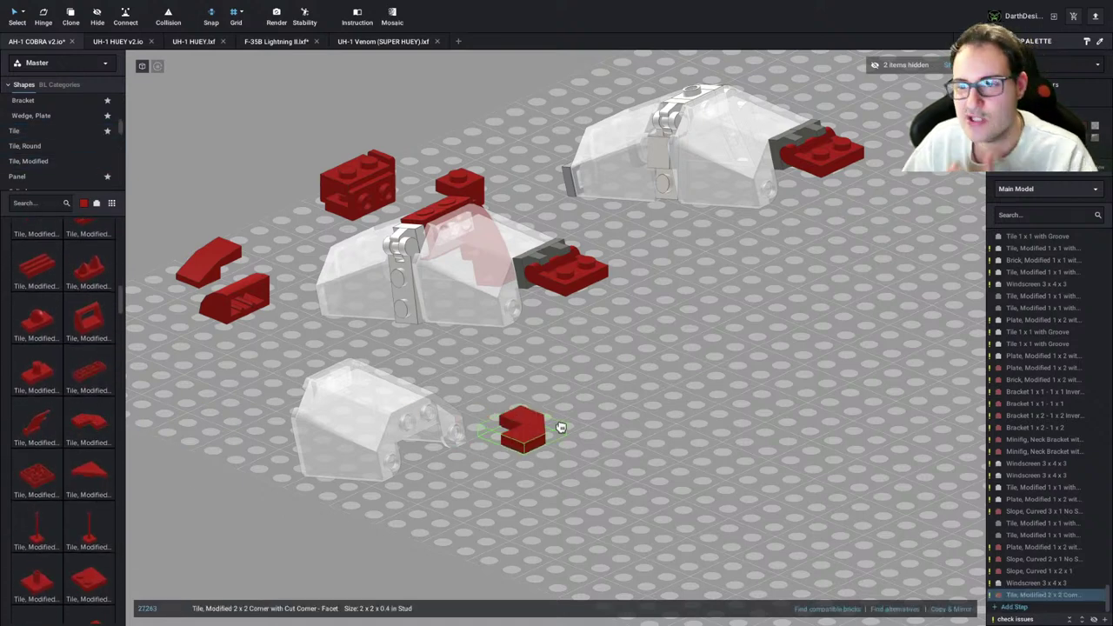
key("Right")
key("Right")
right_click_drag(485, 427, 391, 419)
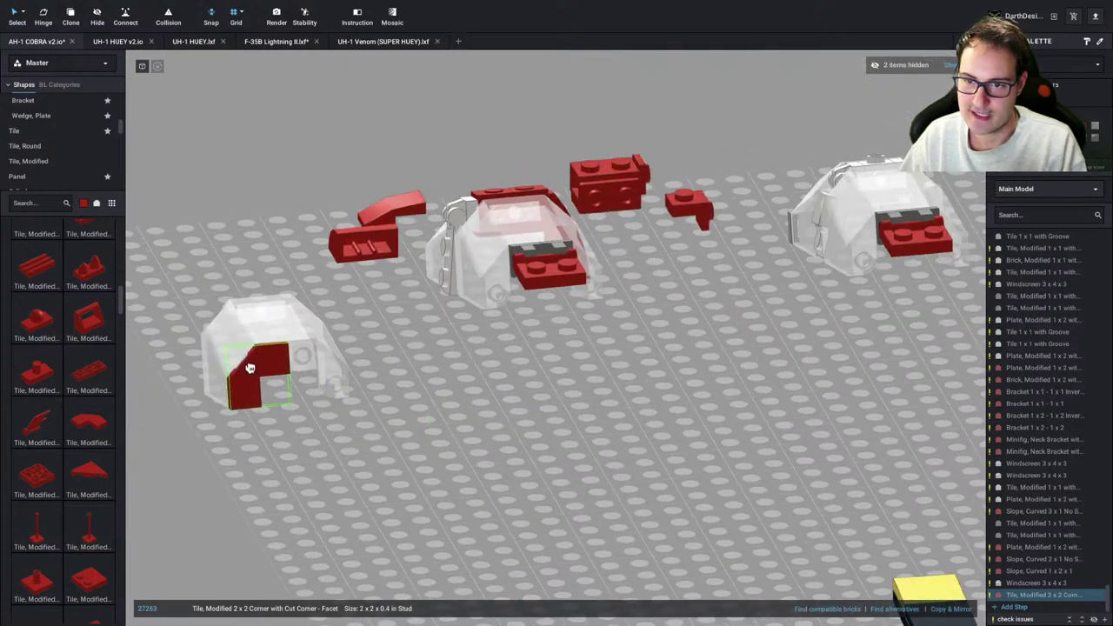
left_click(253, 370)
Check which colours the faceted 2 x 2 corner tile is available in and delete it
left_click(330, 487)
left_click(266, 362)
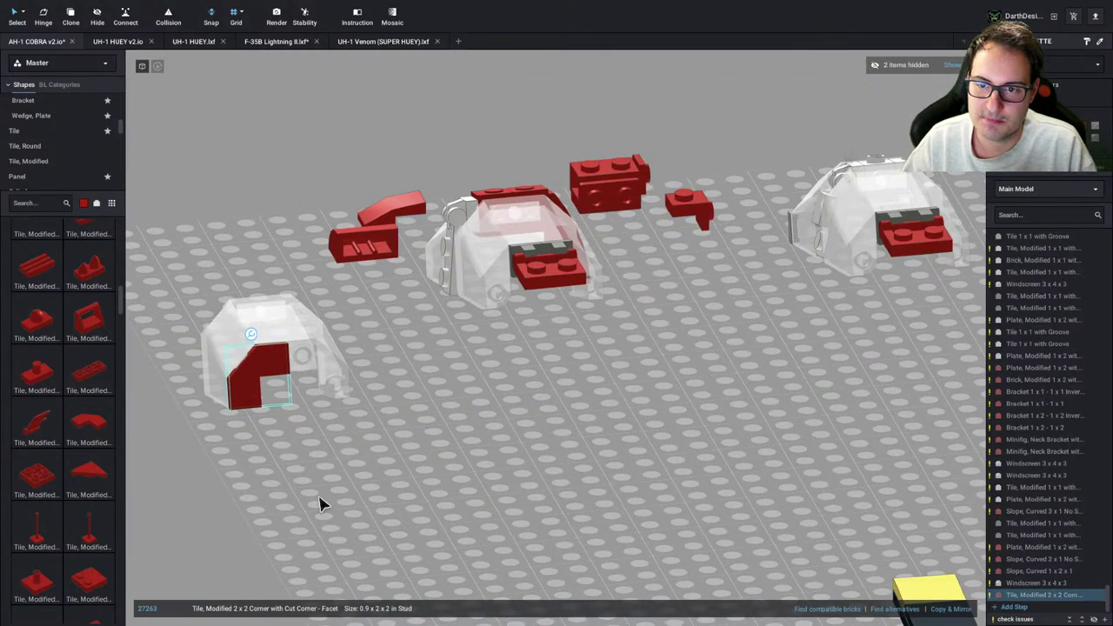
left_click(1063, 65)
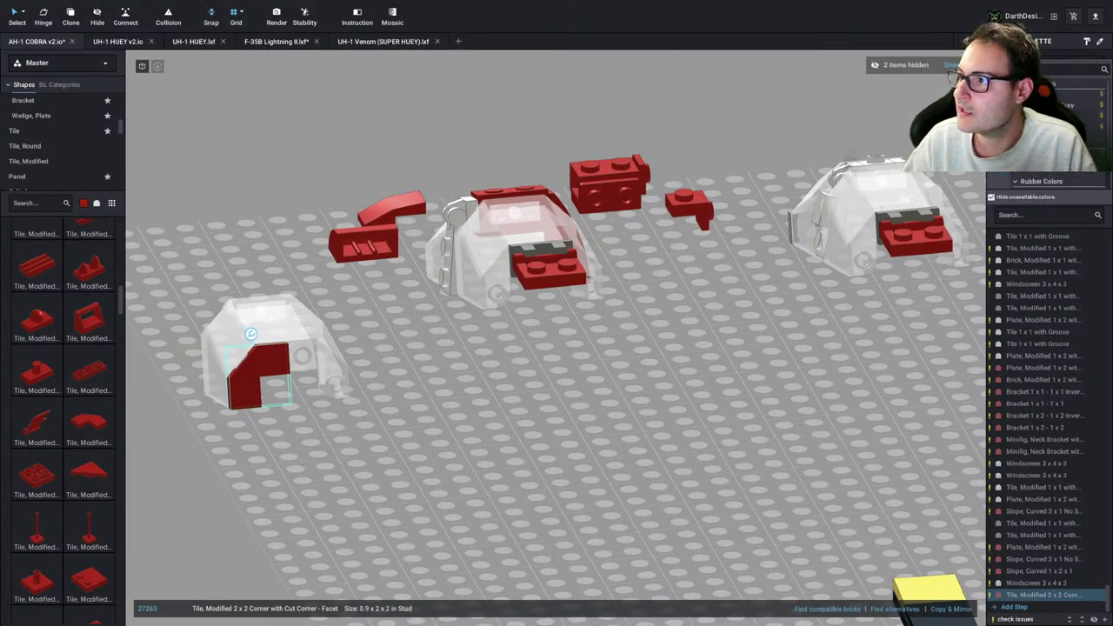
left_click(564, 422)
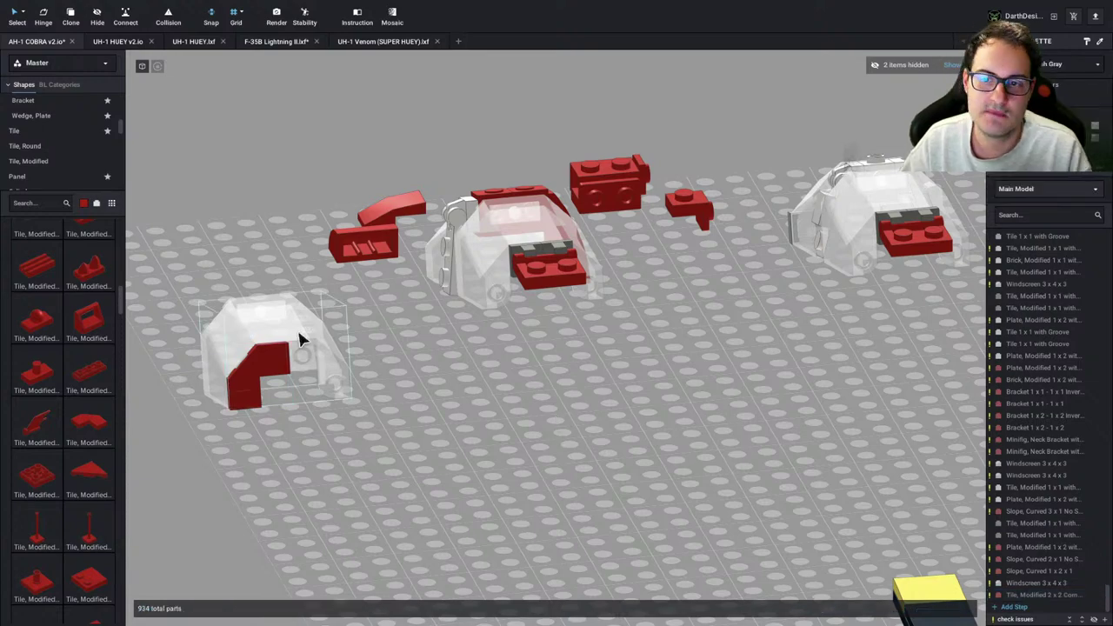
left_click(260, 366)
key("Delete")
View the canopy versions from the side and switch to Chrome to check their shape against the AH-1G drawing
right_click_drag(346, 416, 401, 412)
scroll(184, 485, "up", 1)
scroll(319, 409, "down", 3)
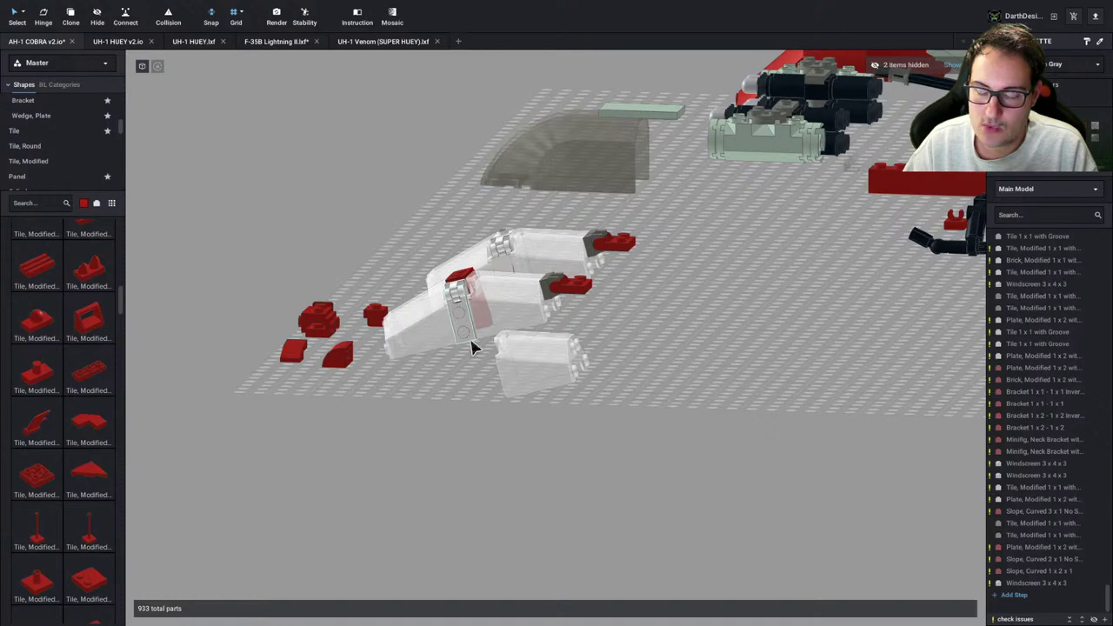
key("super+Tab")
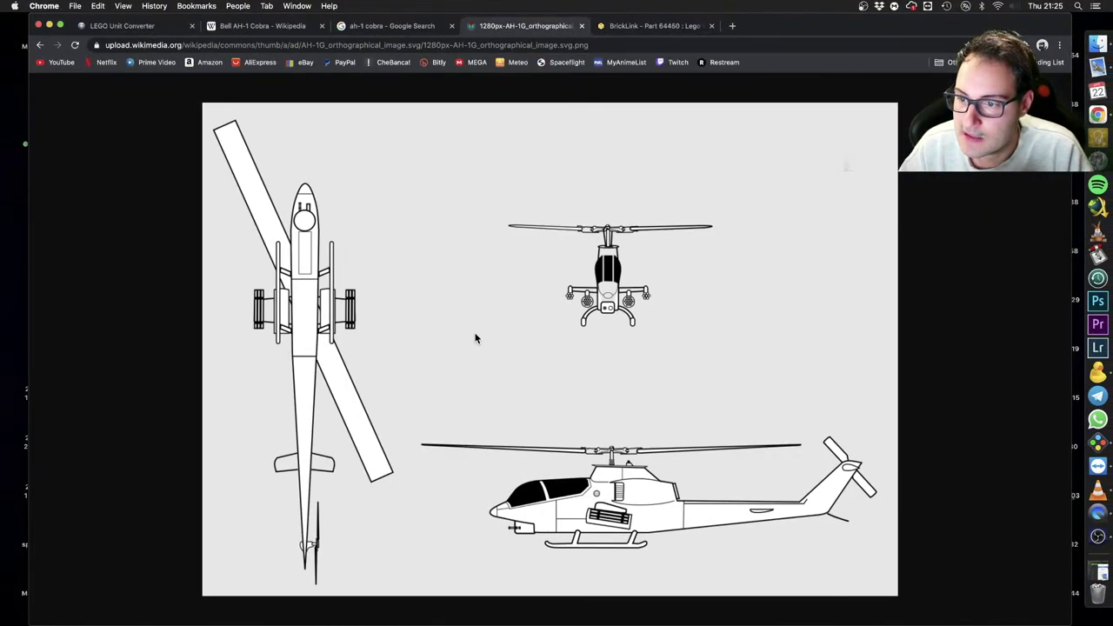
Switch from the reference drawing to BrickLink Studio and examine the two canopy assemblies and the spare windscreen
key("super+Tab")
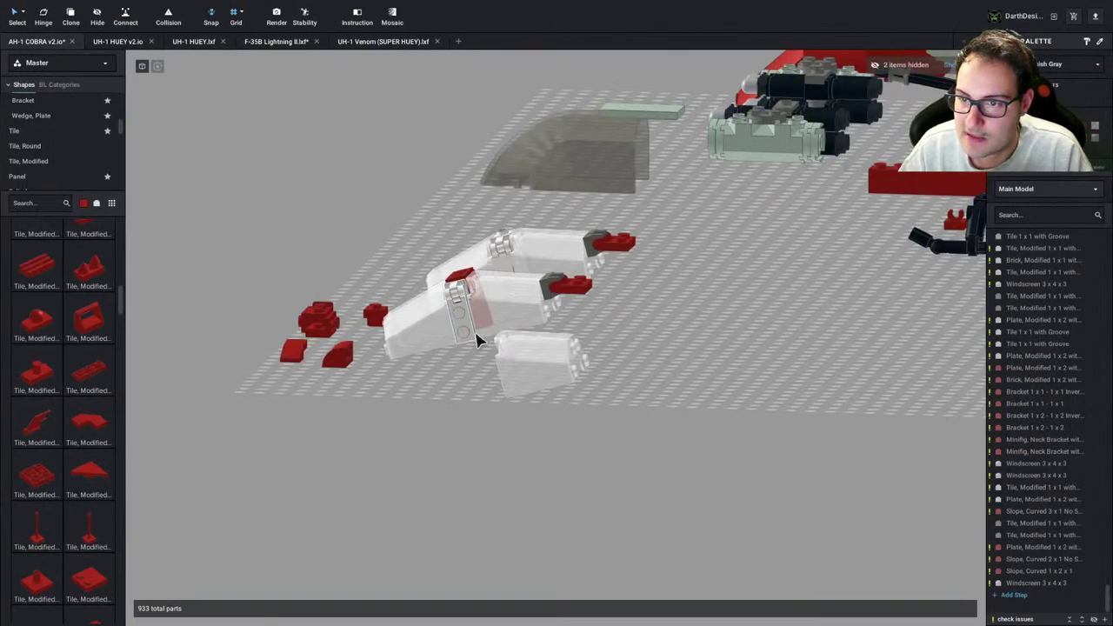
key("super+Tab")
key("ctrl+Right")
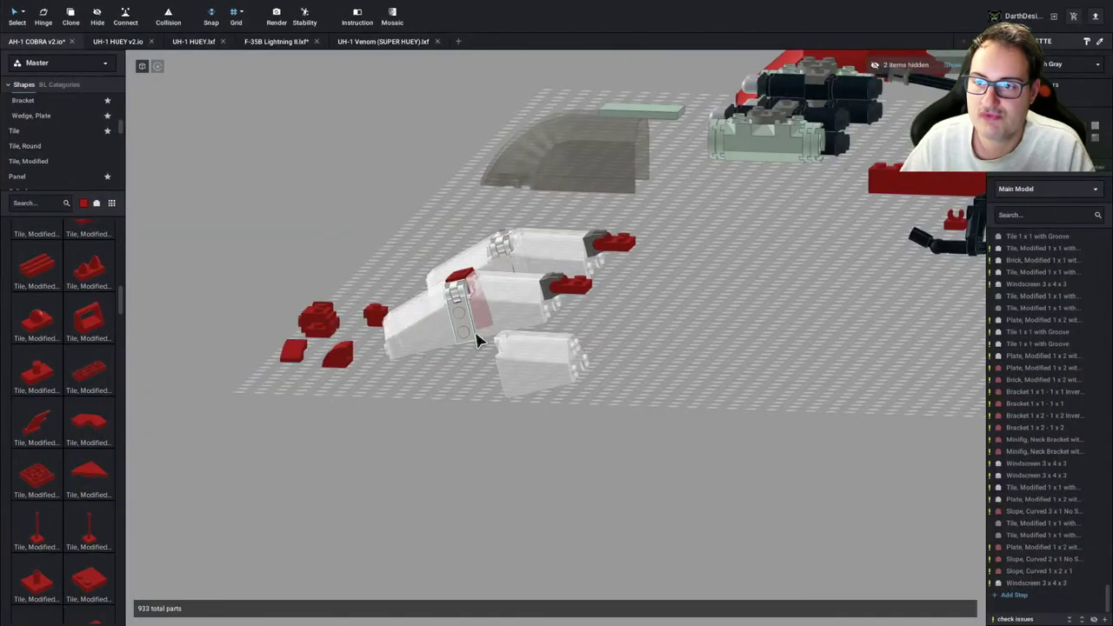
right_click_drag(477, 339, 499, 355)
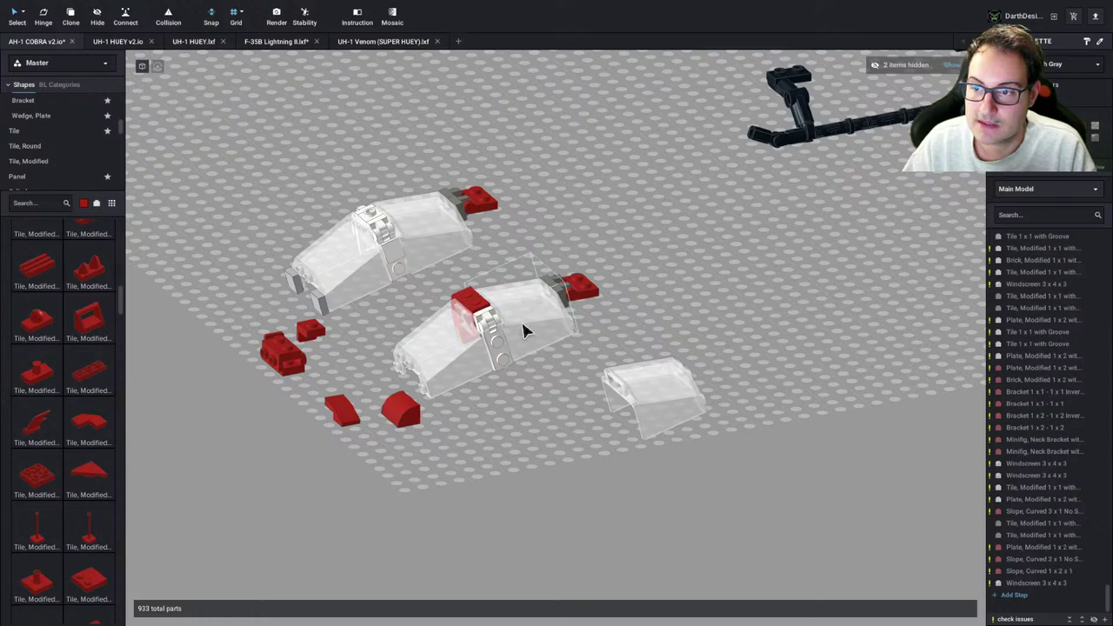
scroll(533, 317, "up", 3)
right_click_drag(519, 299, 538, 319)
scroll(548, 317, "up", 2)
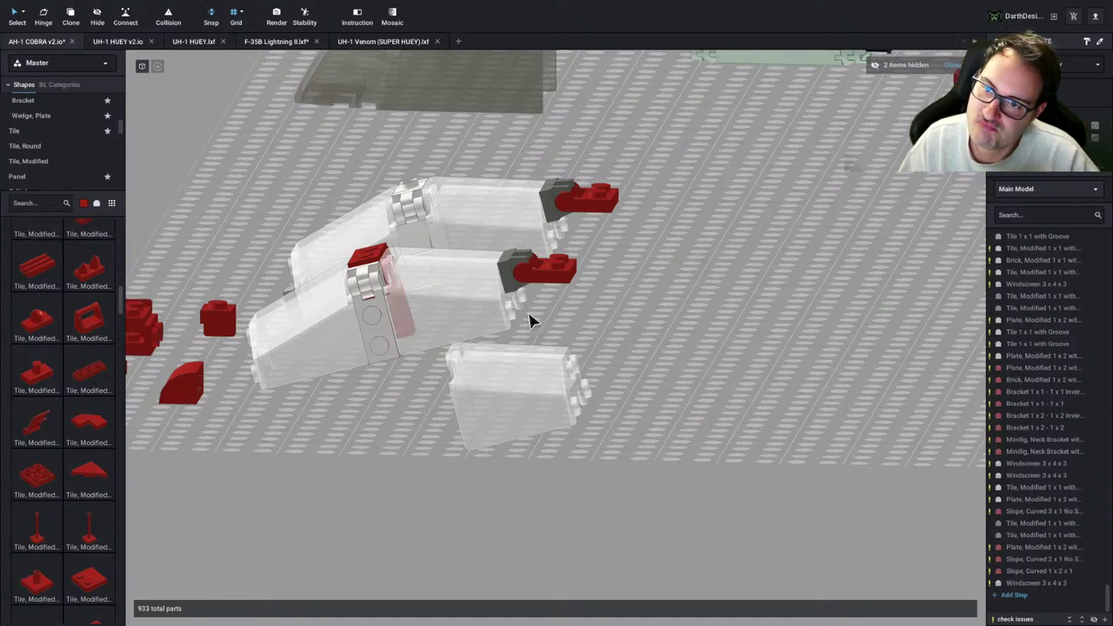
Add a Plate 1 x 2 to the open baseplate area behind the spare windscreen
scroll(81, 144, "up", 4)
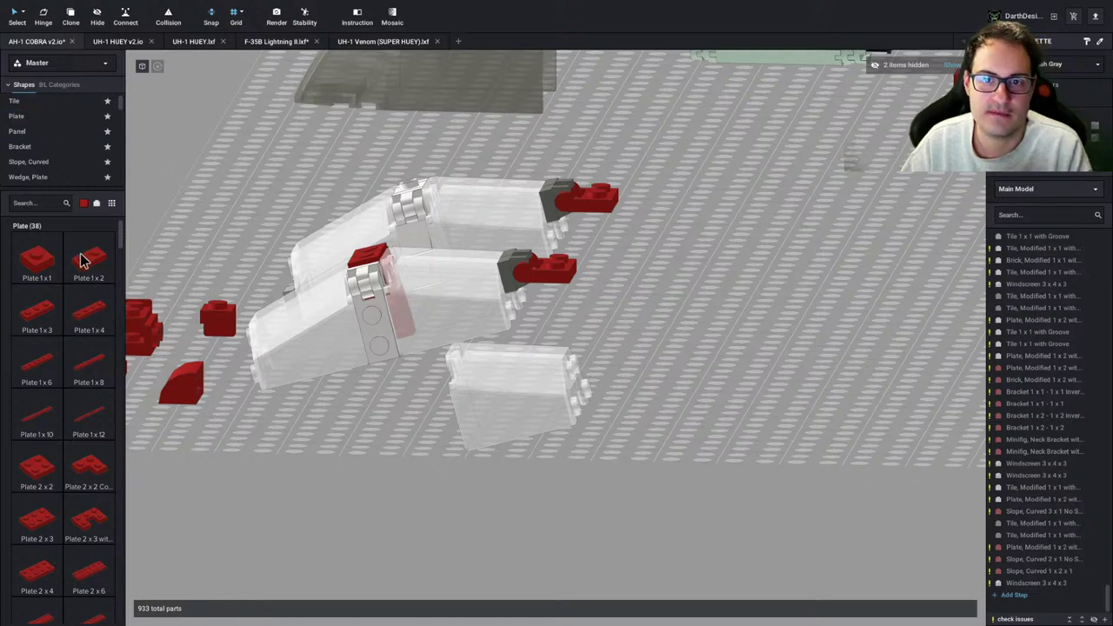
left_click_drag(83, 257, 739, 377)
left_click(735, 372)
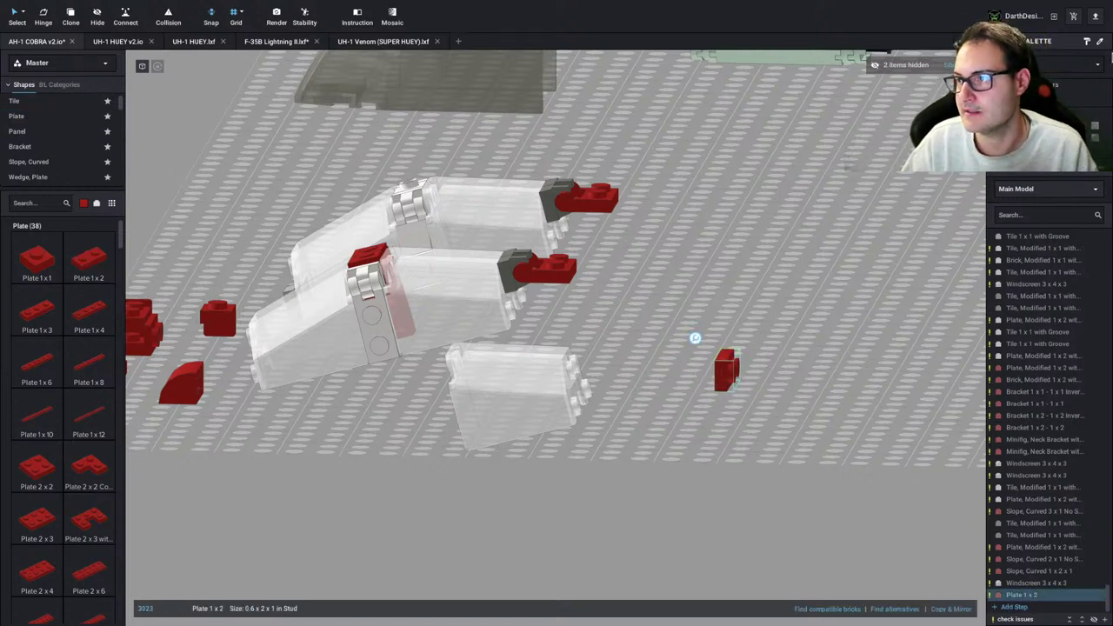
Recolor both Windscreen 3 x 4 x 3 parts of the middle canopy assembly to Trans-Black
left_click(281, 342)
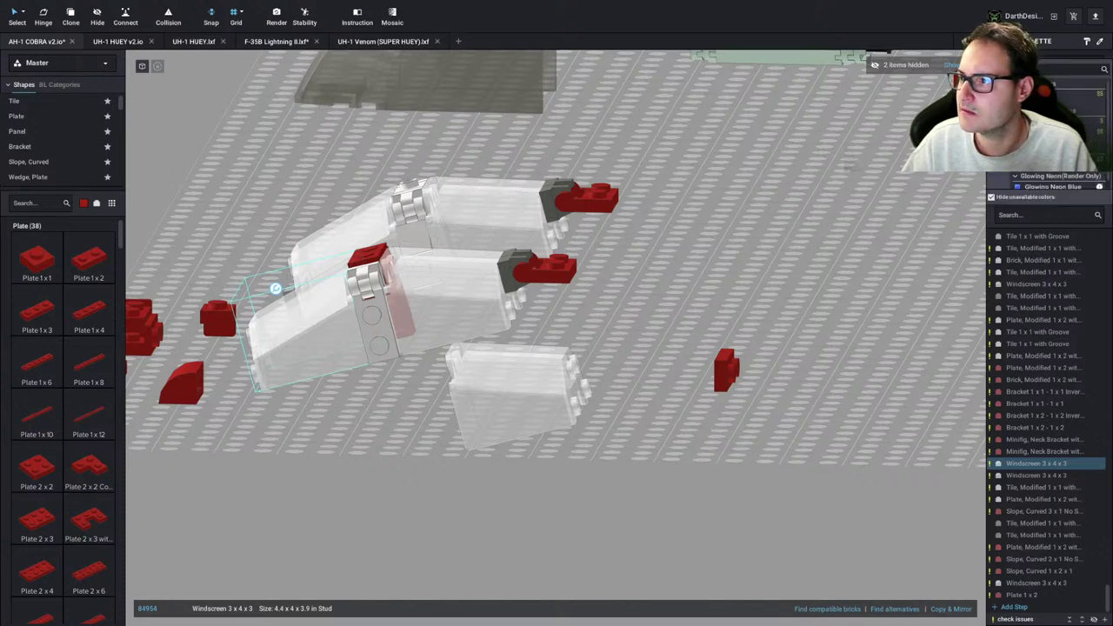
left_click(1058, 94)
left_click(877, 236)
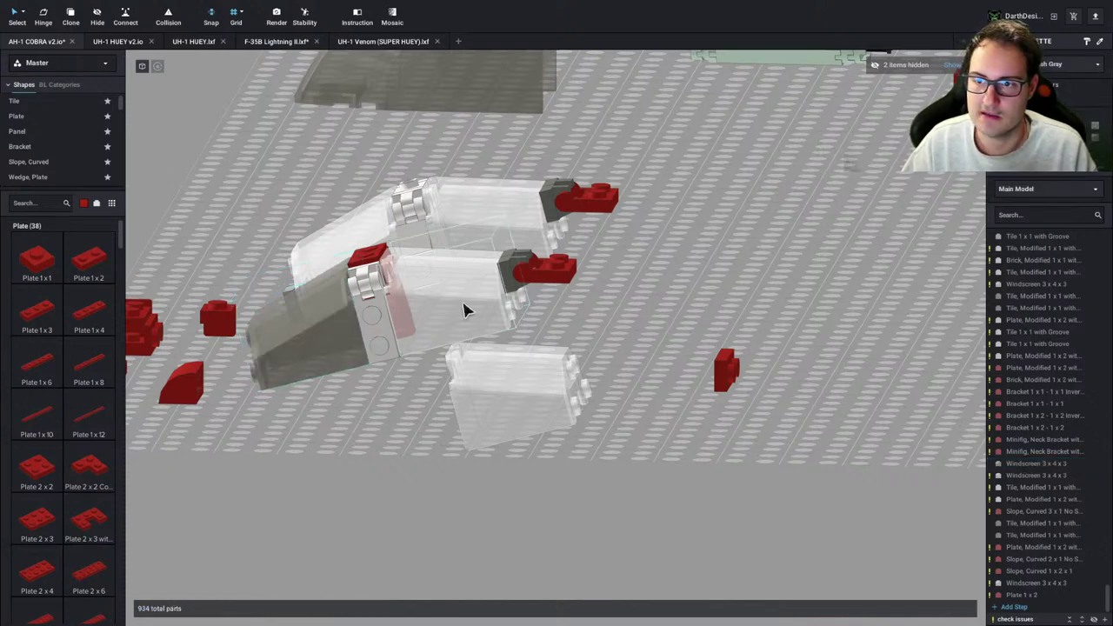
left_click(464, 310)
left_click(1094, 63)
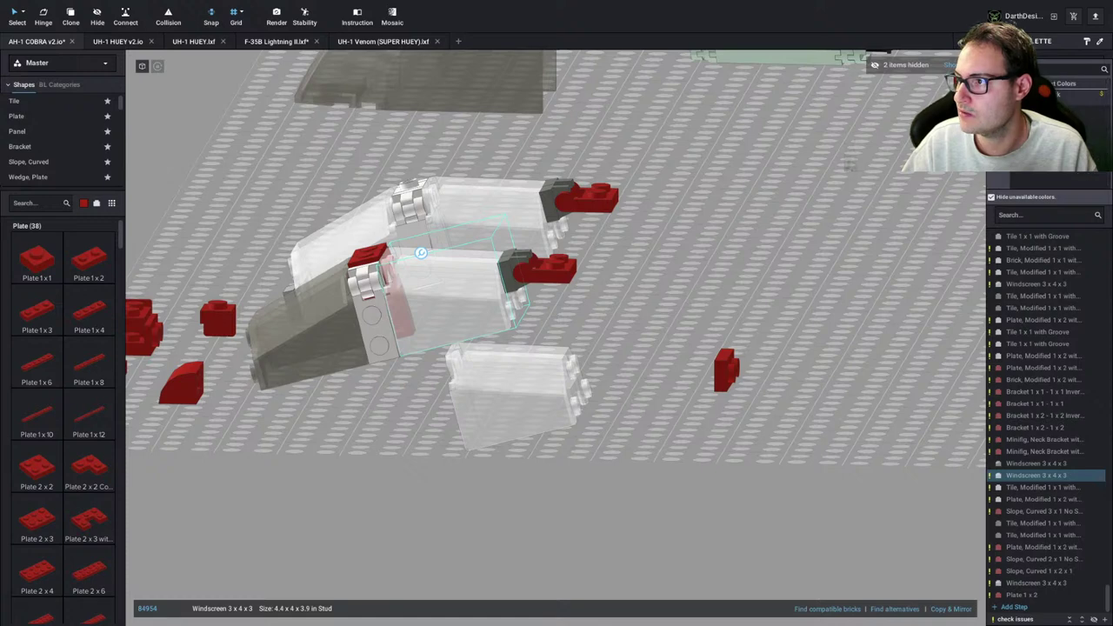
left_click(1057, 94)
left_click(632, 290)
Recolor the loose Plate 1 x 2 to Trans-Black
right_click_drag(633, 290, 665, 326)
left_click(729, 375)
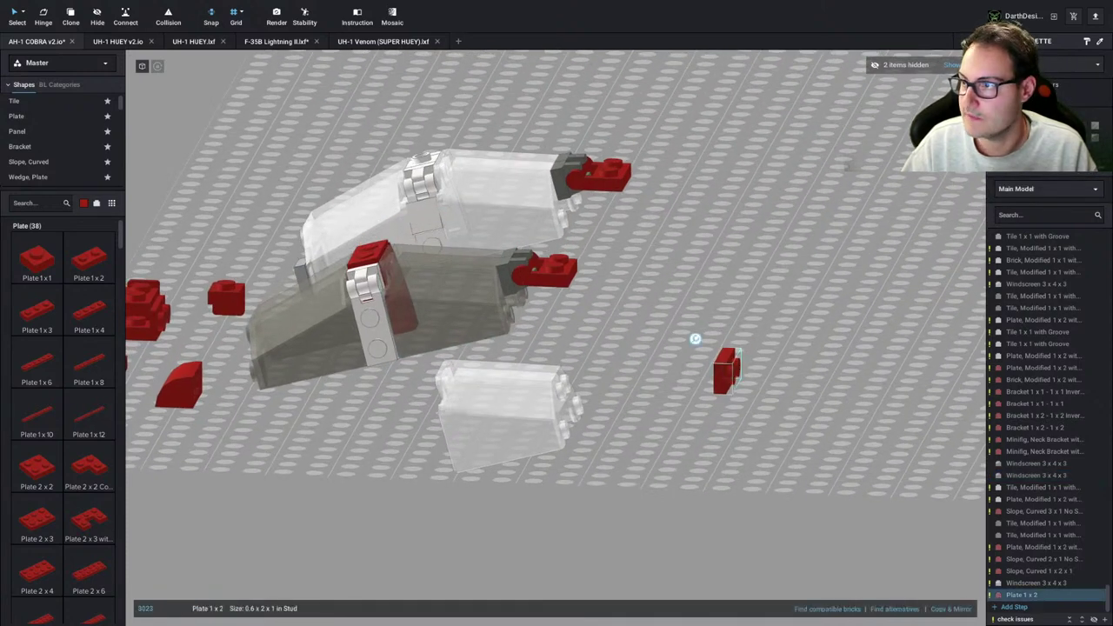
left_click(1048, 76)
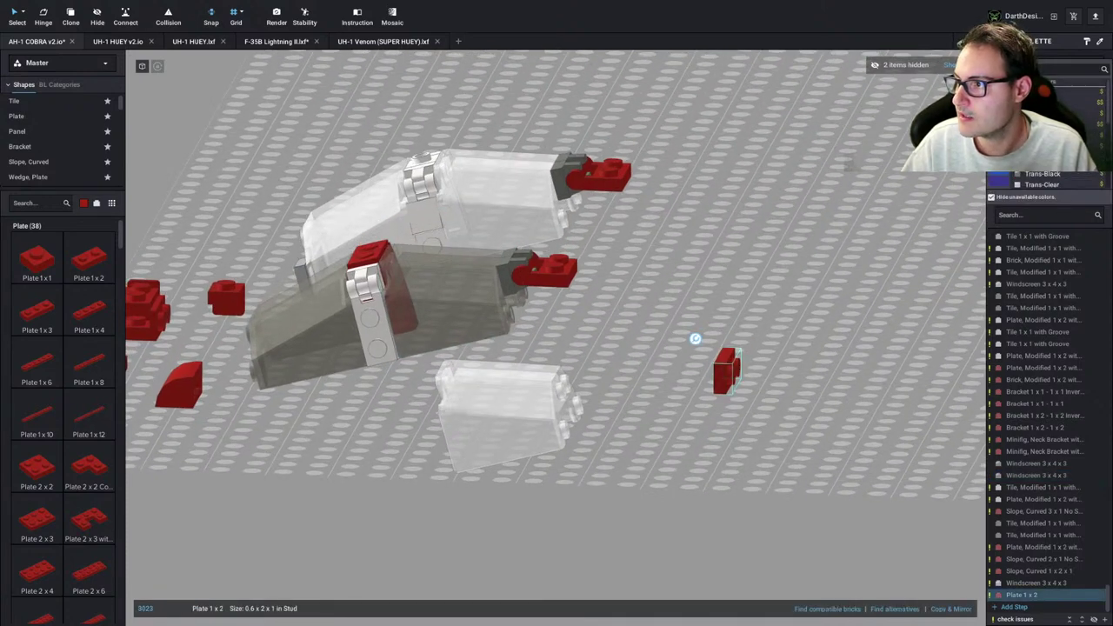
left_click(1035, 172)
Attach the loose Plate 1 x 2 to the upper rear studs of the spare clear windscreen
left_click_drag(724, 378, 616, 364)
middle_click_drag(617, 365, 713, 396)
left_click_drag(713, 396, 669, 390)
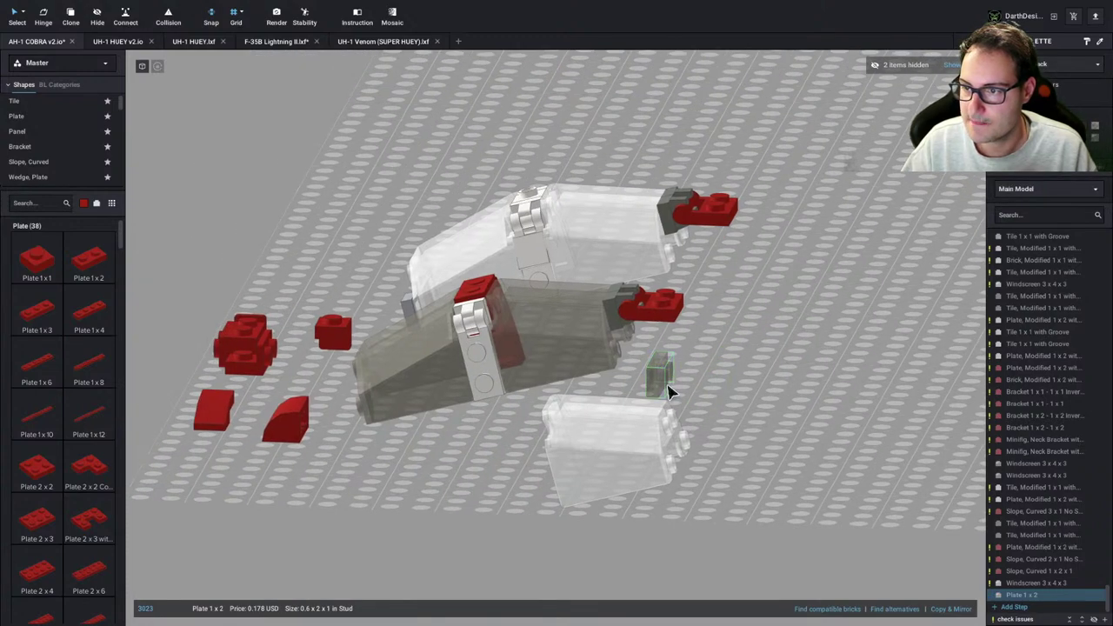
right_click_drag(669, 391, 550, 480)
left_click(548, 487)
left_click(689, 386)
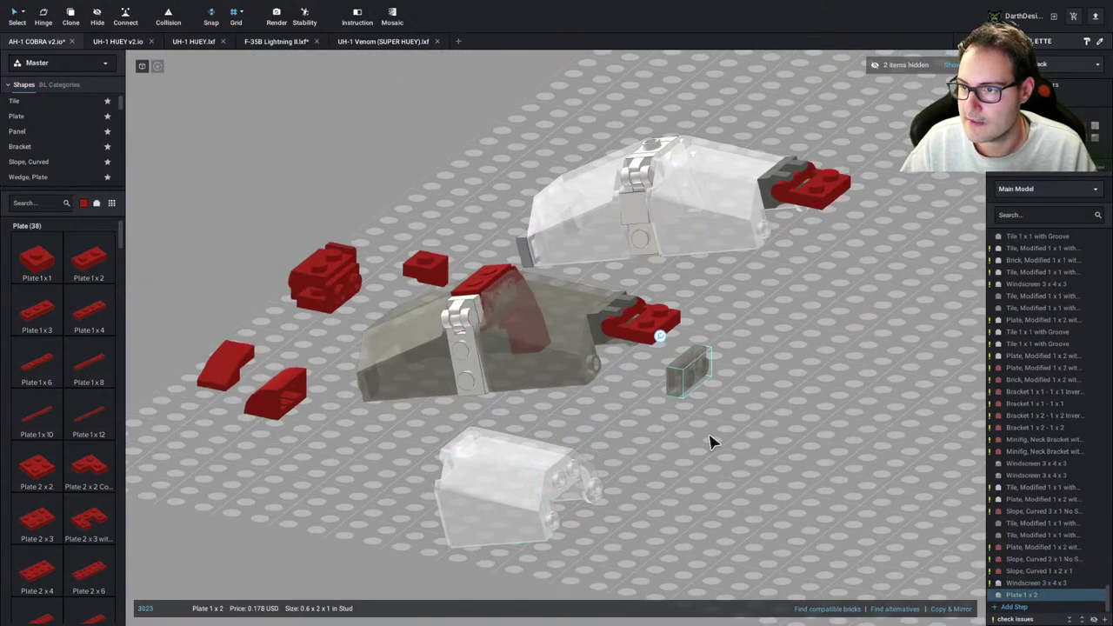
left_click_drag(692, 378, 548, 480)
mouse_move(634, 502)
right_mouse_down()
mouse_move(683, 490)
mouse_move(731, 503)
mouse_move(632, 415)
mouse_move(707, 456)
right_mouse_up()
left_click(731, 503)
Clone the Plate 1 x 2 and stack three copies behind it on the spare windscreen
key("c")
left_click(600, 422)
left_click(606, 423)
left_click(613, 423)
left_click(622, 422)
key("Escape")
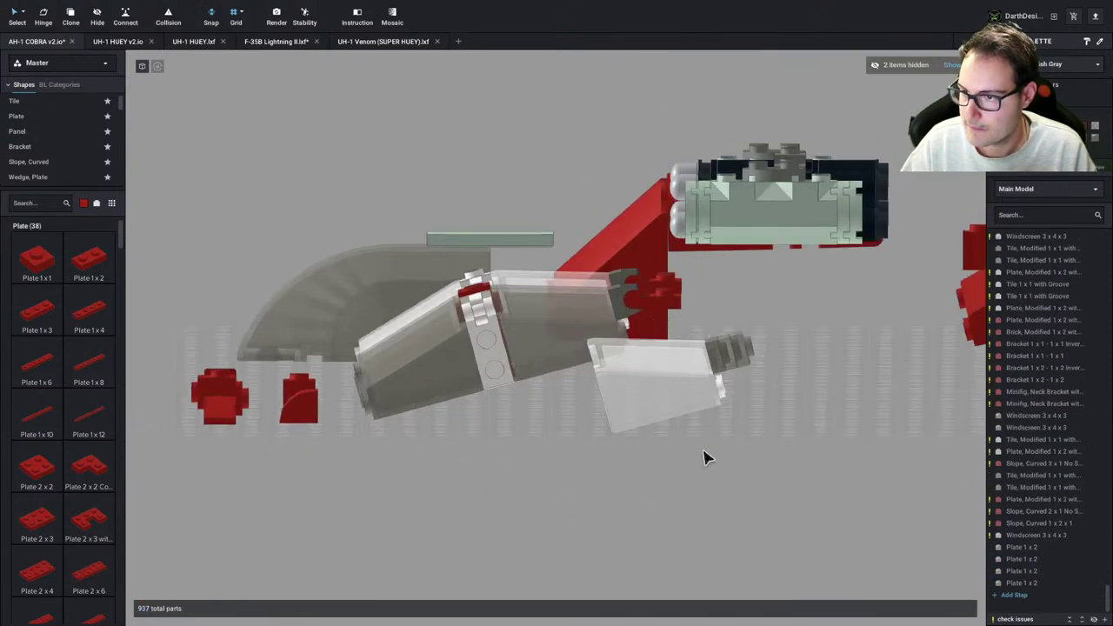
Delete all four stacked 1 x 2 plates from the back of the spare windscreen
middle_click_drag(741, 359, 625, 358)
left_click(576, 360)
key("Delete")
left_click(562, 360)
key("Delete")
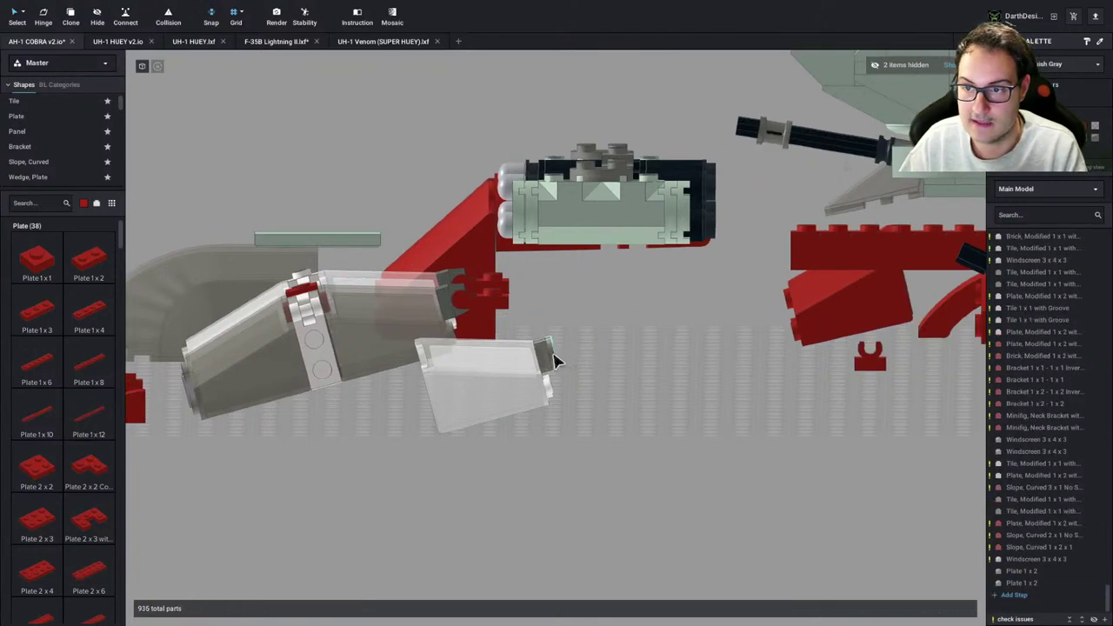
left_click(551, 362)
key("Delete")
right_click_drag(589, 374, 419, 411)
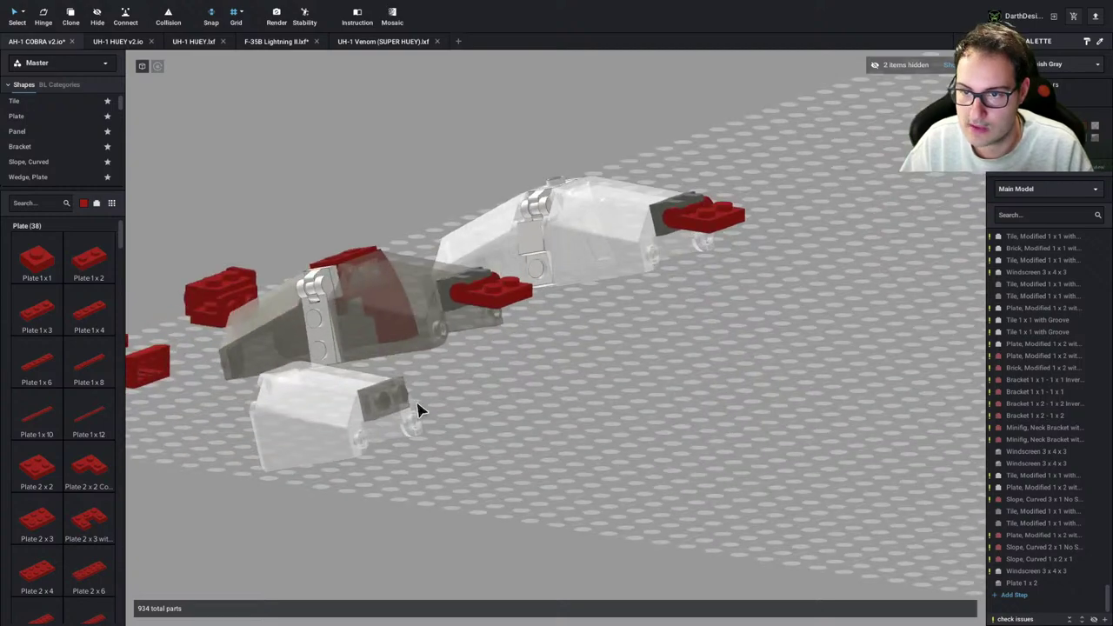
left_click(409, 406)
key("Delete")
Find the Hinge Brick 1 x 2 Base among the hinge parts and attach it to the rear of the spare windscreen
right_click_drag(576, 390, 490, 323)
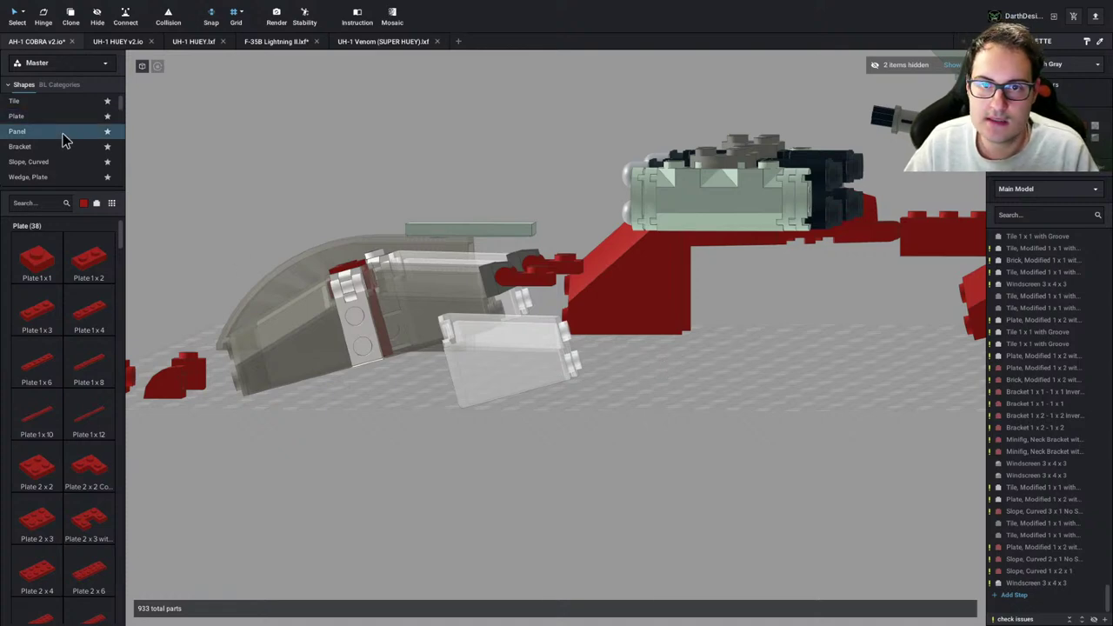
scroll(67, 140, "down", 3)
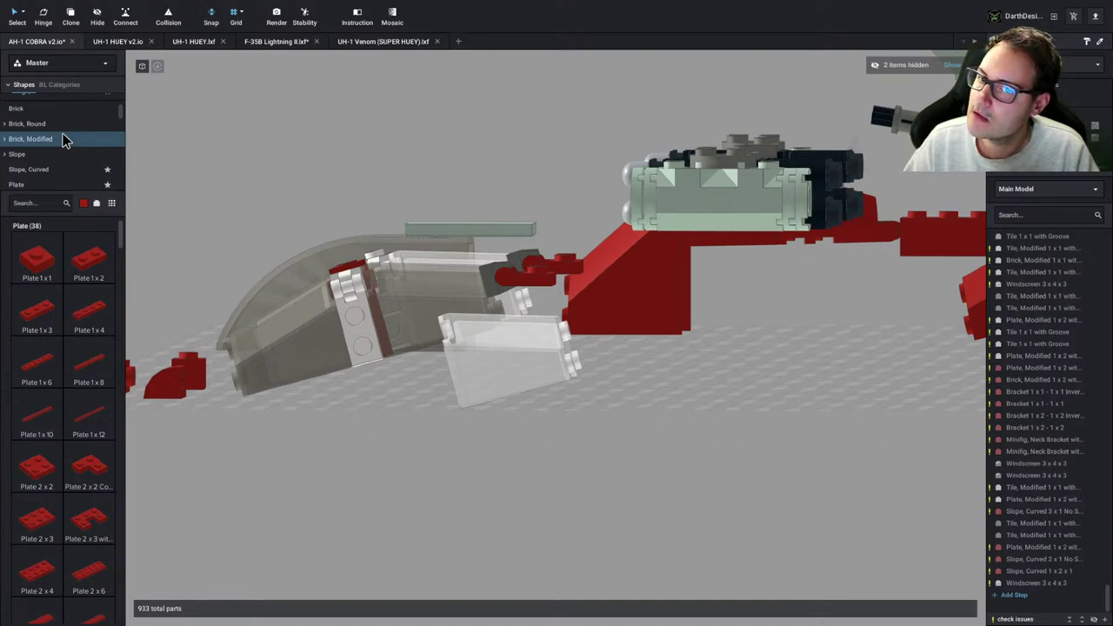
scroll(65, 139, "down", 5)
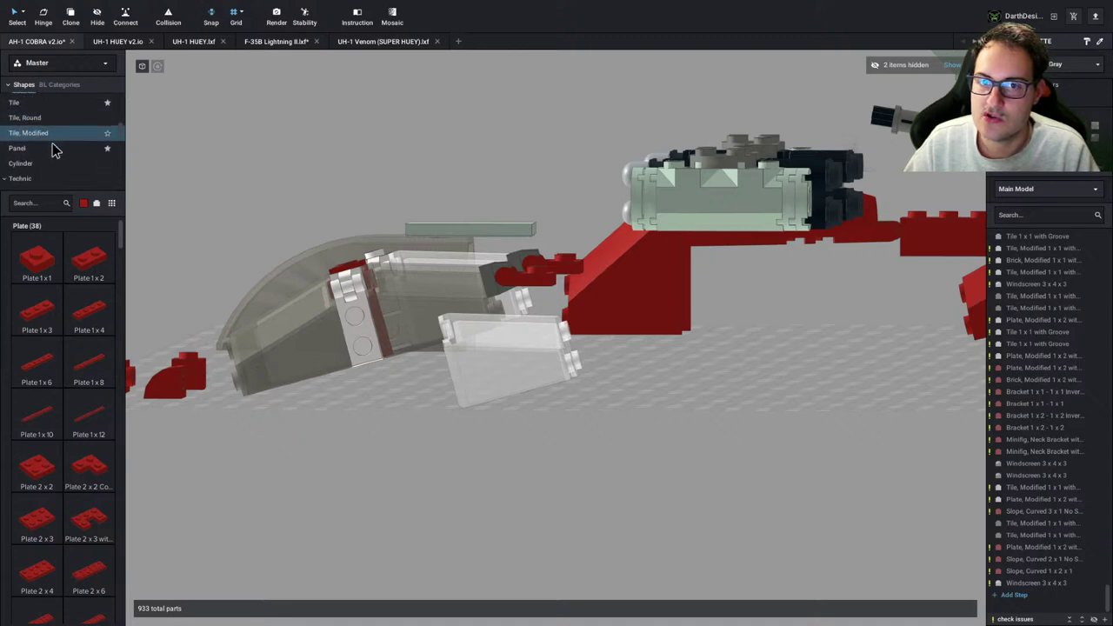
scroll(52, 149, "down", 6)
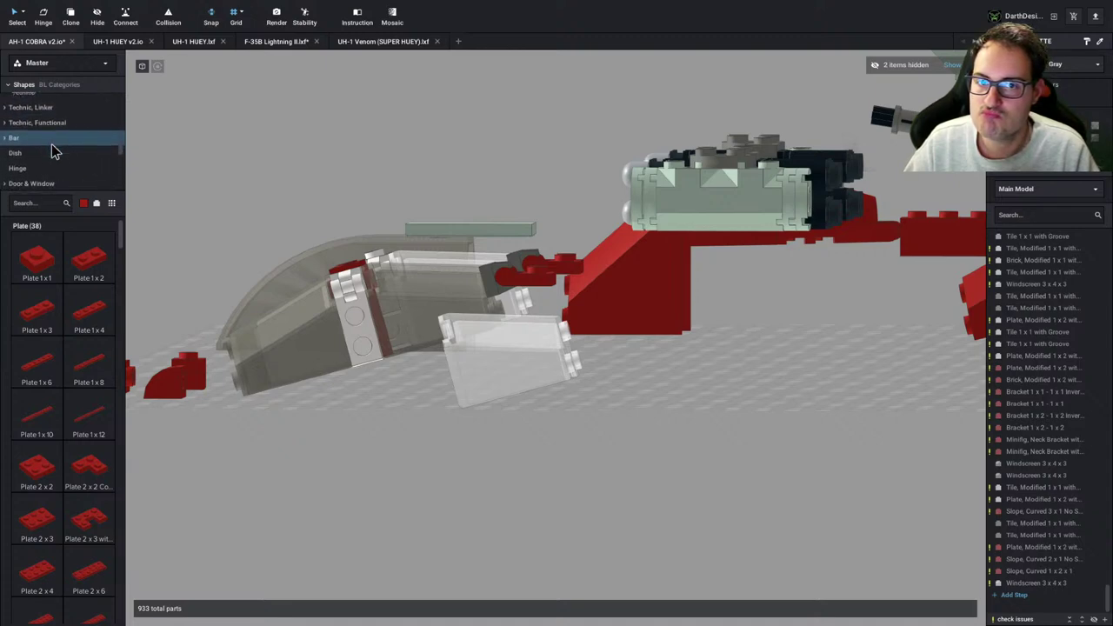
left_click(53, 160)
right_click_drag(756, 508, 757, 516)
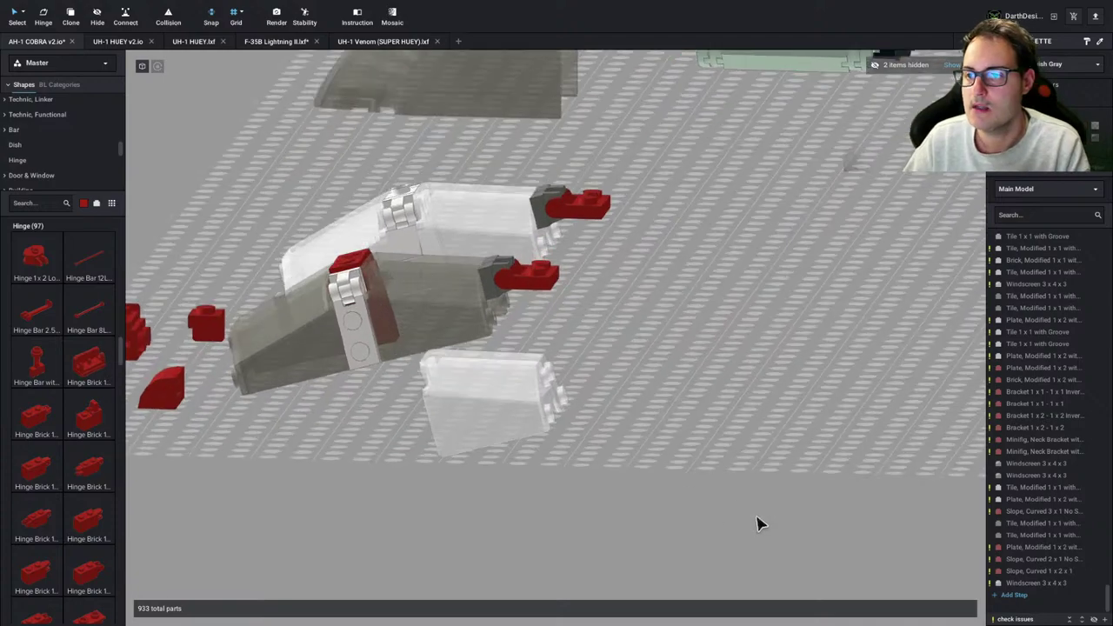
left_click_drag(89, 365, 573, 360)
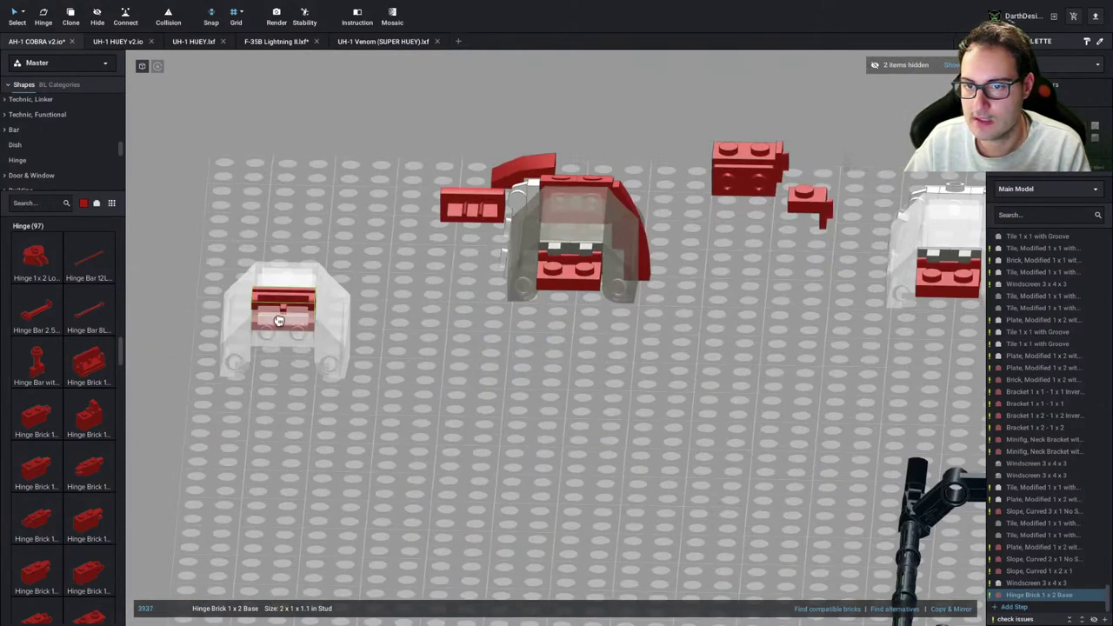
left_click_drag(285, 326, 283, 350)
left_click(462, 427)
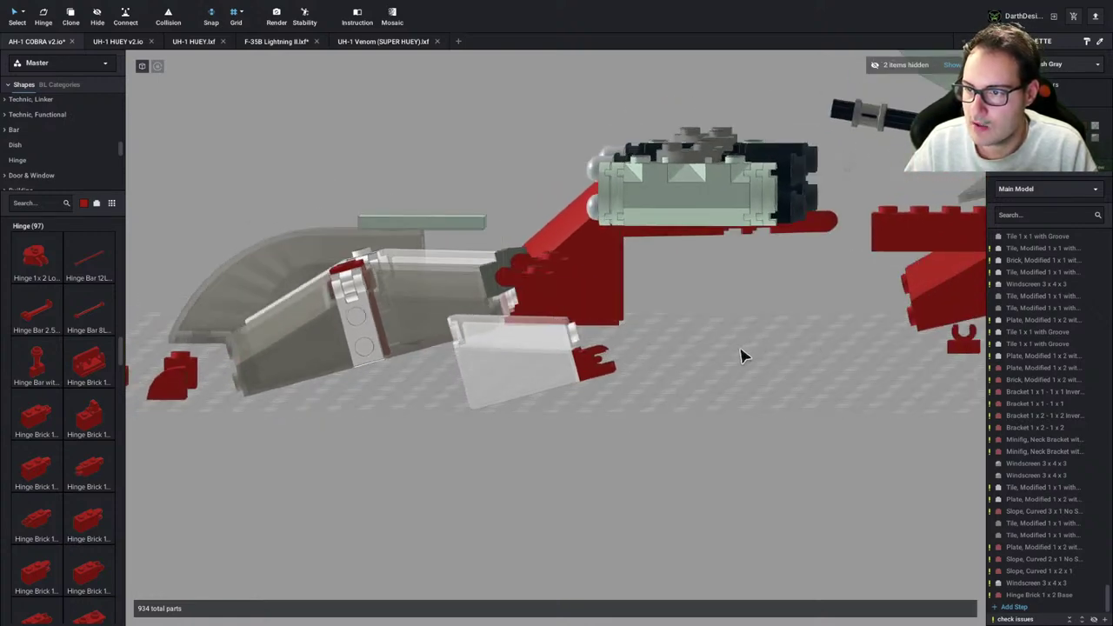
Check the AH-1G orthographic drawing in the browser, and delete the hinge brick from the spare windscreen
key("ctrl+Left")
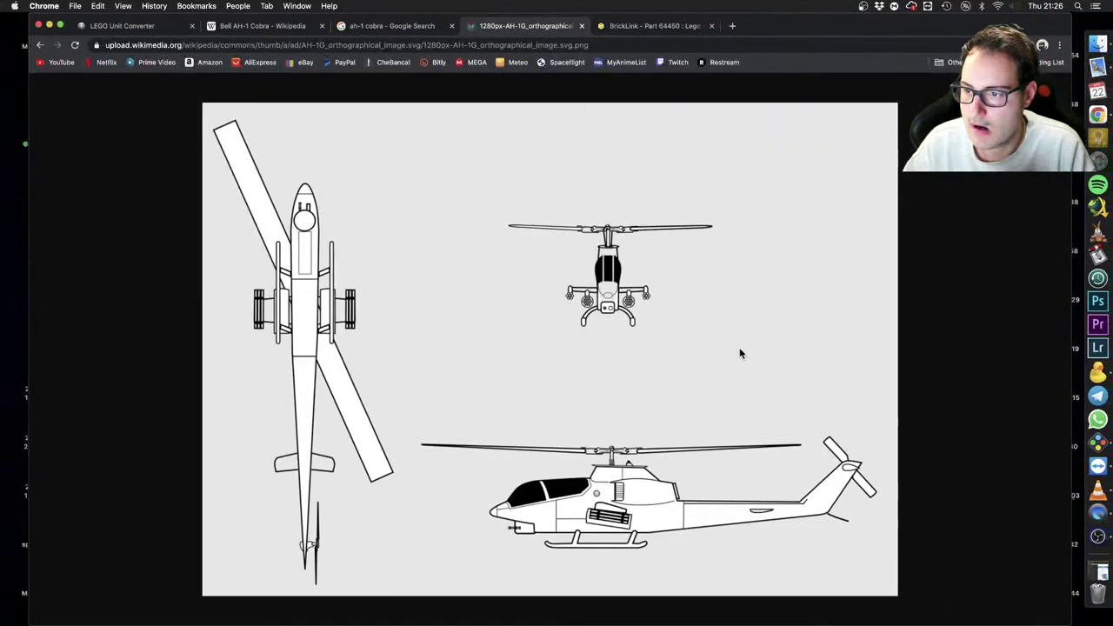
key("super+Tab")
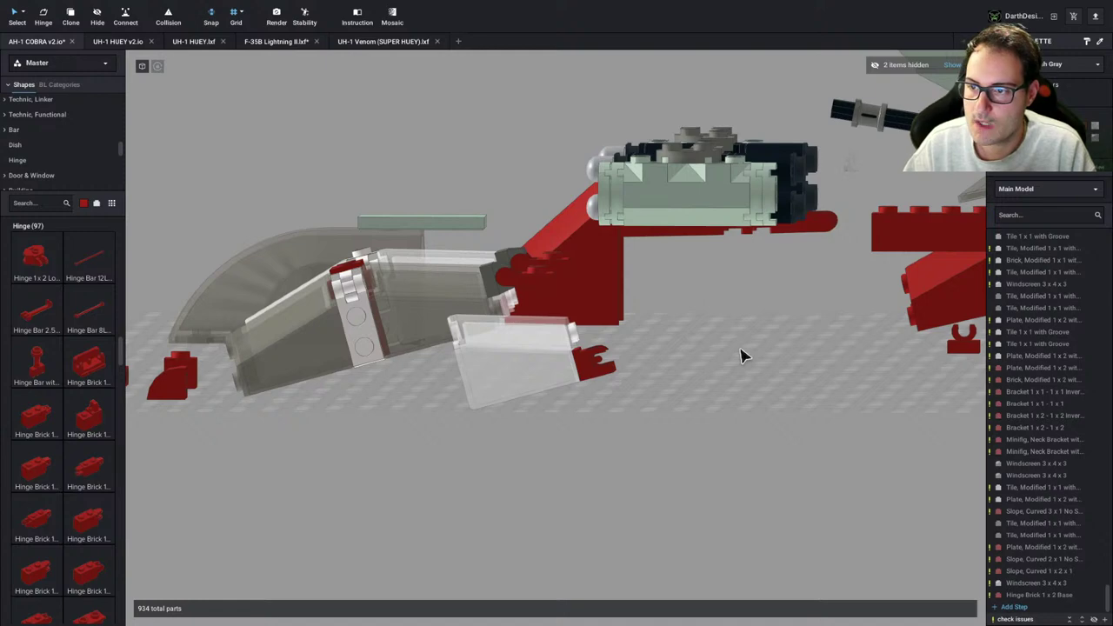
right_click_drag(710, 347, 509, 441)
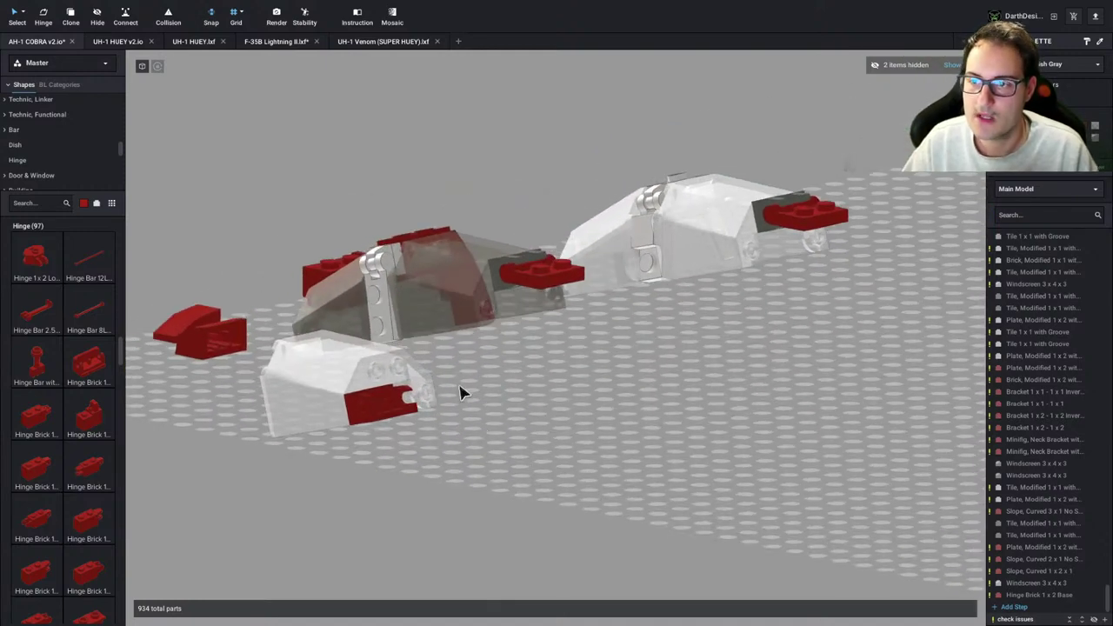
middle_click_drag(461, 394, 500, 343)
left_click(429, 368)
key("Delete")
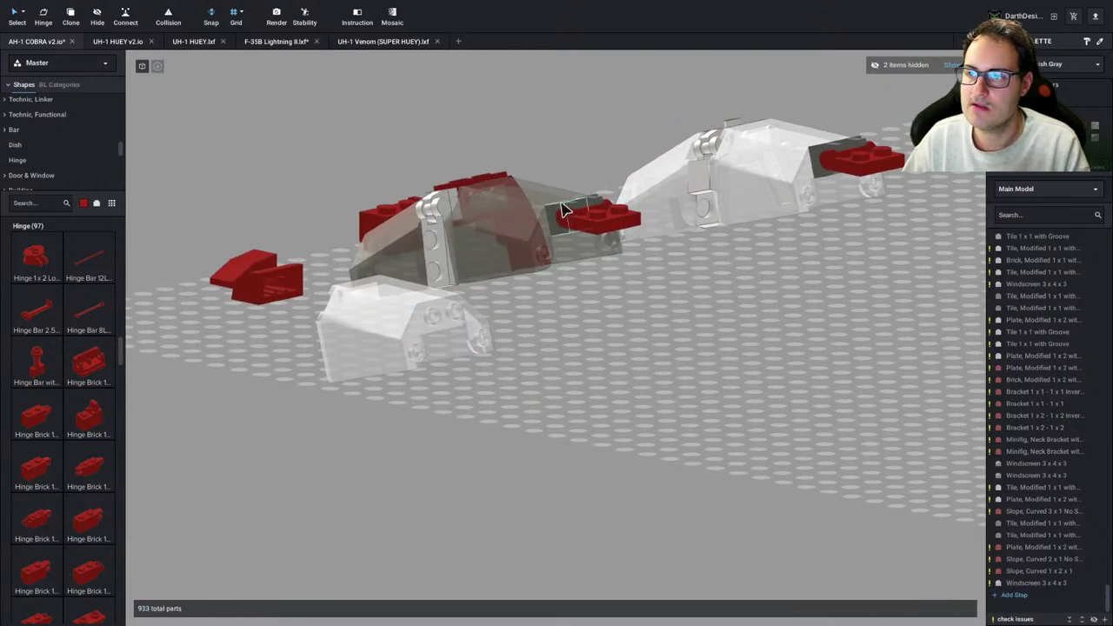
Clone the gray Tile, Modified 1 x 1 with Clip onto both lower rear studs of the spare windscreen
key("ctrl+z")
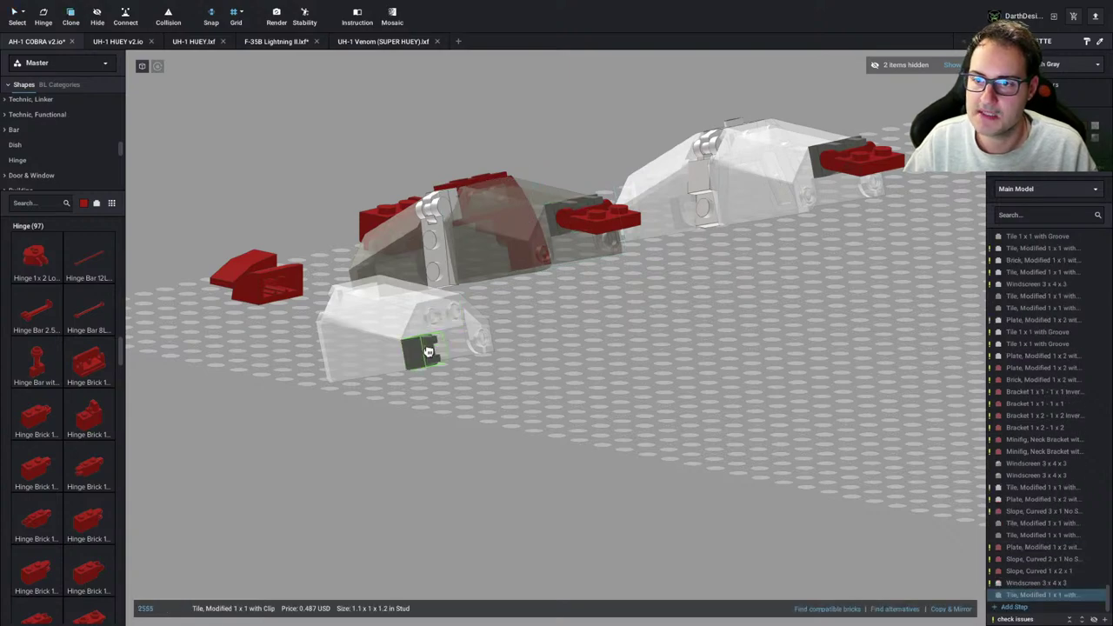
left_click(428, 351)
left_click(489, 348)
key("Escape")
right_click_drag(541, 396, 491, 399)
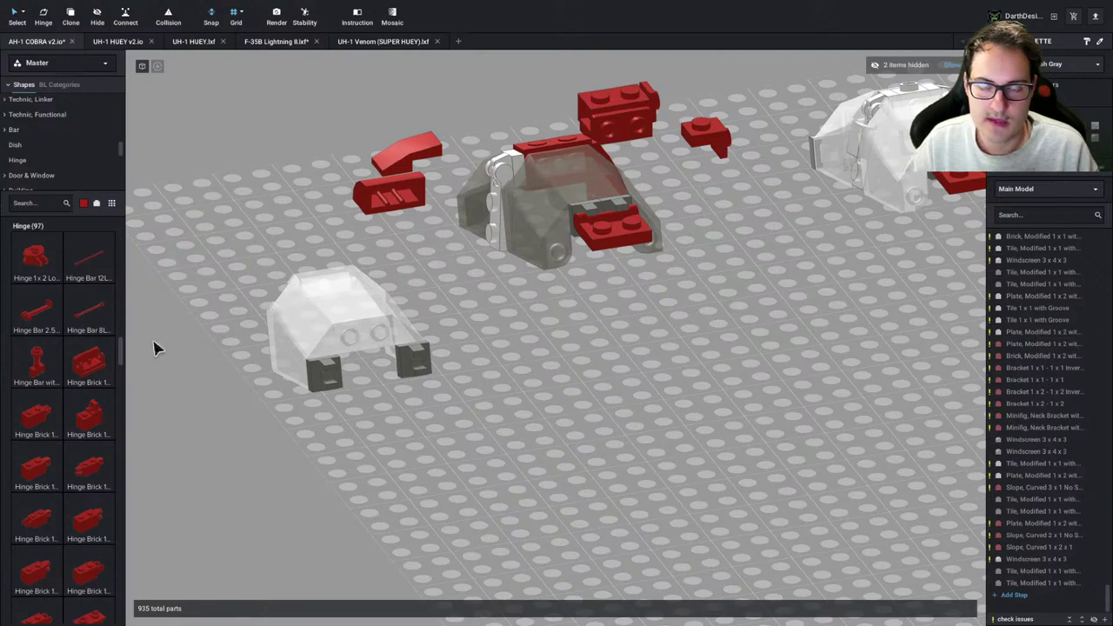
Add a Bar 4L (Lightsaber Blade / Wand) across the two clip tiles on the spare windscreen
scroll(37, 159, "up", 5)
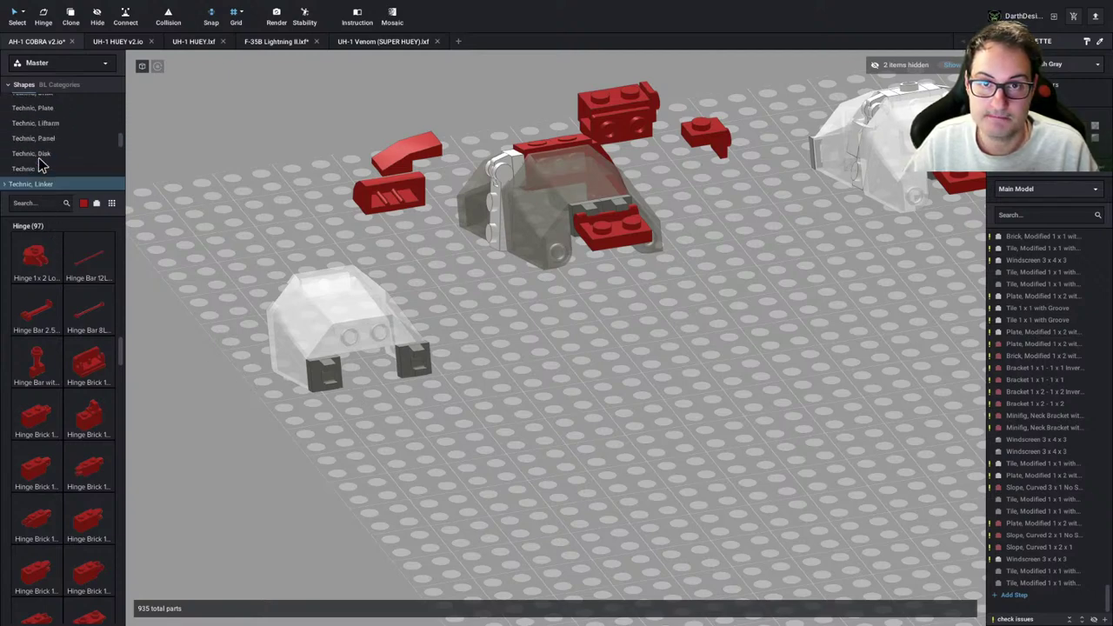
scroll(38, 162, "down", 5)
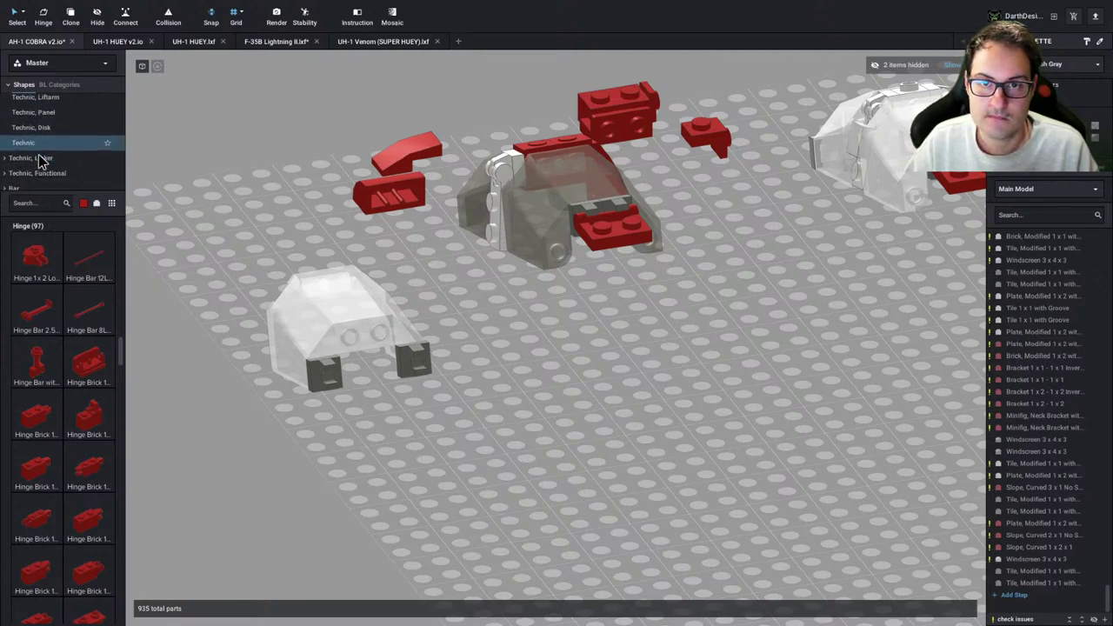
left_click(48, 165)
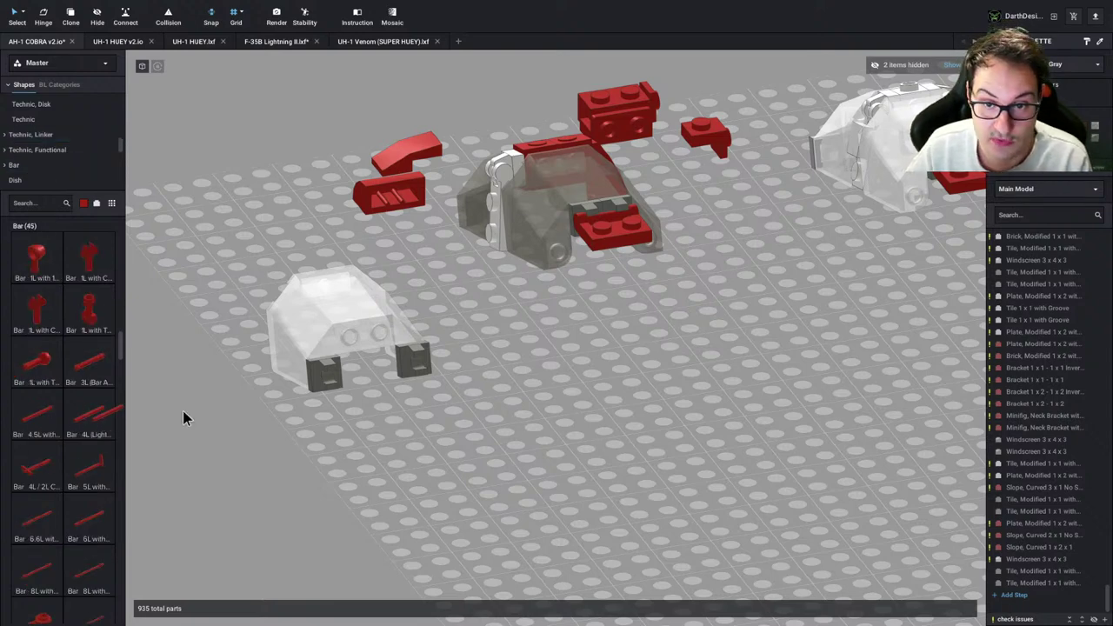
left_click_drag(183, 417, 420, 371)
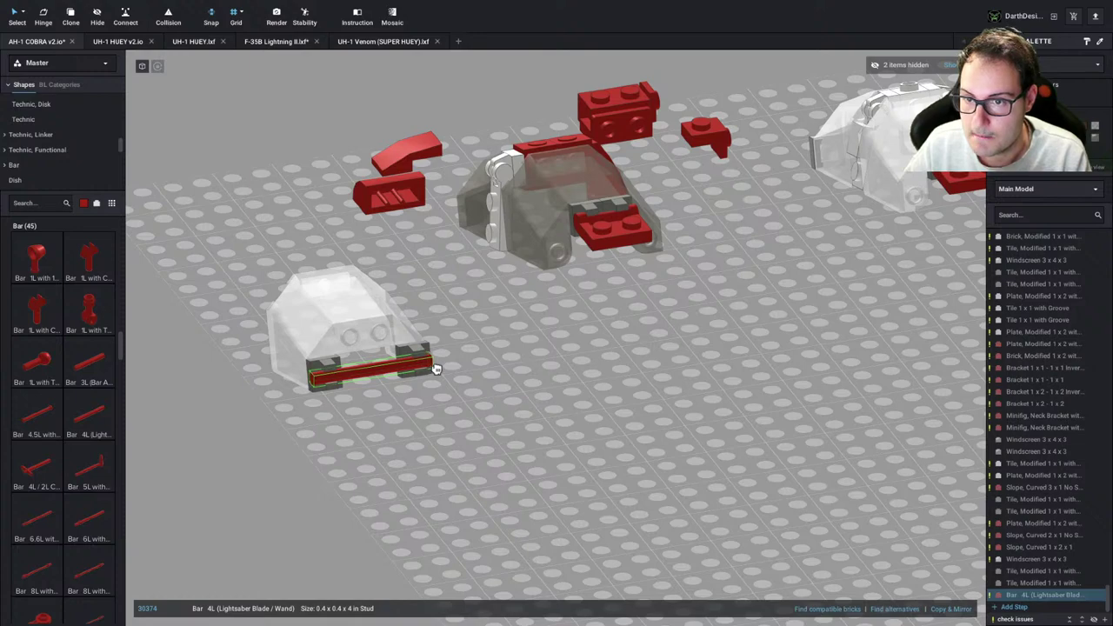
left_click(437, 369)
mouse_move(437, 448)
right_mouse_down()
mouse_move(418, 444)
mouse_move(447, 435)
right_mouse_up()
left_click(429, 440)
right_click_drag(588, 351, 600, 339)
key("c")
left_click(584, 215)
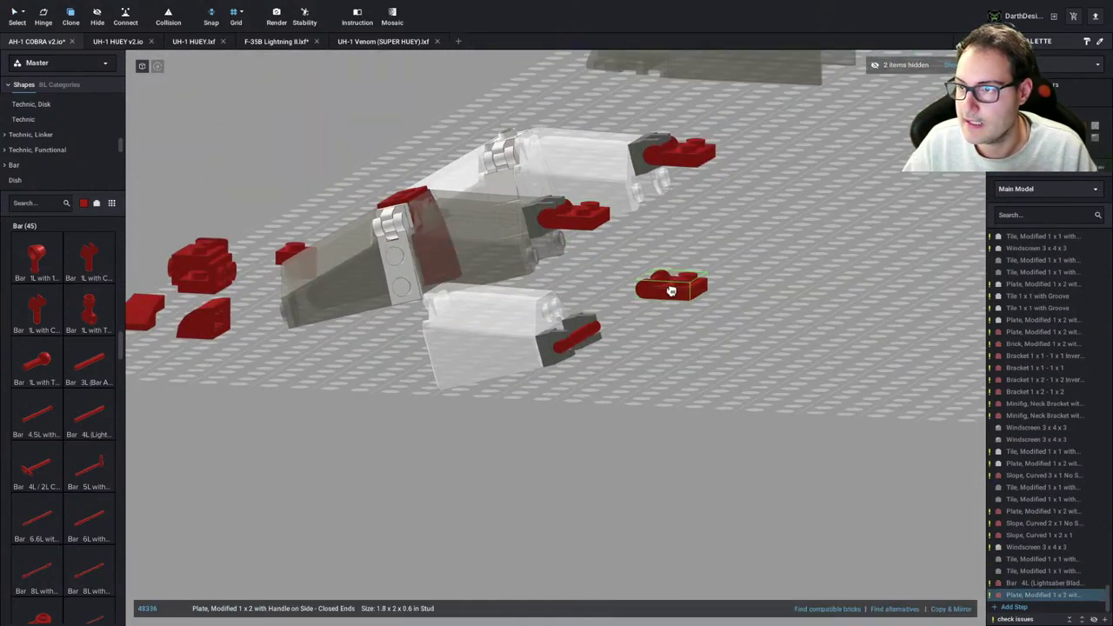
key("Escape")
Examine the bar and clip-tile attachment on the spare windscreen from the side and rear, against the other canopy versions
right_click_drag(671, 291, 663, 294)
scroll(757, 232, "down", 6)
right_click_drag(758, 231, 727, 308)
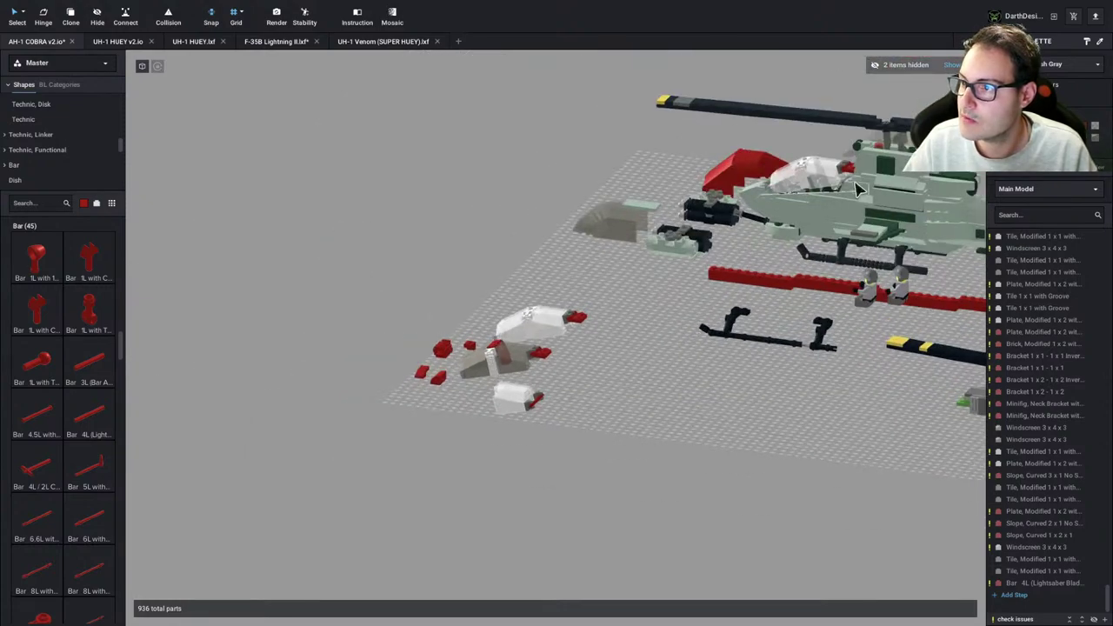
scroll(586, 390, "up", 5)
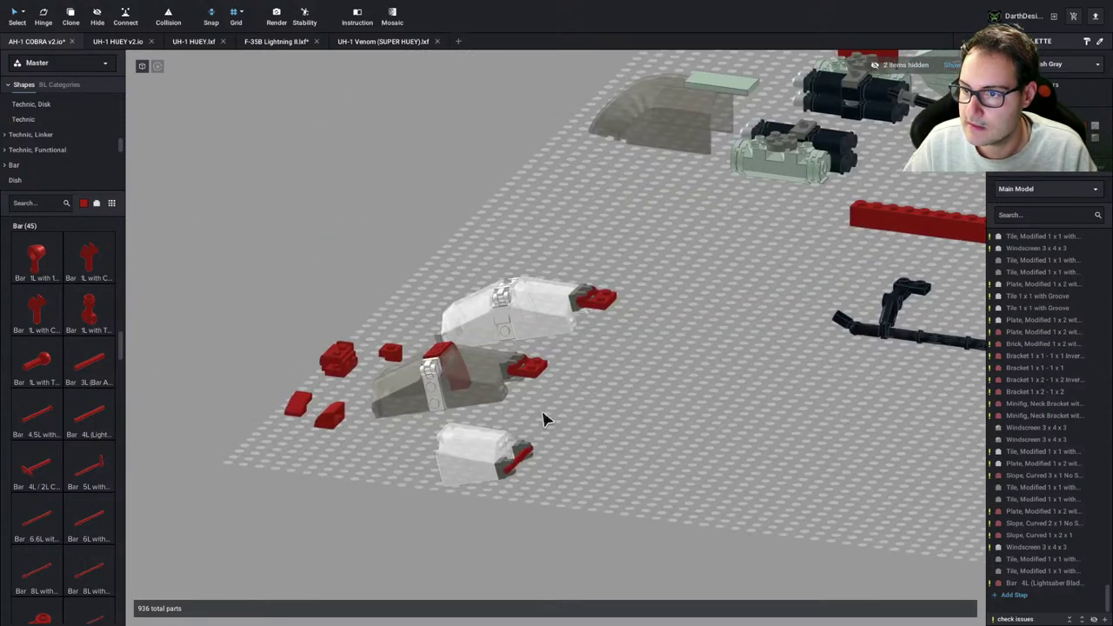
scroll(548, 435, "down", 2)
right_click_drag(557, 487, 583, 471)
scroll(633, 439, "up", 2)
right_click_drag(633, 439, 635, 442)
scroll(635, 440, "up", 3)
middle_click_drag(635, 445, 619, 421)
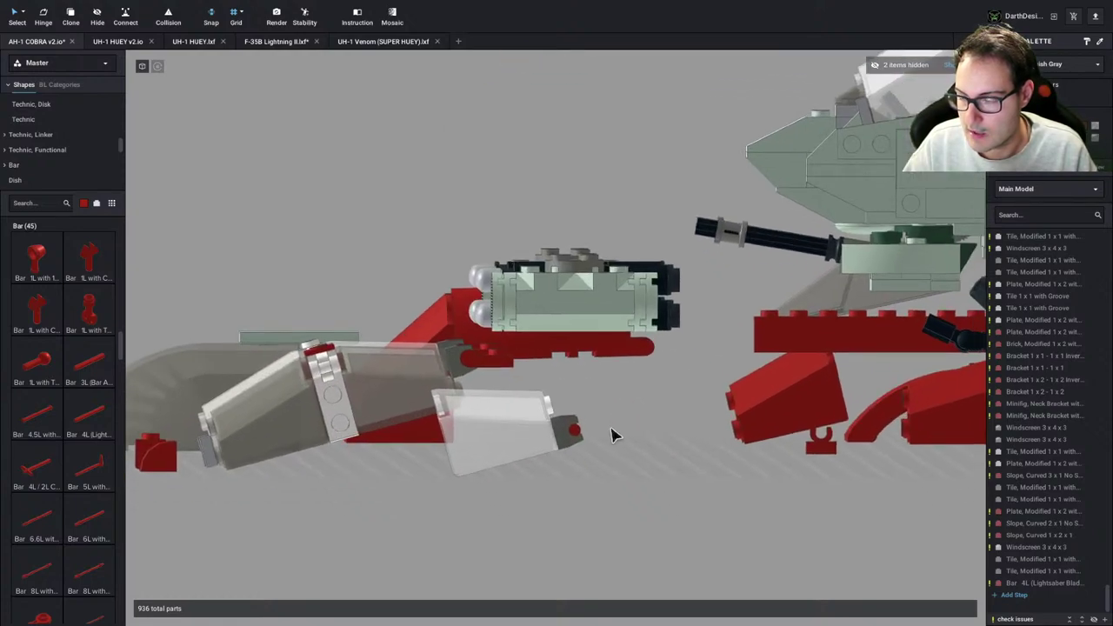
right_click_drag(613, 435, 574, 448)
middle_click_drag(478, 471, 564, 402)
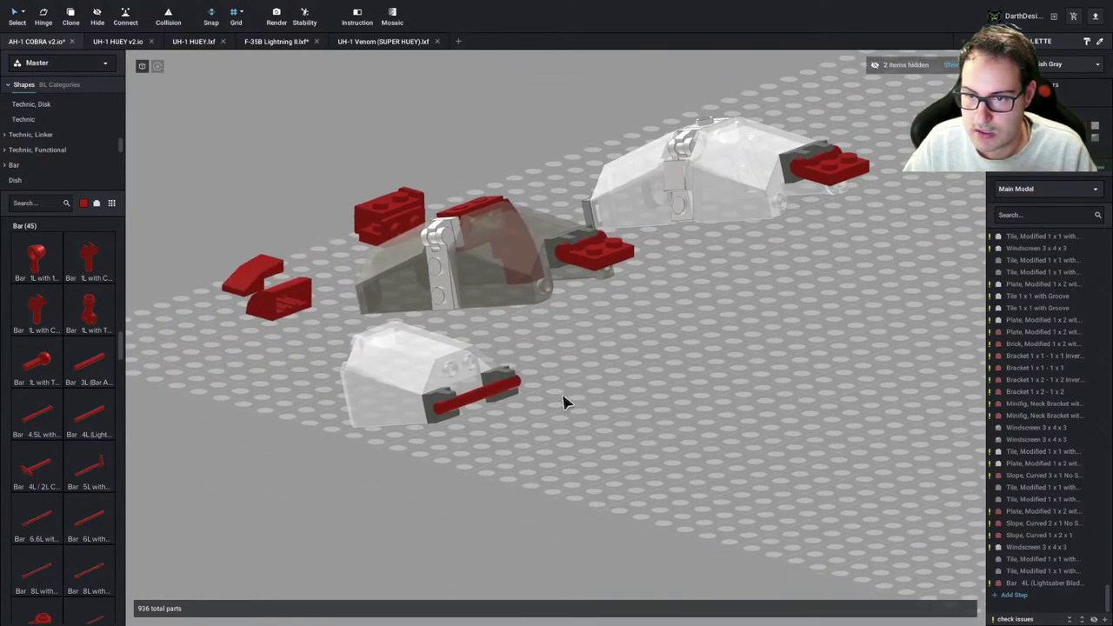
right_click_drag(564, 403, 485, 415)
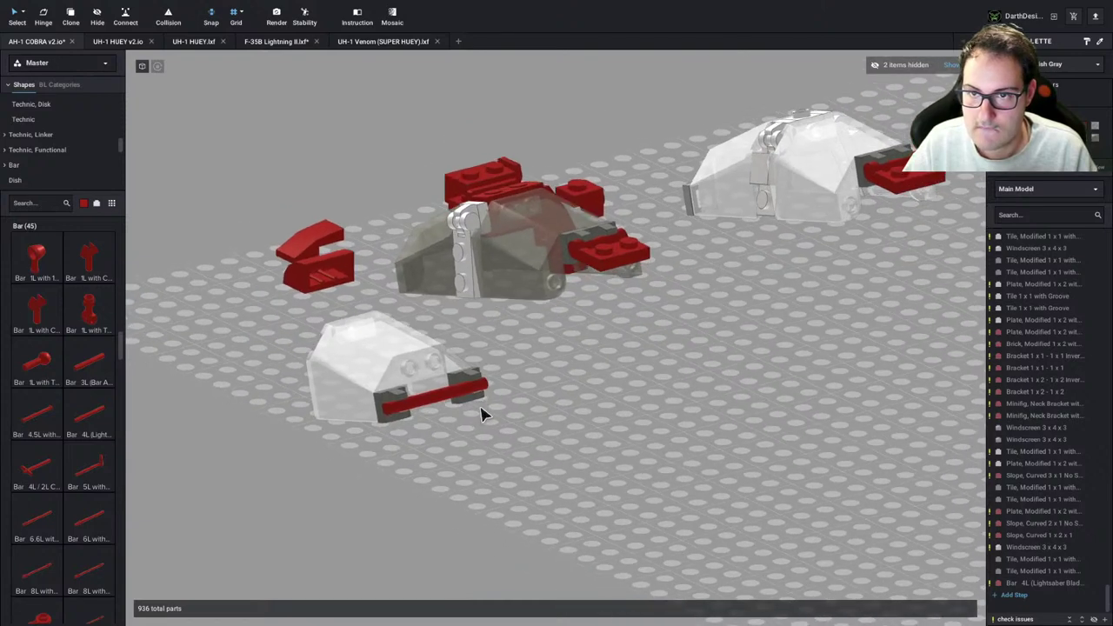
Try a clone of the red Slope, Curved 1 x 2 x 1 on the rear of the spare windscreen
key("c")
left_click(333, 274)
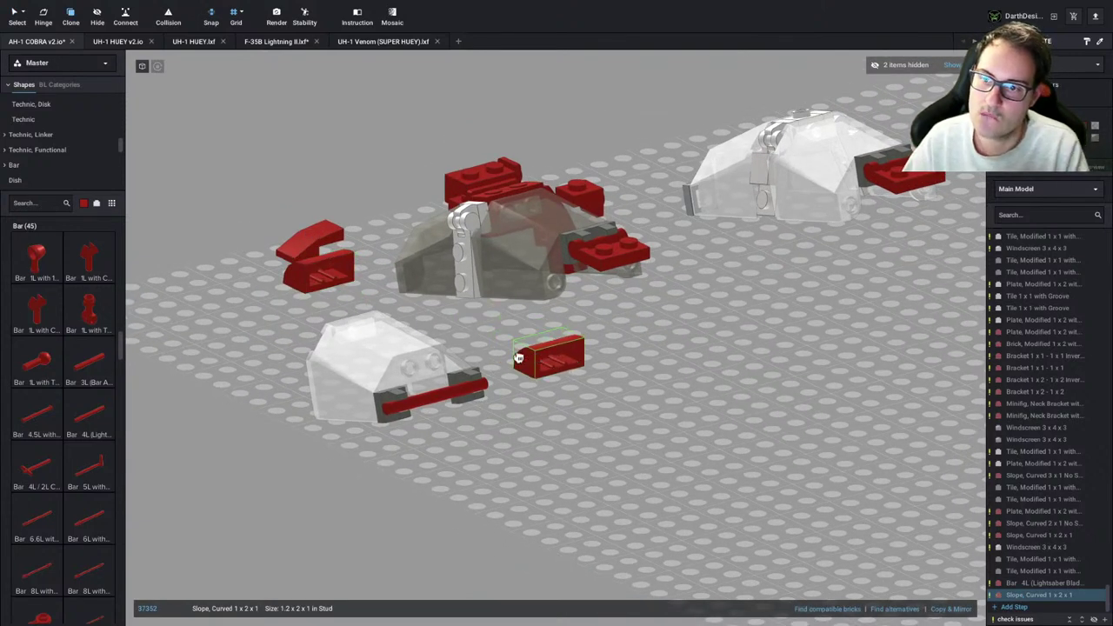
left_click(433, 371)
key("Escape")
right_click_drag(500, 393, 636, 414)
key("ctrl+z")
Try a Slope 30 1 x 2 x 2/3 on the rear studs of the spare windscreen above the bar, and delete it
scroll(56, 148, "up", 5)
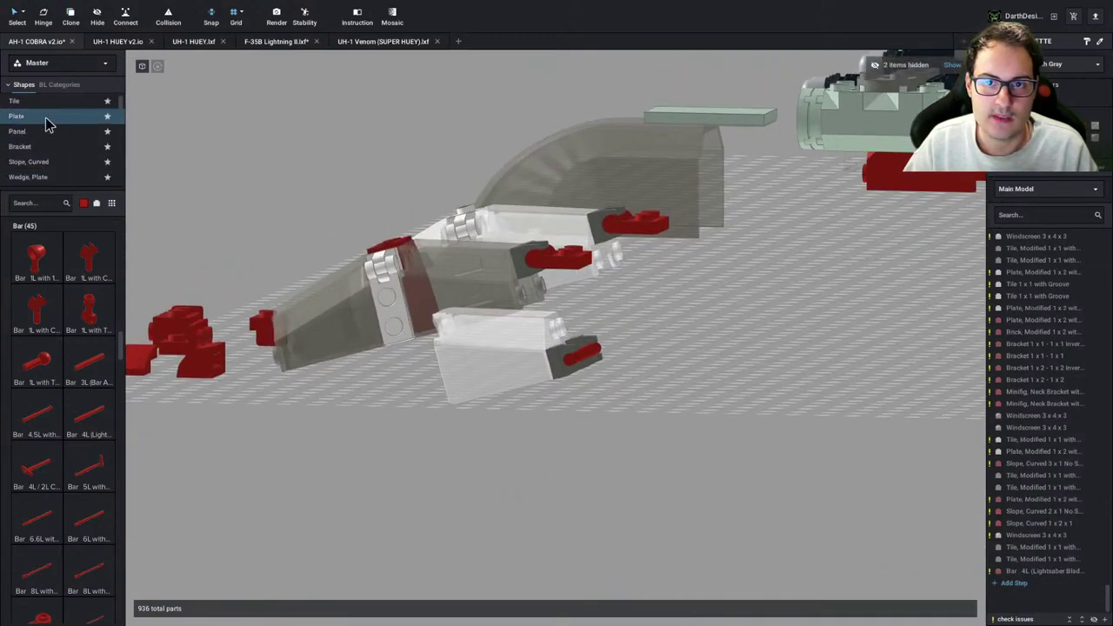
scroll(41, 148, "down", 4)
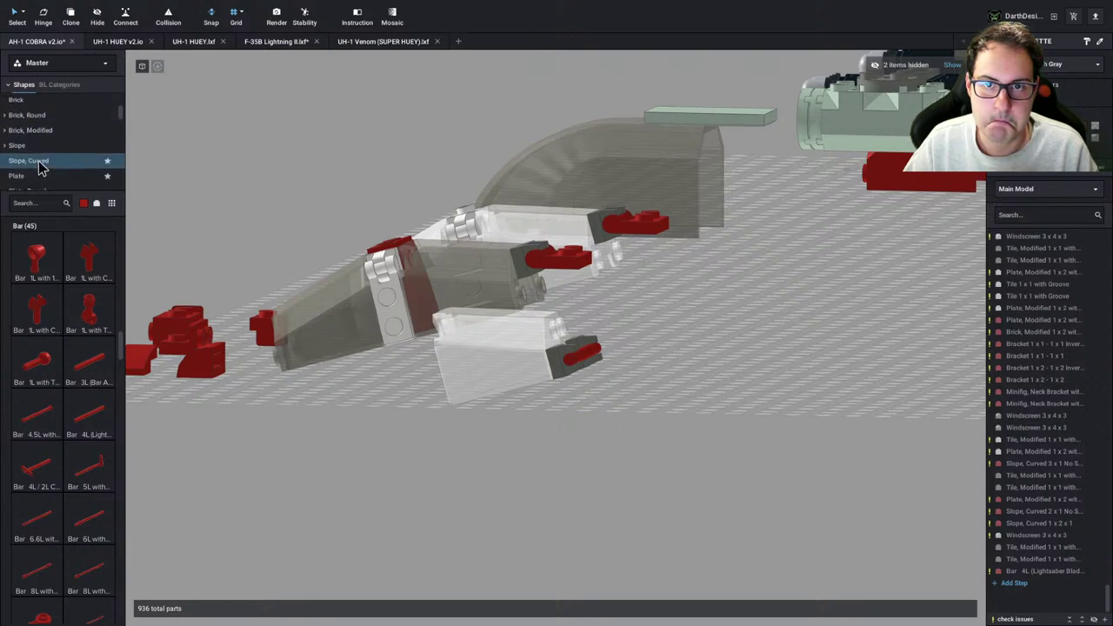
left_click(31, 145)
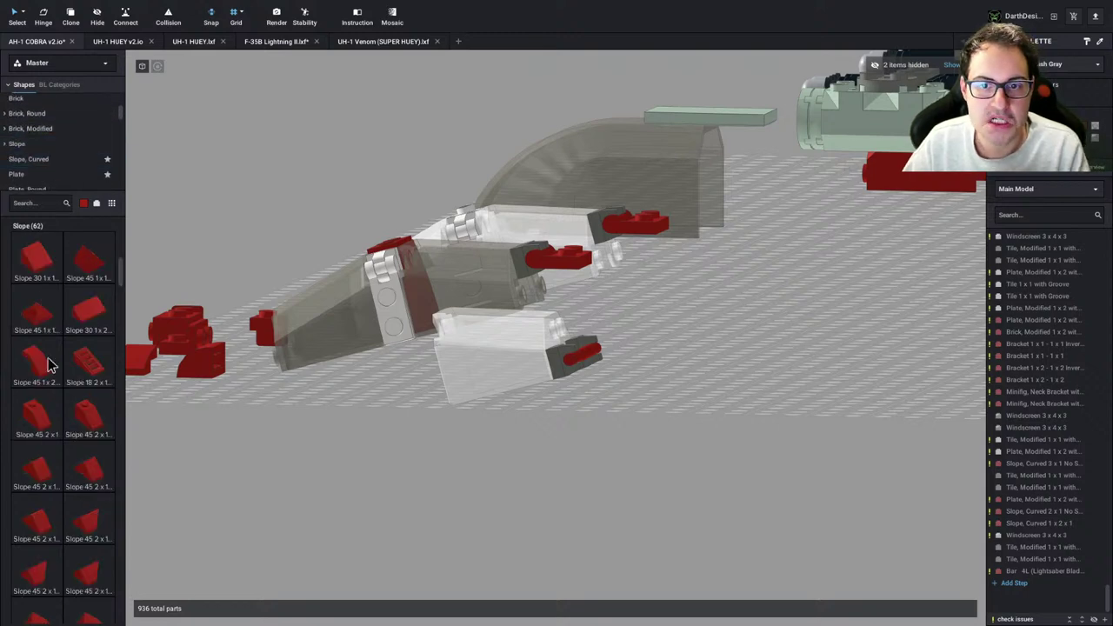
left_click_drag(202, 337, 697, 377)
right_click_drag(694, 362, 691, 388)
key("Right")
left_click_drag(699, 383, 574, 355)
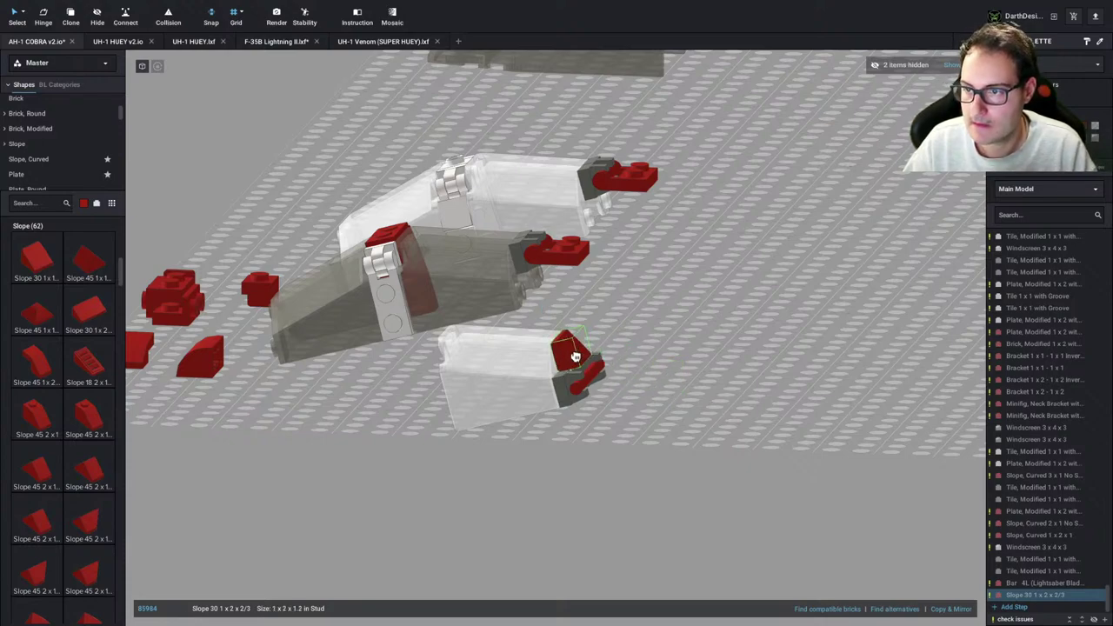
left_click(730, 425)
right_click_drag(731, 425, 701, 445)
left_click(567, 359)
key("Delete")
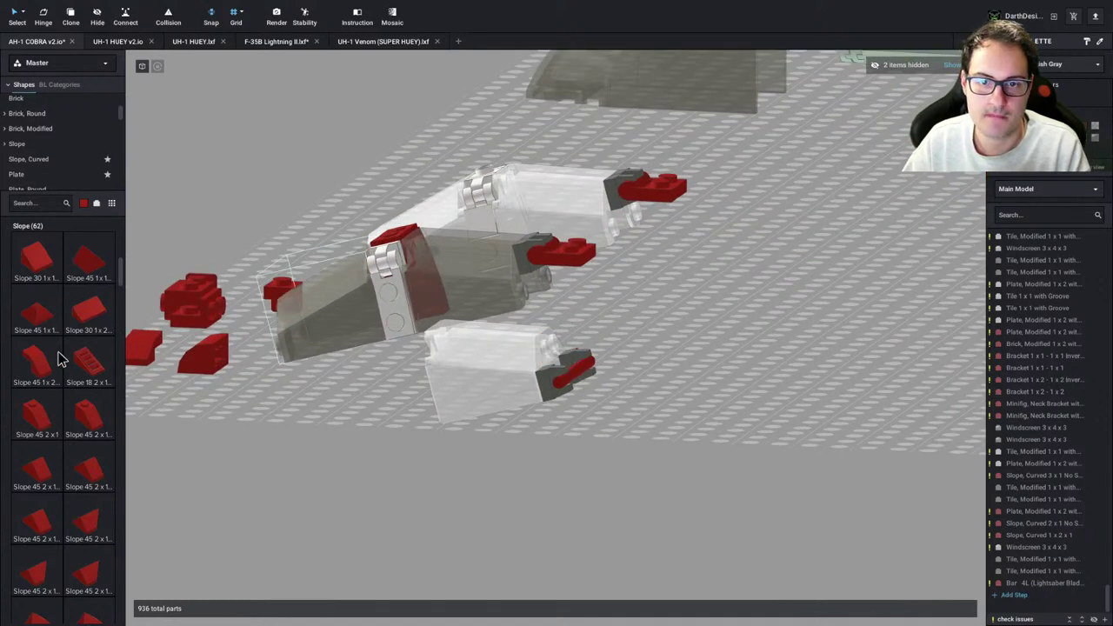
Try a Slope 45 1 x 2 with Cutout without Stud on the rear of the spare windscreen, and delete it
left_click_drag(57, 359, 561, 355)
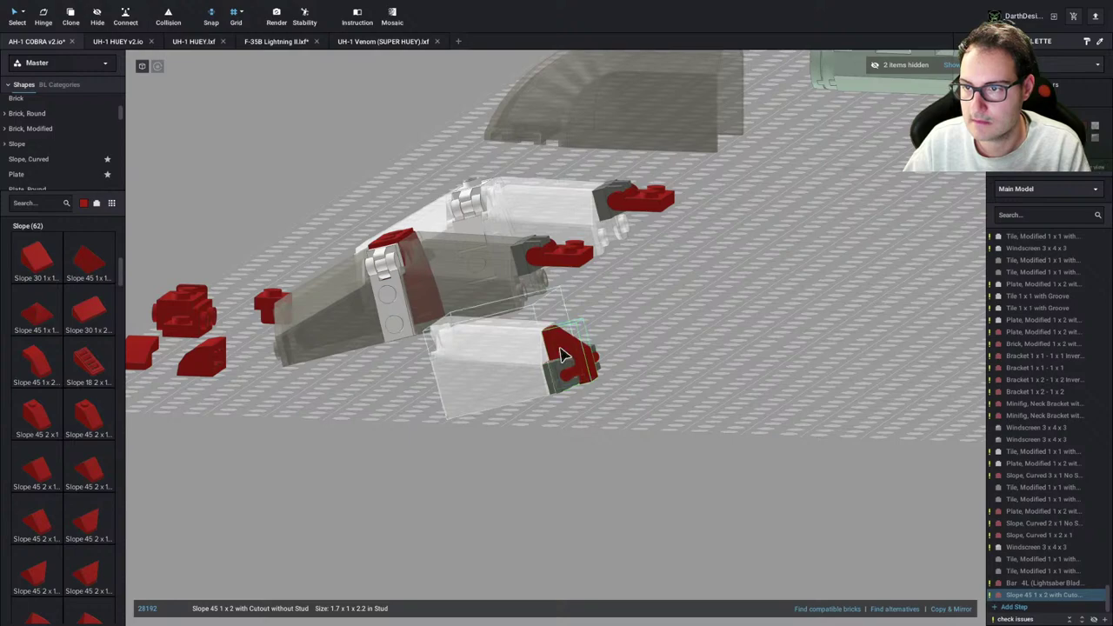
left_click(698, 403)
right_click_drag(697, 402, 642, 391)
left_click(513, 383)
key("Delete")
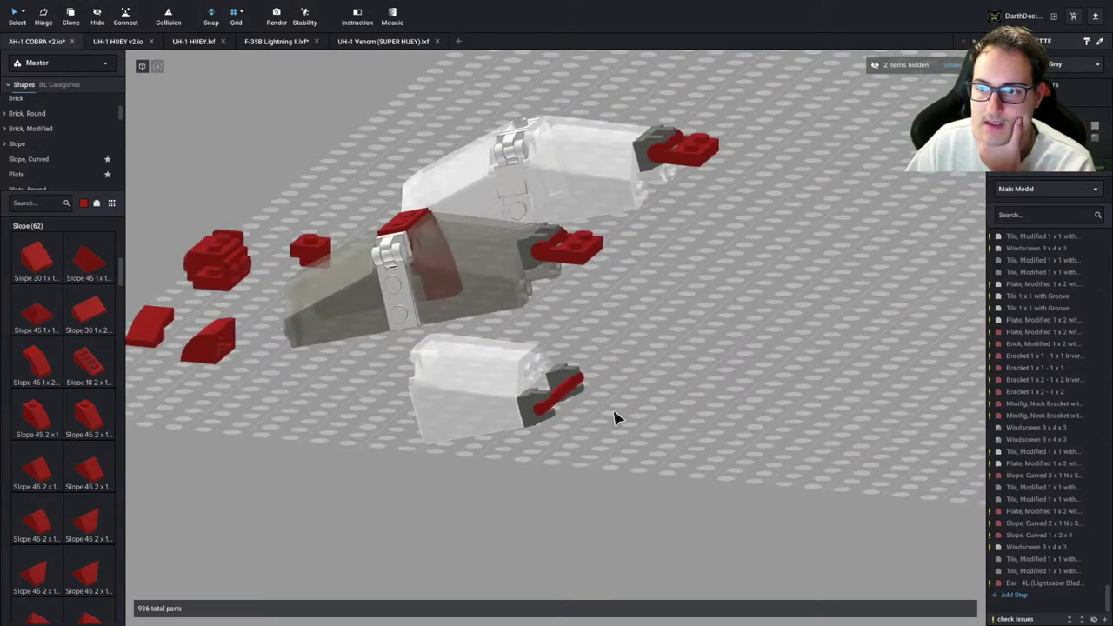
Examine the spare windscreen beside the other canopy versions and the full helicopter
left_click(447, 392)
right_click_drag(531, 418, 451, 381)
scroll(504, 417, "down", 3)
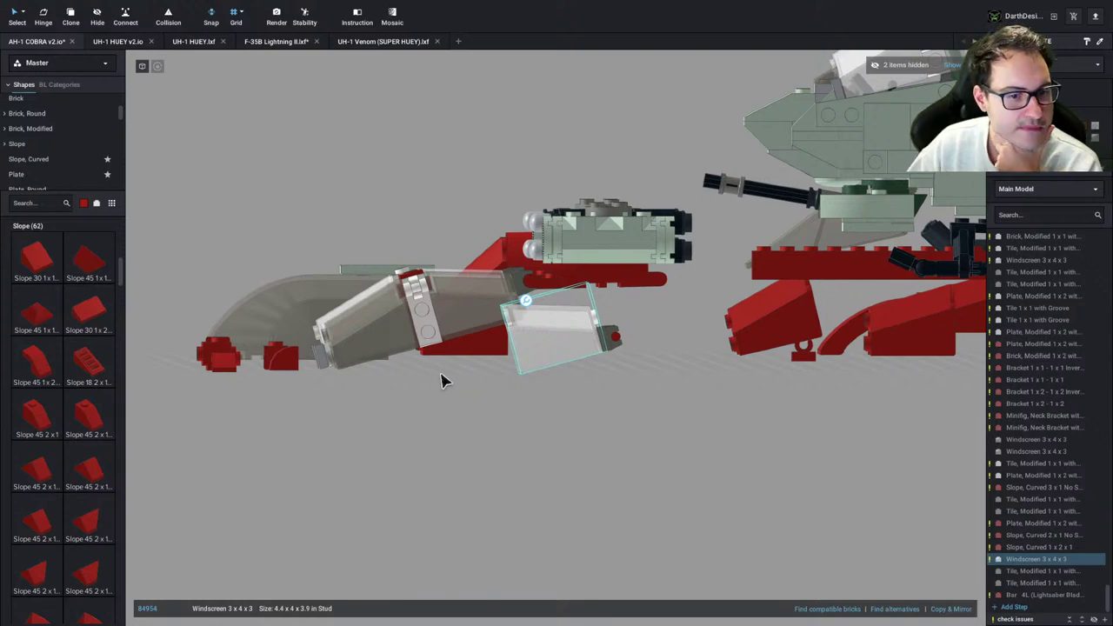
scroll(443, 377, "down", 3)
right_click_drag(447, 379, 450, 380)
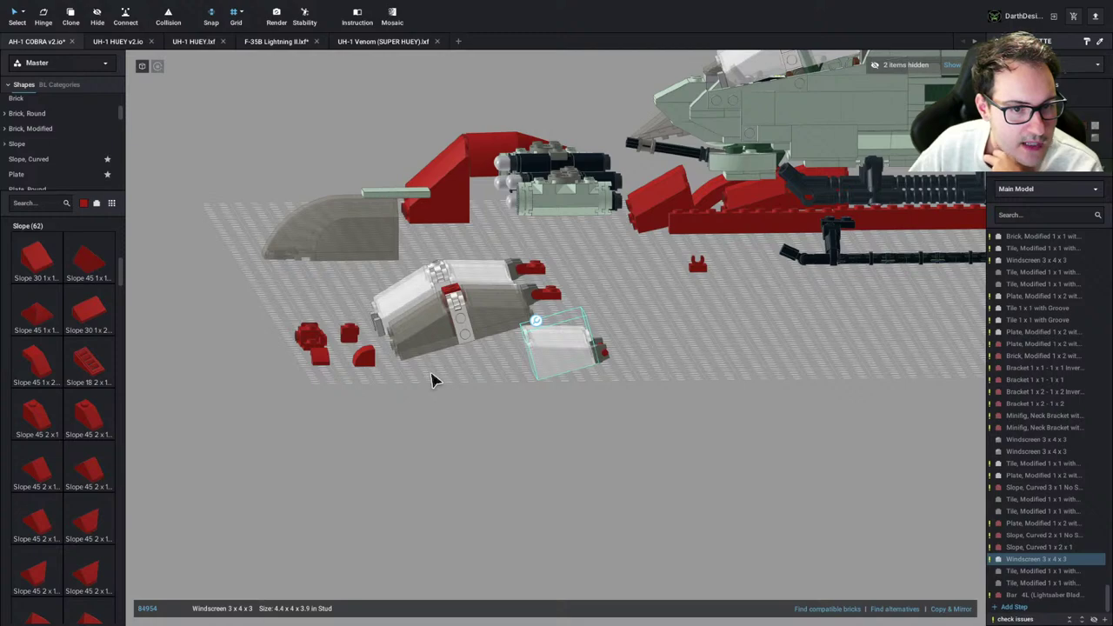
scroll(556, 360, "down", 4)
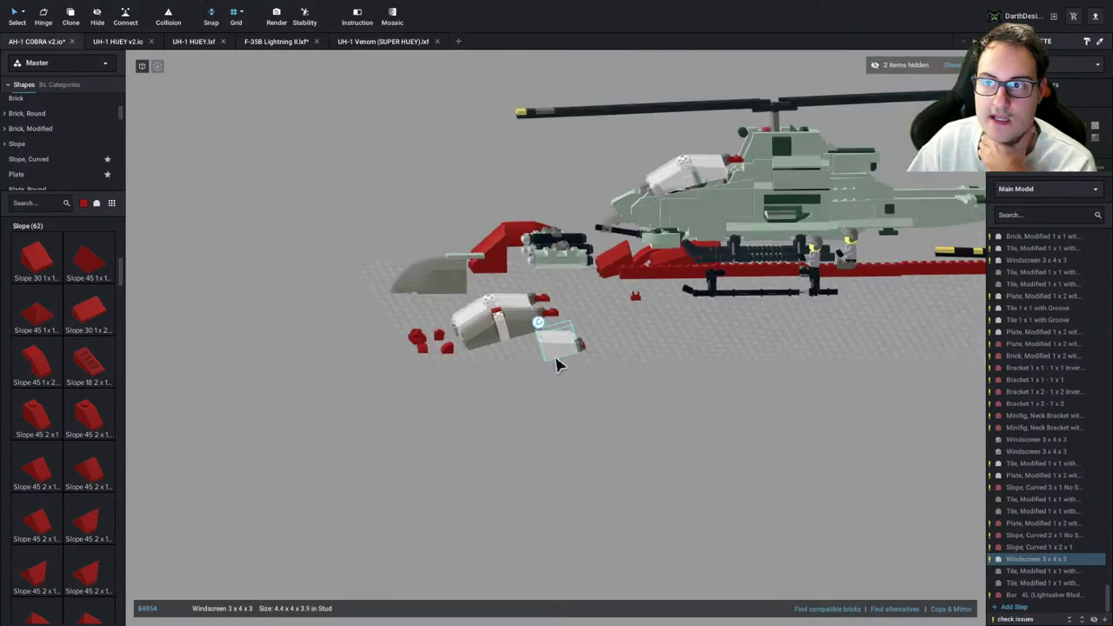
right_click_drag(557, 360, 561, 364)
right_click_drag(511, 234, 514, 238)
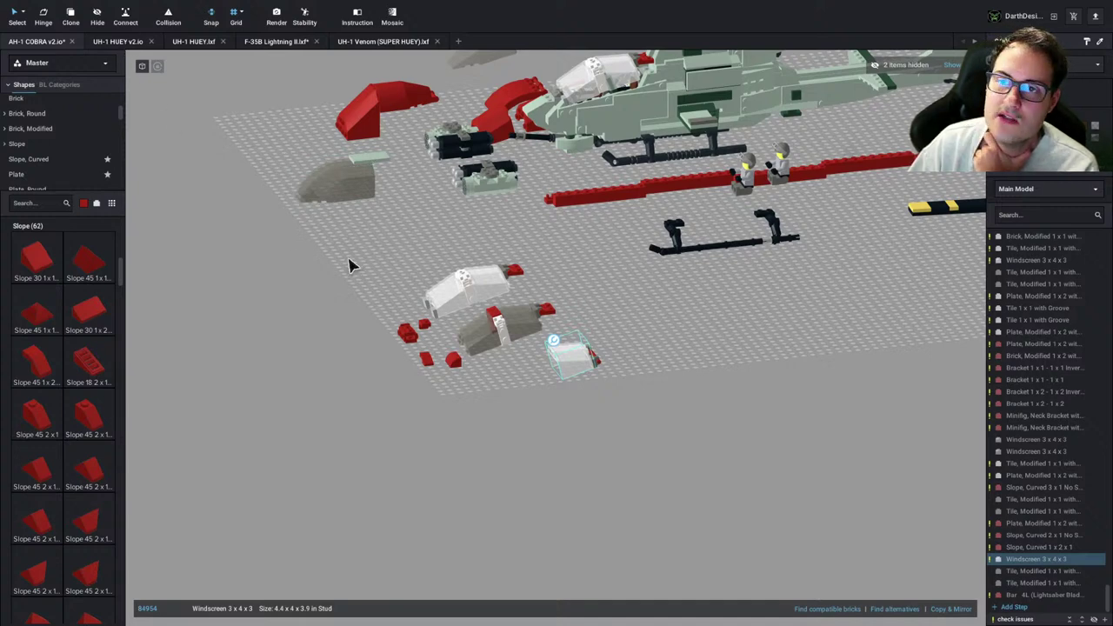
Open the model file AH-64 APACHE | 1-31.lxf from the Models folder
left_click(70, 6)
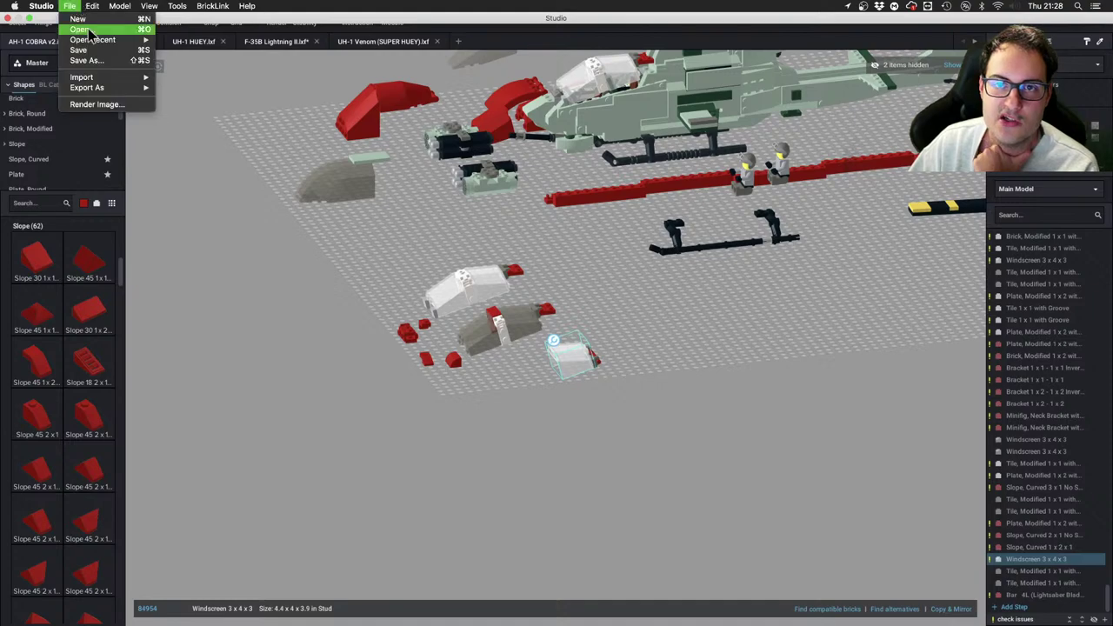
left_click(106, 29)
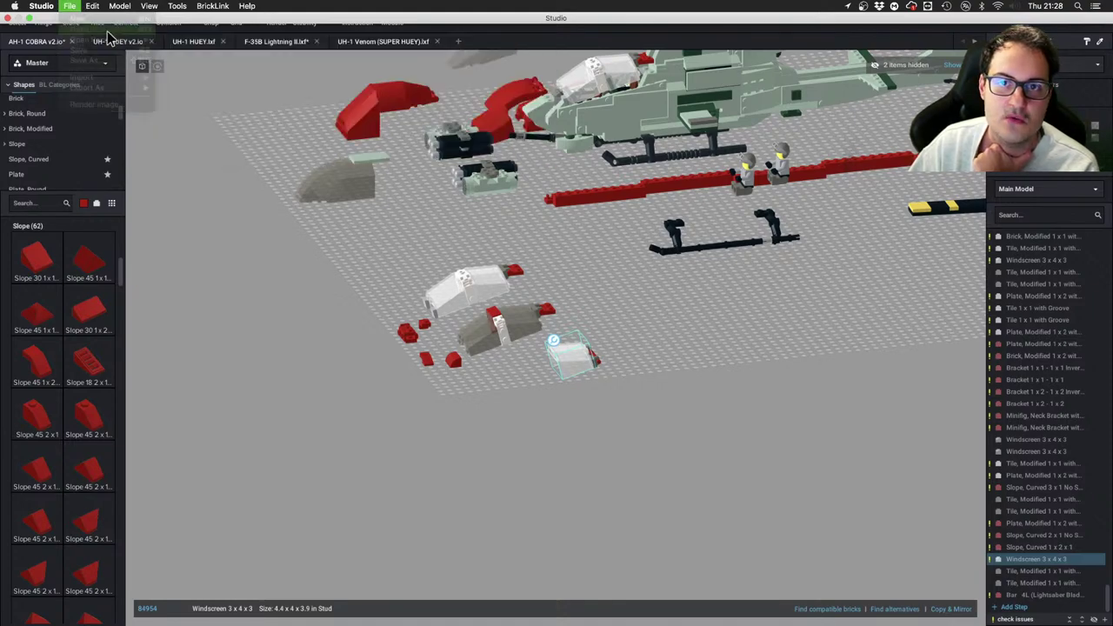
left_click(492, 206)
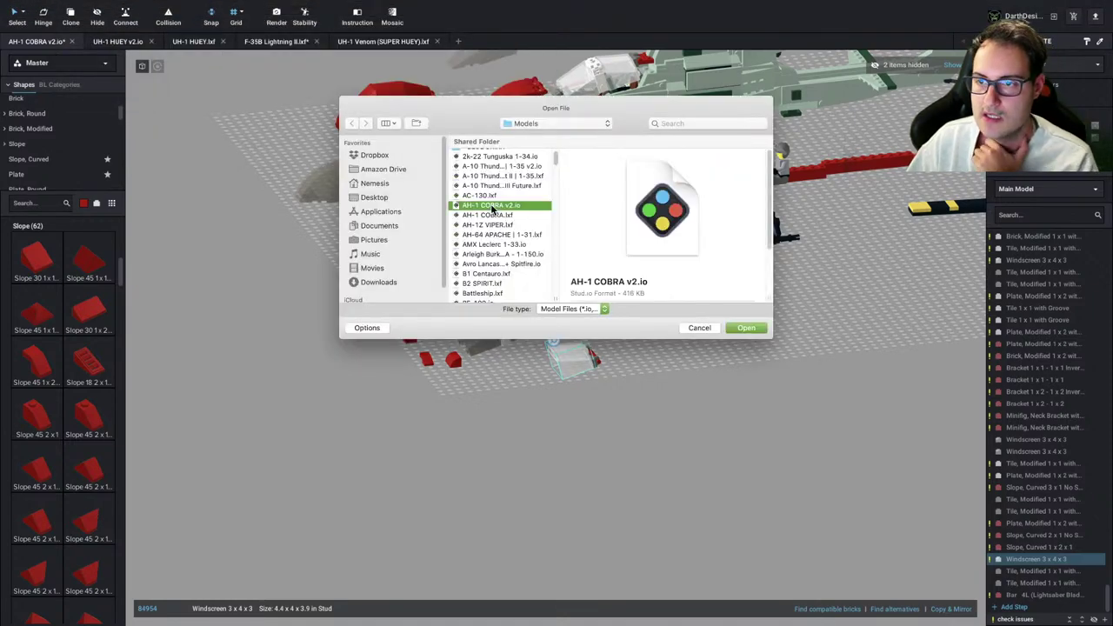
left_click(498, 234)
left_click(745, 328)
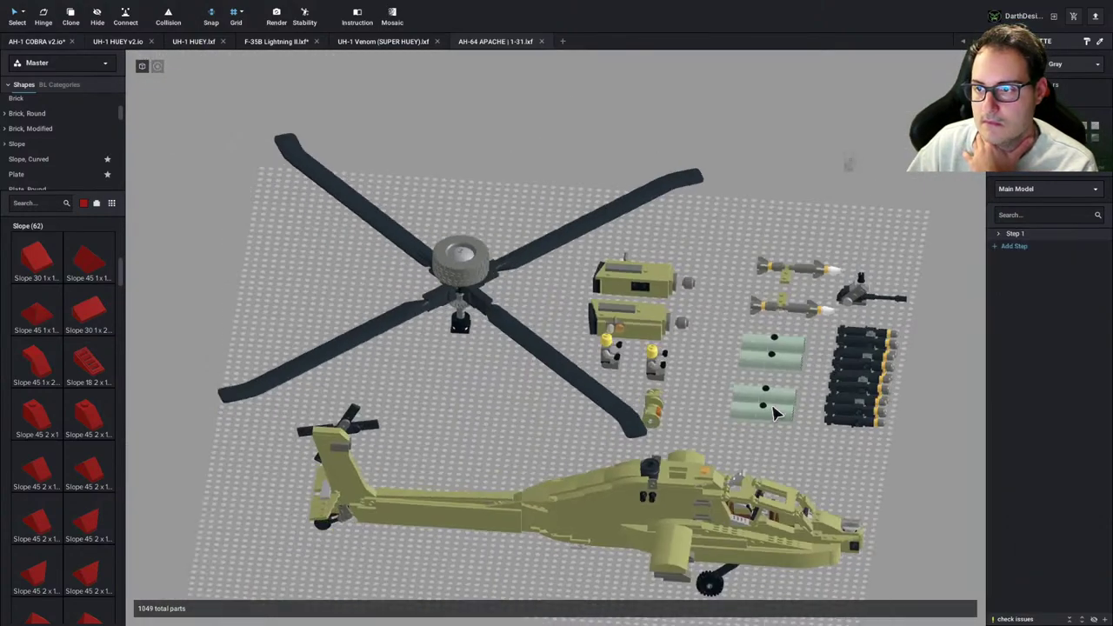
Examine the Apache model, looking closely at its missile racks, rocket pods and gun laid out beside the helicopter
right_click_drag(776, 413, 729, 403)
middle_click_drag(497, 394, 658, 355)
right_click_drag(656, 357, 708, 392)
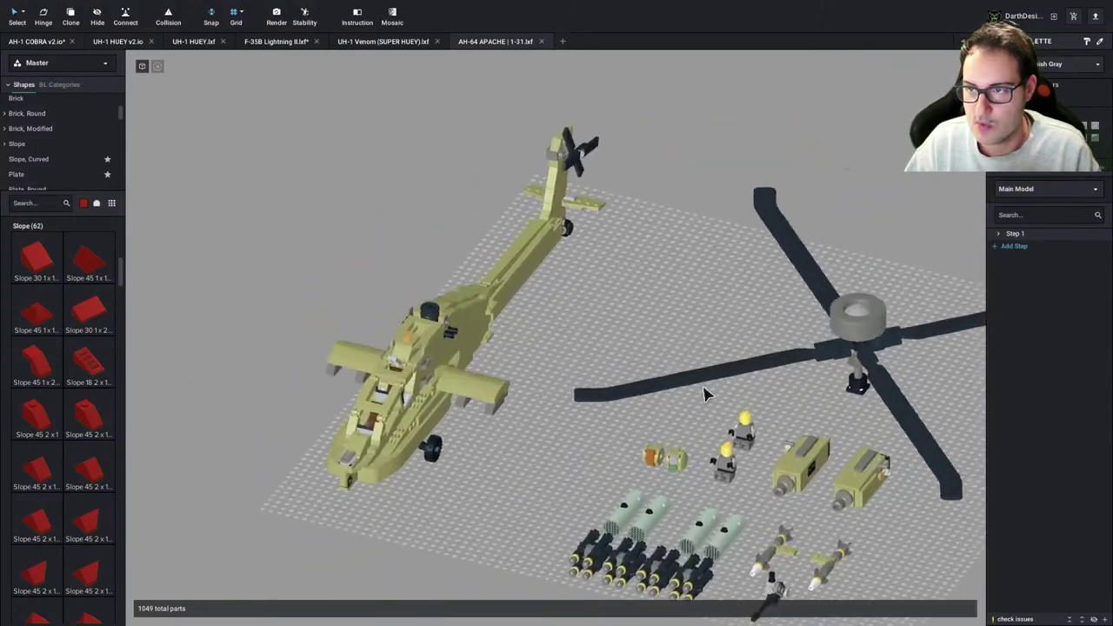
middle_click_drag(789, 497, 718, 266)
scroll(722, 354, "up", 5)
scroll(698, 384, "up", 3)
middle_click_drag(678, 348, 584, 379)
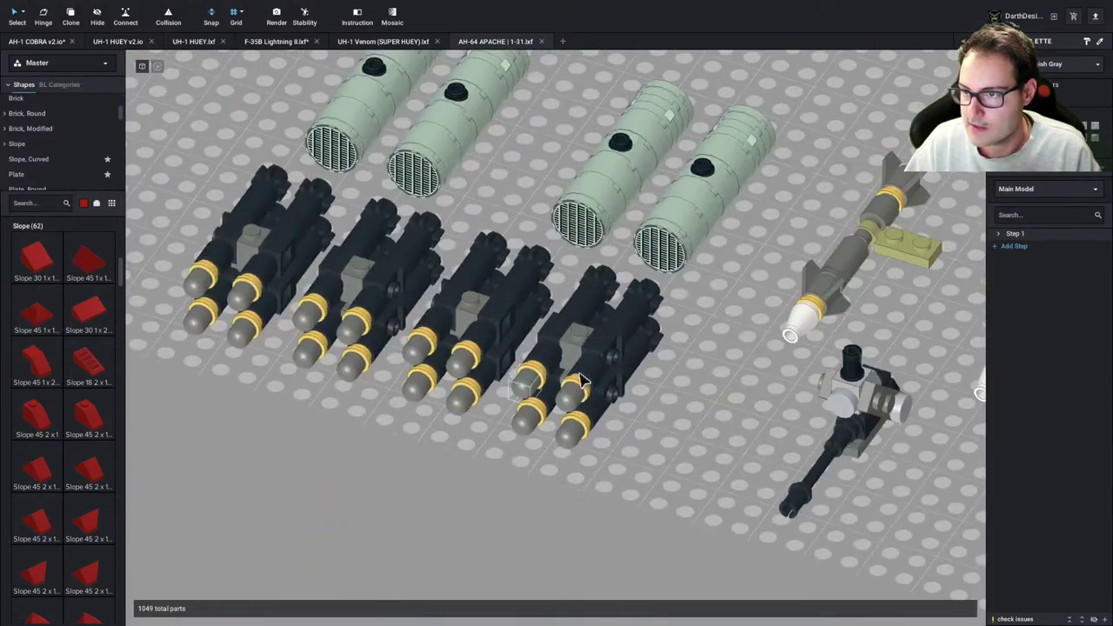
right_click_drag(583, 379, 616, 395)
left_click_drag(877, 429, 788, 572)
right_click_drag(788, 572, 774, 536)
middle_click_drag(680, 351, 662, 450)
scroll(570, 339, "down", 5)
right_click_drag(569, 345, 631, 484)
left_click(633, 567)
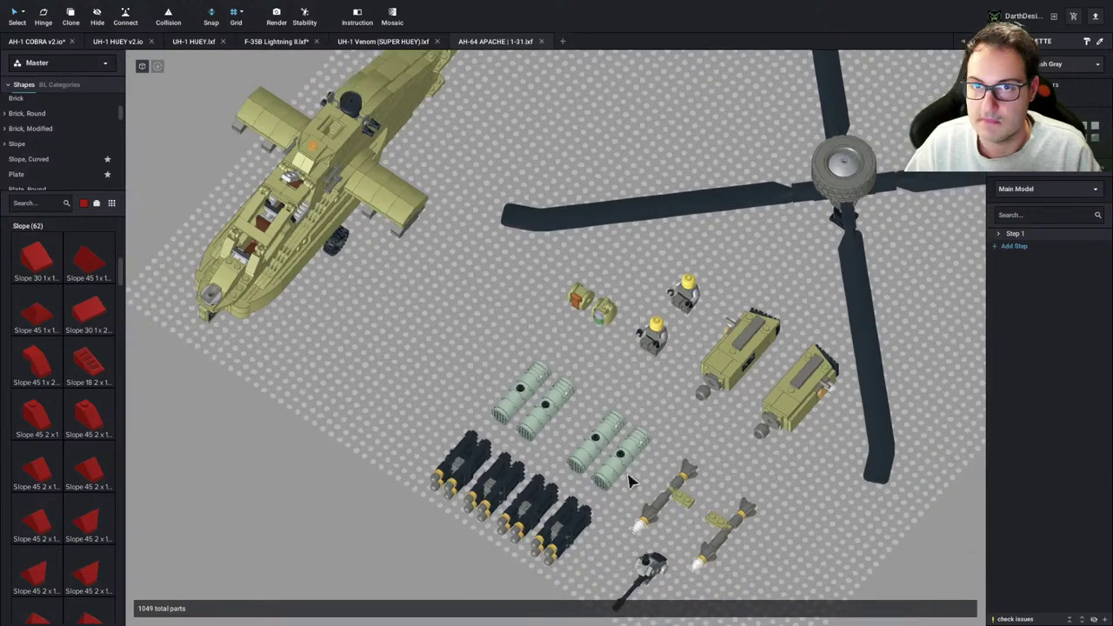
Return to the AH-1 COBRA v2 model and examine its missile and rocket pods and the spare canopies
left_click(101, 43)
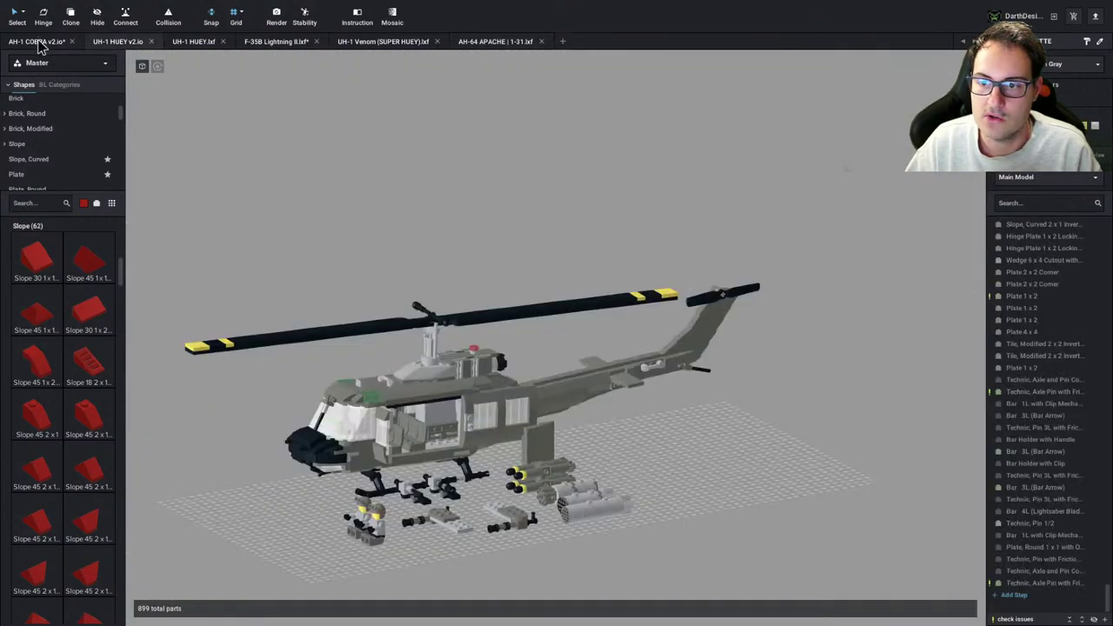
left_click(38, 43)
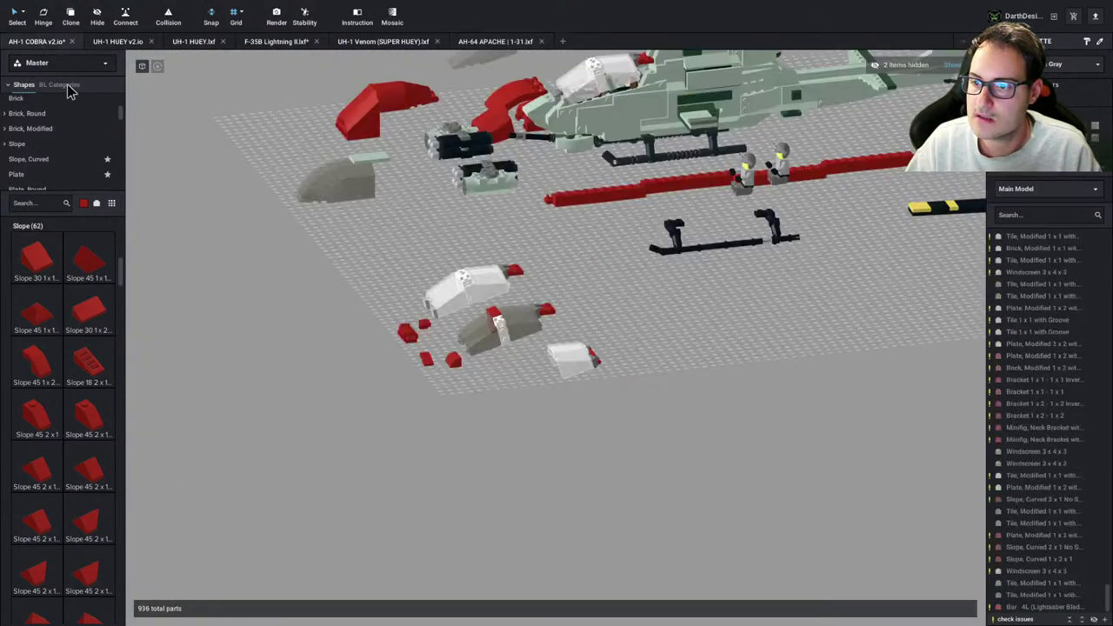
scroll(540, 310, "up", 8)
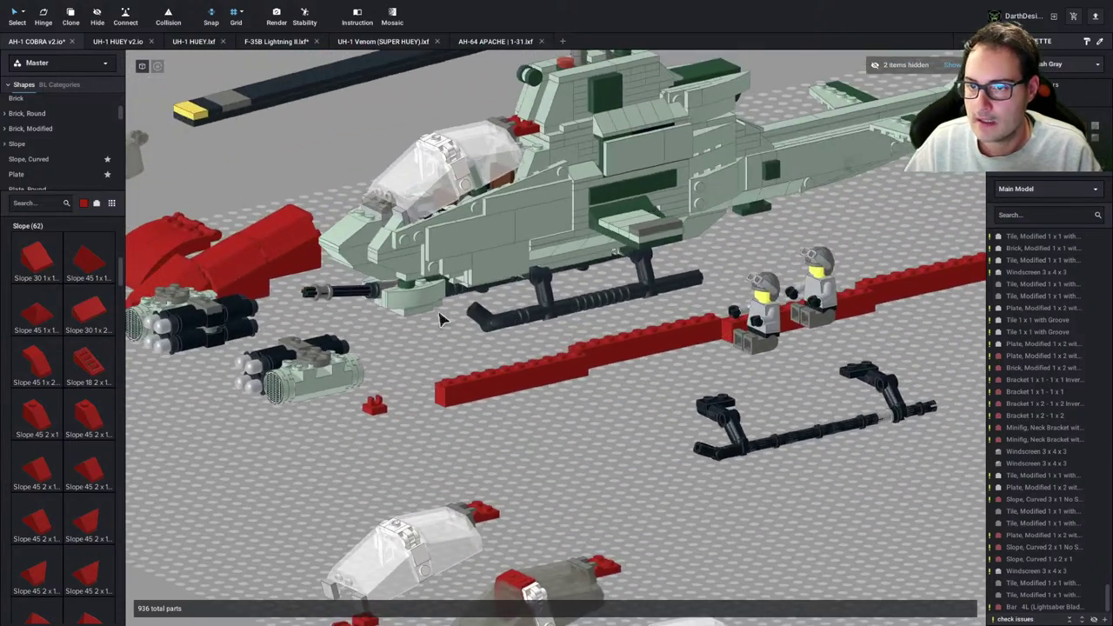
scroll(440, 320, "down", 6)
right_click_drag(437, 301, 446, 335)
scroll(424, 348, "up", 2)
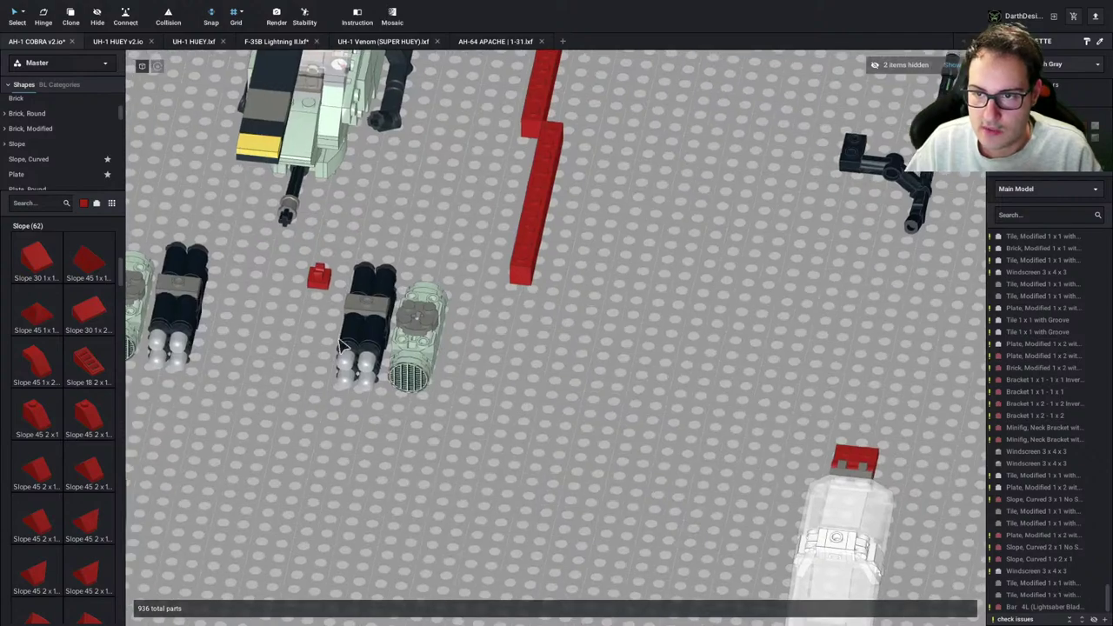
middle_click_drag(391, 348, 574, 373)
right_click_drag(574, 374, 616, 474)
middle_click_drag(615, 475, 618, 241)
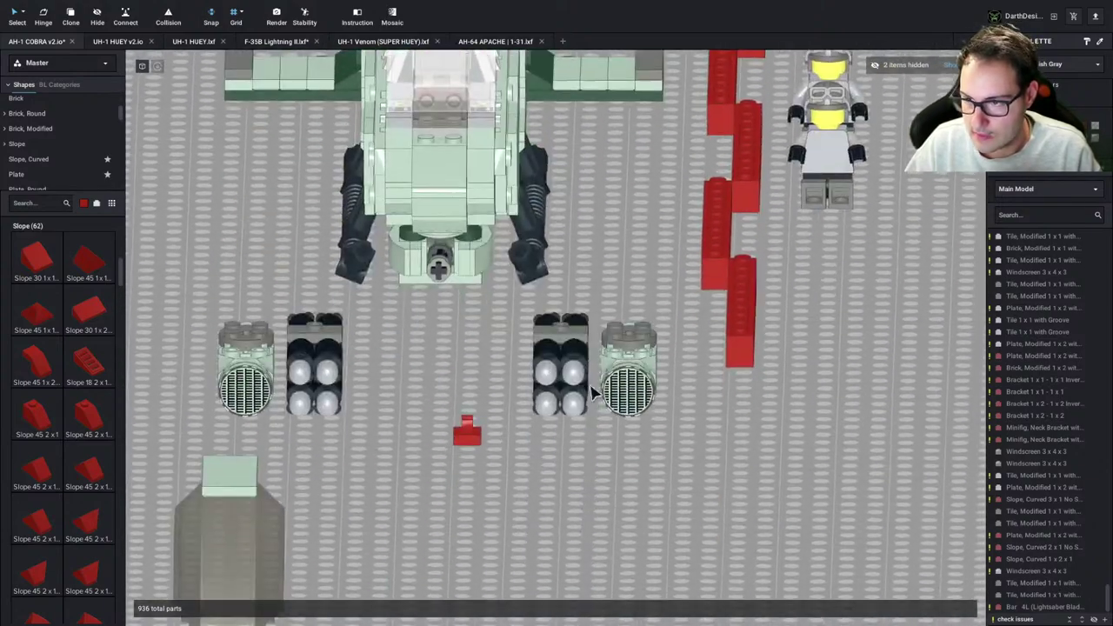
scroll(554, 377, "down", 3)
scroll(555, 363, "down", 1)
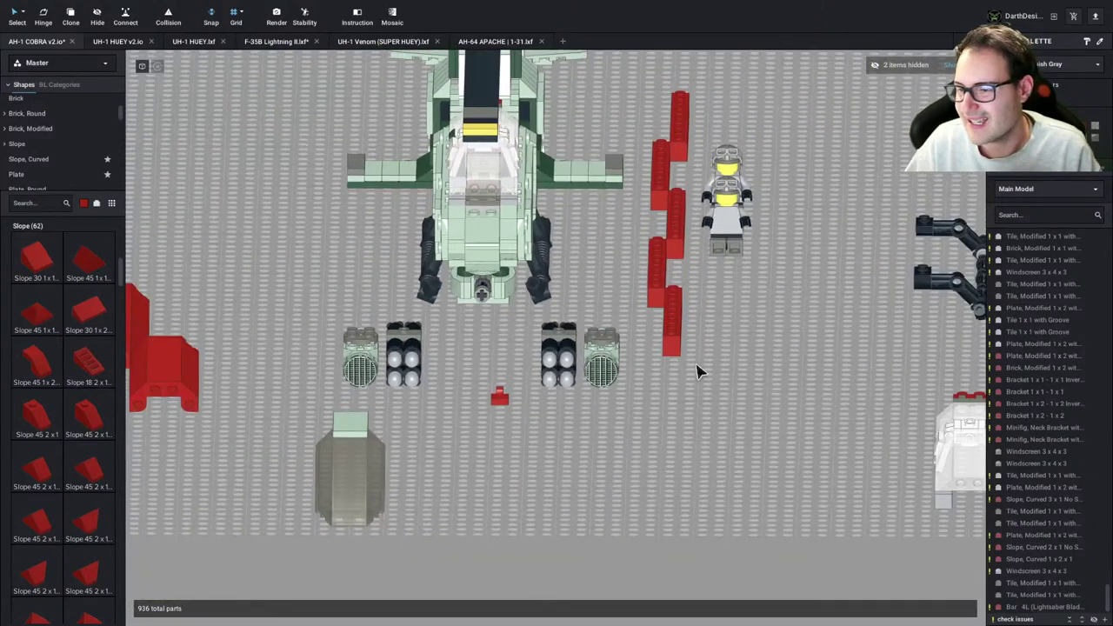
right_click_drag(698, 370, 710, 403)
scroll(711, 402, "down", 5)
middle_click_drag(731, 413, 530, 360)
scroll(569, 397, "up", 8)
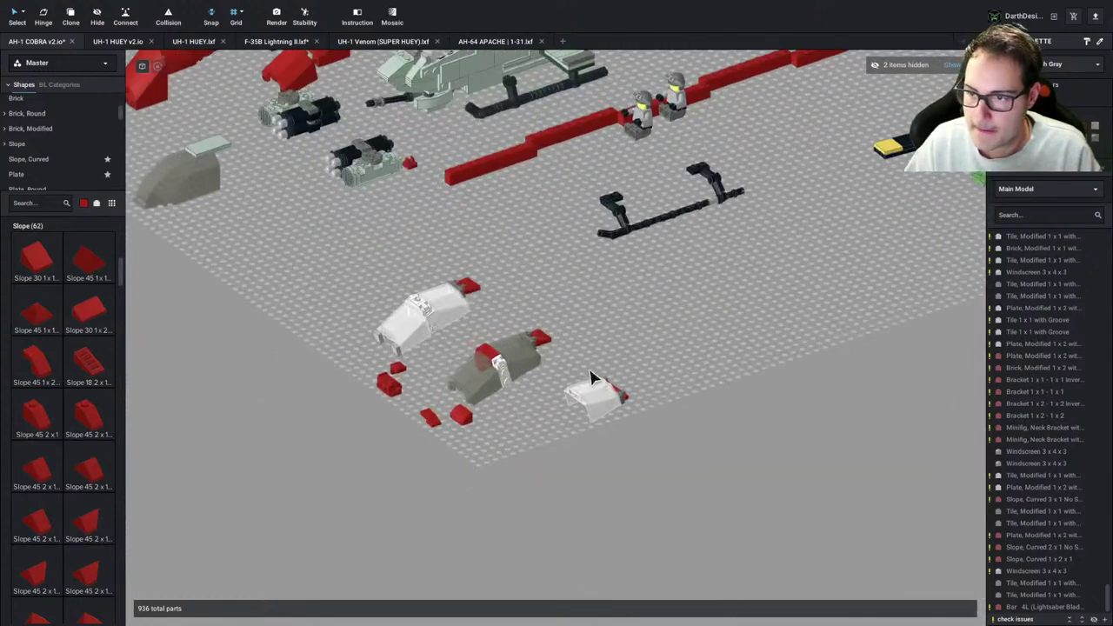
right_click_drag(557, 331, 549, 340)
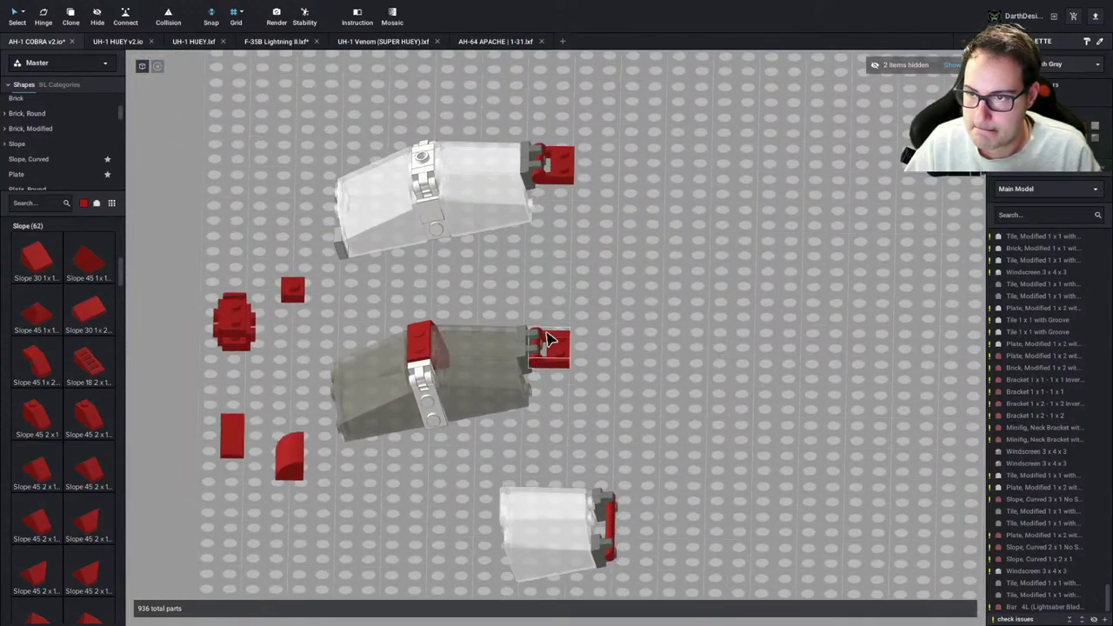
left_click(565, 359)
key("c")
middle_click_drag(708, 217, 618, 435)
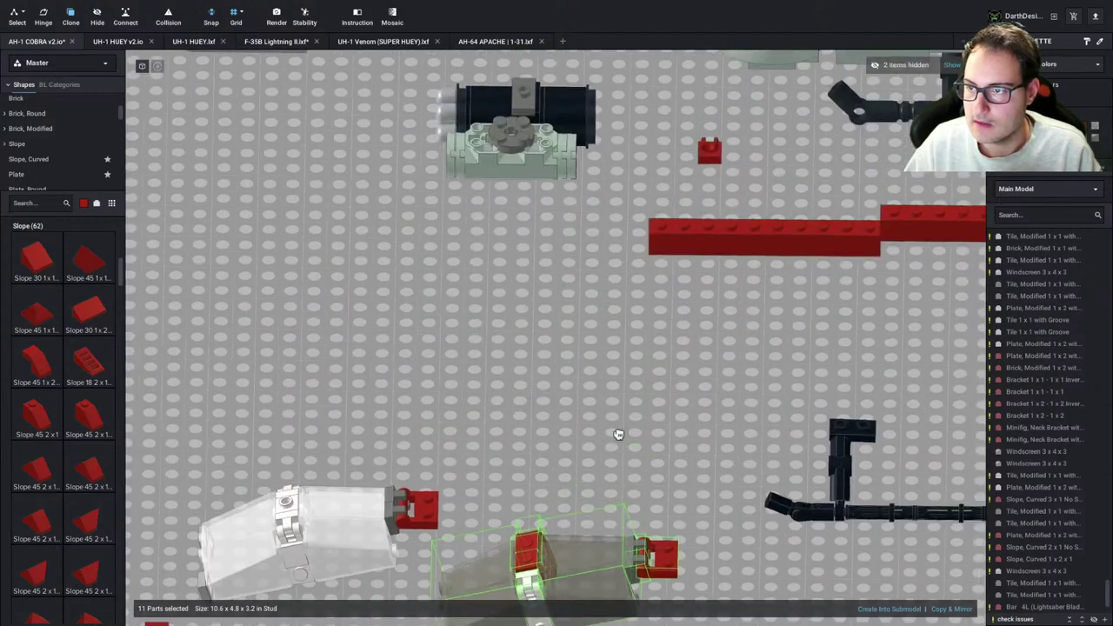
mouse_move(639, 248)
middle_mouse_down()
mouse_move(600, 436)
mouse_move(527, 537)
middle_mouse_up()
key("Escape")
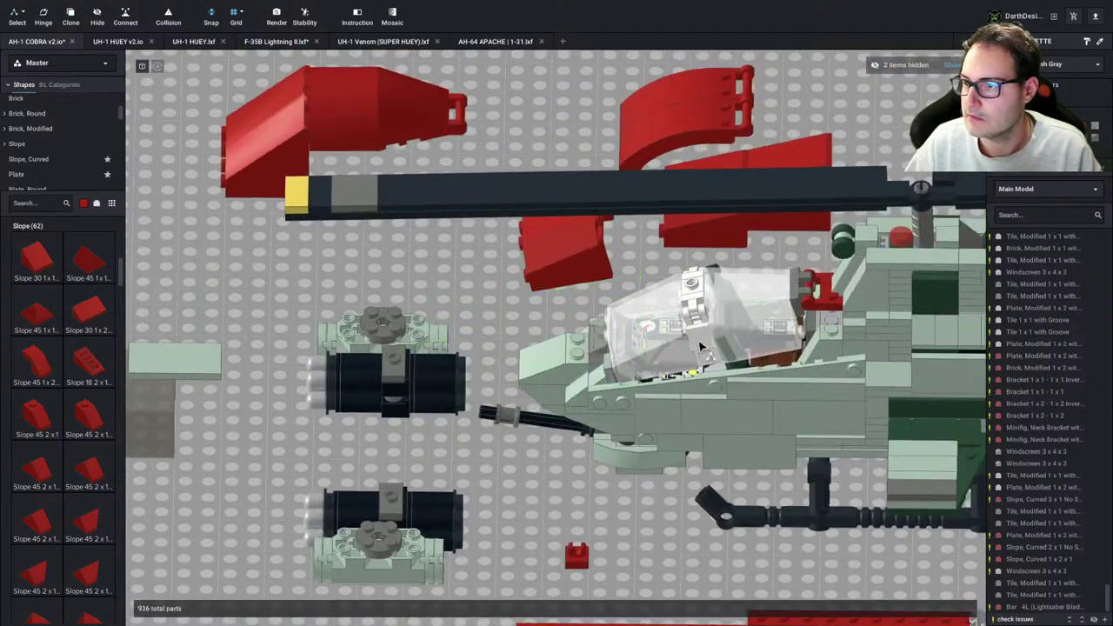
Recolour the windscreens of the helicopter's canopy in the smoky transparent black colour
middle_click_drag(734, 330, 661, 348)
left_click(580, 365)
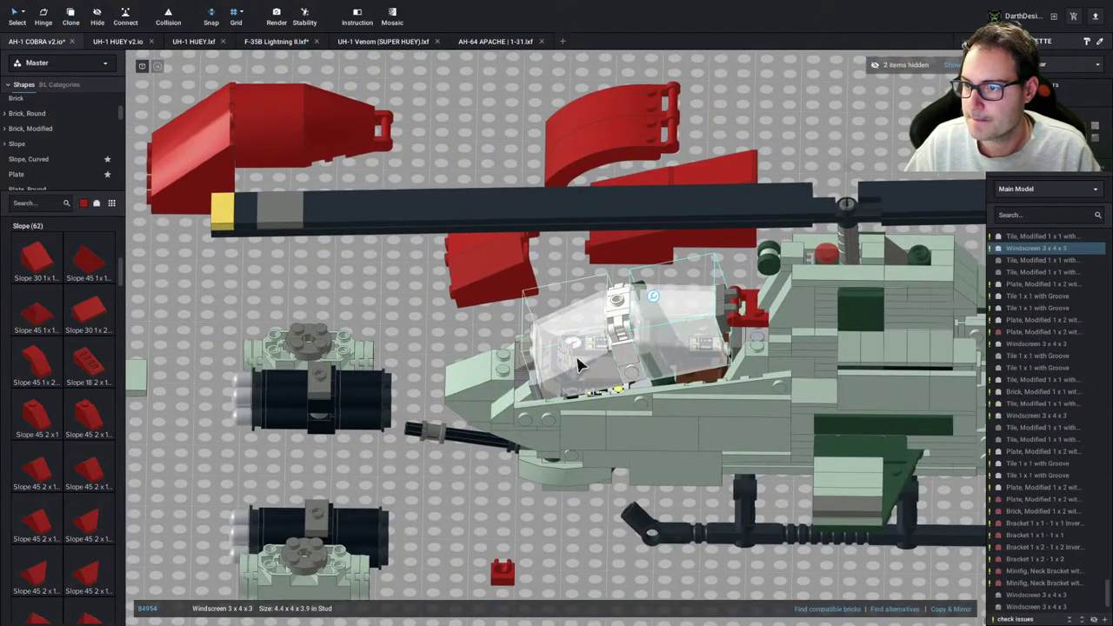
left_click(1093, 136)
left_click(784, 121)
Shift the rear windscreen of the helicopter's canopy back by one stud, trying several positions along the fuselage
middle_click_drag(713, 243, 690, 237)
right_click_drag(690, 237, 691, 216)
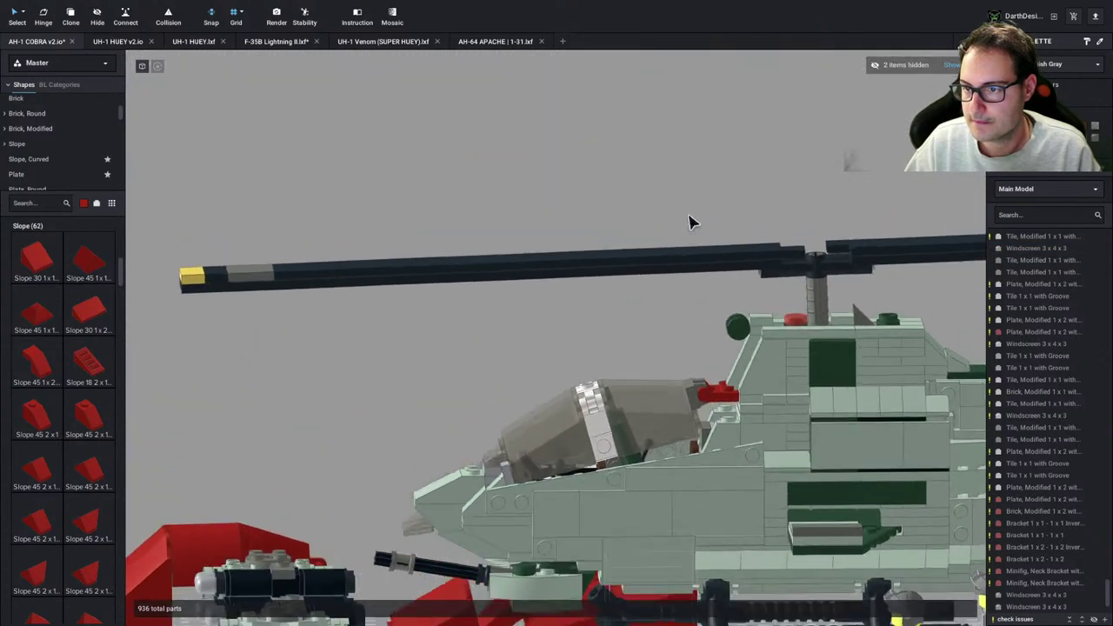
middle_click_drag(691, 216, 629, 202)
scroll(584, 214, "up", 5)
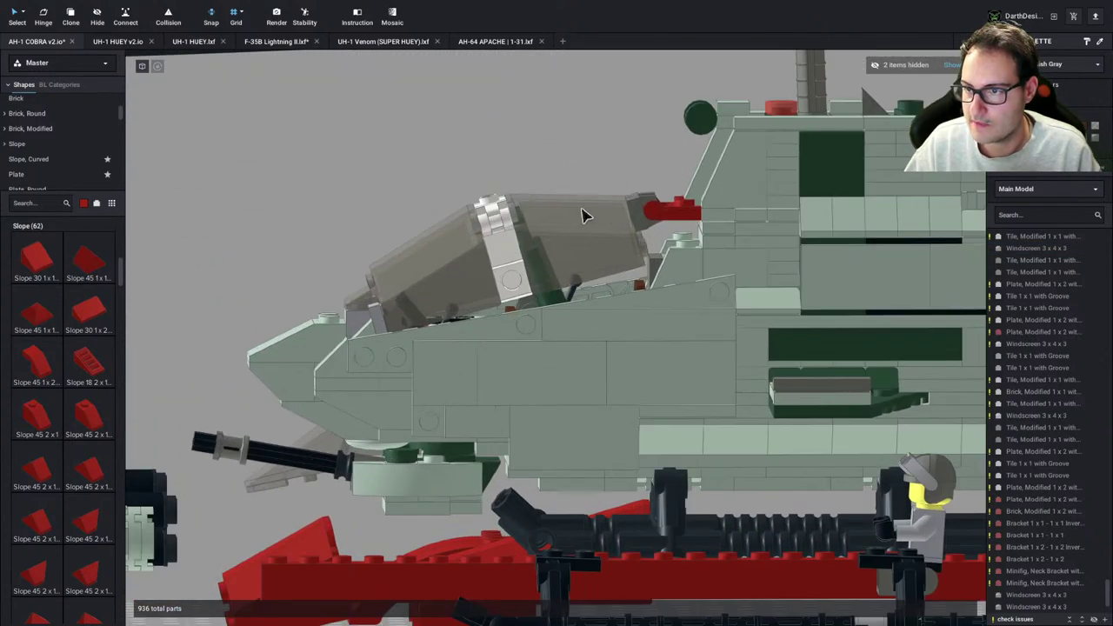
left_click(561, 243)
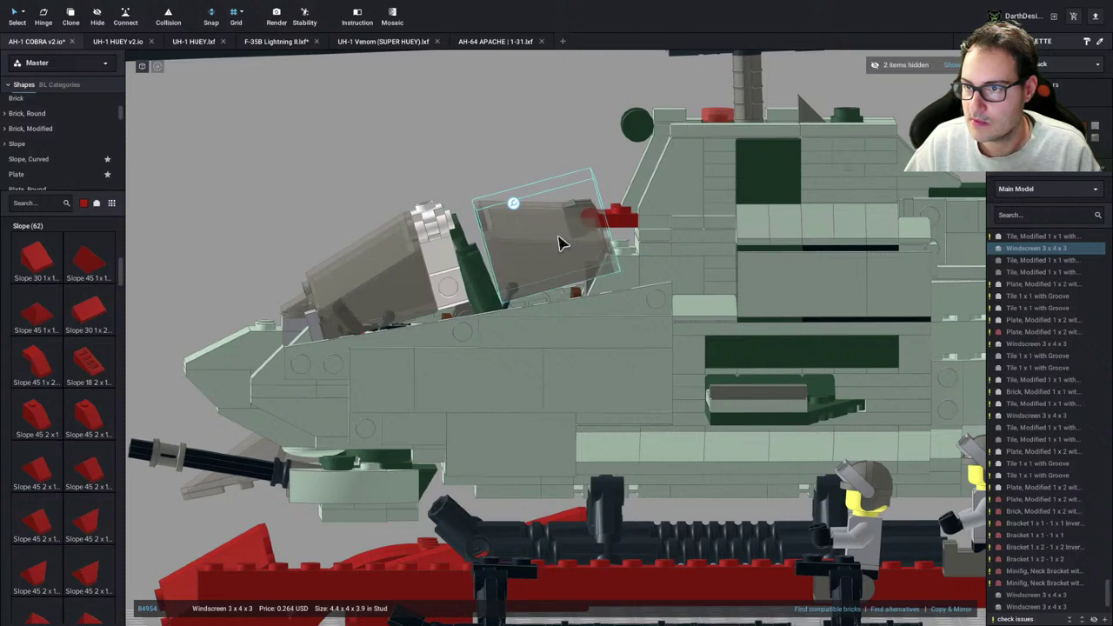
right_click_drag(630, 221, 632, 218)
key("Right")
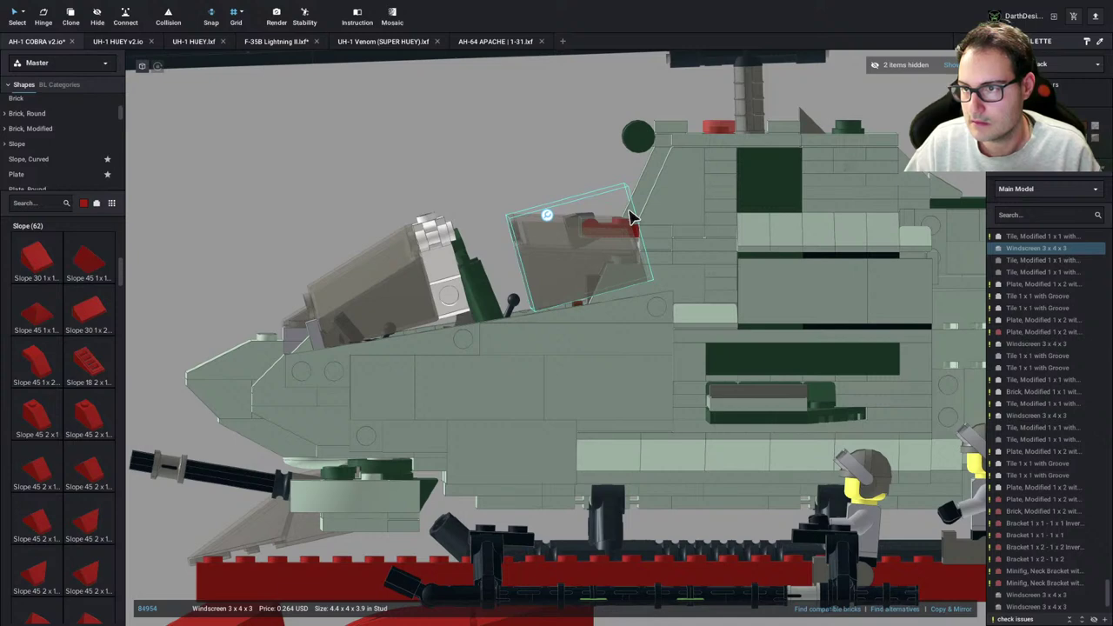
key("Left")
key("Left")
key("Right")
key("Right")
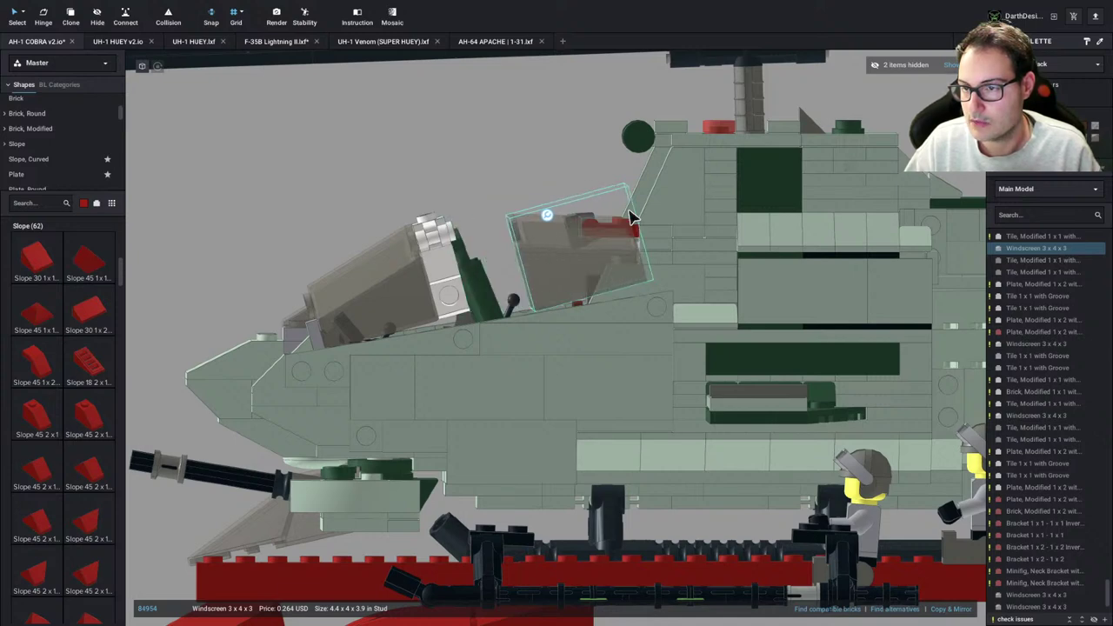
key("Right")
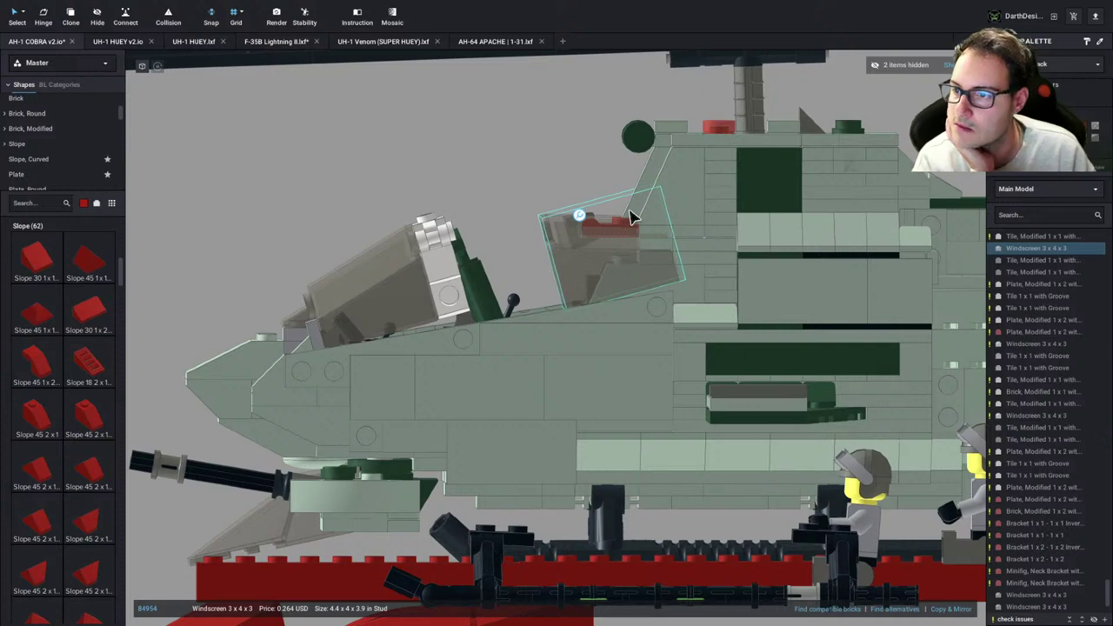
key("Left")
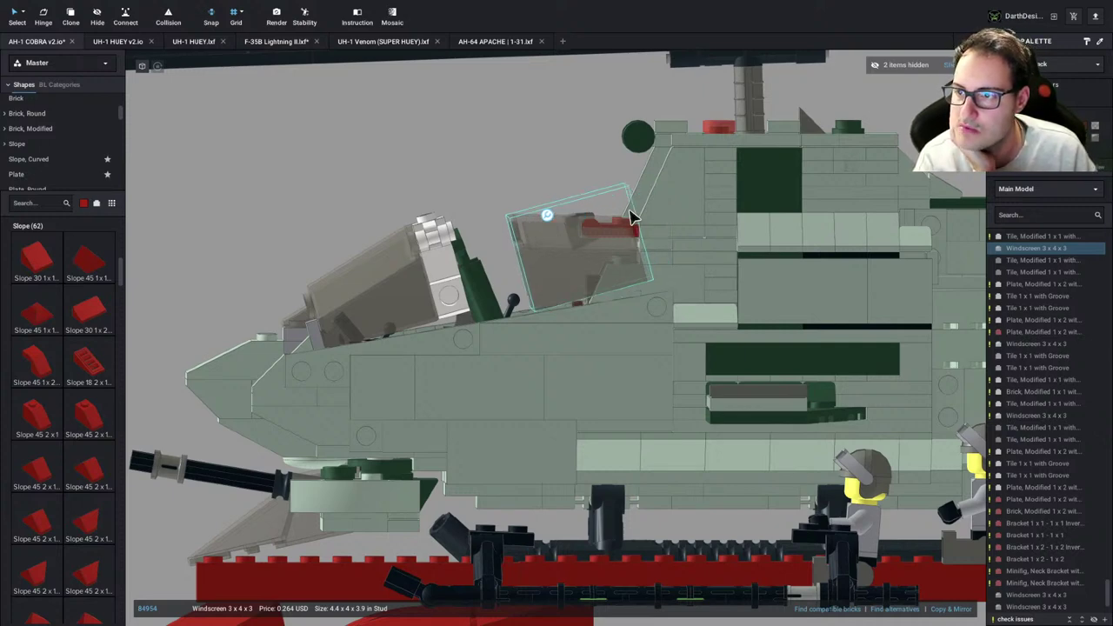
key("Left")
key("Left")
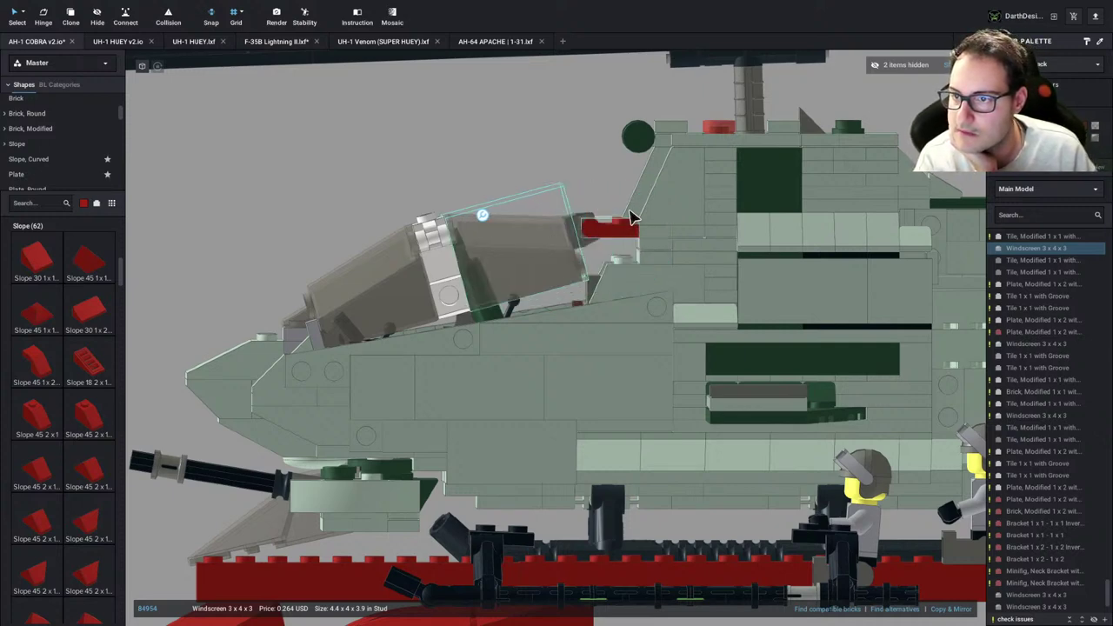
key("Right")
key("Right")
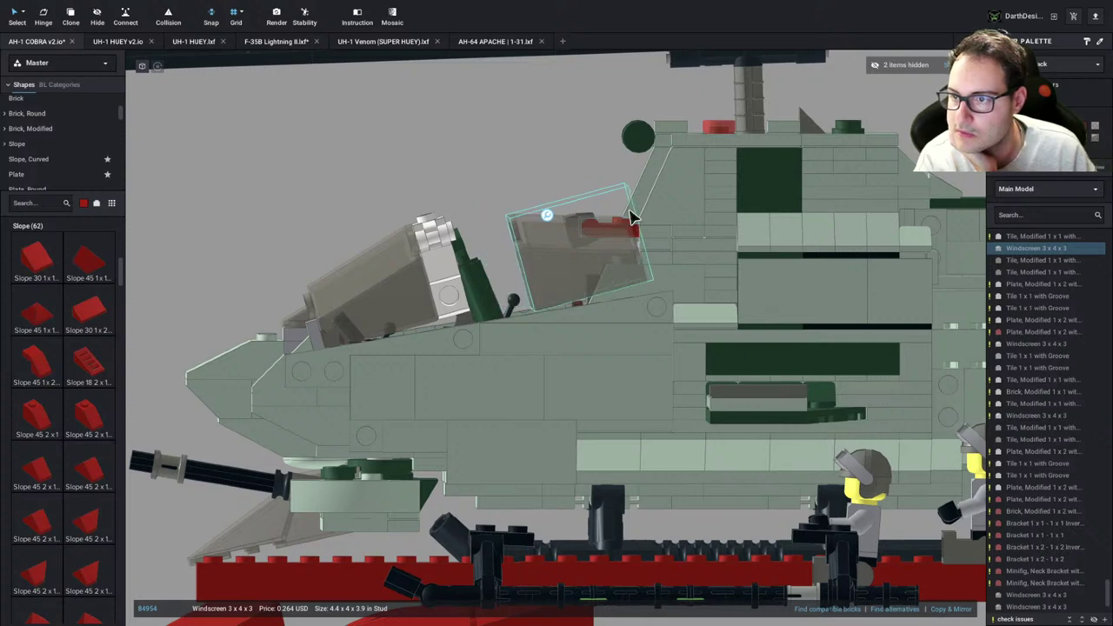
key("Left")
key("Left")
key("Right")
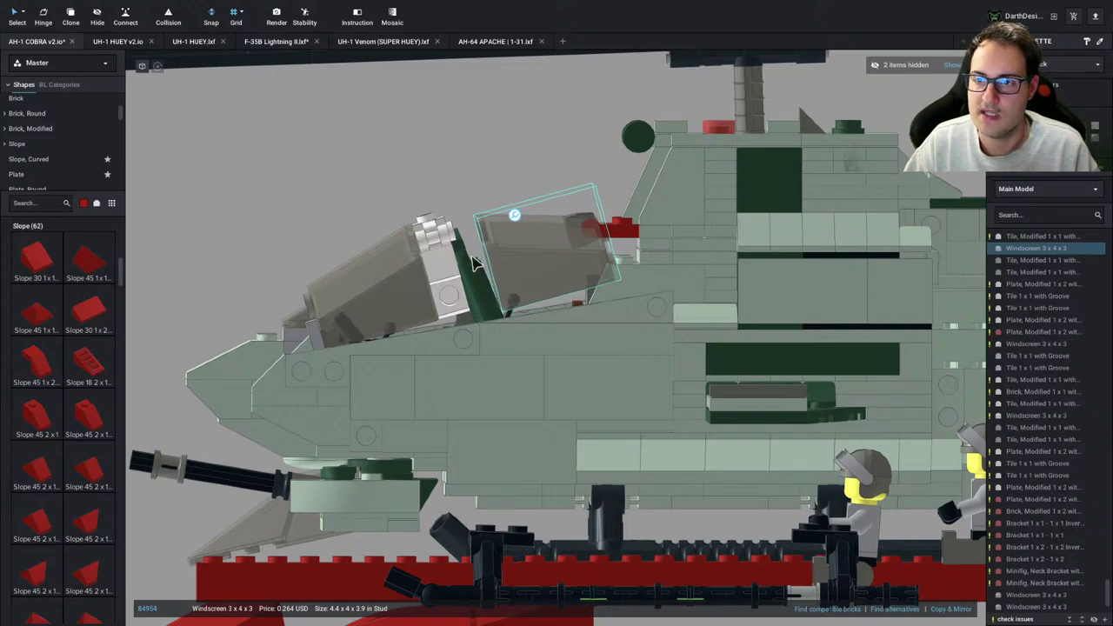
key("ctrl+Left")
key("ctrl+Right")
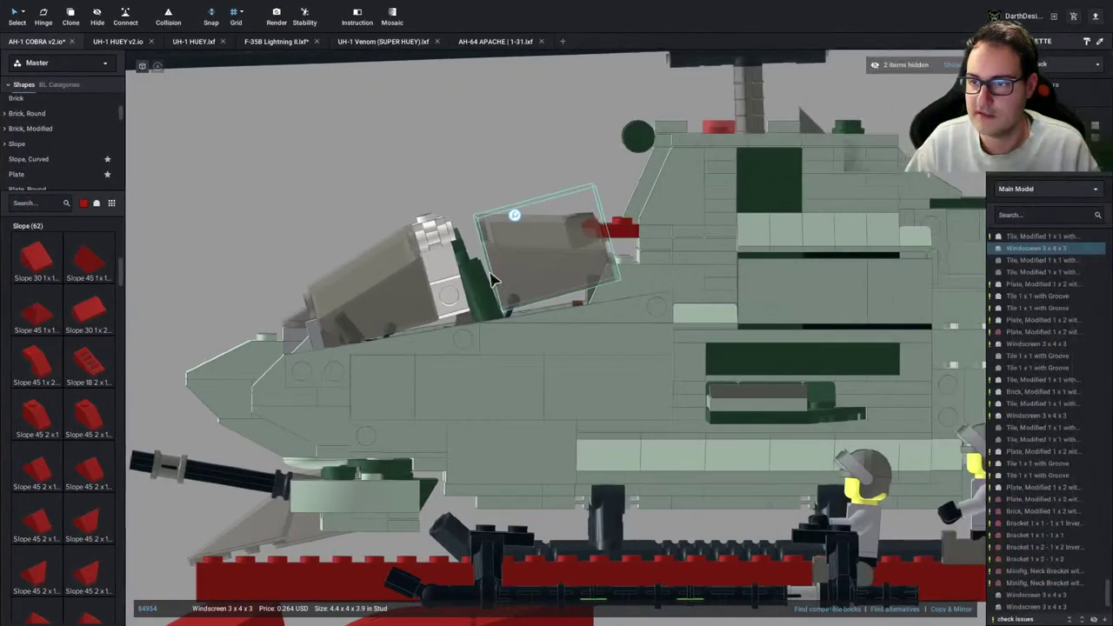
Try to place a copy of the neck bracket from the smoky spare canopy beside it
scroll(490, 379, "down", 10)
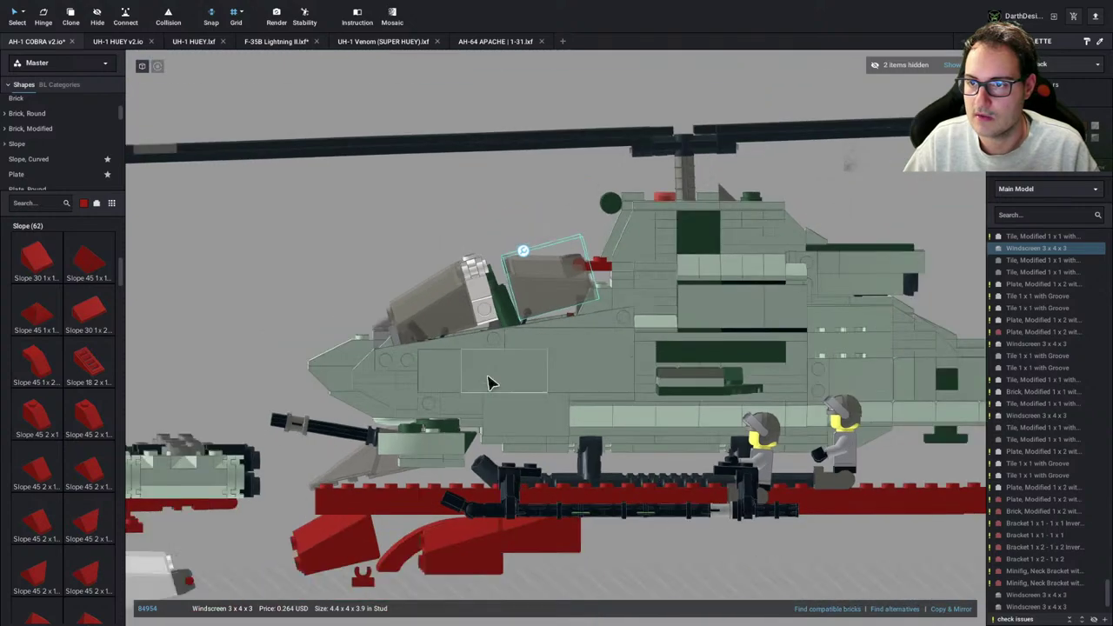
left_click(555, 521)
middle_click_drag(555, 521, 601, 424)
scroll(600, 475, "up", 4)
scroll(583, 424, "up", 4)
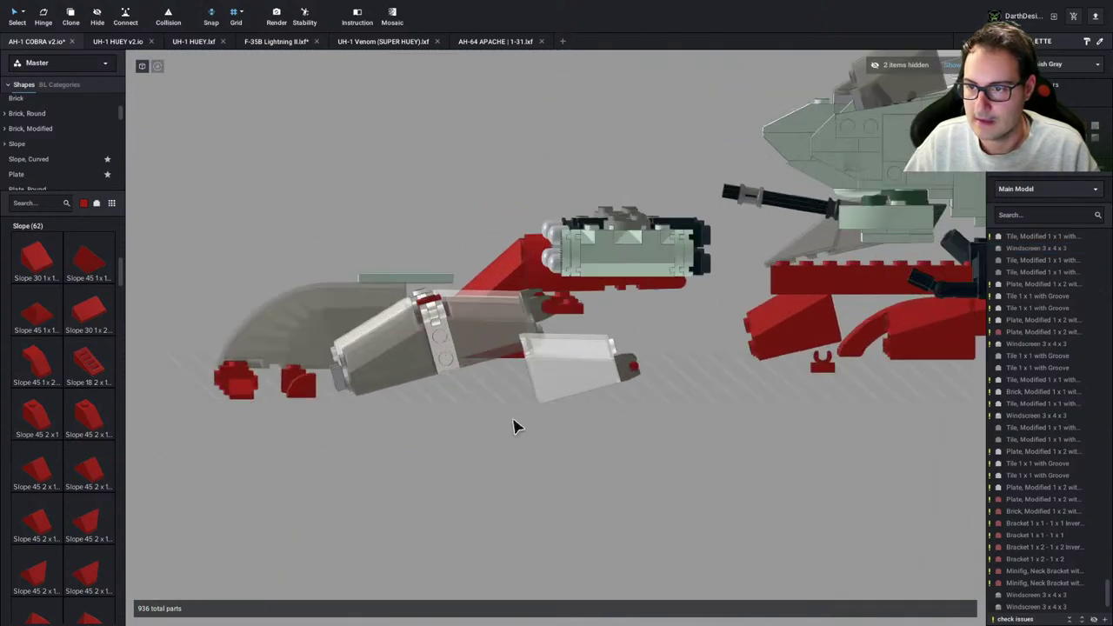
right_click_drag(464, 439, 474, 449)
middle_click_drag(515, 493, 456, 364)
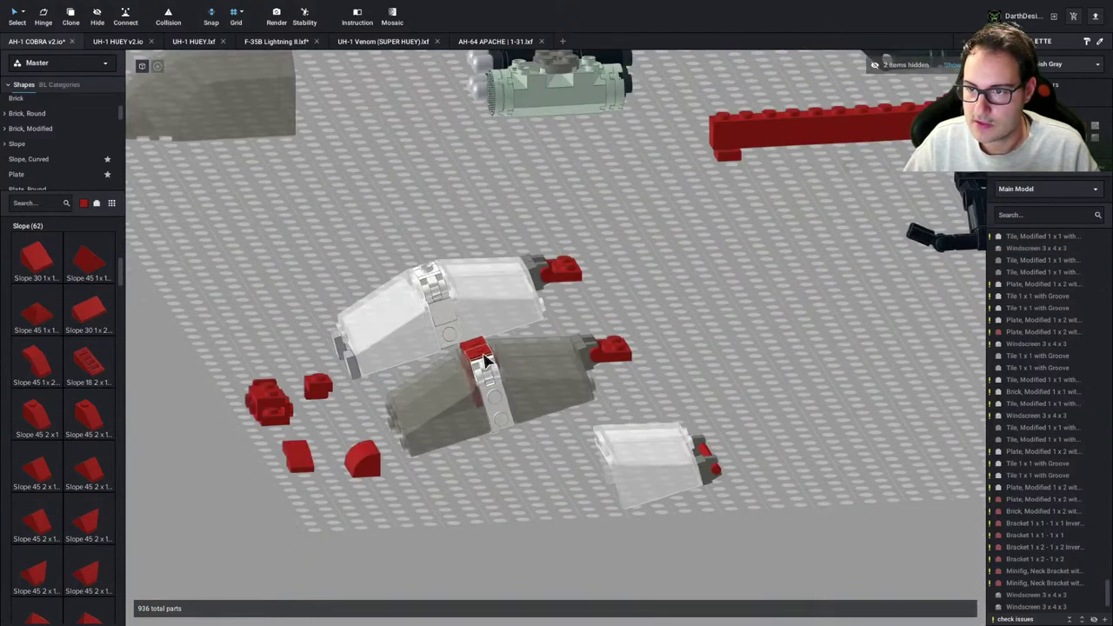
left_click_drag(485, 361, 499, 522, "alt")
left_click(564, 570)
middle_click_drag(563, 570, 499, 412)
scroll(504, 425, "up", 5)
middle_click_drag(678, 324, 500, 498)
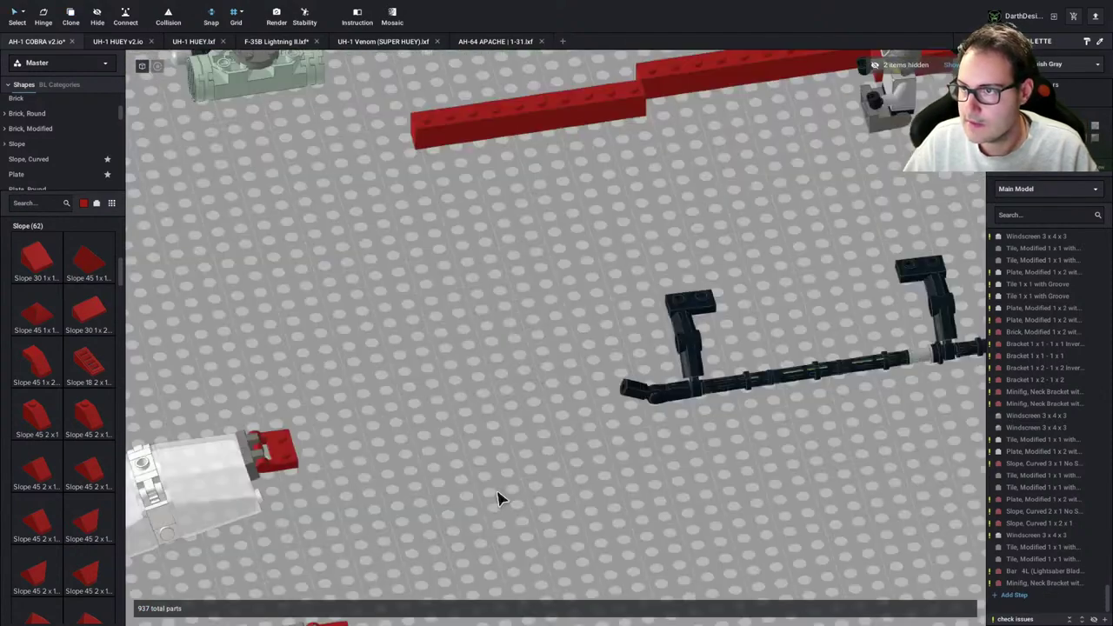
scroll(607, 466, "down", 5)
middle_click_drag(418, 470, 549, 362)
scroll(541, 387, "up", 5)
right_click_drag(534, 437, 534, 403)
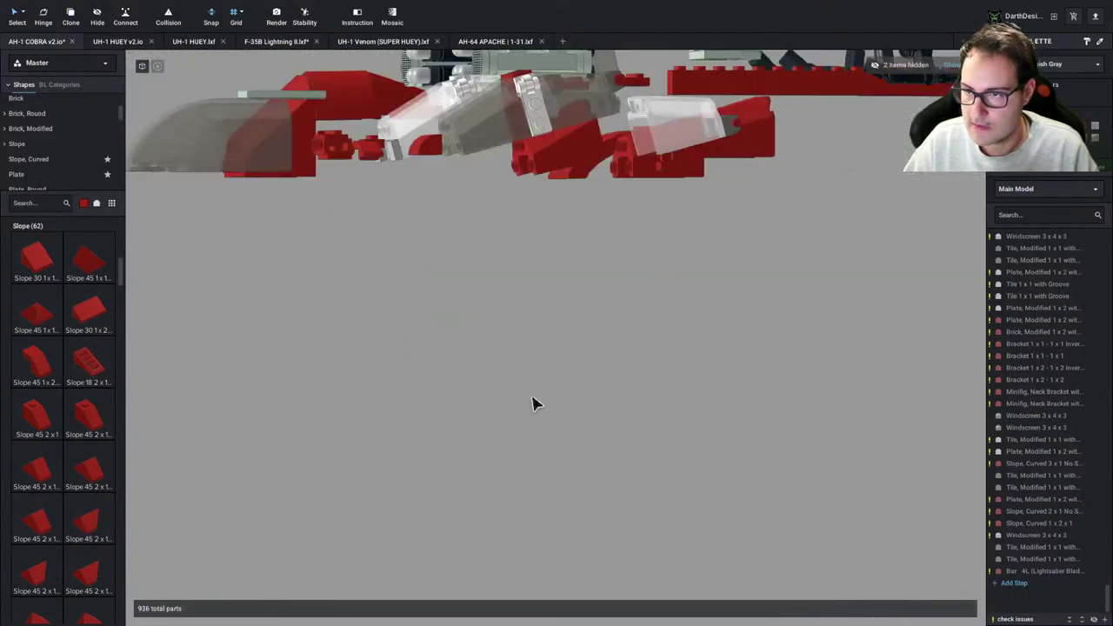
Separate the smoky spare canopy's rear windscreen, with its hinge pieces and red plate, from the centre frame and take out the frame's red studded brick
middle_click_drag(593, 233, 540, 385)
right_click_drag(540, 385, 491, 454)
middle_click_drag(458, 379, 539, 435)
scroll(539, 435, "up", 4)
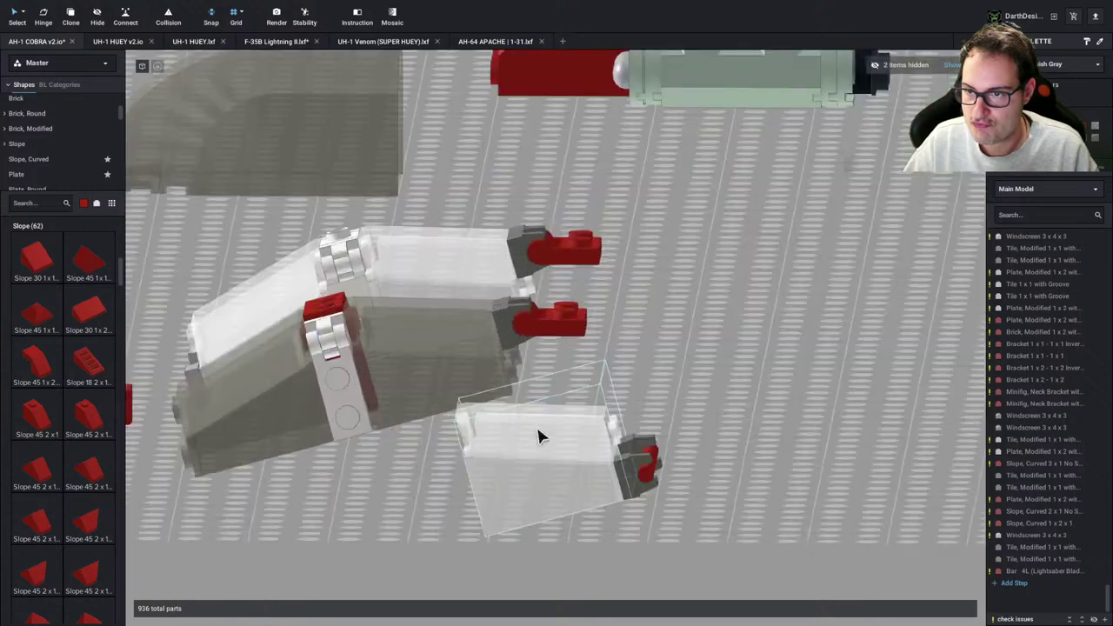
right_click_drag(500, 392, 484, 426)
scroll(488, 451, "down", 3)
scroll(531, 430, "up", 6)
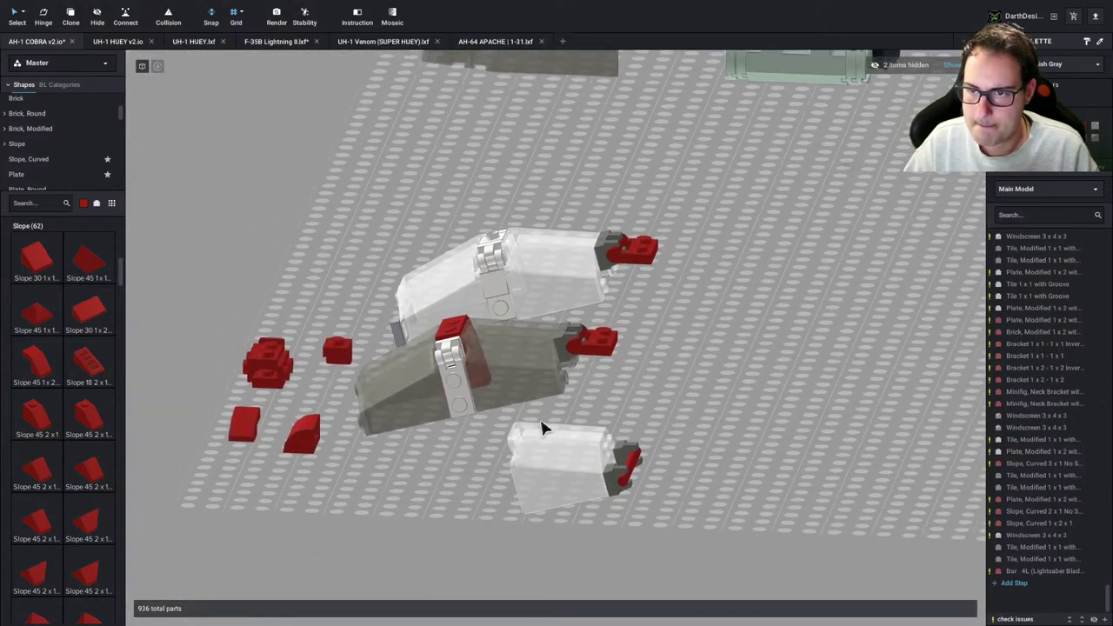
left_click(523, 363)
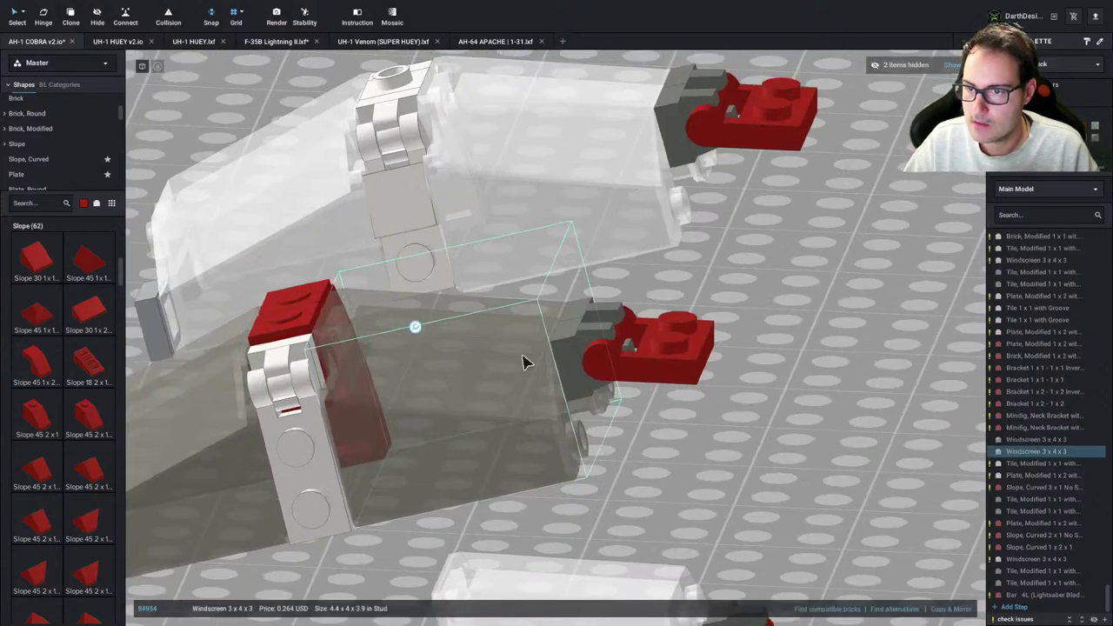
left_click(597, 338, "ctrl")
left_click(602, 313, "ctrl")
left_click(649, 343, "ctrl")
key("d")
left_click(689, 463)
right_click_drag(690, 463, 696, 463)
right_click_drag(531, 424, 592, 372)
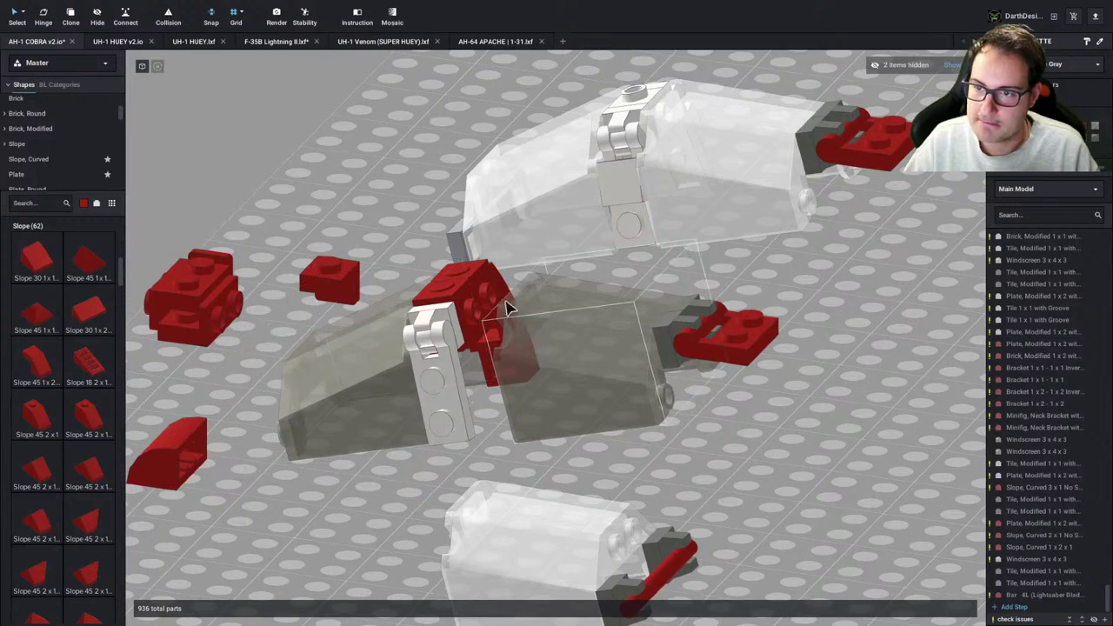
left_click_drag(504, 308, 344, 561)
left_click(395, 500)
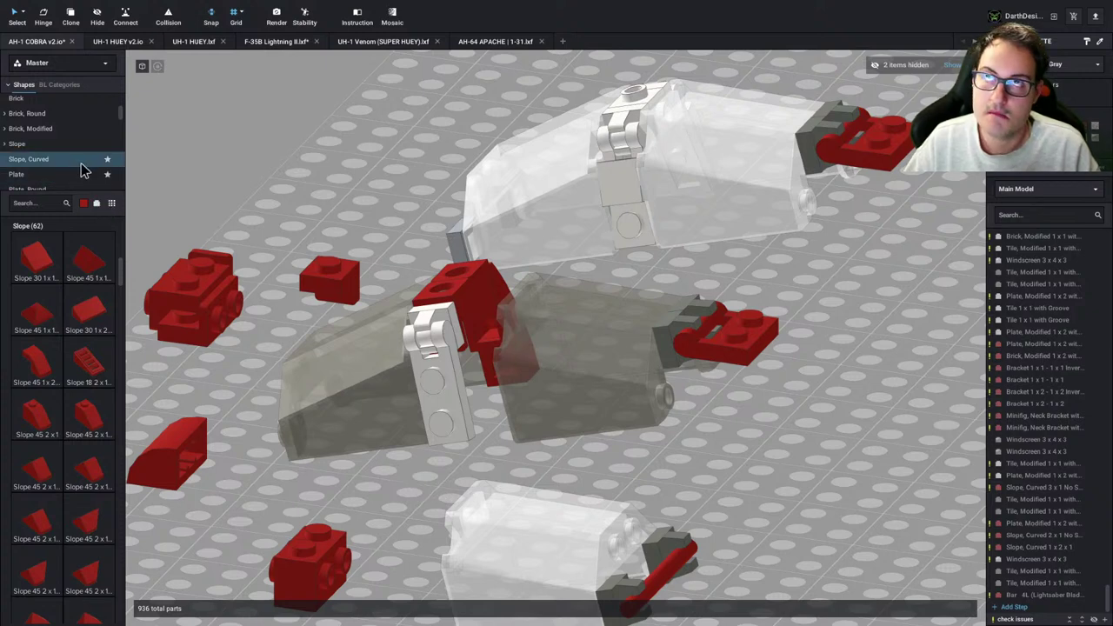
Try a Brick, Modified 1 x 2 with Studs on 1 Side in the spare canopy's centre frame and delete it
scroll(61, 165, "down", 5)
scroll(50, 174, "up", 5)
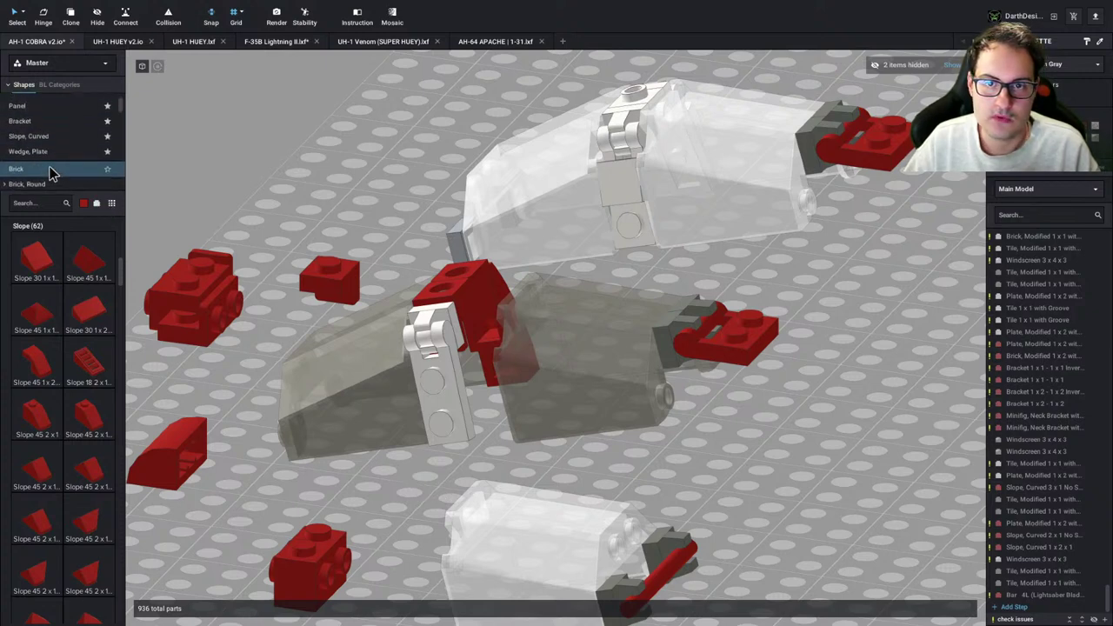
left_click(59, 149)
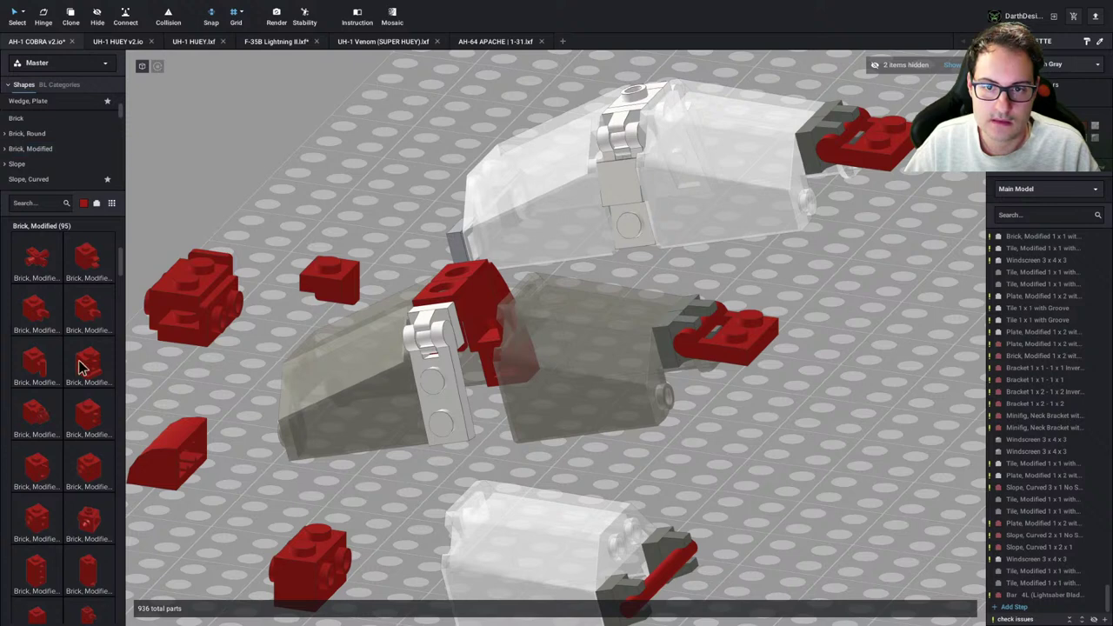
scroll(78, 369, "down", 4)
scroll(76, 381, "down", 5)
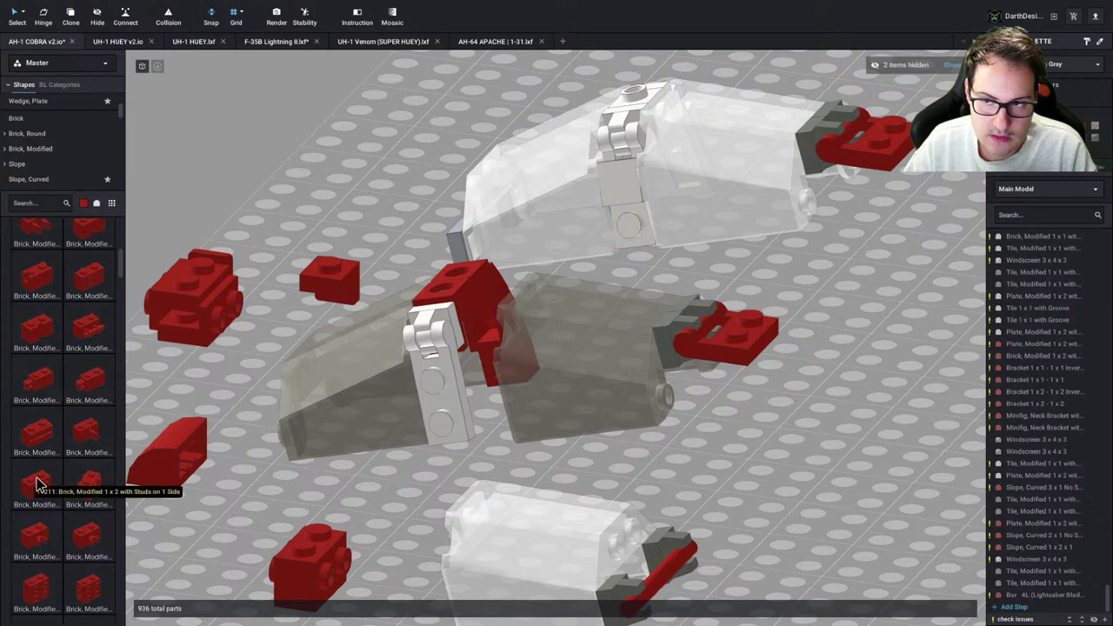
left_click_drag(37, 485, 478, 298)
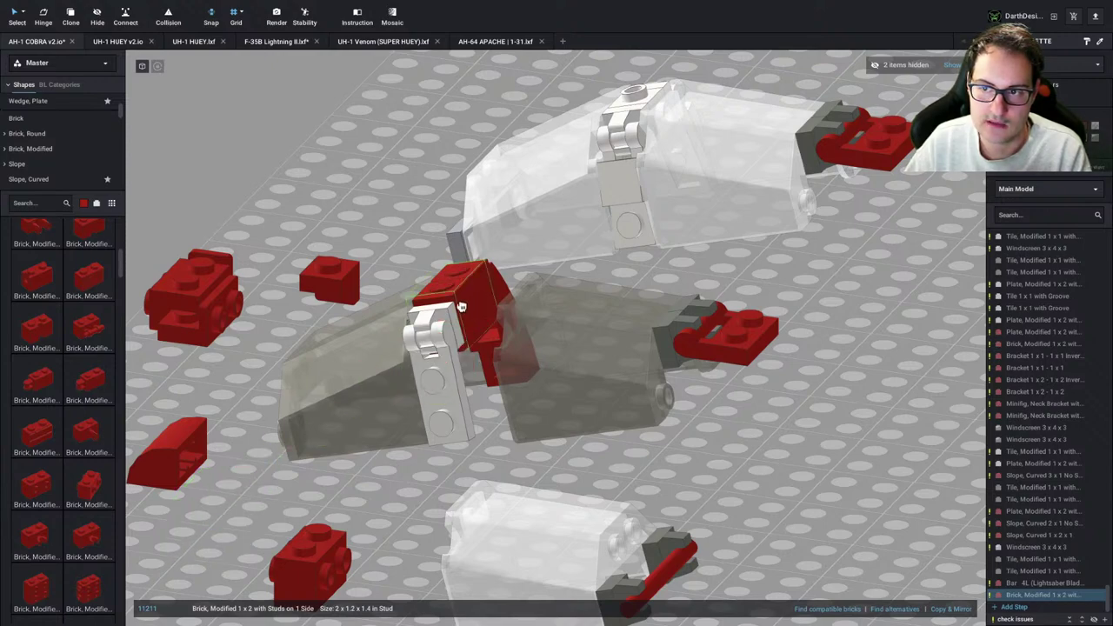
left_click(634, 465)
right_click_drag(634, 466, 666, 473)
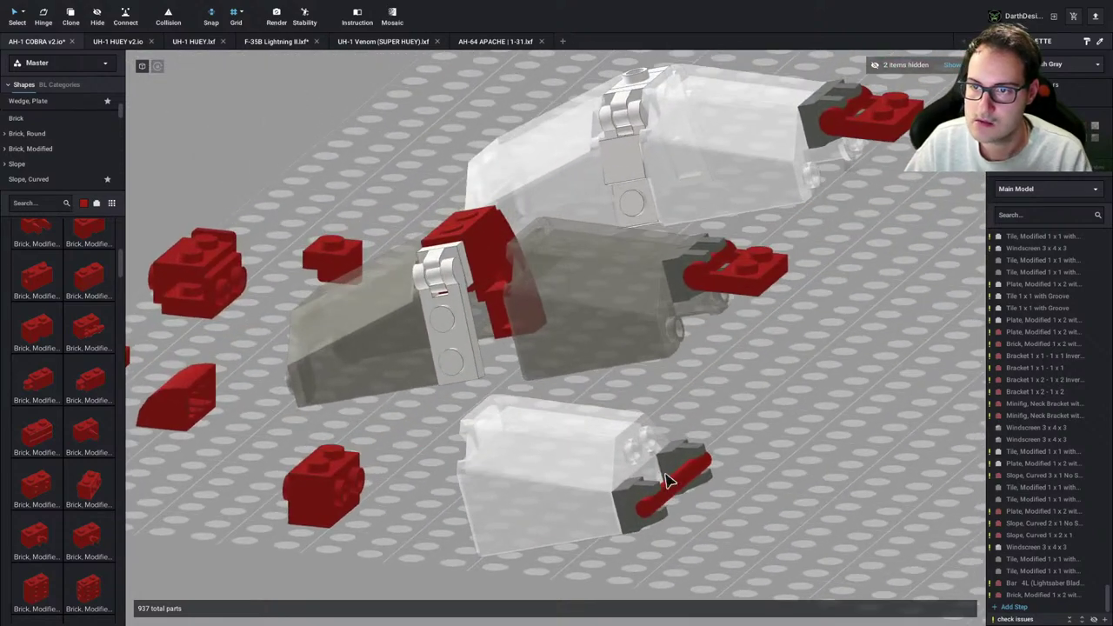
left_click(485, 251)
key("Delete")
Add two Brick, Modified 1 x 1 with Headlight pieces side by side against the back of the loose red studded brick
scroll(72, 362, "down", 3)
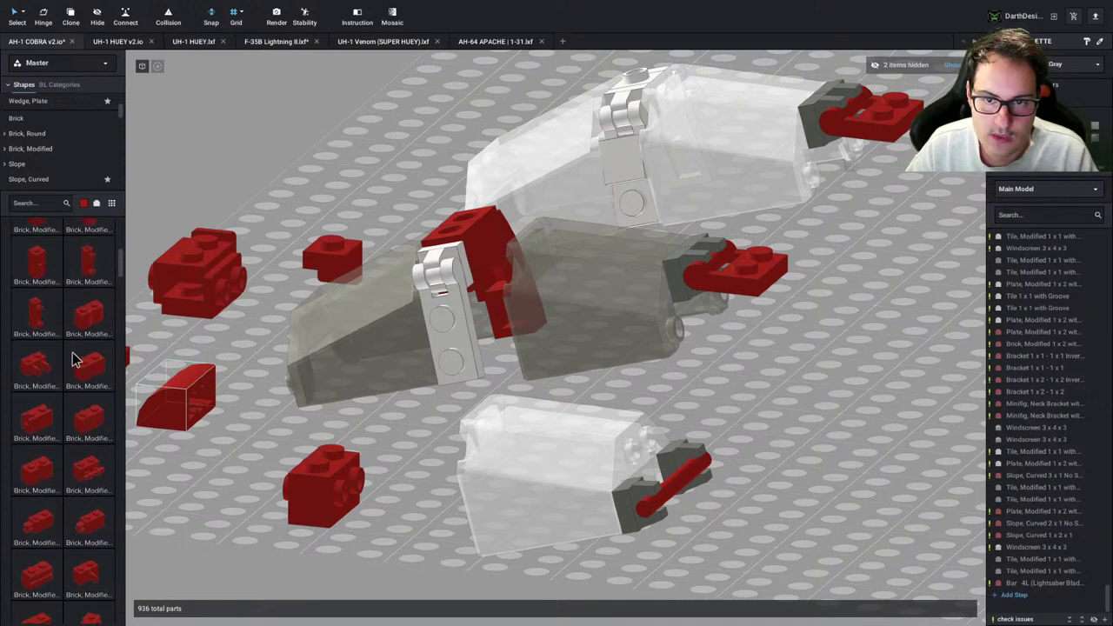
scroll(74, 359, "down", 3)
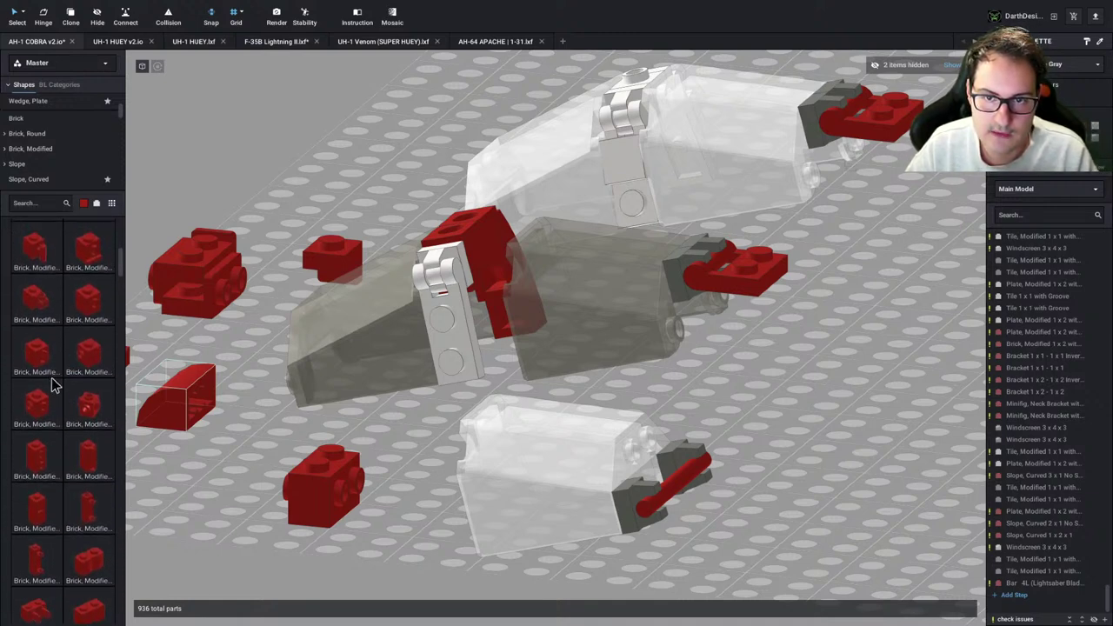
left_click_drag(87, 248, 277, 471)
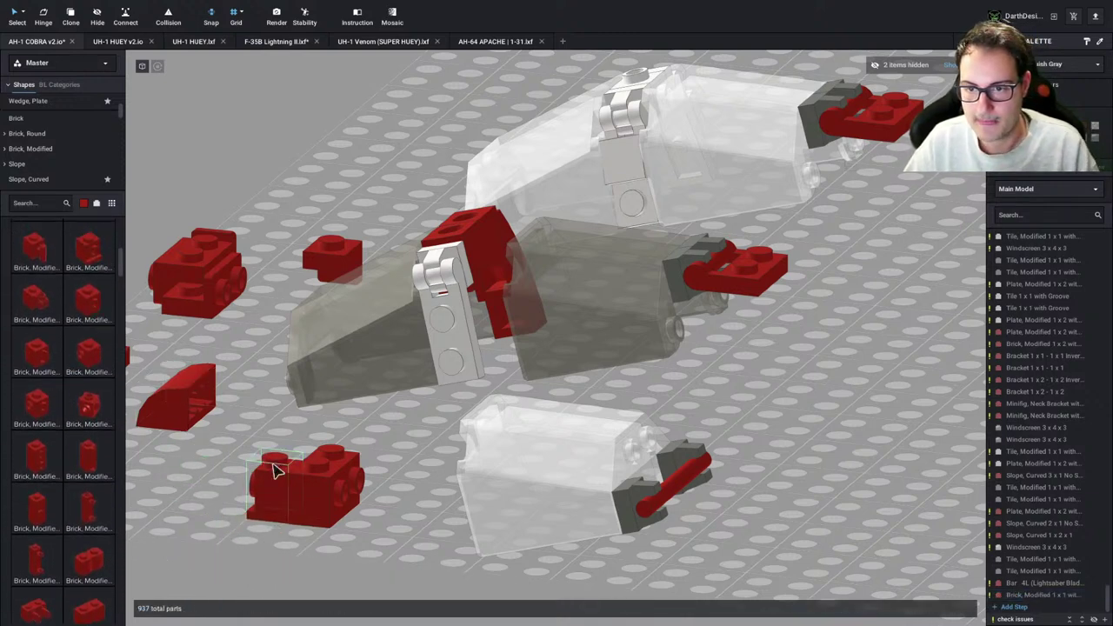
left_click(277, 471)
key("c")
right_click_drag(314, 467, 346, 502)
middle_click_drag(345, 502, 405, 417)
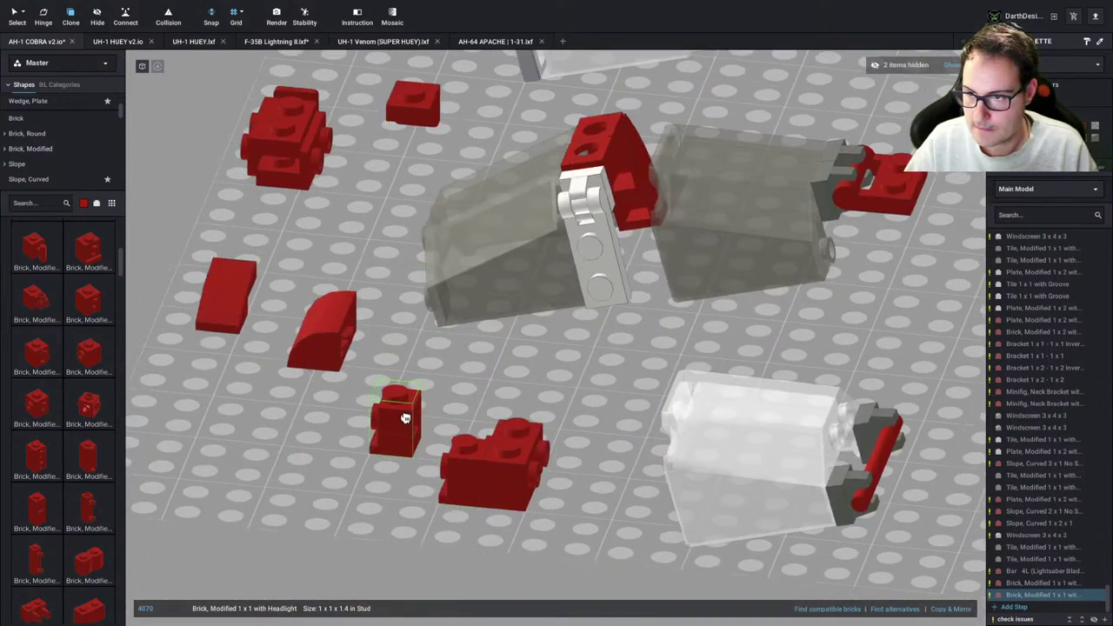
left_click_drag(405, 419, 597, 450)
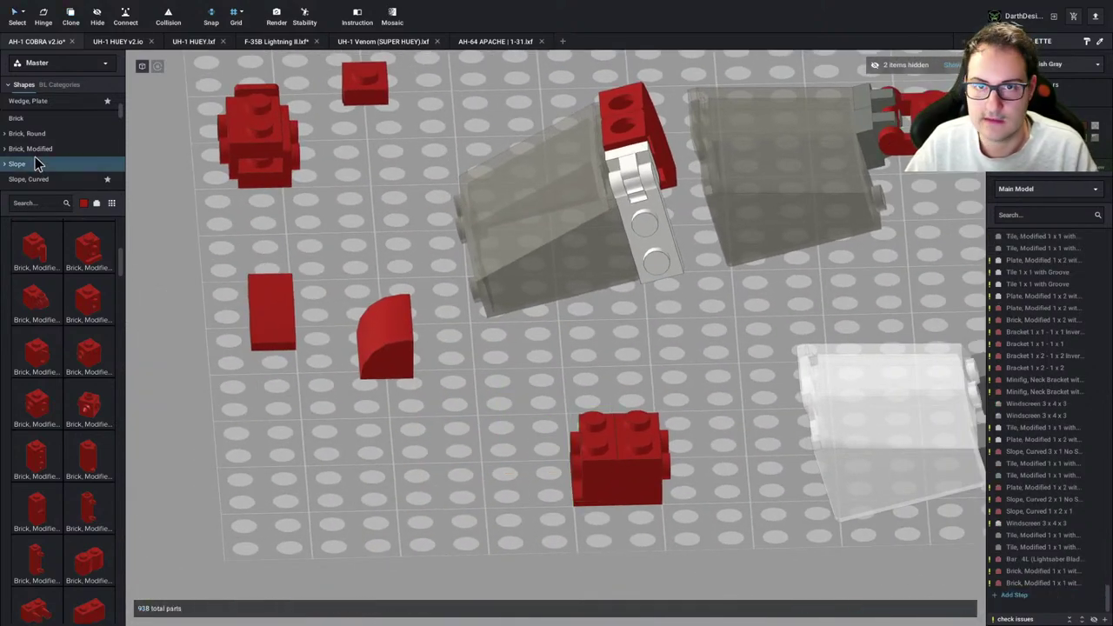
Attach a Plate 1 x 2 to the side studs of the two headlight bricks
scroll(36, 162, "up", 1)
left_click(40, 117)
left_click_drag(96, 271, 580, 445)
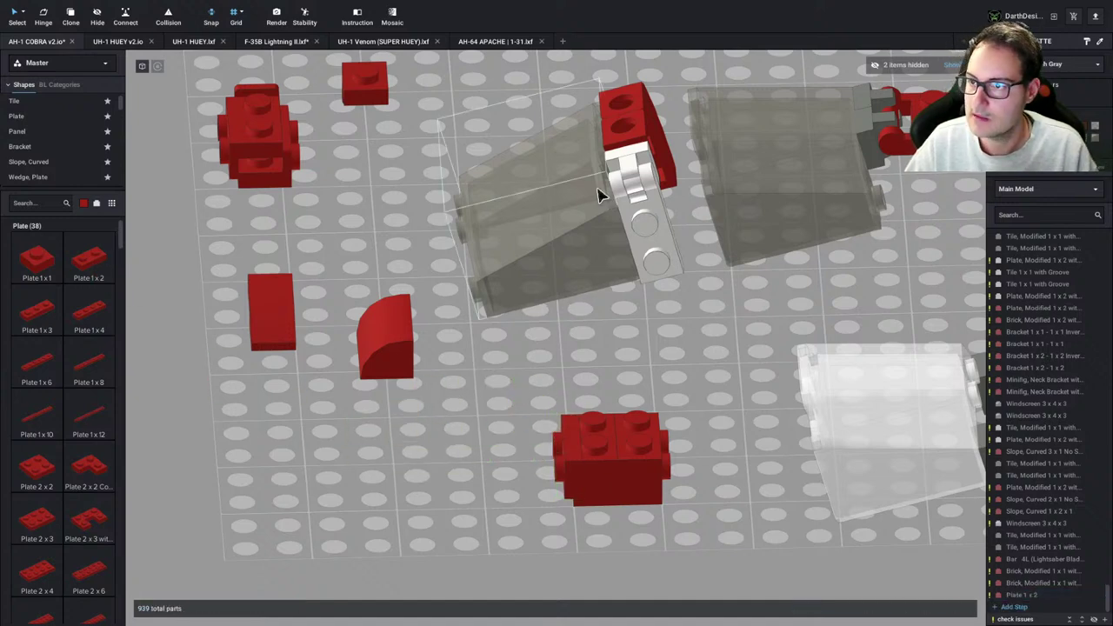
Transfer the smoky spare canopy's red and white centre frame parts onto the new brick assembly
left_click_drag(633, 127, 614, 450)
left_click_drag(635, 163, 597, 416)
left_click_drag(635, 383, 639, 452)
Move the whole rebuilt centre frame assembly back between the windscreens of the smoky spare canopy
double_click(648, 478)
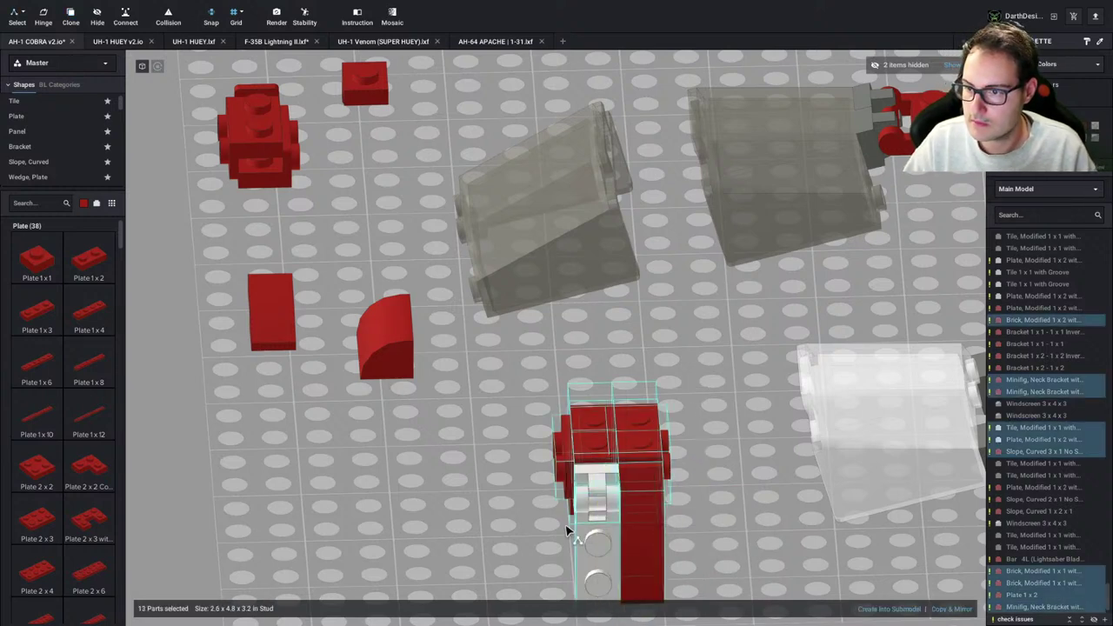
left_click_drag(563, 459, 606, 142)
right_click_drag(606, 142, 641, 169)
scroll(687, 213, "down", 6)
middle_click_drag(693, 219, 591, 322)
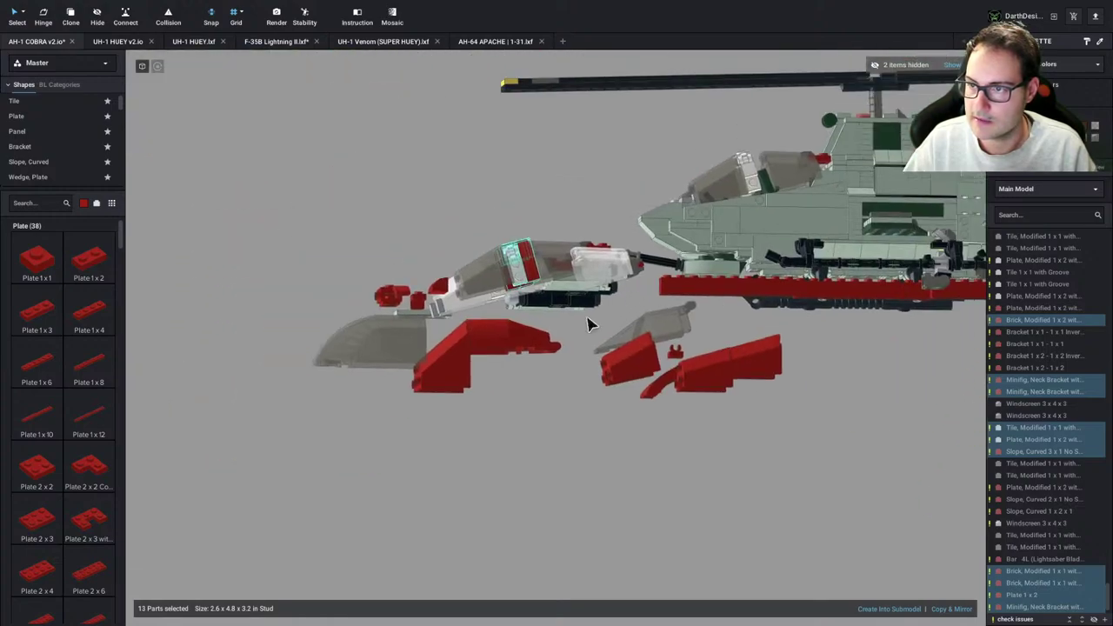
Move the smoky spare canopy's rear windscreen back against the widened red and white centre frame
left_click(591, 322)
right_click_drag(591, 323, 551, 340)
scroll(582, 348, "up", 3)
scroll(586, 345, "up", 5)
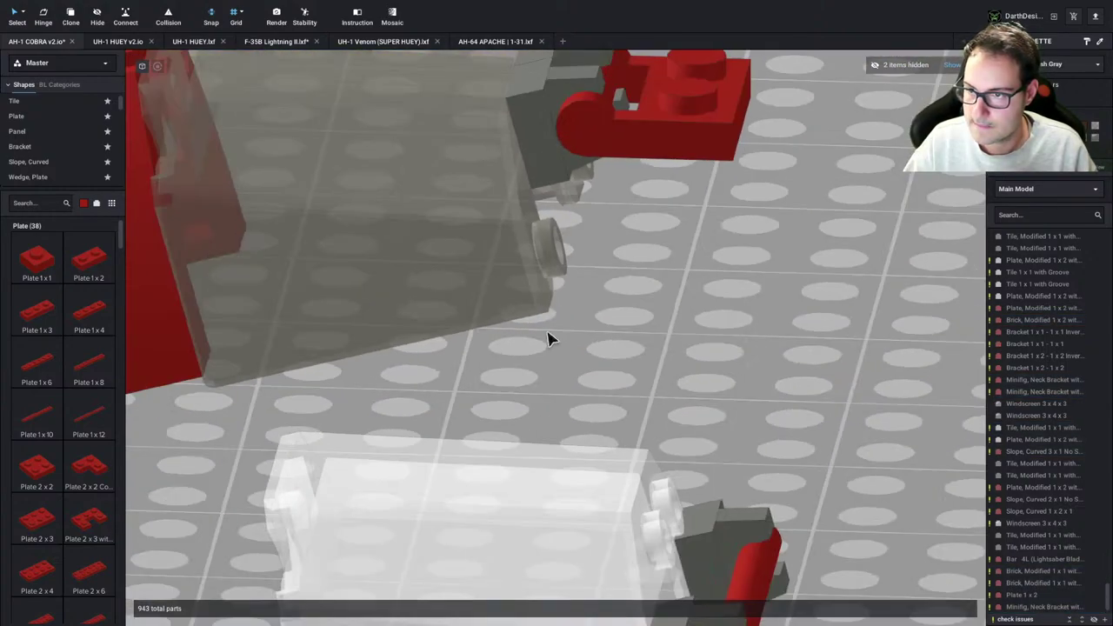
scroll(529, 333, "down", 3)
scroll(529, 331, "down", 3)
middle_click_drag(531, 332, 668, 398)
right_click_drag(669, 399, 619, 381)
left_click(589, 385)
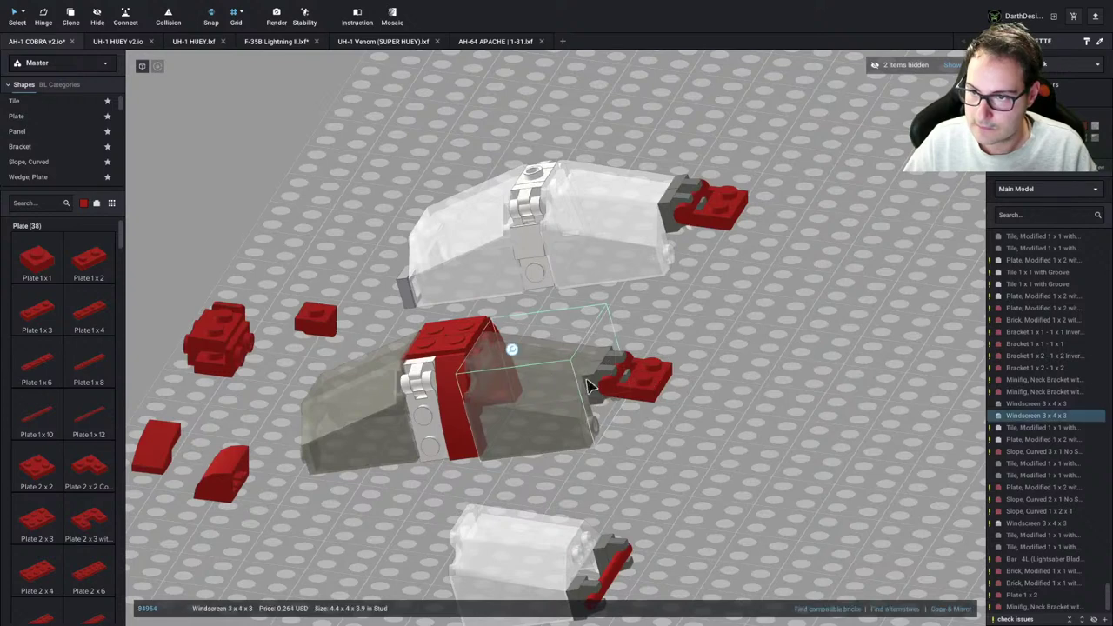
left_click(623, 382, "ctrl")
left_click_drag(541, 378, 665, 414)
left_click(626, 376)
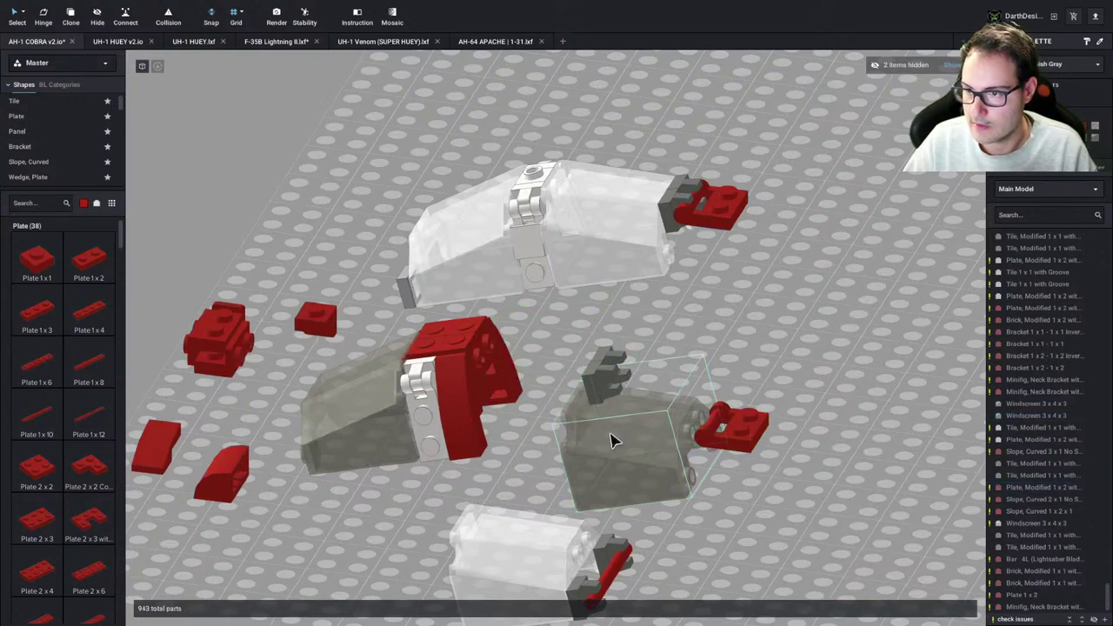
left_click_drag(612, 440, 525, 371)
left_click(638, 434)
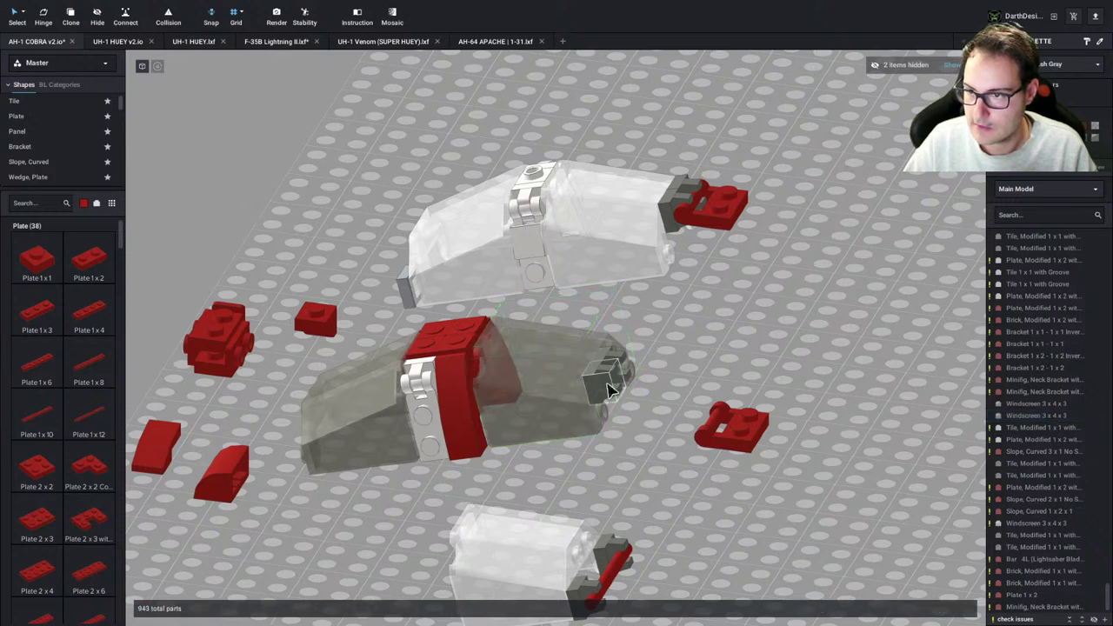
Reattach the grey clip tiles to the rear windscreen and connect the red handle plate behind them
left_click(620, 375)
left_click(609, 388, "ctrl")
left_click_drag(701, 407, 656, 377)
left_click(685, 430)
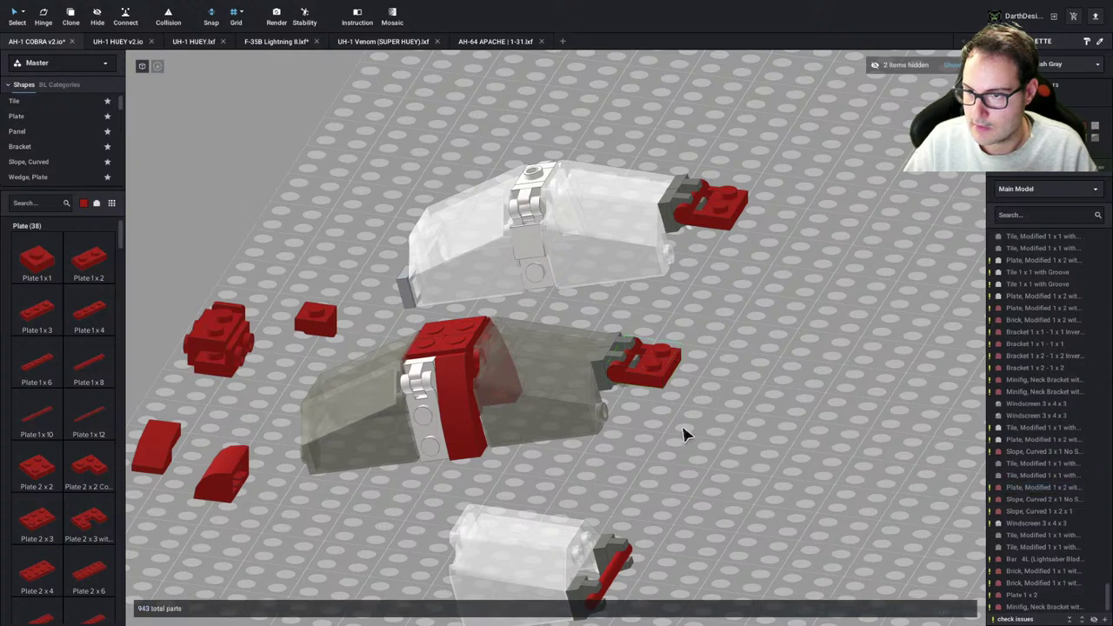
Shift the rear windscreen sideways so it lines up with the smoky canopy's front windscreen
right_click_drag(686, 430, 631, 401)
scroll(678, 416, "down", 2)
left_click(546, 238)
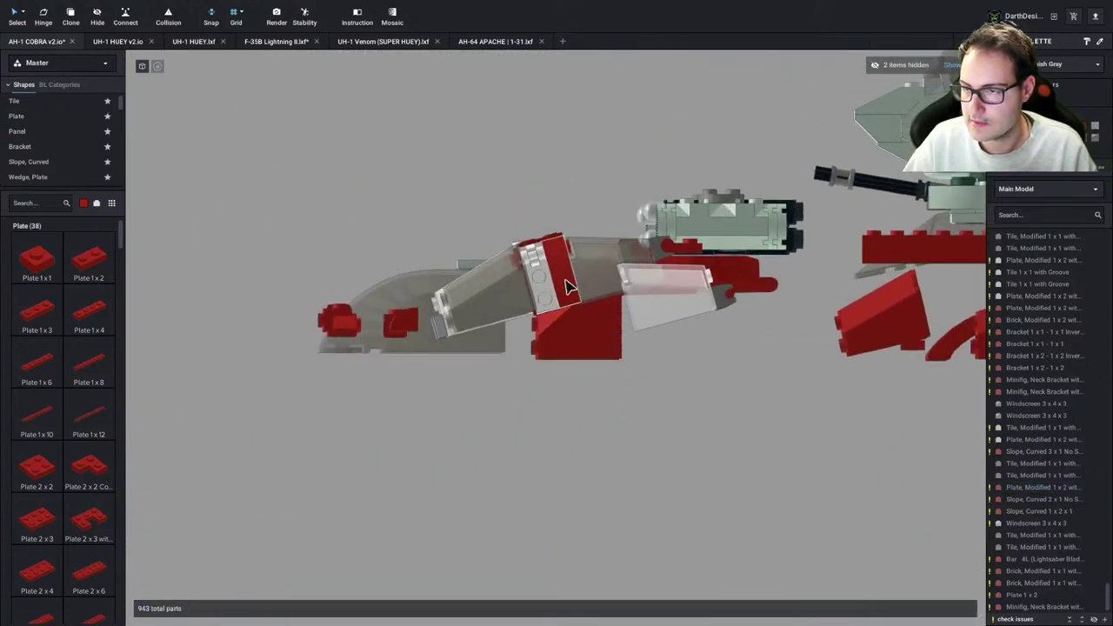
right_click_drag(567, 287, 539, 363)
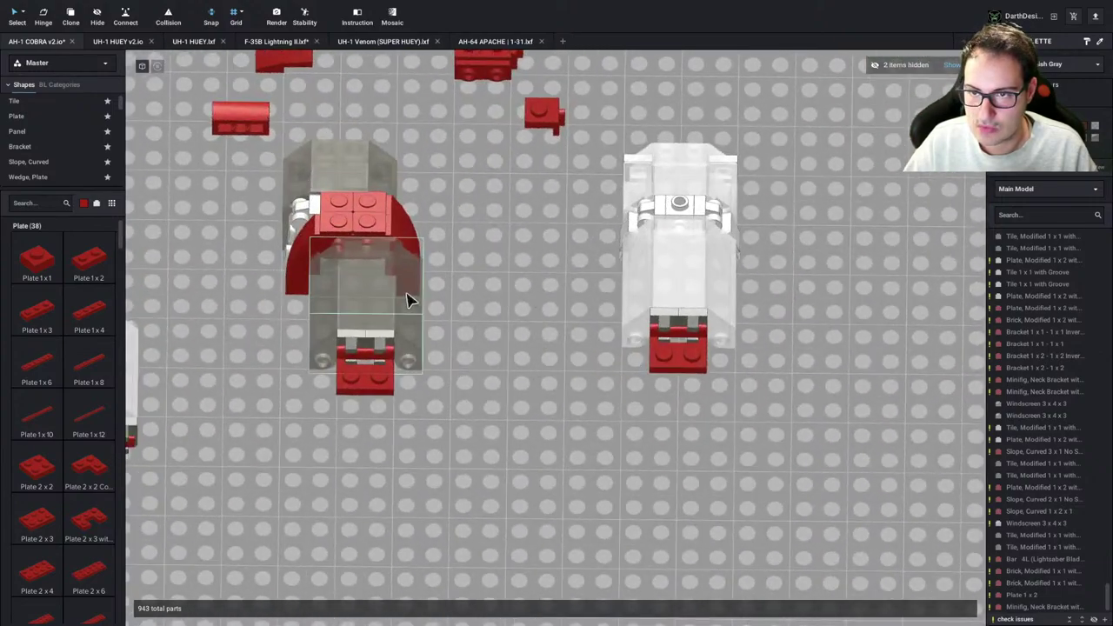
left_click_drag(410, 300, 384, 295)
middle_click_drag(385, 293, 525, 374)
right_click_drag(525, 374, 479, 349)
left_click_drag(474, 301, 484, 303)
left_click(602, 444)
Clone the white clip tile and the white handle plate beside the originals on the exposed side of the widened frame
right_click_drag(604, 446, 598, 348)
scroll(609, 331, "up", 3)
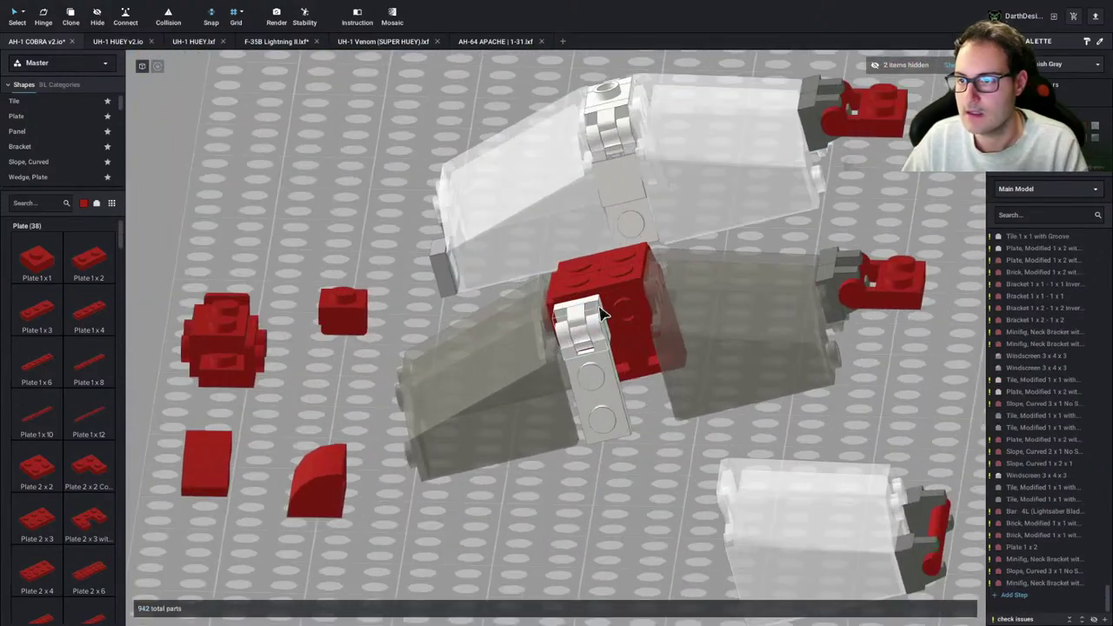
left_click_drag(585, 304, 624, 306, "alt")
left_click_drag(599, 405, 650, 408, "alt")
left_click(648, 412)
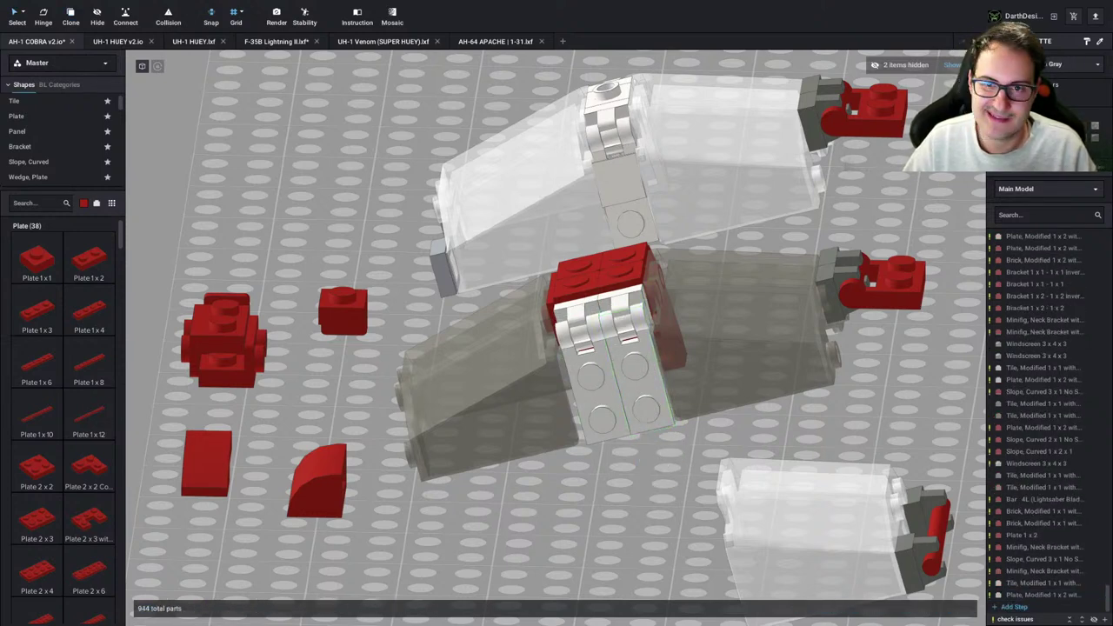
Cover the two white handle plates on the widened frame's side with a Tile 1 x 2 with Groove each
left_click(33, 102)
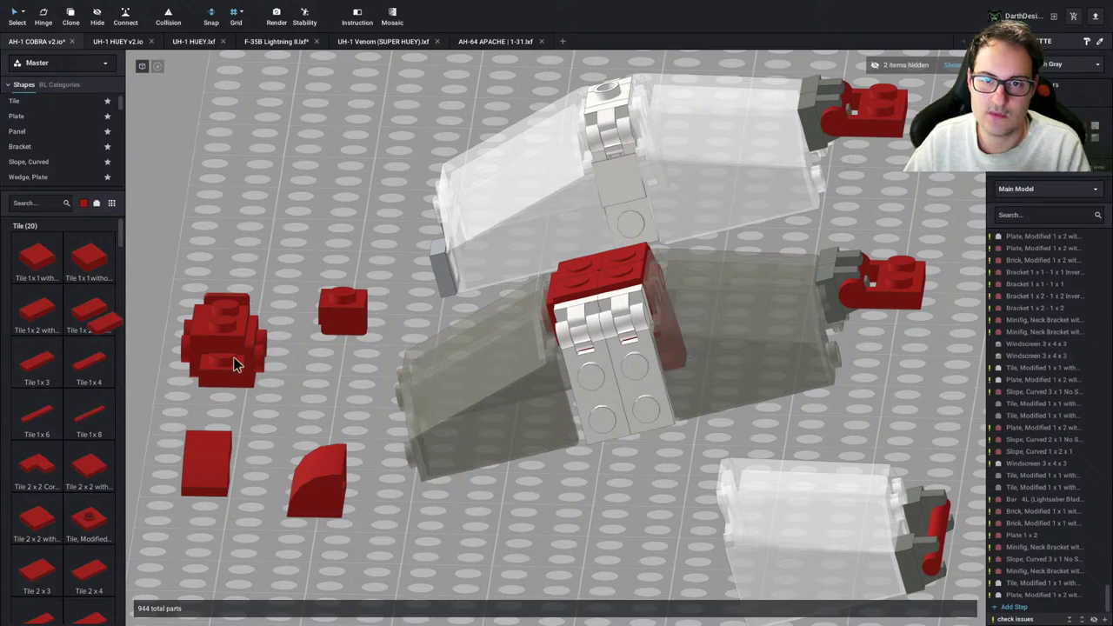
left_click_drag(235, 366, 637, 393)
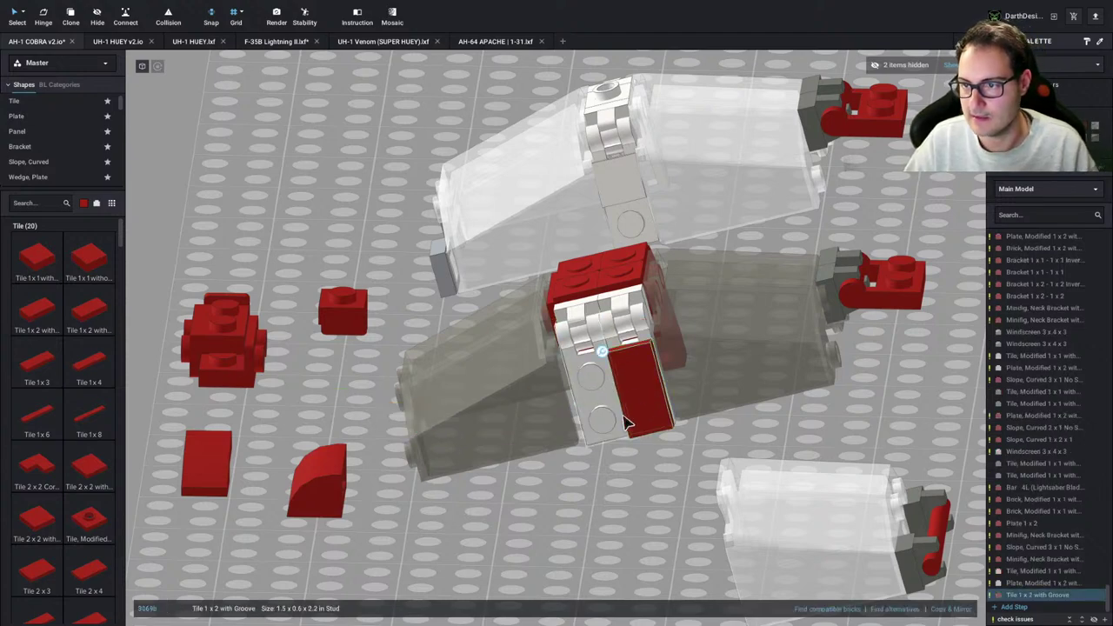
left_click(656, 457)
right_click_drag(656, 458, 663, 441)
left_click(711, 298)
right_click_drag(674, 322, 523, 357)
Try recolouring the widened centre frame's bricks, handle plates and side tiles dark grey
left_click(523, 327)
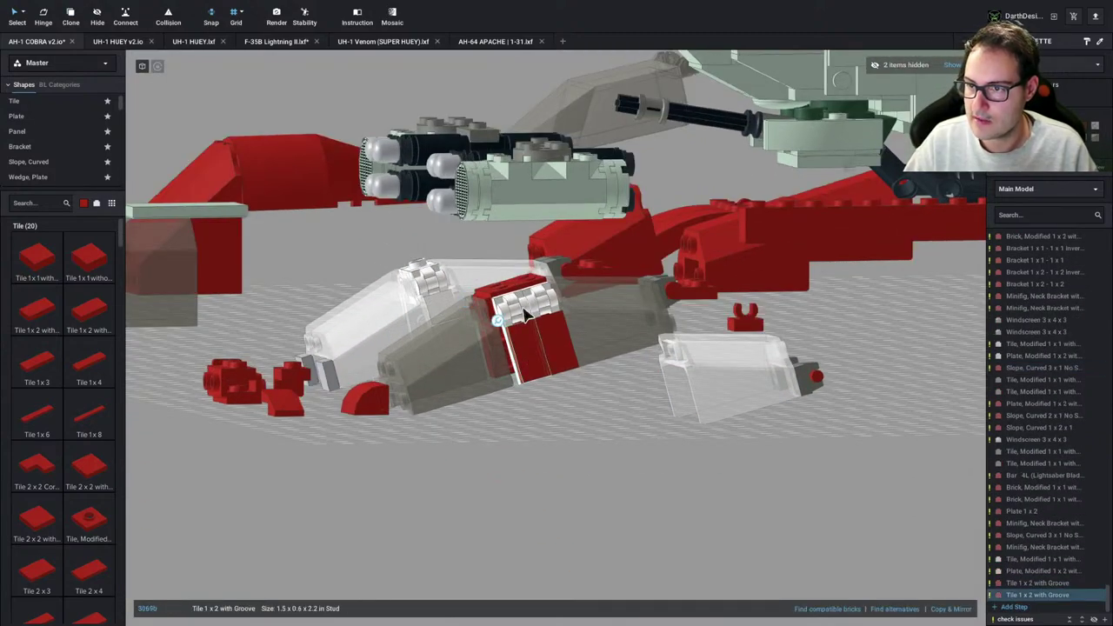
left_click(524, 315)
left_click(559, 438)
right_click_drag(559, 438, 559, 452)
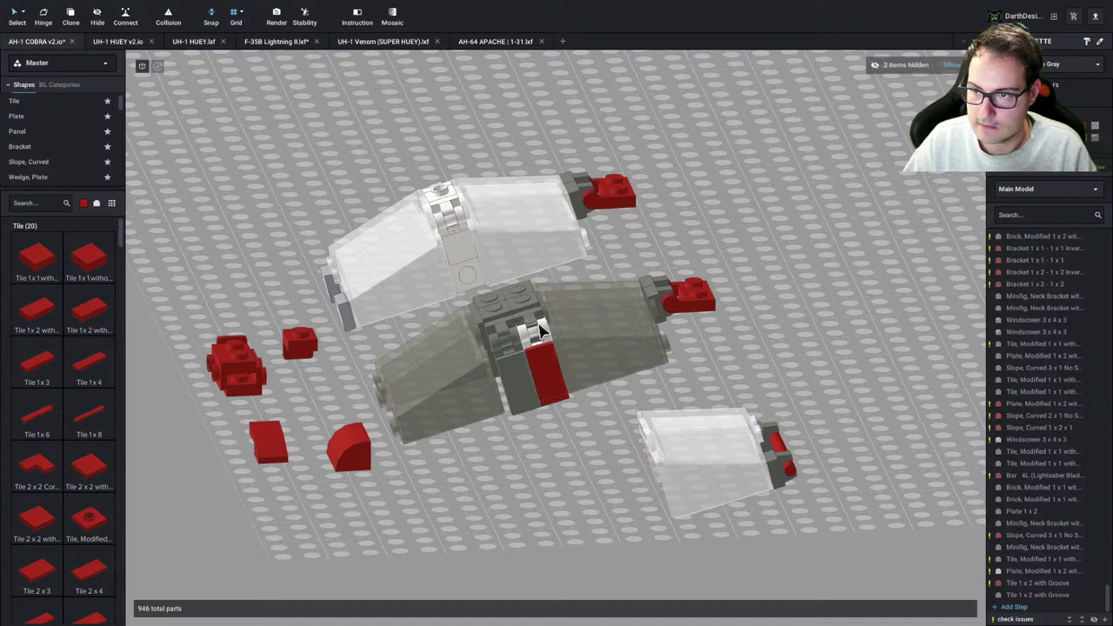
left_click(540, 331)
left_click(1034, 65)
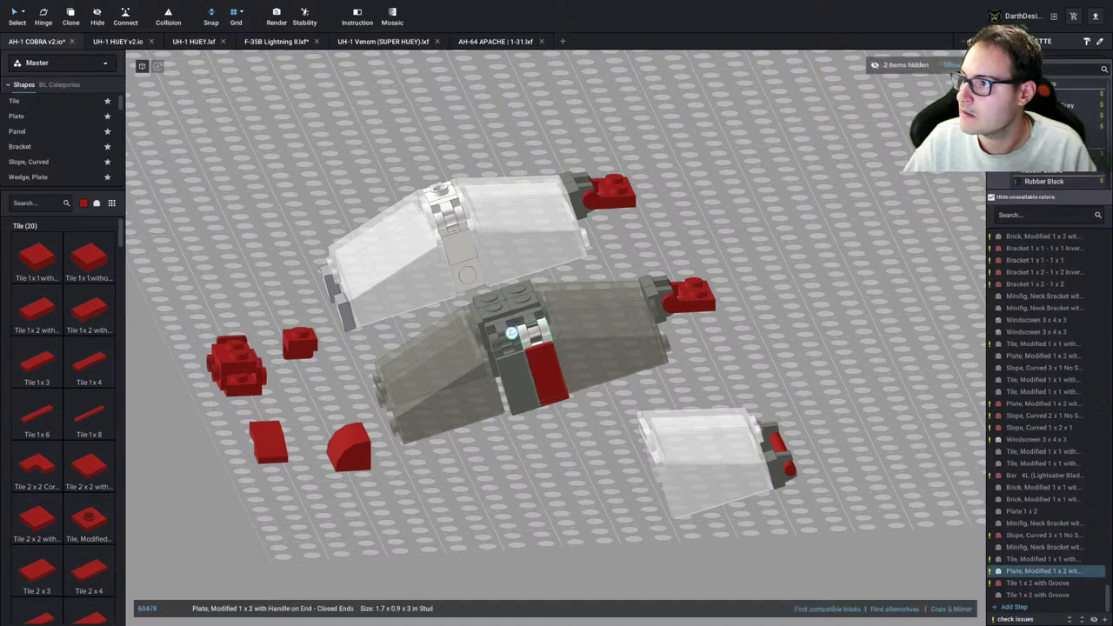
left_click(1048, 105)
left_click(611, 400)
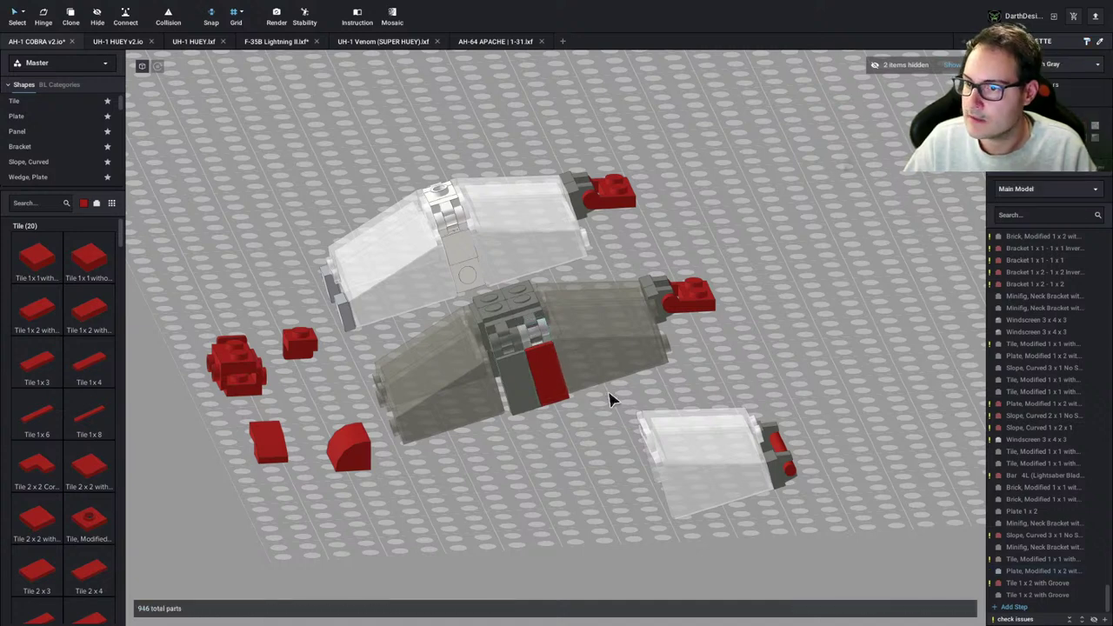
left_click(549, 378)
left_click(1095, 140)
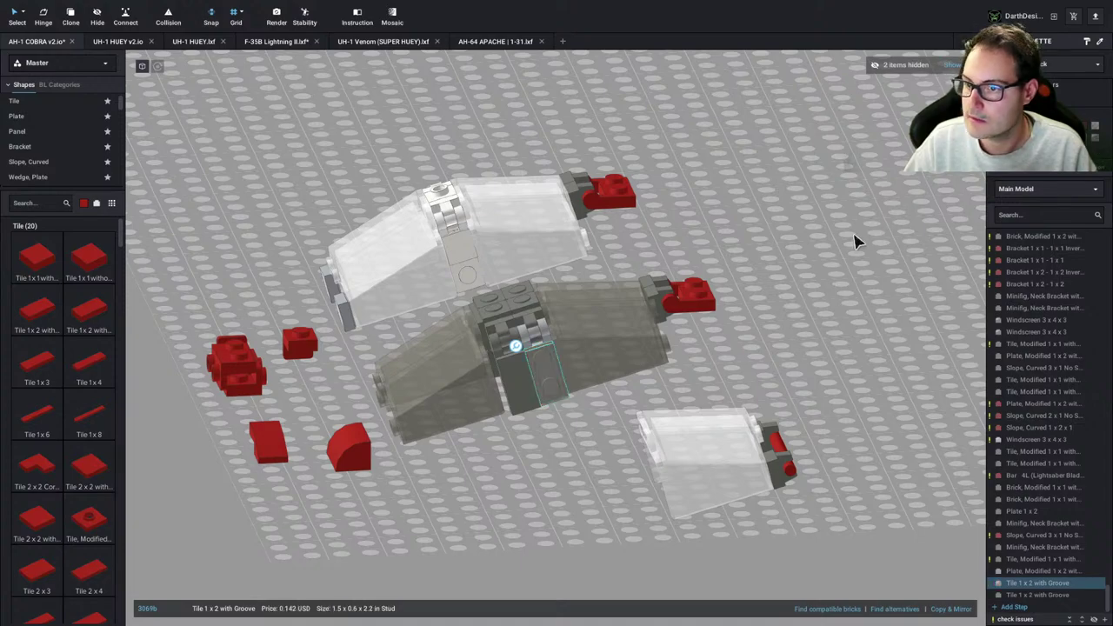
left_click(853, 235)
right_click_drag(854, 236, 822, 241)
right_click_drag(815, 249, 737, 234)
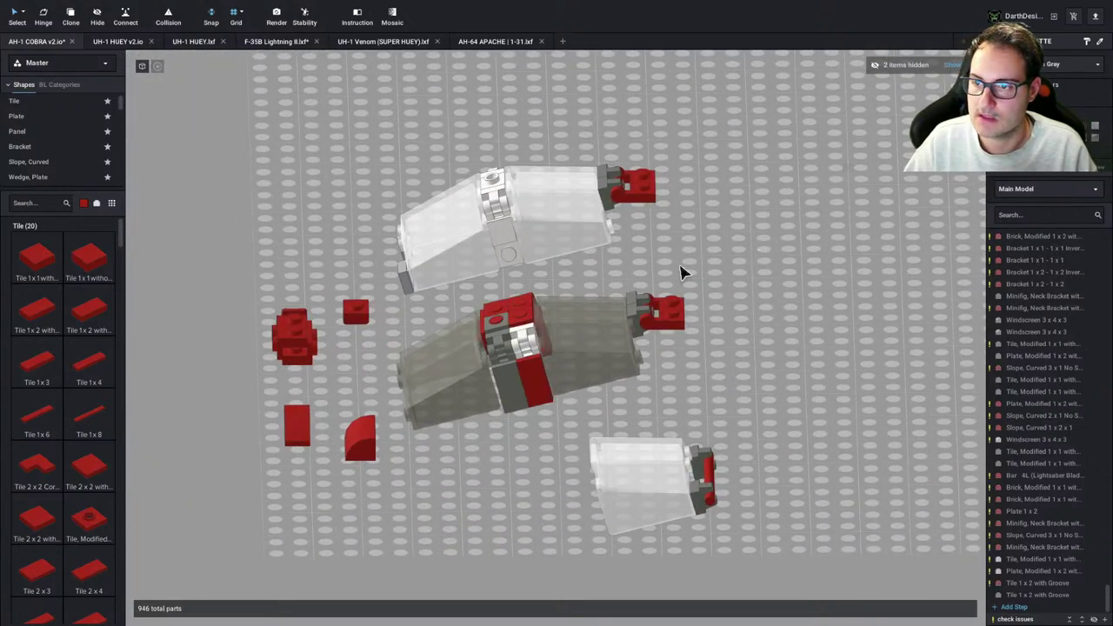
Undo the recolouring, side tiles, cloned parts and frame widening to restore the smoky canopy's original narrow frame
key("ctrl+z")
key("ctrl+z")
key("ctrl+z")
key("ctrl+z")
key("ctrl+z")
key("ctrl+z")
key("ctrl+z")
key("ctrl+z")
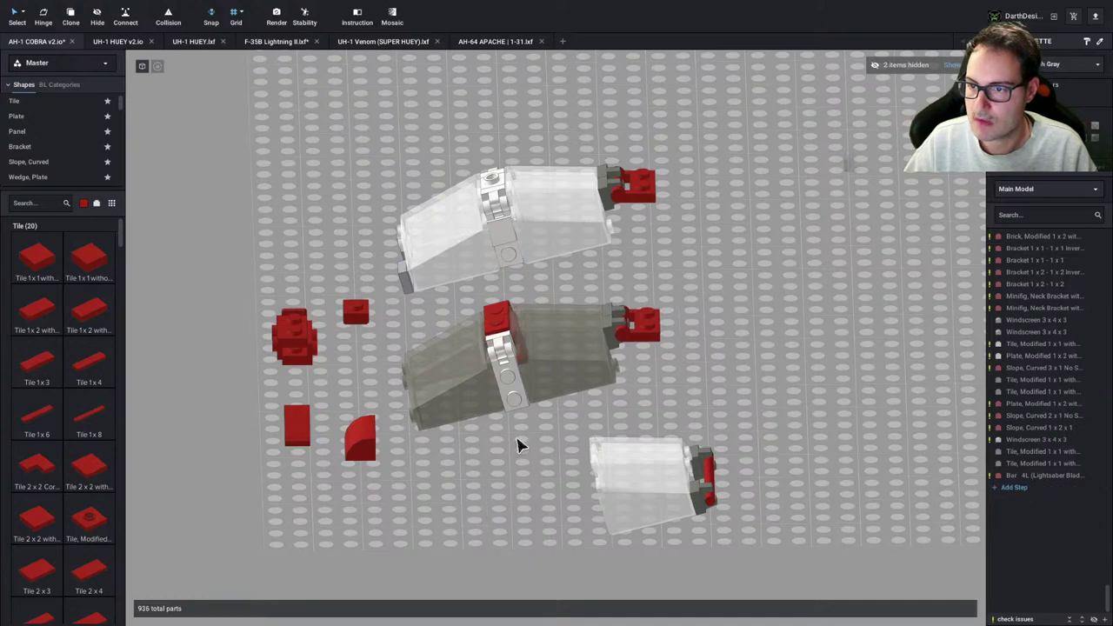
Examine the smoky spare canopy from several angles and compare it with the AH-1G orthographic drawing in Chrome
right_click_drag(520, 445, 551, 441)
scroll(606, 398, "up", 3)
right_click_drag(606, 398, 767, 399)
scroll(470, 403, "down", 3)
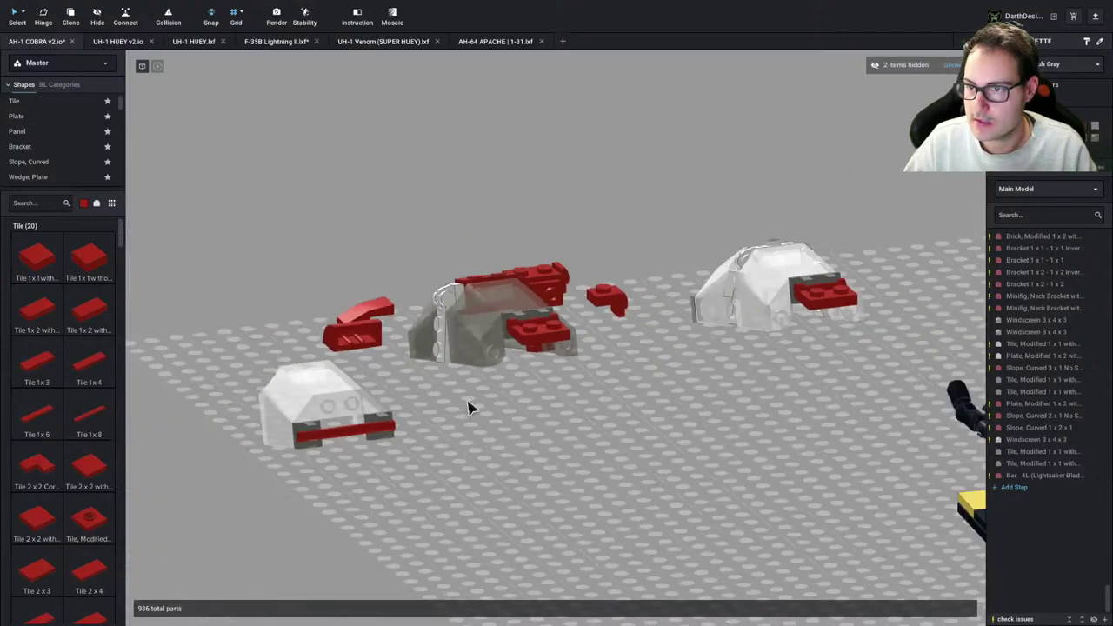
right_click_drag(470, 402, 504, 394)
key("ctrl+Left")
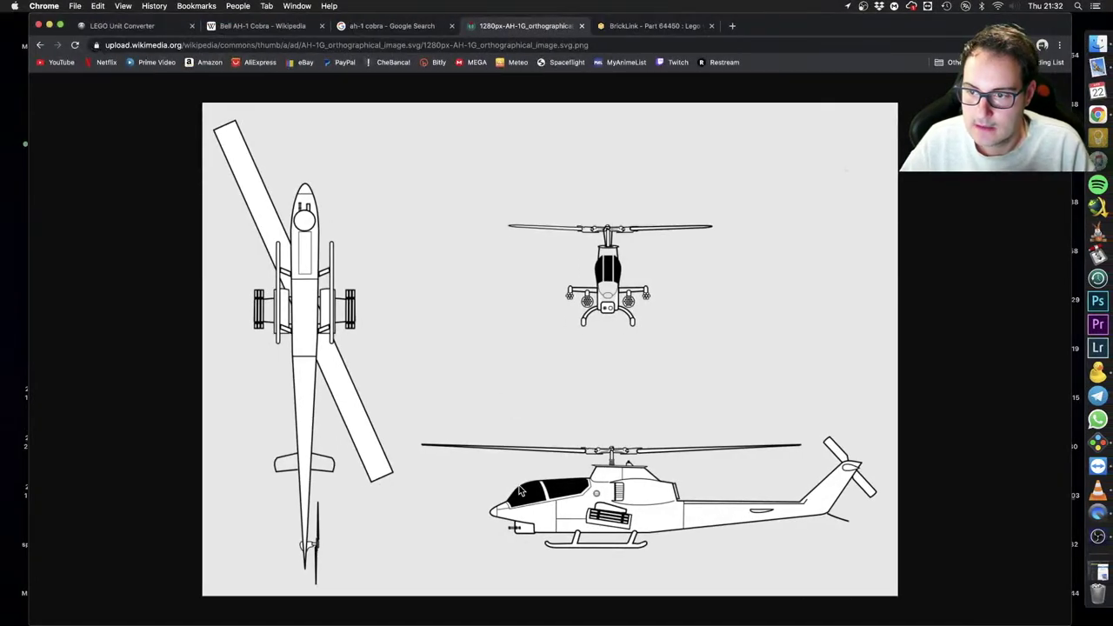
key("ctrl+Right")
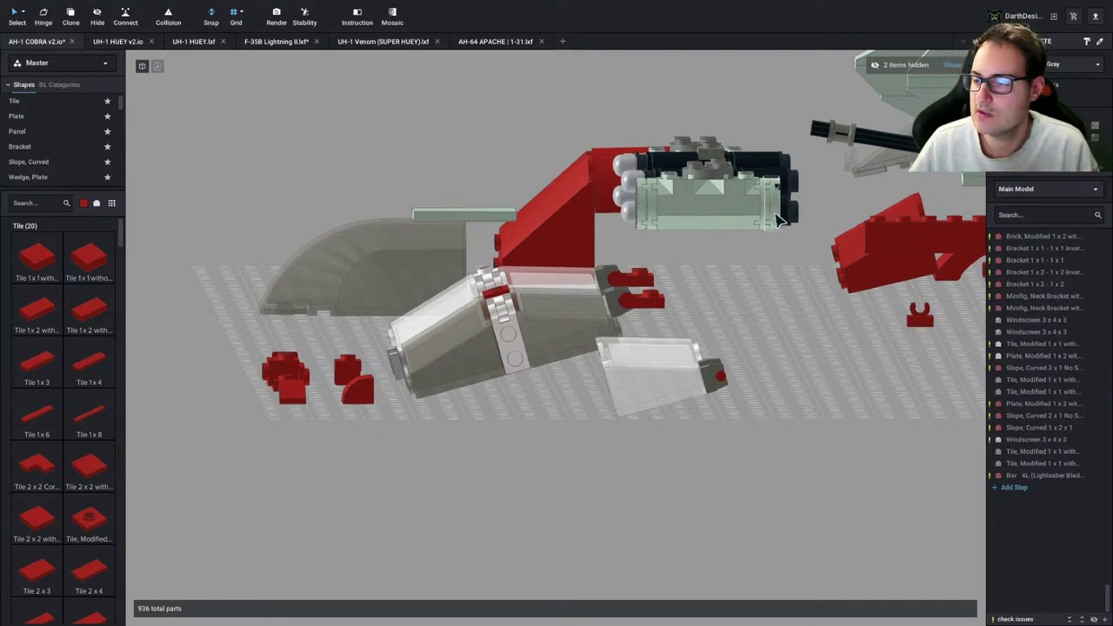
Undo the accidental move of the rocket pod and show the two hidden parts of the model
left_click_drag(772, 213, 773, 293)
key("ctrl+z")
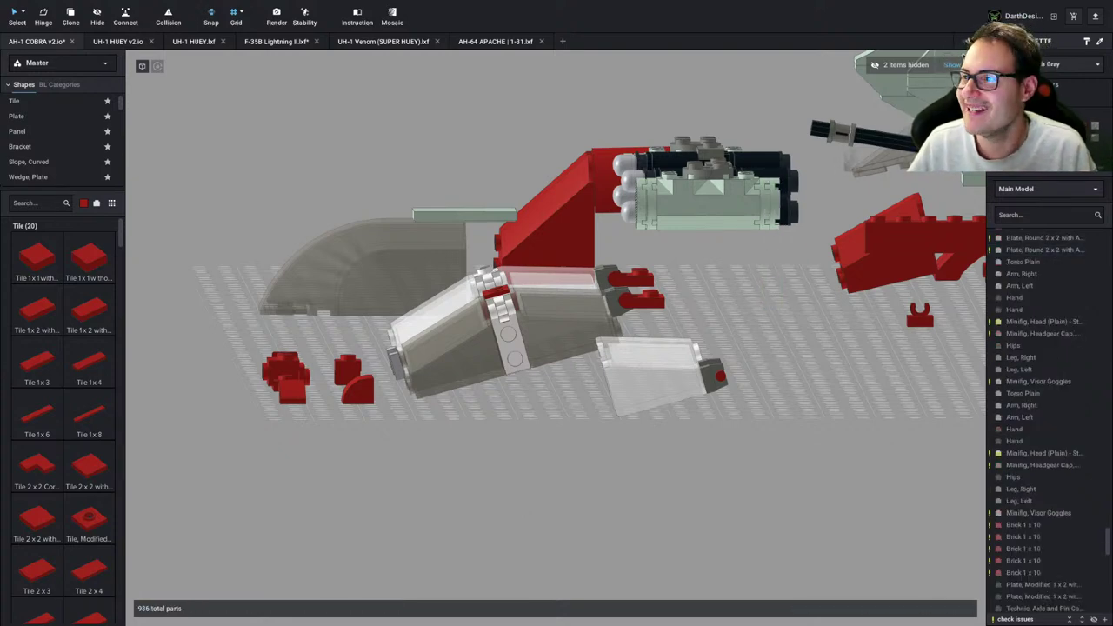
left_click(953, 76)
left_click(953, 65)
left_click(874, 192)
Delete the two red pieces lying over the front windscreen of the helicopter's canopy
scroll(783, 261, "down", 4)
middle_click_drag(983, 100, 708, 163)
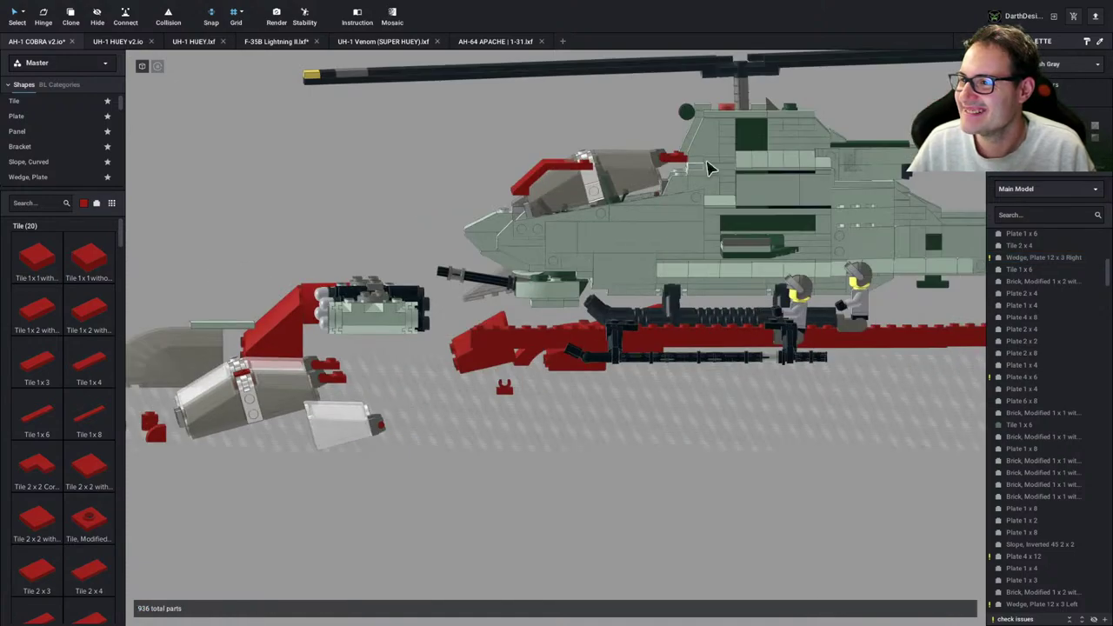
right_click_drag(708, 168, 733, 173)
middle_click_drag(567, 147, 795, 455)
scroll(780, 303, "up", 6)
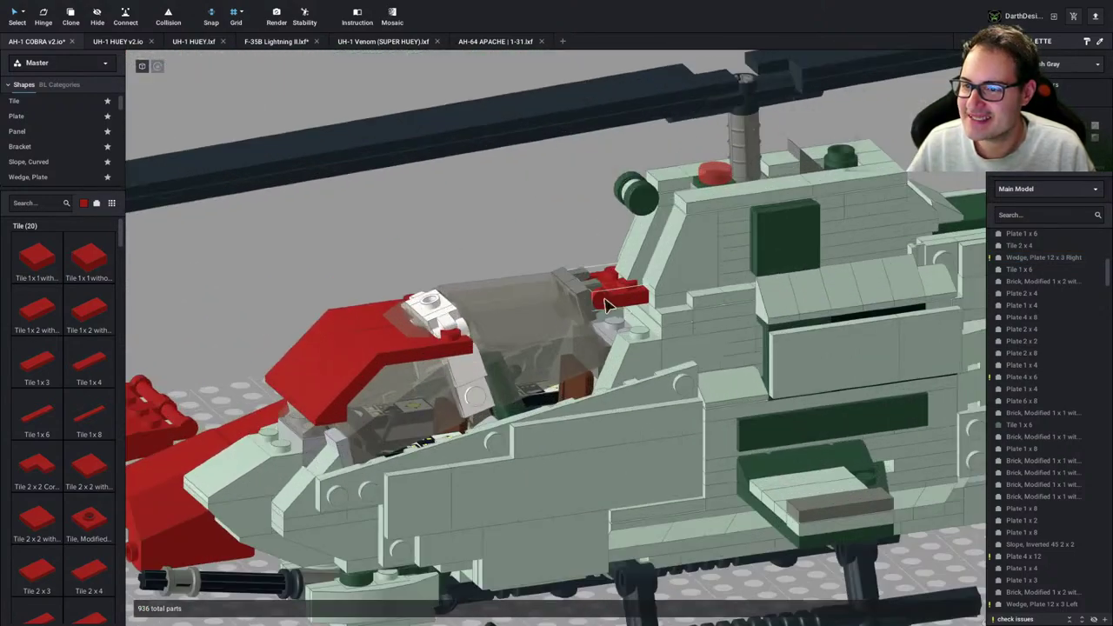
middle_click_drag(607, 304, 752, 305)
left_click(481, 359)
key("Delete")
left_click(517, 376)
key("Delete")
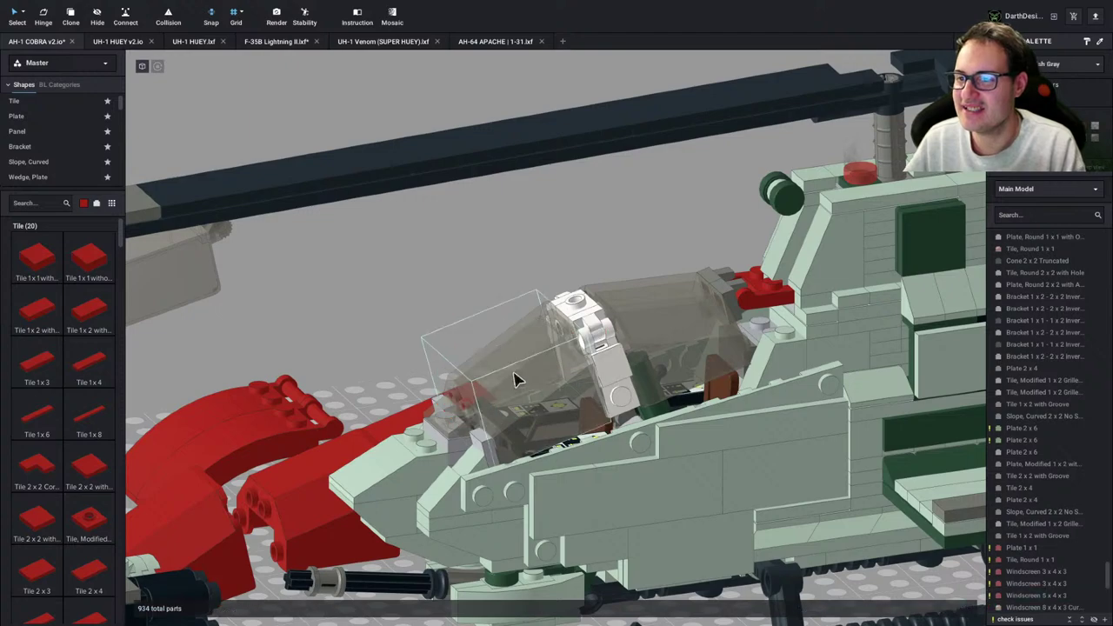
Examine how the smoky canopy fits the helicopter's nose and fuselage from several angles
scroll(519, 376, "down", 4)
right_click_drag(537, 362, 527, 342)
middle_click_drag(527, 343, 388, 330)
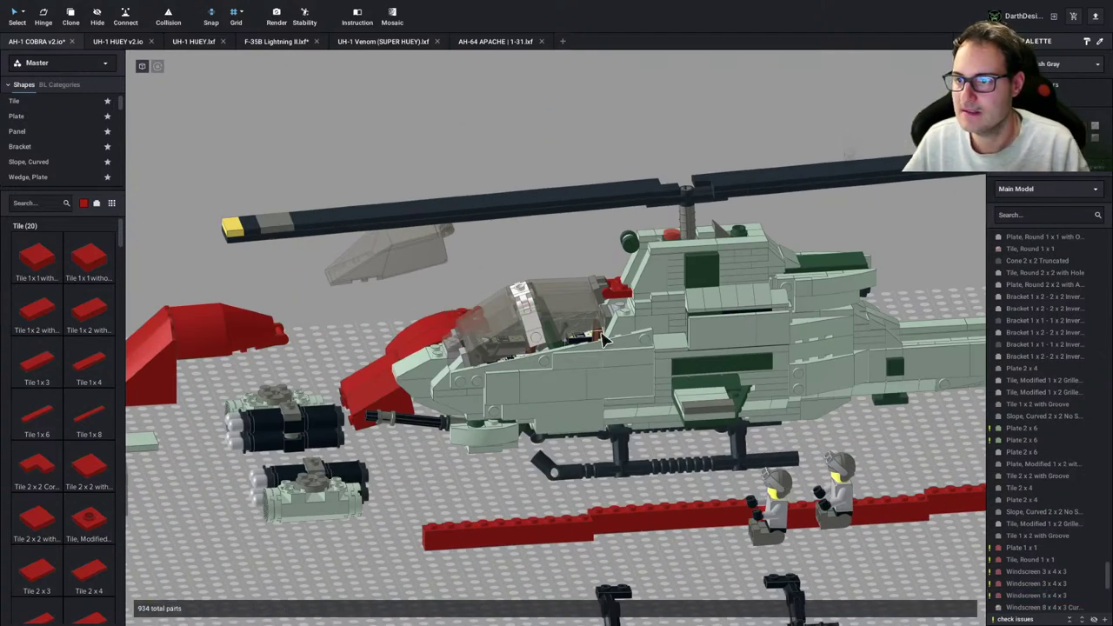
scroll(603, 340, "up", 3)
middle_click_drag(603, 341, 484, 391)
right_click_drag(484, 391, 450, 367)
middle_click_drag(480, 497, 576, 470)
scroll(488, 360, "down", 2)
scroll(507, 375, "up", 3)
scroll(497, 373, "down", 2)
right_click_drag(412, 464, 510, 442)
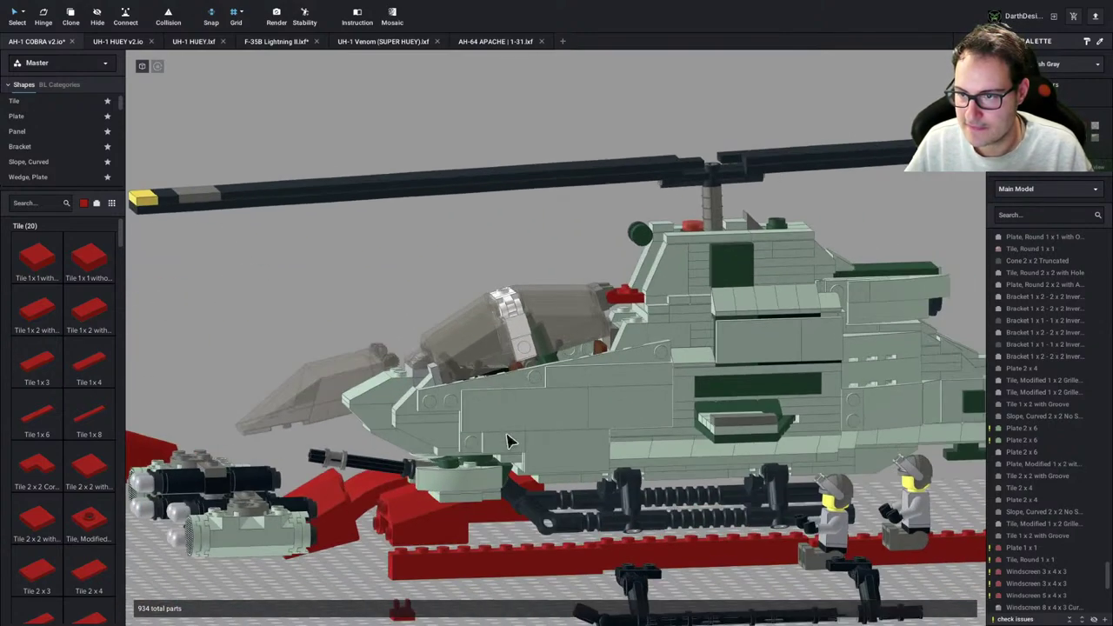
Move the two stacked grey parts in front of the canopy one stud forward on the nose
left_click(425, 335)
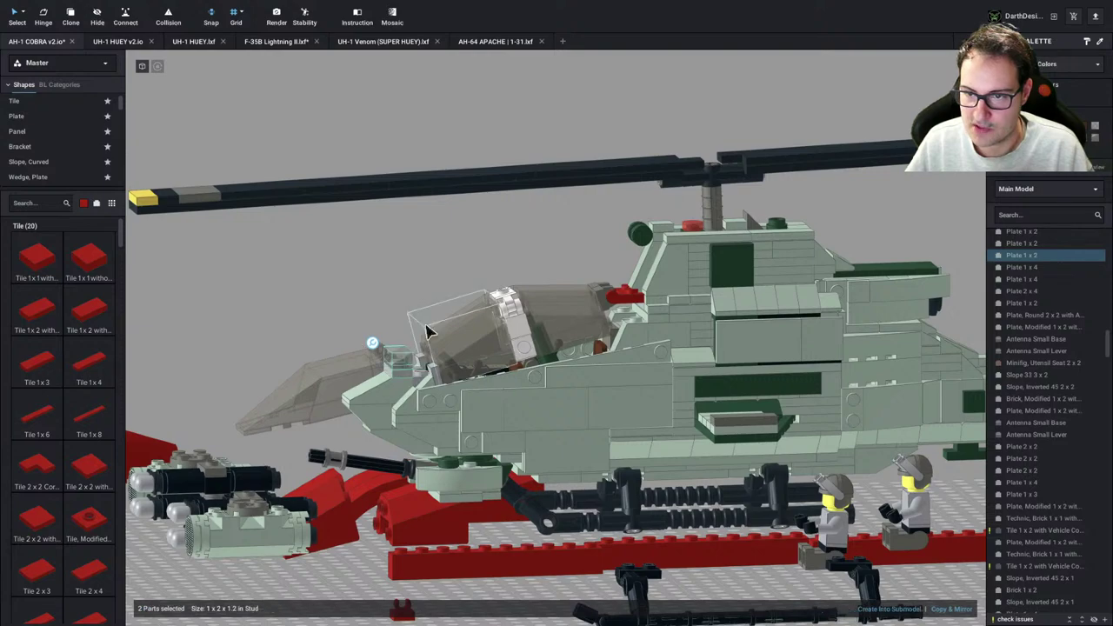
left_click(431, 283)
right_click_drag(431, 283, 510, 316)
middle_click_drag(600, 348, 519, 330)
scroll(484, 326, "up", 2)
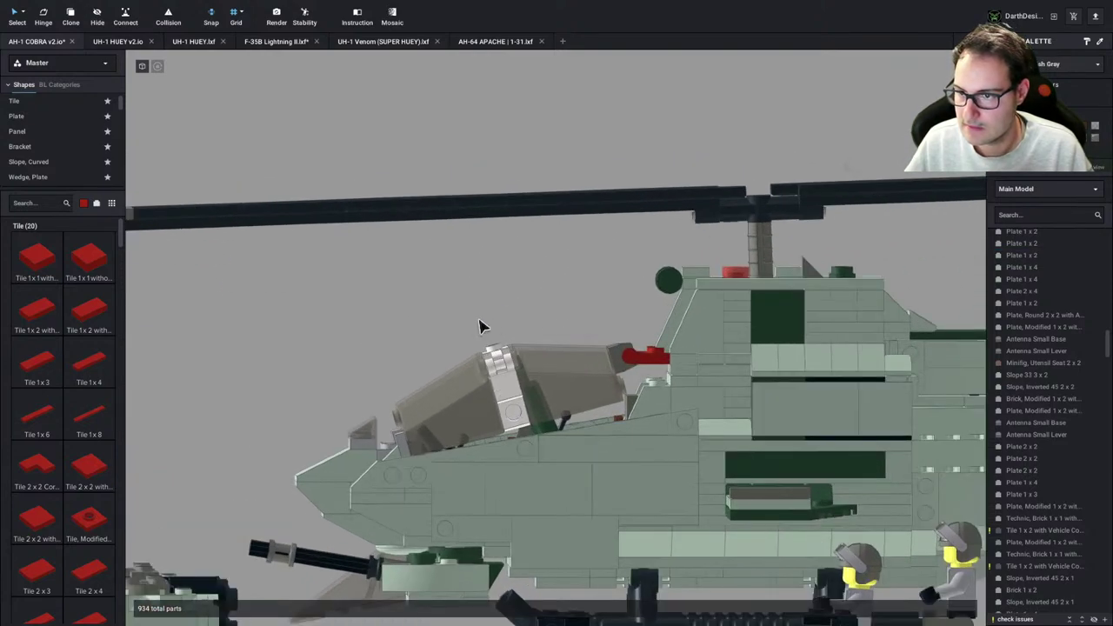
Move the red handle plate behind the canopy one stud forward and reattach the whole 13-part canopy to it
left_click_drag(663, 354, 654, 358)
left_click(643, 368)
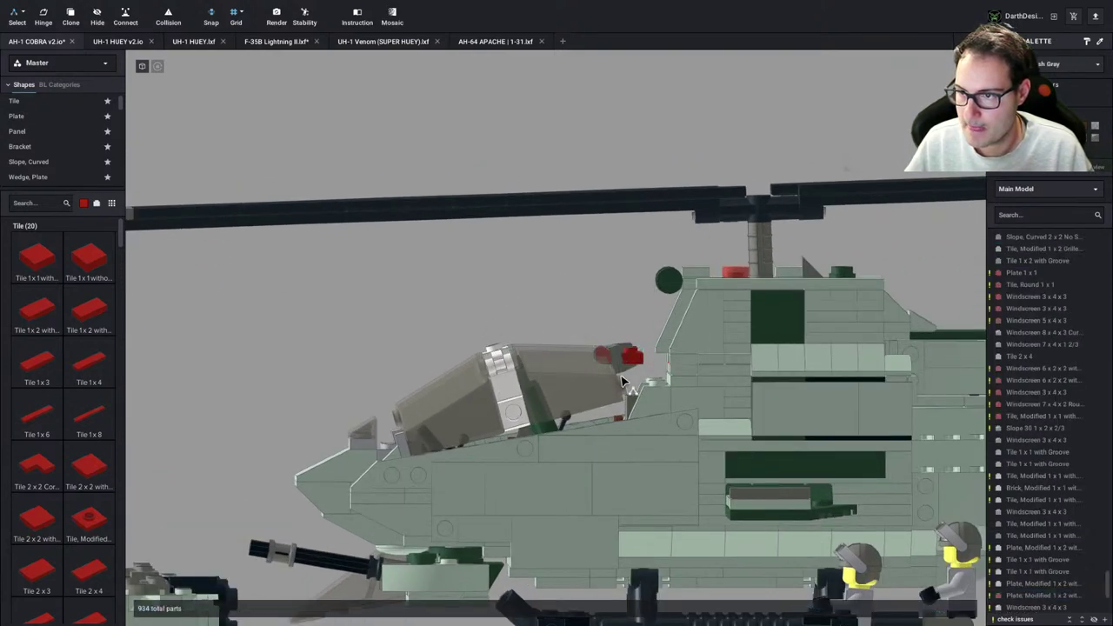
left_click(597, 381)
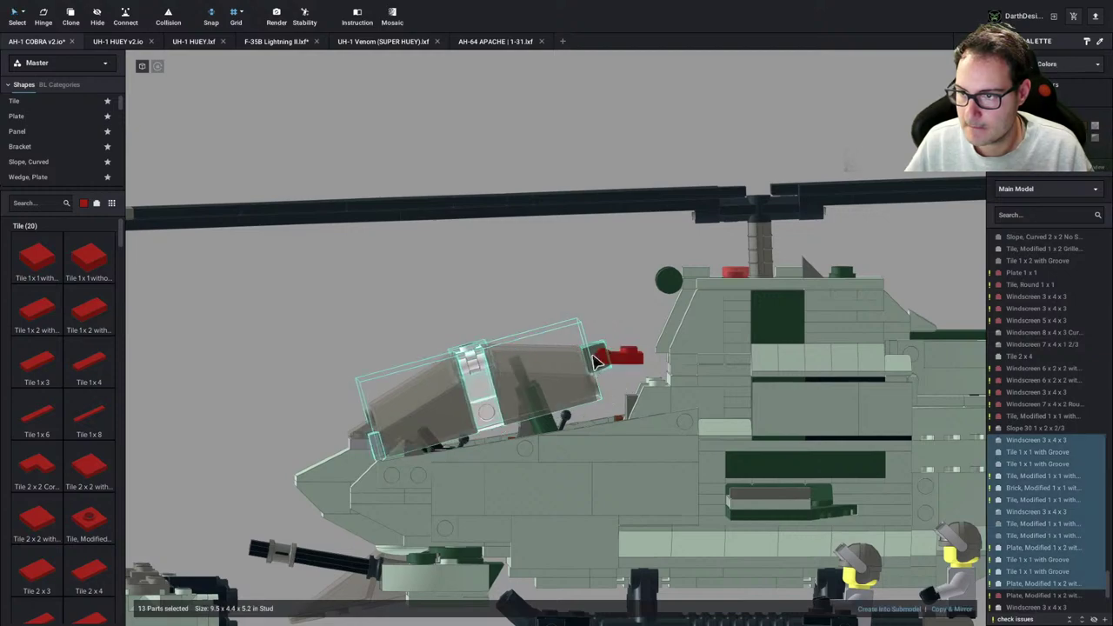
key("h")
right_click_drag(598, 352, 735, 393)
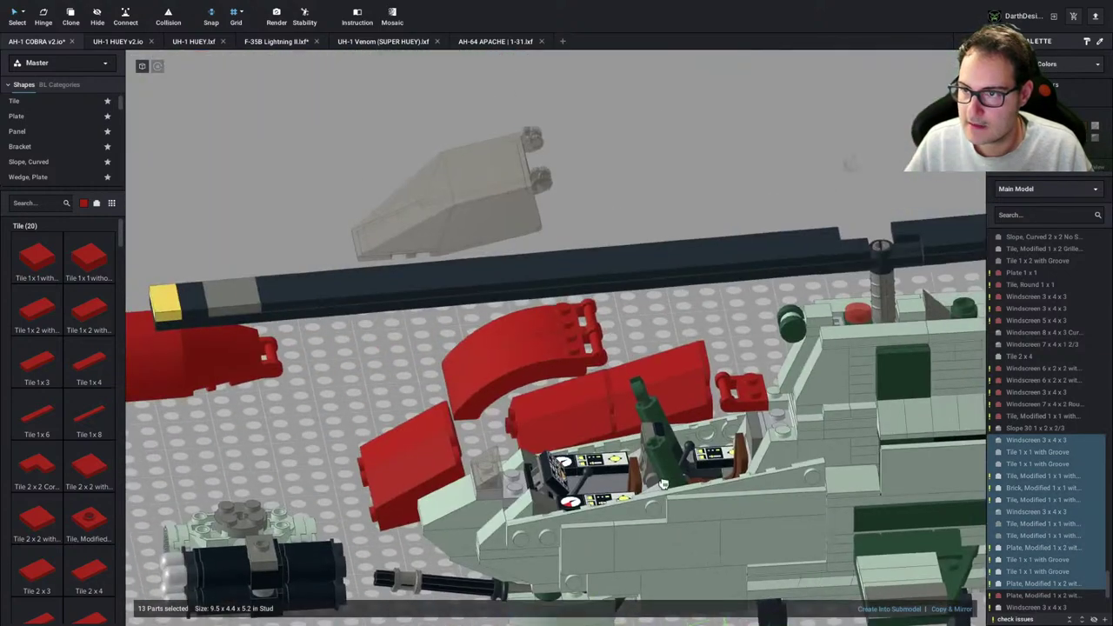
left_click_drag(735, 393, 723, 407)
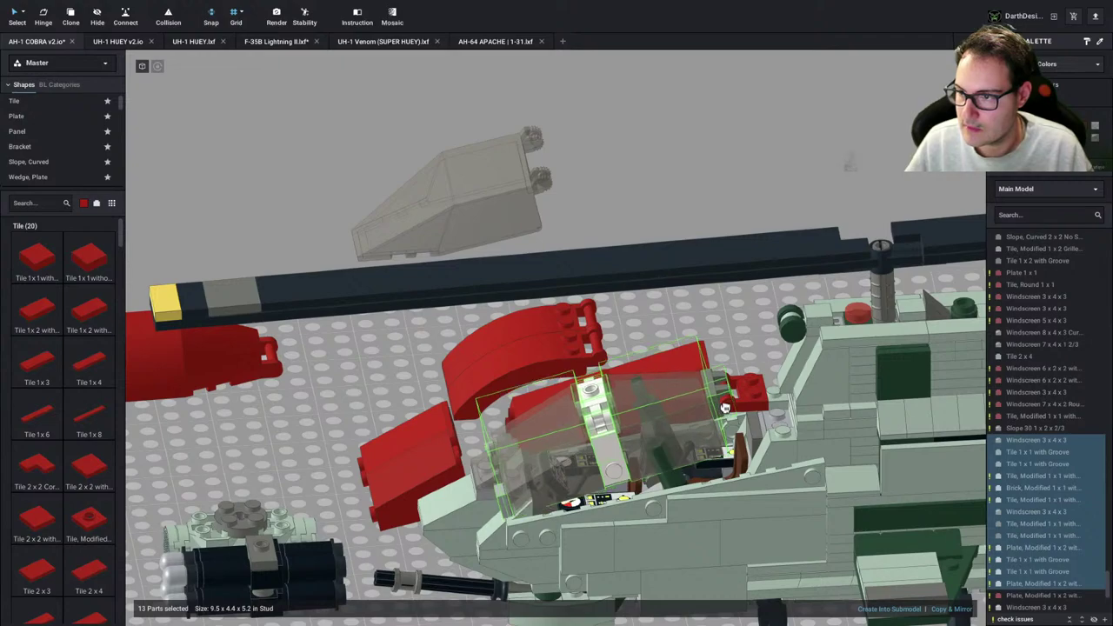
right_click_drag(722, 405, 550, 427)
scroll(628, 422, "up", 5)
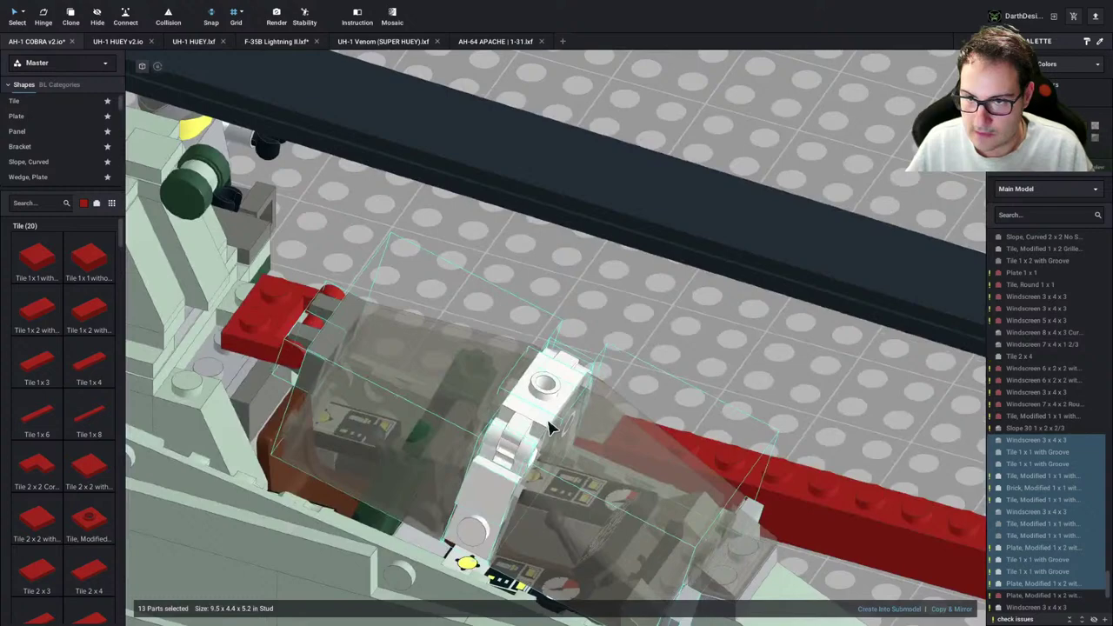
left_click_drag(548, 426, 330, 344)
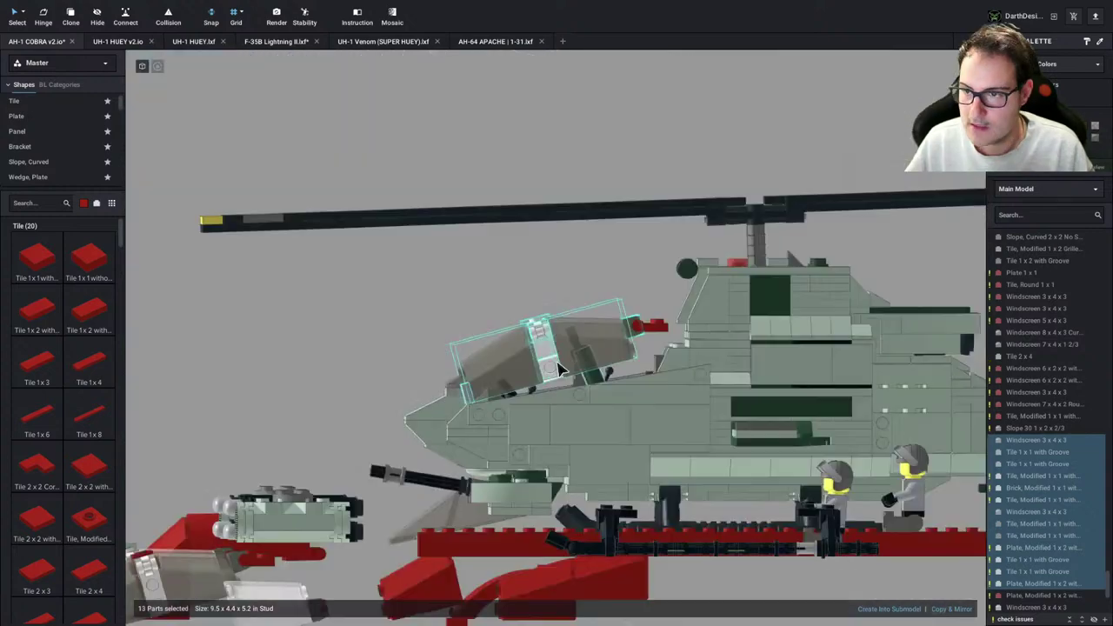
Compare the repositioned canopy's side profile with the AH-1G orthographic drawing in Chrome, returning to the Cobra model
left_click(472, 323)
scroll(474, 320, "up", 2)
scroll(476, 318, "down", 3)
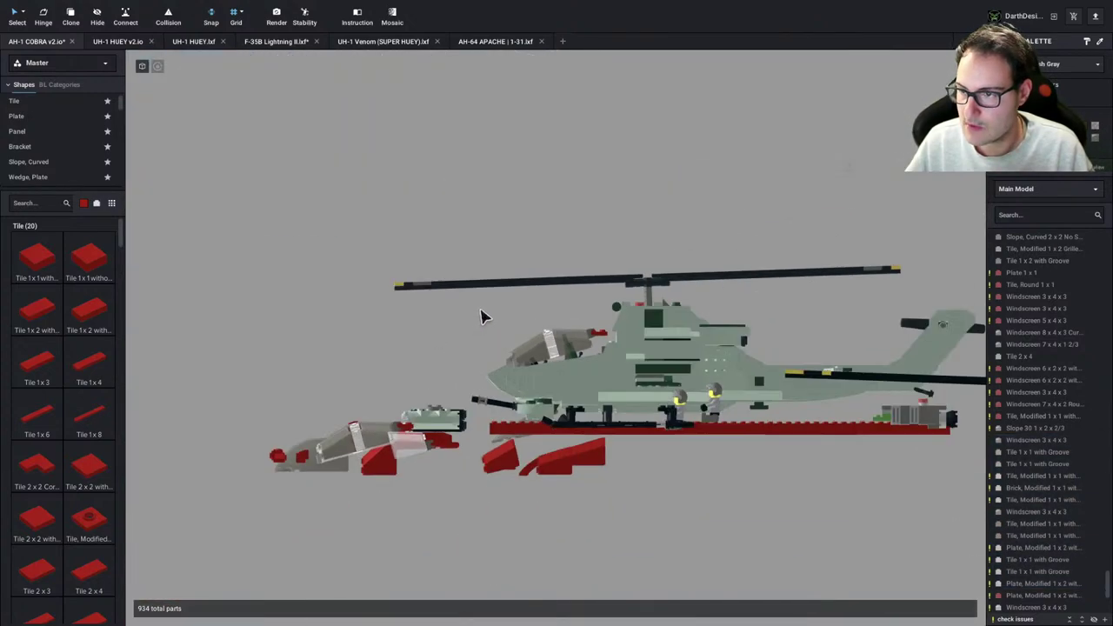
key("super+Tab")
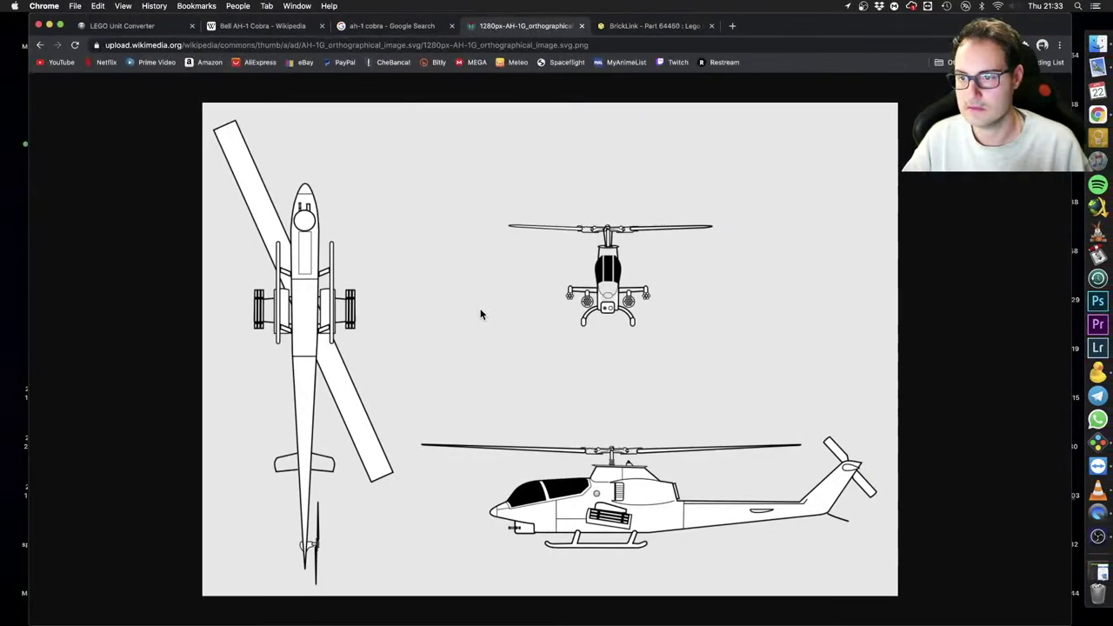
key("super+Tab")
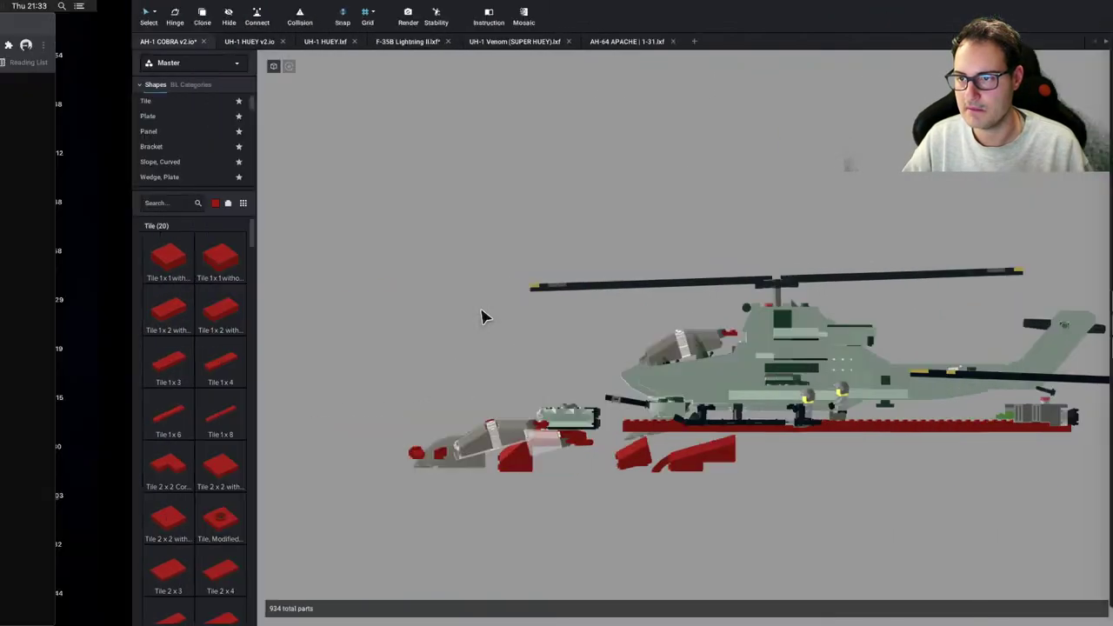
key("super+Tab")
key("super+Tab")
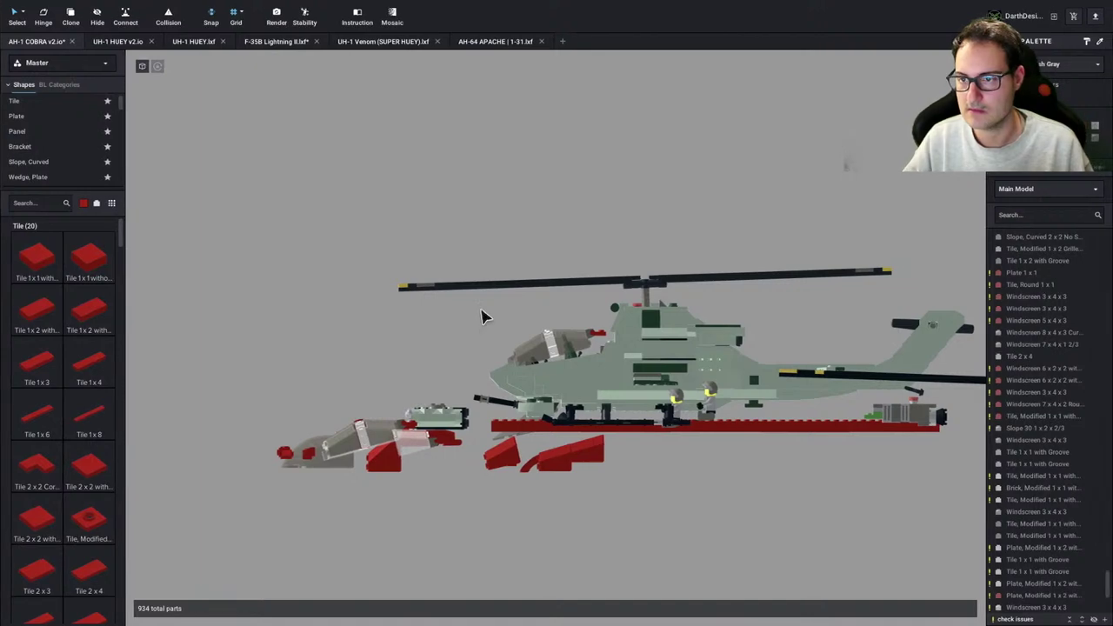
scroll(447, 359, "up", 5)
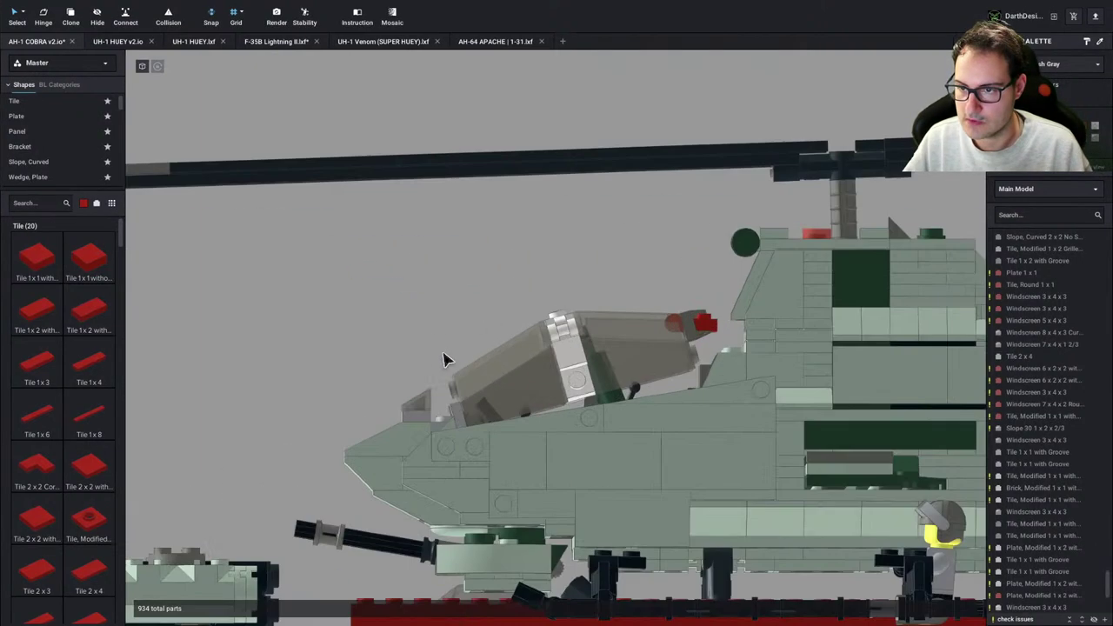
scroll(404, 343, "up", 3)
Move the grey 1 x 2 slope on the nose back against the canopy and delete the plate beneath it
right_click_drag(440, 333, 491, 361)
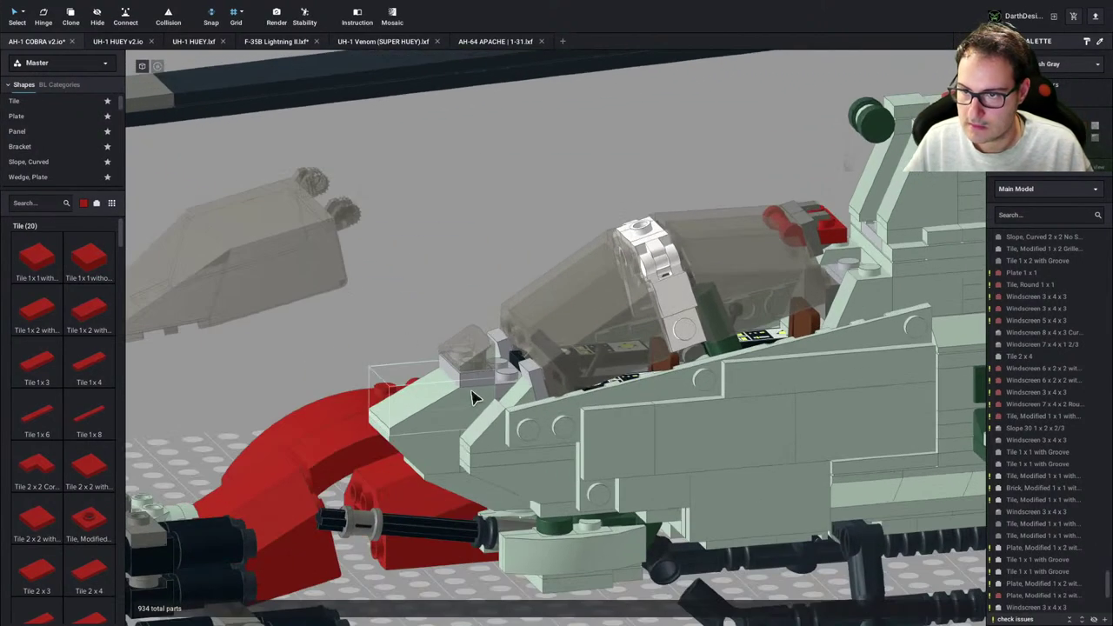
left_click(515, 373)
left_click(511, 358)
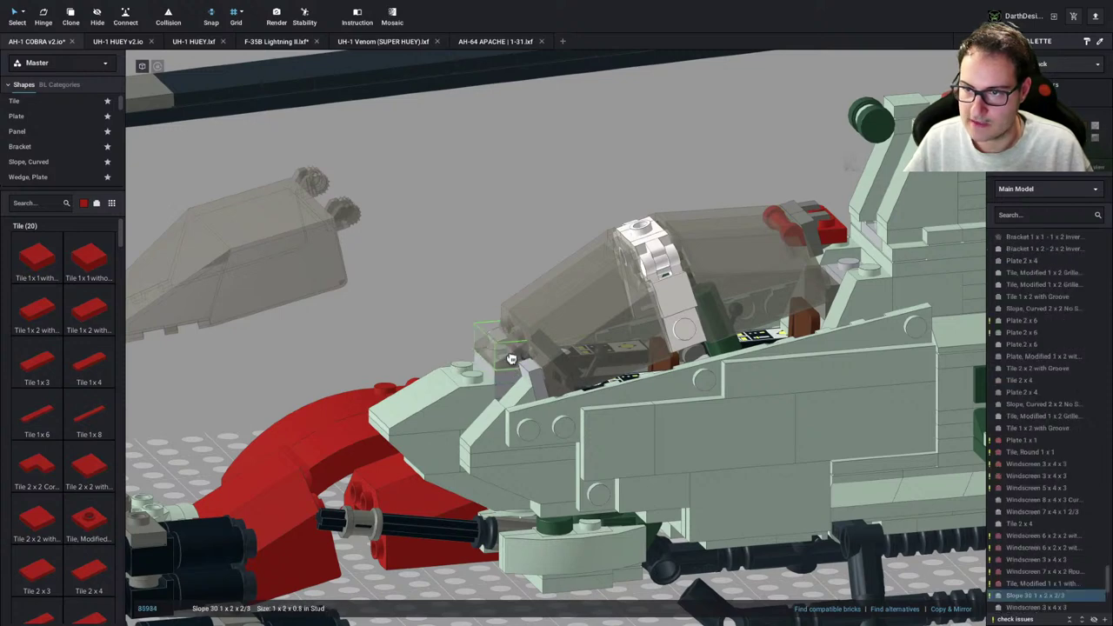
left_click(473, 314)
left_click(506, 377)
left_click(432, 323)
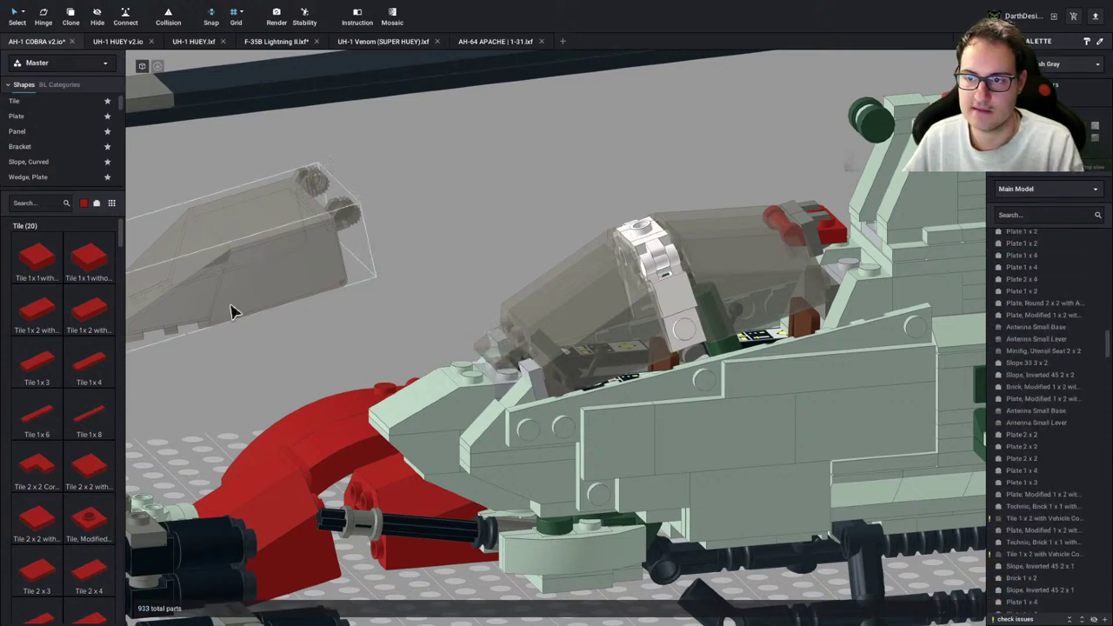
Place two red 1 x 2 jumper plates from the Plate, Modified parts side by side on the nose in front of the canopy
scroll(39, 150, "down", 10)
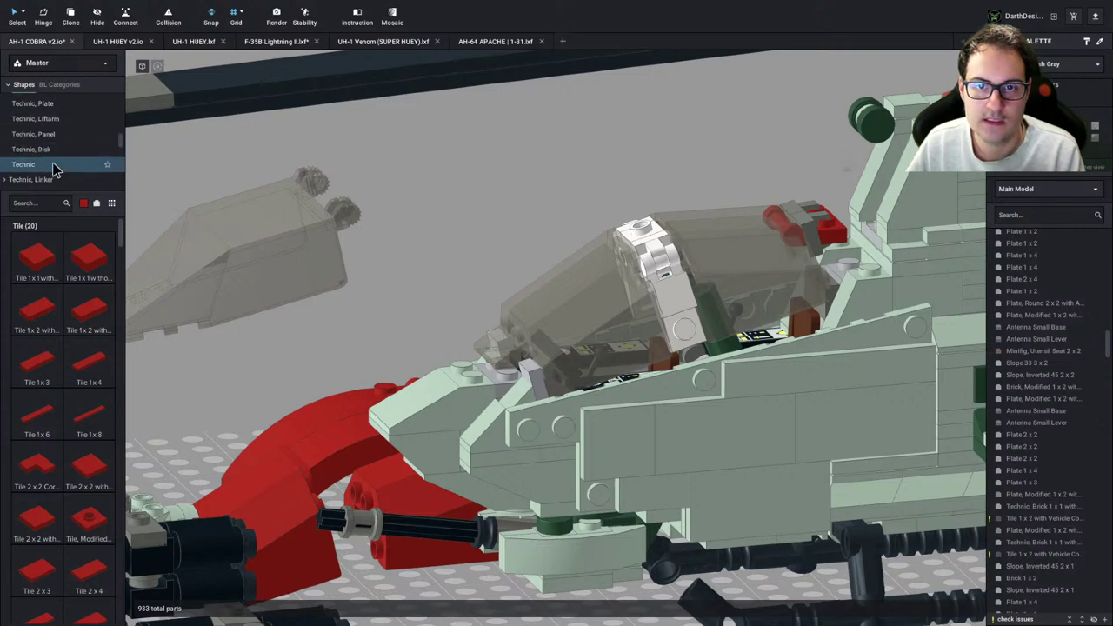
scroll(52, 170, "up", 10)
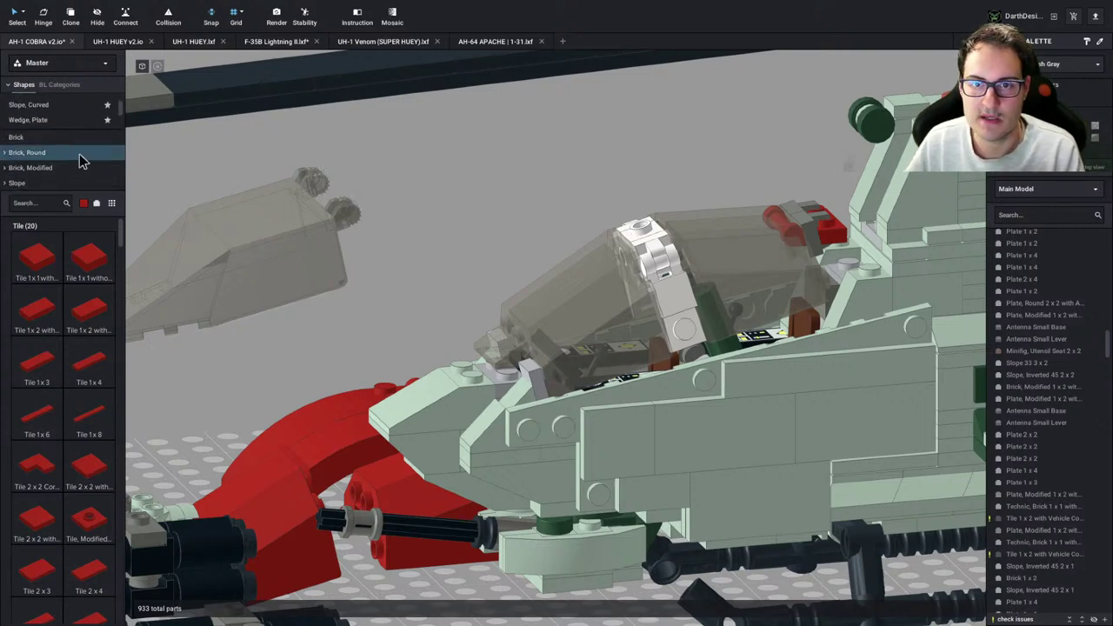
scroll(65, 148, "down", 5)
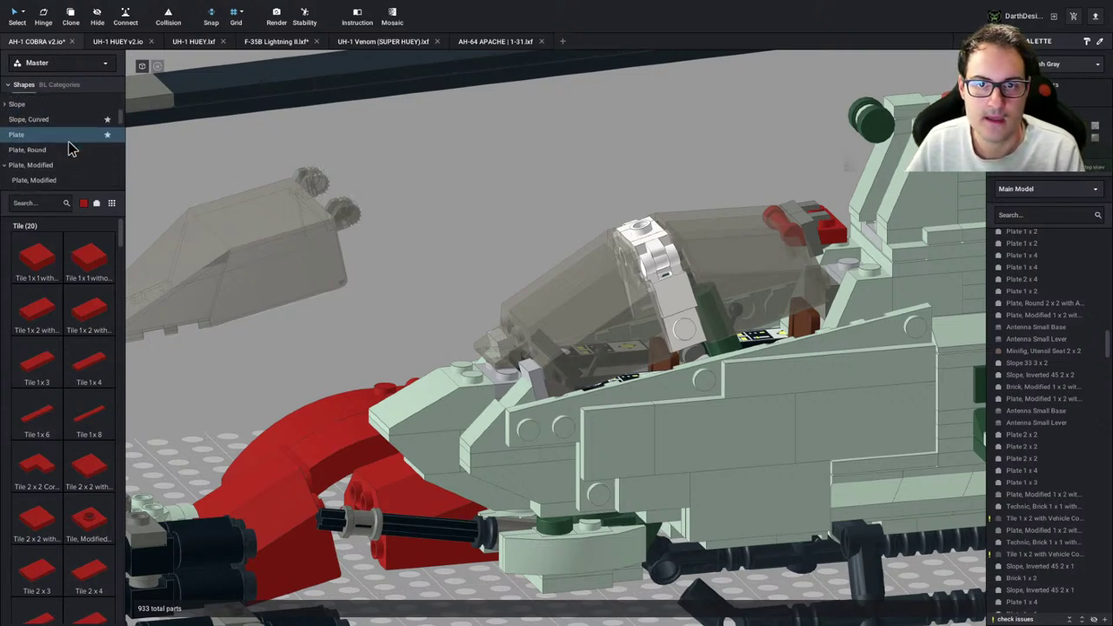
left_click(91, 179)
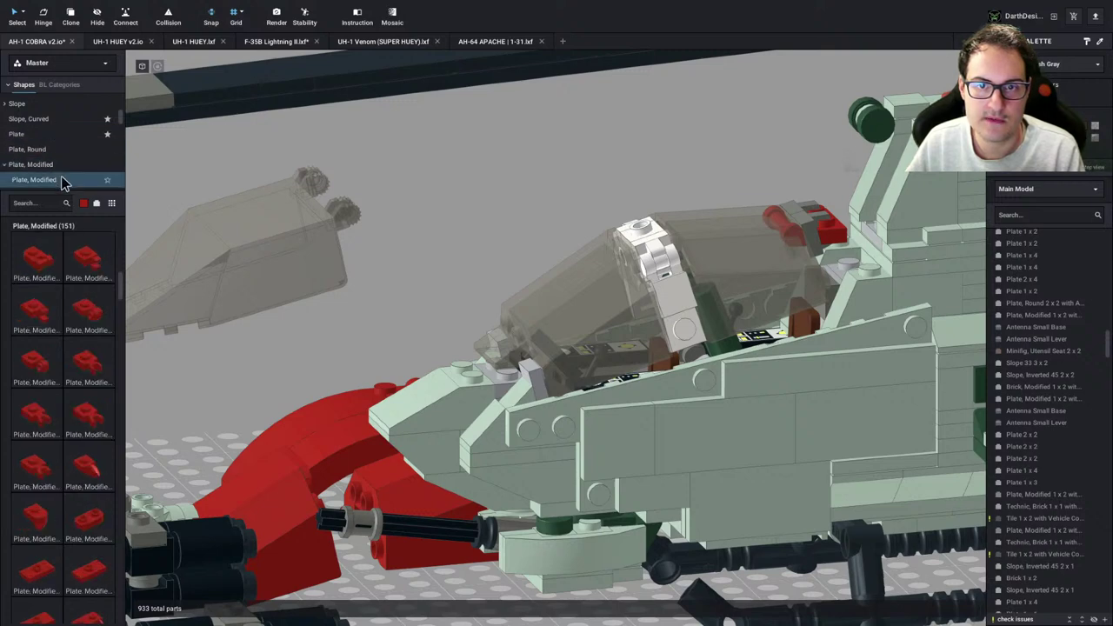
scroll(84, 374, "down", 2)
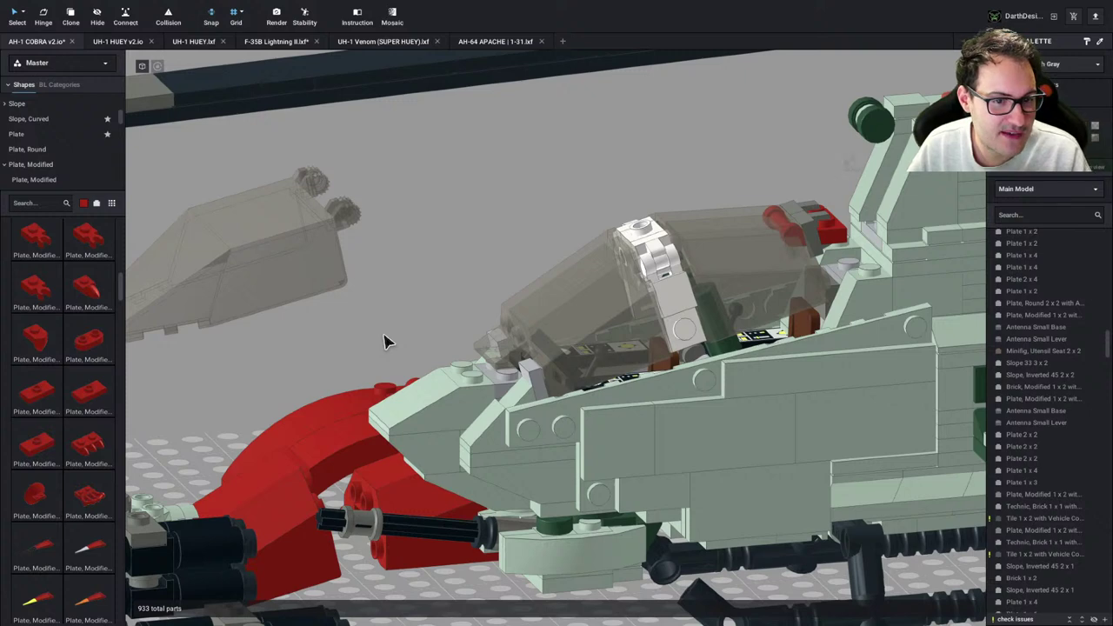
scroll(388, 342, "down", 4)
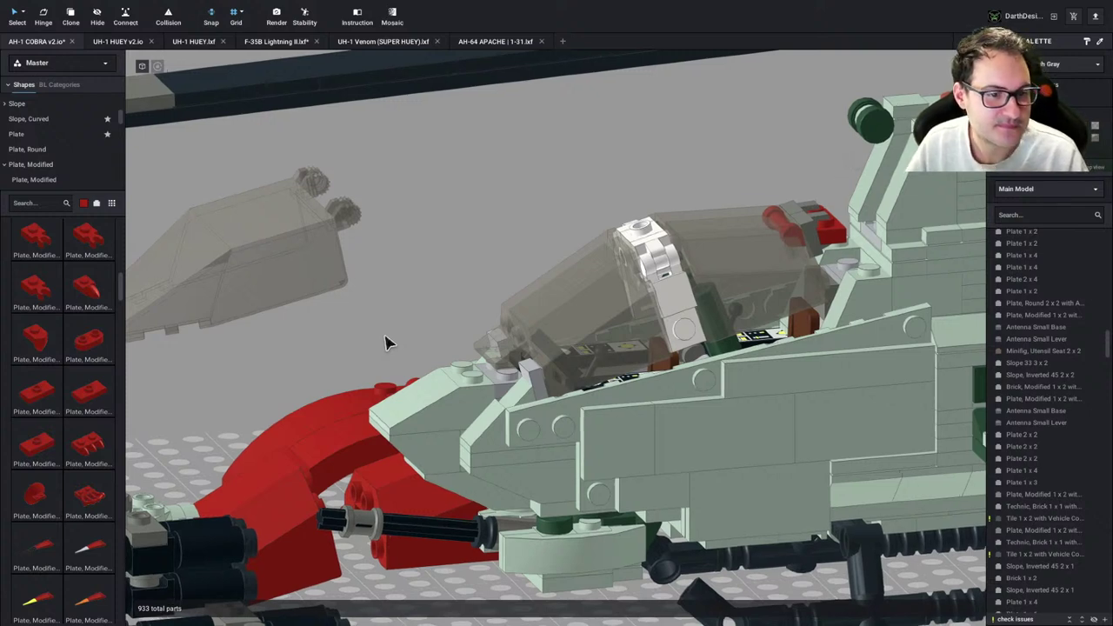
scroll(389, 345, "down", 3)
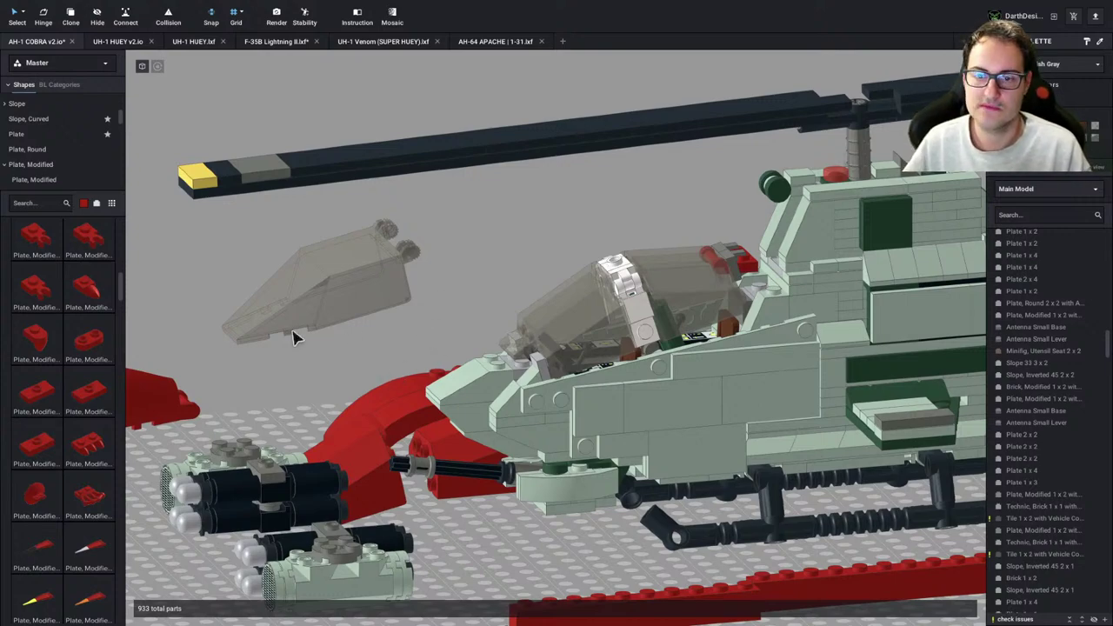
left_click(87, 397)
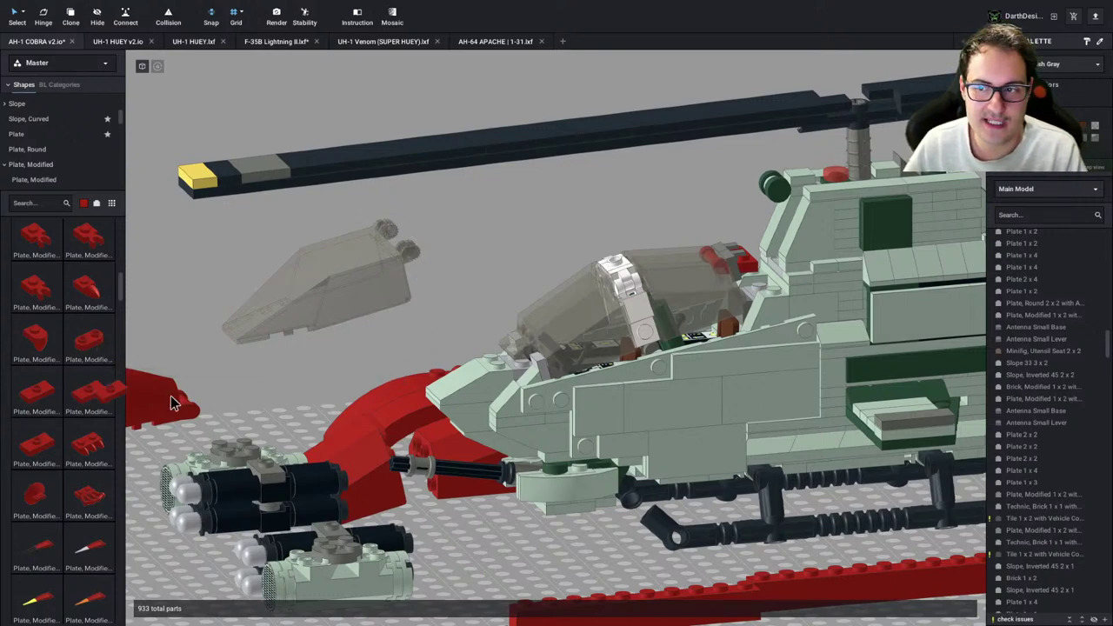
right_click_drag(648, 271, 658, 333)
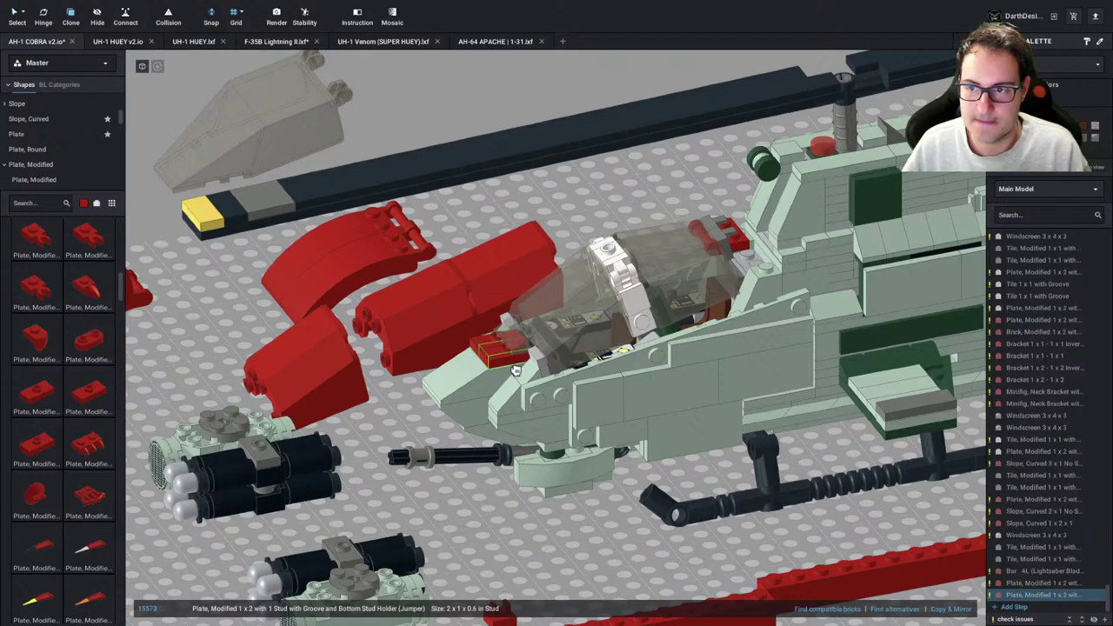
left_click(512, 348)
Examine the canopy and nose profile of the Cobra from the side
left_click(576, 171)
right_click_drag(576, 170, 565, 155)
scroll(567, 157, "down", 3)
middle_click_drag(540, 239, 465, 223)
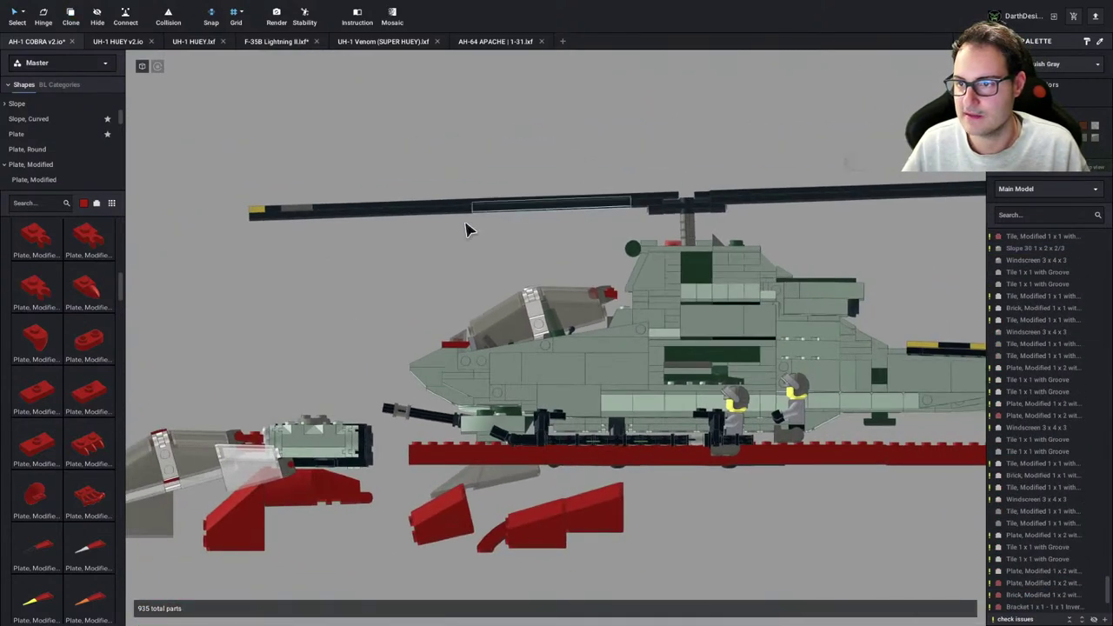
scroll(465, 224, "up", 1)
right_click_drag(466, 223, 474, 232)
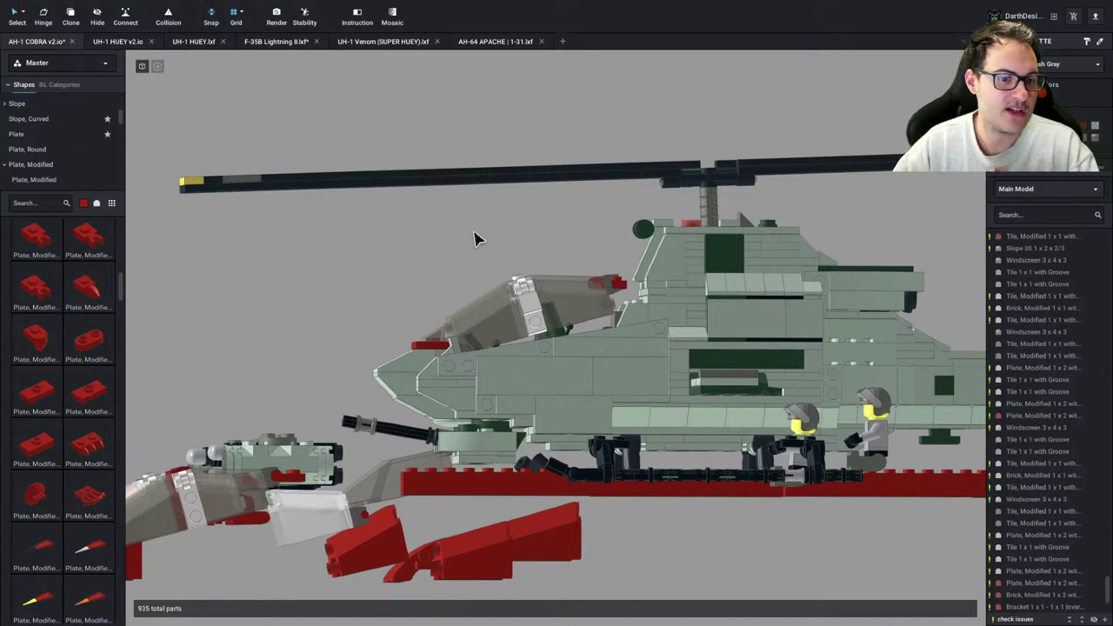
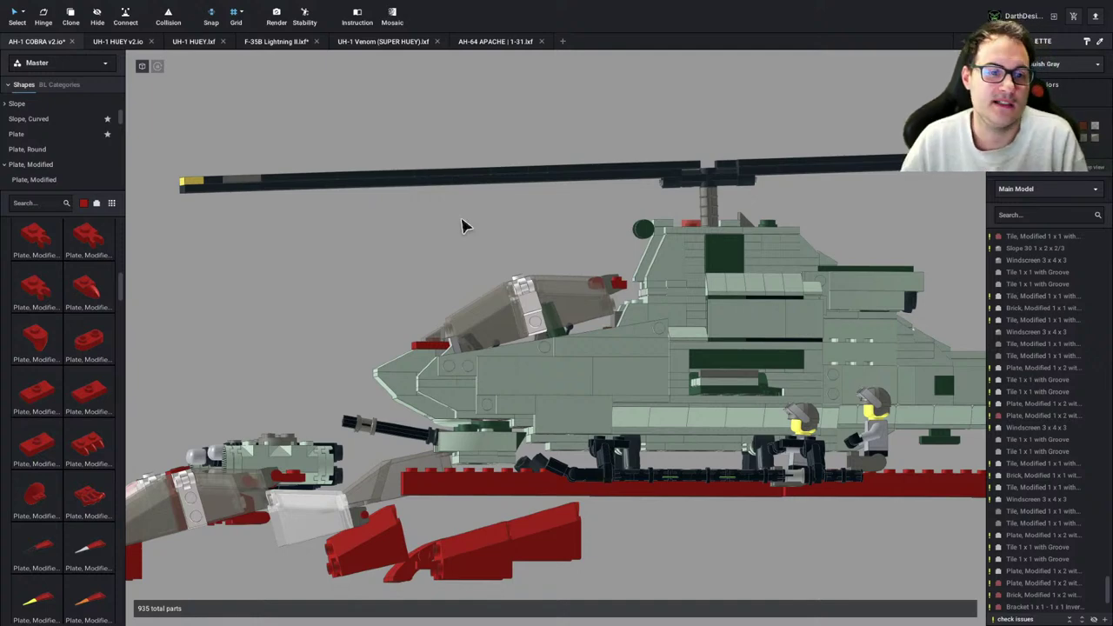
scroll(449, 248, "down", 2)
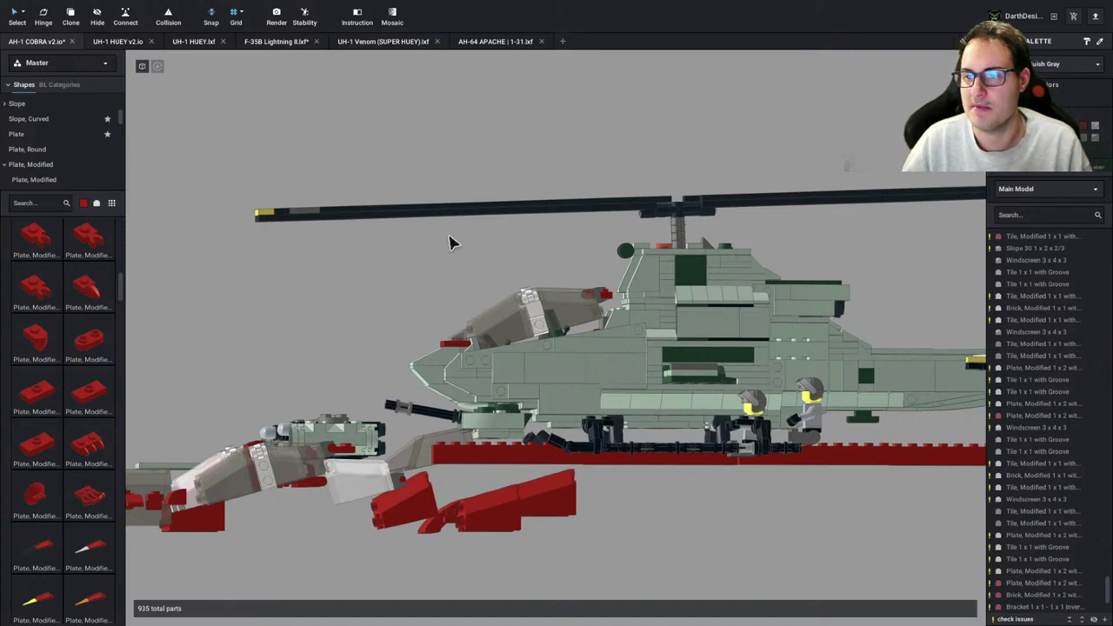
right_click_drag(449, 235, 450, 235)
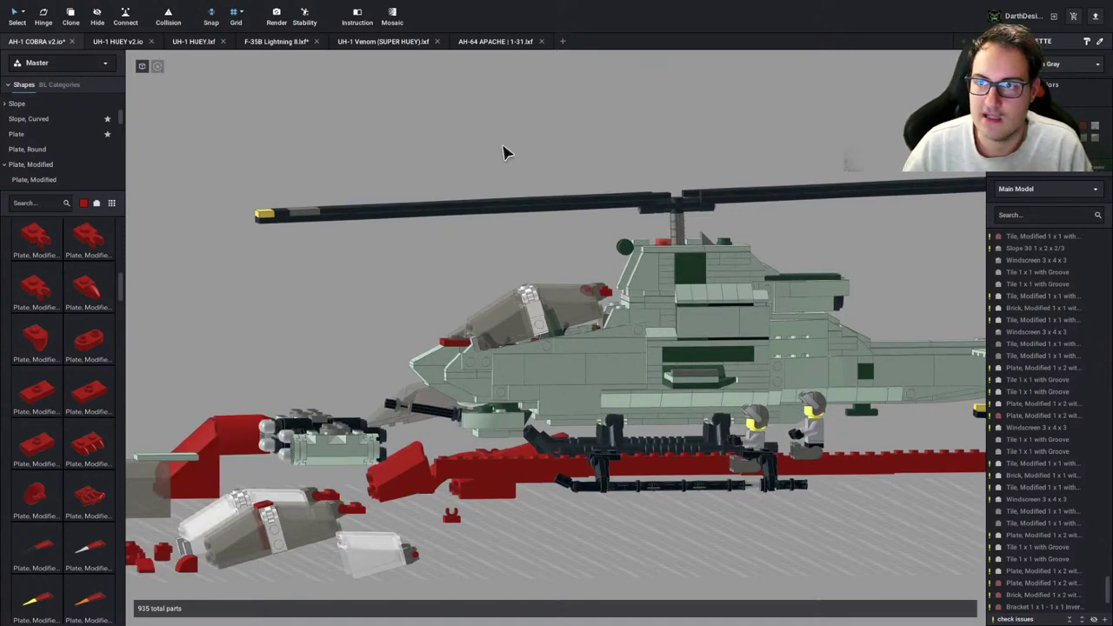
Open the AH-64 Apache model and attach its loose 16-part round sensor assembly to the front of the nose
left_click(489, 42)
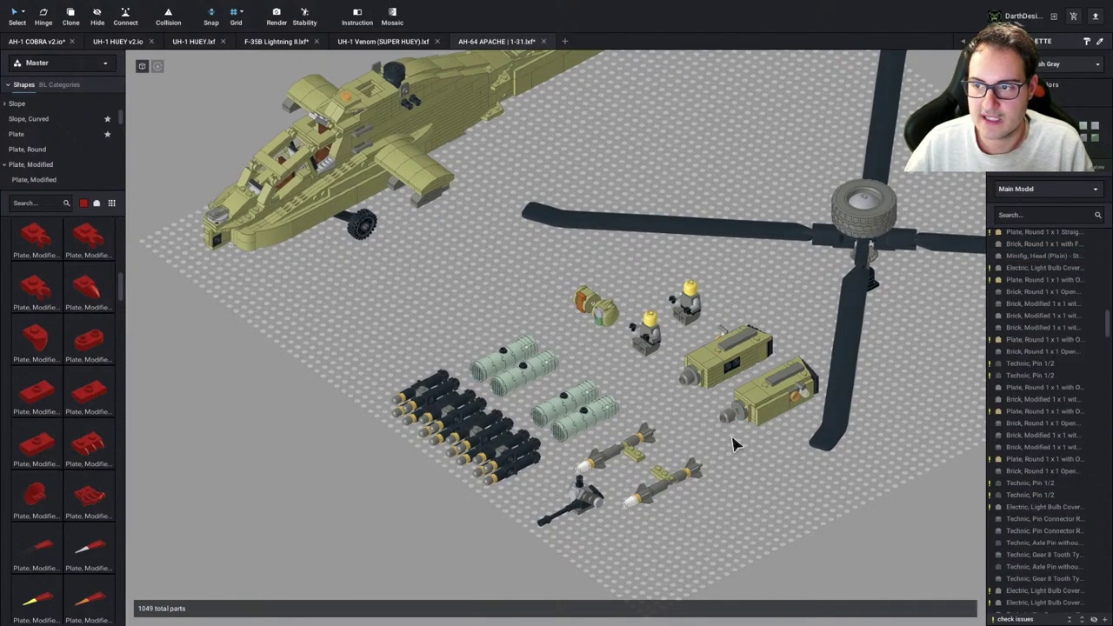
middle_click_drag(665, 394, 678, 468)
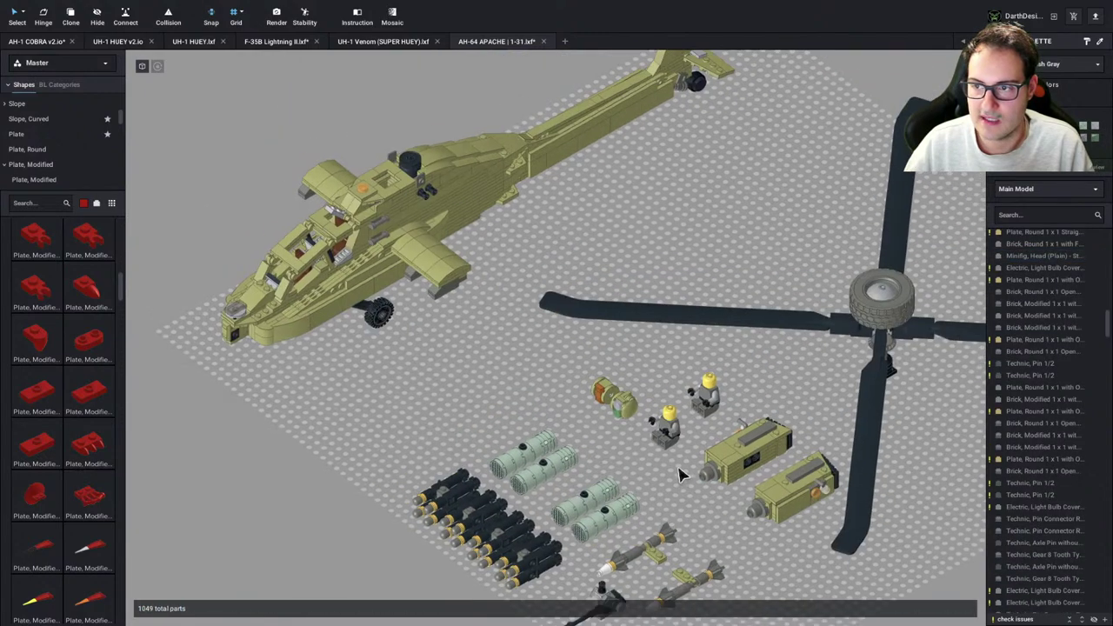
scroll(609, 434, "down", 4)
right_click_drag(495, 366, 618, 345)
scroll(583, 355, "up", 4)
left_click_drag(582, 353, 513, 402)
middle_click_drag(352, 392, 513, 403)
scroll(505, 406, "up", 5)
left_click_drag(513, 402, 351, 524)
scroll(348, 526, "down", 1)
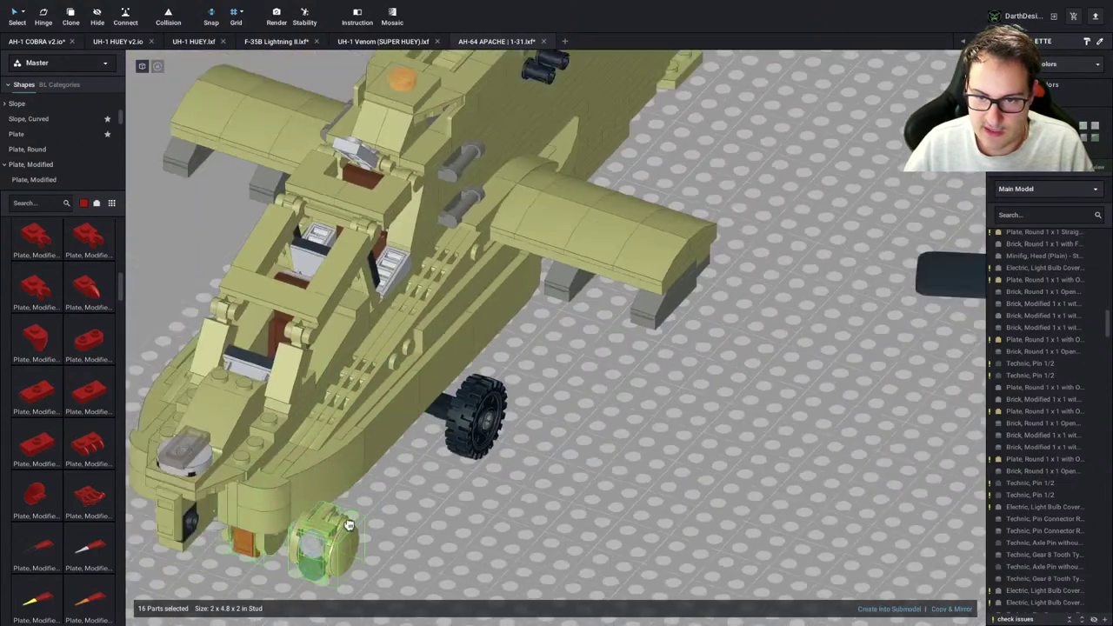
middle_click_drag(350, 524, 502, 464)
left_click_drag(351, 525, 339, 478)
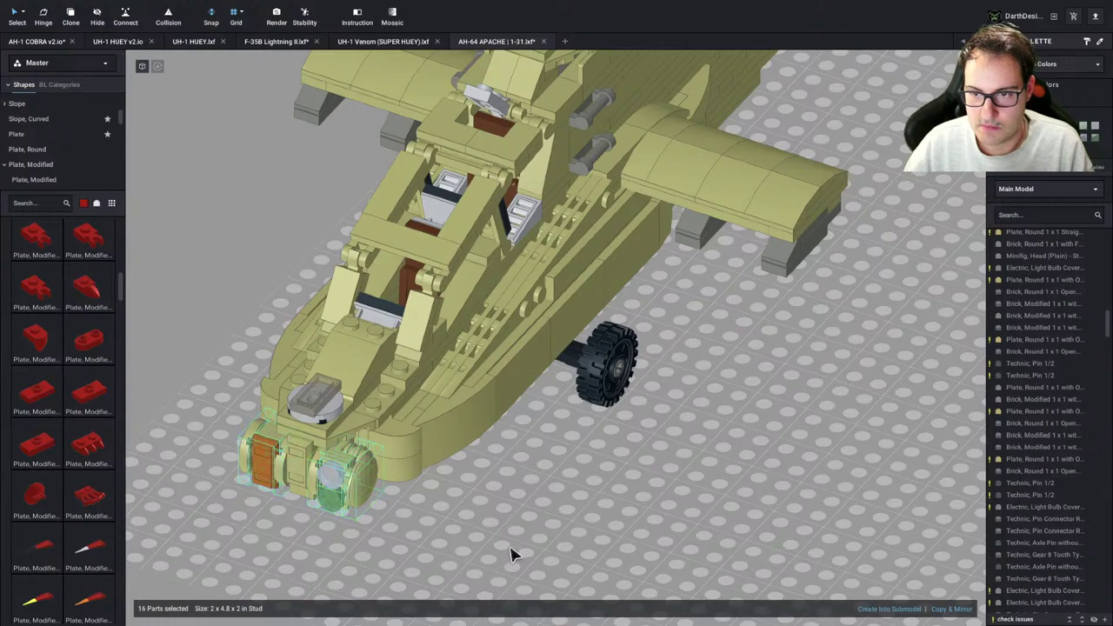
right_click_drag(514, 549, 547, 524)
left_click(735, 488)
Examine the Apache's cockpit frame and fuselage construction from the side and front
mouse_move(735, 488)
right_mouse_down()
mouse_move(758, 479)
mouse_move(715, 484)
right_mouse_up()
scroll(715, 484, "down", 5)
right_click_drag(628, 474, 556, 487)
scroll(557, 487, "up", 6)
middle_click_drag(418, 365, 556, 409)
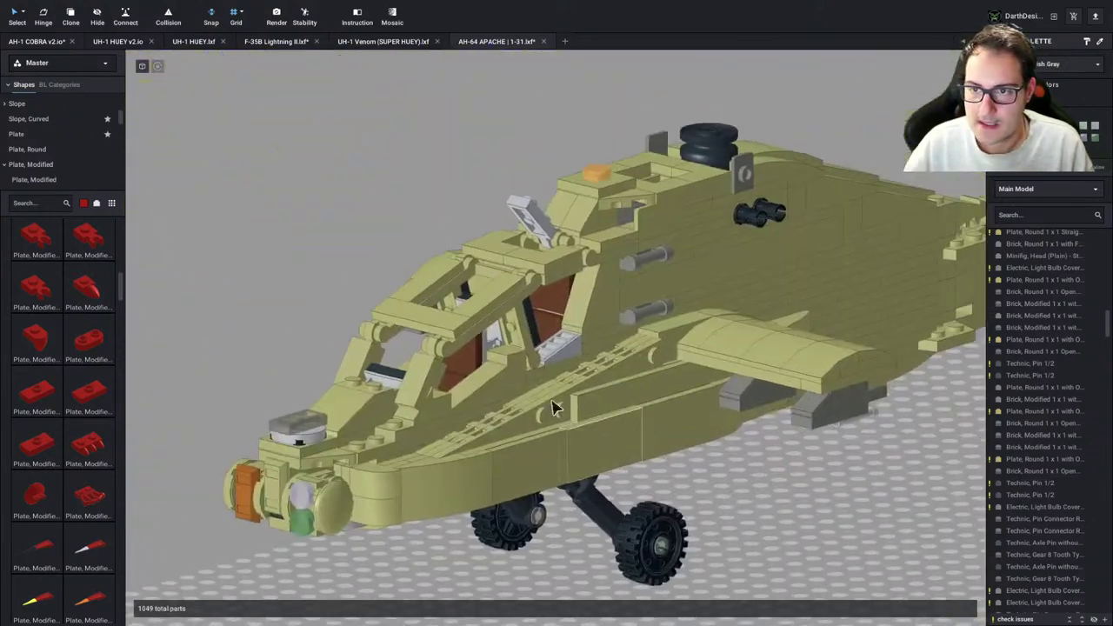
right_click_drag(556, 410, 389, 394)
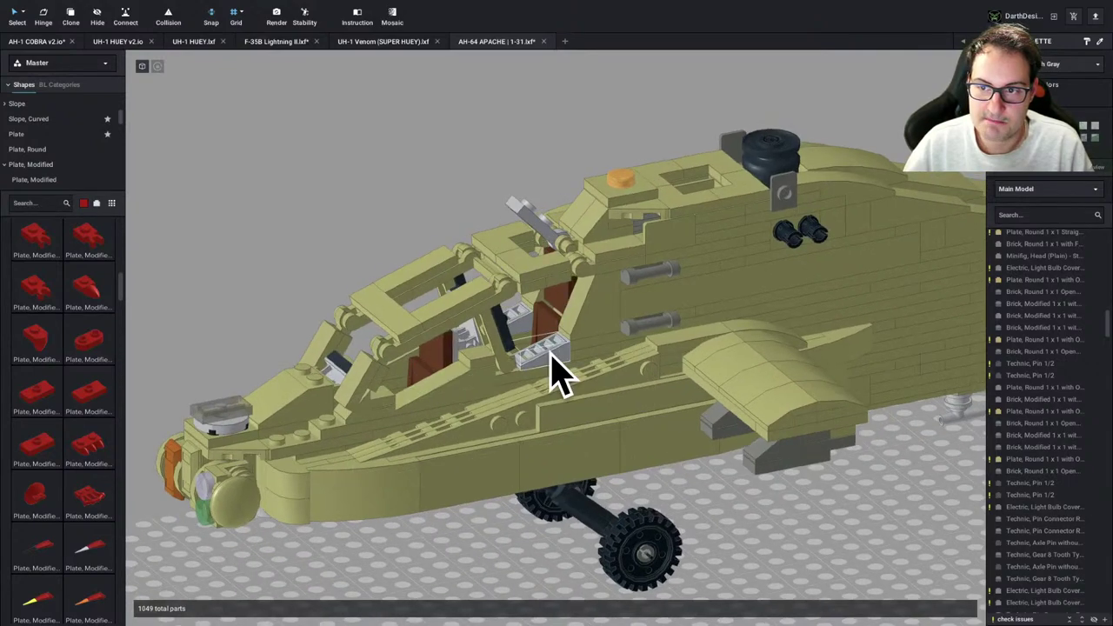
scroll(396, 335, "down", 4)
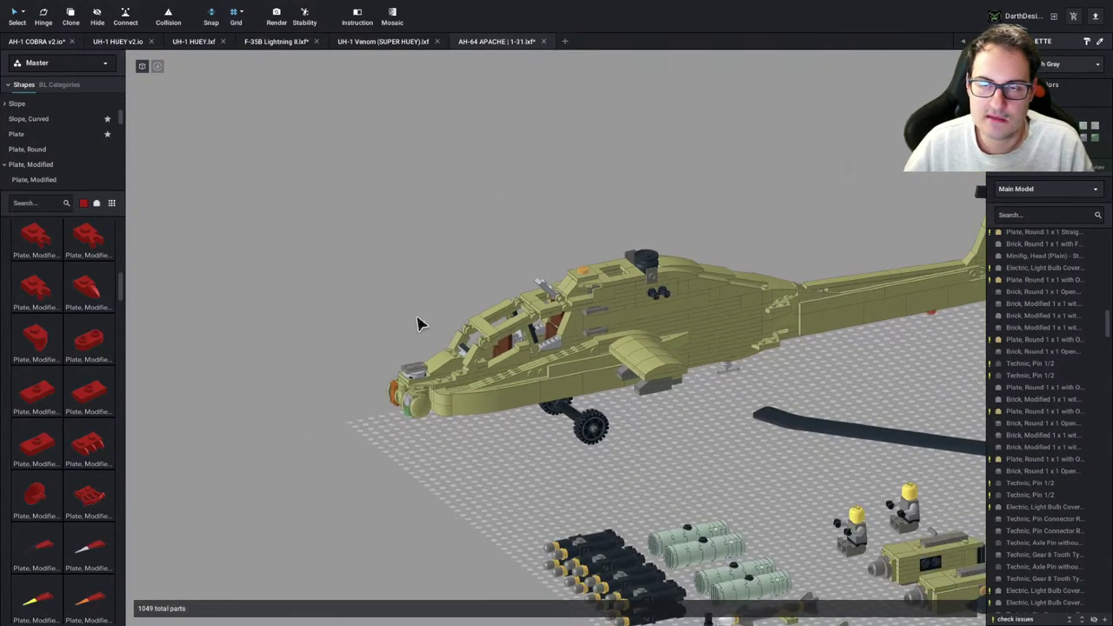
Return to the AH-1 Cobra model, frame its canopy area and save the file
left_click(394, 41)
left_click(35, 41)
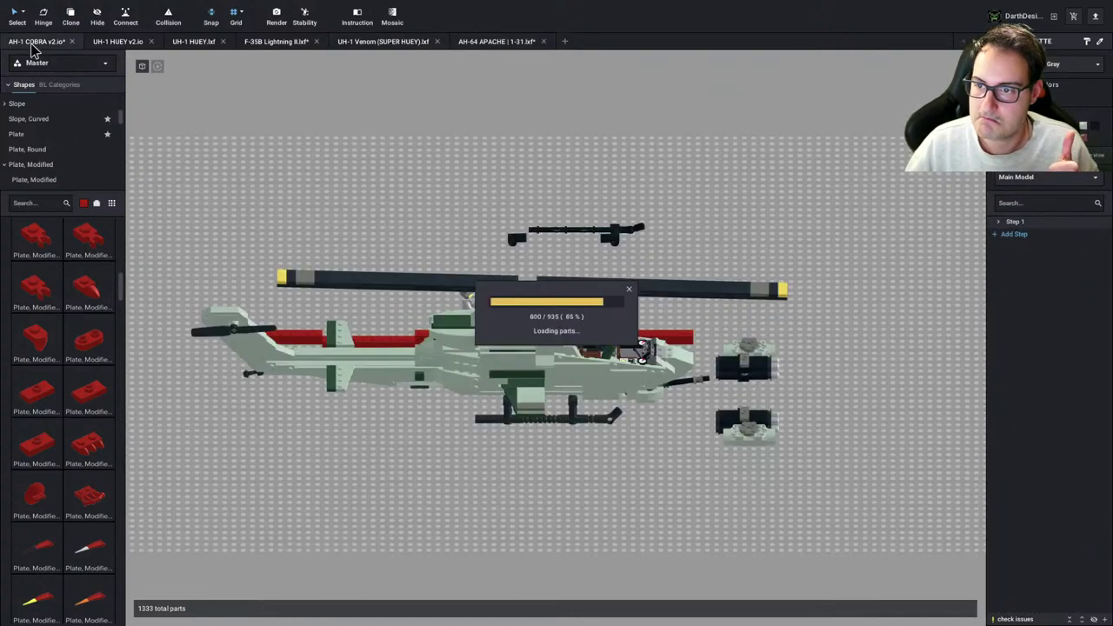
right_click_drag(389, 232, 509, 325)
scroll(510, 325, "up", 5)
middle_click_drag(544, 327, 500, 369)
scroll(500, 369, "down", 1)
key("ctrl+s")
Move the red 1 x 2 handle plate behind the canopy one stud back towards the rotor housing
right_click_drag(500, 369, 526, 365)
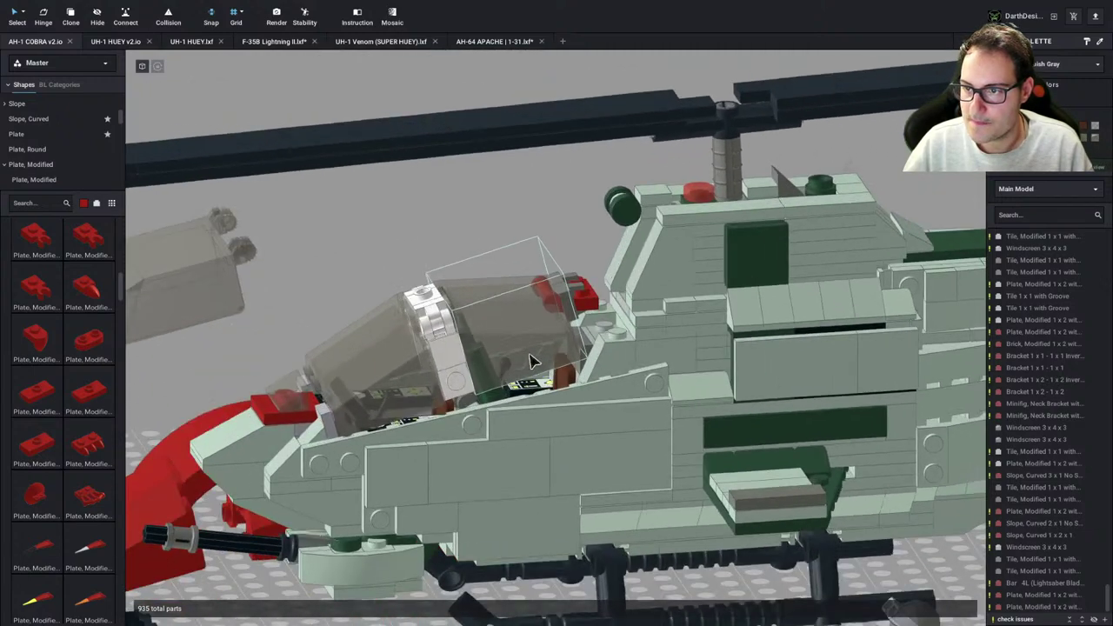
scroll(522, 383, "up", 6)
left_click_drag(518, 407, 563, 396)
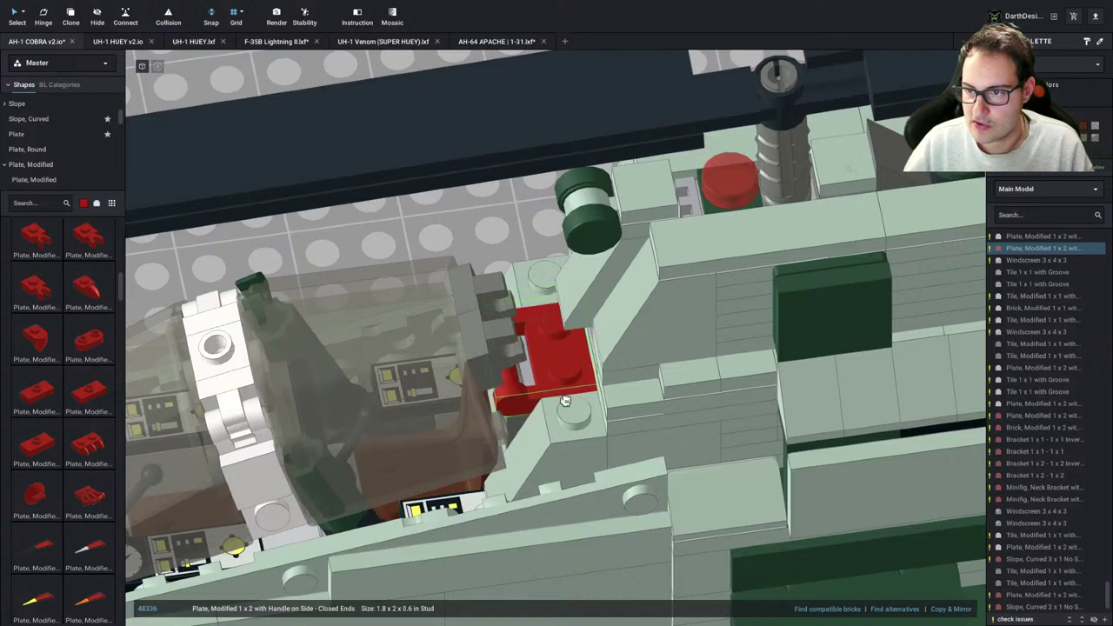
mouse_move(573, 429)
right_mouse_down()
mouse_move(569, 401)
mouse_move(574, 428)
right_mouse_up()
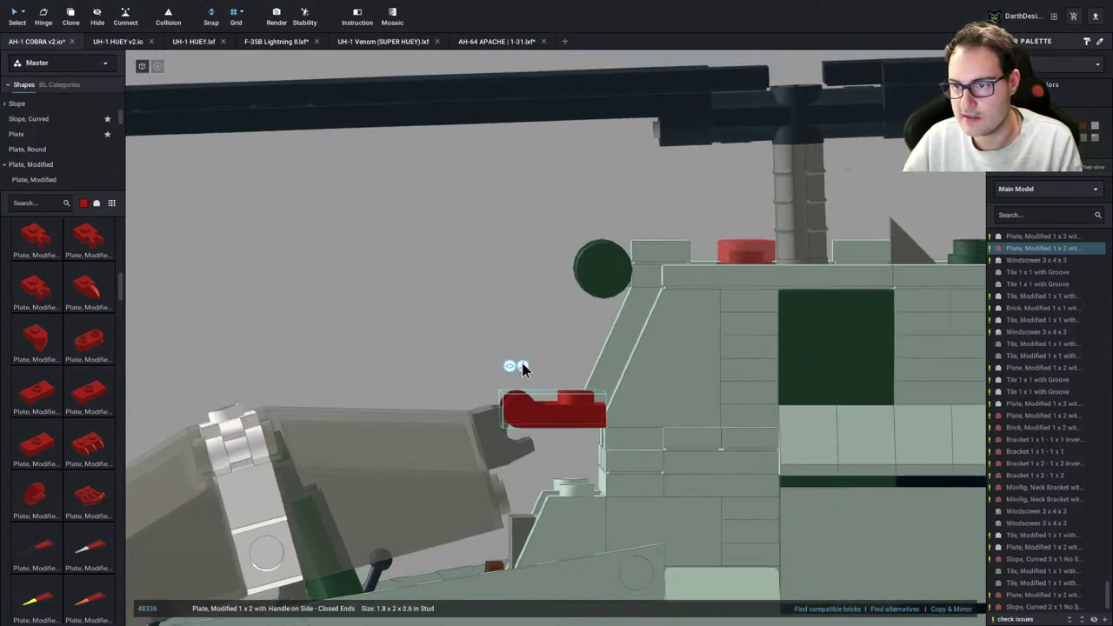
right_click_drag(524, 371, 586, 406)
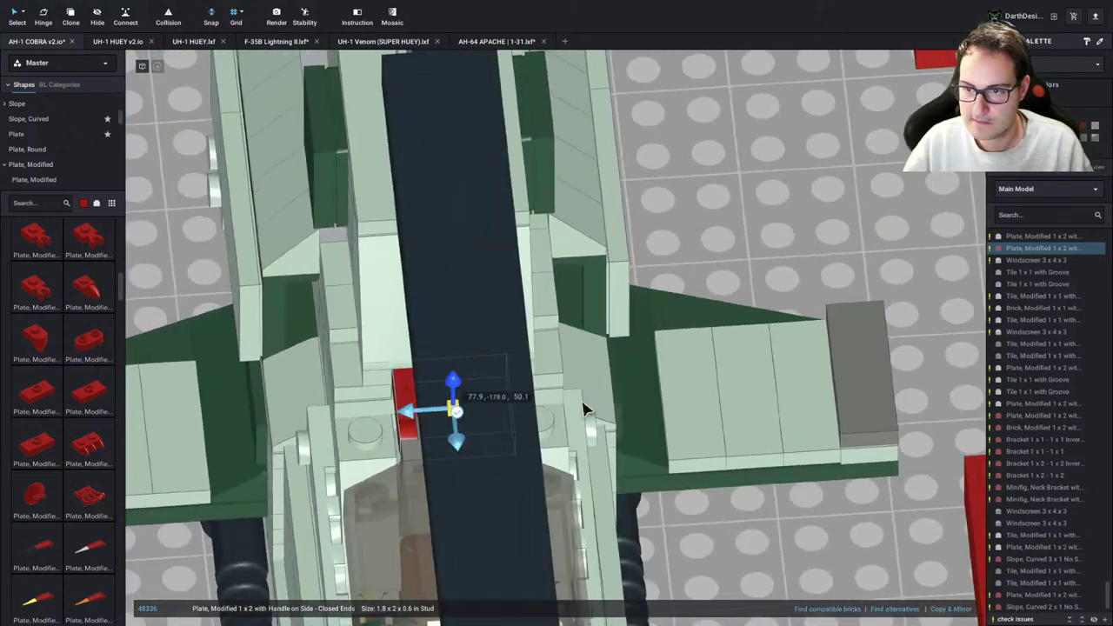
Move the green Slope 65 2 x 1 x 2 below the red handle plate one stud forward
left_click(802, 280)
right_click_drag(801, 280, 559, 477)
left_click(512, 474)
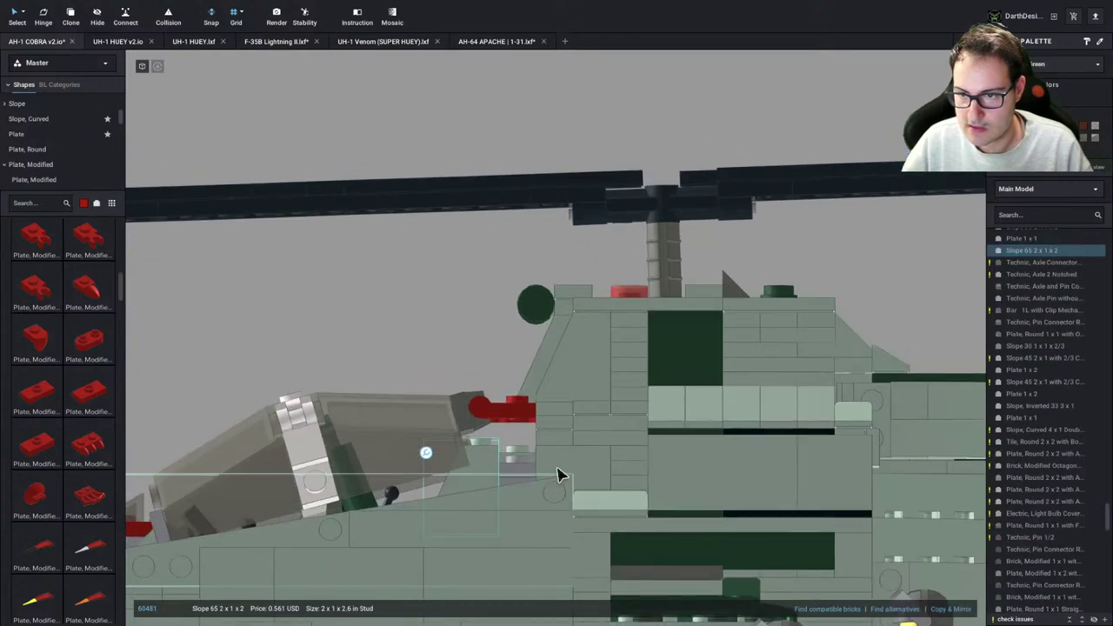
Try to raise the Wedge, Plate 12 x 3 Right along the canopy's side, and undo the move
left_click(423, 301)
right_click_drag(423, 303, 455, 443)
scroll(455, 443, "down", 3)
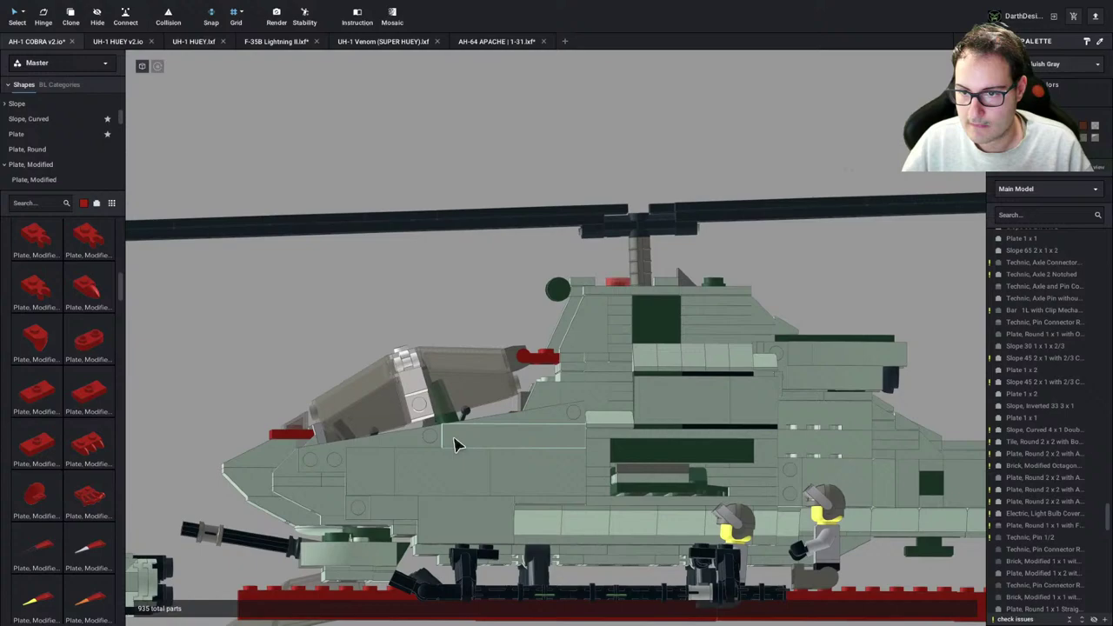
left_click(408, 444)
left_click_drag(408, 443, 492, 459)
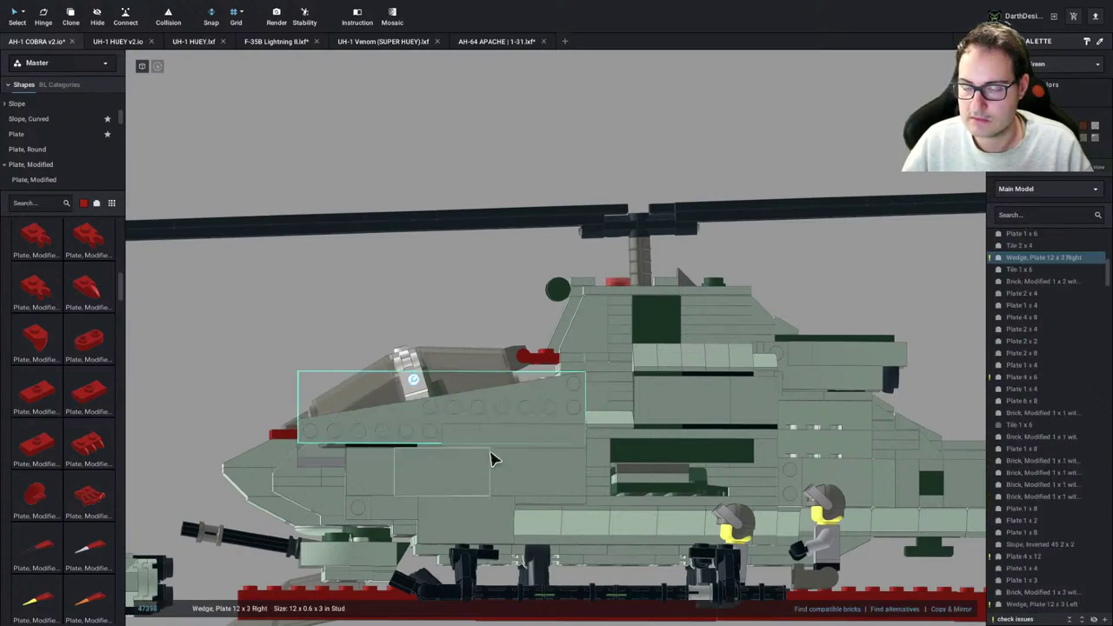
key("ctrl+Left")
key("ctrl+Right")
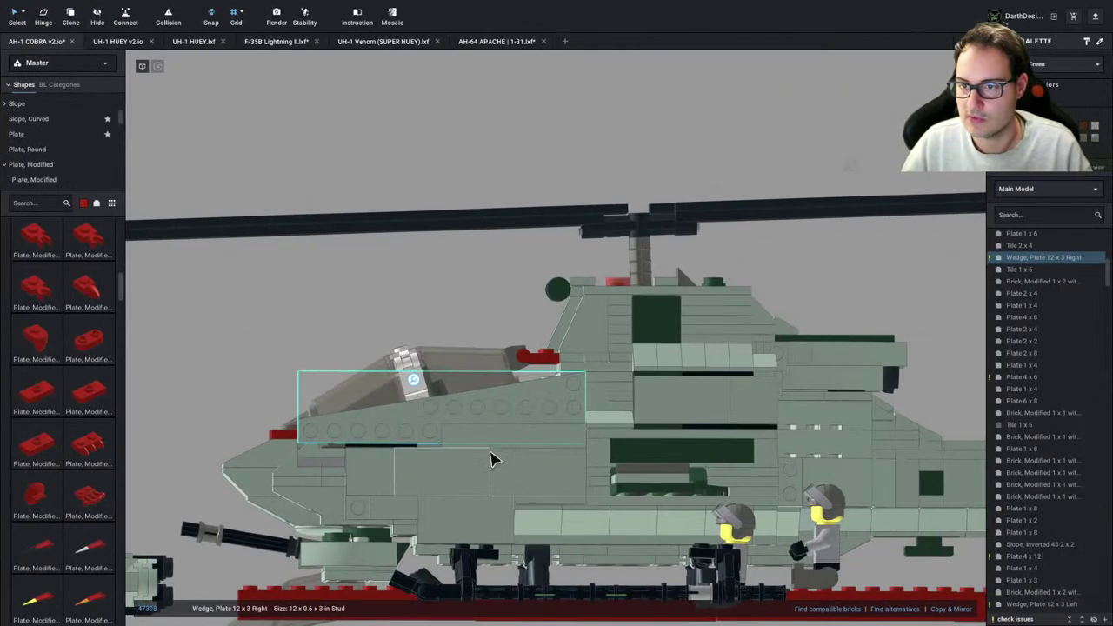
key("super+z")
Delete the Wedge, Plate 12 x 3 Right from the fuselage side below the canopy
left_click(450, 293)
left_click(420, 448)
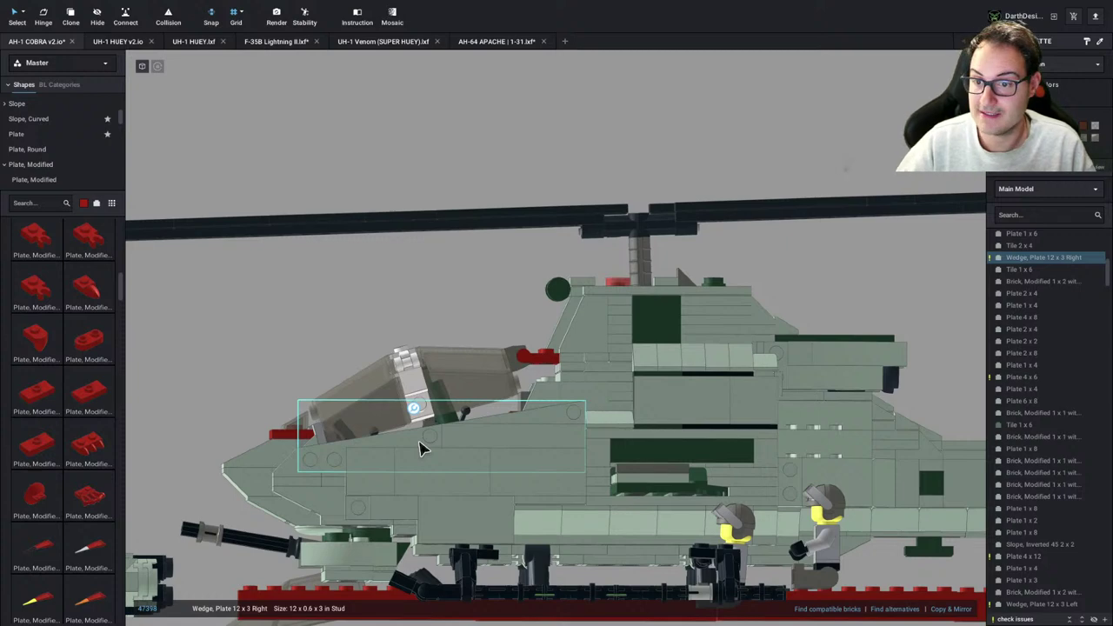
key("Delete")
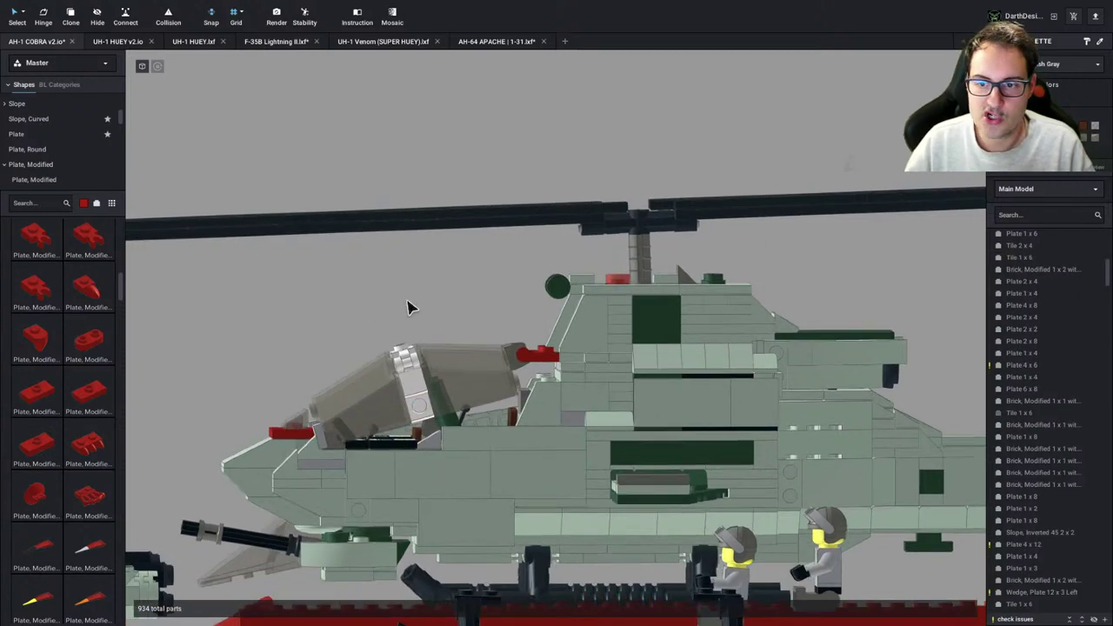
Set the parts library colour to purple and show the Wedge, Plate parts
left_click(87, 205)
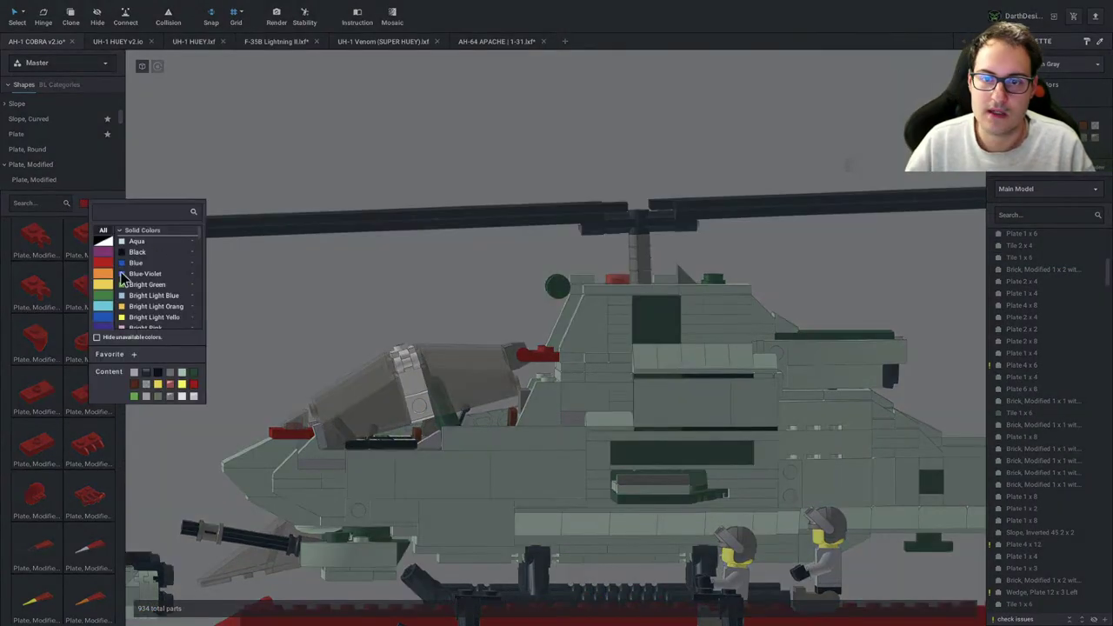
left_click(101, 254)
left_click(152, 256)
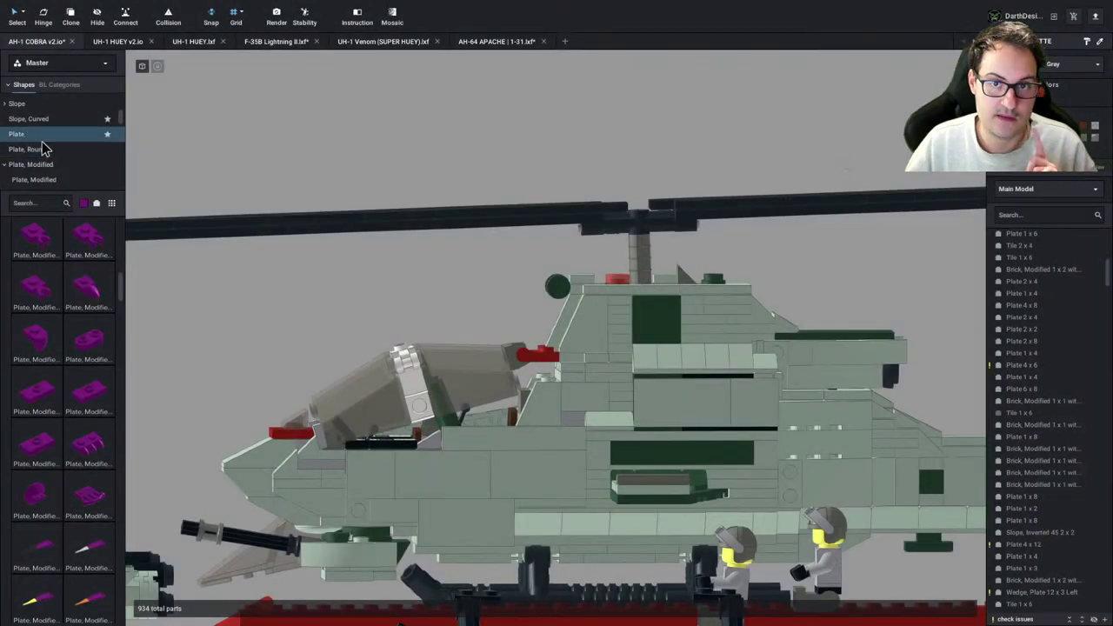
scroll(65, 152, "down", 1)
scroll(67, 155, "down", 3)
left_click(90, 152)
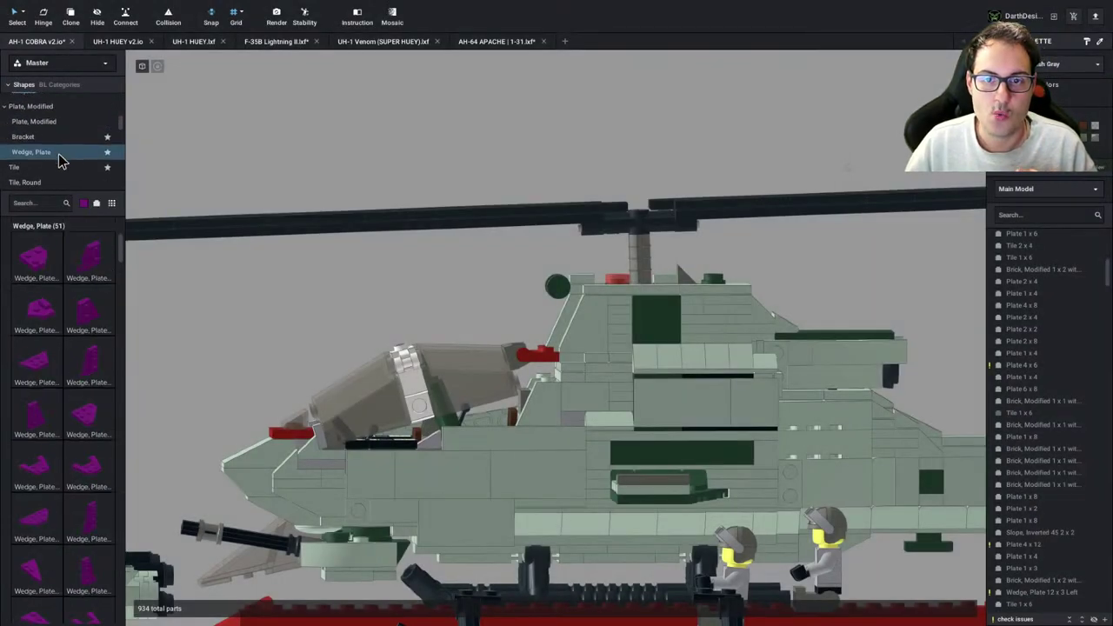
scroll(96, 538, "down", 4)
Add a purple Wedge, Plate 4 x 2 Right, turned upright against the fuselage side below the front windscreen
left_click_drag(92, 239, 345, 287)
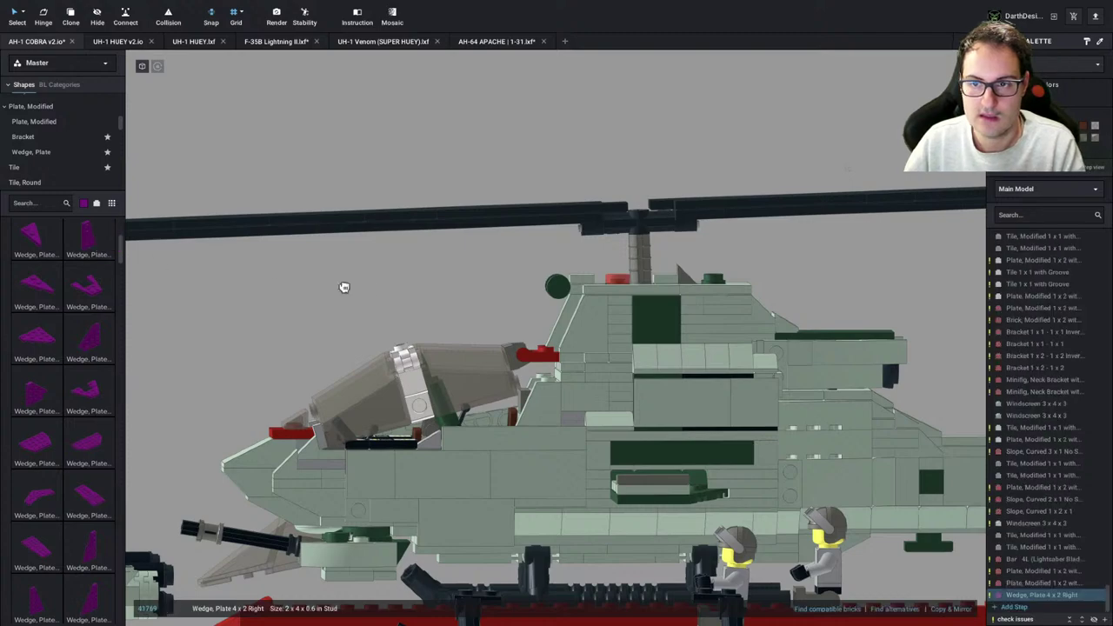
right_click_drag(326, 355, 309, 359)
key("Right")
key("Right")
key("Right")
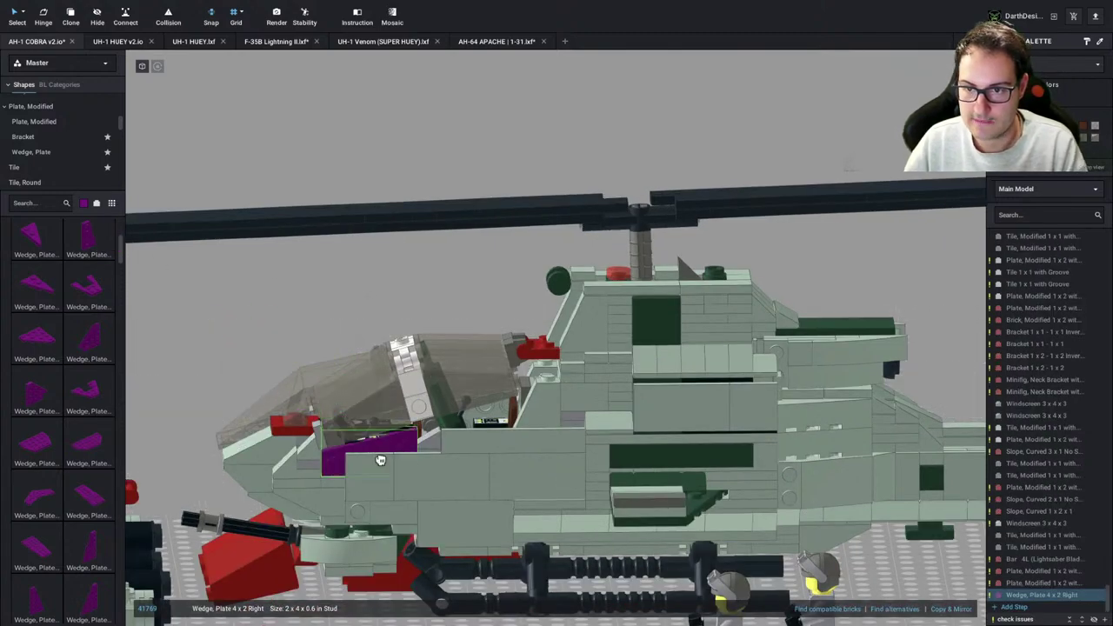
right_click_drag(392, 442, 367, 465)
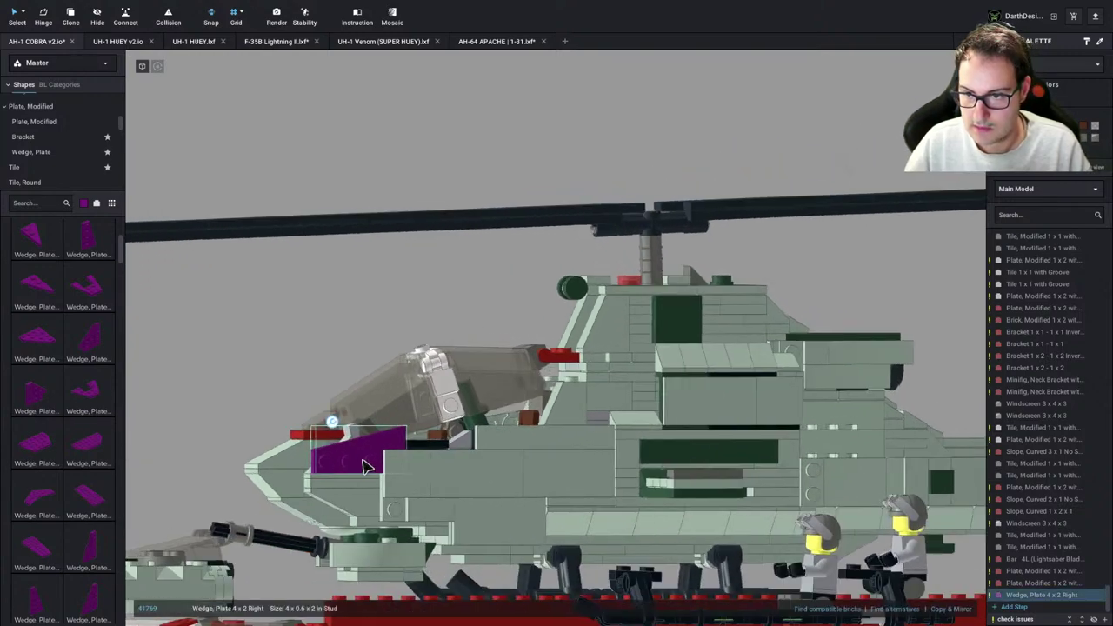
left_click(394, 467)
left_click(294, 323)
right_click_drag(293, 323, 287, 336)
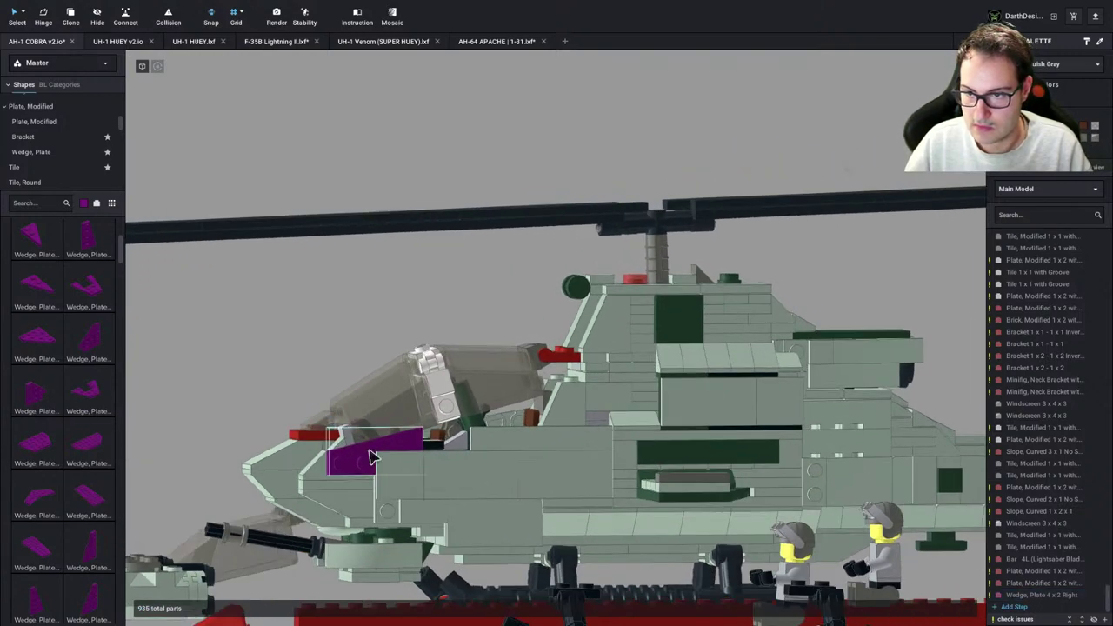
Duplicate the purple Wedge, Plate 4 x 2 Right and place the copy behind and above the first to continue the slanted edge
left_click_drag(371, 453, 440, 432, "alt")
left_click(474, 428)
key("Escape")
right_click_drag(571, 479, 565, 477)
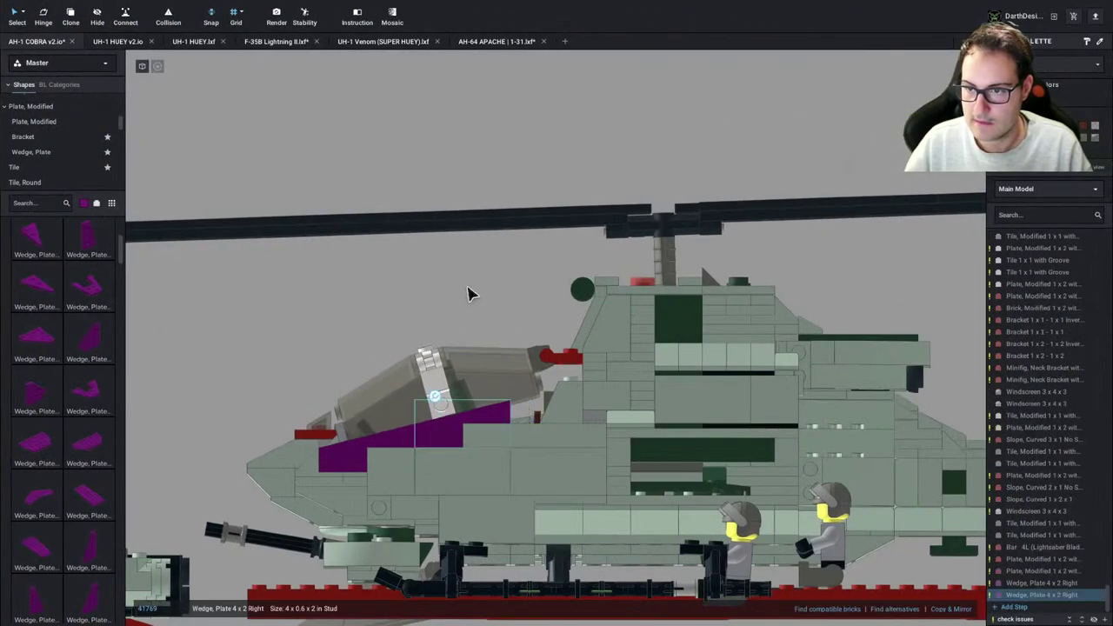
scroll(447, 336, "up", 3)
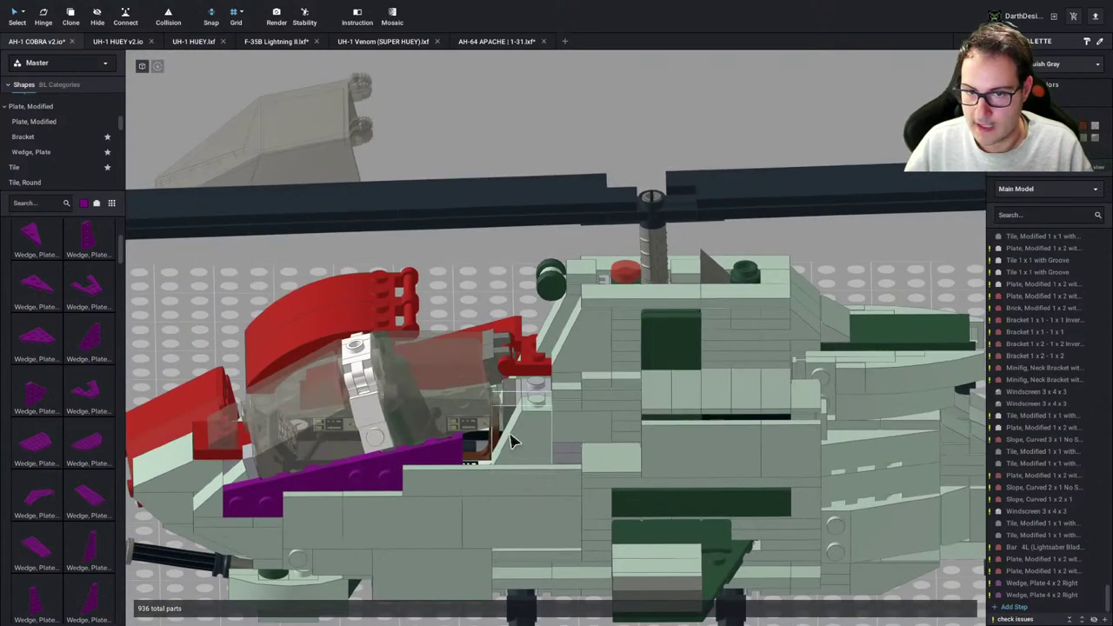
Add a purple Plate 2 x 4 upright on the fuselage side, directly behind the rear purple wedge plate
left_click(44, 111)
left_click(41, 132)
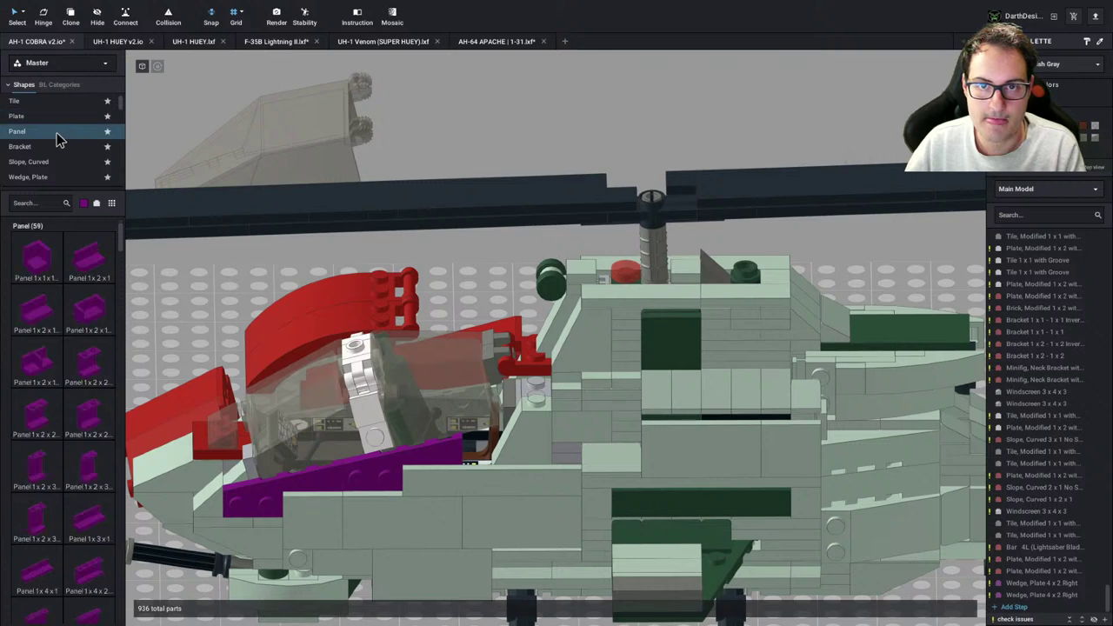
scroll(54, 152, "down", 3)
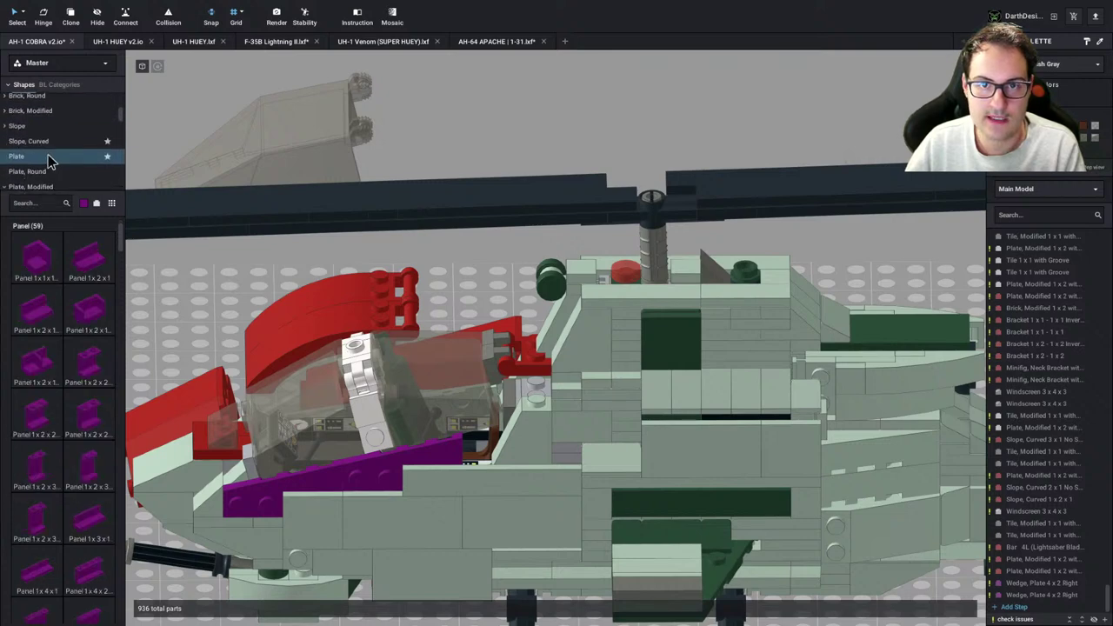
left_click(35, 155)
left_click(37, 512)
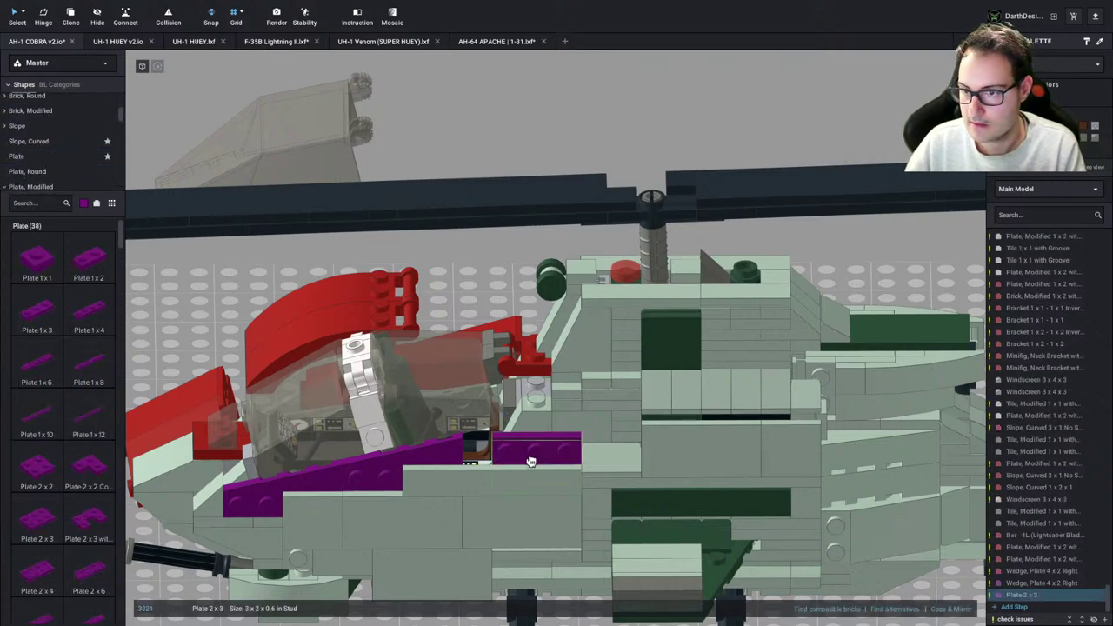
left_click_drag(26, 563, 534, 472)
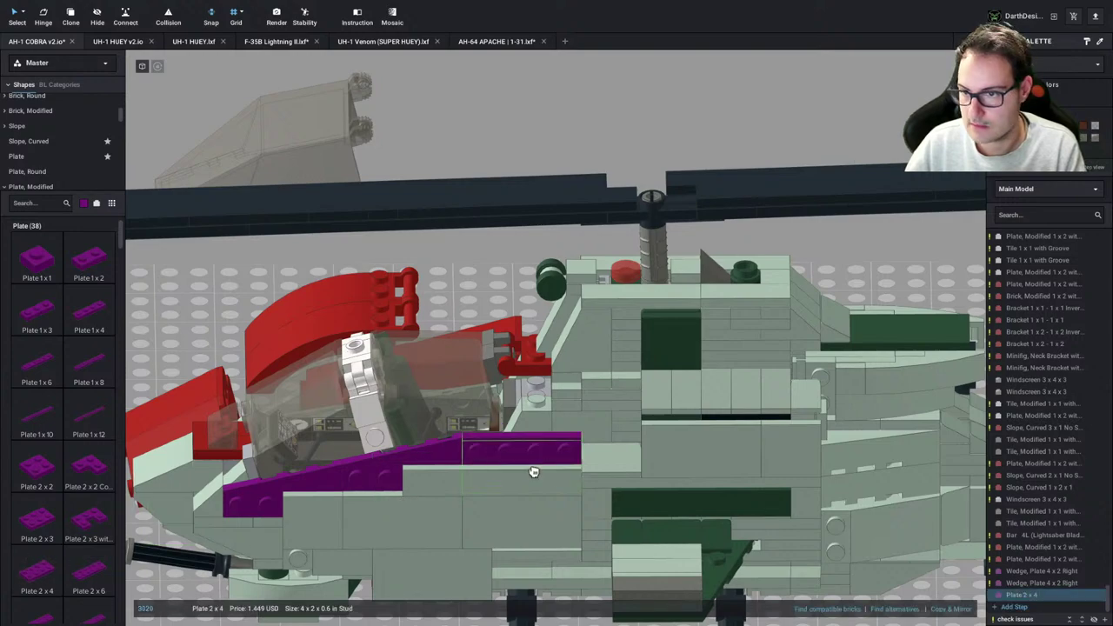
left_click(453, 280)
right_click_drag(453, 280, 455, 263)
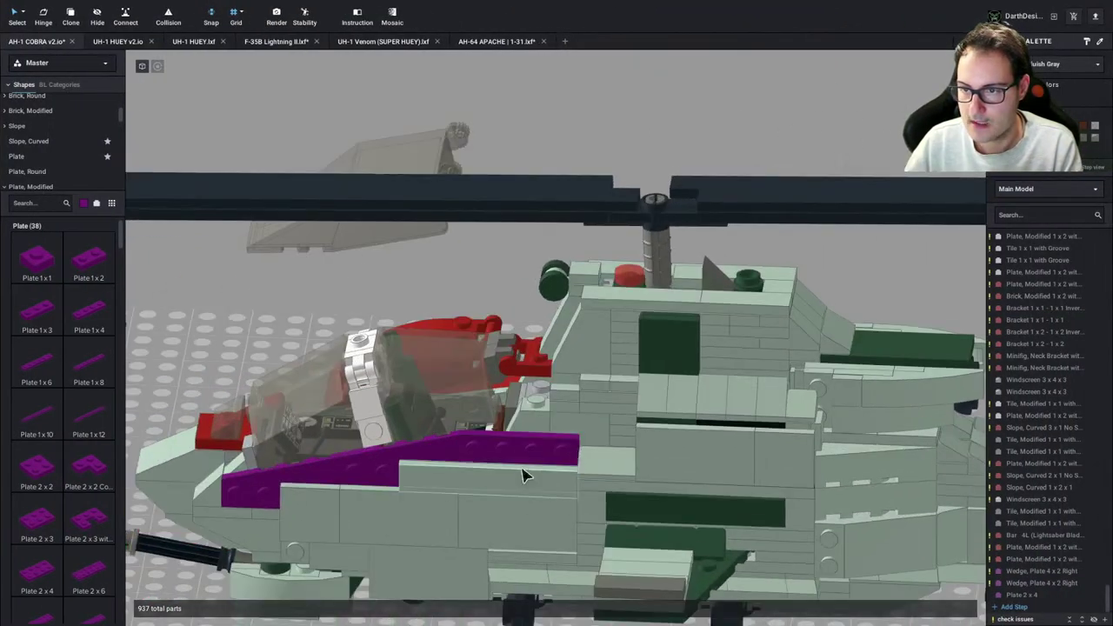
Examine the Slope 65 2 x 1 x 2 and the purple side plates around the rear of the canopy
left_click(1022, 452)
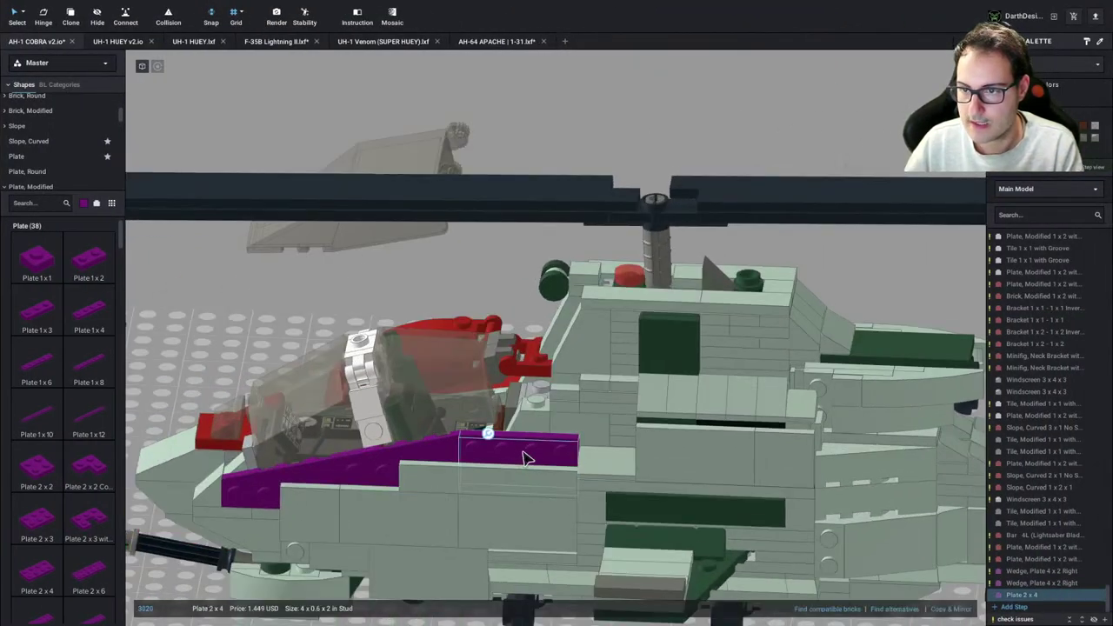
right_click_drag(530, 449, 432, 363)
left_click(550, 430)
key("Delete")
left_click(548, 426)
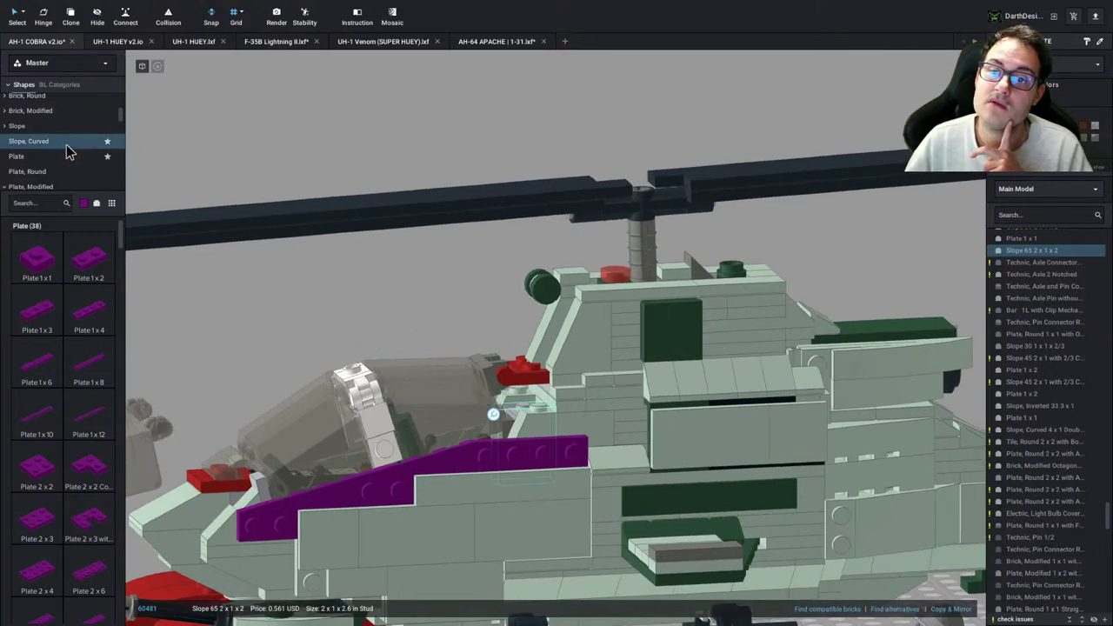
left_click(463, 267)
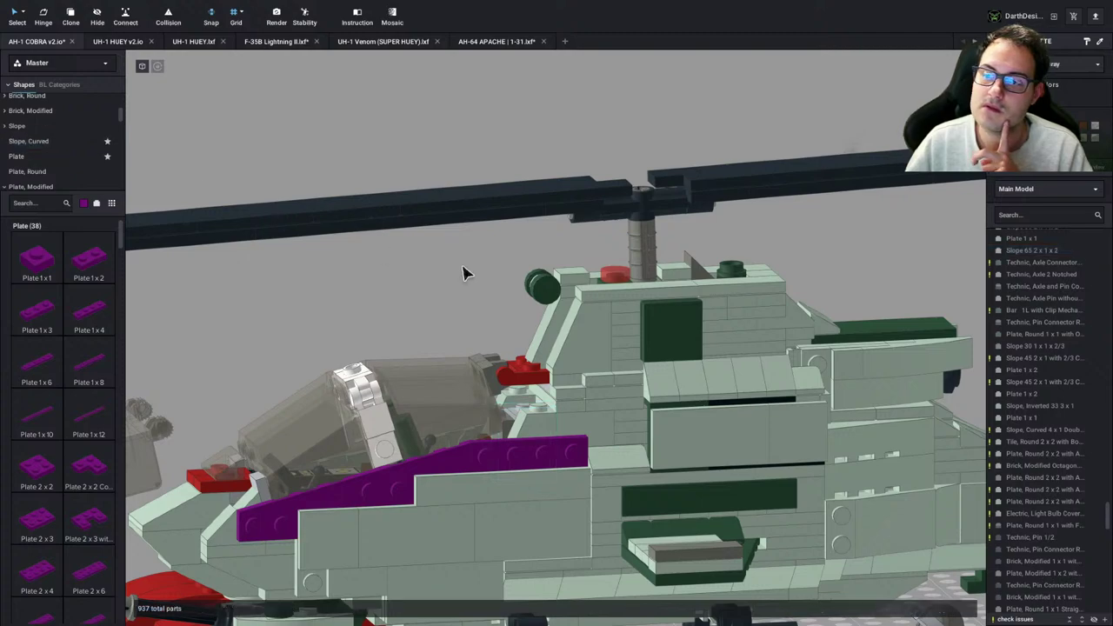
mouse_move(462, 267)
right_mouse_down()
mouse_move(427, 272)
mouse_move(446, 273)
right_mouse_up()
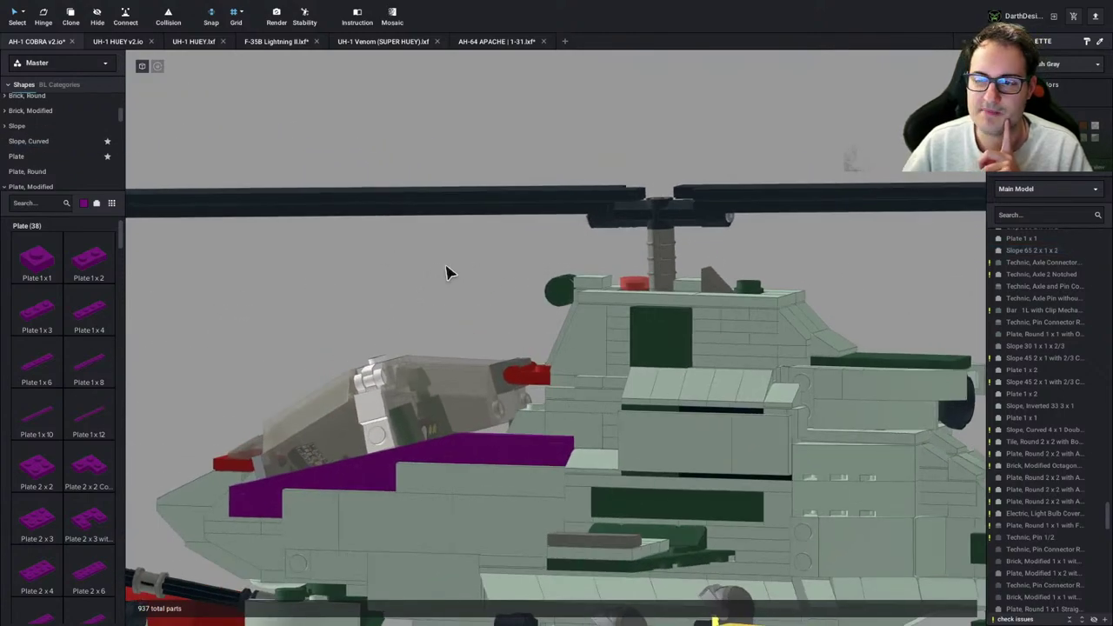
key("ctrl+Left")
key("ctrl+Right")
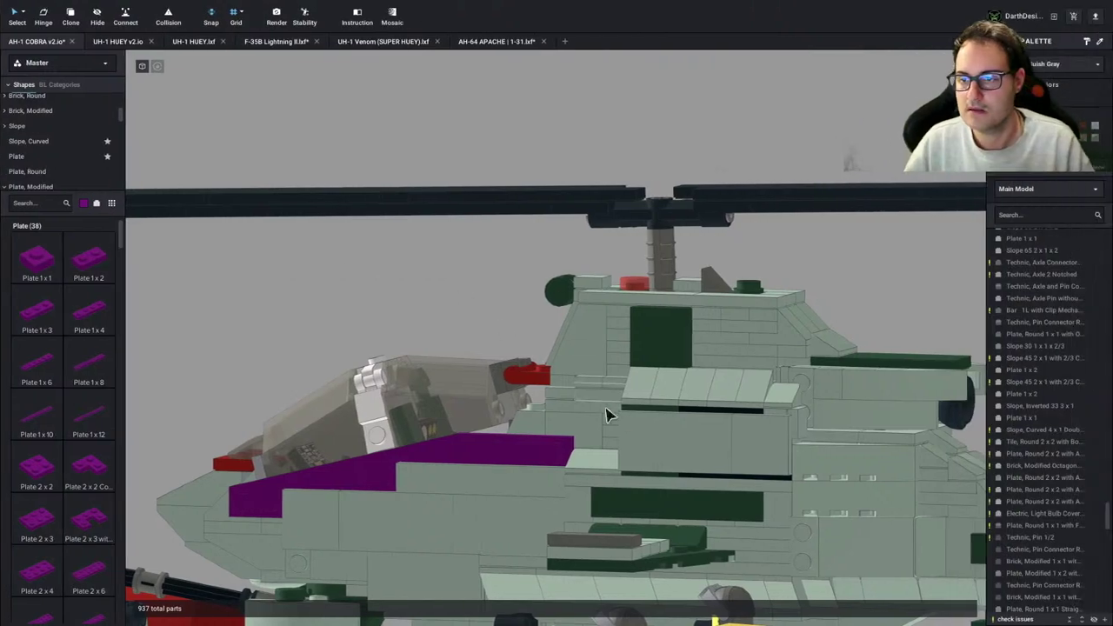
Delete the Slope 65 2 x 1 x 2 and the piece beside it below the red handle plate
middle_click_drag(609, 416, 492, 346)
scroll(497, 348, "up", 3)
right_click_drag(504, 353, 470, 350)
left_click(489, 400)
key("Delete")
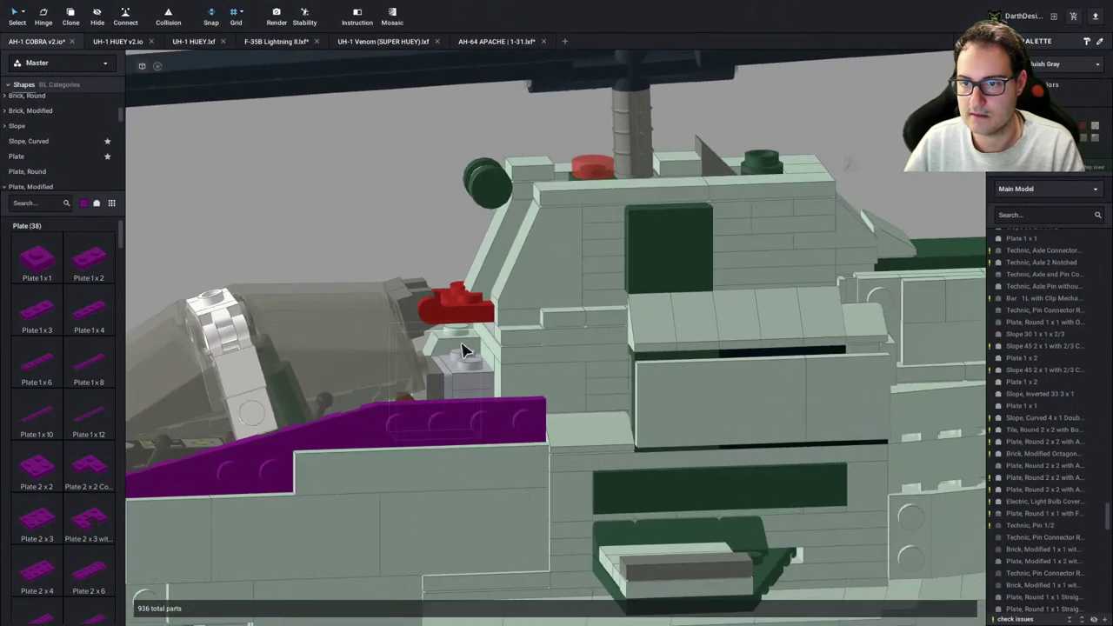
left_click(463, 345)
key("Delete")
Delete three more small pieces from the stack below the red handle plate, including the inverted 1 x 2 bracket and the 1 x 2 tile
right_click_drag(473, 409, 454, 360)
left_click(467, 378)
key("Delete")
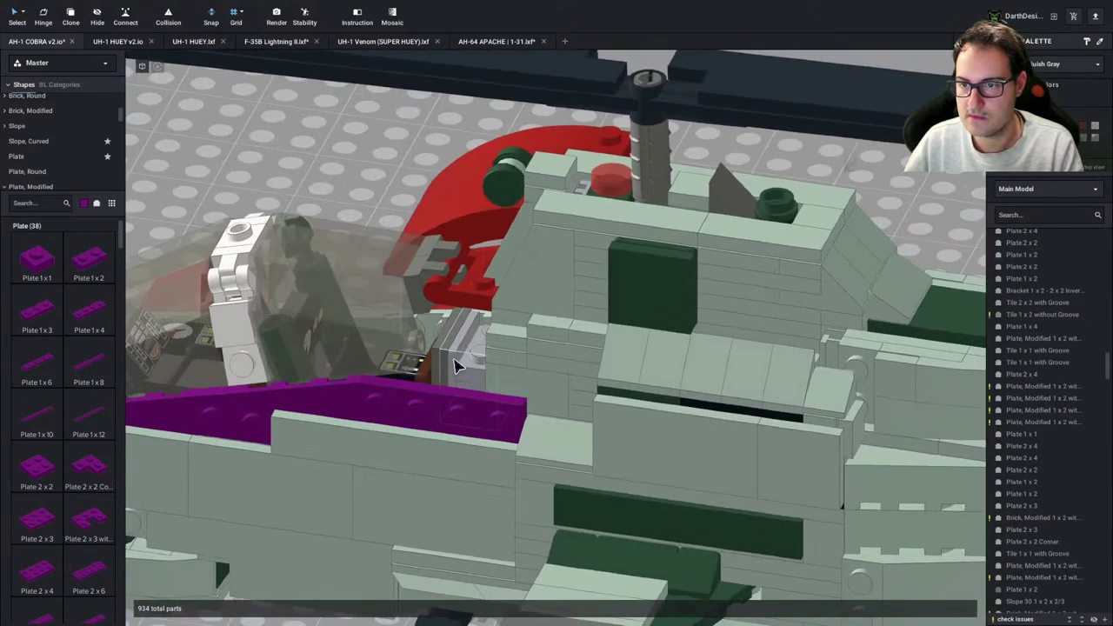
left_click(456, 366)
key("Delete")
left_click(448, 368)
key("Delete")
right_click_drag(508, 412, 527, 397)
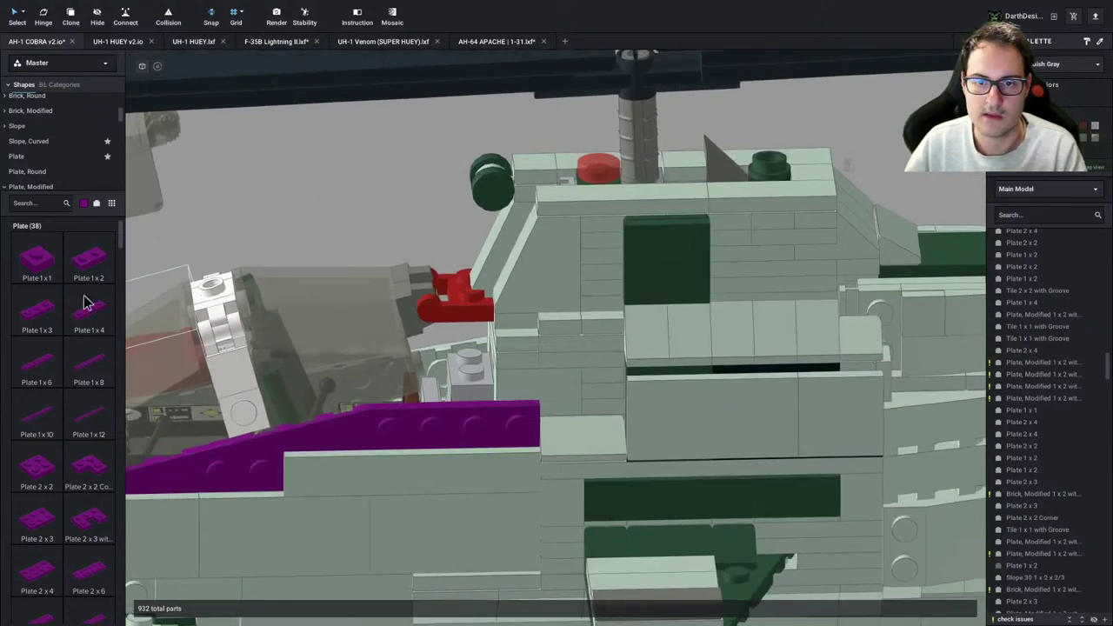
Try a purple Plate 1 x 4 across the stack behind the canopy, and delete it
left_click_drag(85, 302, 459, 356)
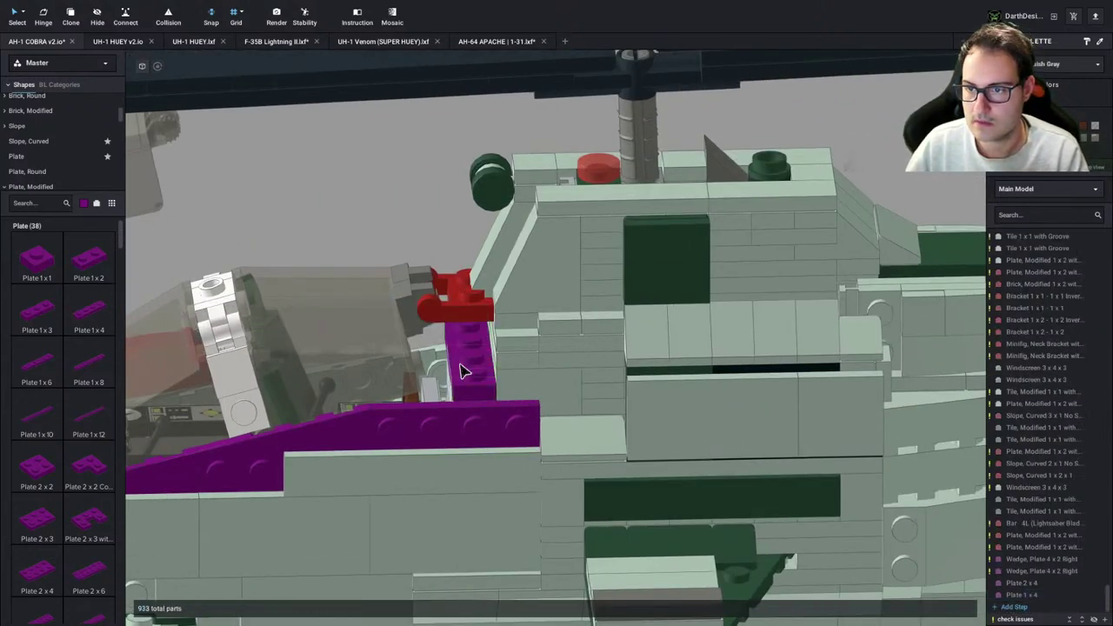
right_click_drag(464, 364, 359, 271)
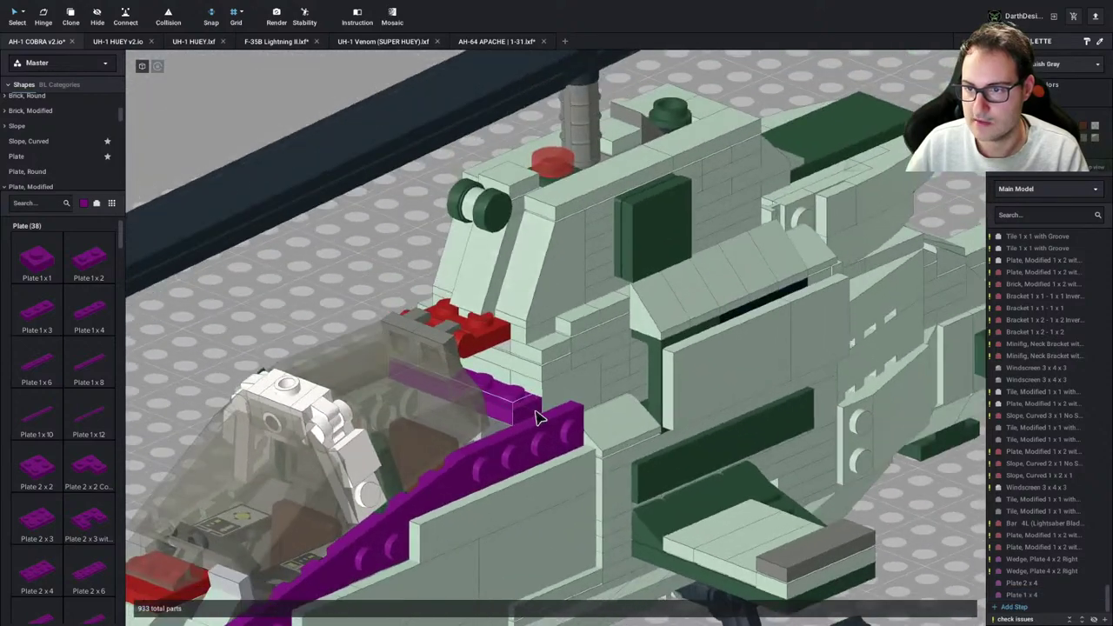
left_click(1043, 70)
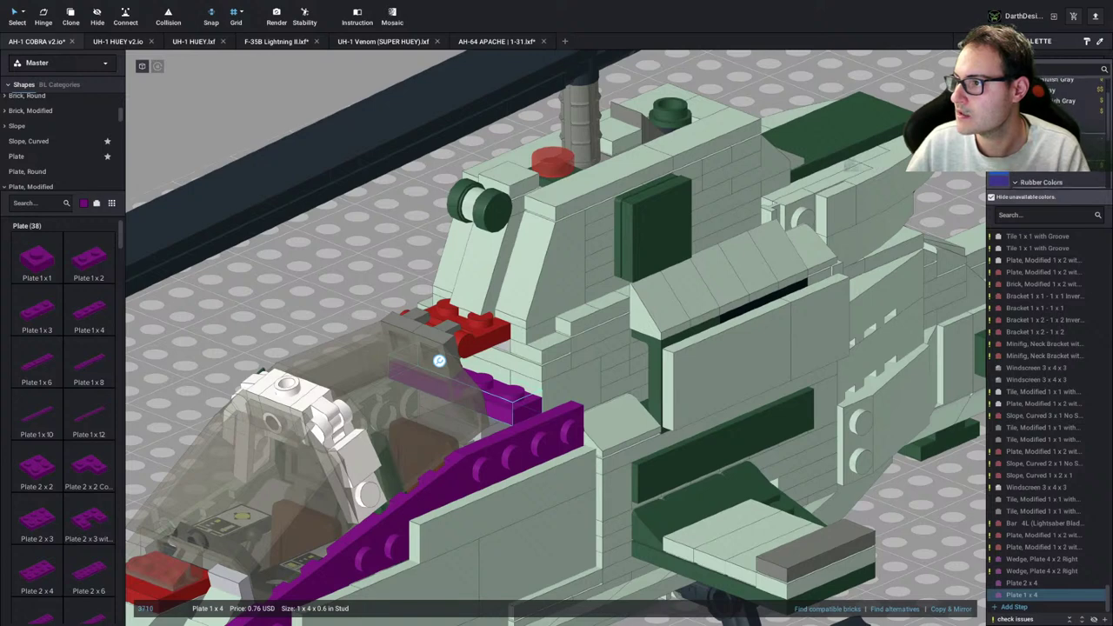
key("Delete")
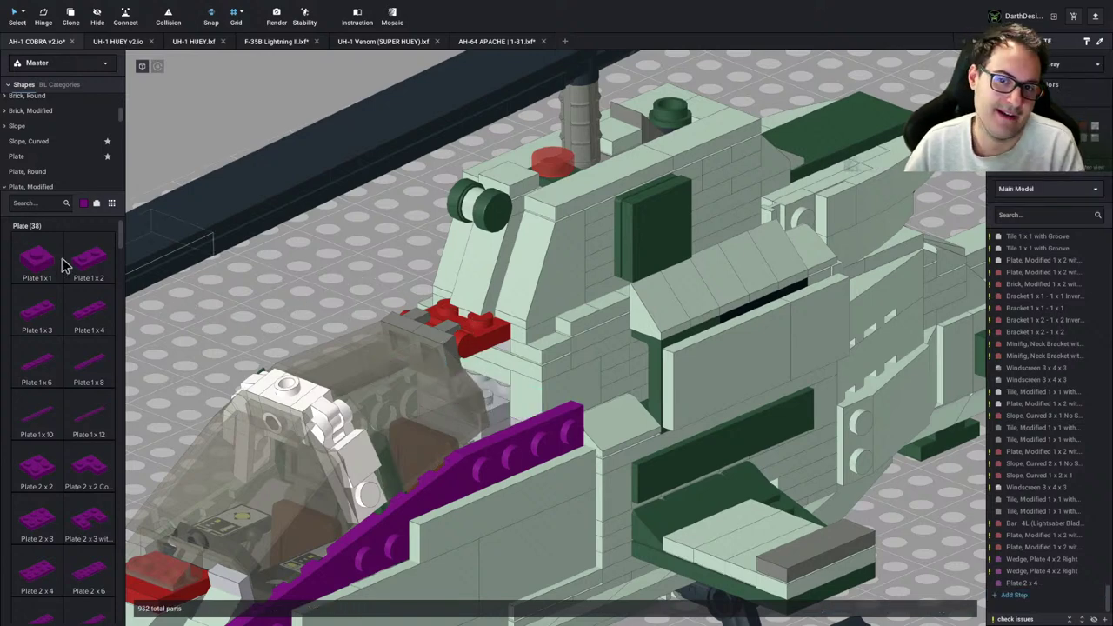
Add a Plate 1 x 2 on the stack behind the canopy and colour it Trans-Black
left_click_drag(85, 261, 496, 398)
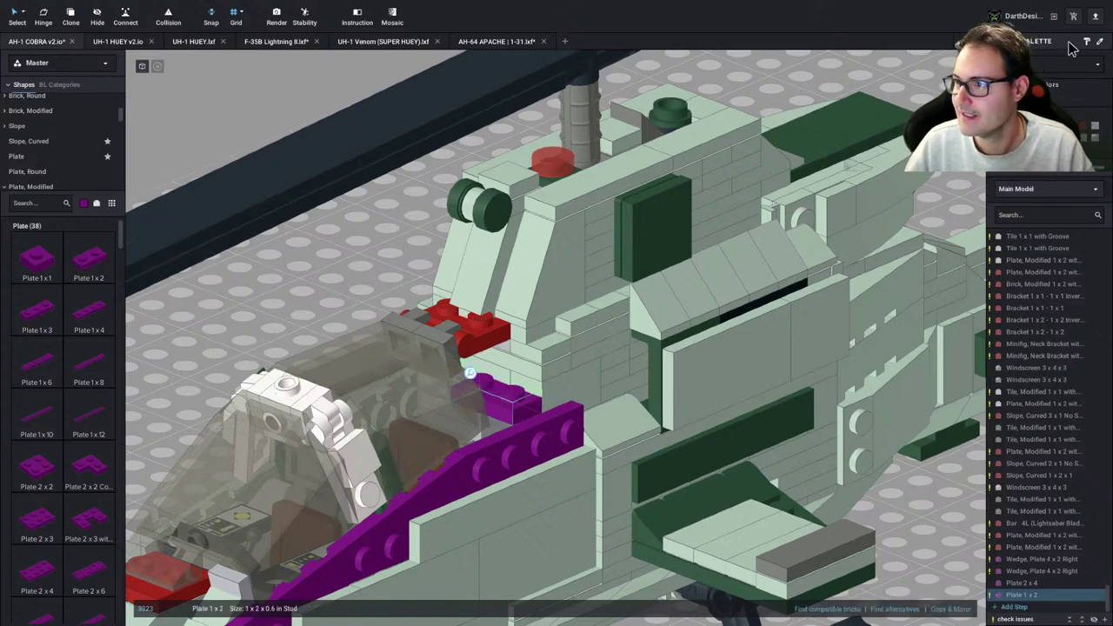
left_click(1036, 68)
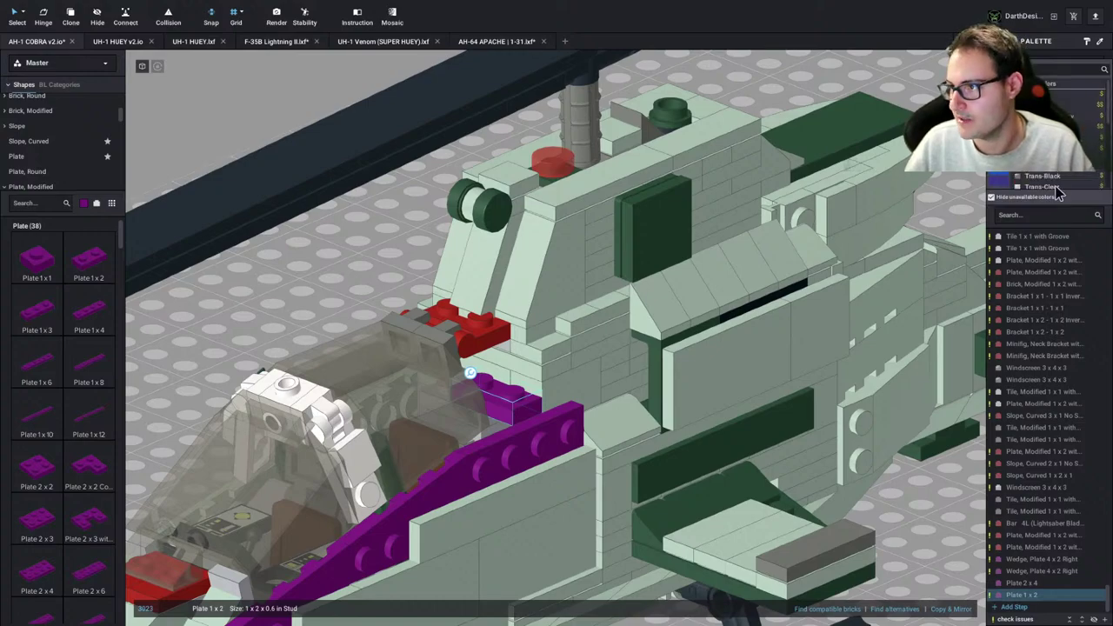
left_click(1053, 188)
Clone the Trans-Black Plate 1 x 2 onto the opposite side behind the canopy, discarding the spare copy
right_click_drag(470, 370, 528, 425)
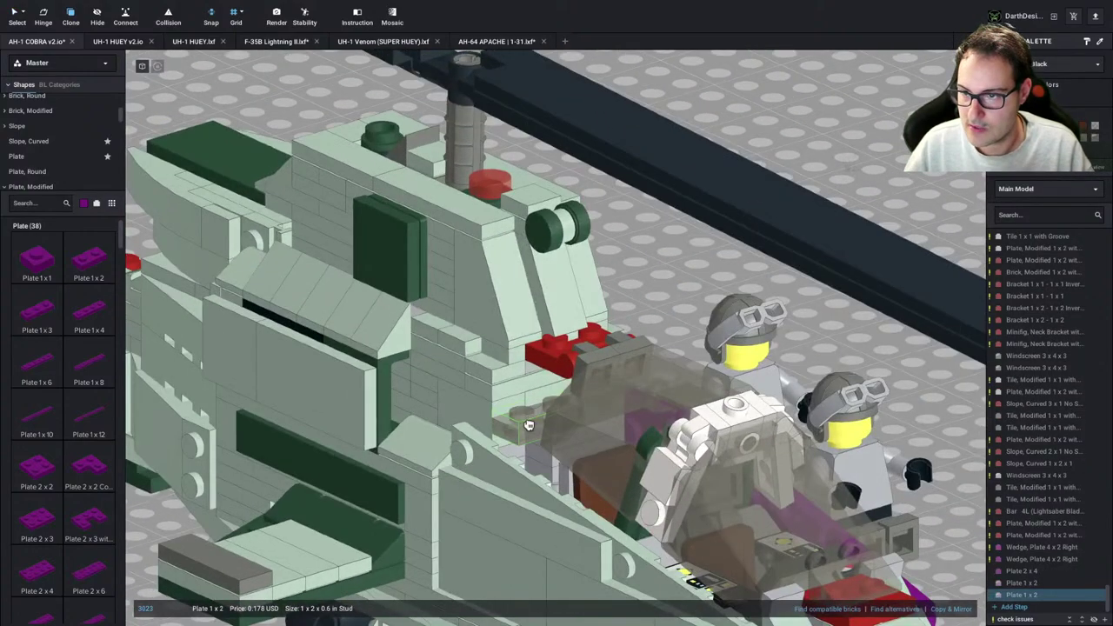
right_click_drag(623, 409, 474, 370)
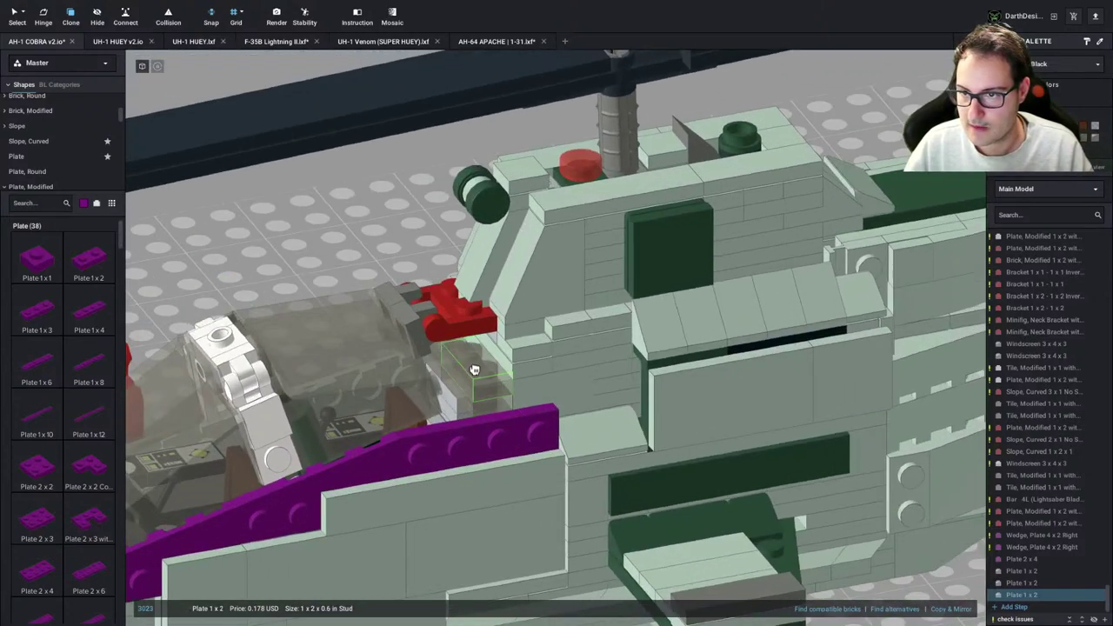
key("Delete")
Stack four purple Plates 1 x 1 on the Trans-Black plate beside the red handle plate
right_click_drag(542, 405, 487, 369)
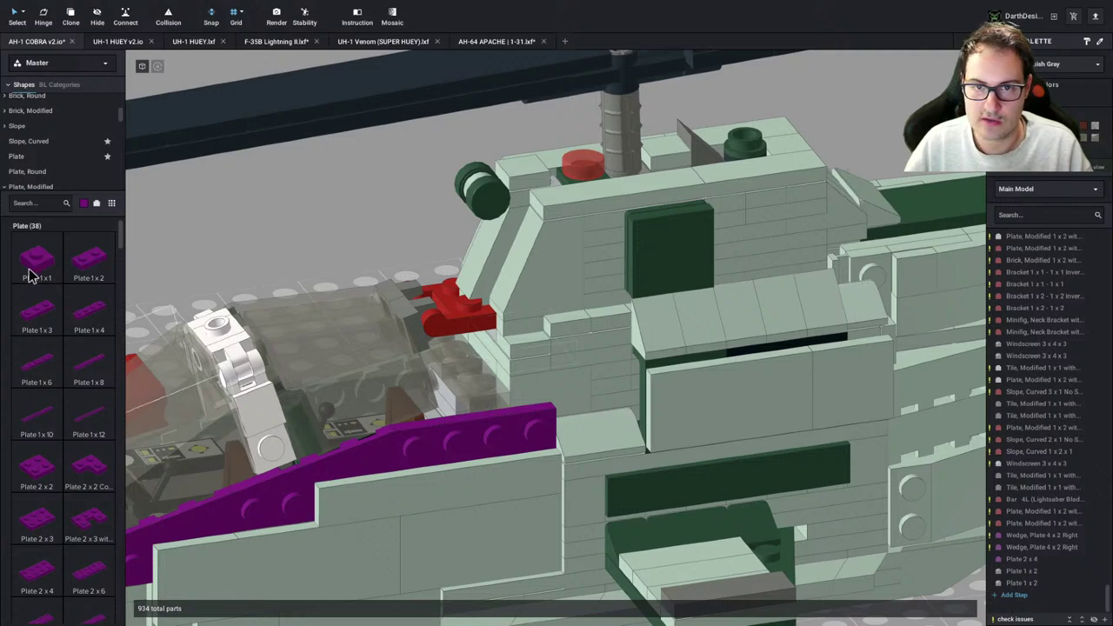
left_click_drag(30, 275, 484, 338)
right_click_drag(588, 379, 581, 366)
scroll(581, 366, "down", 3)
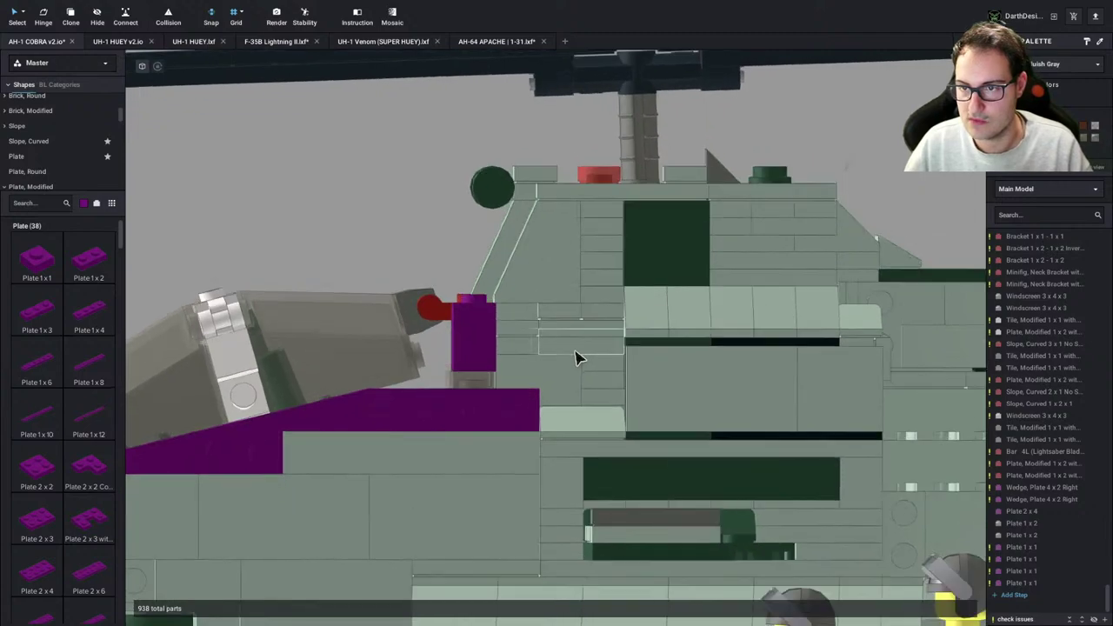
scroll(578, 356, "down", 2)
Compare the side profile behind the canopy with the AH-1G orthographic drawing in Chrome
key("ctrl+Left")
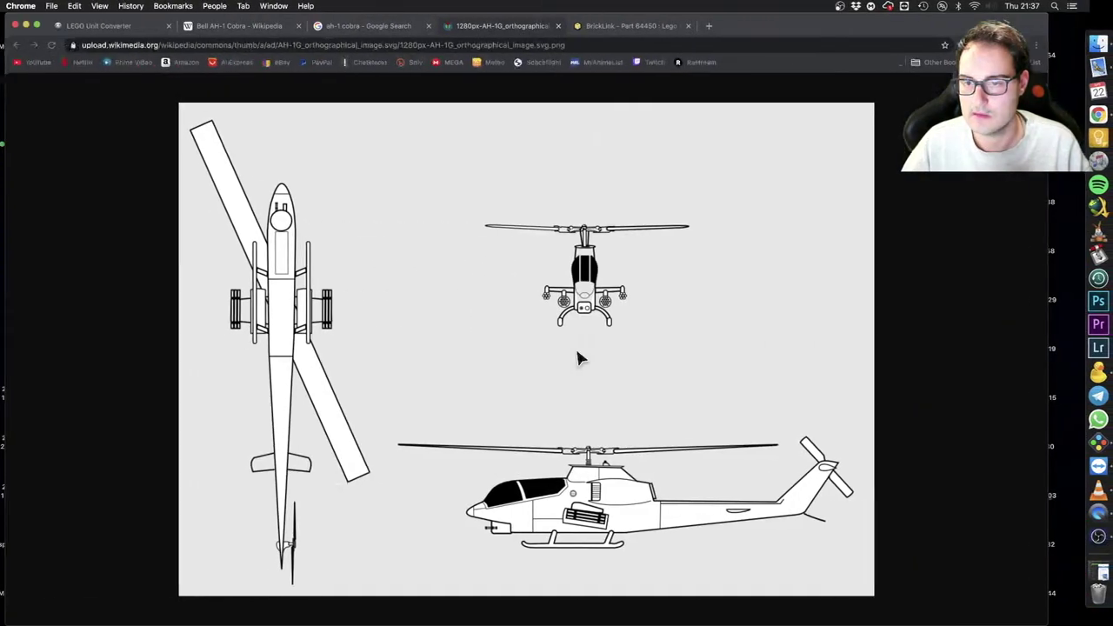
key("ctrl+Right")
scroll(552, 339, "up", 2)
scroll(498, 332, "up", 3)
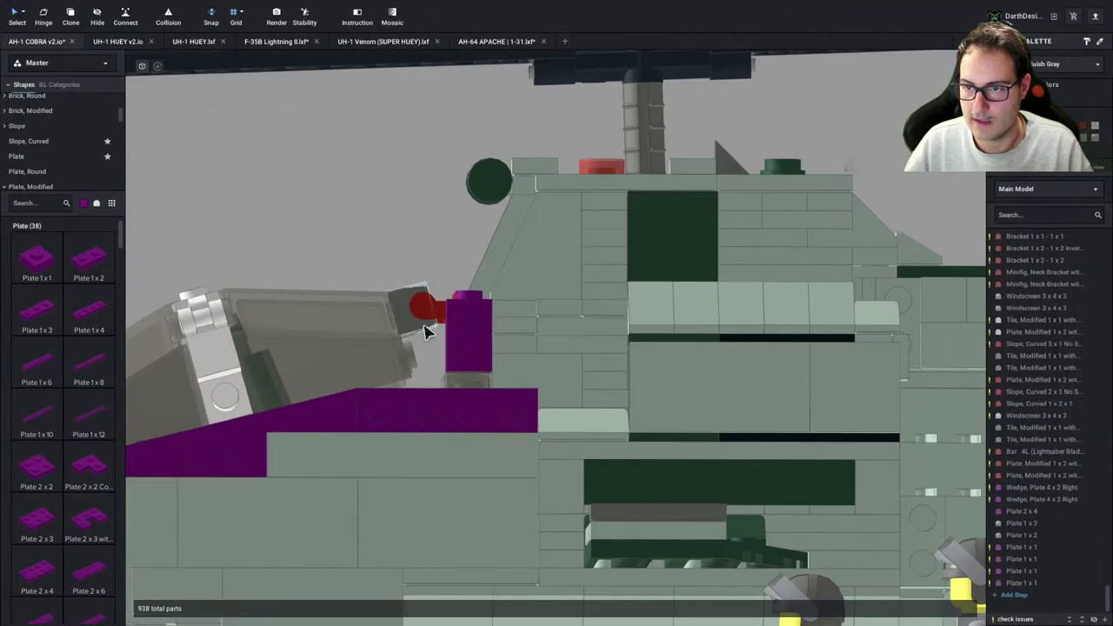
mouse_move(487, 335)
right_mouse_down()
mouse_move(525, 376)
mouse_move(500, 340)
right_mouse_up()
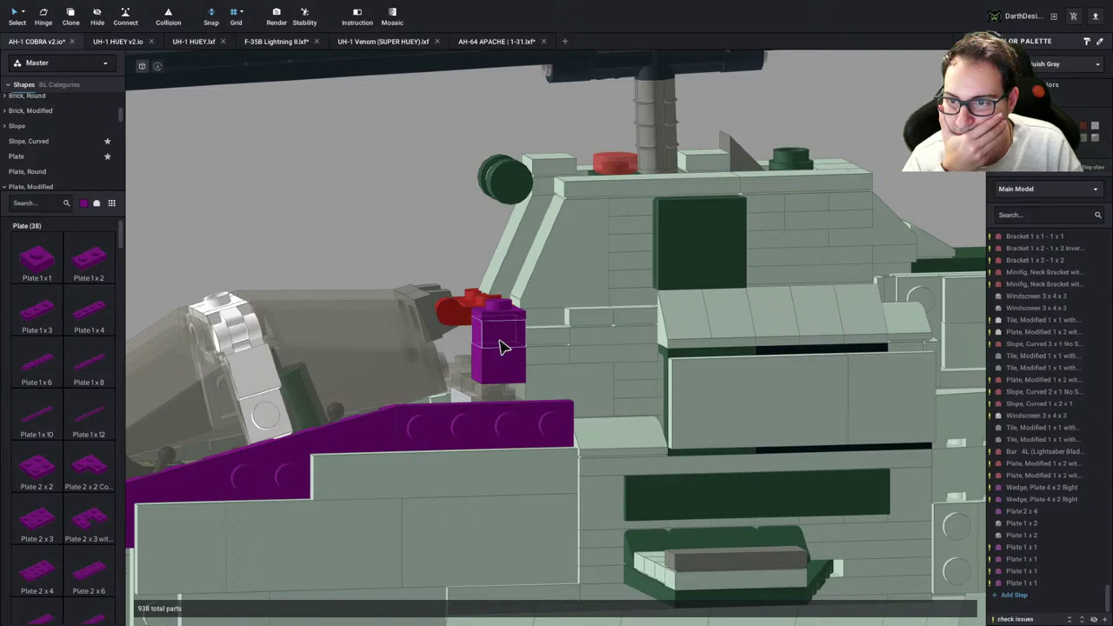
key("ctrl+Left")
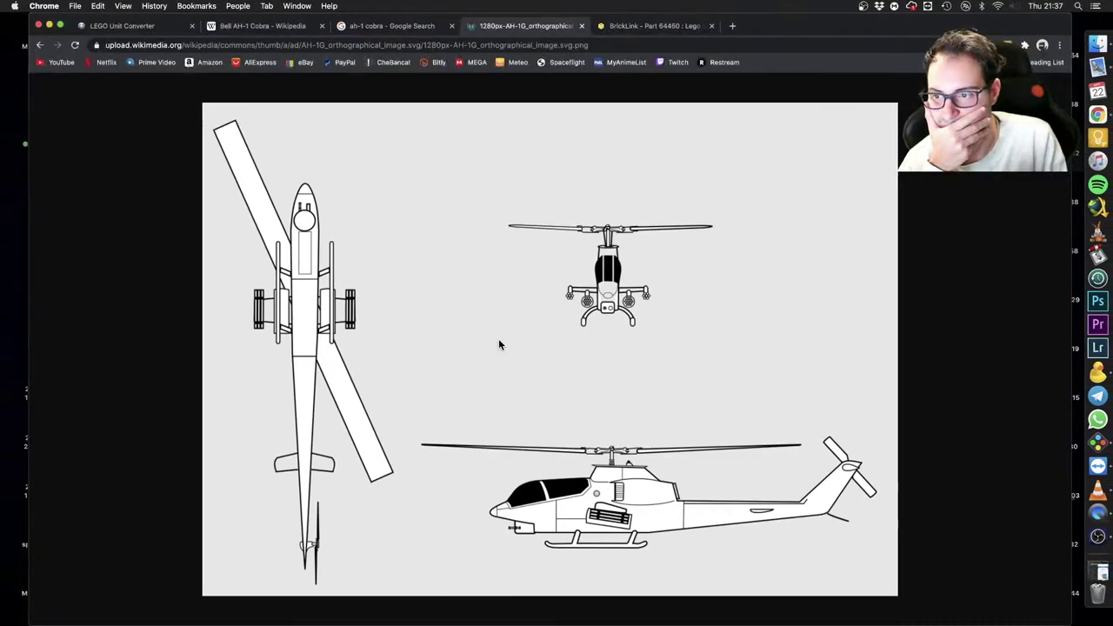
key("ctrl+Right")
scroll(500, 346, "down", 6)
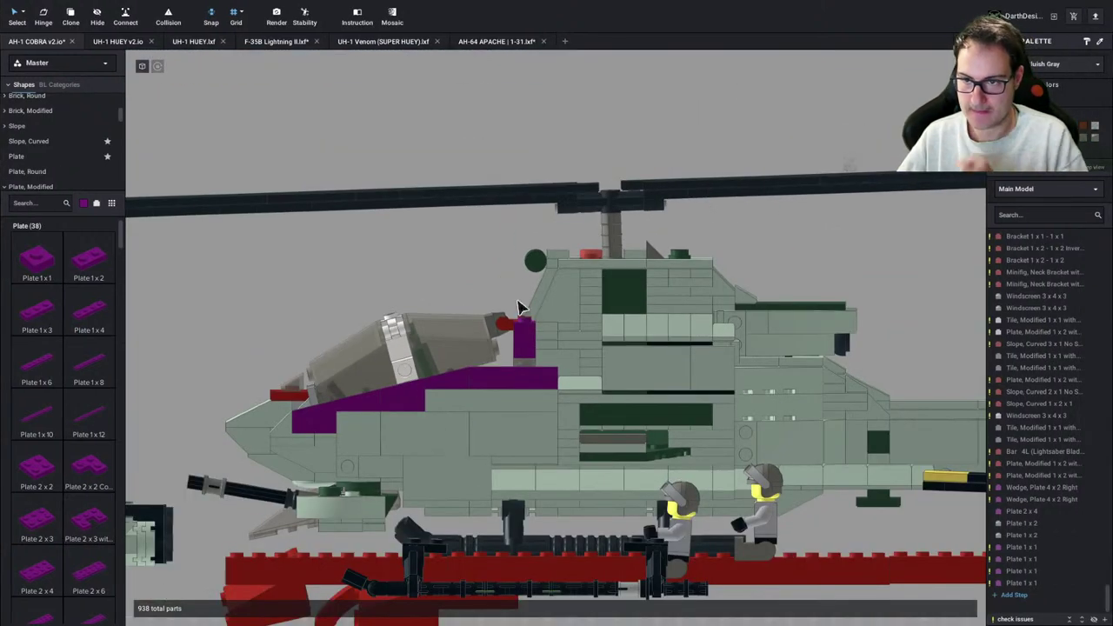
scroll(522, 320, "up", 4)
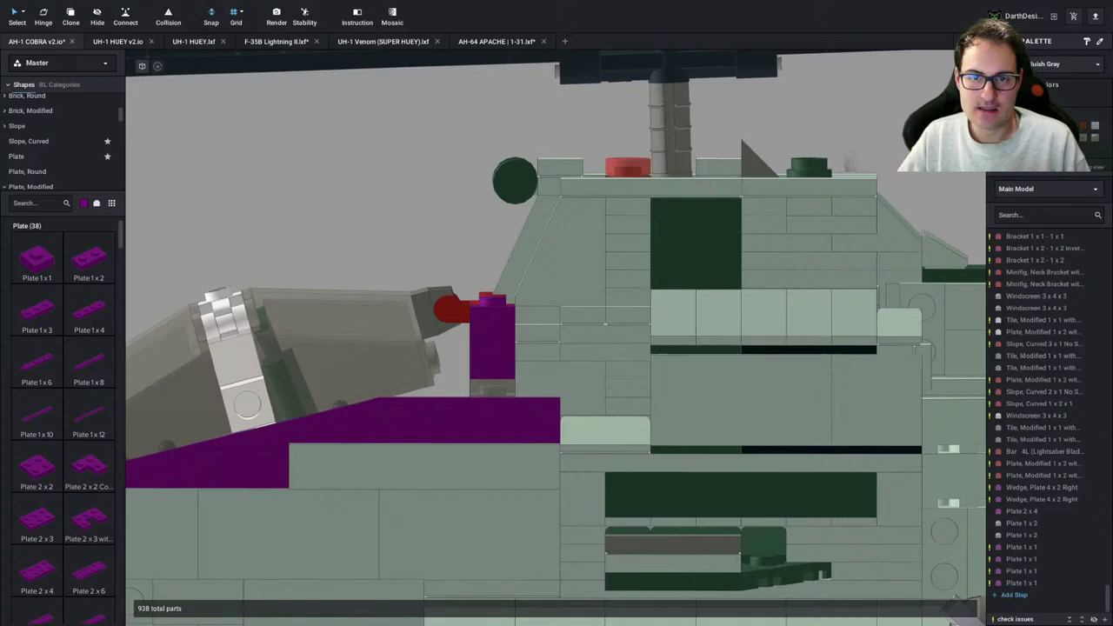
Place a Slope 30 1 x 1 x 2/3 on the rear edge of the windscreen, rotated to taper towards the purple stack
left_click(72, 130)
left_click_drag(36, 256, 438, 378)
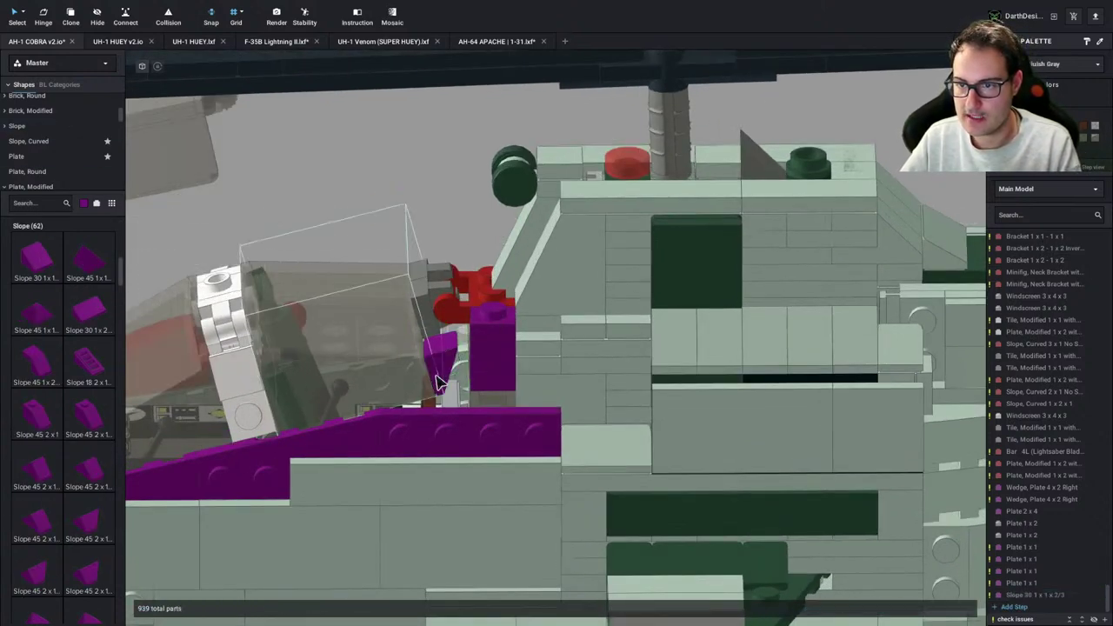
right_click_drag(438, 378, 431, 349)
left_click(431, 348)
left_click(470, 228)
right_click_drag(470, 231, 434, 360)
left_click(439, 351)
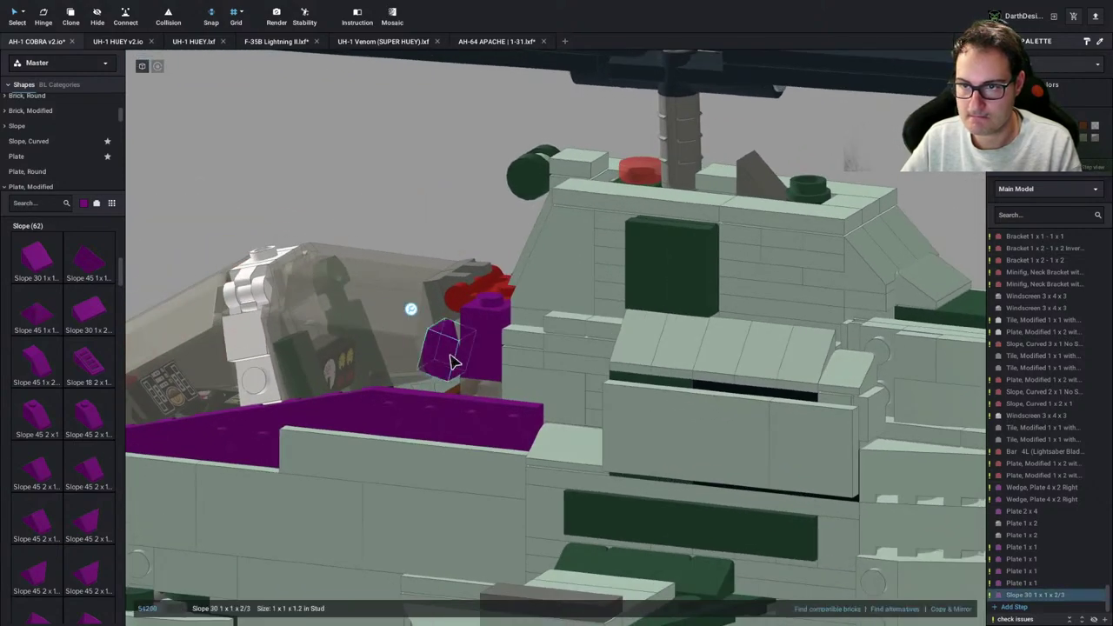
left_click_drag(451, 361, 455, 342)
right_click_drag(443, 354, 452, 230)
left_click(439, 215)
scroll(435, 228, "up", 3)
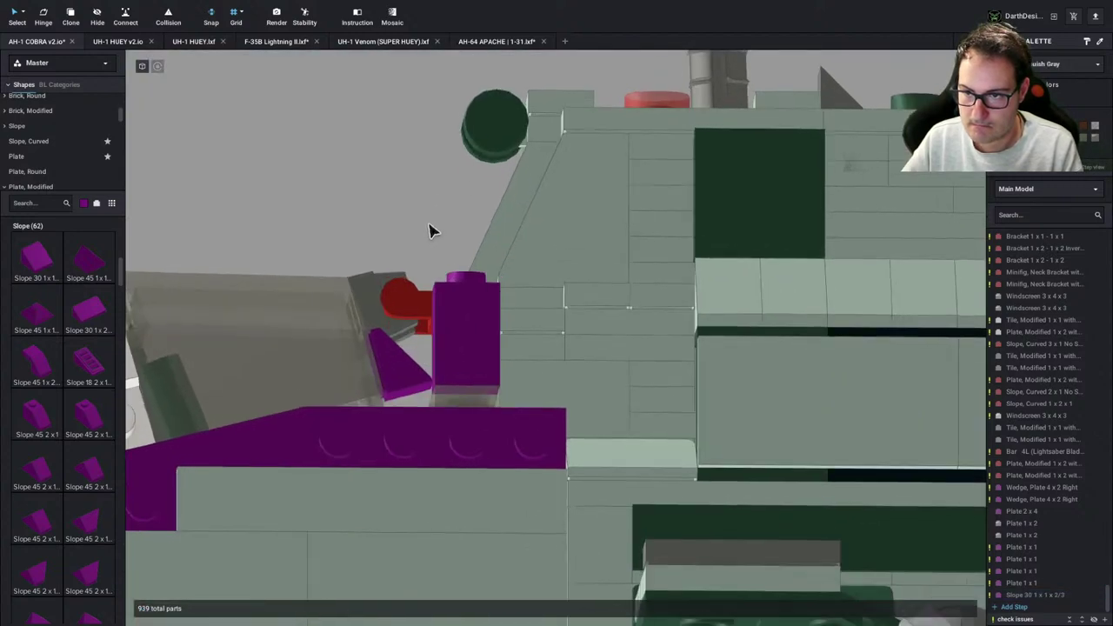
scroll(405, 274, "up", 3)
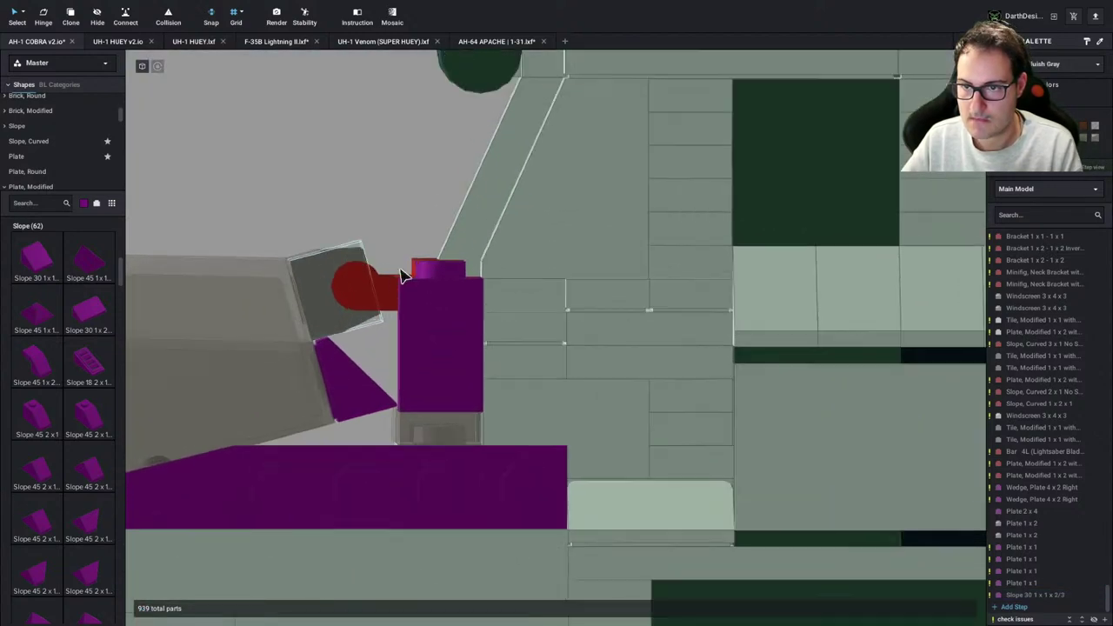
scroll(397, 373, "down", 4)
Recolour the Slope 30 1 x 1 x 2/3 at the windscreen's rear Trans-Black
left_click(409, 376)
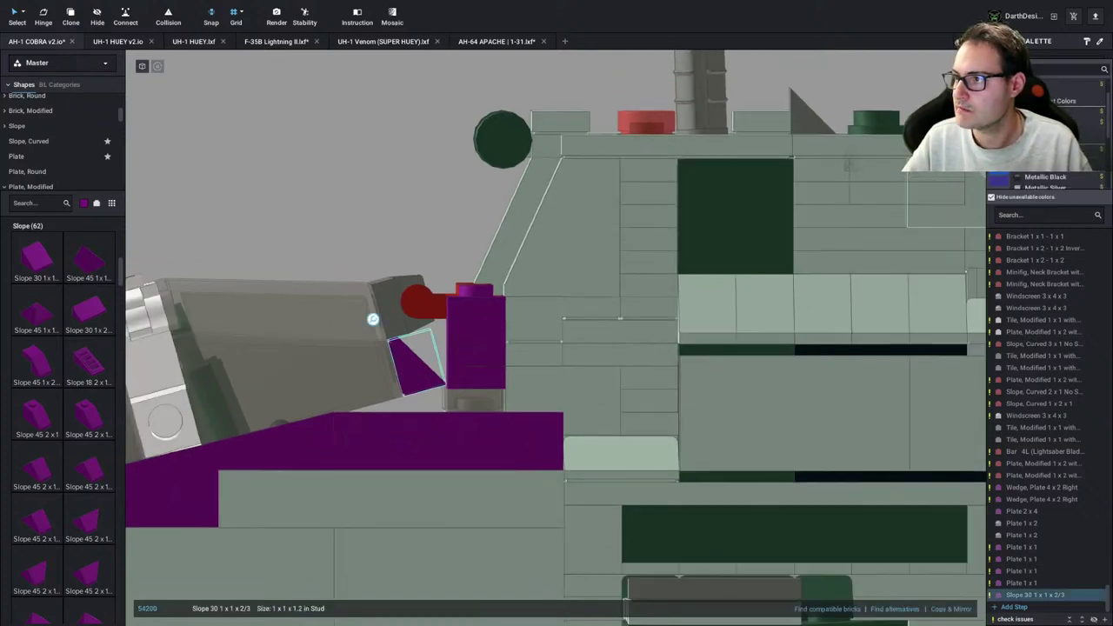
left_click(355, 199)
right_click_drag(373, 209, 448, 399)
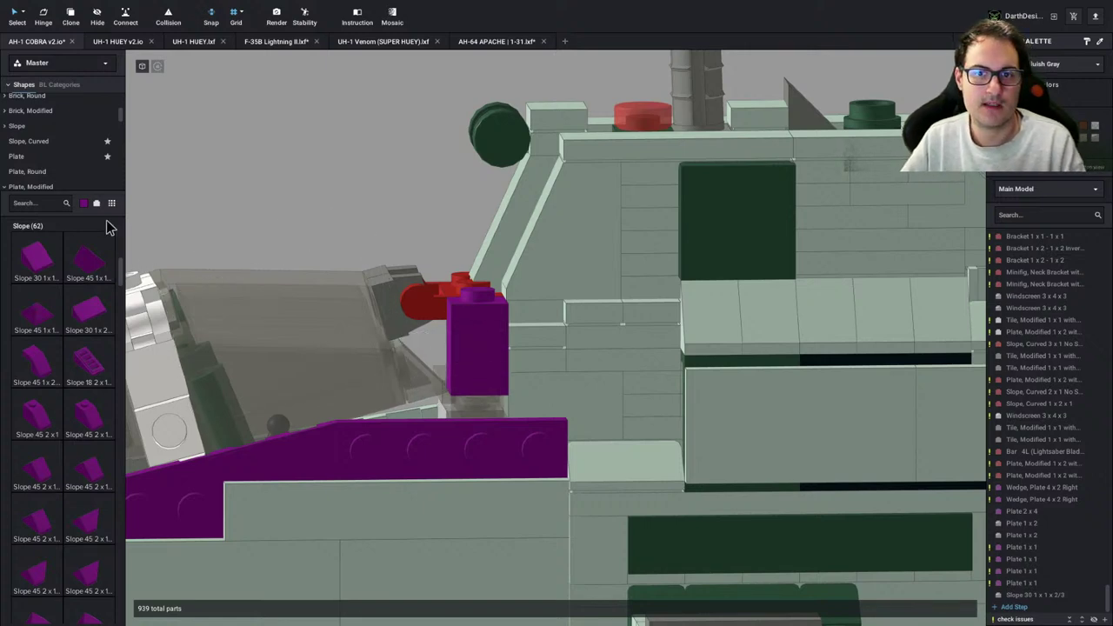
Try replacing one purple Plate 1 x 1 in the stack with a Bracket 1 x 1 - 1 x 1 facing the windscreen
scroll(74, 161, "down", 5)
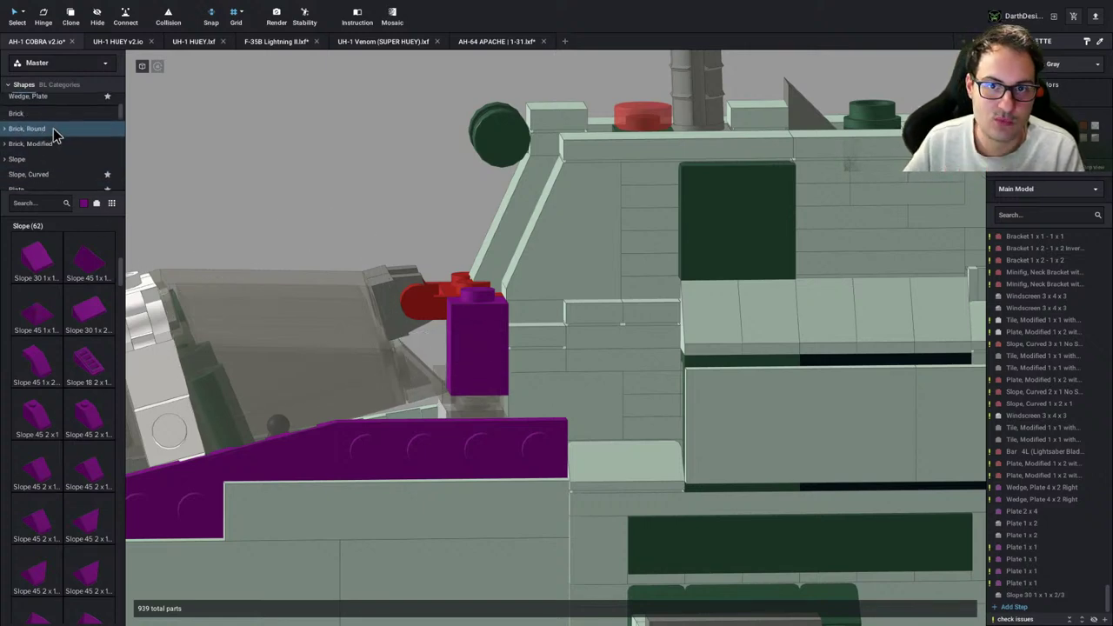
left_click(48, 147)
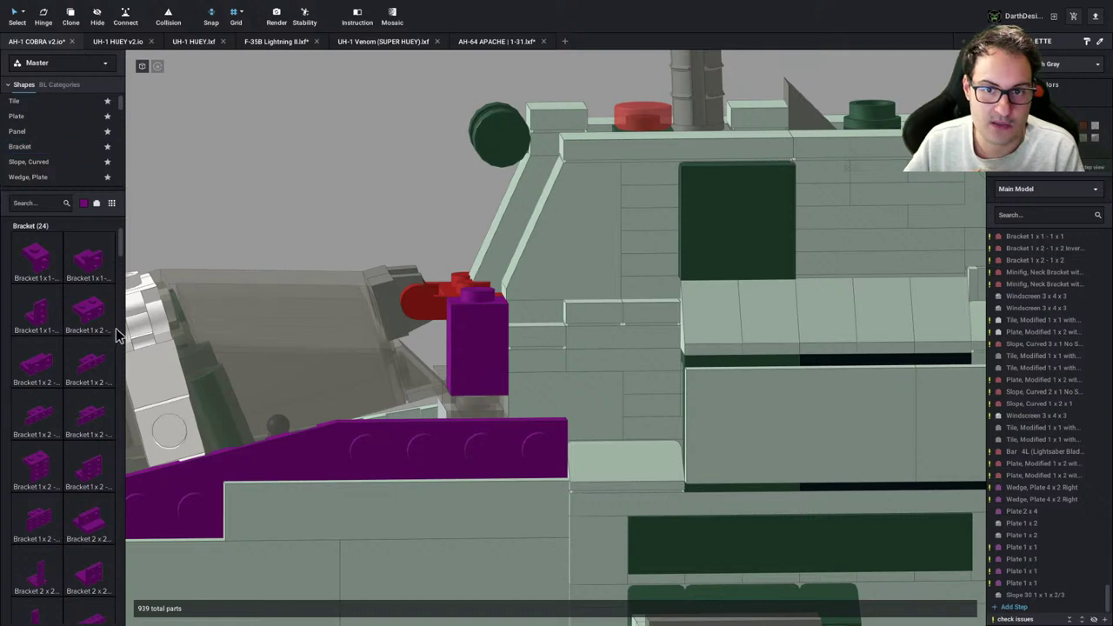
left_click(477, 345)
key("Delete")
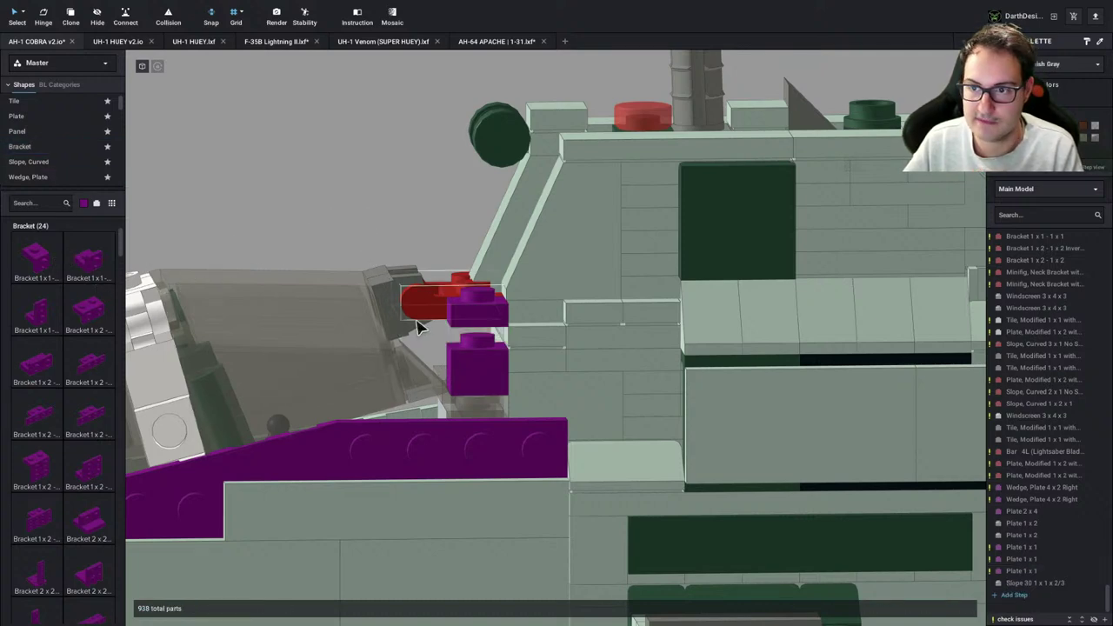
left_click_drag(35, 243, 451, 329)
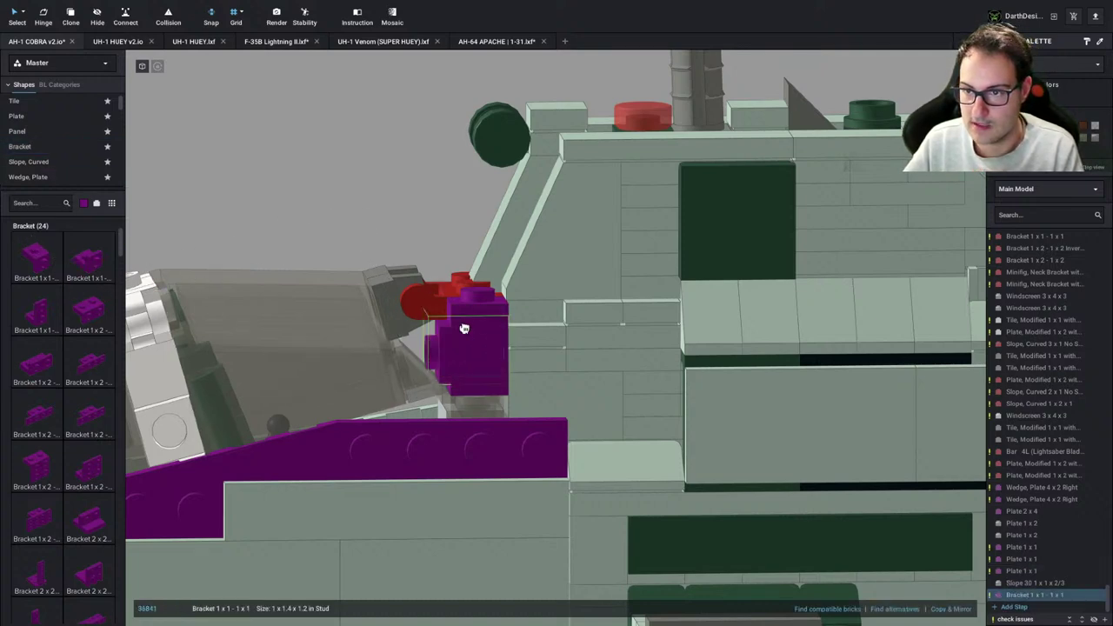
left_click(313, 189)
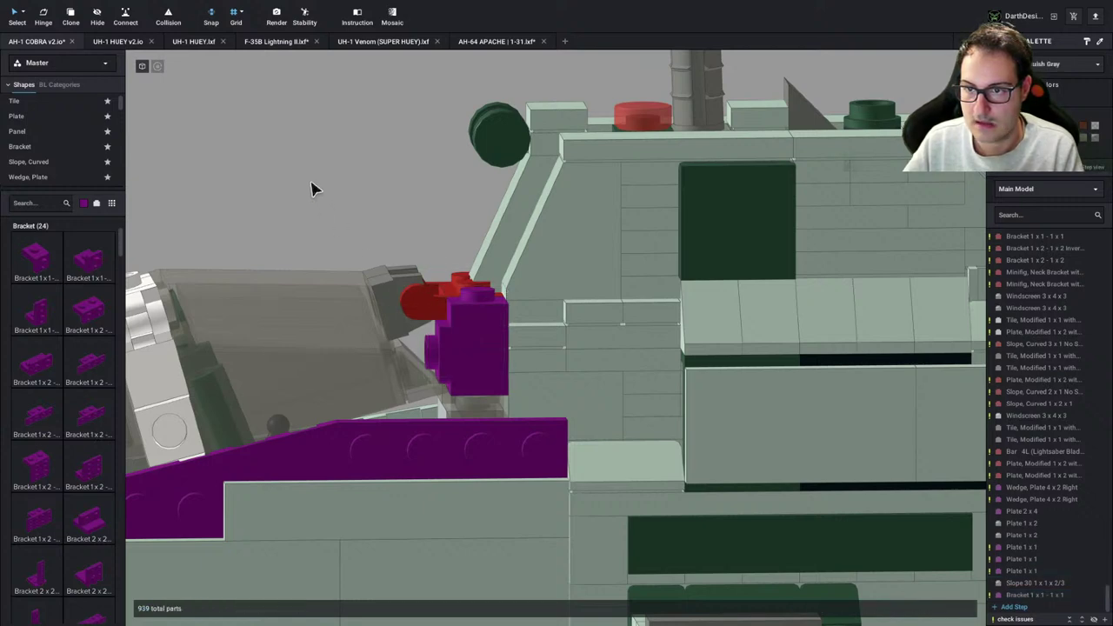
Delete the bracket and the upper purple Plates 1 x 1, keeping only the lowest plate of the stack
left_click(487, 351)
key("Delete")
left_click(485, 318)
key("Delete")
left_click(486, 355)
key("Delete")
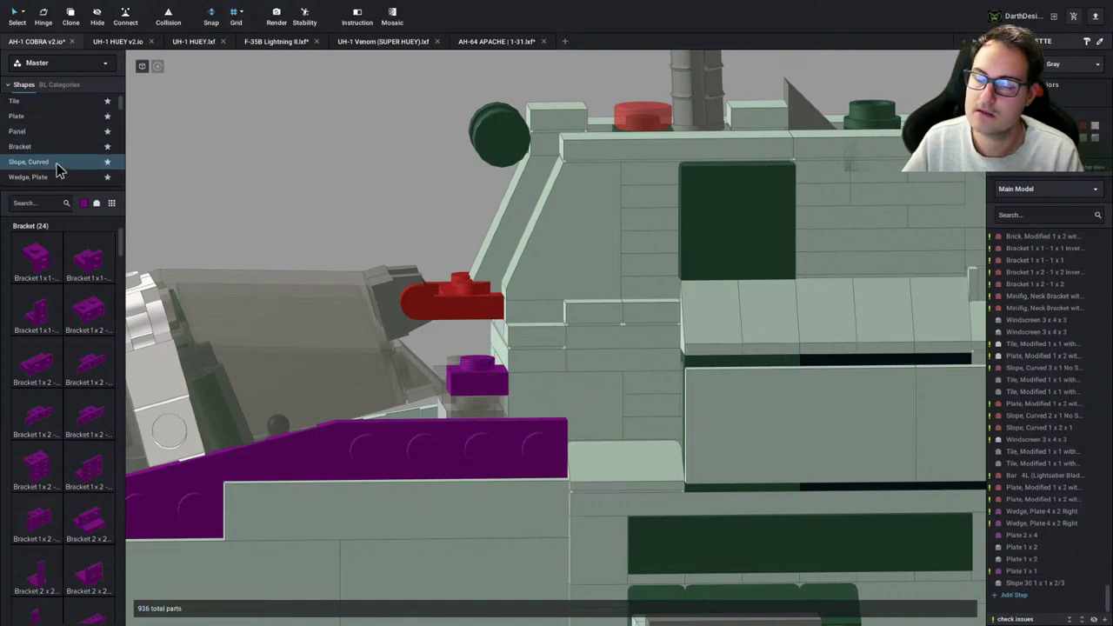
Place a Brick, Modified 1 x 1 with Headlight facing the windscreen directly on the Trans-Black plate, replacing the last purple Plate 1 x 1
scroll(61, 169, "down", 2)
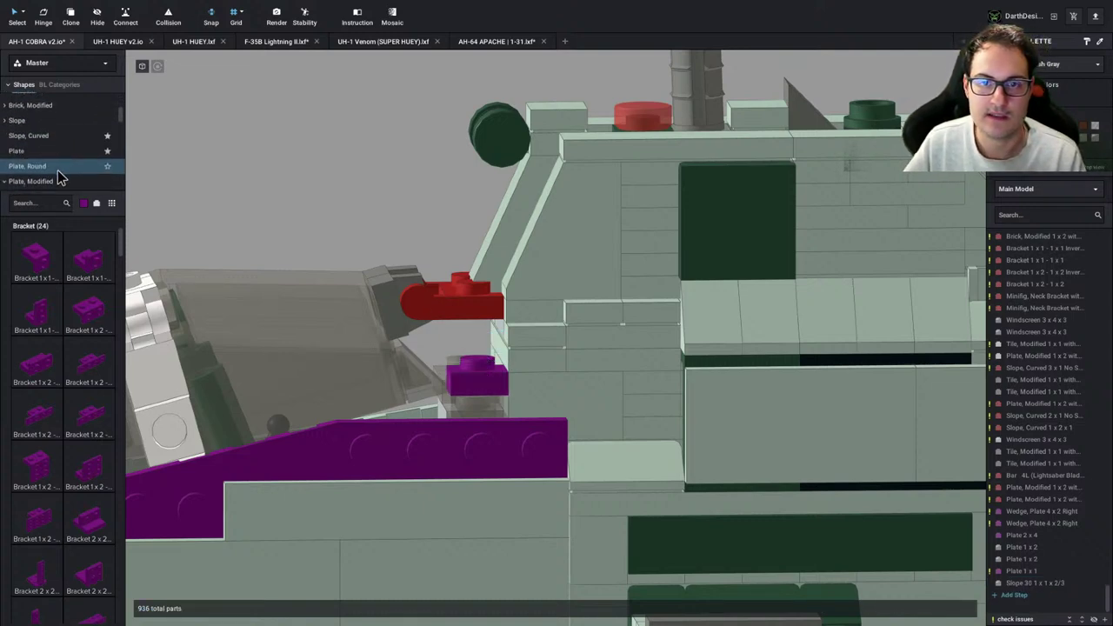
left_click(54, 182)
scroll(65, 170, "down", 3)
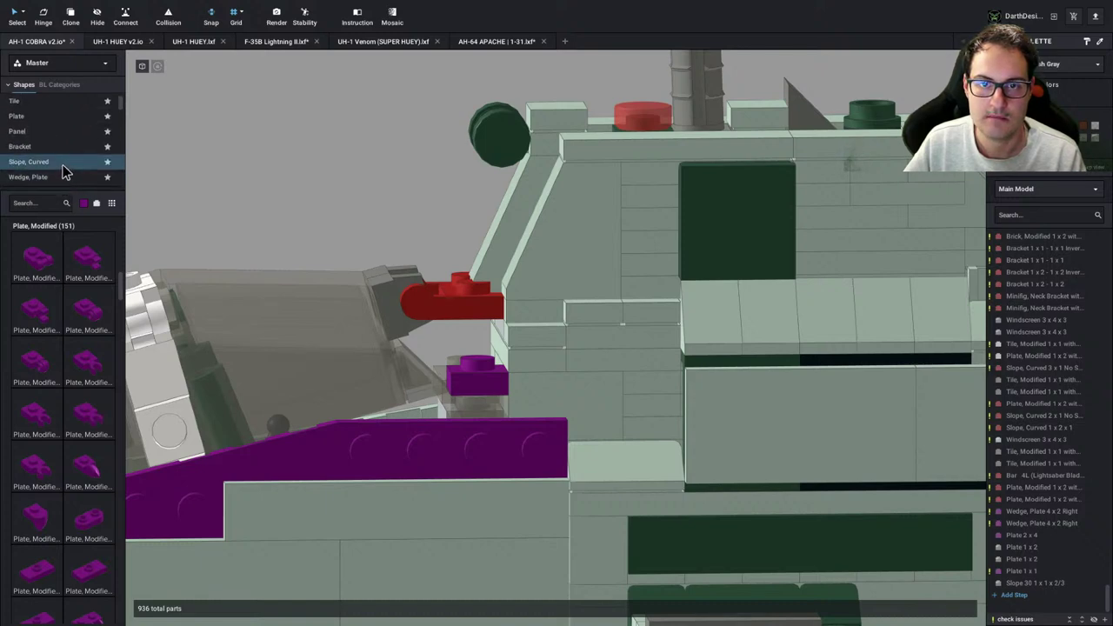
left_click(60, 180)
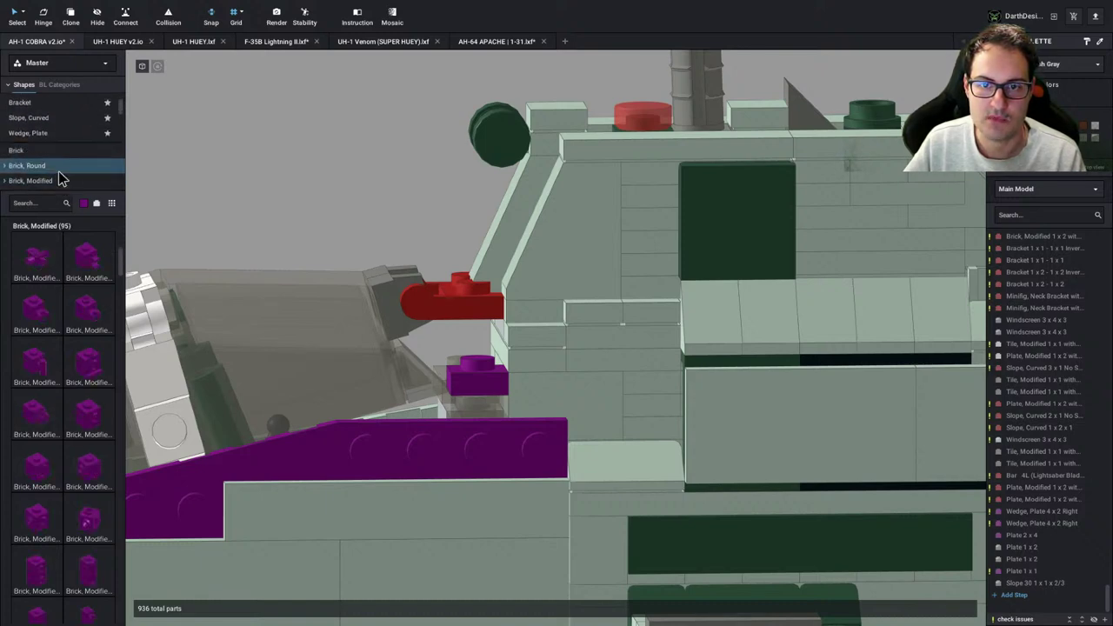
left_click_drag(87, 361, 456, 349)
key("Right")
key("Right")
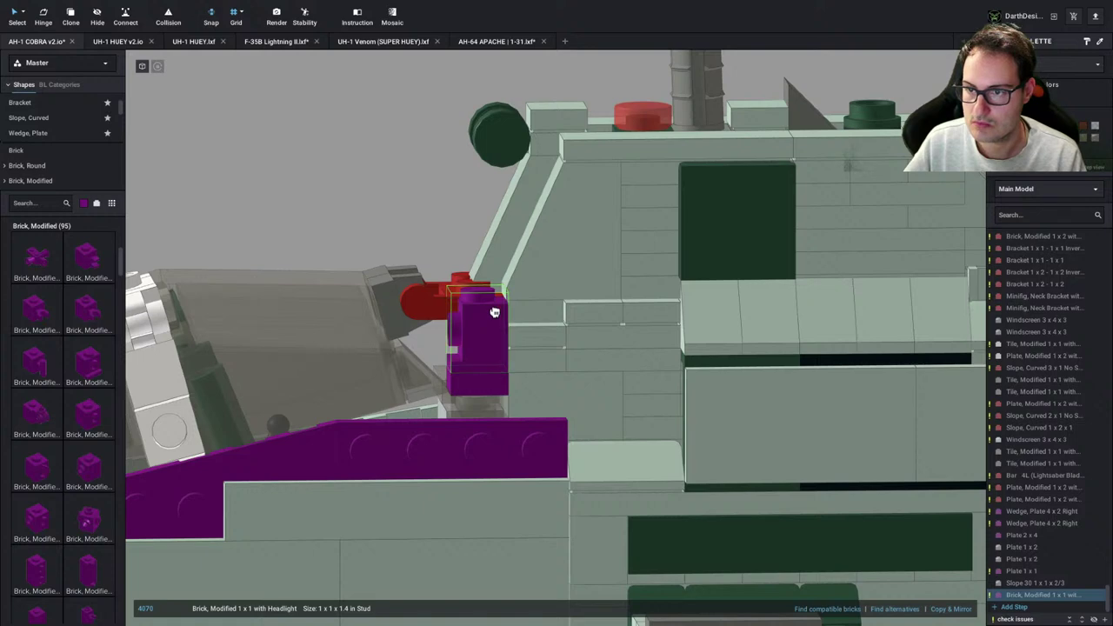
left_click(433, 237)
left_click(480, 391)
key("Delete")
left_click_drag(484, 346, 472, 374)
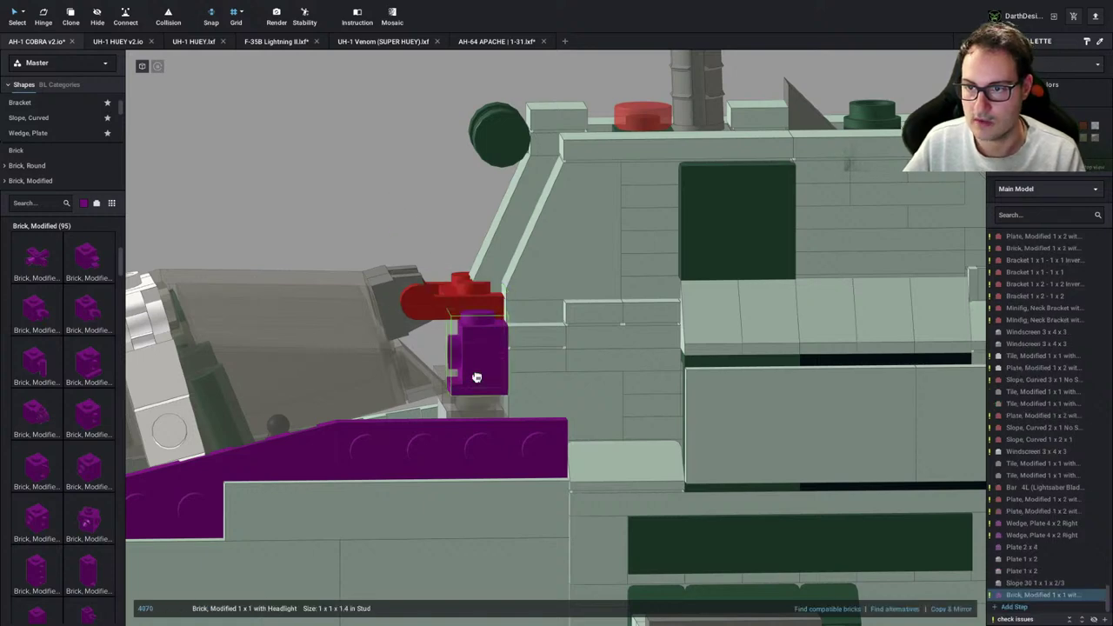
left_click(422, 249)
Clone the Trans-Black Slope 30 1 x 1 x 2/3, rotate it and attach it to the headlight brick's side stud
left_click(414, 381)
key("c")
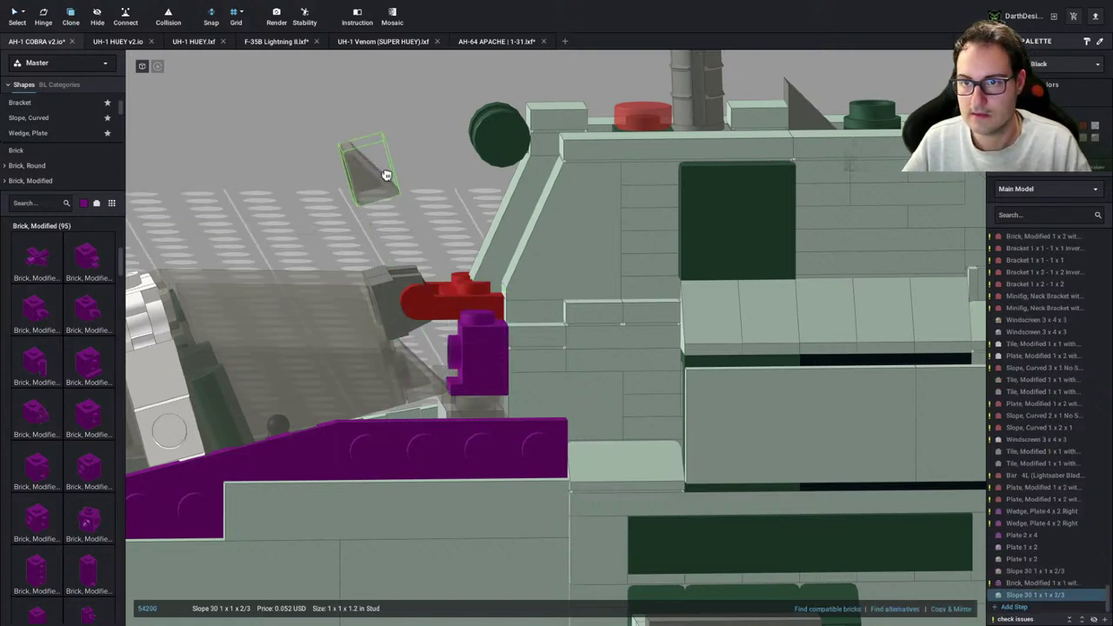
key("Right")
key("Right")
left_click(442, 367)
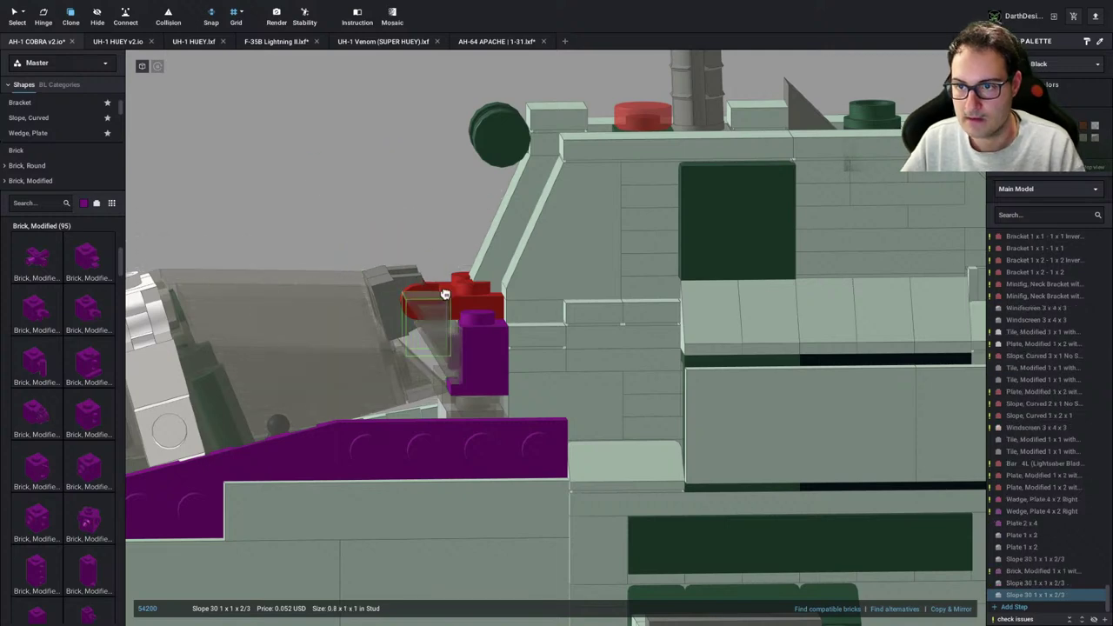
key("Escape")
right_click_drag(495, 233, 489, 220)
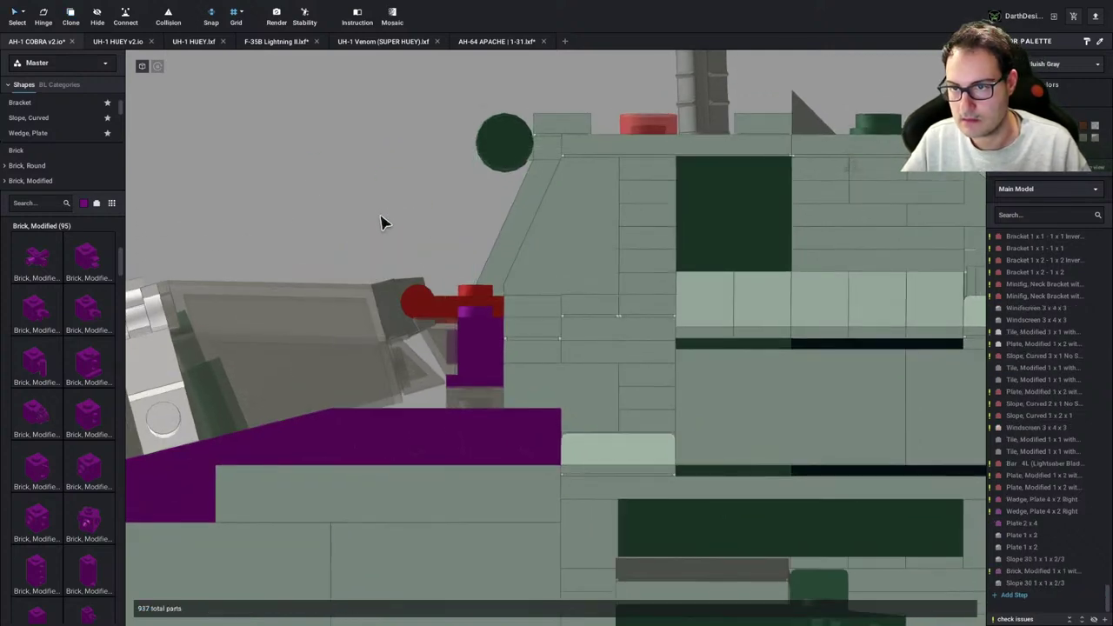
right_click_drag(381, 222, 388, 257)
Try another modified 1 x 1 brick with the slope attached in place of the headlight brick, and undo the swap
left_click(441, 355)
left_click(478, 363, "ctrl")
left_click_drag(477, 362, 372, 193)
left_click(418, 152)
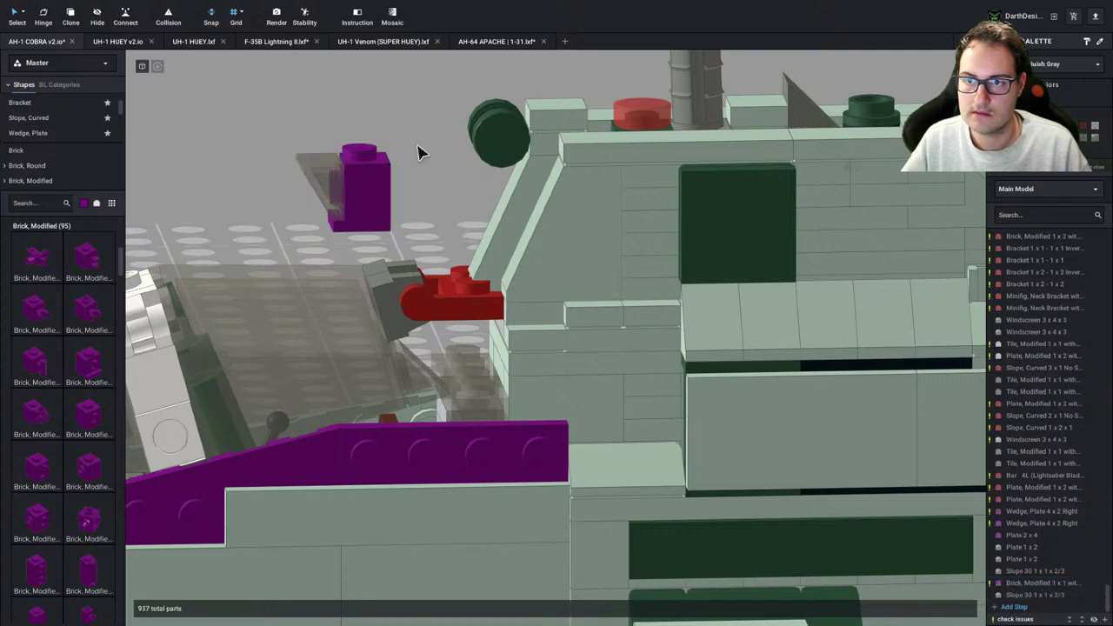
left_click_drag(96, 386, 482, 326)
left_click_drag(322, 183, 437, 357)
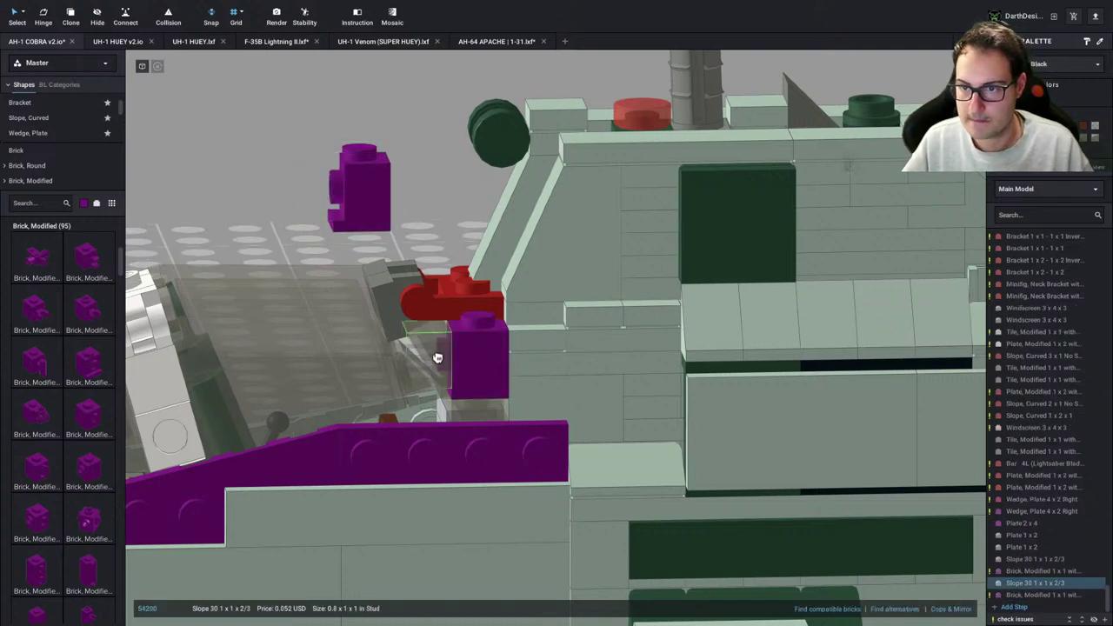
left_click(460, 180)
right_click_drag(460, 181, 458, 180)
key("ctrl+z")
key("ctrl+z")
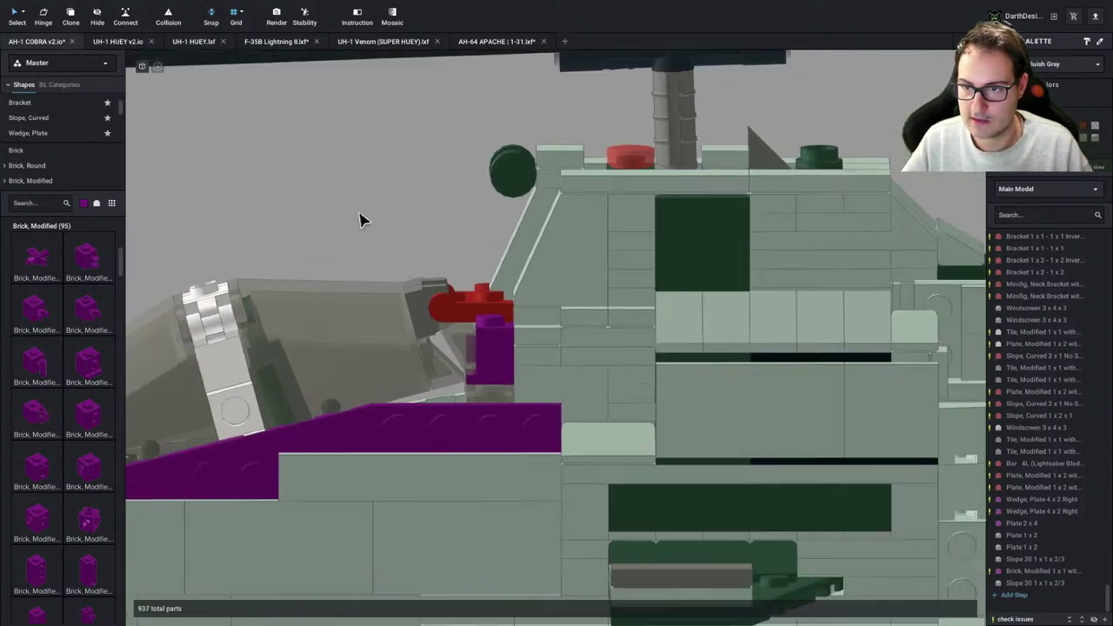
Try to swing the connected canopy assembly about the clip hinge behind the rear windscreen
left_click(426, 296)
left_click(393, 270)
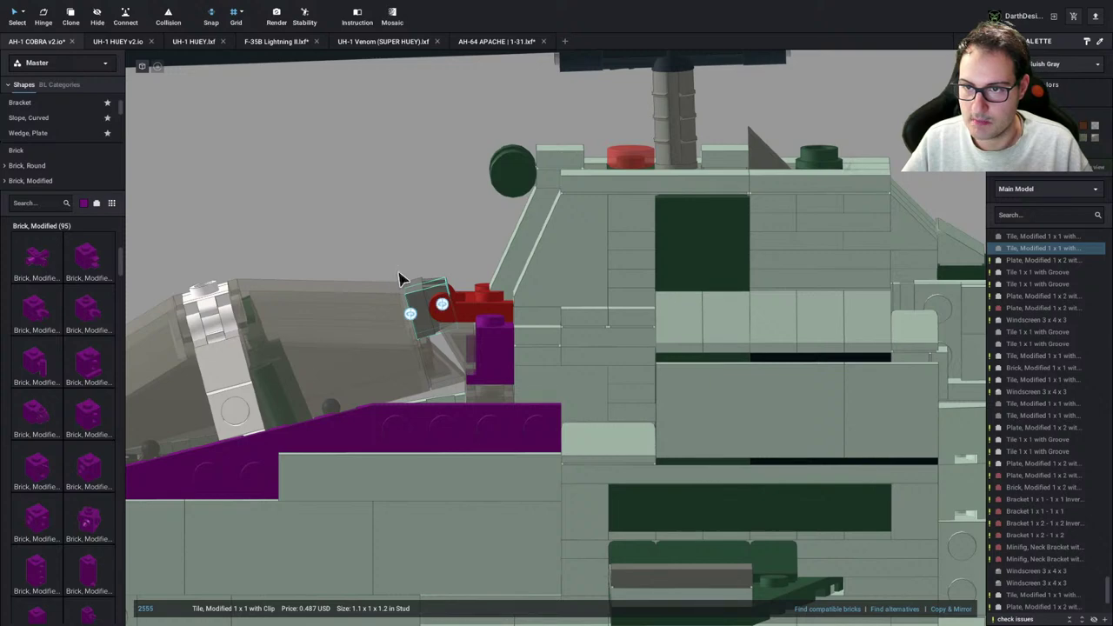
left_click(443, 303)
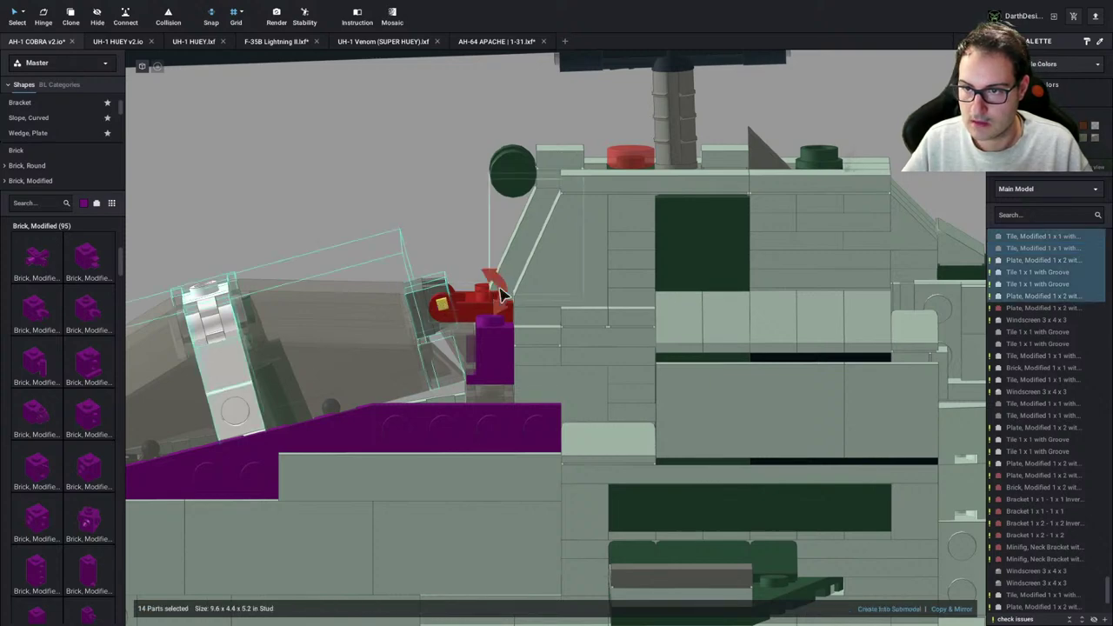
left_click_drag(502, 295, 585, 271)
left_click(357, 208)
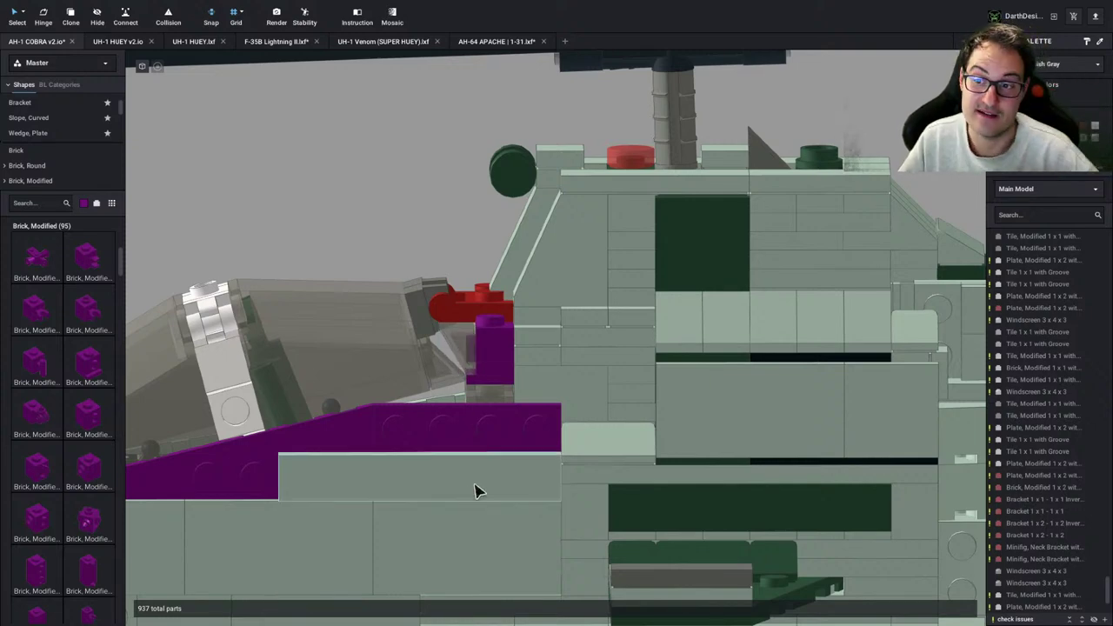
Examine the rear windscreen's joint with the fuselage and the canopy profile from the side and at an angle
right_click_drag(478, 487, 535, 452)
scroll(527, 444, "up", 6)
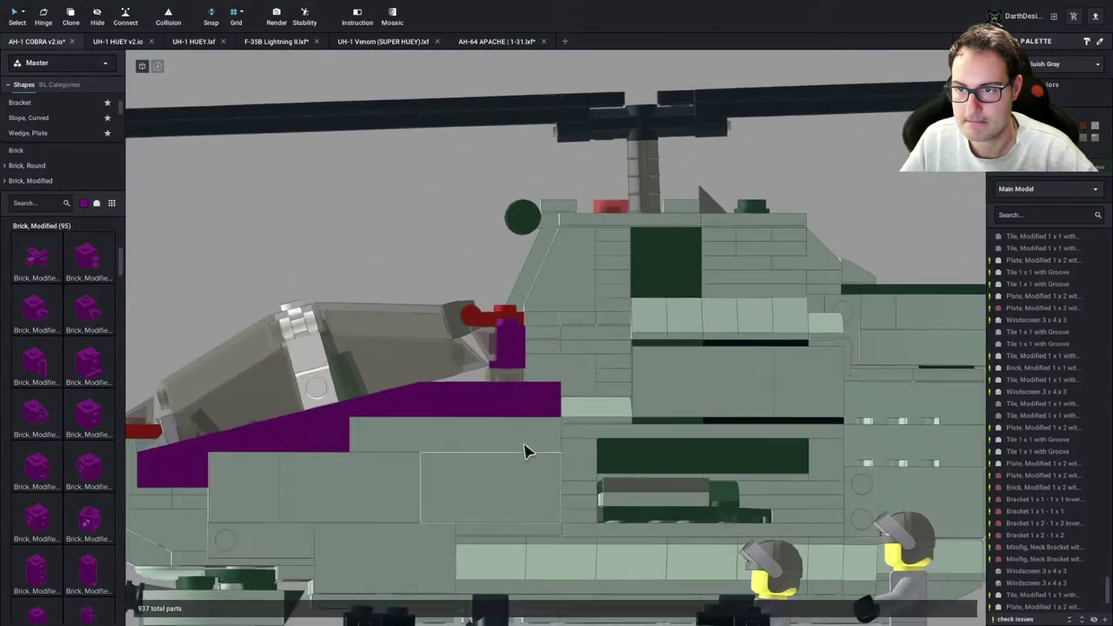
right_click_drag(464, 412, 461, 418)
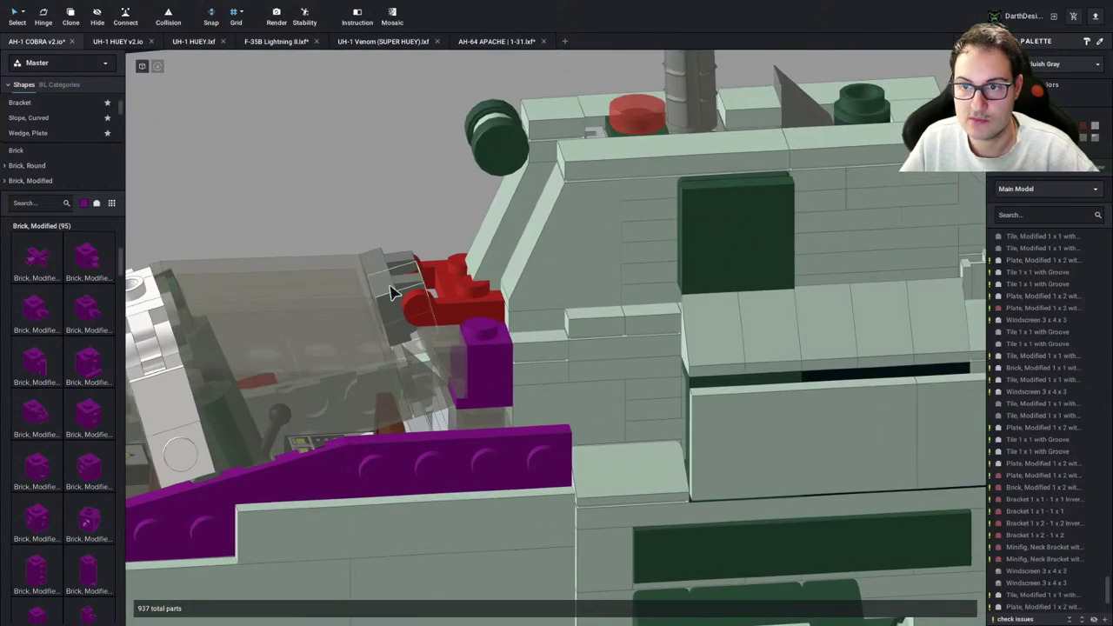
left_click(392, 292)
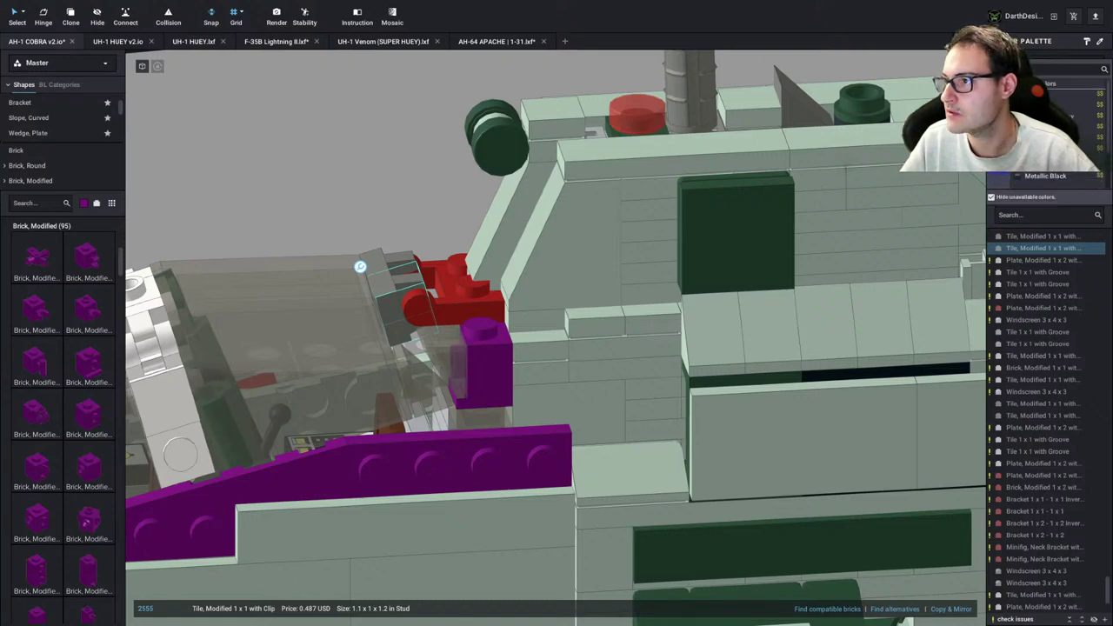
left_click(362, 155)
right_click_drag(360, 164, 356, 152)
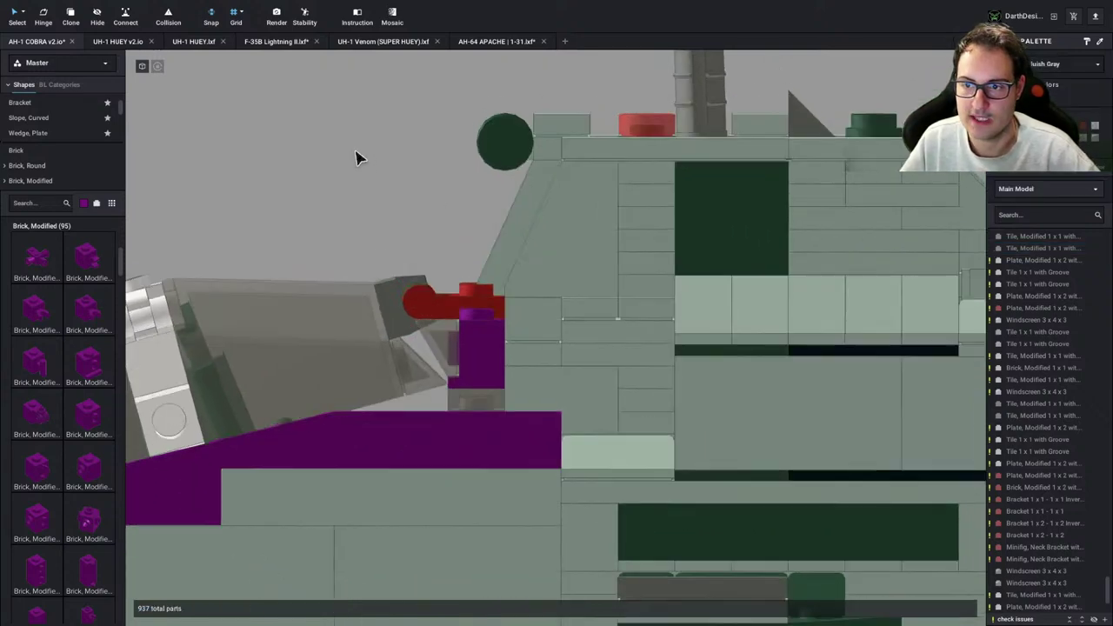
scroll(356, 153, "down", 5)
scroll(409, 209, "down", 3)
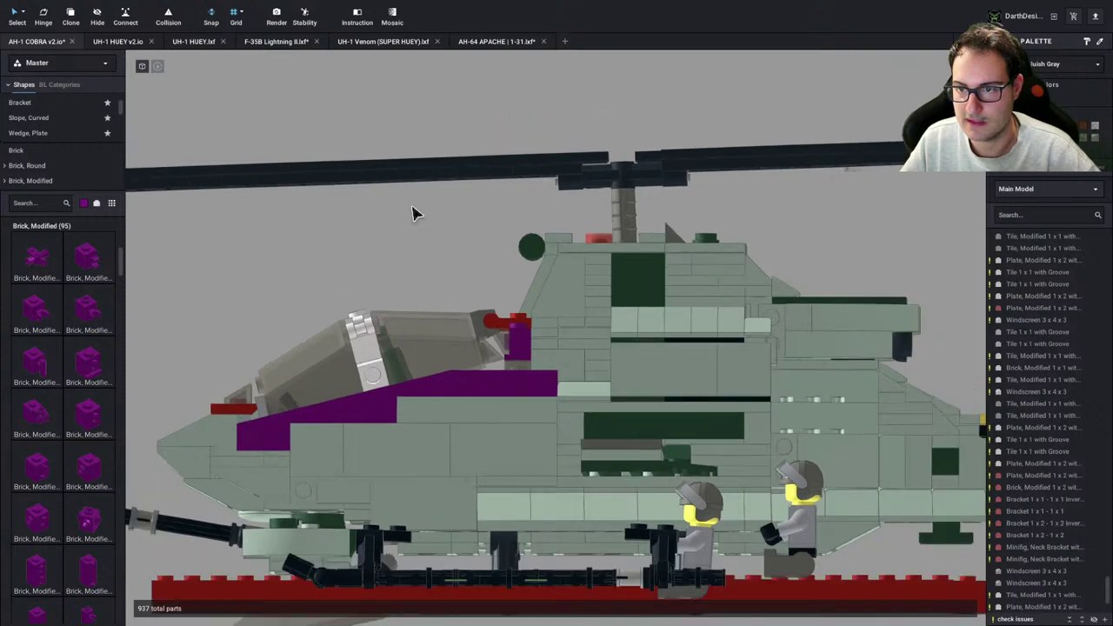
scroll(414, 218, "up", 3)
scroll(411, 223, "up", 1)
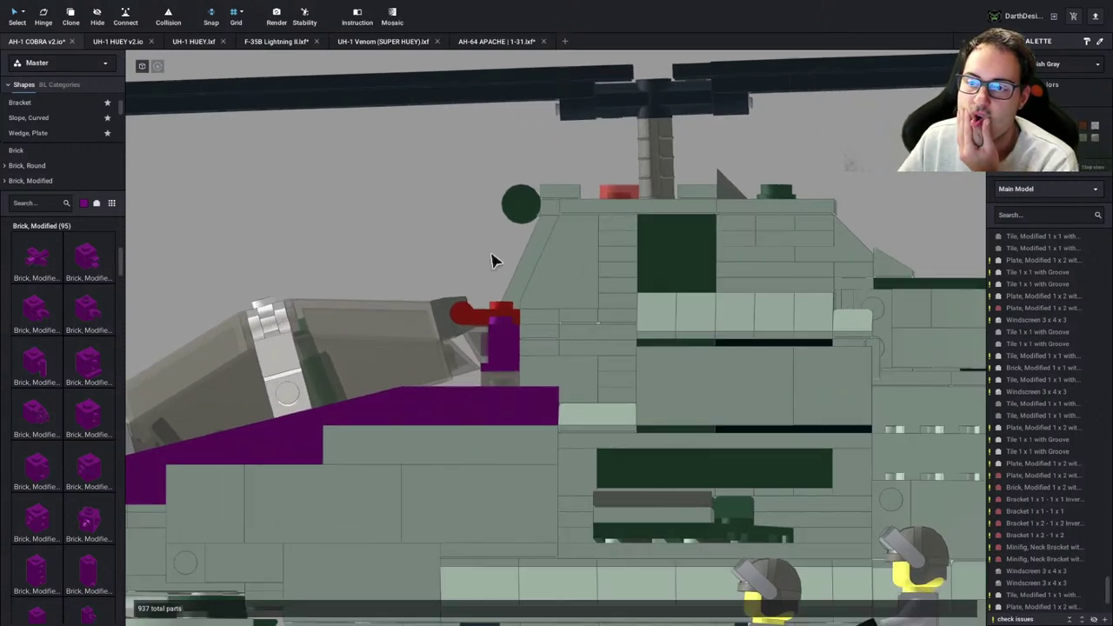
scroll(492, 257, "up", 1)
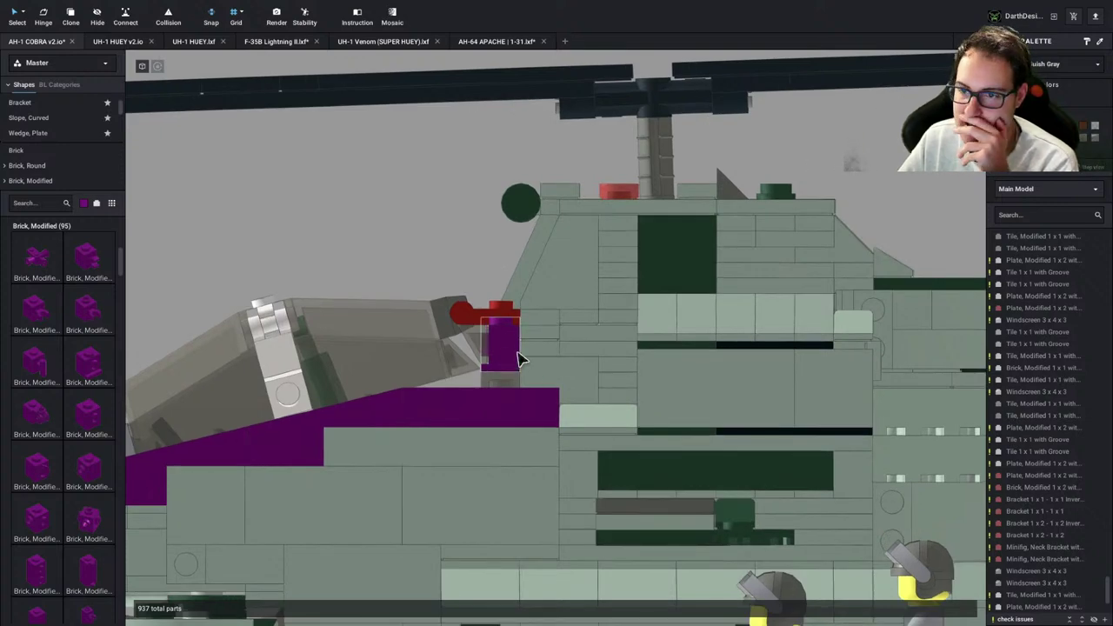
right_click_drag(515, 351, 573, 394)
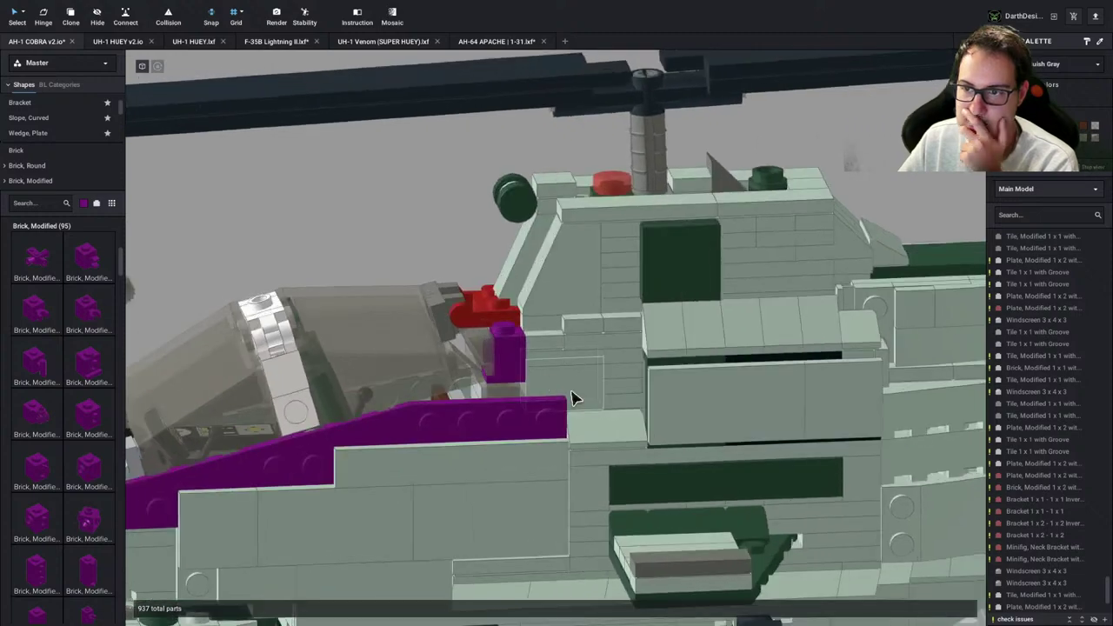
Delete the four fuselage side parts directly behind the purple headlight brick to open a recess
left_click(568, 389)
key("Delete")
left_click(544, 358)
key("Delete")
left_click(542, 340)
key("Delete")
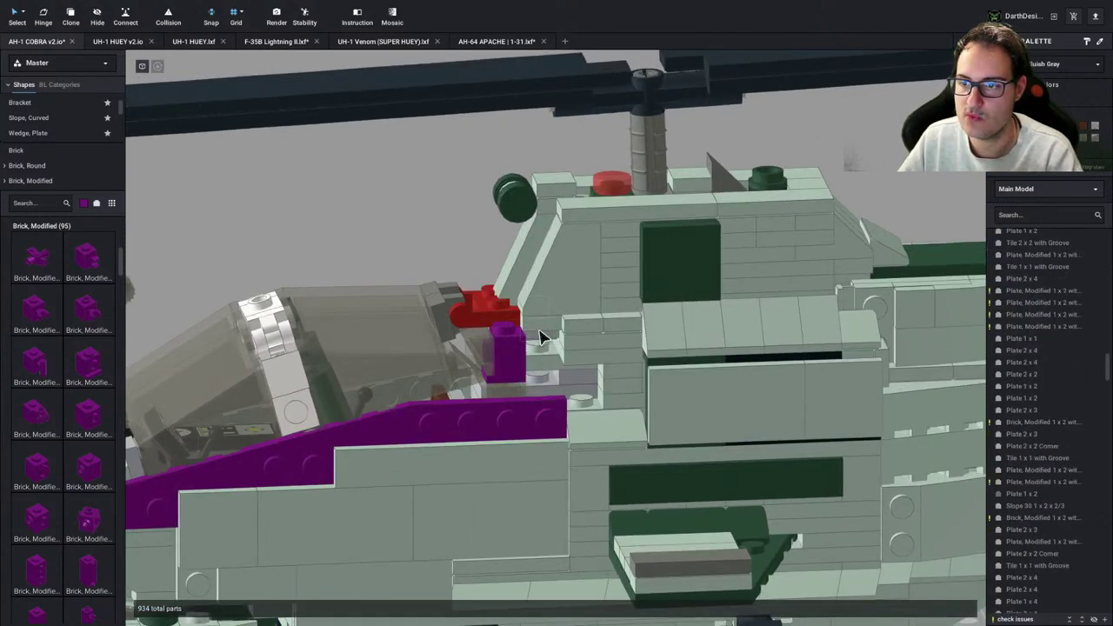
left_click(540, 320)
key("Delete")
Replace the purple headlight brick with a Brick, Modified 1 x 1 with Stud on 1 Side, set into the recess with its side stud facing forward
right_click_drag(588, 355, 546, 373)
left_click(508, 368)
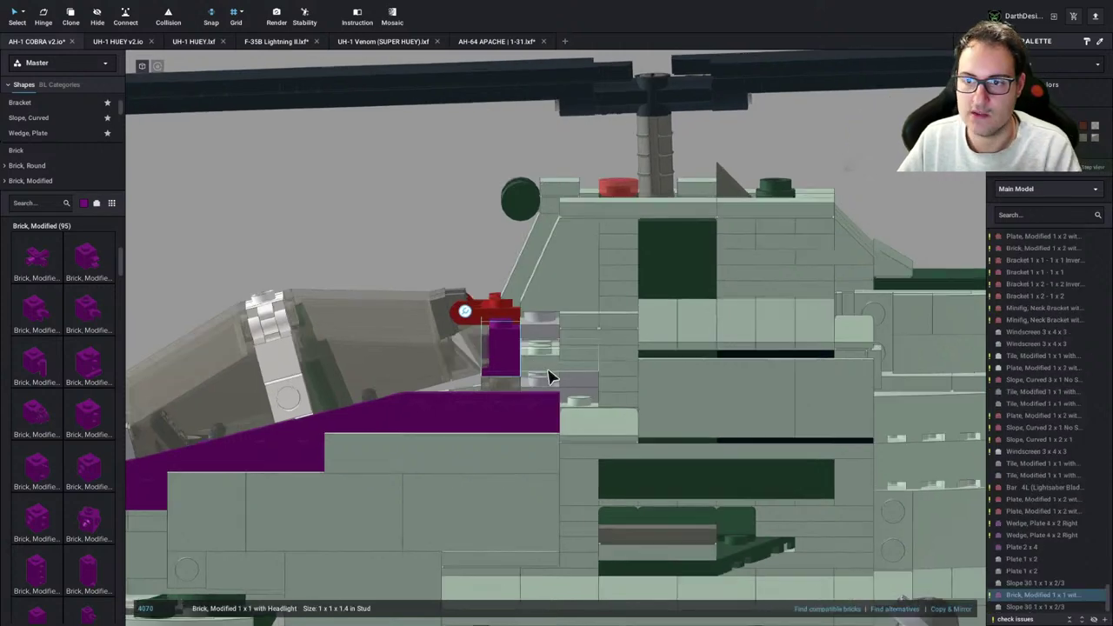
key("Delete")
left_click_drag(85, 398, 509, 350)
right_click_drag(508, 349, 535, 356)
left_click(535, 356)
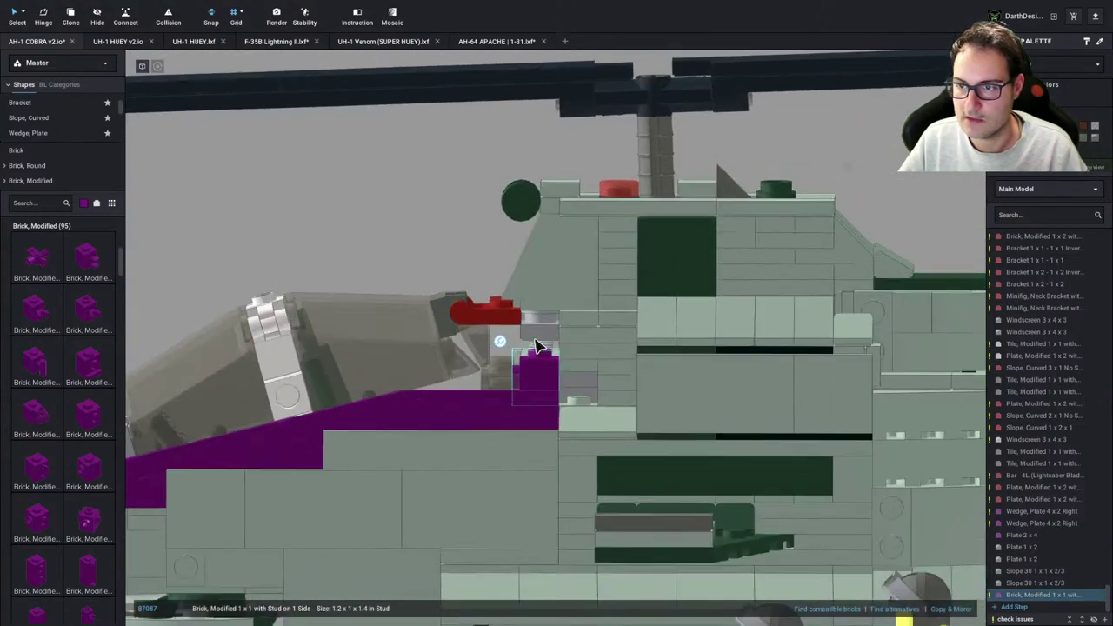
key("w")
left_click(502, 296)
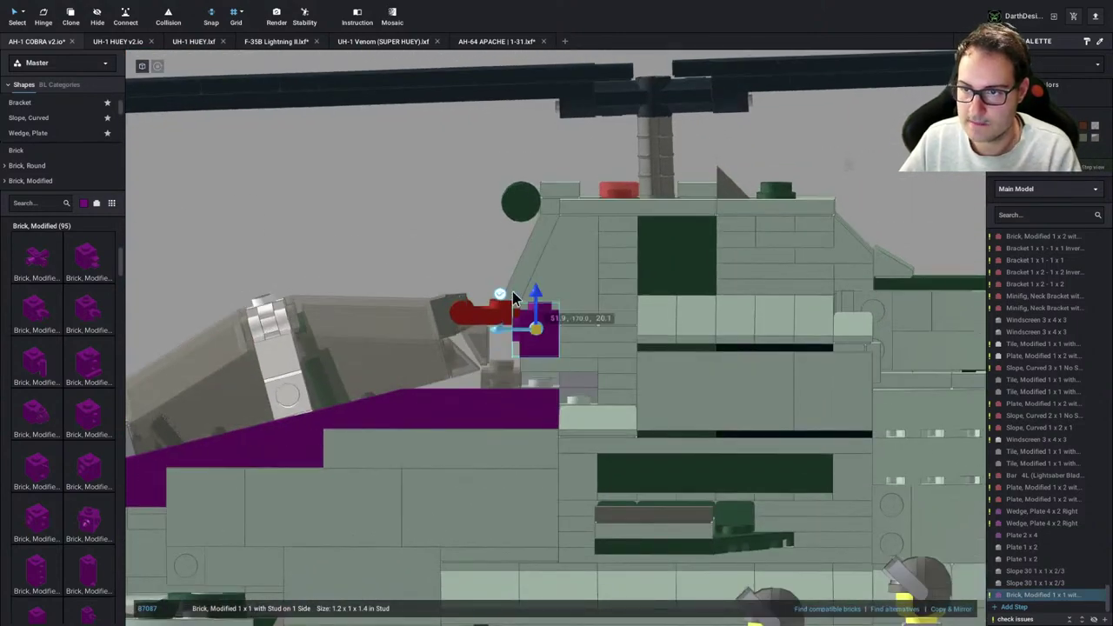
key("s")
left_click(437, 216)
mouse_move(437, 215)
right_mouse_down()
mouse_move(446, 227)
mouse_move(461, 220)
mouse_move(434, 219)
right_mouse_up()
left_click(526, 383)
right_click_drag(505, 374, 367, 294)
key("Delete")
key("ctrl+z")
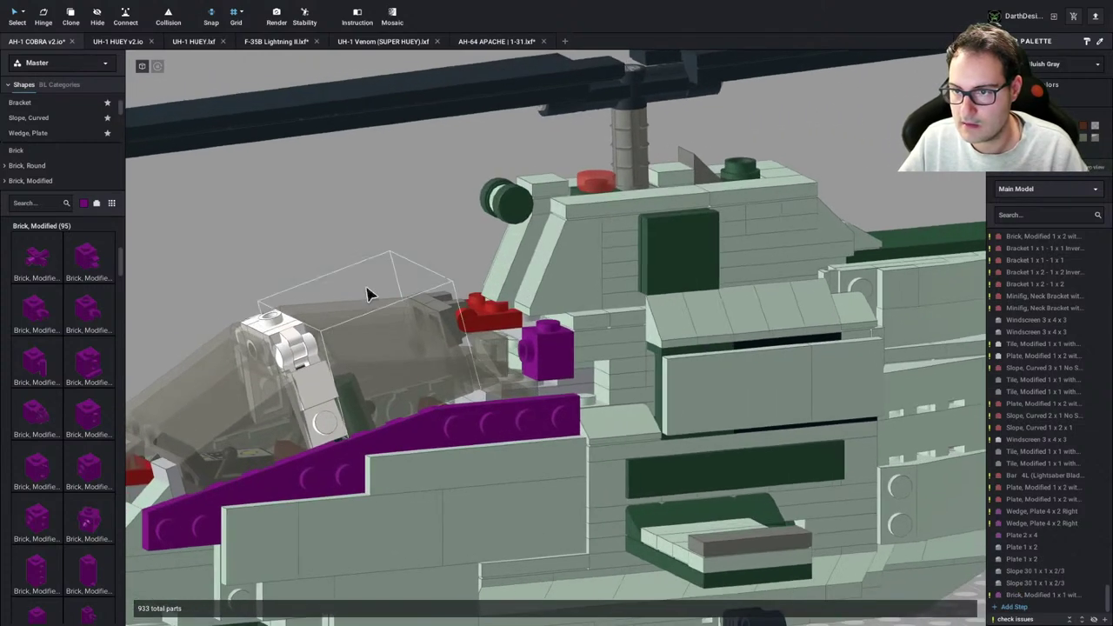
Attach a purple Plate 1 x 1 to the recessed brick's side stud and add a copy of it in front
scroll(40, 139, "up", 2)
left_click(32, 114)
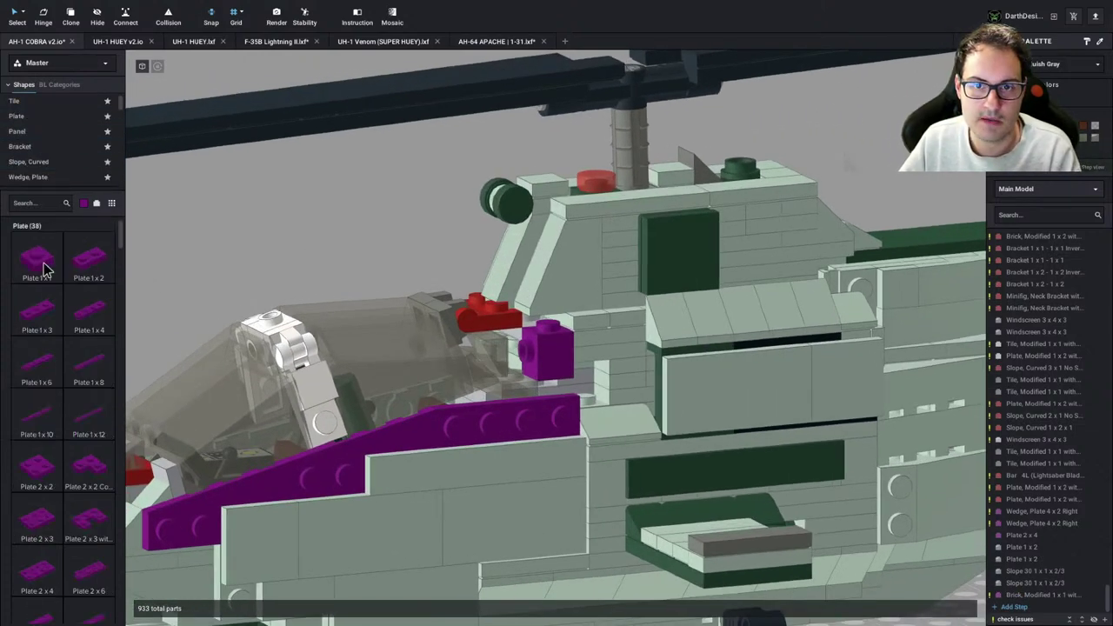
left_click_drag(44, 270, 519, 361)
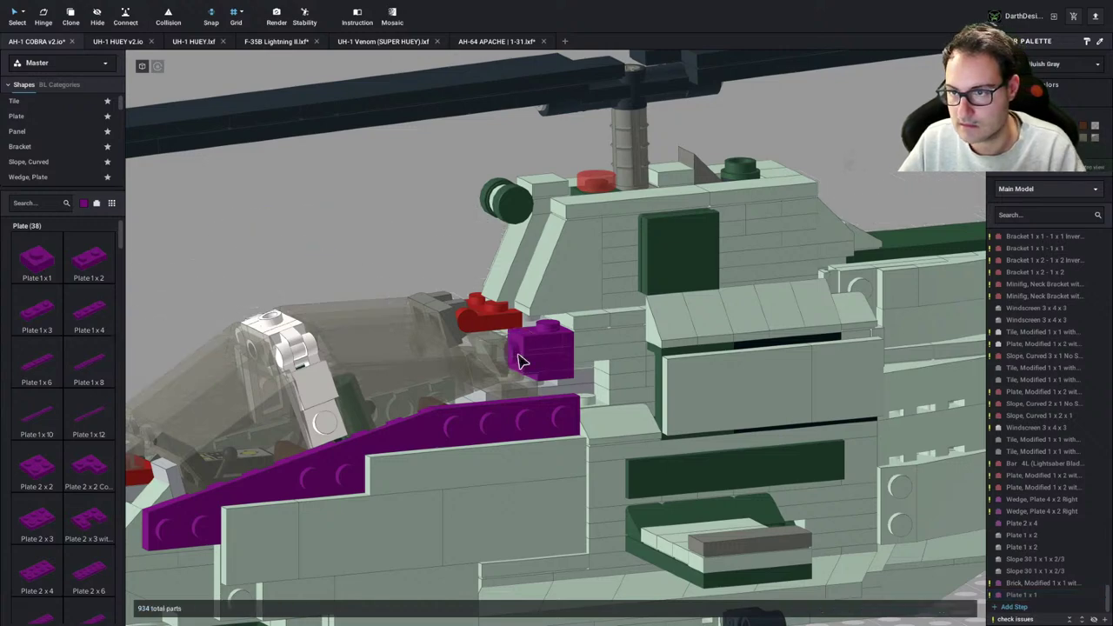
right_click_drag(519, 361, 491, 354)
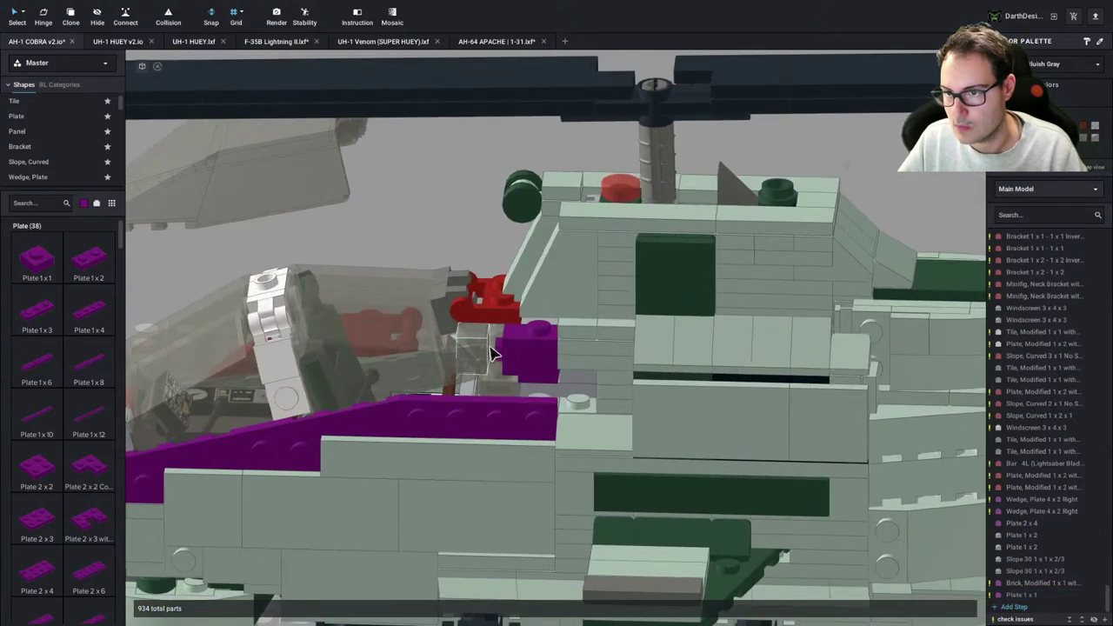
left_click(504, 354)
key("ctrl+c")
key("ctrl+v")
left_click(500, 353)
right_click_drag(555, 383, 555, 373)
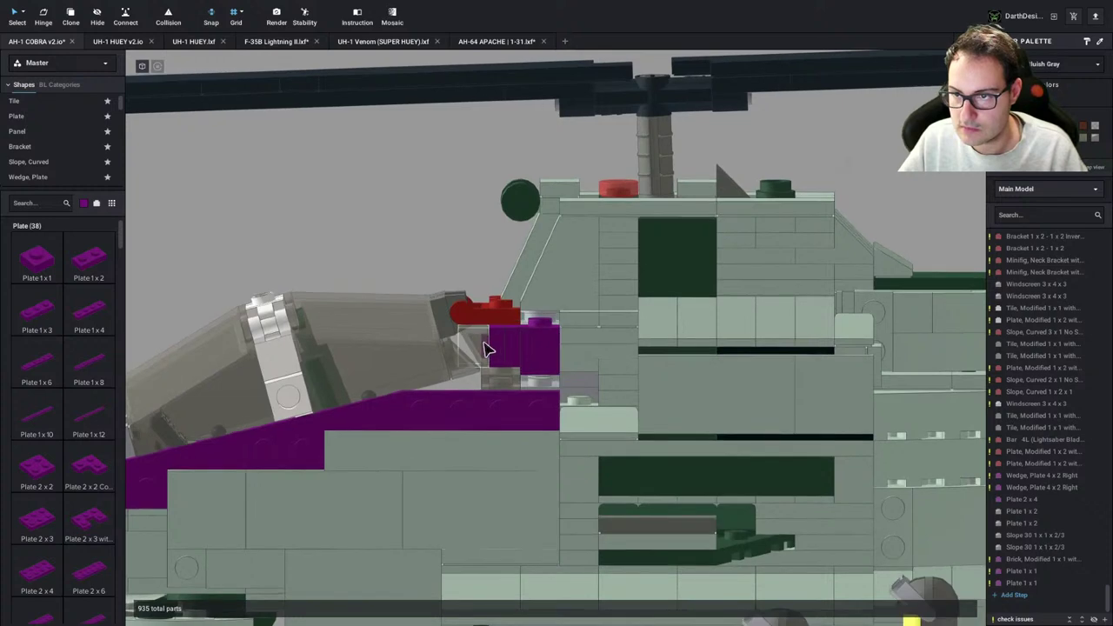
left_click(482, 345)
left_click(421, 247)
right_click_drag(408, 197, 417, 189)
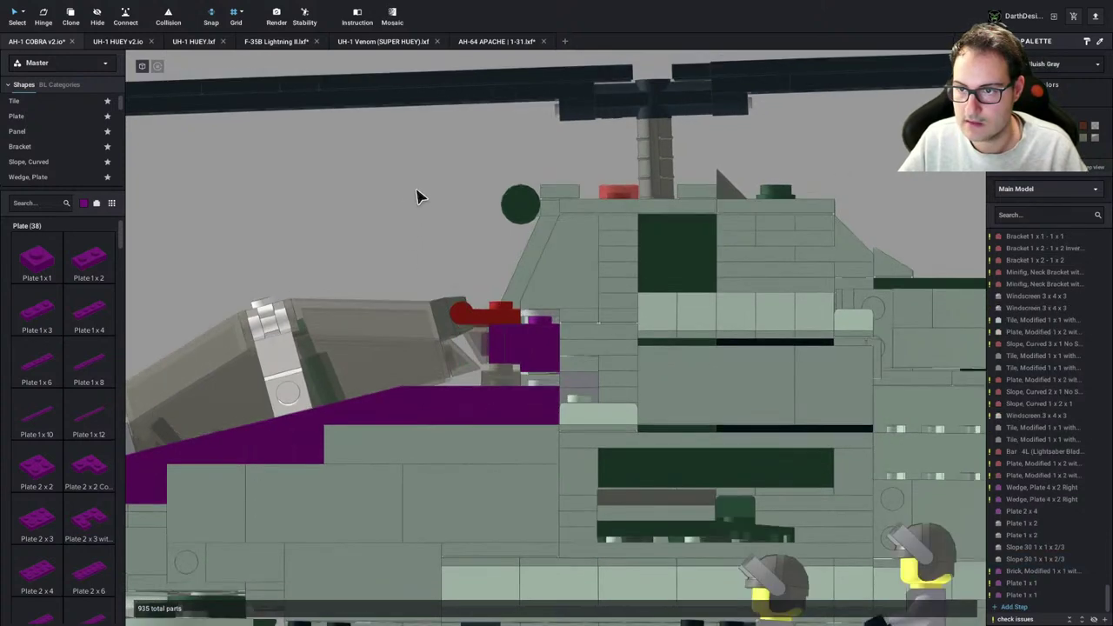
Recolour the two purple Plates 1 x 1 on the side stud to Trans-Black
left_click(511, 352)
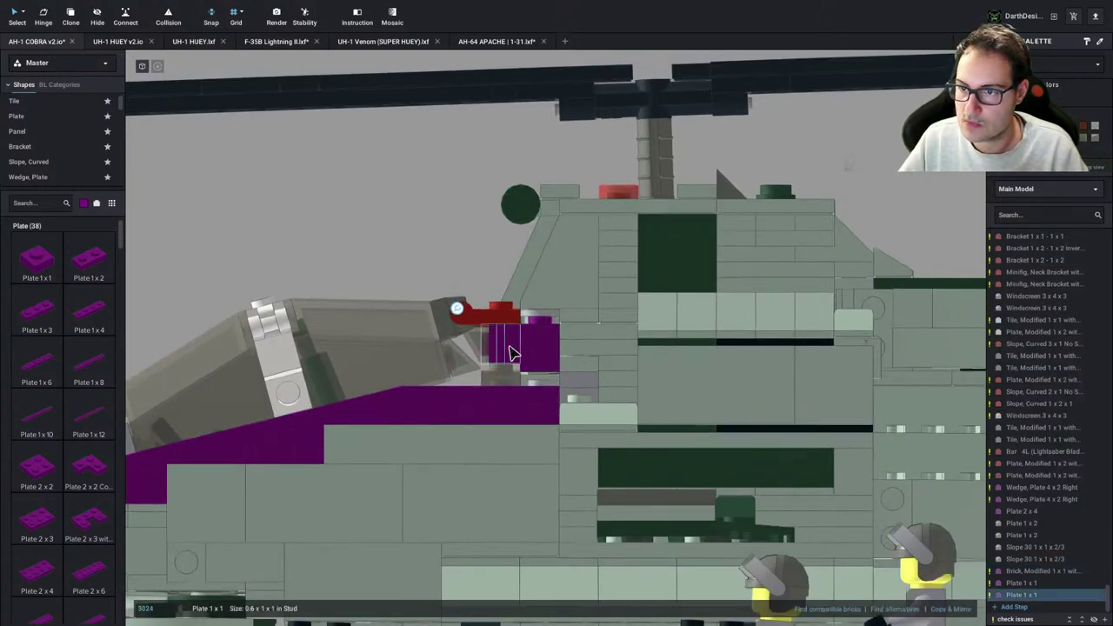
left_click(510, 350, "shift")
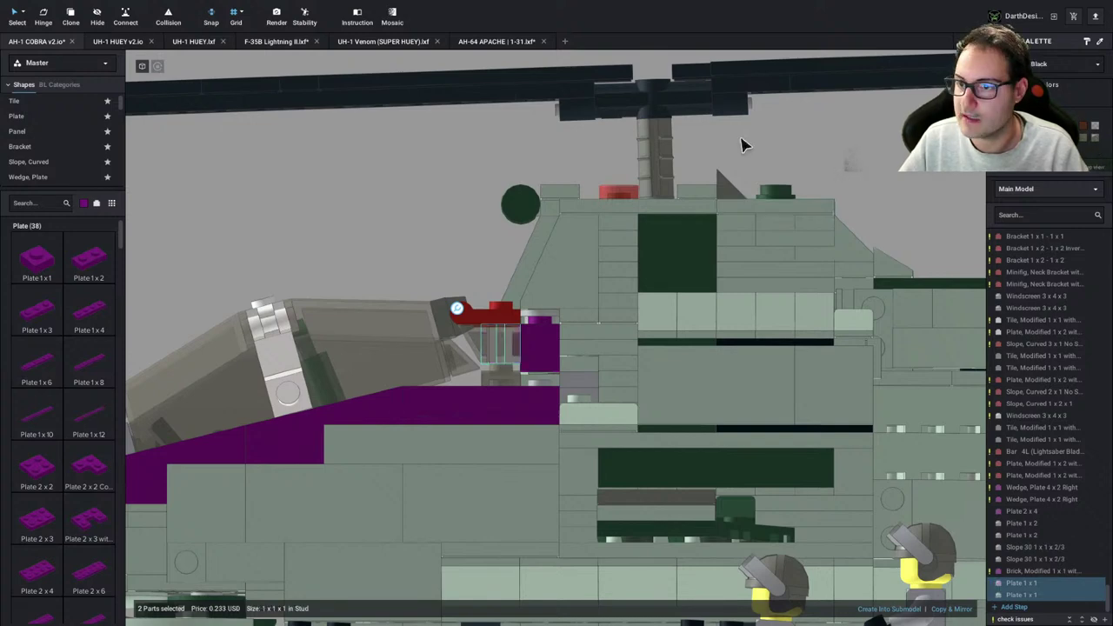
left_click(423, 203)
Compare the model's canopy side profile with the AH-1G orthographic drawing in Chrome, and return to the model
scroll(430, 200, "down", 10)
scroll(431, 200, "up", 10)
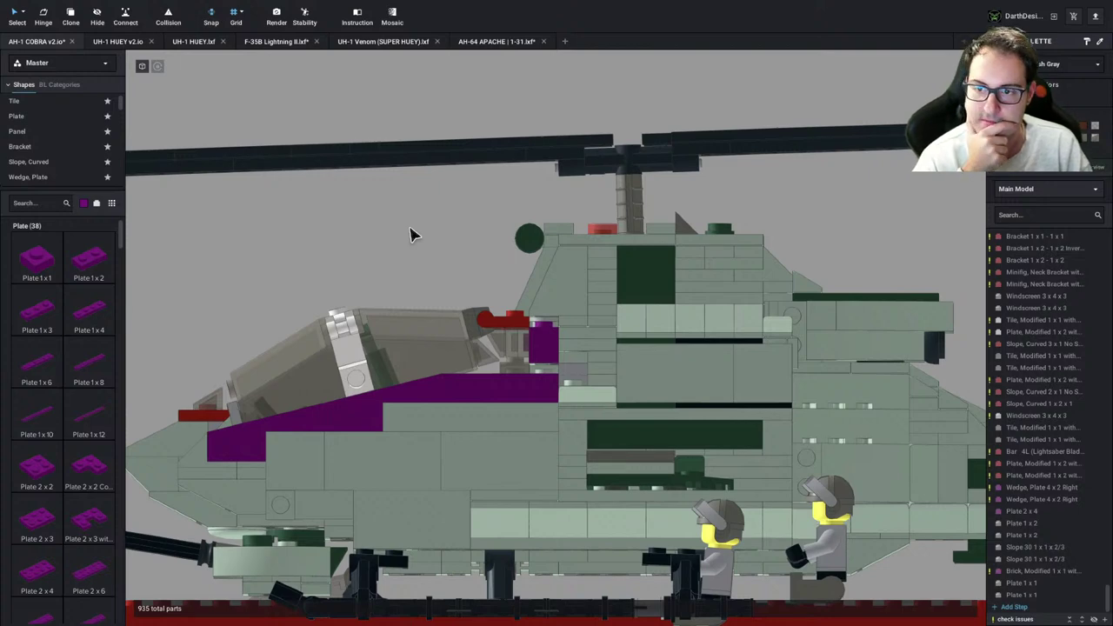
scroll(416, 239, "down", 10)
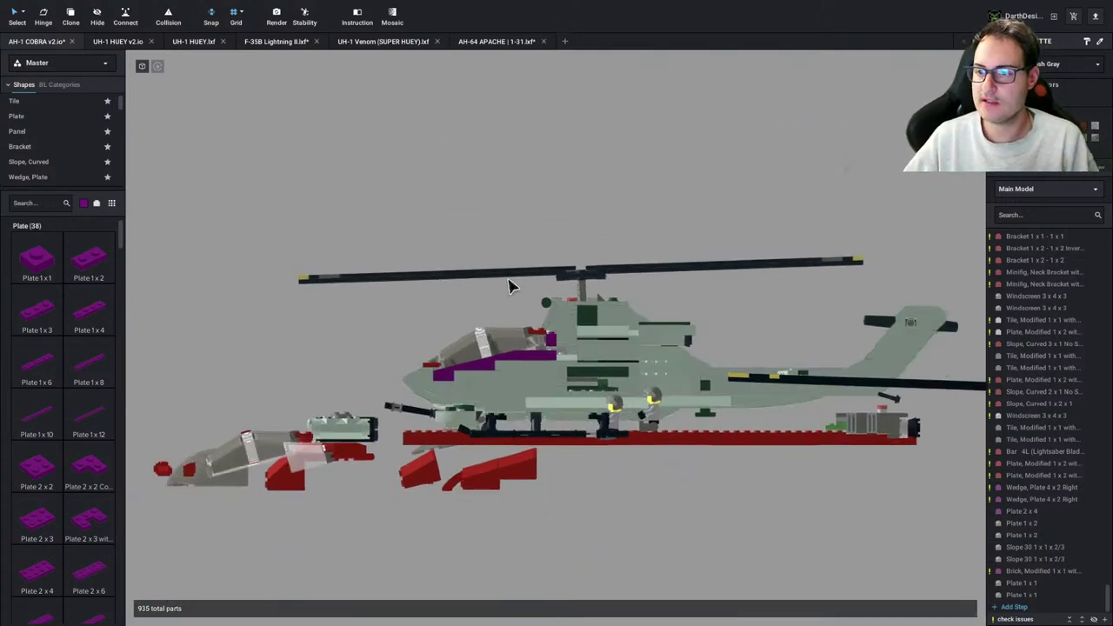
scroll(487, 292, "up", 4)
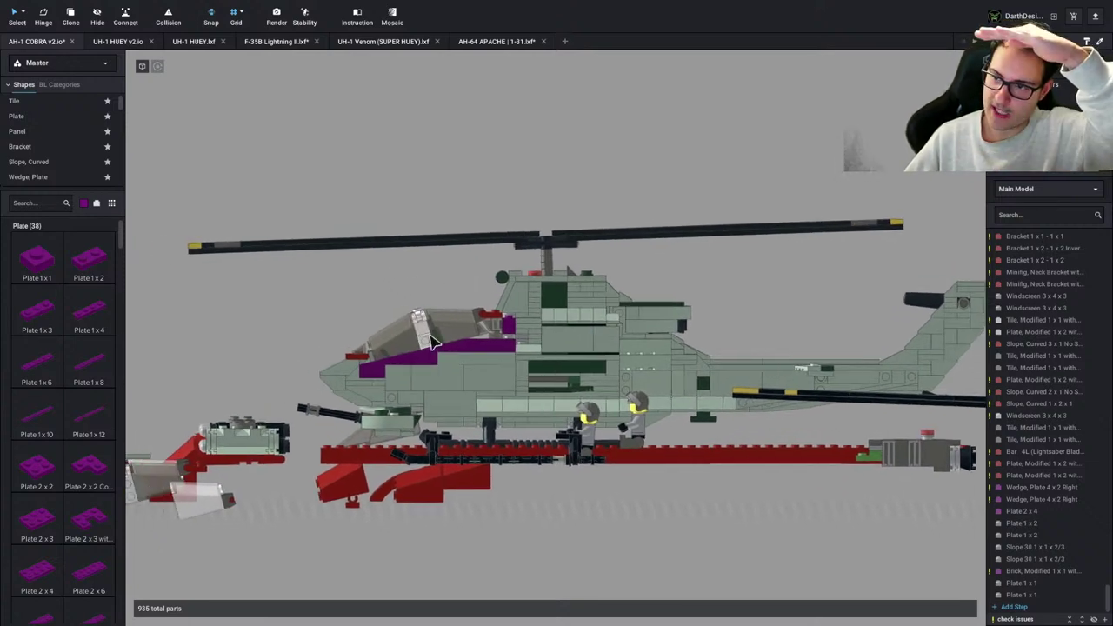
key("super+Tab")
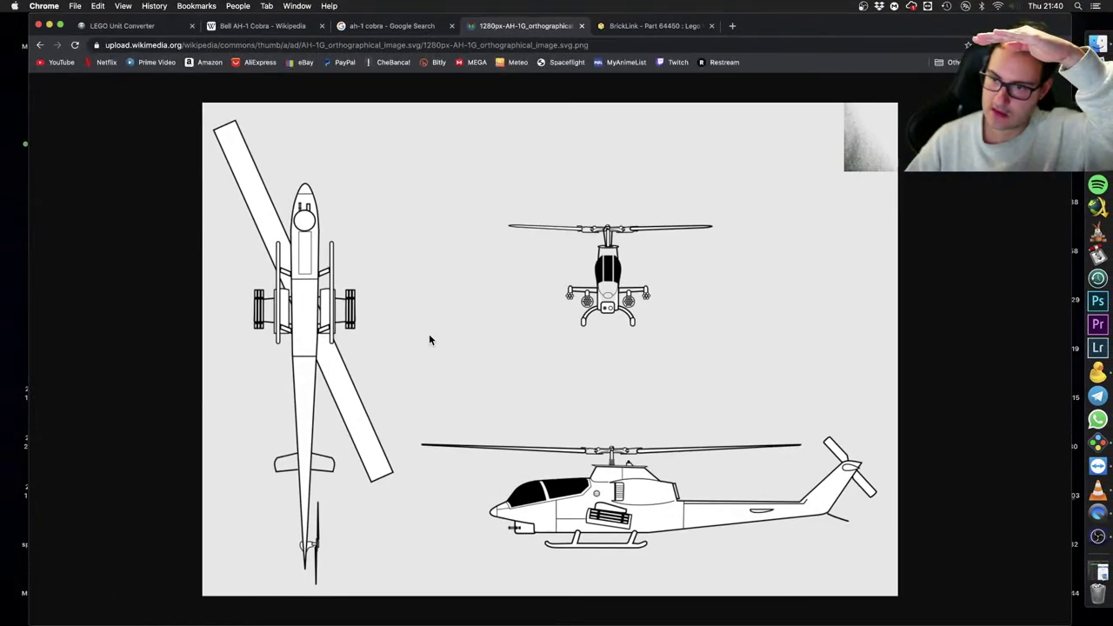
key("super+Tab")
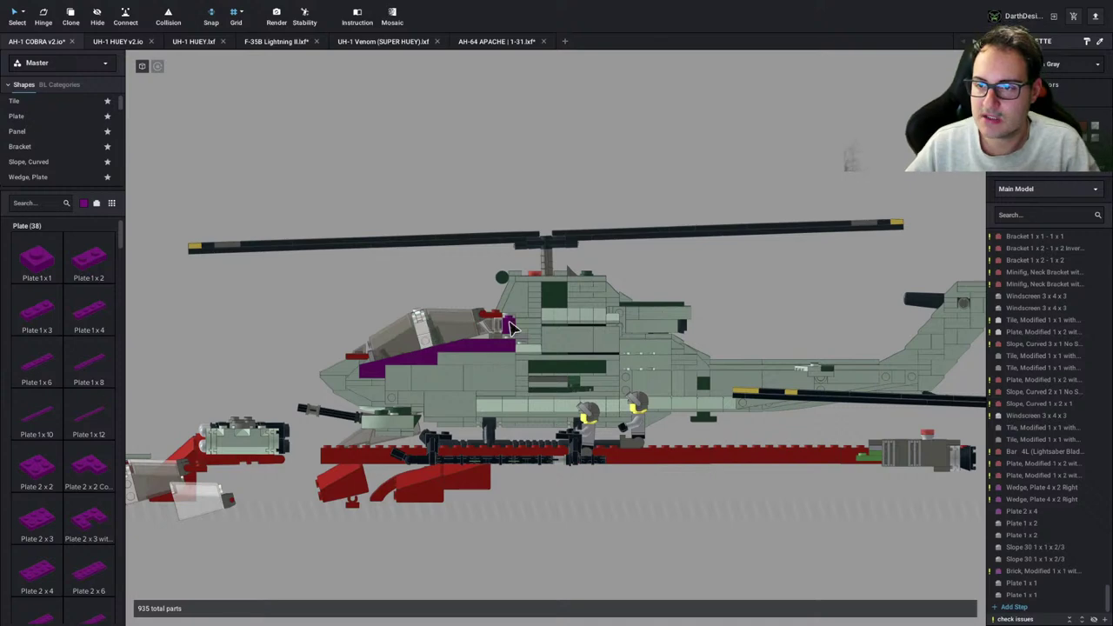
Lower the red handle plate, the transparent parts beneath it and the purple stud brick together, down to the purple wedge's top edge
scroll(493, 317, "up", 3)
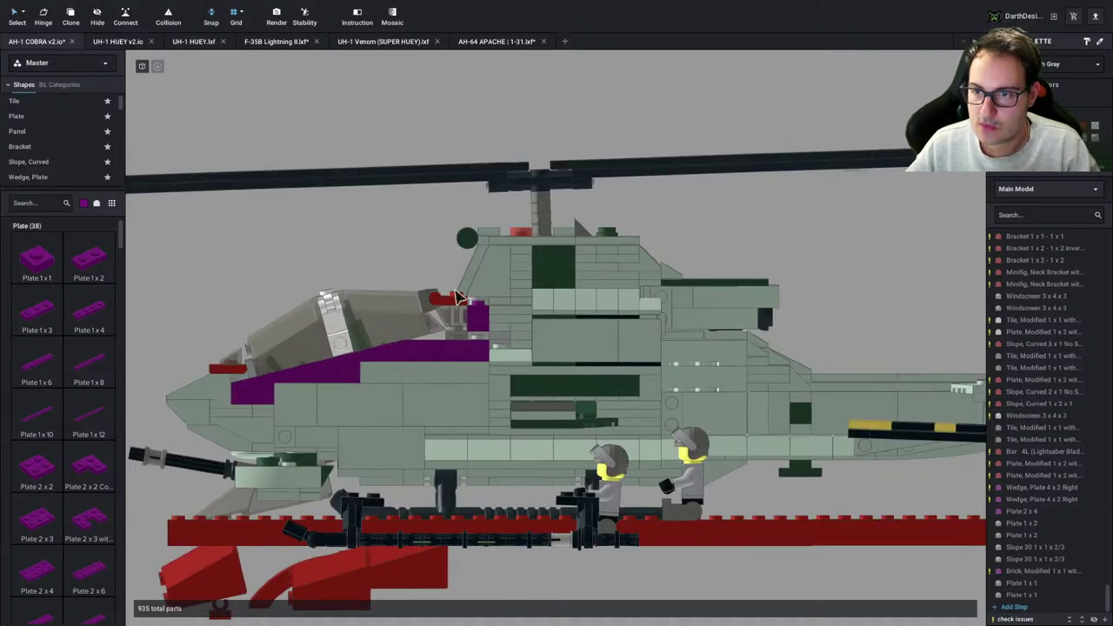
left_click(451, 297)
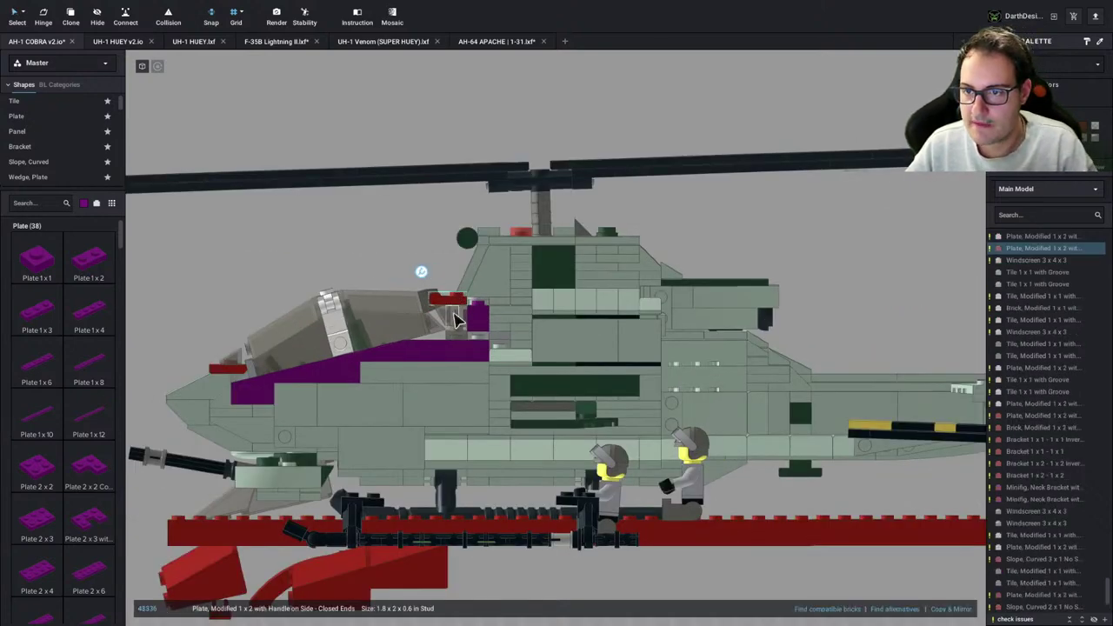
left_click(450, 319, "ctrl")
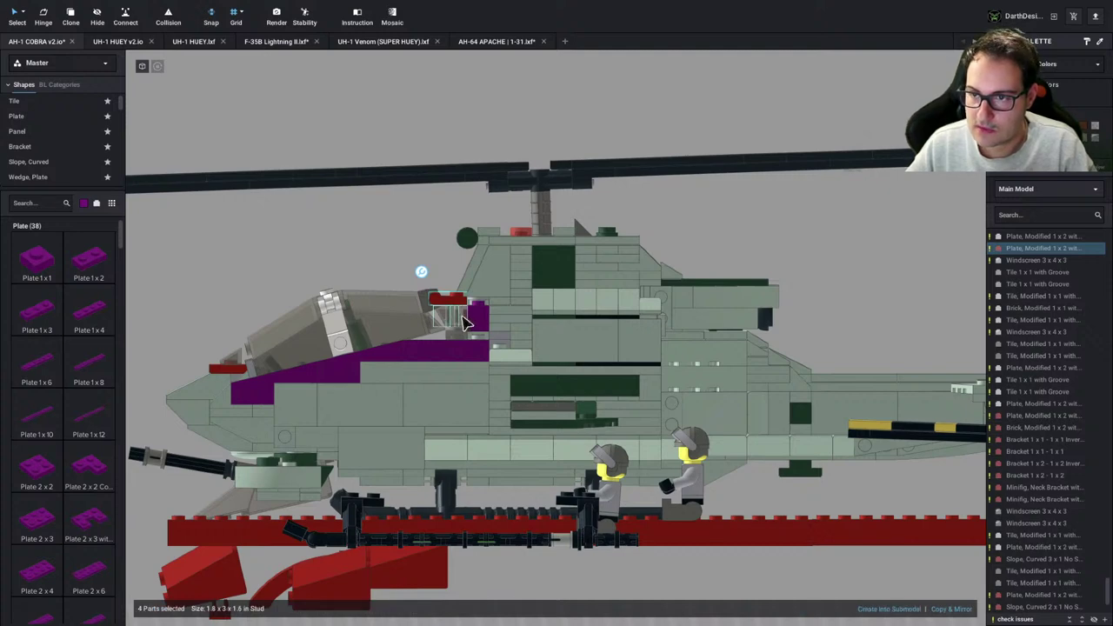
left_click(476, 329, "shift")
scroll(428, 414, "up", 4)
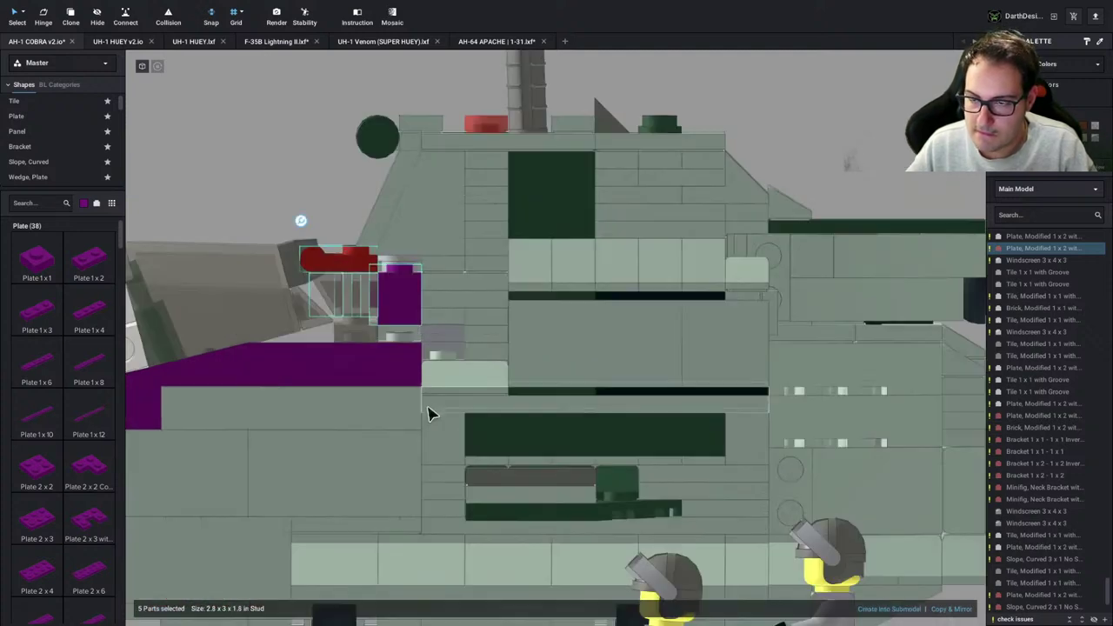
middle_click_drag(427, 415, 522, 444)
right_click_drag(522, 444, 538, 452)
left_click(506, 405, "ctrl")
right_click_drag(507, 409, 459, 277)
left_click(451, 280)
key("s")
key("s")
left_click(404, 260)
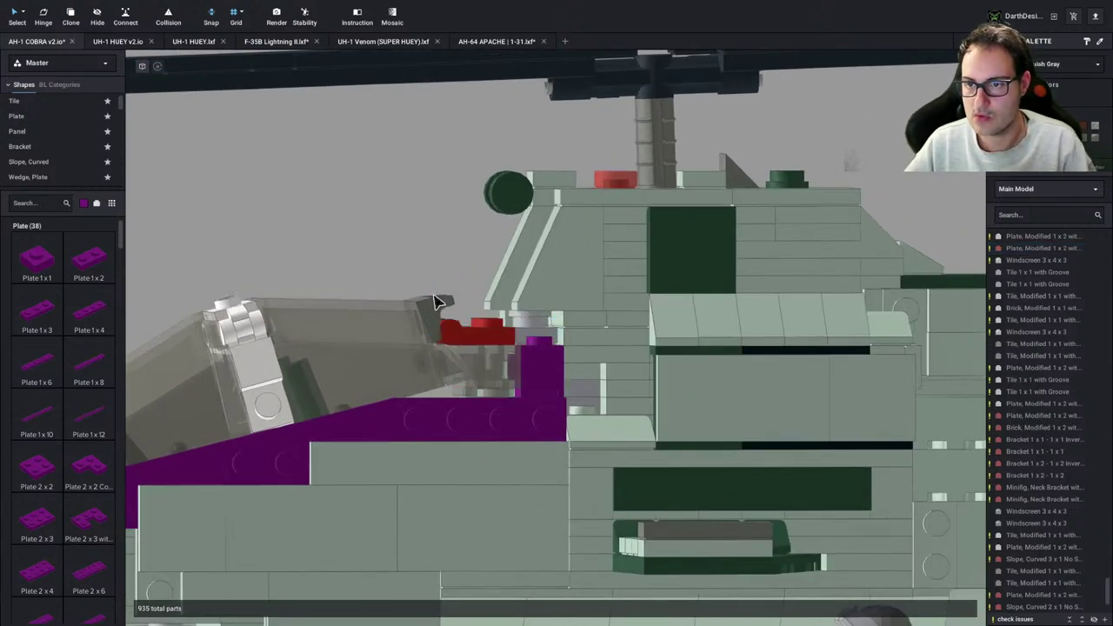
Move the connected canopy assembly down and reattach its rear clips to the lowered red handle plate
left_click(440, 302)
left_click_drag(441, 303, 430, 322)
right_click_drag(430, 322, 436, 361)
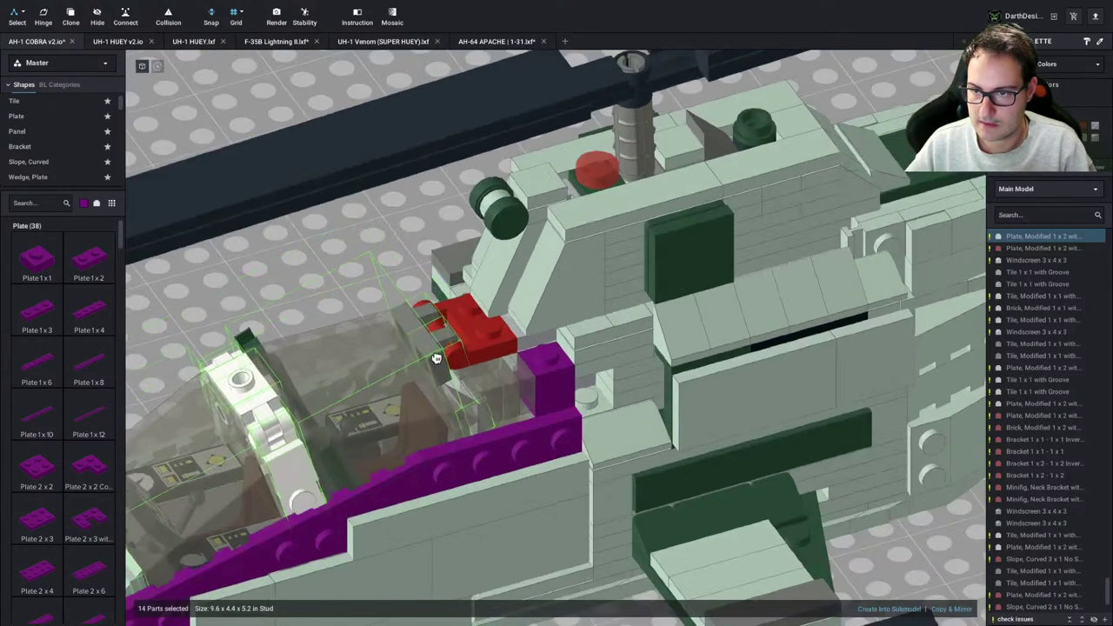
scroll(363, 293, "down", 1)
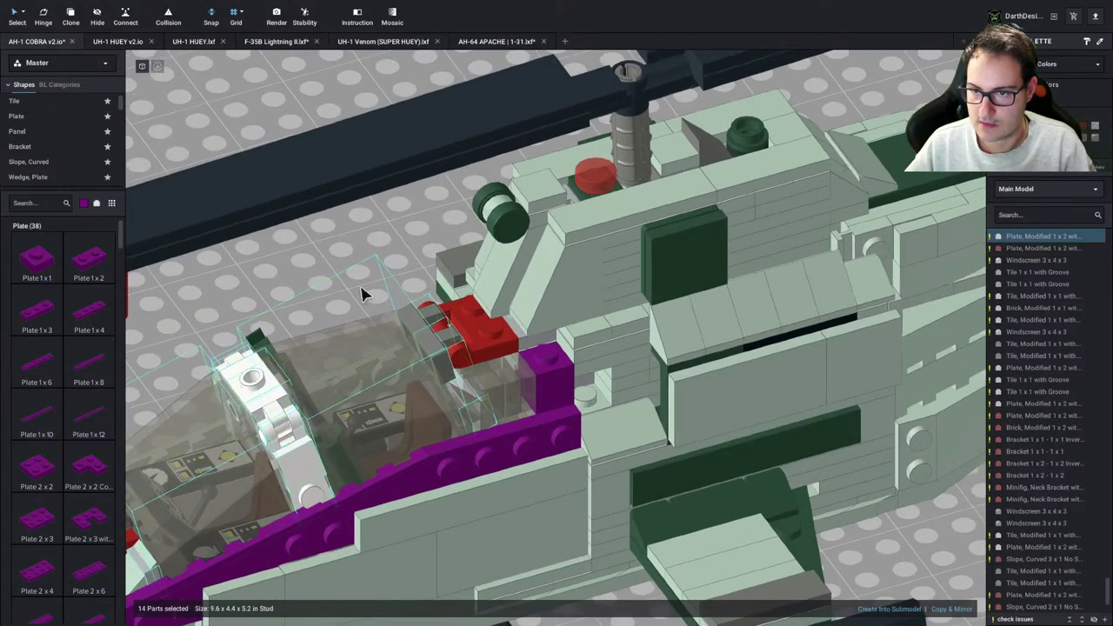
Delete the purple wedge plates, including the Wedge, Plate 4 x 2 Right, and the purple Plate 2 x 4 along the cockpit side
left_click(363, 293)
scroll(338, 288, "down", 5)
right_click_drag(338, 288, 475, 403)
left_click(592, 389)
key("Delete")
scroll(444, 345, "down", 3)
right_click_drag(502, 316, 464, 315)
scroll(464, 314, "down", 2)
scroll(463, 320, "up", 2)
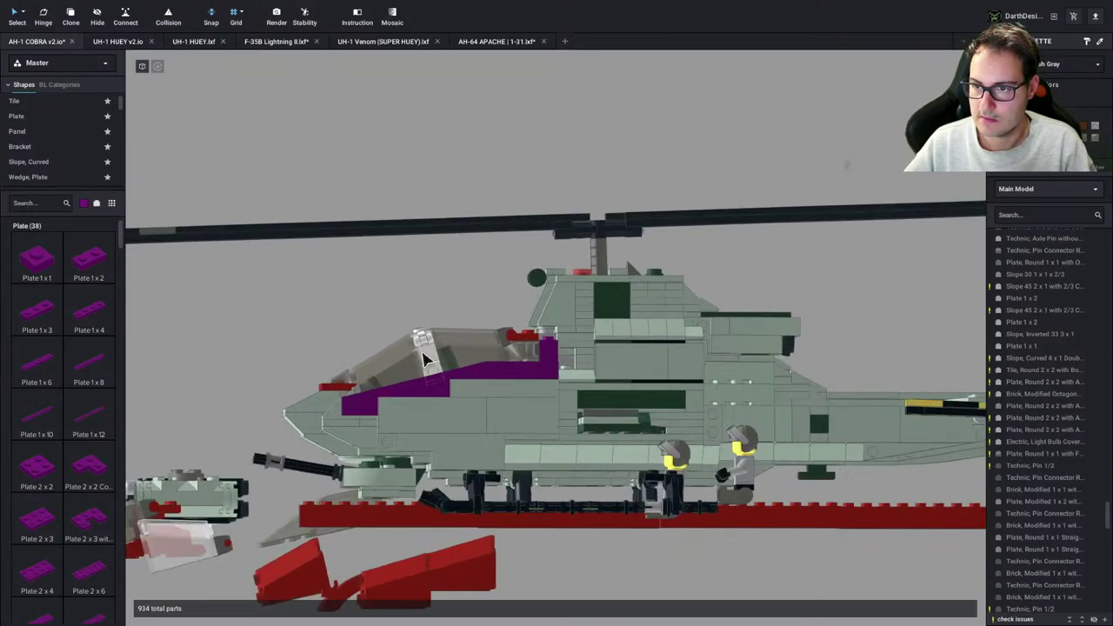
left_click(390, 400)
scroll(391, 400, "up", 2)
left_click(390, 400)
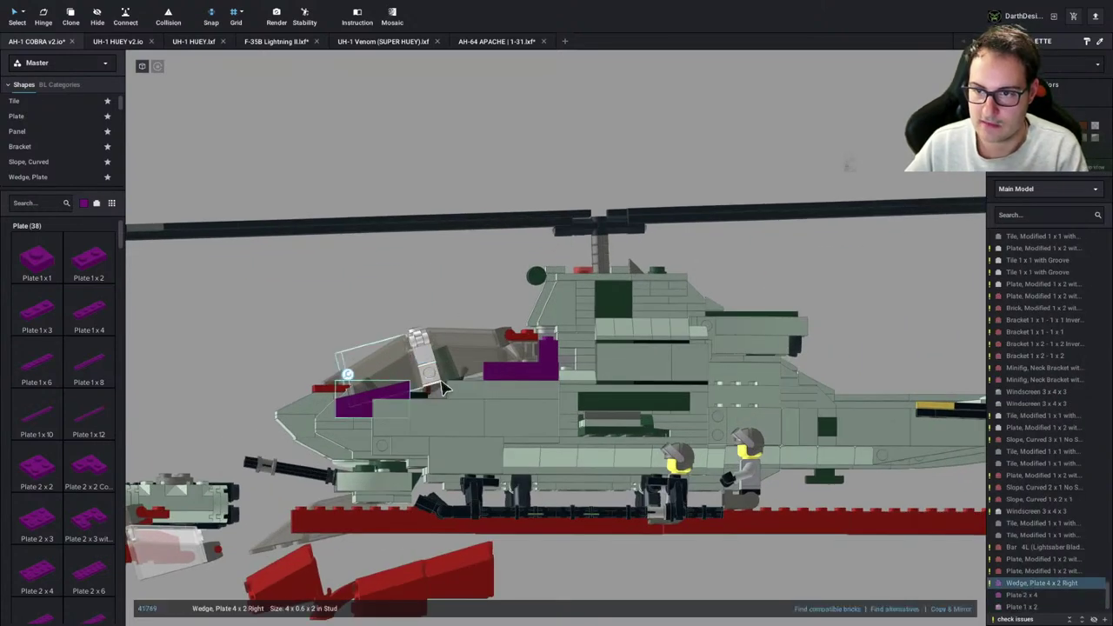
key("Delete")
left_click(513, 374)
key("Delete")
Copy and mirror the sage green Wedge, Plate 12 x 3 beside the cockpit onto the opposite side of the fuselage
right_click_drag(348, 419, 556, 469)
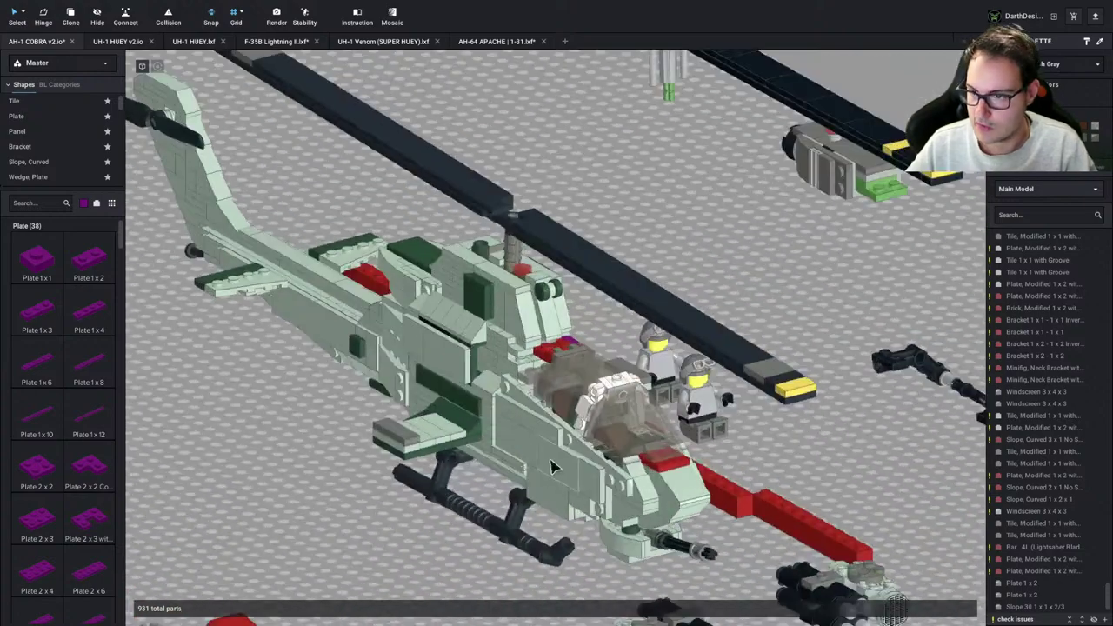
left_click(578, 453)
left_click(953, 614)
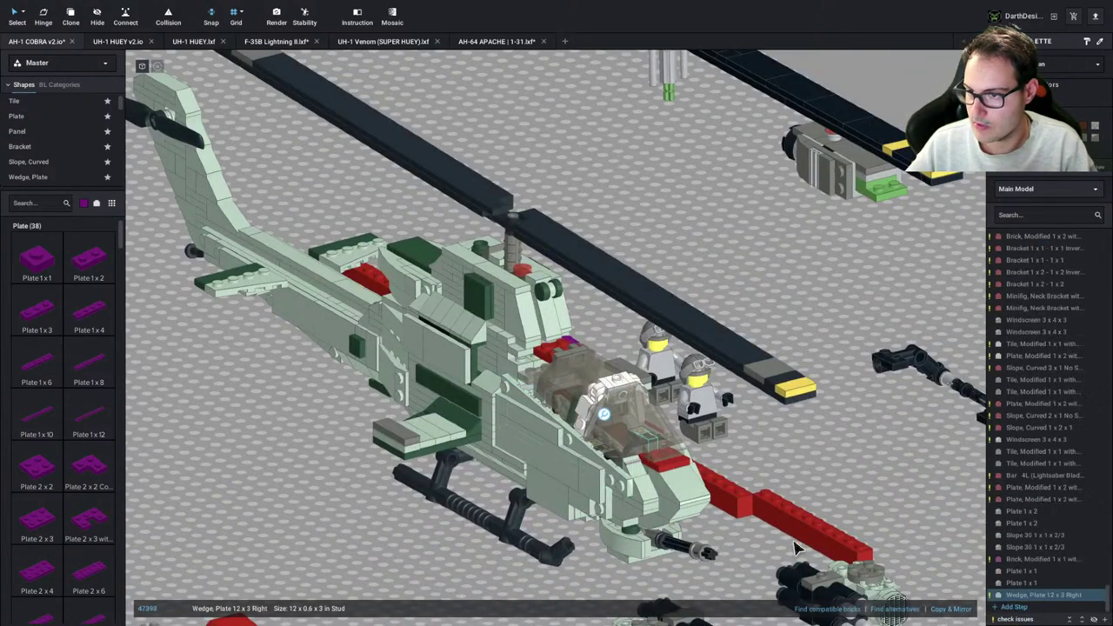
right_click_drag(709, 508, 519, 482)
right_click_drag(434, 490, 442, 321)
left_click(460, 283)
Examine the helicopter's side profile and compare its canopy with the AH-1G orthographic drawing in Chrome, returning to the model
scroll(460, 283, "down", 5)
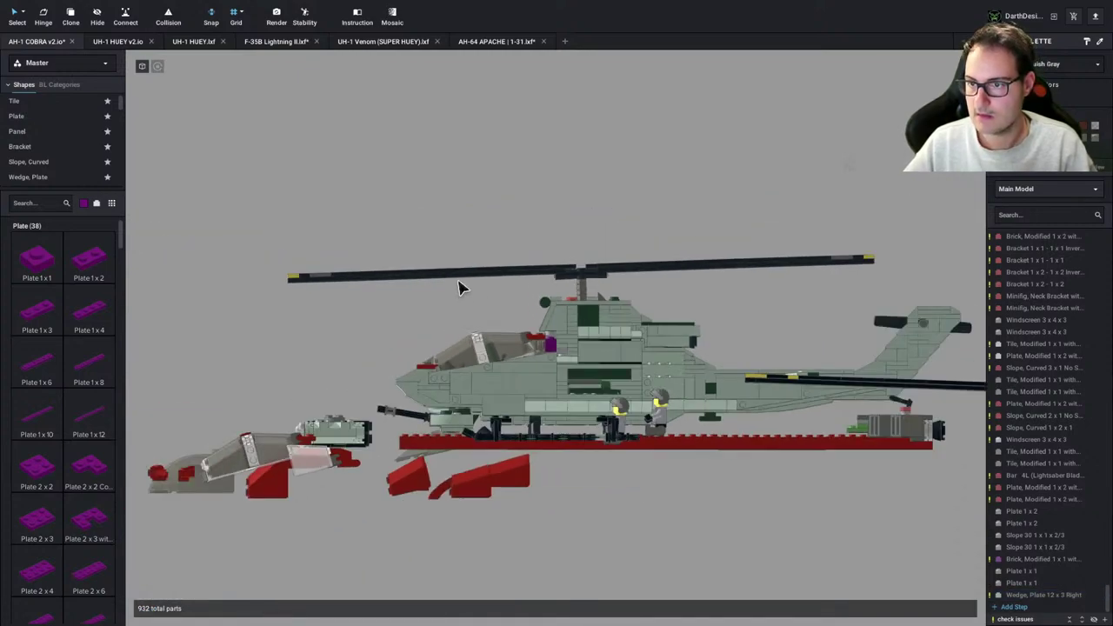
scroll(460, 291, "up", 2)
scroll(460, 289, "down", 3)
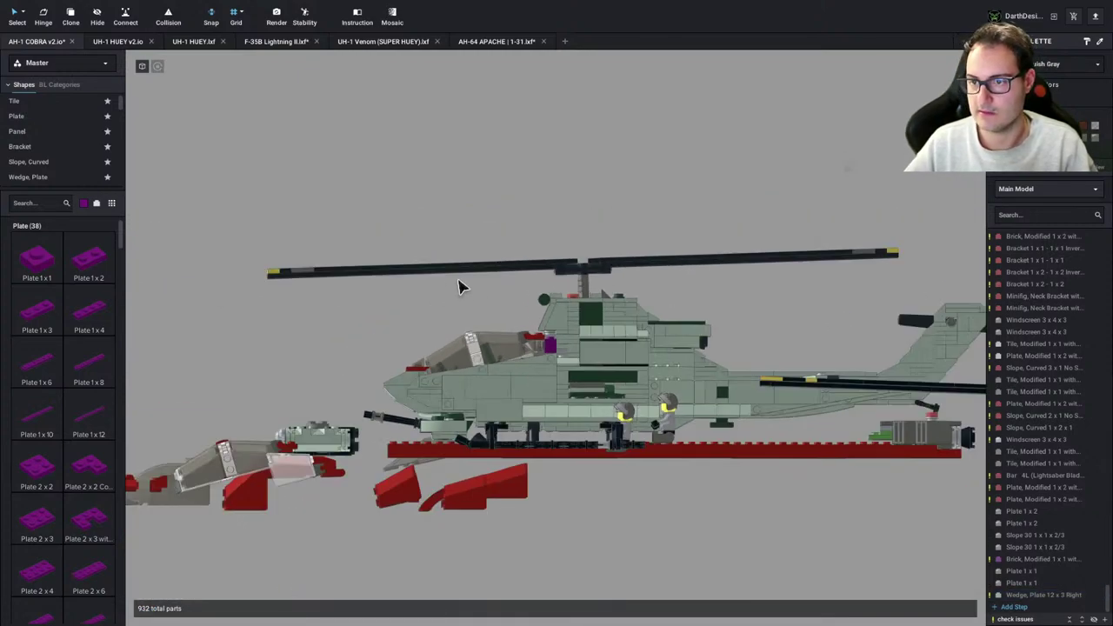
right_click_drag(460, 286, 412, 280)
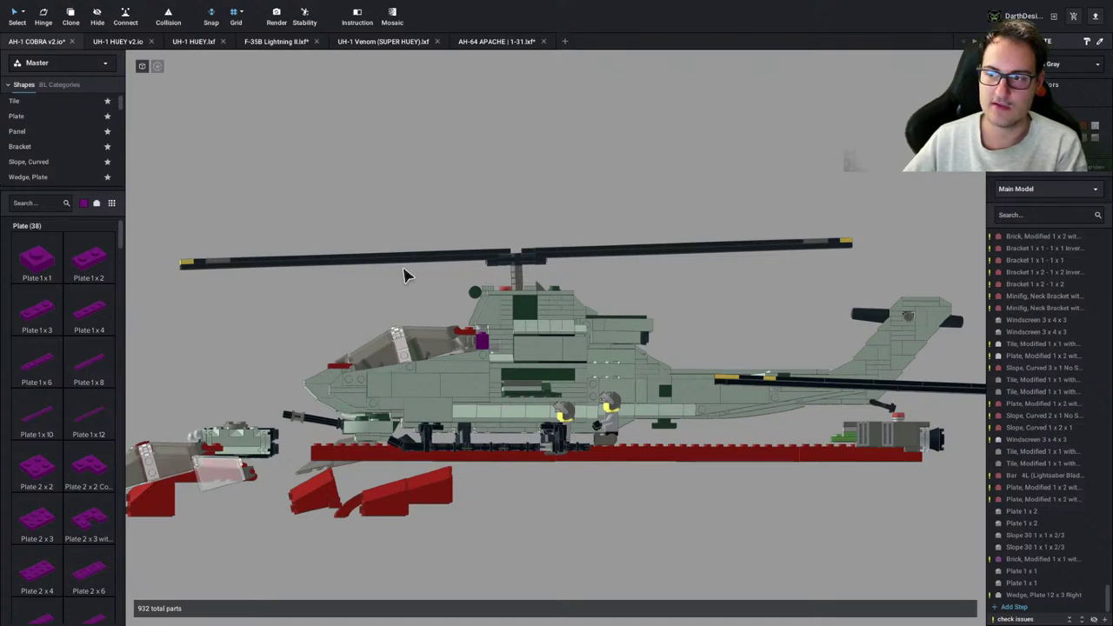
key("ctrl+Left")
key("ctrl+Right")
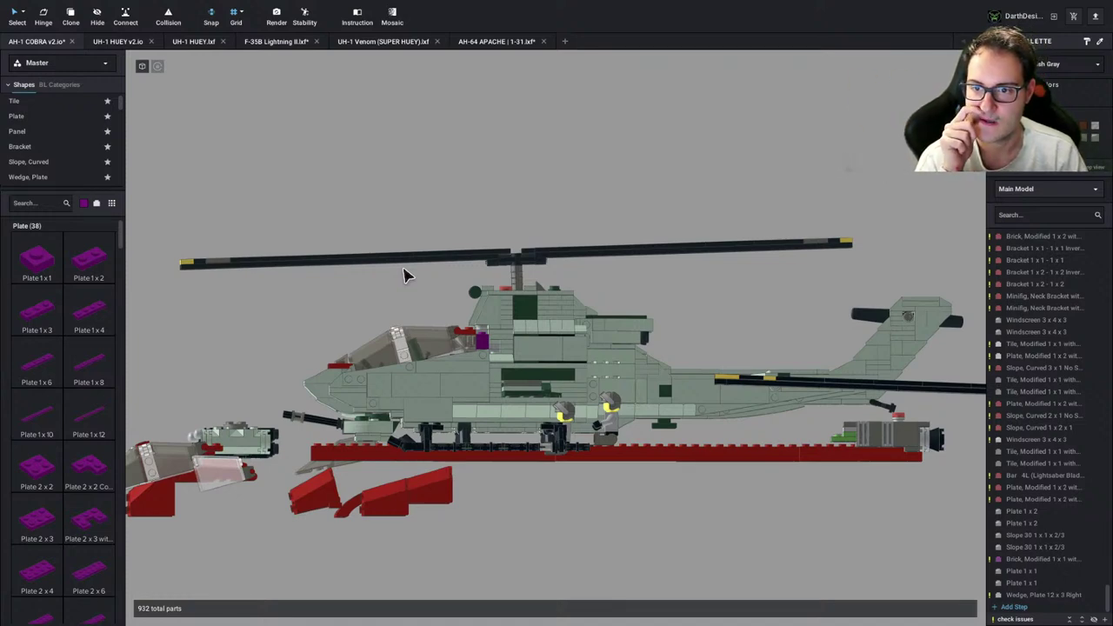
key("ctrl+Left")
key("ctrl+Right")
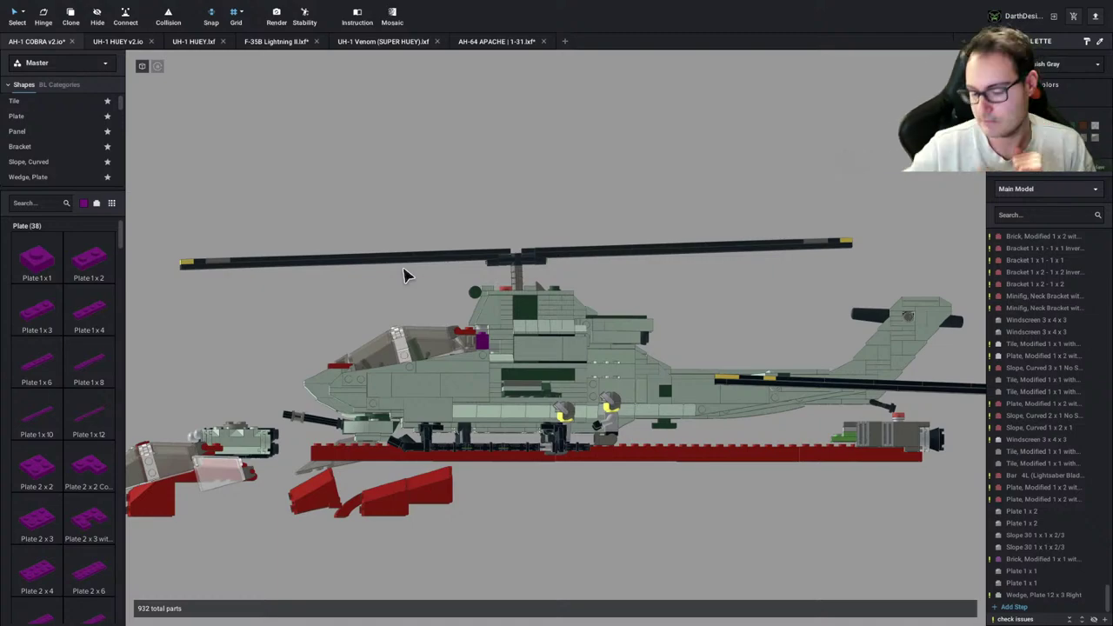
Switch to Chrome, search Google Images for "mangusta helicopter" in a new tab and examine front and side photos of the A129
key("ctrl+Left")
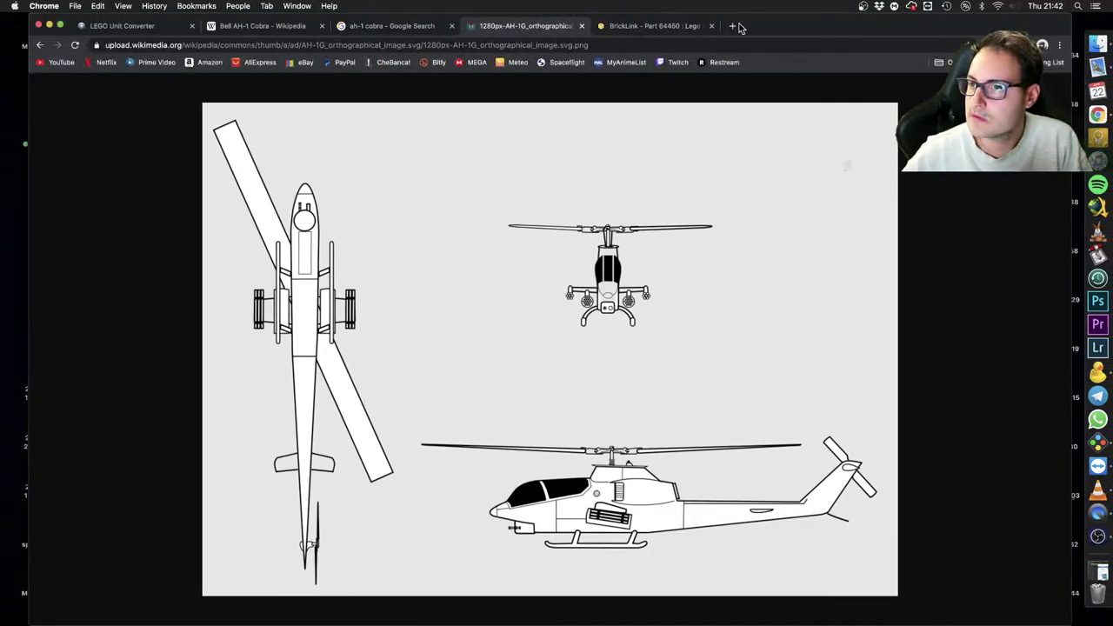
left_click(733, 26)
type("mangusta ")
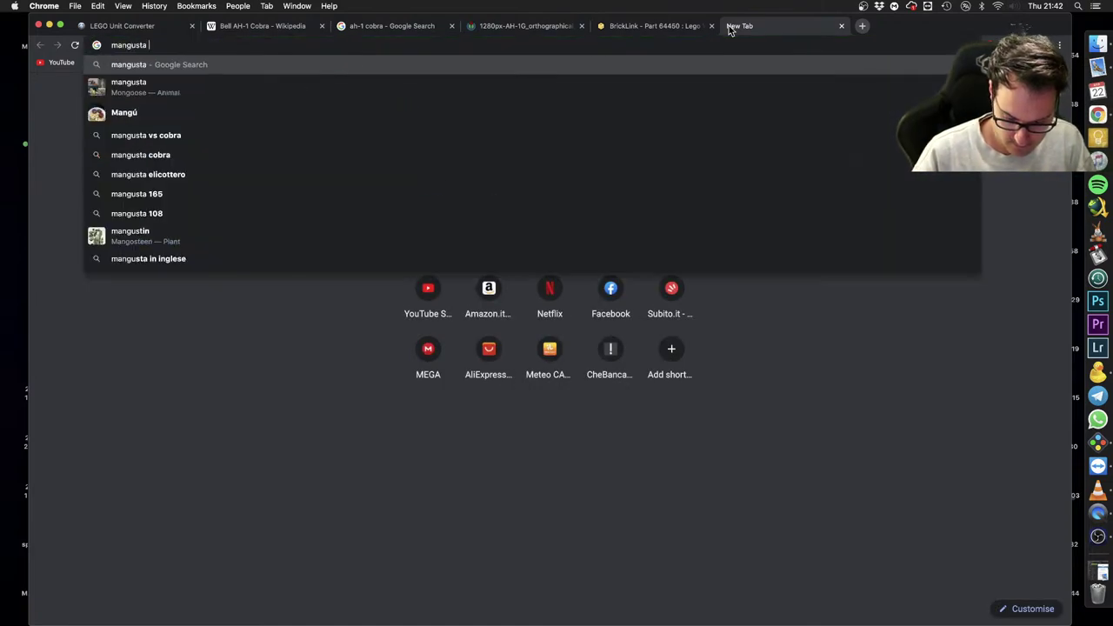
type("helicopter")
key("Return")
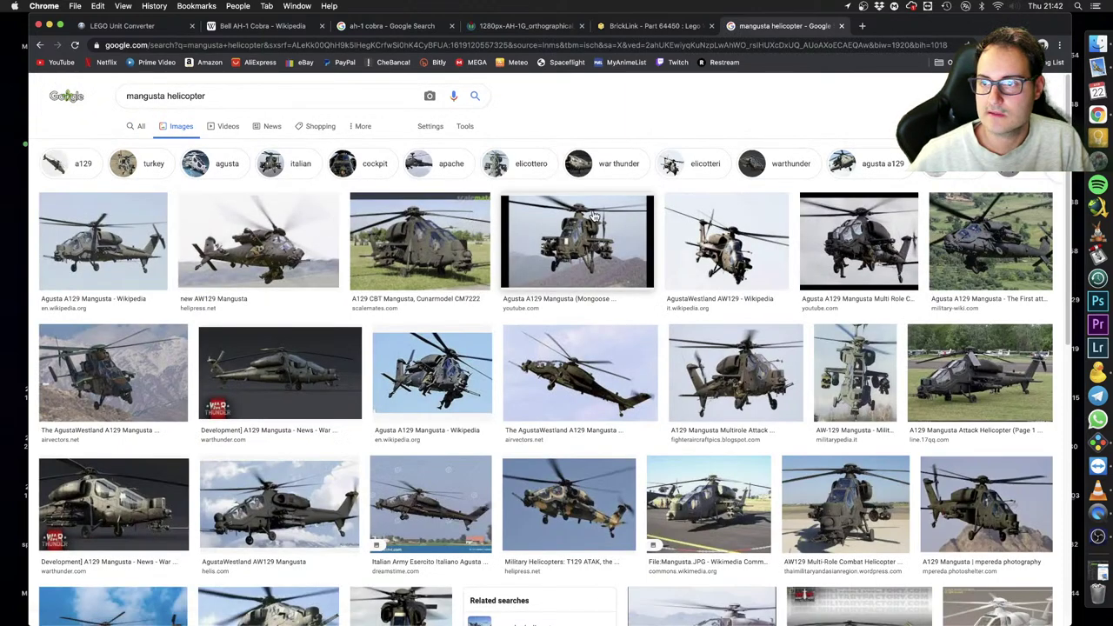
left_click(595, 217)
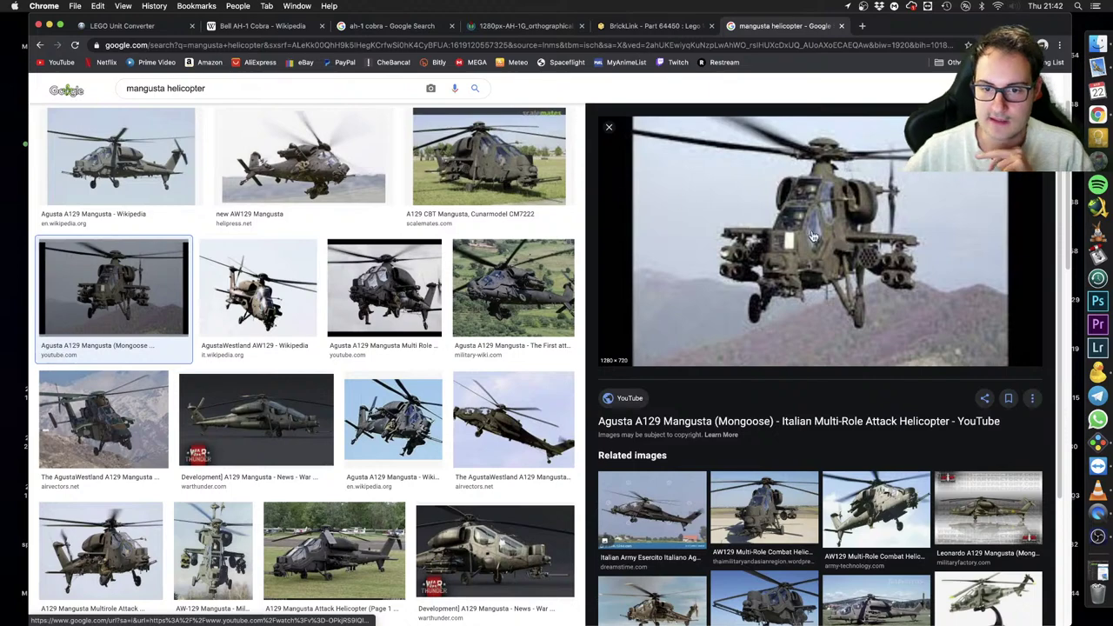
left_click(334, 550)
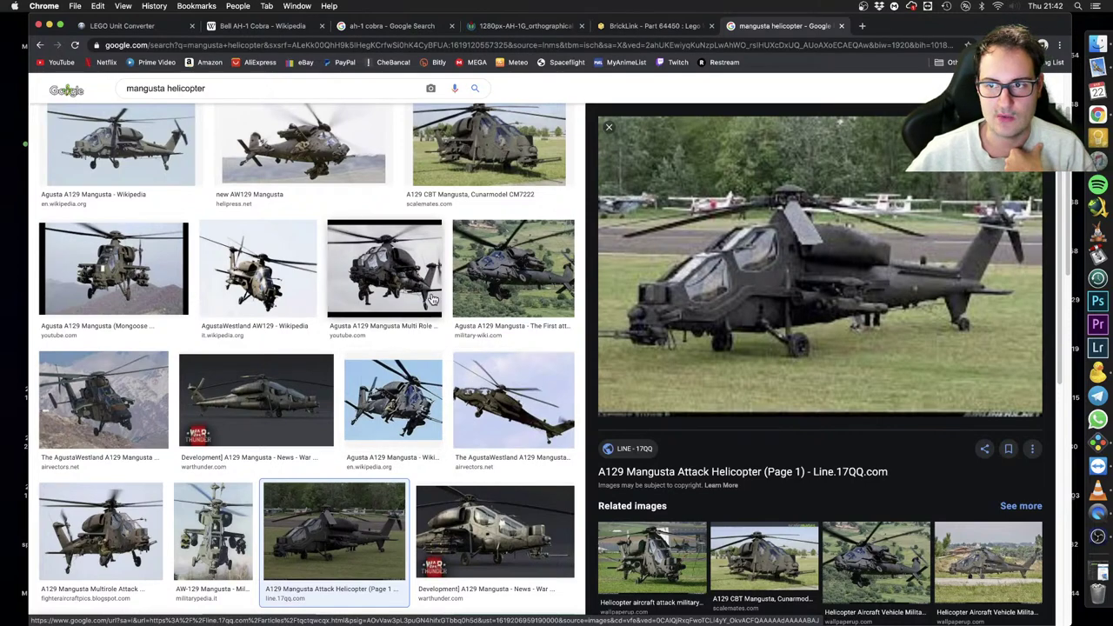
left_click(861, 548)
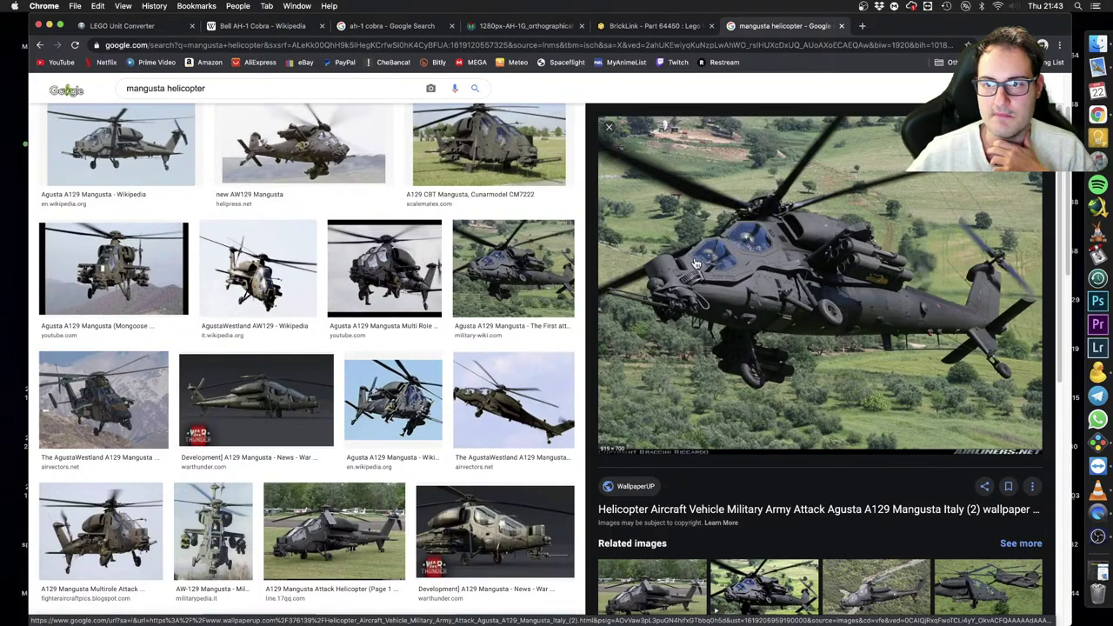
Replace the image search query with "z-10" and run the search
left_click(199, 98)
key("super+a")
key("BackSpace")
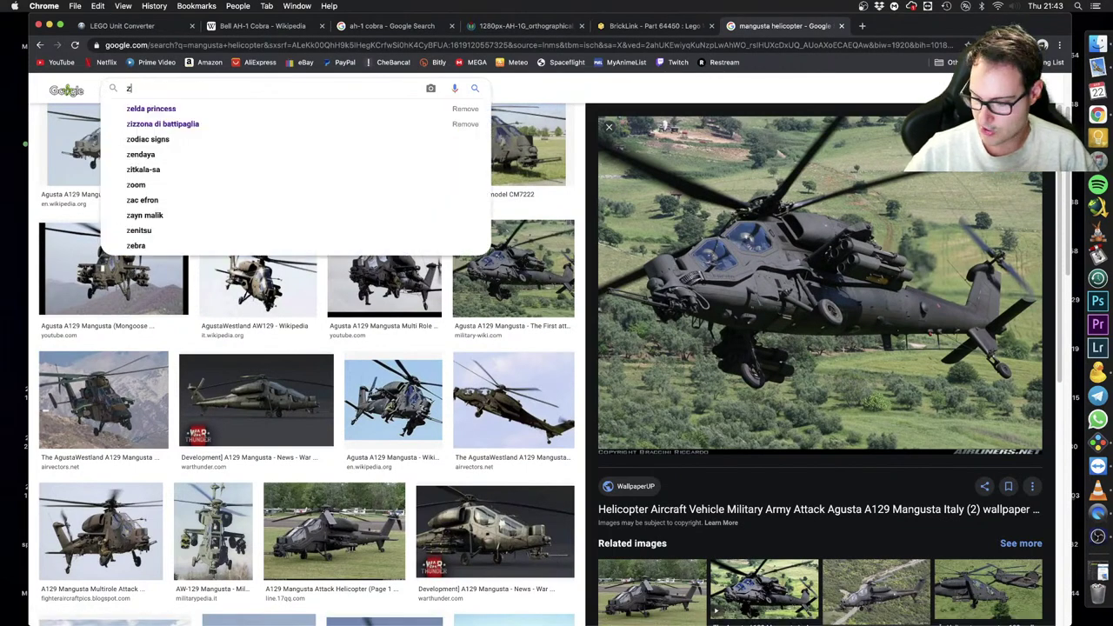
type("z-10 gre")
key("BackSpace")
key("BackSpace")
key("BackSpace")
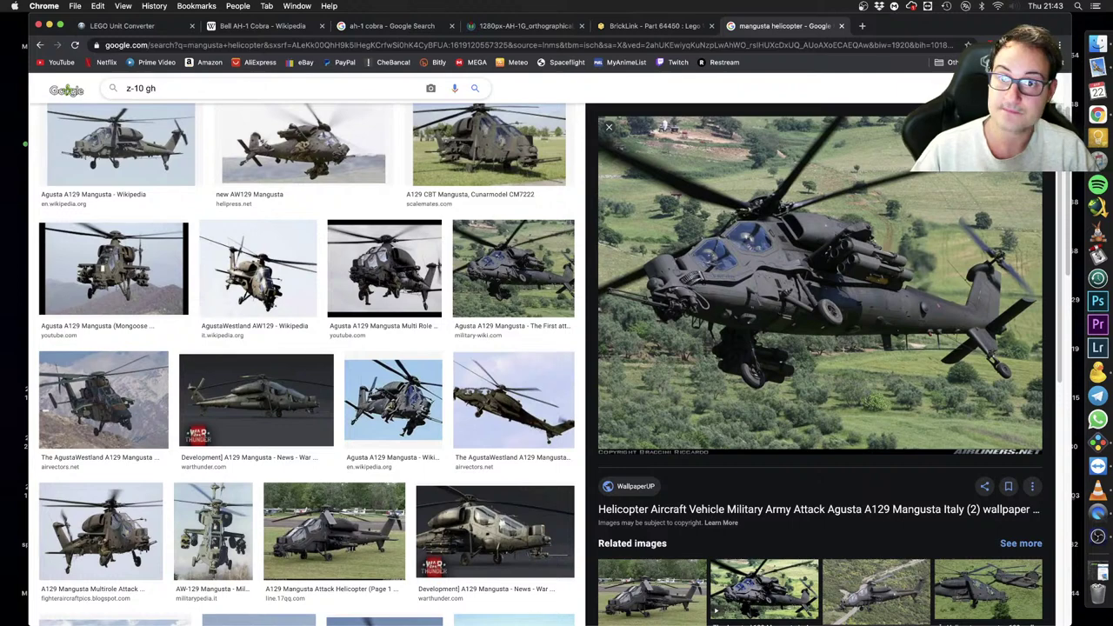
key("Return")
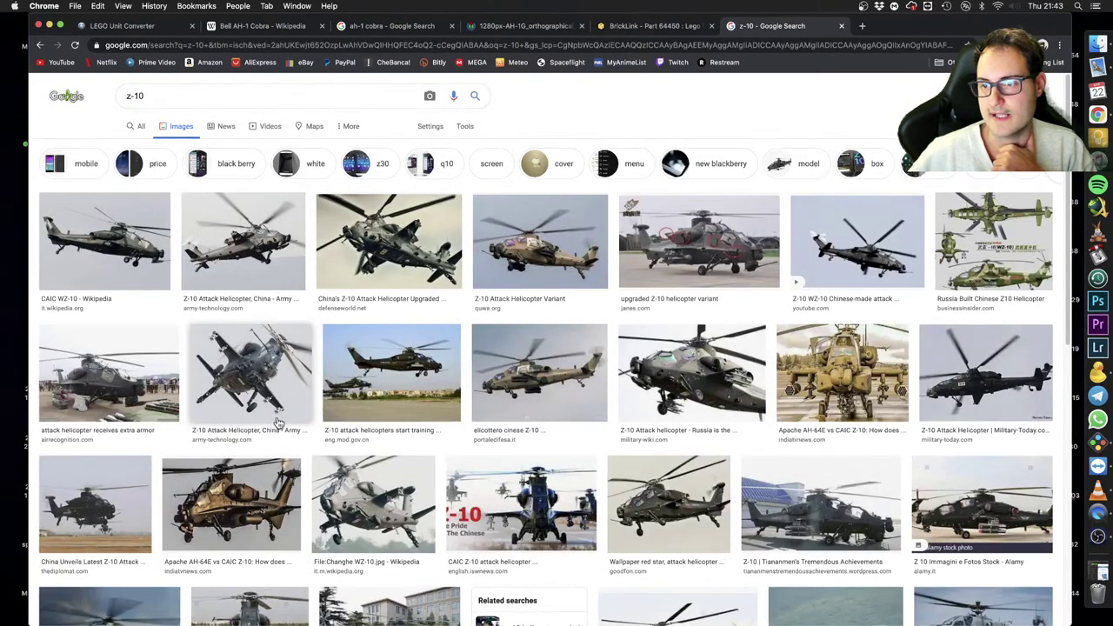
Open several Z-10 attack helicopter photos and examine the nose and canopy shape
left_click(702, 263)
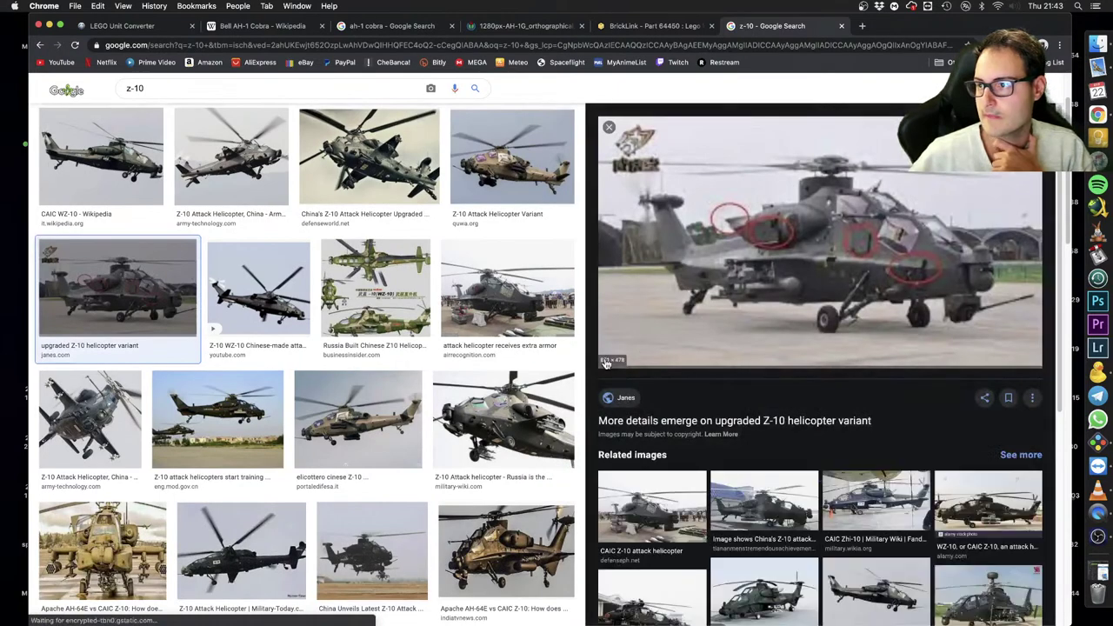
left_click(874, 506)
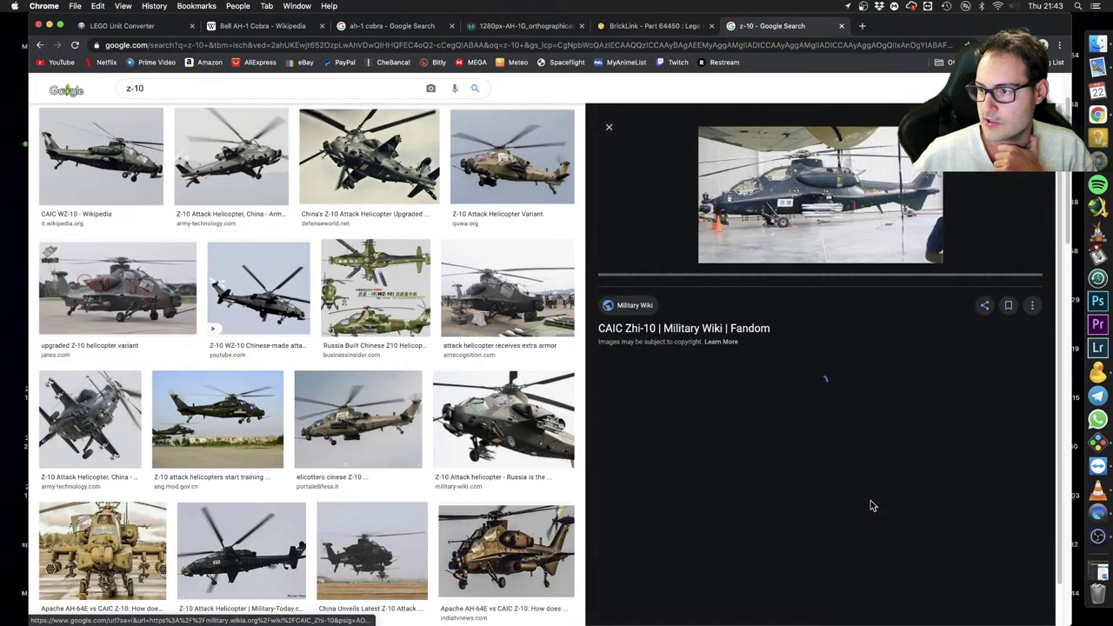
left_click(248, 535)
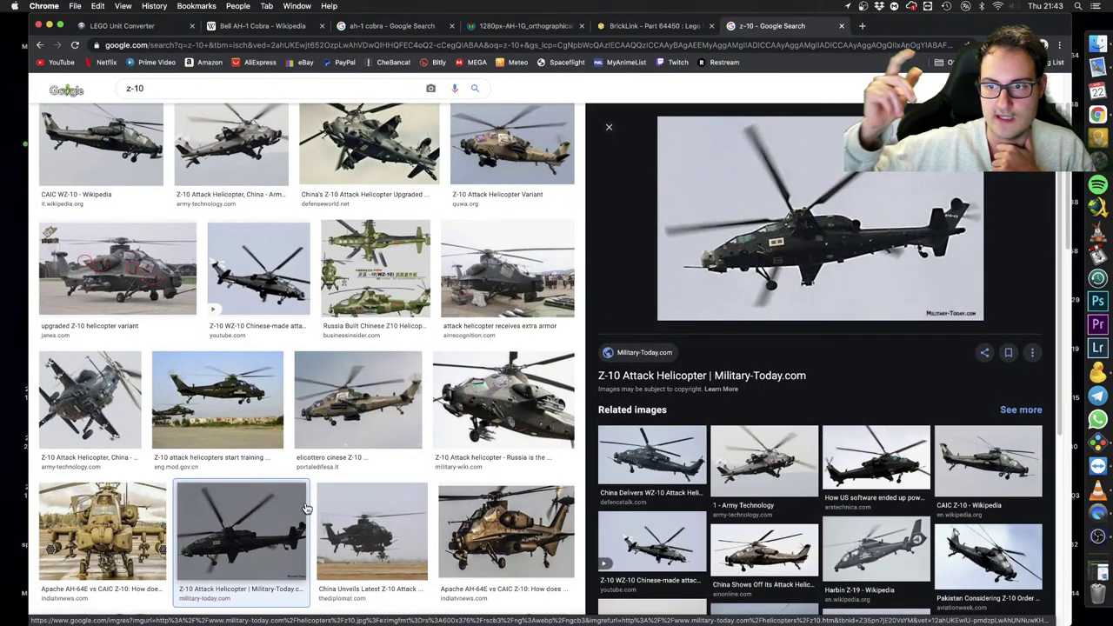
left_click_drag(495, 410, 491, 409)
left_click(492, 410)
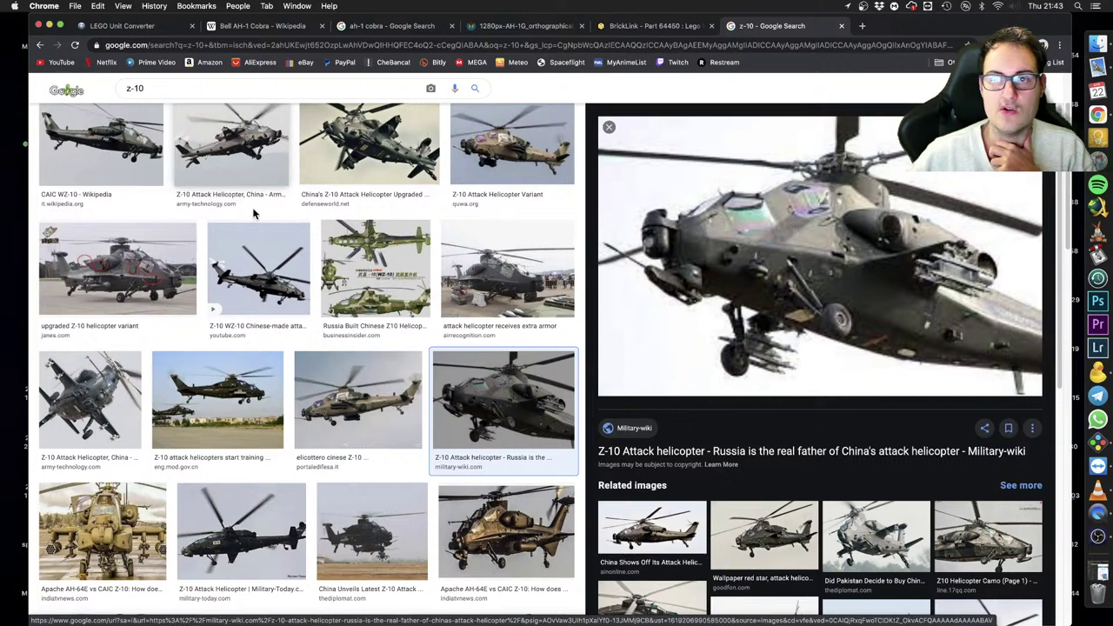
Search Google Images for "tiger helicopter" and open the Eurocopter Tiger photo from Wikipedia
scroll(144, 94, "up", 1)
left_click_drag(199, 95, 104, 92)
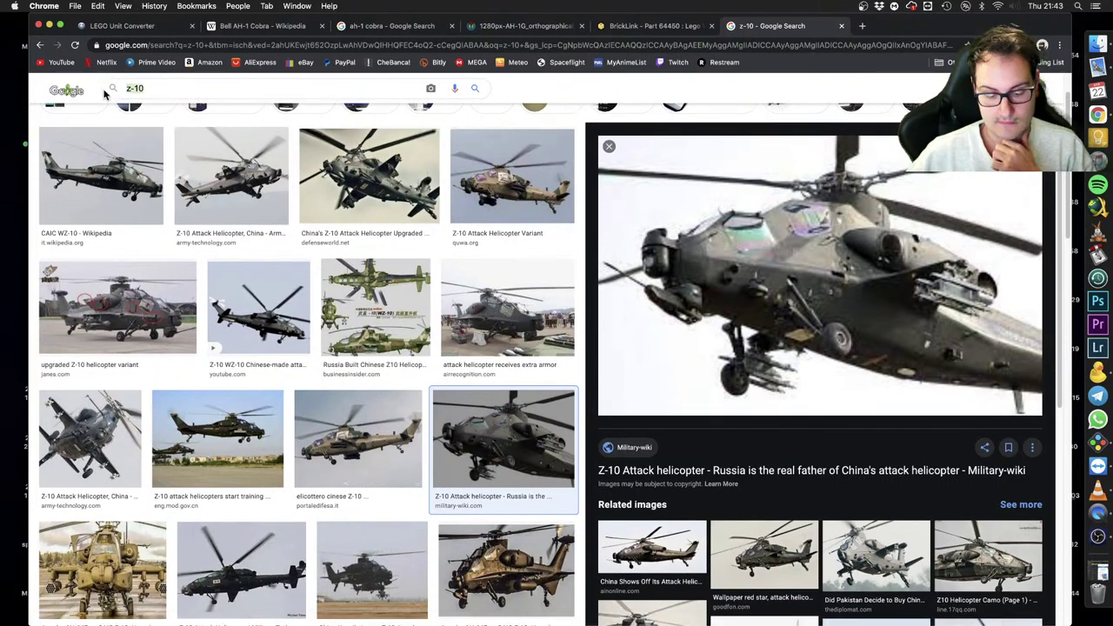
key("BackSpace")
key("BackSpace")
key("BackSpace")
key("BackSpace")
type("tiger hel")
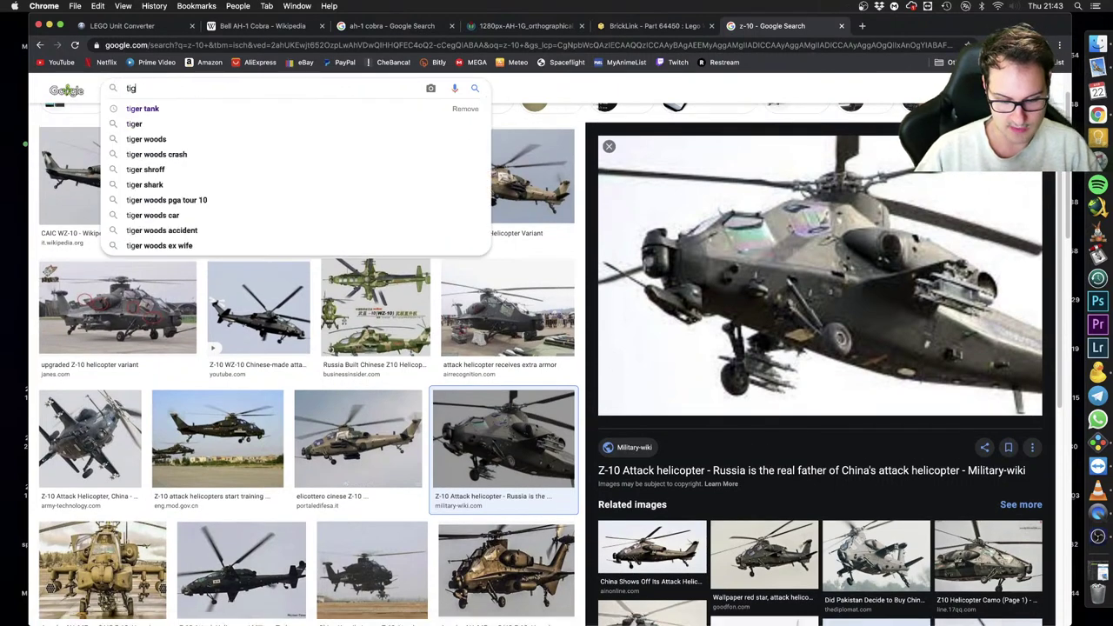
type("icopter")
key("Return")
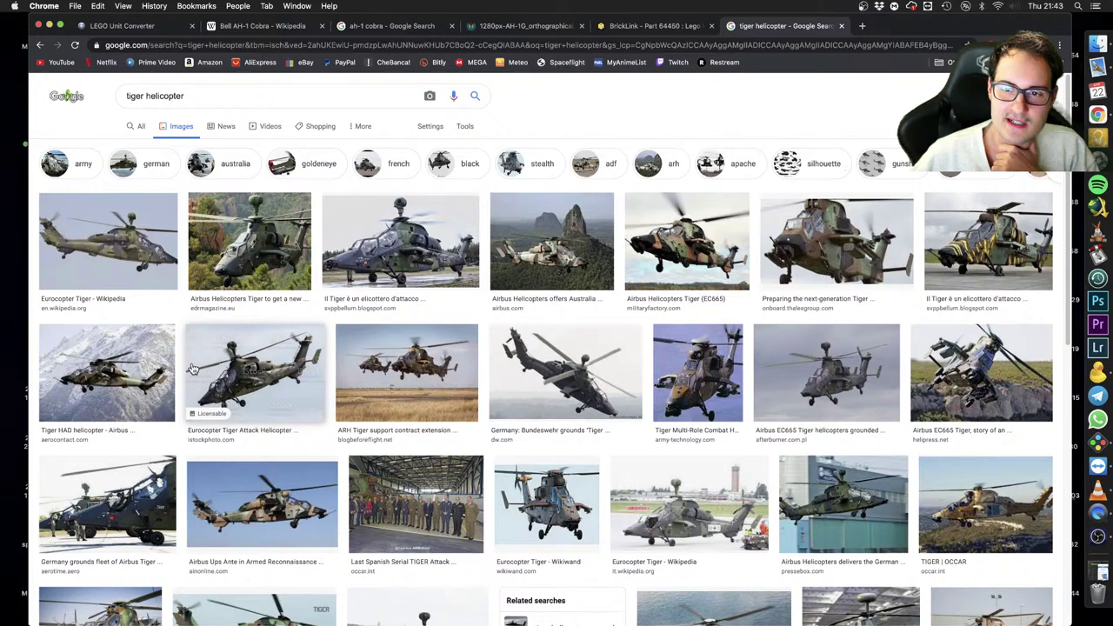
left_click(113, 267)
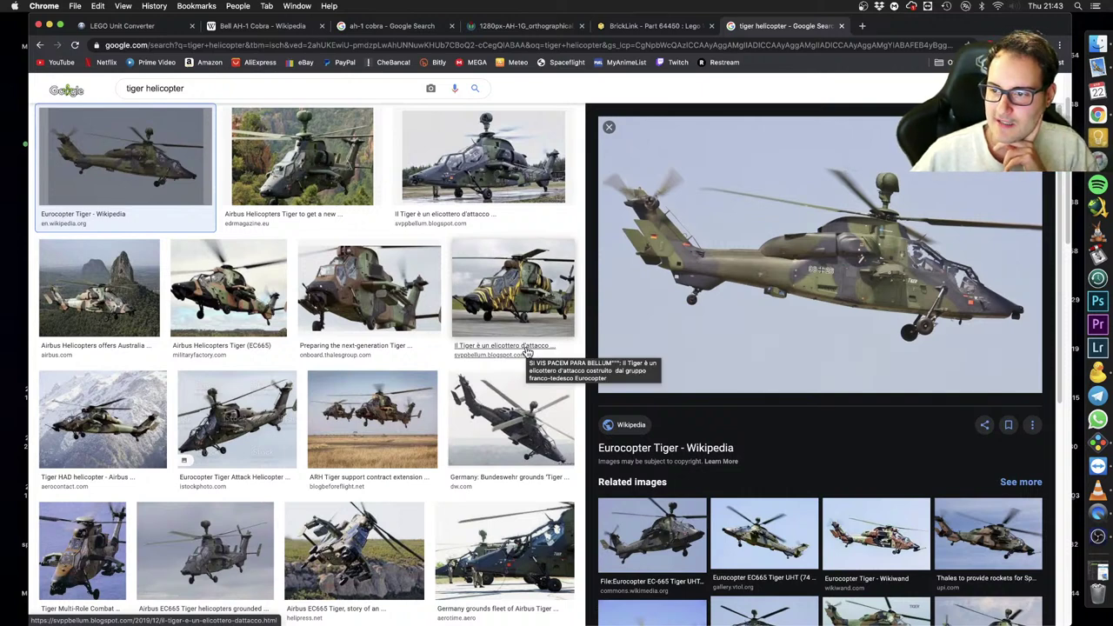
Search Google Images for "t-129 mangusta"
left_click(233, 91)
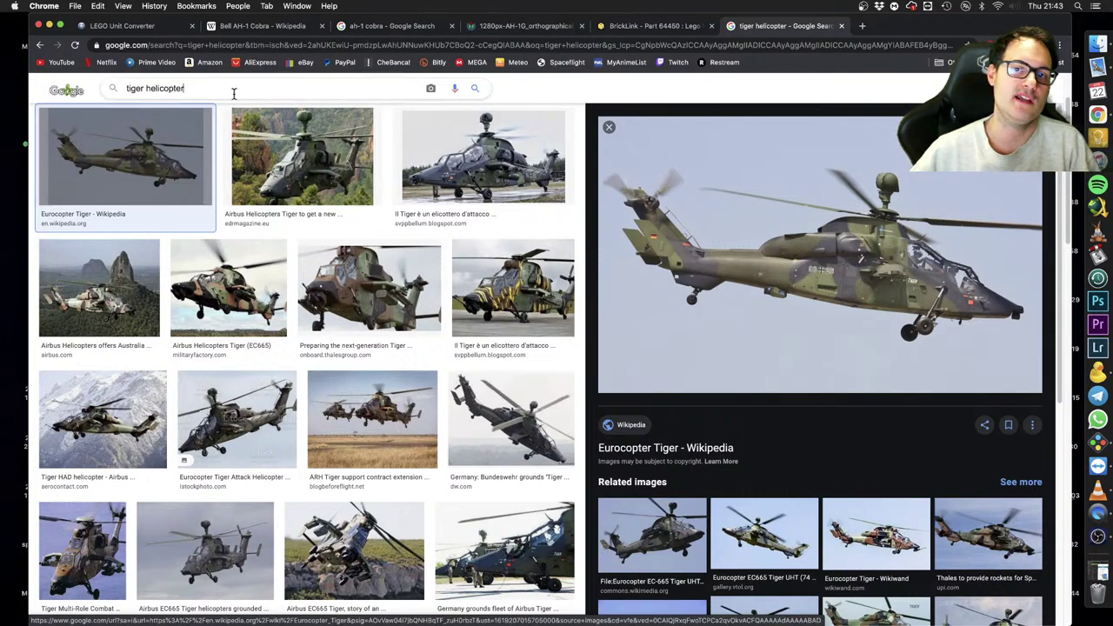
key("super+a")
type("mangusta helico")
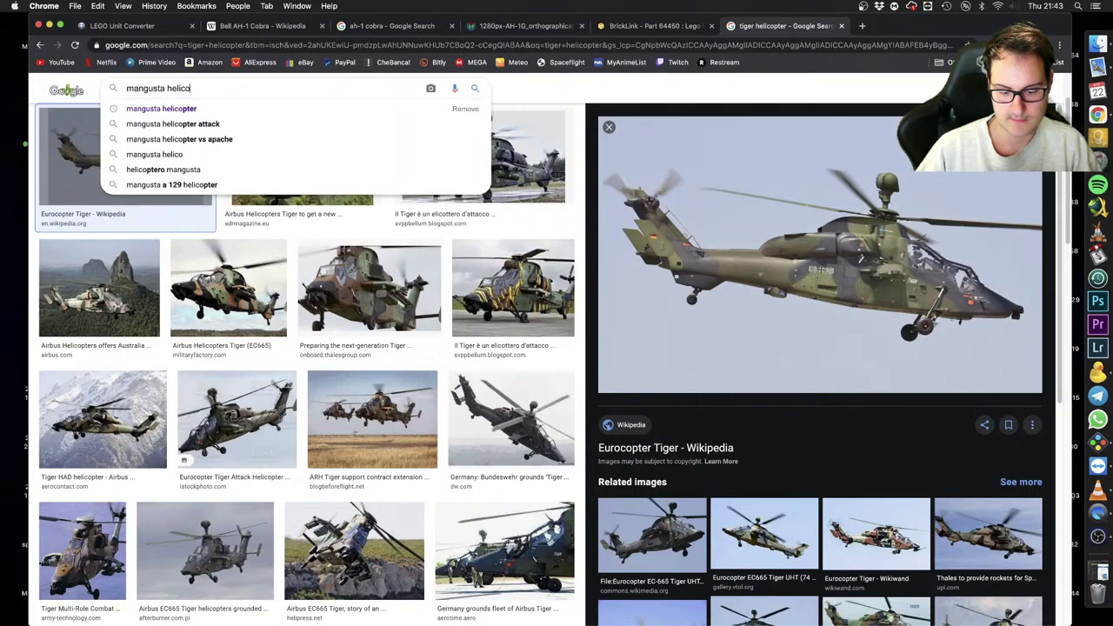
key("super+a")
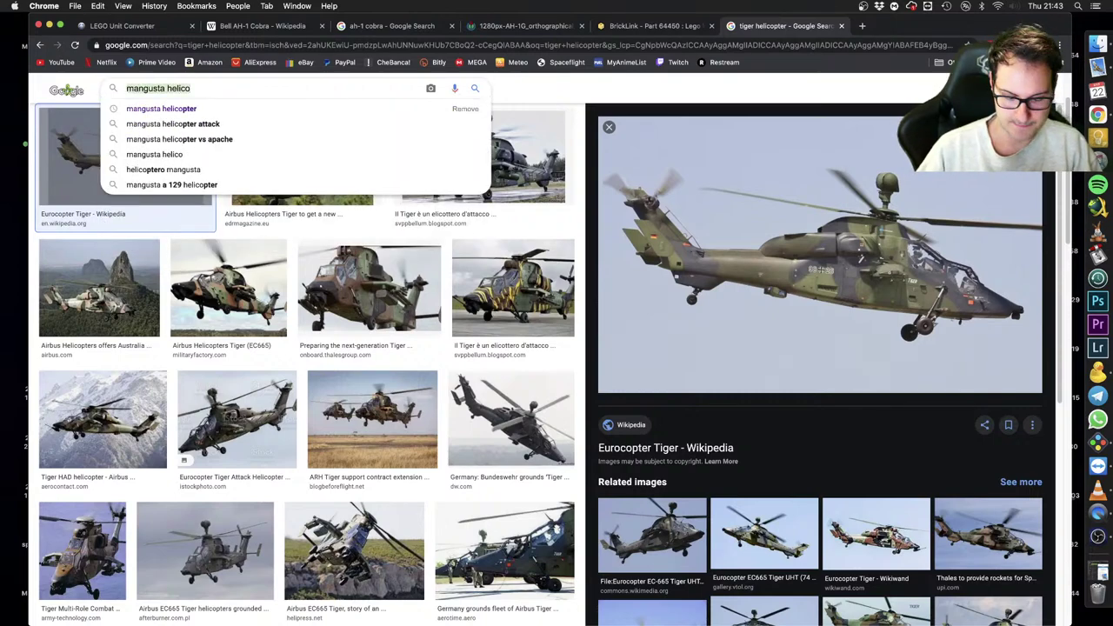
type("t-129 ma")
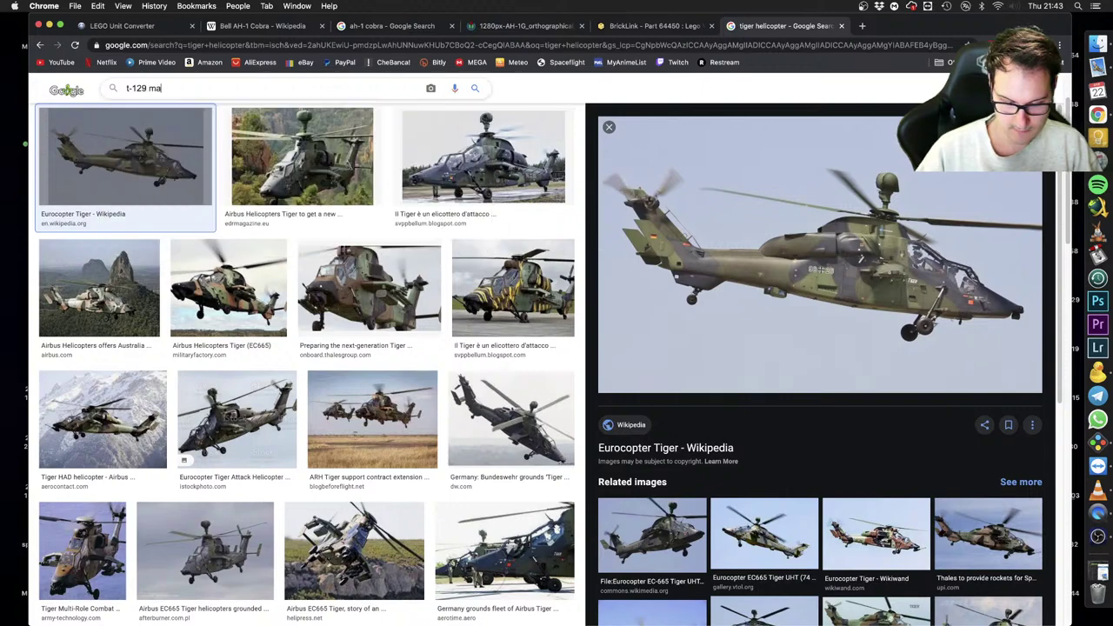
type("ngusta")
key("Return")
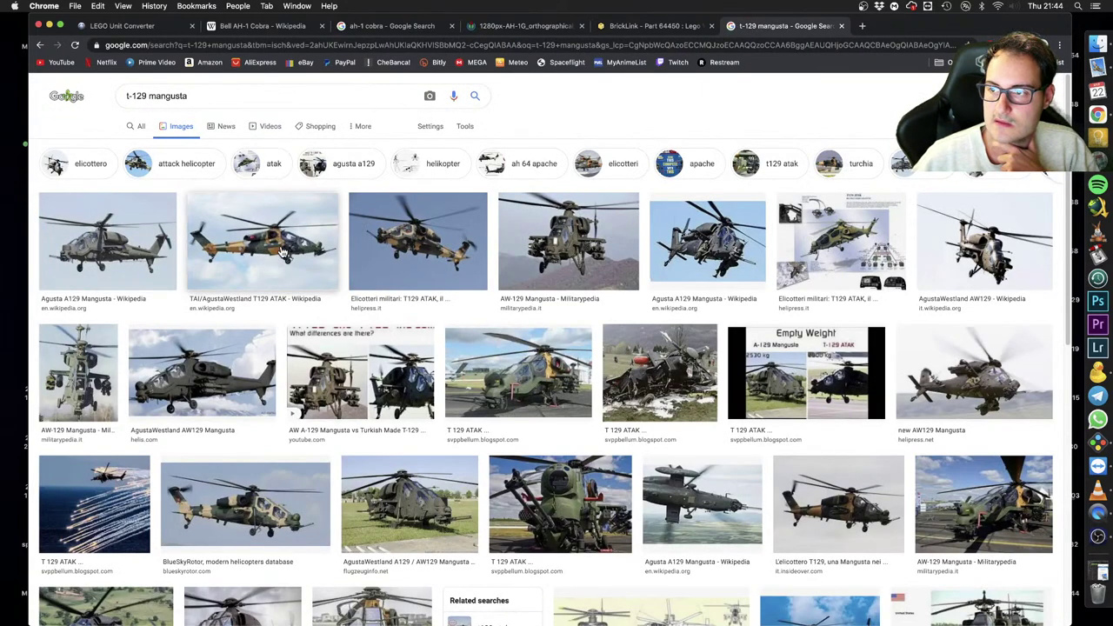
Change the image search to "cbt mangusta" and run it
left_click_drag(150, 97, 44, 90)
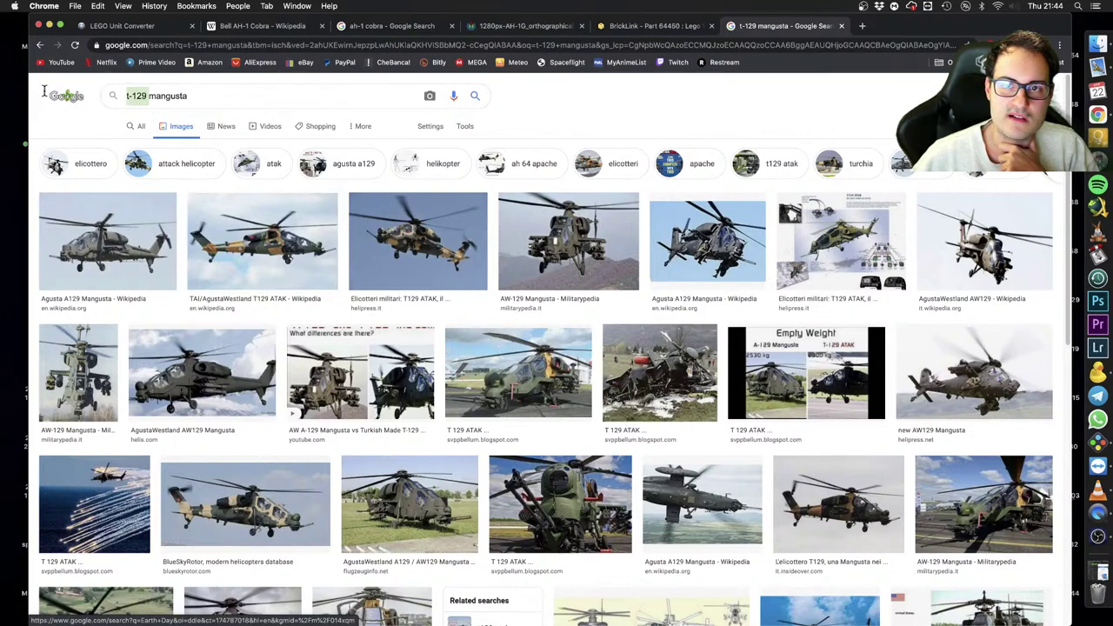
type("helicott")
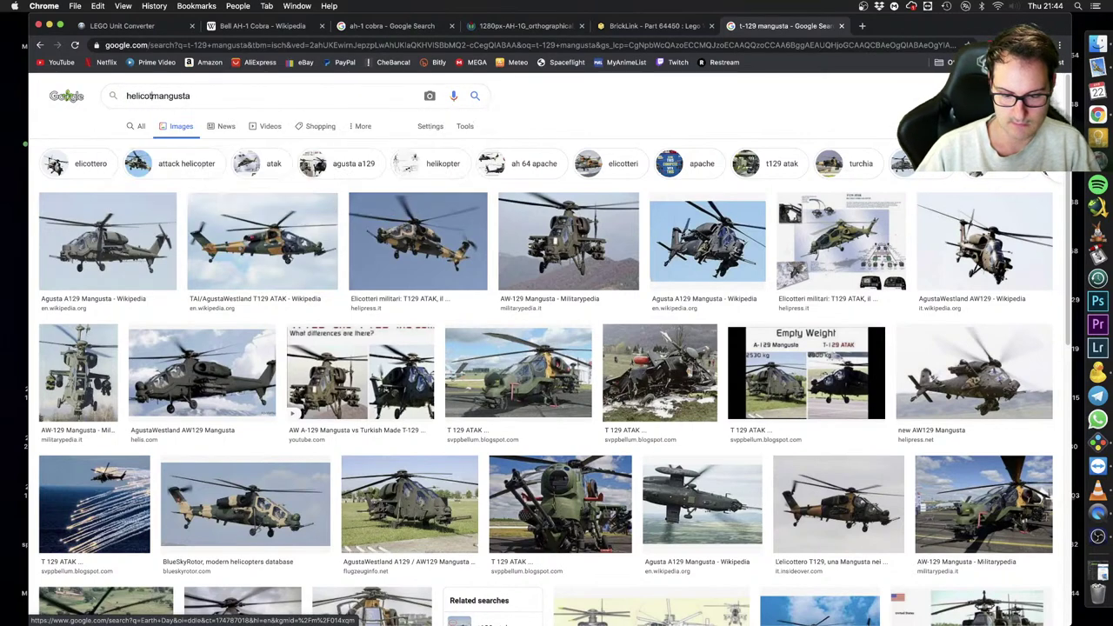
key("BackSpace")
key("BackSpace")
key("BackSpace")
key("BackSpace")
key("BackSpace")
key("BackSpace")
key("BackSpace")
key("BackSpace")
type("cbt")
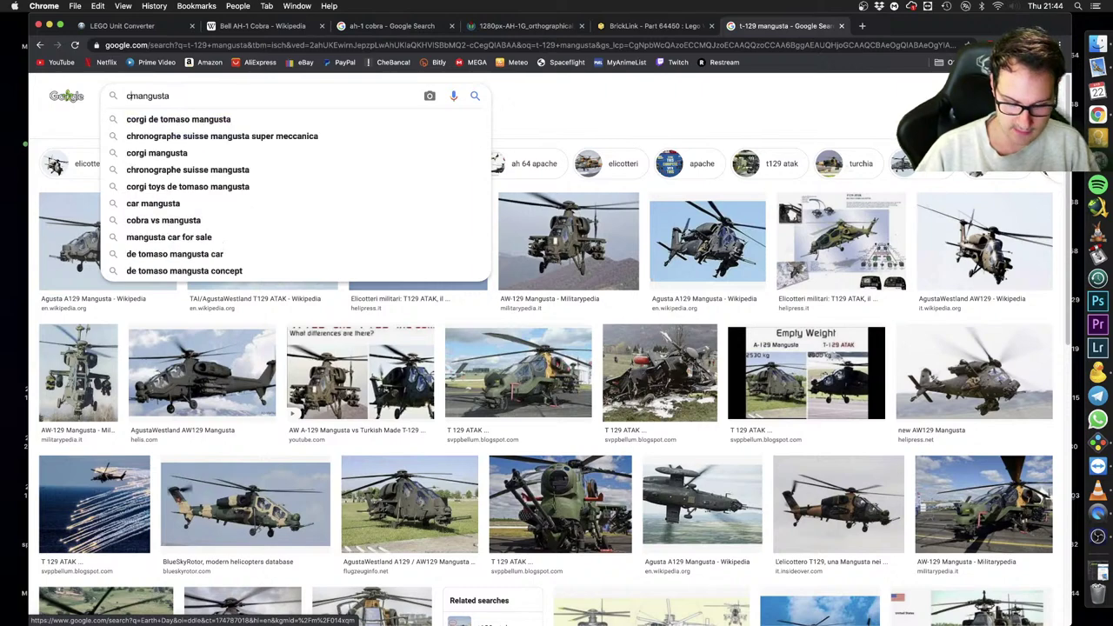
key("Return")
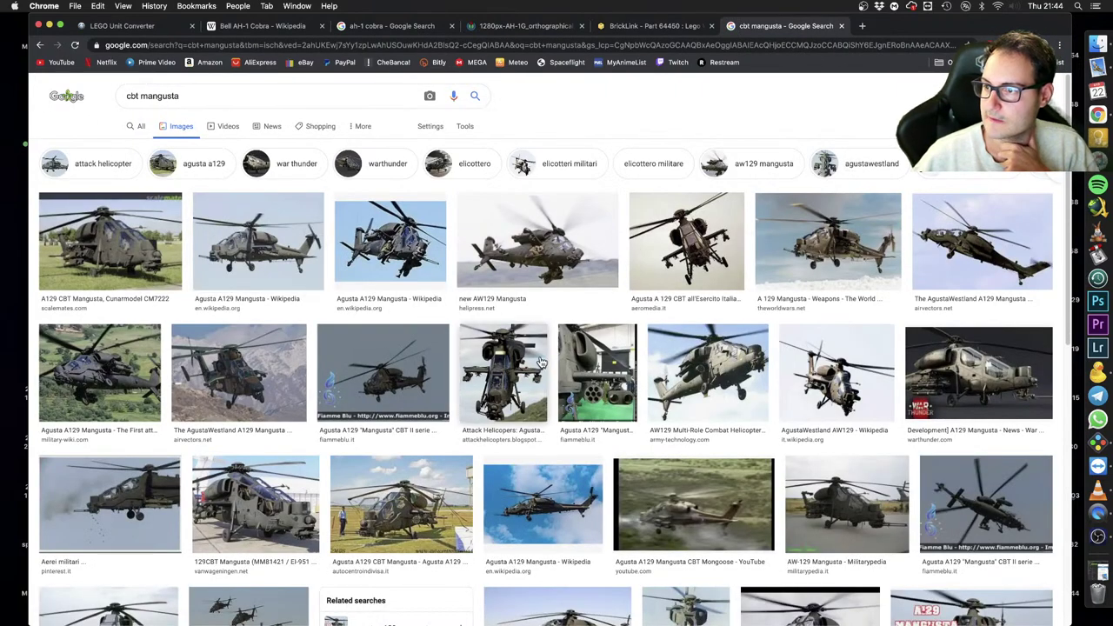
Open the Agusta A129 Mangusta photo from Wikipedia and switch to BrickLink Studio to compare it with the Cobra's side profile
left_click(261, 261)
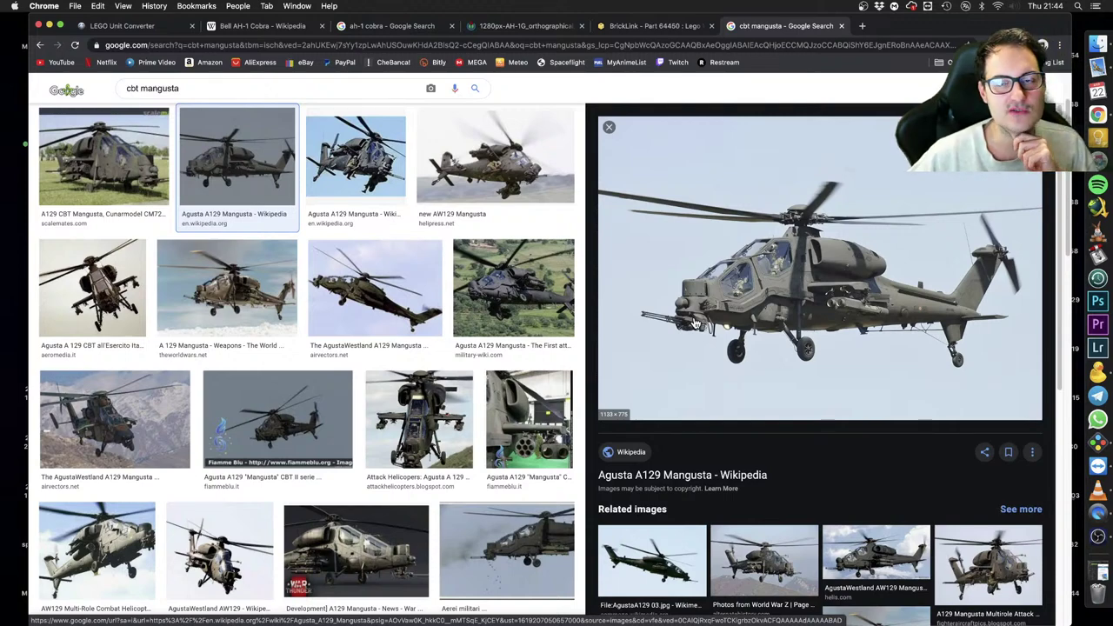
key("ctrl+Right")
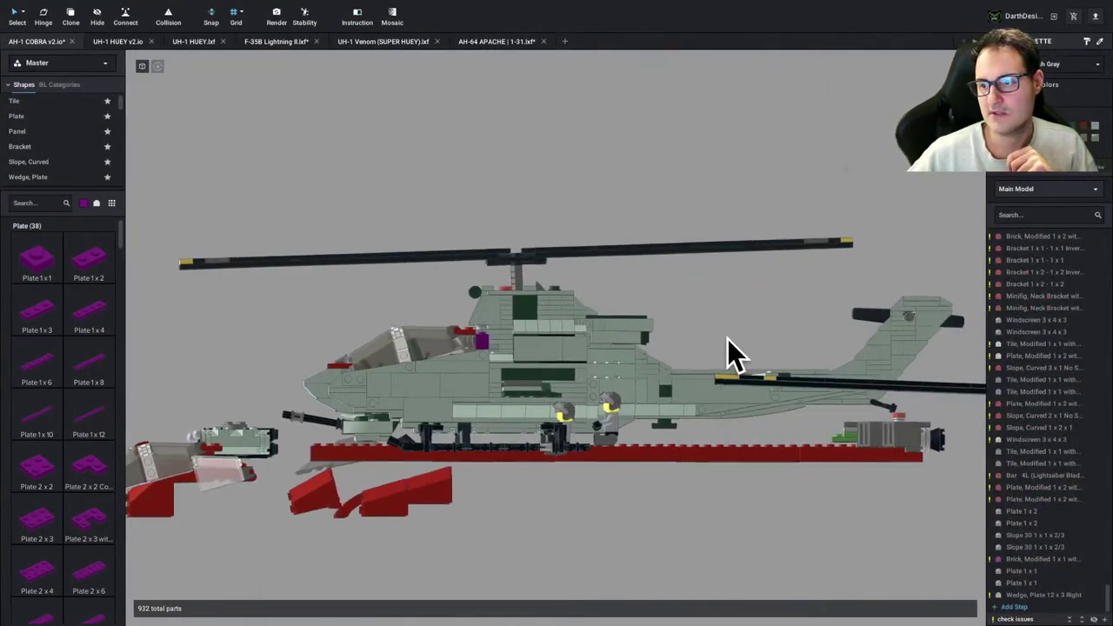
right_click_drag(728, 337, 709, 332)
middle_click_drag(708, 338, 653, 339)
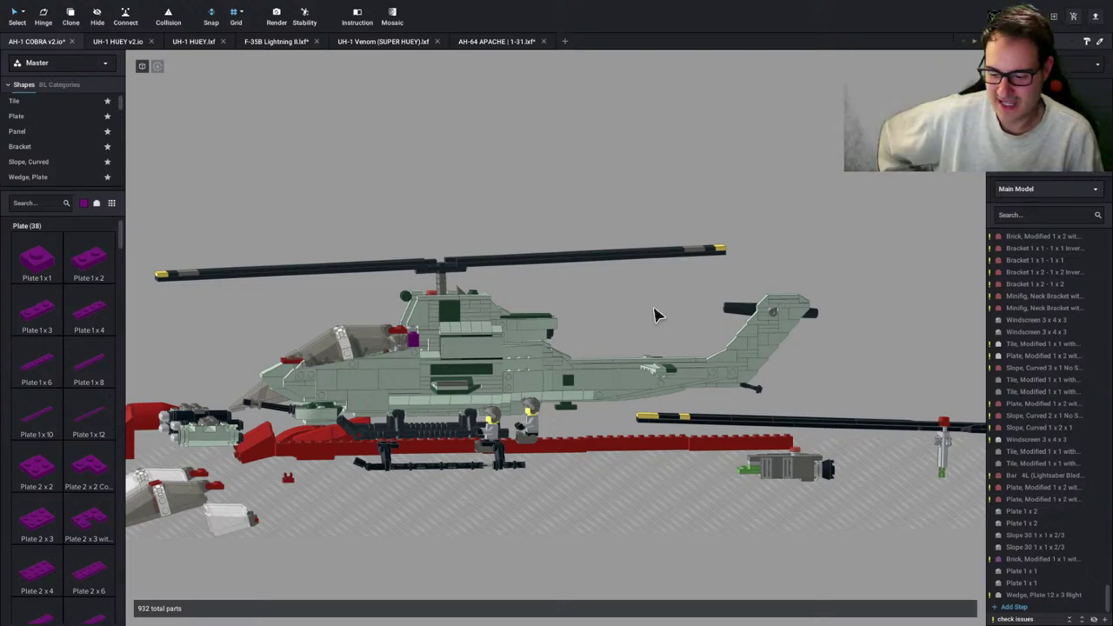
Switch to Chrome, search Google Images for "z-10" in a new tab, and compare the GoodFon photo with the A129 Mangusta
key("ctrl+Left")
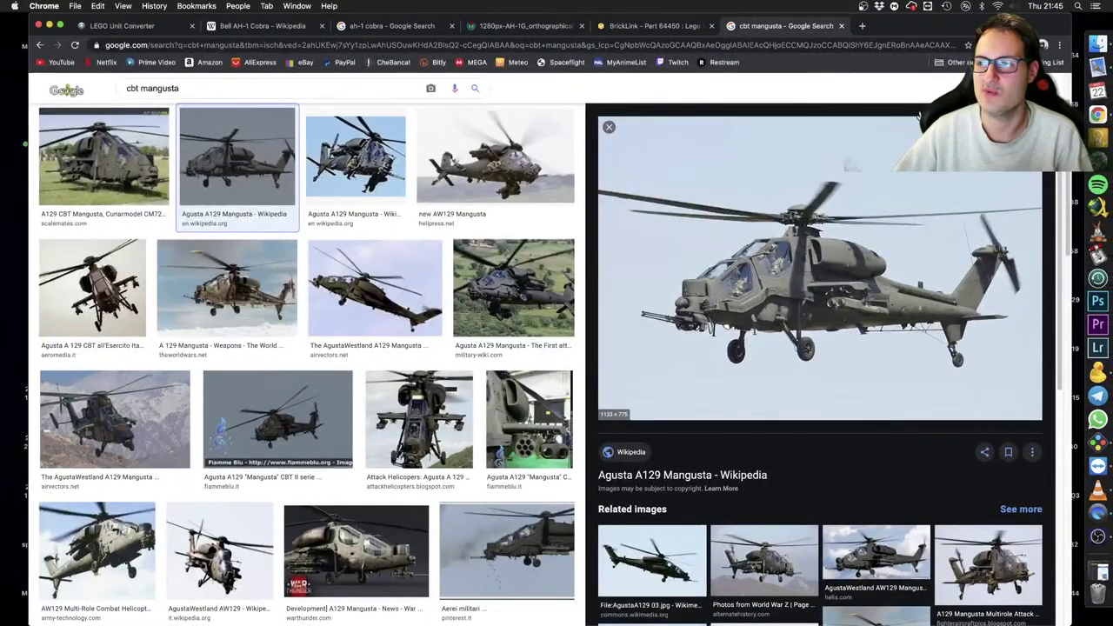
left_click(862, 25)
type("z-")
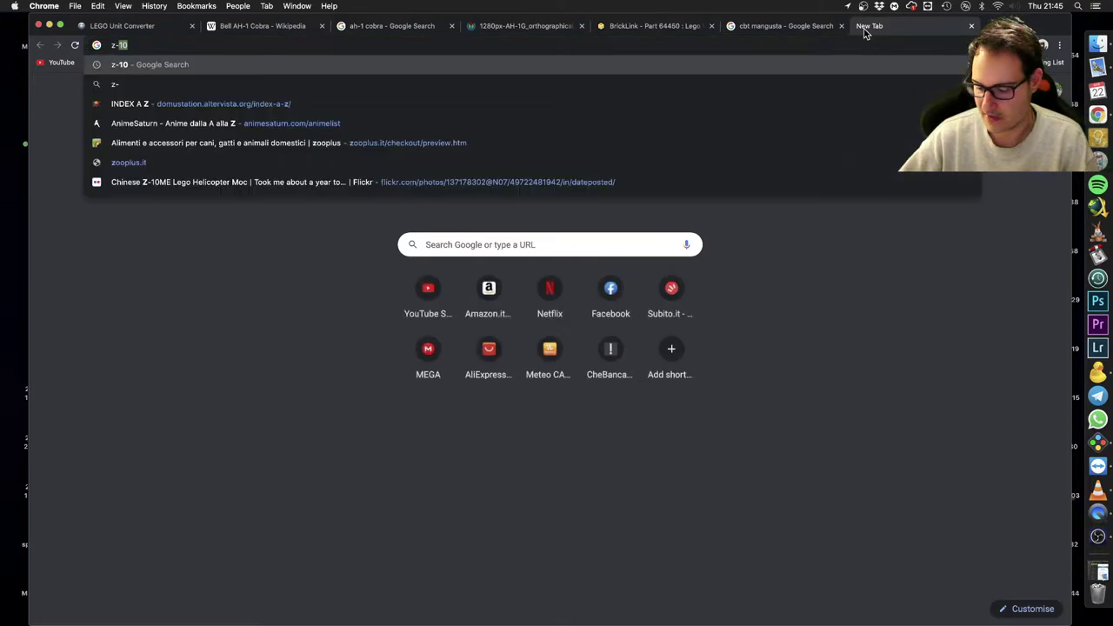
key("Return")
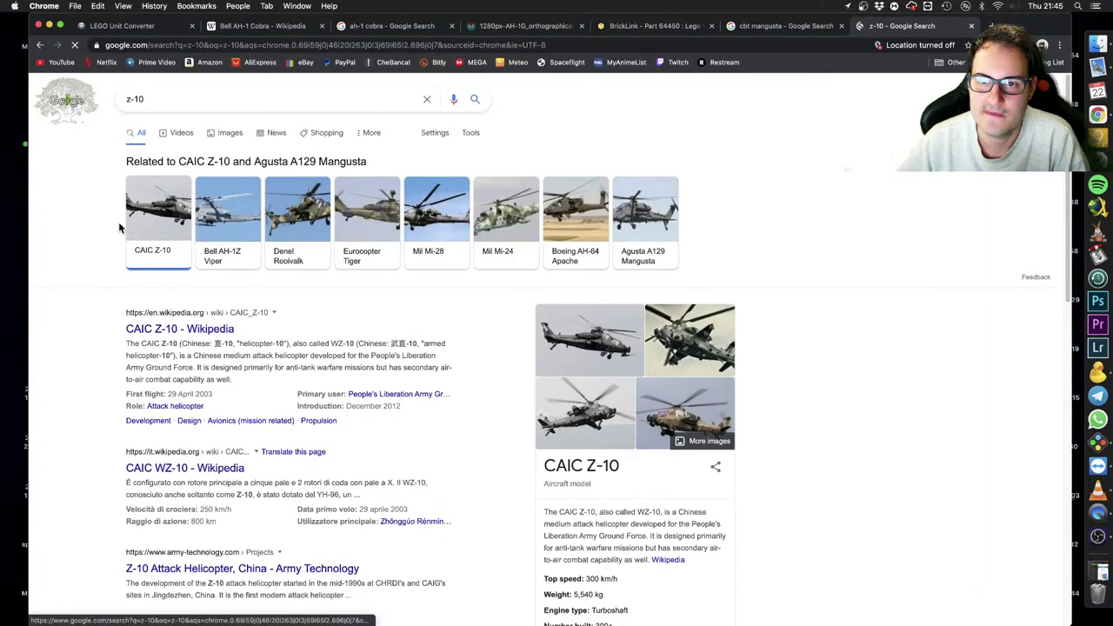
left_click(228, 134)
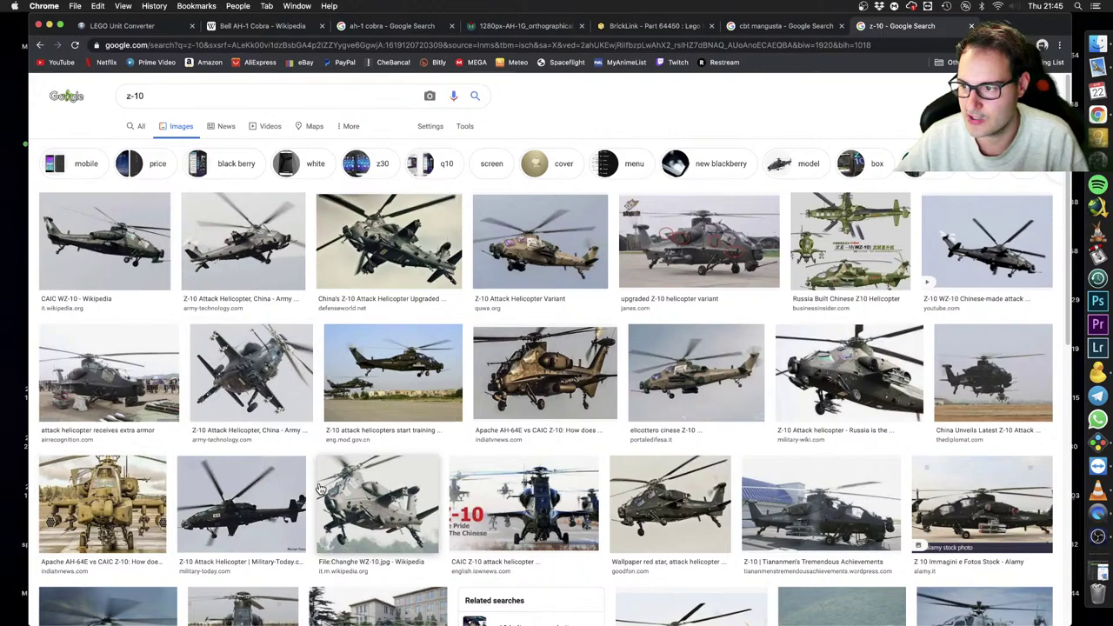
left_click(696, 511)
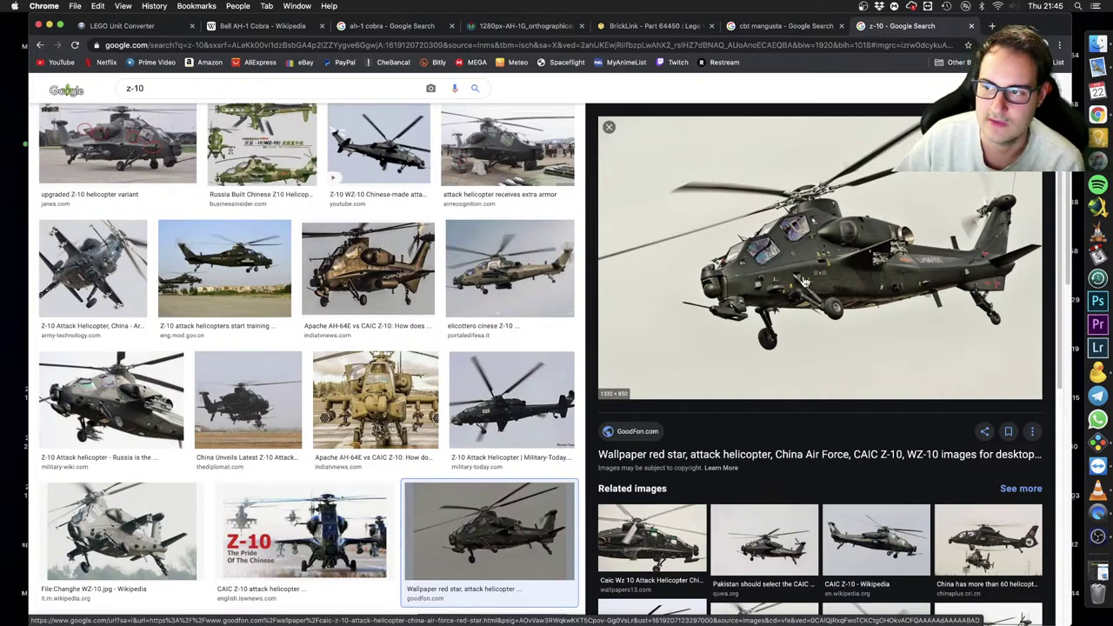
left_click(746, 30)
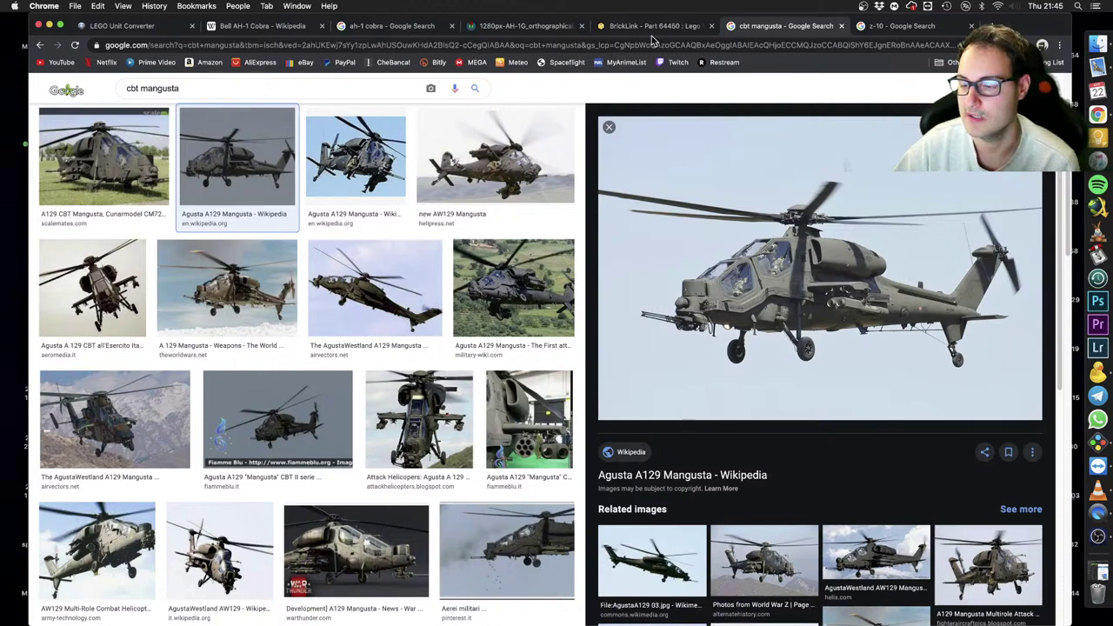
Switch to BrickLink Studio and examine the Cobra's canopy, cockpit sides and nose from the side, front and above
key("ctrl+Right")
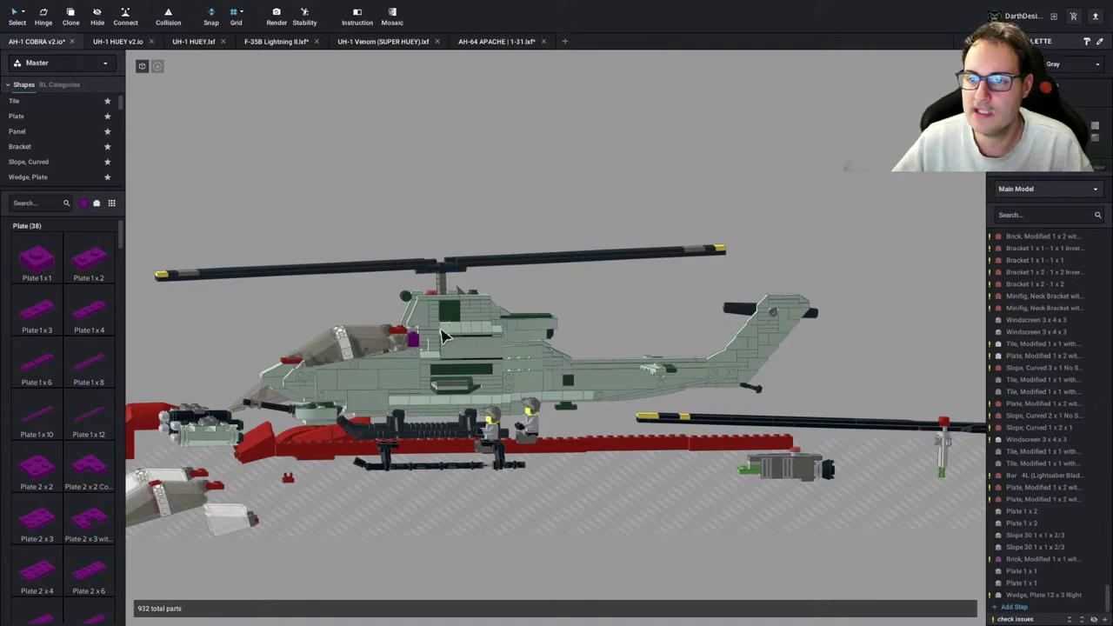
scroll(387, 396, "up", 5)
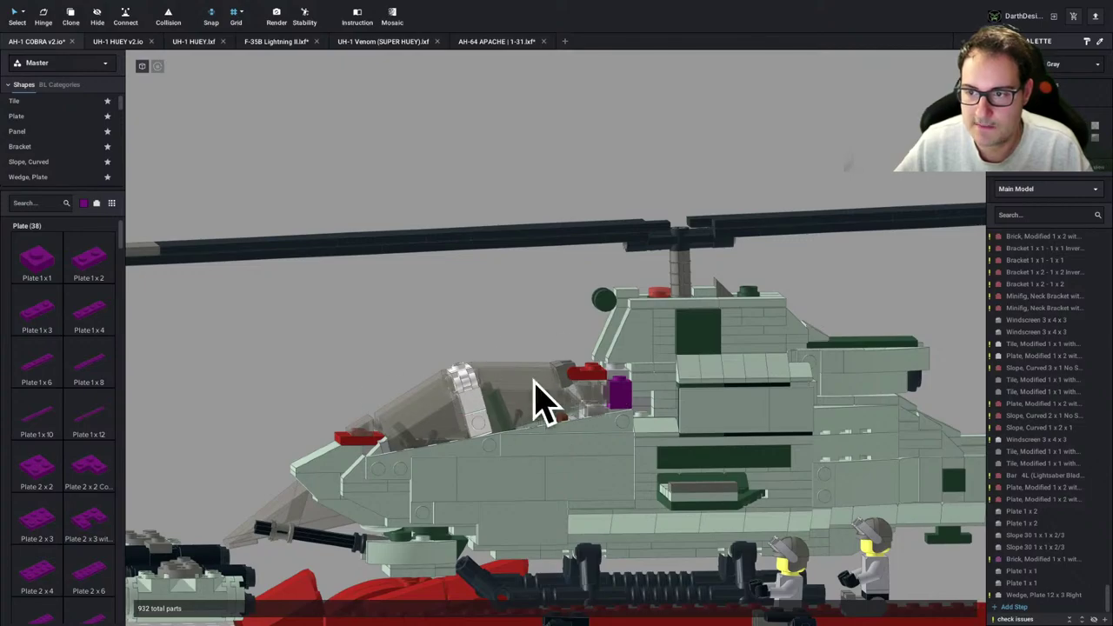
right_click_drag(513, 382, 537, 418)
right_click_drag(727, 437, 842, 474)
scroll(636, 437, "up", 2)
middle_click_drag(635, 437, 728, 455)
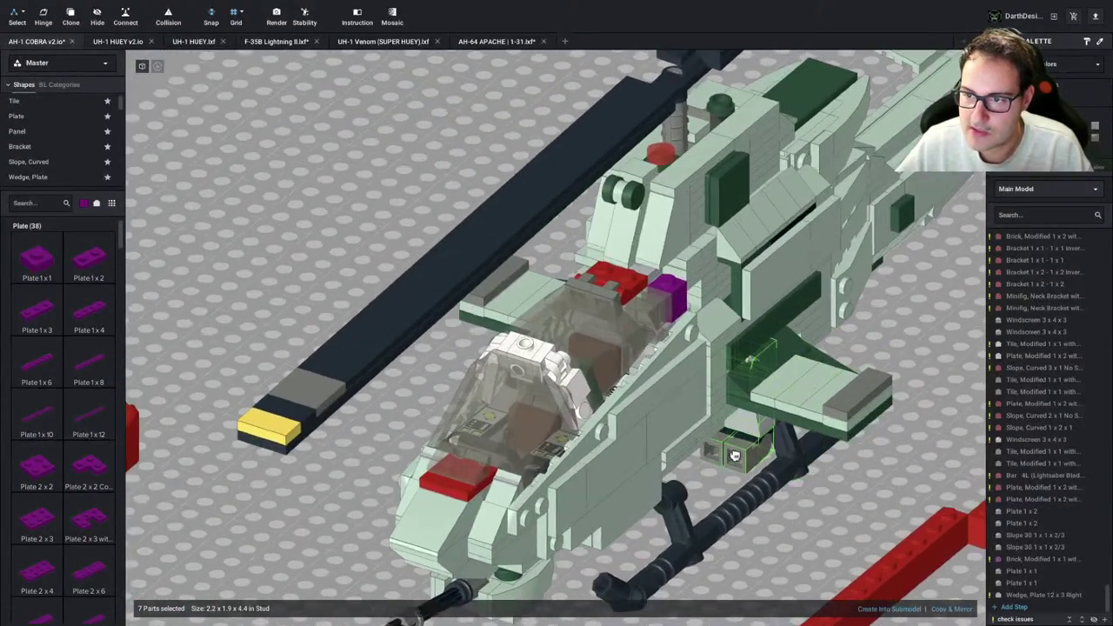
mouse_move(728, 455)
right_mouse_down()
mouse_move(708, 472)
mouse_move(712, 460)
right_mouse_up()
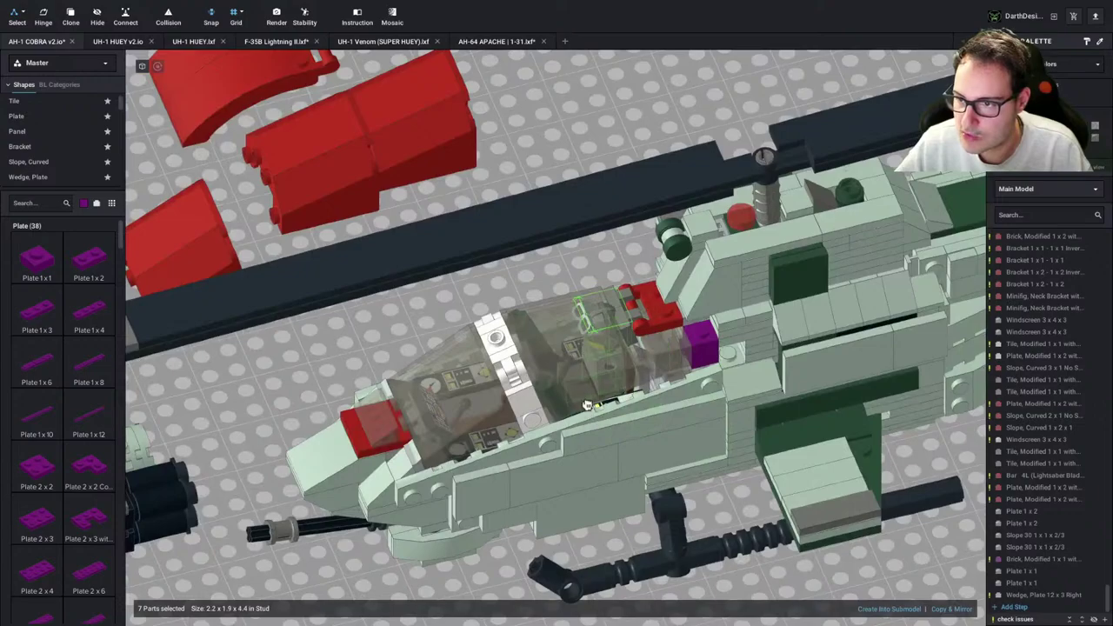
right_click_drag(588, 405, 612, 416)
scroll(512, 428, "down", 5)
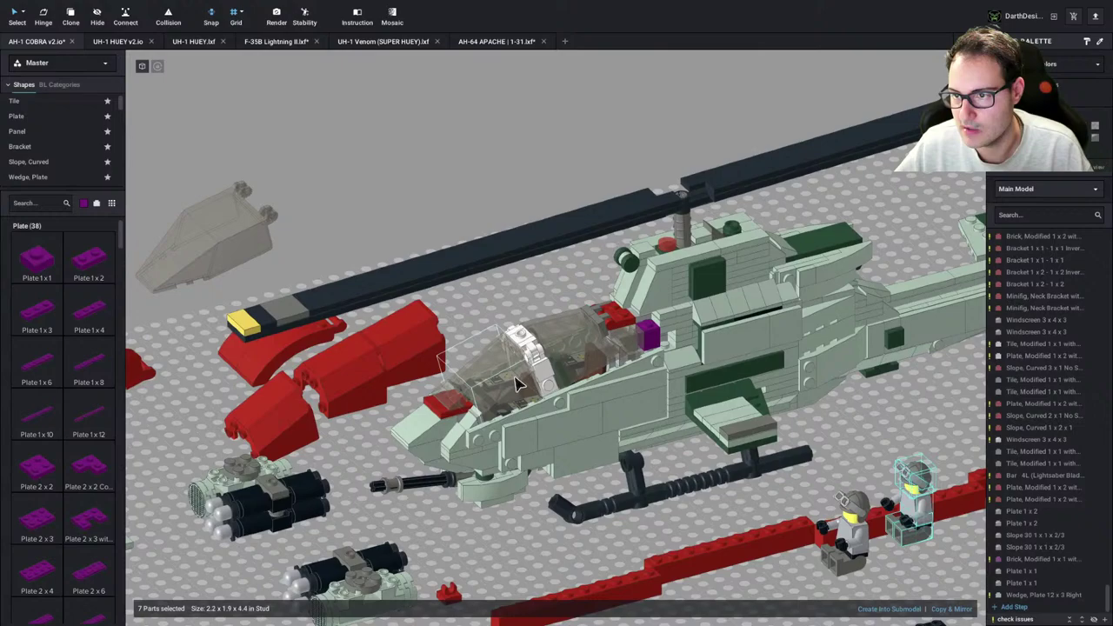
right_click_drag(519, 384, 509, 400)
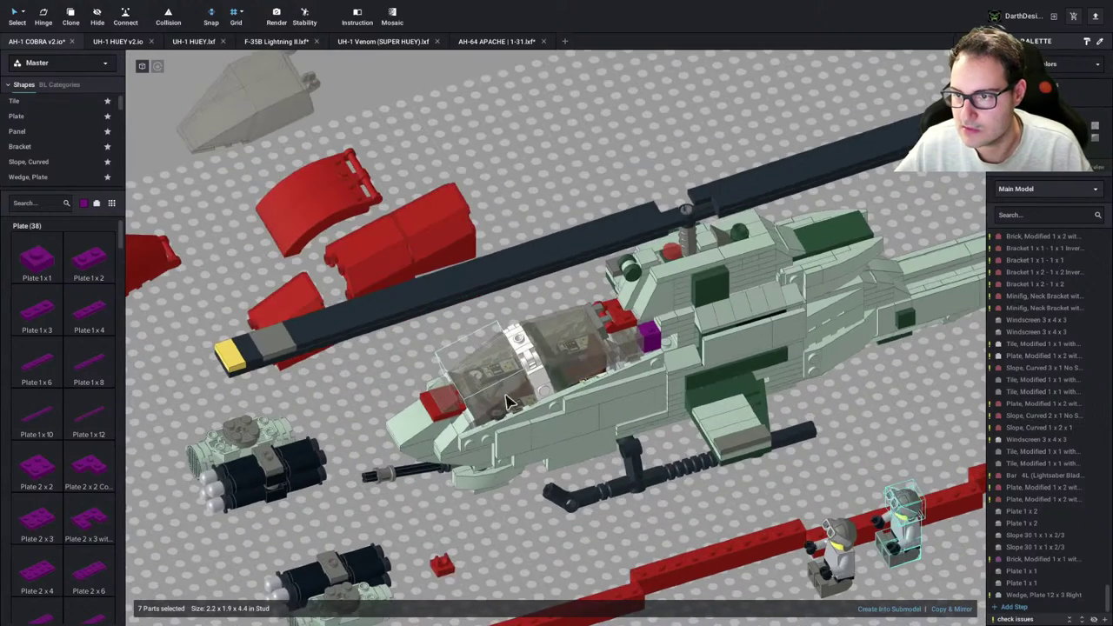
Try to place a clone of the seated pilot minifigure inside the helicopter's cockpit
scroll(527, 416, "up", 2)
middle_click_drag(591, 521, 568, 353)
scroll(569, 353, "down", 3)
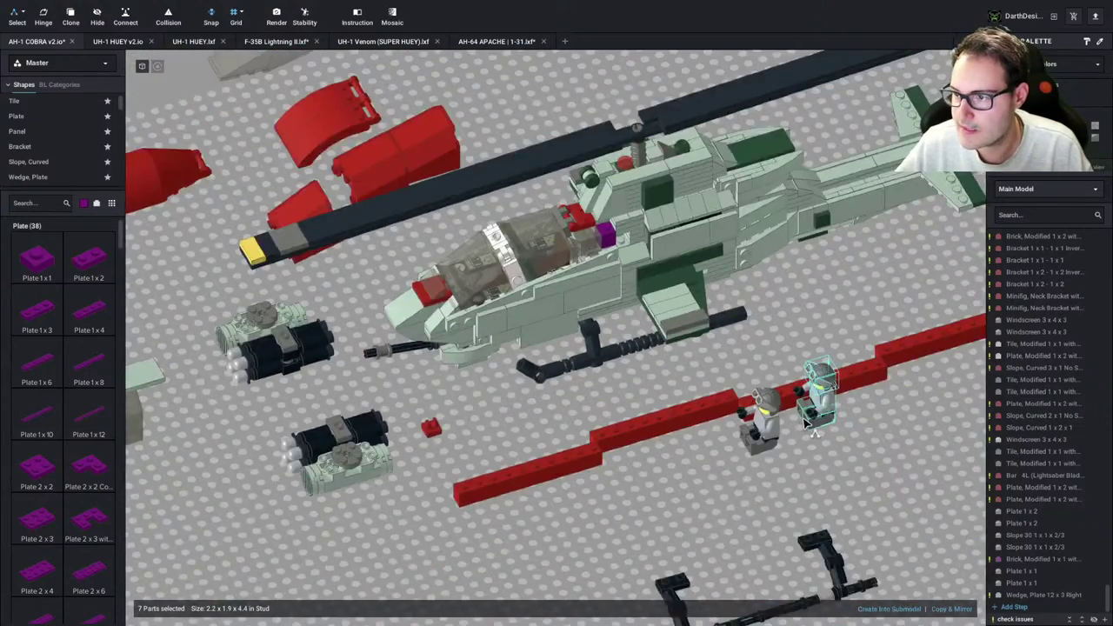
key("c")
left_click(806, 424)
scroll(524, 369, "up", 2)
right_click_drag(524, 371, 507, 375)
scroll(500, 366, "up", 3)
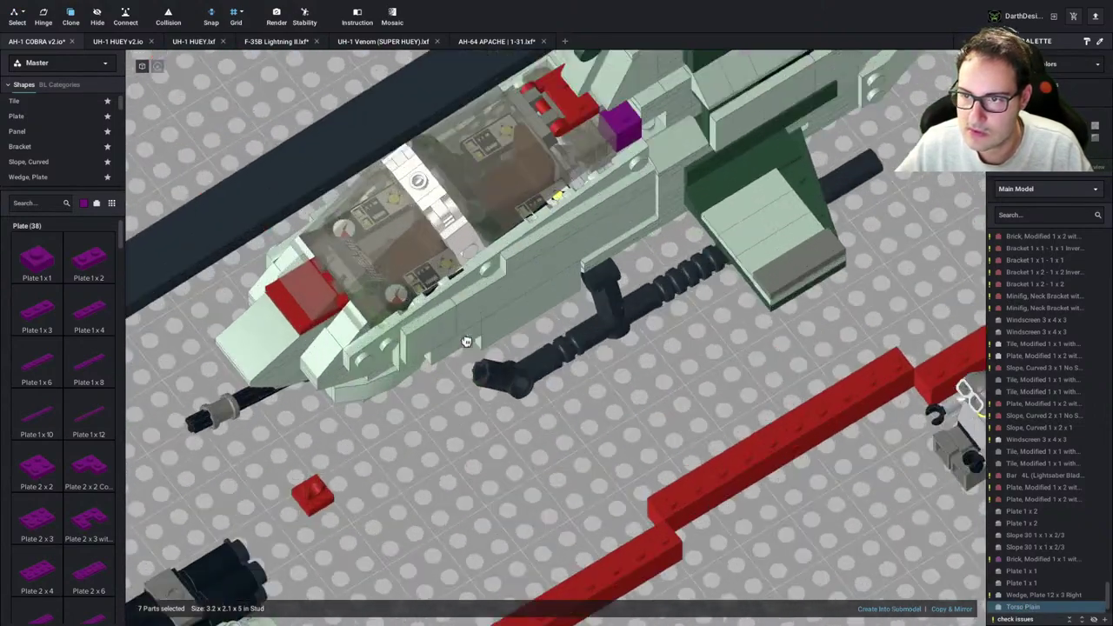
middle_click_drag(467, 341, 586, 435)
scroll(586, 434, "up", 2)
mouse_move(586, 434)
right_mouse_down()
mouse_move(588, 419)
mouse_move(666, 380)
mouse_move(720, 375)
mouse_move(752, 417)
right_mouse_up()
left_click(578, 321)
key("Escape")
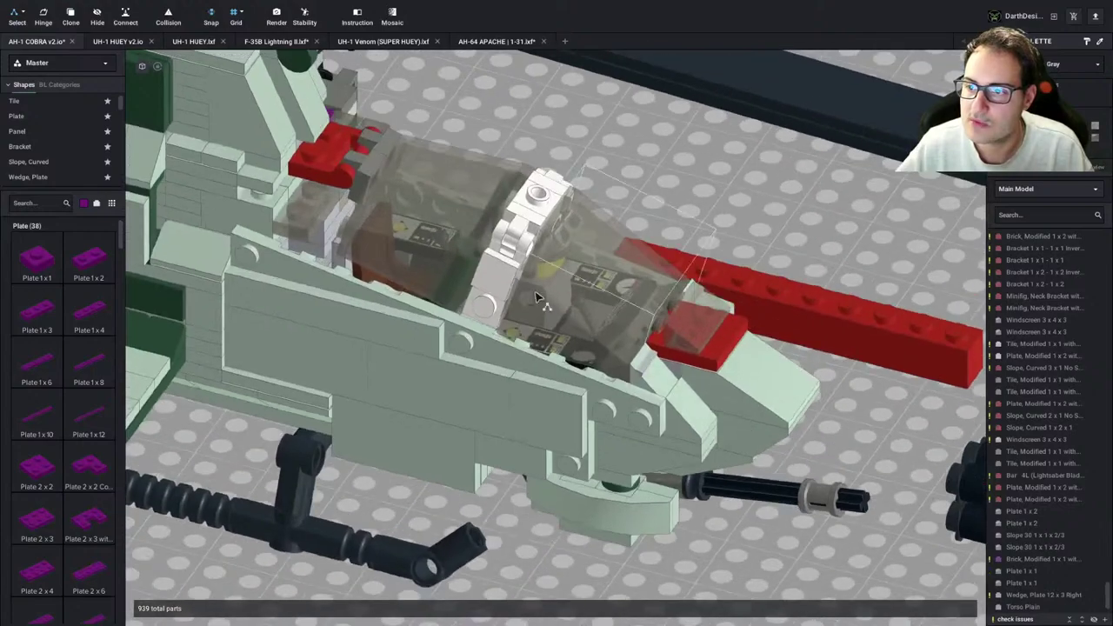
Examine the whole helicopter, its canopy and the minifigures beside it from the front and the side
right_click_drag(454, 490, 455, 360)
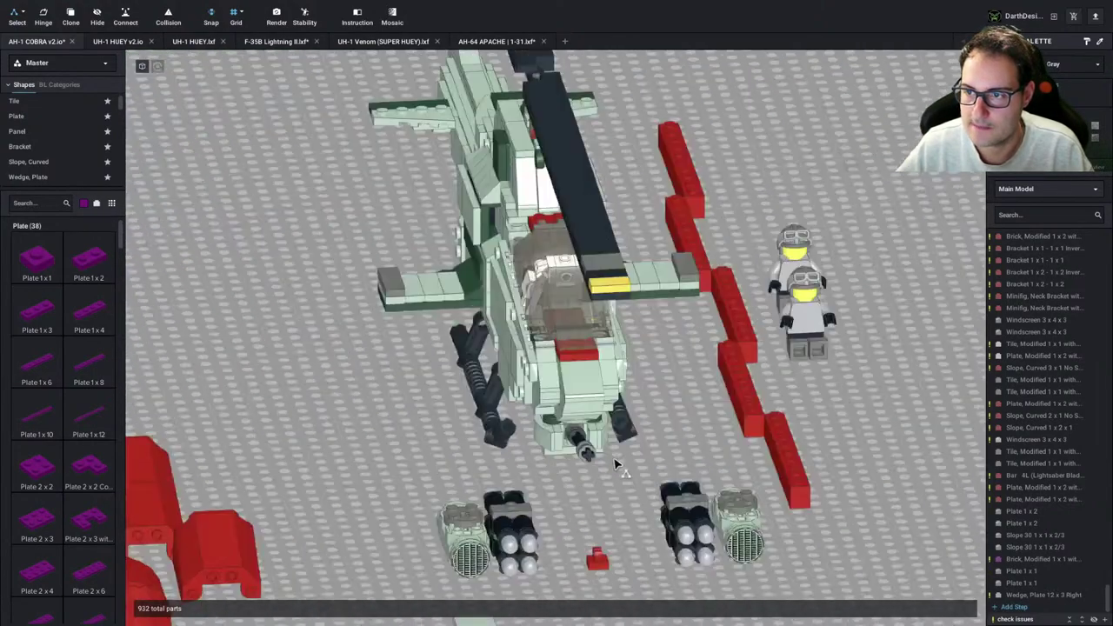
right_click_drag(615, 464, 504, 387)
scroll(633, 522, "down", 3)
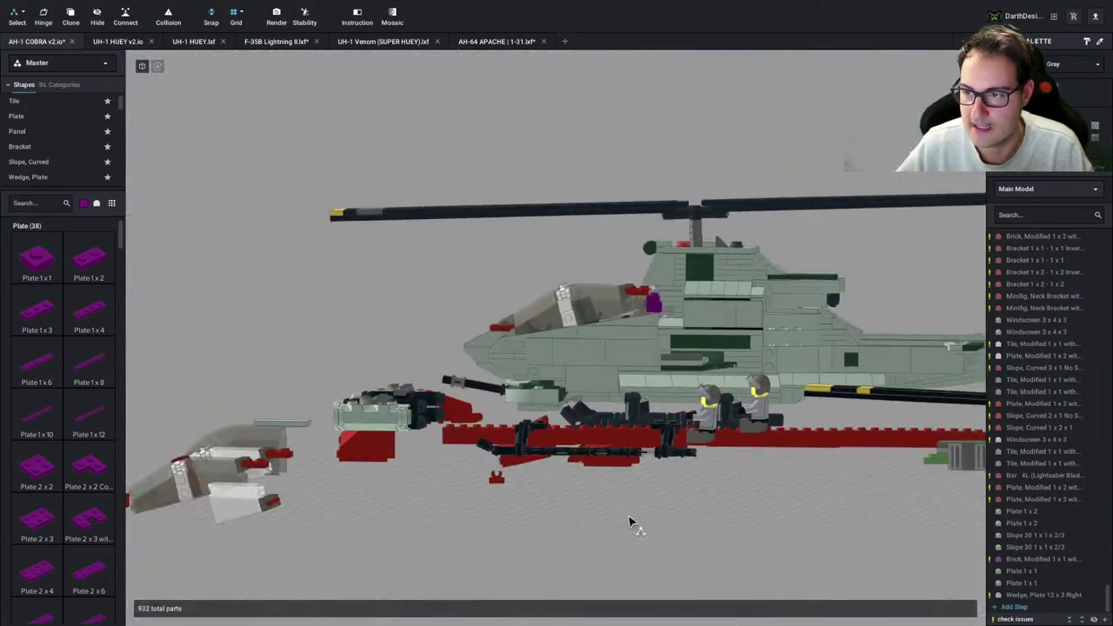
middle_click_drag(724, 519, 647, 513)
right_click_drag(648, 513, 604, 517)
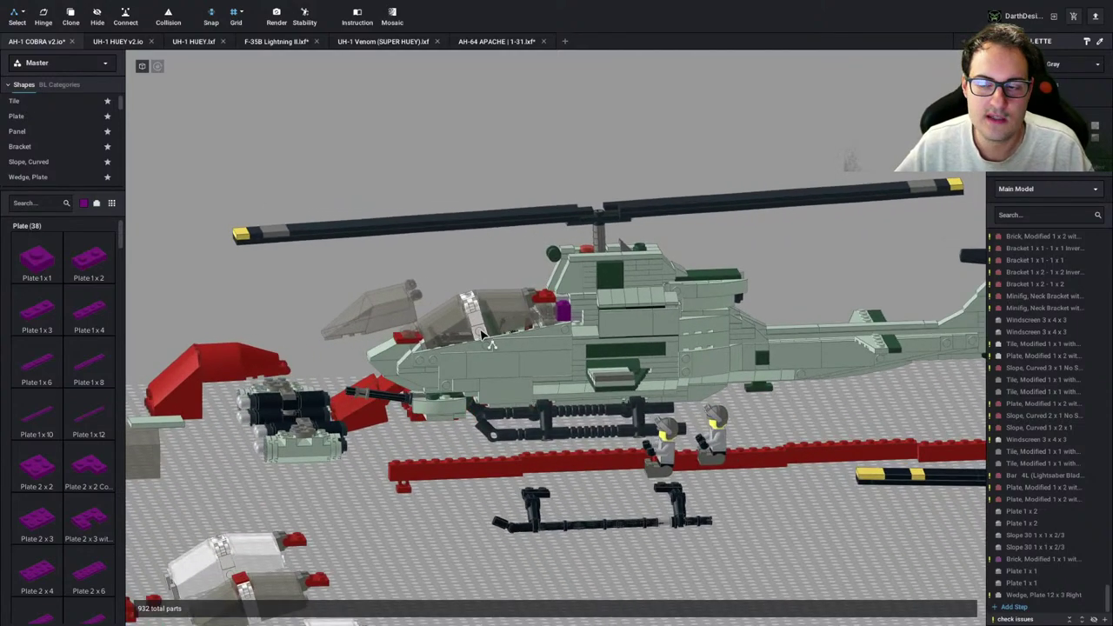
mouse_move(491, 266)
right_mouse_down()
mouse_move(513, 289)
mouse_move(564, 293)
mouse_move(502, 285)
right_mouse_up()
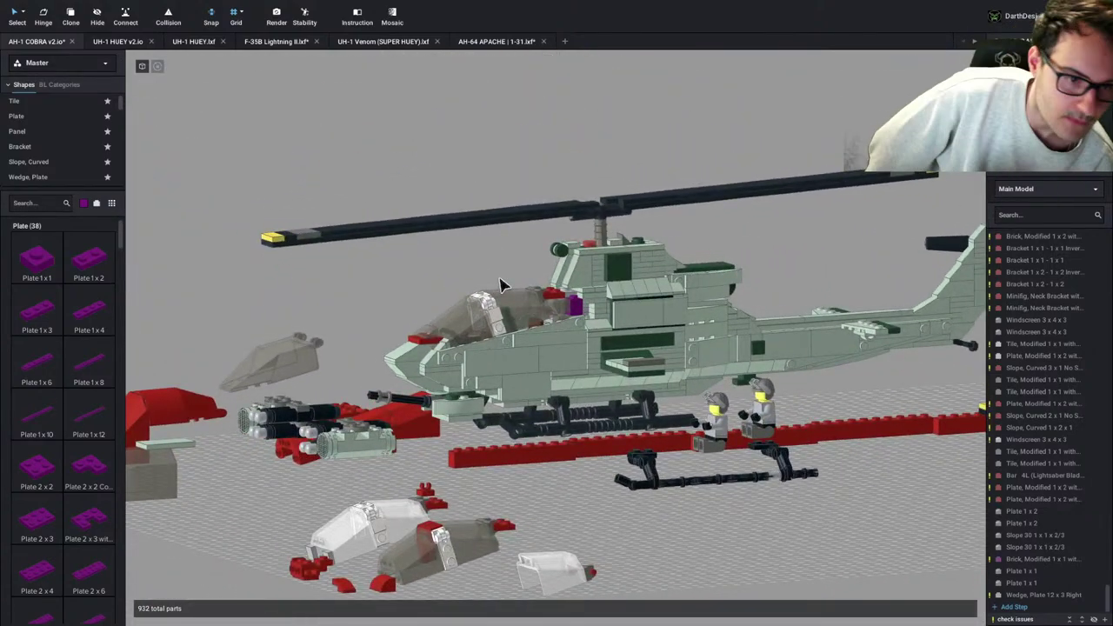
scroll(501, 285, "down", 3)
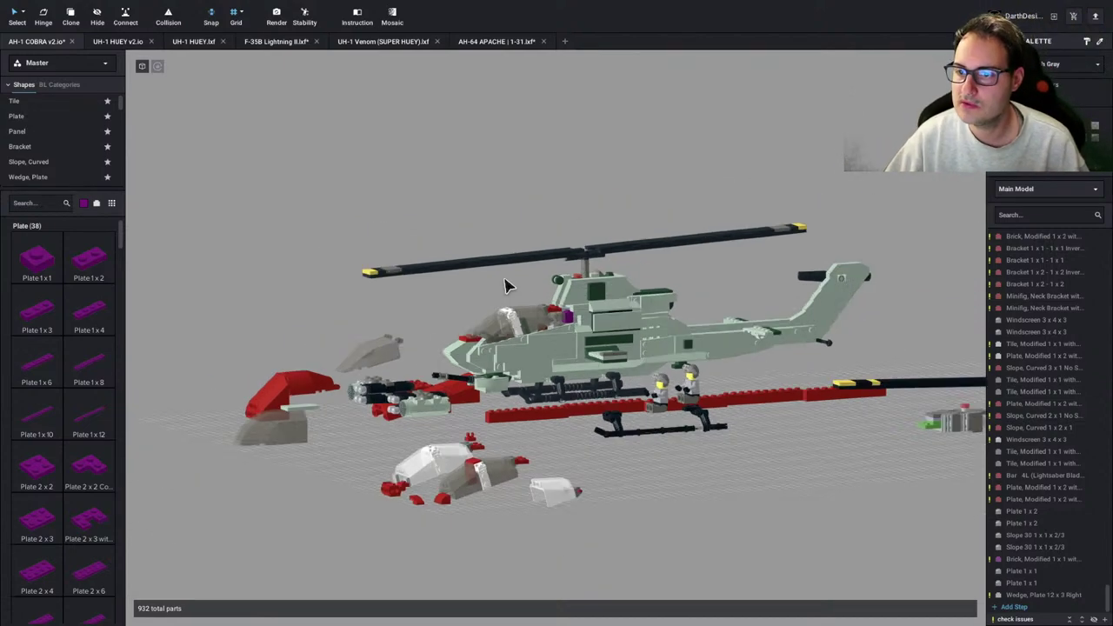
scroll(511, 292, "up", 2)
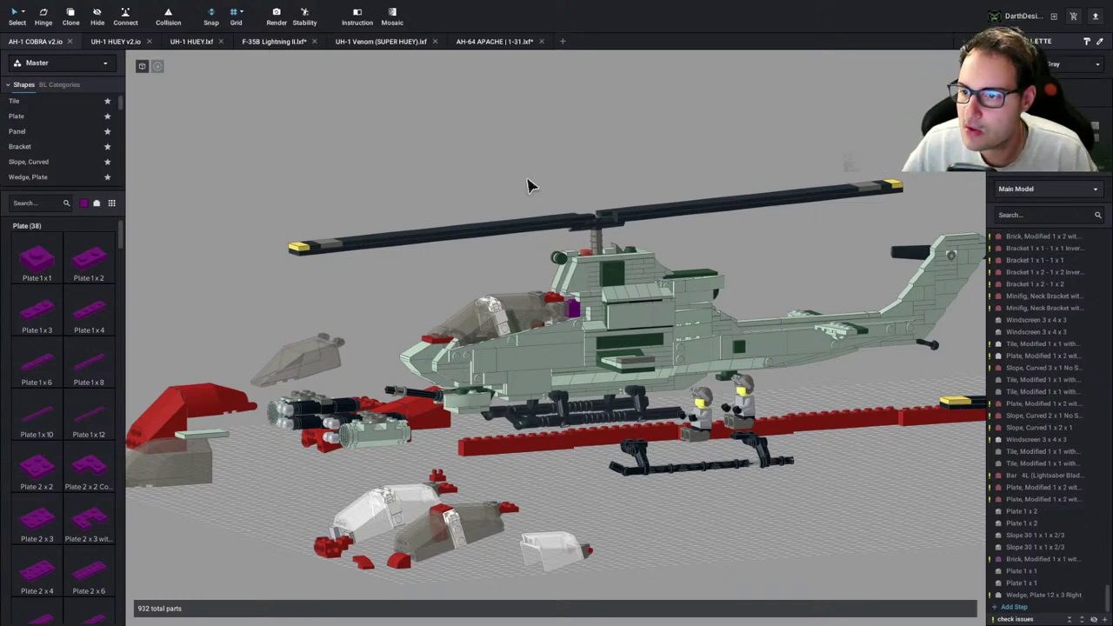
Try to pull the Wedge, Plate 12 x 3 Right and four adjoining cover parts off the side of the cockpit
scroll(527, 184, "up", 2)
scroll(574, 358, "up", 2)
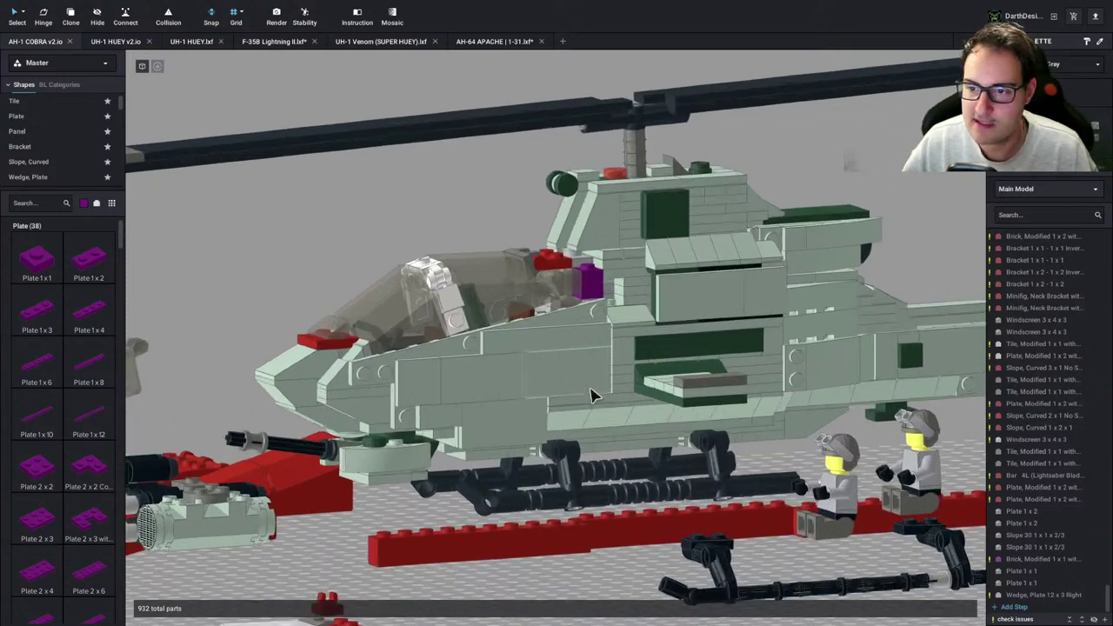
left_click(541, 321)
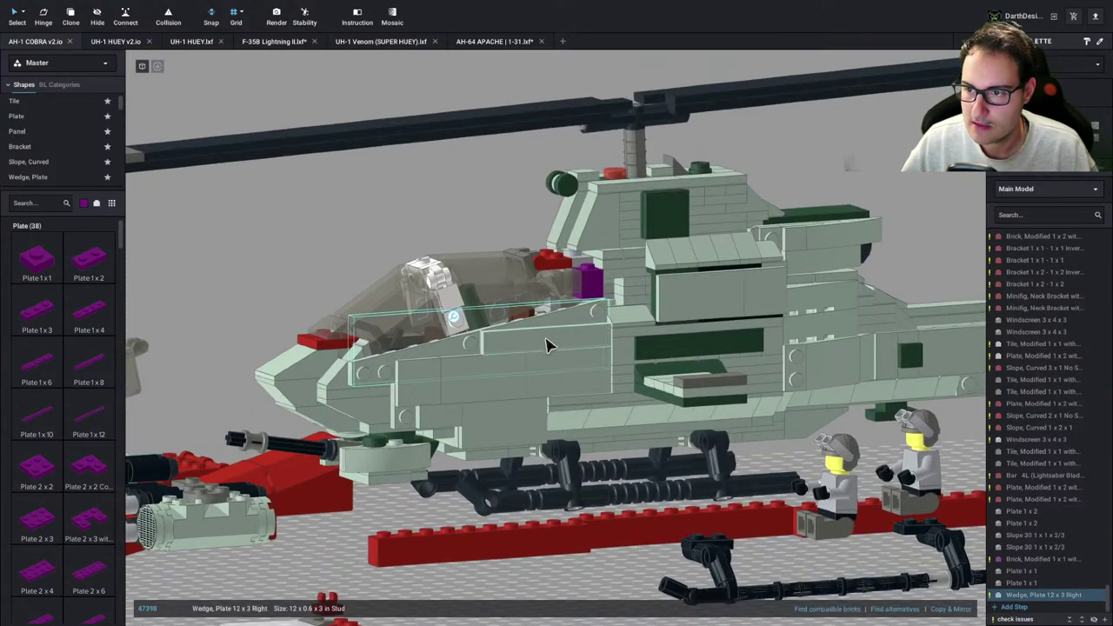
left_click(547, 339, "ctrl")
left_click(539, 374, "ctrl")
left_click(430, 376, "ctrl")
left_click(467, 389, "ctrl")
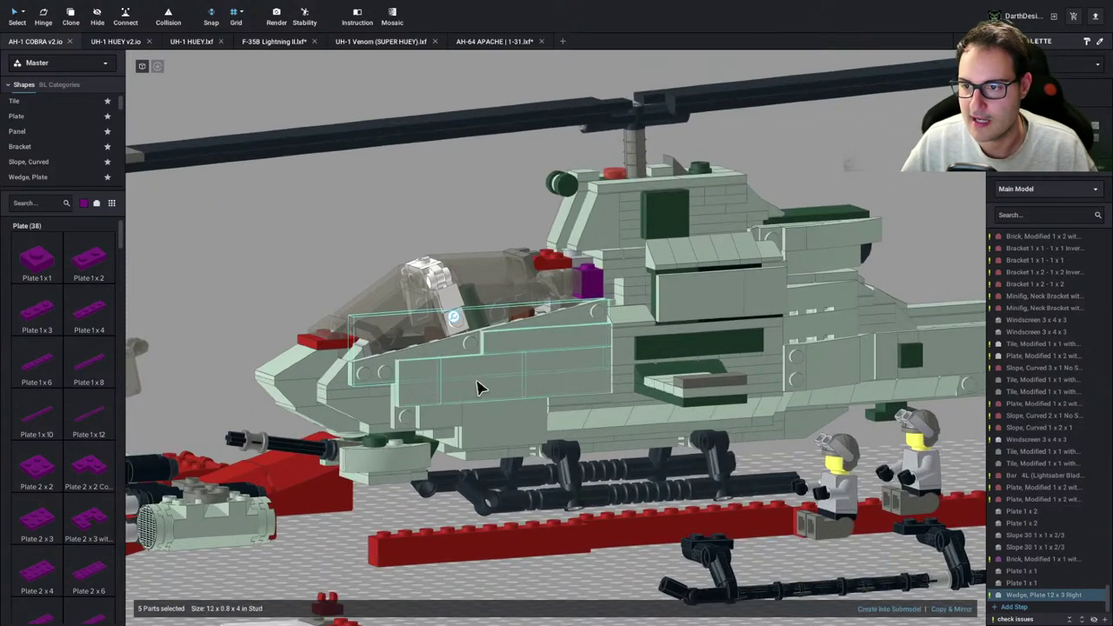
left_click_drag(479, 388, 419, 466)
scroll(419, 466, "down", 4)
scroll(402, 427, "up", 5)
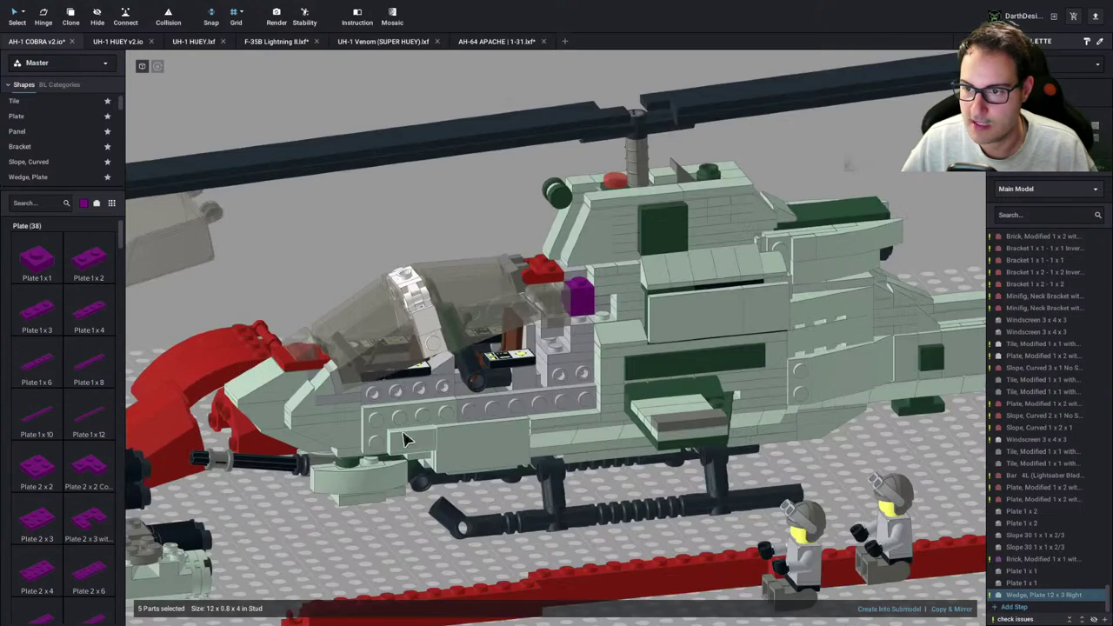
Try to set the removed side panels and four more parts below the cockpit aside, away from the helicopter
left_click(493, 413, "ctrl")
left_click(499, 437, "ctrl")
left_click(427, 443, "ctrl")
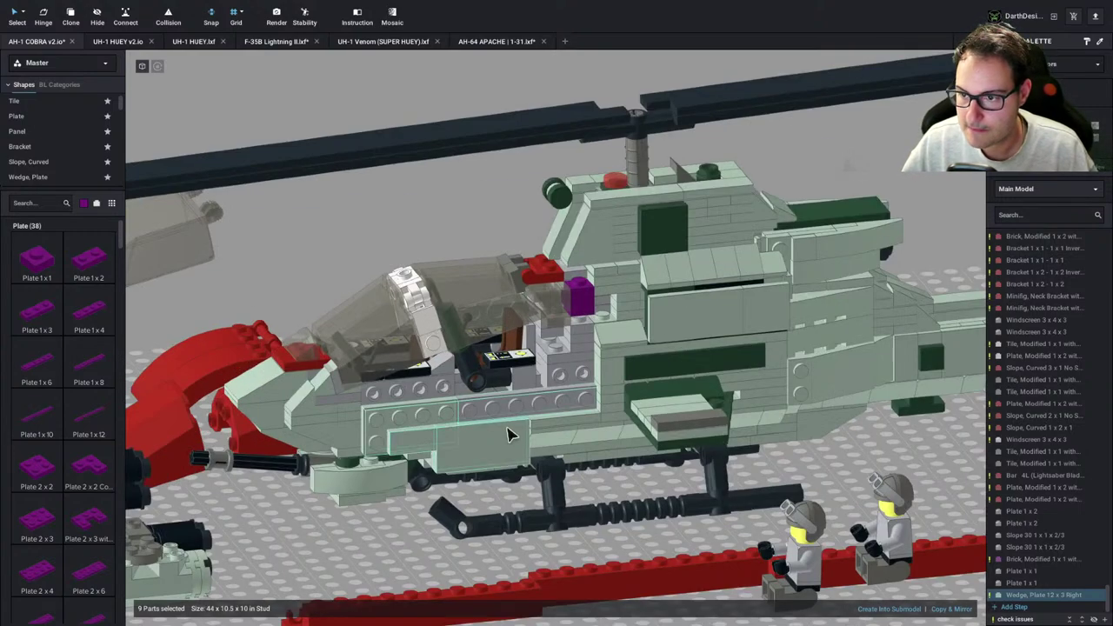
left_click_drag(507, 428, 331, 533)
scroll(331, 533, "down", 2)
scroll(283, 496, "down", 3)
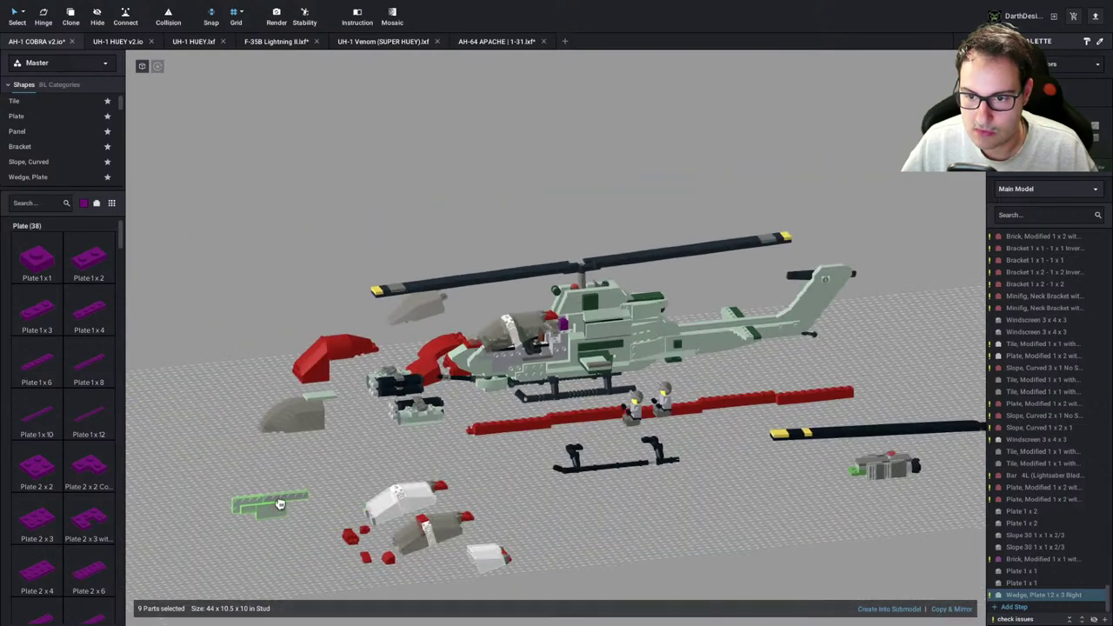
left_click(534, 524)
scroll(534, 524, "up", 1)
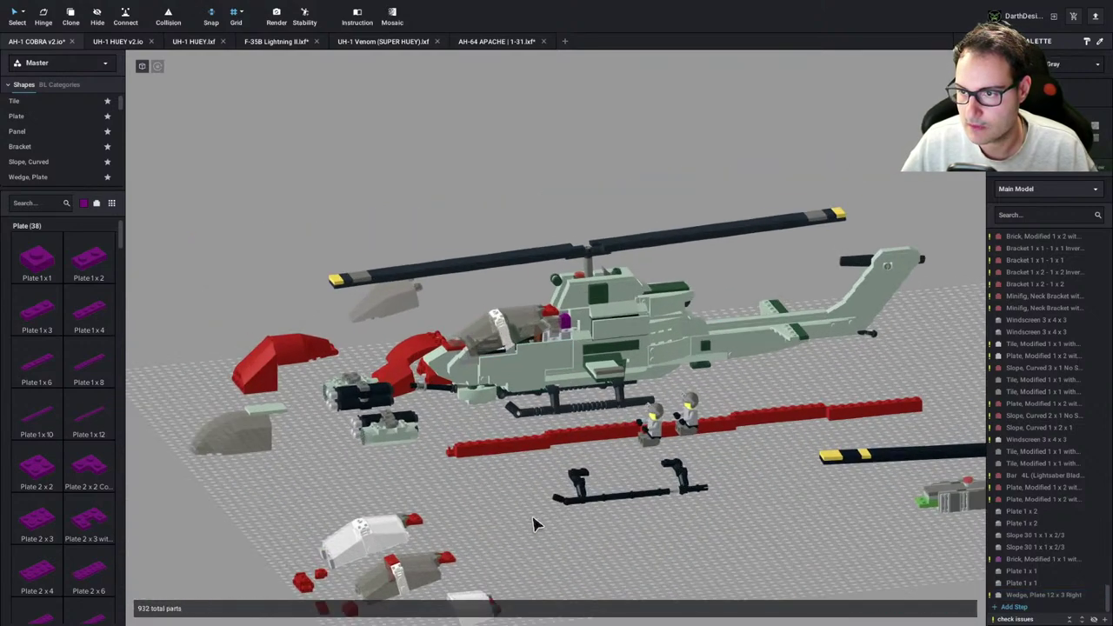
Hide the wedge plate, tiles and studded parts covering the side of the cockpit to expose its interior
scroll(526, 524, "up", 4)
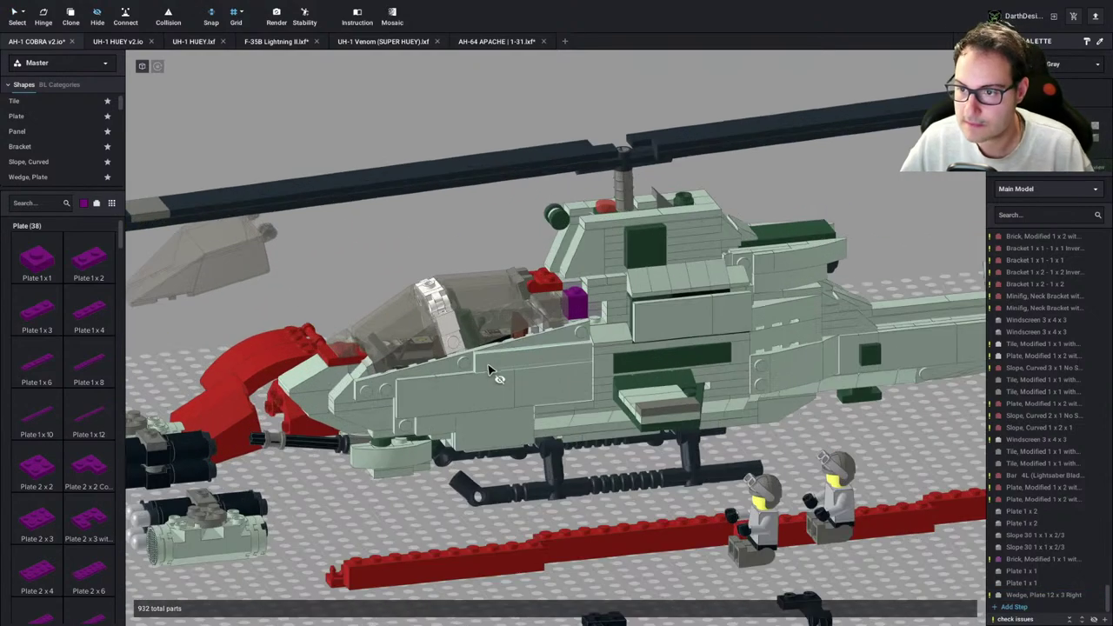
left_click(525, 362)
left_click(526, 374)
left_click(532, 381)
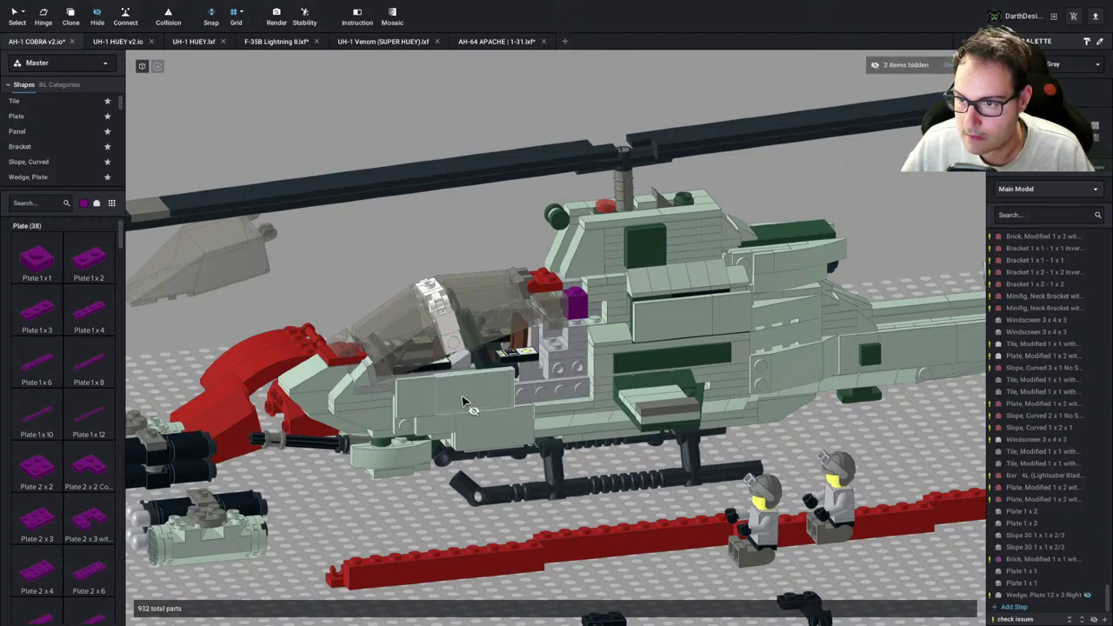
left_click(464, 399)
left_click(414, 410)
left_click(486, 428)
left_click(486, 428)
left_click(444, 422)
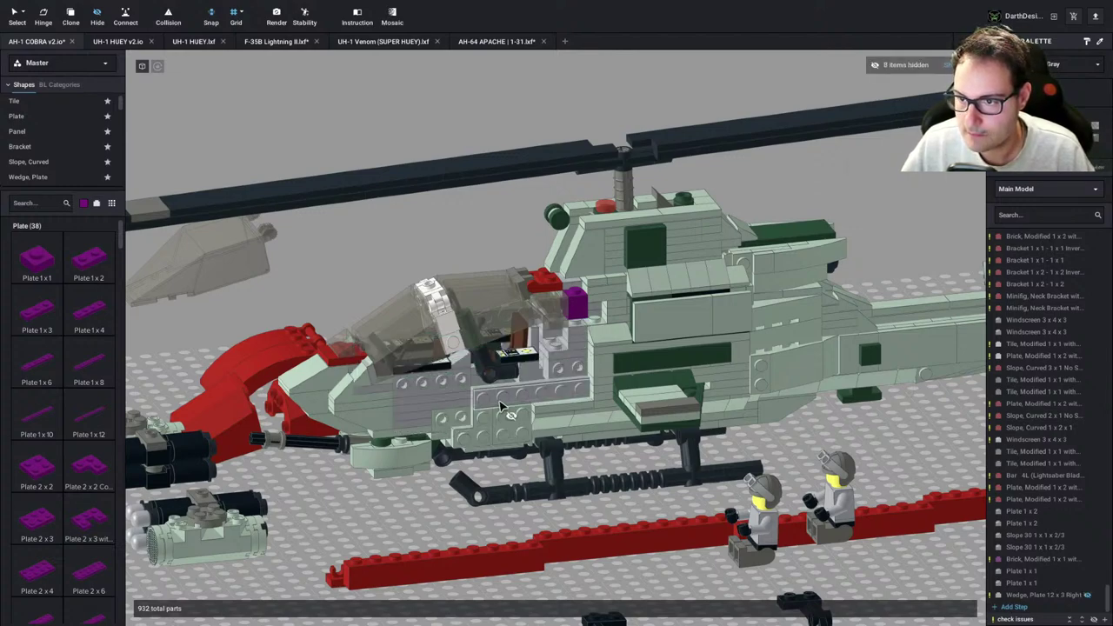
left_click(502, 408)
left_click(484, 428)
left_click(485, 430)
Delete the black angled connector and the small pieces around it from the exposed side of the rear cockpit
scroll(486, 429, "up", 5)
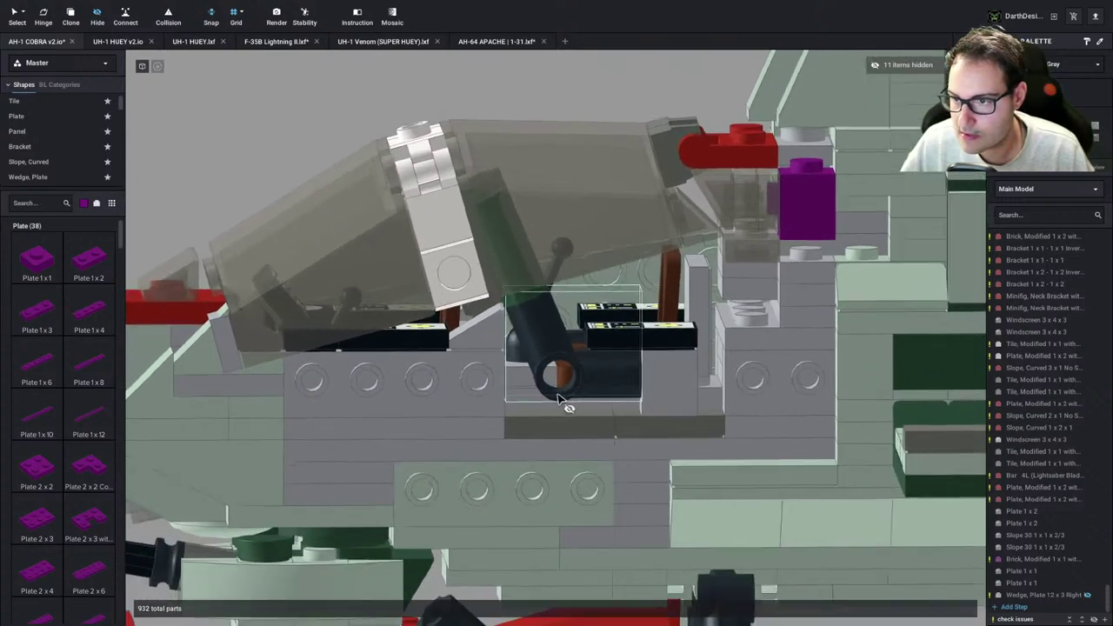
scroll(559, 398, "down", 3)
key("Escape")
left_click(593, 361)
key("Delete")
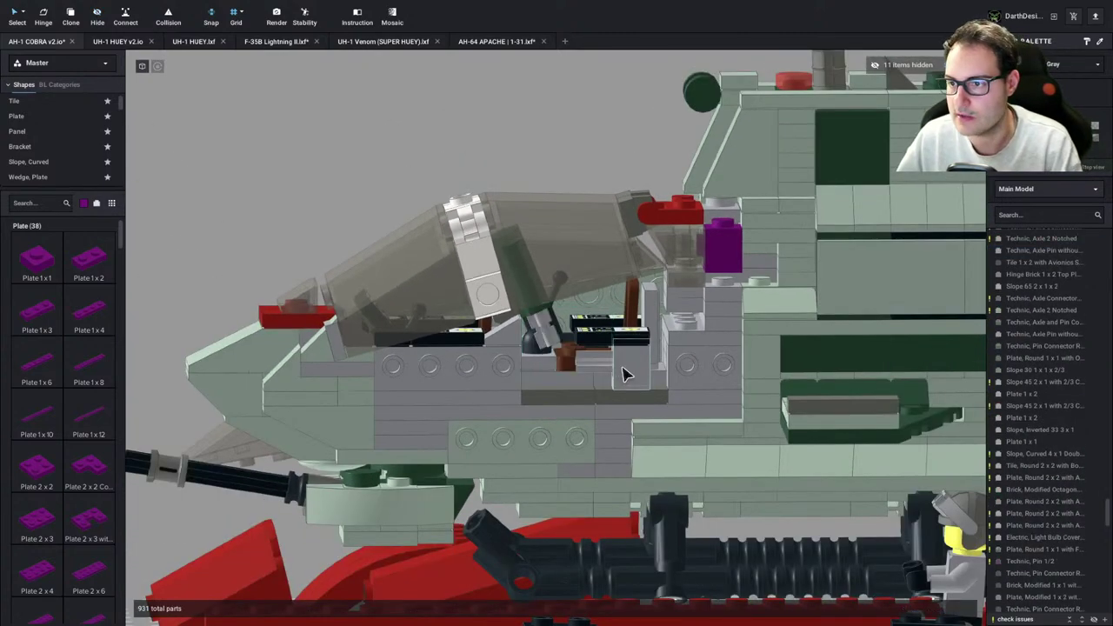
left_click(621, 372)
key("Delete")
left_click(582, 366)
key("Delete")
left_click(536, 328)
key("Delete")
right_click_drag(534, 327, 473, 322)
left_click(516, 212)
key("Delete")
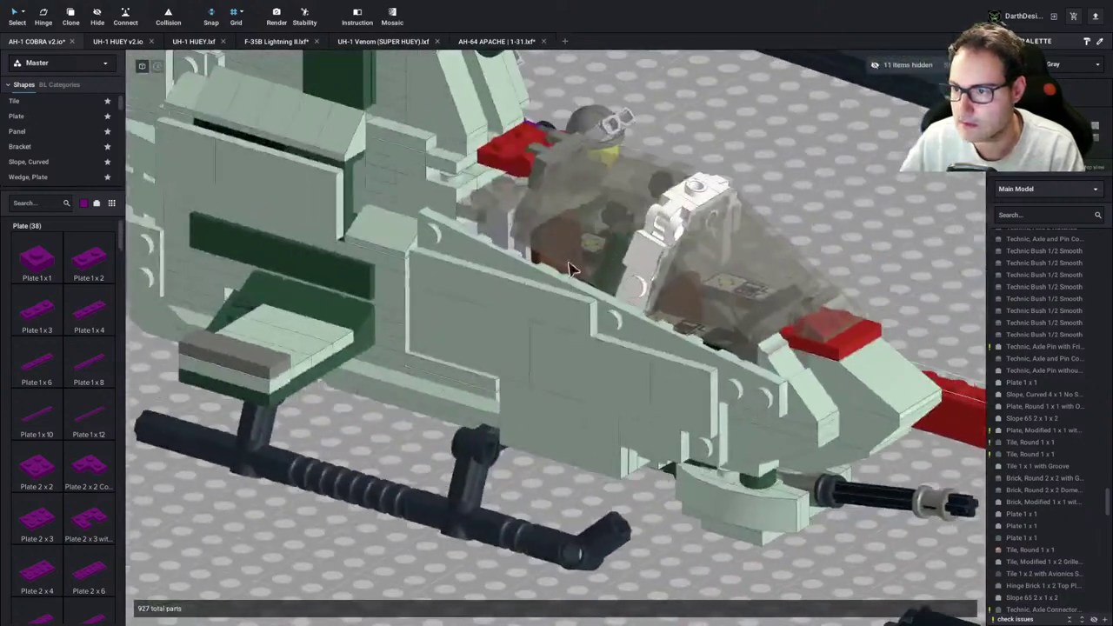
Hide the wedge plate, tiles and studded parts covering the opposite side of the cockpit
key("l")
left_click(479, 331)
left_click(507, 296)
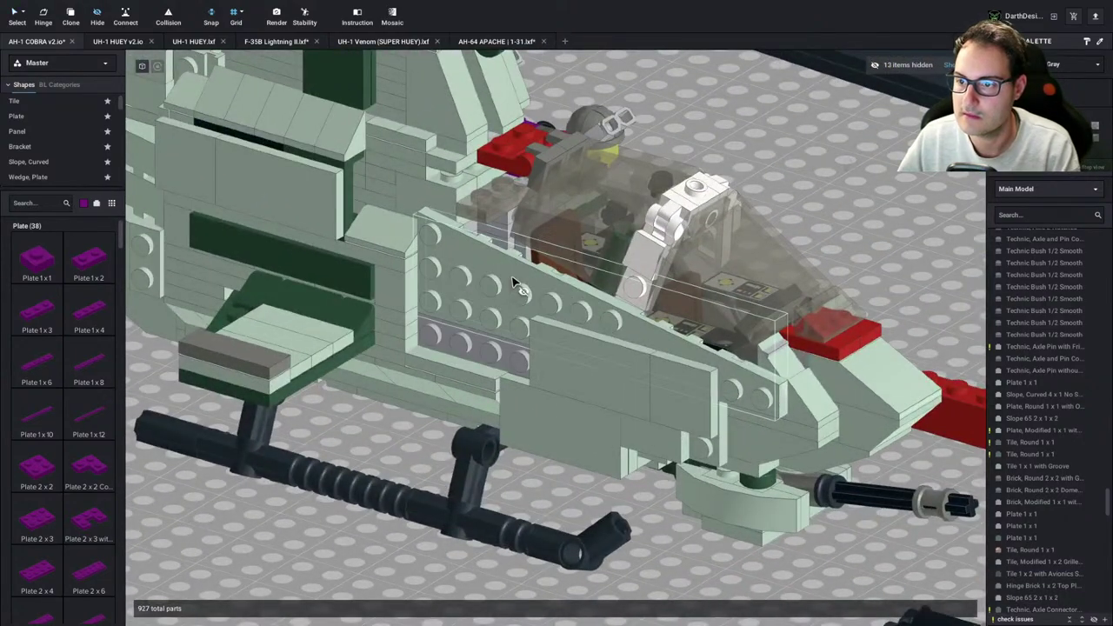
left_click(520, 286)
left_click(583, 373)
left_click(612, 394)
left_click(557, 383)
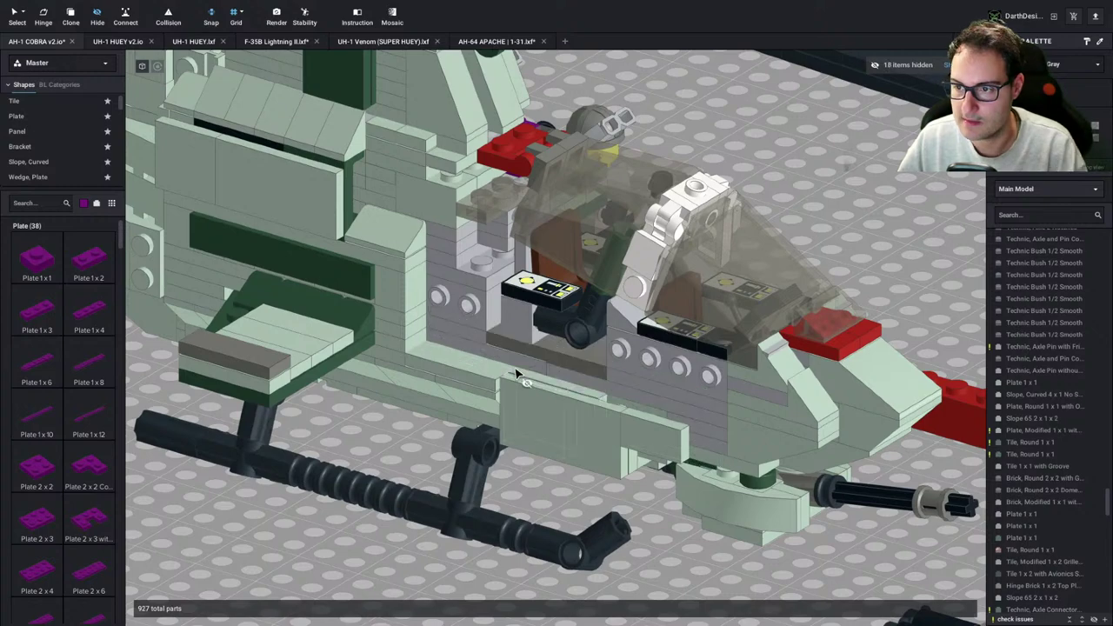
Delete the matching connector and its small neighbouring pieces from the opposite side of the rear cockpit
middle_click_drag(530, 345, 467, 406)
right_click_drag(467, 406, 531, 347)
key("Escape")
left_click(526, 364)
key("Delete")
key("Delete")
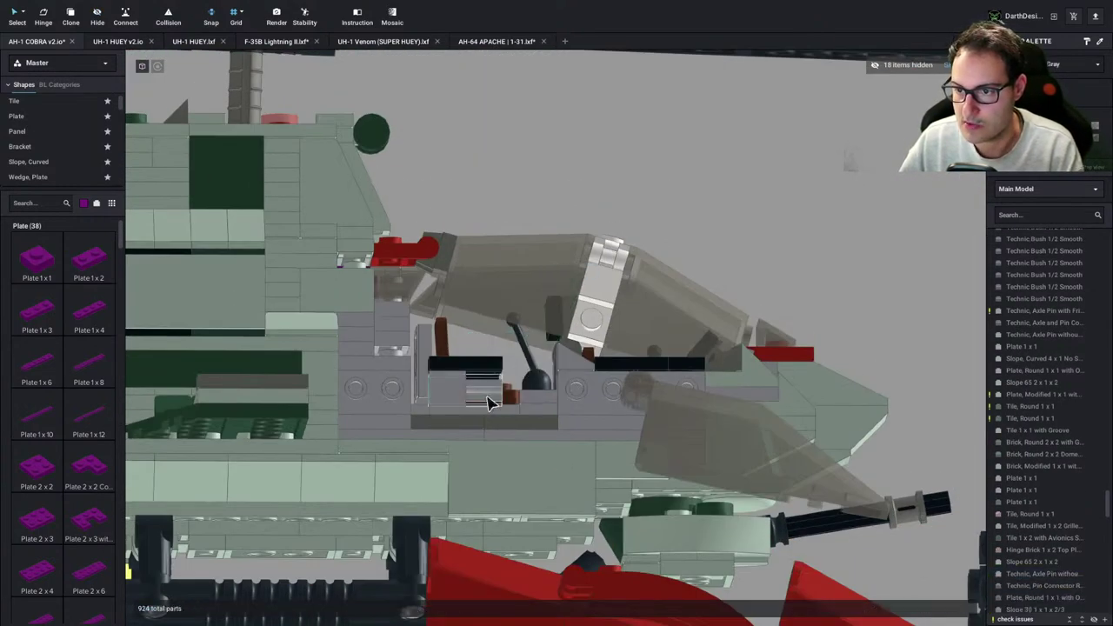
left_click(487, 403)
key("Delete")
right_click_drag(487, 403, 464, 408)
left_click(464, 408)
key("Delete")
right_click_drag(586, 404, 539, 439)
scroll(557, 440, "down", 5)
middle_click_drag(735, 486, 479, 339)
scroll(574, 409, "up", 2)
right_click_drag(570, 417, 672, 387)
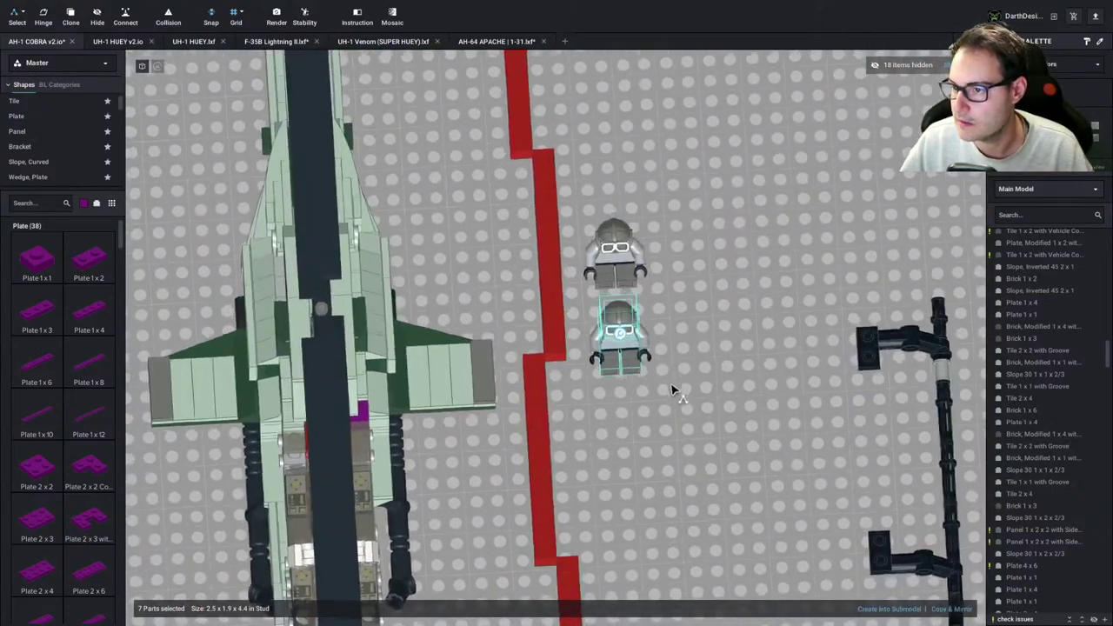
left_click(592, 317)
left_click_drag(589, 317, 666, 383)
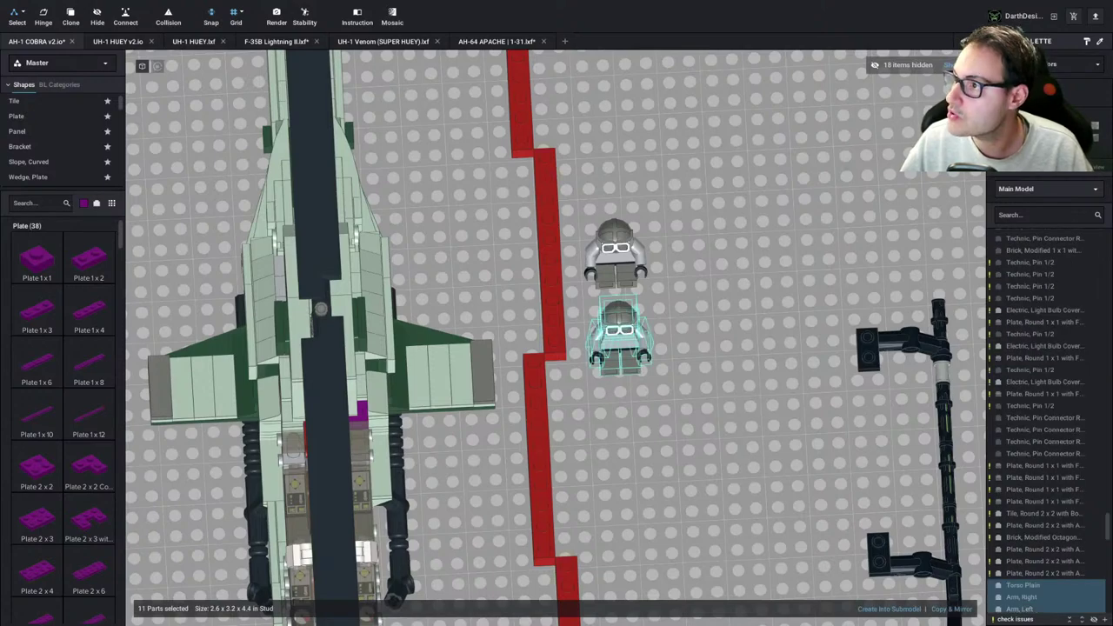
left_click(1044, 66)
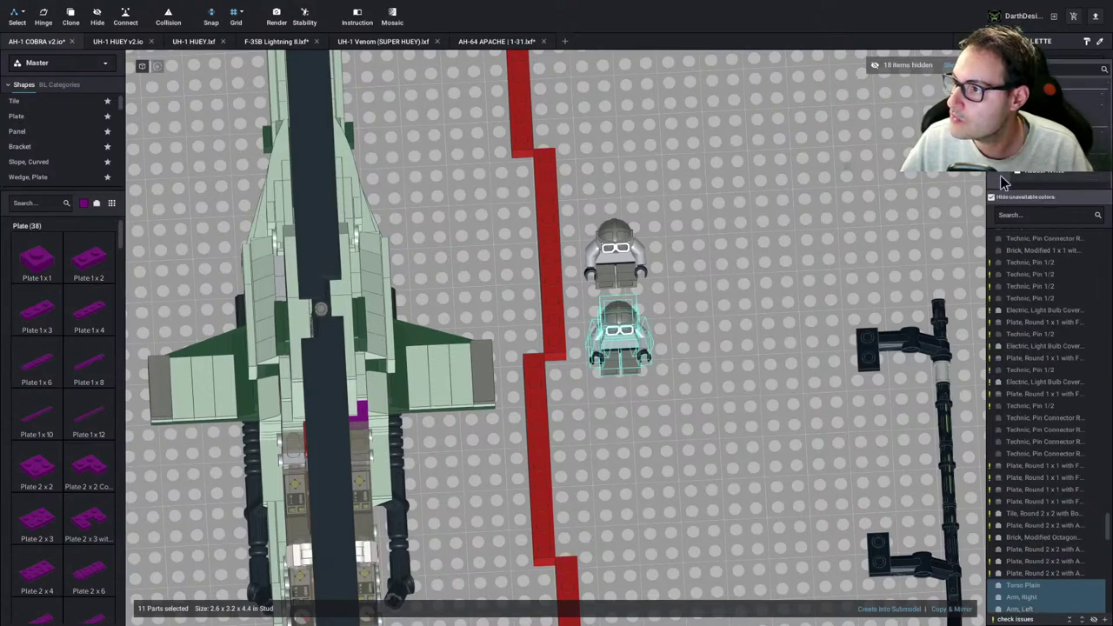
left_click(900, 187)
Move all parts of both pilot minifigures into a new building step
right_click_drag(900, 187, 778, 232)
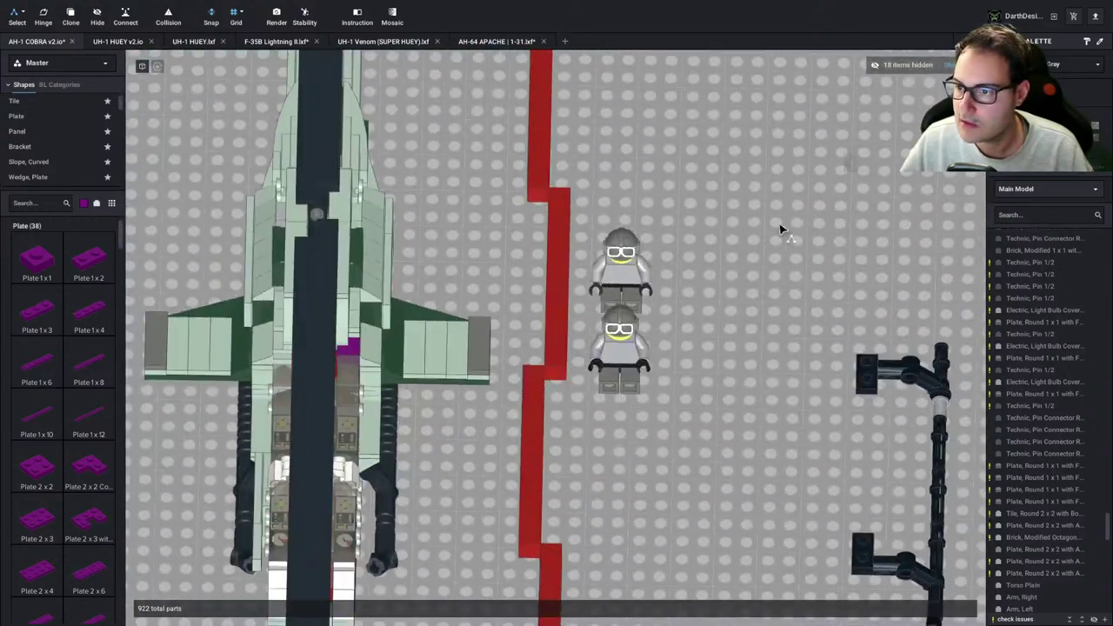
left_click_drag(752, 211, 600, 408)
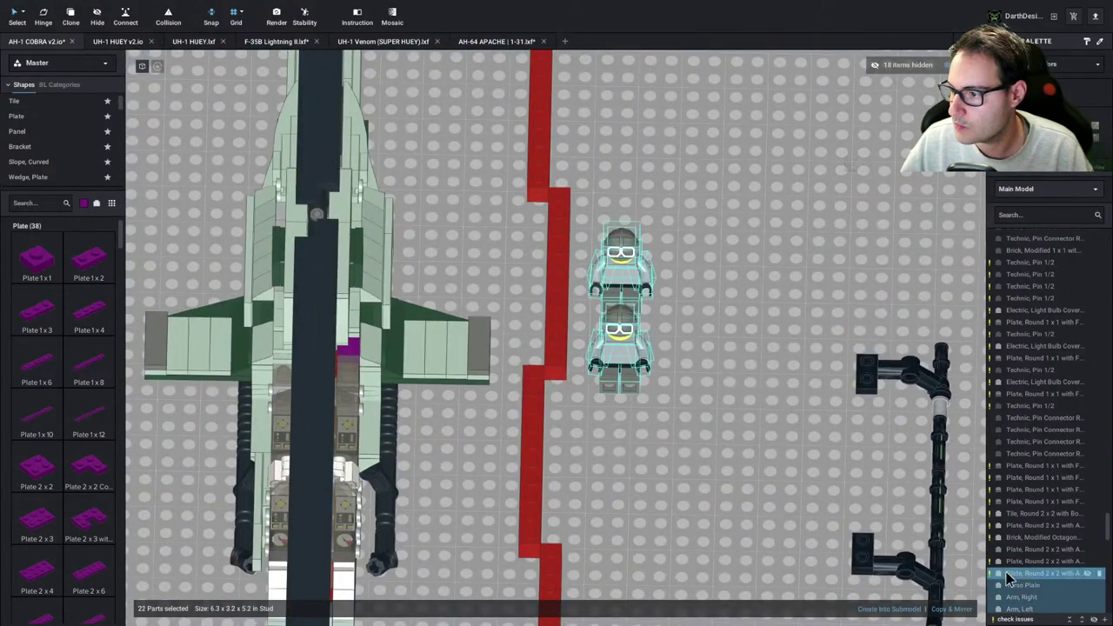
right_click(1032, 590)
left_click(1079, 615)
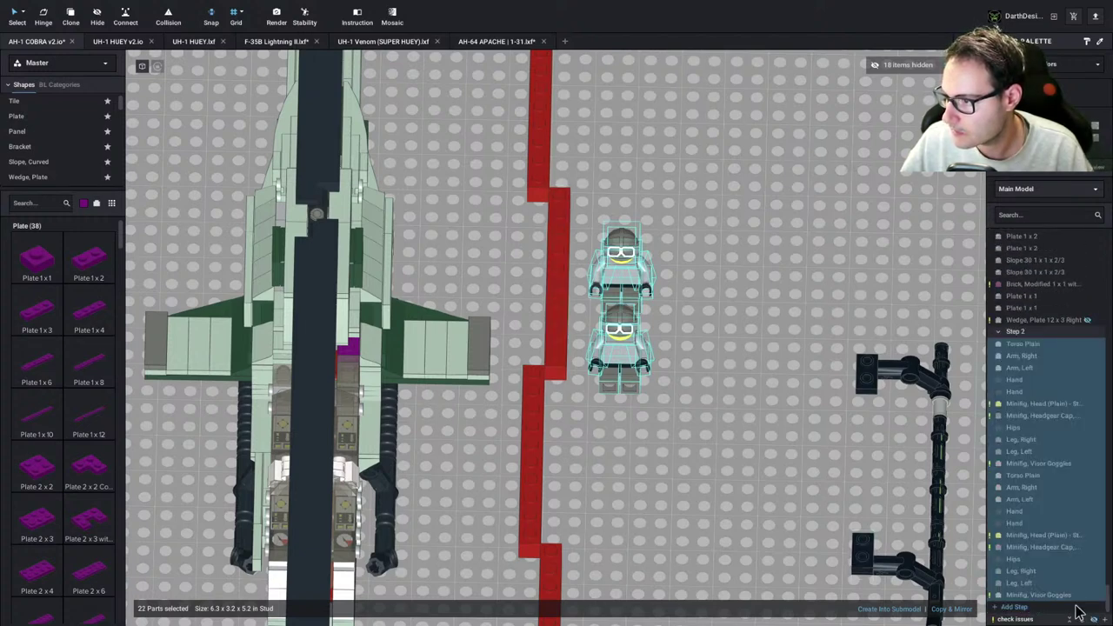
Describe the minifigures' building step as "pilozzzzzzzzzzz" and collapse its part list
left_click(1088, 333)
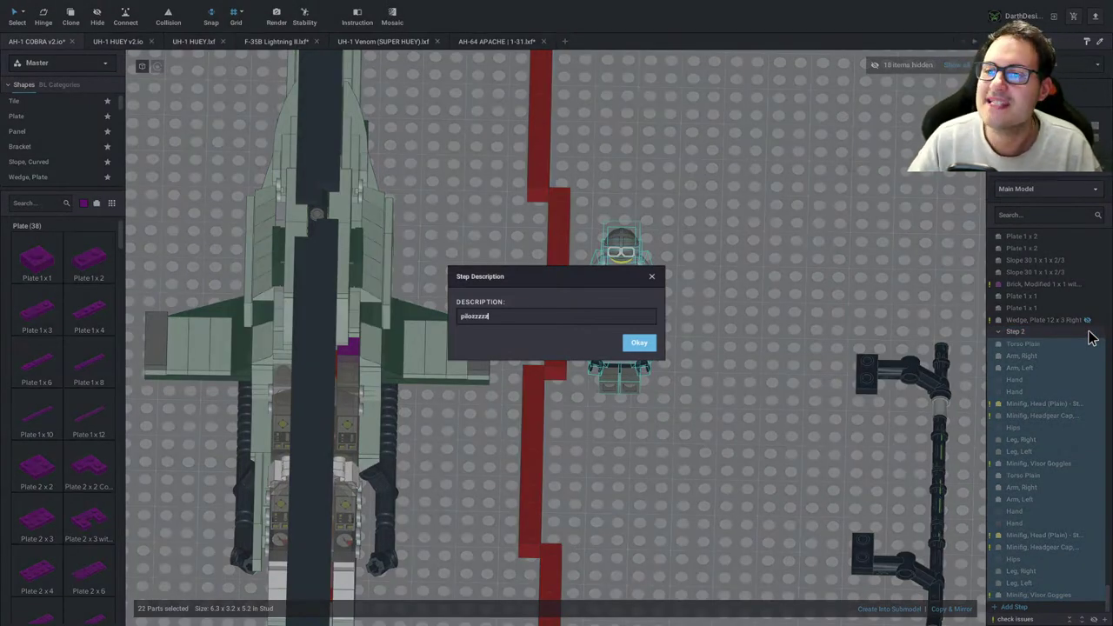
left_click(642, 343)
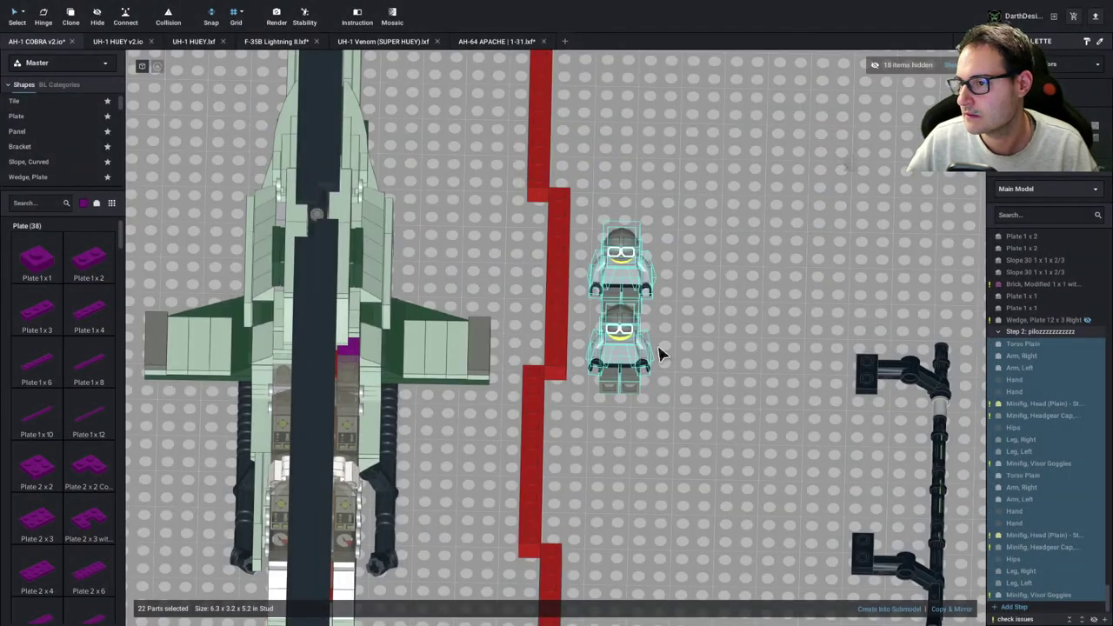
left_click(1014, 332)
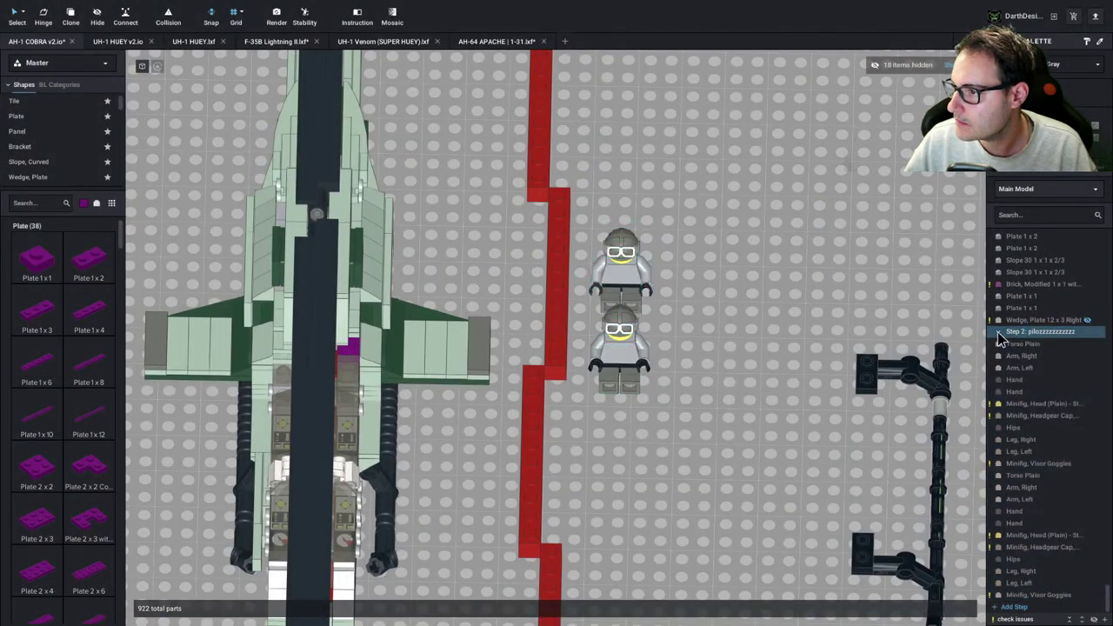
left_click(999, 333)
left_click_drag(1108, 598, 1098, 193)
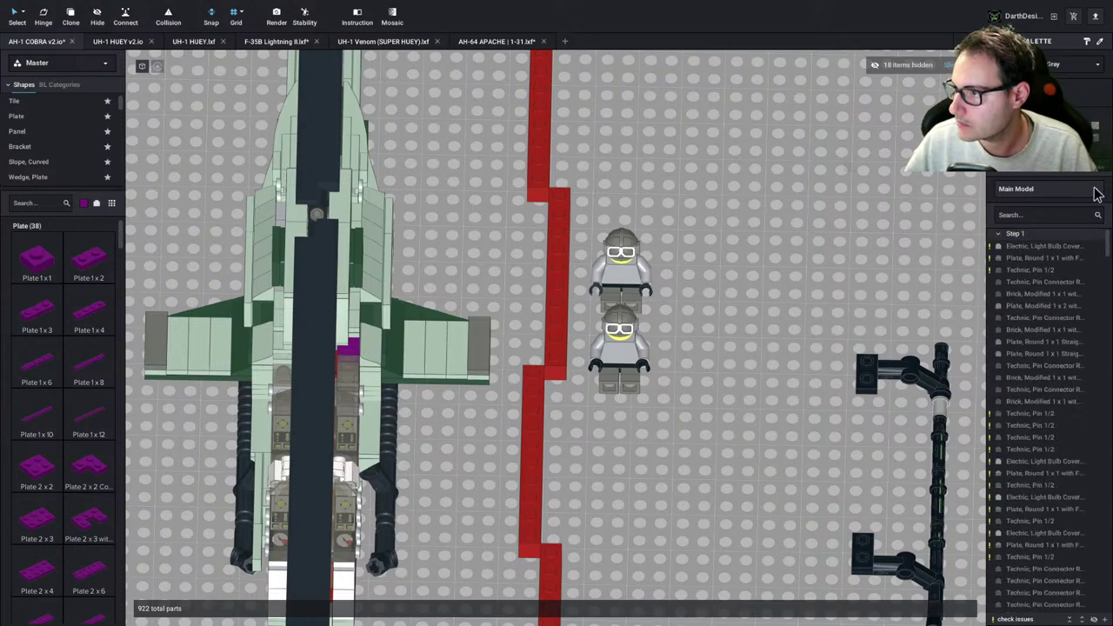
Reorder the building steps so the minifigures' step comes before the helicopter's step, and select both pilots
left_click(998, 234)
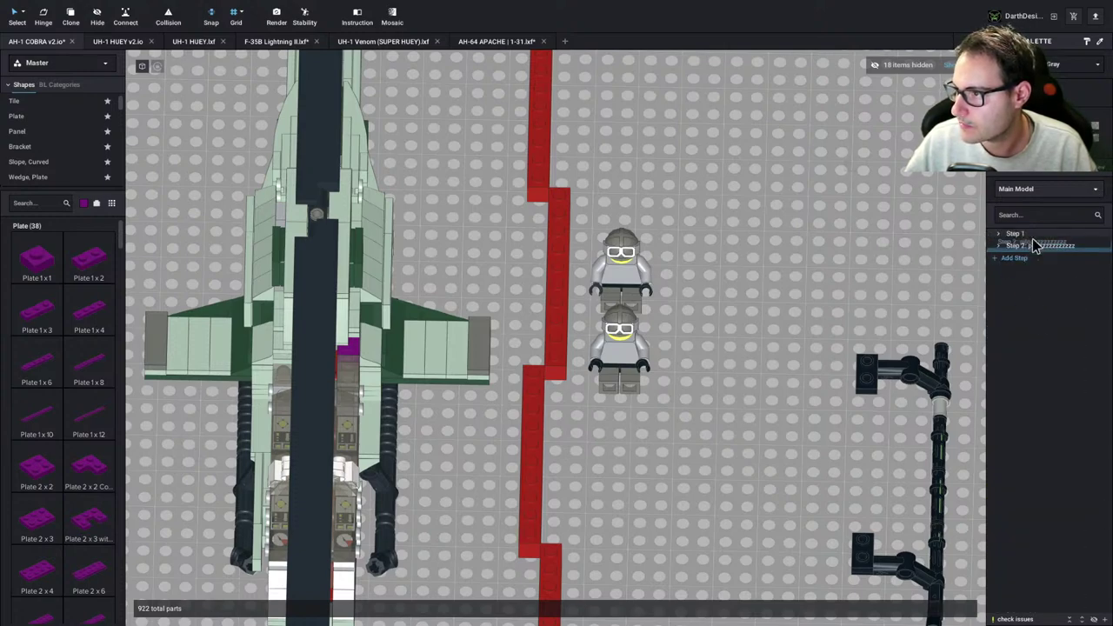
left_click_drag(1035, 246, 1032, 254)
left_click(1022, 236)
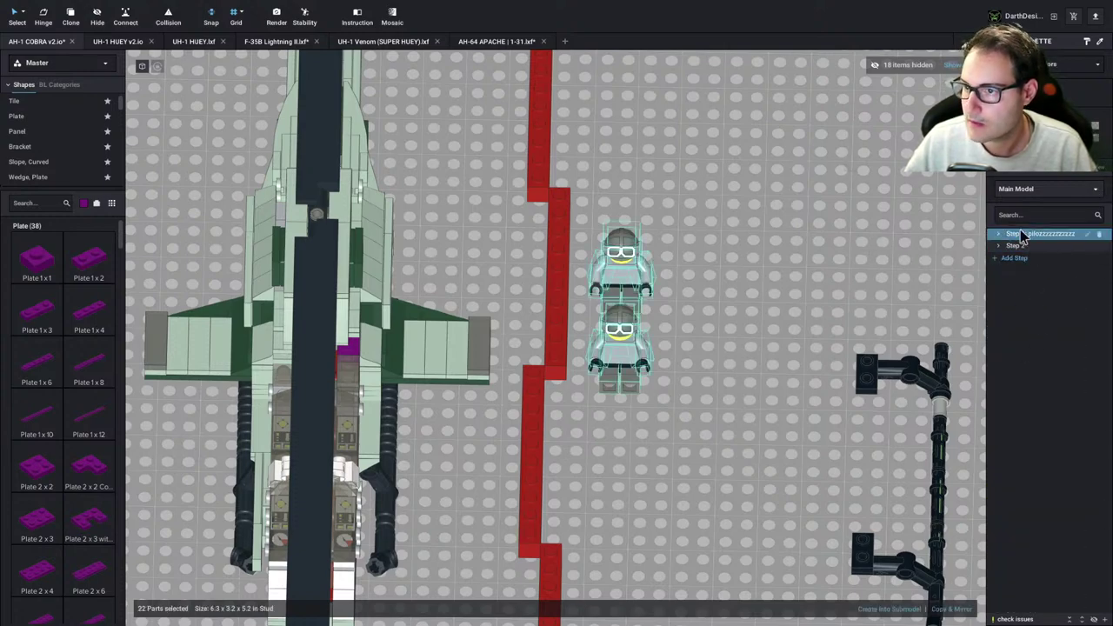
Move both pilot minifigures from beside the helicopter into the two cockpit seats under the canopy
right_click_drag(696, 325, 588, 439)
left_click_drag(581, 434, 461, 401)
middle_click_drag(461, 401, 783, 470)
scroll(783, 470, "up", 3)
left_click_drag(783, 469, 574, 406)
right_click_drag(574, 405, 591, 440)
left_click_drag(592, 440, 570, 290)
scroll(561, 388, "down", 3)
right_click_drag(569, 290, 574, 335)
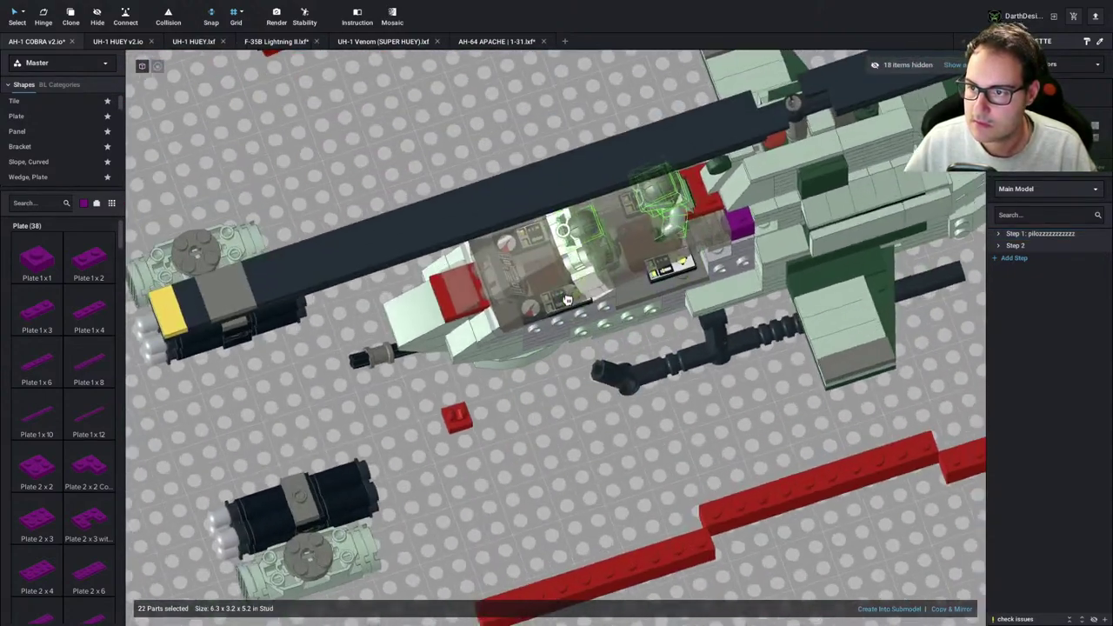
scroll(574, 334, "up", 2)
left_click_drag(574, 334, 545, 299)
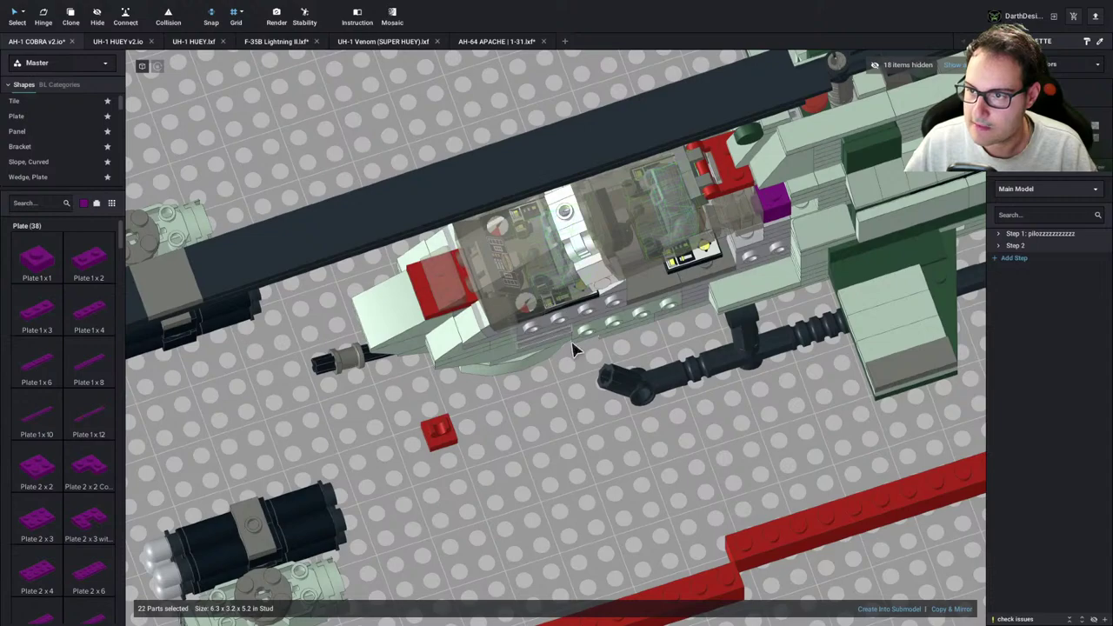
Examine from both sides of the helicopter how the seated pilots fit between the cockpit floor and the canopy
right_click_drag(572, 350, 621, 430)
middle_click_drag(595, 297, 604, 411)
right_click_drag(603, 411, 668, 415)
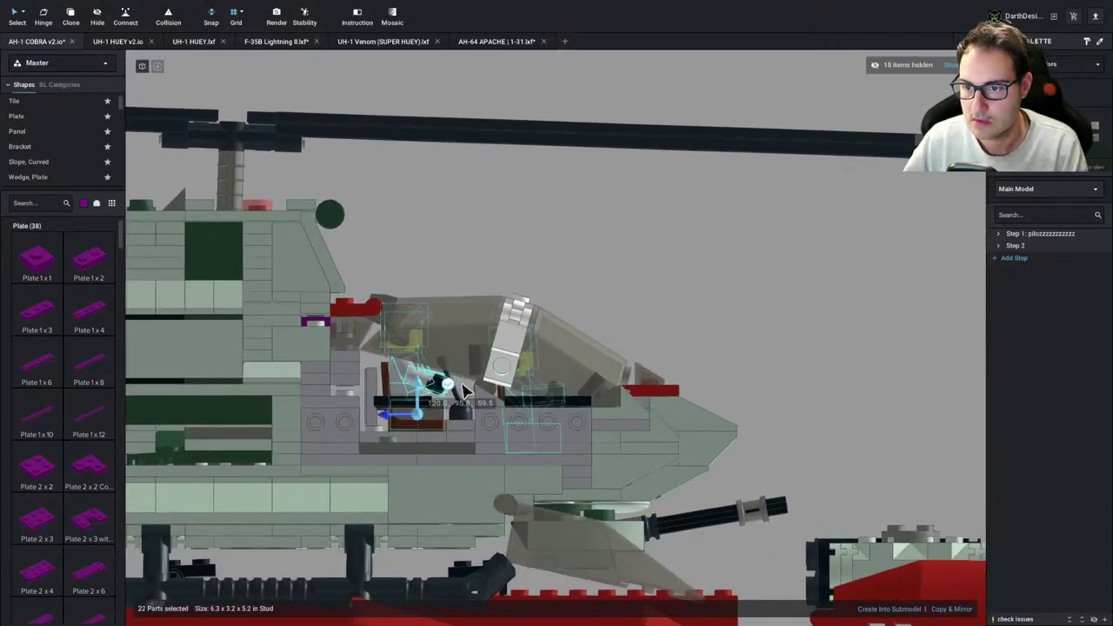
right_click_drag(584, 441, 519, 450)
scroll(549, 455, "up", 4)
scroll(535, 445, "up", 4)
right_click_drag(344, 416, 528, 377)
scroll(539, 381, "down", 5)
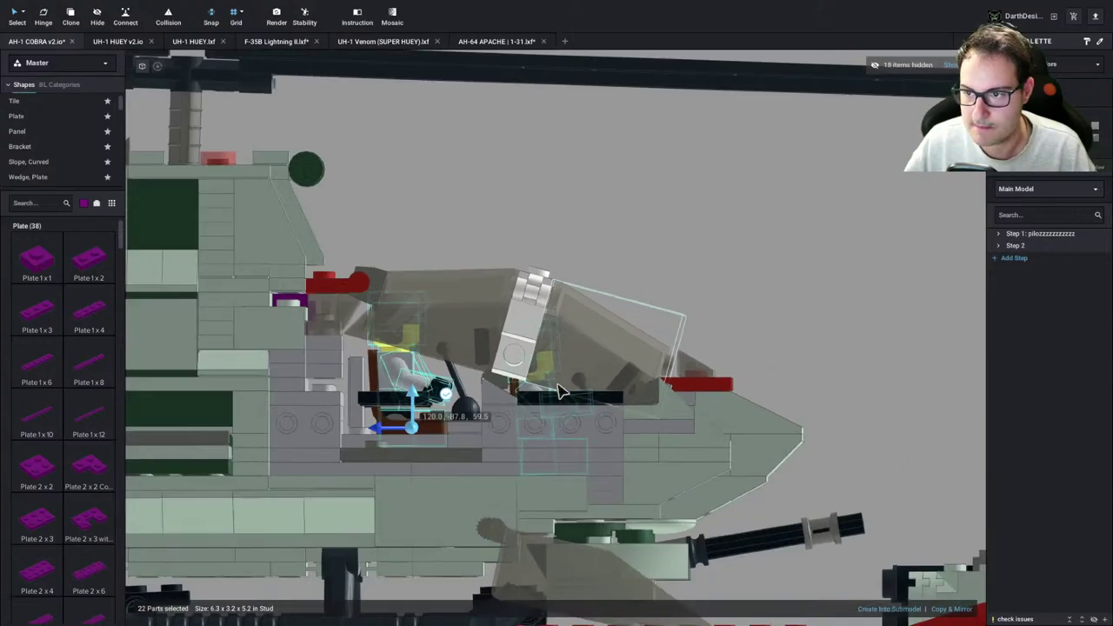
scroll(535, 379, "up", 2)
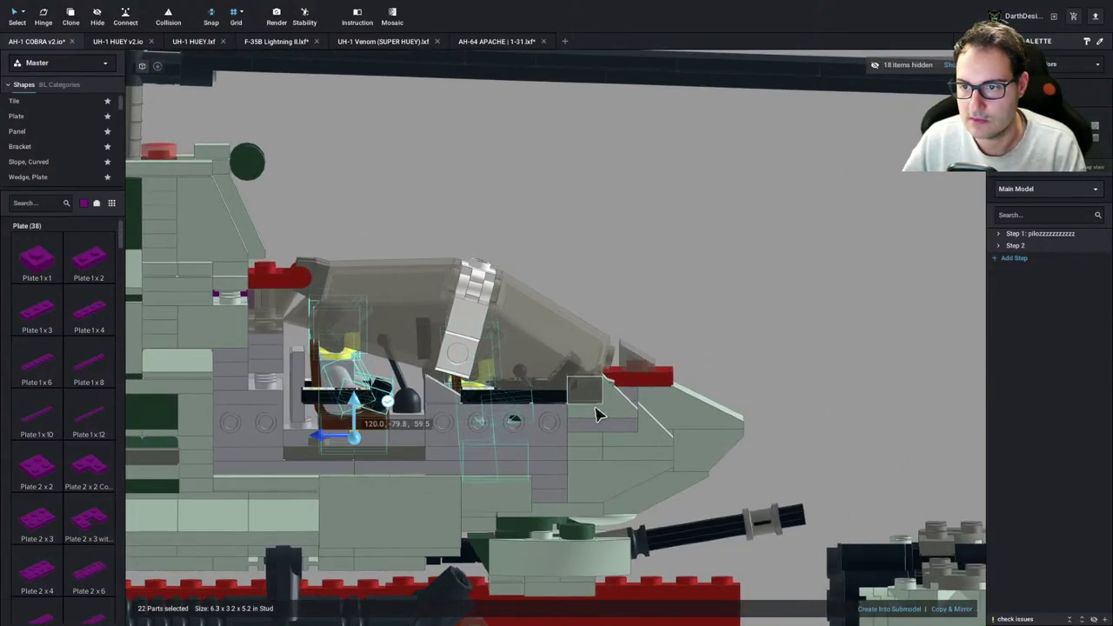
mouse_move(620, 425)
right_mouse_down()
mouse_move(687, 428)
mouse_move(582, 431)
mouse_move(601, 434)
right_mouse_up()
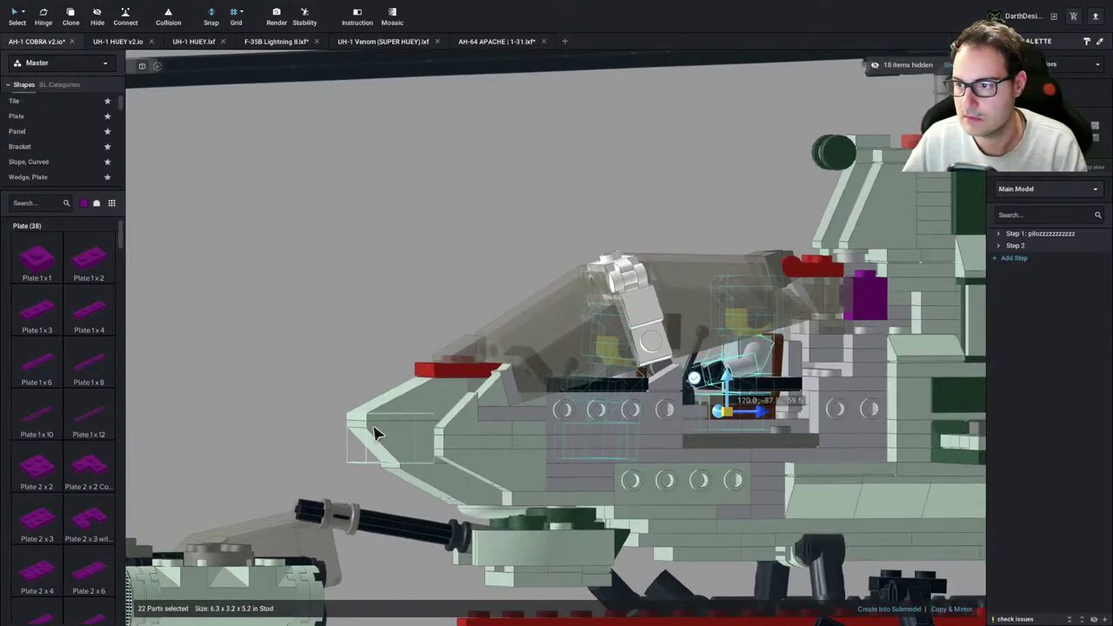
right_click_drag(375, 435, 438, 420)
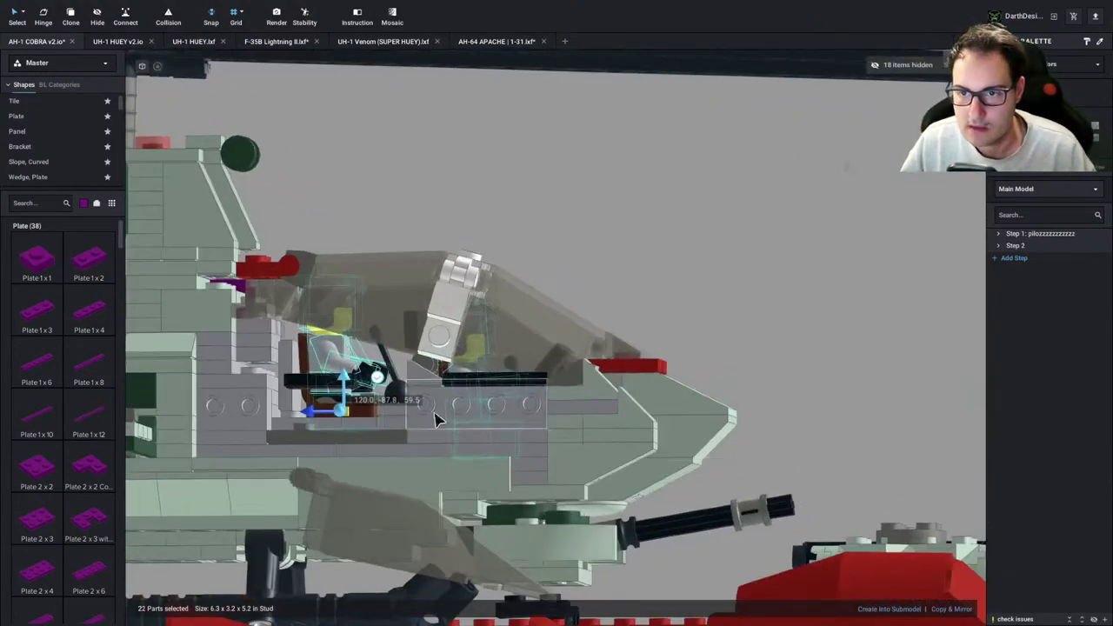
scroll(438, 420, "up", 2)
middle_click_drag(301, 367, 390, 378)
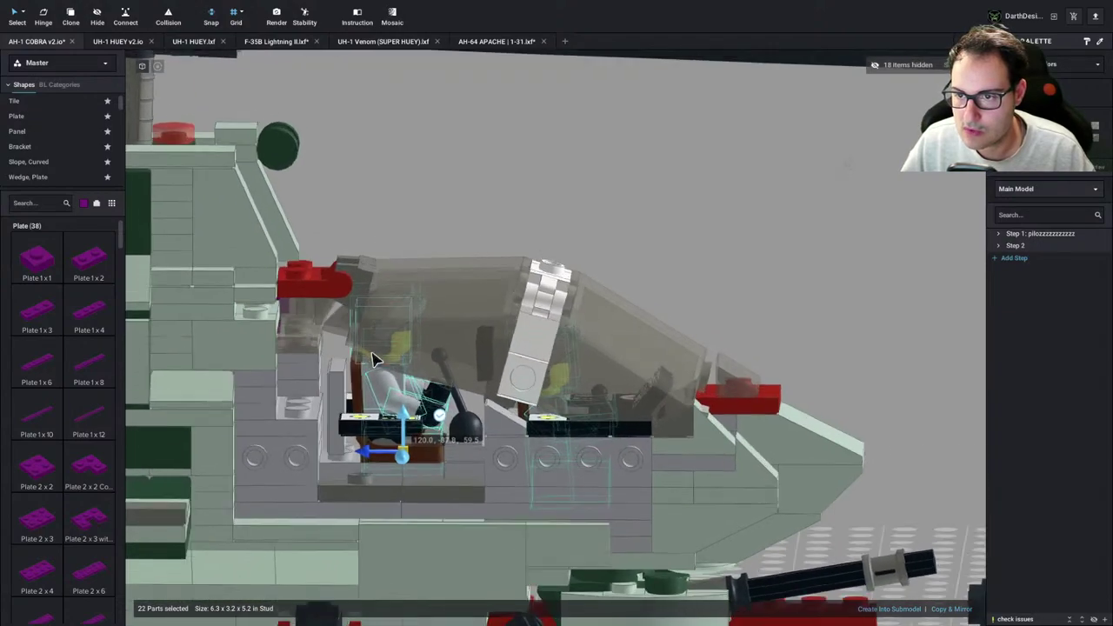
right_click_drag(375, 358, 376, 355)
Move both pilot minifigures out of the cockpit onto the baseplate beside the detached rocket pods, and deselect them
right_click_drag(543, 426, 564, 465)
scroll(600, 459, "down", 5)
key("d")
key("d")
key("d")
key("d")
key("d")
key("d")
key("d")
key("d")
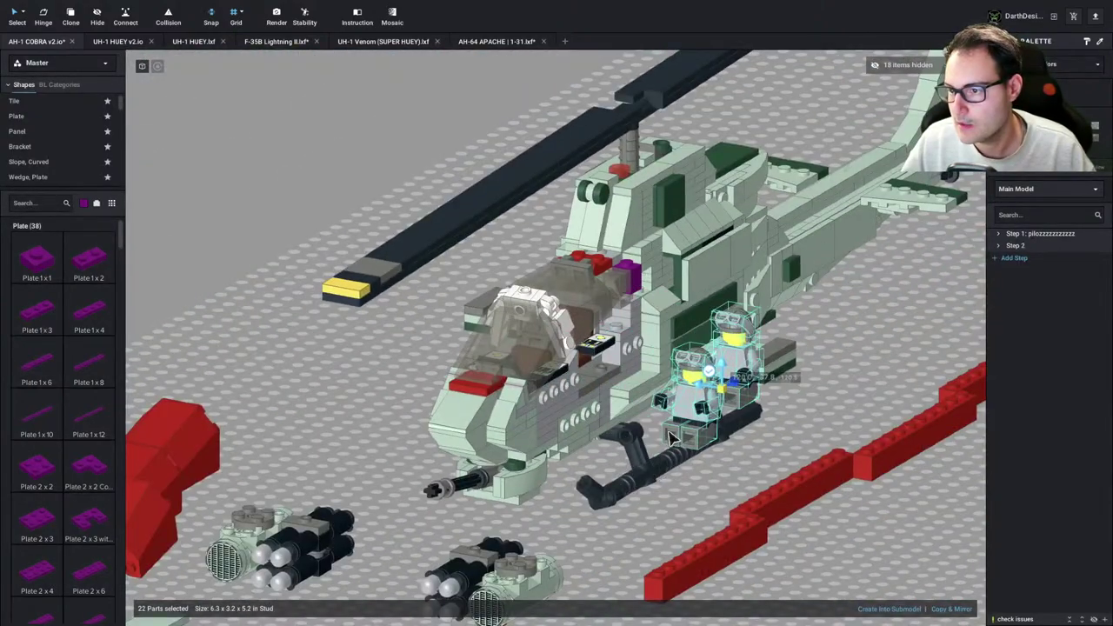
left_click_drag(697, 404, 616, 466)
scroll(741, 522, "down", 4)
right_click_drag(615, 466, 616, 481)
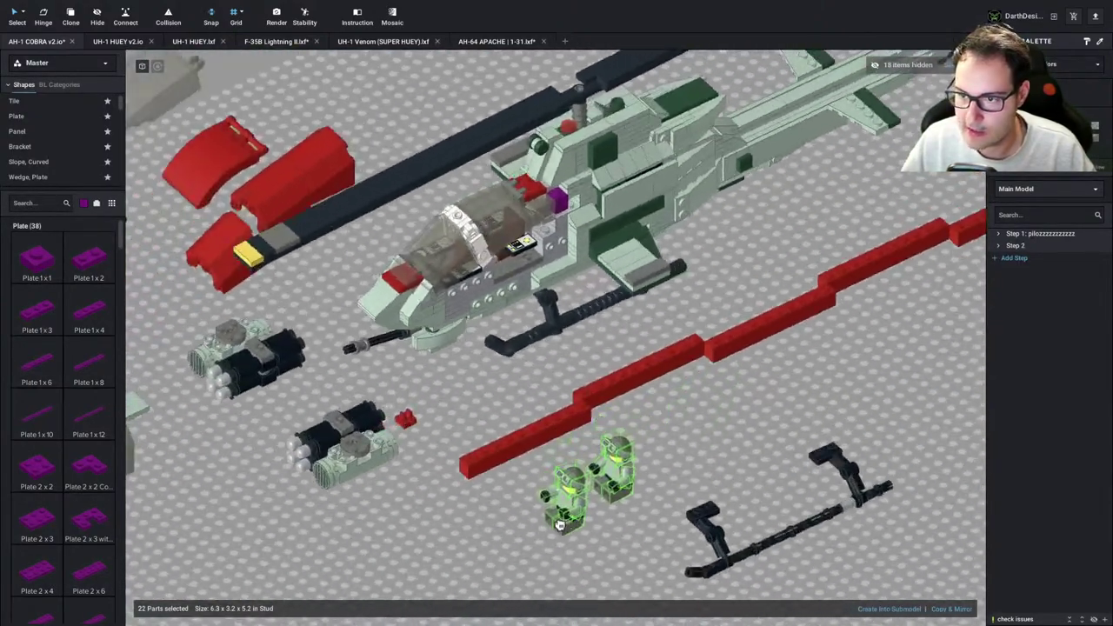
left_click_drag(303, 558, 300, 567)
Delete the four-stud side brick beside the front seat and the light gray piece below the rear seat
middle_click_drag(553, 295, 565, 427)
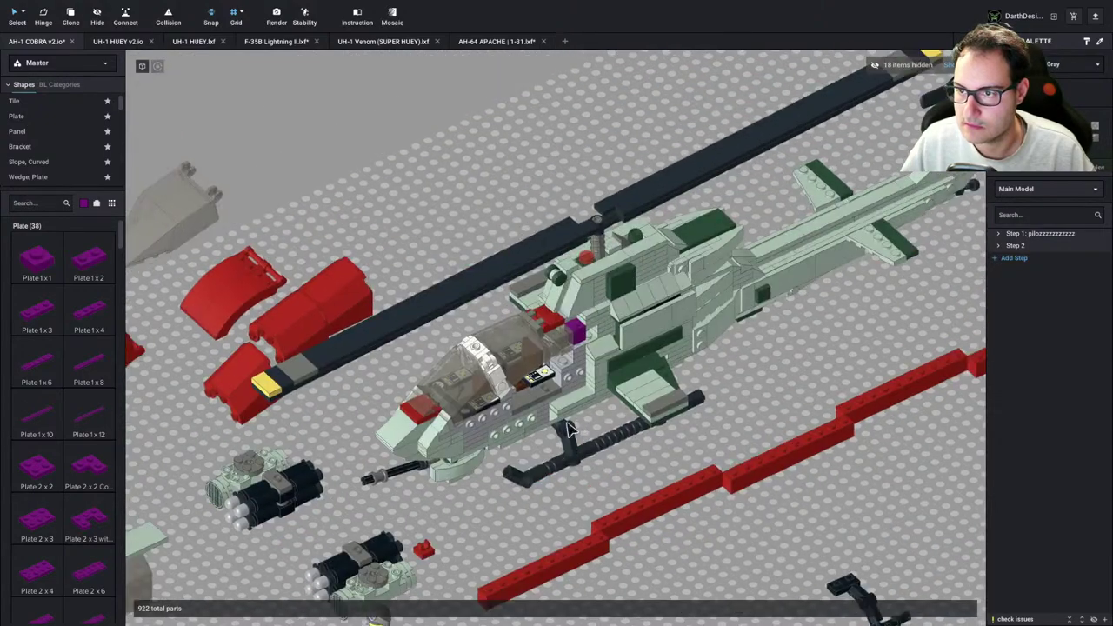
scroll(565, 422, "up", 6)
right_click_drag(566, 422, 519, 437)
middle_click_drag(519, 436, 560, 376)
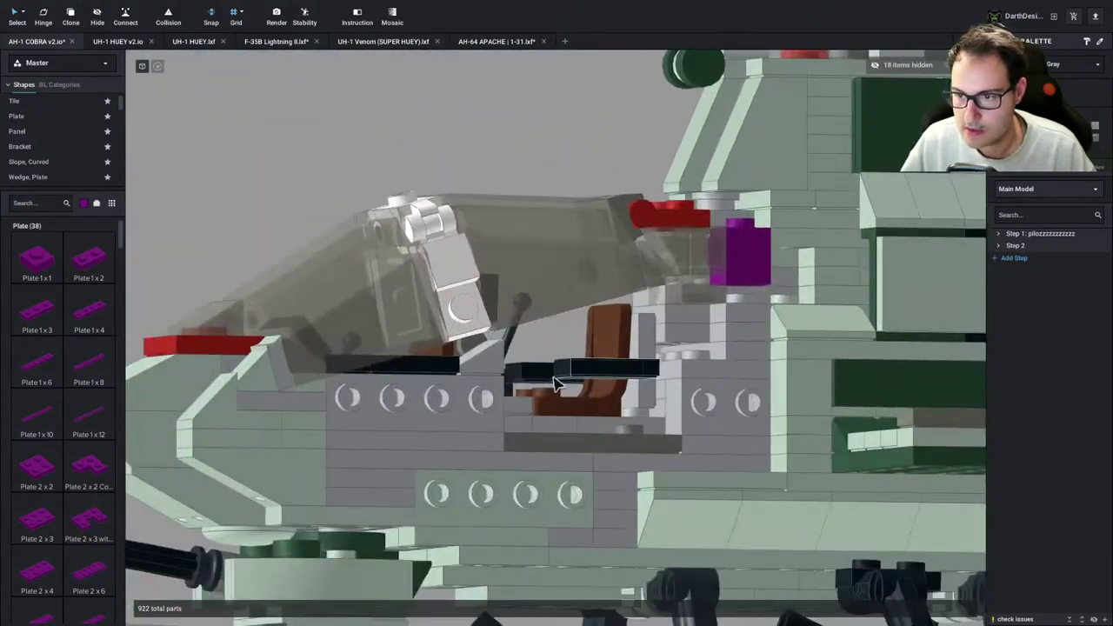
mouse_move(559, 376)
right_mouse_down()
mouse_move(531, 396)
mouse_move(545, 386)
right_mouse_up()
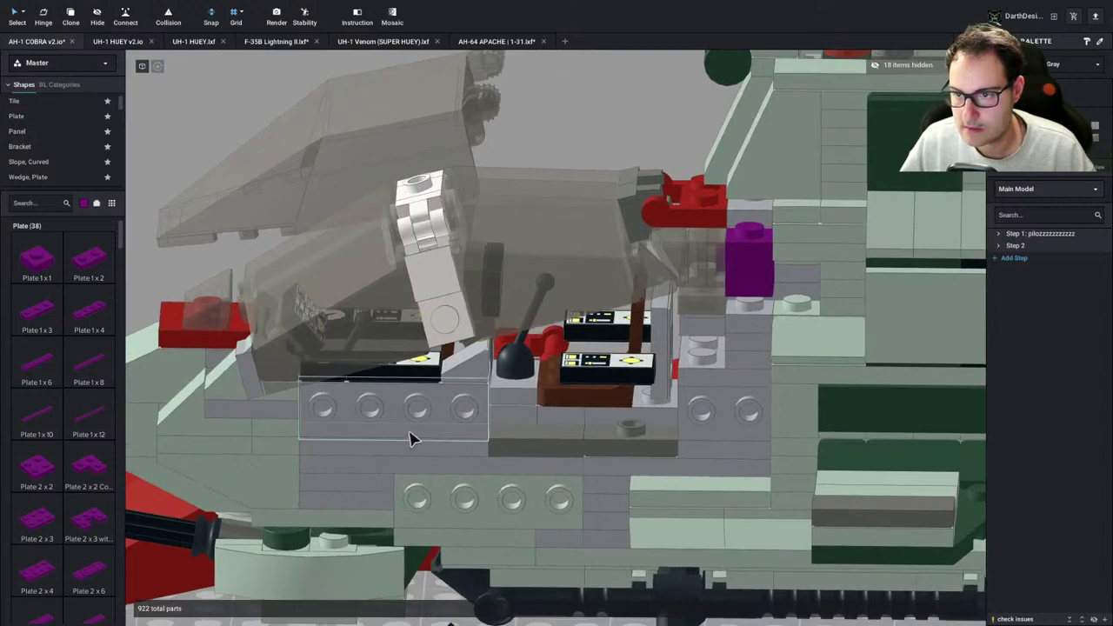
middle_click_drag(426, 424, 466, 351)
right_click_drag(467, 356, 468, 350)
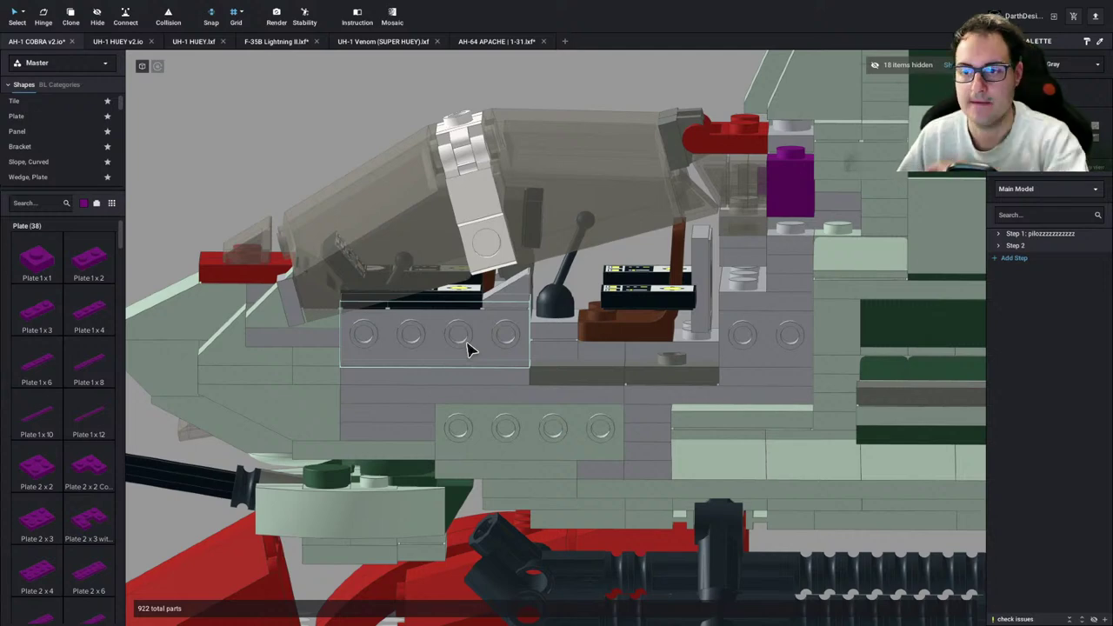
right_click_drag(461, 328, 625, 350)
left_click(470, 330)
key("Delete")
left_click(623, 347)
key("Delete")
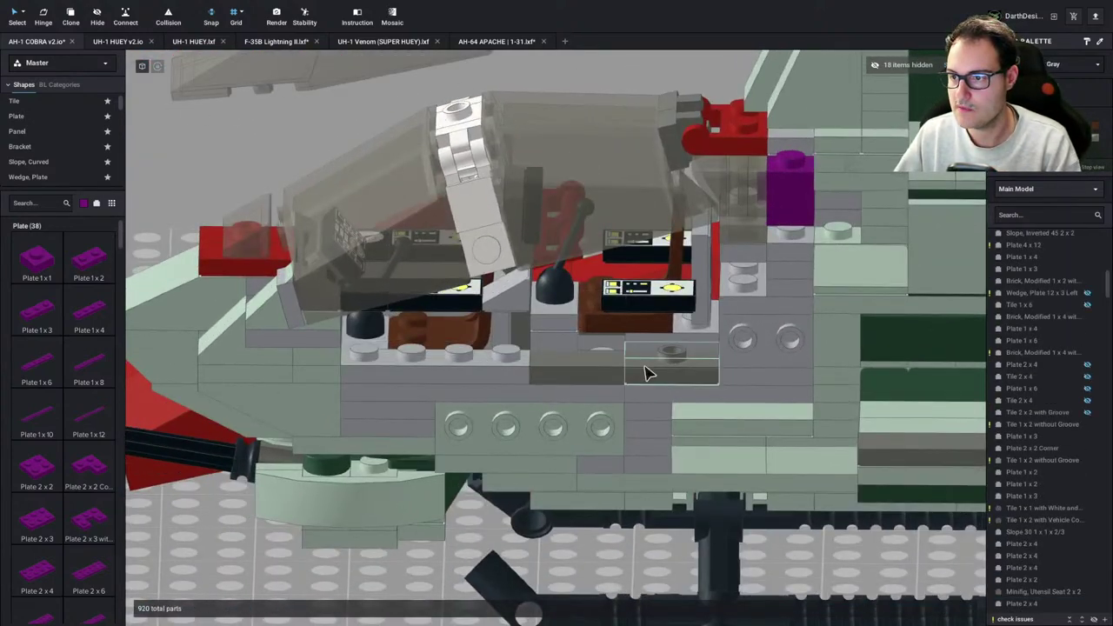
Delete the two dark gray pieces below the rear seat and the two light gray plates below the front seat
left_click(645, 369)
key("Delete")
left_click(601, 371)
key("Delete")
left_click(442, 369)
key("Delete")
left_click(413, 388)
key("Delete")
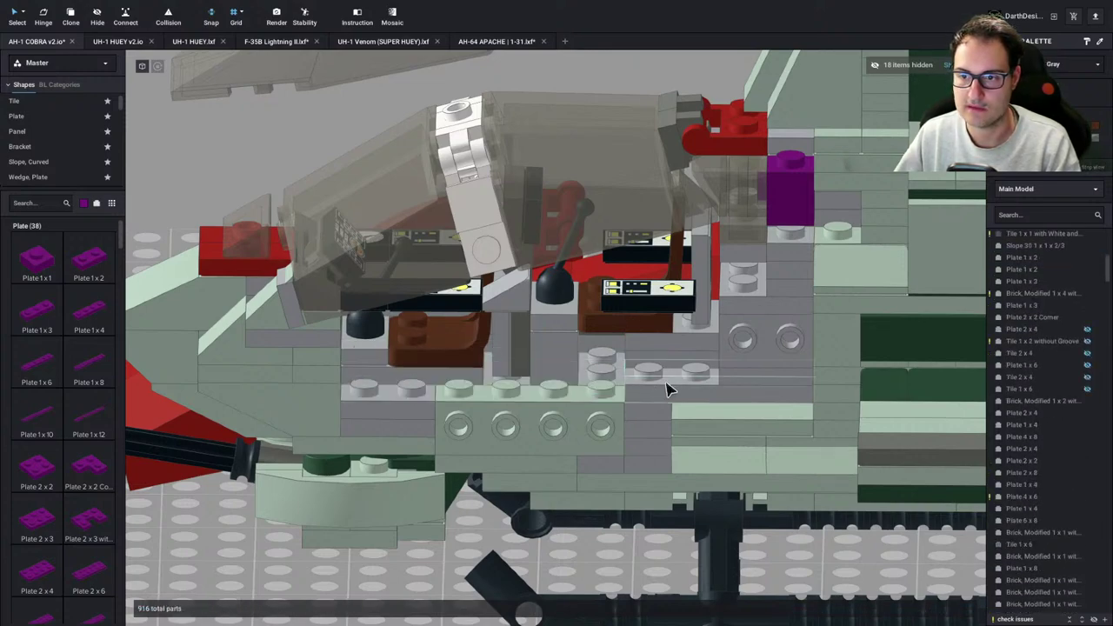
Delete the pale green four-stud side brick and the surrounding gray plates in the cockpit's lower side wall
left_click(673, 386)
key("Delete")
left_click(551, 411)
key("Delete")
left_click(418, 413)
key("Delete")
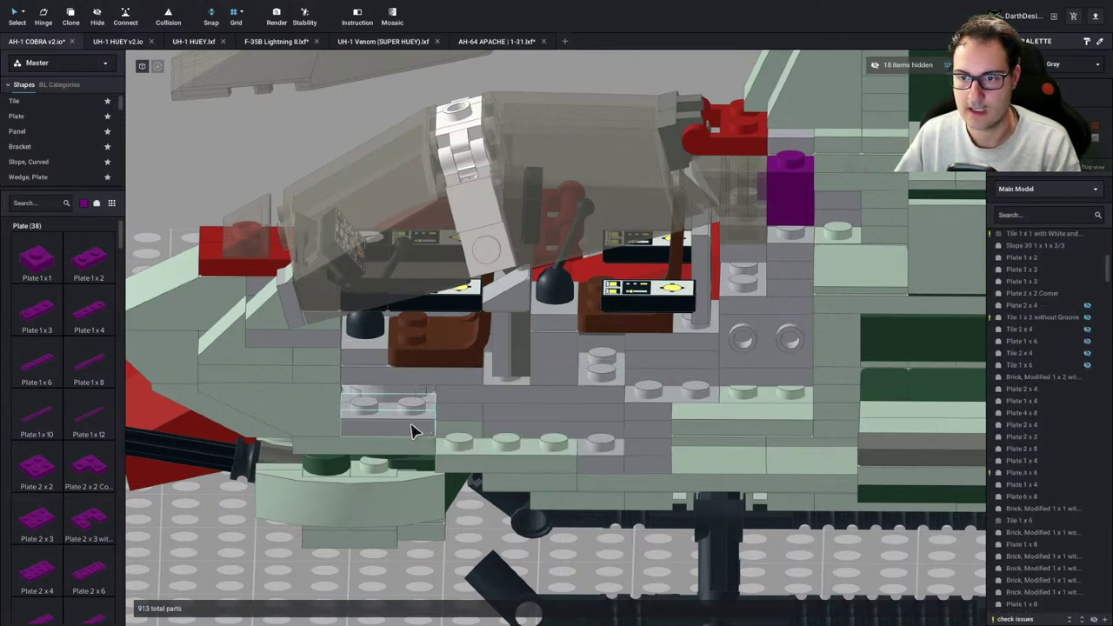
left_click(413, 430)
key("Delete")
Delete the stacked plates below the rear seat and the long gray plate beneath the cockpit floor
right_click_drag(414, 431, 562, 425)
left_click(662, 412)
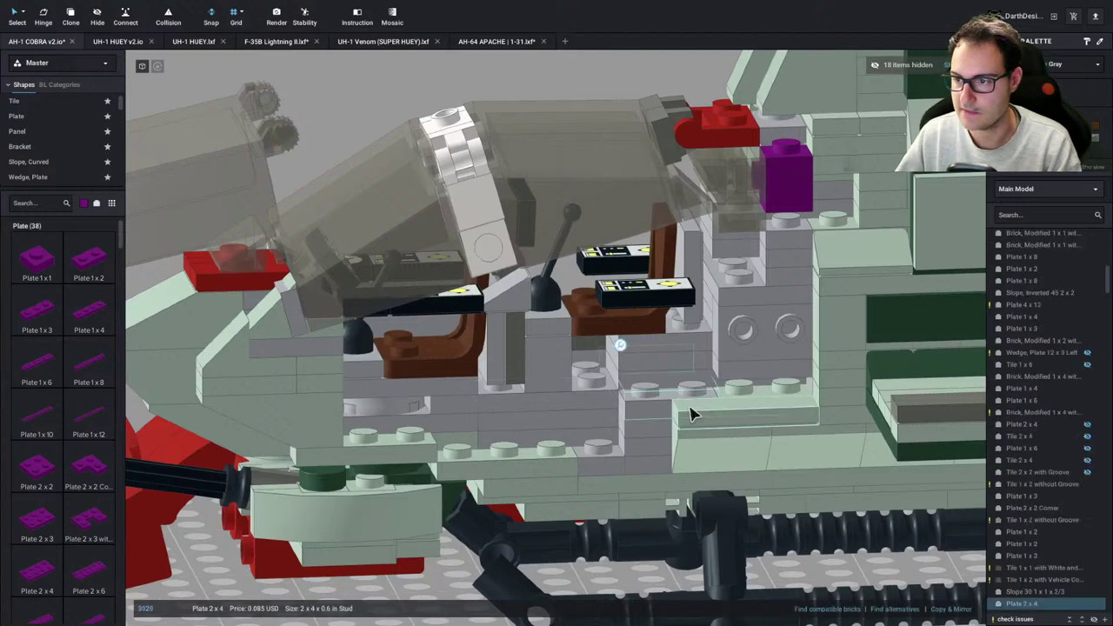
key("Delete")
left_click(653, 410)
key("Delete")
left_click(629, 423)
key("Delete")
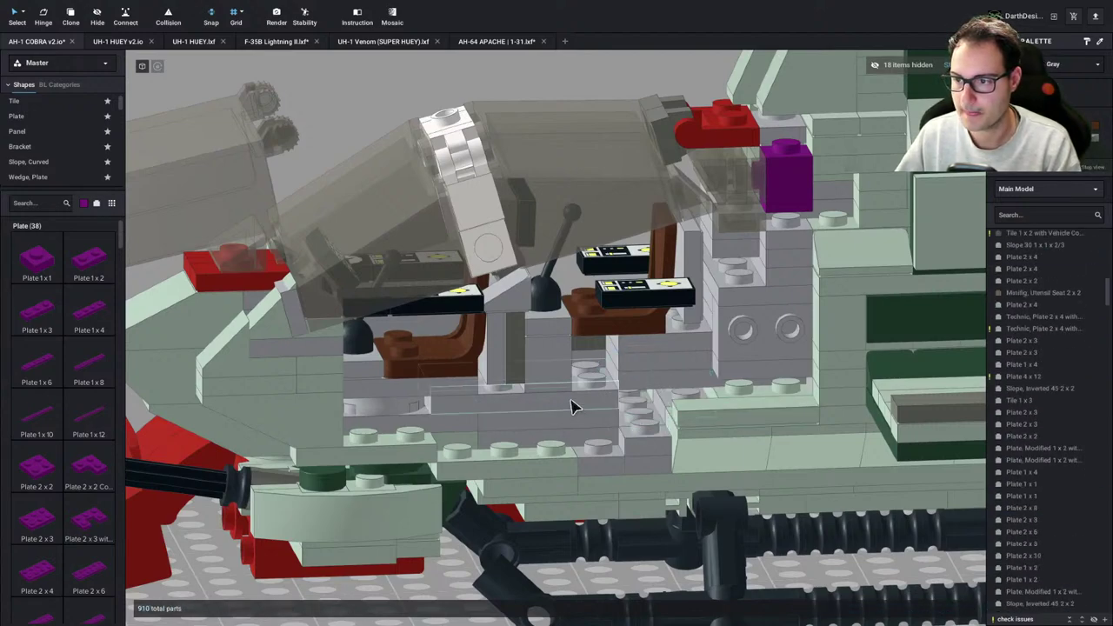
left_click(571, 406)
key("Delete")
left_click(396, 413)
right_click_drag(396, 413, 392, 403)
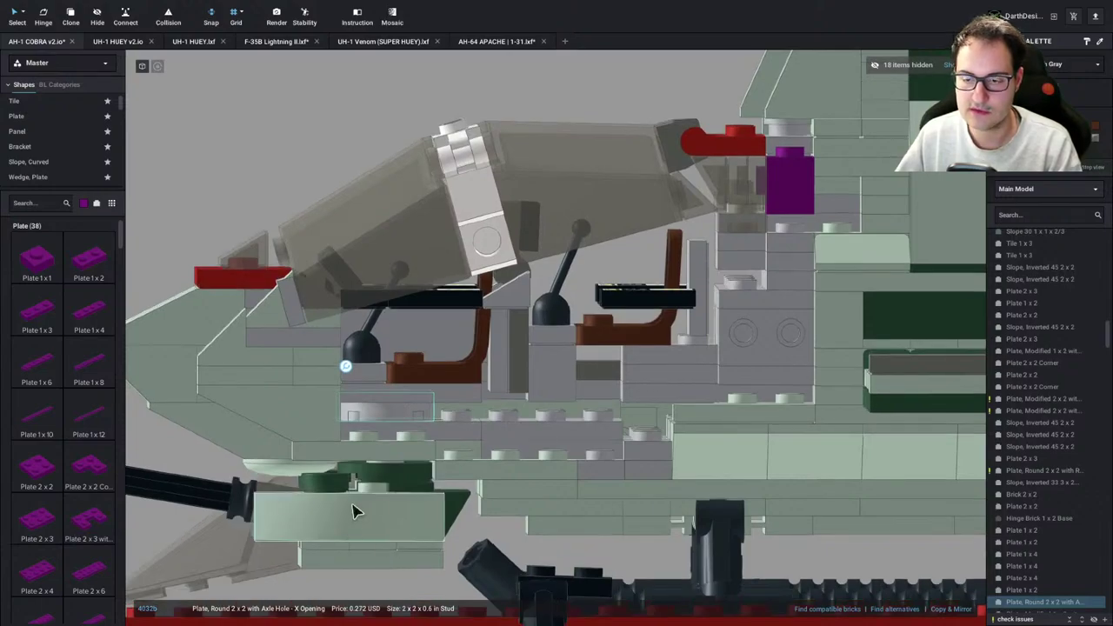
scroll(354, 511, "down", 5)
right_click_drag(354, 511, 385, 519)
Switch to Chrome and close the "cbt mangusta" and "z-10" image search tabs
key("ctrl+Left")
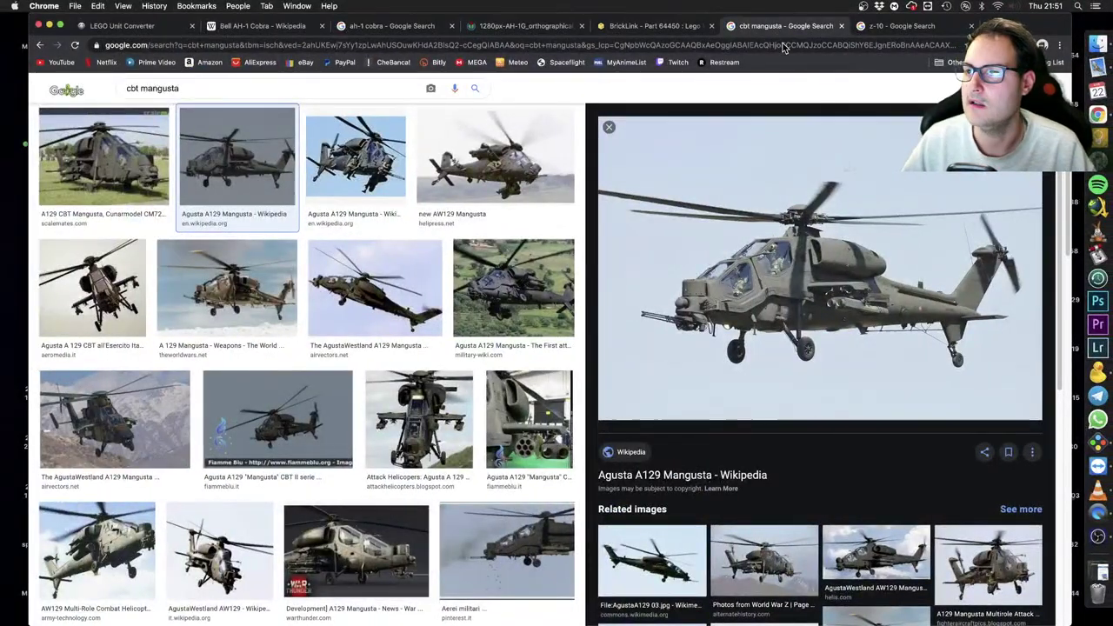
key("super+w")
key("super+w")
Look over the AH-1G orthographic drawing and the AH-1 Cobra image search results as references
left_click(518, 27)
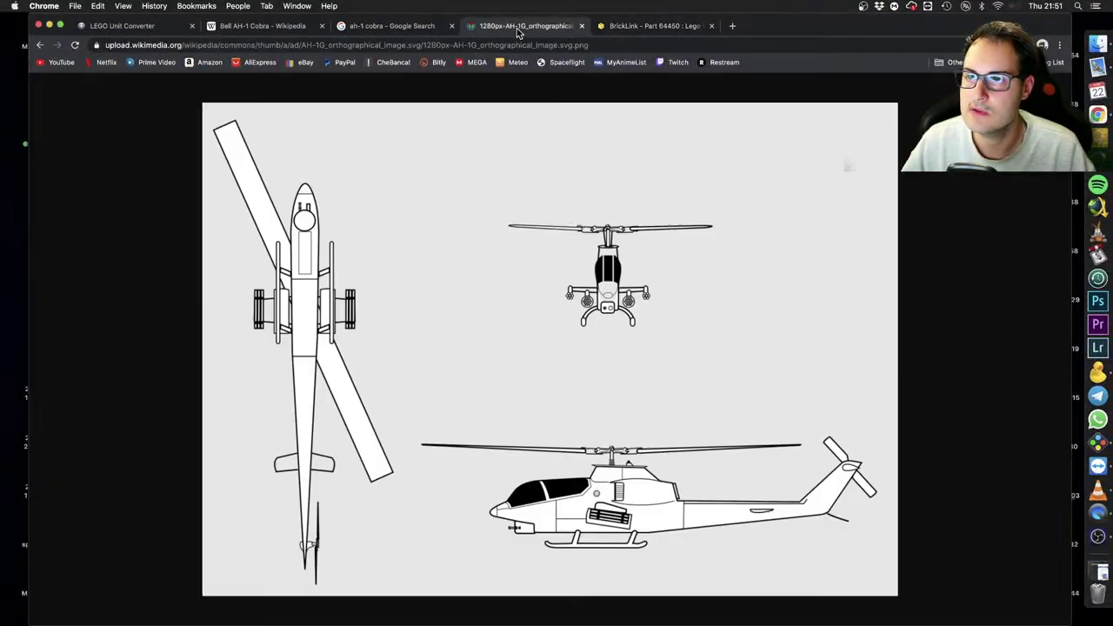
left_click(390, 27)
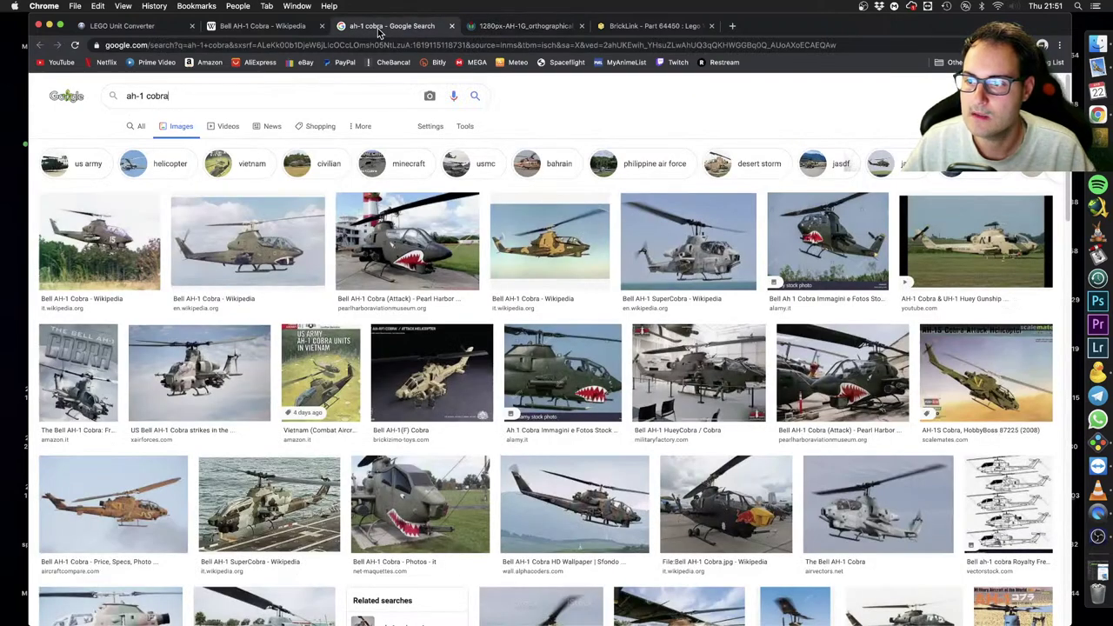
left_click(509, 27)
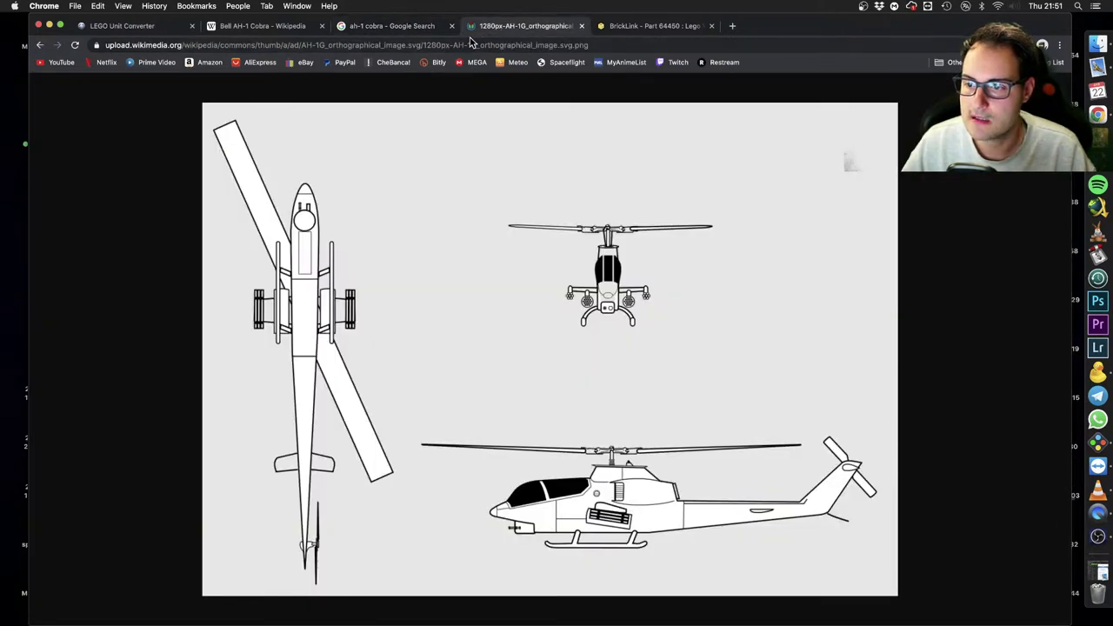
left_click(287, 26)
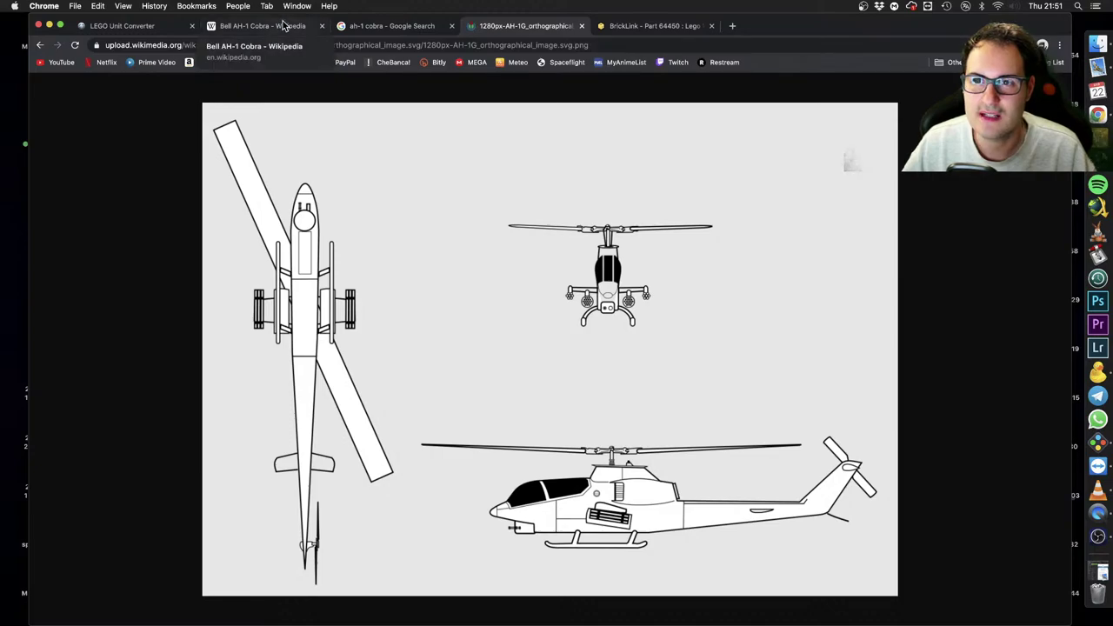
Switch to Studio and open the model file Mi-35 Hind v2 - 1-35.io from the Models folder
key("ctrl+Right")
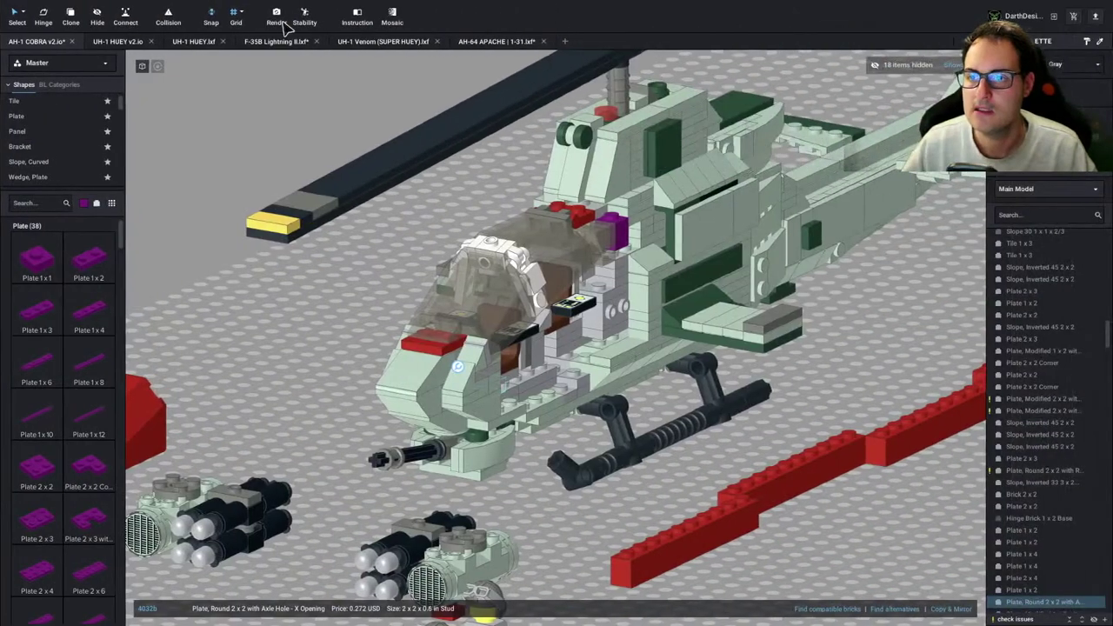
scroll(385, 114, "down", 5)
right_click_drag(487, 388, 458, 391)
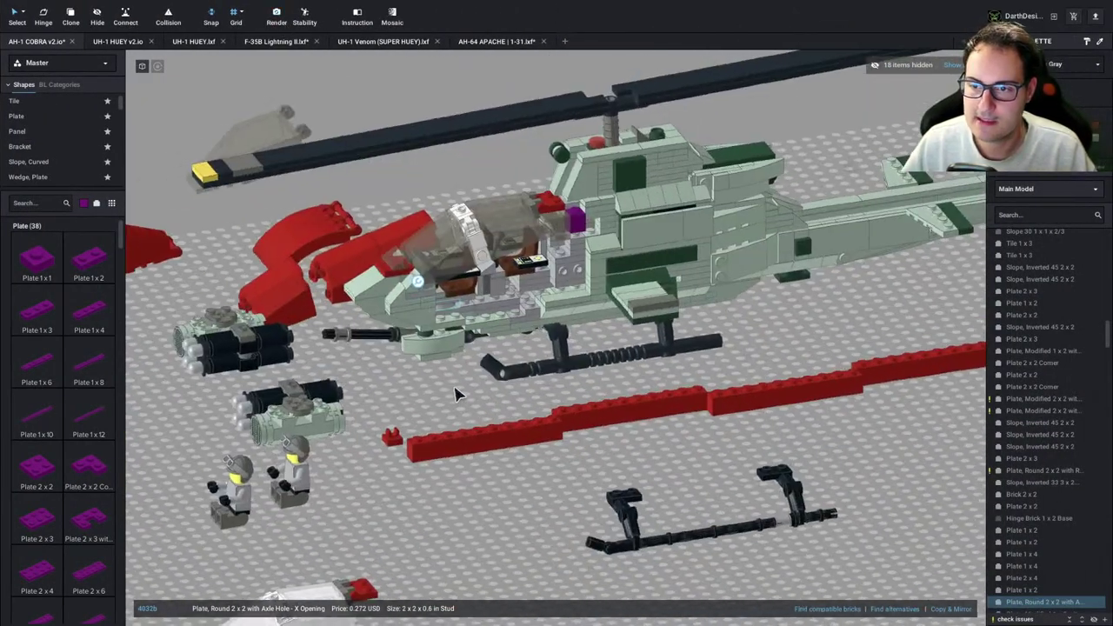
mouse_move(108, 7)
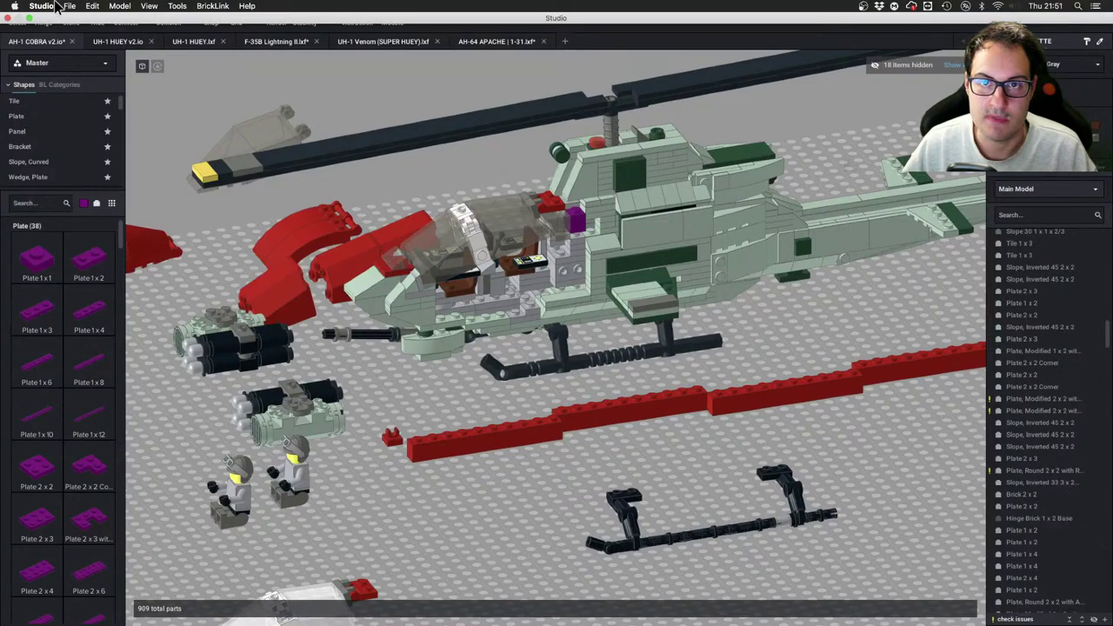
left_click(68, 6)
mouse_move(80, 42)
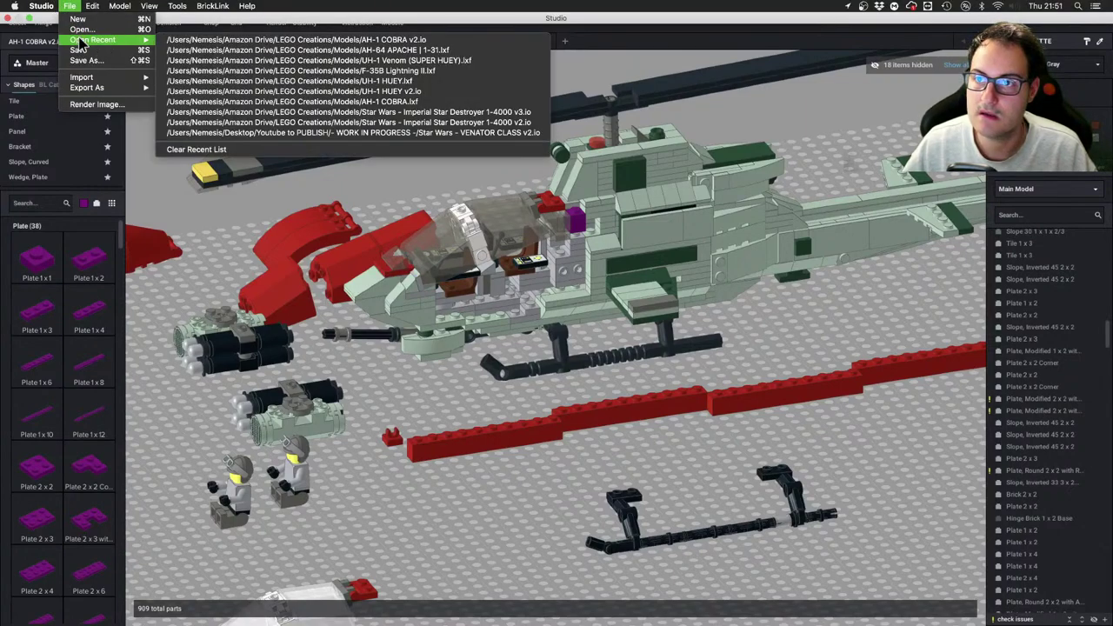
left_click(81, 28)
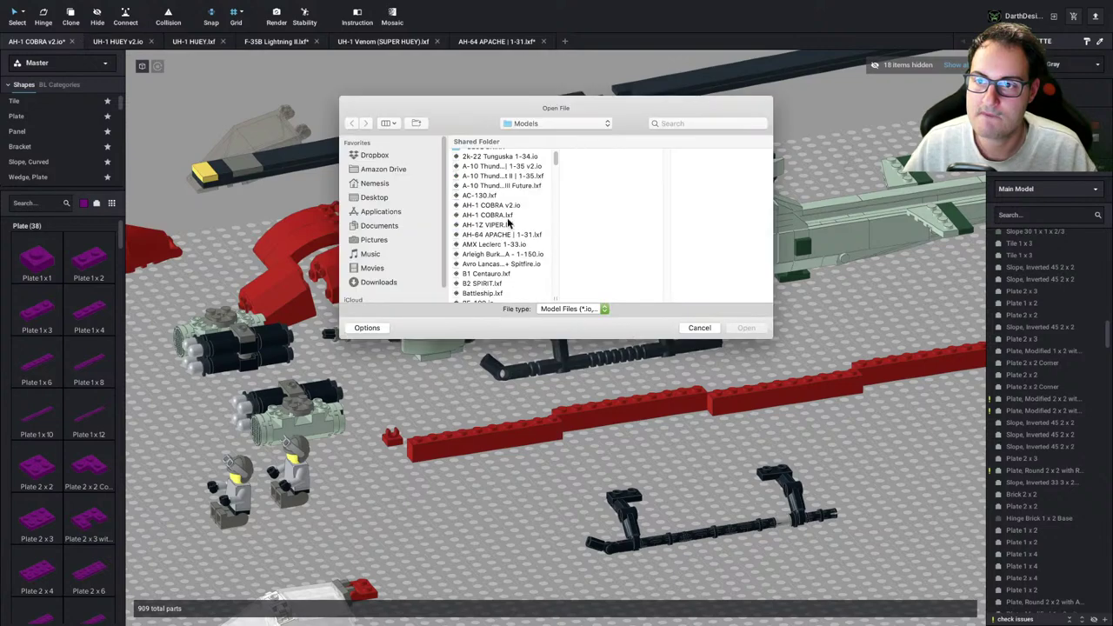
left_click(545, 226)
type("mi")
scroll(532, 230, "down", 5)
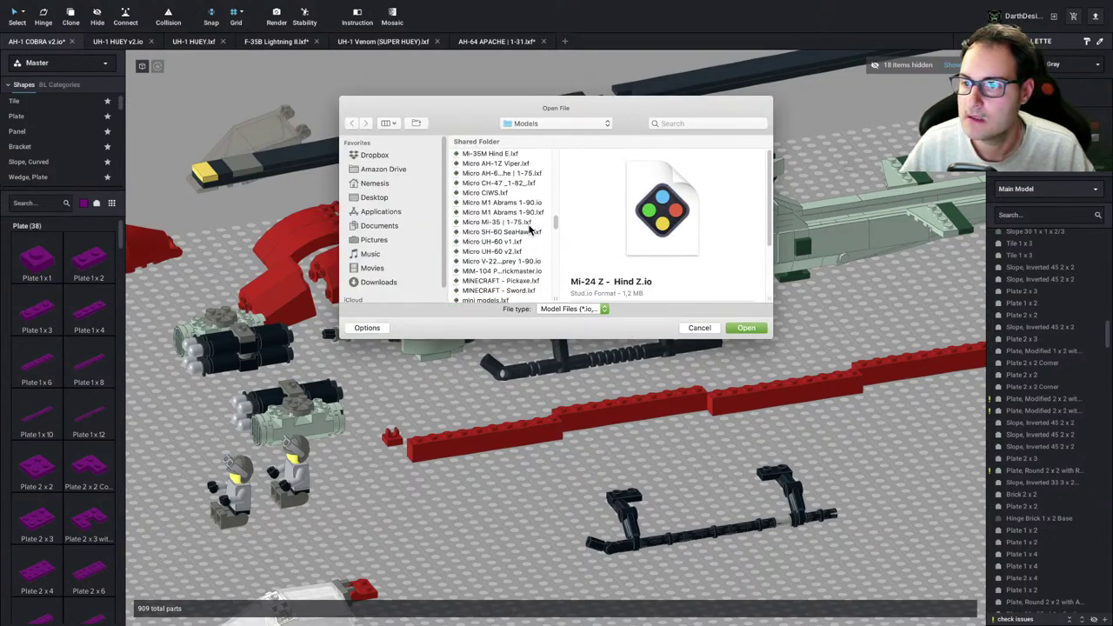
scroll(525, 229, "up", 2)
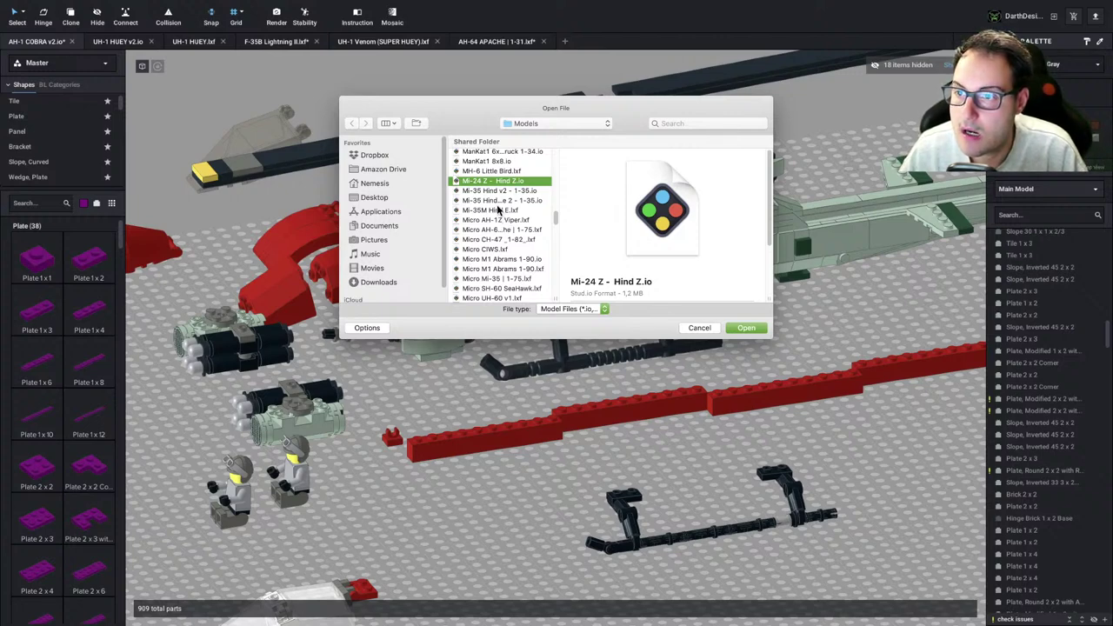
left_click(499, 202)
left_click(497, 191)
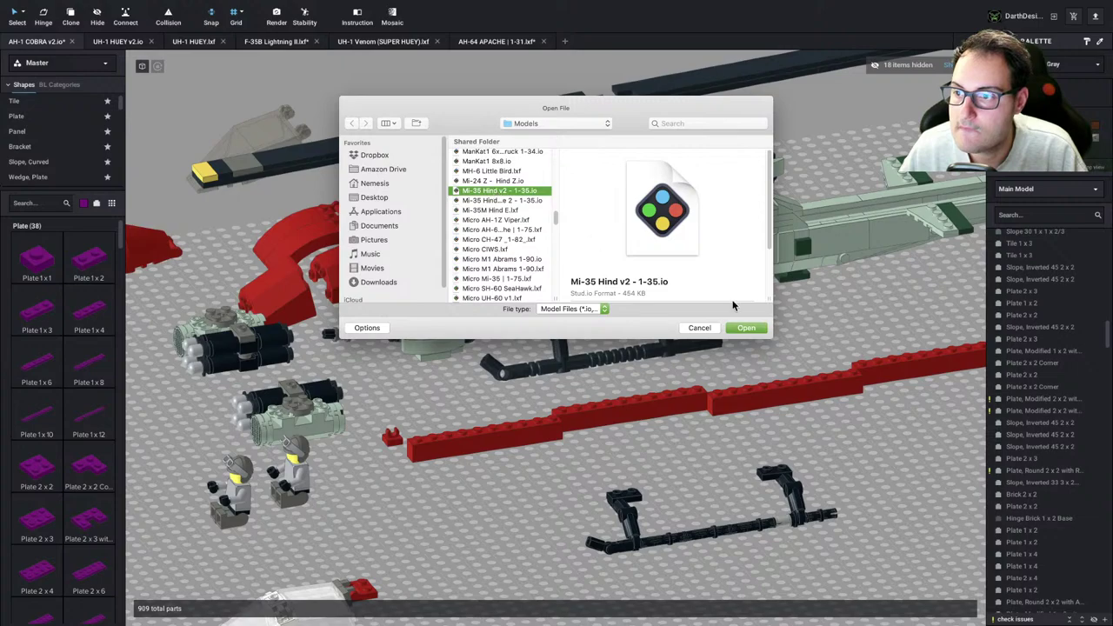
left_click(747, 327)
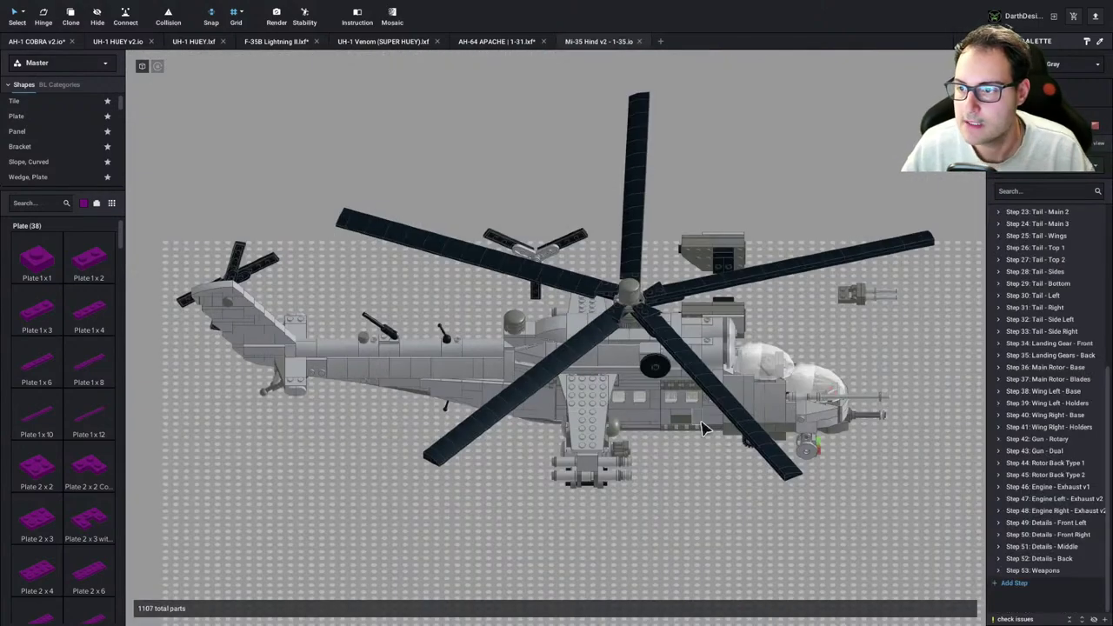
Hide the Hind's nose and cockpit parts to expose the gun turret's mounting plates underneath
right_click_drag(704, 428, 639, 402)
scroll(696, 392, "up", 3)
middle_click_drag(765, 431, 596, 323)
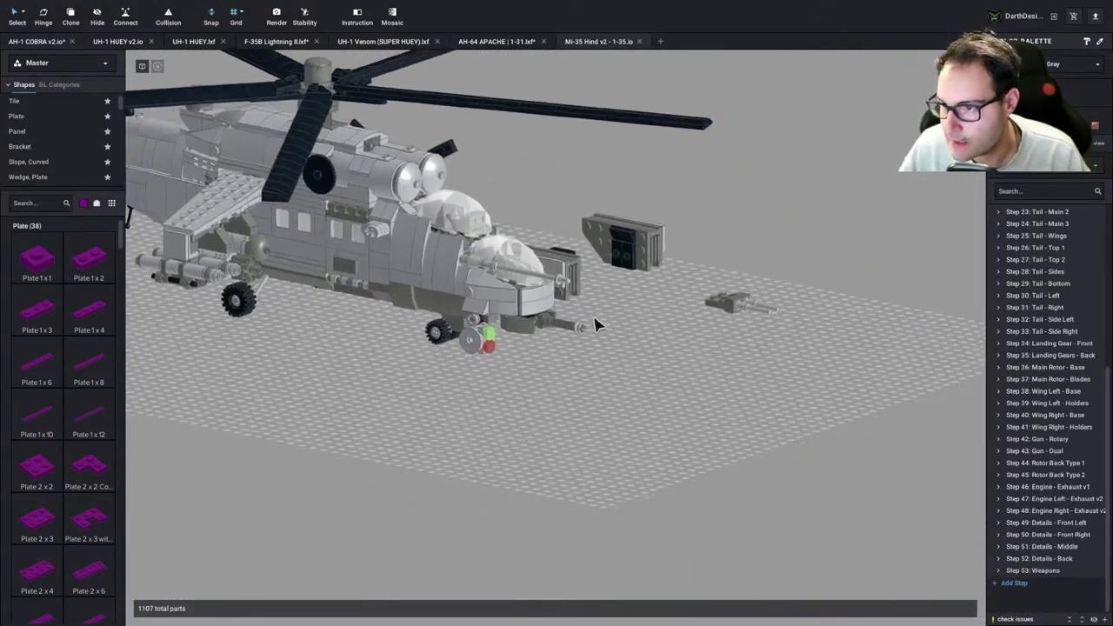
scroll(596, 324, "up", 4)
right_click_drag(609, 324, 513, 334)
middle_click_drag(383, 301, 569, 316)
right_click_drag(569, 315, 423, 283)
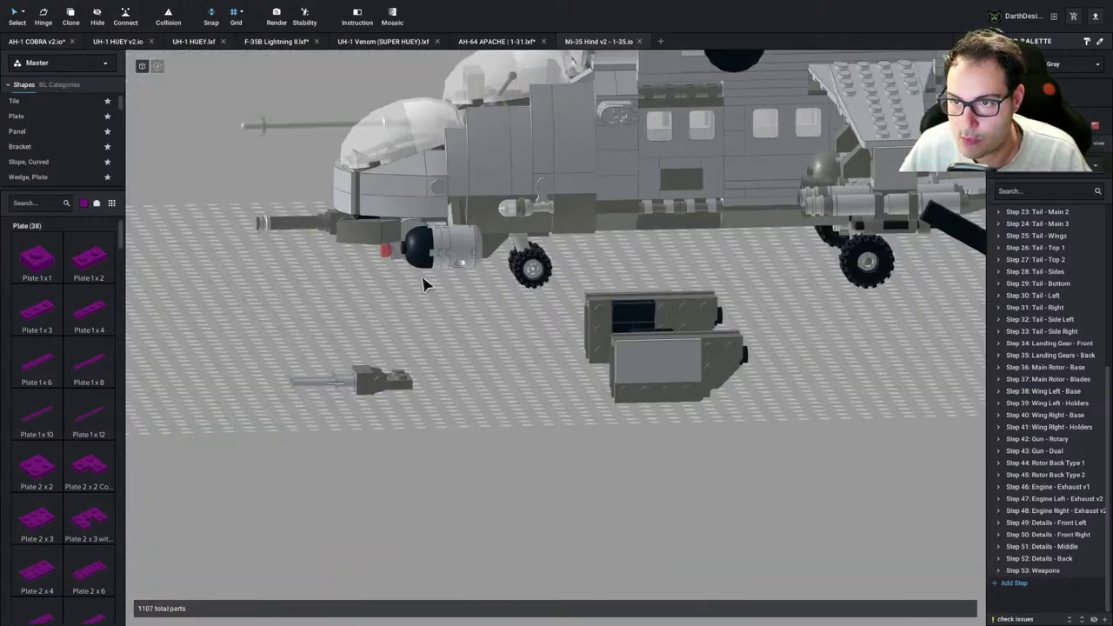
middle_click_drag(322, 272, 528, 327)
scroll(528, 327, "up", 4)
middle_click_drag(654, 328, 564, 407)
scroll(571, 318, "down", 5)
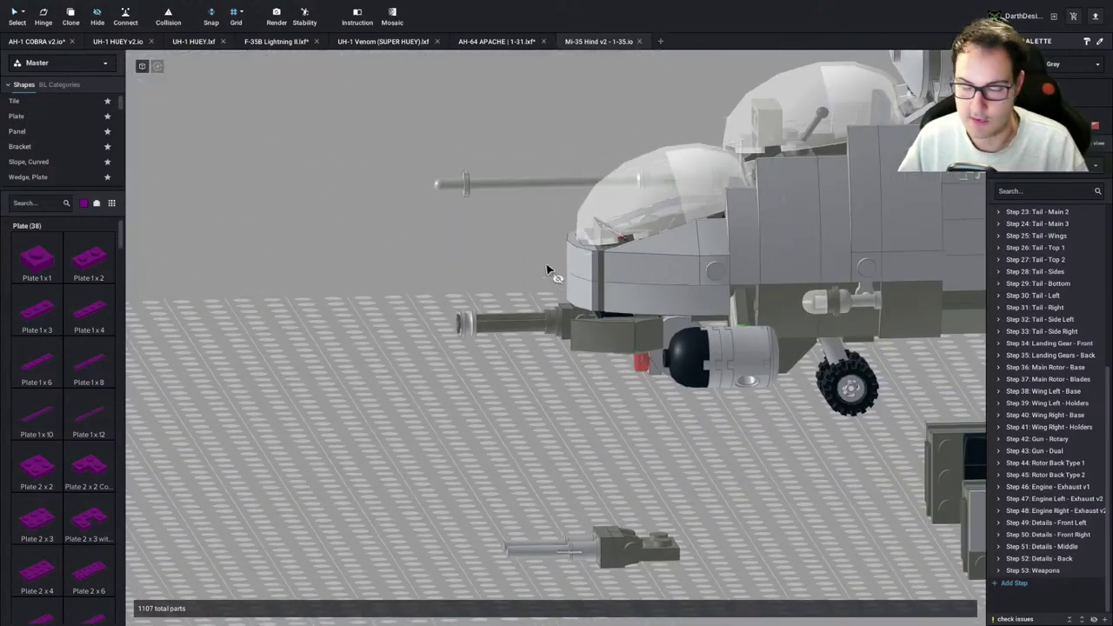
key("l")
middle_click_drag(652, 219, 507, 229)
right_click_drag(508, 230, 499, 196)
left_click_drag(301, 129, 720, 302)
right_click_drag(532, 260, 453, 326)
left_click(463, 322)
key("h")
key("h")
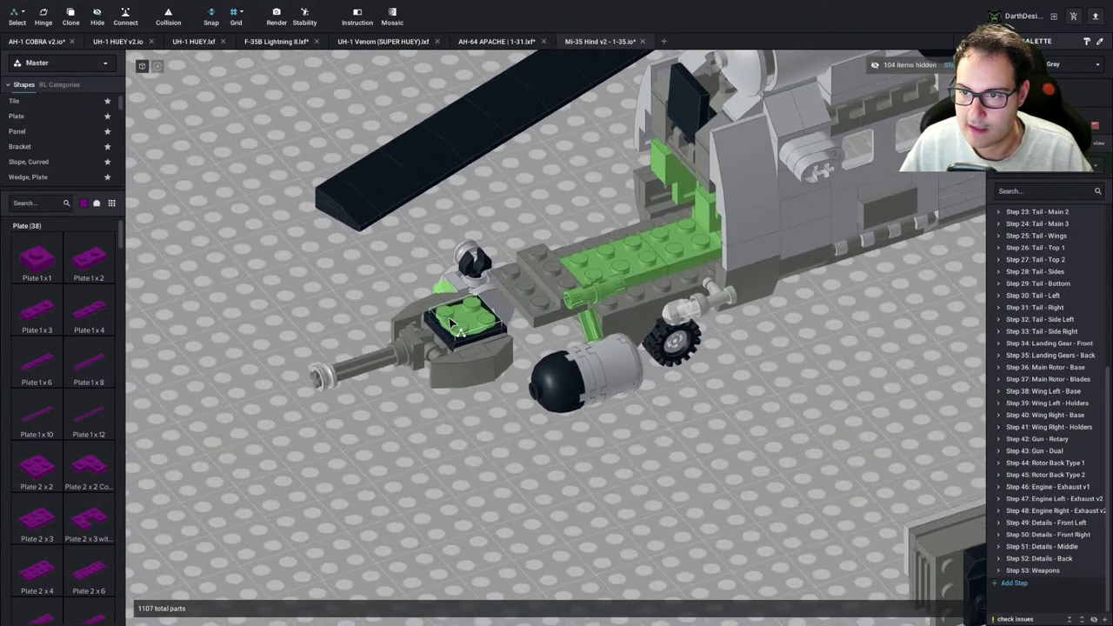
Copy the Hind's complete chin gun turret into the AH-1 COBRA v2.io model and place it on the baseplate beside the pilots and weapon pods
double_click(454, 336)
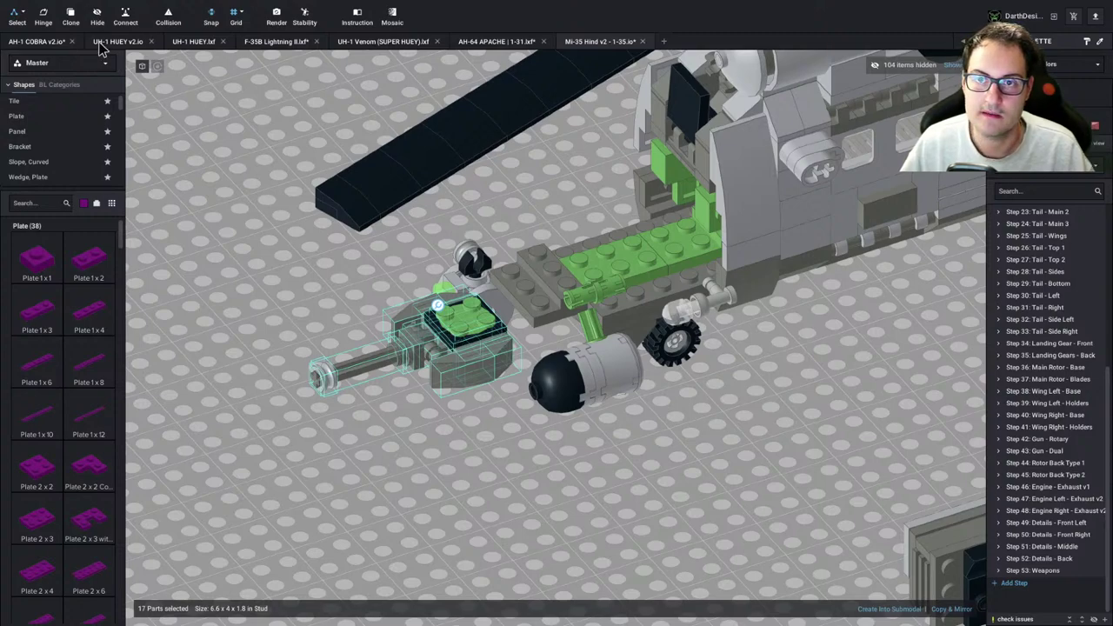
left_click(34, 41)
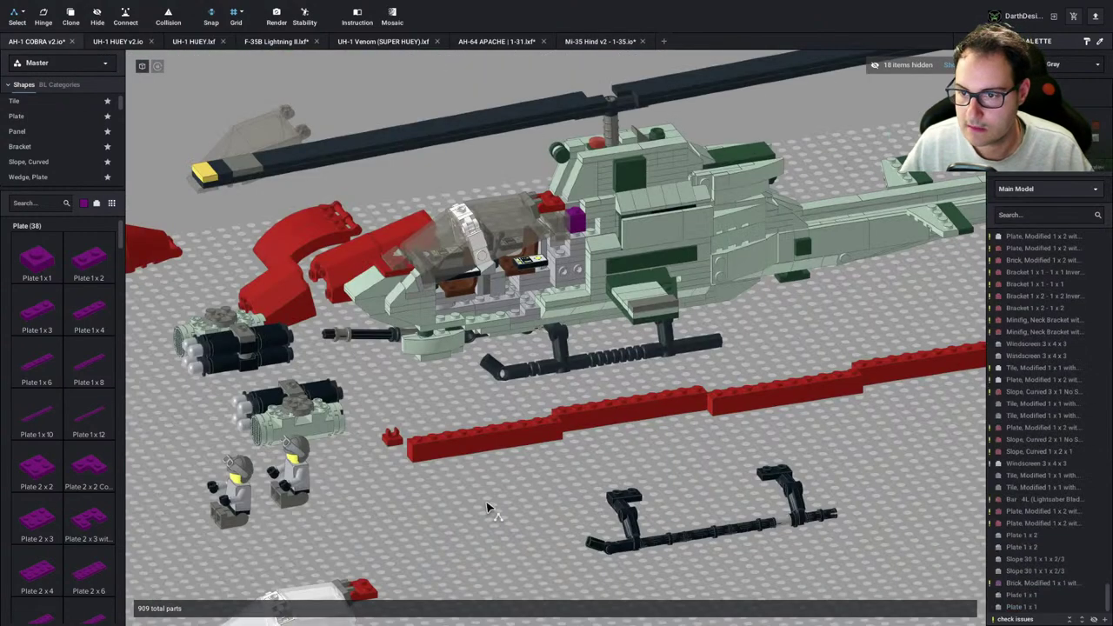
key("ctrl+v")
right_click_drag(468, 494, 471, 498)
left_click(309, 488)
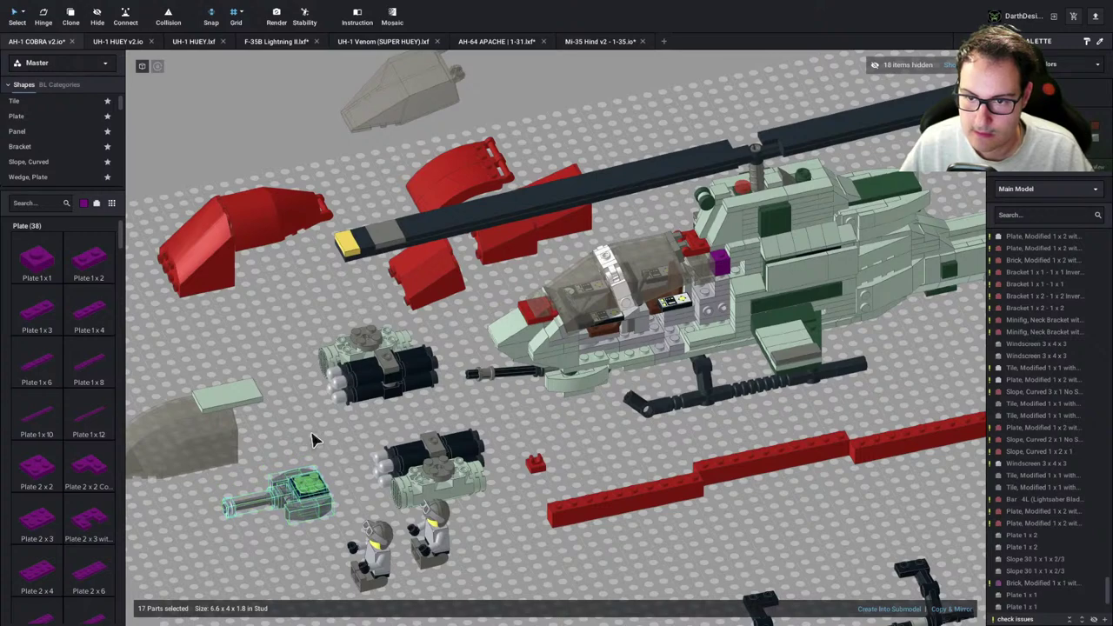
left_click(313, 440)
middle_click_drag(355, 447, 448, 328)
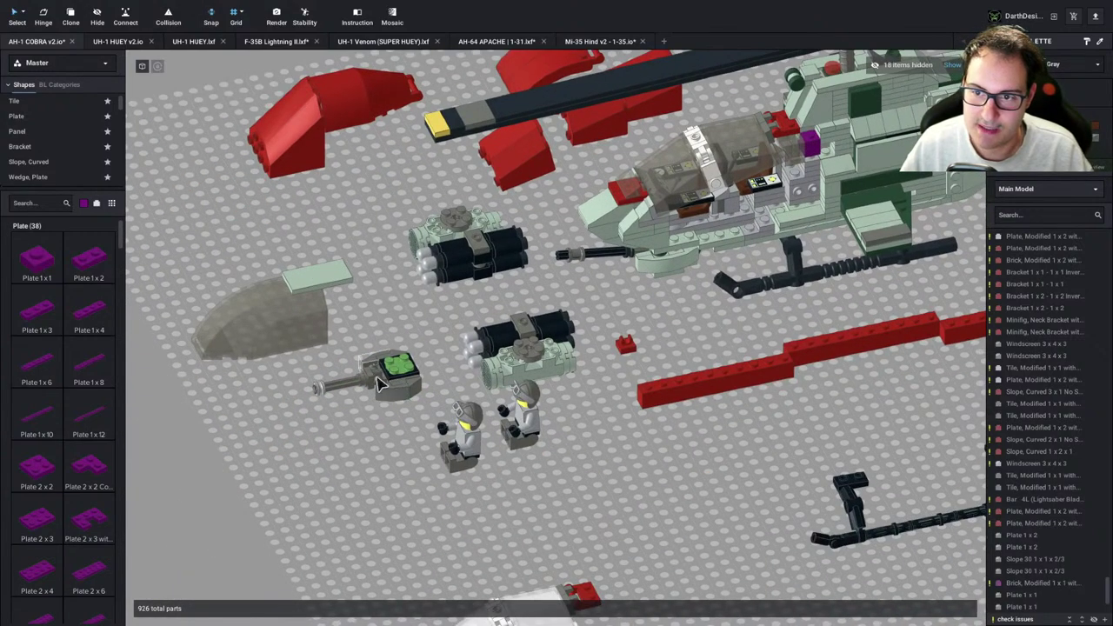
scroll(486, 346, "up", 8)
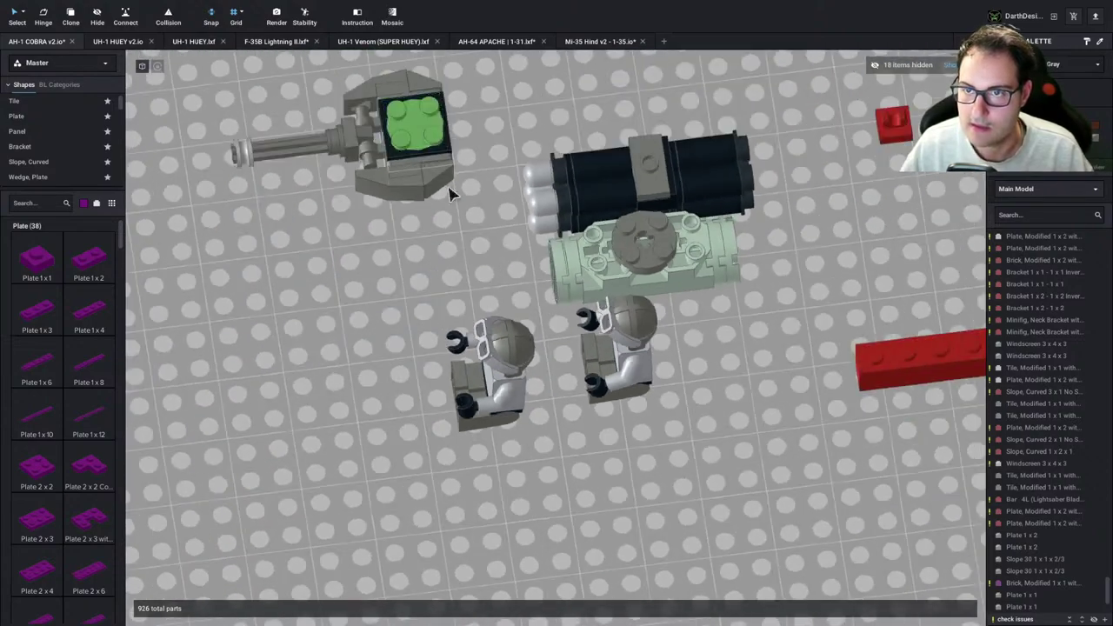
middle_click_drag(450, 193, 435, 249)
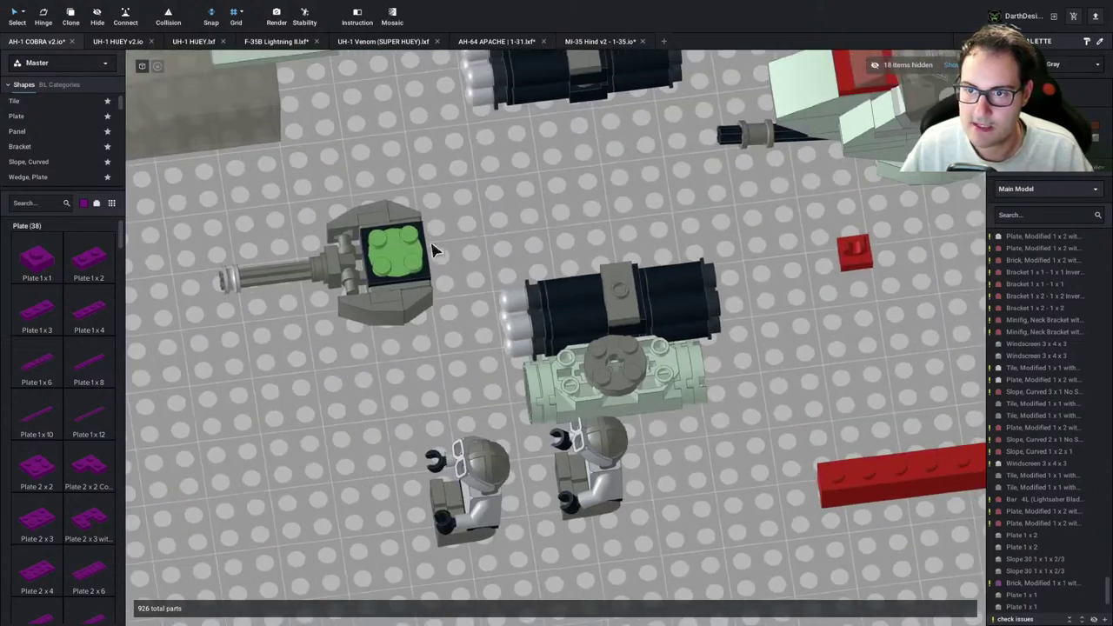
Remove the 2 x 4 plate beneath the Cobra's front seat and lower the seat, control stick base and lever onto the plates below
right_click_drag(531, 242, 525, 244)
scroll(536, 242, "down", 4)
middle_click_drag(536, 241, 422, 264)
scroll(422, 265, "up", 3)
right_click_drag(420, 264, 387, 235)
scroll(459, 380, "up", 3)
middle_click_drag(384, 235, 519, 400)
right_click_drag(519, 400, 432, 367)
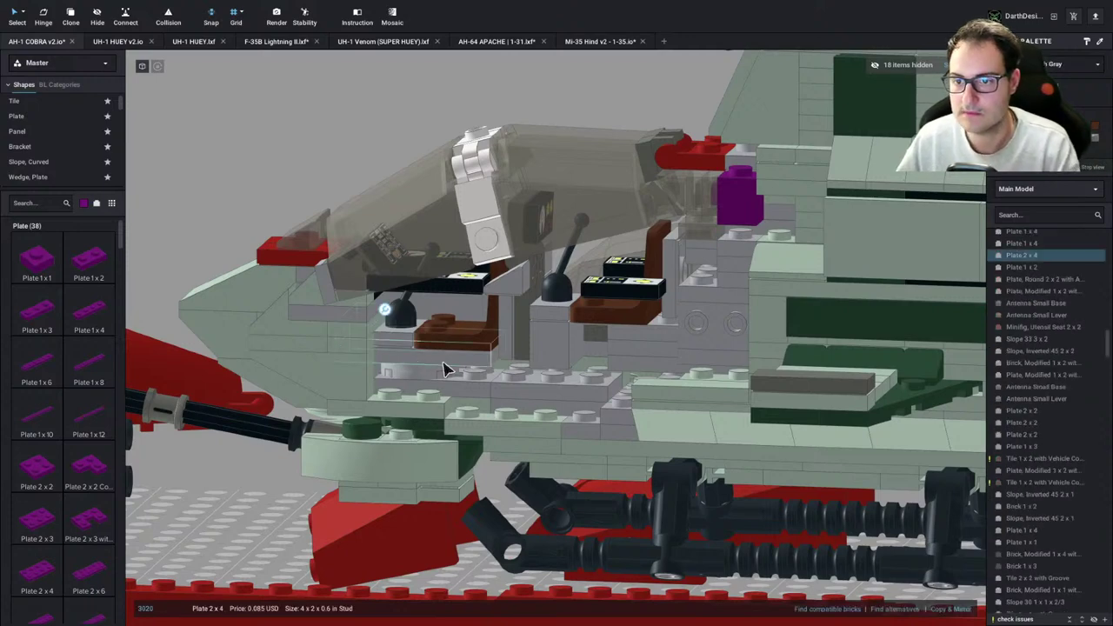
left_click(465, 352)
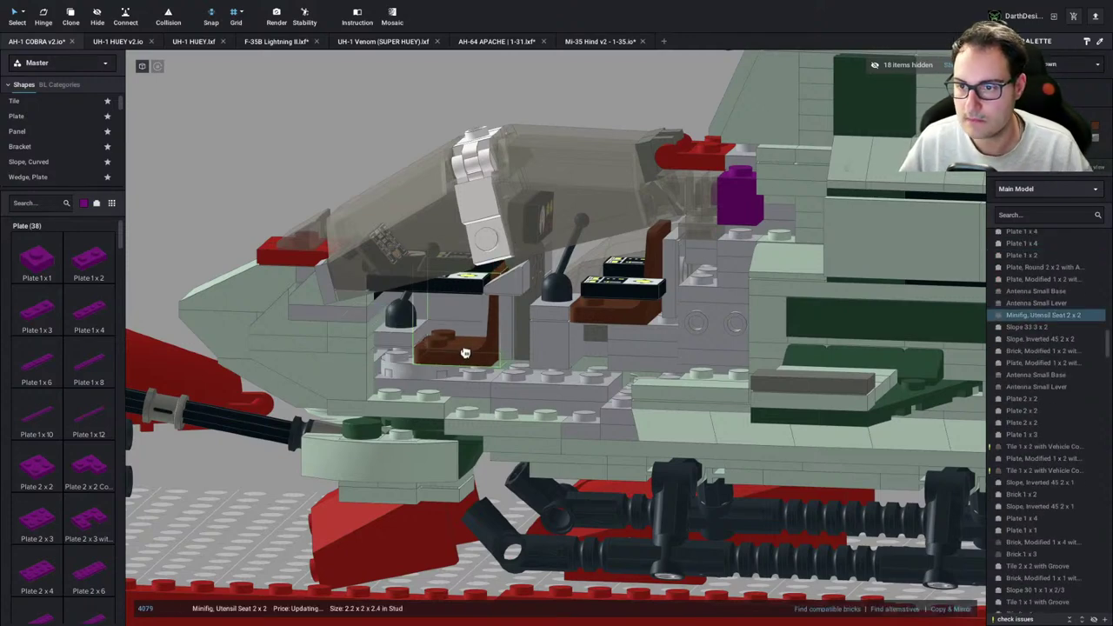
left_click(407, 335)
key("Escape")
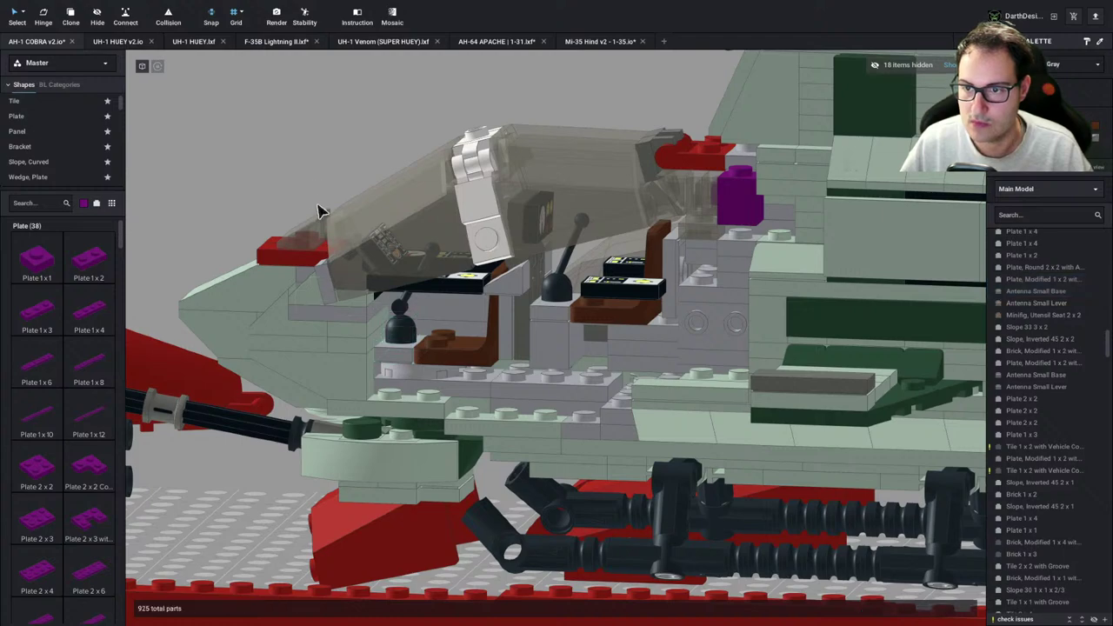
scroll(514, 367, "down", 3)
left_click(460, 320)
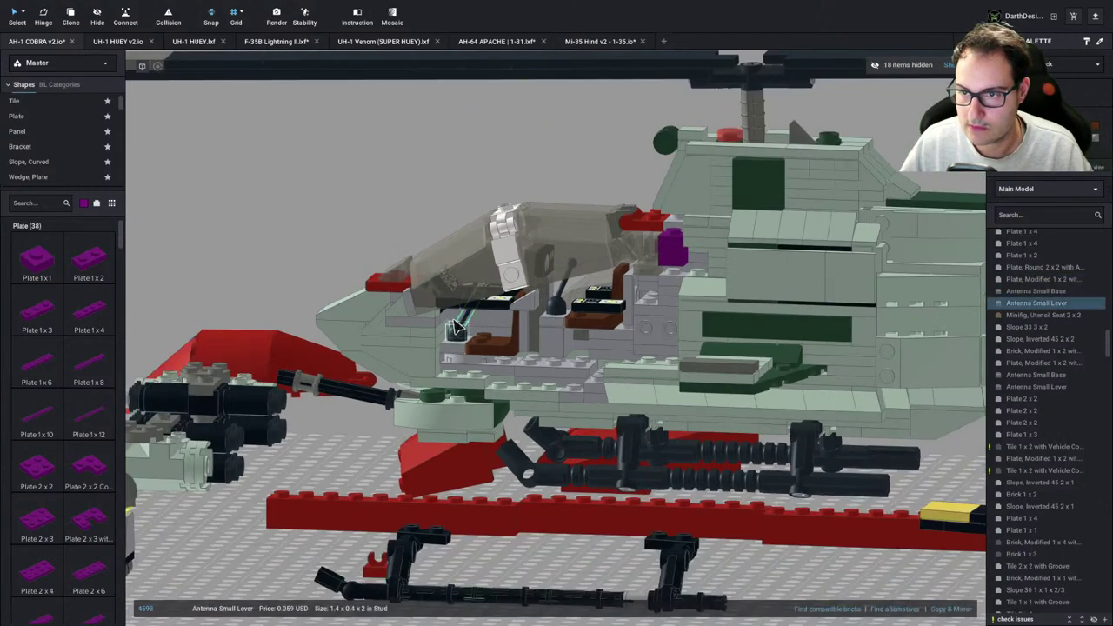
key("Escape")
Seat one of the pilot minifigures from the baseplate on the Cobra's lowered front seat
scroll(321, 246, "down", 4)
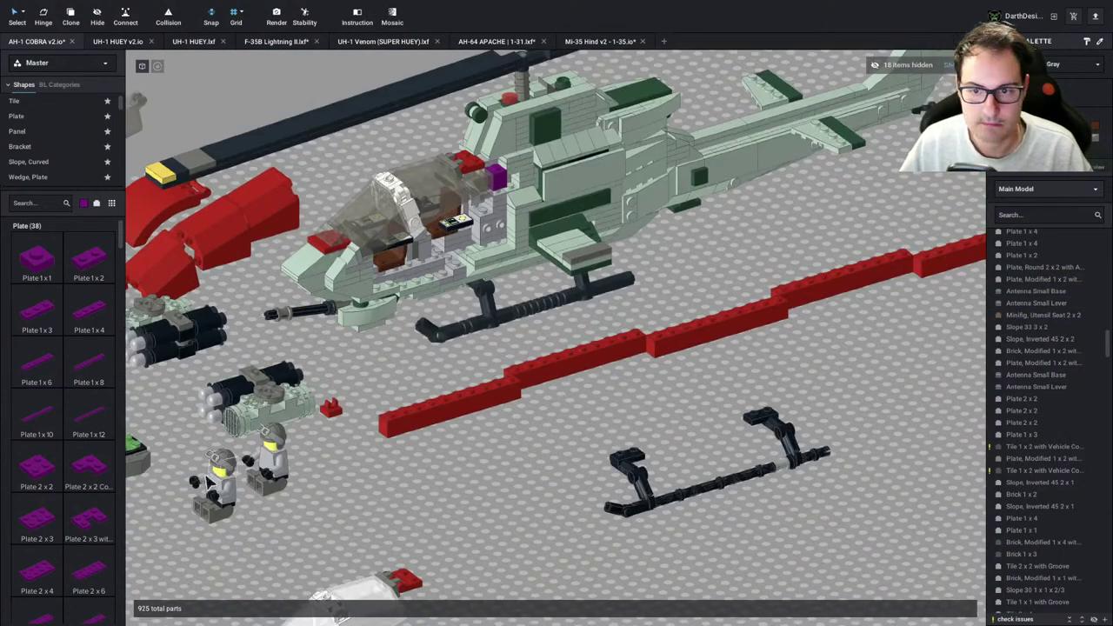
right_click_drag(205, 517, 203, 512)
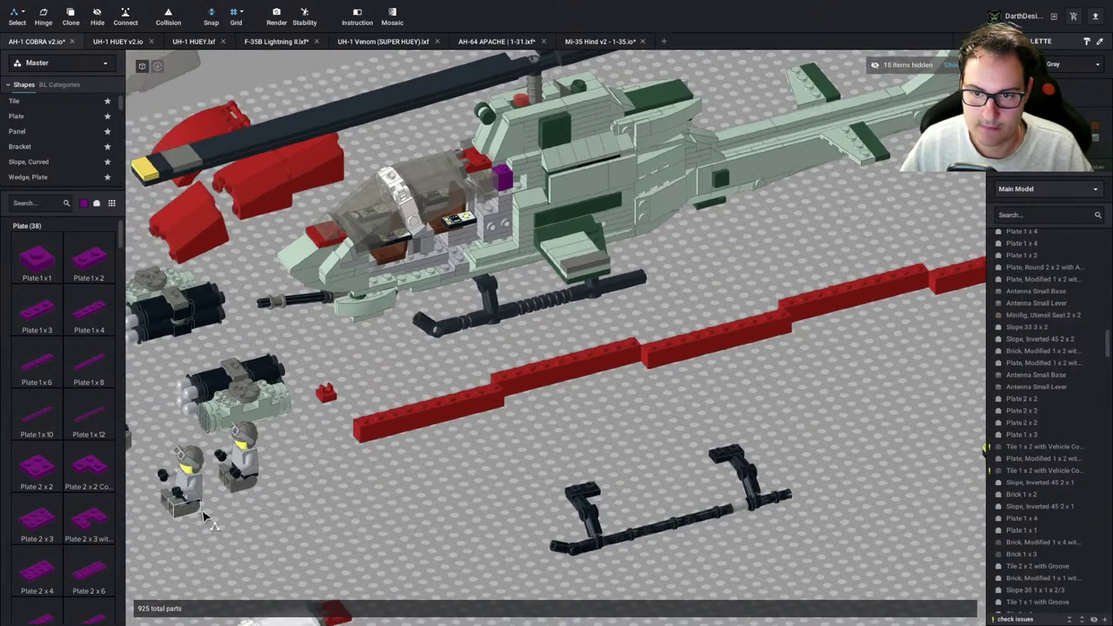
left_click_drag(156, 459, 625, 525)
scroll(375, 365, "up", 5)
middle_click_drag(375, 365, 625, 525)
left_click_drag(625, 525, 478, 370)
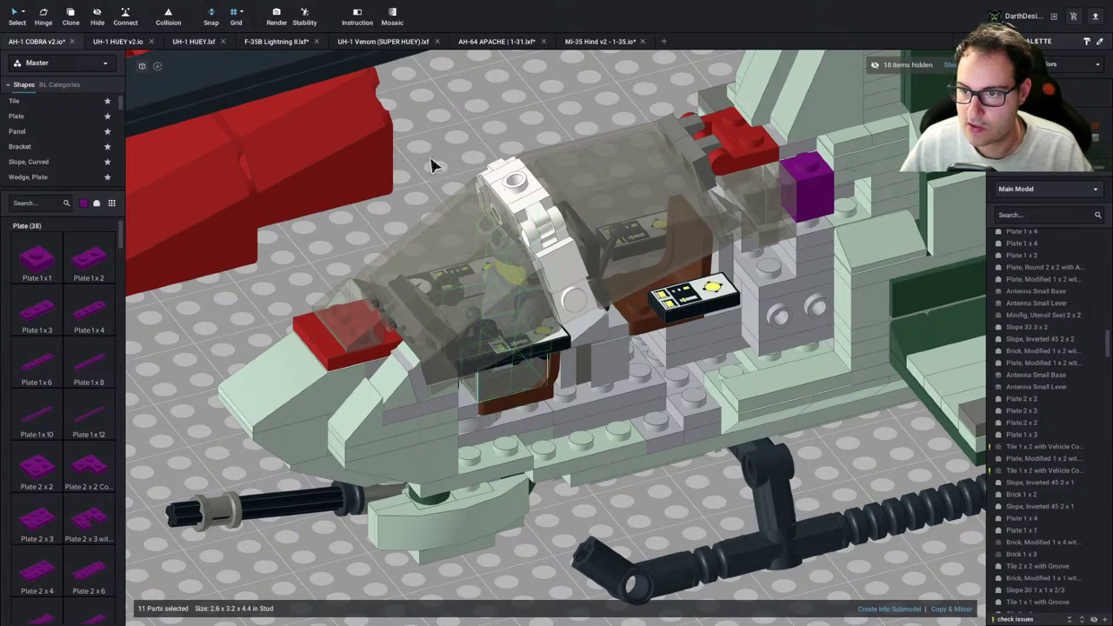
left_click(432, 161)
mouse_move(445, 180)
right_mouse_down()
mouse_move(463, 178)
mouse_move(457, 164)
right_mouse_up()
Select the four control panel and gauge tiles on both sides of the front cockpit and lower them
left_click(492, 243)
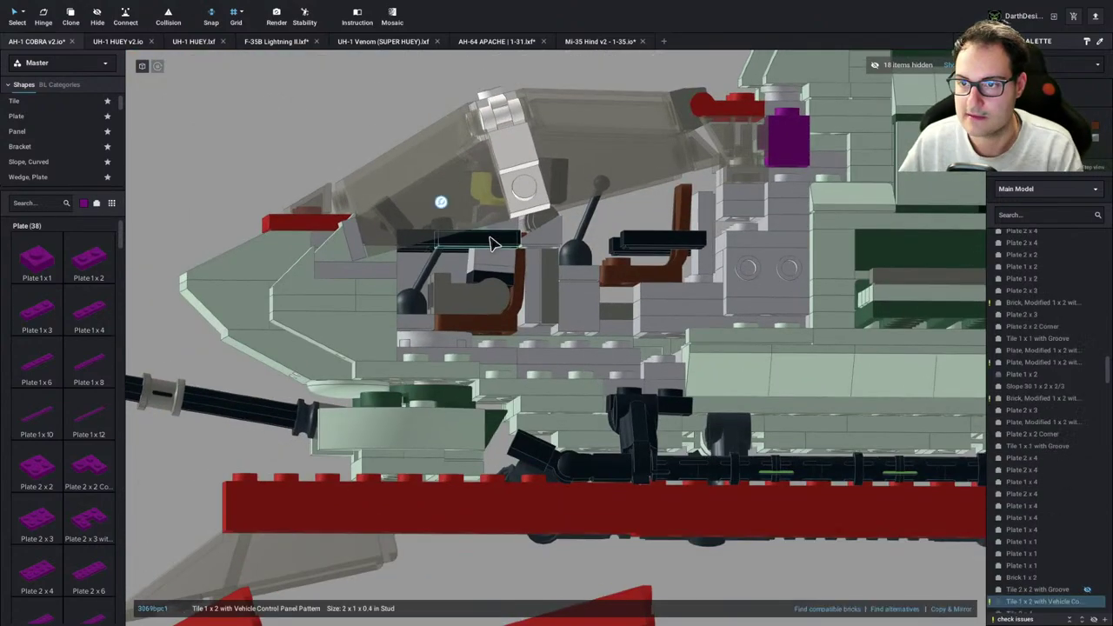
right_click_drag(435, 250, 426, 266)
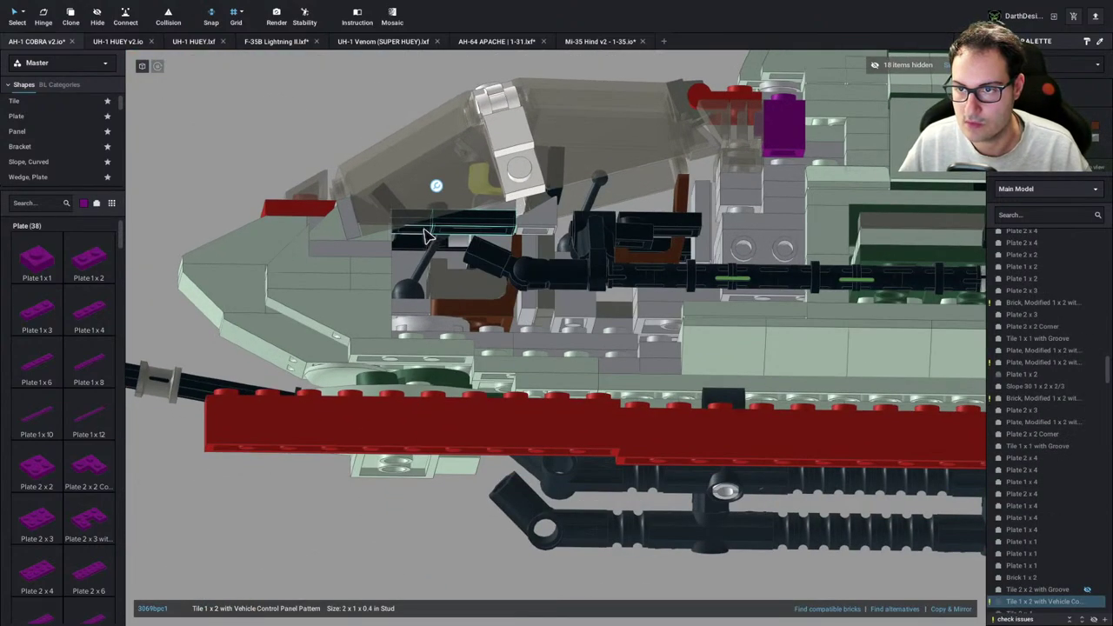
left_click(418, 236, "ctrl")
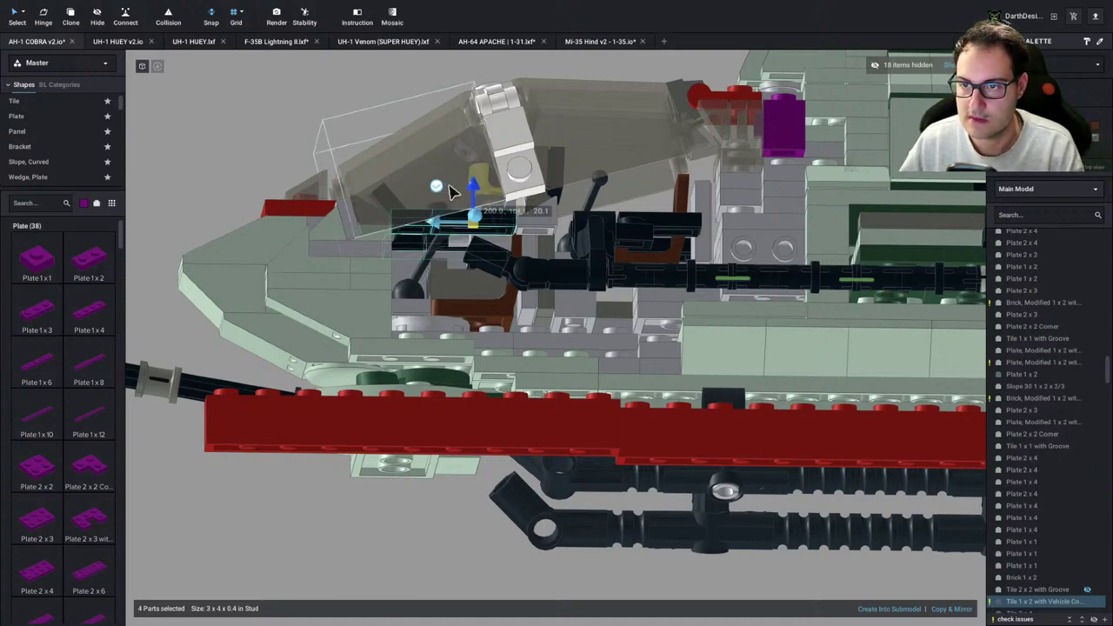
key("Down")
right_click_drag(621, 336, 633, 343)
left_click(328, 142)
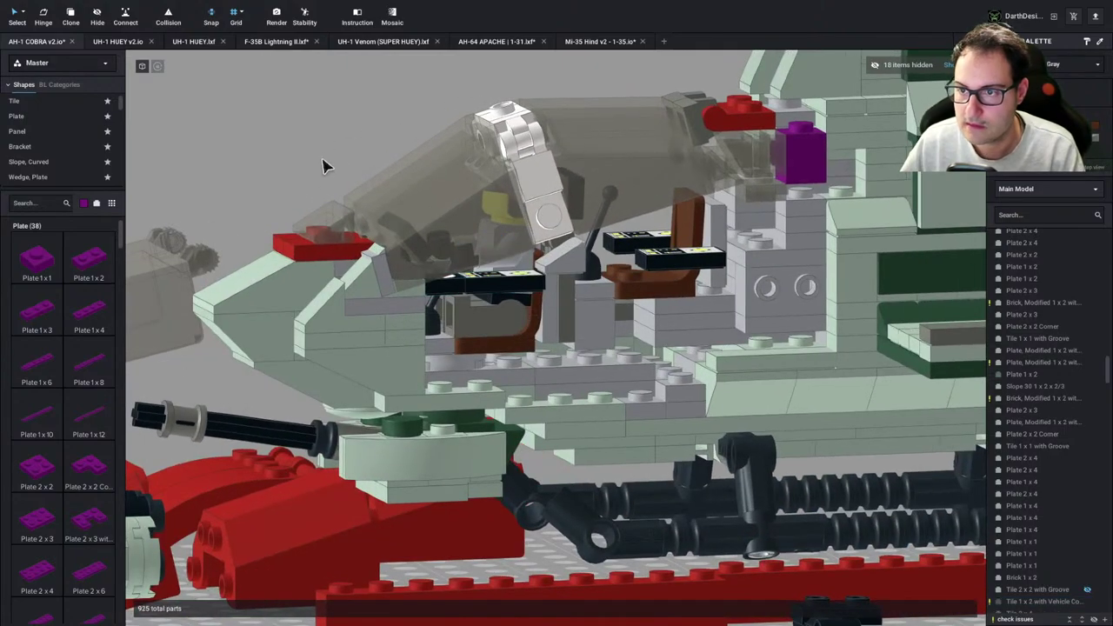
mouse_move(301, 169)
right_mouse_down()
mouse_move(286, 180)
mouse_move(293, 128)
mouse_move(302, 171)
mouse_move(364, 188)
mouse_move(312, 184)
mouse_move(301, 170)
right_mouse_up()
key("Down")
Delete the 1 x 2 control panel tile from the front cockpit's side wall with the four-stud side brick
left_click(403, 292)
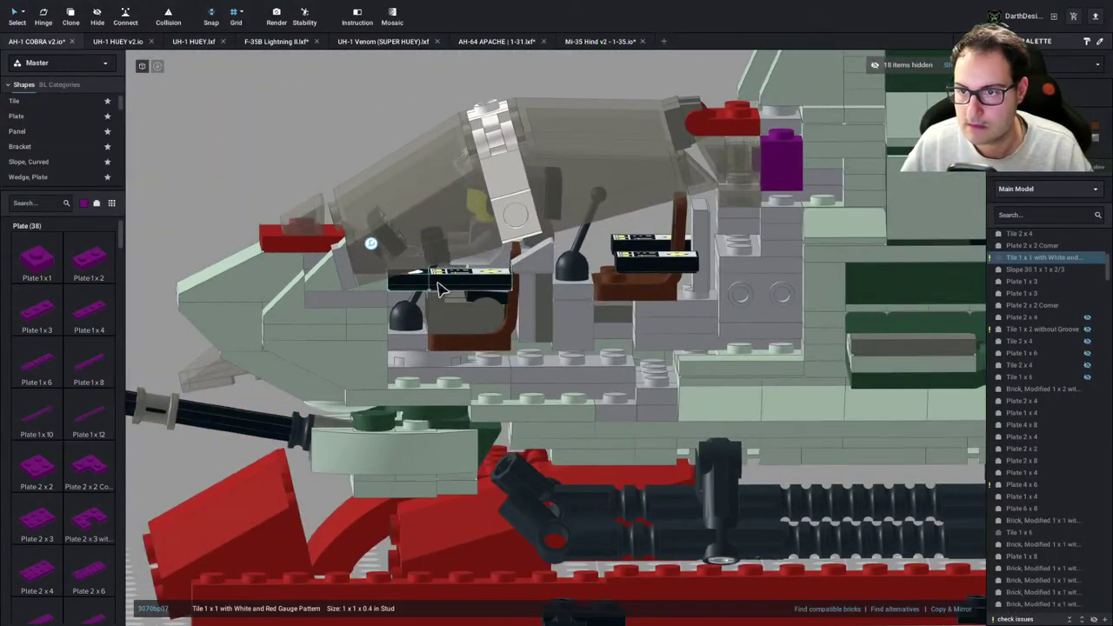
left_click(441, 290, "ctrl")
right_click_drag(395, 281, 494, 293)
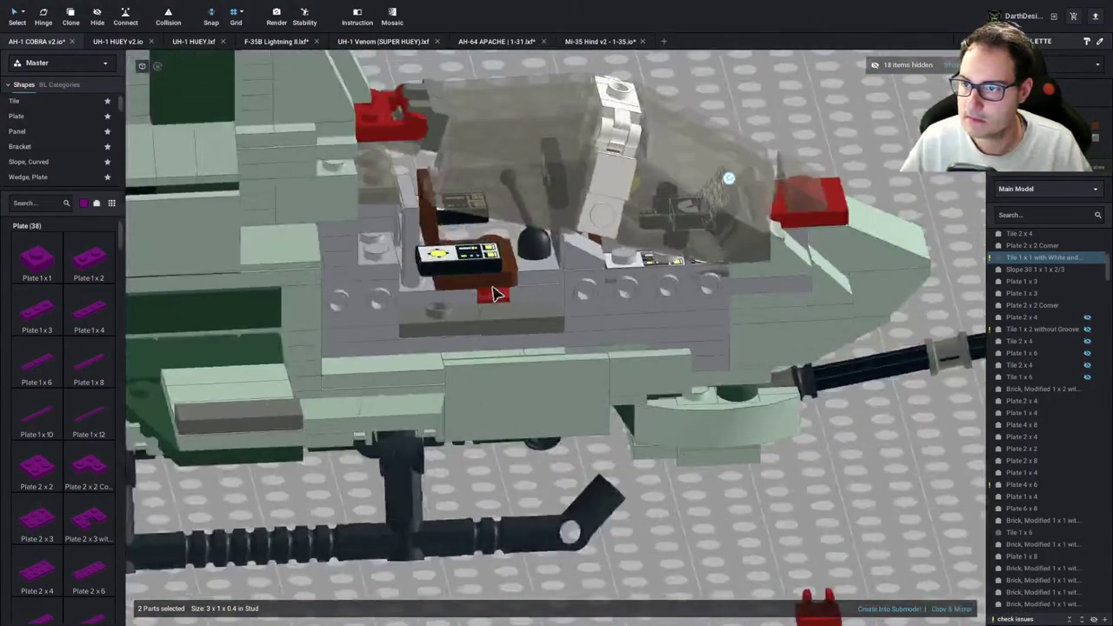
left_click(872, 159)
left_click(668, 265)
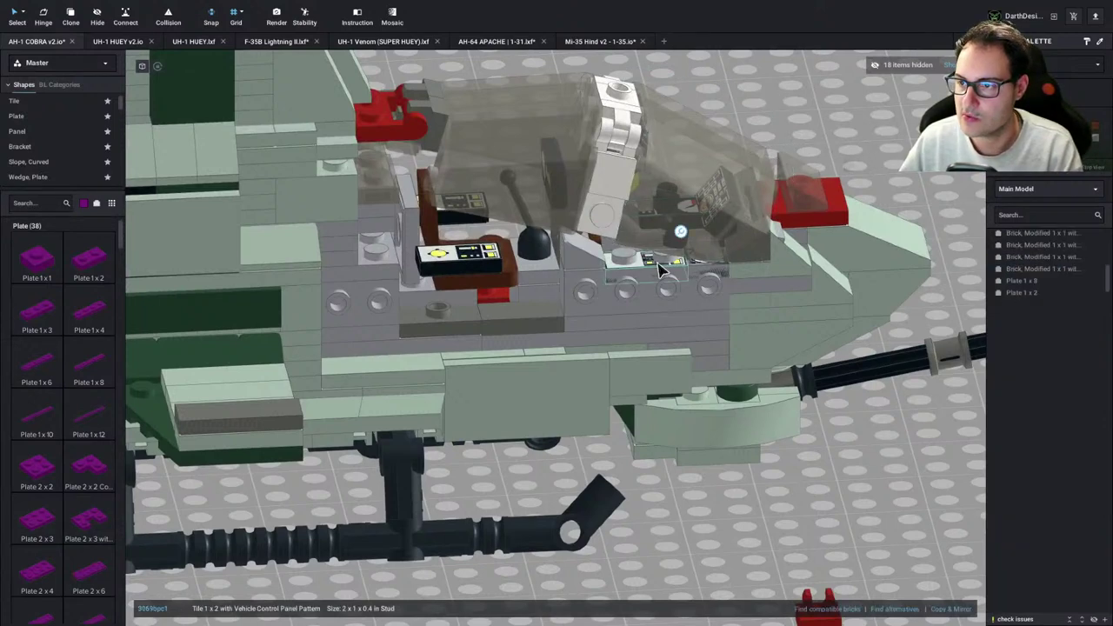
key("Delete")
left_click(700, 269)
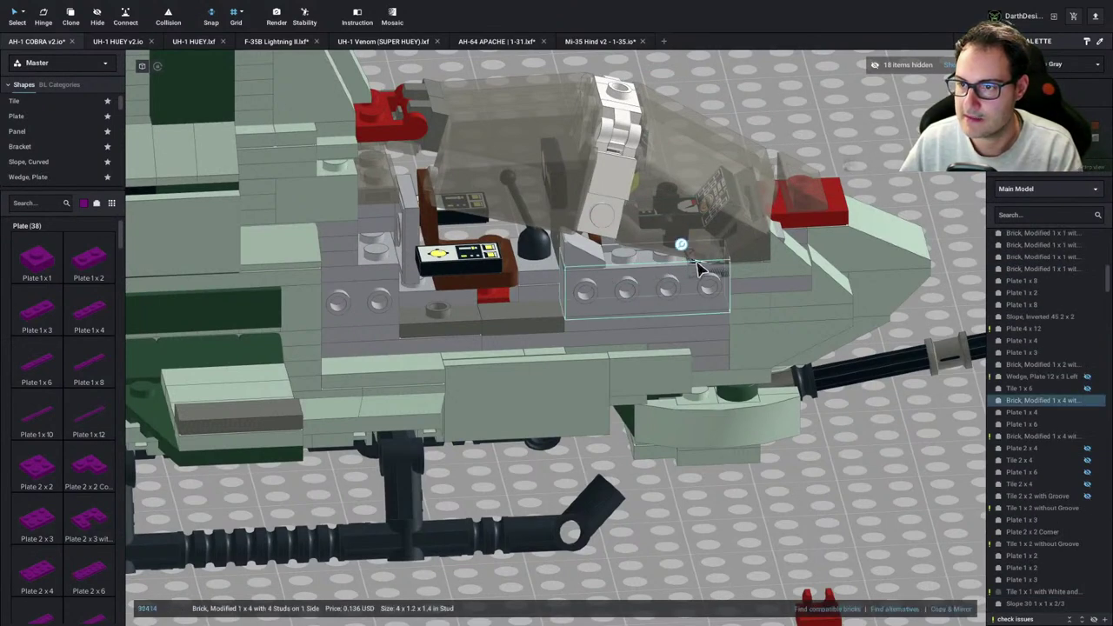
key("Delete")
key("ctrl+z")
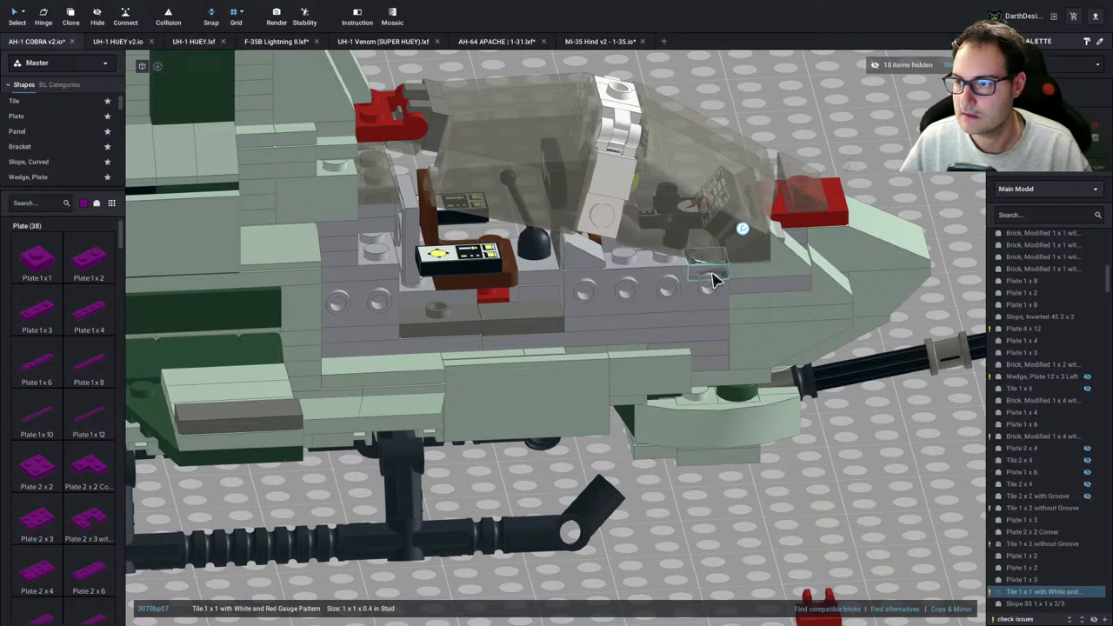
Delete the 1 x 1 gauge tile from the front cockpit's side wall with the four-stud side brick
left_click(859, 120)
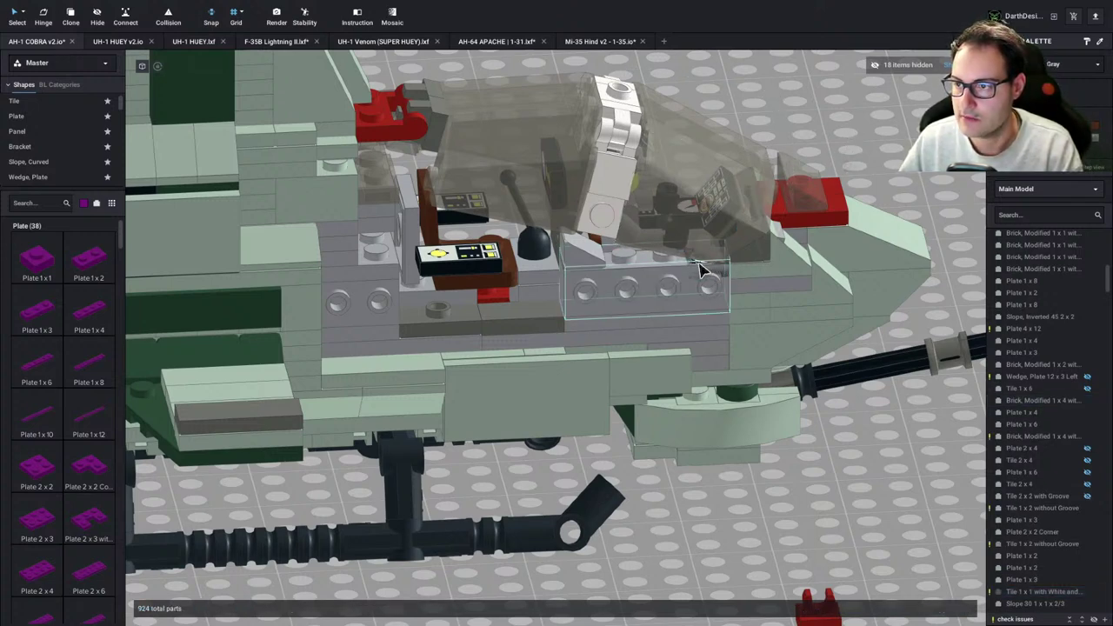
left_click(712, 272)
key("Delete")
Lower the 1 x 2 control panel tile and the 1 x 1 gauge tile on the opposite side of the front cockpit
right_click_drag(718, 279, 622, 279)
left_click(465, 309)
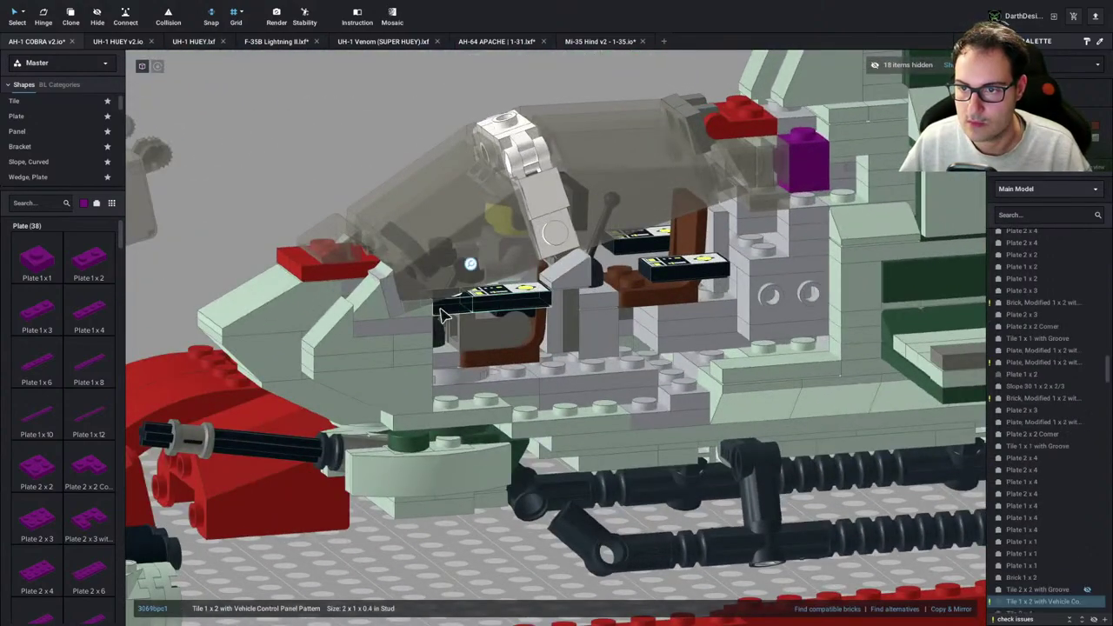
left_click(463, 283, "shift")
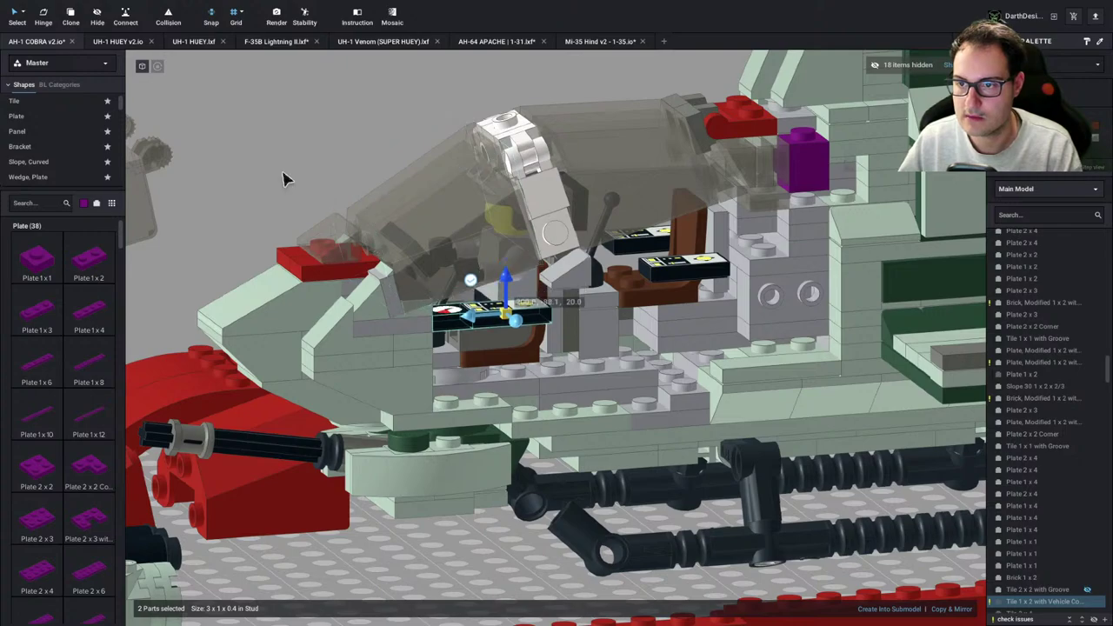
left_click(260, 143)
Remove the brown front seat and lower the front pilot minifigure onto the plates beneath it
right_click_drag(260, 144, 368, 154)
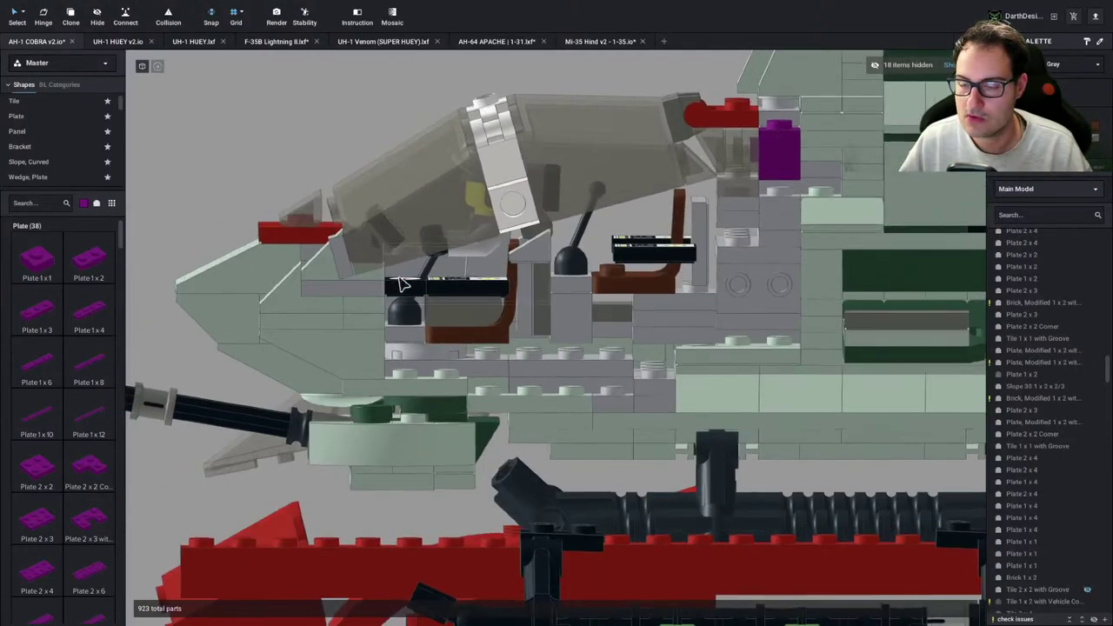
scroll(507, 330, "up", 1)
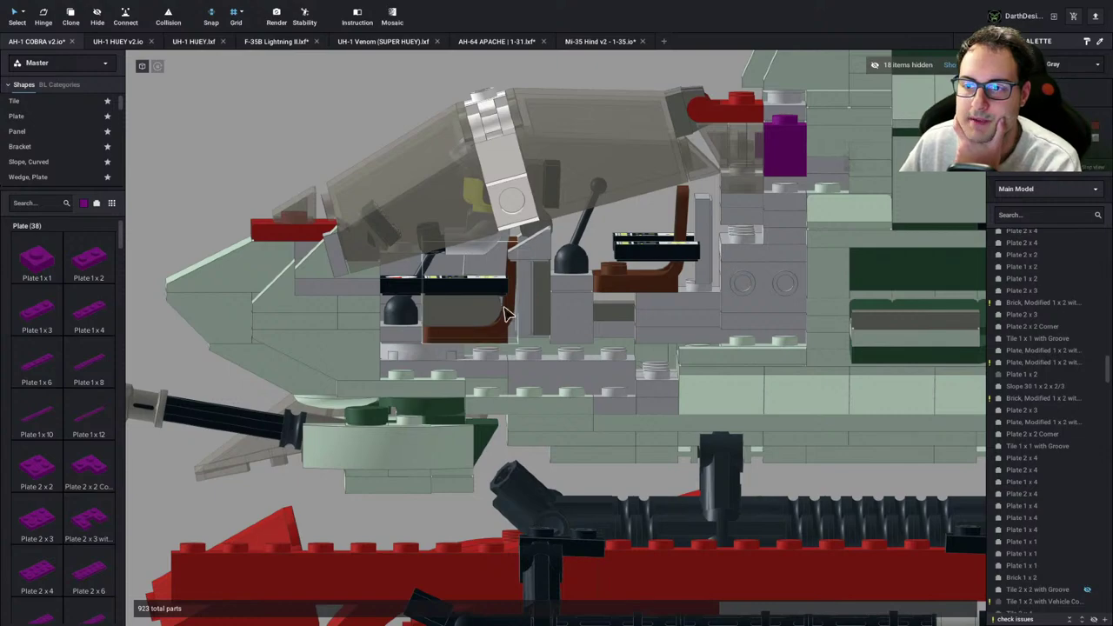
mouse_move(517, 321)
right_mouse_down()
mouse_move(525, 325)
mouse_move(488, 327)
mouse_move(522, 322)
right_mouse_up()
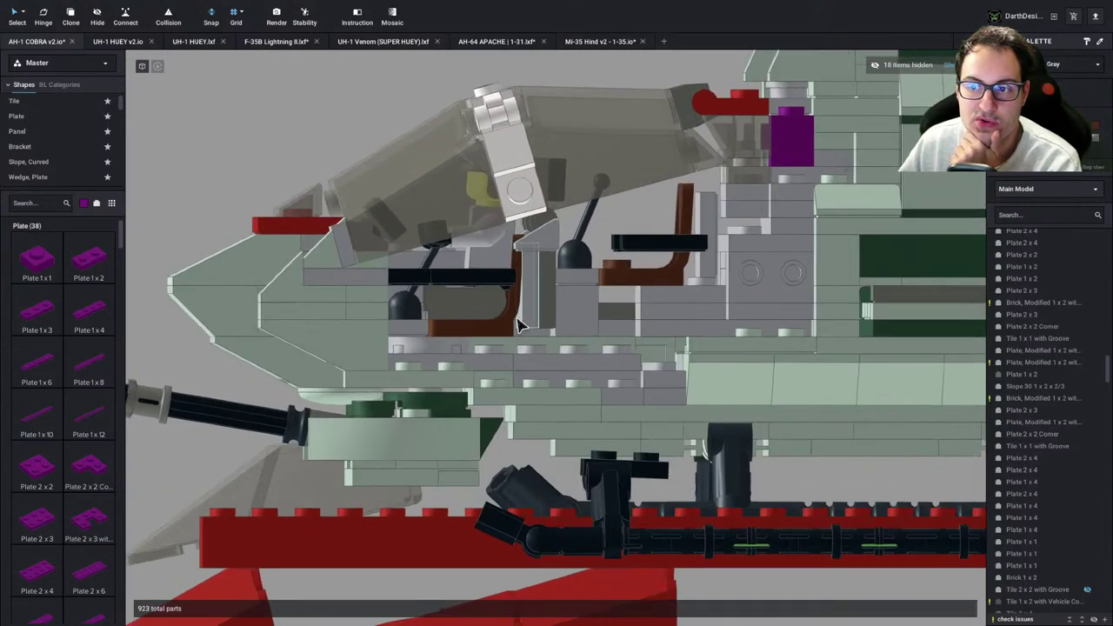
right_click_drag(461, 334, 487, 338)
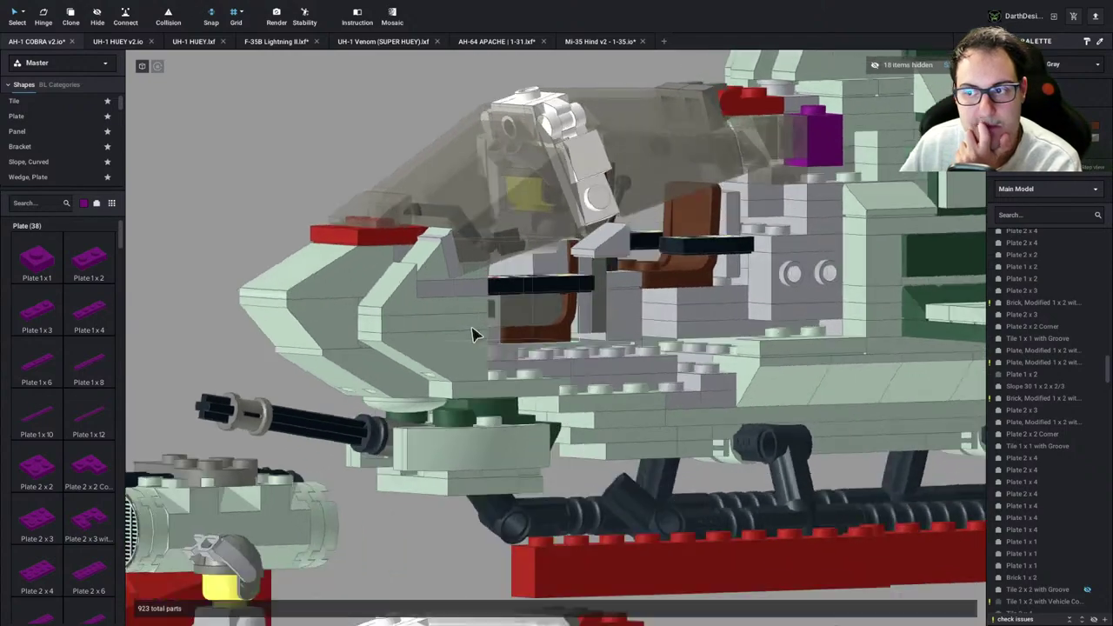
mouse_move(510, 333)
right_mouse_down()
mouse_move(479, 315)
mouse_move(493, 335)
mouse_move(569, 331)
mouse_move(473, 327)
mouse_move(513, 332)
right_mouse_up()
middle_click_drag(556, 259, 631, 402)
scroll(631, 402, "up", 5)
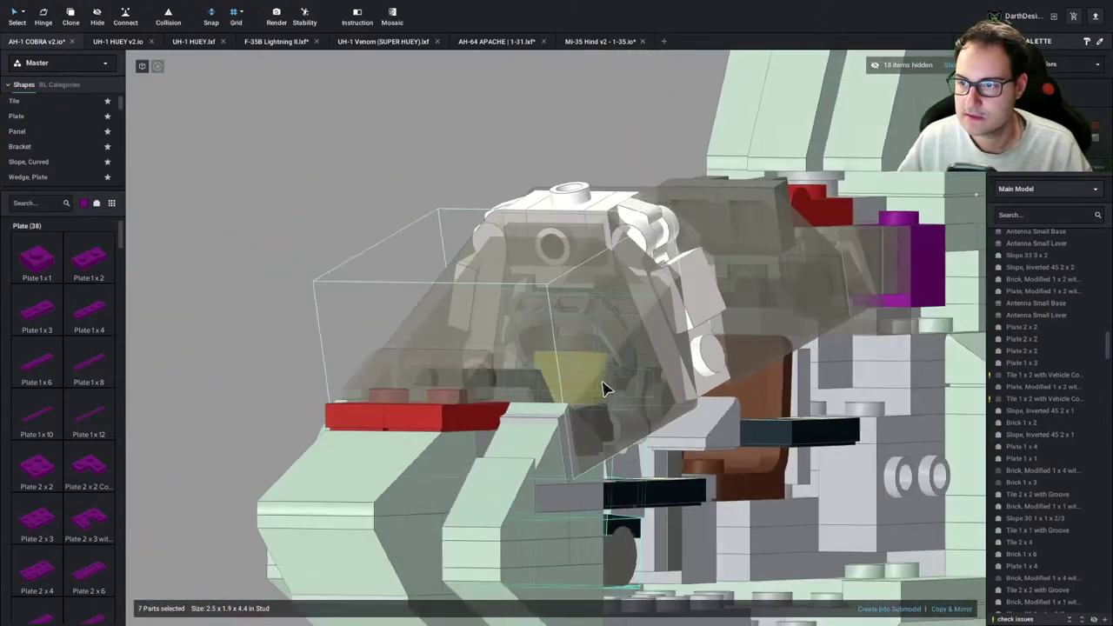
right_click_drag(604, 388, 591, 388)
scroll(589, 389, "down", 4)
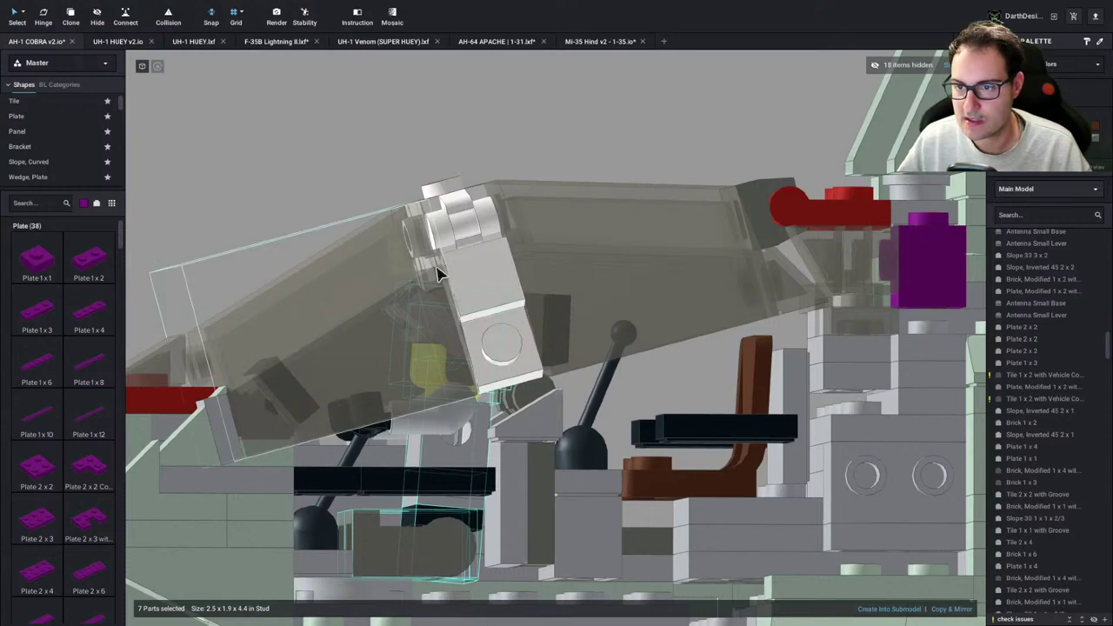
scroll(440, 278, "down", 2)
scroll(442, 291, "down", 2)
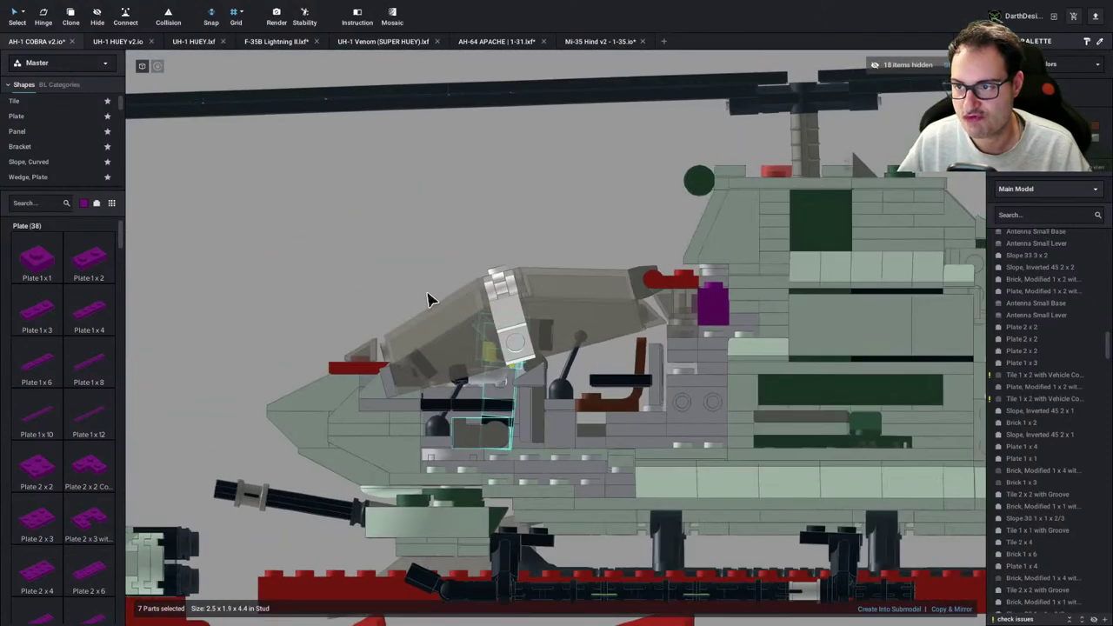
scroll(432, 300, "down", 2)
left_click(507, 245)
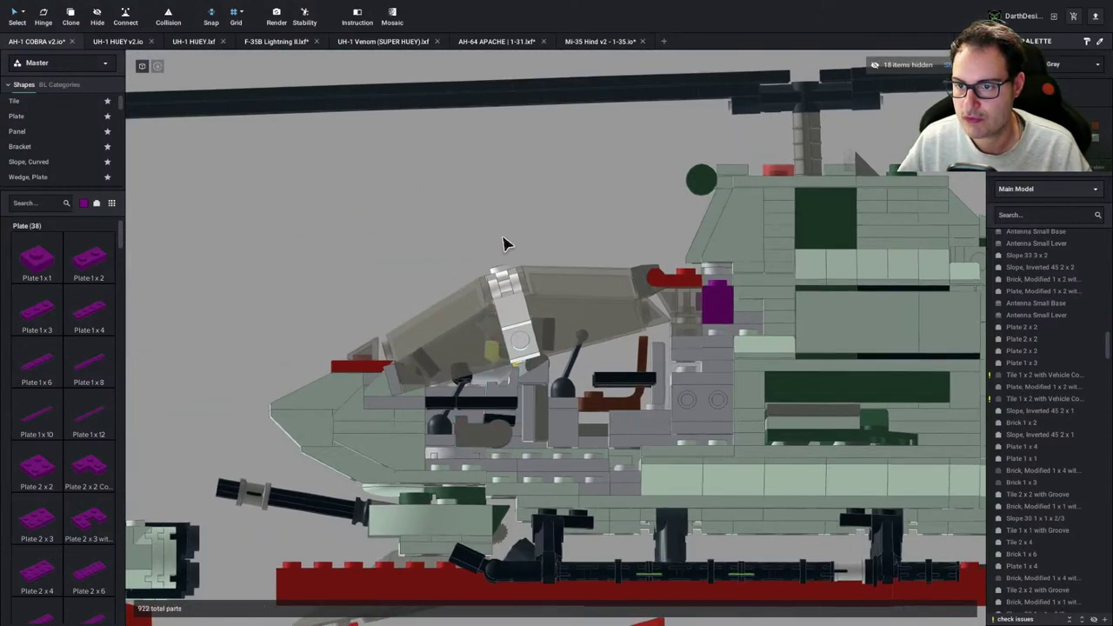
Try to rotate the Cobra's canopy assembly about its rear clip hinge
left_click(616, 250)
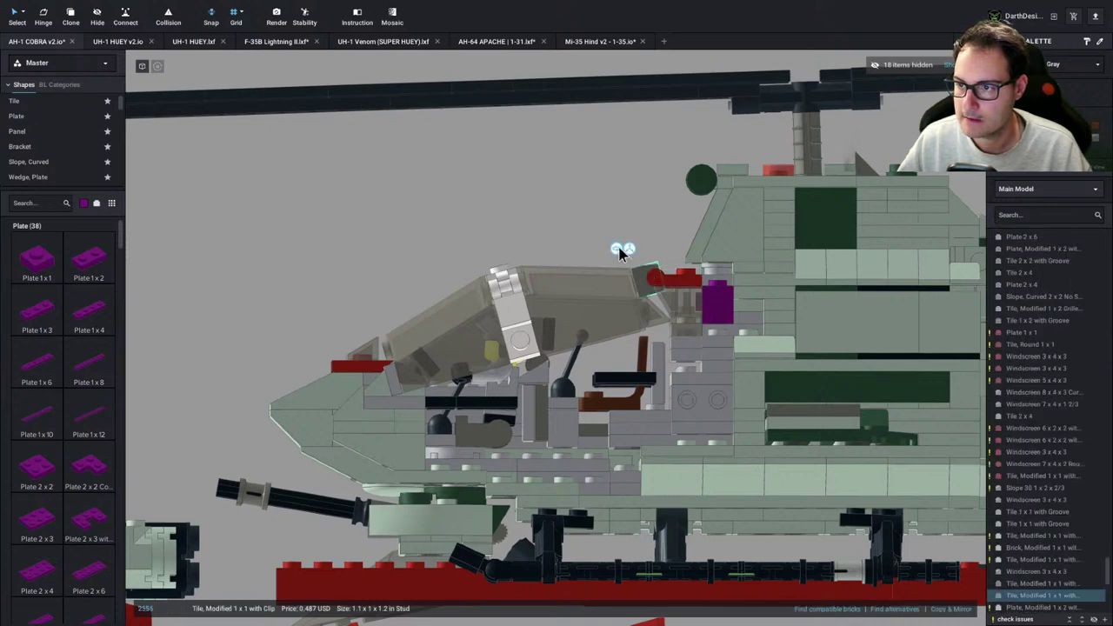
left_click(655, 278)
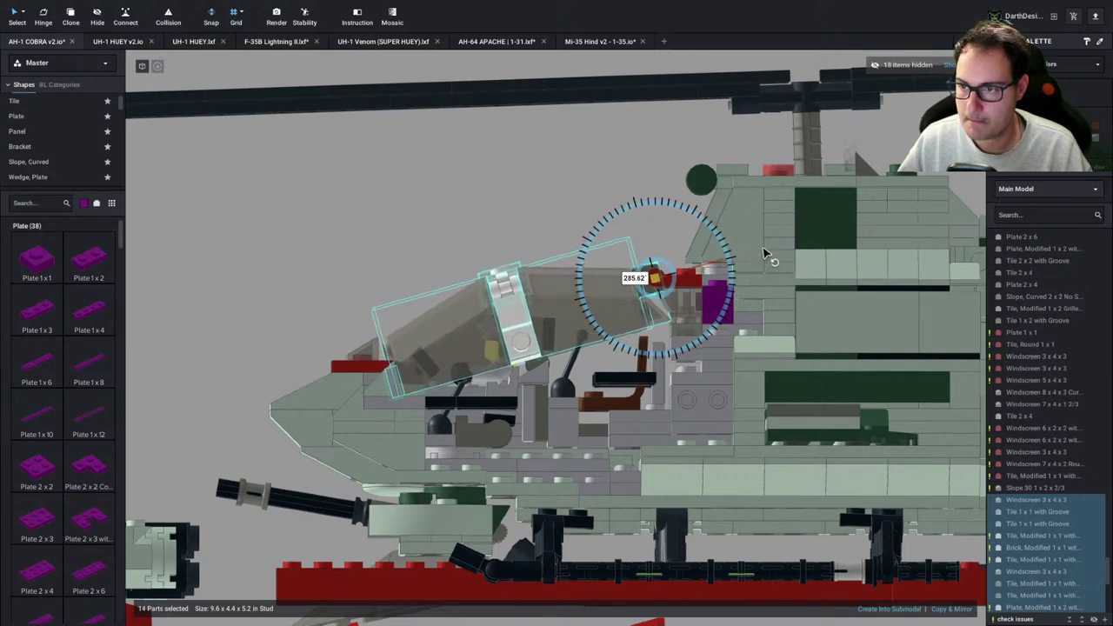
left_click(358, 203)
Examine how the front pilot minifigure fits beneath the canopy and between the cockpit's control panels
right_click_drag(357, 203, 383, 209)
scroll(452, 289, "up", 5)
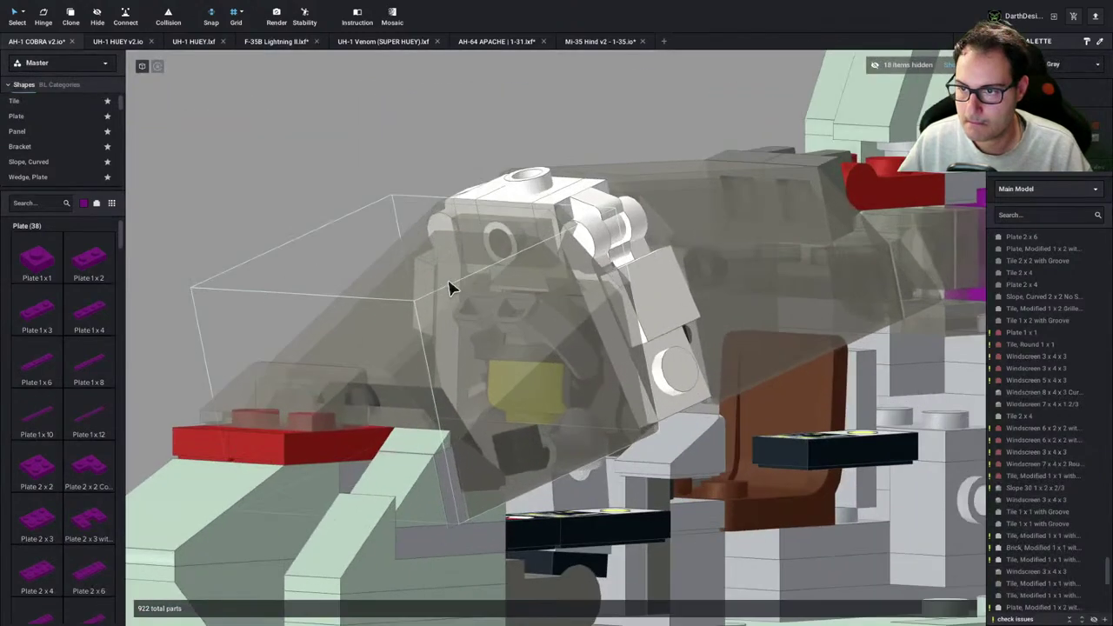
right_click_drag(449, 281, 427, 301)
scroll(425, 287, "down", 3)
scroll(427, 293, "down", 3)
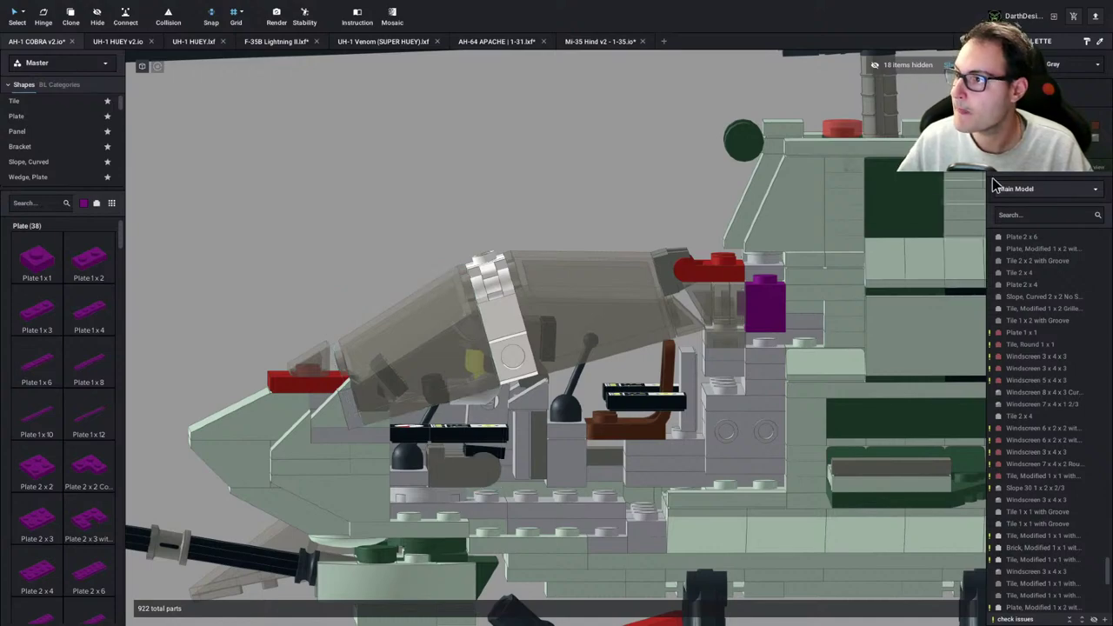
scroll(601, 462, "down", 5)
scroll(601, 462, "up", 5)
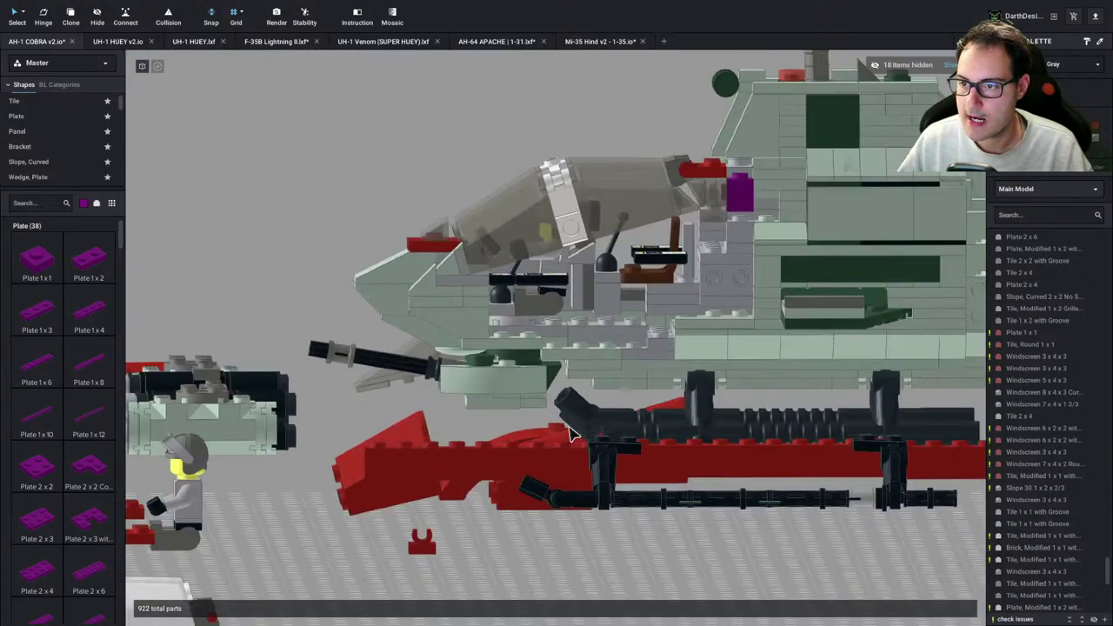
scroll(543, 439, "down", 4)
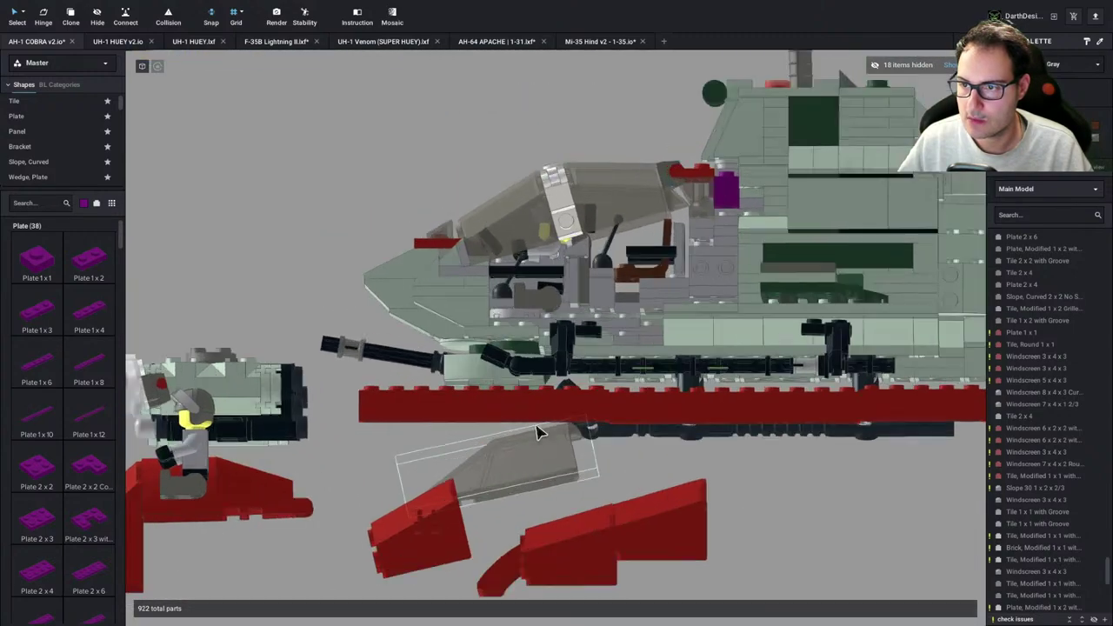
scroll(583, 539, "up", 8)
scroll(582, 539, "down", 5)
right_click_drag(560, 493, 554, 378)
middle_click_drag(554, 377, 546, 457)
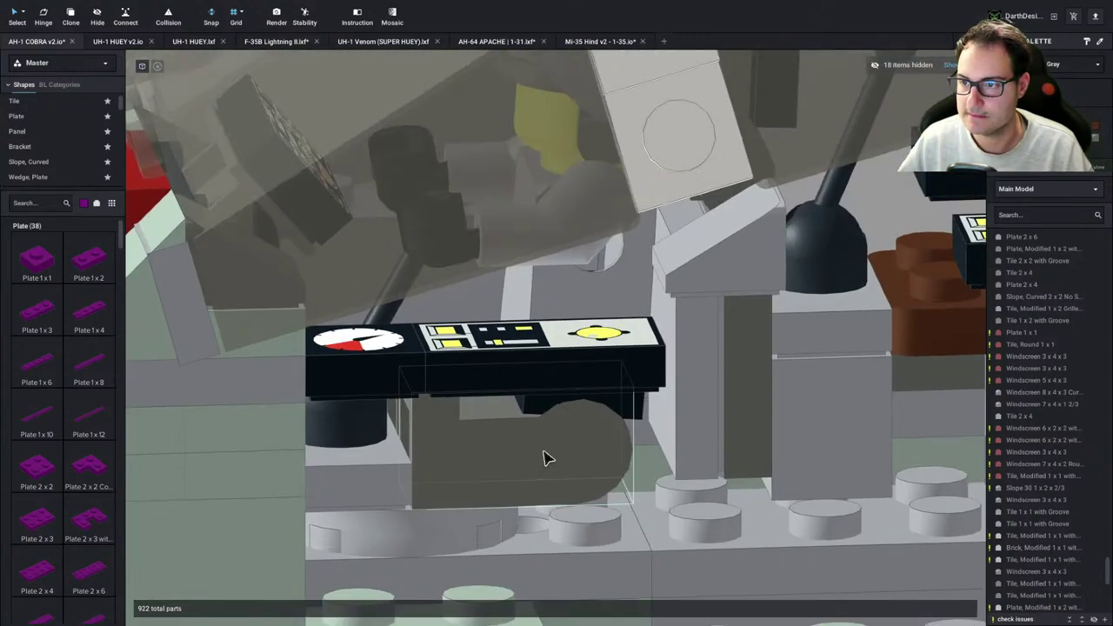
Rotate the front pilot minifigure's left and right arms down toward the control stick, with their hands
left_click(584, 304)
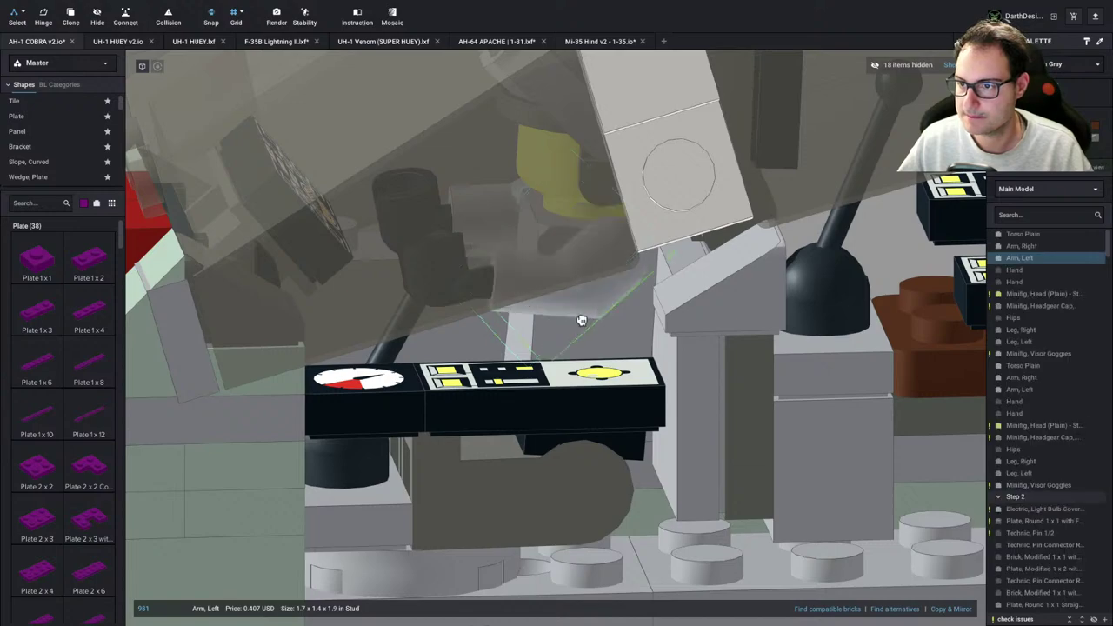
right_click_drag(577, 328, 532, 258)
left_click_drag(491, 247, 507, 293)
scroll(505, 304, "down", 2)
right_click_drag(504, 315, 647, 318)
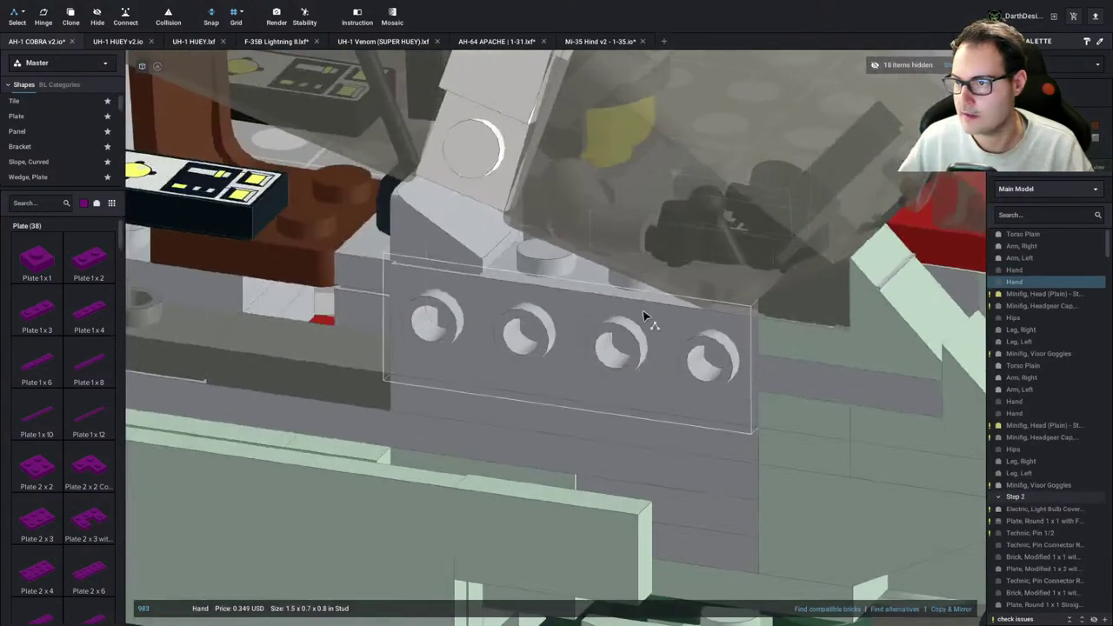
middle_click_drag(647, 318, 618, 335)
right_click_drag(620, 339, 525, 323)
left_click(527, 321)
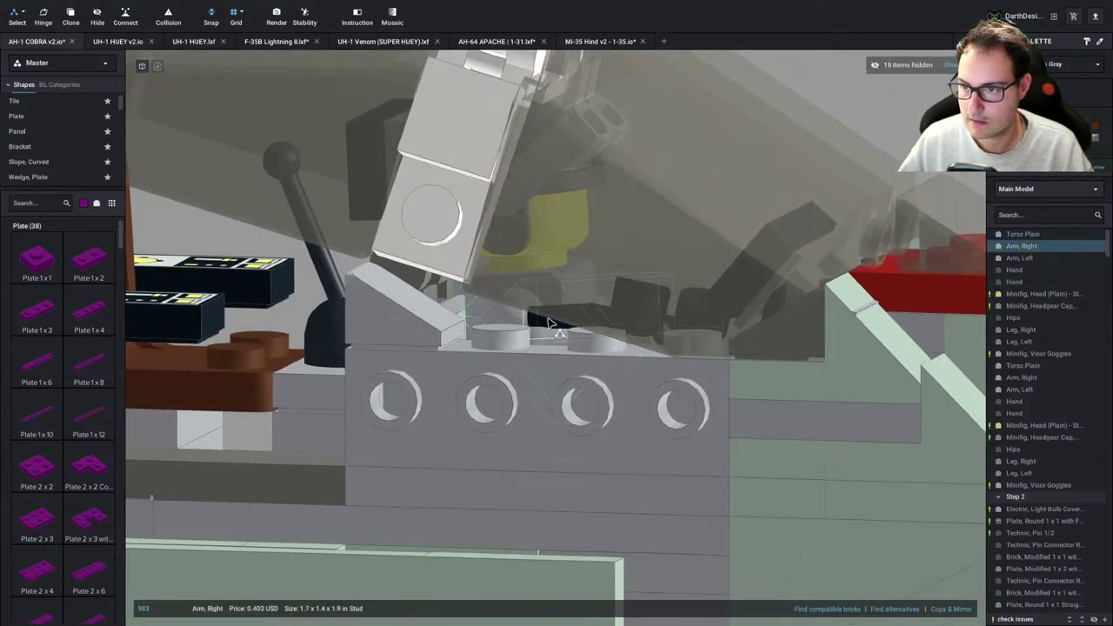
left_click(549, 323)
Hide the round grey part beneath the front control stick and select the whole front pilot minifigure
right_click_drag(591, 352, 557, 473)
scroll(521, 413, "down", 3)
key("h")
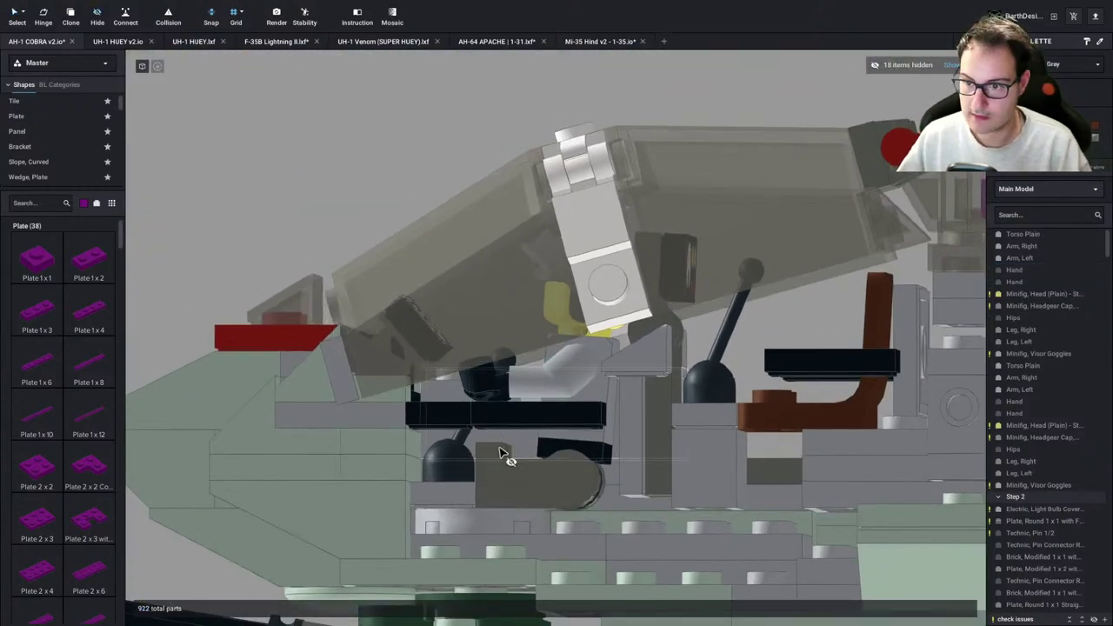
left_click(515, 496)
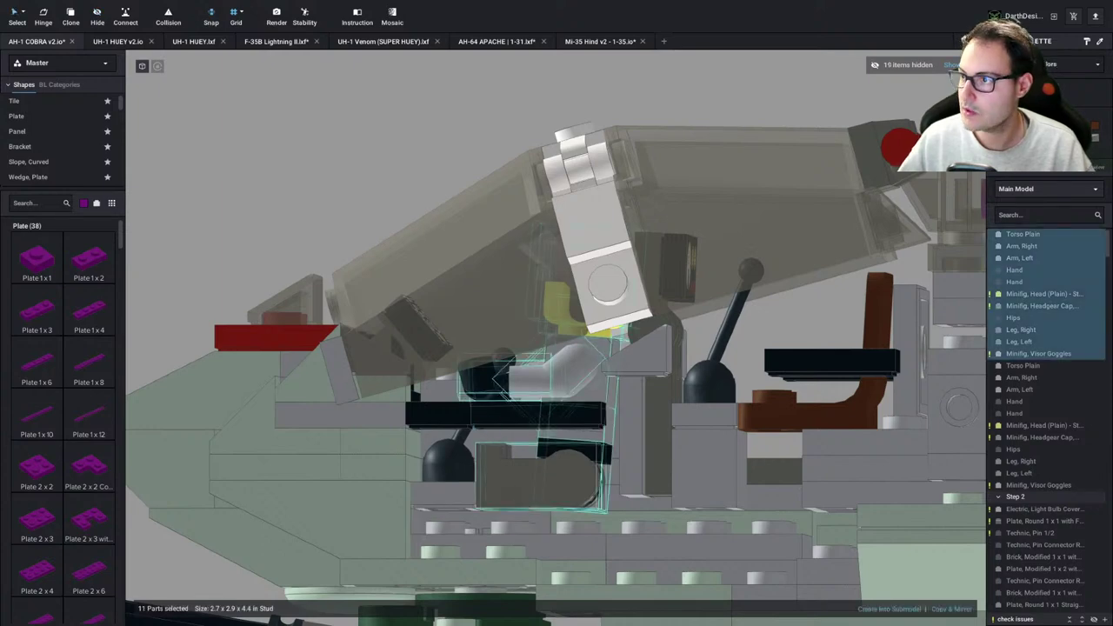
left_click(954, 65)
right_click_drag(581, 321, 585, 327)
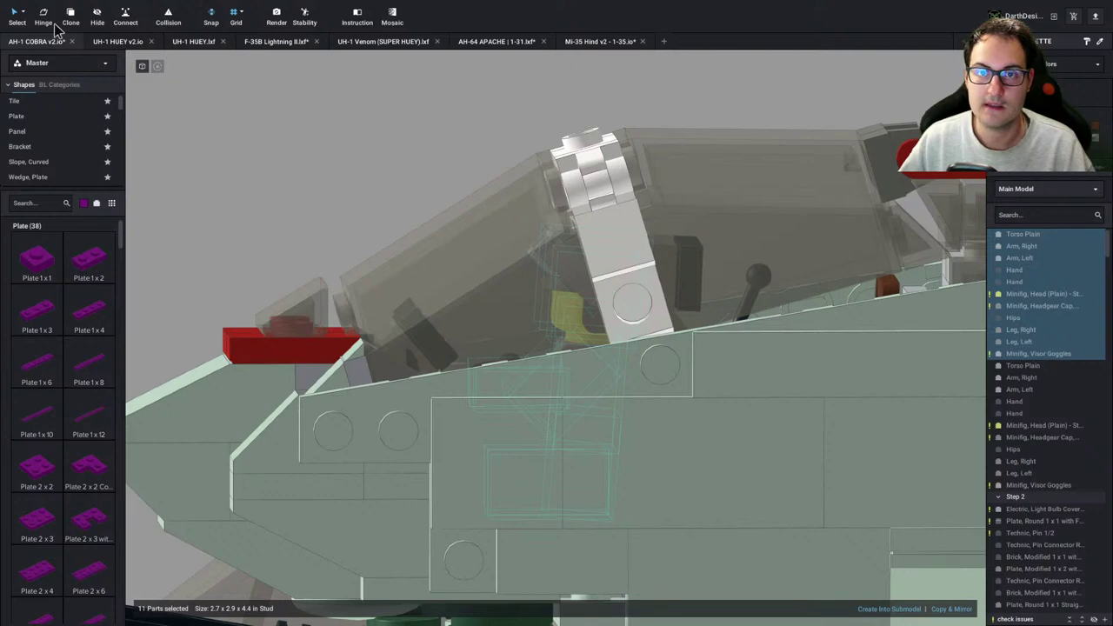
key("ctrl+z")
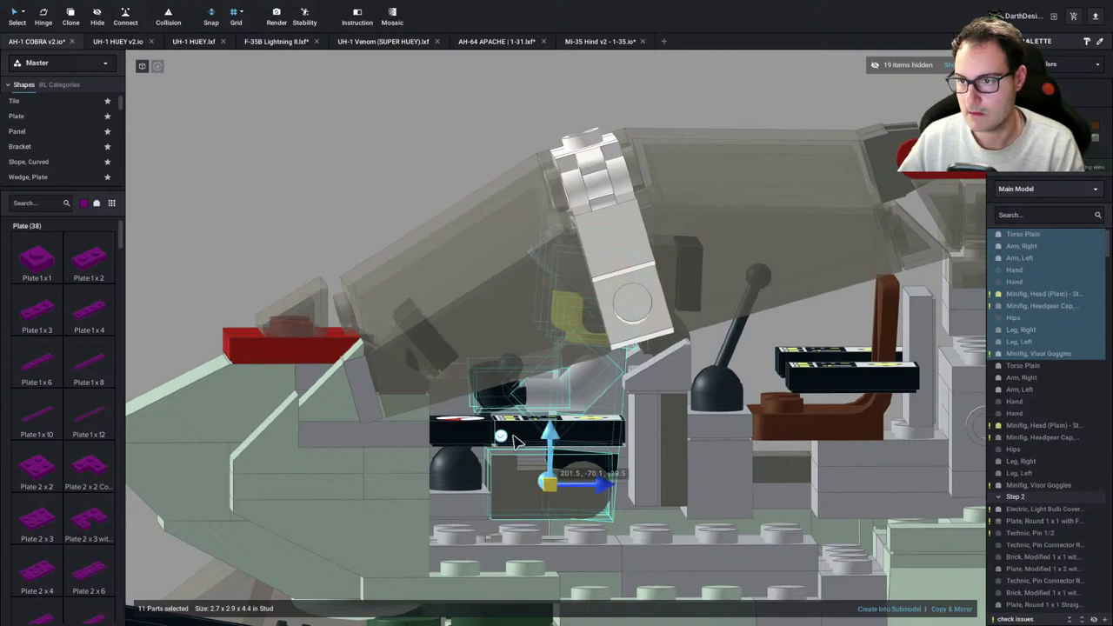
Move the front pilot minifigure one stud toward the nose and one plate up
key("a")
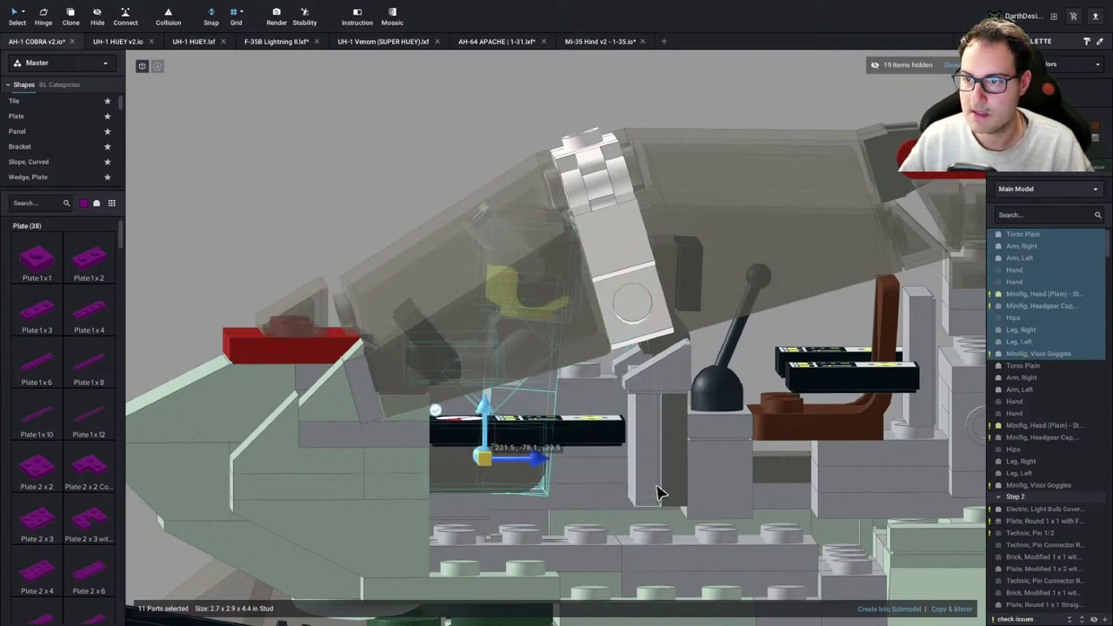
mouse_move(658, 490)
right_mouse_down()
mouse_move(761, 487)
mouse_move(723, 505)
mouse_move(657, 492)
right_mouse_up()
scroll(572, 441, "down", 4)
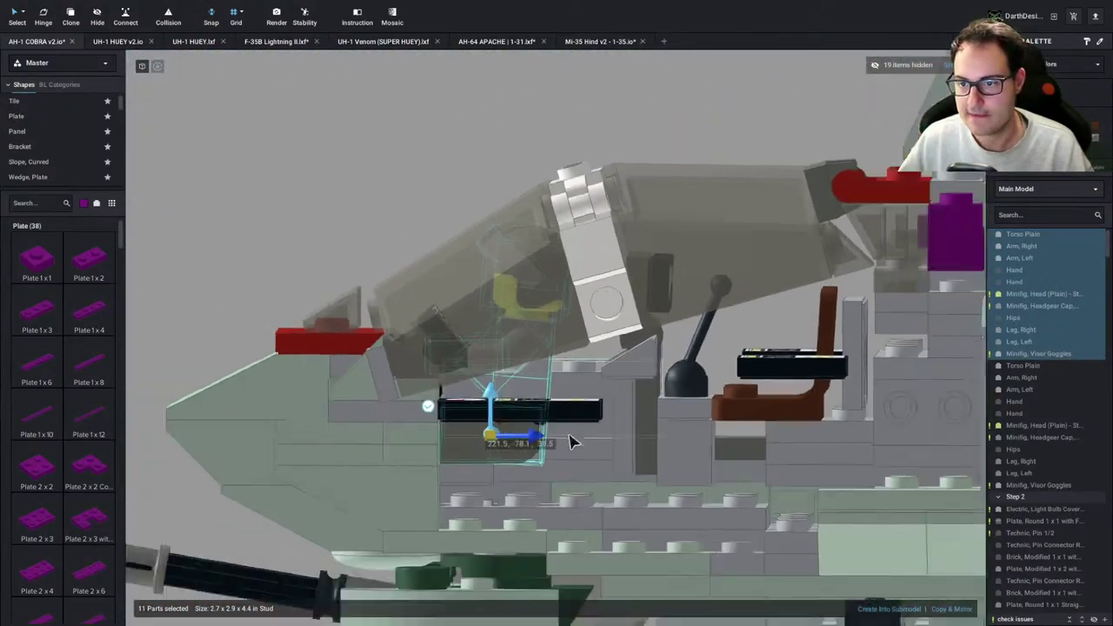
left_click(444, 182)
mouse_move(444, 182)
right_mouse_down()
mouse_move(407, 187)
mouse_move(433, 199)
mouse_move(440, 226)
mouse_move(435, 182)
mouse_move(439, 191)
mouse_move(452, 184)
mouse_move(439, 190)
right_mouse_up()
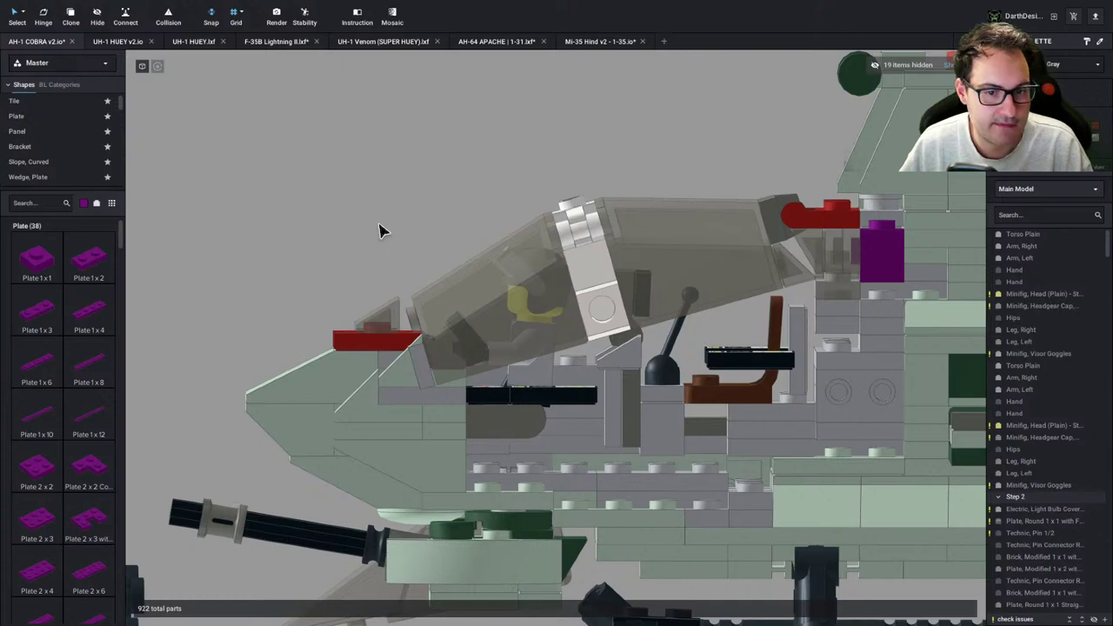
scroll(380, 226, "down", 3)
right_click_drag(405, 221, 426, 241)
right_click_drag(487, 258, 521, 378)
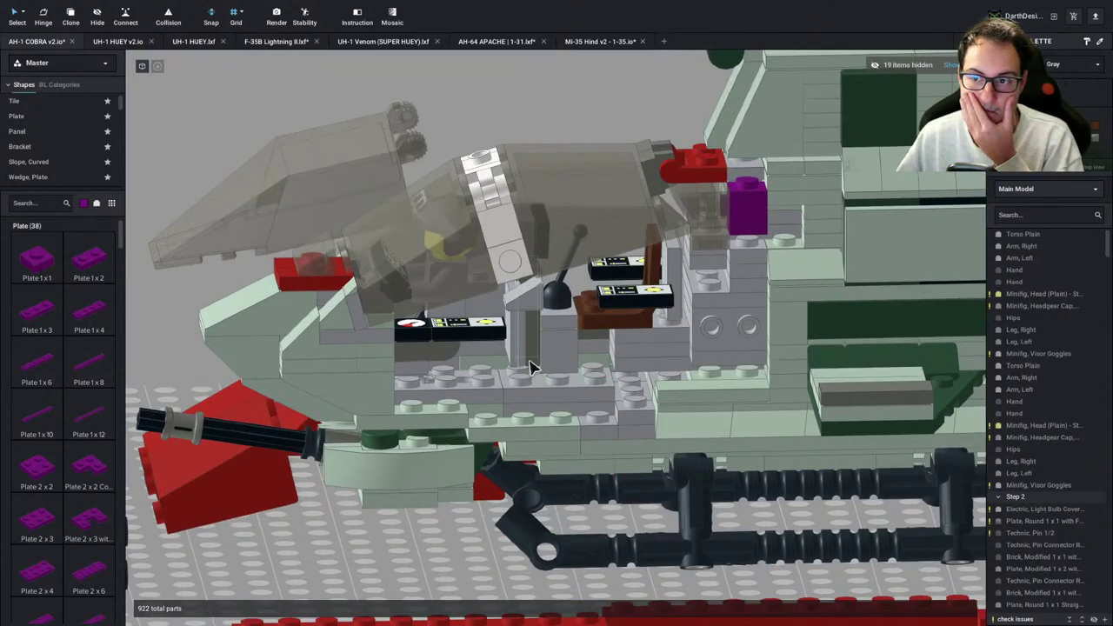
mouse_move(531, 365)
right_mouse_down()
mouse_move(512, 347)
mouse_move(530, 356)
right_mouse_up()
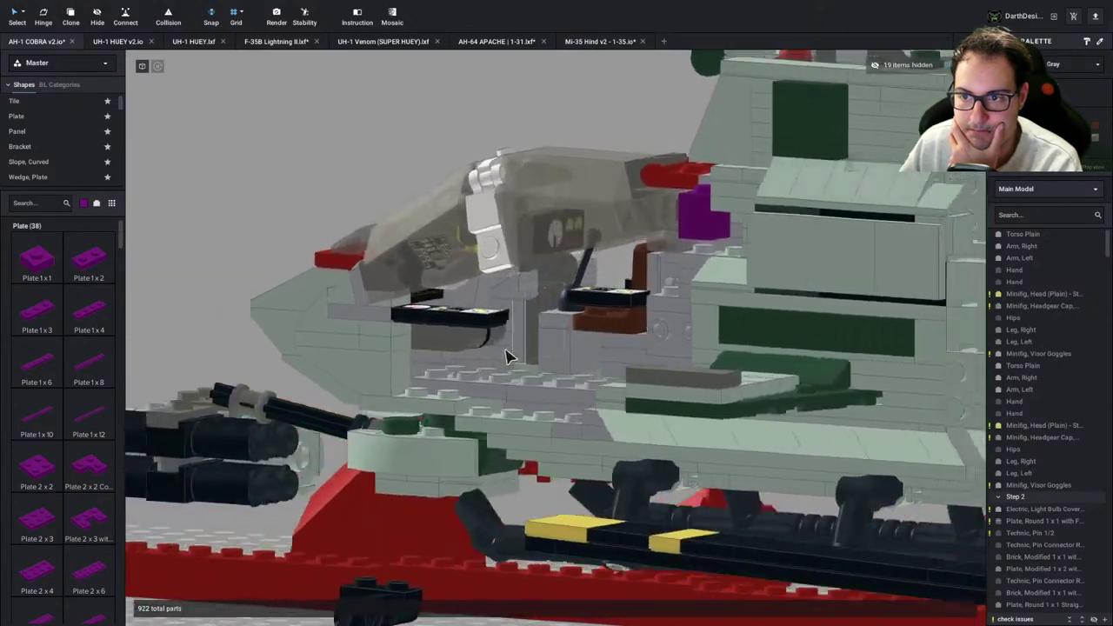
right_click_drag(514, 349, 527, 342)
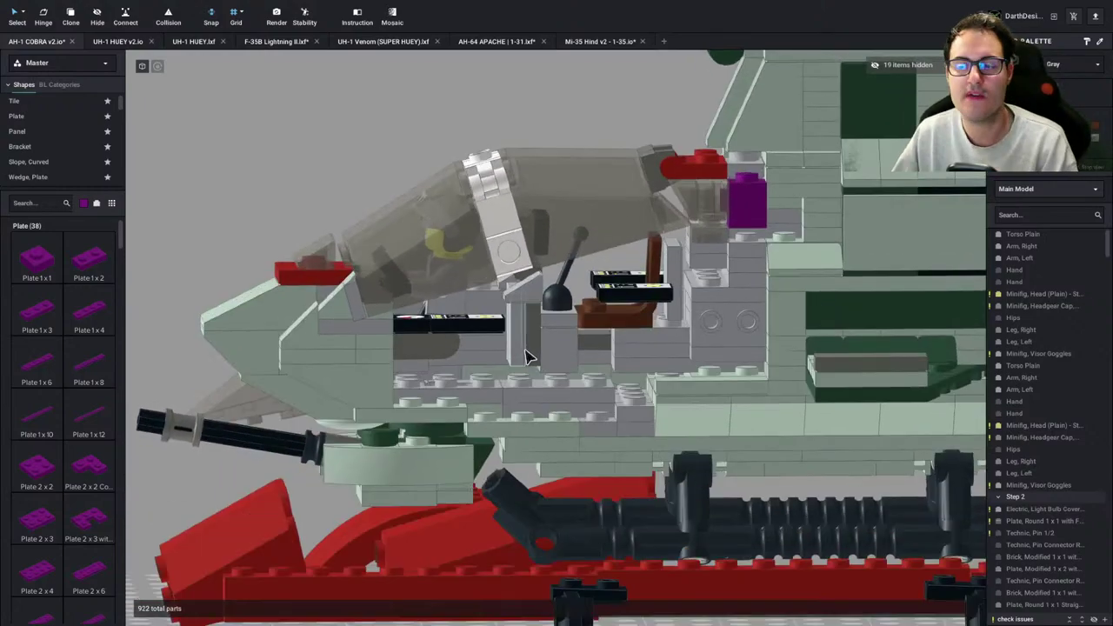
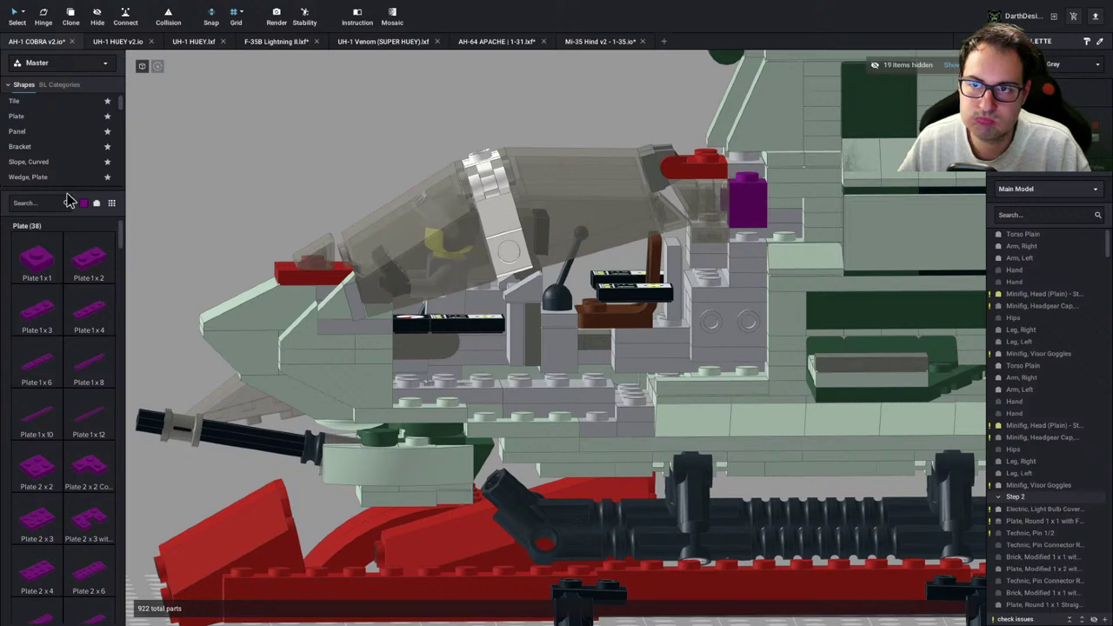
Switch to the UH-1 HUEY v2.io model and take a closer look at the helicopter
mouse_move(301, 4)
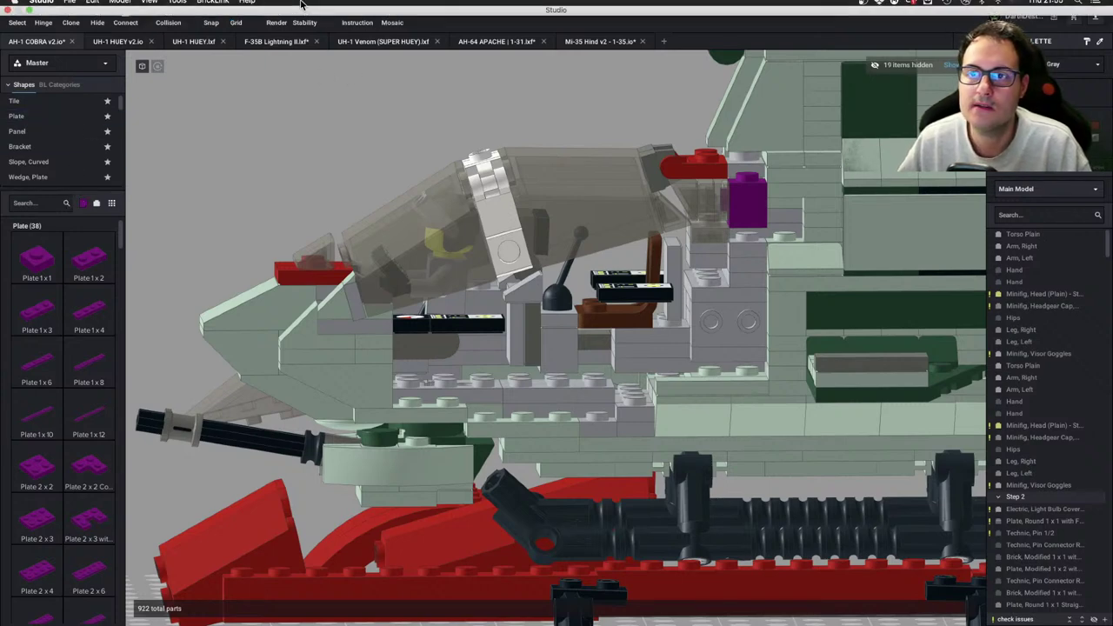
left_click(191, 42)
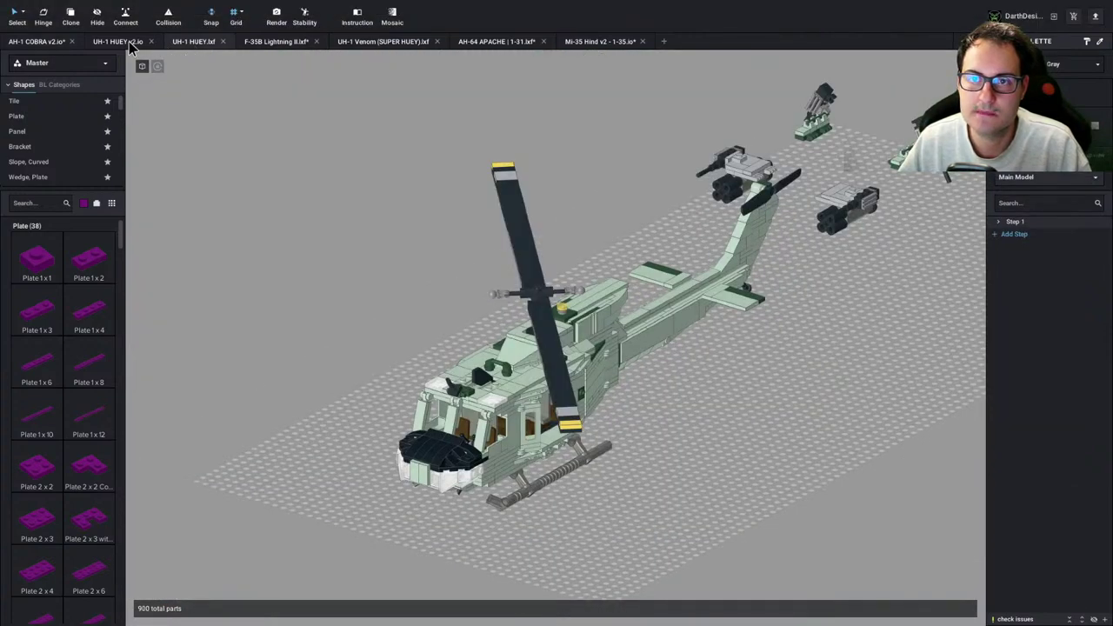
scroll(424, 331, "up", 5)
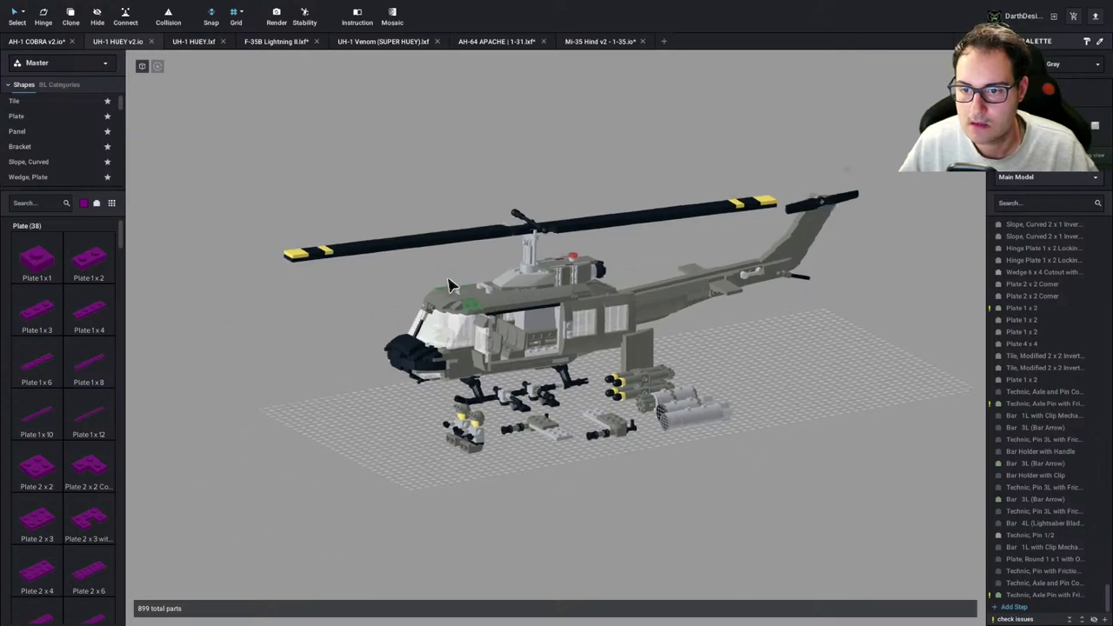
Search the model files for "su" and open Sukhoi Su-24 .io
mouse_move(424, 331)
right_mouse_down()
mouse_move(390, 328)
mouse_move(427, 335)
right_mouse_up()
scroll(315, 251, "down", 5)
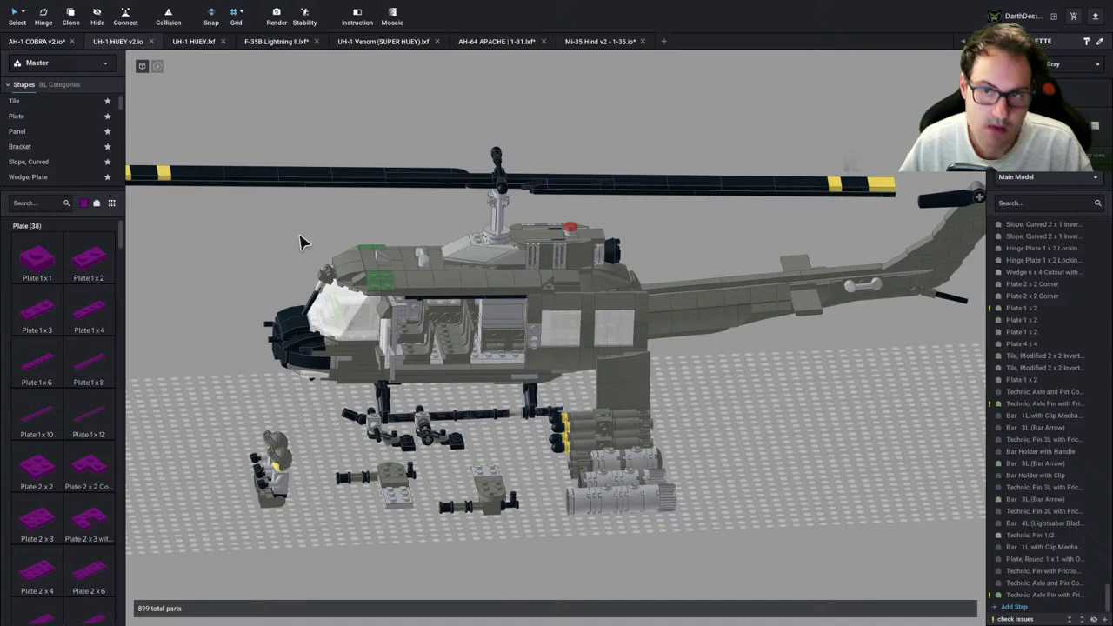
mouse_move(121, 6)
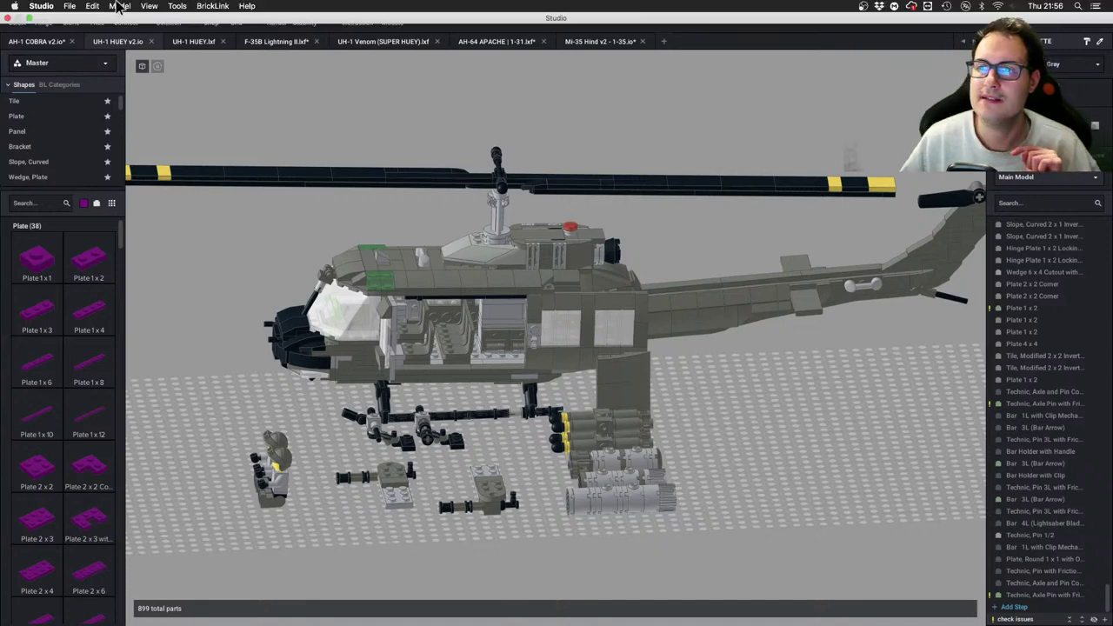
left_click(67, 6)
left_click(80, 29)
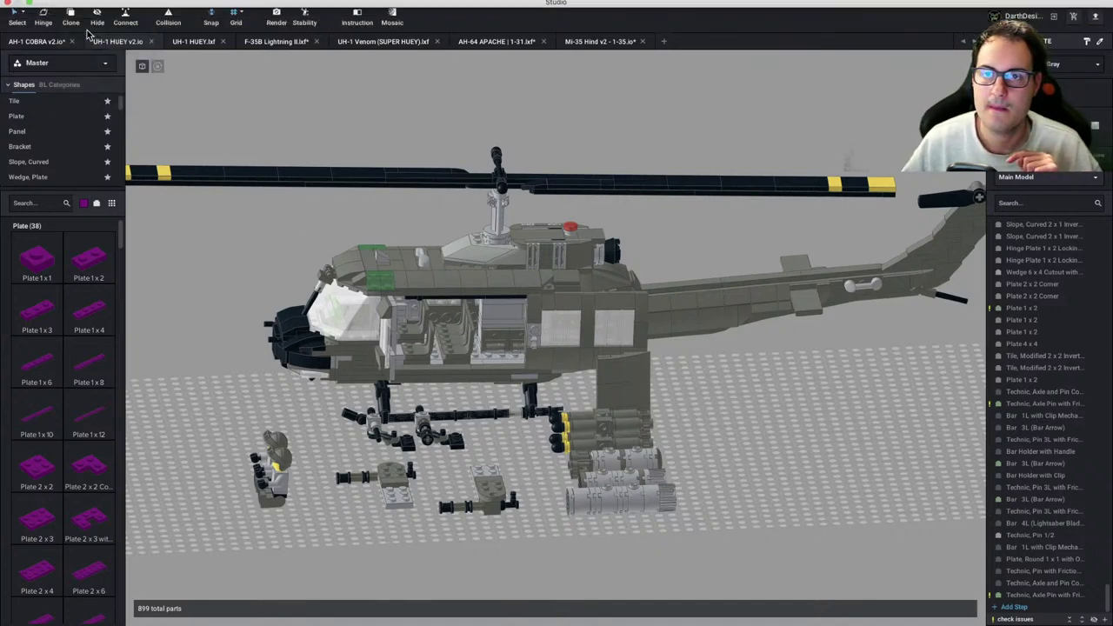
left_click(710, 124)
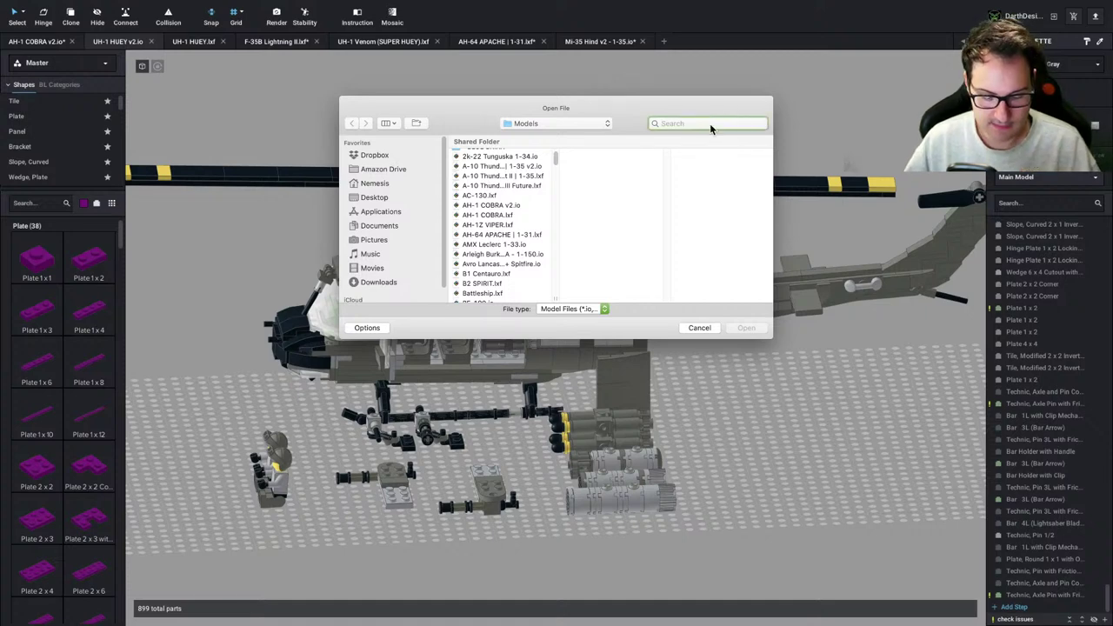
type("s")
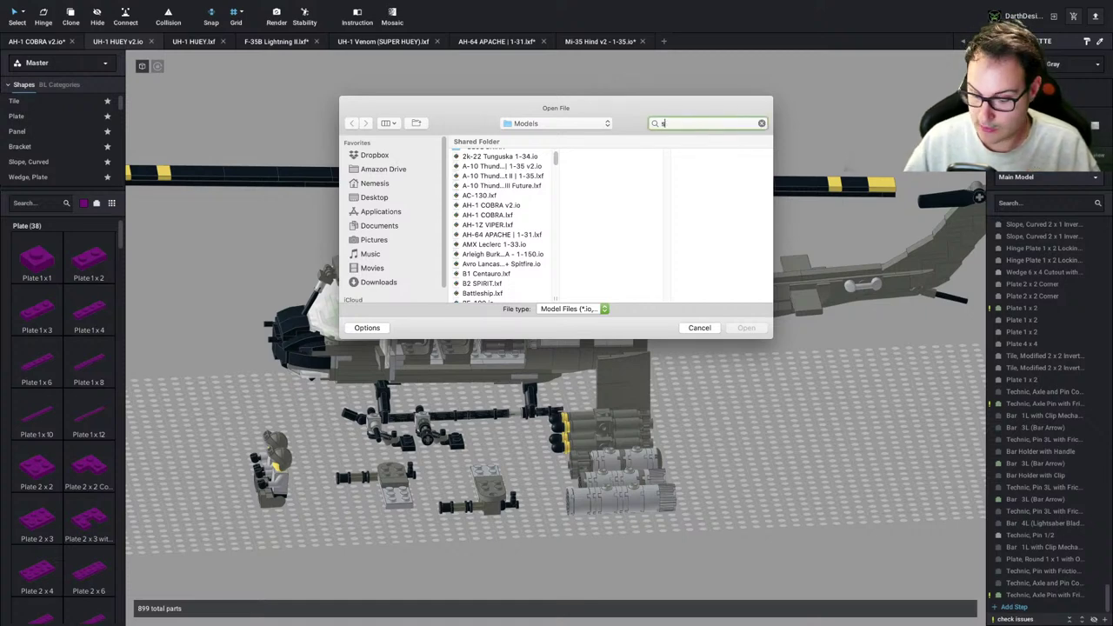
type("u")
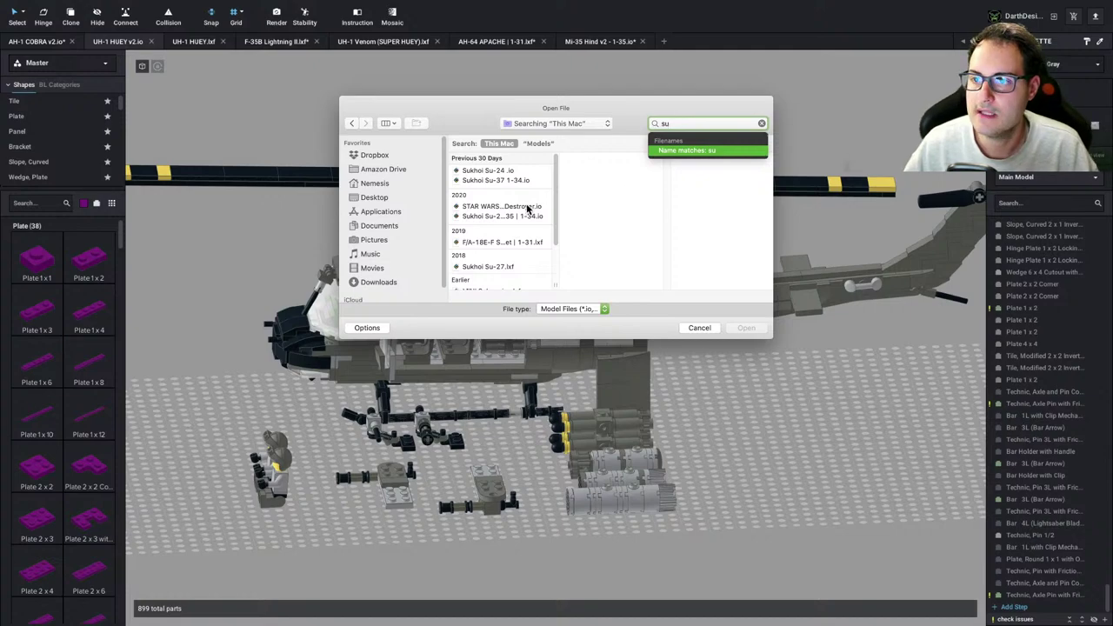
left_click(507, 171)
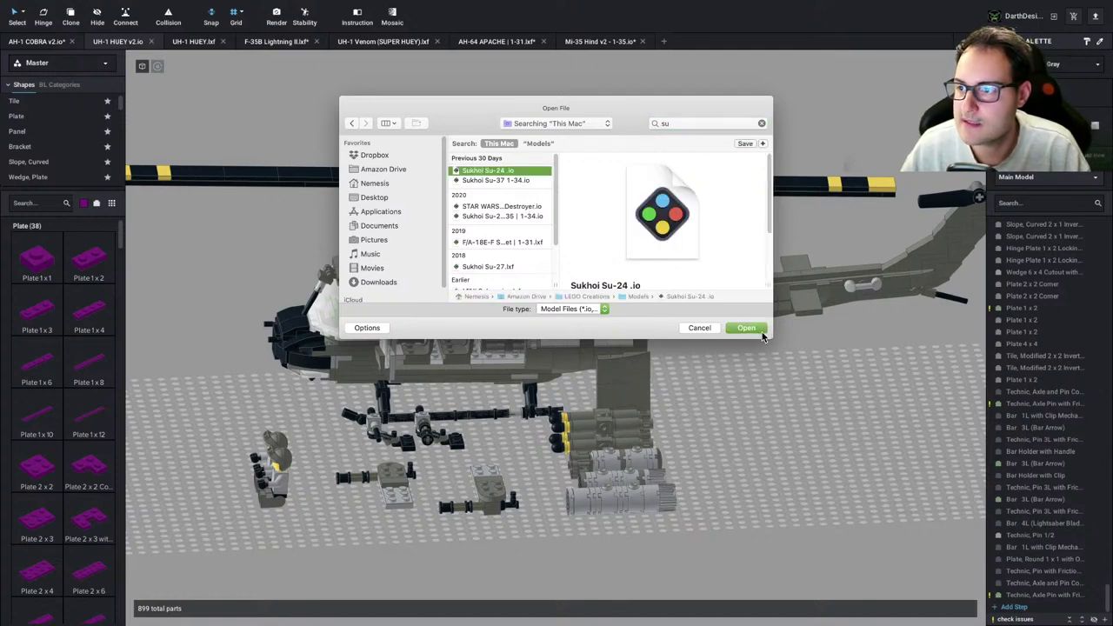
left_click(756, 331)
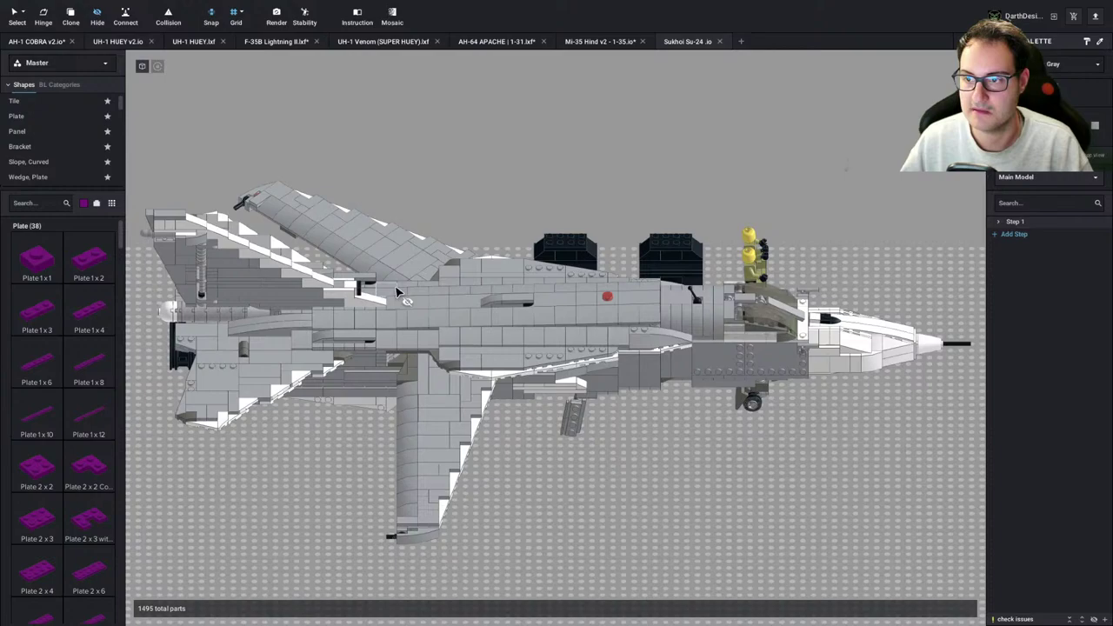
Hide the parts along the top of the Su-24's fuselage and bring the cockpit into close view
right_click_drag(672, 268, 570, 255)
left_click_drag(172, 220, 1097, 330)
key("h")
right_click_drag(474, 323, 459, 363)
scroll(426, 387, "up", 5)
middle_click_drag(461, 445, 574, 400)
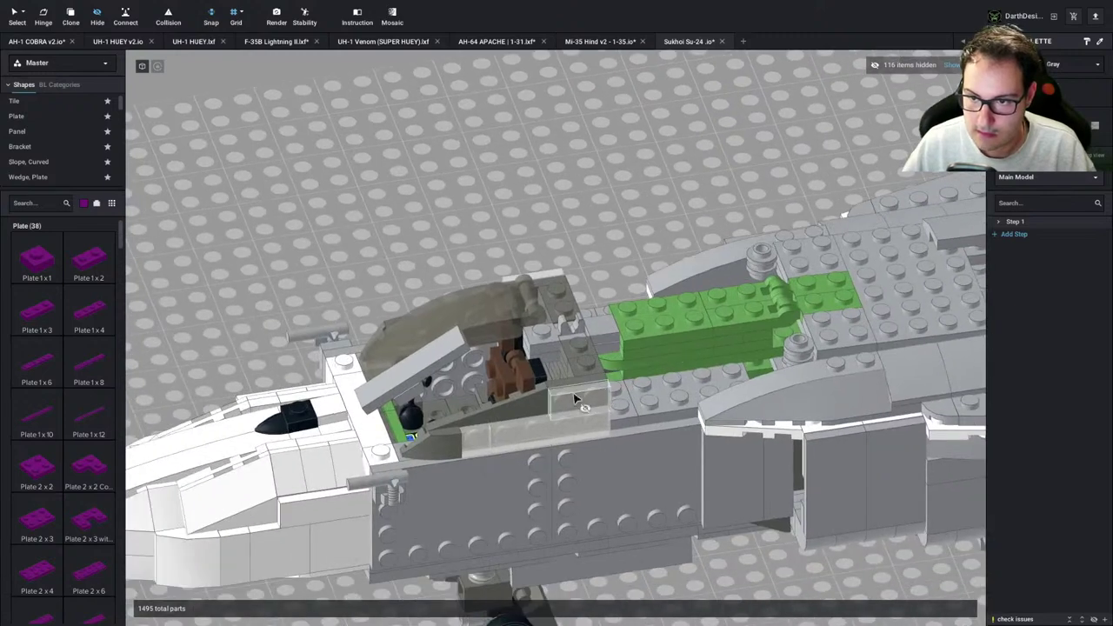
Hide the Su-24's near cockpit side wall and the blocks beside it to expose the brown ejection seats
scroll(574, 400, "up", 1)
left_click(550, 416)
left_click(550, 416)
left_click(550, 438)
left_click(513, 499)
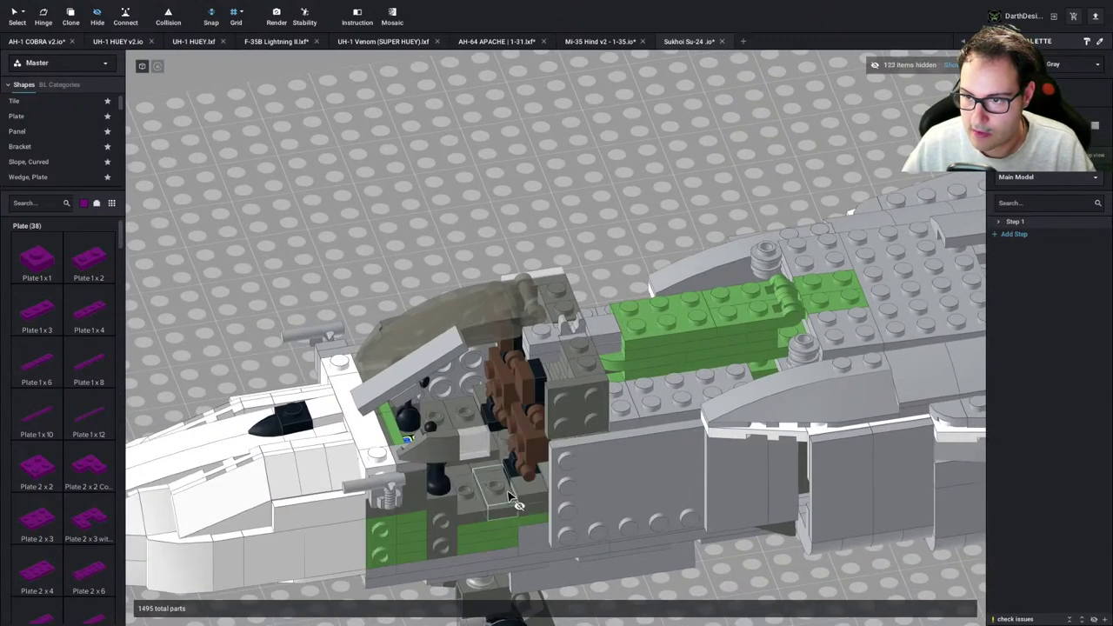
left_click(585, 489)
left_click(577, 413)
left_click(566, 470)
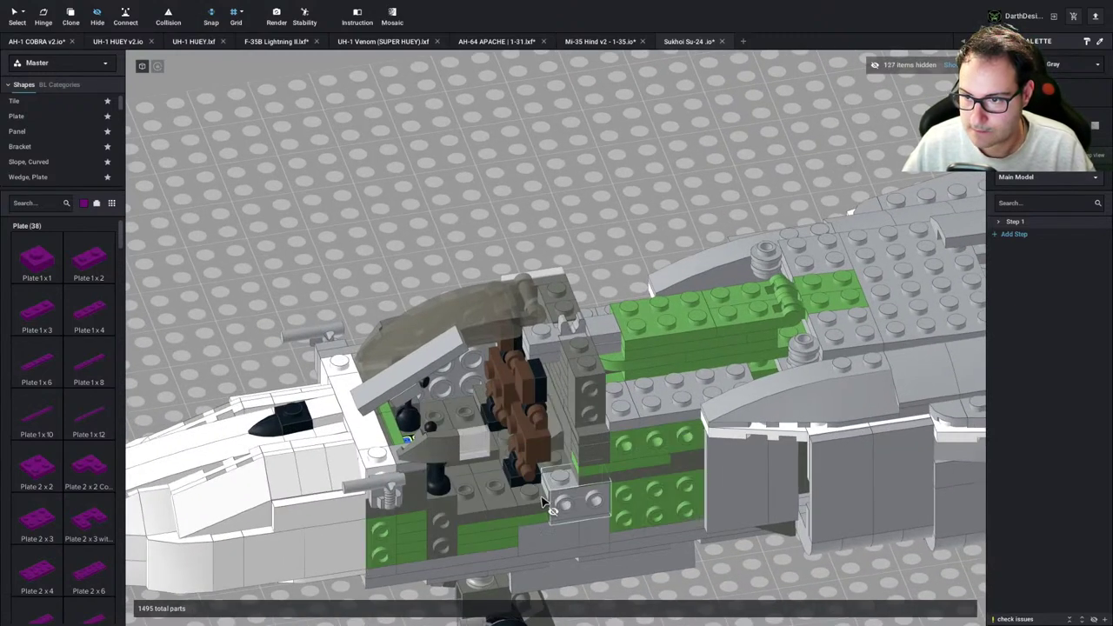
left_click(537, 502)
left_click(525, 496)
Copy the nearer brown ejection seat and paste it into AH-1 COBRA v2.io, on the ground beside the nose
key("Escape")
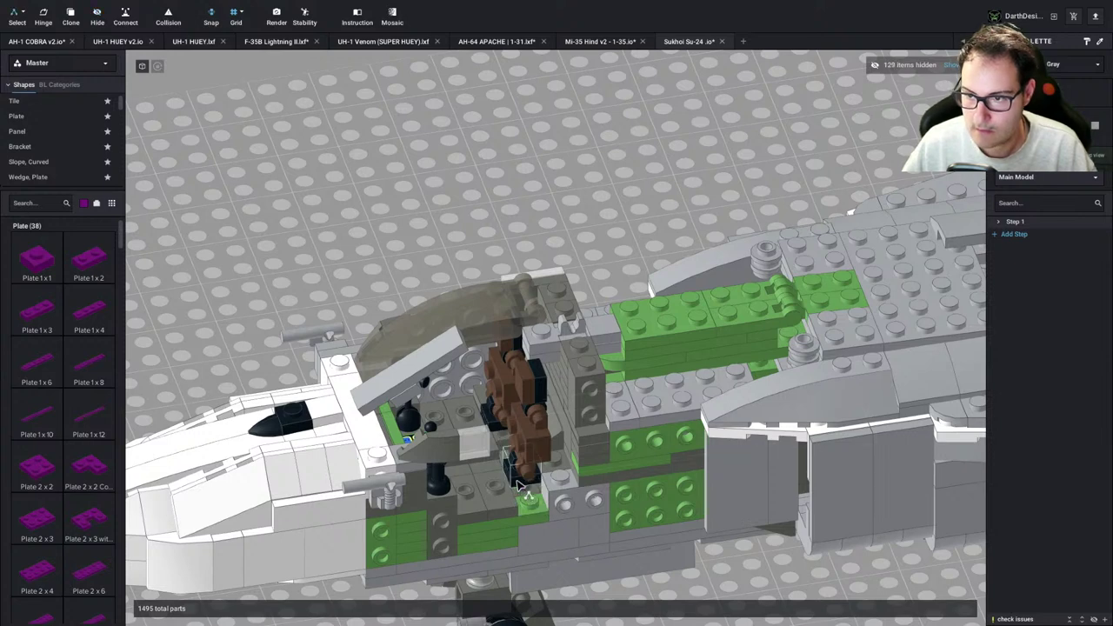
left_click(519, 485)
left_click(281, 171)
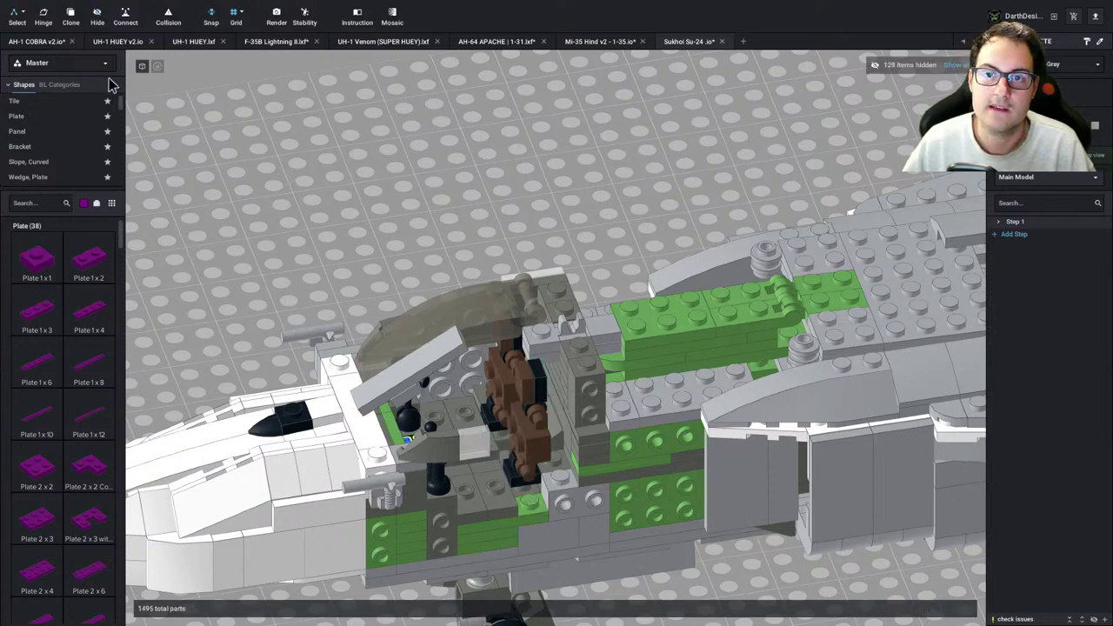
left_click(50, 44)
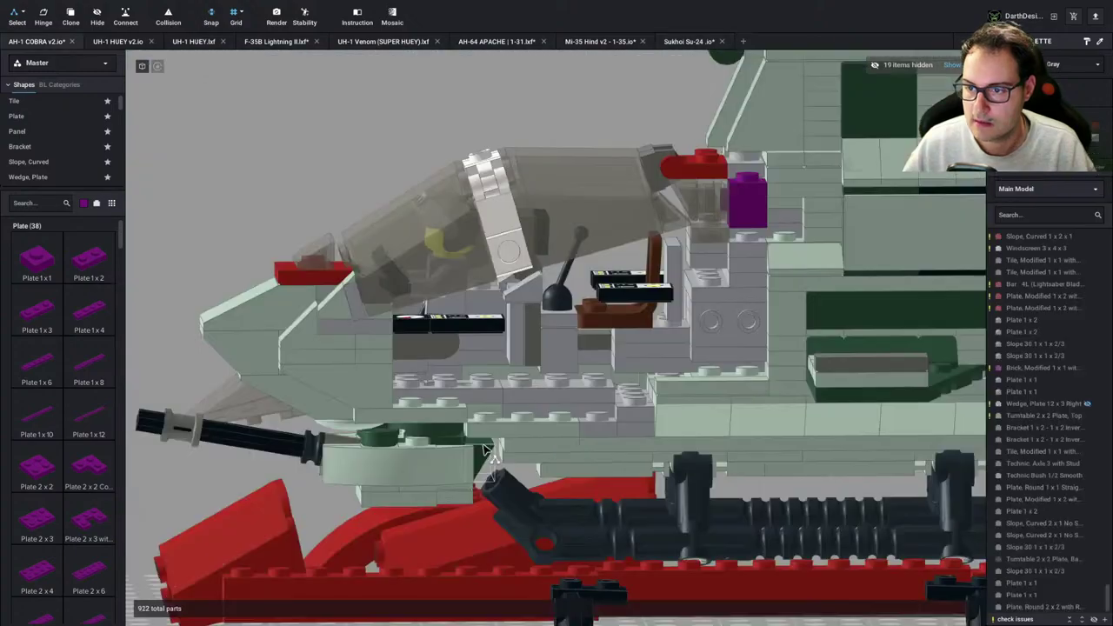
key("ctrl+v")
scroll(529, 468, "down", 2)
right_click_drag(308, 447, 259, 406)
left_click(285, 493)
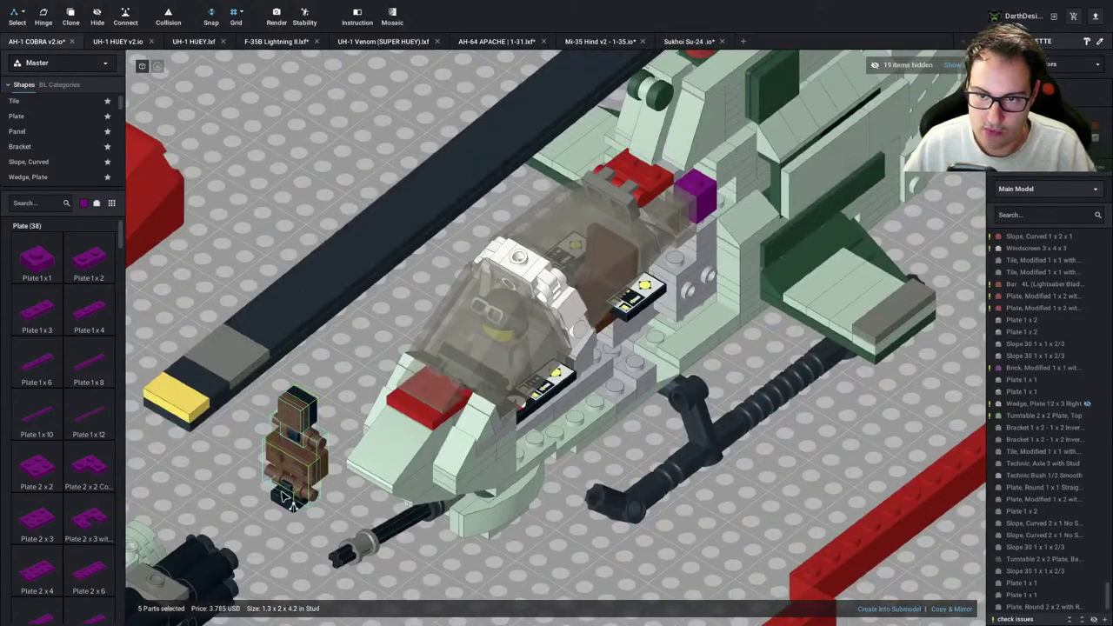
left_click(294, 560)
Add a 1 x 2 modified plate from the Plate, Modified category to the Cobra's front cockpit floor
mouse_move(303, 538)
right_mouse_down()
mouse_move(305, 528)
mouse_move(296, 534)
right_mouse_up()
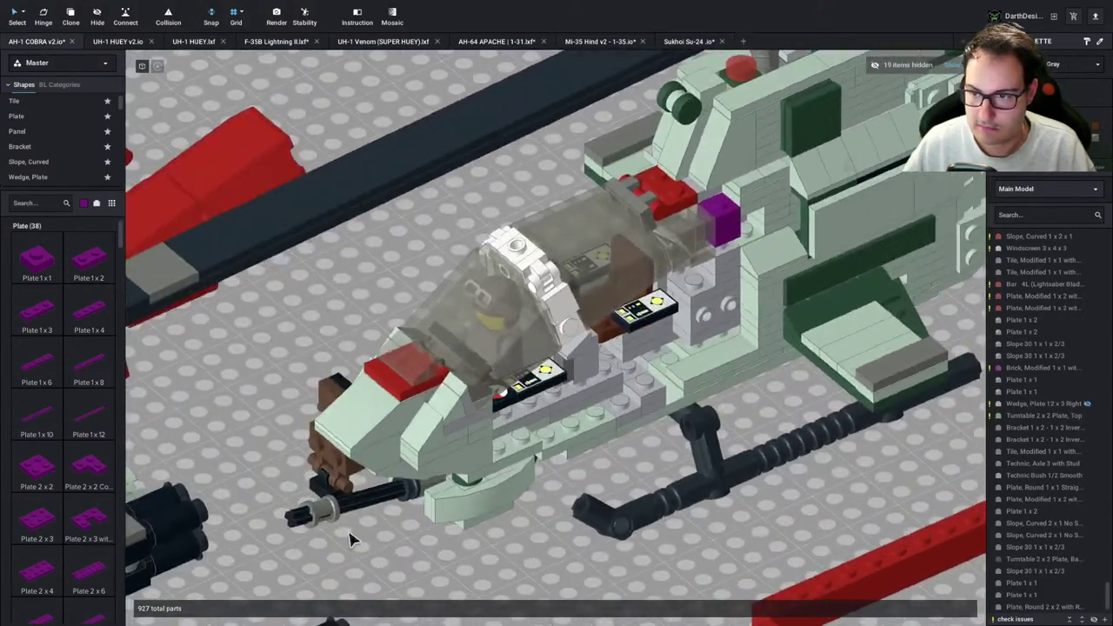
middle_click_drag(350, 536, 376, 466)
scroll(380, 440, "up", 2)
middle_click_drag(447, 460, 479, 471)
mouse_move(478, 471)
right_mouse_down()
mouse_move(467, 457)
mouse_move(435, 468)
mouse_move(471, 460)
right_mouse_up()
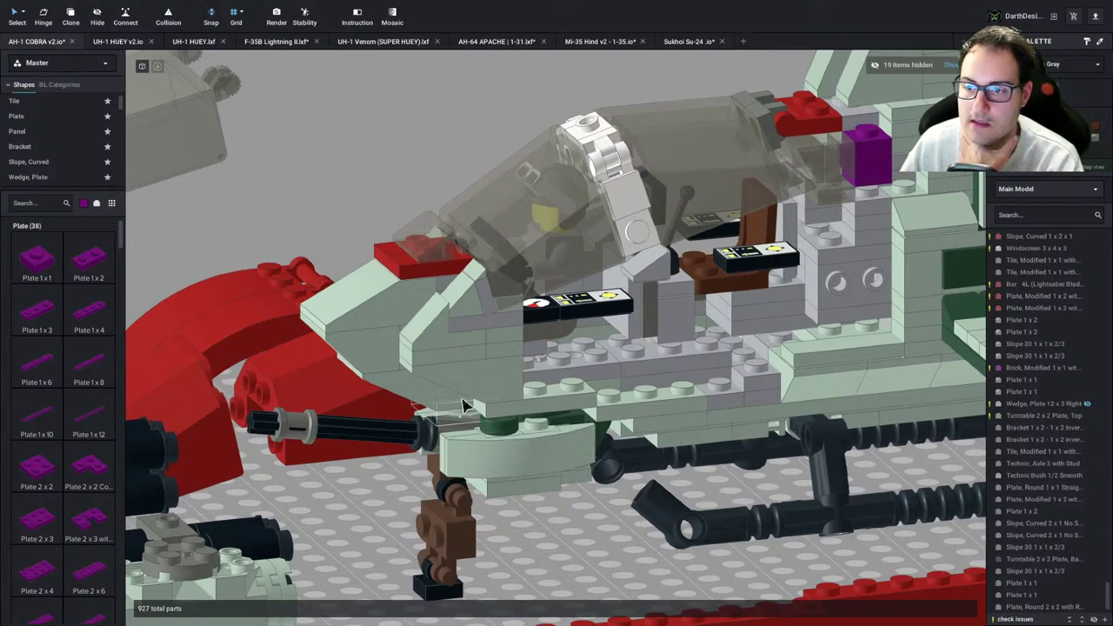
scroll(31, 113, "down", 5)
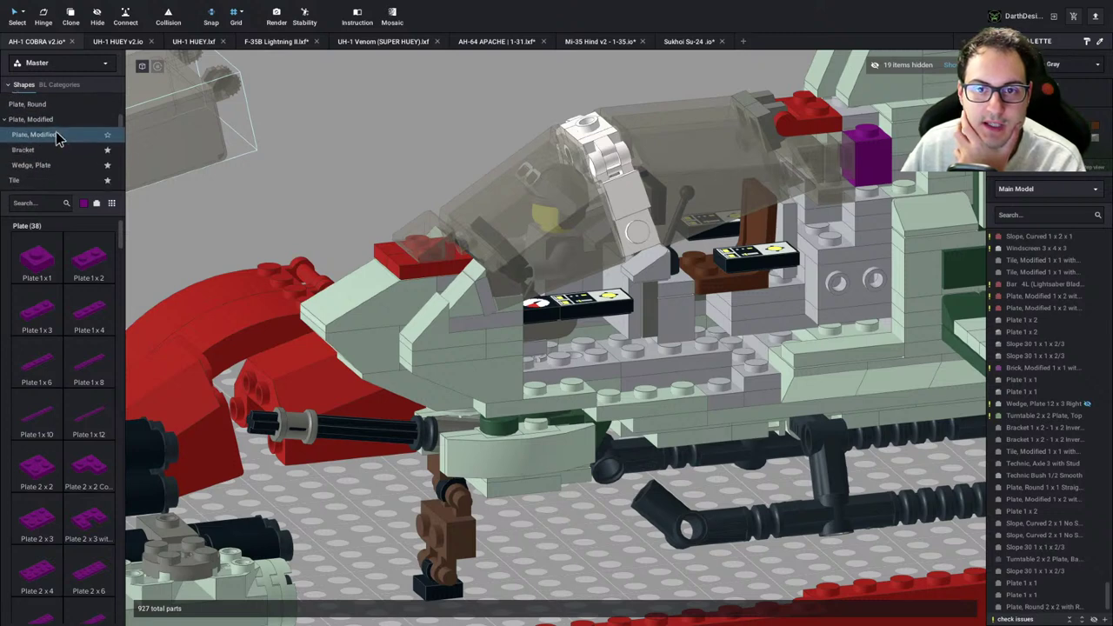
left_click(57, 135)
scroll(94, 374, "down", 2)
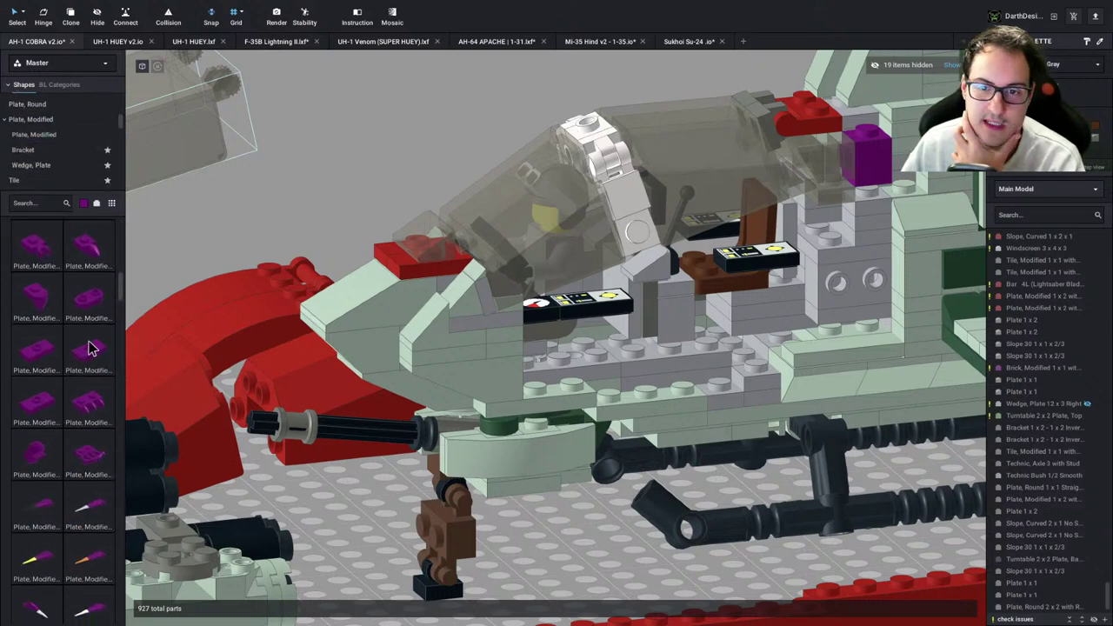
left_click_drag(99, 368, 681, 342)
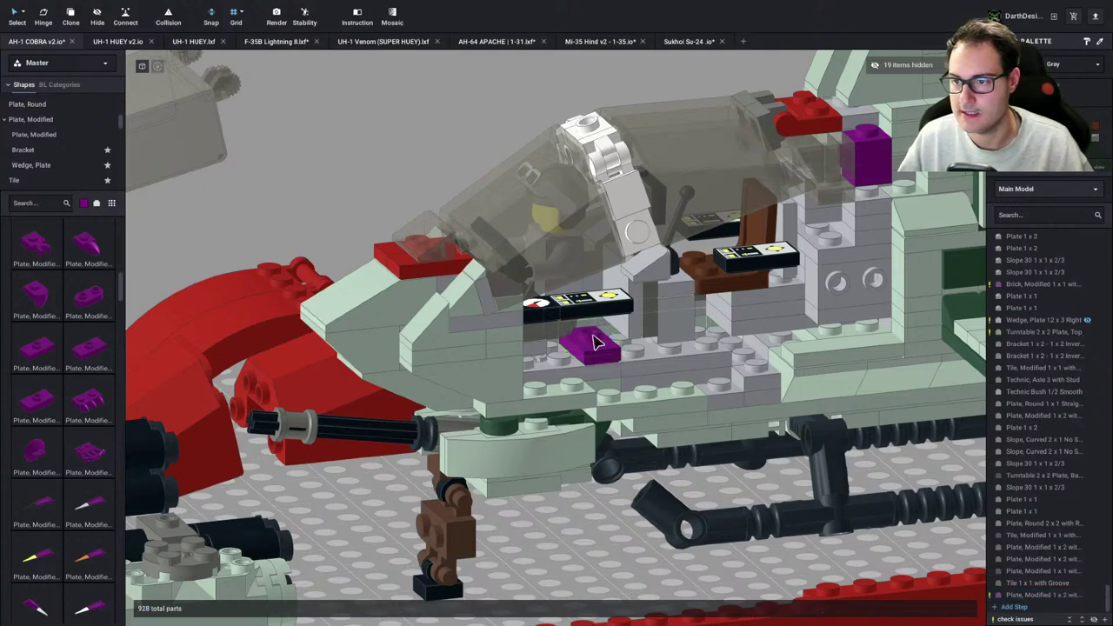
Move the pasted five-part brown seat onto the new purple plate in the front cockpit and inspect its fit
left_click(439, 591)
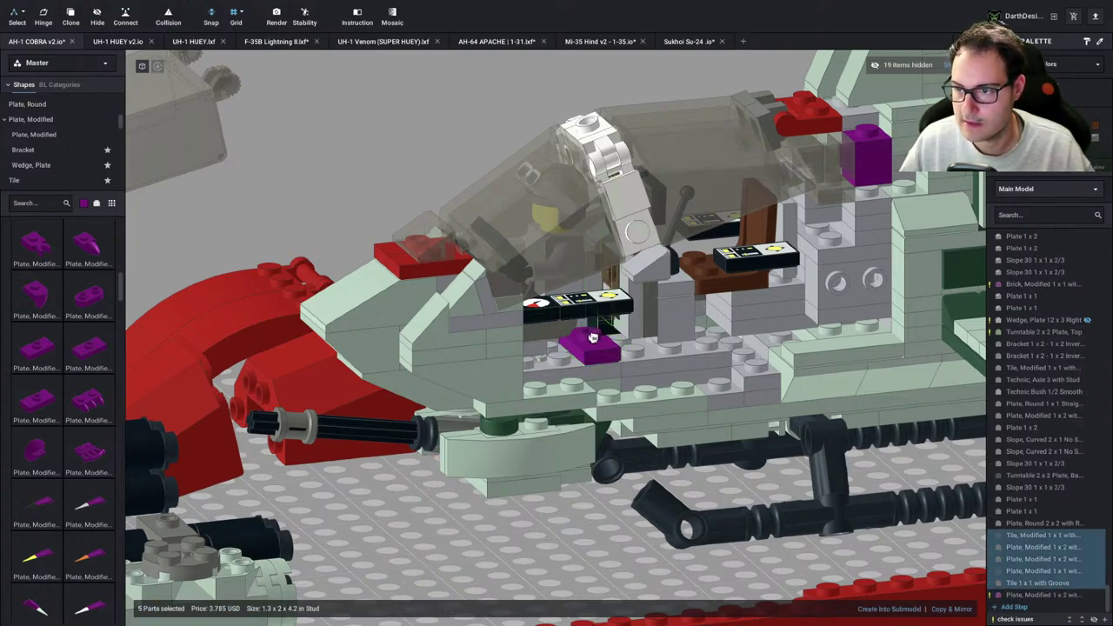
right_click_drag(591, 342, 248, 196)
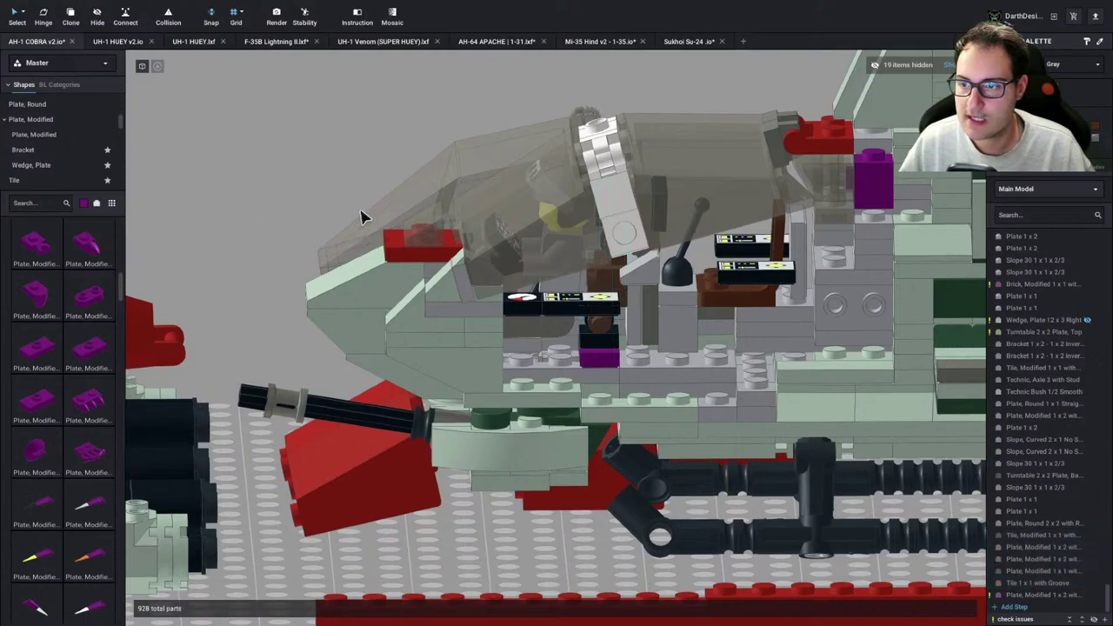
right_click_drag(363, 217, 532, 304)
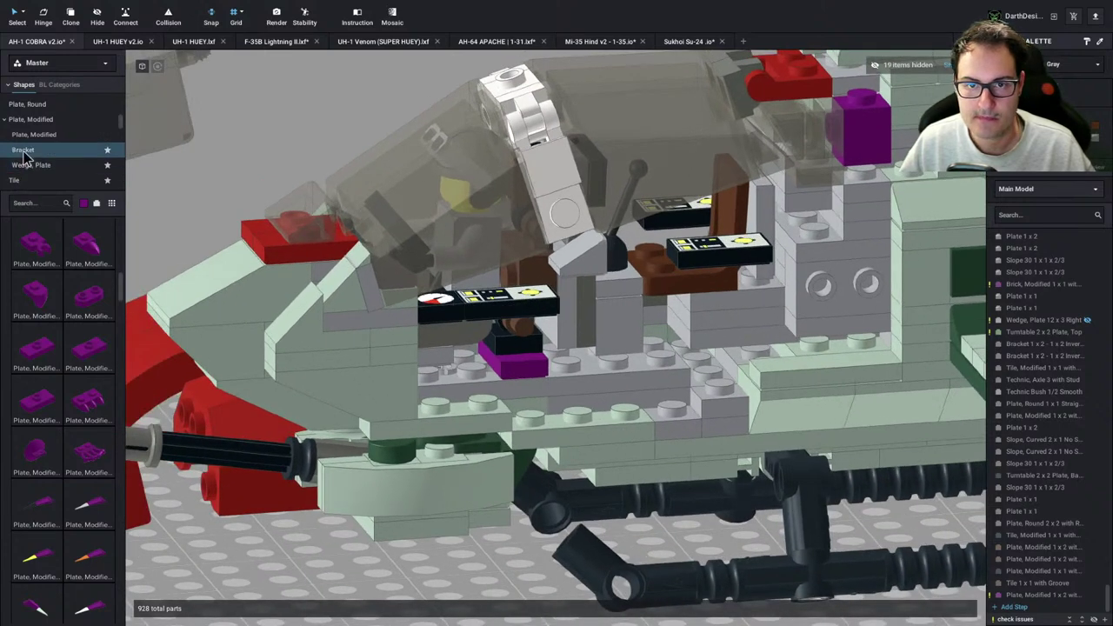
Clone the seat's brown Plate, Modified 1 x 2 with Handle on Side - Free Ends and place the copy, rotated, on the ground near the nose
scroll(43, 157, "up", 3)
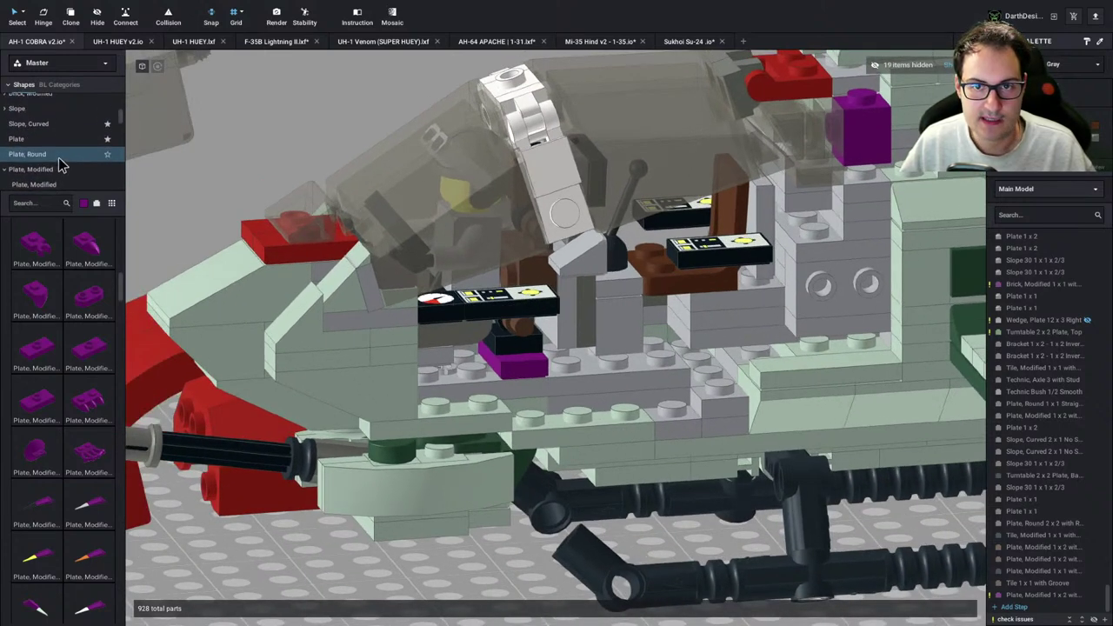
left_click(52, 180)
scroll(70, 543, "down", 10)
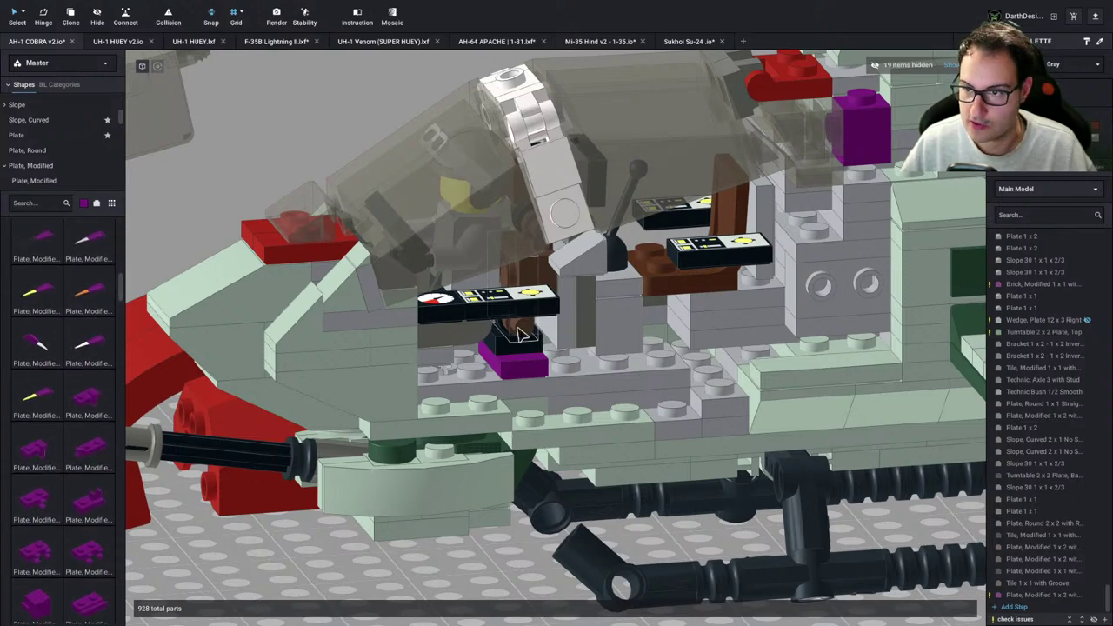
key("c")
left_click(520, 330)
scroll(435, 400, "down", 2)
key("Right")
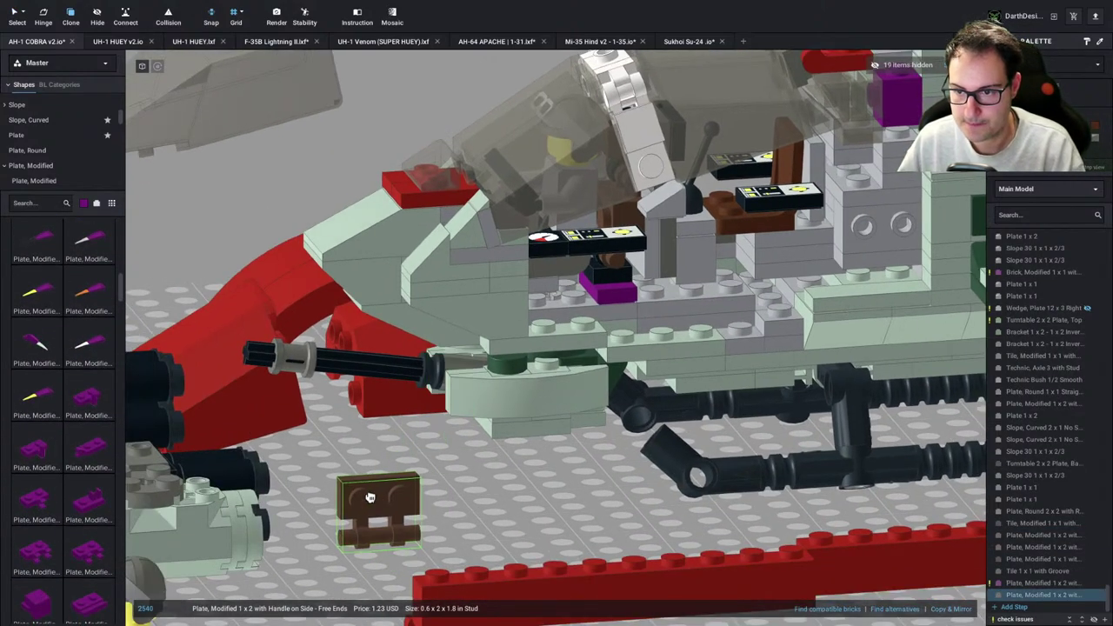
left_click(370, 496)
key("Escape")
Add a Plate, Modified 1 x 2 with Handle on Side - Closed Ends beside the cloned free-ends plate
scroll(70, 501, "down", 5)
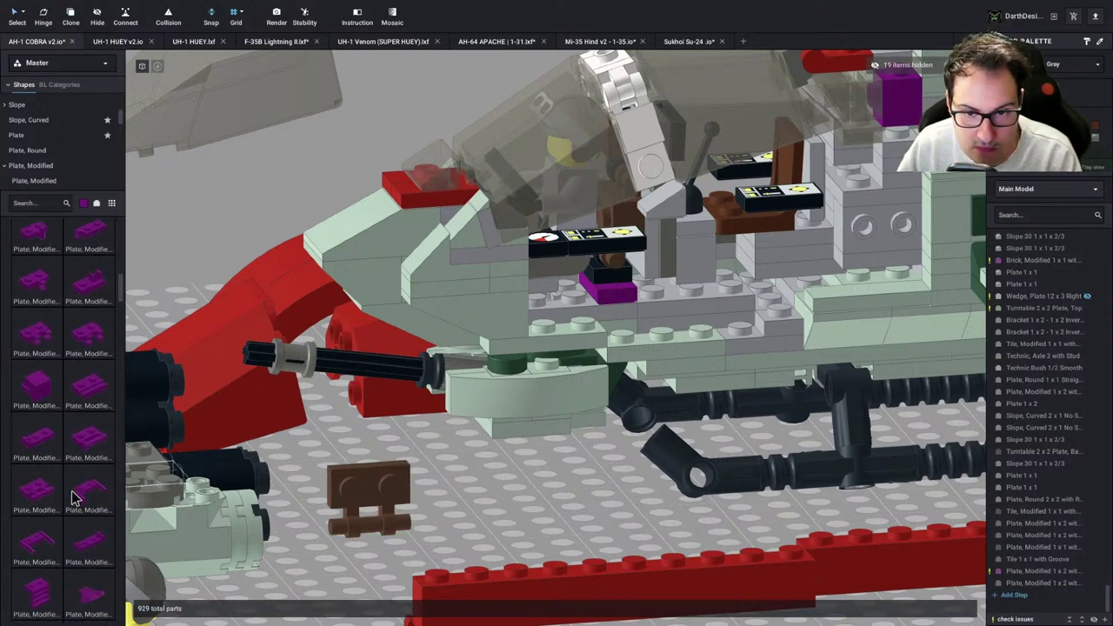
left_click_drag(88, 440, 450, 498)
left_click(402, 496)
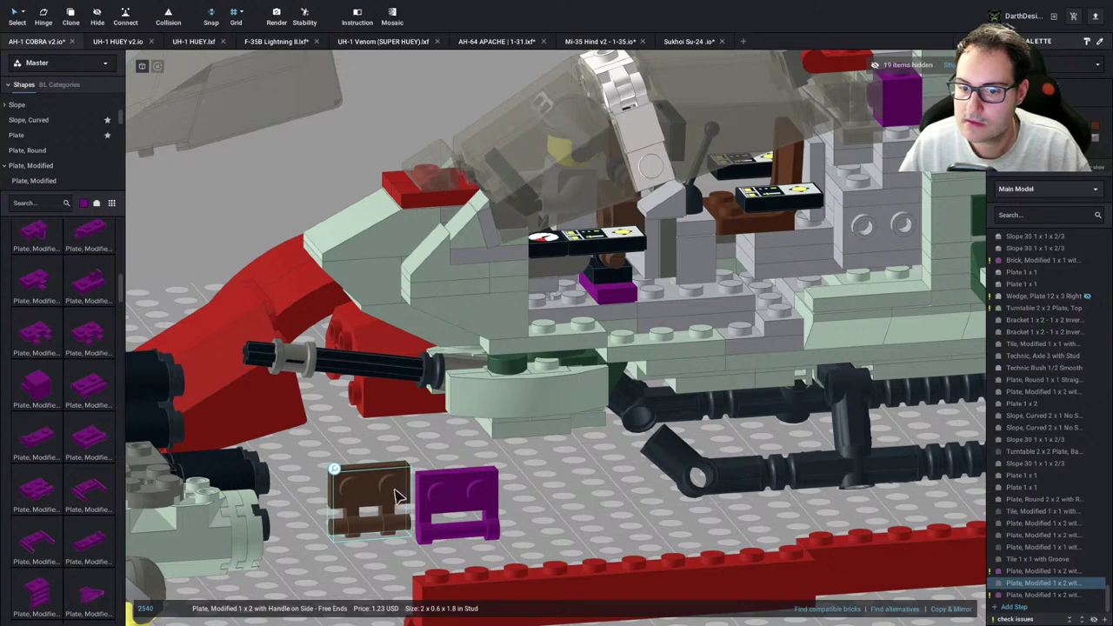
left_click(474, 496)
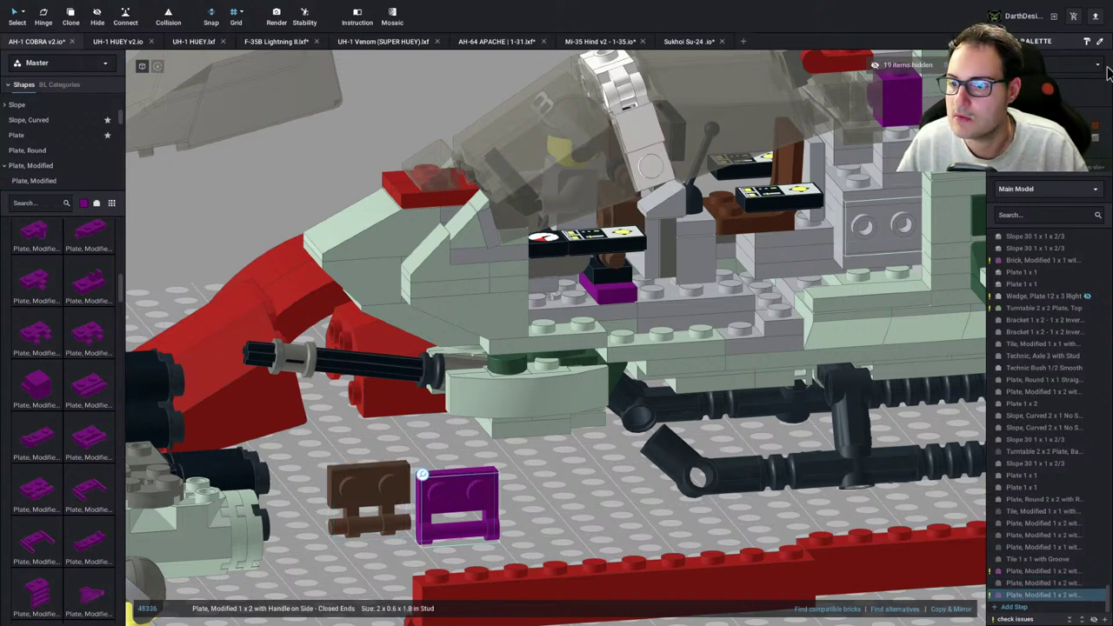
Recolour the closed-ends handle plate brown and move it flush against the free-ends plate
left_click(1044, 65)
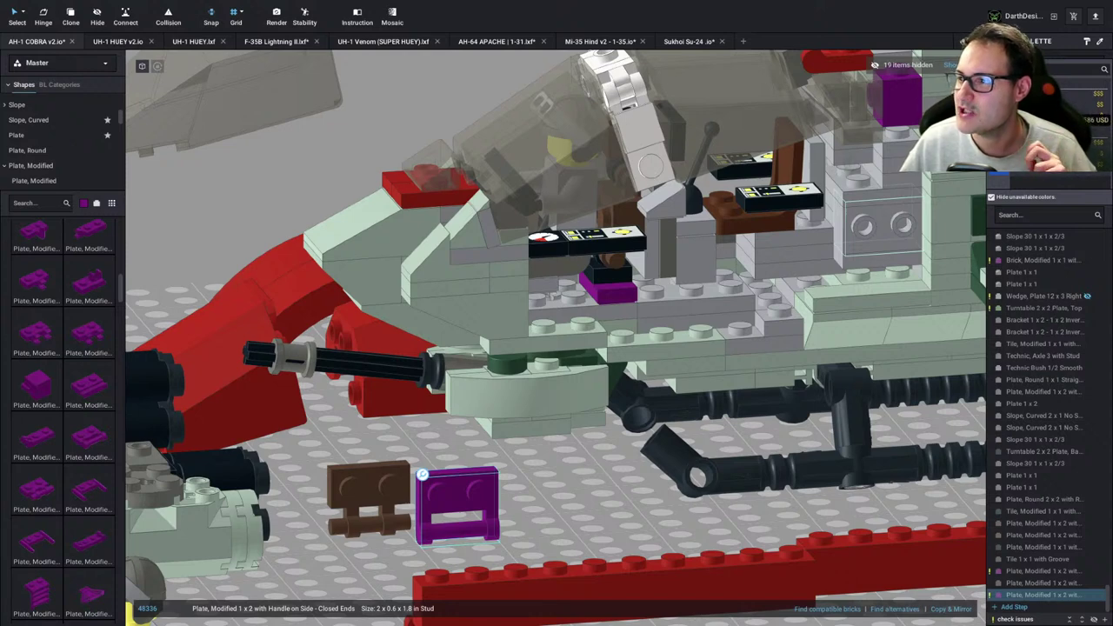
left_click(1035, 144)
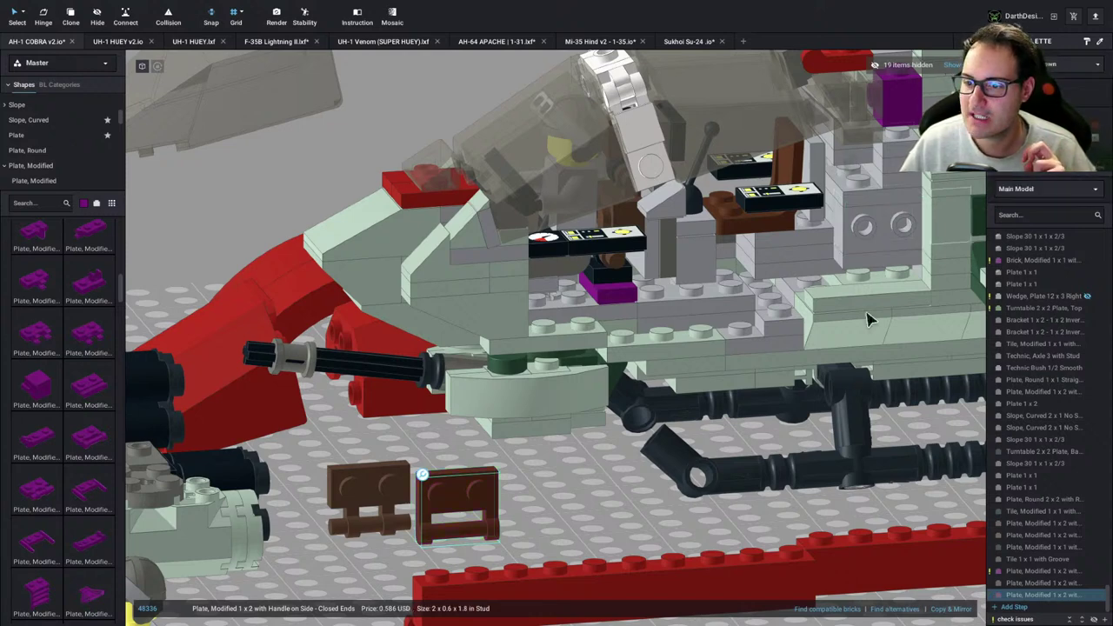
left_click(508, 516)
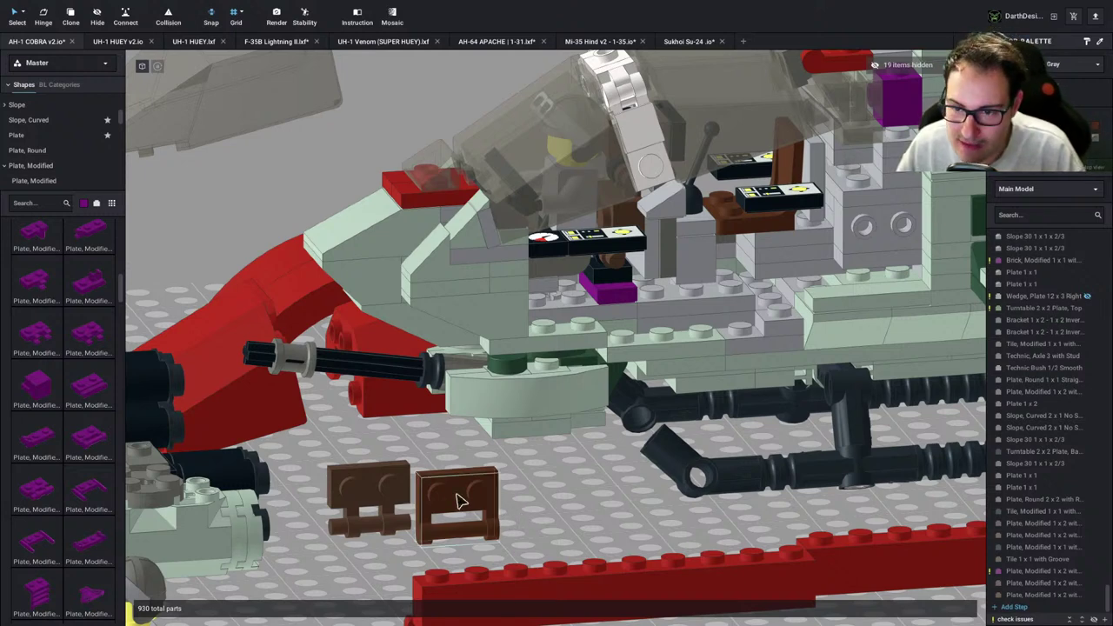
mouse_move(455, 502)
left_mouse_down()
mouse_move(402, 490)
mouse_move(459, 489)
left_mouse_up()
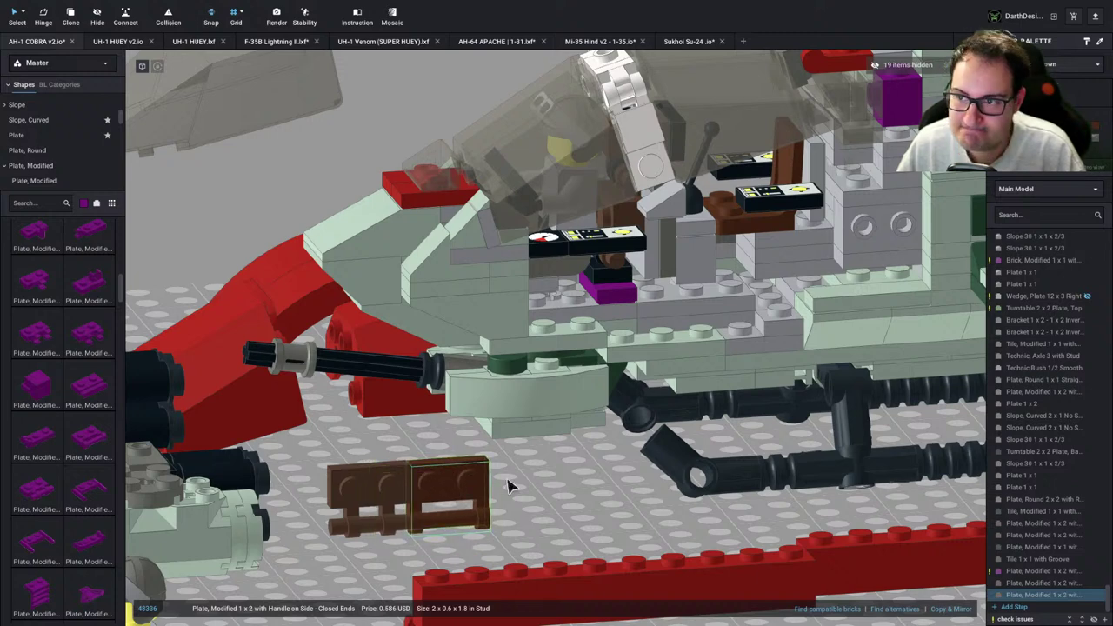
left_click(543, 485)
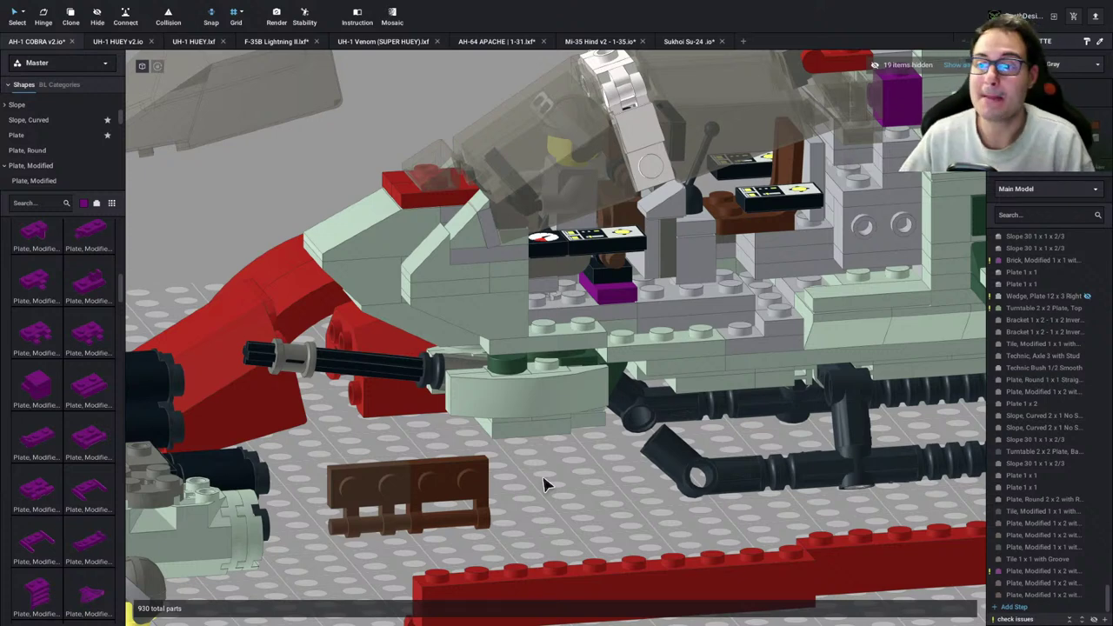
Add a purple Plate, Modified 1 x 2 with Clip on Top, clone it twice side by side on the ground, and delete the original
left_click_drag(87, 287, 331, 591)
mouse_move(331, 592)
right_mouse_down()
mouse_move(342, 531)
mouse_move(392, 477)
mouse_move(434, 483)
right_mouse_up()
key("c")
right_click_drag(623, 522, 604, 528)
middle_click_drag(562, 536, 504, 408)
left_click(501, 381)
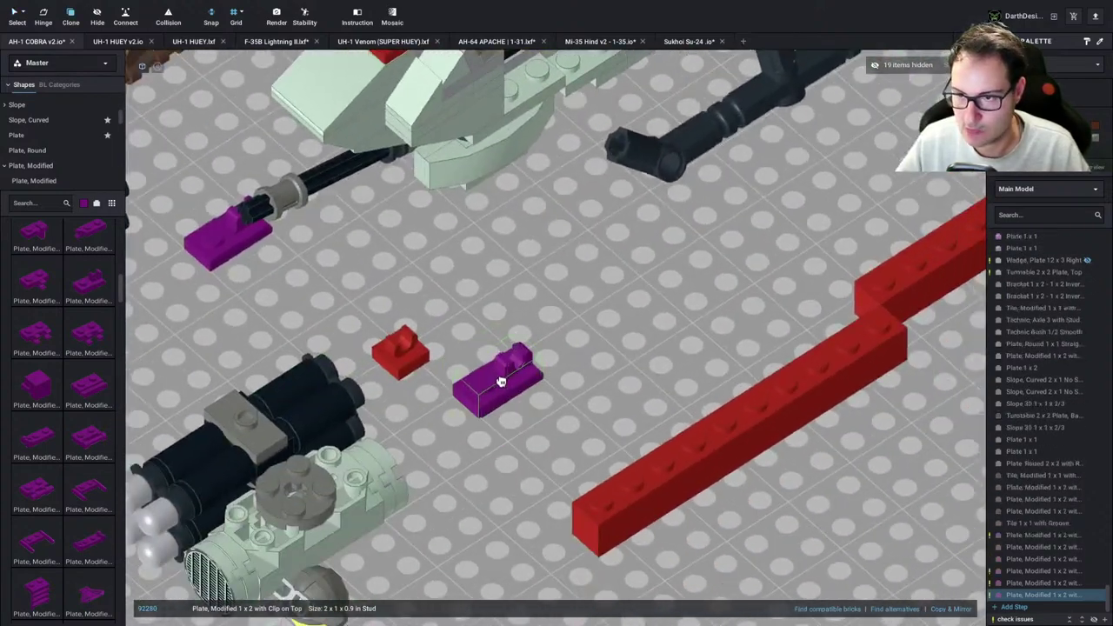
left_click_drag(501, 382, 534, 440)
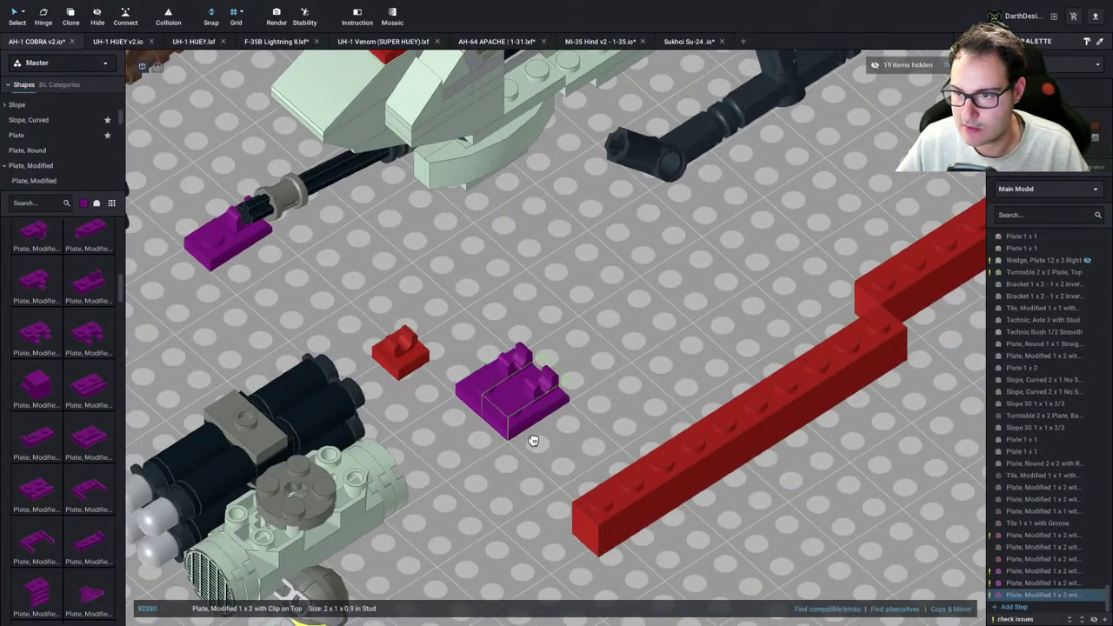
left_click(587, 455)
right_click_drag(587, 455, 564, 448)
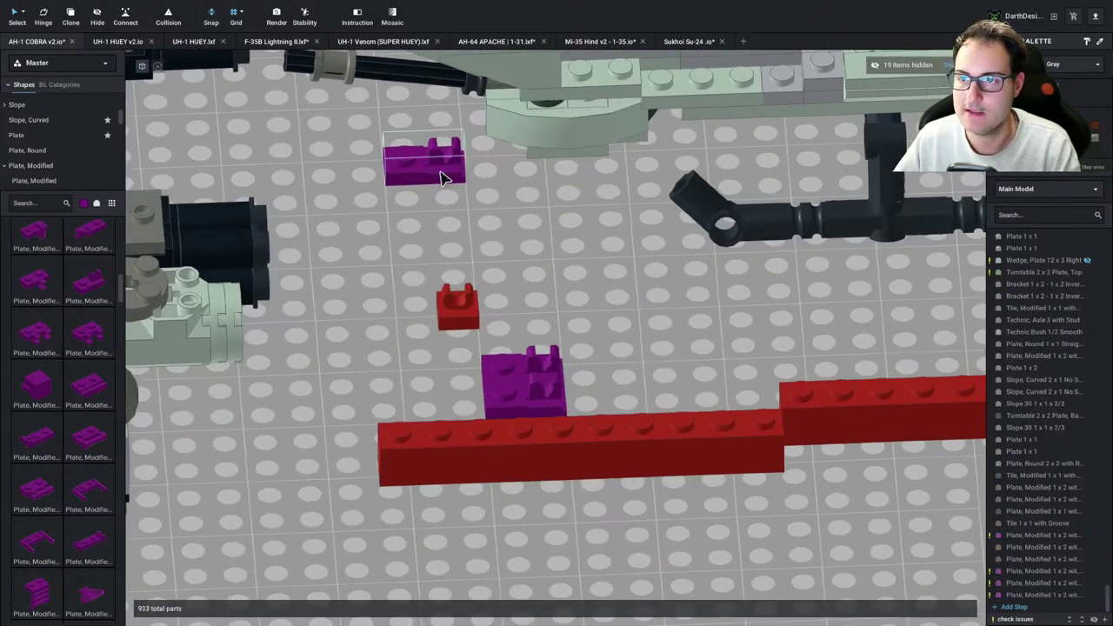
key("Delete")
right_click_drag(455, 281, 581, 490)
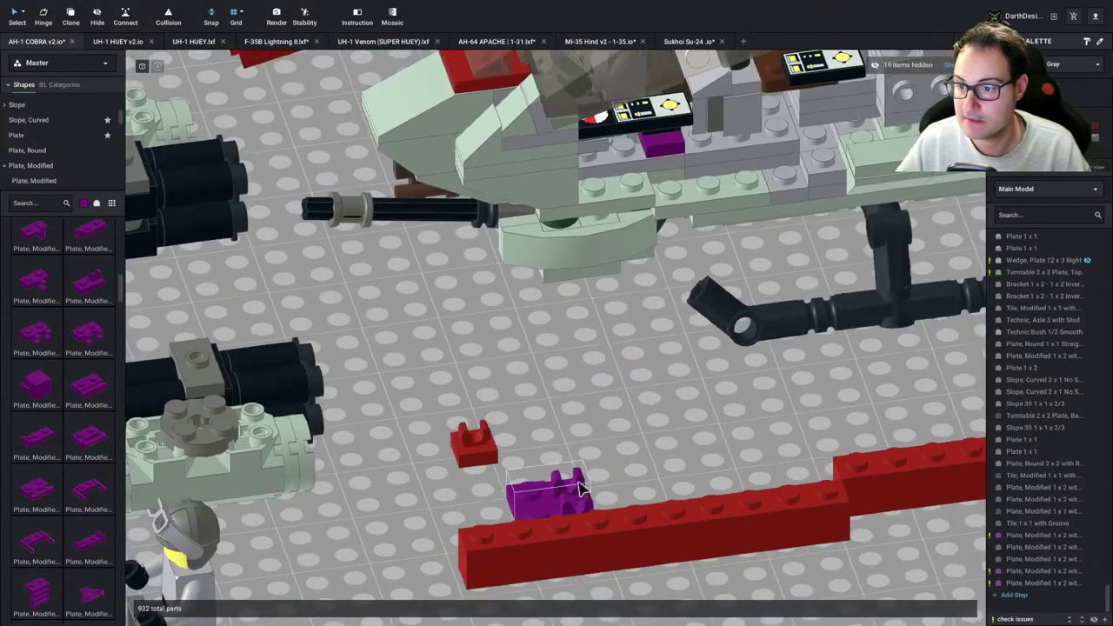
Try the brown free-ends handle plate upright in the paired purple clips, and set it down beside them
right_click_drag(629, 199, 654, 126)
right_click_drag(471, 322, 474, 367)
left_click_drag(394, 272, 461, 361)
right_click_drag(461, 361, 525, 419)
left_click_drag(461, 361, 599, 452)
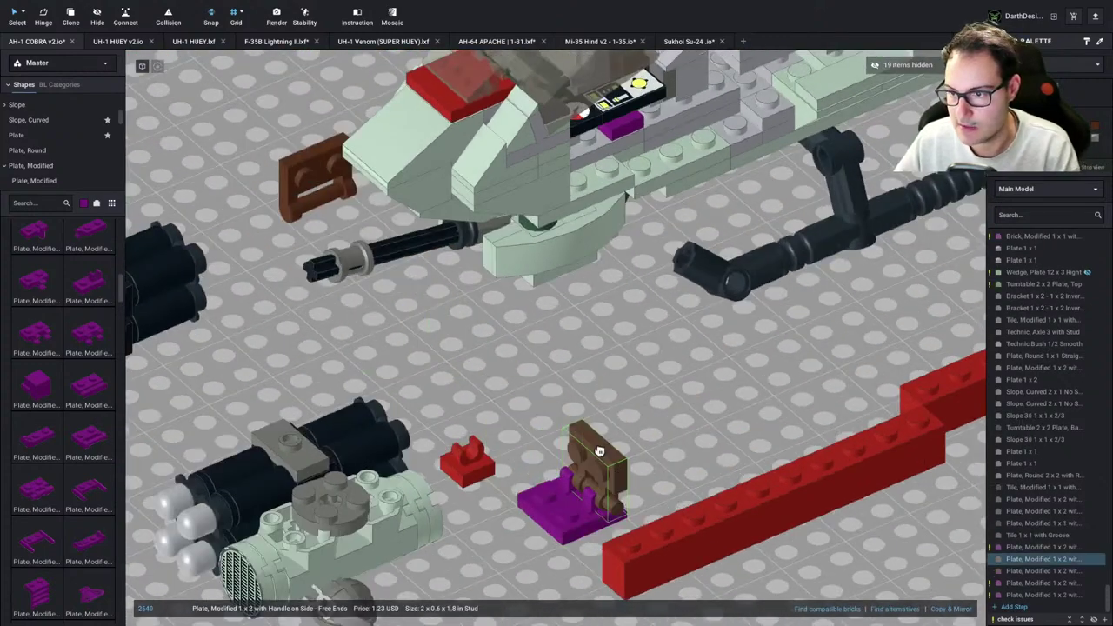
mouse_move(592, 443)
right_mouse_down()
mouse_move(626, 467)
mouse_move(597, 426)
right_mouse_up()
left_click_drag(597, 426, 611, 425)
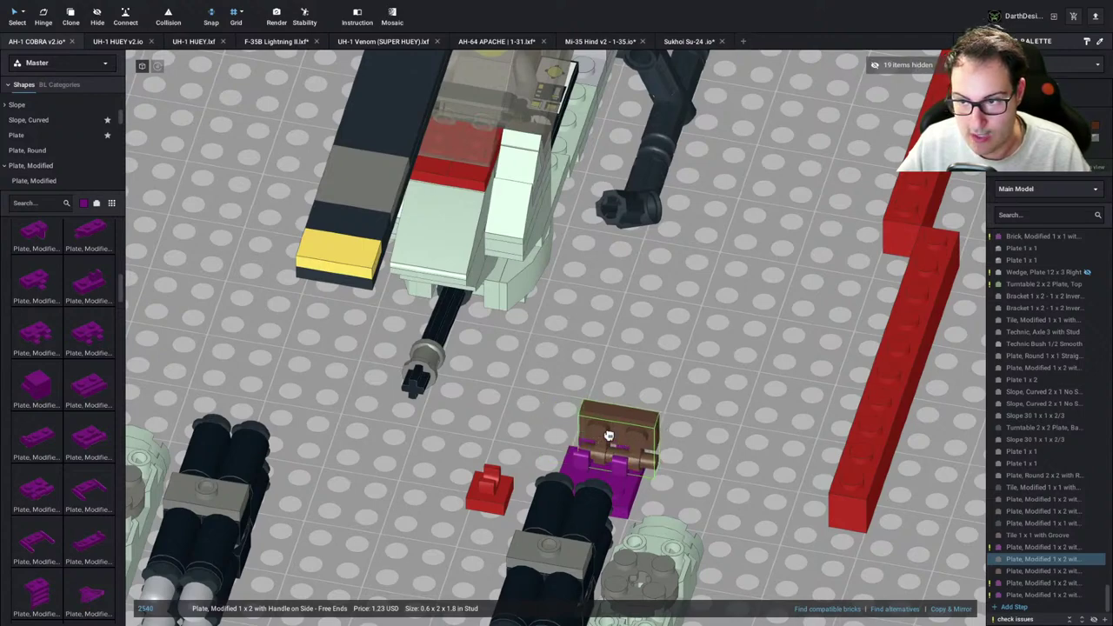
right_click_drag(607, 436, 607, 394)
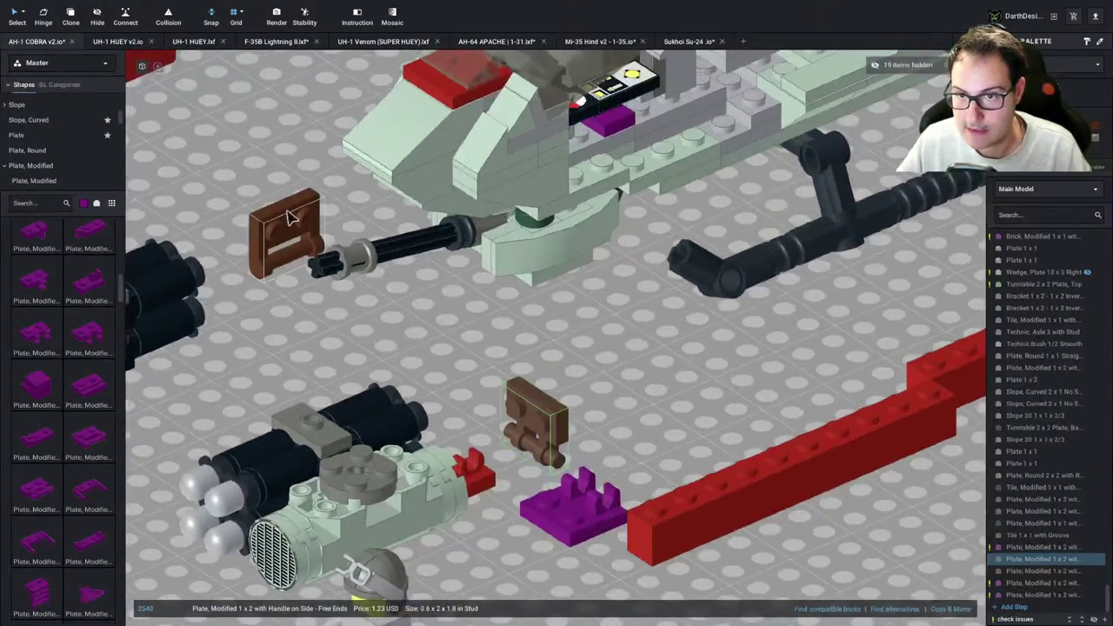
Attach the brown Plate, Modified 1 x 2 with Handle on Side - Closed Ends upright to the paired purple clips
left_click(607, 394)
left_click_drag(607, 394, 606, 450)
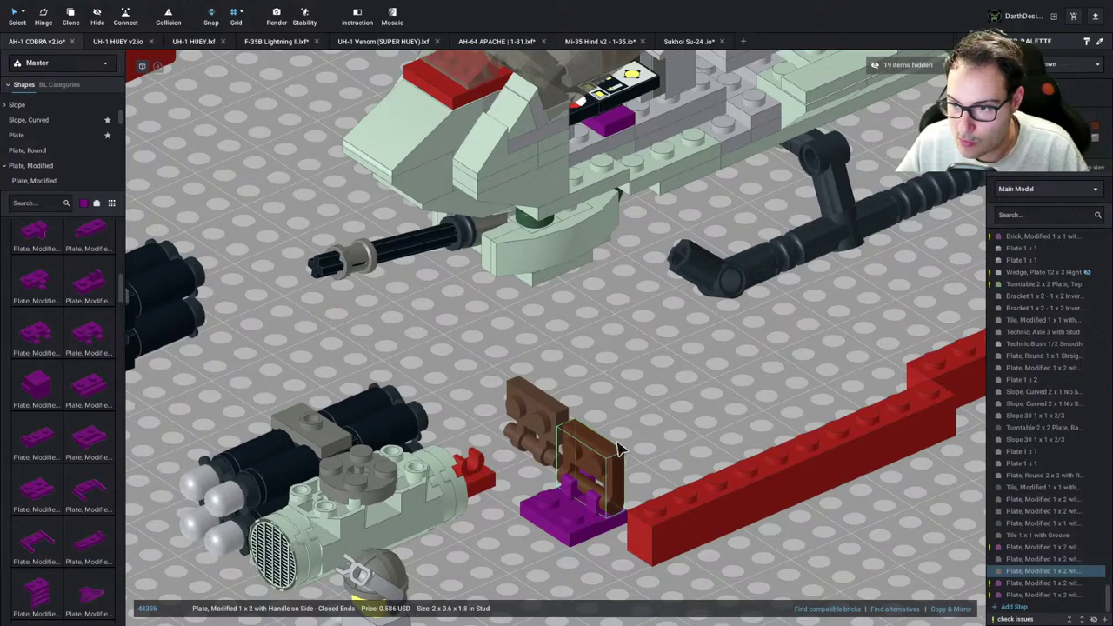
left_click(668, 433)
mouse_move(668, 433)
right_mouse_down()
mouse_move(675, 427)
mouse_move(659, 430)
right_mouse_up()
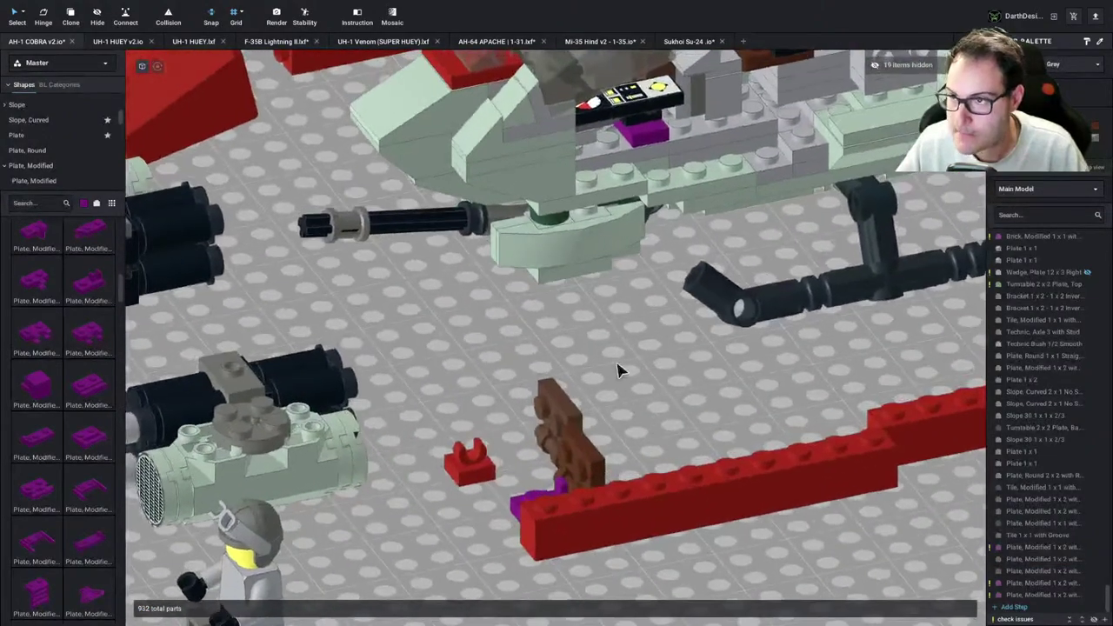
Clone a brown modified plate from the front cockpit seat and attach the copy behind the upright closed-ends handle plate
scroll(620, 365, "down", 3)
right_click_drag(621, 212, 626, 198)
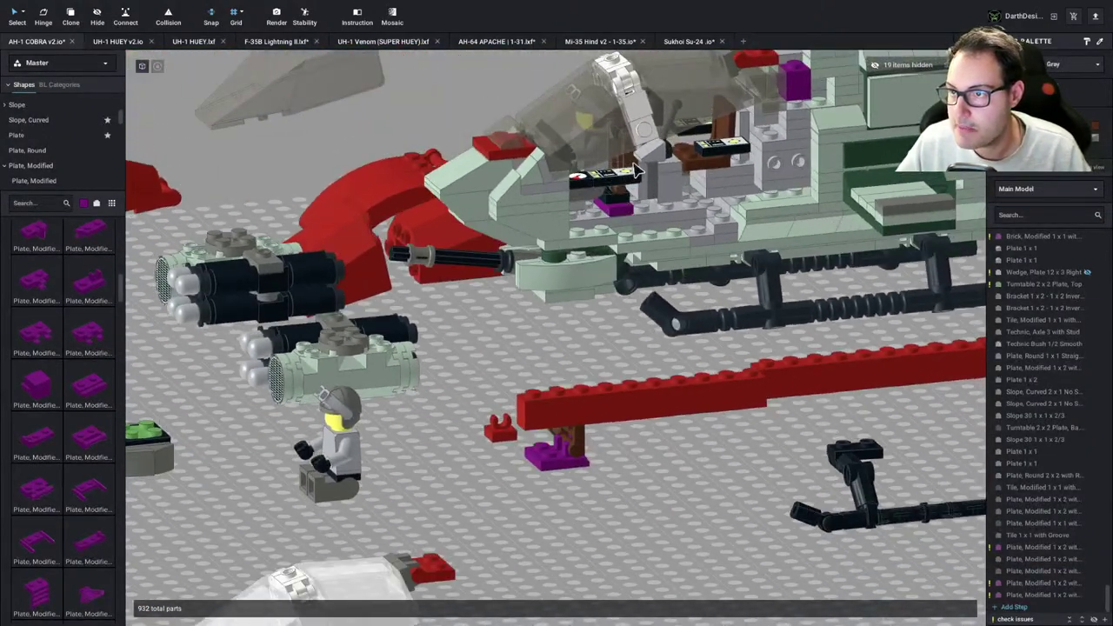
left_click(632, 163)
key("c")
scroll(603, 382, "up", 2)
mouse_move(603, 390)
right_mouse_down()
mouse_move(632, 490)
mouse_move(666, 507)
mouse_move(640, 489)
right_mouse_up()
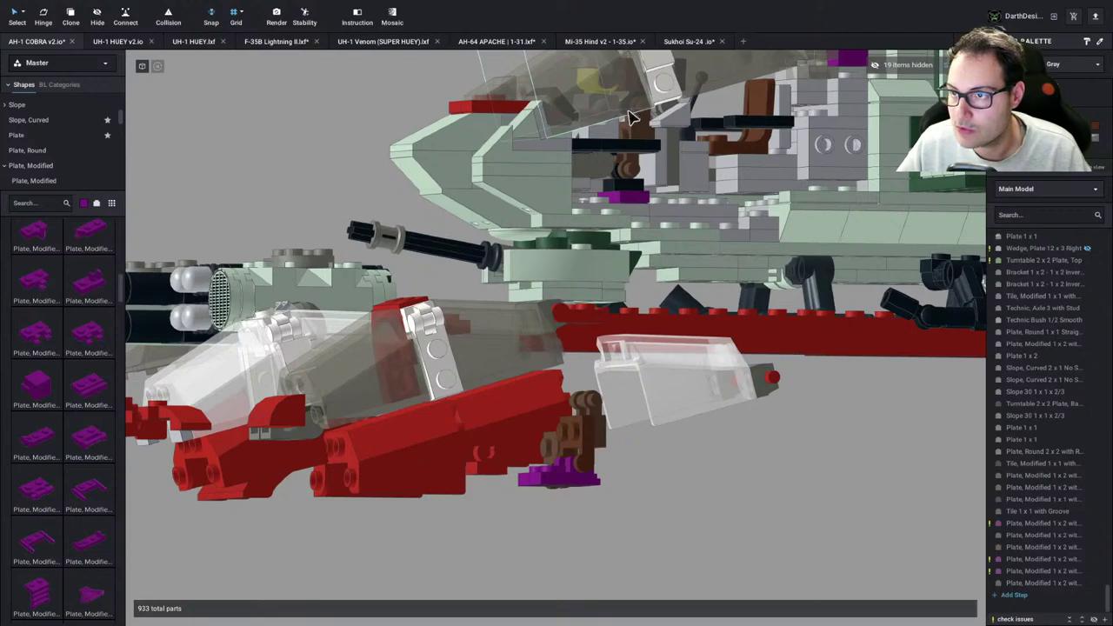
right_click_drag(637, 517, 639, 493)
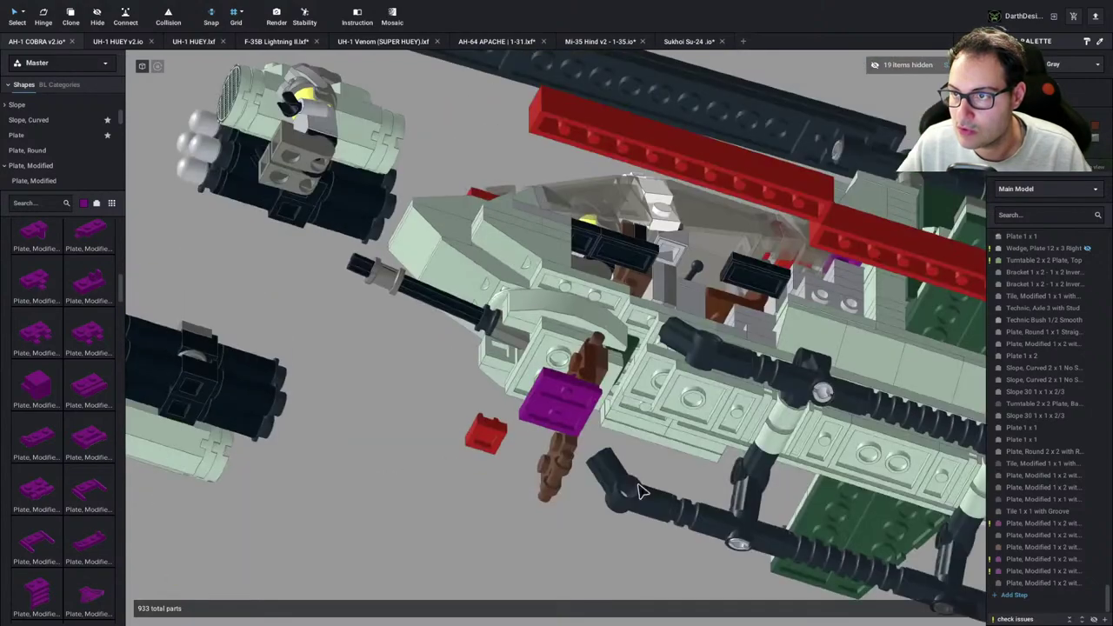
right_click_drag(623, 365, 608, 411)
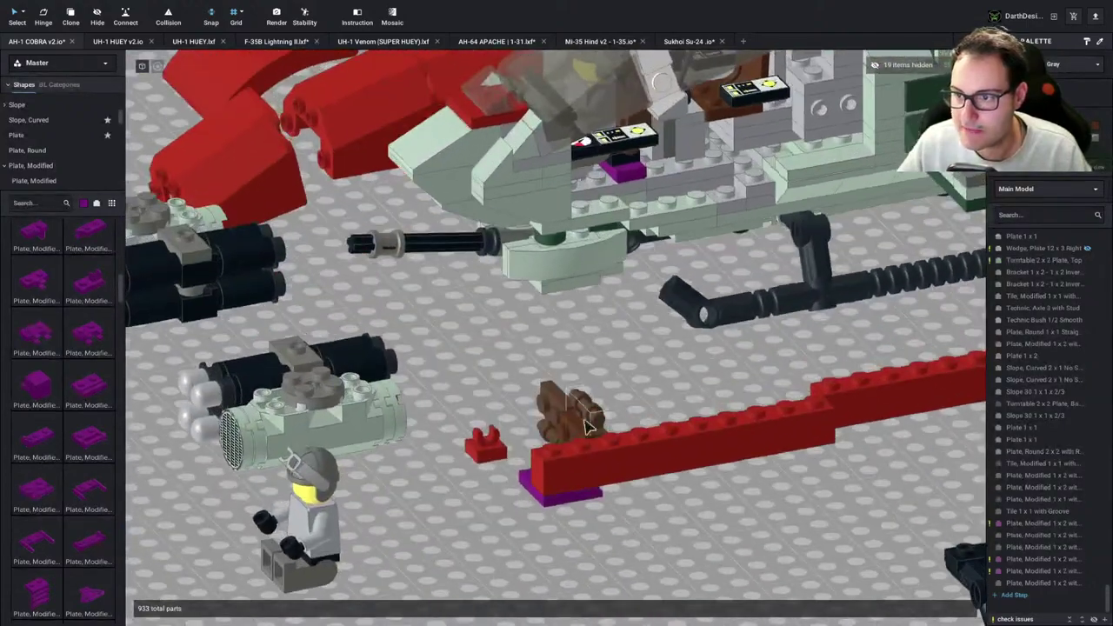
Clone the cockpit seat's Plate, Modified 1 x 1 with Clip Horizontal and its brown 1 x 1 tile as the test seat's headrest
scroll(579, 435, "up", 2)
right_click_drag(559, 461, 621, 425)
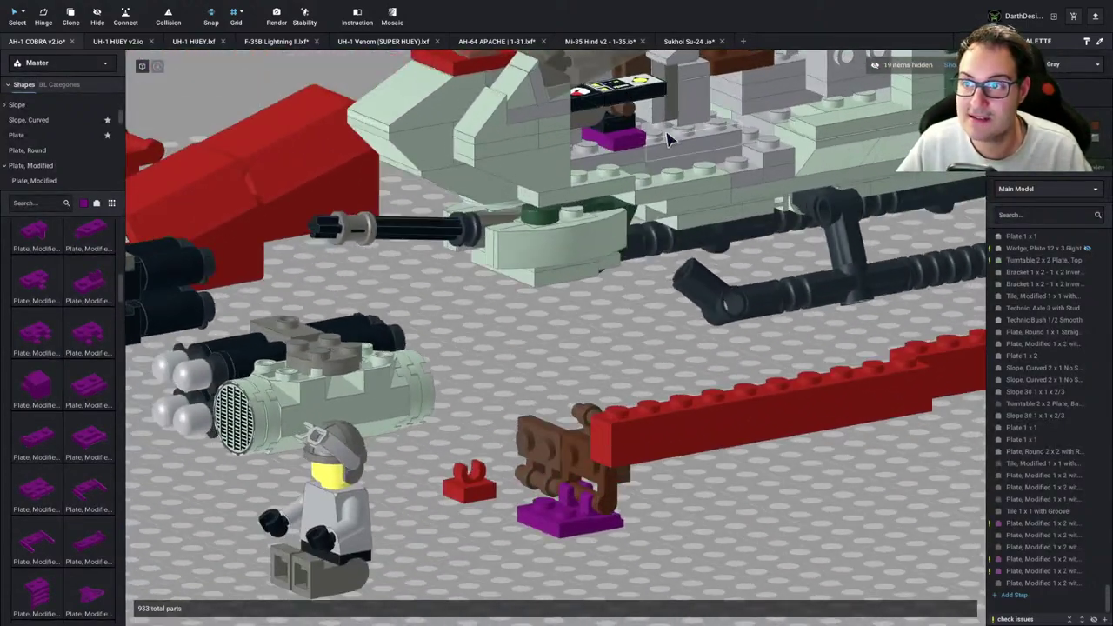
scroll(668, 141, "down", 3)
right_click_drag(668, 166, 666, 140)
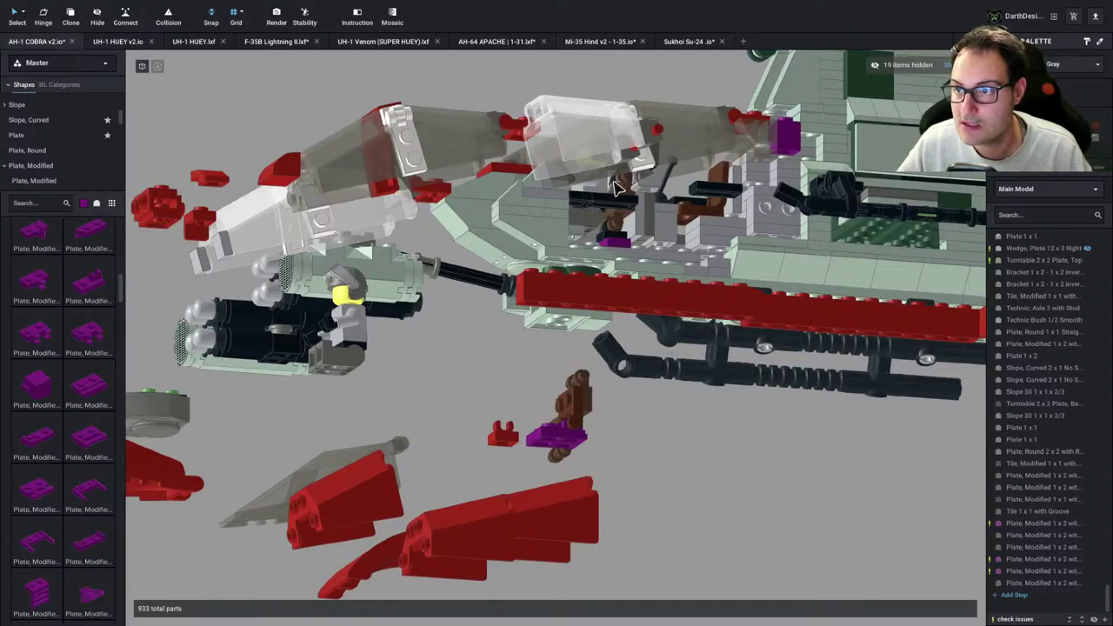
left_click(615, 185)
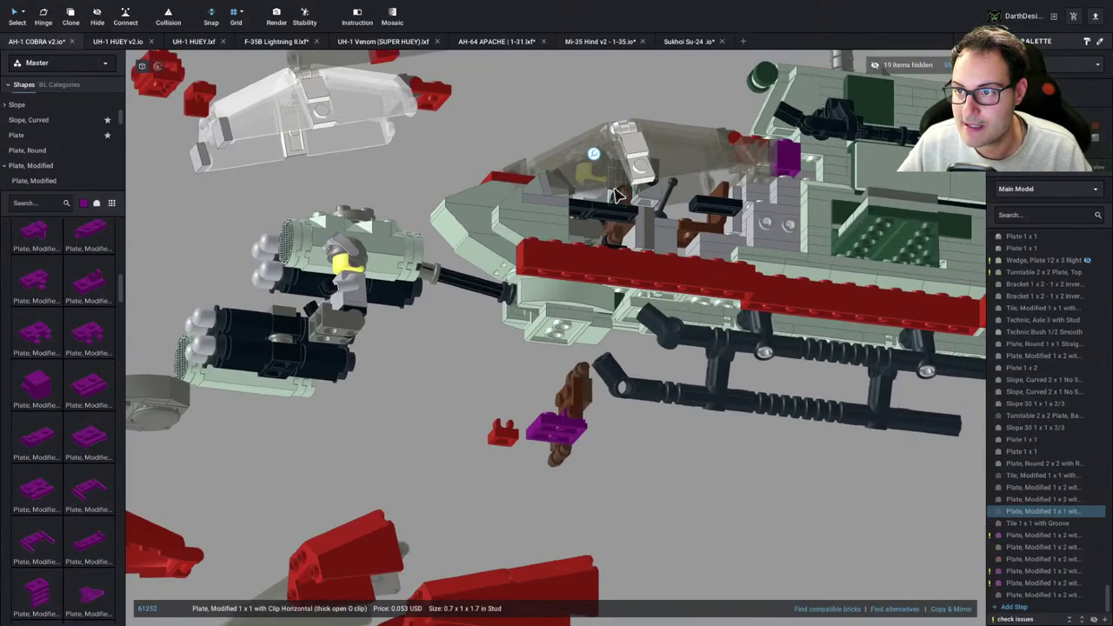
left_click(616, 198, "ctrl")
key("c")
mouse_move(616, 200)
right_mouse_down()
mouse_move(611, 281)
mouse_move(581, 357)
mouse_move(612, 352)
right_mouse_up()
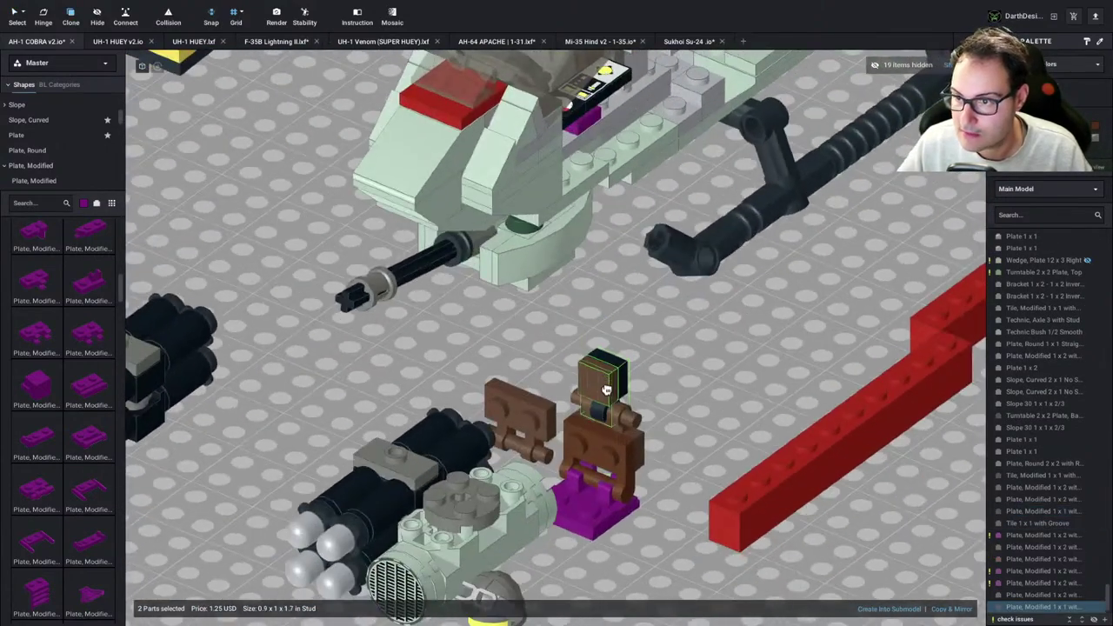
left_click(606, 389)
key("Escape")
Examine the test seat's free-ends and closed-ends handle plates and compare the assembly with the seat in the front cockpit
scroll(662, 429, "down", 1)
mouse_move(666, 432)
right_mouse_down()
mouse_move(731, 417)
mouse_move(649, 427)
mouse_move(581, 498)
mouse_move(595, 469)
right_mouse_up()
left_click(554, 403)
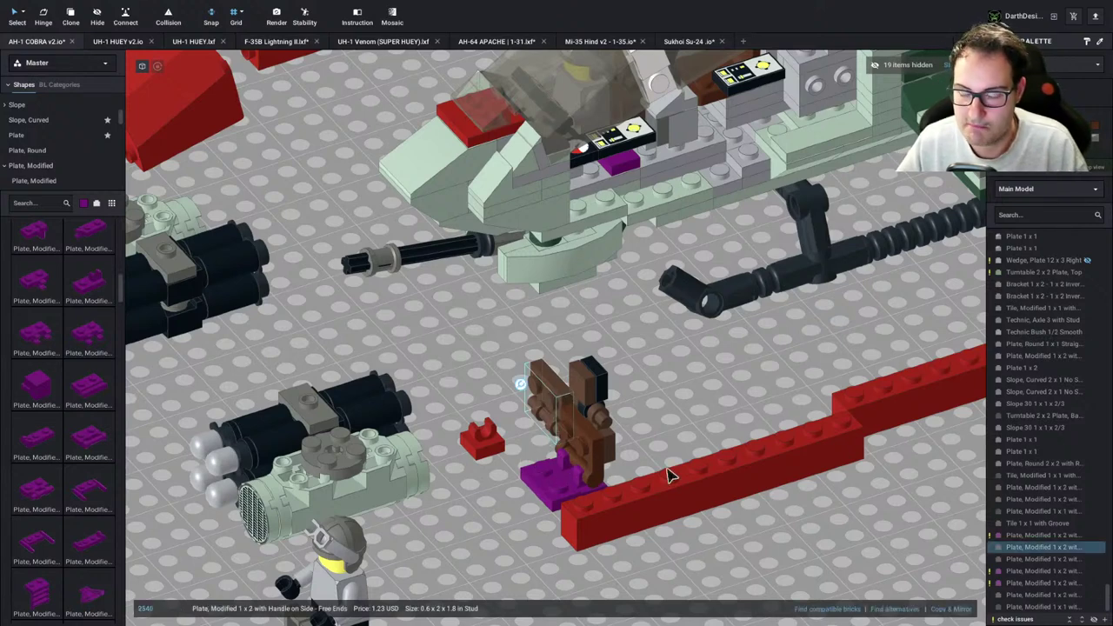
left_click(678, 434)
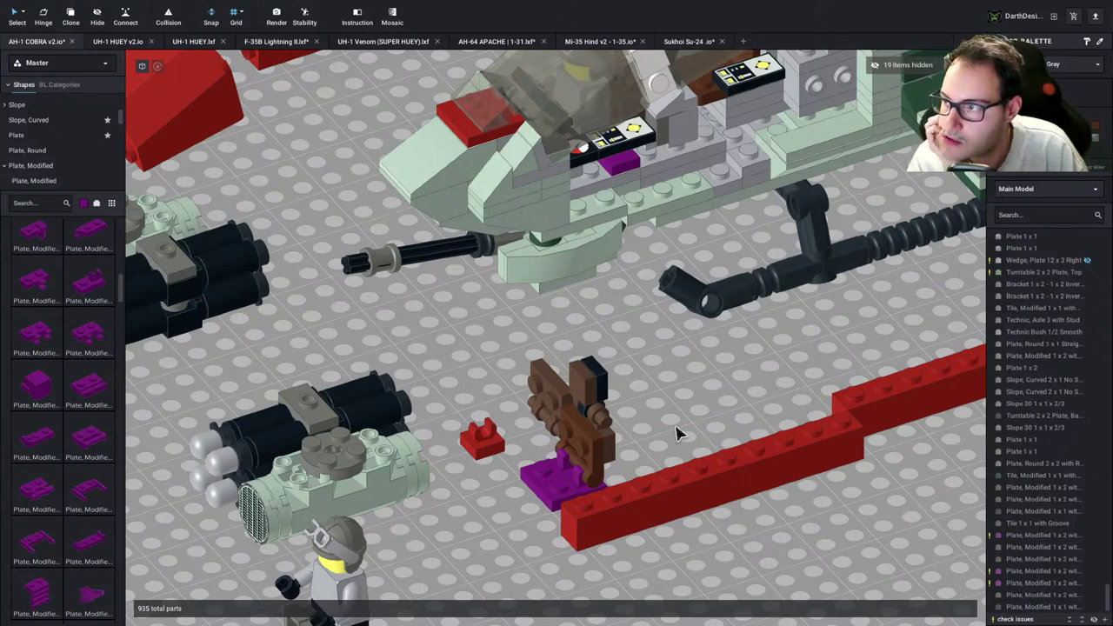
left_click(561, 464)
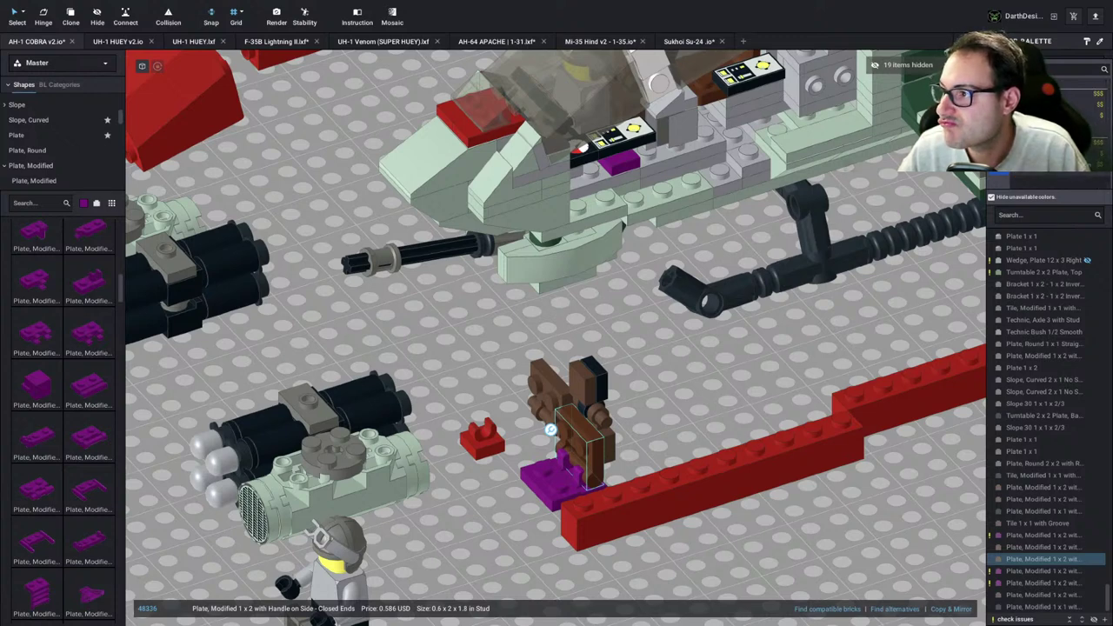
left_click(727, 374)
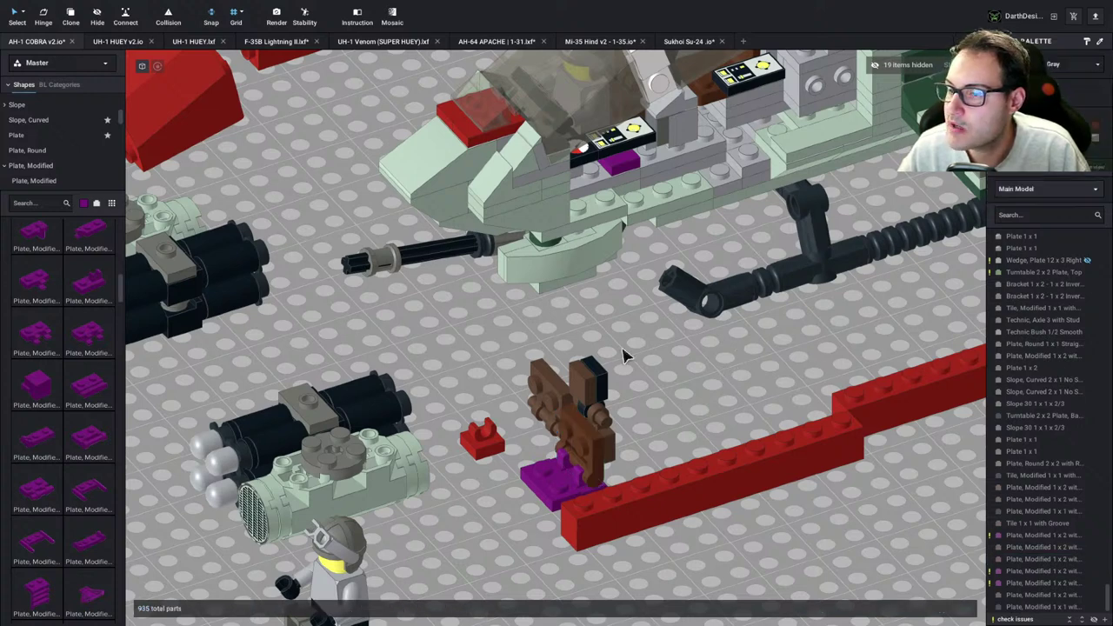
scroll(630, 408, "down", 1)
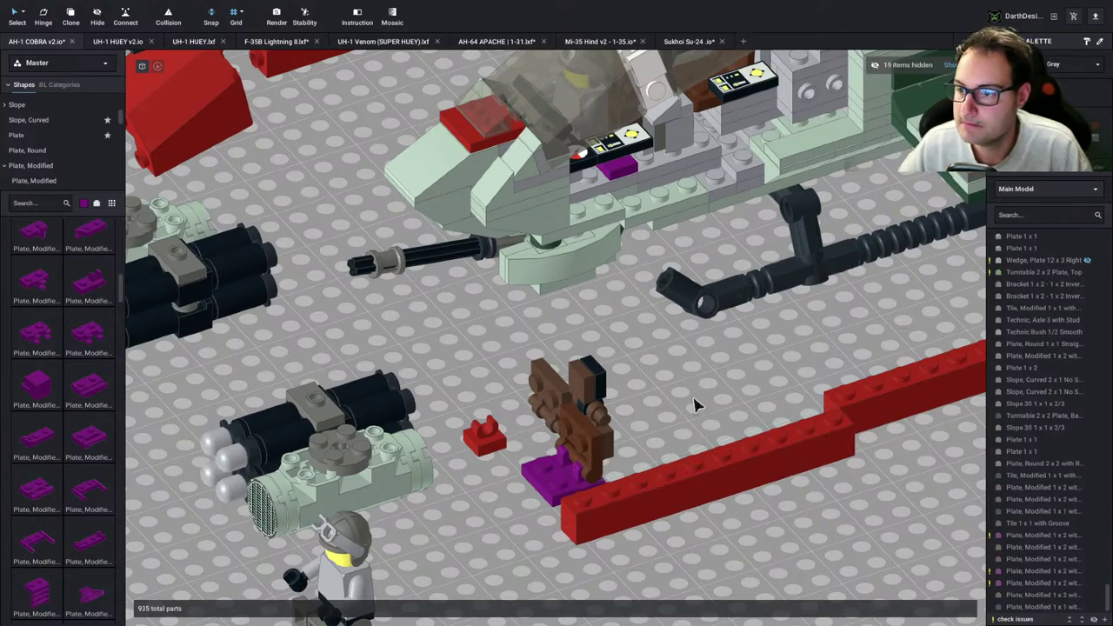
scroll(674, 374, "down", 3)
scroll(674, 369, "up", 5)
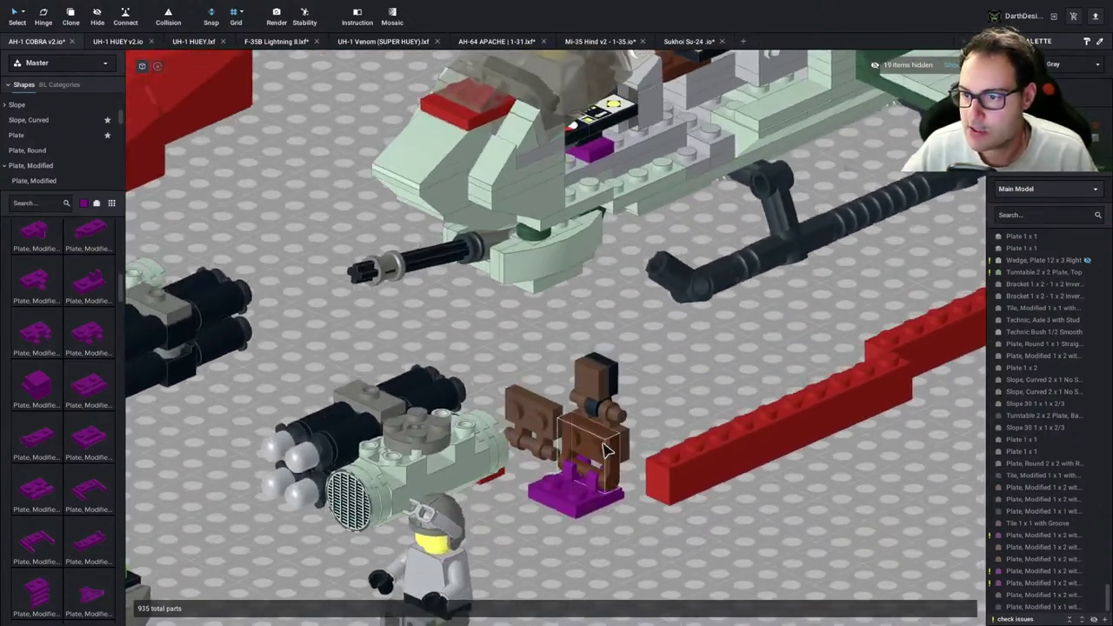
left_click(607, 449)
scroll(663, 419, "up", 5)
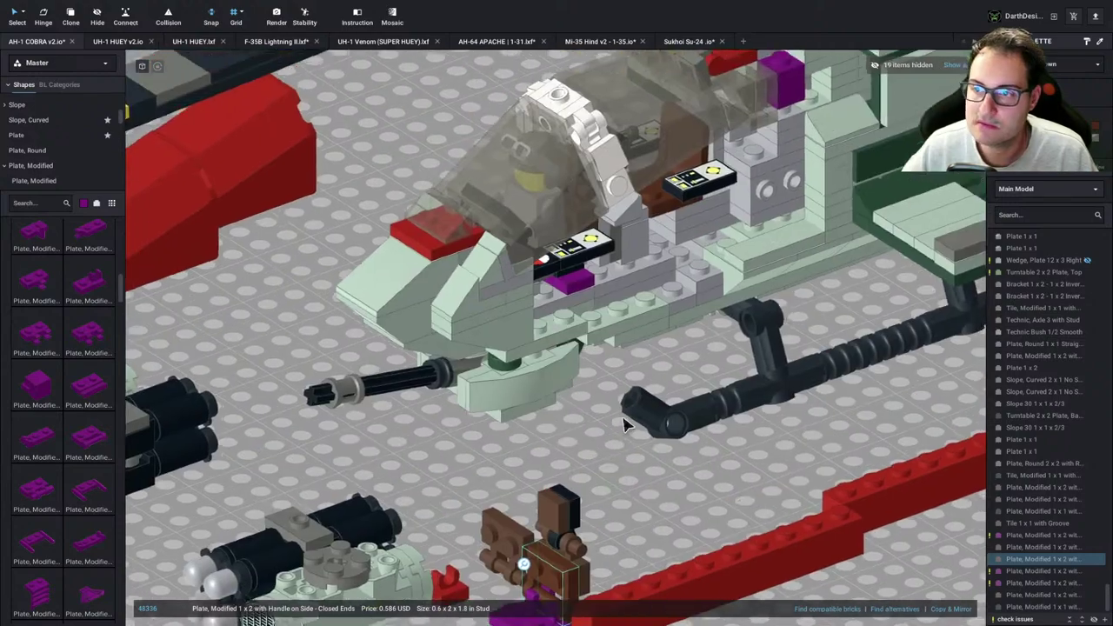
right_click_drag(623, 424, 517, 362)
right_click_drag(570, 487, 589, 497)
left_click(522, 356)
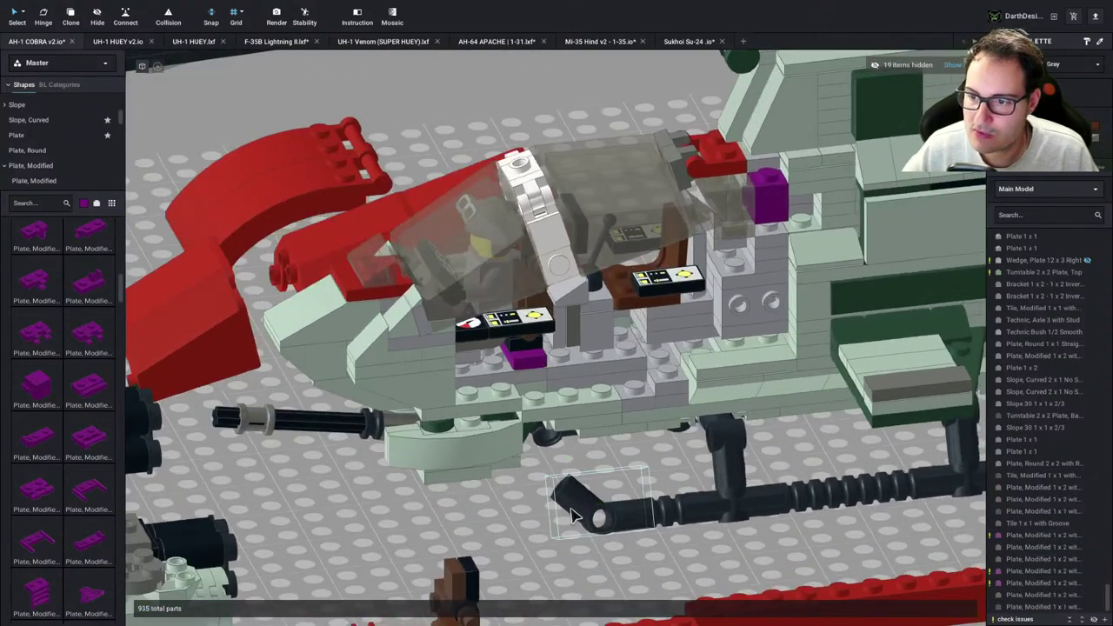
middle_click_drag(521, 356, 563, 221)
right_click_drag(499, 539, 492, 546)
key("c")
left_click(452, 540)
scroll(531, 348, "up", 2)
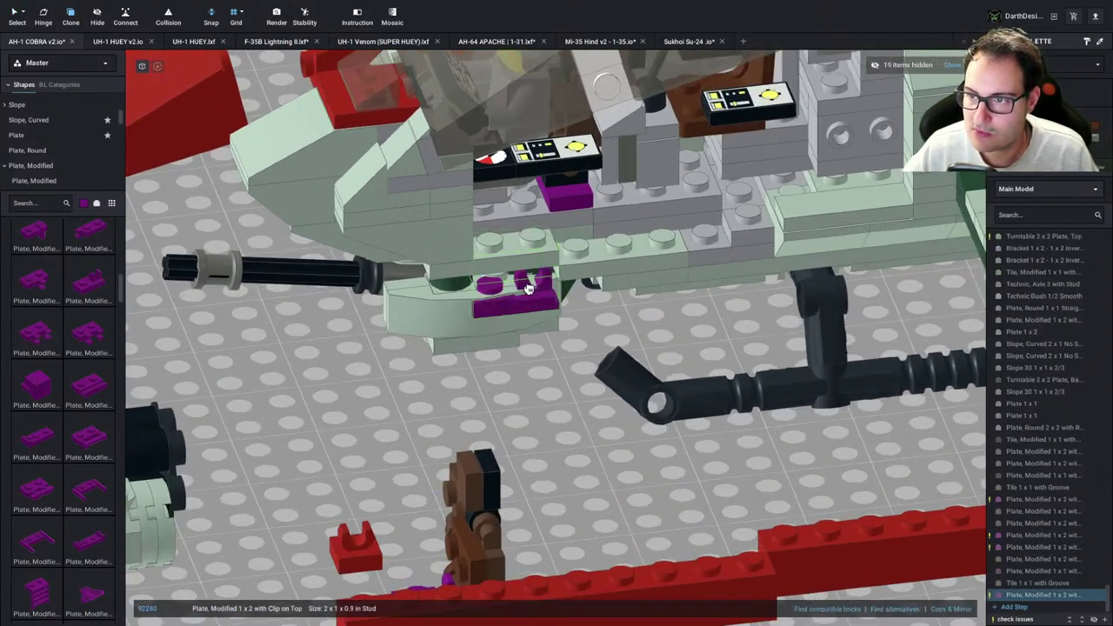
Switch between the model and the Bell AH-1 Cobra Wikipedia page in Chrome to compare the landing skids with the side-view drawing
right_click_drag(507, 231, 598, 355)
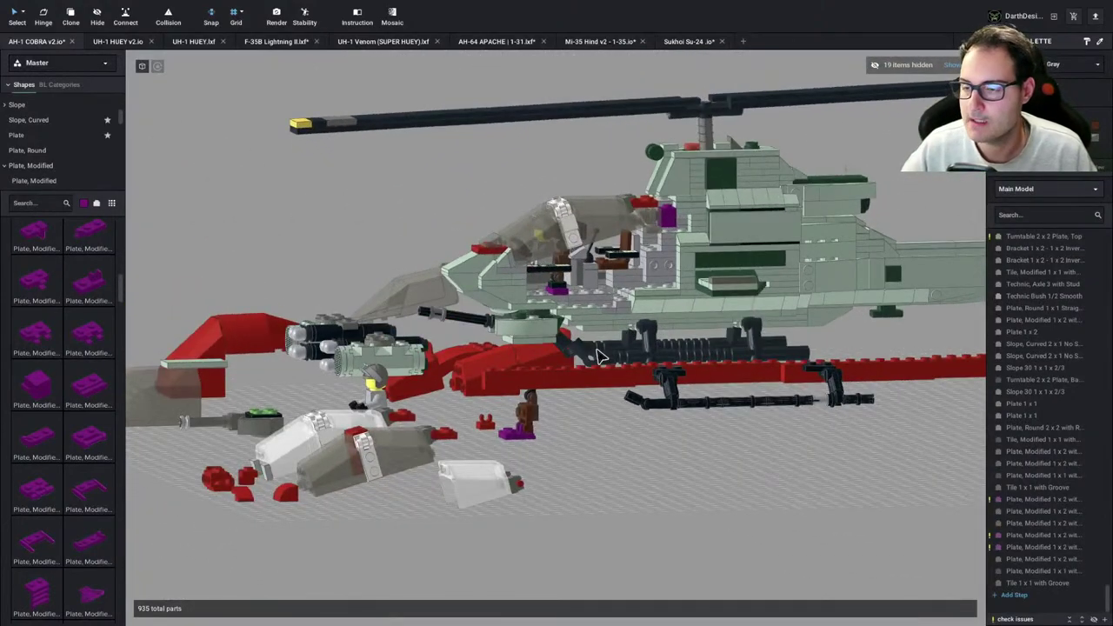
key("super+Tab")
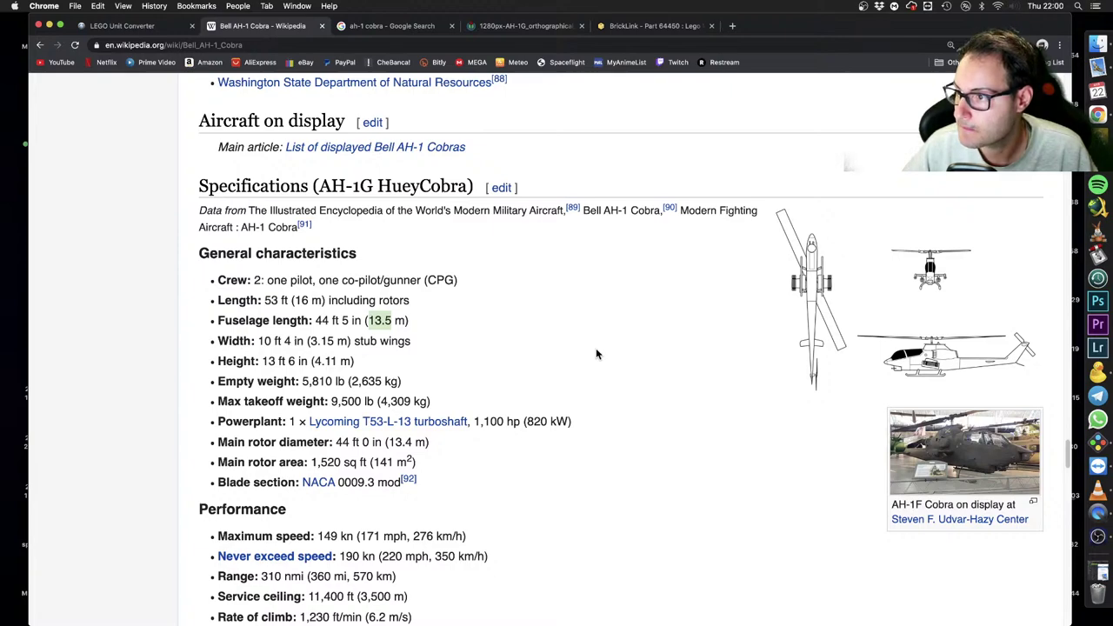
key("super+Tab")
right_click_drag(597, 350, 582, 432)
scroll(583, 439, "up", 10)
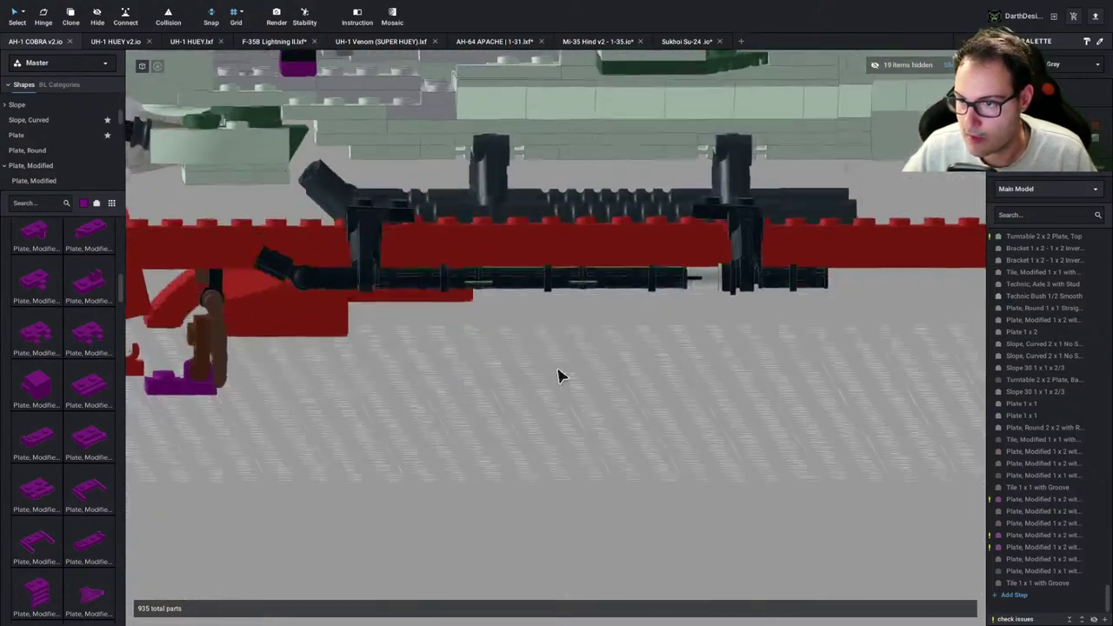
scroll(556, 378, "down", 10)
right_click_drag(530, 328, 557, 368)
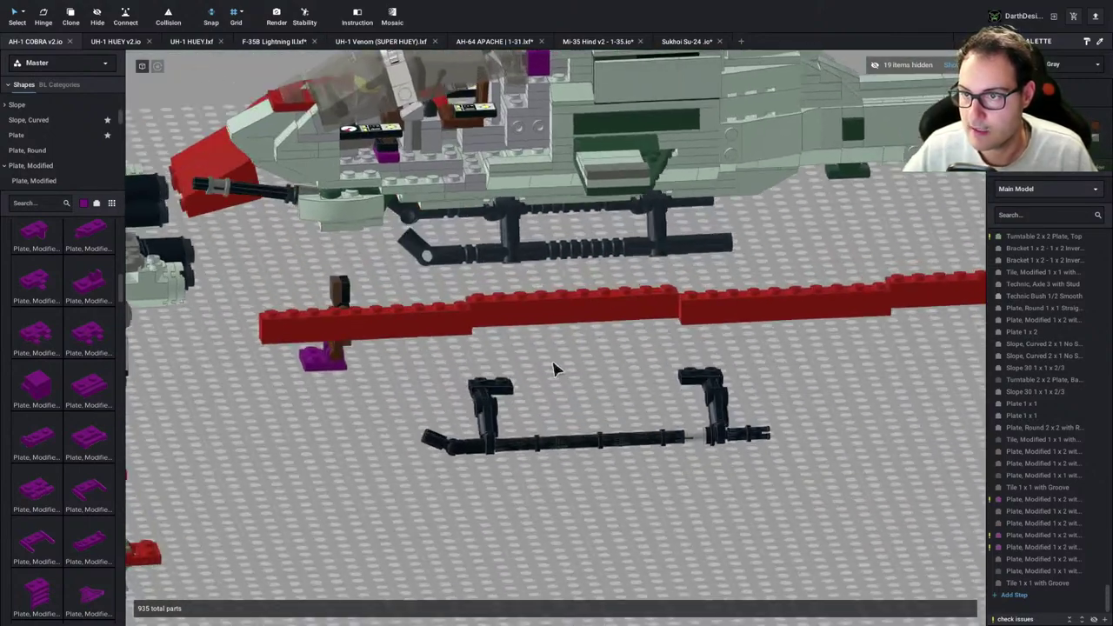
scroll(603, 438, "up", 5)
key("super+Tab")
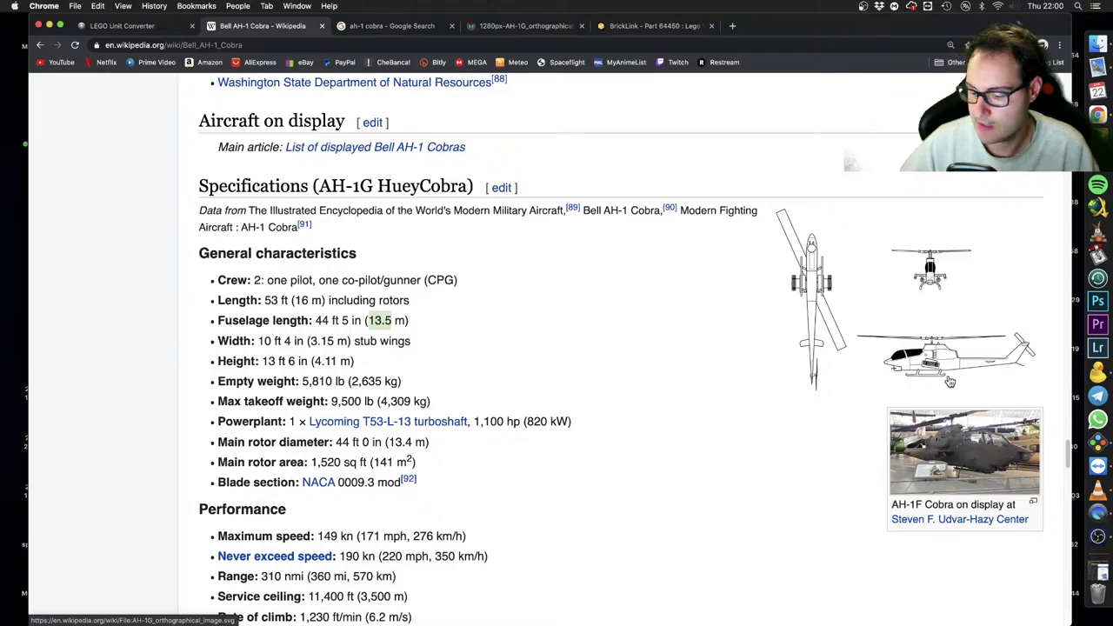
key("super+Tab")
right_click_drag(558, 428, 524, 433)
middle_click_drag(297, 427, 664, 428)
right_click_drag(522, 434, 551, 418)
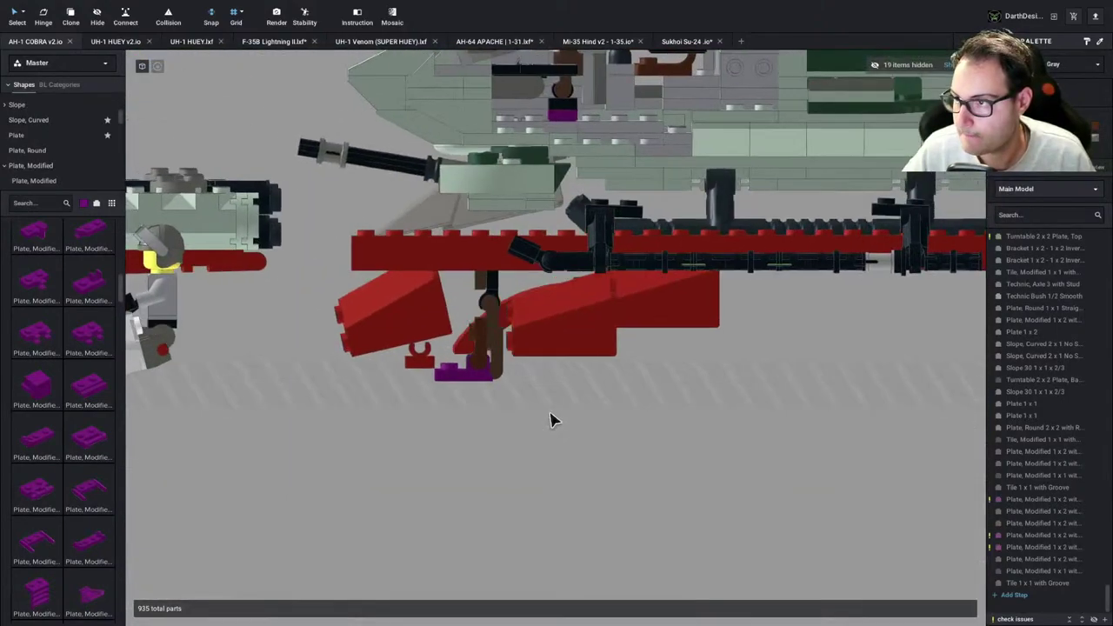
Try moving the two black Plate, Modified 1 x 2 with Pin Hole on Bottom off the spare landing skid, and undo both moves
right_click_drag(904, 216, 757, 258)
left_click(392, 370)
left_click_drag(840, 239, 759, 233)
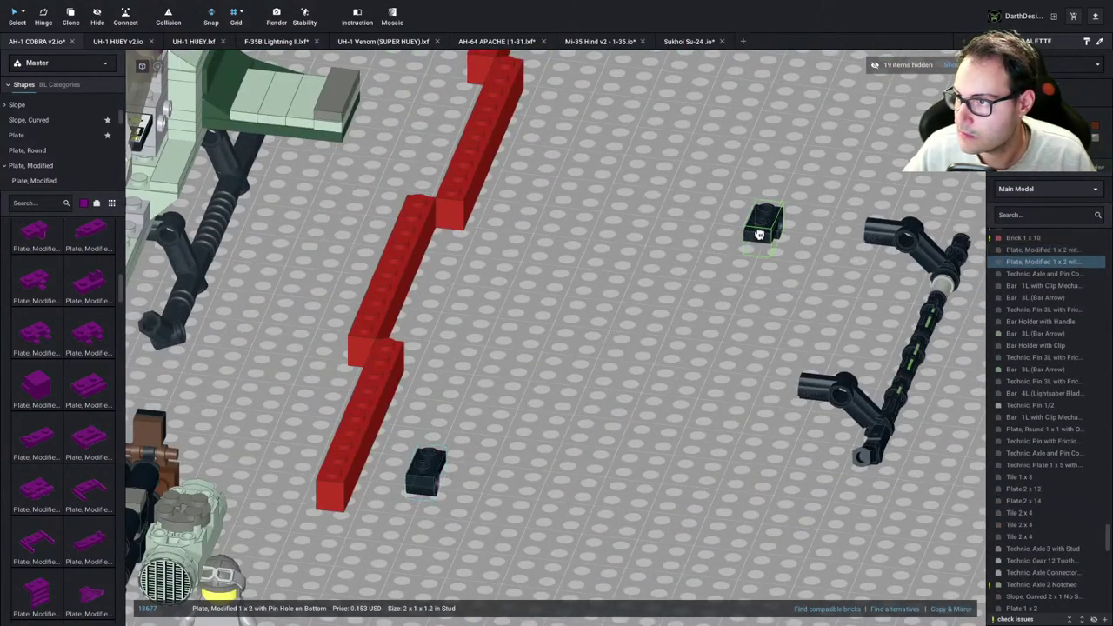
key("ctrl+z")
key("ctrl+z")
Add a Plate 1 x 12 beside the spare landing skid, parallel to its long tube
left_click(748, 359)
middle_click_drag(730, 363, 591, 369)
right_click_drag(590, 369, 506, 374)
left_click(298, 332)
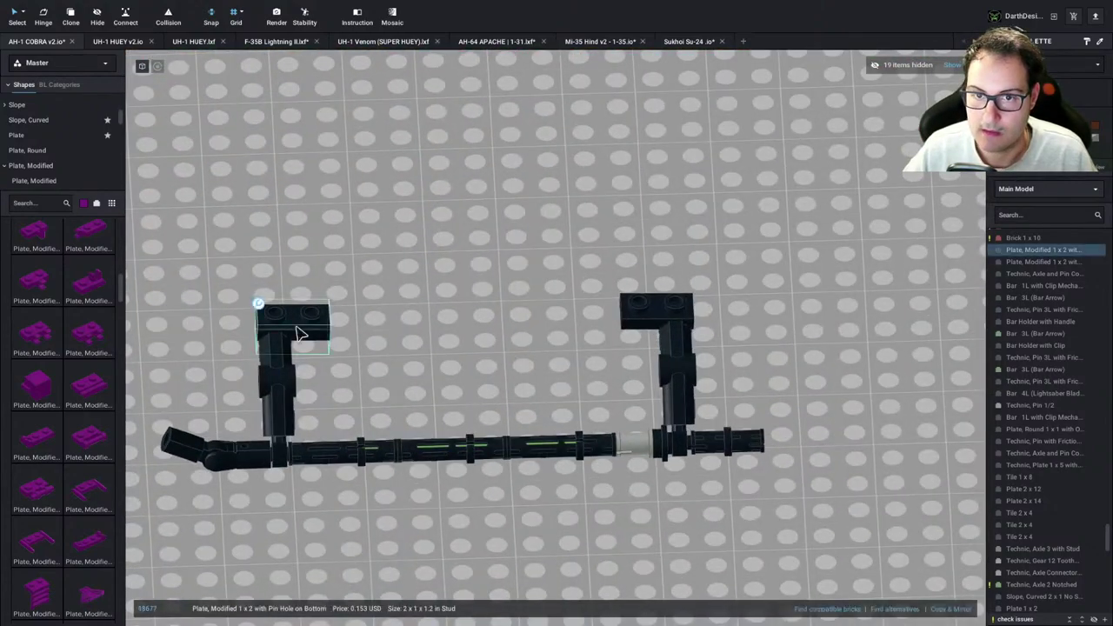
left_click(393, 279)
scroll(45, 165, "up", 5)
left_click(42, 115)
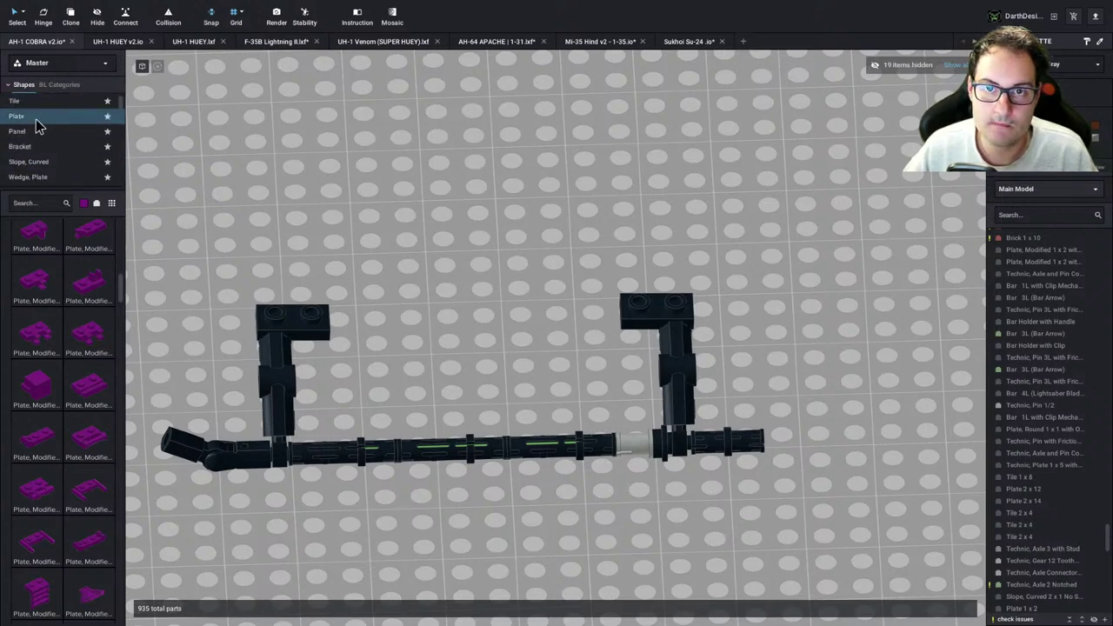
scroll(66, 151, "down", 1)
scroll(54, 130, "down", 2)
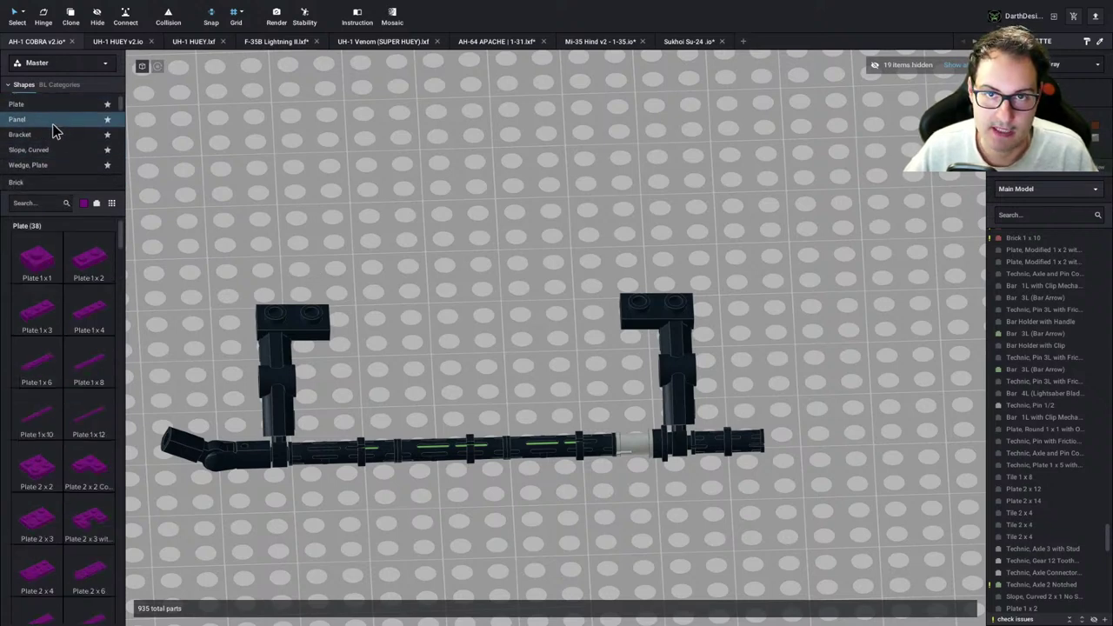
scroll(77, 352, "down", 4)
scroll(78, 350, "up", 5)
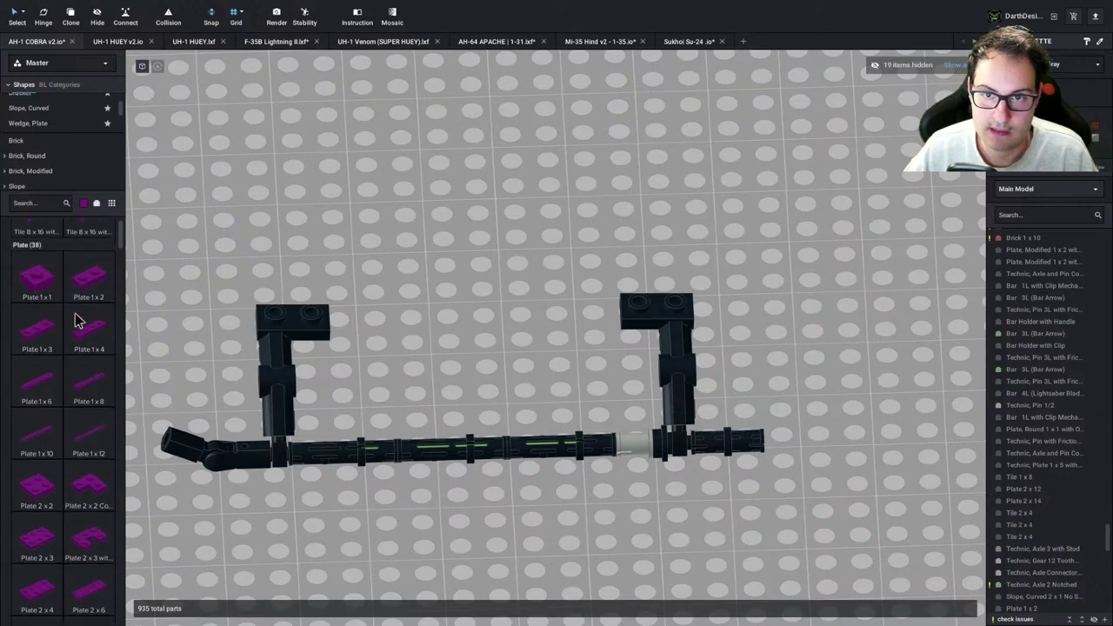
left_click_drag(87, 438, 397, 274)
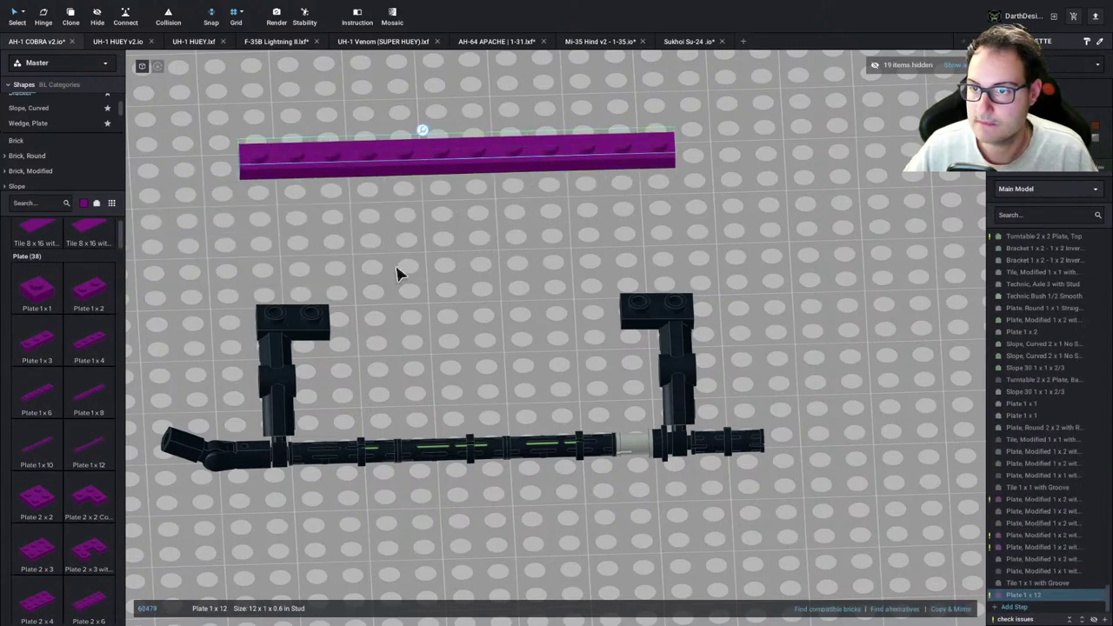
Move the two black Plate, Modified 1 x 2 with Pin Hole on Bottom from the skid's struts to beneath the Plate 1 x 12's ends
left_click(302, 338)
left_click(643, 310, "shift")
left_click_drag(643, 310, 622, 161)
left_click(581, 263)
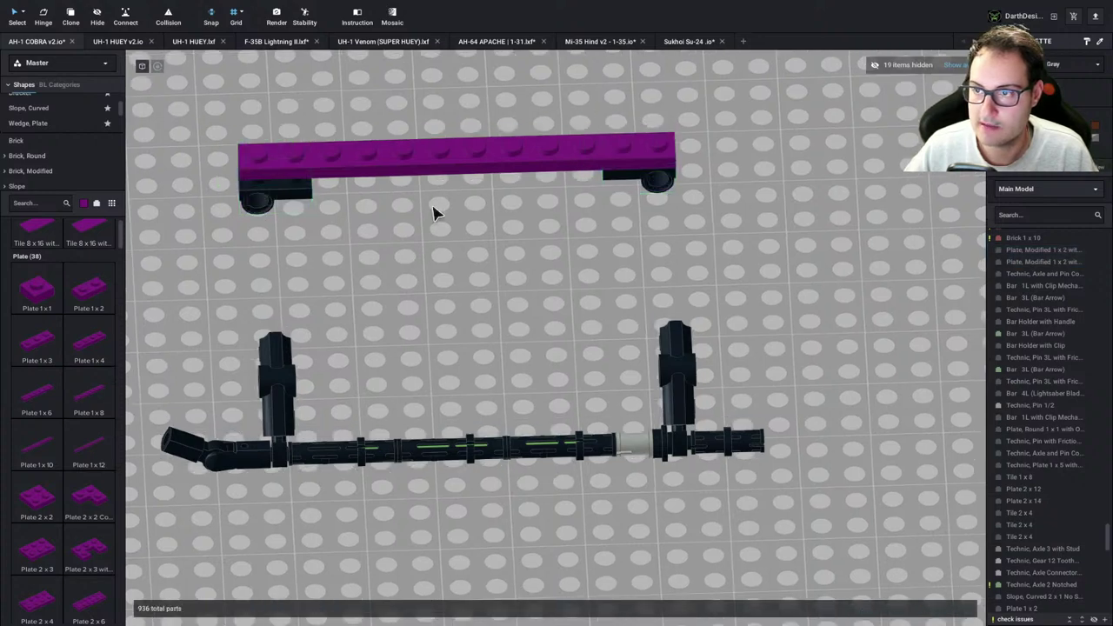
right_click_drag(435, 213, 288, 256)
left_click(290, 238)
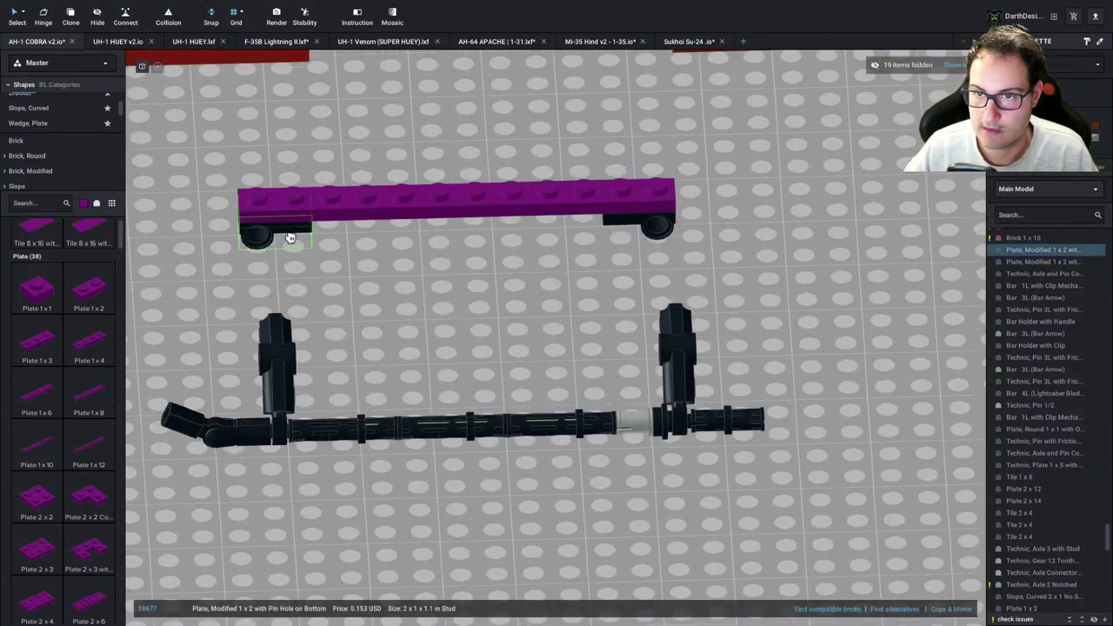
left_click(401, 293)
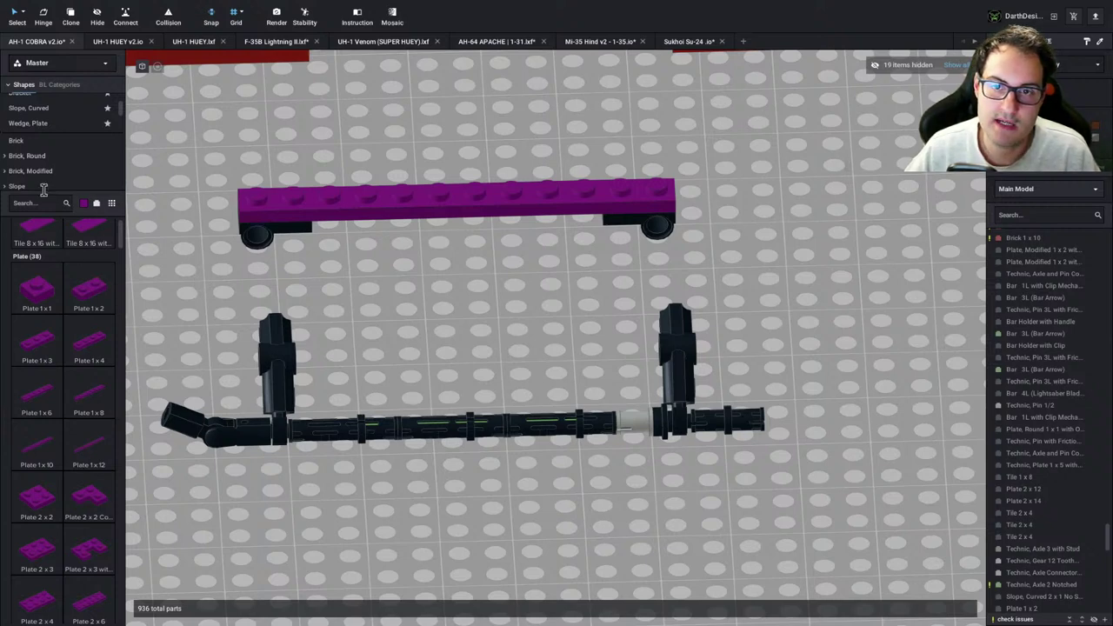
Add a Technic, Axle Pin with Friction Ridges Lengthwise and an Axle Pin without Friction Ridges between the Plate 1 x 12 and the skid
scroll(44, 182, "down", 1)
scroll(56, 153, "down", 5)
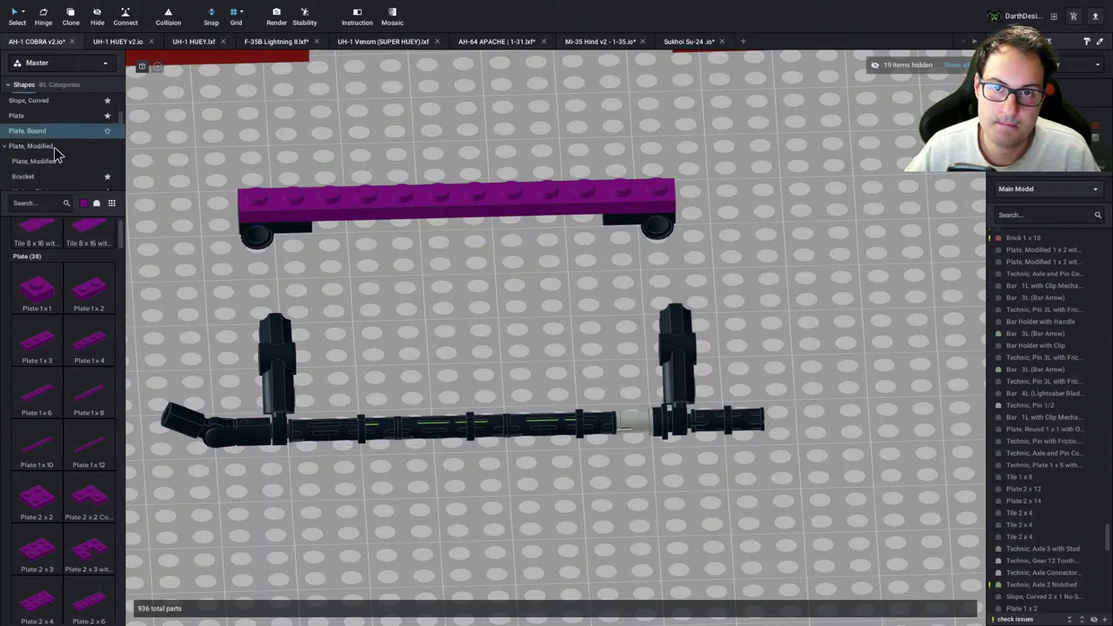
scroll(54, 159, "down", 1)
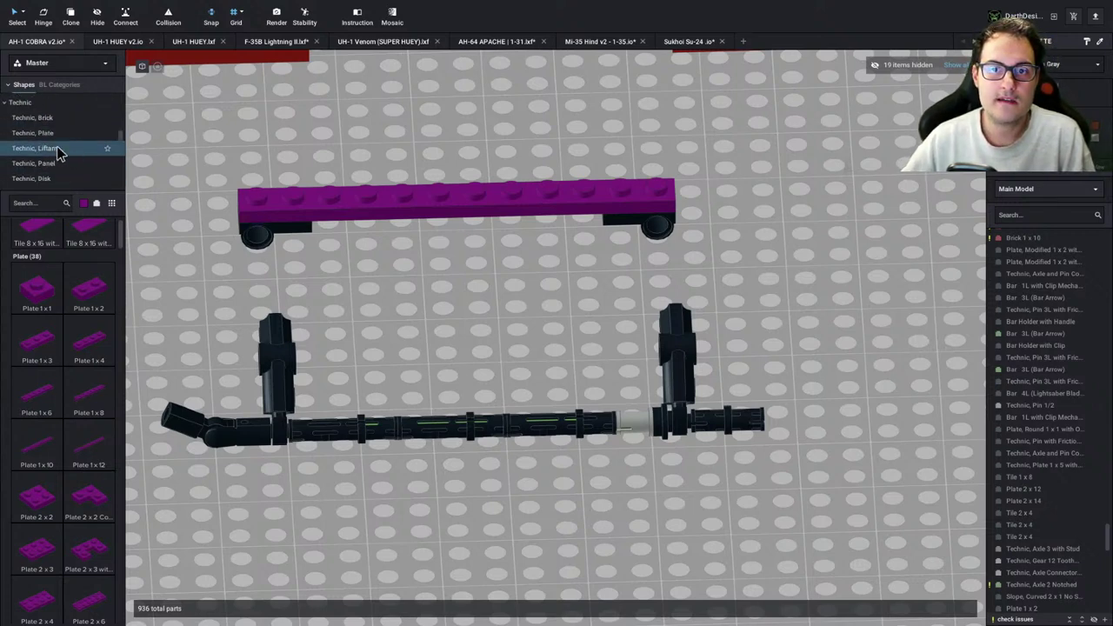
scroll(64, 146, "down", 2)
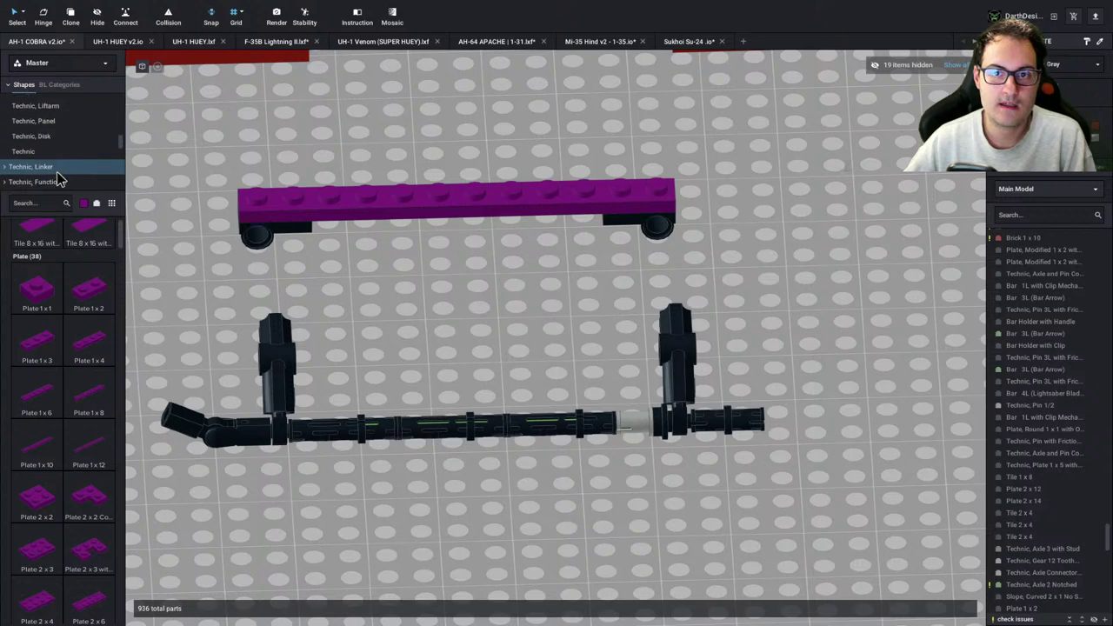
left_click(57, 172)
scroll(78, 357, "down", 5)
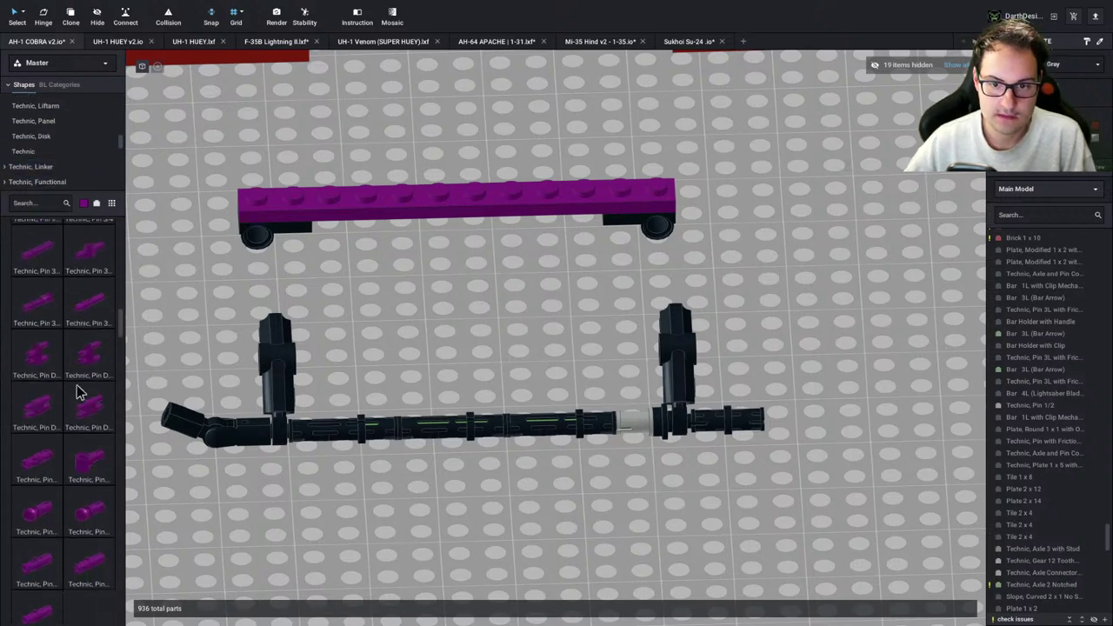
scroll(74, 392, "down", 5)
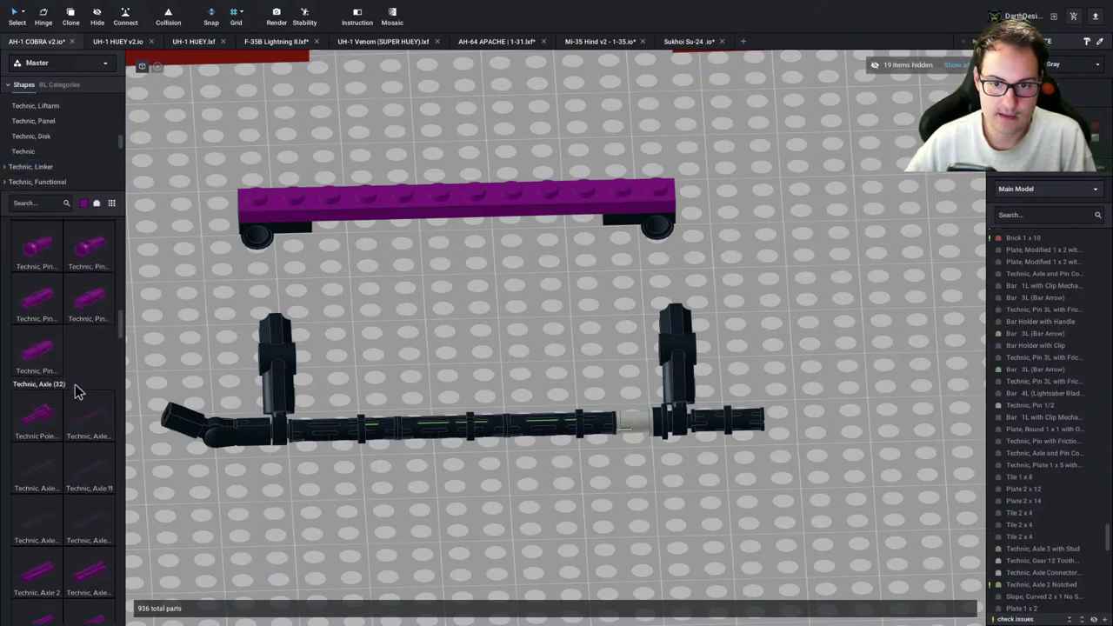
scroll(75, 391, "down", 13)
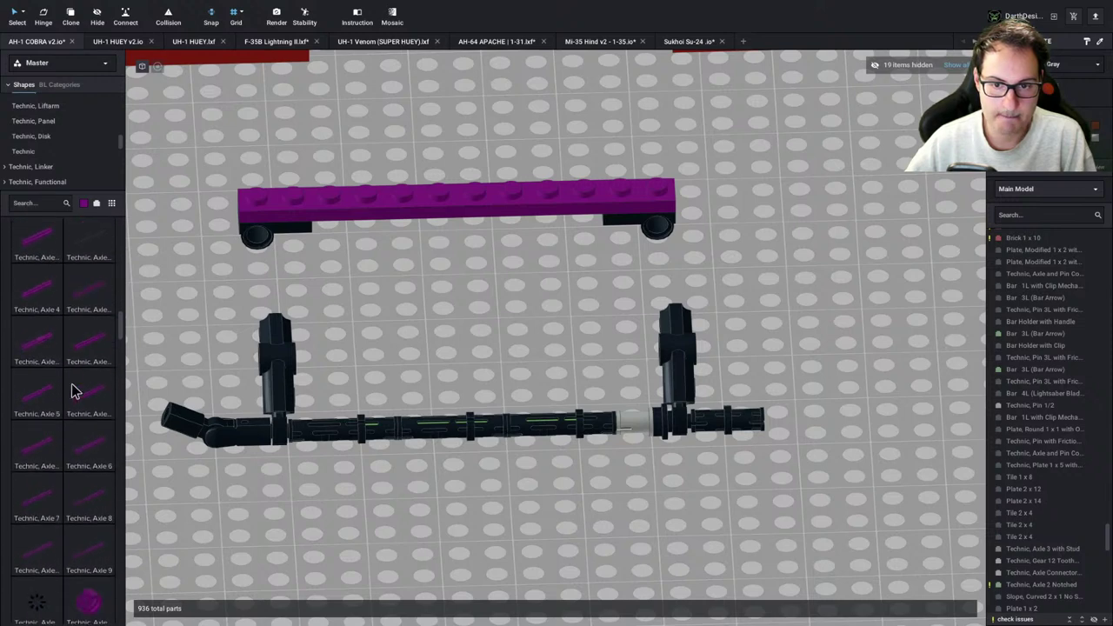
scroll(73, 392, "down", 1)
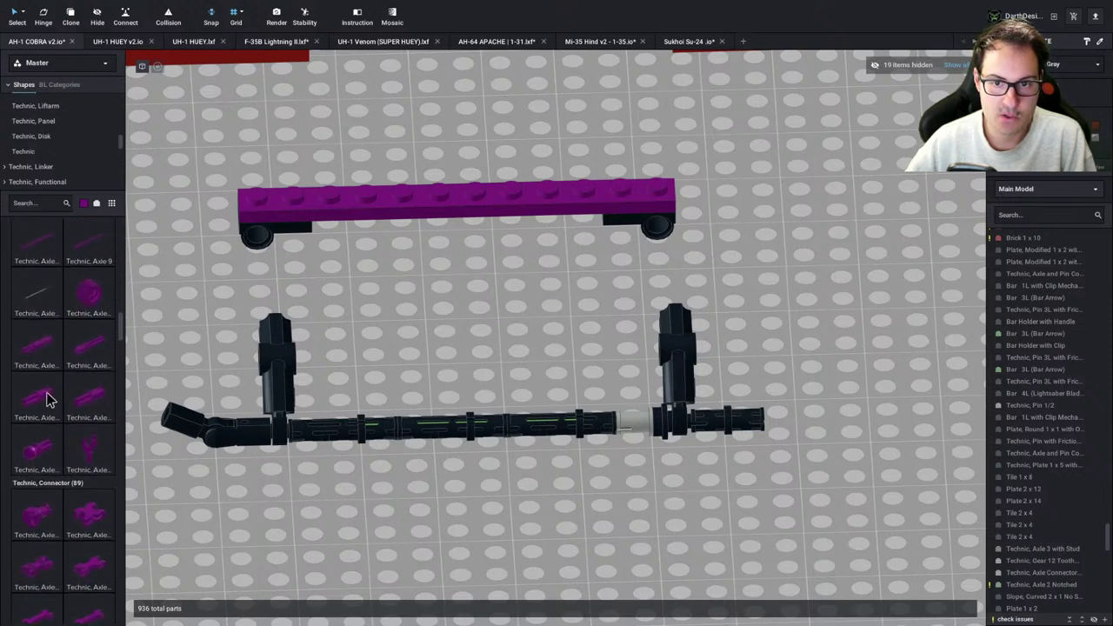
left_click_drag(50, 399, 449, 301)
left_click_drag(85, 397, 510, 308)
left_click(360, 319)
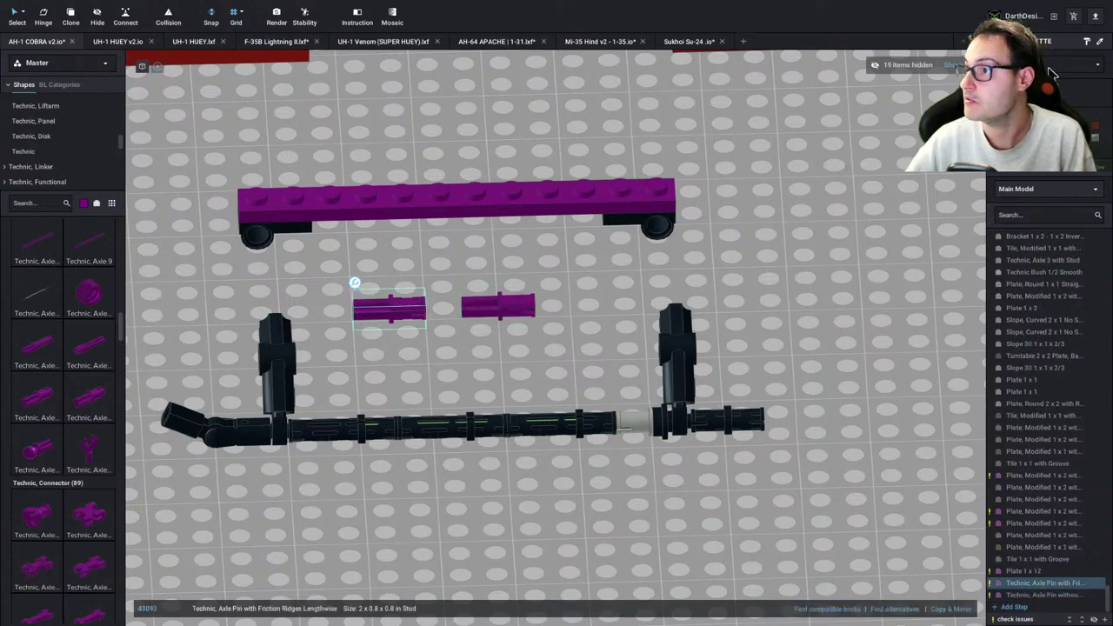
Recolour the Axle Pin with Friction Ridges Lengthwise black and delete the axle pin without friction ridges
left_click(1050, 70)
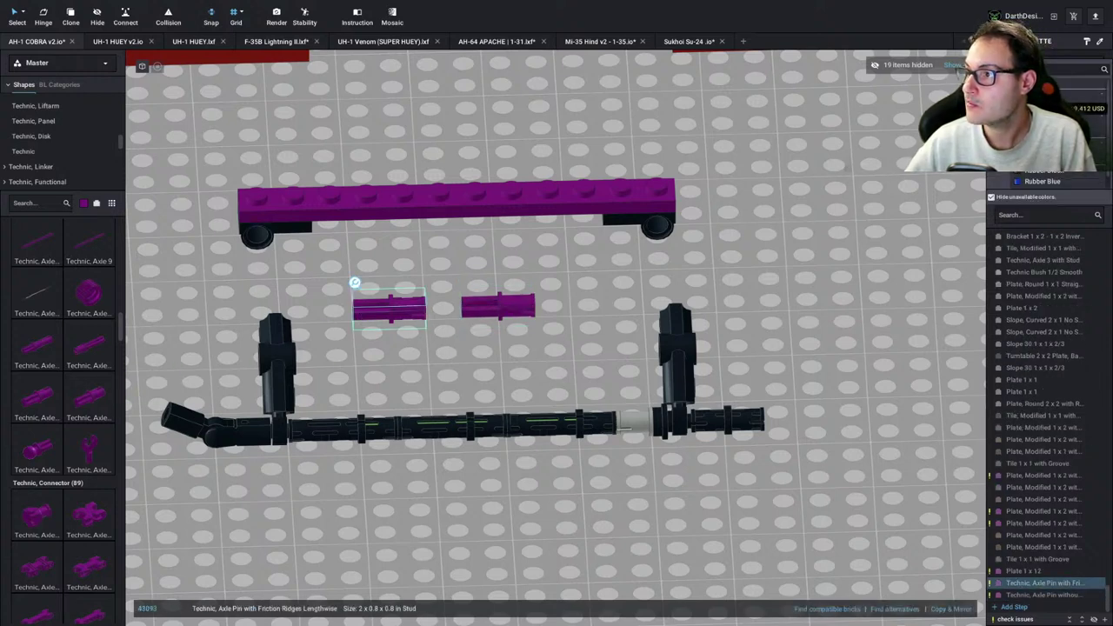
left_click(1041, 97)
left_click(557, 341)
left_click(505, 309)
key("Delete")
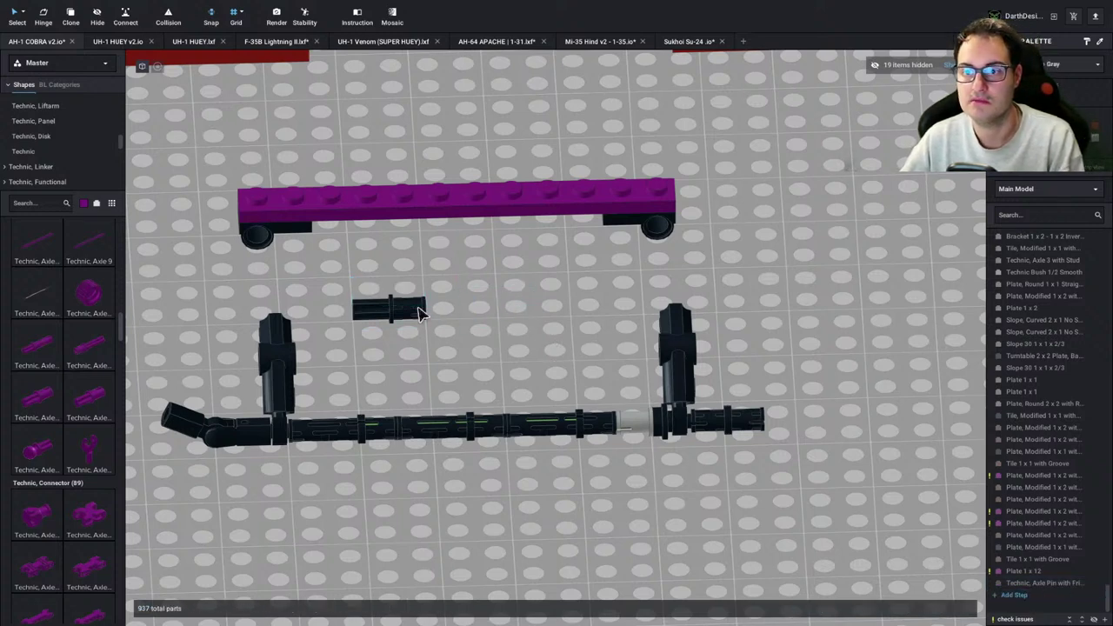
Insert the black axle pin into one skid strut's upper connector and clone it into the other strut's connector
left_click_drag(419, 313, 277, 340)
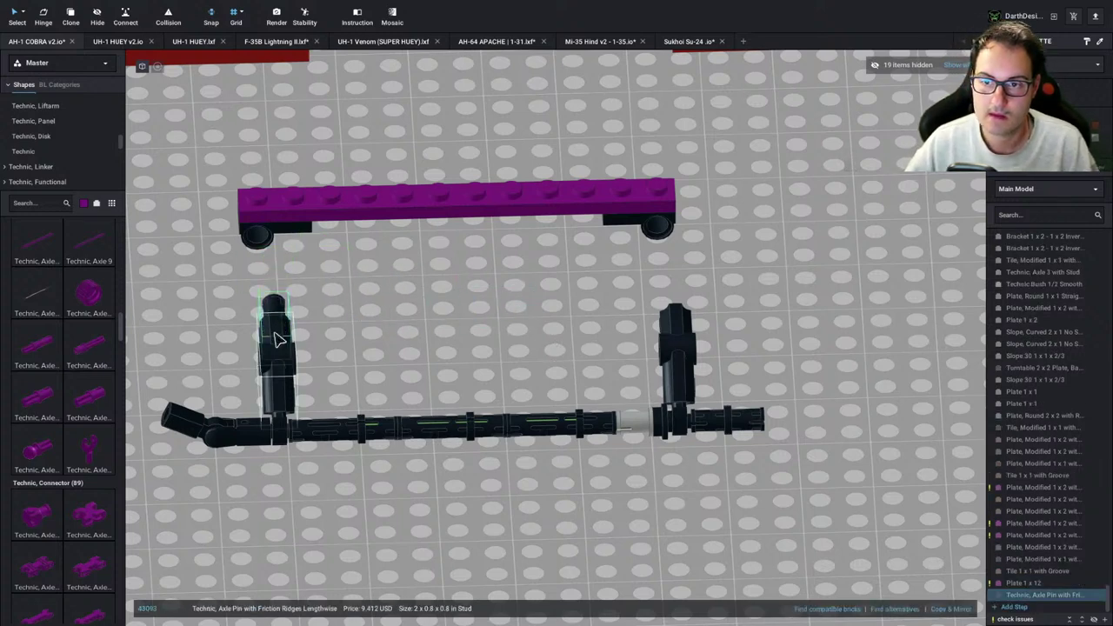
left_click(385, 314)
key("c")
left_click(280, 300)
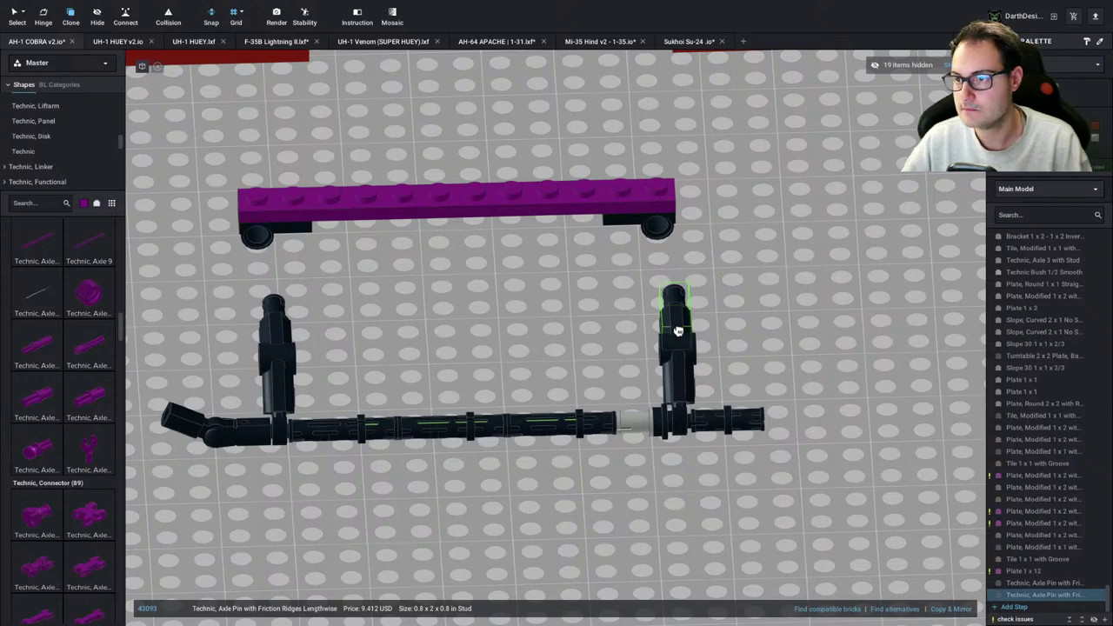
key("Escape")
Attach the spare skid's struts to the pin holes of the two black plates and delete the Plate 1 x 12
left_click_drag(251, 350, 287, 412)
key("Escape")
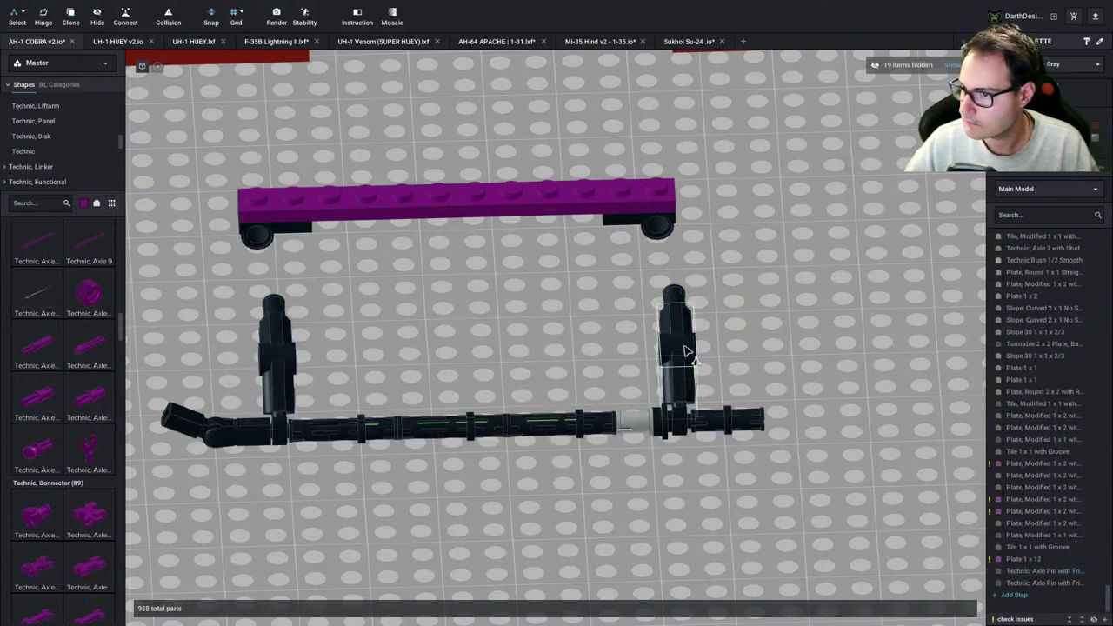
left_click(686, 352)
mouse_move(686, 353)
left_mouse_down()
mouse_move(673, 336)
mouse_move(681, 358)
left_mouse_up()
left_click_drag(283, 342, 266, 280)
left_click(415, 280)
right_click_drag(415, 280, 461, 292)
left_click(265, 330)
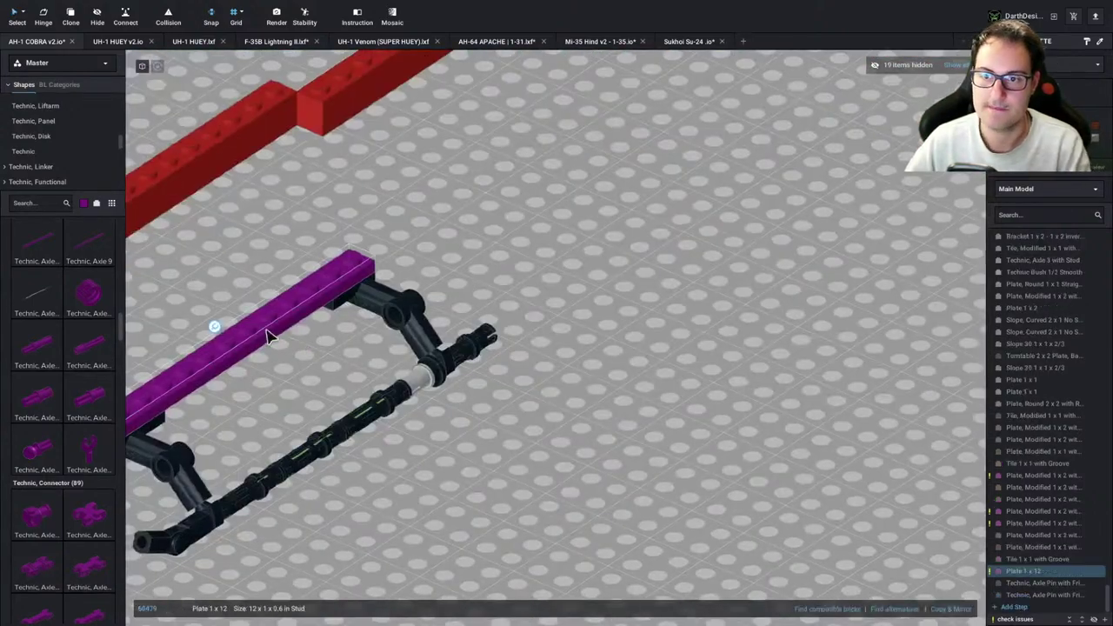
key("Delete")
Move the row of red bricks between the helicopter and the spare skid out to the far side of the skid
scroll(295, 337, "down", 5)
right_click_drag(334, 341, 421, 355)
left_click_drag(572, 334, 367, 506)
middle_click_drag(378, 468, 466, 476)
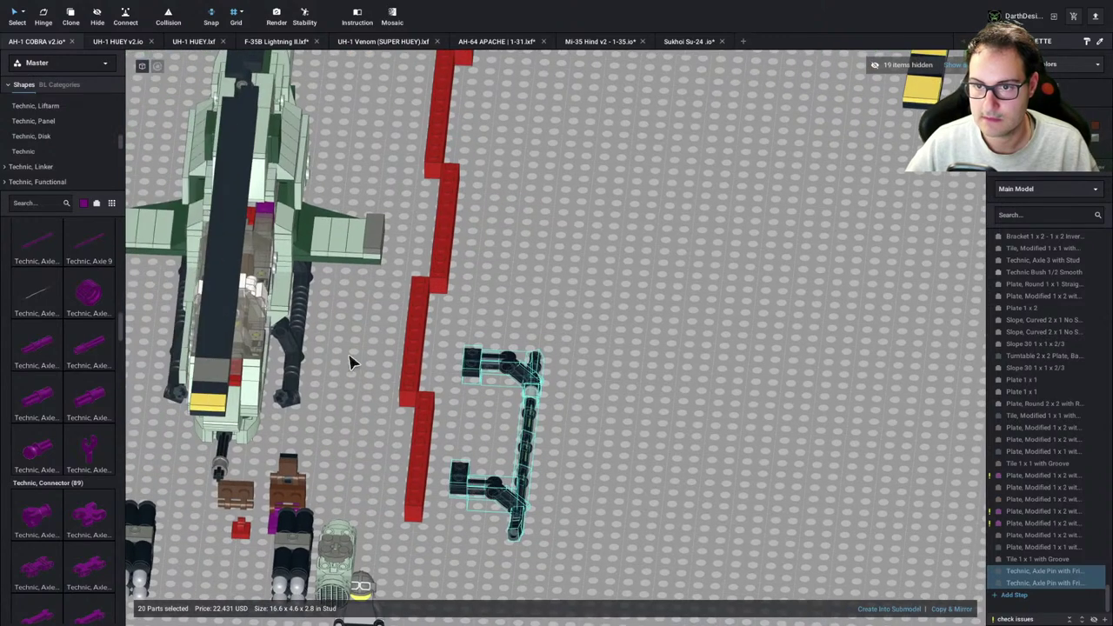
scroll(469, 483, "down", 5)
right_click_drag(477, 388, 499, 366)
left_click_drag(545, 154, 499, 233)
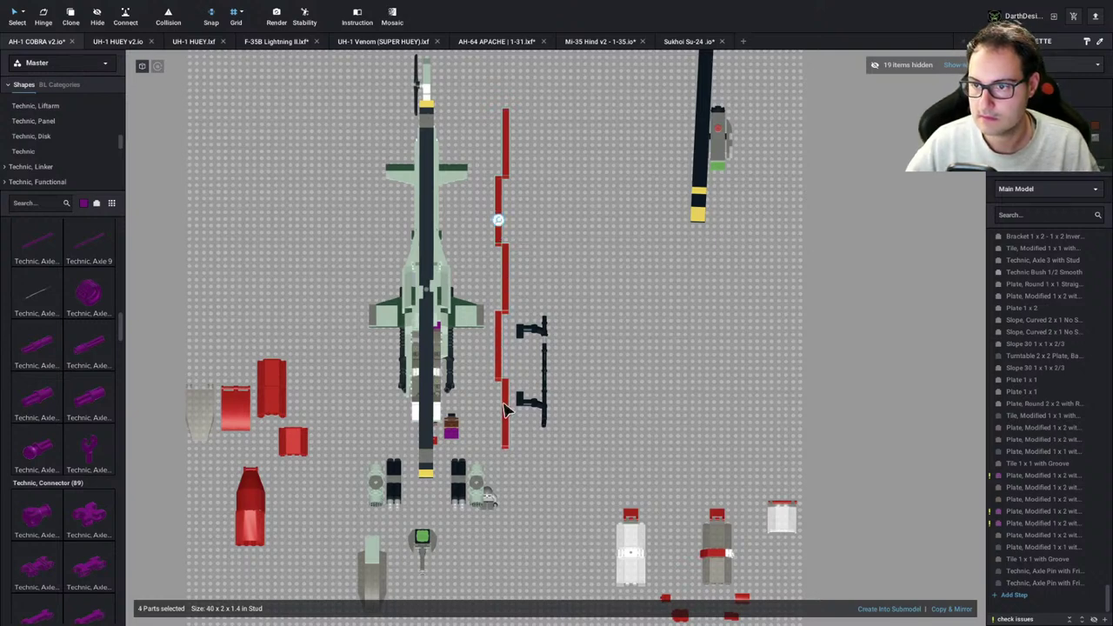
left_click_drag(507, 411, 808, 348)
Move the complete 20-part spare skid assembly closer to the helicopter, alongside its mounted landing skid
left_click_drag(511, 298, 591, 451)
left_click_drag(521, 401, 488, 380)
scroll(501, 396, "up", 5)
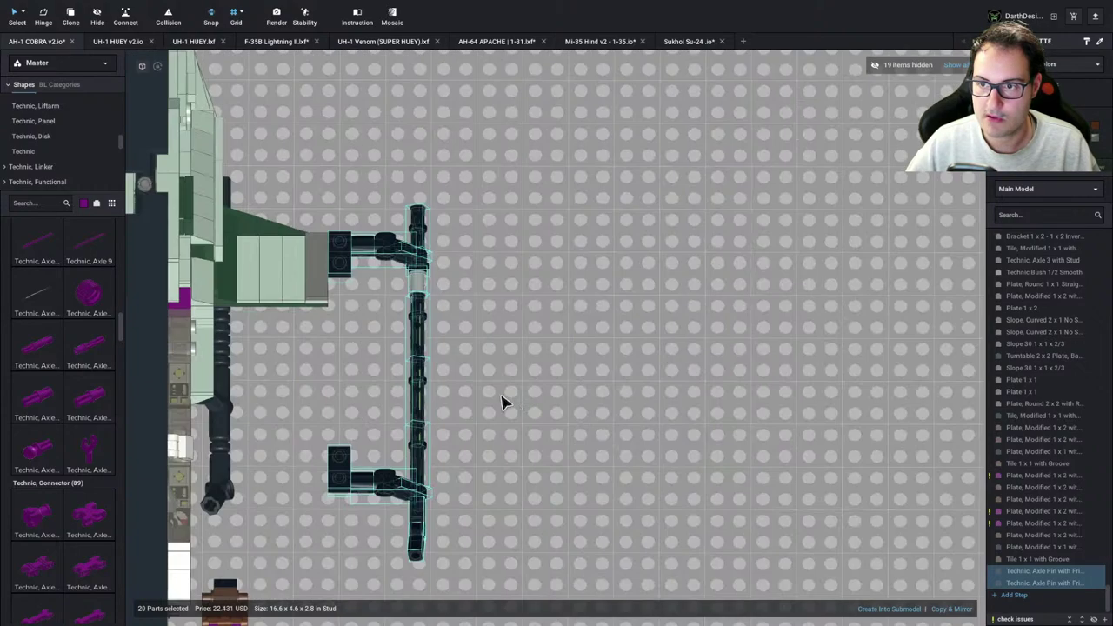
right_click_drag(503, 397, 350, 325)
scroll(351, 326, "up", 5)
middle_click_drag(350, 325, 514, 381)
right_click_drag(514, 381, 490, 491)
left_click_drag(488, 527, 487, 341)
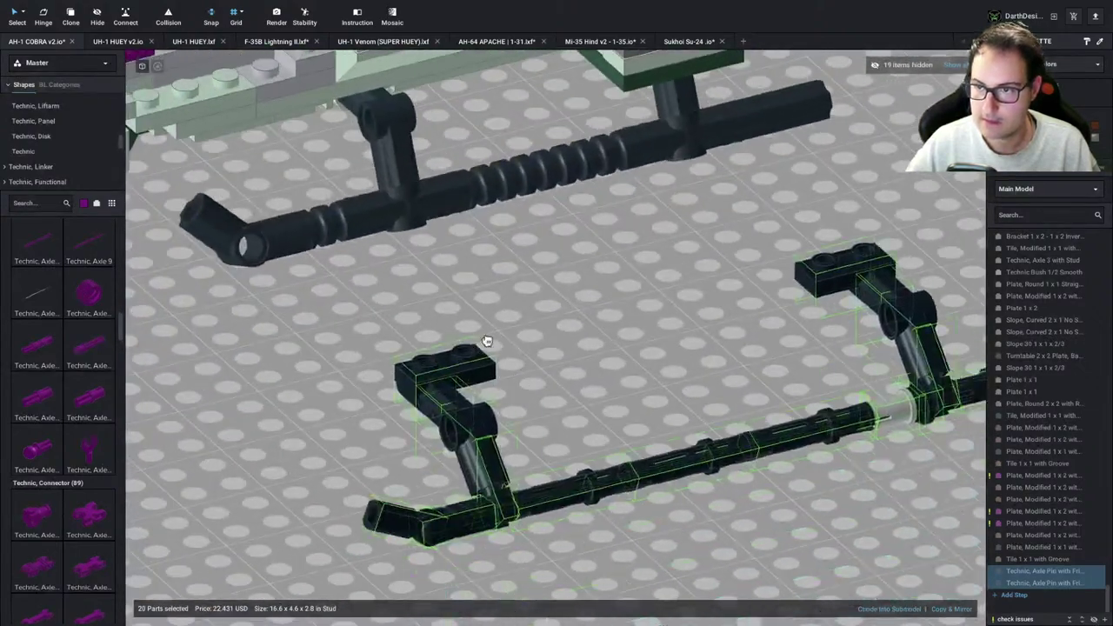
scroll(487, 341, "down", 5)
left_click(566, 313)
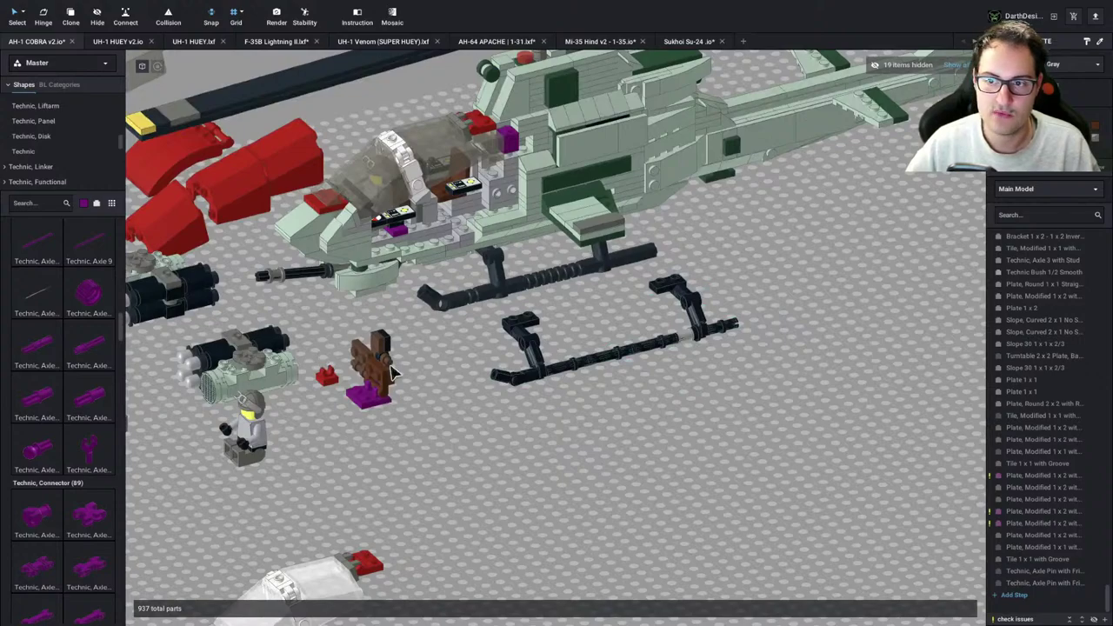
Examine the spare skid next to the helicopter's mounted skids from the side, comparing length, strut spacing and thickness
right_click_drag(388, 402, 426, 412)
scroll(492, 423, "up", 5)
right_click_drag(492, 422, 531, 483)
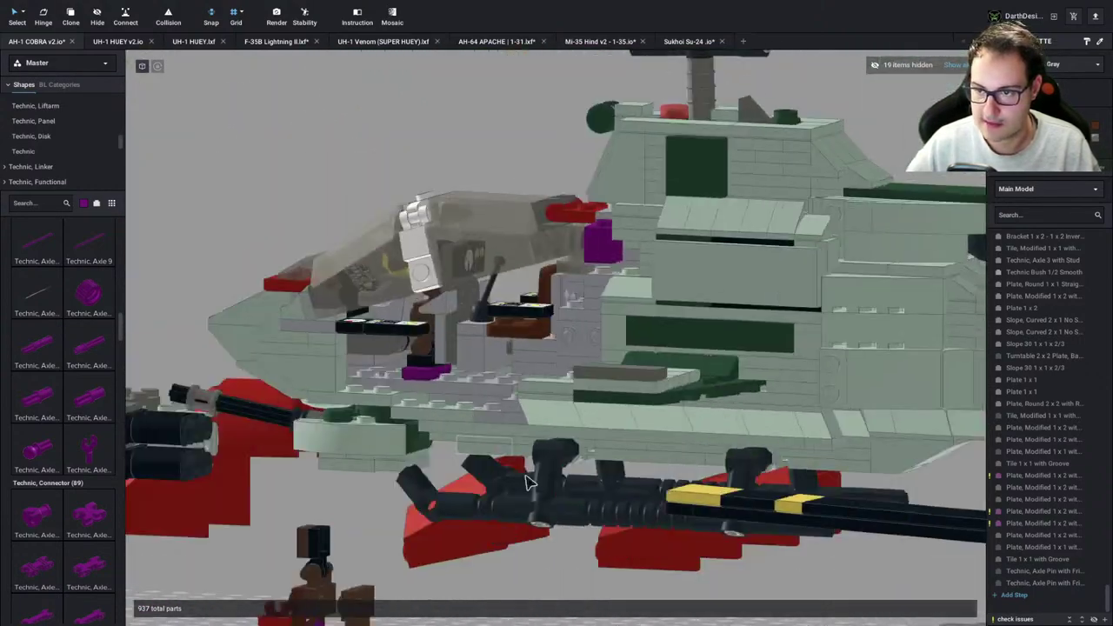
scroll(531, 483, "down", 4)
middle_click_drag(530, 483, 485, 386)
right_click_drag(484, 385, 496, 391)
middle_click_drag(496, 390, 514, 423)
right_click_drag(514, 423, 520, 424)
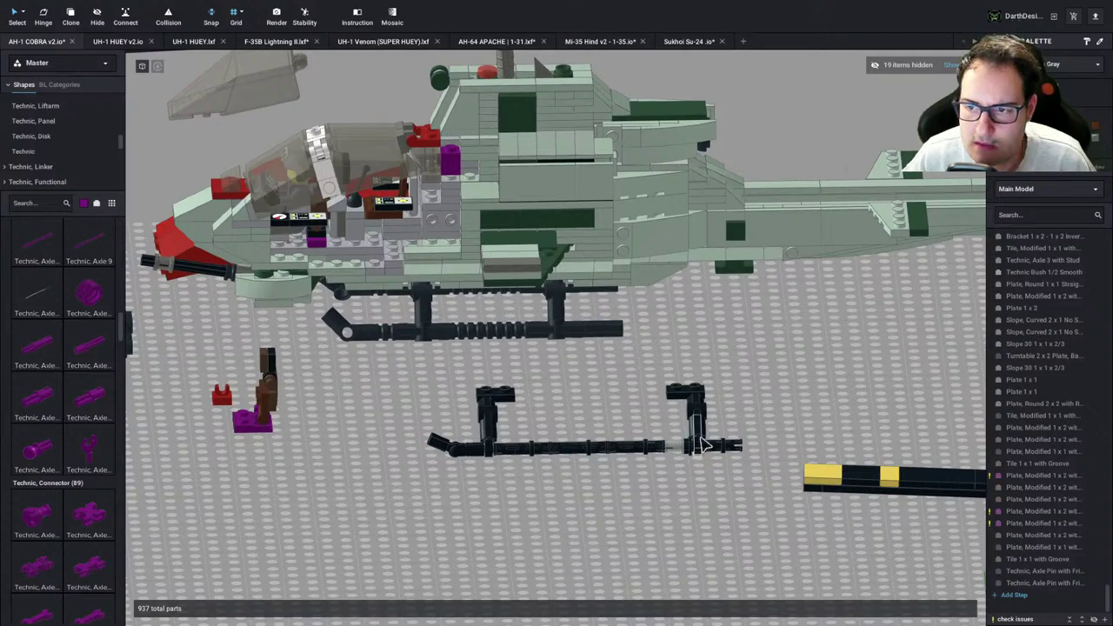
Switch to Chrome, check the landing skids in the AH-1G orthographic drawing, and return to the model
key("super+Tab")
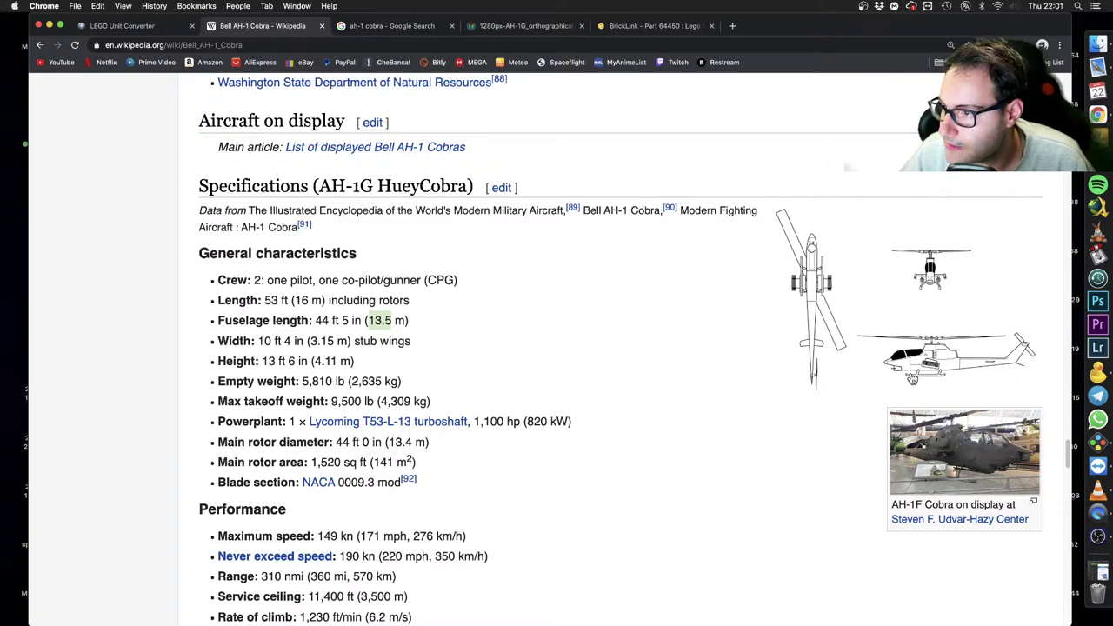
left_click(362, 27)
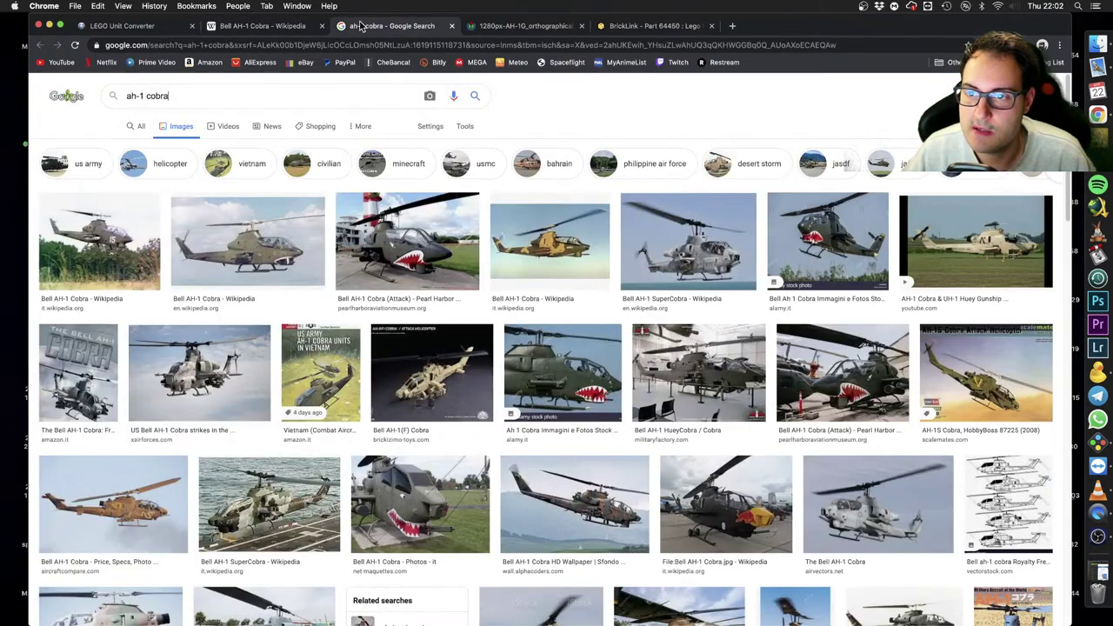
left_click(509, 26)
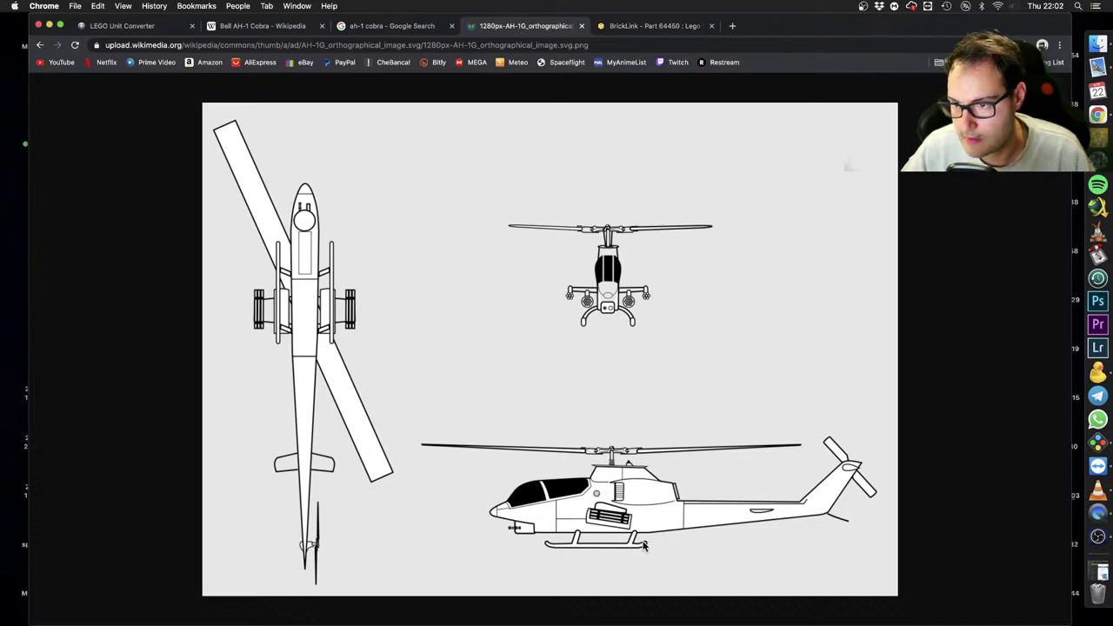
key("ctrl+Right")
Delete the 19-part main tube of the old landing skid and its struts from the helicopter's near side
right_click_drag(480, 478, 480, 466)
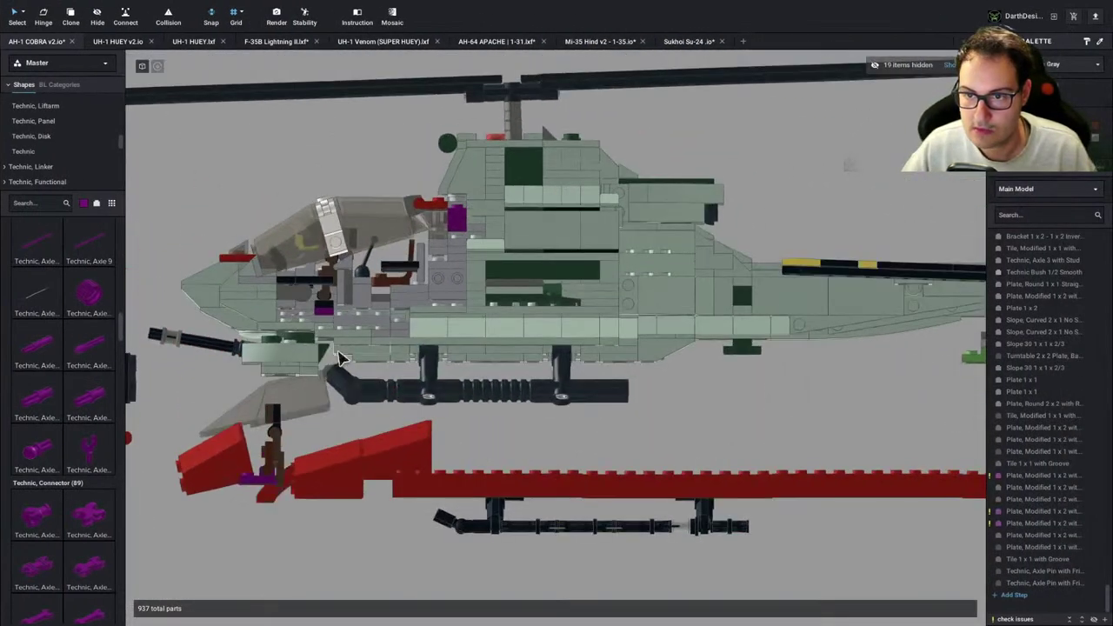
right_click_drag(351, 379, 353, 397)
left_click_drag(416, 363, 752, 412)
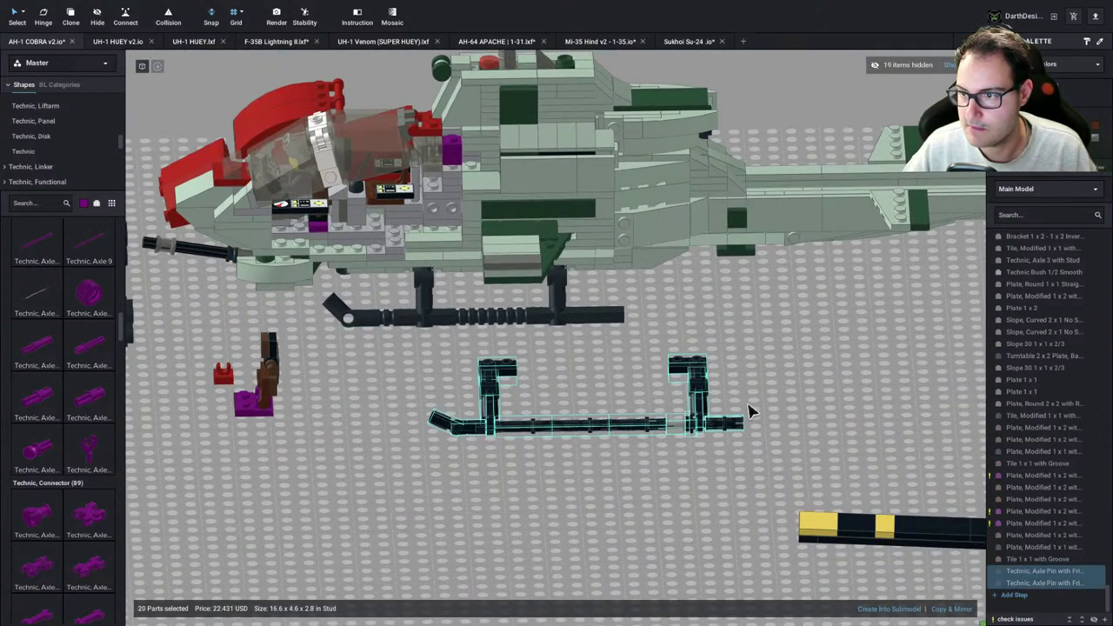
right_click_drag(513, 366, 373, 377)
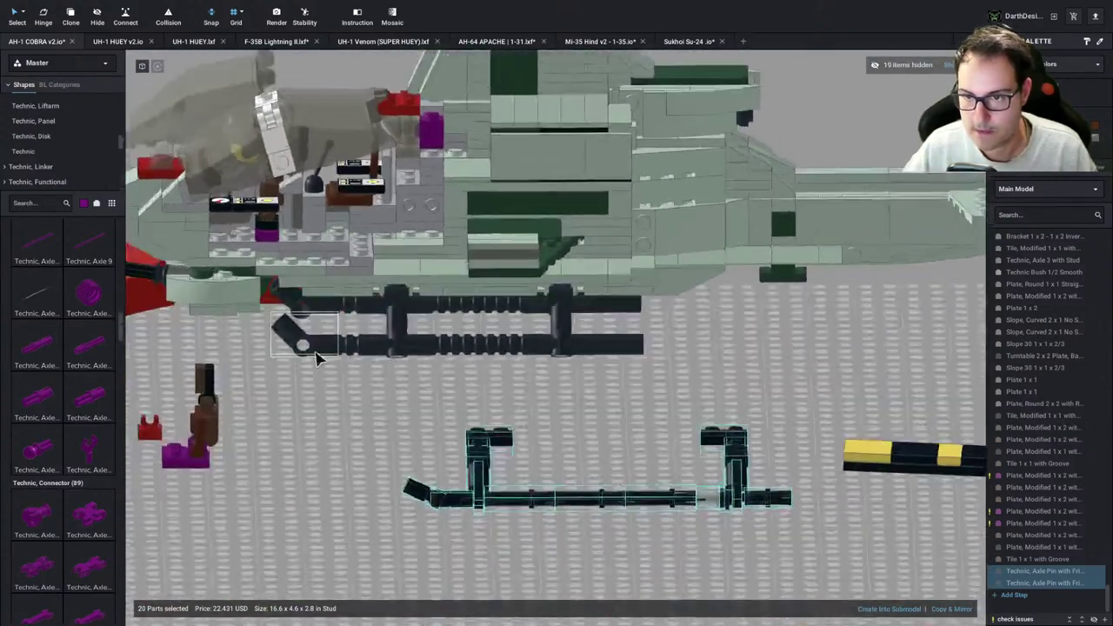
left_click(315, 354)
left_click_drag(294, 381, 663, 360)
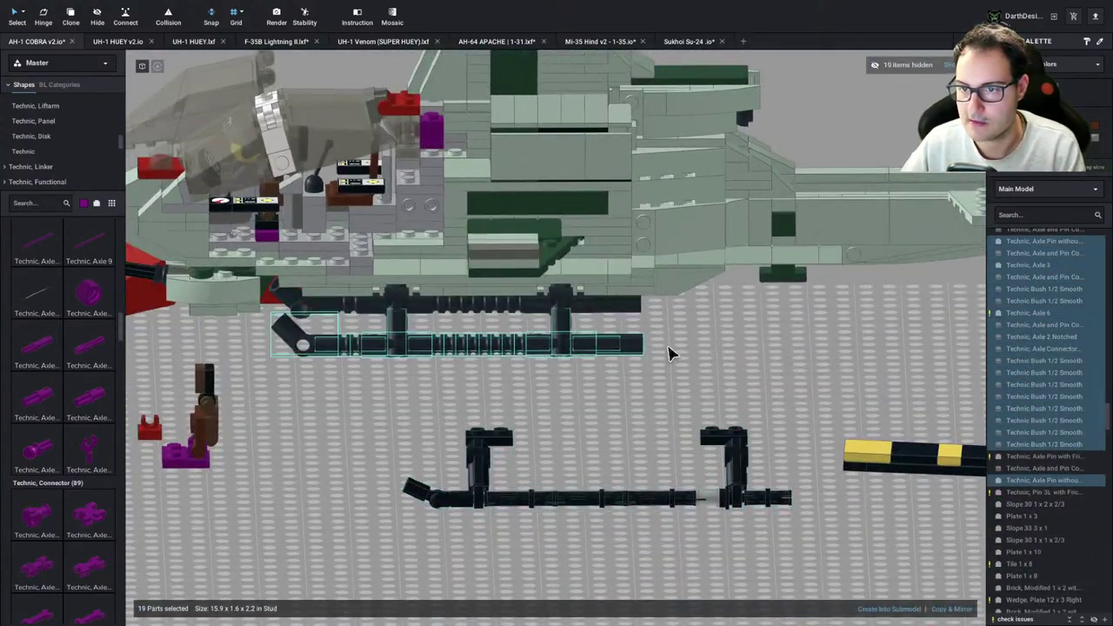
key("Delete")
key("Delete")
Delete the old near-side skid's remaining mounts and the modified plates between them on the belly
right_click_drag(557, 321, 418, 444)
left_click(377, 461)
key("Delete")
left_click(378, 475)
key("Delete")
left_click(421, 475)
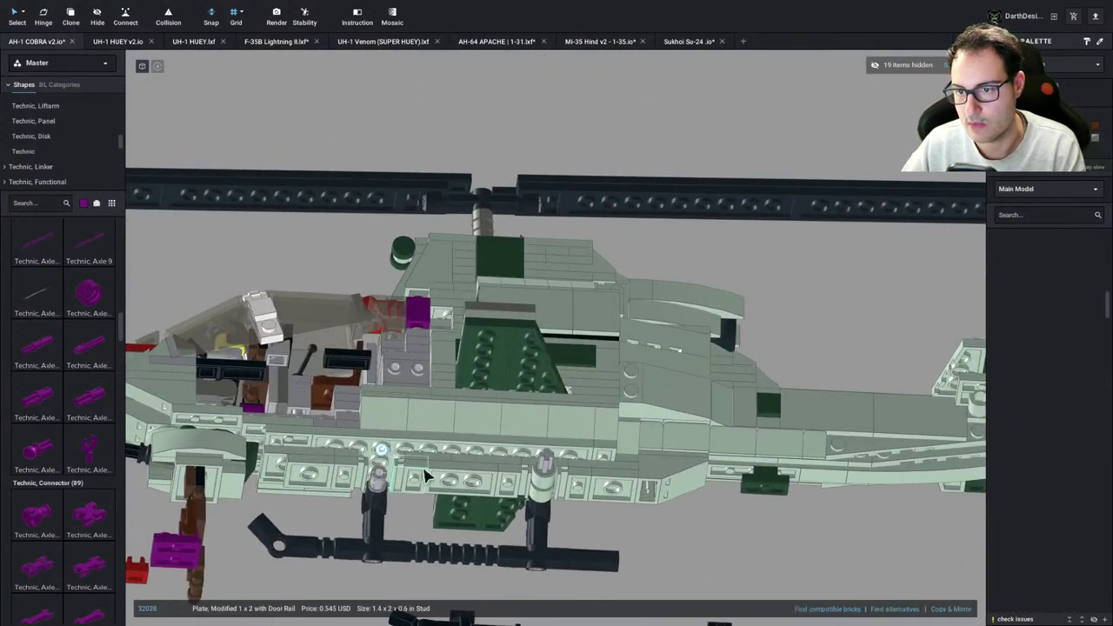
key("Delete")
left_click(468, 479)
key("Delete")
left_click(544, 466)
key("Delete")
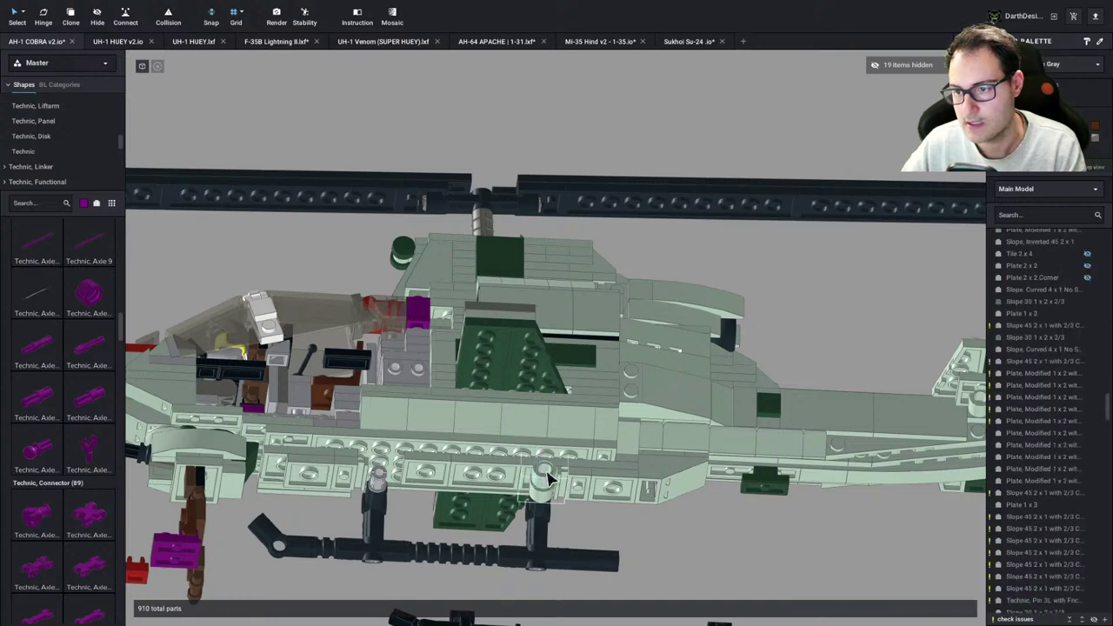
Delete the other small plates around the rear strut and along the belly toward the nose, leaving the large base plates bare
left_click(556, 480)
key("Delete")
left_click(591, 485)
key("Delete")
left_click(522, 487)
key("Delete")
left_click(513, 479)
key("Delete")
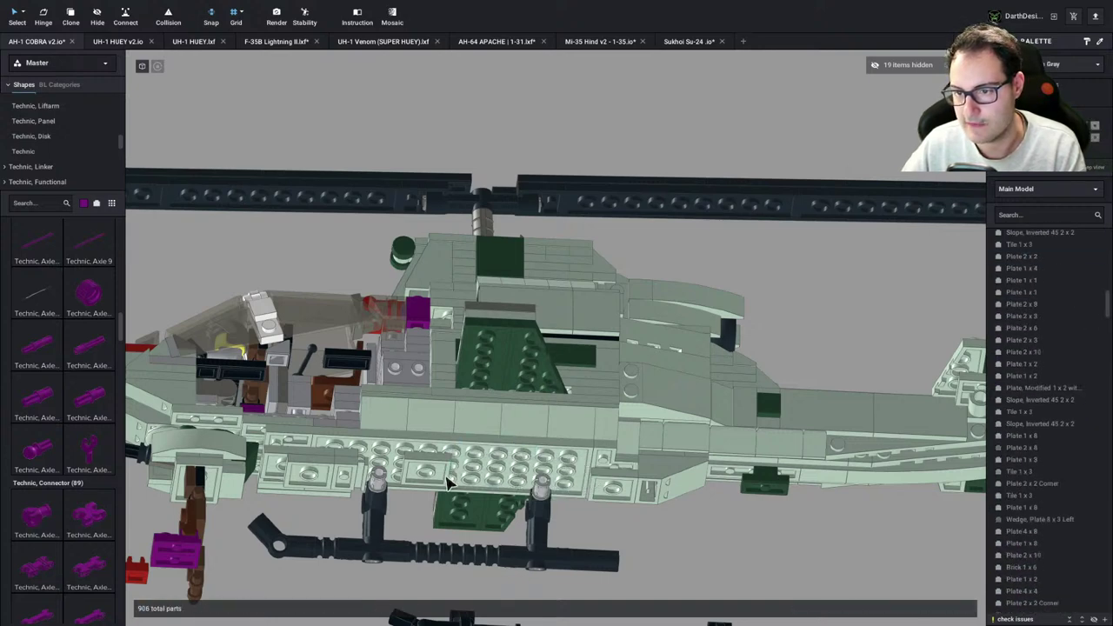
left_click(409, 479)
key("Delete")
left_click(323, 476)
key("Delete")
left_click(343, 472)
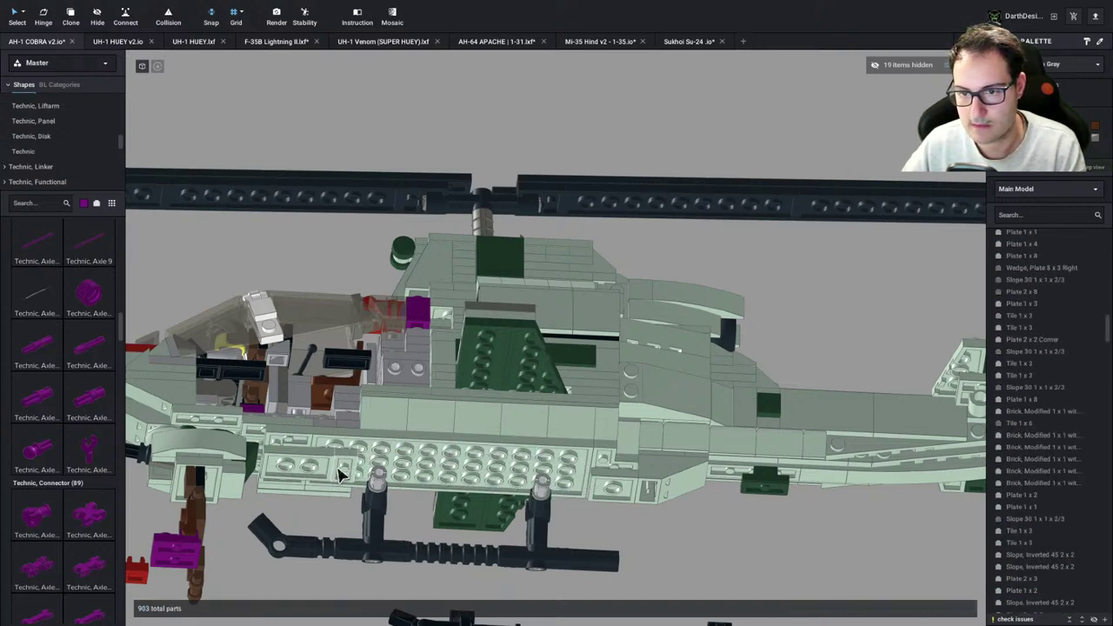
key("Delete")
left_click(308, 473)
key("Delete")
left_click(606, 487)
key("Delete")
Move the 20-part slim skid assembly under the helicopter and attach it to the near side of the belly
scroll(470, 489, "down", 2)
right_click_drag(469, 489, 460, 541)
left_click_drag(404, 314, 787, 448)
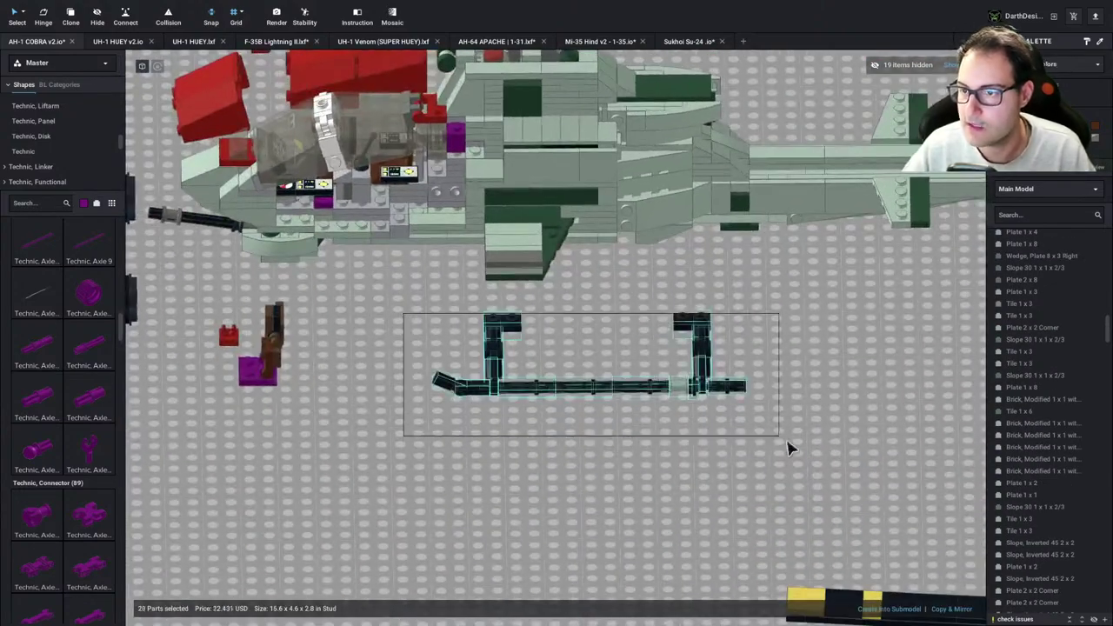
left_click_drag(519, 329, 429, 308)
right_click_drag(429, 308, 430, 280)
left_click_drag(430, 308, 438, 378)
right_click_drag(436, 409, 437, 378)
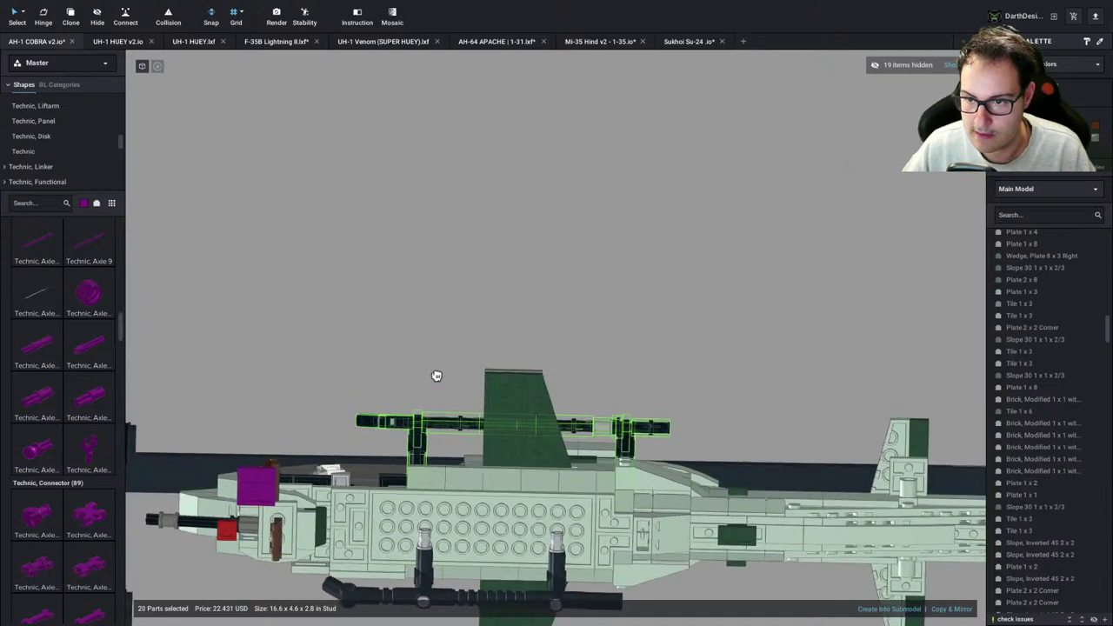
left_click_drag(437, 377, 399, 519)
right_click_drag(450, 477, 455, 528)
left_click(455, 524)
Compare the mounted slim skid's side profile with the AH-1G orthographic drawing in Chrome, and return to the model
scroll(610, 435, "up", 2)
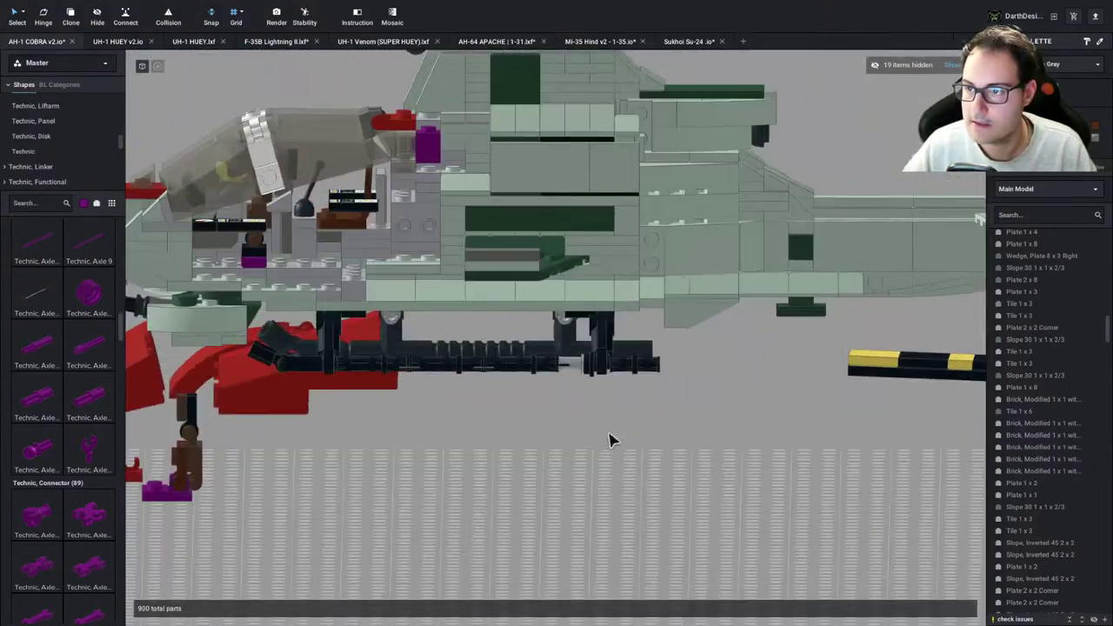
right_click_drag(610, 434, 614, 434)
scroll(607, 391, "down", 3)
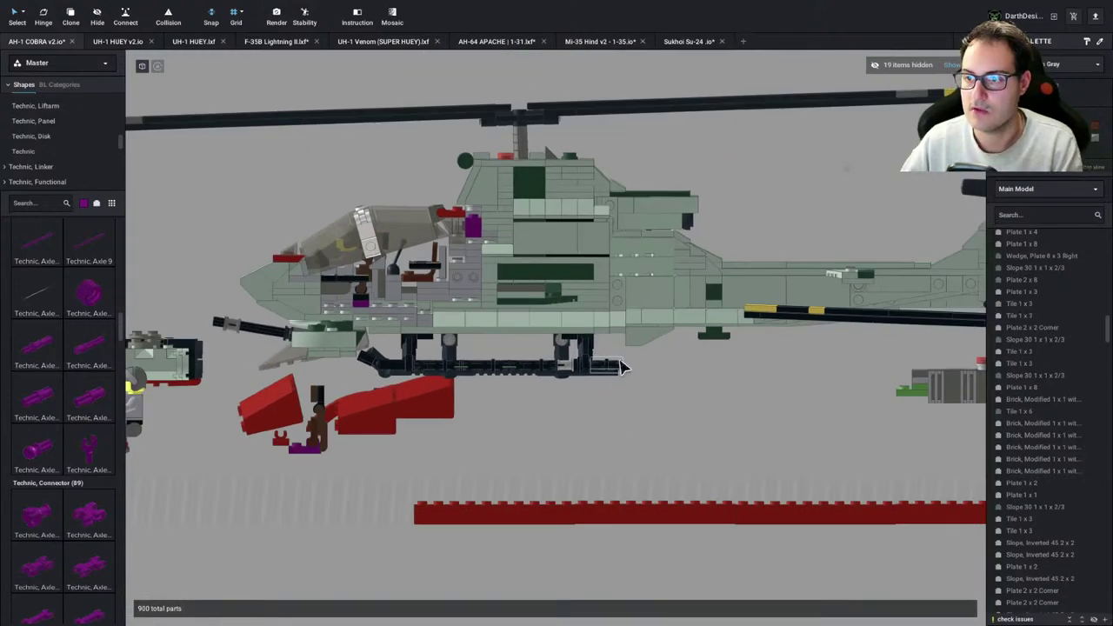
key("super+Tab")
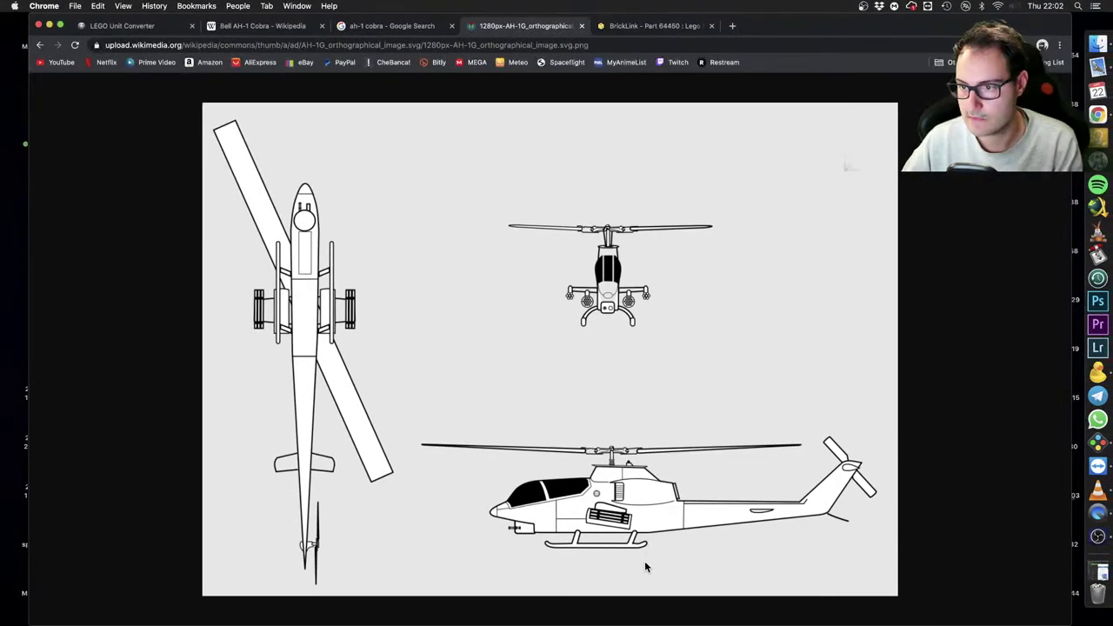
key("super+Tab")
Shift the slim skid's rear mounting plate and connector forward along the belly, and delete the light gray piece ahead of the strut
scroll(596, 422, "up", 10)
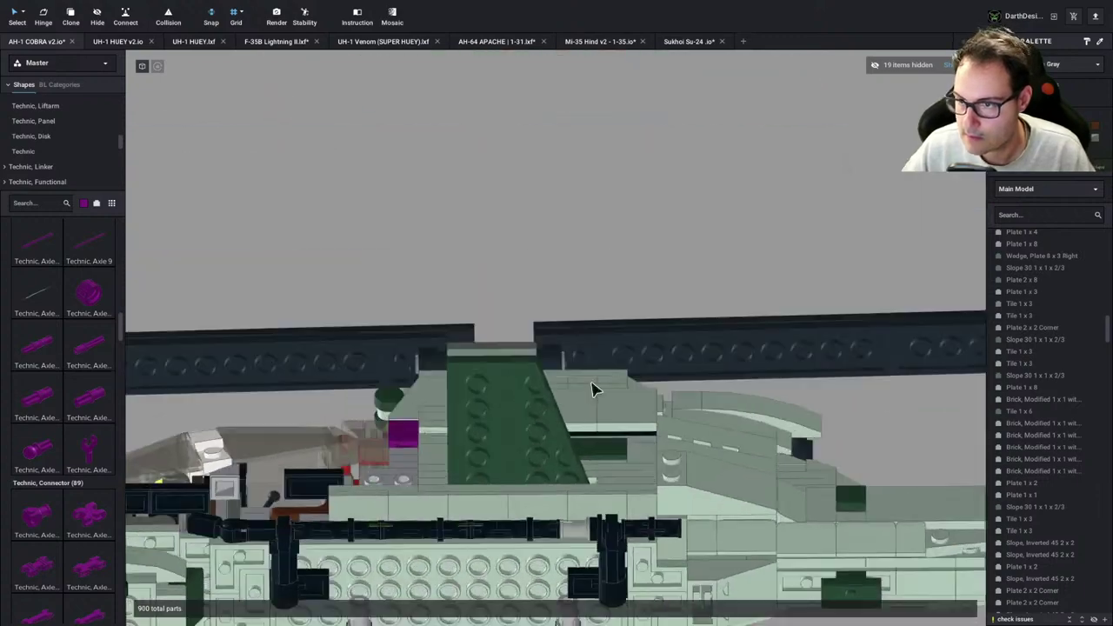
right_click_drag(594, 389, 557, 456)
left_click(553, 461)
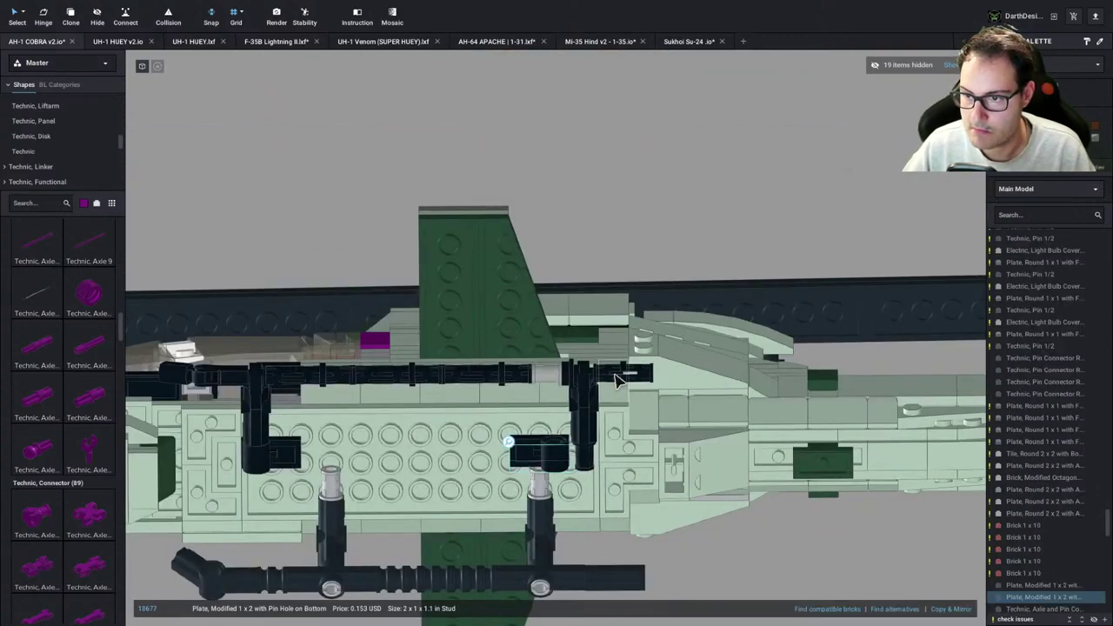
left_click(645, 237)
left_click(570, 374)
key("Delete")
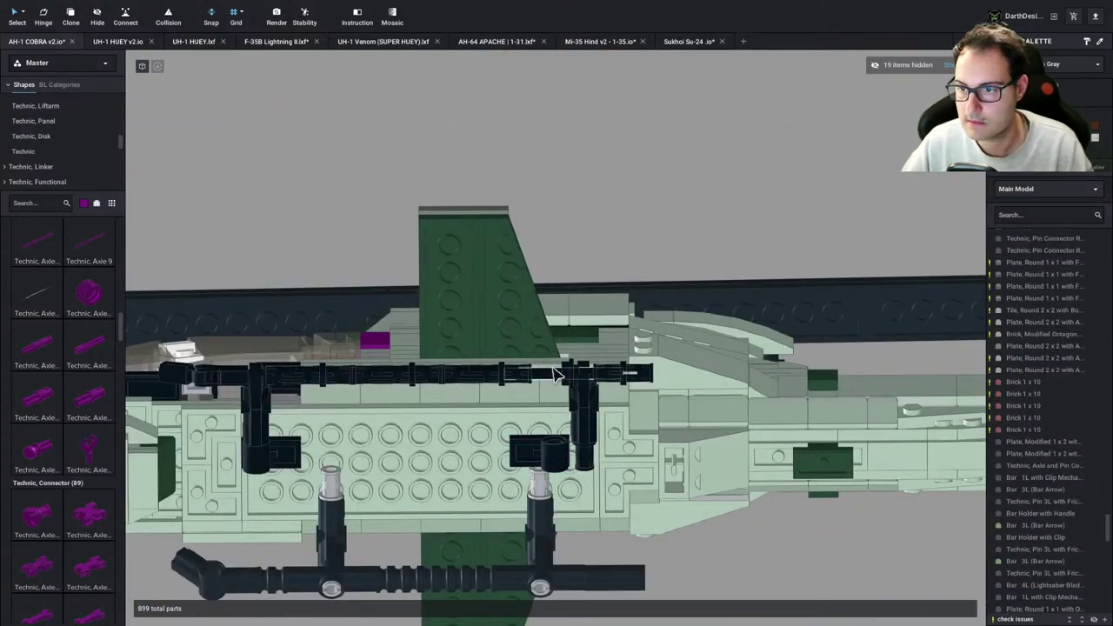
left_click(624, 265)
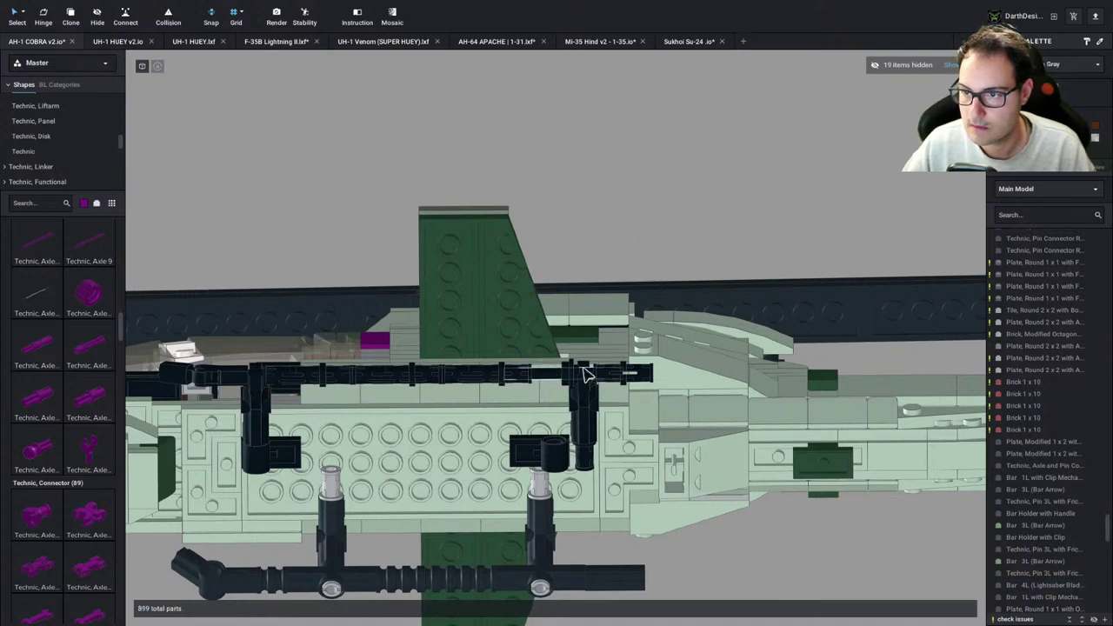
Delete the 1 x 1 round open-stud plate beside the rear strut, and move the strut one stud forward onto its mount
left_click(572, 376)
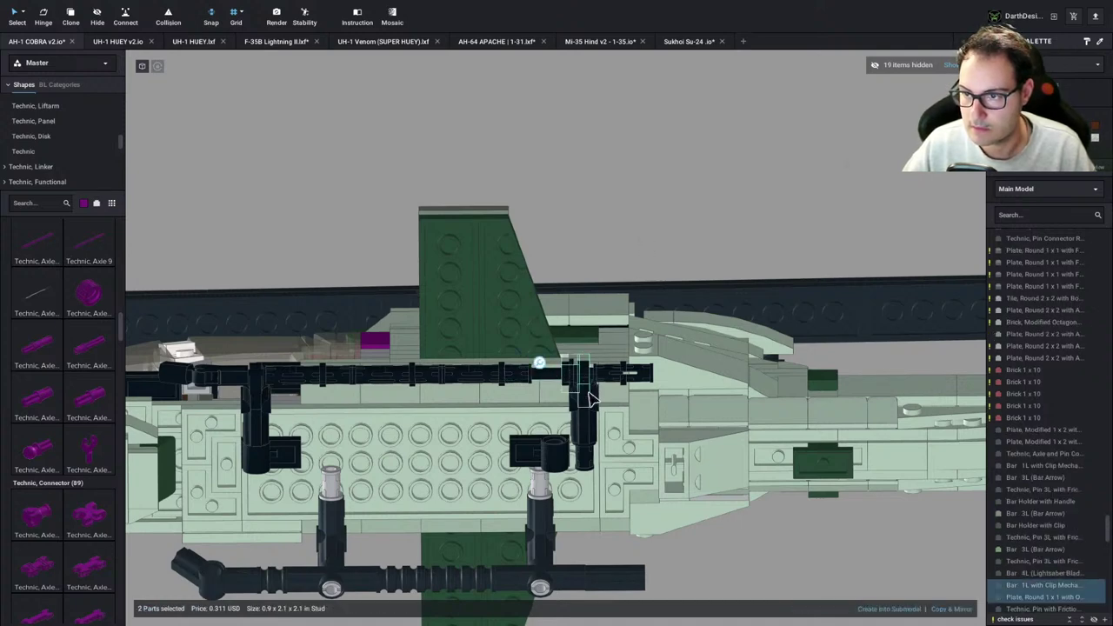
left_click_drag(583, 437, 559, 413)
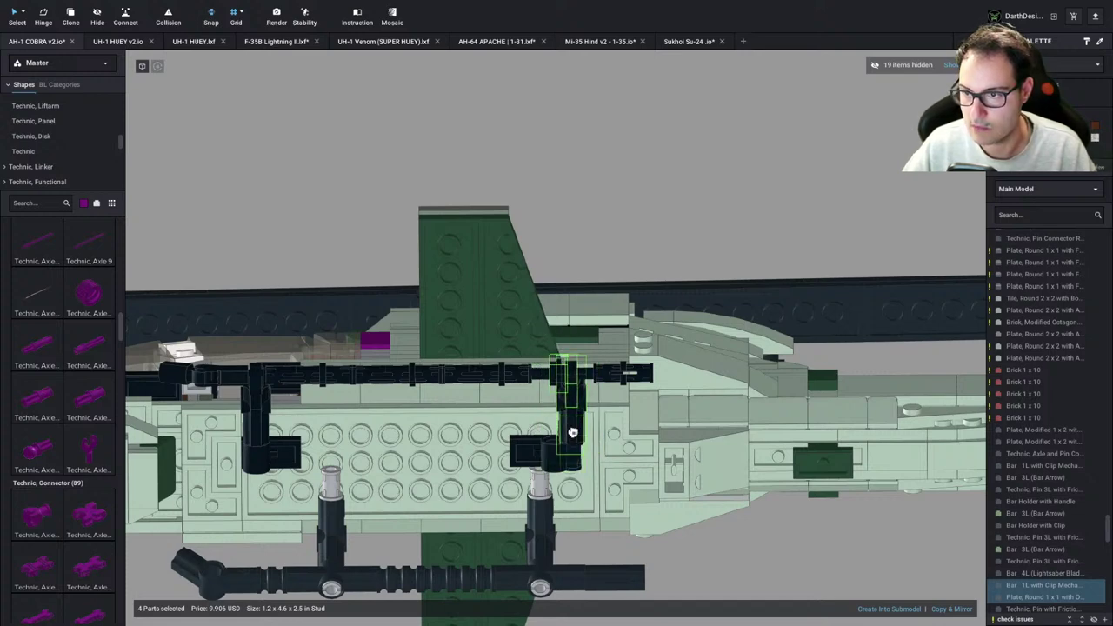
key("Escape")
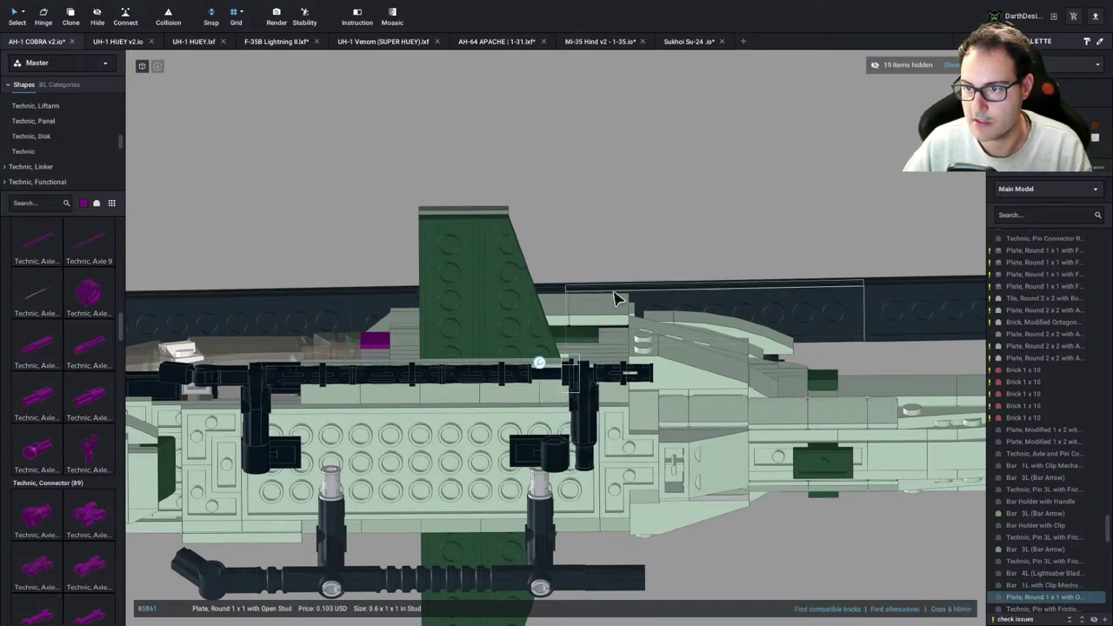
key("Delete")
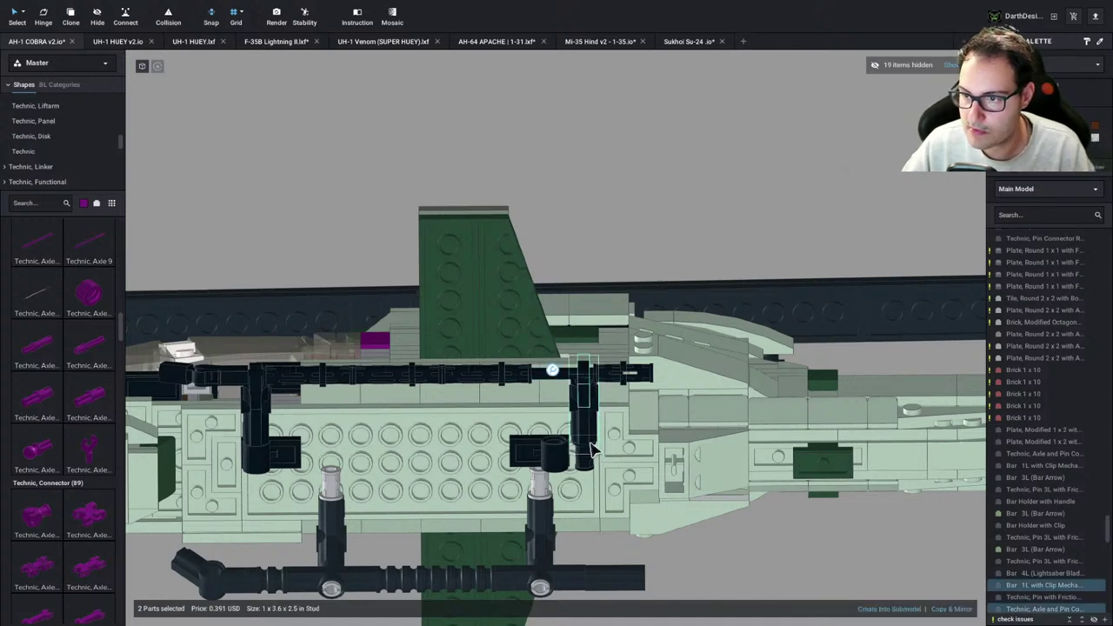
key("a")
left_click(658, 202)
right_click_drag(658, 201, 656, 208)
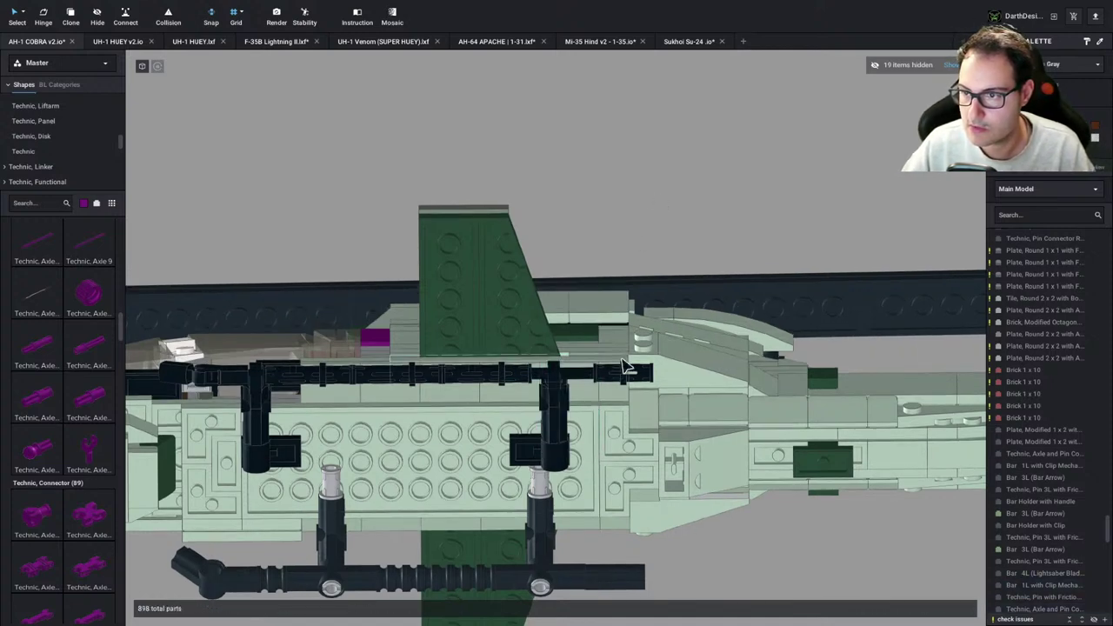
Move the Technic pin at the slim skid's rear end forward against the relocated strut
left_click_drag(624, 374, 602, 374)
key("ctrl+z")
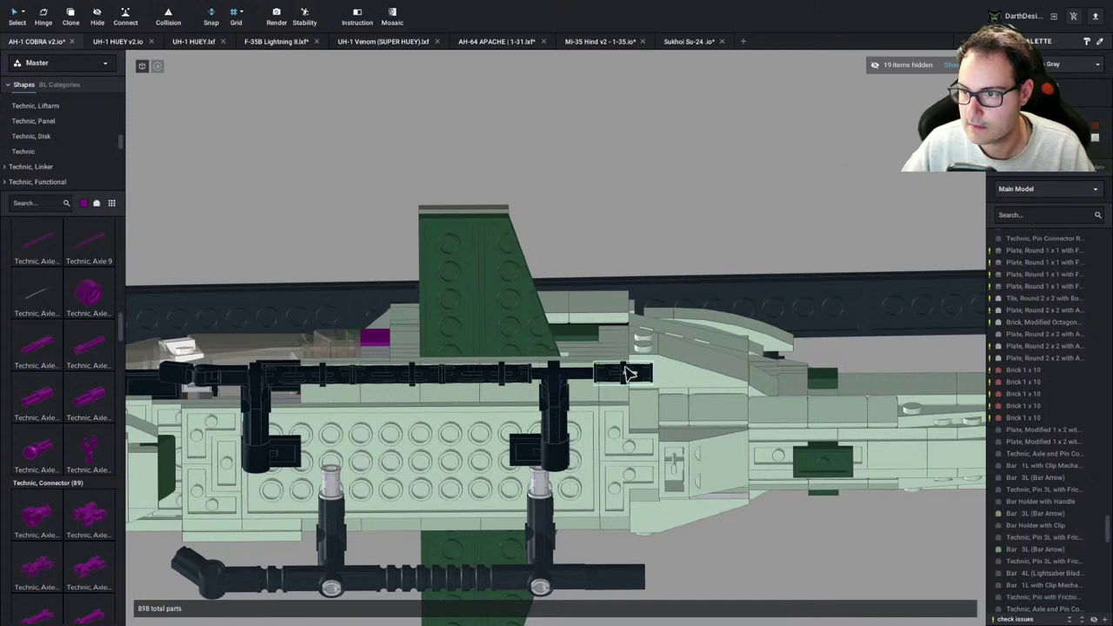
left_click(628, 373)
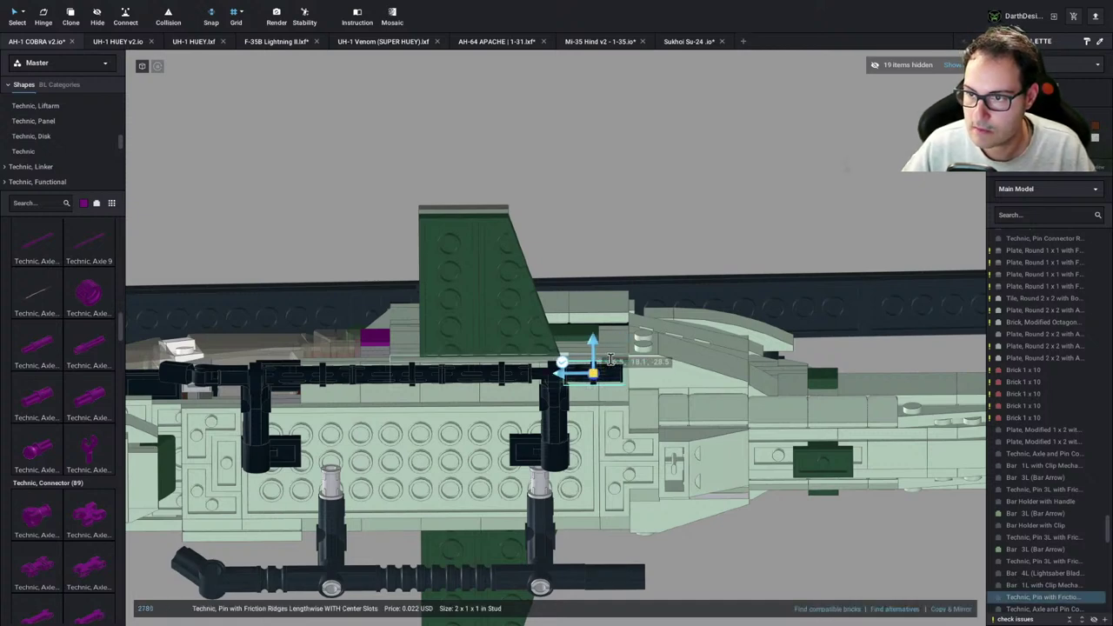
left_click(527, 280)
left_click(693, 209)
Examine the slim skid's spread and angle from the front and check them against the AH-1G front view in Chrome
scroll(693, 209, "down", 5)
right_click_drag(693, 208, 657, 256)
scroll(611, 294, "up", 4)
key("ctrl+Left")
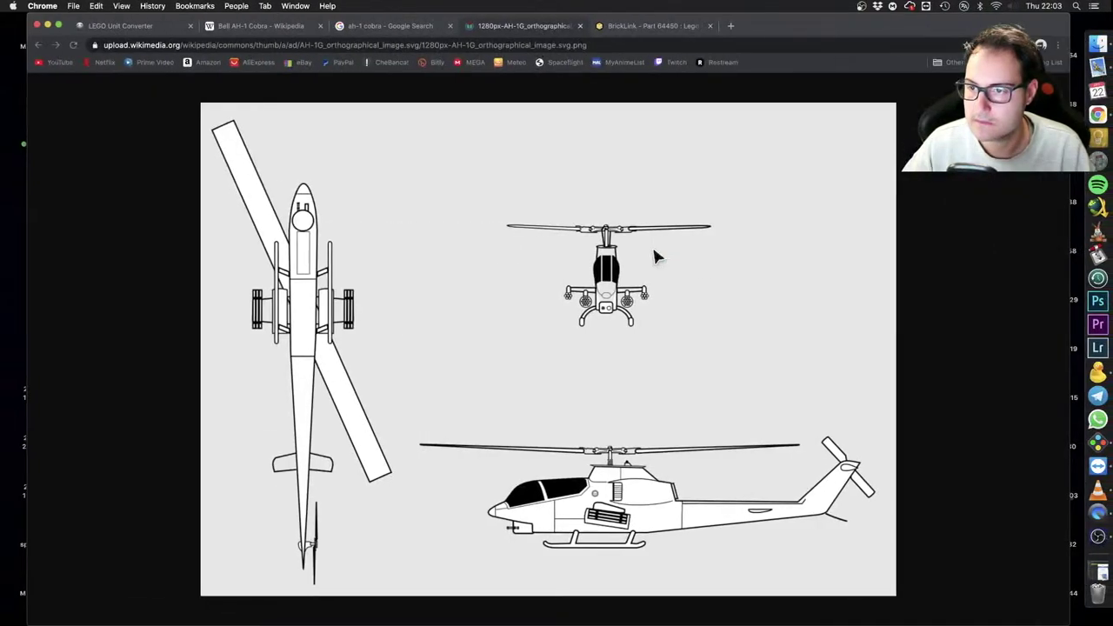
key("ctrl+Right")
scroll(658, 263, "up", 5)
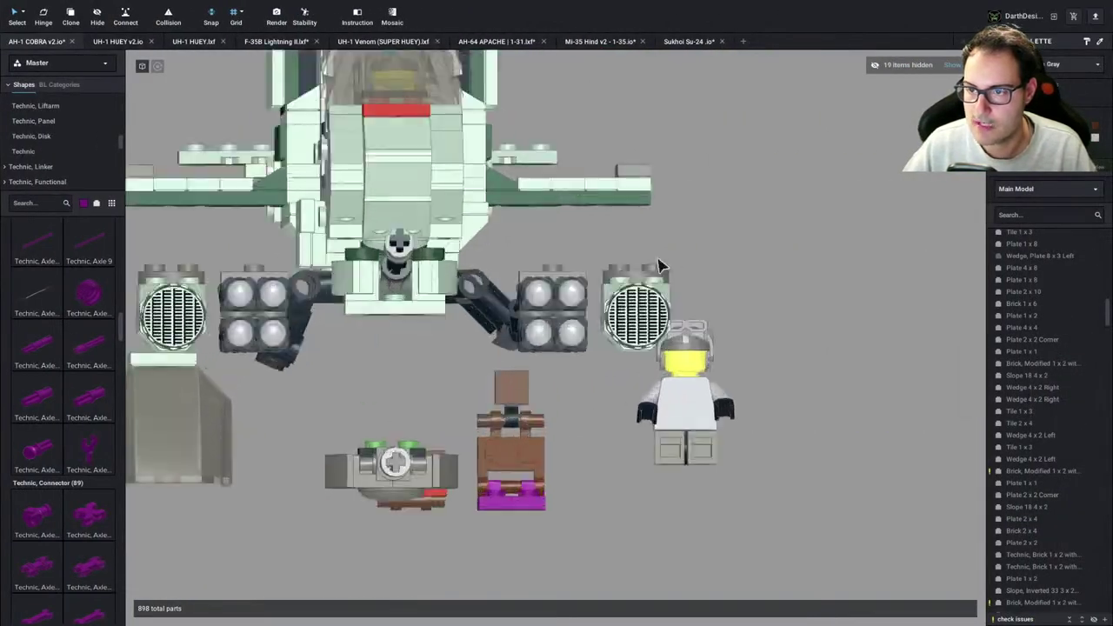
right_click_drag(658, 263, 595, 247)
scroll(600, 268, "down", 8)
scroll(565, 298, "up", 8)
Delete the remaining old landing skid, plus the spare red slopes and canopy piece standing on the helicopter's far side
right_click_drag(611, 366, 609, 389)
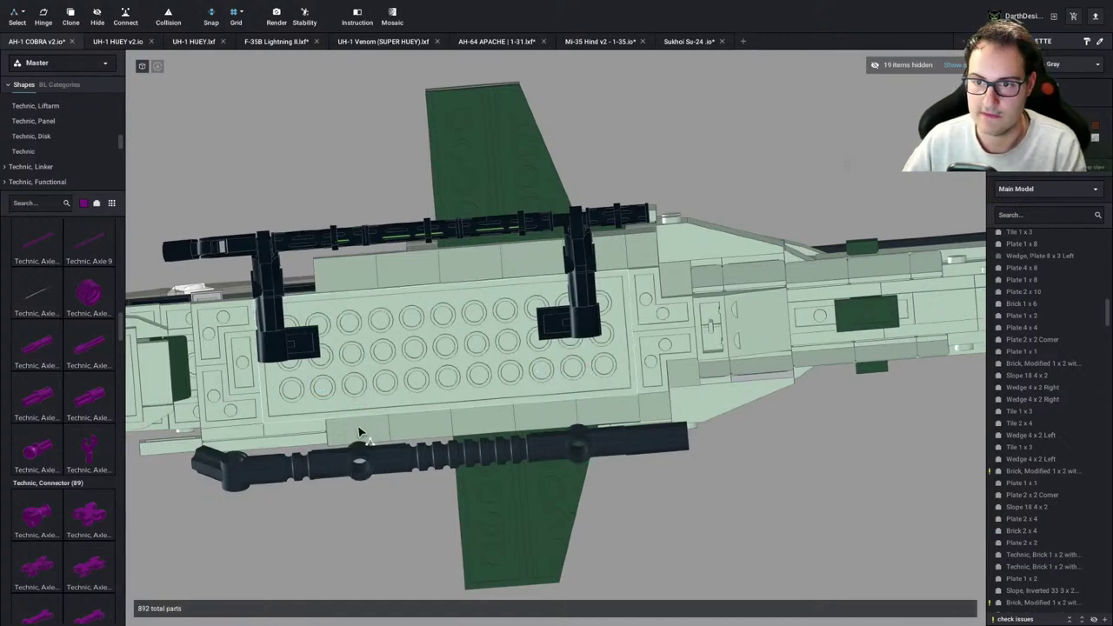
key("Delete")
scroll(426, 499, "down", 4)
right_click_drag(461, 459, 258, 300)
left_click_drag(167, 158, 345, 509)
key("Delete")
Move the seated pilot minifigure with its arms and hands, then the 17-part gray gun turret, to open baseplate near the spare seat
right_click_drag(345, 510, 518, 590)
scroll(520, 529, "up", 5)
middle_click_drag(520, 529, 499, 423)
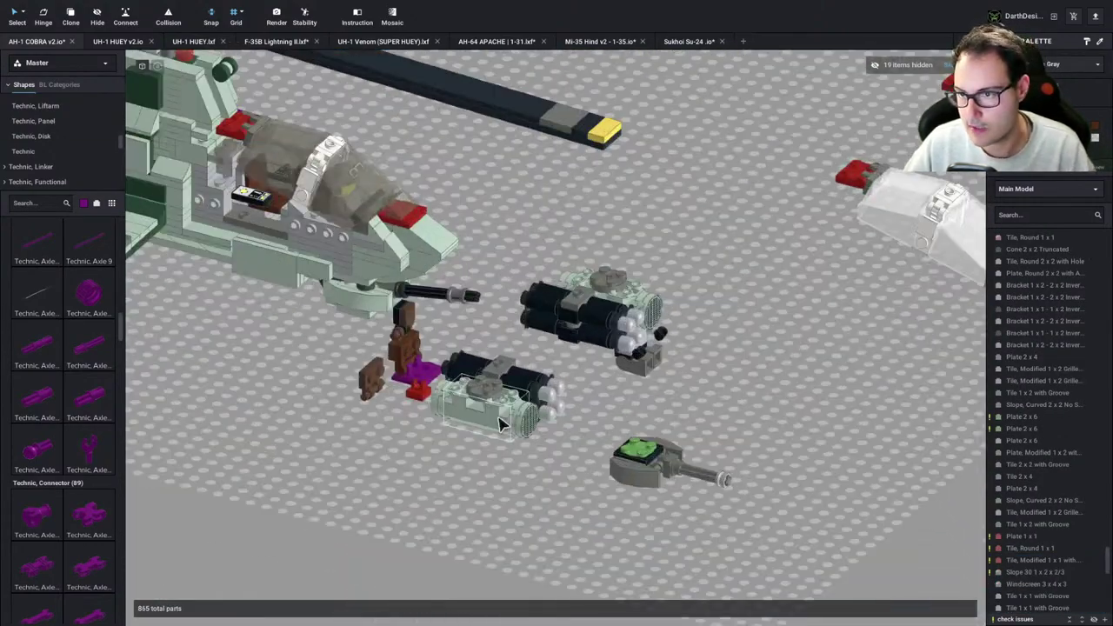
right_click_drag(499, 423, 421, 418)
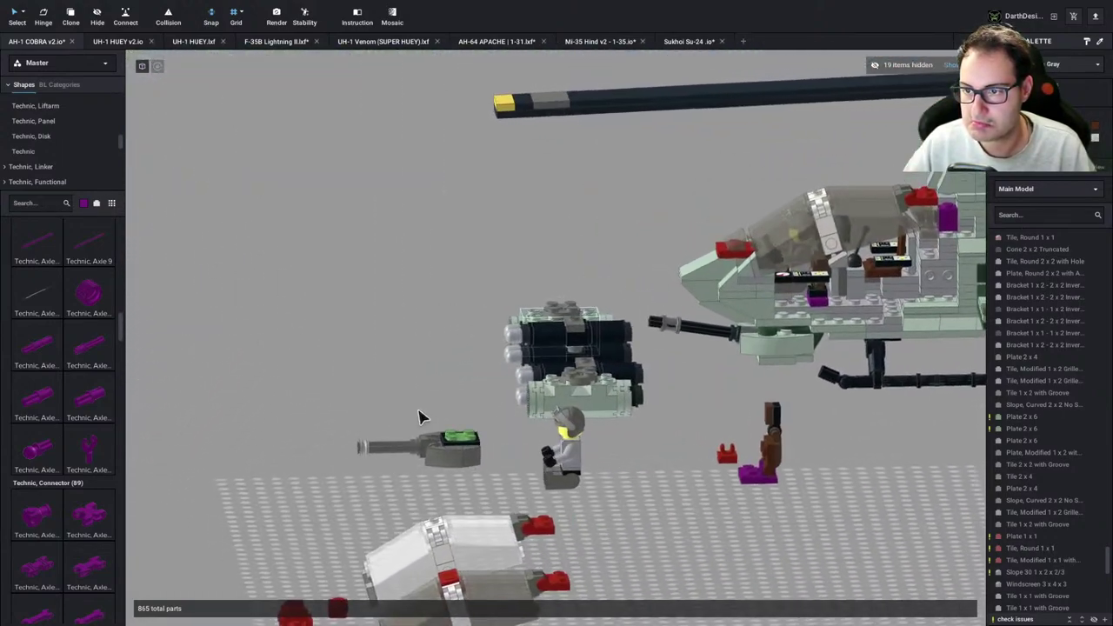
right_click_drag(542, 426, 575, 455)
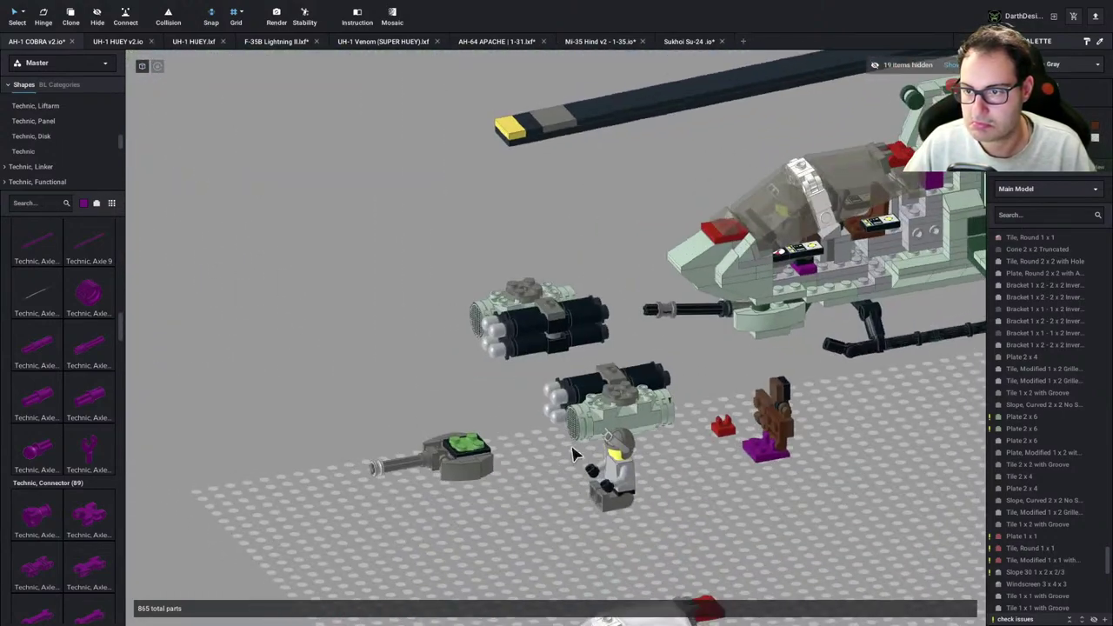
left_click_drag(669, 524, 783, 556)
left_click(626, 472)
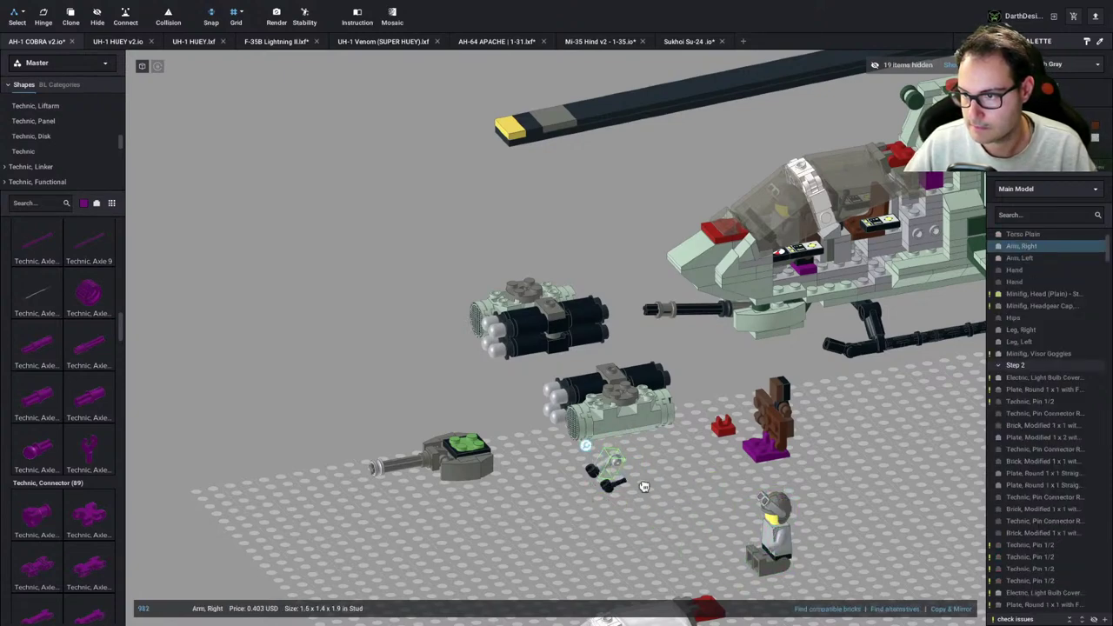
left_click(611, 488)
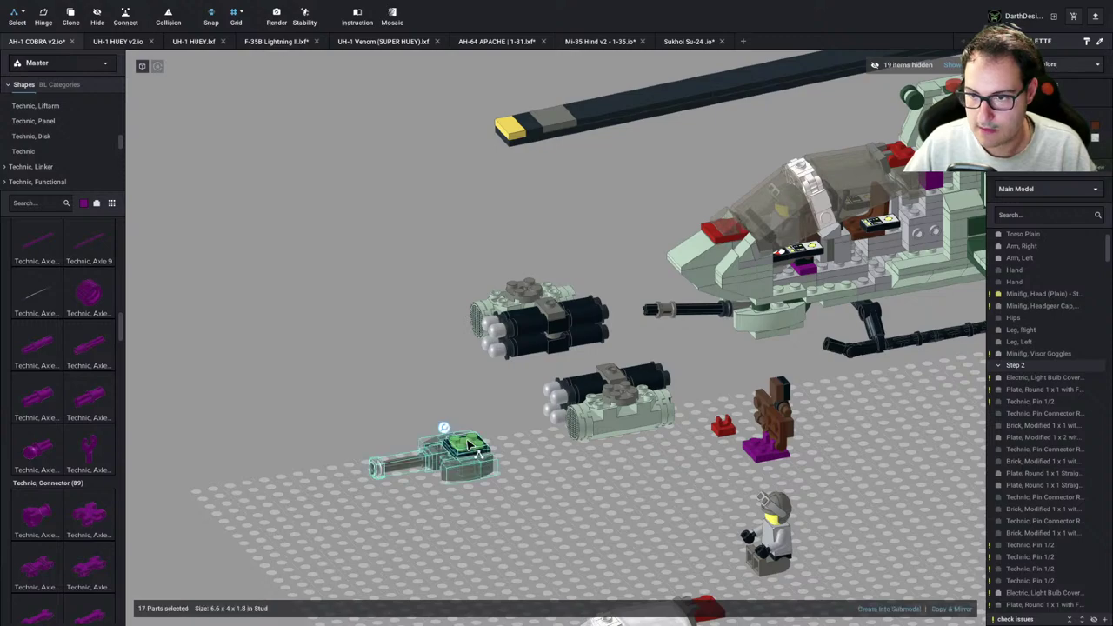
left_click_drag(469, 445, 679, 548)
Move the 82-part group of rocket and gun pods away from the nose, out beyond the row of red bricks
right_click_drag(549, 351, 472, 281)
left_click_drag(470, 278, 619, 468)
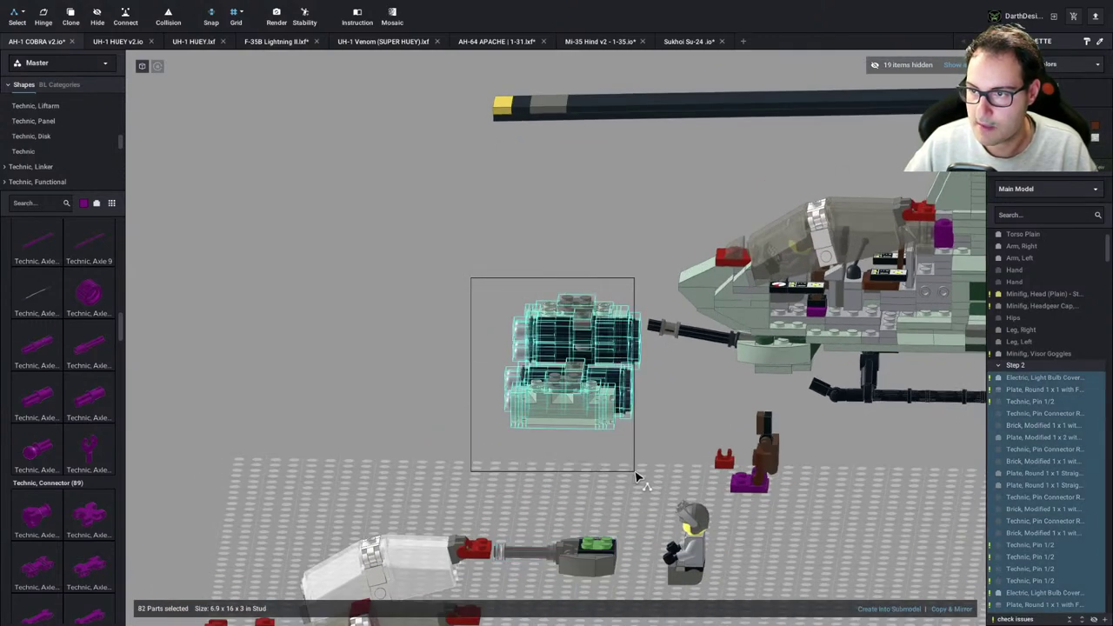
scroll(522, 432, "down", 10)
left_click_drag(568, 400, 731, 468)
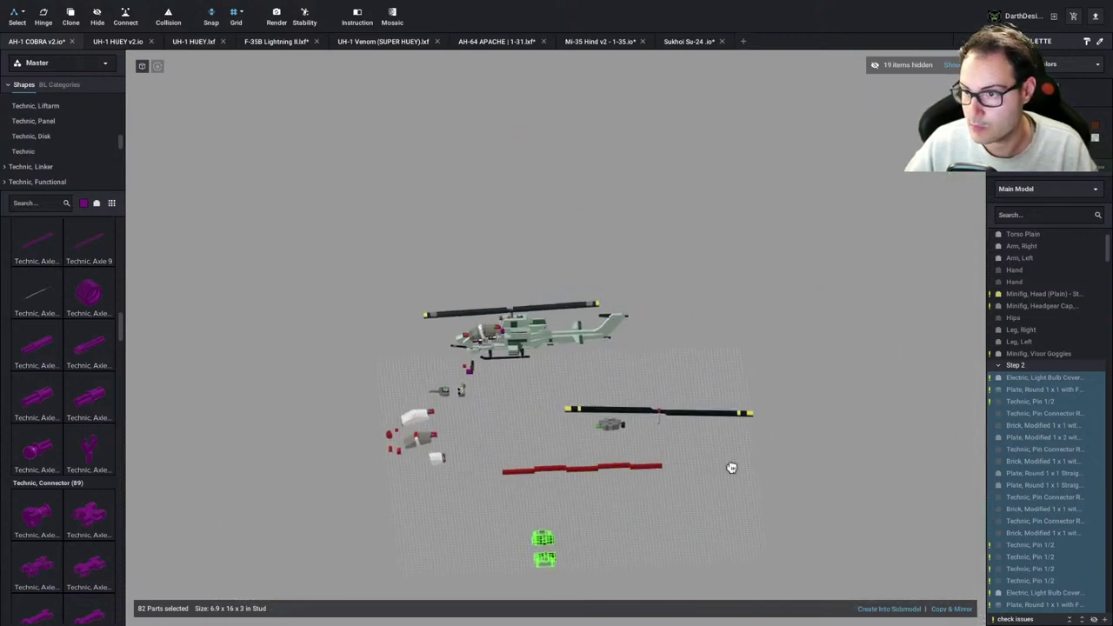
left_click(501, 417)
scroll(496, 420, "up", 8)
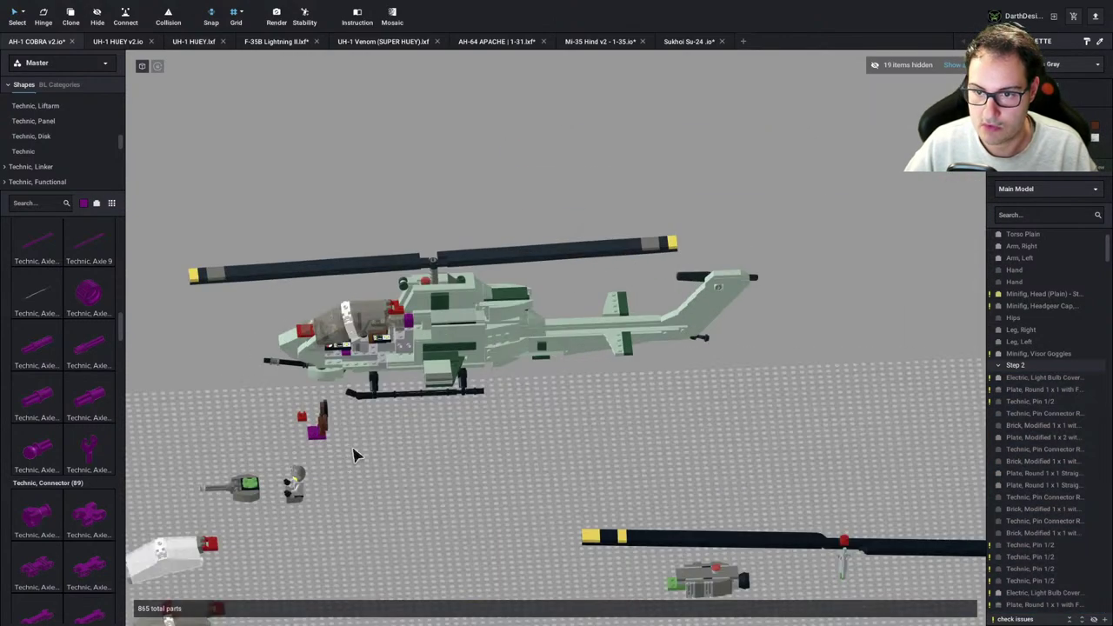
Delete the spare white canopy assemblies with red parts lying on the baseplate beyond the gun turret
middle_click_drag(353, 450, 527, 356)
left_click_drag(240, 413, 412, 526)
key("Delete")
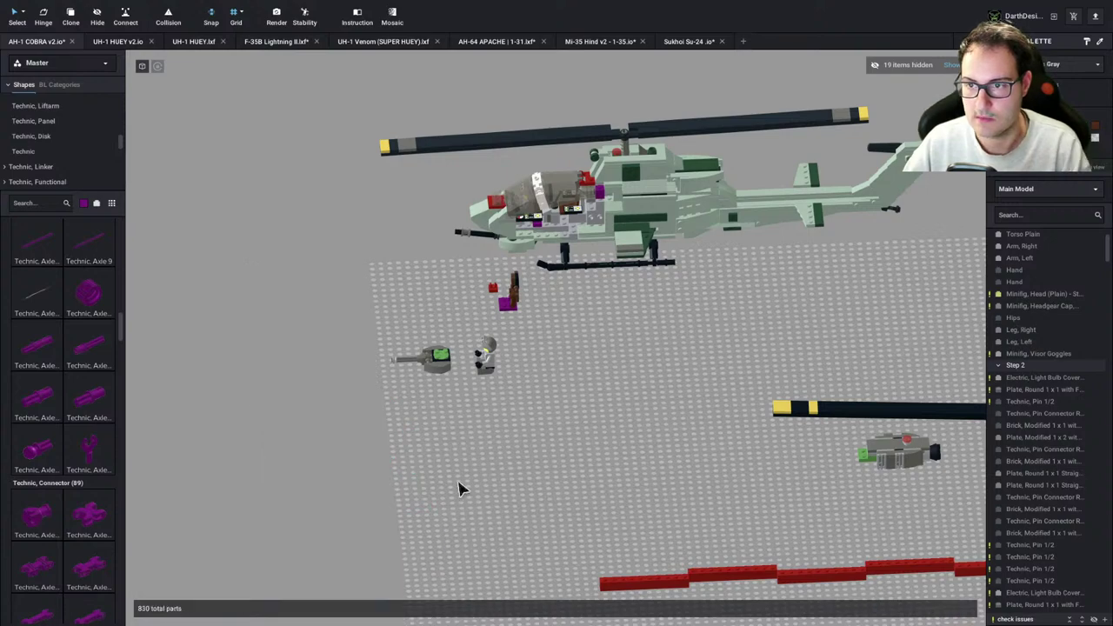
Move the minifigure, gun turret and spare seat parts together from the helicopter's nose to open baseplate near the row of red bricks
right_click_drag(443, 449, 611, 513)
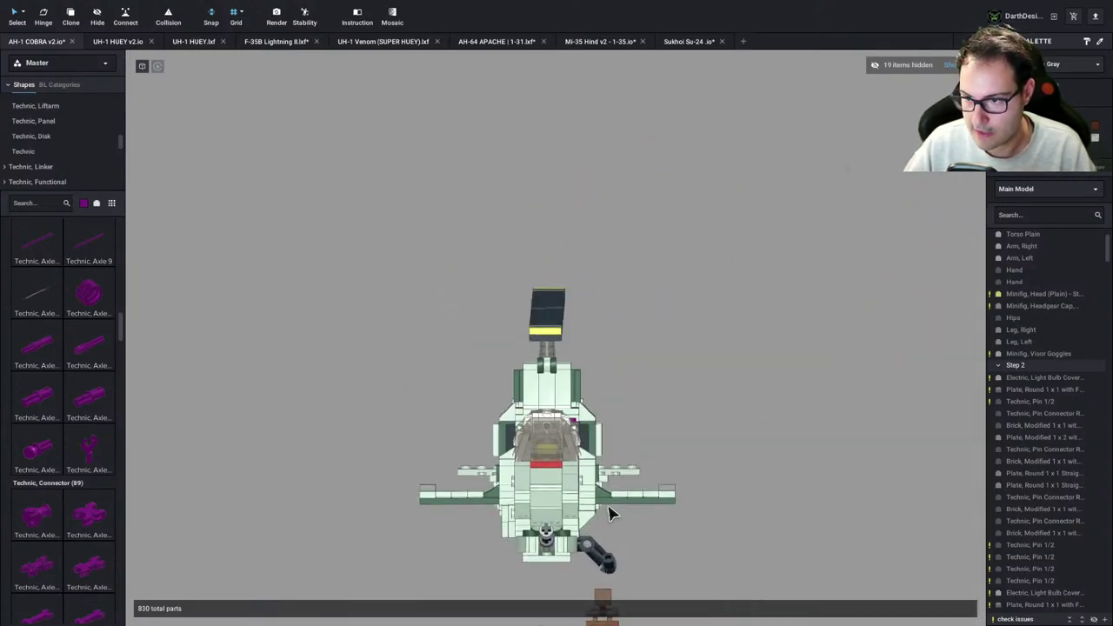
scroll(609, 513, "down", 4)
scroll(585, 526, "up", 3)
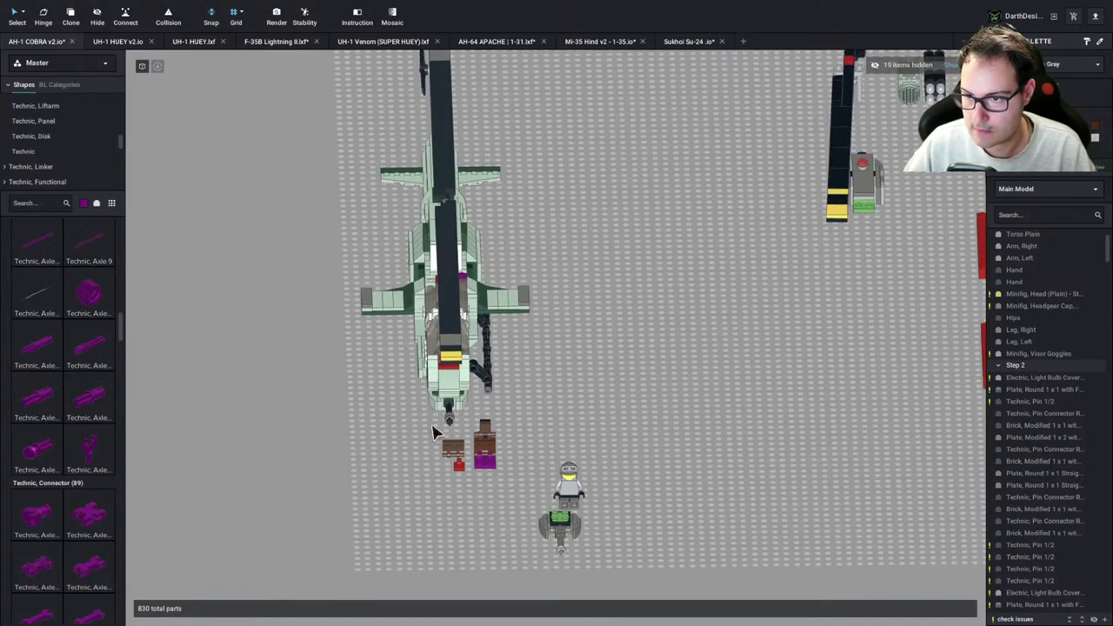
mouse_move(431, 426)
left_mouse_down()
mouse_move(594, 541)
mouse_move(890, 391)
left_mouse_up()
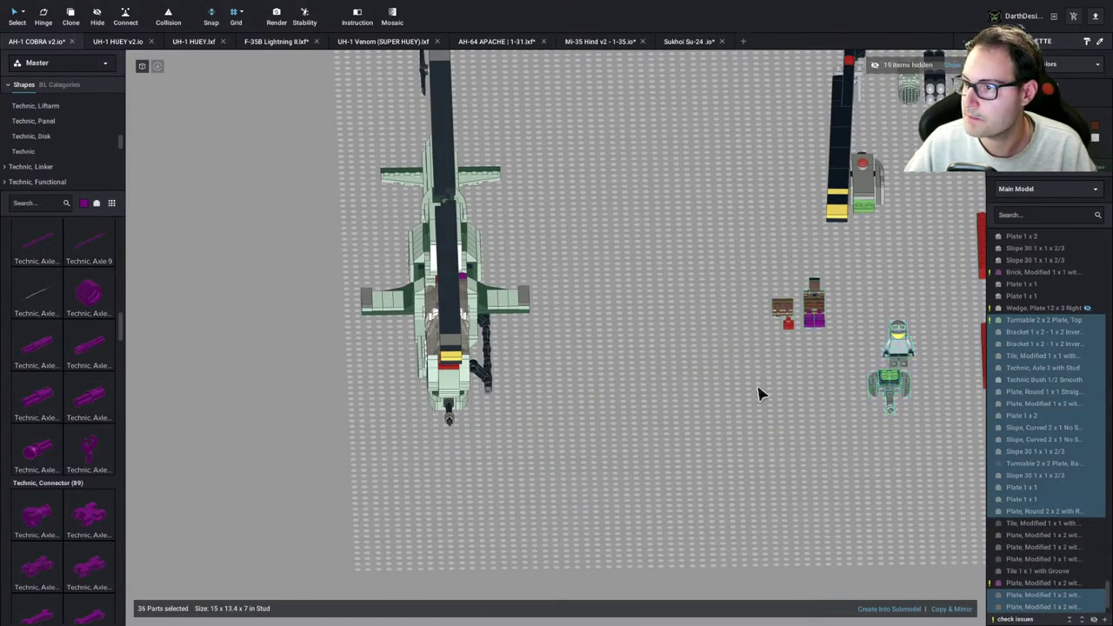
left_click(760, 392)
Copy and mirror the slim landing skid, including its struts and mounts, onto the opposite side of the helicopter's belly
scroll(615, 412, "up", 3)
middle_click_drag(614, 413, 646, 494)
right_click_drag(644, 494, 569, 542)
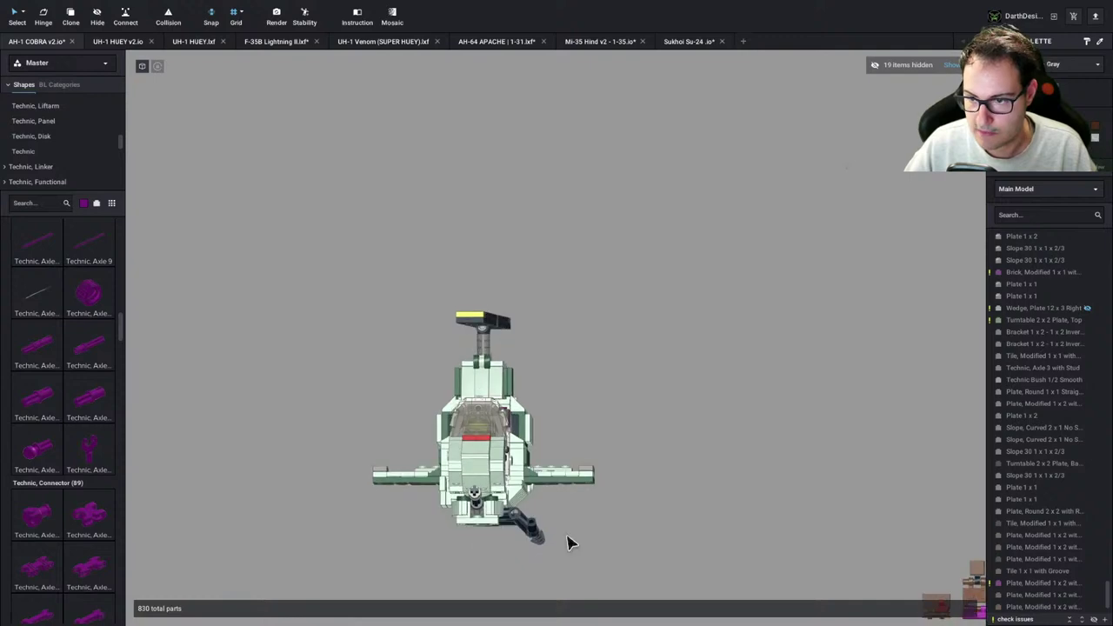
scroll(603, 479, "up", 5)
scroll(613, 495, "down", 5)
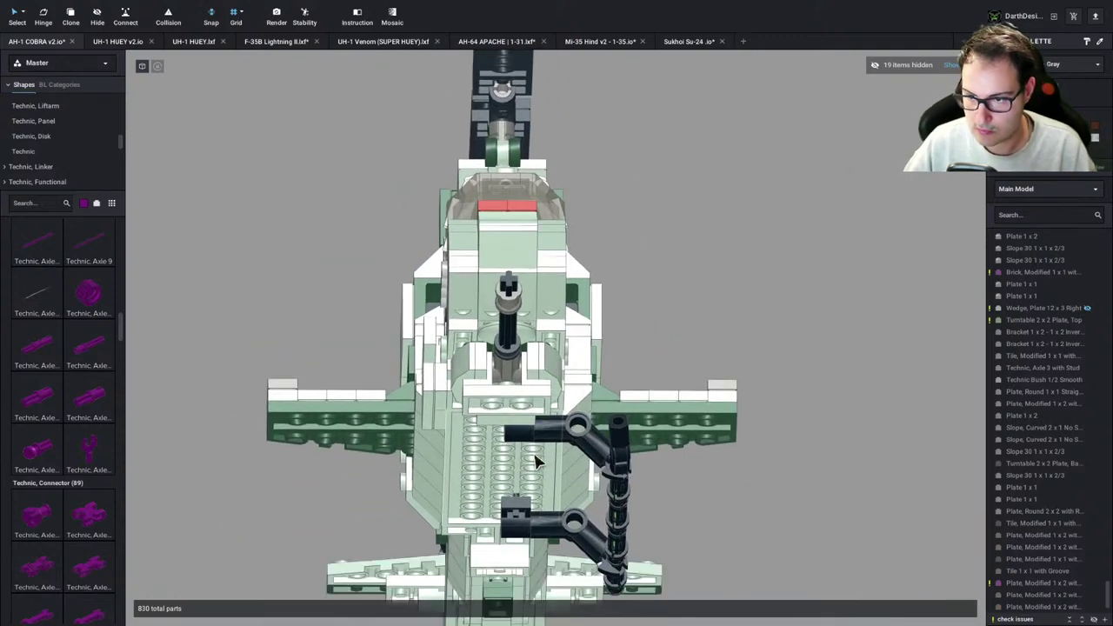
key("l")
left_click(532, 470)
left_click(546, 446)
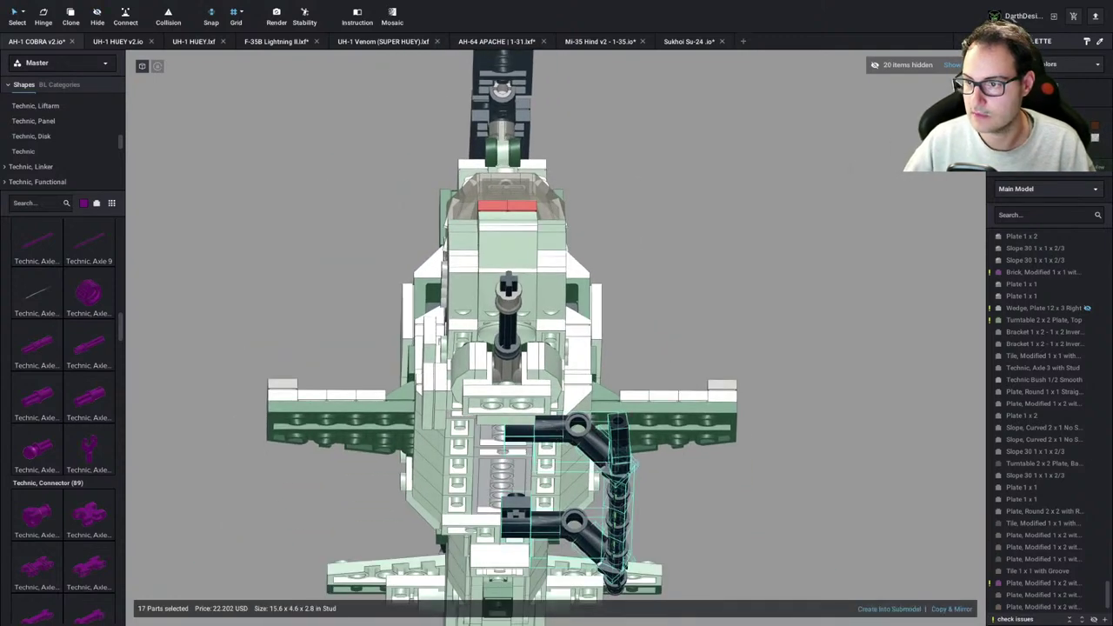
scroll(546, 445, "down", 3)
right_click_drag(759, 391, 621, 511)
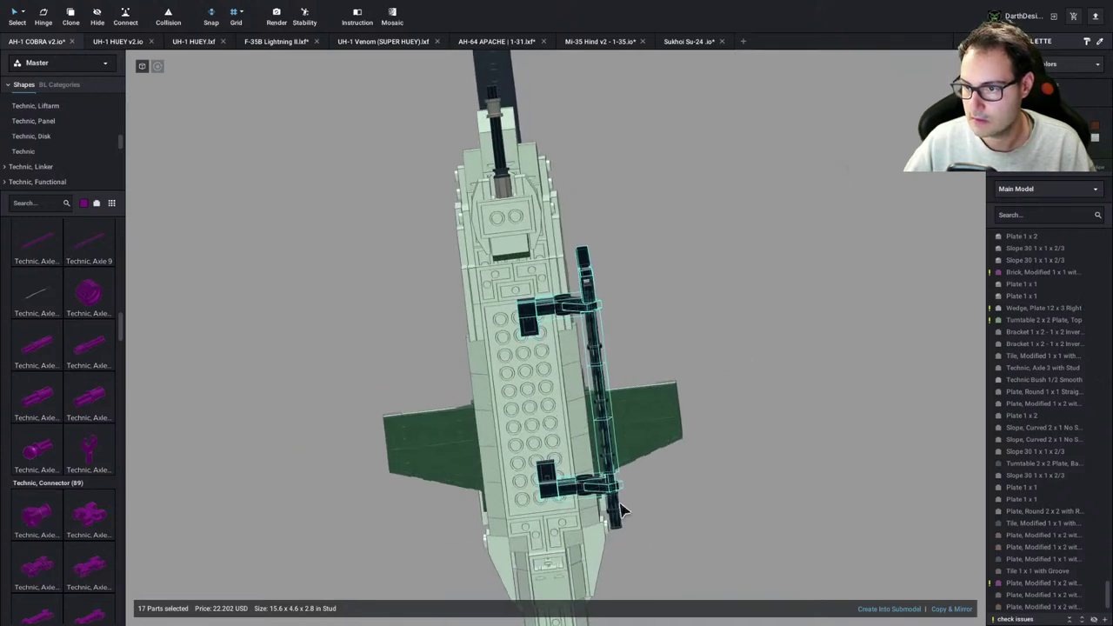
left_click(952, 609)
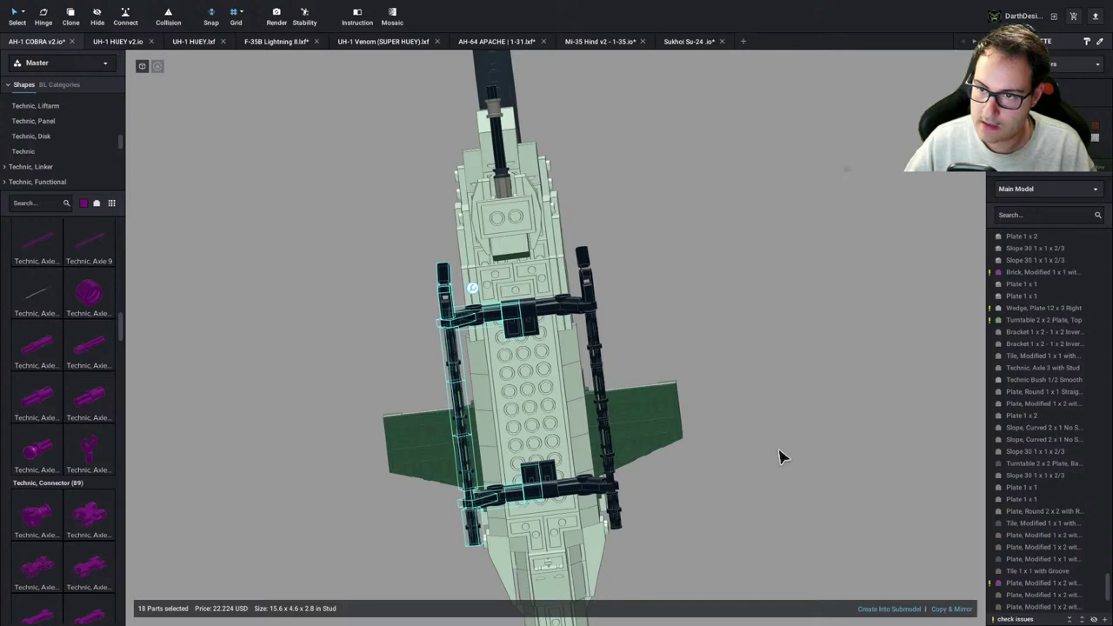
left_click(746, 429)
Compare the skids' length and fore-aft position in side view with the AH-1G side drawing in Chrome
scroll(745, 429, "down", 4)
right_click_drag(746, 428, 694, 450)
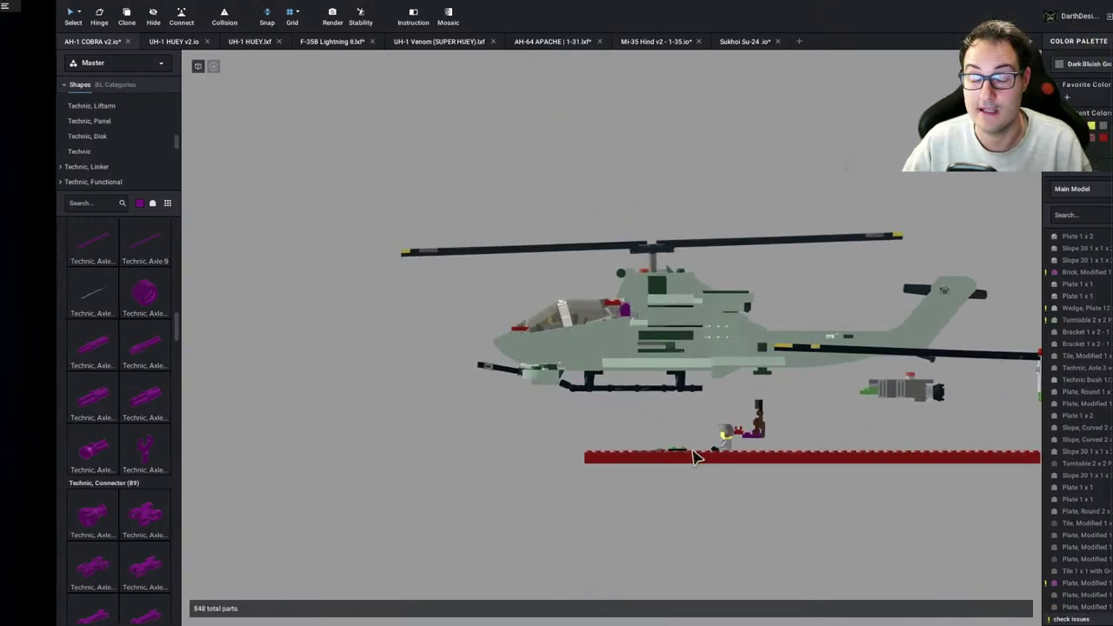
key("super+Tab")
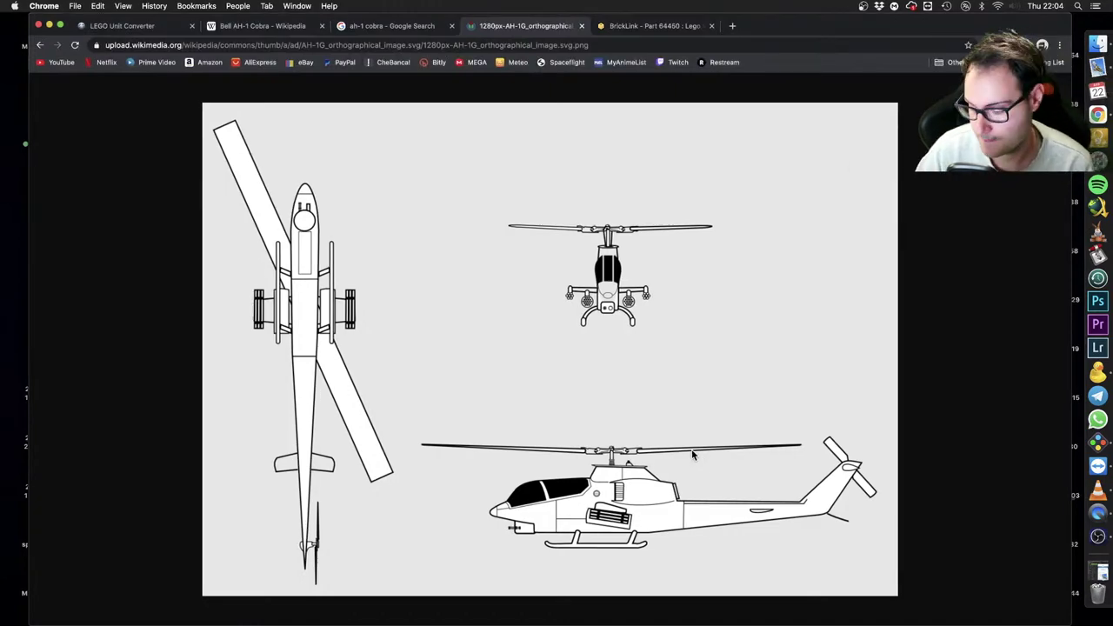
key("super+Tab")
key("super+Tab")
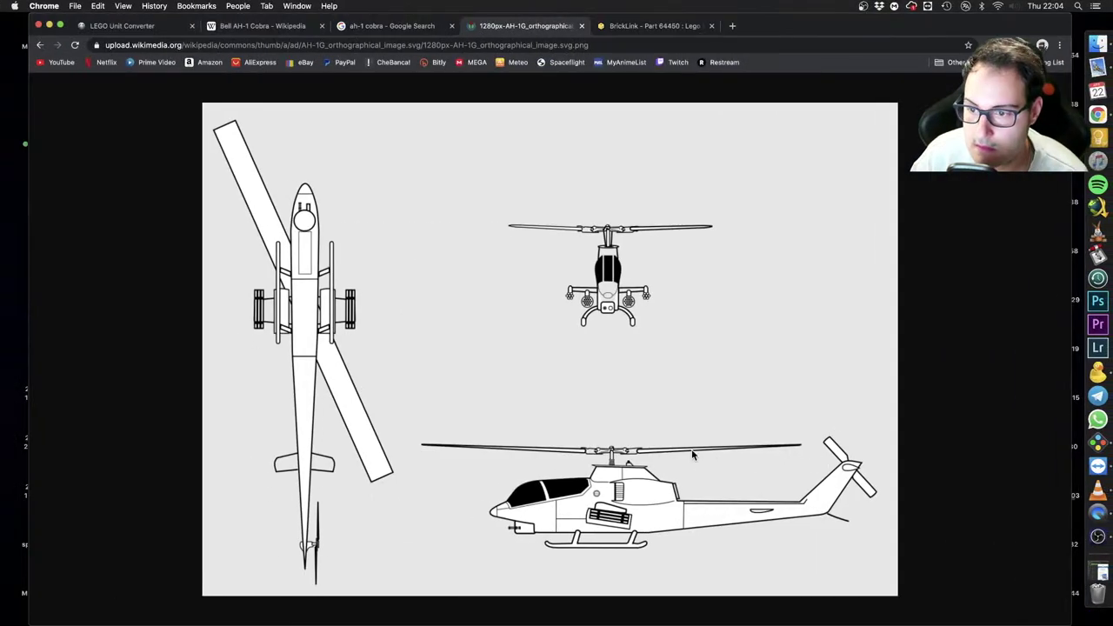
key("super+Tab")
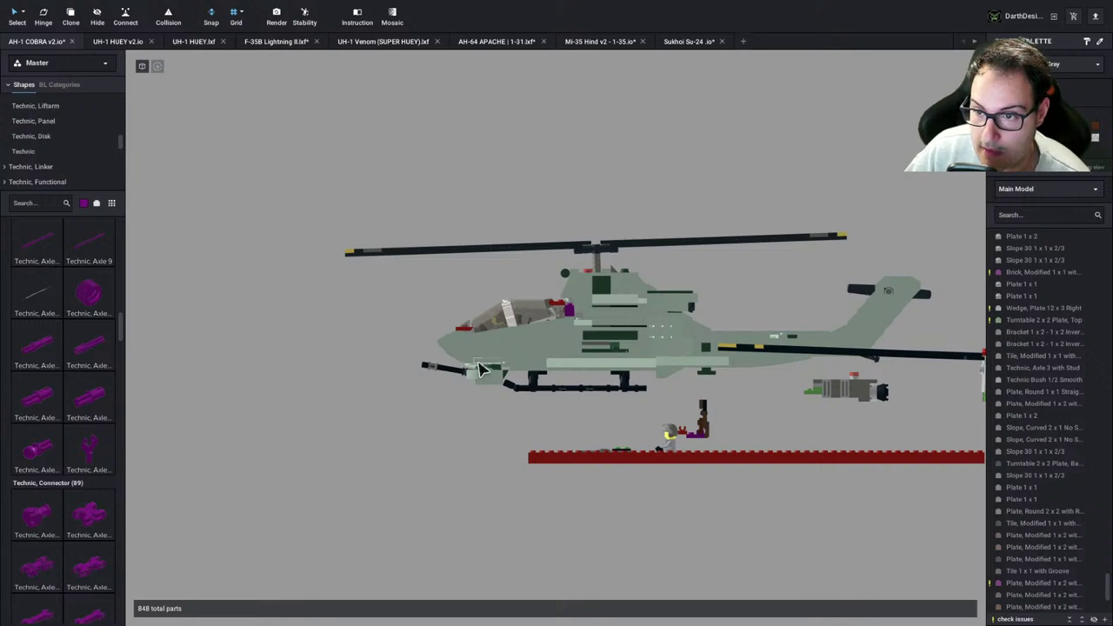
key("super+Tab")
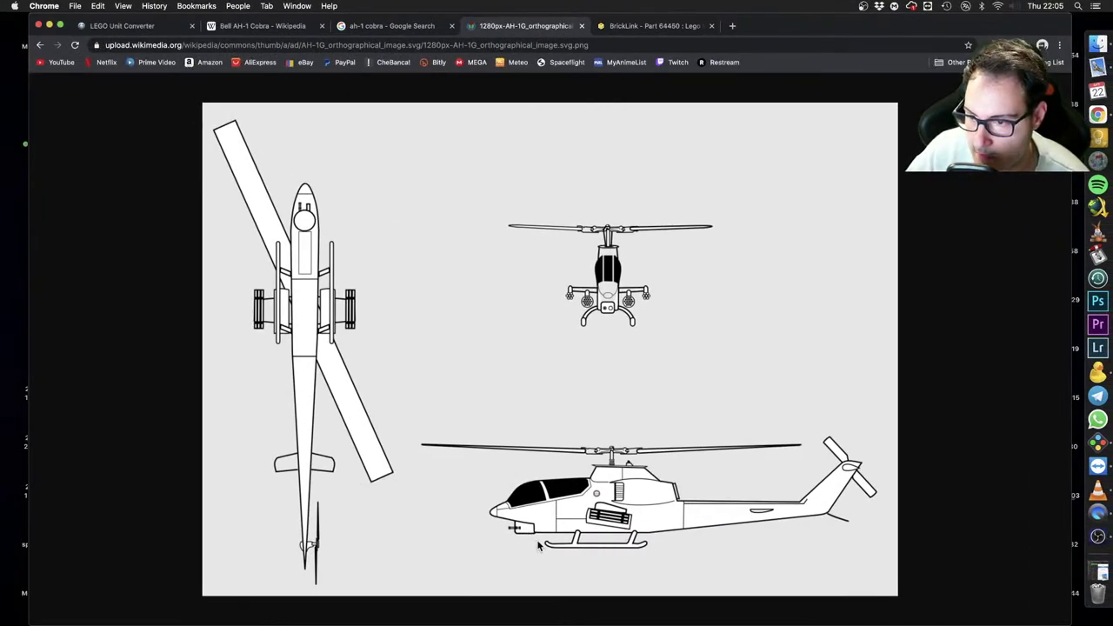
key("super+Tab")
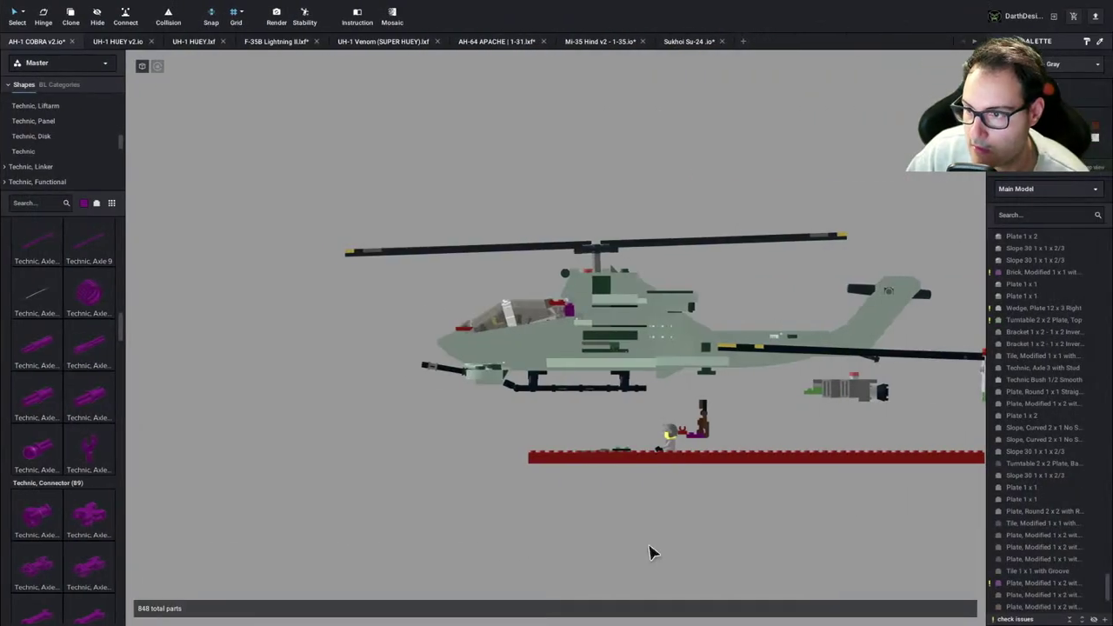
key("super+Tab")
key("super+Tab")
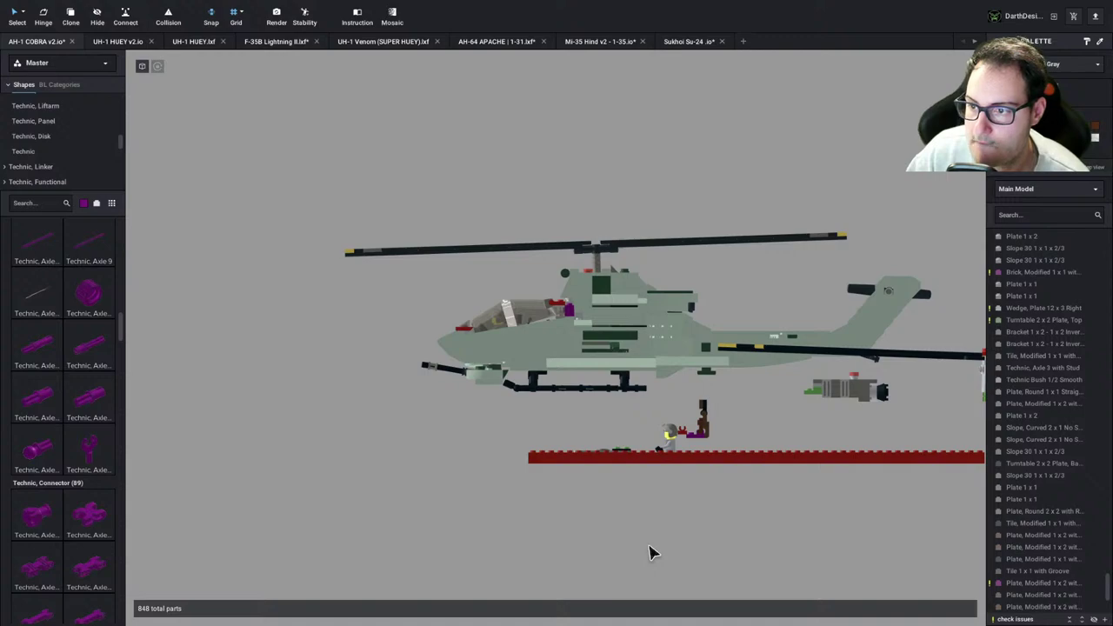
key("super+Tab")
key("super+Tab")
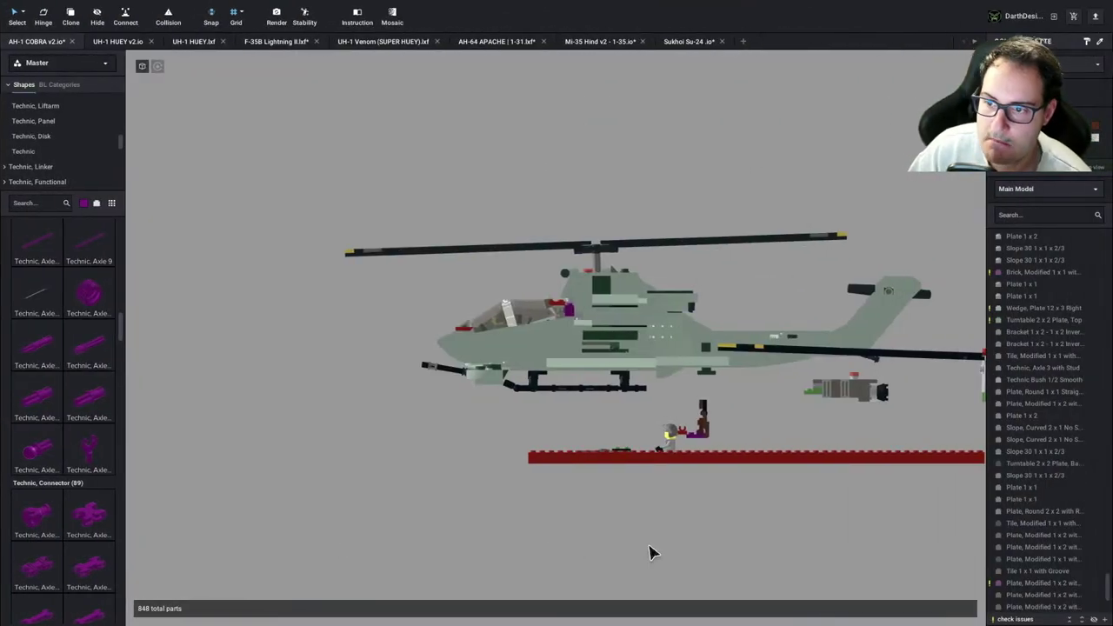
key("super+Tab")
key("super+Tab")
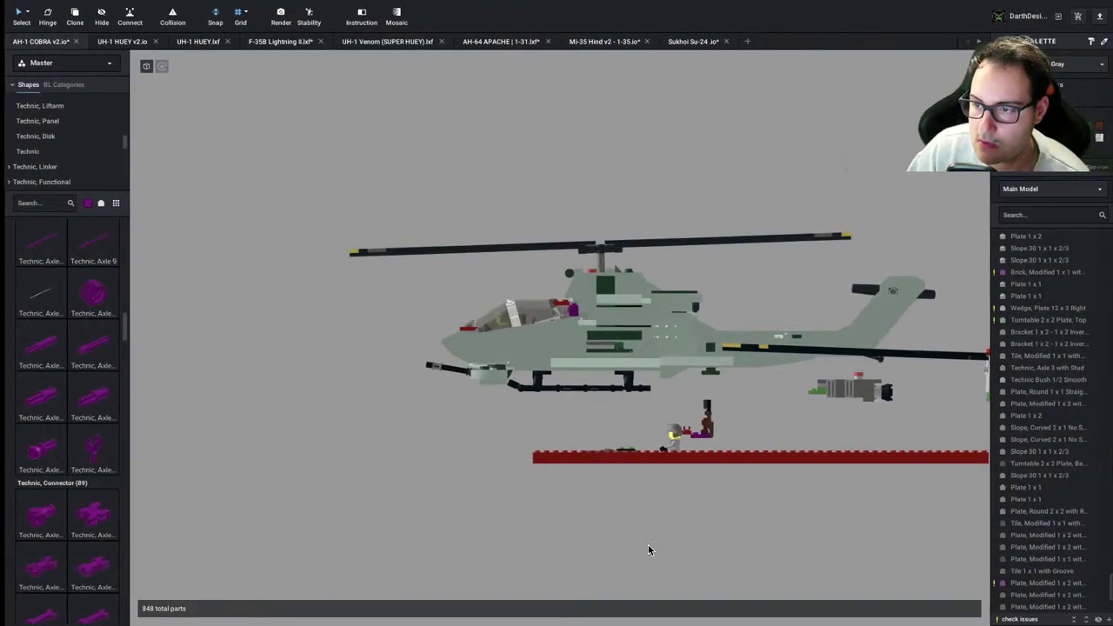
Examine the skids' height and strut placement close up from the side, checking both skid assemblies against the drawing
scroll(593, 487, "up", 5)
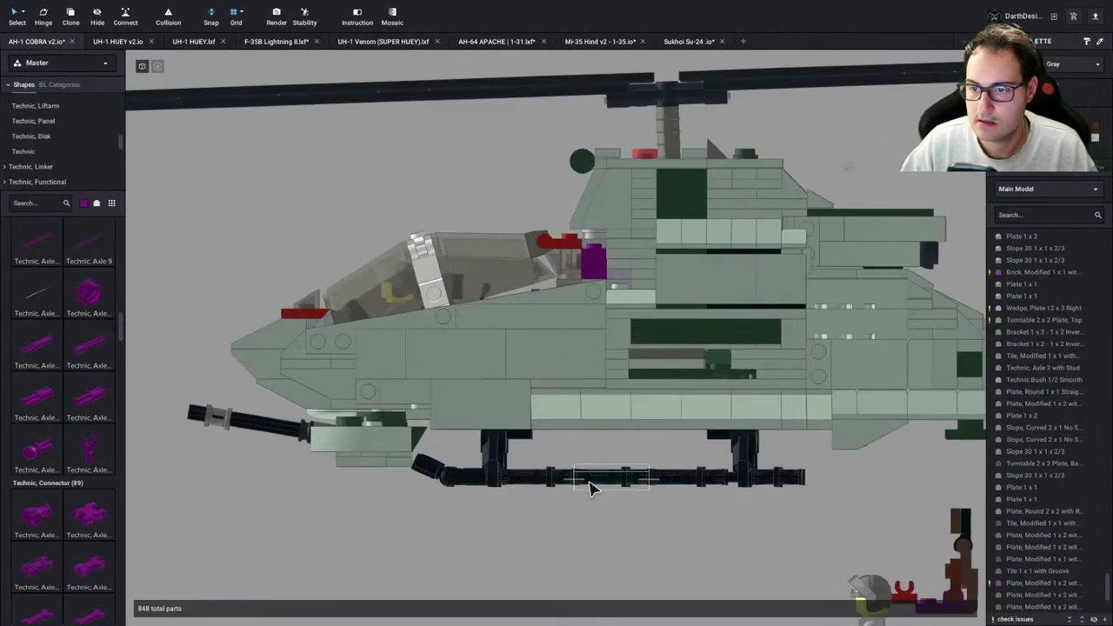
key("super+Tab")
key("super+Tab")
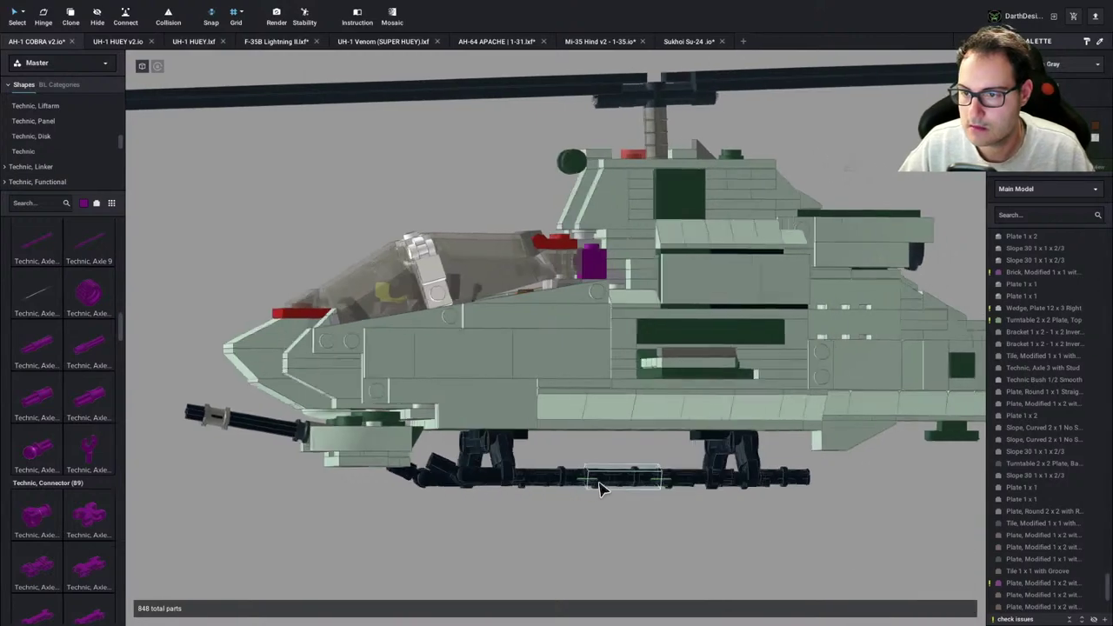
mouse_move(600, 488)
right_mouse_down()
mouse_move(640, 490)
mouse_move(578, 474)
mouse_move(590, 487)
right_mouse_up()
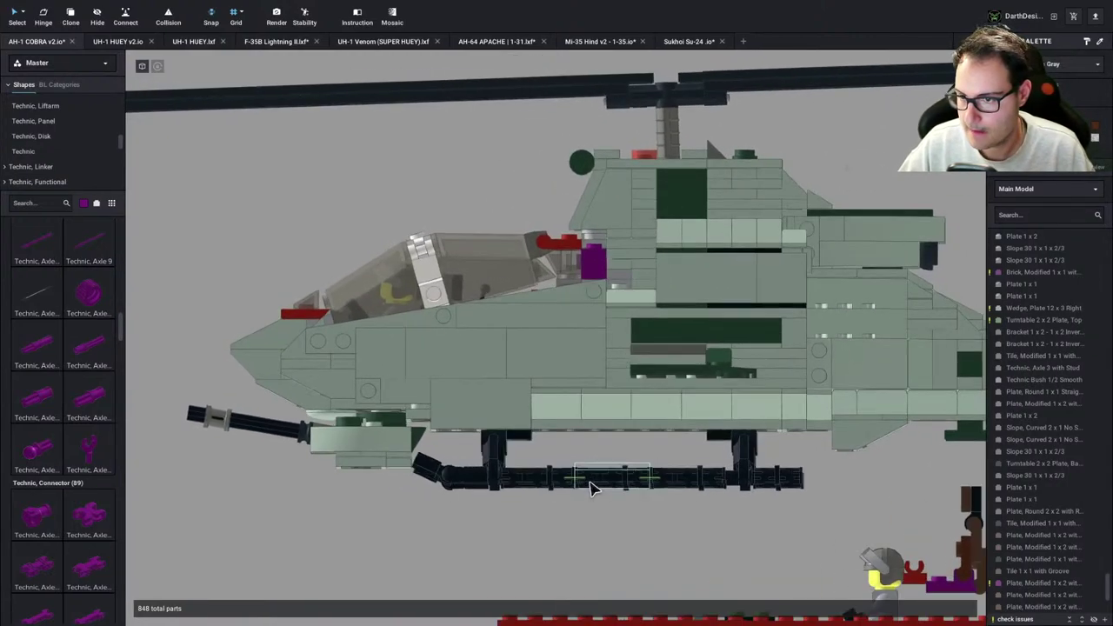
scroll(552, 500, "down", 2)
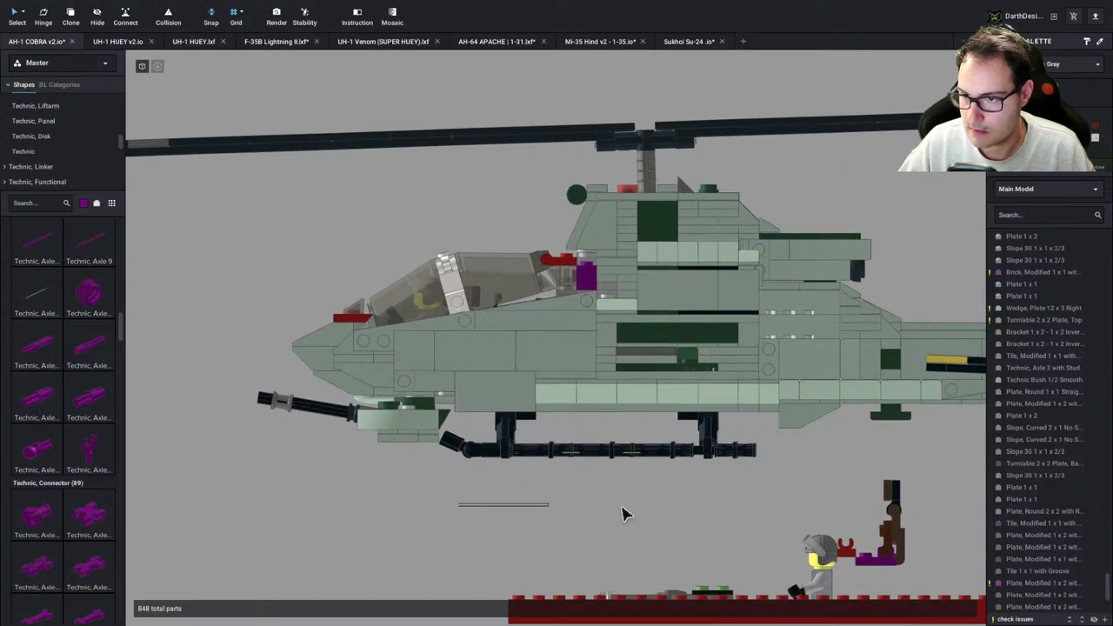
left_click_drag(622, 514, 769, 444)
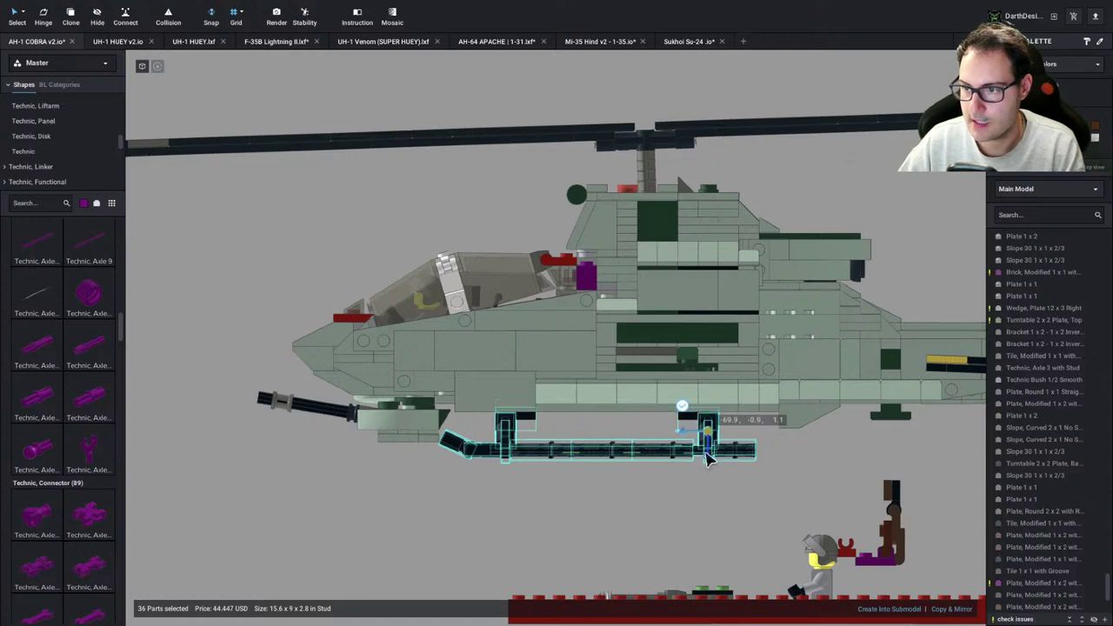
left_click(612, 528)
scroll(612, 528, "down", 3)
scroll(622, 535, "down", 3)
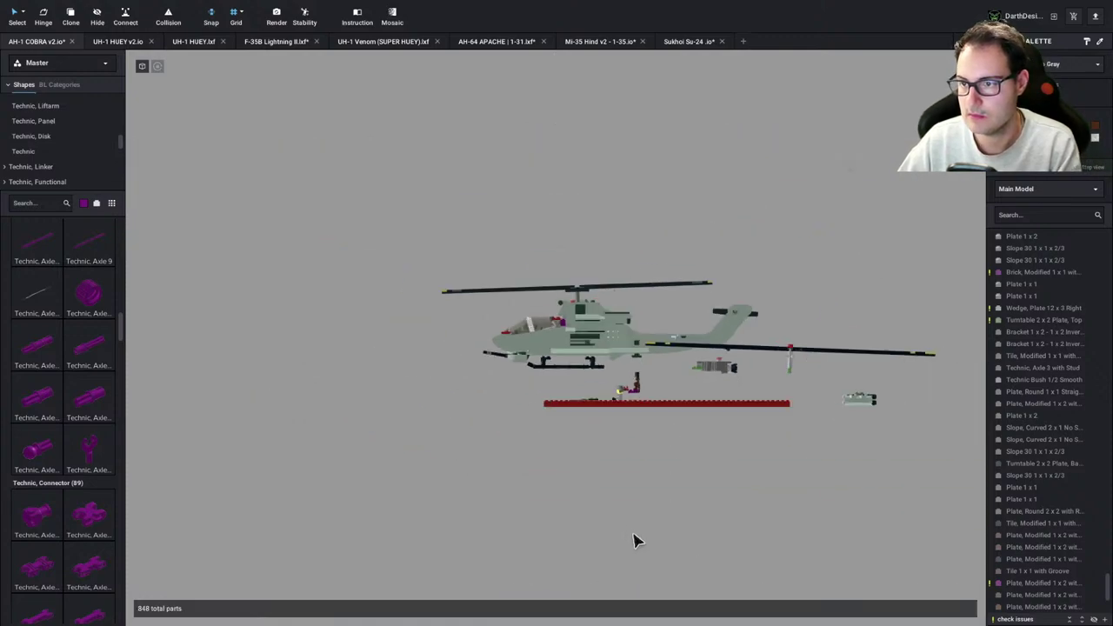
key("ctrl+Right")
key("ctrl+Left")
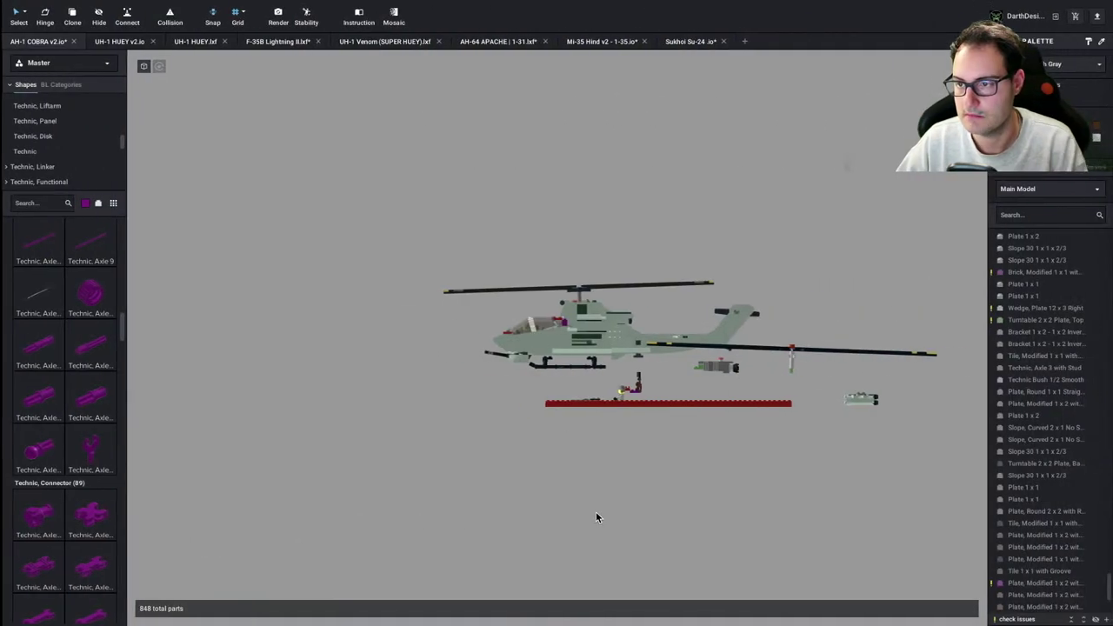
Hide the wedges, panels and plates on the fuselage side beneath the canopy to expose the cockpit interior
scroll(553, 404, "up", 3)
scroll(574, 396, "up", 5)
mouse_move(537, 352)
right_mouse_down()
mouse_move(564, 351)
mouse_move(523, 354)
right_mouse_up()
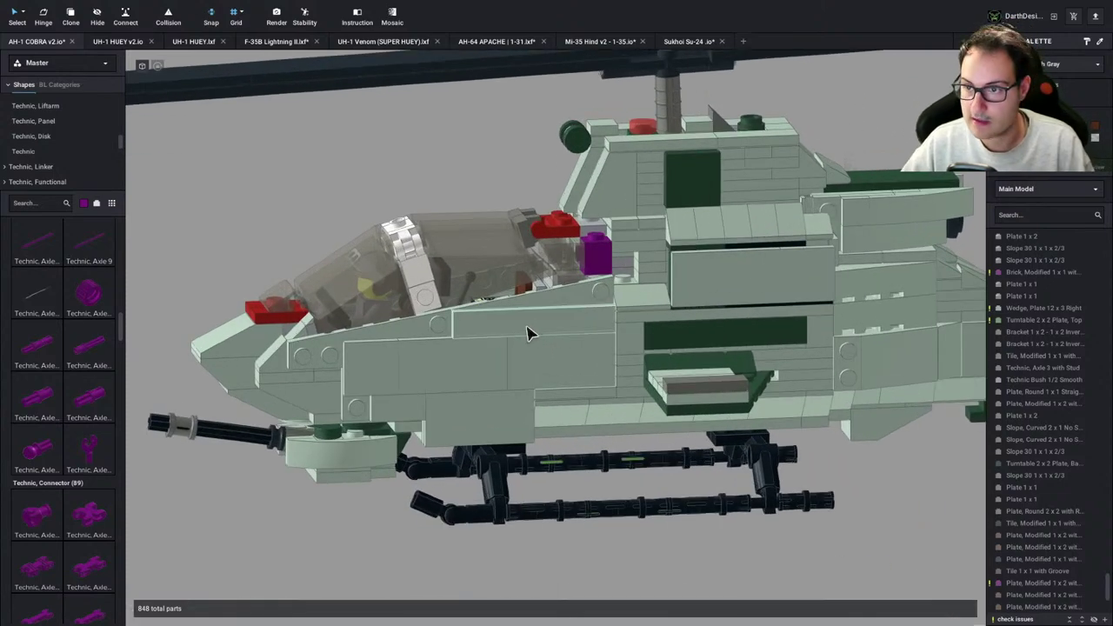
left_click(528, 333)
left_click(377, 170)
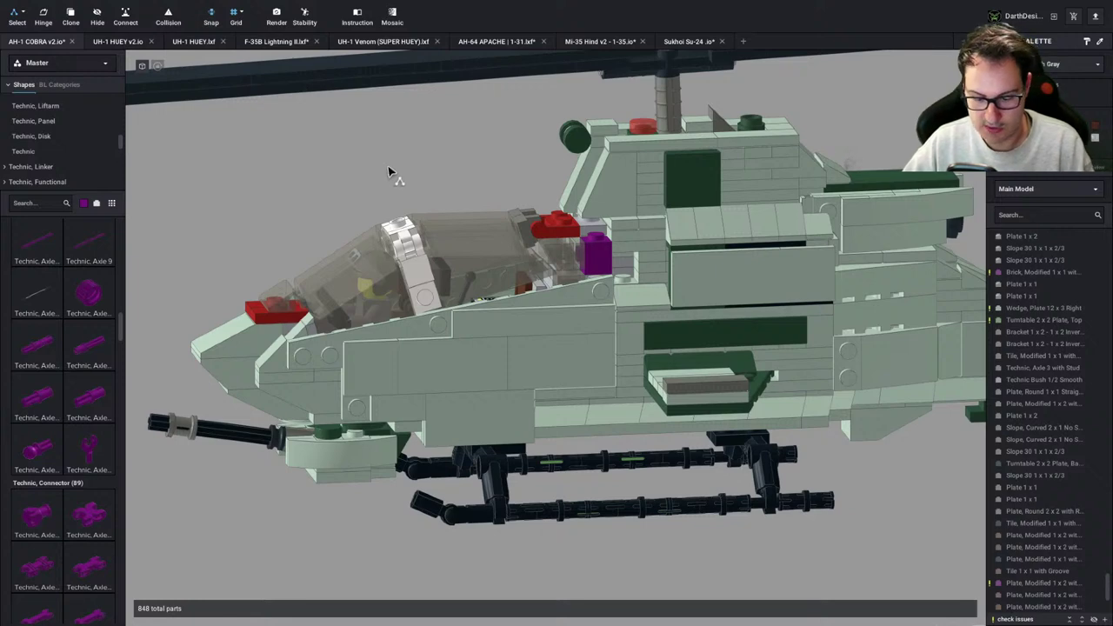
left_click(519, 303)
left_click(517, 305)
left_click(364, 354)
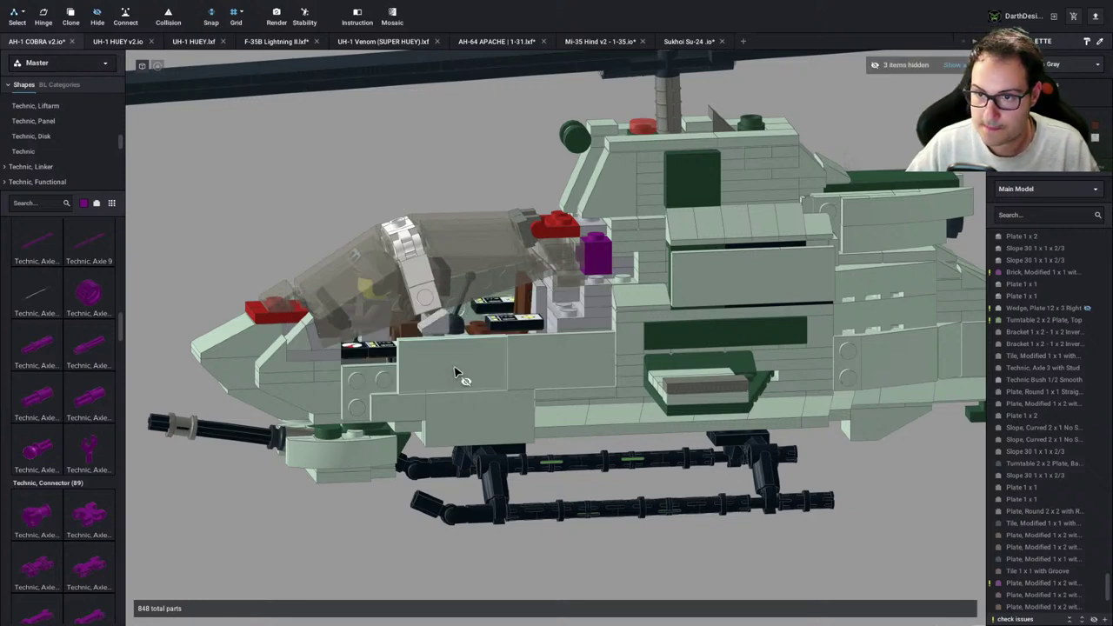
left_click(455, 369)
left_click(550, 371)
left_click(366, 394)
left_click(396, 408)
left_click(445, 422)
left_click(494, 424)
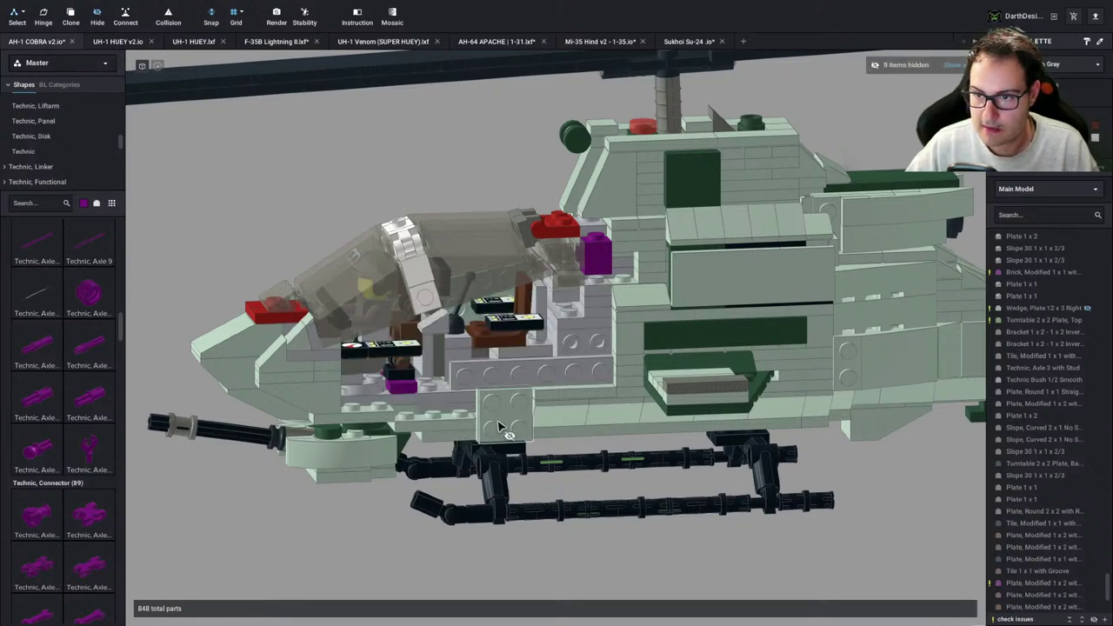
left_click(514, 382)
left_click(493, 369)
key("Escape")
Delete the main rotor with its blades, hub and upper mast from above the helicopter
scroll(601, 315, "down", 6)
scroll(600, 314, "down", 3)
scroll(439, 329, "up", 4)
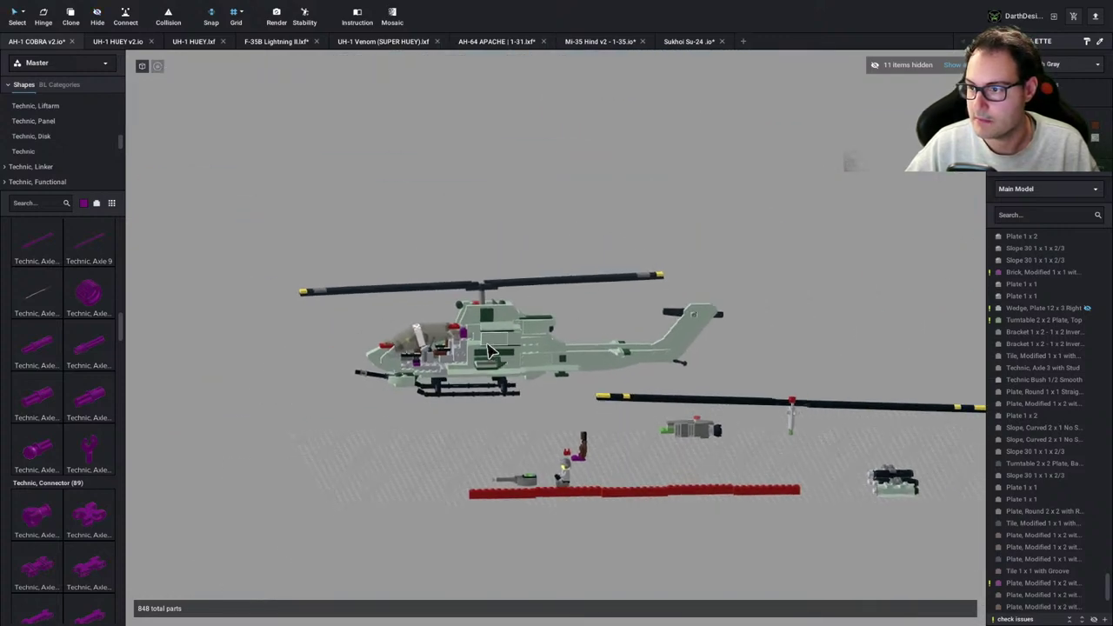
scroll(443, 344, "down", 2)
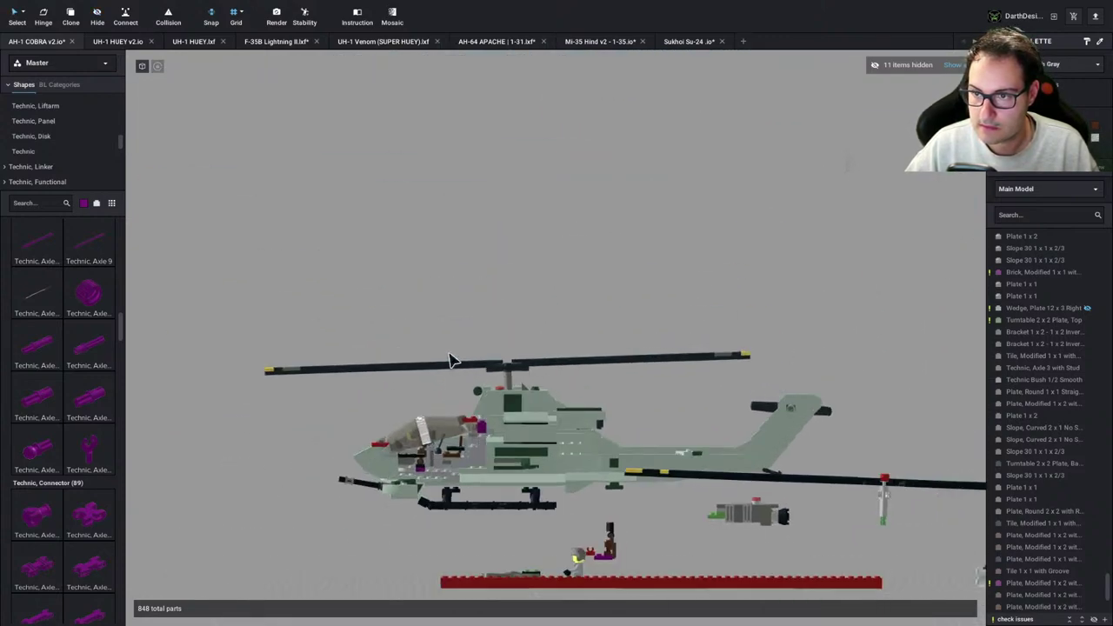
left_click_drag(231, 276, 781, 379)
key("Delete")
Hide the tiles and plate along the engine cowling's upper edge to inspect the mast base, and show all hidden parts again
scroll(460, 371, "up", 5)
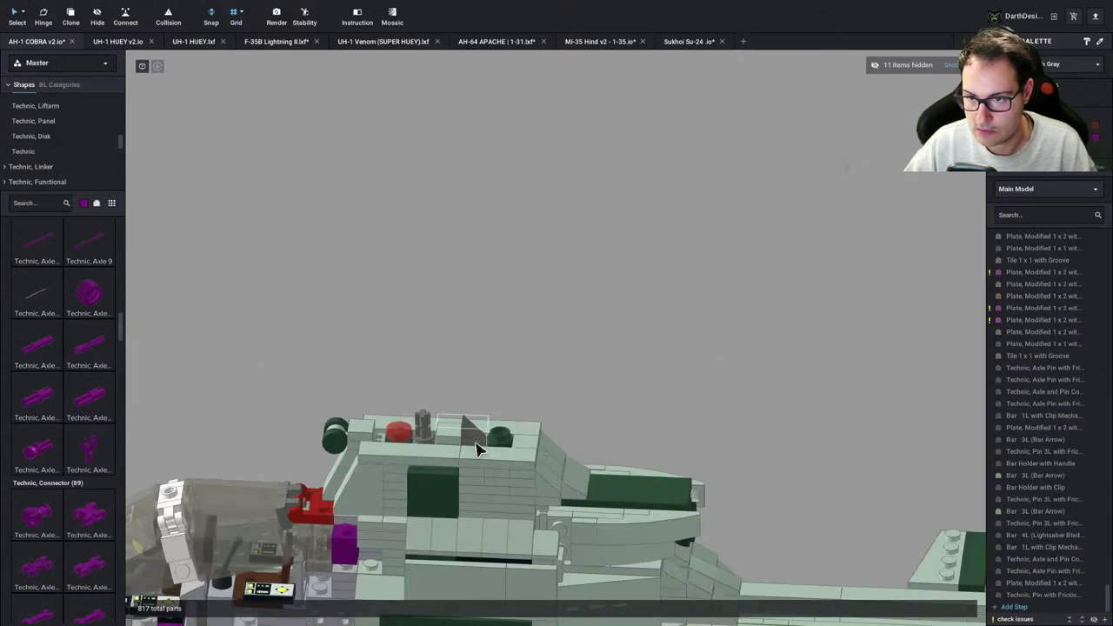
left_click(470, 433)
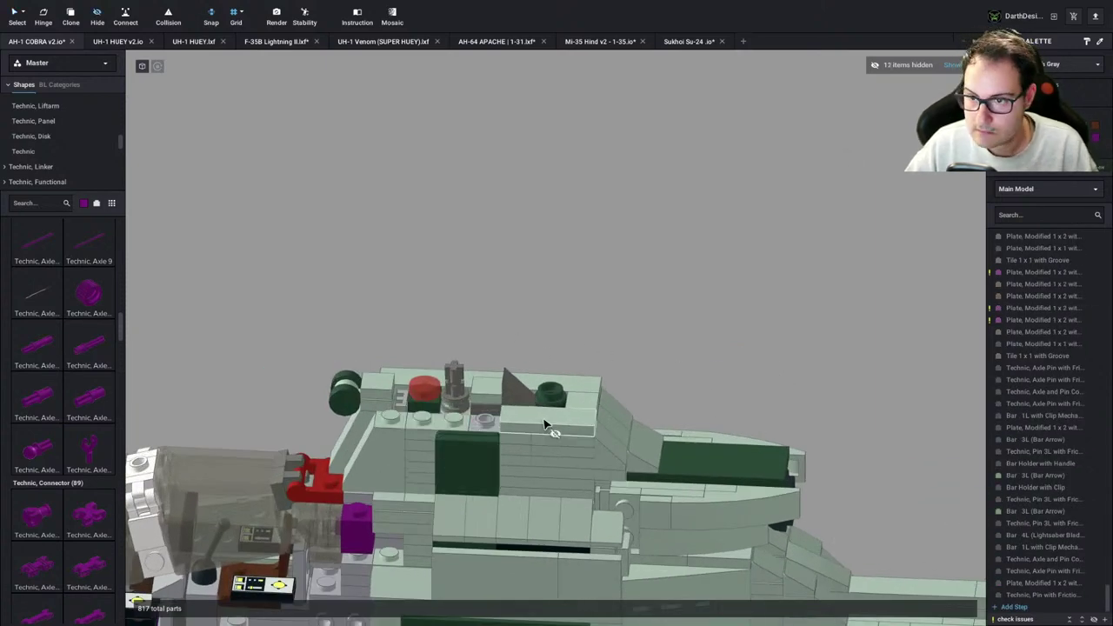
left_click(539, 422)
left_click(483, 440)
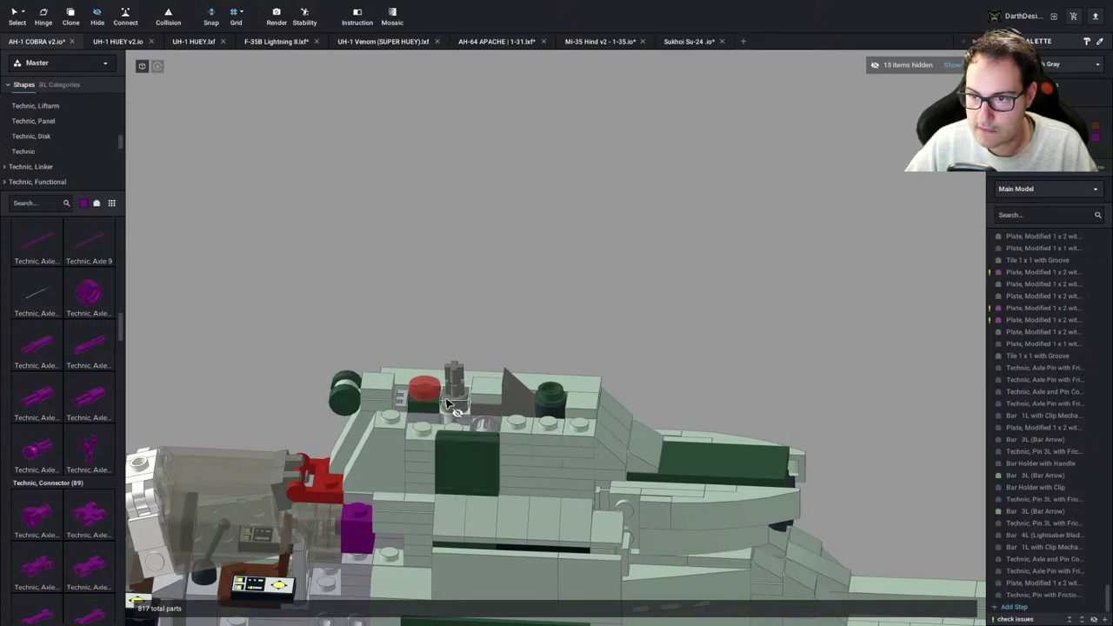
left_click(956, 65)
scroll(723, 300, "down", 5)
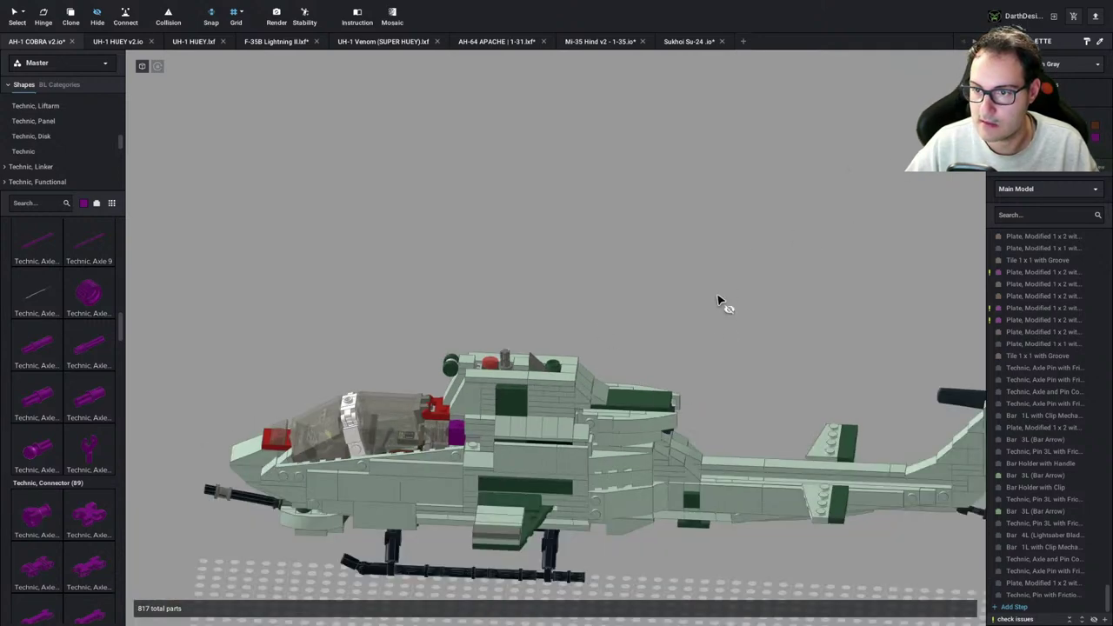
Delete the Technic Axle 2 Notched from the lower end of the spare main rotor's mast
middle_click_drag(709, 296, 651, 166)
right_click_drag(718, 438, 729, 432)
scroll(765, 438, "down", 5)
scroll(822, 452, "up", 3)
key("Escape")
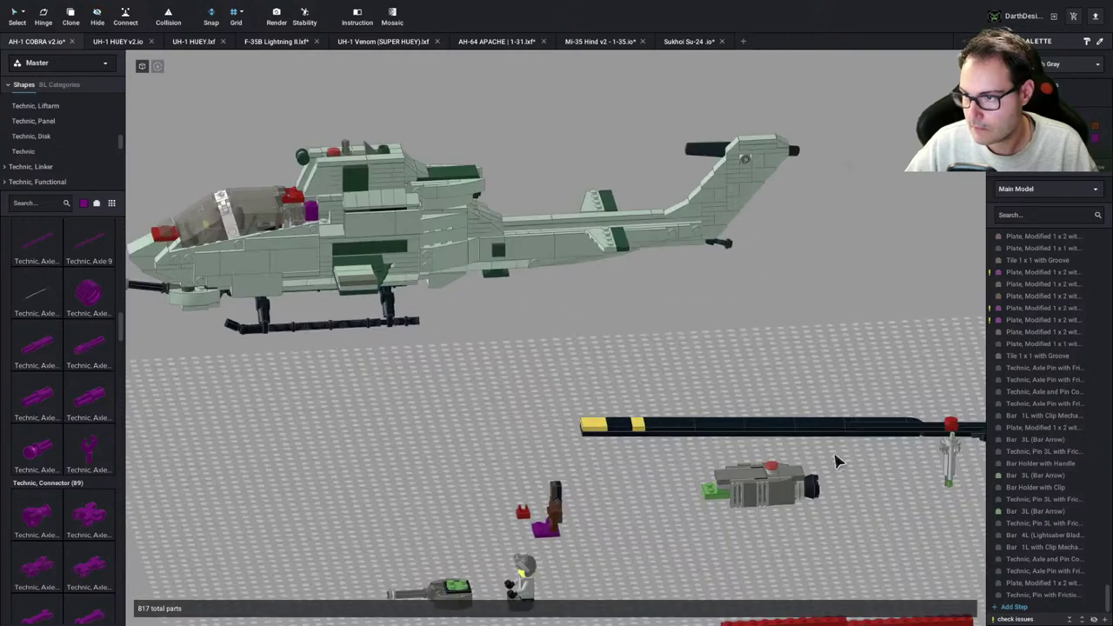
middle_click_drag(939, 483, 848, 448)
left_click(853, 445)
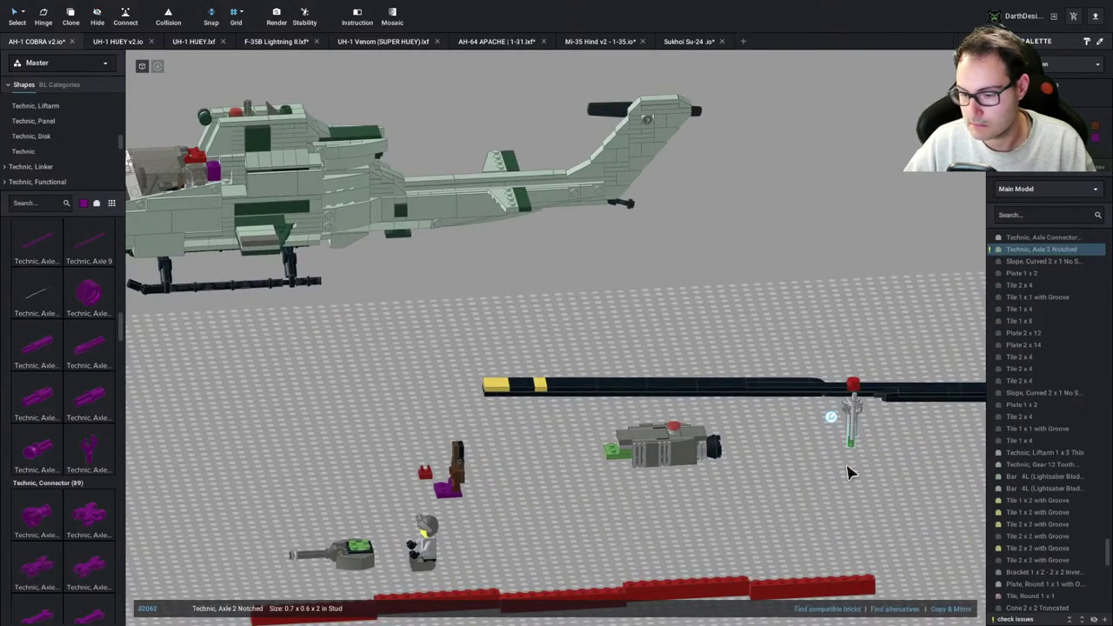
key("Delete")
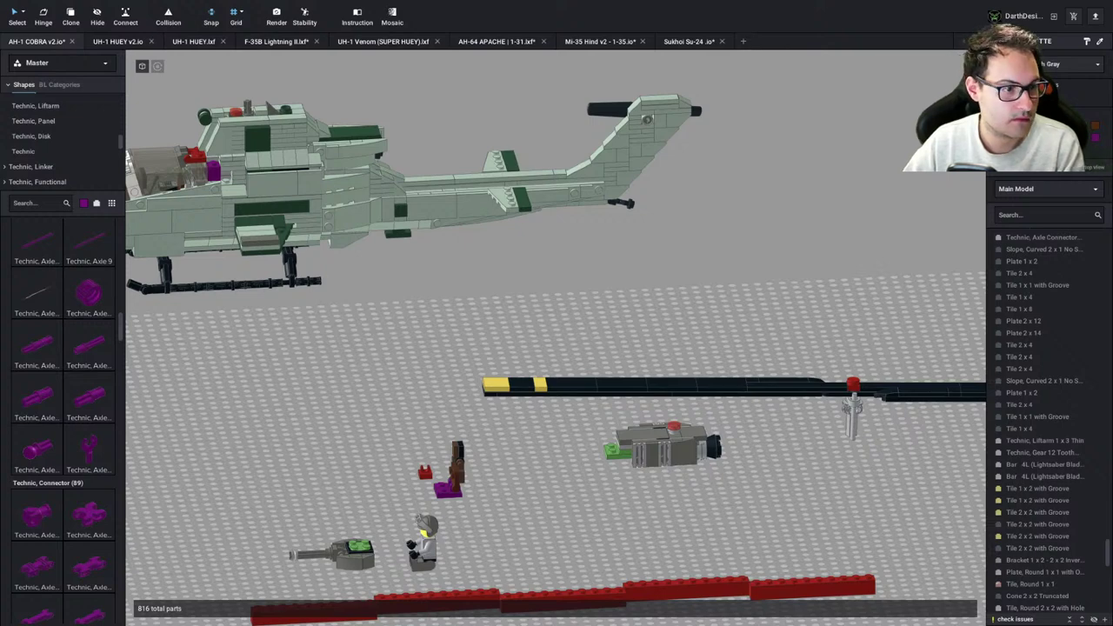
Examine the spare main rotor assembly and compare it with the rotor in the AH-1G orthographic drawing in the browser
left_click(855, 436)
middle_click_drag(855, 436, 737, 440)
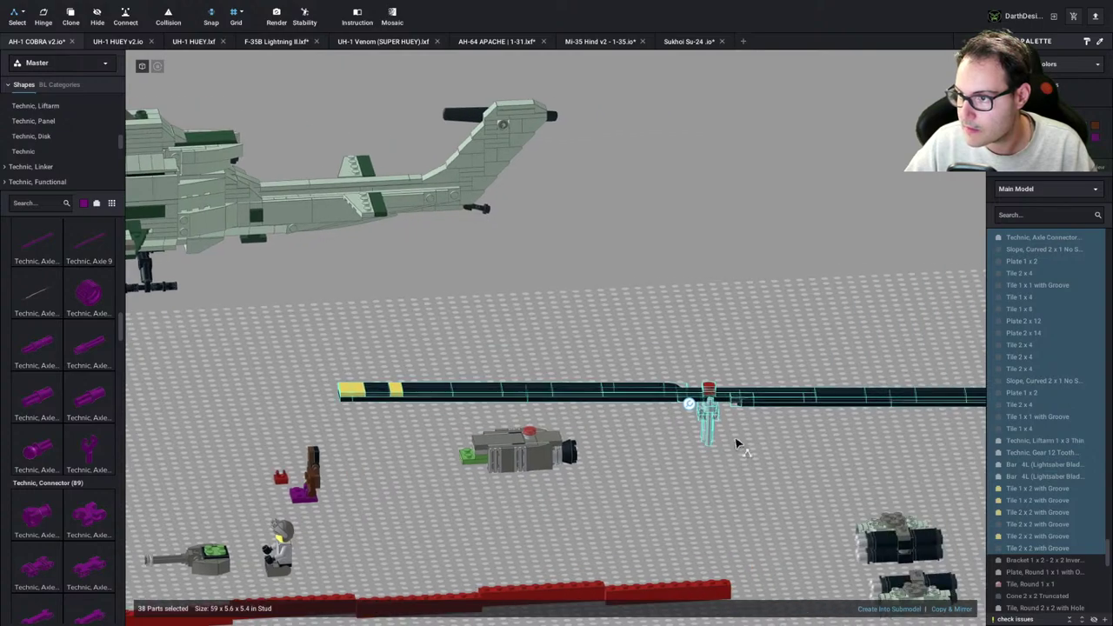
right_click_drag(701, 474, 835, 403)
left_click(930, 331)
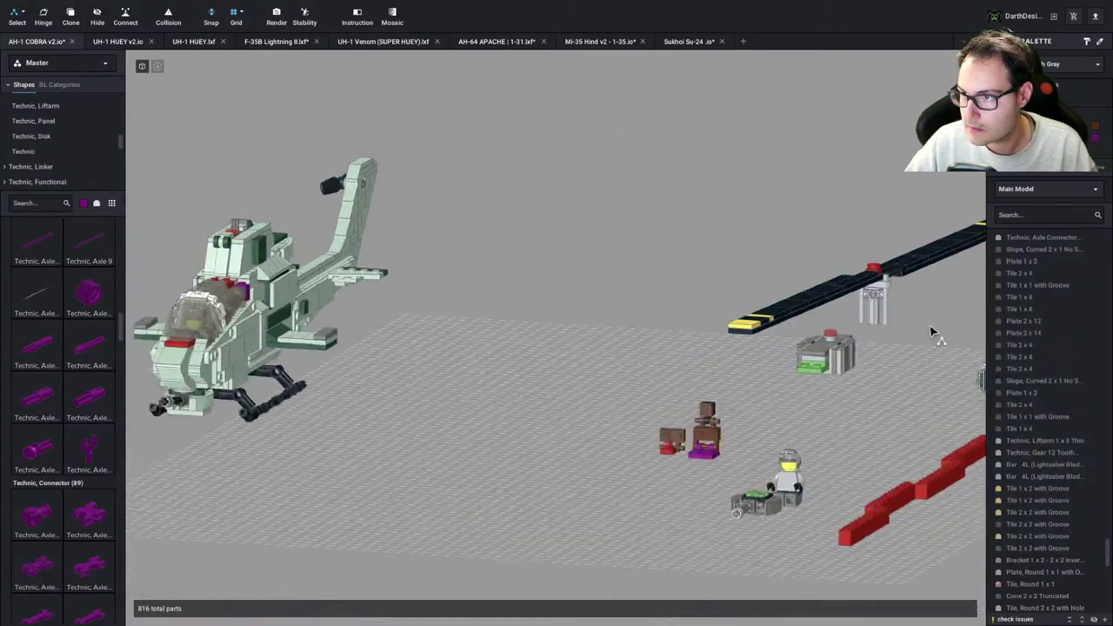
key("super+Tab")
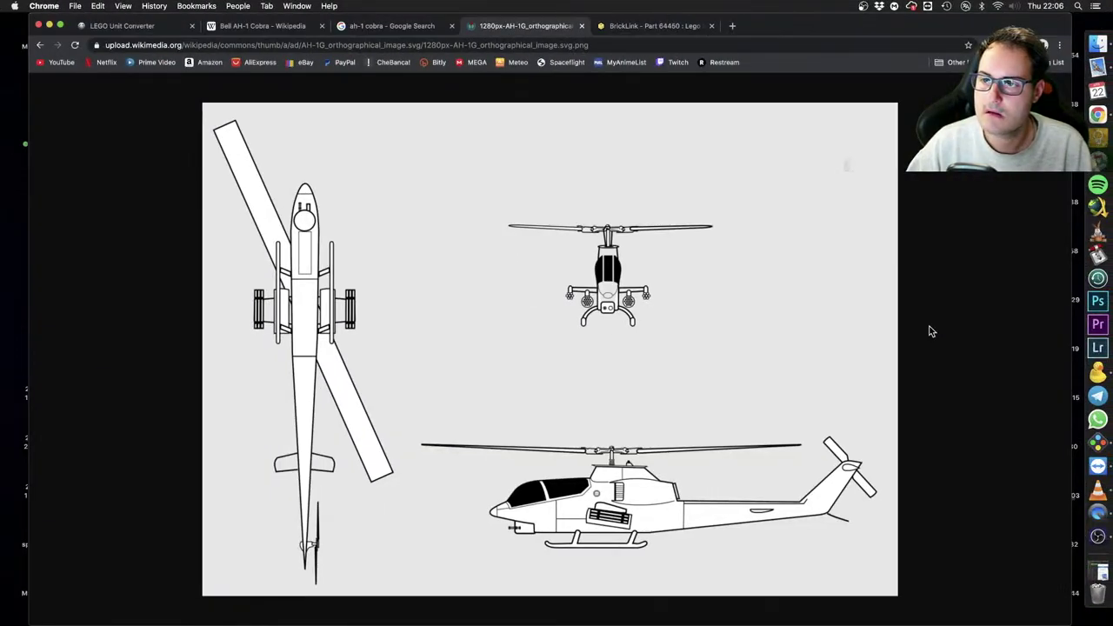
key("ctrl+Right")
Move the whole spare rotor assembly, with blades, hub and mast, onto the mast opening in the helicopter's engine cowling
right_click_drag(931, 330, 741, 426)
left_click(721, 438)
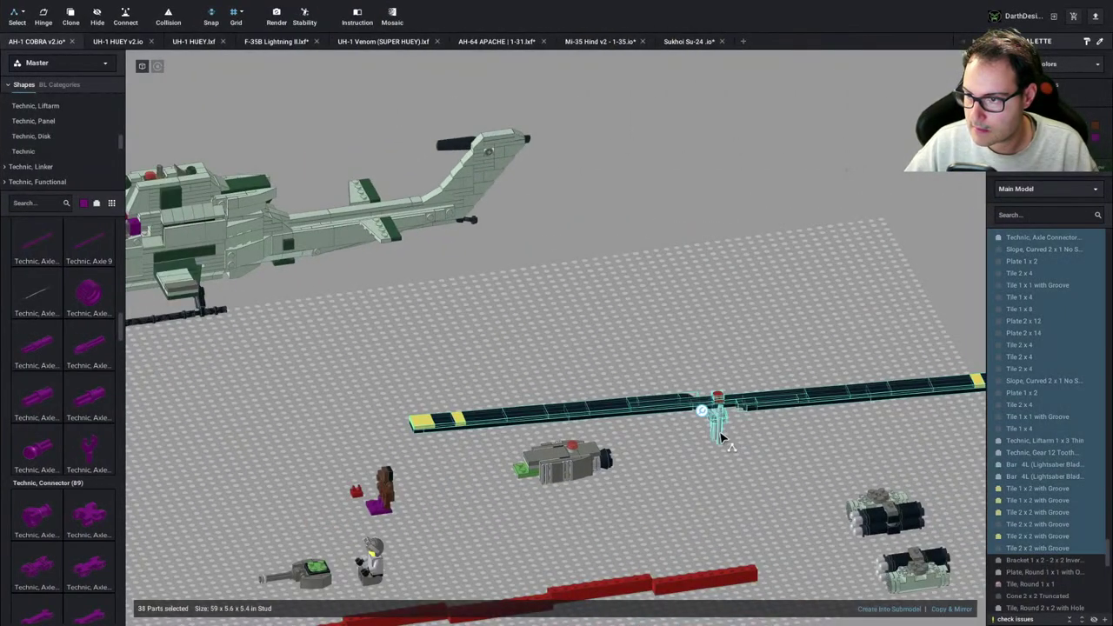
left_click_drag(721, 438, 608, 480)
scroll(624, 468, "up", 6)
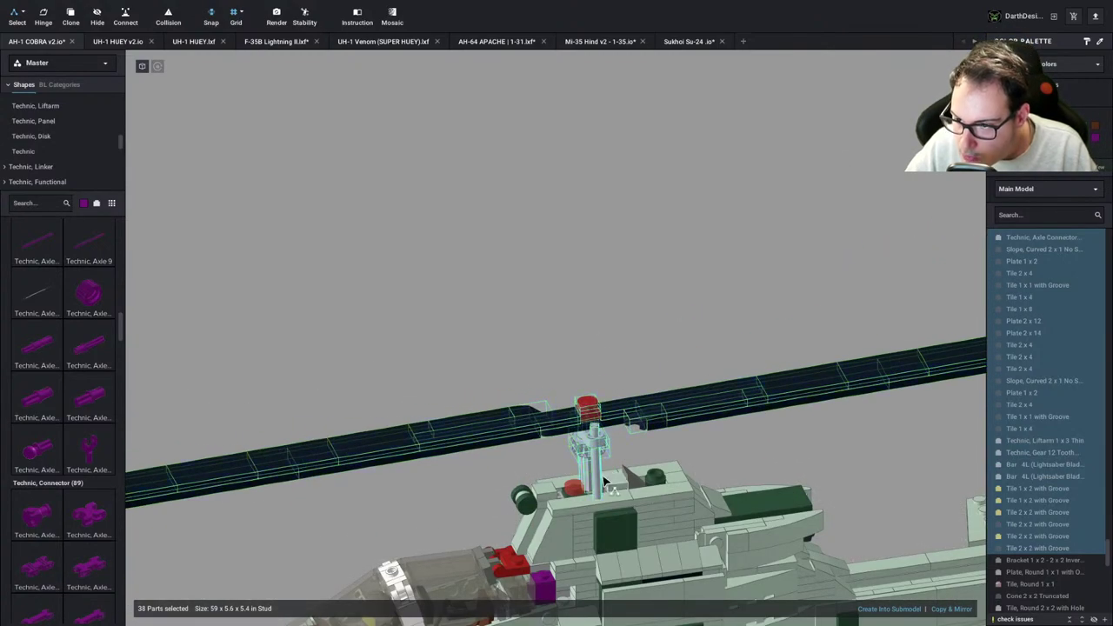
scroll(606, 481, "up", 5)
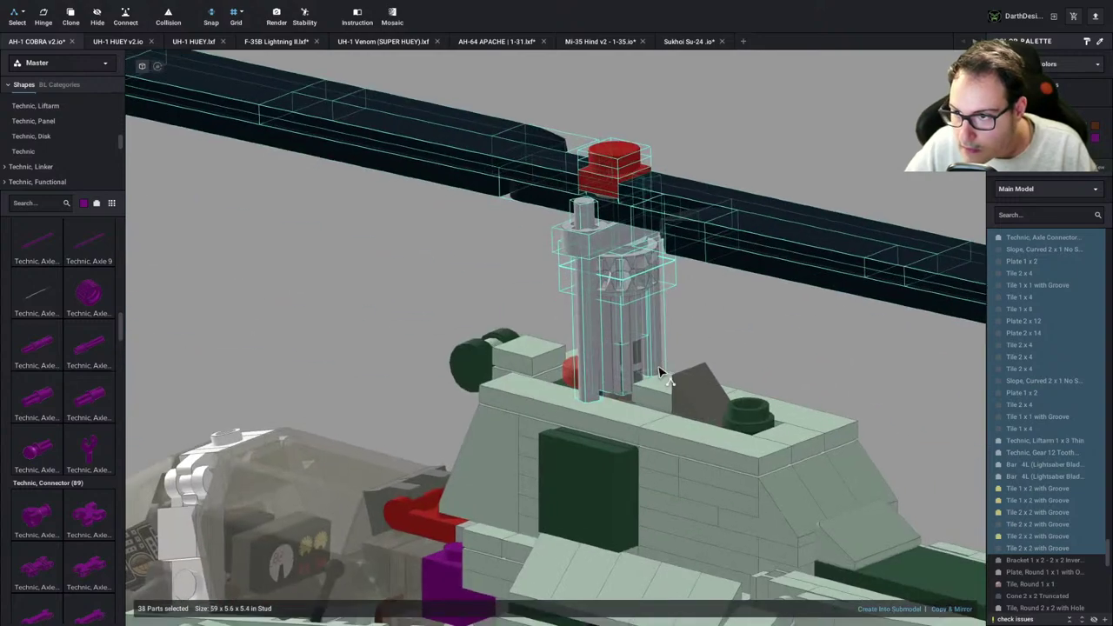
scroll(659, 372, "up", 3)
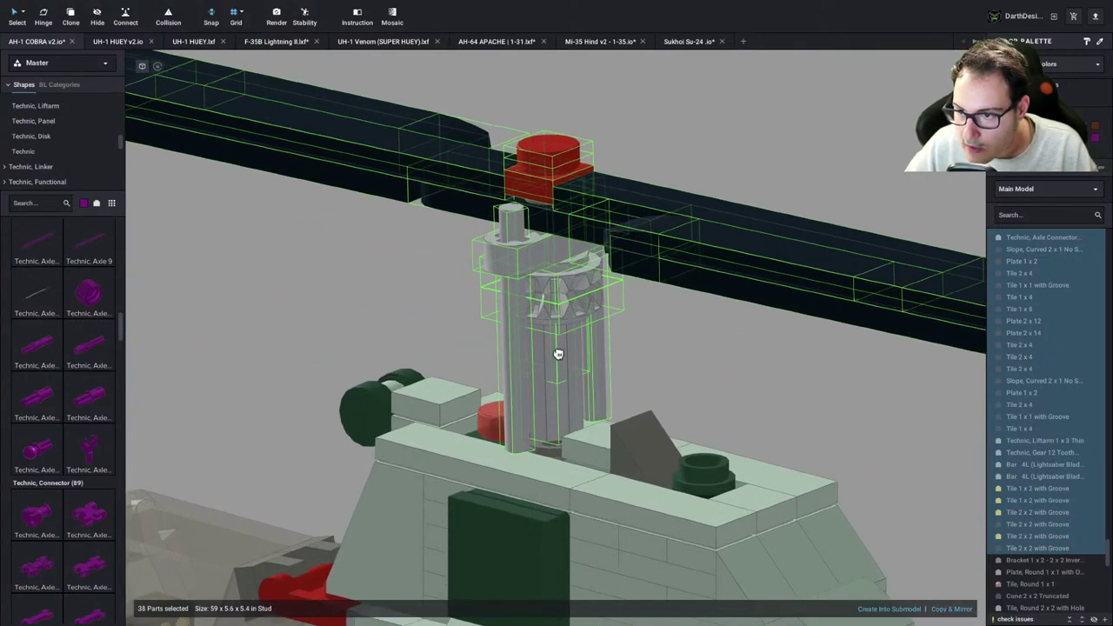
left_click_drag(558, 354, 557, 360)
scroll(557, 364, "down", 10)
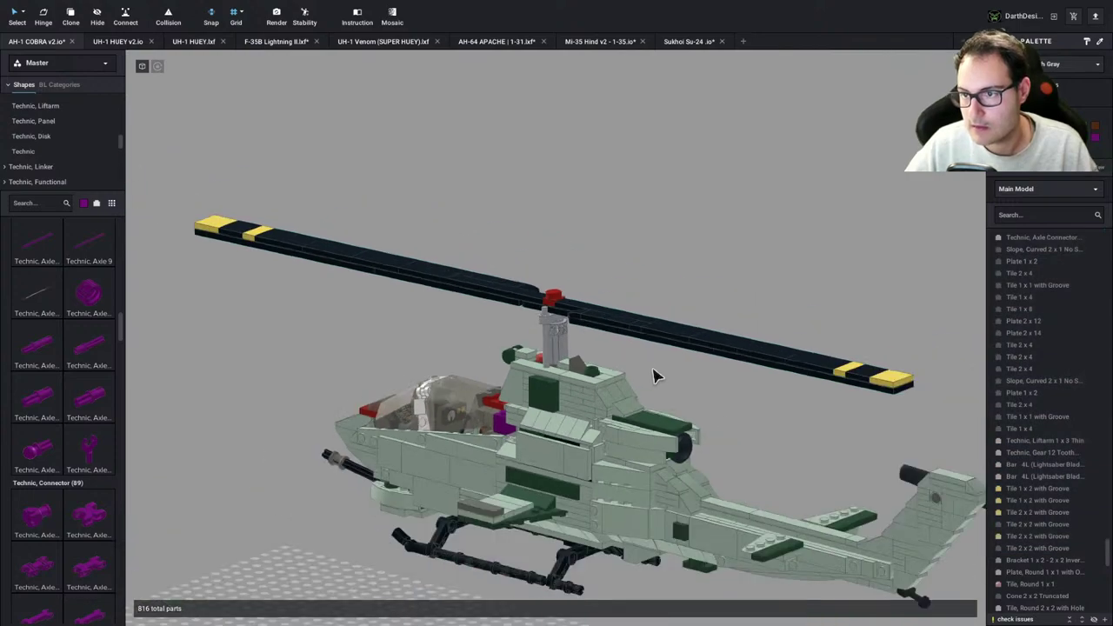
Try removing the small sand green block beside the rotor mast on the cowling, and undo the deletion
scroll(644, 358, "up", 10)
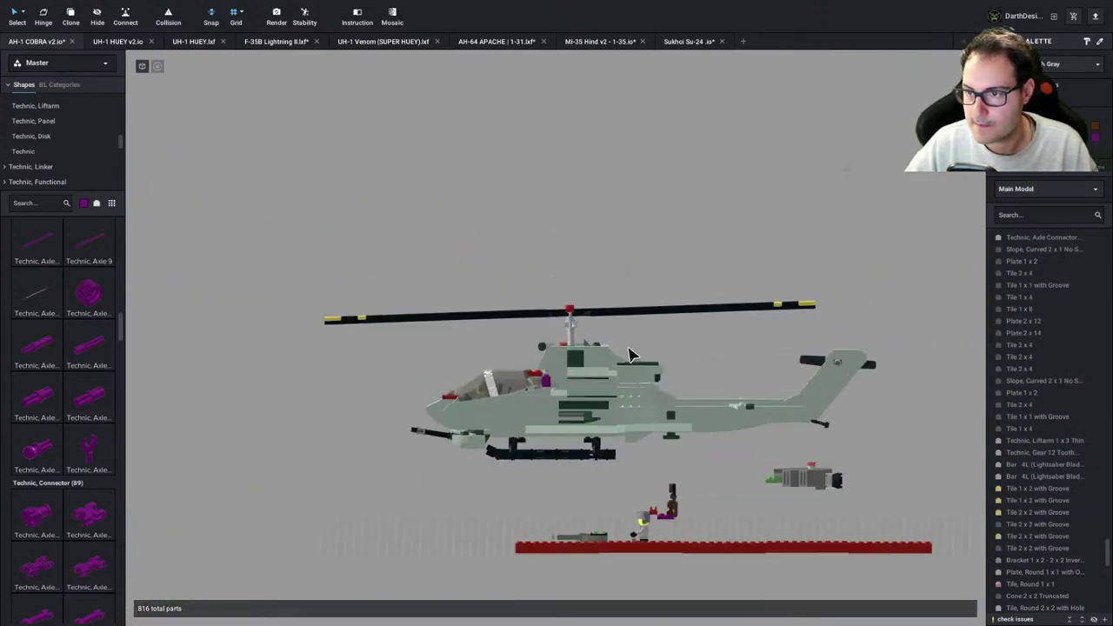
scroll(600, 353, "up", 1)
right_click_drag(600, 352, 576, 447)
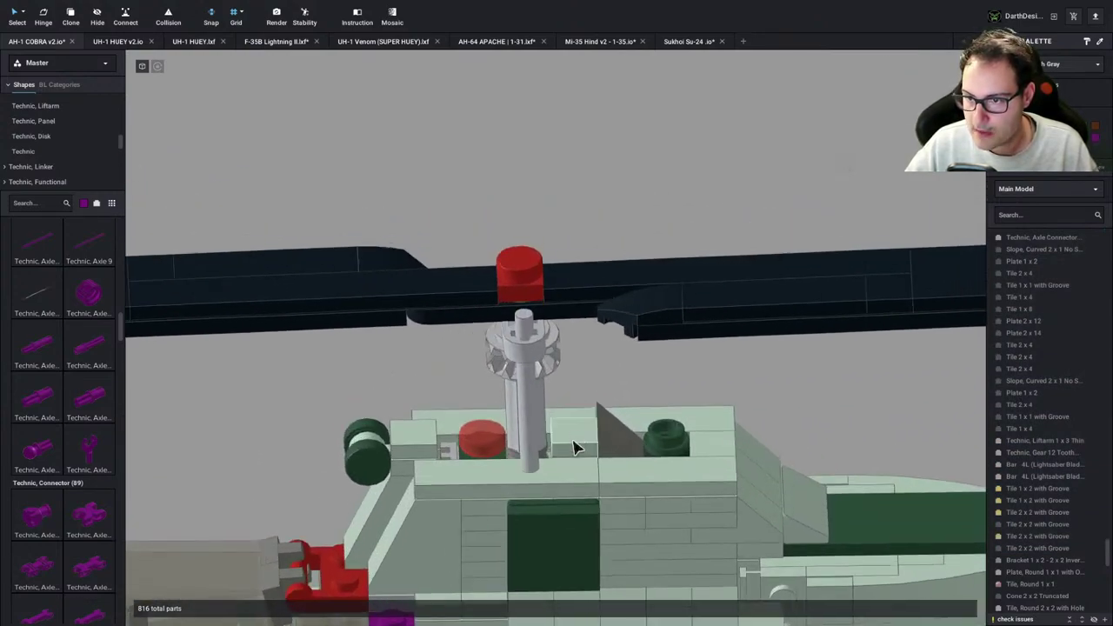
left_click(581, 447)
key("Delete")
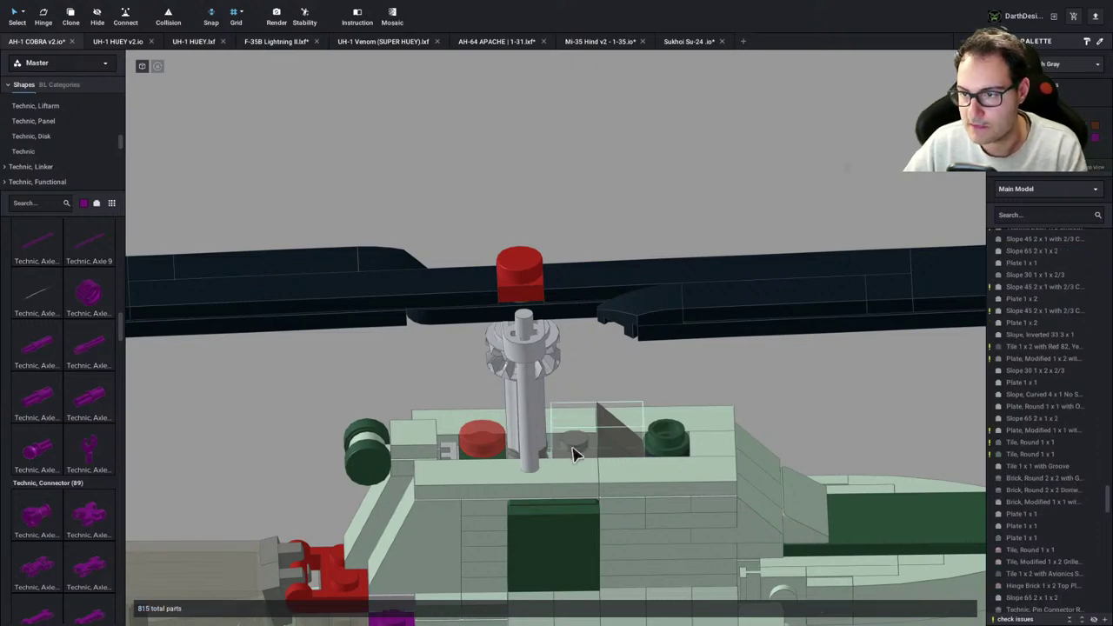
key("ctrl+z")
Compare the mounted rotor's height and cowling with the side-view drawing, and examine the parts around the mast base
right_click_drag(658, 391, 809, 395)
scroll(793, 394, "down", 5)
key("ctrl+Left")
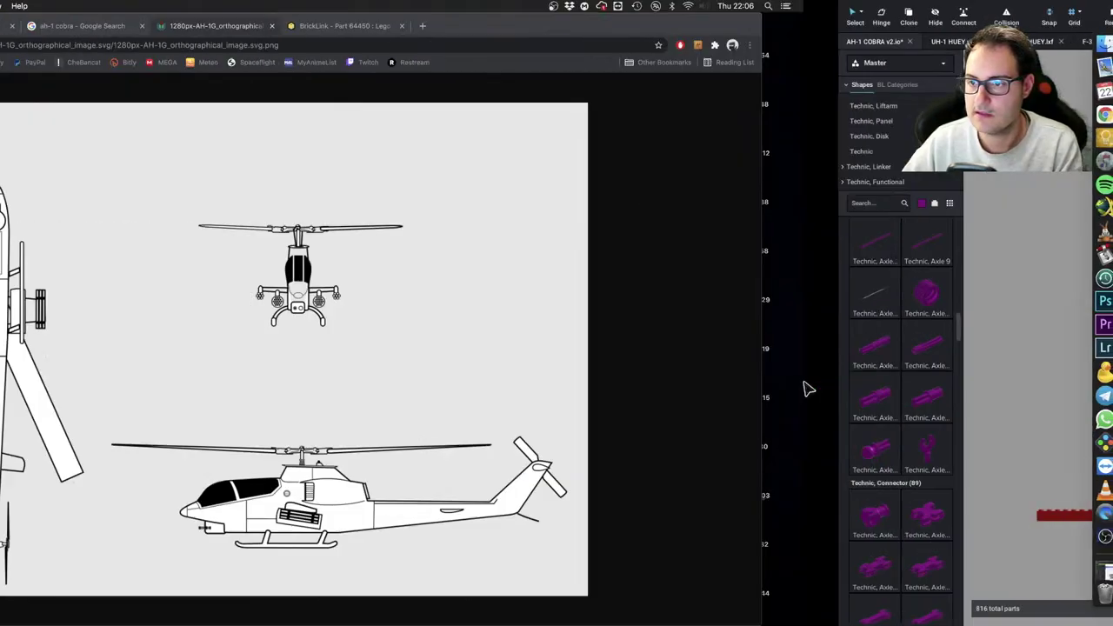
key("ctrl+Right")
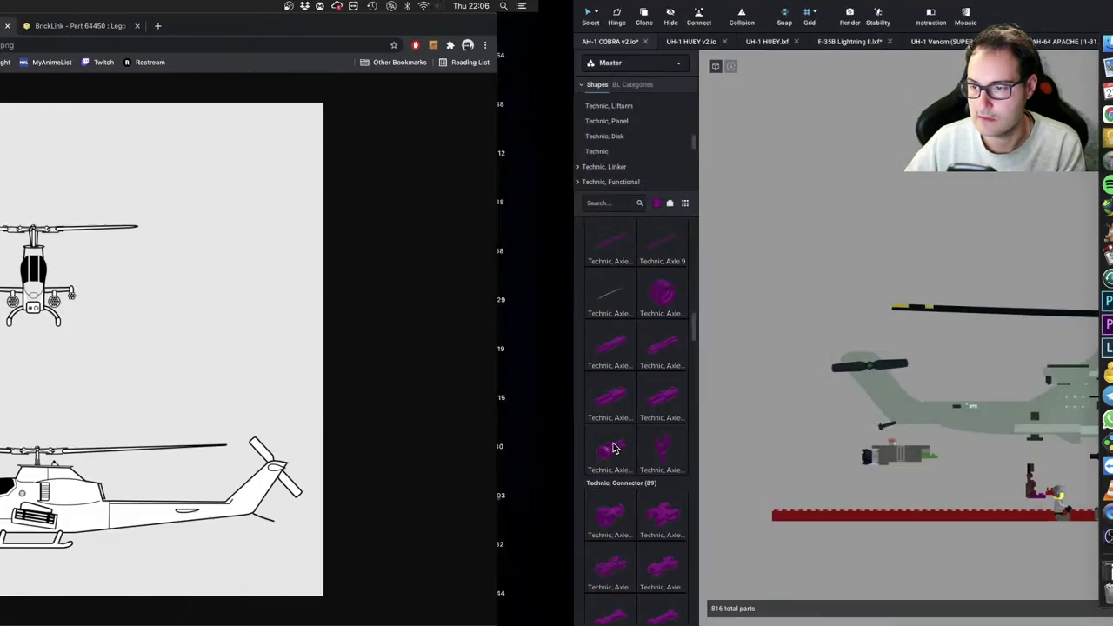
scroll(604, 421, "up", 5)
right_click_drag(604, 391, 664, 486)
scroll(584, 398, "up", 5)
middle_click_drag(664, 485, 623, 459)
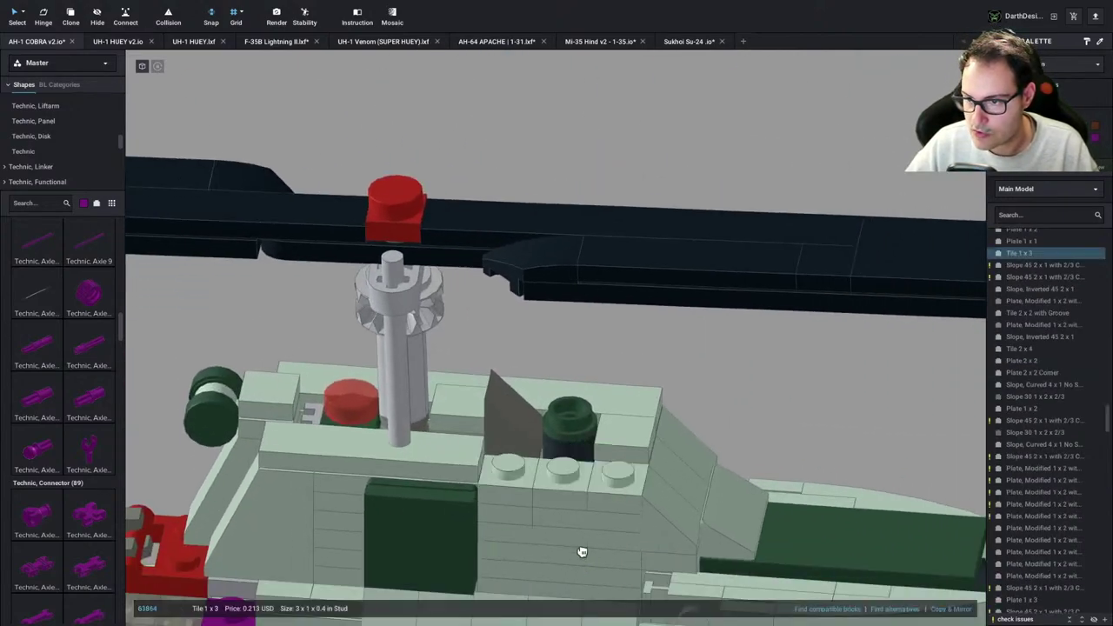
right_click_drag(721, 411, 748, 396)
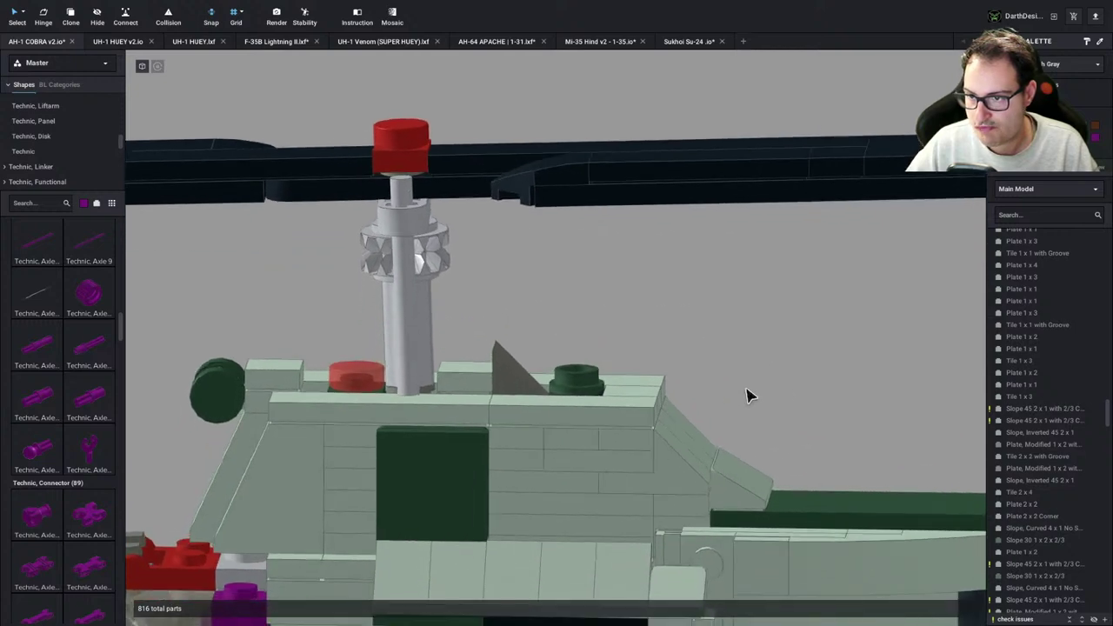
Replace the small sand green block and grey wedge behind the rotor mast with a Slope 30 1 x 1 x 2/3
right_click_drag(517, 391, 512, 447)
key("Delete")
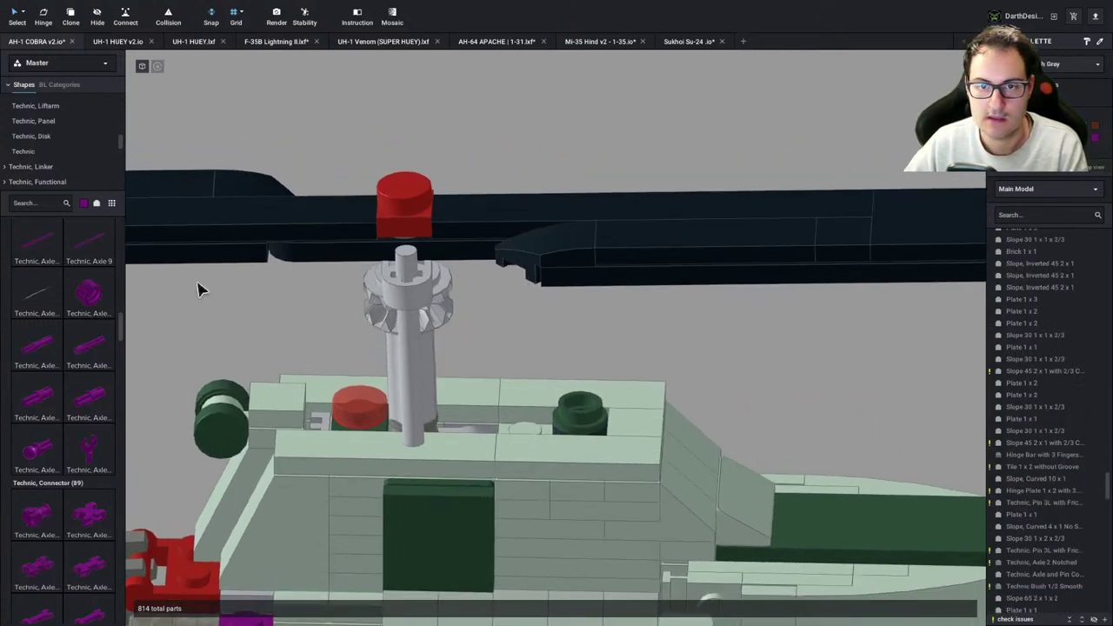
scroll(24, 120, "up", 5)
scroll(30, 139, "up", 5)
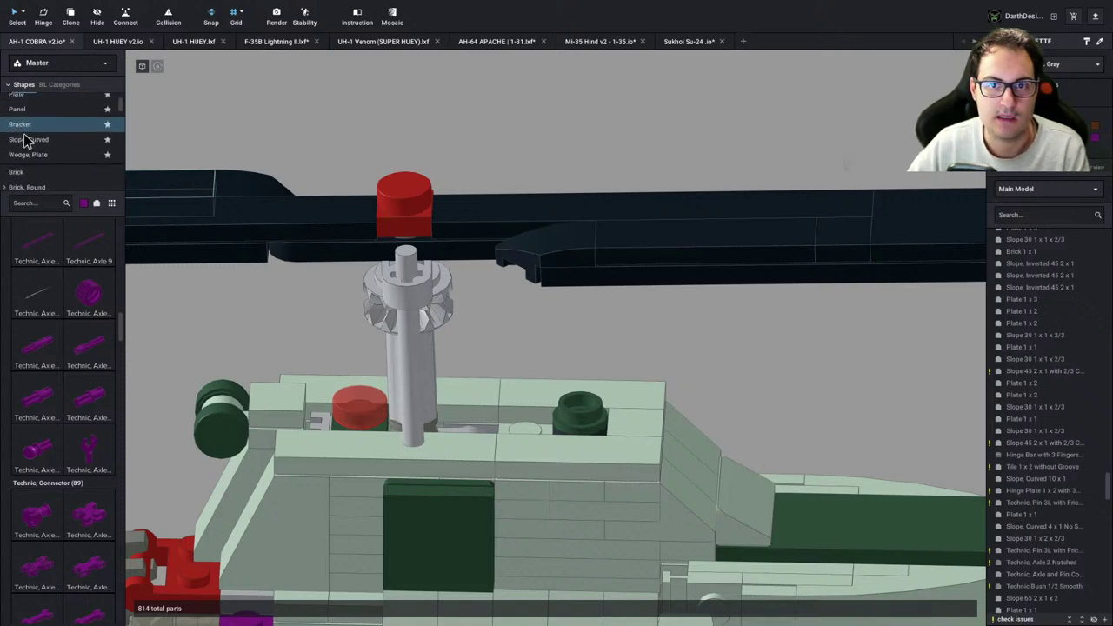
scroll(37, 156, "down", 2)
left_click(35, 135)
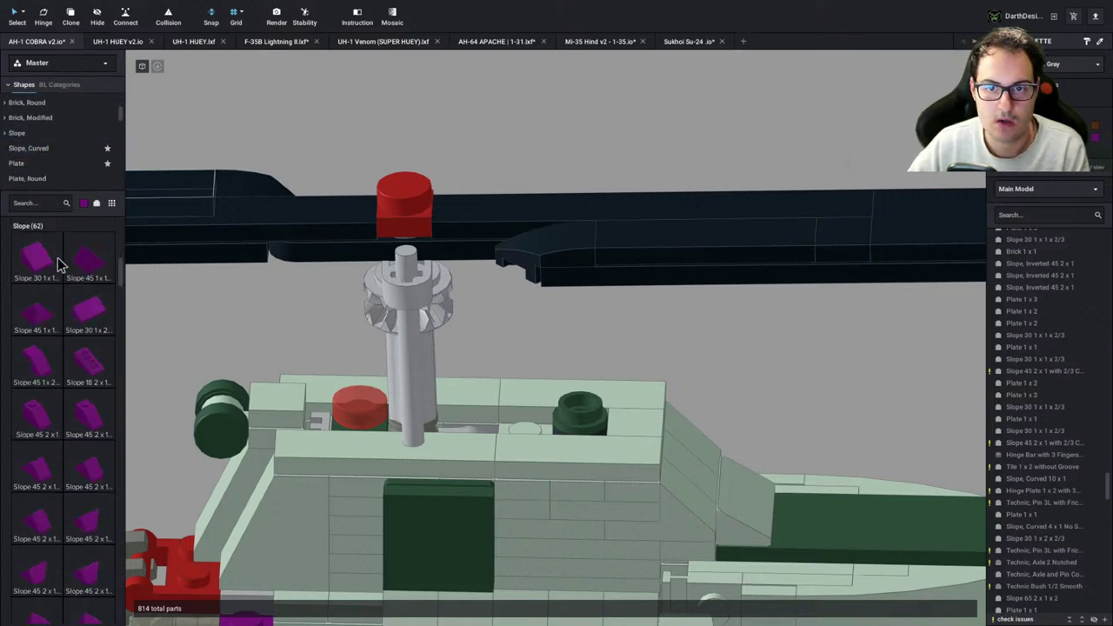
left_click(39, 258)
left_click(546, 434)
right_click_drag(637, 324, 545, 385)
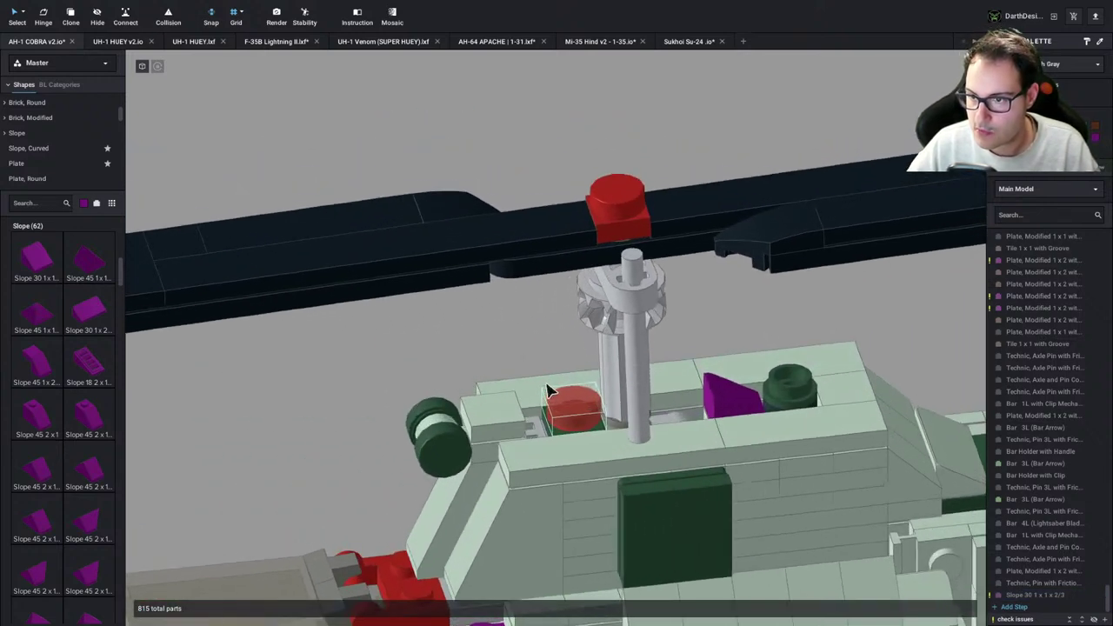
Swap the translucent red 1 x 1 round tile with the pale green square tile at the front of the rotor housing roof
right_click_drag(567, 426, 571, 428)
left_click_drag(571, 426, 501, 331)
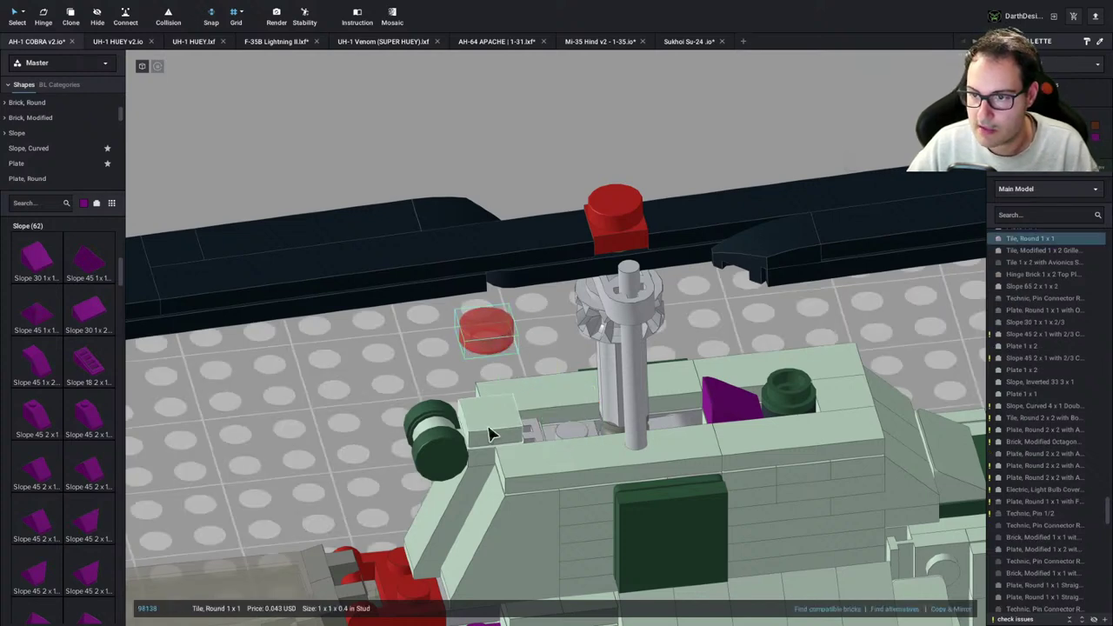
left_click_drag(490, 429, 583, 425)
left_click(544, 336)
right_click_drag(544, 335, 441, 397)
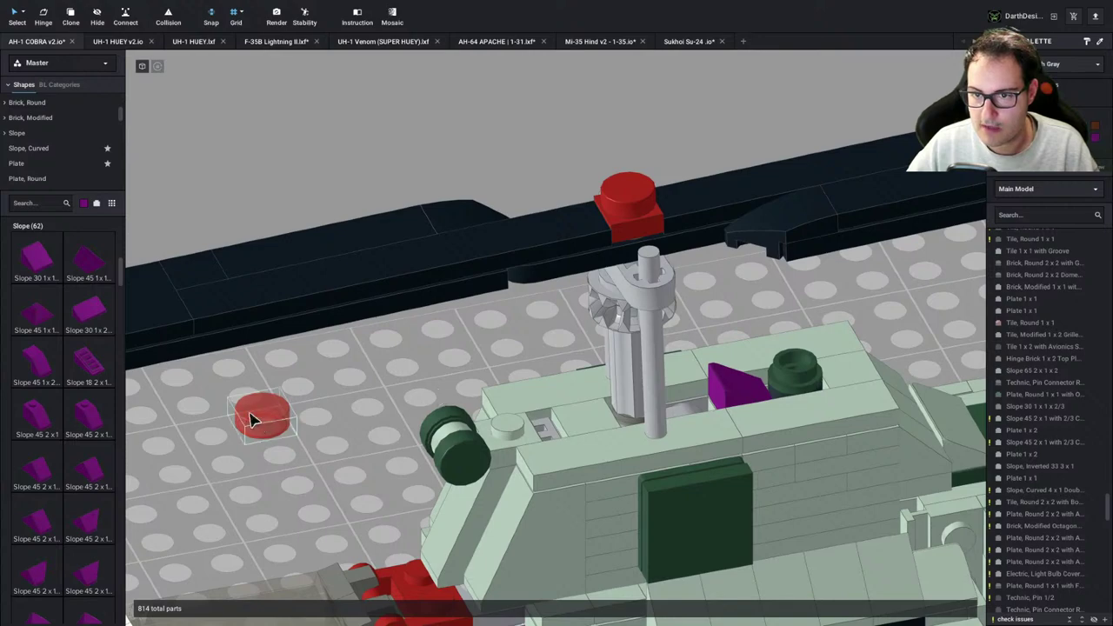
left_click_drag(251, 421, 525, 416)
left_click(502, 331)
Switch to Chrome and examine the rotor housing in an AH-1 Cobra photo from the image results, then return to the model
key("ctrl+Left")
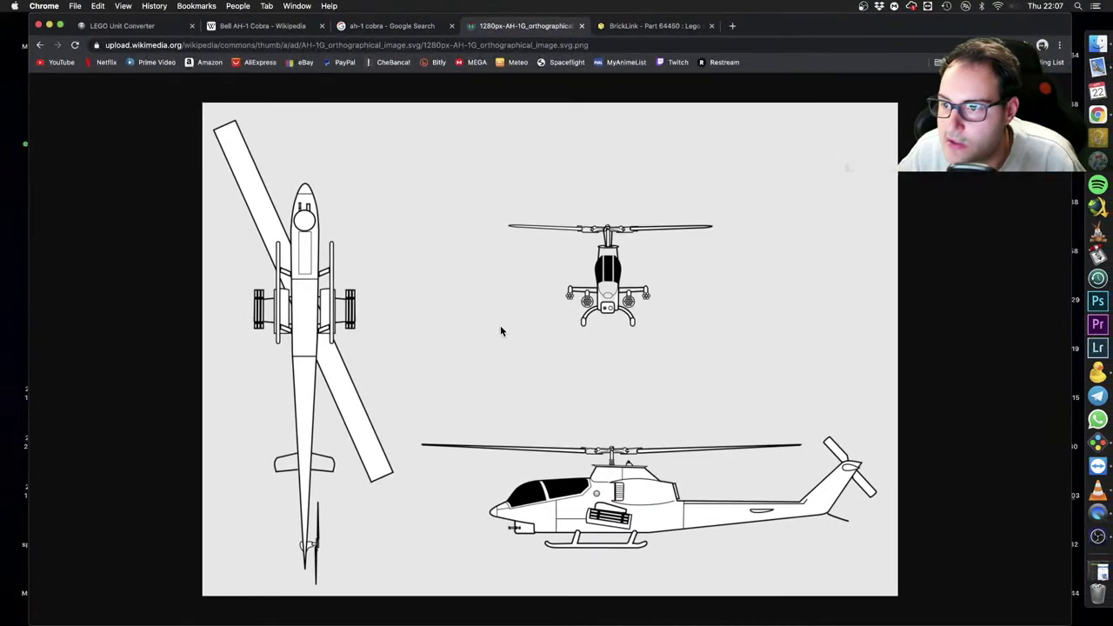
left_click(370, 26)
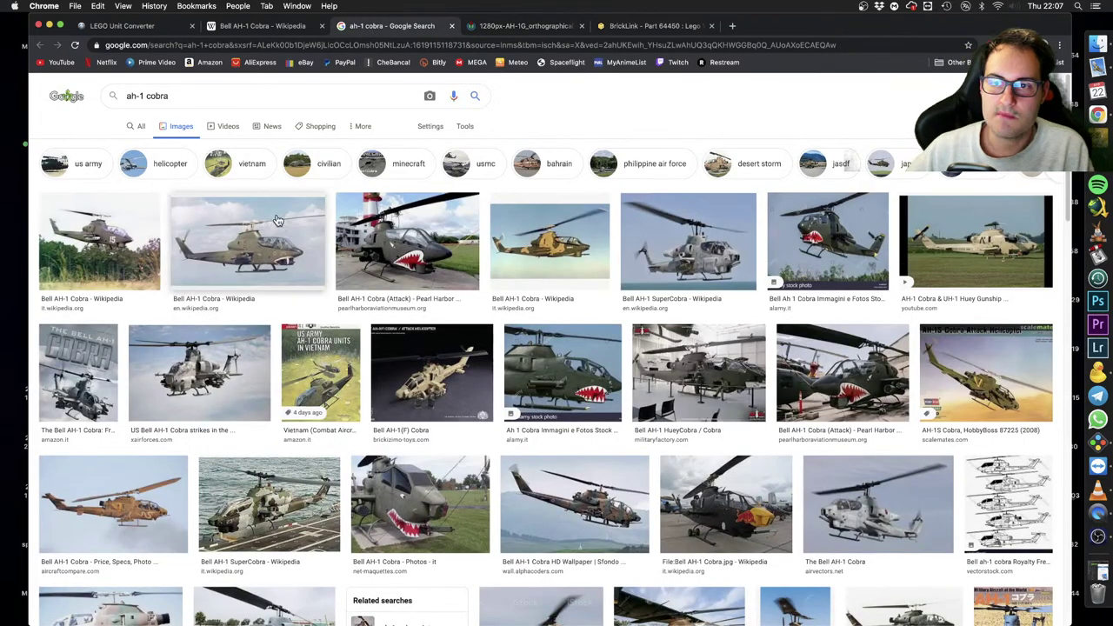
left_click(127, 222)
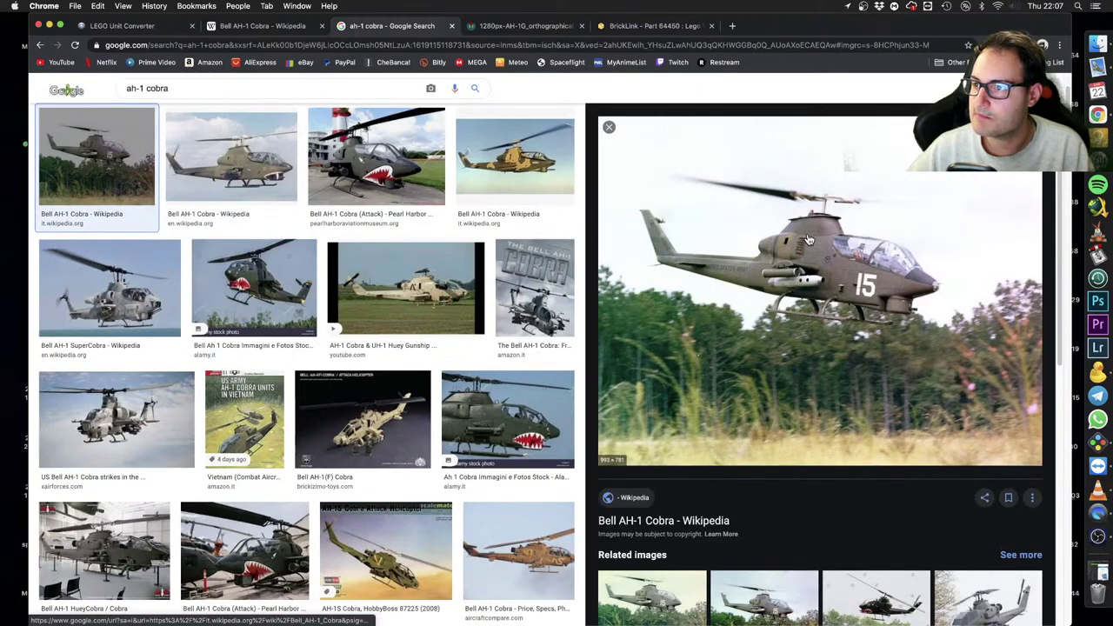
key("super+Tab")
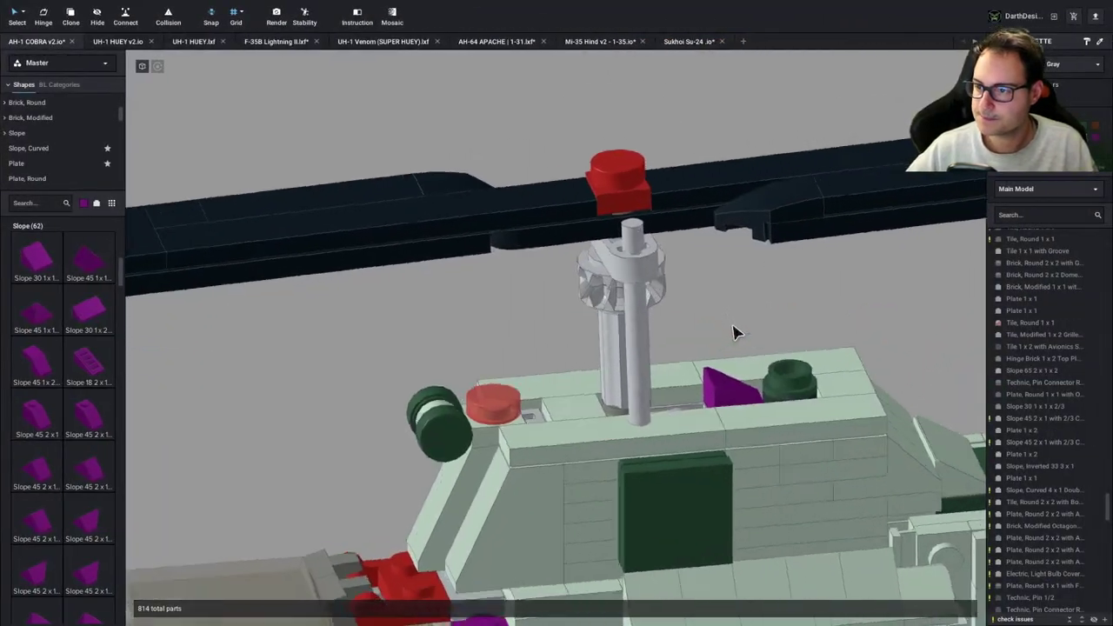
Delete the translucent red round tile from the front stud of the rotor housing roof
right_click_drag(734, 326, 732, 321)
middle_click_drag(803, 365, 626, 368)
key("Delete")
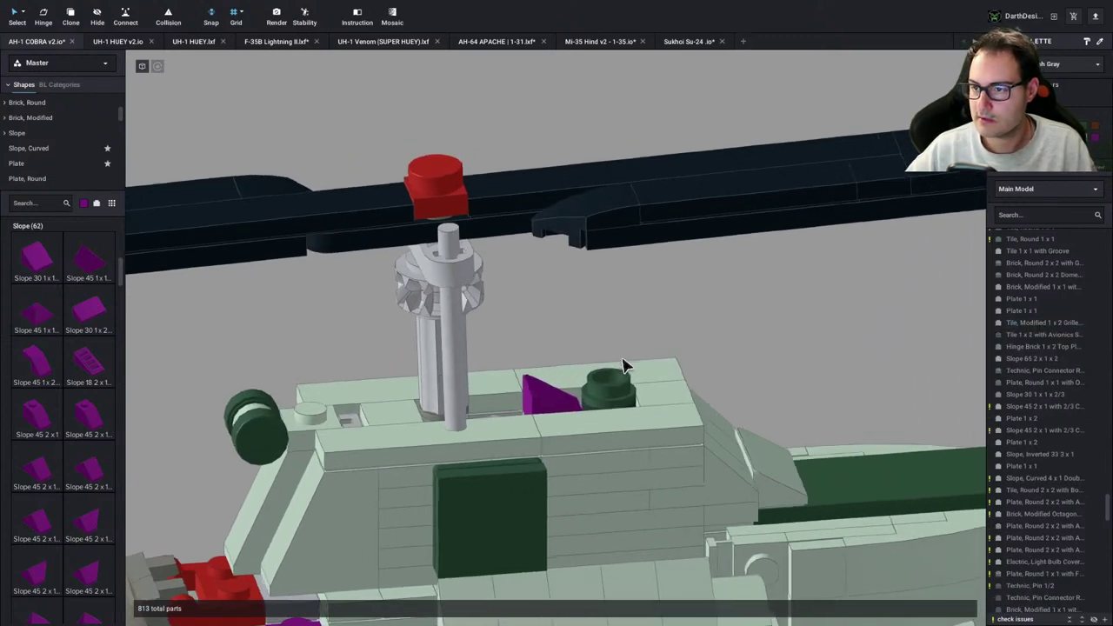
left_click(605, 400)
left_click_drag(610, 395, 634, 306)
key("ctrl+z")
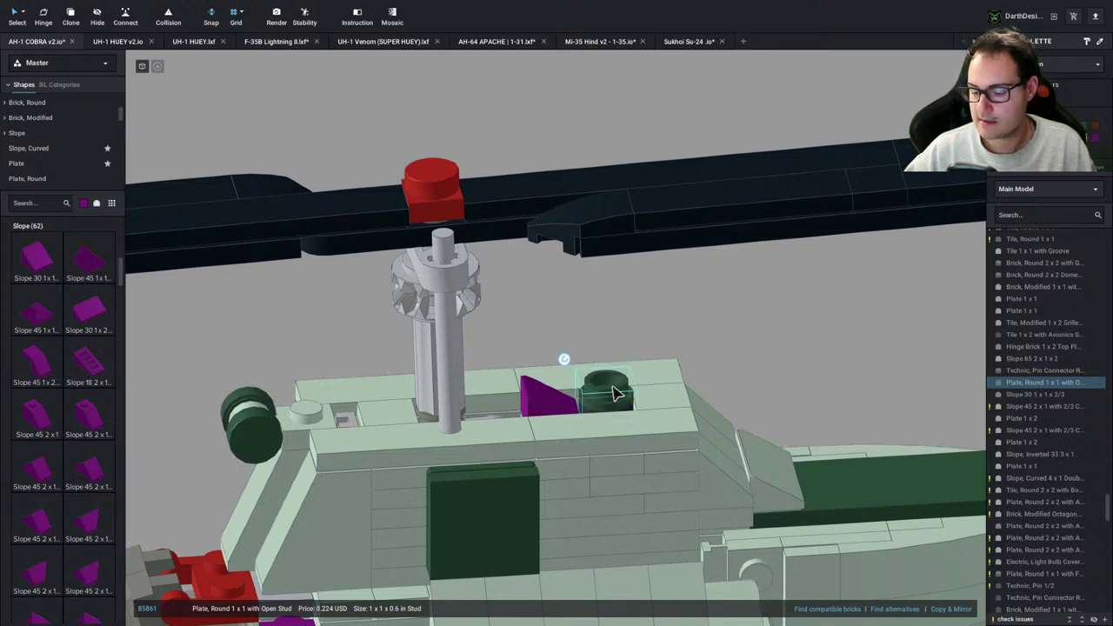
left_click(731, 329)
Hide the rear roof tile and the side wall parts covering the column beneath the dark green round plate
key("h")
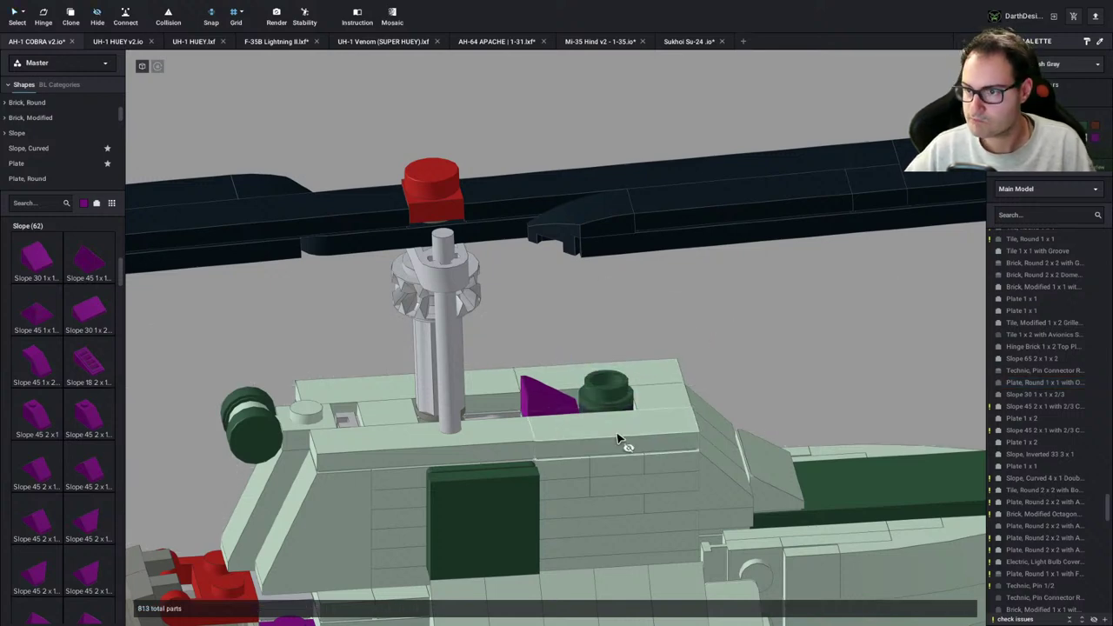
left_click(620, 439)
left_click(643, 473)
left_click(646, 484)
left_click(619, 486)
left_click(548, 476)
left_click(565, 488)
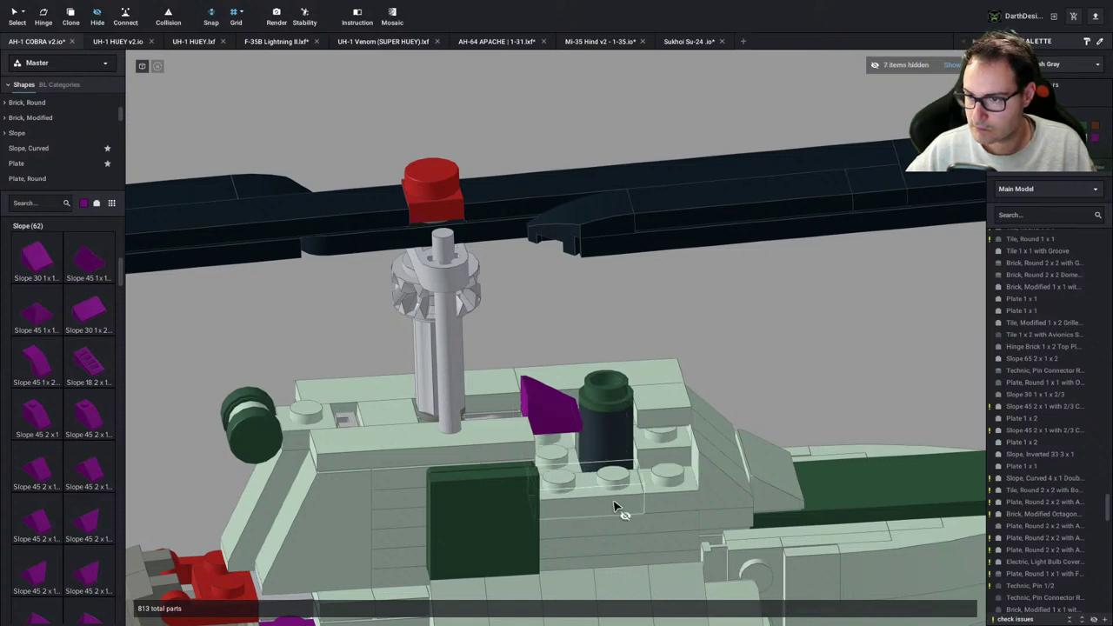
left_click(620, 508)
left_click(678, 507)
left_click(684, 508)
left_click(671, 512)
left_click(627, 520)
left_click(624, 525)
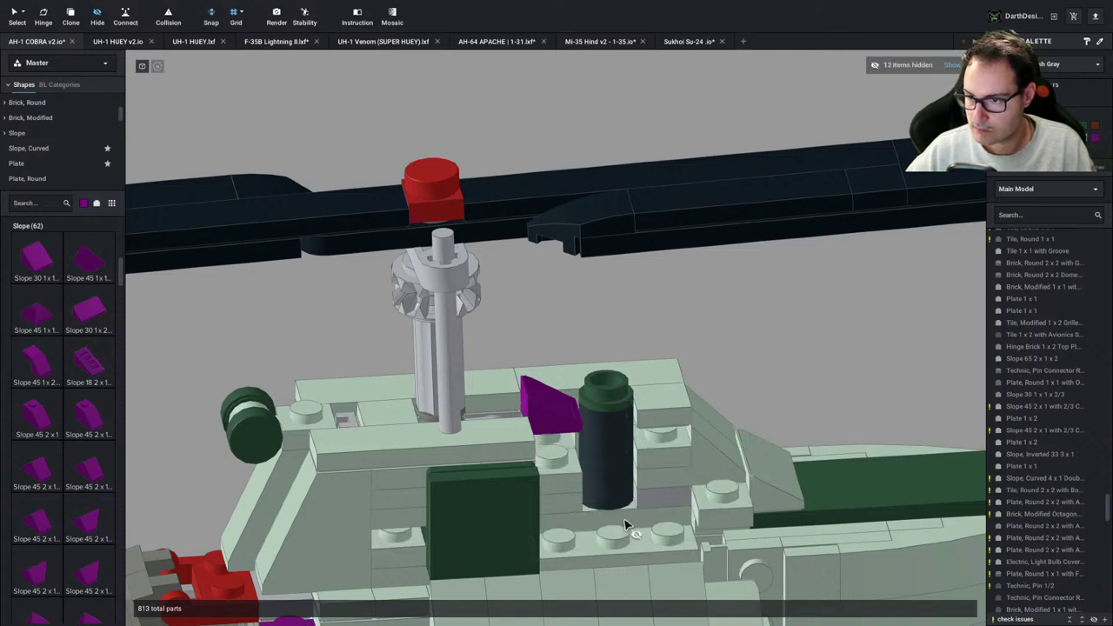
Delete the dark round column beneath the dark green round plate and show all hidden parts
left_click(607, 476)
key("Delete")
left_click(954, 65)
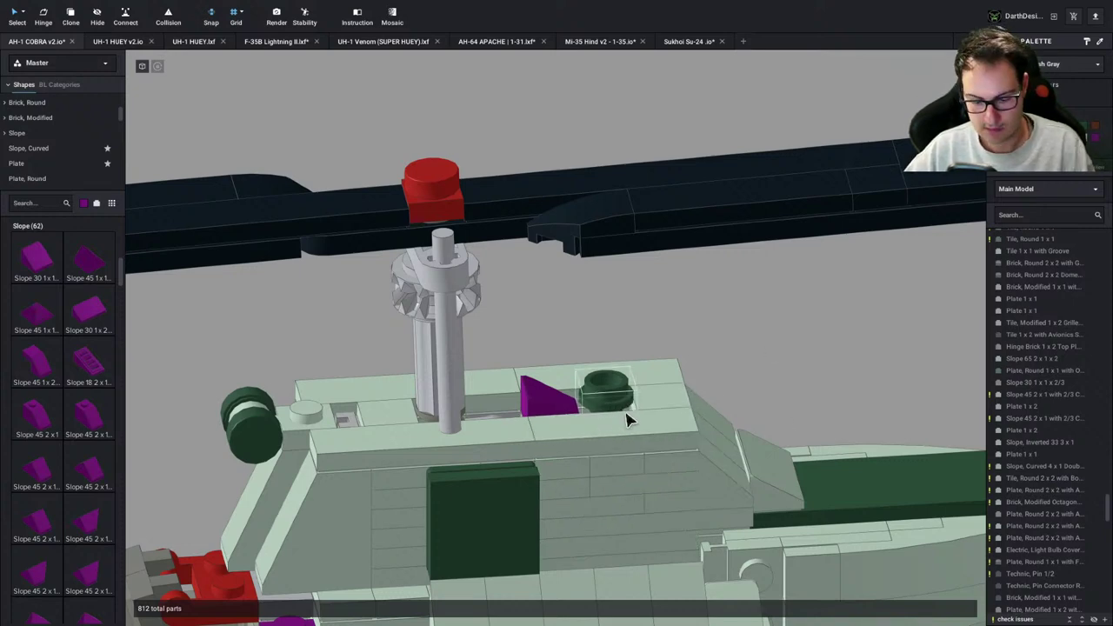
Hide the rear roof tile and delete the layer of parts directly beneath the rear roof tiles on both sides
left_click(654, 446)
right_click_drag(651, 460, 644, 450)
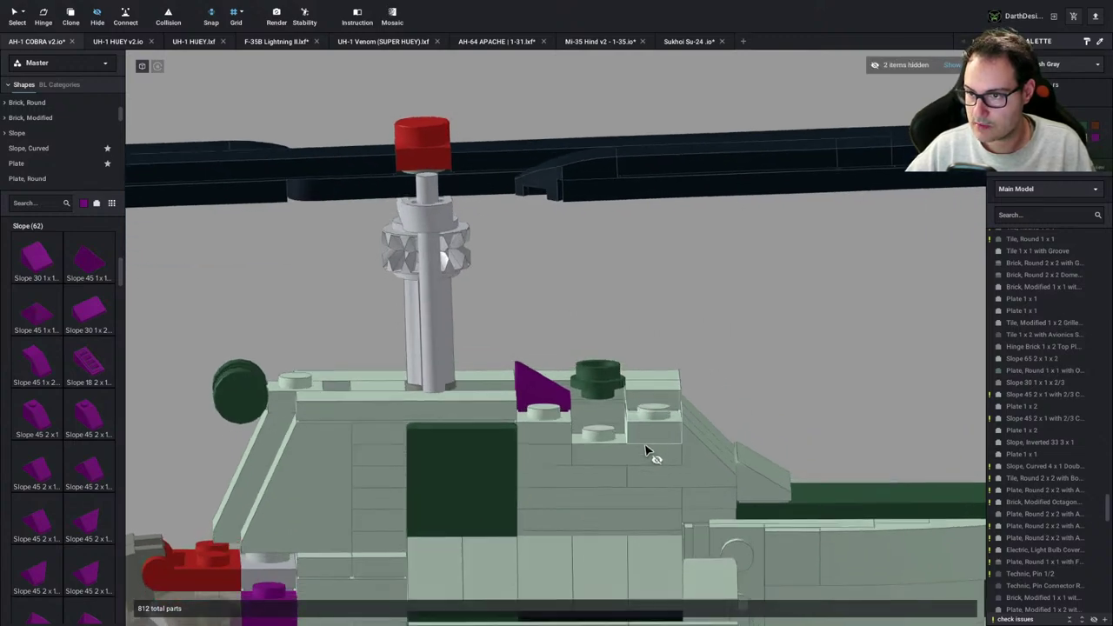
left_click(609, 435)
right_click_drag(713, 432, 487, 428)
key("Delete")
left_click(520, 423)
key("Delete")
left_click(479, 421)
left_click(477, 421)
key("Delete")
left_click(557, 398)
key("Delete")
right_click_drag(557, 397, 589, 397)
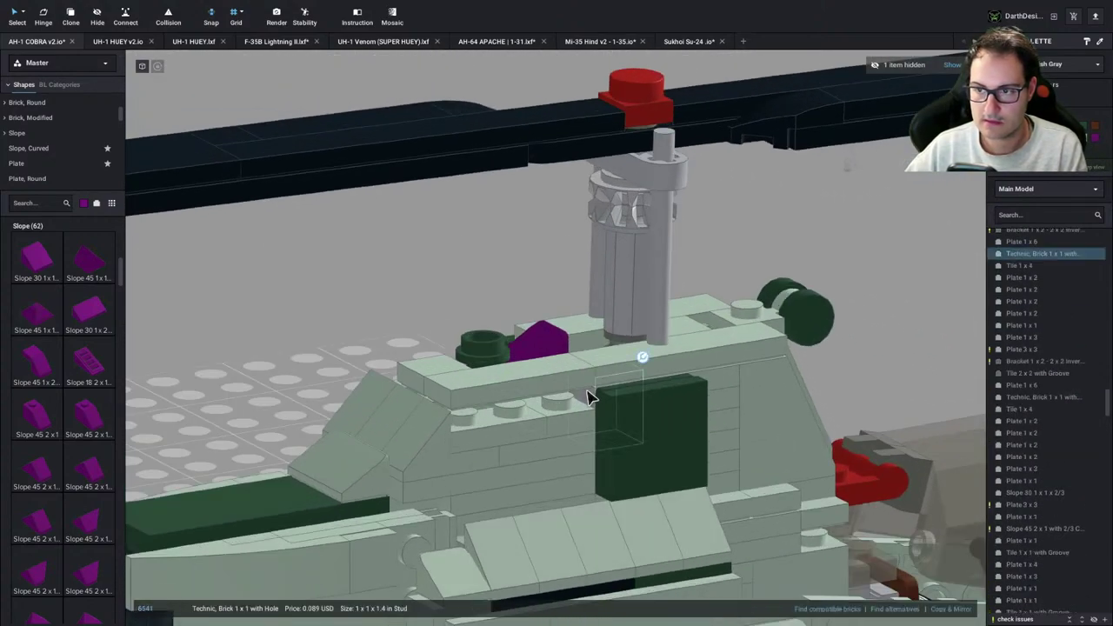
Insert a 3 x 3 plate in the gap beneath the rear roof tiles and show the hidden part
scroll(52, 130, "up", 2)
left_click(40, 117)
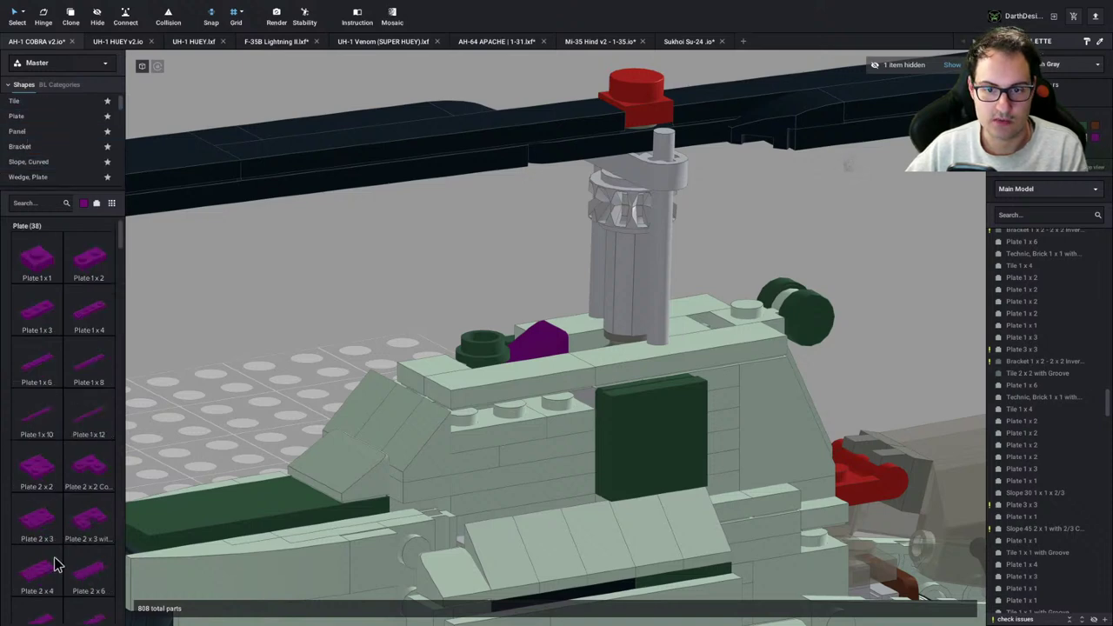
scroll(54, 563, "down", 4)
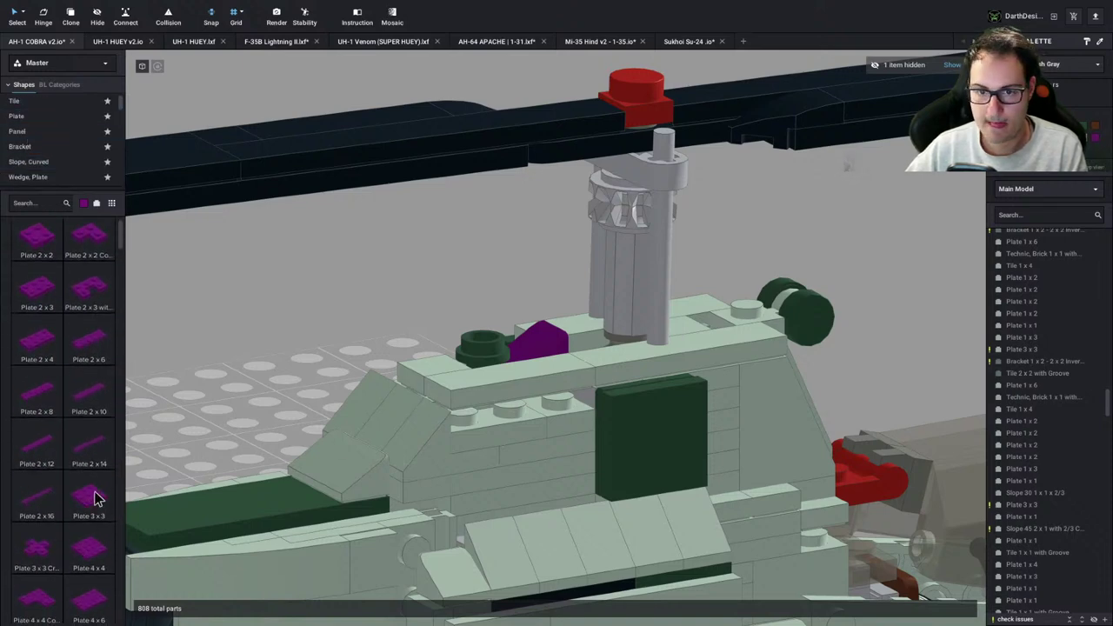
left_click_drag(95, 498, 502, 376)
left_click(503, 375)
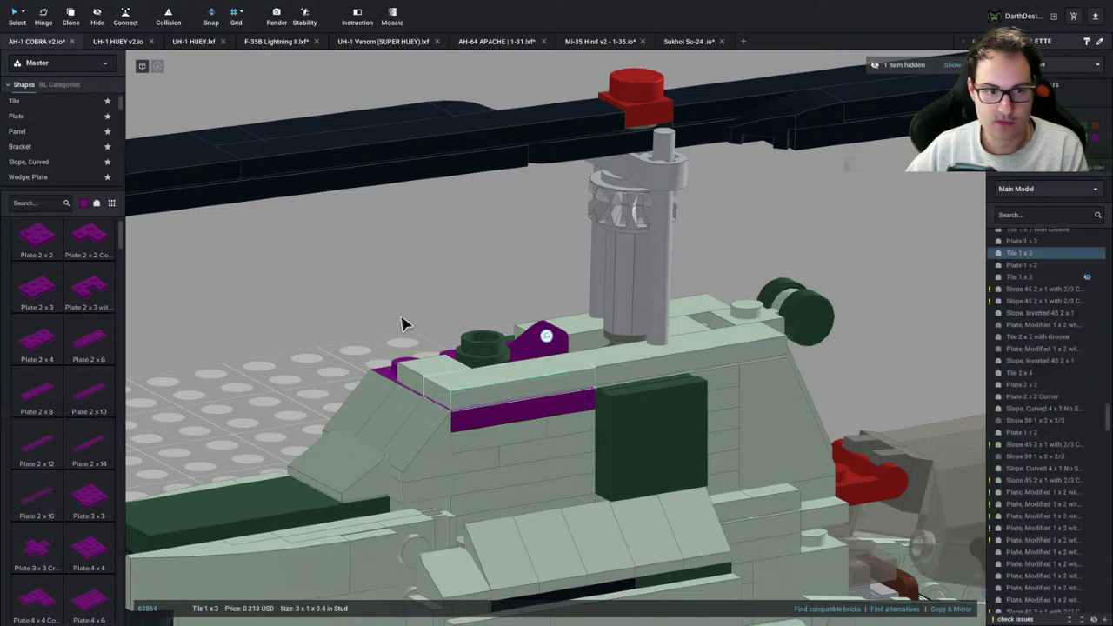
left_click(402, 324)
left_click(954, 72)
Lower the dark green 1 x 1 round plate onto the new 3 x 3 plate
right_click_drag(451, 346, 525, 352)
left_click_drag(587, 395, 591, 421)
left_click(215, 313)
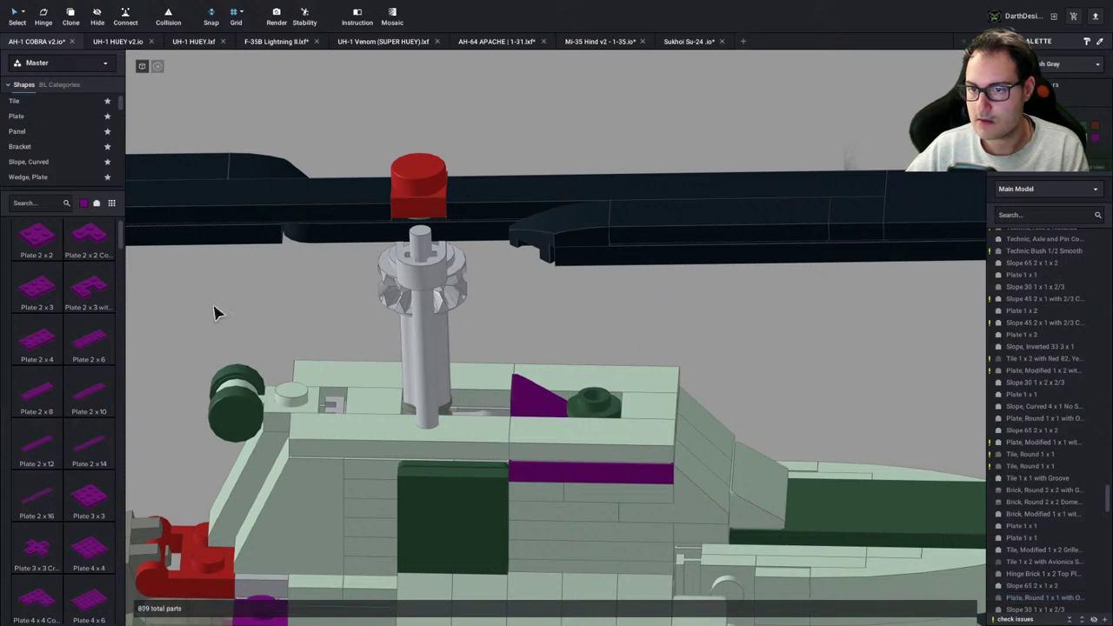
Clone a dark green 1 x 1 round tile onto the round plate and raise both parts above the 3 x 3 plate
left_click(597, 396)
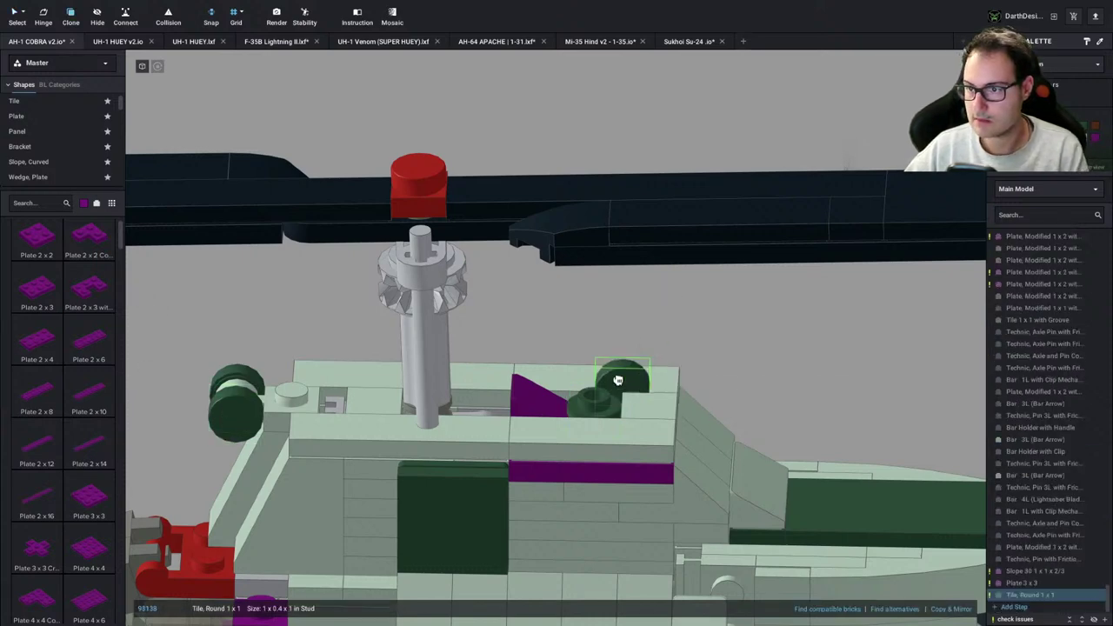
left_click_drag(600, 383, 599, 337)
key("ctrl+z")
left_click(600, 396)
left_click(563, 360)
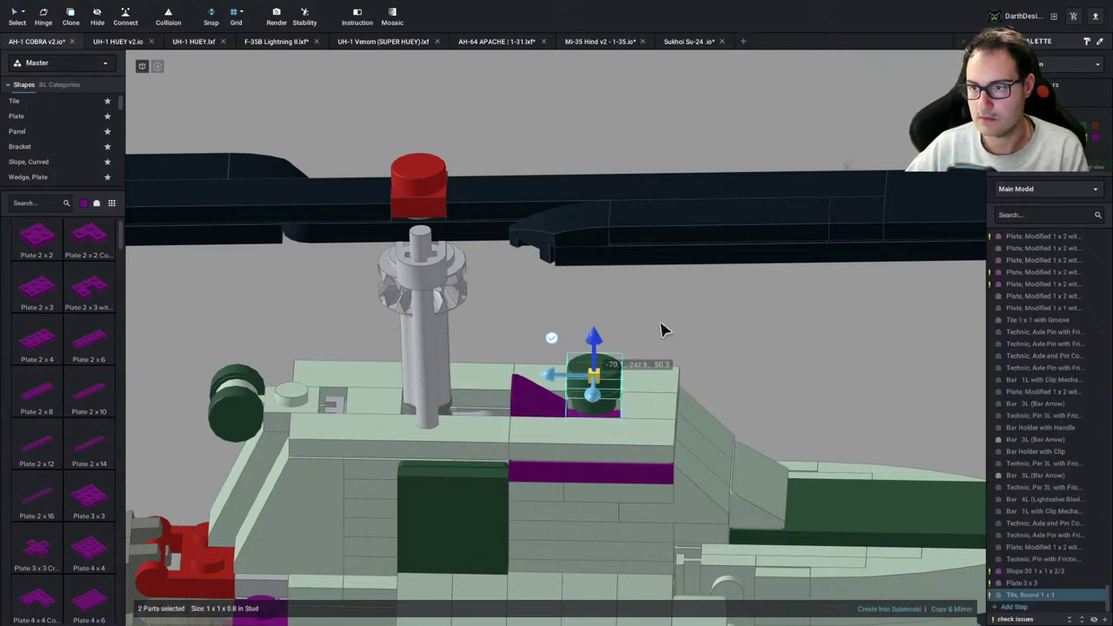
left_click(731, 318)
Insert a 1 x 1 plate between the 3 x 3 plate and the raised round plate
left_click(54, 118)
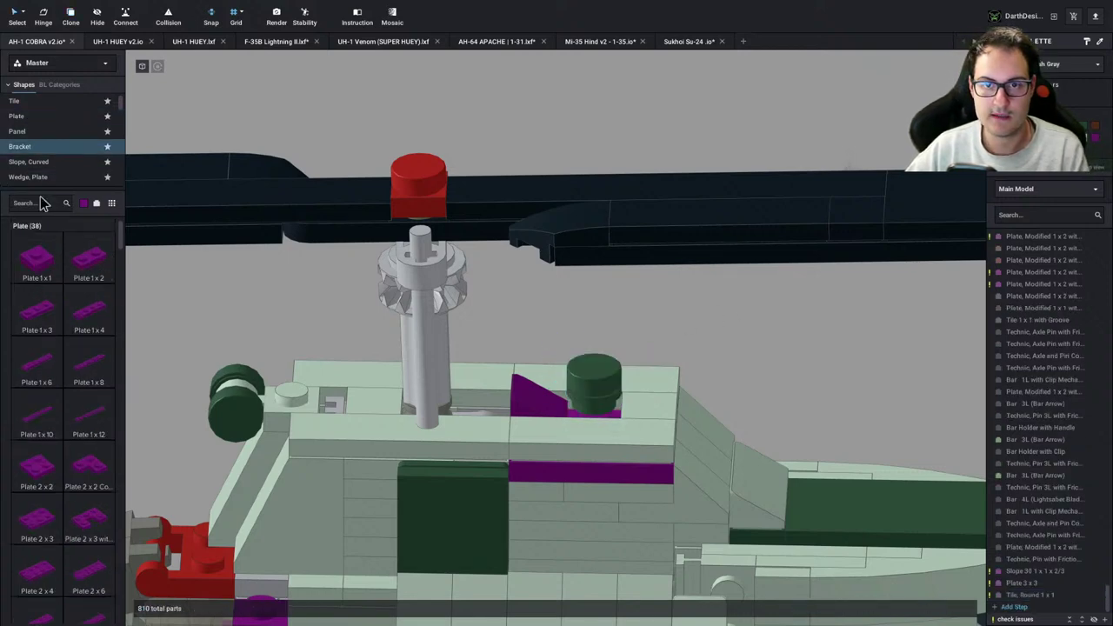
left_click(37, 265)
left_click(591, 416)
left_click(608, 404)
left_click(755, 359)
Recolour the 1 x 1 round tile on top of the rear roof stack to translucent red
right_click_drag(755, 360, 764, 339)
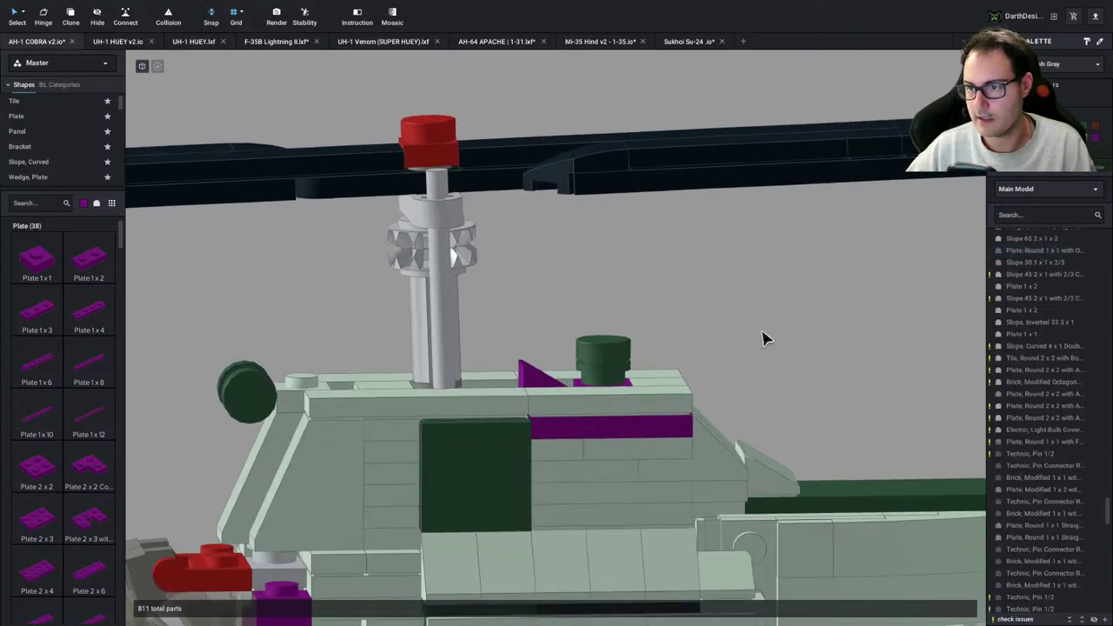
left_click(615, 354)
left_click(818, 269)
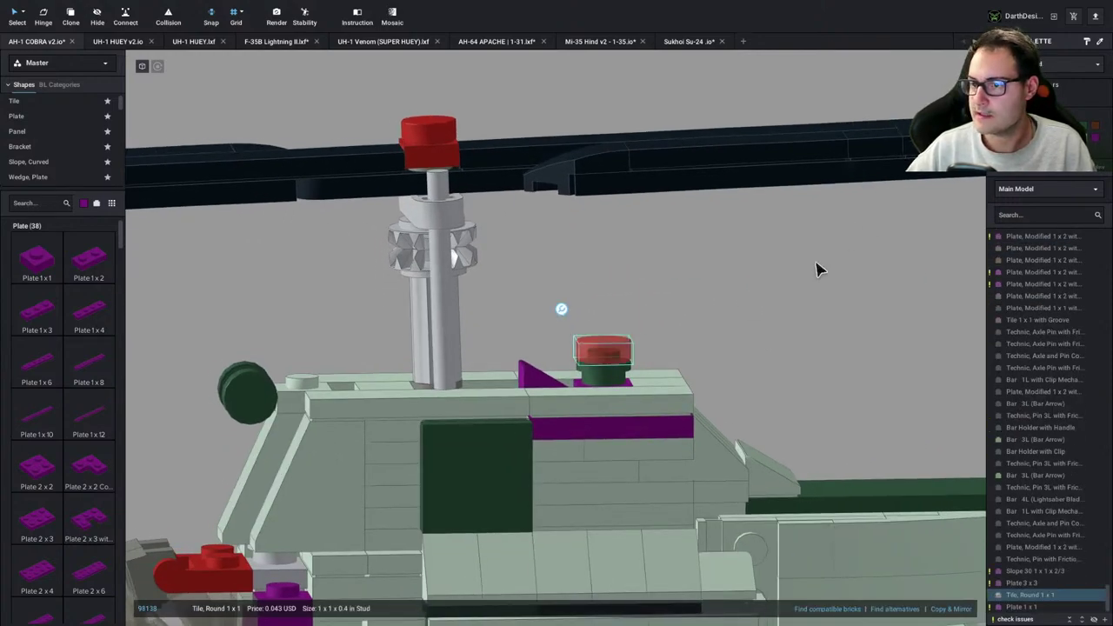
Compare the model's rotor housing with the shark-mouth AH-1 Cobra photo in Chrome
scroll(747, 313, "down", 5)
key("super+Tab")
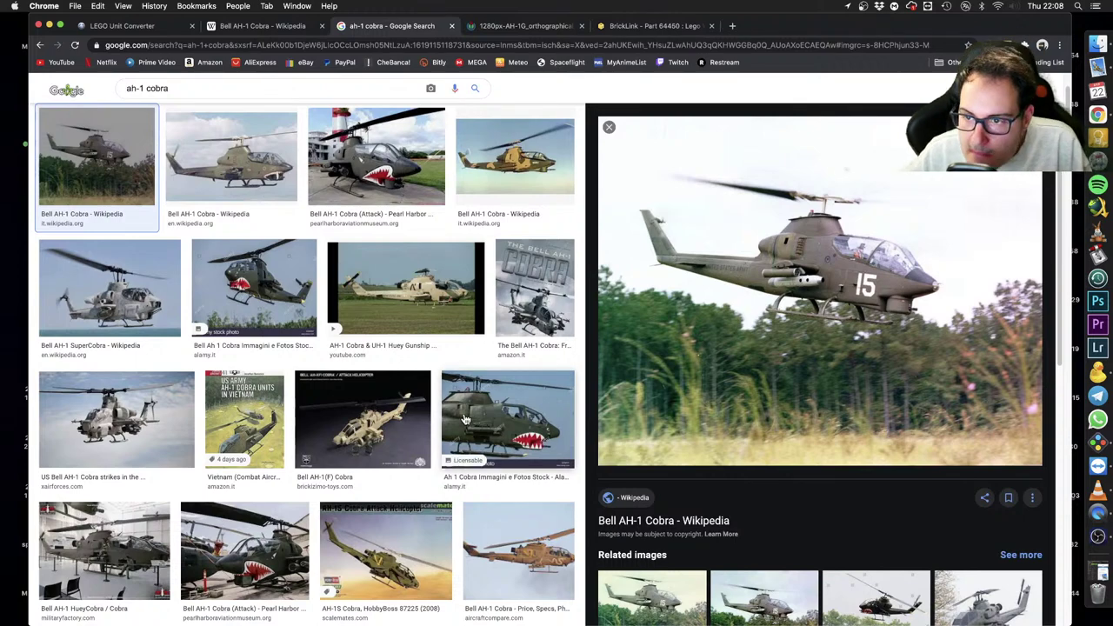
left_click(505, 424)
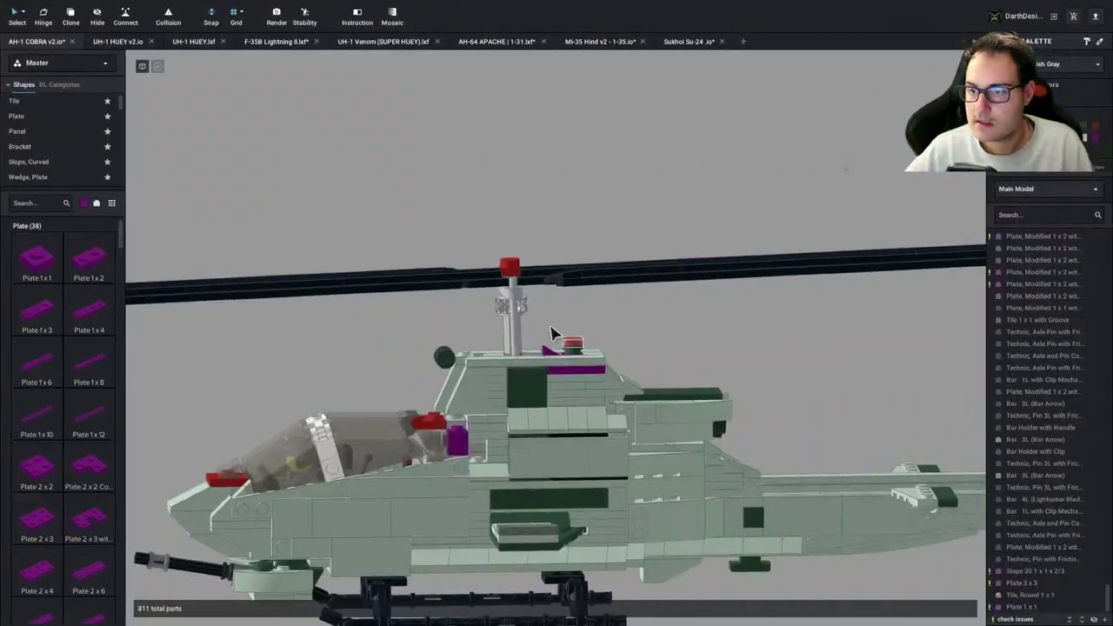
Move the 1 x 1 plate with its red-topped round stack off the roof and delete the purple Slope 30 1 x 1 x 2/3
scroll(555, 337, "up", 5)
right_click_drag(562, 351, 609, 410)
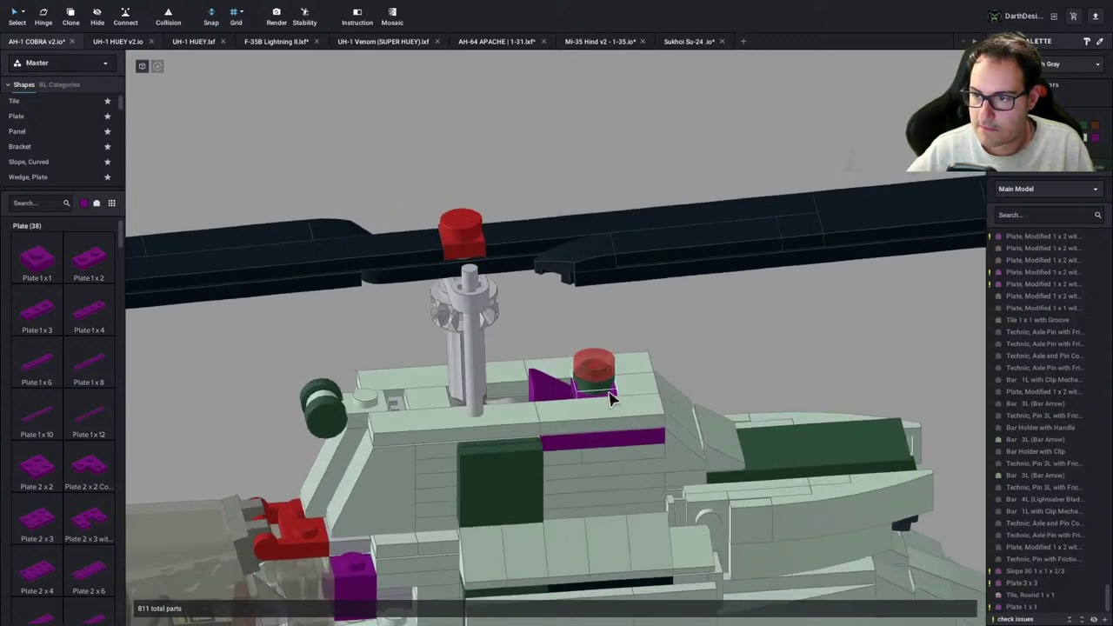
left_click_drag(611, 397, 687, 363)
left_click(549, 402)
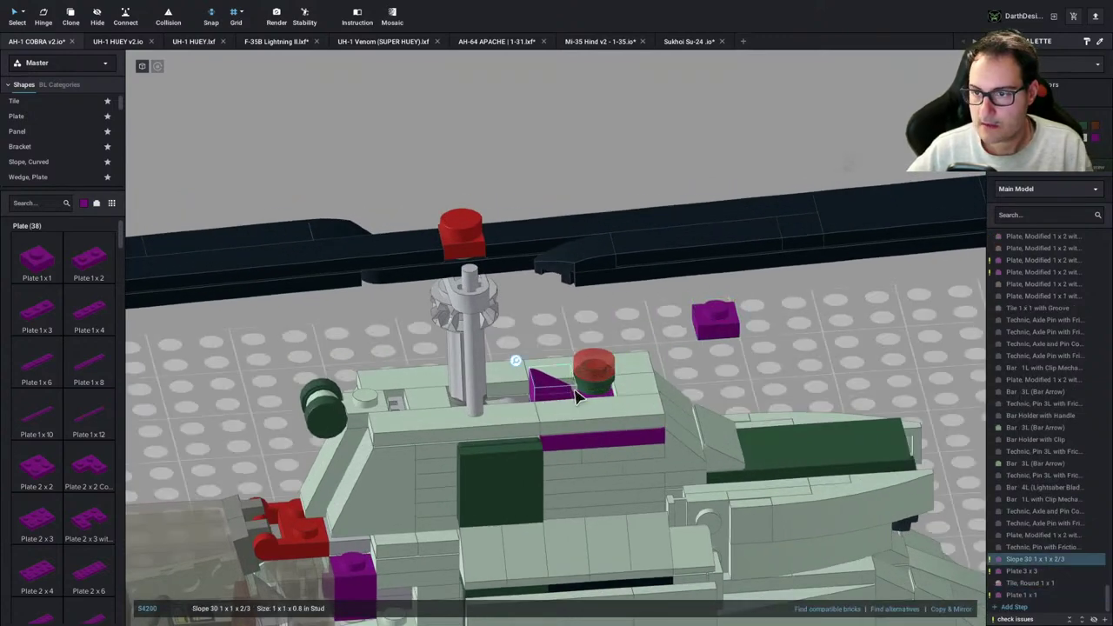
key("Delete")
left_click_drag(591, 389, 718, 315)
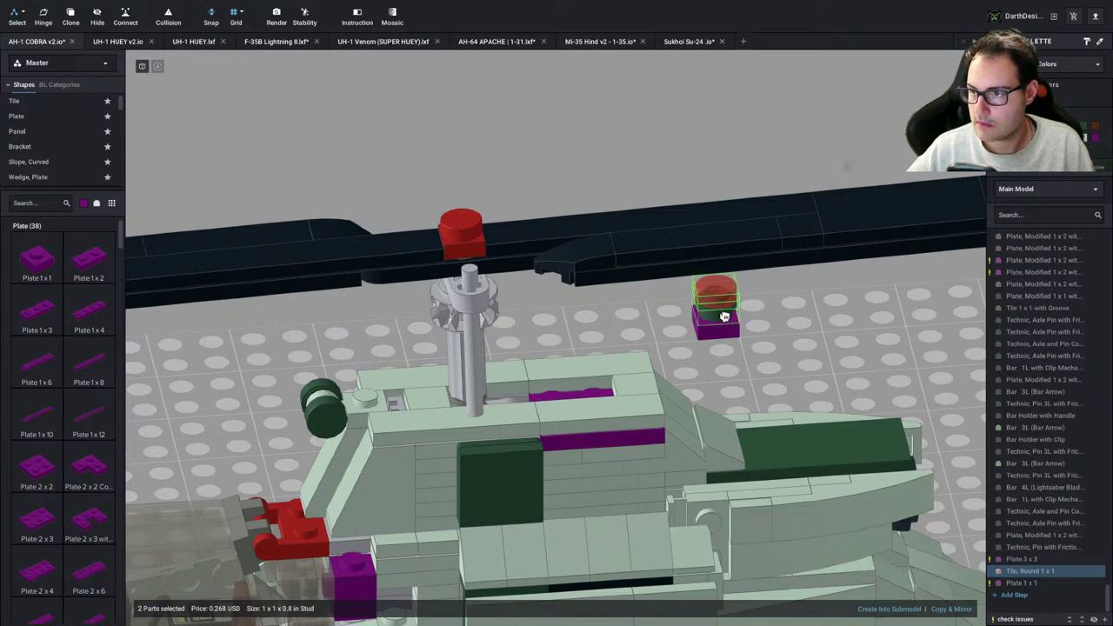
Join a Slope 45 2 x 1 with 2/3 Cutout to the red-topped stack and place the assembly on the 3 x 3 plate
scroll(58, 157, "down", 3)
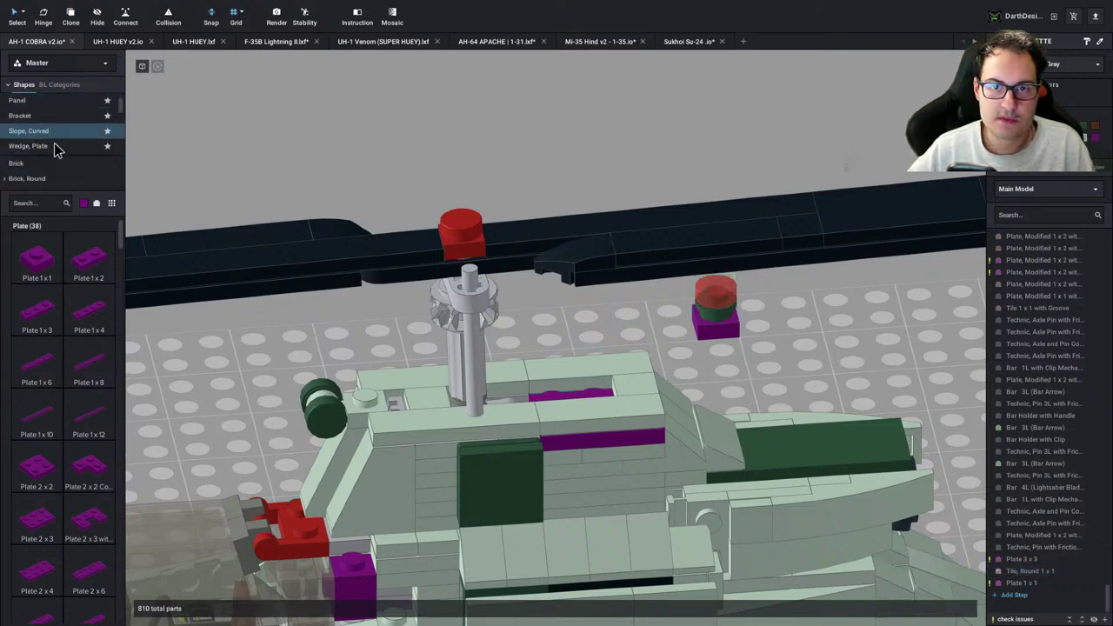
scroll(59, 165, "down", 3)
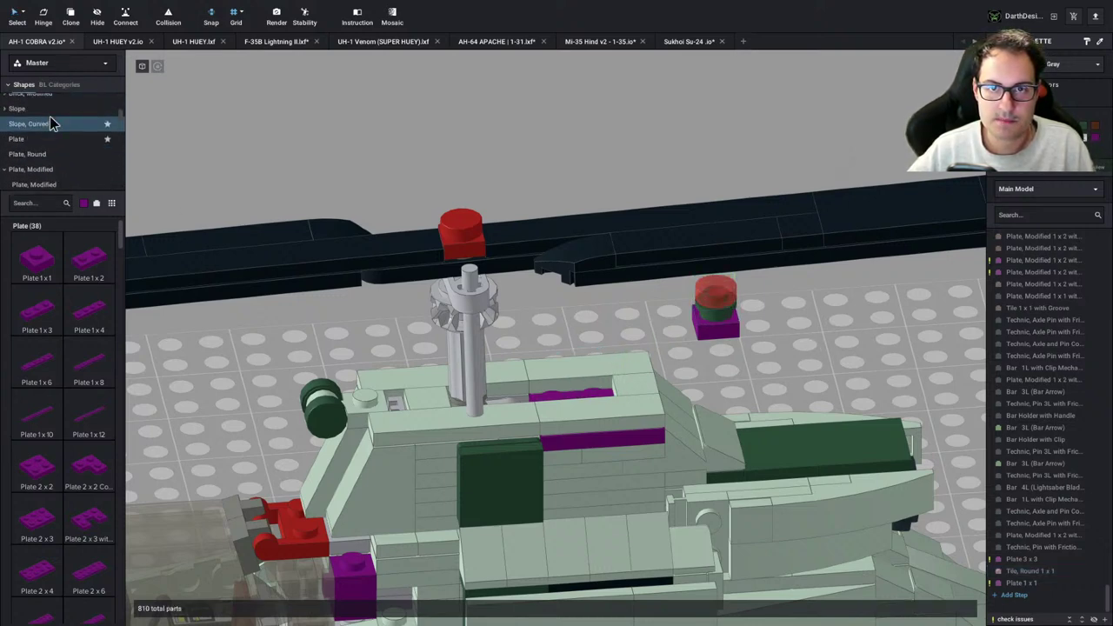
left_click(46, 136)
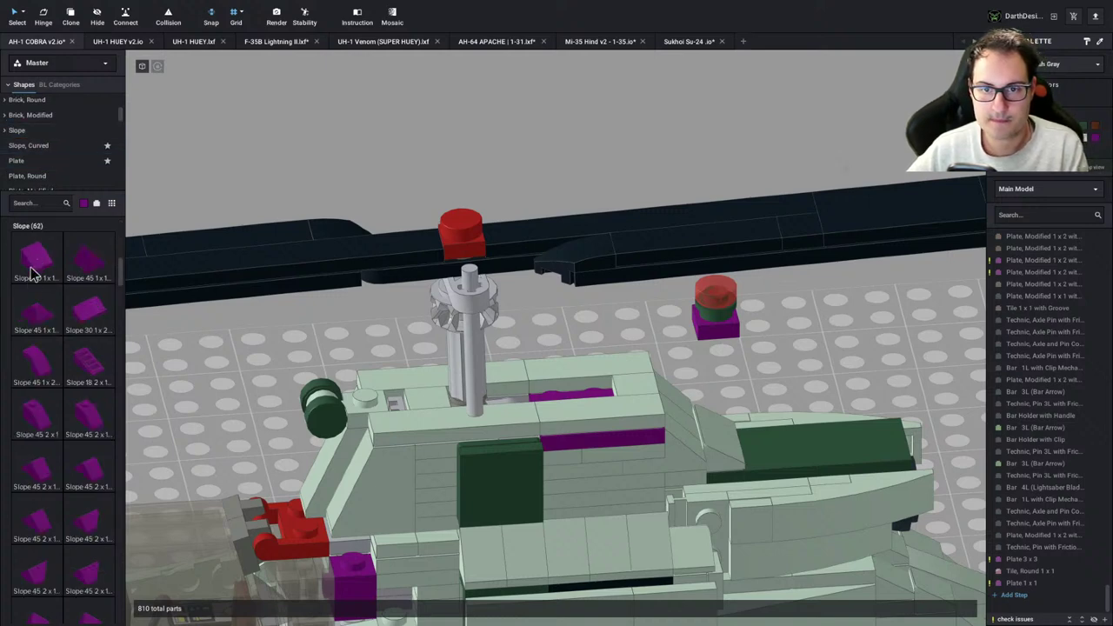
scroll(77, 435, "down", 4)
left_click(82, 461)
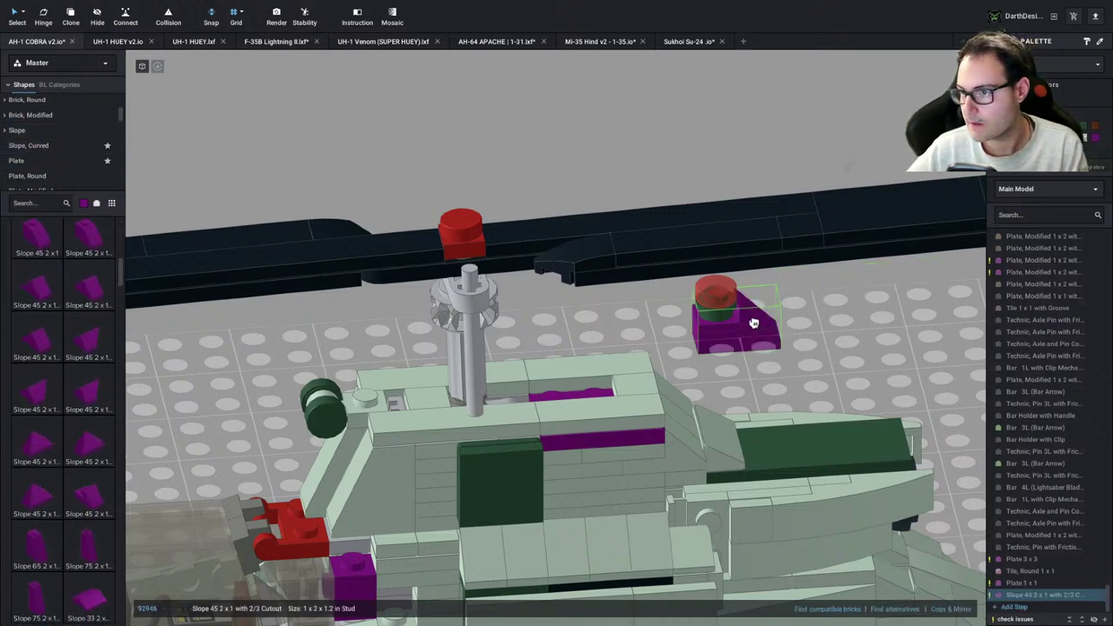
left_click(754, 322)
left_click_drag(756, 344, 592, 404)
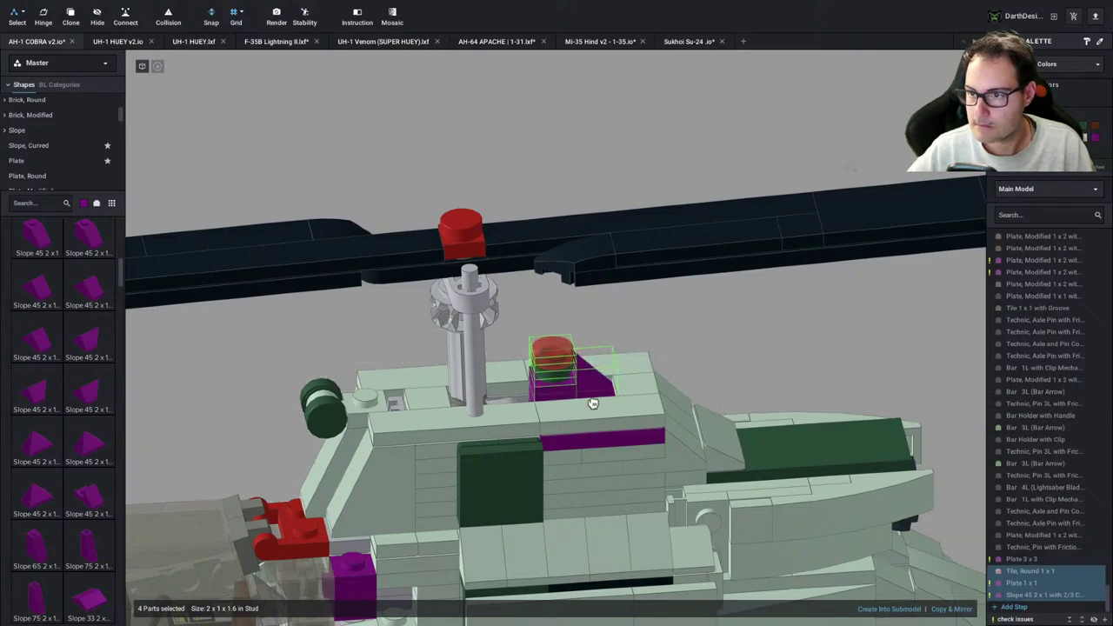
View the helicopter's full side profile and bring up the AH-1 Cobra reference photo in Chrome for comparison
right_click_drag(732, 342, 729, 316)
scroll(751, 327, "down", 5)
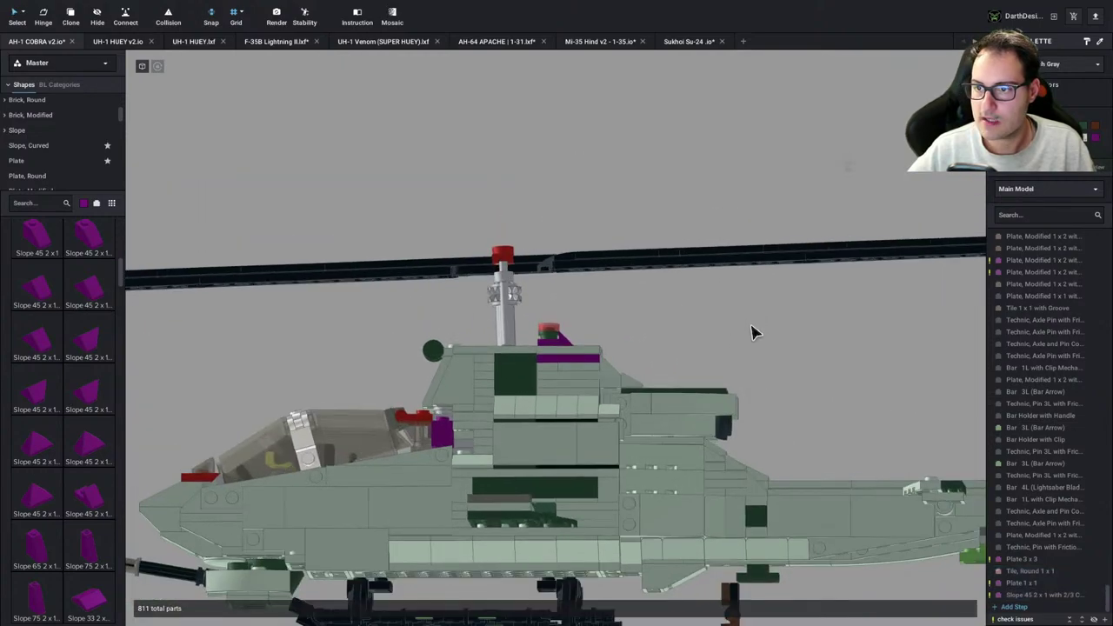
key("ctrl+Left")
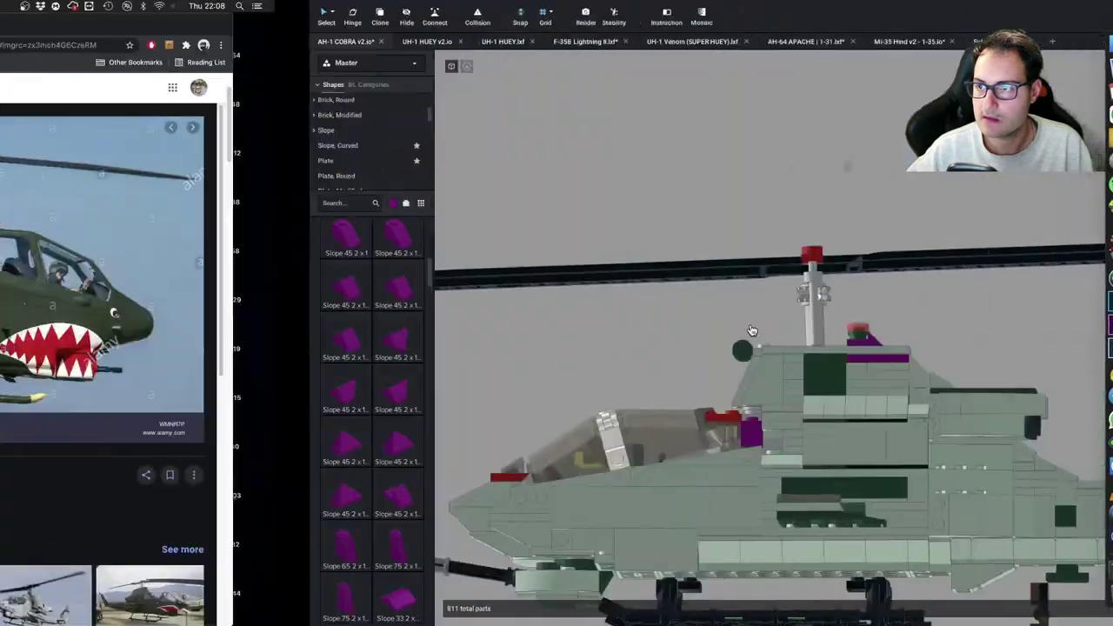
Place a purple Plate 1 x 2 in the roof opening behind the rotor mast
key("ctrl+Left")
key("ctrl+Right")
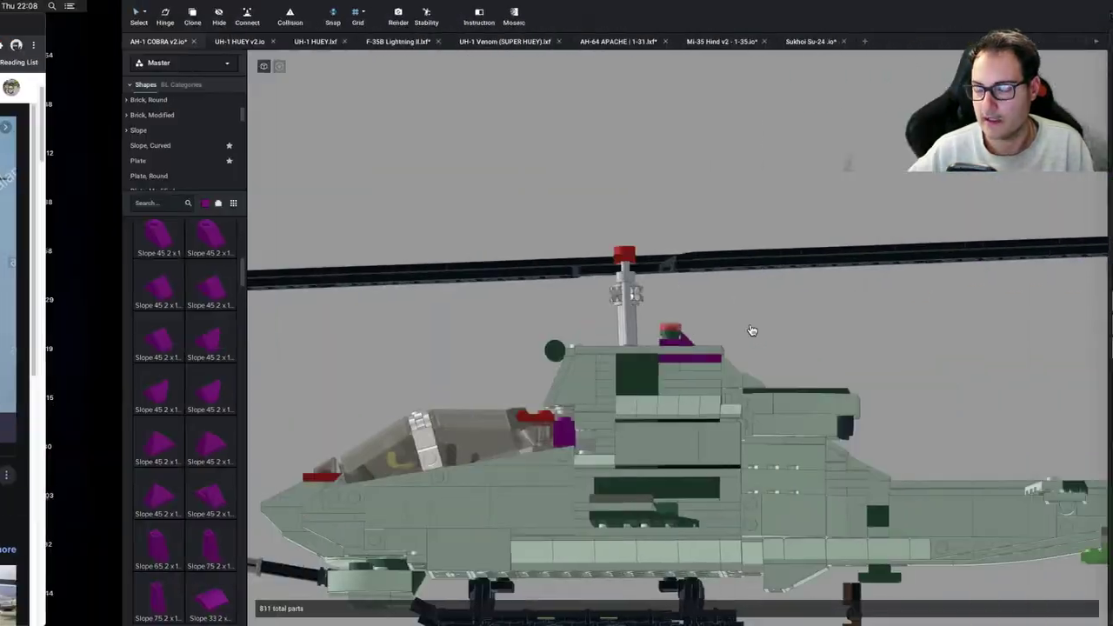
scroll(749, 327, "up", 5)
right_click_drag(730, 301, 733, 331)
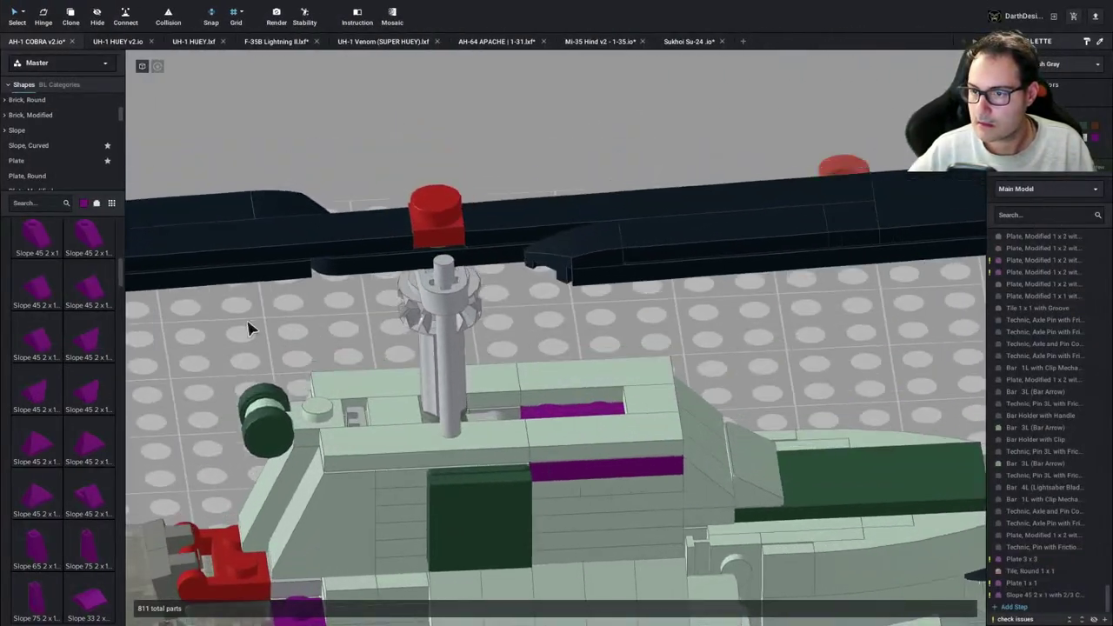
left_click(39, 122)
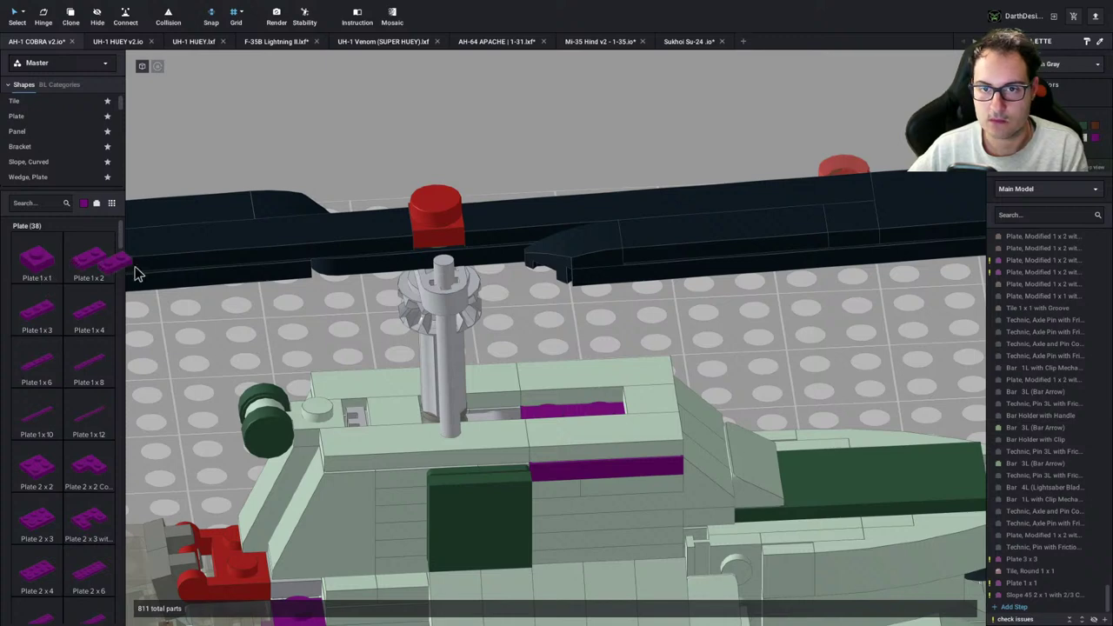
left_click_drag(134, 273, 573, 402)
left_click(762, 365)
right_click_drag(764, 369, 798, 379)
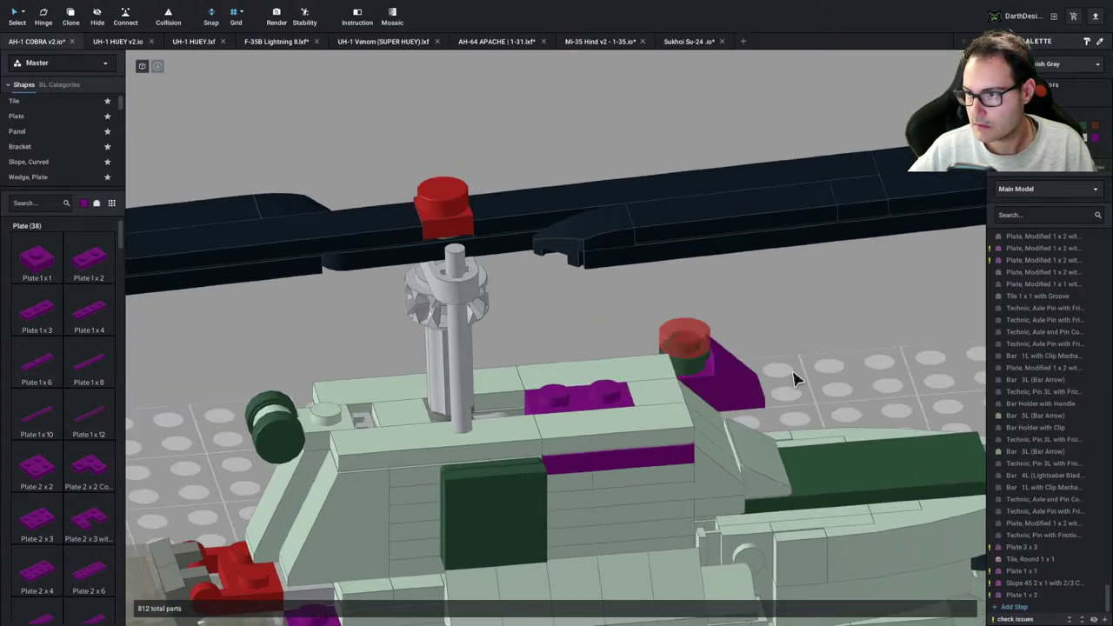
Move the red-topped beacon stack with its purple slope onto the Plate 1 x 2 in the roof opening
left_click_drag(746, 393, 693, 350)
left_click(780, 369)
right_click_drag(780, 368, 775, 355)
Compare the roof beacon and the helicopter's overall shape with the shark-mouth AH-1 Cobra photo in Chrome
key("ctrl+Left")
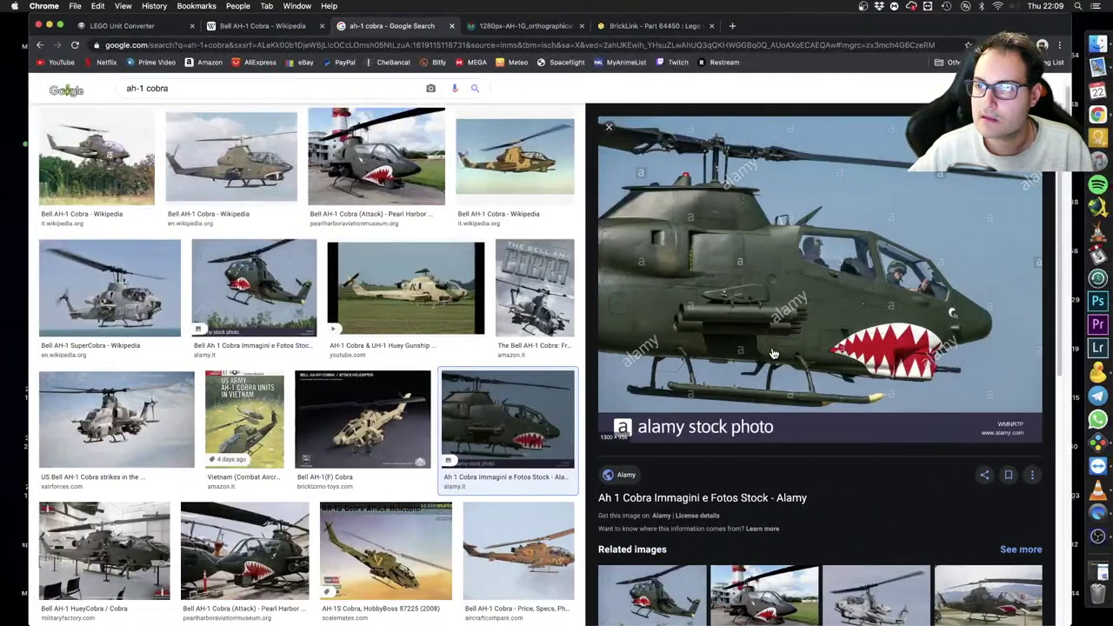
key("ctrl+Right")
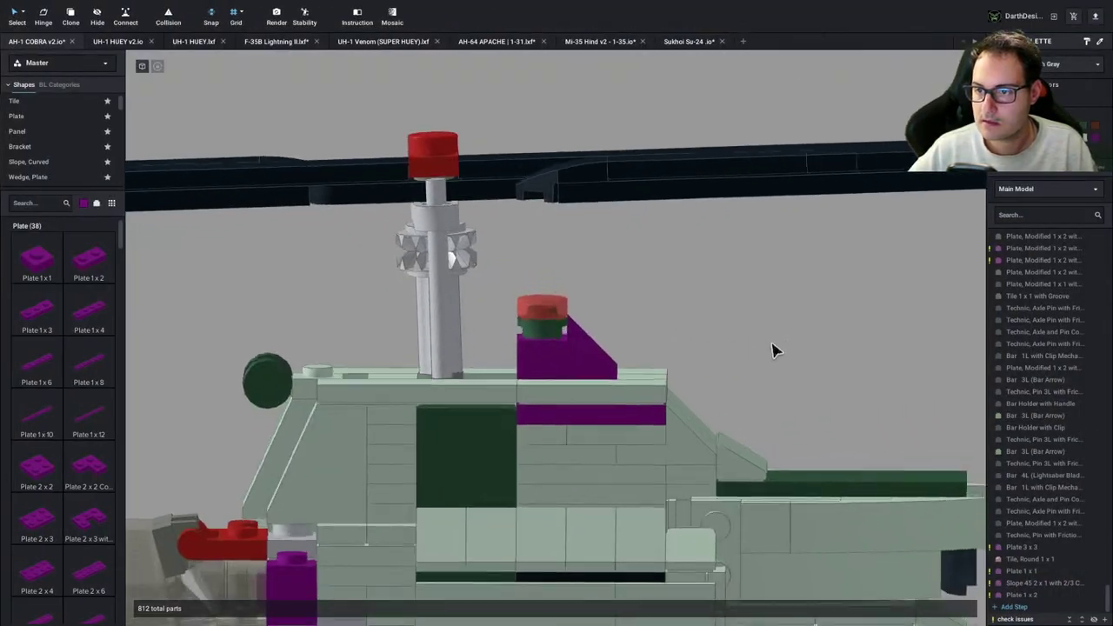
key("ctrl+Left")
key("ctrl+Right")
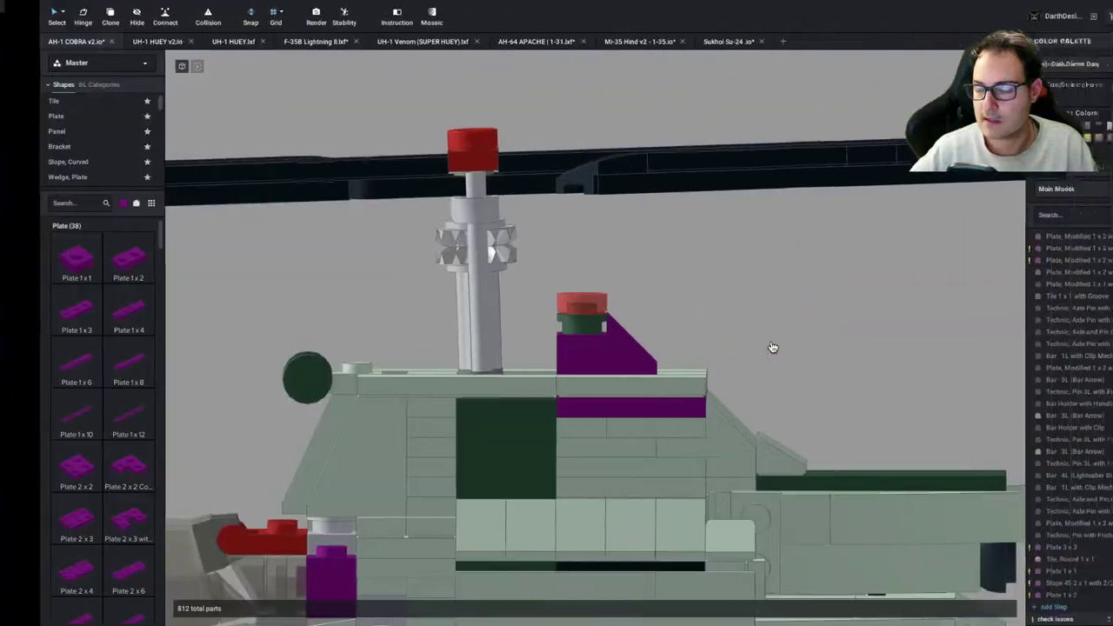
scroll(774, 348, "down", 10)
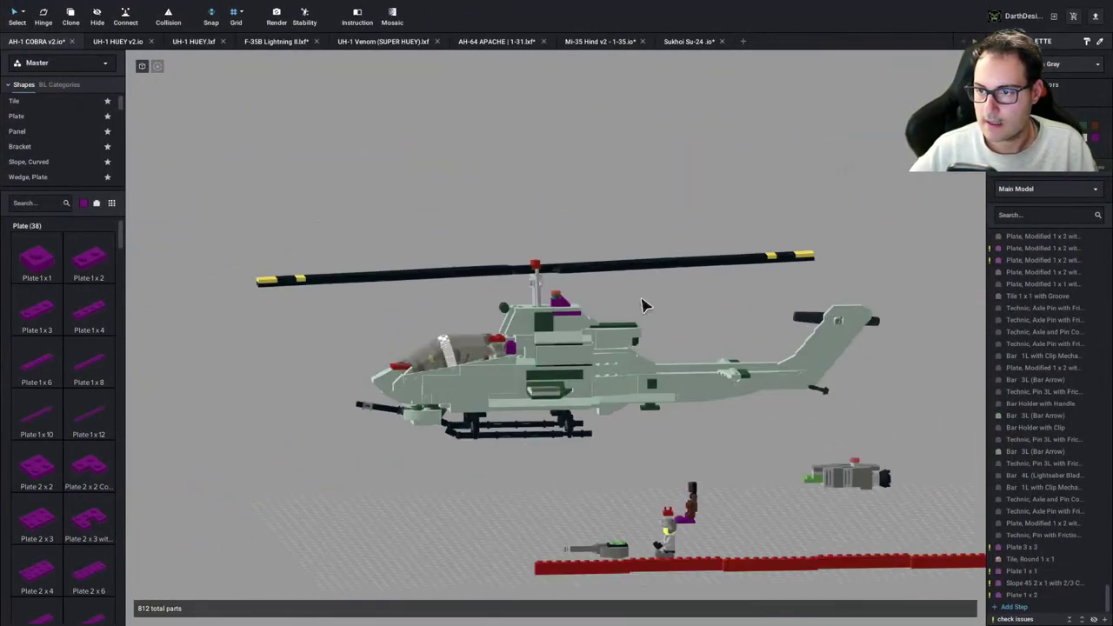
scroll(521, 289, "up", 8)
mouse_move(490, 264)
right_mouse_down()
mouse_move(577, 263)
mouse_move(500, 263)
right_mouse_up()
scroll(522, 264, "down", 6)
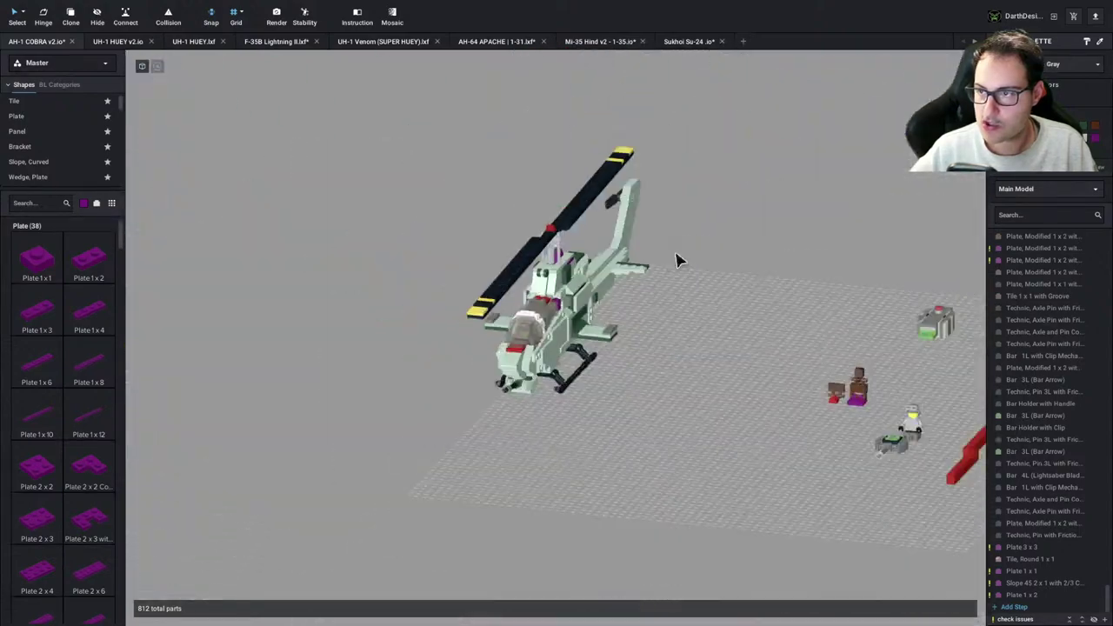
middle_click_drag(931, 306, 681, 306)
right_click_drag(681, 307, 559, 298)
scroll(557, 300, "up", 2)
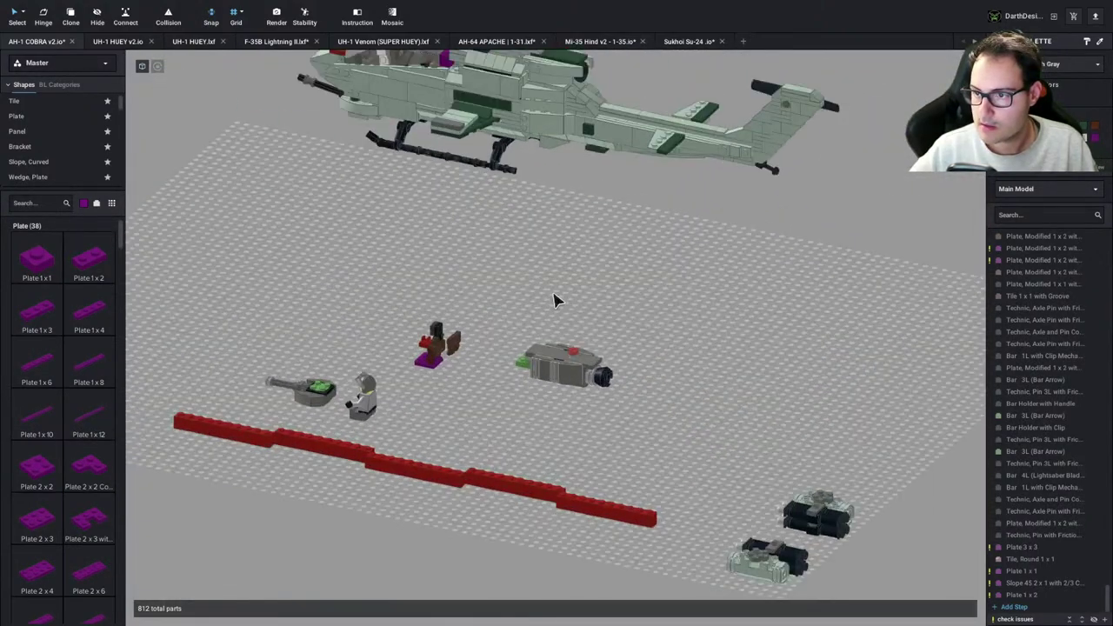
scroll(646, 248, "up", 4)
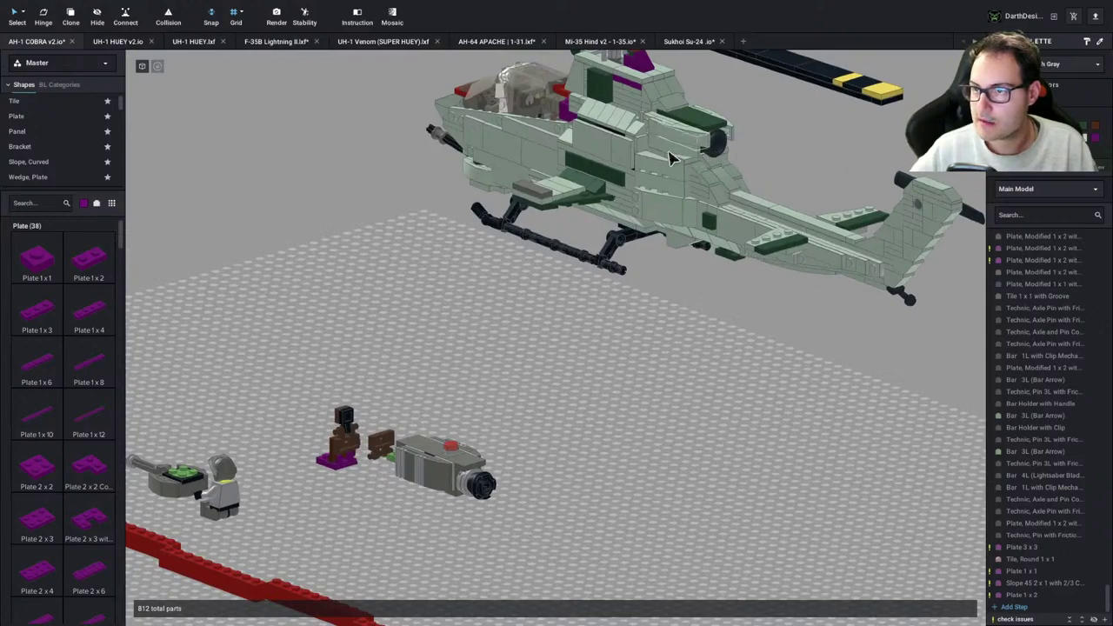
key("ctrl+Left")
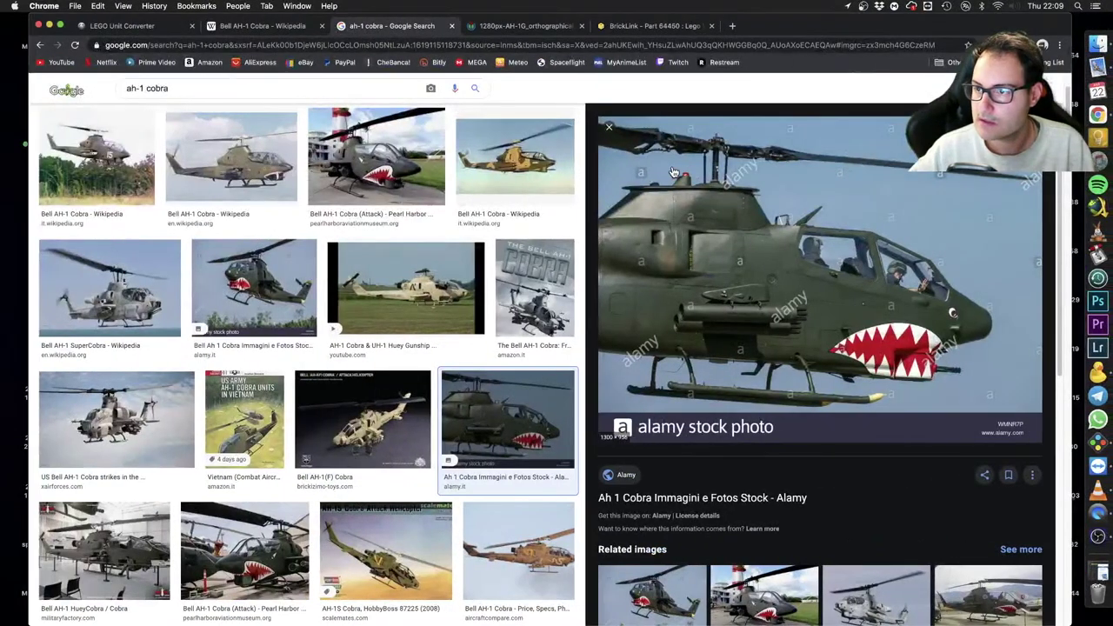
key("ctrl+Right")
key("ctrl+Left")
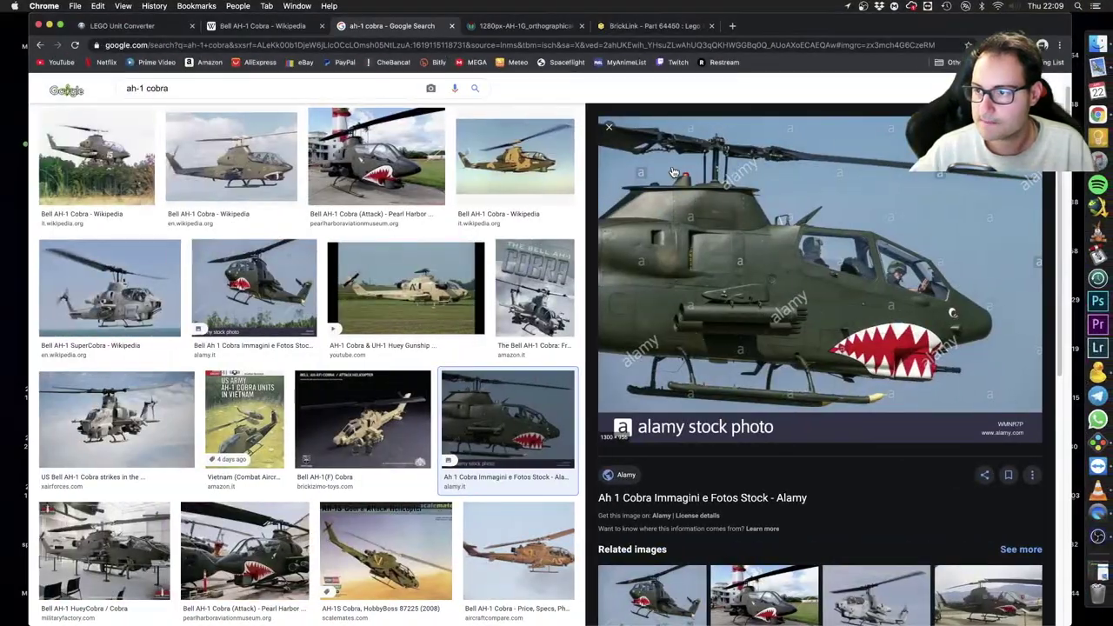
key("ctrl+Right")
Hide the fuselage side parts below the canopy to expose the cockpit seats and floor
right_click_drag(673, 172, 477, 239)
scroll(476, 240, "up", 6)
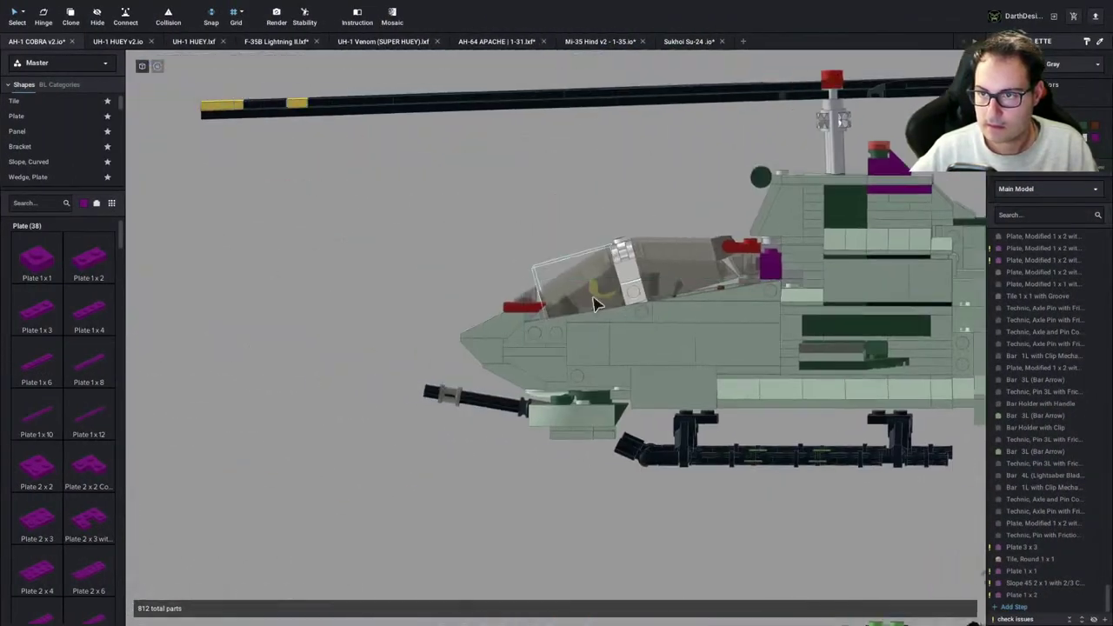
middle_click_drag(596, 283, 524, 318)
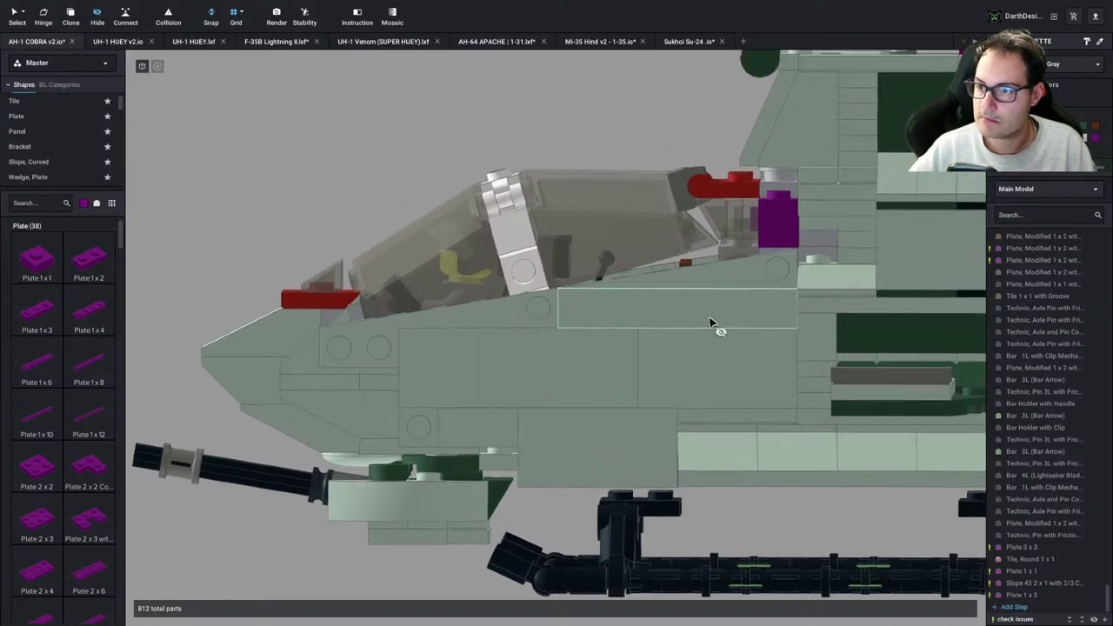
left_click(711, 321)
left_click(668, 318)
left_click(511, 353)
left_click(623, 416)
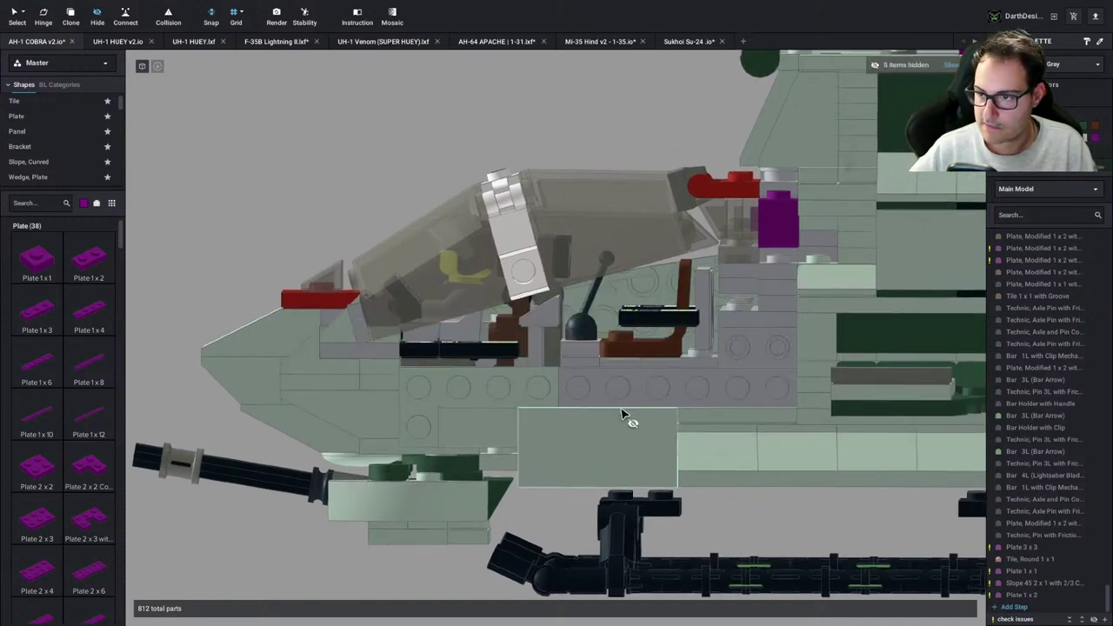
left_click(541, 414)
left_click(524, 425)
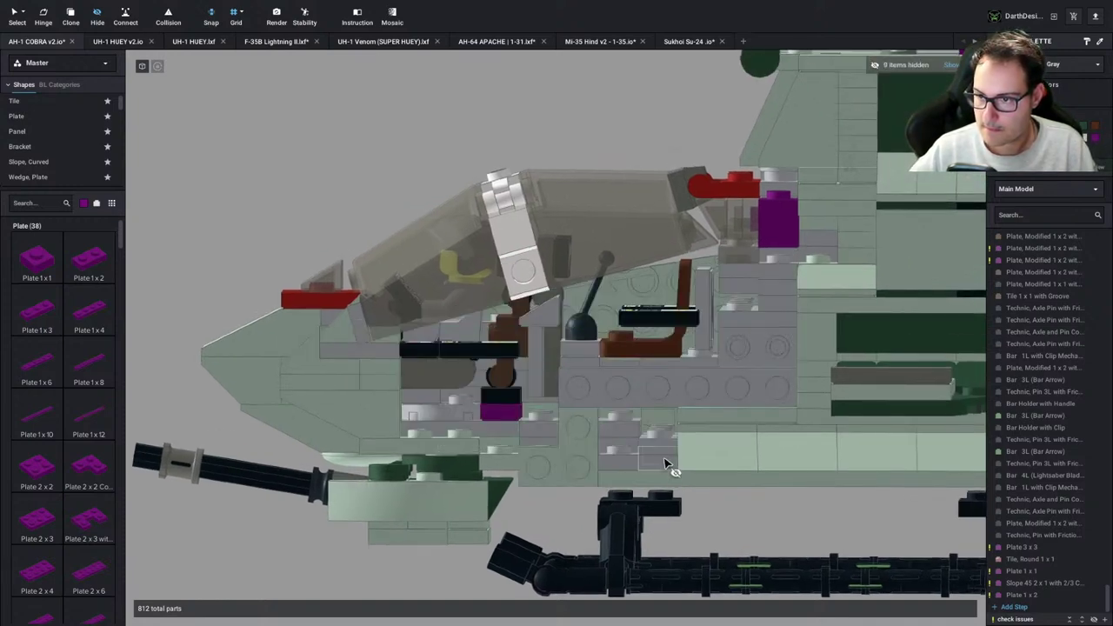
left_click(572, 441)
key("Escape")
Examine the exposed front seat, its purple support and the surrounding cockpit floor
right_click_drag(574, 435, 607, 371)
scroll(600, 370, "up", 4)
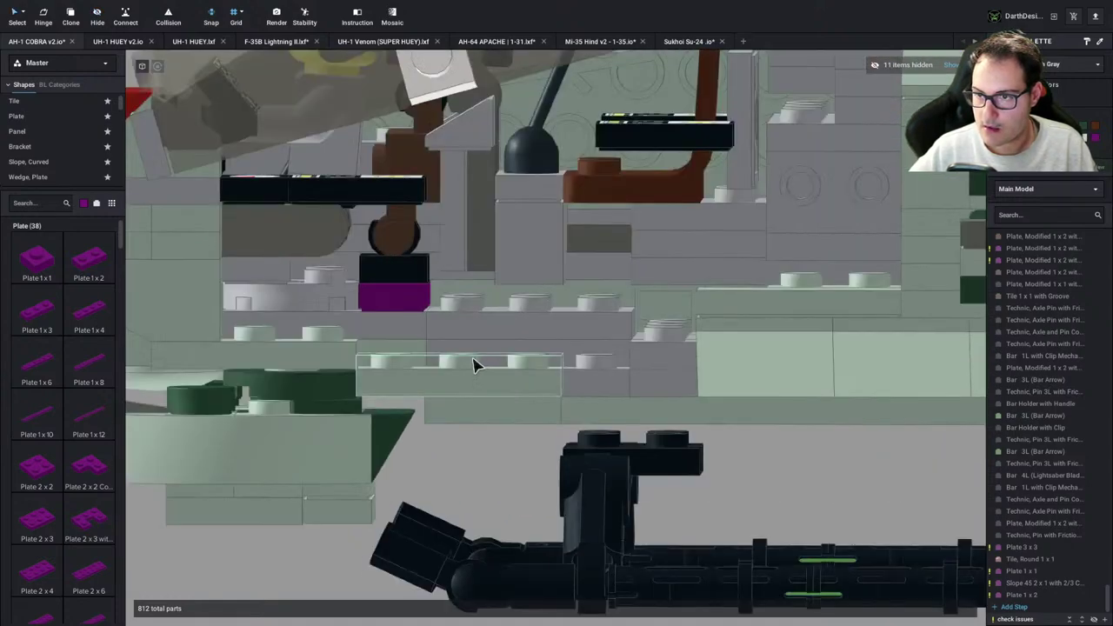
right_click_drag(475, 365, 489, 365)
scroll(489, 365, "down", 4)
middle_click_drag(489, 366, 589, 439)
middle_click_drag(491, 364, 581, 359)
scroll(582, 359, "up", 1)
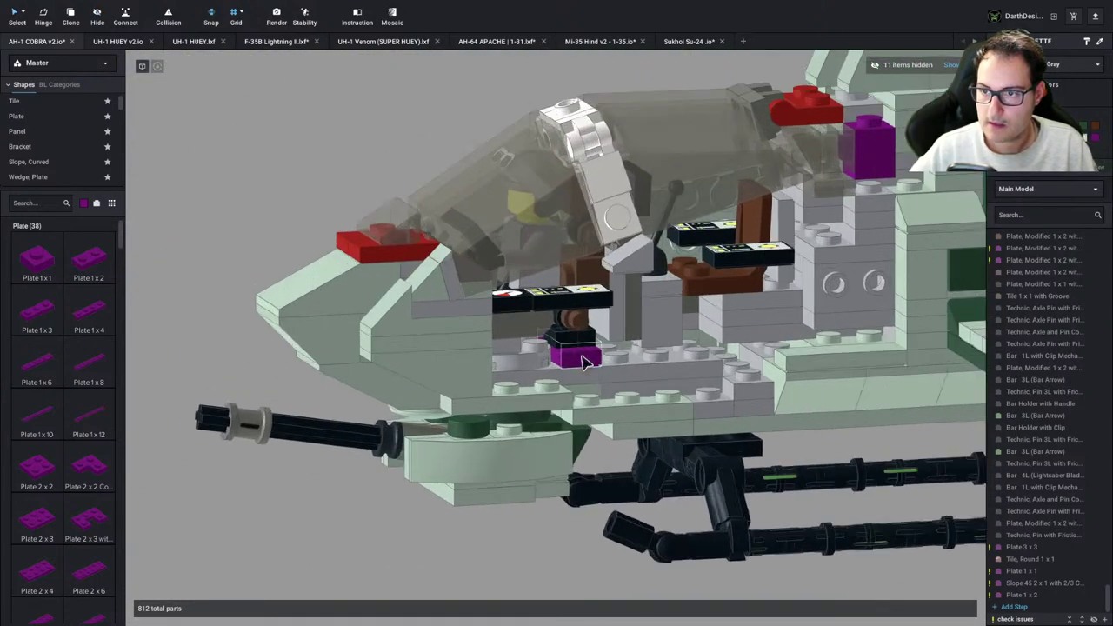
Delete the upper parts of the loose brown seat mock-up, including the Plate, Modified 1 x 2 with Handle on Side
scroll(584, 363, "down", 6)
scroll(665, 441, "up", 3)
middle_click_drag(664, 441, 665, 370)
middle_click_drag(914, 413, 681, 405)
middle_click_drag(773, 410, 769, 425)
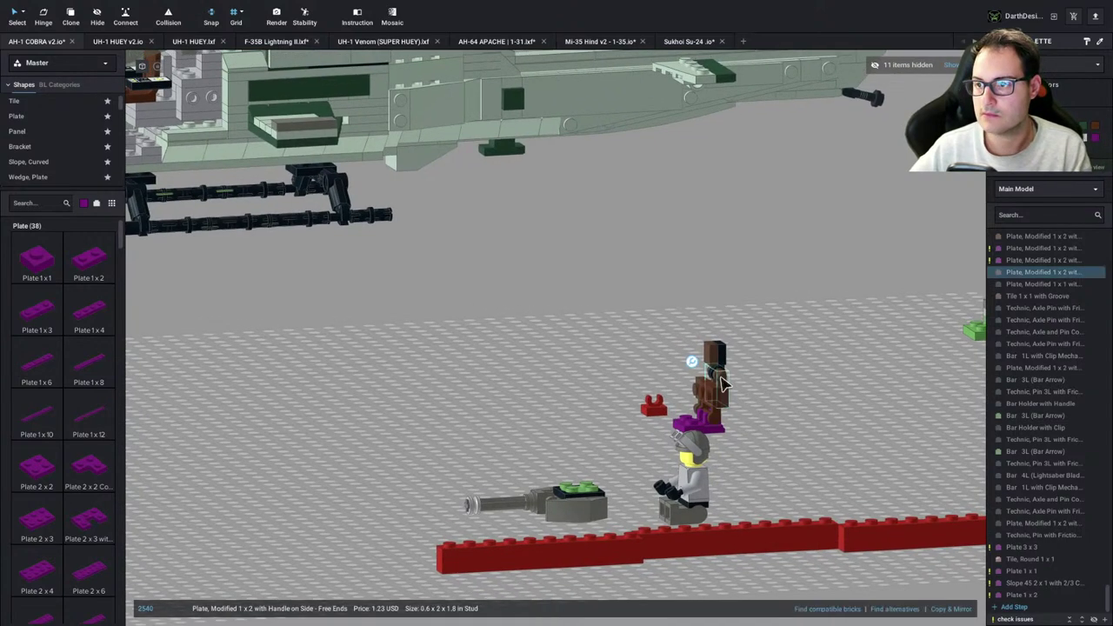
key("Delete")
left_click_drag(729, 362, 709, 348)
key("Delete")
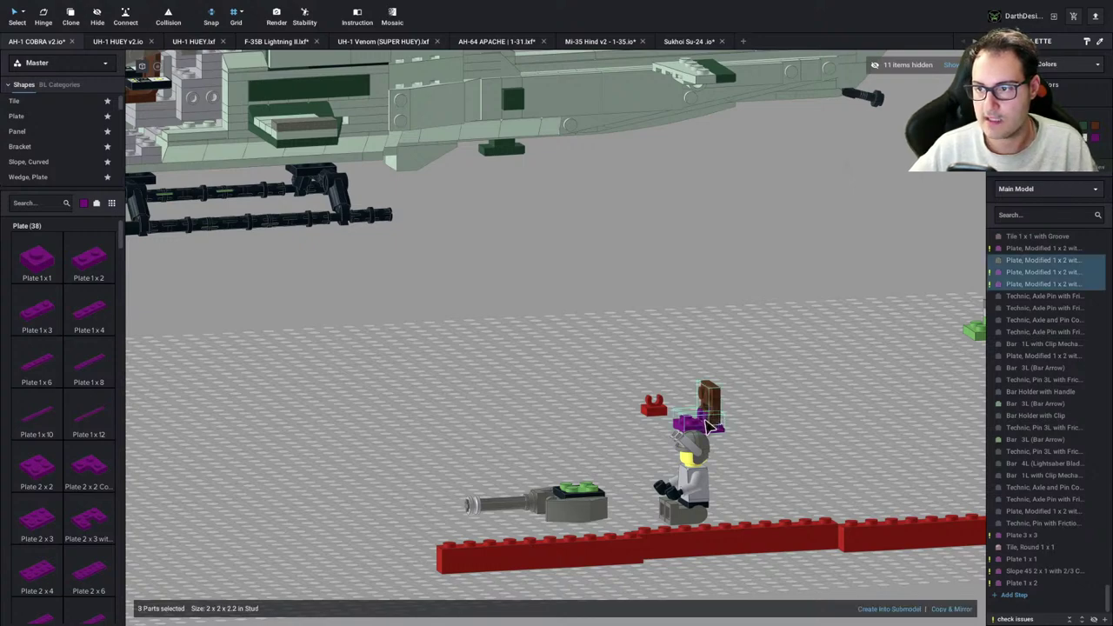
Move the remaining three-part brown and purple seat assembly from the red brick row to below the helicopter's nose
left_click_drag(709, 426, 499, 349)
middle_click_drag(499, 349, 839, 433)
scroll(839, 432, "up", 3)
left_click_drag(909, 443, 676, 409)
middle_click_drag(676, 409, 965, 565)
left_click_drag(966, 565, 909, 481)
middle_click_drag(908, 480, 888, 521)
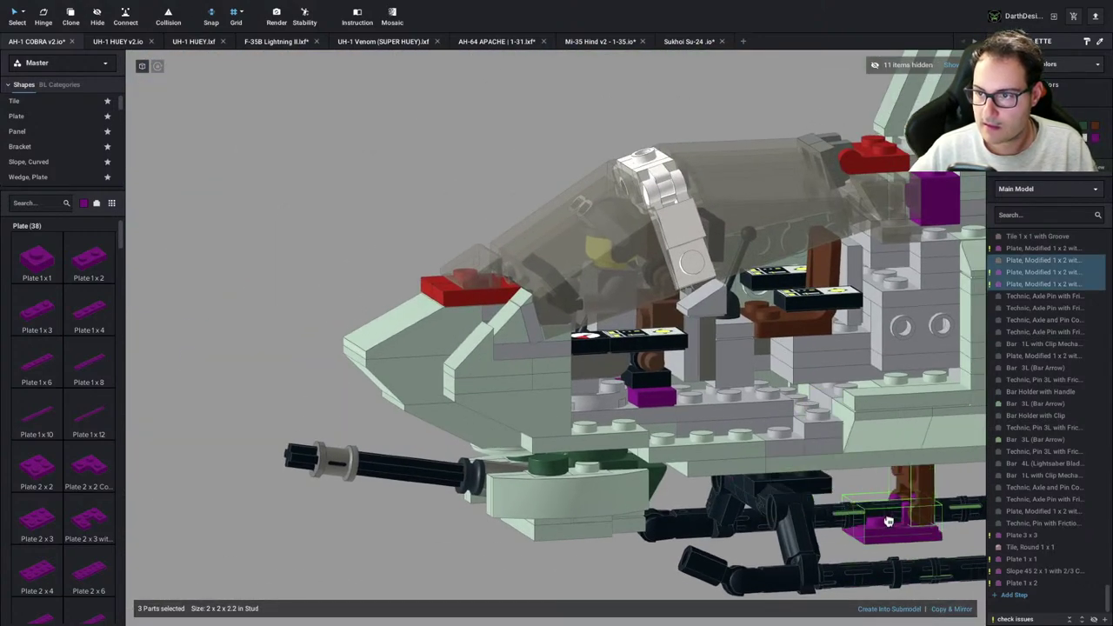
left_click_drag(889, 521, 591, 602)
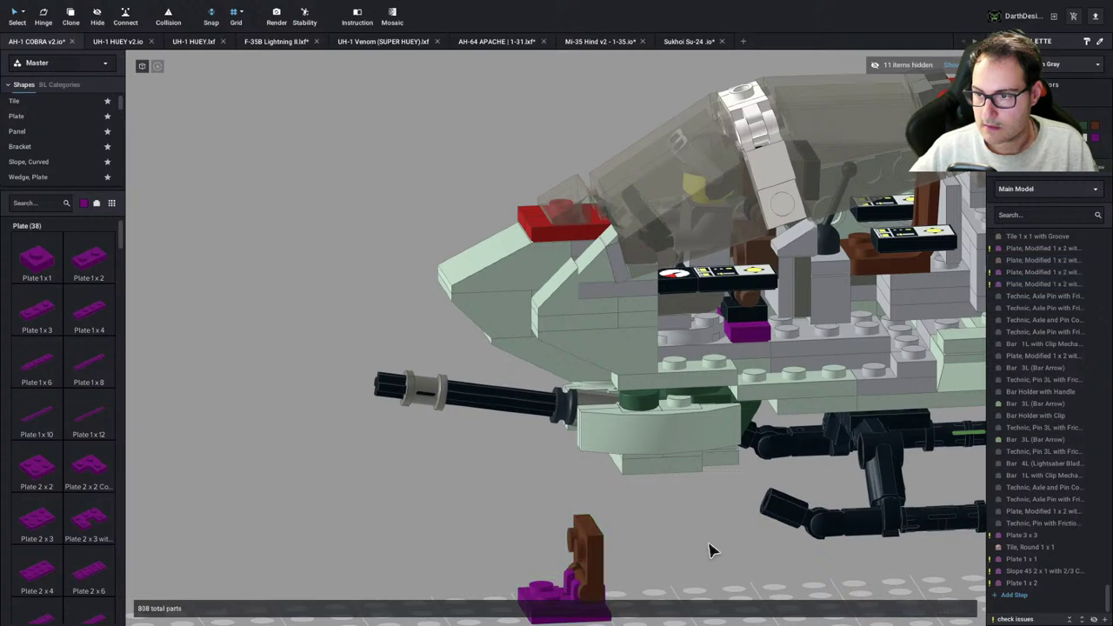
Delete the old front seat parts, including the Tile, Modified 1 x 1 with Clip and the purple support beneath
middle_click_drag(713, 551, 667, 540)
left_click(702, 288)
key("Delete")
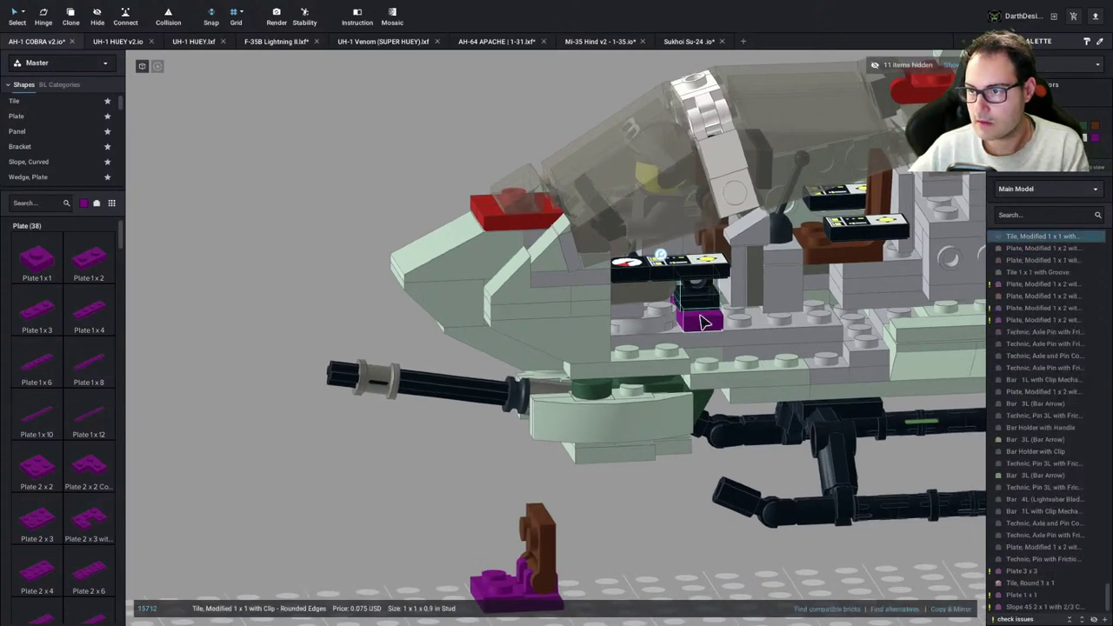
key("Delete")
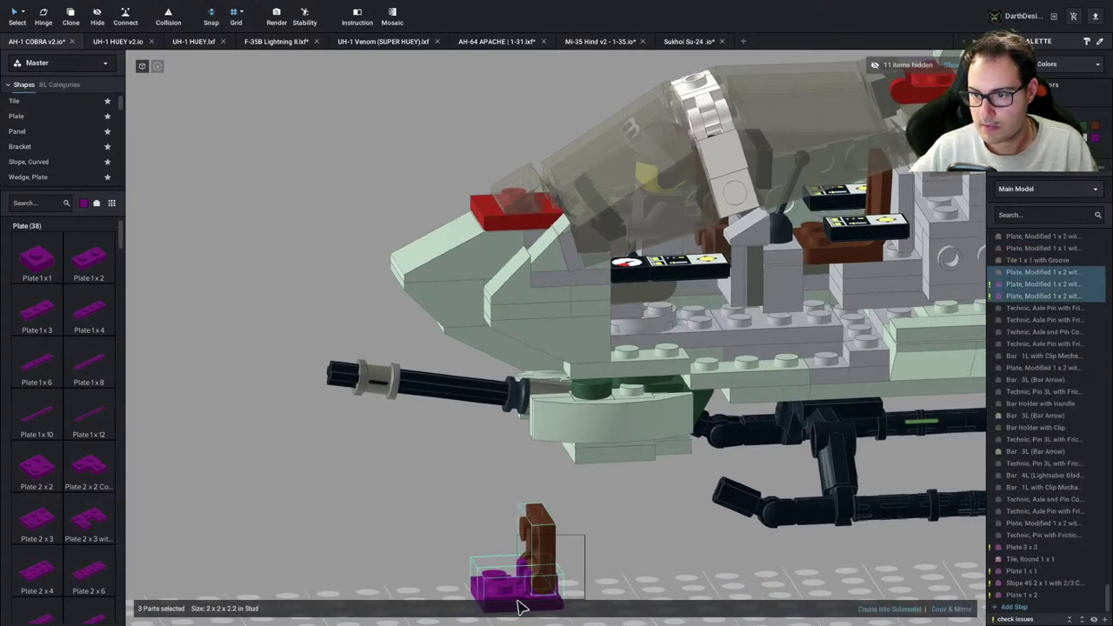
Place the brown and purple seat assembly on the front cockpit floor behind the instrument tiles
left_click_drag(518, 606, 611, 426)
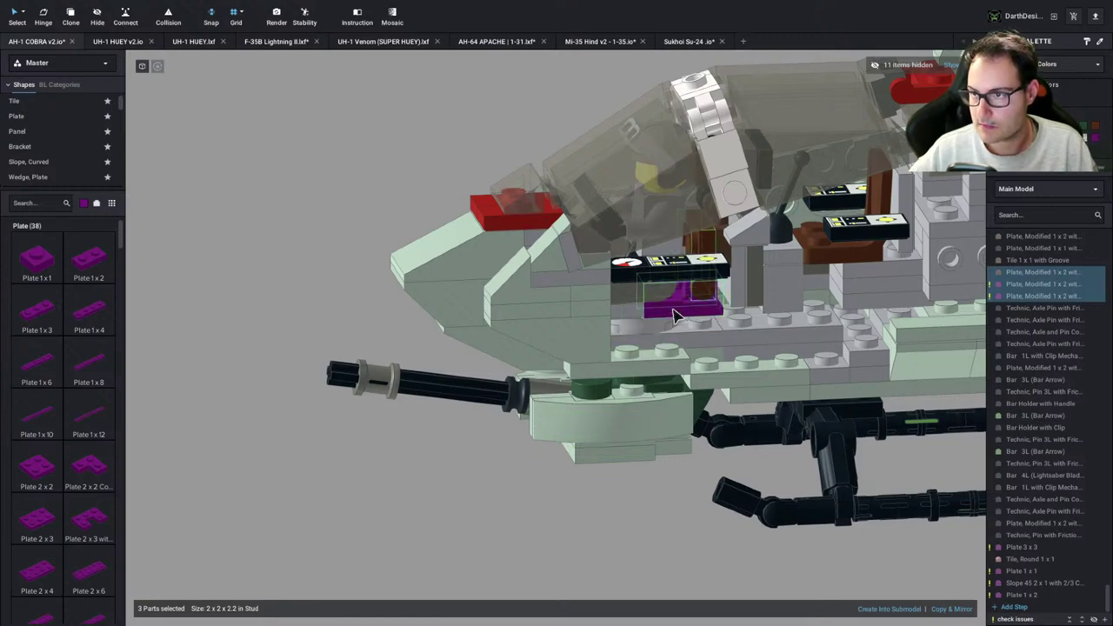
right_click_drag(613, 422, 696, 484)
scroll(612, 447, "up", 2)
left_click(626, 246)
scroll(654, 464, "up", 2)
middle_click_drag(445, 474, 581, 484)
scroll(580, 484, "down", 3)
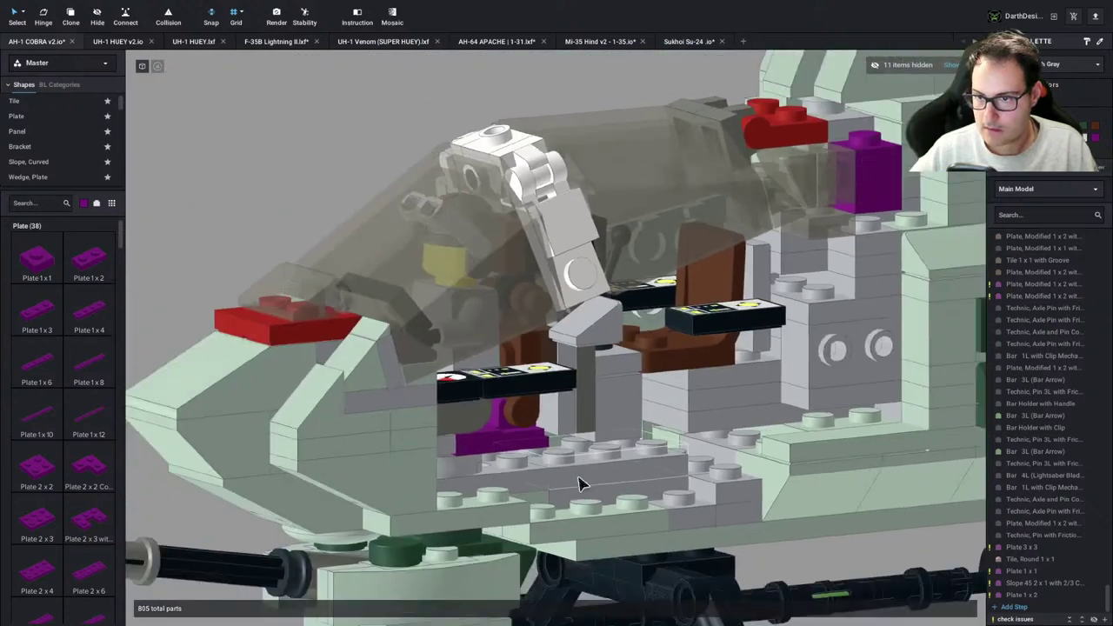
Examine the new front seat's fit under the canopy and around the nose from several angles
right_click_drag(580, 483, 594, 490)
middle_click_drag(474, 450, 681, 452)
right_click_drag(681, 452, 785, 443)
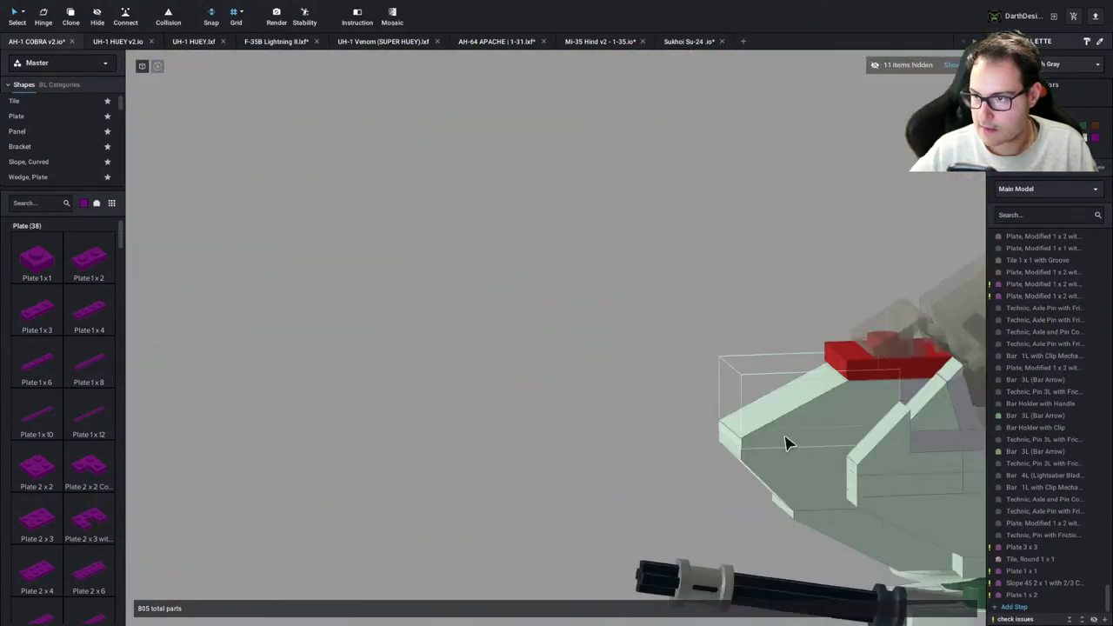
middle_click_drag(786, 443, 602, 435)
right_click_drag(815, 449, 838, 469)
middle_click_drag(838, 470, 691, 472)
right_click_drag(691, 473, 542, 374)
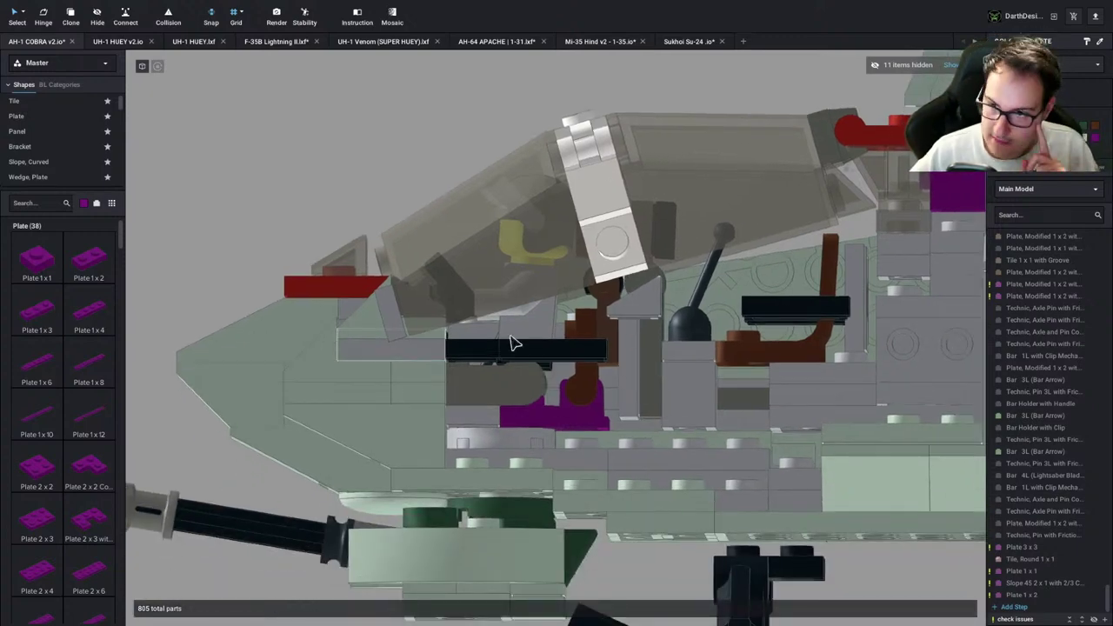
right_click_drag(541, 226, 564, 235)
scroll(318, 306, "down", 4)
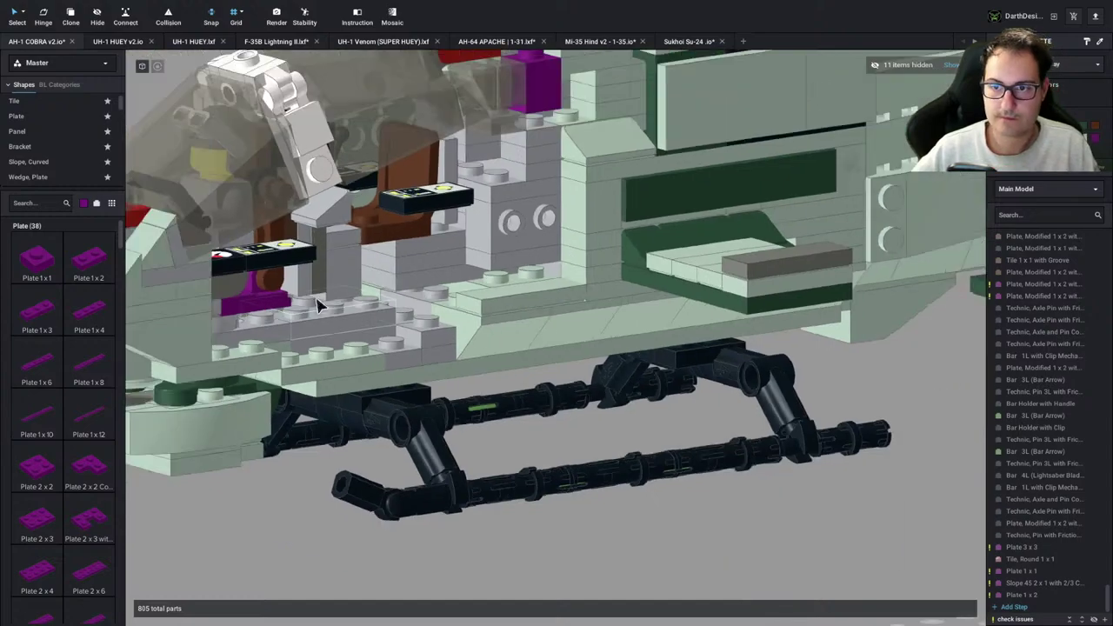
middle_click_drag(319, 305, 560, 342)
scroll(548, 345, "up", 3)
mouse_move(535, 345)
right_mouse_down()
mouse_move(626, 345)
mouse_move(531, 347)
right_mouse_up()
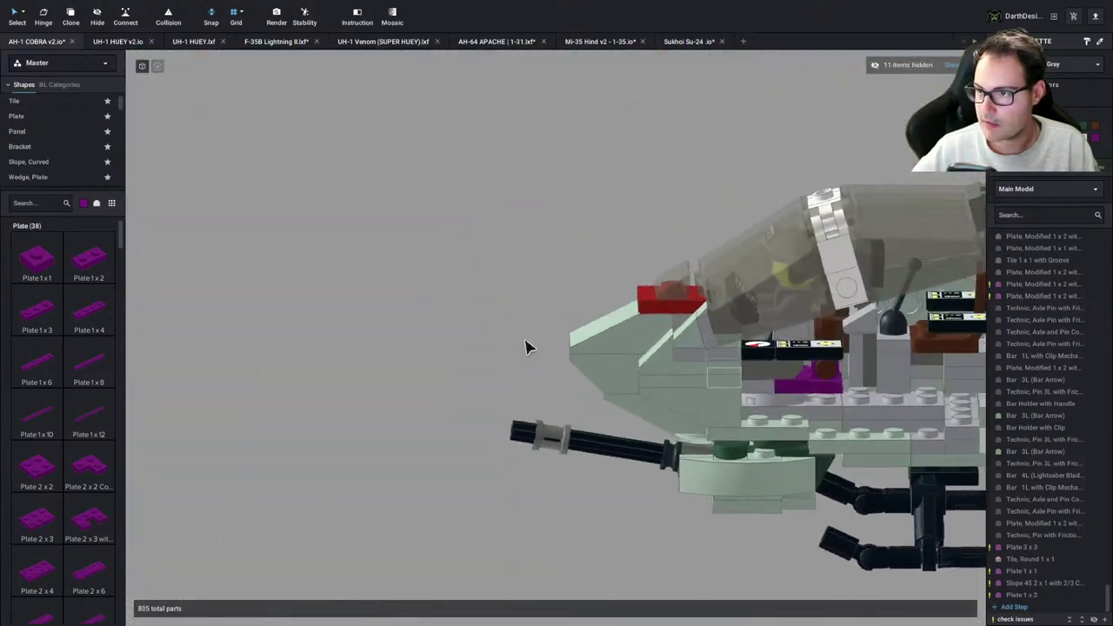
middle_click_drag(675, 304, 592, 328)
scroll(626, 339, "up", 5)
scroll(663, 338, "down", 2)
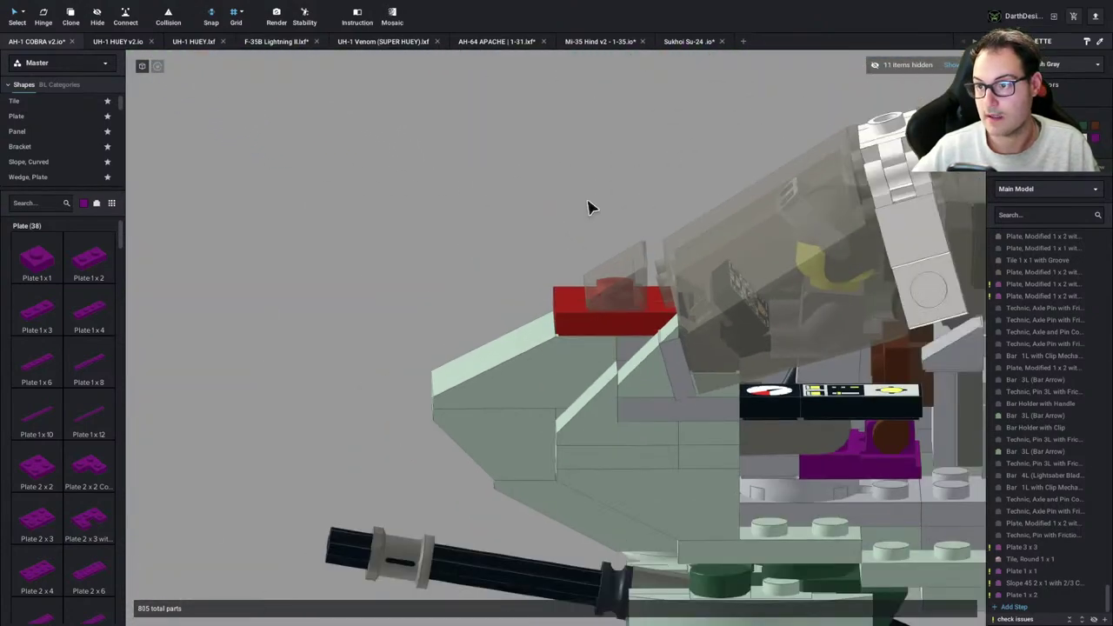
Delete a part beside the front of the cockpit and show the hidden fuselage side parts
scroll(588, 207, "down", 3)
left_click(621, 381)
key("Delete")
right_click_drag(569, 372, 444, 380)
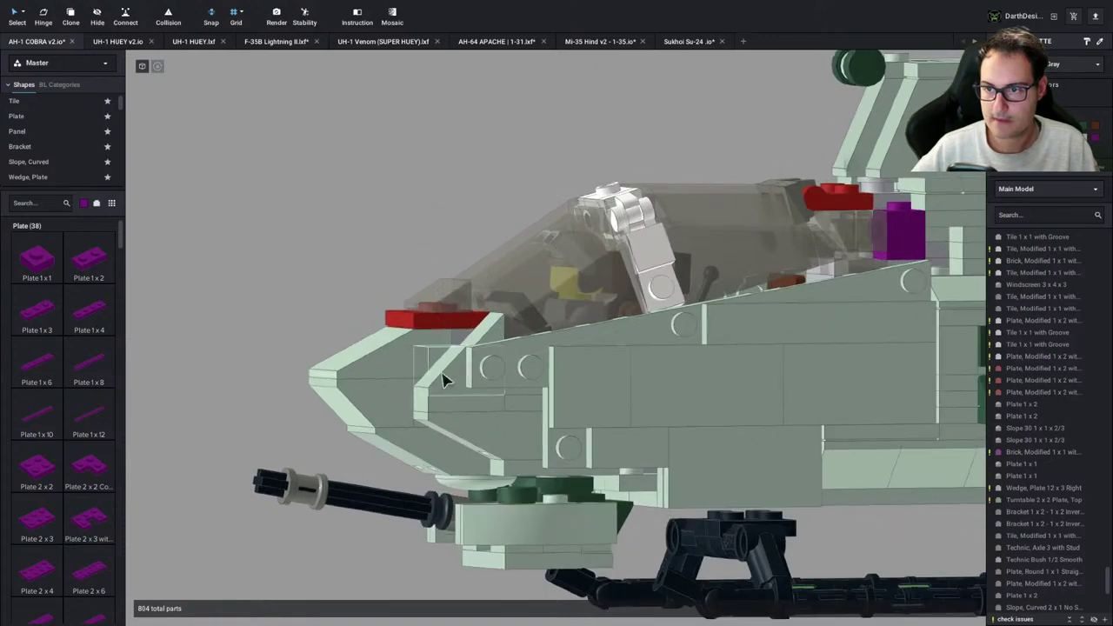
Hide the fuselage side parts and delete the upper parts between the nose and the front instrument tiles
left_click(477, 370)
key("l")
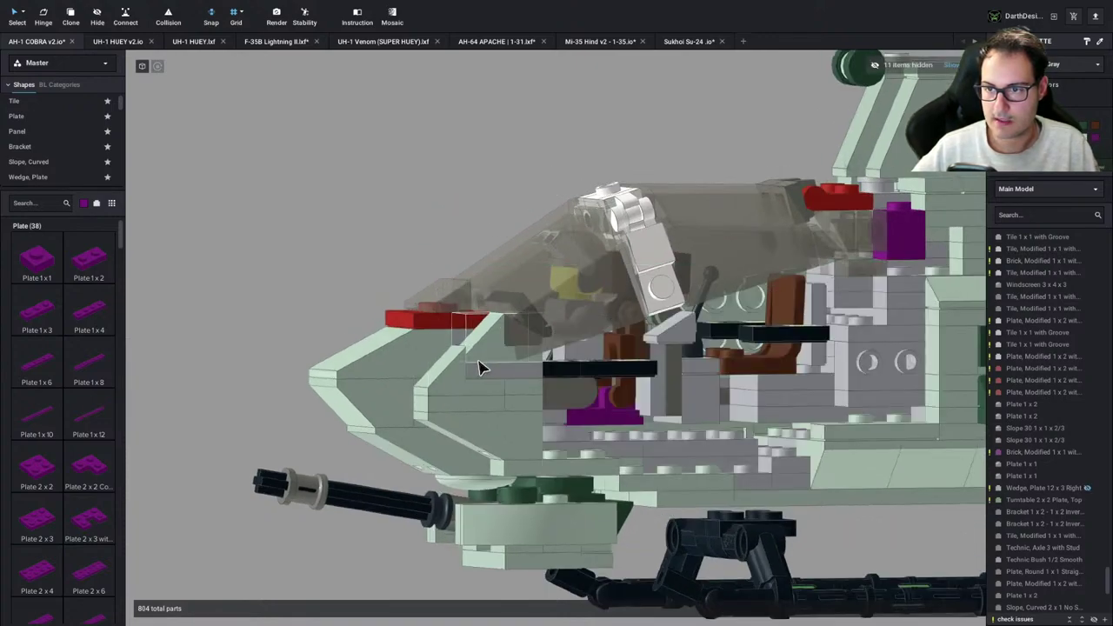
left_click(484, 359)
key("l")
Delete the small grey parts in front of the pilot and restore the front windscreen
right_click_drag(487, 370, 537, 394)
left_click(487, 399)
key("h")
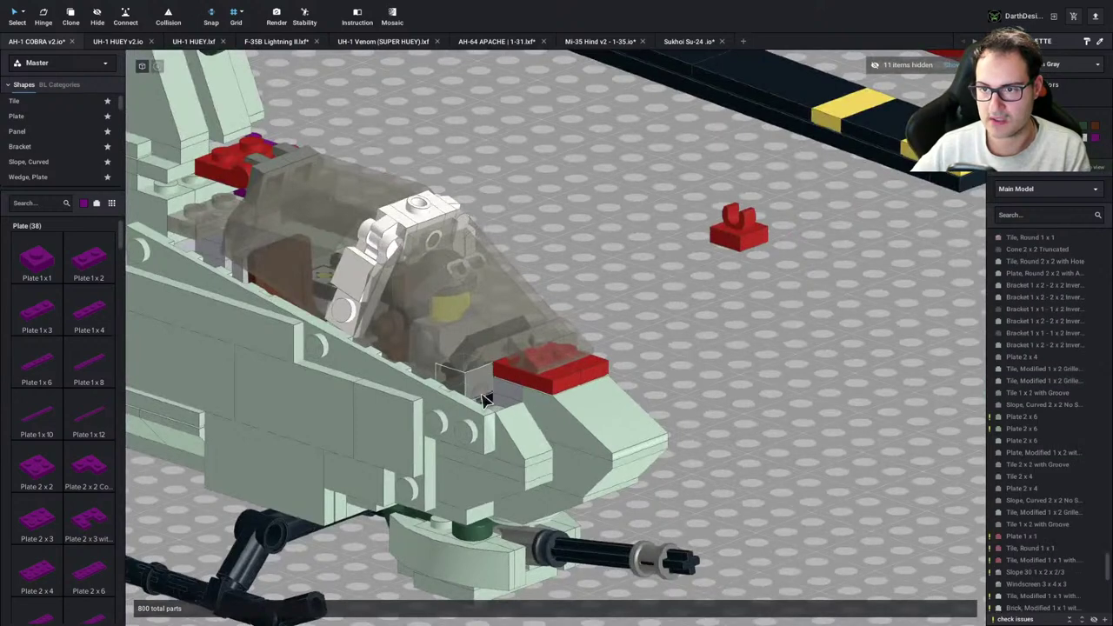
left_click(487, 399)
key("h")
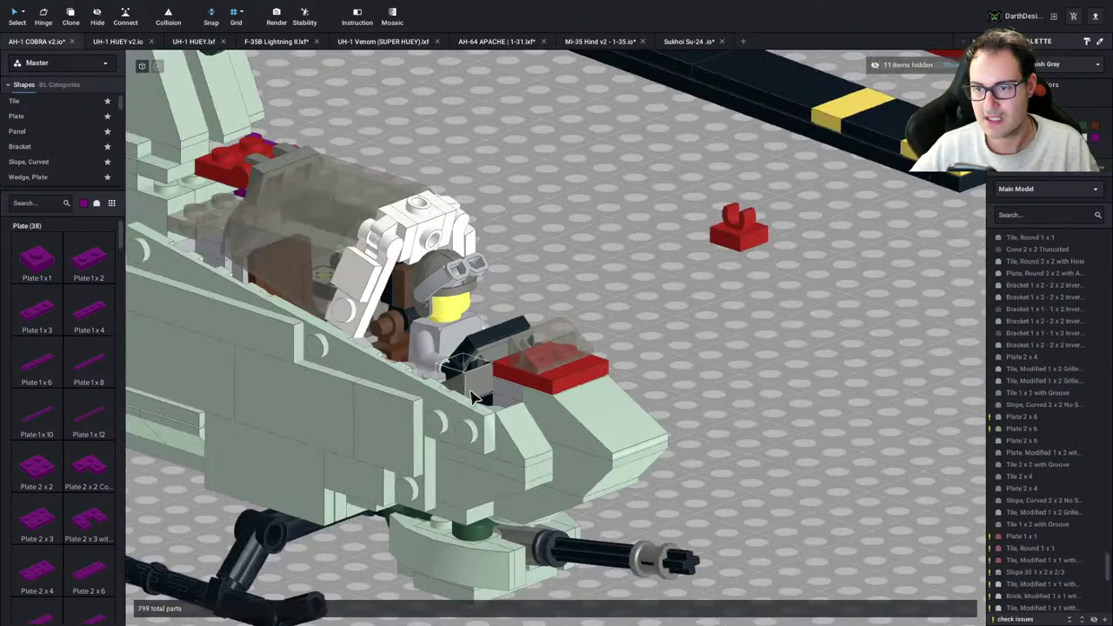
key("ctrl+z")
left_click(476, 393)
key("Delete")
Check the front cockpit and windscreen area for colliding parts
right_click_drag(555, 405, 483, 397)
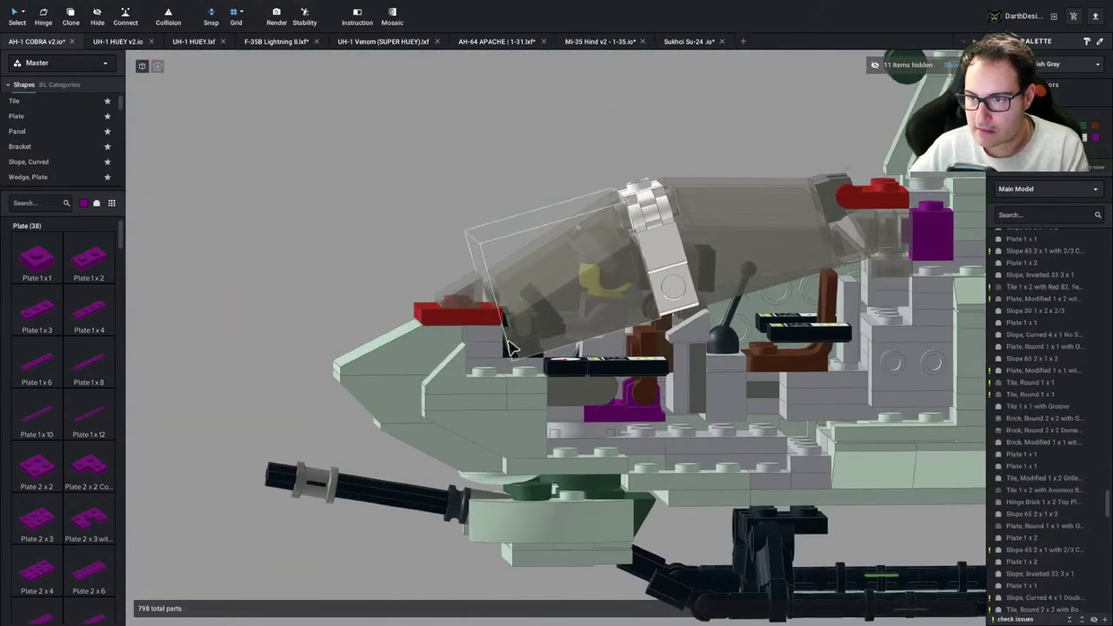
right_click_drag(513, 348, 444, 289)
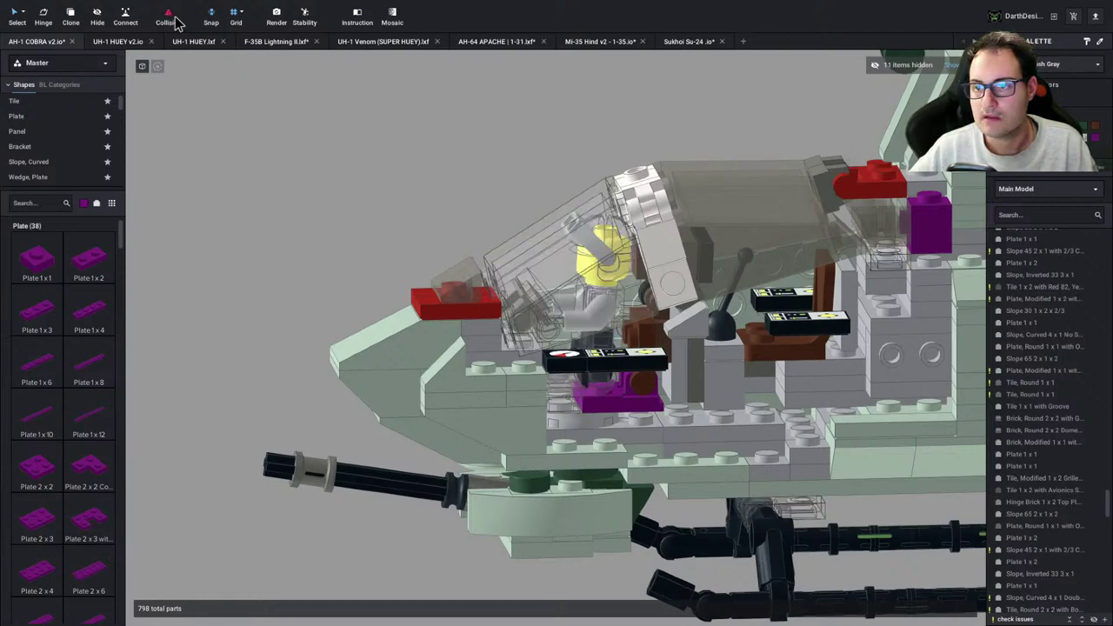
right_click_drag(371, 155, 393, 173)
scroll(391, 173, "up", 2)
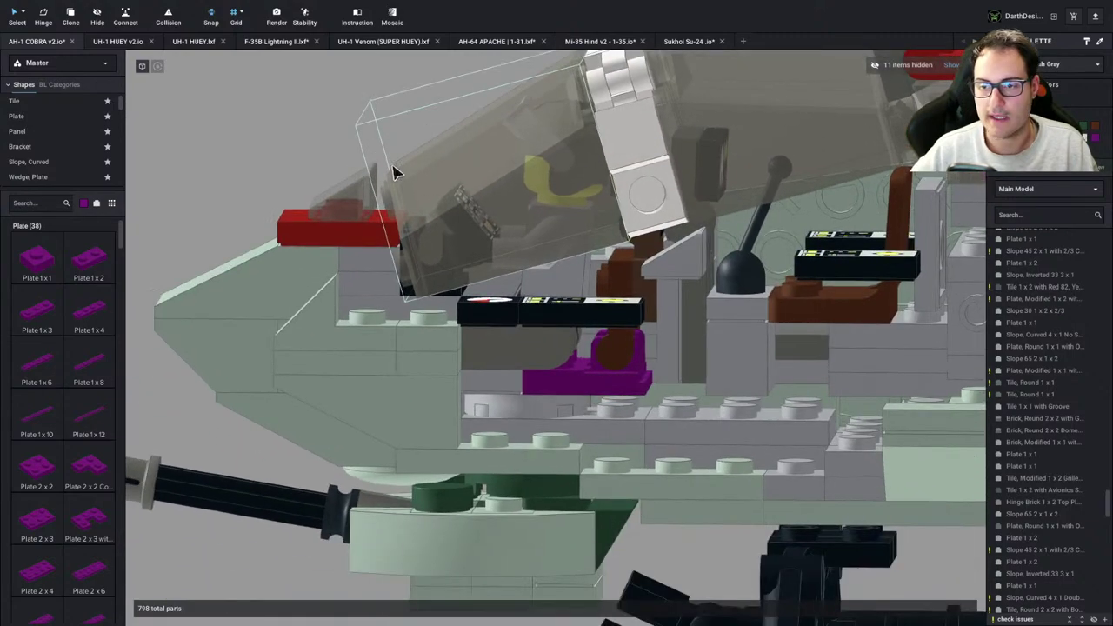
Delete the grey parts stacked beneath the front windscreen's edge, between the nose and the front instrument tiles
middle_click_drag(393, 326, 441, 318)
left_click(442, 314)
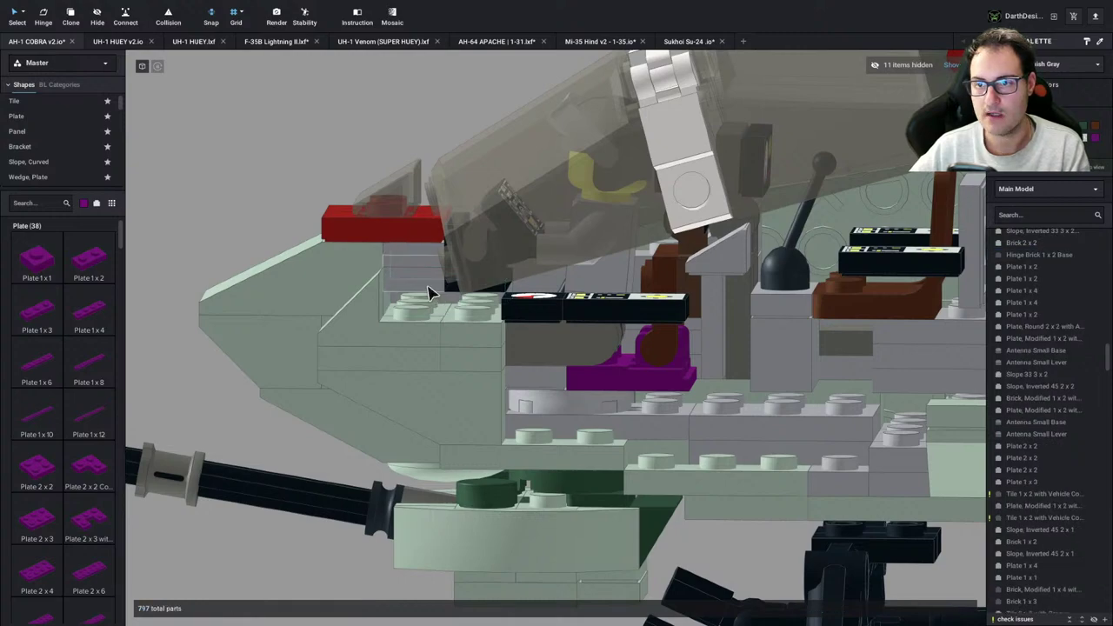
key("Delete")
right_click_drag(421, 268, 499, 325)
left_click(458, 308)
key("Delete")
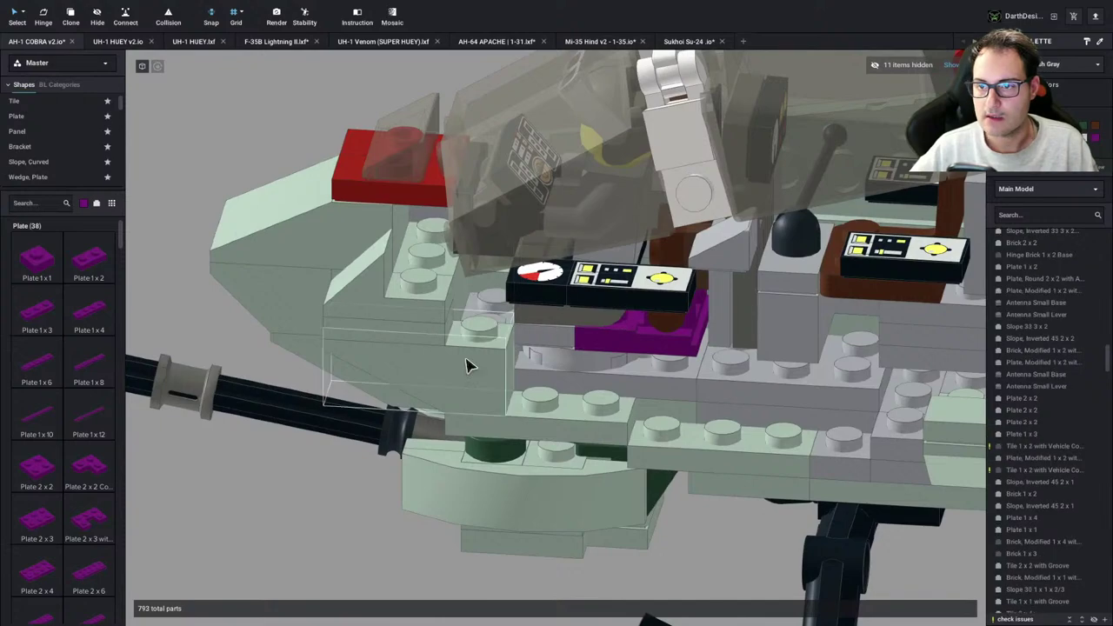
Place a copy of the rear cockpit's three-part control stick assembly ahead of the front instrument tiles
right_click_drag(467, 366, 641, 350)
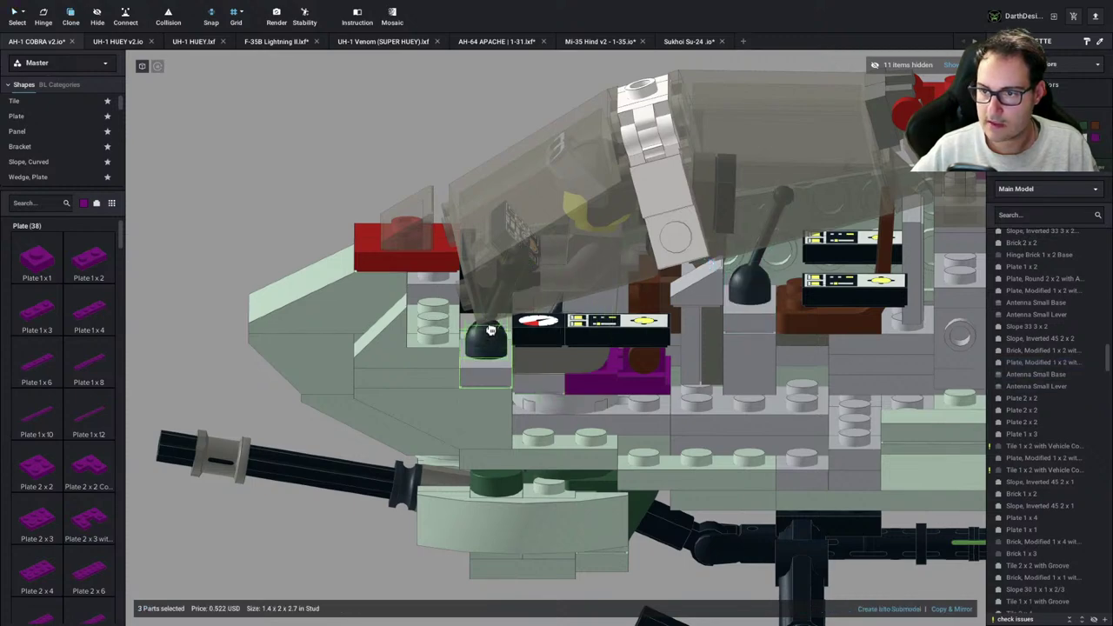
right_click_drag(491, 330, 484, 322)
right_click_drag(550, 409, 537, 369)
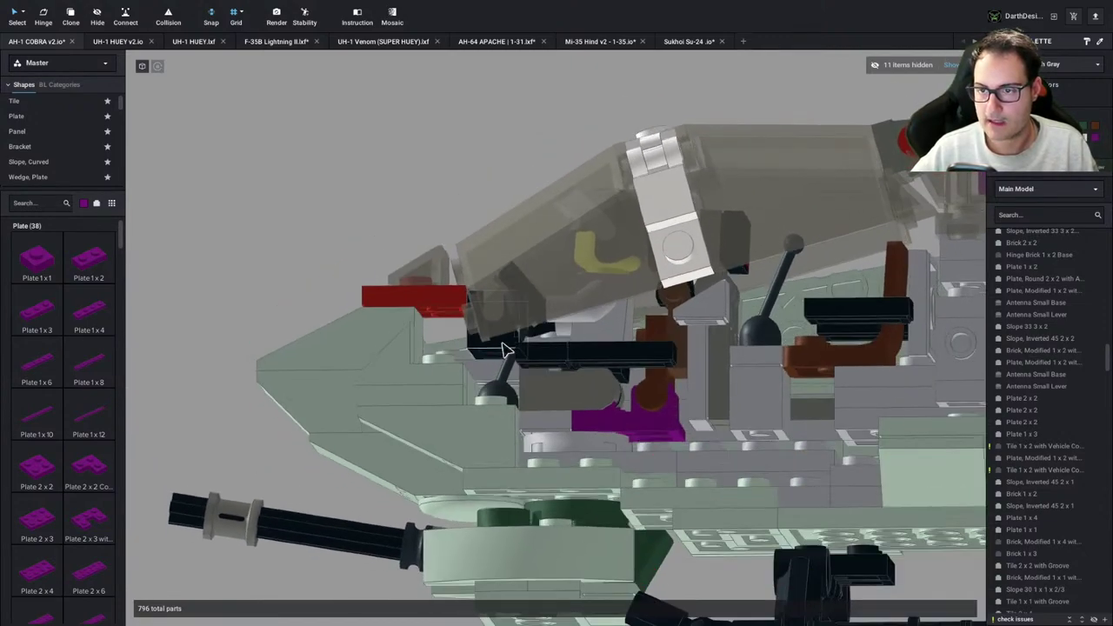
Move the black Hinge Brick 1 x 2 Base directly behind the red nose plates under the front windscreen
mouse_move(509, 350)
right_mouse_down()
mouse_move(487, 360)
mouse_move(510, 354)
mouse_move(501, 341)
right_mouse_up()
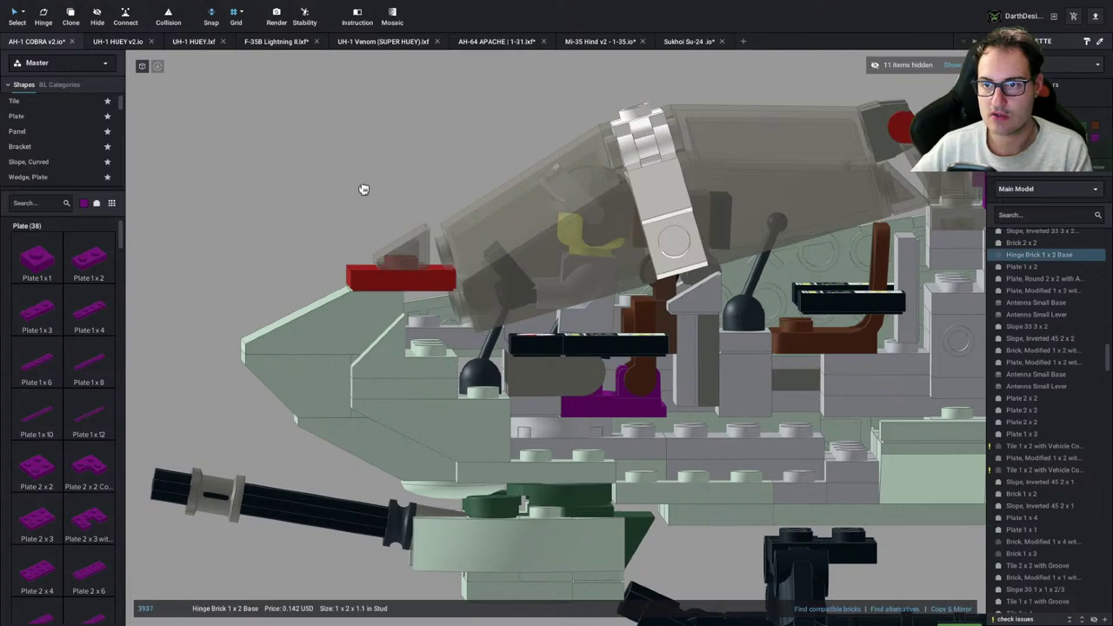
right_click_drag(364, 190, 267, 66)
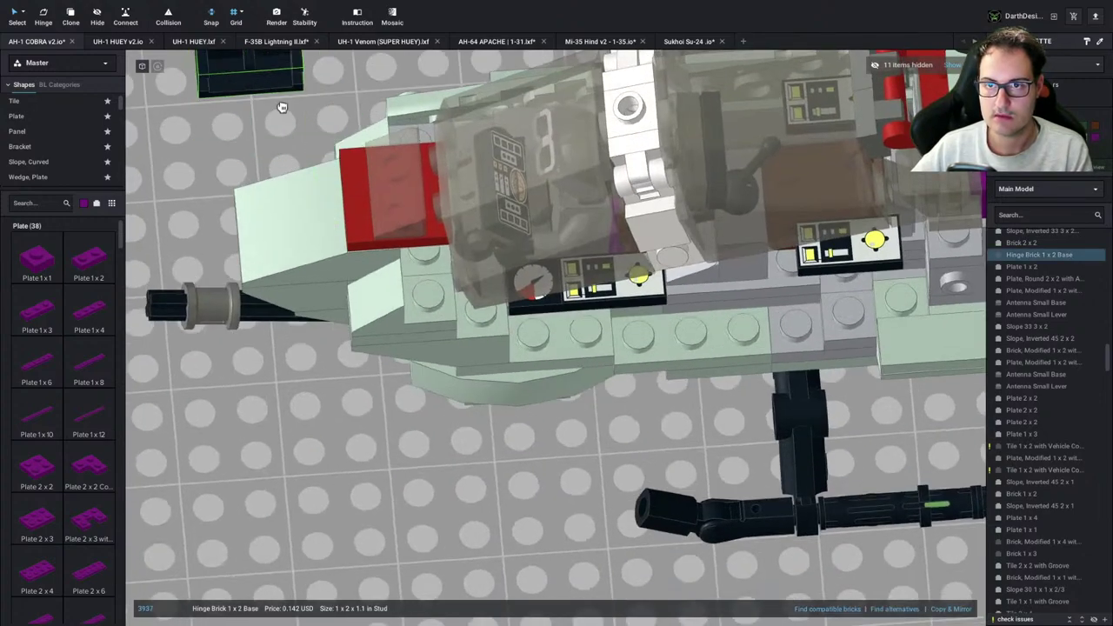
left_click_drag(282, 107, 491, 198)
right_click_drag(490, 199, 512, 245)
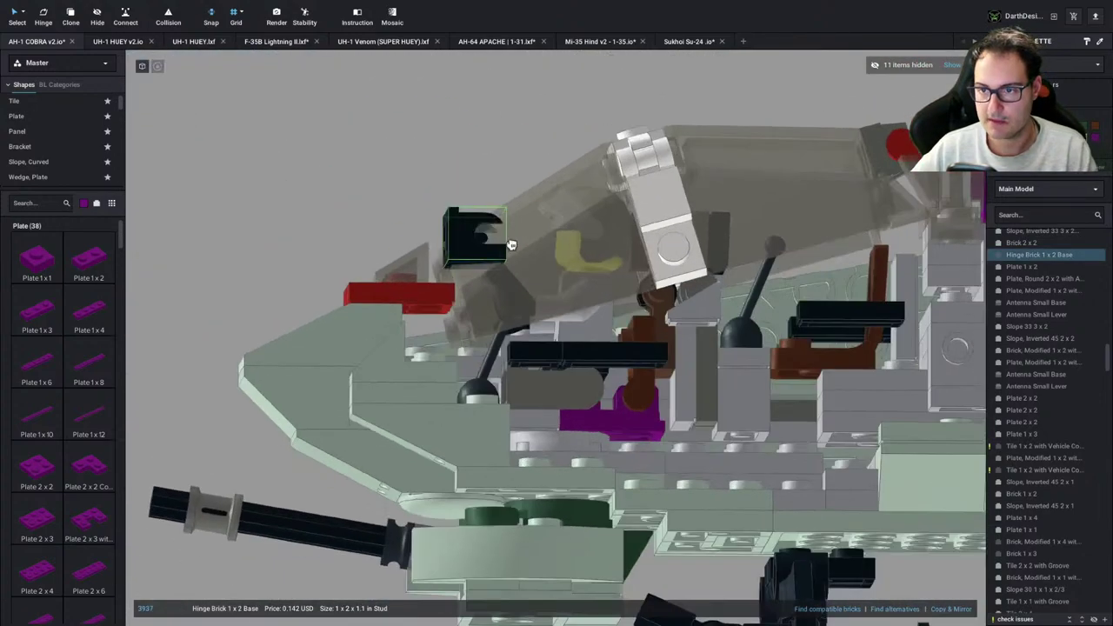
right_click_drag(433, 127, 423, 136)
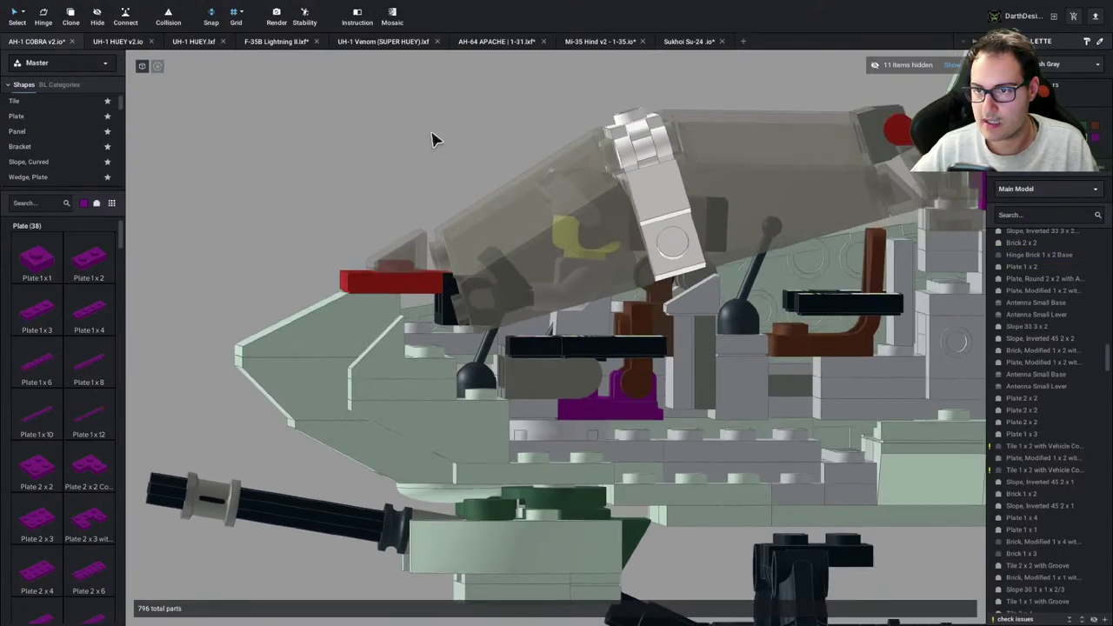
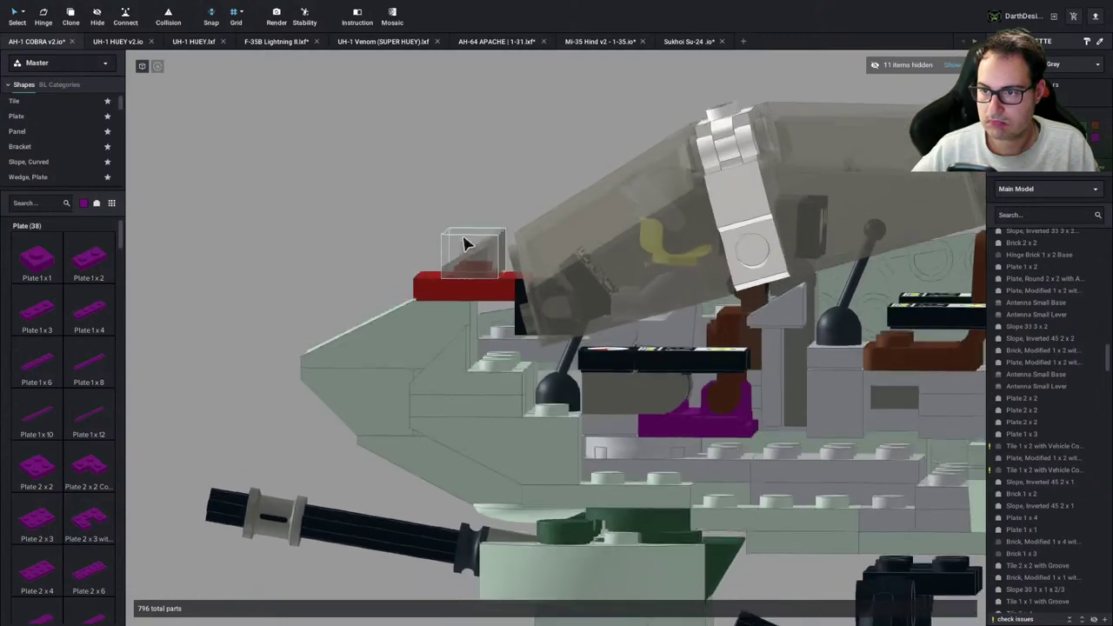
Reposition the Antenna Small Lever on its base in the front cockpit
left_click(560, 347)
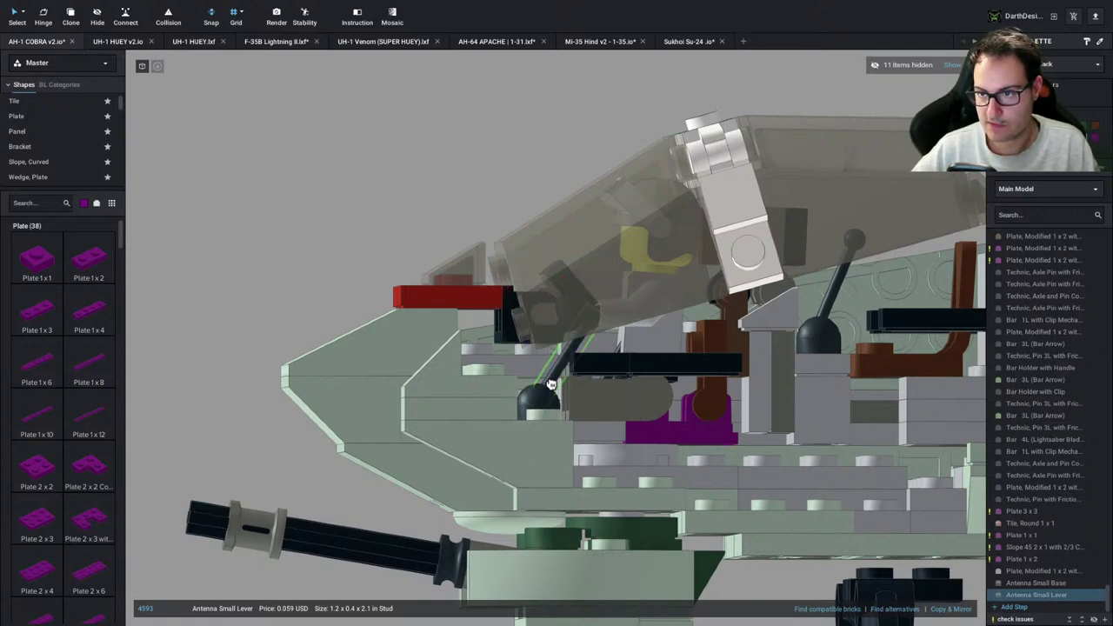
left_click(356, 205)
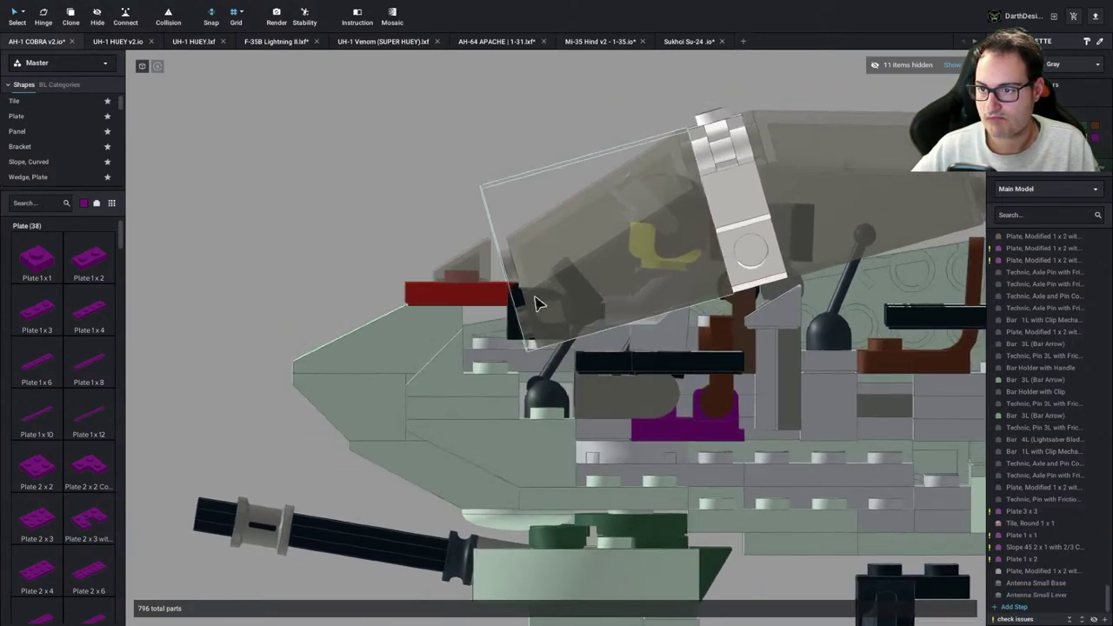
mouse_move(452, 164)
right_mouse_down()
mouse_move(443, 204)
mouse_move(454, 172)
right_mouse_up()
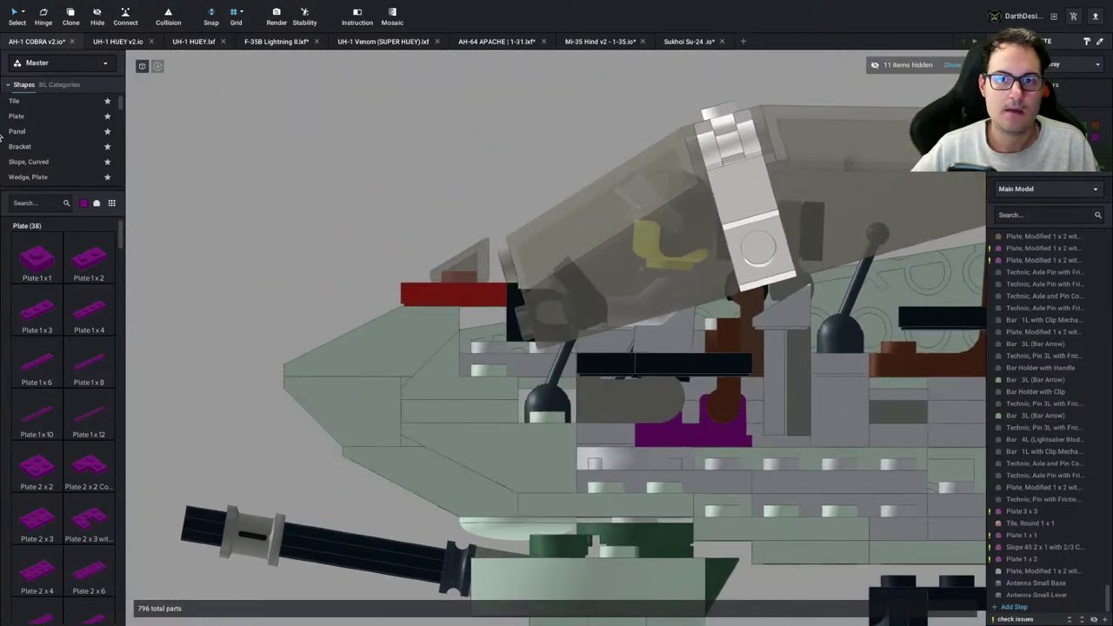
Add a purple Bracket 1 x 2 - 1 x 2 Inverted beneath the rear of the red nose plates
left_click(34, 147)
left_click_drag(50, 374, 488, 291)
left_click(412, 160)
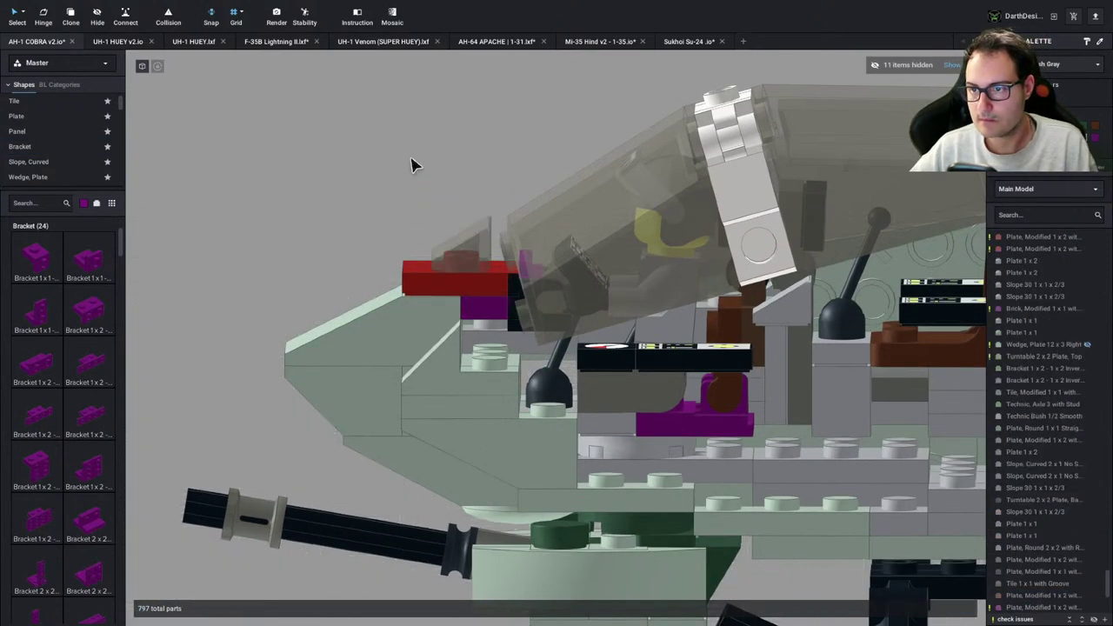
right_click_drag(412, 160, 415, 152)
Move the Tile 1 x 2 with Avionics pattern onto the purple bracket and delete the black hinge parts
right_click_drag(513, 346, 558, 389)
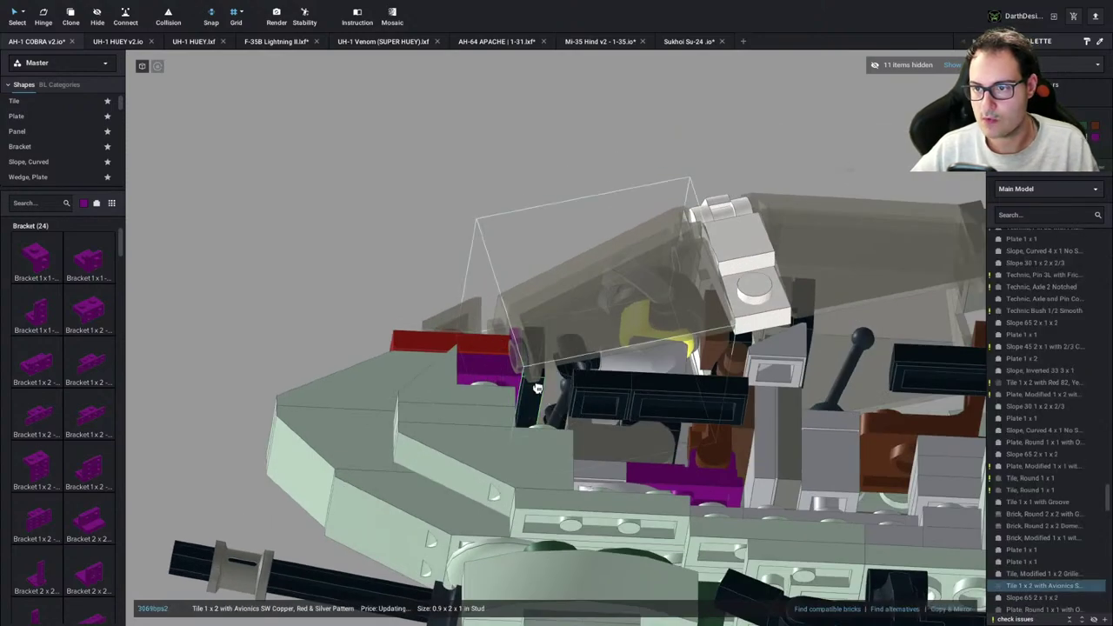
left_click(449, 206)
right_click_drag(449, 205, 572, 303)
Try the purple inverted bracket one plate lower and return it to directly beneath the red nose plates
left_click(535, 341)
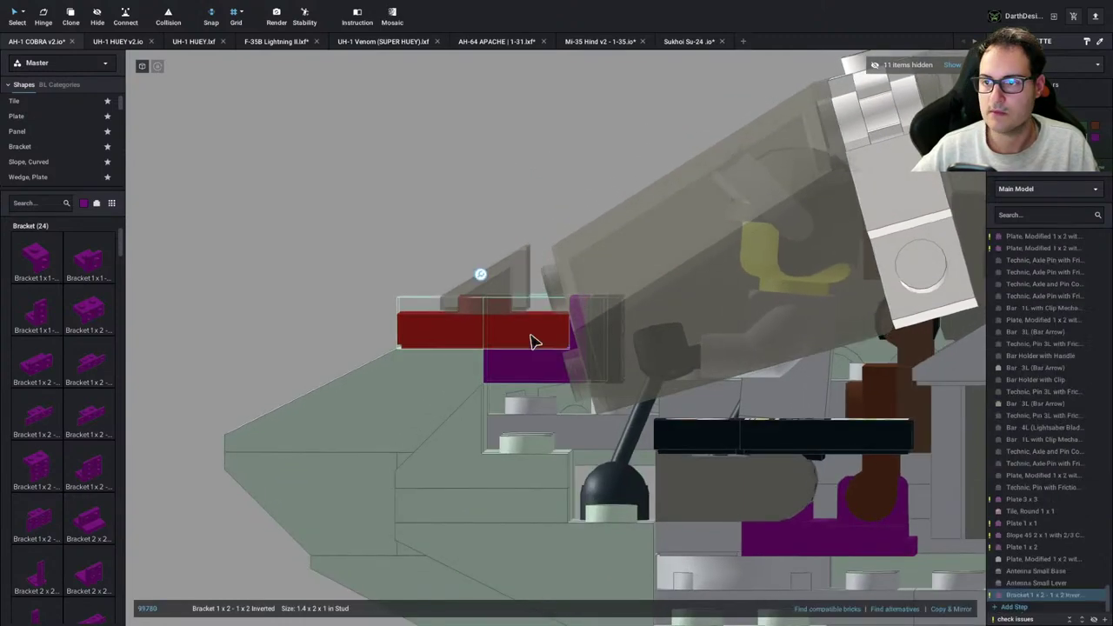
key("s")
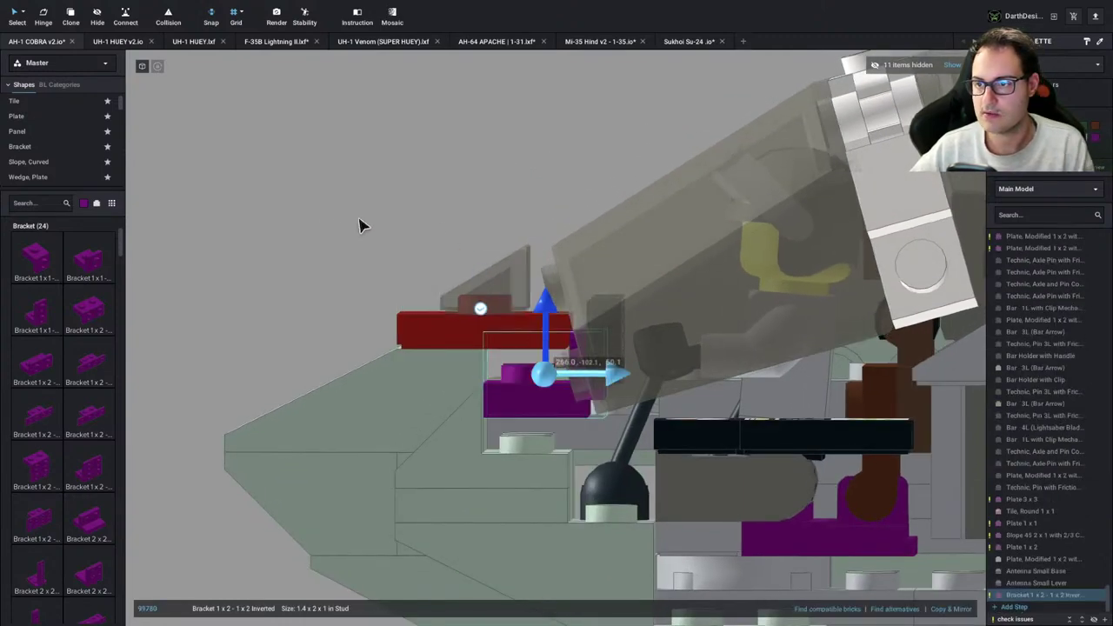
left_click(407, 201)
key("ctrl+z")
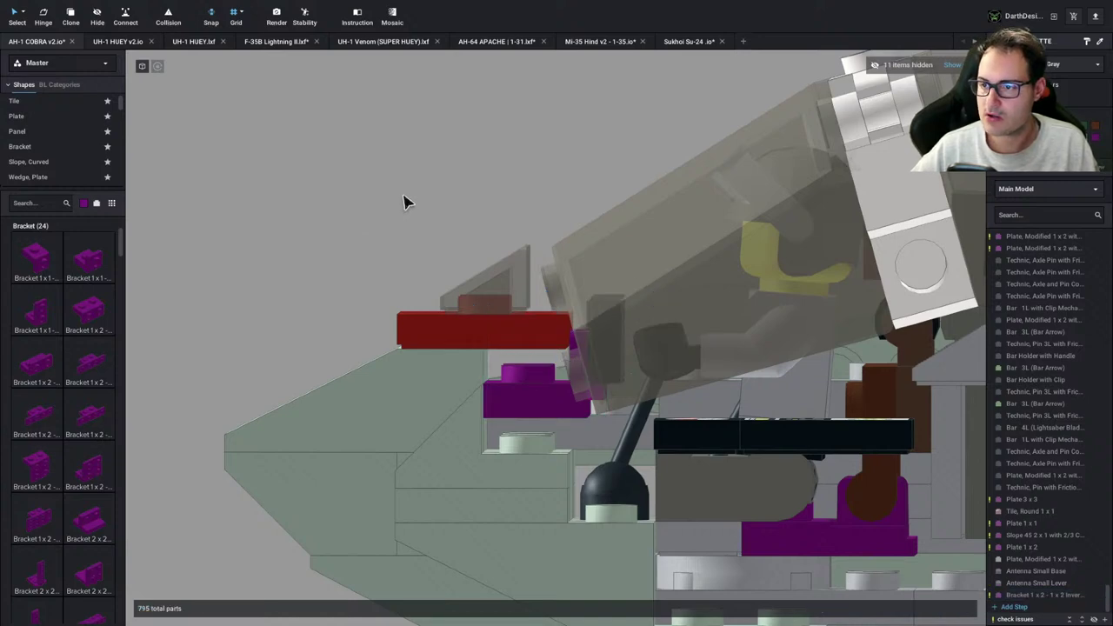
left_click_drag(510, 409, 527, 391)
right_click_drag(524, 375, 527, 391)
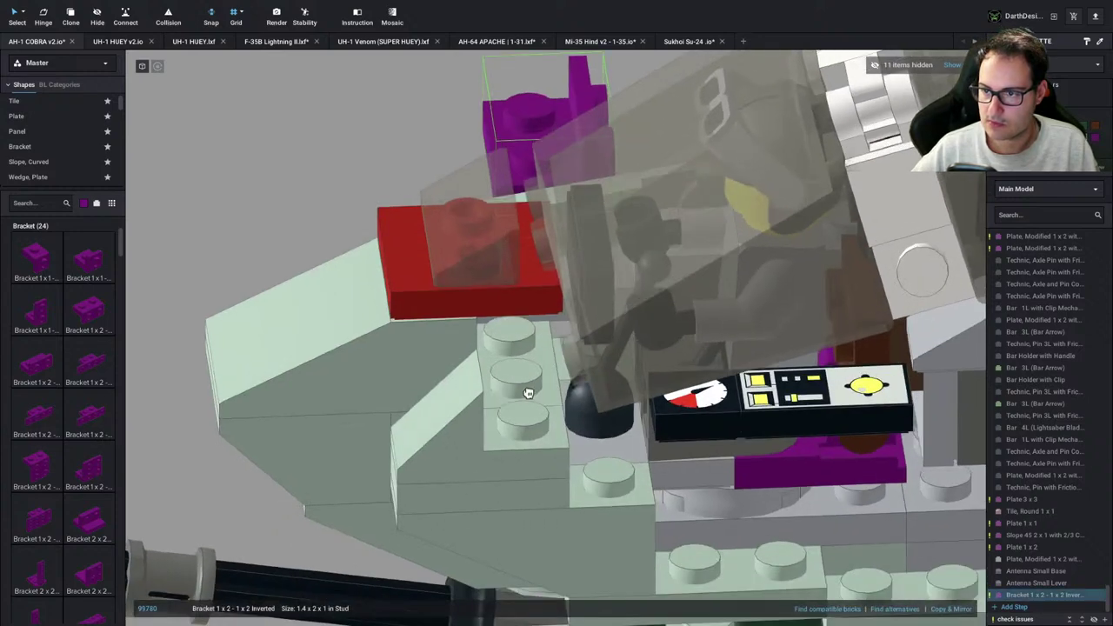
left_click_drag(527, 392, 512, 332)
left_click(373, 177)
scroll(373, 177, "down", 3)
right_click_drag(373, 176, 361, 178)
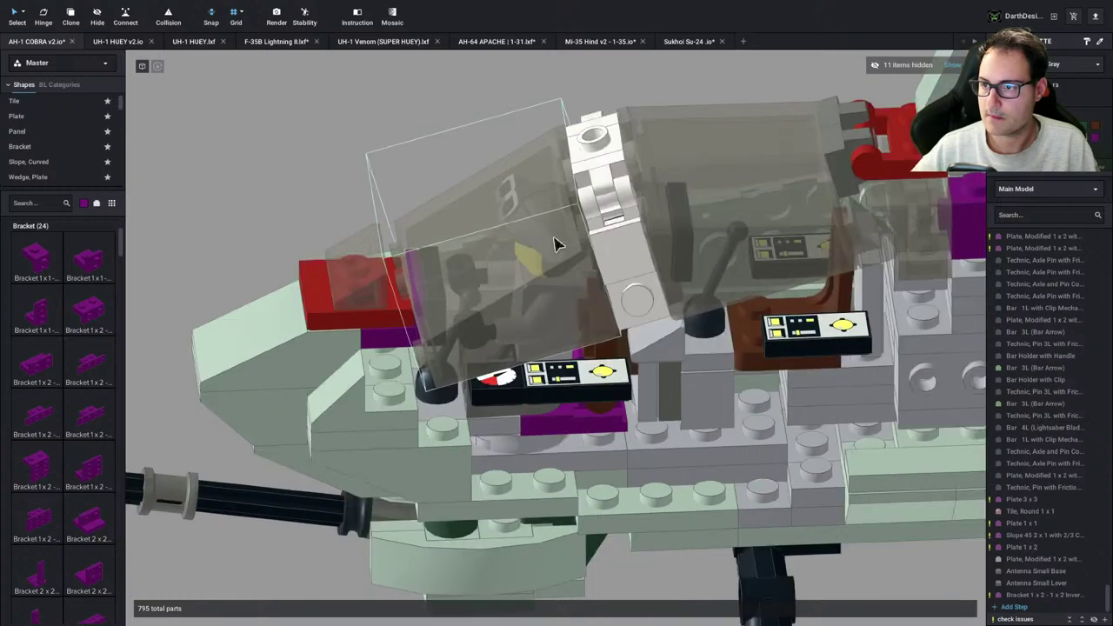
Swing the whole canopy assembly slightly open around its rear clip hinge
right_click_drag(557, 244, 792, 204)
left_click(713, 177)
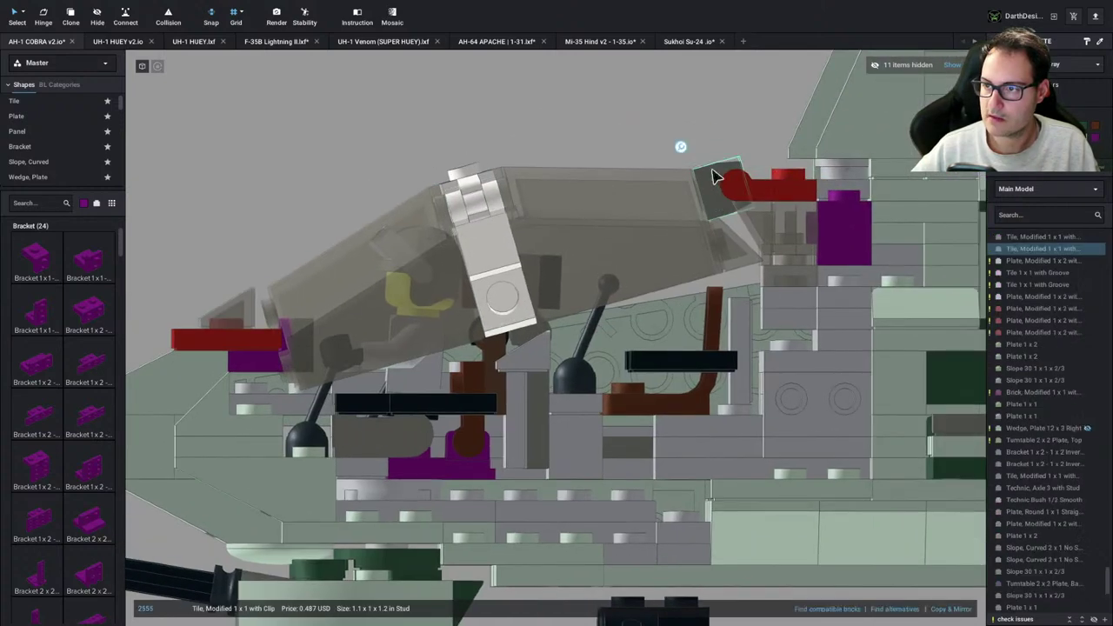
left_click(733, 188)
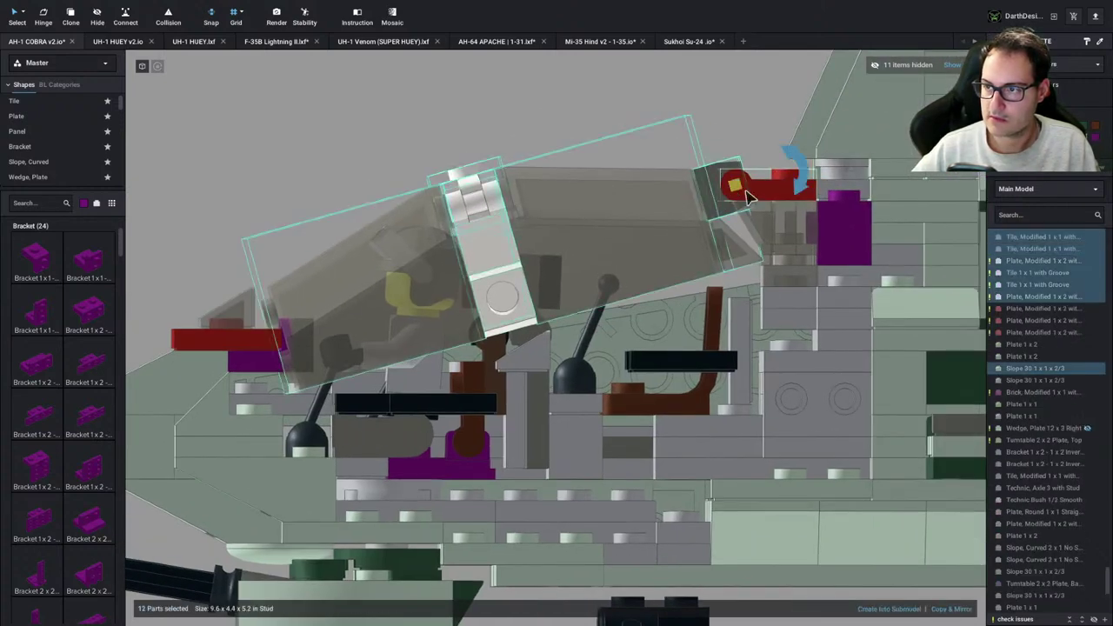
left_click(800, 179)
left_click(718, 178)
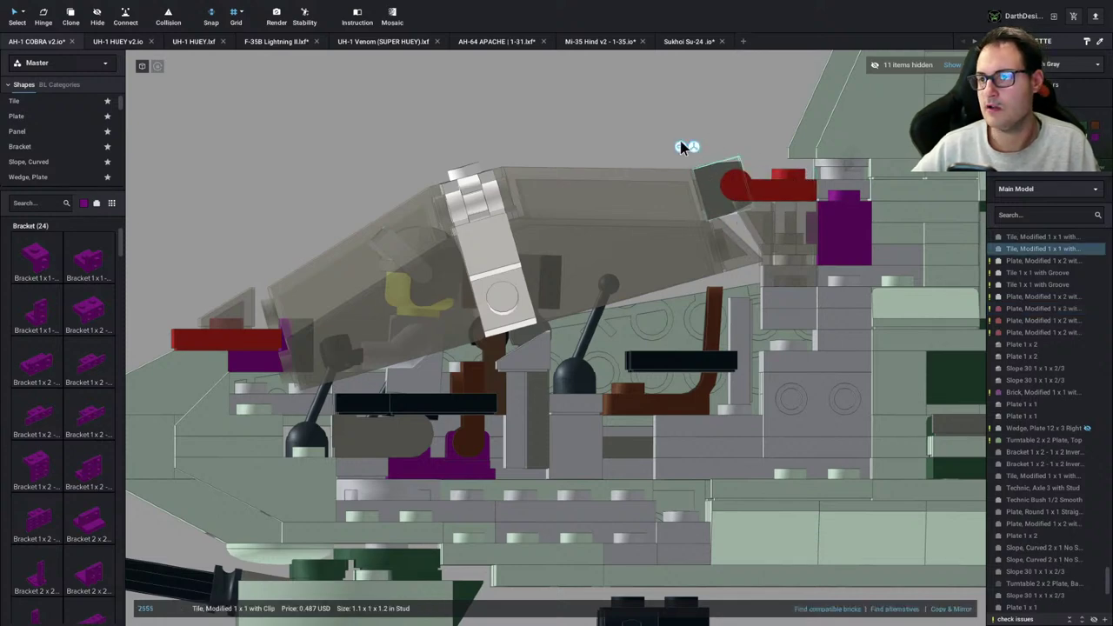
left_click(735, 188)
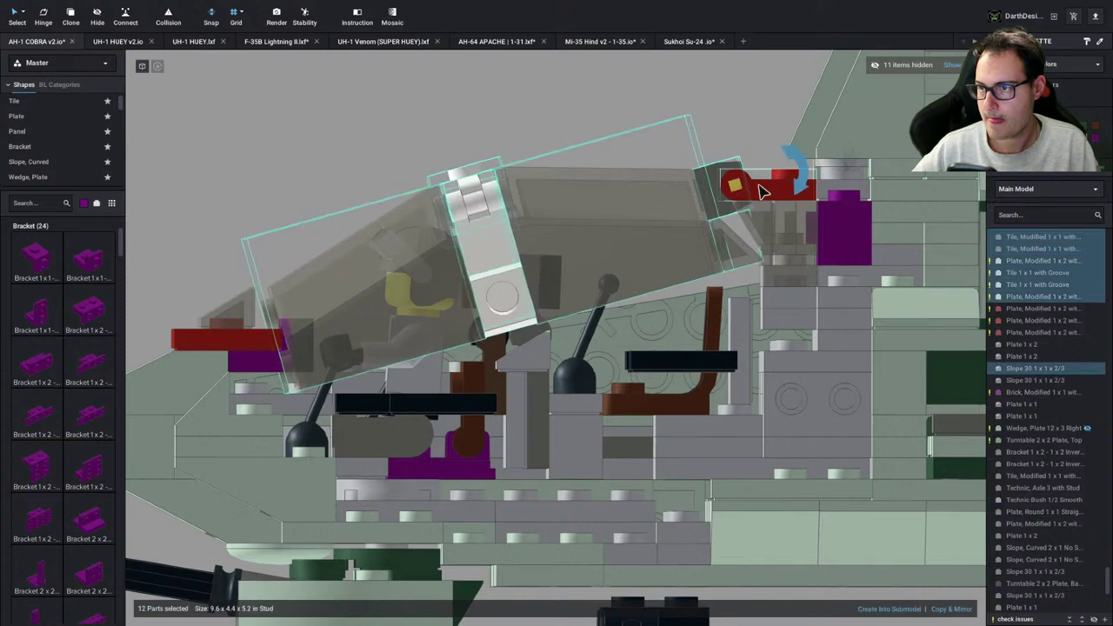
left_click_drag(804, 174, 929, 172)
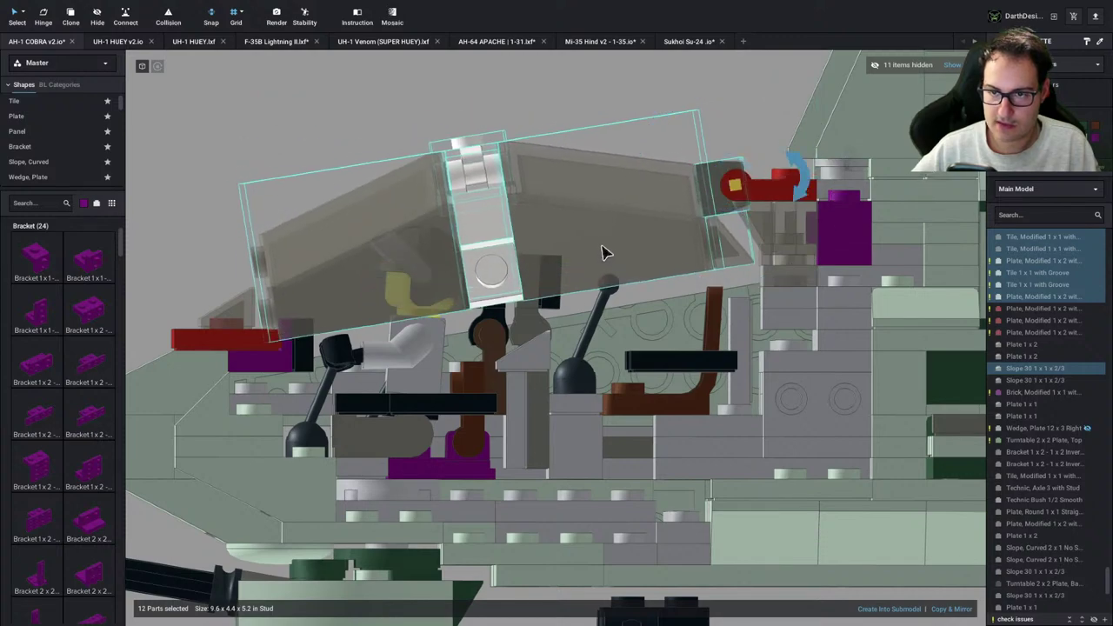
Lower the canopy assembly around its rear clip hinge until its front end meets the nose
right_click_drag(603, 246, 620, 246)
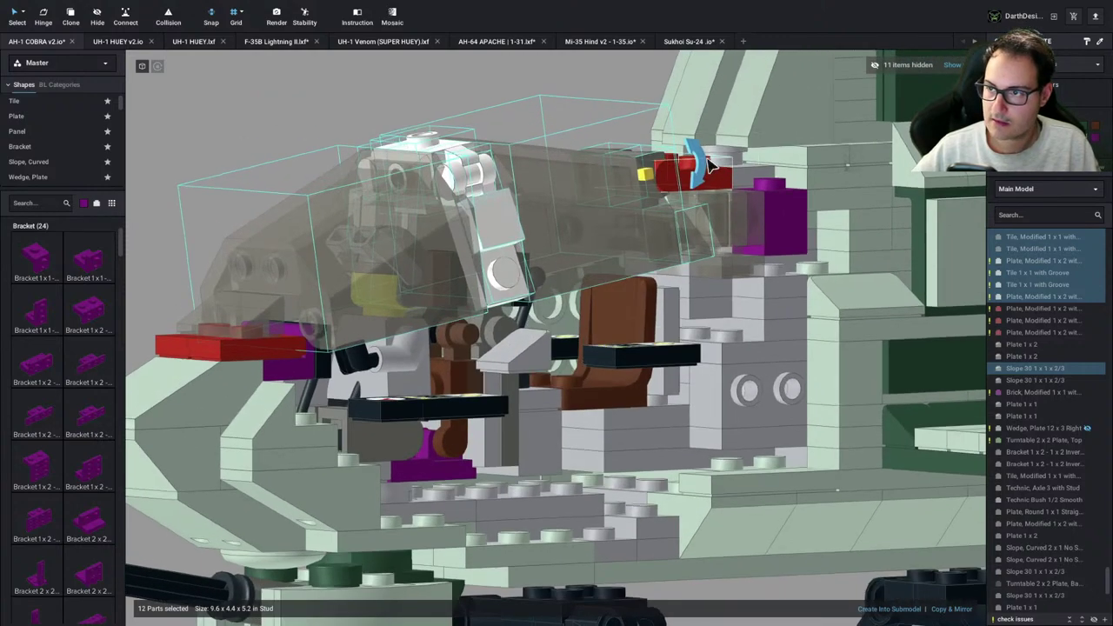
left_click_drag(709, 165, 736, 144)
left_click(327, 111)
scroll(341, 131, "down", 3)
scroll(345, 135, "down", 3)
mouse_move(347, 136)
right_mouse_down()
mouse_move(363, 142)
mouse_move(335, 152)
right_mouse_up()
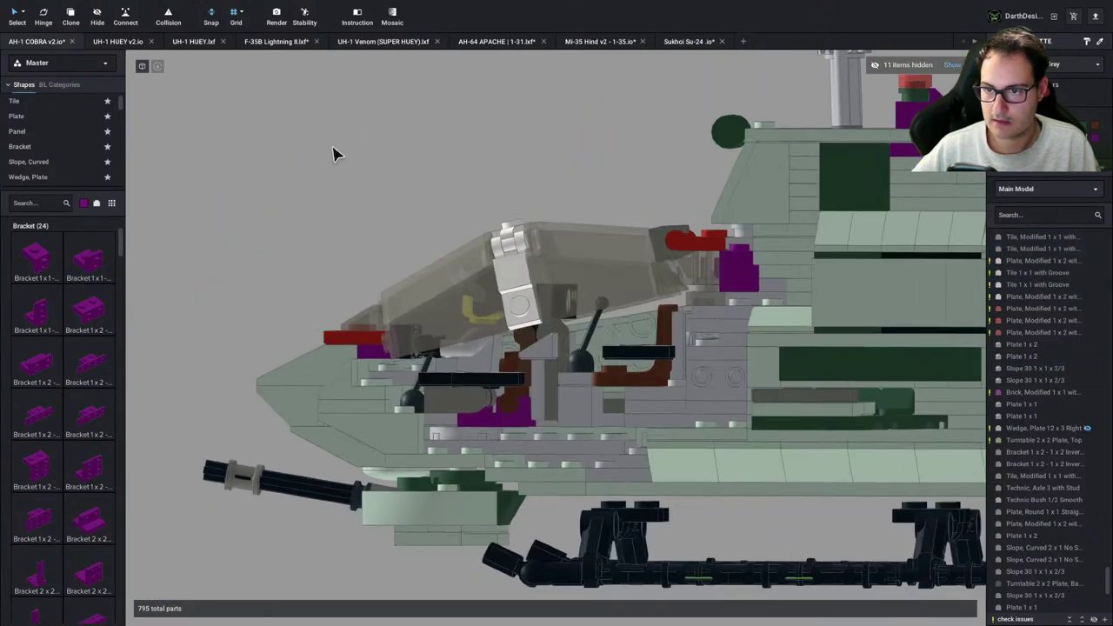
Lift the transparent Slope 30 1 x 2 x 2/3 off the red nose plates and set it back on them
middle_click_drag(354, 169, 572, 176)
scroll(462, 207, "up", 3)
scroll(618, 278, "up", 5)
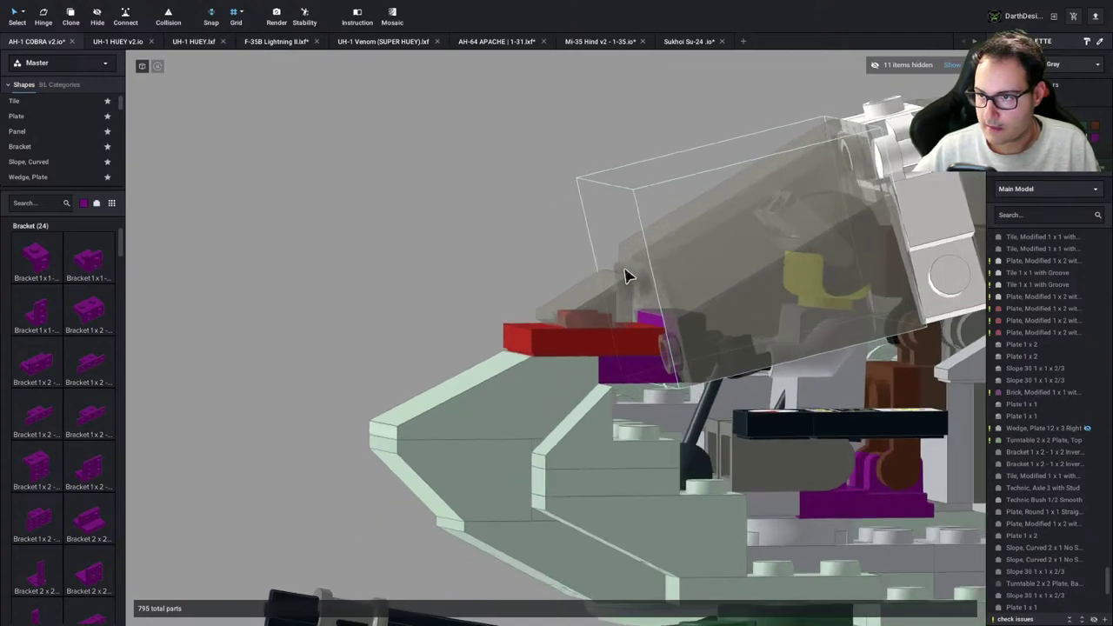
right_click_drag(548, 286, 459, 277)
left_click(535, 311)
right_click_drag(534, 310, 540, 226)
left_click_drag(540, 226, 589, 306)
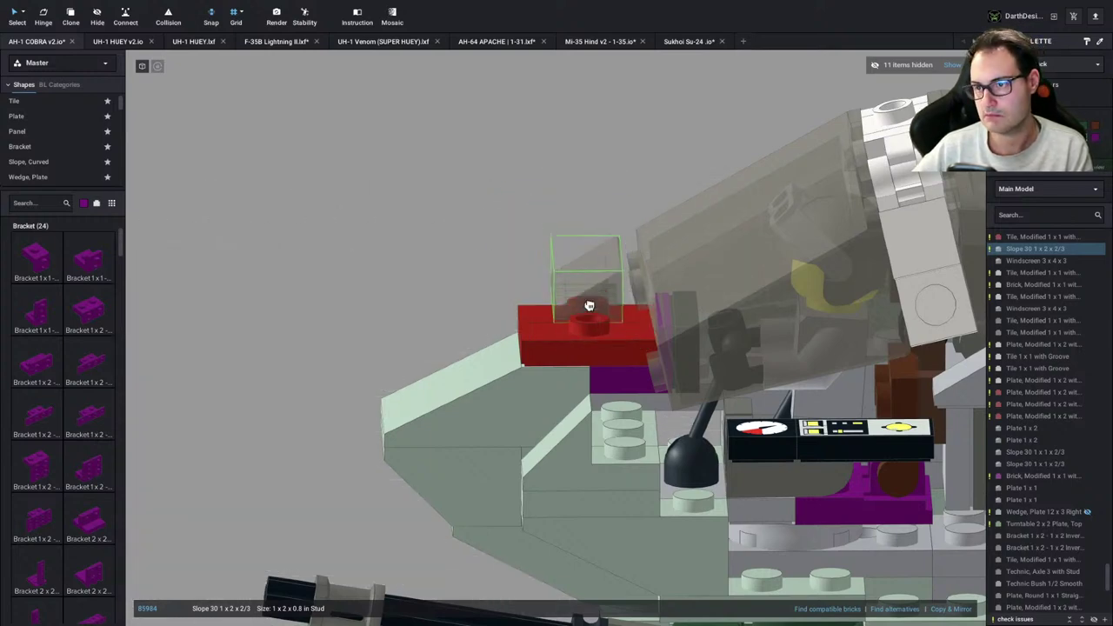
left_click(500, 233)
scroll(557, 217, "down", 5)
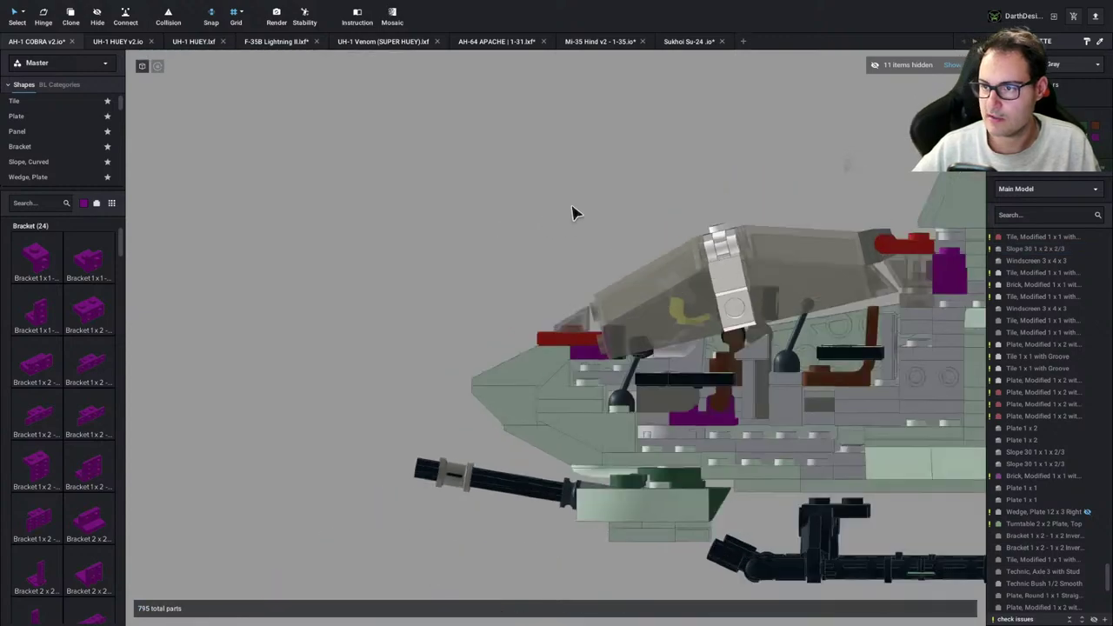
Delete the two grey parts on the cockpit floor beneath the front pilot's seat
right_click_drag(571, 221, 536, 223)
scroll(514, 210, "up", 3)
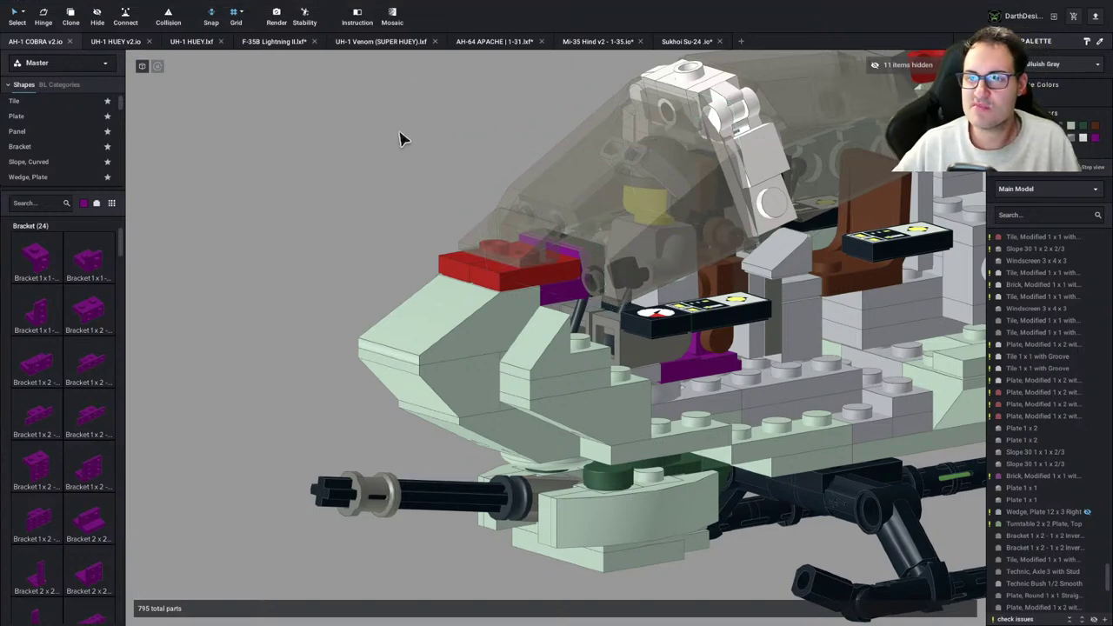
scroll(470, 180, "down", 2)
middle_click_drag(575, 210, 479, 151)
scroll(489, 162, "up", 4)
right_click_drag(591, 235, 508, 207)
scroll(534, 205, "down", 3)
scroll(534, 206, "down", 2)
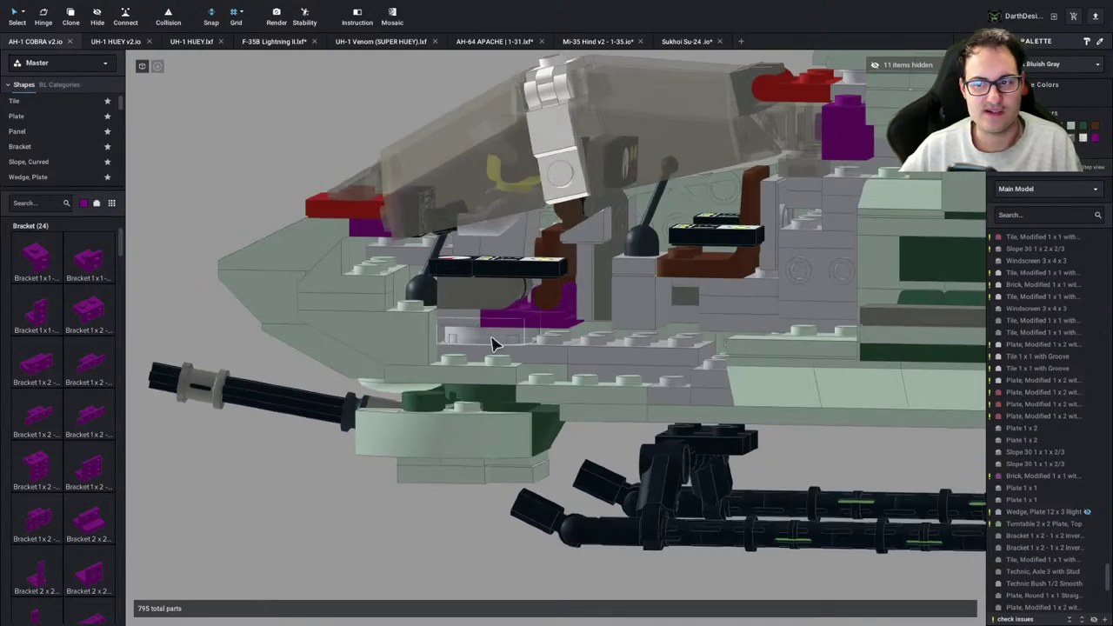
key("Delete")
key("Delete")
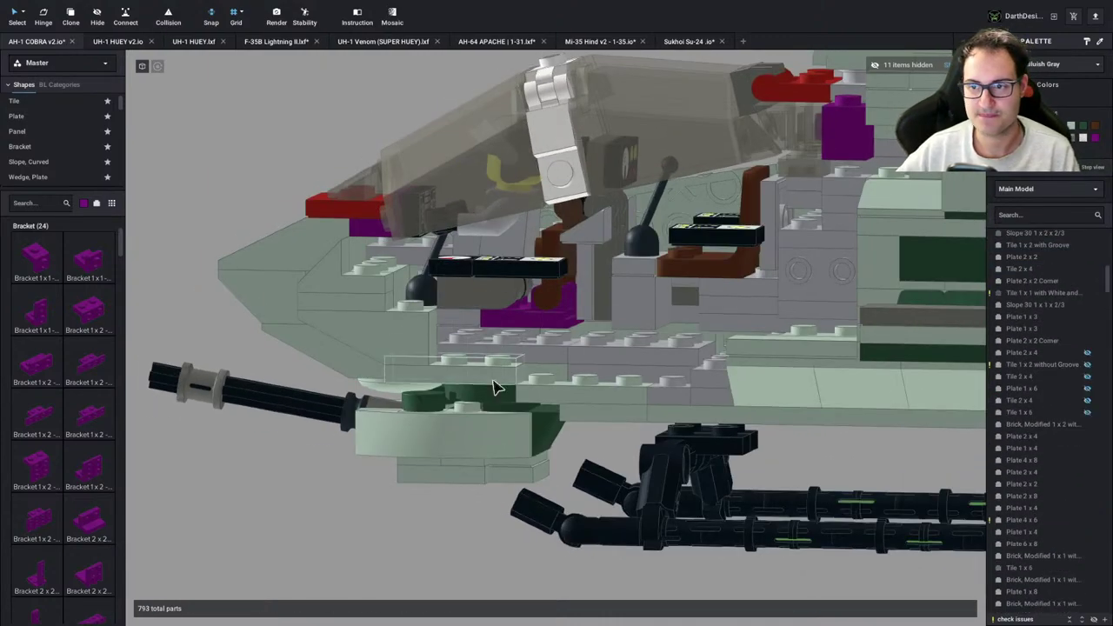
Move the whole chin gun turret off the helicopter onto the baseplate beside the loose minifigure
left_click_drag(469, 400, 552, 390)
scroll(435, 417, "down", 5)
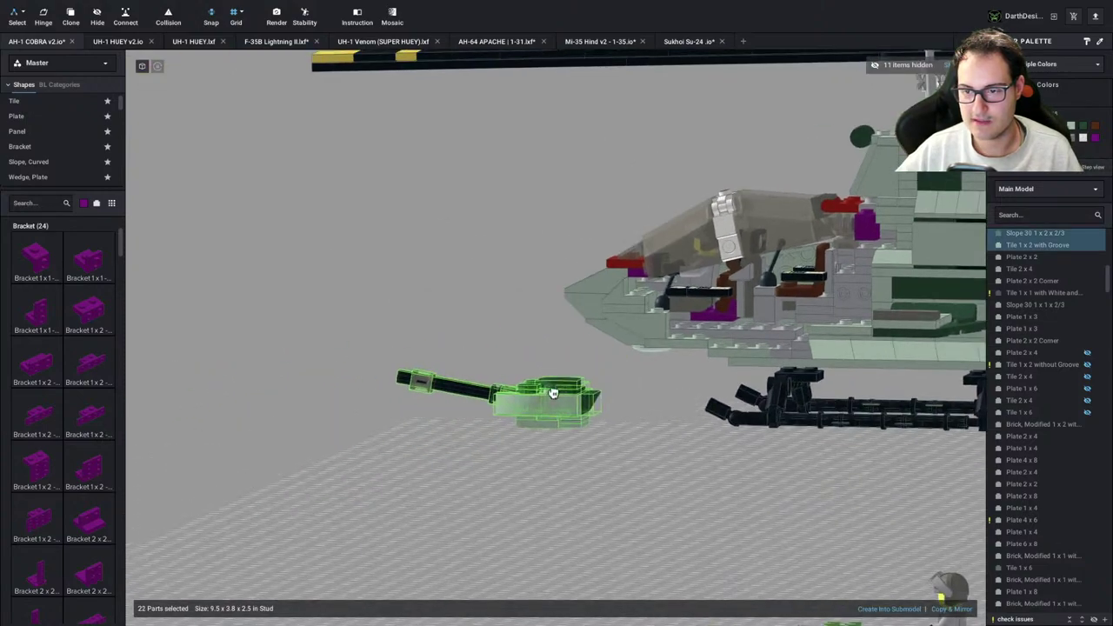
right_click_drag(552, 390, 583, 440)
left_click_drag(551, 390, 886, 511)
left_click(549, 356)
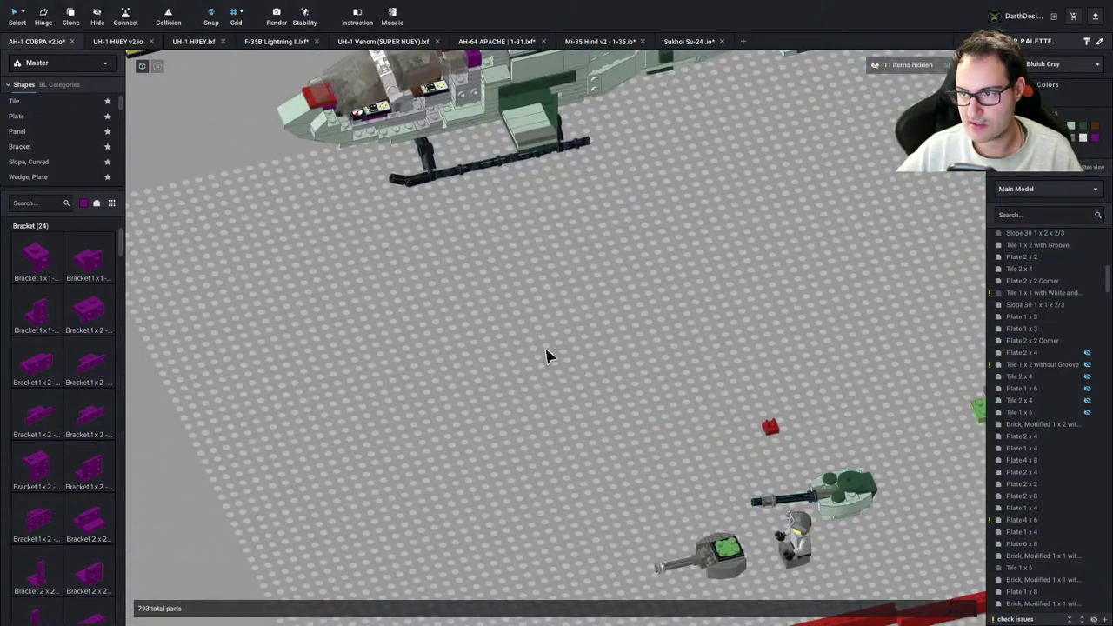
Delete three grey parts around the base of the brown rear cockpit seat
scroll(550, 365, "up", 3)
middle_click_drag(549, 356, 732, 570)
scroll(732, 570, "up", 5)
middle_click_drag(624, 253, 628, 470)
right_click_drag(629, 478, 557, 440)
middle_click_drag(537, 484, 622, 464)
scroll(621, 463, "up", 2)
right_click_drag(623, 459, 715, 396)
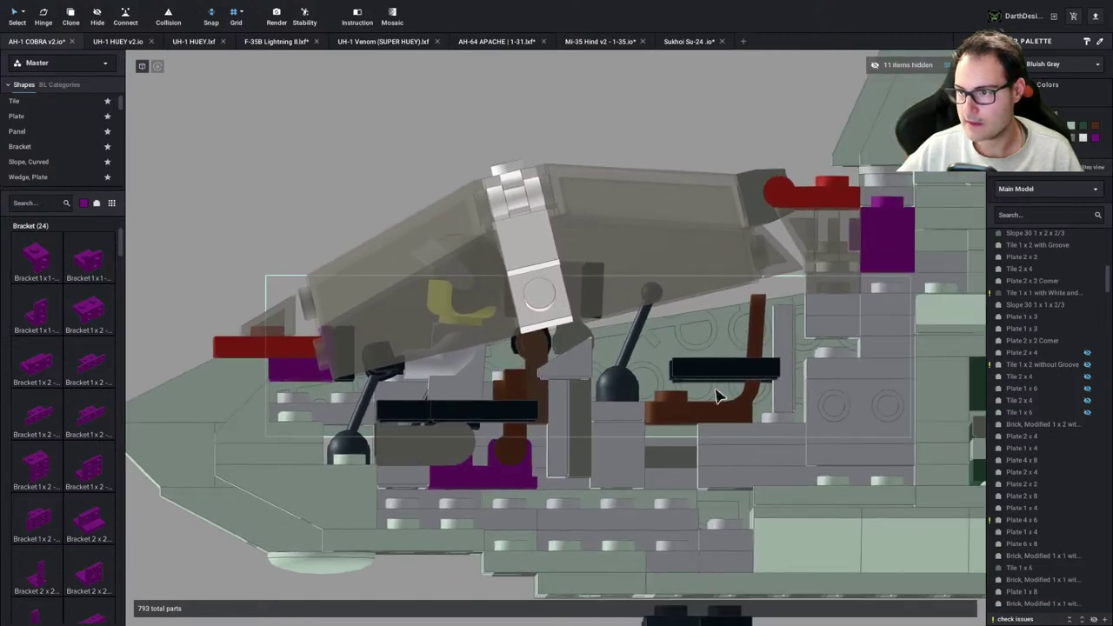
right_click_drag(632, 409, 674, 415)
left_click(681, 389)
key("Delete")
key("Delete")
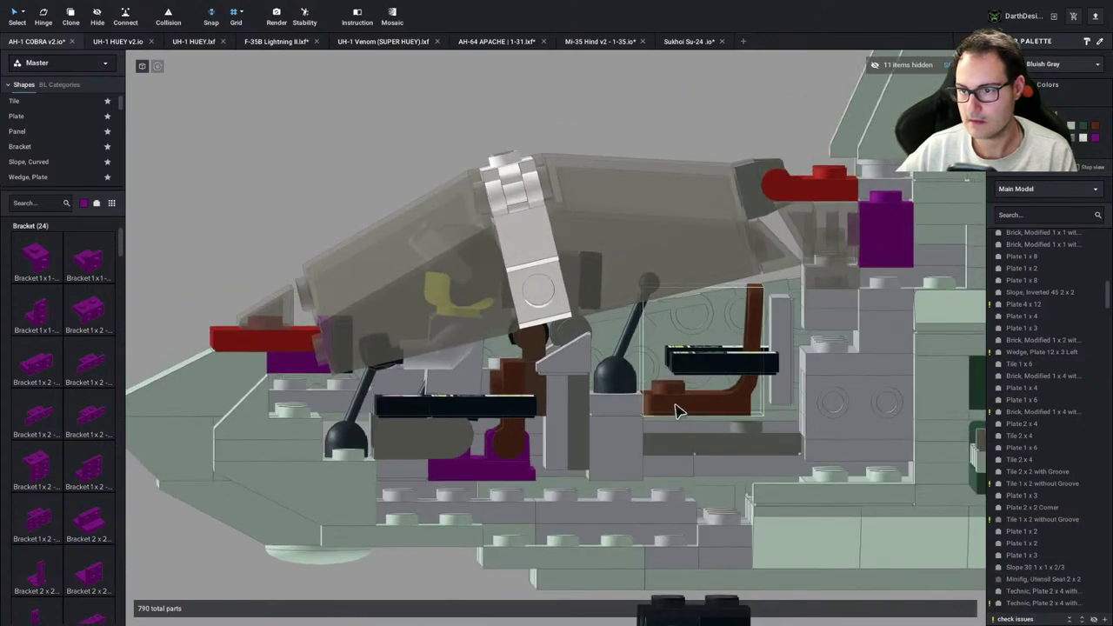
Clone the front purple 1 x 2 plate with clip into the rear cockpit and remove the brown rear seat
key("c")
left_click(491, 478)
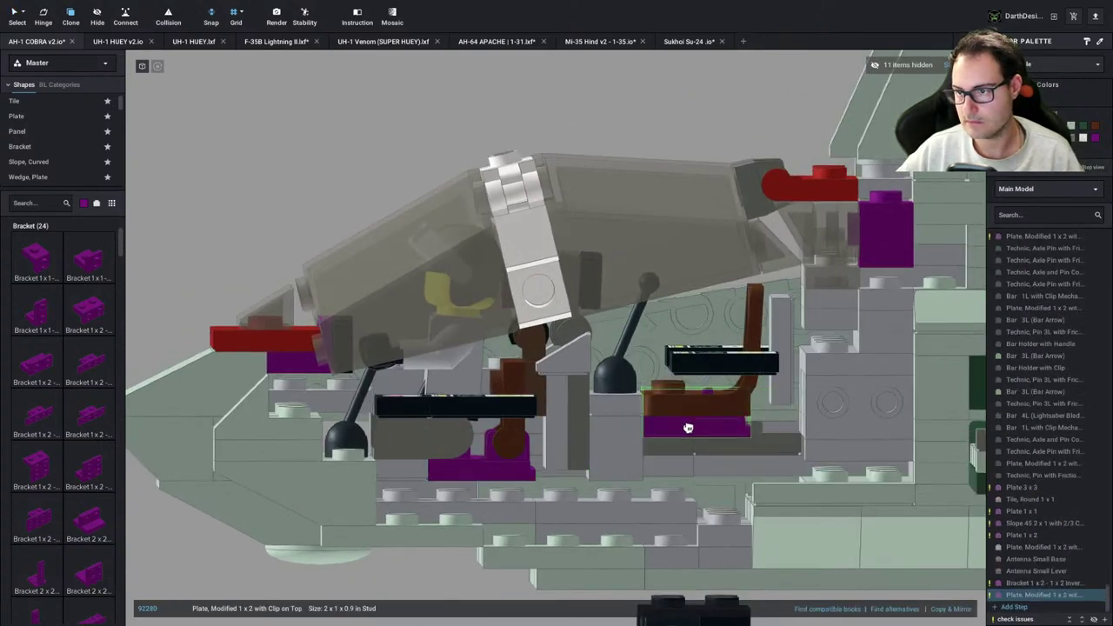
key("Escape")
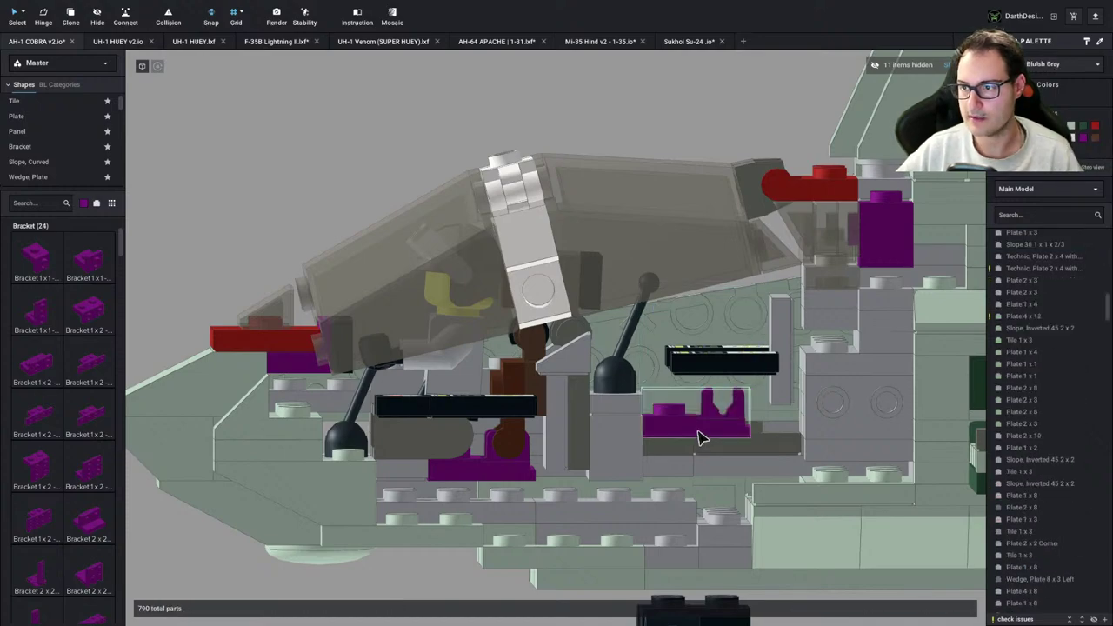
Create a mirrored copy of the rear purple clip plate on the other side of the rear cockpit
mouse_move(699, 431)
right_mouse_down()
mouse_move(667, 411)
mouse_move(731, 381)
mouse_move(708, 426)
right_mouse_up()
left_click(668, 410)
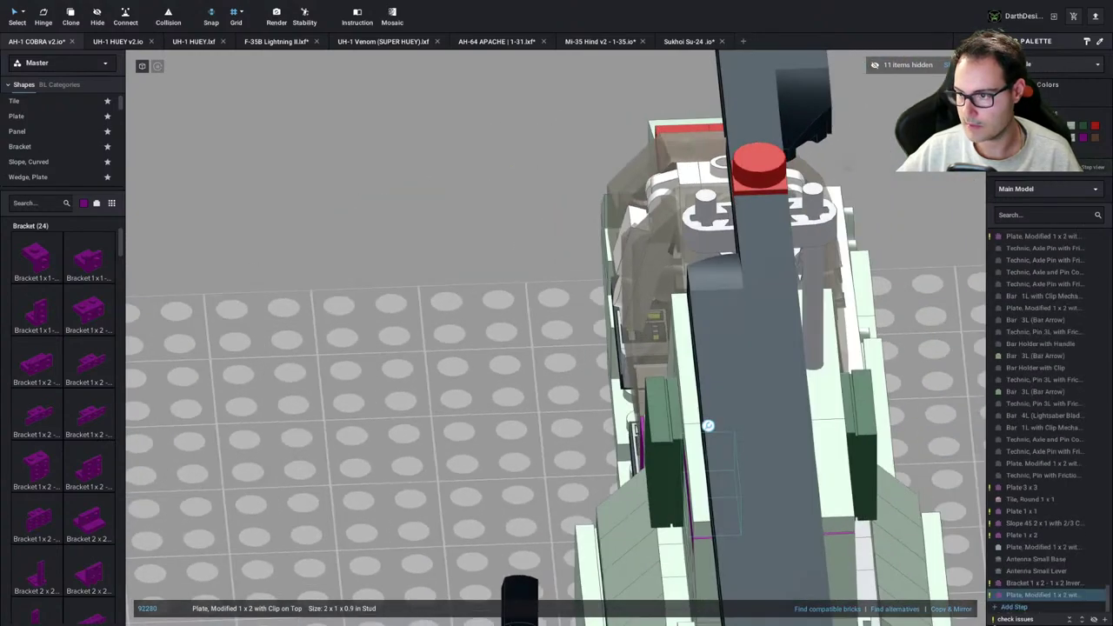
left_click(952, 611)
left_click(422, 490)
Hide the front purple clip plates and clone the four-part brown front seat onto the rear clip plates
right_click_drag(423, 489, 494, 481)
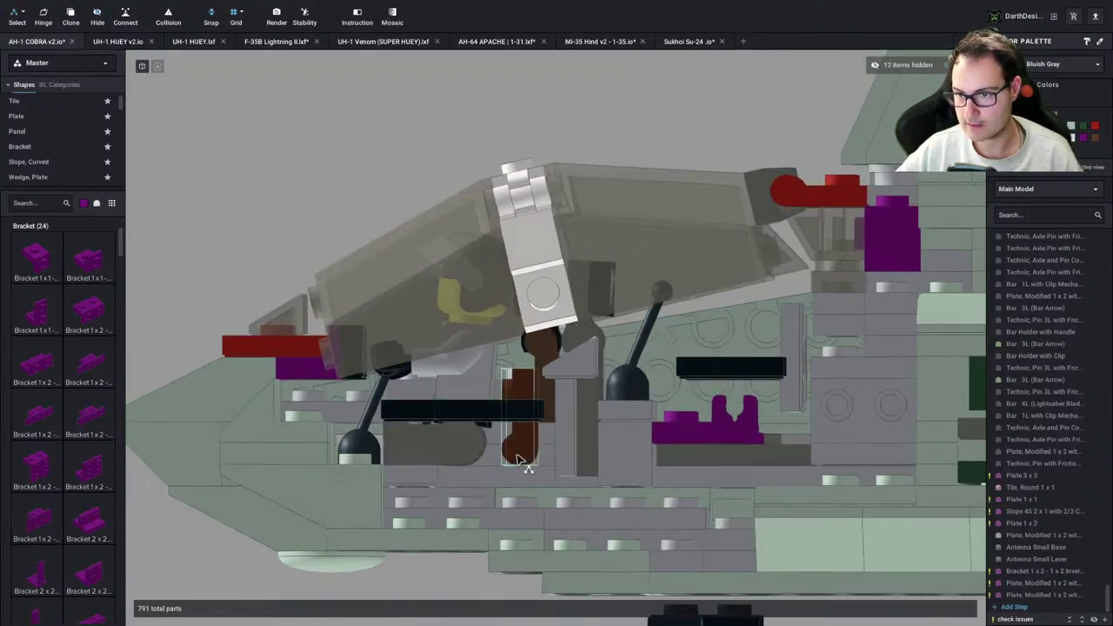
key("c")
left_click(518, 458)
right_click_drag(739, 415, 699, 241)
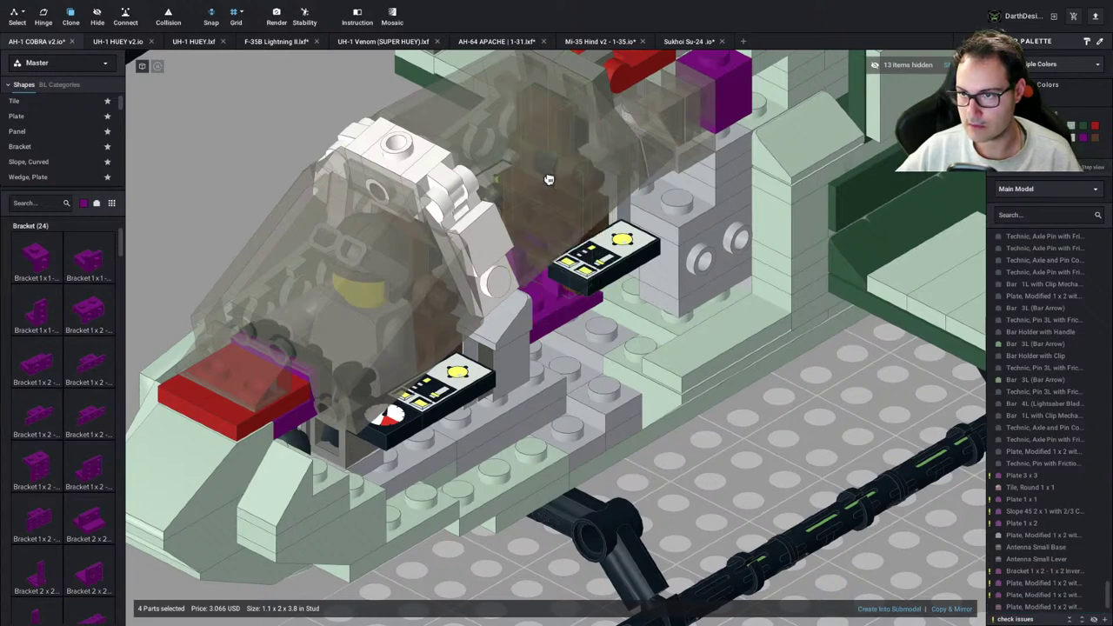
right_click_drag(549, 179, 545, 165)
key("Escape")
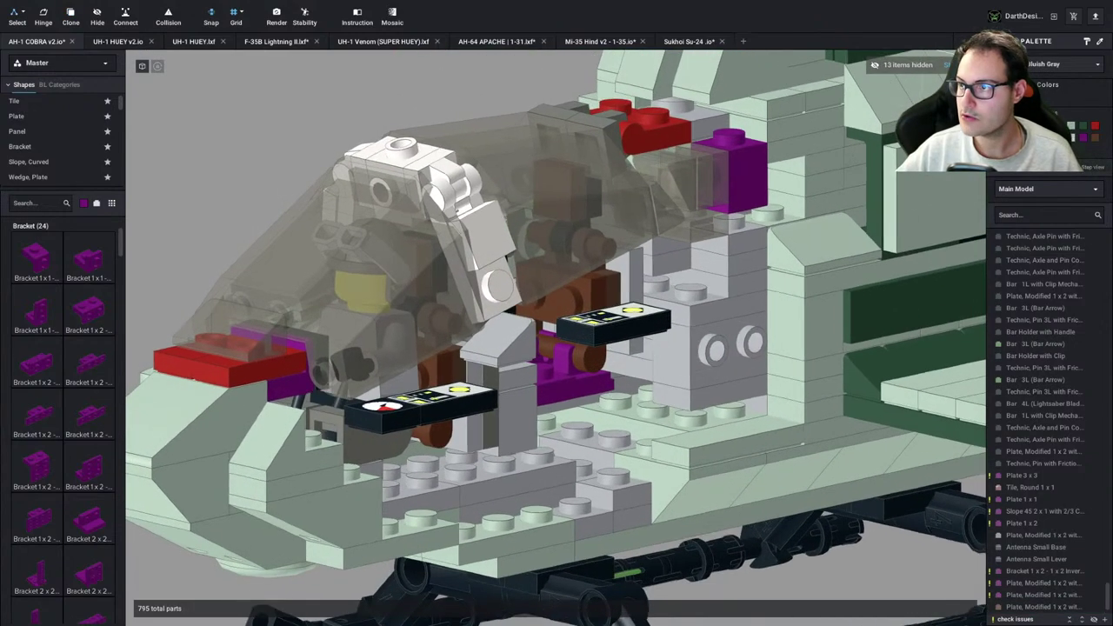
Show the hidden side panels to examine the cockpit and canopy with the new rear seat, and hide them again
left_click(956, 65)
scroll(825, 226, "down", 3)
right_click_drag(826, 226, 788, 228)
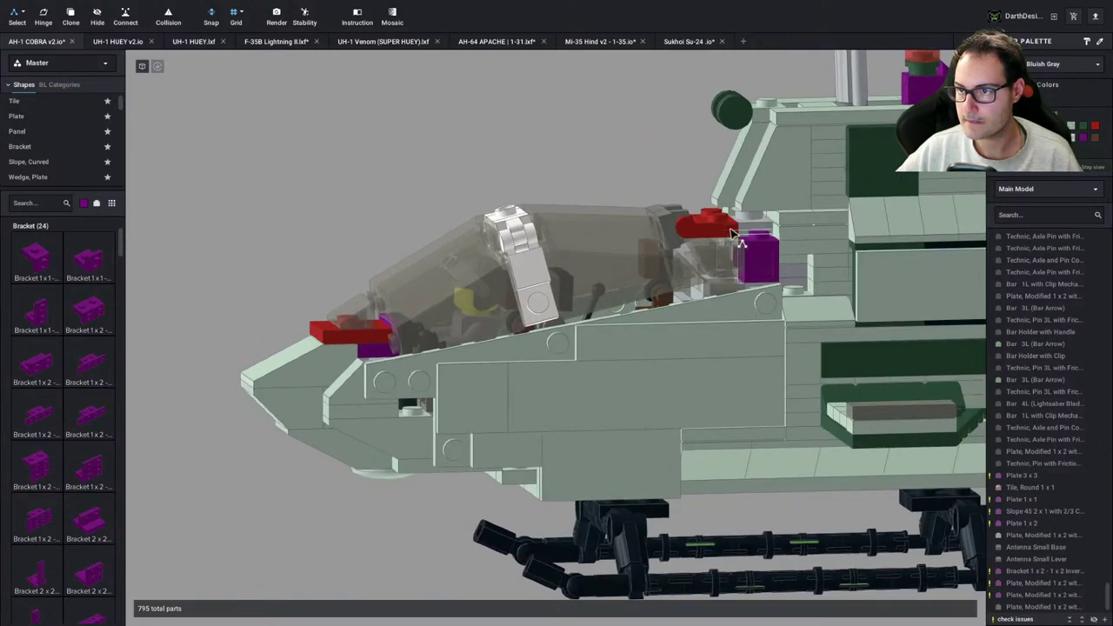
right_click_drag(598, 166, 621, 289)
scroll(625, 225, "up", 2)
scroll(518, 250, "up", 3)
scroll(609, 278, "up", 2)
scroll(621, 290, "down", 10)
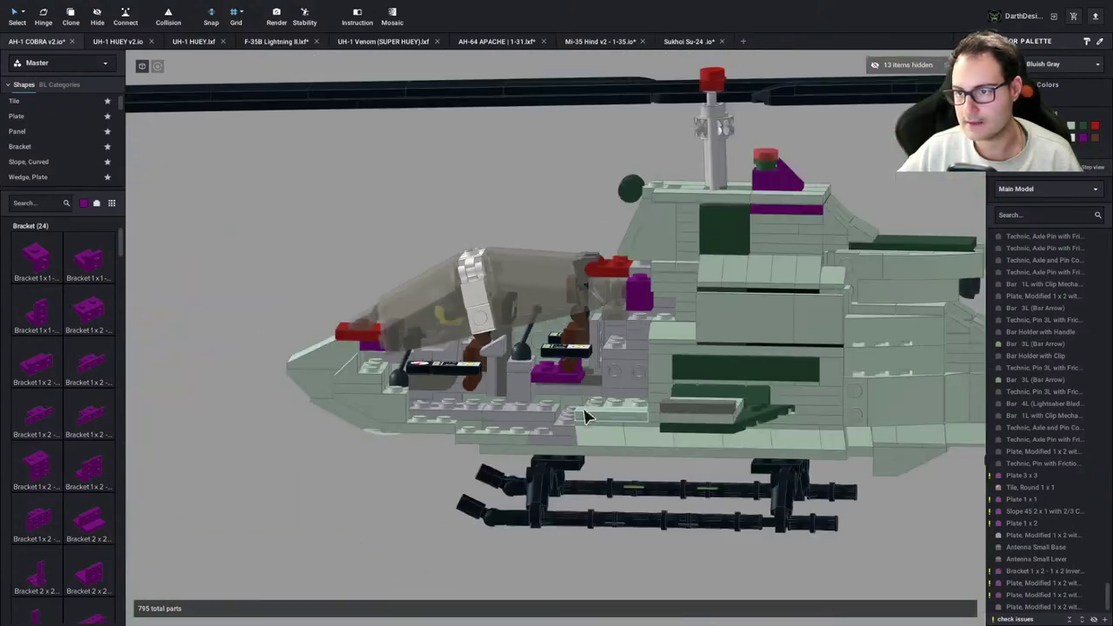
Select the parts of the loose pilot minifigure standing beside the gun turrets on the baseplate
middle_click_drag(584, 418, 580, 333)
right_click_drag(579, 333, 723, 409)
scroll(723, 410, "down", 5)
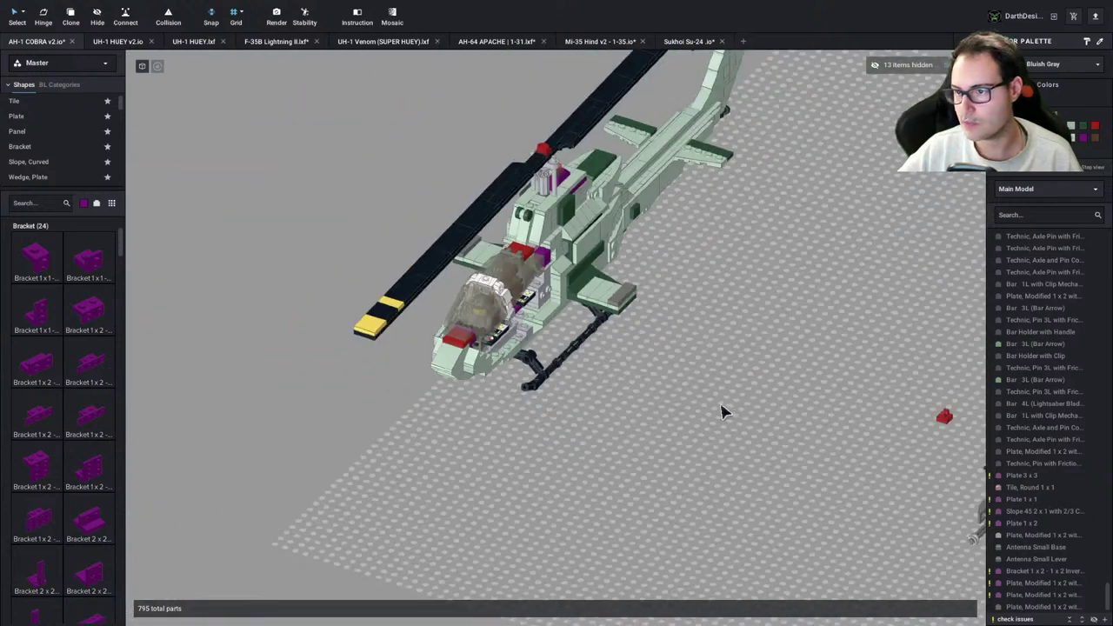
middle_click_drag(894, 495, 803, 368)
middle_click_drag(894, 380, 813, 380)
left_click_drag(872, 372, 716, 342)
left_click(870, 372)
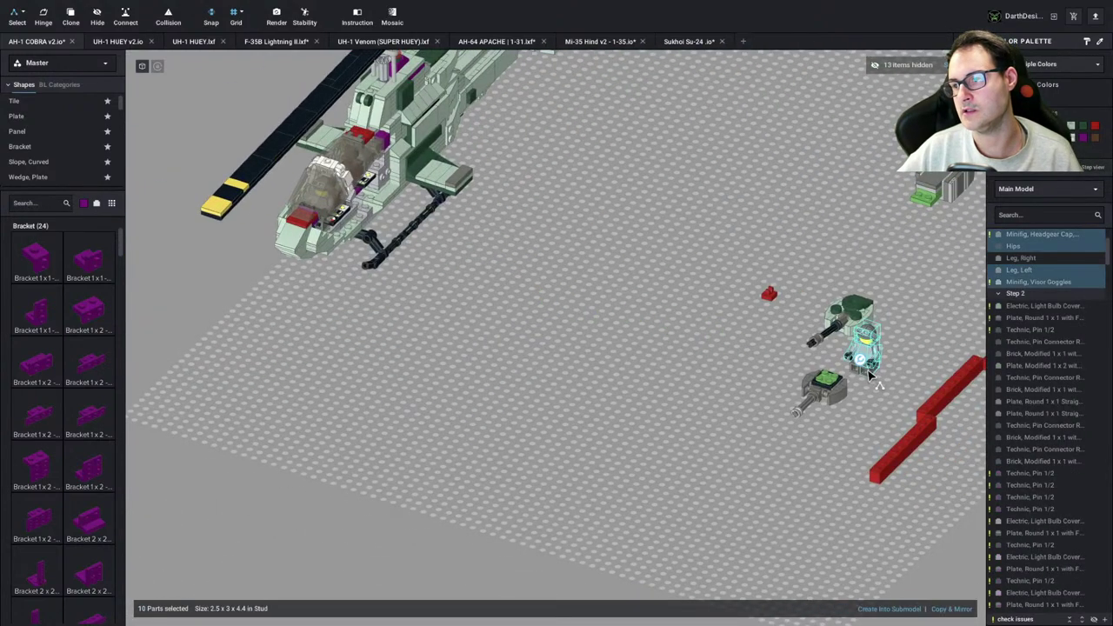
left_click_drag(651, 319, 867, 378)
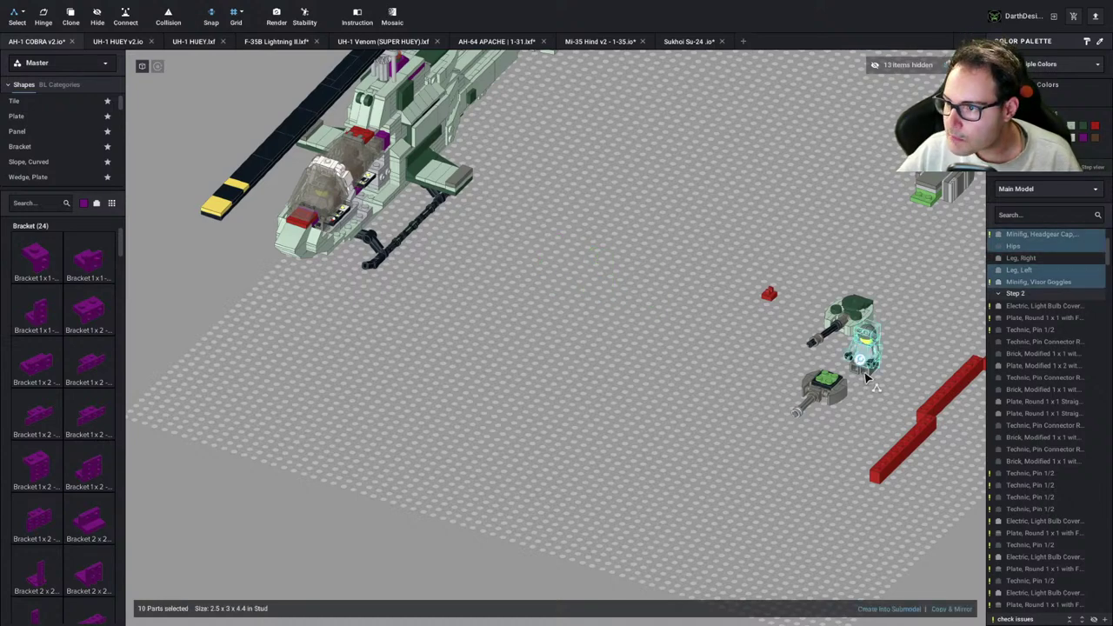
left_click(868, 366)
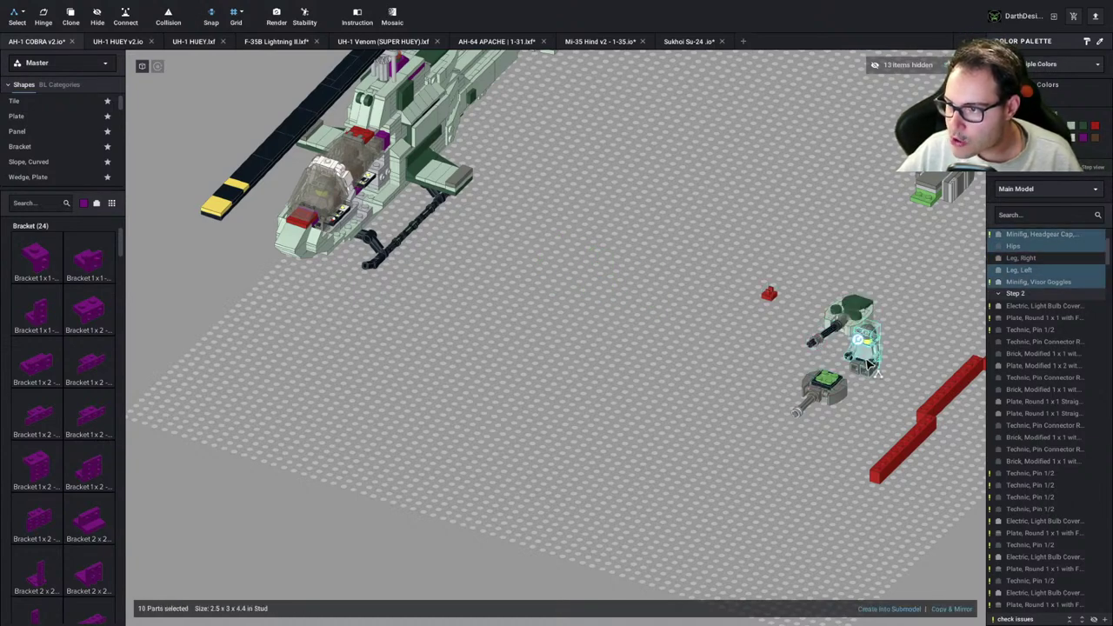
Move the complete pilot minifigure from the baseplate into the rear cockpit, seated in front of the brown seat
left_click_drag(854, 372, 517, 233)
scroll(599, 307, "up", 1)
left_click(661, 356)
left_click(644, 287)
middle_click_drag(517, 232, 896, 437)
scroll(897, 438, "up", 4)
right_click_drag(896, 437, 695, 380)
scroll(516, 330, "up", 3)
left_click_drag(696, 380, 517, 300)
right_click_drag(517, 300, 519, 361)
left_click_drag(519, 361, 519, 336)
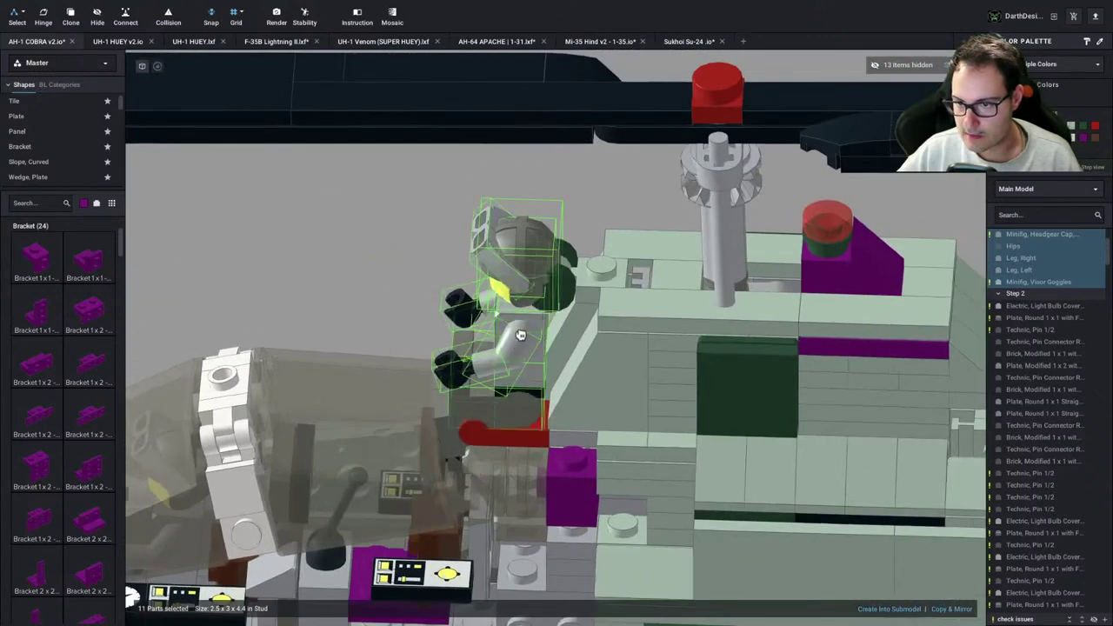
right_click_drag(519, 336, 513, 300)
left_click_drag(513, 300, 506, 397)
left_click(499, 201)
Delete the 1 x 2 jumper plate beneath the rear cockpit's control stick
middle_click_drag(499, 201, 492, 118)
right_click_drag(491, 124, 470, 111)
scroll(502, 129, "down", 5)
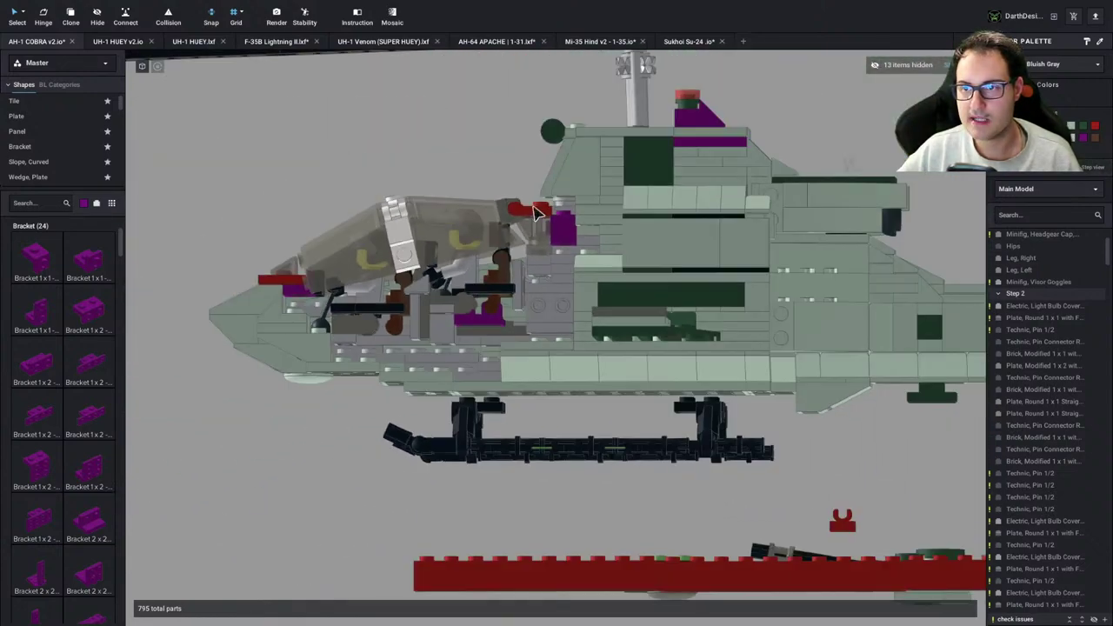
scroll(541, 205, "up", 2)
middle_click_drag(541, 205, 657, 227)
scroll(656, 233, "up", 4)
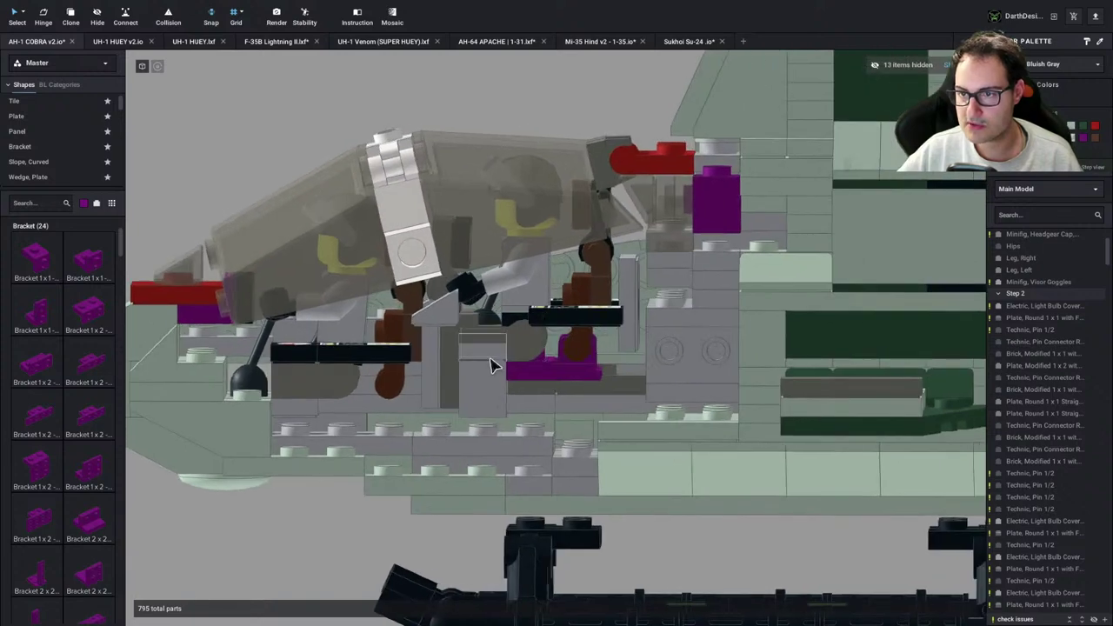
left_click(491, 365)
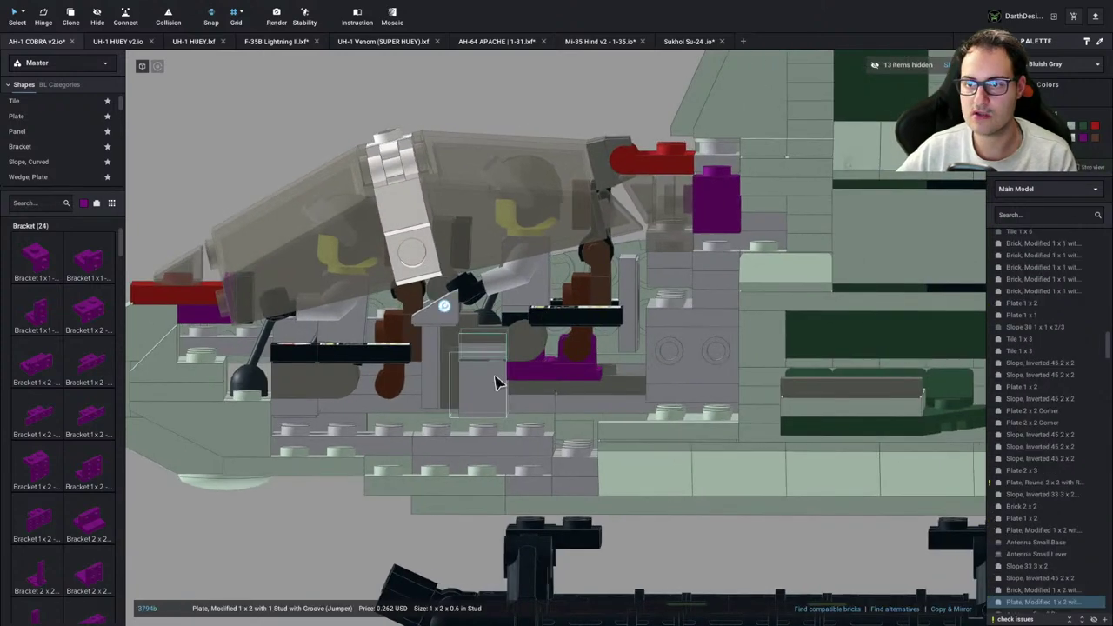
key("Delete")
Lower both purple clip plates under the rear seat by one plate height
left_click(563, 380)
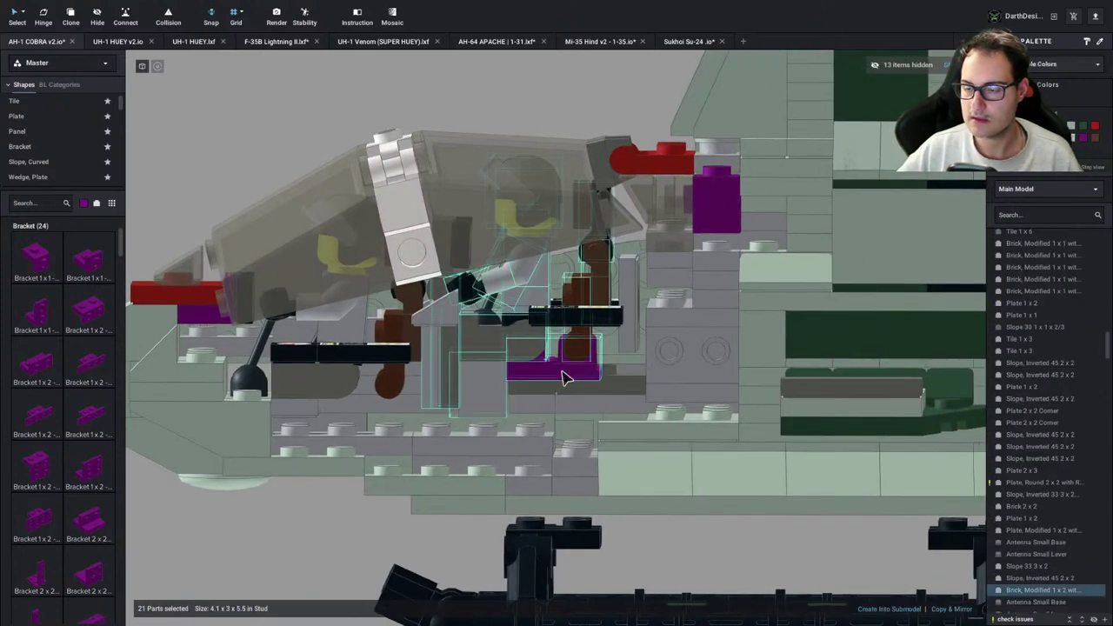
left_click(522, 108)
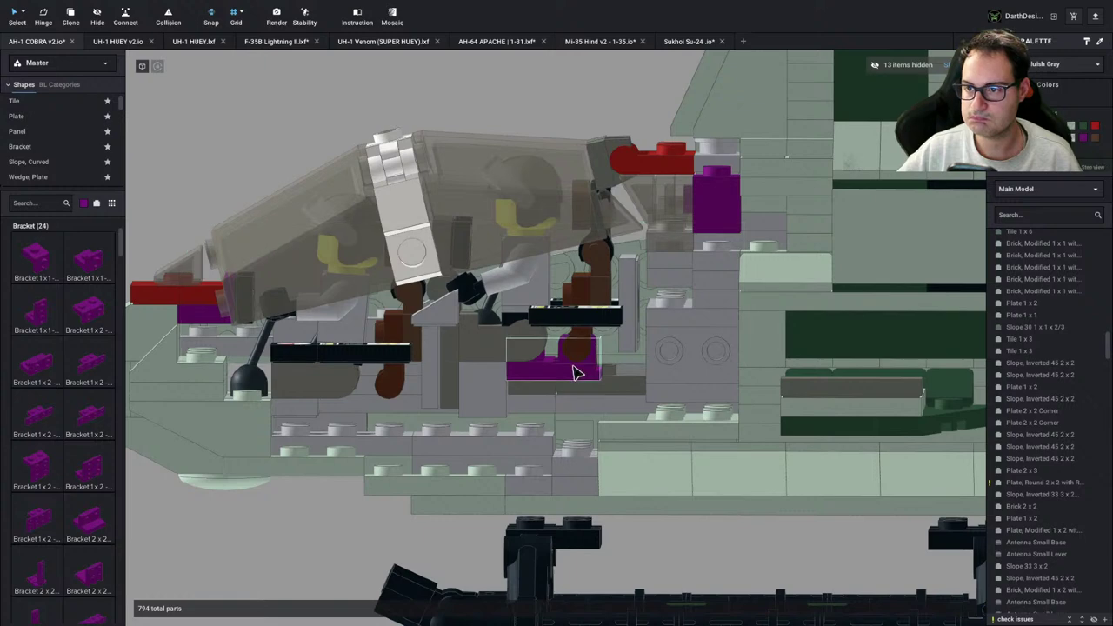
left_click(574, 373)
mouse_move(578, 373)
right_mouse_down()
mouse_move(558, 374)
mouse_move(567, 373)
right_mouse_up()
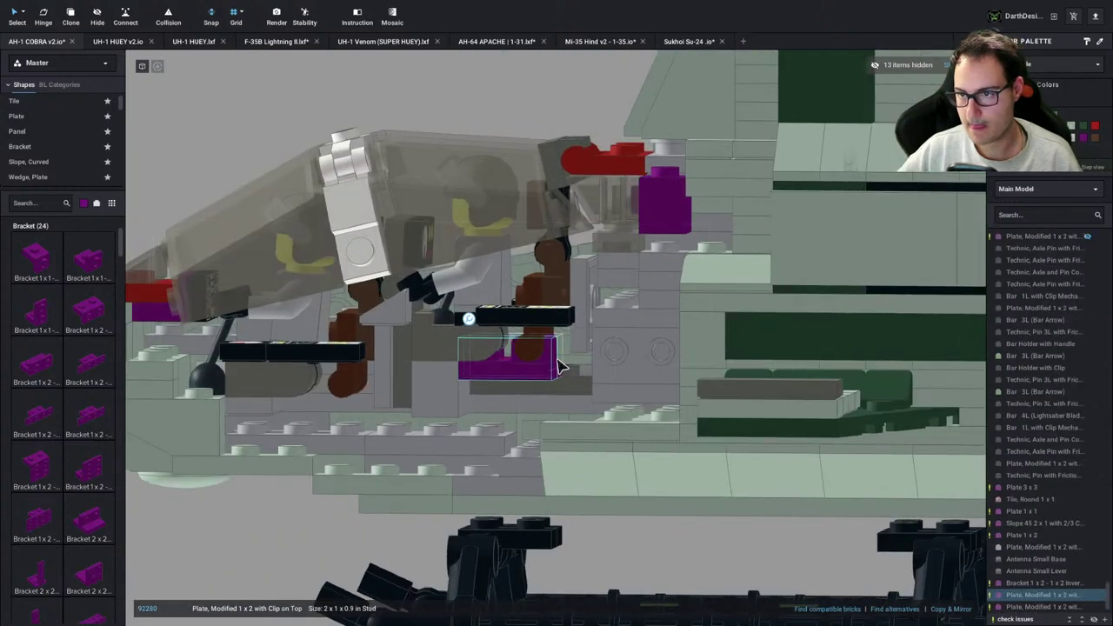
left_click(559, 366, "ctrl")
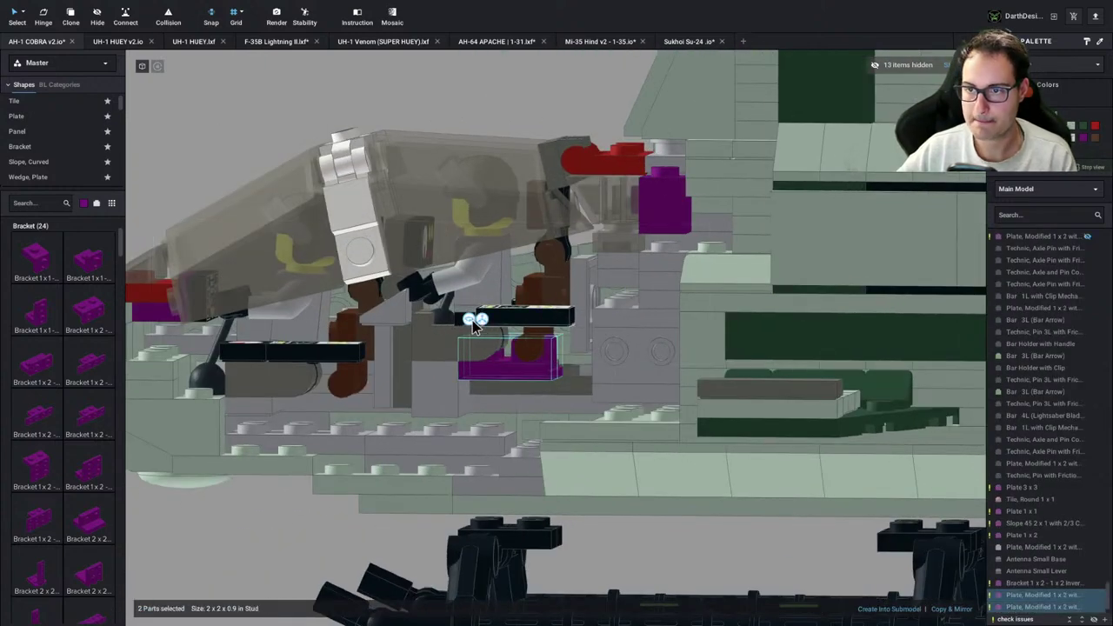
right_click_drag(565, 341, 701, 338)
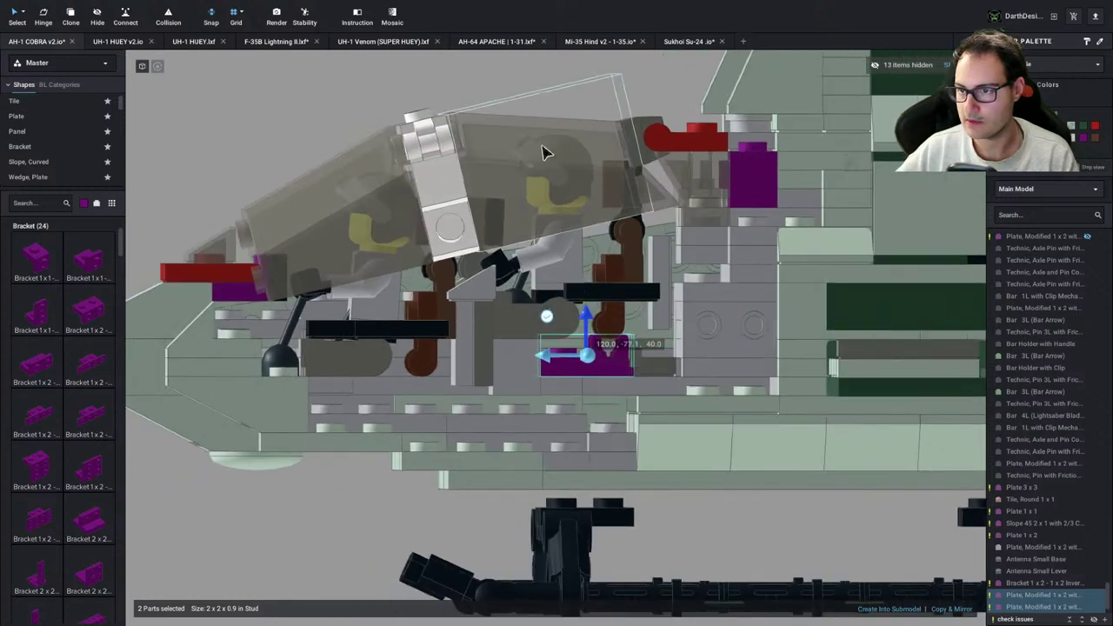
left_click(555, 105)
left_click(615, 334)
left_click_drag(615, 334, 612, 340)
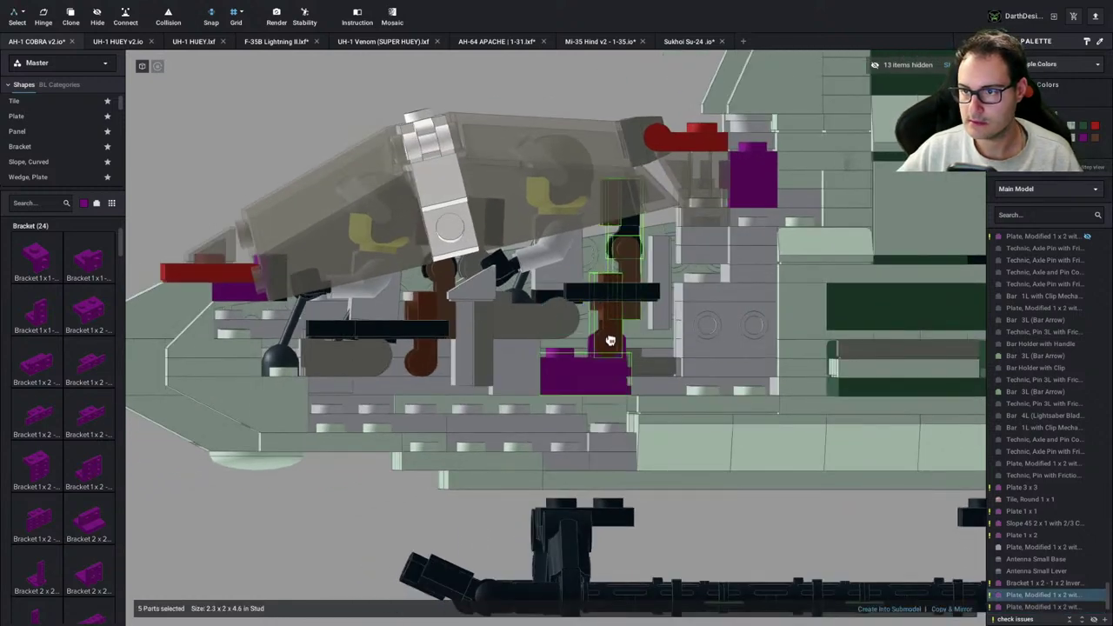
key("Escape")
right_click_drag(585, 105, 729, 509)
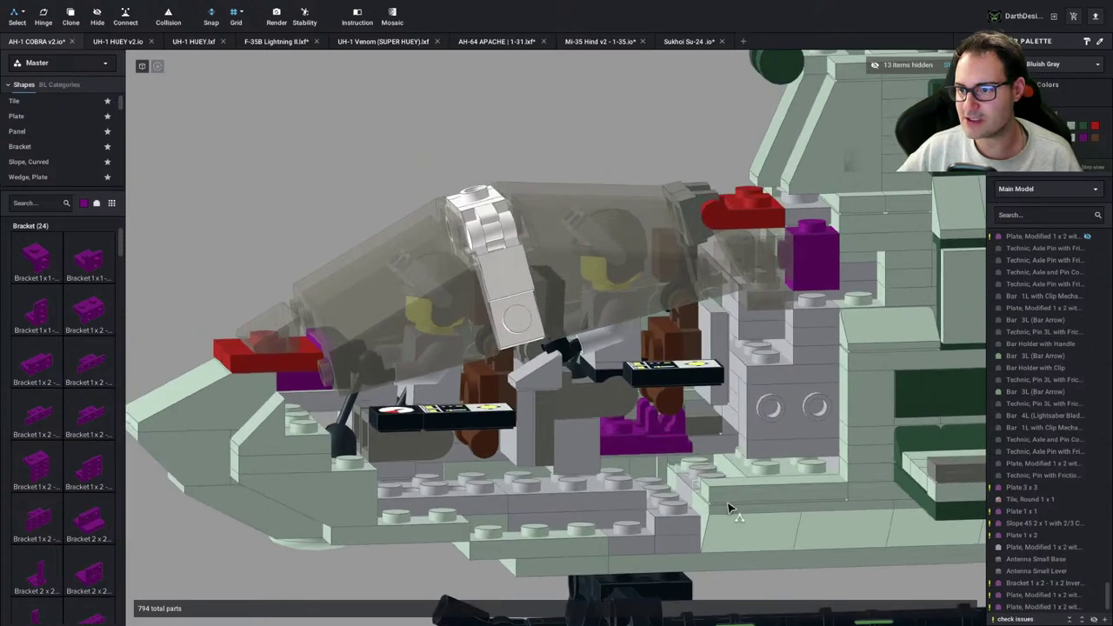
left_click(670, 416)
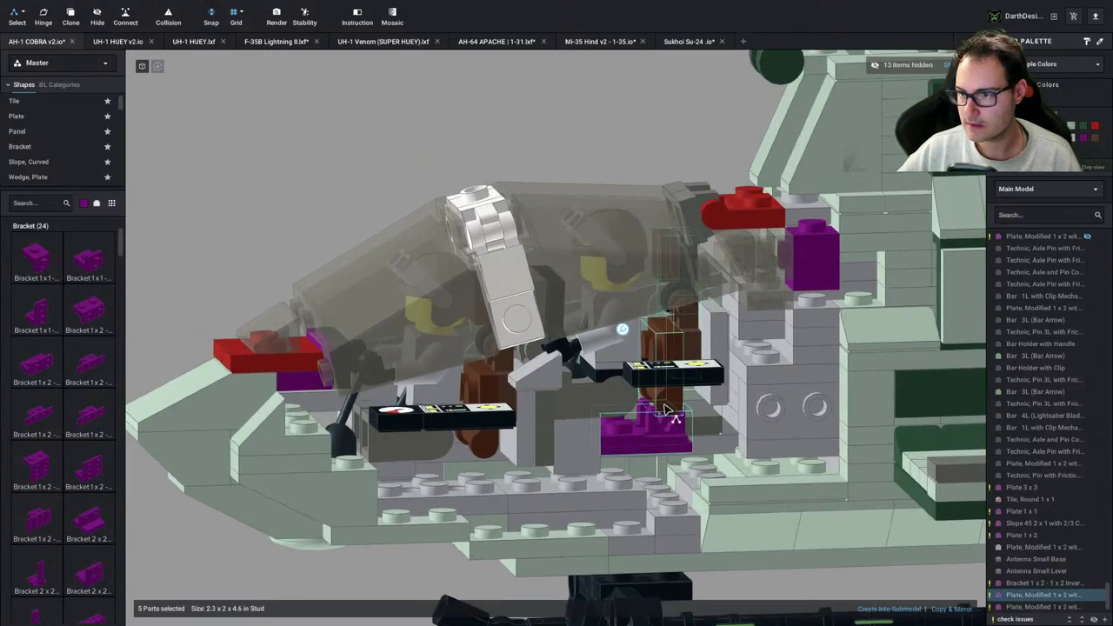
left_click(641, 176)
middle_click_drag(642, 178, 635, 145)
scroll(636, 146, "up", 1)
right_click_drag(646, 354, 599, 367)
scroll(600, 369, "up", 1)
left_click(596, 371)
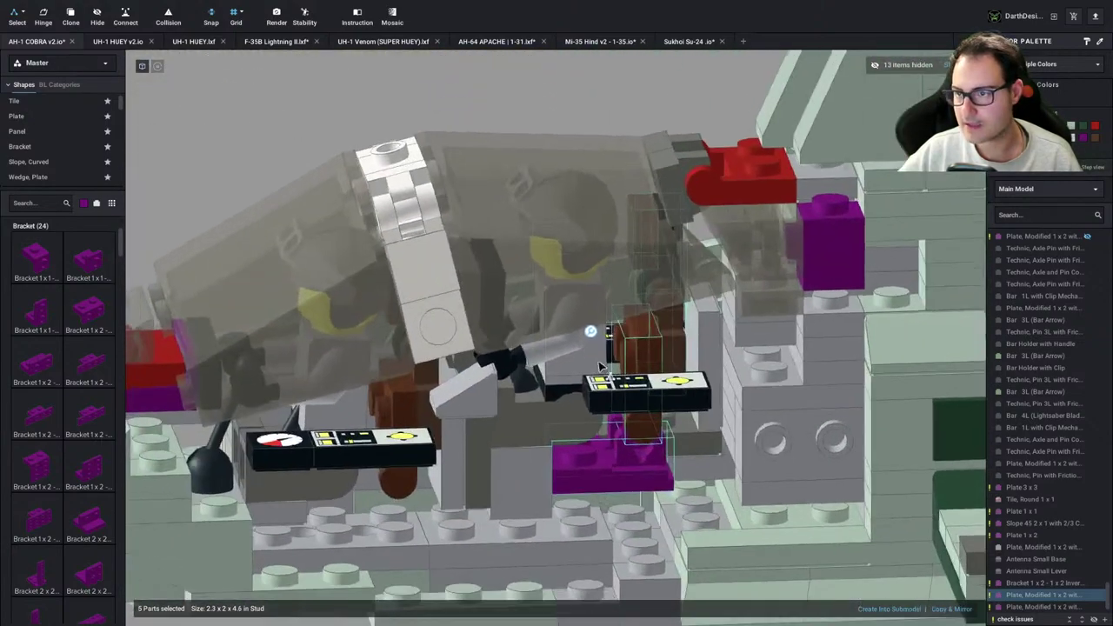
left_click(548, 106)
Hide the rear canopy glass and lower the brown rear seat onto the lowered purple clip plates
left_click(600, 252)
key("h")
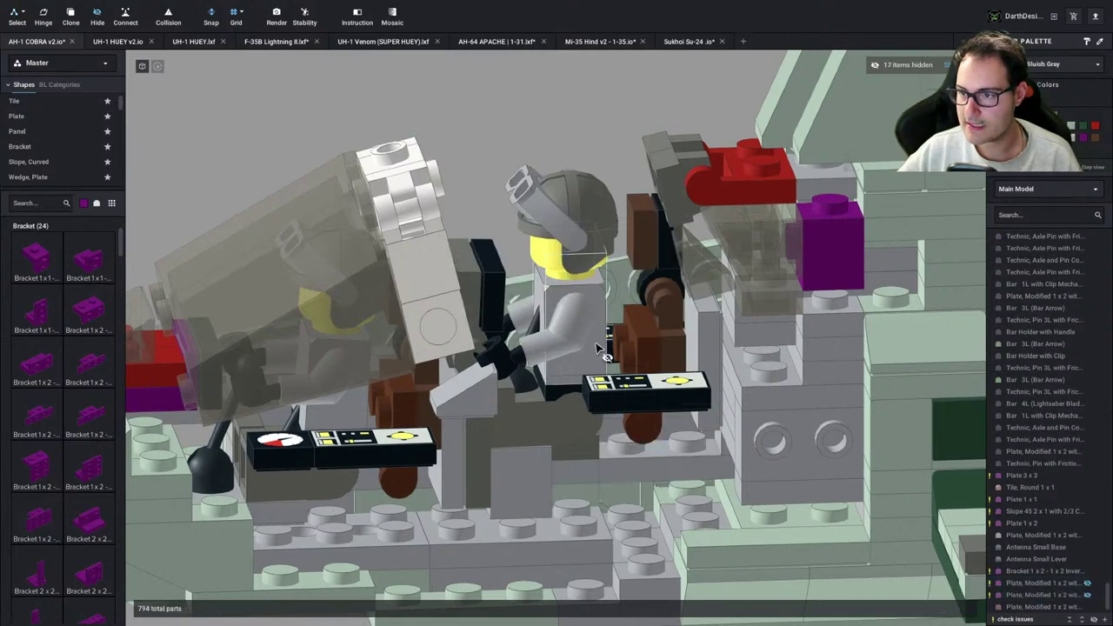
key("v")
left_click(641, 445)
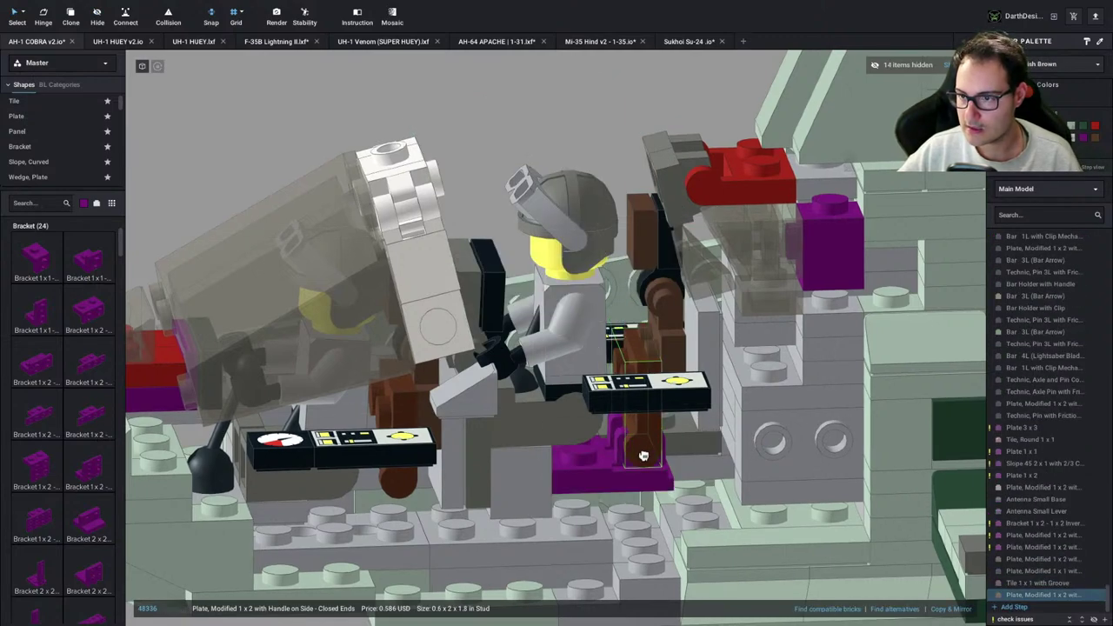
right_click_drag(644, 456, 675, 449)
left_click(374, 157)
middle_click_drag(833, 209, 595, 223)
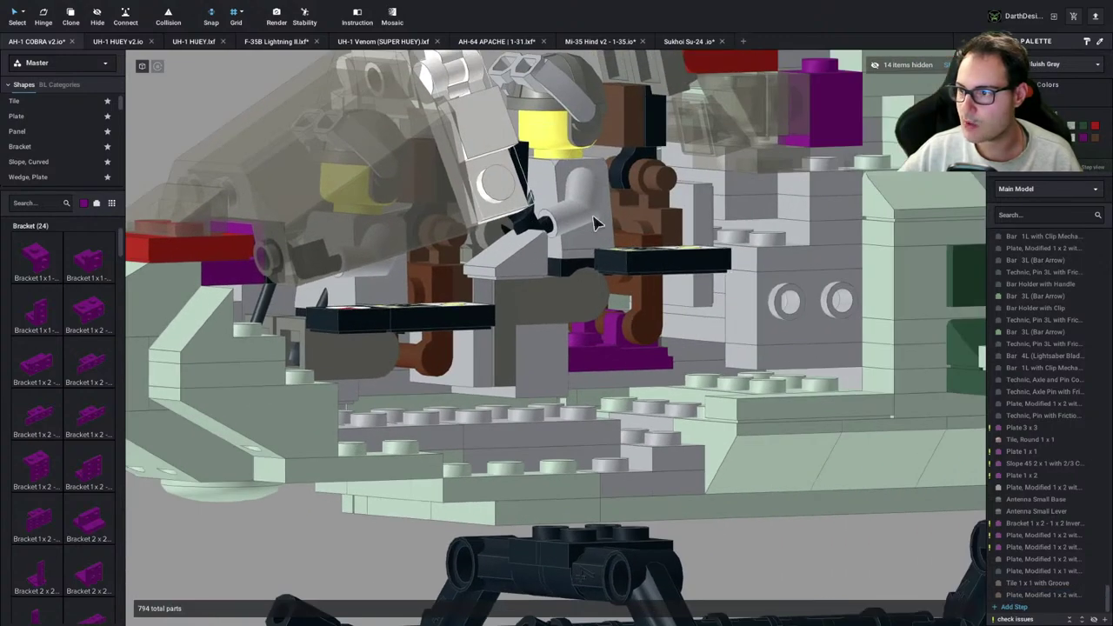
Move the 1 x 2 brick with studs on one side from beside the rear pilot's legs onto the baseplate
right_click_drag(594, 222, 628, 289)
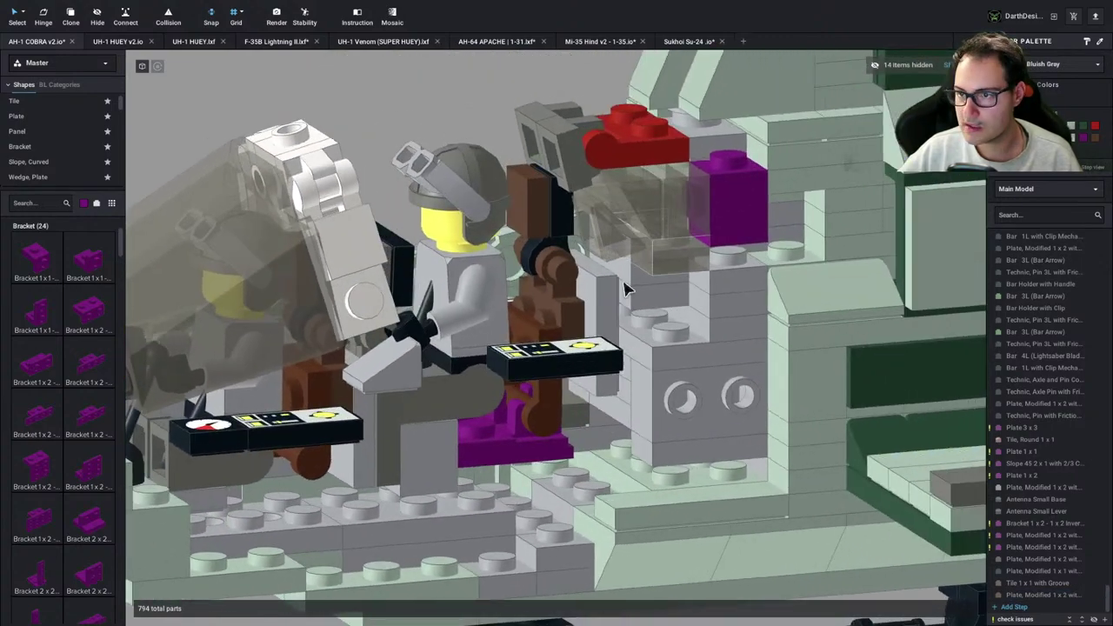
left_click(557, 311)
left_click(503, 148)
scroll(477, 112, "down", 2)
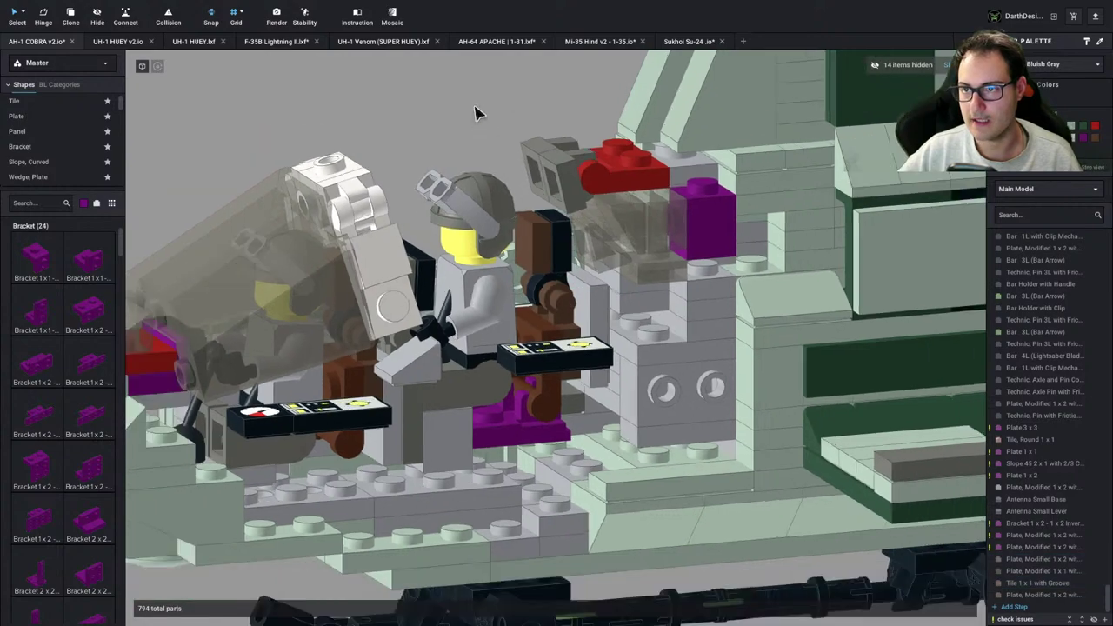
key("3")
middle_click_drag(413, 112, 606, 197)
scroll(557, 356, "up", 1)
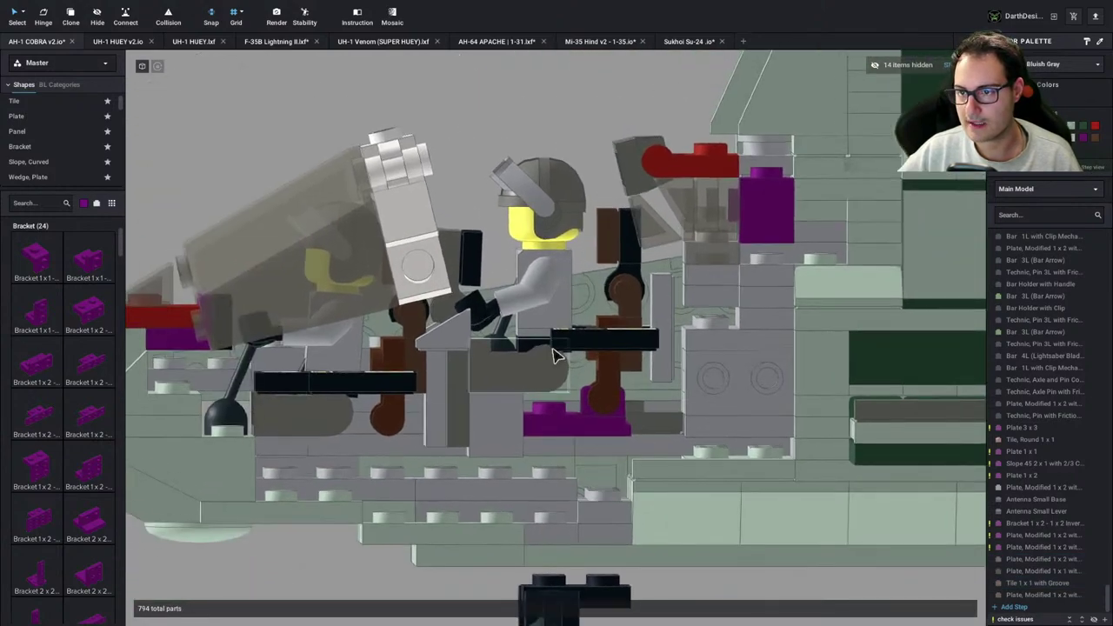
left_click(505, 427)
key("v")
left_click(464, 160)
left_click(495, 430)
scroll(524, 385, "down", 3)
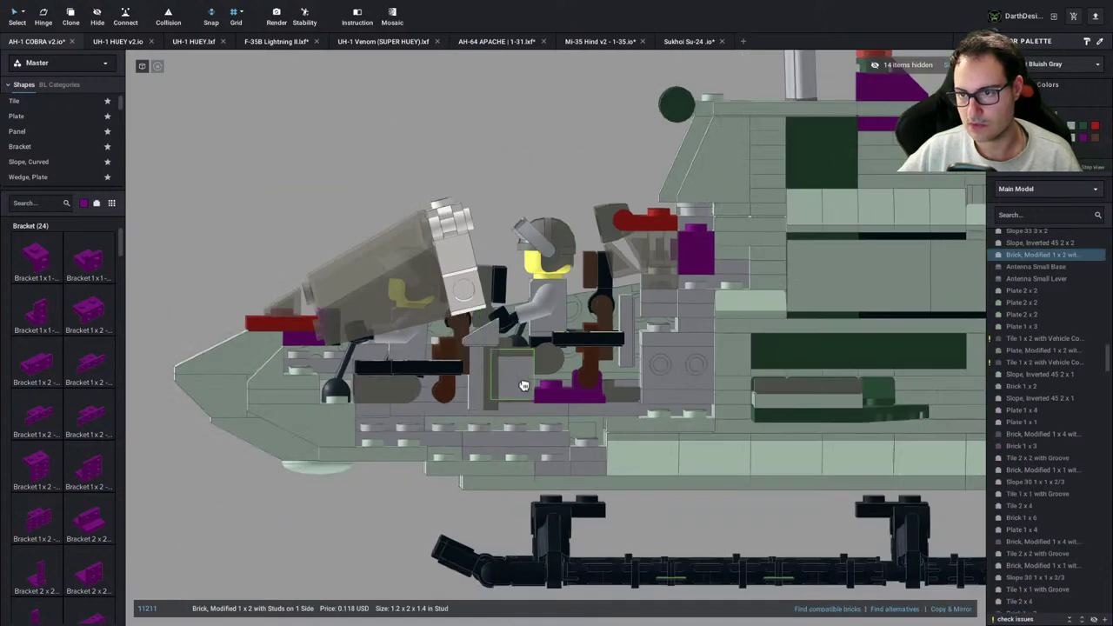
scroll(523, 385, "down", 3)
right_click_drag(586, 437, 687, 522)
middle_click_drag(687, 522, 635, 391)
left_click_drag(561, 343, 729, 563)
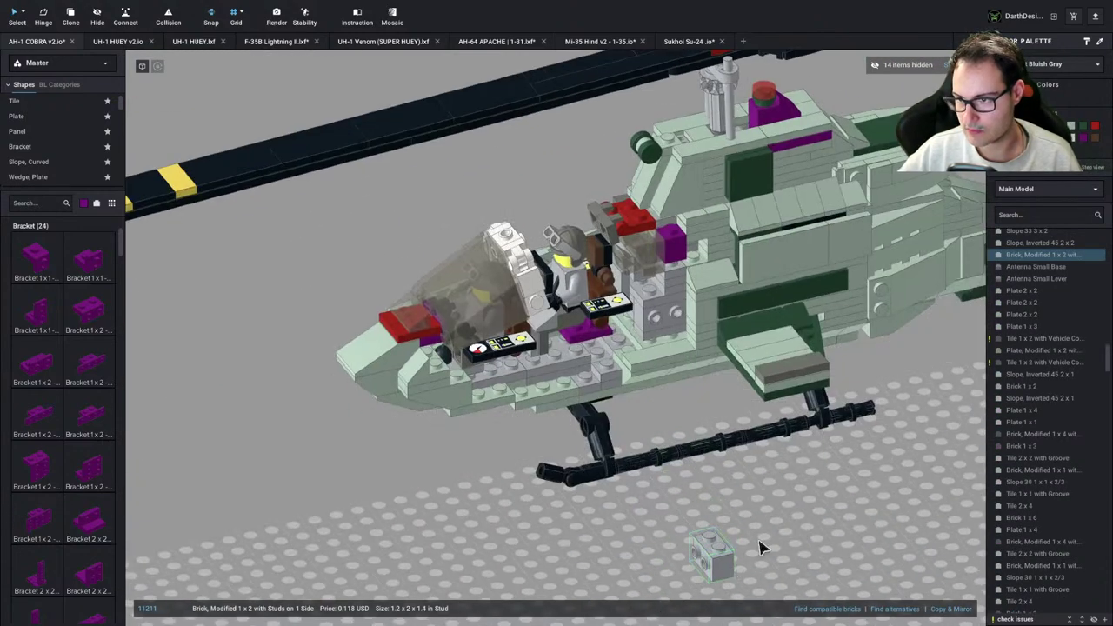
left_click(759, 547)
Move the remaining supports and the black instrument panel in front of the rear pilot out onto the baseplate
left_click_drag(539, 345, 682, 569)
scroll(718, 492, "up", 3)
right_click_drag(548, 373, 497, 315)
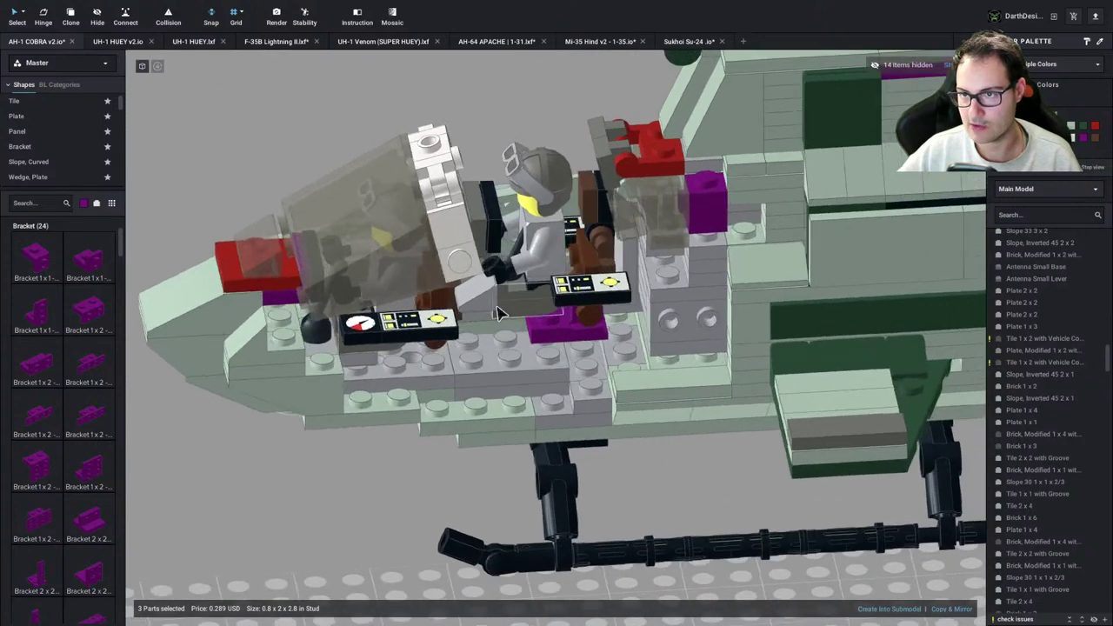
left_click_drag(492, 226, 729, 591)
Lower the complete rear pilot minifigure by one plate height so its legs sit on the purple clip plate
left_click(604, 504)
right_click_drag(603, 505, 521, 346)
left_click(527, 376)
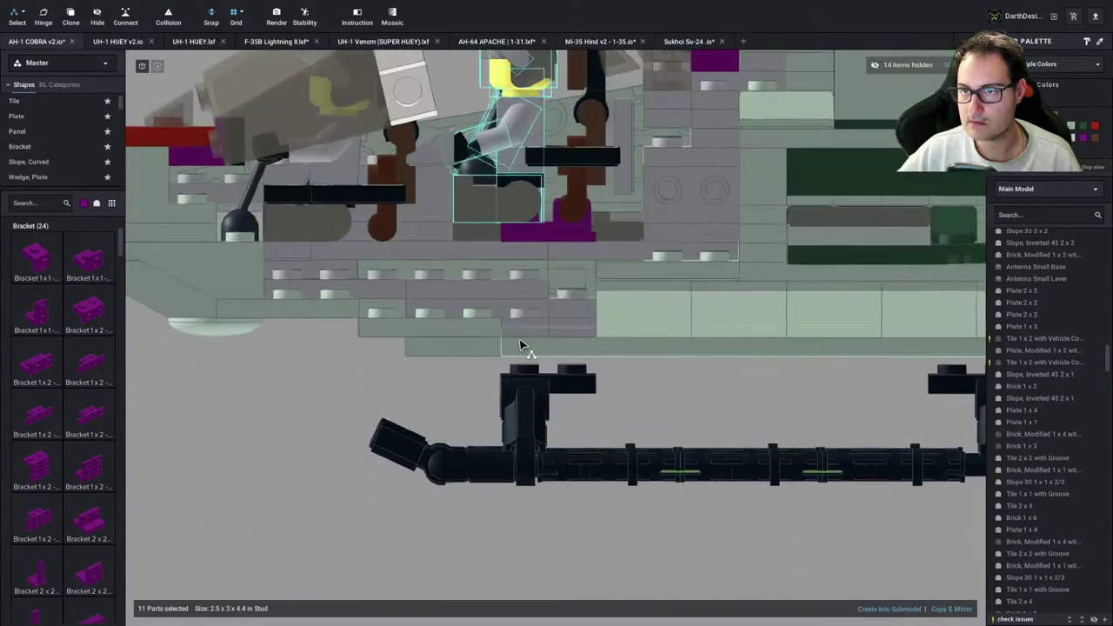
scroll(521, 347, "down", 5)
left_click(371, 437)
Examine the rear pilot's height and fit under the canopy with the hidden fuselage panels and rear glass shown and hidden
right_click_drag(371, 438, 375, 434)
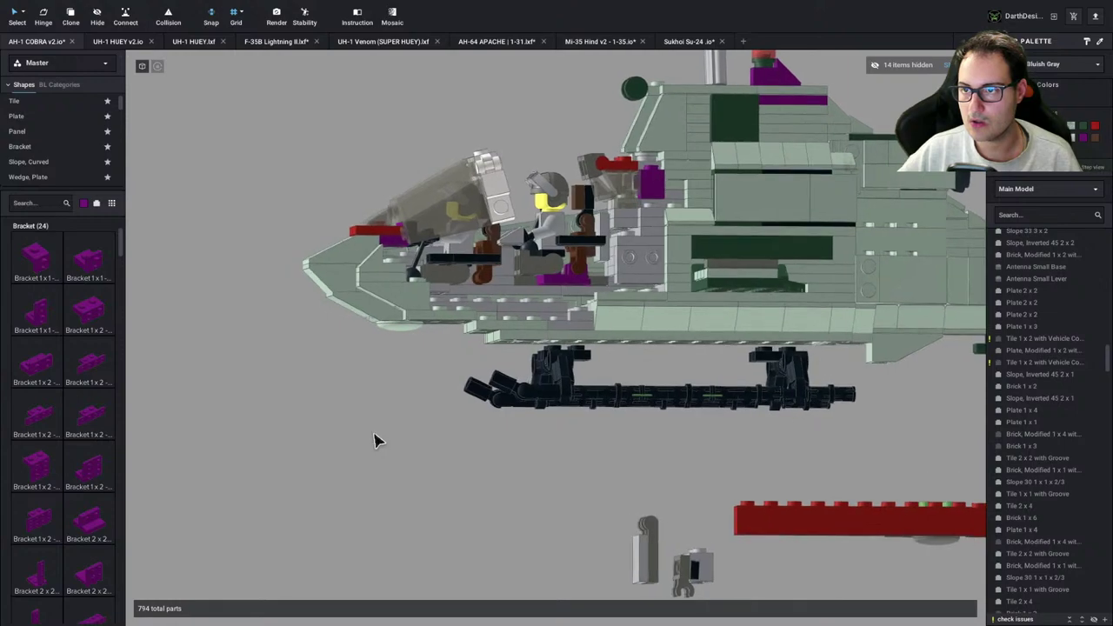
scroll(698, 182, "up", 3)
right_click_drag(699, 183, 689, 201)
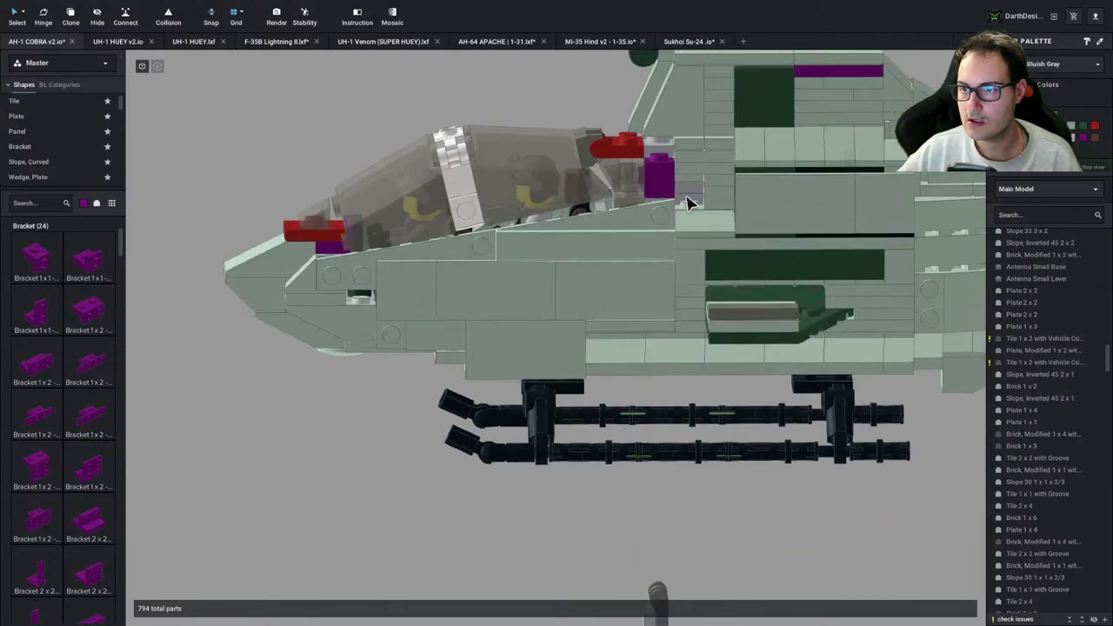
left_click(631, 320)
key("l")
middle_click_drag(487, 307, 597, 368)
scroll(596, 368, "up", 2)
right_click_drag(597, 368, 639, 371)
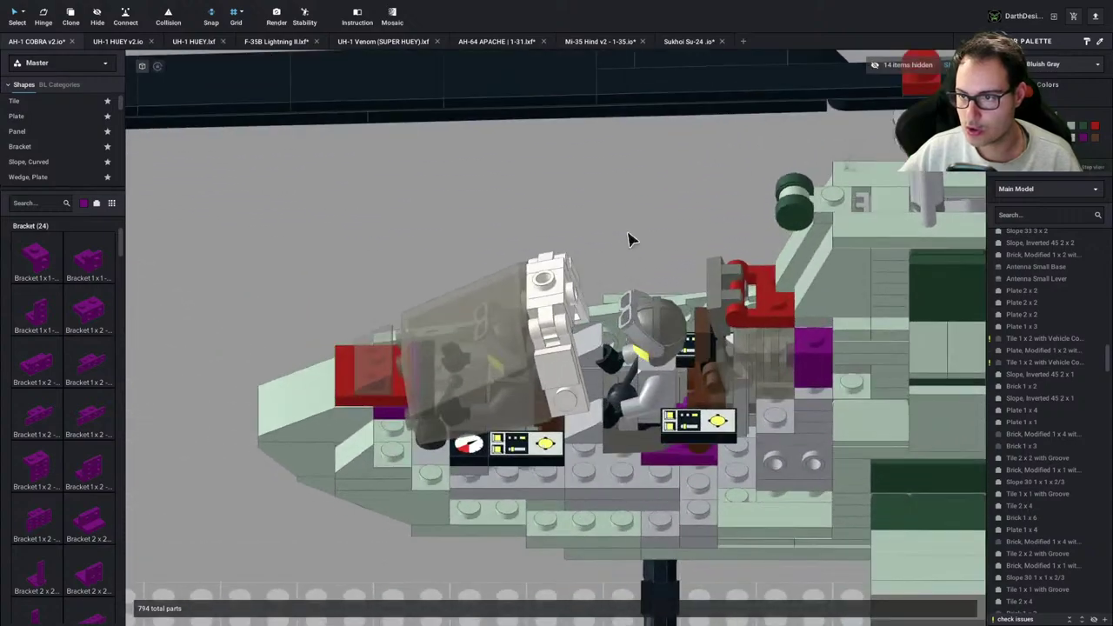
right_click_drag(633, 241, 617, 212)
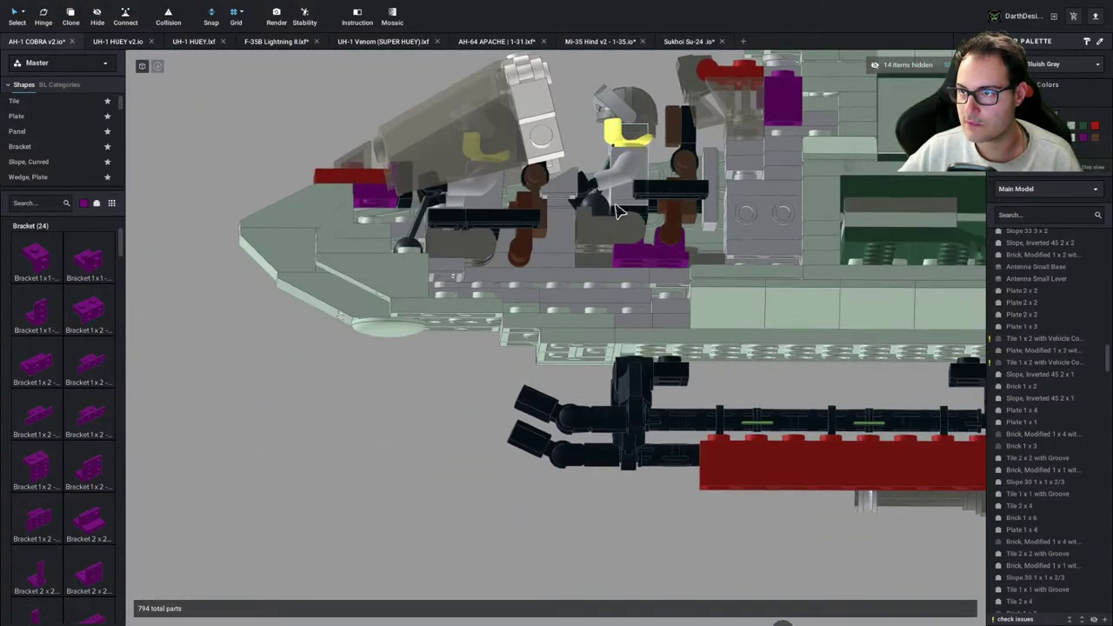
middle_click_drag(682, 160, 631, 261)
scroll(628, 267, "up", 4)
mouse_move(623, 273)
right_mouse_down()
mouse_move(625, 284)
mouse_move(641, 280)
right_mouse_up()
scroll(625, 281, "down", 1)
scroll(625, 281, "down", 2)
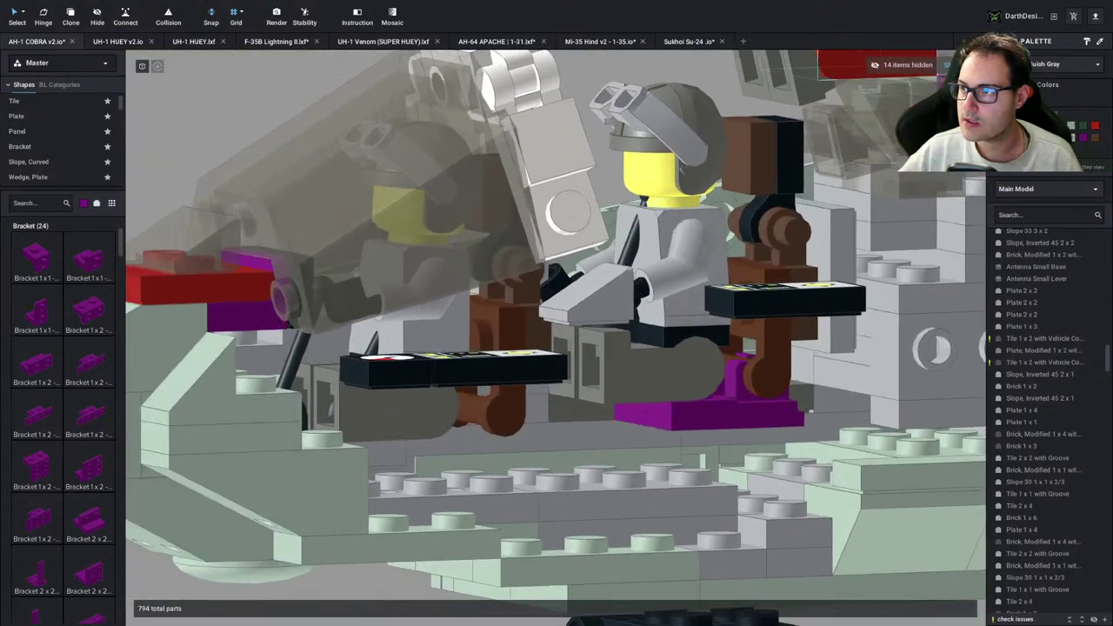
left_click(957, 65)
right_click_drag(870, 174, 835, 185)
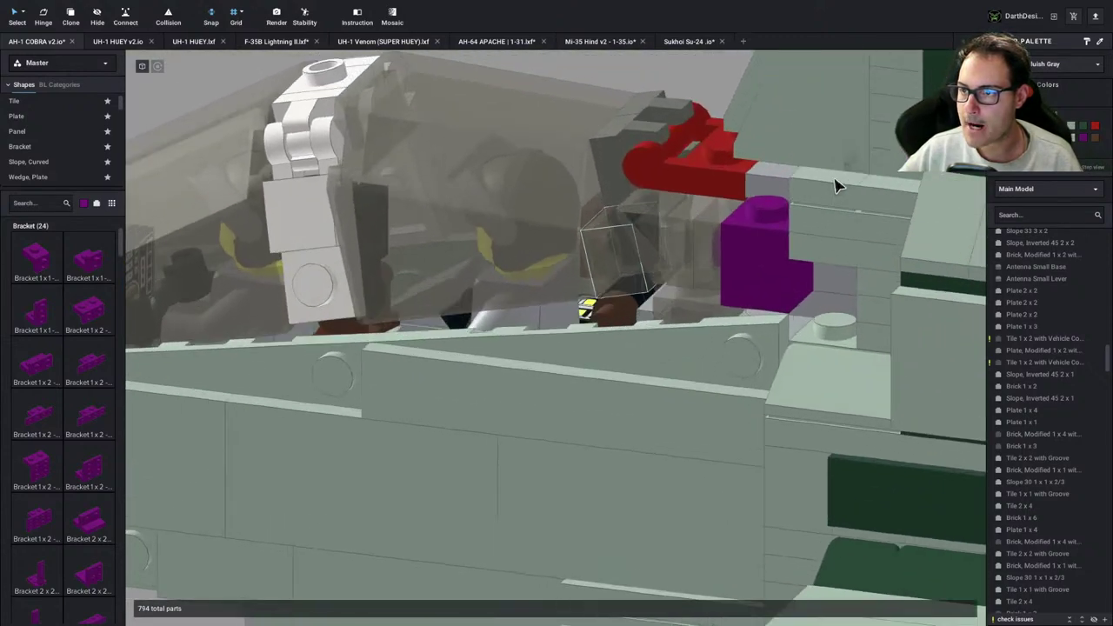
scroll(839, 182, "up", 5)
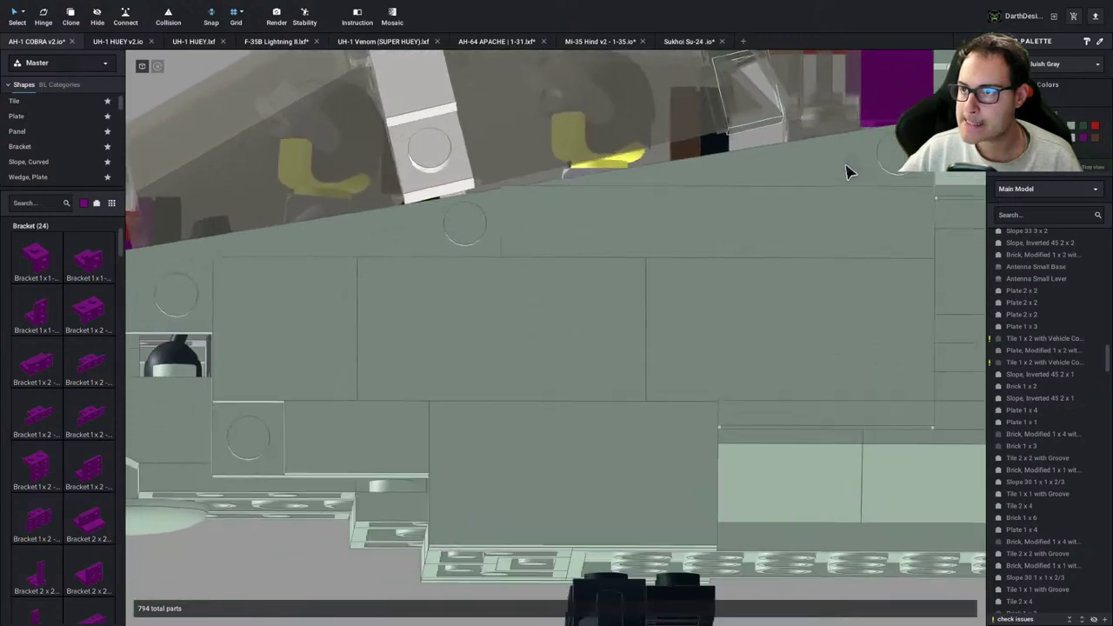
scroll(848, 171, "down", 10)
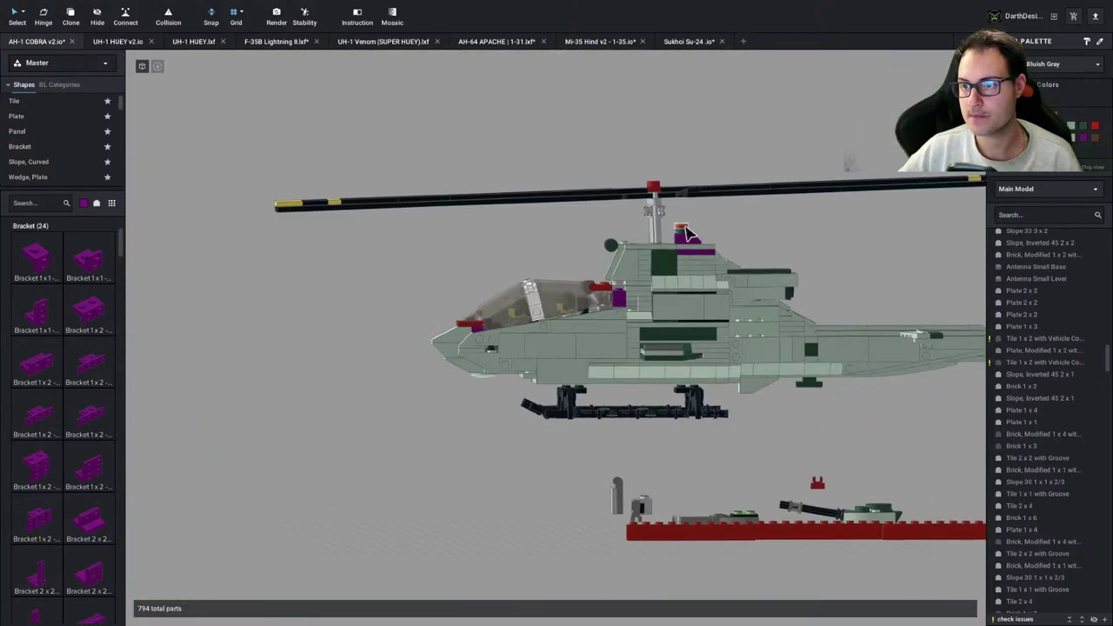
scroll(543, 239, "up", 10)
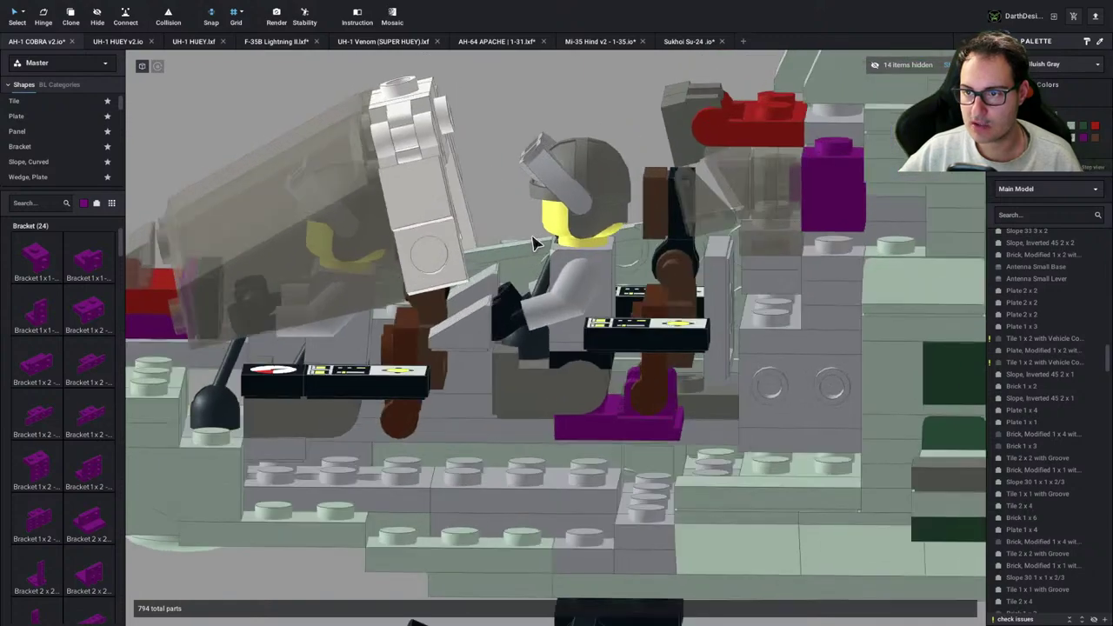
Duplicate the front cockpit's control stick with its 1 x 2 jumper plate and place the copy on the floor ahead of the rear pilot
right_click_drag(535, 243, 233, 445)
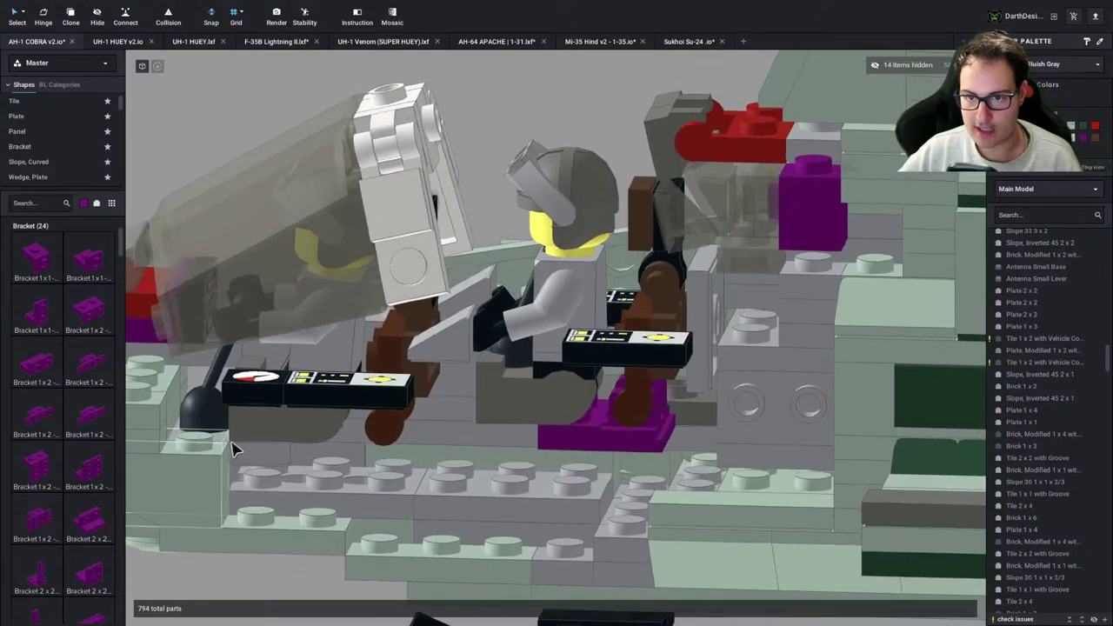
left_click(221, 433)
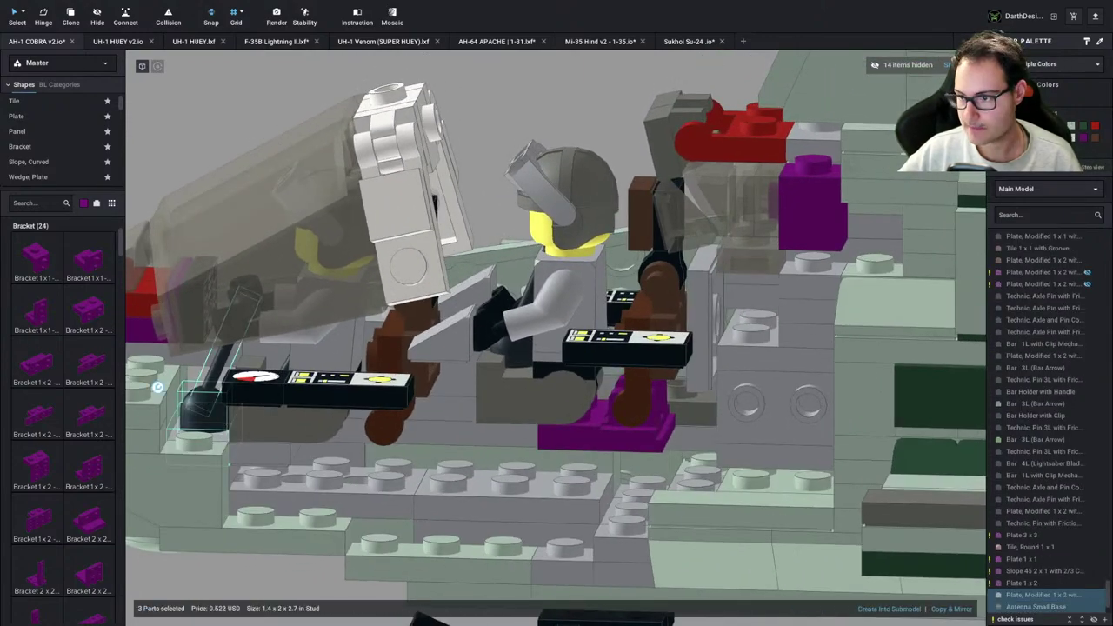
left_click(962, 610)
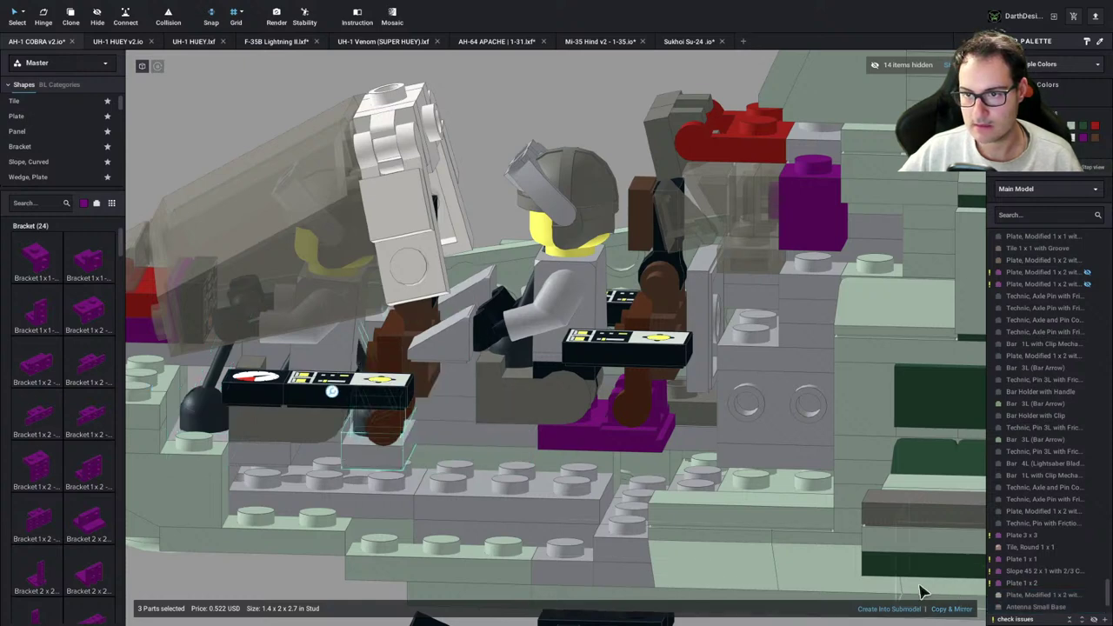
left_click_drag(745, 545, 542, 480)
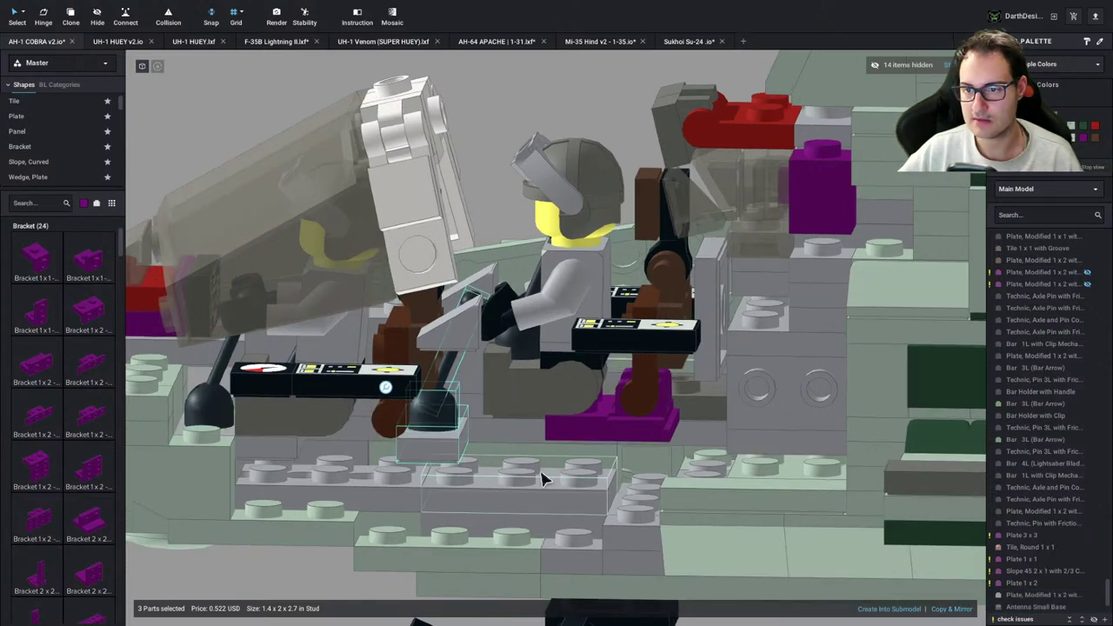
left_click_drag(449, 468, 450, 468)
right_click_drag(580, 474, 583, 454)
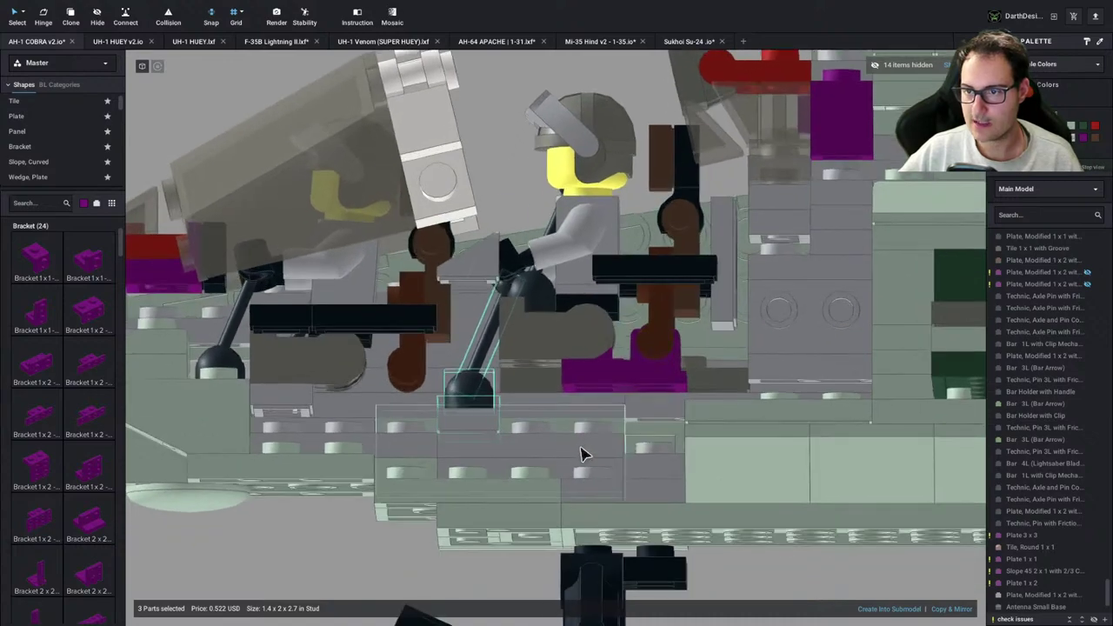
right_click_drag(465, 365, 459, 381)
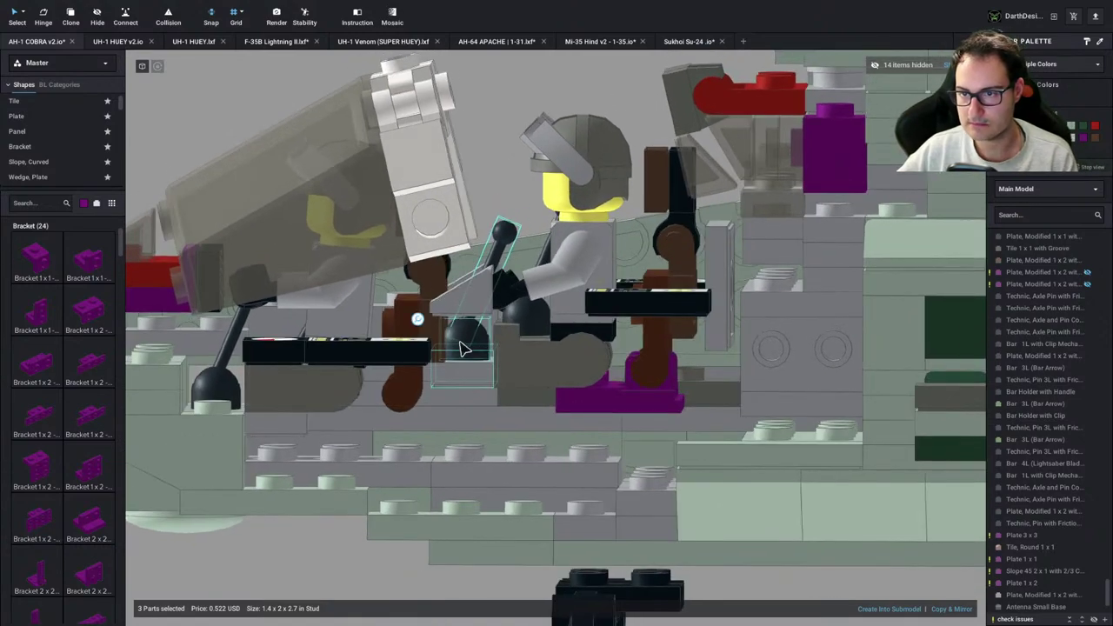
mouse_move(428, 320)
left_click_drag(462, 365, 462, 389)
left_click(504, 139)
right_click_drag(504, 148, 492, 186)
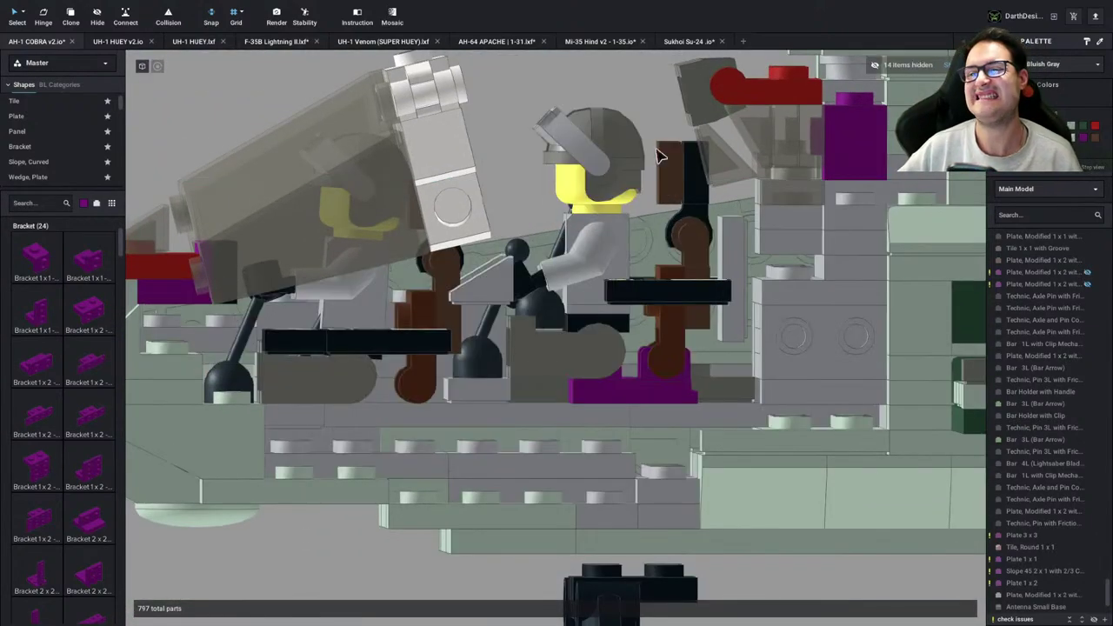
Unhide all parts and hide only the side fuselage panels covering the two cockpits
left_click(950, 65)
scroll(667, 369, "down", 4)
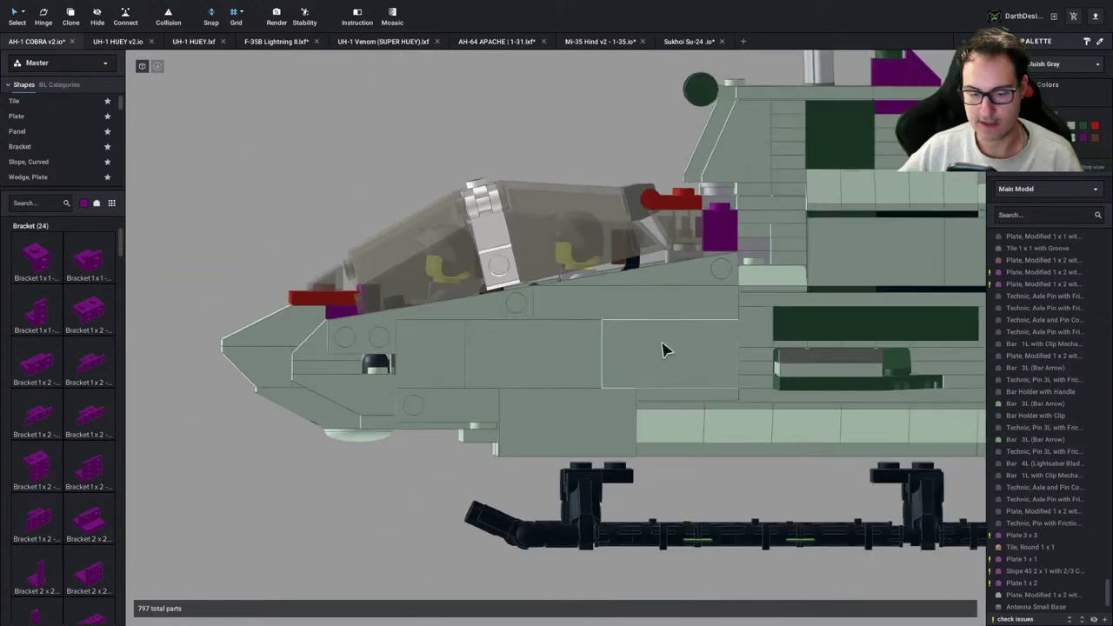
left_click(661, 304)
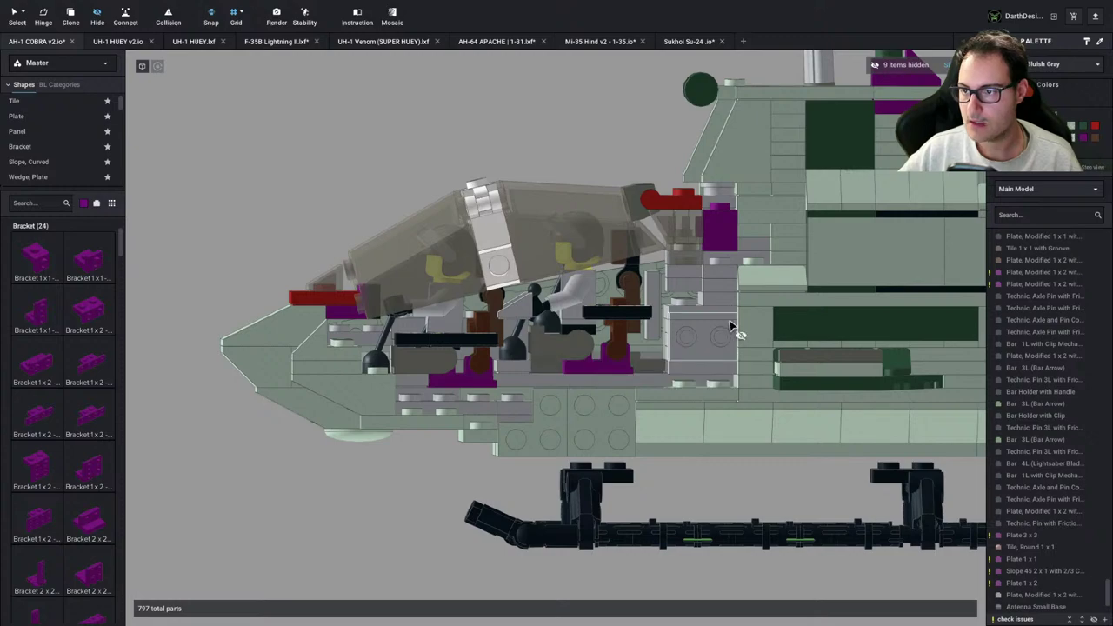
Move the rear pilot, brown seat and purple clip plates together one stud toward the tail
scroll(667, 373, "up", 5)
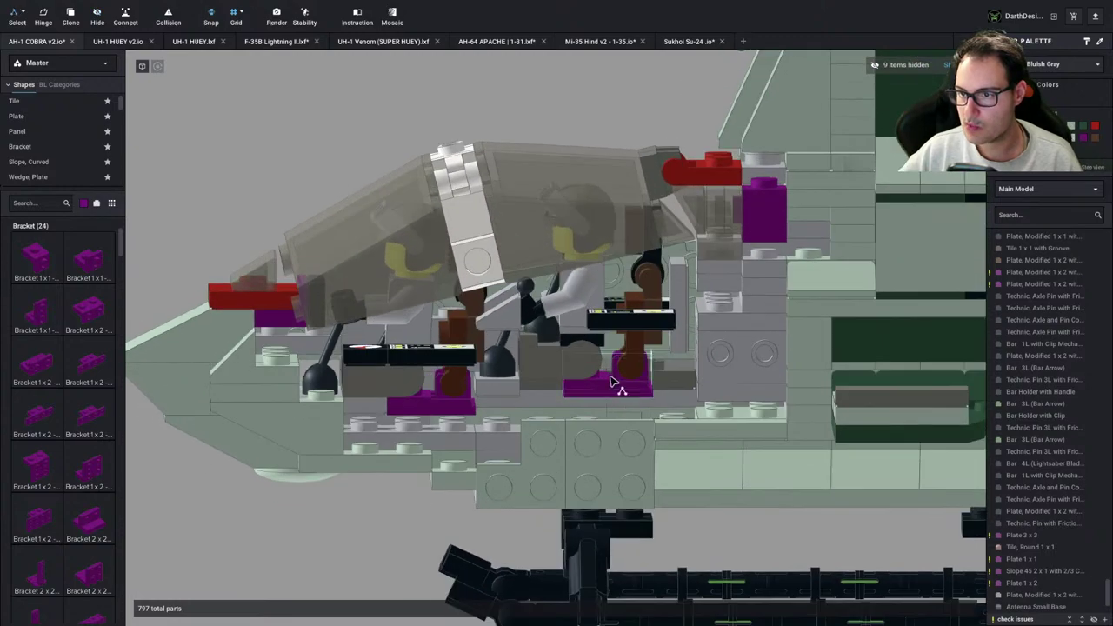
right_click_drag(613, 391, 616, 388)
key("d")
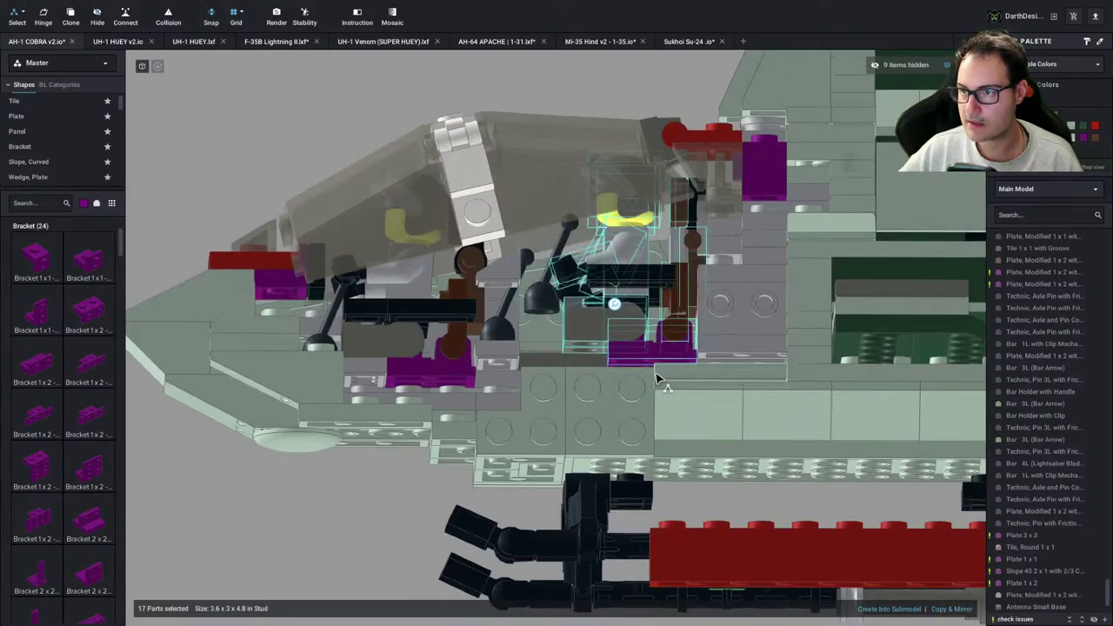
middle_click_drag(659, 377, 614, 382)
scroll(614, 383, "up", 1)
mouse_move(614, 383)
right_mouse_down()
mouse_move(639, 387)
mouse_move(619, 380)
right_mouse_up()
scroll(617, 380, "down", 3)
left_click(526, 152)
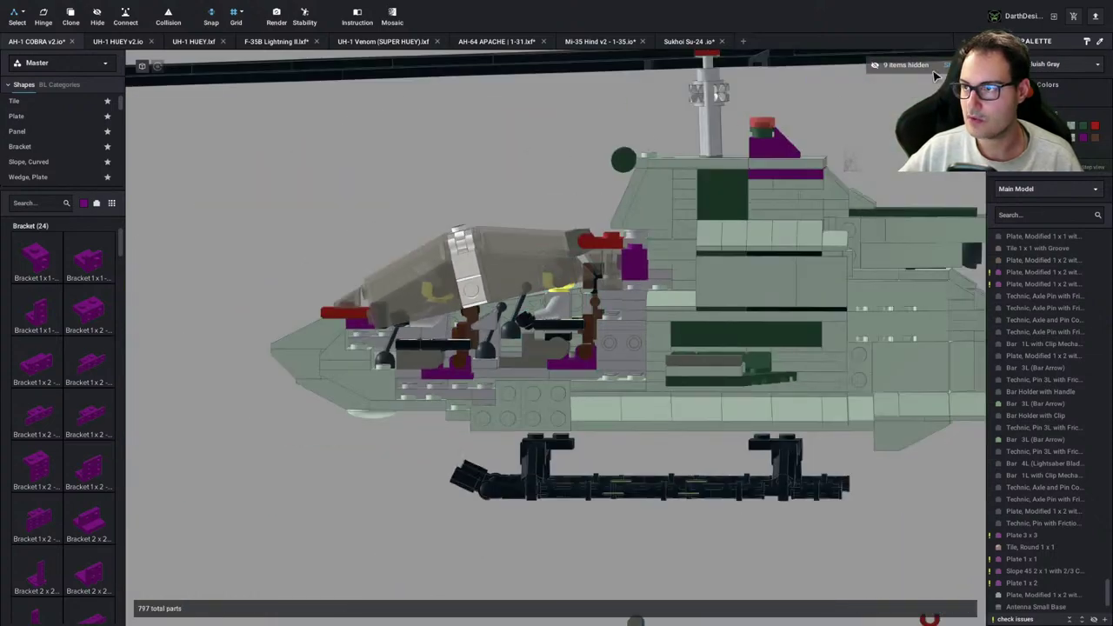
Show all hidden parts and examine how the shifted rear pilot and seat fit under the canopy, toggling collision checking
left_click(950, 65)
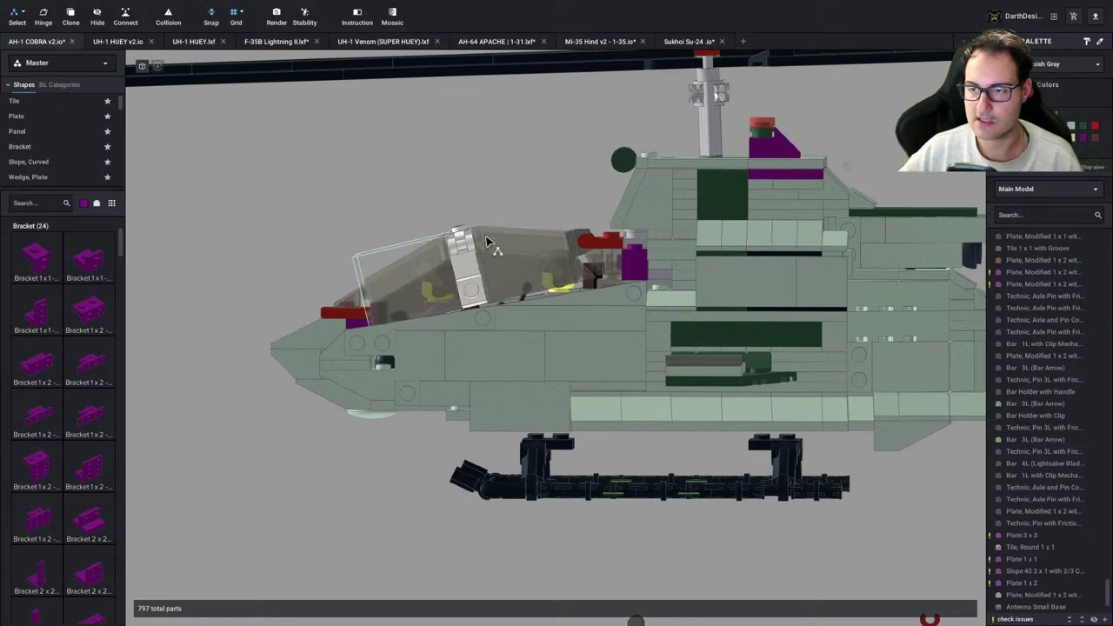
scroll(487, 242, "up", 8)
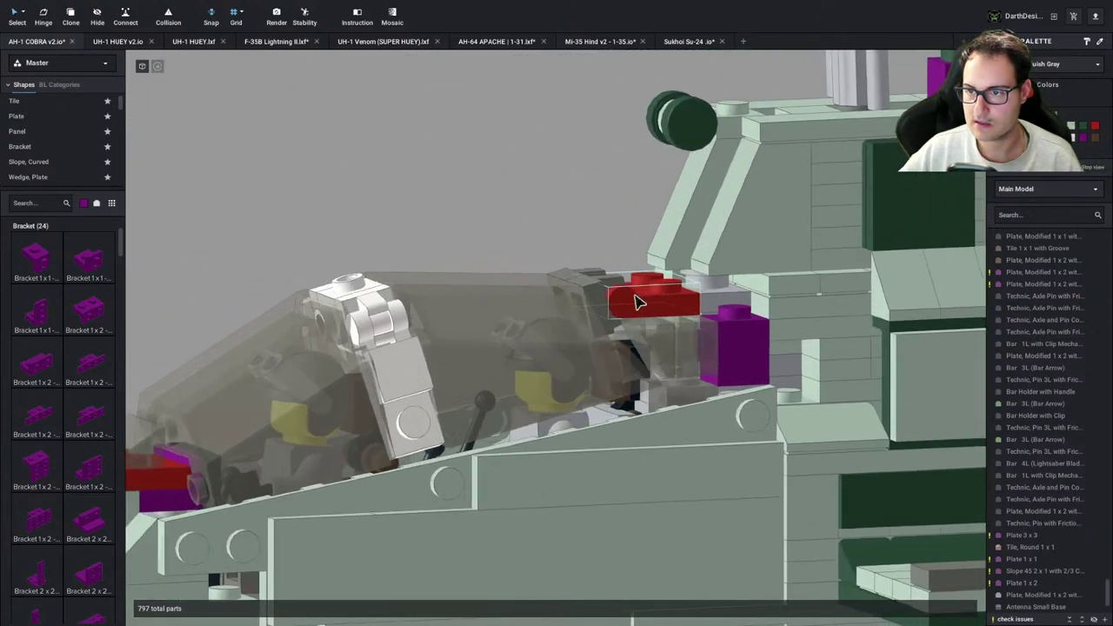
right_click_drag(635, 294, 626, 292)
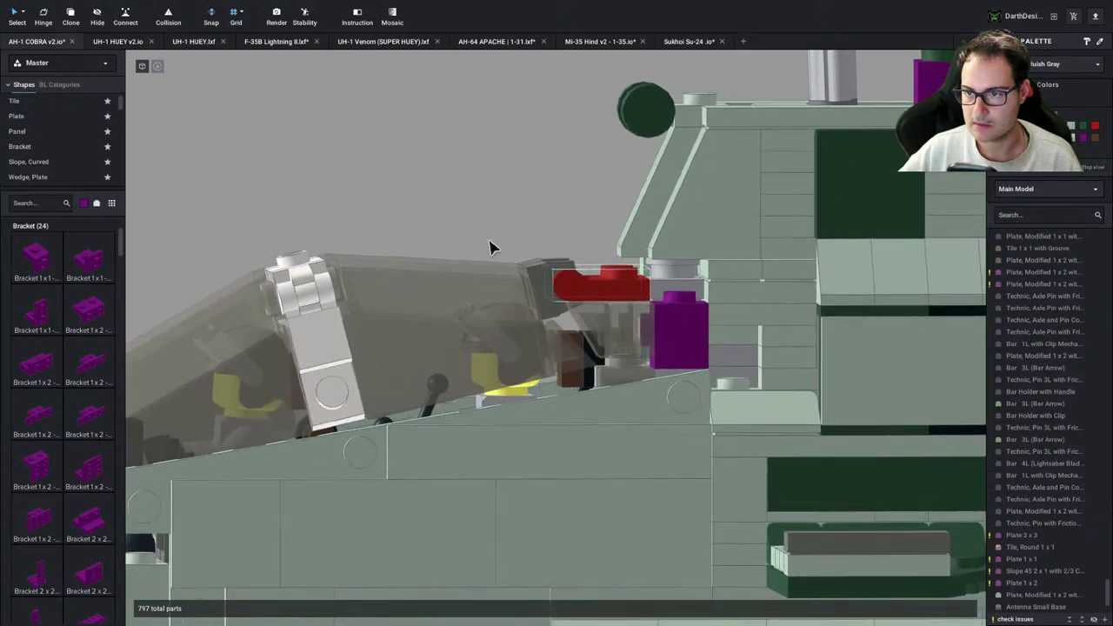
left_click(167, 20)
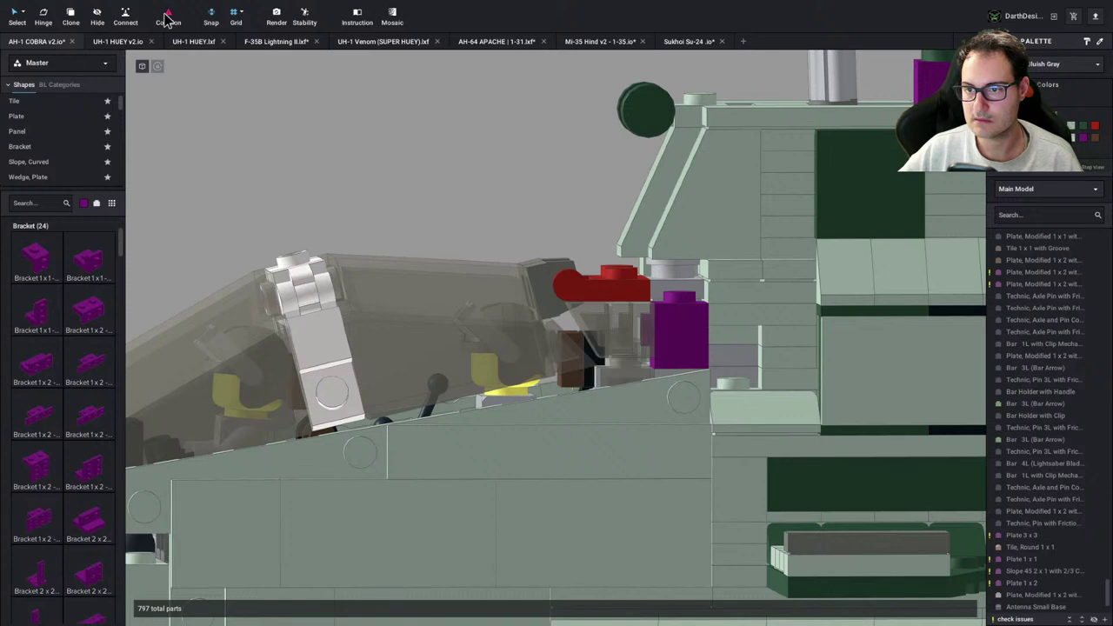
left_click(167, 20)
left_click(167, 20)
scroll(508, 231, "up", 1)
scroll(519, 219, "down", 4)
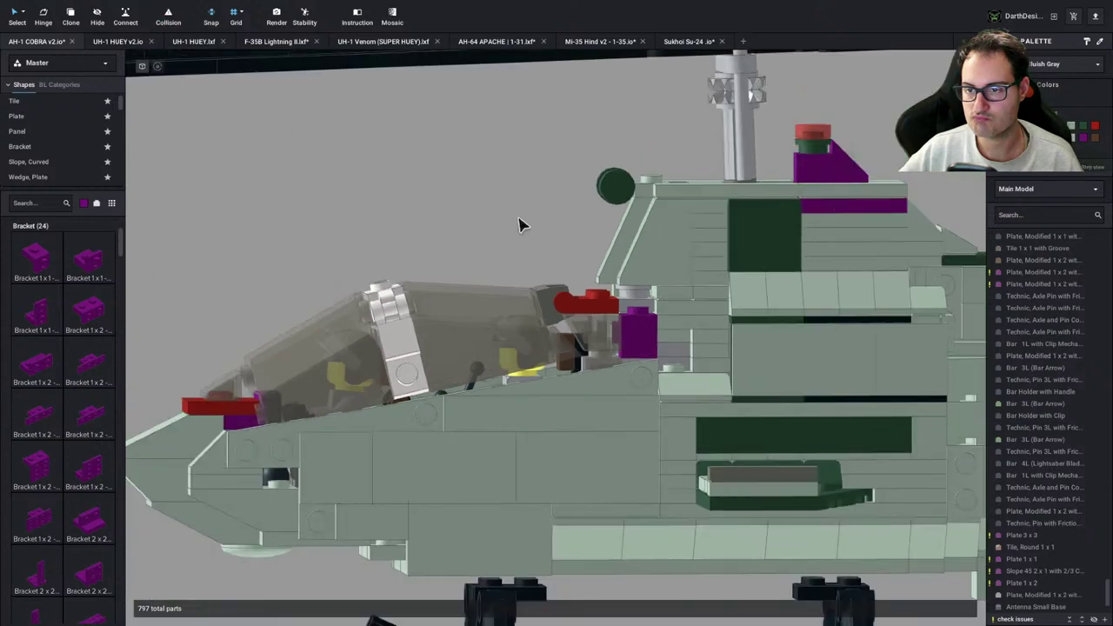
Re-hide the side fuselage panels, then move the rear control stick's plate and base one stud toward the tail and refit its lever
key("ctrl+z")
middle_click_drag(500, 301, 533, 228)
scroll(461, 370, "up", 4)
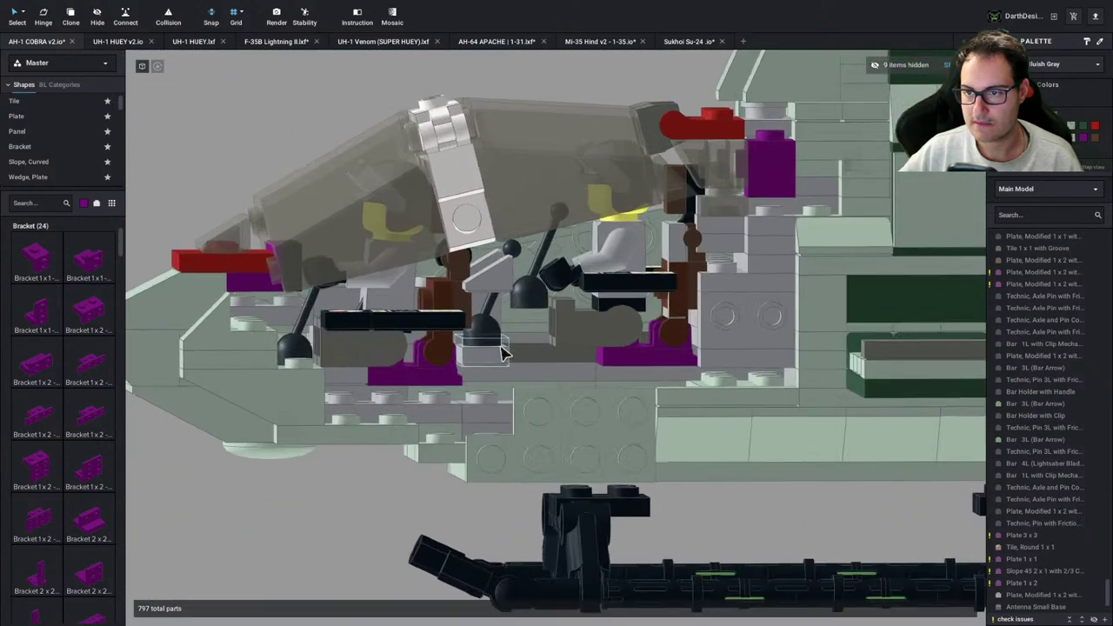
right_click_drag(535, 300, 440, 391)
key("5")
left_click(427, 390)
key("d")
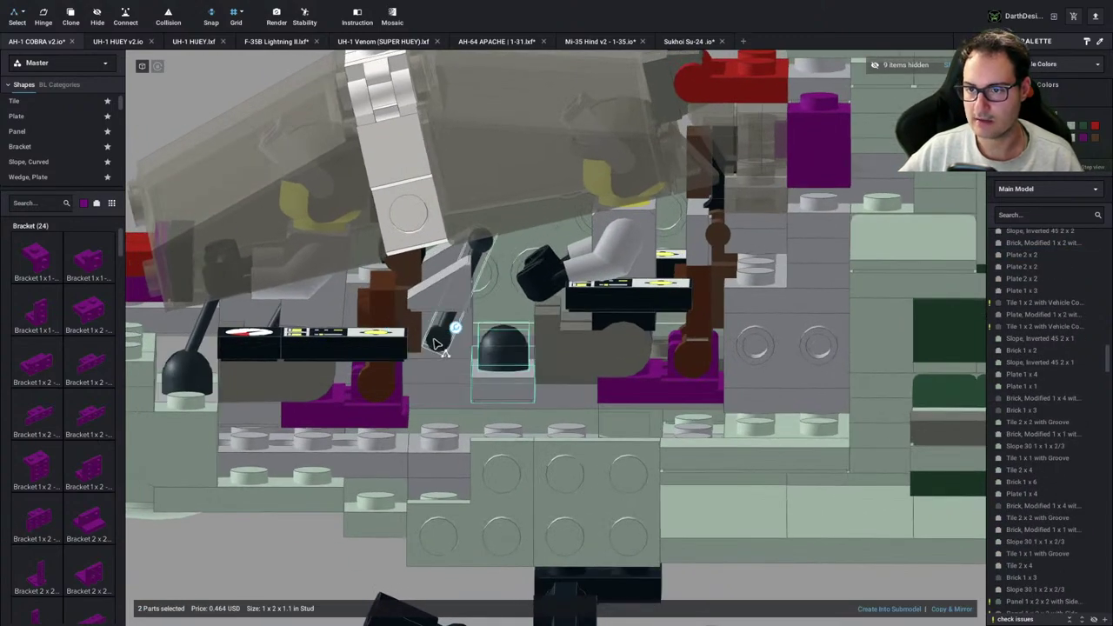
key("1")
left_click_drag(444, 342, 512, 343)
scroll(442, 356, "down", 1)
scroll(417, 348, "down", 3)
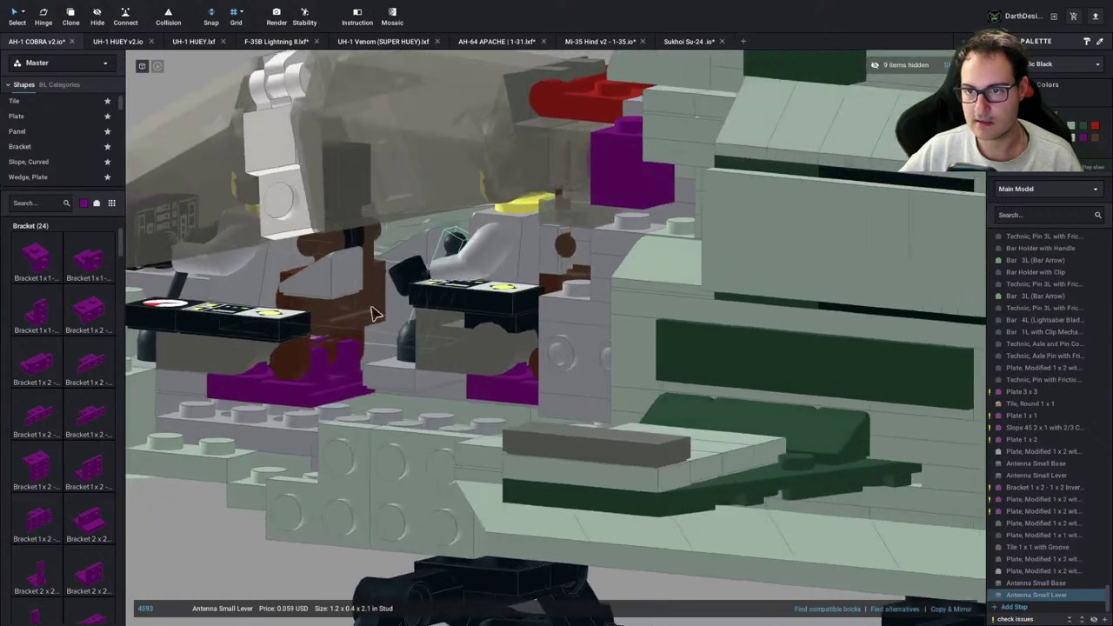
Delete the small filler pieces around the rear seat's back and under the canopy's rear end, including a 1 x 2 plate
left_click(318, 498)
right_click_drag(318, 498, 342, 487)
scroll(712, 279, "up", 1)
scroll(712, 279, "up", 2)
middle_click_drag(712, 279, 539, 377)
right_click_drag(539, 378, 572, 376)
left_click(572, 376)
key("Delete")
mouse_move(604, 421)
right_mouse_down()
mouse_move(606, 402)
mouse_move(616, 418)
right_mouse_up()
left_click(606, 422)
key("Delete")
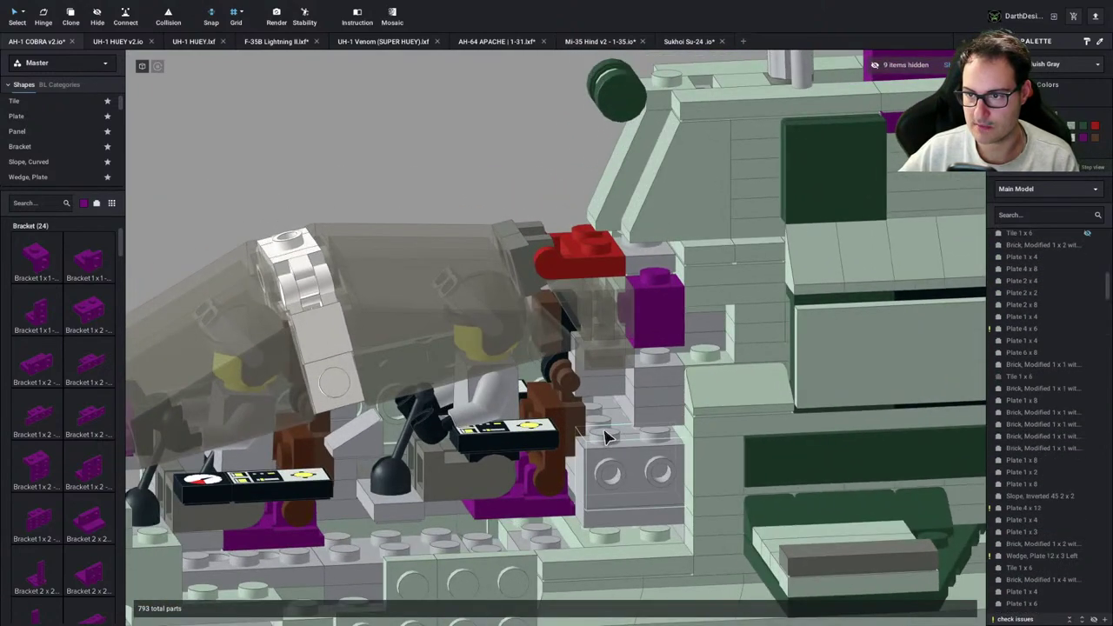
left_click(593, 440)
key("Delete")
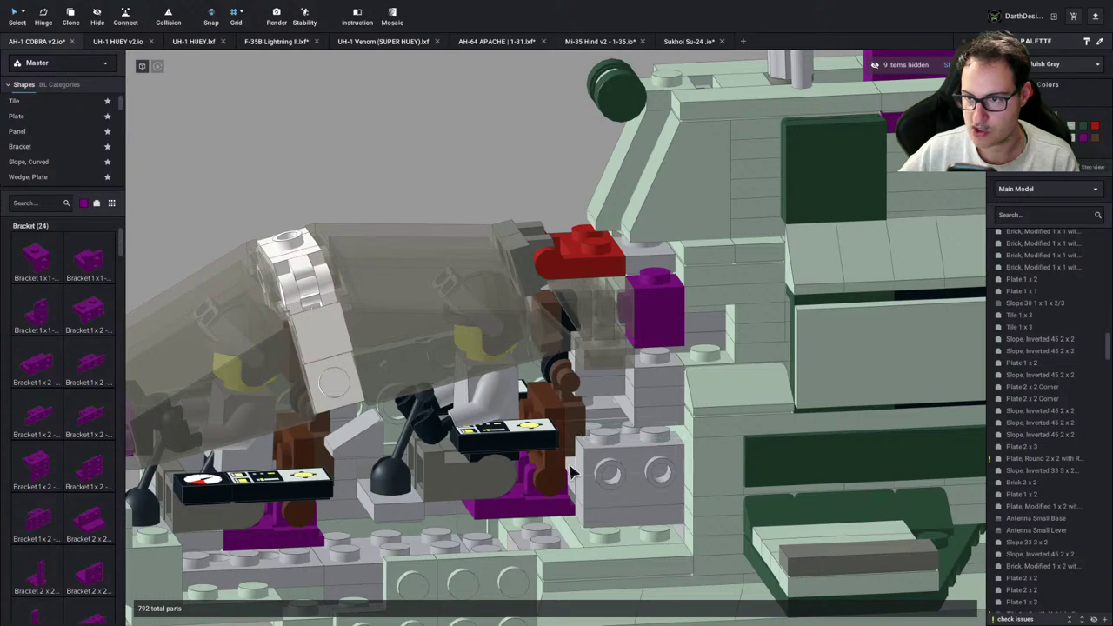
left_click(571, 472)
key("Delete")
right_click_drag(591, 474, 614, 408)
left_click(567, 330)
key("Delete")
left_click(564, 312)
key("Delete")
right_click_drag(564, 322, 582, 248)
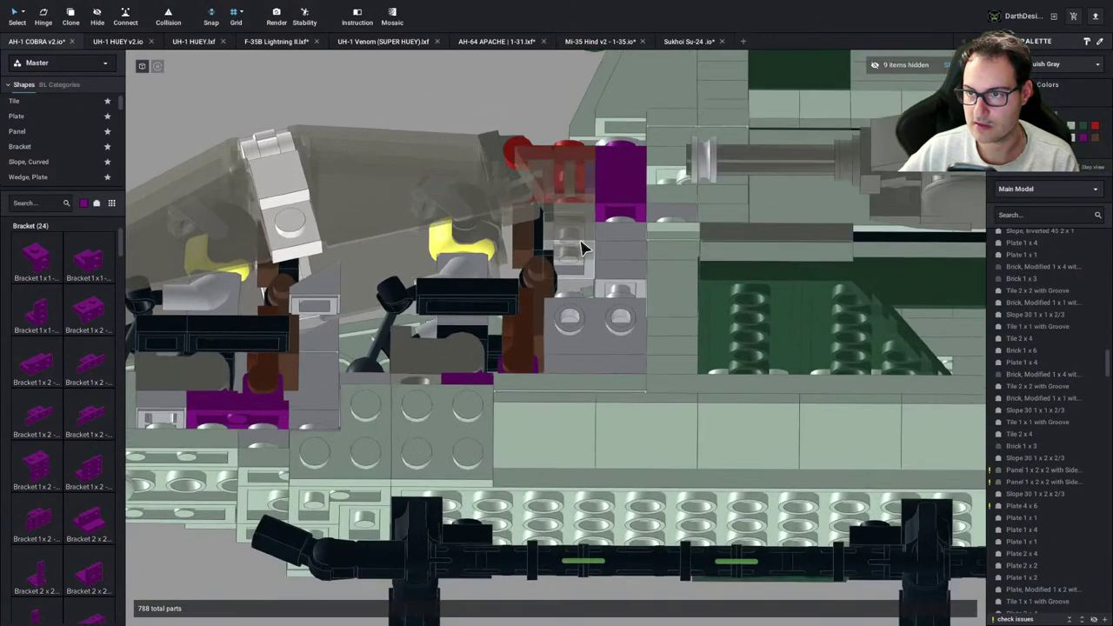
left_click(574, 259)
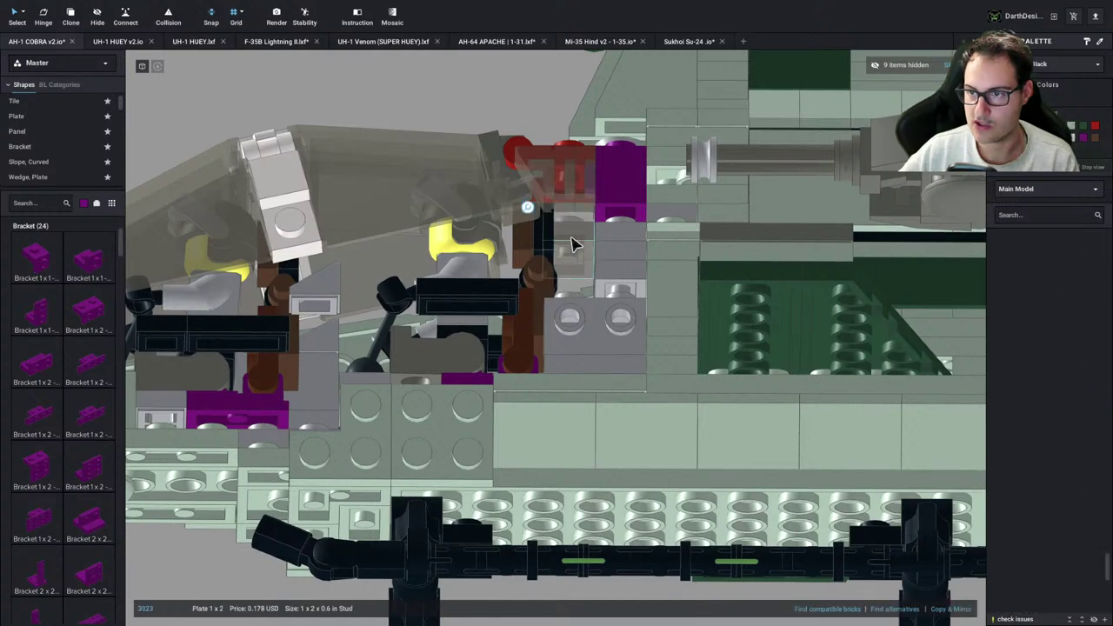
key("Delete")
Show all hidden parts again and save the Cobra model
scroll(574, 253, "down", 6)
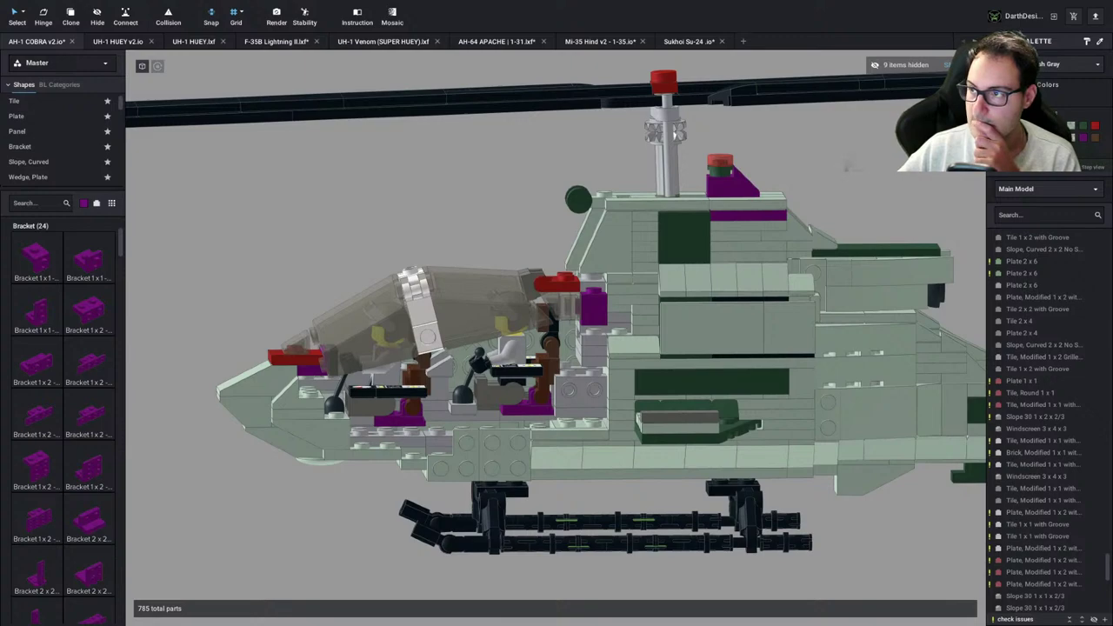
left_click(953, 65)
scroll(902, 213, "down", 1)
right_click_drag(903, 214, 721, 252)
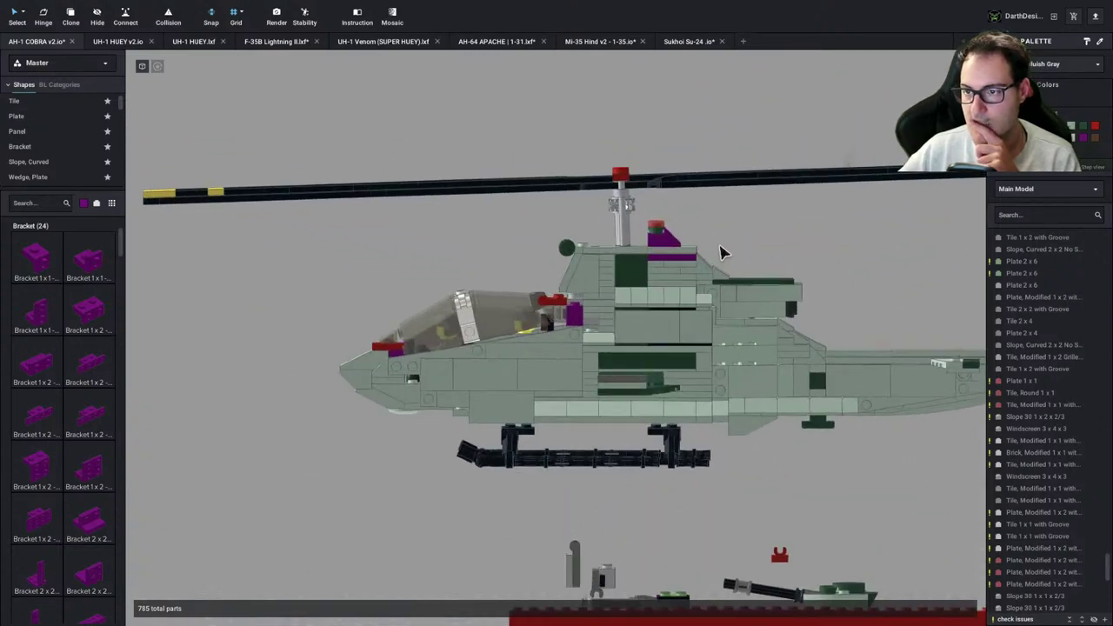
scroll(721, 252, "down", 3)
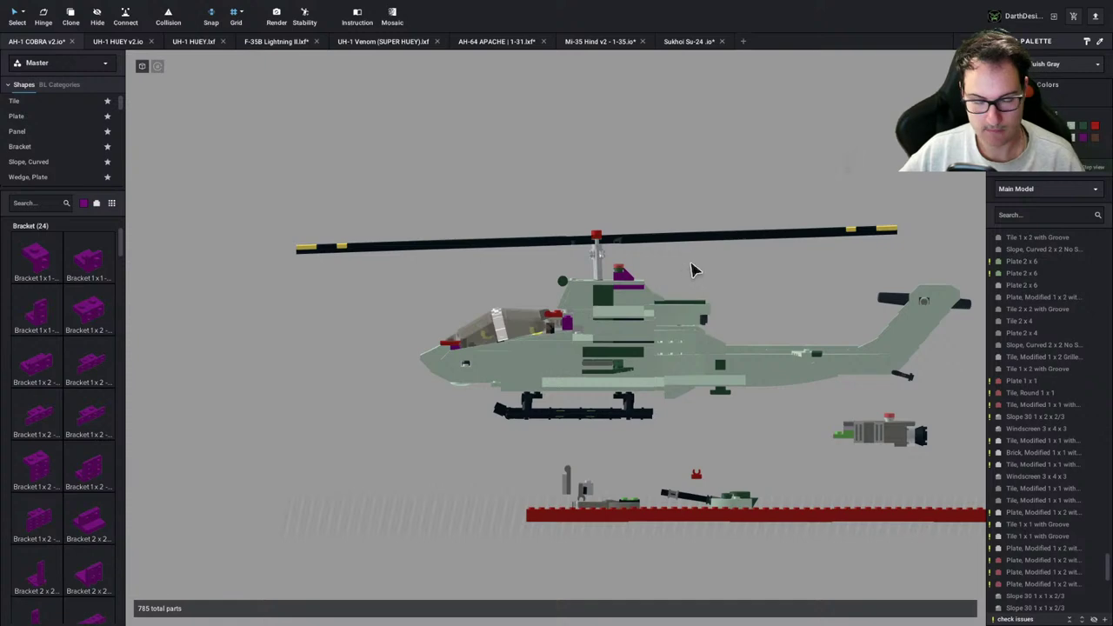
key("ctrl+s")
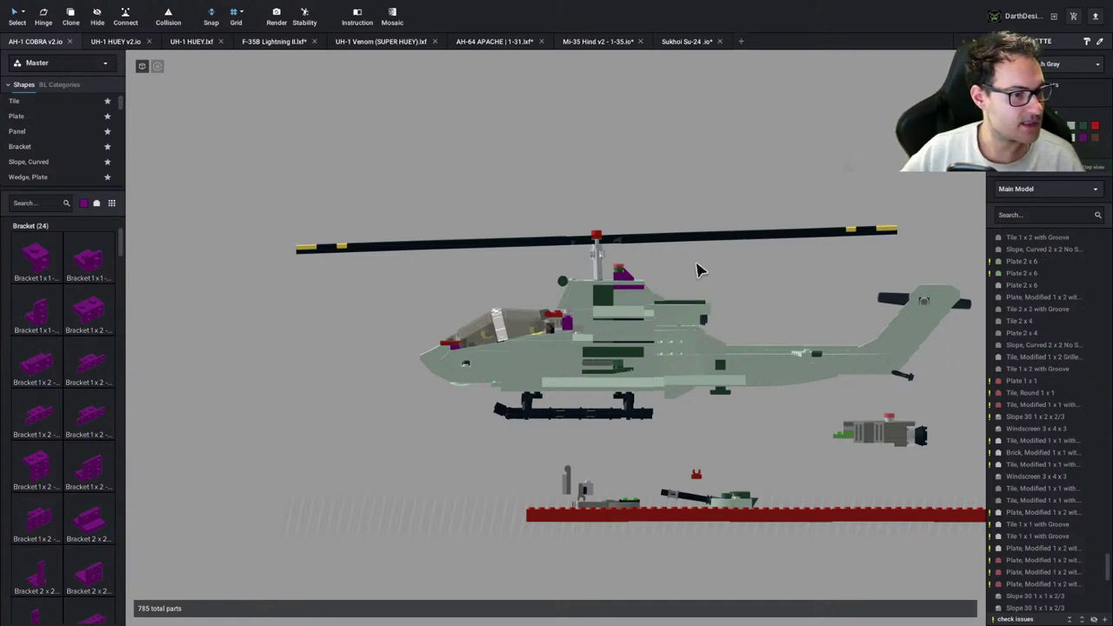
Compare the helicopter's side profile with the AH-1 reference photo and the AH-1G orthographic drawing in the Chrome browser
scroll(700, 270, "up", 4)
scroll(618, 296, "down", 1)
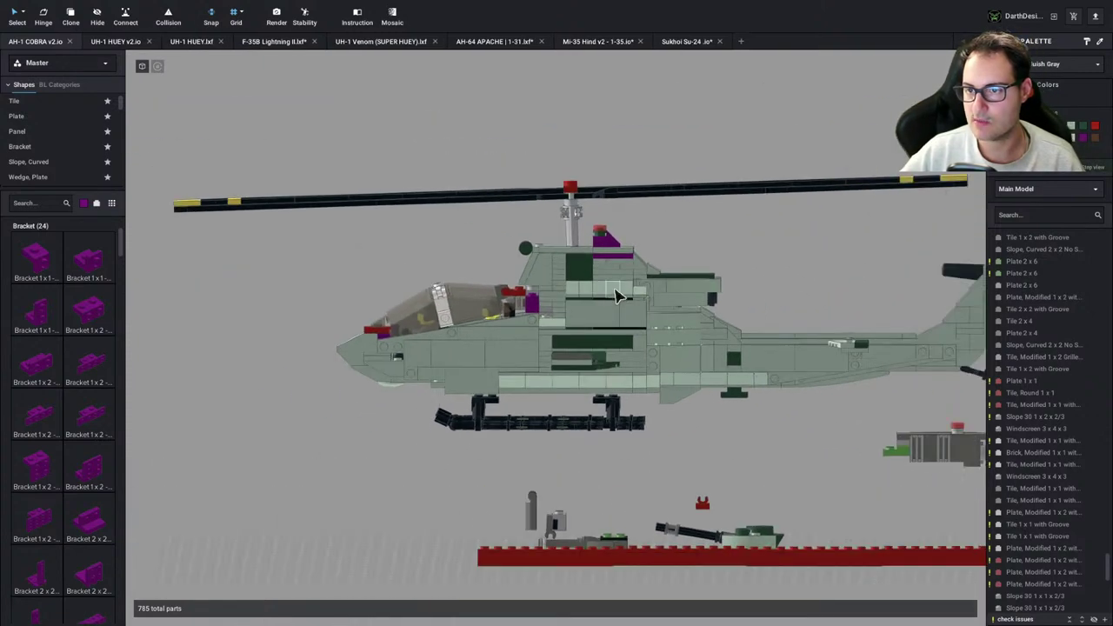
scroll(616, 296, "down", 3)
scroll(700, 292, "up", 4)
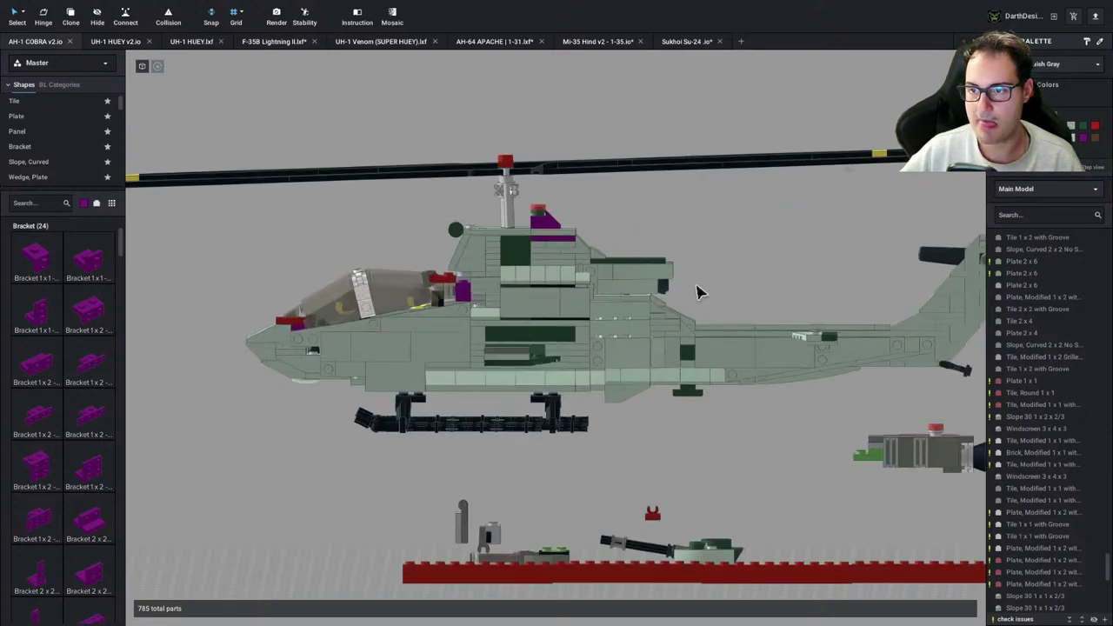
scroll(701, 283, "down", 1)
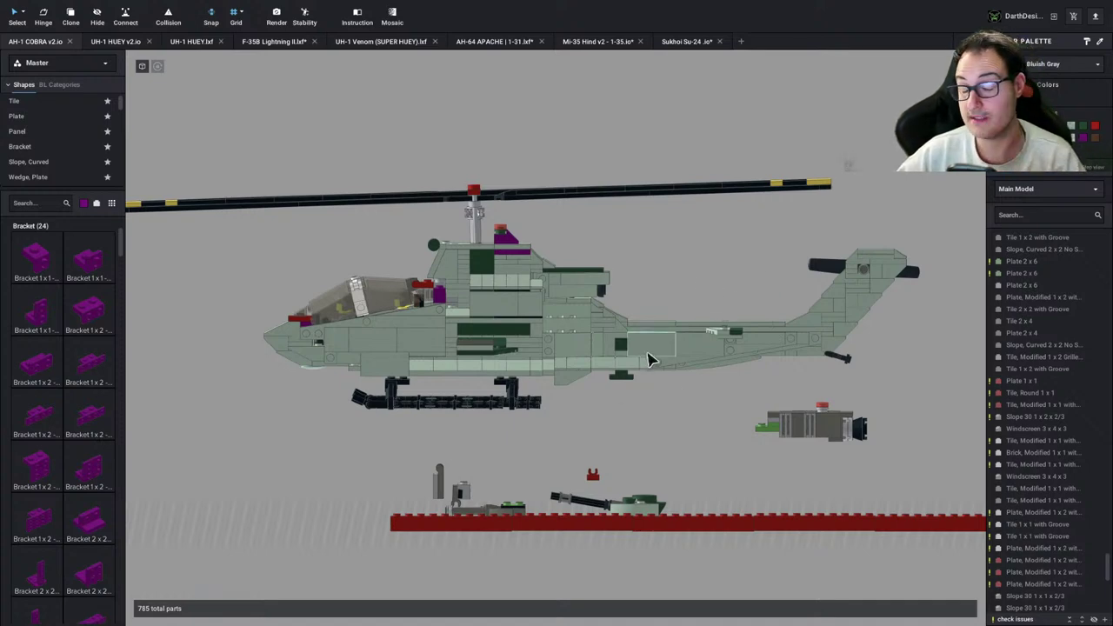
key("ctrl+Left")
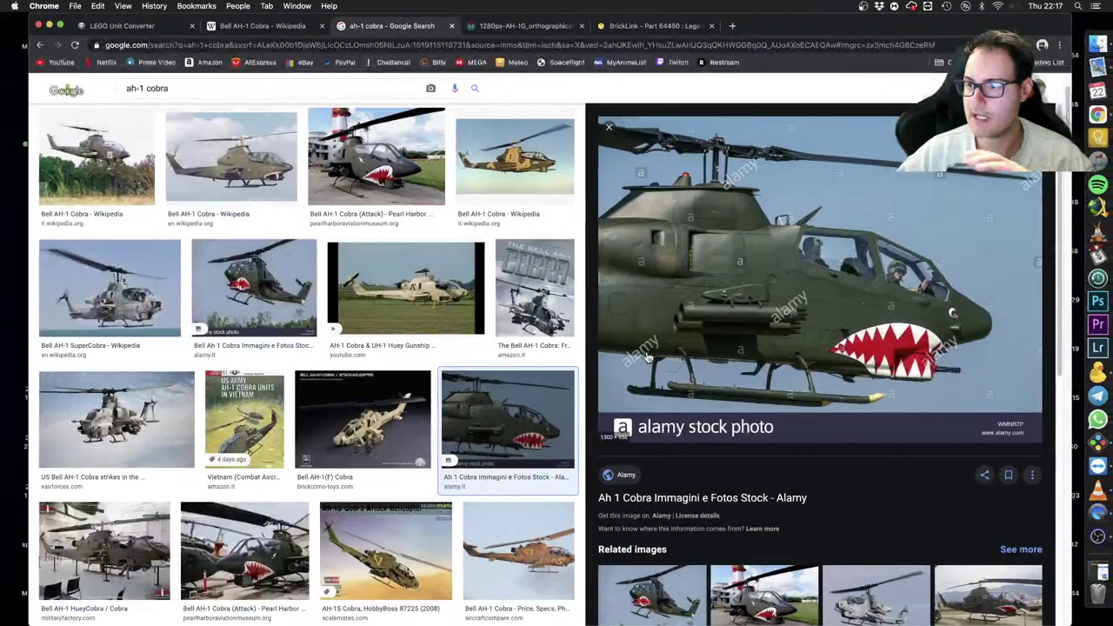
left_click(522, 26)
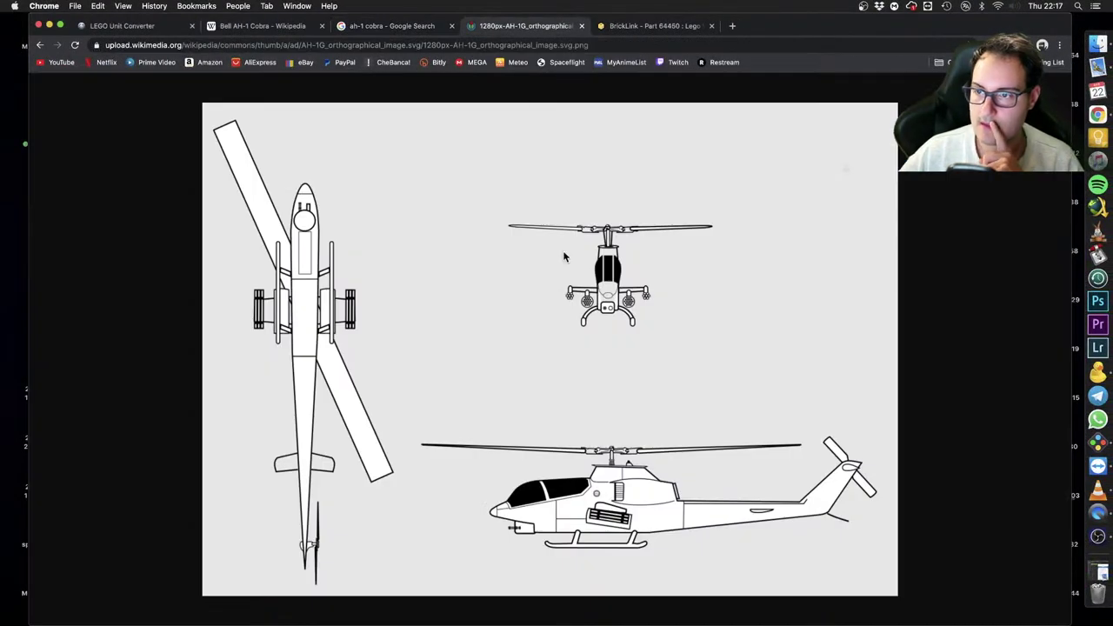
key("super+Tab")
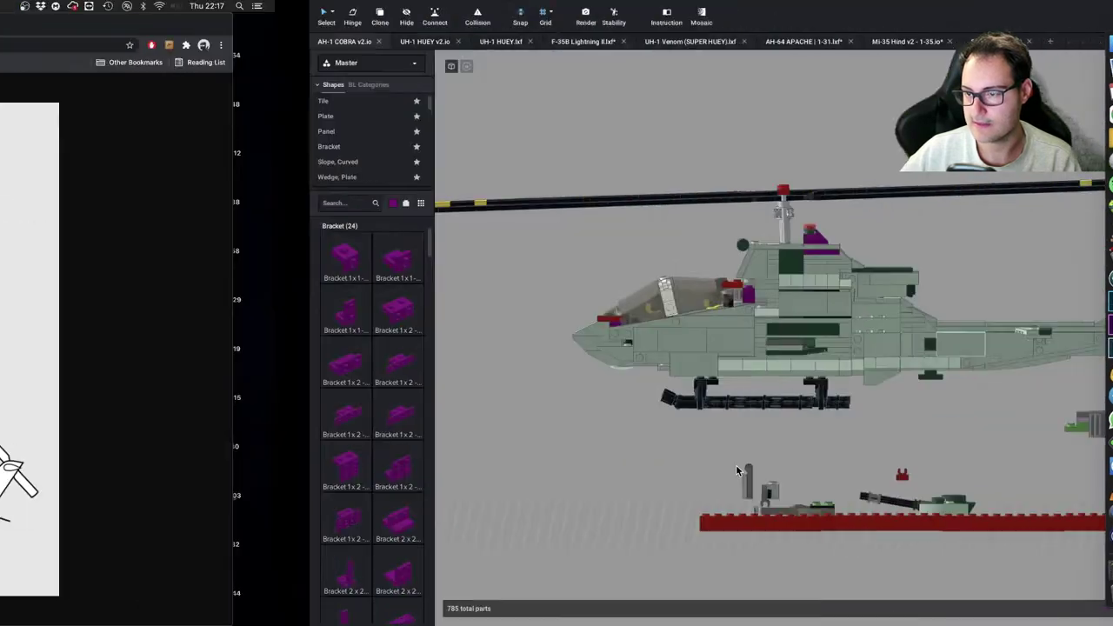
Try raising the tail boom and fin together relative to the fuselage
left_click_drag(944, 238, 615, 394)
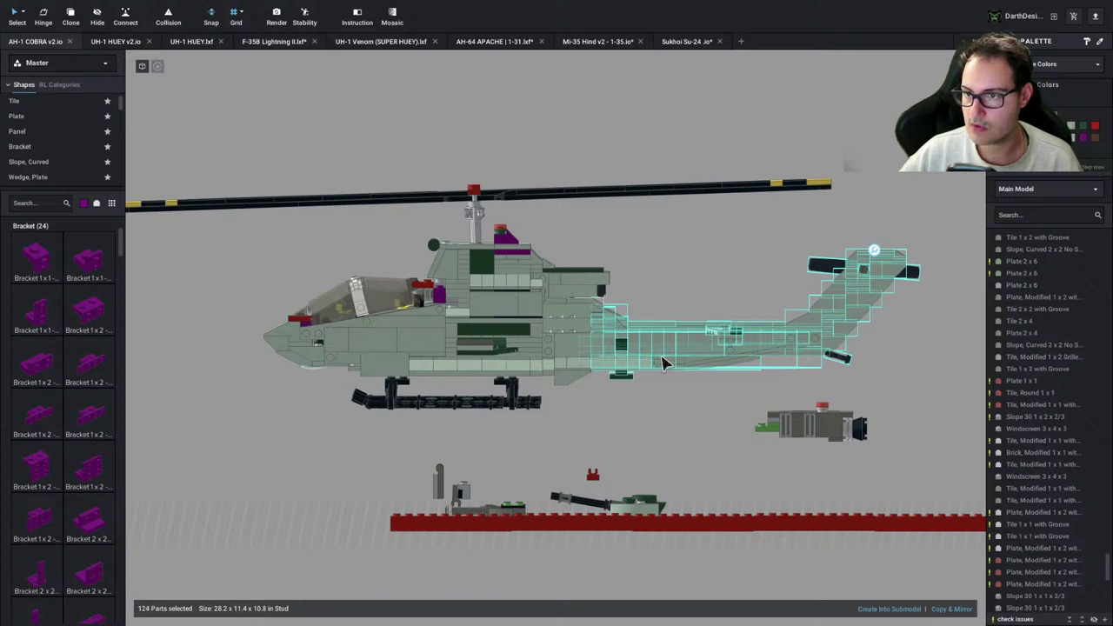
key("Up")
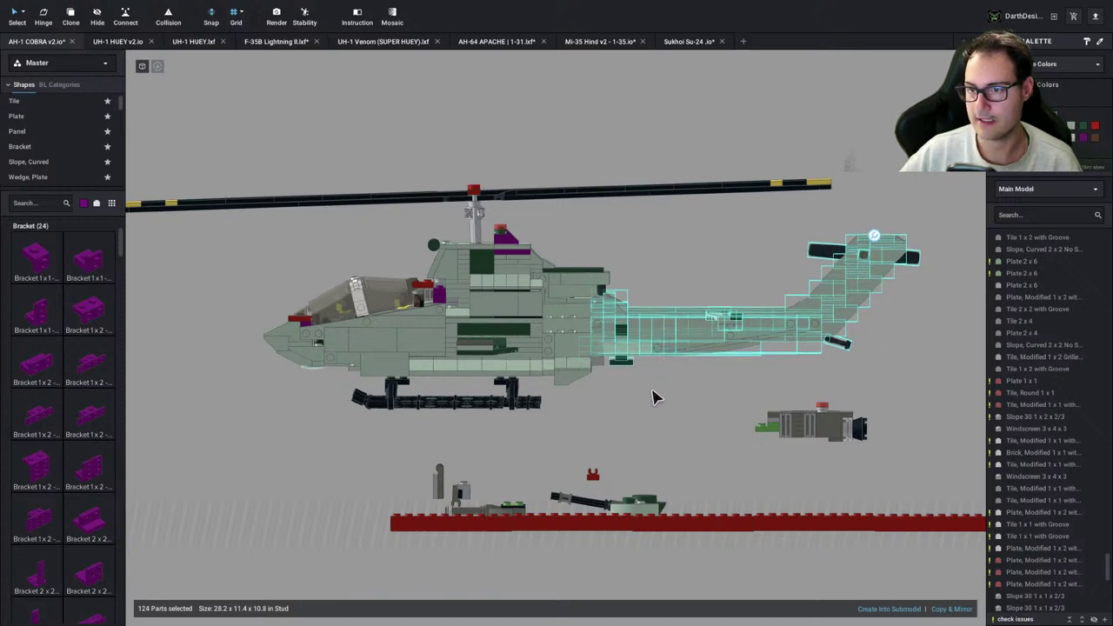
key("Down")
left_click(650, 347)
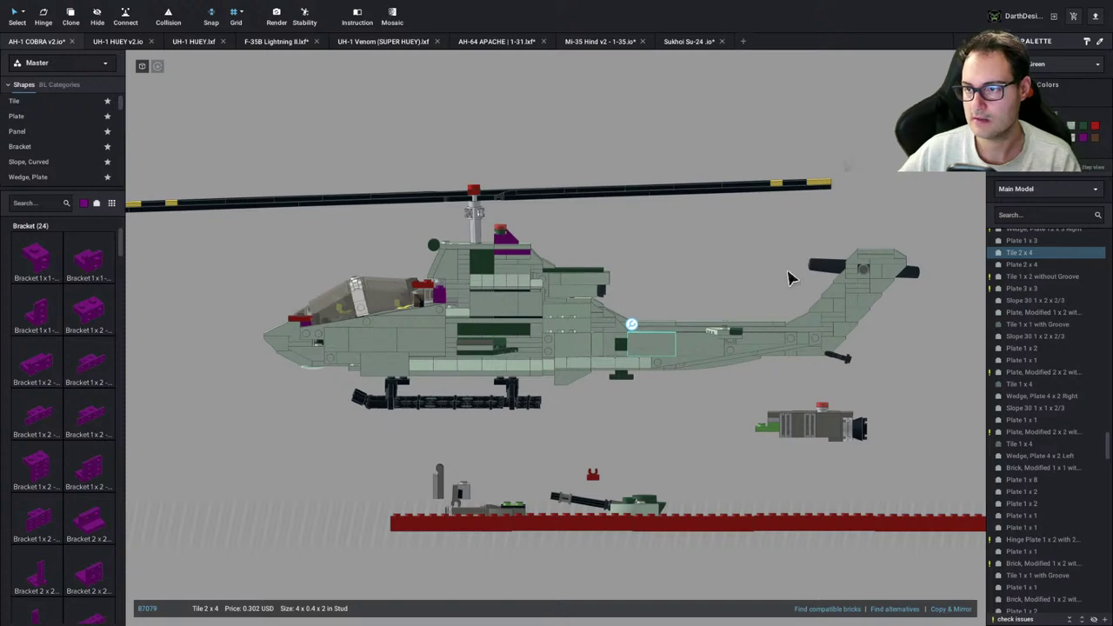
Select the complete tail assembly again, including the fin and tail rotor, and try raising it by one plate
left_click_drag(946, 228, 719, 348)
left_click(698, 285)
left_click_drag(901, 294, 646, 374)
left_click(901, 314)
left_click_drag(894, 309, 609, 386)
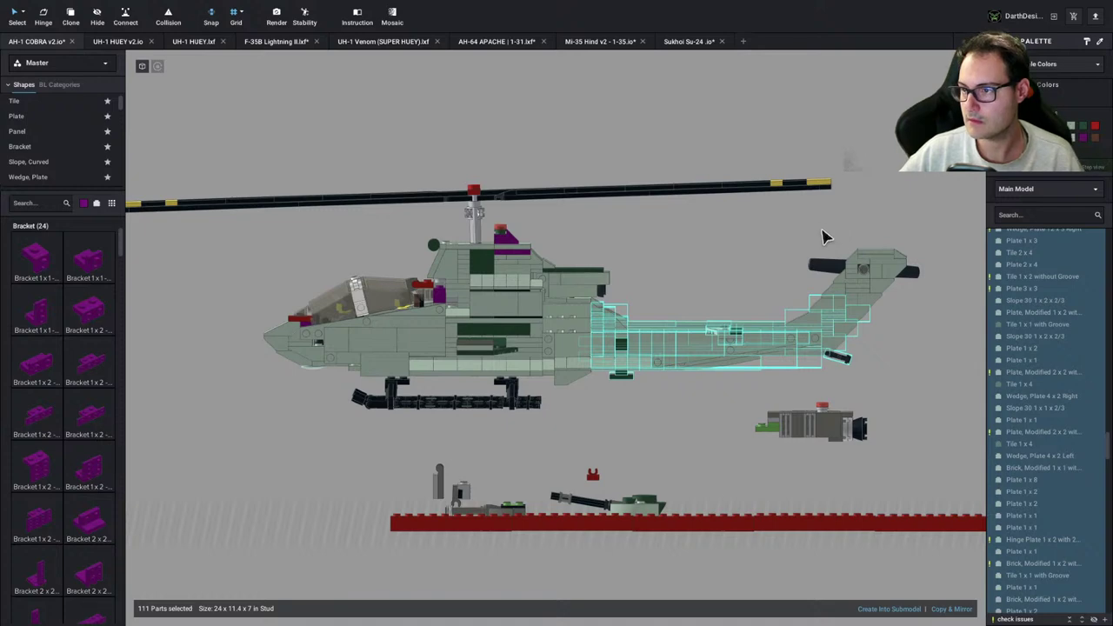
left_click_drag(821, 230, 928, 318, "shift")
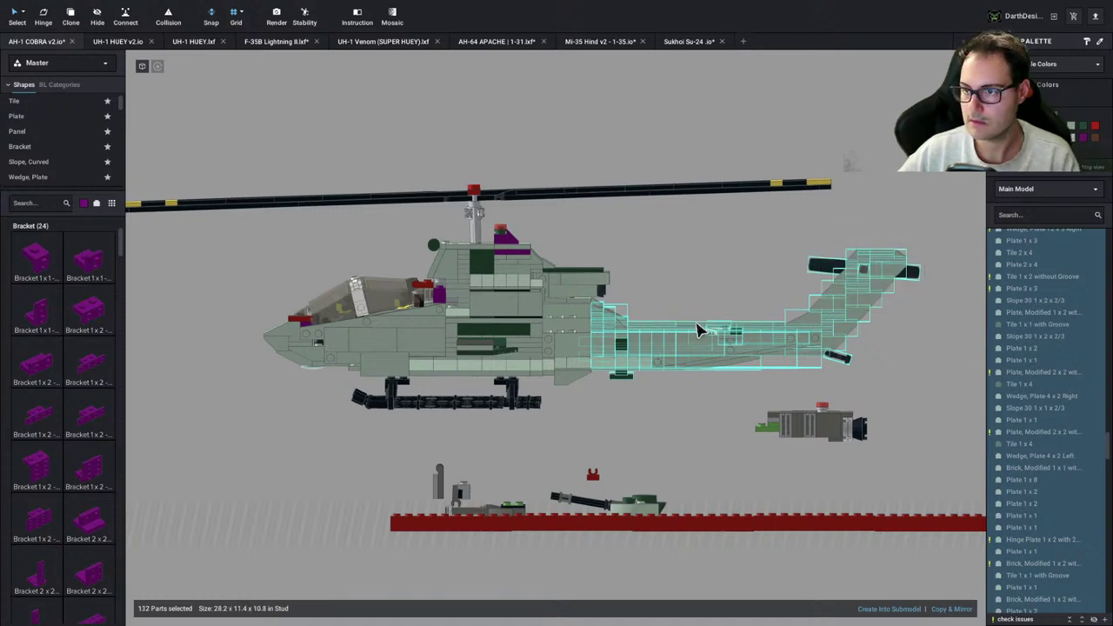
left_click(717, 306)
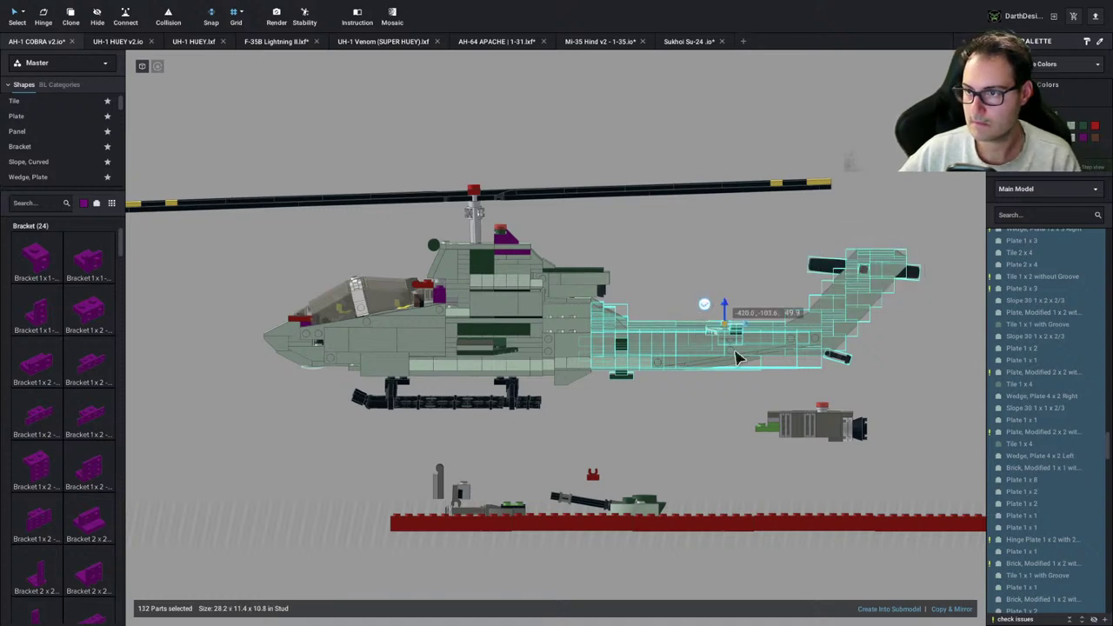
key("w")
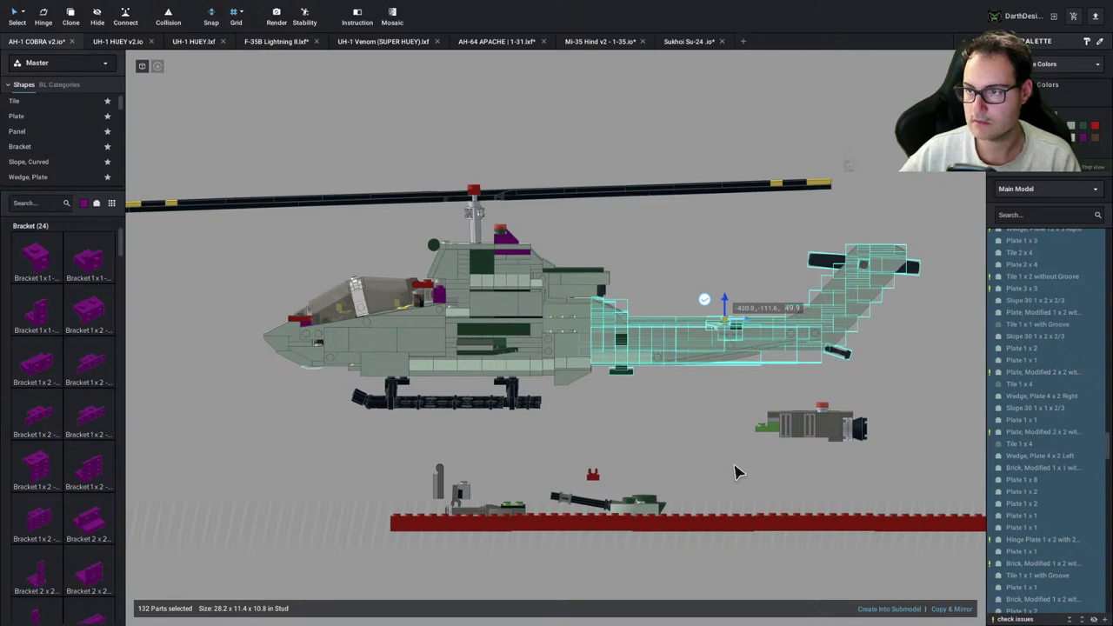
key("Up")
key("ctrl+z")
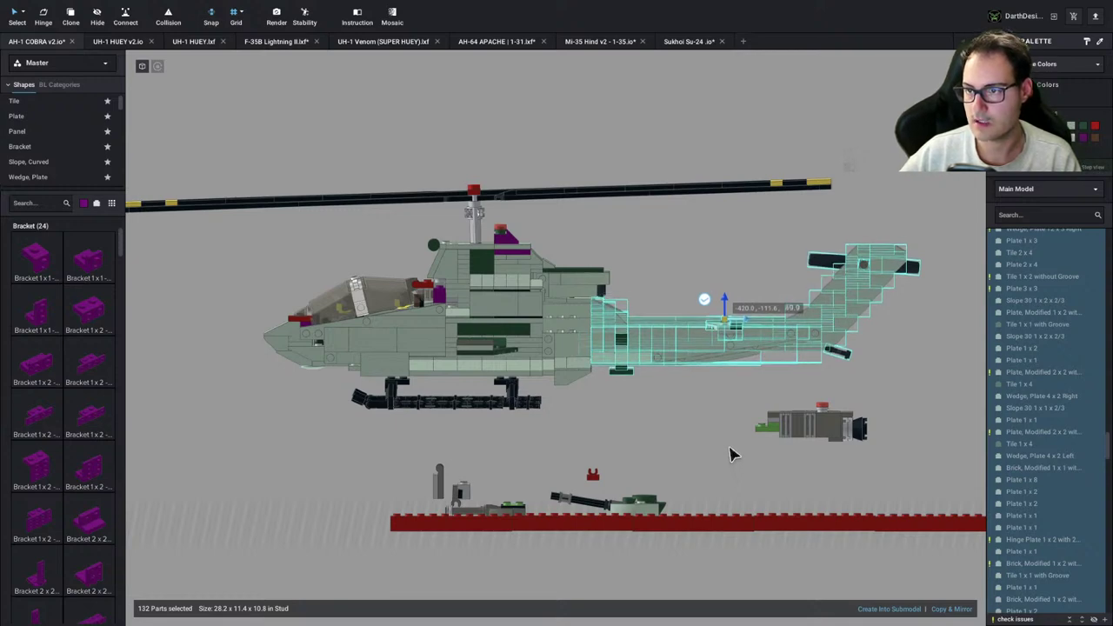
Try shifting the tail assembly one stud away from the fuselage
scroll(729, 447, "down", 2)
right_click_drag(729, 447, 729, 438)
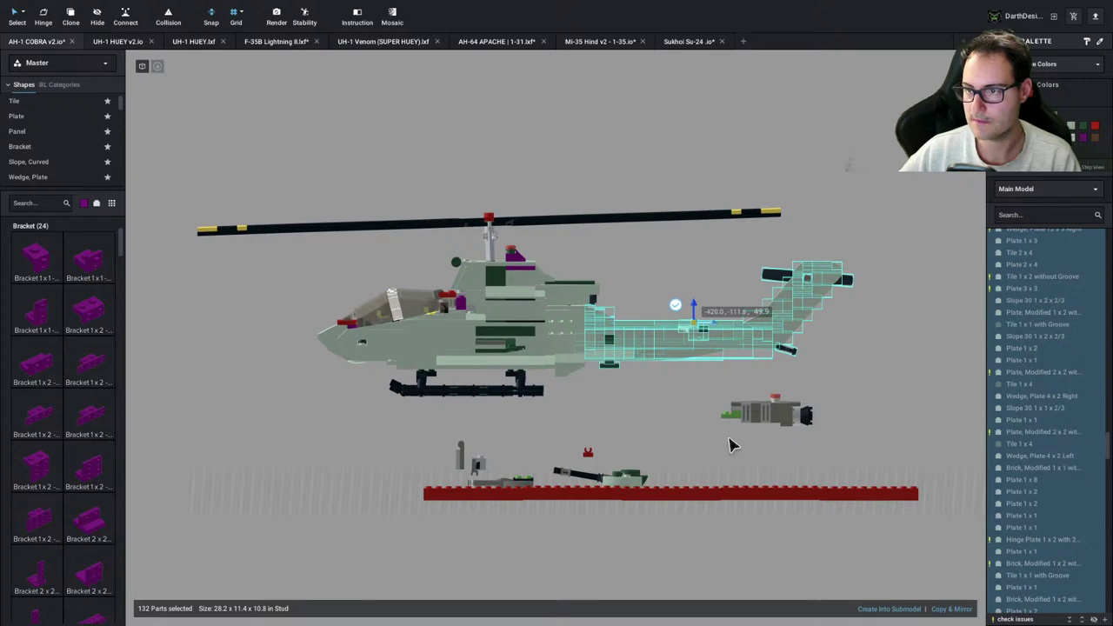
key("Right")
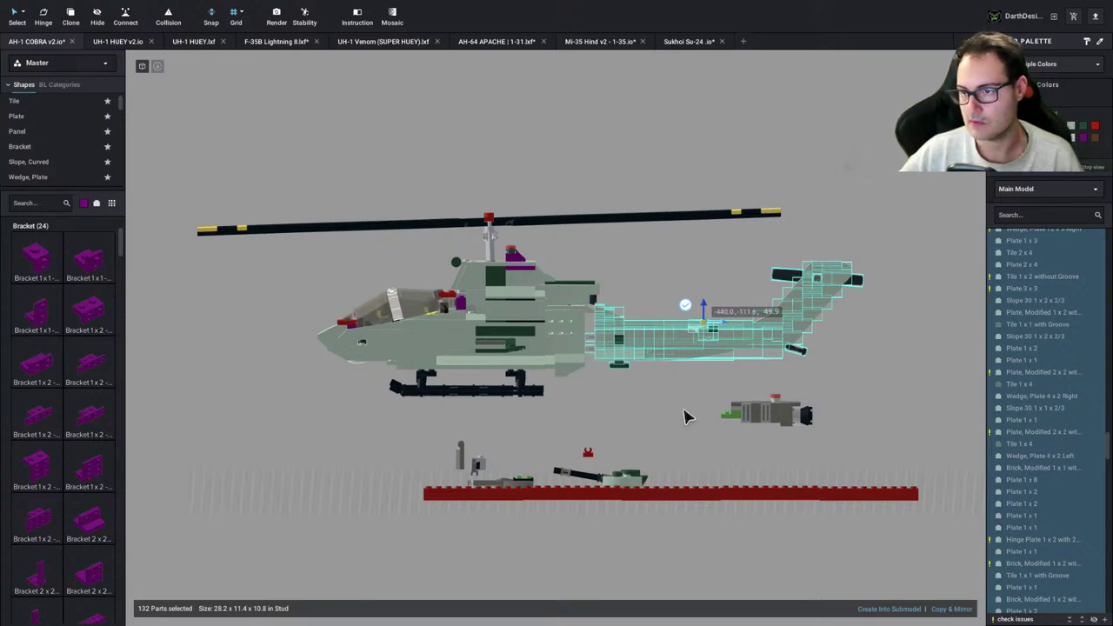
key("Left")
left_click(685, 416)
Check the tail against the AH-1G side-view drawing and delete the 1 x 3 tile and the piece under it from the fin's top
scroll(681, 392, "up", 3)
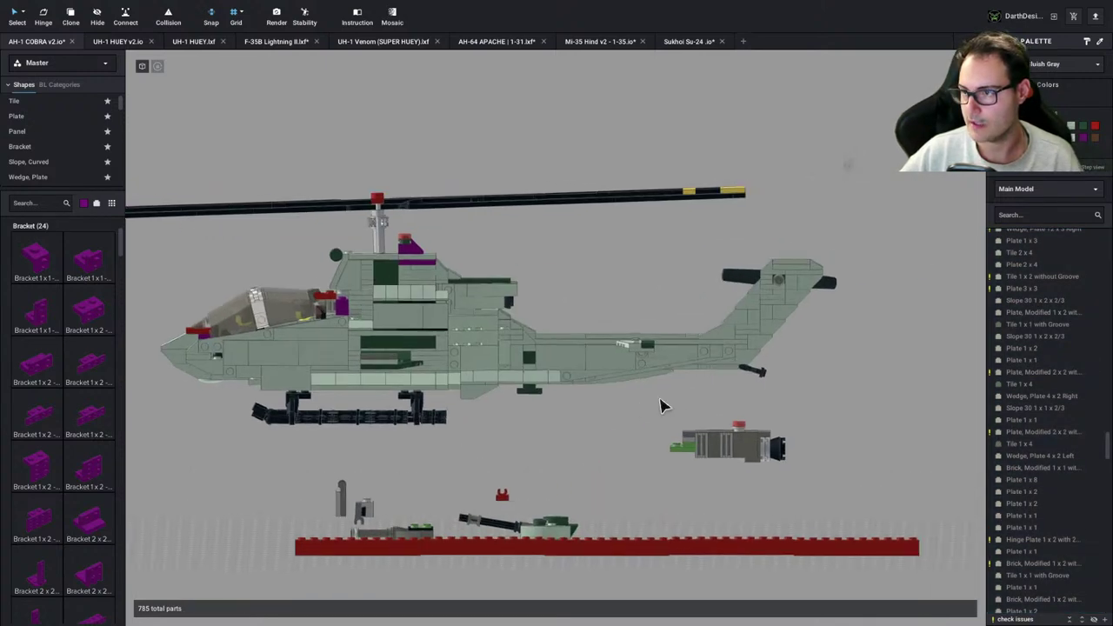
middle_click_drag(660, 399, 609, 401)
key("ctrl+Left")
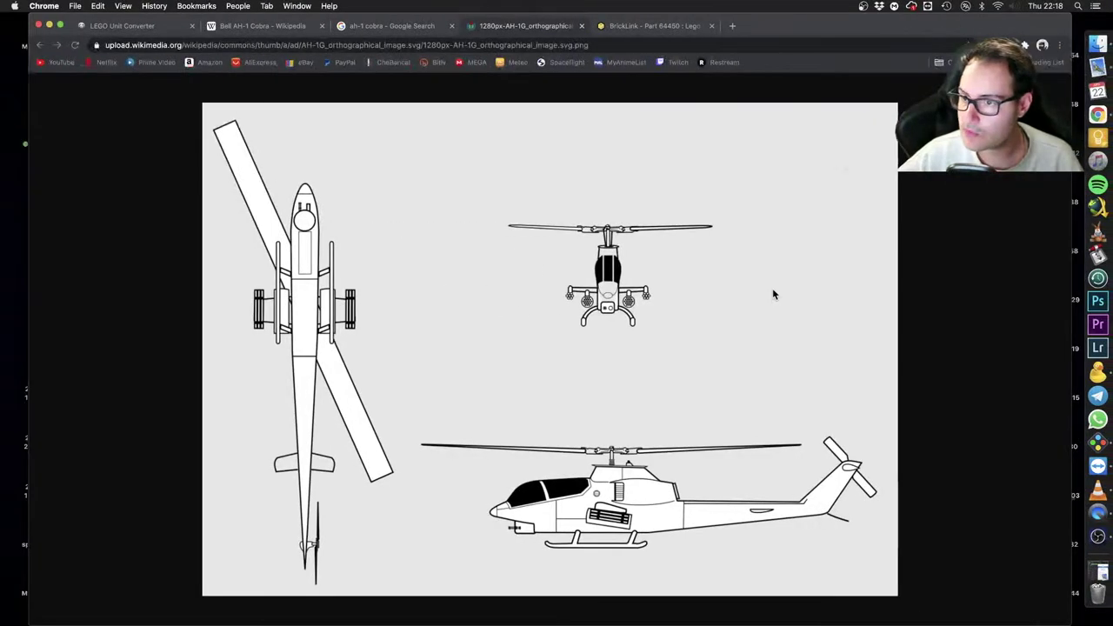
key("ctrl+Right")
scroll(626, 309, "up", 5)
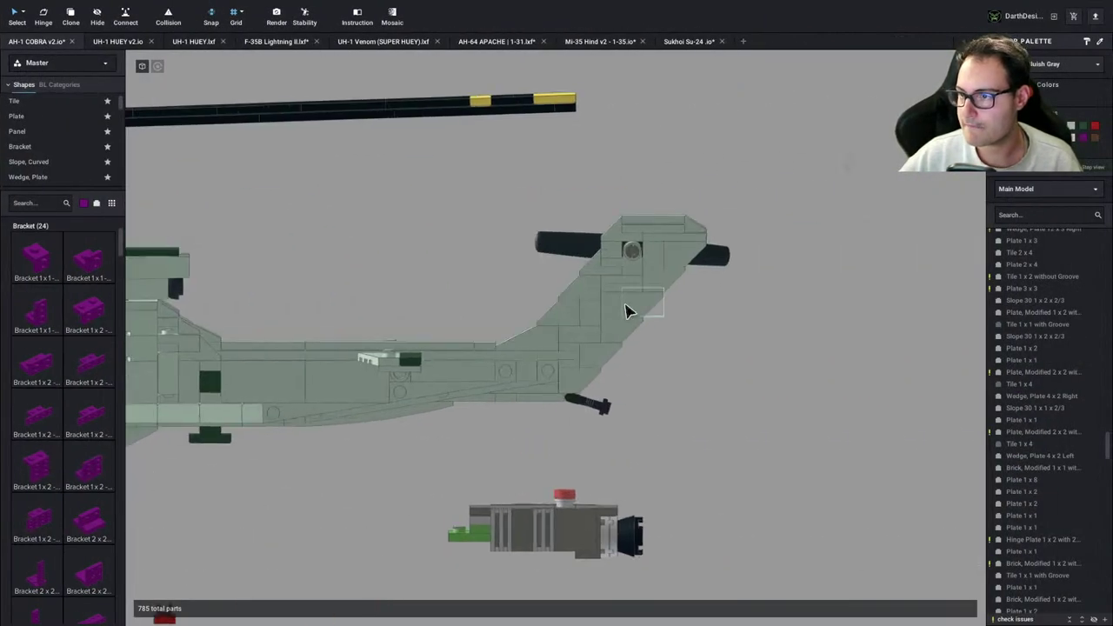
left_click(635, 253)
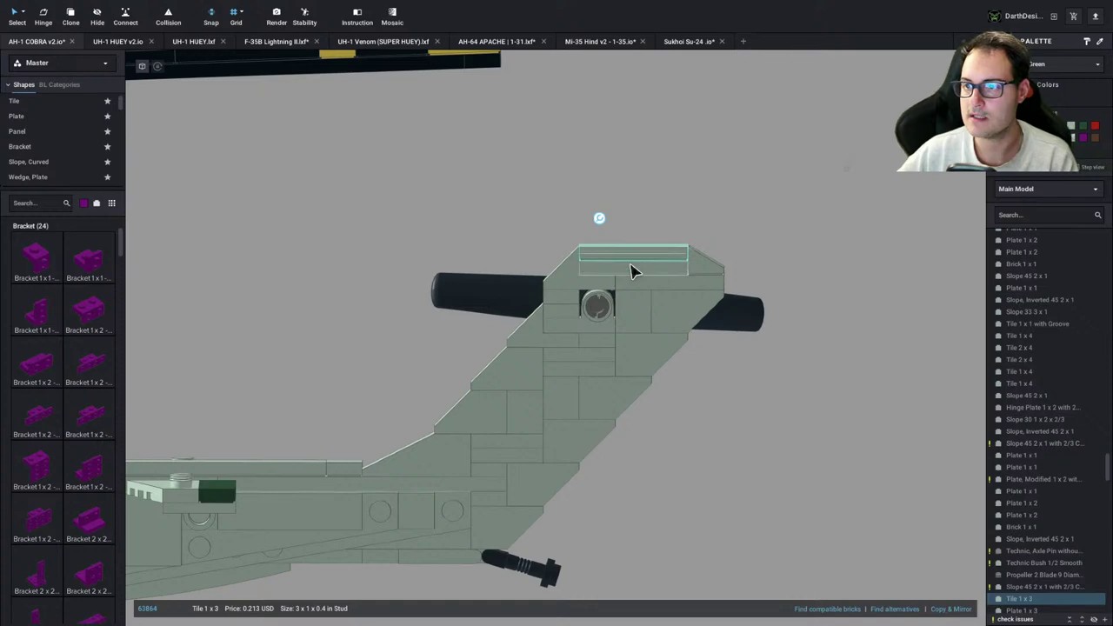
key("Delete")
scroll(633, 283, "up", 1)
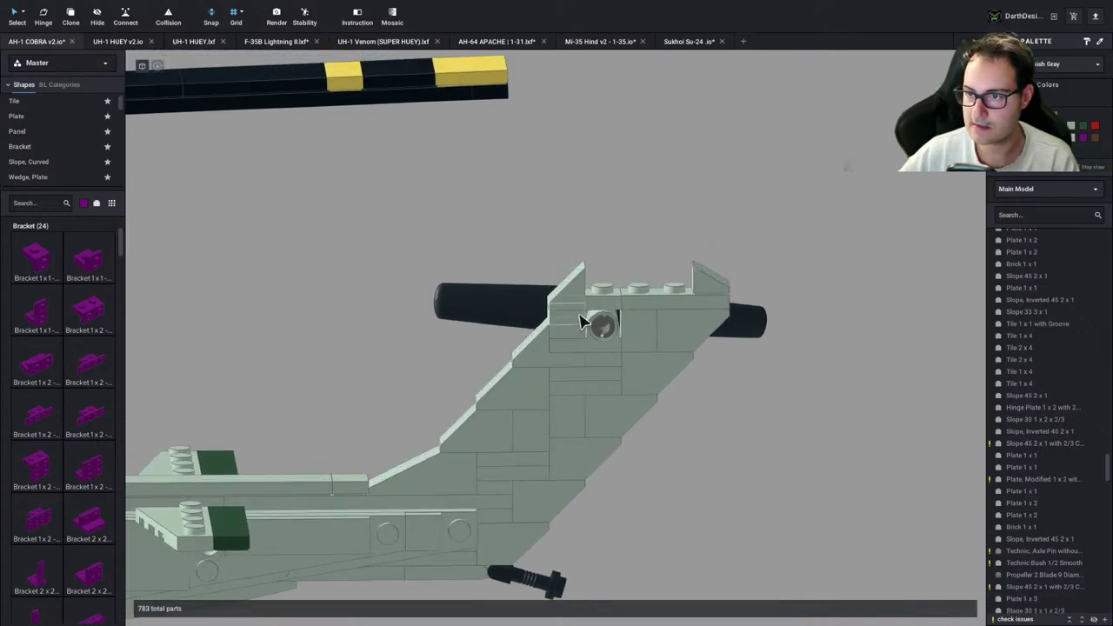
Recheck the fin shape in the drawing and delete the two 1 x 1 plates at the fin's front edge beside the tail rotor axle
key("ctrl+Left")
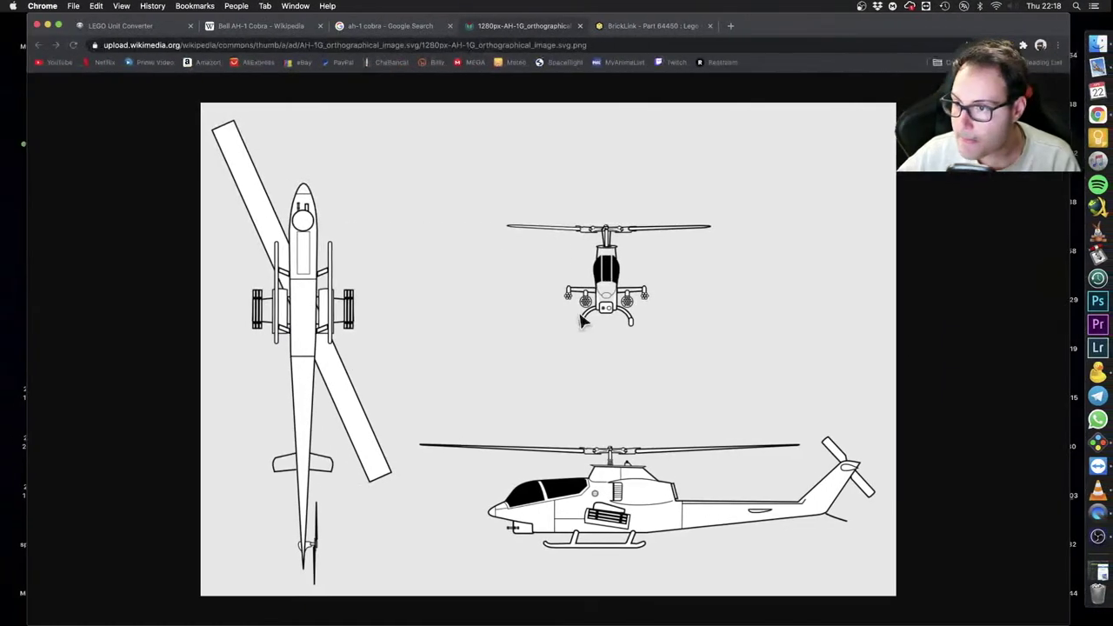
key("ctrl+Right")
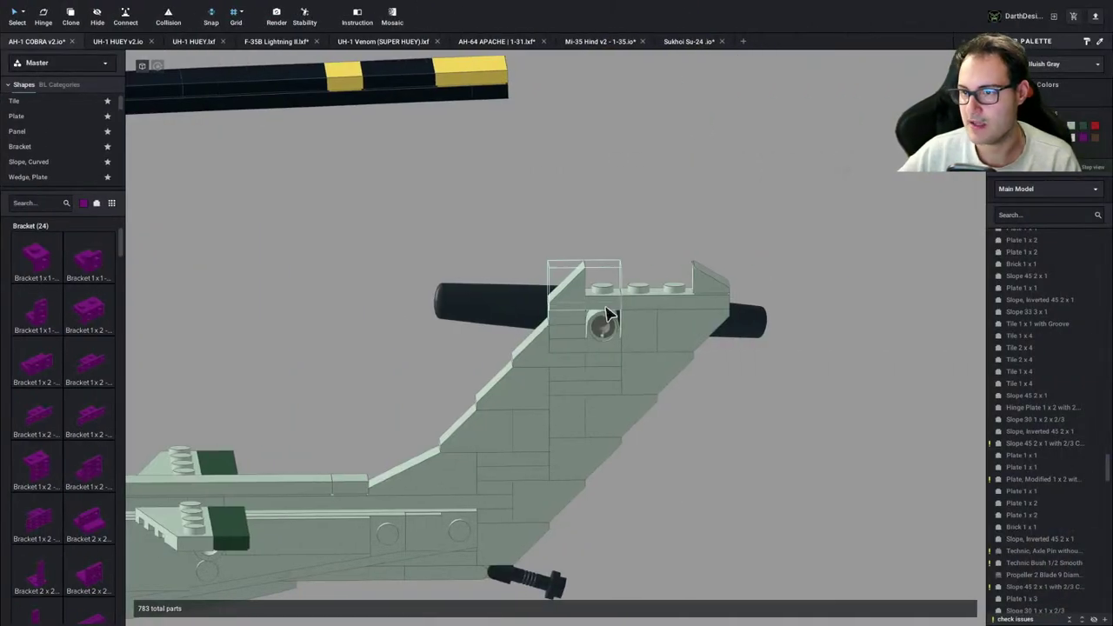
left_click(570, 334)
key("Delete")
left_click(571, 326)
key("Delete")
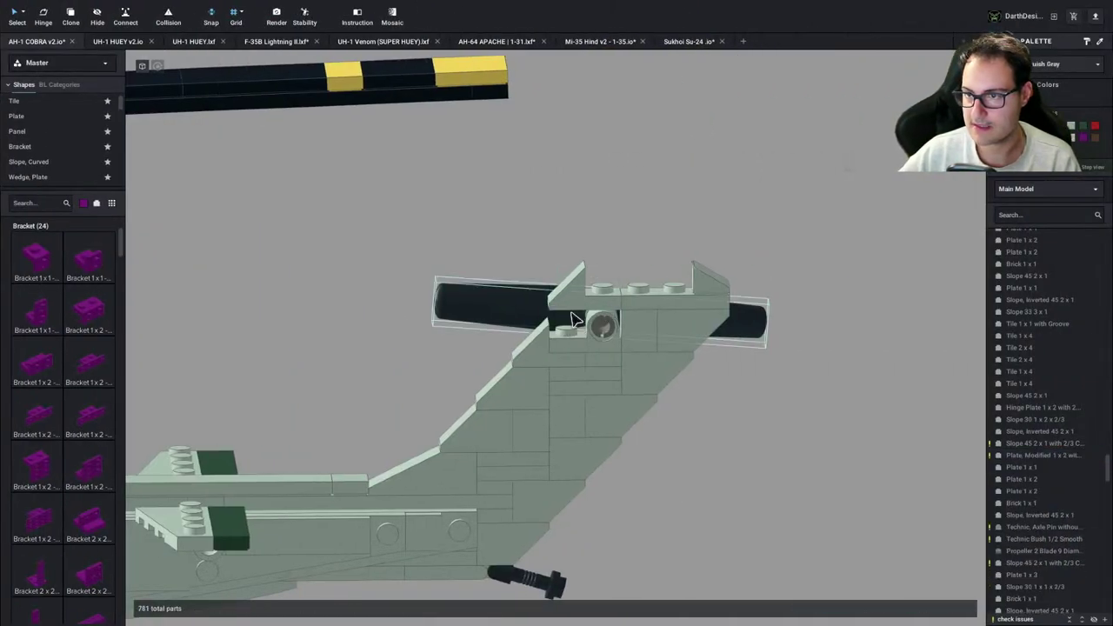
Remove the cutout slope, 1 x 3 plate and 1 x 1 brick at the fin's top, and shift the pin-hole plate and tail rotor one stud rearward
left_click(580, 308)
key("Delete")
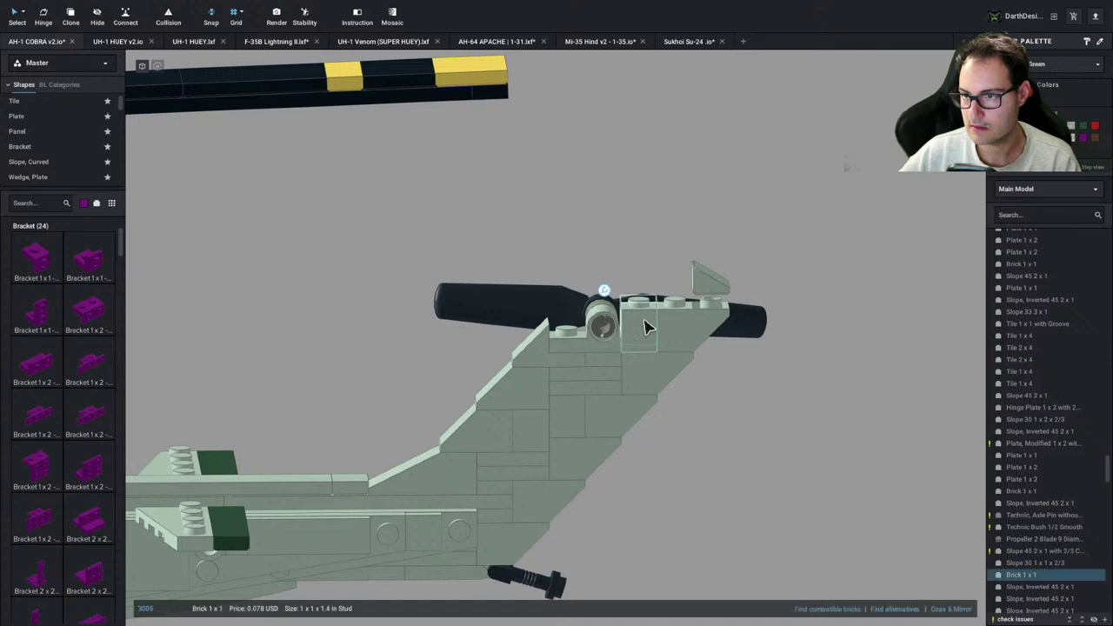
left_click(609, 341)
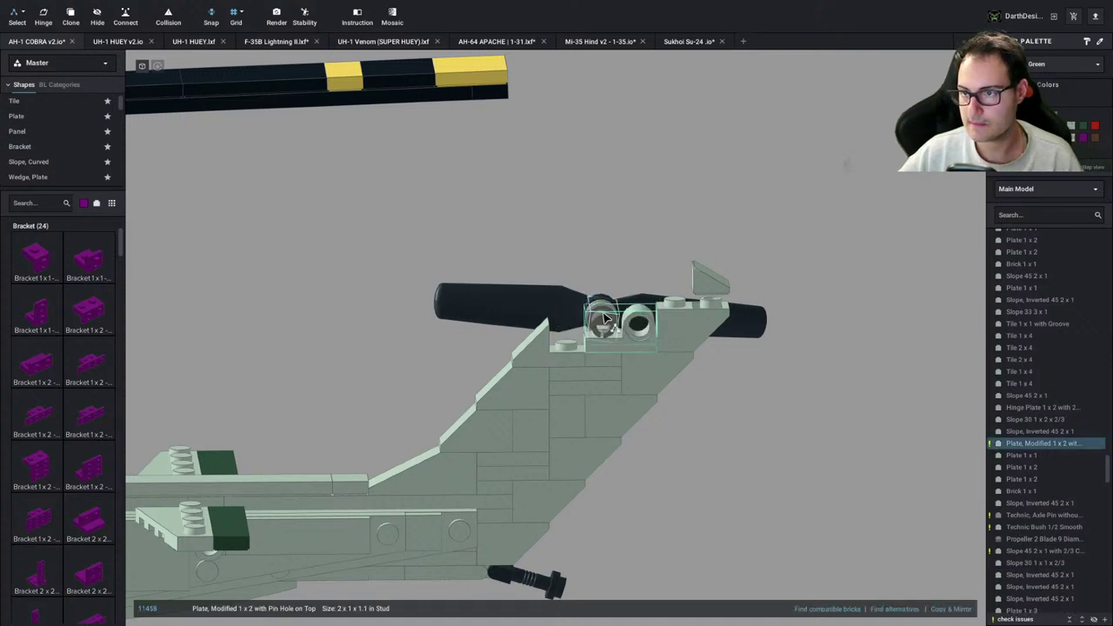
left_click(604, 319)
left_click_drag(604, 320, 641, 322)
left_click(813, 229)
Lower the small slope onto the fin's rear top and replace the front Slope 45 2 x 1 with 2/3 Cutout with a cloned Slope 45 2 x 1
left_click_drag(701, 285, 706, 294)
left_click(762, 223)
left_click(523, 358)
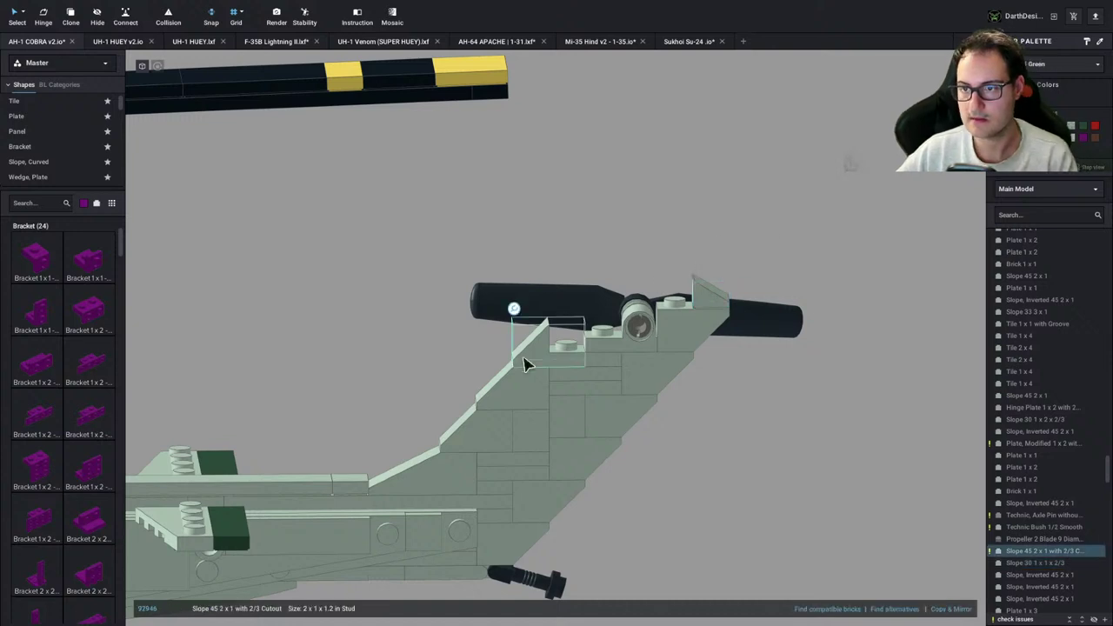
key("Delete")
key("c")
left_click(524, 374)
key("Escape")
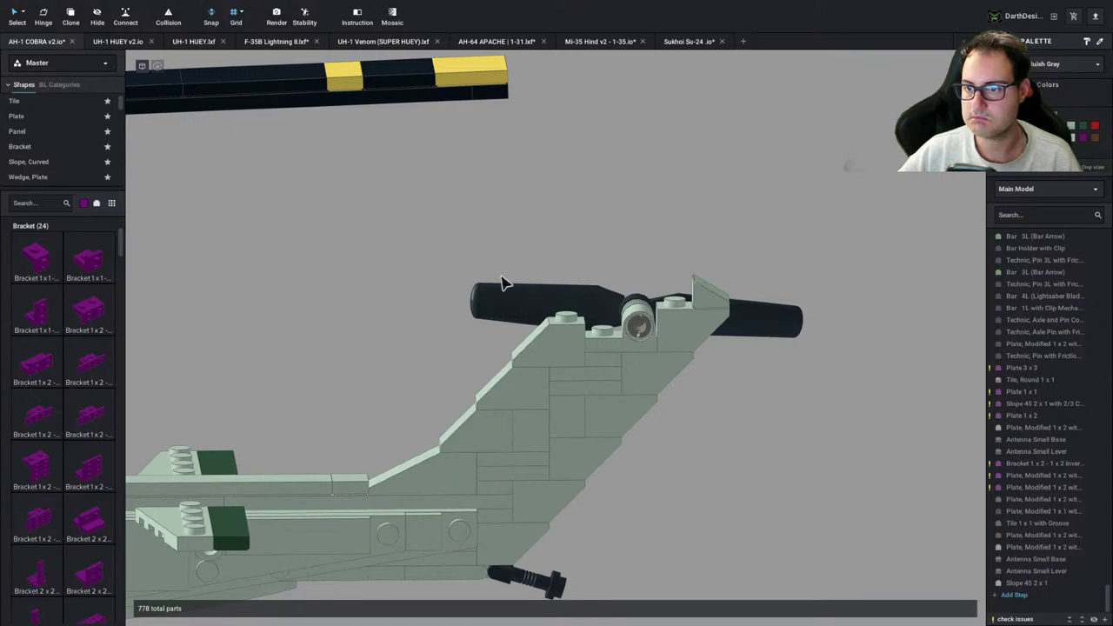
Check the fin top in the AH-1G drawing and try a Slope, Curved 2 x 1 No Studs on the front slope's stud
key("ctrl+Left")
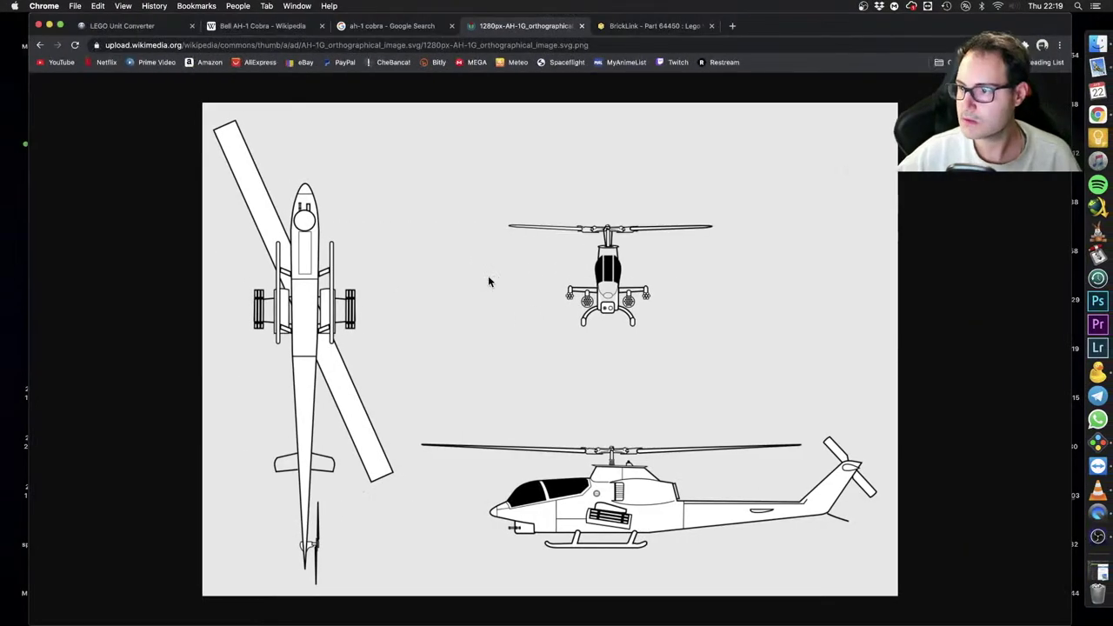
key("ctrl+Right")
left_click(39, 161)
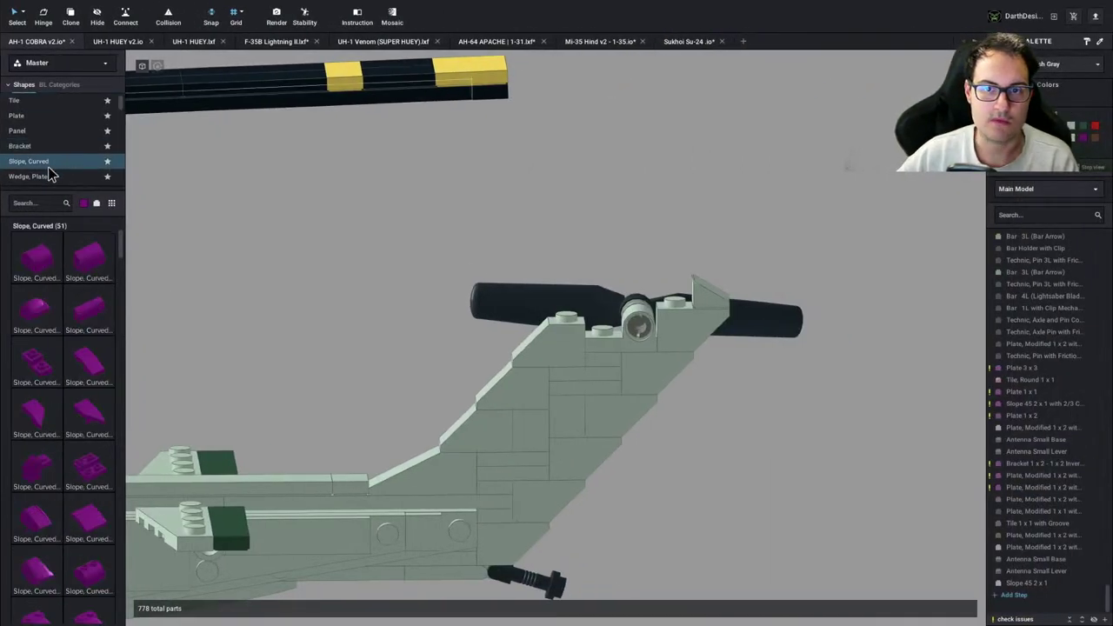
left_click(78, 366)
left_click(581, 319)
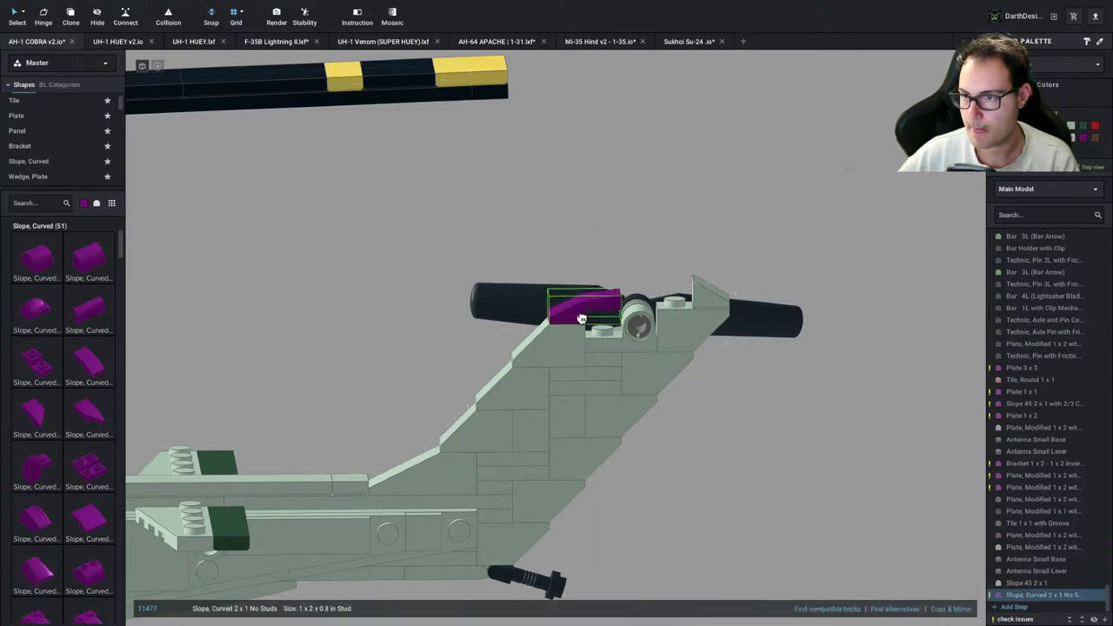
key("Escape")
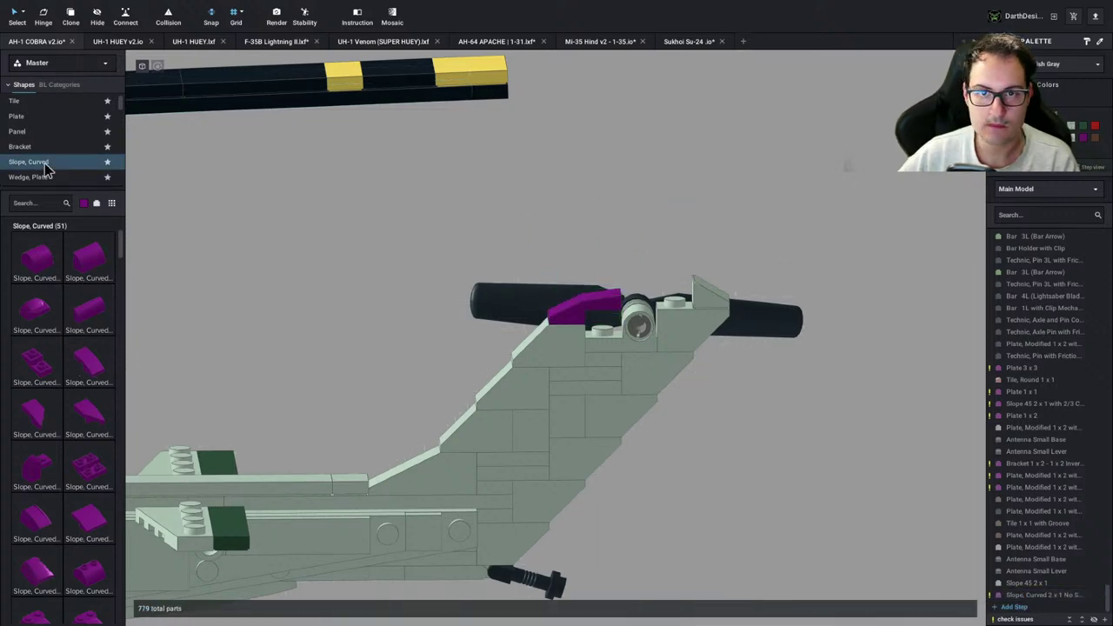
Place a Tile 1 x 2 with Groove on the fin's top, over the rotor axle and against the rear slope
left_click(35, 101)
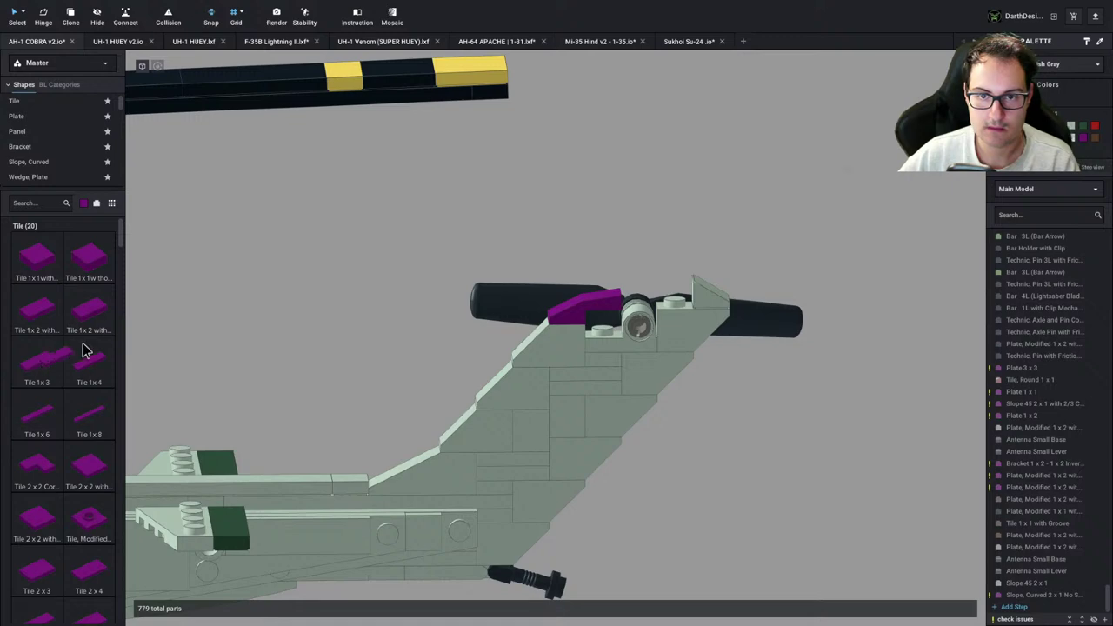
left_click(85, 351)
left_click(40, 308)
left_click(697, 306)
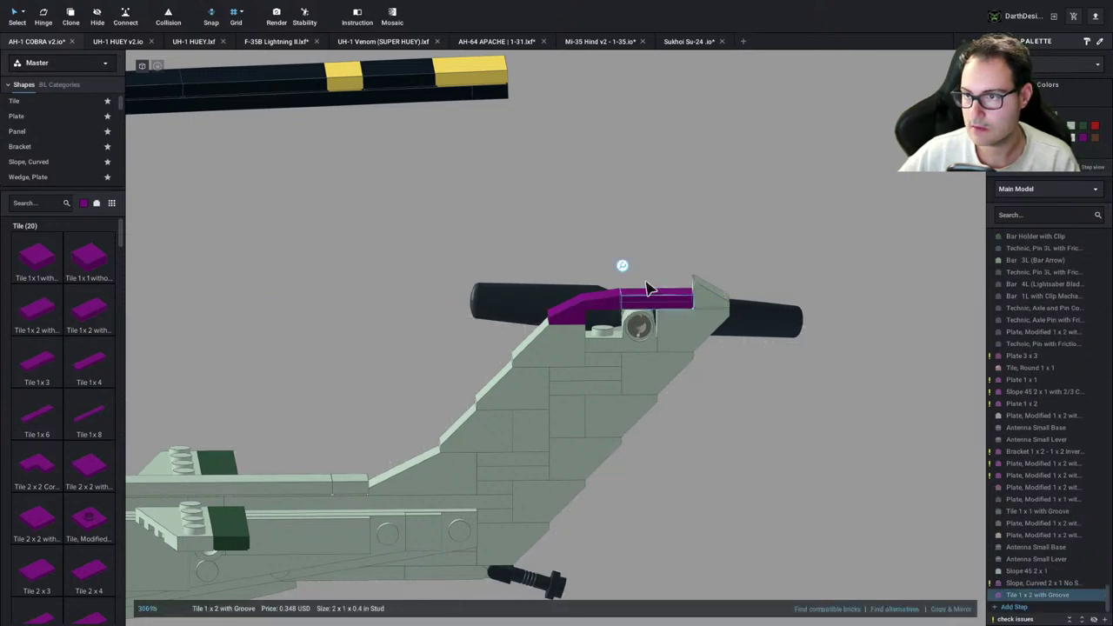
key("Escape")
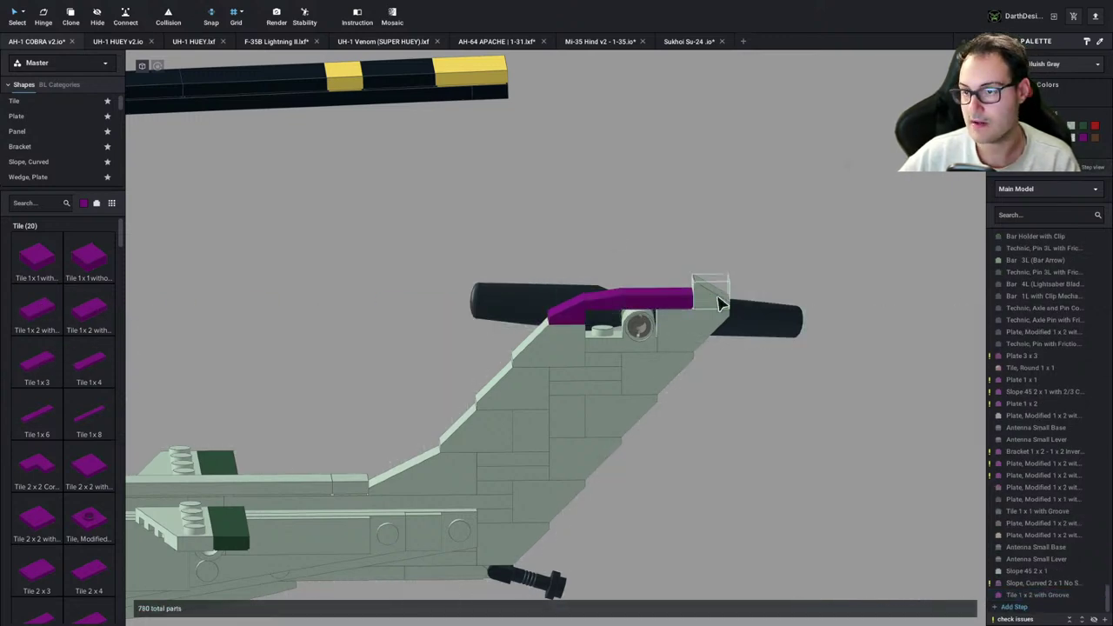
Replace the curved slope at the fin's front with a copy of the Slope 45 2 x 1 below it
left_click(592, 301)
key("Delete")
left_click(554, 341)
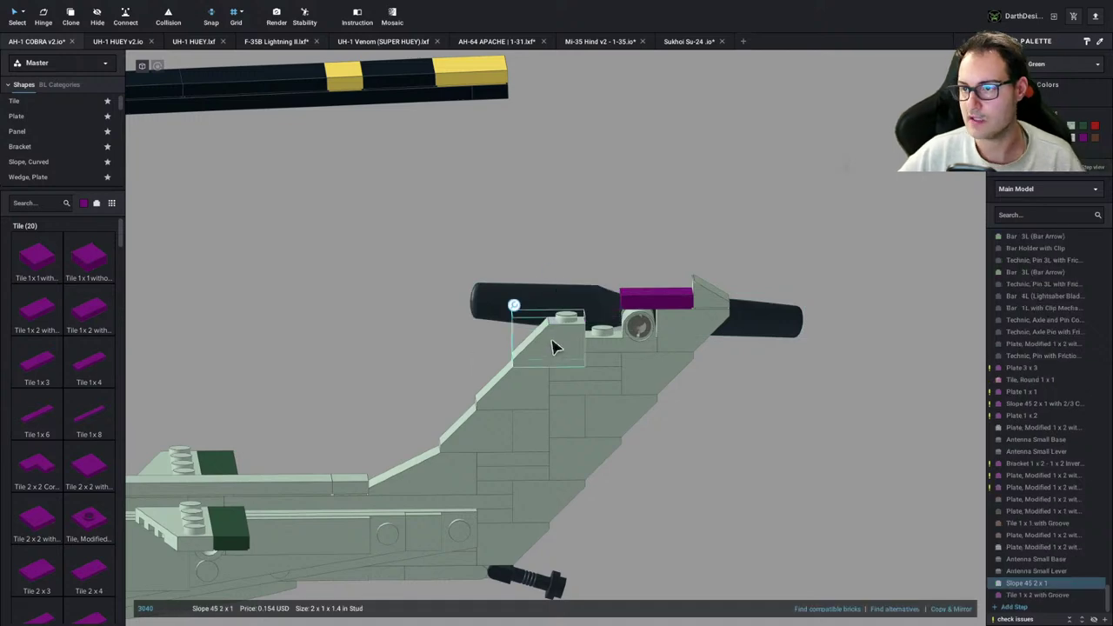
key("ctrl+c")
key("ctrl+v")
left_click(599, 301)
key("Escape")
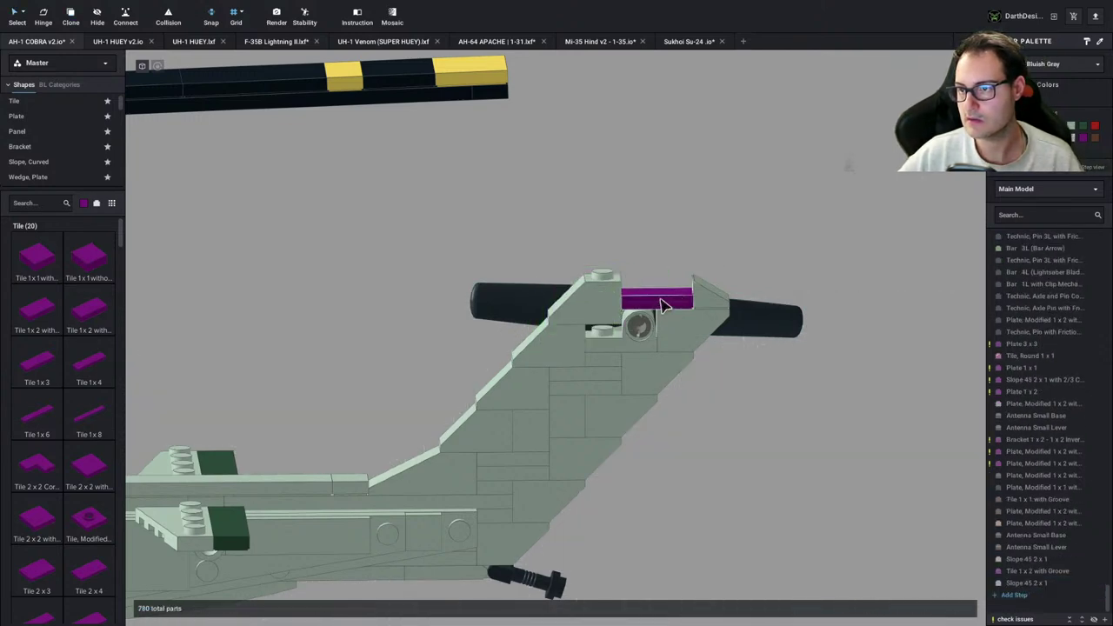
Raise the purple 1 x 2 tile on the fin's top by one plate
left_click(670, 302)
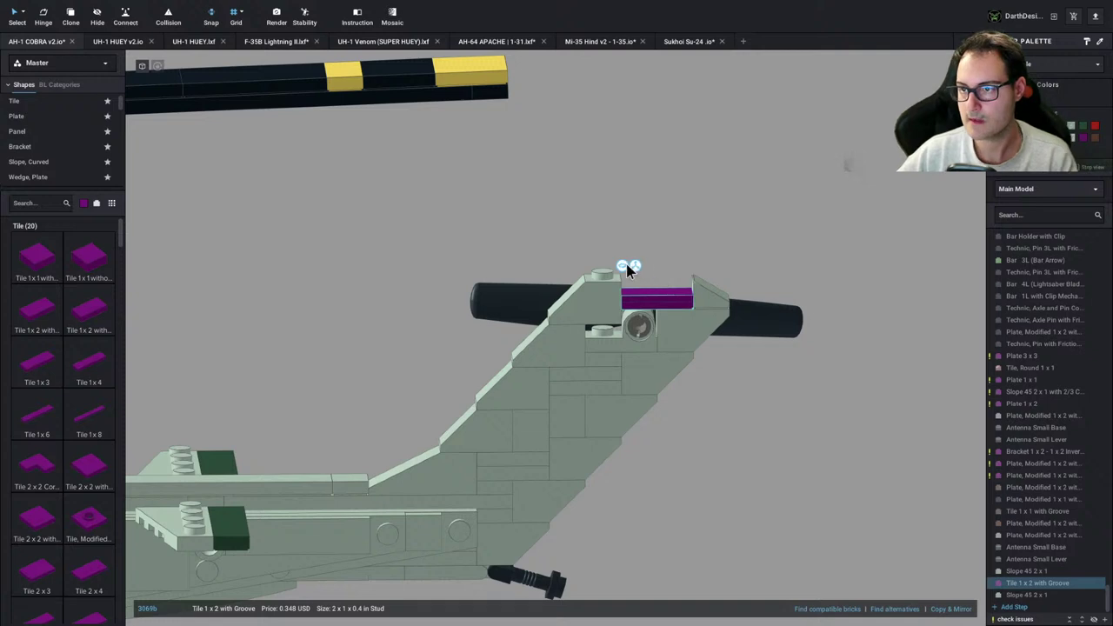
left_click(636, 266)
left_click_drag(658, 266, 706, 254)
left_click(731, 242)
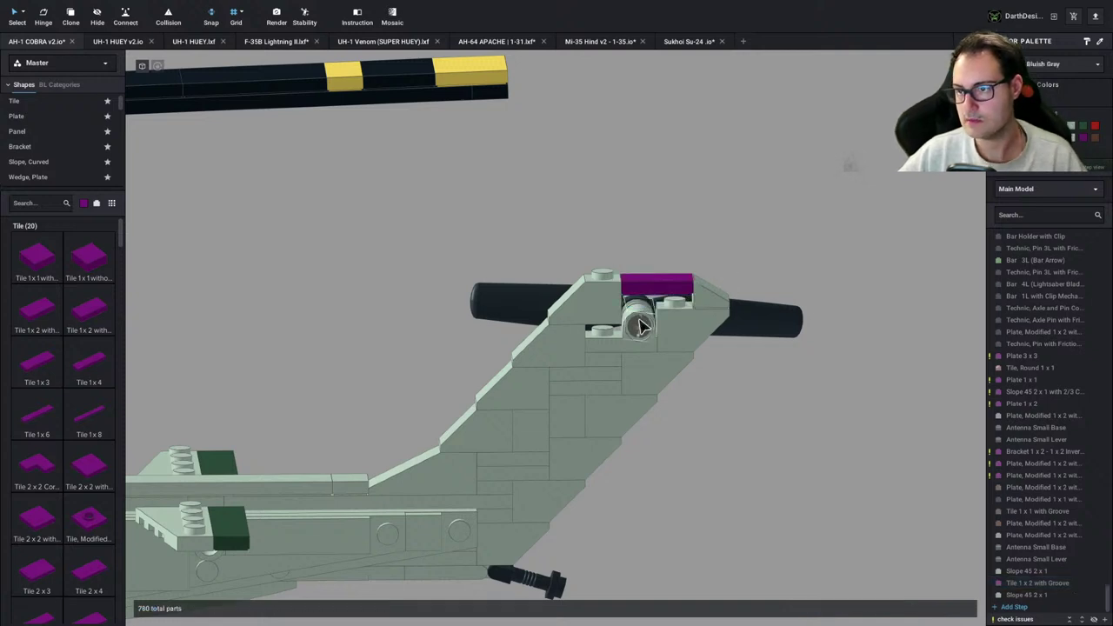
Pull the 1 x 2 pin-hole plate out of the fin and attach the tail rotor with its axle pin and bush to it beside the model
left_click_drag(615, 348, 781, 462)
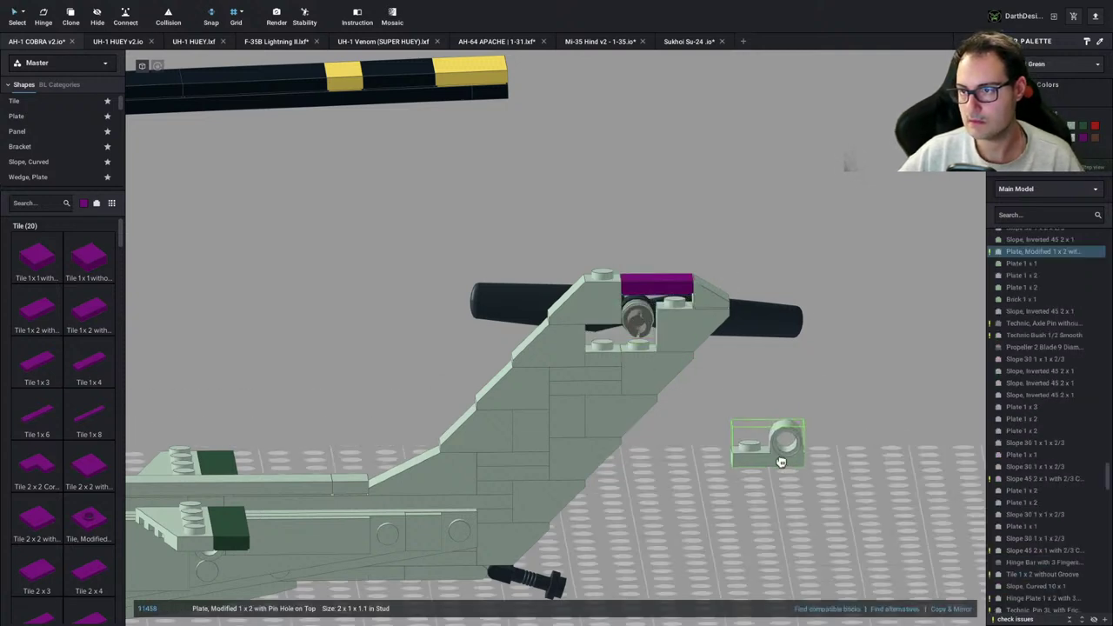
left_click_drag(635, 322, 817, 432)
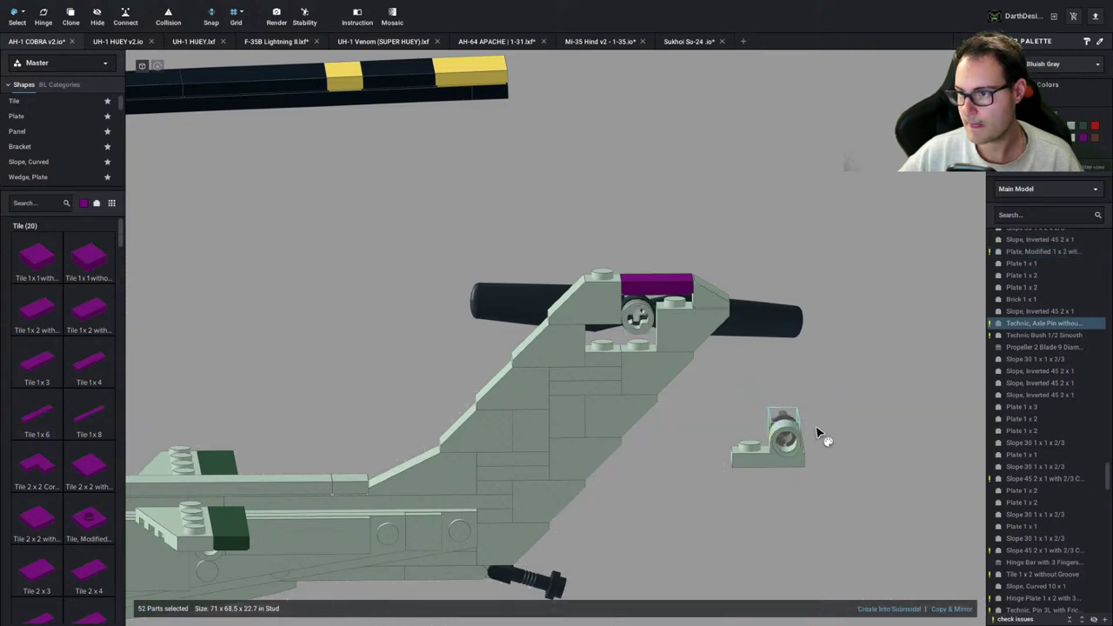
left_click(737, 493)
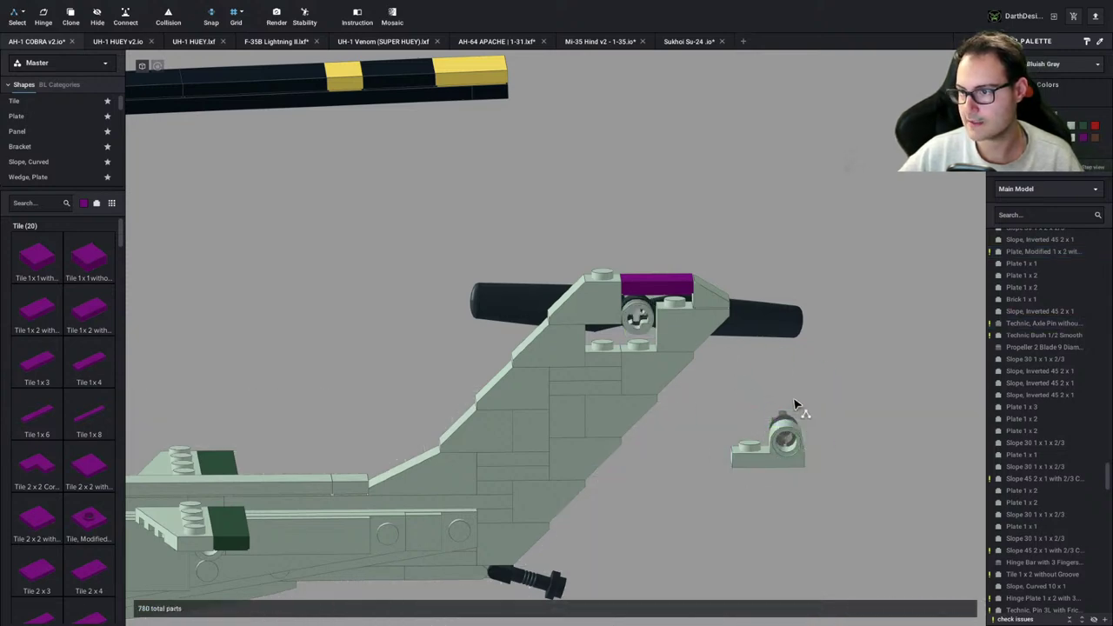
left_click_drag(787, 421, 614, 307)
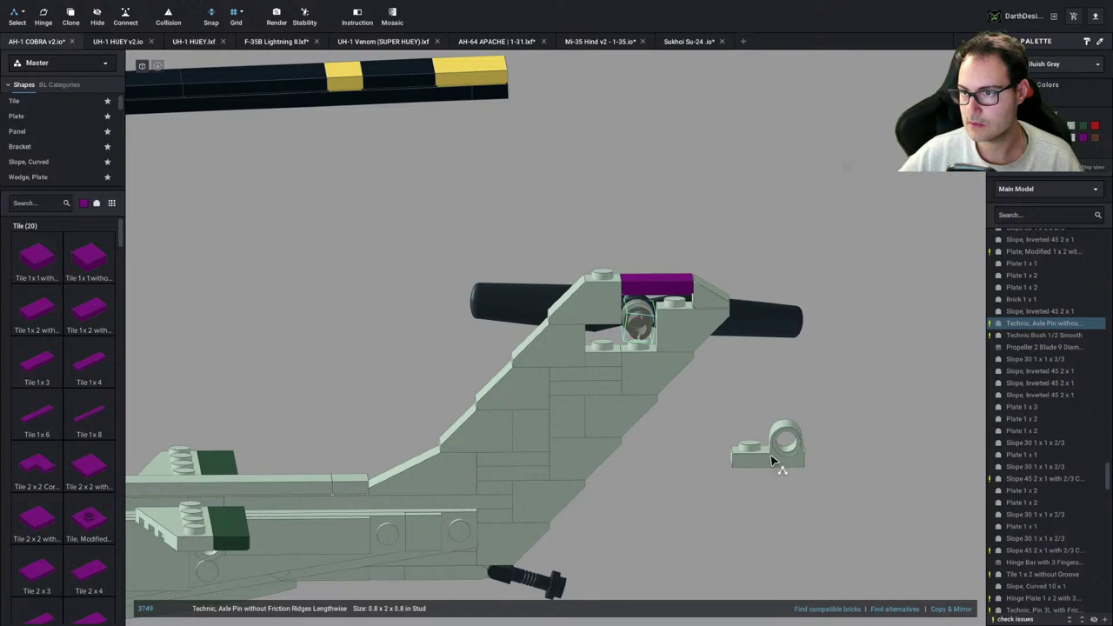
left_click_drag(772, 461, 722, 387)
right_click_drag(723, 388, 681, 424)
left_click_drag(681, 424, 828, 460)
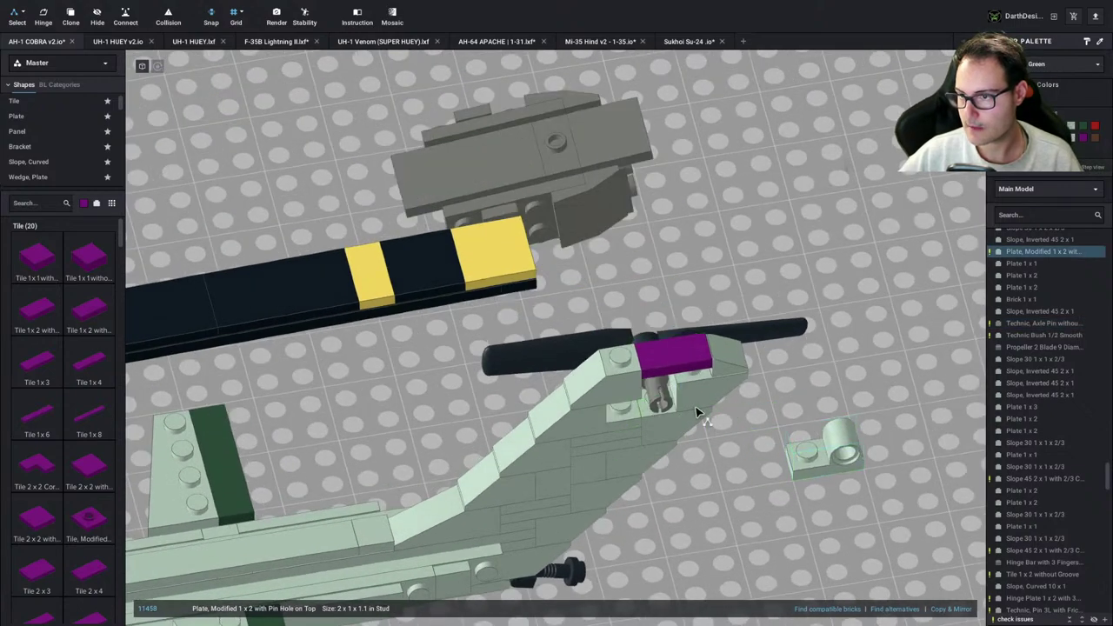
left_click_drag(668, 399, 853, 452)
left_click(866, 479)
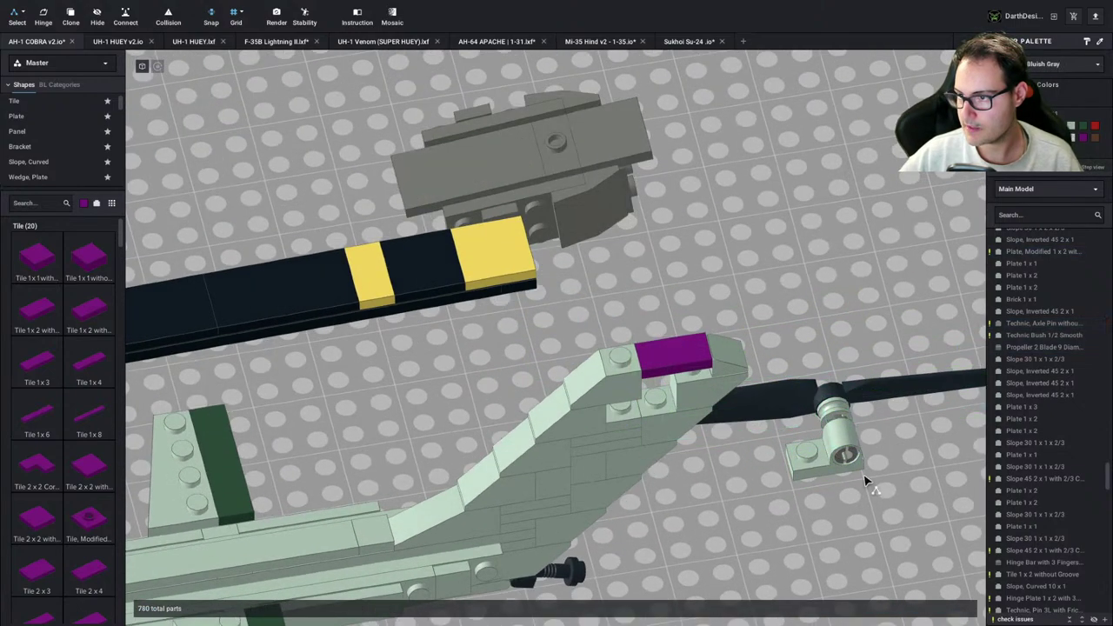
Select the pin-hole plate, axle pin, bush and propeller together and set them back into the fin under the purple tile, one plate higher
right_click_drag(865, 480, 762, 244)
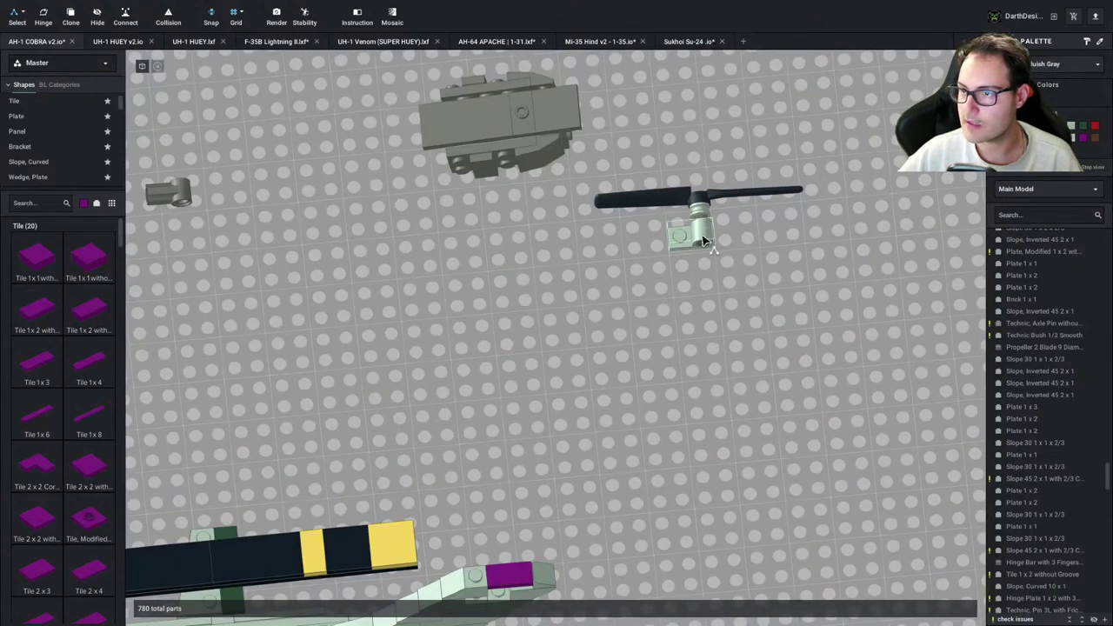
left_click(703, 226)
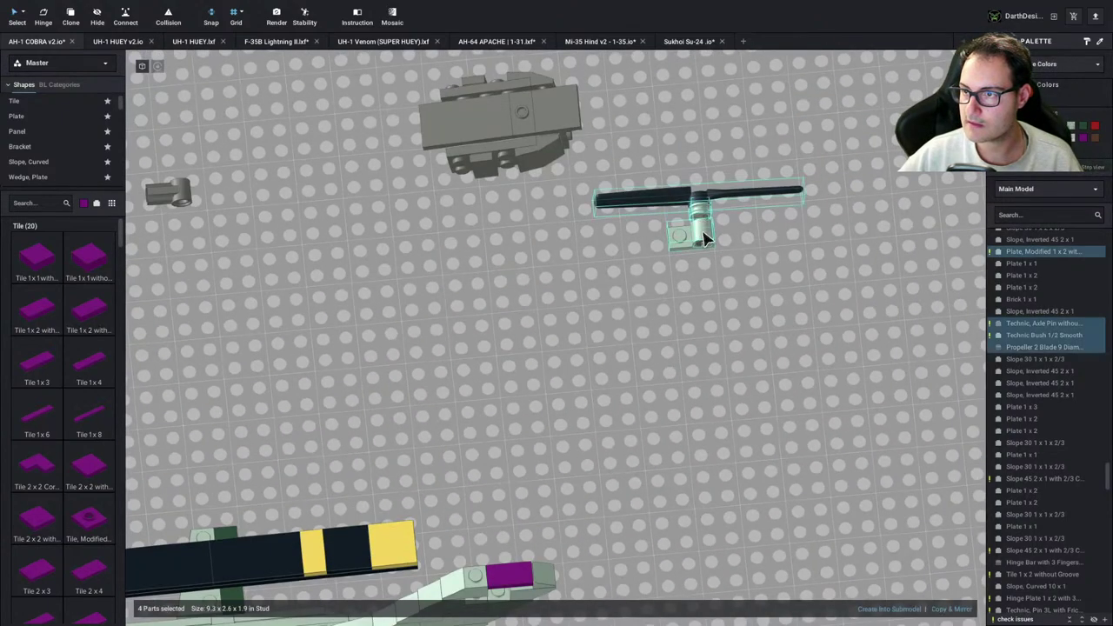
left_click(746, 266)
left_click(706, 224)
left_click(704, 242, "shift")
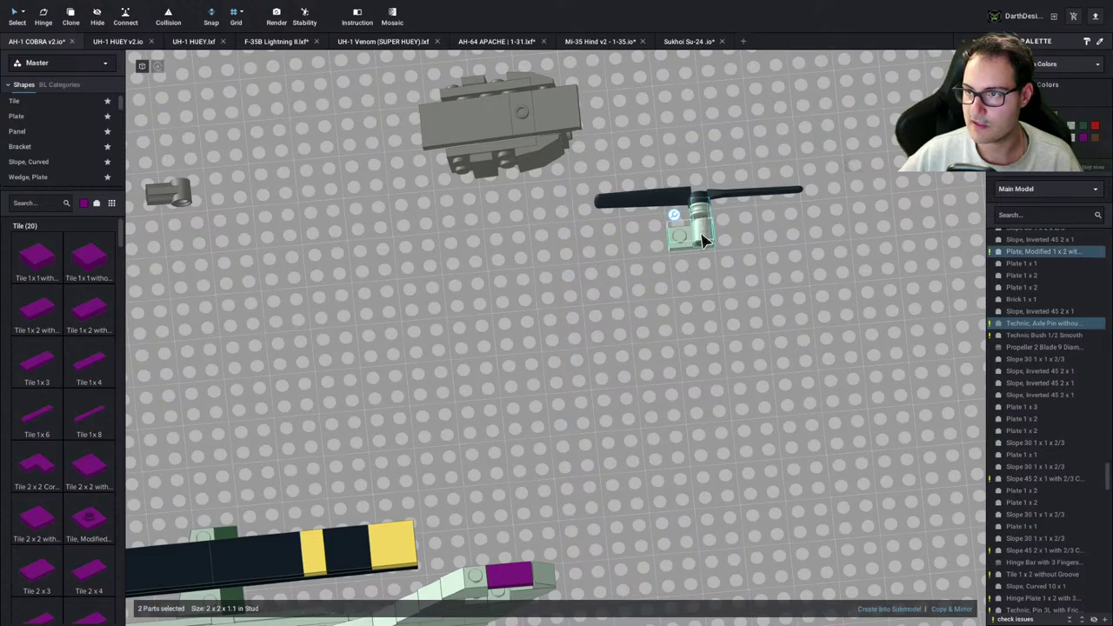
left_click(763, 264)
left_click(701, 235)
left_click_drag(698, 240, 561, 491)
middle_click_drag(561, 491, 646, 325)
scroll(646, 325, "up", 2)
right_click_drag(646, 325, 623, 310)
left_click_drag(624, 310, 569, 404)
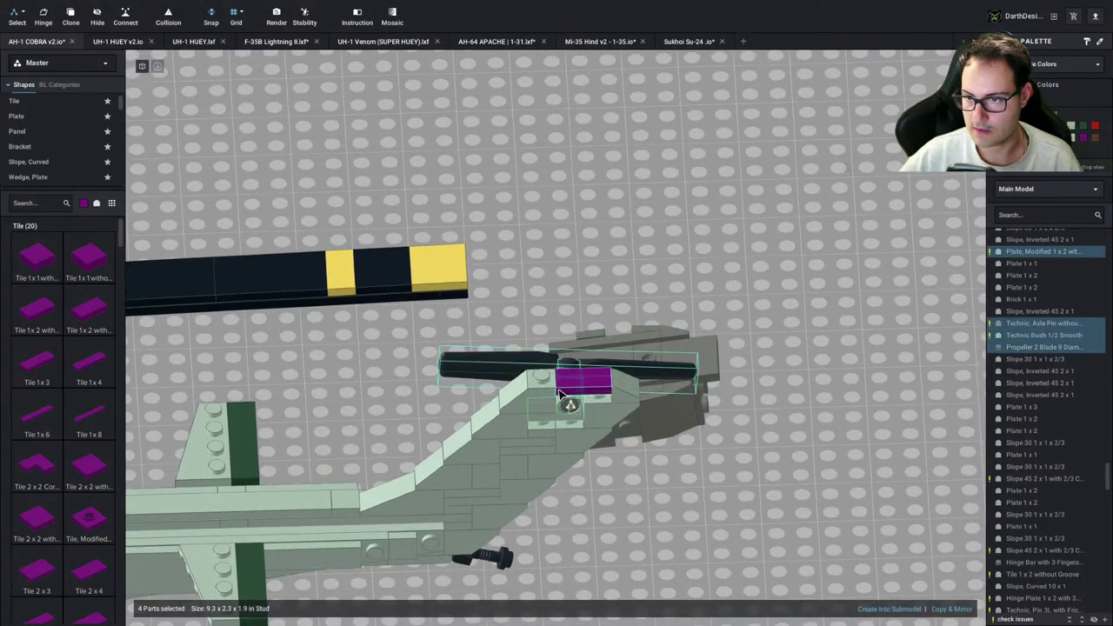
left_click(732, 439)
Compare the tail fin's outline and the tail rotor's position with the side view in the AH-1G drawing
right_click_drag(733, 441, 735, 380)
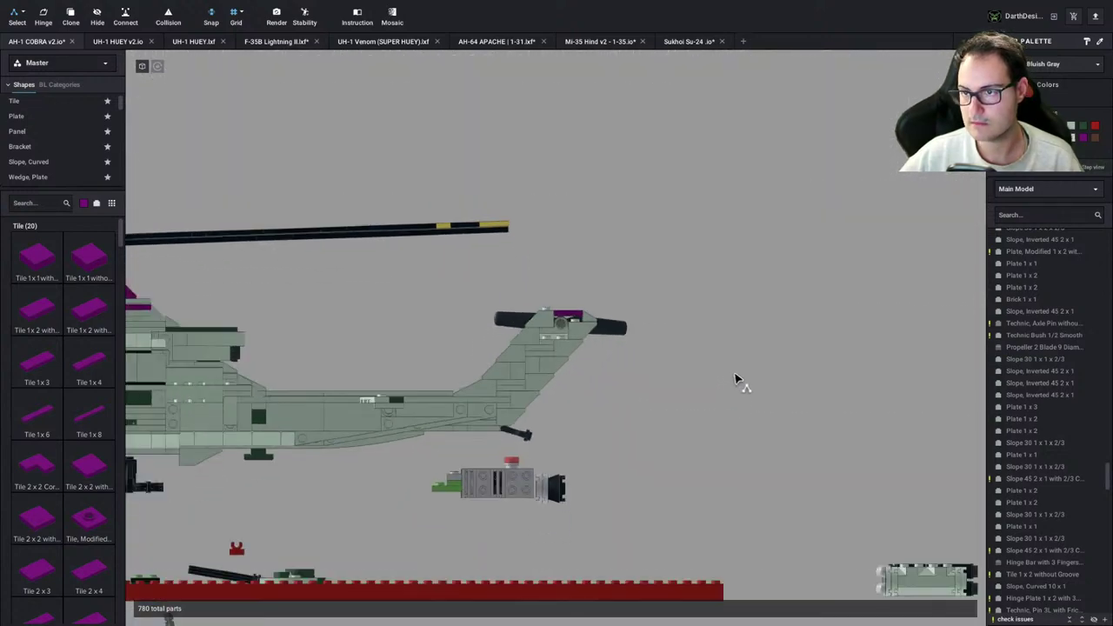
key("super+Tab")
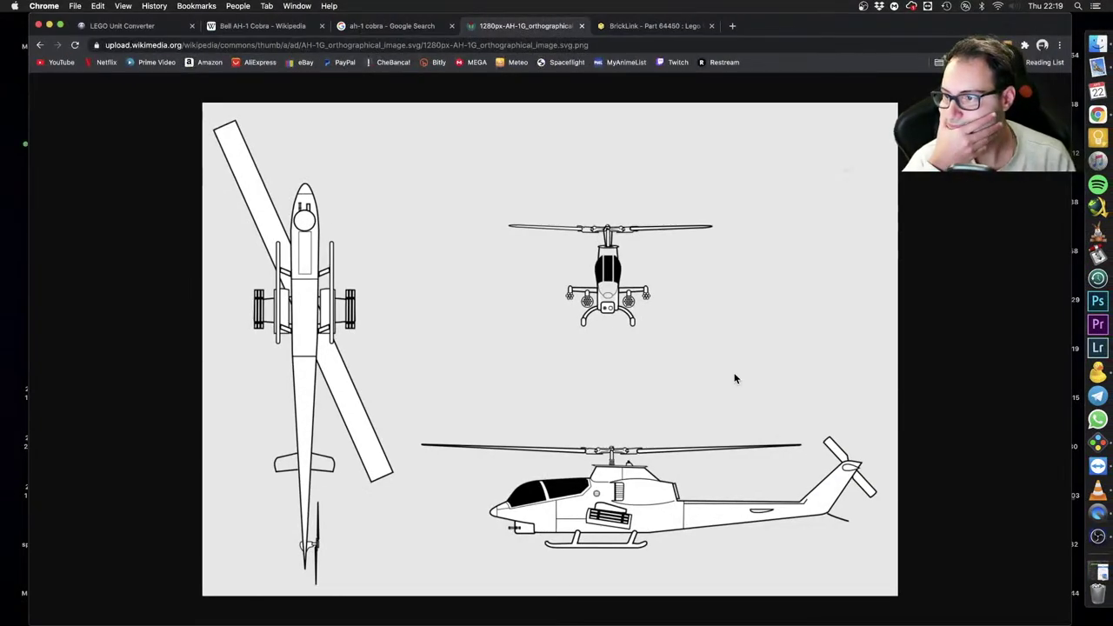
key("super+Tab")
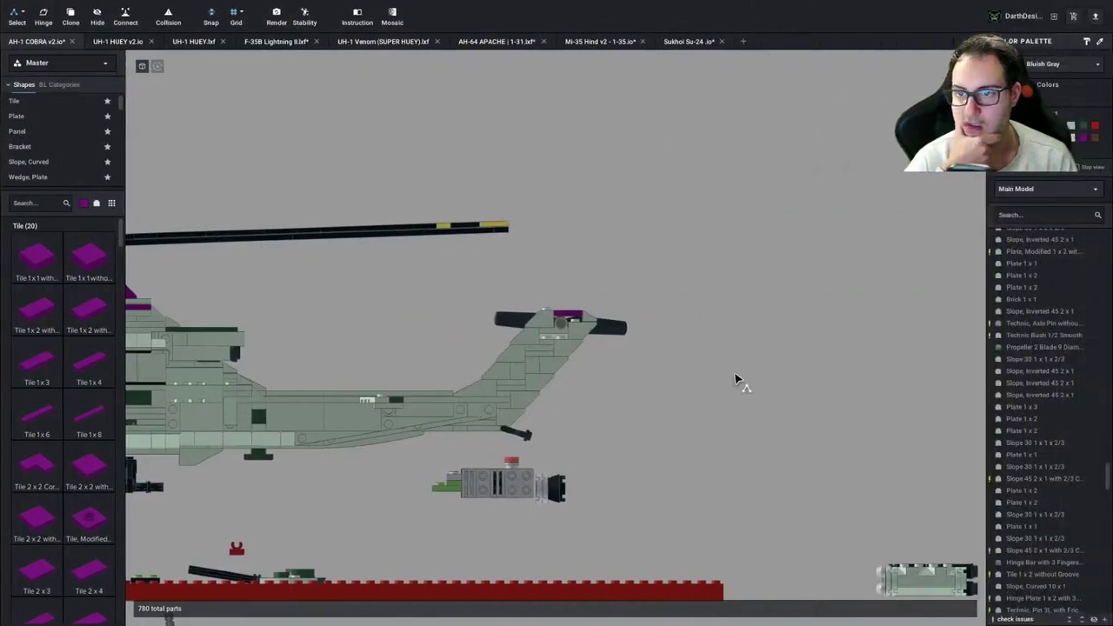
scroll(734, 379, "down", 1)
scroll(687, 305, "up", 7)
middle_click_drag(696, 268, 706, 325)
scroll(706, 325, "down", 3)
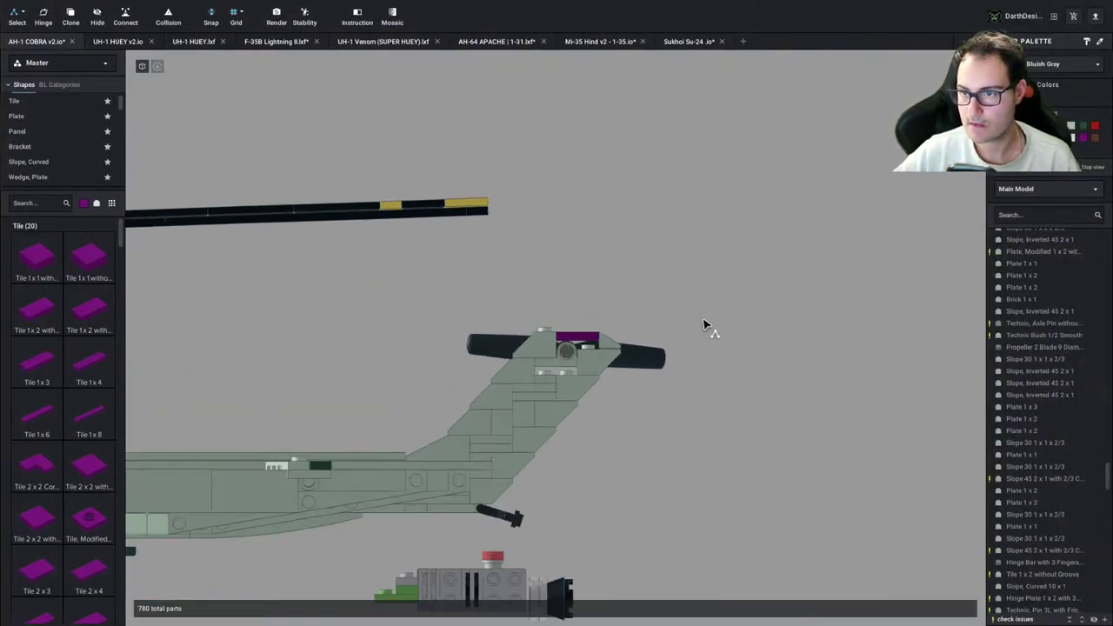
right_click_drag(705, 323, 706, 325)
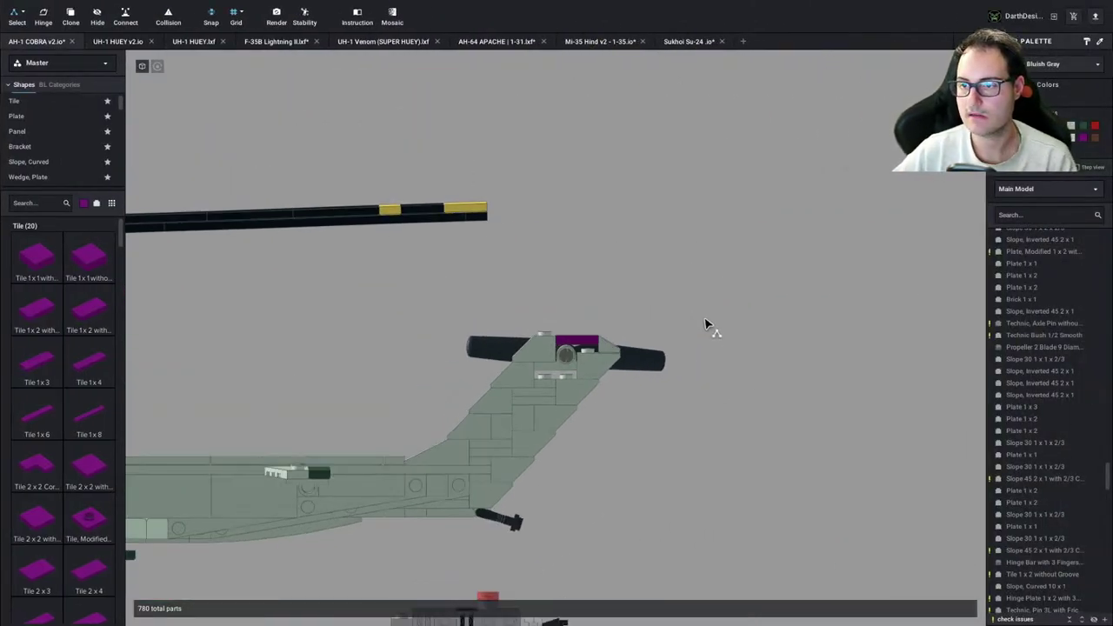
key("super+Tab")
key("super+Tab")
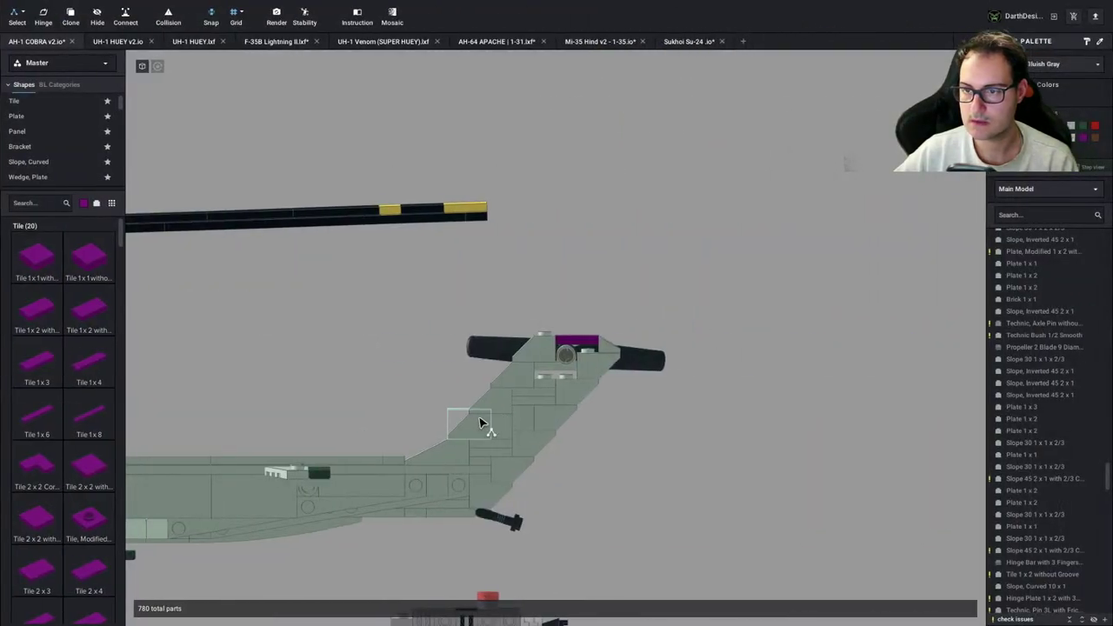
key("super+Tab")
key("super+Tab")
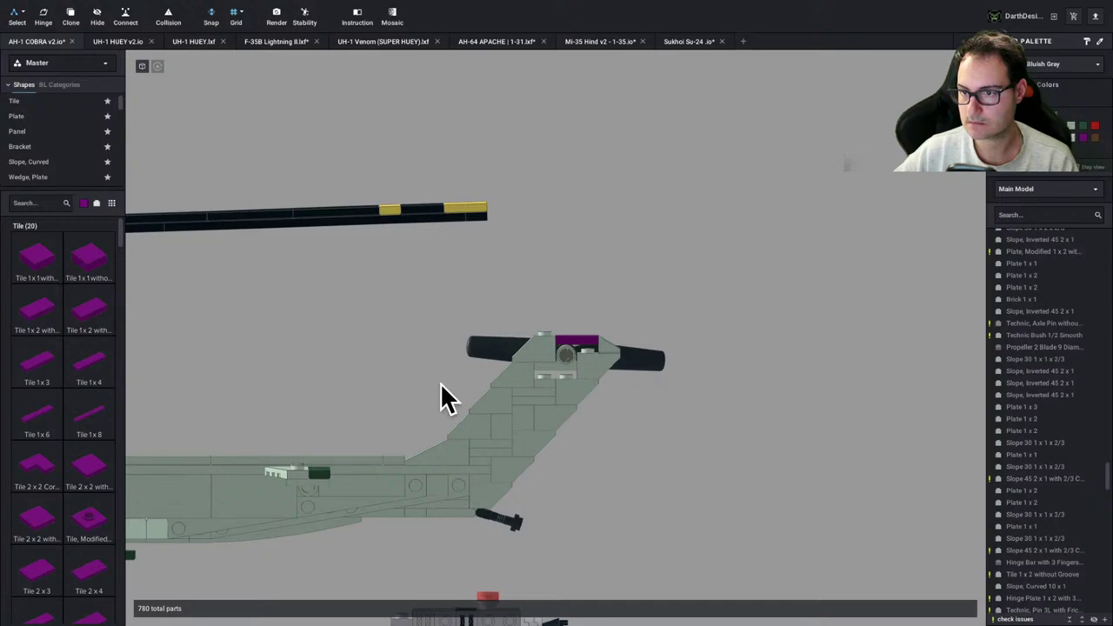
scroll(604, 390, "down", 5)
scroll(603, 367, "up", 5)
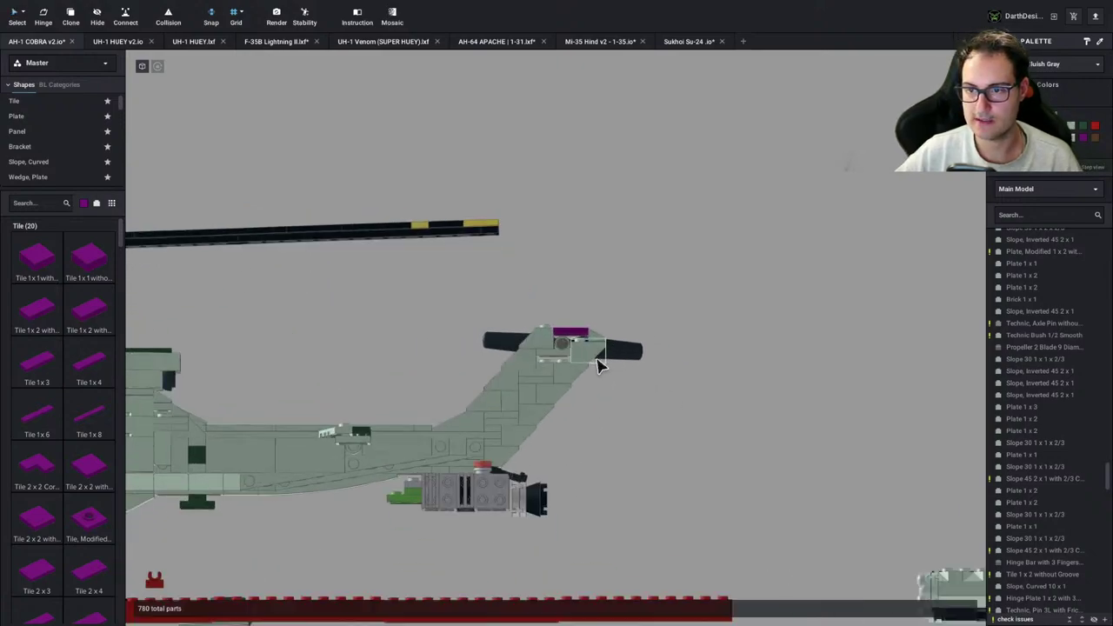
key("super+Tab")
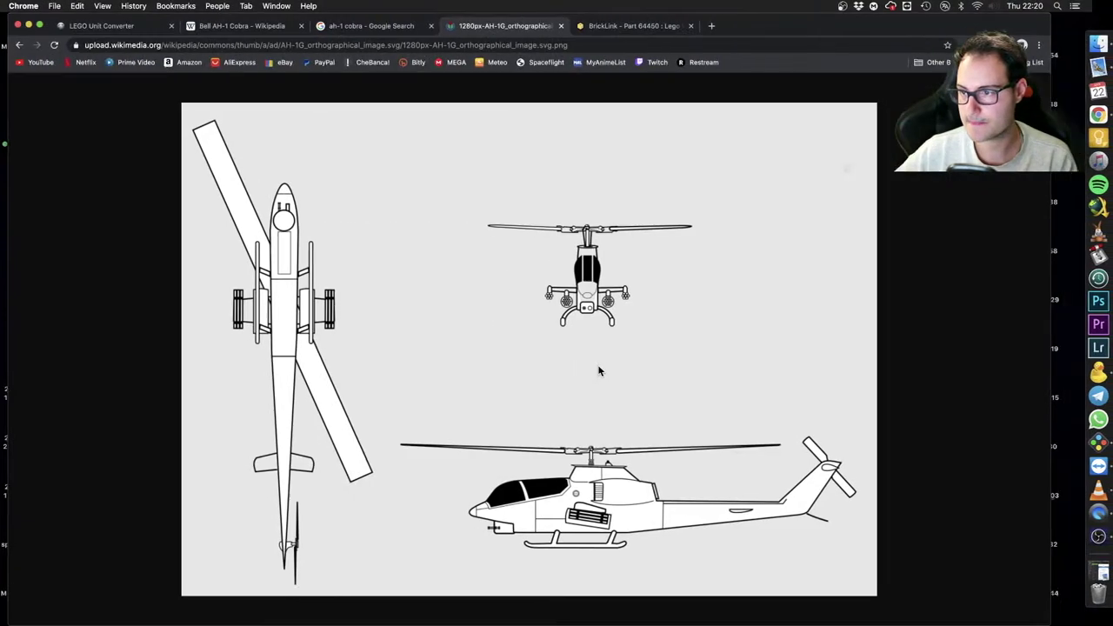
key("super+Tab")
key("super+Tab")
key("super+Tab")
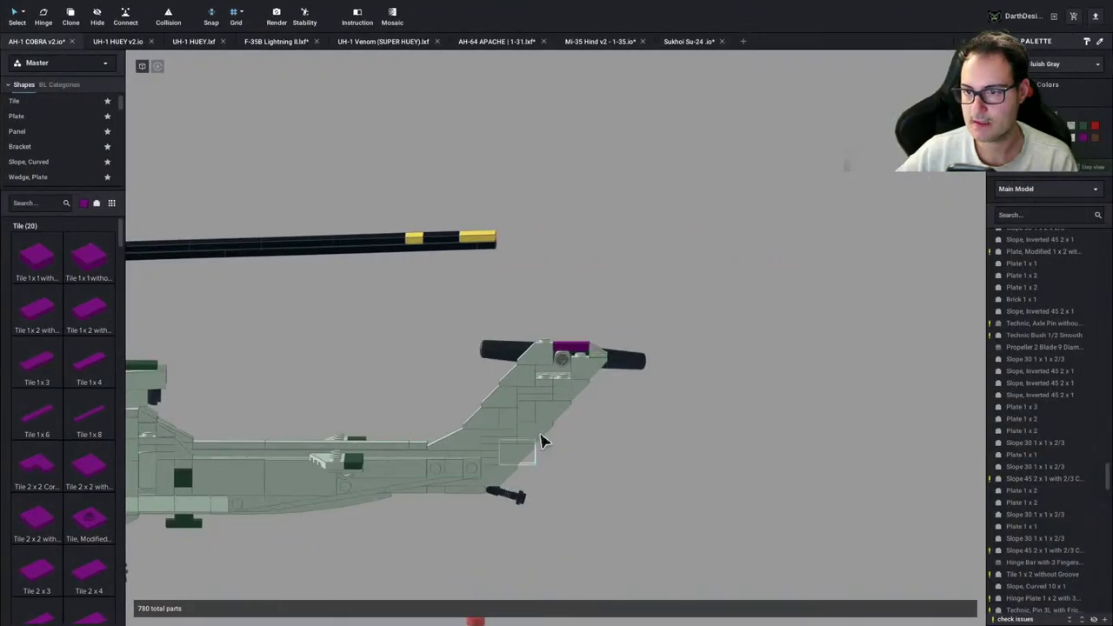
Shift the purple 1 x 2 tile one stud forward on the fin's top and delete the small slope at the top's rear edge
scroll(595, 350, "up", 5)
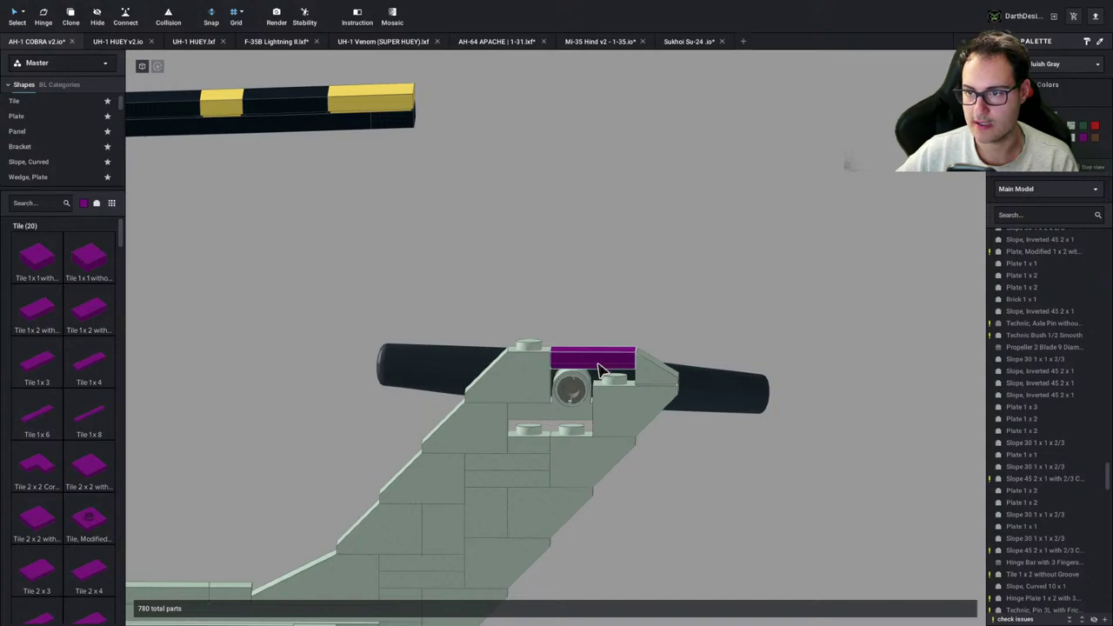
left_click_drag(598, 369, 570, 382)
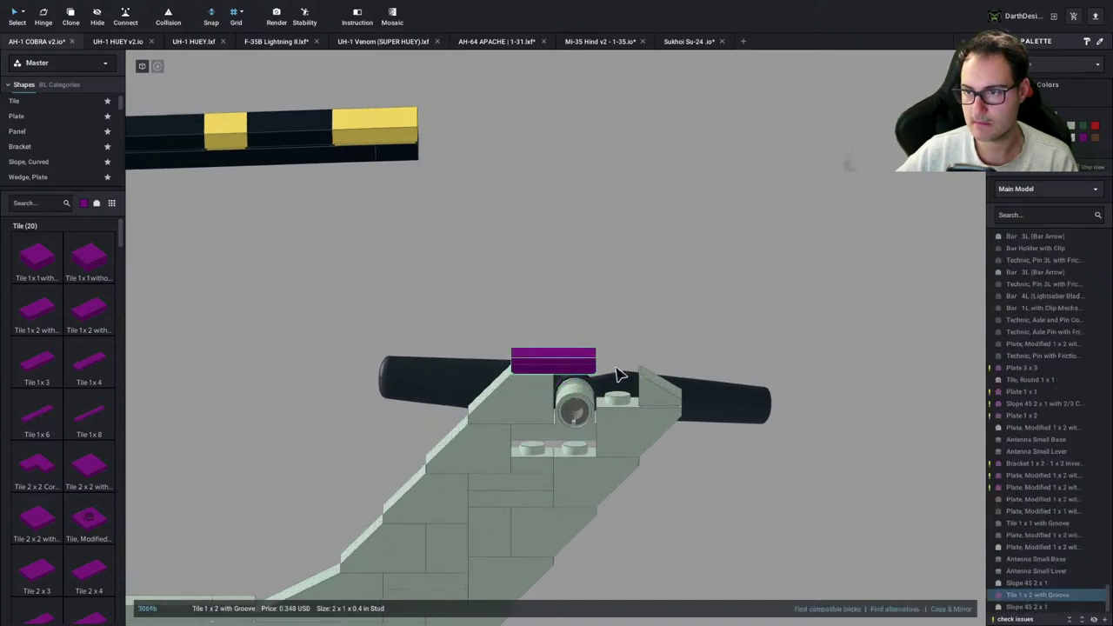
key("super+Tab")
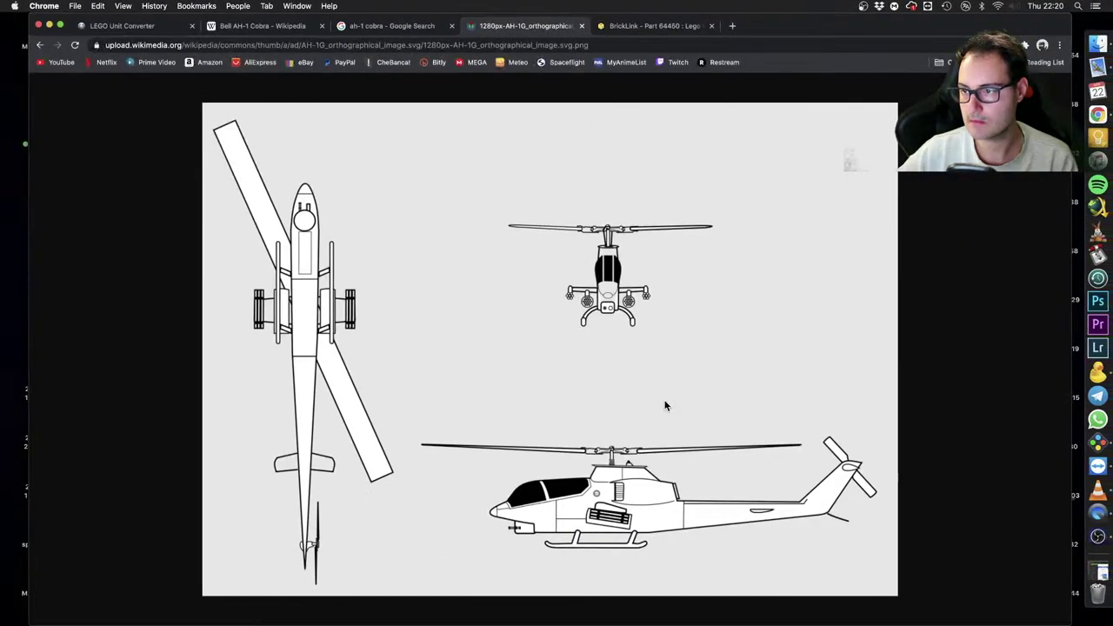
key("super+Tab")
left_click(584, 368)
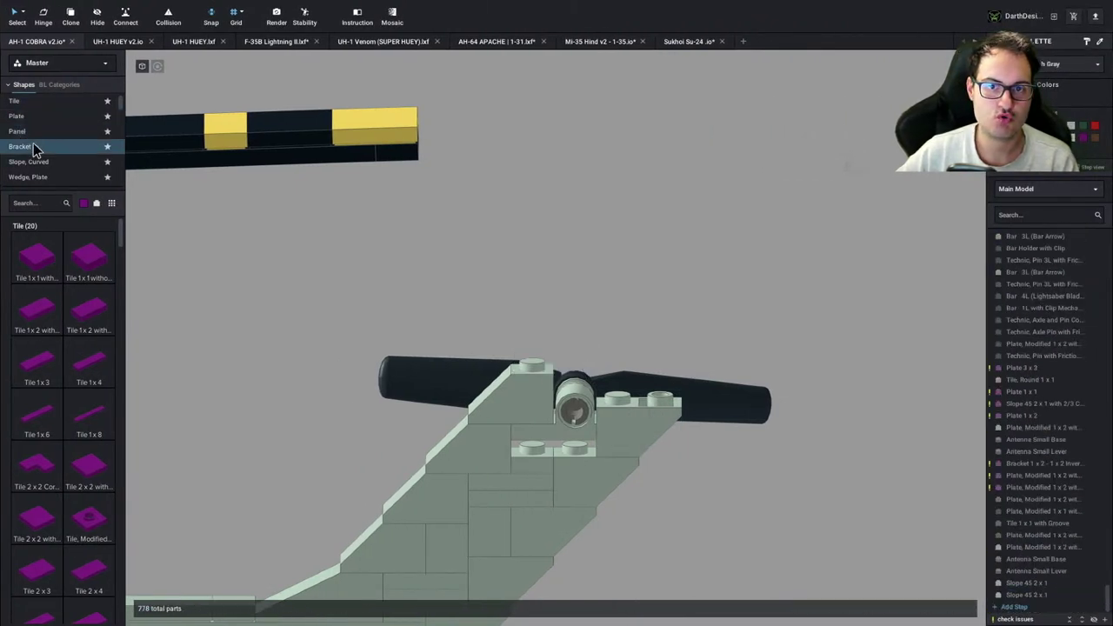
key("ctrl+z")
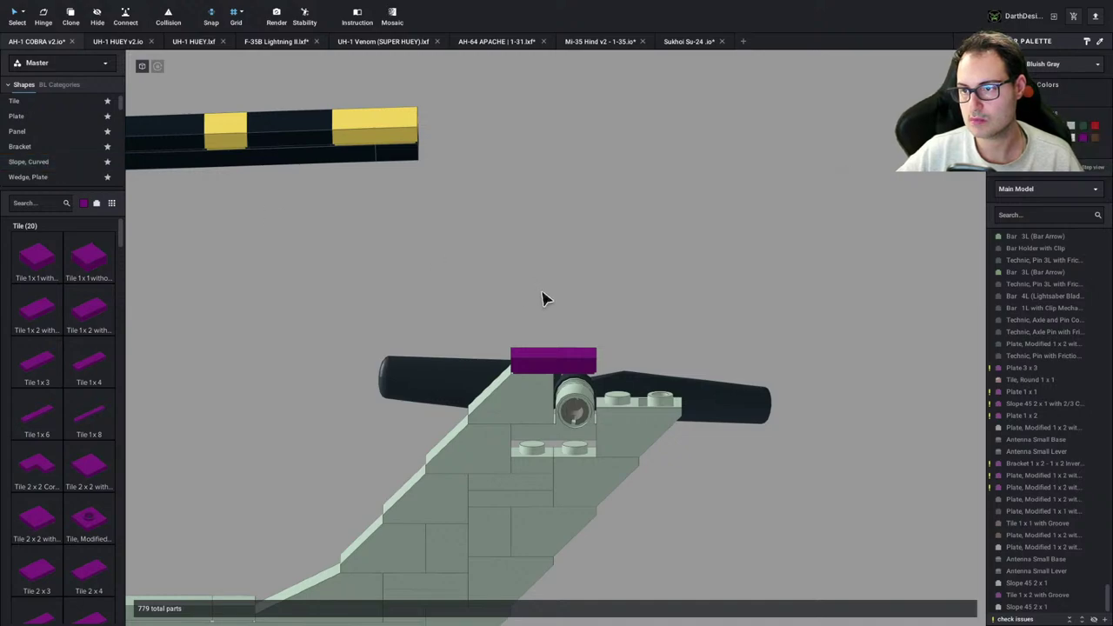
Turn the pin-hole plate around and raise it with the axle pin, bush and propeller onto the front stud of the fin's rear slope
left_click(612, 385)
key("ctrl+Left")
key("ctrl+Right")
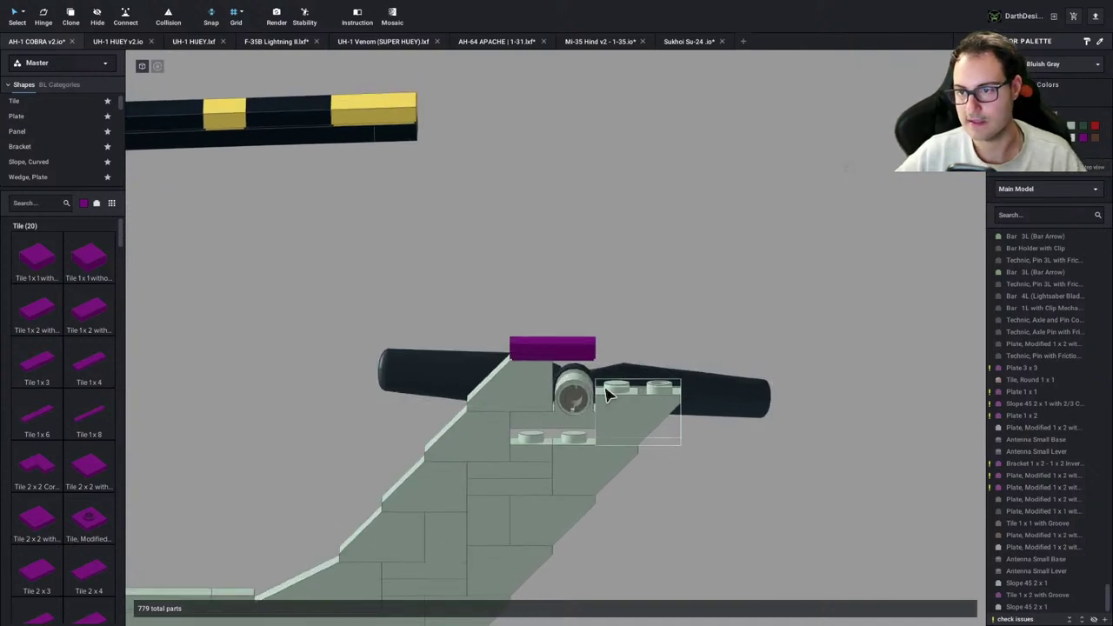
left_click(523, 398)
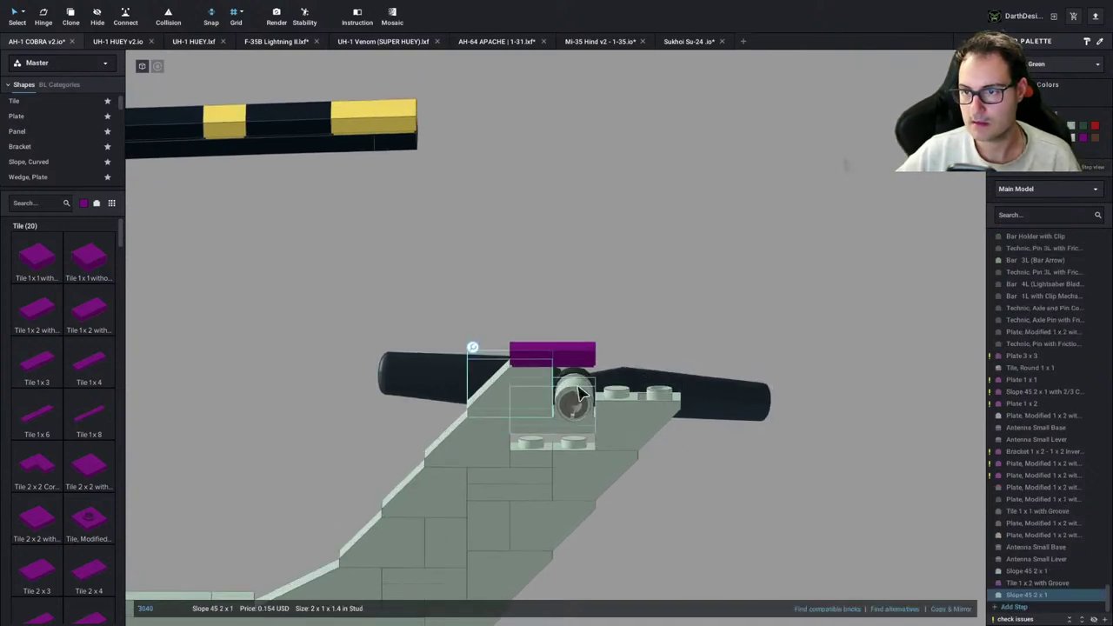
left_click_drag(581, 394, 780, 294)
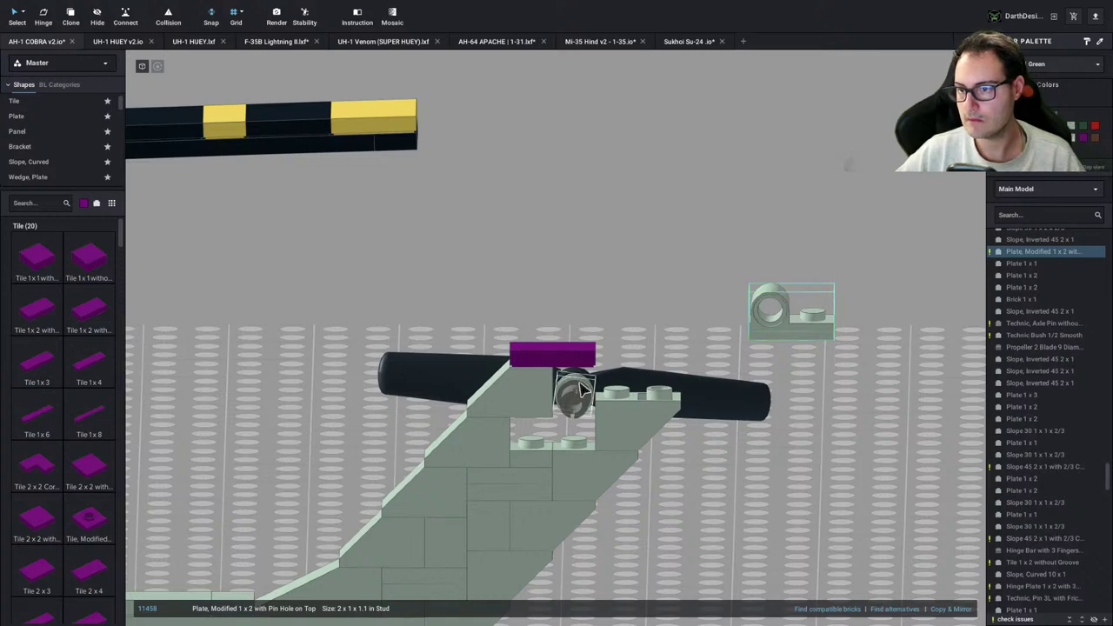
left_click_drag(571, 398, 577, 368)
left_click(746, 418)
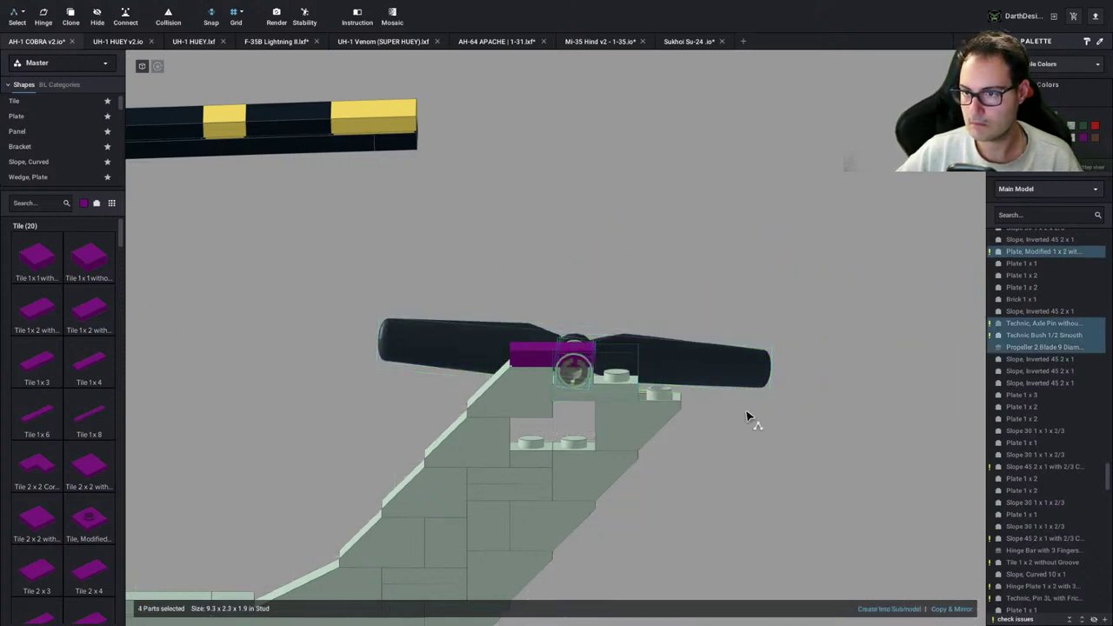
Replace the purple 1 x 2 tile on the fin's top with a 1 x 1 tile in front of the rotor mount
left_click(574, 357)
key("Delete")
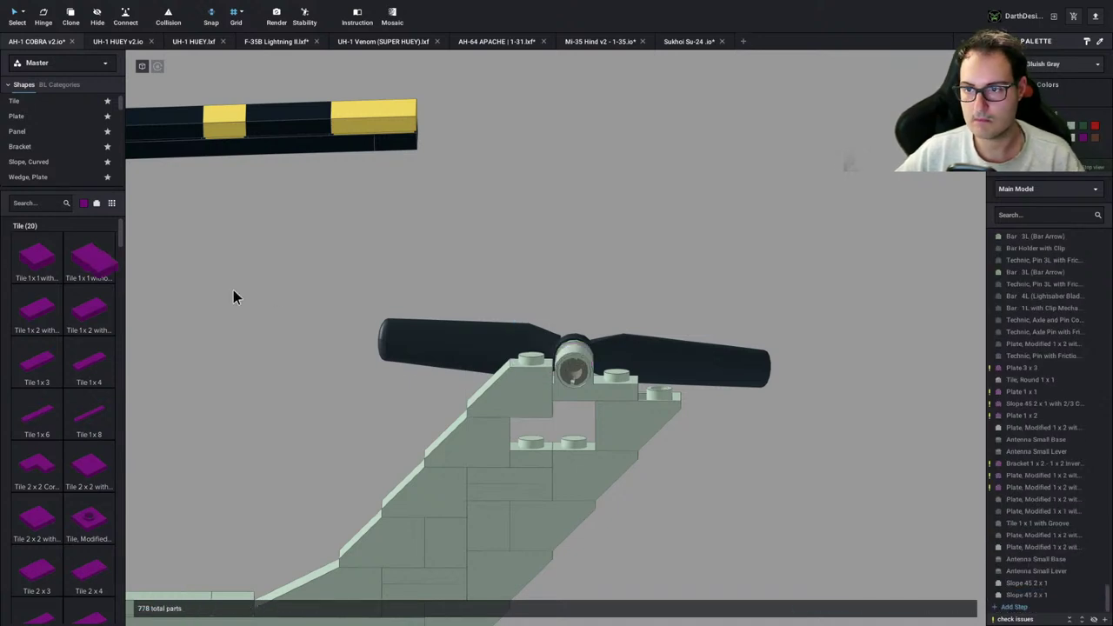
left_click_drag(233, 296, 542, 343)
left_click(543, 335)
left_click(551, 213)
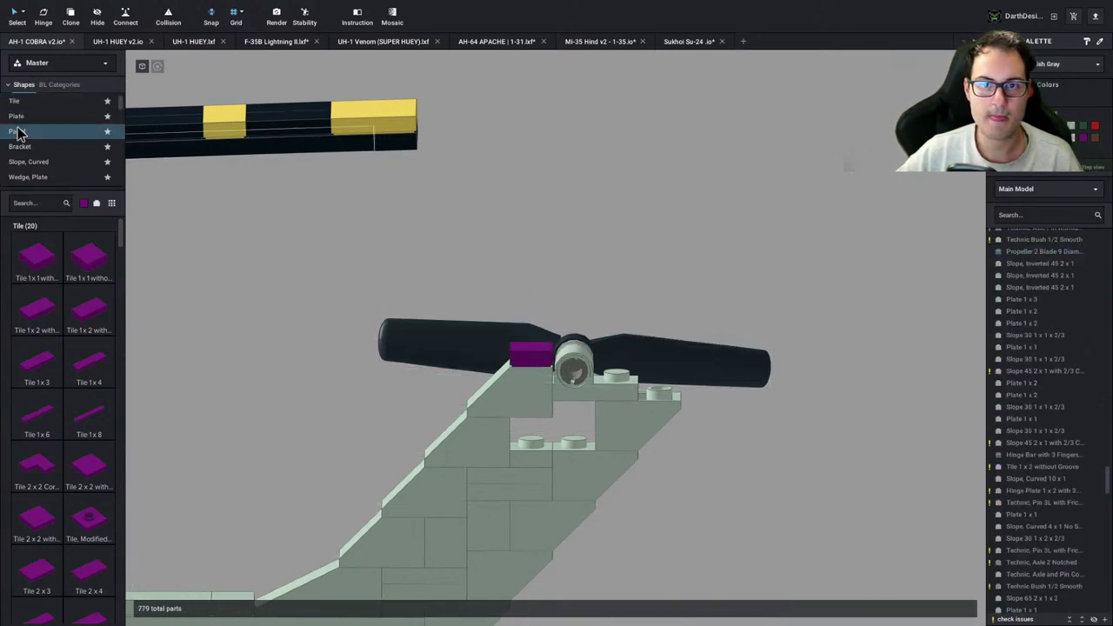
Add a purple Slope, Curved 2 x 1 No Studs directly behind the pin hole, one plate above the fin's rear slope
left_click(27, 162)
left_click(87, 375)
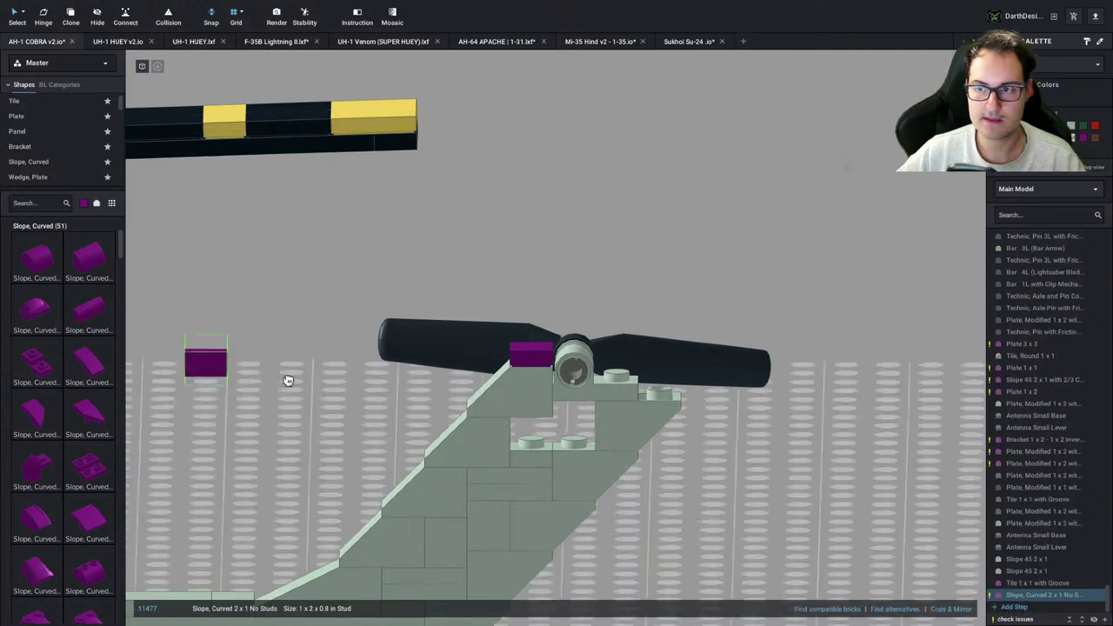
left_click(635, 381)
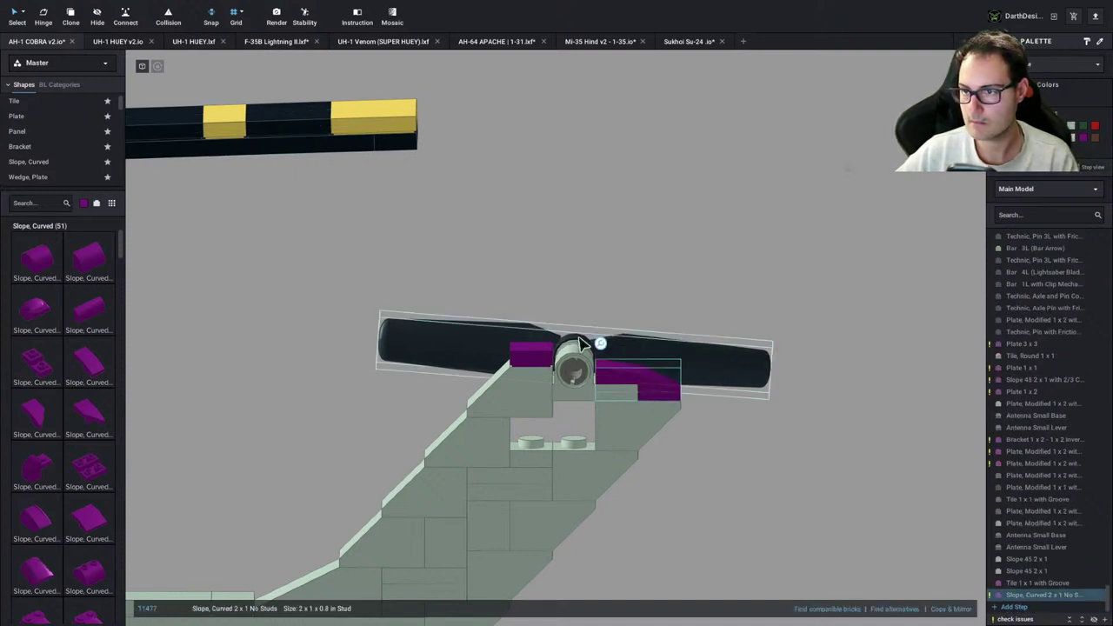
left_click(778, 479)
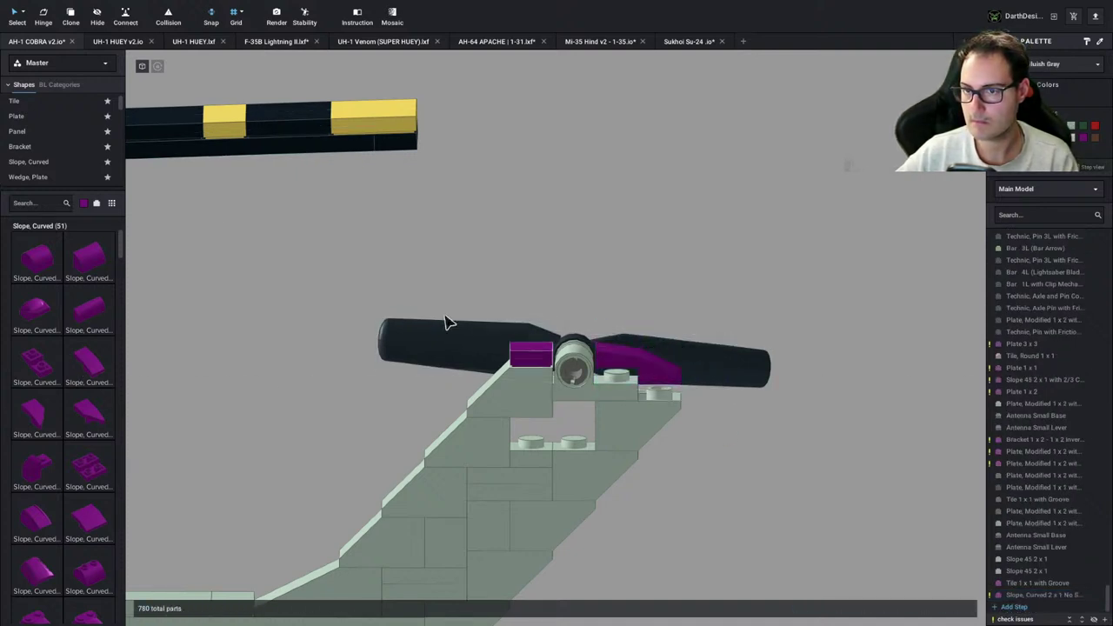
Fill the space under the purple curved slope with two 1 x 1 plates, one on each exposed stud
left_click(34, 122)
left_click(39, 257)
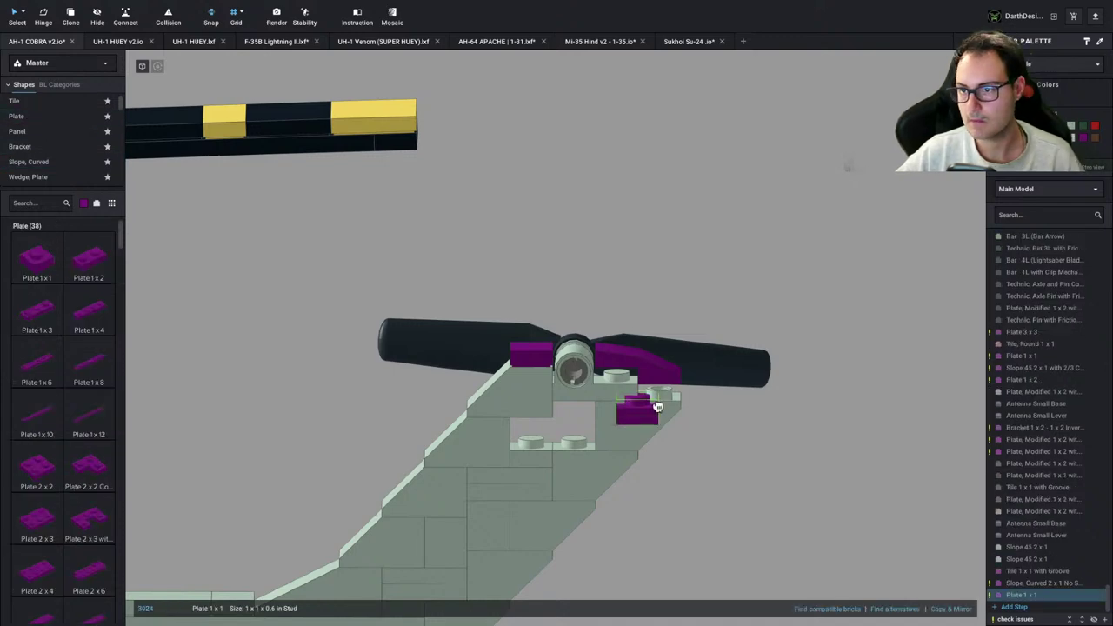
left_click(627, 376)
left_click(661, 391)
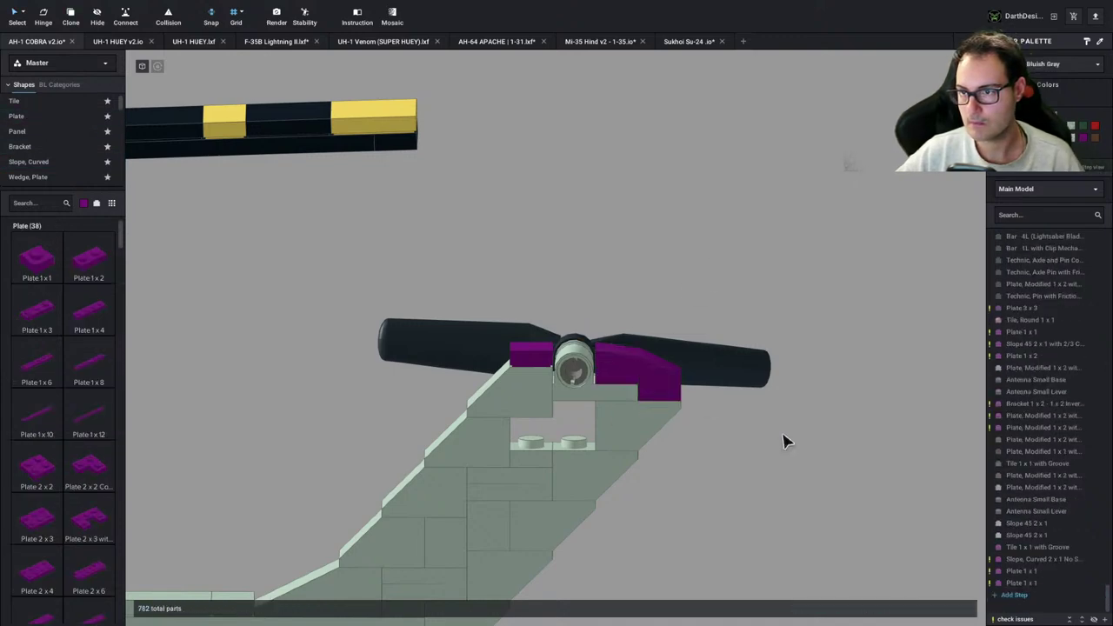
Compare the reshaped fin top and the tail rotor's height with the side view in the AH-1G drawing
scroll(779, 445, "down", 5)
scroll(747, 428, "down", 5)
scroll(746, 428, "up", 6)
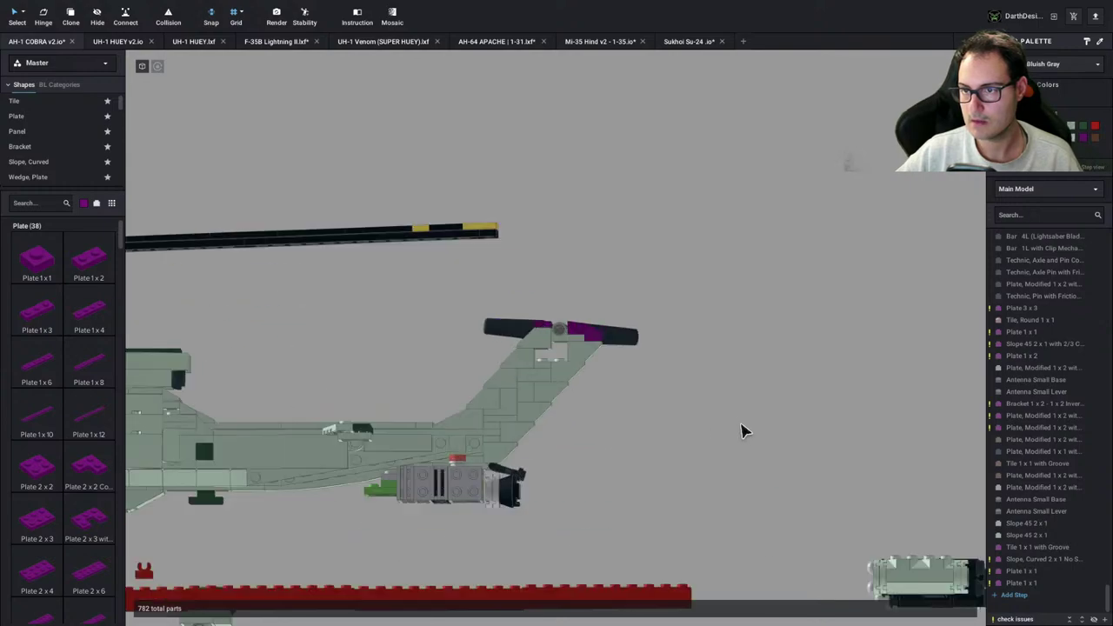
right_click_drag(742, 425, 729, 423)
scroll(729, 423, "down", 3)
scroll(731, 427, "up", 3)
key("ctrl+Left")
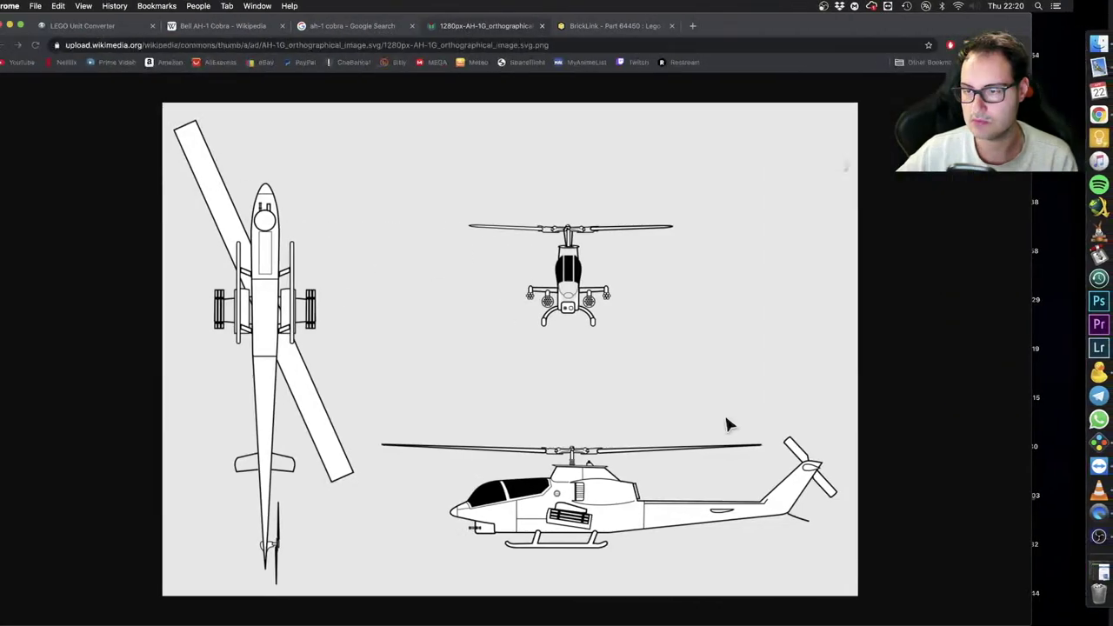
key("super+Tab")
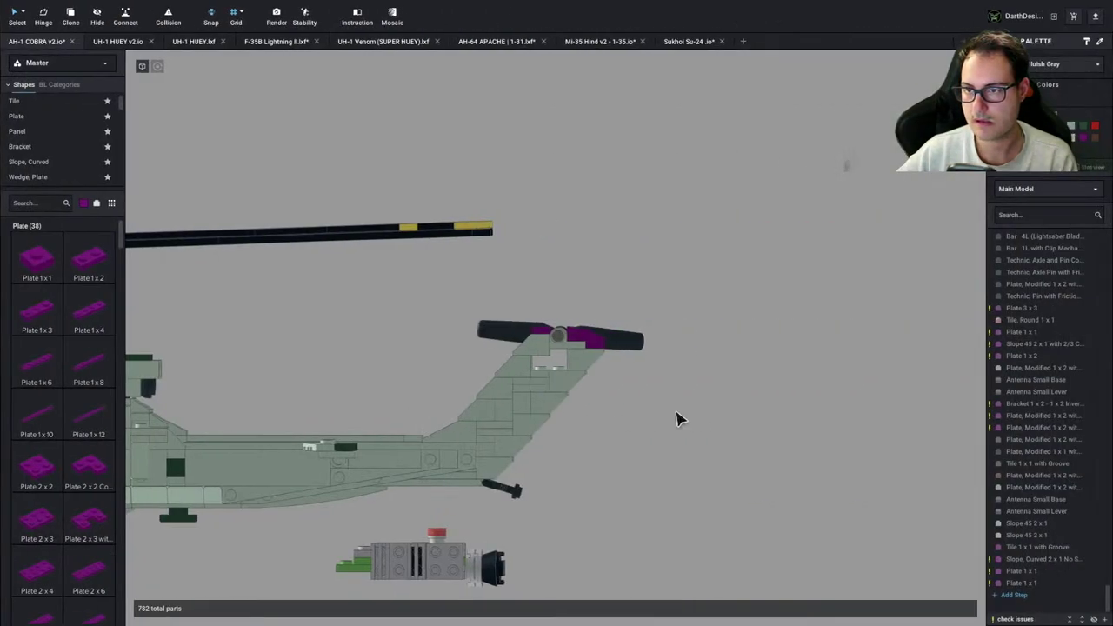
scroll(628, 402, "up", 3)
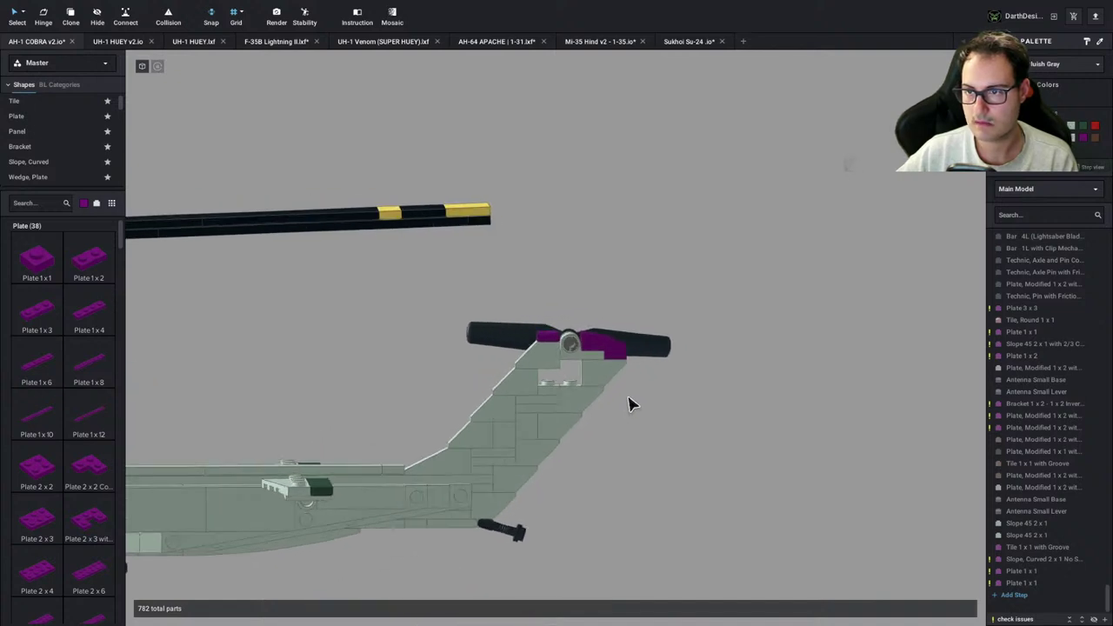
scroll(632, 403, "down", 5)
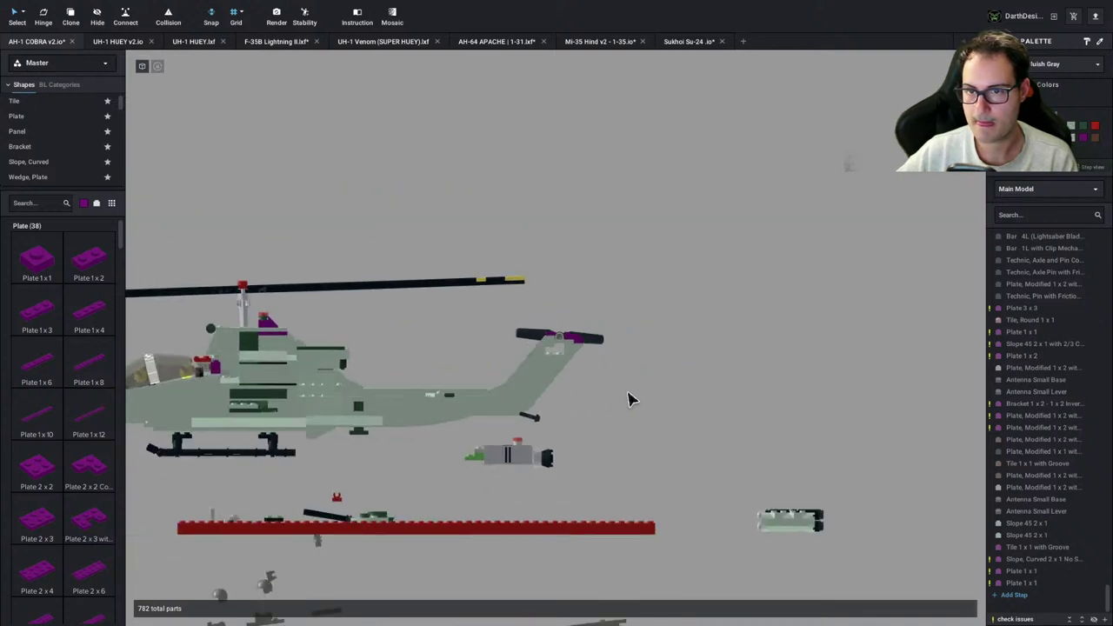
scroll(632, 400, "down", 4)
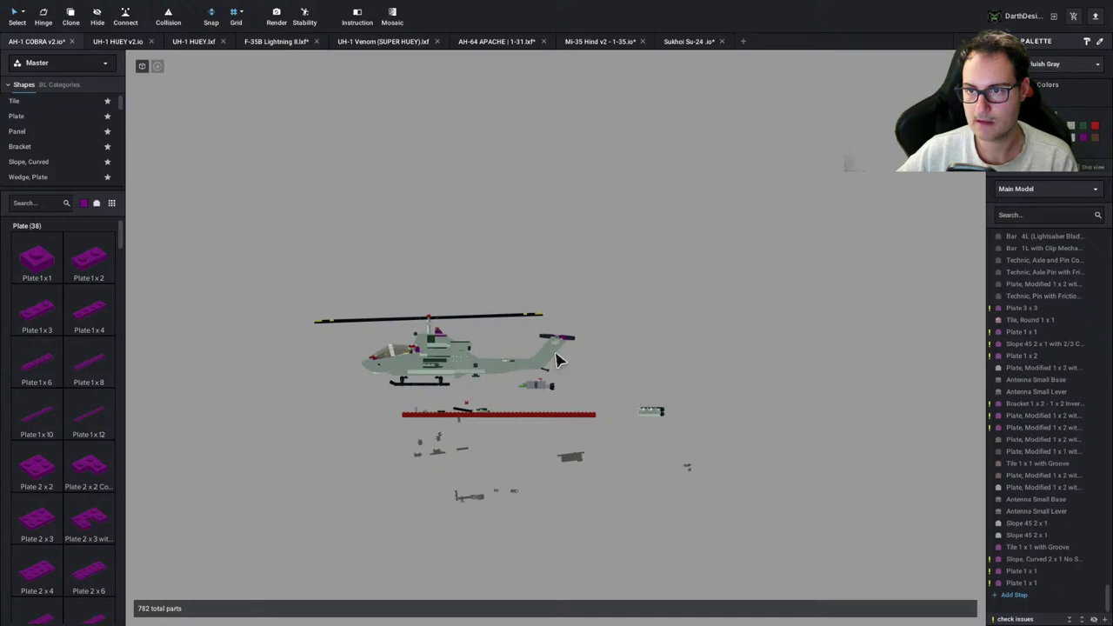
key("ctrl+Left")
key("ctrl+Right")
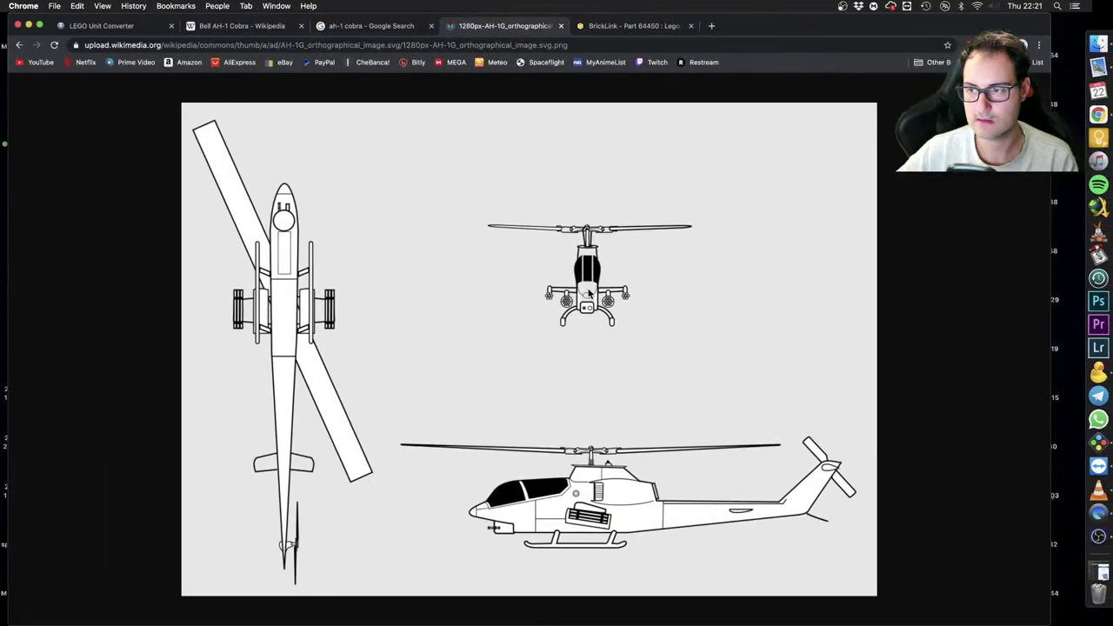
scroll(557, 316, "up", 2)
Select the tail rotor, its pin-hole mount, the curved slope and both 1 x 1 plates and raise them together by one plate
scroll(574, 315, "up", 6)
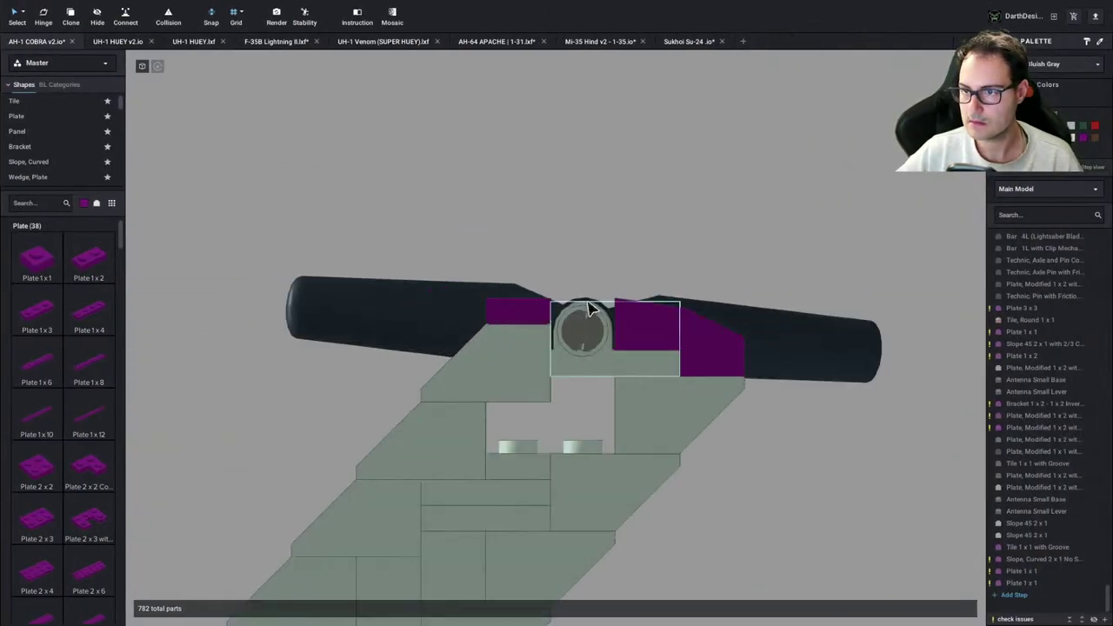
left_click_drag(609, 296, 732, 364)
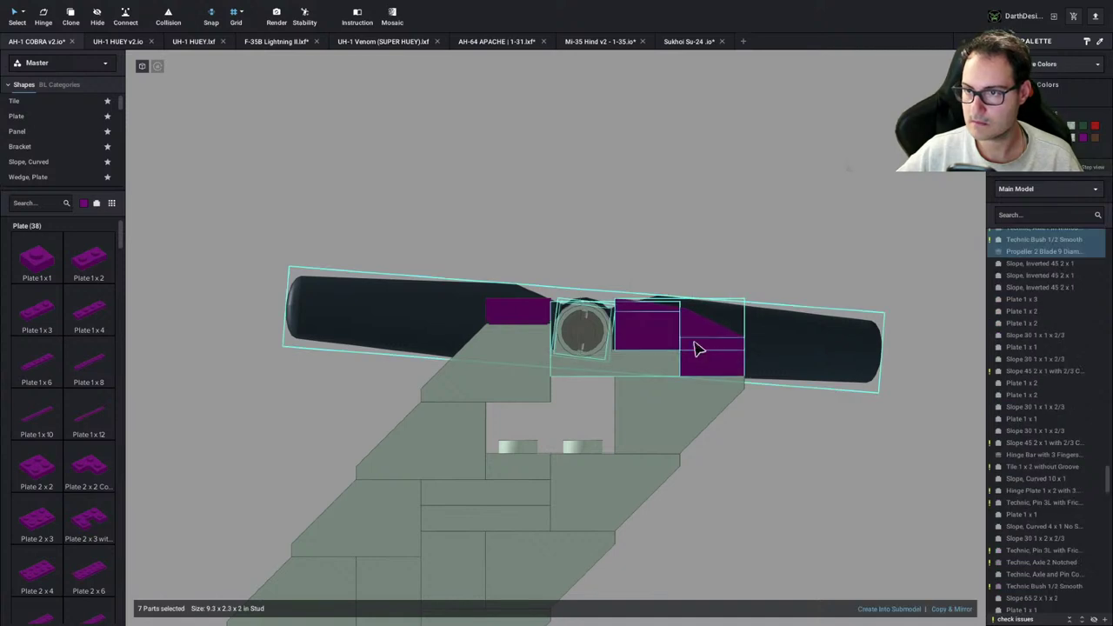
left_click_drag(638, 278, 640, 250)
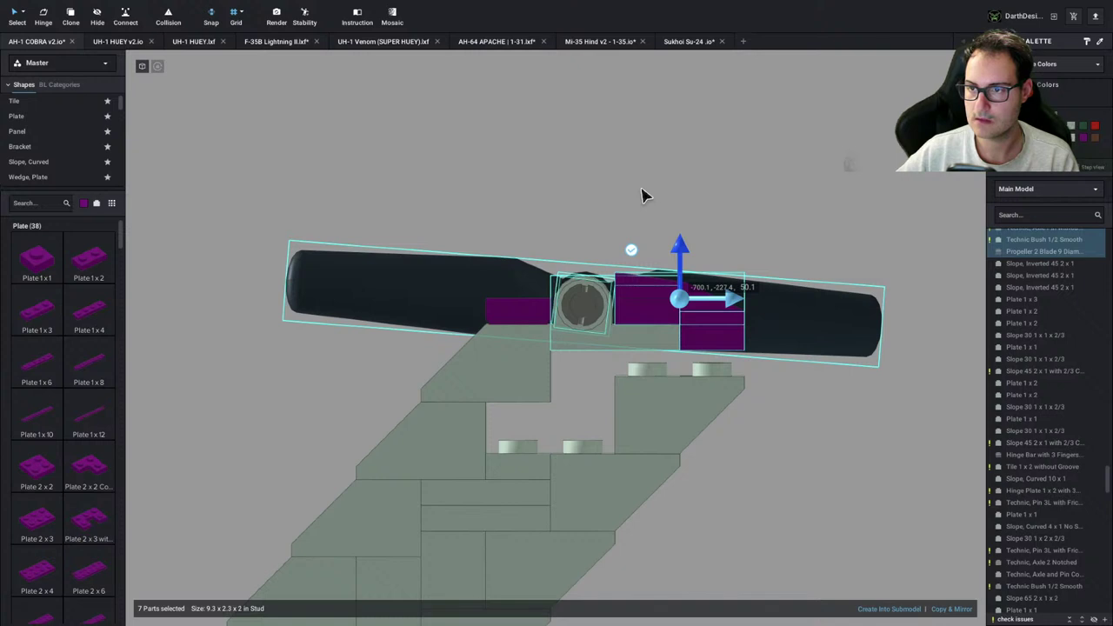
left_click(592, 249)
Replace the purple 1 x 1 tile in front of the rotor mount with a Slope 30 1 x 1 x 2/3 descending forward
left_click(513, 308)
key("Delete")
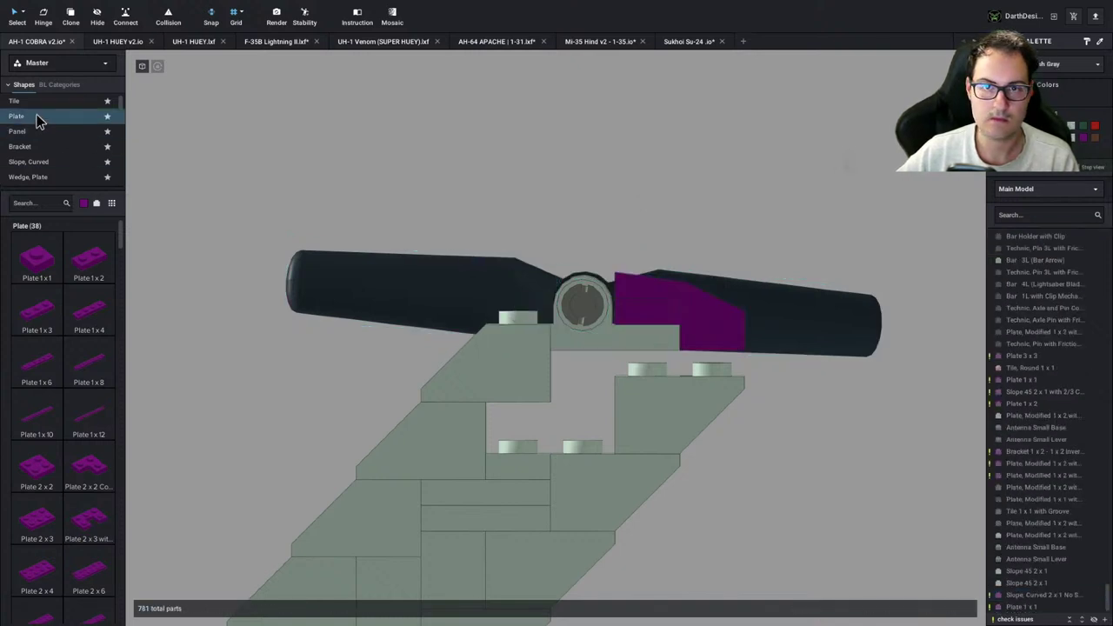
scroll(35, 131, "down", 2)
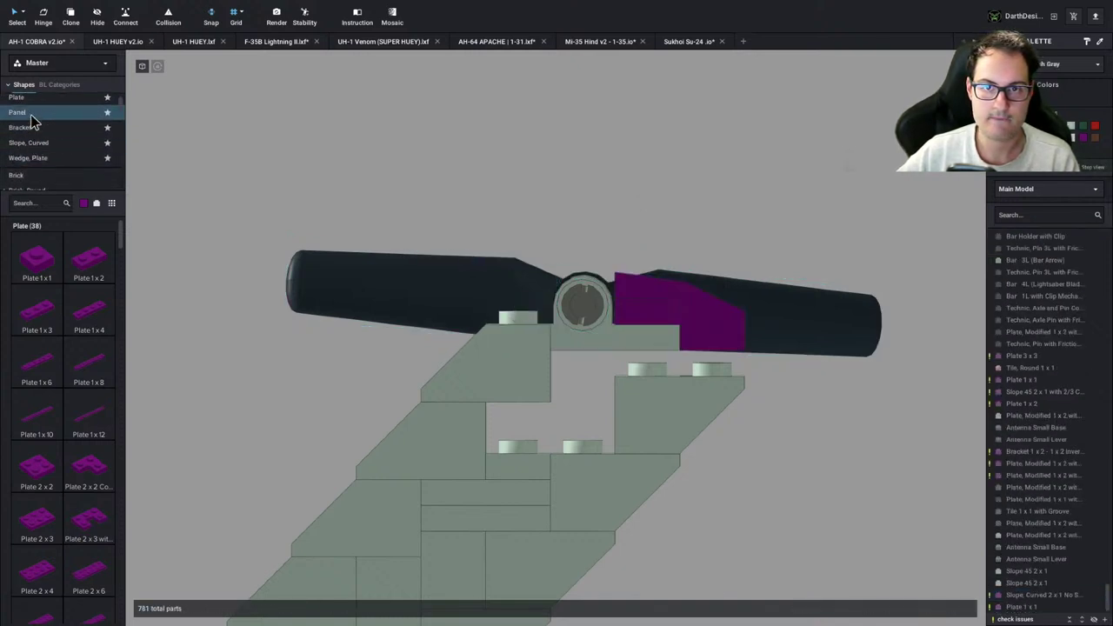
left_click(33, 144)
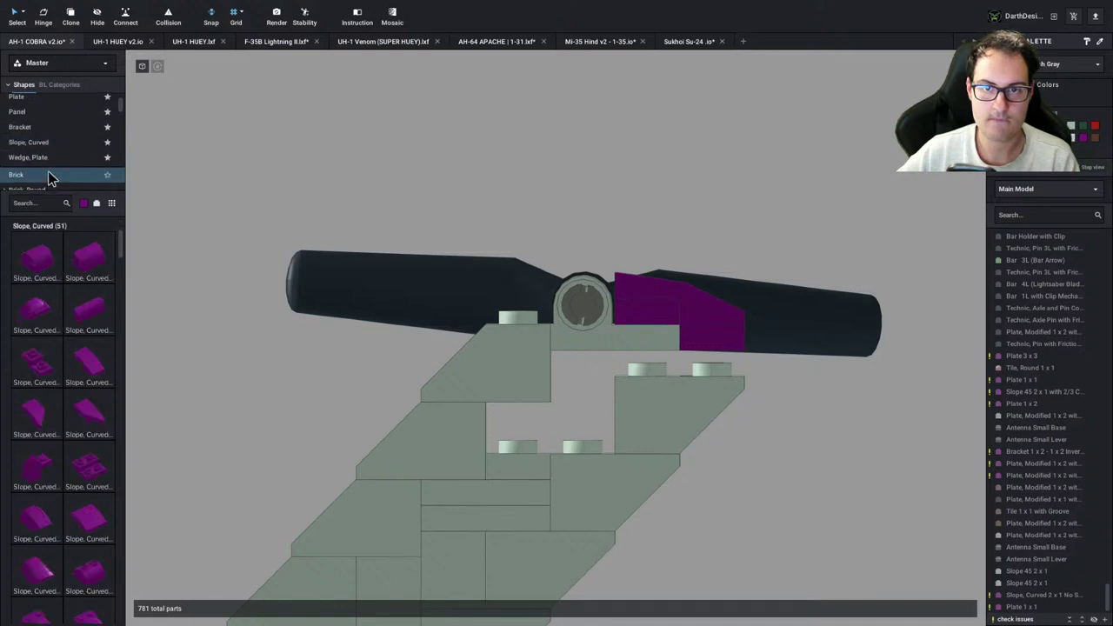
scroll(42, 148, "down", 3)
left_click(34, 163)
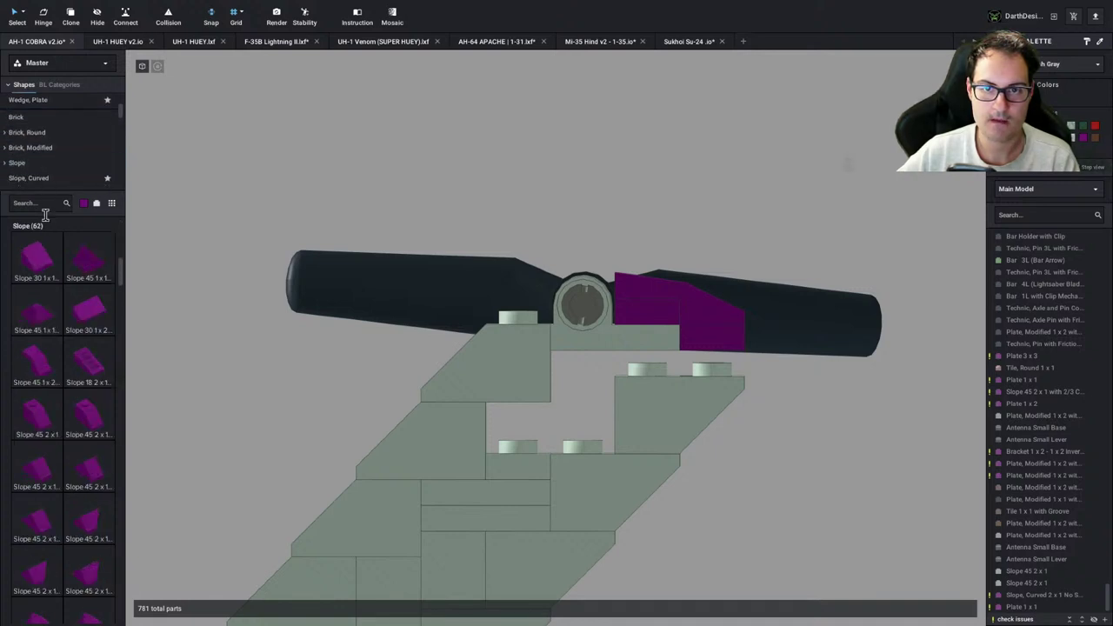
left_click(50, 262)
right_click_drag(510, 258, 600, 294)
key("Right")
key("Right")
key("Right")
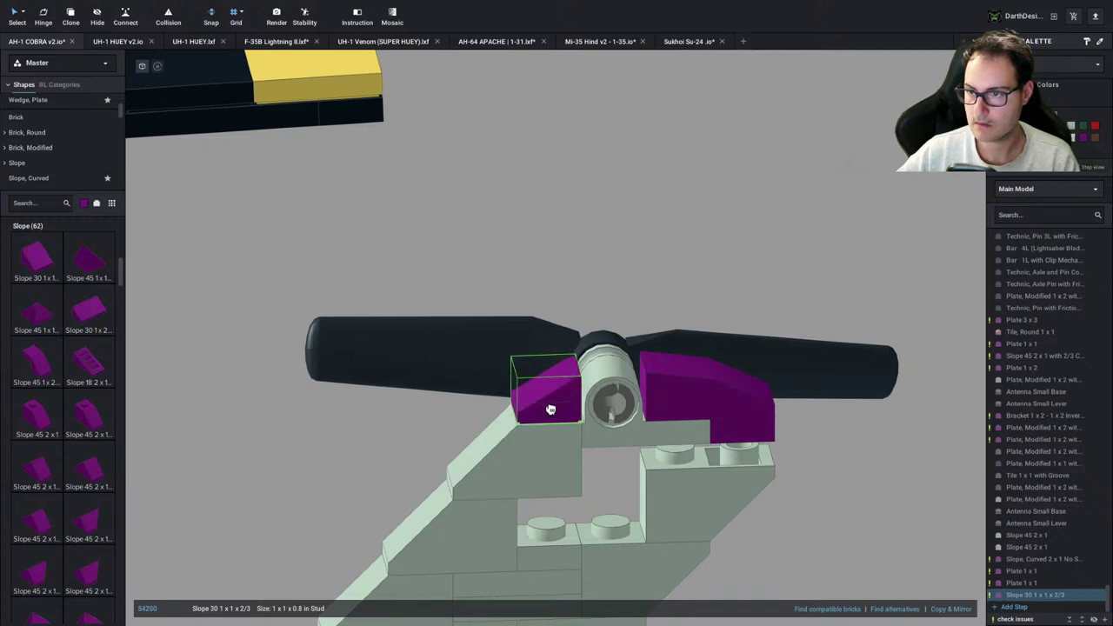
left_click(634, 278)
Examine the reshaped fin top and raised tail rotor from the side, both close up and against the whole tail
scroll(641, 246, "down", 5)
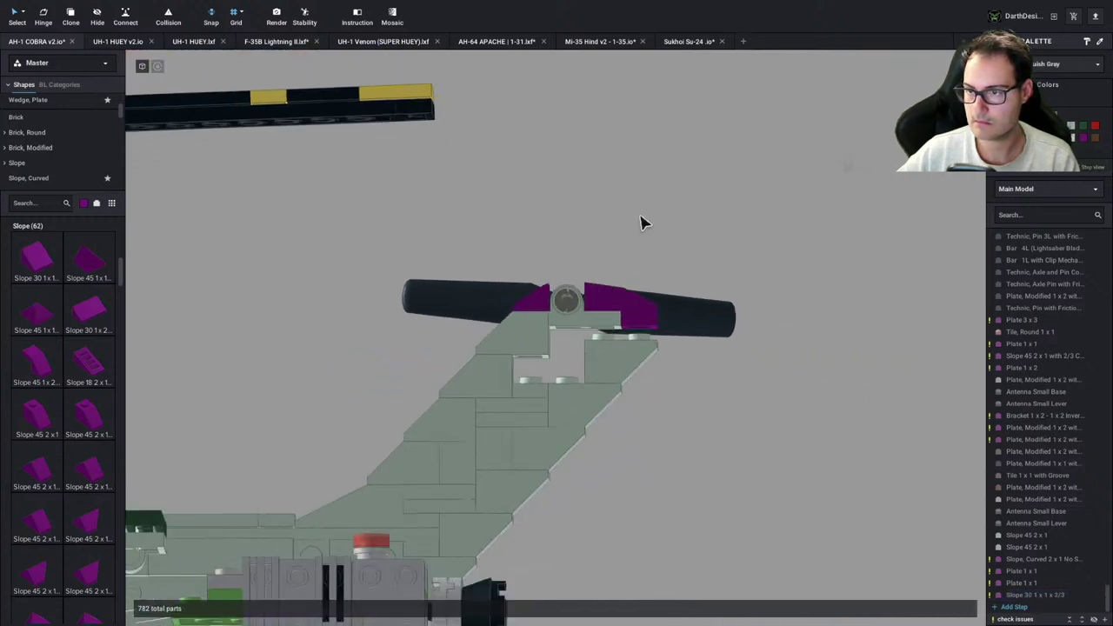
scroll(641, 223, "down", 6)
scroll(645, 228, "up", 2)
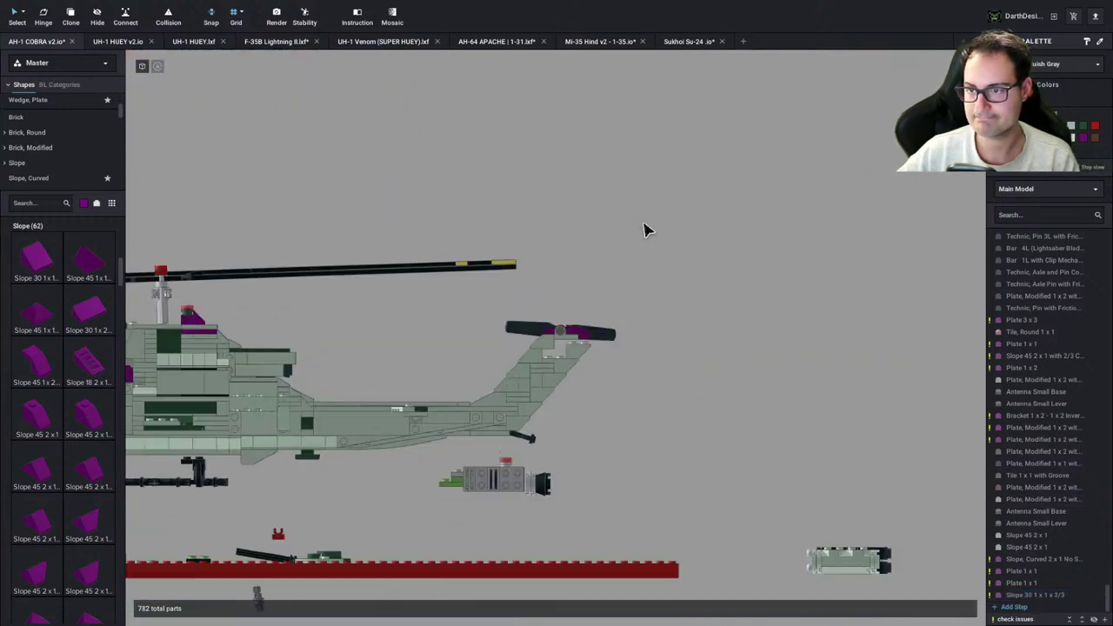
scroll(614, 264, "up", 5)
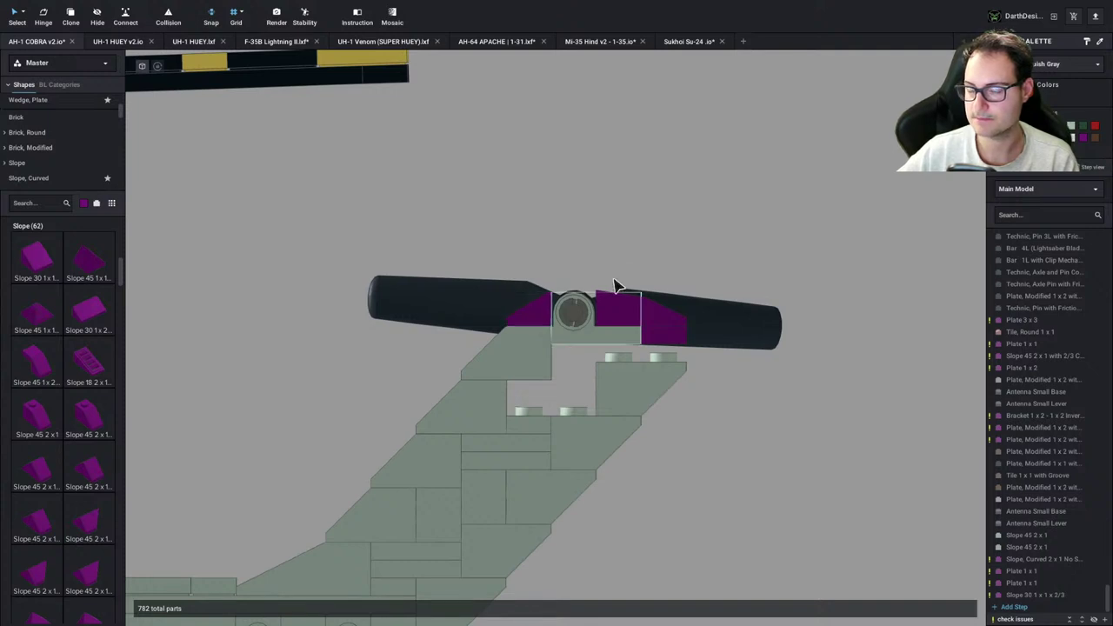
scroll(724, 248, "down", 2)
scroll(689, 238, "up", 1)
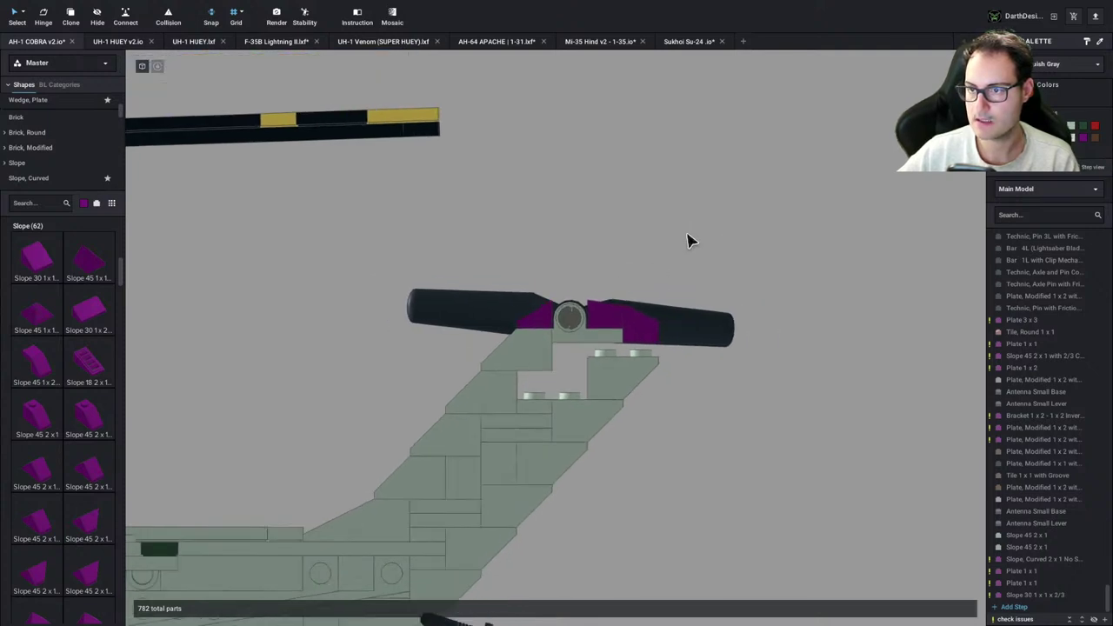
Compare the tail's overall side profile and rotor position with the side view in the AH-1G drawing
scroll(687, 240, "down", 3)
scroll(687, 240, "down", 3)
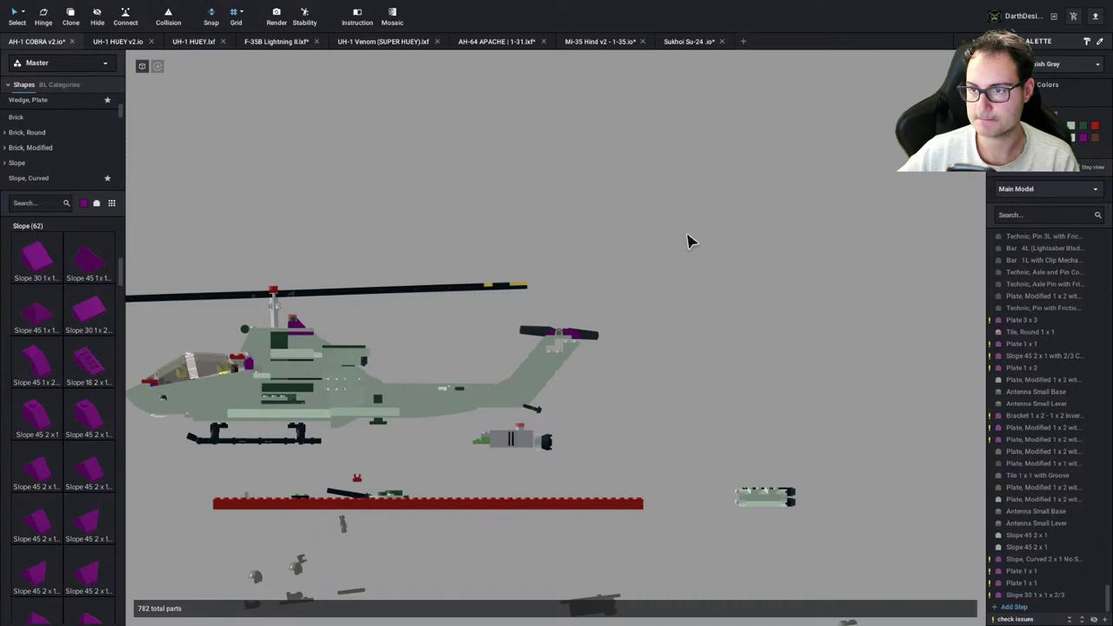
scroll(687, 241, "up", 10)
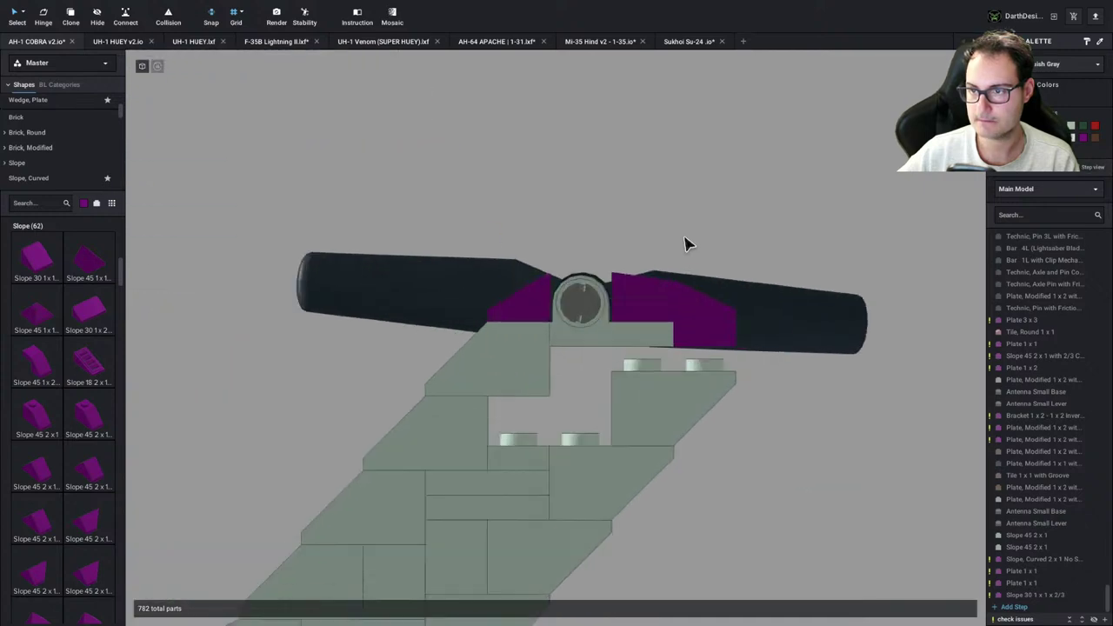
right_click_drag(684, 237, 687, 243)
key("ctrl+Left")
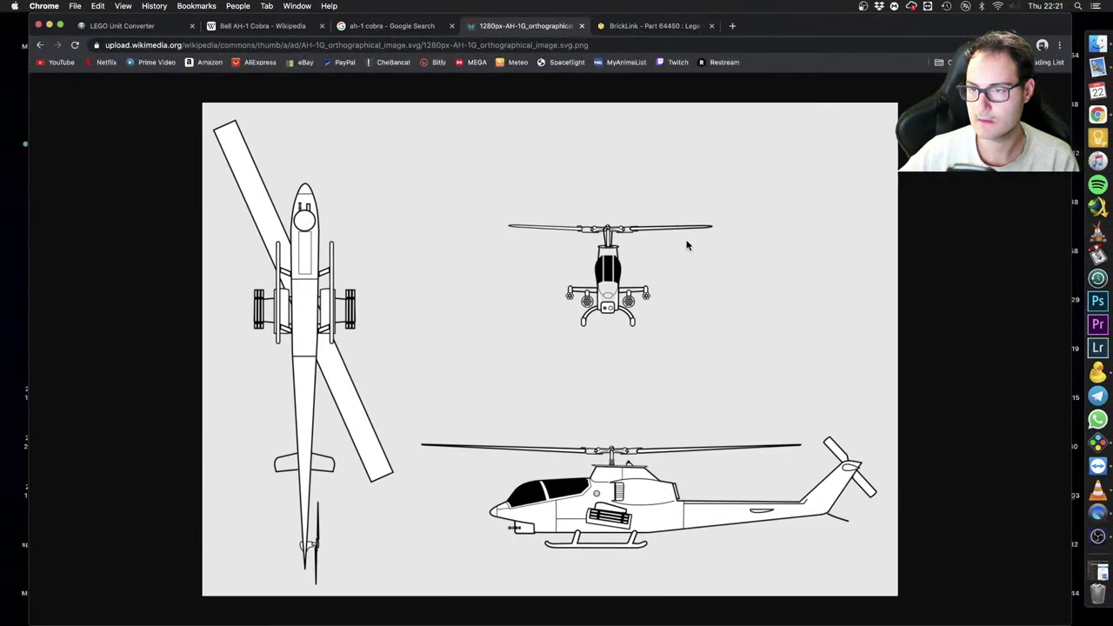
key("ctrl+Right")
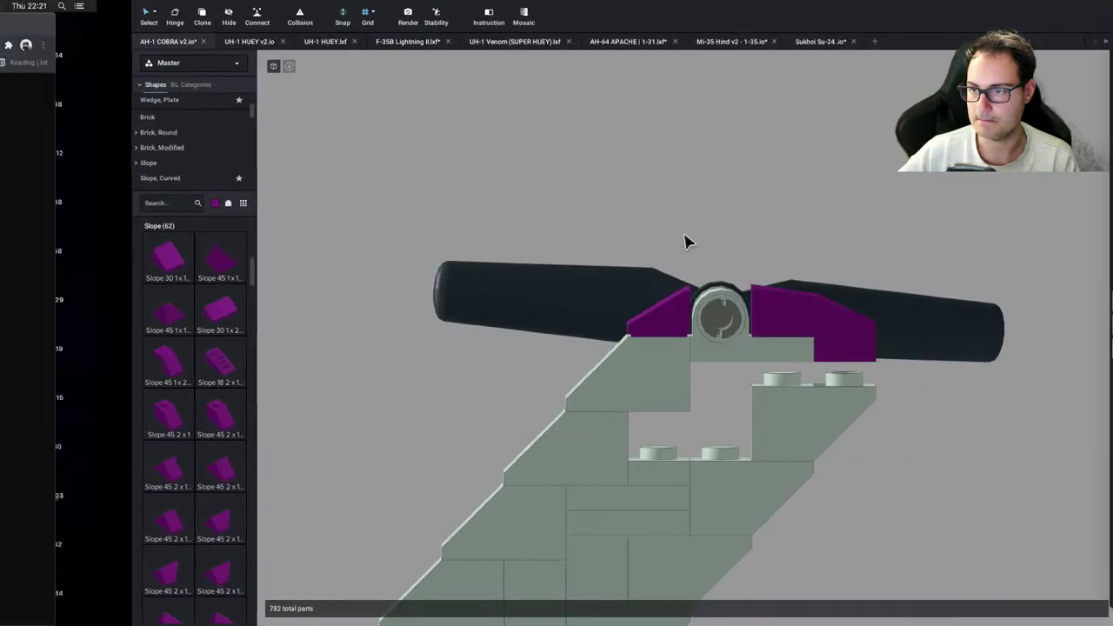
key("ctrl+Left")
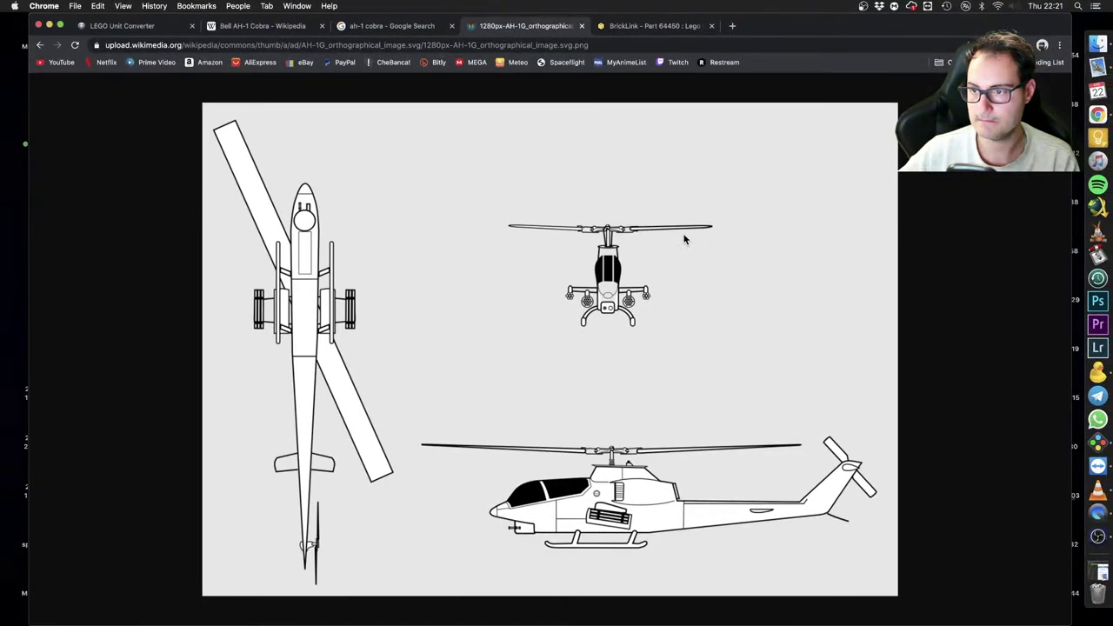
key("ctrl+Right")
scroll(700, 234, "down", 6)
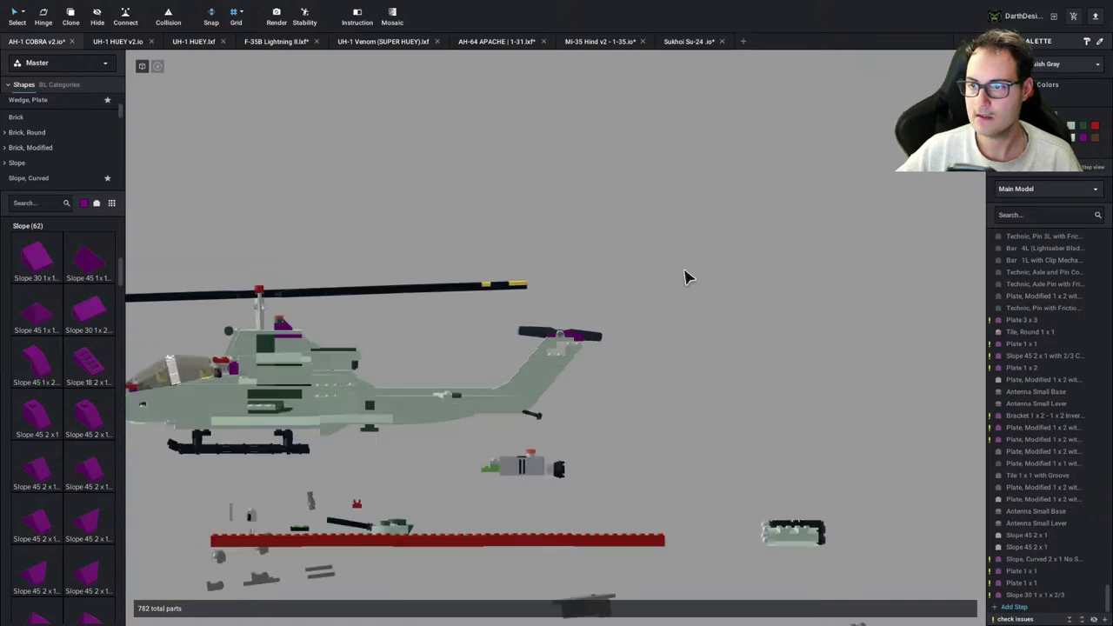
Save the AH-1 Cobra model with its raised tail rotor
middle_click_drag(560, 329, 713, 320)
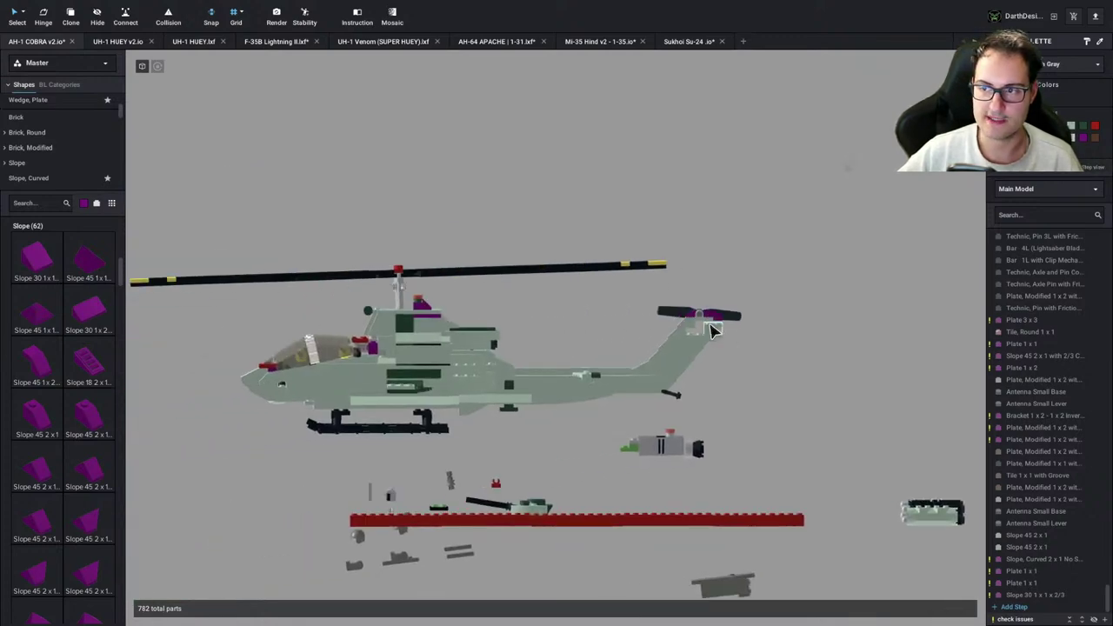
right_click_drag(713, 320, 772, 331)
key("super+s")
middle_click_drag(728, 342, 783, 320)
right_click_drag(782, 321, 753, 440)
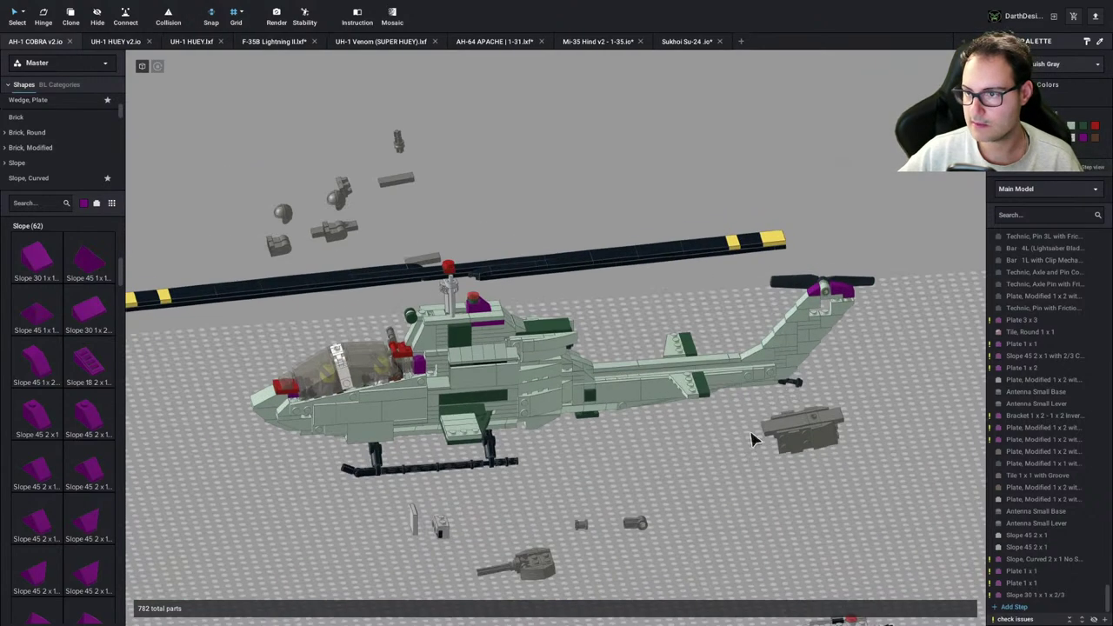
Examine the horizontal stabilizers on the Cobra's tail boom and those on the UH-1 HUEY.lxf model
scroll(545, 374, "up", 6)
scroll(545, 374, "down", 4)
right_click_drag(713, 339, 703, 397)
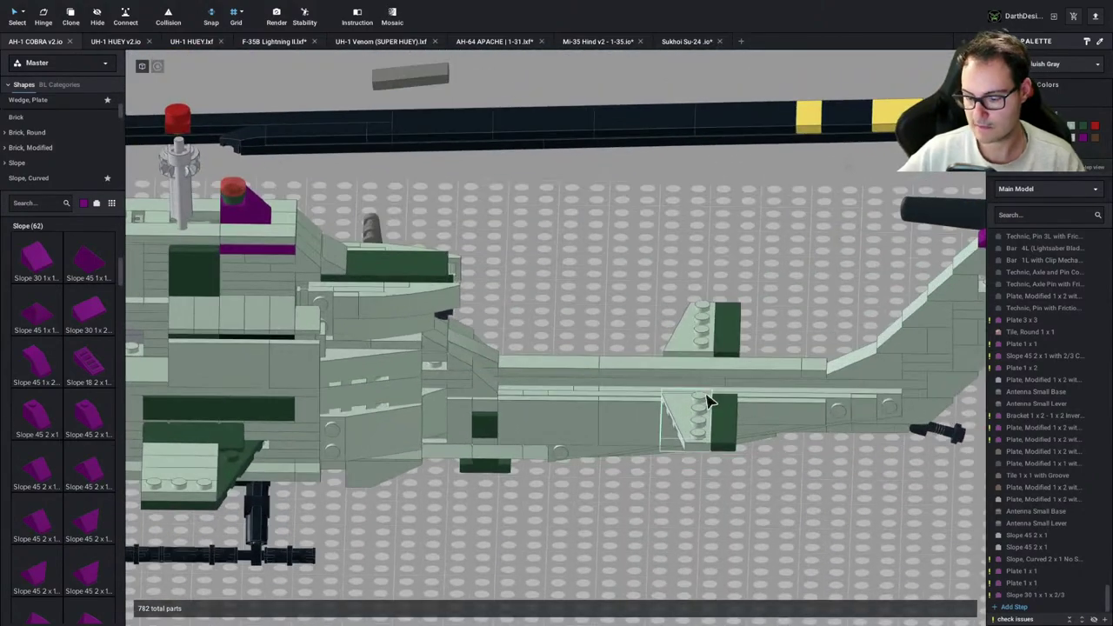
left_click(182, 45)
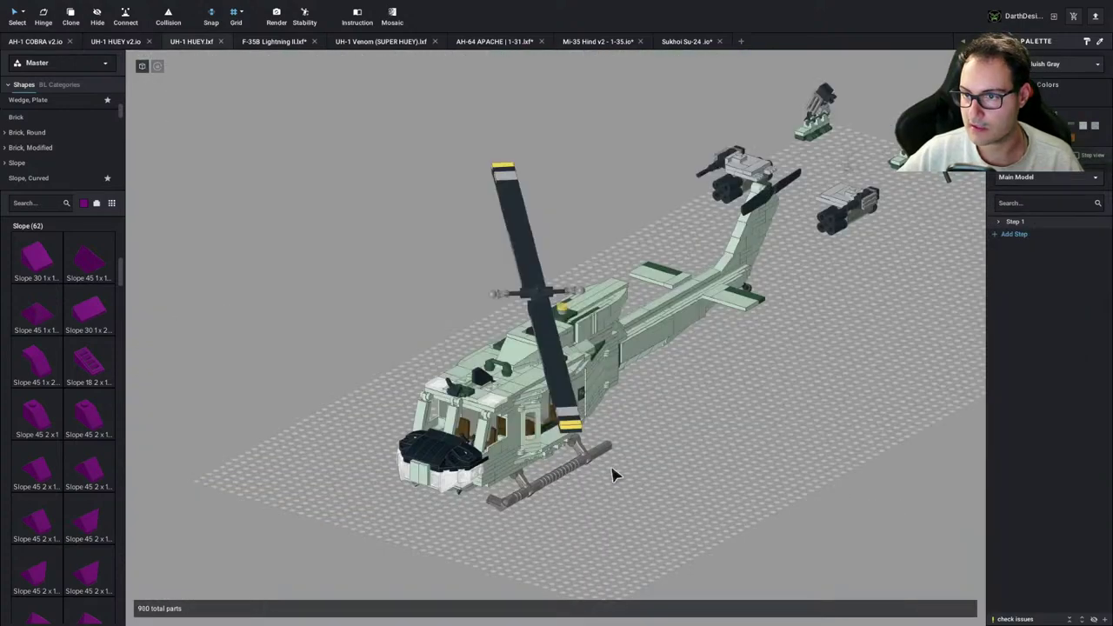
right_click_drag(624, 462, 595, 484)
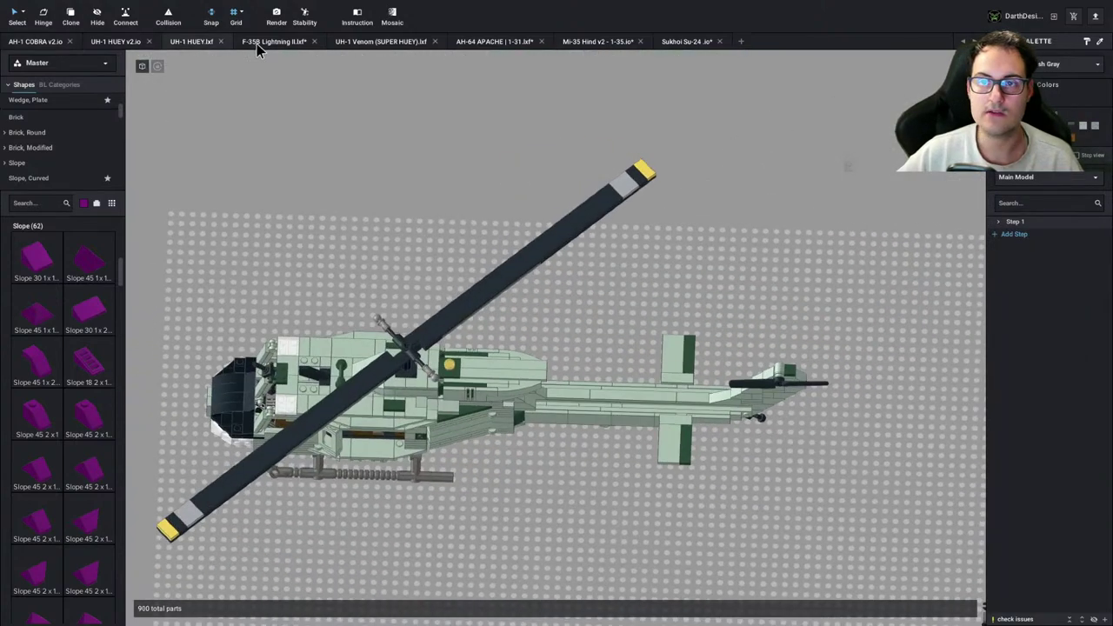
In UH-1 HUEY v2.io, select and copy both three-part horizontal stabilizers from the tail boom
left_click(94, 45)
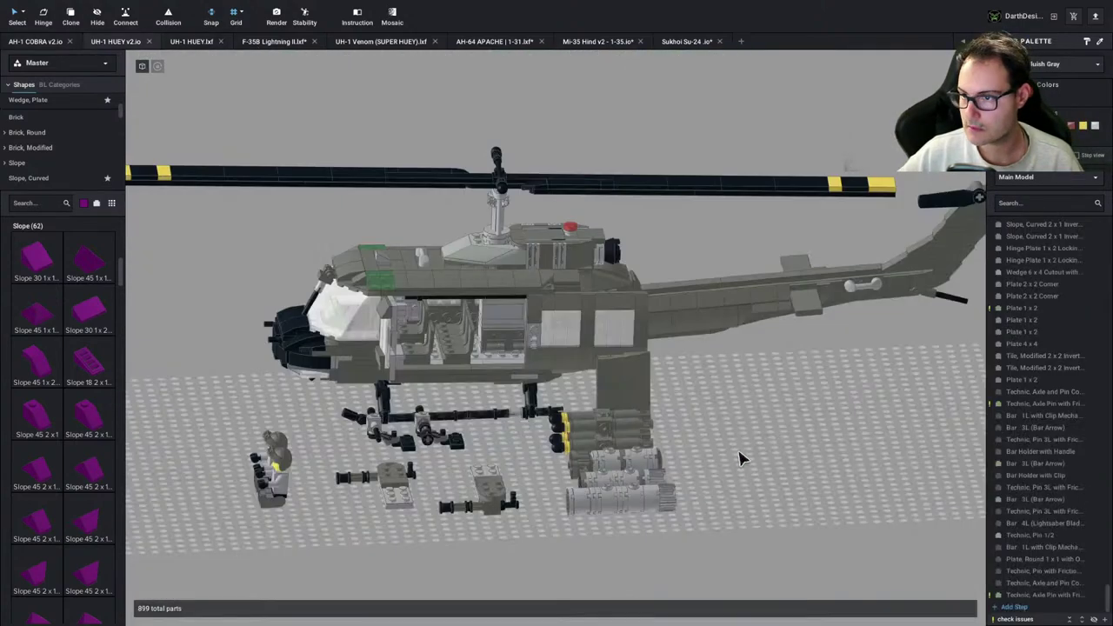
right_click_drag(637, 345, 427, 209)
scroll(579, 357, "up", 4)
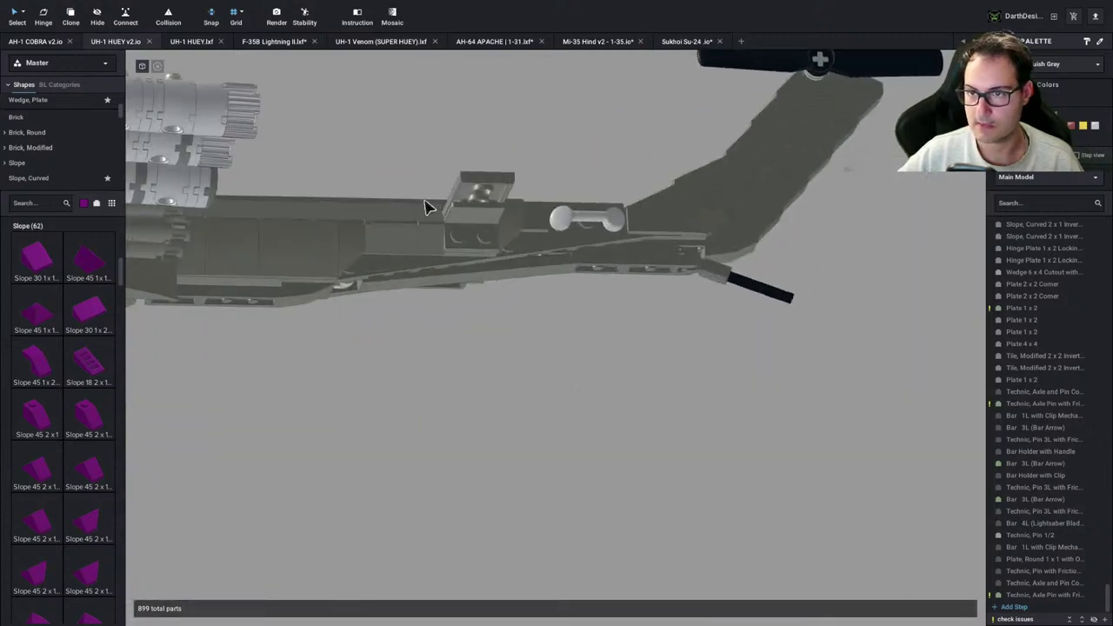
scroll(427, 211, "up", 1)
middle_click_drag(426, 231, 510, 435)
right_click_drag(509, 435, 514, 386)
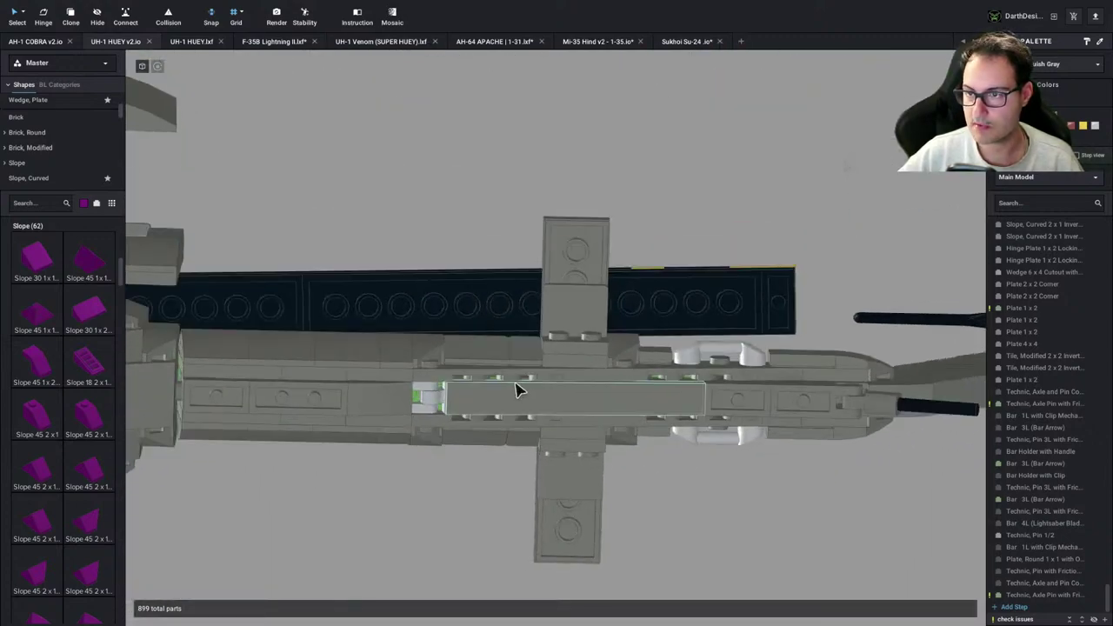
left_click(575, 364)
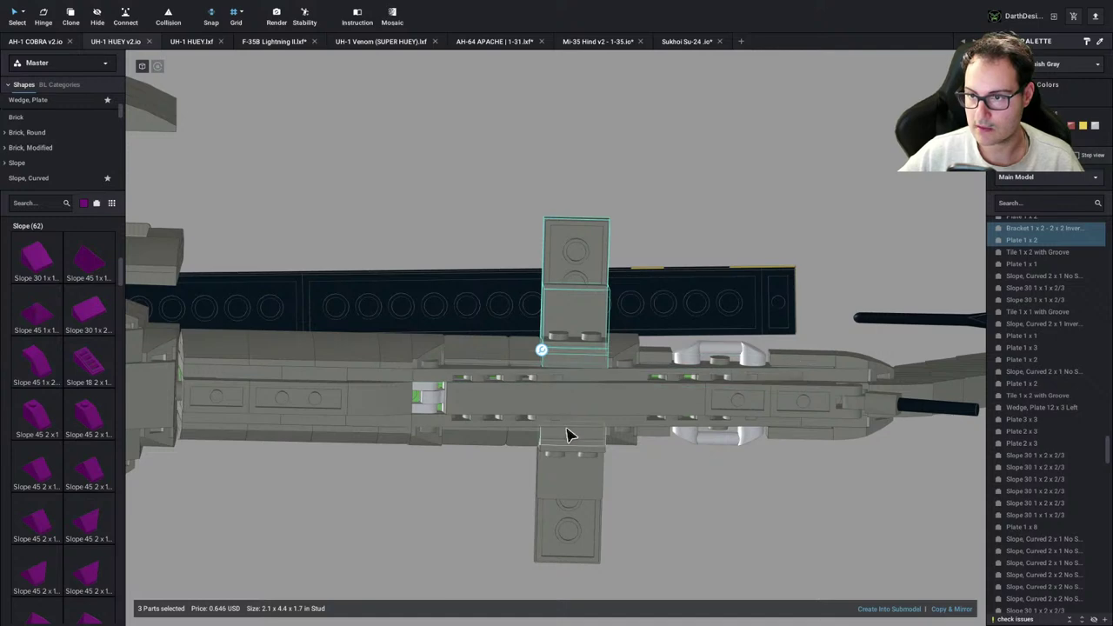
left_click(567, 524, "ctrl")
scroll(585, 383, "down", 4)
right_click_drag(586, 369, 589, 424)
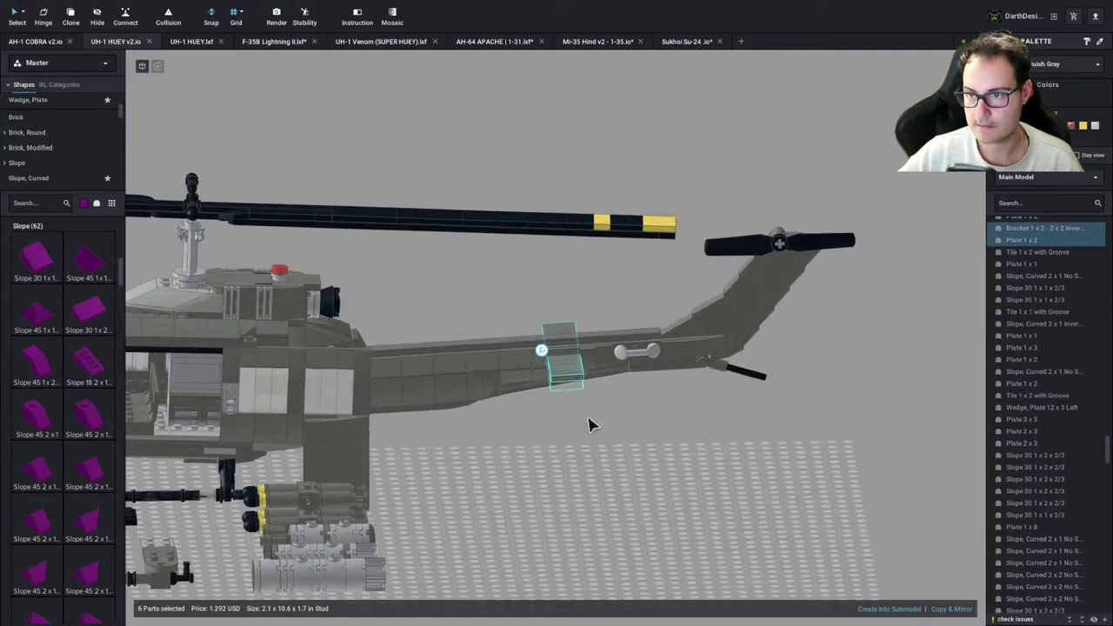
Paste the copied Huey stabilizers into AH-1 COBRA v2.io, on the open area beside the tail boom
left_click(184, 42)
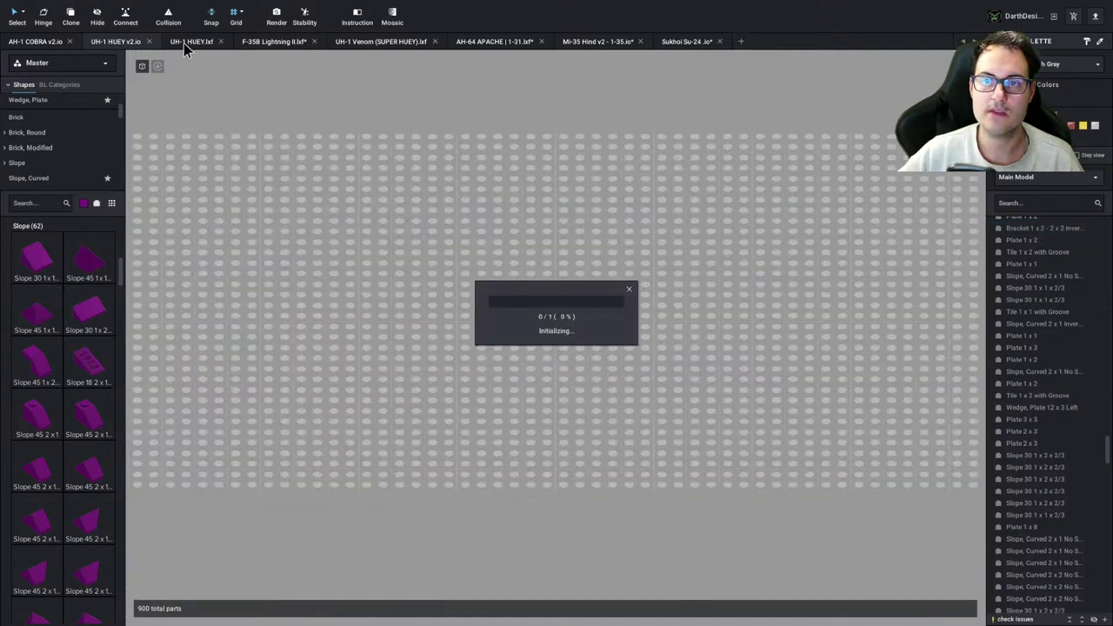
left_click(31, 43)
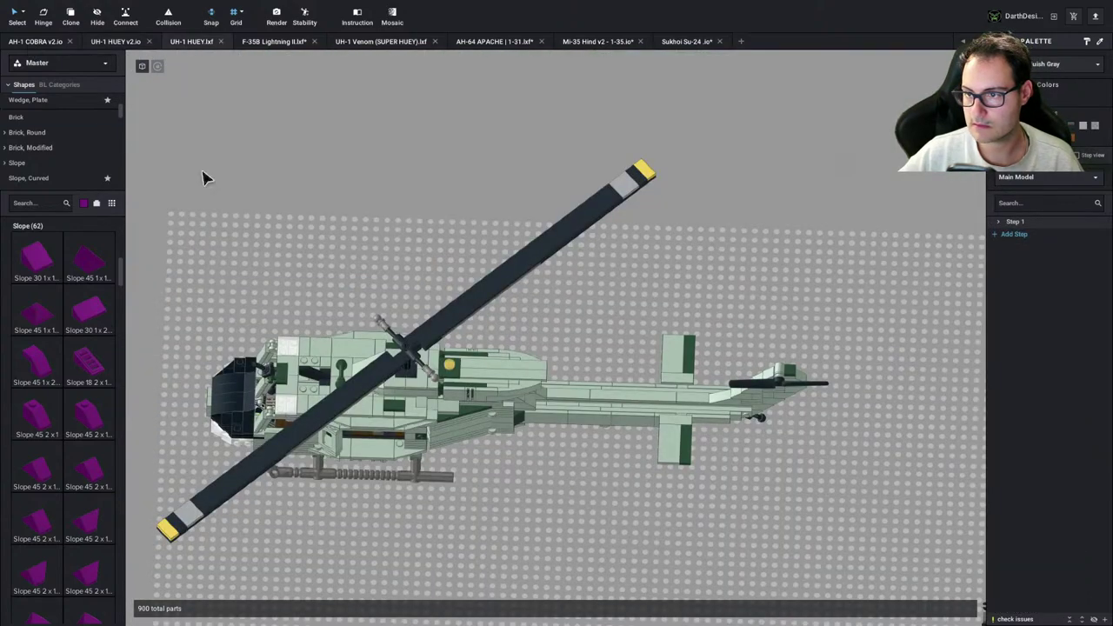
left_click(48, 42)
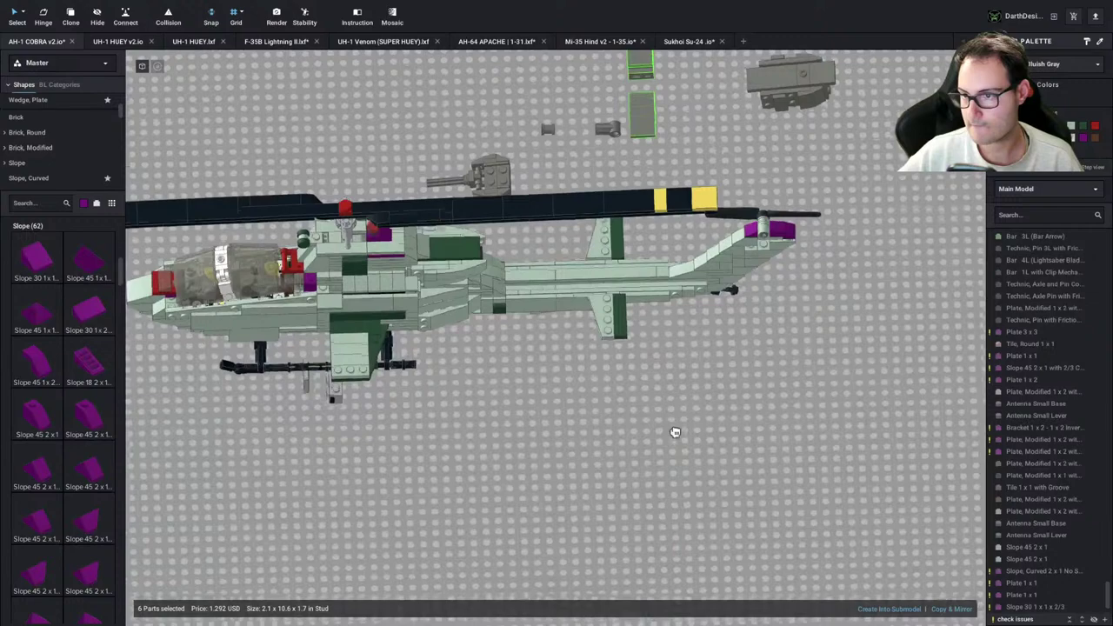
mouse_move(675, 432)
left_mouse_down()
mouse_move(676, 368)
mouse_move(652, 453)
mouse_move(669, 432)
left_mouse_up()
left_click(665, 431)
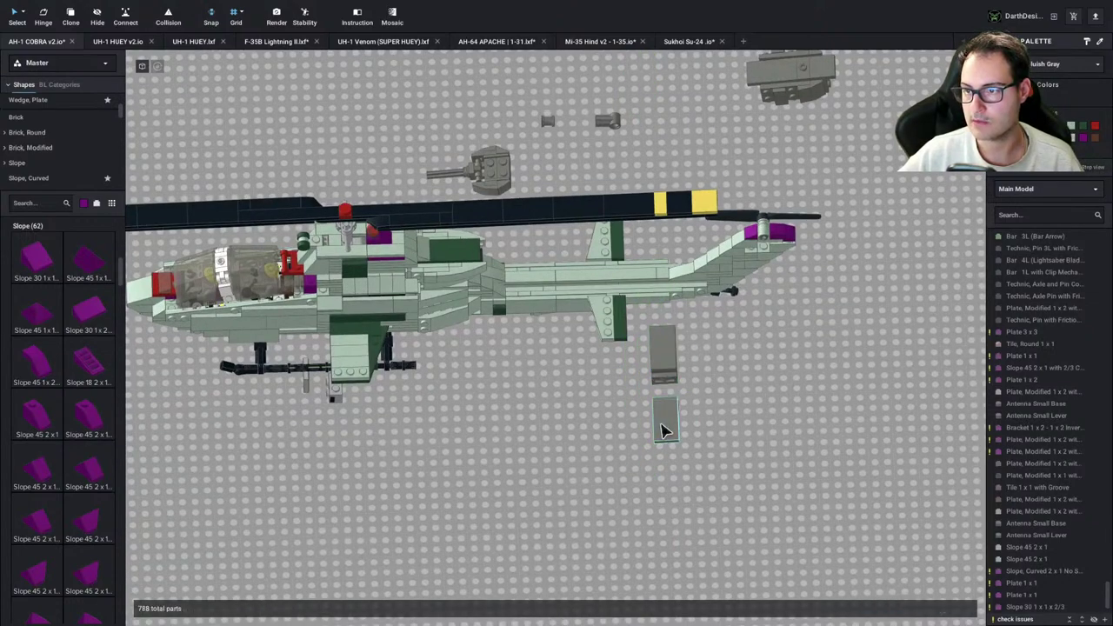
Check the stabilizers in the AH-1G drawing and clone the Cobra's Wedge, Plate 4 x 2 Right and Left beside the pasted parts
scroll(589, 447, "up", 2)
key("ctrl+Left")
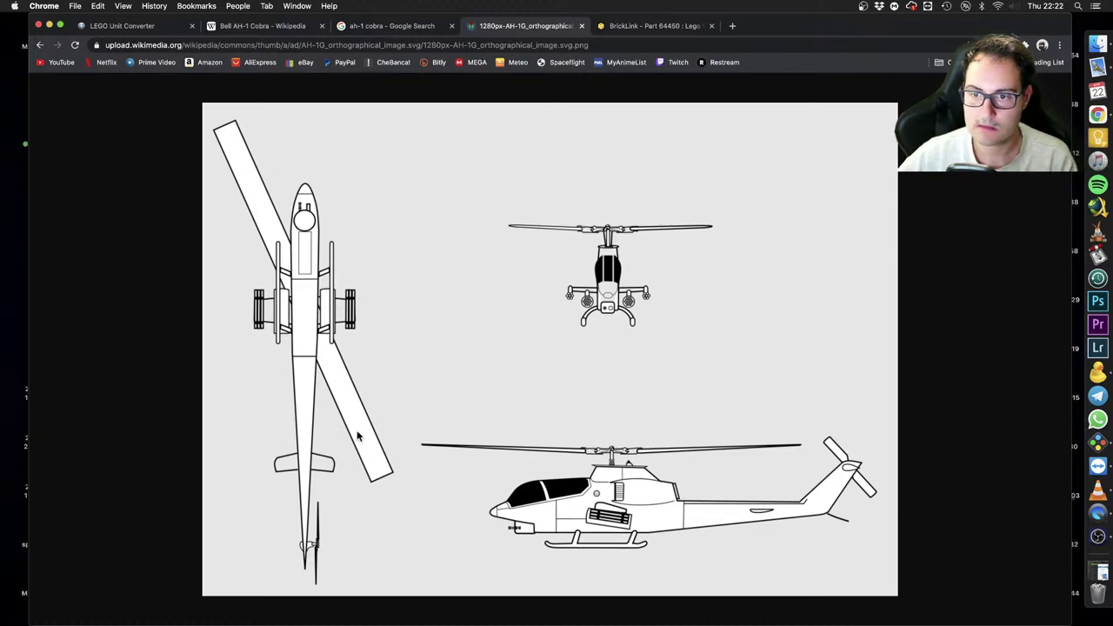
key("super+Tab")
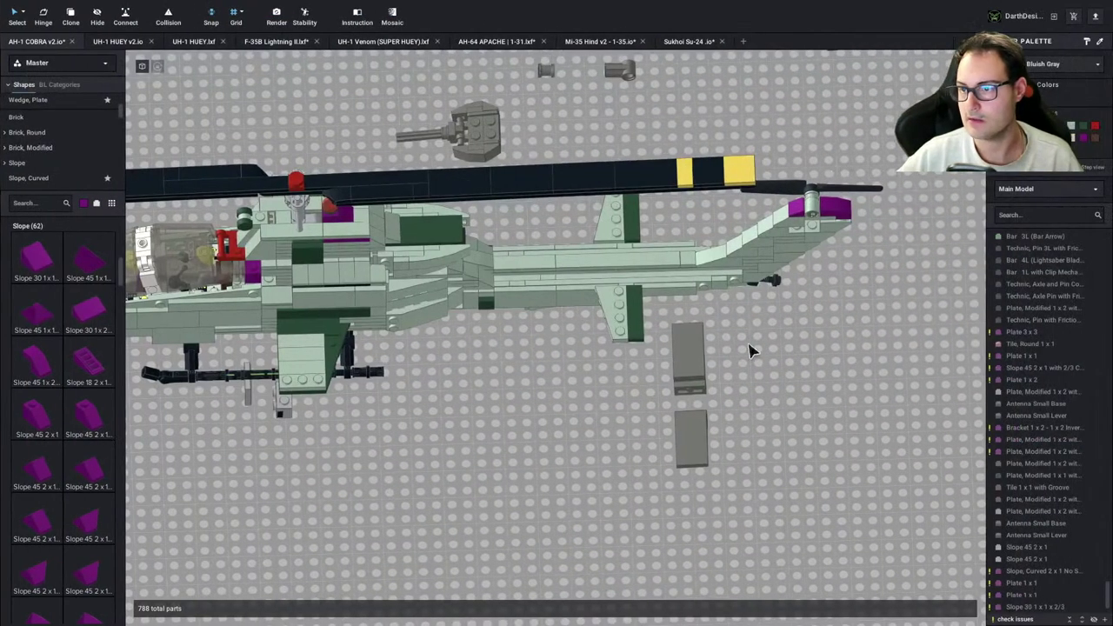
left_click(615, 311)
key("c")
scroll(722, 448, "up", 2)
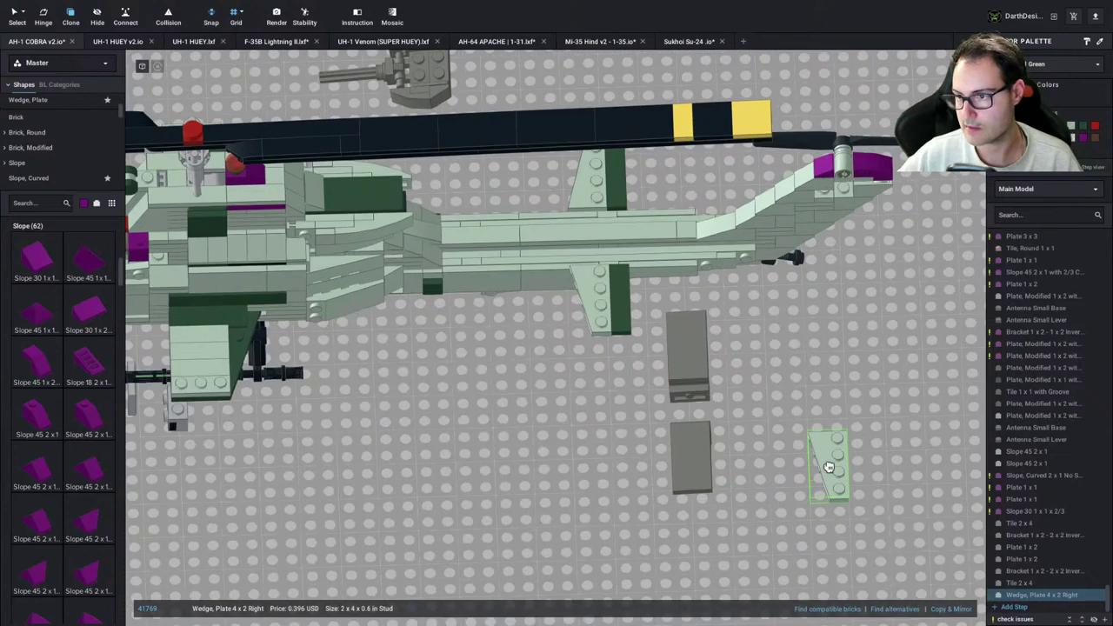
left_click(830, 467)
left_click(601, 192)
left_click(781, 375)
middle_click_drag(780, 374, 661, 360)
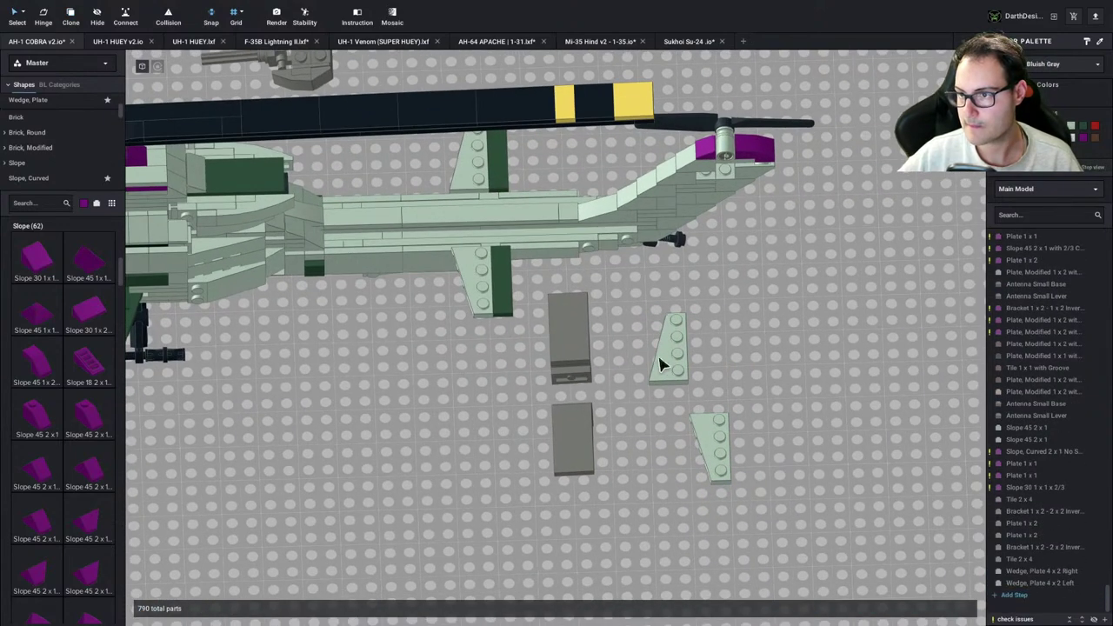
Delete the 2 x 4 tile from each of the two pasted stabilizers
scroll(575, 340, "up", 2)
left_click(575, 340)
key("Delete")
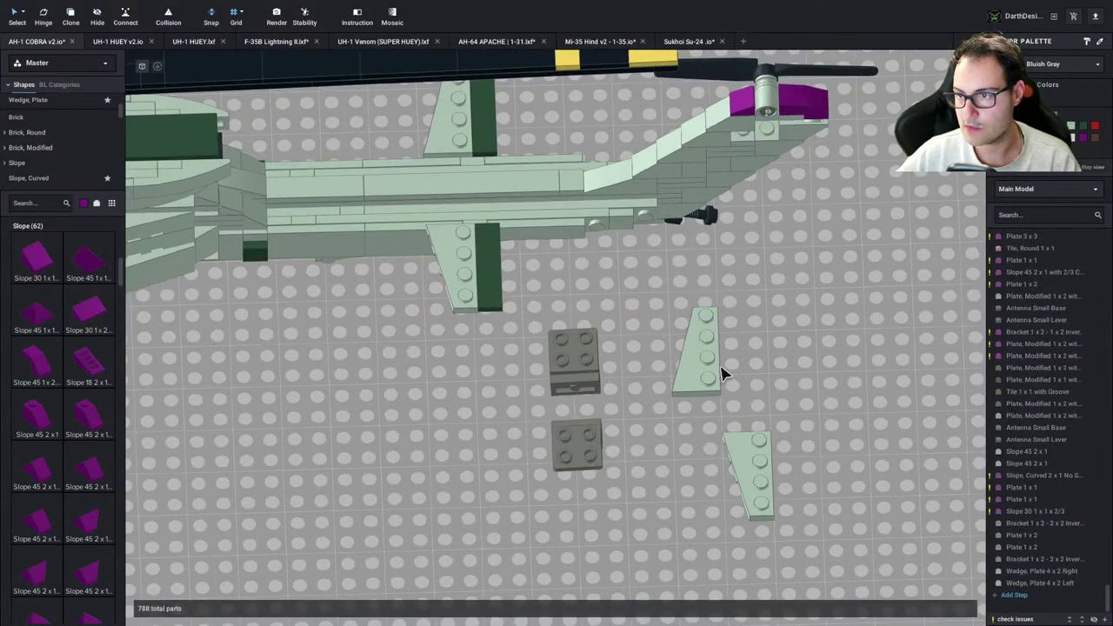
Move the two cloned wedge plates onto the front studs of the pasted 1 x 2 - 2 x 2 brackets
left_click(707, 377)
left_click_drag(708, 377, 560, 356)
left_click_drag(755, 463, 560, 457)
left_click(622, 466)
Place a purple Tile 1 x 4 behind the wedge plate on each of the two new stabilizers
scroll(57, 165, "up", 1)
left_click(48, 105)
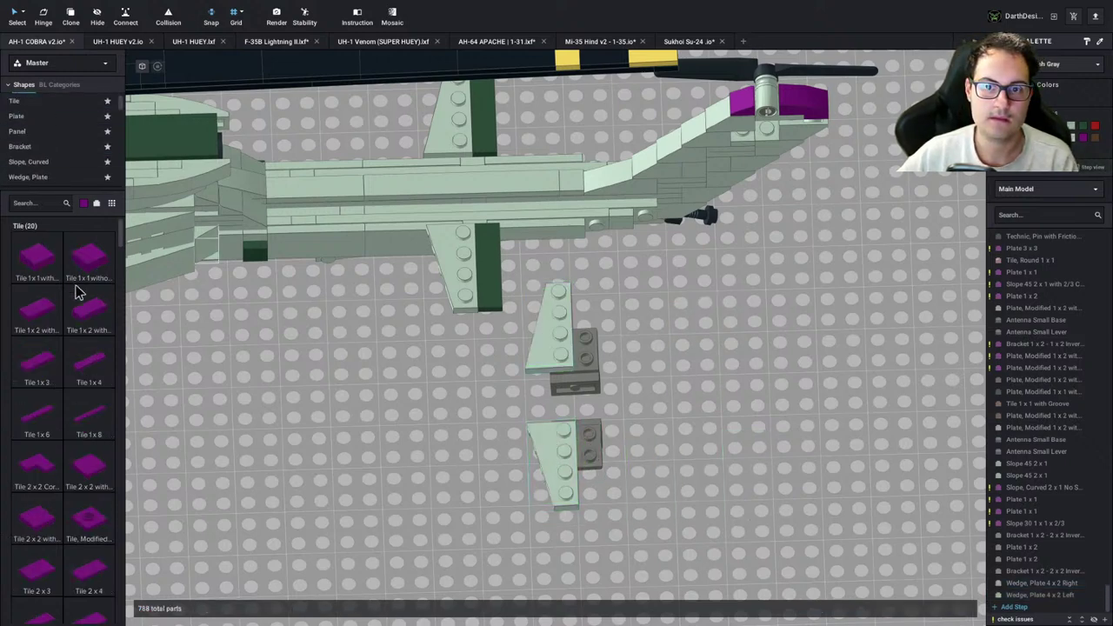
left_click_drag(103, 366, 594, 323)
key("ctrl+c")
key("ctrl+v")
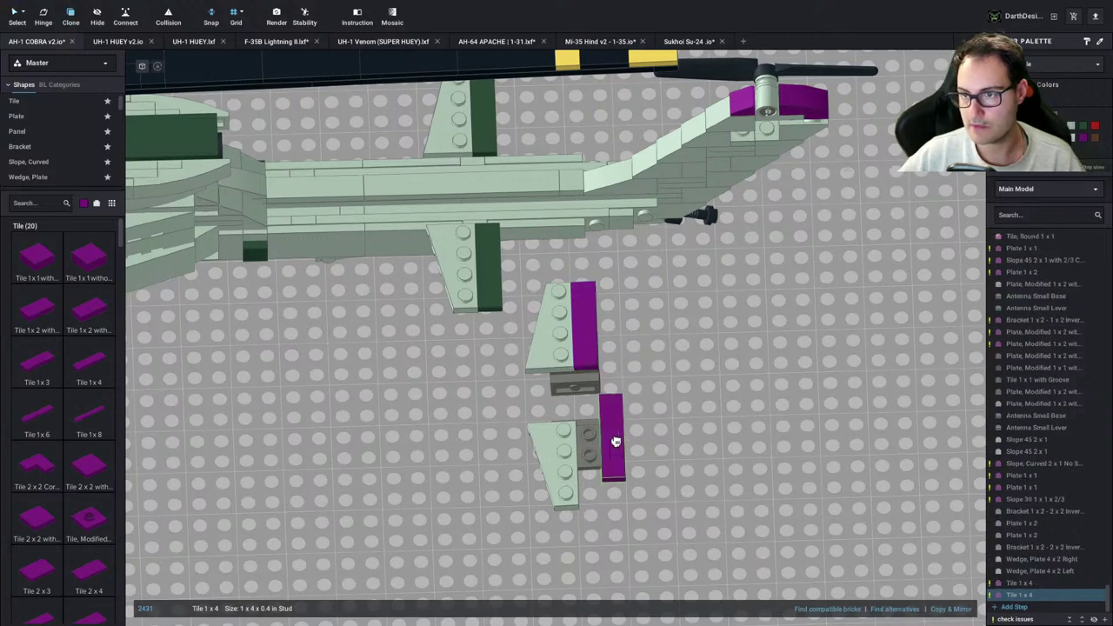
left_click(591, 468)
left_click(651, 388)
Examine the Cobra with the new stabilizers beside it against the AH-1G drawing and the AH-1 Cobra photo results
scroll(651, 388, "down", 4)
scroll(567, 380, "down", 3)
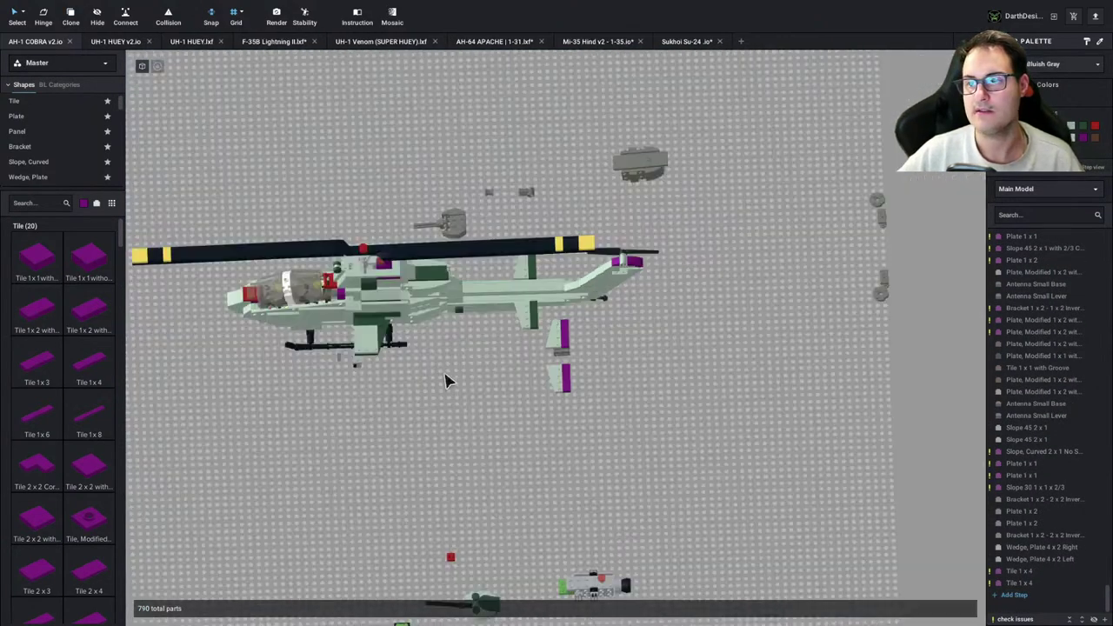
scroll(447, 380, "up", 3)
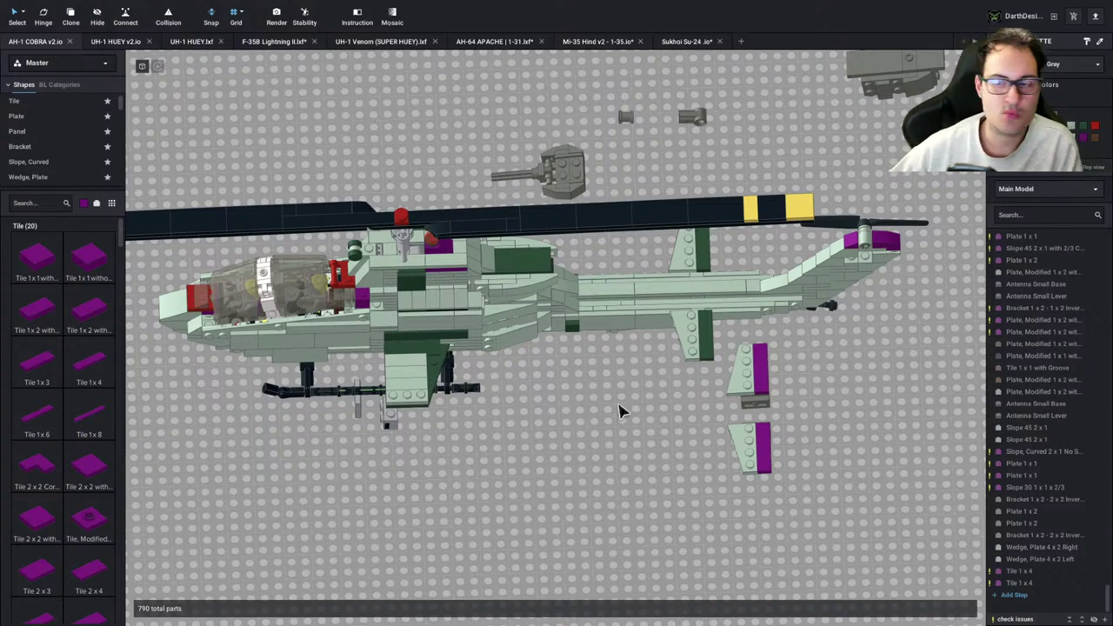
scroll(621, 414, "down", 2)
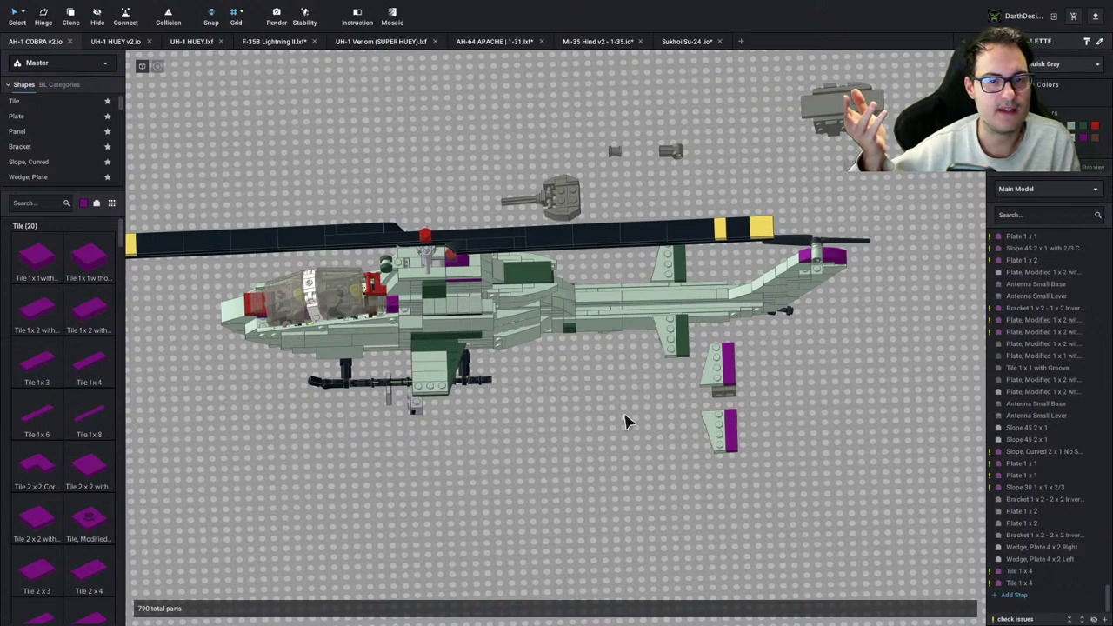
key("ctrl+Left")
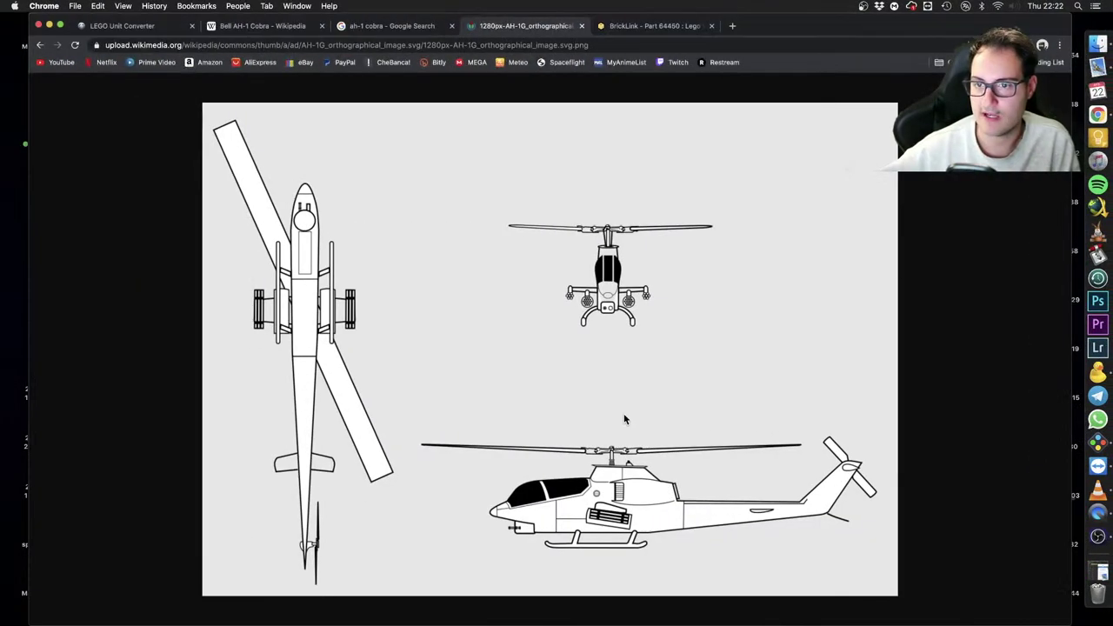
key("ctrl+Left")
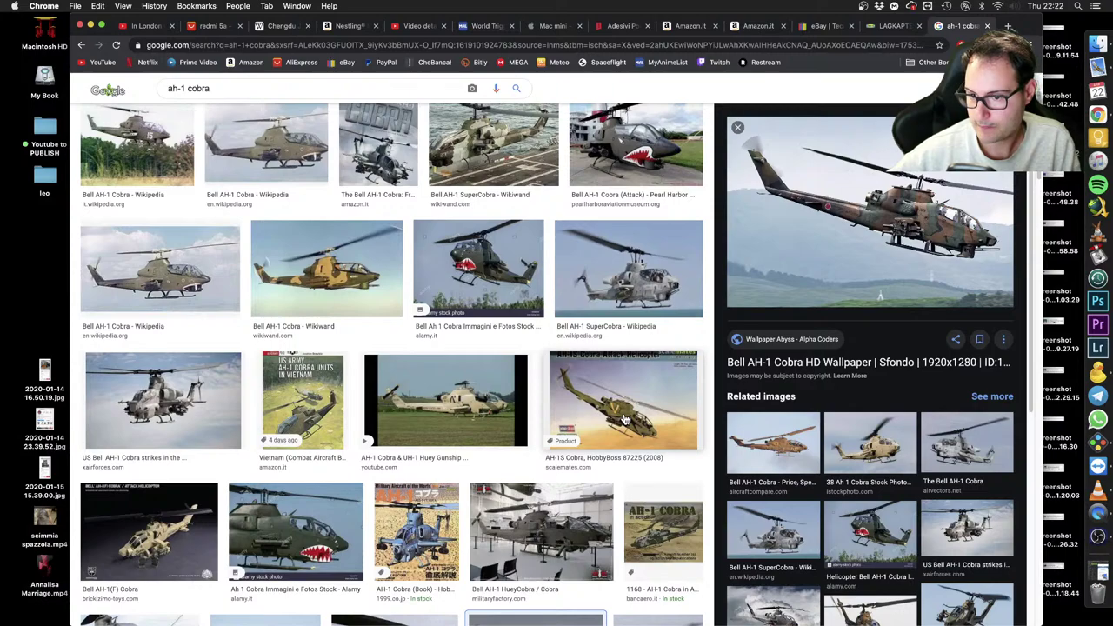
key("ctrl+Right")
key("ctrl+Right")
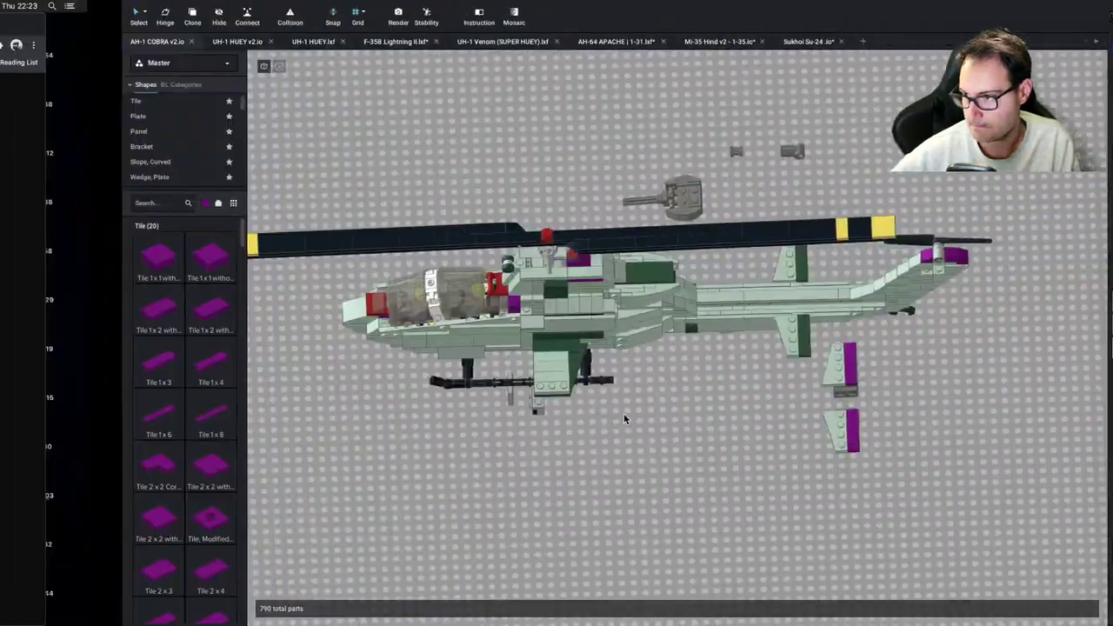
key("ctrl+Left")
key("ctrl+Left")
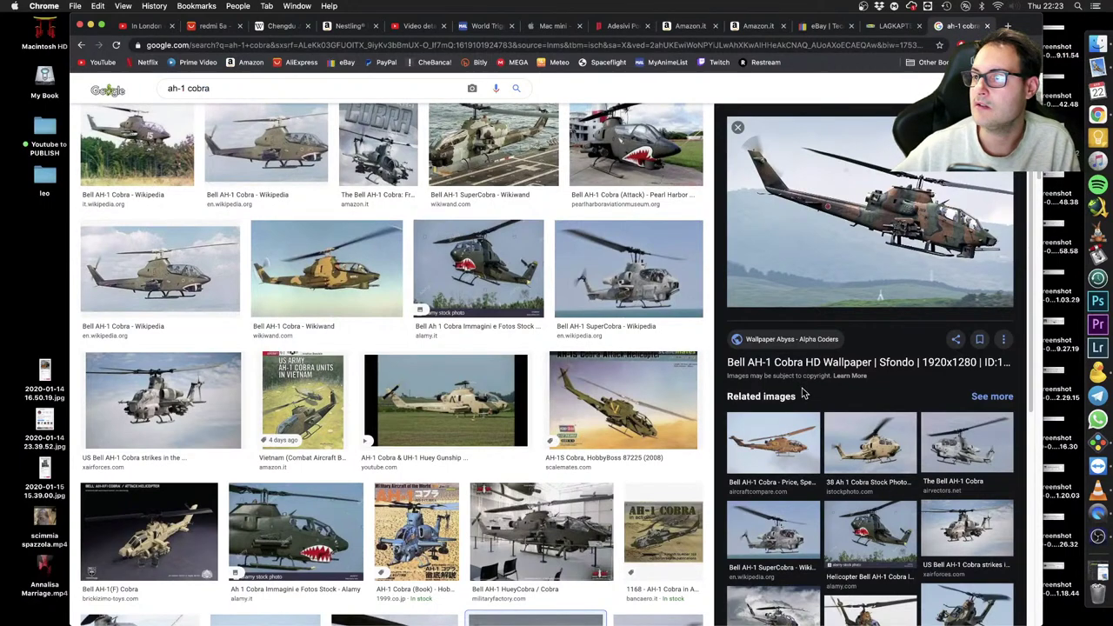
key("ctrl+Right")
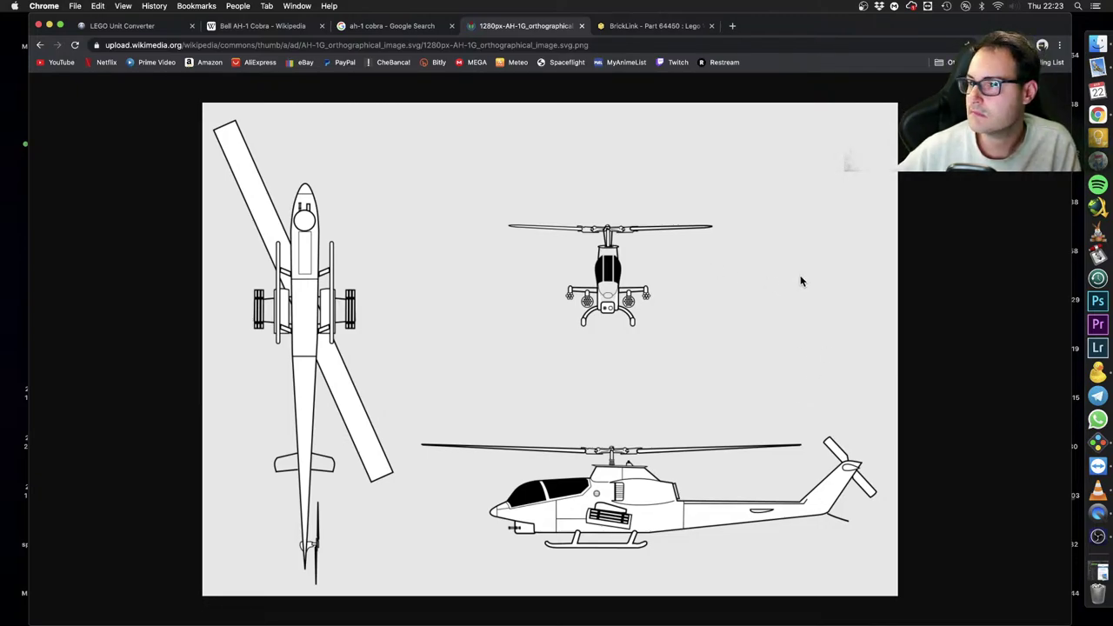
Switch to Finder and look through the Models and RENDERINGS subfolders of the LEGO Creations folder on the desktop
key("ctrl+Left")
key("F11")
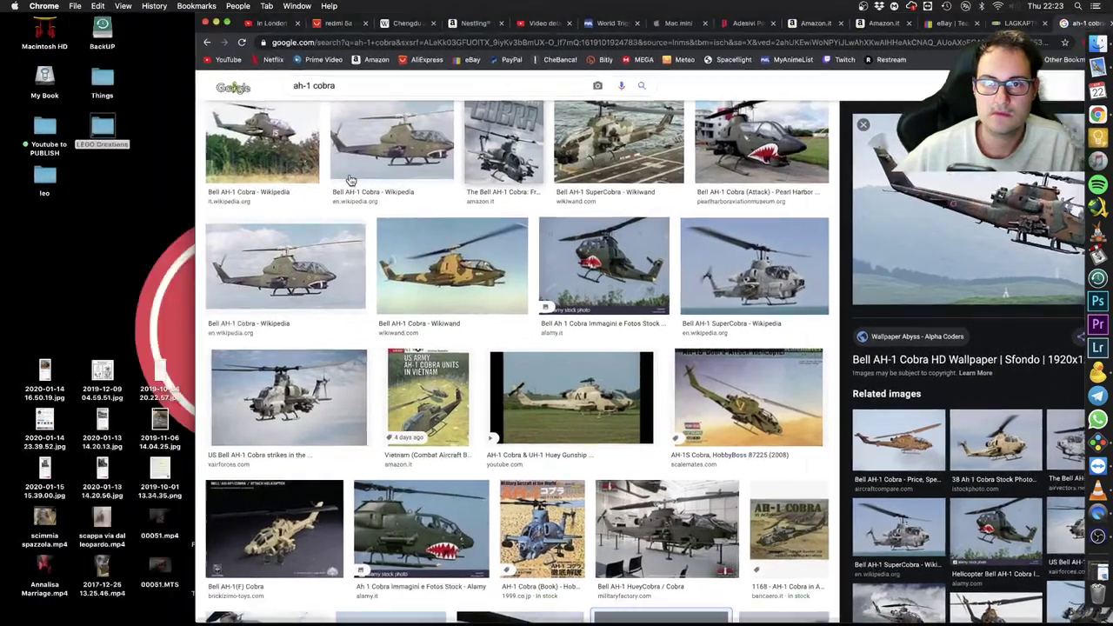
double_click(105, 128)
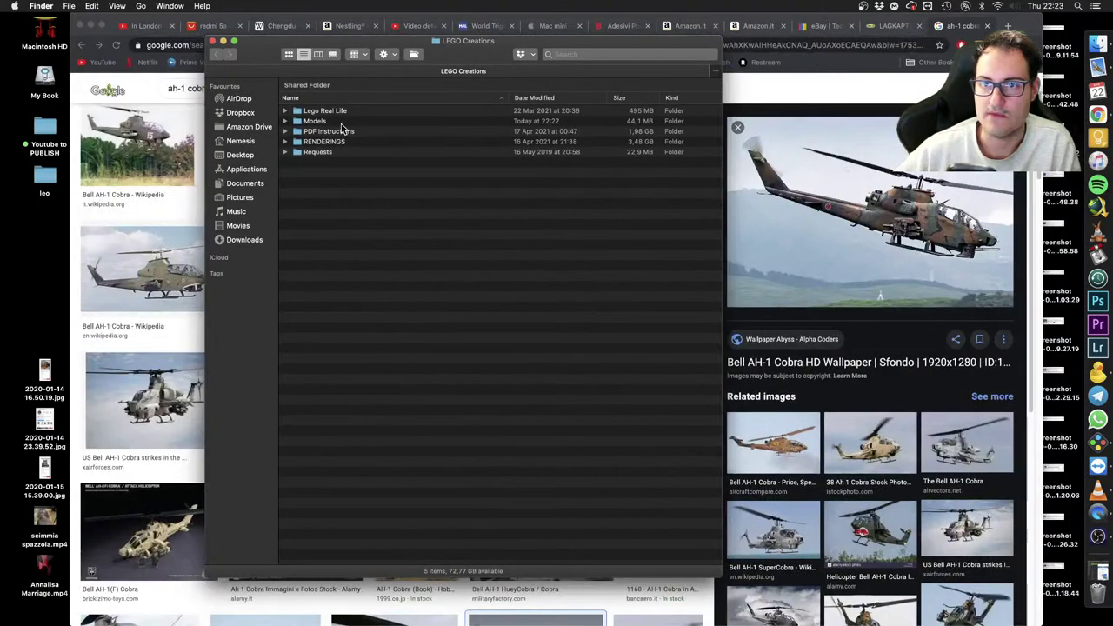
double_click(342, 122)
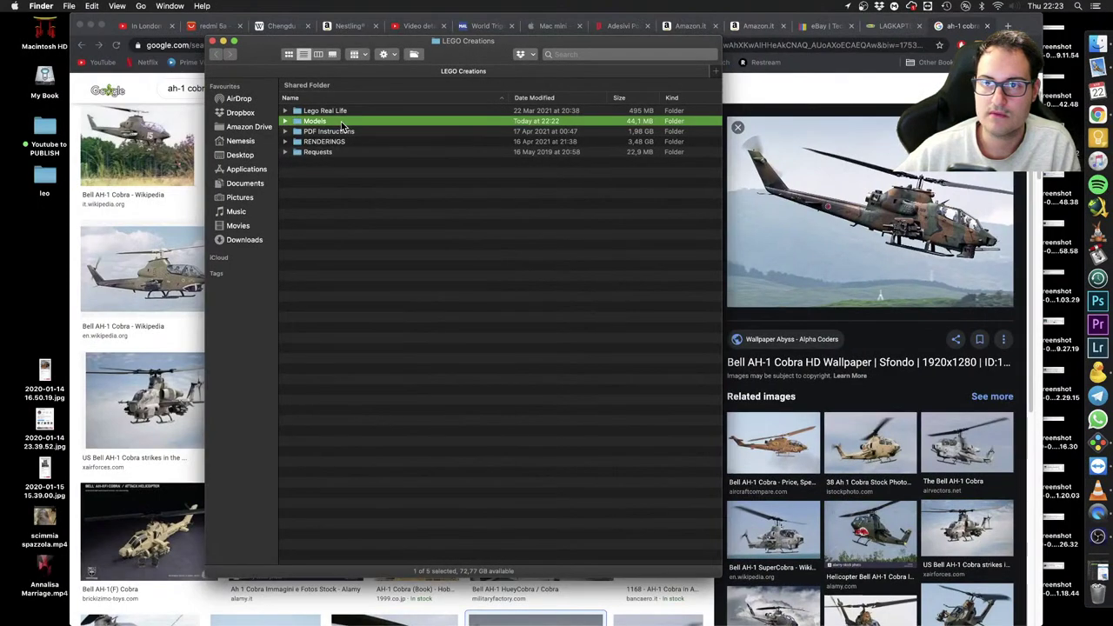
key("super+Up")
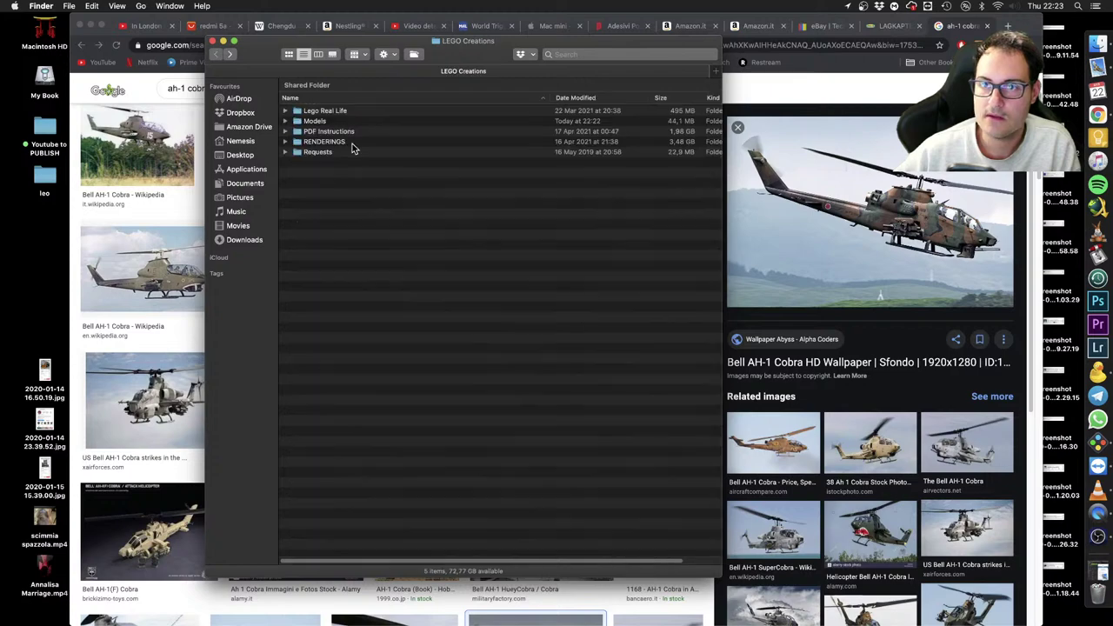
double_click(355, 145)
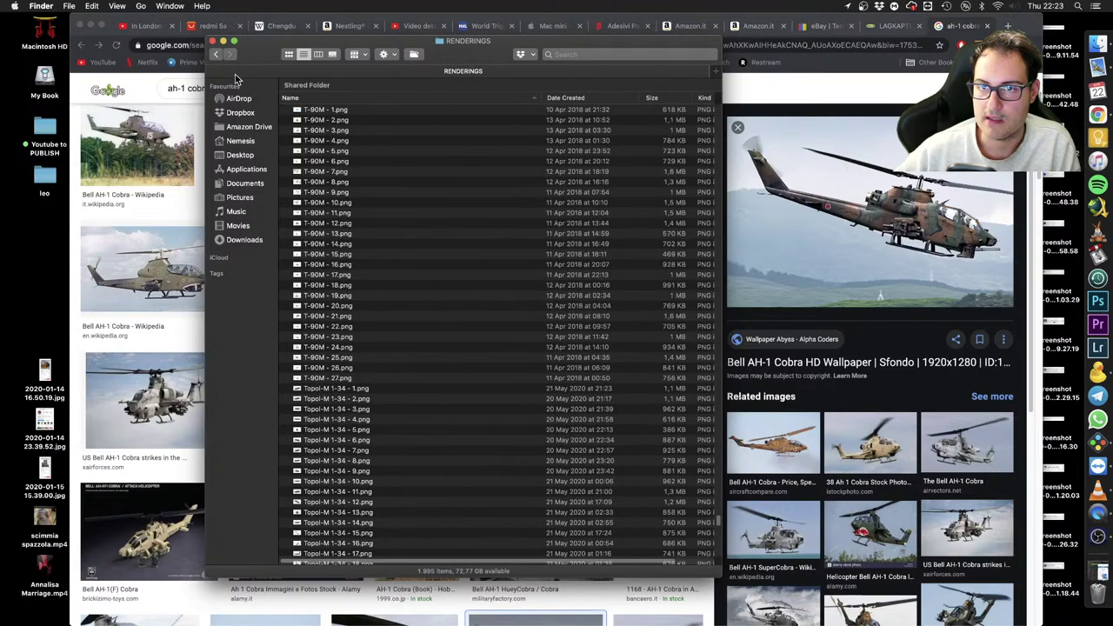
left_click(217, 53)
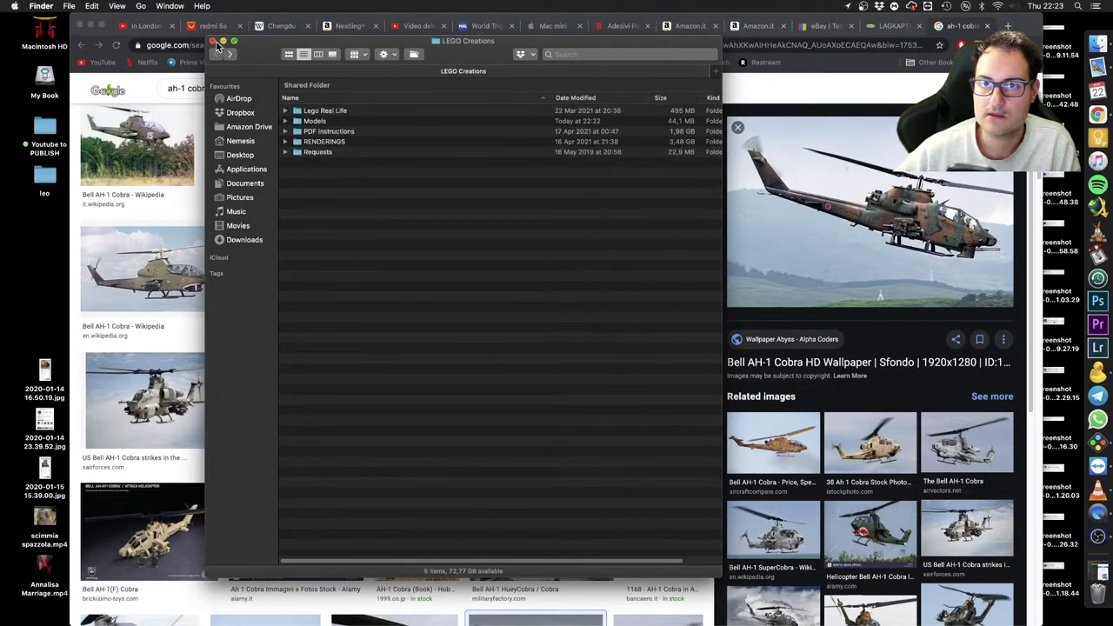
left_click(213, 40)
Preview the renders Star Wars - VENATOR CLASS v2_8.png and v2_9.png from the - WORK IN PROGRESS - folder
left_click(50, 130)
double_click(46, 127)
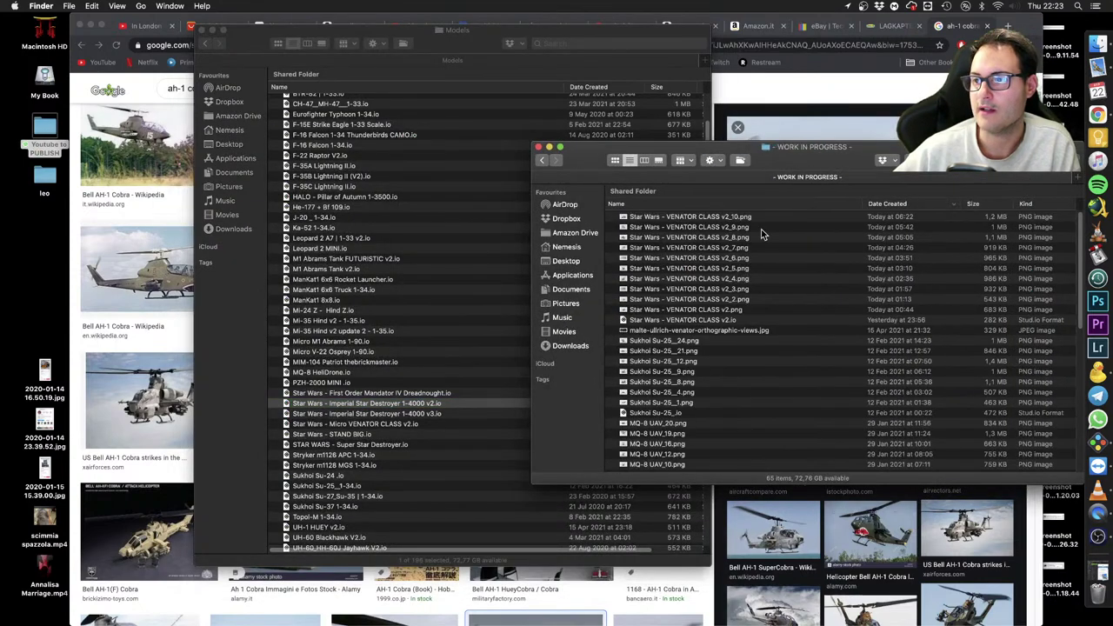
left_click(761, 228)
key("Down")
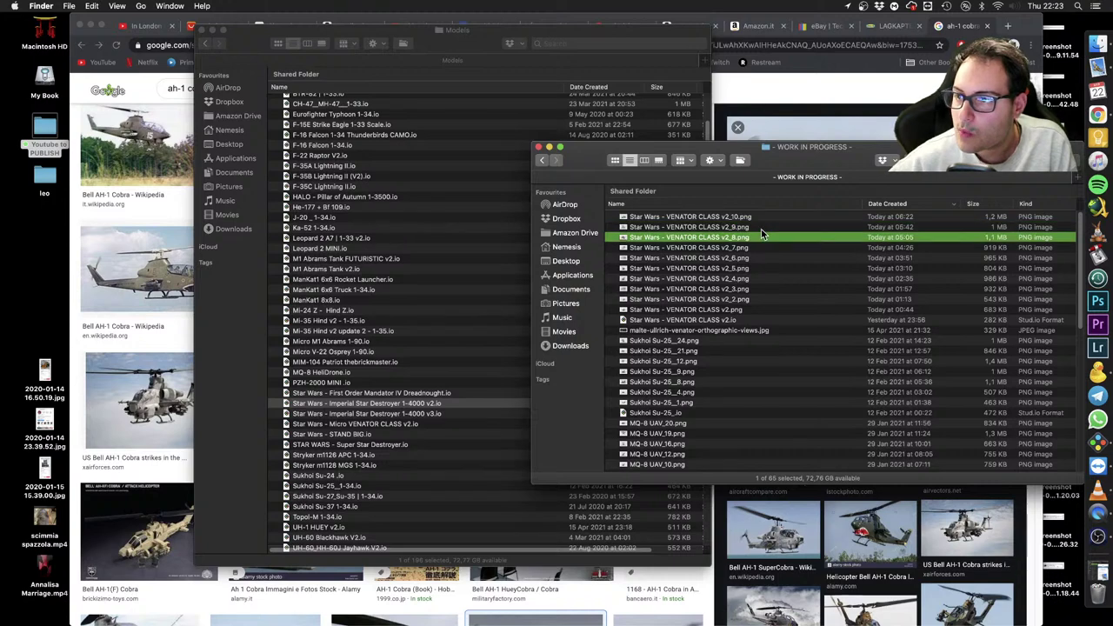
key("space")
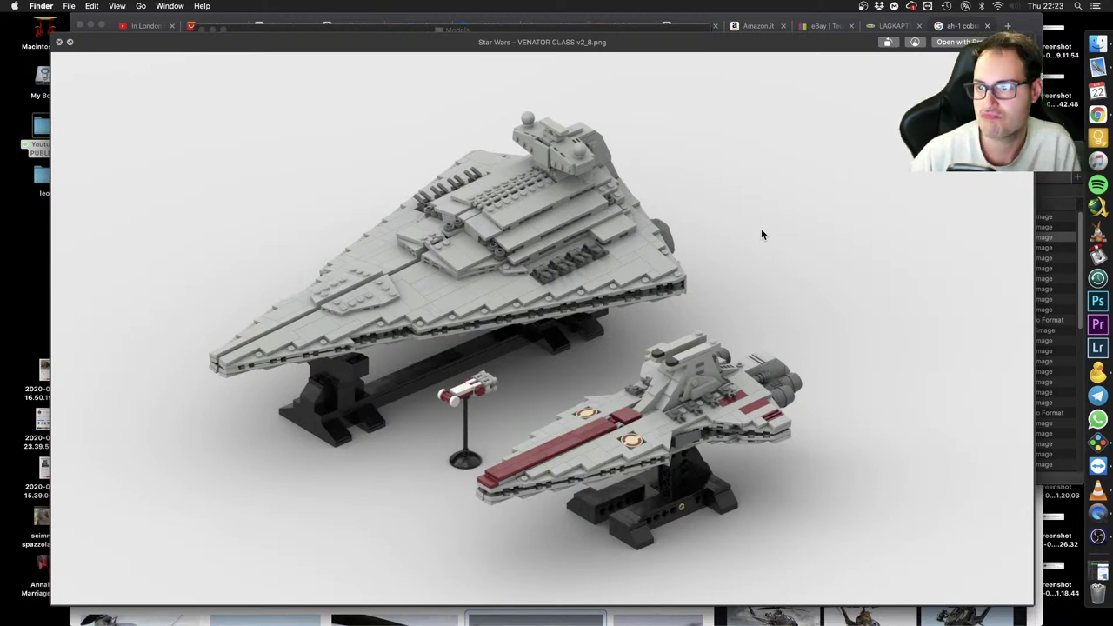
key("Up")
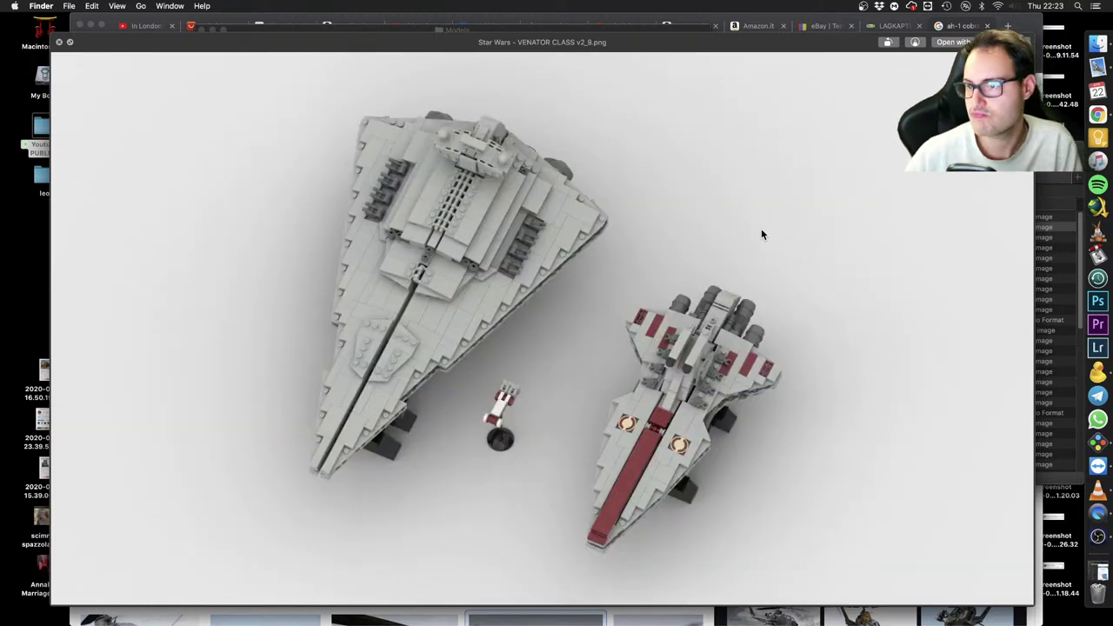
key("space")
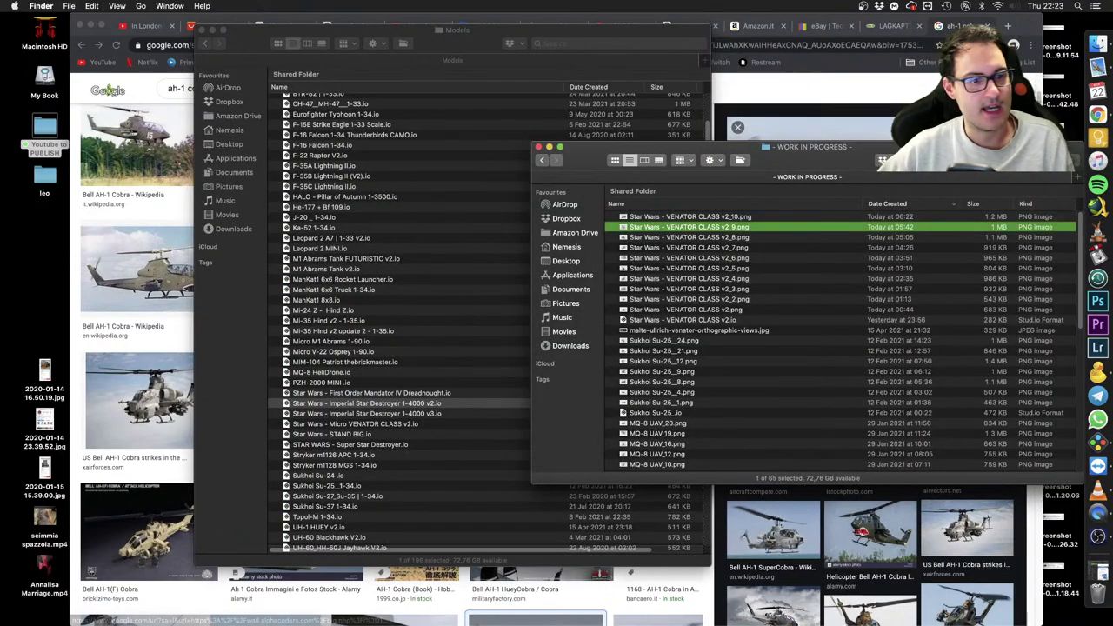
key("ctrl+Up")
key("ctrl+Up")
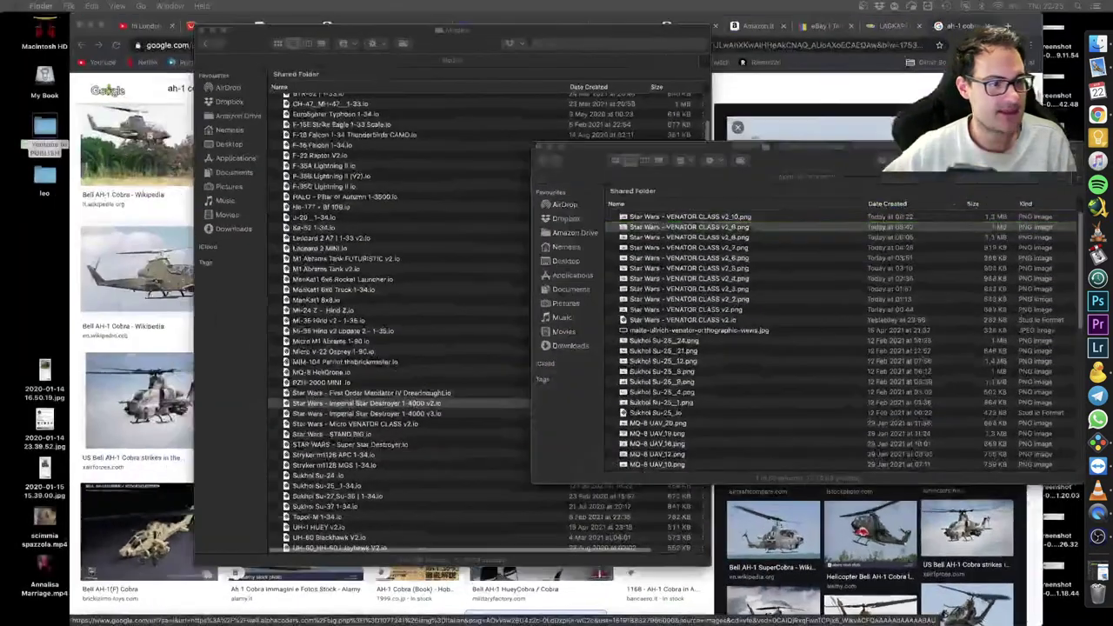